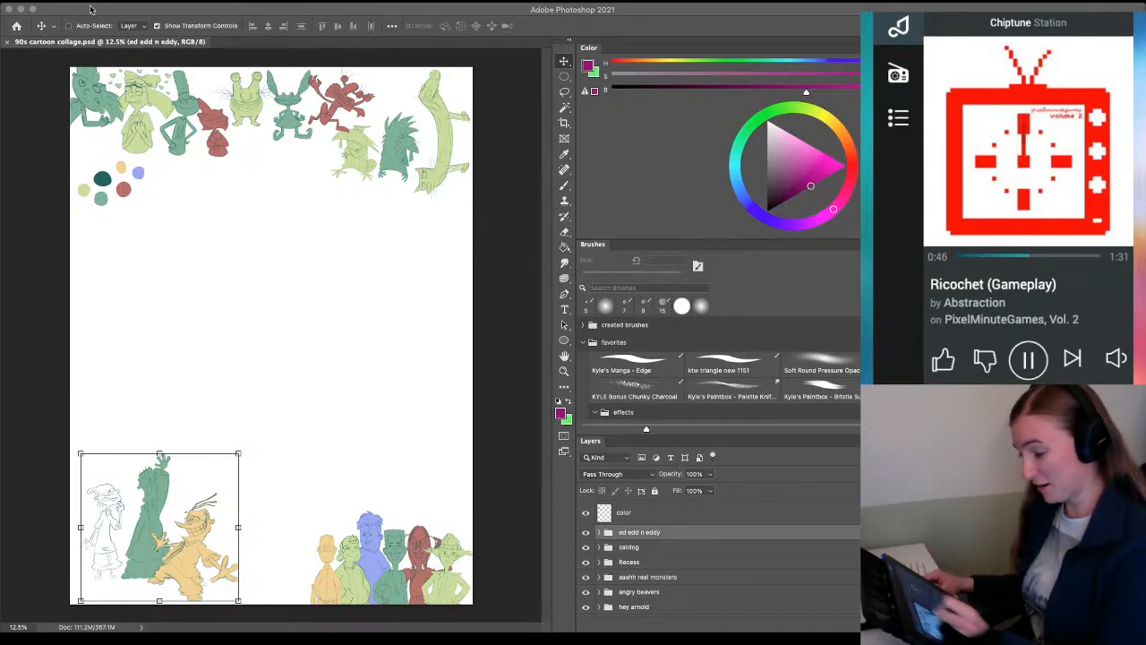
Examine the ed edd n eddy sketches and the neighbouring coloured character group along the collage's lower edge
{"action": "left_click", "coordinate": [288, 14]}
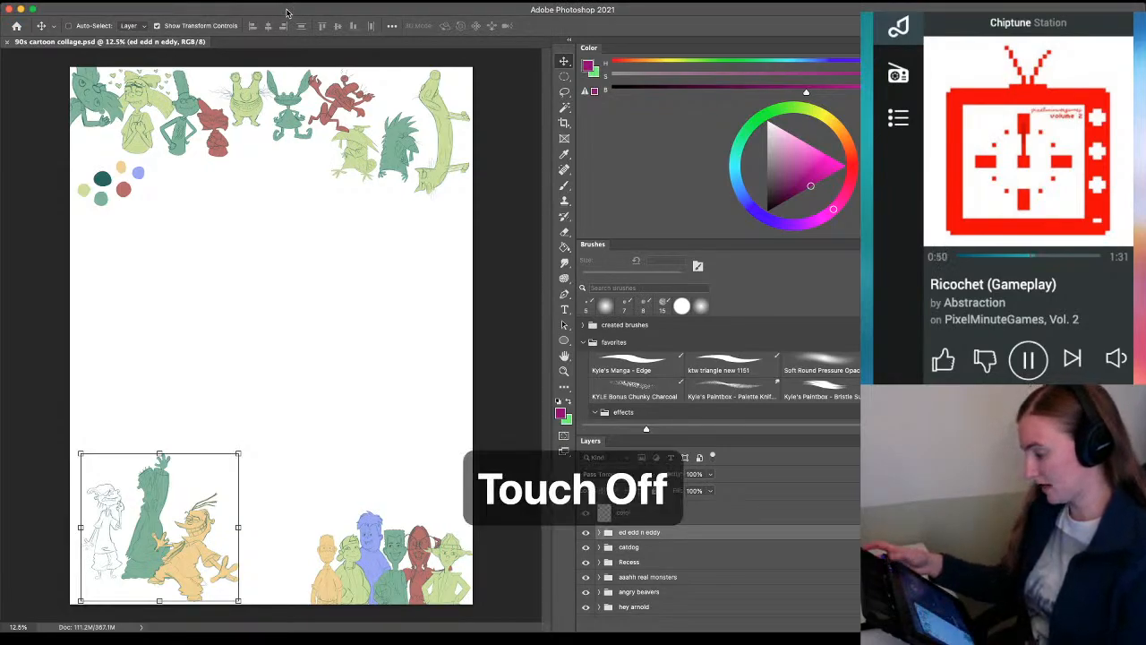
{"action": "key", "text": "z"}
{"action": "left_click_drag", "start_coordinate": [170, 480], "coordinate": [205, 460]}
{"action": "left_click_drag", "start_coordinate": [167, 545], "coordinate": [277, 413]}
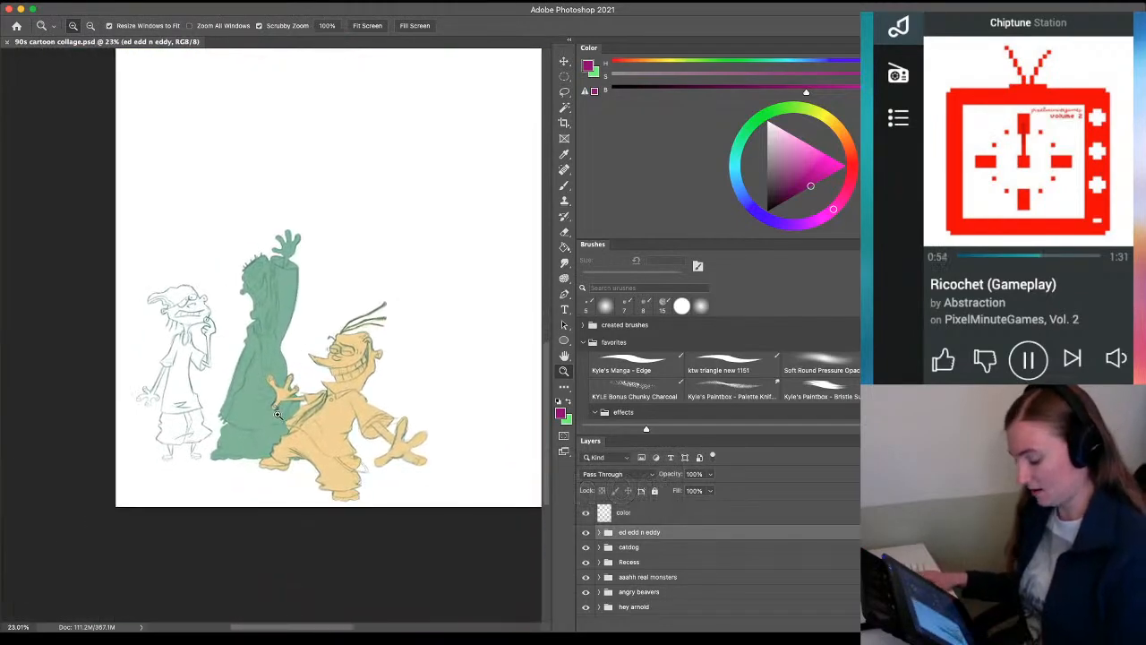
{"action": "left_click_drag", "start_coordinate": [295, 142], "coordinate": [212, 473]}
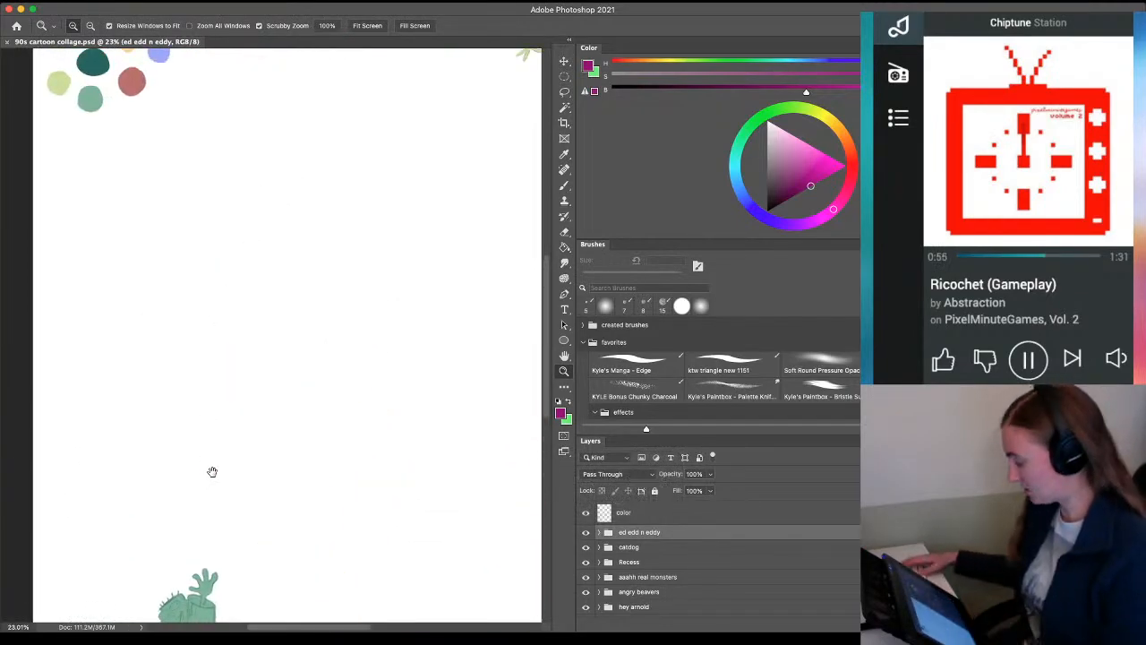
{"action": "key", "text": "super+0"}
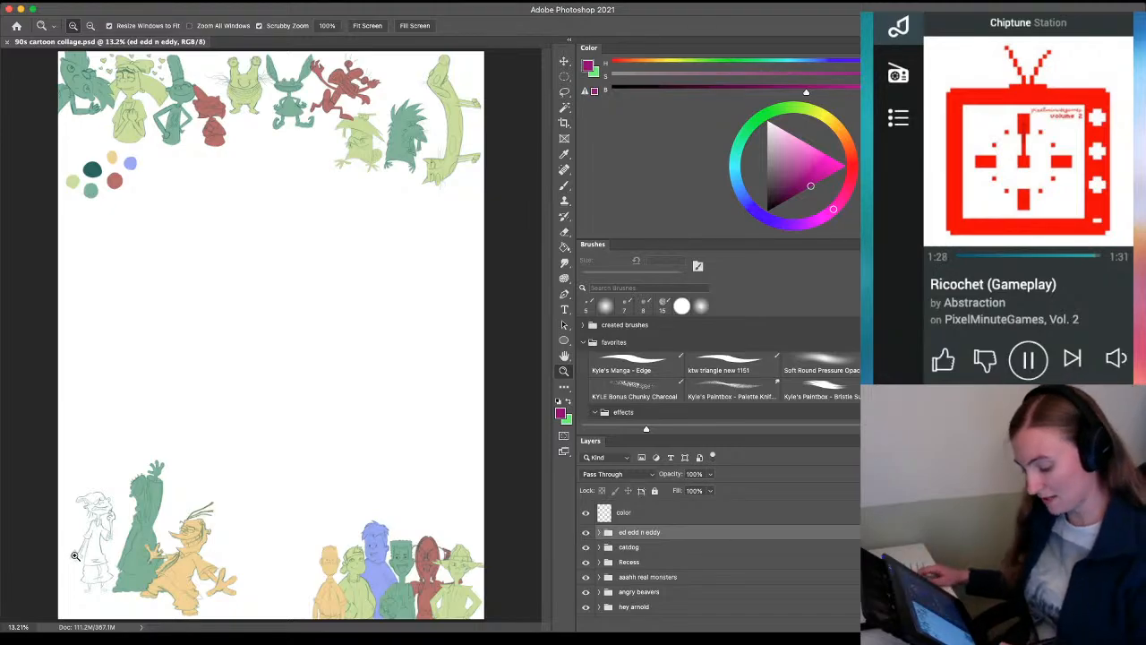
{"action": "left_click_drag", "start_coordinate": [75, 557], "coordinate": [188, 421]}
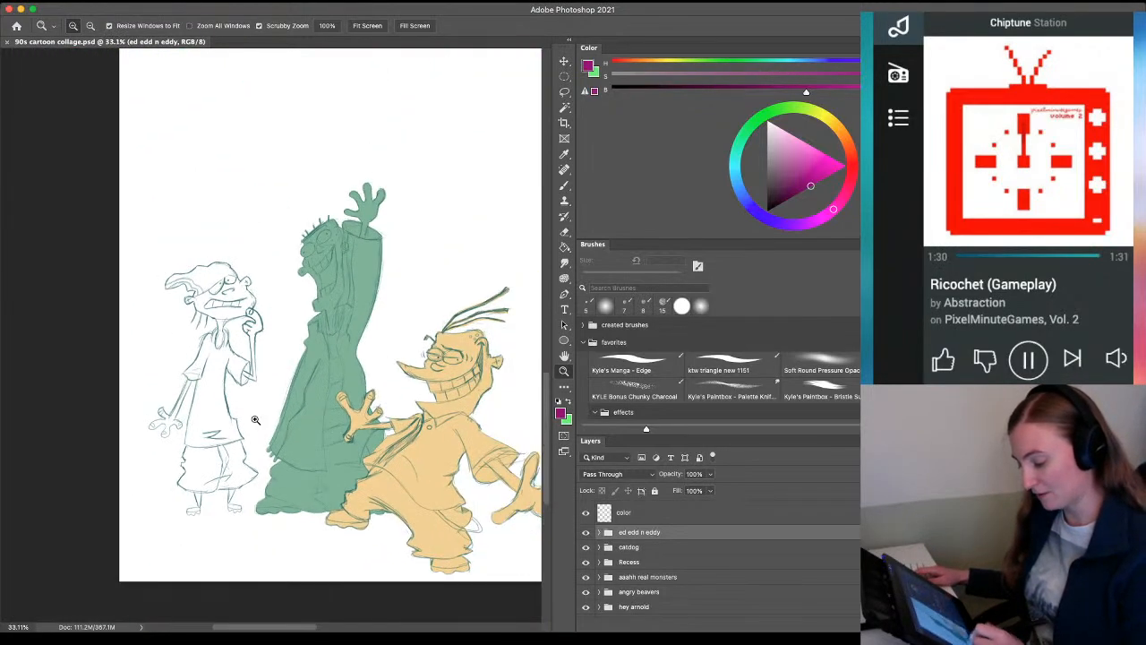
{"action": "left_click_drag", "start_coordinate": [413, 442], "coordinate": [238, 366]}
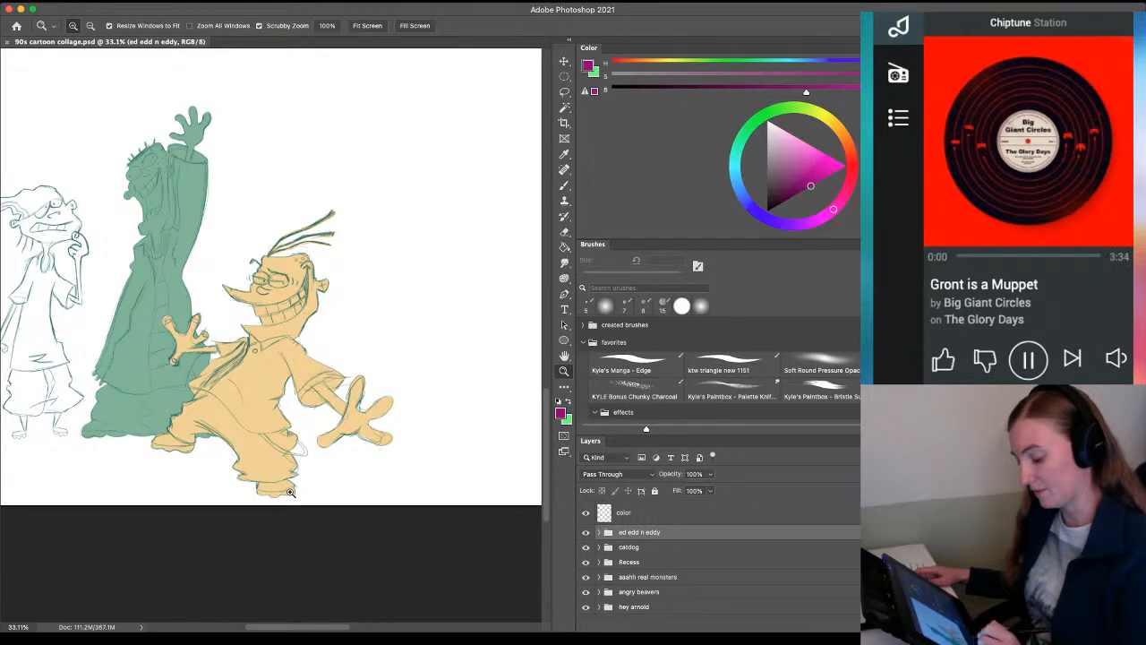
{"action": "left_click_drag", "start_coordinate": [302, 414], "coordinate": [74, 327]}
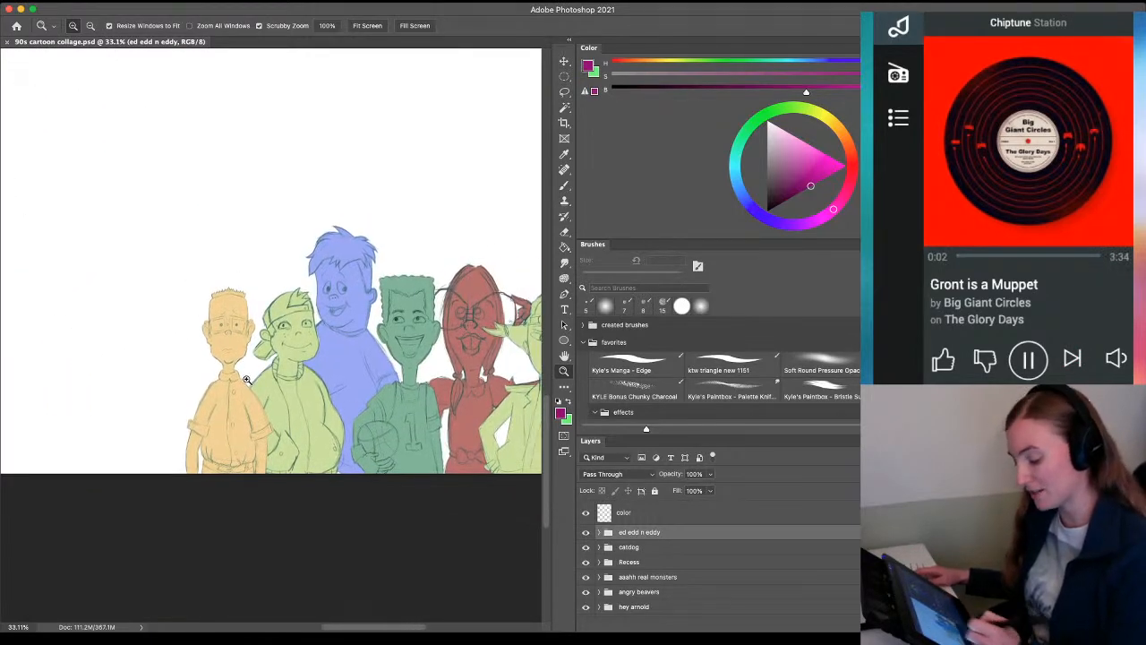
{"action": "left_click_drag", "start_coordinate": [171, 309], "coordinate": [373, 253]}
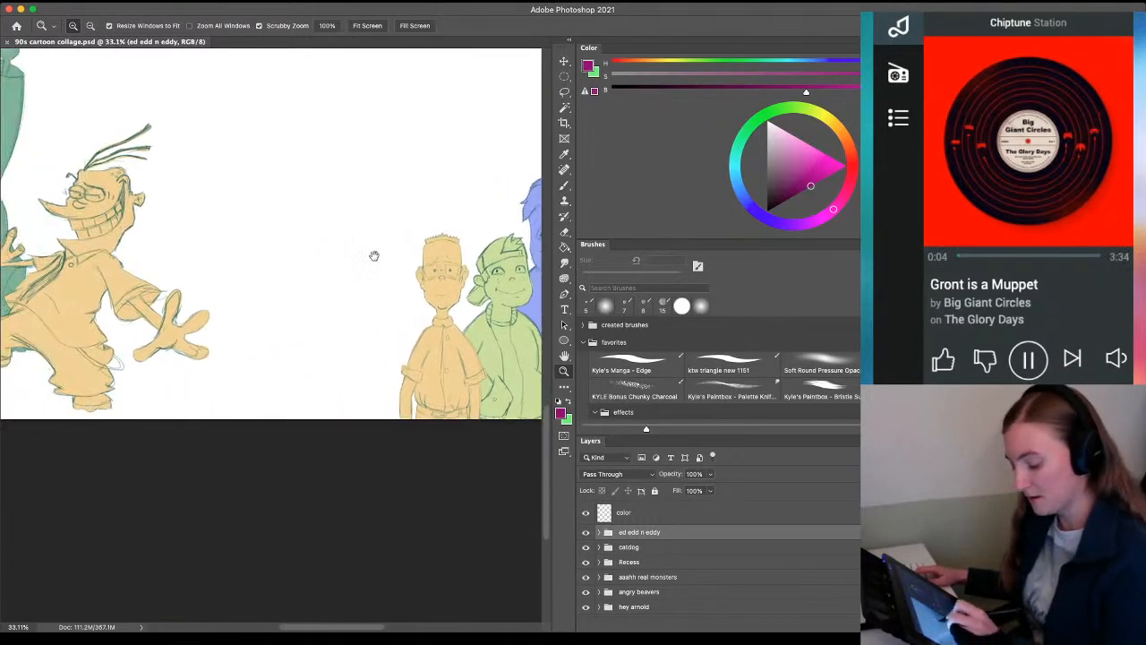
Sample the muted red from the existing artwork as the foreground colour
{"action": "mouse_move", "coordinate": [66, 352]}
{"action": "left_mouse_down"}
{"action": "mouse_move", "coordinate": [272, 325]}
{"action": "mouse_move", "coordinate": [354, 352]}
{"action": "mouse_move", "coordinate": [63, 339]}
{"action": "left_mouse_up"}
{"action": "left_click_drag", "start_coordinate": [358, 376], "coordinate": [557, 342]}
{"action": "key", "text": "i"}
{"action": "left_click", "coordinate": [432, 256]}
{"action": "key", "text": "super+0"}
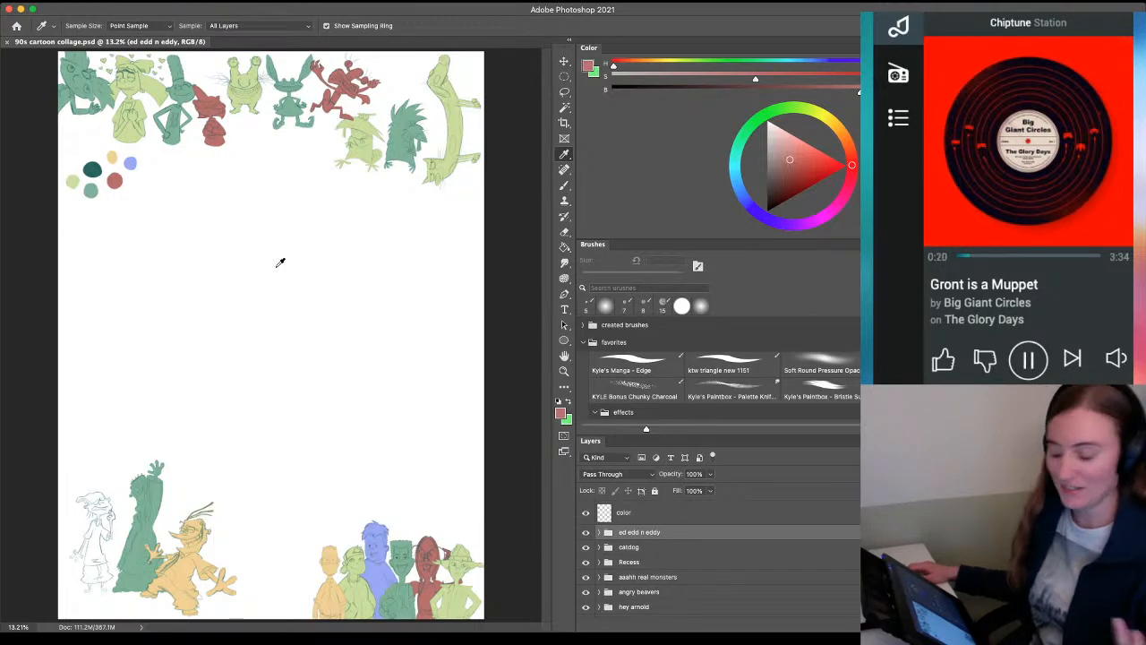
Expand the ed edd n eddy group and select the edd layer, toggling its visibility to identify the uncoloured figure
{"action": "key", "text": "z"}
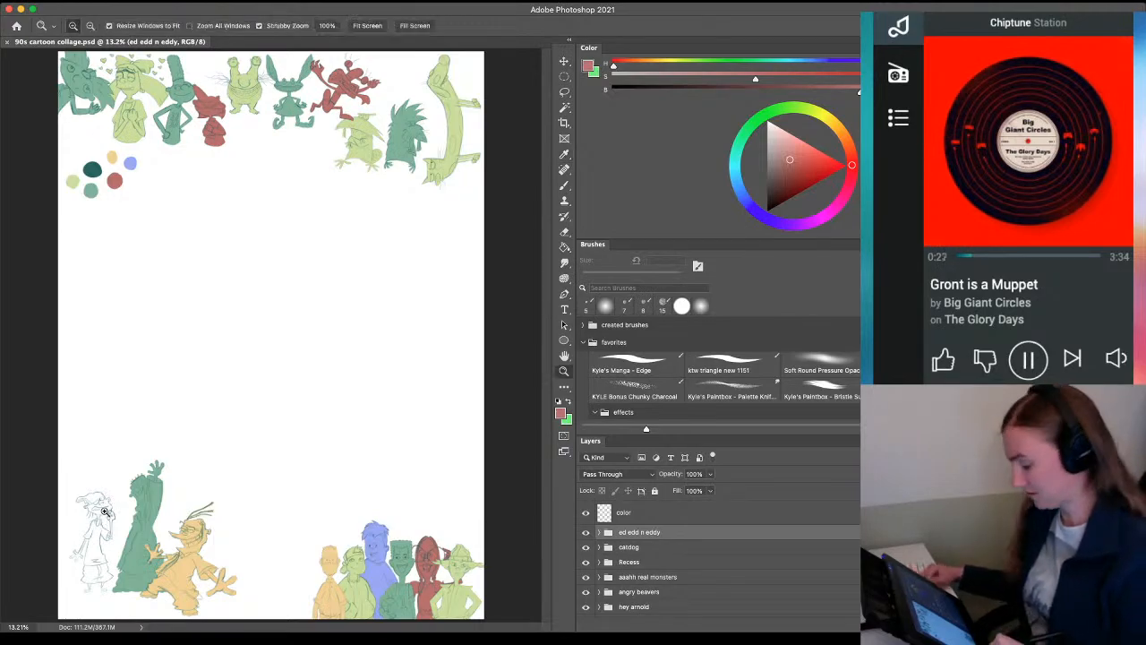
{"action": "left_click_drag", "start_coordinate": [101, 507], "coordinate": [134, 484]}
{"action": "left_click_drag", "start_coordinate": [108, 569], "coordinate": [225, 373]}
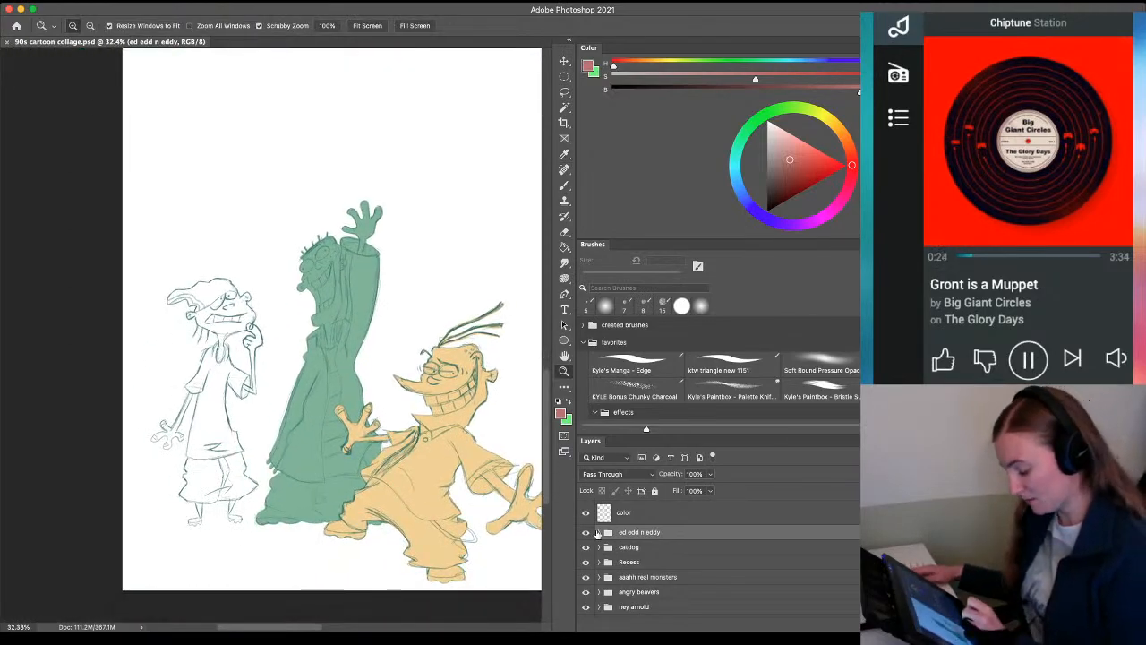
{"action": "left_click", "coordinate": [599, 533]}
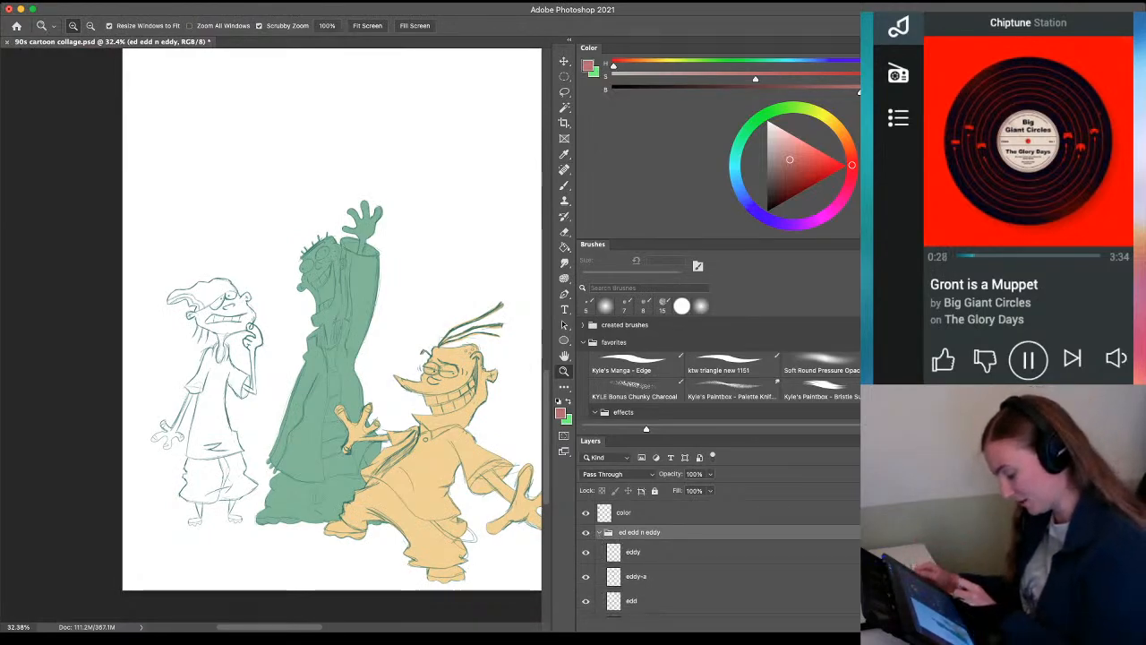
{"action": "scroll", "coordinate": [716, 555], "scroll_direction": "down", "scroll_amount": 2}
{"action": "scroll", "coordinate": [716, 555], "scroll_direction": "down", "scroll_amount": 1}
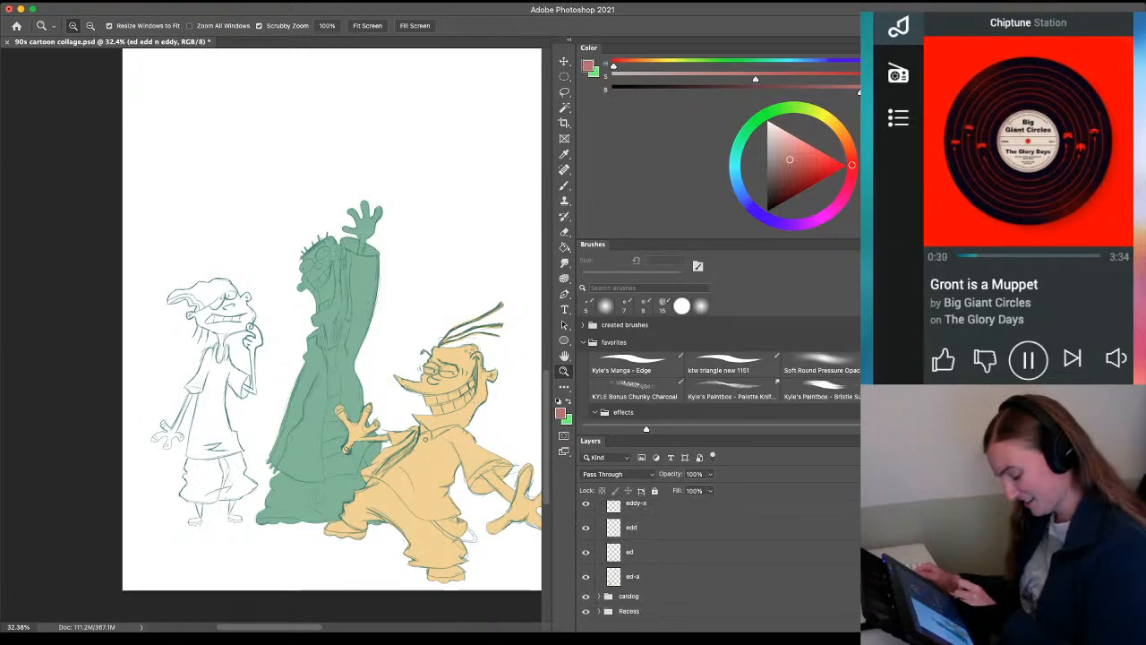
{"action": "left_click", "coordinate": [646, 527]}
{"action": "left_click", "coordinate": [586, 528]}
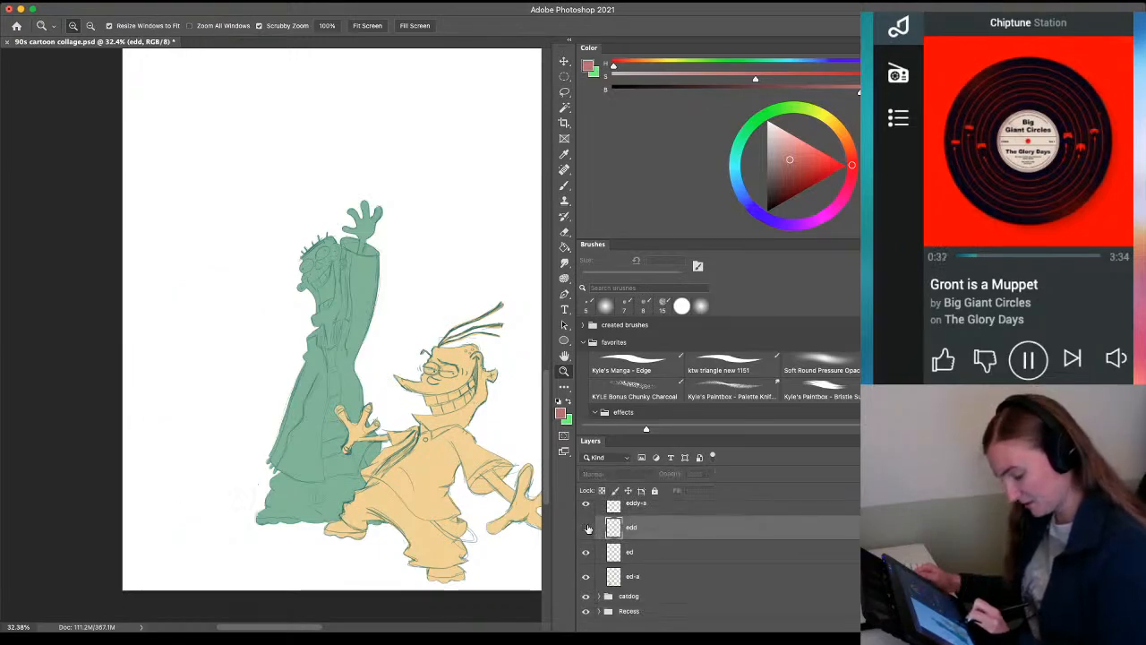
{"action": "left_click", "coordinate": [587, 527]}
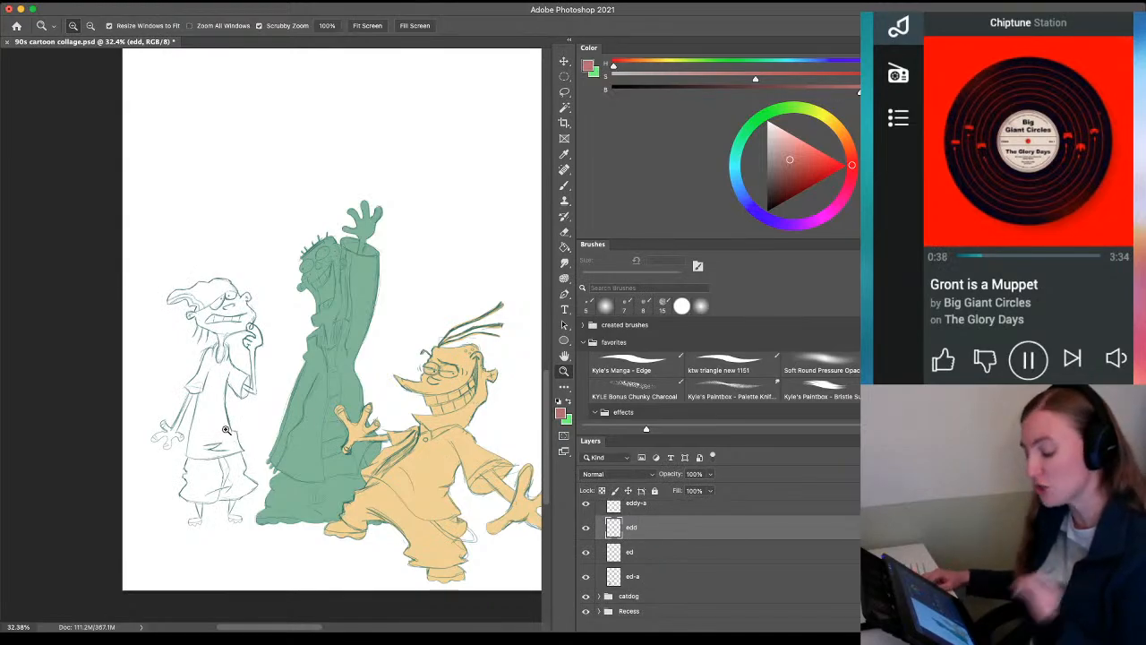
Activate the Brush tool and enlarge its size to 45 px for colouring the Edd sketch
{"action": "left_click_drag", "start_coordinate": [183, 413], "coordinate": [198, 420]}
{"action": "left_click_drag", "start_coordinate": [196, 481], "coordinate": [177, 378]}
{"action": "left_click_drag", "start_coordinate": [135, 343], "coordinate": [152, 387]}
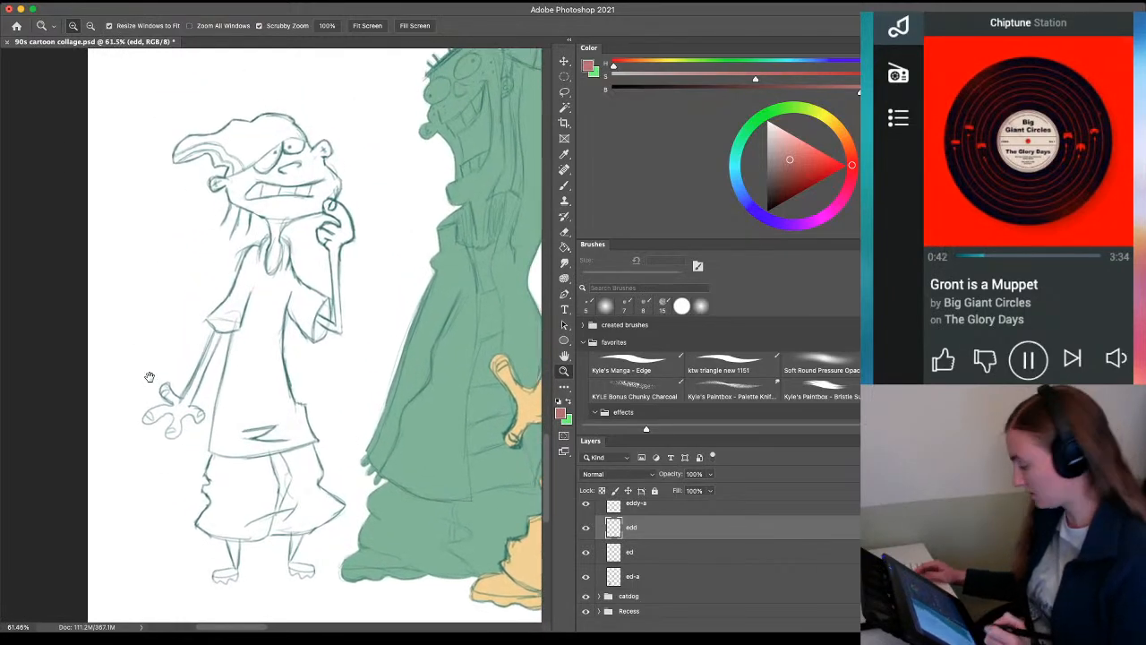
{"action": "key", "text": "b"}
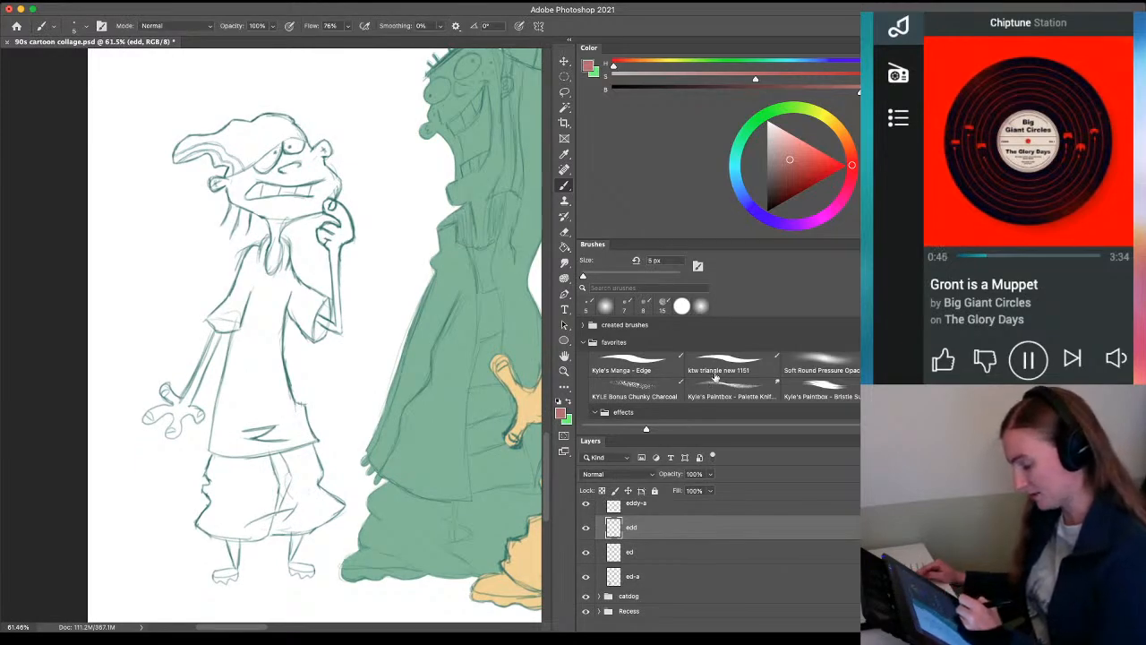
{"action": "key", "text": "bracketright"}
{"action": "key", "text": "bracketright"}
{"action": "key", "text": "bracketright"}
{"action": "key", "text": "bracketright"}
{"action": "key", "text": "bracketright"}
{"action": "key", "text": "bracketright"}
{"action": "key", "text": "bracketright"}
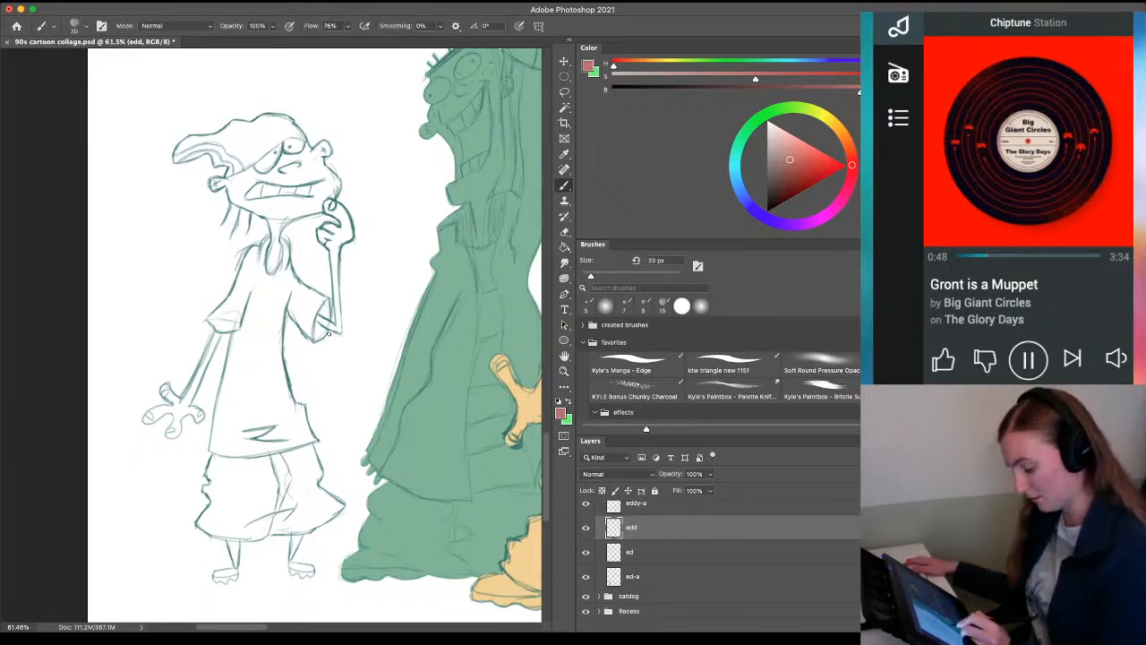
{"action": "key", "text": "bracketright"}
{"action": "key", "text": "bracketright"}
{"action": "key", "text": "bracketright"}
{"action": "key", "text": "bracketright"}
{"action": "key", "text": "bracketright"}
Undo a test stroke across Edd's face and add a new layer between the edd and ed layers
{"action": "left_click_drag", "start_coordinate": [231, 135], "coordinate": [267, 204]}
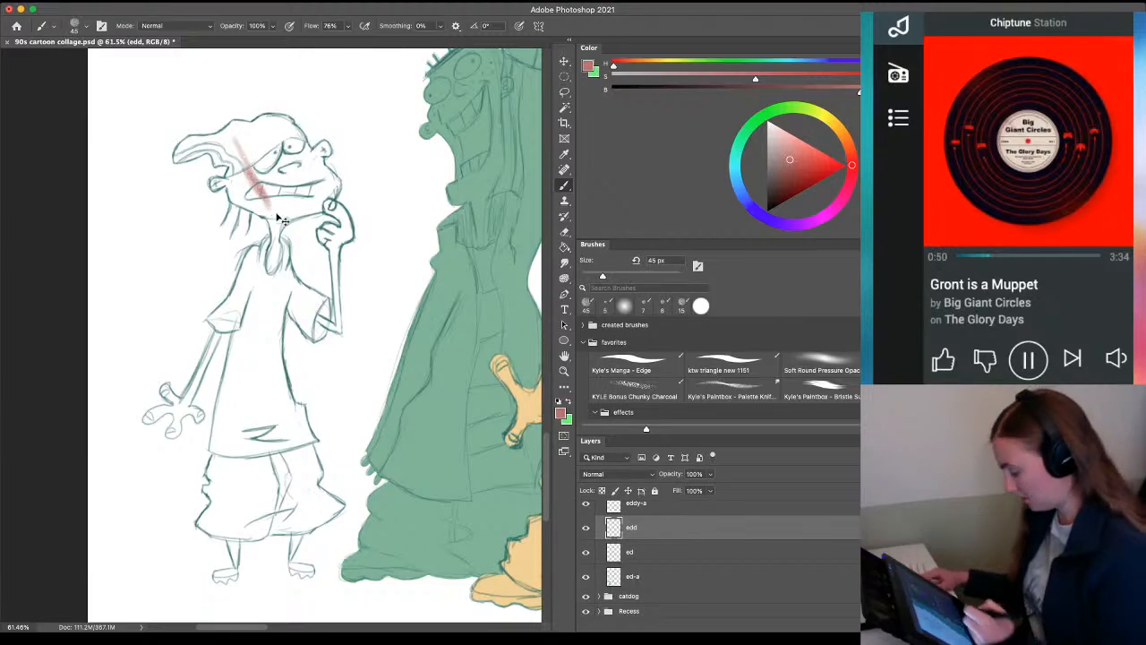
{"action": "key", "text": "super+z"}
{"action": "left_click", "coordinate": [627, 556]}
{"action": "key", "text": "alt+shift+super+n"}
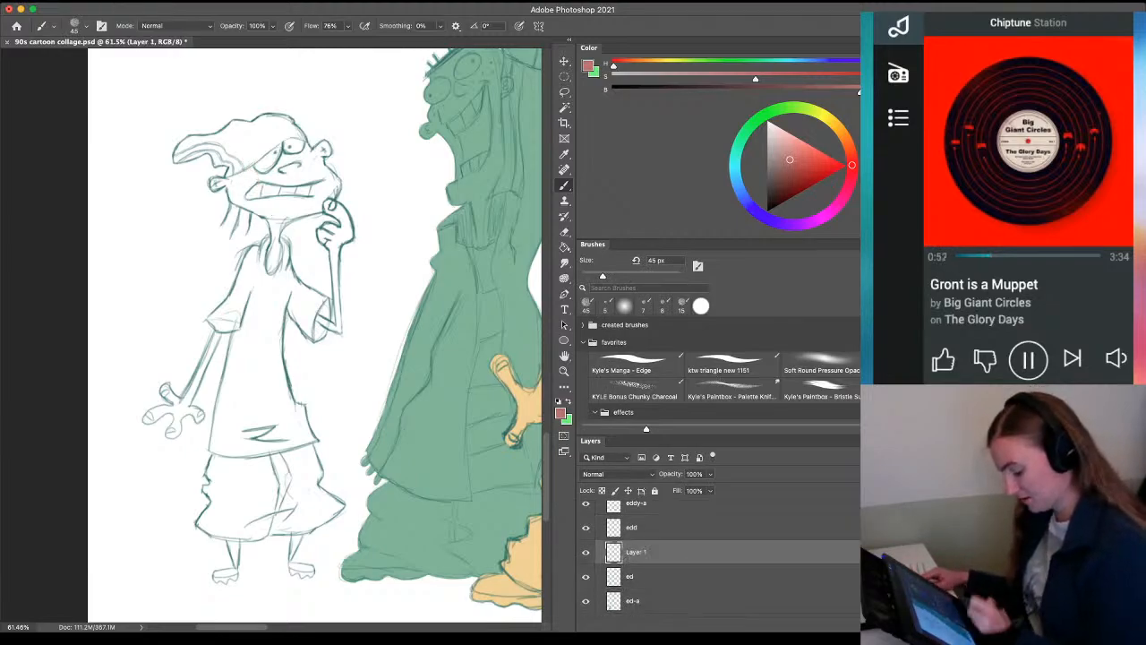
Rename the new layer as edd-a
{"action": "double_click", "coordinate": [638, 553]}
{"action": "type", "text": "edd"}
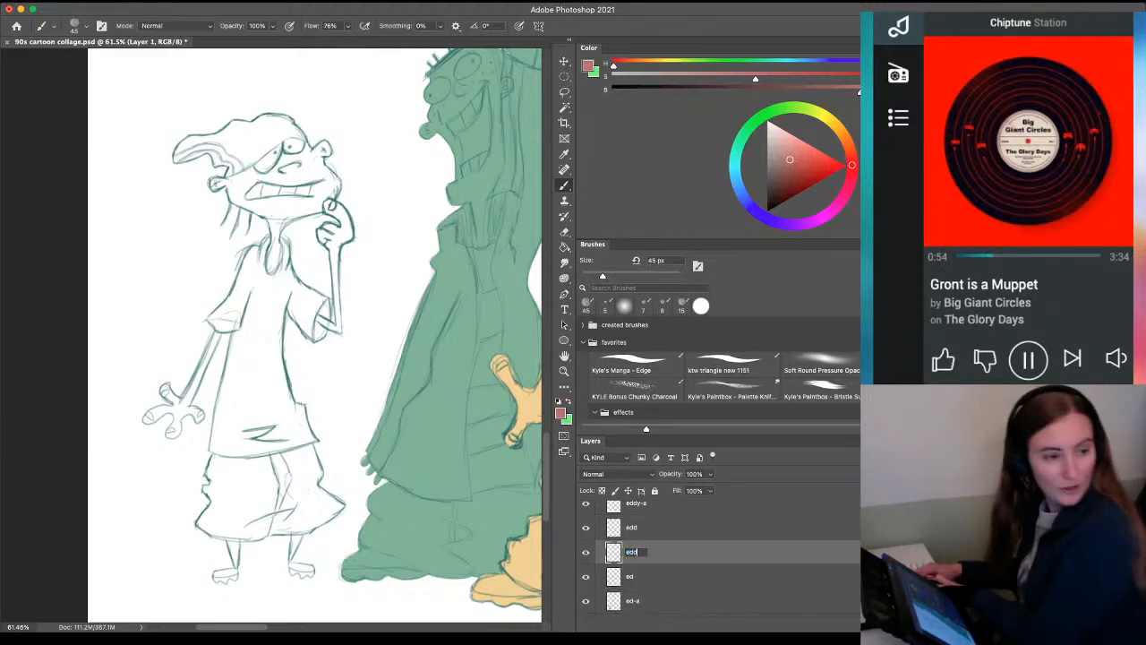
{"action": "key", "text": "Return"}
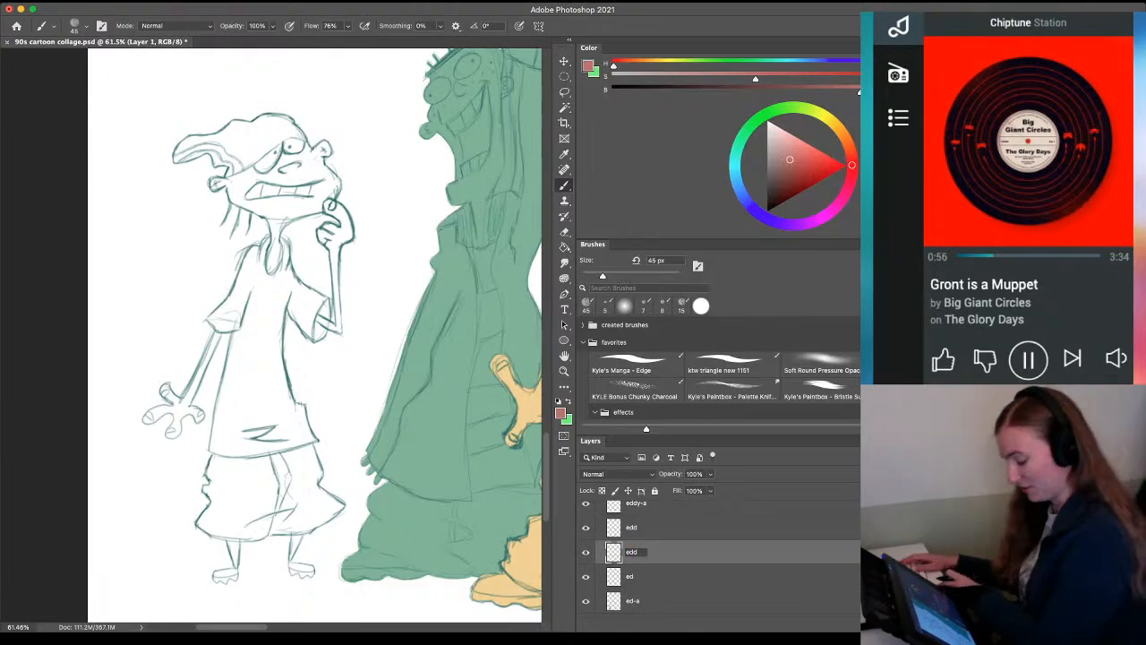
{"action": "type", "text": "-a"}
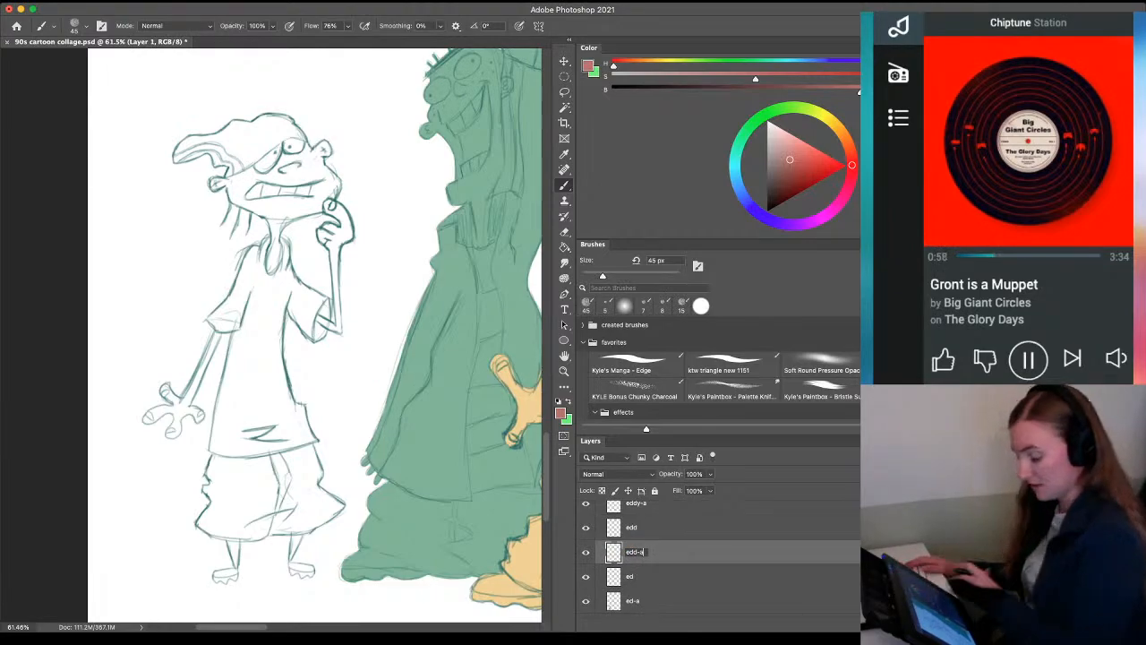
{"action": "key", "text": "Return"}
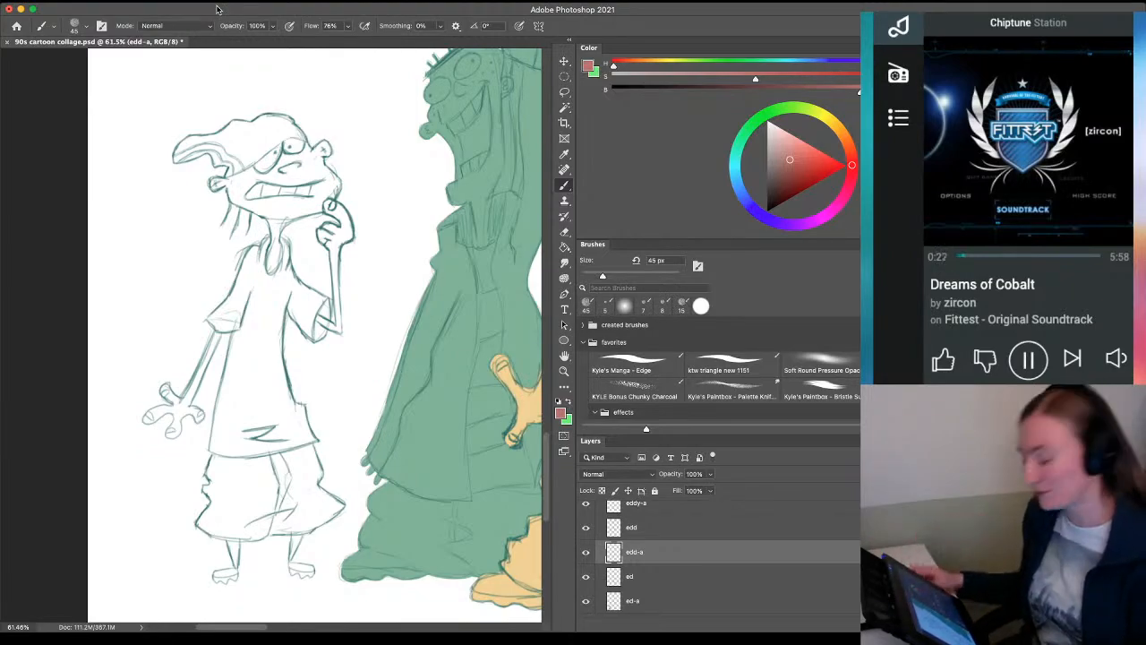
{"action": "key", "text": "z"}
{"action": "mouse_move", "coordinate": [193, 171]}
{"action": "left_mouse_down"}
{"action": "mouse_move", "coordinate": [260, 179]}
{"action": "mouse_move", "coordinate": [250, 242]}
{"action": "mouse_move", "coordinate": [265, 251]}
{"action": "left_mouse_up"}
{"action": "key", "text": "b"}
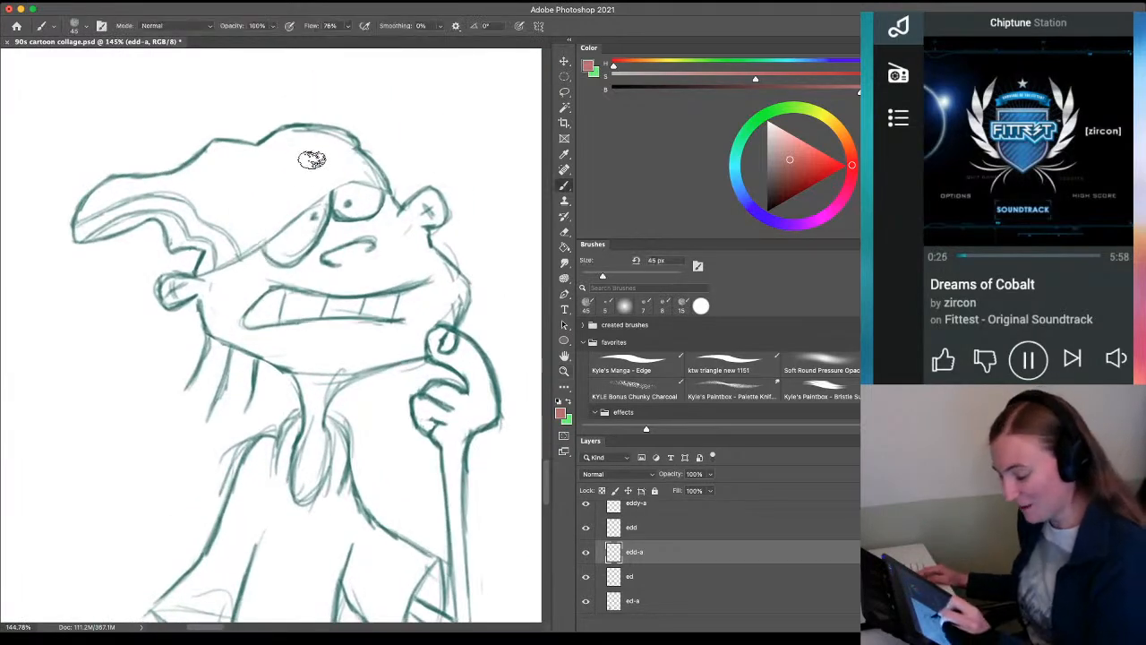
{"action": "mouse_move", "coordinate": [367, 197]}
{"action": "left_mouse_down"}
{"action": "mouse_move", "coordinate": [305, 152]}
{"action": "mouse_move", "coordinate": [376, 210]}
{"action": "mouse_move", "coordinate": [242, 183]}
{"action": "mouse_move", "coordinate": [326, 231]}
{"action": "left_mouse_up"}
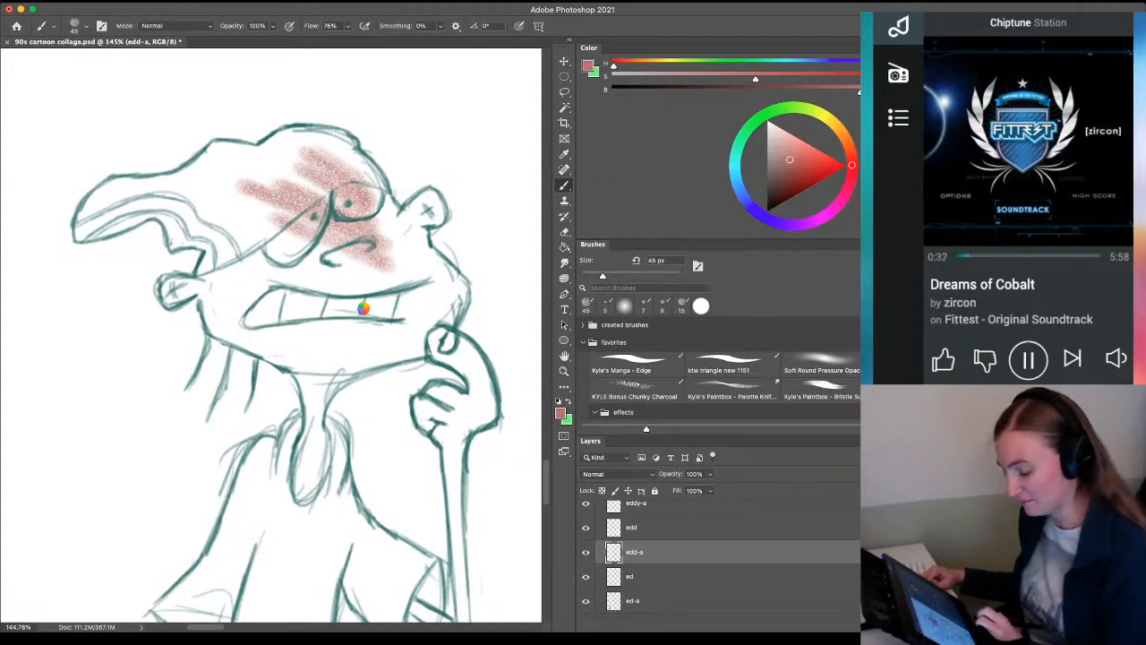
{"action": "key", "text": "ctrl+z"}
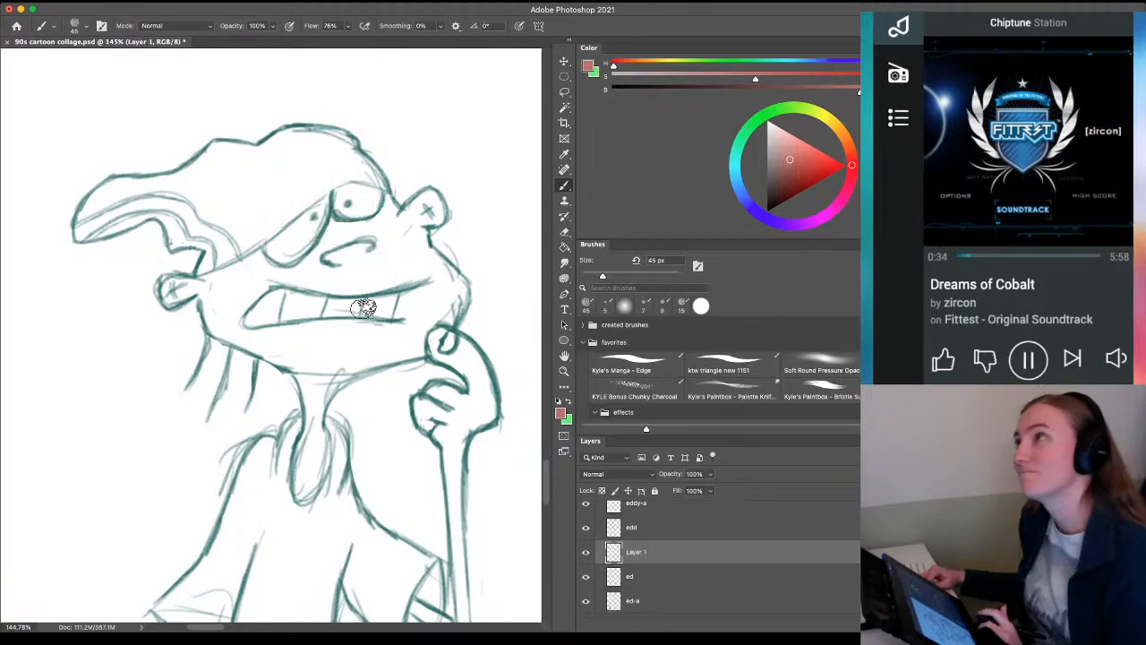
Examine how the green and orange figures beside Edd are coloured
{"action": "key", "text": "z"}
{"action": "left_click_drag", "start_coordinate": [399, 271], "coordinate": [281, 272]}
{"action": "left_click_drag", "start_coordinate": [513, 299], "coordinate": [180, 333]}
{"action": "left_click_drag", "start_coordinate": [445, 383], "coordinate": [488, 384]}
{"action": "left_click_drag", "start_coordinate": [237, 370], "coordinate": [284, 369]}
{"action": "left_click_drag", "start_coordinate": [203, 317], "coordinate": [448, 300]}
{"action": "left_click_drag", "start_coordinate": [209, 379], "coordinate": [429, 394]}
{"action": "left_click_drag", "start_coordinate": [205, 328], "coordinate": [430, 323]}
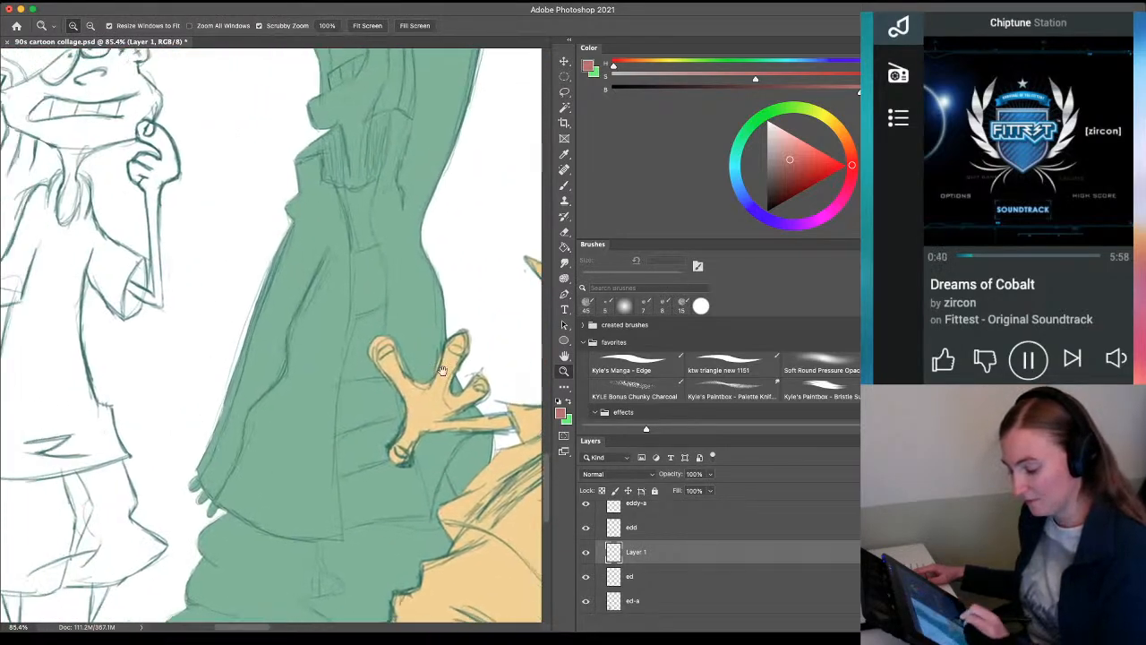
Brush muted red along Edd's hat outline and over the ear, cheek, hand and upper forearm on the raised-hand side
{"action": "mouse_move", "coordinate": [161, 300]}
{"action": "left_mouse_down"}
{"action": "mouse_move", "coordinate": [347, 392]}
{"action": "mouse_move", "coordinate": [353, 449]}
{"action": "left_mouse_up"}
{"action": "left_click_drag", "start_coordinate": [232, 235], "coordinate": [270, 246]}
{"action": "mouse_move", "coordinate": [340, 291]}
{"action": "left_mouse_down"}
{"action": "mouse_move", "coordinate": [221, 334]}
{"action": "mouse_move", "coordinate": [227, 364]}
{"action": "mouse_move", "coordinate": [190, 364]}
{"action": "left_mouse_up"}
{"action": "key", "text": "b"}
{"action": "mouse_move", "coordinate": [77, 248]}
{"action": "left_mouse_down"}
{"action": "mouse_move", "coordinate": [308, 176]}
{"action": "mouse_move", "coordinate": [331, 184]}
{"action": "mouse_move", "coordinate": [371, 255]}
{"action": "mouse_move", "coordinate": [392, 261]}
{"action": "mouse_move", "coordinate": [410, 240]}
{"action": "mouse_move", "coordinate": [421, 254]}
{"action": "mouse_move", "coordinate": [399, 263]}
{"action": "mouse_move", "coordinate": [410, 299]}
{"action": "mouse_move", "coordinate": [437, 324]}
{"action": "mouse_move", "coordinate": [423, 376]}
{"action": "mouse_move", "coordinate": [455, 394]}
{"action": "mouse_move", "coordinate": [464, 420]}
{"action": "mouse_move", "coordinate": [419, 389]}
{"action": "mouse_move", "coordinate": [466, 449]}
{"action": "mouse_move", "coordinate": [472, 438]}
{"action": "mouse_move", "coordinate": [459, 425]}
{"action": "mouse_move", "coordinate": [418, 458]}
{"action": "mouse_move", "coordinate": [408, 449]}
{"action": "mouse_move", "coordinate": [423, 442]}
{"action": "mouse_move", "coordinate": [435, 483]}
{"action": "mouse_move", "coordinate": [439, 541]}
{"action": "left_mouse_up"}
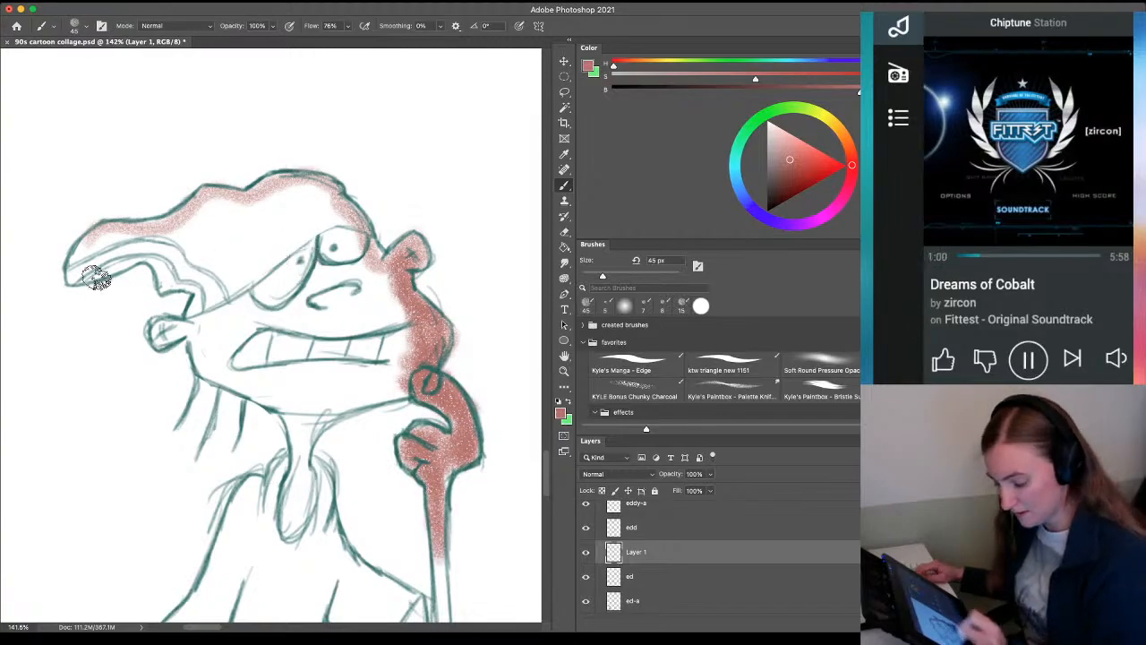
Fill the rest of Edd's hat and the eye area with muted red brush strokes
{"action": "mouse_move", "coordinate": [102, 235]}
{"action": "left_mouse_down"}
{"action": "mouse_move", "coordinate": [75, 273]}
{"action": "mouse_move", "coordinate": [158, 254]}
{"action": "mouse_move", "coordinate": [79, 267]}
{"action": "mouse_move", "coordinate": [140, 243]}
{"action": "mouse_move", "coordinate": [130, 238]}
{"action": "mouse_move", "coordinate": [75, 269]}
{"action": "mouse_move", "coordinate": [133, 233]}
{"action": "mouse_move", "coordinate": [227, 191]}
{"action": "mouse_move", "coordinate": [259, 196]}
{"action": "mouse_move", "coordinate": [282, 177]}
{"action": "mouse_move", "coordinate": [322, 187]}
{"action": "mouse_move", "coordinate": [368, 243]}
{"action": "left_mouse_up"}
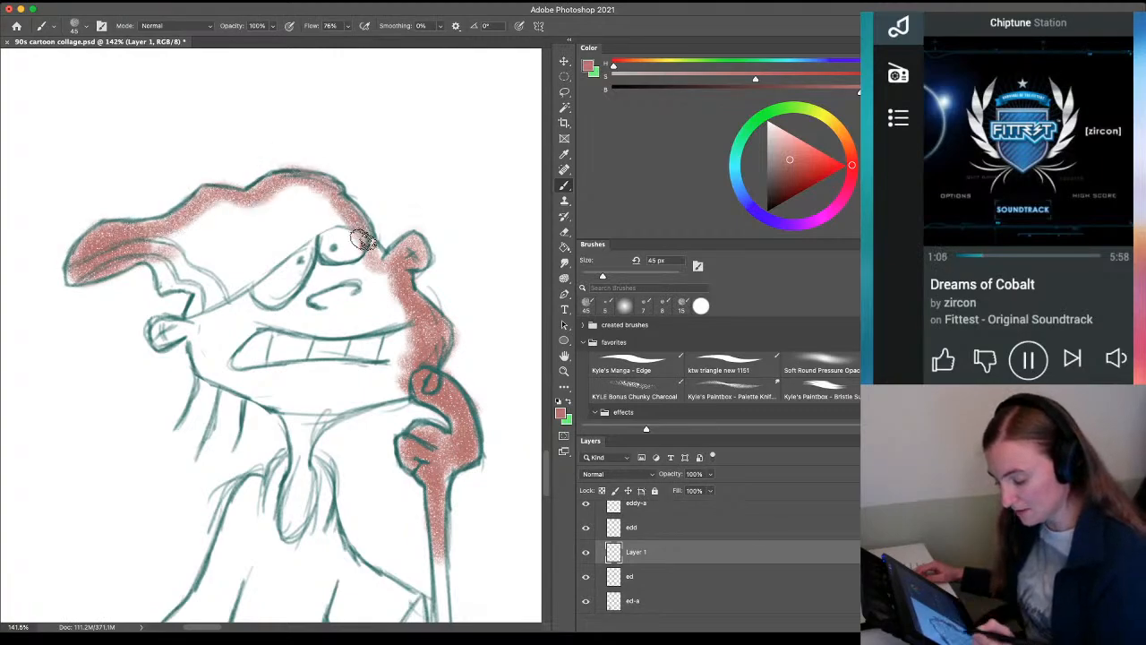
{"action": "mouse_move", "coordinate": [118, 277]}
{"action": "left_mouse_down"}
{"action": "mouse_move", "coordinate": [154, 259]}
{"action": "mouse_move", "coordinate": [163, 282]}
{"action": "mouse_move", "coordinate": [215, 290]}
{"action": "mouse_move", "coordinate": [174, 282]}
{"action": "mouse_move", "coordinate": [202, 289]}
{"action": "mouse_move", "coordinate": [188, 327]}
{"action": "left_mouse_up"}
{"action": "mouse_move", "coordinate": [155, 236]}
{"action": "left_mouse_down"}
{"action": "mouse_move", "coordinate": [230, 274]}
{"action": "mouse_move", "coordinate": [240, 234]}
{"action": "mouse_move", "coordinate": [256, 269]}
{"action": "mouse_move", "coordinate": [269, 224]}
{"action": "mouse_move", "coordinate": [277, 247]}
{"action": "mouse_move", "coordinate": [302, 201]}
{"action": "mouse_move", "coordinate": [318, 286]}
{"action": "mouse_move", "coordinate": [335, 193]}
{"action": "mouse_move", "coordinate": [345, 209]}
{"action": "mouse_move", "coordinate": [322, 272]}
{"action": "left_mouse_up"}
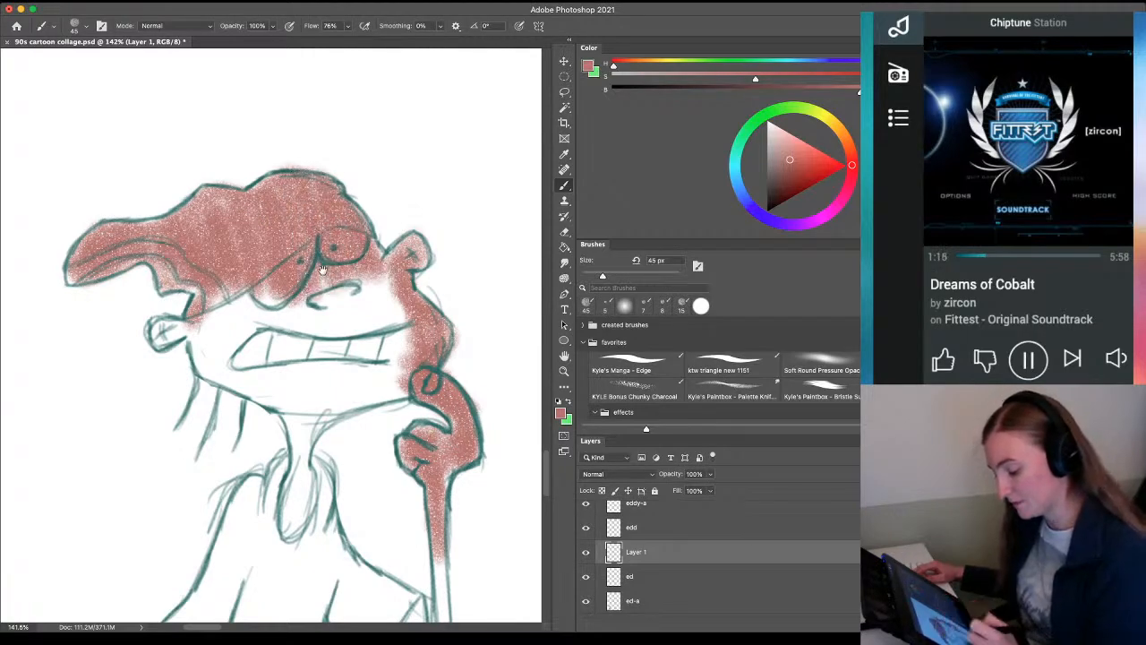
Fill Edd's remaining ear and face with muted red, enlarging the brush to 90 px for the broad areas
{"action": "left_click_drag", "start_coordinate": [184, 433], "coordinate": [149, 266]}
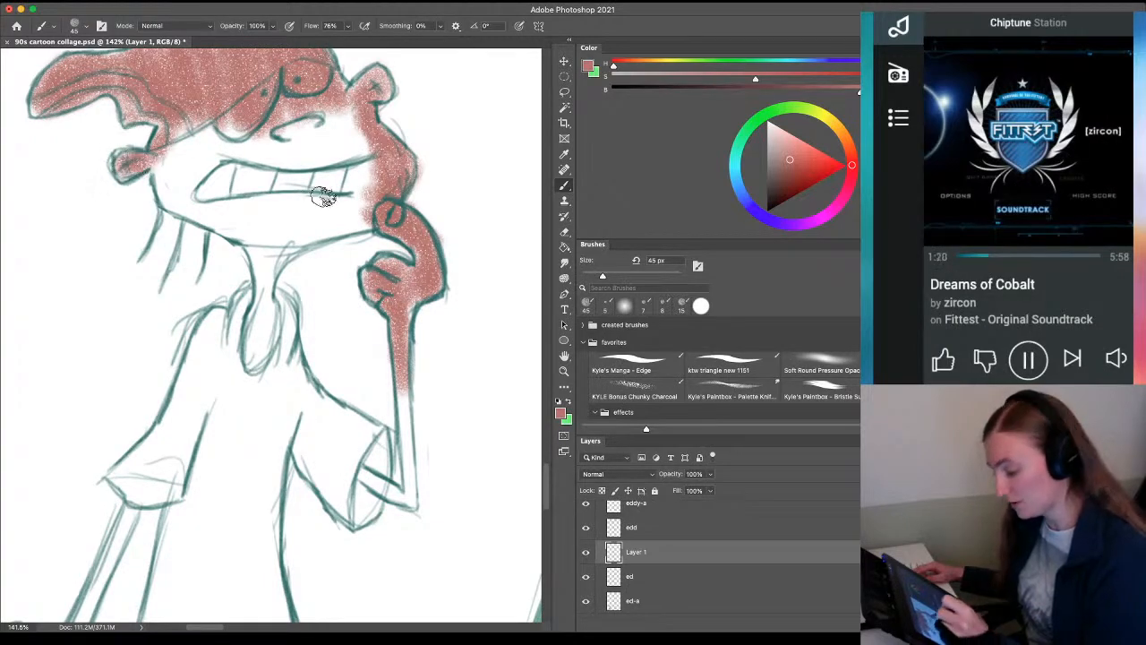
{"action": "mouse_move", "coordinate": [161, 188]}
{"action": "left_mouse_down"}
{"action": "mouse_move", "coordinate": [243, 240]}
{"action": "mouse_move", "coordinate": [163, 182]}
{"action": "mouse_move", "coordinate": [219, 223]}
{"action": "left_mouse_up"}
{"action": "mouse_move", "coordinate": [371, 146]}
{"action": "left_mouse_down"}
{"action": "mouse_move", "coordinate": [345, 144]}
{"action": "mouse_move", "coordinate": [355, 121]}
{"action": "mouse_move", "coordinate": [328, 113]}
{"action": "mouse_move", "coordinate": [289, 134]}
{"action": "mouse_move", "coordinate": [215, 135]}
{"action": "mouse_move", "coordinate": [198, 116]}
{"action": "mouse_move", "coordinate": [179, 133]}
{"action": "mouse_move", "coordinate": [197, 158]}
{"action": "left_mouse_up"}
{"action": "key", "text": "]"}
{"action": "key", "text": "]"}
{"action": "key", "text": "]"}
{"action": "key", "text": "]"}
{"action": "key", "text": "]"}
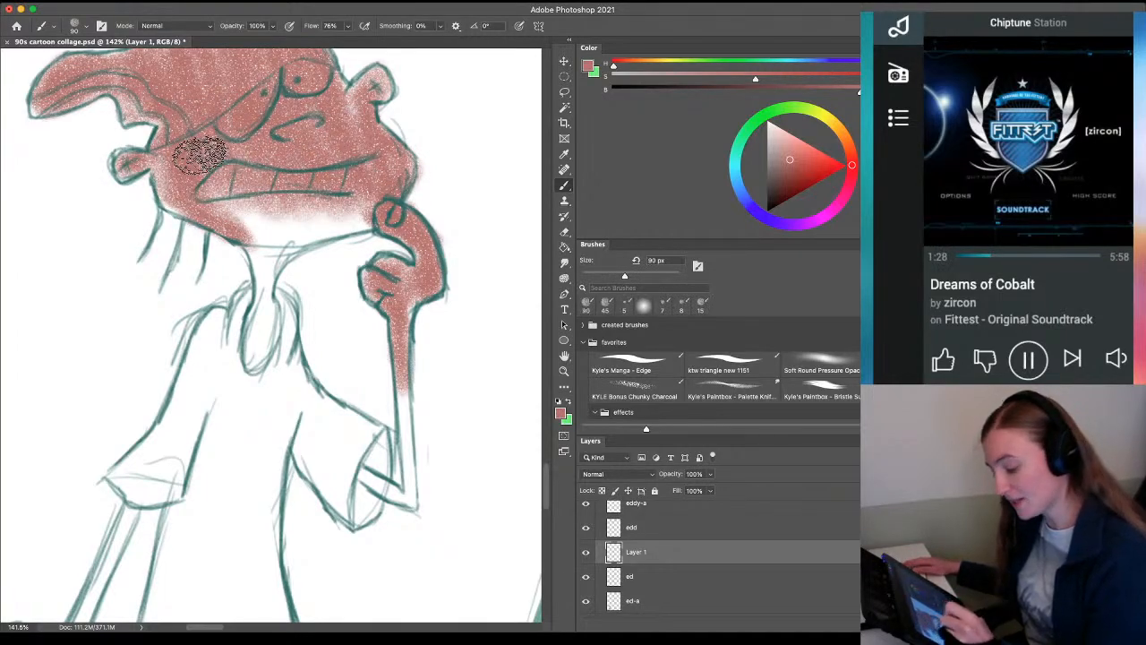
{"action": "mouse_move", "coordinate": [358, 205]}
{"action": "left_mouse_down"}
{"action": "mouse_move", "coordinate": [258, 213]}
{"action": "mouse_move", "coordinate": [376, 212]}
{"action": "mouse_move", "coordinate": [336, 221]}
{"action": "mouse_move", "coordinate": [217, 199]}
{"action": "mouse_move", "coordinate": [248, 224]}
{"action": "mouse_move", "coordinate": [168, 186]}
{"action": "left_mouse_up"}
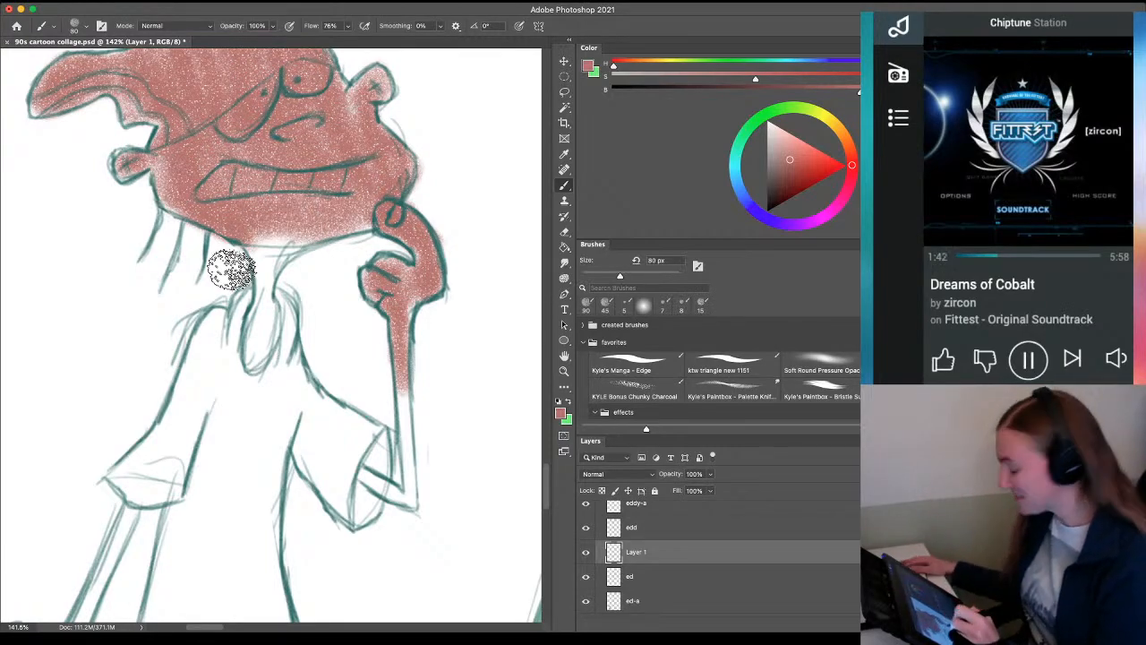
Reduce the brush to 60 px and fill Edd's lower chin and neck with muted red
{"action": "key", "text": "bracketleft"}
{"action": "key", "text": "bracketleft"}
{"action": "key", "text": "bracketleft"}
{"action": "mouse_move", "coordinate": [275, 231]}
{"action": "left_mouse_down"}
{"action": "mouse_move", "coordinate": [282, 260]}
{"action": "mouse_move", "coordinate": [302, 217]}
{"action": "mouse_move", "coordinate": [356, 224]}
{"action": "left_mouse_up"}
{"action": "mouse_move", "coordinate": [264, 235]}
{"action": "left_mouse_down"}
{"action": "mouse_move", "coordinate": [265, 325]}
{"action": "mouse_move", "coordinate": [248, 360]}
{"action": "mouse_move", "coordinate": [258, 361]}
{"action": "left_mouse_up"}
{"action": "scroll", "coordinate": [258, 361], "scroll_direction": "down", "scroll_amount": 3}
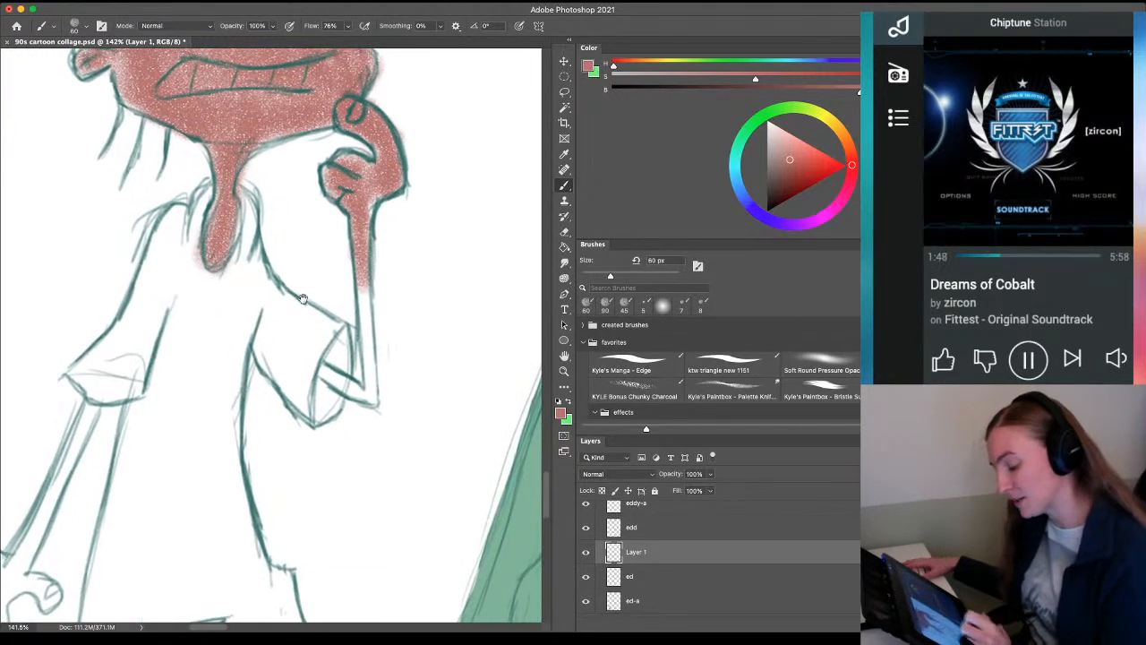
Reduce the brush to 35 px and fill Edd's thin raised forearm and elbow with muted red
{"action": "left_click_drag", "start_coordinate": [385, 188], "coordinate": [370, 206]}
{"action": "key", "text": "bracketleft"}
{"action": "key", "text": "bracketleft"}
{"action": "key", "text": "bracketleft"}
{"action": "key", "text": "bracketleft"}
{"action": "mouse_move", "coordinate": [366, 279]}
{"action": "left_mouse_down"}
{"action": "mouse_move", "coordinate": [366, 393]}
{"action": "mouse_move", "coordinate": [290, 345]}
{"action": "mouse_move", "coordinate": [331, 369]}
{"action": "mouse_move", "coordinate": [345, 336]}
{"action": "mouse_move", "coordinate": [310, 402]}
{"action": "mouse_move", "coordinate": [314, 421]}
{"action": "mouse_move", "coordinate": [343, 398]}
{"action": "left_mouse_up"}
Enlarge the brush to 50 px and fill Edd's raised-arm sleeve and both shoulders with muted red
{"action": "key", "text": "bracketright"}
{"action": "key", "text": "bracketright"}
{"action": "key", "text": "bracketright"}
{"action": "mouse_move", "coordinate": [234, 190]}
{"action": "left_mouse_down"}
{"action": "mouse_move", "coordinate": [261, 285]}
{"action": "mouse_move", "coordinate": [250, 259]}
{"action": "mouse_move", "coordinate": [237, 273]}
{"action": "mouse_move", "coordinate": [331, 330]}
{"action": "left_mouse_up"}
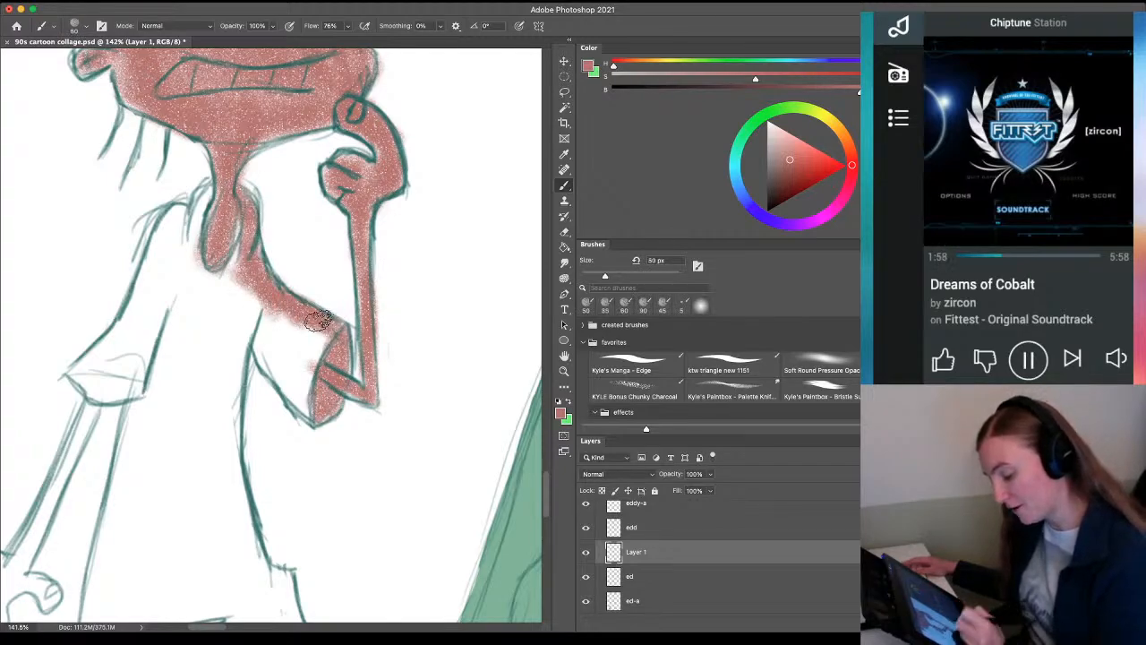
{"action": "mouse_move", "coordinate": [215, 228]}
{"action": "left_mouse_down"}
{"action": "mouse_move", "coordinate": [205, 190]}
{"action": "mouse_move", "coordinate": [202, 222]}
{"action": "mouse_move", "coordinate": [228, 223]}
{"action": "mouse_move", "coordinate": [237, 255]}
{"action": "mouse_move", "coordinate": [209, 221]}
{"action": "left_mouse_up"}
{"action": "left_click_drag", "start_coordinate": [169, 353], "coordinate": [220, 268]}
{"action": "mouse_move", "coordinate": [367, 304]}
{"action": "left_mouse_down"}
{"action": "mouse_move", "coordinate": [358, 313]}
{"action": "mouse_move", "coordinate": [299, 242]}
{"action": "mouse_move", "coordinate": [305, 225]}
{"action": "mouse_move", "coordinate": [376, 247]}
{"action": "mouse_move", "coordinate": [321, 184]}
{"action": "left_mouse_up"}
{"action": "mouse_move", "coordinate": [242, 124]}
{"action": "left_mouse_down"}
{"action": "mouse_move", "coordinate": [202, 185]}
{"action": "mouse_move", "coordinate": [217, 136]}
{"action": "mouse_move", "coordinate": [205, 178]}
{"action": "left_mouse_up"}
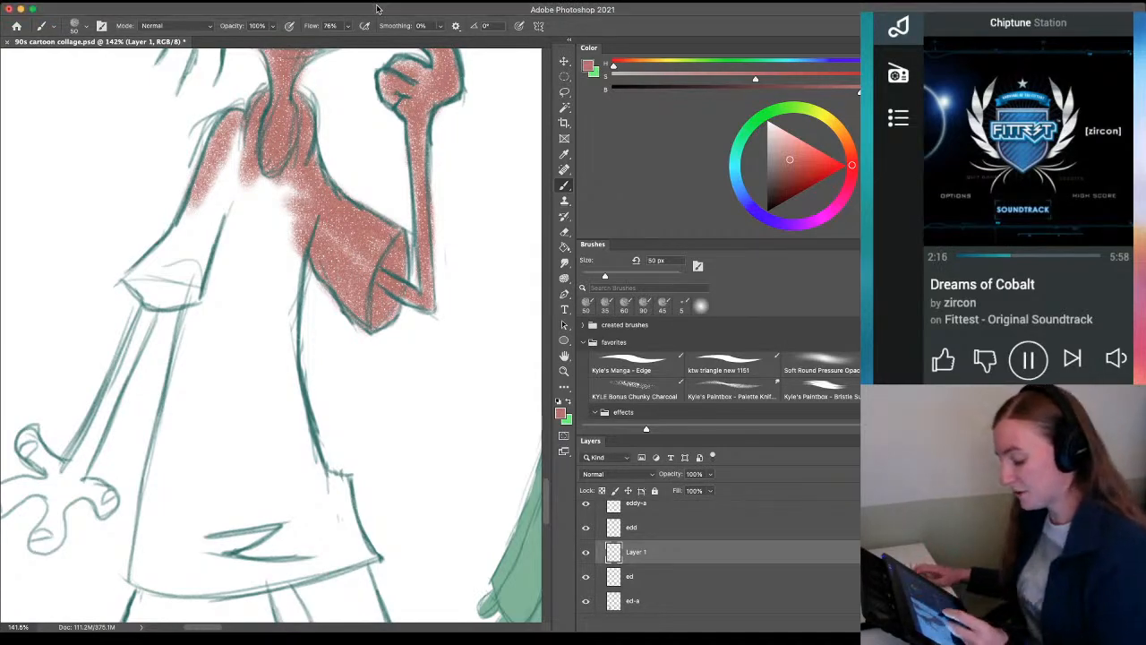
Brush muted red along Edd's lowered sleeve and inside the side edges and hem of his shirt
{"action": "left_click_drag", "start_coordinate": [214, 409], "coordinate": [249, 369]}
{"action": "mouse_move", "coordinate": [281, 96]}
{"action": "left_mouse_down"}
{"action": "mouse_move", "coordinate": [216, 212]}
{"action": "mouse_move", "coordinate": [231, 174]}
{"action": "mouse_move", "coordinate": [200, 218]}
{"action": "mouse_move", "coordinate": [234, 192]}
{"action": "mouse_move", "coordinate": [180, 232]}
{"action": "mouse_move", "coordinate": [226, 255]}
{"action": "mouse_move", "coordinate": [192, 238]}
{"action": "left_mouse_up"}
{"action": "mouse_move", "coordinate": [253, 336]}
{"action": "left_mouse_down"}
{"action": "mouse_move", "coordinate": [231, 266]}
{"action": "mouse_move", "coordinate": [226, 284]}
{"action": "left_mouse_up"}
{"action": "mouse_move", "coordinate": [313, 151]}
{"action": "left_mouse_down"}
{"action": "mouse_move", "coordinate": [306, 238]}
{"action": "mouse_move", "coordinate": [332, 379]}
{"action": "left_mouse_up"}
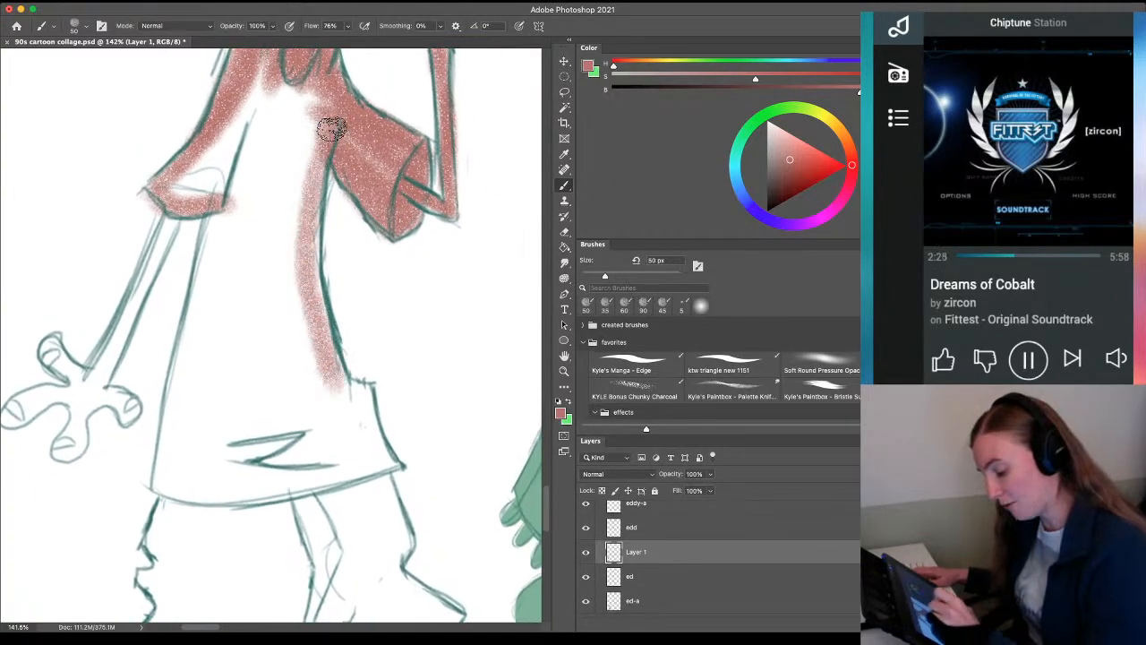
{"action": "mouse_move", "coordinate": [331, 129]}
{"action": "left_mouse_down"}
{"action": "mouse_move", "coordinate": [314, 189]}
{"action": "mouse_move", "coordinate": [315, 300]}
{"action": "mouse_move", "coordinate": [336, 360]}
{"action": "left_mouse_up"}
{"action": "left_click_drag", "start_coordinate": [204, 418], "coordinate": [185, 338]}
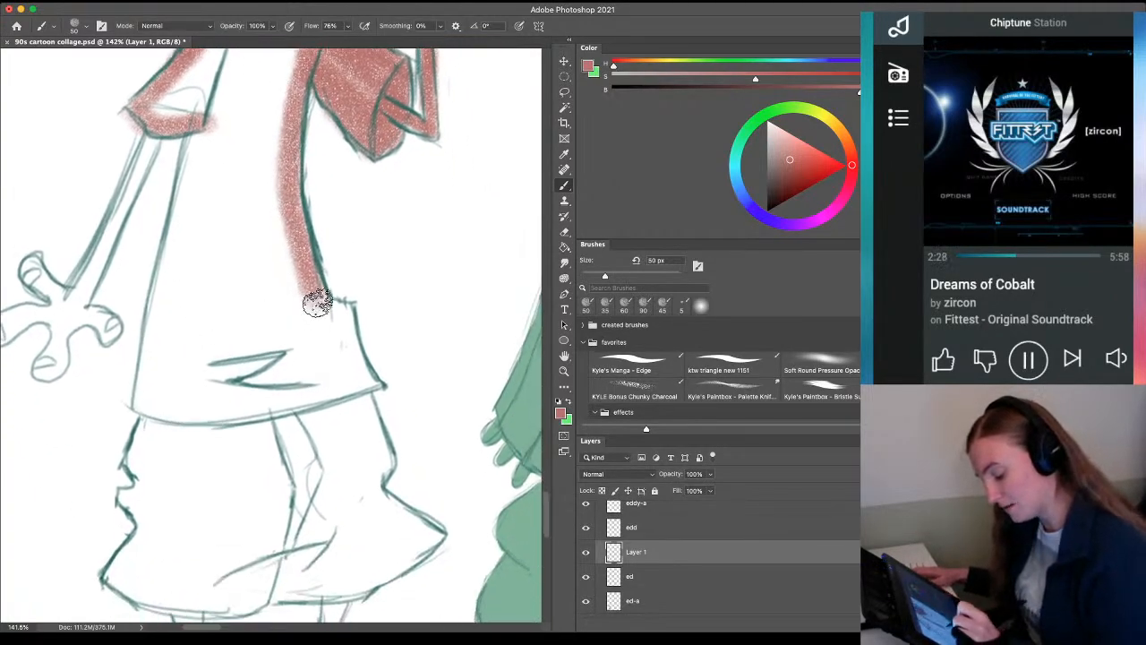
{"action": "mouse_move", "coordinate": [316, 303]}
{"action": "left_mouse_down"}
{"action": "mouse_move", "coordinate": [352, 366]}
{"action": "mouse_move", "coordinate": [373, 388]}
{"action": "mouse_move", "coordinate": [184, 409]}
{"action": "left_mouse_up"}
{"action": "left_click_drag", "start_coordinate": [166, 188], "coordinate": [205, 264]}
{"action": "left_click_drag", "start_coordinate": [231, 207], "coordinate": [179, 496]}
Try to fill the blank interior of Edd's shirt with the Paint Bucket tool
{"action": "key", "text": "g"}
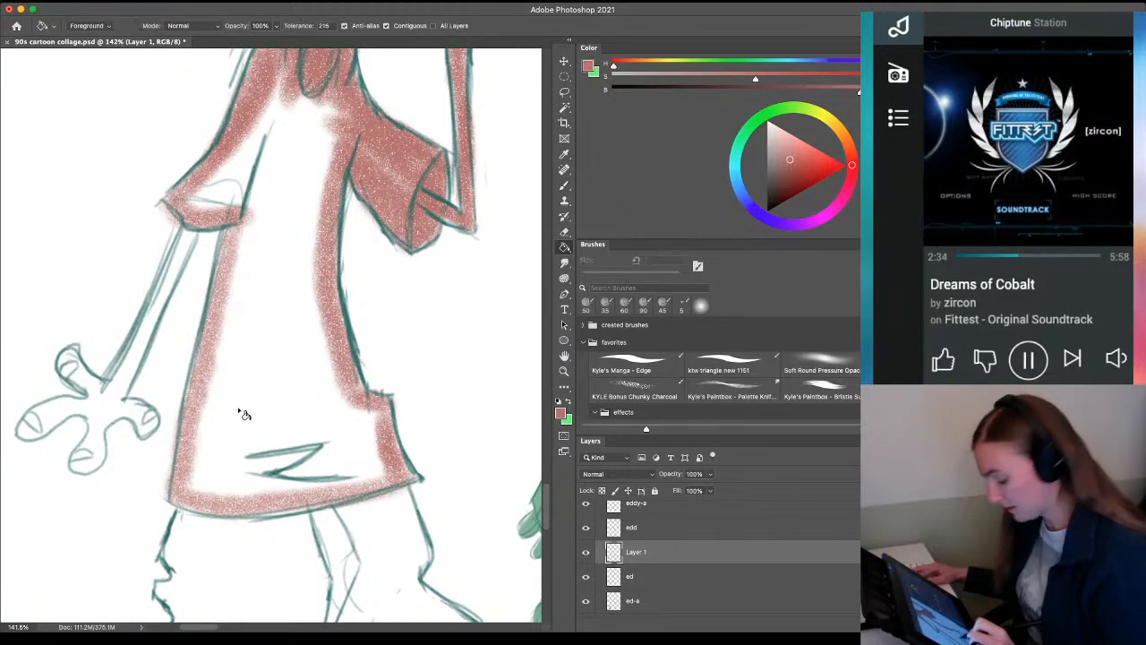
{"action": "left_click", "coordinate": [242, 414]}
{"action": "key", "text": "super+z"}
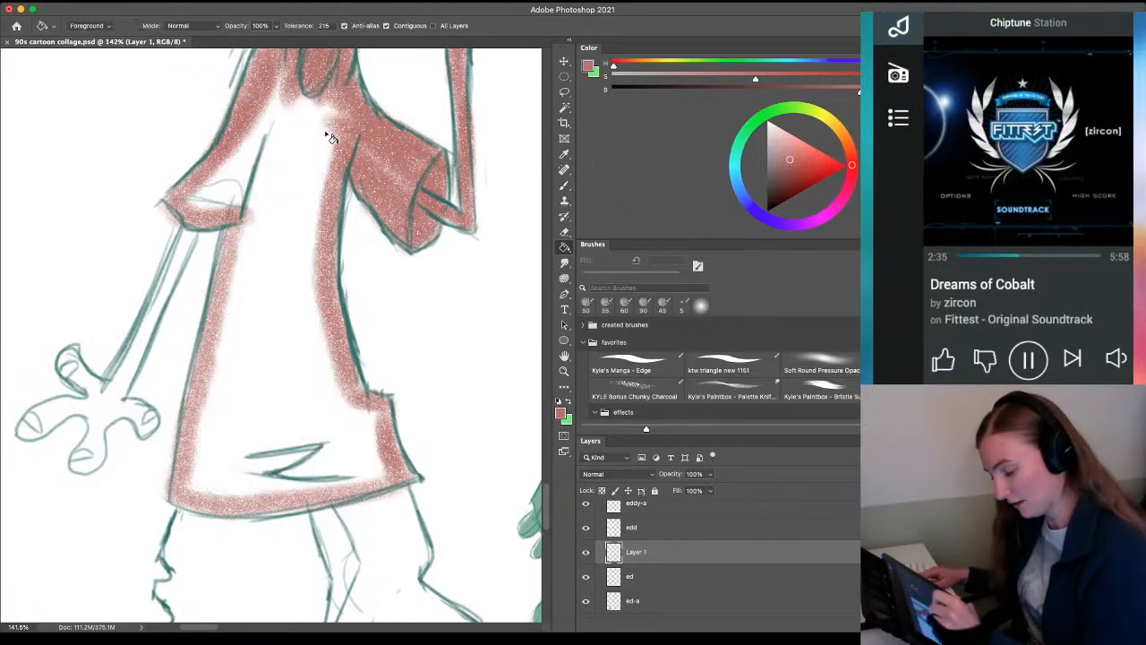
{"action": "left_click", "coordinate": [329, 183]}
{"action": "key", "text": "super+z"}
Fill Edd's upper shirt, lowered sleeve, lowered arm and hand with muted red brush strokes
{"action": "key", "text": "b"}
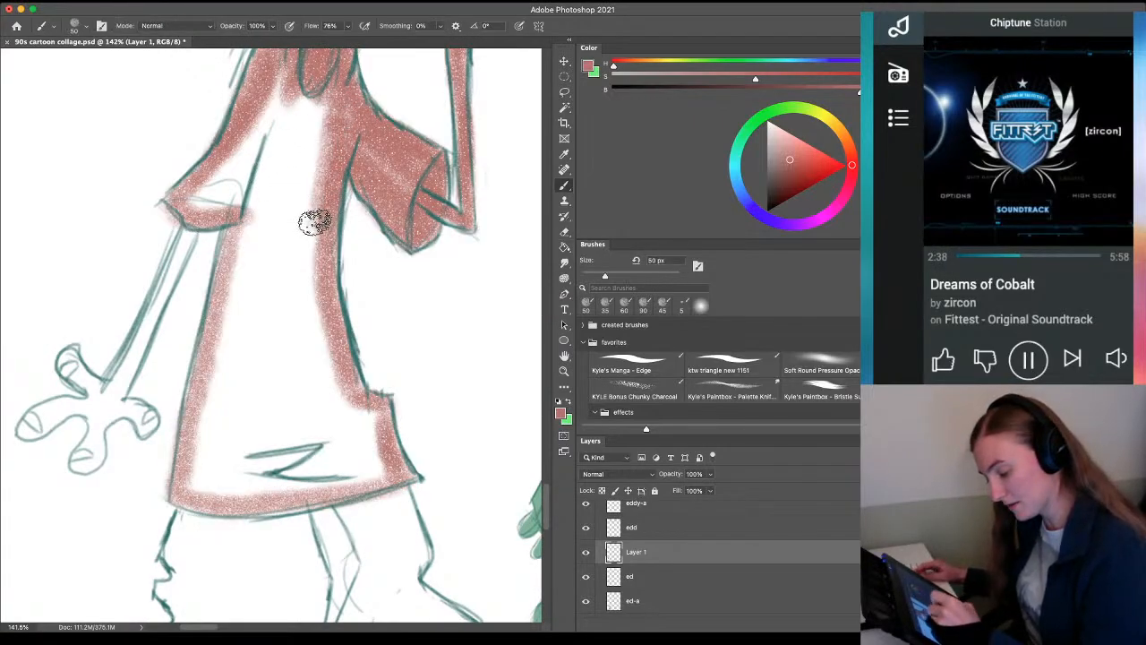
{"action": "mouse_move", "coordinate": [314, 222]}
{"action": "left_mouse_down"}
{"action": "mouse_move", "coordinate": [286, 192]}
{"action": "mouse_move", "coordinate": [271, 146]}
{"action": "mouse_move", "coordinate": [230, 149]}
{"action": "mouse_move", "coordinate": [278, 71]}
{"action": "mouse_move", "coordinate": [237, 233]}
{"action": "mouse_move", "coordinate": [206, 215]}
{"action": "mouse_move", "coordinate": [229, 364]}
{"action": "mouse_move", "coordinate": [311, 291]}
{"action": "left_mouse_up"}
{"action": "mouse_move", "coordinate": [275, 158]}
{"action": "left_mouse_down"}
{"action": "mouse_move", "coordinate": [196, 316]}
{"action": "mouse_move", "coordinate": [214, 235]}
{"action": "mouse_move", "coordinate": [202, 340]}
{"action": "mouse_move", "coordinate": [220, 334]}
{"action": "mouse_move", "coordinate": [210, 333]}
{"action": "mouse_move", "coordinate": [229, 348]}
{"action": "mouse_move", "coordinate": [153, 282]}
{"action": "mouse_move", "coordinate": [185, 341]}
{"action": "mouse_move", "coordinate": [201, 339]}
{"action": "mouse_move", "coordinate": [182, 346]}
{"action": "mouse_move", "coordinate": [166, 384]}
{"action": "mouse_move", "coordinate": [176, 332]}
{"action": "mouse_move", "coordinate": [160, 324]}
{"action": "mouse_move", "coordinate": [165, 355]}
{"action": "mouse_move", "coordinate": [175, 340]}
{"action": "mouse_move", "coordinate": [124, 341]}
{"action": "mouse_move", "coordinate": [109, 354]}
{"action": "mouse_move", "coordinate": [187, 340]}
{"action": "left_mouse_up"}
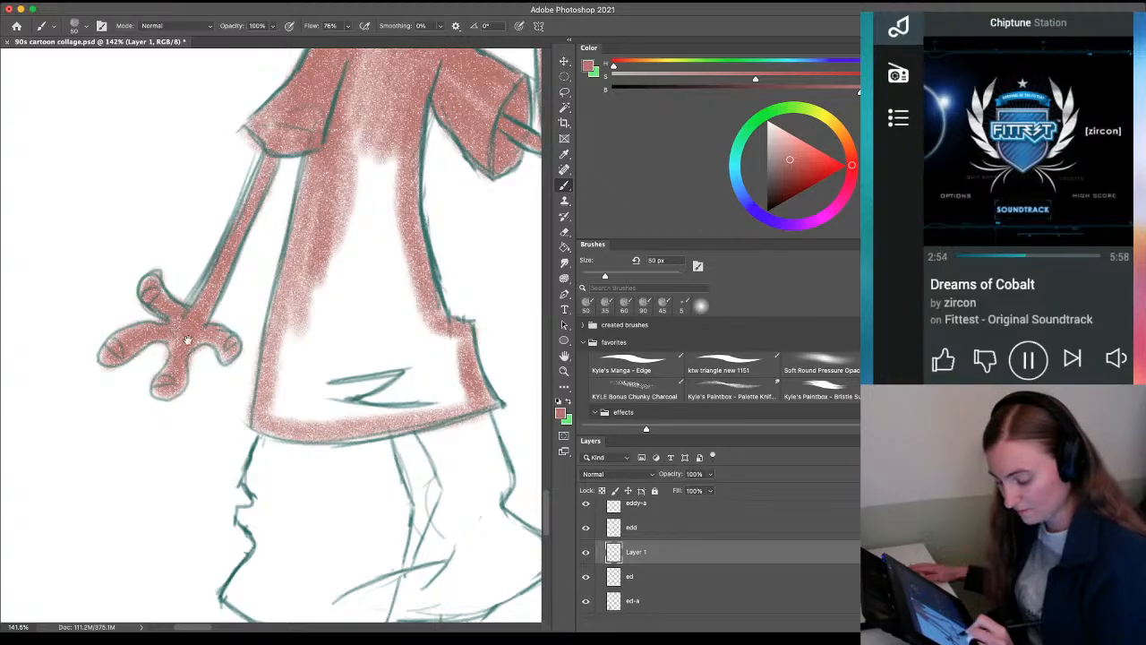
{"action": "mouse_move", "coordinate": [385, 143]}
{"action": "left_mouse_down"}
{"action": "mouse_move", "coordinate": [390, 306]}
{"action": "mouse_move", "coordinate": [364, 293]}
{"action": "mouse_move", "coordinate": [367, 99]}
{"action": "mouse_move", "coordinate": [309, 343]}
{"action": "mouse_move", "coordinate": [346, 123]}
{"action": "left_mouse_up"}
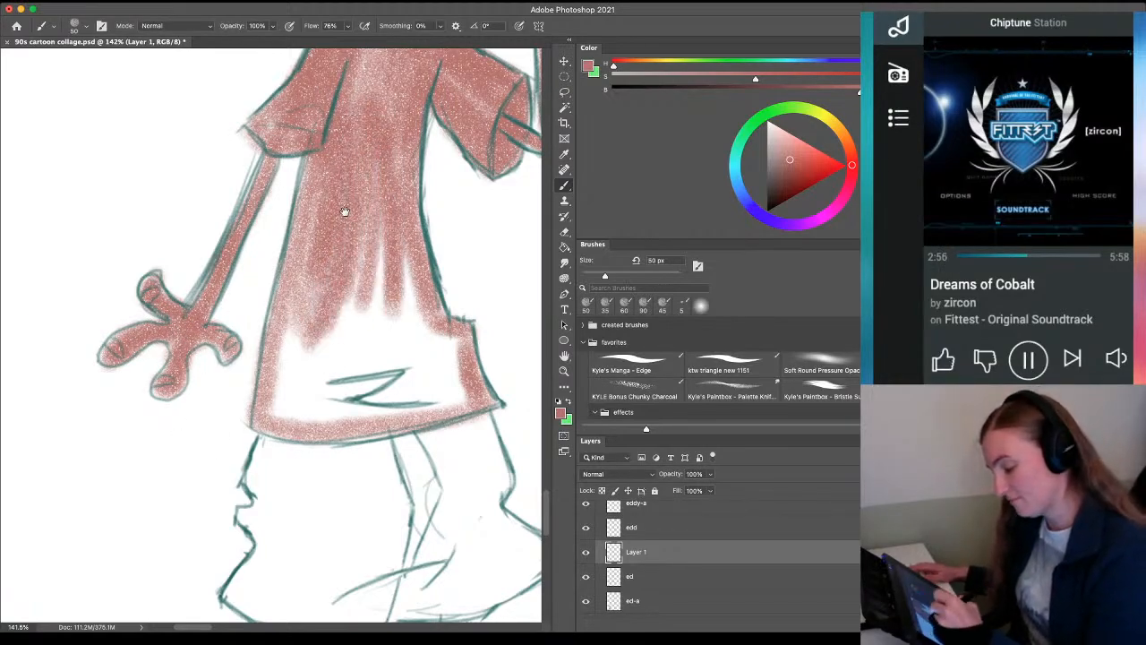
Enlarge the brush to 80 px and fill the rest of Edd's shirt and the upper part of his shorts
{"action": "left_click_drag", "start_coordinate": [345, 211], "coordinate": [304, 390]}
{"action": "key", "text": "]"}
{"action": "key", "text": "]"}
{"action": "key", "text": "]"}
{"action": "mouse_move", "coordinate": [333, 213]}
{"action": "left_mouse_down"}
{"action": "mouse_move", "coordinate": [325, 310]}
{"action": "mouse_move", "coordinate": [365, 236]}
{"action": "mouse_move", "coordinate": [333, 390]}
{"action": "left_mouse_up"}
{"action": "left_click_drag", "start_coordinate": [278, 398], "coordinate": [190, 137]}
{"action": "mouse_move", "coordinate": [277, 143]}
{"action": "left_mouse_down"}
{"action": "mouse_move", "coordinate": [275, 212]}
{"action": "mouse_move", "coordinate": [311, 260]}
{"action": "mouse_move", "coordinate": [343, 372]}
{"action": "mouse_move", "coordinate": [346, 361]}
{"action": "mouse_move", "coordinate": [365, 393]}
{"action": "mouse_move", "coordinate": [360, 417]}
{"action": "mouse_move", "coordinate": [328, 399]}
{"action": "left_mouse_up"}
{"action": "left_click_drag", "start_coordinate": [201, 498], "coordinate": [192, 345]}
{"action": "left_click_drag", "start_coordinate": [78, 398], "coordinate": [154, 398]}
{"action": "mouse_move", "coordinate": [224, 201]}
{"action": "left_mouse_down"}
{"action": "mouse_move", "coordinate": [222, 188]}
{"action": "mouse_move", "coordinate": [213, 205]}
{"action": "mouse_move", "coordinate": [221, 187]}
{"action": "mouse_move", "coordinate": [248, 218]}
{"action": "mouse_move", "coordinate": [255, 357]}
{"action": "left_mouse_up"}
{"action": "mouse_move", "coordinate": [273, 215]}
{"action": "left_mouse_down"}
{"action": "mouse_move", "coordinate": [287, 350]}
{"action": "mouse_move", "coordinate": [319, 255]}
{"action": "mouse_move", "coordinate": [320, 117]}
{"action": "mouse_move", "coordinate": [366, 370]}
{"action": "mouse_move", "coordinate": [393, 349]}
{"action": "mouse_move", "coordinate": [398, 377]}
{"action": "mouse_move", "coordinate": [361, 108]}
{"action": "mouse_move", "coordinate": [279, 250]}
{"action": "mouse_move", "coordinate": [274, 224]}
{"action": "mouse_move", "coordinate": [300, 381]}
{"action": "left_mouse_up"}
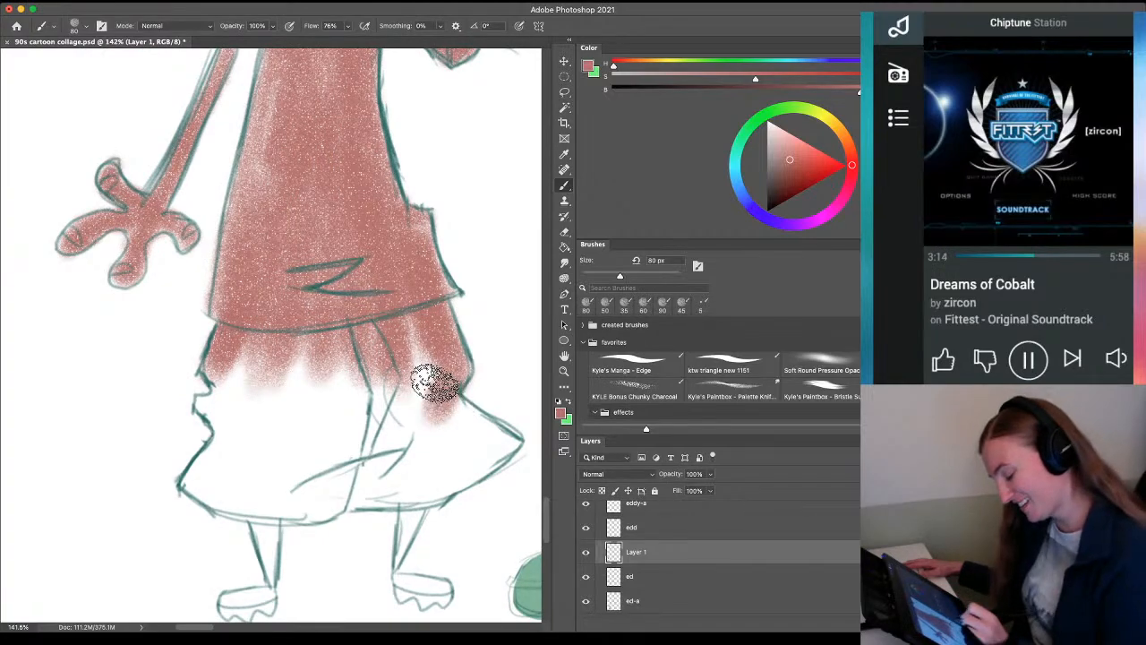
Brush muted red along the side edges and lower hem of Edd's shorts
{"action": "left_click_drag", "start_coordinate": [236, 508], "coordinate": [150, 352]}
{"action": "key", "text": "["}
{"action": "key", "text": "]"}
{"action": "mouse_move", "coordinate": [366, 251]}
{"action": "left_mouse_down"}
{"action": "mouse_move", "coordinate": [413, 288]}
{"action": "mouse_move", "coordinate": [312, 328]}
{"action": "mouse_move", "coordinate": [246, 333]}
{"action": "left_mouse_up"}
{"action": "mouse_move", "coordinate": [413, 286]}
{"action": "left_mouse_down"}
{"action": "mouse_move", "coordinate": [329, 338]}
{"action": "mouse_move", "coordinate": [233, 326]}
{"action": "left_mouse_up"}
{"action": "mouse_move", "coordinate": [134, 220]}
{"action": "left_mouse_down"}
{"action": "mouse_move", "coordinate": [128, 252]}
{"action": "mouse_move", "coordinate": [140, 209]}
{"action": "mouse_move", "coordinate": [128, 256]}
{"action": "mouse_move", "coordinate": [141, 281]}
{"action": "mouse_move", "coordinate": [105, 320]}
{"action": "mouse_move", "coordinate": [143, 345]}
{"action": "mouse_move", "coordinate": [166, 287]}
{"action": "left_mouse_up"}
Fill Edd's legs and feet with muted red, using a smaller brush for the feet
{"action": "mouse_move", "coordinate": [179, 363]}
{"action": "left_mouse_down"}
{"action": "mouse_move", "coordinate": [179, 415]}
{"action": "mouse_move", "coordinate": [181, 380]}
{"action": "left_mouse_up"}
{"action": "mouse_move", "coordinate": [317, 358]}
{"action": "left_mouse_down"}
{"action": "mouse_move", "coordinate": [311, 401]}
{"action": "mouse_move", "coordinate": [318, 376]}
{"action": "mouse_move", "coordinate": [314, 393]}
{"action": "mouse_move", "coordinate": [340, 435]}
{"action": "mouse_move", "coordinate": [318, 430]}
{"action": "mouse_move", "coordinate": [302, 396]}
{"action": "mouse_move", "coordinate": [309, 423]}
{"action": "mouse_move", "coordinate": [361, 442]}
{"action": "mouse_move", "coordinate": [317, 435]}
{"action": "left_mouse_up"}
{"action": "key", "text": "bracketleft"}
{"action": "key", "text": "bracketleft"}
{"action": "mouse_move", "coordinate": [179, 436]}
{"action": "left_mouse_down"}
{"action": "mouse_move", "coordinate": [139, 451]}
{"action": "mouse_move", "coordinate": [184, 446]}
{"action": "left_mouse_up"}
Enlarge the brush to 100 px and fill the remaining white interior of Edd's shorts with muted red
{"action": "key", "text": "bracketright"}
{"action": "key", "text": "bracketright"}
{"action": "key", "text": "bracketright"}
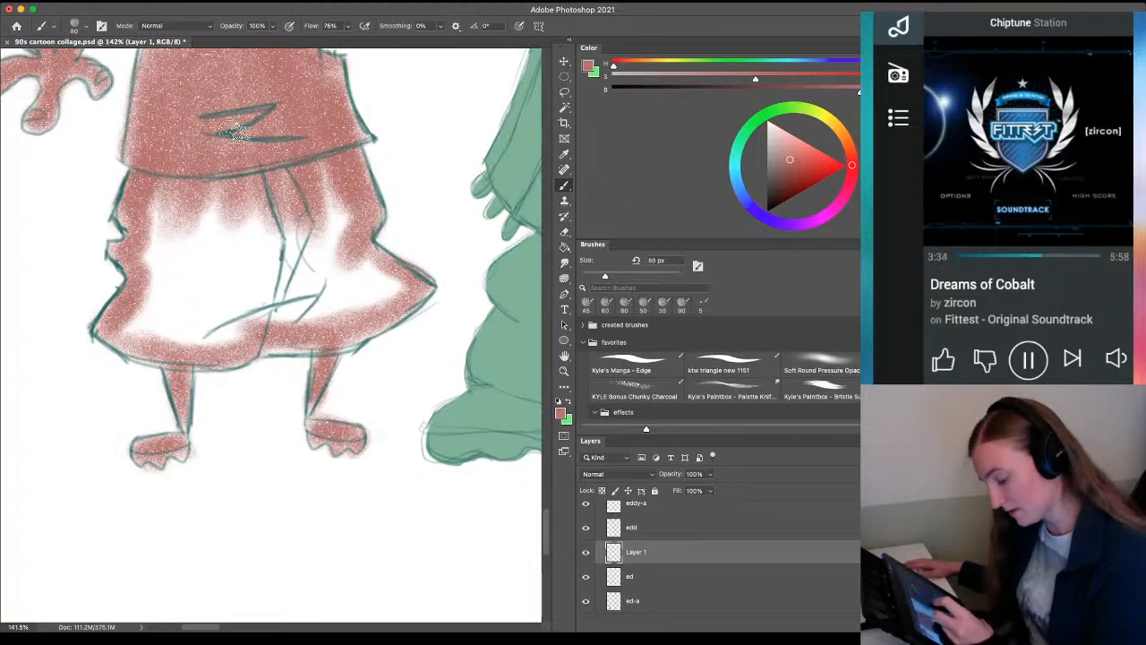
{"action": "mouse_move", "coordinate": [318, 179]}
{"action": "left_mouse_down"}
{"action": "mouse_move", "coordinate": [337, 286]}
{"action": "mouse_move", "coordinate": [354, 311]}
{"action": "mouse_move", "coordinate": [364, 296]}
{"action": "mouse_move", "coordinate": [400, 305]}
{"action": "mouse_move", "coordinate": [353, 333]}
{"action": "mouse_move", "coordinate": [310, 327]}
{"action": "mouse_move", "coordinate": [338, 295]}
{"action": "left_mouse_up"}
{"action": "key", "text": "bracketright"}
{"action": "key", "text": "bracketright"}
{"action": "key", "text": "bracketright"}
{"action": "mouse_move", "coordinate": [159, 230]}
{"action": "left_mouse_down"}
{"action": "mouse_move", "coordinate": [162, 315]}
{"action": "mouse_move", "coordinate": [132, 342]}
{"action": "mouse_move", "coordinate": [175, 318]}
{"action": "mouse_move", "coordinate": [194, 199]}
{"action": "mouse_move", "coordinate": [209, 201]}
{"action": "mouse_move", "coordinate": [288, 309]}
{"action": "mouse_move", "coordinate": [287, 466]}
{"action": "left_mouse_up"}
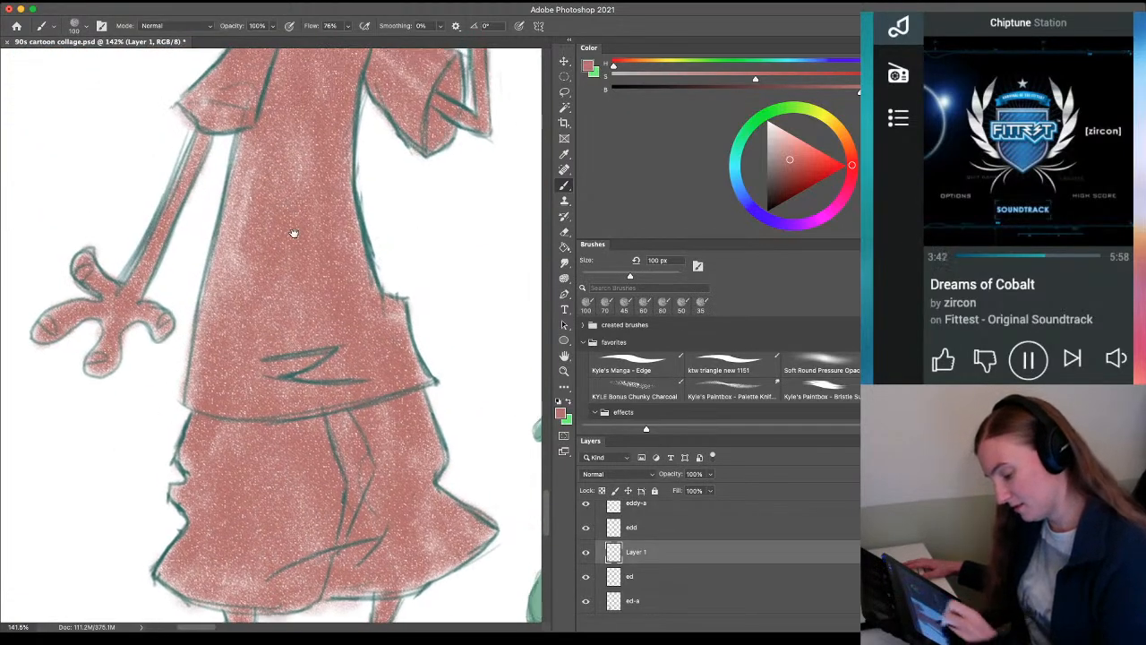
Erase the red overspill below the hem of Edd's shorts and around his legs with a 30 px eraser
{"action": "mouse_move", "coordinate": [295, 232]}
{"action": "left_mouse_down"}
{"action": "mouse_move", "coordinate": [264, 547]}
{"action": "mouse_move", "coordinate": [269, 116]}
{"action": "left_mouse_up"}
{"action": "mouse_move", "coordinate": [228, 546]}
{"action": "left_mouse_down"}
{"action": "mouse_move", "coordinate": [220, 355]}
{"action": "mouse_move", "coordinate": [241, 261]}
{"action": "left_mouse_up"}
{"action": "key", "text": "e"}
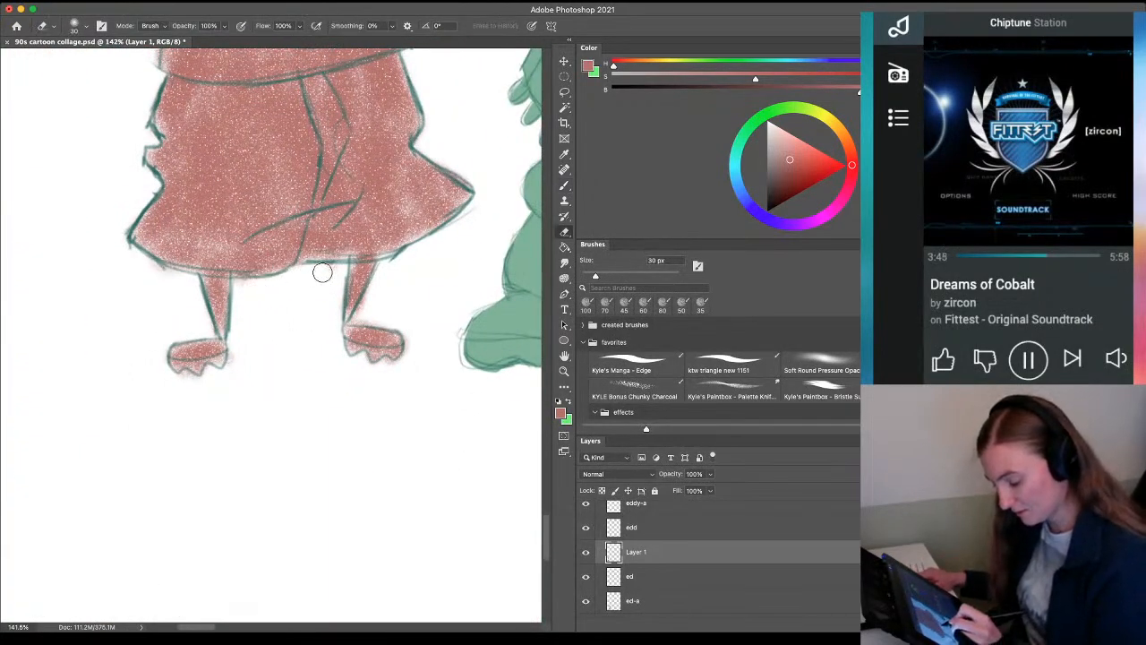
{"action": "mouse_move", "coordinate": [323, 272]}
{"action": "left_mouse_down"}
{"action": "mouse_move", "coordinate": [350, 370]}
{"action": "mouse_move", "coordinate": [248, 394]}
{"action": "left_mouse_up"}
Examine the coloured trio in the lower corner of the collage, checking Eddy's fill edges up close
{"action": "key", "text": "z"}
{"action": "left_click_drag", "start_coordinate": [454, 383], "coordinate": [285, 385]}
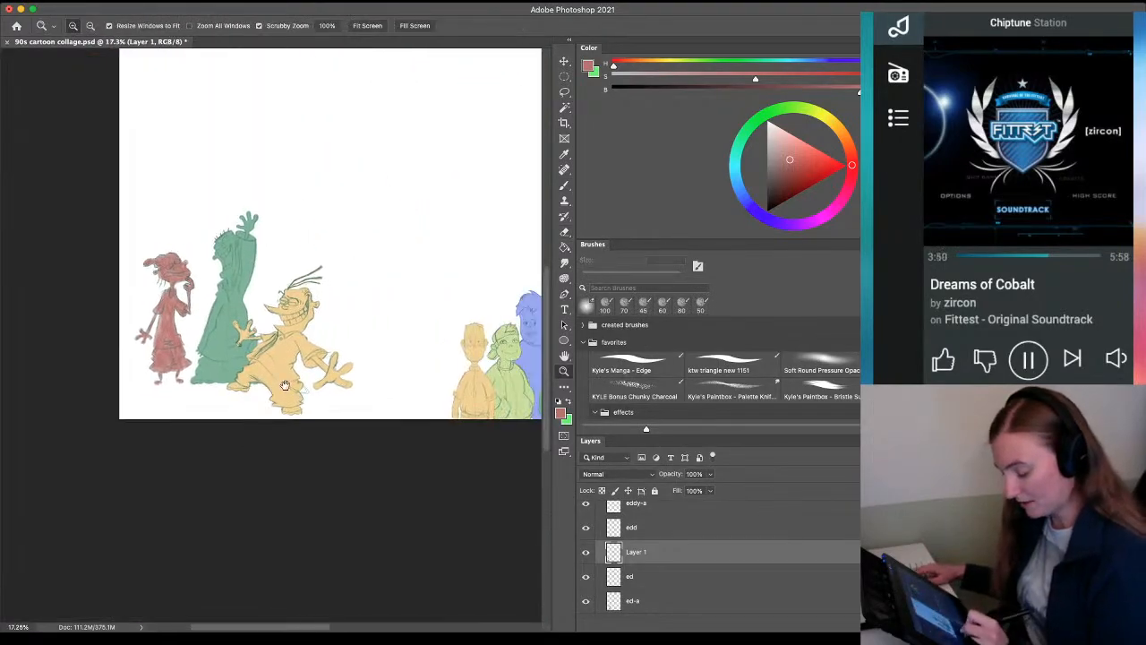
{"action": "left_click_drag", "start_coordinate": [354, 415], "coordinate": [257, 412]}
{"action": "left_click_drag", "start_coordinate": [164, 347], "coordinate": [267, 385]}
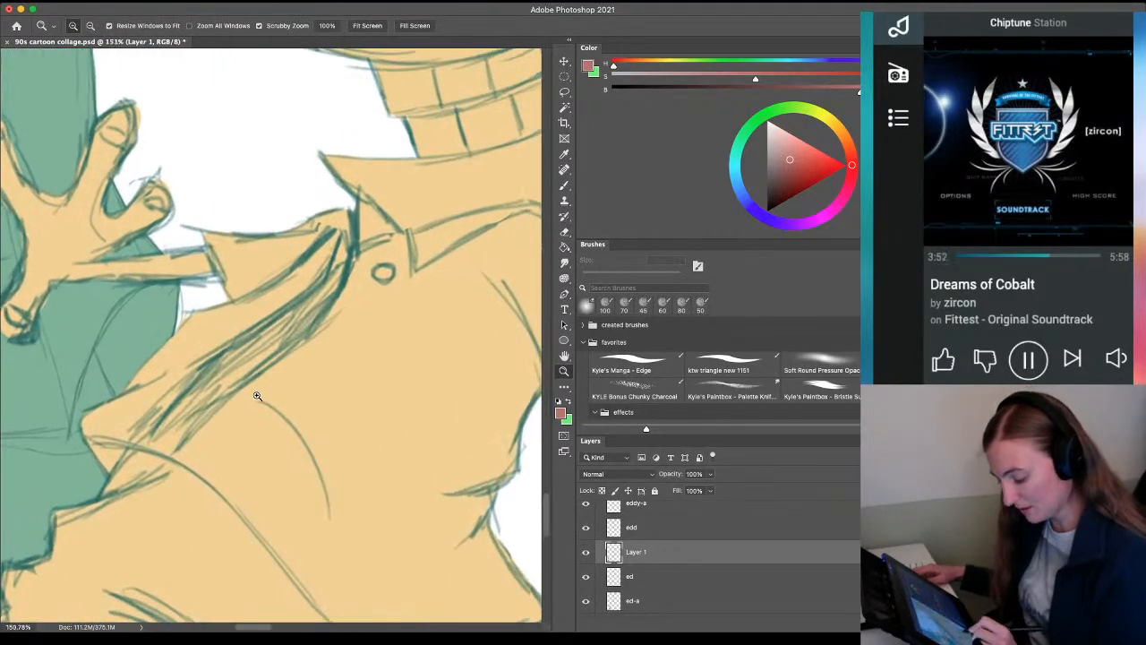
{"action": "left_click_drag", "start_coordinate": [100, 287], "coordinate": [158, 314]}
{"action": "left_click_drag", "start_coordinate": [483, 394], "coordinate": [170, 344]}
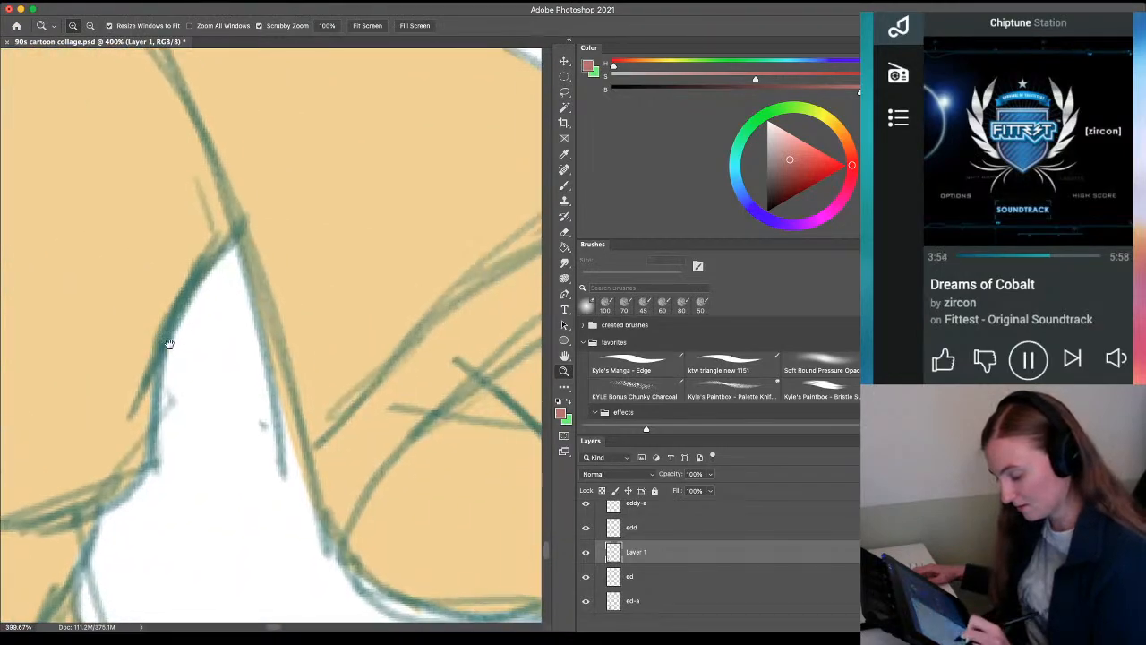
{"action": "left_click_drag", "start_coordinate": [385, 378], "coordinate": [276, 349]}
{"action": "left_click_drag", "start_coordinate": [300, 354], "coordinate": [99, 219]}
Examine the flat colours of the Recess characters along the bottom of the collage
{"action": "left_click_drag", "start_coordinate": [447, 528], "coordinate": [78, 397]}
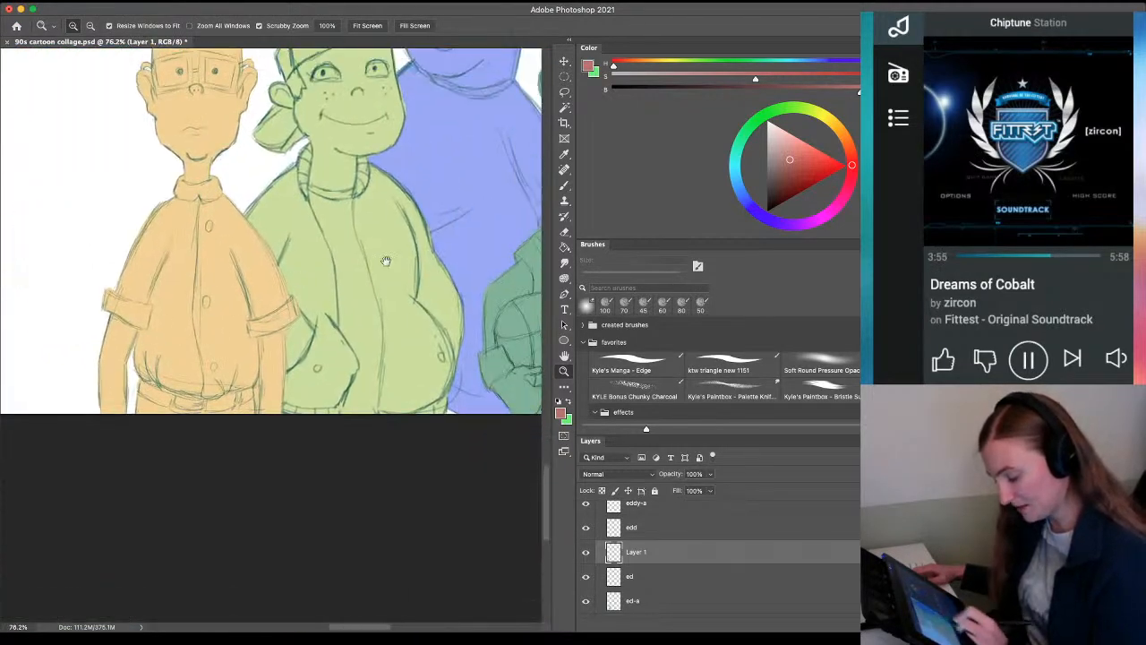
{"action": "left_click_drag", "start_coordinate": [385, 261], "coordinate": [92, 383]}
{"action": "left_click_drag", "start_coordinate": [381, 307], "coordinate": [180, 318]}
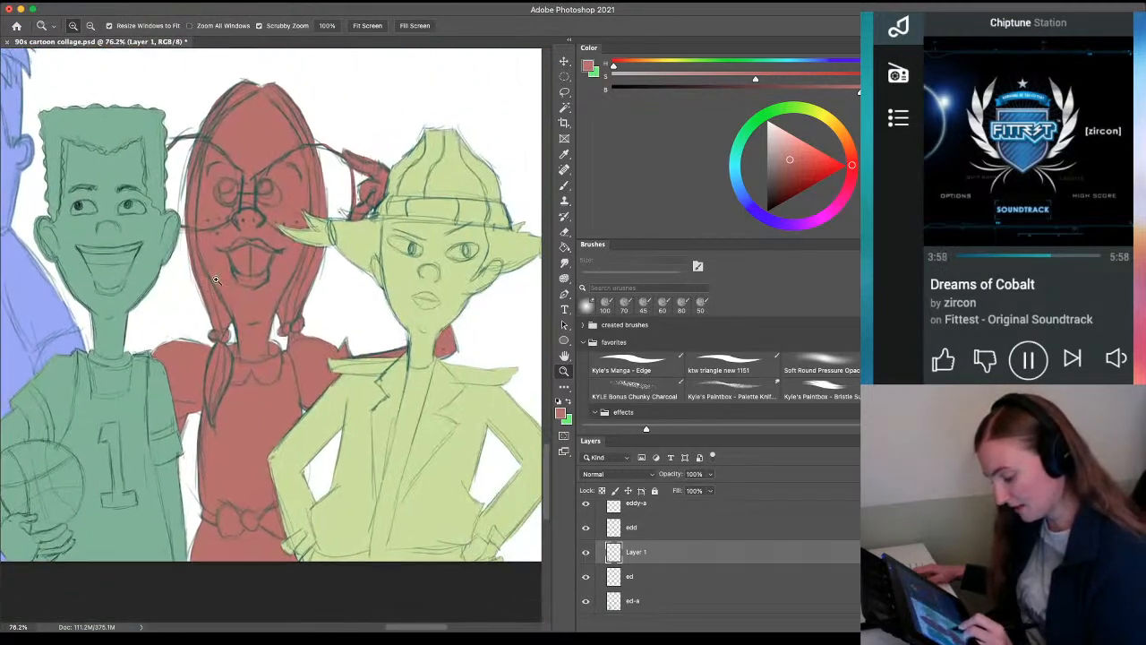
{"action": "left_click_drag", "start_coordinate": [215, 280], "coordinate": [190, 302]}
{"action": "left_click_drag", "start_coordinate": [87, 362], "coordinate": [457, 334]}
{"action": "left_click_drag", "start_coordinate": [99, 335], "coordinate": [466, 313]}
{"action": "left_click_drag", "start_coordinate": [131, 312], "coordinate": [394, 355]}
Compare Edd's finished red fill with the neighbouring green figure
{"action": "left_click_drag", "start_coordinate": [304, 368], "coordinate": [62, 412]}
{"action": "mouse_move", "coordinate": [344, 284]}
{"action": "left_mouse_down"}
{"action": "mouse_move", "coordinate": [326, 285]}
{"action": "mouse_move", "coordinate": [347, 289]}
{"action": "left_mouse_up"}
{"action": "left_click_drag", "start_coordinate": [396, 318], "coordinate": [399, 450]}
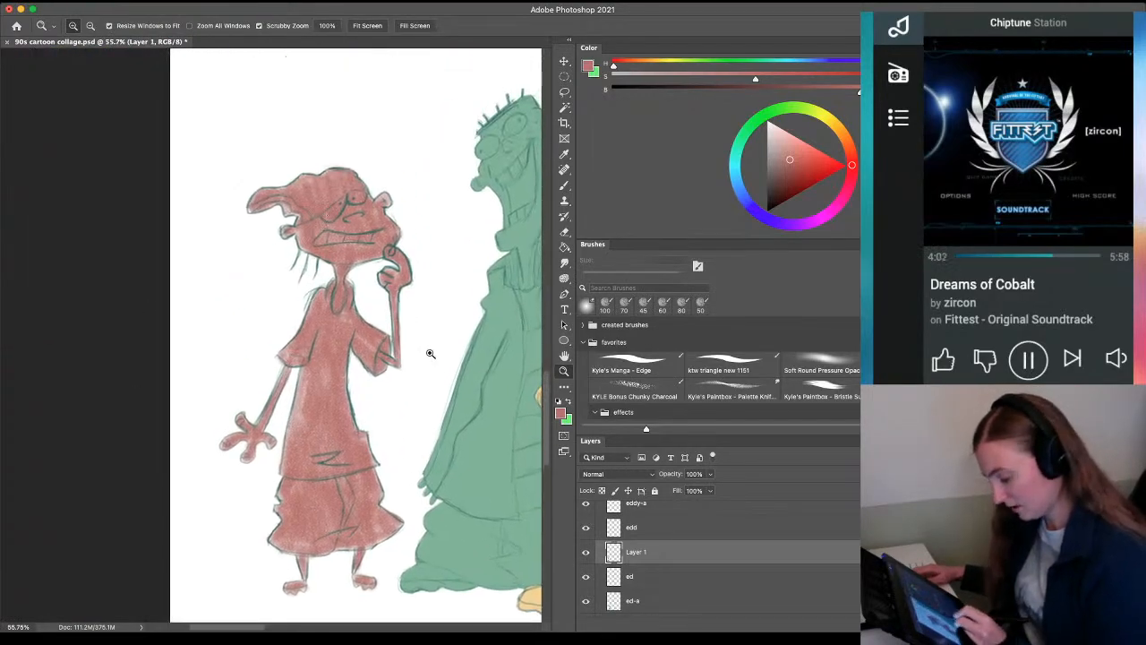
{"action": "left_click_drag", "start_coordinate": [430, 356], "coordinate": [369, 394]}
{"action": "left_click_drag", "start_coordinate": [448, 410], "coordinate": [287, 573]}
Review the coloured characters across the top of the collage, then the trio and the whole canvas
{"action": "left_click_drag", "start_coordinate": [394, 238], "coordinate": [385, 537]}
{"action": "left_click_drag", "start_coordinate": [251, 231], "coordinate": [133, 224]}
{"action": "left_click_drag", "start_coordinate": [407, 381], "coordinate": [481, 479]}
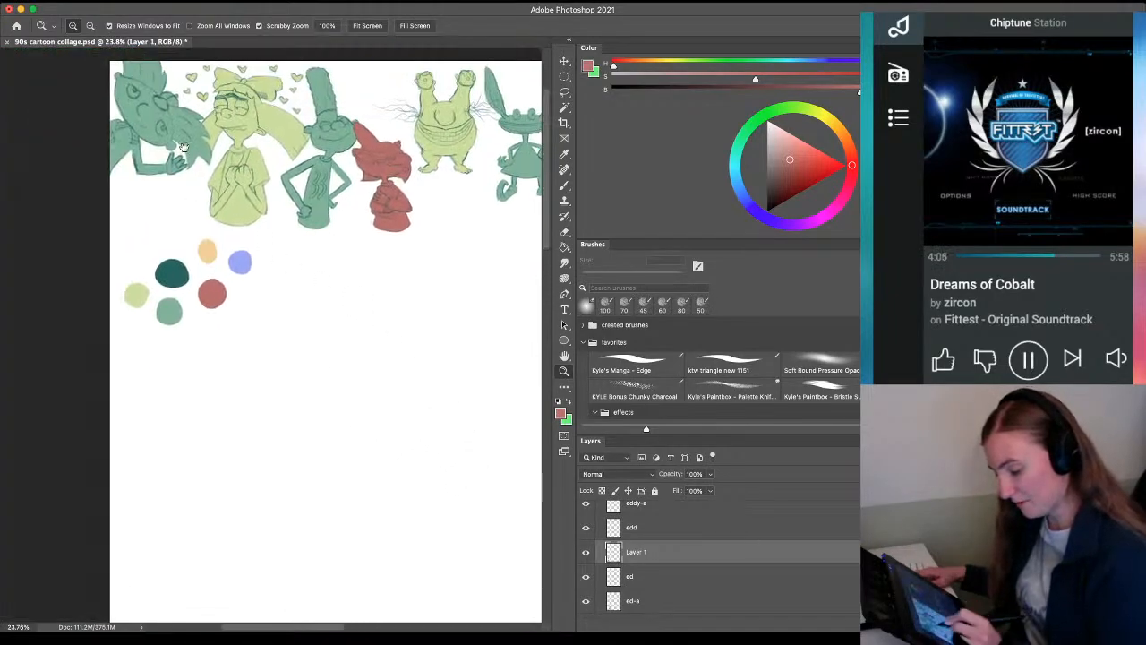
{"action": "left_click_drag", "start_coordinate": [185, 147], "coordinate": [235, 167]}
{"action": "mouse_move", "coordinate": [390, 267]}
{"action": "left_mouse_down"}
{"action": "mouse_move", "coordinate": [318, 337]}
{"action": "mouse_move", "coordinate": [99, 325]}
{"action": "left_mouse_up"}
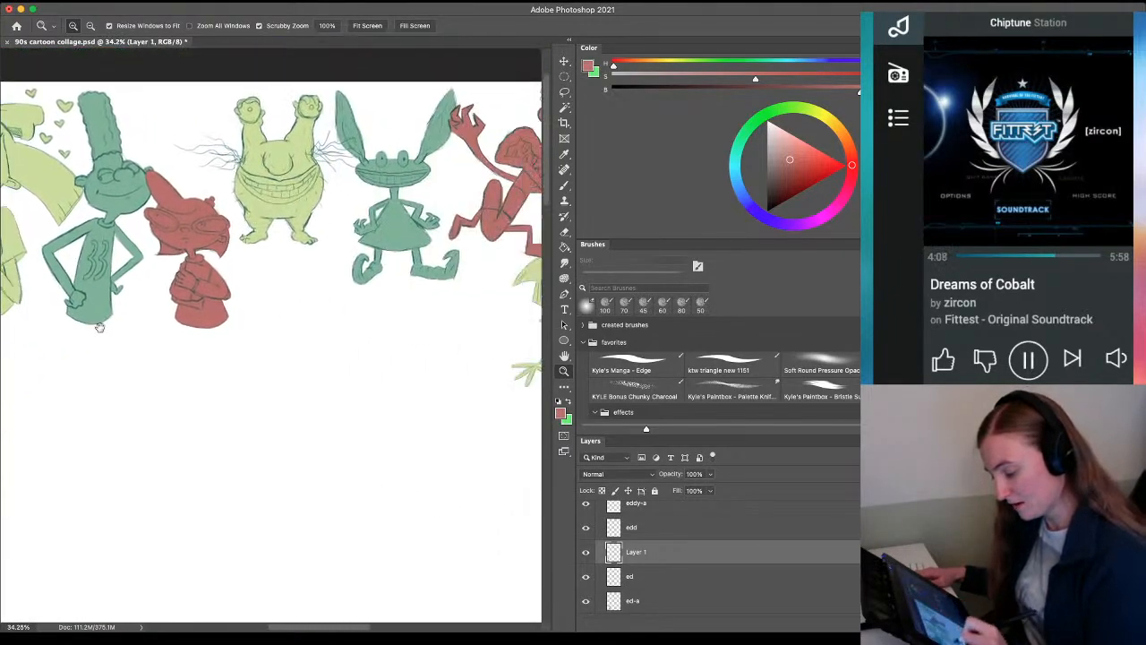
{"action": "mouse_move", "coordinate": [490, 286]}
{"action": "left_mouse_down"}
{"action": "mouse_move", "coordinate": [350, 327]}
{"action": "mouse_move", "coordinate": [136, 278]}
{"action": "left_mouse_up"}
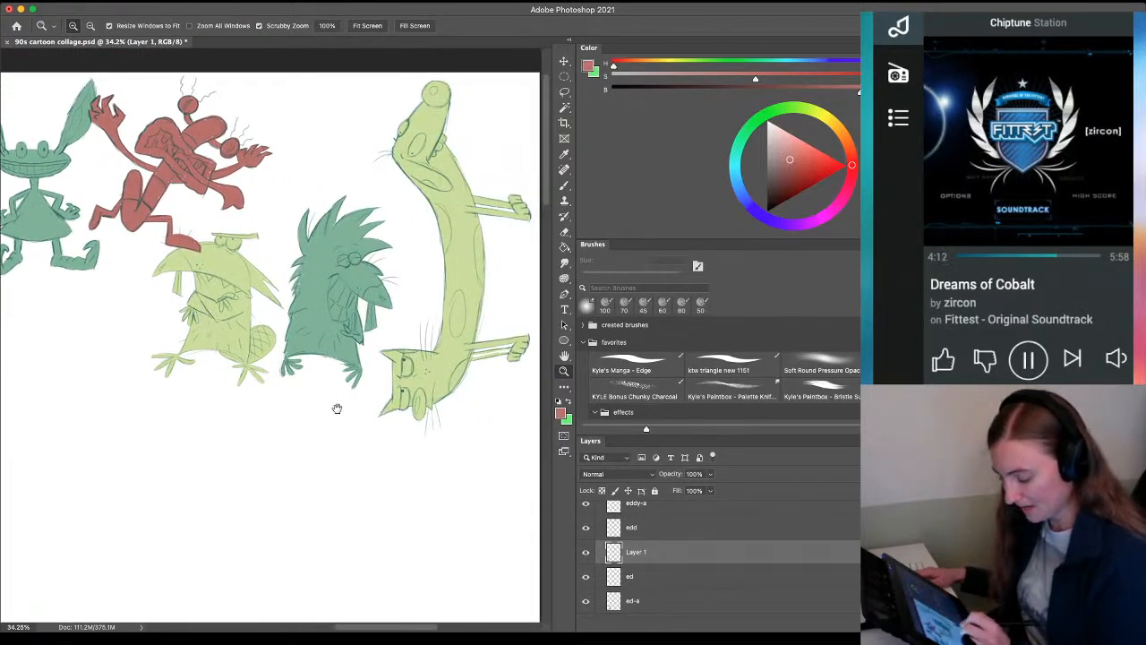
{"action": "mouse_move", "coordinate": [337, 409]}
{"action": "left_mouse_down"}
{"action": "mouse_move", "coordinate": [218, 311]}
{"action": "mouse_move", "coordinate": [312, 36]}
{"action": "left_mouse_up"}
{"action": "left_click_drag", "start_coordinate": [312, 298], "coordinate": [310, 63]}
{"action": "mouse_move", "coordinate": [309, 502]}
{"action": "left_mouse_down"}
{"action": "mouse_move", "coordinate": [268, 296]}
{"action": "mouse_move", "coordinate": [258, 329]}
{"action": "left_mouse_up"}
{"action": "mouse_move", "coordinate": [389, 338]}
{"action": "left_mouse_down"}
{"action": "mouse_move", "coordinate": [52, 383]}
{"action": "mouse_move", "coordinate": [564, 422]}
{"action": "left_mouse_up"}
{"action": "mouse_move", "coordinate": [125, 465]}
{"action": "left_mouse_down"}
{"action": "mouse_move", "coordinate": [215, 457]}
{"action": "mouse_move", "coordinate": [358, 501]}
{"action": "left_mouse_up"}
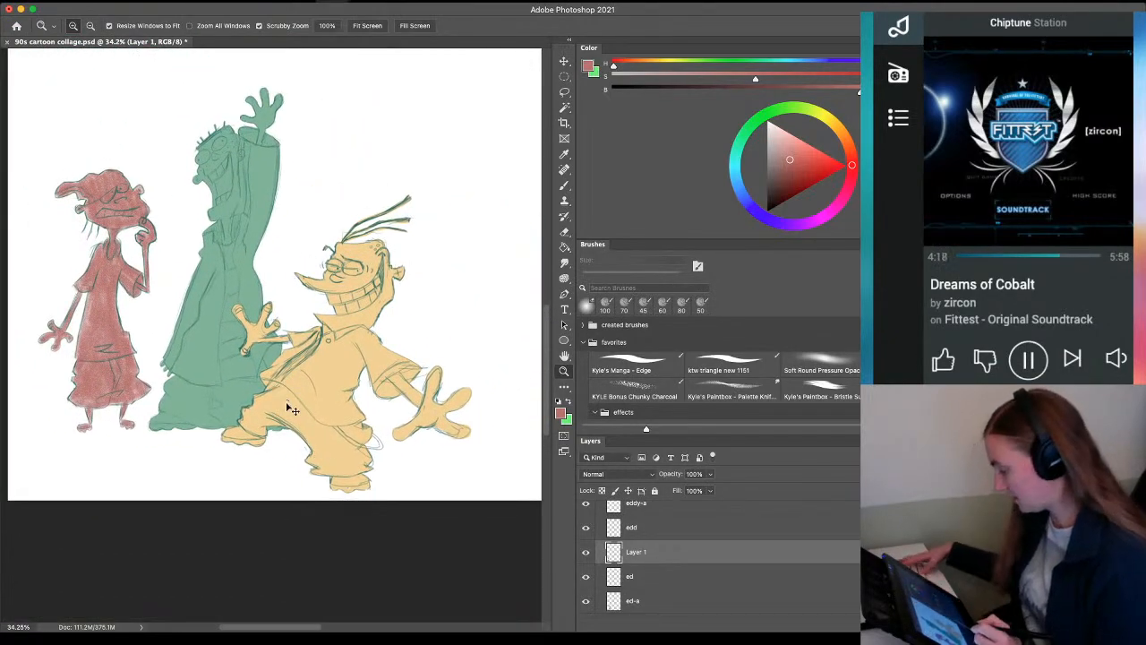
{"action": "key", "text": "super+0"}
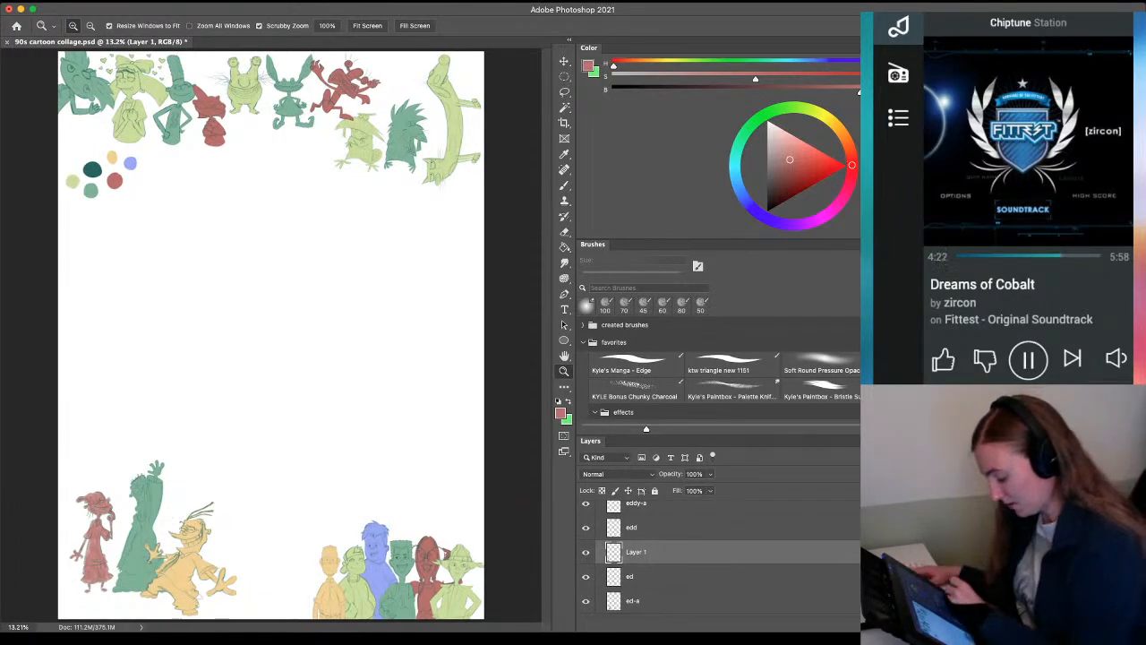
Collapse the ed edd n eddy group, move the trio beneath CatDog on the canvas, and save the document
{"action": "scroll", "coordinate": [716, 550], "scroll_direction": "up", "scroll_amount": 2}
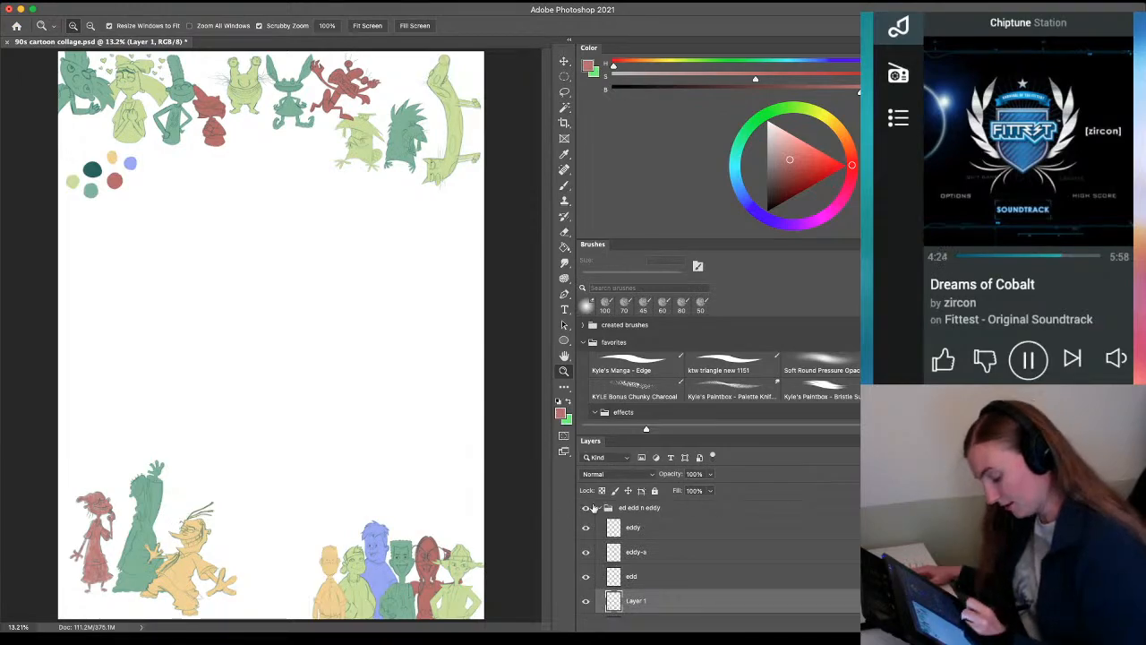
{"action": "left_click", "coordinate": [595, 508]}
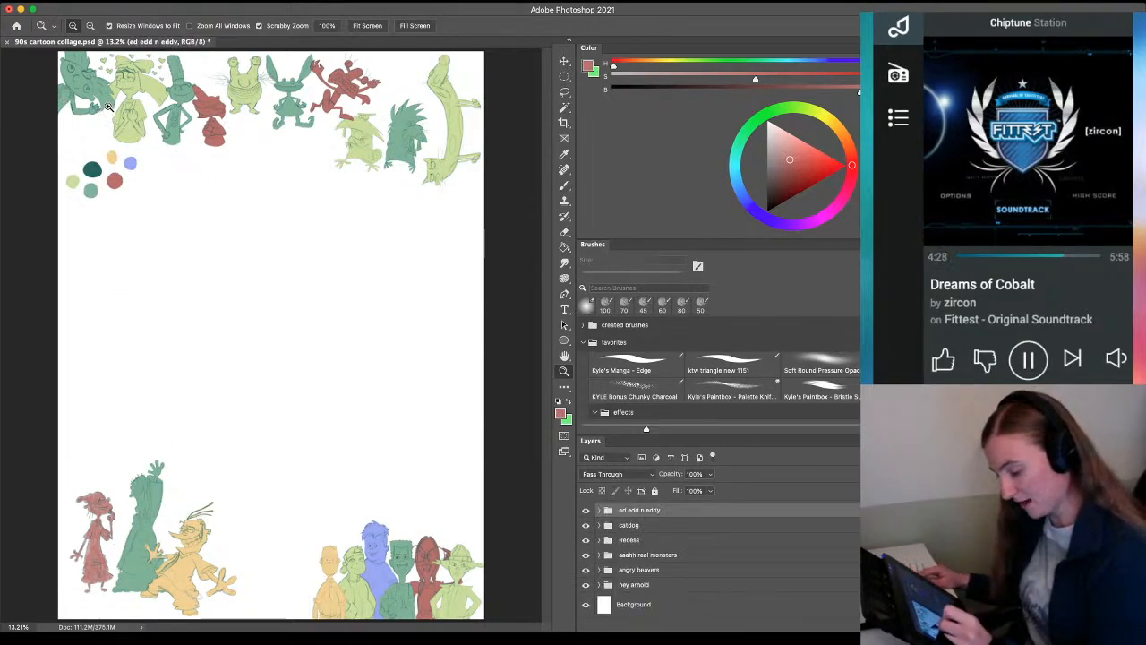
{"action": "key", "text": "v"}
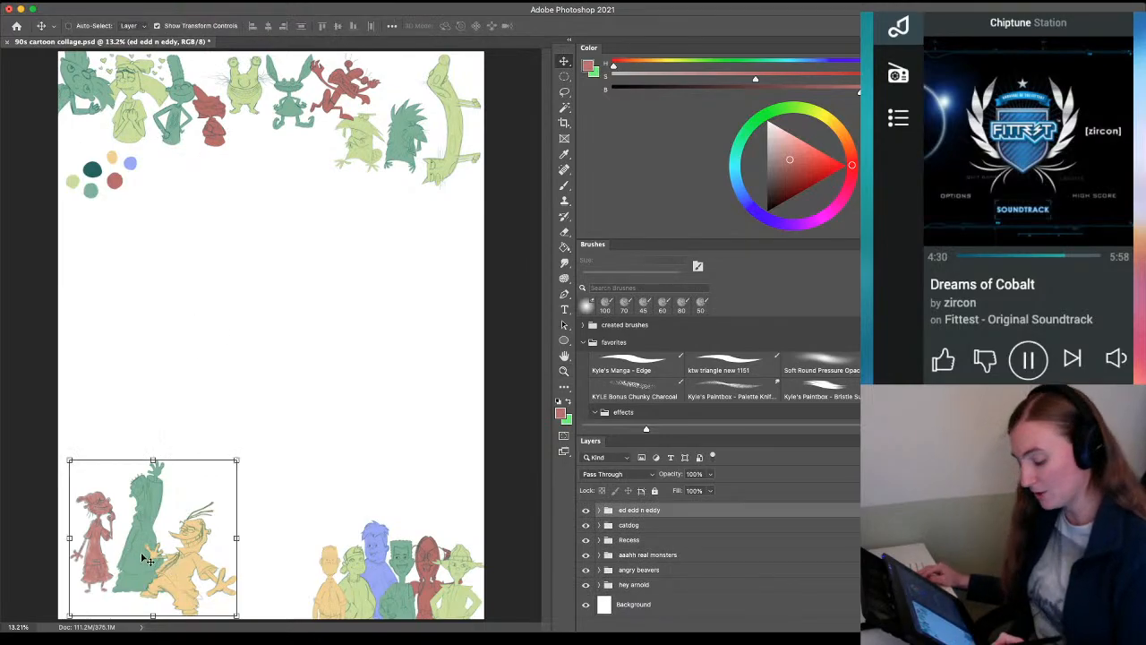
{"action": "left_click_drag", "start_coordinate": [125, 551], "coordinate": [376, 274]}
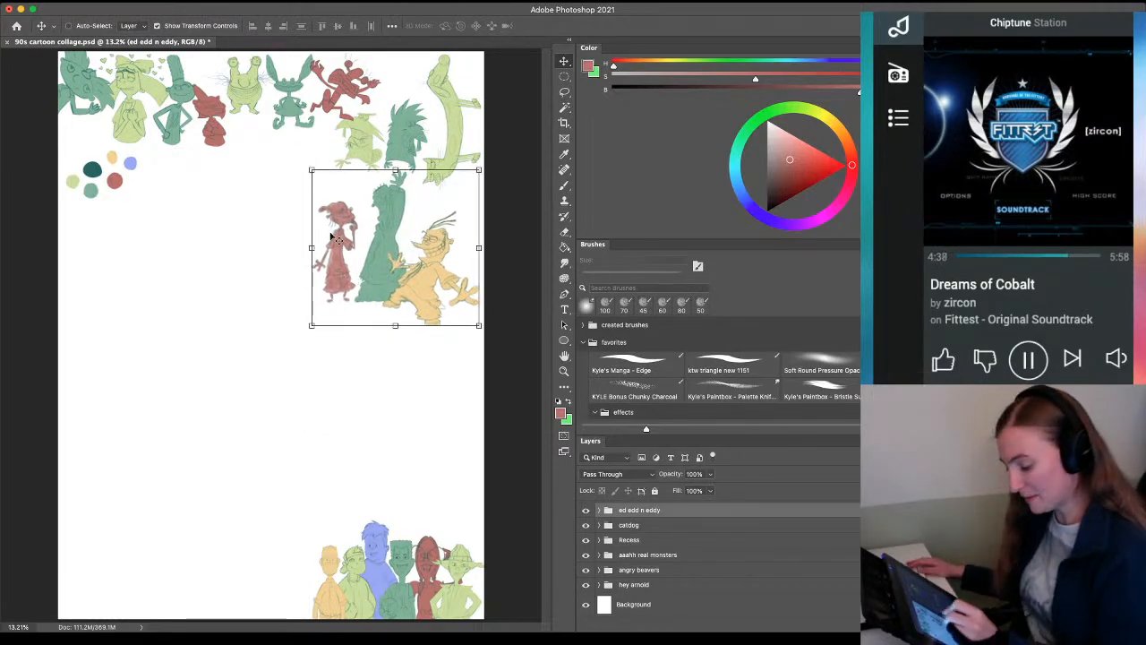
{"action": "key", "text": "super+minus"}
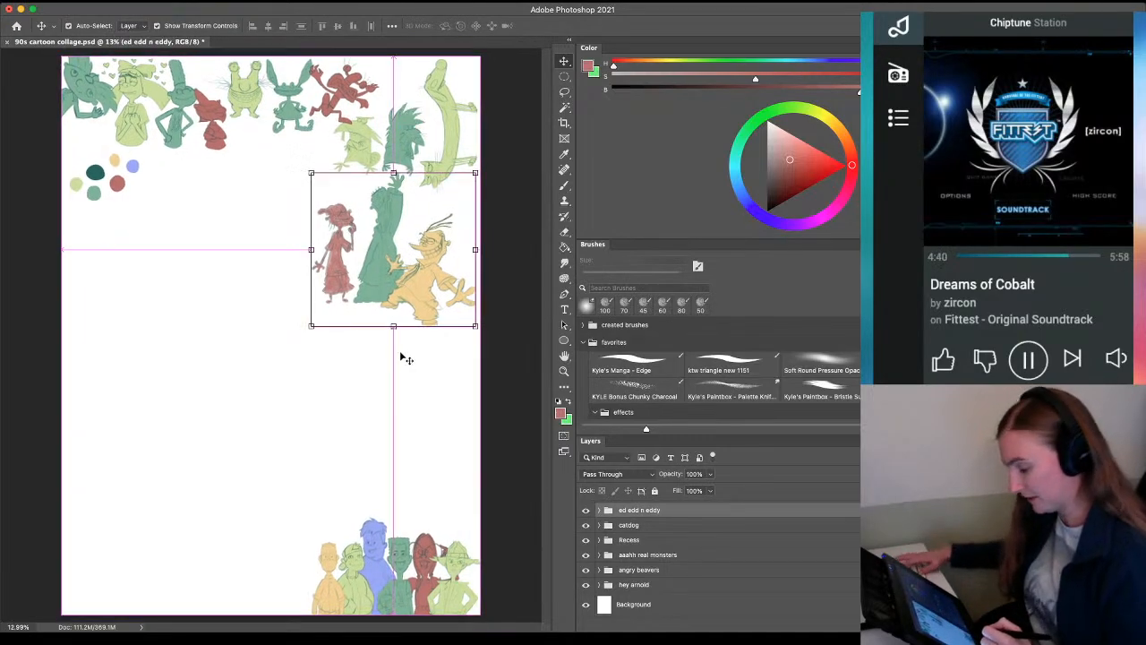
{"action": "key", "text": "super+s"}
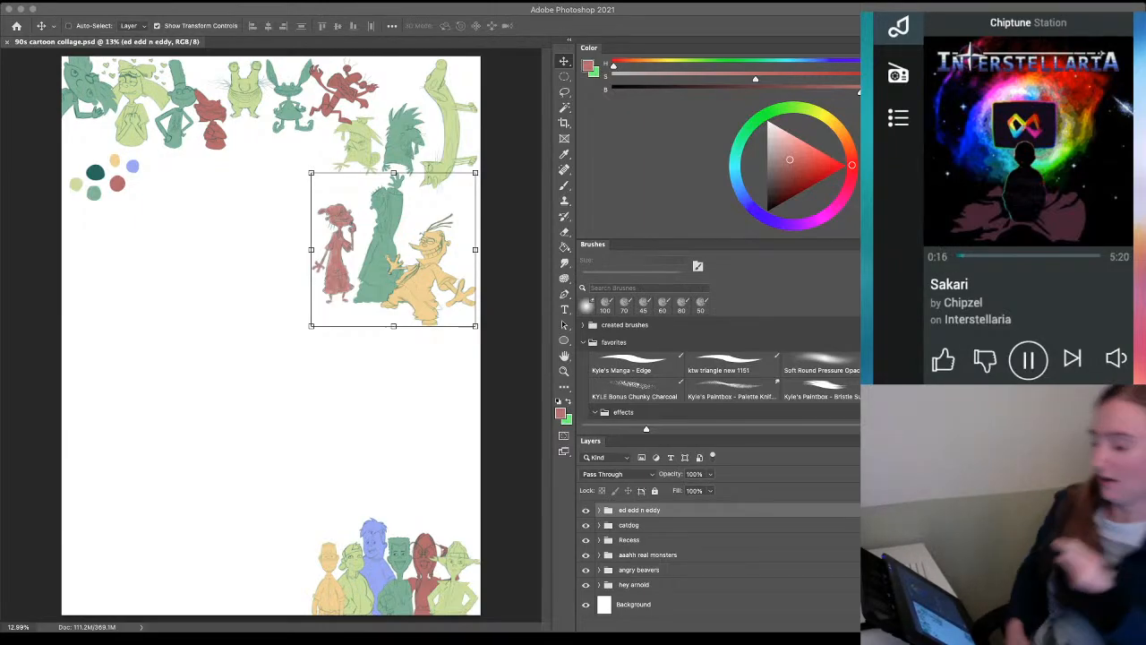
Add a new layer above the ed edd n eddy group, put it in its own group, and name the group "fairly odd parents"
{"action": "left_click", "coordinate": [298, 8]}
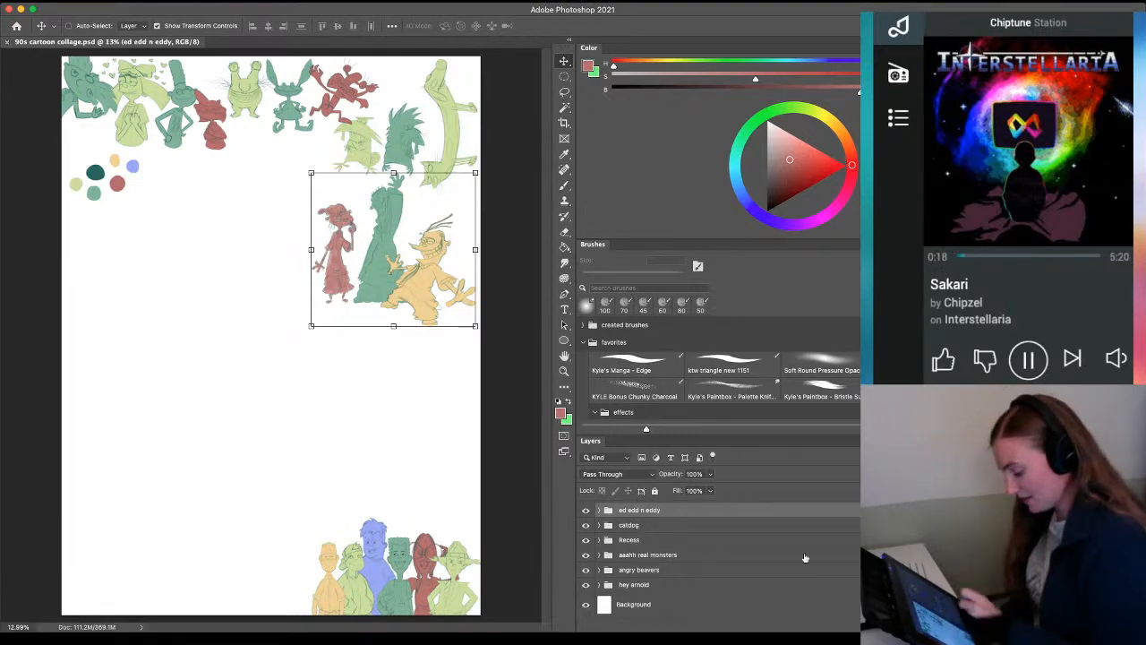
{"action": "scroll", "coordinate": [806, 556], "scroll_direction": "up", "scroll_amount": 2}
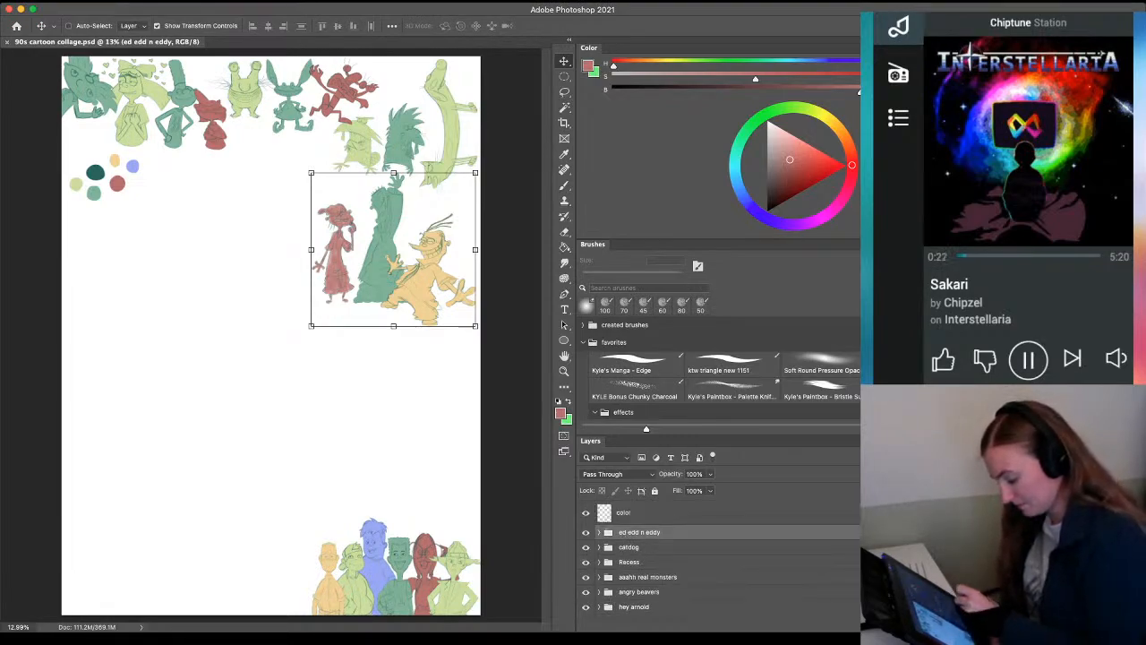
{"action": "key", "text": "super+shift+alt+n"}
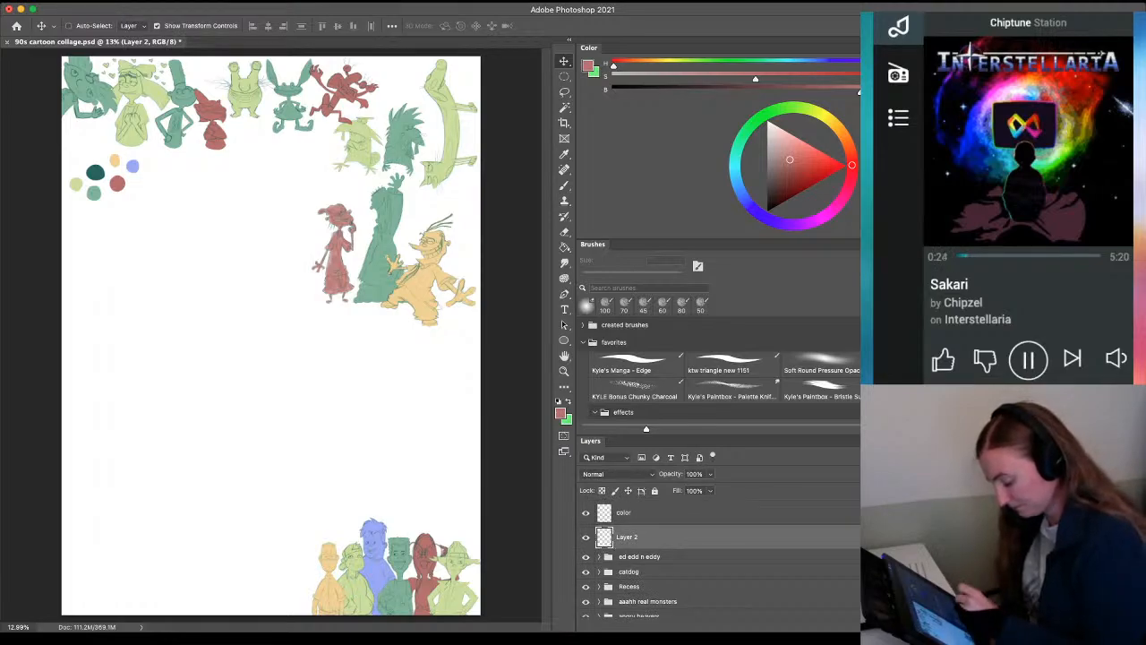
{"action": "key", "text": "super+g"}
{"action": "left_click", "coordinate": [627, 552]}
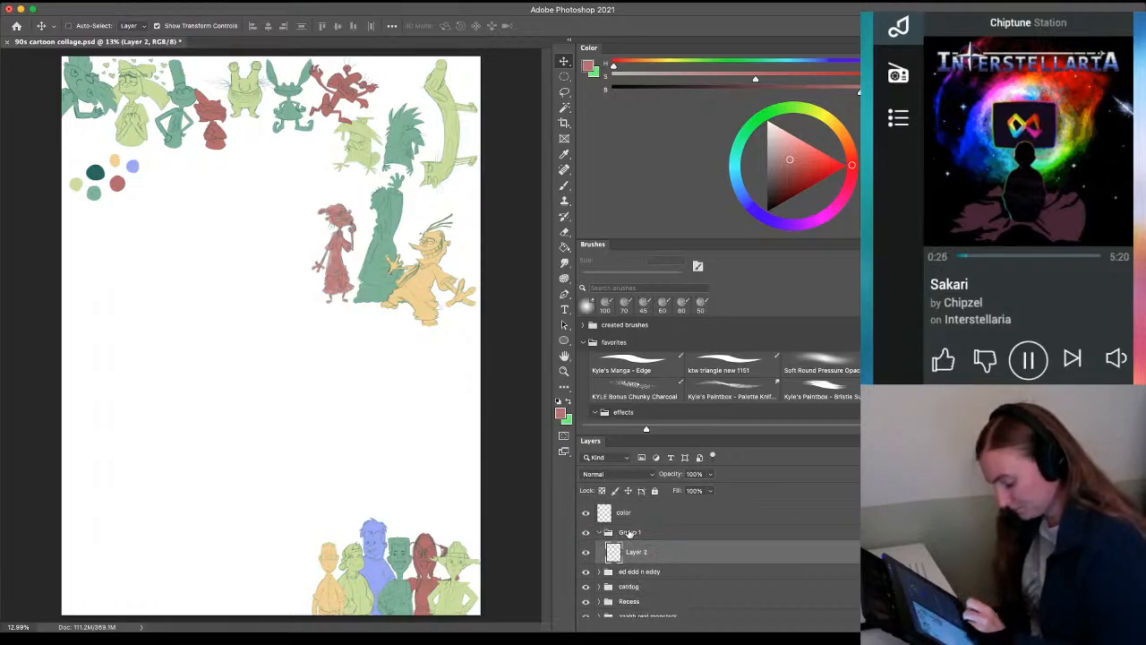
{"action": "double_click", "coordinate": [629, 531]}
{"action": "type", "text": "fairly odd"}
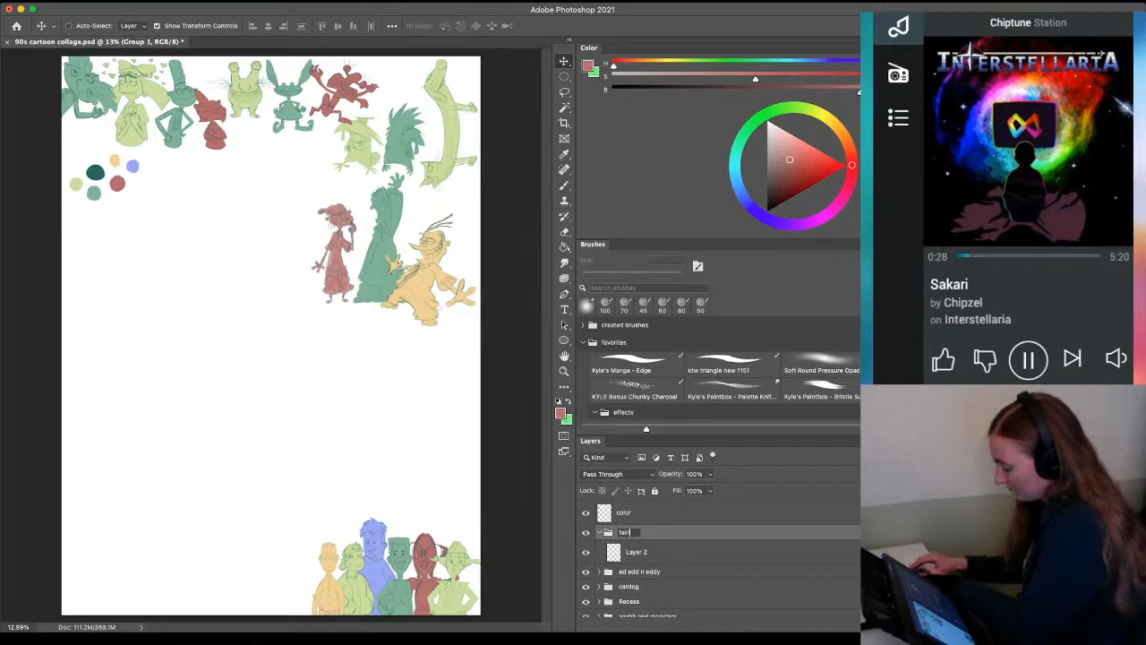
{"action": "type", "text": " parents"}
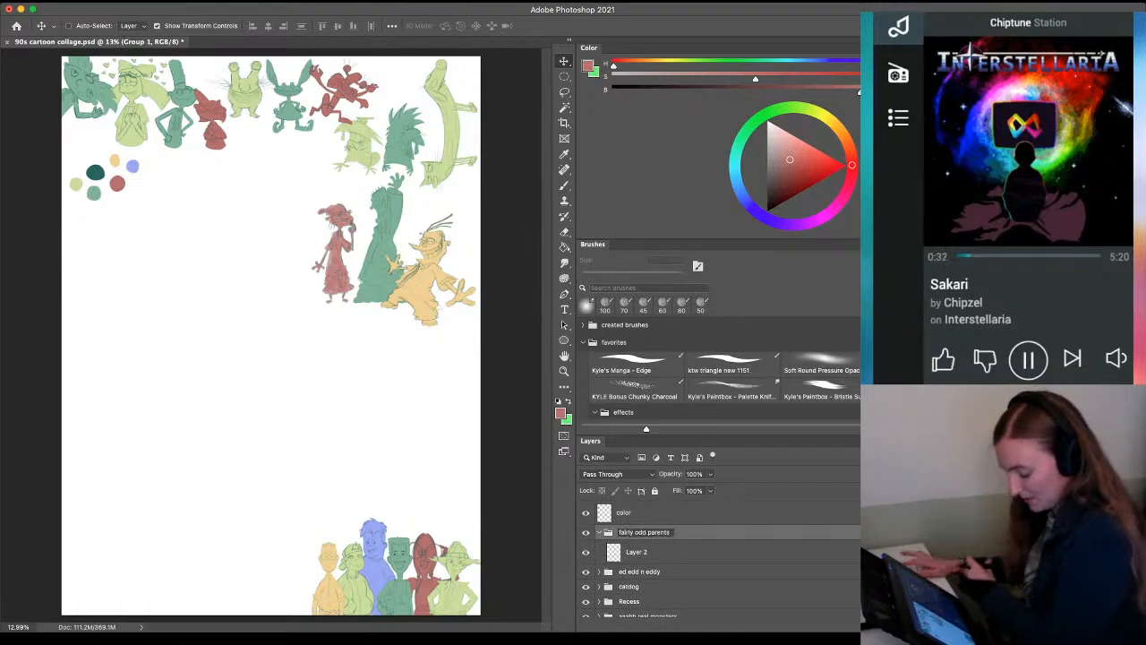
{"action": "key", "text": "Return"}
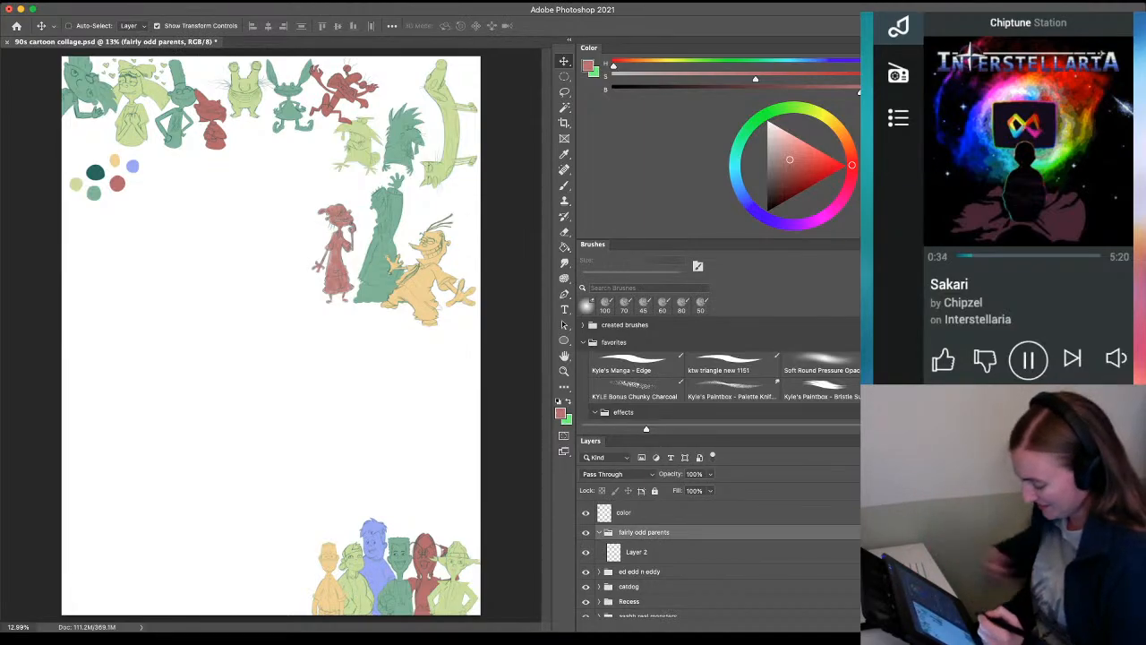
Rename the new layer inside the fairly odd parents group as "timmy sketch"
{"action": "double_click", "coordinate": [635, 552]}
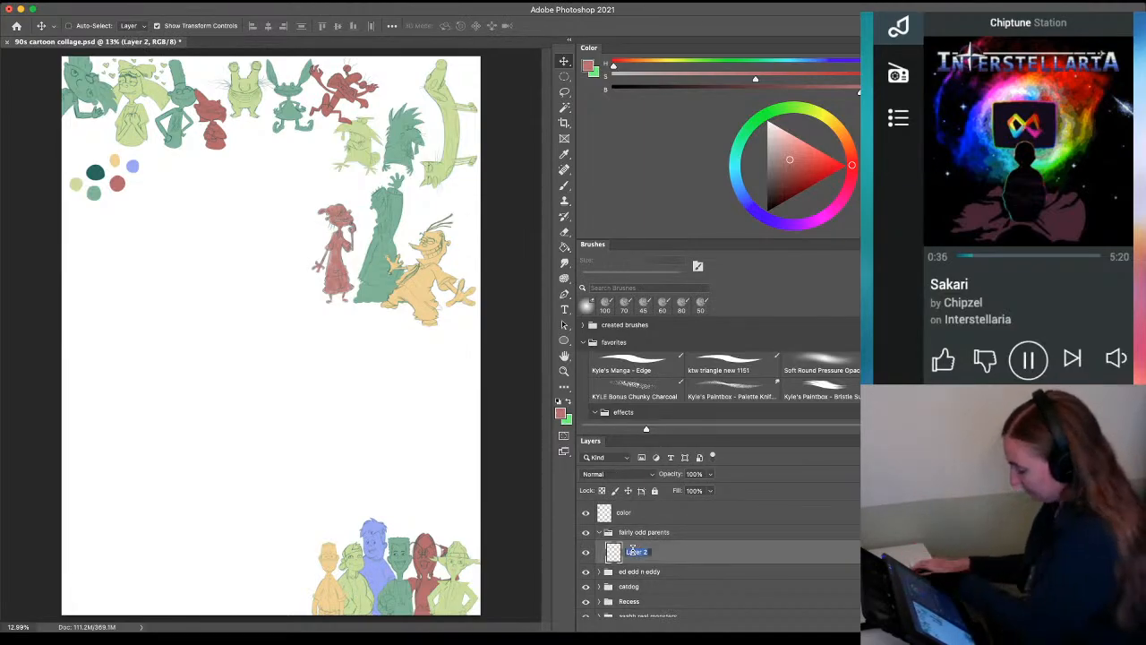
{"action": "type", "text": "timmy sket"}
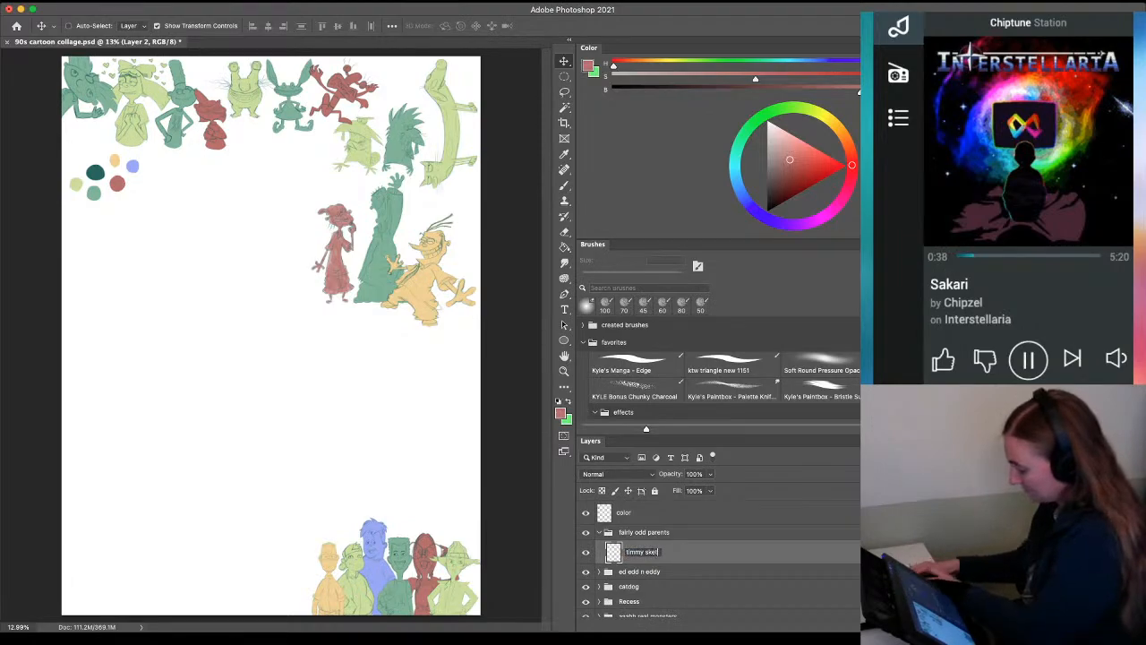
{"action": "type", "text": "ch"}
{"action": "key", "text": "Return"}
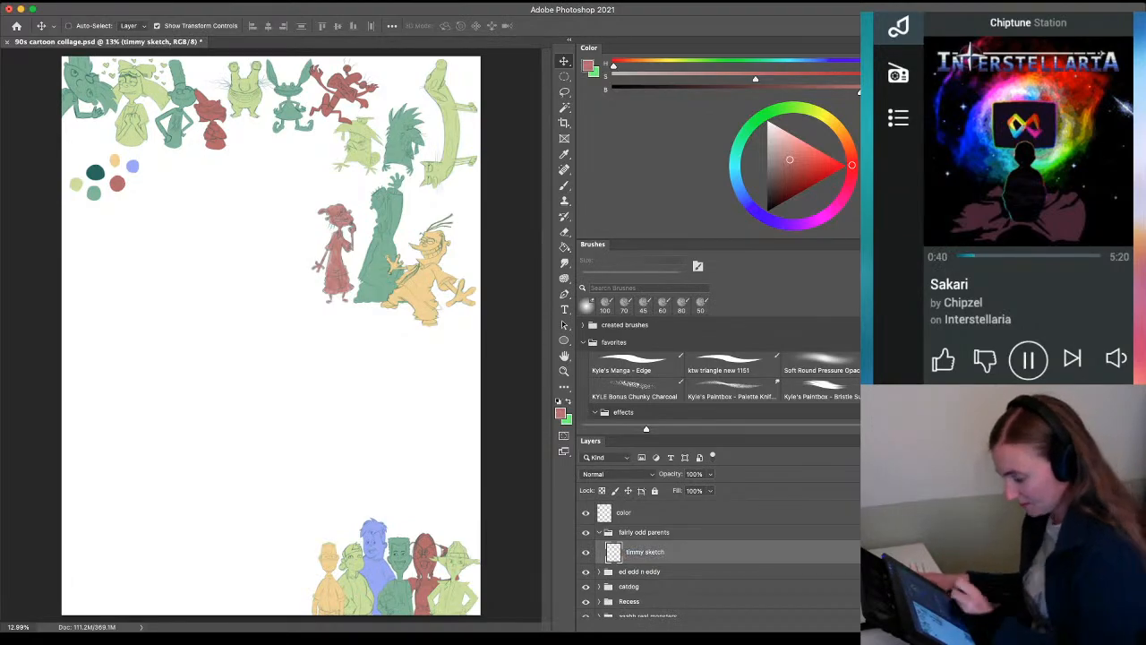
Sample the dark teal line colour from the green Recess character's head outline and ready the Brush for sketching with it
{"action": "key", "text": "z"}
{"action": "left_click_drag", "start_coordinate": [317, 535], "coordinate": [220, 130]}
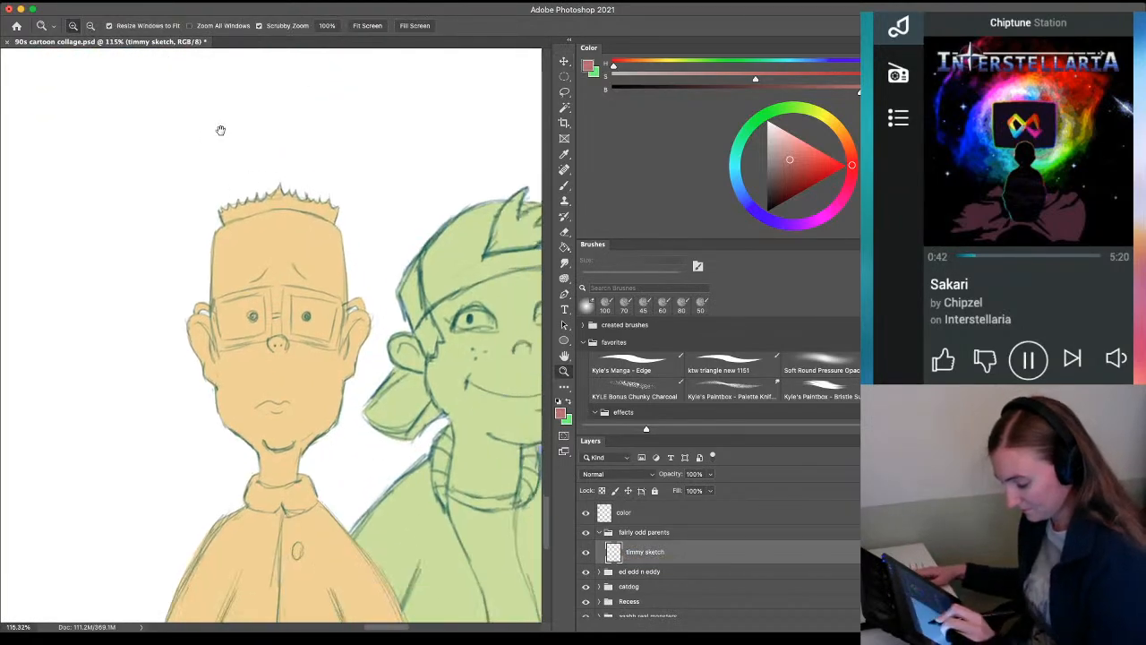
{"action": "left_click_drag", "start_coordinate": [324, 244], "coordinate": [365, 259]}
{"action": "left_click_drag", "start_coordinate": [472, 309], "coordinate": [341, 345]}
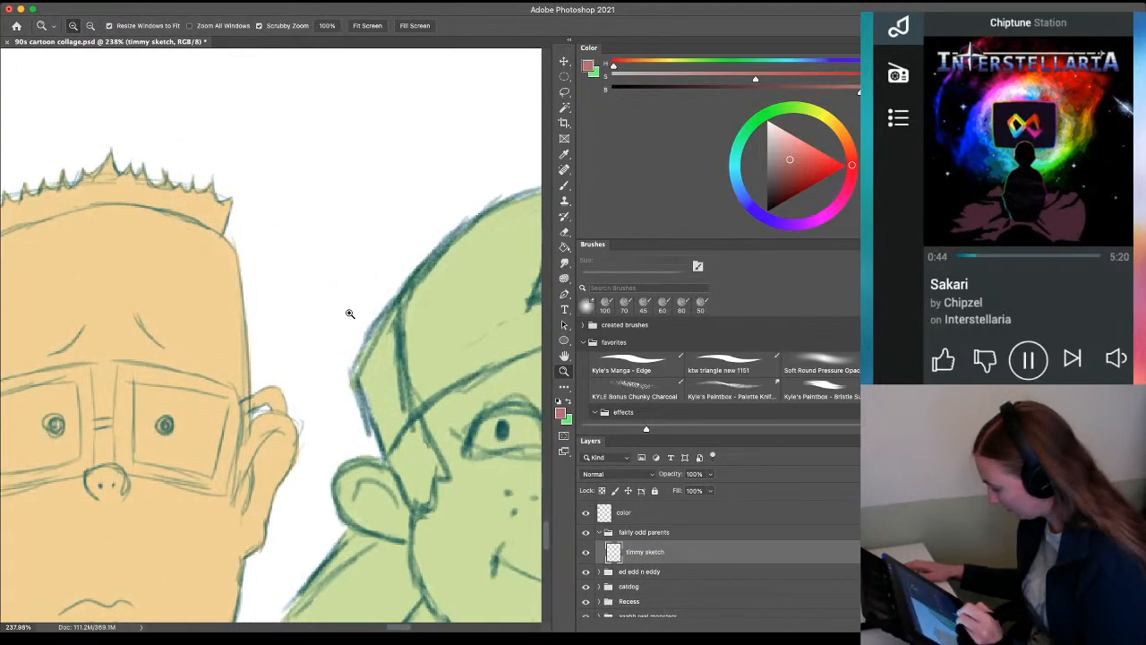
{"action": "key", "text": "i"}
{"action": "left_click", "coordinate": [421, 269]}
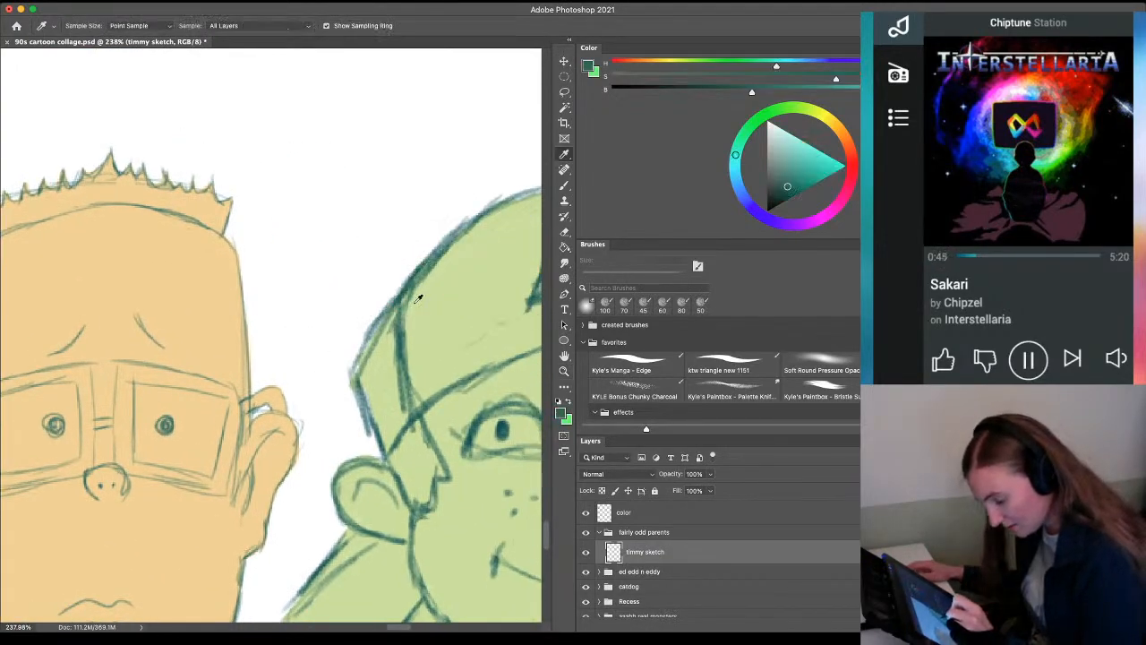
{"action": "left_click_drag", "start_coordinate": [438, 431], "coordinate": [313, 414]}
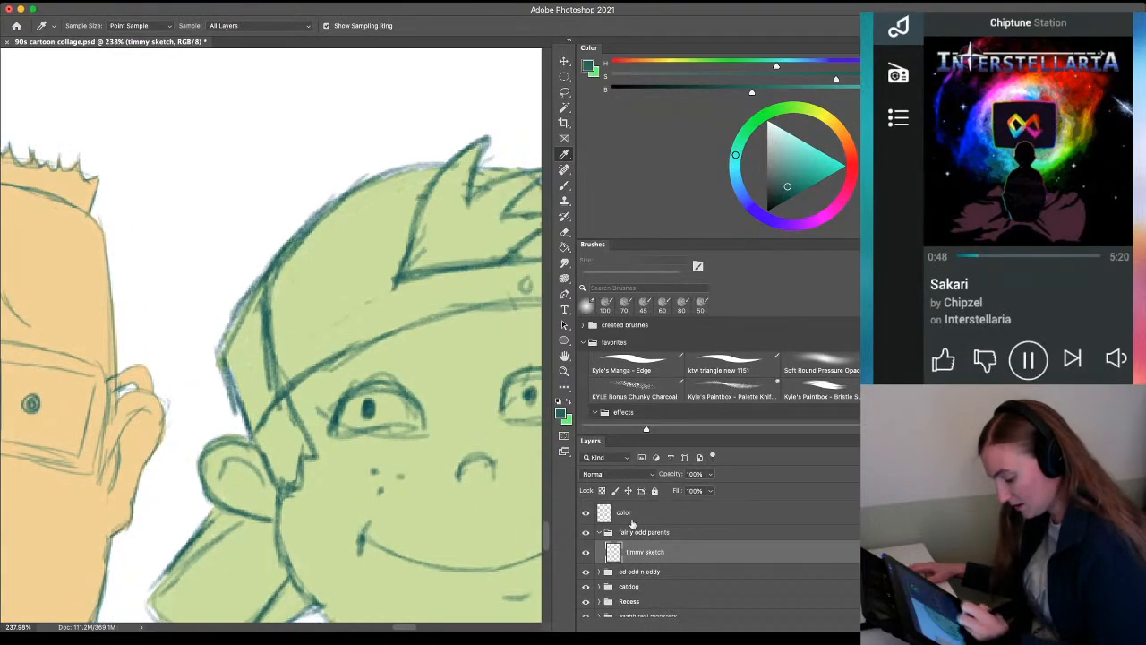
{"action": "key", "text": "b"}
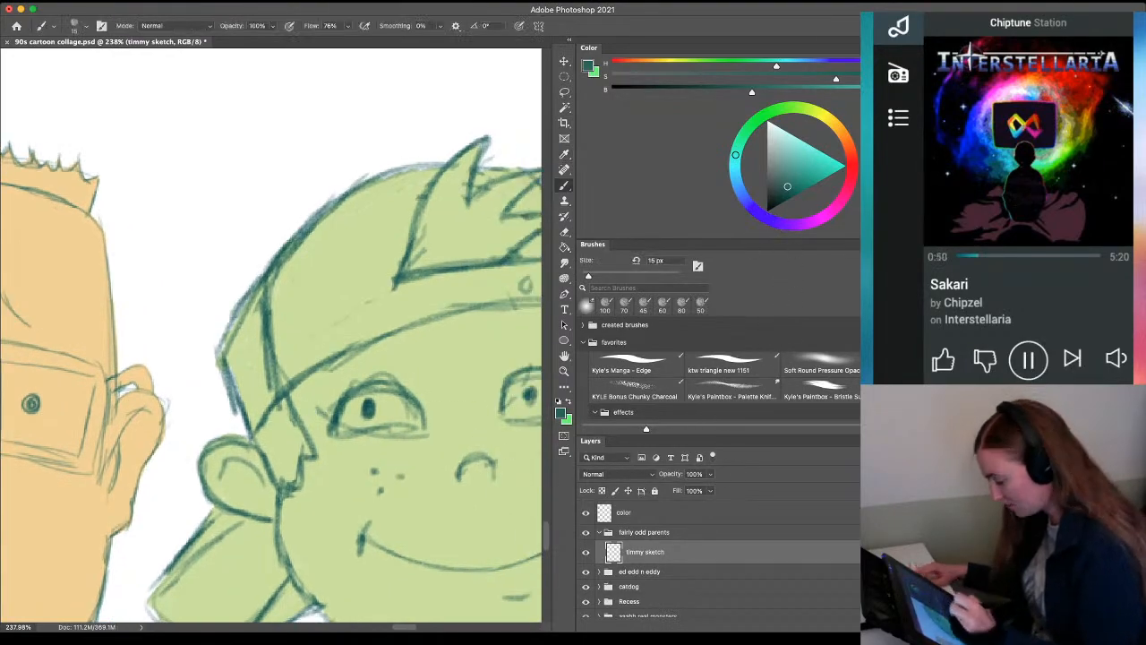
Try a first head stroke in the empty middle of the canvas, undo it, and set the brush size to 20 px
{"action": "key", "text": "z"}
{"action": "left_click_drag", "start_coordinate": [331, 276], "coordinate": [237, 291]}
{"action": "left_click_drag", "start_coordinate": [229, 380], "coordinate": [161, 362]}
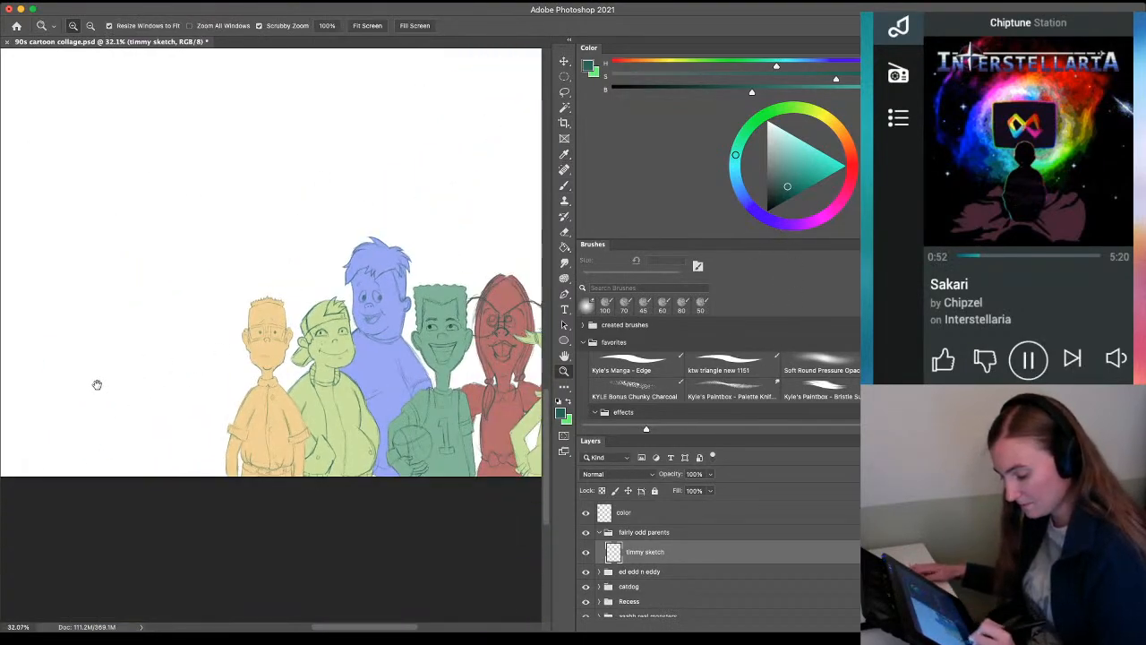
{"action": "left_click_drag", "start_coordinate": [96, 385], "coordinate": [310, 540]}
{"action": "left_click_drag", "start_coordinate": [71, 372], "coordinate": [185, 445]}
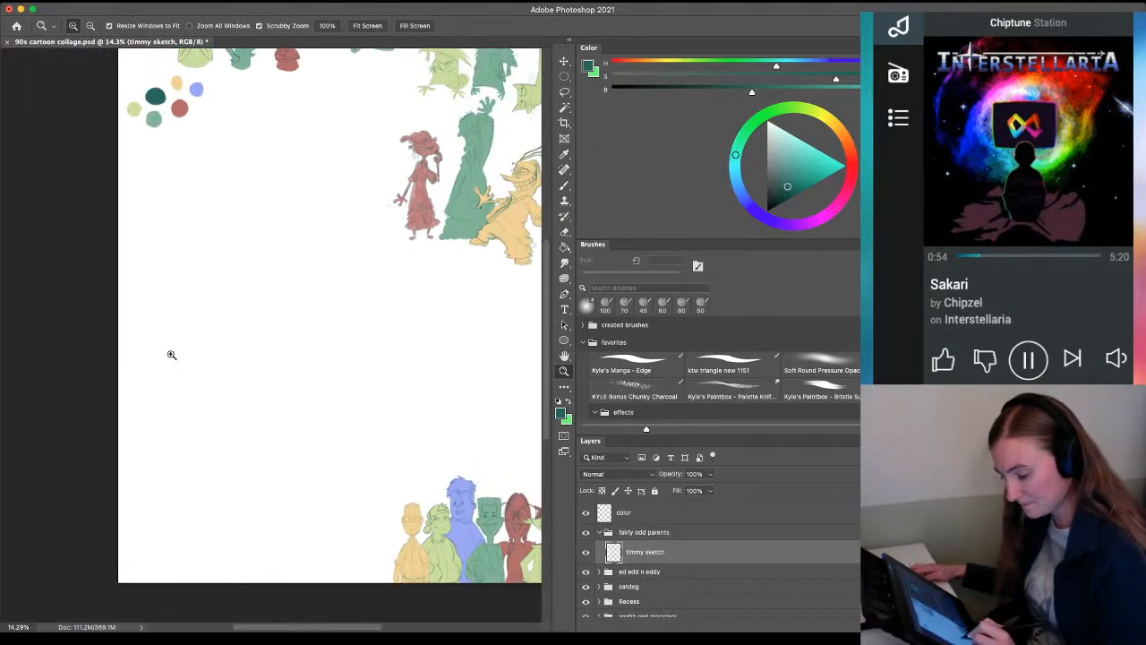
{"action": "mouse_move", "coordinate": [171, 355]}
{"action": "left_mouse_down"}
{"action": "mouse_move", "coordinate": [185, 325]}
{"action": "mouse_move", "coordinate": [215, 353]}
{"action": "left_mouse_up"}
{"action": "key", "text": "b"}
{"action": "mouse_move", "coordinate": [282, 215]}
{"action": "left_mouse_down"}
{"action": "mouse_move", "coordinate": [257, 280]}
{"action": "mouse_move", "coordinate": [179, 402]}
{"action": "left_mouse_up"}
{"action": "key", "text": "ctrl+z"}
{"action": "key", "text": "bracketright"}
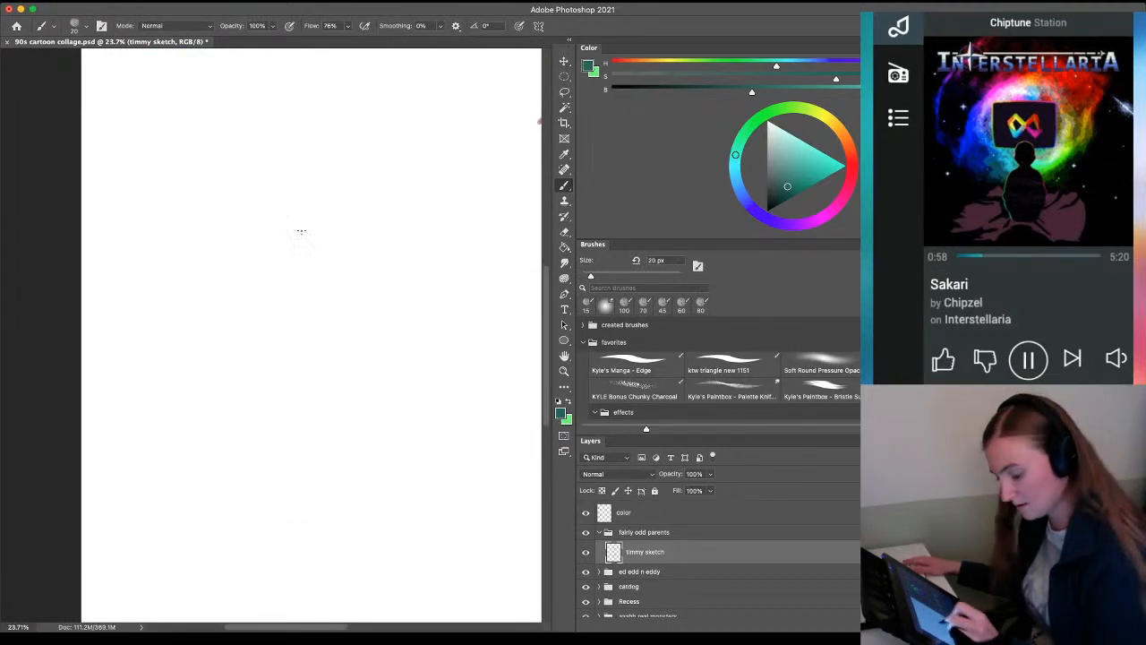
{"action": "left_click_drag", "start_coordinate": [301, 225], "coordinate": [222, 331]}
{"action": "key", "text": "ctrl+z"}
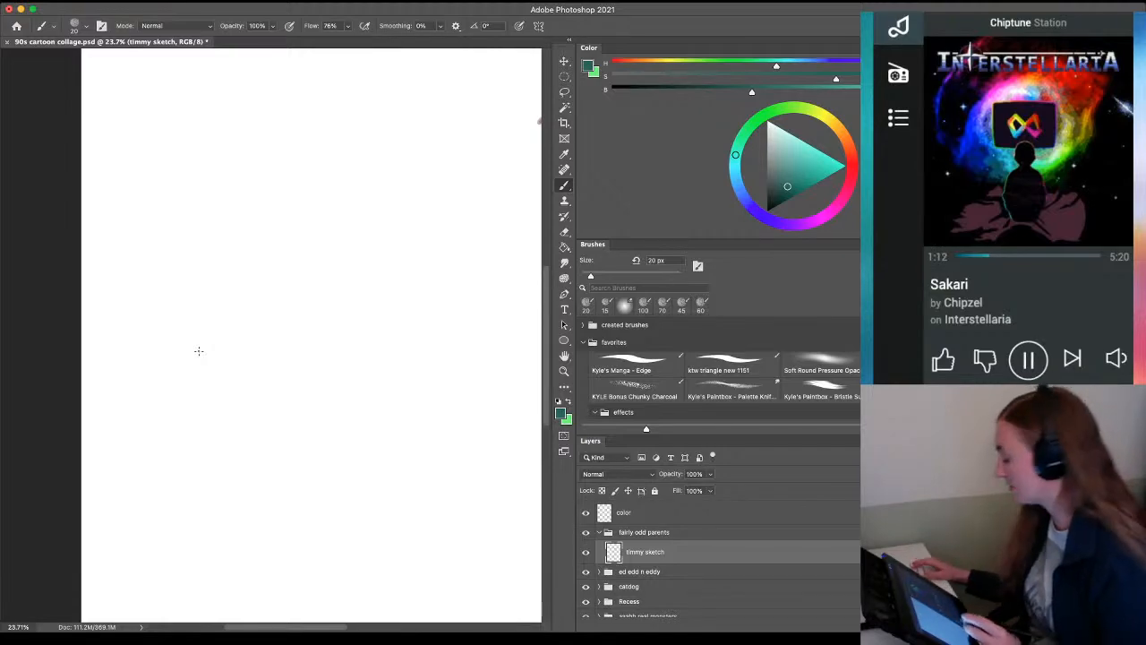
{"action": "mouse_move", "coordinate": [319, 374]}
{"action": "left_mouse_down"}
{"action": "mouse_move", "coordinate": [289, 389]}
{"action": "mouse_move", "coordinate": [292, 416]}
{"action": "left_mouse_up"}
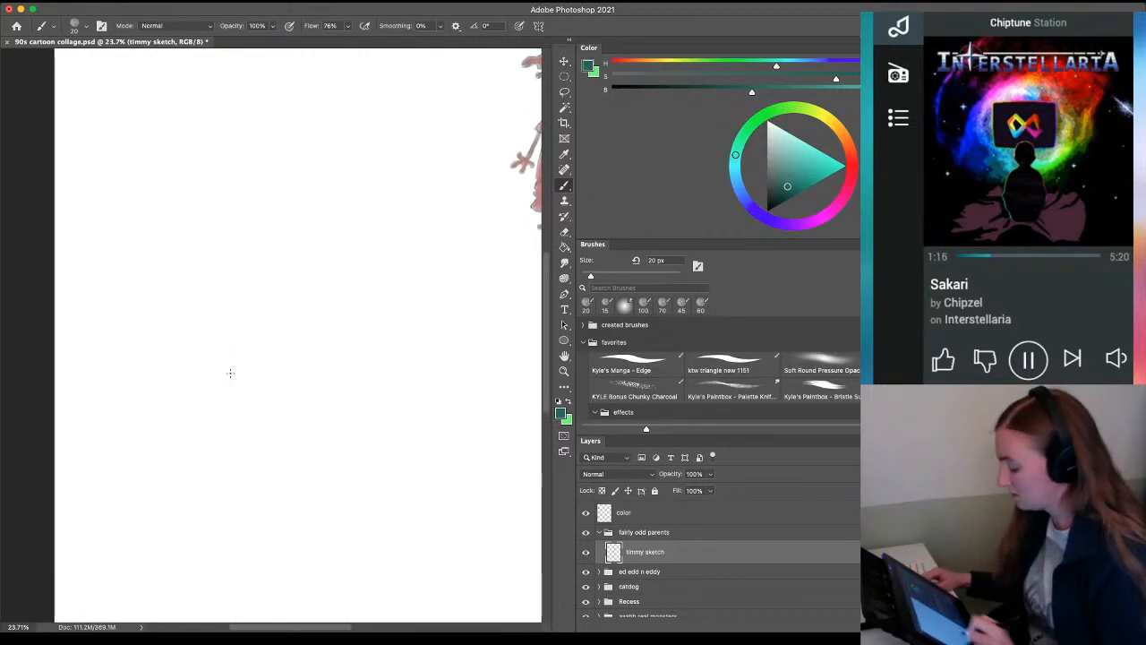
{"action": "mouse_move", "coordinate": [283, 251]}
{"action": "left_mouse_down"}
{"action": "mouse_move", "coordinate": [215, 254]}
{"action": "mouse_move", "coordinate": [283, 249]}
{"action": "left_mouse_up"}
{"action": "key", "text": "super+z"}
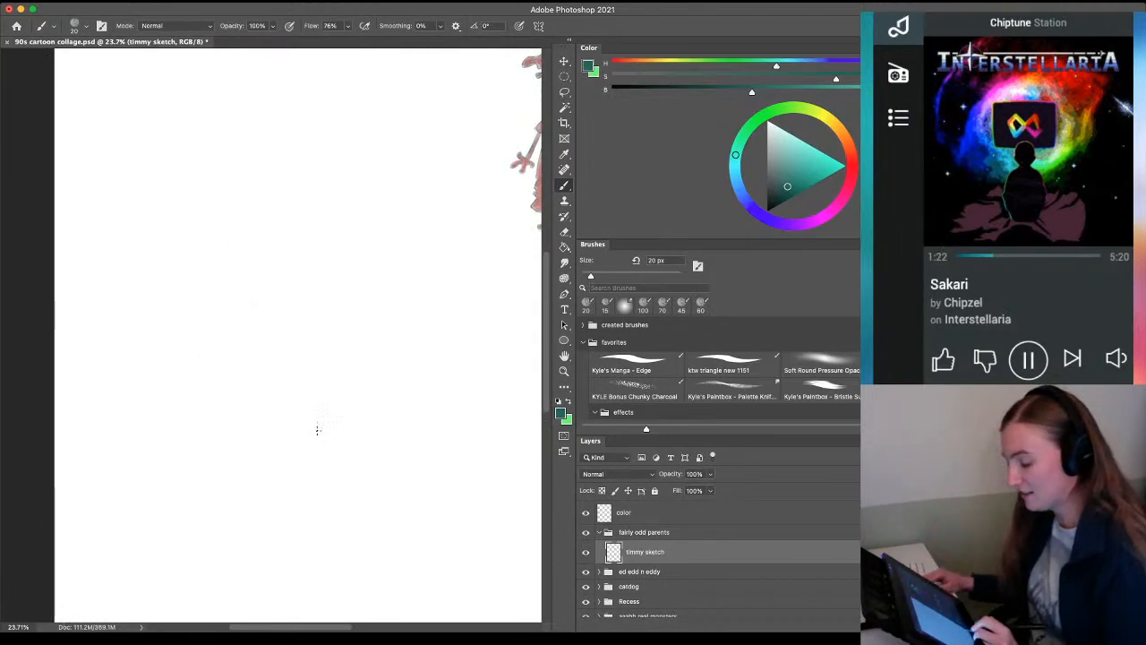
Sketch Timmy's D-shaped head outline in the empty middle of the canvas, with a straight left edge and a rounded right side
{"action": "key", "text": "z"}
{"action": "left_click_drag", "start_coordinate": [302, 437], "coordinate": [269, 442]}
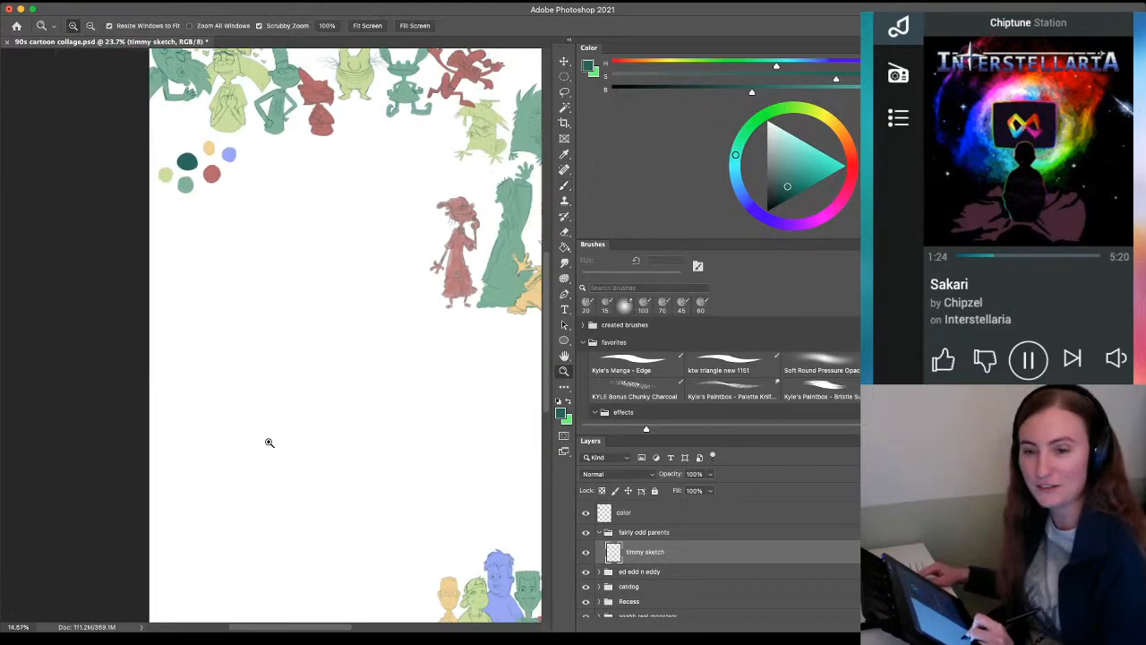
{"action": "left_click_drag", "start_coordinate": [146, 343], "coordinate": [177, 351]}
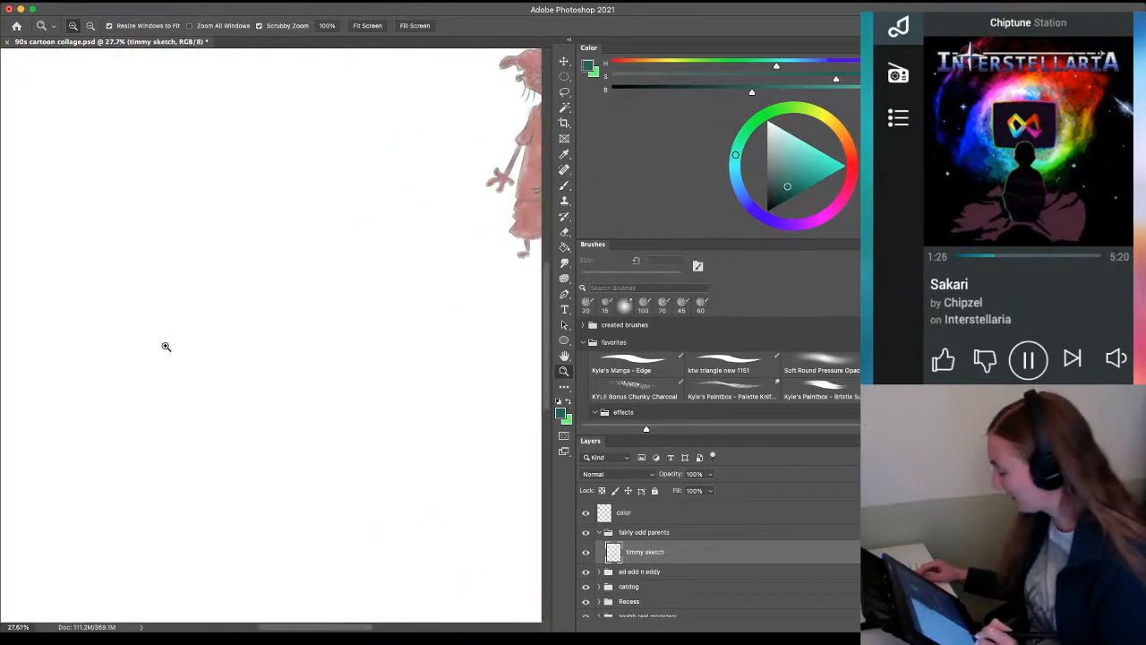
{"action": "key", "text": "b"}
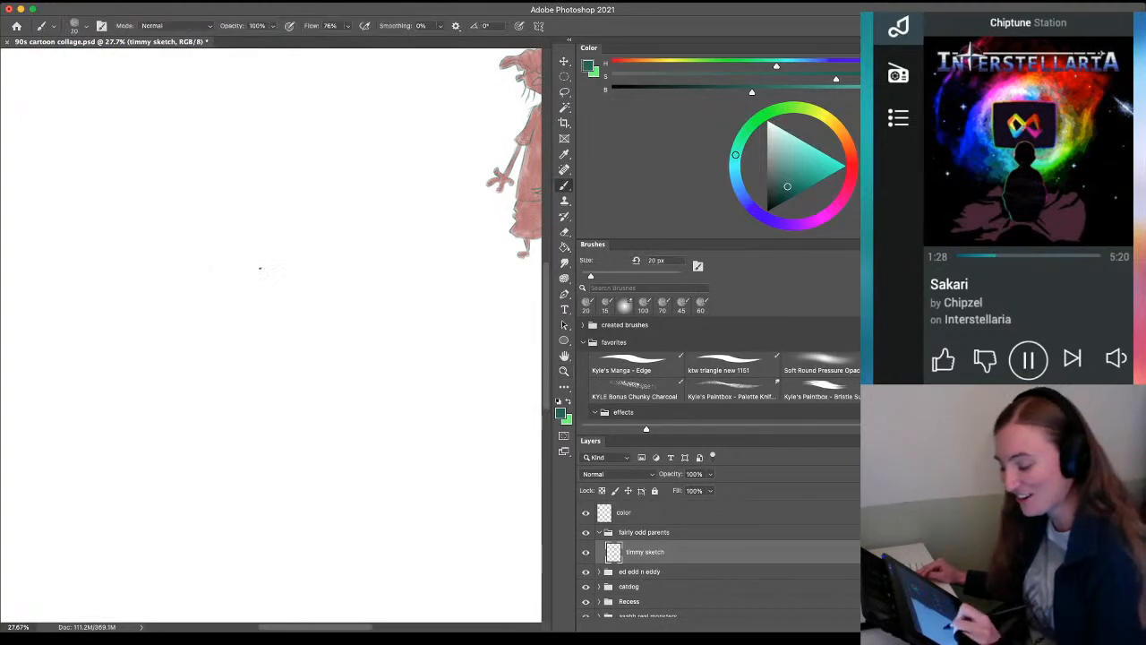
{"action": "left_click_drag", "start_coordinate": [307, 357], "coordinate": [176, 412]}
{"action": "left_click_drag", "start_coordinate": [150, 261], "coordinate": [161, 401]}
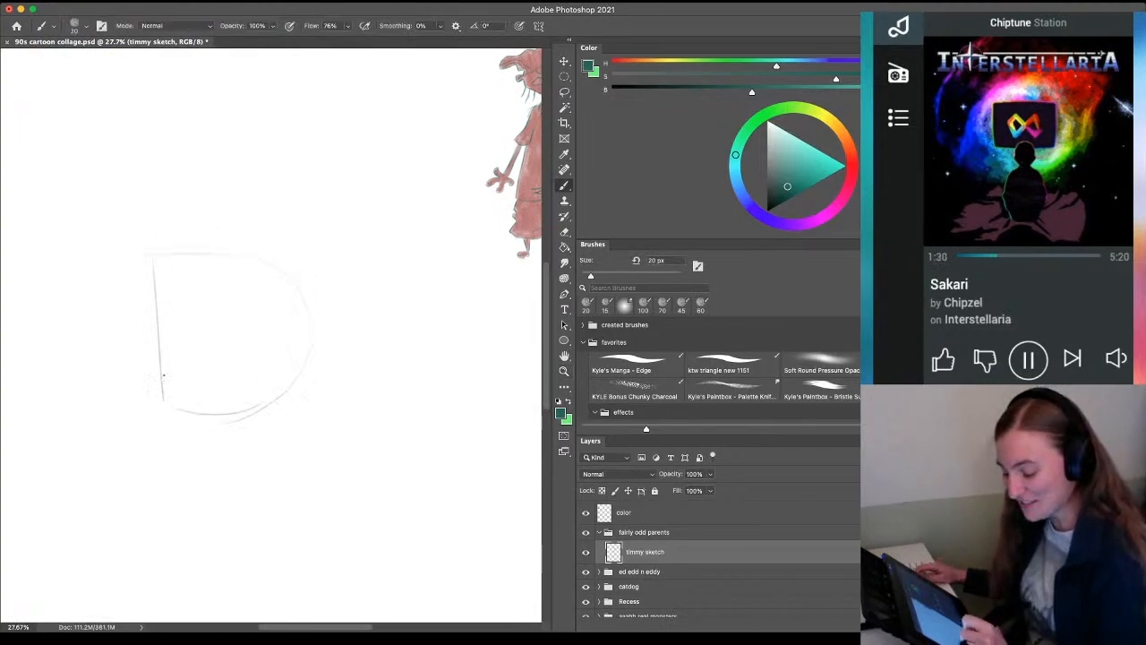
{"action": "left_click_drag", "start_coordinate": [158, 316], "coordinate": [164, 357]}
Sketch a small sideways loop and a taller upright loop at the head outline's upper left corner, undoing the stray arc above the head
{"action": "mouse_move", "coordinate": [109, 427]}
{"action": "left_mouse_down"}
{"action": "mouse_move", "coordinate": [156, 414]}
{"action": "mouse_move", "coordinate": [146, 458]}
{"action": "left_mouse_up"}
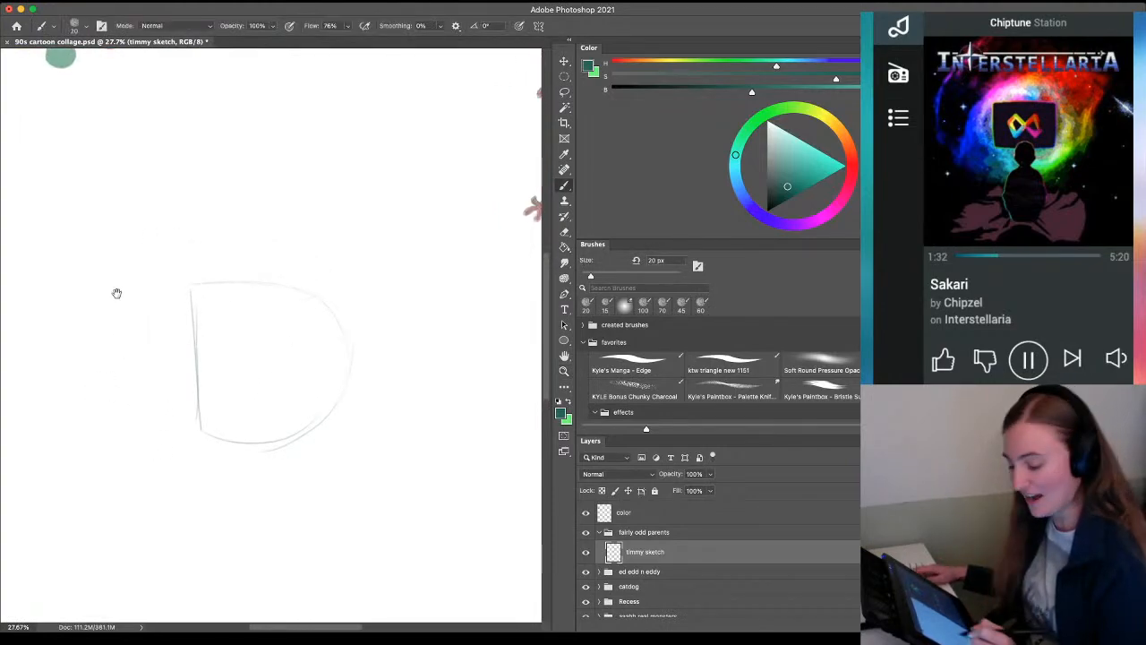
{"action": "left_click_drag", "start_coordinate": [204, 225], "coordinate": [401, 288]}
{"action": "key", "text": "super+z"}
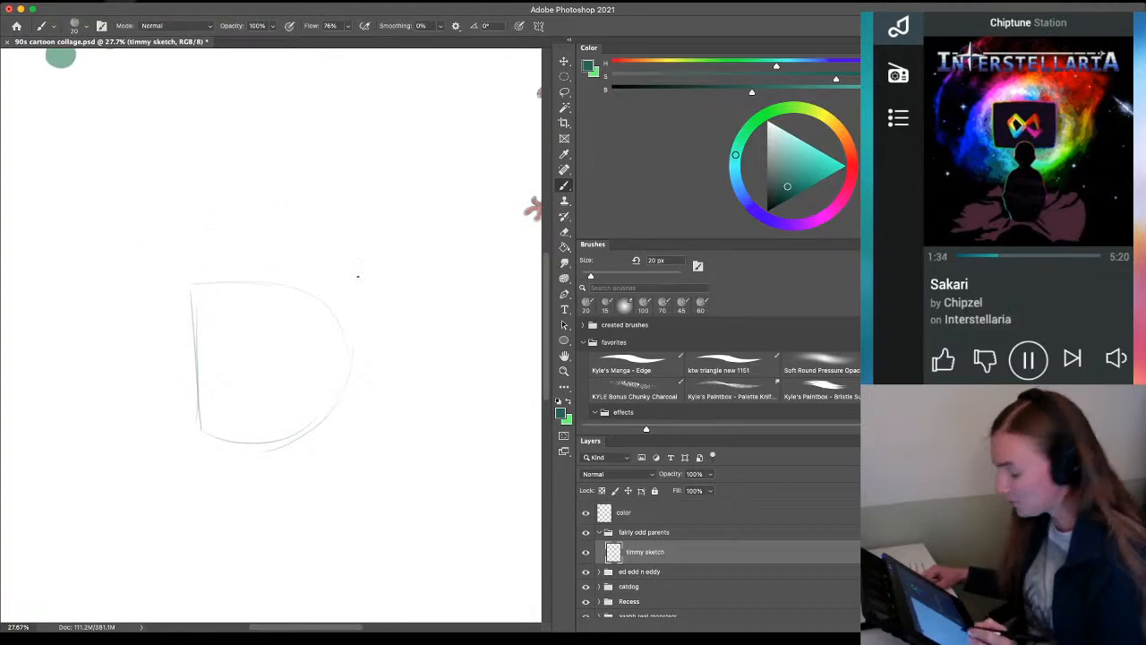
{"action": "mouse_move", "coordinate": [184, 278]}
{"action": "left_mouse_down"}
{"action": "mouse_move", "coordinate": [161, 293]}
{"action": "mouse_move", "coordinate": [195, 272]}
{"action": "left_mouse_up"}
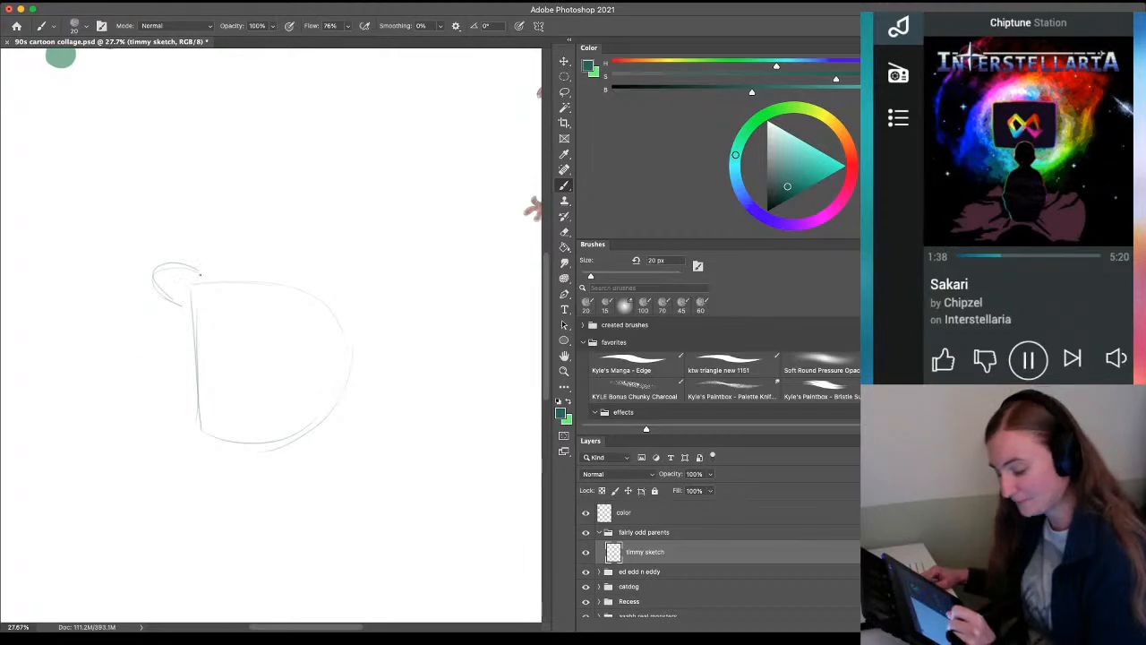
{"action": "left_click_drag", "start_coordinate": [210, 249], "coordinate": [200, 279]}
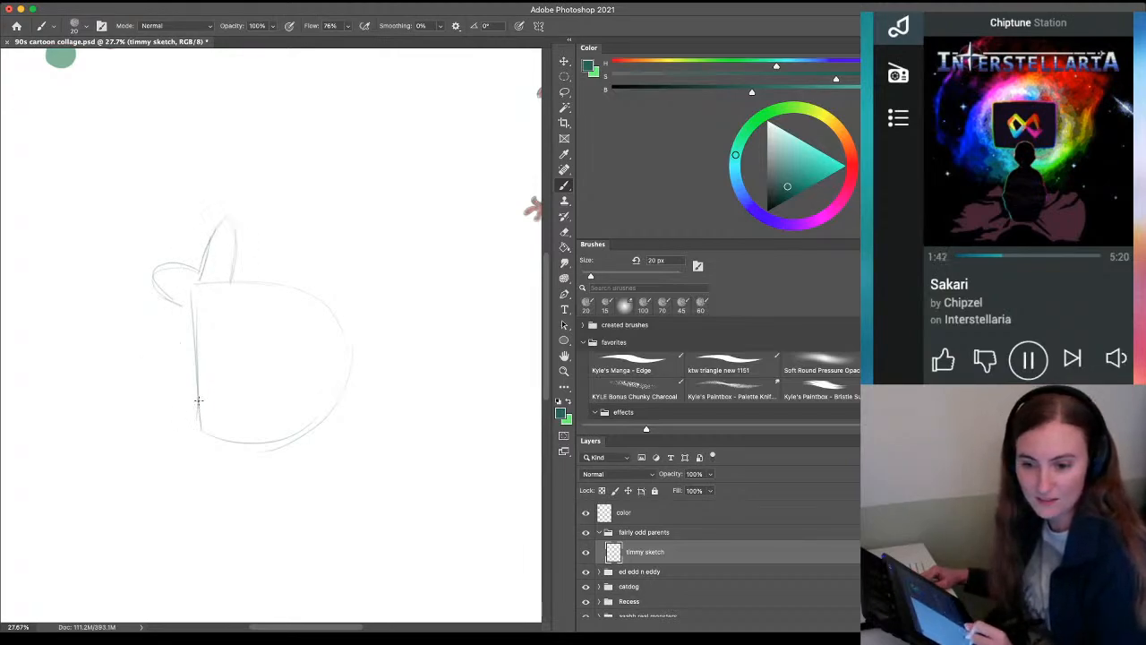
Compare the rough head sketch with the Recess characters along the bottom of the collage
{"action": "key", "text": "z"}
{"action": "left_click_drag", "start_coordinate": [237, 416], "coordinate": [168, 426]}
{"action": "left_click_drag", "start_coordinate": [344, 492], "coordinate": [437, 518]}
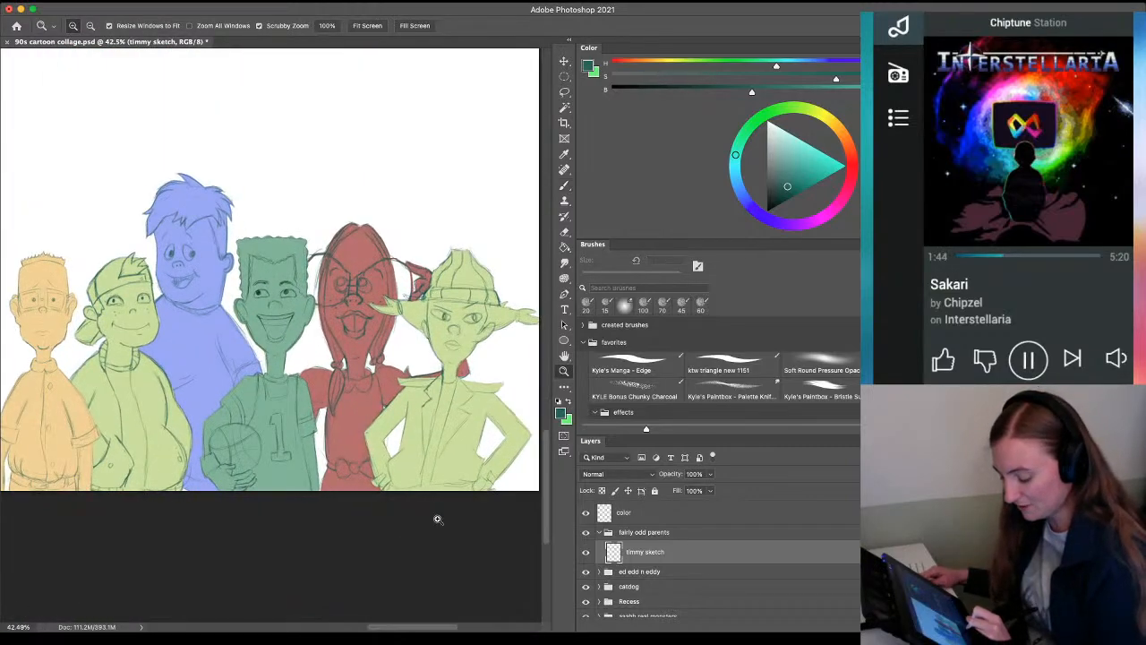
{"action": "mouse_move", "coordinate": [171, 465]}
{"action": "left_mouse_down"}
{"action": "mouse_move", "coordinate": [212, 457]}
{"action": "mouse_move", "coordinate": [209, 486]}
{"action": "mouse_move", "coordinate": [166, 483]}
{"action": "left_mouse_up"}
{"action": "left_click_drag", "start_coordinate": [38, 163], "coordinate": [59, 164]}
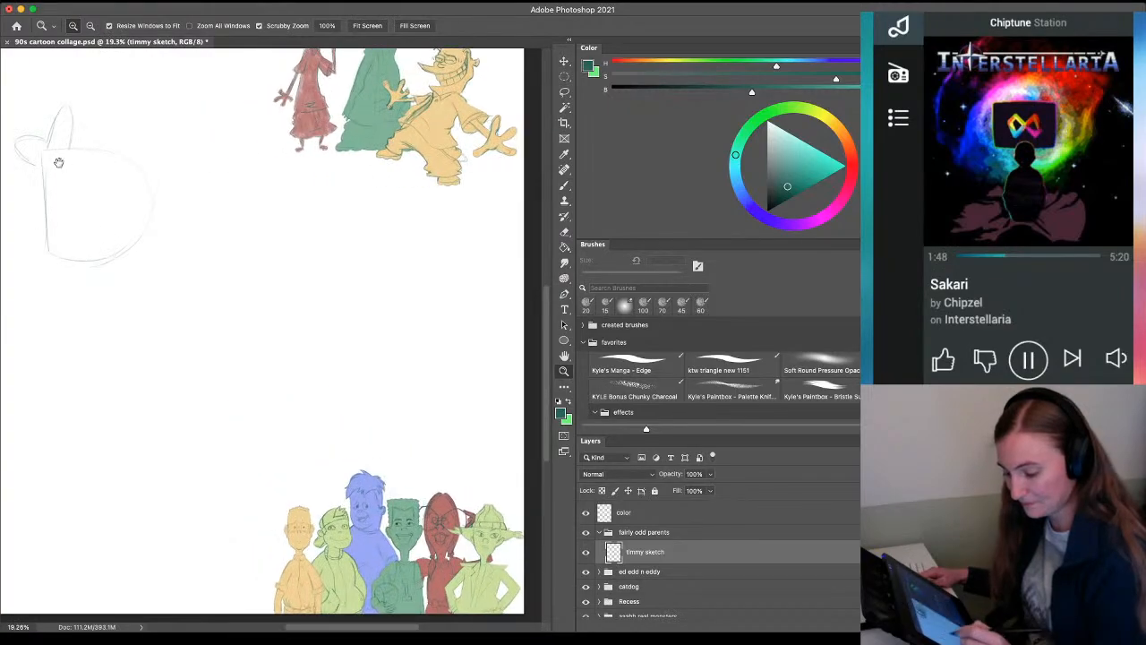
{"action": "left_click_drag", "start_coordinate": [135, 361], "coordinate": [291, 421]}
{"action": "left_click_drag", "start_coordinate": [178, 292], "coordinate": [199, 302]}
{"action": "left_click_drag", "start_coordinate": [181, 192], "coordinate": [217, 195]}
{"action": "left_click_drag", "start_coordinate": [208, 284], "coordinate": [223, 358]}
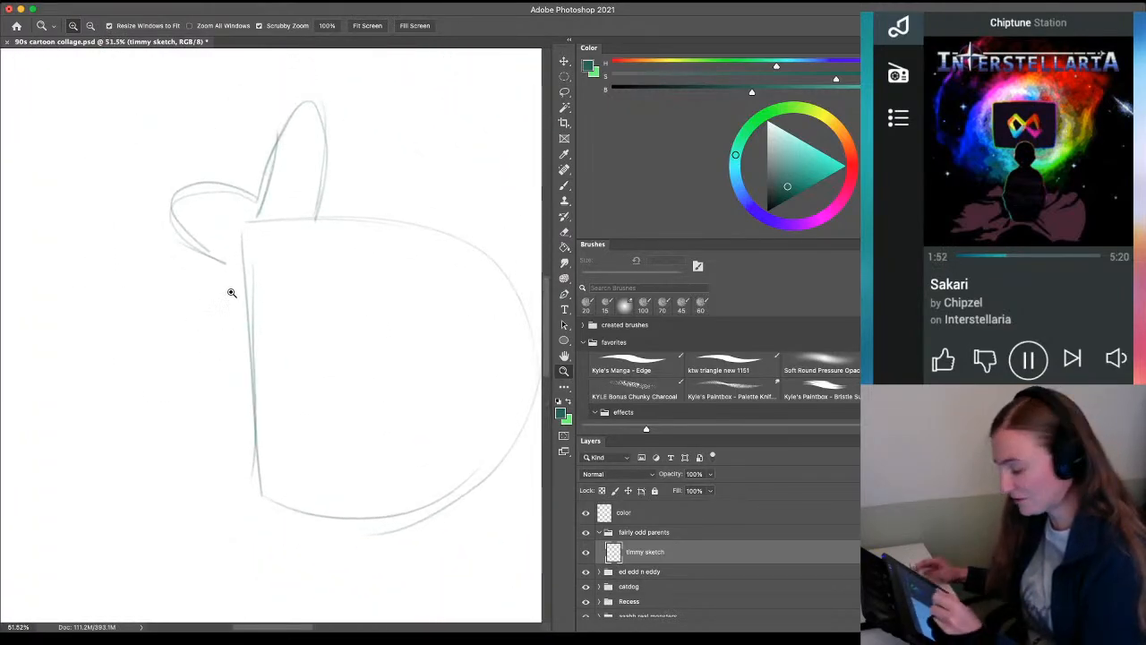
Reinforce the left edge of the upright loop and the underside of the sideways loop, extending both to meet on the head's left edge
{"action": "key", "text": "b"}
{"action": "left_click_drag", "start_coordinate": [301, 104], "coordinate": [267, 201]}
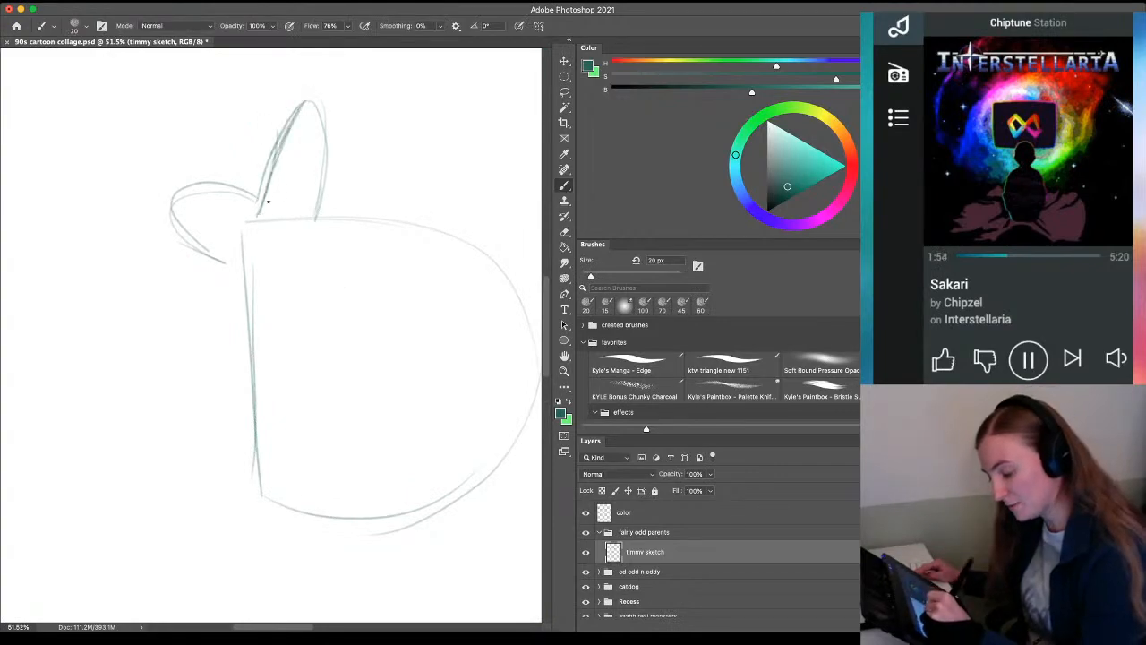
{"action": "left_click_drag", "start_coordinate": [283, 153], "coordinate": [258, 231]}
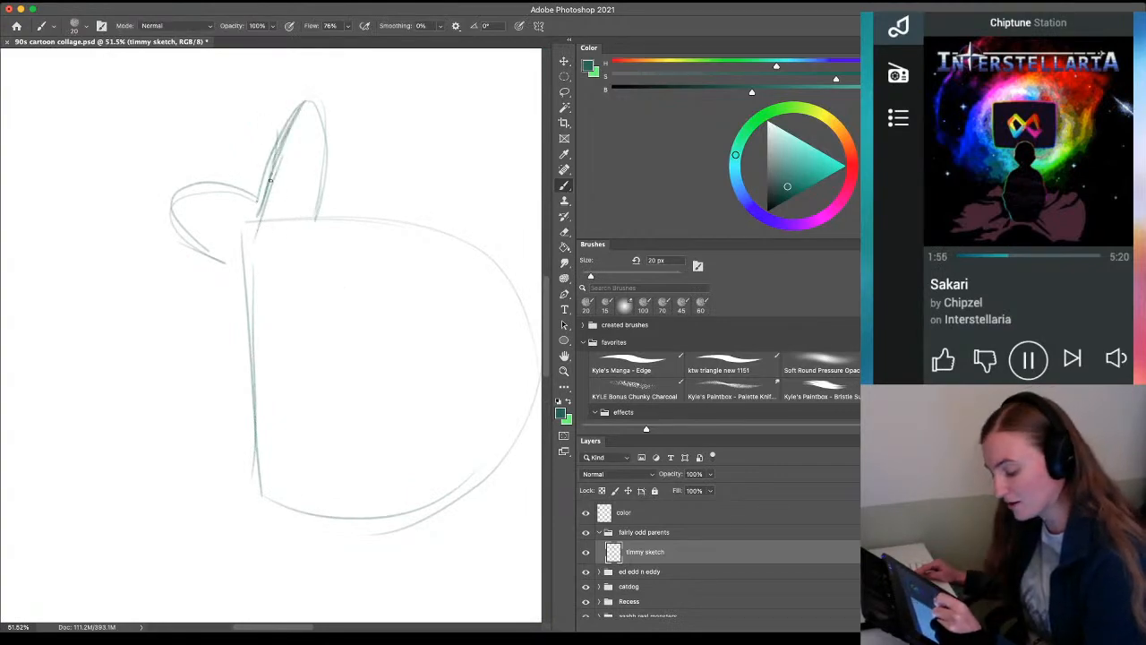
{"action": "left_click_drag", "start_coordinate": [268, 185], "coordinate": [249, 285]}
{"action": "left_click_drag", "start_coordinate": [188, 238], "coordinate": [249, 277]}
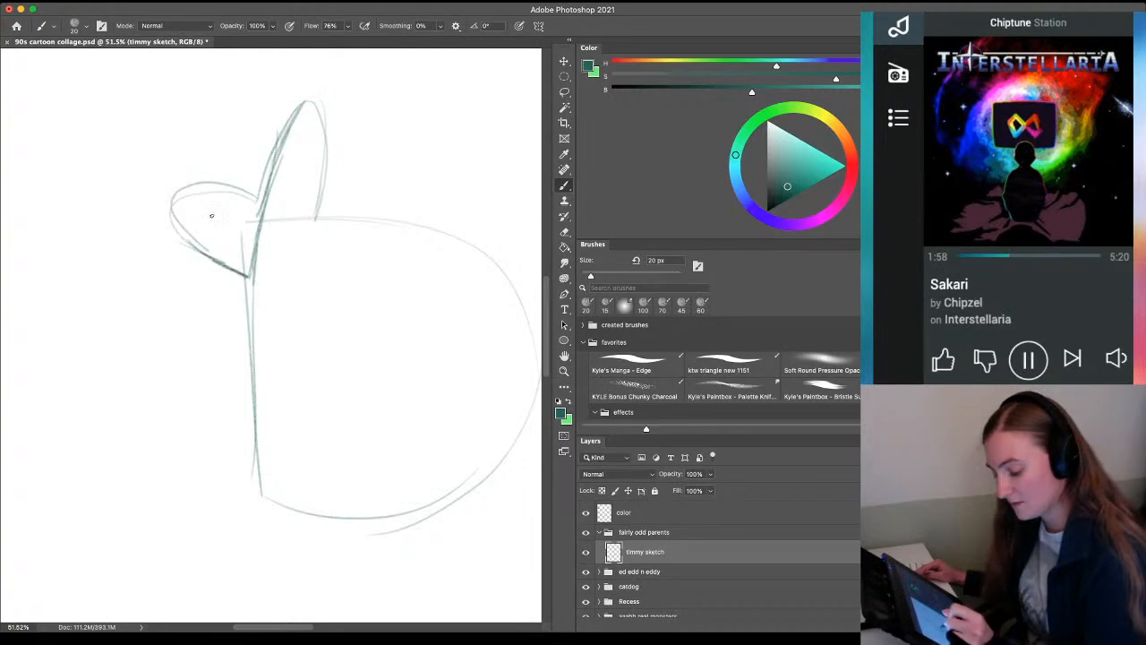
Darken the outline of the sideways loop and the curved right side of the upright loop, and add a small circle beside the sideways loop
{"action": "left_click_drag", "start_coordinate": [256, 199], "coordinate": [165, 177]}
{"action": "key", "text": "super+z"}
{"action": "mouse_move", "coordinate": [258, 198]}
{"action": "left_mouse_down"}
{"action": "mouse_move", "coordinate": [208, 181]}
{"action": "mouse_move", "coordinate": [172, 202]}
{"action": "mouse_move", "coordinate": [175, 230]}
{"action": "mouse_move", "coordinate": [235, 264]}
{"action": "left_mouse_up"}
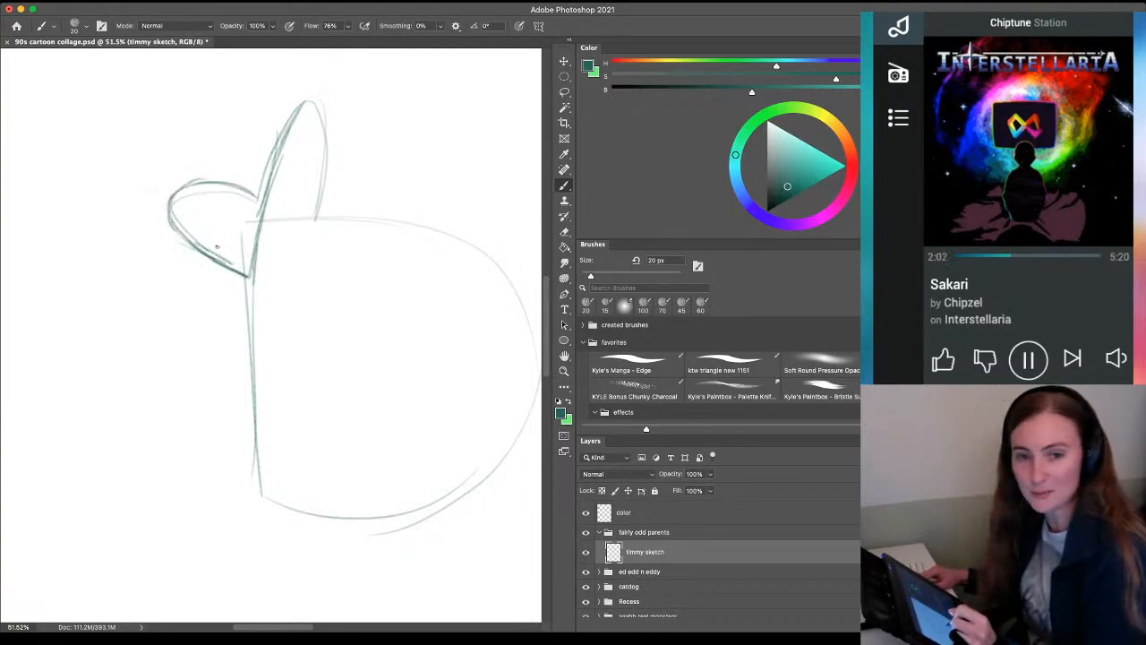
{"action": "mouse_move", "coordinate": [302, 104]}
{"action": "left_mouse_down"}
{"action": "mouse_move", "coordinate": [325, 149]}
{"action": "mouse_move", "coordinate": [323, 122]}
{"action": "mouse_move", "coordinate": [320, 215]}
{"action": "left_mouse_up"}
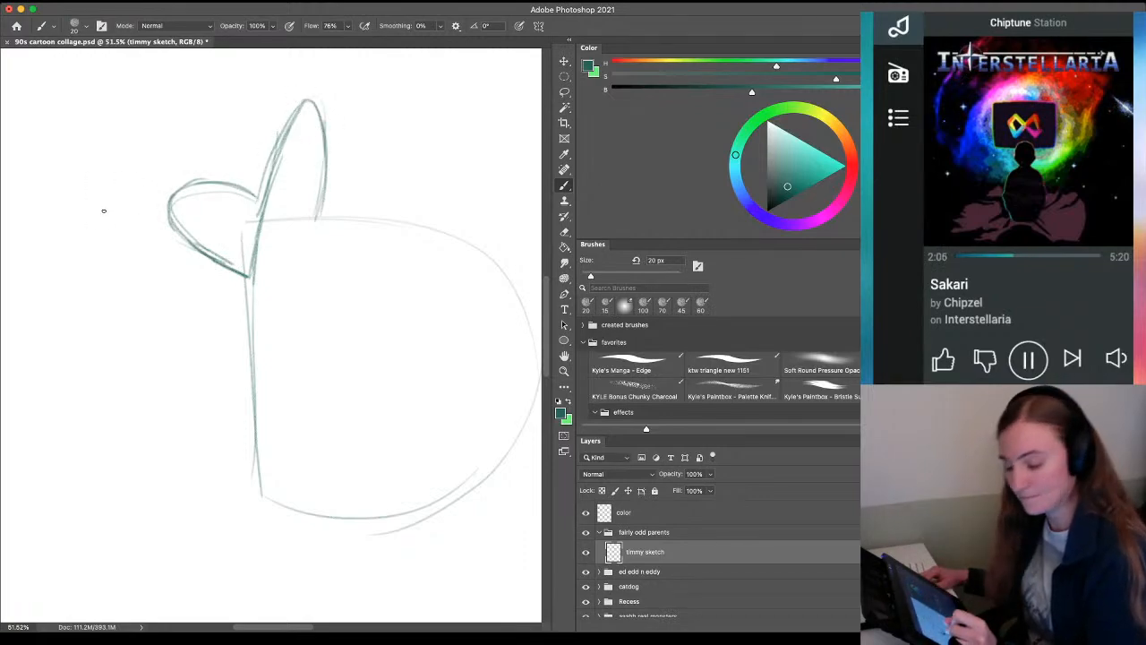
{"action": "left_click_drag", "start_coordinate": [145, 188], "coordinate": [143, 186]}
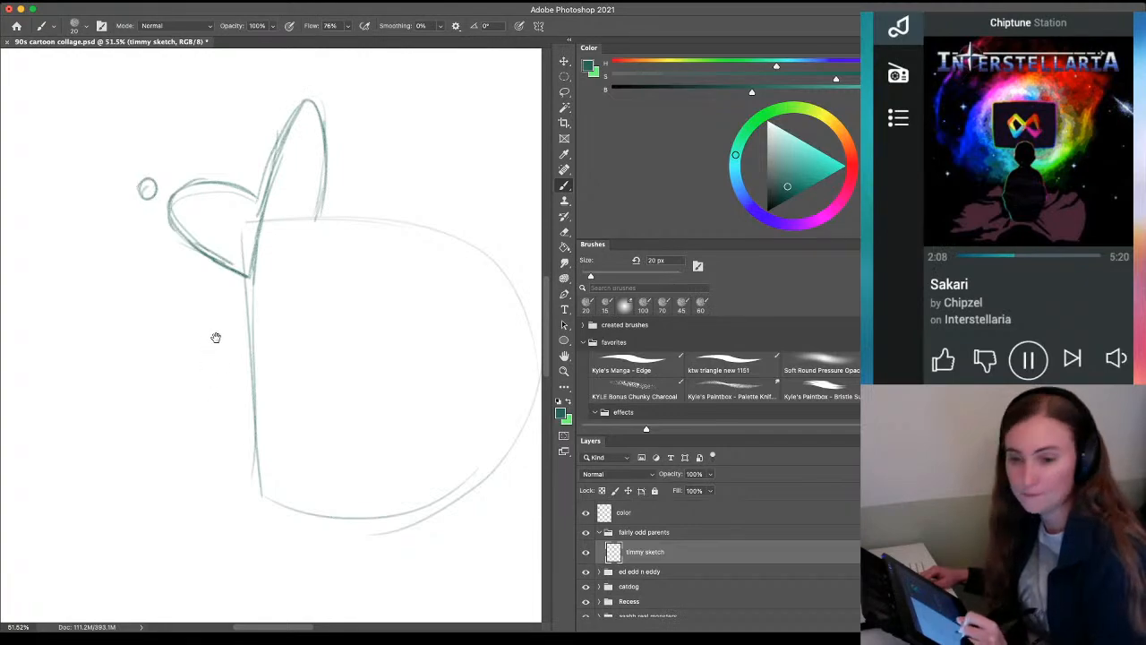
Retrace the D-shaped head outline with the brush, reinforcing the rounded top, right side, underside and straight left edge
{"action": "left_click_drag", "start_coordinate": [252, 359], "coordinate": [196, 344]}
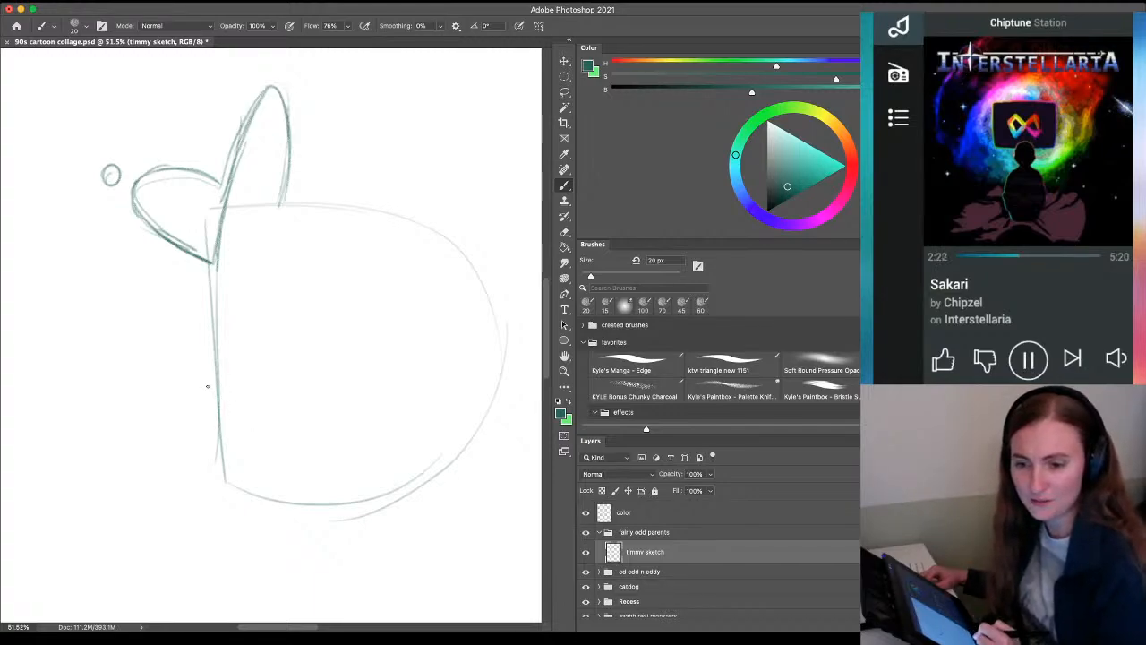
{"action": "left_click_drag", "start_coordinate": [167, 465], "coordinate": [174, 388]}
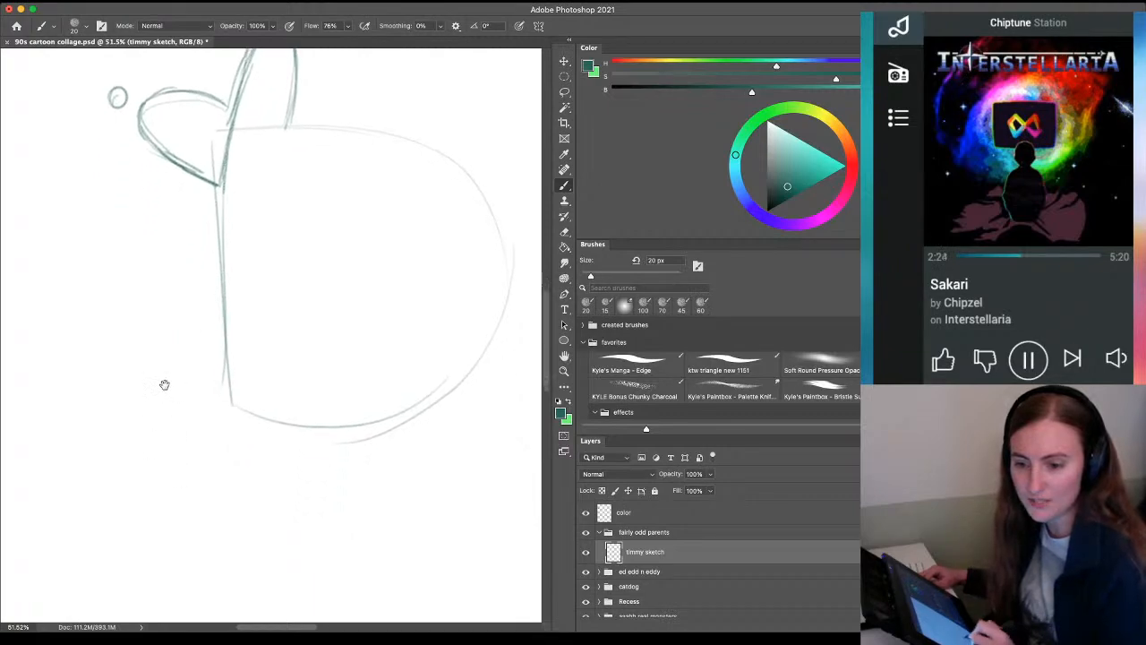
{"action": "left_click_drag", "start_coordinate": [243, 364], "coordinate": [210, 384]}
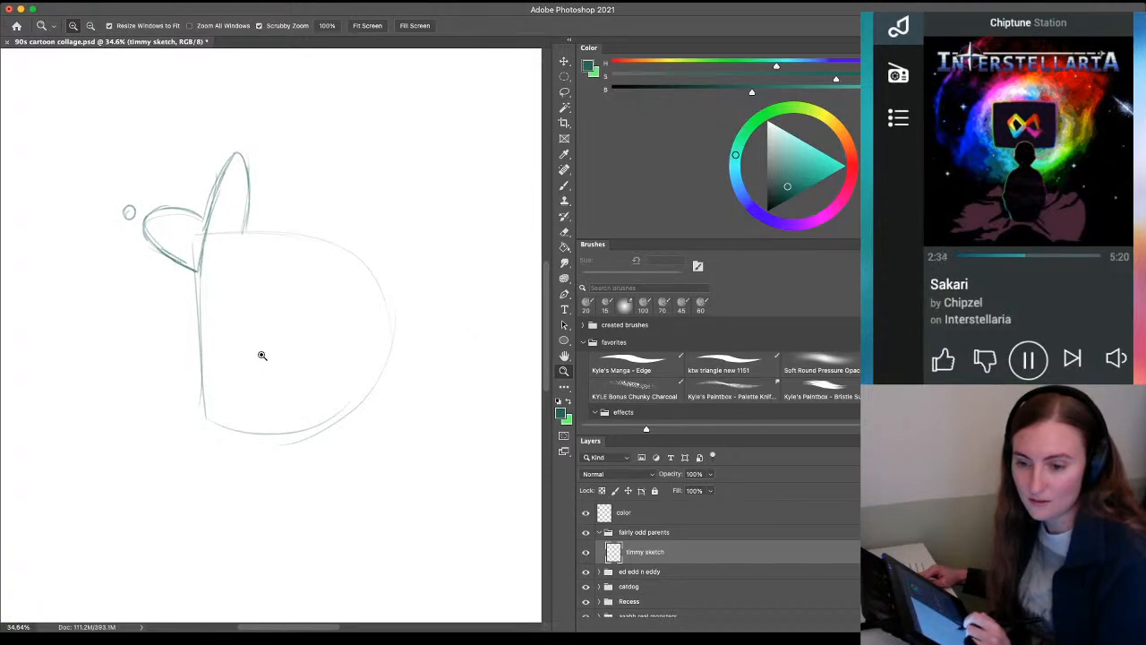
{"action": "scroll", "coordinate": [223, 373], "scroll_direction": "down", "scroll_amount": 3}
{"action": "scroll", "coordinate": [258, 332], "scroll_direction": "up", "scroll_amount": 1}
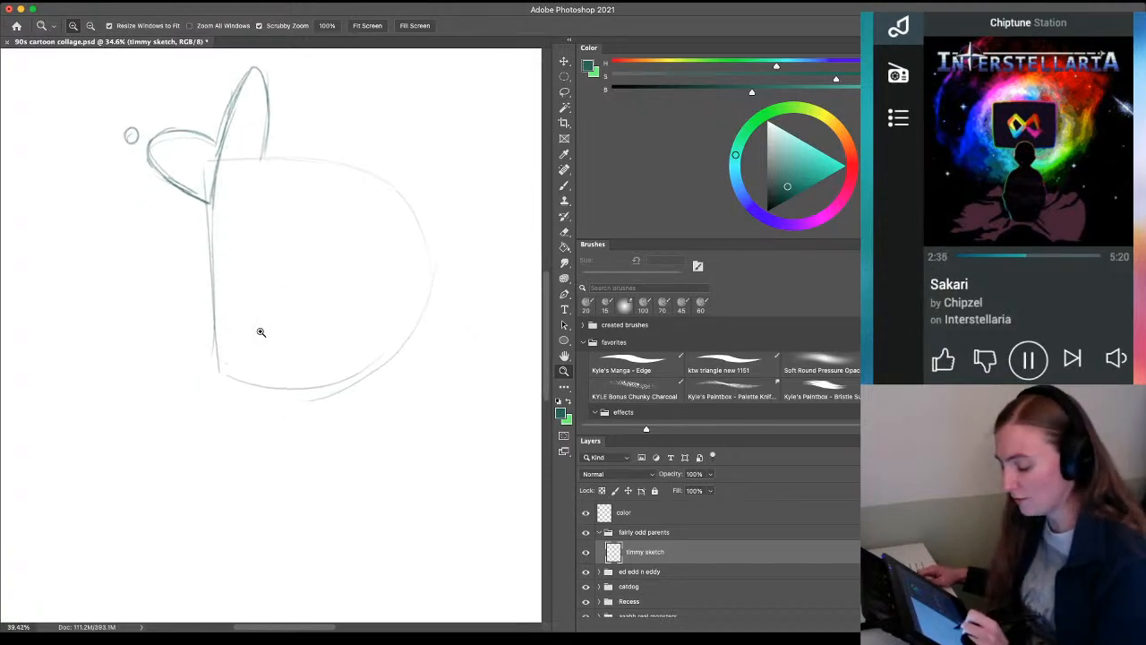
{"action": "key", "text": "b"}
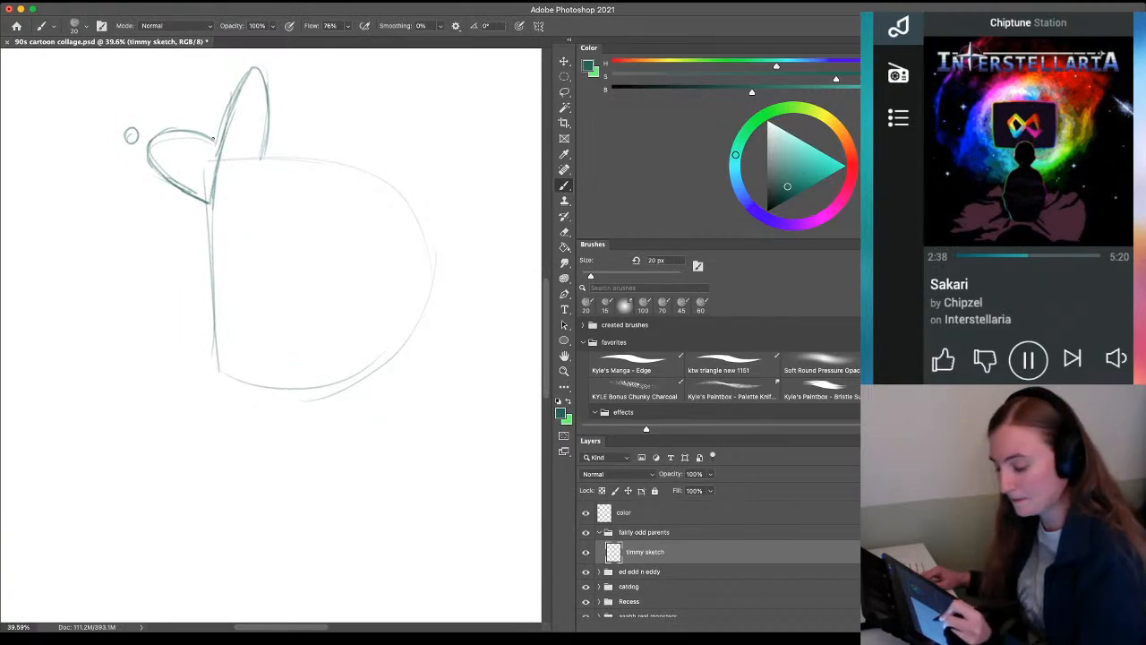
{"action": "mouse_move", "coordinate": [266, 154]}
{"action": "left_mouse_down"}
{"action": "mouse_move", "coordinate": [348, 174]}
{"action": "mouse_move", "coordinate": [417, 211]}
{"action": "mouse_move", "coordinate": [414, 349]}
{"action": "mouse_move", "coordinate": [370, 378]}
{"action": "mouse_move", "coordinate": [254, 366]}
{"action": "left_mouse_up"}
{"action": "left_click_drag", "start_coordinate": [215, 188], "coordinate": [217, 297]}
{"action": "left_click_drag", "start_coordinate": [216, 189], "coordinate": [219, 369]}
{"action": "left_click_drag", "start_coordinate": [332, 393], "coordinate": [225, 374]}
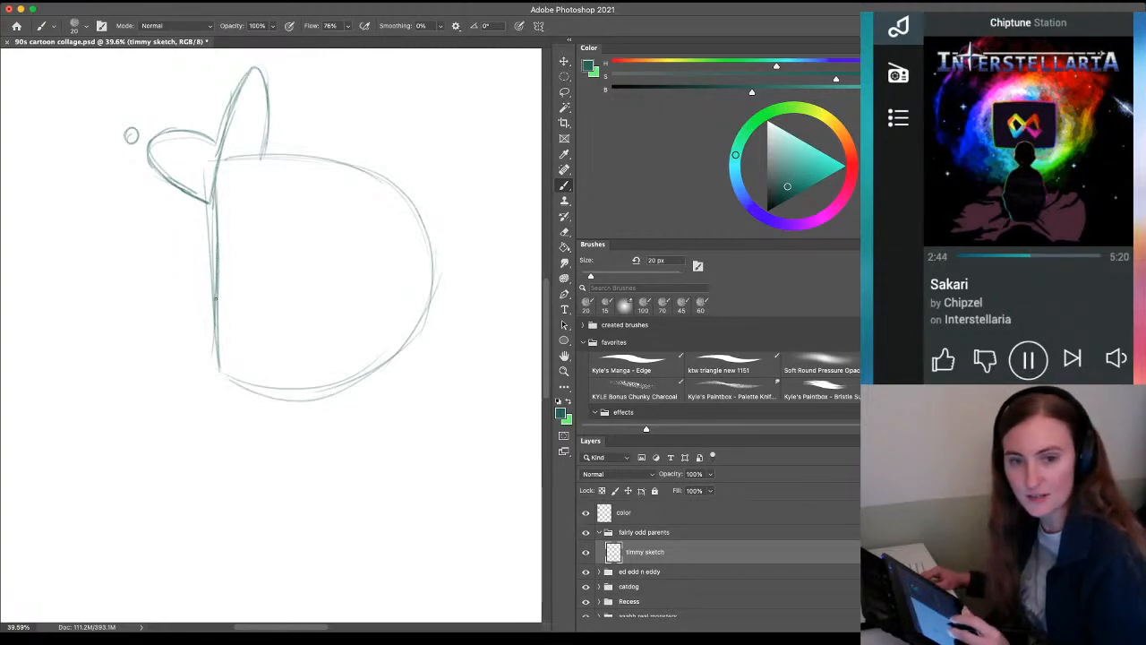
{"action": "left_click_drag", "start_coordinate": [210, 211], "coordinate": [219, 307]}
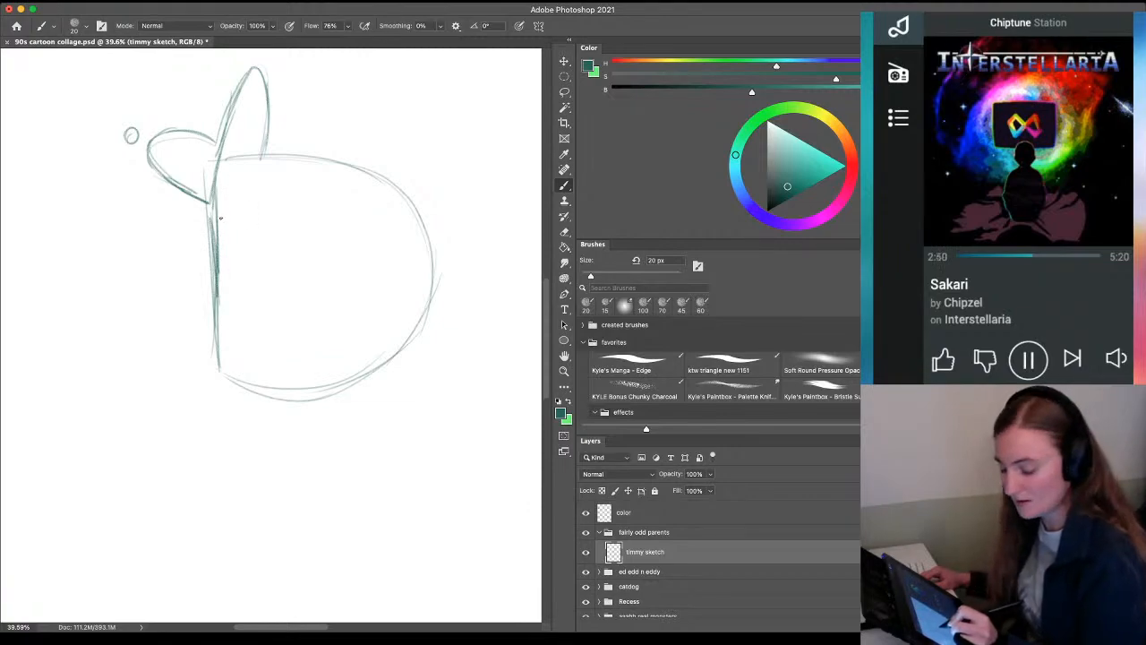
Sketch the hair with an arched hairline across the head, a curved back edge and an upper curve ending in a pointed tip
{"action": "mouse_move", "coordinate": [220, 218]}
{"action": "left_mouse_down"}
{"action": "mouse_move", "coordinate": [335, 215]}
{"action": "mouse_move", "coordinate": [447, 285]}
{"action": "mouse_move", "coordinate": [494, 340]}
{"action": "mouse_move", "coordinate": [489, 239]}
{"action": "mouse_move", "coordinate": [502, 265]}
{"action": "mouse_move", "coordinate": [469, 181]}
{"action": "mouse_move", "coordinate": [505, 289]}
{"action": "mouse_move", "coordinate": [491, 352]}
{"action": "left_mouse_up"}
{"action": "mouse_move", "coordinate": [387, 145]}
{"action": "left_mouse_down"}
{"action": "mouse_move", "coordinate": [473, 137]}
{"action": "mouse_move", "coordinate": [306, 130]}
{"action": "mouse_move", "coordinate": [288, 140]}
{"action": "left_mouse_up"}
{"action": "key", "text": "ctrl+z"}
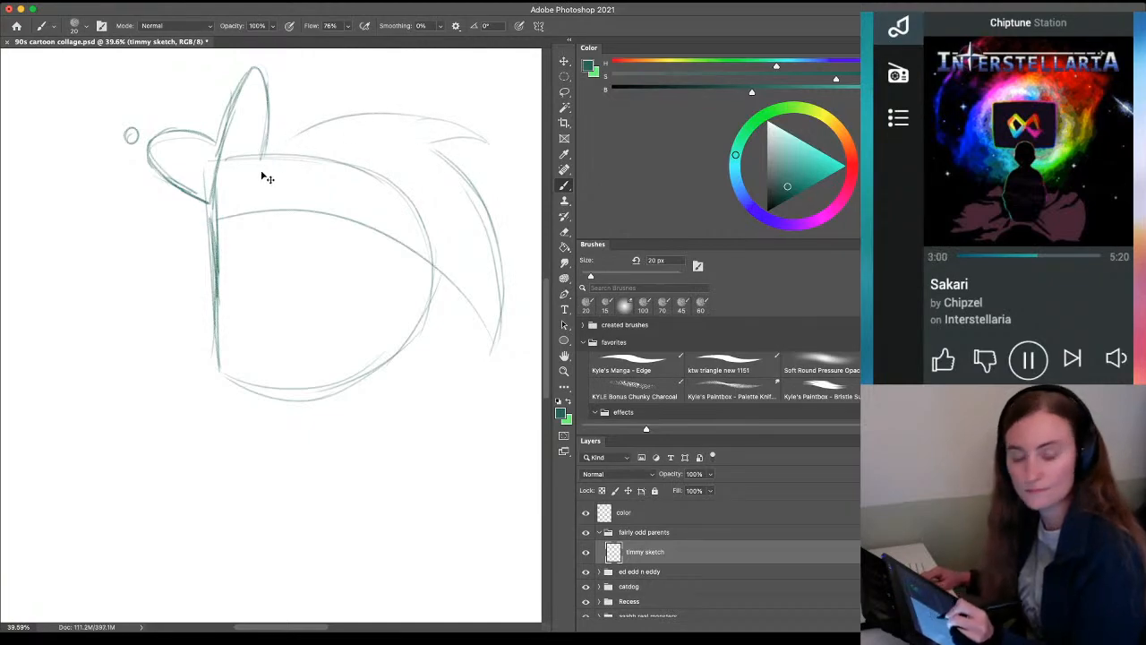
{"action": "key", "text": "super+z"}
Extend the hair's top curve from the pointed tip down to the head's upper left corner with repeated strokes, undoing the misplaced ones
{"action": "mouse_move", "coordinate": [456, 125]}
{"action": "left_mouse_down"}
{"action": "mouse_move", "coordinate": [219, 165]}
{"action": "mouse_move", "coordinate": [397, 124]}
{"action": "mouse_move", "coordinate": [340, 127]}
{"action": "left_mouse_up"}
{"action": "key", "text": "super+z"}
{"action": "mouse_move", "coordinate": [482, 140]}
{"action": "left_mouse_down"}
{"action": "mouse_move", "coordinate": [329, 129]}
{"action": "mouse_move", "coordinate": [233, 164]}
{"action": "left_mouse_up"}
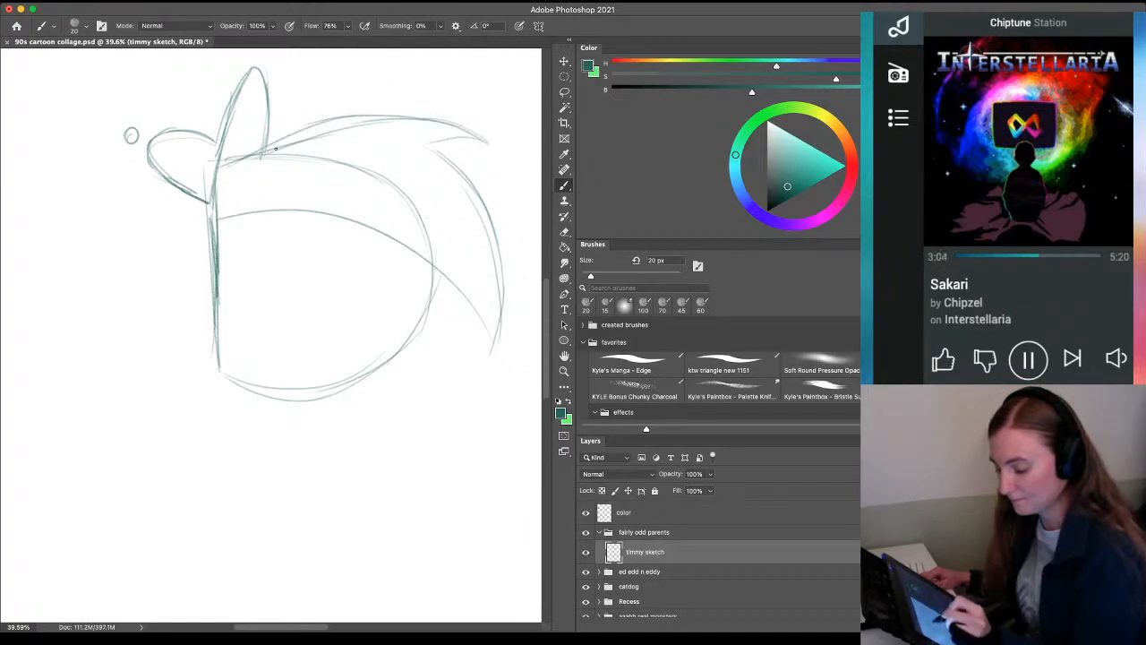
{"action": "mouse_move", "coordinate": [292, 137]}
{"action": "left_mouse_down"}
{"action": "mouse_move", "coordinate": [215, 173]}
{"action": "mouse_move", "coordinate": [394, 110]}
{"action": "left_mouse_up"}
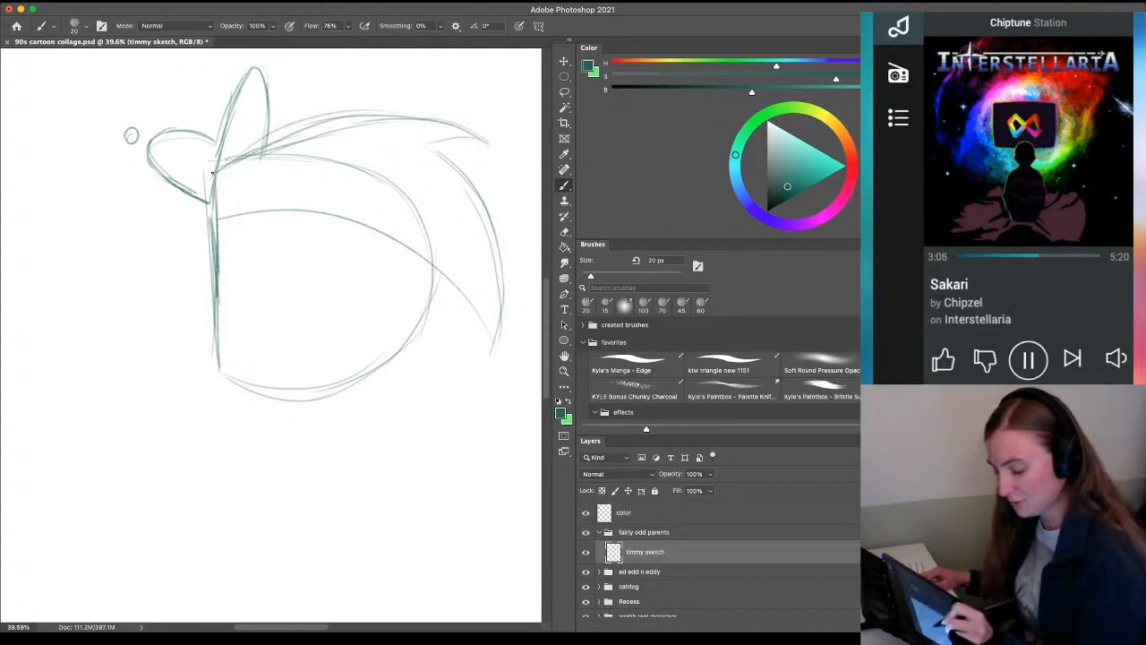
{"action": "left_click_drag", "start_coordinate": [213, 173], "coordinate": [403, 107]}
{"action": "key", "text": "super+z"}
{"action": "mouse_move", "coordinate": [216, 171]}
{"action": "left_mouse_down"}
{"action": "mouse_move", "coordinate": [397, 113]}
{"action": "mouse_move", "coordinate": [458, 124]}
{"action": "left_mouse_up"}
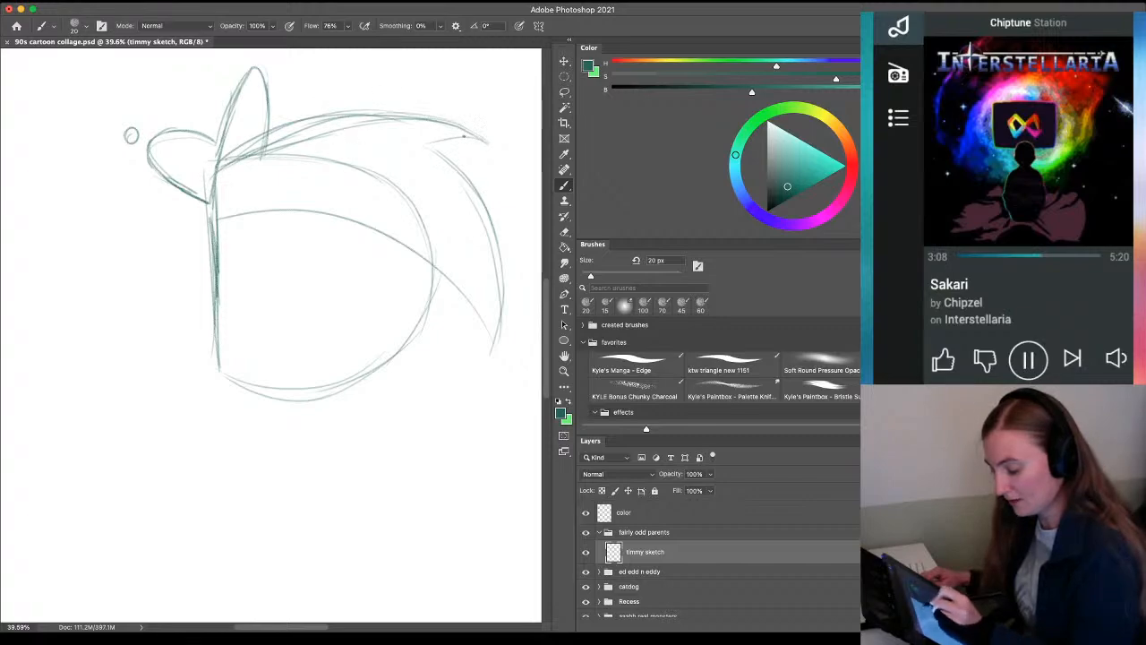
Erase the old head outline between the hair's top curve and the hairline, enlarging the eraser to 80 px
{"action": "key", "text": "e"}
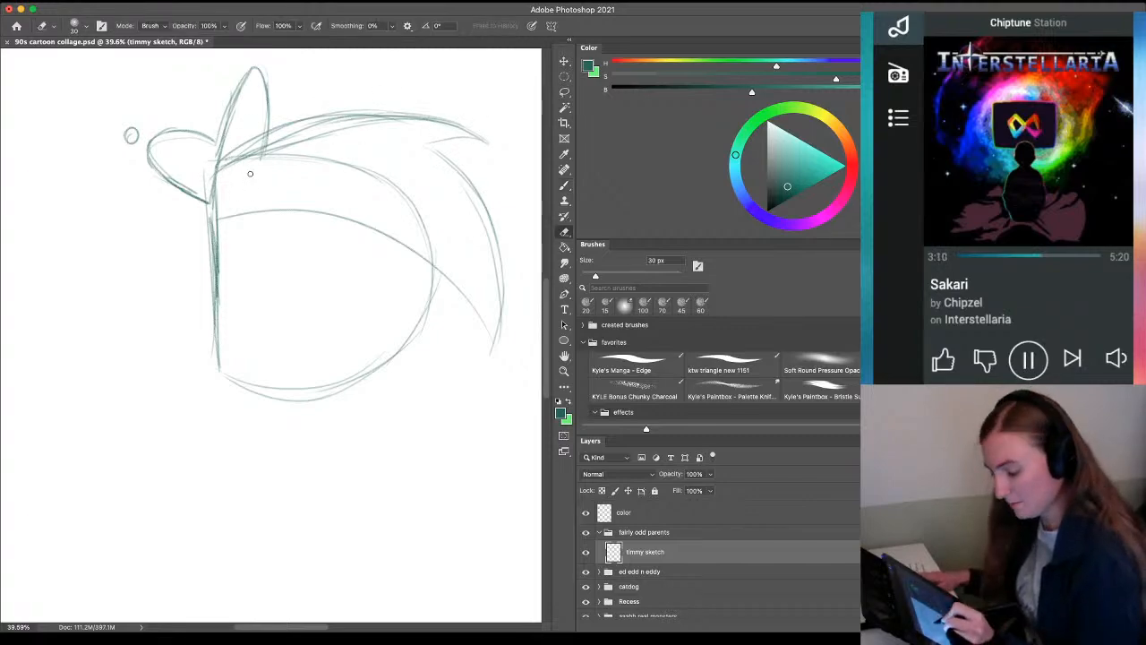
{"action": "left_click_drag", "start_coordinate": [247, 157], "coordinate": [278, 156]}
{"action": "key", "text": "bracketright"}
{"action": "key", "text": "bracketright"}
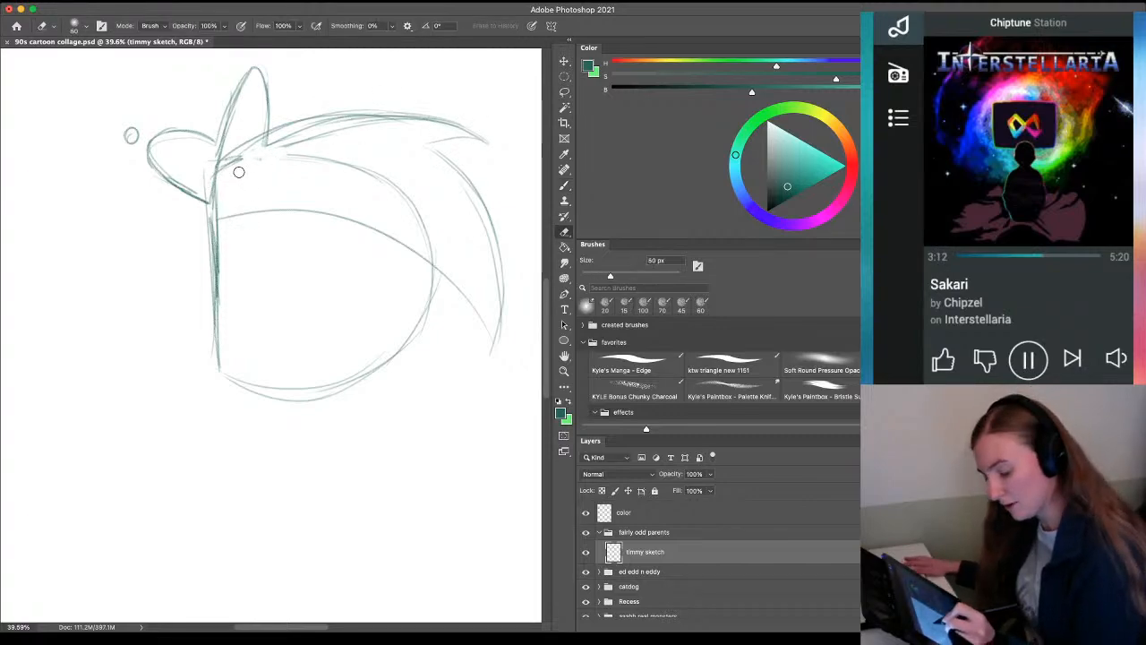
{"action": "key", "text": "bracketright"}
{"action": "key", "text": "bracketright"}
{"action": "key", "text": "bracketright"}
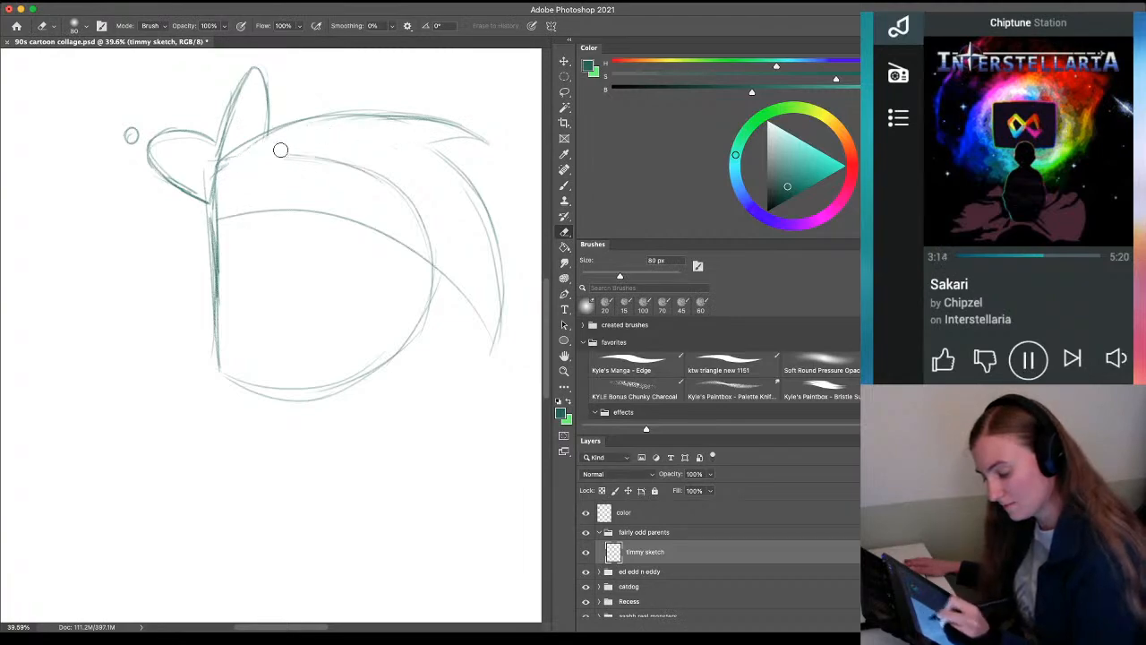
{"action": "mouse_move", "coordinate": [280, 149]}
{"action": "left_mouse_down"}
{"action": "mouse_move", "coordinate": [374, 173]}
{"action": "mouse_move", "coordinate": [419, 222]}
{"action": "left_mouse_up"}
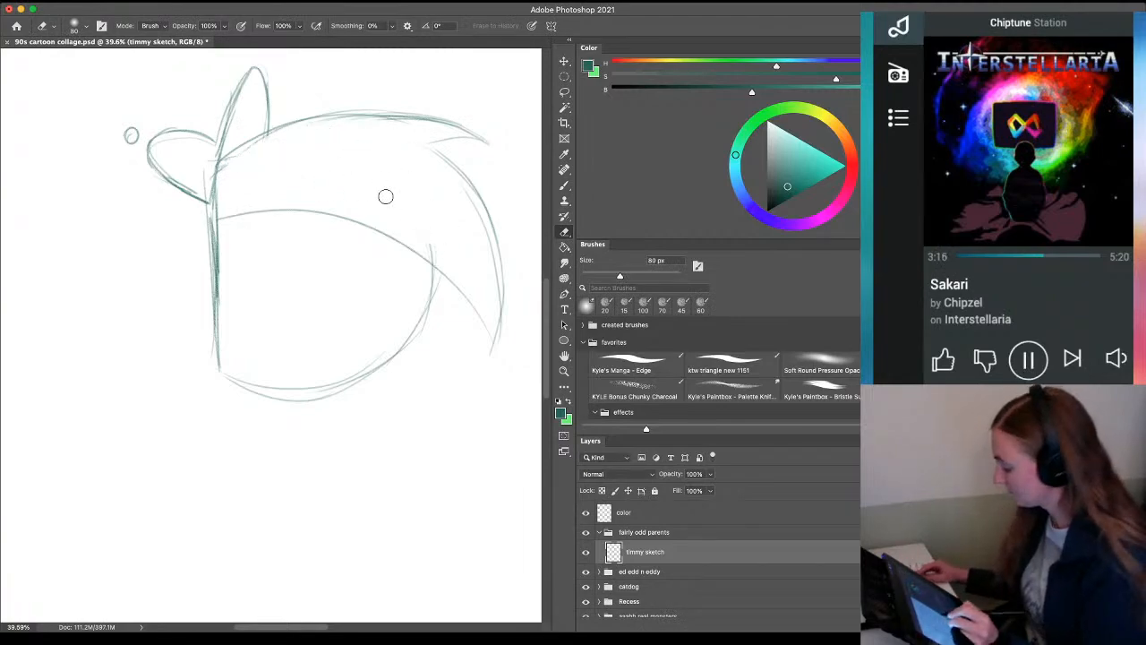
Darken the hair's top curve, upper tip and back edge, trimming the stroke that overshoots the upper tip
{"action": "key", "text": "b"}
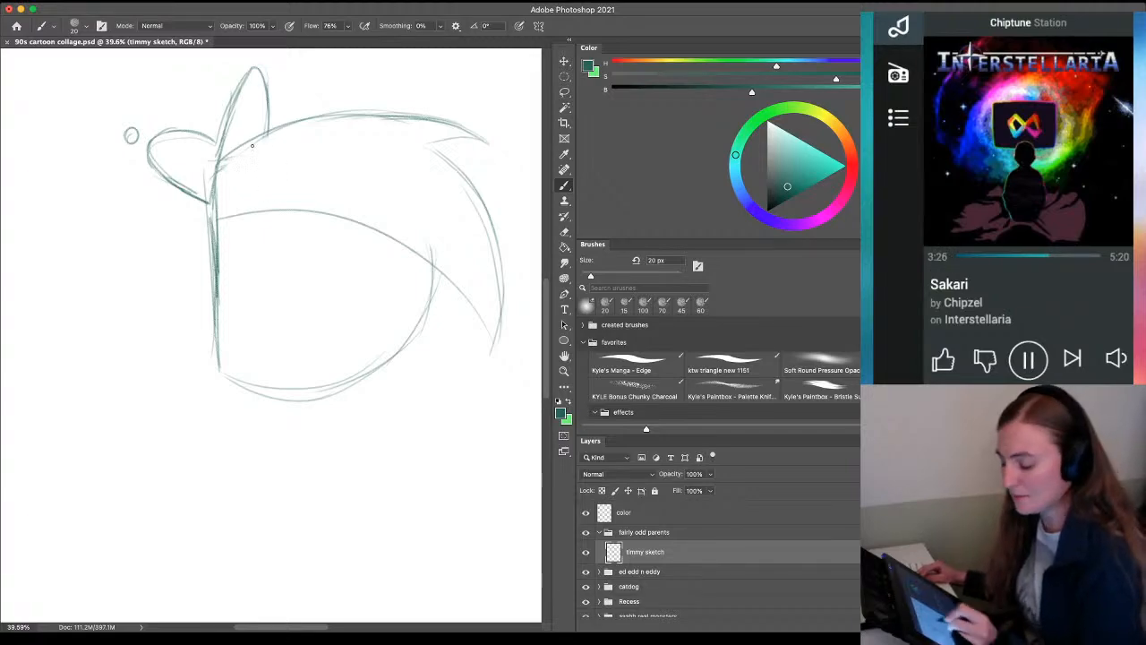
{"action": "mouse_move", "coordinate": [221, 161]}
{"action": "left_mouse_down"}
{"action": "mouse_move", "coordinate": [285, 120]}
{"action": "mouse_move", "coordinate": [405, 122]}
{"action": "mouse_move", "coordinate": [363, 116]}
{"action": "mouse_move", "coordinate": [473, 143]}
{"action": "mouse_move", "coordinate": [451, 127]}
{"action": "mouse_move", "coordinate": [493, 147]}
{"action": "mouse_move", "coordinate": [436, 144]}
{"action": "mouse_move", "coordinate": [502, 149]}
{"action": "left_mouse_up"}
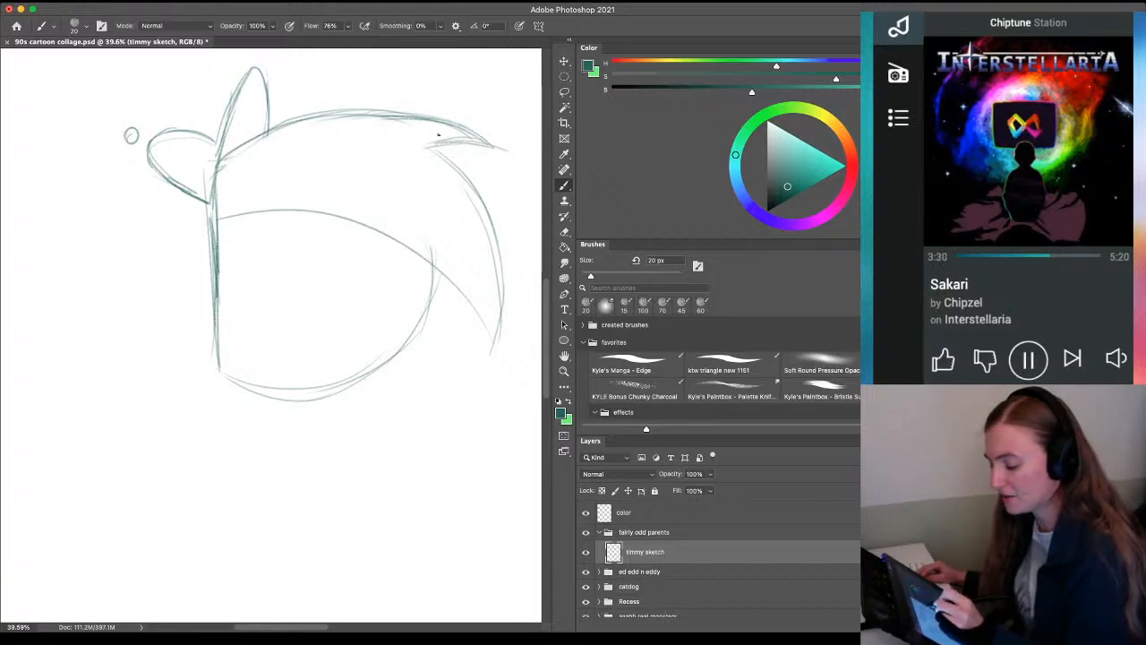
{"action": "key", "text": "e"}
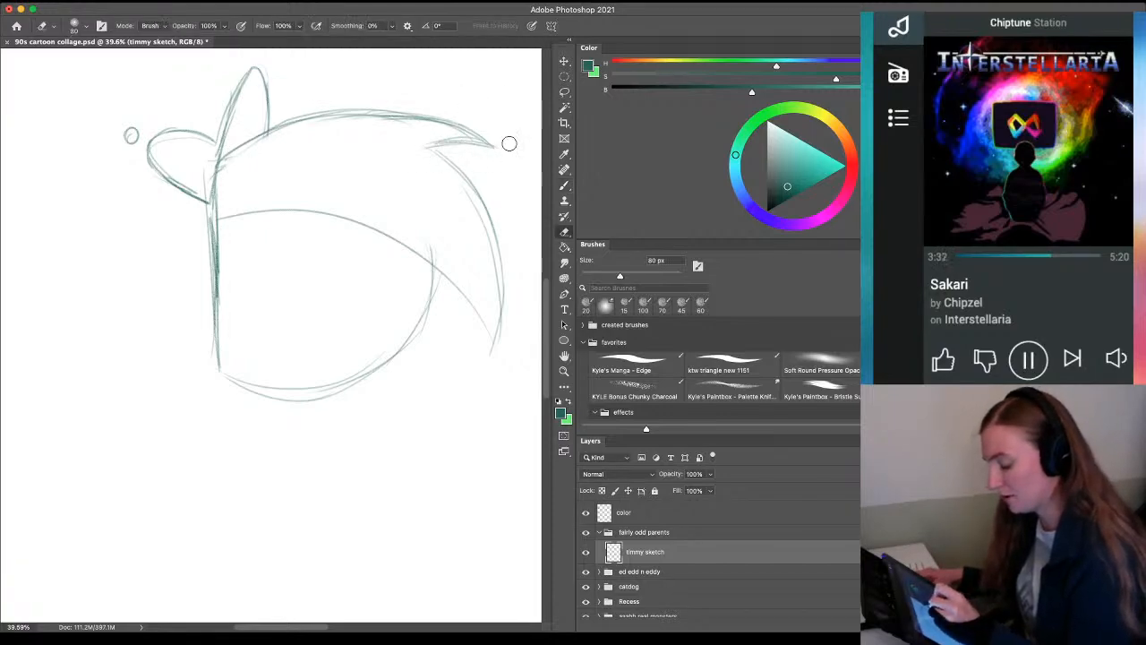
{"action": "key", "text": "b"}
{"action": "left_click_drag", "start_coordinate": [460, 159], "coordinate": [507, 292]}
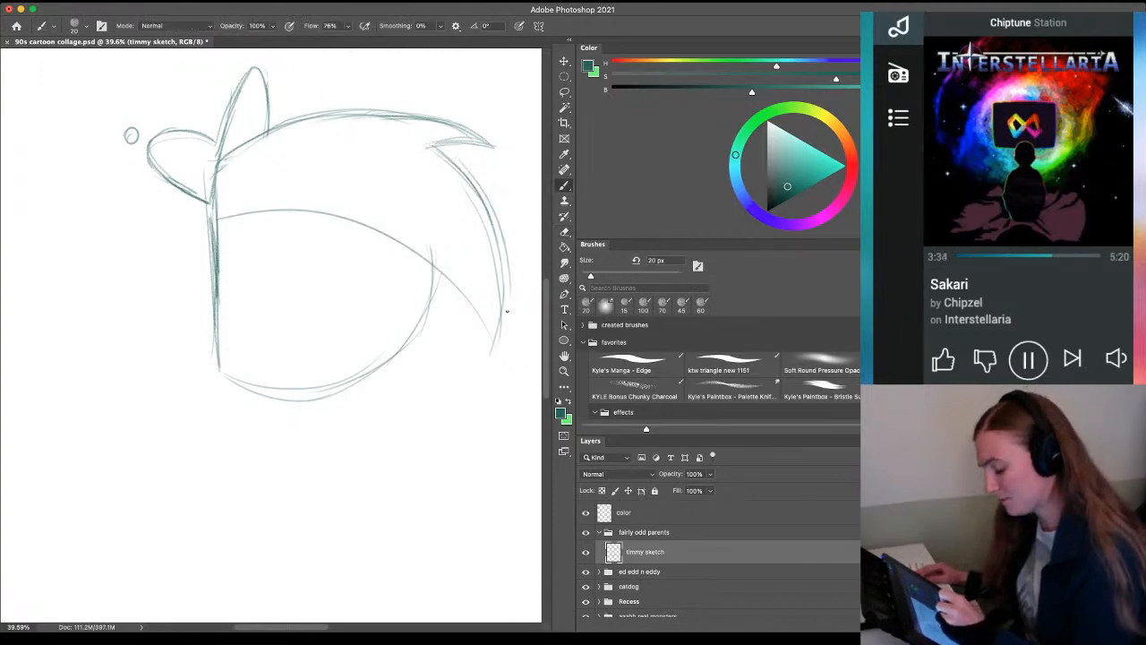
{"action": "left_click_drag", "start_coordinate": [502, 243], "coordinate": [509, 347]}
{"action": "left_click_drag", "start_coordinate": [496, 295], "coordinate": [507, 349]}
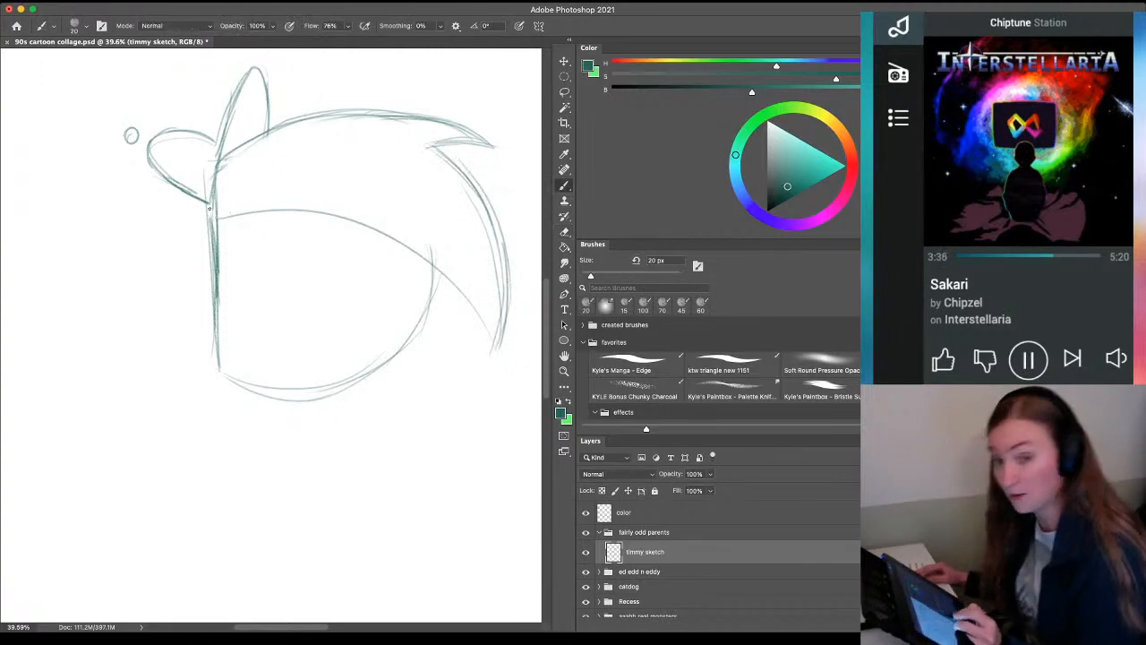
Draw a narrow sideburn wedge from the hairline down the head's left edge and erase the hairline segment inside it
{"action": "left_click_drag", "start_coordinate": [238, 217], "coordinate": [220, 296]}
{"action": "left_click_drag", "start_coordinate": [213, 202], "coordinate": [209, 279]}
{"action": "left_click_drag", "start_coordinate": [216, 274], "coordinate": [215, 305]}
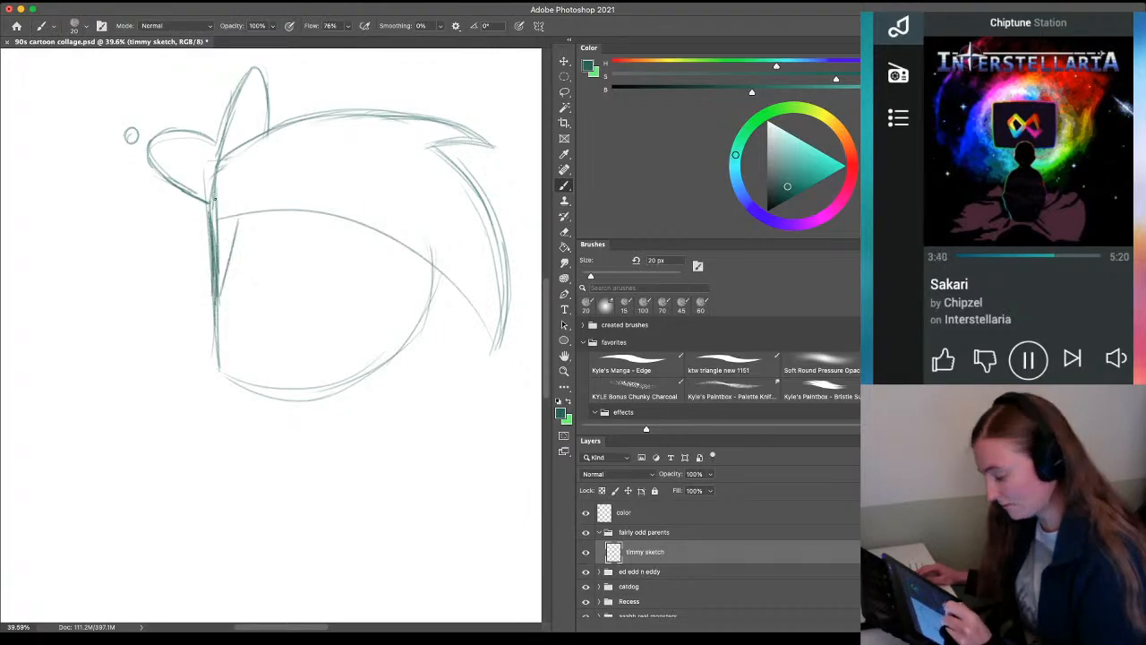
{"action": "key", "text": "e"}
{"action": "left_click_drag", "start_coordinate": [240, 212], "coordinate": [224, 209]}
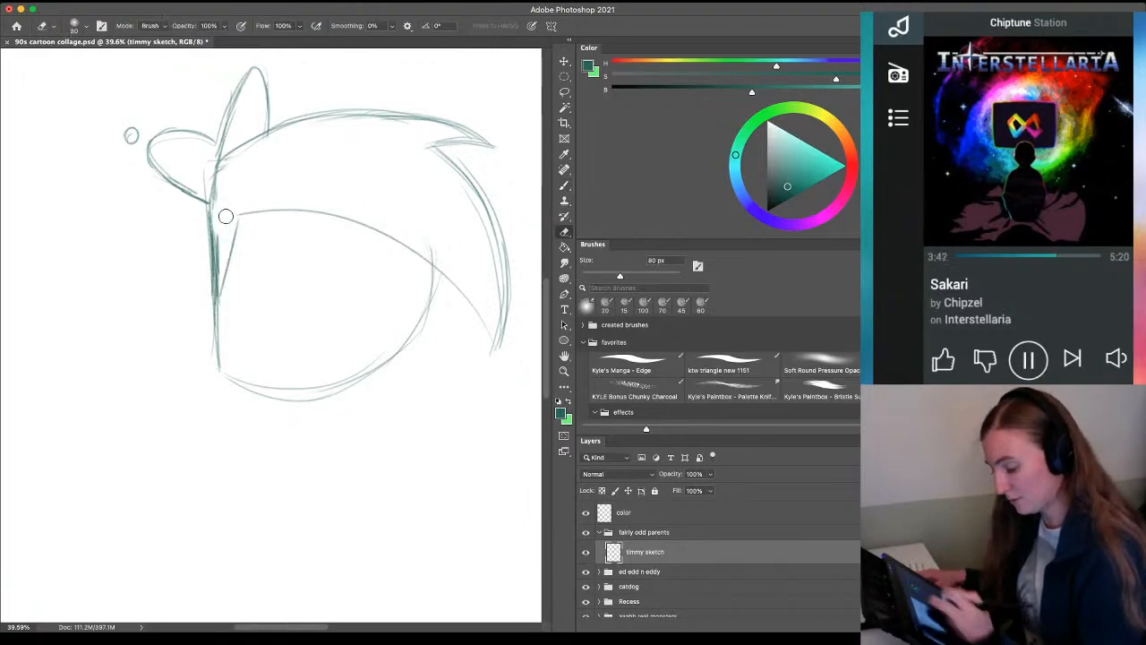
Redraw the hair's top curve as a higher arch from the upper tip to the loops and erase the lower curve beneath it
{"action": "key", "text": "b"}
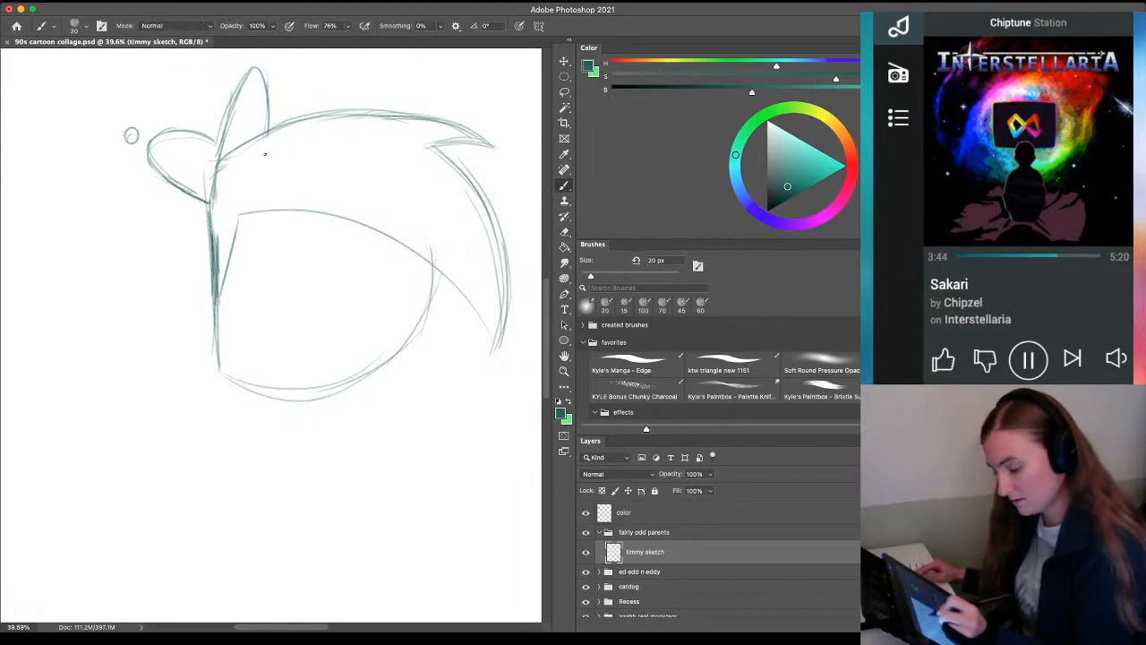
{"action": "left_click_drag", "start_coordinate": [490, 146], "coordinate": [346, 102]}
{"action": "left_click_drag", "start_coordinate": [415, 100], "coordinate": [282, 124]}
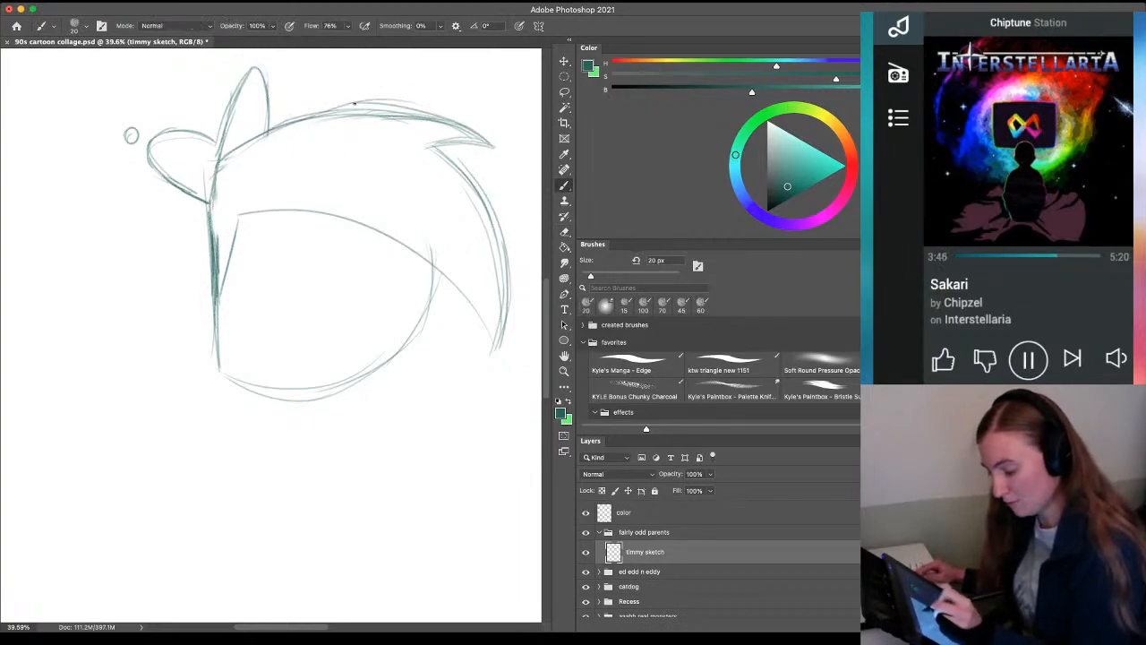
{"action": "mouse_move", "coordinate": [493, 146]}
{"action": "left_mouse_down"}
{"action": "mouse_move", "coordinate": [393, 103]}
{"action": "mouse_move", "coordinate": [299, 111]}
{"action": "mouse_move", "coordinate": [221, 162]}
{"action": "left_mouse_up"}
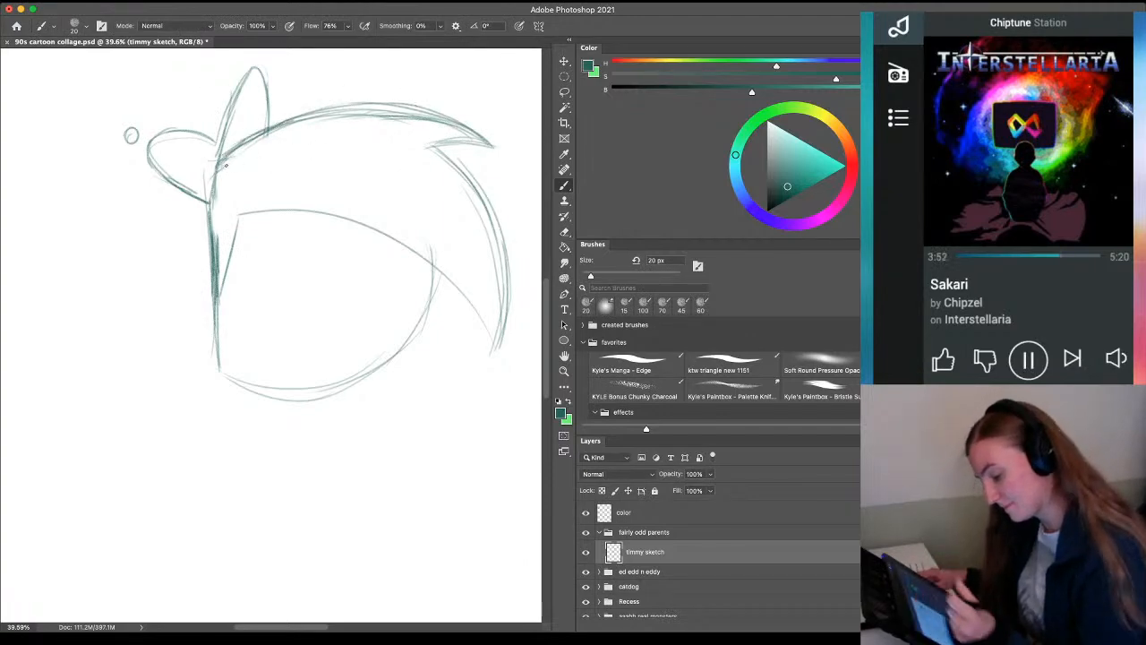
{"action": "key", "text": "e"}
{"action": "mouse_move", "coordinate": [420, 128]}
{"action": "left_mouse_down"}
{"action": "mouse_move", "coordinate": [369, 118]}
{"action": "mouse_move", "coordinate": [268, 140]}
{"action": "left_mouse_up"}
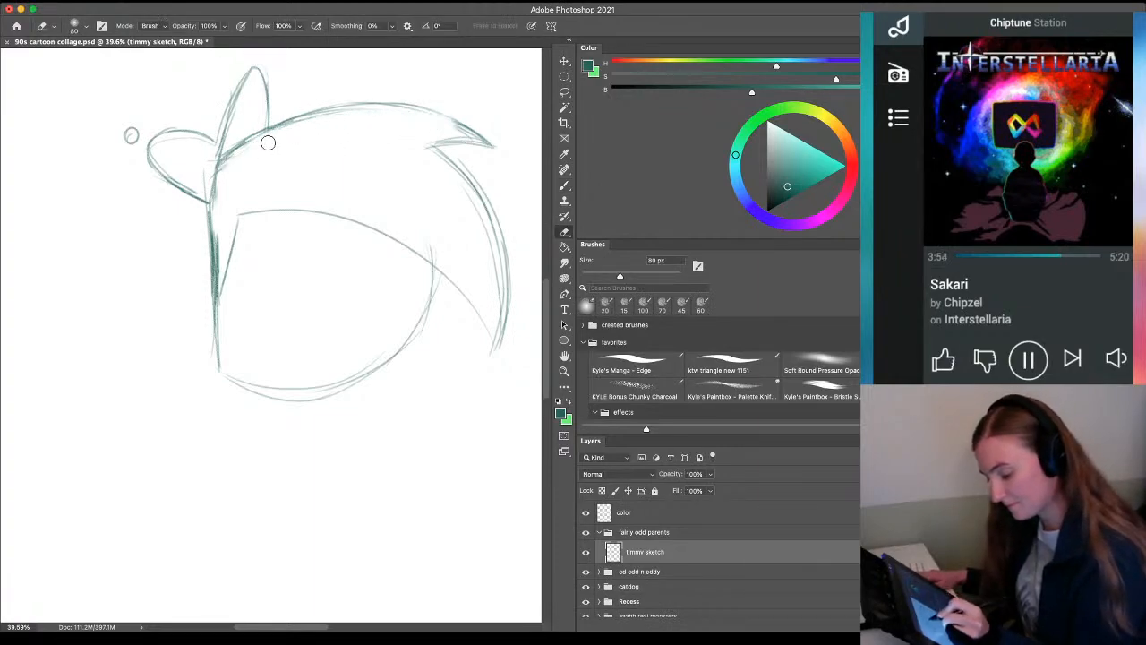
Reinforce the arched hairline down to the hair's lower point and darken the slanted edge of the sideburn
{"action": "key", "text": "b"}
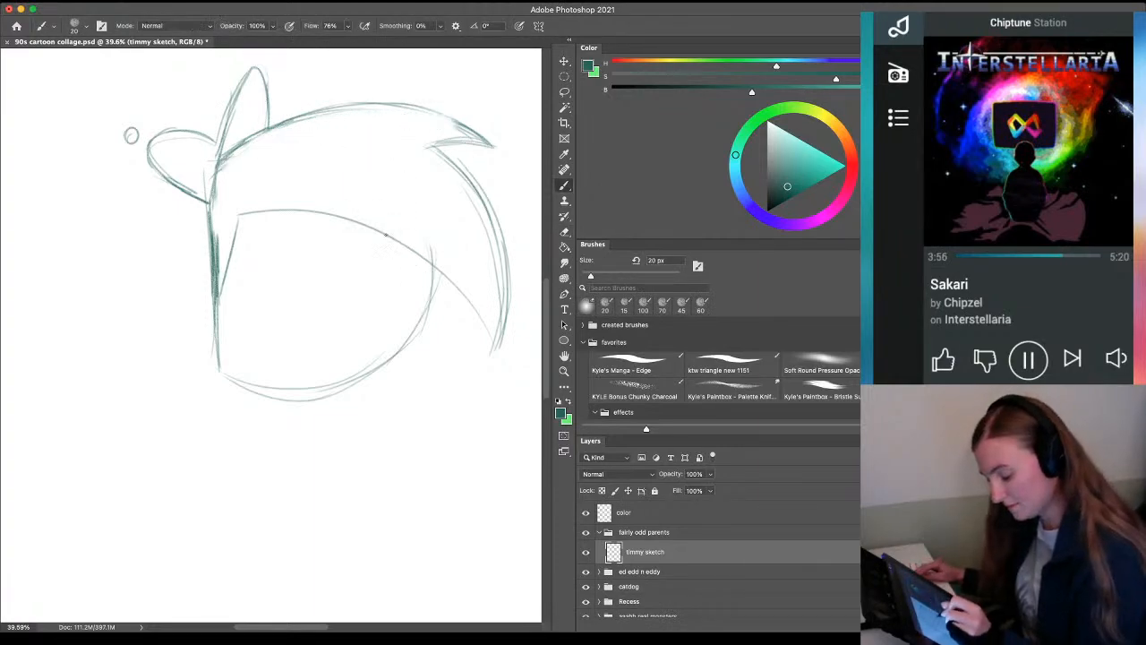
{"action": "mouse_move", "coordinate": [385, 234]}
{"action": "left_mouse_down"}
{"action": "mouse_move", "coordinate": [473, 297]}
{"action": "mouse_move", "coordinate": [456, 284]}
{"action": "mouse_move", "coordinate": [495, 356]}
{"action": "left_mouse_up"}
{"action": "left_click_drag", "start_coordinate": [455, 284], "coordinate": [492, 355]}
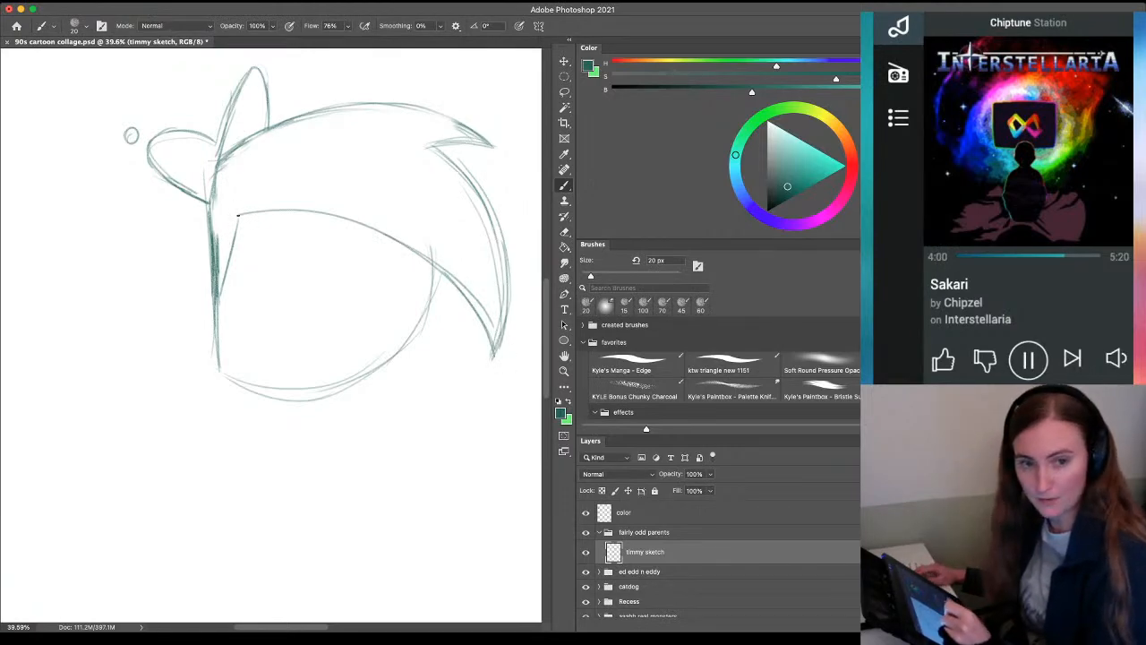
{"action": "left_click_drag", "start_coordinate": [239, 215], "coordinate": [222, 305]}
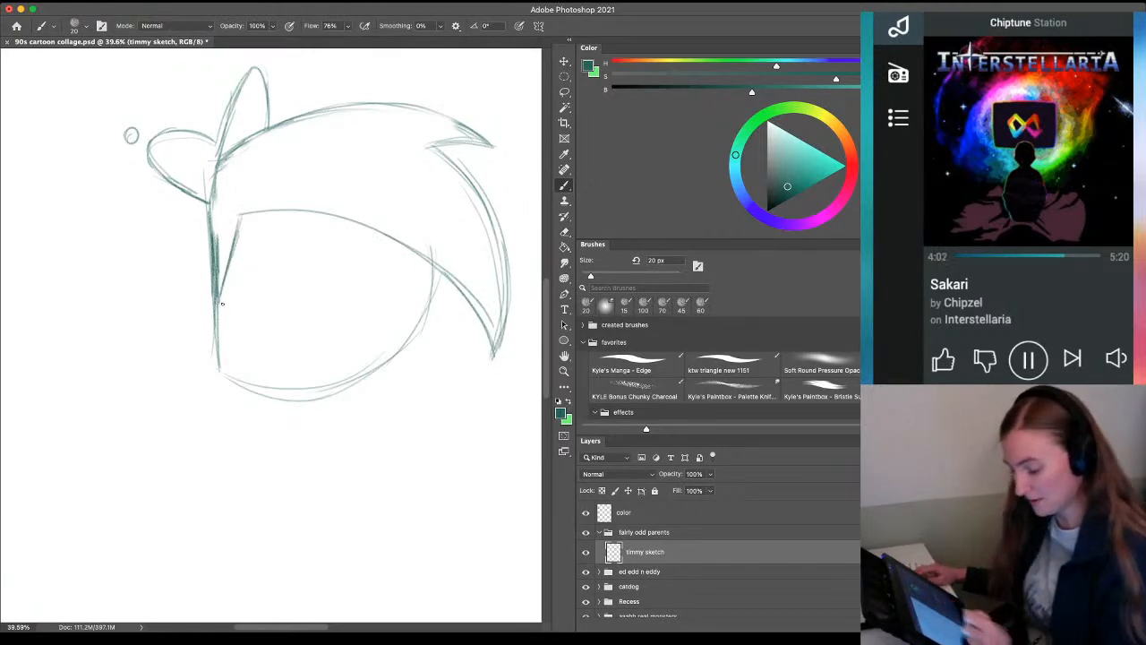
Try a lower, fuller jaw curve and a reinforced left face edge, then undo the latest strokes
{"action": "mouse_move", "coordinate": [436, 262]}
{"action": "left_mouse_down"}
{"action": "mouse_move", "coordinate": [428, 364]}
{"action": "mouse_move", "coordinate": [382, 417]}
{"action": "mouse_move", "coordinate": [297, 417]}
{"action": "left_mouse_up"}
{"action": "left_click_drag", "start_coordinate": [218, 366], "coordinate": [216, 299]}
{"action": "left_click_drag", "start_coordinate": [221, 346], "coordinate": [213, 270]}
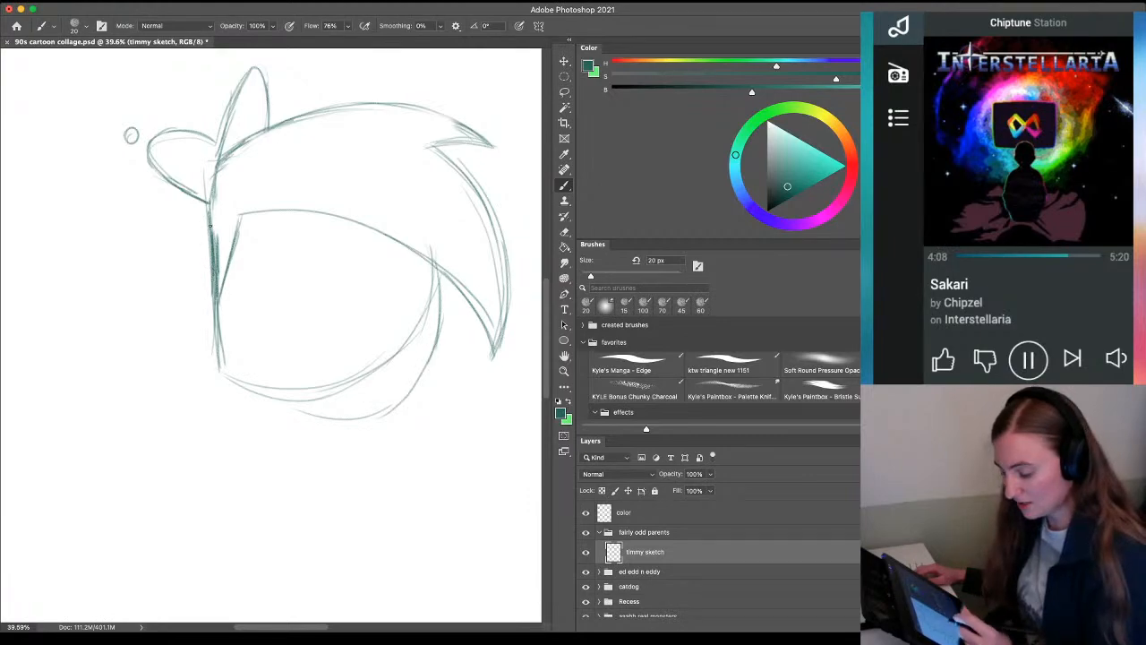
{"action": "key", "text": "super+z"}
{"action": "key", "text": "super+z"}
{"action": "key", "text": "super+z"}
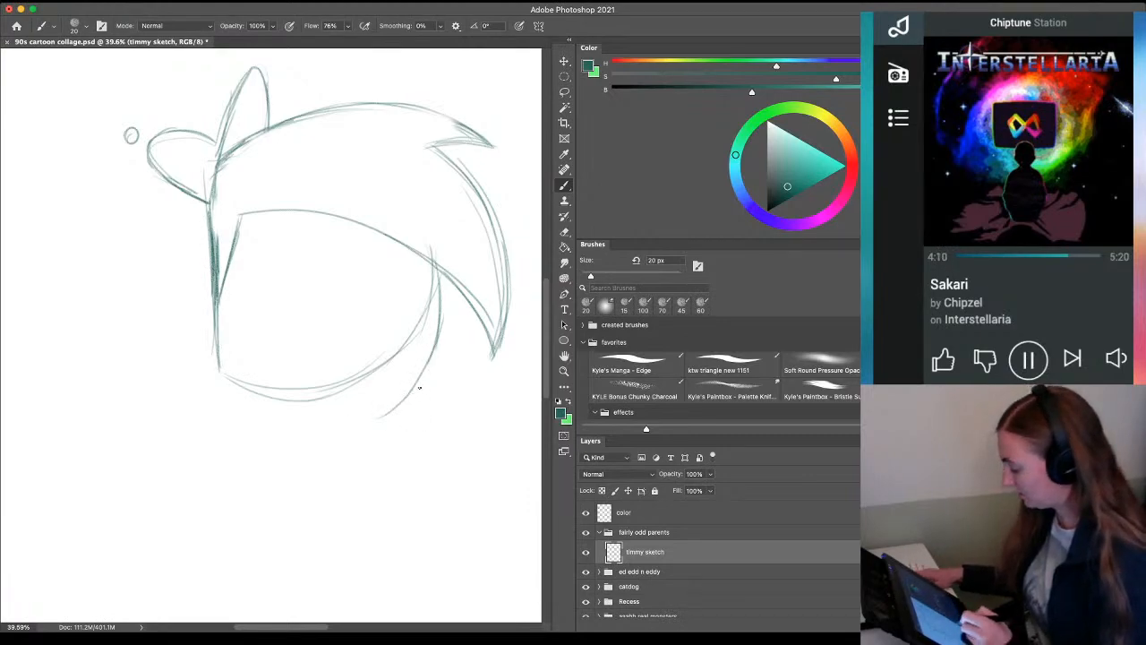
Erase the rounded face outline below the hairline, including the remaining jaw curve
{"action": "key", "text": "e"}
{"action": "mouse_move", "coordinate": [453, 371]}
{"action": "left_mouse_down"}
{"action": "mouse_move", "coordinate": [412, 270]}
{"action": "mouse_move", "coordinate": [393, 305]}
{"action": "mouse_move", "coordinate": [443, 397]}
{"action": "mouse_move", "coordinate": [295, 379]}
{"action": "mouse_move", "coordinate": [291, 392]}
{"action": "mouse_move", "coordinate": [226, 383]}
{"action": "left_mouse_up"}
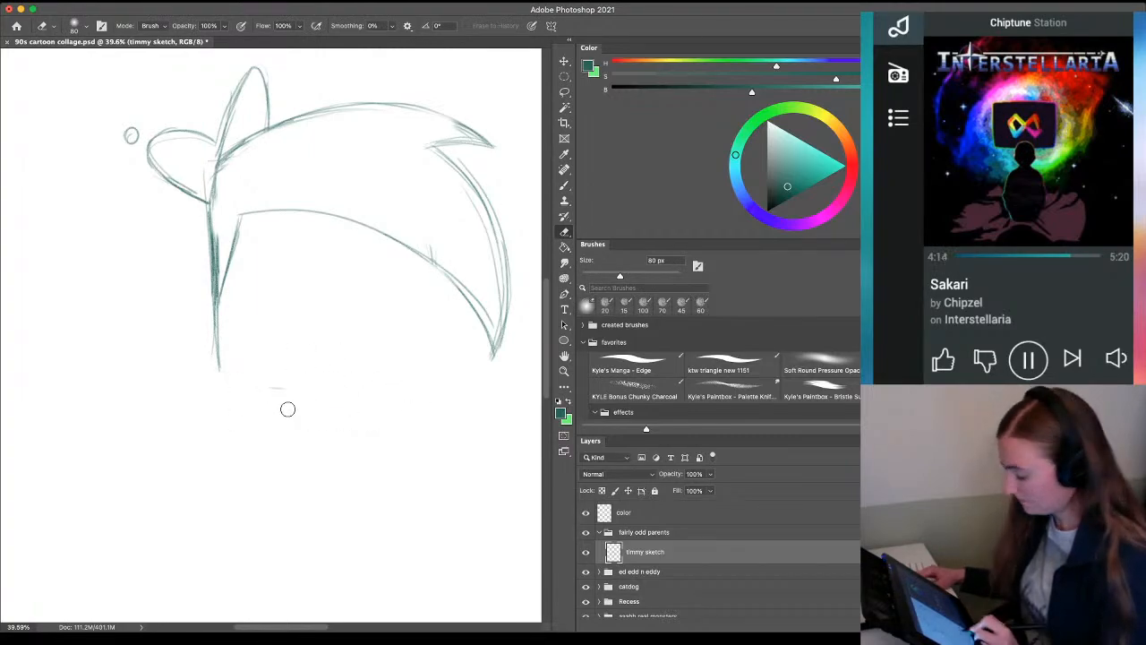
Rotate the whole head sketch about 19 degrees counterclockwise
{"action": "key", "text": "z"}
{"action": "left_click_drag", "start_coordinate": [291, 453], "coordinate": [251, 433]}
{"action": "left_click_drag", "start_coordinate": [296, 470], "coordinate": [230, 399]}
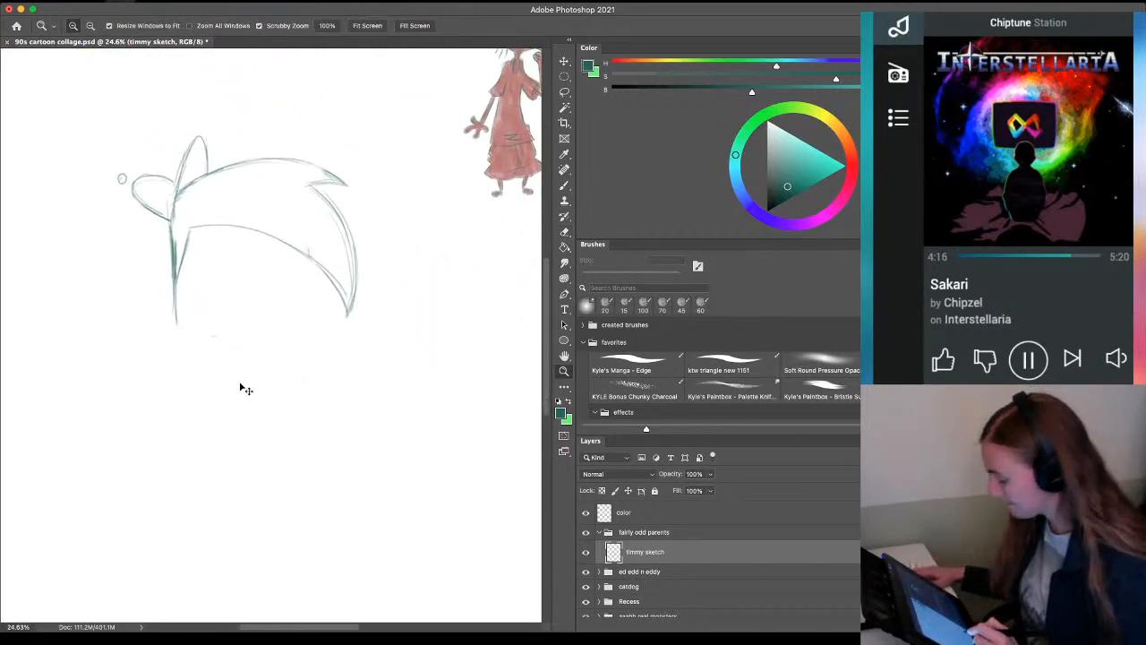
{"action": "key", "text": "ctrl+t"}
{"action": "left_click_drag", "start_coordinate": [86, 122], "coordinate": [54, 174]}
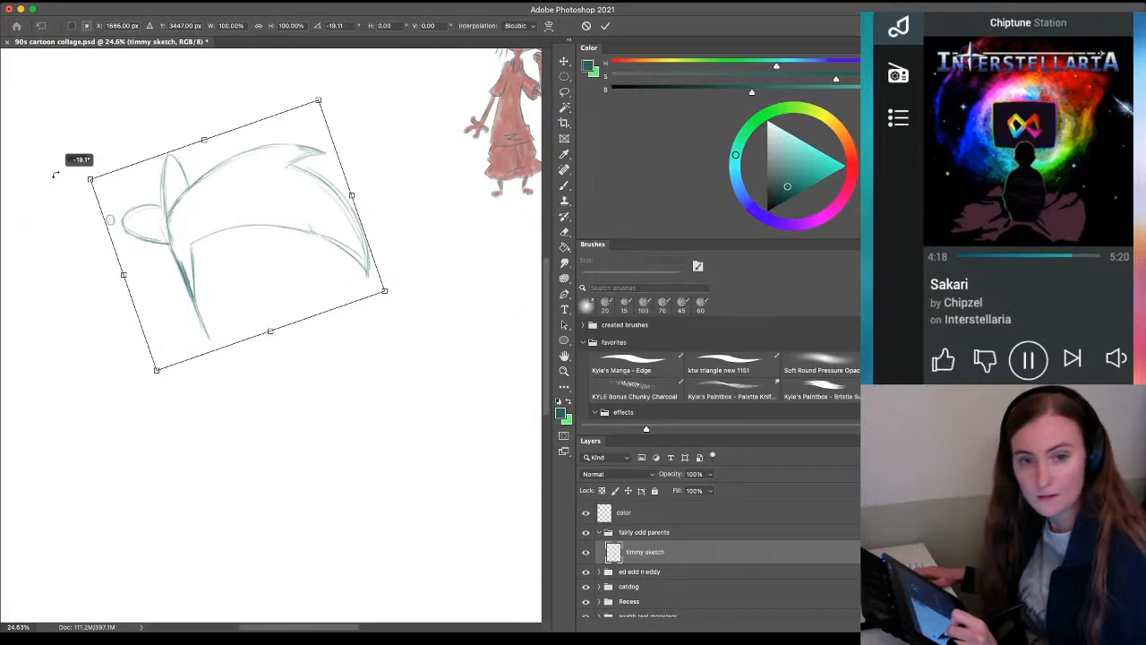
{"action": "key", "text": "Escape"}
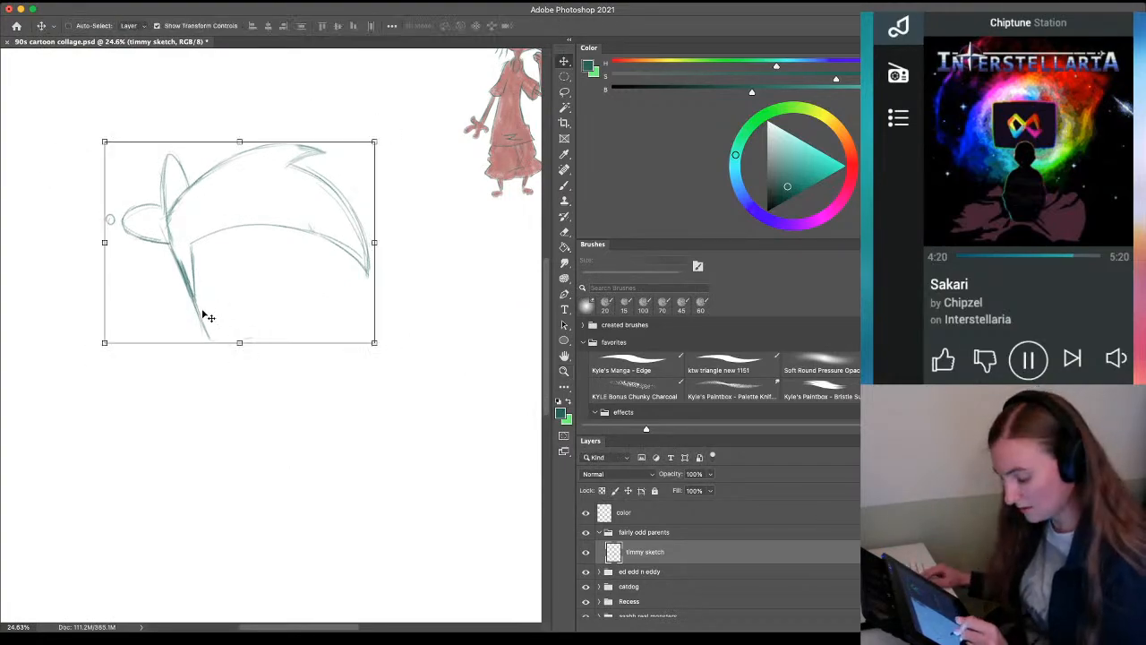
Extend the slanted face edge below the sideburn, and try a vertical line down from the hairline before undoing that line
{"action": "key", "text": "b"}
{"action": "left_click_drag", "start_coordinate": [195, 299], "coordinate": [220, 356]}
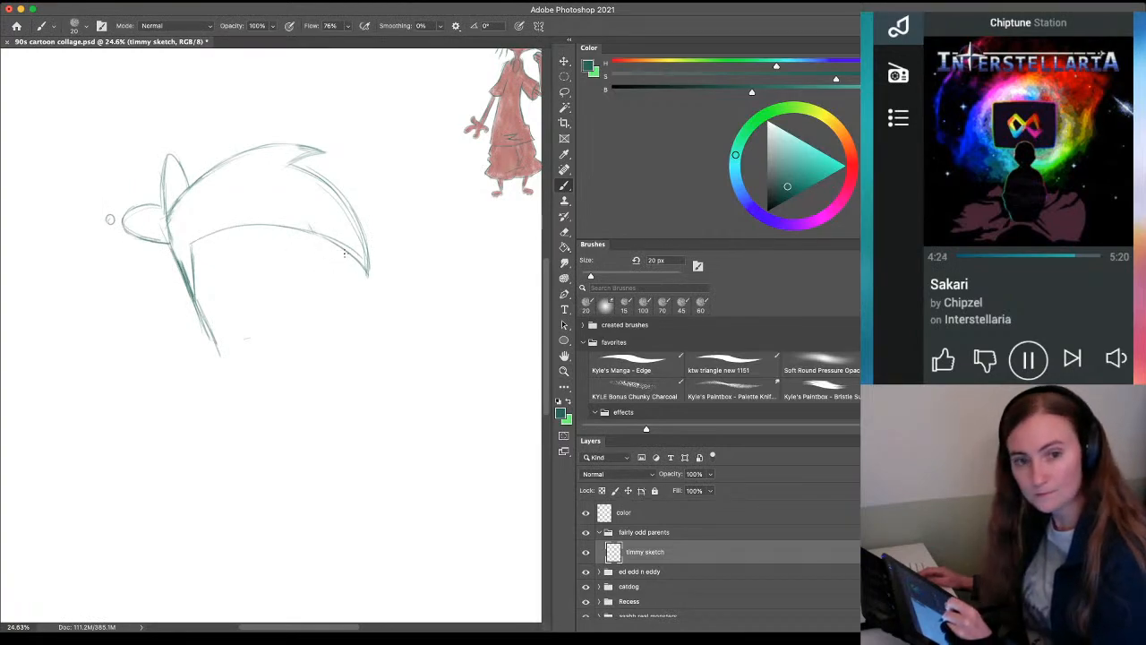
{"action": "left_click_drag", "start_coordinate": [324, 243], "coordinate": [323, 371]}
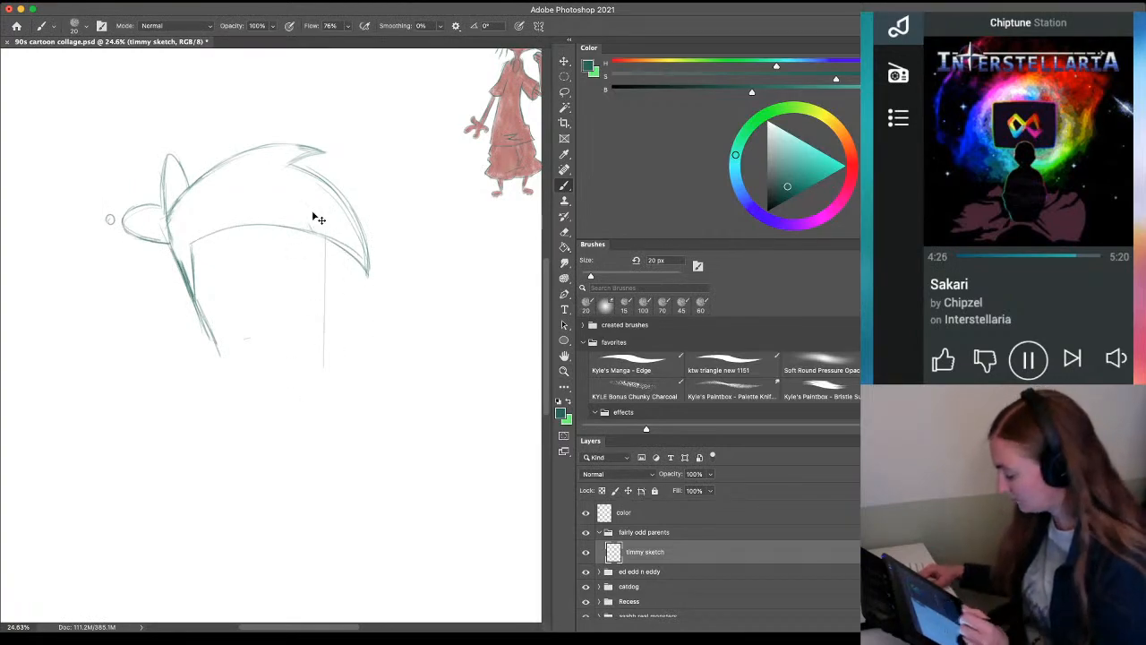
{"action": "key", "text": "super+z"}
Sketch a rounded cheek and jaw from the hair's lower tip around to the slanted face edge, extending that edge to meet it
{"action": "left_click_drag", "start_coordinate": [346, 259], "coordinate": [358, 315]}
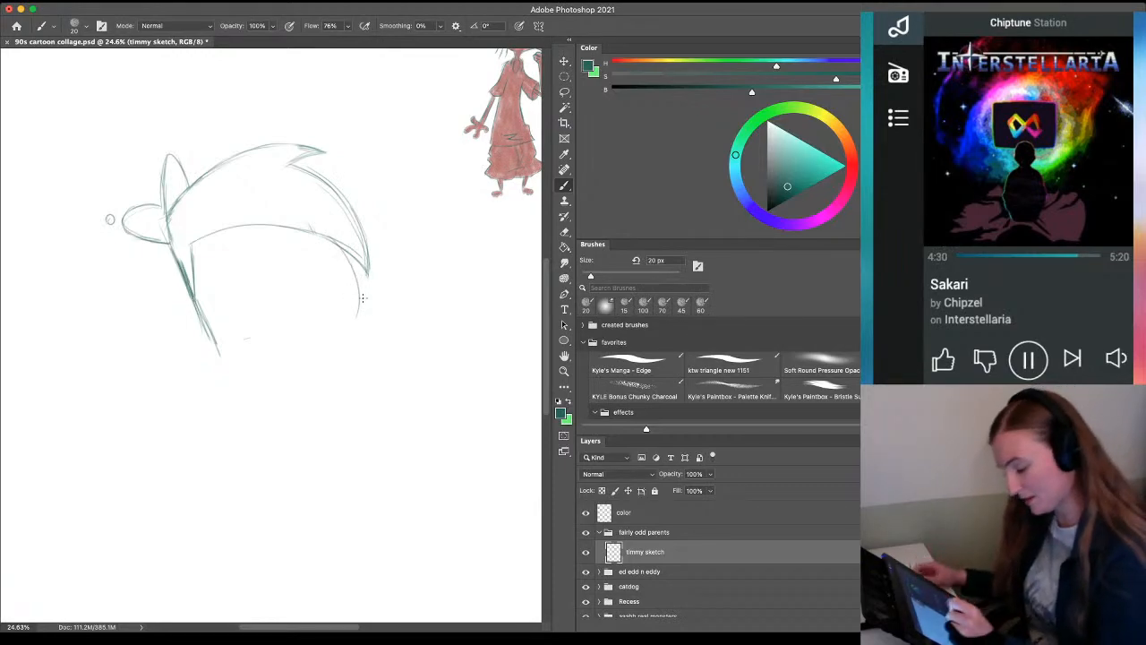
{"action": "mouse_move", "coordinate": [337, 242]}
{"action": "left_mouse_down"}
{"action": "mouse_move", "coordinate": [355, 322]}
{"action": "mouse_move", "coordinate": [304, 379]}
{"action": "left_mouse_up"}
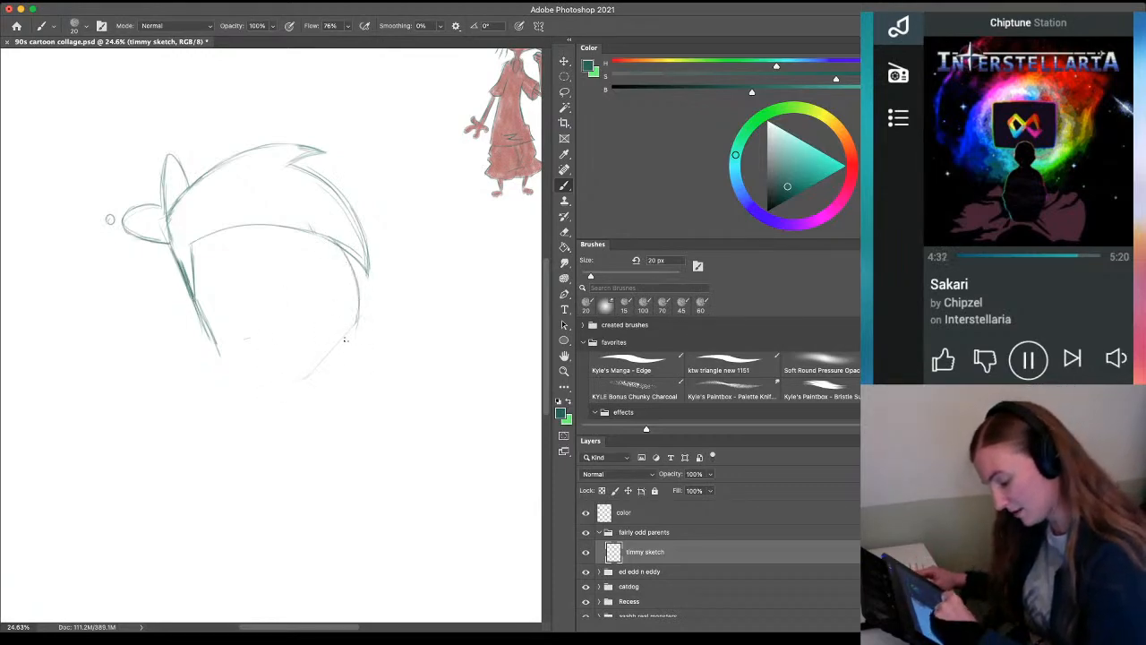
{"action": "mouse_move", "coordinate": [358, 324]}
{"action": "left_mouse_down"}
{"action": "mouse_move", "coordinate": [283, 371]}
{"action": "mouse_move", "coordinate": [335, 361]}
{"action": "mouse_move", "coordinate": [259, 384]}
{"action": "left_mouse_up"}
{"action": "left_click_drag", "start_coordinate": [342, 348], "coordinate": [230, 382]}
{"action": "left_click_drag", "start_coordinate": [285, 374], "coordinate": [230, 371]}
{"action": "left_click_drag", "start_coordinate": [207, 328], "coordinate": [241, 386]}
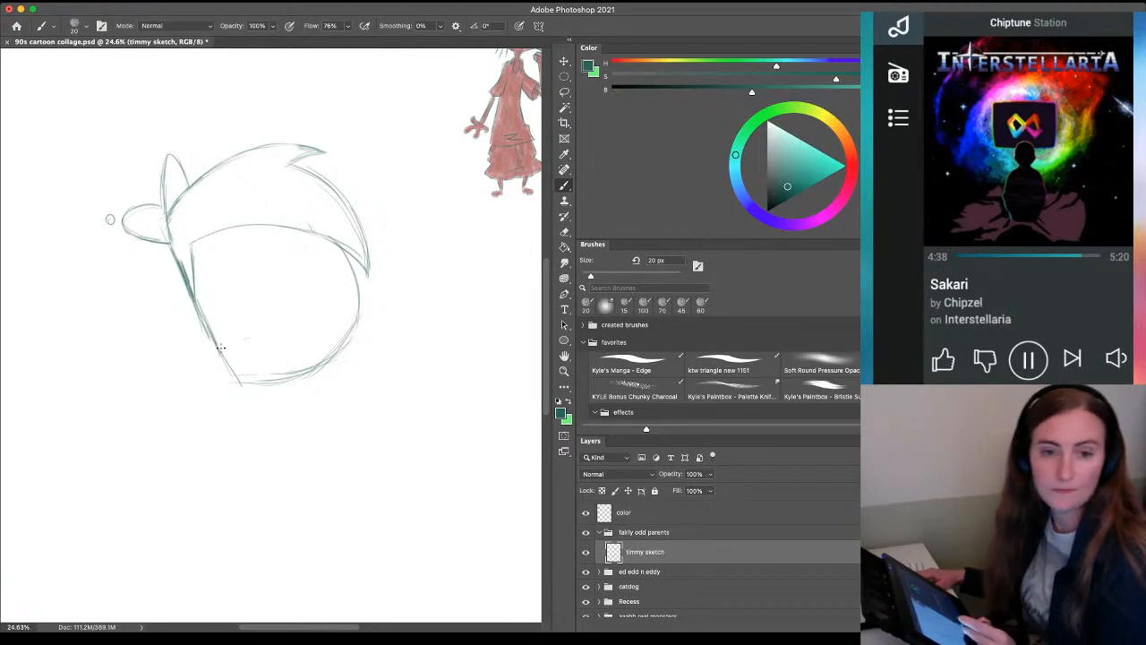
Darken the slanted face edge, redraw the sideburn's inner side to a lower point, and erase the excess line beneath it
{"action": "left_click_drag", "start_coordinate": [193, 294], "coordinate": [228, 371]}
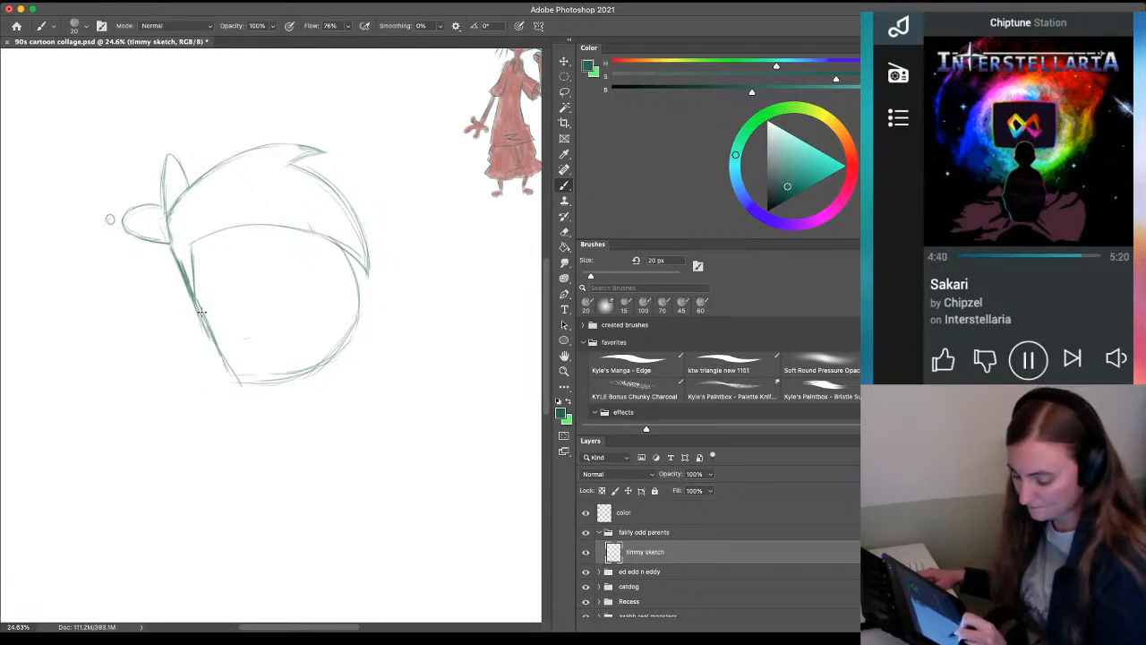
{"action": "left_click_drag", "start_coordinate": [206, 328], "coordinate": [233, 382]}
{"action": "left_click_drag", "start_coordinate": [191, 246], "coordinate": [210, 323]}
{"action": "mouse_move", "coordinate": [194, 268]}
{"action": "left_mouse_down"}
{"action": "mouse_move", "coordinate": [187, 332]}
{"action": "mouse_move", "coordinate": [198, 322]}
{"action": "mouse_move", "coordinate": [191, 340]}
{"action": "mouse_move", "coordinate": [217, 347]}
{"action": "mouse_move", "coordinate": [187, 336]}
{"action": "mouse_move", "coordinate": [181, 316]}
{"action": "mouse_move", "coordinate": [220, 382]}
{"action": "mouse_move", "coordinate": [221, 356]}
{"action": "mouse_move", "coordinate": [295, 385]}
{"action": "mouse_move", "coordinate": [267, 387]}
{"action": "mouse_move", "coordinate": [333, 358]}
{"action": "mouse_move", "coordinate": [361, 334]}
{"action": "mouse_move", "coordinate": [348, 329]}
{"action": "mouse_move", "coordinate": [361, 315]}
{"action": "mouse_move", "coordinate": [305, 302]}
{"action": "mouse_move", "coordinate": [291, 368]}
{"action": "mouse_move", "coordinate": [335, 345]}
{"action": "left_mouse_up"}
{"action": "key", "text": "e"}
Redraw the cheek and jaw curve and add a round ear with an inner spiral at the sideburn's point
{"action": "key", "text": "b"}
{"action": "mouse_move", "coordinate": [359, 288]}
{"action": "left_mouse_down"}
{"action": "mouse_move", "coordinate": [332, 344]}
{"action": "mouse_move", "coordinate": [244, 370]}
{"action": "left_mouse_up"}
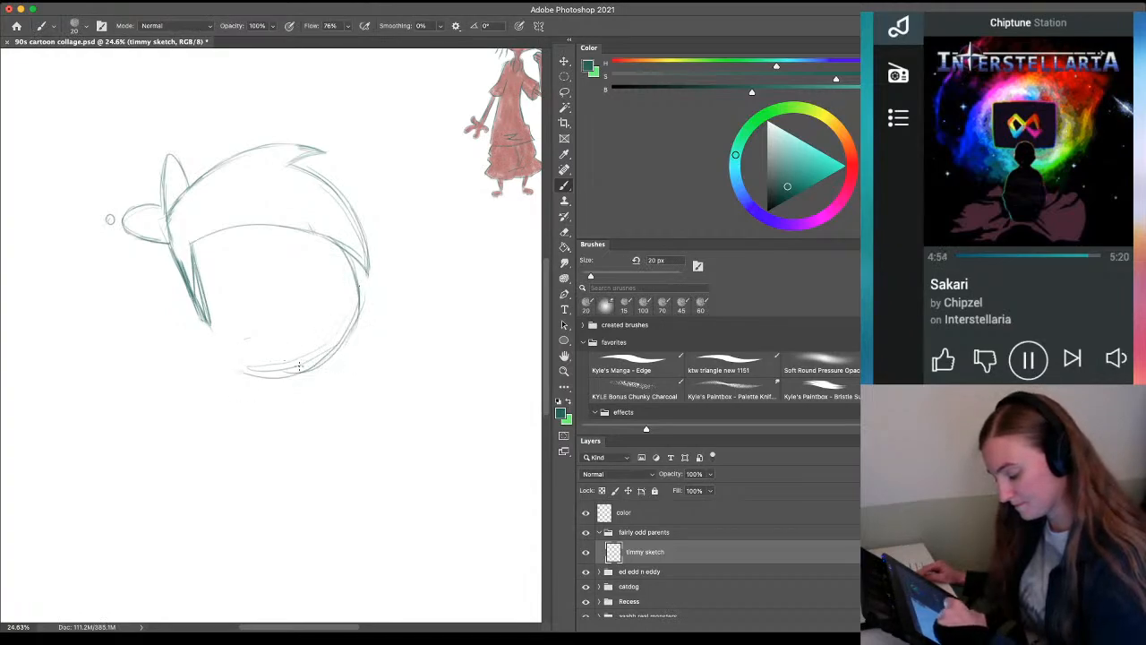
{"action": "mouse_move", "coordinate": [210, 324]}
{"action": "left_mouse_down"}
{"action": "mouse_move", "coordinate": [235, 338]}
{"action": "mouse_move", "coordinate": [212, 332]}
{"action": "mouse_move", "coordinate": [217, 342]}
{"action": "mouse_move", "coordinate": [197, 348]}
{"action": "mouse_move", "coordinate": [203, 320]}
{"action": "mouse_move", "coordinate": [199, 357]}
{"action": "mouse_move", "coordinate": [224, 346]}
{"action": "mouse_move", "coordinate": [181, 328]}
{"action": "mouse_move", "coordinate": [194, 320]}
{"action": "mouse_move", "coordinate": [215, 352]}
{"action": "mouse_move", "coordinate": [193, 323]}
{"action": "mouse_move", "coordinate": [190, 360]}
{"action": "mouse_move", "coordinate": [200, 347]}
{"action": "mouse_move", "coordinate": [188, 330]}
{"action": "mouse_move", "coordinate": [207, 350]}
{"action": "mouse_move", "coordinate": [193, 355]}
{"action": "mouse_move", "coordinate": [189, 327]}
{"action": "mouse_move", "coordinate": [186, 338]}
{"action": "mouse_move", "coordinate": [215, 350]}
{"action": "mouse_move", "coordinate": [210, 324]}
{"action": "left_mouse_up"}
{"action": "key", "text": "e"}
{"action": "key", "text": "b"}
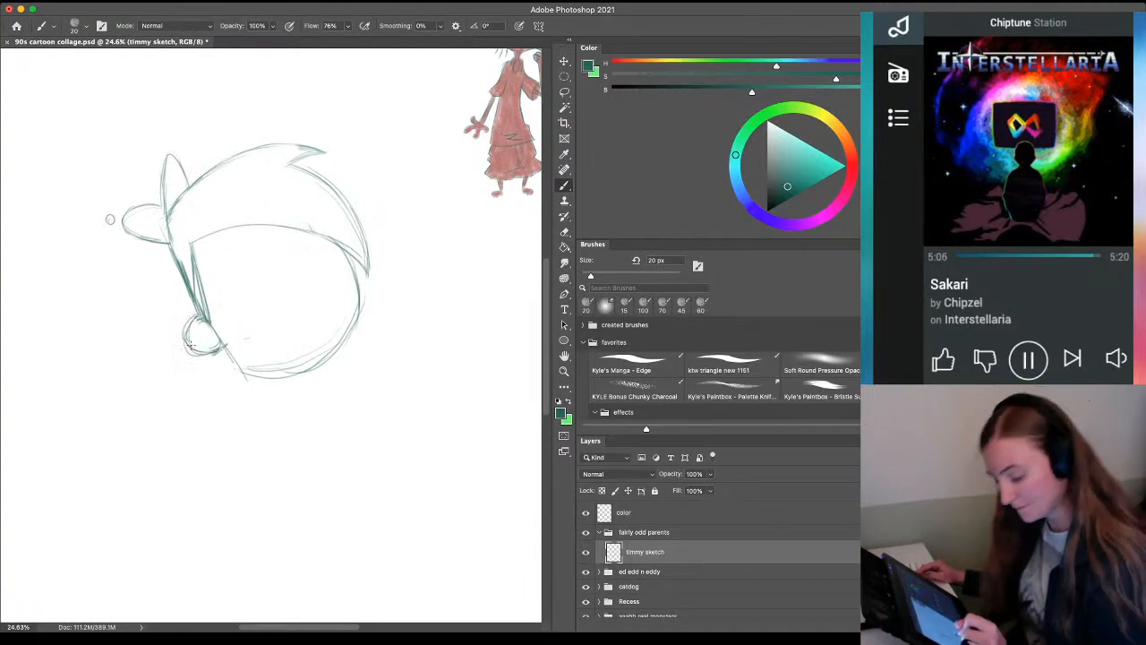
{"action": "key", "text": "e"}
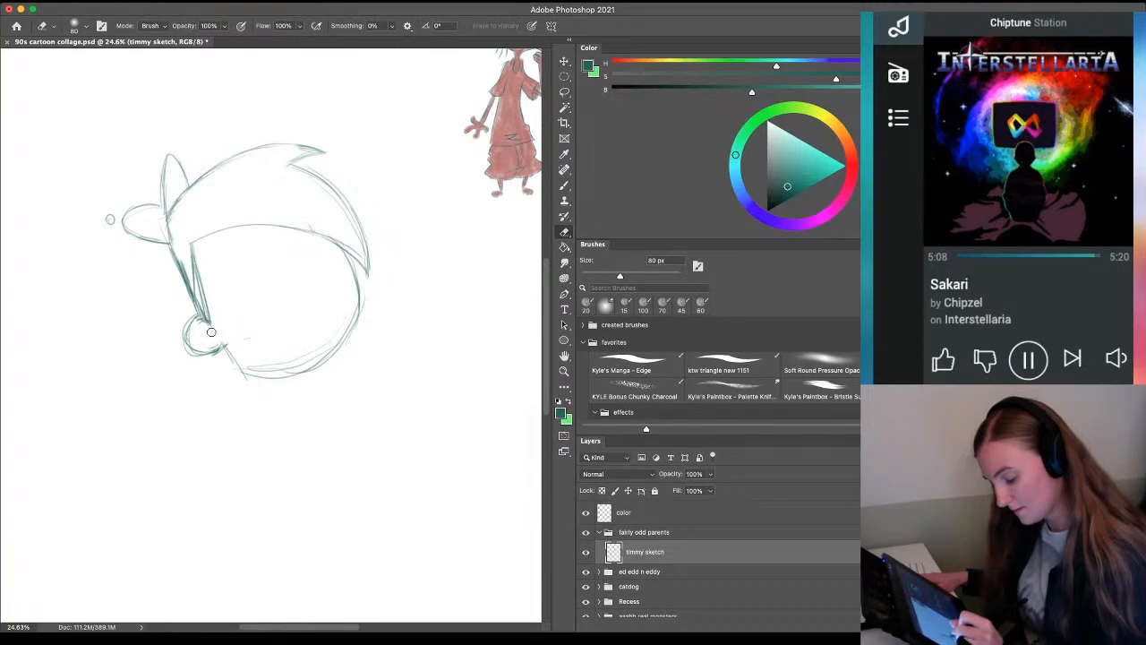
{"action": "key", "text": "b"}
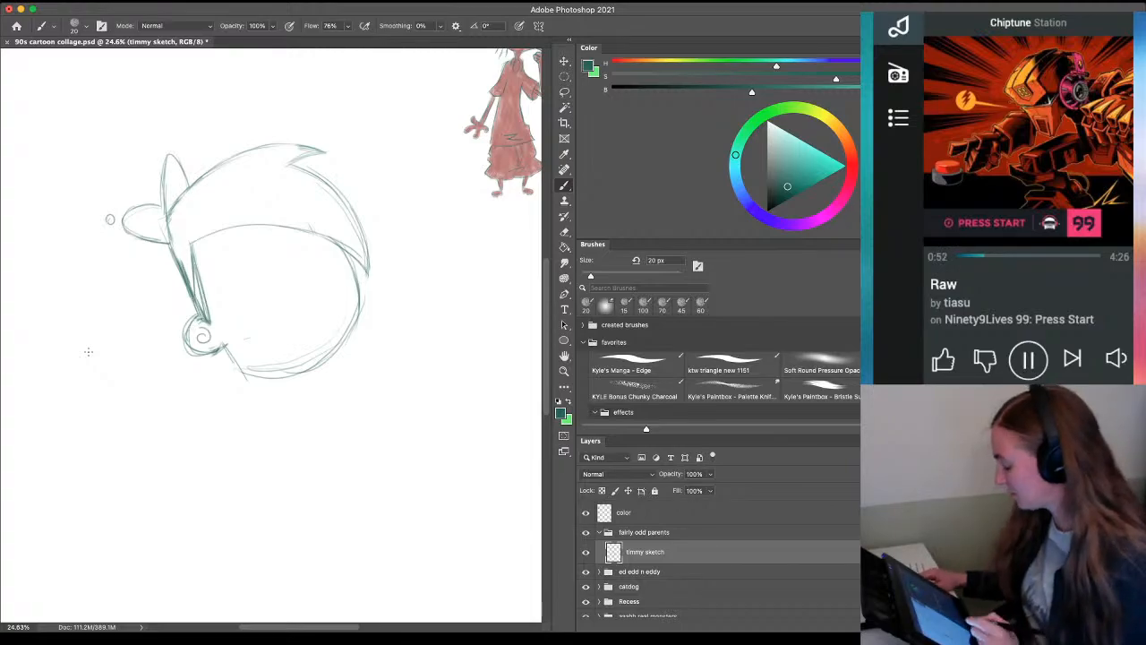
Erase the doubled inner lines along the lower jaw and cheek
{"action": "key", "text": "super+space"}
{"action": "left_click_drag", "start_coordinate": [243, 330], "coordinate": [266, 332]}
{"action": "left_click_drag", "start_coordinate": [346, 410], "coordinate": [302, 411]}
{"action": "key", "text": "e"}
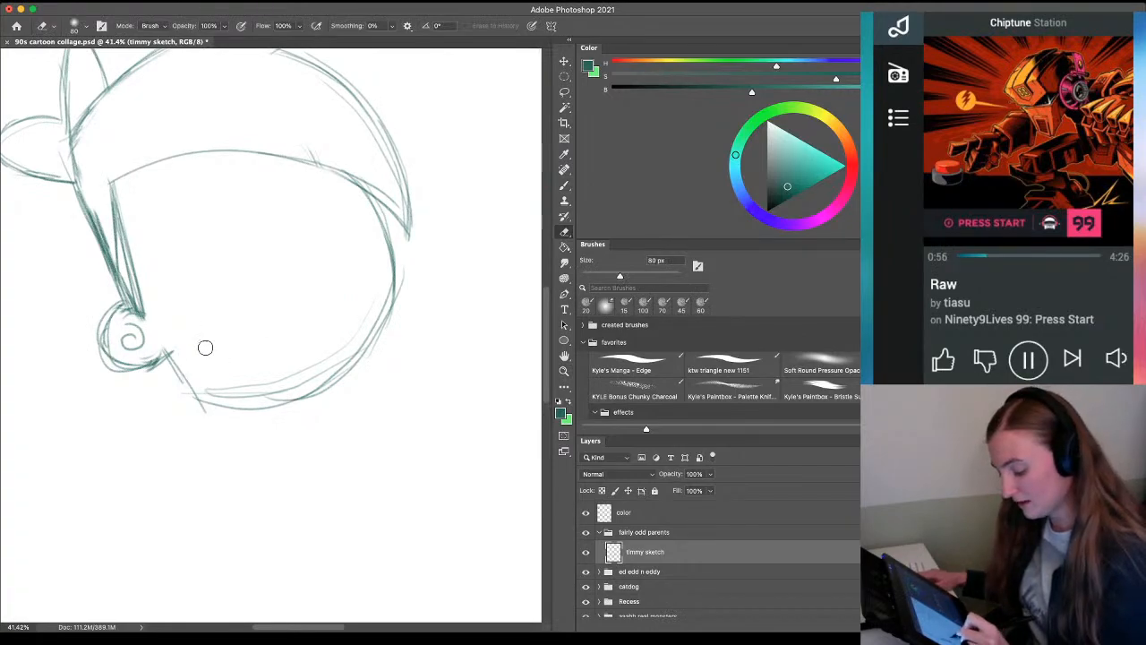
{"action": "left_click_drag", "start_coordinate": [205, 348], "coordinate": [214, 342]}
{"action": "mouse_move", "coordinate": [212, 392]}
{"action": "left_mouse_down"}
{"action": "mouse_move", "coordinate": [246, 394]}
{"action": "mouse_move", "coordinate": [335, 340]}
{"action": "left_mouse_up"}
{"action": "left_click_drag", "start_coordinate": [371, 277], "coordinate": [313, 367]}
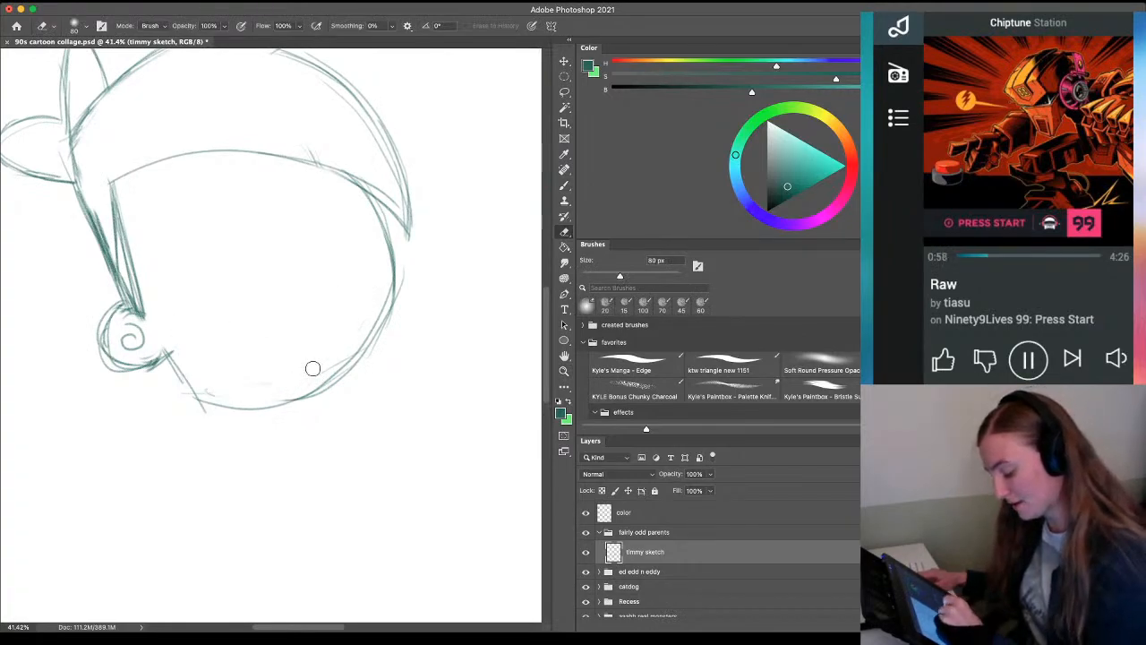
{"action": "mouse_move", "coordinate": [350, 331]}
{"action": "left_mouse_down"}
{"action": "mouse_move", "coordinate": [278, 391]}
{"action": "mouse_move", "coordinate": [253, 396]}
{"action": "left_mouse_up"}
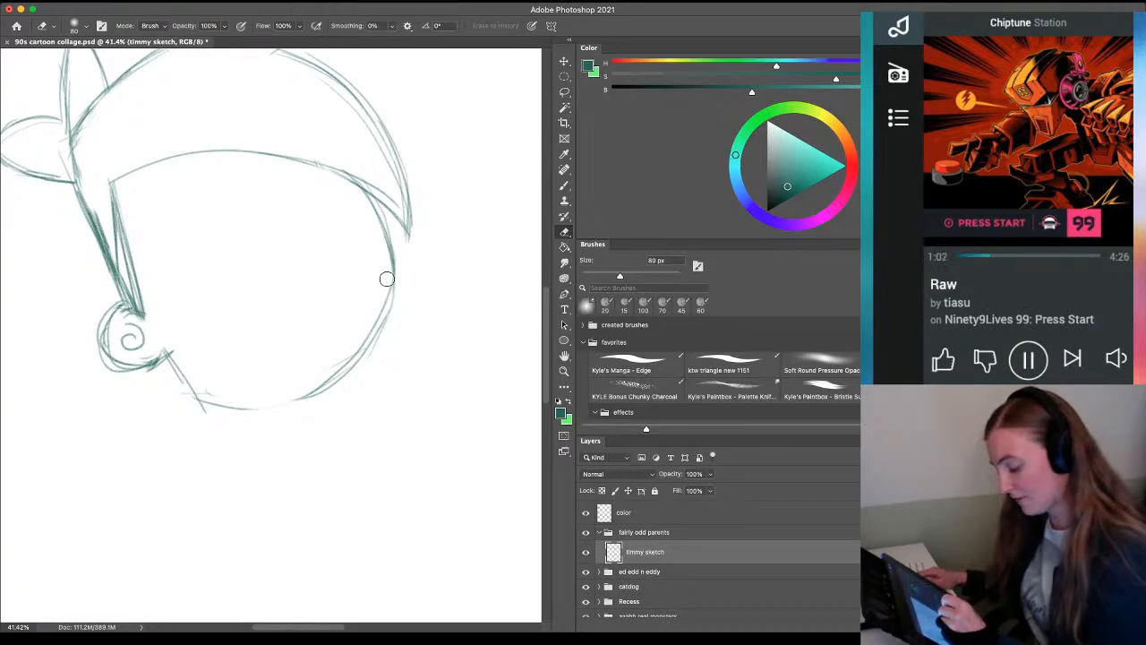
Erase the rough cheek line and redraw it as one rounded curve from the hair down to the chin
{"action": "key", "text": "b"}
{"action": "mouse_move", "coordinate": [394, 282]}
{"action": "left_mouse_down"}
{"action": "mouse_move", "coordinate": [366, 351]}
{"action": "mouse_move", "coordinate": [373, 344]}
{"action": "mouse_move", "coordinate": [343, 371]}
{"action": "mouse_move", "coordinate": [389, 240]}
{"action": "mouse_move", "coordinate": [376, 348]}
{"action": "mouse_move", "coordinate": [363, 354]}
{"action": "left_mouse_up"}
{"action": "key", "text": "e"}
{"action": "key", "text": "b"}
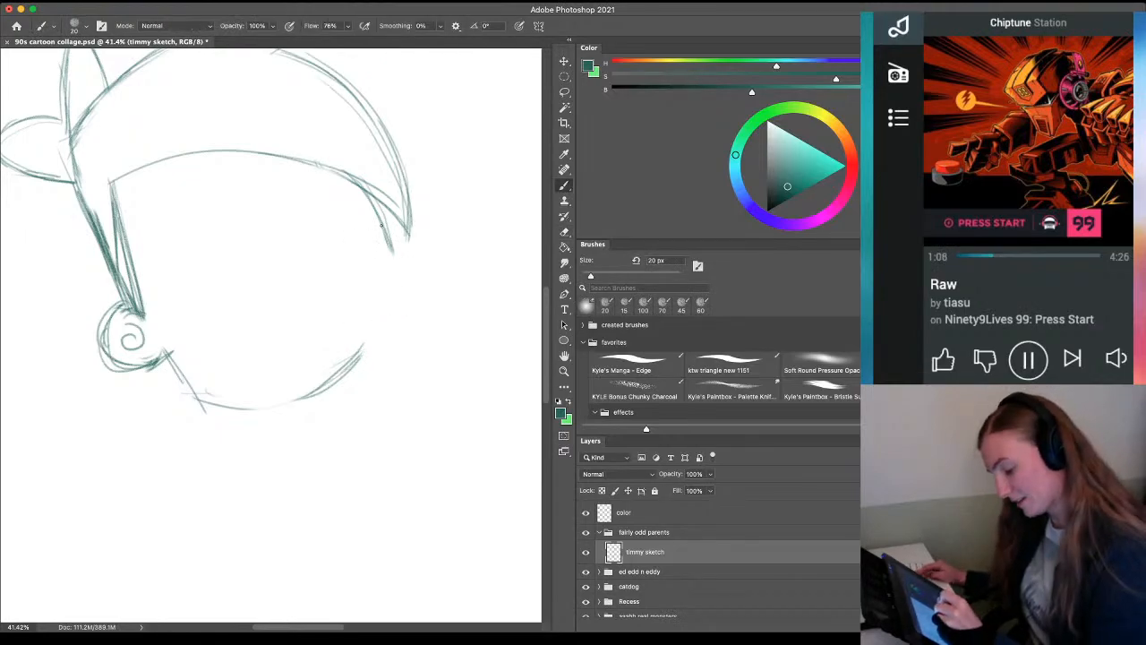
{"action": "mouse_move", "coordinate": [392, 224]}
{"action": "left_mouse_down"}
{"action": "mouse_move", "coordinate": [385, 305]}
{"action": "mouse_move", "coordinate": [358, 369]}
{"action": "mouse_move", "coordinate": [312, 396]}
{"action": "mouse_move", "coordinate": [223, 409]}
{"action": "left_mouse_up"}
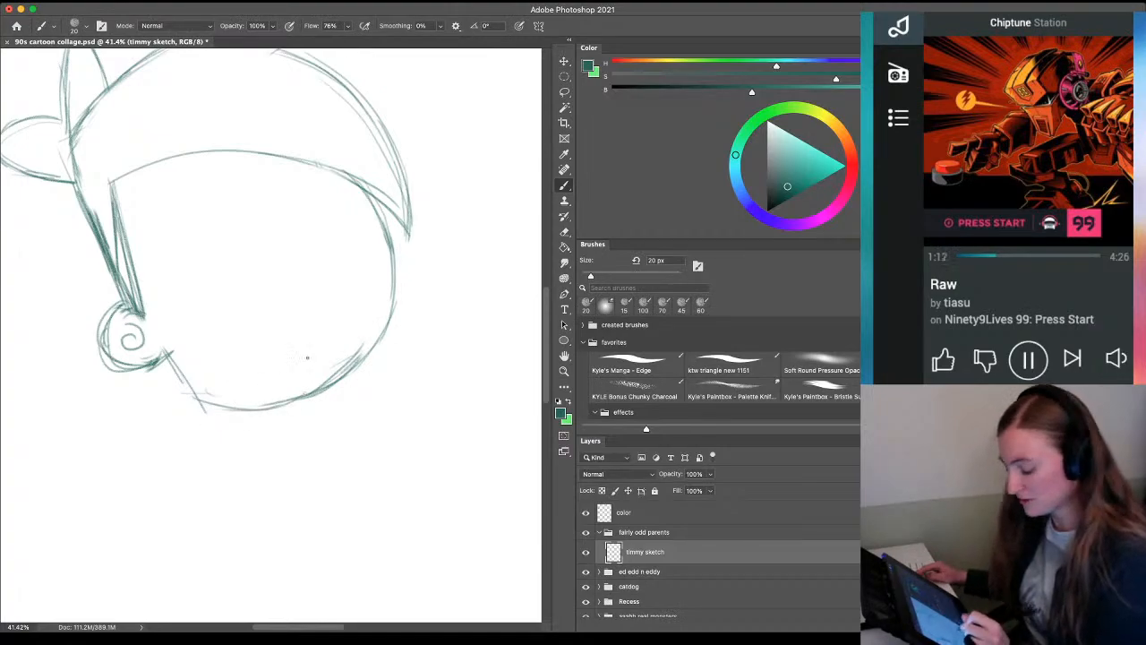
Clean up the sketchy lower cheek, reinforce the jaw's underside, and erase the line overshooting the jaw corner by the ear
{"action": "key", "text": "e"}
{"action": "mouse_move", "coordinate": [348, 358]}
{"action": "left_mouse_down"}
{"action": "mouse_move", "coordinate": [283, 394]}
{"action": "mouse_move", "coordinate": [302, 385]}
{"action": "left_mouse_up"}
{"action": "key", "text": "b"}
{"action": "left_click_drag", "start_coordinate": [268, 408], "coordinate": [316, 393]}
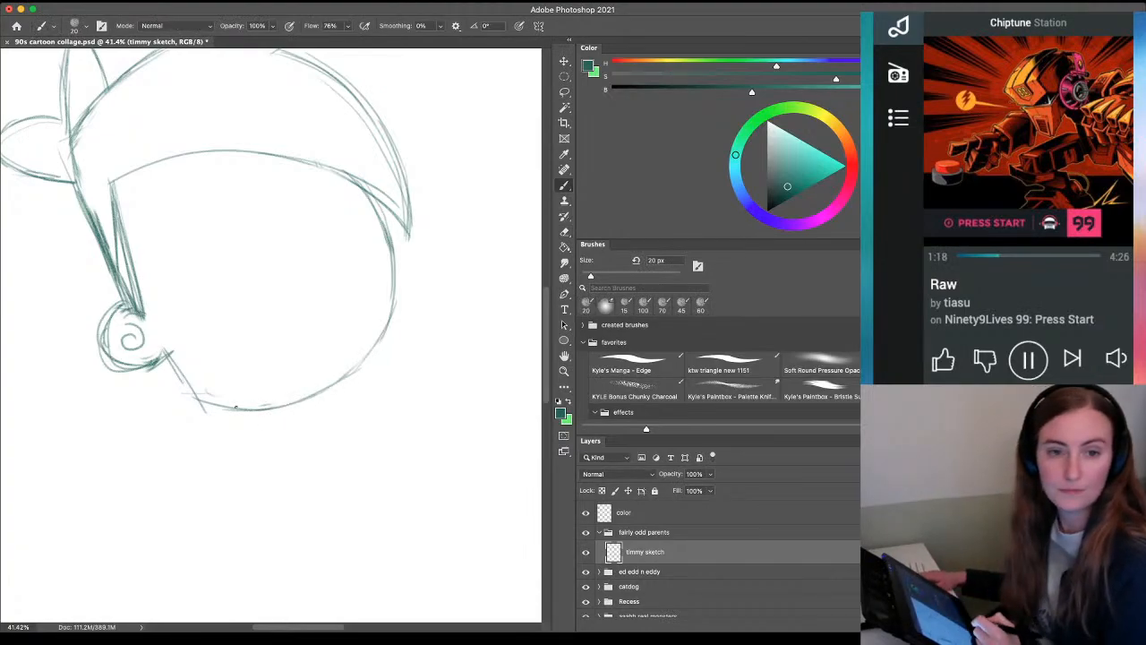
{"action": "key", "text": "e"}
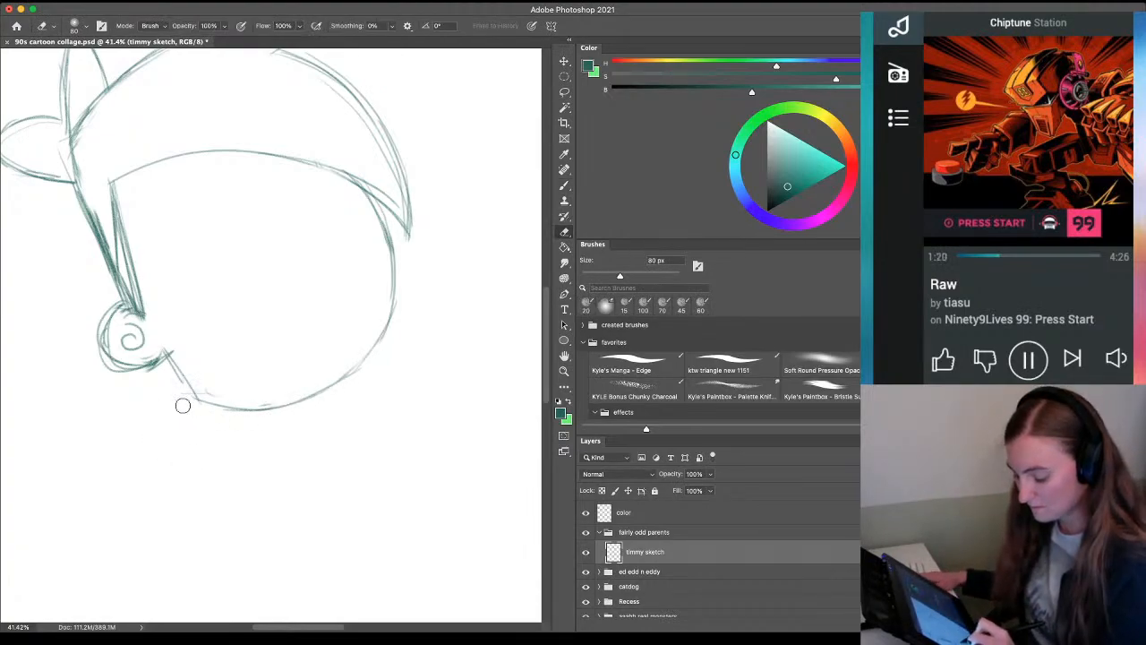
{"action": "left_click_drag", "start_coordinate": [182, 402], "coordinate": [203, 409]}
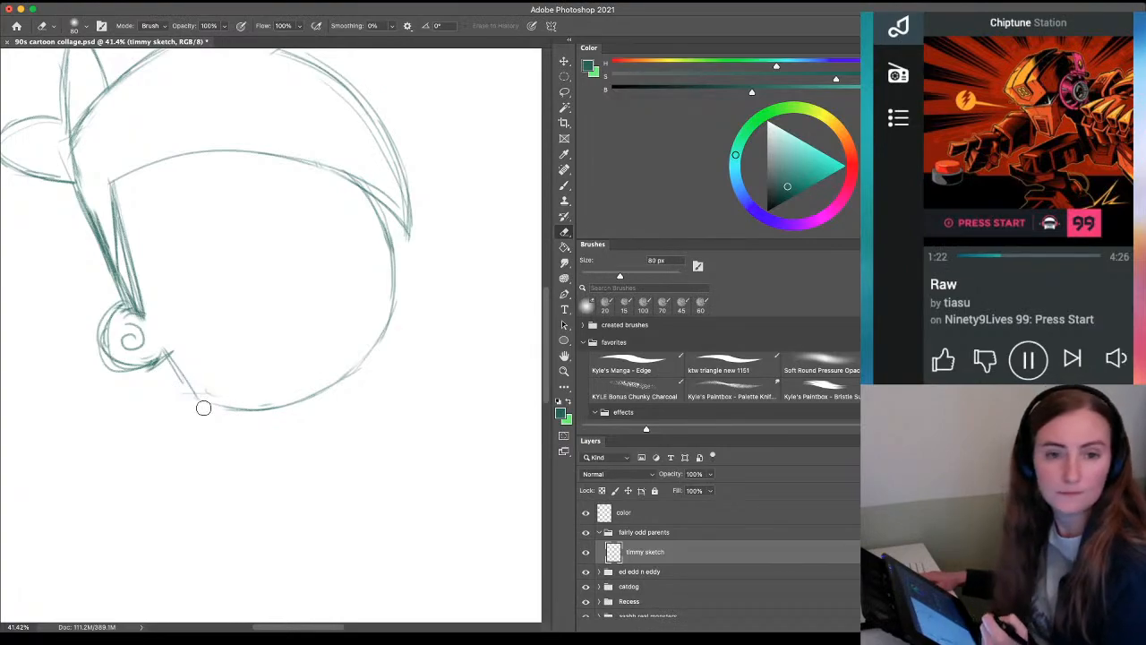
Draw a straight vertical body line downward from the underside of the jaw
{"action": "key", "text": "b"}
{"action": "left_click_drag", "start_coordinate": [291, 411], "coordinate": [290, 492]}
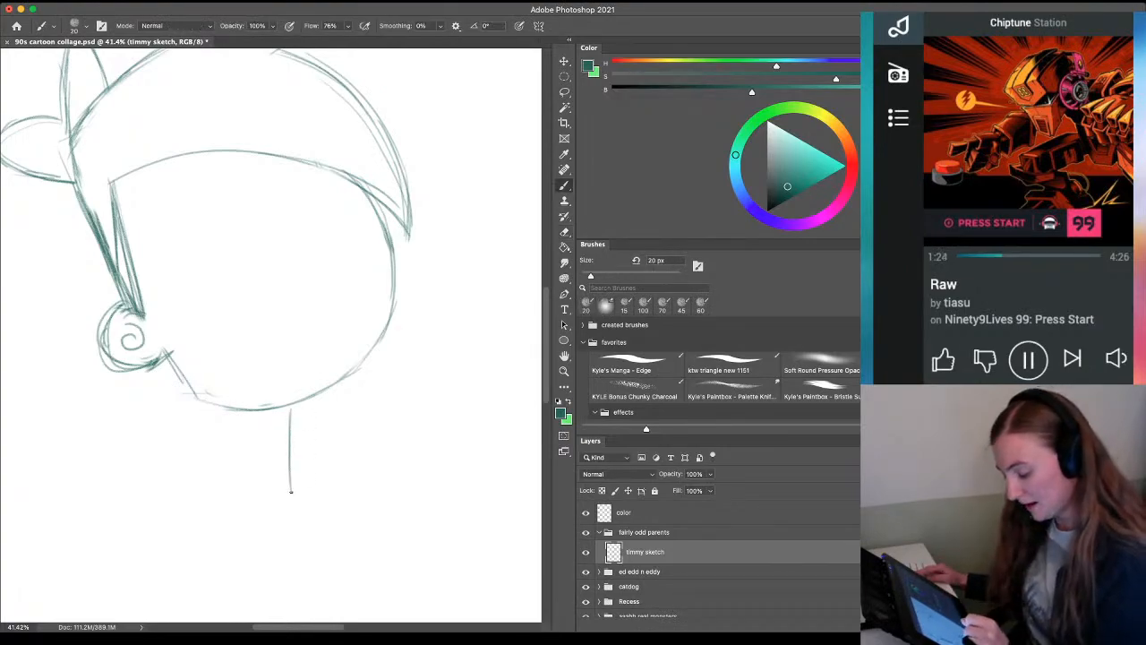
Replace the hair's outer curve with a fuller one that sweeps farther out to a lower pointed tip, and close its underside
{"action": "key", "text": "z"}
{"action": "left_click_drag", "start_coordinate": [211, 455], "coordinate": [189, 456]}
{"action": "key", "text": "space"}
{"action": "left_click_drag", "start_coordinate": [178, 503], "coordinate": [219, 420]}
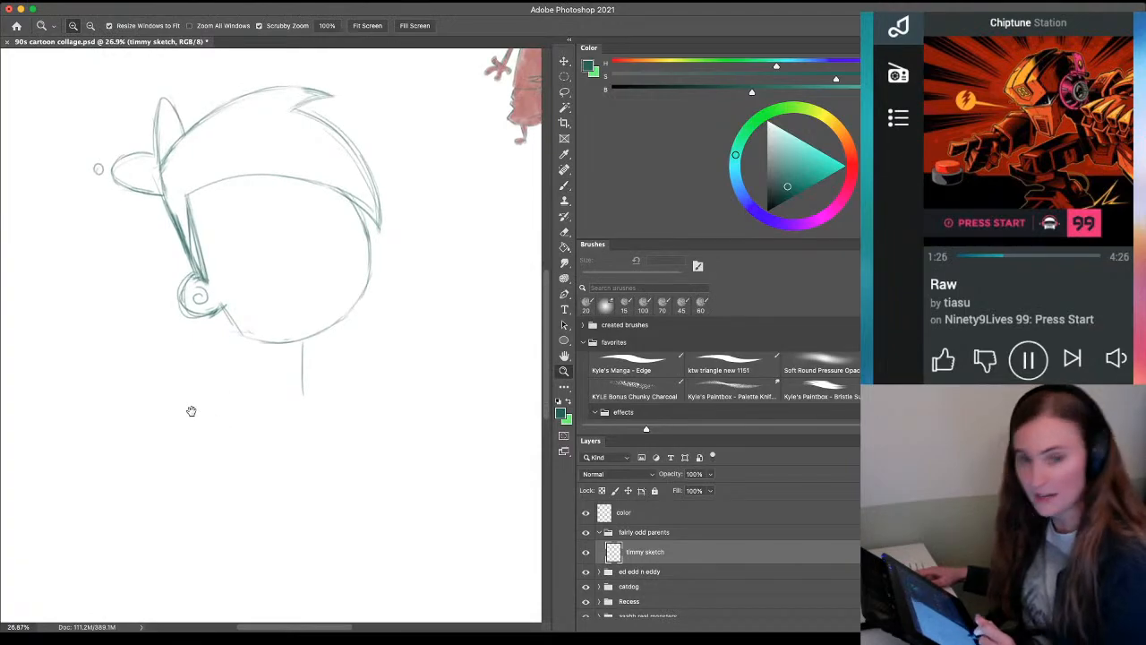
{"action": "key", "text": "b"}
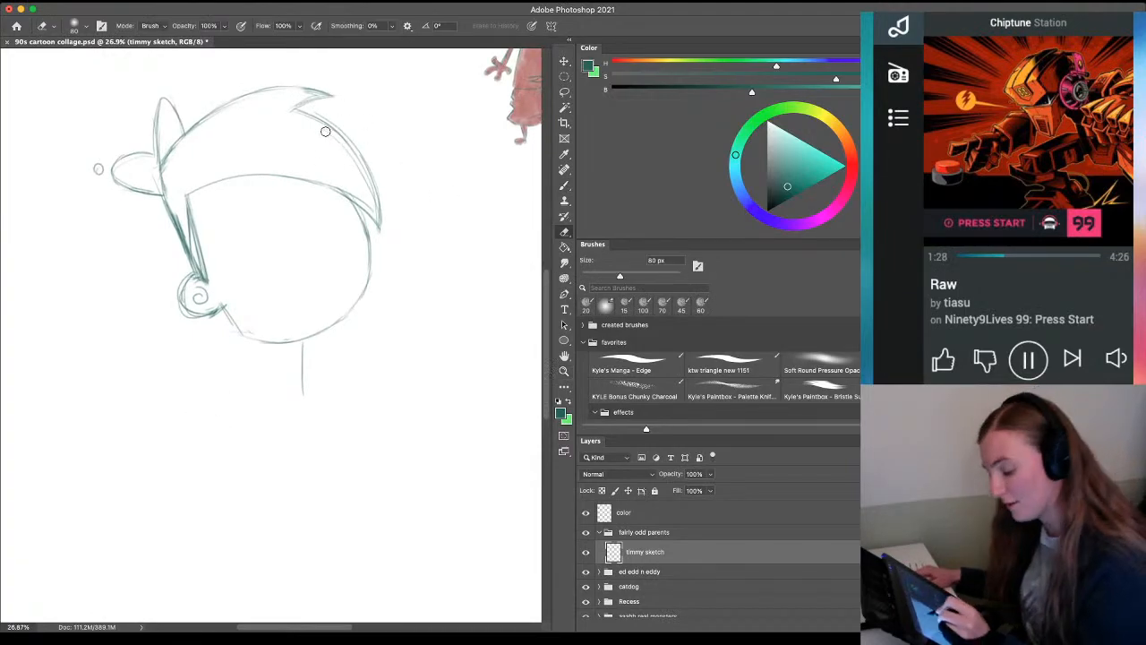
{"action": "left_click_drag", "start_coordinate": [369, 153], "coordinate": [414, 252]}
{"action": "left_click_drag", "start_coordinate": [413, 249], "coordinate": [330, 181]}
{"action": "left_click_drag", "start_coordinate": [411, 241], "coordinate": [302, 172]}
{"action": "key", "text": "e"}
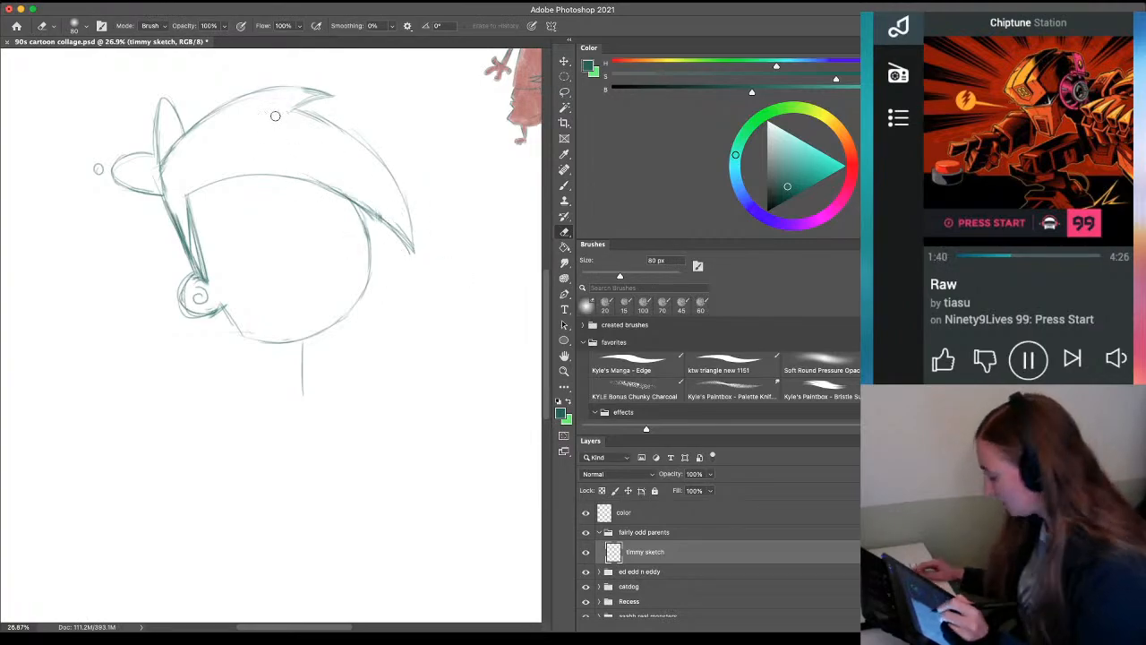
Reinforce the hair's fuller outer curve up to the notch and erase the doubled line inside it
{"action": "key", "text": "b"}
{"action": "mouse_move", "coordinate": [296, 117]}
{"action": "left_mouse_down"}
{"action": "mouse_move", "coordinate": [351, 125]}
{"action": "mouse_move", "coordinate": [379, 154]}
{"action": "mouse_move", "coordinate": [414, 250]}
{"action": "left_mouse_up"}
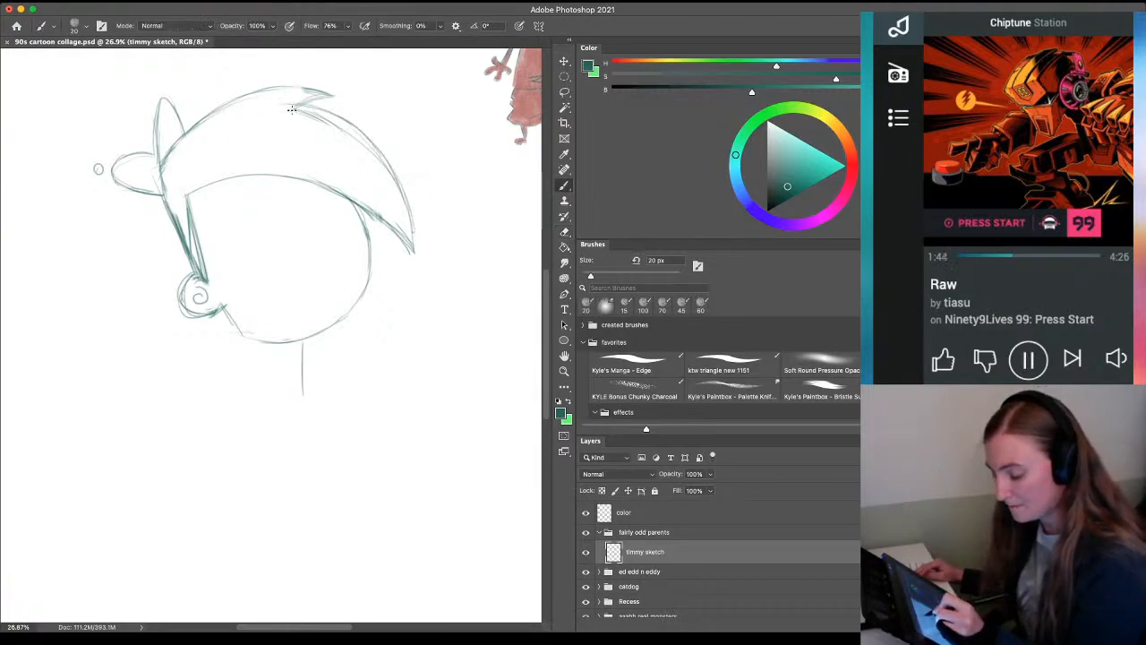
{"action": "key", "text": "e"}
{"action": "mouse_move", "coordinate": [322, 119]}
{"action": "left_mouse_down"}
{"action": "mouse_move", "coordinate": [280, 106]}
{"action": "mouse_move", "coordinate": [368, 149]}
{"action": "left_mouse_up"}
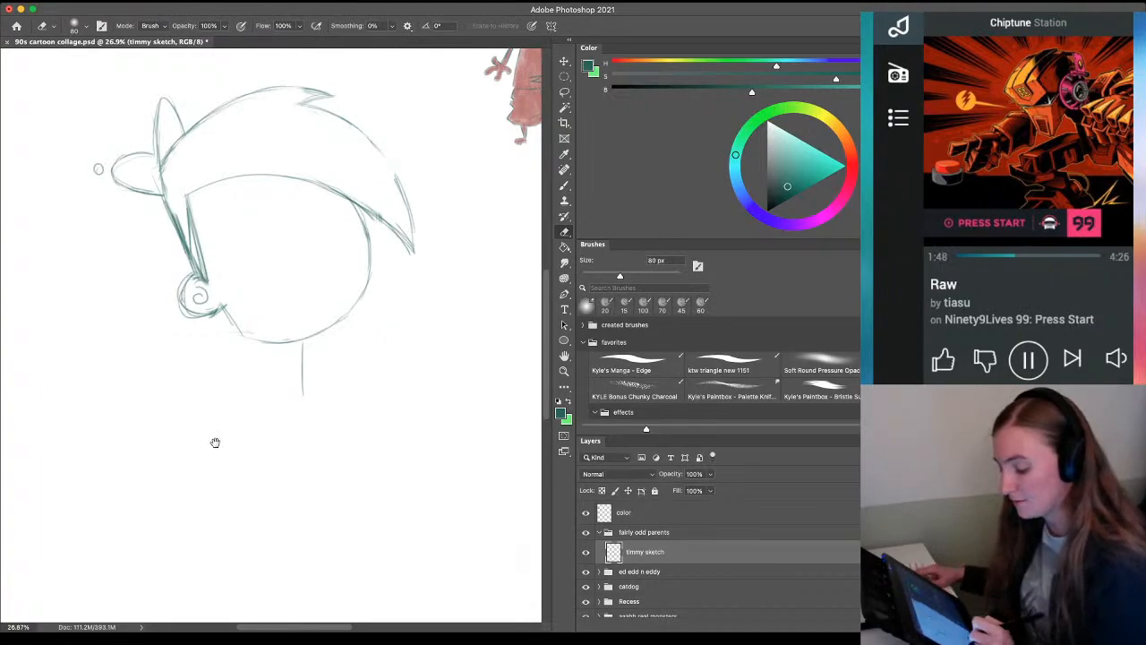
Sketch a small arm below the jaw corner with a rounded sleeve, a thin forearm and a bent hand
{"action": "scroll", "coordinate": [179, 386], "scroll_direction": "down", "scroll_amount": 2}
{"action": "key", "text": "z"}
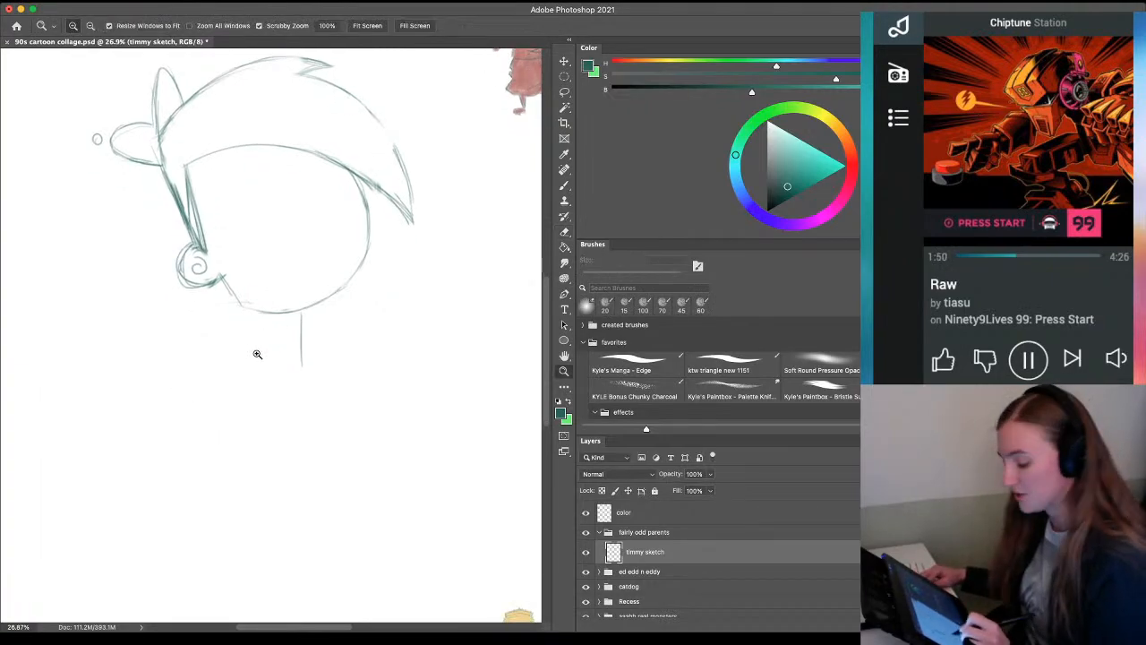
{"action": "left_click_drag", "start_coordinate": [256, 353], "coordinate": [279, 329]}
{"action": "key", "text": "b"}
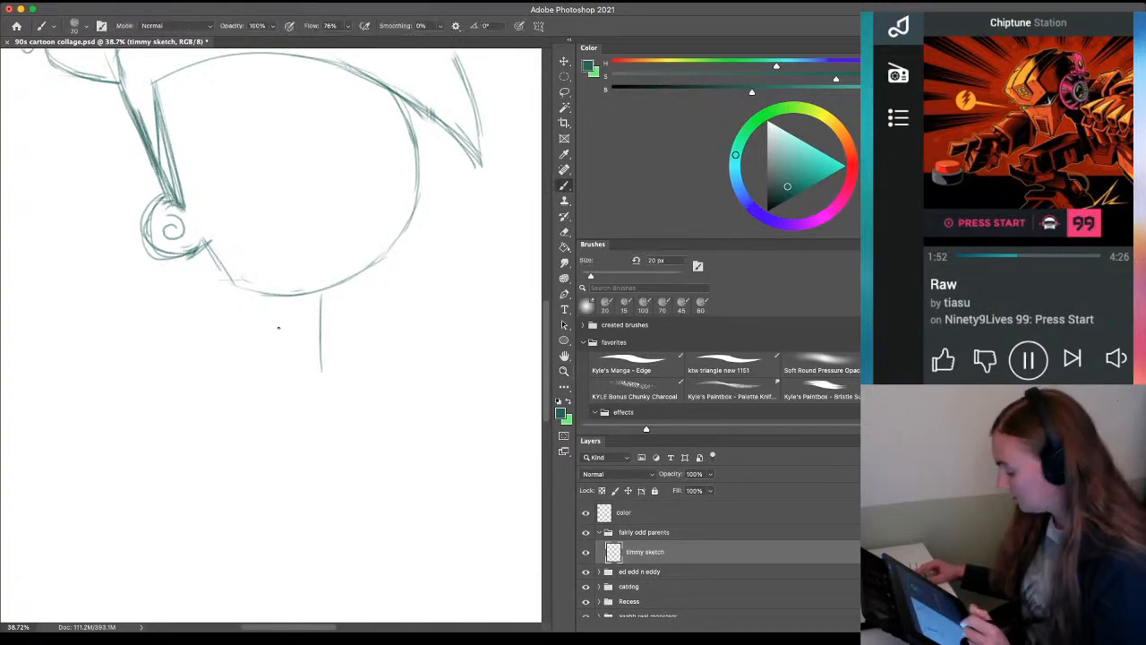
{"action": "mouse_move", "coordinate": [238, 283]}
{"action": "left_mouse_down"}
{"action": "mouse_move", "coordinate": [230, 308]}
{"action": "mouse_move", "coordinate": [249, 284]}
{"action": "mouse_move", "coordinate": [255, 328]}
{"action": "mouse_move", "coordinate": [233, 329]}
{"action": "left_mouse_up"}
{"action": "left_click_drag", "start_coordinate": [229, 285], "coordinate": [250, 367]}
{"action": "mouse_move", "coordinate": [237, 335]}
{"action": "left_mouse_down"}
{"action": "mouse_move", "coordinate": [240, 369]}
{"action": "mouse_move", "coordinate": [218, 359]}
{"action": "mouse_move", "coordinate": [248, 388]}
{"action": "mouse_move", "coordinate": [214, 362]}
{"action": "mouse_move", "coordinate": [224, 388]}
{"action": "mouse_move", "coordinate": [238, 387]}
{"action": "left_mouse_up"}
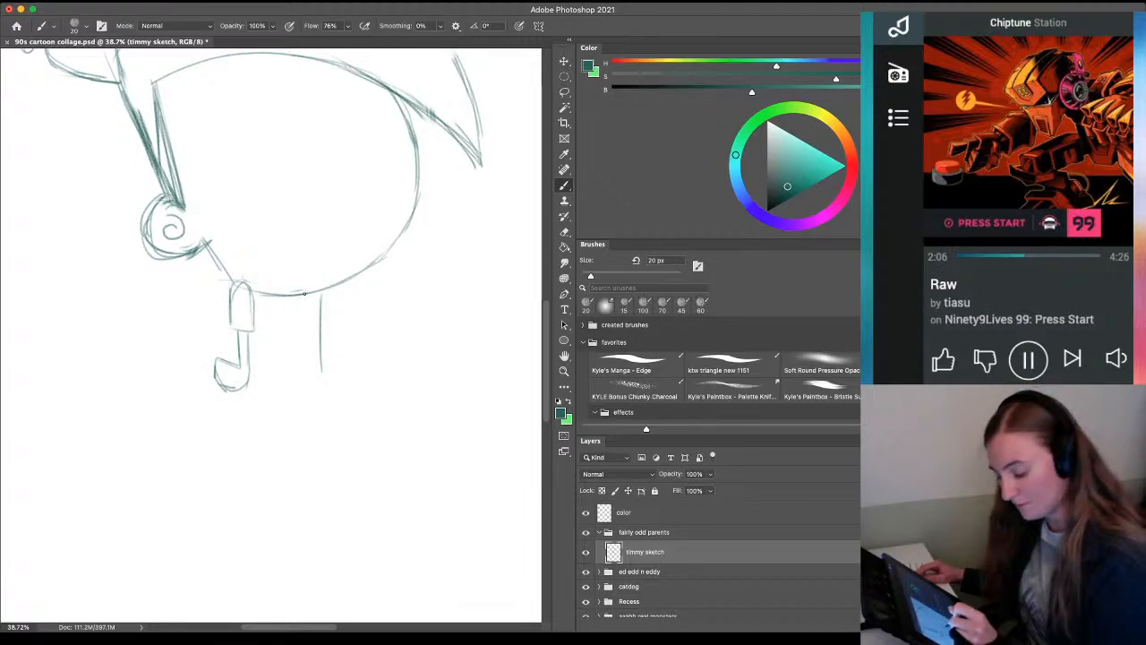
Replace the vertical body line with a slanted back edge and draw the shirt's hem across to the hand
{"action": "left_click_drag", "start_coordinate": [309, 298], "coordinate": [327, 387]}
{"action": "left_click_drag", "start_coordinate": [314, 330], "coordinate": [328, 386]}
{"action": "key", "text": "e"}
{"action": "left_click_drag", "start_coordinate": [321, 304], "coordinate": [331, 344]}
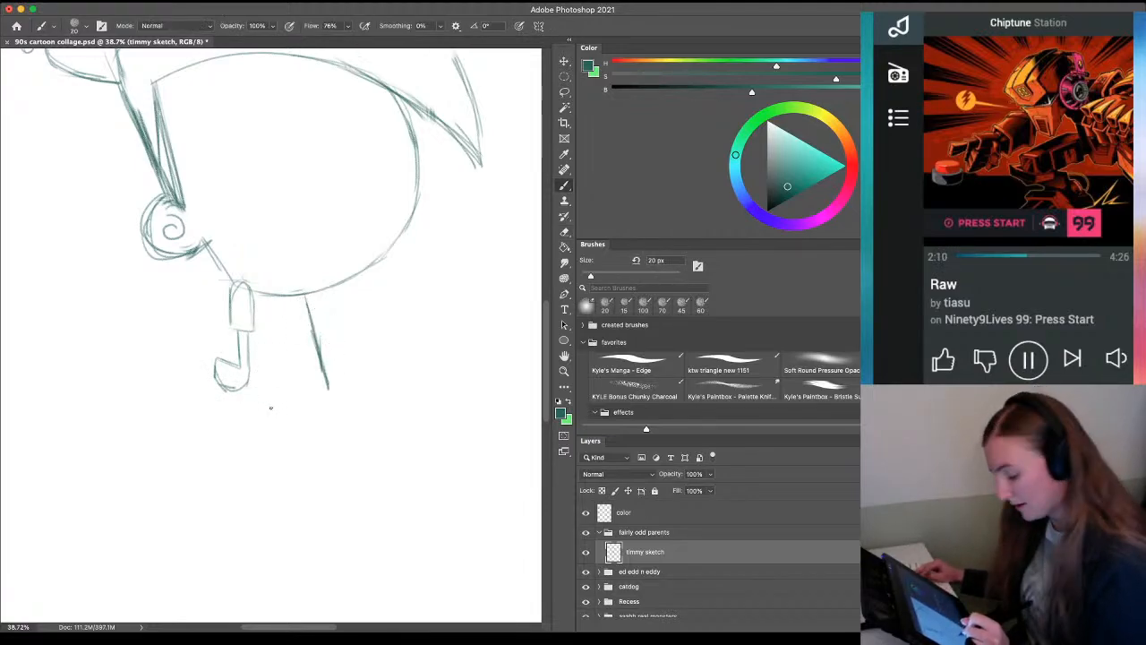
{"action": "key", "text": "b"}
{"action": "mouse_move", "coordinate": [272, 387]}
{"action": "left_mouse_down"}
{"action": "mouse_move", "coordinate": [310, 387]}
{"action": "mouse_move", "coordinate": [236, 389]}
{"action": "left_mouse_up"}
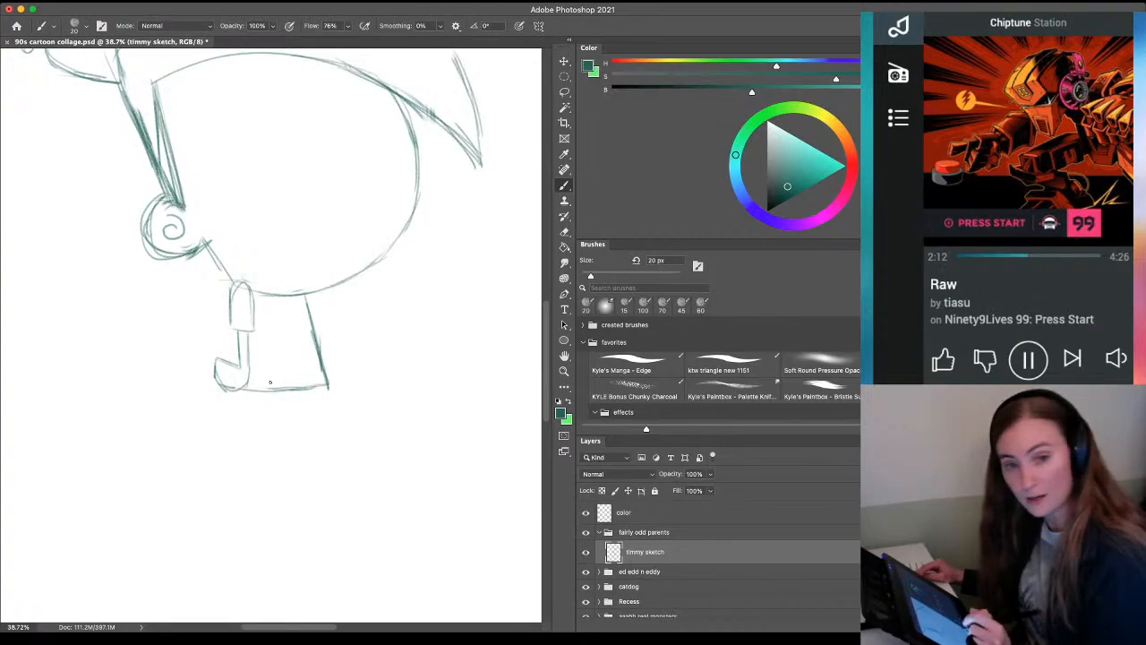
Sketch short legs below the shirt hem with an arched gap between them and small feet on a flat base
{"action": "left_click_drag", "start_coordinate": [326, 388], "coordinate": [332, 422]}
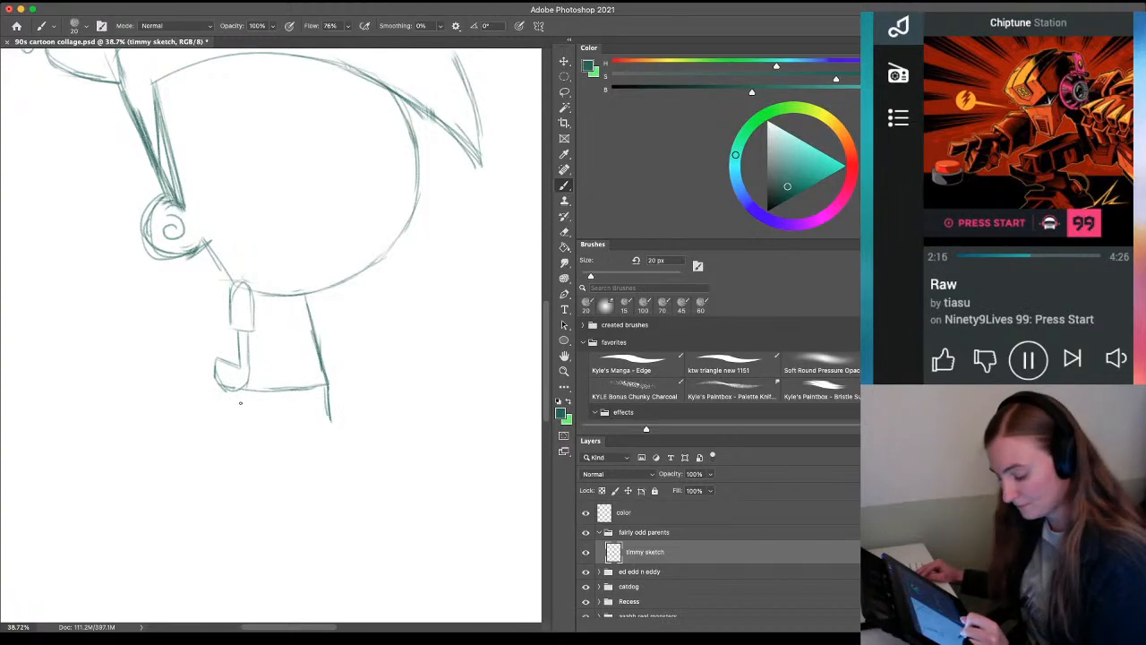
{"action": "left_click_drag", "start_coordinate": [242, 390], "coordinate": [246, 422]}
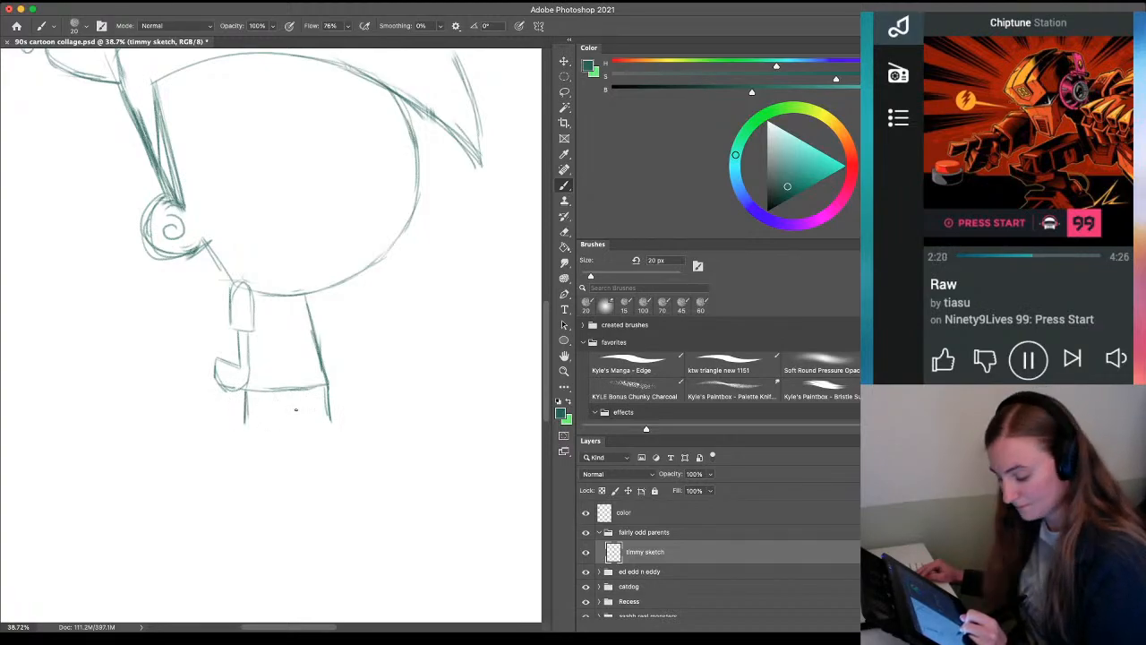
{"action": "mouse_move", "coordinate": [278, 418]}
{"action": "left_mouse_down"}
{"action": "mouse_move", "coordinate": [288, 407]}
{"action": "mouse_move", "coordinate": [300, 430]}
{"action": "mouse_move", "coordinate": [346, 433]}
{"action": "mouse_move", "coordinate": [243, 432]}
{"action": "left_mouse_up"}
{"action": "left_click_drag", "start_coordinate": [244, 401], "coordinate": [244, 423]}
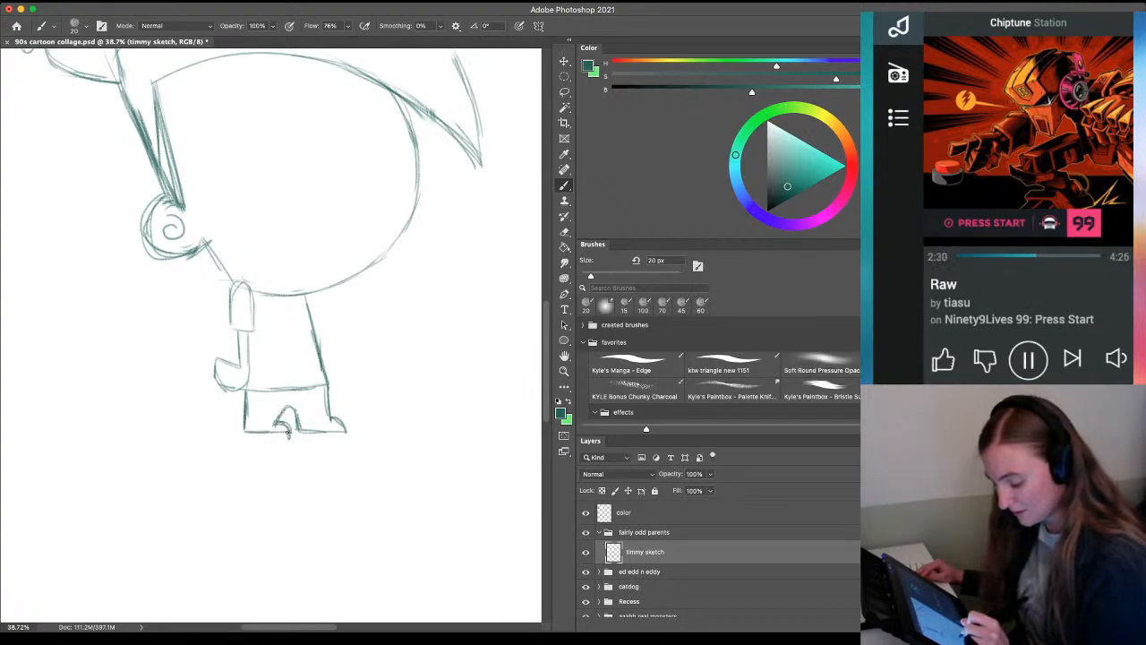
{"action": "right_click", "coordinate": [254, 430]}
{"action": "left_click", "coordinate": [312, 16]}
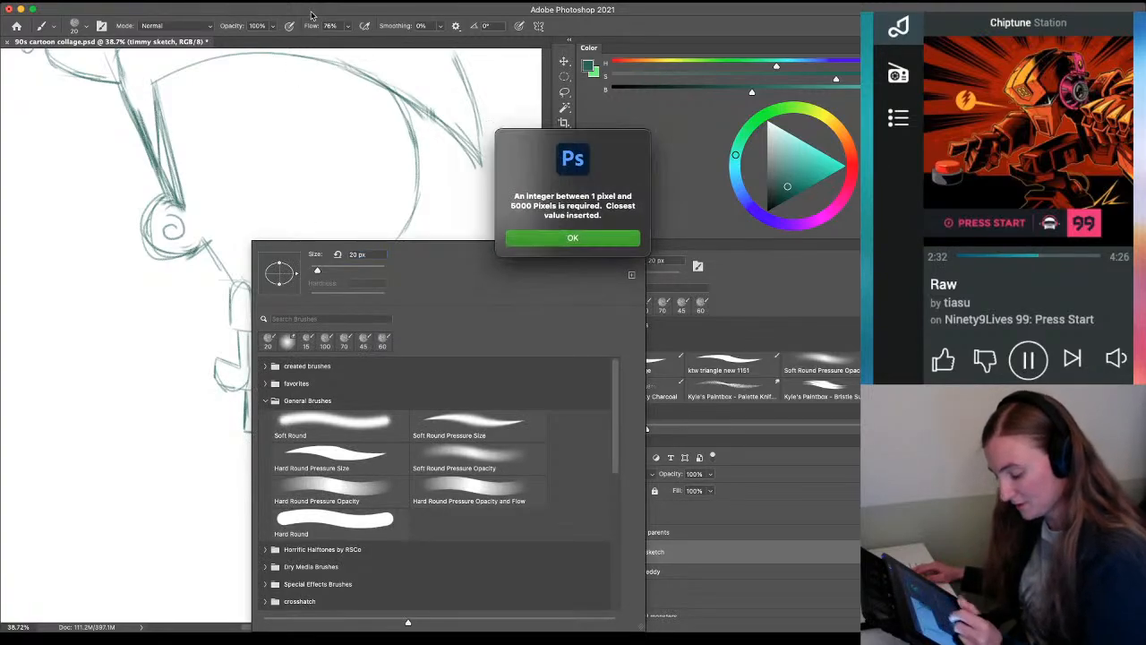
{"action": "left_click", "coordinate": [547, 241]}
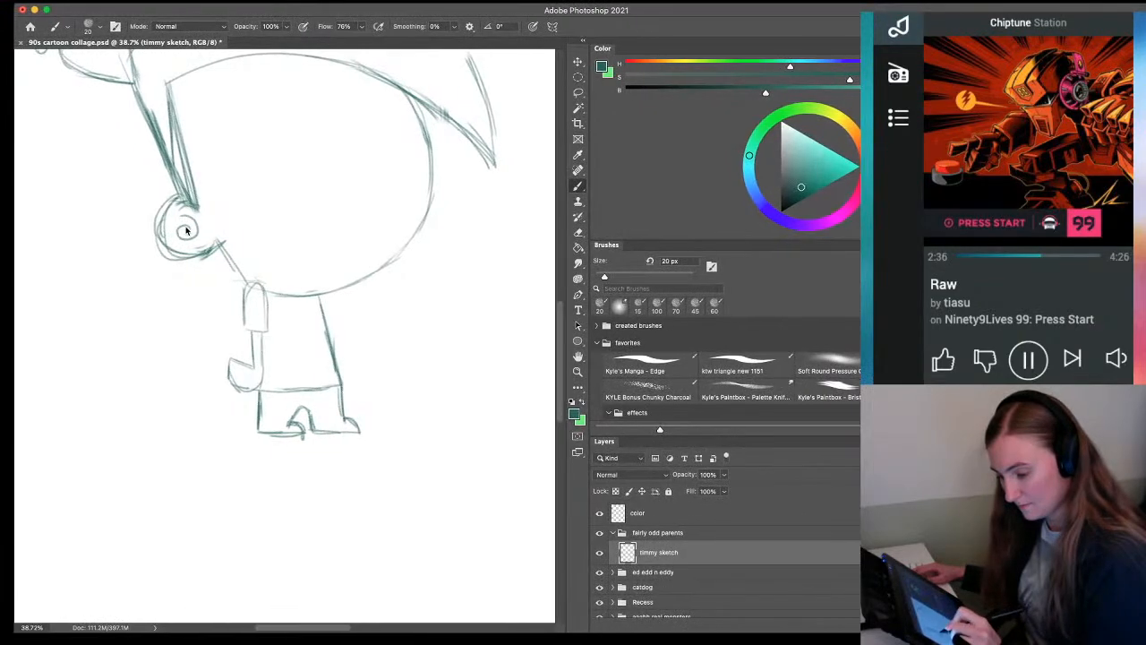
Draw short finger lines into the bent hand and firm up the outline of the hand and wrist
{"action": "mouse_move", "coordinate": [173, 230]}
{"action": "left_mouse_down"}
{"action": "mouse_move", "coordinate": [198, 233]}
{"action": "mouse_move", "coordinate": [241, 313]}
{"action": "left_mouse_up"}
{"action": "key", "text": "z"}
{"action": "key", "text": "b"}
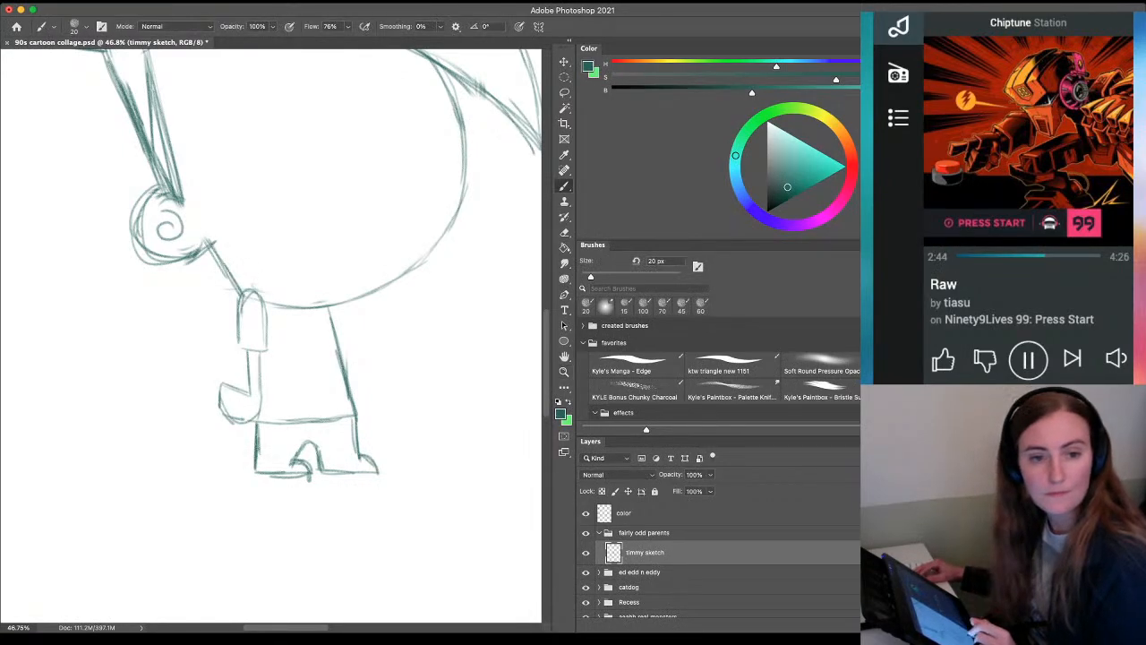
{"action": "left_click_drag", "start_coordinate": [222, 387], "coordinate": [239, 415]}
{"action": "left_click_drag", "start_coordinate": [218, 410], "coordinate": [250, 423]}
{"action": "mouse_move", "coordinate": [260, 352]}
{"action": "left_mouse_down"}
{"action": "mouse_move", "coordinate": [261, 409]}
{"action": "mouse_move", "coordinate": [246, 422]}
{"action": "mouse_move", "coordinate": [250, 395]}
{"action": "mouse_move", "coordinate": [237, 389]}
{"action": "left_mouse_up"}
{"action": "left_click_drag", "start_coordinate": [240, 325], "coordinate": [215, 395]}
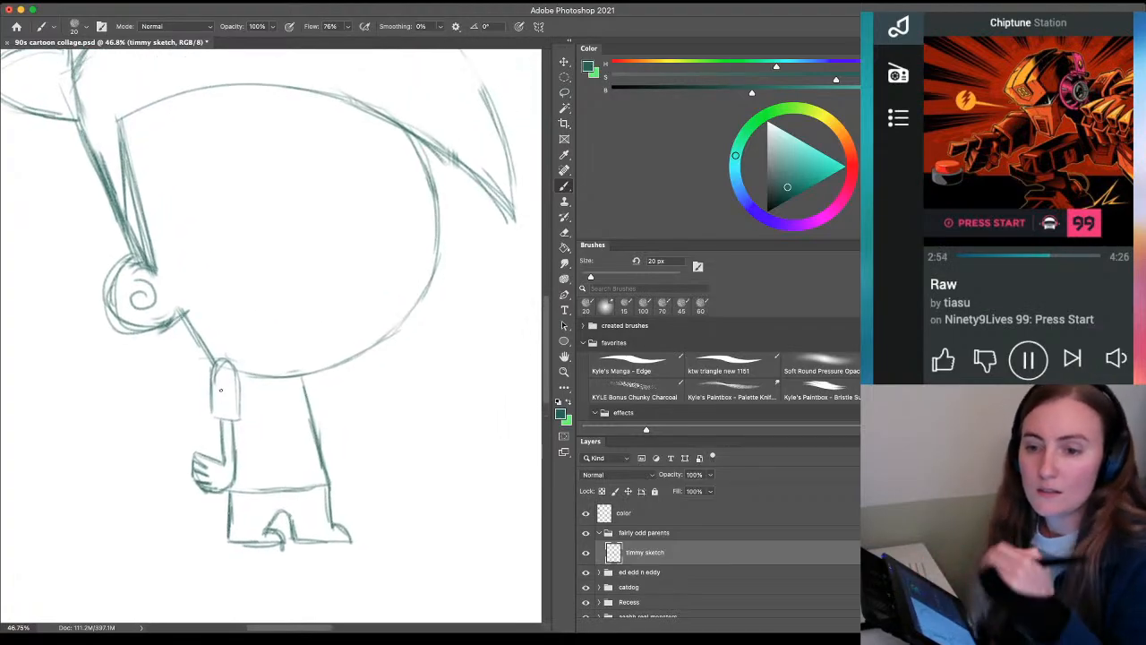
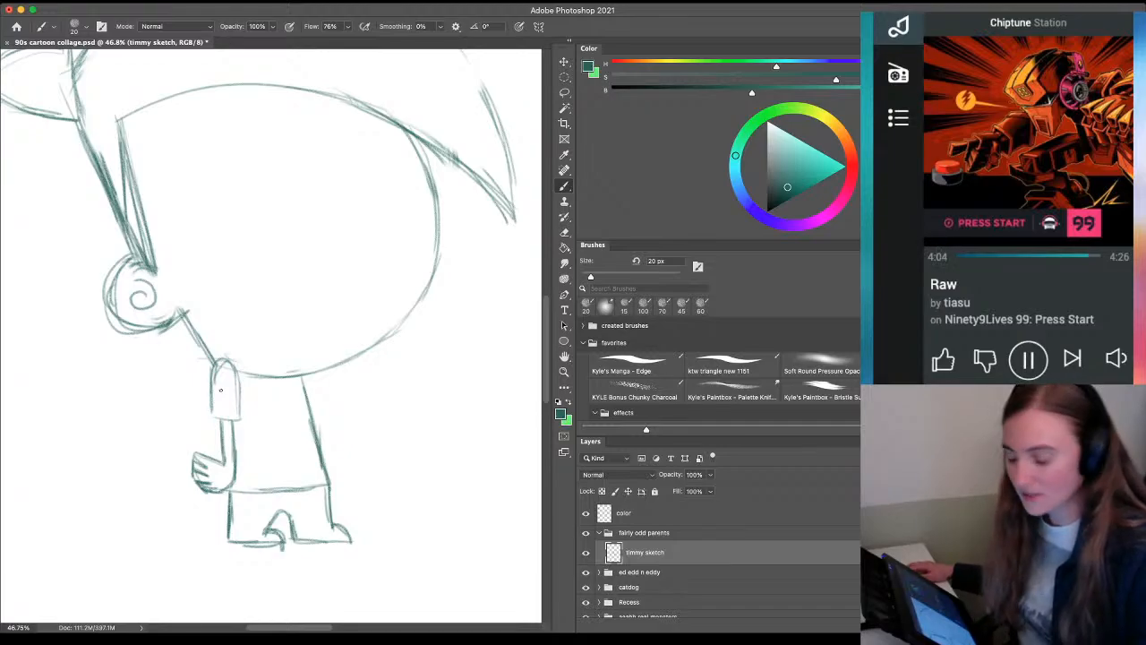
Reinforce the shirt's hem line from the slanted back edge across to the hand
{"action": "key", "text": "z"}
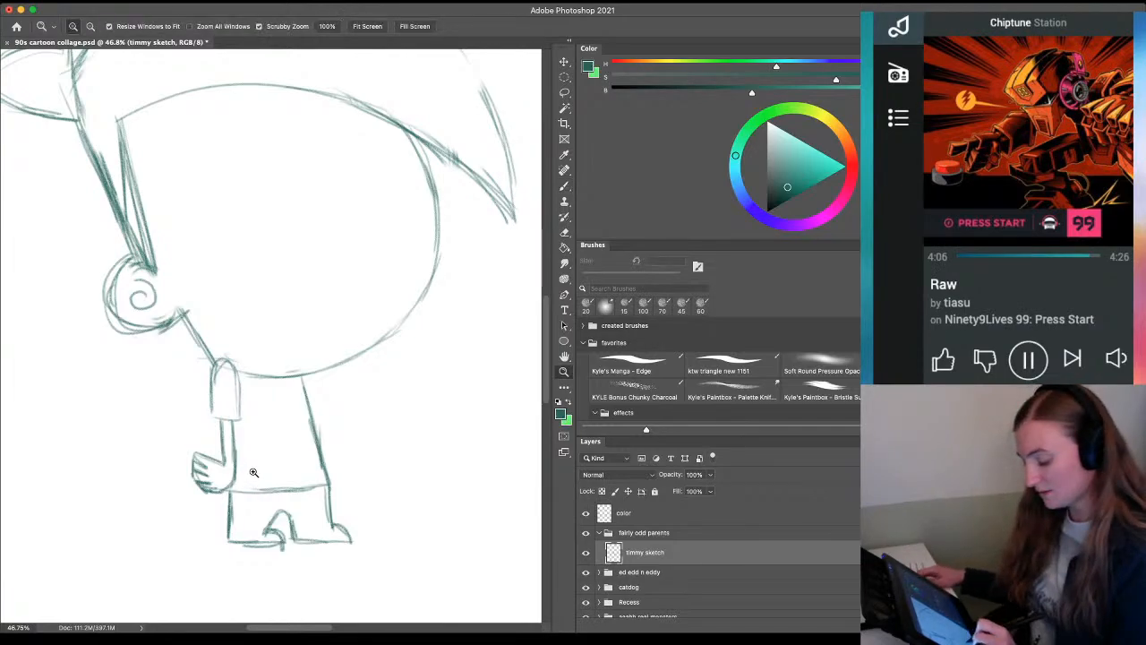
{"action": "left_click_drag", "start_coordinate": [256, 476], "coordinate": [286, 374]}
{"action": "key", "text": "b"}
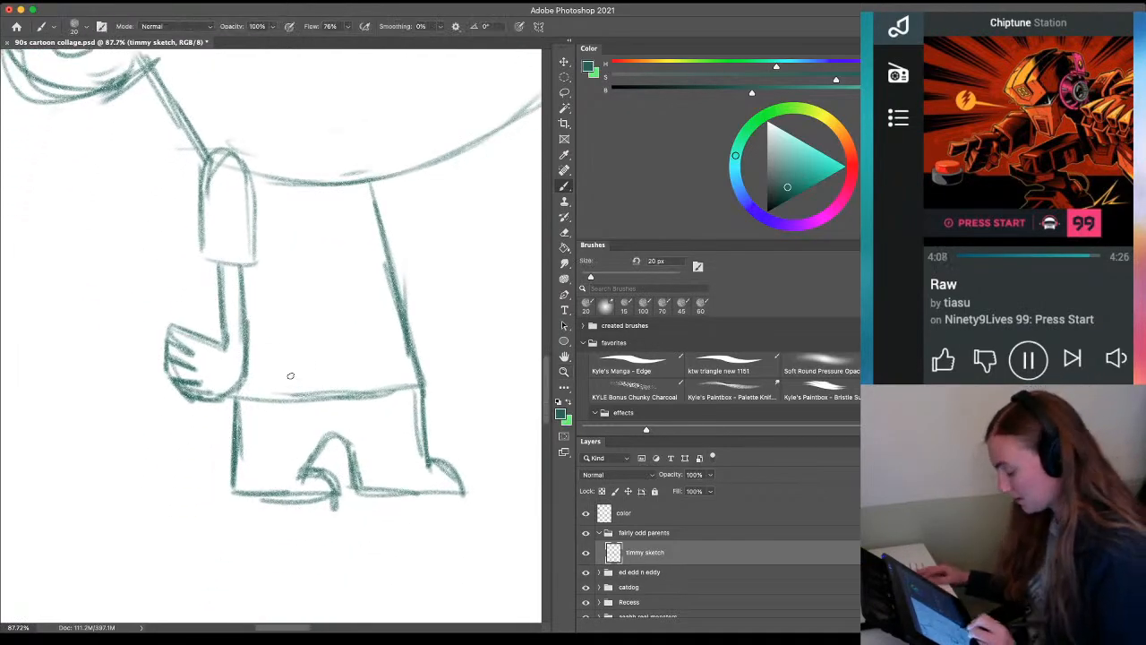
{"action": "left_click_drag", "start_coordinate": [421, 386], "coordinate": [235, 396]}
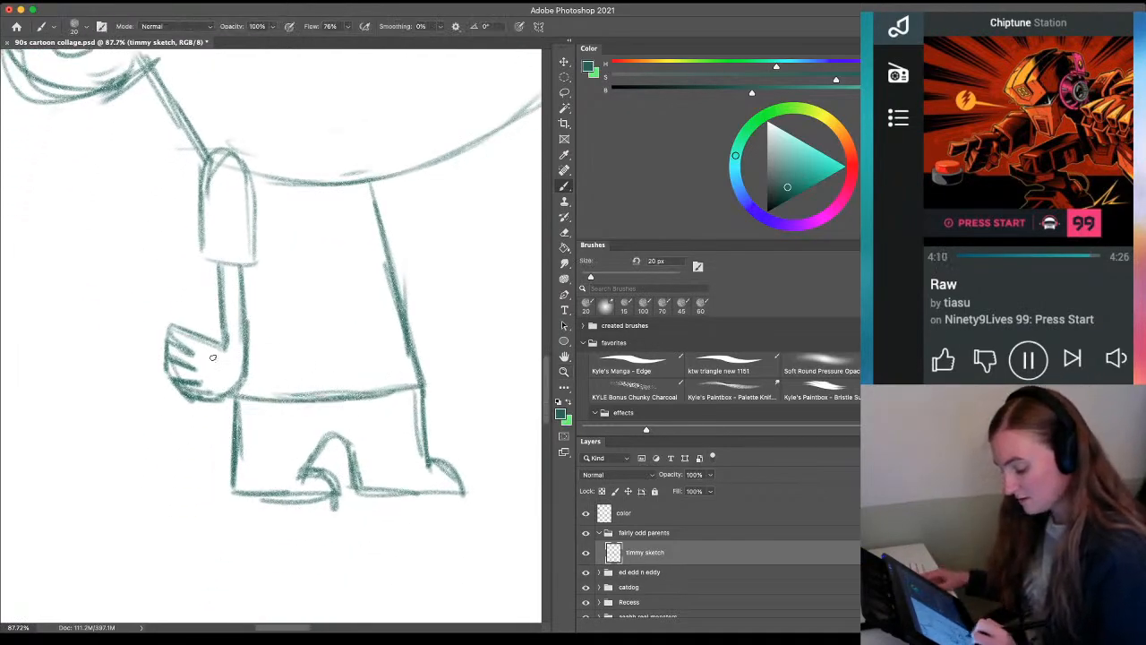
Erase the stray strokes below the front foot and rework the outline of the feet and leg gap
{"action": "key", "text": "e"}
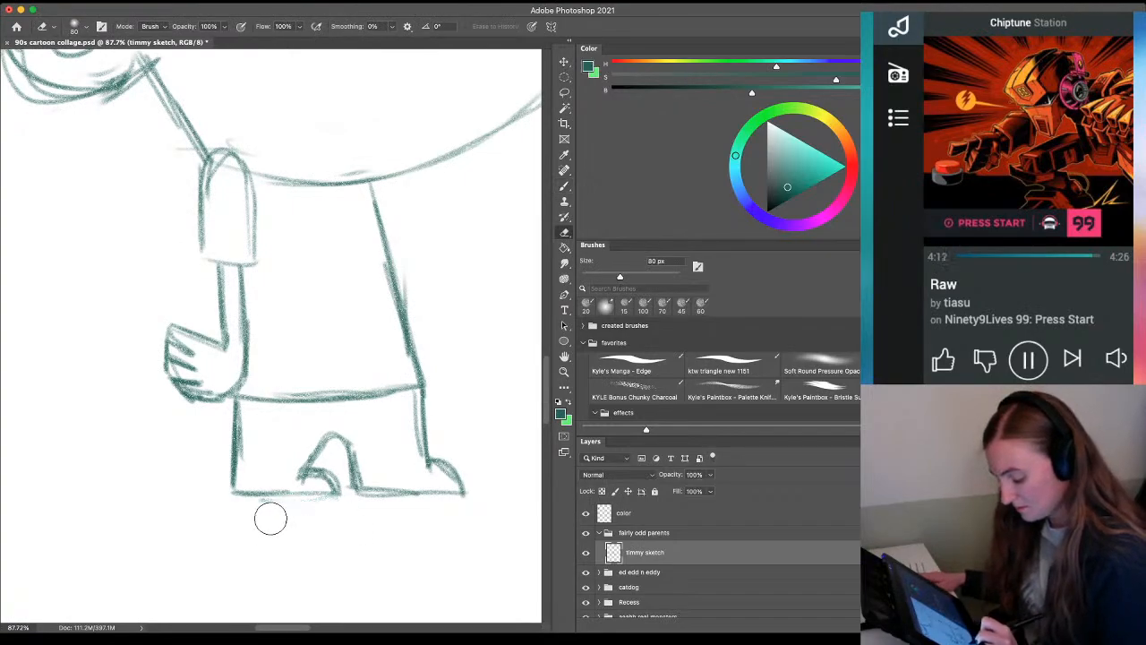
{"action": "key", "text": "b"}
{"action": "key", "text": "e"}
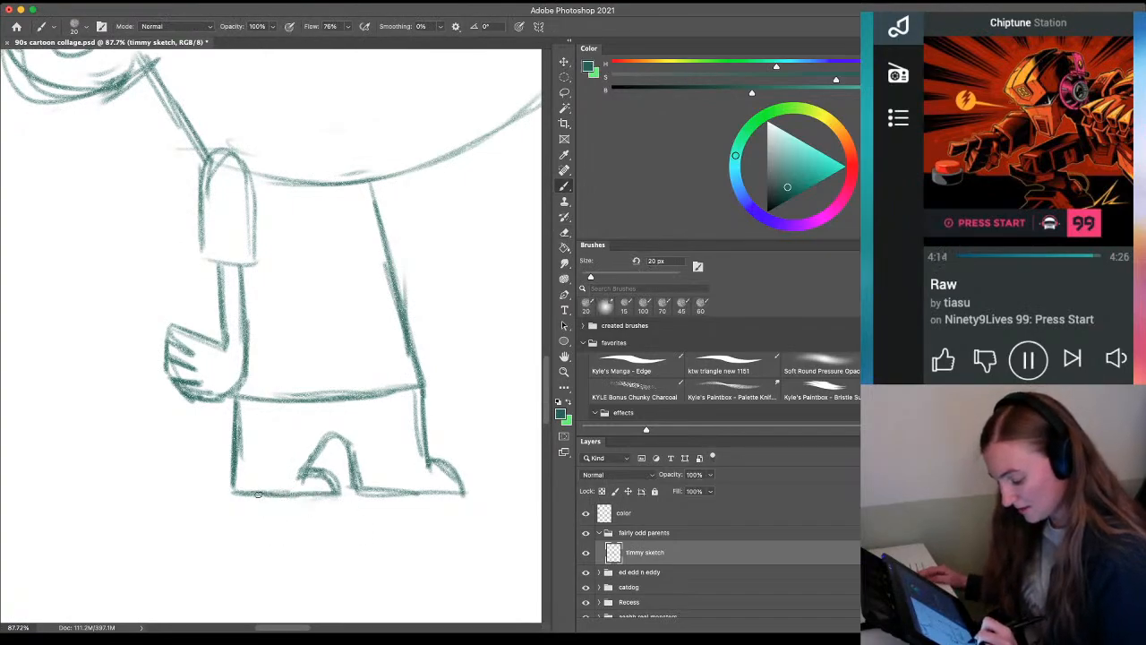
{"action": "mouse_move", "coordinate": [301, 464]}
{"action": "left_mouse_down"}
{"action": "mouse_move", "coordinate": [338, 467]}
{"action": "mouse_move", "coordinate": [317, 441]}
{"action": "mouse_move", "coordinate": [307, 480]}
{"action": "mouse_move", "coordinate": [263, 479]}
{"action": "mouse_move", "coordinate": [362, 479]}
{"action": "mouse_move", "coordinate": [368, 450]}
{"action": "mouse_move", "coordinate": [417, 469]}
{"action": "mouse_move", "coordinate": [413, 455]}
{"action": "mouse_move", "coordinate": [421, 505]}
{"action": "left_mouse_up"}
{"action": "key", "text": "b"}
{"action": "key", "text": "z"}
{"action": "key", "text": "b"}
{"action": "mouse_move", "coordinate": [378, 446]}
{"action": "left_mouse_down"}
{"action": "mouse_move", "coordinate": [398, 437]}
{"action": "mouse_move", "coordinate": [407, 507]}
{"action": "left_mouse_up"}
{"action": "key", "text": "e"}
Erase the doubled inner lines of the sideburn and the stray marks where the cap meets the hair
{"action": "key", "text": "z"}
{"action": "left_click_drag", "start_coordinate": [418, 438], "coordinate": [350, 433]}
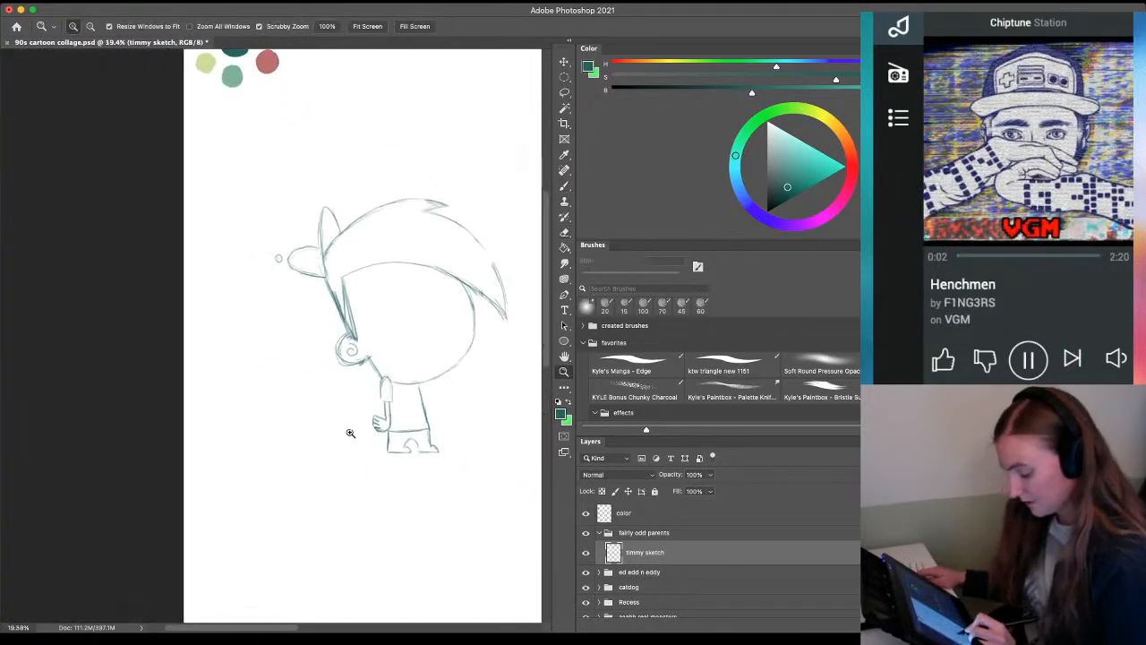
{"action": "left_click_drag", "start_coordinate": [448, 408], "coordinate": [359, 431]}
{"action": "left_click_drag", "start_coordinate": [222, 300], "coordinate": [259, 319]}
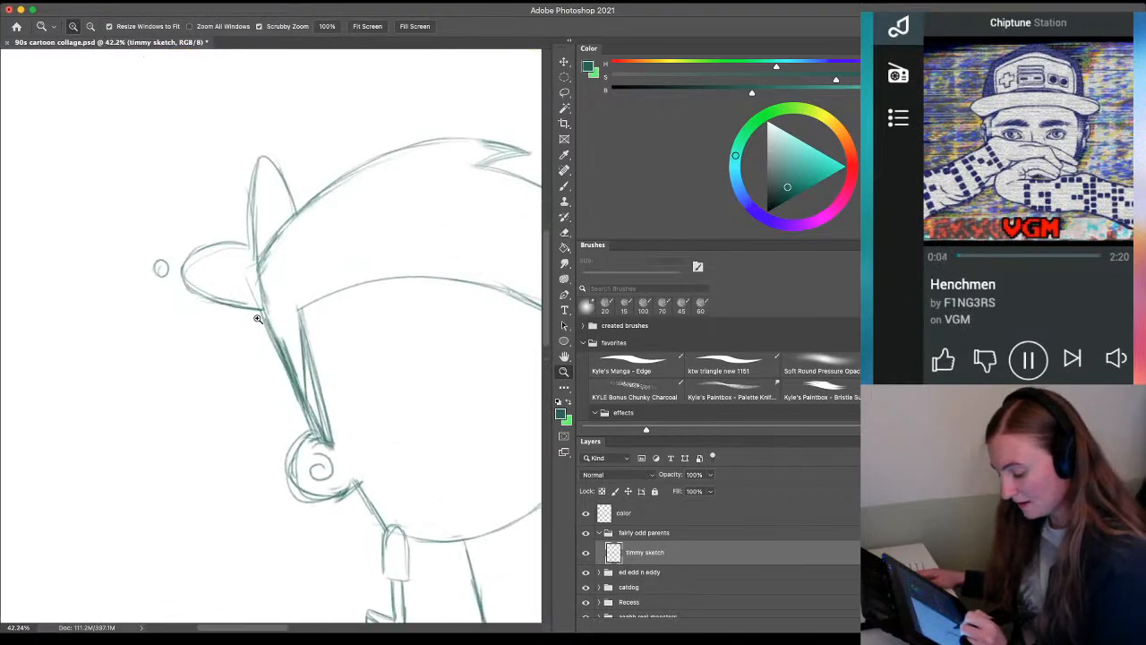
{"action": "left_click_drag", "start_coordinate": [290, 421], "coordinate": [310, 422]}
{"action": "key", "text": "e"}
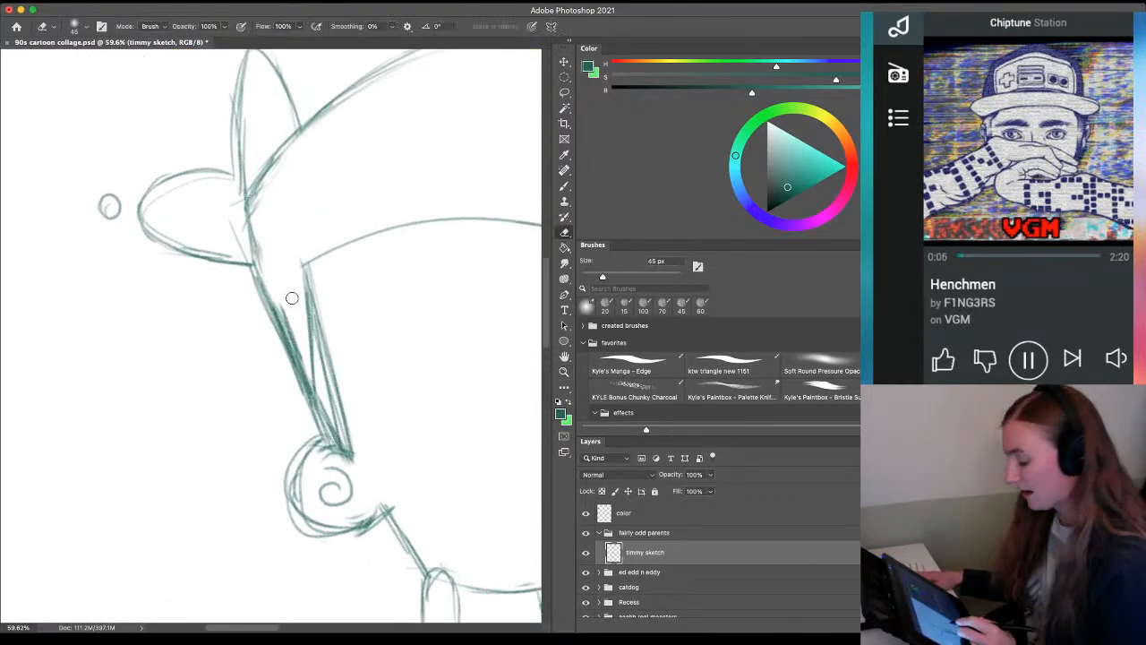
{"action": "left_click_drag", "start_coordinate": [308, 318], "coordinate": [323, 388]}
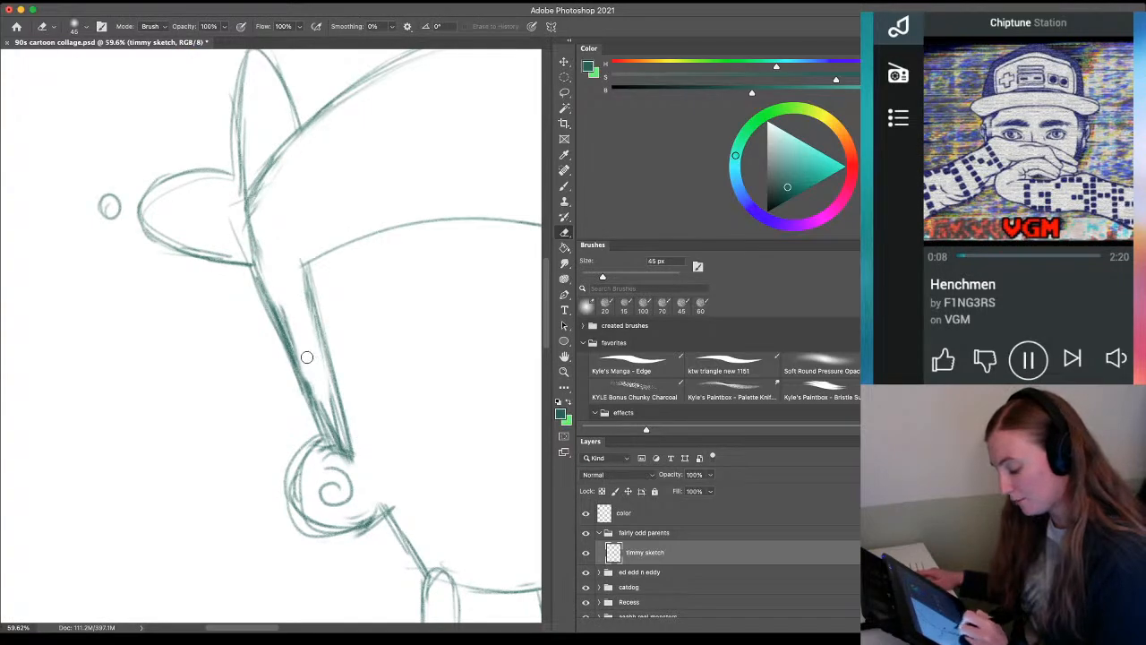
{"action": "key", "text": "bracketleft"}
{"action": "key", "text": "bracketleft"}
{"action": "mouse_move", "coordinate": [342, 437]}
{"action": "left_mouse_down"}
{"action": "mouse_move", "coordinate": [267, 262]}
{"action": "mouse_move", "coordinate": [307, 355]}
{"action": "left_mouse_up"}
{"action": "mouse_move", "coordinate": [240, 209]}
{"action": "left_mouse_down"}
{"action": "mouse_move", "coordinate": [234, 202]}
{"action": "mouse_move", "coordinate": [233, 230]}
{"action": "left_mouse_up"}
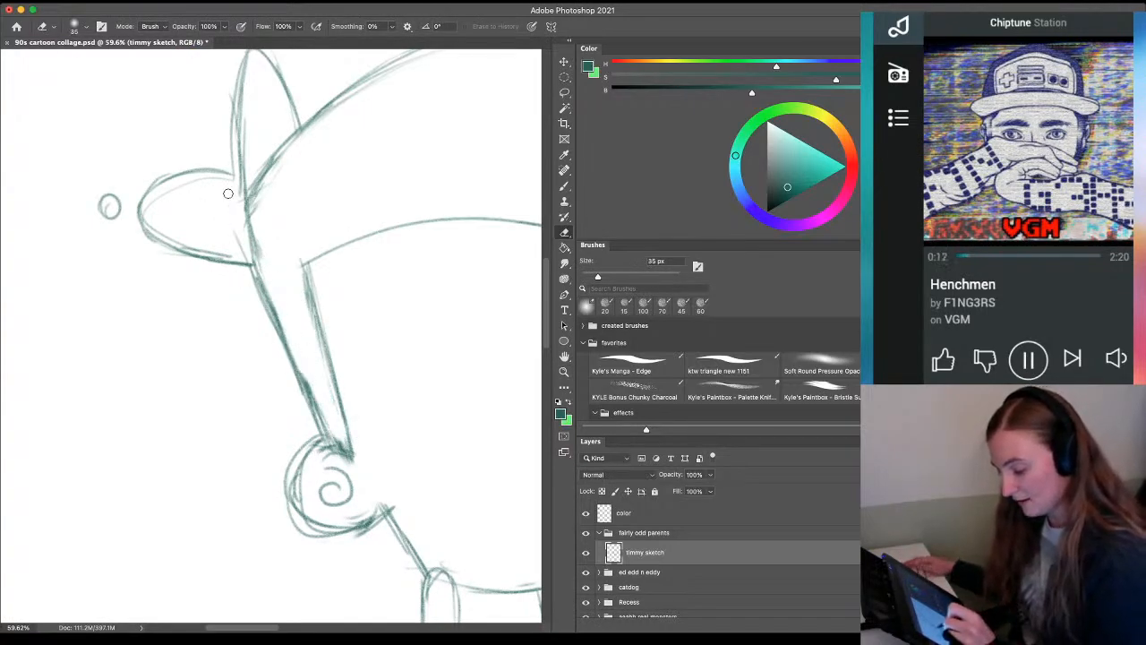
Erase the doubled outline around the ear and the overlap at the sideburn's tip, using eraser sizes of 25 and 40 px
{"action": "key", "text": "bracketleft"}
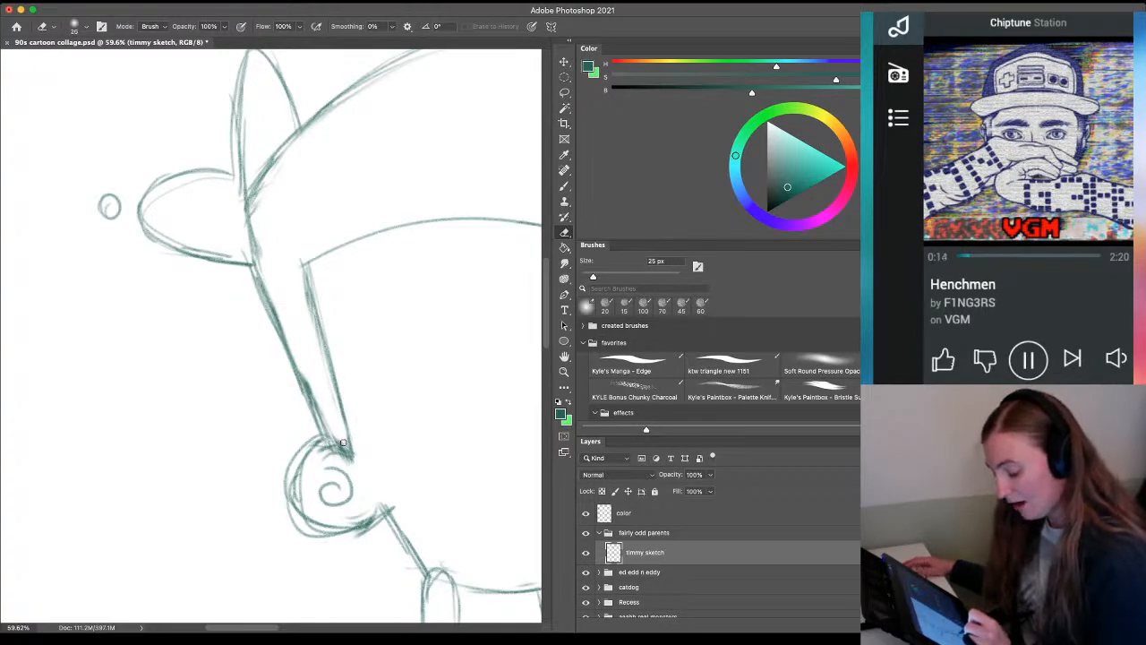
{"action": "mouse_move", "coordinate": [324, 455]}
{"action": "left_mouse_down"}
{"action": "mouse_move", "coordinate": [301, 473]}
{"action": "mouse_move", "coordinate": [303, 501]}
{"action": "left_mouse_up"}
{"action": "key", "text": "bracketright"}
{"action": "key", "text": "bracketright"}
{"action": "key", "text": "bracketright"}
{"action": "left_click_drag", "start_coordinate": [373, 537], "coordinate": [304, 528]}
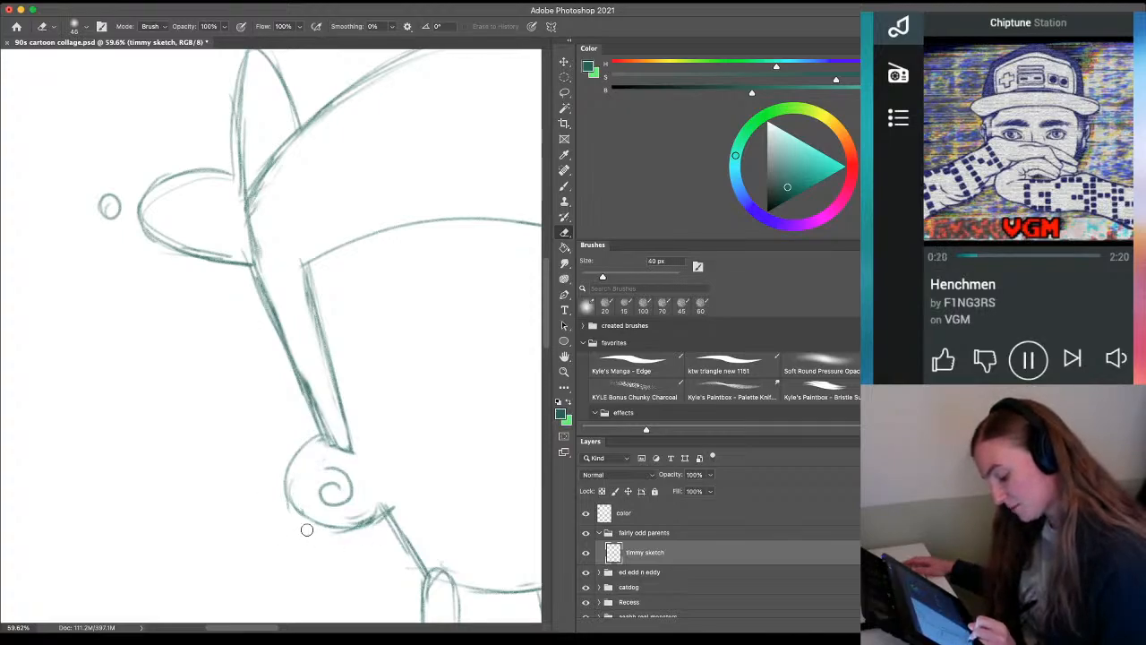
{"action": "key", "text": "bracketright"}
Redraw the ear's curve as one firmer line and clean up its junction with the sideburn
{"action": "key", "text": "b"}
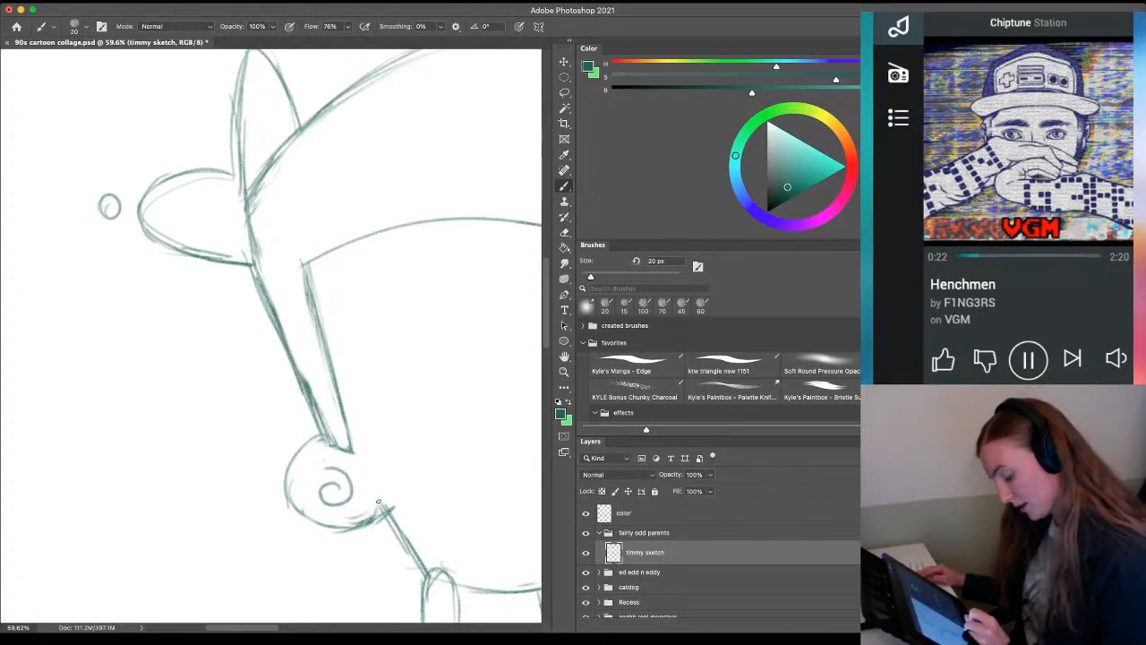
{"action": "mouse_move", "coordinate": [378, 501]}
{"action": "left_mouse_down"}
{"action": "mouse_move", "coordinate": [343, 530]}
{"action": "mouse_move", "coordinate": [290, 503]}
{"action": "left_mouse_up"}
{"action": "mouse_move", "coordinate": [323, 438]}
{"action": "left_mouse_down"}
{"action": "mouse_move", "coordinate": [296, 451]}
{"action": "mouse_move", "coordinate": [283, 503]}
{"action": "mouse_move", "coordinate": [353, 451]}
{"action": "mouse_move", "coordinate": [325, 438]}
{"action": "left_mouse_up"}
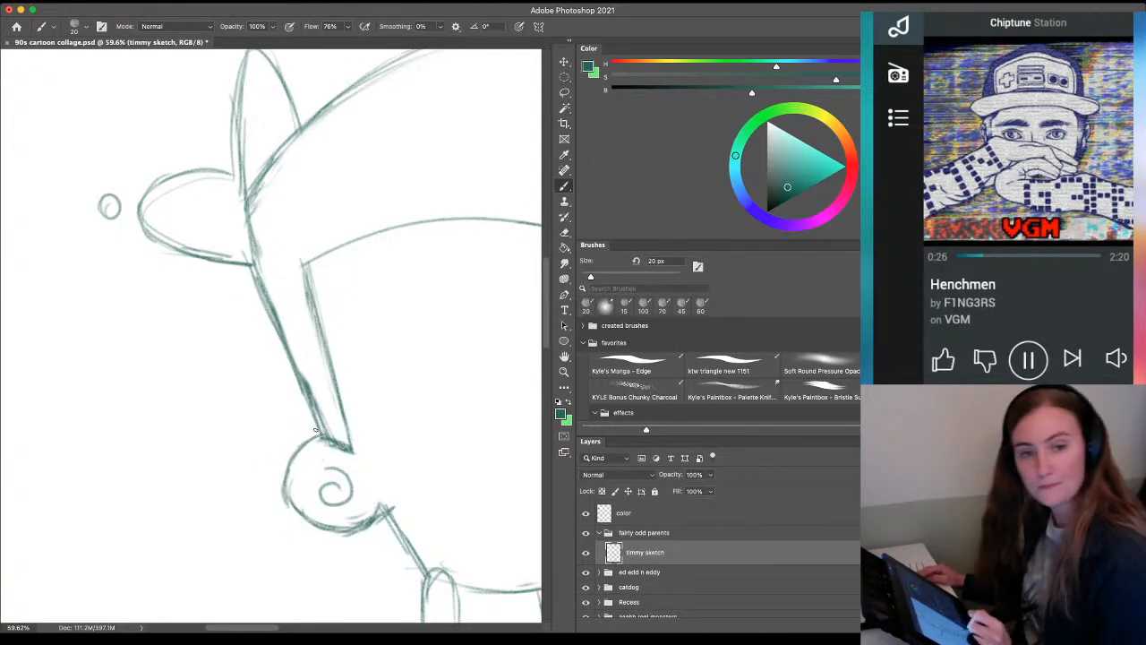
{"action": "key", "text": "e"}
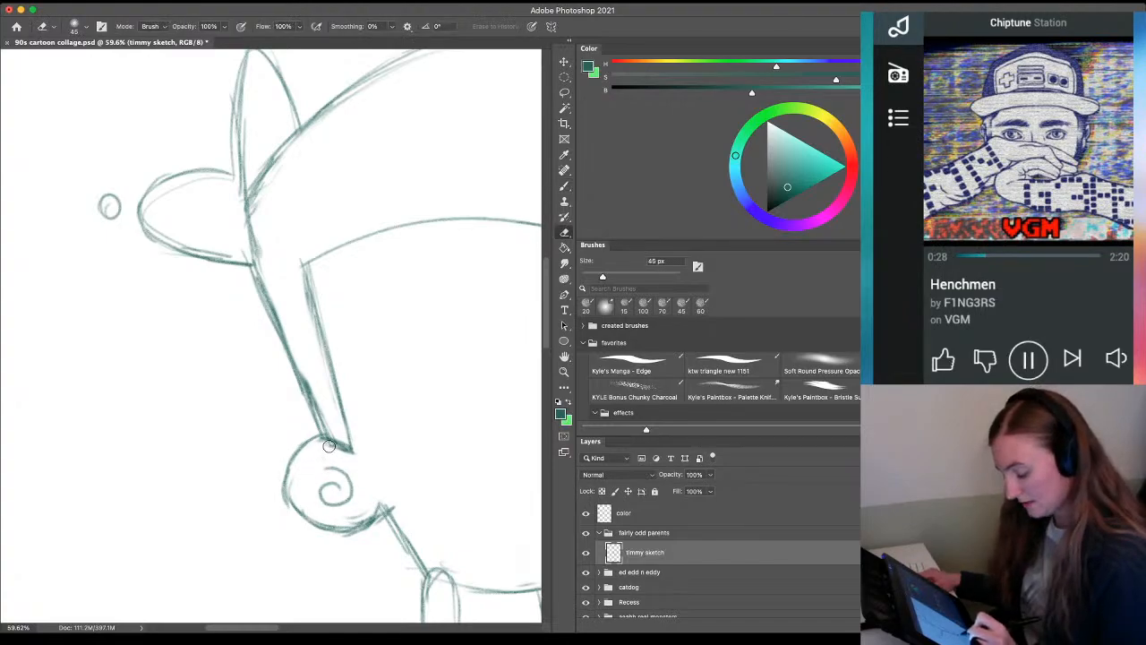
{"action": "left_click_drag", "start_coordinate": [322, 446], "coordinate": [344, 449]}
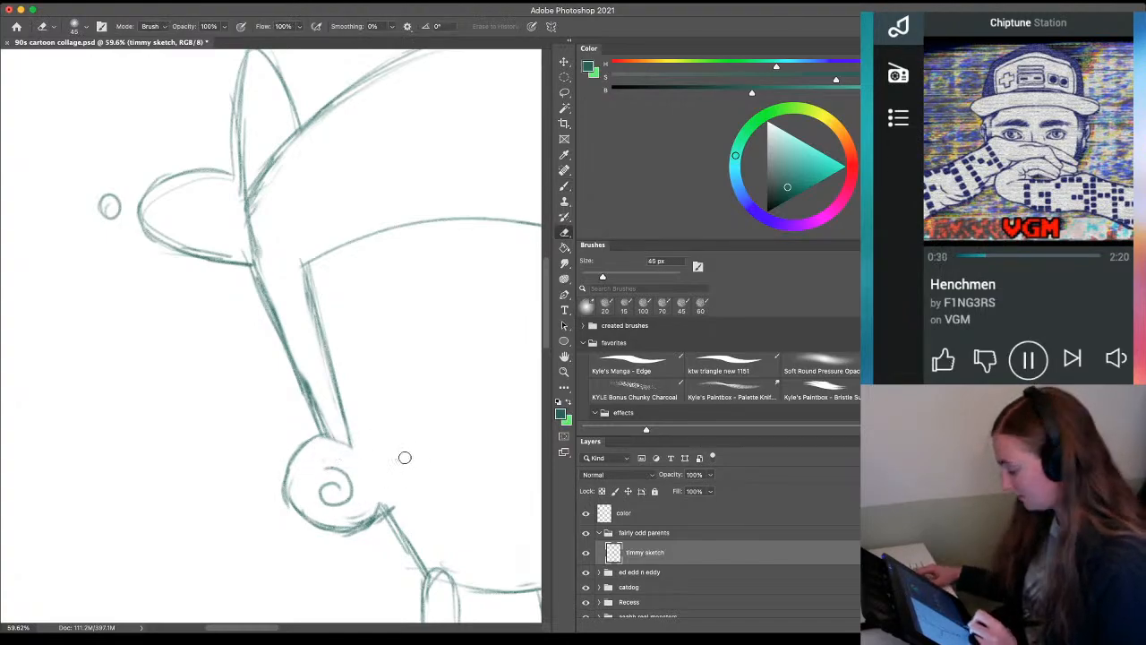
Sketch a slanted rectangular left eyebrow across the hairline beside the sideburn's upper corner
{"action": "key", "text": "z"}
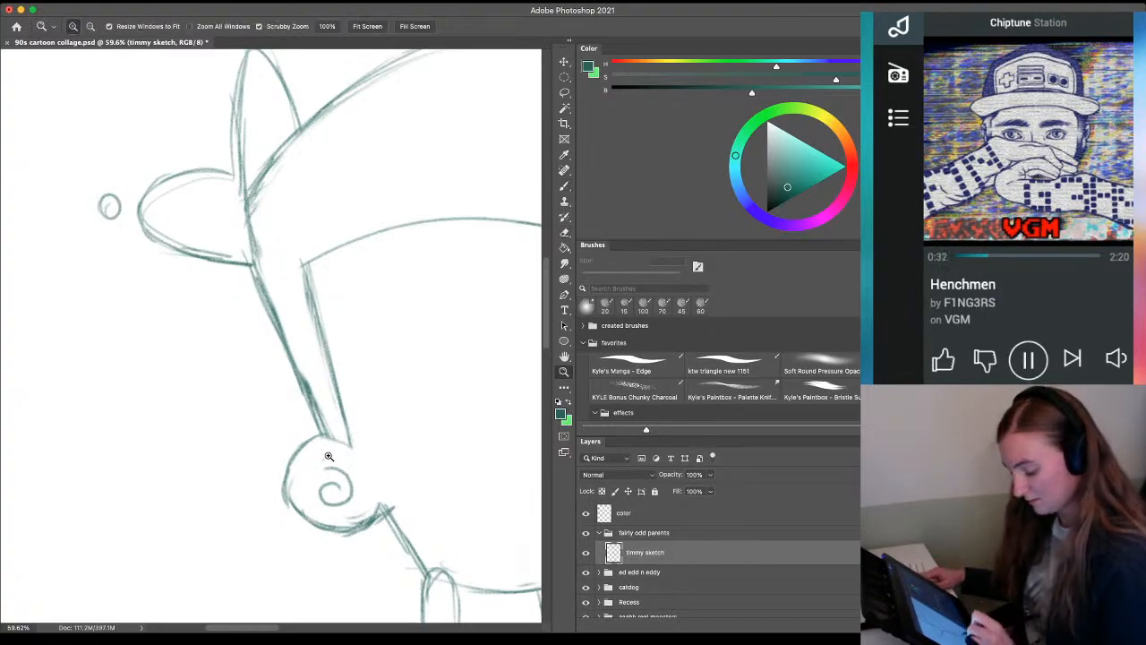
{"action": "left_click_drag", "start_coordinate": [328, 457], "coordinate": [319, 450]}
{"action": "left_click_drag", "start_coordinate": [266, 419], "coordinate": [52, 367]}
{"action": "left_click_drag", "start_coordinate": [306, 409], "coordinate": [197, 417]}
{"action": "left_click_drag", "start_coordinate": [268, 435], "coordinate": [223, 374]}
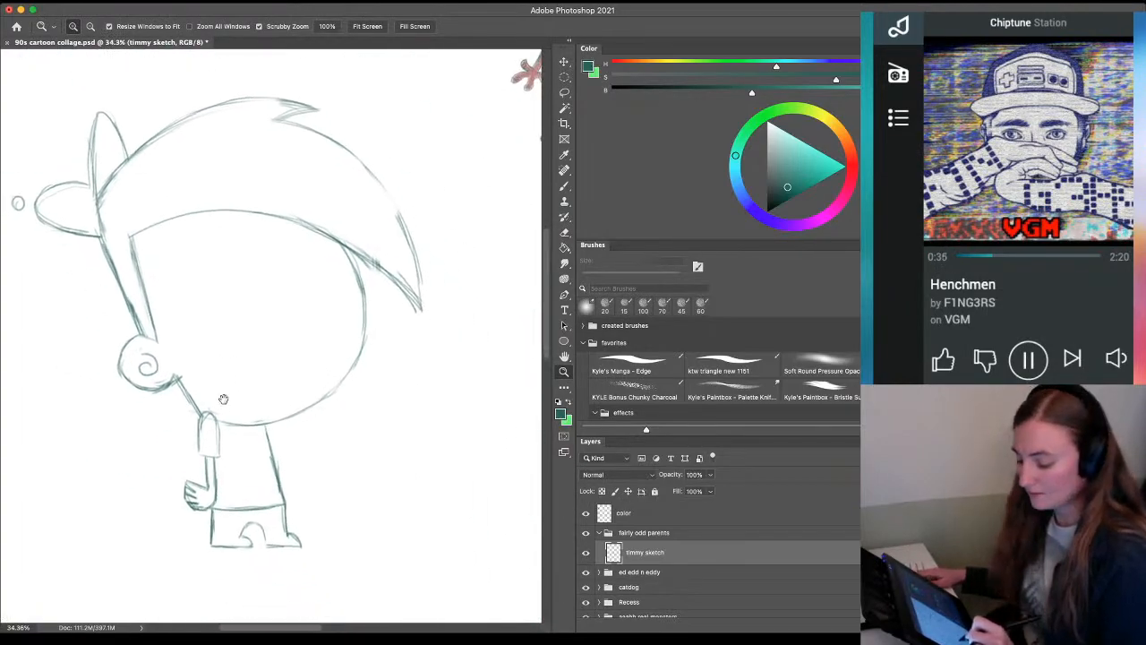
{"action": "left_click_drag", "start_coordinate": [167, 264], "coordinate": [190, 273]}
{"action": "key", "text": "b"}
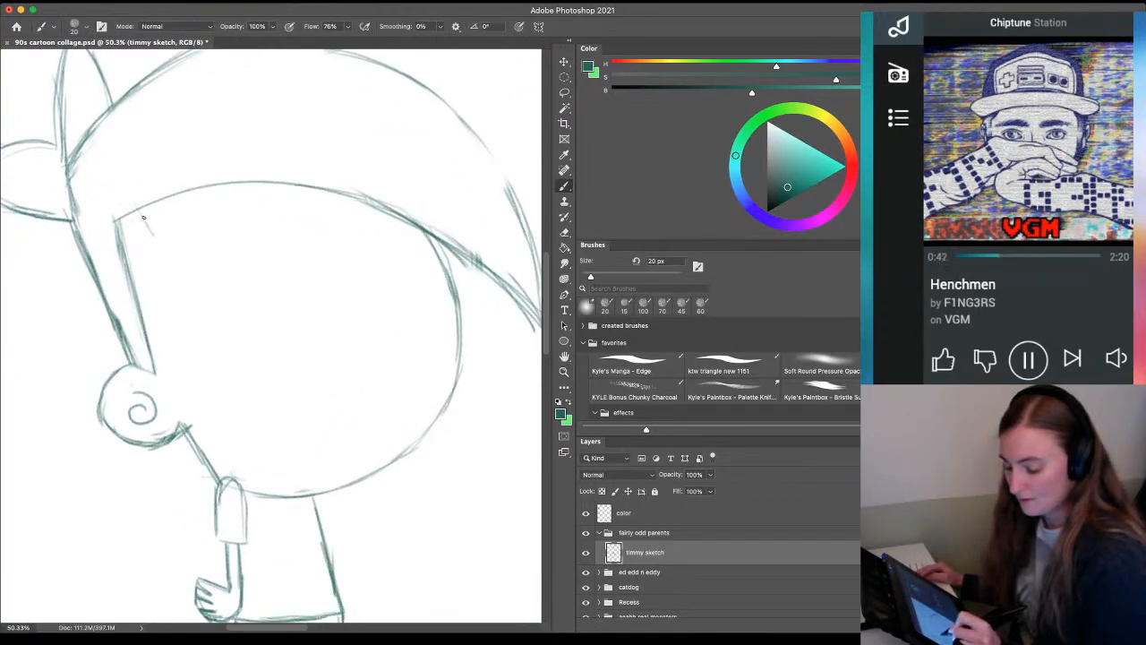
{"action": "mouse_move", "coordinate": [135, 201]}
{"action": "left_mouse_down"}
{"action": "mouse_move", "coordinate": [266, 144]}
{"action": "mouse_move", "coordinate": [140, 196]}
{"action": "left_mouse_up"}
{"action": "mouse_move", "coordinate": [265, 141]}
{"action": "left_mouse_down"}
{"action": "mouse_move", "coordinate": [279, 183]}
{"action": "mouse_move", "coordinate": [151, 230]}
{"action": "left_mouse_up"}
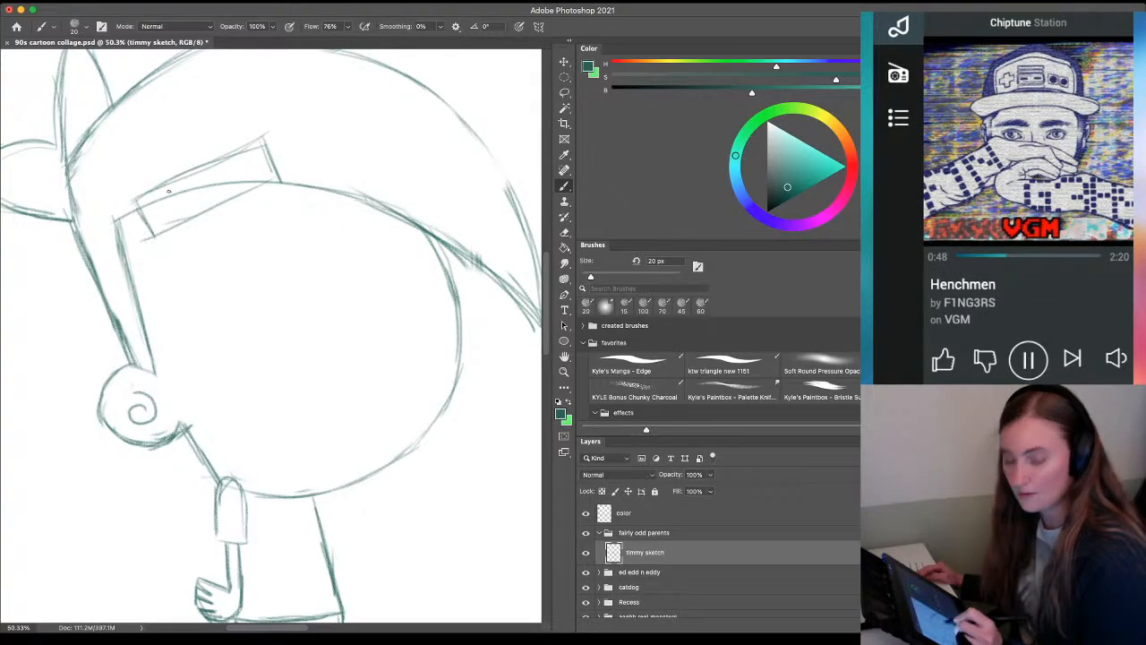
Sketch a matching right eyebrow slanting down to the hair tip and erase the hairline running through both eyebrows
{"action": "mouse_move", "coordinate": [335, 152]}
{"action": "left_mouse_down"}
{"action": "mouse_move", "coordinate": [400, 184]}
{"action": "mouse_move", "coordinate": [336, 150]}
{"action": "mouse_move", "coordinate": [328, 207]}
{"action": "left_mouse_up"}
{"action": "mouse_move", "coordinate": [344, 150]}
{"action": "left_mouse_down"}
{"action": "mouse_move", "coordinate": [449, 219]}
{"action": "mouse_move", "coordinate": [438, 213]}
{"action": "mouse_move", "coordinate": [432, 258]}
{"action": "left_mouse_up"}
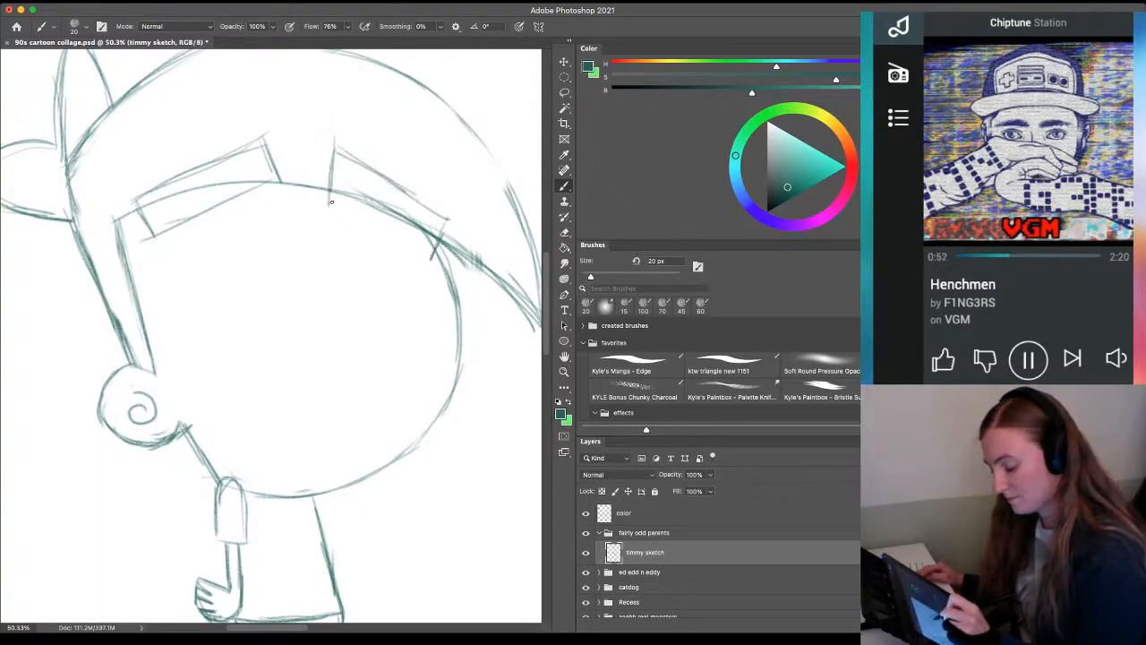
{"action": "left_click_drag", "start_coordinate": [331, 202], "coordinate": [431, 262]}
{"action": "key", "text": "e"}
{"action": "left_click_drag", "start_coordinate": [345, 186], "coordinate": [423, 234]}
{"action": "left_click_drag", "start_coordinate": [254, 180], "coordinate": [141, 208]}
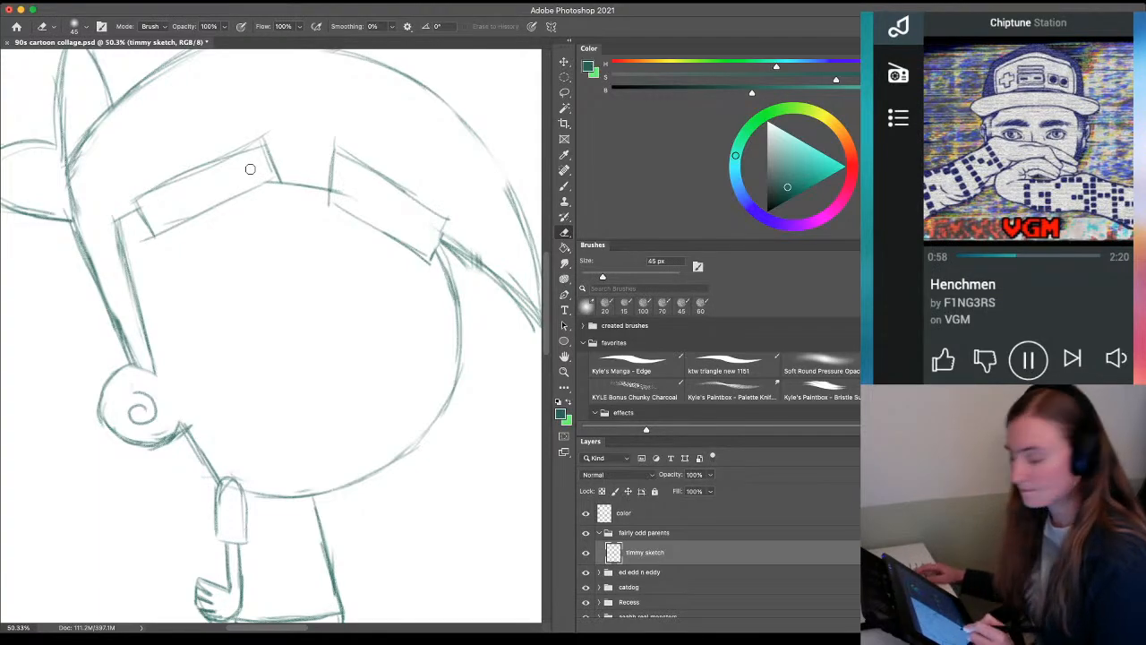
Sketch two large oval eyes below the eyebrows and reinforce the outline of the right one
{"action": "key", "text": "b"}
{"action": "mouse_move", "coordinate": [237, 229]}
{"action": "left_mouse_down"}
{"action": "mouse_move", "coordinate": [182, 265]}
{"action": "mouse_move", "coordinate": [240, 230]}
{"action": "left_mouse_up"}
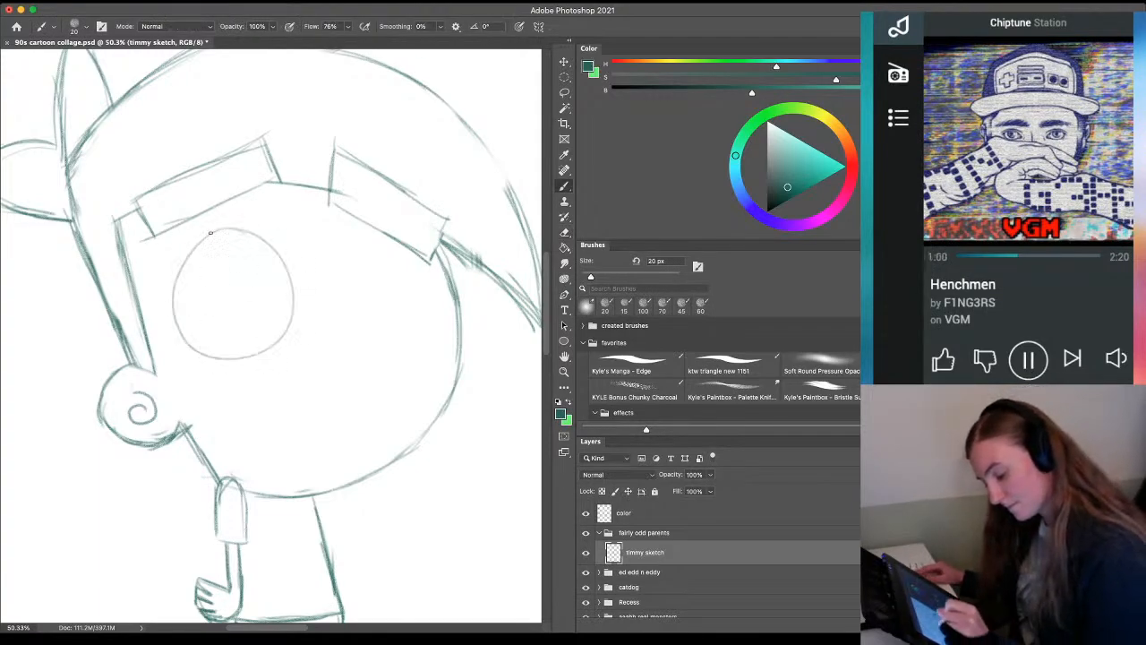
{"action": "mouse_move", "coordinate": [352, 257]}
{"action": "left_mouse_down"}
{"action": "mouse_move", "coordinate": [369, 383]}
{"action": "mouse_move", "coordinate": [373, 255]}
{"action": "mouse_move", "coordinate": [338, 274]}
{"action": "mouse_move", "coordinate": [372, 354]}
{"action": "left_mouse_up"}
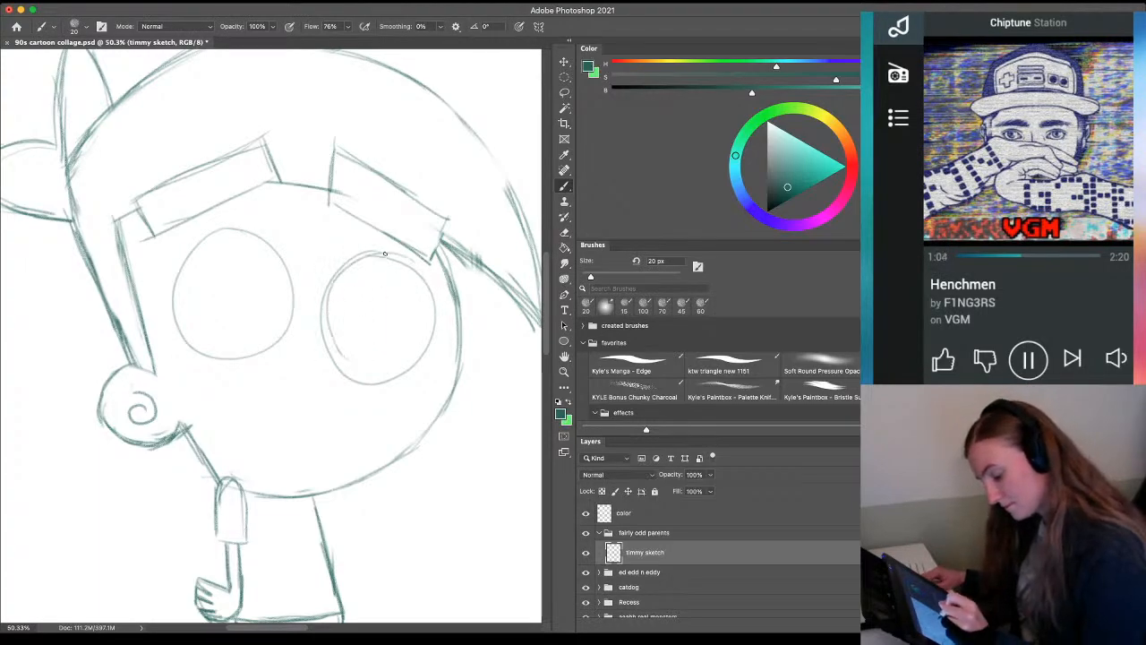
{"action": "mouse_move", "coordinate": [385, 253]}
{"action": "left_mouse_down"}
{"action": "mouse_move", "coordinate": [428, 332]}
{"action": "mouse_move", "coordinate": [415, 365]}
{"action": "left_mouse_up"}
{"action": "mouse_move", "coordinate": [355, 255]}
{"action": "left_mouse_down"}
{"action": "mouse_move", "coordinate": [326, 342]}
{"action": "mouse_move", "coordinate": [378, 382]}
{"action": "left_mouse_up"}
Undo the right eye's strokes, stepping back and forth to the stage with only the left eye oval drawn
{"action": "key", "text": "e"}
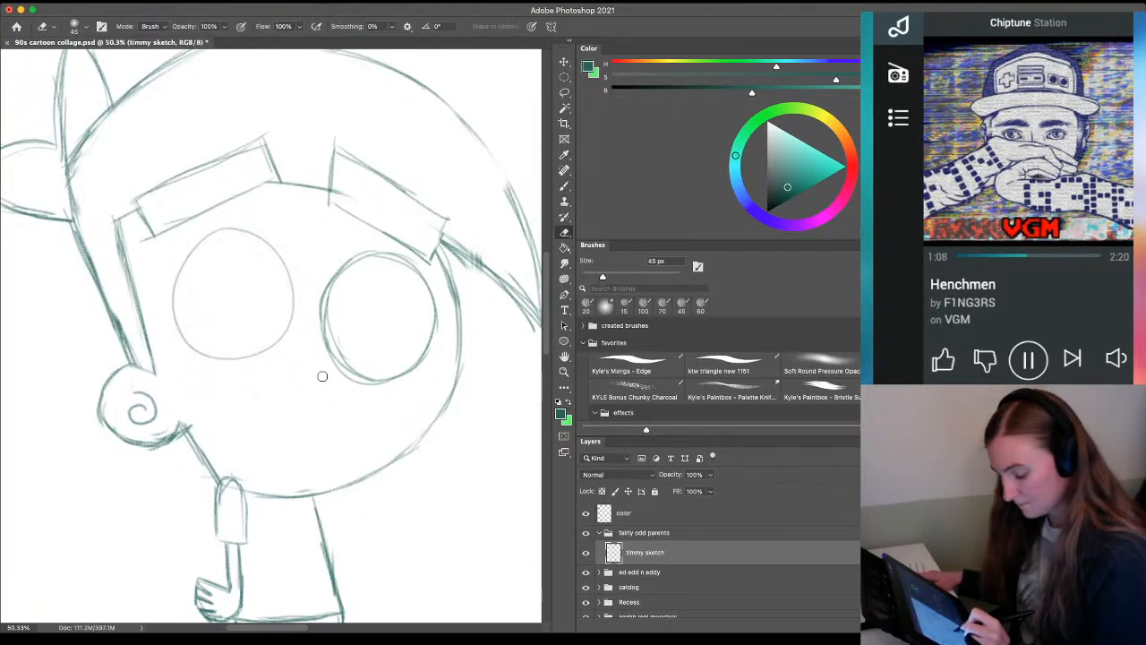
{"action": "key", "text": "z"}
{"action": "left_click_drag", "start_coordinate": [302, 420], "coordinate": [236, 445]}
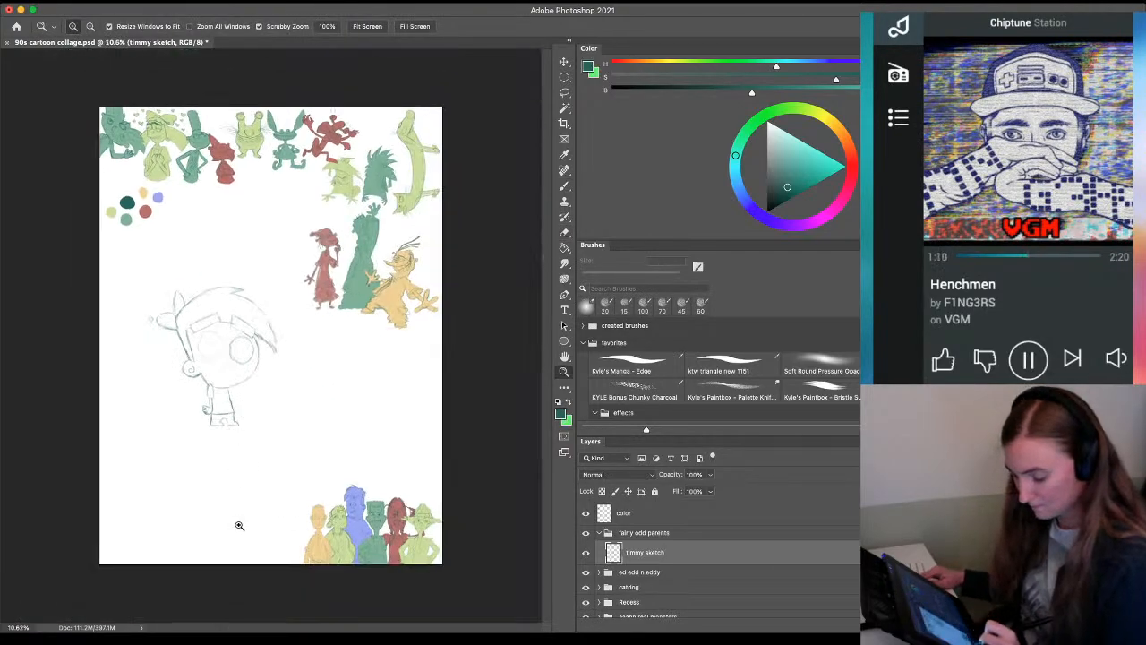
{"action": "mouse_move", "coordinate": [204, 369]}
{"action": "left_mouse_down"}
{"action": "mouse_move", "coordinate": [235, 421]}
{"action": "mouse_move", "coordinate": [256, 526]}
{"action": "left_mouse_up"}
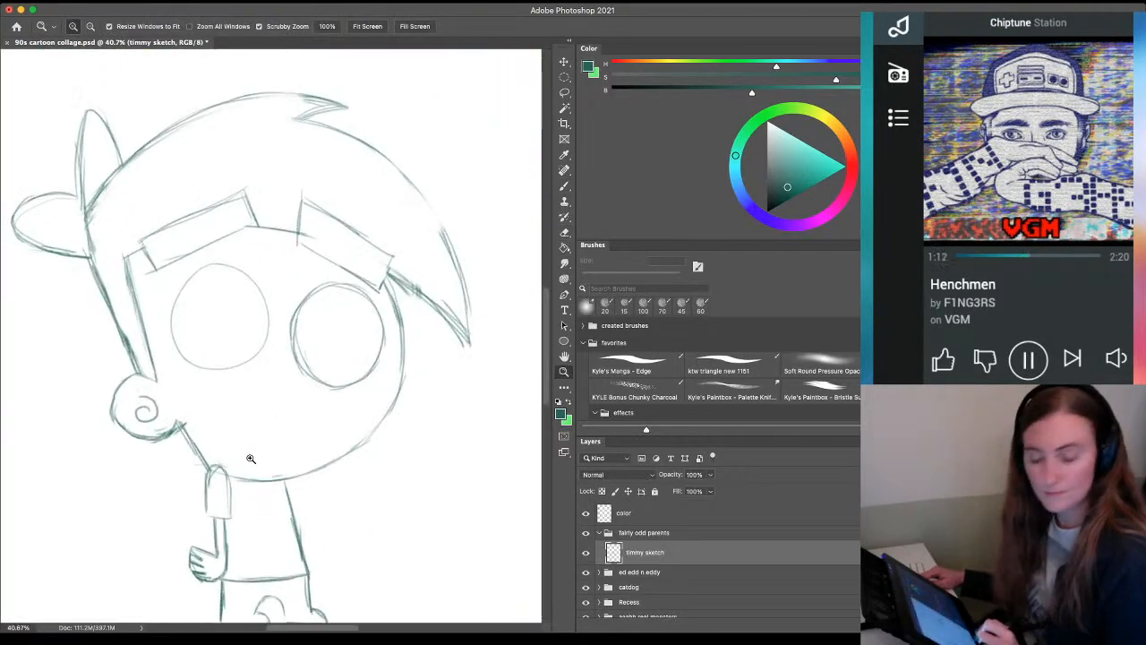
{"action": "key", "text": "super+z"}
{"action": "key", "text": "super+z"}
{"action": "key", "text": "super+z"}
{"action": "key", "text": "super+z"}
{"action": "key", "text": "super+z"}
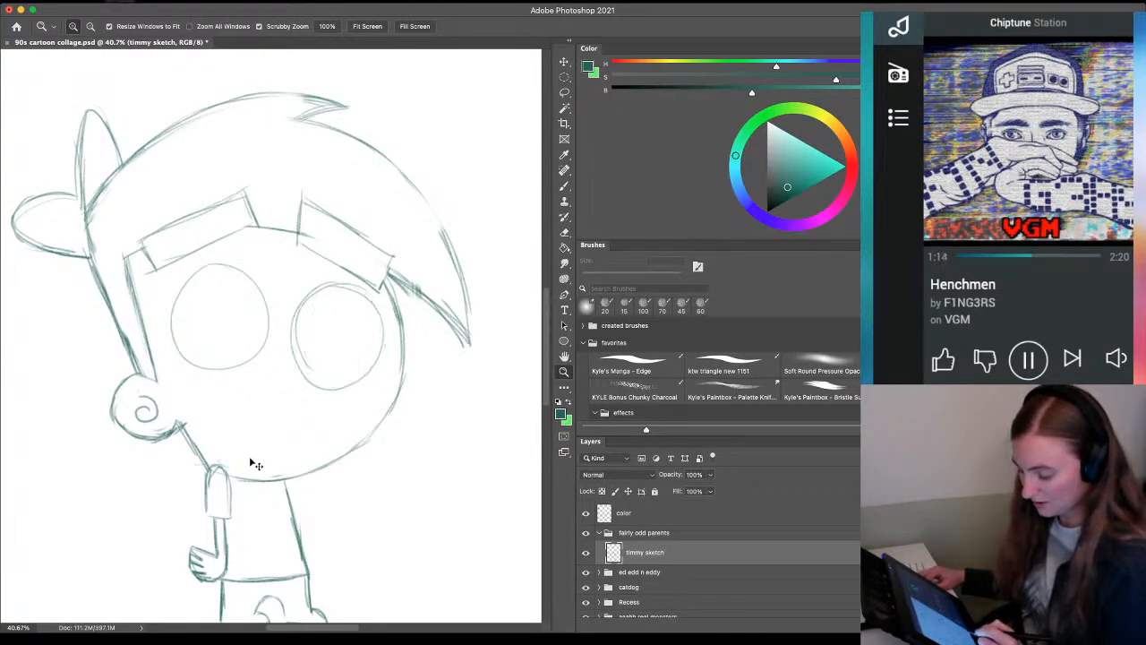
{"action": "key", "text": "super+z"}
{"action": "key", "text": "super+z"}
{"action": "key", "text": "super+z"}
{"action": "key", "text": "super+z"}
{"action": "key", "text": "shift+super+z"}
{"action": "key", "text": "shift+super+z"}
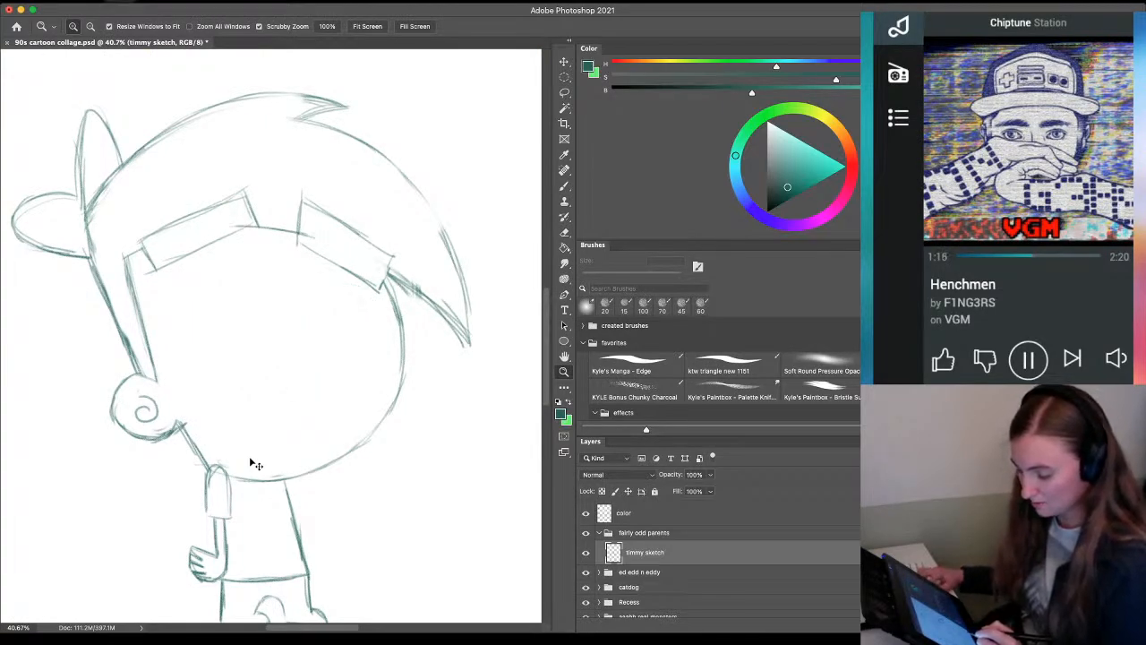
{"action": "key", "text": "shift+super+z"}
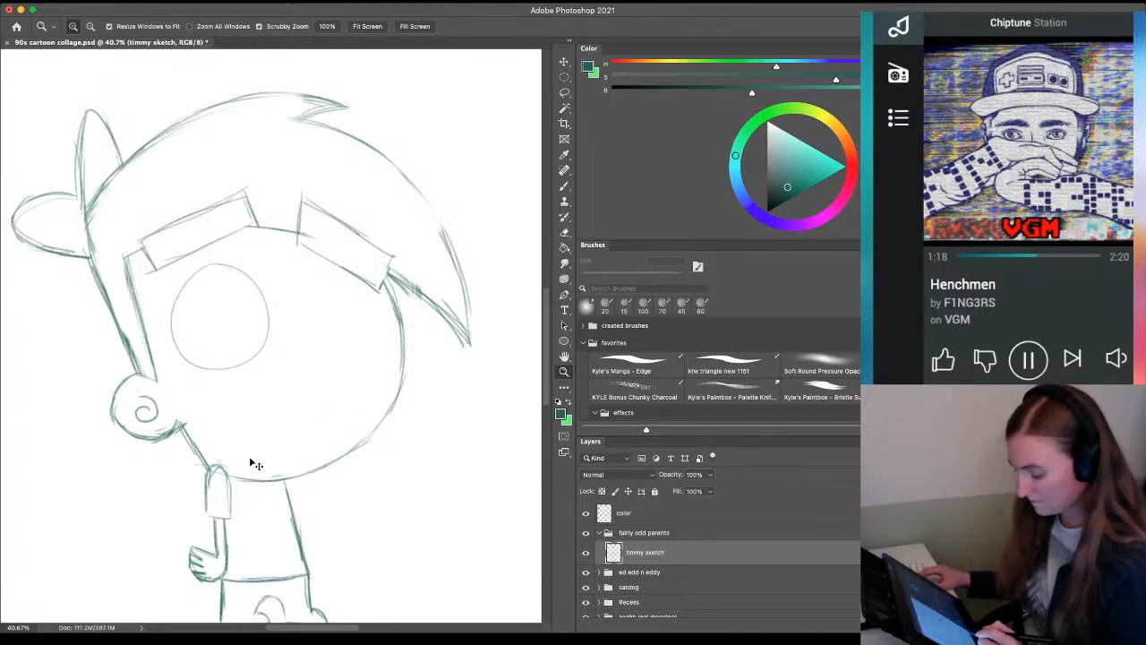
Duplicate the left eye oval onto its own layer and place the copy beside it as the right eye
{"action": "key", "text": "l"}
{"action": "mouse_move", "coordinate": [272, 284]}
{"action": "left_mouse_down"}
{"action": "mouse_move", "coordinate": [197, 262]}
{"action": "mouse_move", "coordinate": [146, 315]}
{"action": "mouse_move", "coordinate": [163, 363]}
{"action": "mouse_move", "coordinate": [181, 386]}
{"action": "mouse_move", "coordinate": [299, 304]}
{"action": "left_mouse_up"}
{"action": "key", "text": "super+j"}
{"action": "key", "text": "v"}
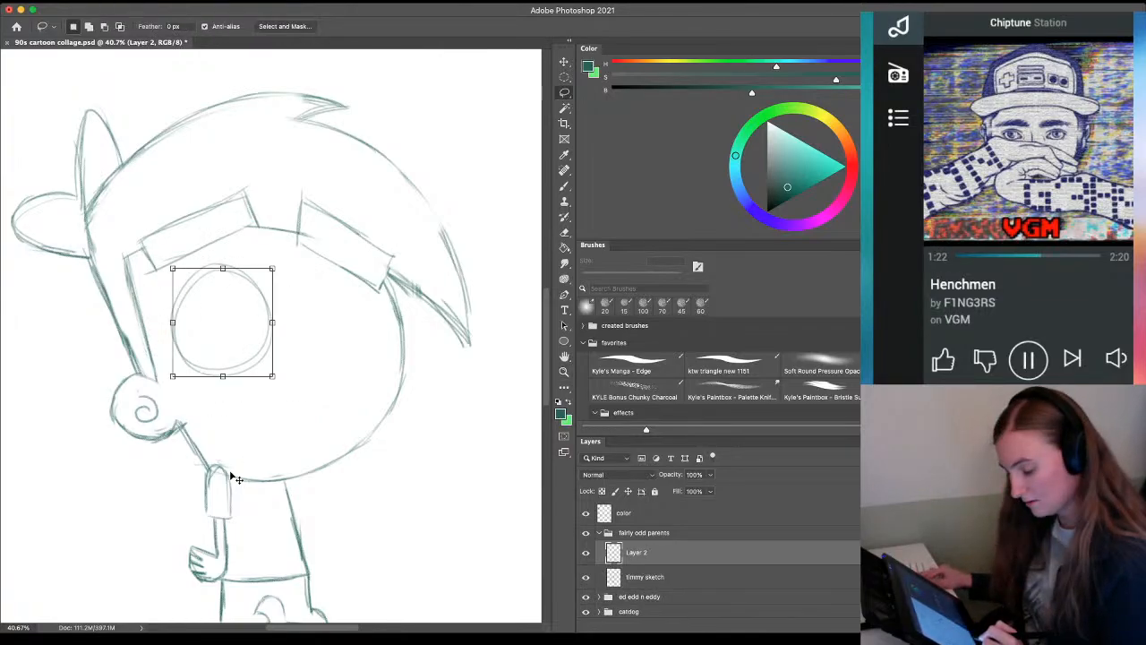
{"action": "left_click_drag", "start_coordinate": [263, 358], "coordinate": [346, 354]}
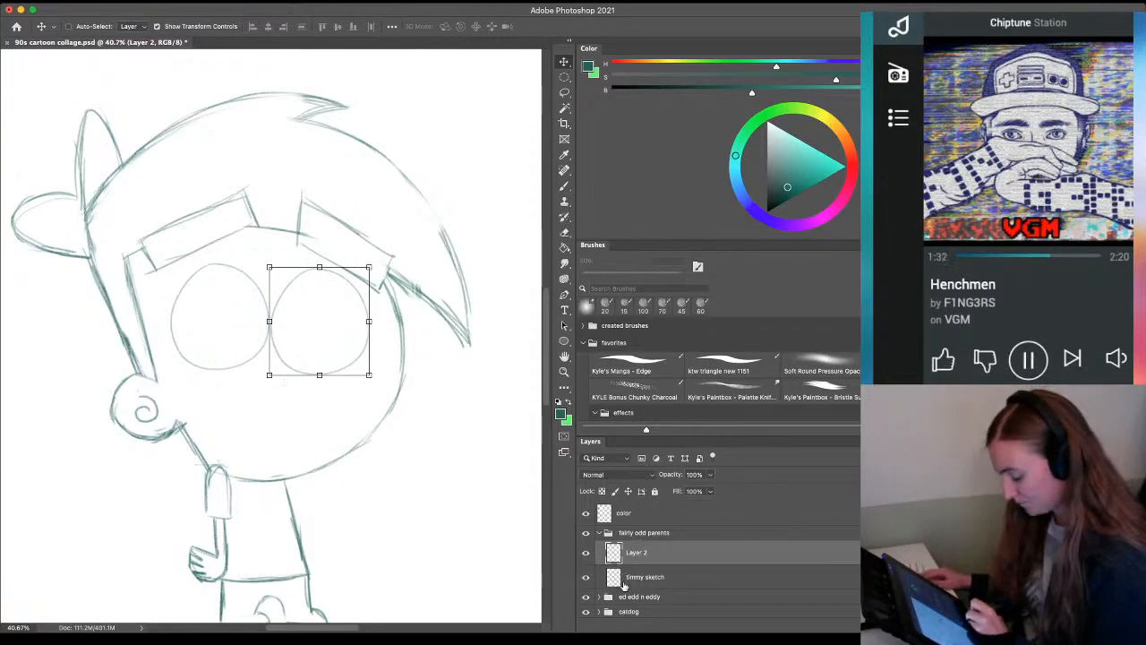
Reorder the timmy sketch layer above the copied eye layer and combine the two into a single timmy sketch layer
{"action": "left_click", "coordinate": [633, 580]}
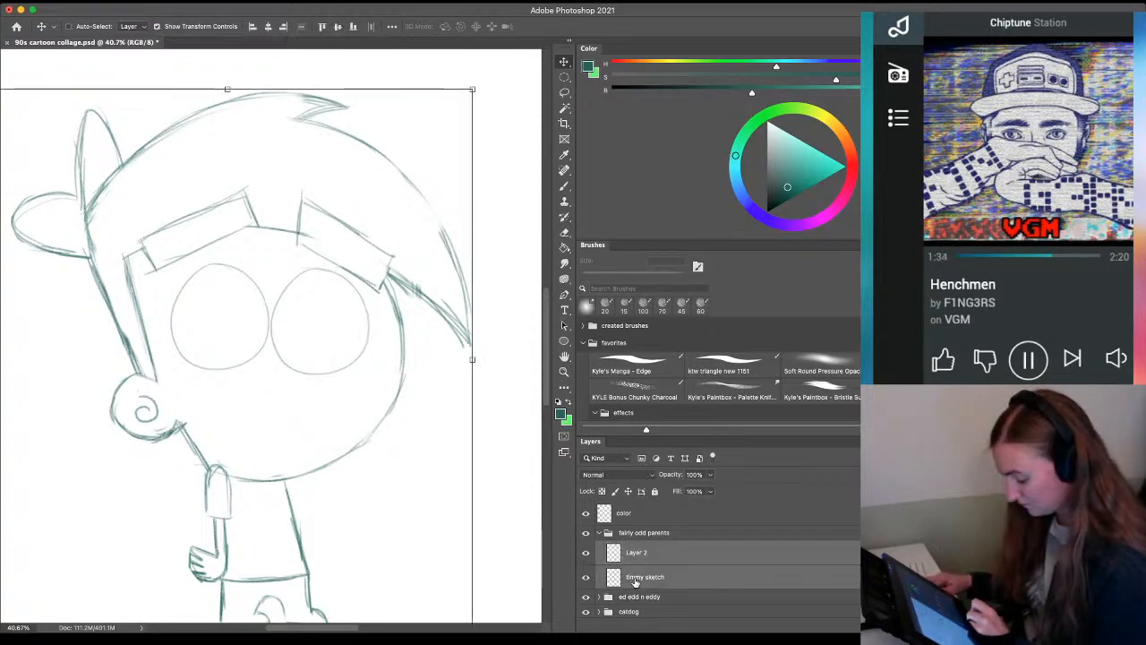
{"action": "left_click_drag", "start_coordinate": [638, 580], "coordinate": [637, 543]}
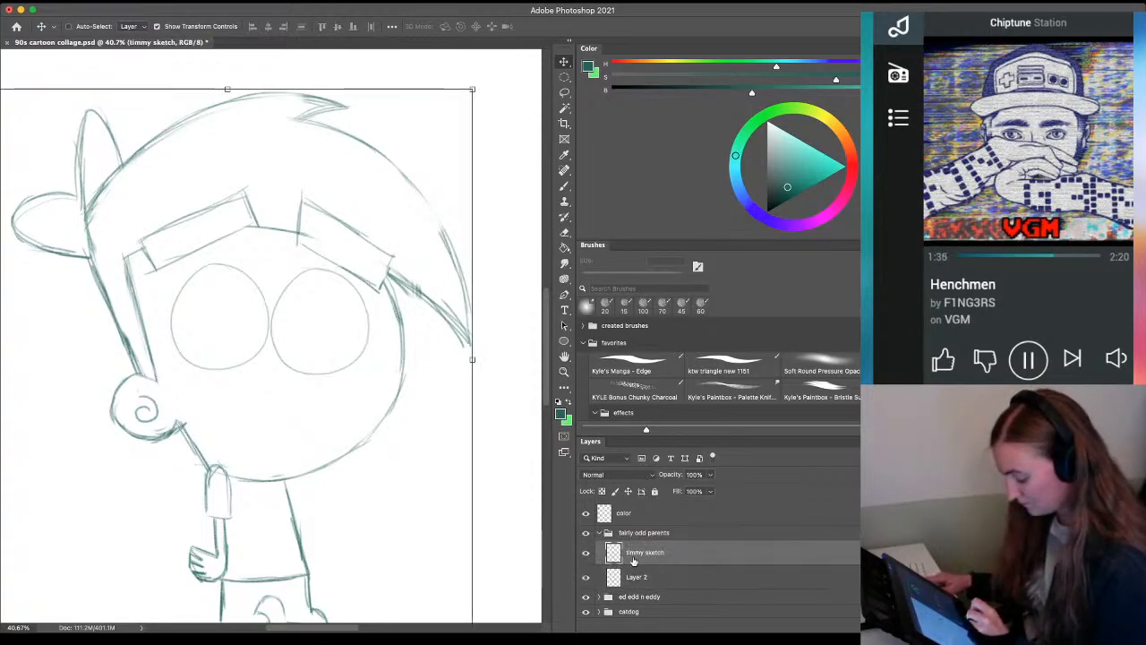
{"action": "left_click", "coordinate": [636, 580]}
{"action": "key", "text": "Delete"}
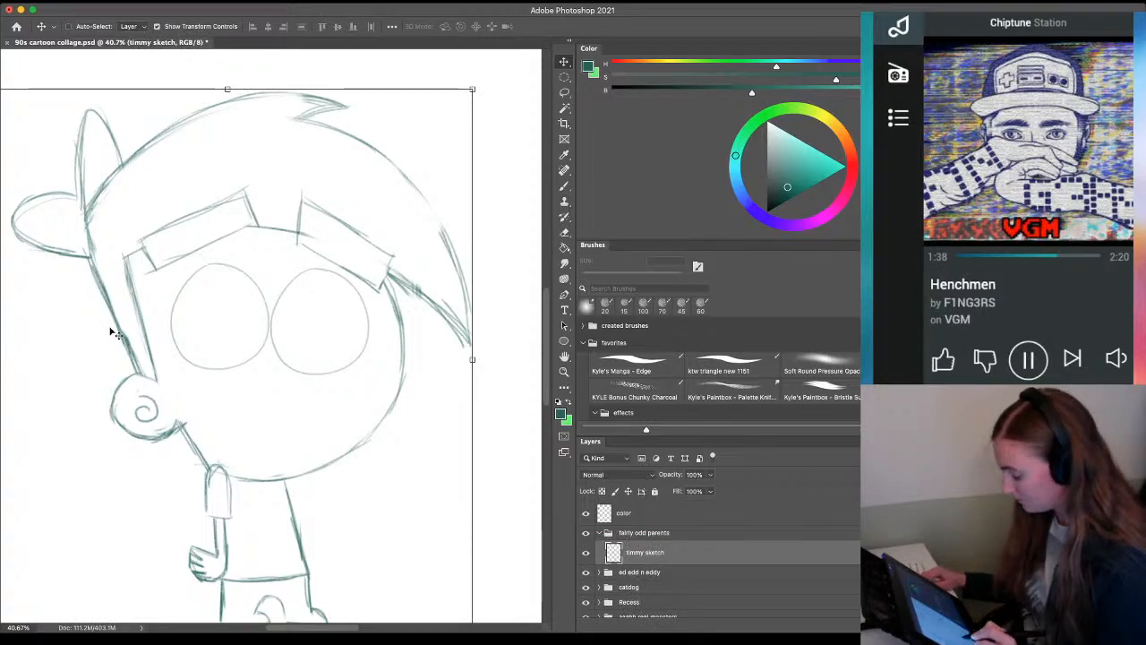
Draw an oval pupil in the upper part of each eye and fill both pupils with hatching strokes
{"action": "key", "text": "z"}
{"action": "mouse_move", "coordinate": [152, 376]}
{"action": "left_mouse_down"}
{"action": "mouse_move", "coordinate": [216, 331]}
{"action": "mouse_move", "coordinate": [238, 253]}
{"action": "mouse_move", "coordinate": [231, 291]}
{"action": "mouse_move", "coordinate": [265, 306]}
{"action": "mouse_move", "coordinate": [287, 271]}
{"action": "mouse_move", "coordinate": [263, 240]}
{"action": "mouse_move", "coordinate": [237, 260]}
{"action": "mouse_move", "coordinate": [239, 291]}
{"action": "mouse_move", "coordinate": [278, 298]}
{"action": "mouse_move", "coordinate": [276, 249]}
{"action": "mouse_move", "coordinate": [239, 260]}
{"action": "mouse_move", "coordinate": [242, 294]}
{"action": "mouse_move", "coordinate": [280, 292]}
{"action": "mouse_move", "coordinate": [239, 252]}
{"action": "left_mouse_up"}
{"action": "key", "text": "space"}
{"action": "key", "text": "b"}
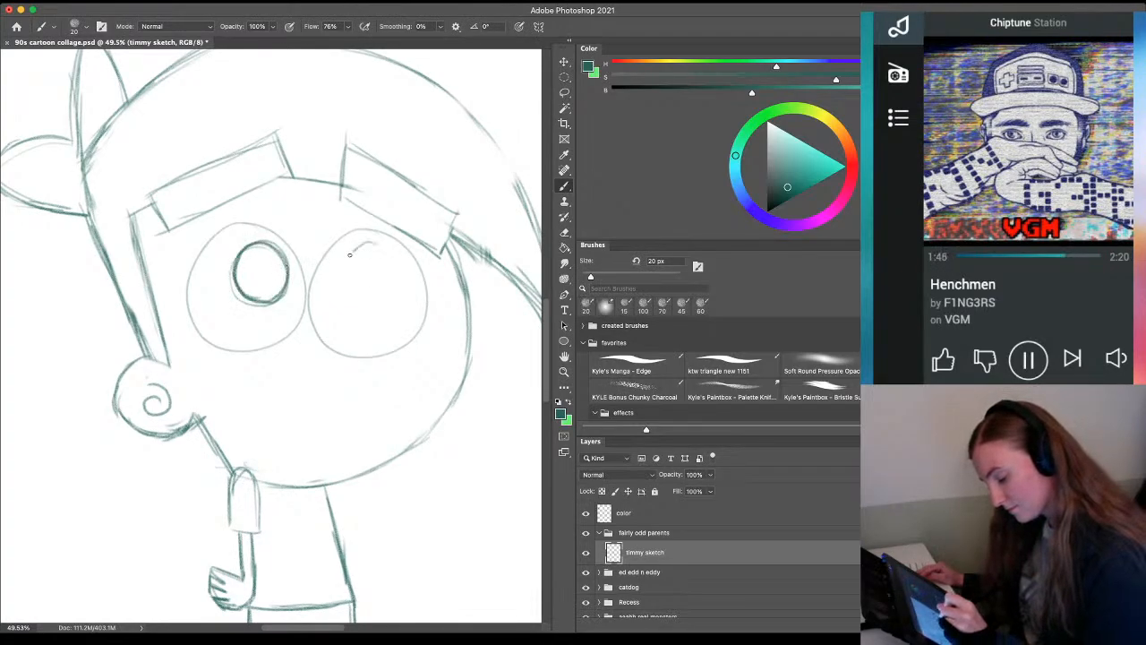
{"action": "mouse_move", "coordinate": [349, 255]}
{"action": "left_mouse_down"}
{"action": "mouse_move", "coordinate": [350, 289]}
{"action": "mouse_move", "coordinate": [395, 279]}
{"action": "mouse_move", "coordinate": [369, 240]}
{"action": "mouse_move", "coordinate": [347, 270]}
{"action": "mouse_move", "coordinate": [386, 294]}
{"action": "mouse_move", "coordinate": [384, 243]}
{"action": "mouse_move", "coordinate": [348, 268]}
{"action": "mouse_move", "coordinate": [391, 290]}
{"action": "left_mouse_up"}
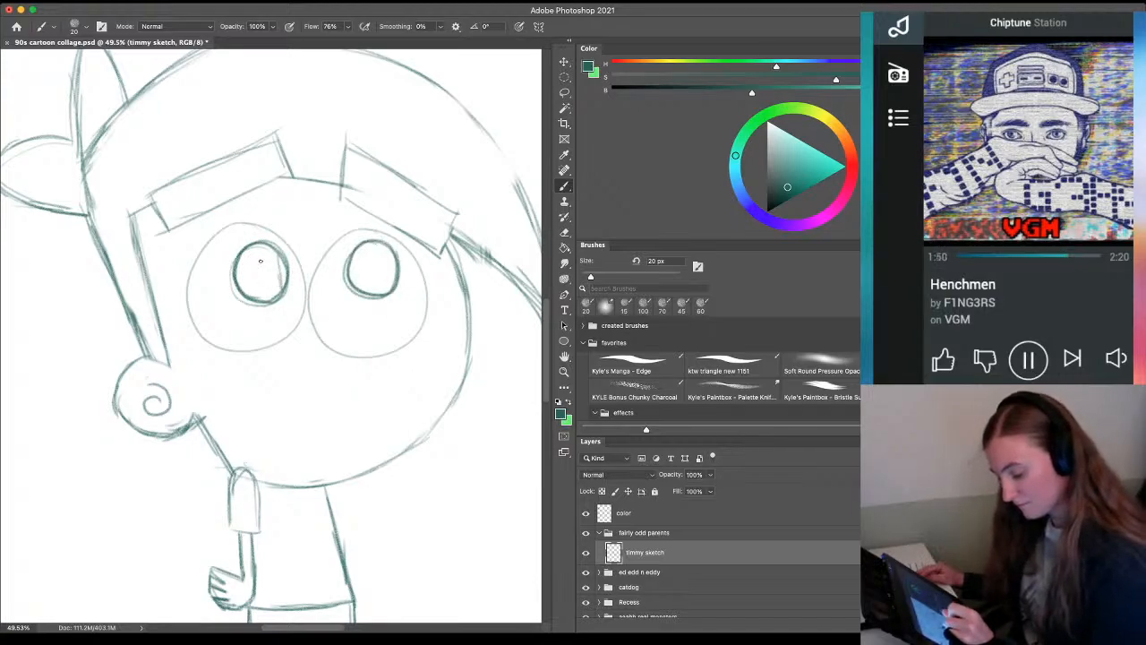
{"action": "mouse_move", "coordinate": [279, 283]}
{"action": "left_mouse_down"}
{"action": "mouse_move", "coordinate": [270, 269]}
{"action": "mouse_move", "coordinate": [236, 278]}
{"action": "left_mouse_up"}
{"action": "mouse_move", "coordinate": [378, 254]}
{"action": "left_mouse_down"}
{"action": "mouse_move", "coordinate": [348, 282]}
{"action": "mouse_move", "coordinate": [388, 269]}
{"action": "mouse_move", "coordinate": [378, 290]}
{"action": "mouse_move", "coordinate": [364, 255]}
{"action": "mouse_move", "coordinate": [276, 235]}
{"action": "mouse_move", "coordinate": [265, 254]}
{"action": "mouse_move", "coordinate": [277, 287]}
{"action": "mouse_move", "coordinate": [266, 294]}
{"action": "mouse_move", "coordinate": [252, 288]}
{"action": "mouse_move", "coordinate": [252, 248]}
{"action": "left_mouse_up"}
{"action": "left_click_drag", "start_coordinate": [383, 283], "coordinate": [352, 256]}
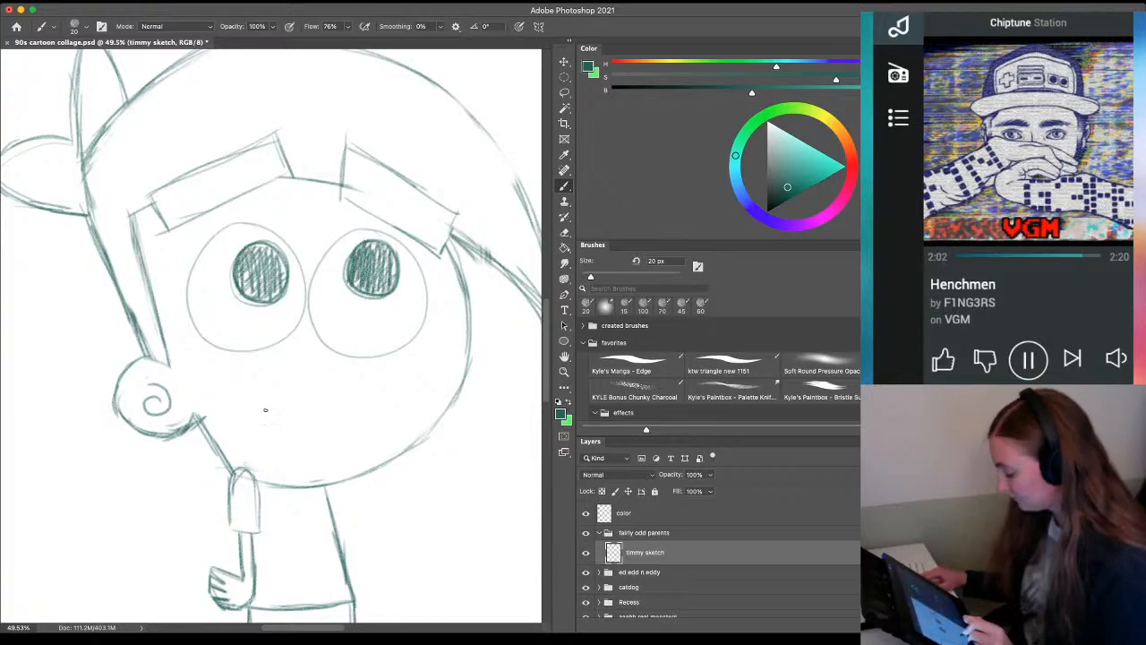
Sketch a small rounded nose over the right eye's lower inner edge with a short lip stroke, undoing the trial mouth line
{"action": "key", "text": "z"}
{"action": "left_click_drag", "start_coordinate": [263, 409], "coordinate": [192, 416]}
{"action": "left_click_drag", "start_coordinate": [204, 361], "coordinate": [284, 400]}
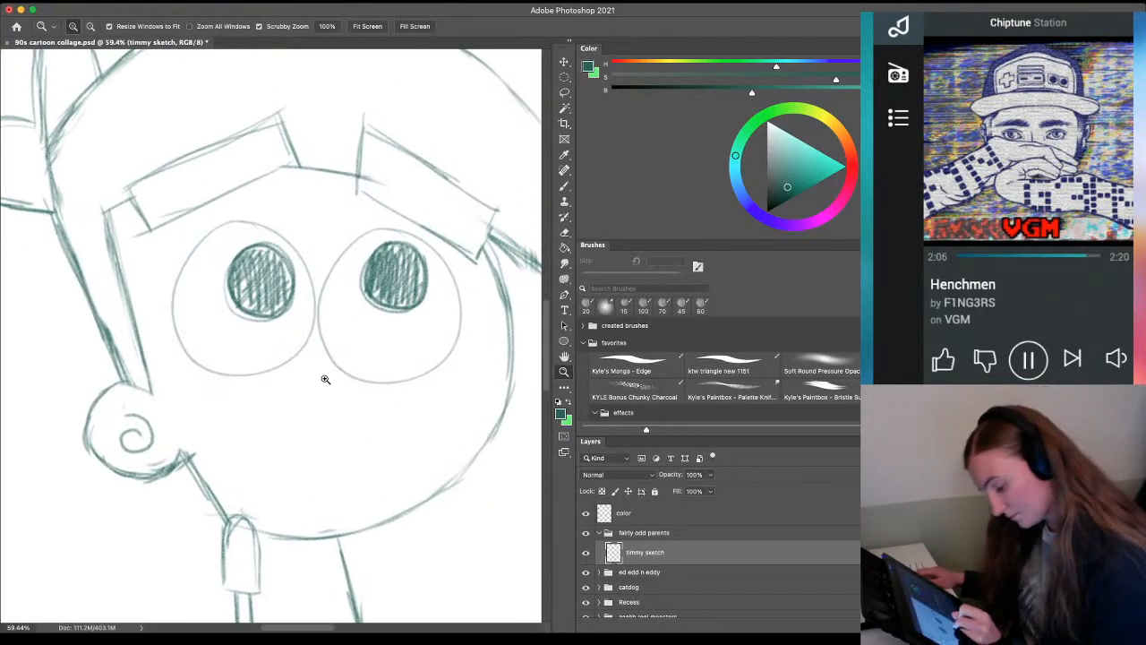
{"action": "key", "text": "b"}
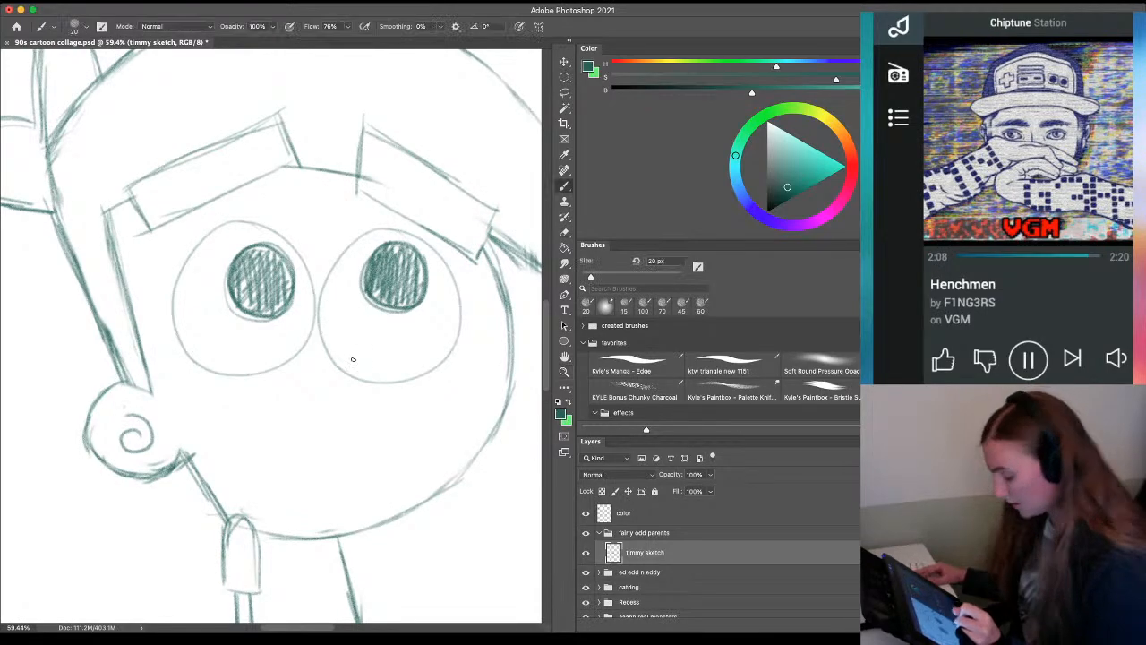
{"action": "mouse_move", "coordinate": [328, 376]}
{"action": "left_mouse_down"}
{"action": "mouse_move", "coordinate": [345, 401]}
{"action": "mouse_move", "coordinate": [321, 374]}
{"action": "mouse_move", "coordinate": [359, 397]}
{"action": "left_mouse_up"}
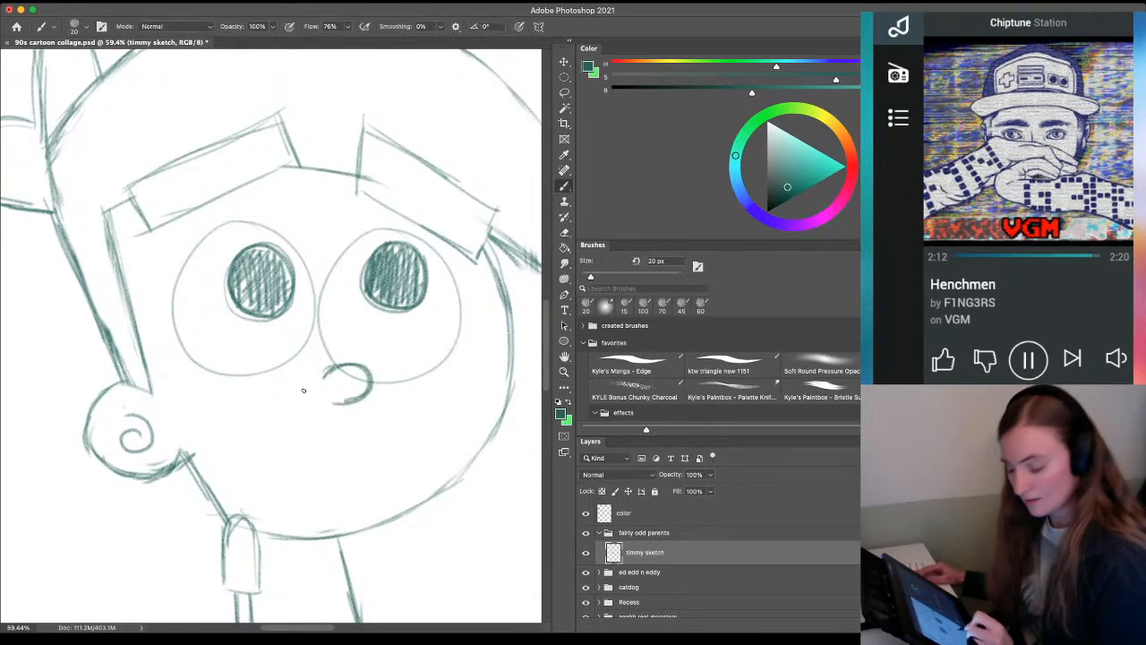
{"action": "left_click_drag", "start_coordinate": [349, 419], "coordinate": [194, 452]}
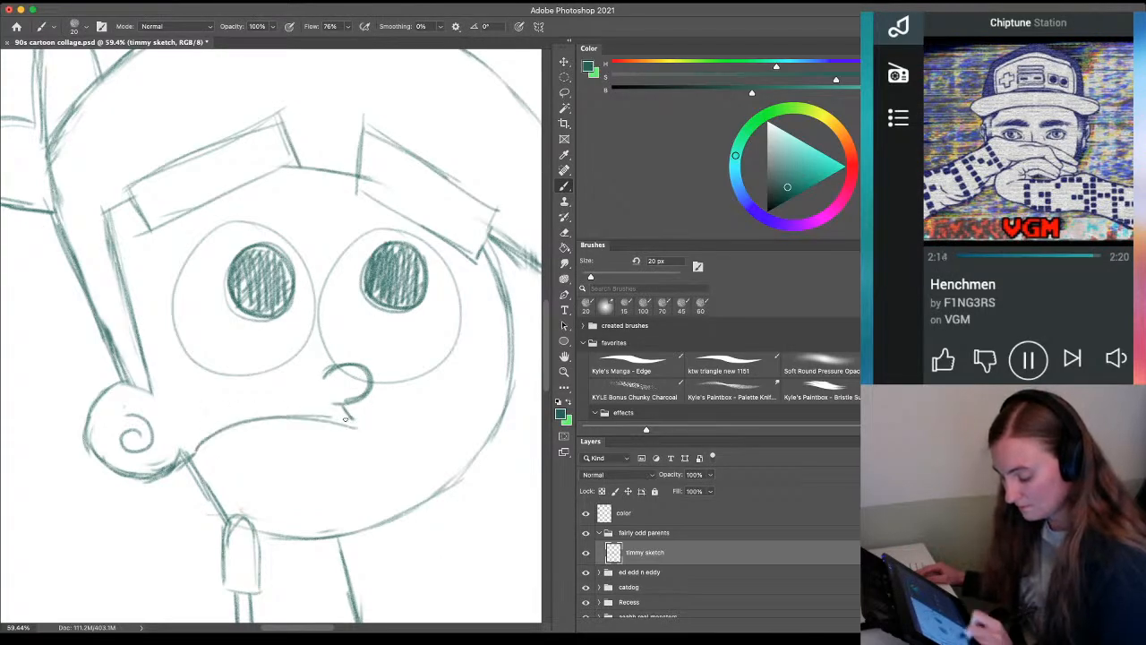
{"action": "key", "text": "super+z"}
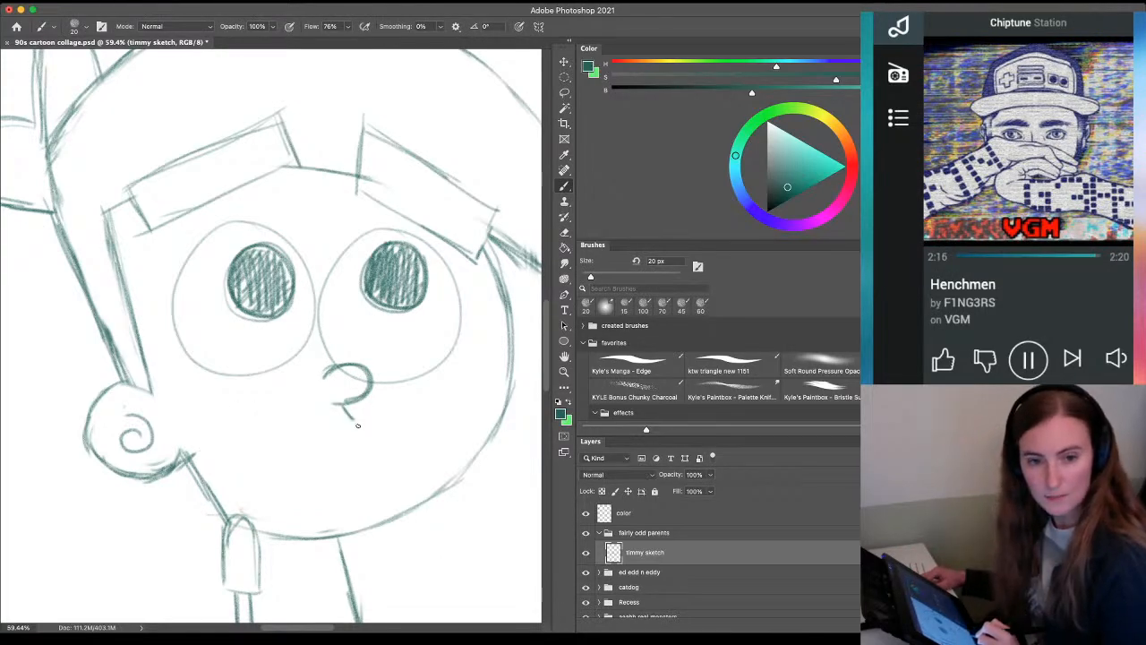
Select both eyes together with the nose, shift them slightly right and down within the face, and deselect
{"action": "key", "text": "l"}
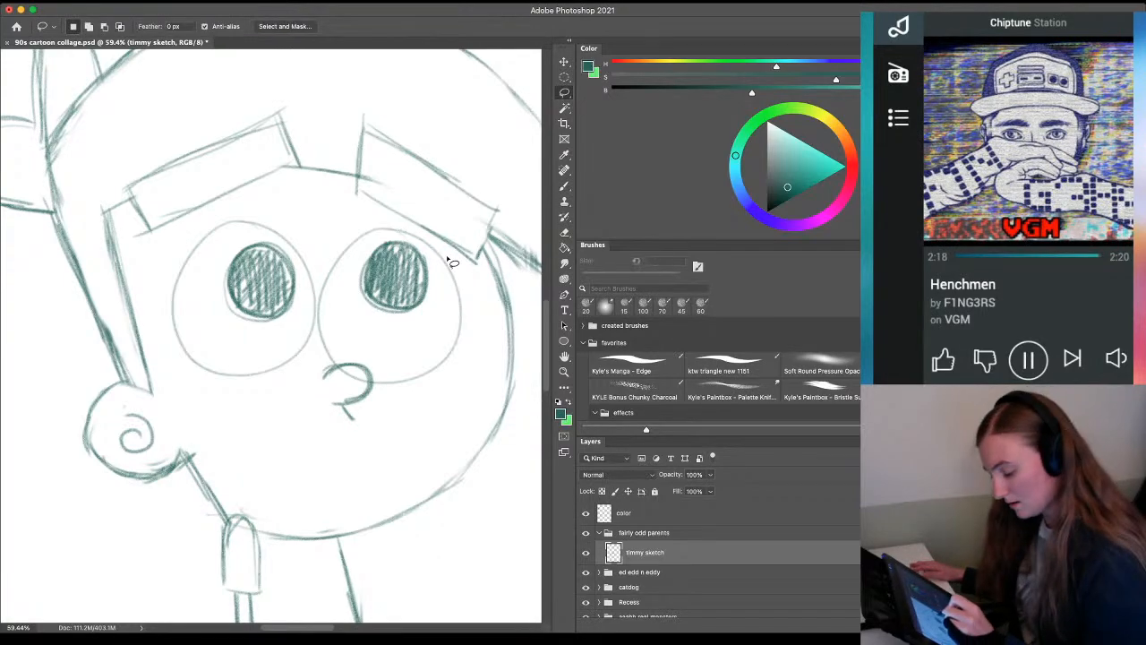
{"action": "mouse_move", "coordinate": [453, 255]}
{"action": "left_mouse_down"}
{"action": "mouse_move", "coordinate": [355, 216]}
{"action": "mouse_move", "coordinate": [255, 200]}
{"action": "mouse_move", "coordinate": [189, 232]}
{"action": "mouse_move", "coordinate": [151, 282]}
{"action": "mouse_move", "coordinate": [209, 413]}
{"action": "mouse_move", "coordinate": [365, 470]}
{"action": "mouse_move", "coordinate": [480, 349]}
{"action": "mouse_move", "coordinate": [455, 257]}
{"action": "left_mouse_up"}
{"action": "key", "text": "v"}
{"action": "left_click_drag", "start_coordinate": [361, 370], "coordinate": [384, 383]}
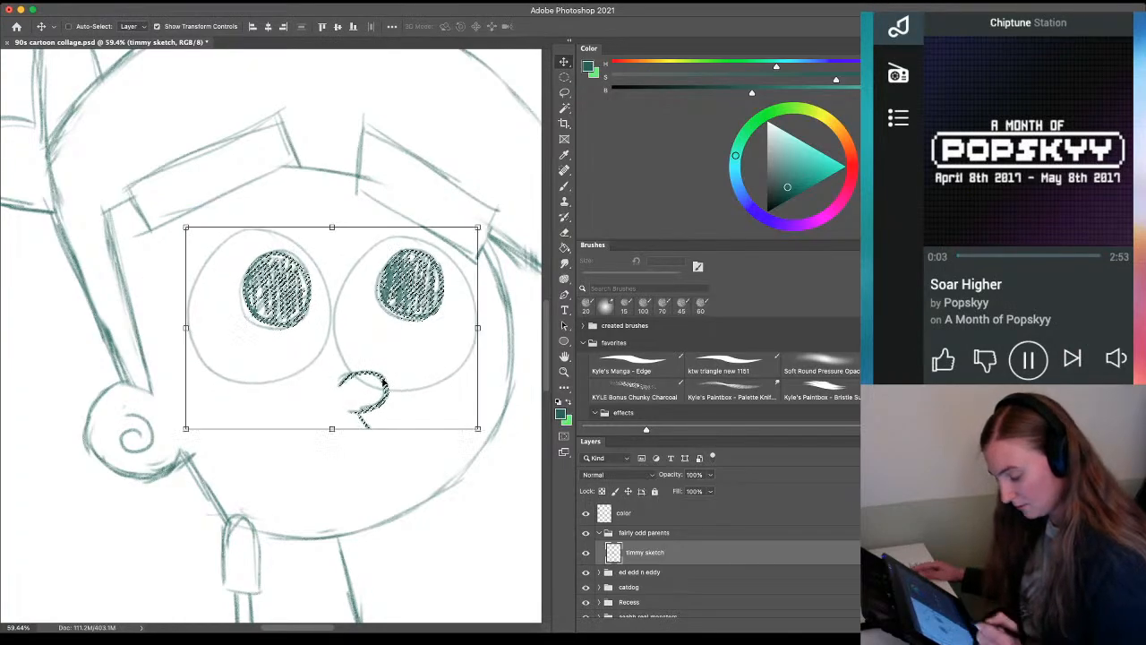
{"action": "key", "text": "ctrl+d"}
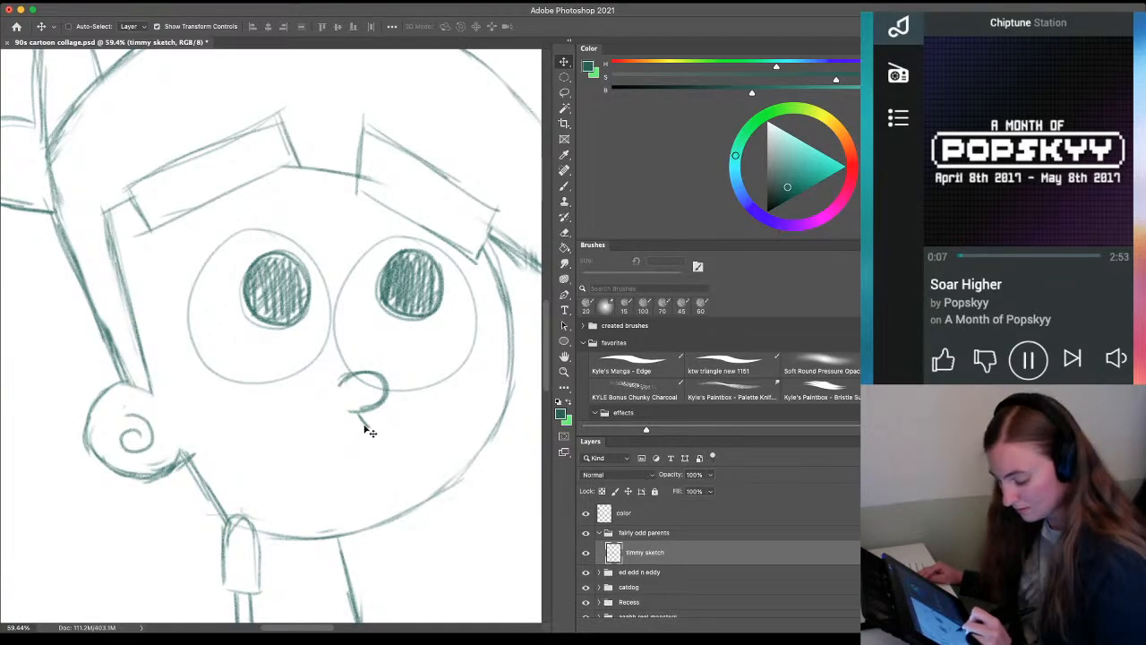
Extend the lip stroke below the nose, sketch the curved mouth line from it, and undo the trial tooth outline
{"action": "key", "text": "b"}
{"action": "mouse_move", "coordinate": [363, 419]}
{"action": "left_mouse_down"}
{"action": "mouse_move", "coordinate": [380, 447]}
{"action": "mouse_move", "coordinate": [216, 446]}
{"action": "mouse_move", "coordinate": [380, 448]}
{"action": "left_mouse_up"}
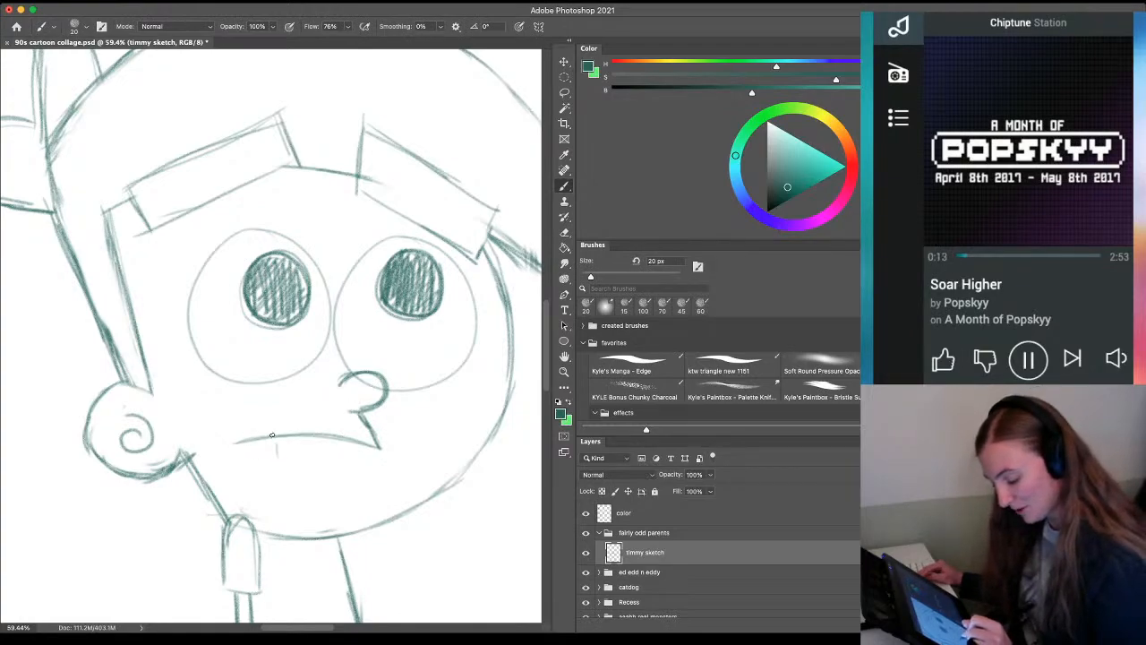
{"action": "mouse_move", "coordinate": [272, 435]}
{"action": "left_mouse_down"}
{"action": "mouse_move", "coordinate": [336, 492]}
{"action": "mouse_move", "coordinate": [350, 450]}
{"action": "left_mouse_up"}
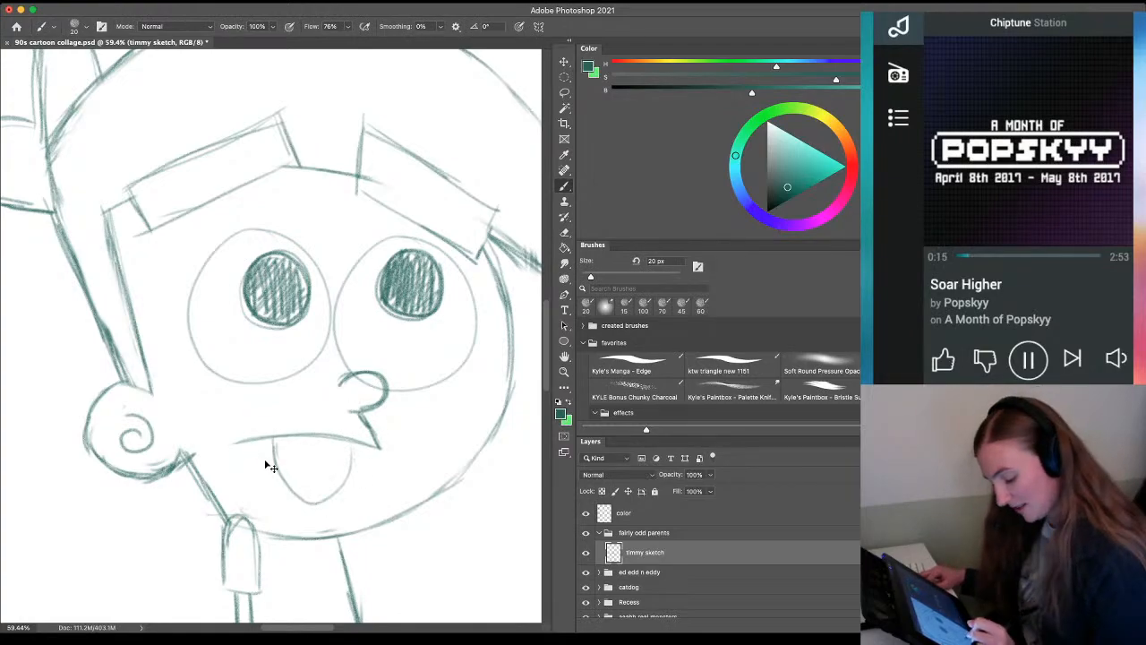
{"action": "key", "text": "ctrl+z"}
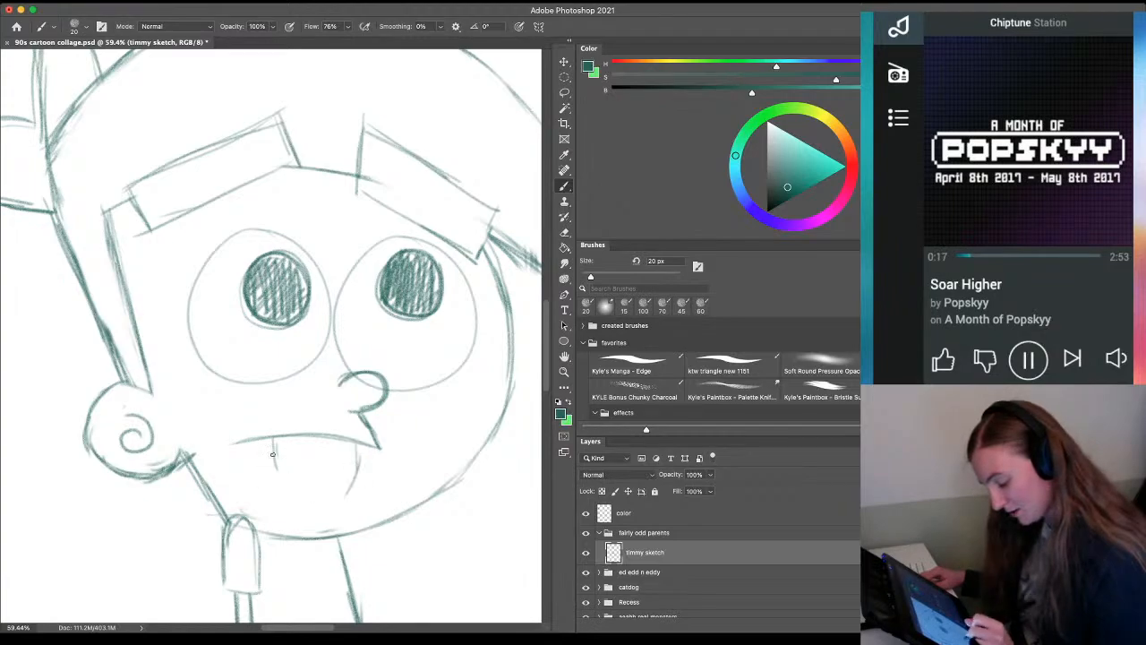
Sketch rounded front teeth hanging from the mouth line, clean up their outline, and divide them with a vertical line
{"action": "mouse_move", "coordinate": [273, 461]}
{"action": "left_mouse_down"}
{"action": "mouse_move", "coordinate": [345, 480]}
{"action": "mouse_move", "coordinate": [352, 438]}
{"action": "left_mouse_up"}
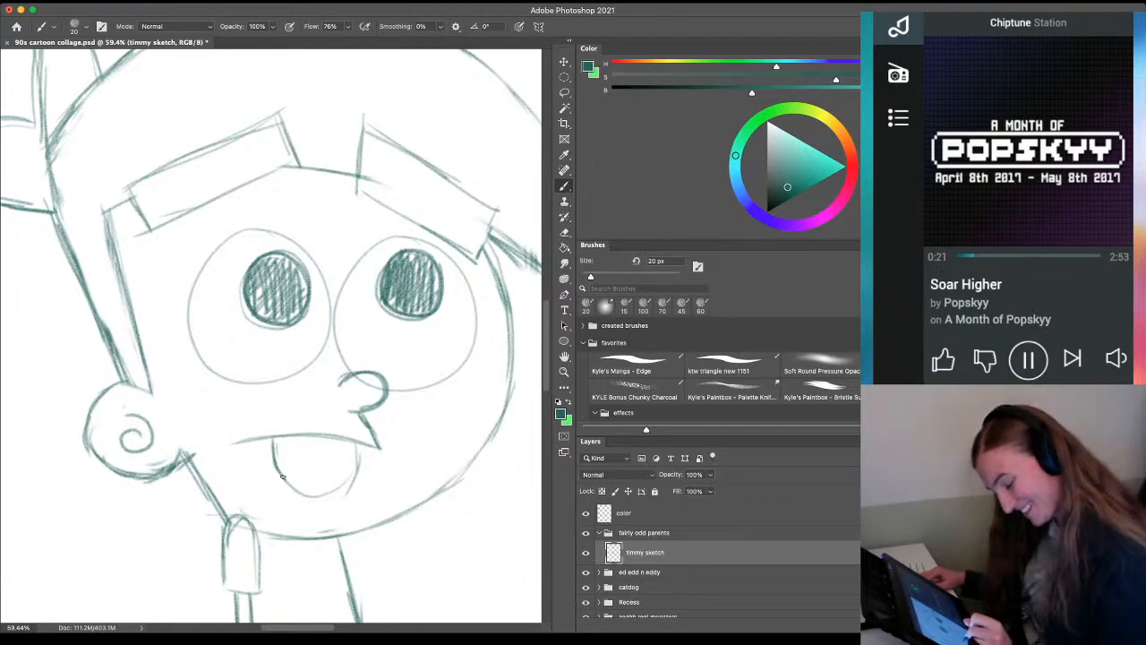
{"action": "left_click_drag", "start_coordinate": [283, 476], "coordinate": [317, 498]}
{"action": "mouse_move", "coordinate": [356, 442]}
{"action": "left_mouse_down"}
{"action": "mouse_move", "coordinate": [356, 483]}
{"action": "mouse_move", "coordinate": [314, 499]}
{"action": "mouse_move", "coordinate": [356, 480]}
{"action": "mouse_move", "coordinate": [356, 493]}
{"action": "mouse_move", "coordinate": [318, 500]}
{"action": "left_mouse_up"}
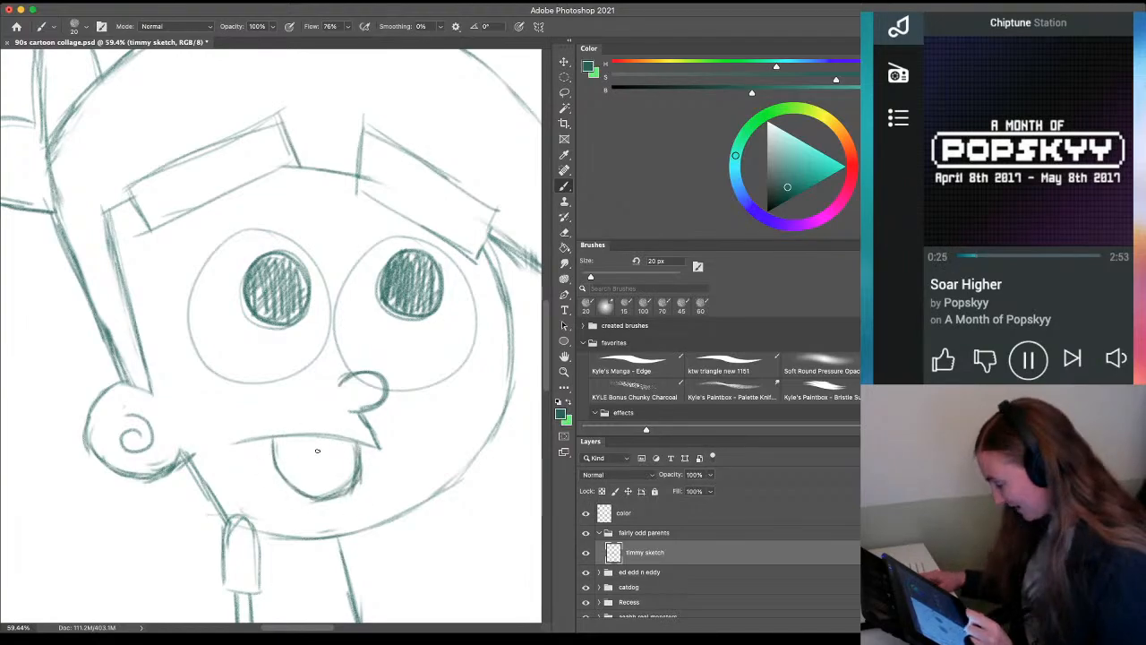
{"action": "key", "text": "e"}
{"action": "mouse_move", "coordinate": [340, 451]}
{"action": "left_mouse_down"}
{"action": "mouse_move", "coordinate": [354, 465]}
{"action": "mouse_move", "coordinate": [338, 491]}
{"action": "mouse_move", "coordinate": [319, 483]}
{"action": "mouse_move", "coordinate": [324, 497]}
{"action": "left_mouse_up"}
{"action": "key", "text": "b"}
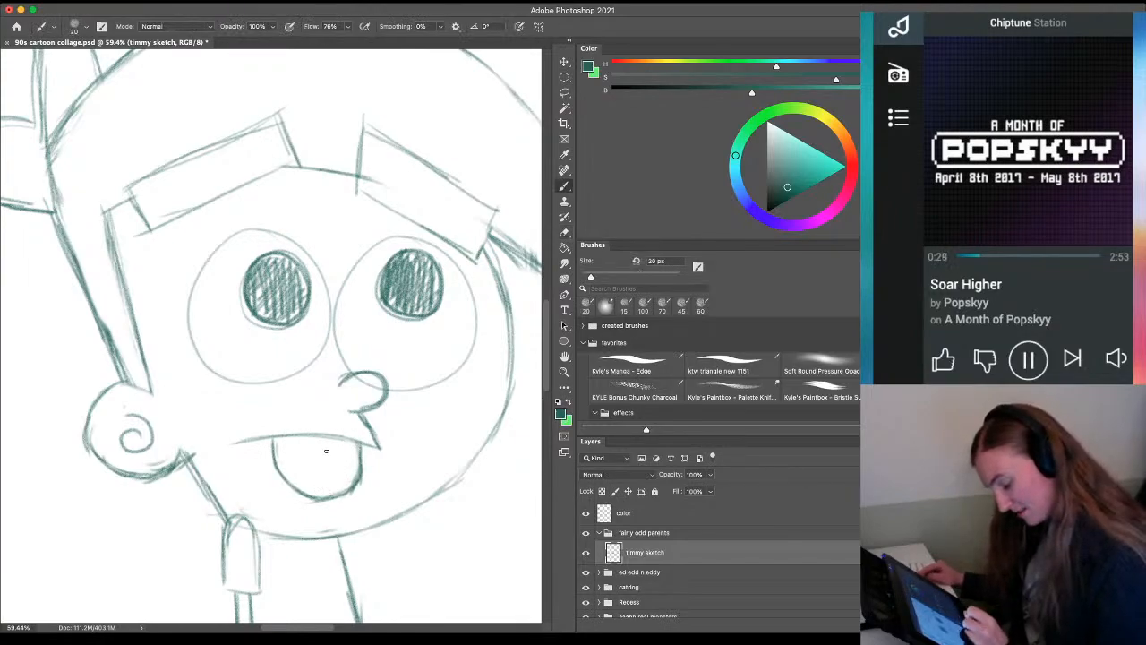
{"action": "left_click_drag", "start_coordinate": [313, 436], "coordinate": [317, 486]}
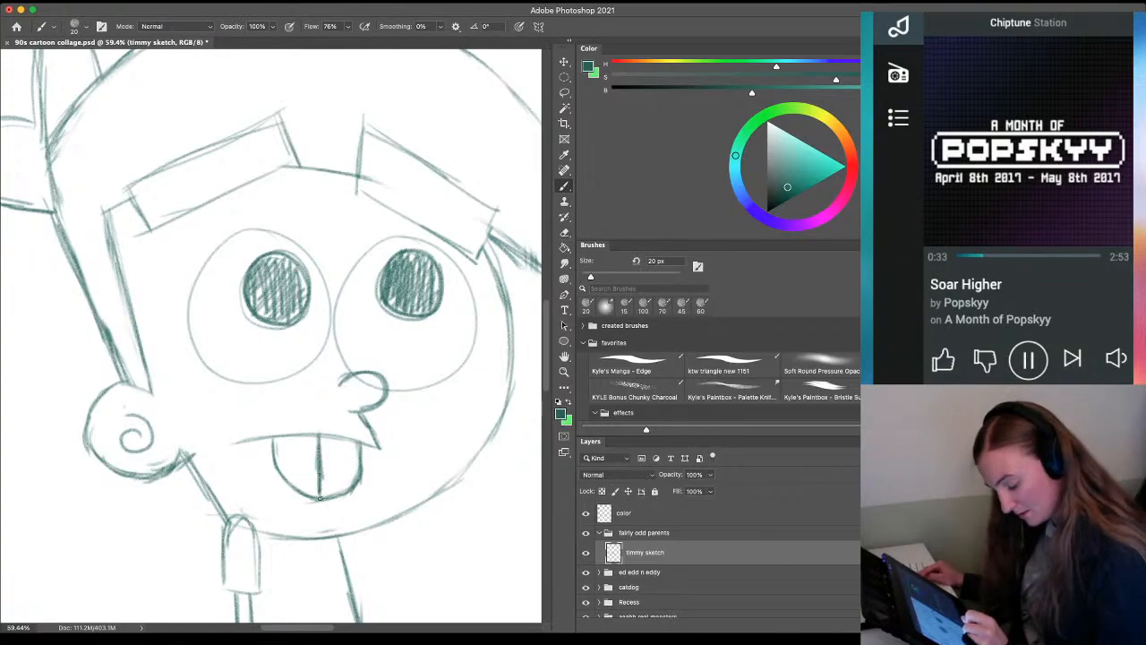
Reinforce the faint outer edge of the hair above its right tip
{"action": "mouse_move", "coordinate": [270, 439]}
{"action": "left_mouse_down"}
{"action": "mouse_move", "coordinate": [318, 500]}
{"action": "mouse_move", "coordinate": [230, 511]}
{"action": "mouse_move", "coordinate": [146, 399]}
{"action": "left_mouse_up"}
{"action": "key", "text": "e"}
{"action": "key", "text": "x"}
{"action": "key", "text": "z"}
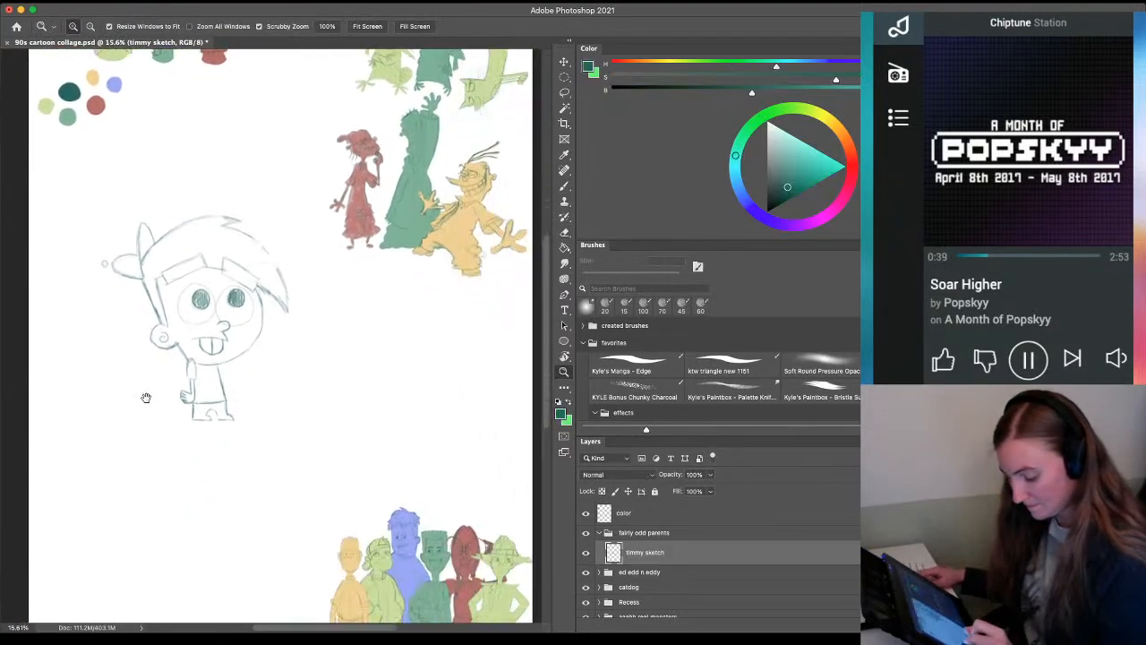
{"action": "left_click_drag", "start_coordinate": [236, 279], "coordinate": [277, 279]}
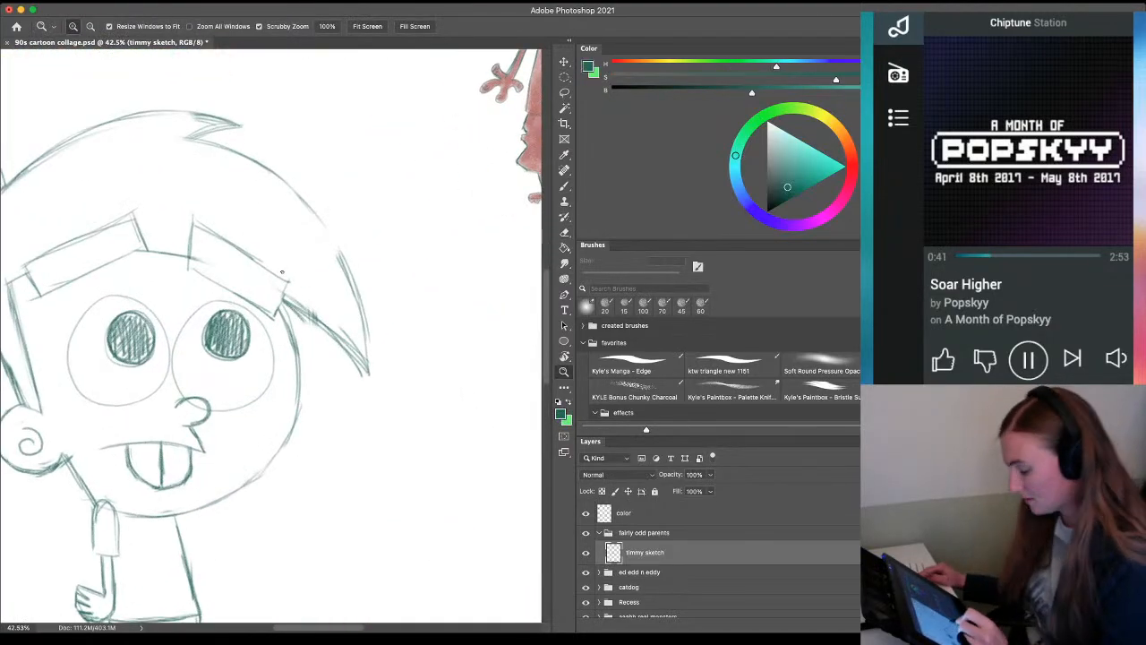
{"action": "key", "text": "b"}
{"action": "left_click_drag", "start_coordinate": [332, 240], "coordinate": [348, 280]}
Erase the overlapping strokes where the ear meets the jaw and refine the jaw line down to the sleeve
{"action": "key", "text": "z"}
{"action": "left_click_drag", "start_coordinate": [255, 460], "coordinate": [219, 460]}
{"action": "left_click_drag", "start_coordinate": [160, 531], "coordinate": [155, 488]}
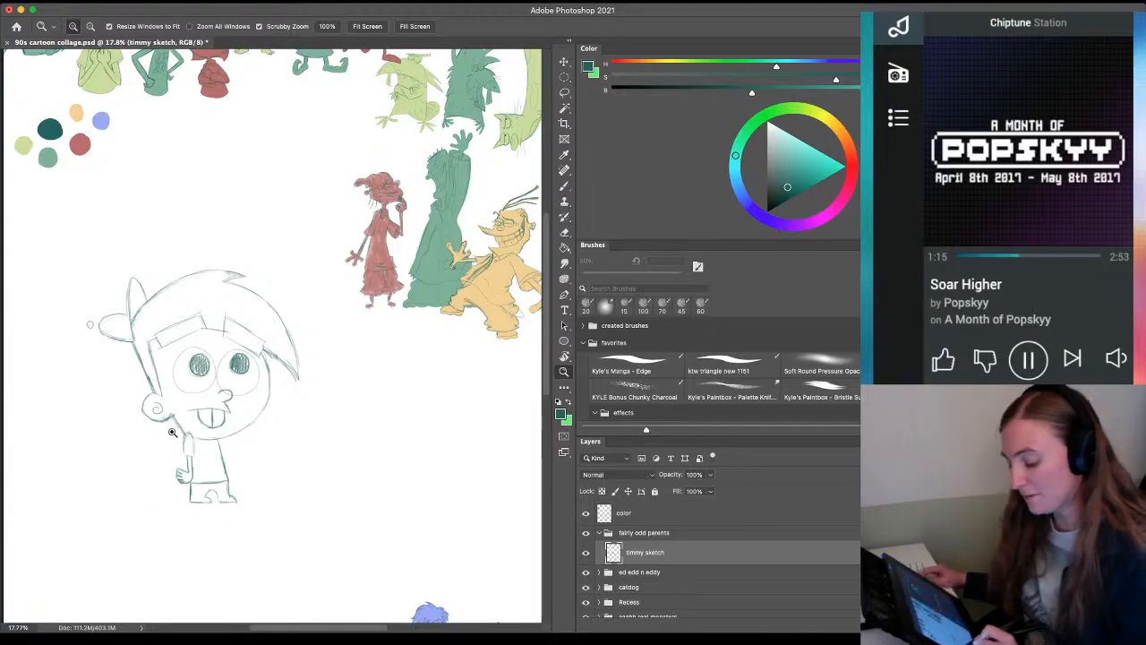
{"action": "left_click_drag", "start_coordinate": [172, 433], "coordinate": [215, 418]}
{"action": "key", "text": "e"}
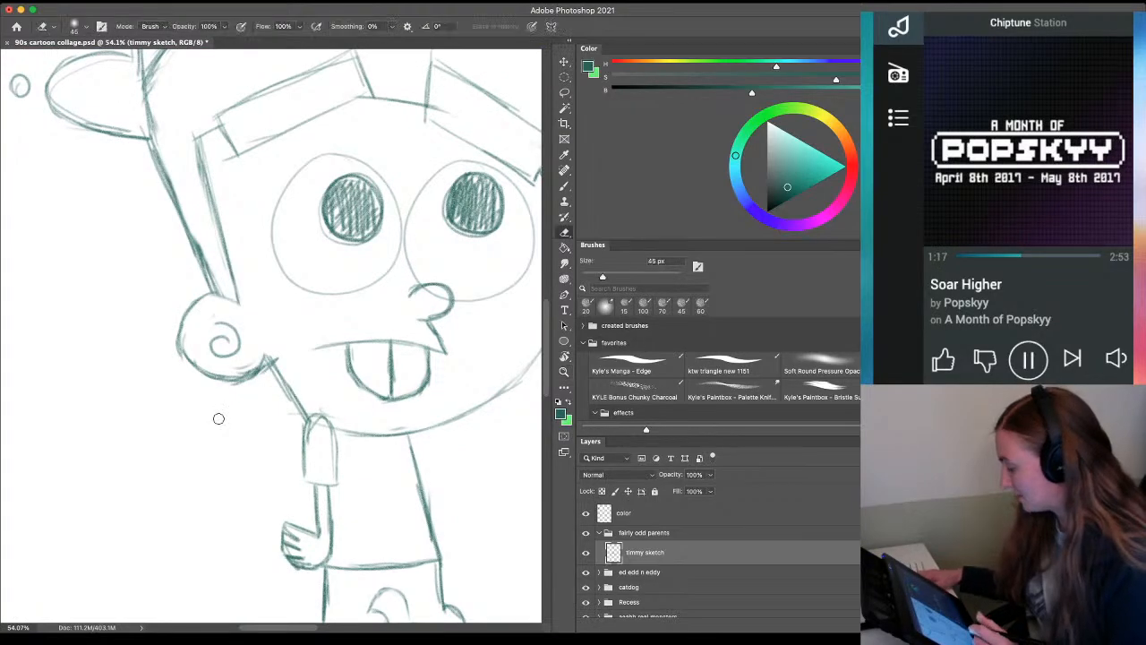
{"action": "key", "text": "["}
{"action": "mouse_move", "coordinate": [266, 350]}
{"action": "left_mouse_down"}
{"action": "mouse_move", "coordinate": [226, 381]}
{"action": "mouse_move", "coordinate": [268, 384]}
{"action": "mouse_move", "coordinate": [280, 360]}
{"action": "mouse_move", "coordinate": [295, 403]}
{"action": "mouse_move", "coordinate": [265, 379]}
{"action": "left_mouse_up"}
{"action": "key", "text": "b"}
{"action": "key", "text": "e"}
{"action": "key", "text": "b"}
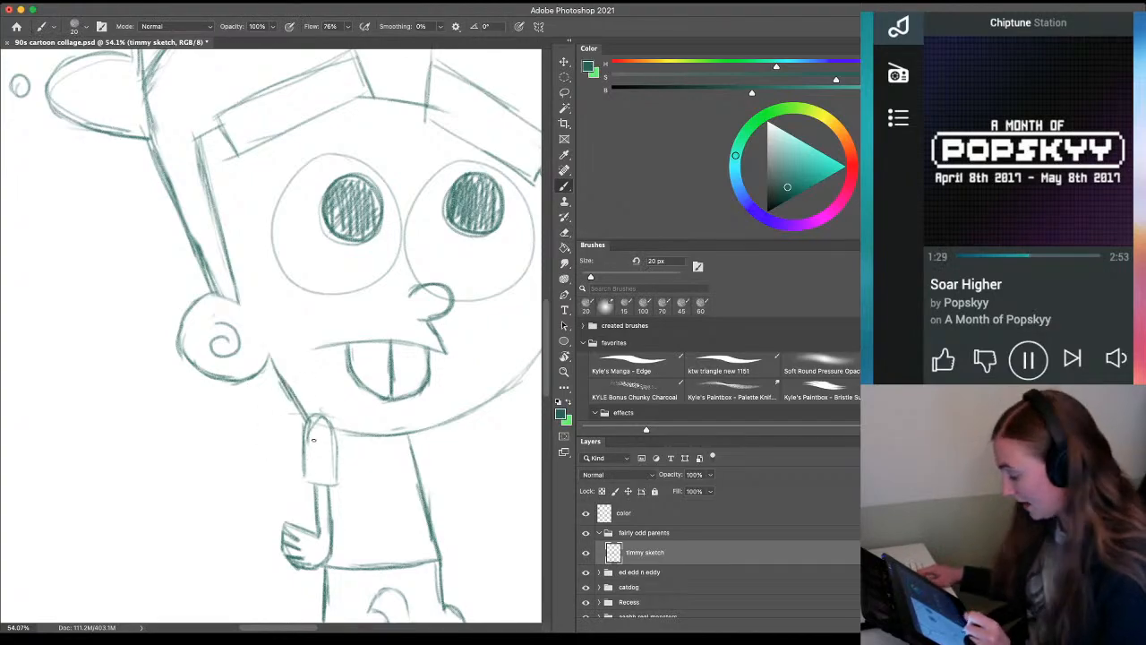
Erase the stray strokes inside the rounded top of the sleeve
{"action": "key", "text": "e"}
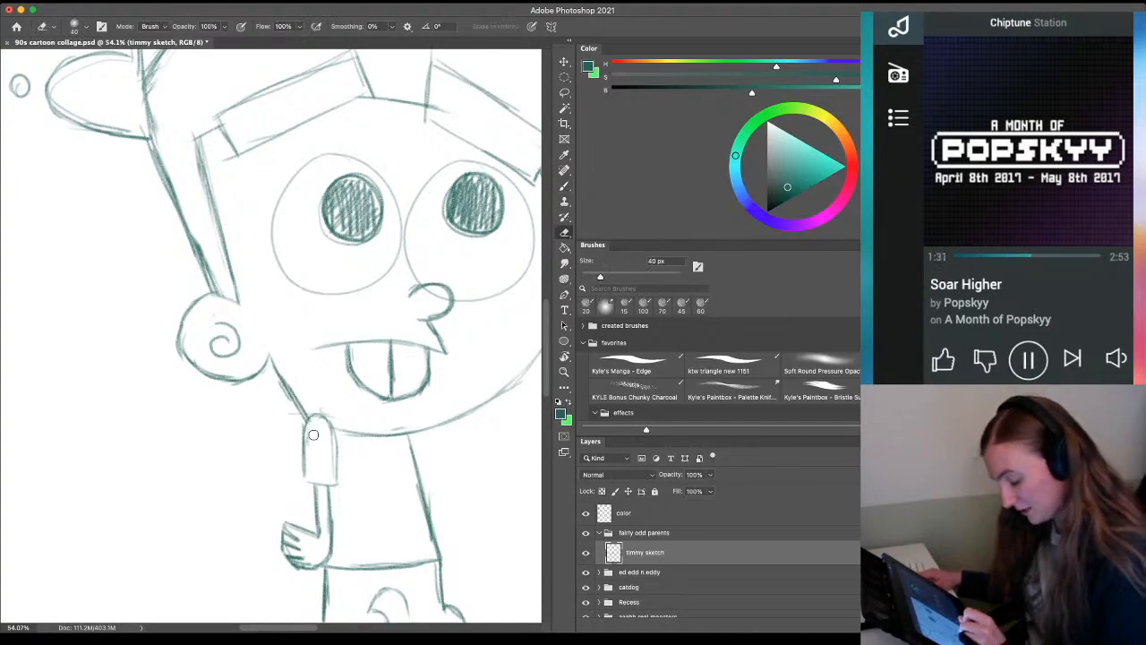
{"action": "key", "text": "z"}
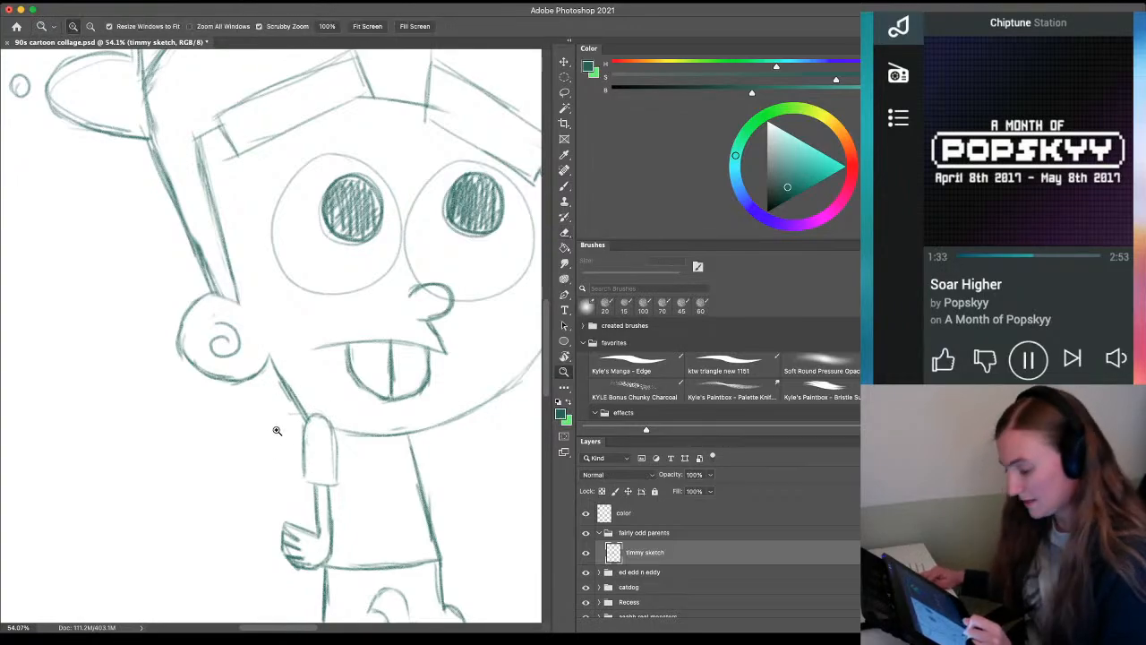
{"action": "left_click_drag", "start_coordinate": [278, 423], "coordinate": [260, 414]}
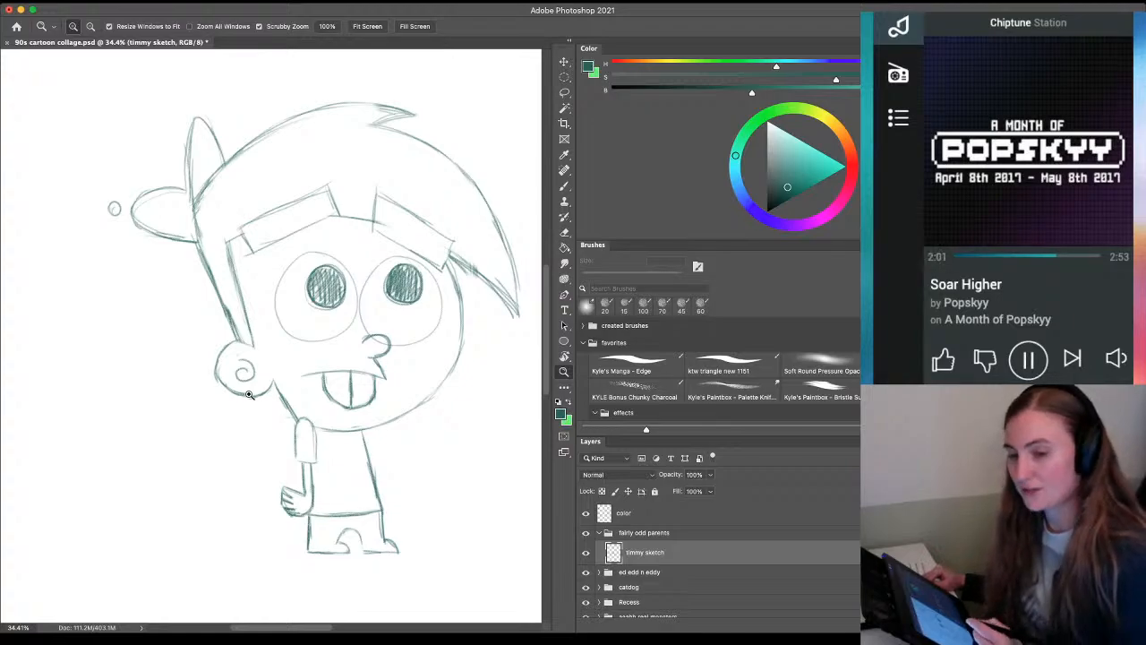
Darken the left eyebrow's upper edge and erase the stray marks around the eyebrows
{"action": "left_click_drag", "start_coordinate": [360, 342], "coordinate": [284, 367]}
{"action": "left_click_drag", "start_coordinate": [189, 341], "coordinate": [317, 364]}
{"action": "key", "text": "b"}
{"action": "left_click_drag", "start_coordinate": [355, 167], "coordinate": [191, 246]}
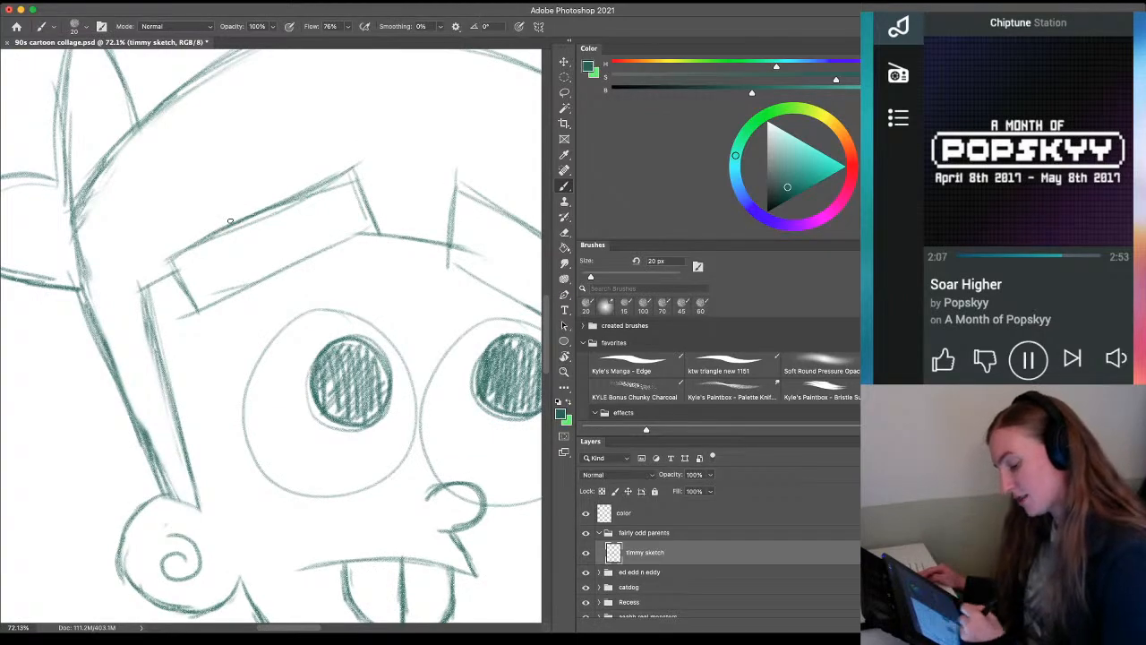
{"action": "key", "text": "e"}
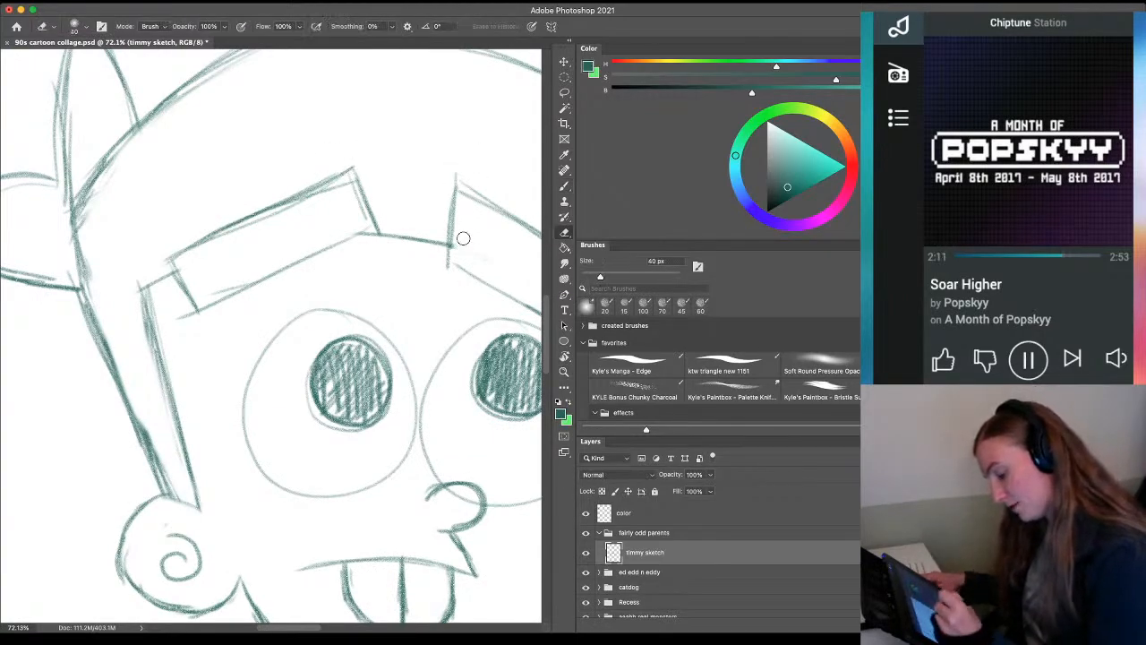
{"action": "left_click_drag", "start_coordinate": [175, 314], "coordinate": [173, 314]}
Redraw all four edges of the right eyebrow with darker, cleaner lines
{"action": "left_click_drag", "start_coordinate": [360, 496], "coordinate": [167, 421]}
{"action": "key", "text": "b"}
{"action": "mouse_move", "coordinate": [424, 216]}
{"action": "left_mouse_down"}
{"action": "mouse_move", "coordinate": [401, 266]}
{"action": "mouse_move", "coordinate": [408, 259]}
{"action": "left_mouse_up"}
{"action": "mouse_move", "coordinate": [266, 111]}
{"action": "left_mouse_down"}
{"action": "mouse_move", "coordinate": [423, 213]}
{"action": "mouse_move", "coordinate": [254, 188]}
{"action": "left_mouse_up"}
{"action": "mouse_move", "coordinate": [263, 141]}
{"action": "left_mouse_down"}
{"action": "mouse_move", "coordinate": [254, 170]}
{"action": "mouse_move", "coordinate": [370, 254]}
{"action": "left_mouse_up"}
{"action": "left_click_drag", "start_coordinate": [304, 213], "coordinate": [379, 259]}
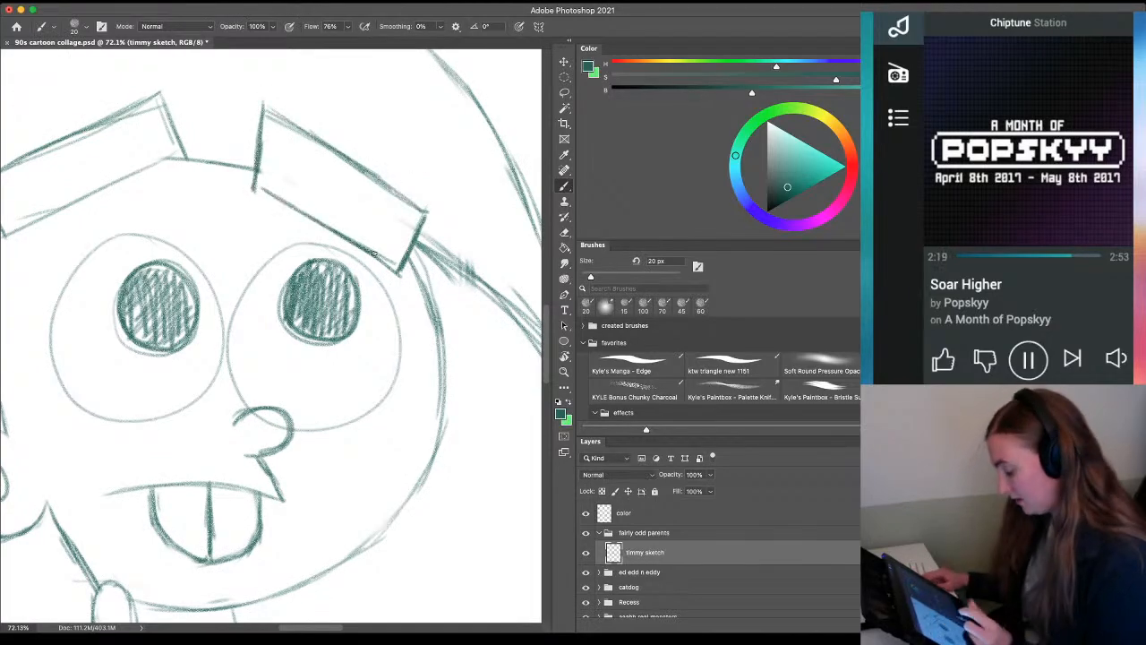
{"action": "key", "text": "z"}
{"action": "mouse_move", "coordinate": [318, 448]}
{"action": "left_mouse_down"}
{"action": "mouse_move", "coordinate": [240, 452]}
{"action": "mouse_move", "coordinate": [383, 519]}
{"action": "left_mouse_up"}
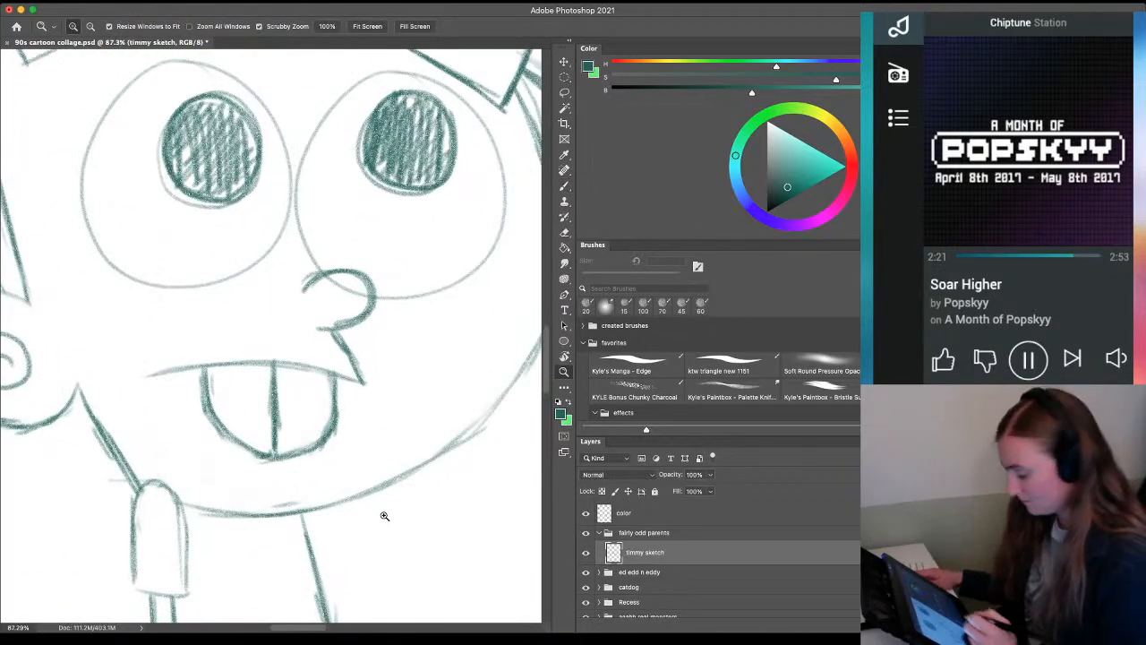
Erase the eye line crossing the inside of the nose and darken the full outline of the right eye
{"action": "key", "text": "e"}
{"action": "left_click_drag", "start_coordinate": [353, 293], "coordinate": [331, 278]}
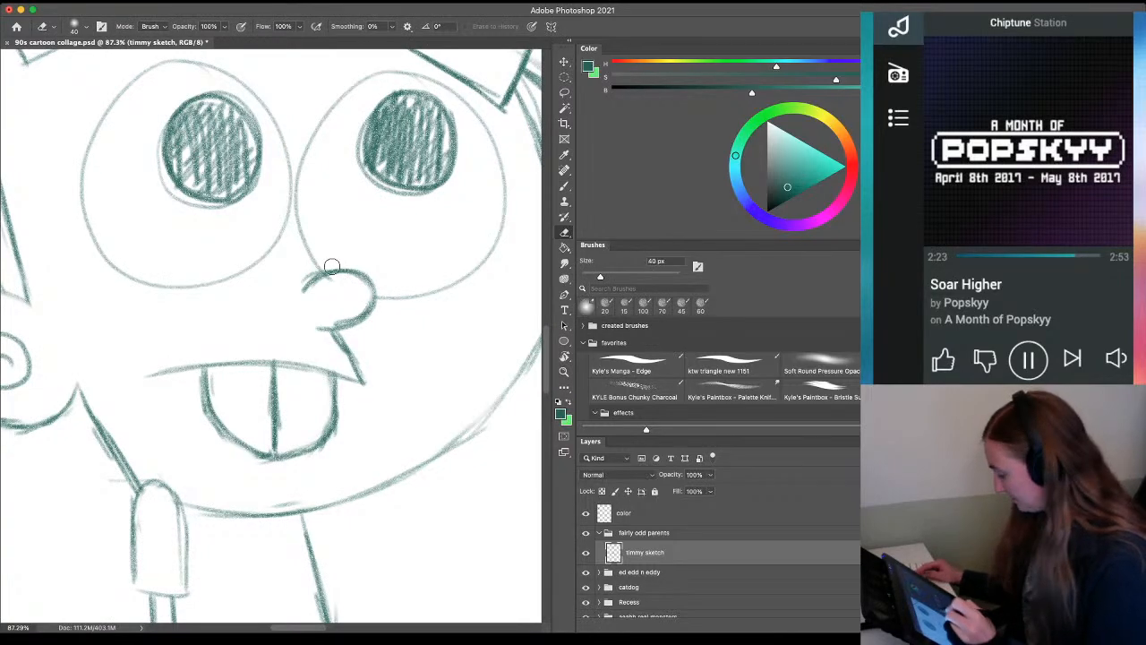
{"action": "key", "text": "b"}
{"action": "mouse_move", "coordinate": [434, 81]}
{"action": "left_mouse_down"}
{"action": "mouse_move", "coordinate": [489, 143]}
{"action": "mouse_move", "coordinate": [475, 110]}
{"action": "mouse_move", "coordinate": [503, 222]}
{"action": "mouse_move", "coordinate": [483, 265]}
{"action": "mouse_move", "coordinate": [503, 216]}
{"action": "mouse_move", "coordinate": [480, 266]}
{"action": "mouse_move", "coordinate": [490, 256]}
{"action": "mouse_move", "coordinate": [432, 291]}
{"action": "mouse_move", "coordinate": [485, 265]}
{"action": "mouse_move", "coordinate": [374, 288]}
{"action": "left_mouse_up"}
{"action": "mouse_move", "coordinate": [438, 90]}
{"action": "left_mouse_down"}
{"action": "mouse_move", "coordinate": [364, 72]}
{"action": "mouse_move", "coordinate": [310, 141]}
{"action": "mouse_move", "coordinate": [297, 183]}
{"action": "mouse_move", "coordinate": [319, 269]}
{"action": "left_mouse_up"}
Redraw the outline of the left eye with darker, cleaner strokes around its top, sides and lower curve
{"action": "mouse_move", "coordinate": [280, 134]}
{"action": "left_mouse_down"}
{"action": "mouse_move", "coordinate": [213, 67]}
{"action": "mouse_move", "coordinate": [147, 61]}
{"action": "mouse_move", "coordinate": [211, 66]}
{"action": "mouse_move", "coordinate": [142, 68]}
{"action": "left_mouse_up"}
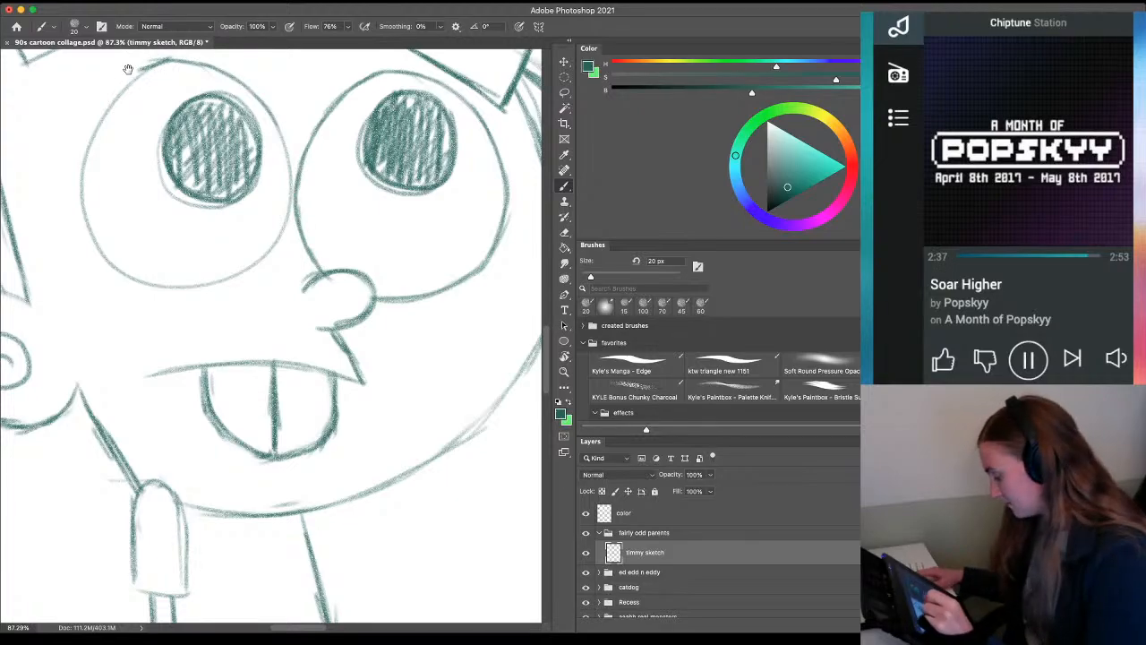
{"action": "left_click_drag", "start_coordinate": [112, 133], "coordinate": [189, 203]}
{"action": "key", "text": "e"}
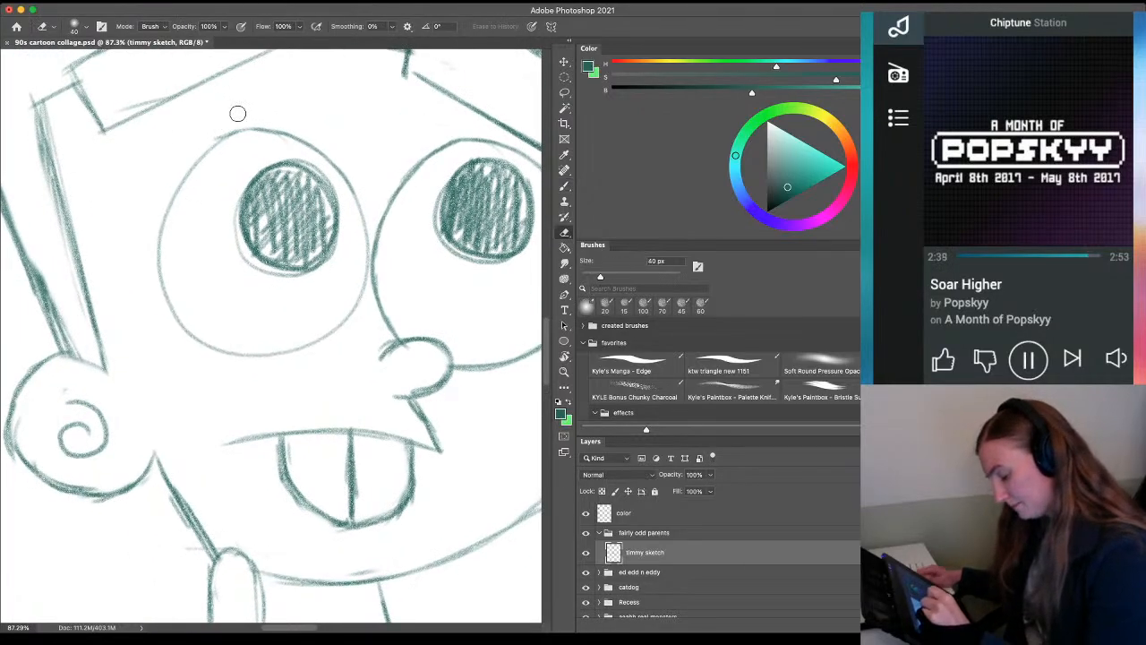
{"action": "key", "text": "b"}
{"action": "mouse_move", "coordinate": [207, 146]}
{"action": "left_mouse_down"}
{"action": "mouse_move", "coordinate": [247, 129]}
{"action": "mouse_move", "coordinate": [209, 147]}
{"action": "mouse_move", "coordinate": [163, 208]}
{"action": "mouse_move", "coordinate": [175, 315]}
{"action": "left_mouse_up"}
{"action": "mouse_move", "coordinate": [342, 176]}
{"action": "left_mouse_down"}
{"action": "mouse_move", "coordinate": [368, 247]}
{"action": "mouse_move", "coordinate": [363, 215]}
{"action": "mouse_move", "coordinate": [367, 271]}
{"action": "mouse_move", "coordinate": [349, 318]}
{"action": "mouse_move", "coordinate": [329, 332]}
{"action": "mouse_move", "coordinate": [181, 275]}
{"action": "mouse_move", "coordinate": [164, 295]}
{"action": "mouse_move", "coordinate": [162, 272]}
{"action": "mouse_move", "coordinate": [176, 312]}
{"action": "mouse_move", "coordinate": [207, 340]}
{"action": "mouse_move", "coordinate": [338, 324]}
{"action": "mouse_move", "coordinate": [271, 344]}
{"action": "left_mouse_up"}
{"action": "key", "text": "super+z"}
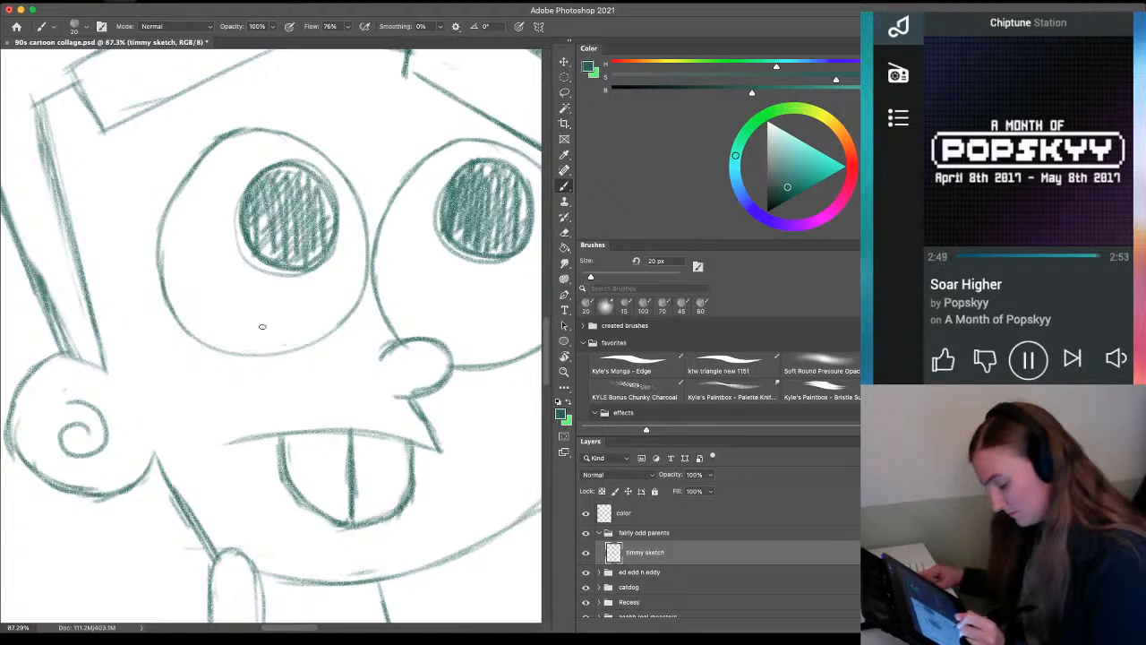
{"action": "mouse_move", "coordinate": [349, 318]}
{"action": "left_mouse_down"}
{"action": "mouse_move", "coordinate": [300, 347]}
{"action": "mouse_move", "coordinate": [319, 344]}
{"action": "mouse_move", "coordinate": [251, 357]}
{"action": "mouse_move", "coordinate": [206, 350]}
{"action": "mouse_move", "coordinate": [185, 327]}
{"action": "mouse_move", "coordinate": [219, 350]}
{"action": "left_mouse_up"}
Scale the whole Timmy sketch down proportionally to about 51%, keeping its lower-right corner fixed
{"action": "key", "text": "z"}
{"action": "left_click_drag", "start_coordinate": [225, 399], "coordinate": [167, 407]}
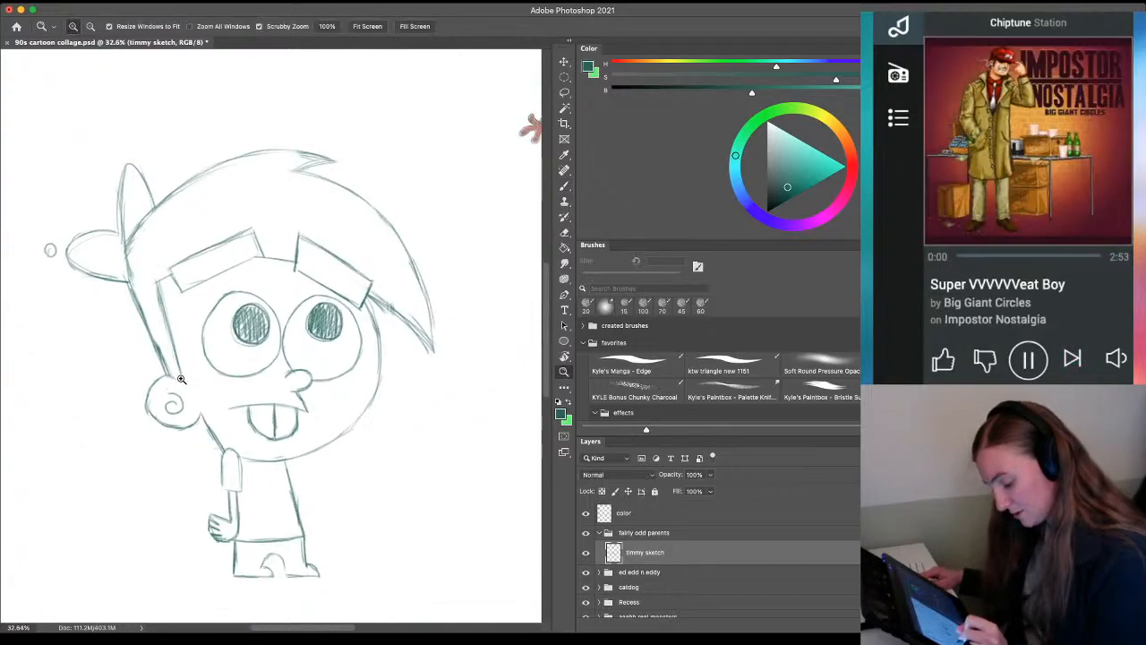
{"action": "mouse_move", "coordinate": [166, 530]}
{"action": "left_mouse_down"}
{"action": "mouse_move", "coordinate": [134, 532]}
{"action": "mouse_move", "coordinate": [200, 404]}
{"action": "left_mouse_up"}
{"action": "key", "text": "super+t"}
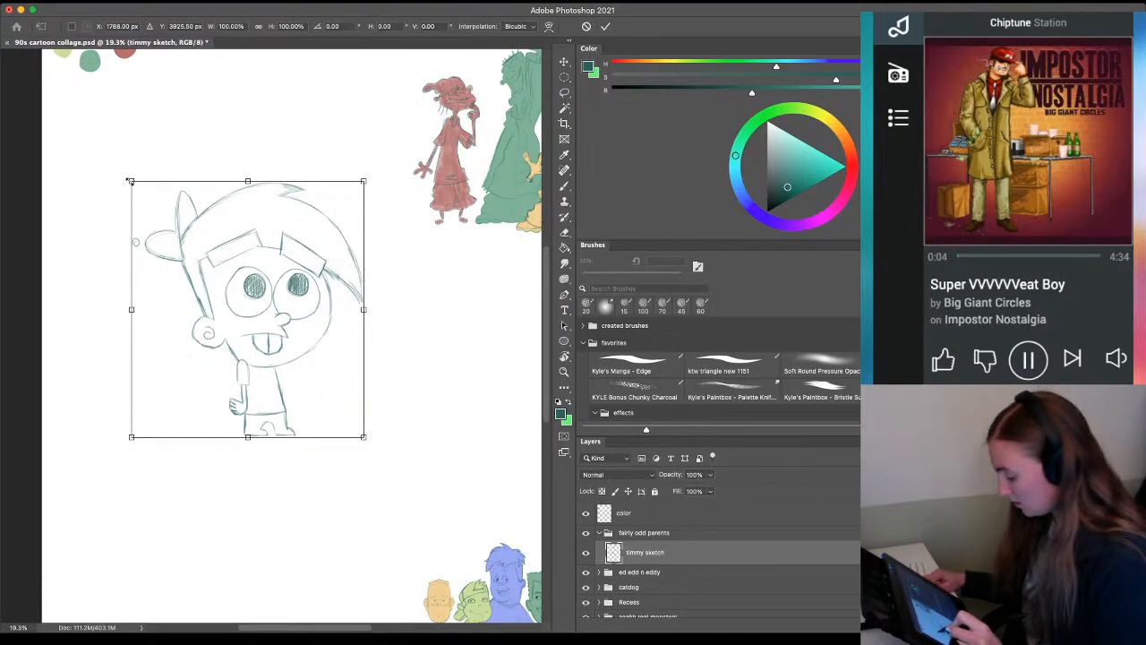
{"action": "mouse_move", "coordinate": [130, 181]}
{"action": "left_mouse_down"}
{"action": "mouse_move", "coordinate": [199, 251]}
{"action": "mouse_move", "coordinate": [230, 319]}
{"action": "left_mouse_up"}
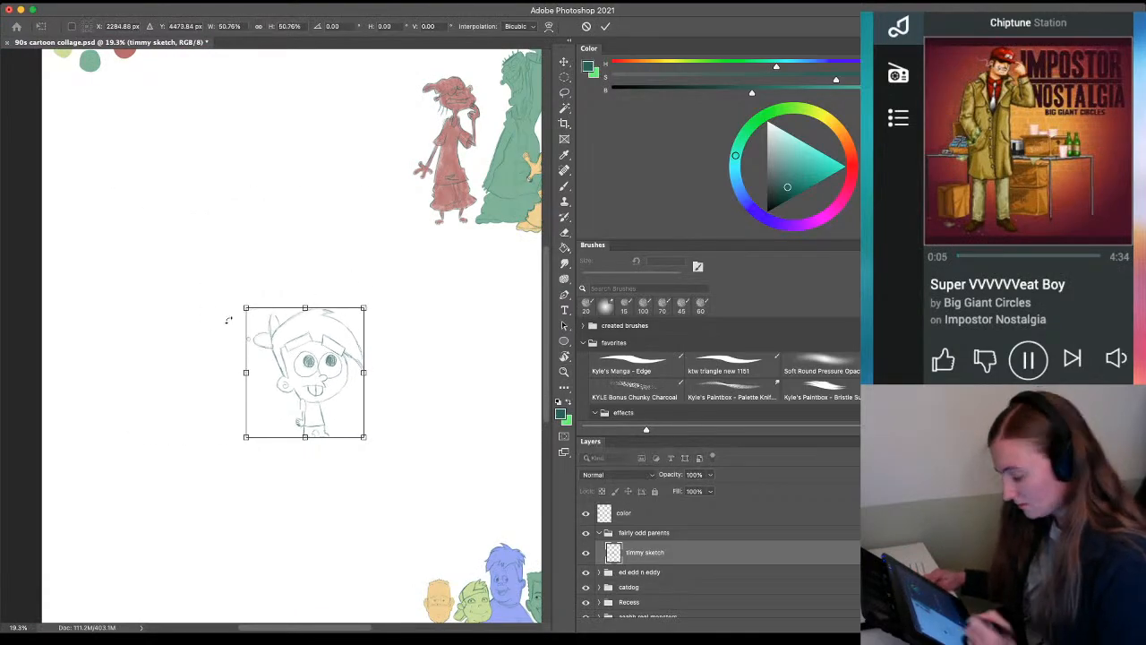
{"action": "key", "text": "Return"}
Add a new layer above timmy sketch in the fairly odd parents group and name it "wanda sketch"
{"action": "key", "text": "z"}
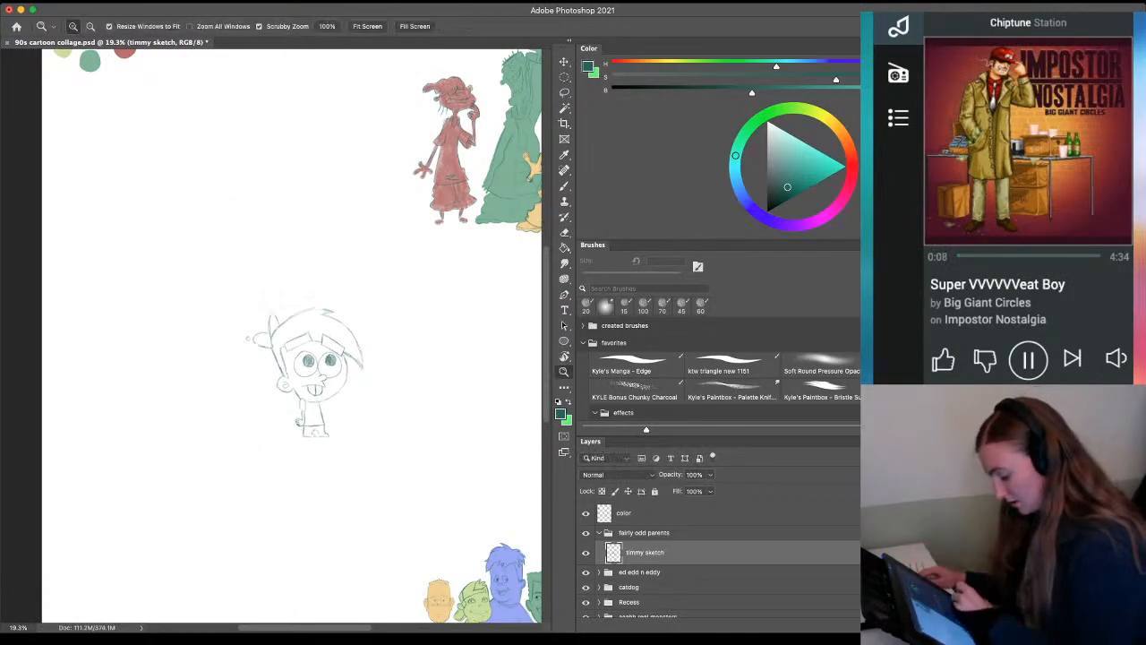
{"action": "key", "text": "super+alt+shift+n"}
{"action": "double_click", "coordinate": [634, 551]}
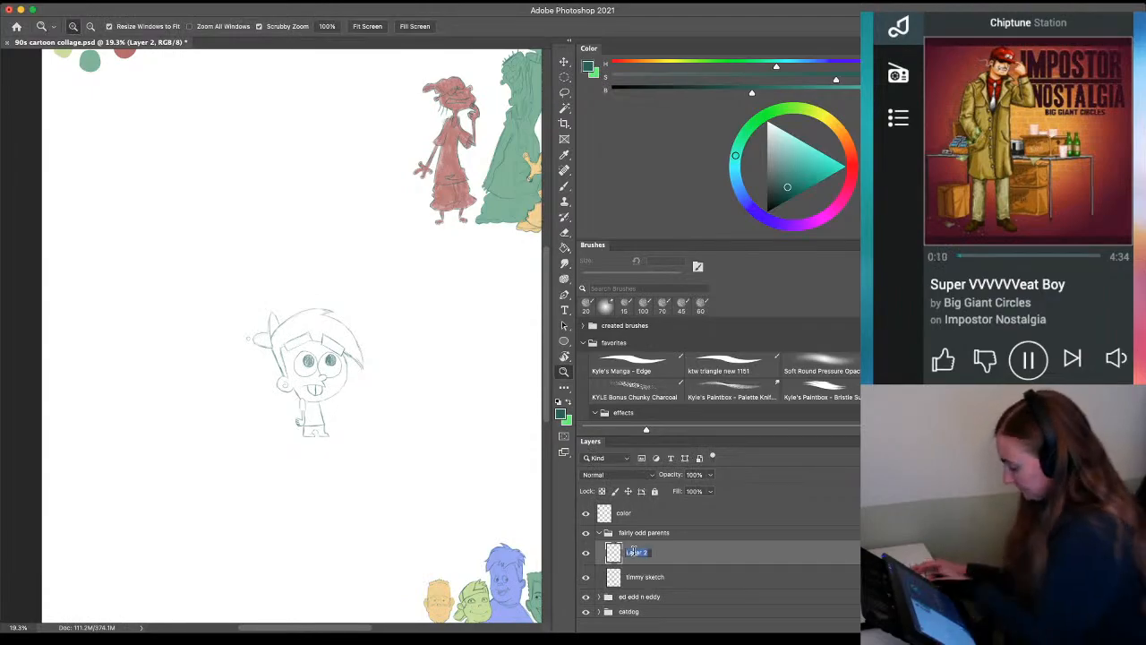
{"action": "type", "text": "wa"}
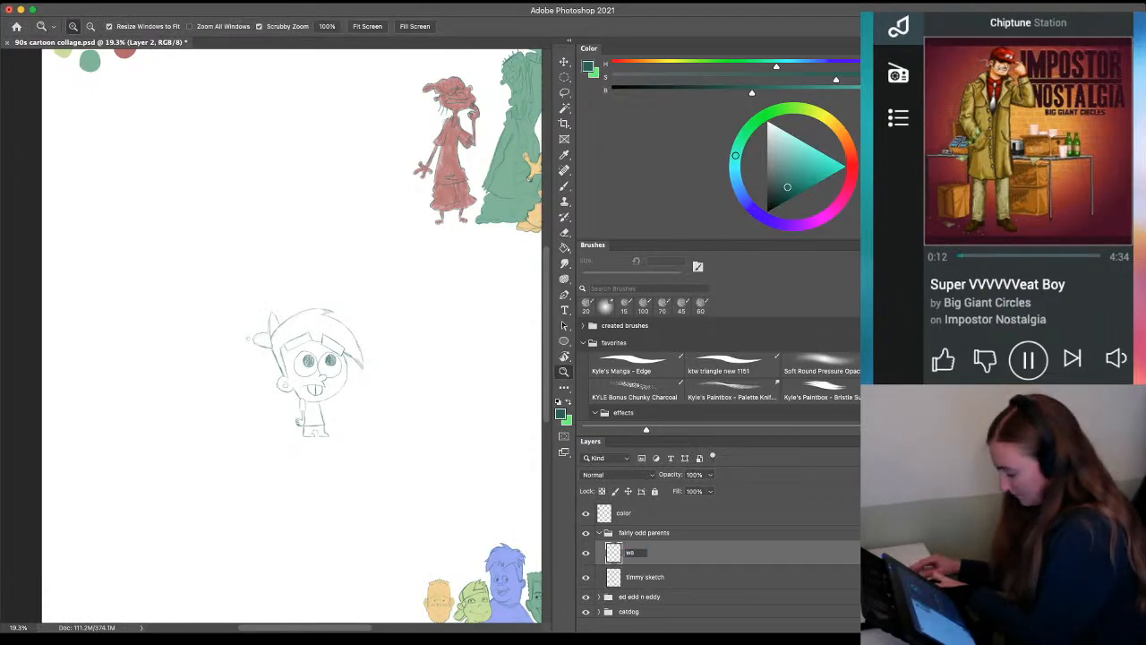
{"action": "type", "text": "nda sketch"}
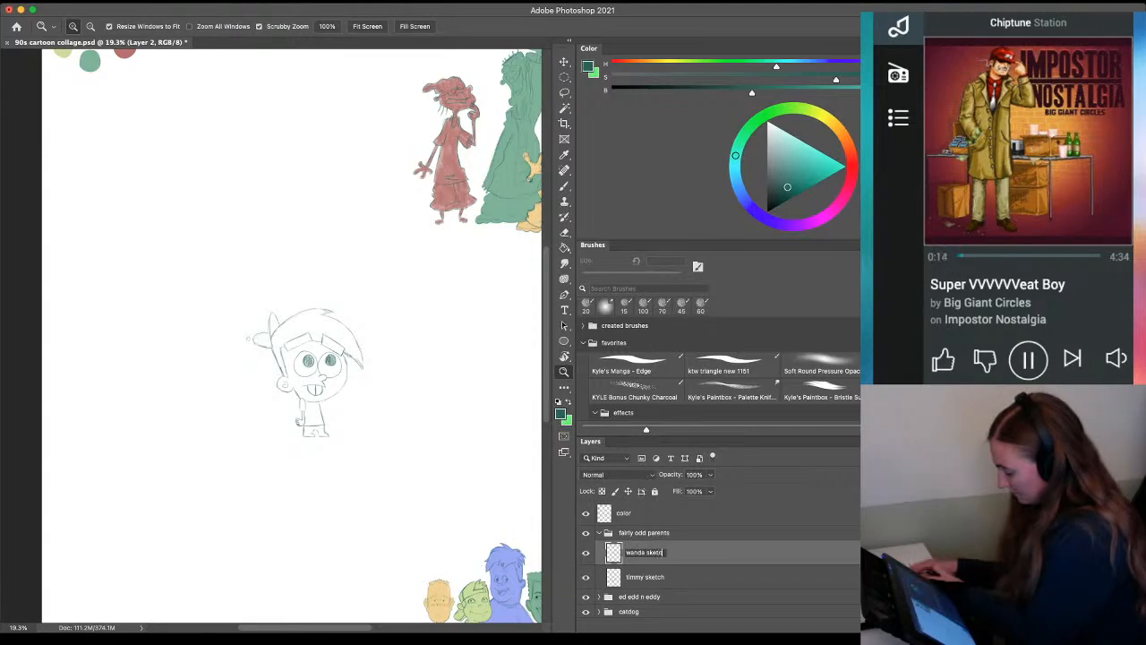
{"action": "key", "text": "Return"}
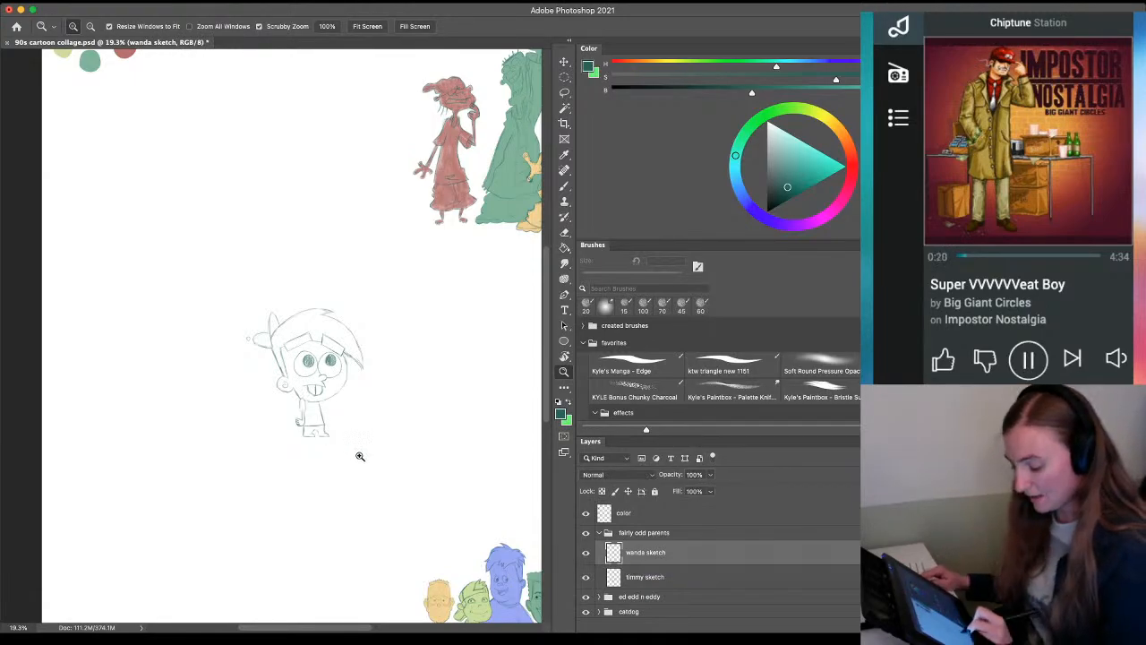
Sketch Wanda's head above and left of Timmy as a large rounded shape with a slanted straight right side, plus a small circle for the ear
{"action": "mouse_move", "coordinate": [358, 456]}
{"action": "left_mouse_down"}
{"action": "mouse_move", "coordinate": [433, 400]}
{"action": "mouse_move", "coordinate": [368, 377]}
{"action": "left_mouse_up"}
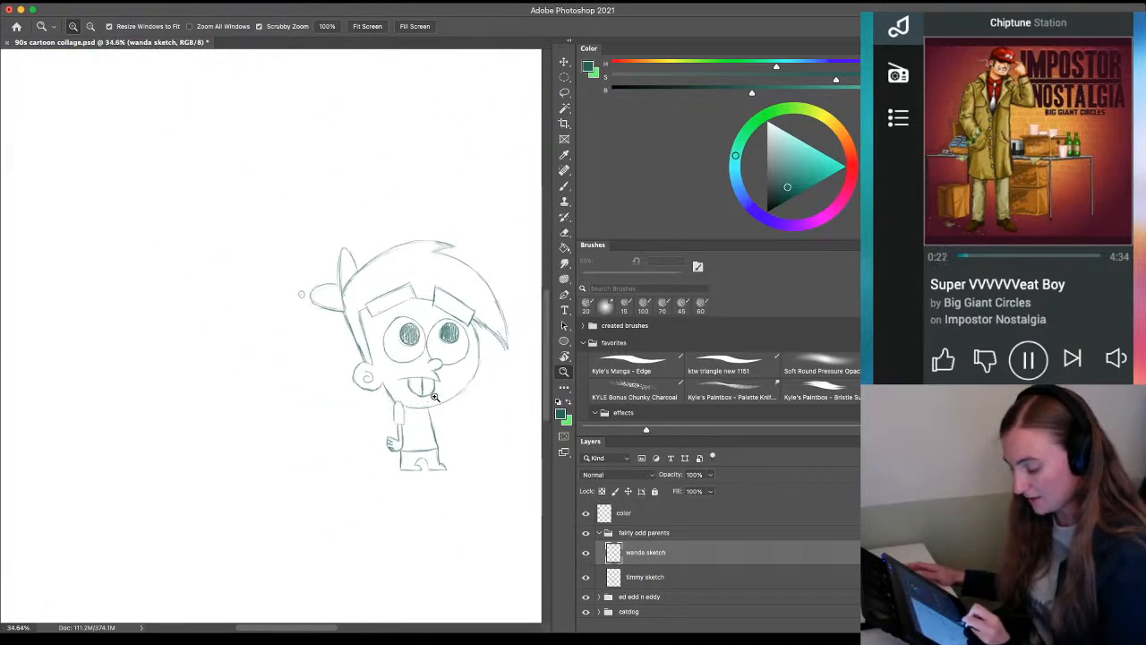
{"action": "left_click_drag", "start_coordinate": [463, 393], "coordinate": [291, 484]}
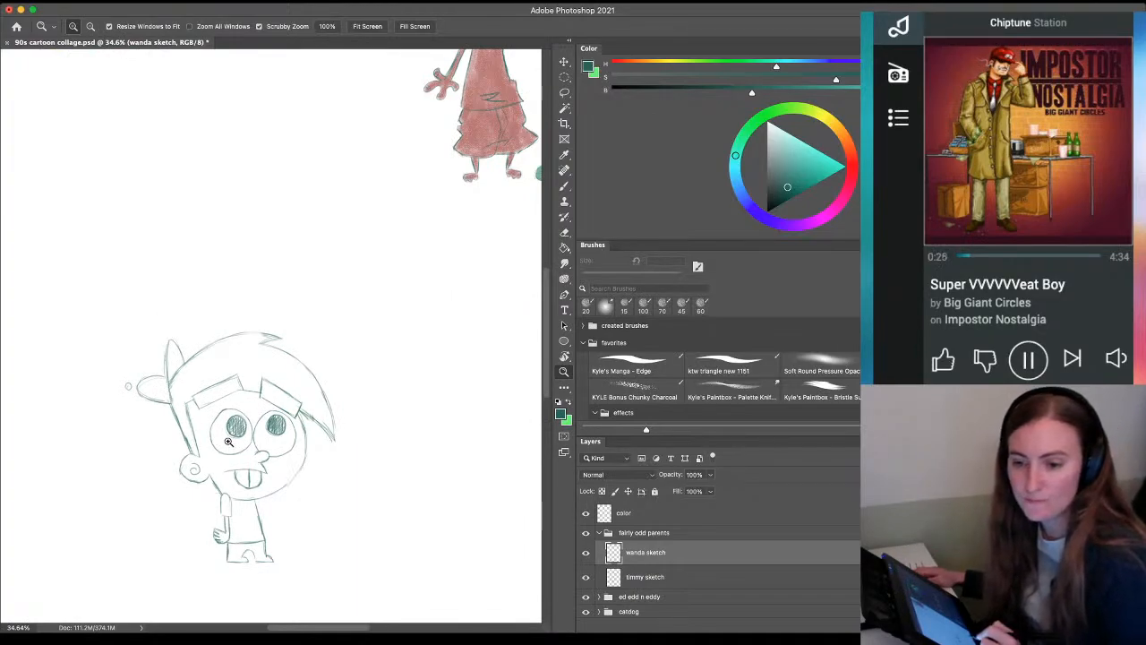
{"action": "left_click_drag", "start_coordinate": [125, 377], "coordinate": [265, 412]}
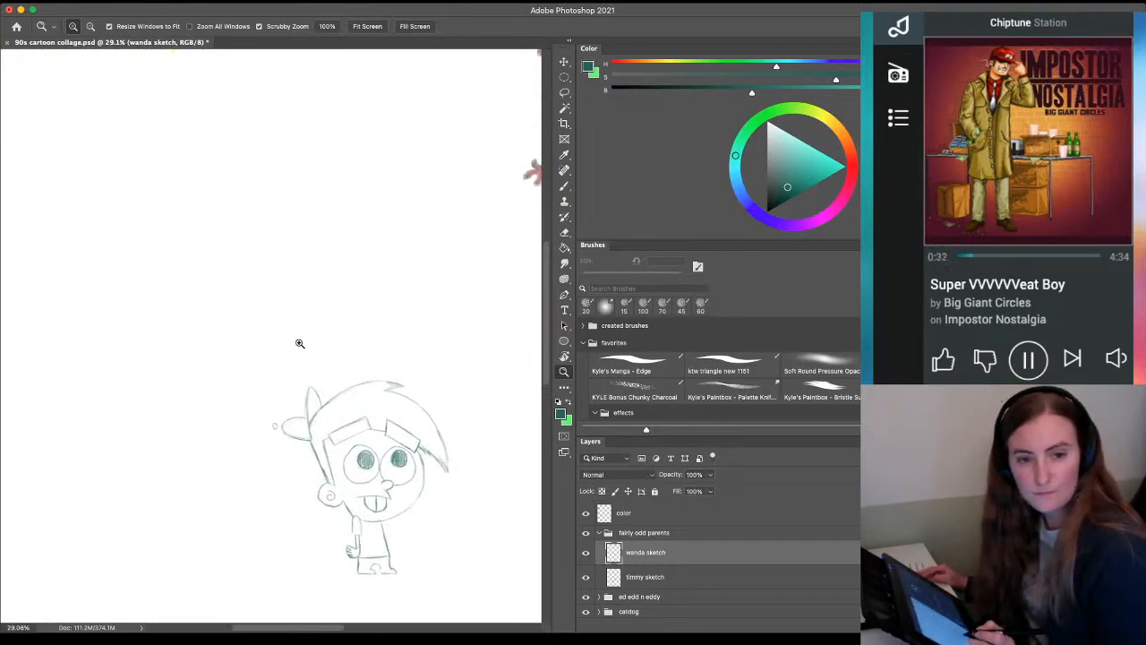
{"action": "key", "text": "b"}
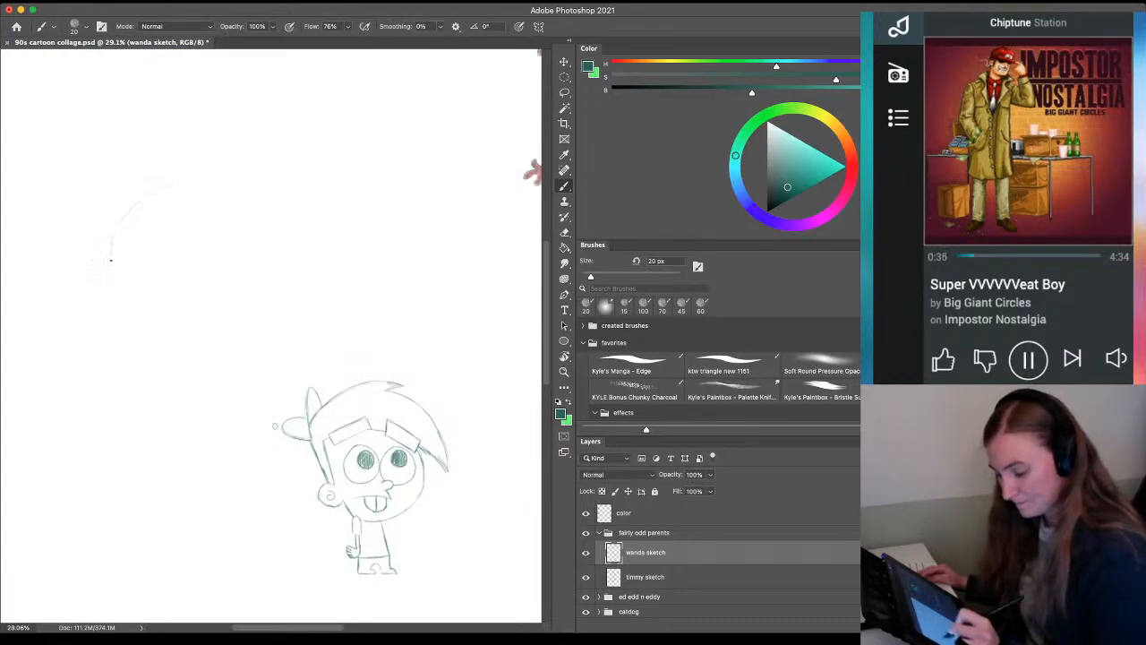
{"action": "mouse_move", "coordinate": [118, 219]}
{"action": "left_mouse_down"}
{"action": "mouse_move", "coordinate": [183, 187]}
{"action": "mouse_move", "coordinate": [114, 307]}
{"action": "mouse_move", "coordinate": [106, 243]}
{"action": "mouse_move", "coordinate": [202, 168]}
{"action": "mouse_move", "coordinate": [108, 286]}
{"action": "mouse_move", "coordinate": [143, 320]}
{"action": "mouse_move", "coordinate": [195, 333]}
{"action": "mouse_move", "coordinate": [109, 299]}
{"action": "mouse_move", "coordinate": [109, 310]}
{"action": "mouse_move", "coordinate": [230, 326]}
{"action": "left_mouse_up"}
{"action": "mouse_move", "coordinate": [111, 256]}
{"action": "left_mouse_down"}
{"action": "mouse_move", "coordinate": [175, 166]}
{"action": "mouse_move", "coordinate": [249, 164]}
{"action": "mouse_move", "coordinate": [215, 340]}
{"action": "left_mouse_up"}
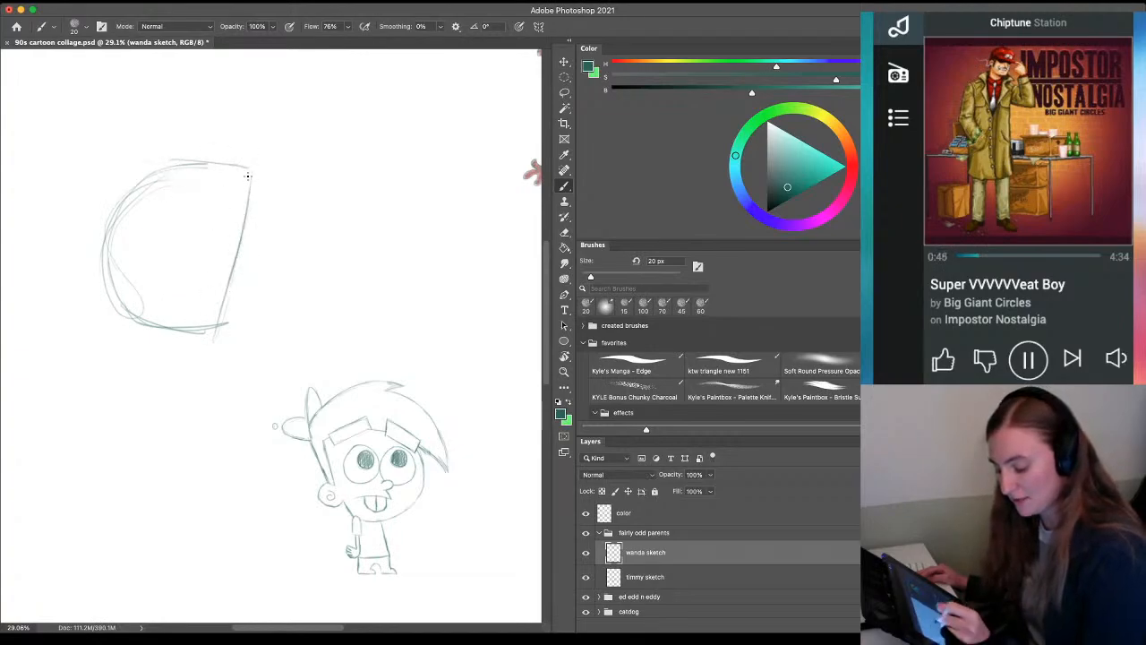
{"action": "mouse_move", "coordinate": [208, 166]}
{"action": "left_mouse_down"}
{"action": "mouse_move", "coordinate": [104, 263]}
{"action": "mouse_move", "coordinate": [211, 319]}
{"action": "left_mouse_up"}
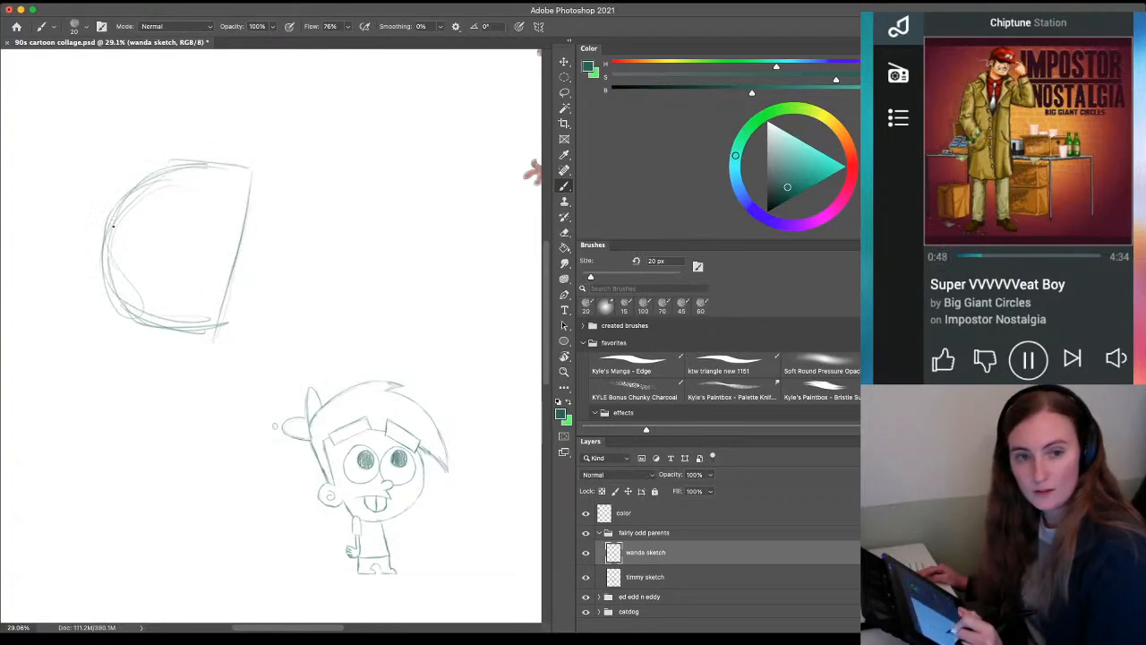
{"action": "mouse_move", "coordinate": [240, 236]}
{"action": "left_mouse_down"}
{"action": "mouse_move", "coordinate": [267, 251]}
{"action": "mouse_move", "coordinate": [238, 253]}
{"action": "mouse_move", "coordinate": [272, 248]}
{"action": "mouse_move", "coordinate": [239, 240]}
{"action": "mouse_move", "coordinate": [269, 240]}
{"action": "mouse_move", "coordinate": [238, 255]}
{"action": "left_mouse_up"}
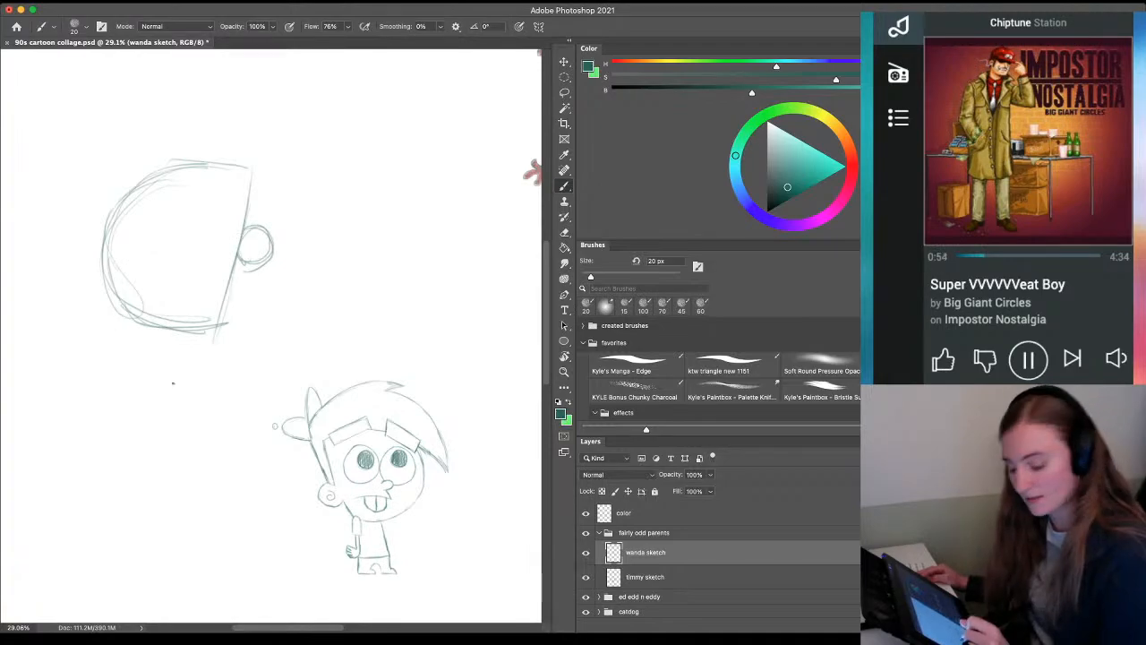
Rough in Wanda's sleeve, the stepped edge and hem of her shirt, and the legs below her head
{"action": "mouse_move", "coordinate": [222, 342]}
{"action": "left_mouse_down"}
{"action": "mouse_move", "coordinate": [218, 372]}
{"action": "mouse_move", "coordinate": [204, 337]}
{"action": "mouse_move", "coordinate": [224, 380]}
{"action": "left_mouse_up"}
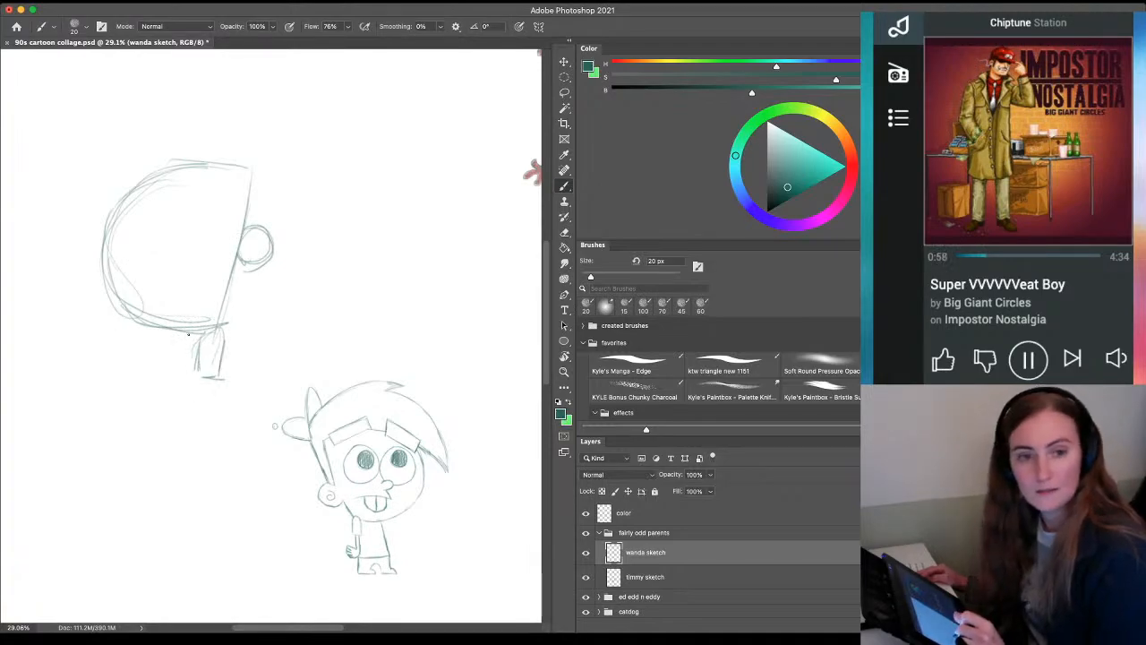
{"action": "left_click_drag", "start_coordinate": [182, 330], "coordinate": [165, 367]}
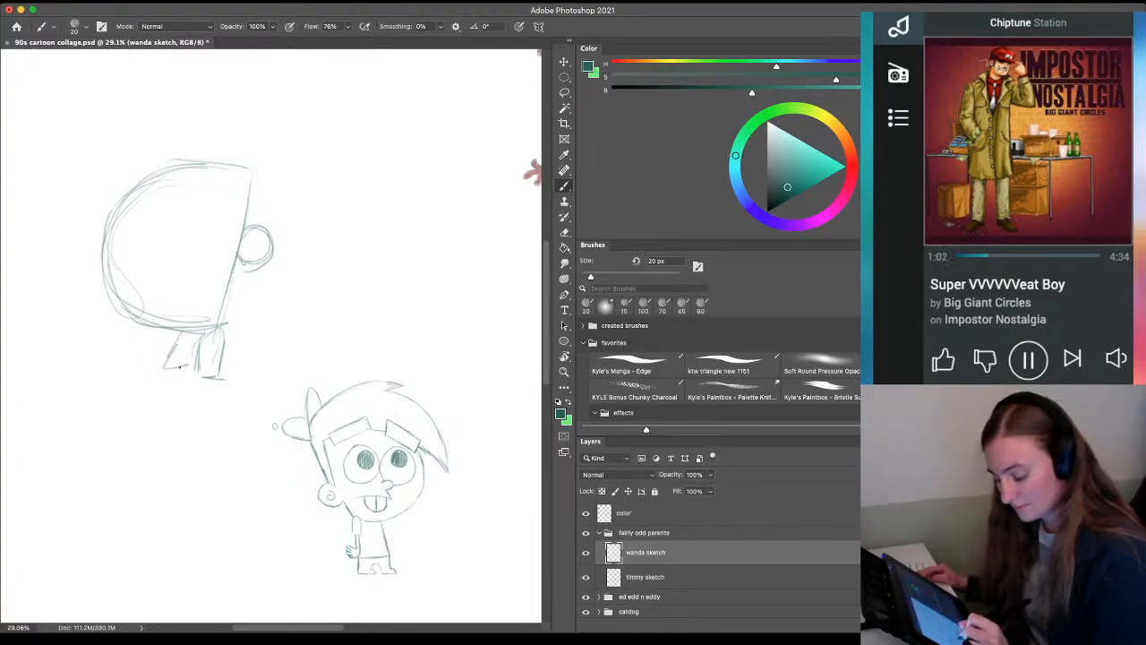
{"action": "mouse_move", "coordinate": [183, 366]}
{"action": "left_mouse_down"}
{"action": "mouse_move", "coordinate": [167, 400]}
{"action": "mouse_move", "coordinate": [172, 390]}
{"action": "left_mouse_up"}
{"action": "left_click_drag", "start_coordinate": [179, 333], "coordinate": [170, 349]}
{"action": "mouse_move", "coordinate": [182, 349]}
{"action": "left_mouse_down"}
{"action": "mouse_move", "coordinate": [163, 366]}
{"action": "mouse_move", "coordinate": [172, 391]}
{"action": "left_mouse_up"}
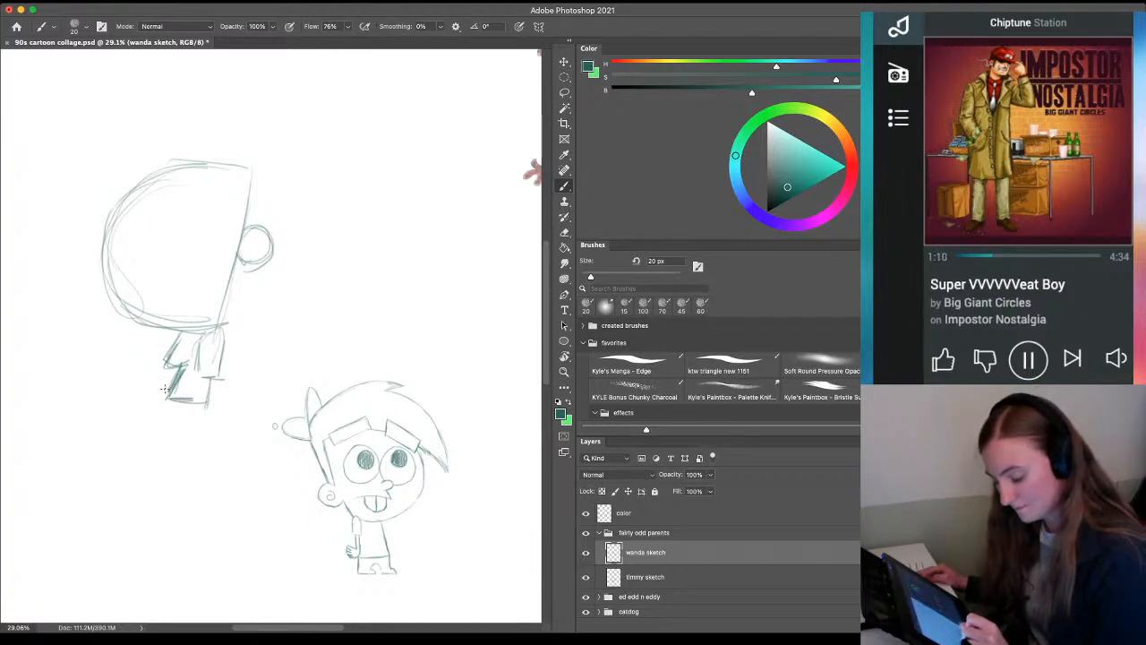
{"action": "left_click_drag", "start_coordinate": [160, 447], "coordinate": [222, 426]}
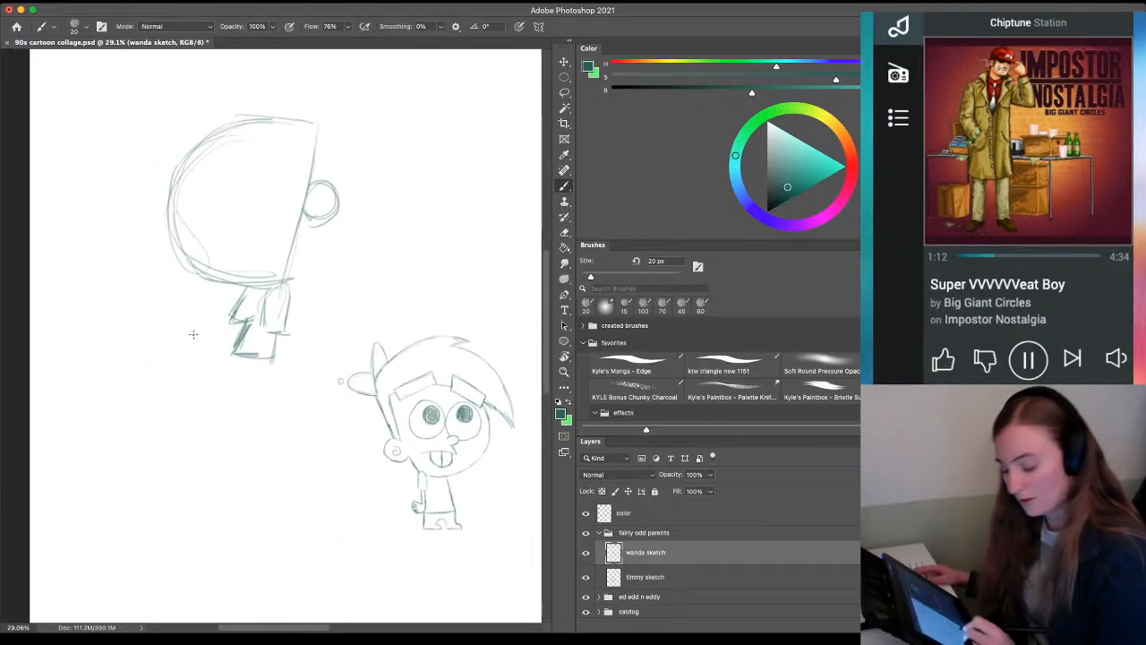
{"action": "mouse_move", "coordinate": [271, 365]}
{"action": "left_mouse_down"}
{"action": "mouse_move", "coordinate": [273, 378]}
{"action": "mouse_move", "coordinate": [273, 362]}
{"action": "mouse_move", "coordinate": [254, 369]}
{"action": "mouse_move", "coordinate": [260, 391]}
{"action": "left_mouse_up"}
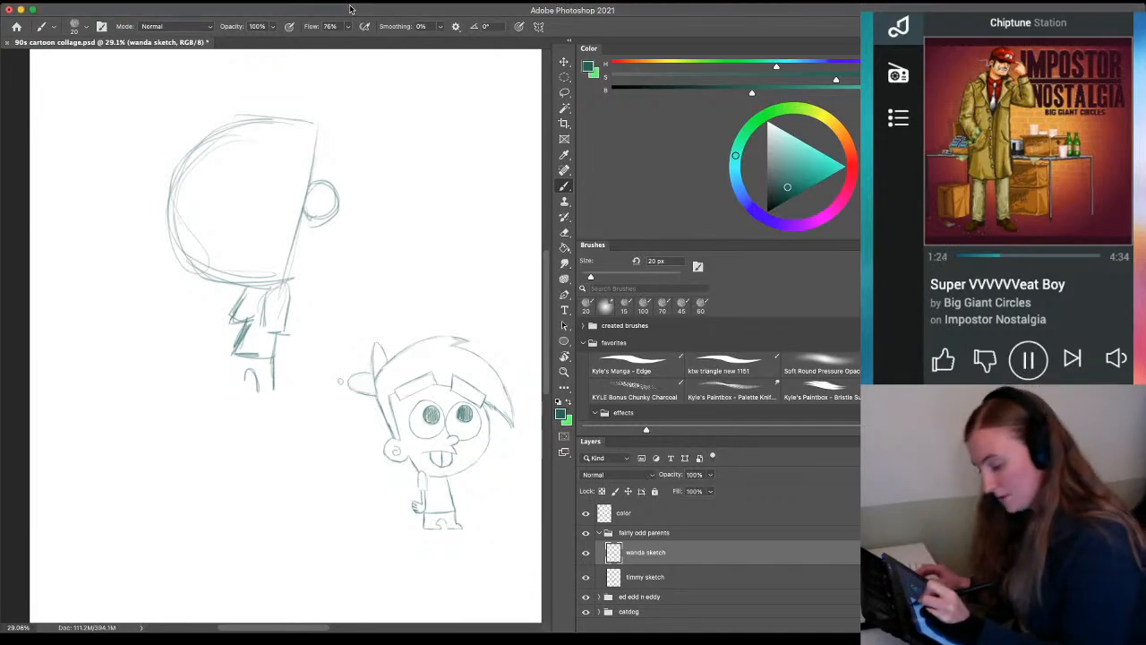
Erase the lower part of Wanda's sleeve and redraw it shorter with a rounded top and straight hem
{"action": "key", "text": "z"}
{"action": "left_click_drag", "start_coordinate": [218, 381], "coordinate": [250, 358]}
{"action": "key", "text": "e"}
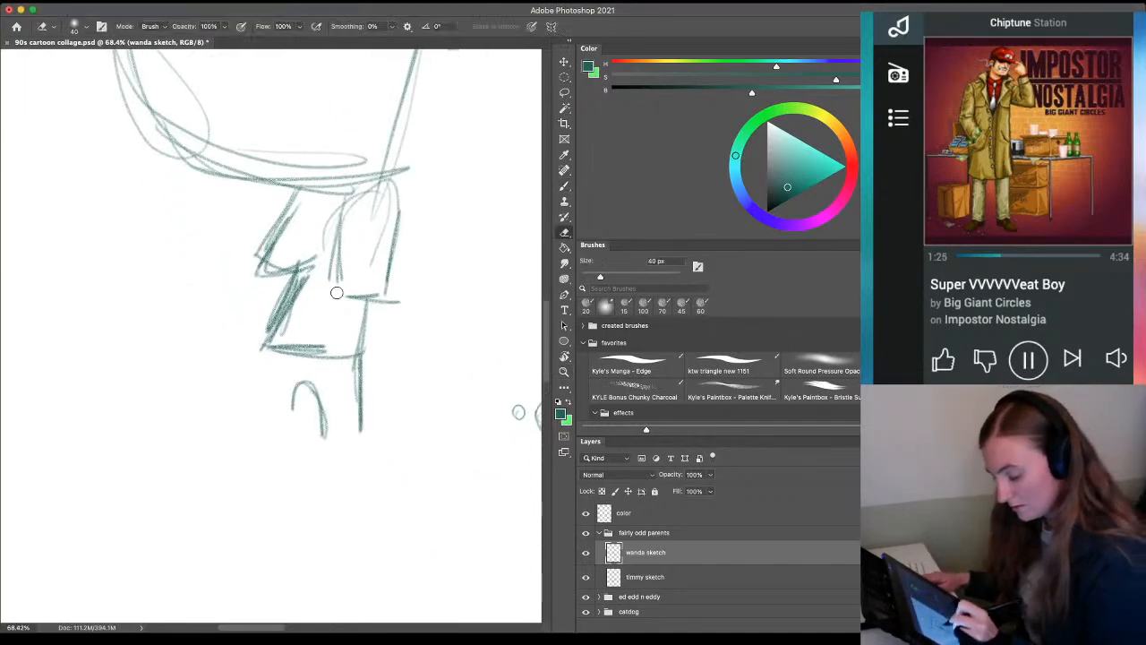
{"action": "mouse_move", "coordinate": [335, 291]}
{"action": "left_mouse_down"}
{"action": "mouse_move", "coordinate": [327, 280]}
{"action": "mouse_move", "coordinate": [412, 261]}
{"action": "mouse_move", "coordinate": [333, 265]}
{"action": "mouse_move", "coordinate": [385, 167]}
{"action": "mouse_move", "coordinate": [350, 195]}
{"action": "mouse_move", "coordinate": [339, 252]}
{"action": "left_mouse_up"}
{"action": "key", "text": "b"}
{"action": "left_click_drag", "start_coordinate": [349, 204], "coordinate": [344, 253]}
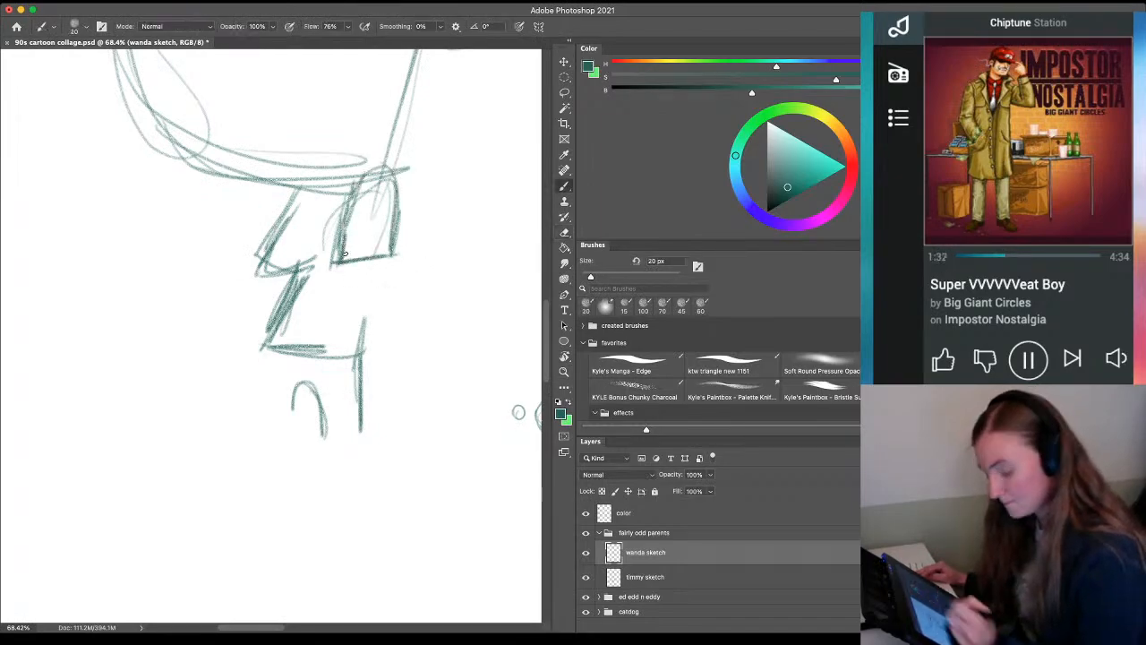
{"action": "mouse_move", "coordinate": [354, 262]}
{"action": "left_mouse_down"}
{"action": "mouse_move", "coordinate": [367, 319]}
{"action": "mouse_move", "coordinate": [362, 304]}
{"action": "left_mouse_up"}
{"action": "key", "text": "ctrl+z"}
{"action": "key", "text": "ctrl+z"}
{"action": "key", "text": "ctrl+z"}
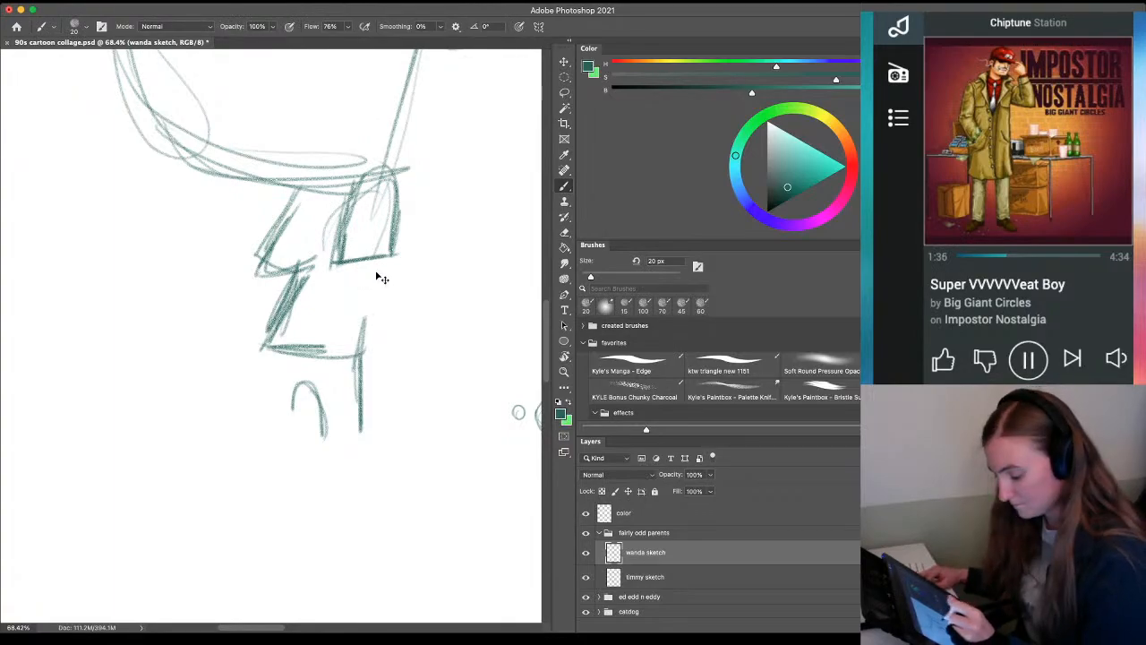
Draw Wanda's thin forearm below the sleeve with a rounded hand and a slim wand passing through it
{"action": "mouse_move", "coordinate": [360, 264]}
{"action": "left_mouse_down"}
{"action": "mouse_move", "coordinate": [361, 306]}
{"action": "mouse_move", "coordinate": [372, 258]}
{"action": "mouse_move", "coordinate": [379, 305]}
{"action": "mouse_move", "coordinate": [365, 254]}
{"action": "mouse_move", "coordinate": [389, 300]}
{"action": "mouse_move", "coordinate": [400, 282]}
{"action": "mouse_move", "coordinate": [389, 337]}
{"action": "left_mouse_up"}
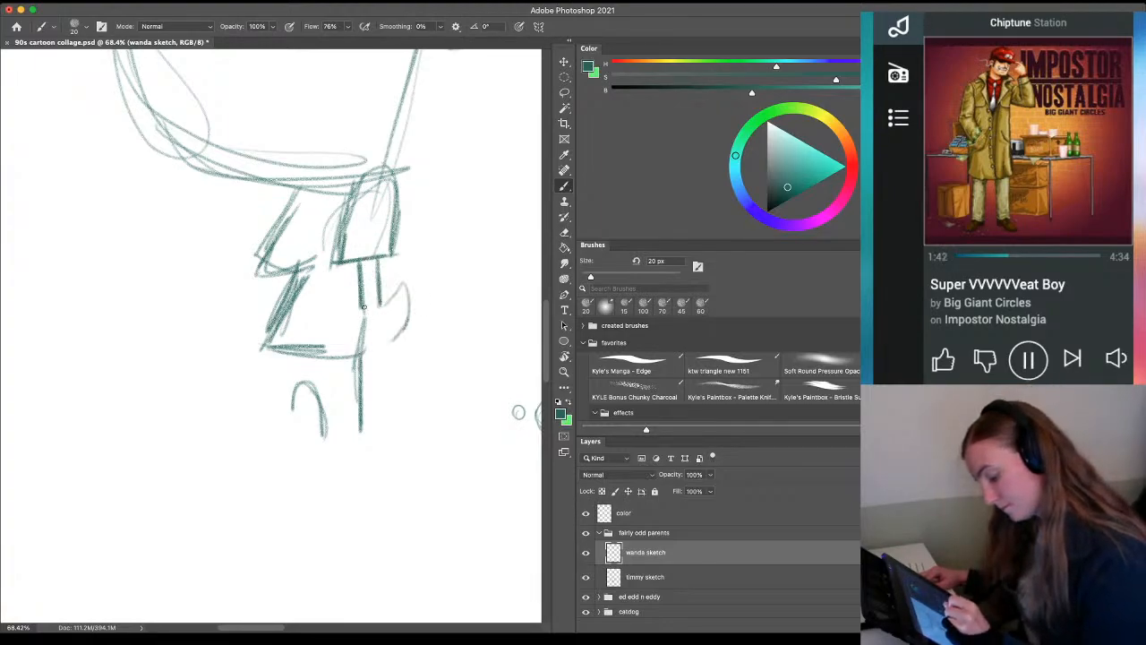
{"action": "mouse_move", "coordinate": [362, 293]}
{"action": "left_mouse_down"}
{"action": "mouse_move", "coordinate": [383, 338]}
{"action": "mouse_move", "coordinate": [403, 331]}
{"action": "left_mouse_up"}
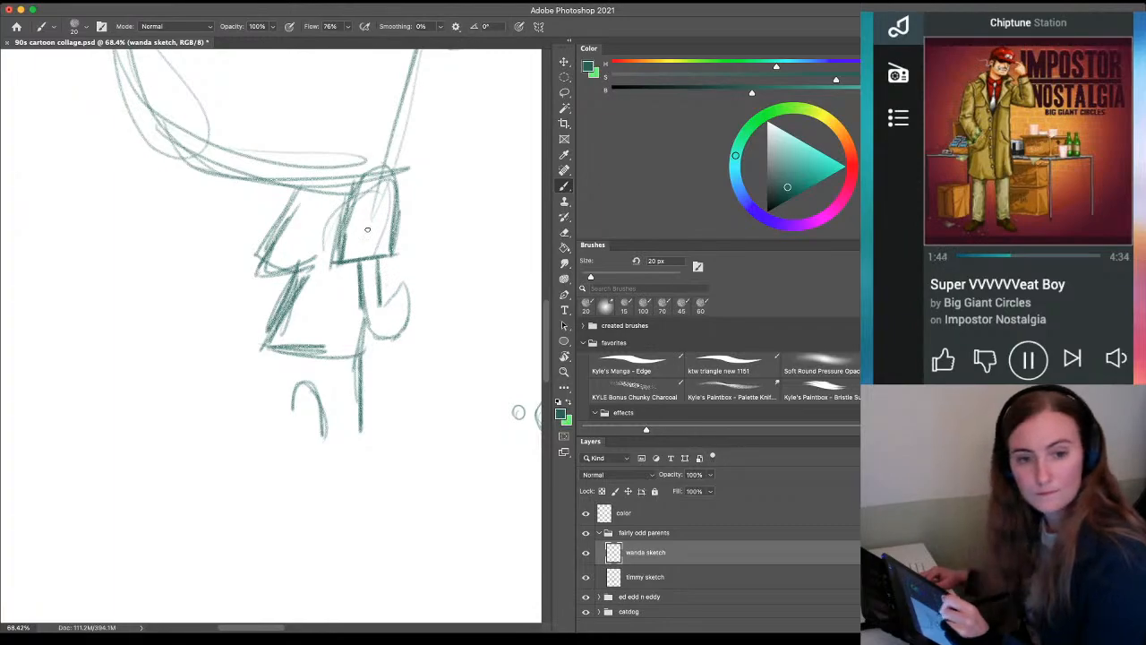
{"action": "mouse_move", "coordinate": [393, 276]}
{"action": "left_mouse_down"}
{"action": "mouse_move", "coordinate": [391, 299]}
{"action": "mouse_move", "coordinate": [418, 359]}
{"action": "left_mouse_up"}
{"action": "left_click_drag", "start_coordinate": [409, 321], "coordinate": [419, 362]}
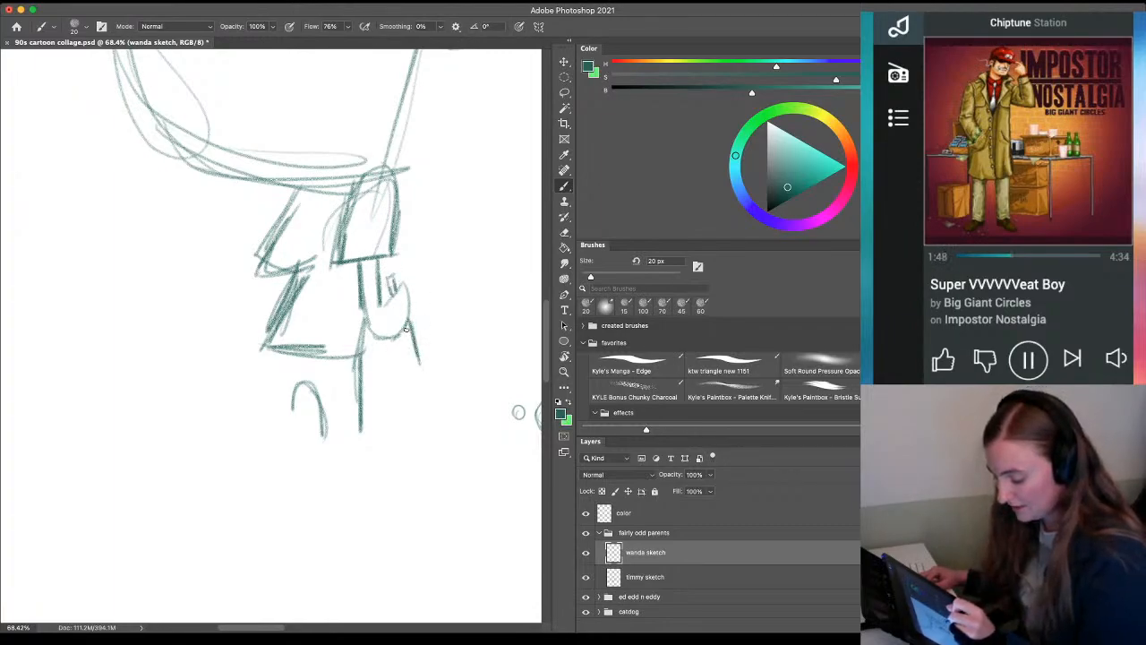
{"action": "key", "text": "super+z"}
{"action": "left_click_drag", "start_coordinate": [408, 322], "coordinate": [414, 359]}
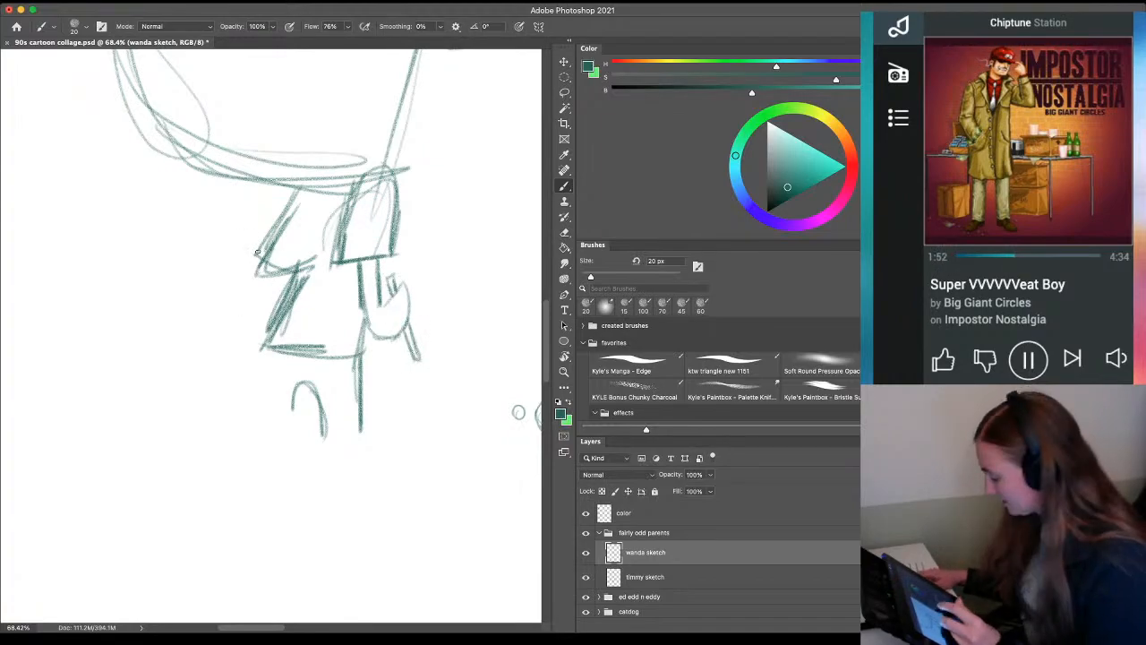
Erase the jagged left edge of Wanda's shirt and redraw it as two cleaner slanted lines without doubled strokes
{"action": "key", "text": "e"}
{"action": "mouse_move", "coordinate": [248, 283]}
{"action": "left_mouse_down"}
{"action": "mouse_move", "coordinate": [293, 262]}
{"action": "mouse_move", "coordinate": [264, 289]}
{"action": "left_mouse_up"}
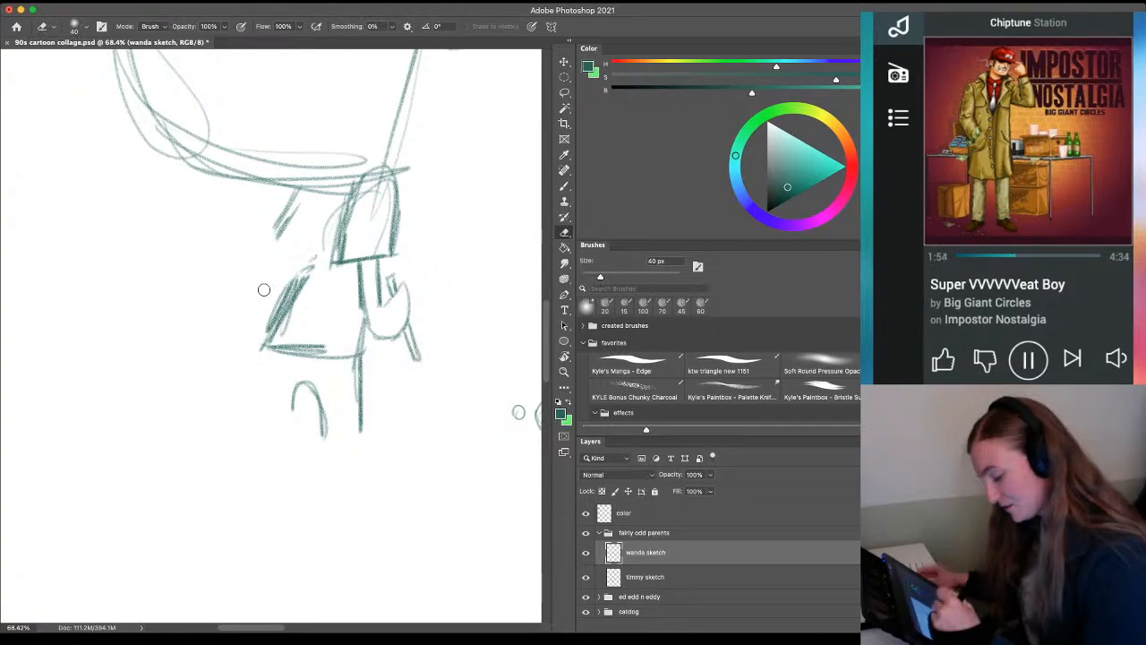
{"action": "key", "text": "b"}
{"action": "left_click_drag", "start_coordinate": [295, 195], "coordinate": [271, 252]}
{"action": "mouse_move", "coordinate": [293, 215]}
{"action": "left_mouse_down"}
{"action": "mouse_move", "coordinate": [268, 265]}
{"action": "mouse_move", "coordinate": [266, 338]}
{"action": "left_mouse_up"}
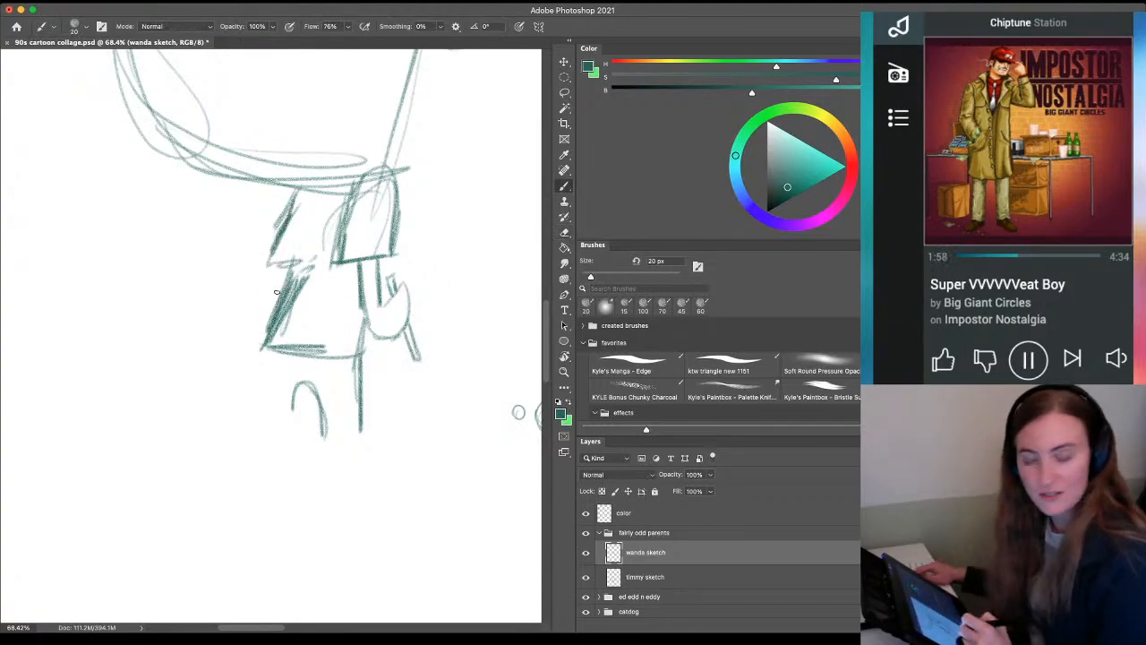
{"action": "key", "text": "e"}
{"action": "mouse_move", "coordinate": [305, 255]}
{"action": "left_mouse_down"}
{"action": "mouse_move", "coordinate": [282, 327]}
{"action": "mouse_move", "coordinate": [296, 271]}
{"action": "mouse_move", "coordinate": [302, 348]}
{"action": "mouse_move", "coordinate": [280, 333]}
{"action": "left_mouse_up"}
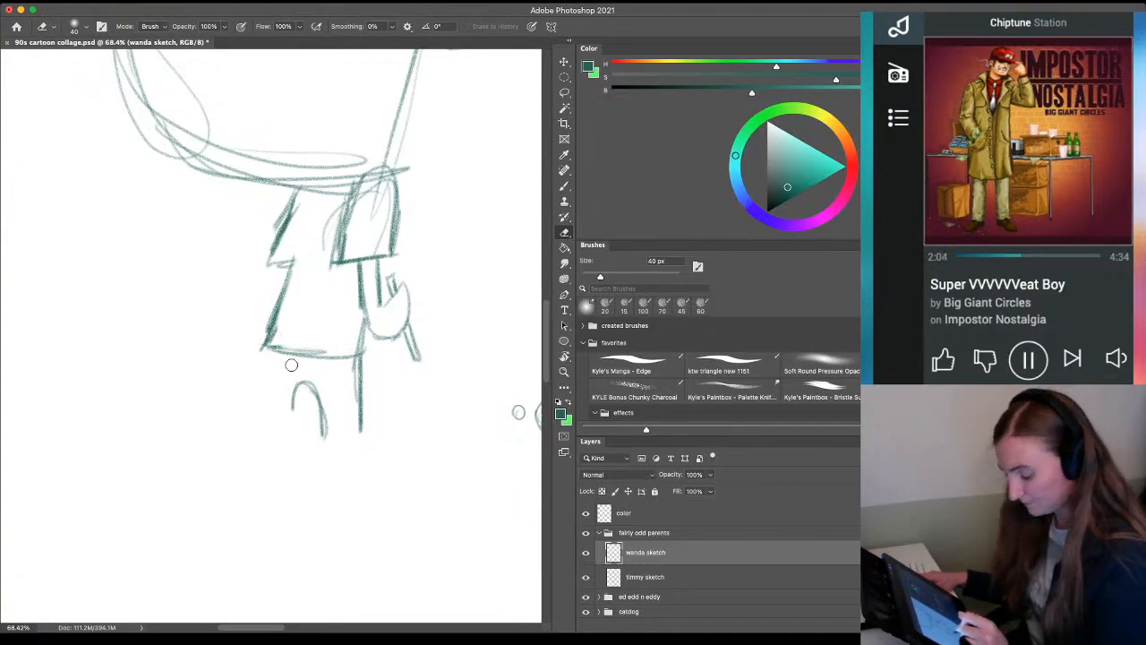
Erase Wanda's straight legs and redraw a rounded seat with bent legs kicking out to zigzag pointed feet under the shirt hem
{"action": "mouse_move", "coordinate": [291, 365]}
{"action": "left_mouse_down"}
{"action": "mouse_move", "coordinate": [324, 458]}
{"action": "mouse_move", "coordinate": [355, 418]}
{"action": "mouse_move", "coordinate": [364, 349]}
{"action": "mouse_move", "coordinate": [347, 385]}
{"action": "mouse_move", "coordinate": [360, 385]}
{"action": "mouse_move", "coordinate": [315, 401]}
{"action": "mouse_move", "coordinate": [348, 410]}
{"action": "left_mouse_up"}
{"action": "key", "text": "b"}
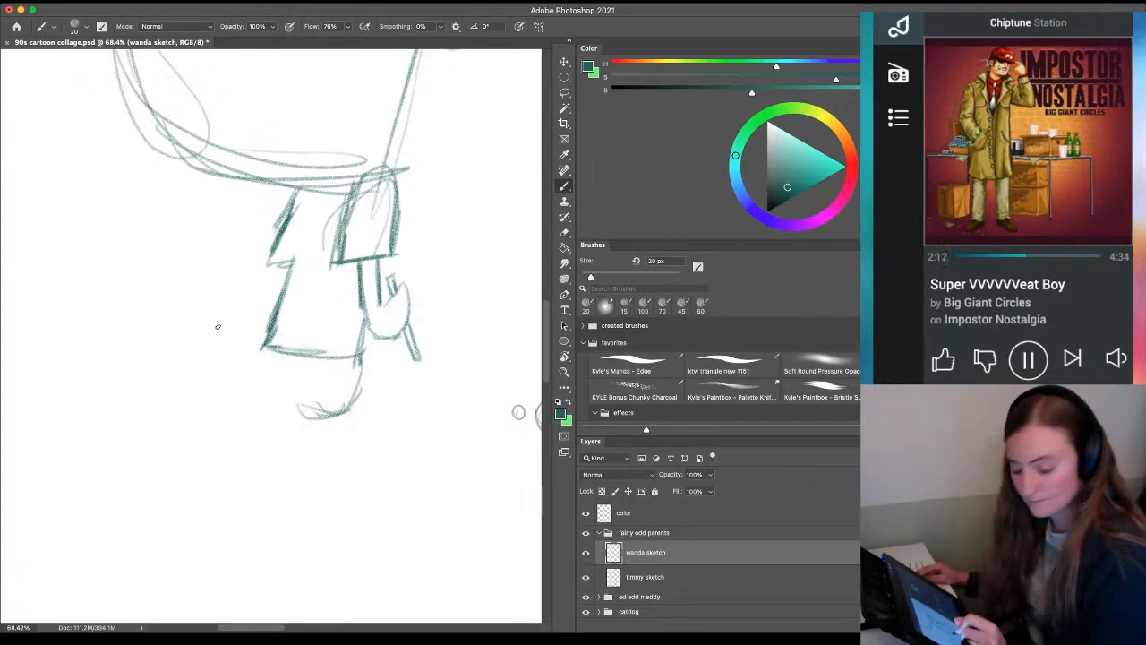
{"action": "mouse_move", "coordinate": [223, 329]}
{"action": "left_mouse_down"}
{"action": "mouse_move", "coordinate": [268, 348]}
{"action": "mouse_move", "coordinate": [227, 393]}
{"action": "mouse_move", "coordinate": [188, 377]}
{"action": "mouse_move", "coordinate": [224, 405]}
{"action": "left_mouse_up"}
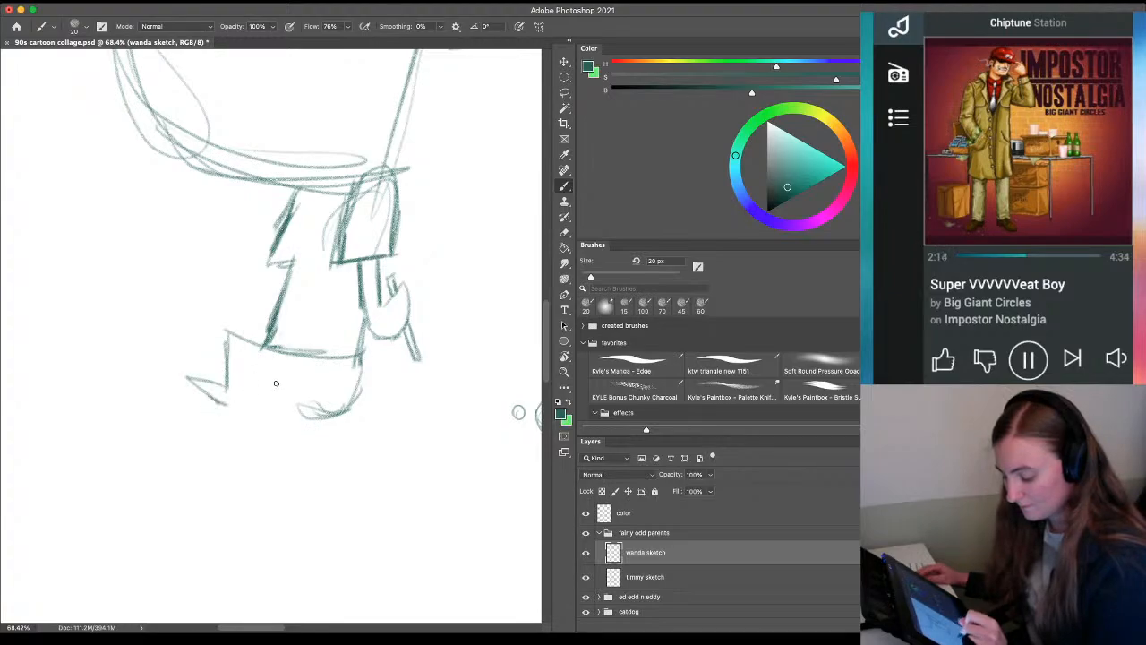
{"action": "mouse_move", "coordinate": [291, 370]}
{"action": "left_mouse_down"}
{"action": "mouse_move", "coordinate": [260, 359]}
{"action": "mouse_move", "coordinate": [258, 408]}
{"action": "mouse_move", "coordinate": [239, 396]}
{"action": "mouse_move", "coordinate": [261, 426]}
{"action": "mouse_move", "coordinate": [285, 399]}
{"action": "mouse_move", "coordinate": [296, 408]}
{"action": "mouse_move", "coordinate": [257, 411]}
{"action": "mouse_move", "coordinate": [258, 421]}
{"action": "mouse_move", "coordinate": [275, 417]}
{"action": "mouse_move", "coordinate": [237, 408]}
{"action": "mouse_move", "coordinate": [237, 392]}
{"action": "mouse_move", "coordinate": [254, 401]}
{"action": "mouse_move", "coordinate": [256, 352]}
{"action": "left_mouse_up"}
{"action": "left_click_drag", "start_coordinate": [257, 357], "coordinate": [300, 389]}
{"action": "mouse_move", "coordinate": [239, 410]}
{"action": "left_mouse_down"}
{"action": "mouse_move", "coordinate": [215, 393]}
{"action": "mouse_move", "coordinate": [228, 387]}
{"action": "mouse_move", "coordinate": [196, 379]}
{"action": "mouse_move", "coordinate": [222, 403]}
{"action": "left_mouse_up"}
{"action": "mouse_move", "coordinate": [260, 349]}
{"action": "left_mouse_down"}
{"action": "mouse_move", "coordinate": [230, 330]}
{"action": "mouse_move", "coordinate": [223, 384]}
{"action": "left_mouse_up"}
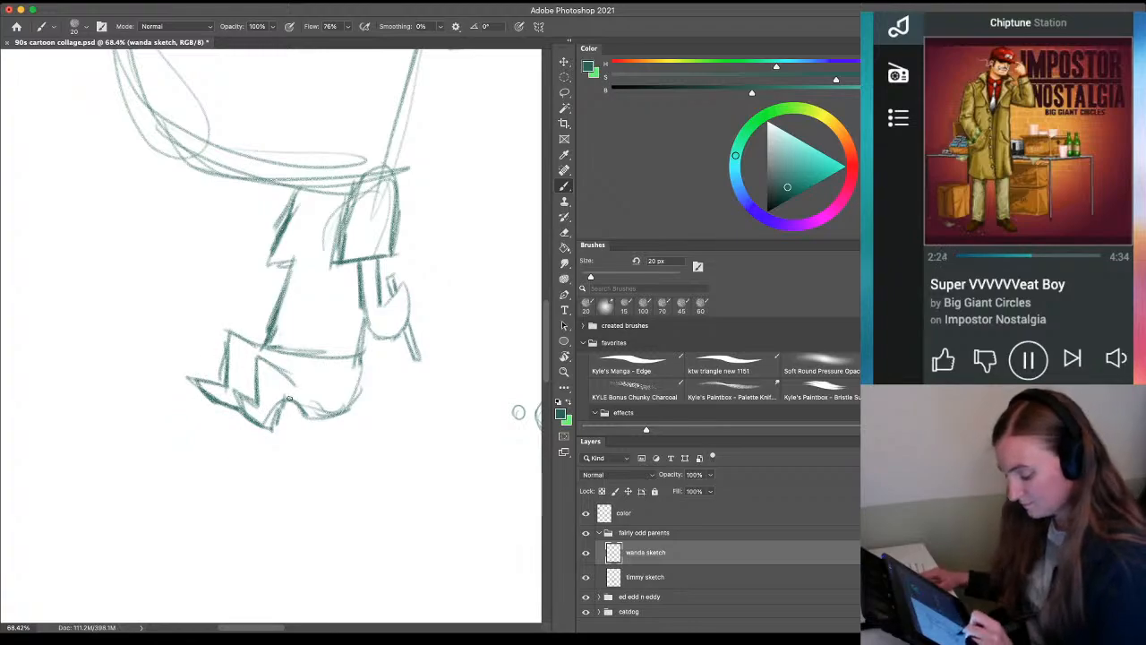
{"action": "mouse_move", "coordinate": [289, 399]}
{"action": "left_mouse_down"}
{"action": "mouse_move", "coordinate": [336, 415]}
{"action": "mouse_move", "coordinate": [359, 373]}
{"action": "mouse_move", "coordinate": [279, 419]}
{"action": "mouse_move", "coordinate": [285, 398]}
{"action": "mouse_move", "coordinate": [277, 423]}
{"action": "mouse_move", "coordinate": [284, 385]}
{"action": "mouse_move", "coordinate": [258, 360]}
{"action": "mouse_move", "coordinate": [234, 392]}
{"action": "left_mouse_up"}
{"action": "left_click_drag", "start_coordinate": [237, 403], "coordinate": [251, 421]}
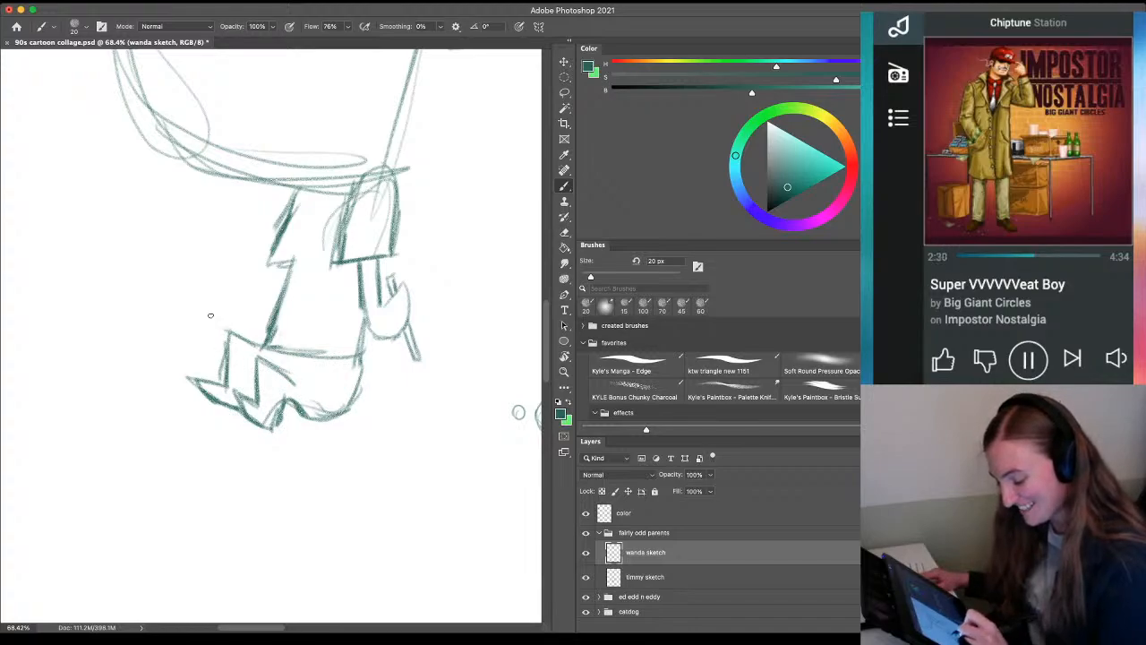
Enlarge the eraser to 150 px and clear the stray construction lines inside Wanda's head outline
{"action": "key", "text": "z"}
{"action": "left_click_drag", "start_coordinate": [222, 414], "coordinate": [178, 411]}
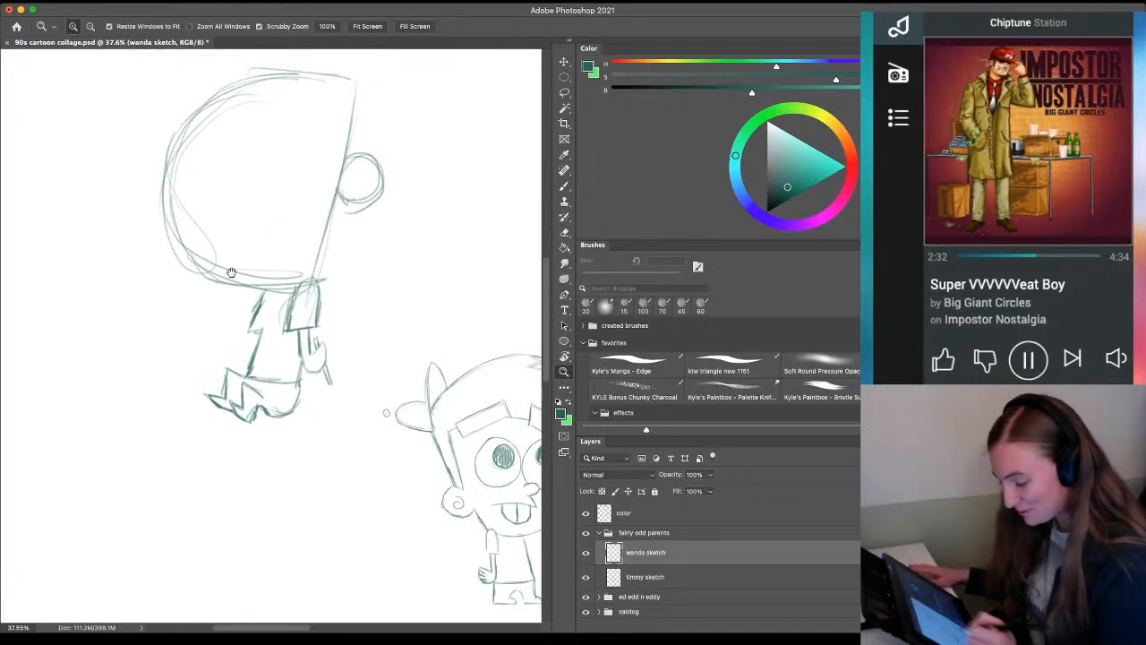
{"action": "left_click_drag", "start_coordinate": [260, 238], "coordinate": [266, 363]}
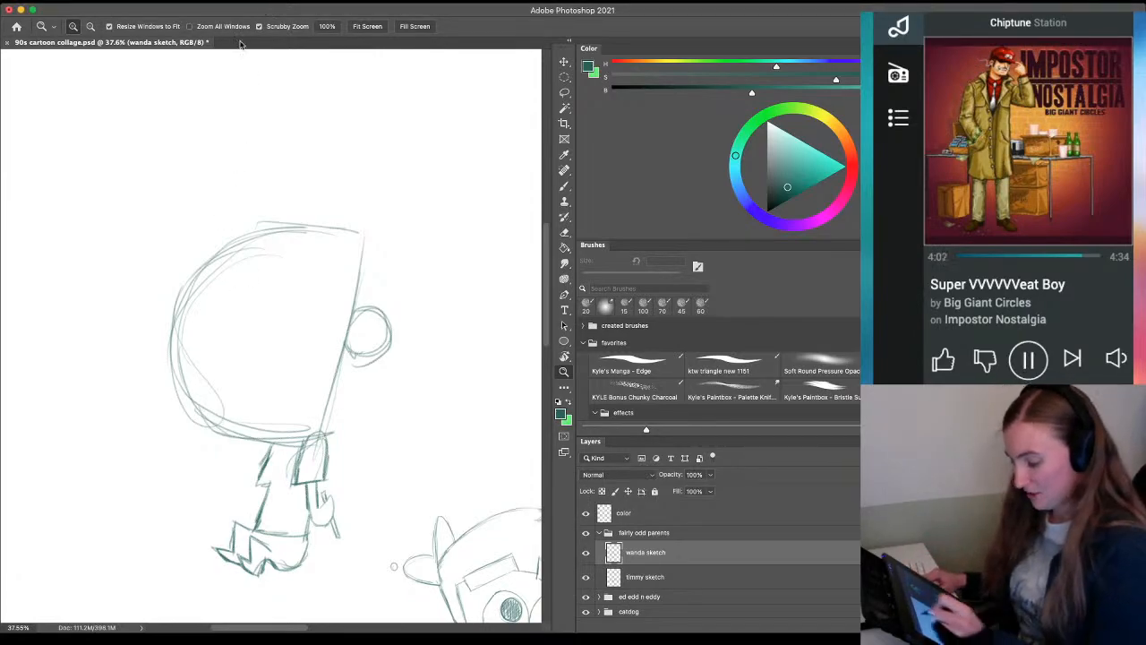
{"action": "mouse_move", "coordinate": [161, 335]}
{"action": "left_mouse_down"}
{"action": "mouse_move", "coordinate": [186, 329]}
{"action": "mouse_move", "coordinate": [196, 404]}
{"action": "left_mouse_up"}
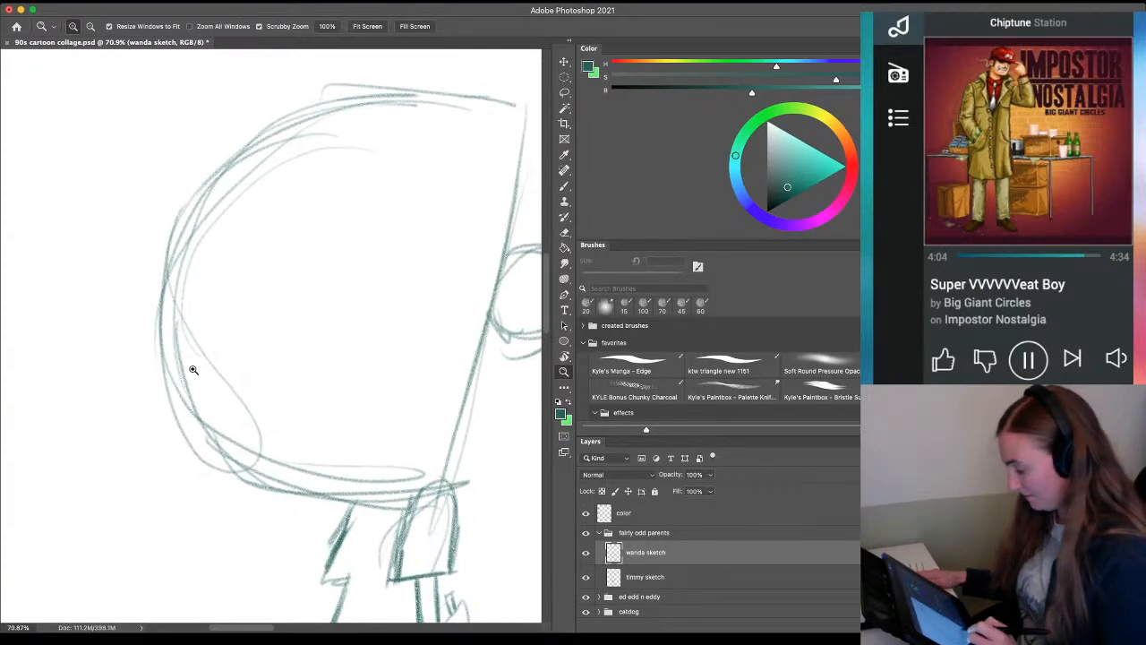
{"action": "key", "text": "e"}
{"action": "key", "text": "bracketright"}
{"action": "key", "text": "bracketright"}
{"action": "key", "text": "bracketright"}
{"action": "key", "text": "bracketright"}
{"action": "key", "text": "bracketright"}
{"action": "key", "text": "bracketright"}
{"action": "key", "text": "bracketright"}
{"action": "key", "text": "bracketright"}
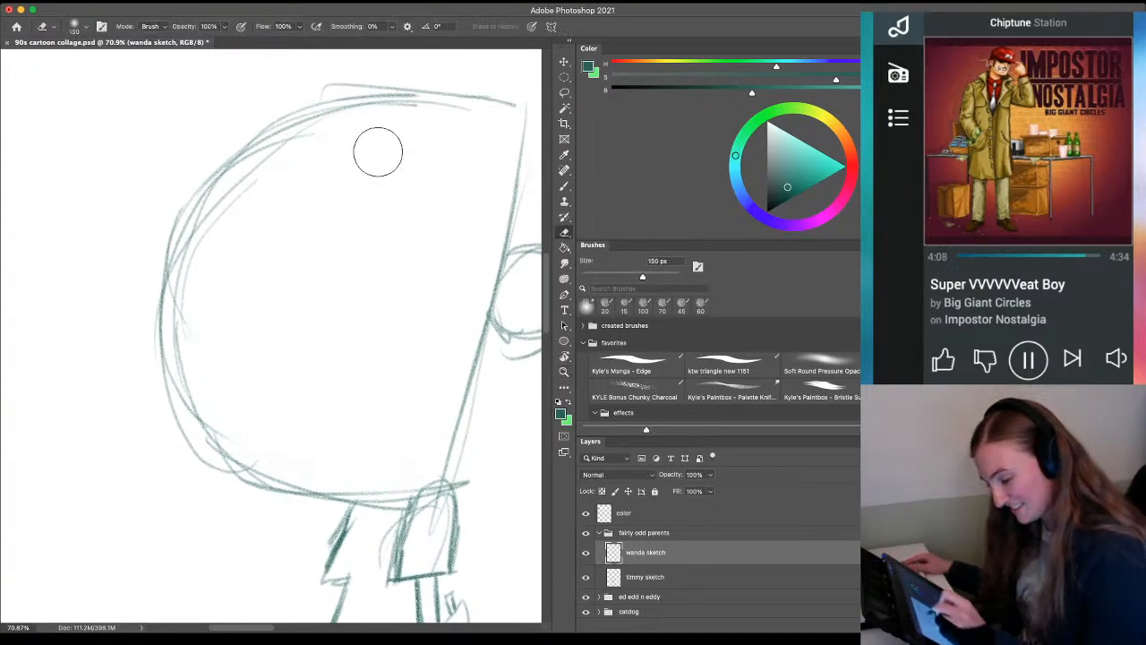
Draw a darker, straight slanted stroke for the upper back edge of Wanda's head above the ear
{"action": "key", "text": "z"}
{"action": "left_click_drag", "start_coordinate": [248, 407], "coordinate": [203, 414]}
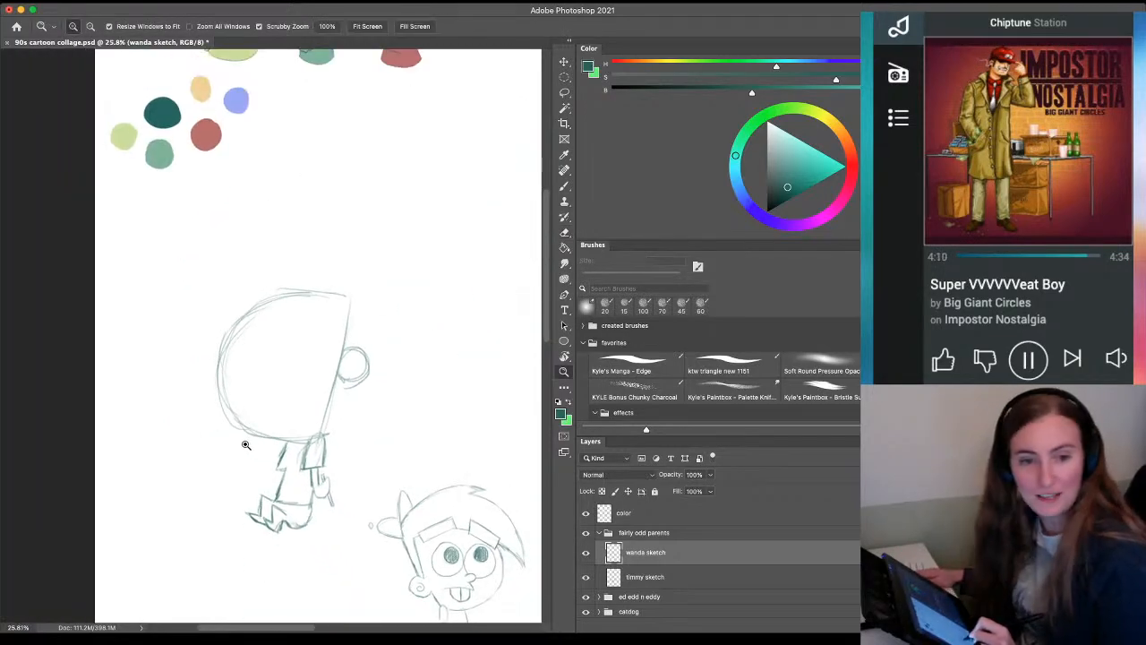
{"action": "left_click_drag", "start_coordinate": [246, 445], "coordinate": [258, 437]}
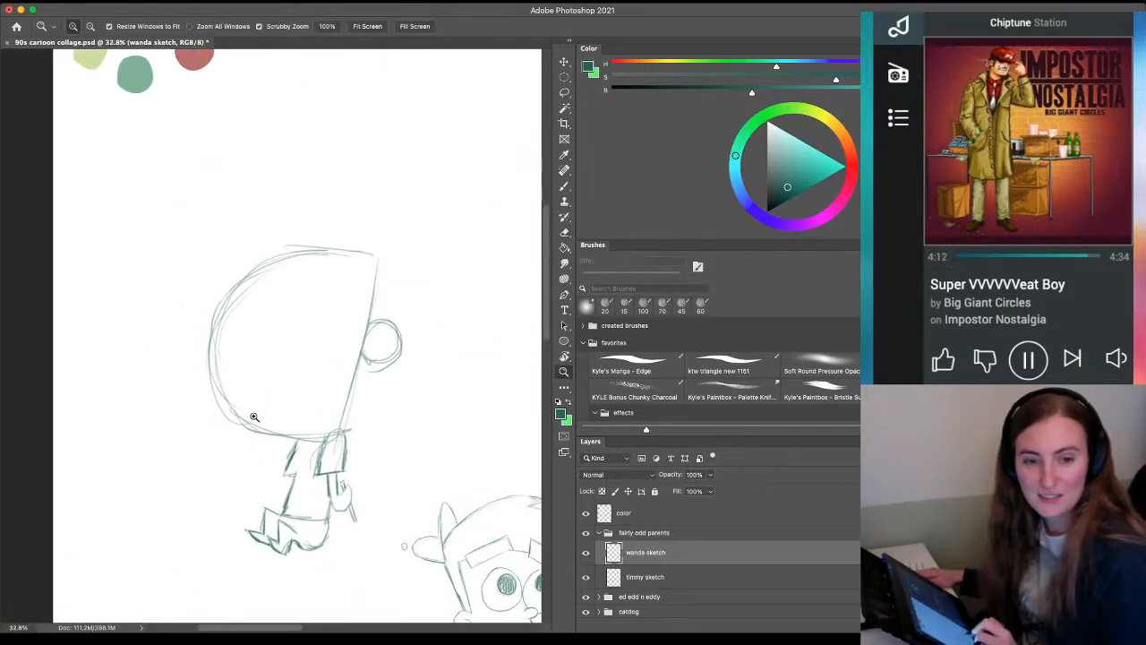
{"action": "left_click_drag", "start_coordinate": [203, 404], "coordinate": [216, 406]}
{"action": "key", "text": "b"}
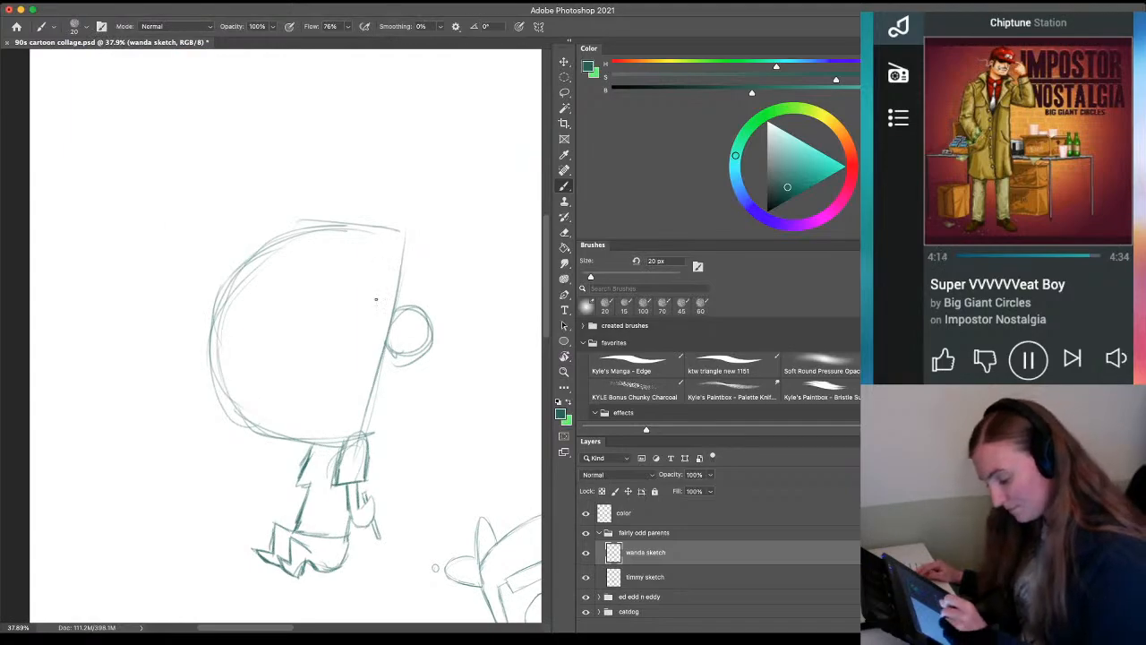
{"action": "left_click_drag", "start_coordinate": [414, 233], "coordinate": [393, 313]}
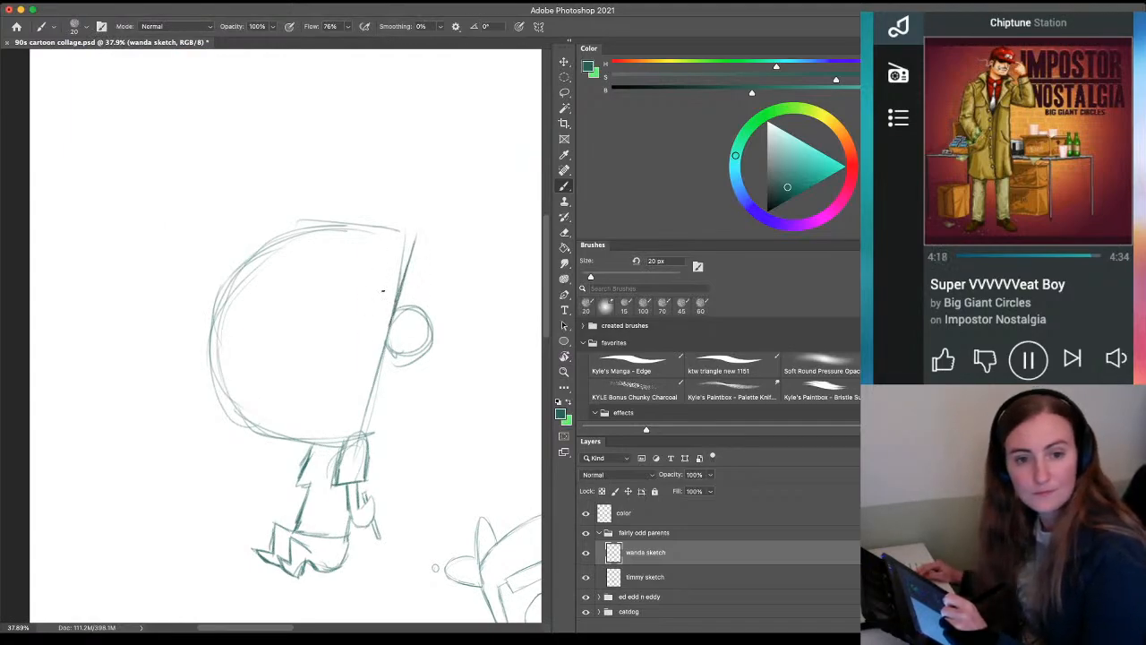
Lasso Wanda's ear circle, move it clear of the back of the head and deselect it
{"action": "key", "text": "l"}
{"action": "mouse_move", "coordinate": [442, 306]}
{"action": "left_mouse_down"}
{"action": "mouse_move", "coordinate": [413, 295]}
{"action": "mouse_move", "coordinate": [392, 349]}
{"action": "mouse_move", "coordinate": [443, 374]}
{"action": "mouse_move", "coordinate": [440, 290]}
{"action": "mouse_move", "coordinate": [417, 291]}
{"action": "left_mouse_up"}
{"action": "key", "text": "v"}
{"action": "left_click_drag", "start_coordinate": [399, 361], "coordinate": [394, 386]}
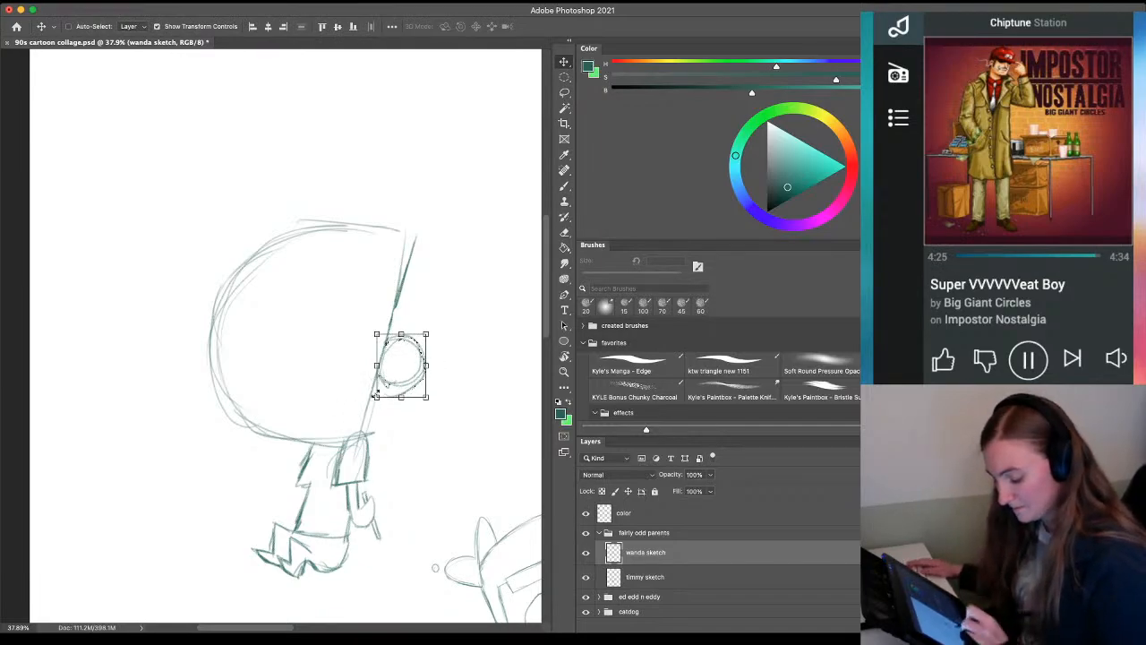
{"action": "left_click_drag", "start_coordinate": [409, 386], "coordinate": [464, 378]}
{"action": "key", "text": "ctrl+d"}
{"action": "mouse_move", "coordinate": [407, 531]}
{"action": "left_mouse_down"}
{"action": "mouse_move", "coordinate": [222, 307]}
{"action": "mouse_move", "coordinate": [404, 455]}
{"action": "left_mouse_up"}
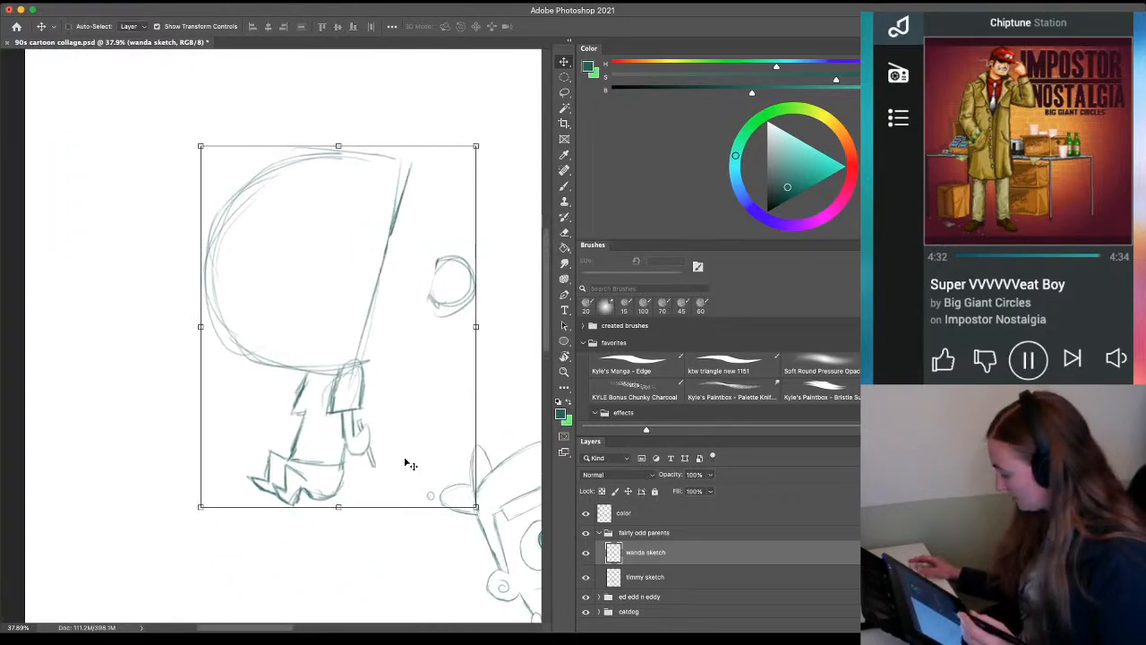
Lasso Wanda's head outline and squash it from the top to about 89% of its height at unchanged width
{"action": "key", "text": "l"}
{"action": "mouse_move", "coordinate": [417, 141]}
{"action": "left_mouse_down"}
{"action": "mouse_move", "coordinate": [359, 117]}
{"action": "mouse_move", "coordinate": [155, 292]}
{"action": "mouse_move", "coordinate": [254, 389]}
{"action": "mouse_move", "coordinate": [379, 360]}
{"action": "mouse_move", "coordinate": [424, 216]}
{"action": "mouse_move", "coordinate": [422, 143]}
{"action": "left_mouse_up"}
{"action": "key", "text": "ctrl+t"}
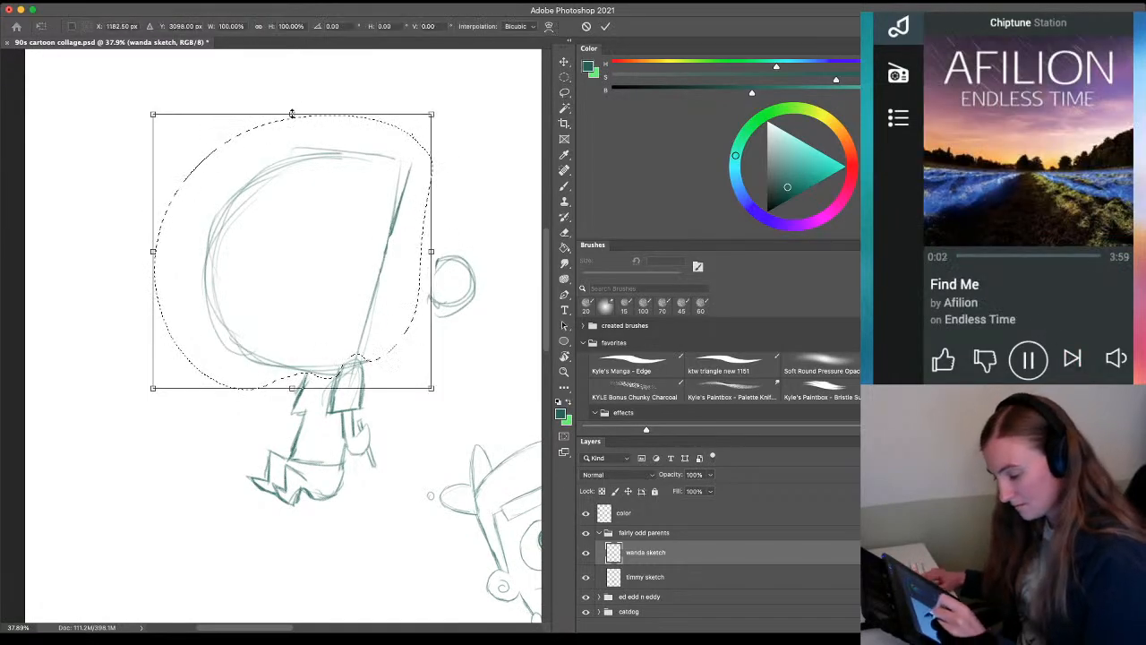
{"action": "left_click_drag", "start_coordinate": [292, 113], "coordinate": [292, 144]}
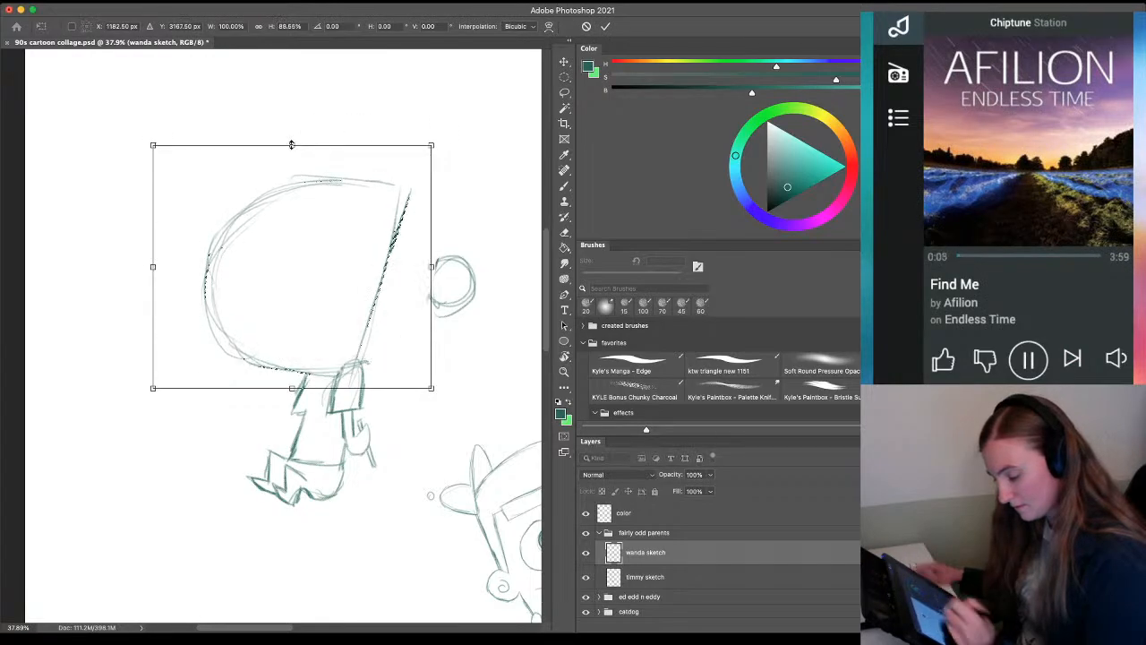
{"action": "key", "text": "Return"}
{"action": "key", "text": "ctrl+d"}
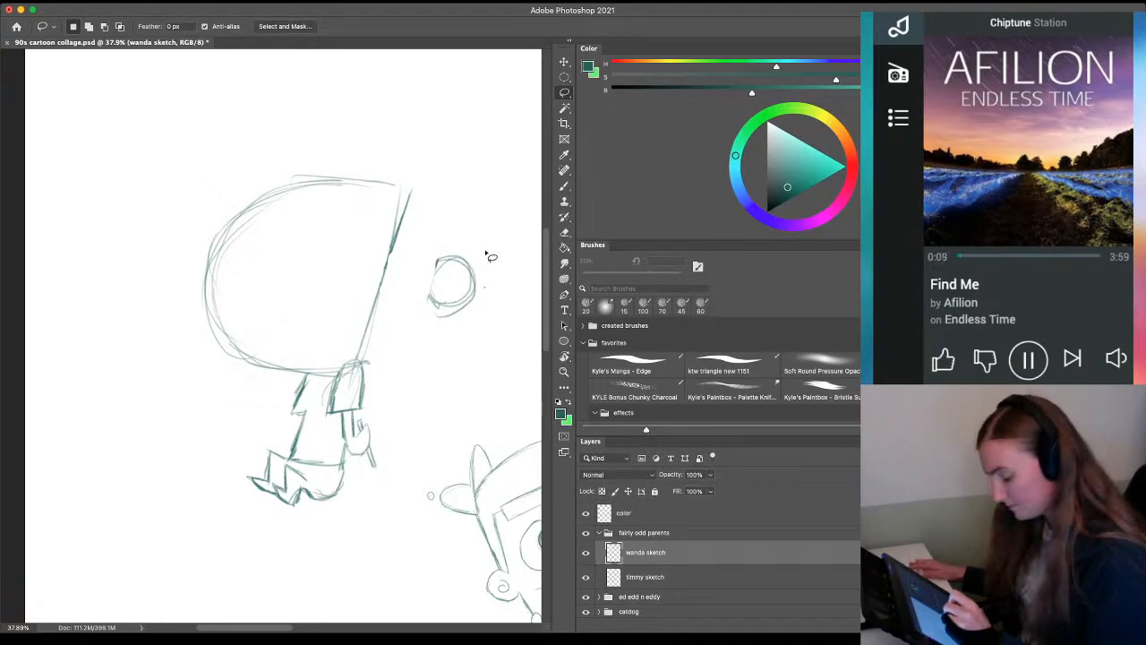
Lasso the detached ear circle, move it onto the lower back edge of Wanda's head and deselect it
{"action": "mouse_move", "coordinate": [433, 227]}
{"action": "left_mouse_down"}
{"action": "mouse_move", "coordinate": [409, 333]}
{"action": "mouse_move", "coordinate": [392, 338]}
{"action": "left_mouse_up"}
{"action": "key", "text": "v"}
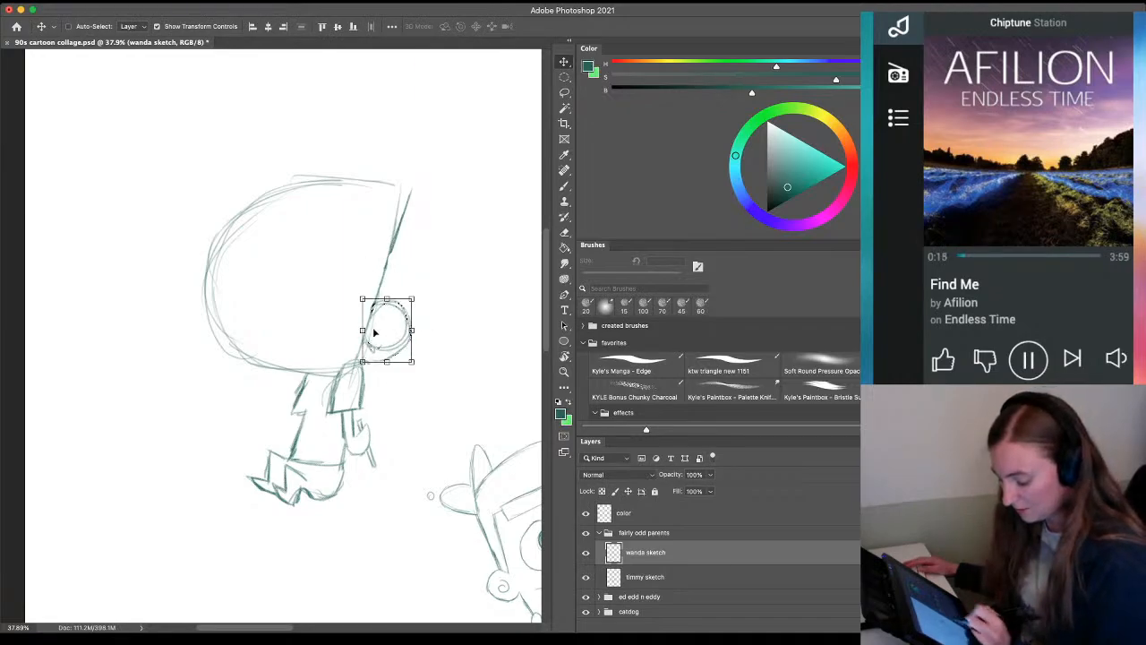
{"action": "left_click_drag", "start_coordinate": [348, 499], "coordinate": [327, 451]}
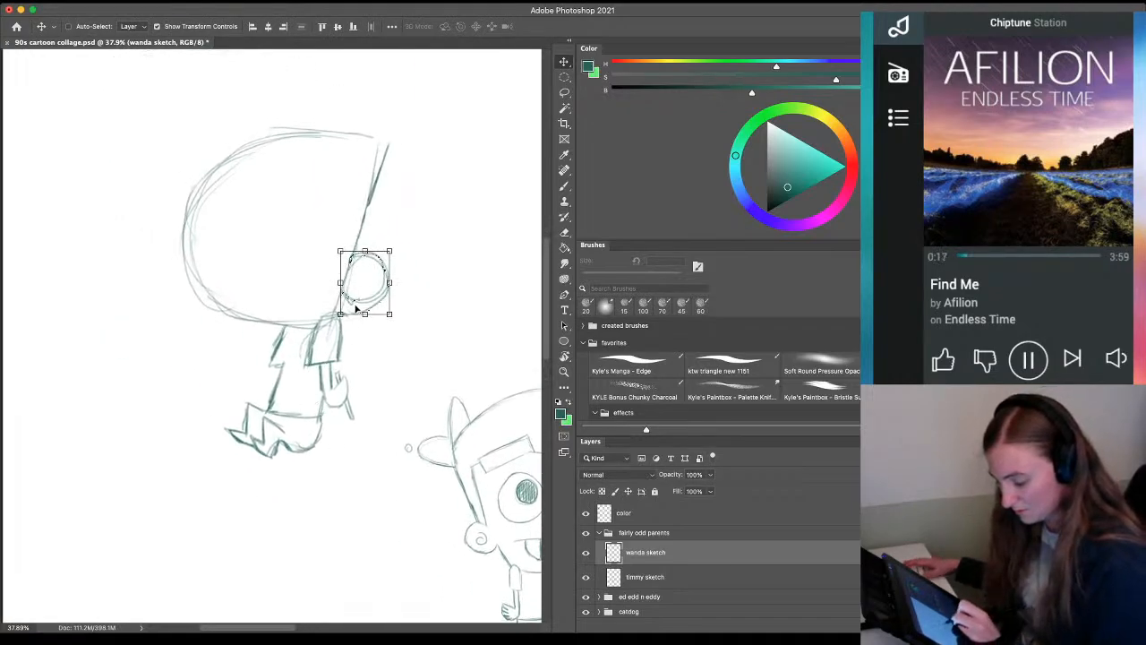
{"action": "scroll", "coordinate": [273, 367], "scroll_direction": "up", "scroll_amount": 3}
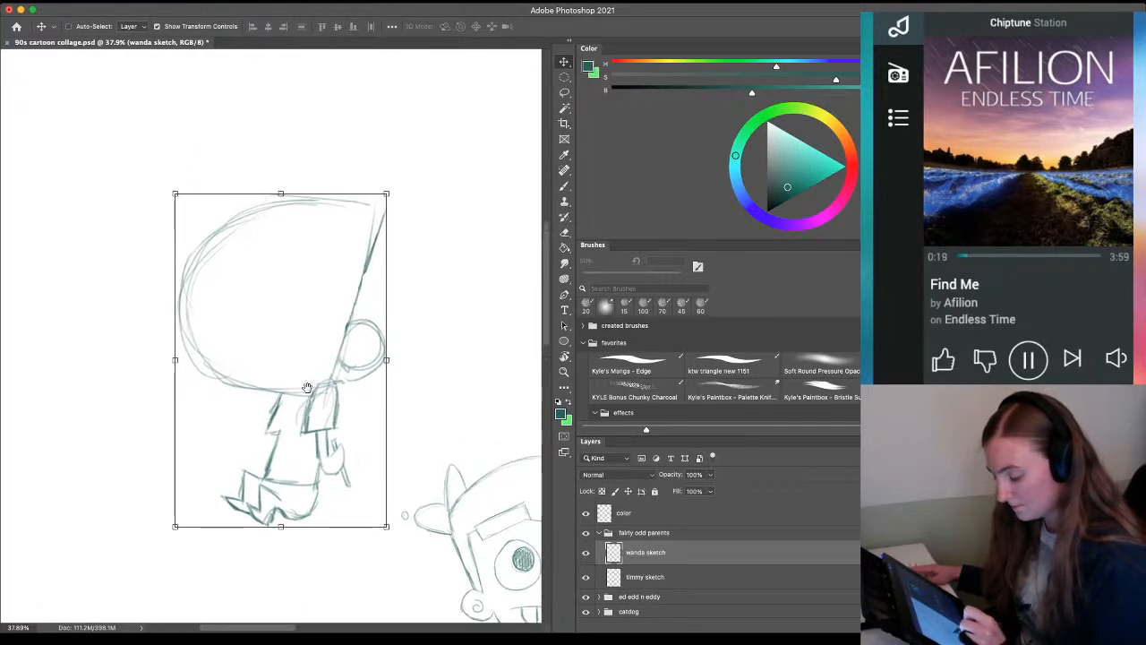
Erase the head line crossing Wanda's ear and draw a small spiral inside the ear
{"action": "key", "text": "e"}
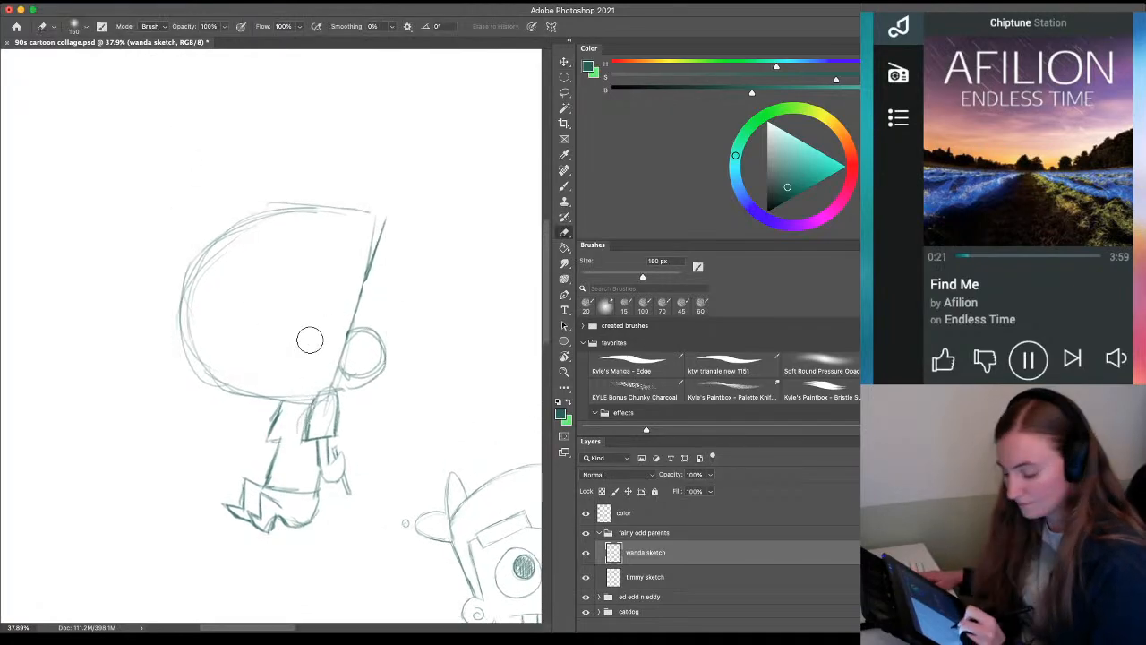
{"action": "left_click_drag", "start_coordinate": [335, 353], "coordinate": [328, 348]}
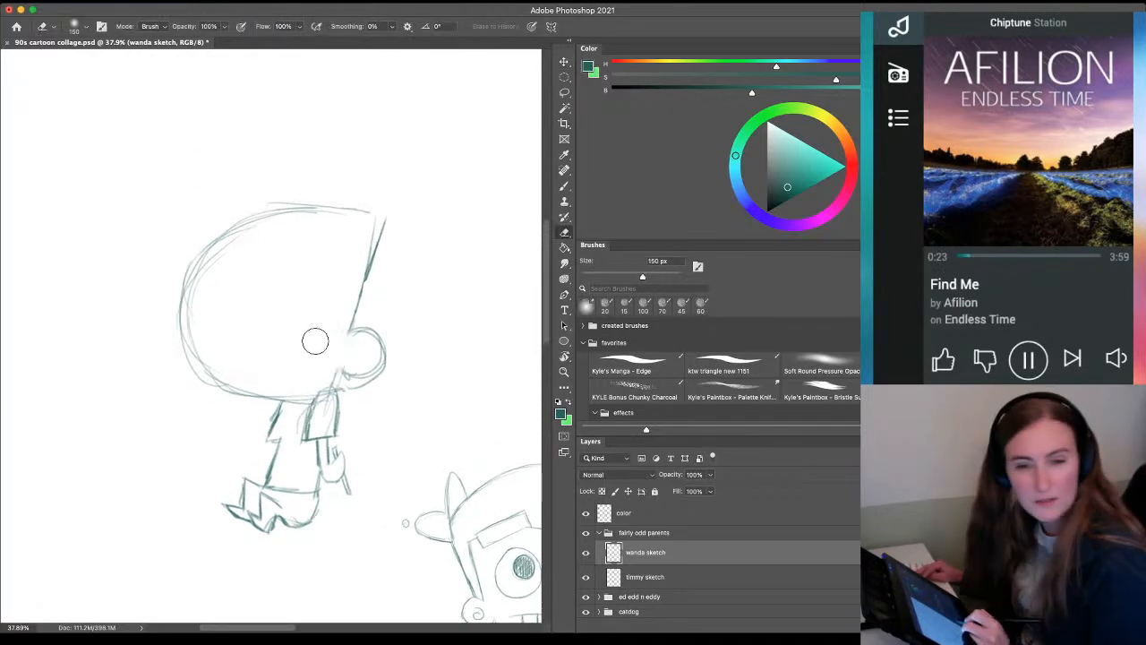
{"action": "left_click_drag", "start_coordinate": [318, 420], "coordinate": [219, 371]}
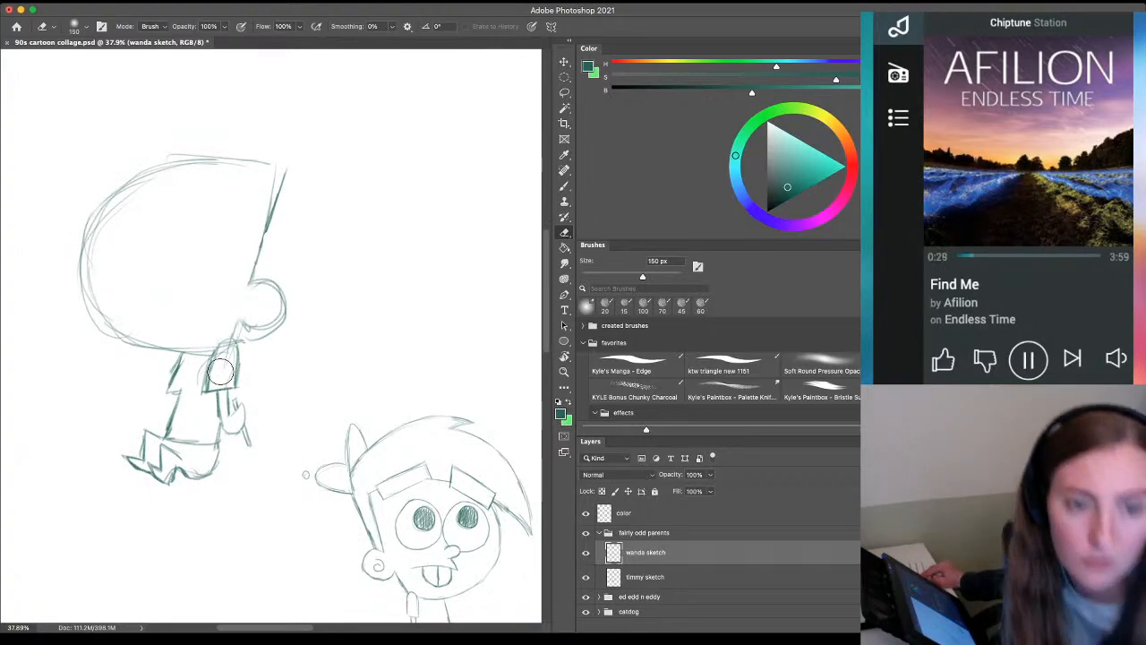
{"action": "key", "text": "b"}
{"action": "left_click_drag", "start_coordinate": [269, 294], "coordinate": [258, 311]}
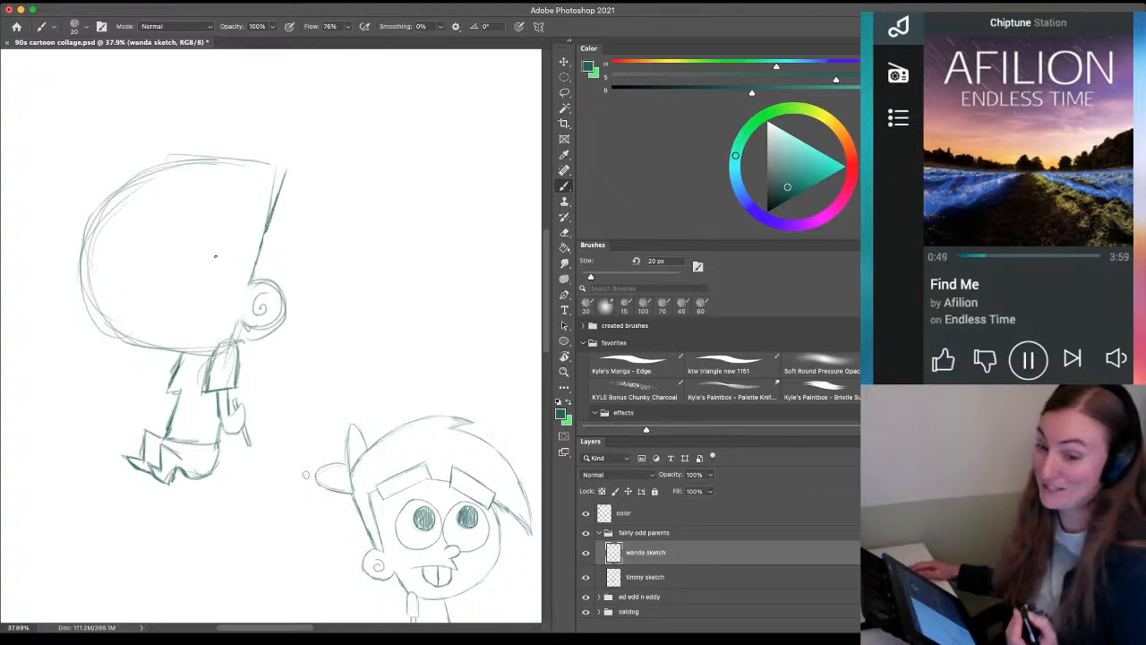
{"action": "left_click_drag", "start_coordinate": [121, 421], "coordinate": [134, 354]}
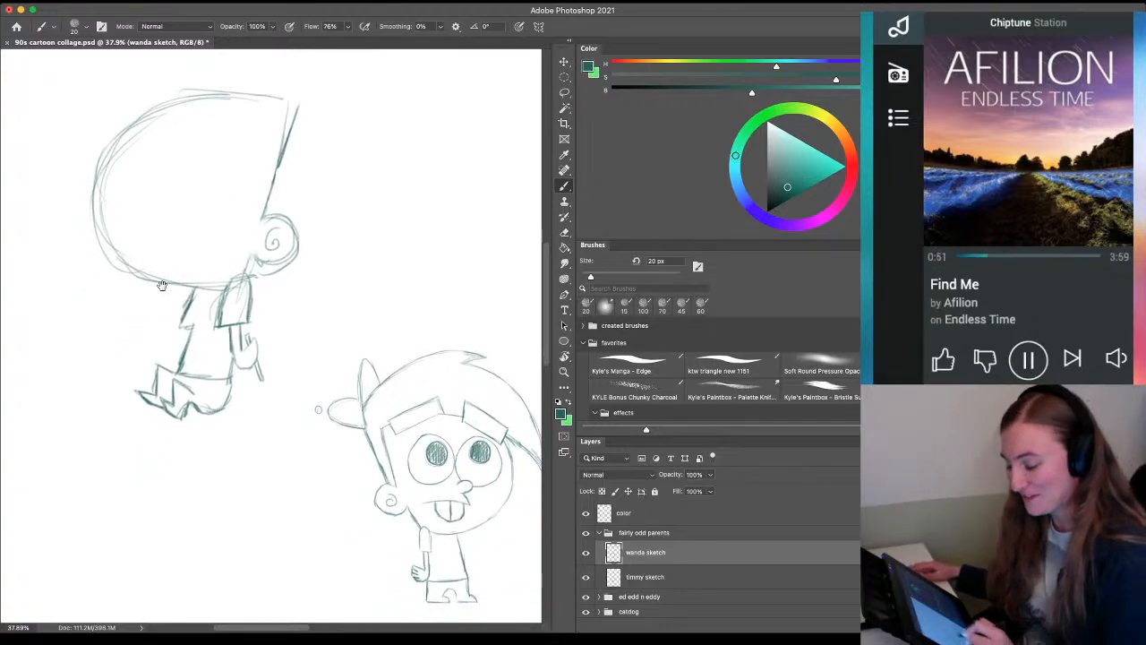
Draw a near-vertical hairline rising from the front of Wanda's ear and darken the slanted back edge of the head
{"action": "key", "text": "z"}
{"action": "left_click_drag", "start_coordinate": [189, 243], "coordinate": [236, 274]}
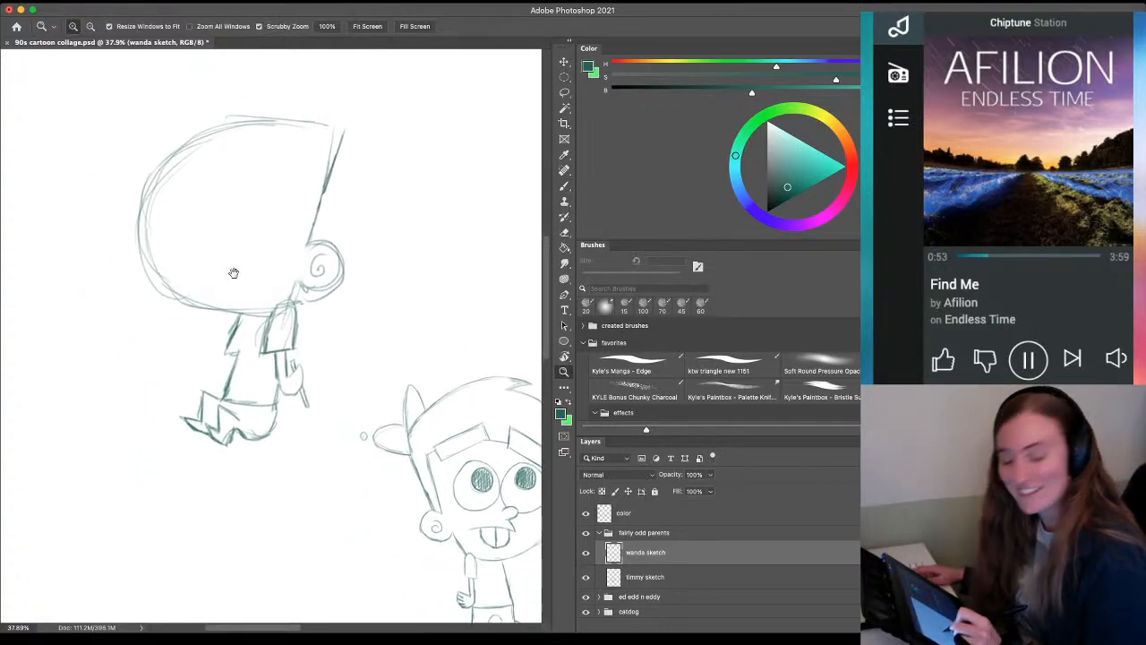
{"action": "key", "text": "b"}
{"action": "mouse_move", "coordinate": [307, 244]}
{"action": "left_mouse_down"}
{"action": "mouse_move", "coordinate": [303, 166]}
{"action": "mouse_move", "coordinate": [306, 224]}
{"action": "mouse_move", "coordinate": [336, 145]}
{"action": "left_mouse_up"}
{"action": "mouse_move", "coordinate": [335, 148]}
{"action": "left_mouse_down"}
{"action": "mouse_move", "coordinate": [318, 213]}
{"action": "mouse_move", "coordinate": [330, 162]}
{"action": "left_mouse_up"}
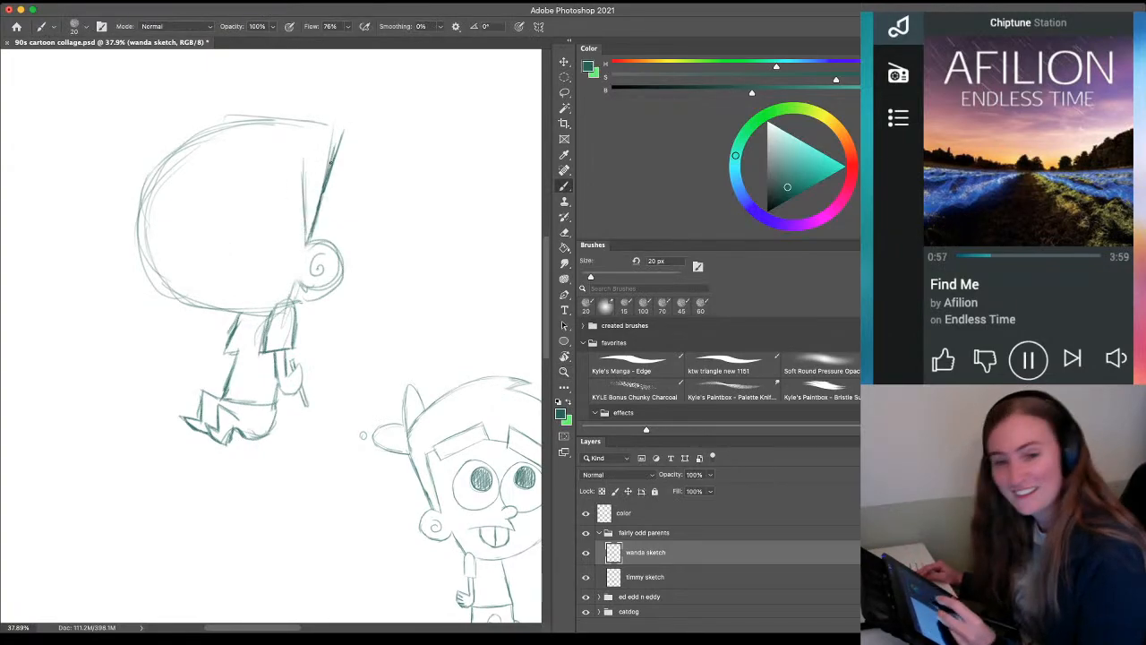
Redraw the top of Wanda's head as a lower, darker curve and erase the old strokes above it
{"action": "mouse_move", "coordinate": [234, 137]}
{"action": "left_mouse_down"}
{"action": "mouse_move", "coordinate": [336, 134]}
{"action": "mouse_move", "coordinate": [176, 153]}
{"action": "mouse_move", "coordinate": [139, 190]}
{"action": "left_mouse_up"}
{"action": "mouse_move", "coordinate": [217, 145]}
{"action": "left_mouse_down"}
{"action": "mouse_move", "coordinate": [151, 171]}
{"action": "mouse_move", "coordinate": [321, 135]}
{"action": "left_mouse_up"}
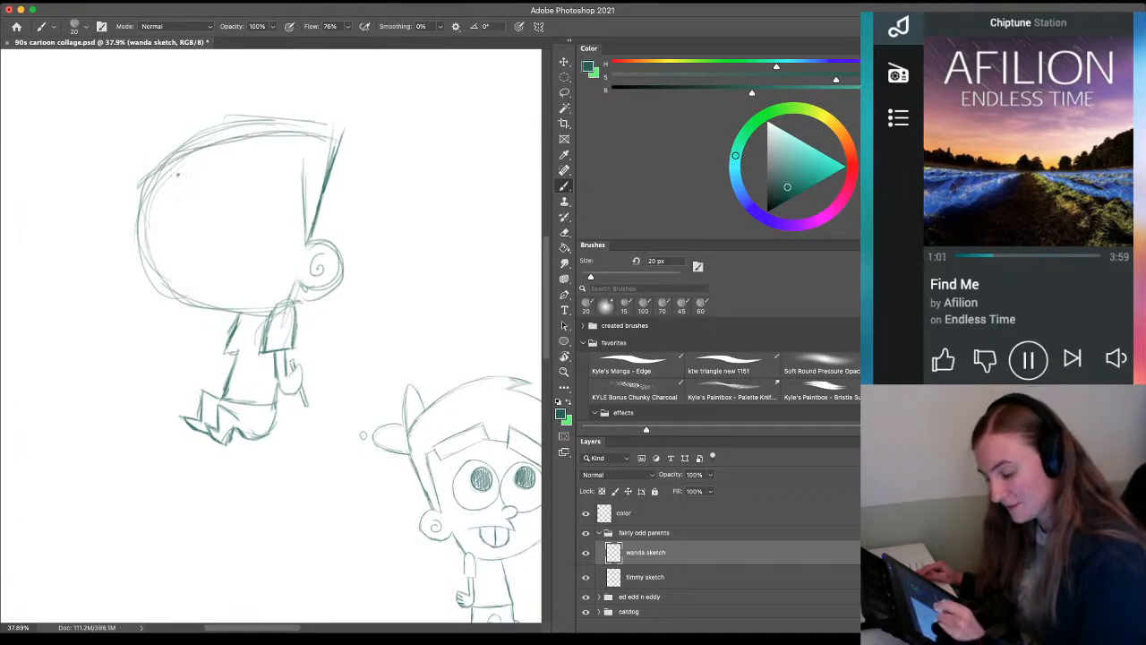
{"action": "mouse_move", "coordinate": [198, 151]}
{"action": "left_mouse_down"}
{"action": "mouse_move", "coordinate": [152, 182]}
{"action": "mouse_move", "coordinate": [141, 214]}
{"action": "mouse_move", "coordinate": [229, 134]}
{"action": "left_mouse_up"}
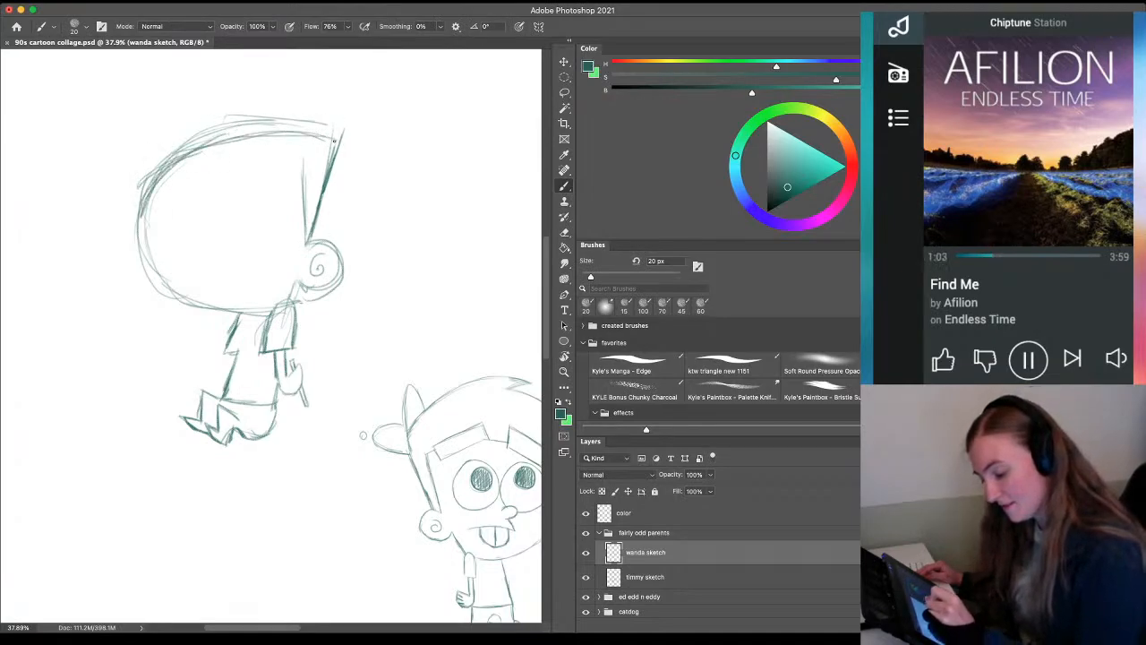
{"action": "key", "text": "e"}
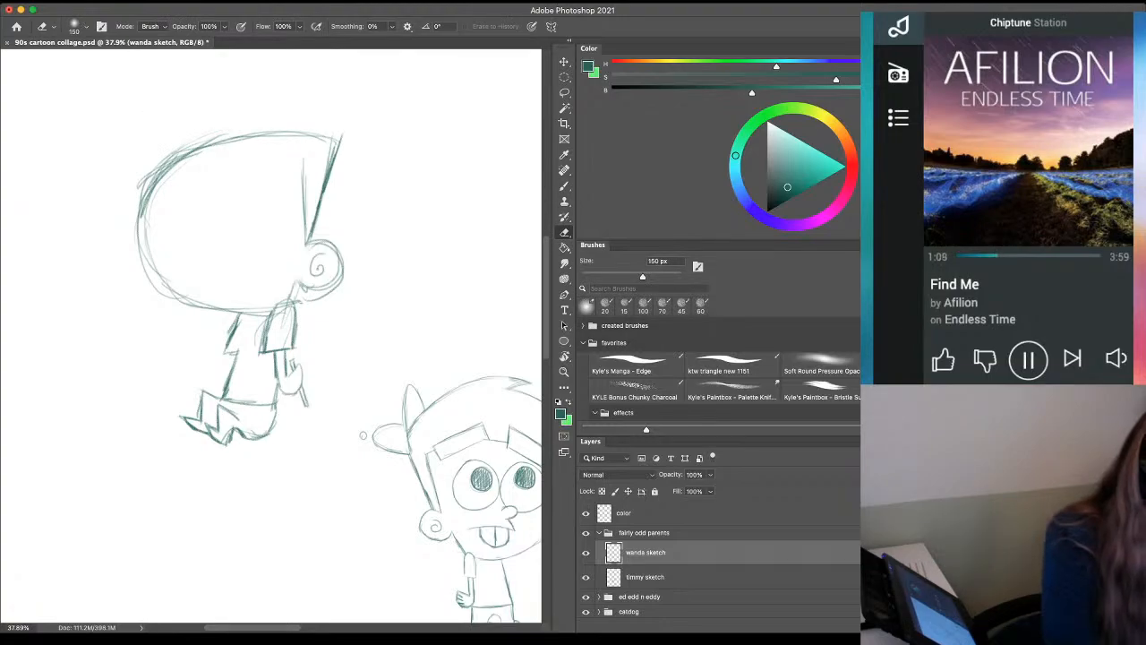
{"action": "left_click", "coordinate": [1073, 358]}
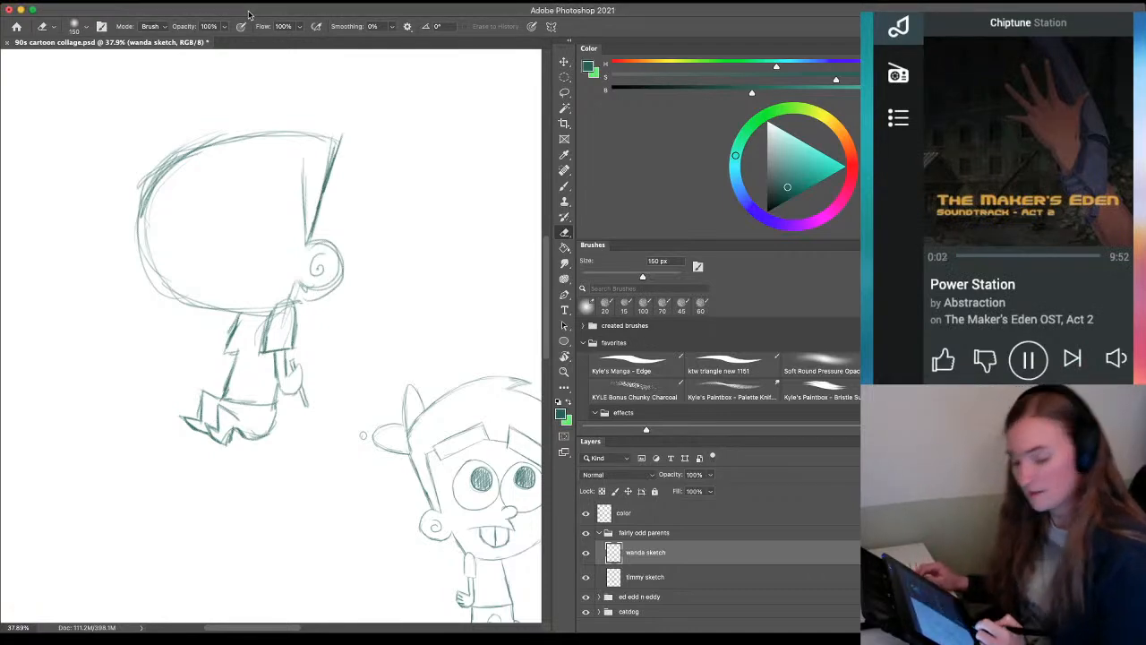
Erase the overlapping lines at the top of Wanda's sleeve with a 90 px eraser and redraw its rounded shoulder
{"action": "key", "text": "z"}
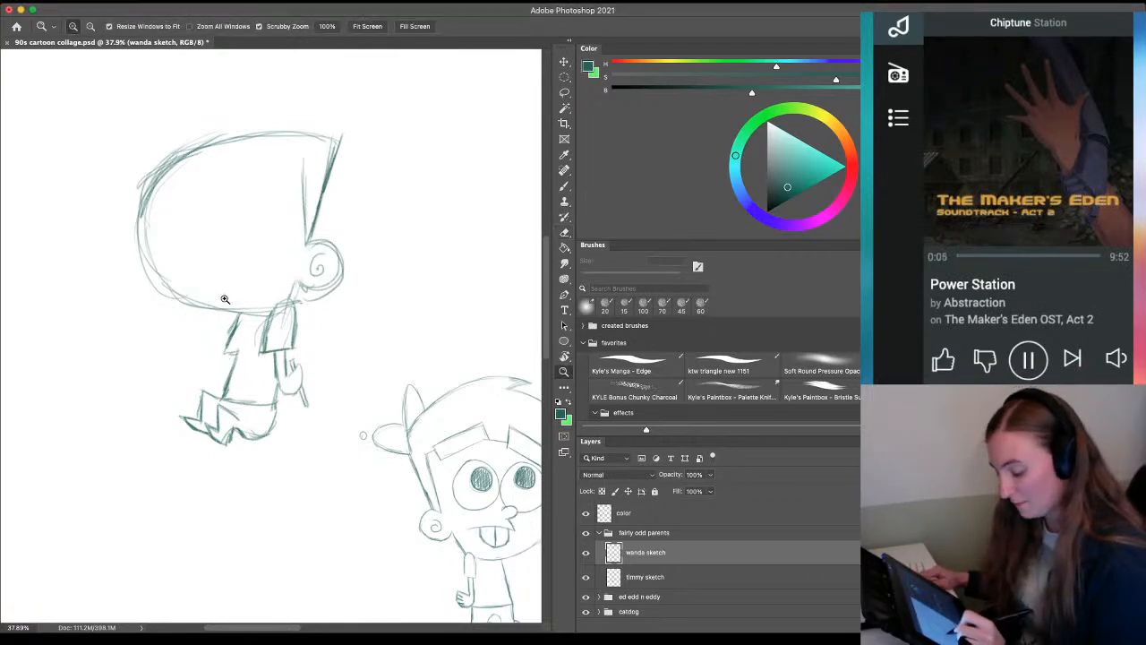
{"action": "left_click_drag", "start_coordinate": [219, 299], "coordinate": [231, 302]}
{"action": "key", "text": "e"}
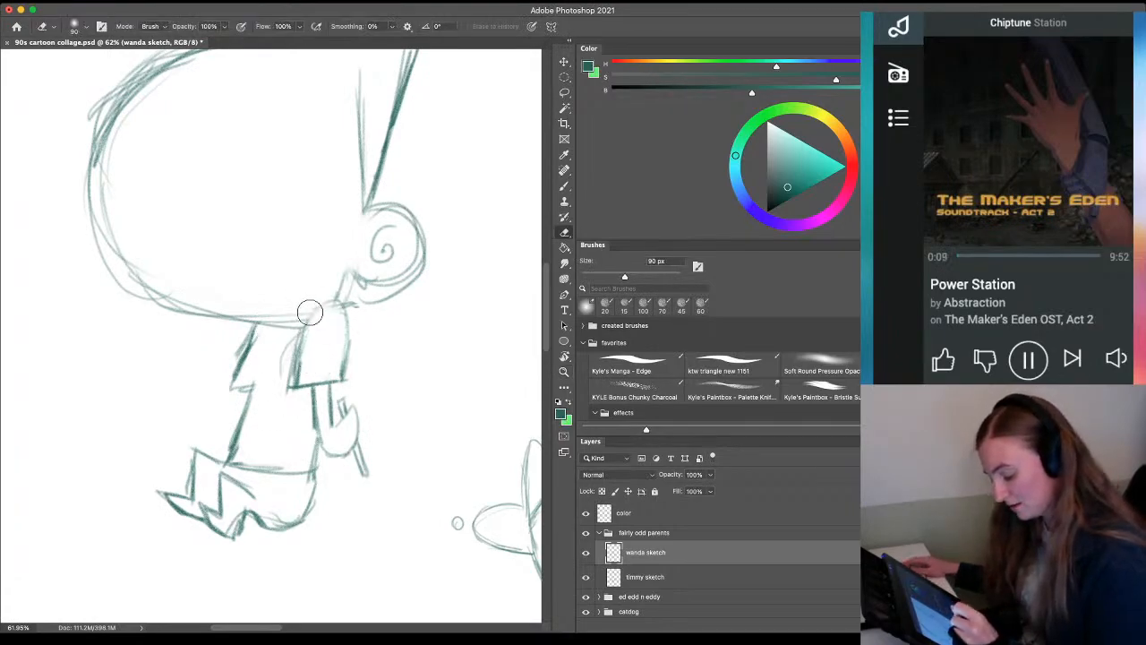
{"action": "key", "text": "b"}
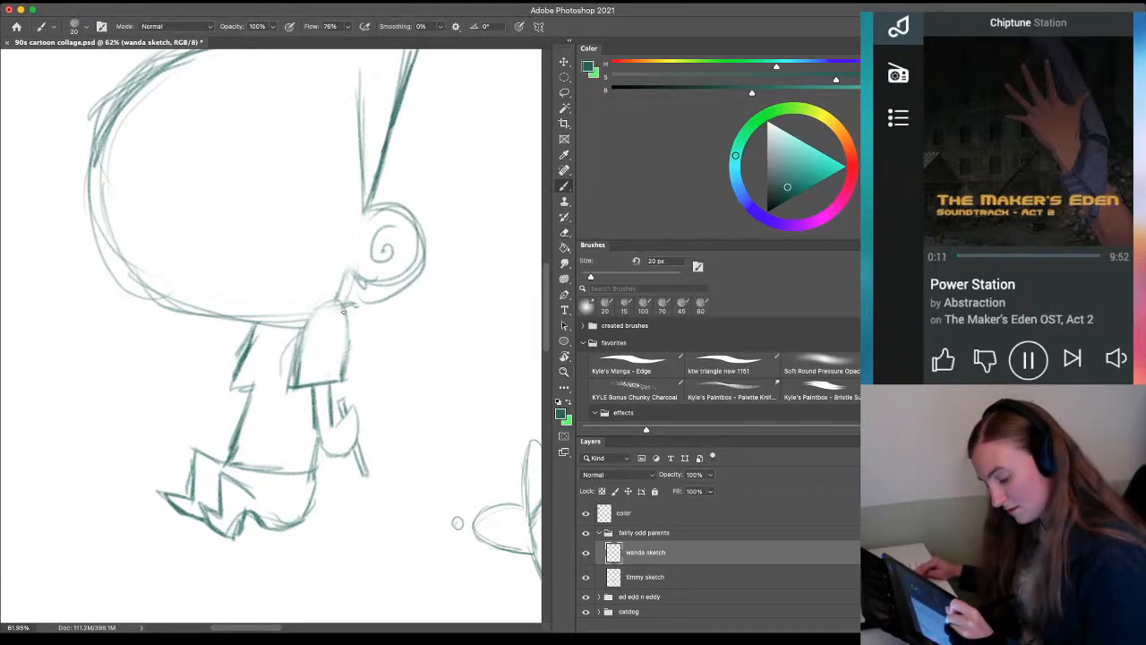
{"action": "mouse_move", "coordinate": [341, 307]}
{"action": "left_mouse_down"}
{"action": "mouse_move", "coordinate": [347, 368]}
{"action": "mouse_move", "coordinate": [309, 325]}
{"action": "mouse_move", "coordinate": [303, 340]}
{"action": "left_mouse_up"}
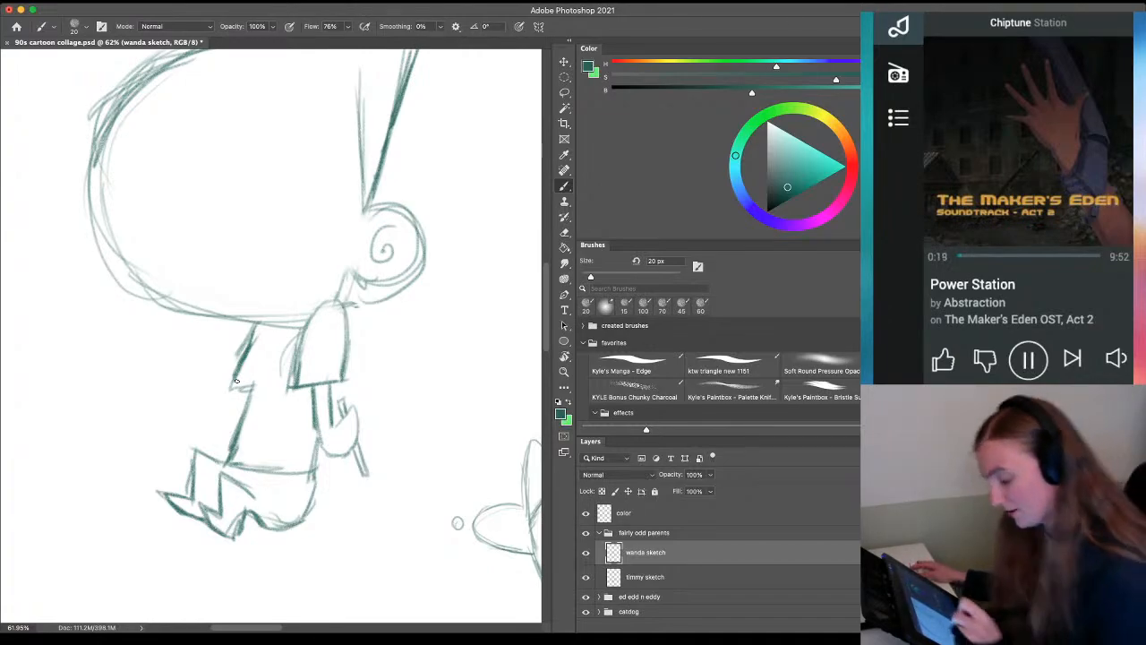
Draw a small circular earring at the base of Wanda's ear and sketch the hairline across her forehead
{"action": "left_click_drag", "start_coordinate": [357, 273], "coordinate": [361, 273]}
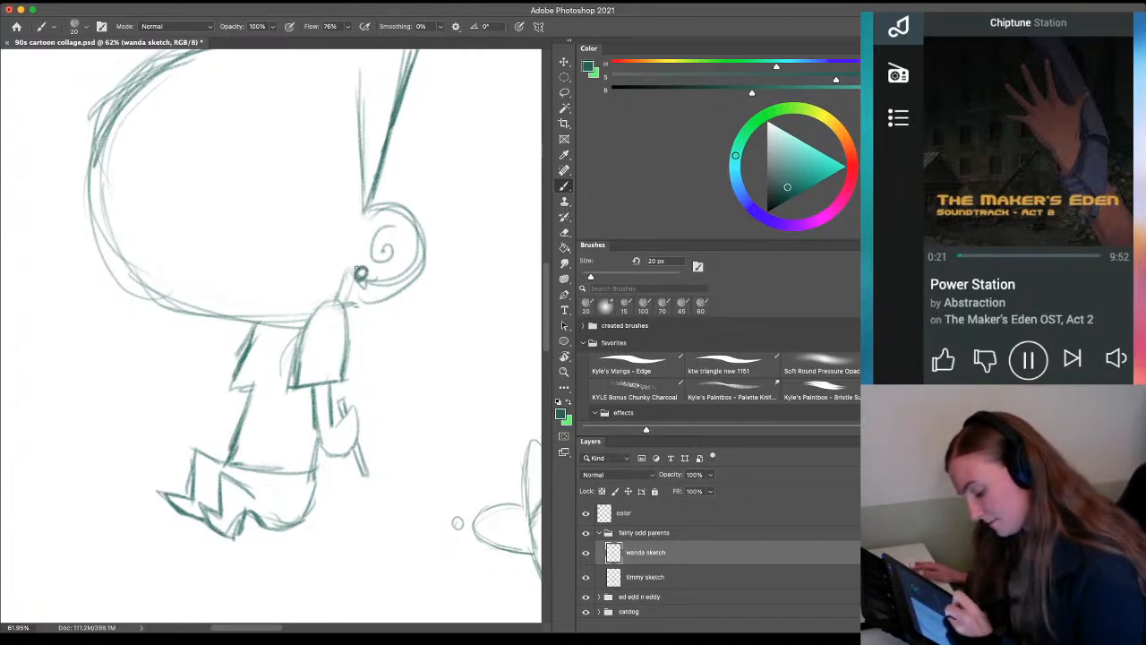
{"action": "left_click_drag", "start_coordinate": [279, 214], "coordinate": [293, 334]}
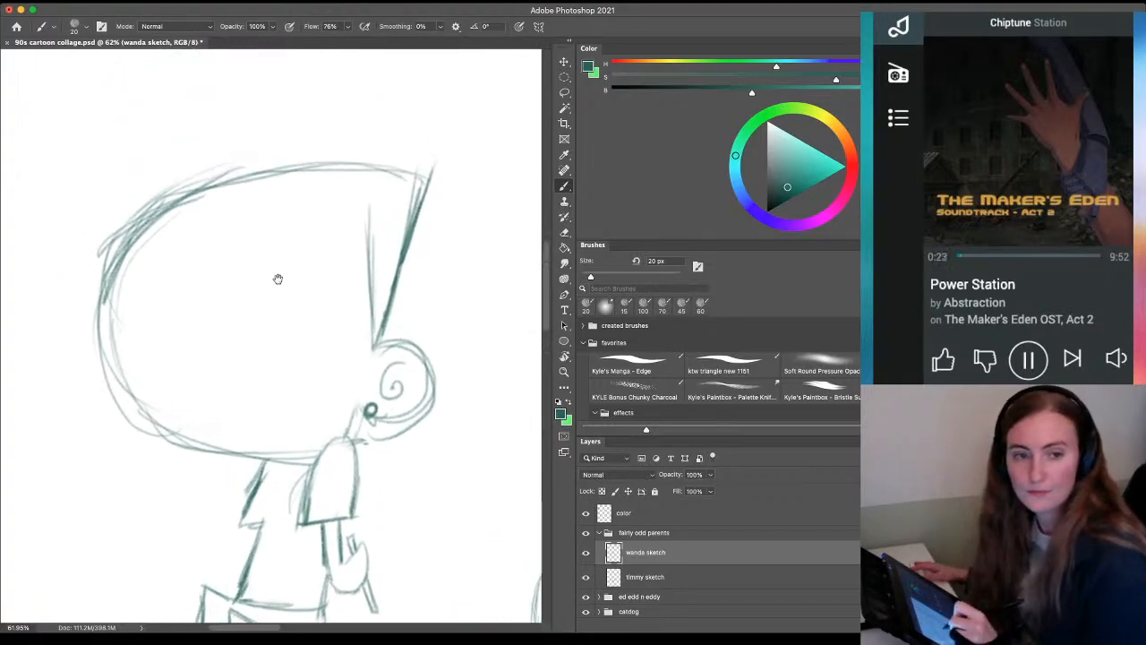
{"action": "mouse_move", "coordinate": [368, 208]}
{"action": "left_mouse_down"}
{"action": "mouse_move", "coordinate": [224, 230]}
{"action": "mouse_move", "coordinate": [167, 69]}
{"action": "left_mouse_up"}
Sketch a large spiral curl of hair rising above the front of Wanda's head
{"action": "left_click_drag", "start_coordinate": [206, 310], "coordinate": [210, 375]}
{"action": "key", "text": "z"}
{"action": "mouse_move", "coordinate": [195, 312]}
{"action": "left_mouse_down"}
{"action": "mouse_move", "coordinate": [172, 324]}
{"action": "mouse_move", "coordinate": [170, 180]}
{"action": "left_mouse_up"}
{"action": "key", "text": "b"}
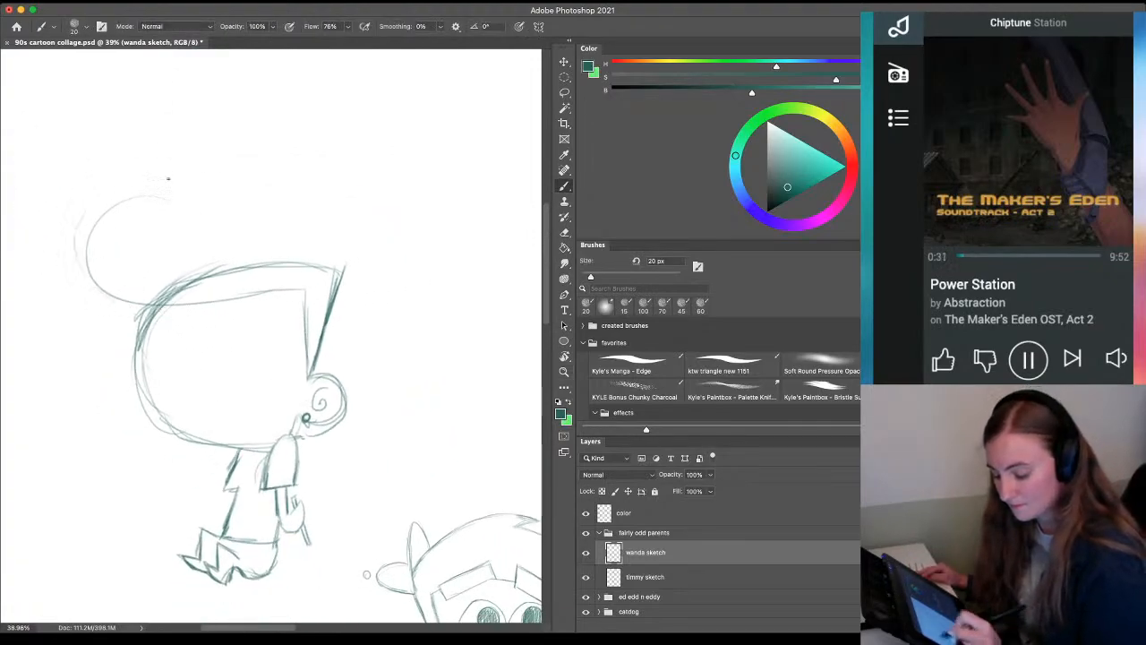
{"action": "left_click_drag", "start_coordinate": [77, 242], "coordinate": [193, 202]}
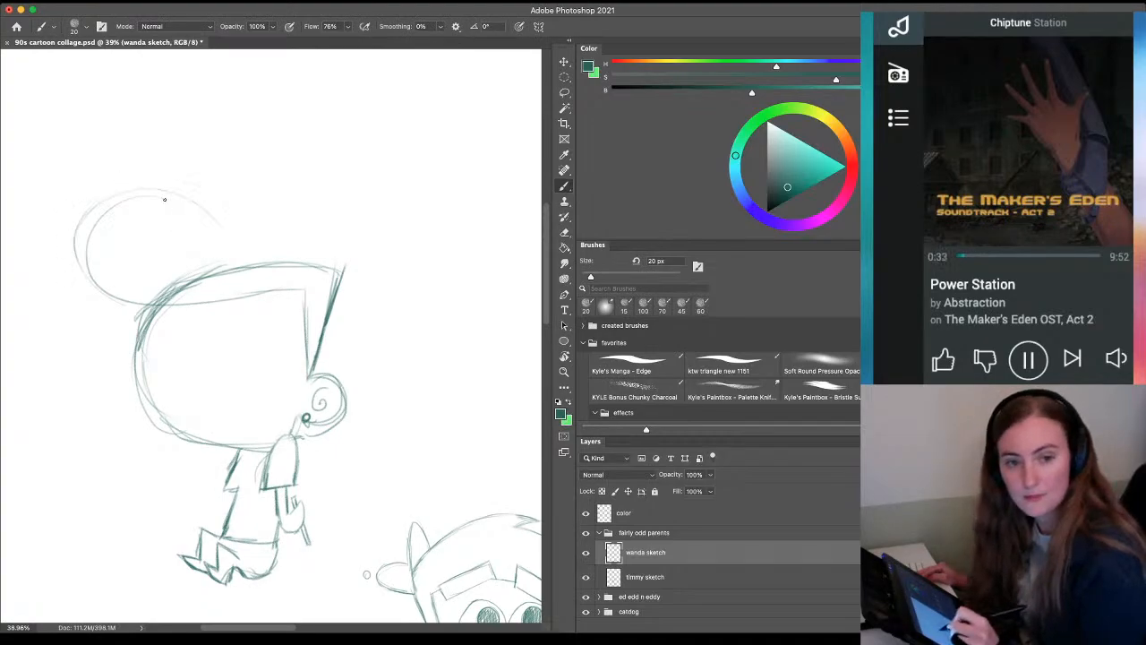
{"action": "mouse_move", "coordinate": [74, 241]}
{"action": "left_mouse_down"}
{"action": "mouse_move", "coordinate": [125, 189]}
{"action": "mouse_move", "coordinate": [223, 224]}
{"action": "mouse_move", "coordinate": [219, 215]}
{"action": "mouse_move", "coordinate": [192, 264]}
{"action": "mouse_move", "coordinate": [128, 231]}
{"action": "mouse_move", "coordinate": [160, 234]}
{"action": "mouse_move", "coordinate": [131, 231]}
{"action": "mouse_move", "coordinate": [162, 221]}
{"action": "mouse_move", "coordinate": [166, 241]}
{"action": "mouse_move", "coordinate": [162, 225]}
{"action": "mouse_move", "coordinate": [129, 240]}
{"action": "mouse_move", "coordinate": [155, 266]}
{"action": "mouse_move", "coordinate": [225, 244]}
{"action": "mouse_move", "coordinate": [201, 190]}
{"action": "mouse_move", "coordinate": [136, 187]}
{"action": "mouse_move", "coordinate": [77, 235]}
{"action": "left_mouse_up"}
{"action": "mouse_move", "coordinate": [104, 201]}
{"action": "left_mouse_down"}
{"action": "mouse_move", "coordinate": [90, 215]}
{"action": "mouse_move", "coordinate": [98, 281]}
{"action": "mouse_move", "coordinate": [133, 305]}
{"action": "left_mouse_up"}
{"action": "mouse_move", "coordinate": [170, 231]}
{"action": "left_mouse_down"}
{"action": "mouse_move", "coordinate": [140, 242]}
{"action": "mouse_move", "coordinate": [166, 238]}
{"action": "mouse_move", "coordinate": [150, 220]}
{"action": "mouse_move", "coordinate": [127, 240]}
{"action": "mouse_move", "coordinate": [145, 265]}
{"action": "mouse_move", "coordinate": [209, 256]}
{"action": "mouse_move", "coordinate": [187, 181]}
{"action": "mouse_move", "coordinate": [102, 197]}
{"action": "left_mouse_up"}
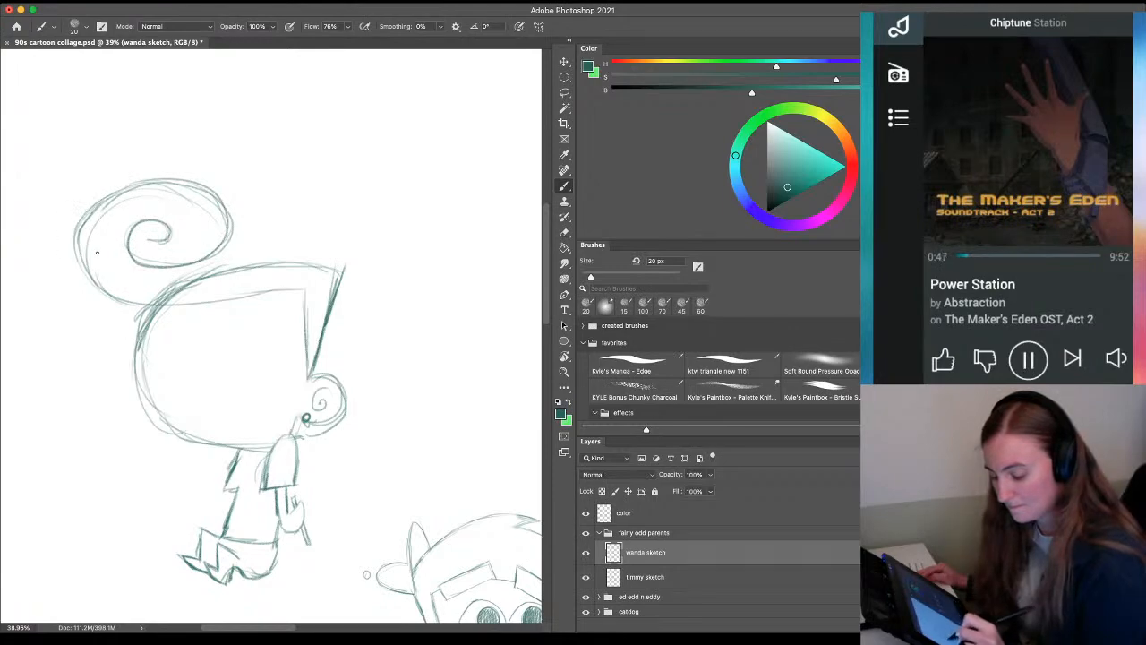
Draw the top edge of Wanda's hair from the curl to the back and a small crown floating above it
{"action": "left_click_drag", "start_coordinate": [299, 260], "coordinate": [215, 256]}
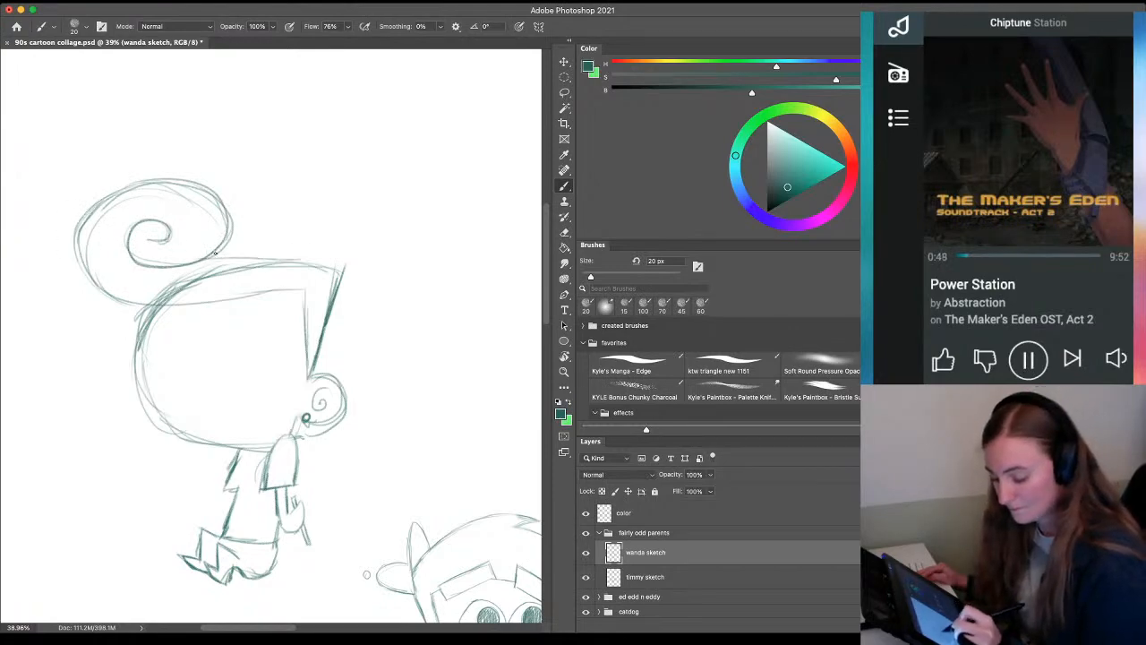
{"action": "mouse_move", "coordinate": [288, 255]}
{"action": "left_mouse_down"}
{"action": "mouse_move", "coordinate": [340, 256]}
{"action": "mouse_move", "coordinate": [324, 330]}
{"action": "mouse_move", "coordinate": [343, 258]}
{"action": "mouse_move", "coordinate": [310, 241]}
{"action": "mouse_move", "coordinate": [342, 237]}
{"action": "mouse_move", "coordinate": [317, 224]}
{"action": "mouse_move", "coordinate": [310, 238]}
{"action": "mouse_move", "coordinate": [325, 210]}
{"action": "mouse_move", "coordinate": [343, 230]}
{"action": "mouse_move", "coordinate": [341, 241]}
{"action": "mouse_move", "coordinate": [330, 226]}
{"action": "mouse_move", "coordinate": [304, 239]}
{"action": "left_mouse_up"}
{"action": "left_click_drag", "start_coordinate": [196, 503], "coordinate": [215, 412]}
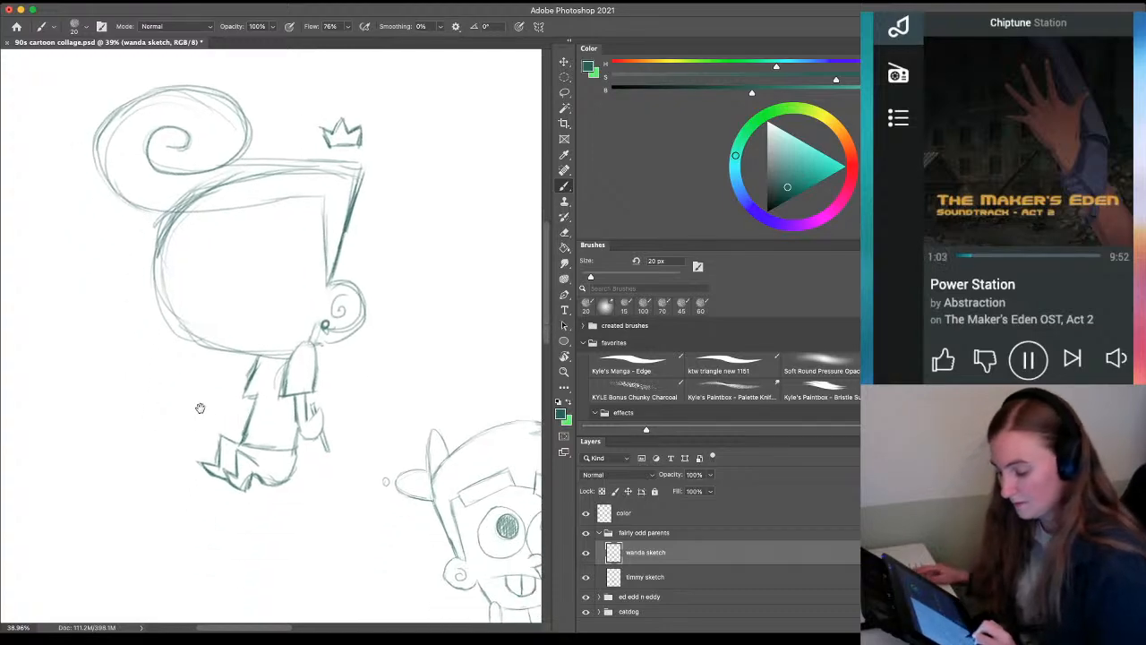
Erase the old head line inside Wanda's hair with the Hard Round eraser at 90 px and darken the hairline's edges
{"action": "key", "text": "e"}
{"action": "mouse_move", "coordinate": [192, 194]}
{"action": "left_mouse_down"}
{"action": "mouse_move", "coordinate": [215, 181]}
{"action": "mouse_move", "coordinate": [308, 174]}
{"action": "left_mouse_up"}
{"action": "left_click", "coordinate": [85, 26]}
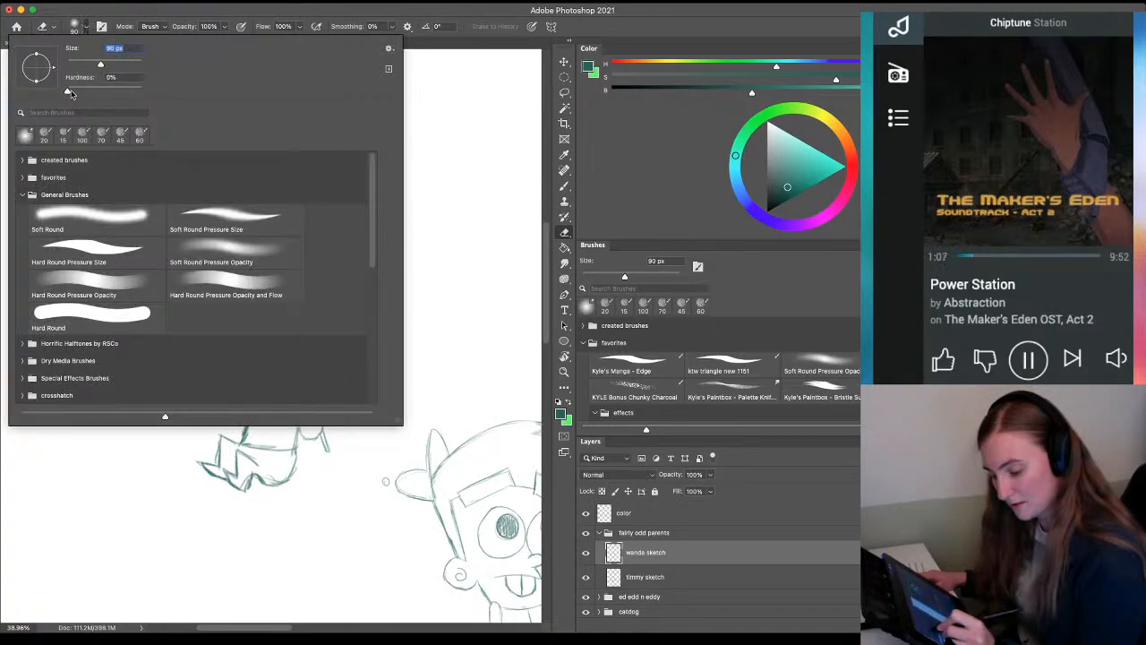
{"action": "left_click", "coordinate": [72, 317]}
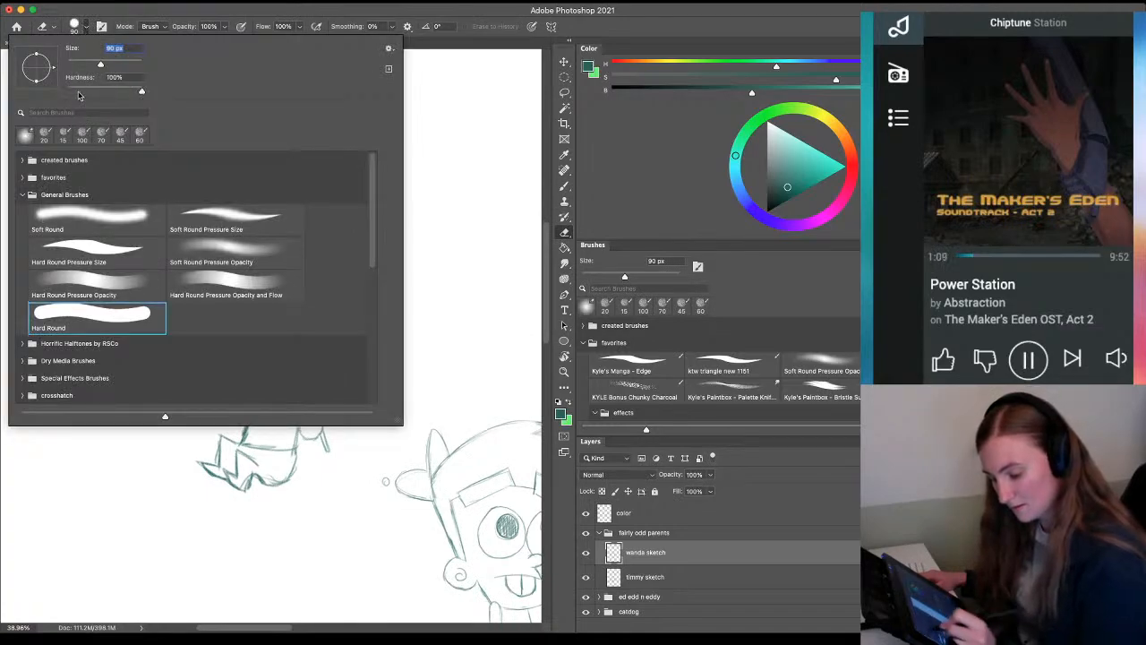
{"action": "left_click", "coordinate": [409, 18]}
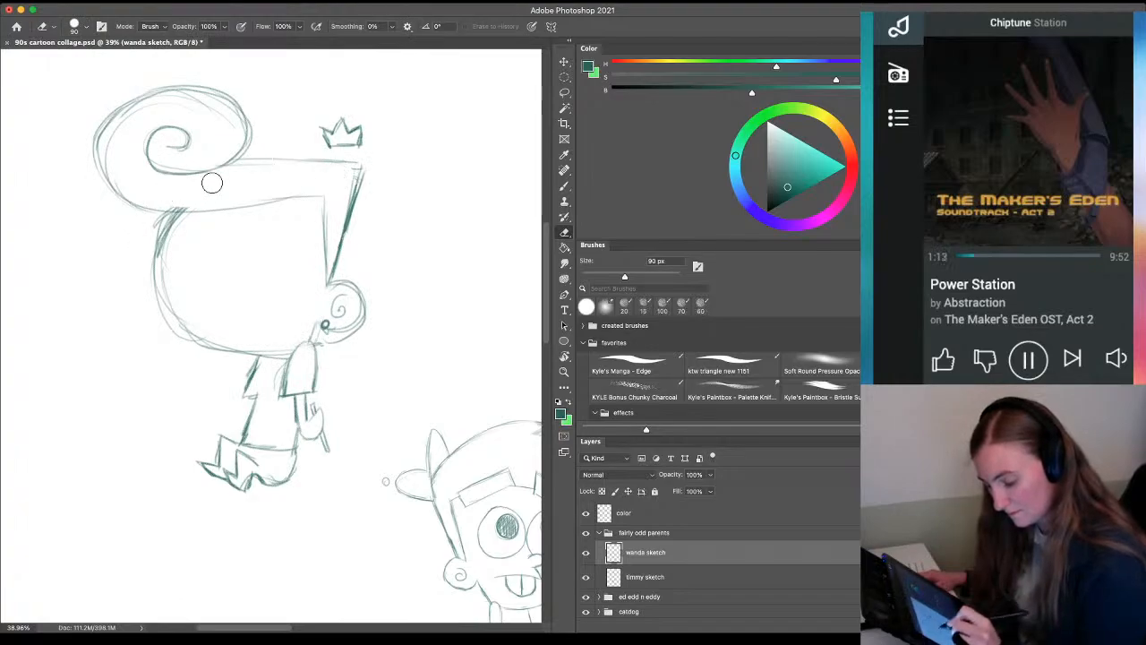
{"action": "key", "text": "b"}
{"action": "mouse_move", "coordinate": [325, 198]}
{"action": "left_mouse_down"}
{"action": "mouse_move", "coordinate": [116, 207]}
{"action": "mouse_move", "coordinate": [323, 231]}
{"action": "mouse_move", "coordinate": [327, 275]}
{"action": "left_mouse_up"}
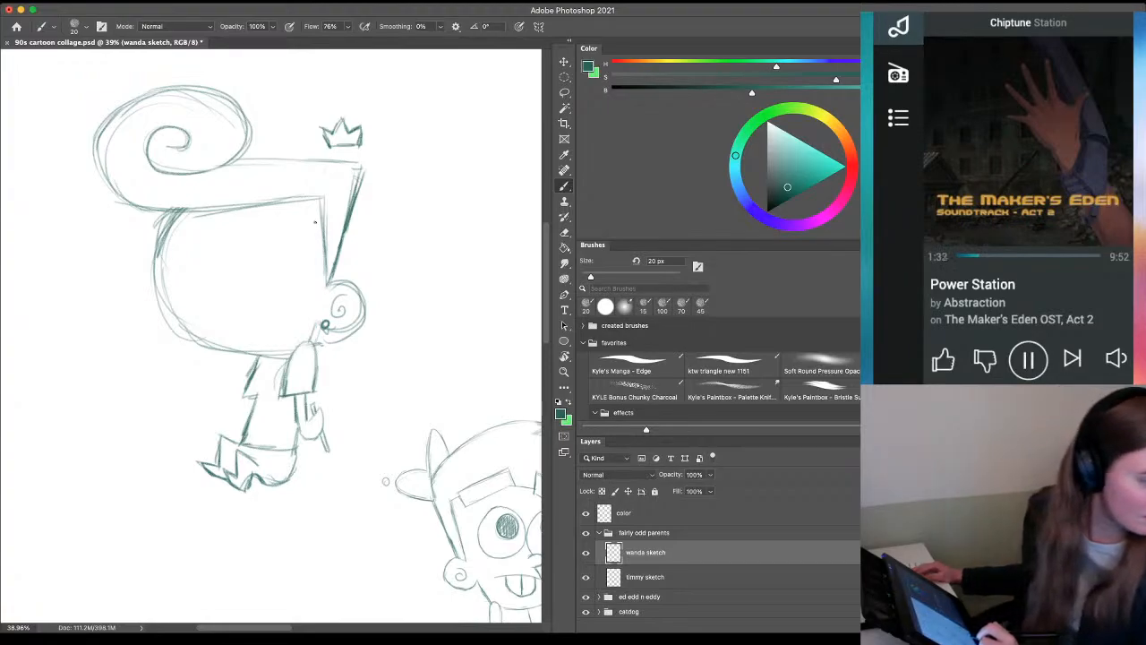
Redraw the front and lower contour of Wanda's head as a darker curve and erase the doubled strokes along it
{"action": "left_click_drag", "start_coordinate": [267, 386], "coordinate": [197, 352]}
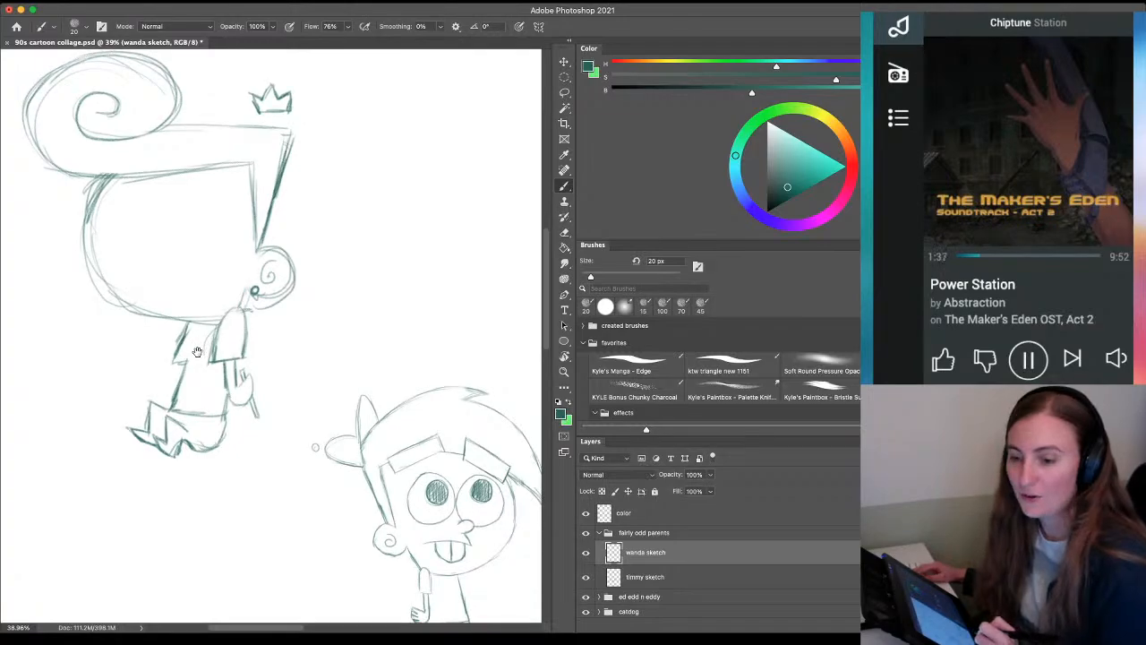
{"action": "left_click_drag", "start_coordinate": [195, 405], "coordinate": [254, 395]}
{"action": "left_click_drag", "start_coordinate": [125, 218], "coordinate": [144, 215]}
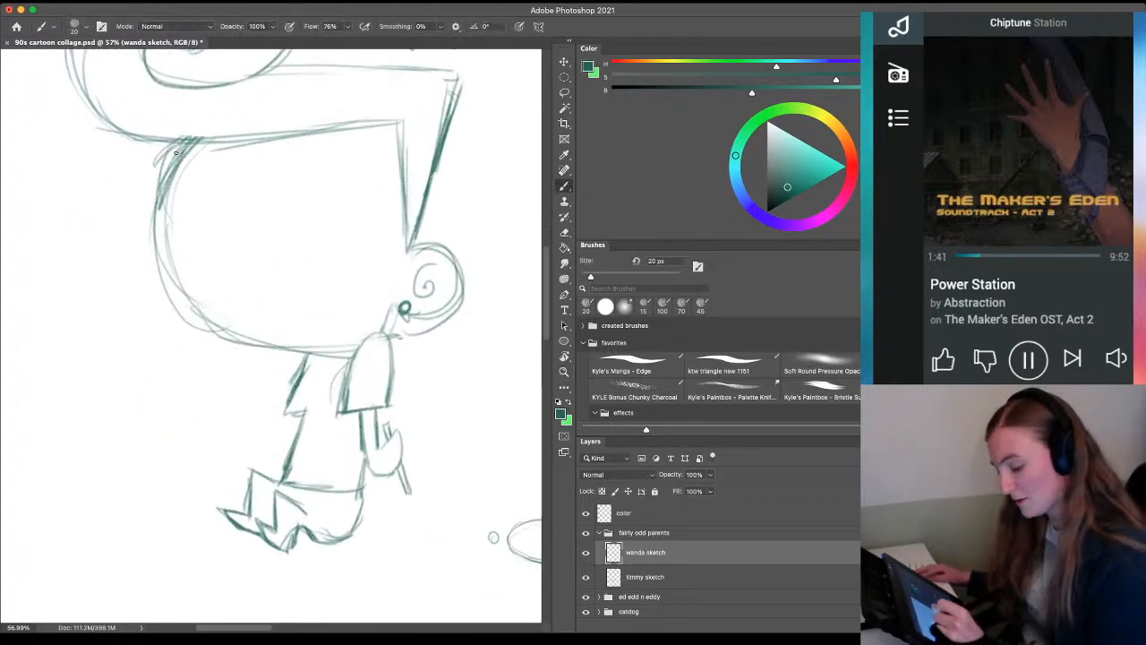
{"action": "key", "text": "e"}
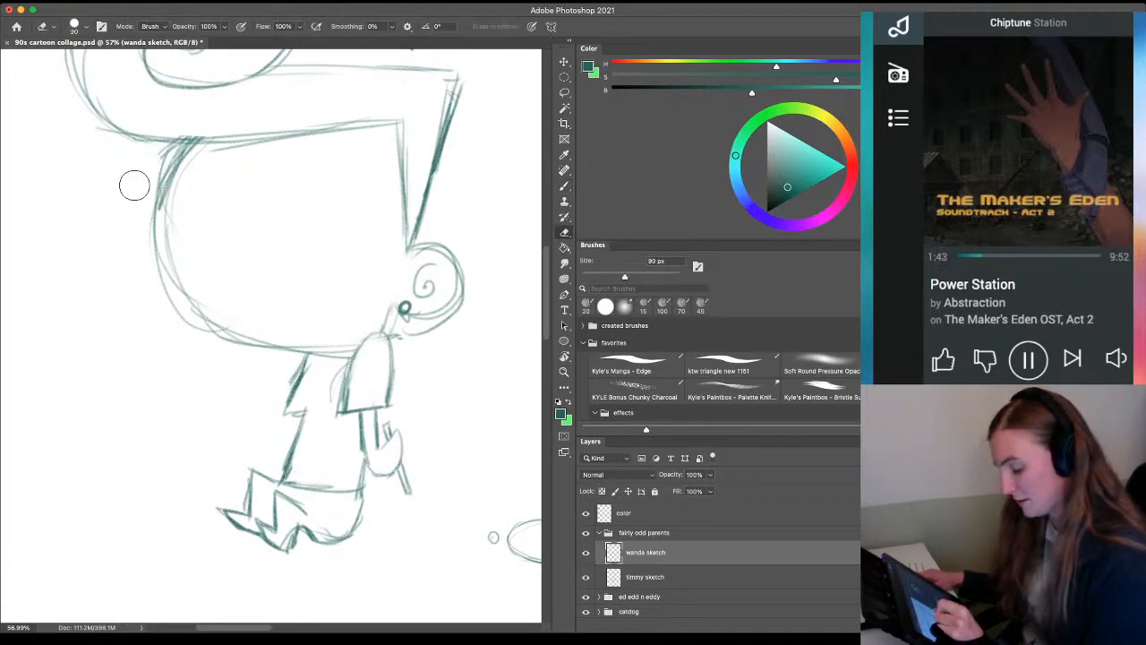
{"action": "key", "text": "b"}
{"action": "left_click_drag", "start_coordinate": [186, 145], "coordinate": [152, 213]}
{"action": "key", "text": "e"}
{"action": "mouse_move", "coordinate": [203, 171]}
{"action": "left_mouse_down"}
{"action": "mouse_move", "coordinate": [157, 180]}
{"action": "mouse_move", "coordinate": [162, 257]}
{"action": "mouse_move", "coordinate": [199, 334]}
{"action": "mouse_move", "coordinate": [170, 289]}
{"action": "mouse_move", "coordinate": [256, 343]}
{"action": "mouse_move", "coordinate": [216, 333]}
{"action": "mouse_move", "coordinate": [351, 350]}
{"action": "mouse_move", "coordinate": [251, 345]}
{"action": "left_mouse_up"}
{"action": "key", "text": "b"}
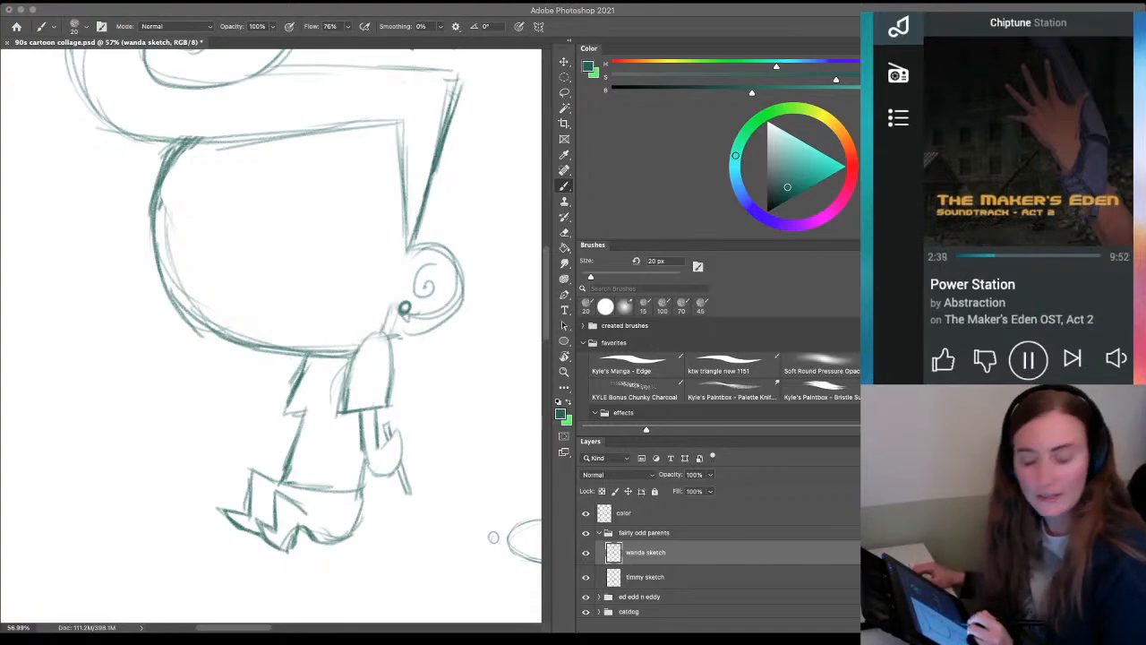
Draw a small spiral curl directly beneath Wanda's ear
{"action": "key", "text": "z"}
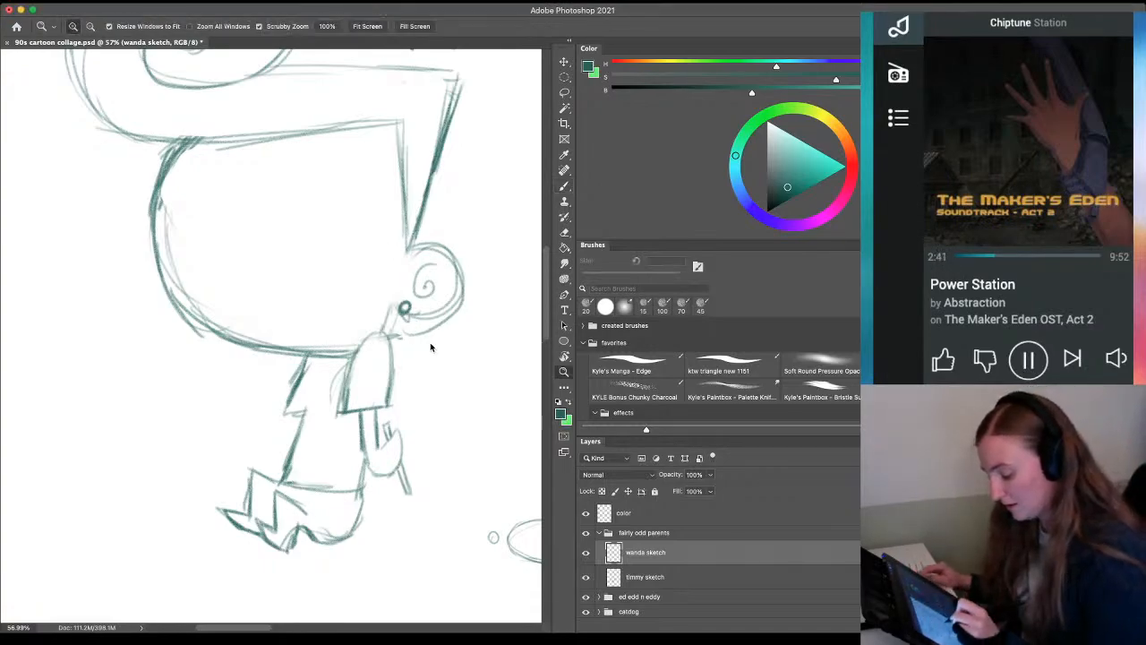
{"action": "left_click", "coordinate": [415, 334]}
{"action": "key", "text": "b"}
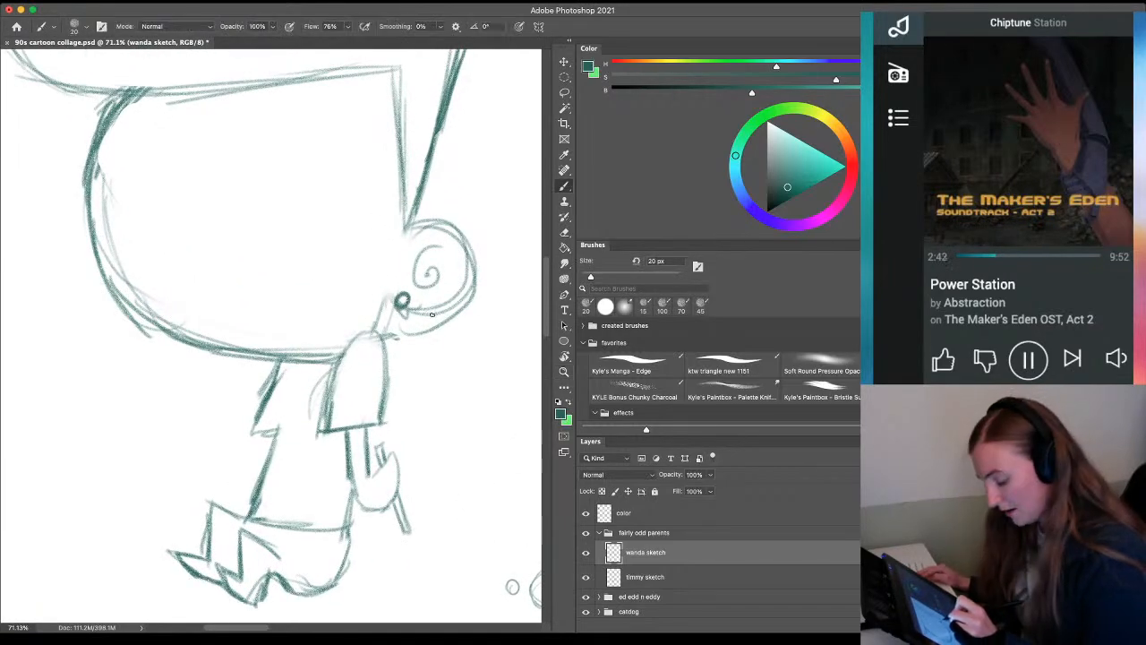
{"action": "mouse_move", "coordinate": [434, 313]}
{"action": "left_mouse_down"}
{"action": "mouse_move", "coordinate": [401, 343]}
{"action": "mouse_move", "coordinate": [386, 323]}
{"action": "mouse_move", "coordinate": [431, 338]}
{"action": "mouse_move", "coordinate": [436, 317]}
{"action": "mouse_move", "coordinate": [403, 350]}
{"action": "mouse_move", "coordinate": [388, 323]}
{"action": "mouse_move", "coordinate": [414, 326]}
{"action": "left_mouse_up"}
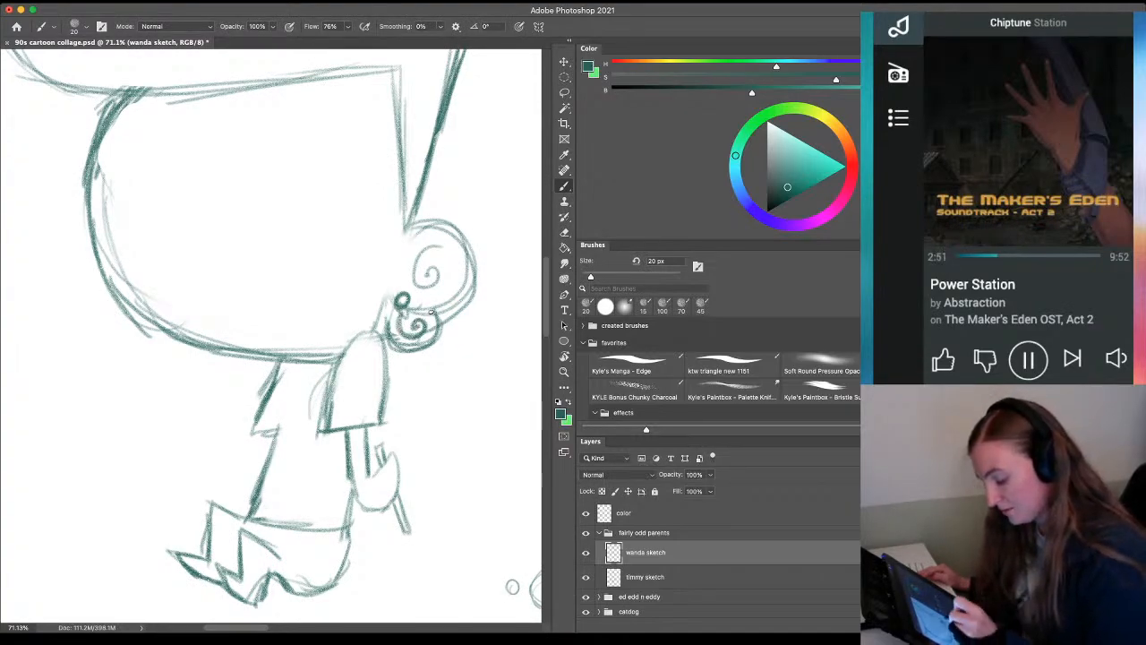
Clean up and darken the outer curve of Wanda's ear and redraw the short line from the earring to her shoulder
{"action": "key", "text": "e"}
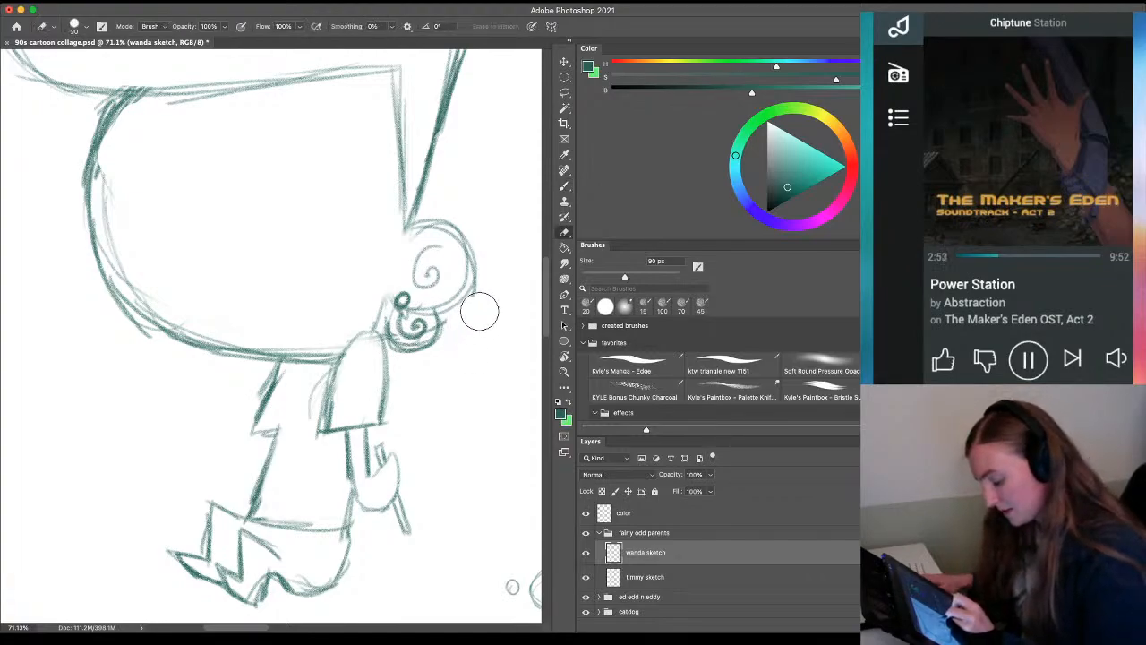
{"action": "key", "text": "b"}
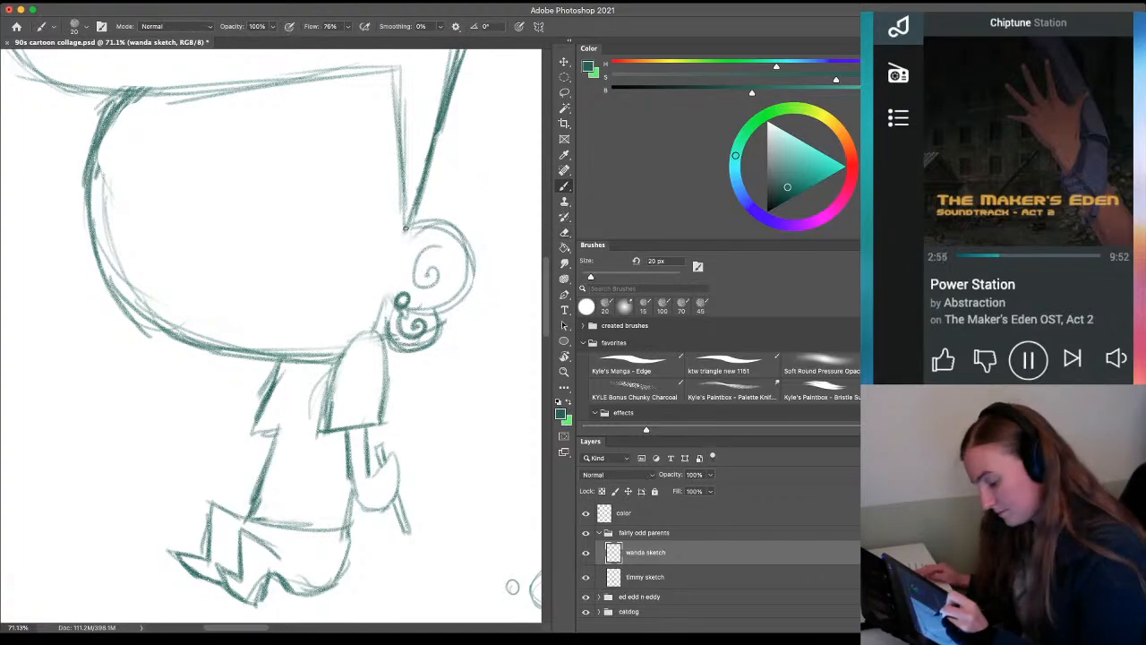
{"action": "mouse_move", "coordinate": [455, 231]}
{"action": "left_mouse_down"}
{"action": "mouse_move", "coordinate": [467, 294]}
{"action": "mouse_move", "coordinate": [436, 311]}
{"action": "left_mouse_up"}
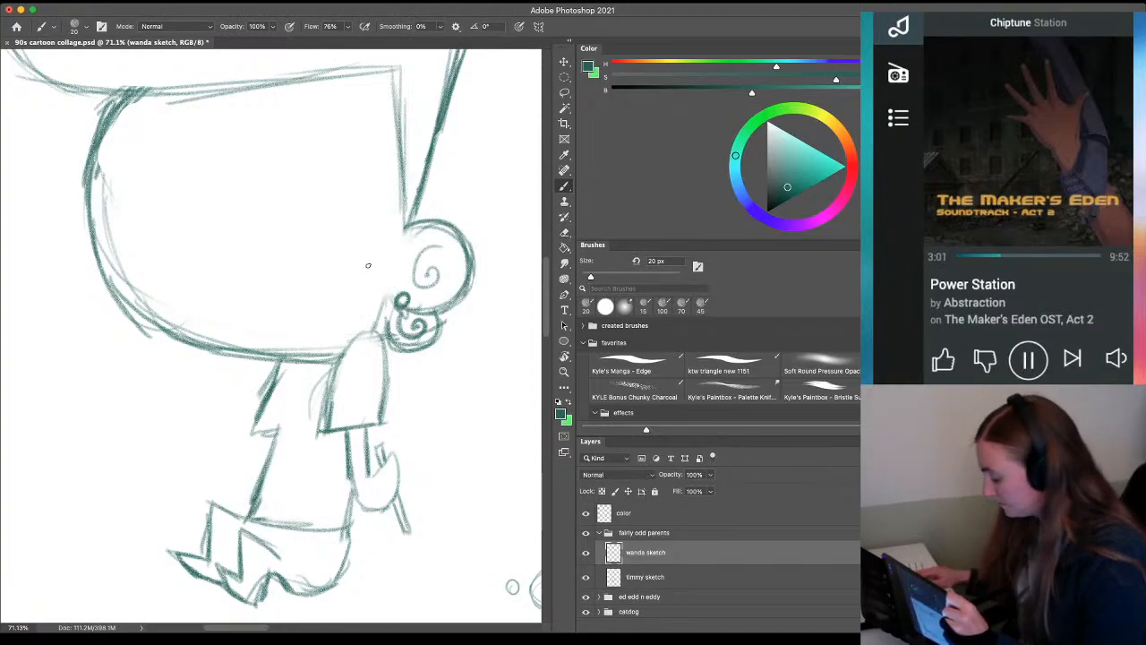
{"action": "key", "text": "e"}
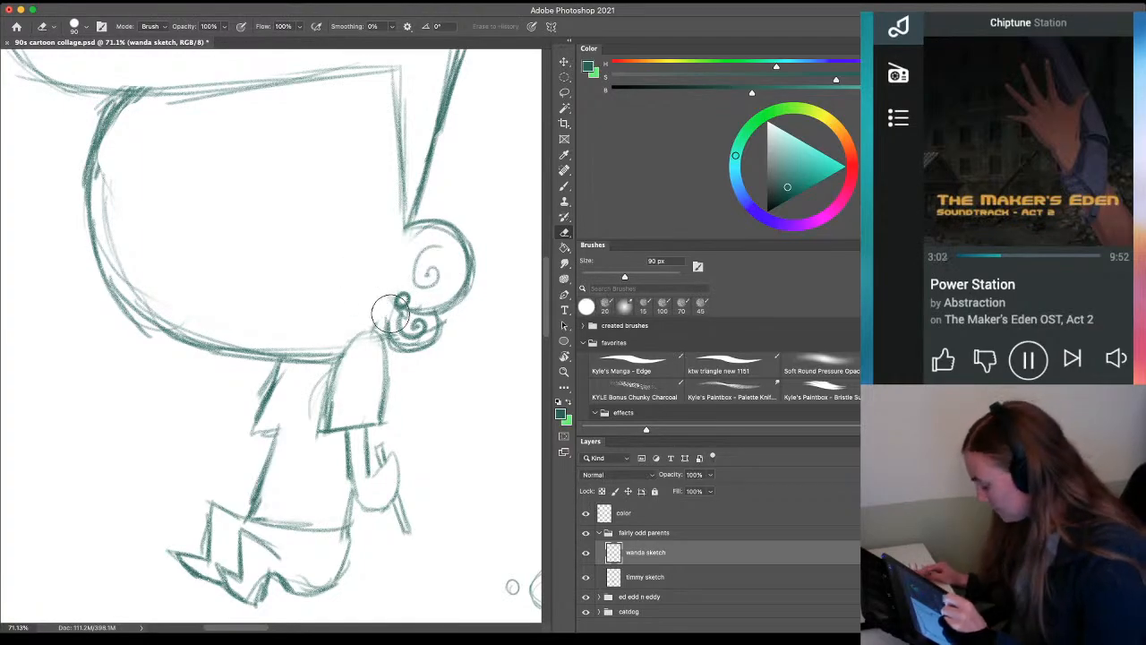
{"action": "key", "text": "b"}
{"action": "left_click_drag", "start_coordinate": [391, 302], "coordinate": [382, 335]}
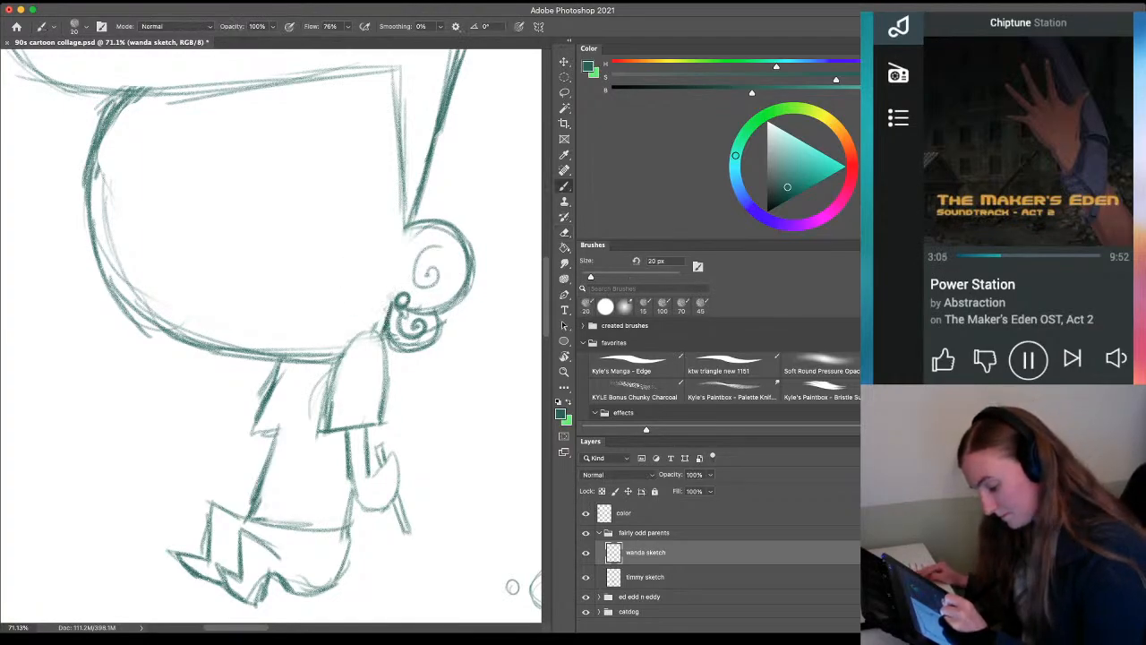
Darken Wanda's rounded sleeve outline and erase the stray strokes inside her head with the 90 px eraser
{"action": "mouse_move", "coordinate": [386, 380]}
{"action": "left_mouse_down"}
{"action": "mouse_move", "coordinate": [378, 342]}
{"action": "mouse_move", "coordinate": [334, 353]}
{"action": "left_mouse_up"}
{"action": "key", "text": "e"}
{"action": "mouse_move", "coordinate": [105, 168]}
{"action": "left_mouse_down"}
{"action": "mouse_move", "coordinate": [127, 266]}
{"action": "mouse_move", "coordinate": [169, 308]}
{"action": "mouse_move", "coordinate": [238, 325]}
{"action": "left_mouse_up"}
{"action": "left_click_drag", "start_coordinate": [170, 125], "coordinate": [300, 113]}
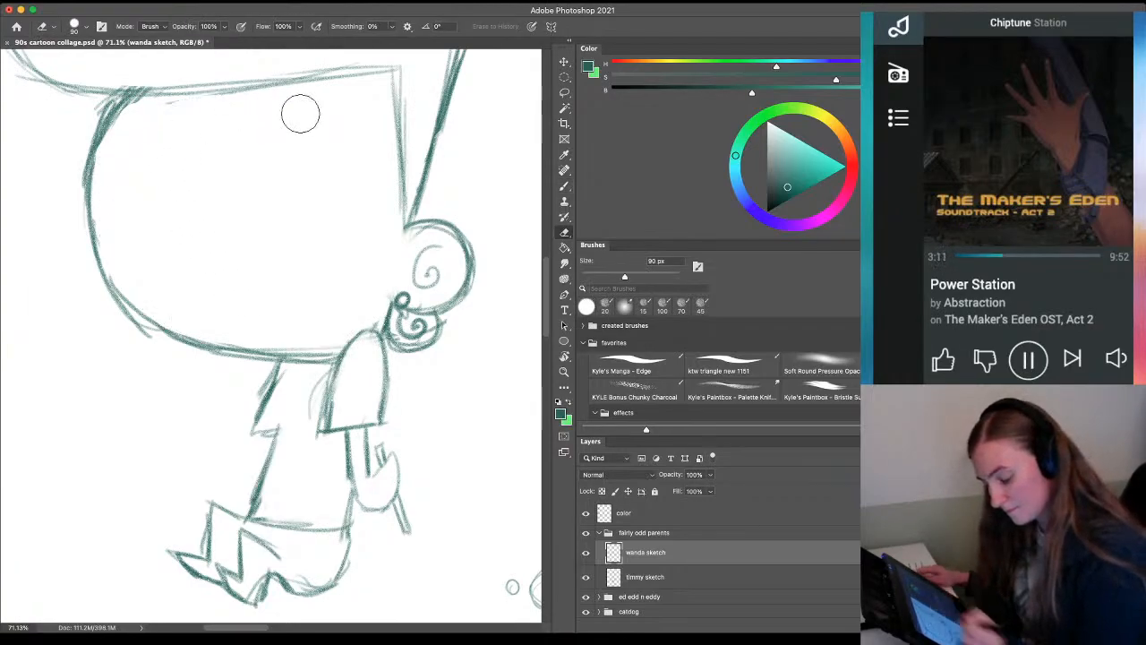
Draw a rounded wing with a short centre line behind Wanda's sleeve and define the fingers of the hand holding the wand
{"action": "mouse_move", "coordinate": [102, 325]}
{"action": "left_mouse_down"}
{"action": "mouse_move", "coordinate": [129, 338]}
{"action": "mouse_move", "coordinate": [167, 396]}
{"action": "mouse_move", "coordinate": [179, 448]}
{"action": "mouse_move", "coordinate": [158, 292]}
{"action": "left_mouse_up"}
{"action": "key", "text": "b"}
{"action": "mouse_move", "coordinate": [368, 319]}
{"action": "left_mouse_down"}
{"action": "mouse_move", "coordinate": [410, 324]}
{"action": "mouse_move", "coordinate": [370, 368]}
{"action": "left_mouse_up"}
{"action": "left_click_drag", "start_coordinate": [374, 319], "coordinate": [425, 366]}
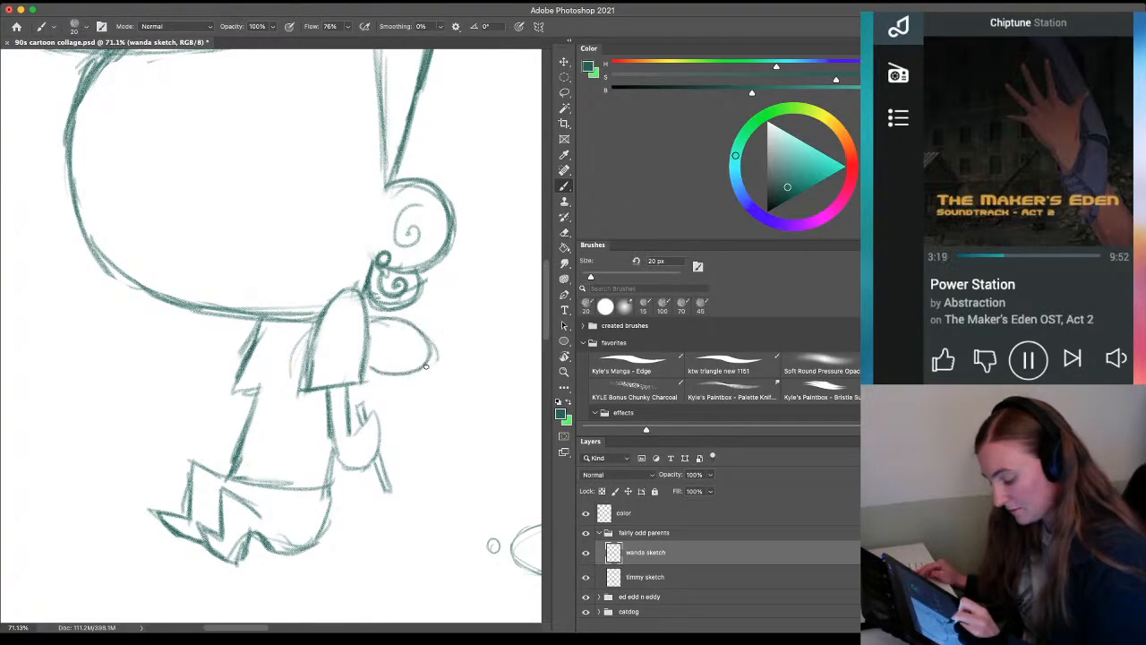
{"action": "mouse_move", "coordinate": [274, 502]}
{"action": "left_mouse_down"}
{"action": "mouse_move", "coordinate": [236, 356]}
{"action": "mouse_move", "coordinate": [256, 372]}
{"action": "left_mouse_up"}
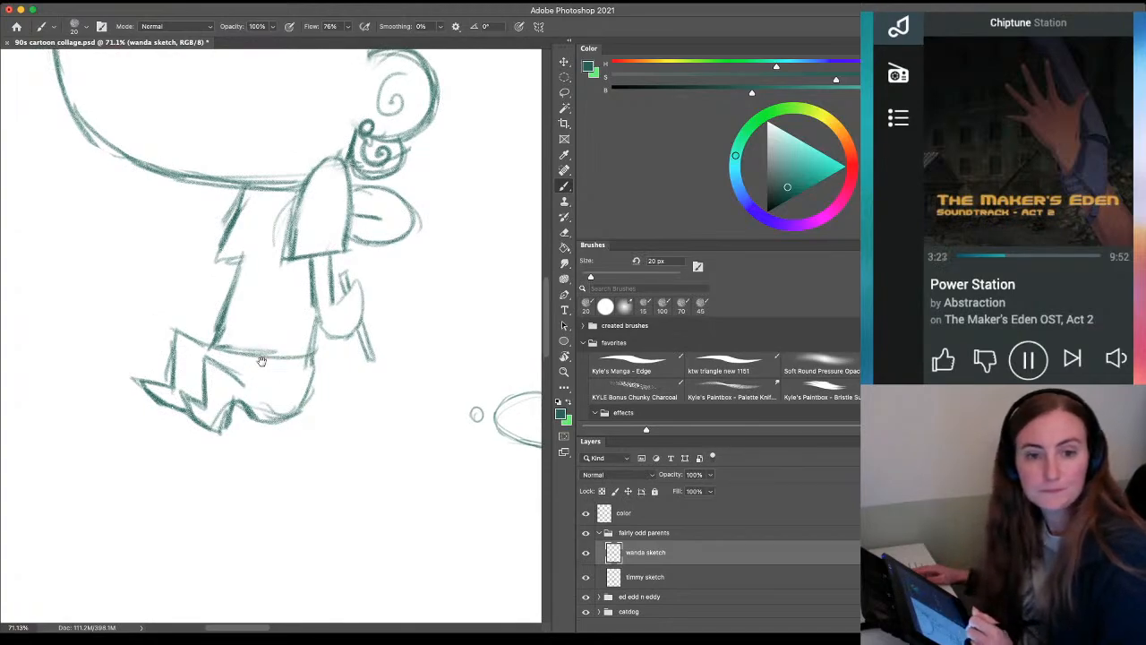
{"action": "left_click_drag", "start_coordinate": [357, 279], "coordinate": [342, 319]}
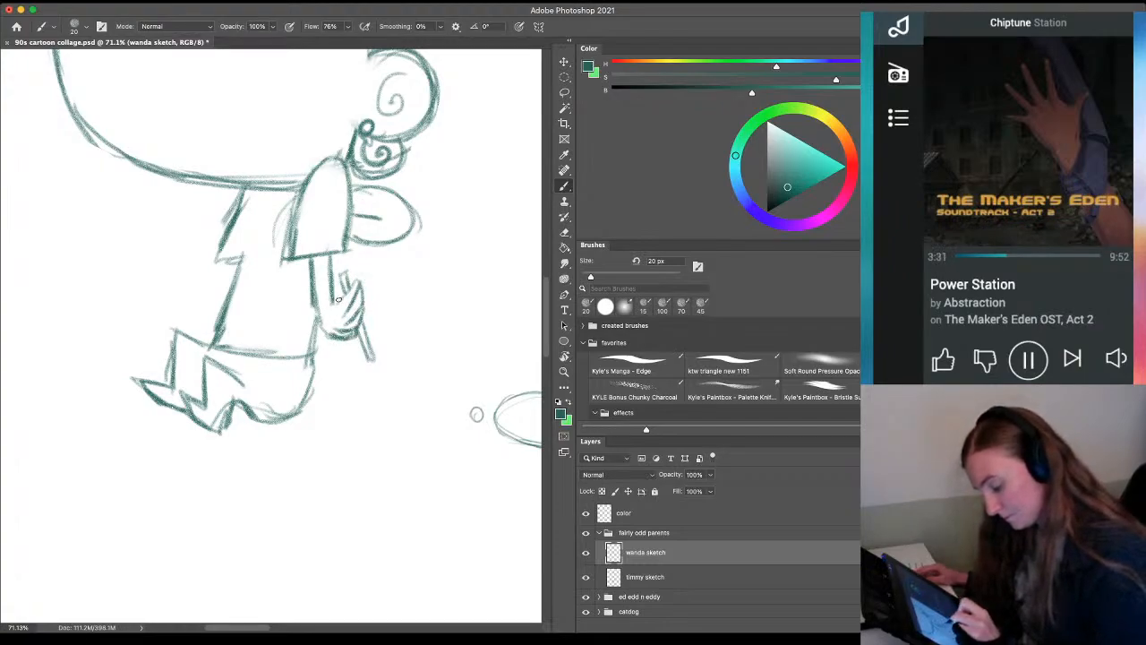
Sketch Wanda's other arm stretched forward beneath her chin, ending in an open hand with spread fingers
{"action": "left_click_drag", "start_coordinate": [171, 303], "coordinate": [241, 412]}
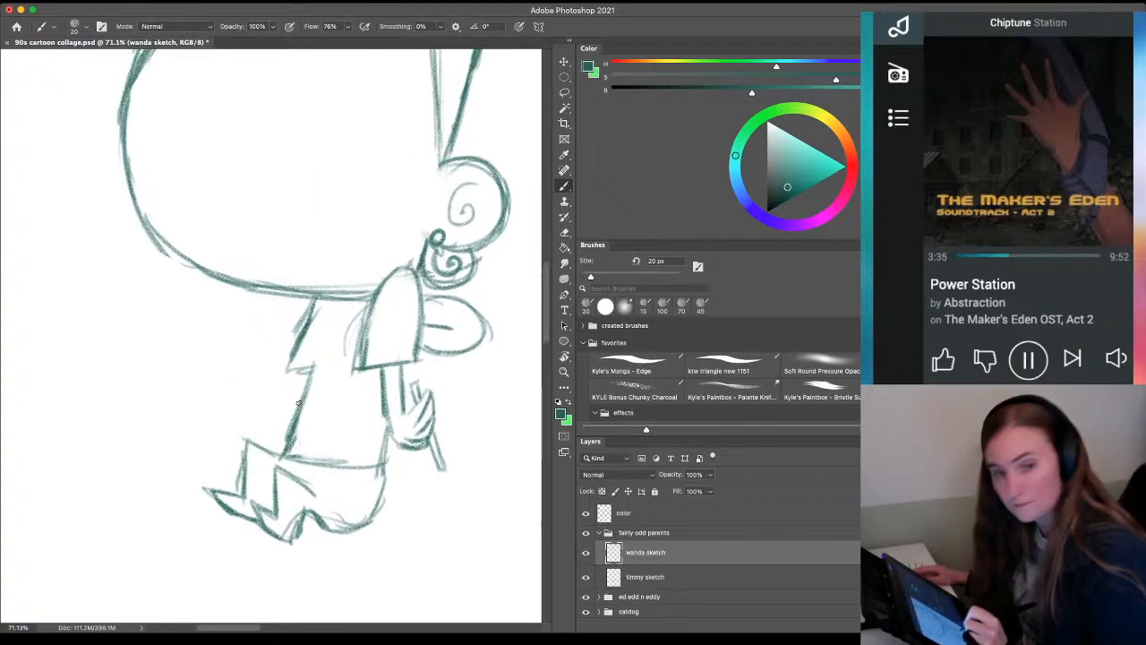
{"action": "mouse_move", "coordinate": [306, 307]}
{"action": "left_mouse_down"}
{"action": "mouse_move", "coordinate": [234, 325]}
{"action": "mouse_move", "coordinate": [249, 315]}
{"action": "left_mouse_up"}
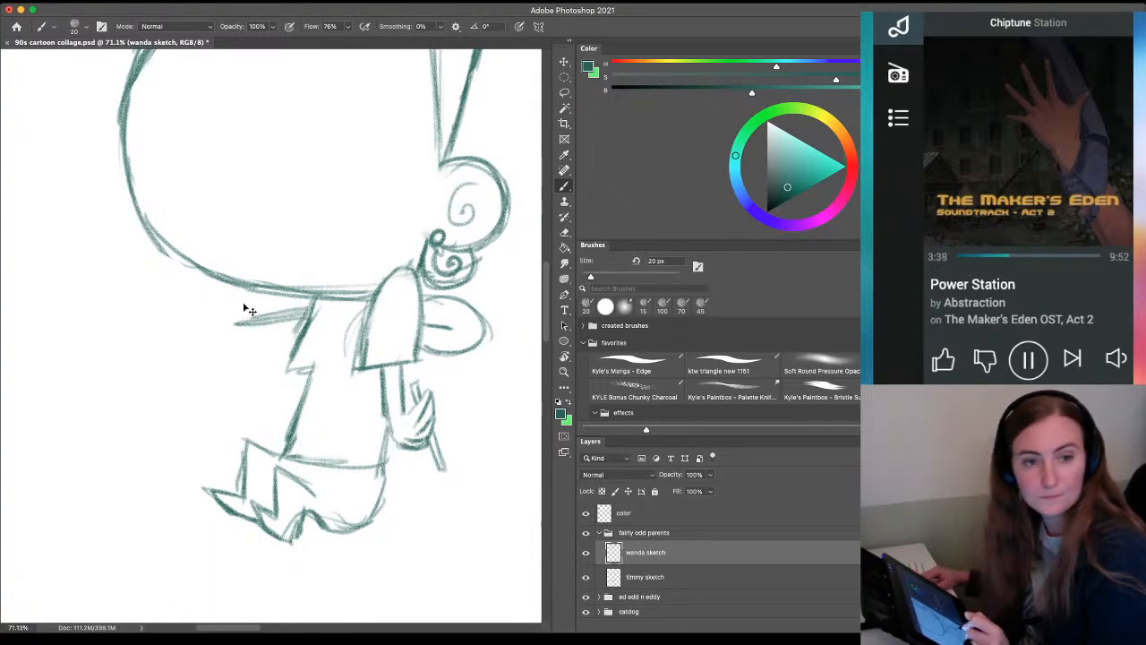
{"action": "key", "text": "ctrl+z"}
{"action": "left_click_drag", "start_coordinate": [309, 299], "coordinate": [214, 309]}
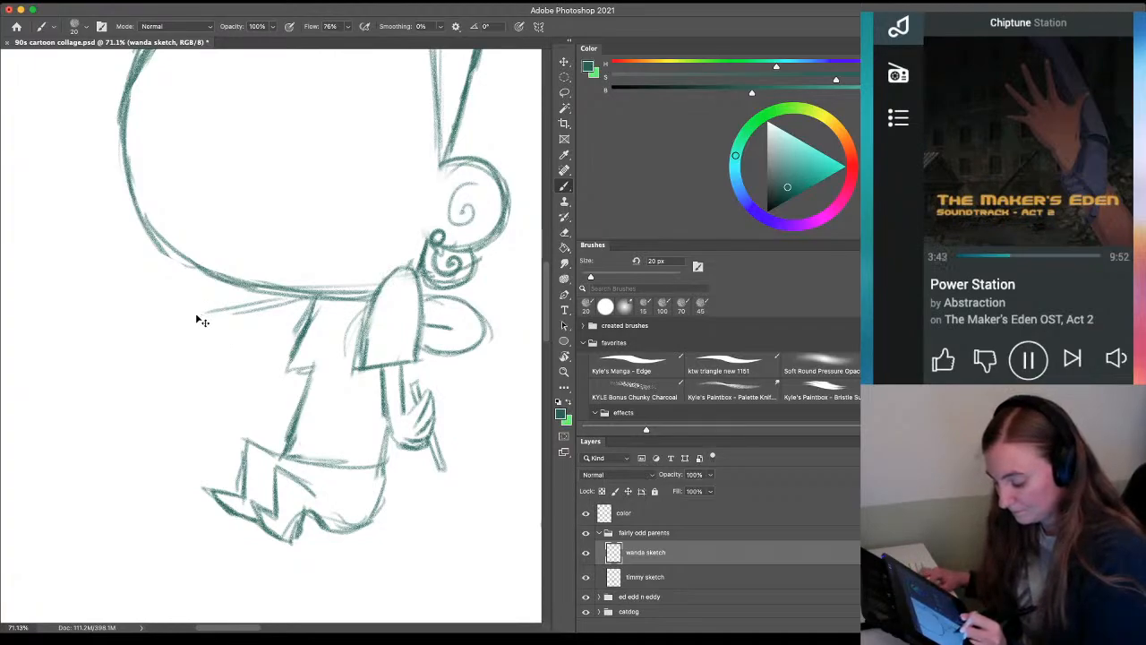
{"action": "mouse_move", "coordinate": [268, 288]}
{"action": "left_mouse_down"}
{"action": "mouse_move", "coordinate": [169, 295]}
{"action": "mouse_move", "coordinate": [180, 299]}
{"action": "mouse_move", "coordinate": [161, 250]}
{"action": "mouse_move", "coordinate": [117, 231]}
{"action": "mouse_move", "coordinate": [173, 301]}
{"action": "mouse_move", "coordinate": [165, 270]}
{"action": "mouse_move", "coordinate": [160, 320]}
{"action": "mouse_move", "coordinate": [172, 329]}
{"action": "mouse_move", "coordinate": [149, 343]}
{"action": "mouse_move", "coordinate": [170, 330]}
{"action": "mouse_move", "coordinate": [164, 342]}
{"action": "mouse_move", "coordinate": [164, 322]}
{"action": "mouse_move", "coordinate": [176, 343]}
{"action": "mouse_move", "coordinate": [183, 322]}
{"action": "mouse_move", "coordinate": [179, 348]}
{"action": "mouse_move", "coordinate": [184, 314]}
{"action": "mouse_move", "coordinate": [269, 300]}
{"action": "left_mouse_up"}
{"action": "key", "text": "super+z"}
{"action": "key", "text": "super+z"}
{"action": "left_click_drag", "start_coordinate": [198, 313], "coordinate": [295, 298]}
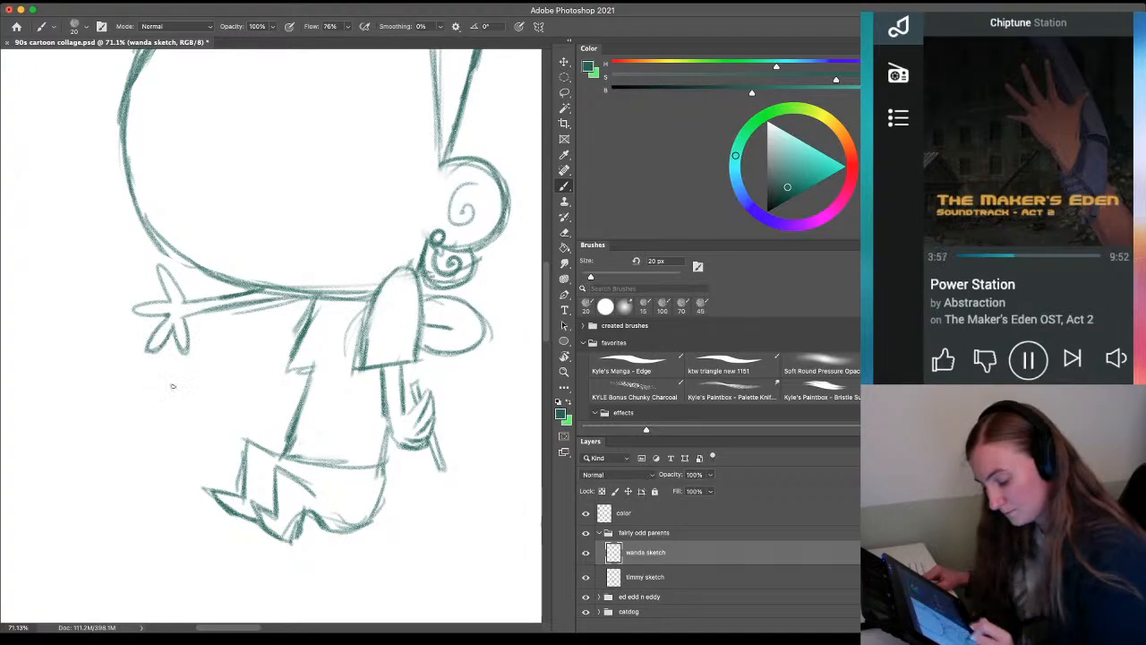
Lasso both of Timmy's eyes on the timmy sketch layer
{"action": "key", "text": "super+space"}
{"action": "mouse_move", "coordinate": [198, 393]}
{"action": "left_mouse_down"}
{"action": "mouse_move", "coordinate": [153, 402]}
{"action": "mouse_move", "coordinate": [215, 379]}
{"action": "mouse_move", "coordinate": [220, 358]}
{"action": "mouse_move", "coordinate": [208, 350]}
{"action": "mouse_move", "coordinate": [265, 309]}
{"action": "left_mouse_up"}
{"action": "mouse_move", "coordinate": [271, 373]}
{"action": "left_mouse_down"}
{"action": "mouse_move", "coordinate": [179, 397]}
{"action": "mouse_move", "coordinate": [199, 381]}
{"action": "left_mouse_up"}
{"action": "key", "text": "z"}
{"action": "left_click_drag", "start_coordinate": [208, 307], "coordinate": [223, 414]}
{"action": "mouse_move", "coordinate": [280, 340]}
{"action": "left_mouse_down"}
{"action": "mouse_move", "coordinate": [262, 331]}
{"action": "mouse_move", "coordinate": [134, 108]}
{"action": "left_mouse_up"}
{"action": "left_click", "coordinate": [625, 580]}
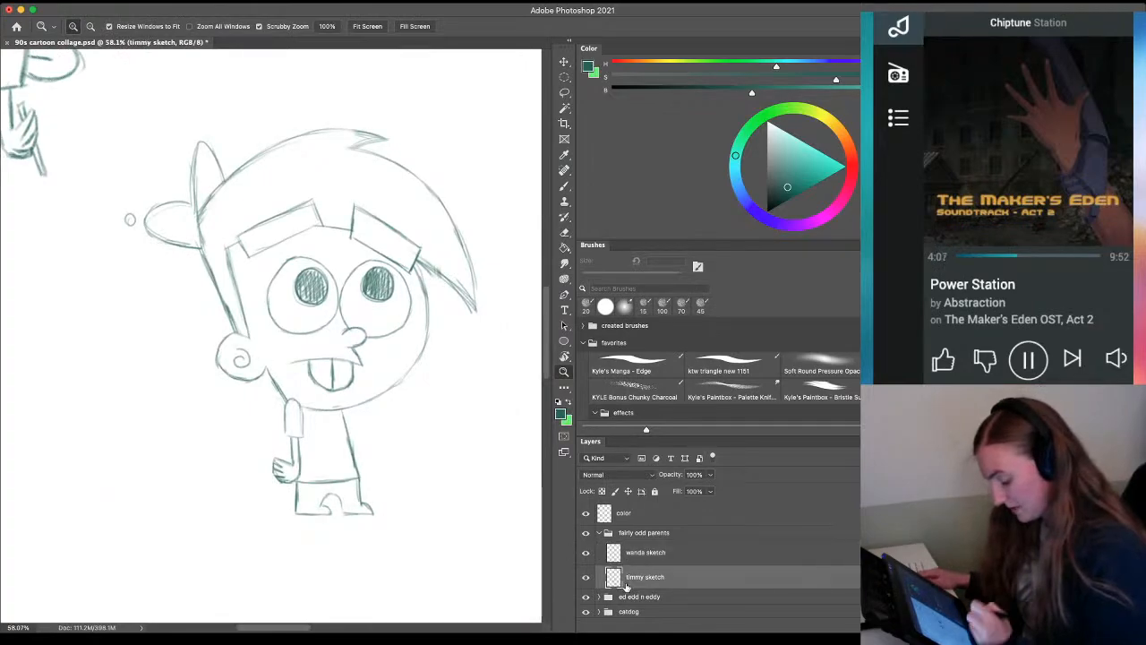
{"action": "key", "text": "l"}
{"action": "mouse_move", "coordinate": [347, 253]}
{"action": "left_mouse_down"}
{"action": "mouse_move", "coordinate": [267, 265]}
{"action": "mouse_move", "coordinate": [250, 297]}
{"action": "mouse_move", "coordinate": [271, 334]}
{"action": "mouse_move", "coordinate": [303, 344]}
{"action": "mouse_move", "coordinate": [367, 323]}
{"action": "mouse_move", "coordinate": [370, 342]}
{"action": "mouse_move", "coordinate": [409, 337]}
{"action": "mouse_move", "coordinate": [418, 299]}
{"action": "mouse_move", "coordinate": [408, 276]}
{"action": "mouse_move", "coordinate": [340, 252]}
{"action": "left_mouse_up"}
Place a copy of Timmy's eyes on a new layer above the wanda sketch layer
{"action": "left_click", "coordinate": [651, 558]}
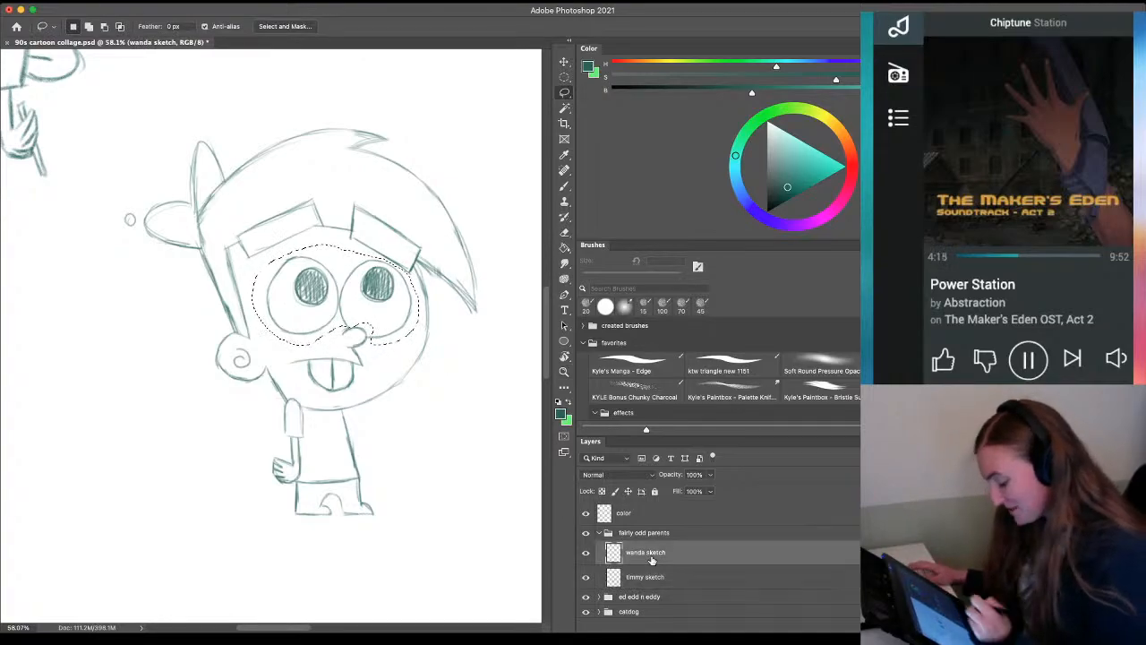
{"action": "left_click_drag", "start_coordinate": [170, 342], "coordinate": [551, 462]}
{"action": "mouse_move", "coordinate": [353, 334]}
{"action": "left_mouse_down"}
{"action": "mouse_move", "coordinate": [358, 415]}
{"action": "mouse_move", "coordinate": [165, 209]}
{"action": "left_mouse_up"}
{"action": "key", "text": "alt+shift+super+n"}
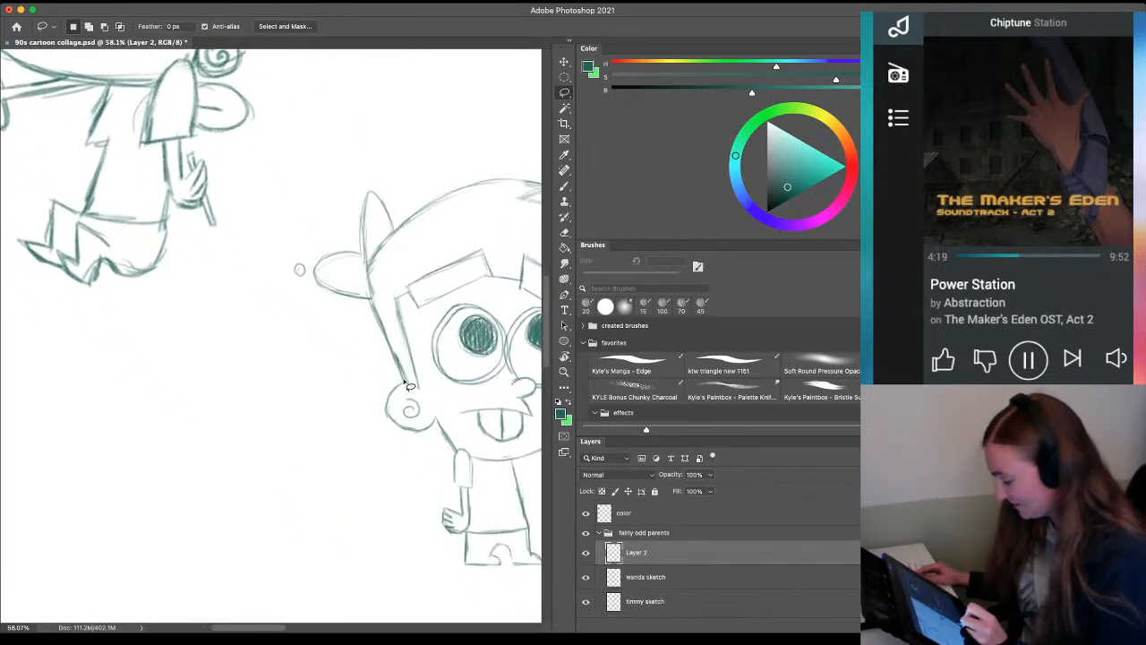
Move the copied eyes onto Wanda's face below her hairline and flip them horizontally
{"action": "key", "text": "v"}
{"action": "left_click_drag", "start_coordinate": [457, 367], "coordinate": [124, 106]}
{"action": "left_click_drag", "start_coordinate": [161, 300], "coordinate": [343, 542]}
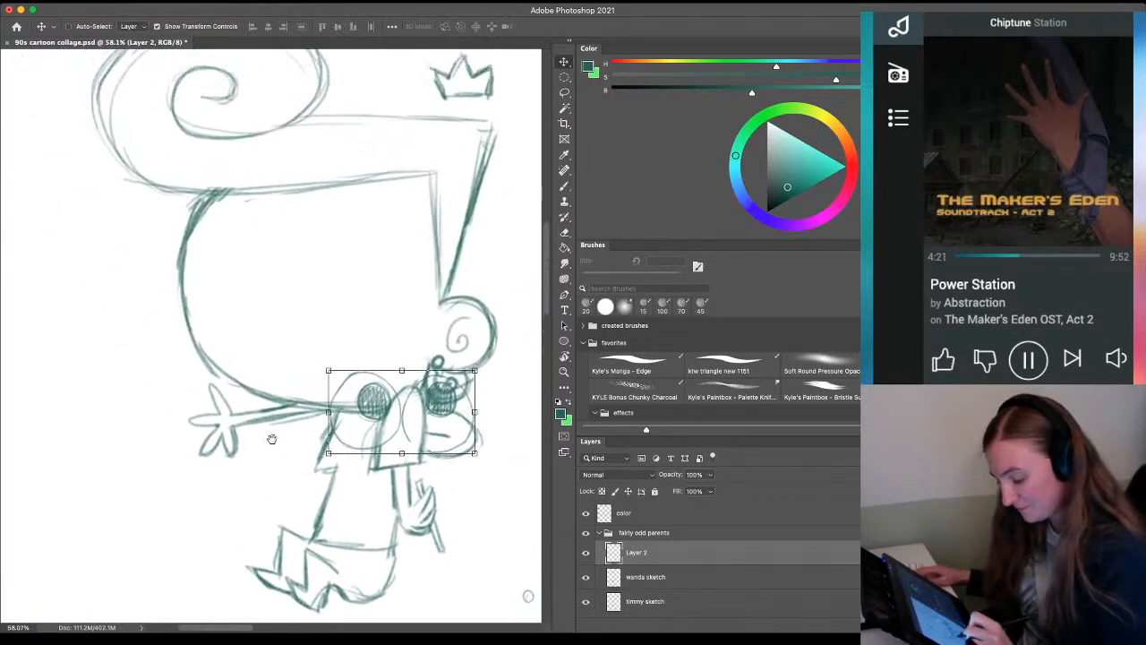
{"action": "left_click_drag", "start_coordinate": [363, 458], "coordinate": [271, 289]}
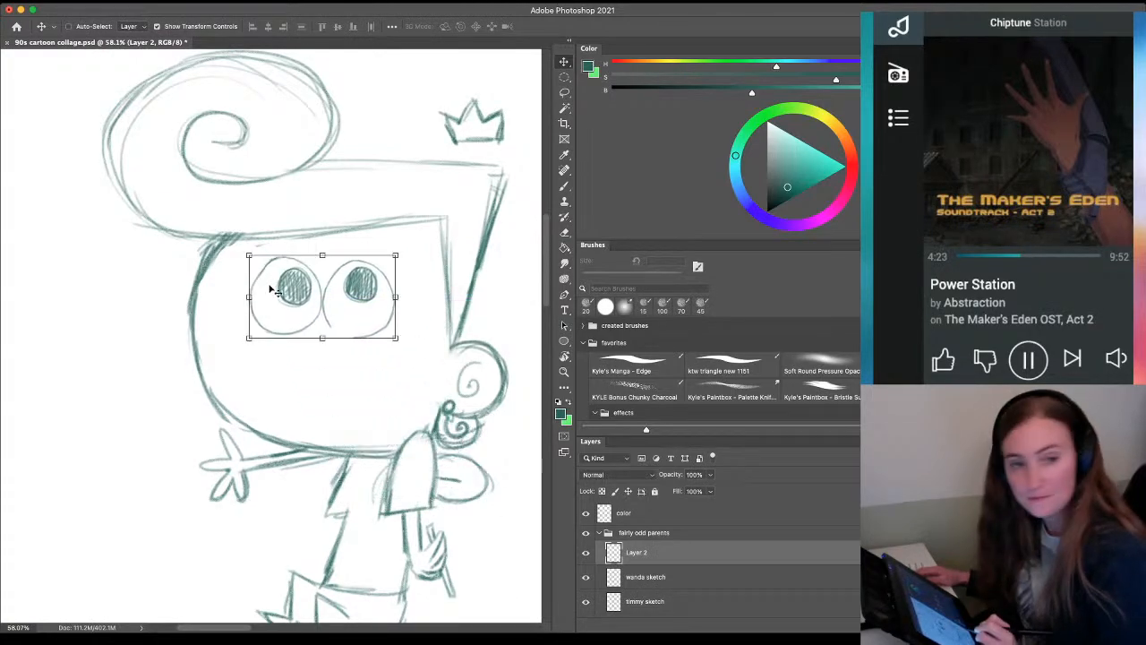
{"action": "left_click", "coordinate": [121, 1]}
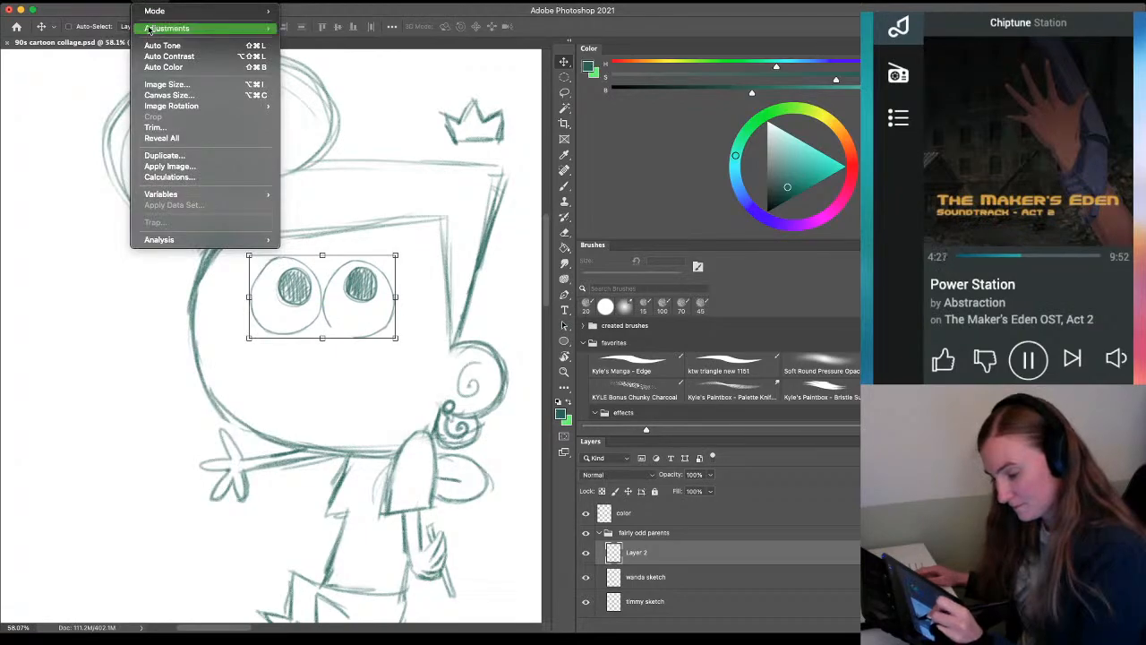
{"action": "mouse_move", "coordinate": [136, 259]}
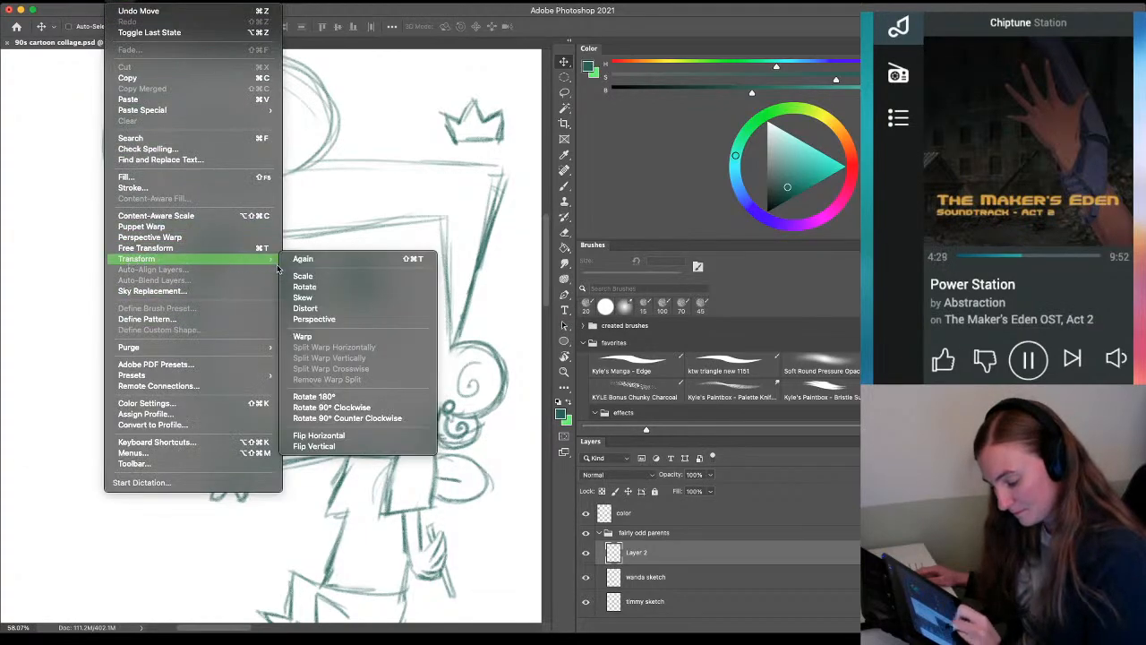
{"action": "left_click", "coordinate": [309, 437]}
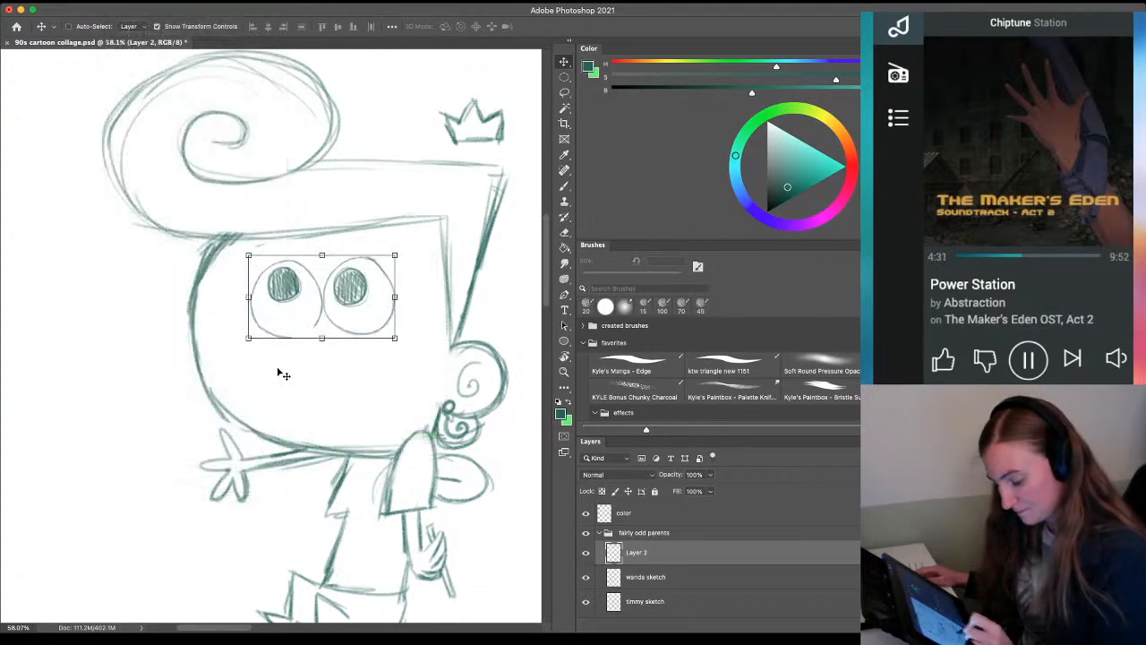
Enlarge the copied eyes to about 137%, fit them against the front edge of Wanda's face and merge them into the wanda sketch layer
{"action": "left_click_drag", "start_coordinate": [394, 340], "coordinate": [449, 368]}
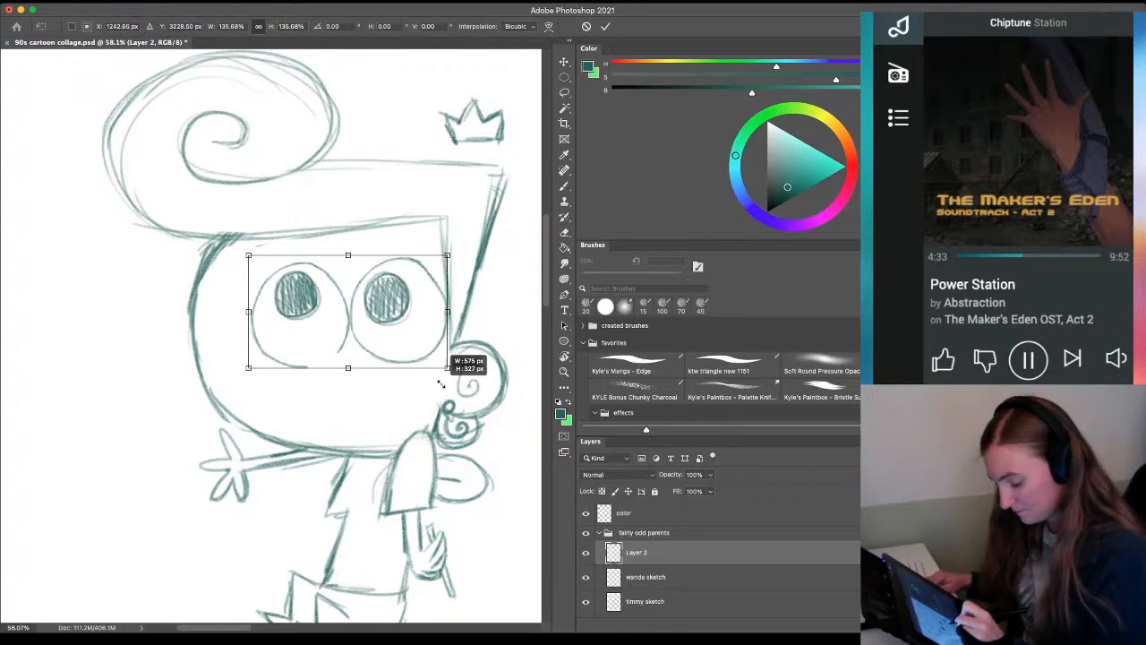
{"action": "left_click_drag", "start_coordinate": [312, 350], "coordinate": [268, 328]}
{"action": "left_click_drag", "start_coordinate": [418, 306], "coordinate": [415, 321]}
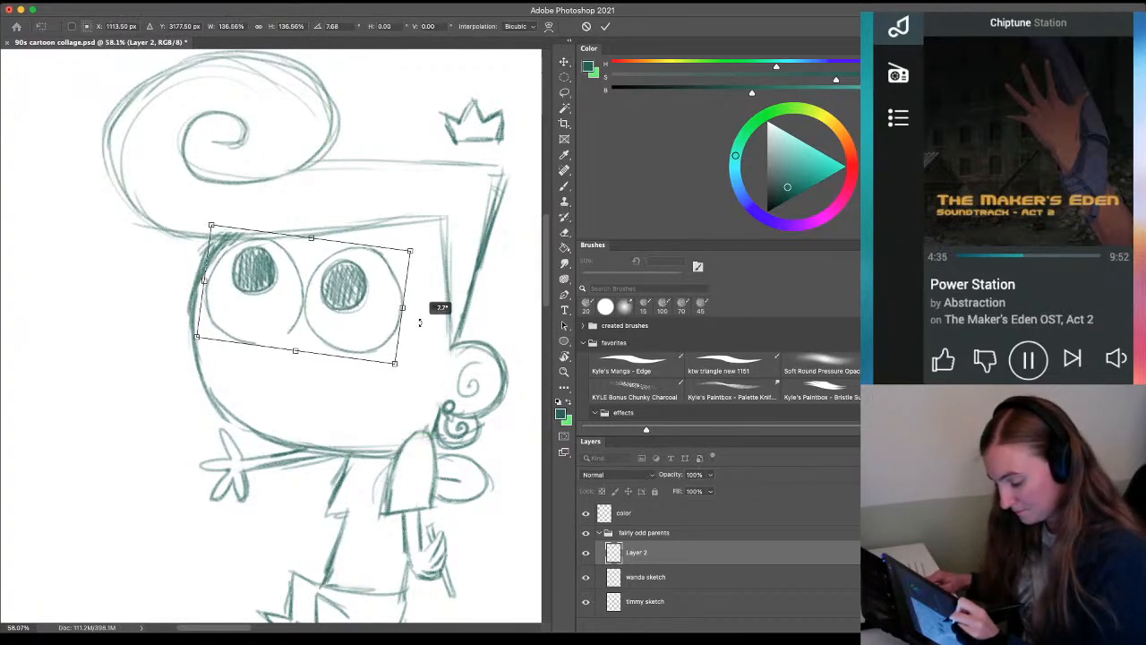
{"action": "left_click_drag", "start_coordinate": [259, 325], "coordinate": [273, 348]}
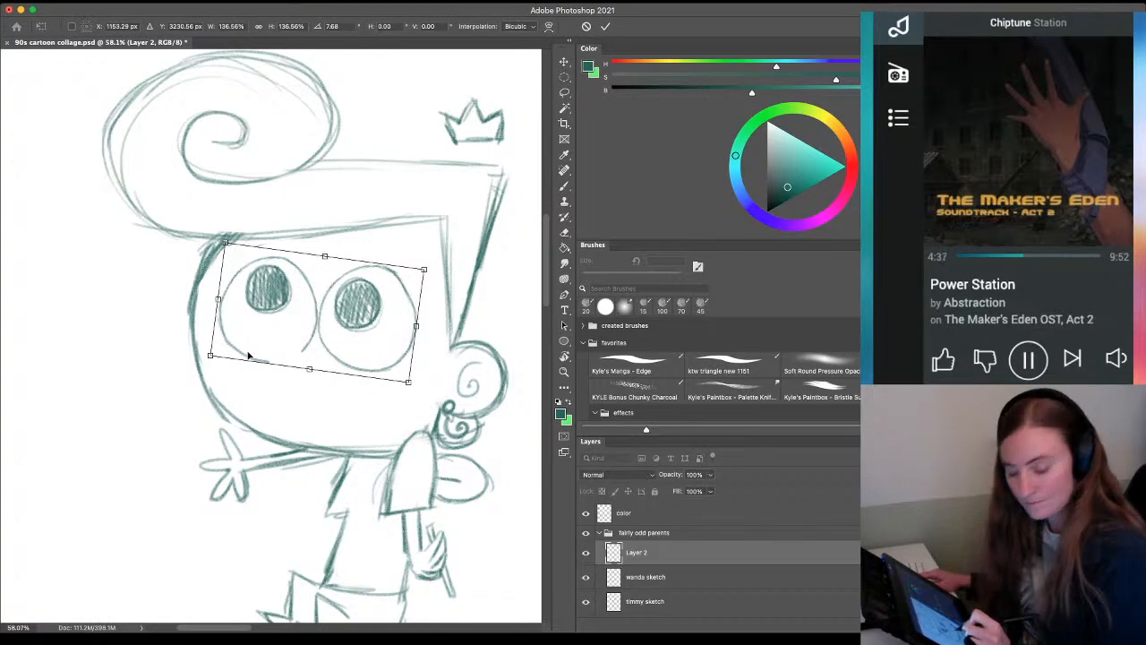
{"action": "left_click_drag", "start_coordinate": [196, 356], "coordinate": [196, 373]}
{"action": "mouse_move", "coordinate": [284, 339]}
{"action": "left_mouse_down"}
{"action": "mouse_move", "coordinate": [262, 334]}
{"action": "mouse_move", "coordinate": [280, 317]}
{"action": "left_mouse_up"}
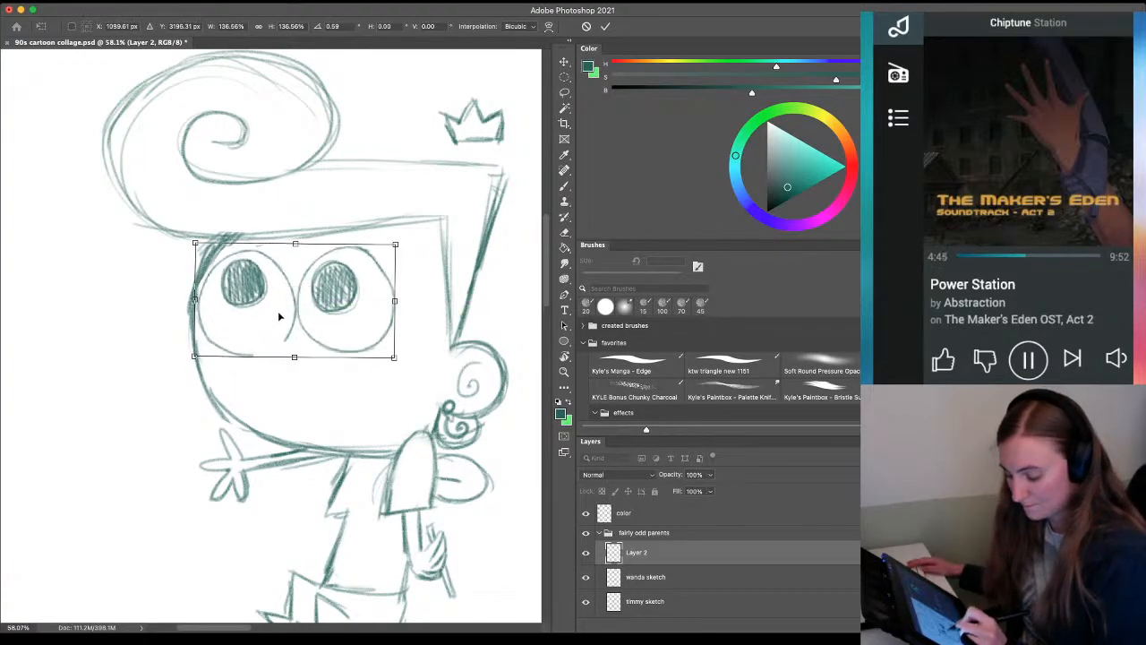
{"action": "key", "text": "Return"}
{"action": "key", "text": "super+e"}
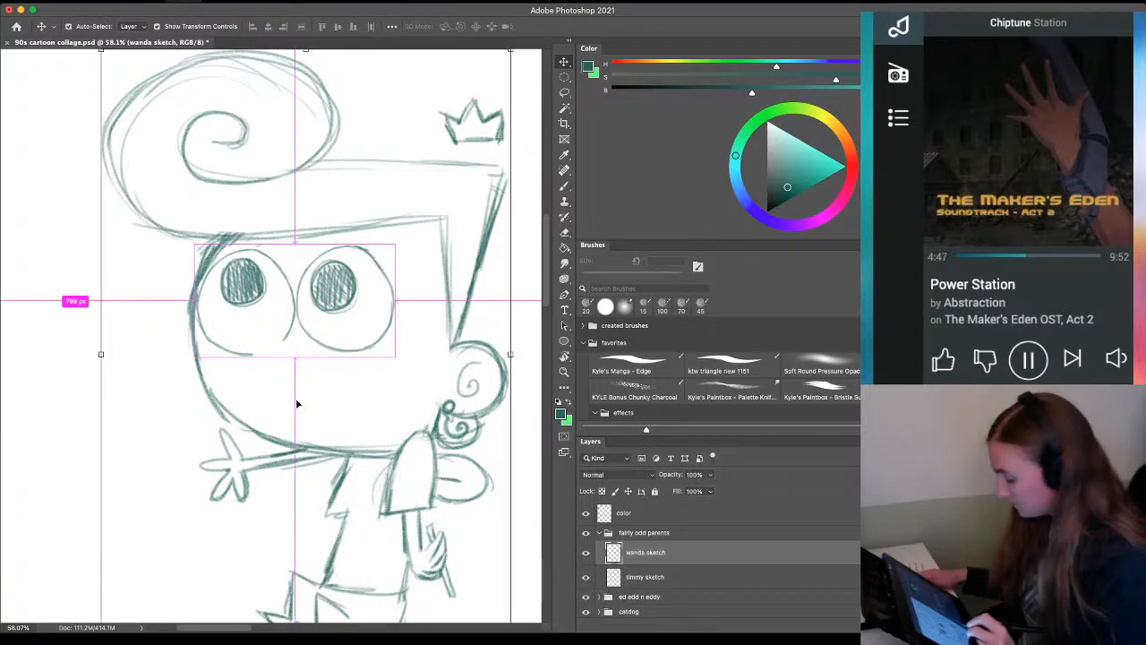
Erase the shaded pupils inside both of Wanda's eyes and close the gap in the front eye's outline
{"action": "key", "text": "e"}
{"action": "left_click_drag", "start_coordinate": [248, 279], "coordinate": [239, 285]}
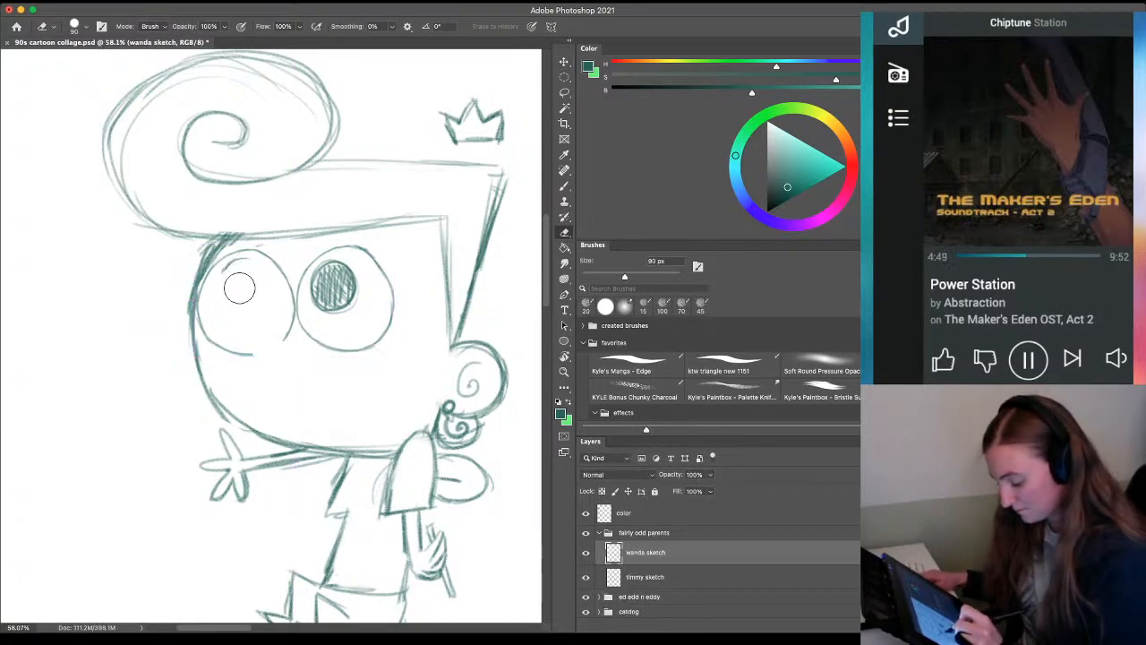
{"action": "left_click_drag", "start_coordinate": [337, 281], "coordinate": [333, 294]}
{"action": "key", "text": "b"}
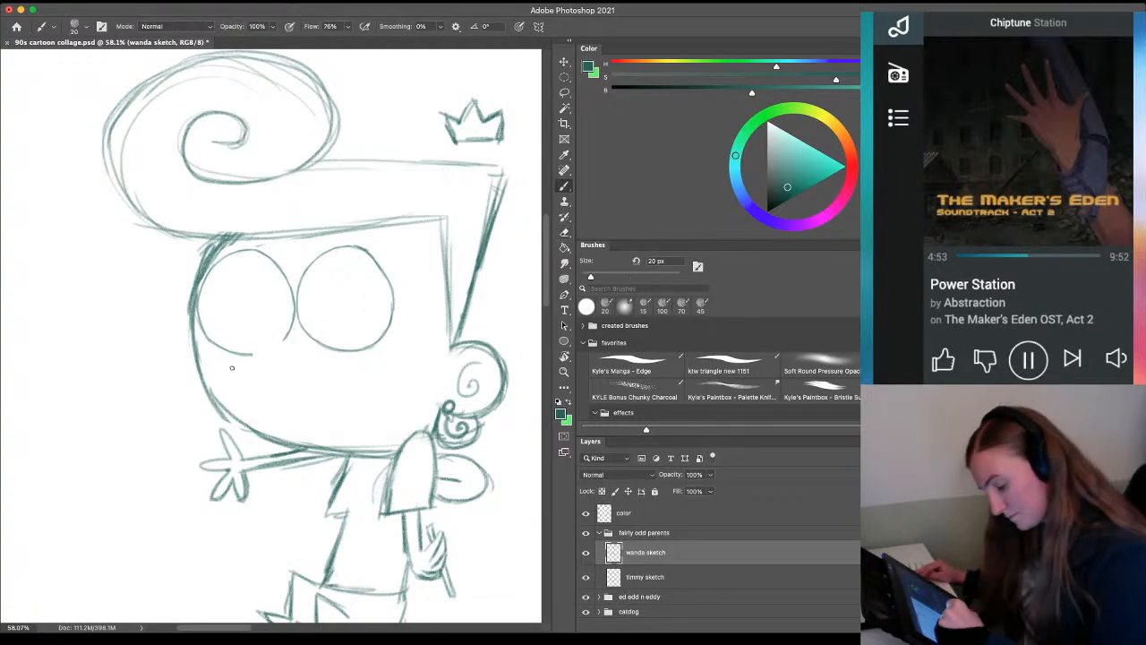
{"action": "left_click_drag", "start_coordinate": [284, 337], "coordinate": [238, 350]}
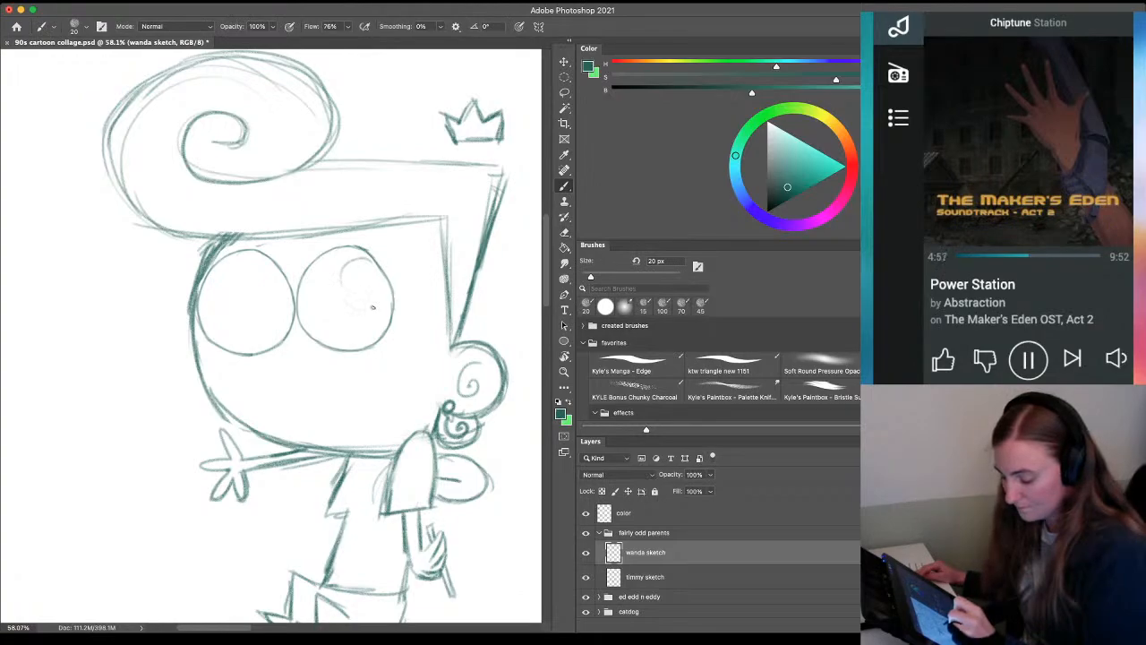
Draw a round iris with a small pupil ring in the upper corner of Wanda's rear eye, plus a first slanted eyelash
{"action": "key", "text": "z"}
{"action": "left_click_drag", "start_coordinate": [356, 401], "coordinate": [277, 396]}
{"action": "left_click_drag", "start_coordinate": [71, 285], "coordinate": [181, 290]}
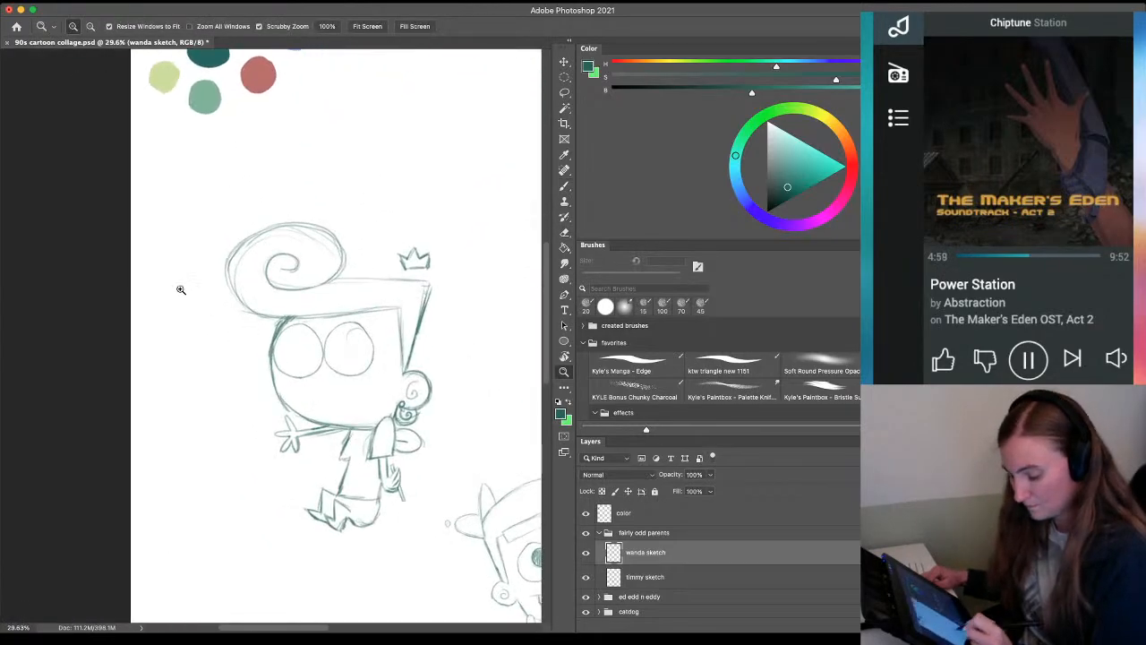
{"action": "left_click_drag", "start_coordinate": [354, 389], "coordinate": [393, 389]}
{"action": "key", "text": "b"}
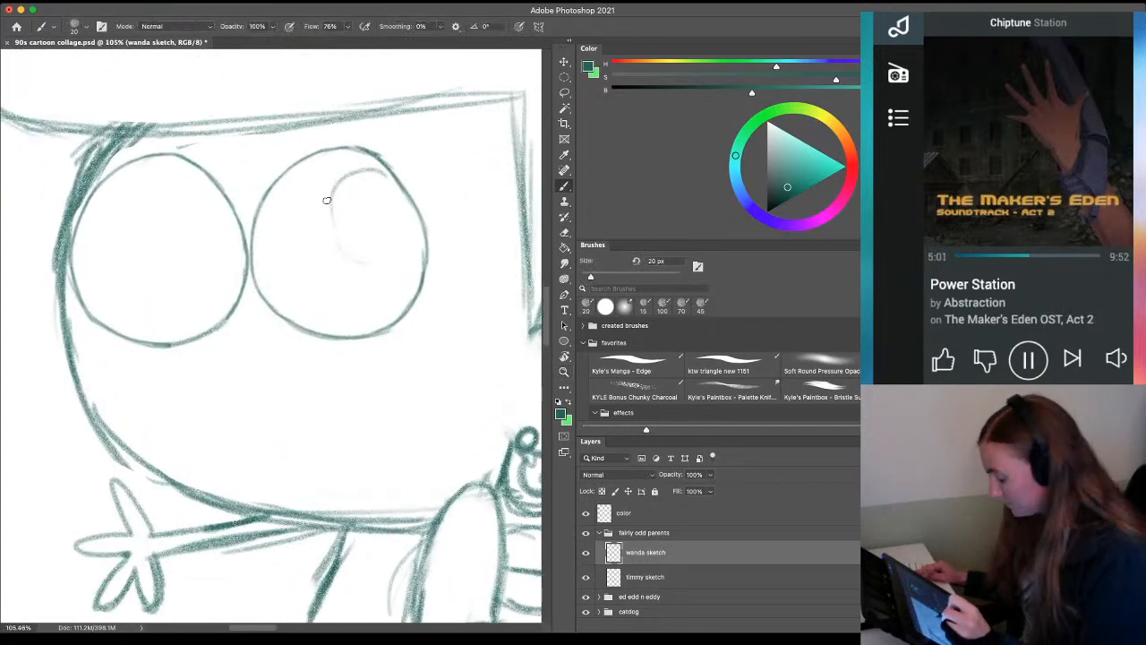
{"action": "mouse_move", "coordinate": [366, 168]}
{"action": "left_mouse_down"}
{"action": "mouse_move", "coordinate": [336, 190]}
{"action": "mouse_move", "coordinate": [367, 256]}
{"action": "left_mouse_up"}
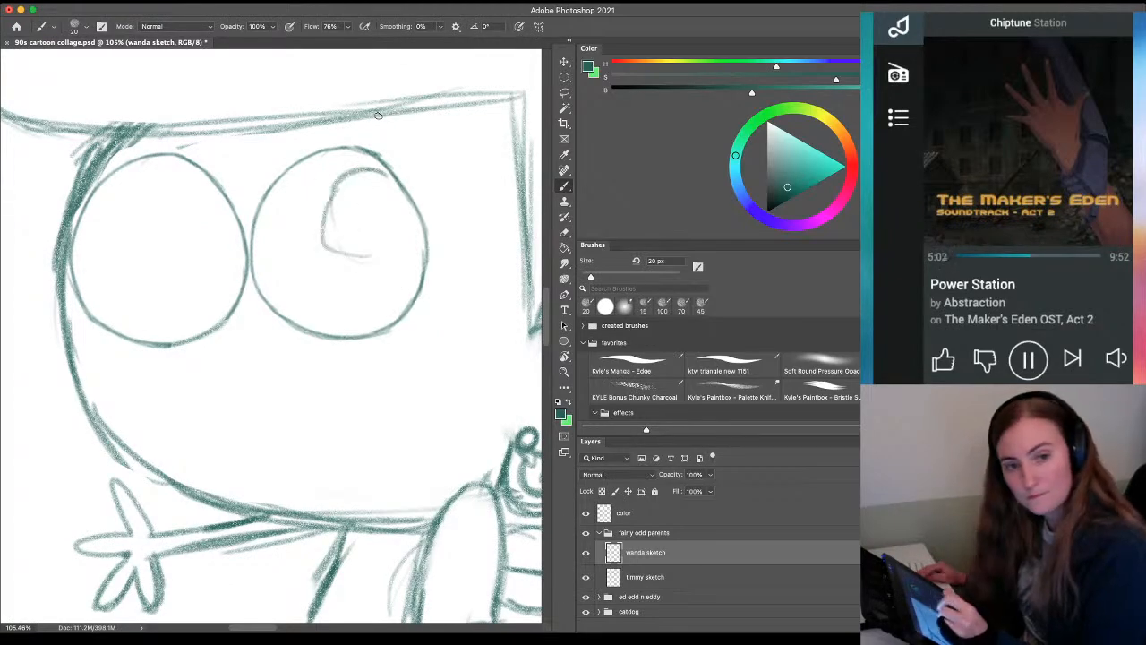
{"action": "mouse_move", "coordinate": [371, 180]}
{"action": "left_mouse_down"}
{"action": "mouse_move", "coordinate": [335, 187]}
{"action": "mouse_move", "coordinate": [329, 248]}
{"action": "mouse_move", "coordinate": [412, 216]}
{"action": "mouse_move", "coordinate": [412, 229]}
{"action": "mouse_move", "coordinate": [342, 252]}
{"action": "left_mouse_up"}
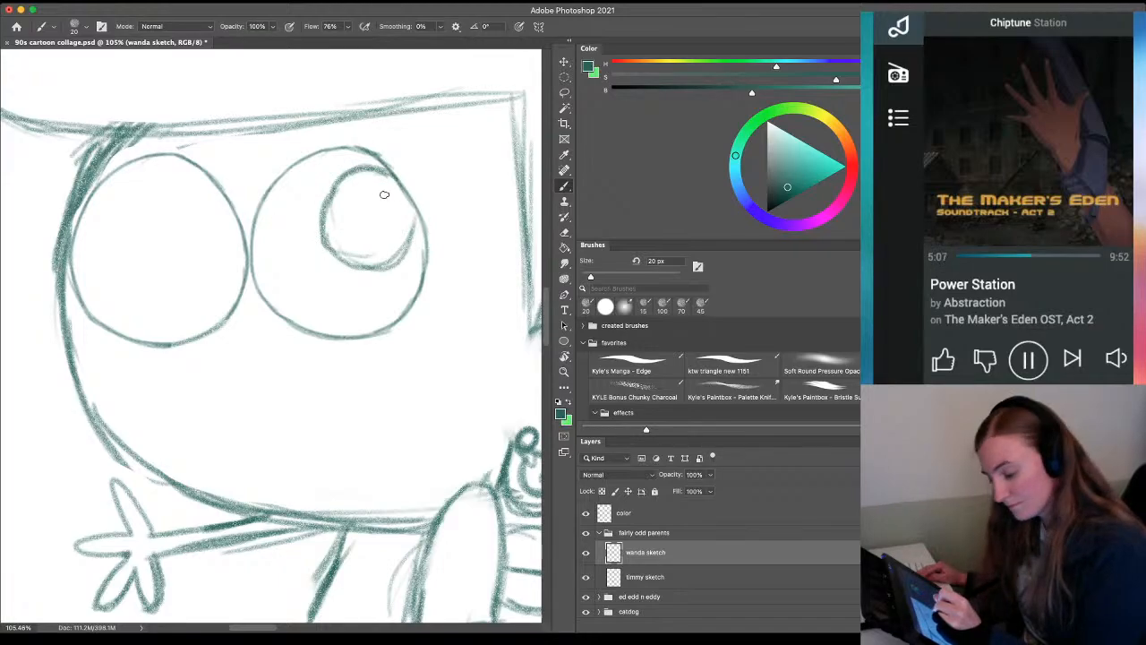
{"action": "mouse_move", "coordinate": [394, 190]}
{"action": "left_mouse_down"}
{"action": "mouse_move", "coordinate": [374, 184]}
{"action": "mouse_move", "coordinate": [405, 215]}
{"action": "mouse_move", "coordinate": [369, 205]}
{"action": "mouse_move", "coordinate": [398, 188]}
{"action": "mouse_move", "coordinate": [417, 208]}
{"action": "mouse_move", "coordinate": [322, 203]}
{"action": "mouse_move", "coordinate": [369, 141]}
{"action": "mouse_move", "coordinate": [314, 208]}
{"action": "left_mouse_up"}
{"action": "mouse_move", "coordinate": [313, 208]}
{"action": "left_mouse_down"}
{"action": "mouse_move", "coordinate": [350, 164]}
{"action": "mouse_move", "coordinate": [313, 212]}
{"action": "mouse_move", "coordinate": [352, 179]}
{"action": "left_mouse_up"}
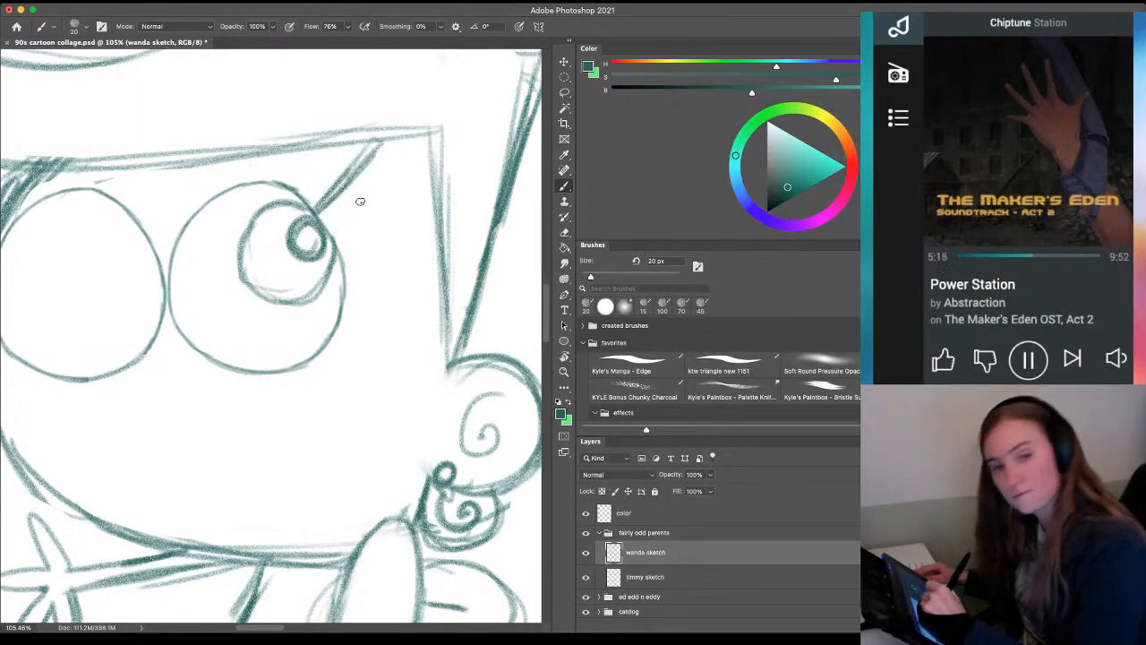
Add two more thick eyelashes behind the rear eye, darken all three and shade the pupil solid
{"action": "mouse_move", "coordinate": [345, 235]}
{"action": "left_mouse_down"}
{"action": "mouse_move", "coordinate": [435, 168]}
{"action": "mouse_move", "coordinate": [324, 258]}
{"action": "left_mouse_up"}
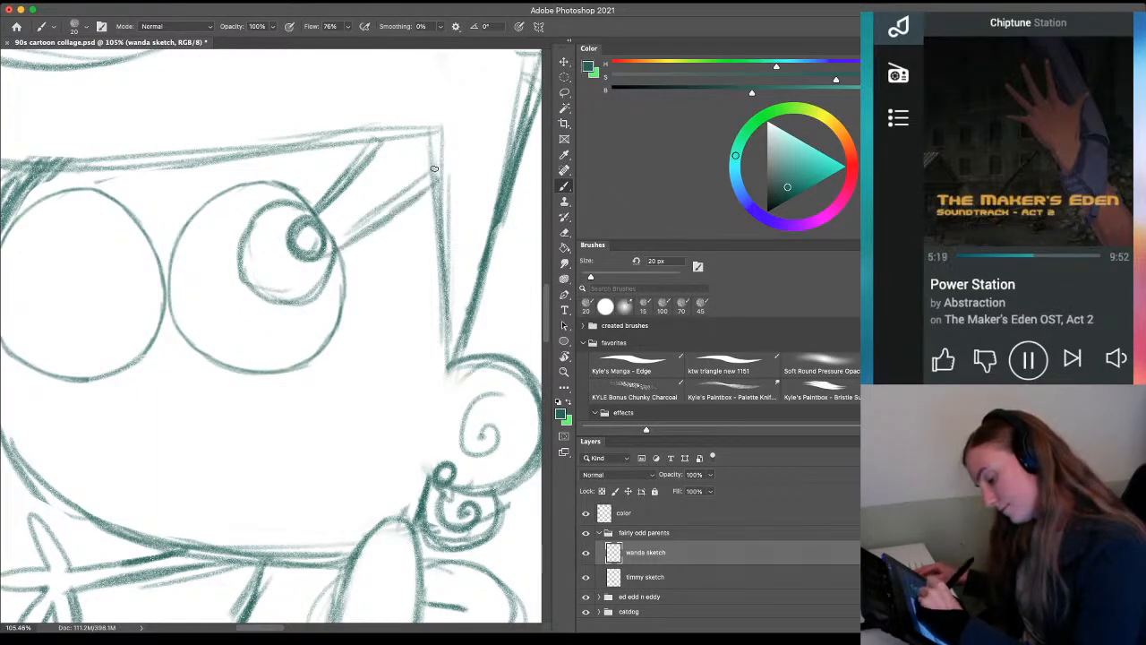
{"action": "mouse_move", "coordinate": [437, 169]}
{"action": "left_mouse_down"}
{"action": "mouse_move", "coordinate": [330, 253]}
{"action": "mouse_move", "coordinate": [461, 310]}
{"action": "left_mouse_up"}
{"action": "mouse_move", "coordinate": [344, 289]}
{"action": "left_mouse_down"}
{"action": "mouse_move", "coordinate": [454, 295]}
{"action": "mouse_move", "coordinate": [464, 309]}
{"action": "mouse_move", "coordinate": [365, 289]}
{"action": "left_mouse_up"}
{"action": "mouse_move", "coordinate": [365, 289]}
{"action": "left_mouse_down"}
{"action": "mouse_move", "coordinate": [458, 297]}
{"action": "mouse_move", "coordinate": [349, 287]}
{"action": "left_mouse_up"}
{"action": "mouse_move", "coordinate": [415, 191]}
{"action": "left_mouse_down"}
{"action": "mouse_move", "coordinate": [347, 239]}
{"action": "mouse_move", "coordinate": [406, 195]}
{"action": "left_mouse_up"}
{"action": "mouse_move", "coordinate": [378, 142]}
{"action": "left_mouse_down"}
{"action": "mouse_move", "coordinate": [321, 207]}
{"action": "mouse_move", "coordinate": [394, 131]}
{"action": "mouse_move", "coordinate": [364, 174]}
{"action": "left_mouse_up"}
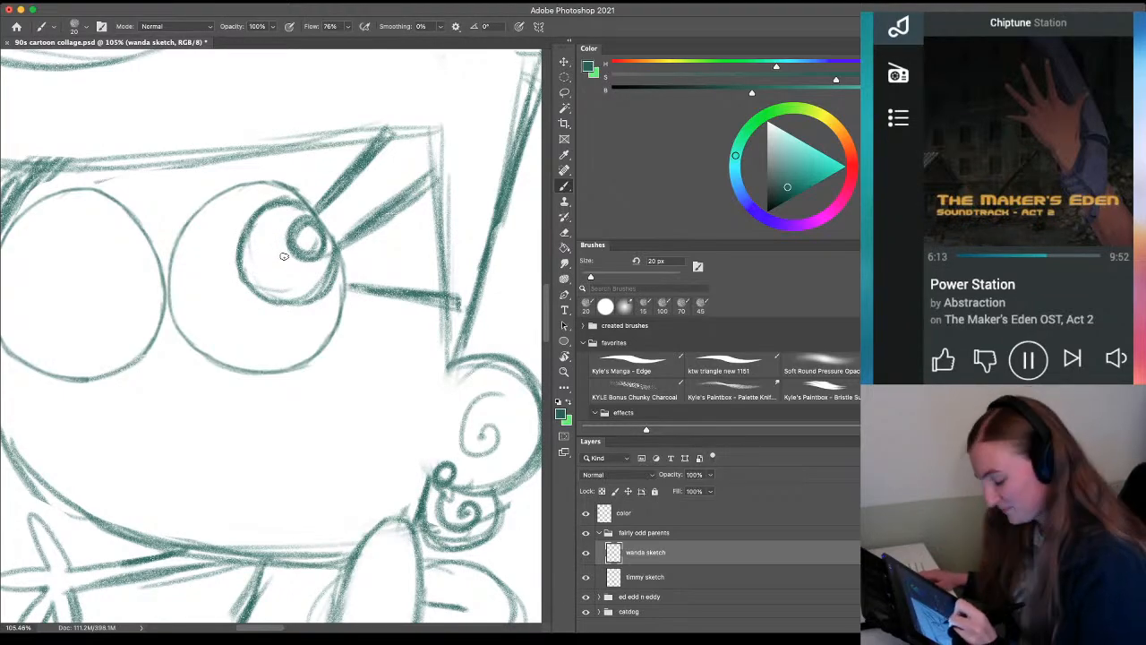
{"action": "left_click_drag", "start_coordinate": [312, 237], "coordinate": [307, 239]}
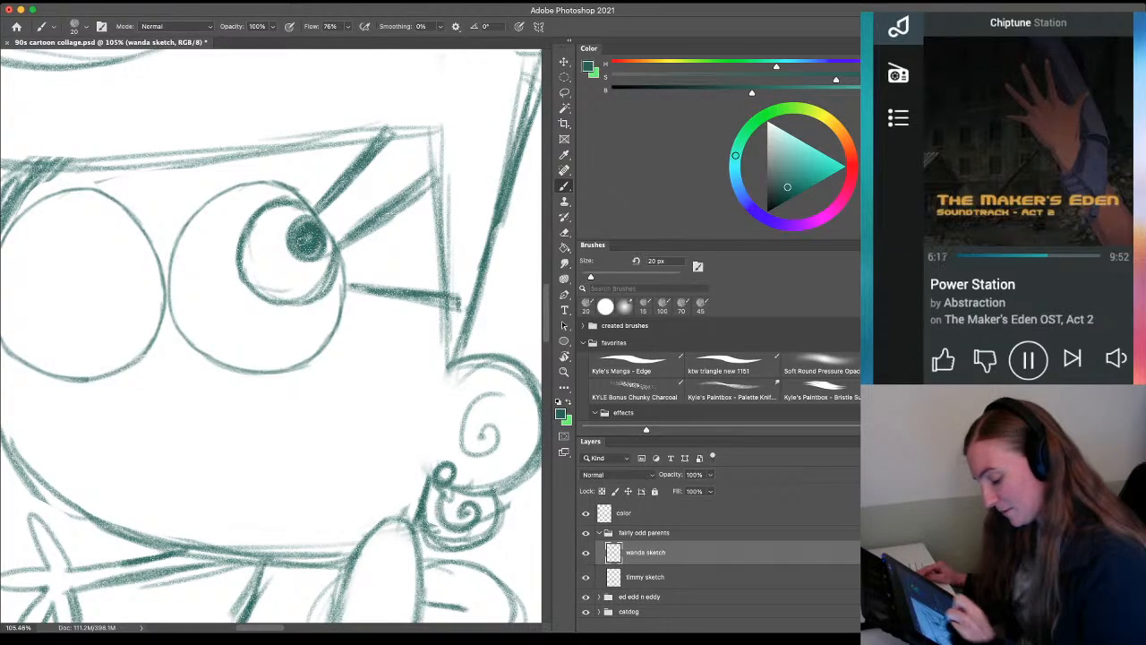
Lasso the finished iris and pupil, copy them to a new layer and place the copy inside Wanda's front eye
{"action": "key", "text": "z"}
{"action": "left_click_drag", "start_coordinate": [243, 360], "coordinate": [199, 361]}
{"action": "left_click_drag", "start_coordinate": [128, 388], "coordinate": [231, 395]}
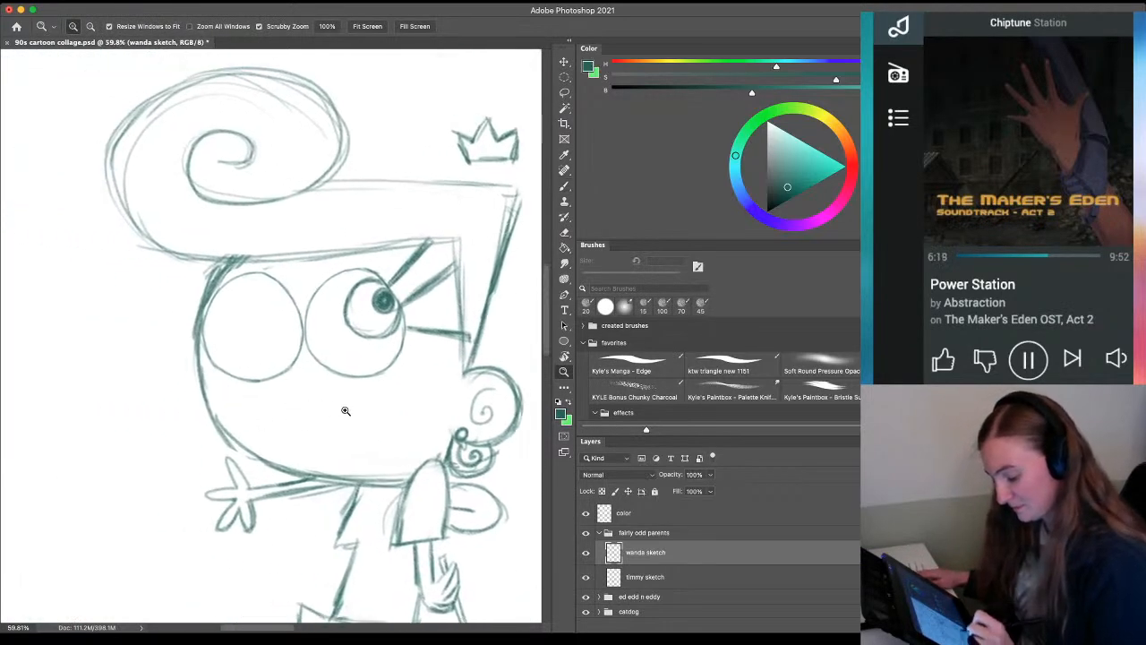
{"action": "left_click_drag", "start_coordinate": [243, 342], "coordinate": [295, 319]}
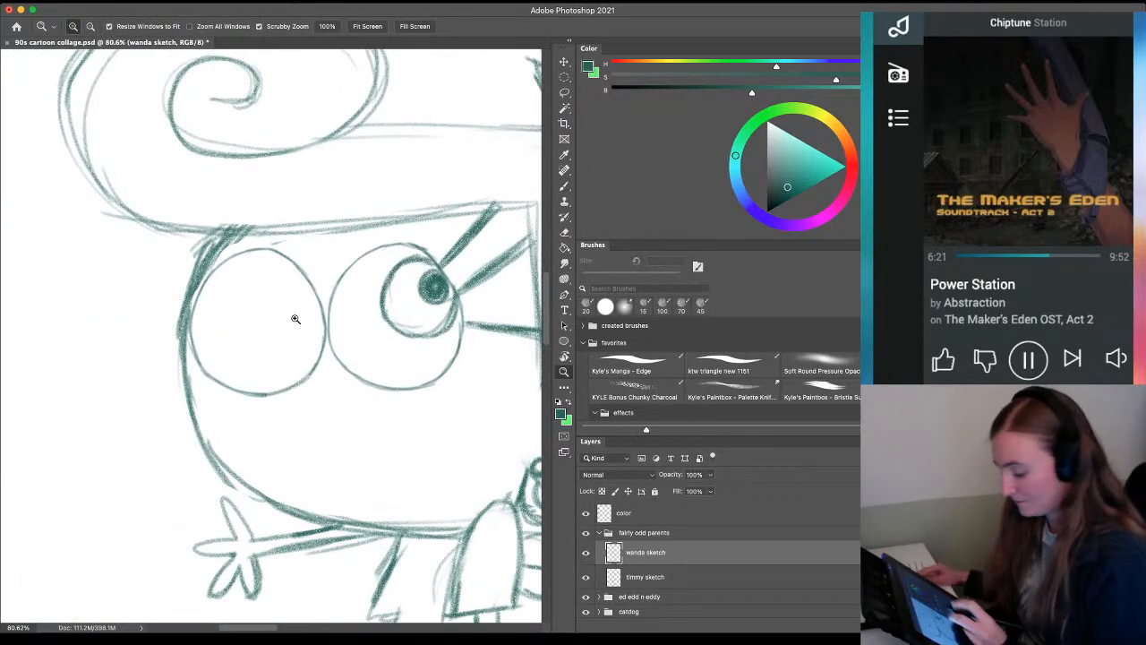
{"action": "key", "text": "b"}
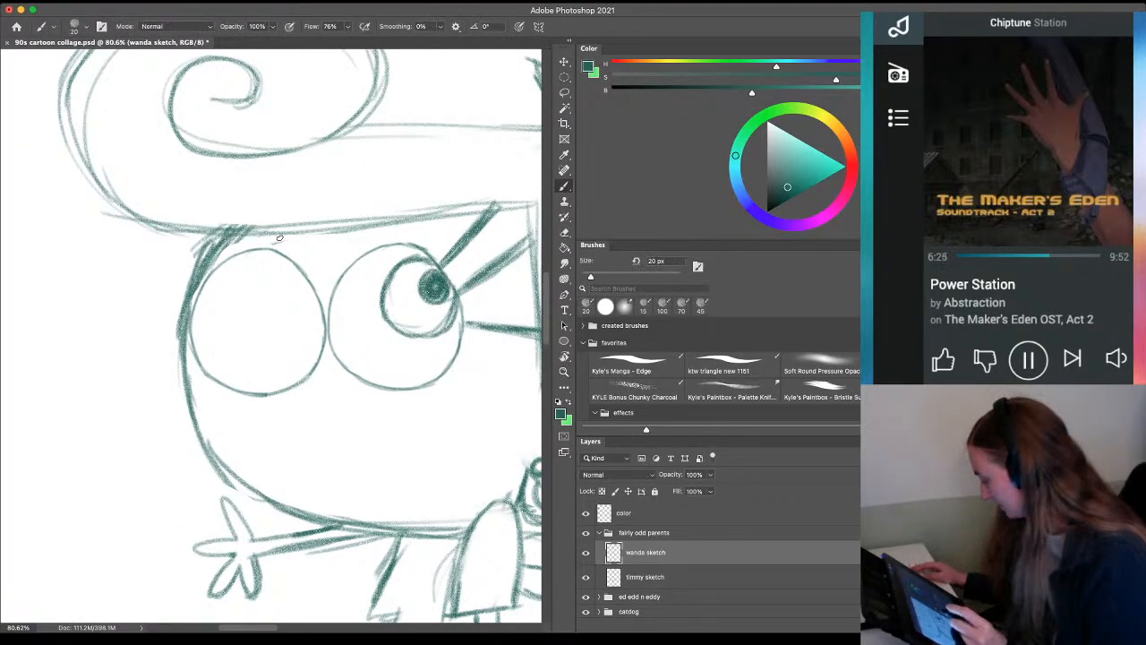
{"action": "key", "text": "l"}
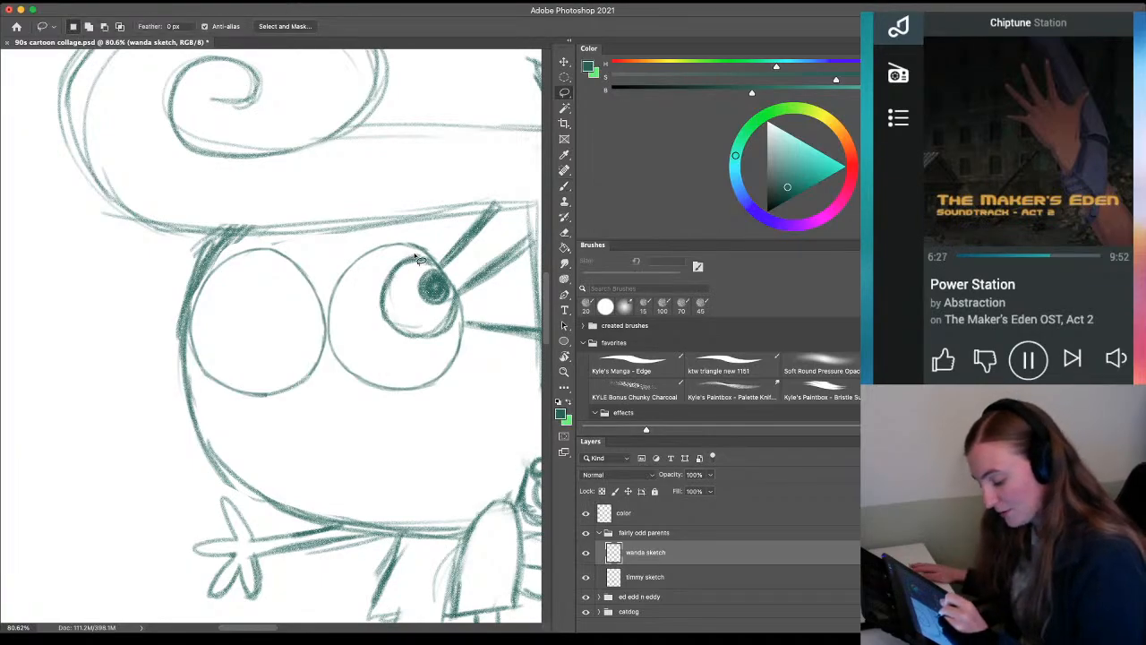
{"action": "mouse_move", "coordinate": [419, 253]}
{"action": "left_mouse_down"}
{"action": "mouse_move", "coordinate": [384, 261]}
{"action": "mouse_move", "coordinate": [369, 315]}
{"action": "mouse_move", "coordinate": [397, 353]}
{"action": "mouse_move", "coordinate": [451, 339]}
{"action": "mouse_move", "coordinate": [460, 302]}
{"action": "mouse_move", "coordinate": [421, 254]}
{"action": "left_mouse_up"}
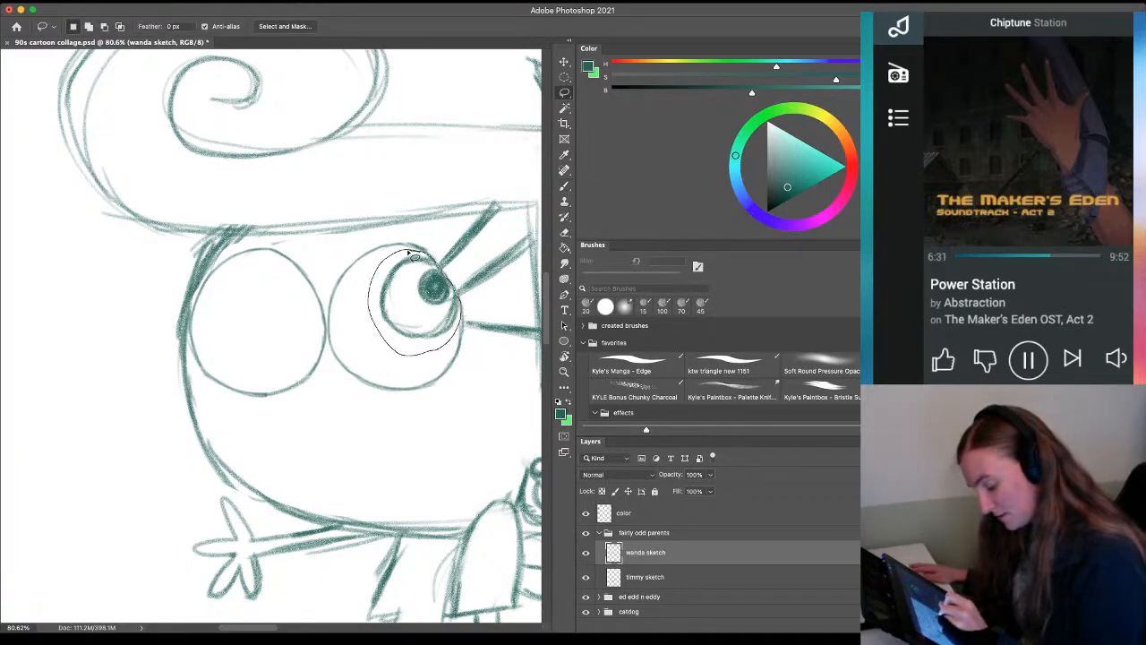
{"action": "key", "text": "ctrl+j"}
{"action": "key", "text": "v"}
{"action": "mouse_move", "coordinate": [385, 322]}
{"action": "left_mouse_down"}
{"action": "mouse_move", "coordinate": [260, 323]}
{"action": "mouse_move", "coordinate": [266, 334]}
{"action": "left_mouse_up"}
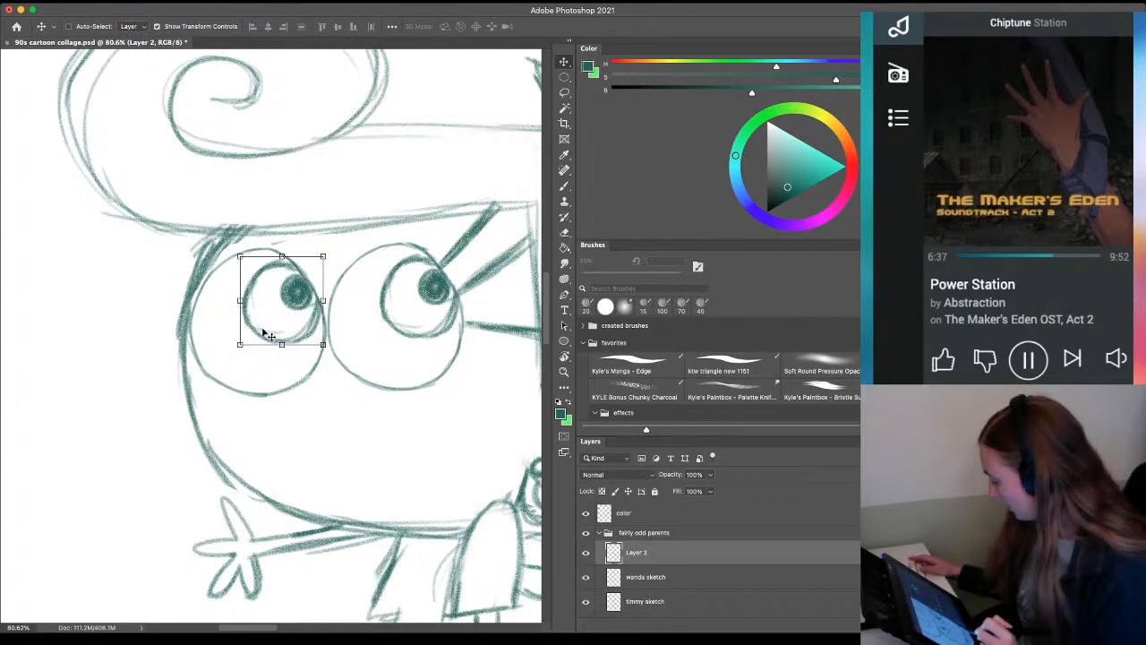
Place the copied iris layer beneath the wanda sketch layer and merge the two layers
{"action": "left_click_drag", "start_coordinate": [286, 453], "coordinate": [195, 359]}
{"action": "left_click_drag", "start_coordinate": [637, 575], "coordinate": [622, 542]}
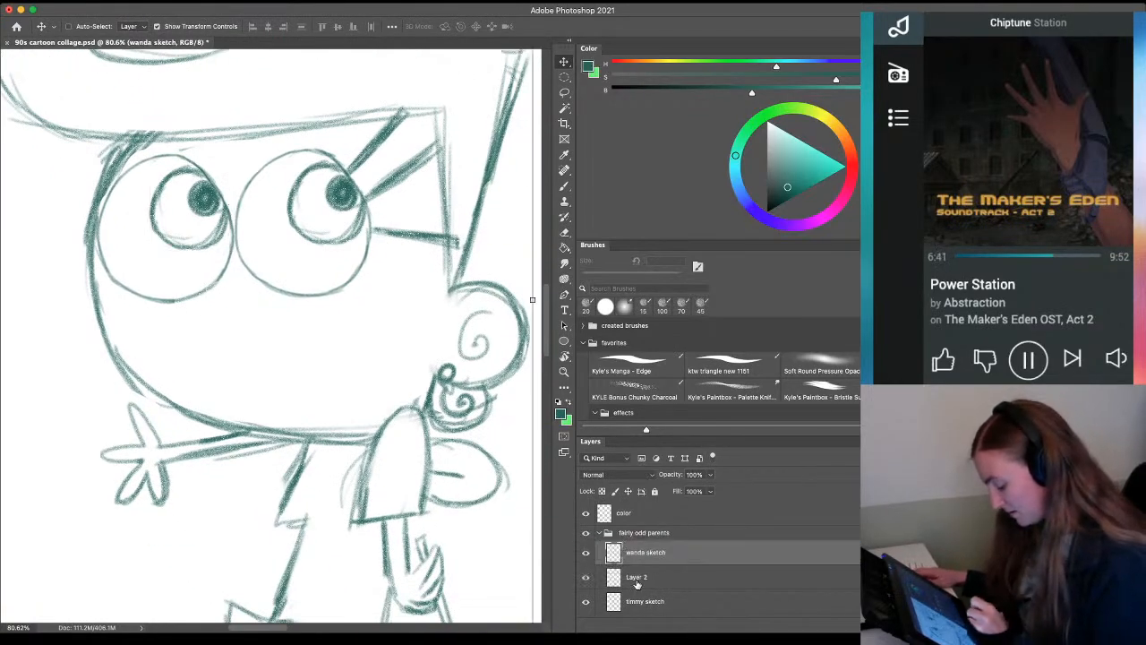
{"action": "left_click", "coordinate": [635, 578], "text": "shift"}
{"action": "key", "text": "ctrl+e"}
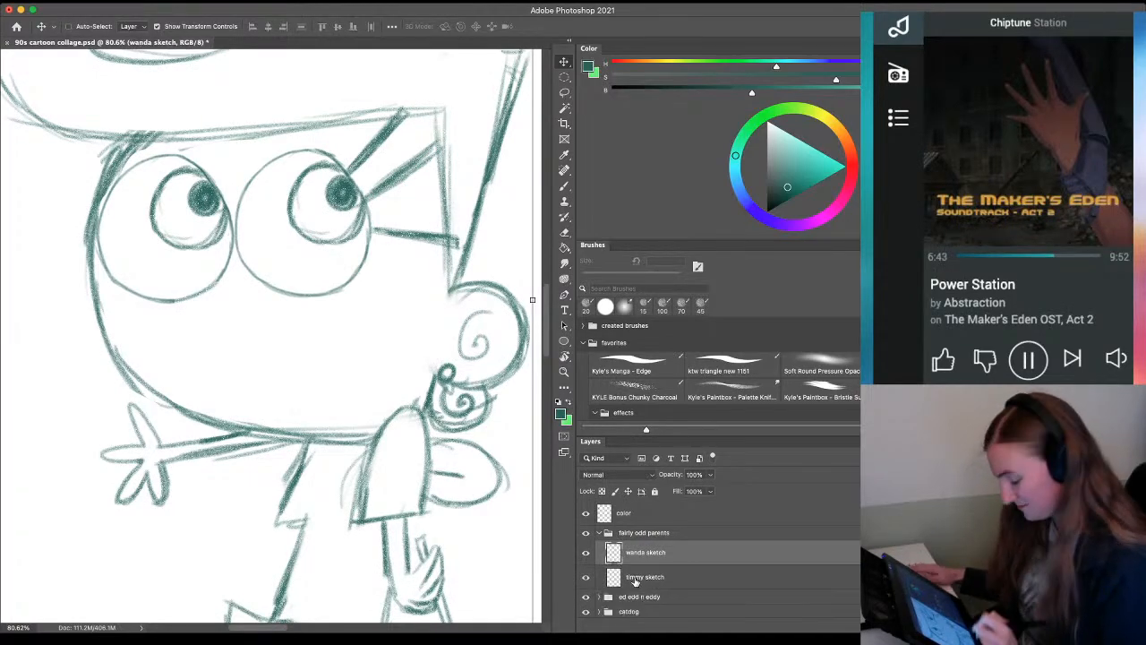
Draw three thick eyelashes projecting outward from the front edge of Wanda's face beside her front eye
{"action": "left_click_drag", "start_coordinate": [87, 242], "coordinate": [166, 360]}
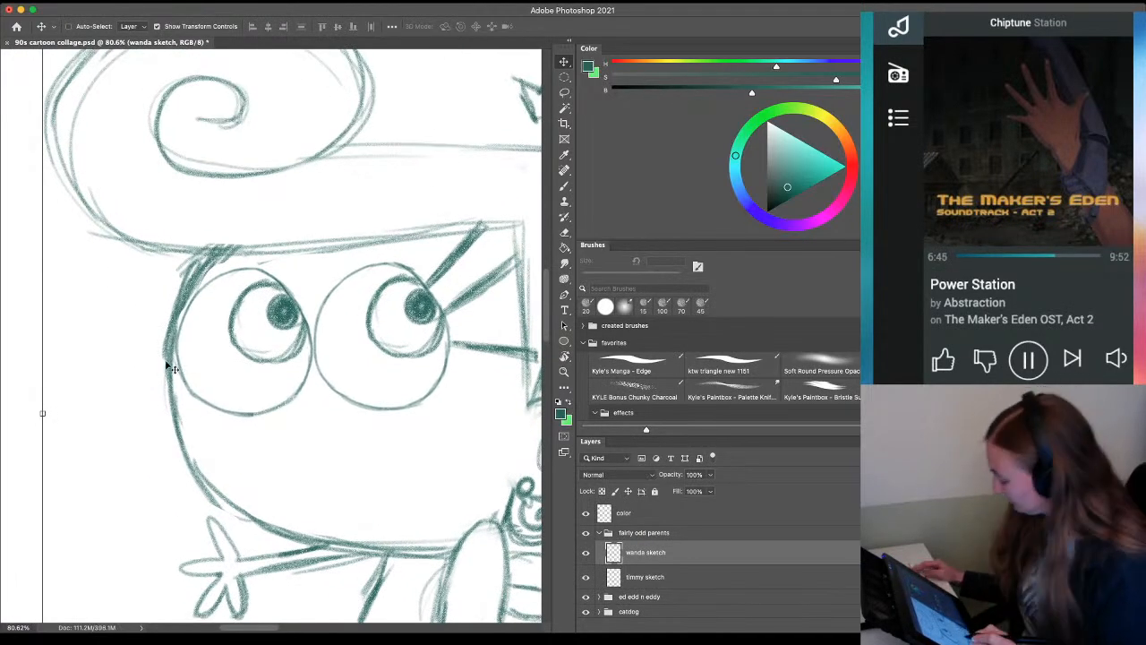
{"action": "key", "text": "b"}
{"action": "mouse_move", "coordinate": [179, 283]}
{"action": "left_mouse_down"}
{"action": "mouse_move", "coordinate": [125, 257]}
{"action": "mouse_move", "coordinate": [190, 291]}
{"action": "mouse_move", "coordinate": [138, 266]}
{"action": "left_mouse_up"}
{"action": "mouse_move", "coordinate": [178, 312]}
{"action": "left_mouse_down"}
{"action": "mouse_move", "coordinate": [112, 291]}
{"action": "mouse_move", "coordinate": [166, 310]}
{"action": "mouse_move", "coordinate": [106, 349]}
{"action": "mouse_move", "coordinate": [173, 334]}
{"action": "mouse_move", "coordinate": [105, 339]}
{"action": "mouse_move", "coordinate": [159, 333]}
{"action": "mouse_move", "coordinate": [111, 340]}
{"action": "left_mouse_up"}
Sketch Wanda's small pointed nose and a large frowning mouth with a flat lower edge, and erase the mouth's extra inner curve
{"action": "key", "text": "z"}
{"action": "left_click_drag", "start_coordinate": [285, 407], "coordinate": [254, 404]}
{"action": "left_click_drag", "start_coordinate": [230, 447], "coordinate": [152, 313]}
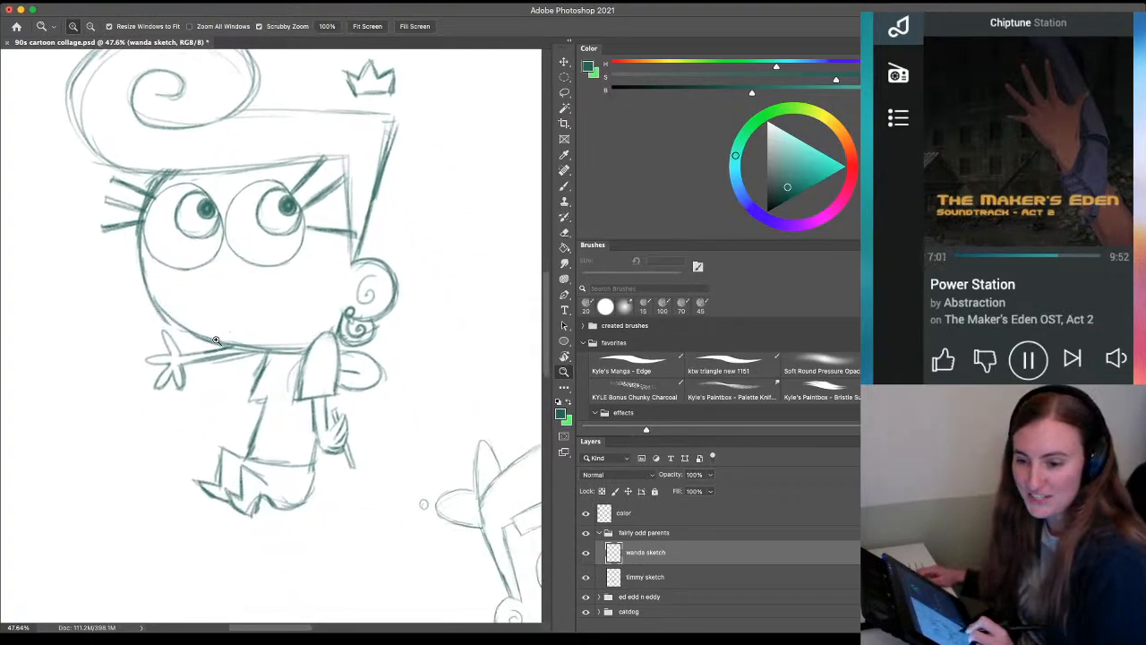
{"action": "left_click_drag", "start_coordinate": [180, 318], "coordinate": [249, 261]}
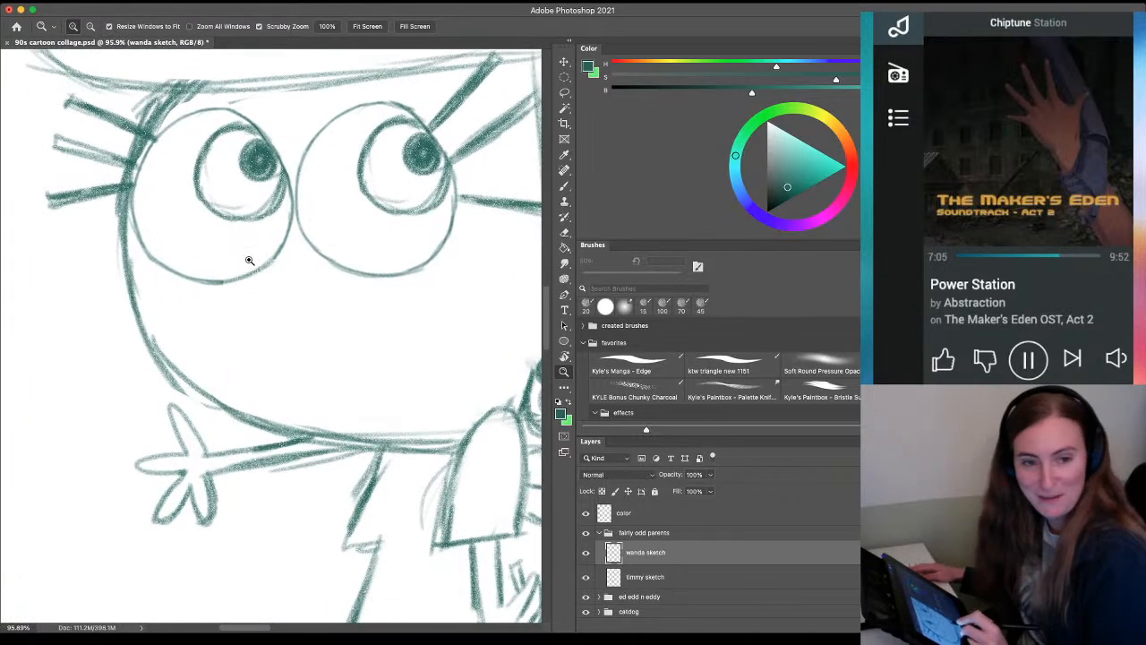
{"action": "key", "text": "b"}
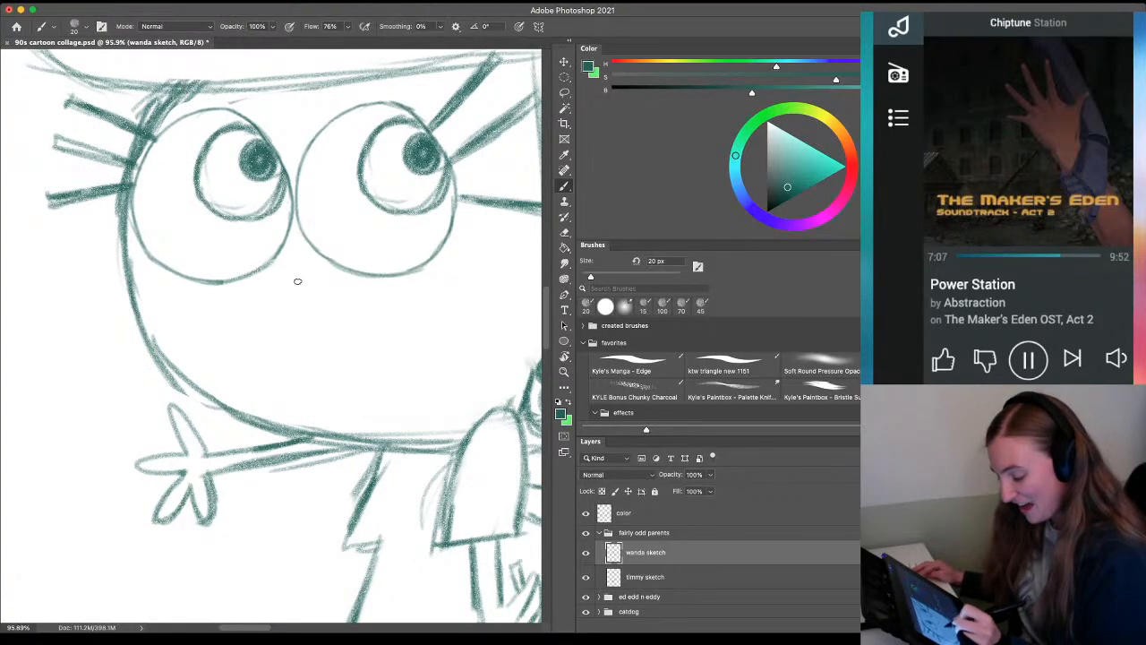
{"action": "mouse_move", "coordinate": [304, 284]}
{"action": "left_mouse_down"}
{"action": "mouse_move", "coordinate": [245, 288]}
{"action": "mouse_move", "coordinate": [282, 299]}
{"action": "mouse_move", "coordinate": [281, 331]}
{"action": "mouse_move", "coordinate": [356, 391]}
{"action": "left_mouse_up"}
{"action": "key", "text": "super+z"}
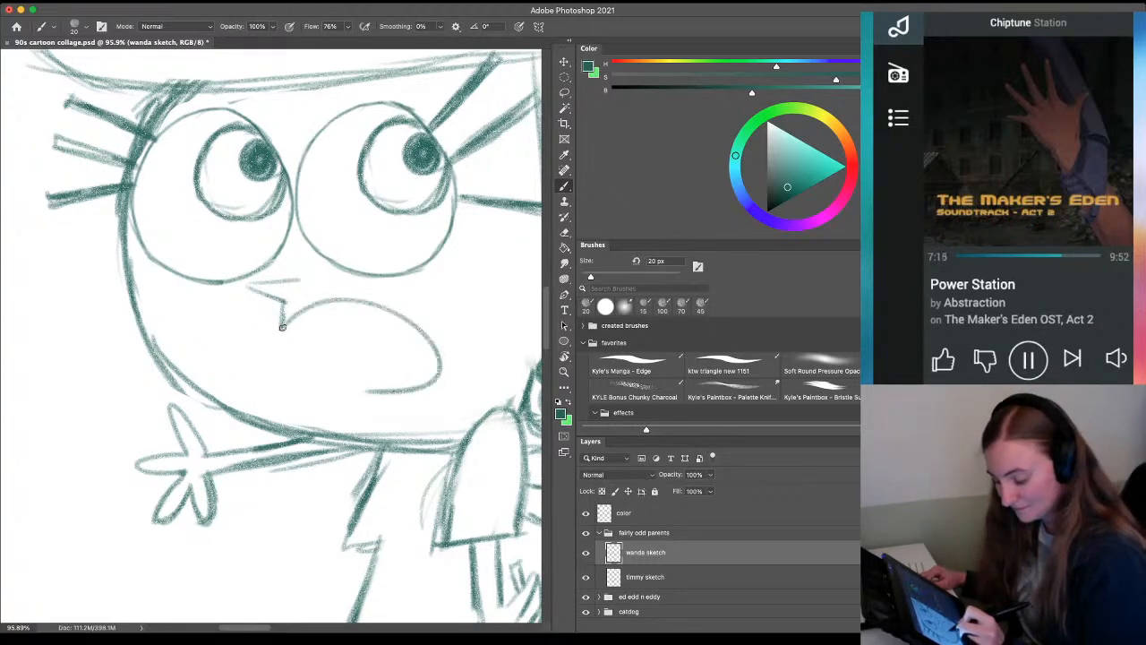
{"action": "mouse_move", "coordinate": [282, 327]}
{"action": "left_mouse_down"}
{"action": "mouse_move", "coordinate": [413, 295]}
{"action": "mouse_move", "coordinate": [442, 397]}
{"action": "mouse_move", "coordinate": [299, 400]}
{"action": "left_mouse_up"}
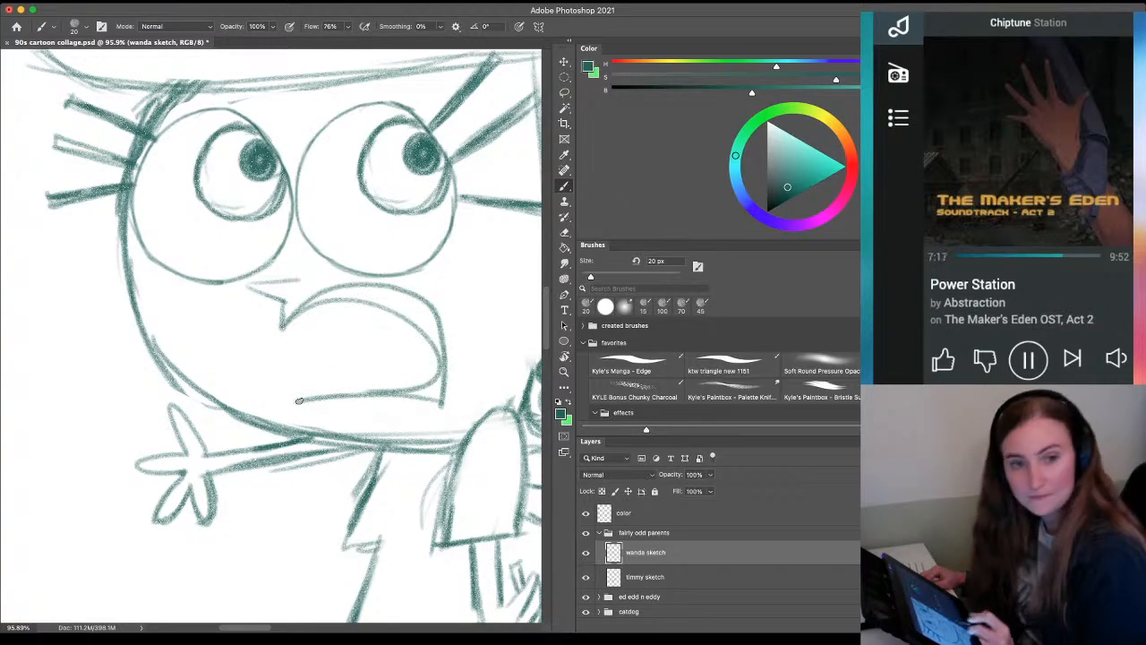
{"action": "key", "text": "e"}
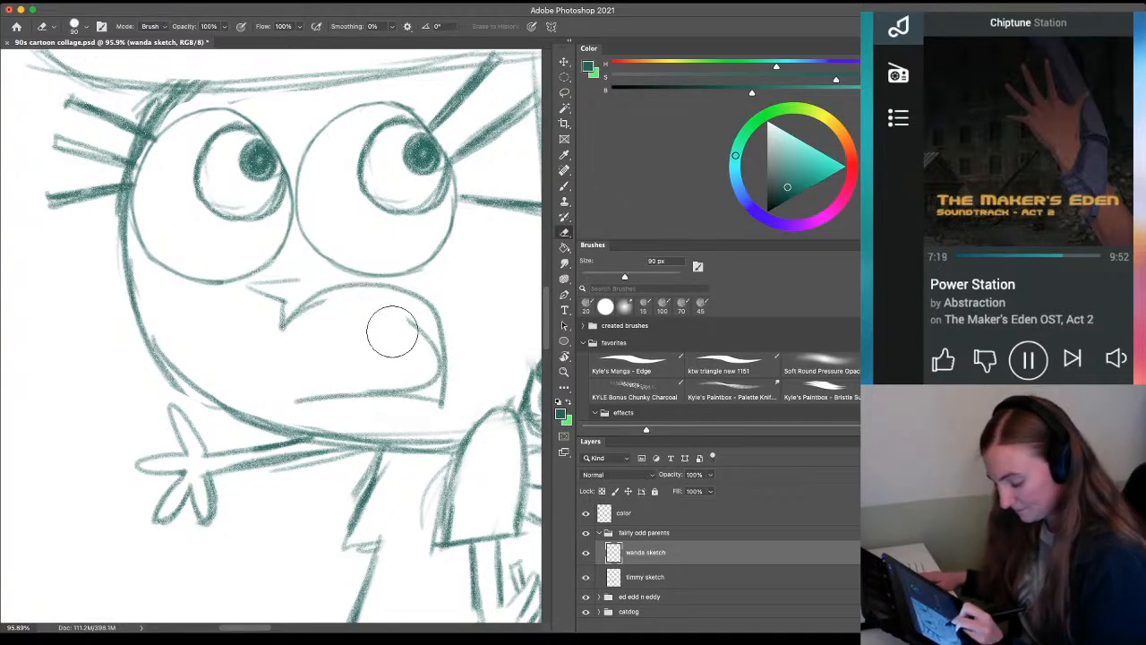
{"action": "mouse_move", "coordinate": [413, 364]}
{"action": "left_mouse_down"}
{"action": "mouse_move", "coordinate": [379, 361]}
{"action": "mouse_move", "coordinate": [386, 367]}
{"action": "left_mouse_up"}
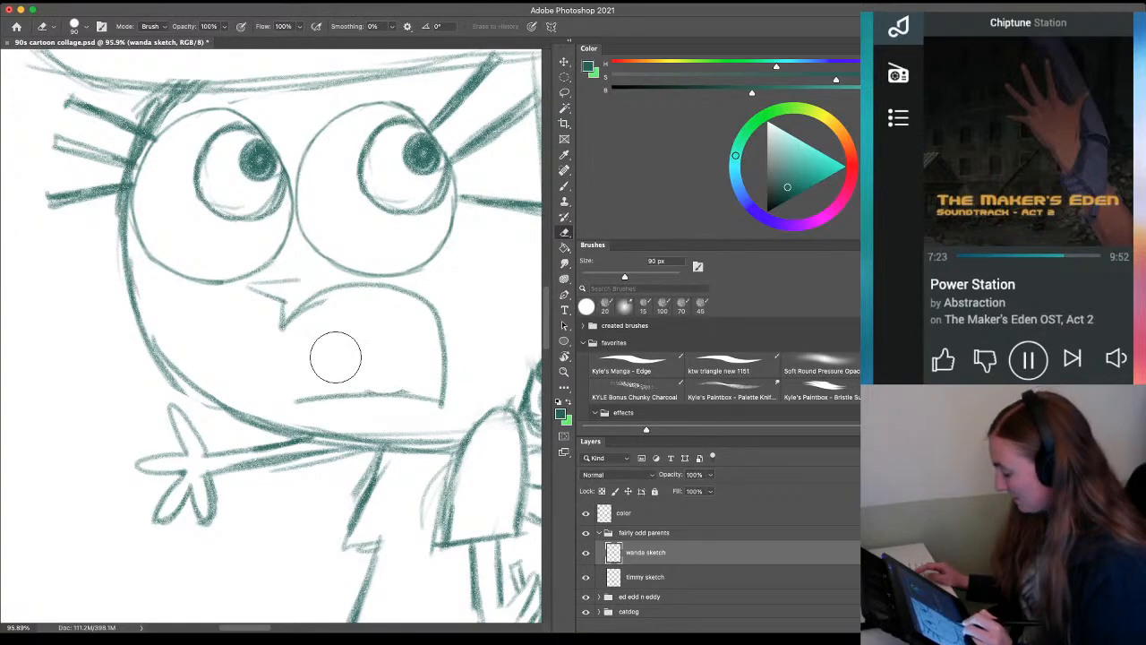
Draw a small upper lip above the mouth and move the lassoed nose and mouth slightly down the face
{"action": "key", "text": "b"}
{"action": "mouse_move", "coordinate": [307, 278]}
{"action": "left_mouse_down"}
{"action": "mouse_move", "coordinate": [357, 281]}
{"action": "mouse_move", "coordinate": [333, 271]}
{"action": "mouse_move", "coordinate": [310, 288]}
{"action": "mouse_move", "coordinate": [239, 283]}
{"action": "mouse_move", "coordinate": [273, 389]}
{"action": "mouse_move", "coordinate": [322, 422]}
{"action": "mouse_move", "coordinate": [470, 414]}
{"action": "mouse_move", "coordinate": [470, 318]}
{"action": "mouse_move", "coordinate": [429, 288]}
{"action": "mouse_move", "coordinate": [269, 269]}
{"action": "left_mouse_up"}
{"action": "key", "text": "l"}
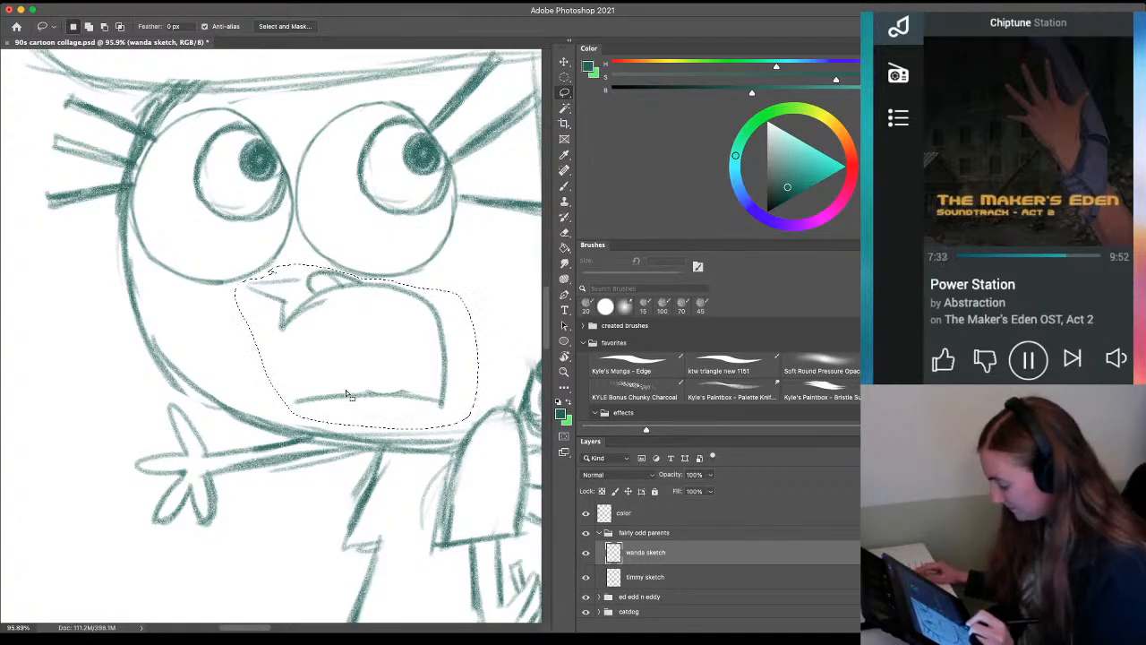
{"action": "key", "text": "v"}
{"action": "left_click_drag", "start_coordinate": [351, 391], "coordinate": [356, 408]}
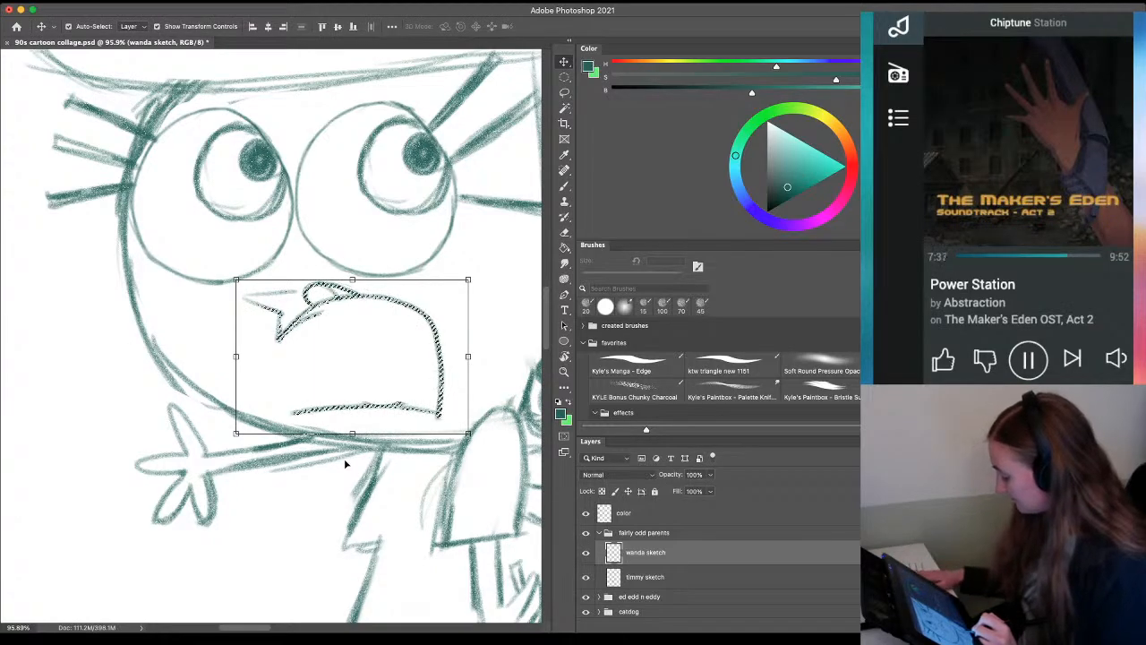
{"action": "key", "text": "ctrl+d"}
Shade in the upper lip with the 20 px brush and redraw the nose's upper line at a steeper angle
{"action": "key", "text": "b"}
{"action": "left_click_drag", "start_coordinate": [330, 286], "coordinate": [313, 297]}
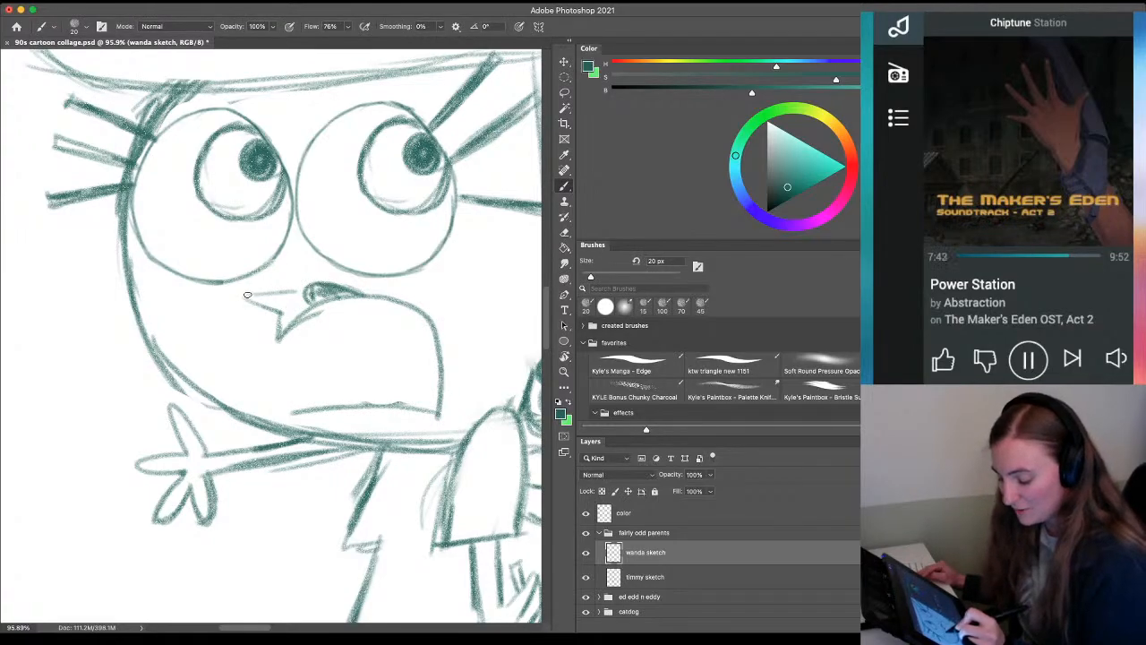
{"action": "mouse_move", "coordinate": [247, 295]}
{"action": "left_mouse_down"}
{"action": "mouse_move", "coordinate": [295, 277]}
{"action": "mouse_move", "coordinate": [258, 291]}
{"action": "left_mouse_up"}
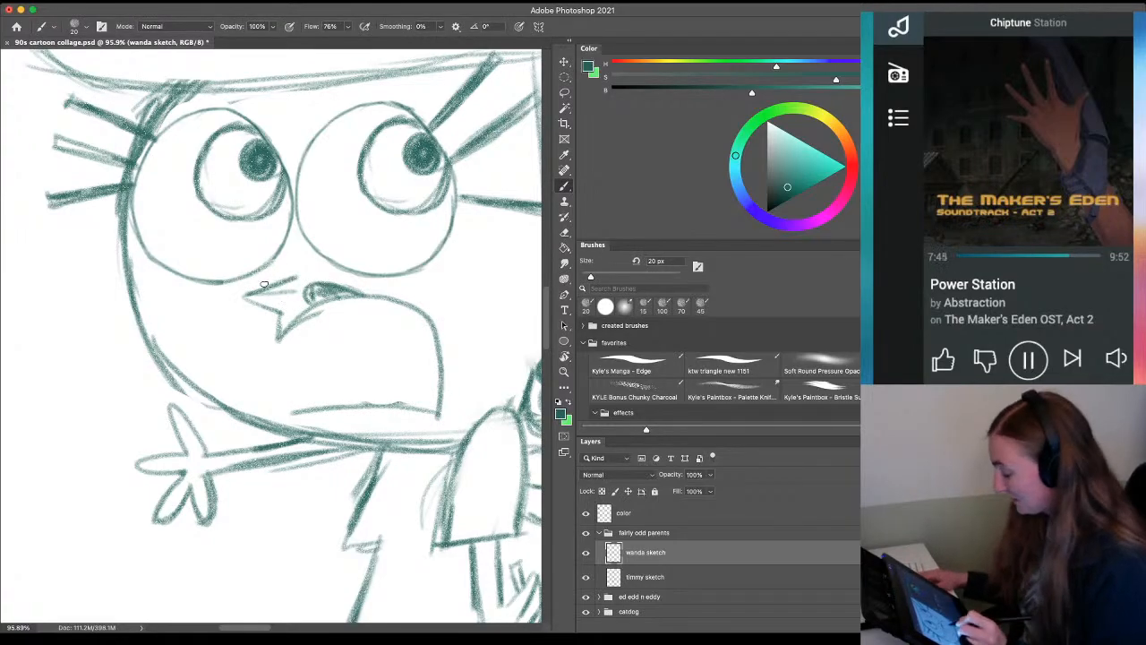
Erase the stray line inside the nose with a 20 px eraser and darken the upper lip's shading
{"action": "key", "text": "e"}
{"action": "key", "text": "["}
{"action": "key", "text": "["}
{"action": "key", "text": "["}
{"action": "key", "text": "["}
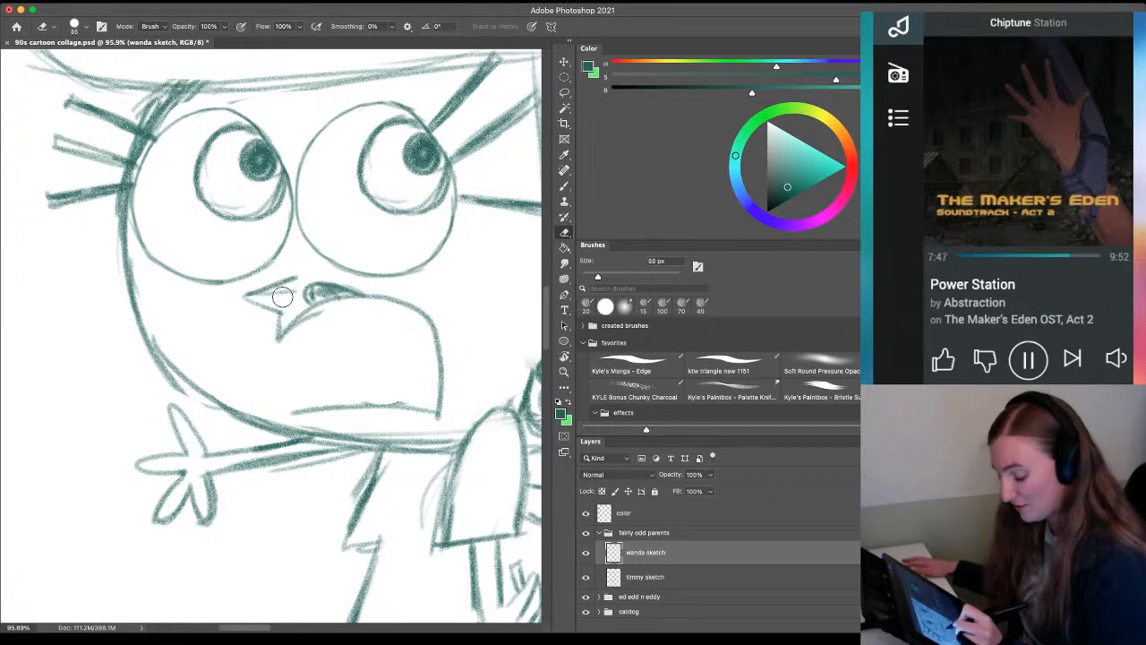
{"action": "left_click_drag", "start_coordinate": [289, 294], "coordinate": [281, 292]}
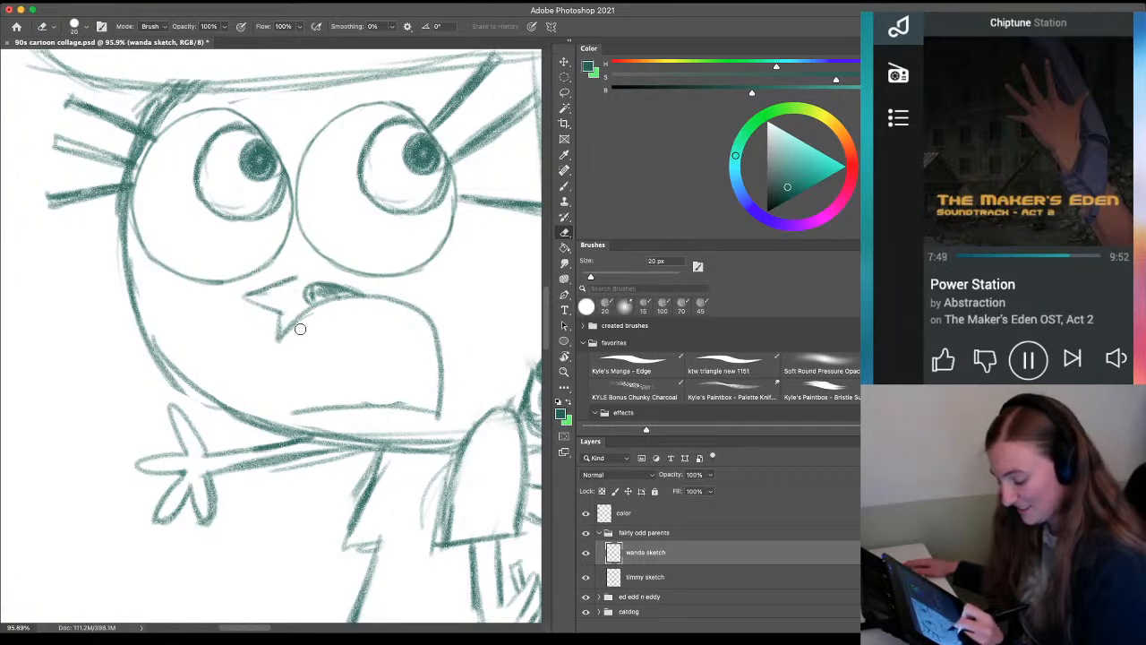
{"action": "key", "text": "b"}
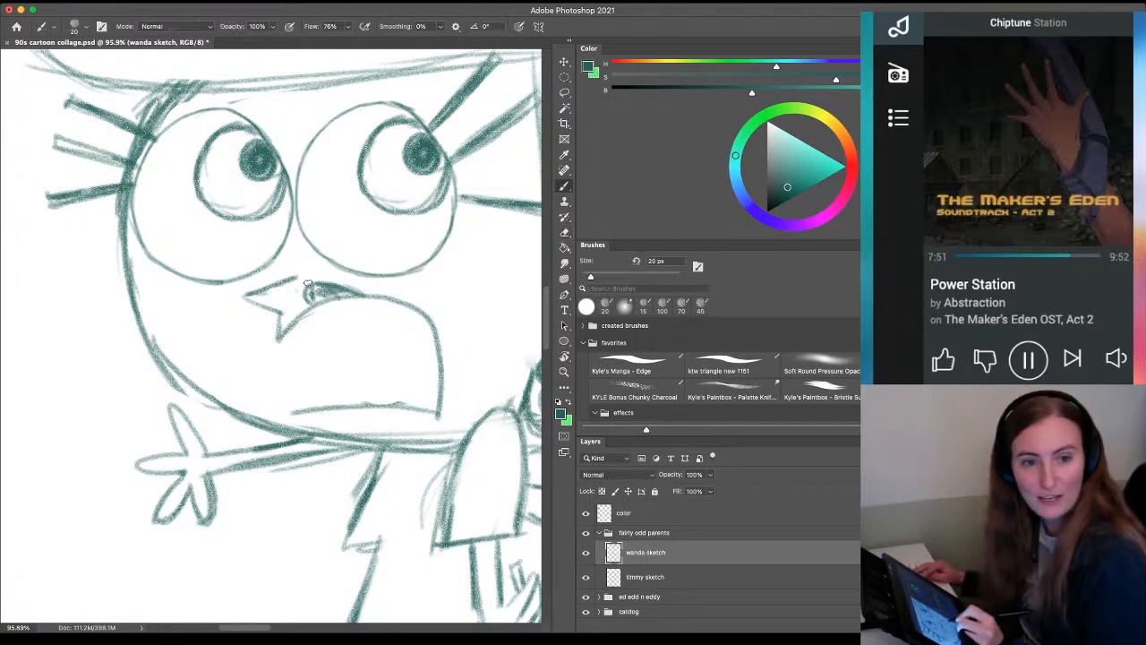
{"action": "left_click_drag", "start_coordinate": [313, 295], "coordinate": [323, 287]}
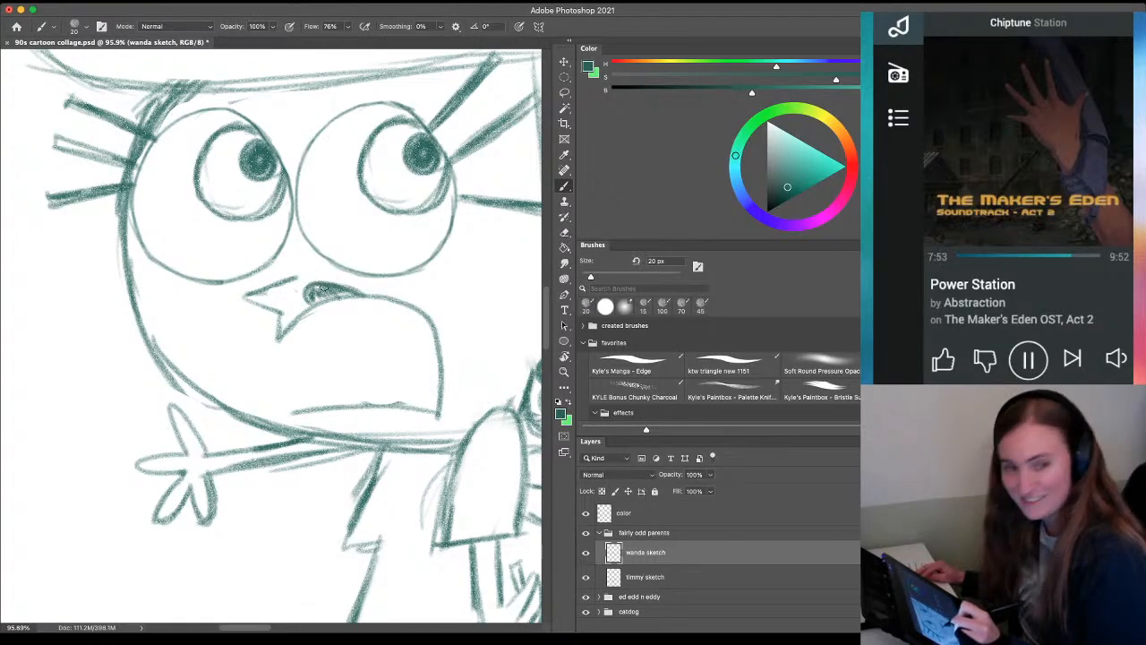
Draw a small curved lower lip beneath the mouth's bottom line and save the document
{"action": "mouse_move", "coordinate": [362, 409]}
{"action": "left_mouse_down"}
{"action": "mouse_move", "coordinate": [376, 421]}
{"action": "mouse_move", "coordinate": [394, 414]}
{"action": "mouse_move", "coordinate": [368, 419]}
{"action": "mouse_move", "coordinate": [360, 408]}
{"action": "mouse_move", "coordinate": [428, 409]}
{"action": "mouse_move", "coordinate": [281, 404]}
{"action": "left_mouse_up"}
{"action": "key", "text": "super+z"}
{"action": "key", "text": "e"}
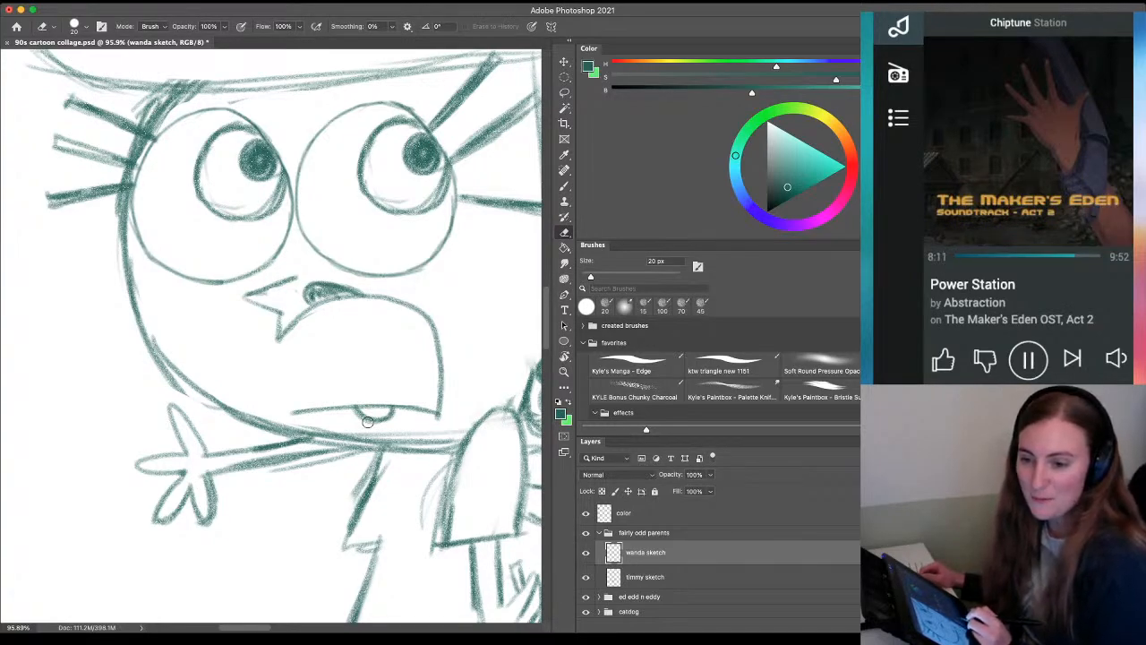
{"action": "key", "text": "super+s"}
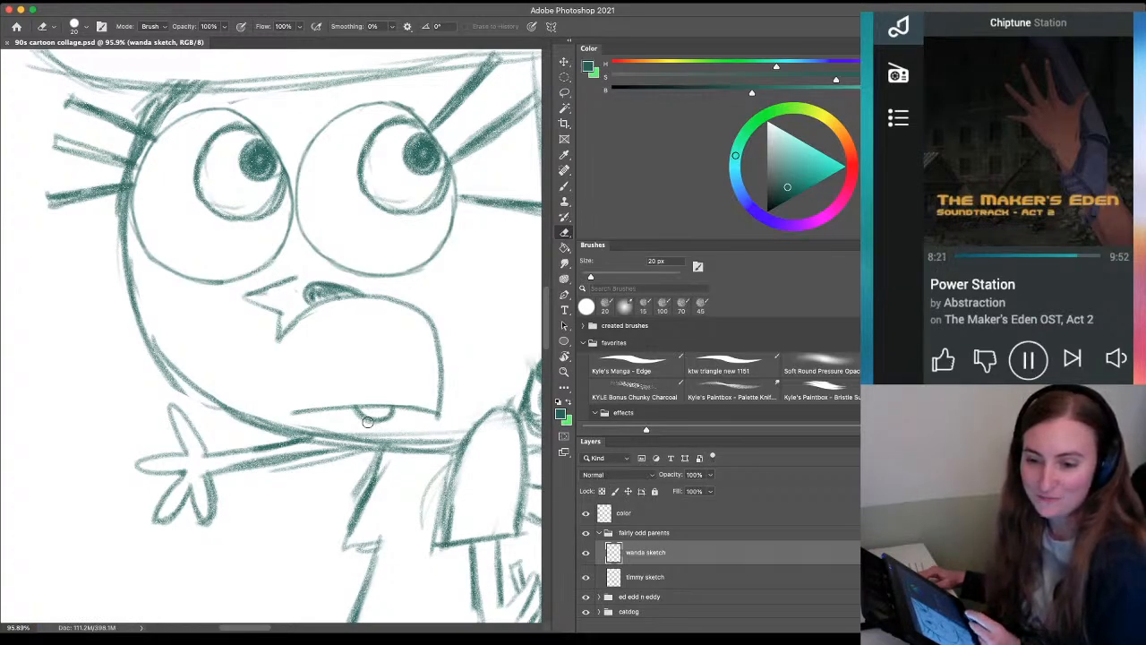
Fill in the lower lip under the mouth with solid shading
{"action": "left_click_drag", "start_coordinate": [266, 512], "coordinate": [257, 479]}
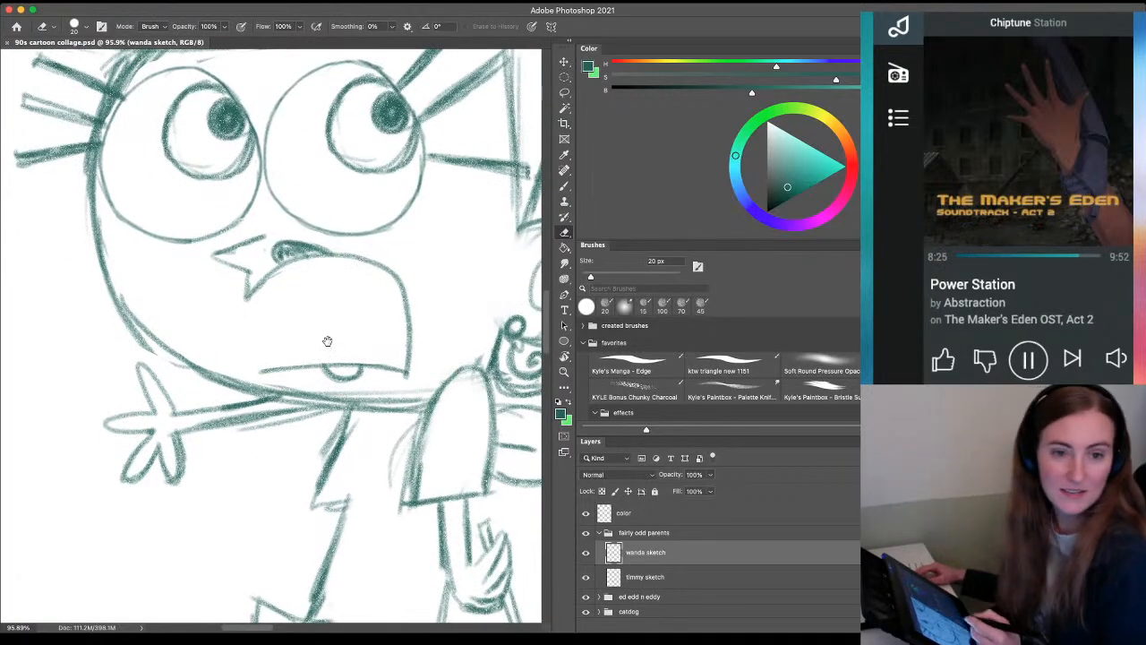
{"action": "key", "text": "b"}
{"action": "mouse_move", "coordinate": [328, 369]}
{"action": "left_mouse_down"}
{"action": "mouse_move", "coordinate": [356, 368]}
{"action": "mouse_move", "coordinate": [336, 371]}
{"action": "mouse_move", "coordinate": [347, 374]}
{"action": "left_mouse_up"}
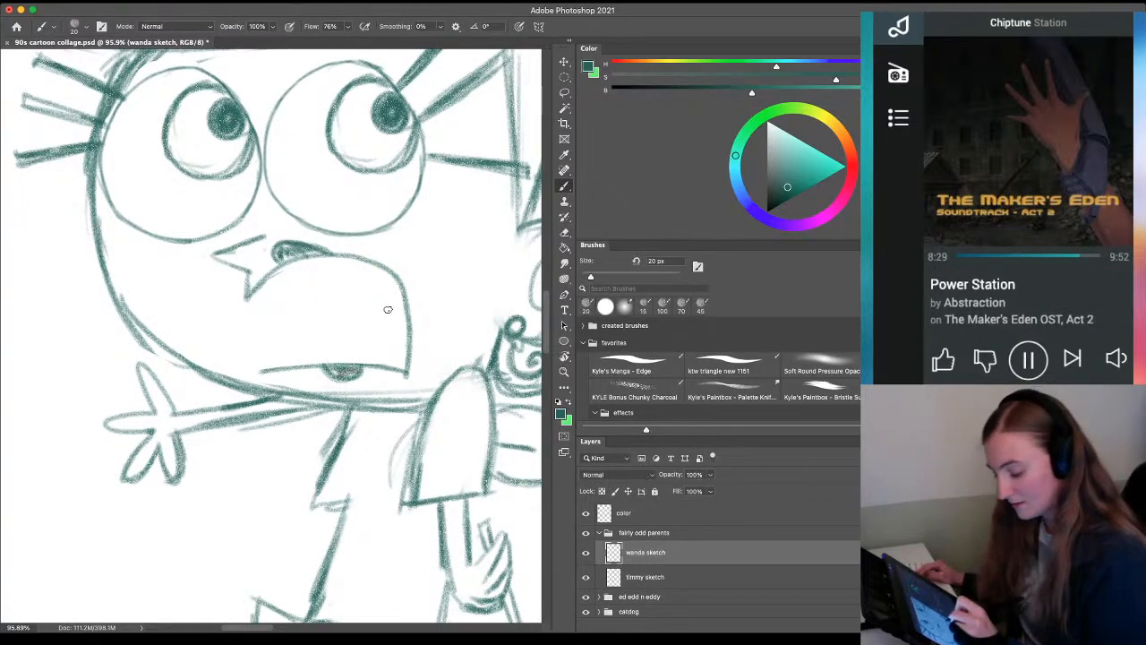
{"action": "mouse_move", "coordinate": [408, 310]}
{"action": "left_mouse_down"}
{"action": "mouse_move", "coordinate": [303, 339]}
{"action": "mouse_move", "coordinate": [295, 362]}
{"action": "mouse_move", "coordinate": [382, 308]}
{"action": "left_mouse_up"}
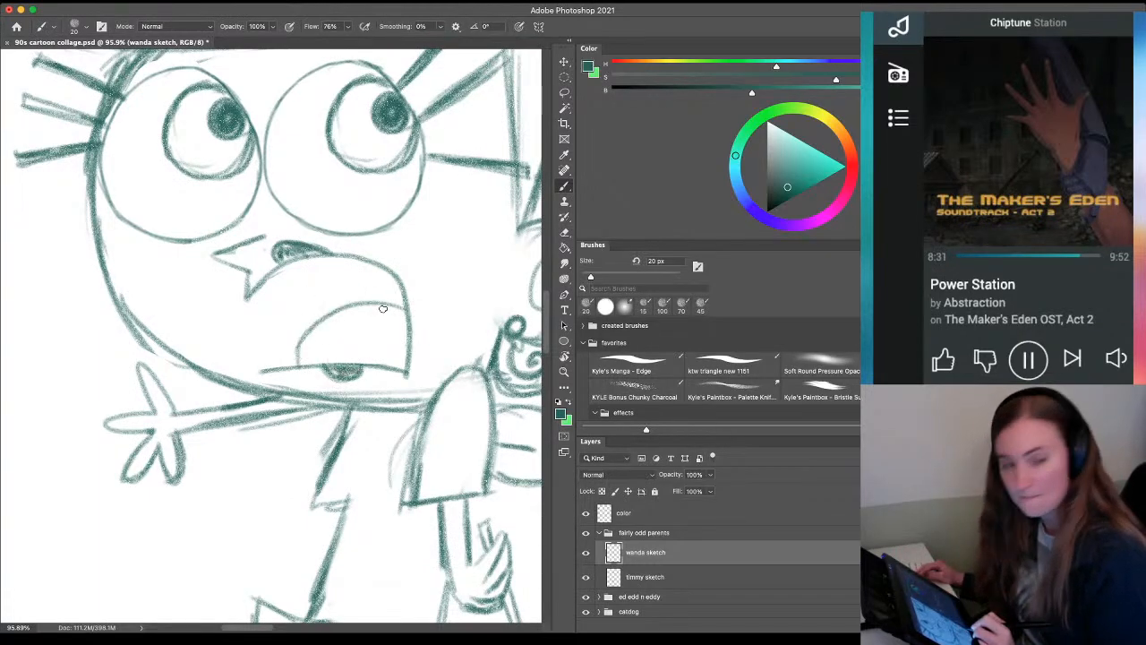
{"action": "key", "text": "ctrl+z"}
{"action": "key", "text": "ctrl+z"}
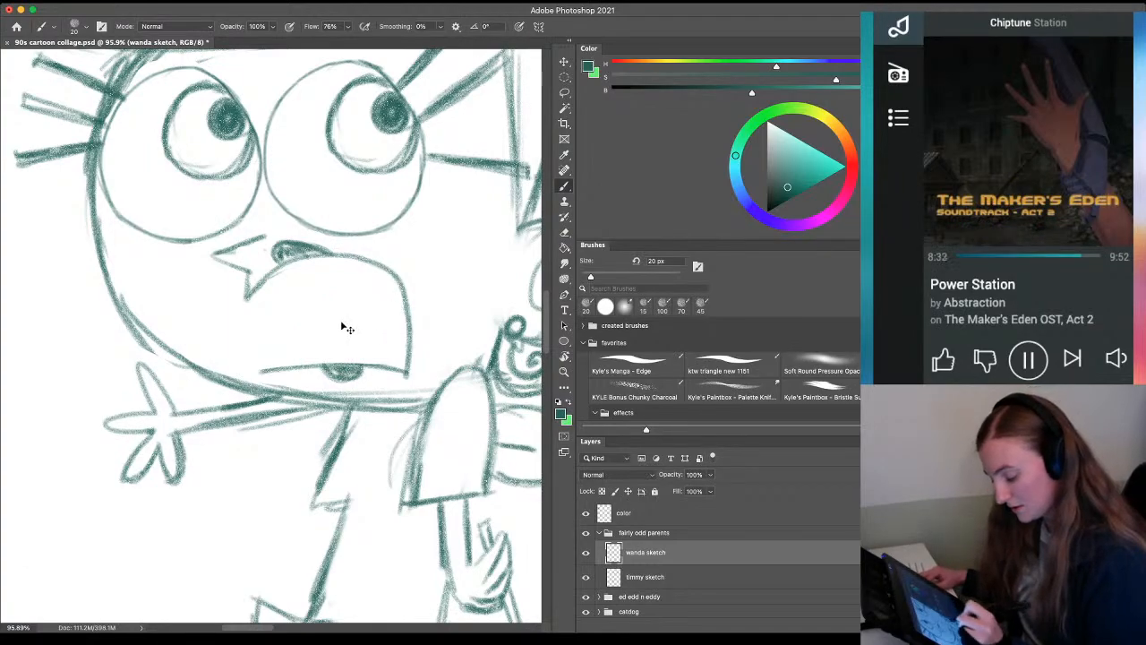
Draw a curved tongue low inside the mouth and a row of upper teeth along its top edge
{"action": "left_click_drag", "start_coordinate": [407, 319], "coordinate": [302, 365]}
{"action": "mouse_move", "coordinate": [366, 321]}
{"action": "left_mouse_down"}
{"action": "mouse_move", "coordinate": [406, 318]}
{"action": "mouse_move", "coordinate": [340, 332]}
{"action": "left_mouse_up"}
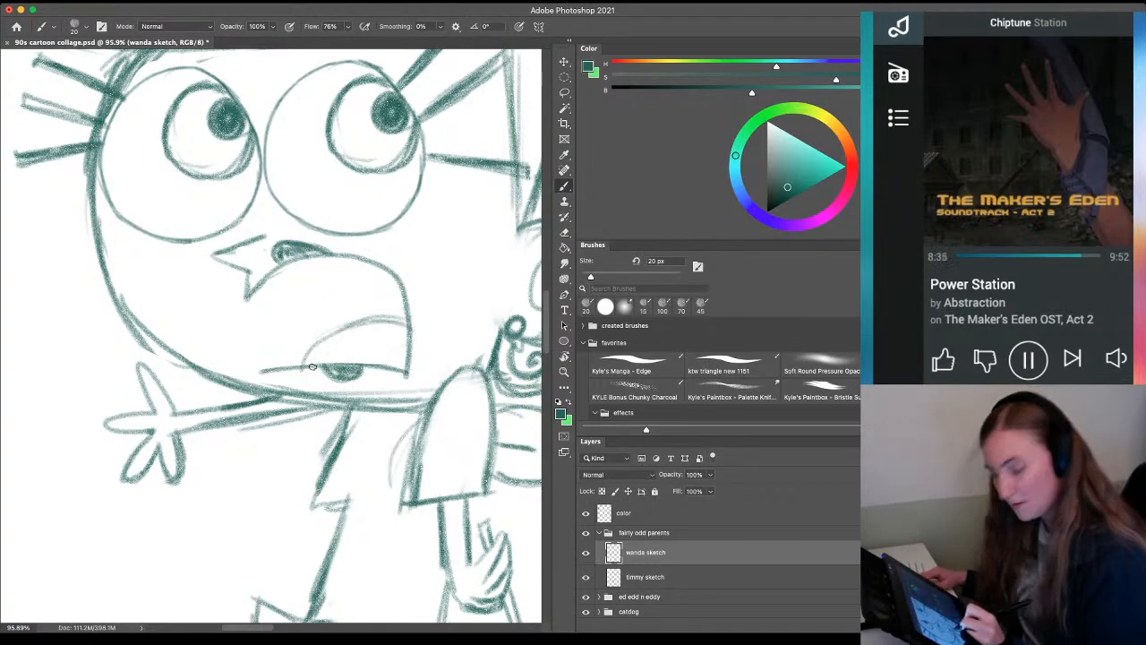
{"action": "left_click_drag", "start_coordinate": [263, 282], "coordinate": [270, 302]}
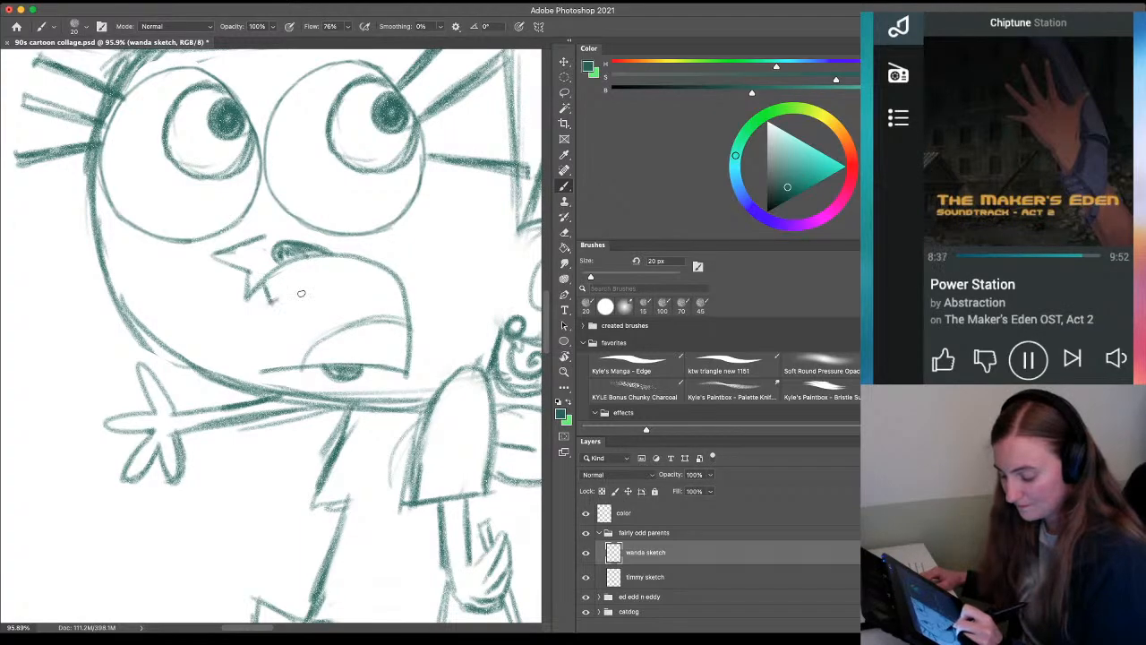
{"action": "mouse_move", "coordinate": [391, 276]}
{"action": "left_mouse_down"}
{"action": "mouse_move", "coordinate": [274, 298]}
{"action": "mouse_move", "coordinate": [370, 282]}
{"action": "left_mouse_up"}
Reduce the eraser to 8 px and erase the stray strokes outside Wanda's face outline above the left eyelashes
{"action": "key", "text": "z"}
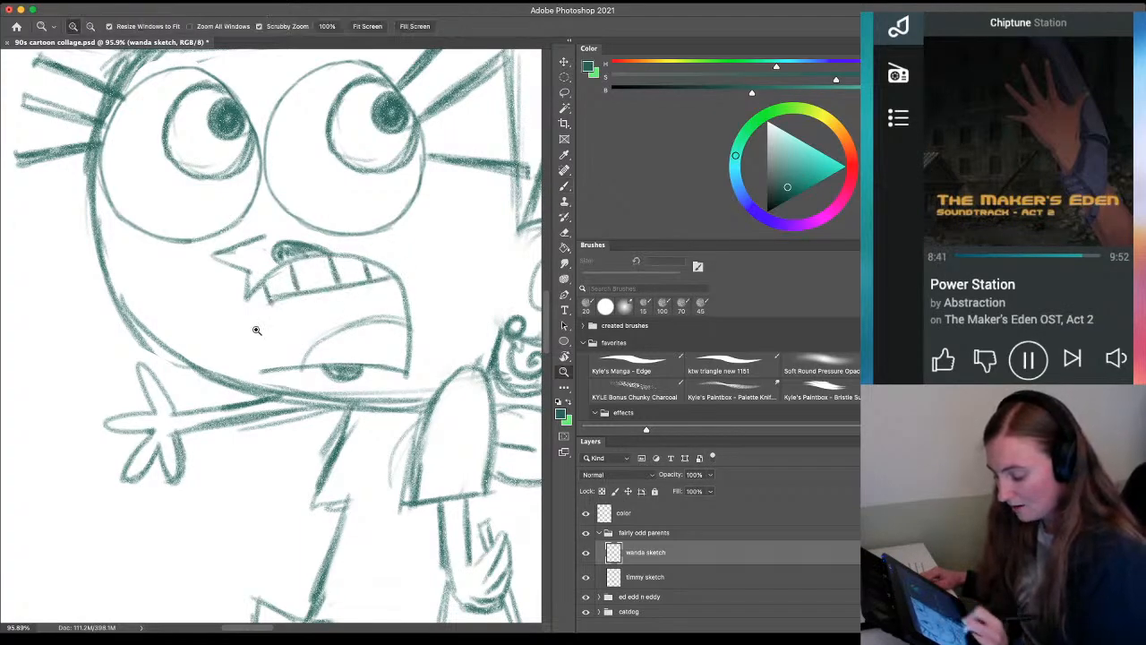
{"action": "left_click_drag", "start_coordinate": [285, 361], "coordinate": [246, 359]}
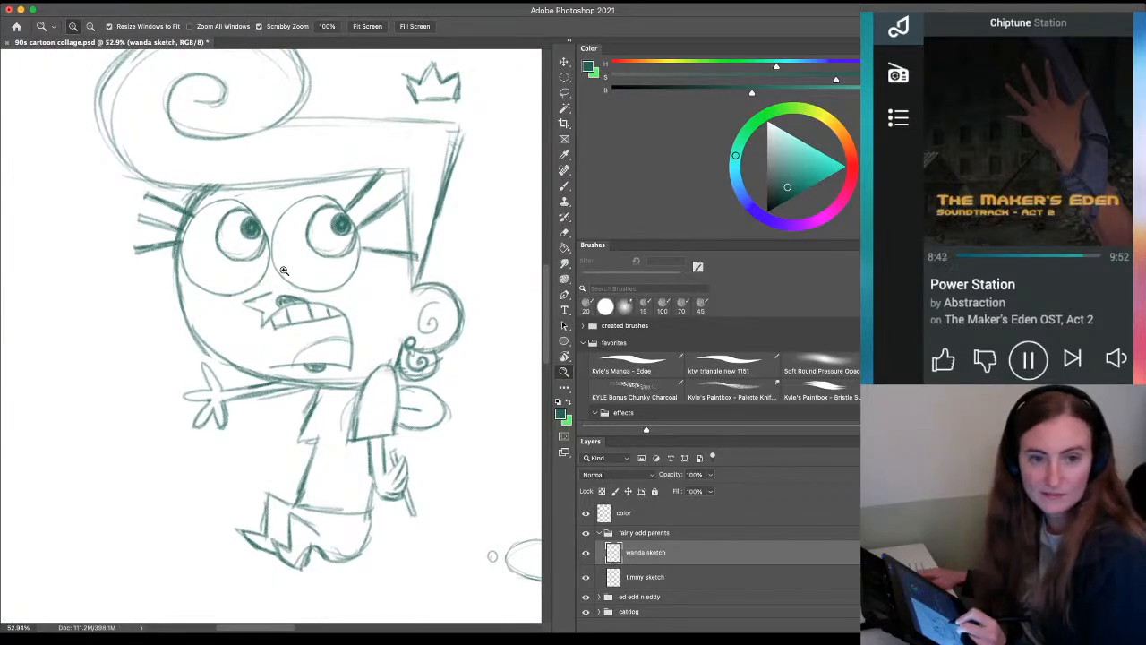
{"action": "left_click_drag", "start_coordinate": [381, 464], "coordinate": [289, 444]}
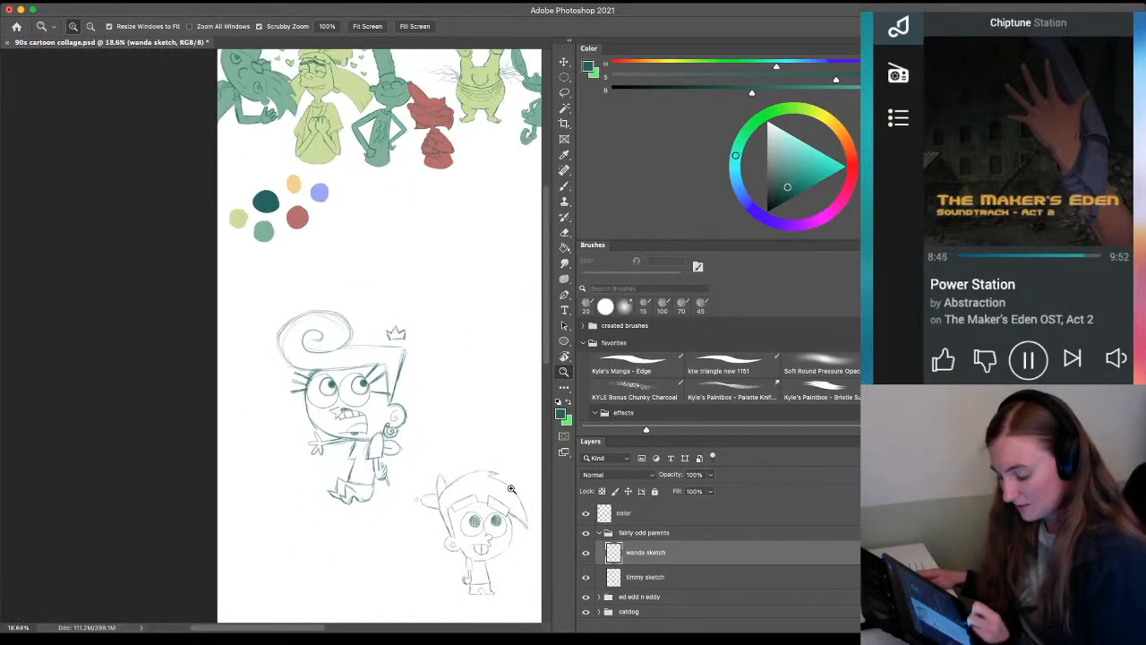
{"action": "left_click_drag", "start_coordinate": [349, 408], "coordinate": [375, 407]}
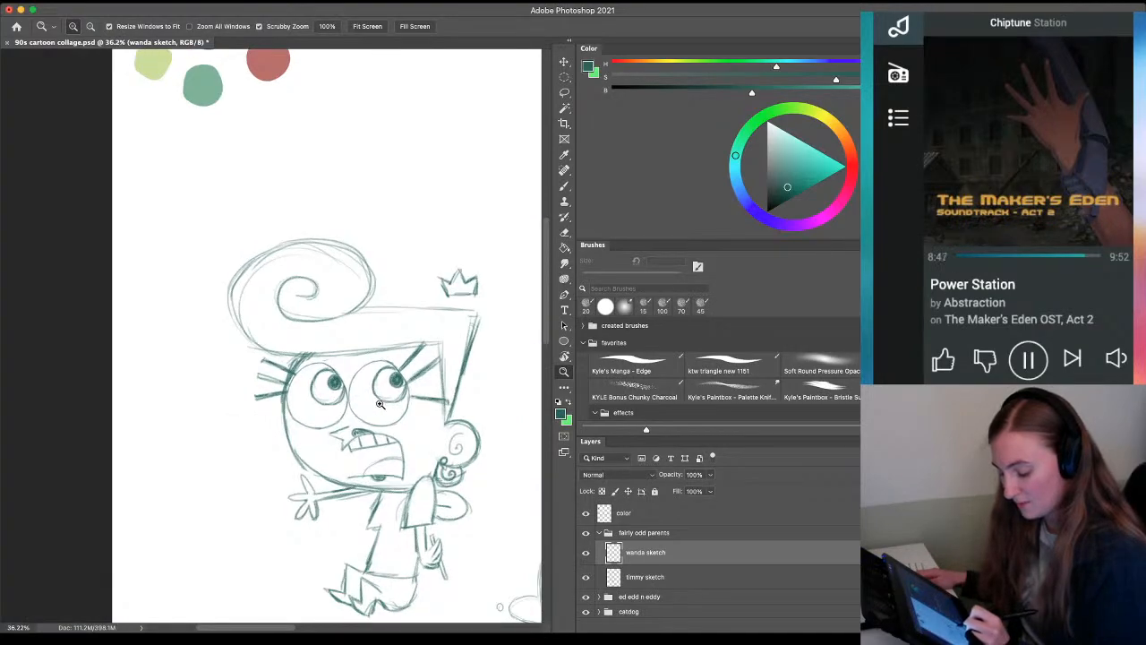
{"action": "left_click_drag", "start_coordinate": [387, 361], "coordinate": [392, 362]}
{"action": "left_click_drag", "start_coordinate": [198, 394], "coordinate": [212, 392]}
{"action": "key", "text": "e"}
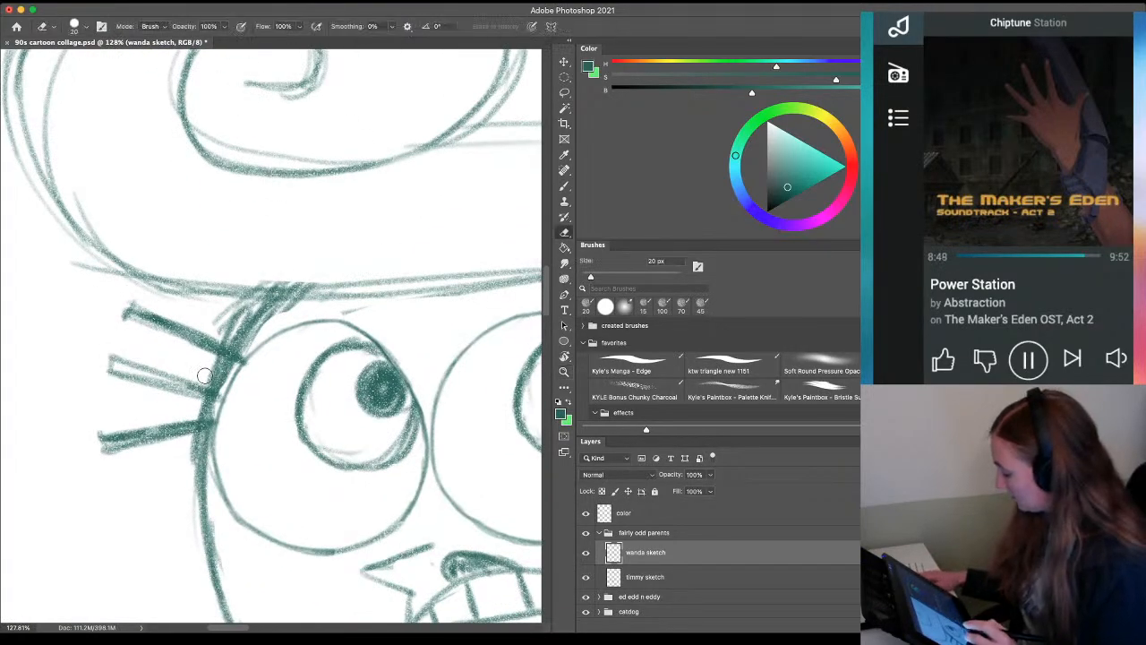
{"action": "key", "text": "["}
{"action": "key", "text": "["}
{"action": "key", "text": "["}
{"action": "key", "text": "["}
{"action": "mouse_move", "coordinate": [230, 311]}
{"action": "left_mouse_down"}
{"action": "mouse_move", "coordinate": [229, 329]}
{"action": "mouse_move", "coordinate": [217, 332]}
{"action": "left_mouse_up"}
{"action": "mouse_move", "coordinate": [284, 307]}
{"action": "left_mouse_down"}
{"action": "mouse_move", "coordinate": [247, 342]}
{"action": "mouse_move", "coordinate": [222, 400]}
{"action": "left_mouse_up"}
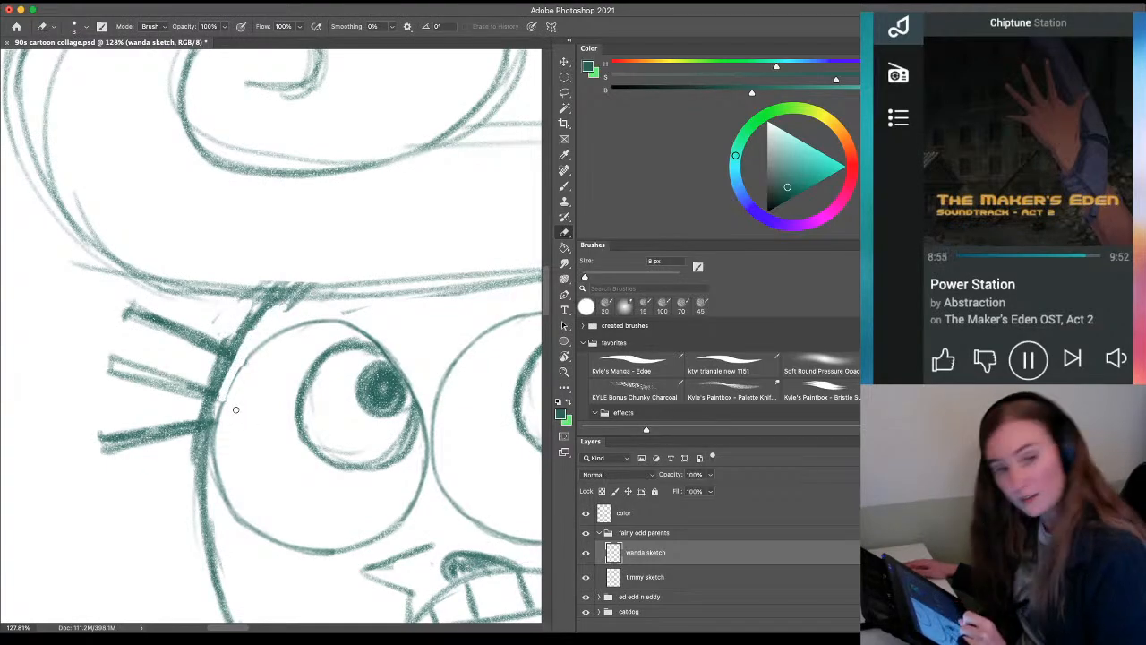
{"action": "key", "text": "super+z"}
{"action": "key", "text": "super+z"}
Erase the excess strokes along the face outline beside the left eye and redraw the inner ends of the lower lashes
{"action": "left_click_drag", "start_coordinate": [295, 303], "coordinate": [276, 310]}
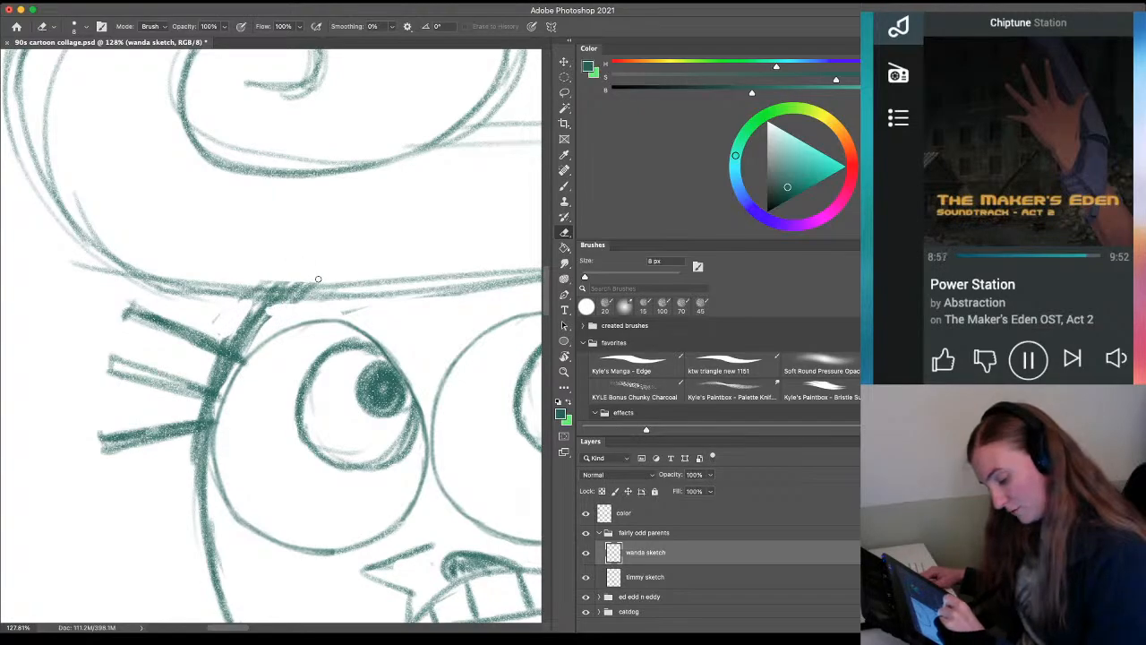
{"action": "mouse_move", "coordinate": [318, 279]}
{"action": "left_mouse_down"}
{"action": "mouse_move", "coordinate": [235, 287]}
{"action": "mouse_move", "coordinate": [286, 275]}
{"action": "left_mouse_up"}
{"action": "mouse_move", "coordinate": [261, 315]}
{"action": "left_mouse_down"}
{"action": "mouse_move", "coordinate": [211, 420]}
{"action": "mouse_move", "coordinate": [209, 488]}
{"action": "left_mouse_up"}
{"action": "key", "text": "b"}
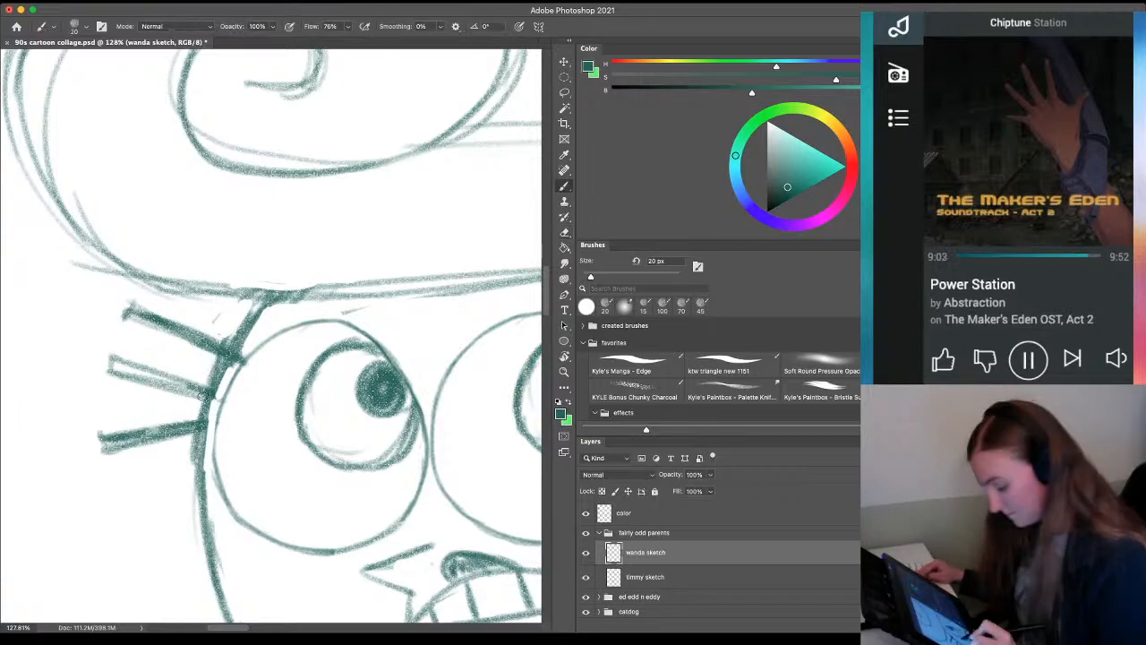
{"action": "mouse_move", "coordinate": [226, 385]}
{"action": "left_mouse_down"}
{"action": "mouse_move", "coordinate": [190, 397]}
{"action": "mouse_move", "coordinate": [186, 428]}
{"action": "left_mouse_up"}
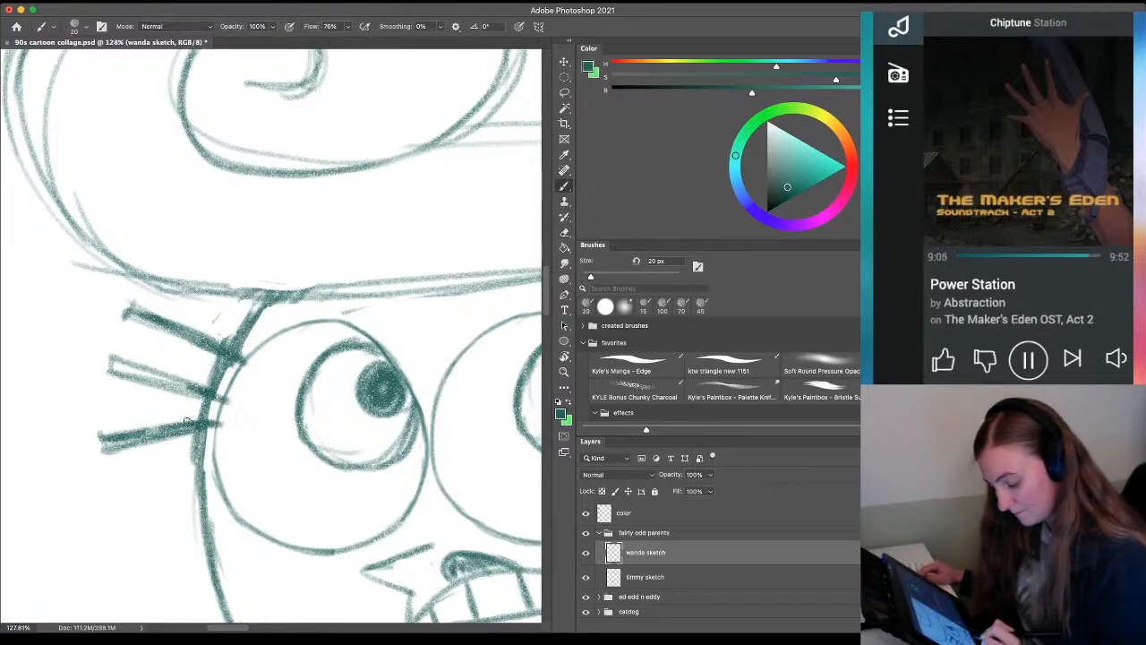
Sketch thick, angry eyebrows slanting down toward the nose above both of Wanda's eyes
{"action": "key", "text": "z"}
{"action": "left_click_drag", "start_coordinate": [313, 475], "coordinate": [258, 488]}
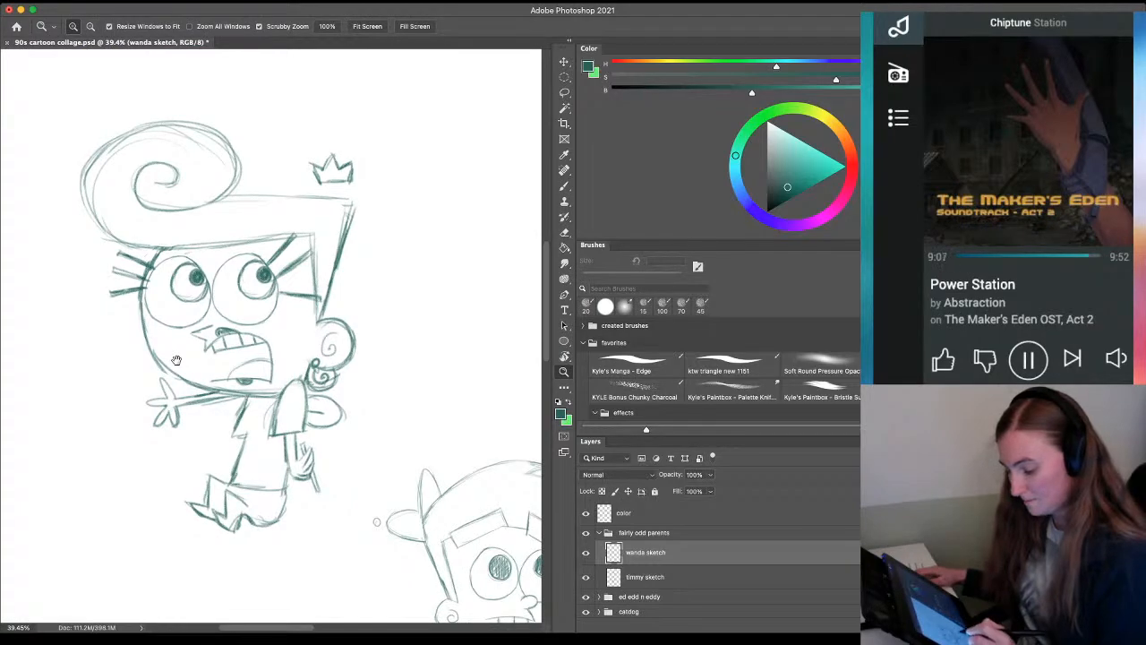
{"action": "mouse_move", "coordinate": [185, 239]}
{"action": "left_mouse_down"}
{"action": "mouse_move", "coordinate": [264, 257]}
{"action": "mouse_move", "coordinate": [244, 289]}
{"action": "left_mouse_up"}
{"action": "key", "text": "b"}
{"action": "mouse_move", "coordinate": [237, 257]}
{"action": "left_mouse_down"}
{"action": "mouse_move", "coordinate": [101, 216]}
{"action": "mouse_move", "coordinate": [90, 248]}
{"action": "mouse_move", "coordinate": [114, 262]}
{"action": "mouse_move", "coordinate": [245, 288]}
{"action": "left_mouse_up"}
{"action": "mouse_move", "coordinate": [152, 265]}
{"action": "left_mouse_down"}
{"action": "mouse_move", "coordinate": [250, 290]}
{"action": "mouse_move", "coordinate": [403, 215]}
{"action": "mouse_move", "coordinate": [249, 289]}
{"action": "mouse_move", "coordinate": [367, 242]}
{"action": "mouse_move", "coordinate": [353, 235]}
{"action": "mouse_move", "coordinate": [256, 284]}
{"action": "mouse_move", "coordinate": [356, 238]}
{"action": "left_mouse_up"}
{"action": "left_click_drag", "start_coordinate": [274, 274], "coordinate": [377, 220]}
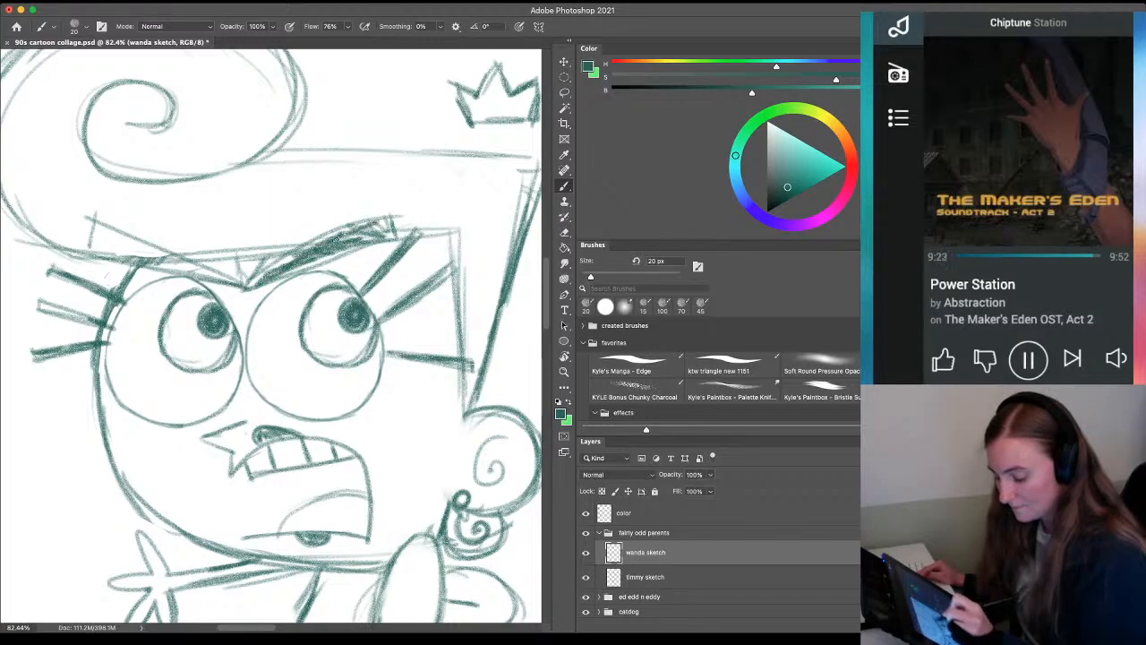
Fill both angry eyebrows with dense, dark shading
{"action": "mouse_move", "coordinate": [314, 249]}
{"action": "left_mouse_down"}
{"action": "mouse_move", "coordinate": [388, 218]}
{"action": "mouse_move", "coordinate": [295, 272]}
{"action": "mouse_move", "coordinate": [254, 280]}
{"action": "mouse_move", "coordinate": [385, 220]}
{"action": "mouse_move", "coordinate": [383, 231]}
{"action": "mouse_move", "coordinate": [319, 240]}
{"action": "mouse_move", "coordinate": [387, 229]}
{"action": "left_mouse_up"}
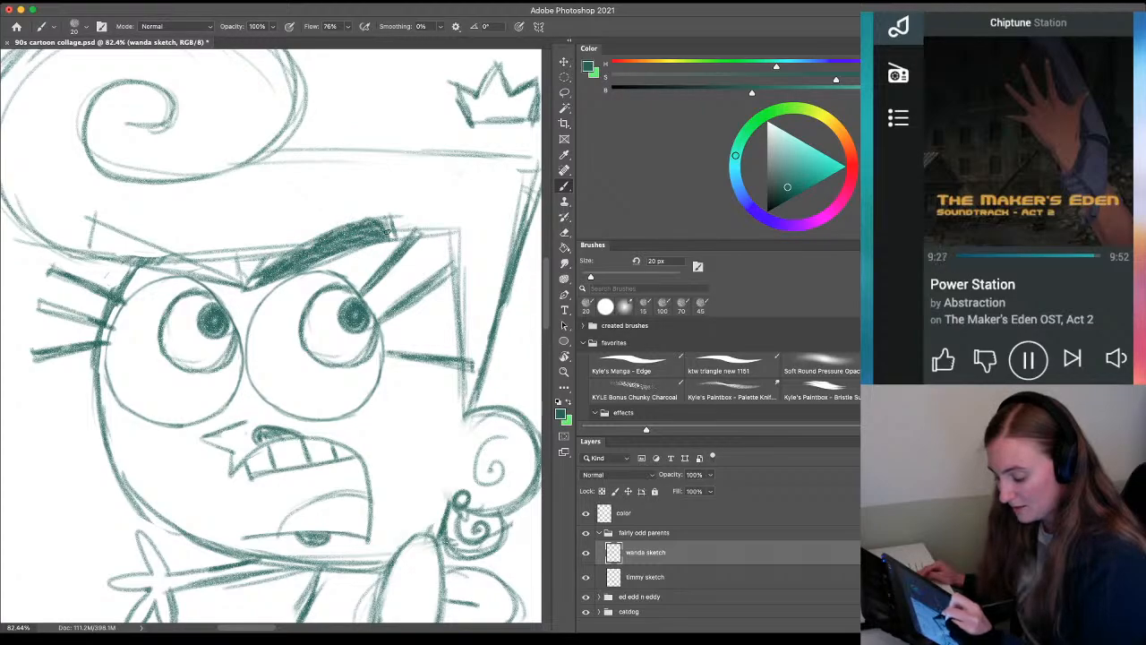
{"action": "mouse_move", "coordinate": [154, 267]}
{"action": "left_mouse_down"}
{"action": "mouse_move", "coordinate": [231, 281]}
{"action": "mouse_move", "coordinate": [167, 258]}
{"action": "left_mouse_up"}
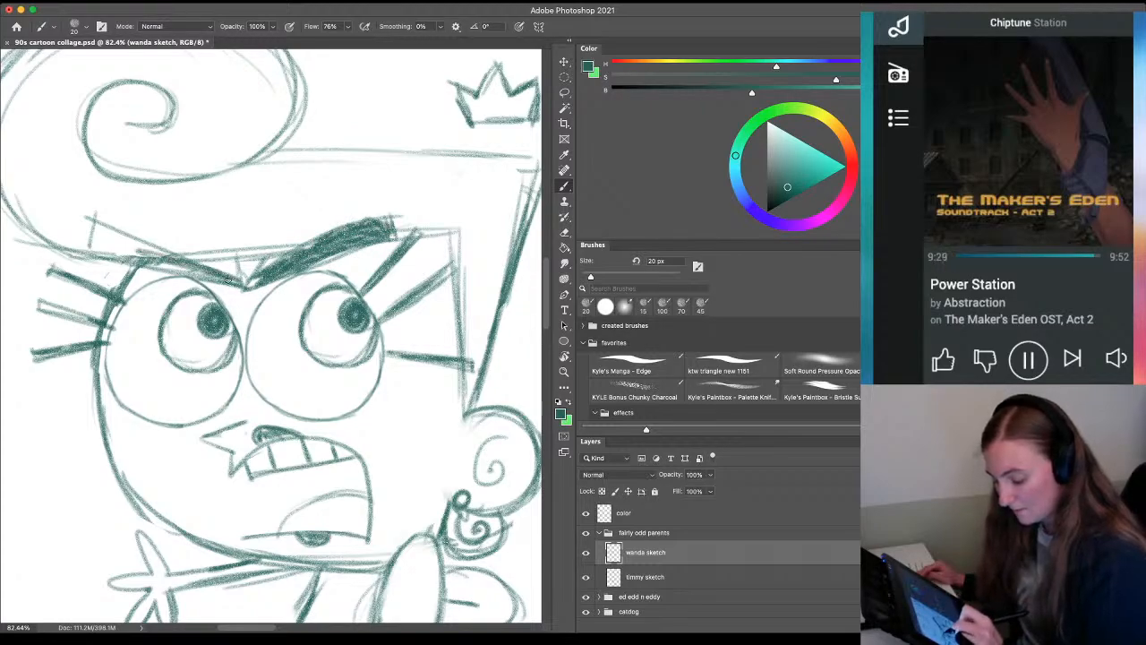
{"action": "mouse_move", "coordinate": [229, 283]}
{"action": "left_mouse_down"}
{"action": "mouse_move", "coordinate": [98, 229]}
{"action": "mouse_move", "coordinate": [178, 265]}
{"action": "mouse_move", "coordinate": [116, 252]}
{"action": "mouse_move", "coordinate": [88, 223]}
{"action": "mouse_move", "coordinate": [131, 255]}
{"action": "mouse_move", "coordinate": [106, 235]}
{"action": "left_mouse_up"}
{"action": "key", "text": "e"}
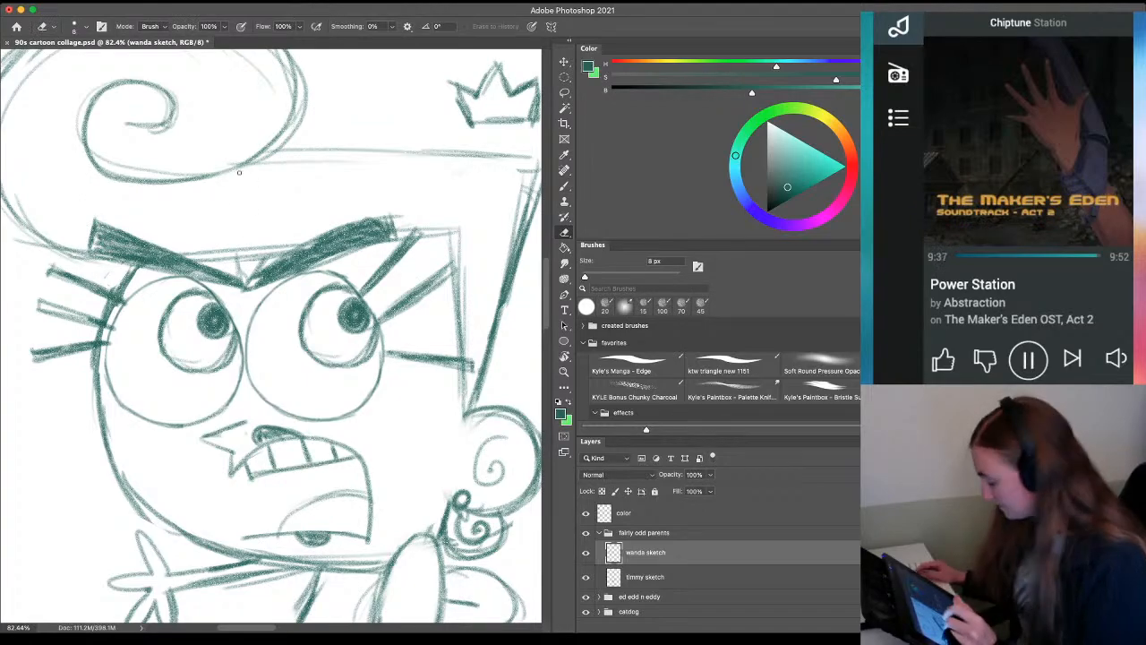
{"action": "key", "text": "b"}
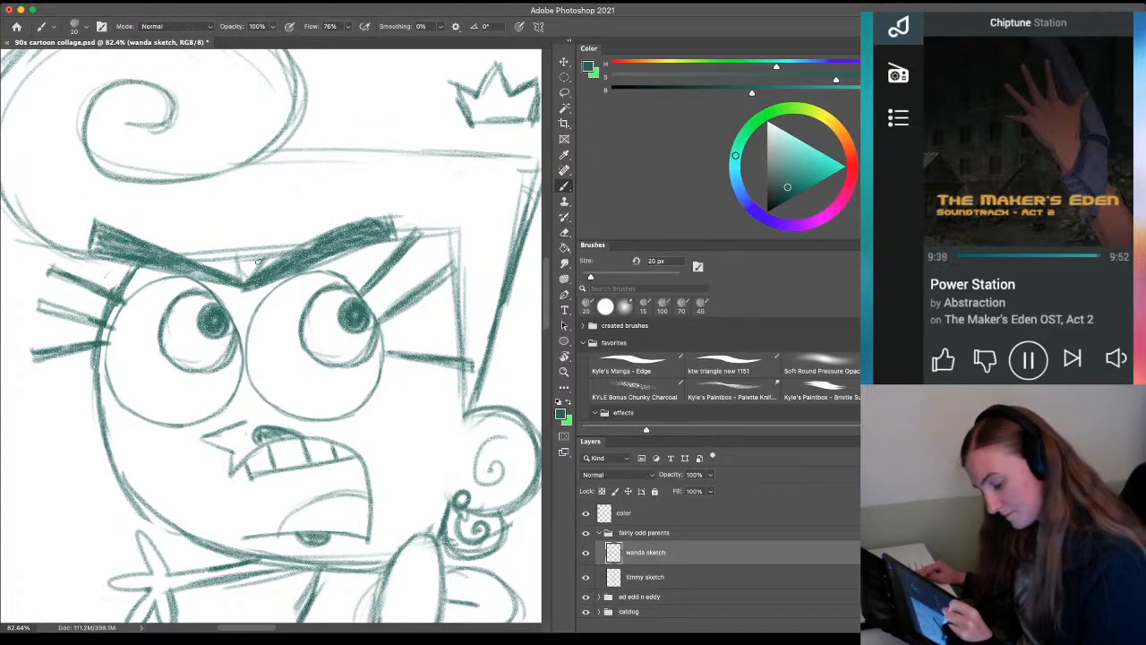
Examine the Wanda sketch beside the Timmy sketch and the collage, and inspect her hand holding the wand
{"action": "key", "text": "z"}
{"action": "left_click_drag", "start_coordinate": [258, 416], "coordinate": [184, 409]}
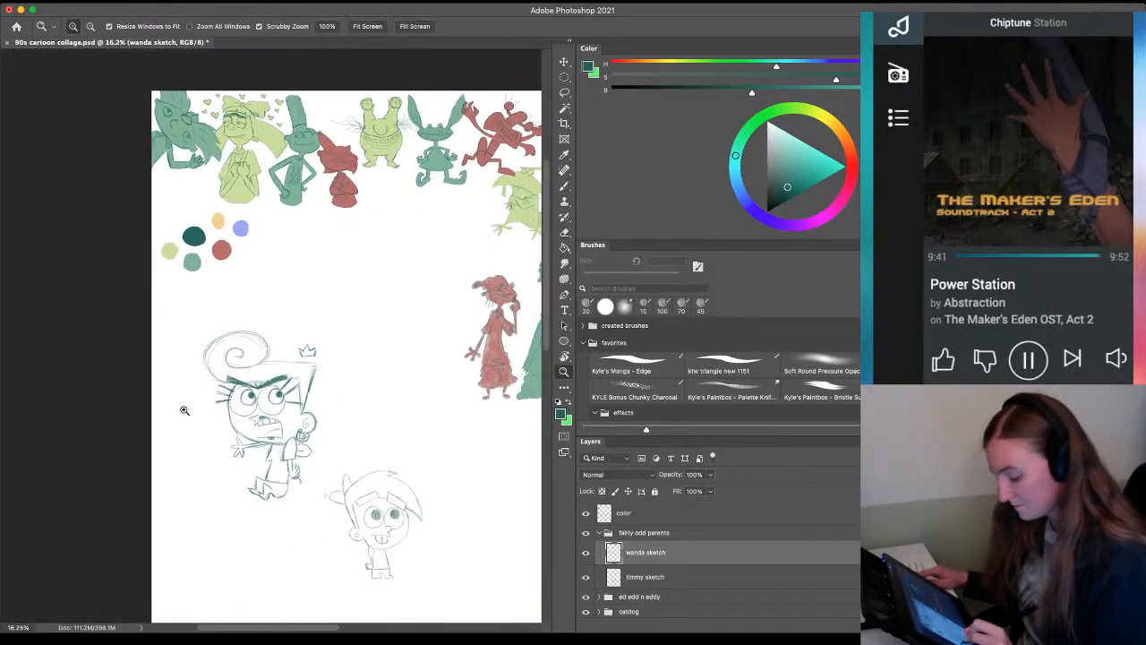
{"action": "left_click_drag", "start_coordinate": [221, 473], "coordinate": [197, 377]}
{"action": "left_click_drag", "start_coordinate": [269, 387], "coordinate": [289, 388]}
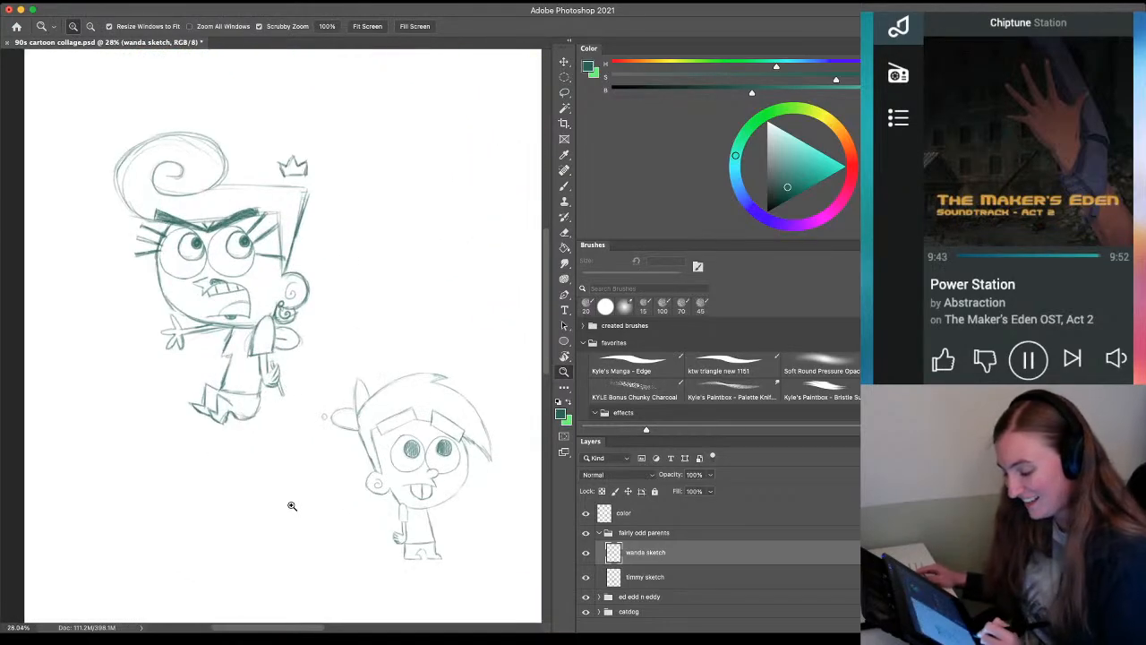
{"action": "left_click_drag", "start_coordinate": [307, 435], "coordinate": [364, 438]}
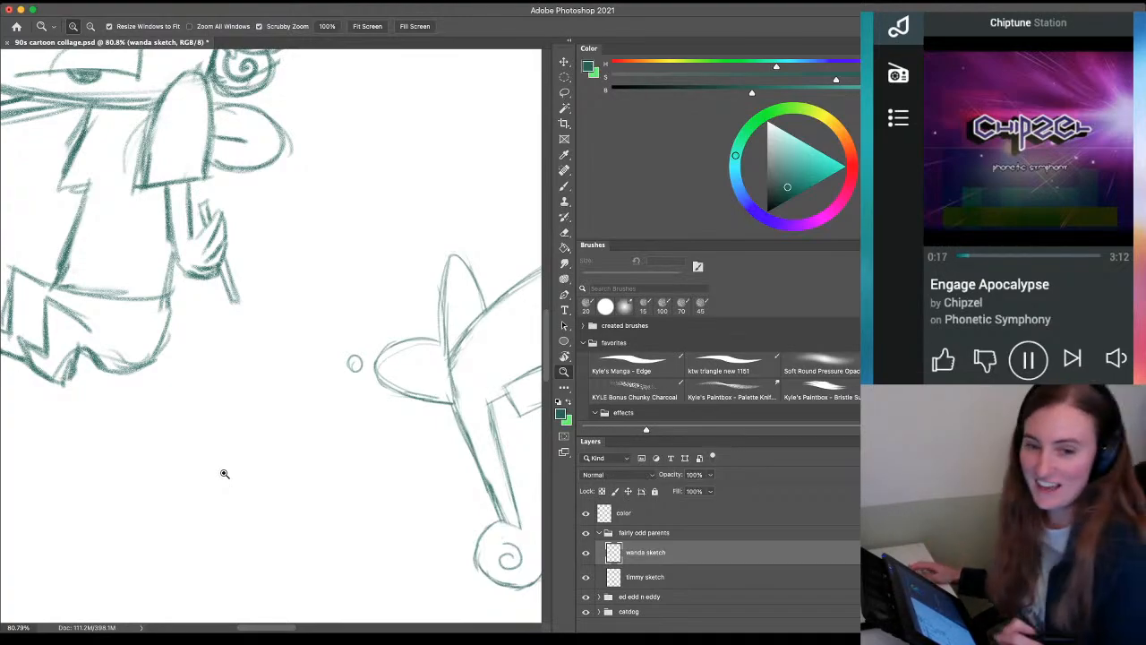
{"action": "left_click_drag", "start_coordinate": [143, 292], "coordinate": [188, 358]}
{"action": "left_click_drag", "start_coordinate": [267, 366], "coordinate": [245, 365]}
{"action": "left_click_drag", "start_coordinate": [353, 408], "coordinate": [279, 333]}
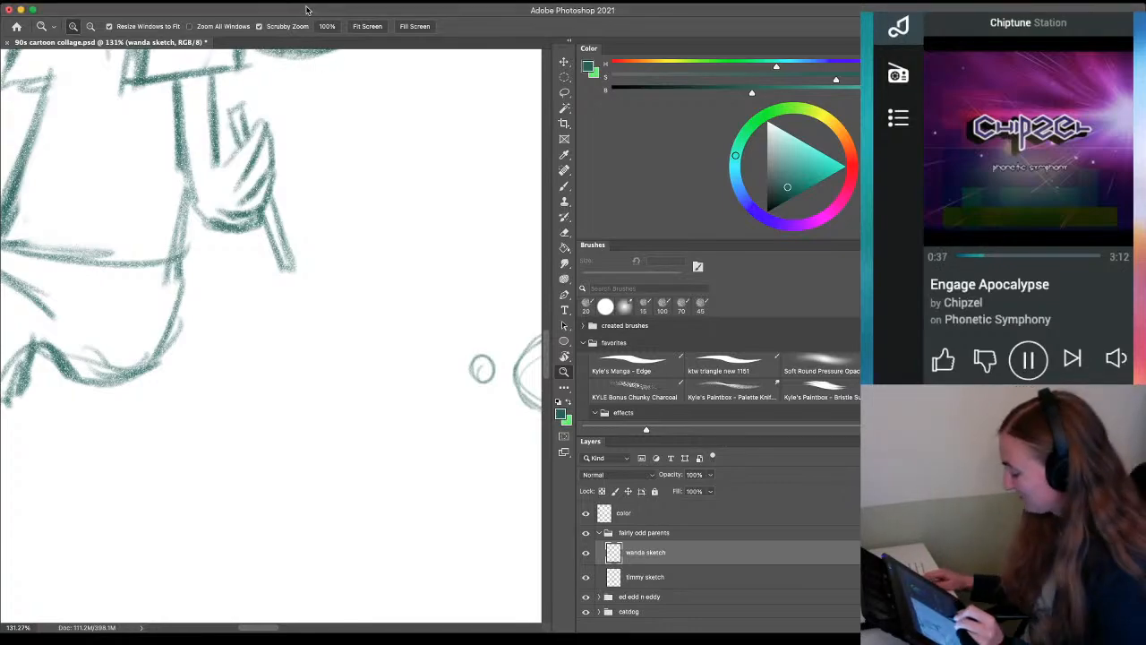
Sketch a five-pointed star outline at the lower end of Wanda's wand with the 20 px brush
{"action": "left_click_drag", "start_coordinate": [281, 276], "coordinate": [312, 284]}
{"action": "key", "text": "b"}
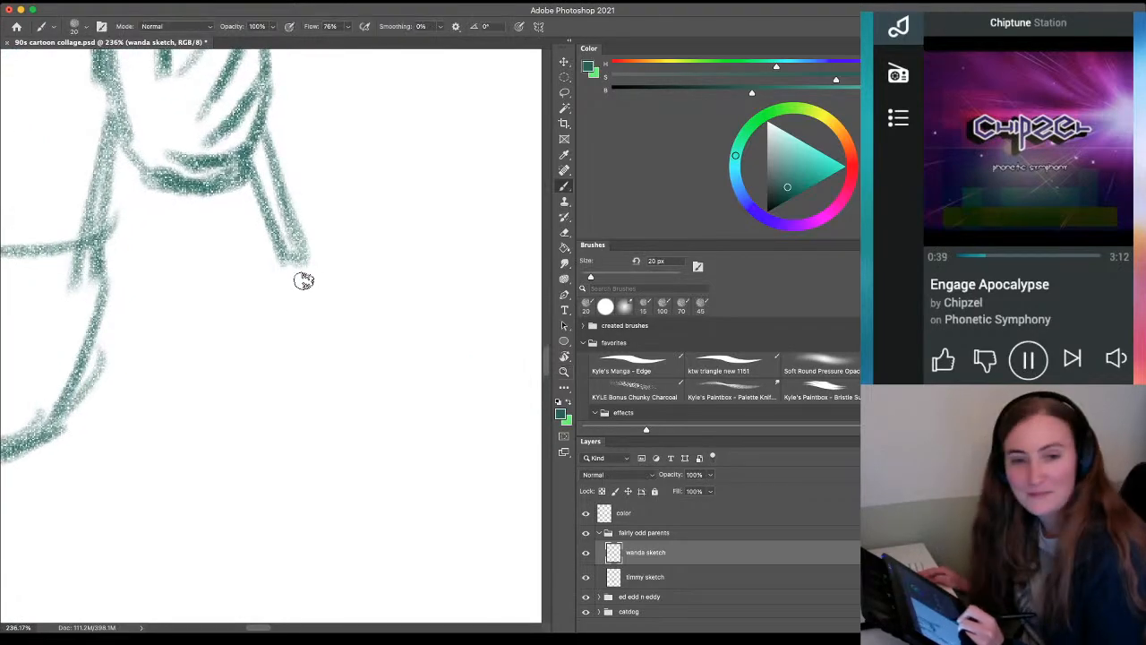
{"action": "mouse_move", "coordinate": [354, 232]}
{"action": "left_mouse_down"}
{"action": "mouse_move", "coordinate": [304, 254]}
{"action": "mouse_move", "coordinate": [346, 283]}
{"action": "mouse_move", "coordinate": [233, 260]}
{"action": "mouse_move", "coordinate": [266, 299]}
{"action": "mouse_move", "coordinate": [266, 320]}
{"action": "mouse_move", "coordinate": [302, 325]}
{"action": "mouse_move", "coordinate": [332, 359]}
{"action": "mouse_move", "coordinate": [325, 328]}
{"action": "left_mouse_up"}
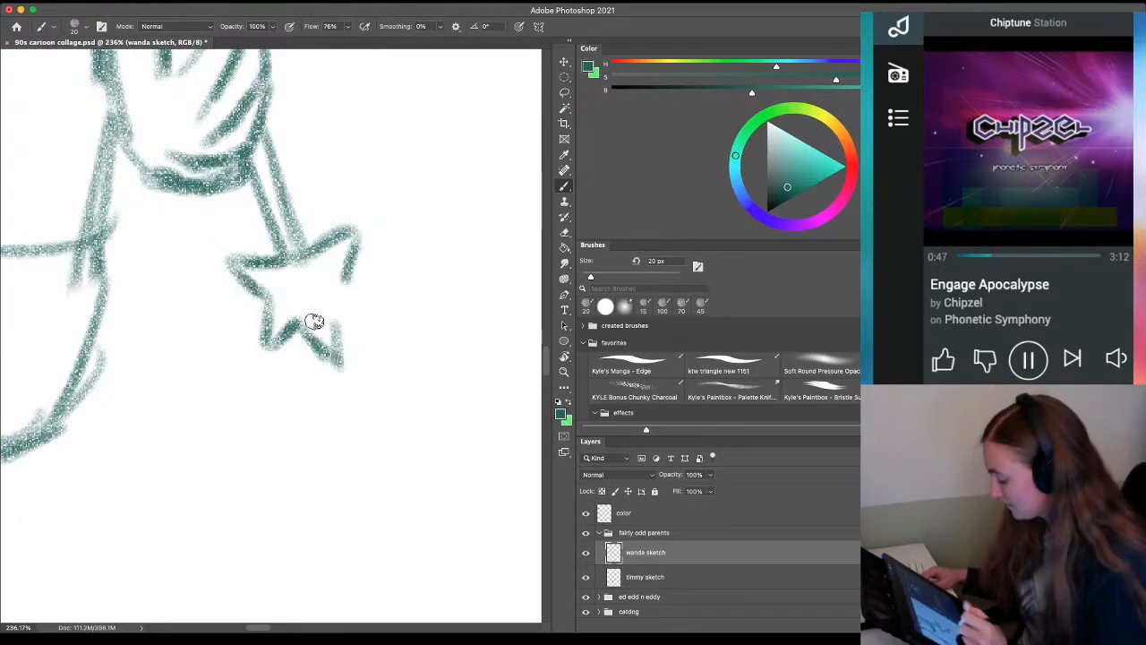
Undo the star's lower strokes and redraw its two lower points and its right-hand point
{"action": "key", "text": "super+z"}
{"action": "key", "text": "super+z"}
{"action": "key", "text": "super+z"}
{"action": "key", "text": "super+z"}
{"action": "key", "text": "super+z"}
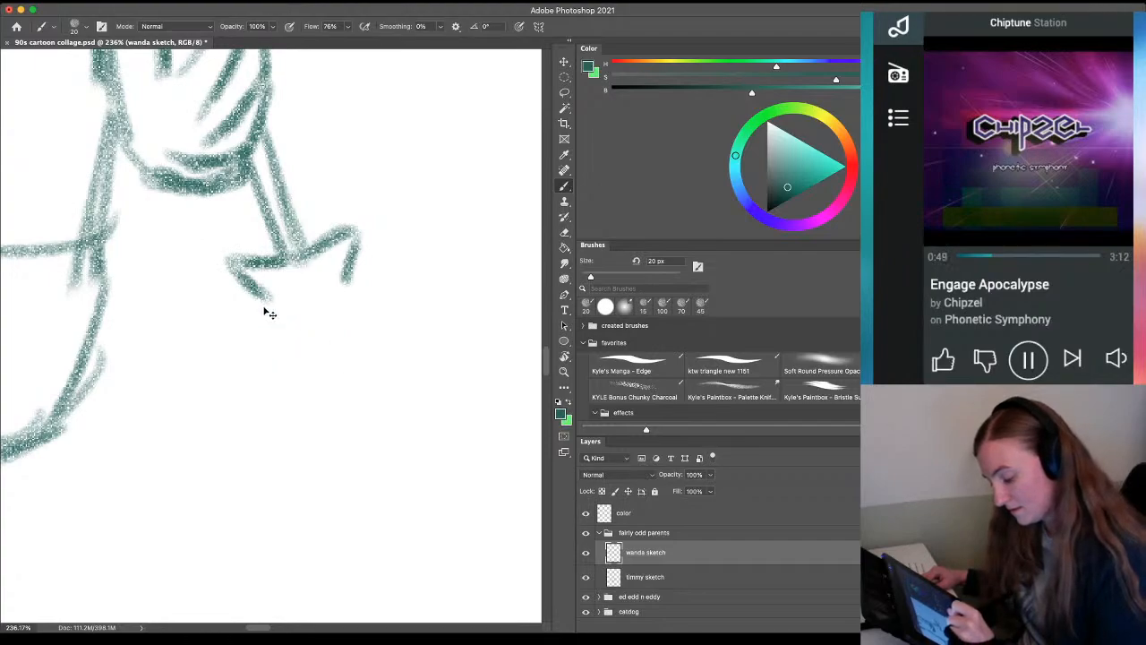
{"action": "left_click_drag", "start_coordinate": [269, 297], "coordinate": [242, 354]}
{"action": "mouse_move", "coordinate": [339, 279]}
{"action": "left_mouse_down"}
{"action": "mouse_move", "coordinate": [403, 316]}
{"action": "mouse_move", "coordinate": [326, 312]}
{"action": "mouse_move", "coordinate": [338, 363]}
{"action": "mouse_move", "coordinate": [296, 340]}
{"action": "mouse_move", "coordinate": [308, 345]}
{"action": "mouse_move", "coordinate": [240, 353]}
{"action": "mouse_move", "coordinate": [269, 293]}
{"action": "mouse_move", "coordinate": [235, 358]}
{"action": "left_mouse_up"}
{"action": "mouse_move", "coordinate": [342, 304]}
{"action": "left_mouse_down"}
{"action": "mouse_move", "coordinate": [344, 269]}
{"action": "mouse_move", "coordinate": [407, 293]}
{"action": "mouse_move", "coordinate": [320, 299]}
{"action": "left_mouse_up"}
Erase the star's thick right-hand point completely, working with the canvas rotated 180°
{"action": "key", "text": "e"}
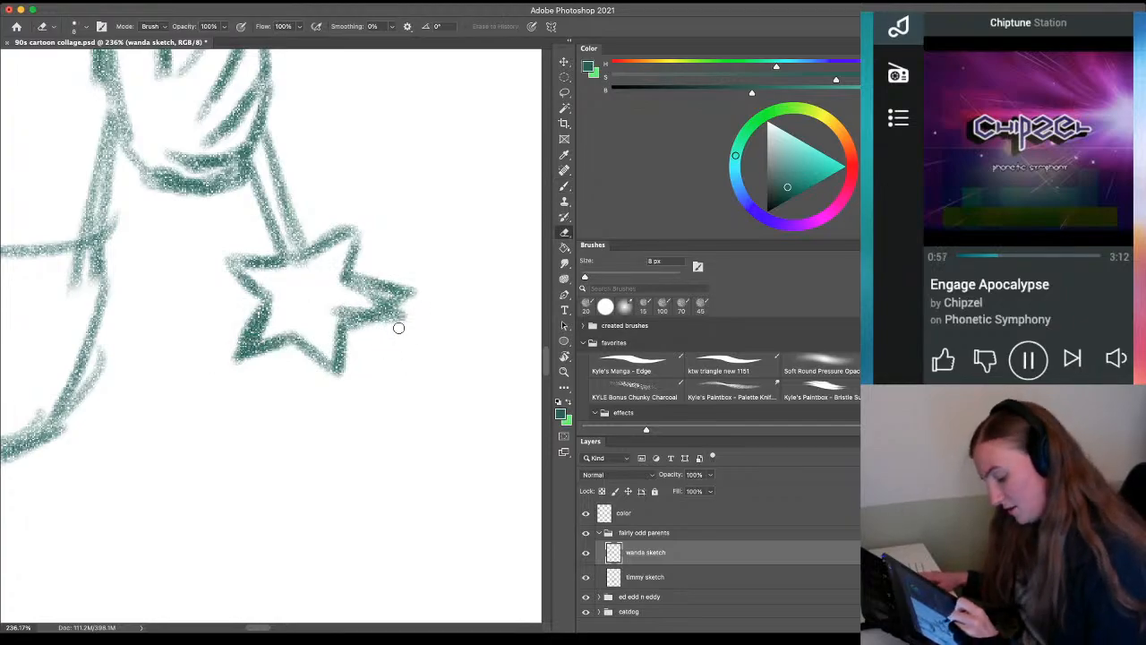
{"action": "mouse_move", "coordinate": [398, 328]}
{"action": "left_mouse_down"}
{"action": "mouse_move", "coordinate": [367, 322]}
{"action": "mouse_move", "coordinate": [366, 304]}
{"action": "mouse_move", "coordinate": [360, 313]}
{"action": "left_mouse_up"}
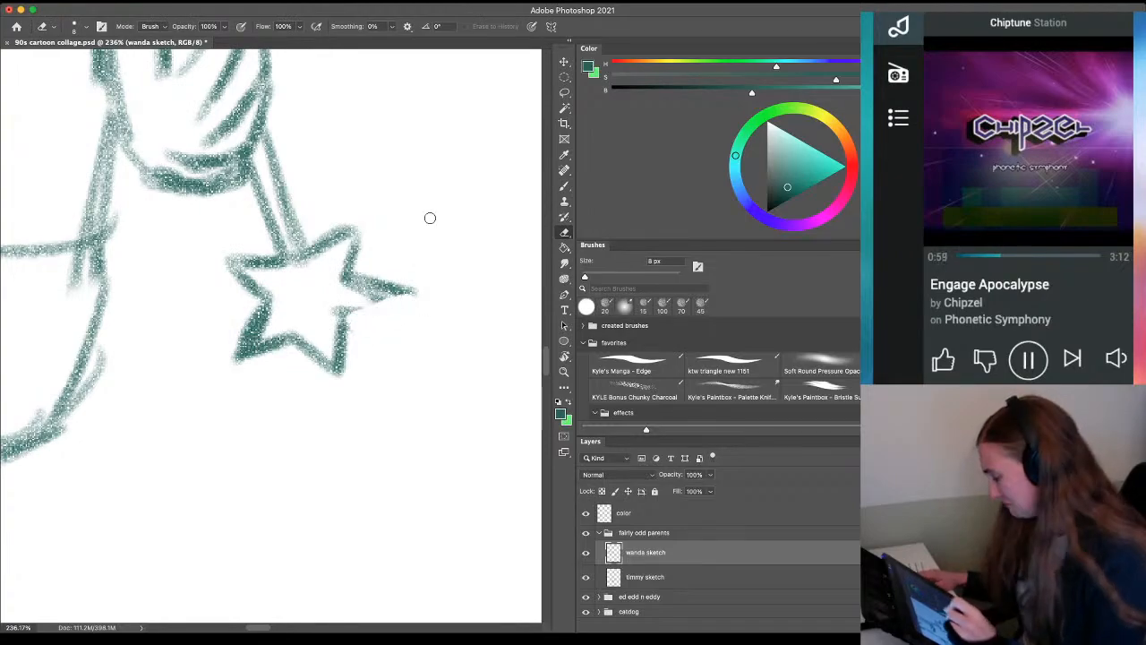
{"action": "key", "text": "r"}
{"action": "left_click_drag", "start_coordinate": [430, 217], "coordinate": [115, 422]}
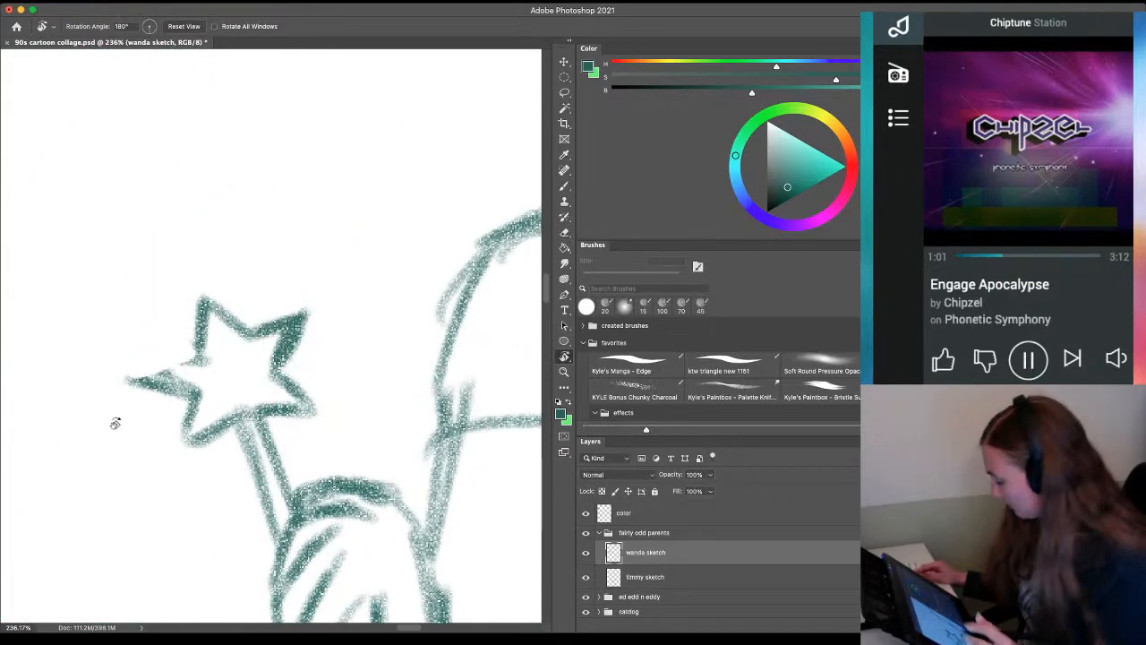
{"action": "key", "text": "b"}
{"action": "mouse_move", "coordinate": [161, 353]}
{"action": "left_mouse_down"}
{"action": "mouse_move", "coordinate": [174, 361]}
{"action": "mouse_move", "coordinate": [148, 367]}
{"action": "mouse_move", "coordinate": [134, 345]}
{"action": "mouse_move", "coordinate": [195, 346]}
{"action": "mouse_move", "coordinate": [153, 384]}
{"action": "mouse_move", "coordinate": [135, 351]}
{"action": "mouse_move", "coordinate": [149, 352]}
{"action": "mouse_move", "coordinate": [169, 399]}
{"action": "mouse_move", "coordinate": [187, 328]}
{"action": "mouse_move", "coordinate": [194, 394]}
{"action": "mouse_move", "coordinate": [125, 388]}
{"action": "mouse_move", "coordinate": [116, 372]}
{"action": "left_mouse_up"}
{"action": "key", "text": "super+z"}
{"action": "key", "text": "e"}
{"action": "key", "text": "b"}
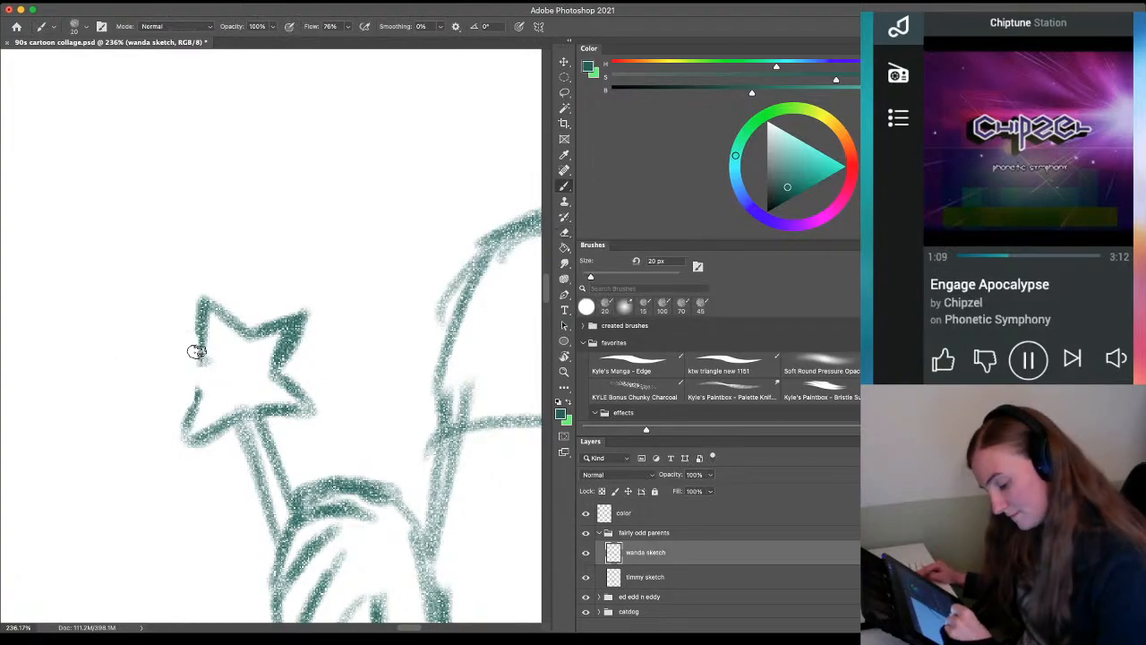
Redraw the missing star point and extend the neighbouring points into longer, sharper tips
{"action": "mouse_move", "coordinate": [196, 351]}
{"action": "left_mouse_down"}
{"action": "mouse_move", "coordinate": [135, 379]}
{"action": "mouse_move", "coordinate": [199, 410]}
{"action": "mouse_move", "coordinate": [185, 468]}
{"action": "mouse_move", "coordinate": [239, 414]}
{"action": "left_mouse_up"}
{"action": "mouse_move", "coordinate": [175, 475]}
{"action": "left_mouse_down"}
{"action": "mouse_move", "coordinate": [251, 408]}
{"action": "mouse_move", "coordinate": [313, 418]}
{"action": "left_mouse_up"}
{"action": "left_click_drag", "start_coordinate": [273, 376], "coordinate": [310, 413]}
{"action": "left_click_drag", "start_coordinate": [249, 335], "coordinate": [187, 282]}
{"action": "left_click_drag", "start_coordinate": [187, 284], "coordinate": [195, 349]}
Thin and sharpen the star's outline by erasing excess thickness along its points, reducing the eraser to 4 px for fine areas
{"action": "key", "text": "e"}
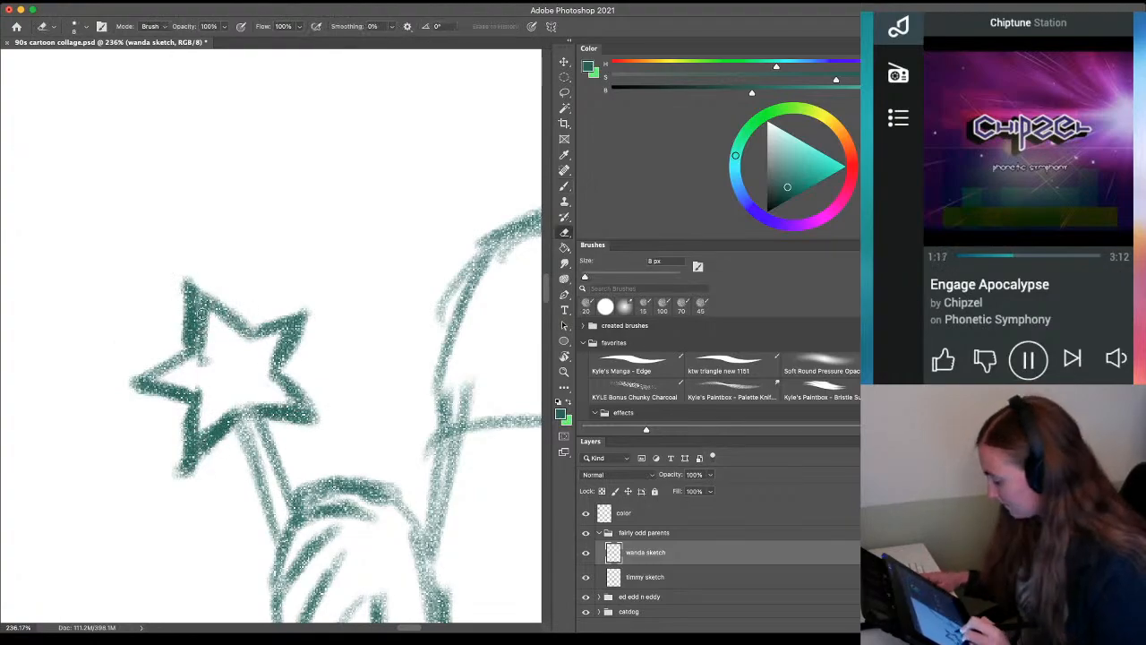
{"action": "mouse_move", "coordinate": [202, 309]}
{"action": "left_mouse_down"}
{"action": "mouse_move", "coordinate": [206, 356]}
{"action": "mouse_move", "coordinate": [201, 317]}
{"action": "mouse_move", "coordinate": [205, 358]}
{"action": "mouse_move", "coordinate": [204, 334]}
{"action": "mouse_move", "coordinate": [166, 460]}
{"action": "mouse_move", "coordinate": [174, 409]}
{"action": "mouse_move", "coordinate": [223, 450]}
{"action": "mouse_move", "coordinate": [177, 482]}
{"action": "left_mouse_up"}
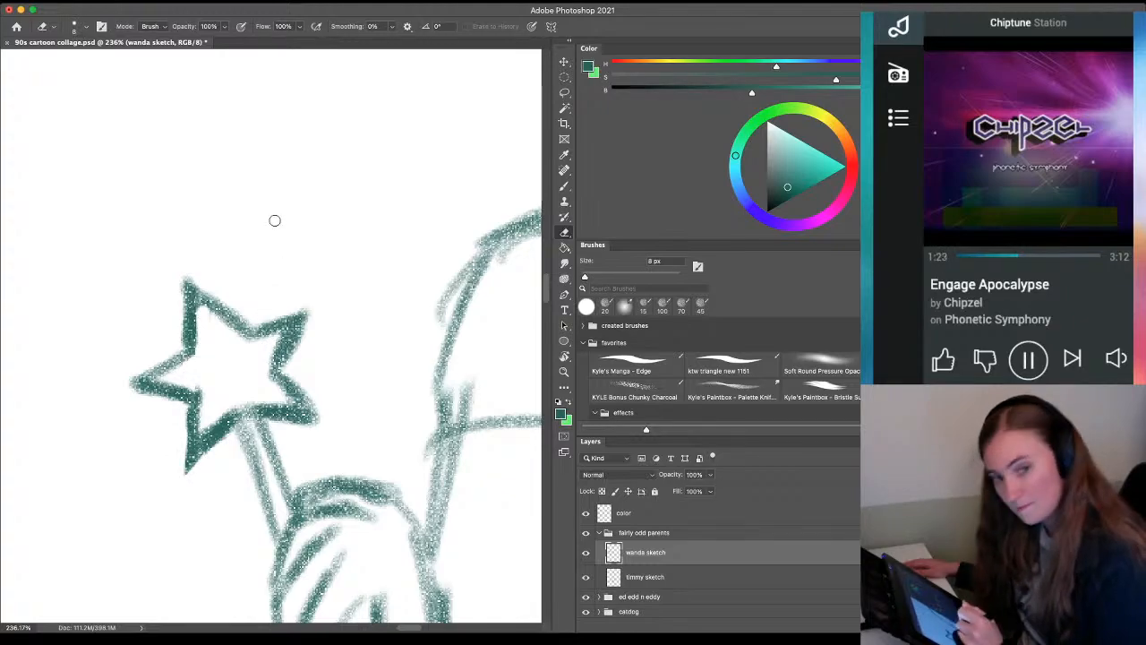
{"action": "key", "text": "["}
{"action": "key", "text": "["}
{"action": "key", "text": "["}
{"action": "mouse_move", "coordinate": [281, 339]}
{"action": "left_mouse_down"}
{"action": "mouse_move", "coordinate": [291, 329]}
{"action": "mouse_move", "coordinate": [269, 370]}
{"action": "left_mouse_up"}
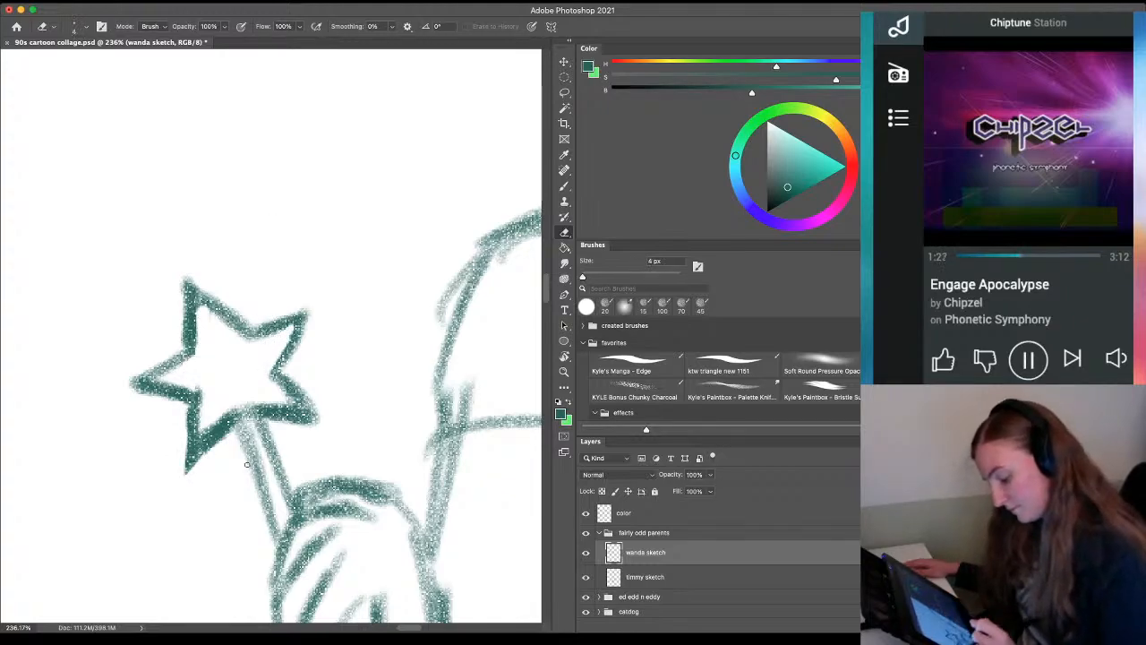
{"action": "mouse_move", "coordinate": [288, 428]}
{"action": "left_mouse_down"}
{"action": "mouse_move", "coordinate": [274, 421]}
{"action": "mouse_move", "coordinate": [317, 421]}
{"action": "left_mouse_up"}
{"action": "key", "text": "]"}
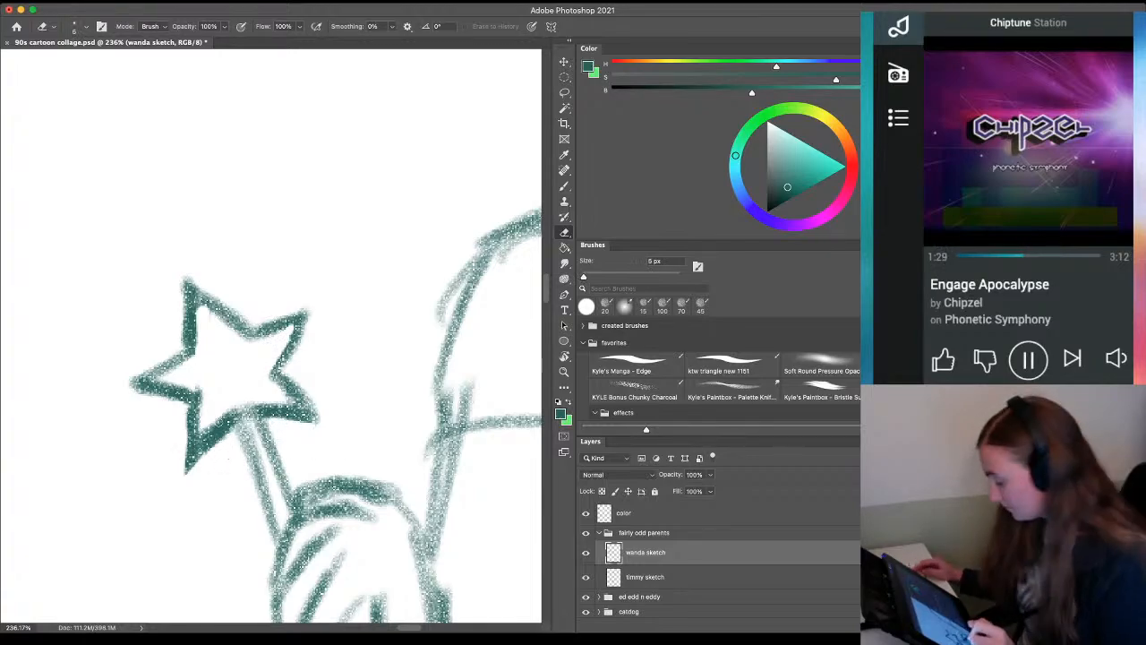
Darken the wand's handle between the star and Wanda's hand, and reset the canvas rotation to 0°
{"action": "key", "text": "b"}
{"action": "left_click_drag", "start_coordinate": [238, 419], "coordinate": [286, 546]}
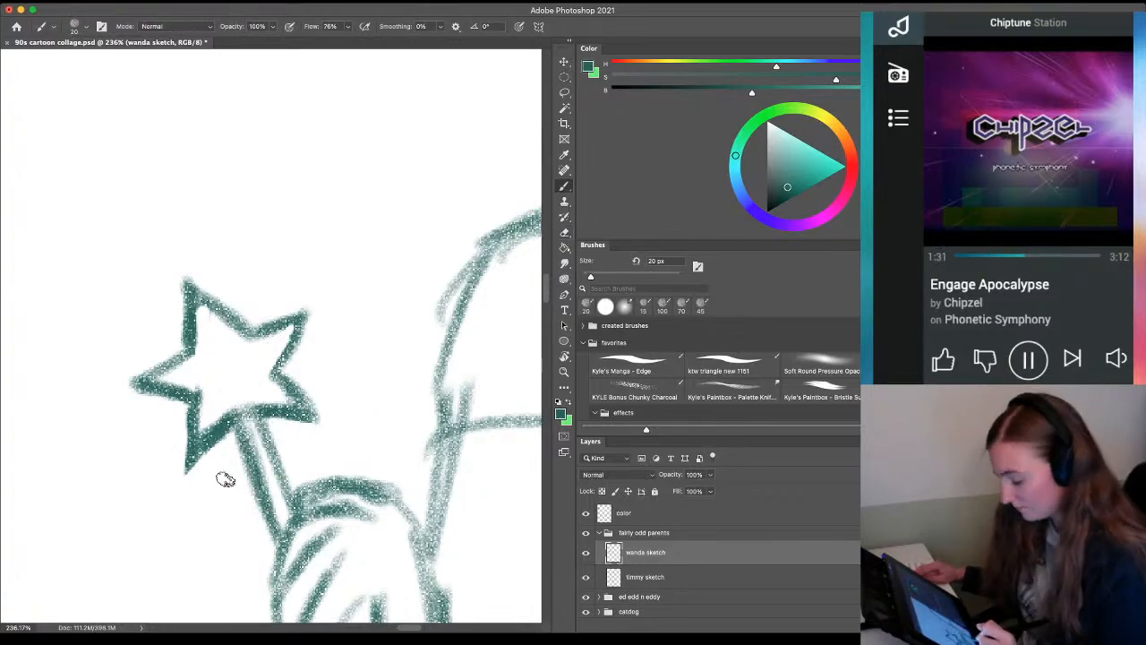
{"action": "key", "text": "r"}
{"action": "left_click", "coordinate": [192, 26]}
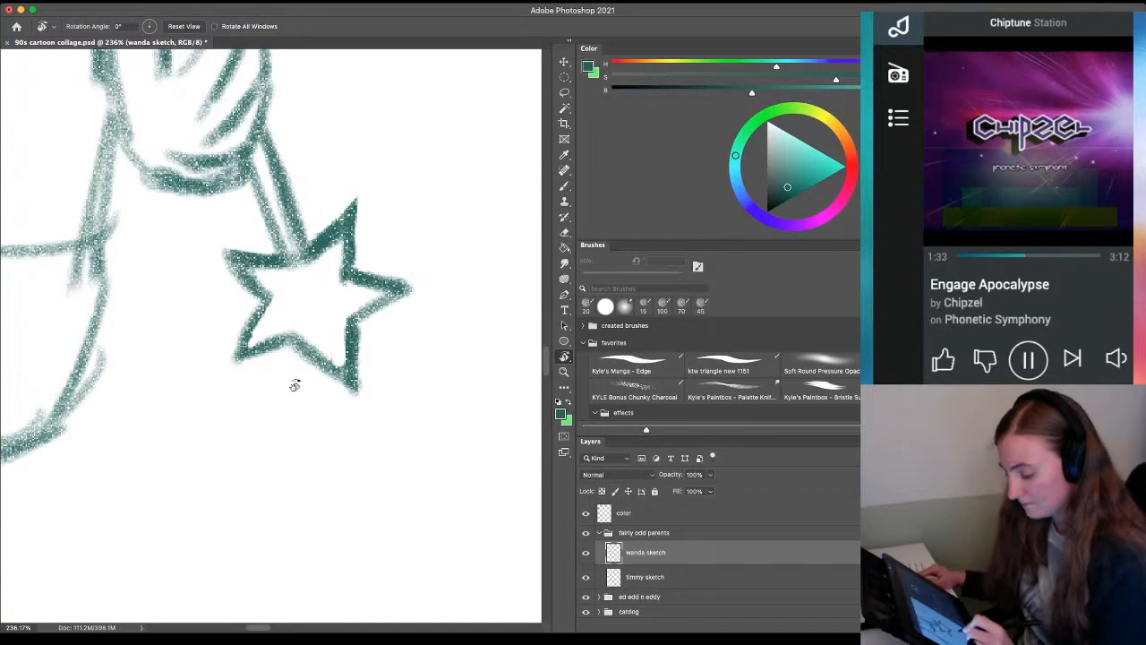
Fill in the short end of the wand that sticks out above Wanda's fingers with dark shading
{"action": "key", "text": "z"}
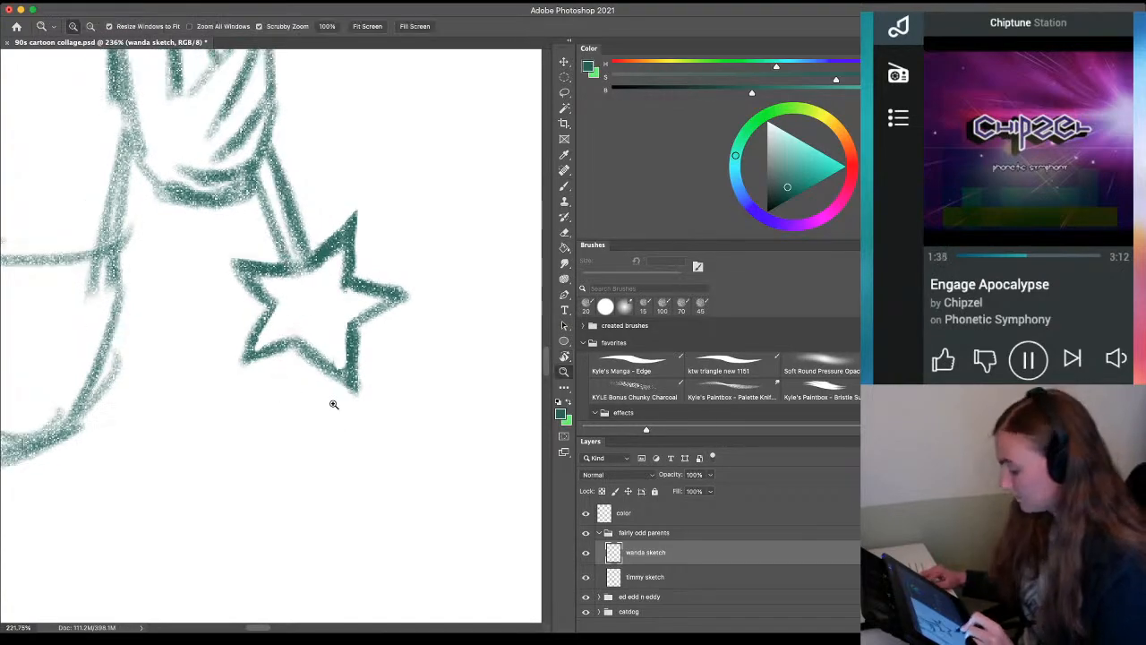
{"action": "mouse_move", "coordinate": [332, 402]}
{"action": "left_mouse_down"}
{"action": "mouse_move", "coordinate": [254, 406]}
{"action": "mouse_move", "coordinate": [240, 473]}
{"action": "left_mouse_up"}
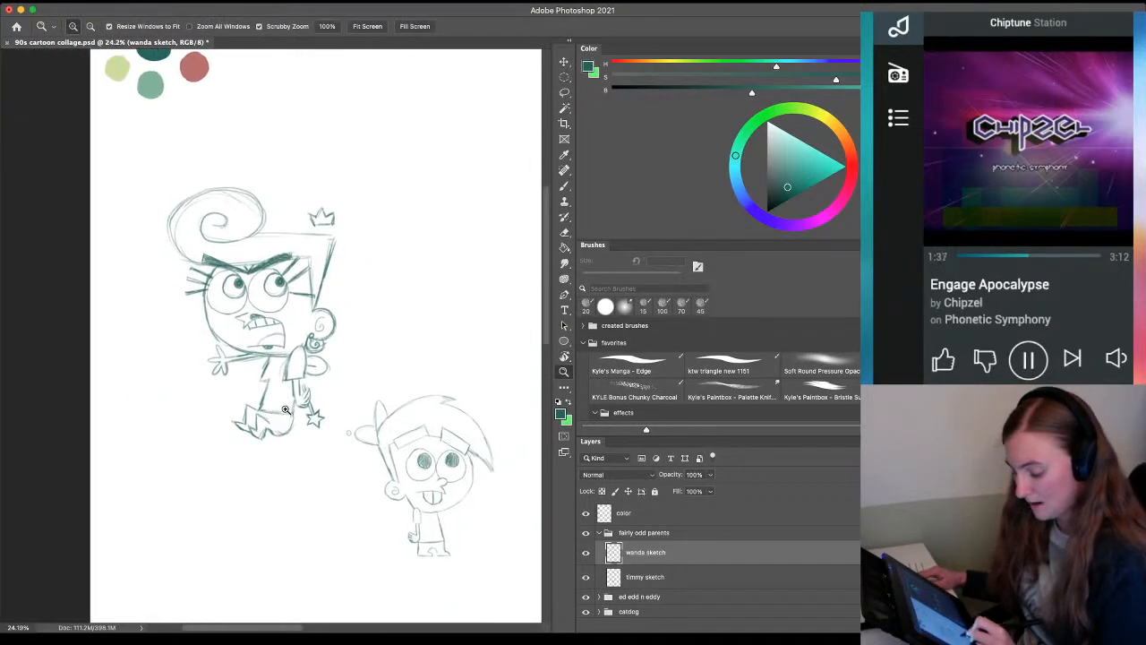
{"action": "mouse_move", "coordinate": [285, 409]}
{"action": "left_mouse_down"}
{"action": "mouse_move", "coordinate": [333, 428]}
{"action": "mouse_move", "coordinate": [358, 410]}
{"action": "mouse_move", "coordinate": [383, 413]}
{"action": "mouse_move", "coordinate": [376, 399]}
{"action": "left_mouse_up"}
{"action": "key", "text": "b"}
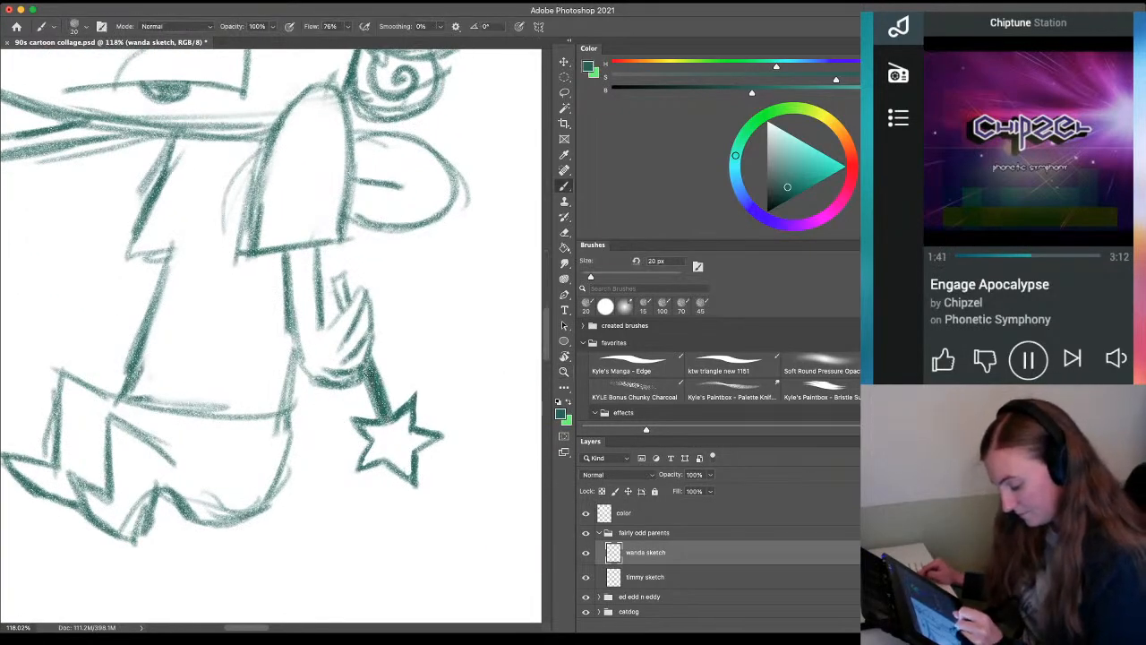
{"action": "mouse_move", "coordinate": [337, 314]}
{"action": "left_mouse_down"}
{"action": "mouse_move", "coordinate": [333, 280]}
{"action": "mouse_move", "coordinate": [349, 303]}
{"action": "left_mouse_up"}
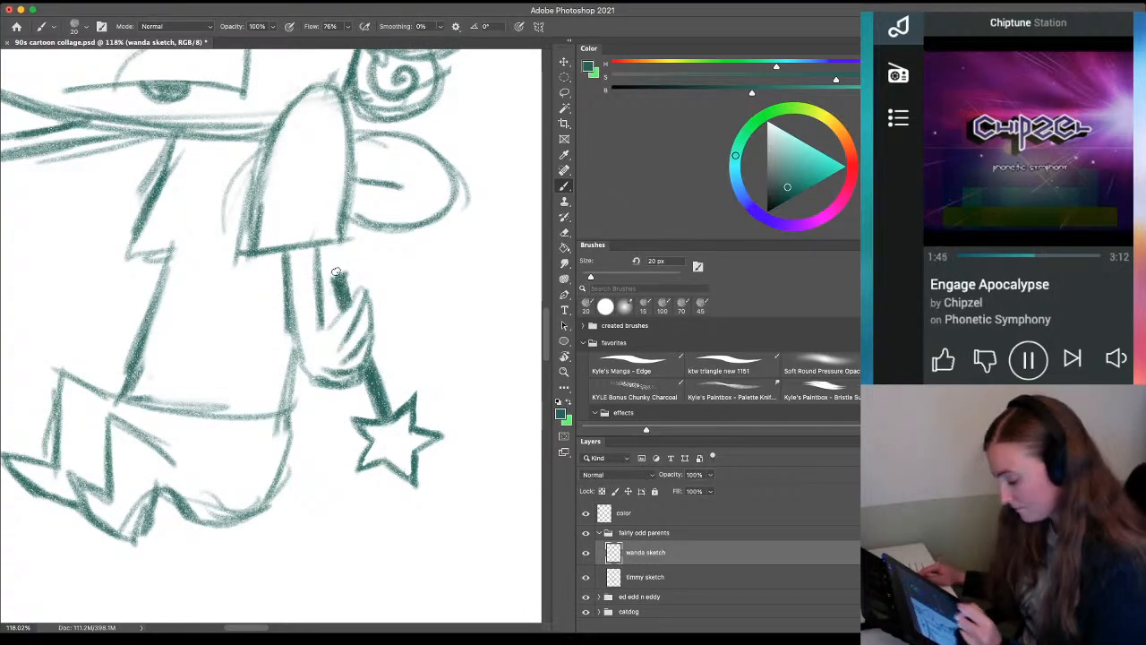
Scale the Wanda sketch proportionally to about 70% and place it above and to the left of Timmy's head
{"action": "key", "text": "z"}
{"action": "left_click_drag", "start_coordinate": [327, 392], "coordinate": [237, 388]}
{"action": "left_click_drag", "start_coordinate": [369, 456], "coordinate": [263, 440]}
{"action": "key", "text": "super+t"}
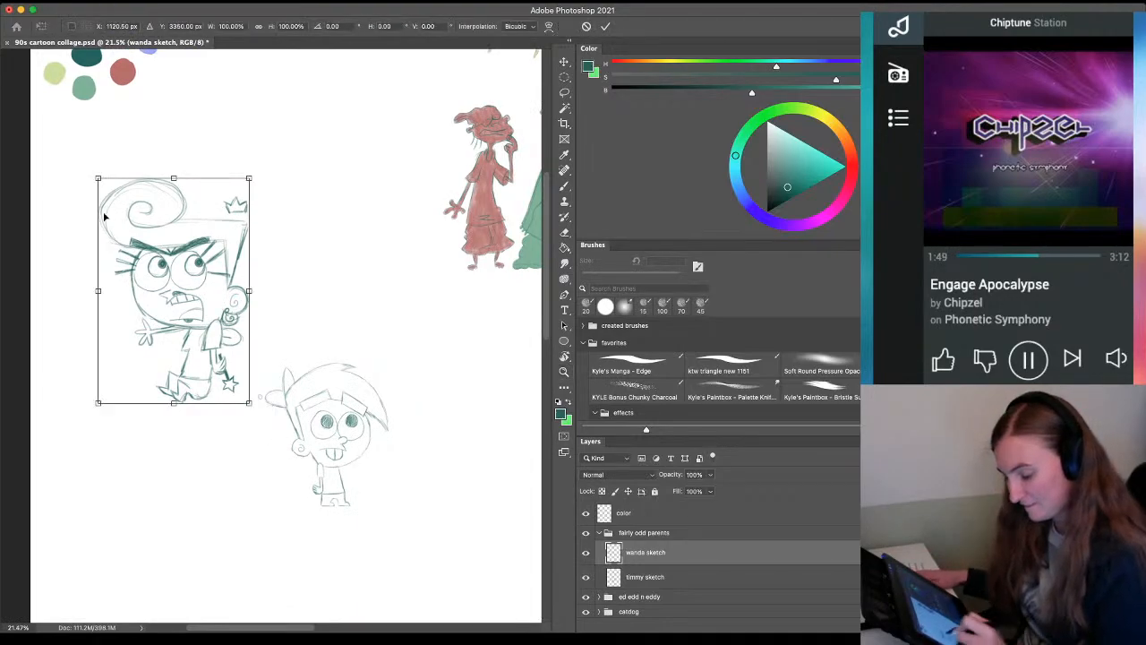
{"action": "left_click_drag", "start_coordinate": [96, 177], "coordinate": [142, 244]}
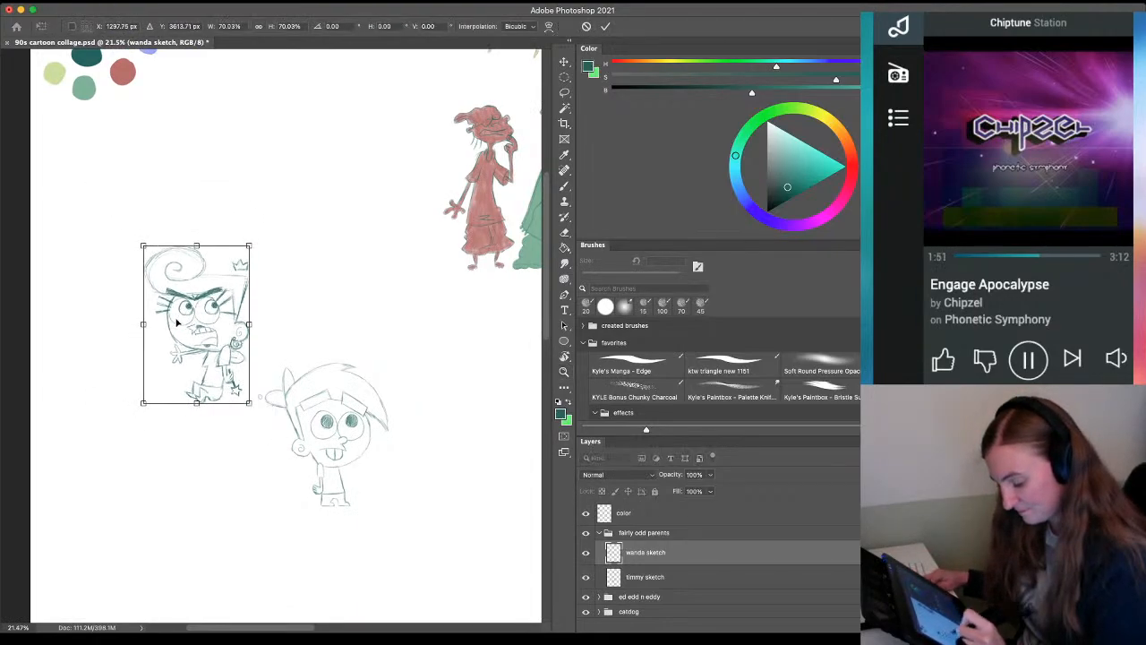
{"action": "mouse_move", "coordinate": [177, 322]}
{"action": "left_mouse_down"}
{"action": "mouse_move", "coordinate": [303, 437]}
{"action": "mouse_move", "coordinate": [192, 277]}
{"action": "mouse_move", "coordinate": [204, 279]}
{"action": "left_mouse_up"}
{"action": "key", "text": "Return"}
{"action": "key", "text": "z"}
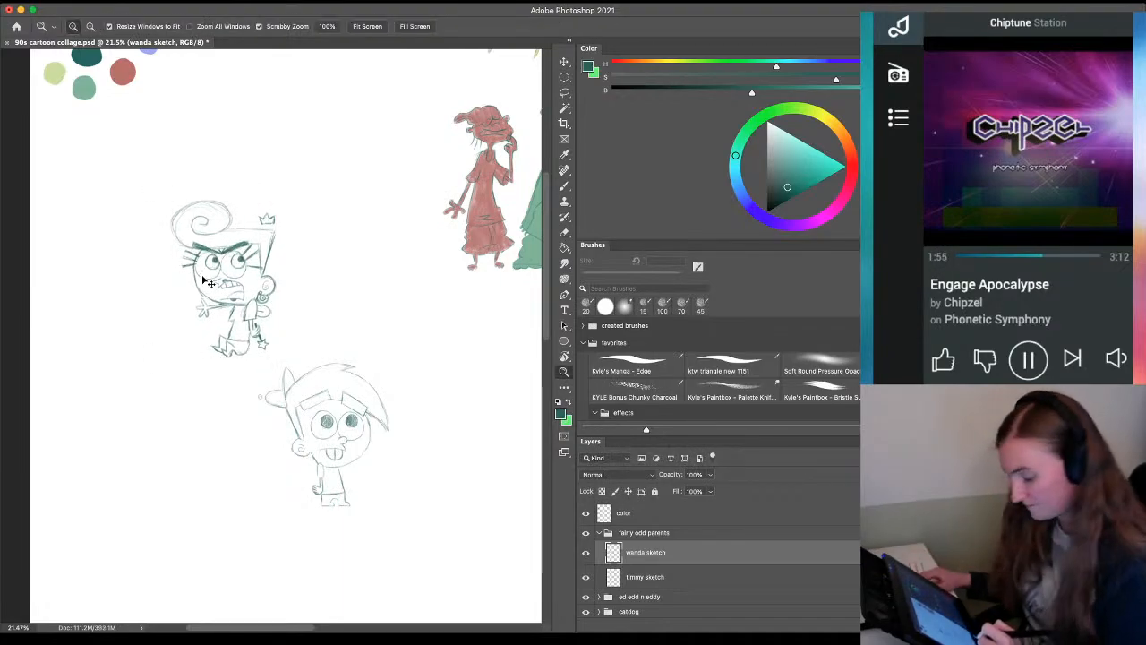
Add a new layer above the wanda sketch layer and name it "cosmo sketch"
{"action": "key", "text": "super+alt+shift+n"}
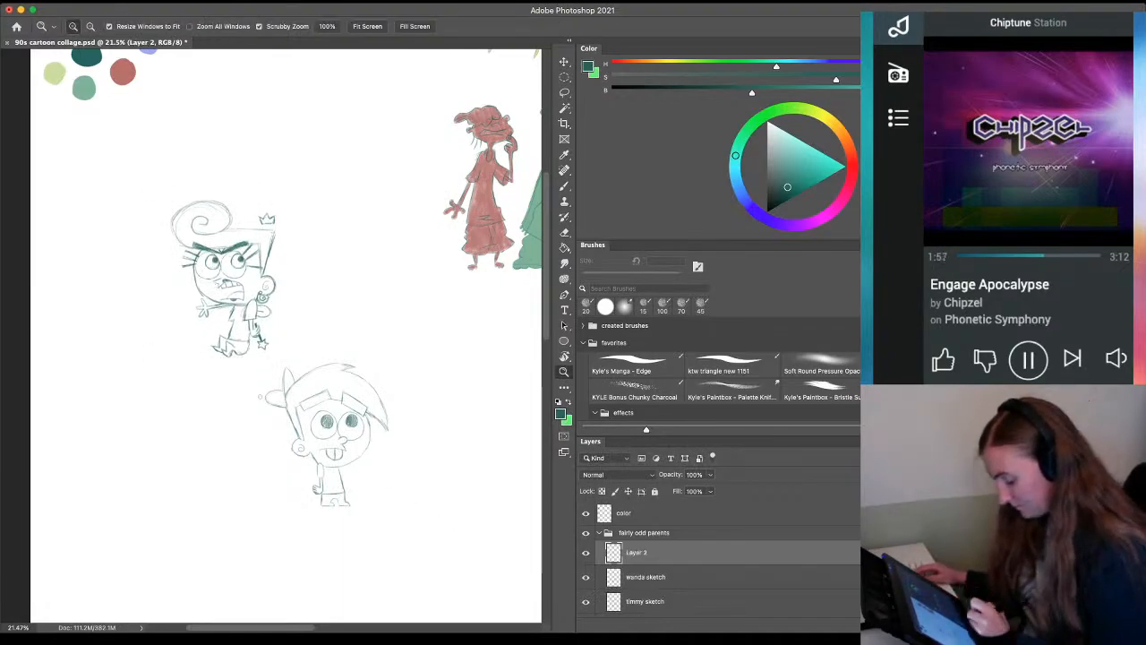
{"action": "type", "text": "cosmo"}
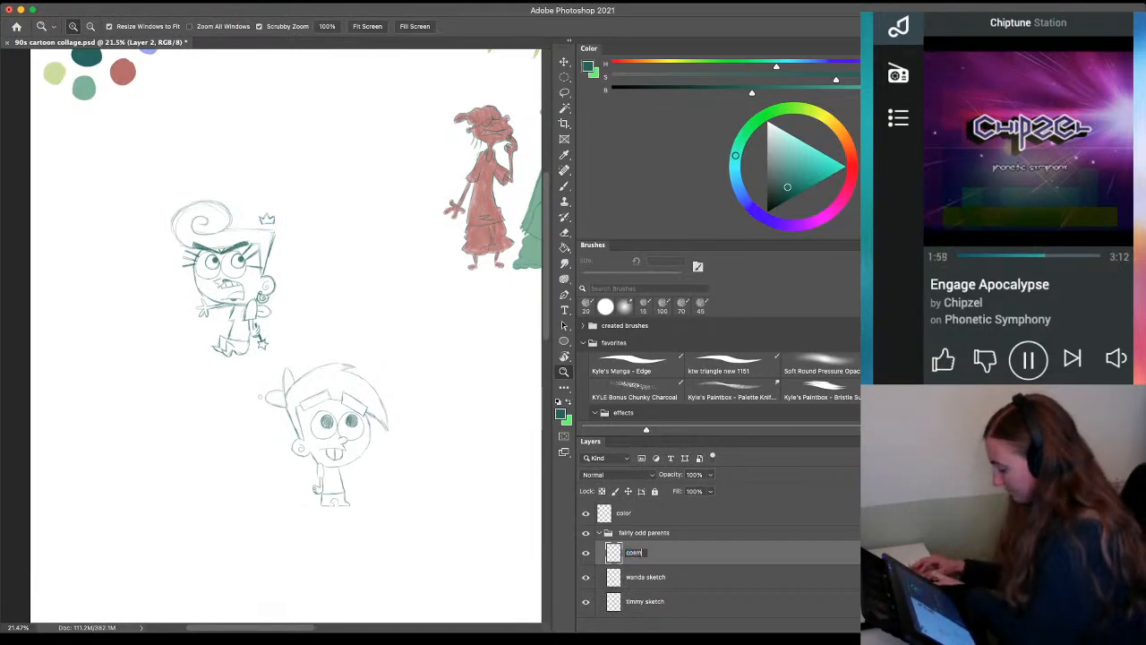
{"action": "type", "text": " sketch"}
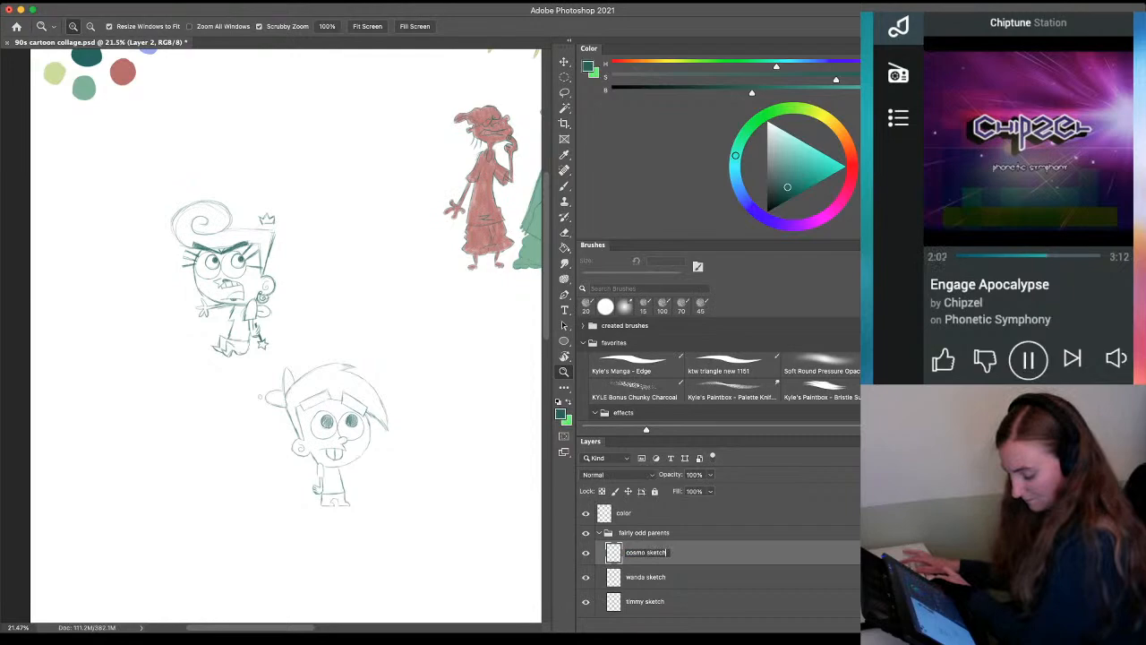
{"action": "key", "text": "Return"}
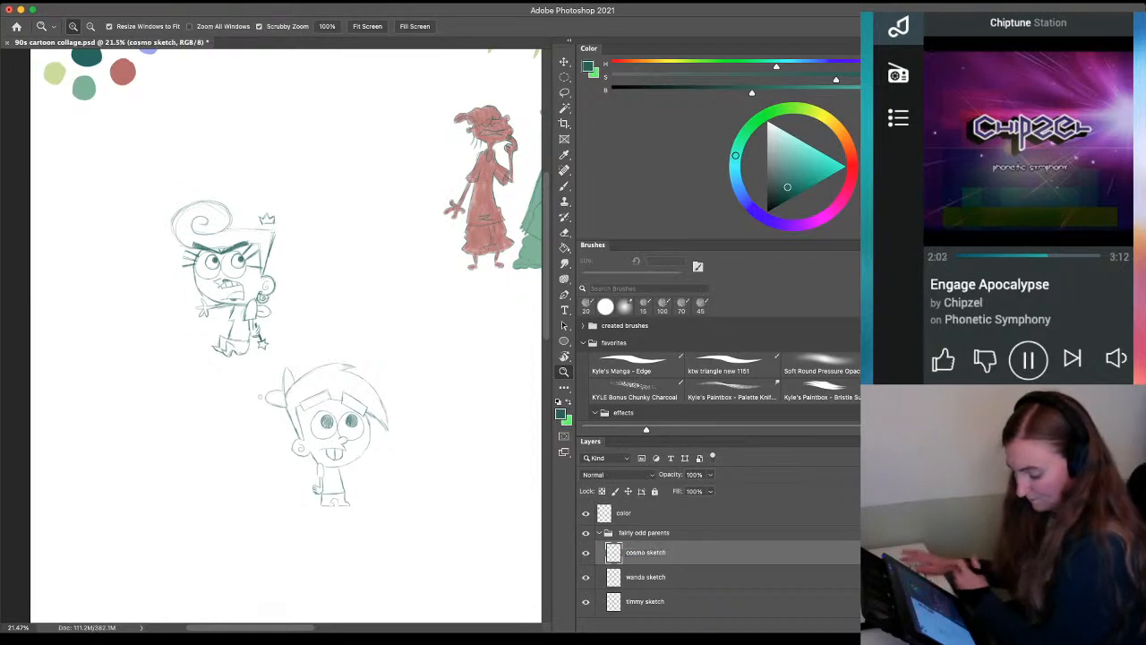
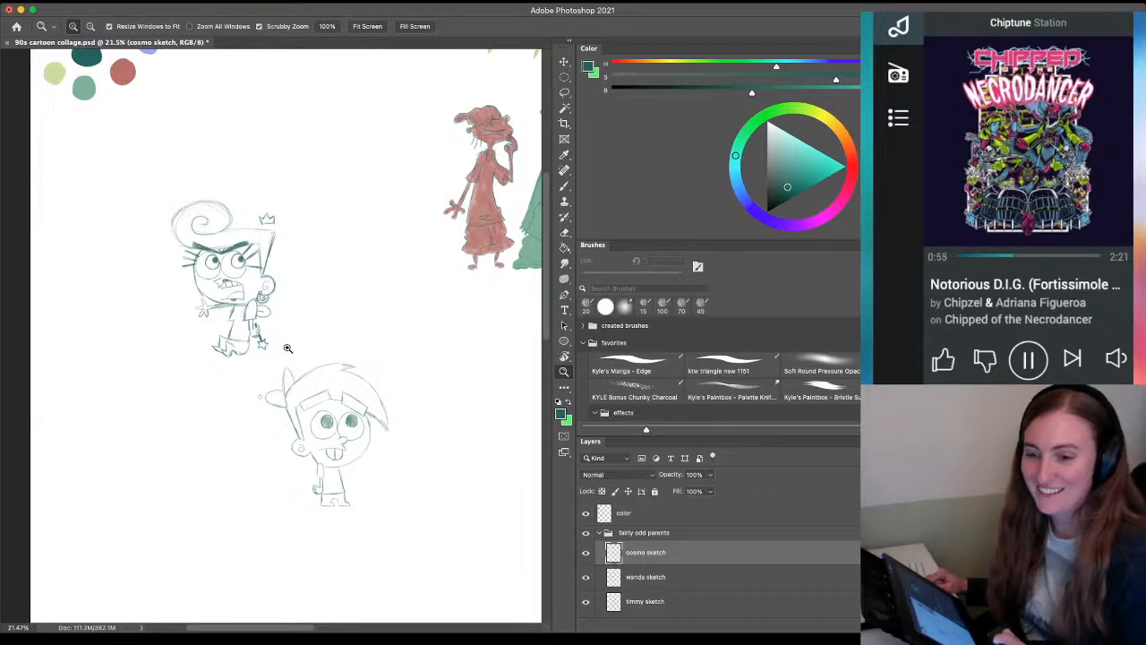
{"action": "left_click_drag", "start_coordinate": [325, 310], "coordinate": [402, 312]}
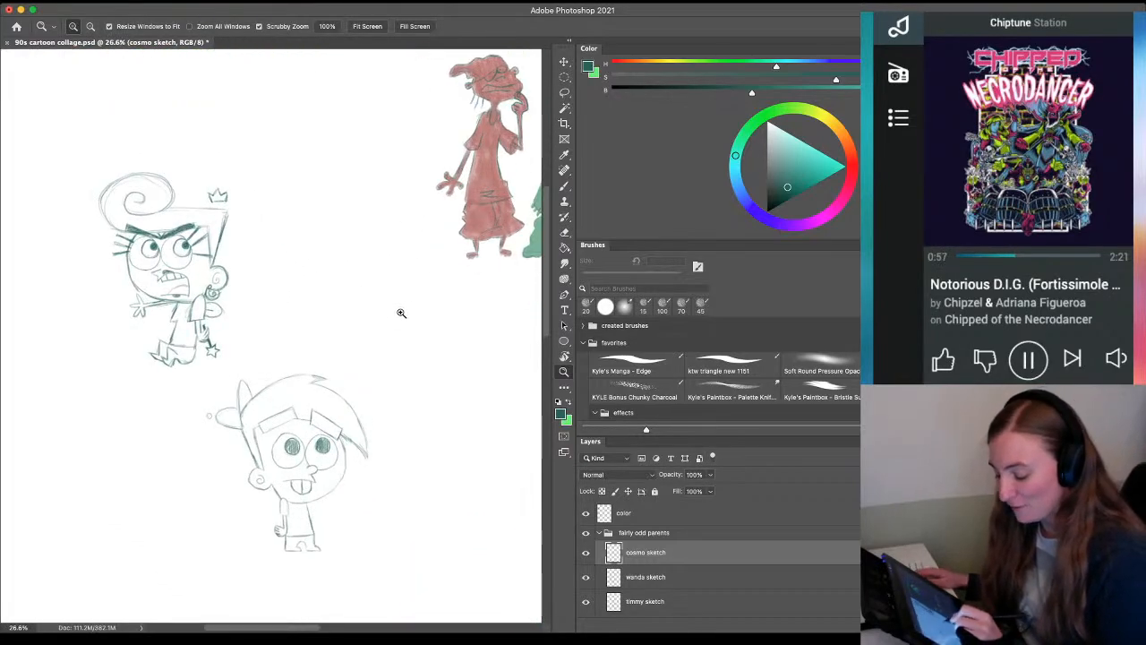
{"action": "left_click_drag", "start_coordinate": [296, 381], "coordinate": [245, 391]}
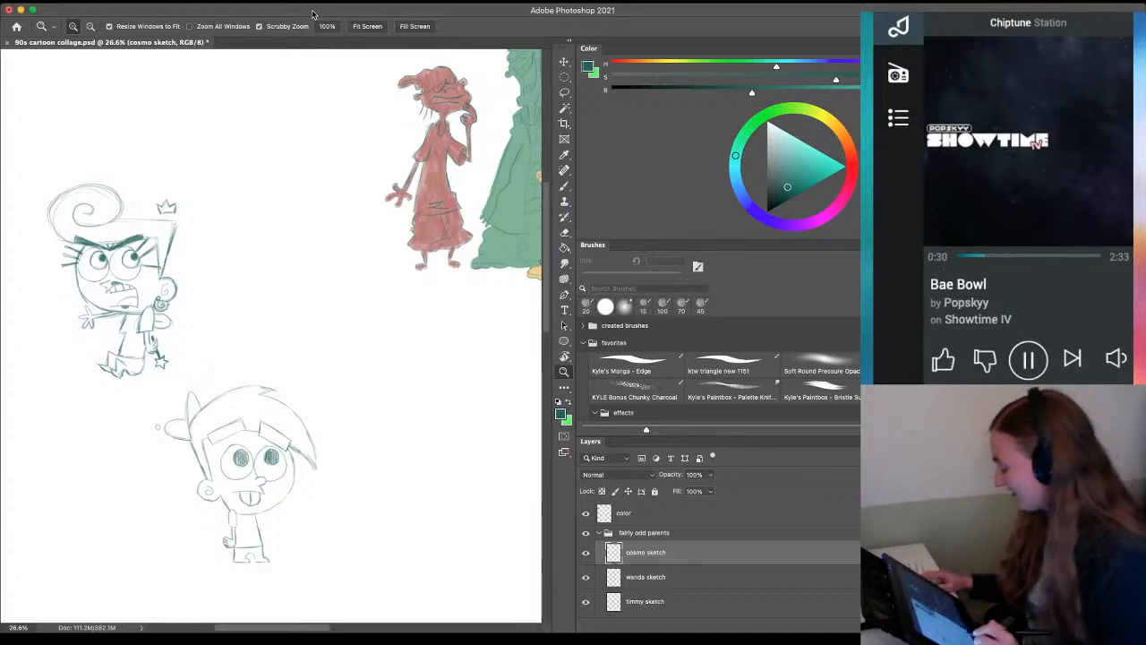
{"action": "left_click_drag", "start_coordinate": [102, 251], "coordinate": [158, 288]}
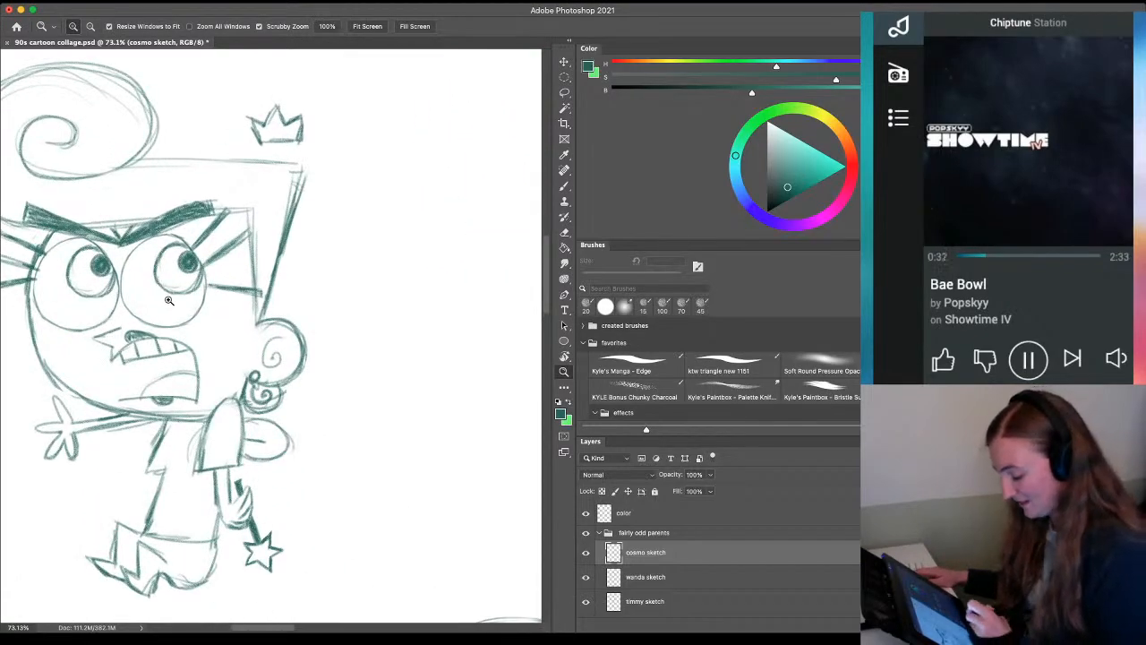
{"action": "left_click_drag", "start_coordinate": [394, 266], "coordinate": [321, 269]}
{"action": "left_click_drag", "start_coordinate": [387, 374], "coordinate": [274, 405]}
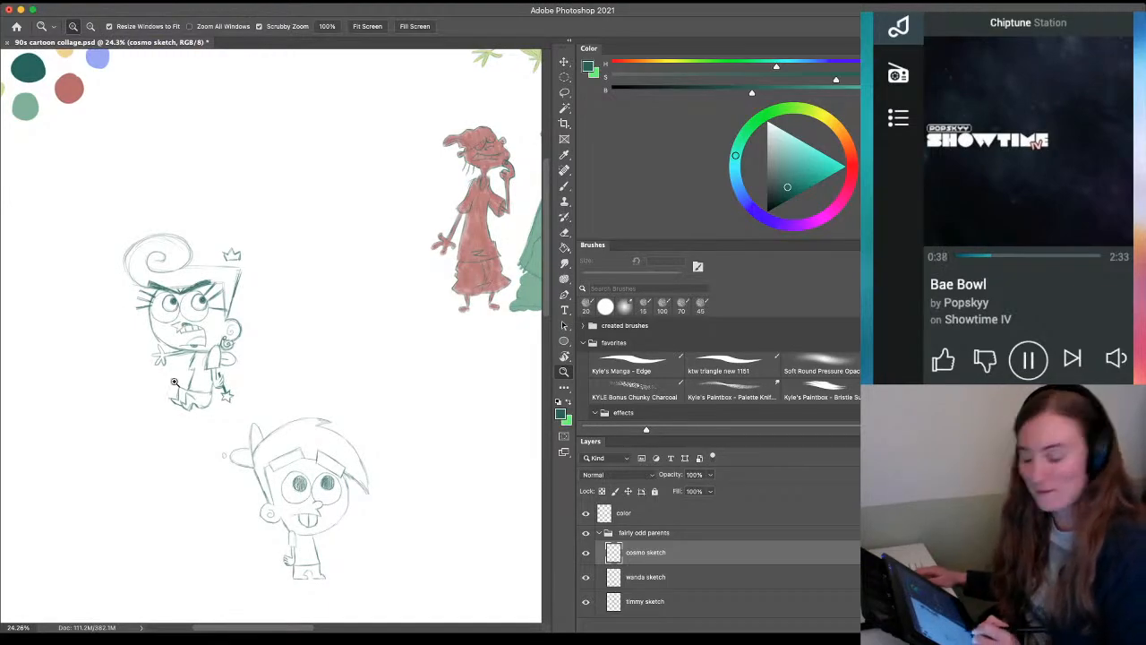
Move the whole fairly odd parents group toward the page's left edge, just below the colour swatches
{"action": "left_click", "coordinate": [627, 533]}
{"action": "key", "text": "v"}
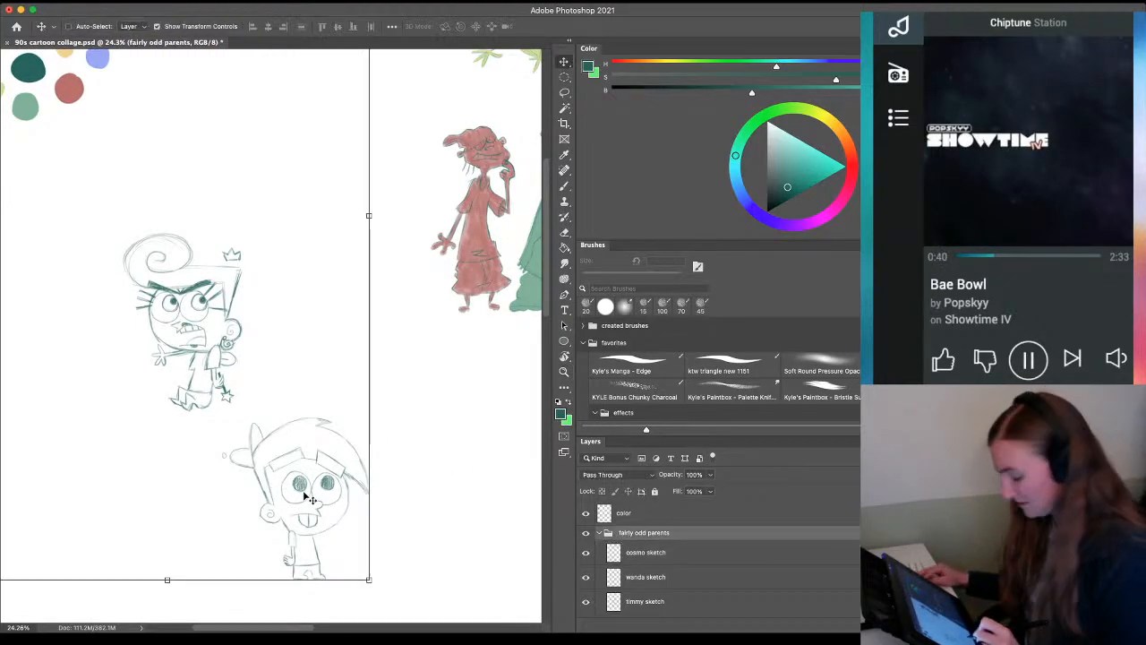
{"action": "left_click_drag", "start_coordinate": [305, 495], "coordinate": [245, 511]}
{"action": "left_click_drag", "start_coordinate": [140, 486], "coordinate": [290, 485]}
{"action": "key", "text": "z"}
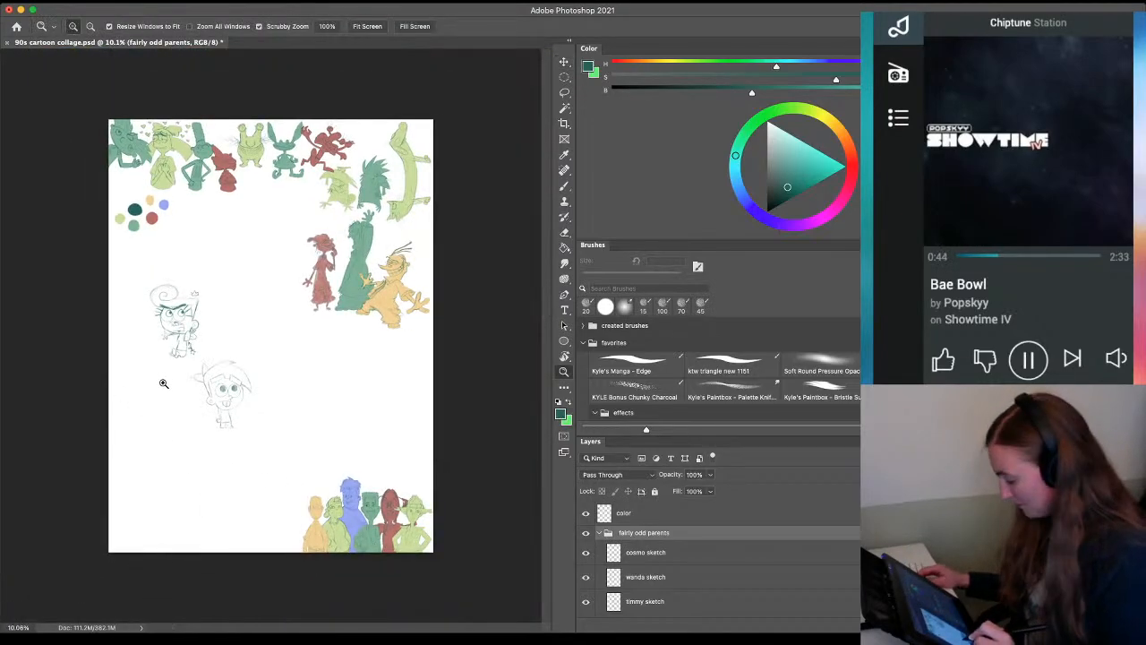
{"action": "key", "text": "v"}
{"action": "mouse_move", "coordinate": [156, 376]}
{"action": "left_mouse_down"}
{"action": "mouse_move", "coordinate": [221, 436]}
{"action": "mouse_move", "coordinate": [269, 427]}
{"action": "mouse_move", "coordinate": [256, 456]}
{"action": "mouse_move", "coordinate": [158, 308]}
{"action": "left_mouse_up"}
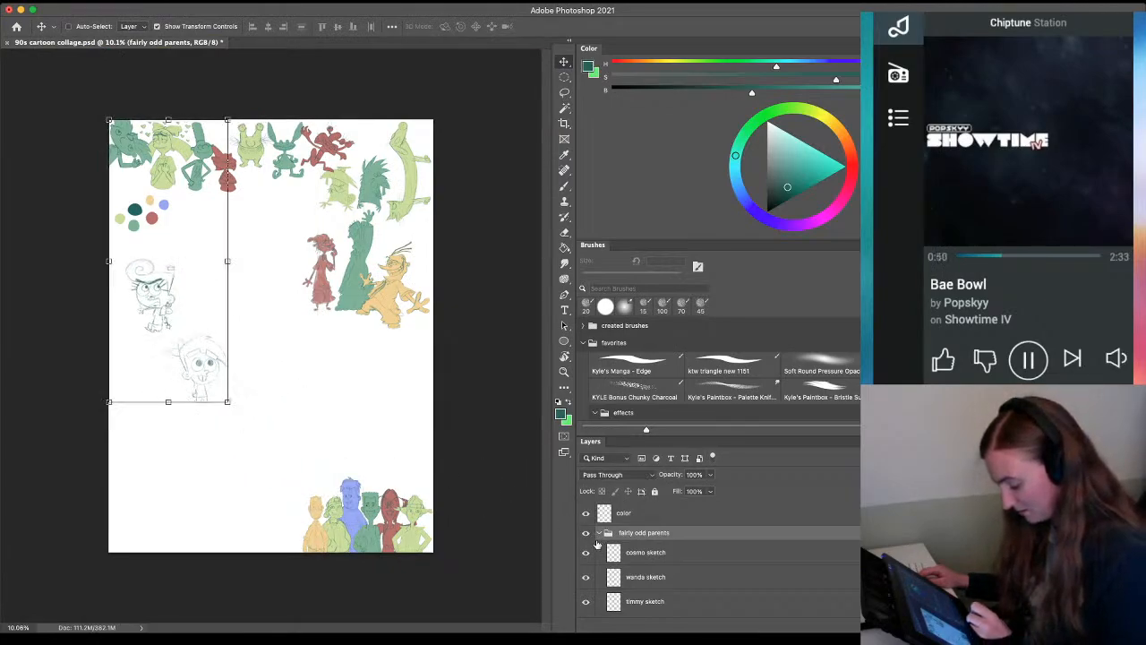
Hide and show the fairly odd parents group to check its contents, and move the group farther down the page
{"action": "scroll", "coordinate": [764, 558], "scroll_direction": "down", "scroll_amount": 1}
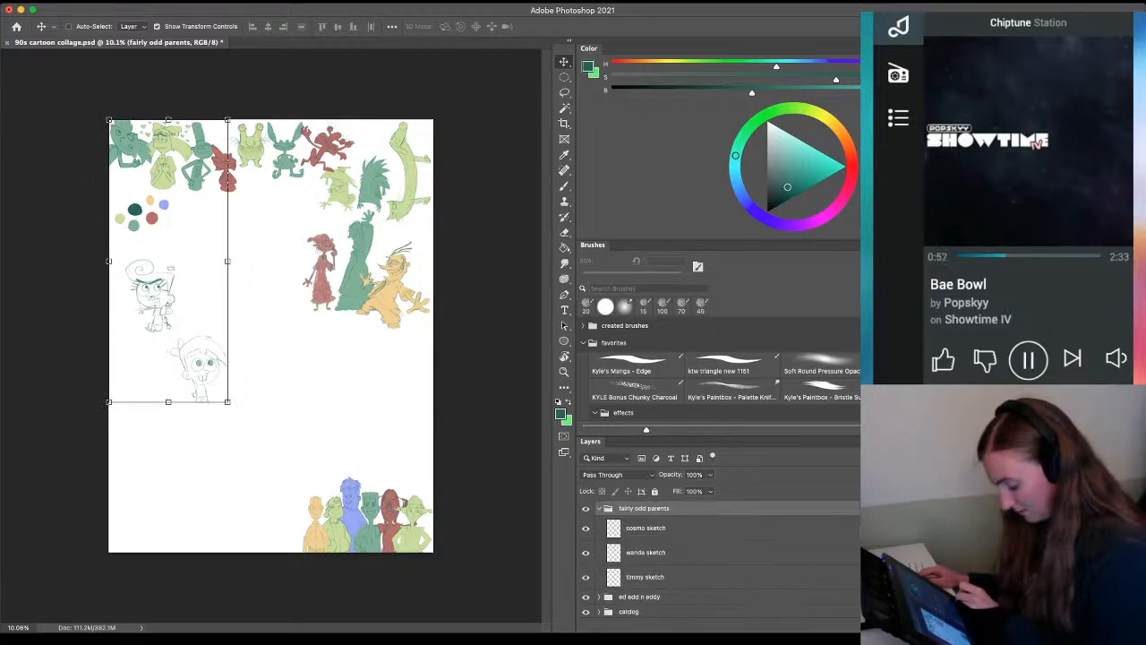
{"action": "left_click", "coordinate": [585, 509]}
{"action": "left_click", "coordinate": [586, 508]}
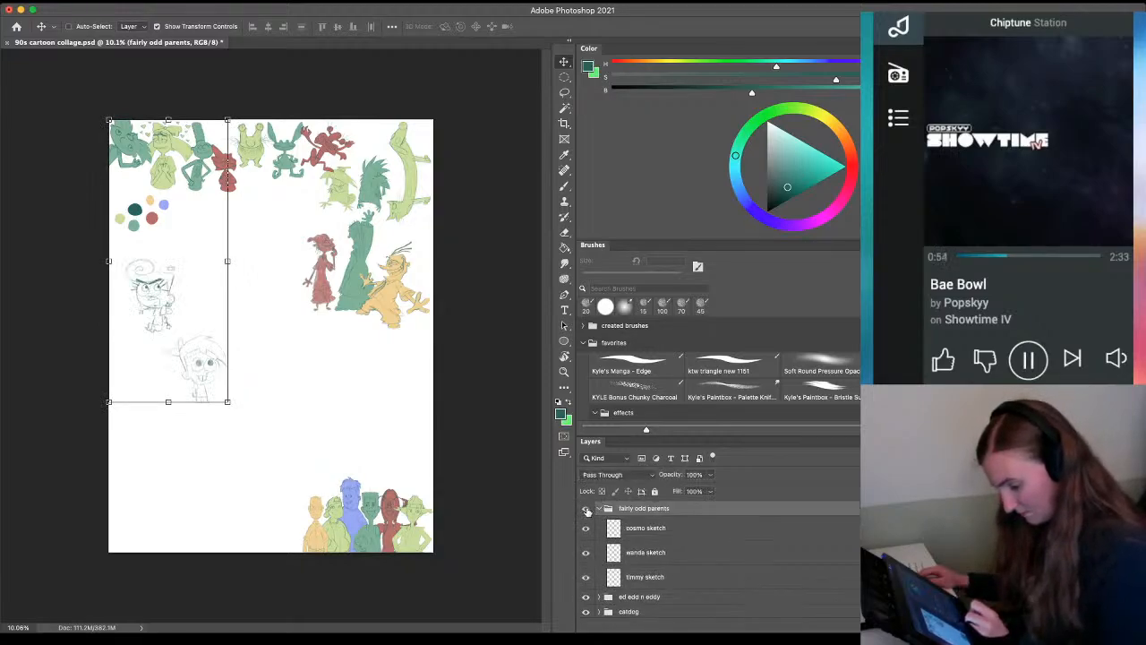
{"action": "left_click", "coordinate": [586, 508]}
{"action": "left_click", "coordinate": [585, 508]}
{"action": "mouse_move", "coordinate": [162, 350]}
{"action": "left_mouse_down"}
{"action": "mouse_move", "coordinate": [191, 394]}
{"action": "mouse_move", "coordinate": [150, 349]}
{"action": "mouse_move", "coordinate": [161, 403]}
{"action": "mouse_move", "coordinate": [135, 417]}
{"action": "mouse_move", "coordinate": [159, 421]}
{"action": "left_mouse_up"}
Activate the cosmo sketch layer for drawing near Wanda and Timmy
{"action": "key", "text": "z"}
{"action": "left_click", "coordinate": [632, 532]}
{"action": "left_click_drag", "start_coordinate": [161, 463], "coordinate": [93, 478]}
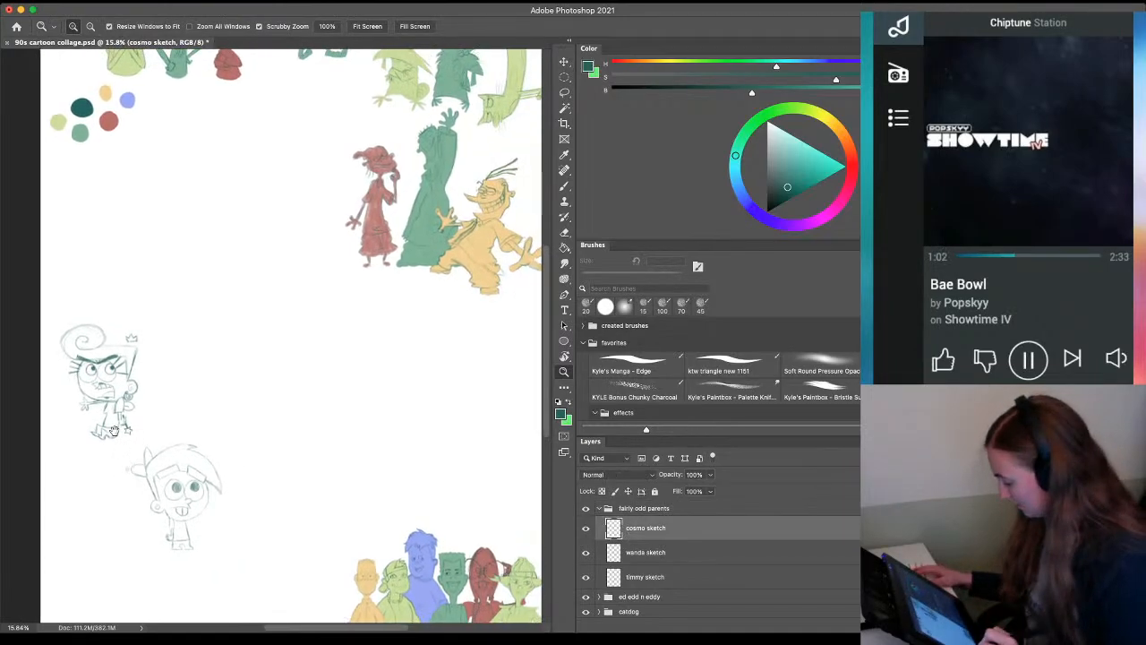
{"action": "key", "text": "b"}
{"action": "mouse_move", "coordinate": [189, 262]}
{"action": "left_mouse_down"}
{"action": "mouse_move", "coordinate": [235, 375]}
{"action": "mouse_move", "coordinate": [225, 432]}
{"action": "left_mouse_up"}
{"action": "key", "text": "ctrl+z"}
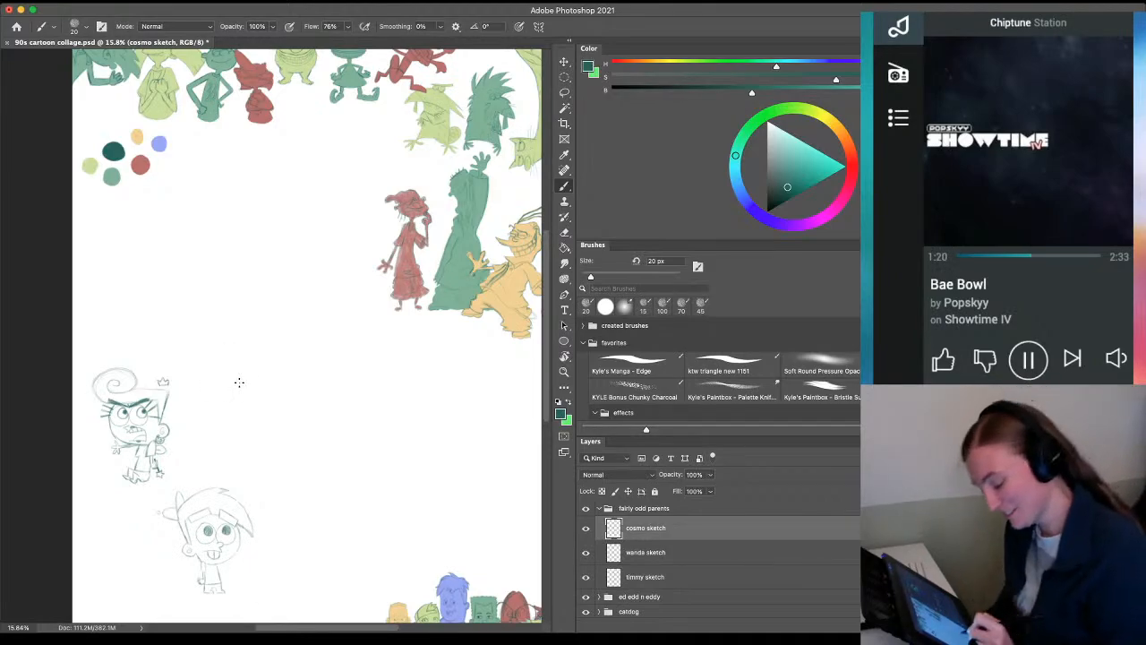
{"action": "key", "text": "z"}
{"action": "mouse_move", "coordinate": [205, 416]}
{"action": "left_mouse_down"}
{"action": "mouse_move", "coordinate": [234, 421]}
{"action": "mouse_move", "coordinate": [278, 378]}
{"action": "mouse_move", "coordinate": [193, 431]}
{"action": "left_mouse_up"}
{"action": "scroll", "coordinate": [193, 432], "scroll_direction": "down", "scroll_amount": 4}
{"action": "key", "text": "b"}
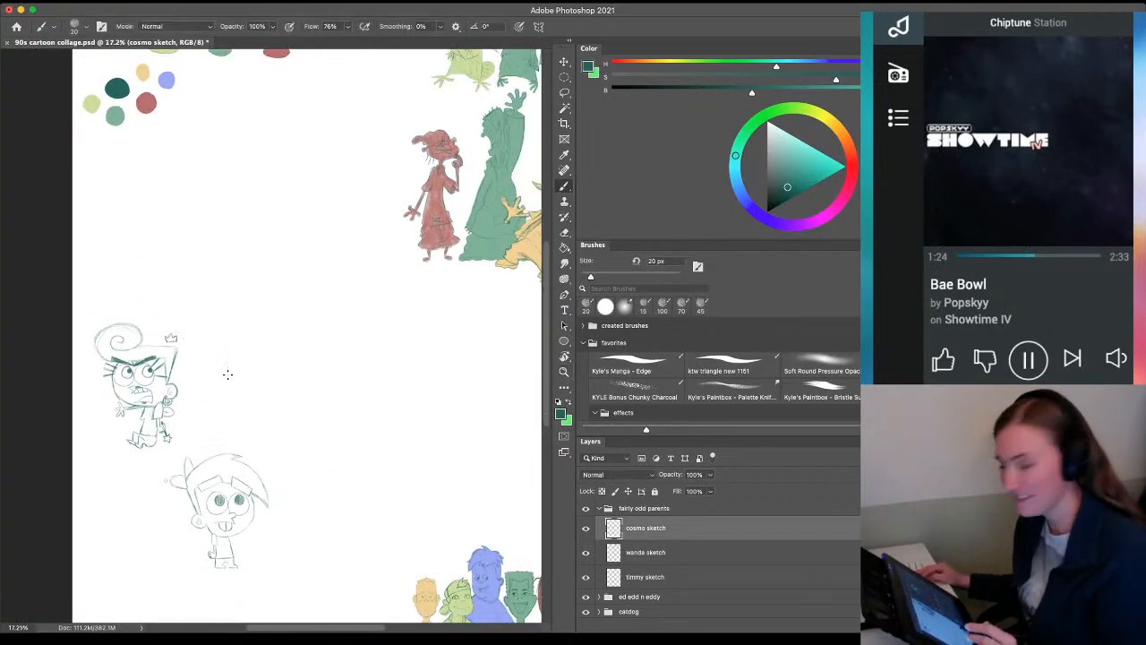
{"action": "left_click_drag", "start_coordinate": [234, 289], "coordinate": [329, 285]}
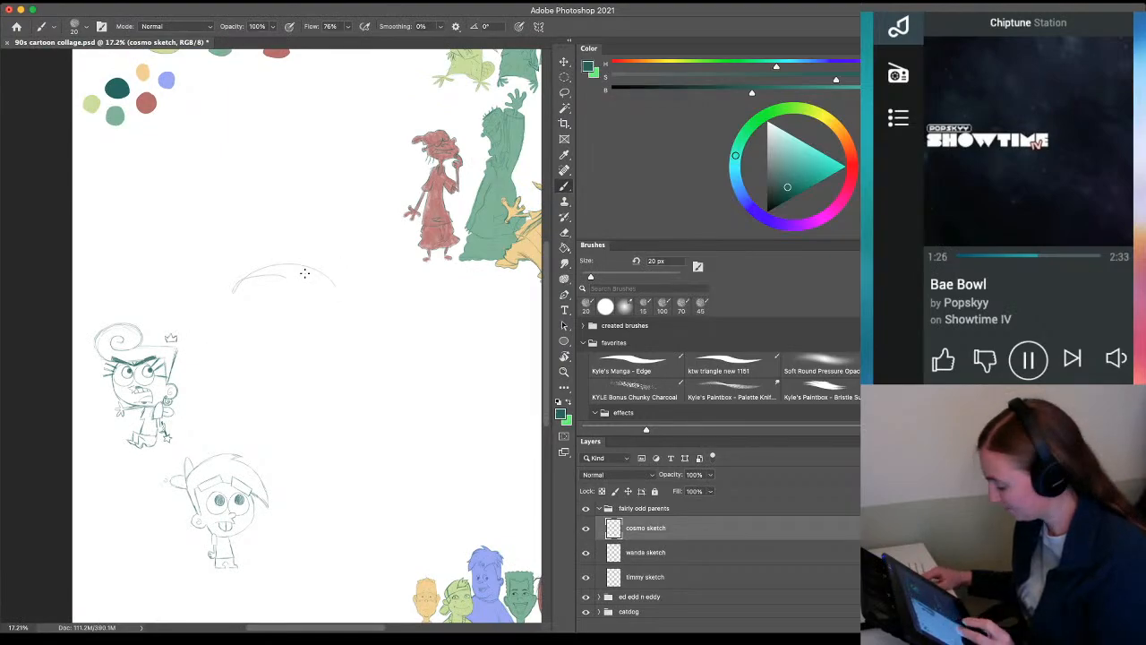
{"action": "key", "text": "ctrl+z"}
Sketch Cosmo's round head outline, jaw line and small ear above and to the right of Wanda with the 20 px brush
{"action": "mouse_move", "coordinate": [253, 286]}
{"action": "left_mouse_down"}
{"action": "mouse_move", "coordinate": [347, 271]}
{"action": "mouse_move", "coordinate": [248, 292]}
{"action": "mouse_move", "coordinate": [348, 291]}
{"action": "mouse_move", "coordinate": [368, 307]}
{"action": "mouse_move", "coordinate": [356, 335]}
{"action": "mouse_move", "coordinate": [318, 357]}
{"action": "left_mouse_up"}
{"action": "left_click_drag", "start_coordinate": [253, 293], "coordinate": [315, 346]}
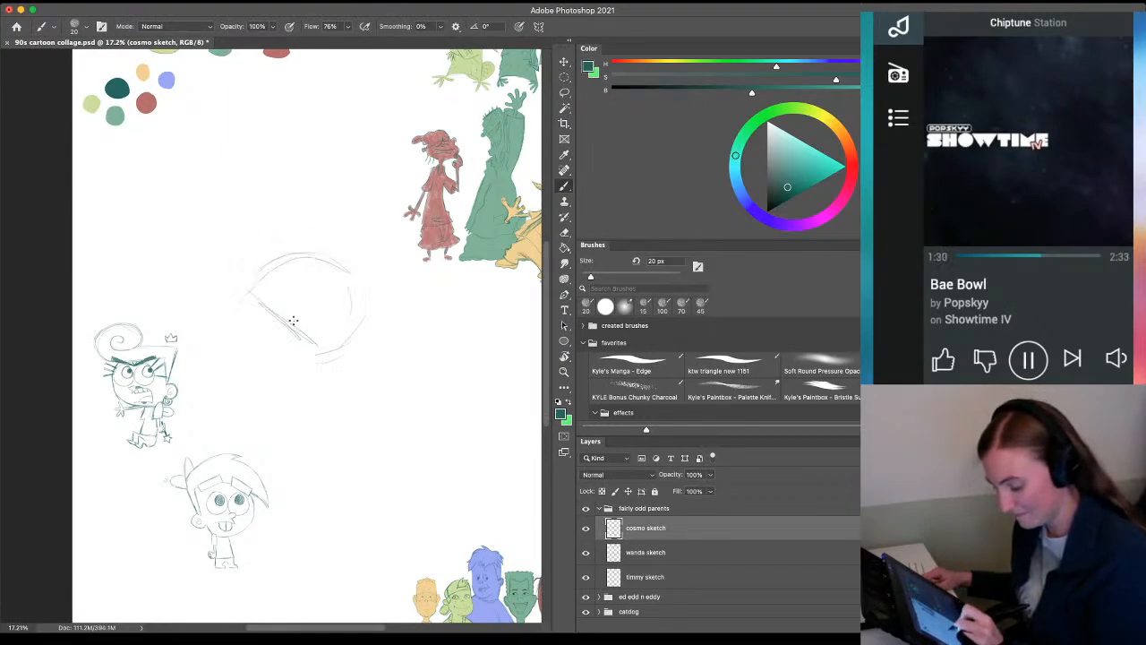
{"action": "key", "text": "ctrl+z"}
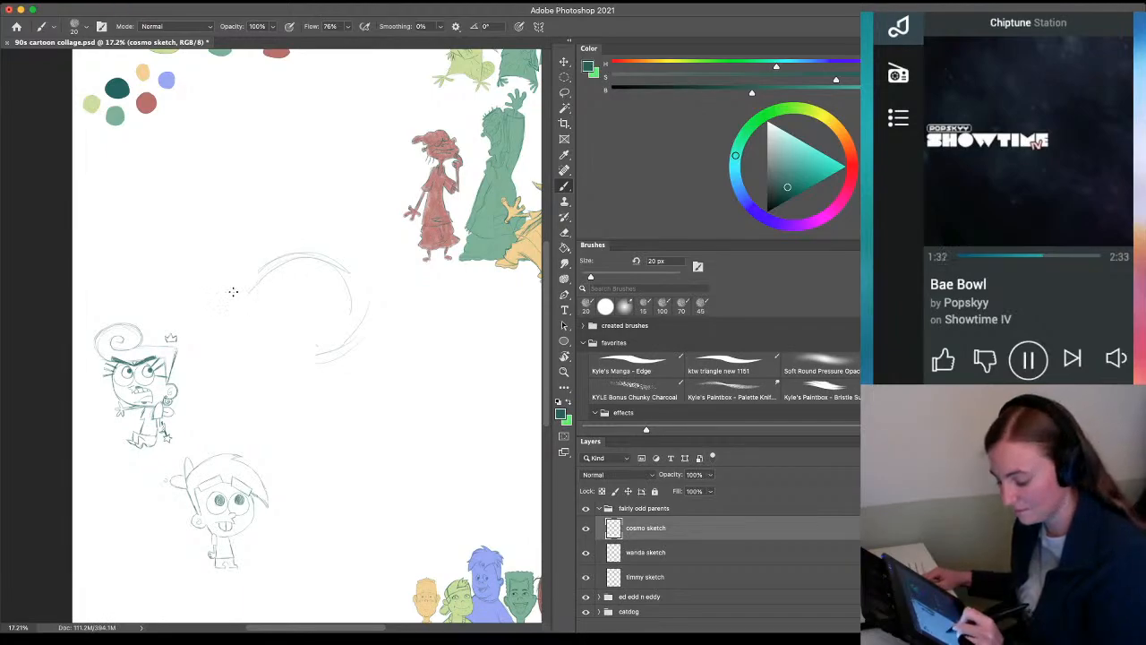
{"action": "mouse_move", "coordinate": [237, 295]}
{"action": "left_mouse_down"}
{"action": "mouse_move", "coordinate": [280, 320]}
{"action": "mouse_move", "coordinate": [266, 325]}
{"action": "mouse_move", "coordinate": [279, 335]}
{"action": "mouse_move", "coordinate": [283, 321]}
{"action": "mouse_move", "coordinate": [267, 334]}
{"action": "mouse_move", "coordinate": [315, 352]}
{"action": "mouse_move", "coordinate": [264, 305]}
{"action": "mouse_move", "coordinate": [315, 358]}
{"action": "left_mouse_up"}
{"action": "key", "text": "ctrl+z"}
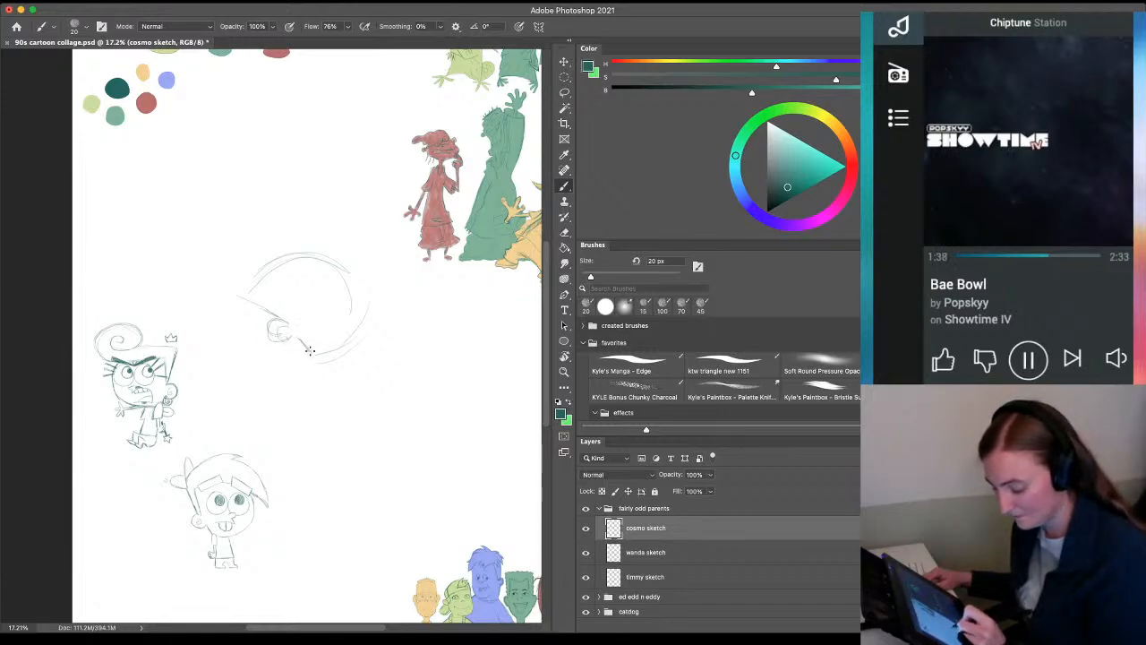
{"action": "mouse_move", "coordinate": [265, 273]}
{"action": "left_mouse_down"}
{"action": "mouse_move", "coordinate": [351, 330]}
{"action": "mouse_move", "coordinate": [362, 310]}
{"action": "mouse_move", "coordinate": [319, 352]}
{"action": "left_mouse_up"}
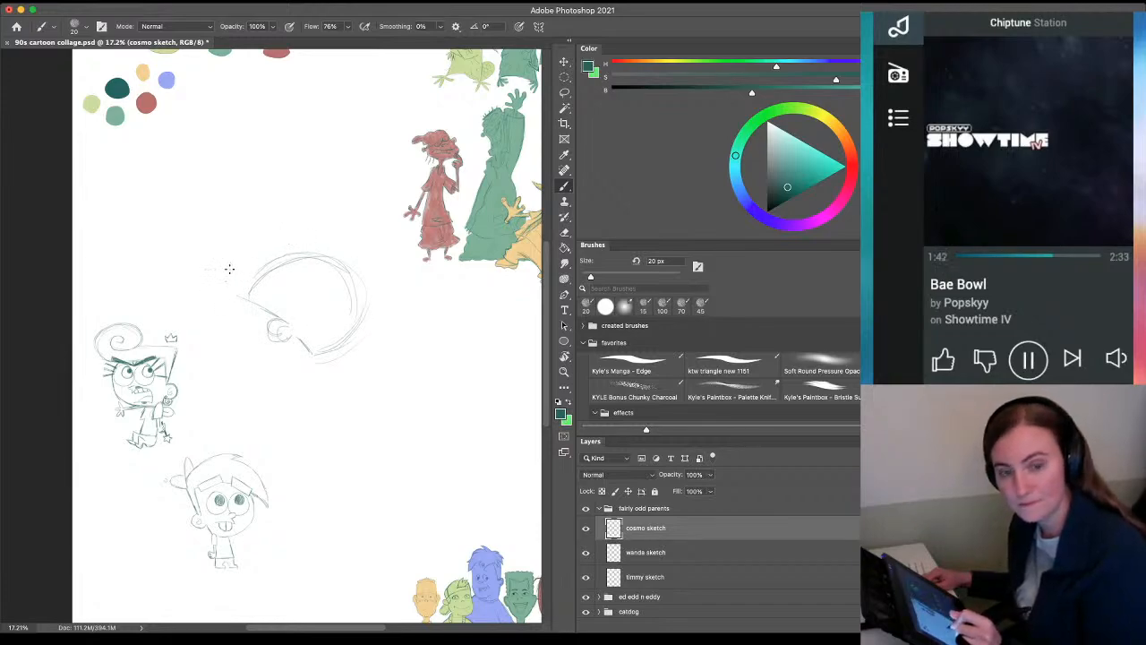
{"action": "mouse_move", "coordinate": [287, 320]}
{"action": "left_mouse_down"}
{"action": "mouse_move", "coordinate": [270, 292]}
{"action": "mouse_move", "coordinate": [248, 287]}
{"action": "mouse_move", "coordinate": [267, 295]}
{"action": "mouse_move", "coordinate": [295, 276]}
{"action": "mouse_move", "coordinate": [407, 291]}
{"action": "left_mouse_up"}
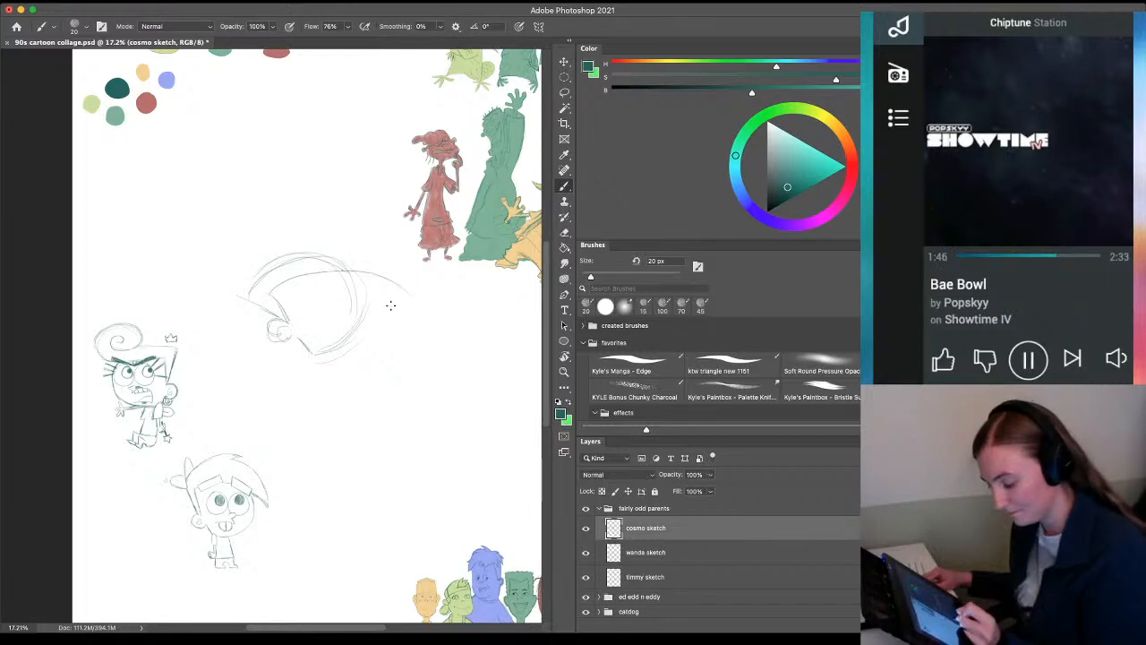
{"action": "key", "text": "super+z"}
{"action": "left_click_drag", "start_coordinate": [268, 298], "coordinate": [382, 283]}
{"action": "key", "text": "super+z"}
Sketch Cosmo's swept hair around the head, with a pointed tuft on top and a long curved point over the forehead
{"action": "mouse_move", "coordinate": [271, 304]}
{"action": "left_mouse_down"}
{"action": "mouse_move", "coordinate": [386, 269]}
{"action": "mouse_move", "coordinate": [369, 282]}
{"action": "mouse_move", "coordinate": [354, 273]}
{"action": "mouse_move", "coordinate": [382, 270]}
{"action": "mouse_move", "coordinate": [286, 242]}
{"action": "left_mouse_up"}
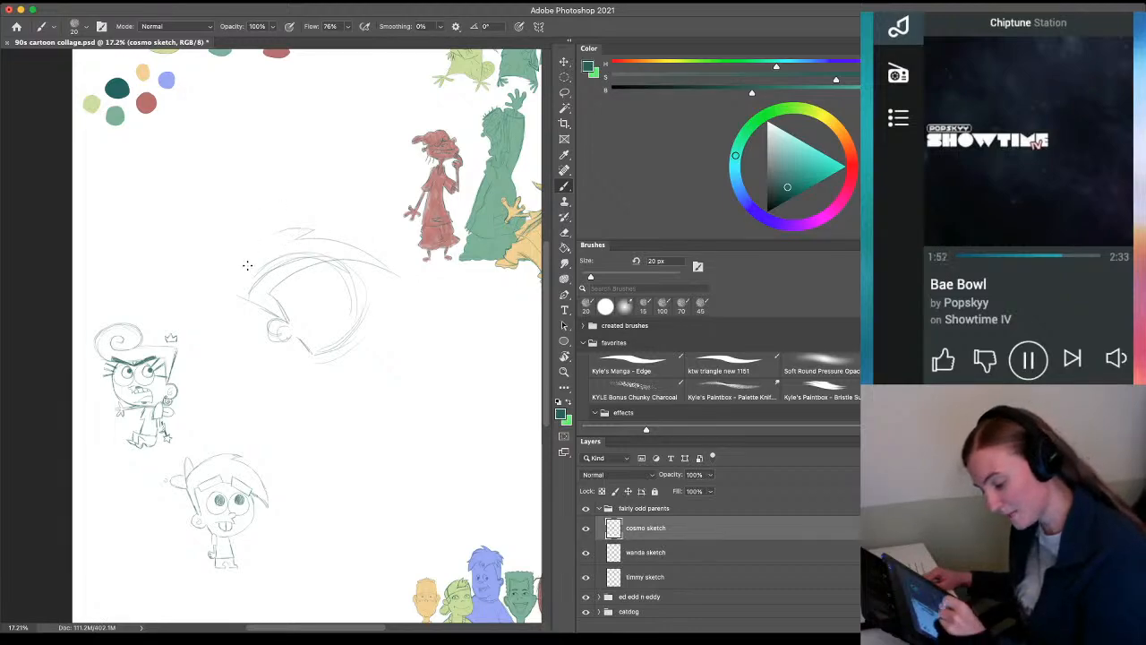
{"action": "mouse_move", "coordinate": [275, 238]}
{"action": "left_mouse_down"}
{"action": "mouse_move", "coordinate": [230, 281]}
{"action": "mouse_move", "coordinate": [278, 237]}
{"action": "mouse_move", "coordinate": [237, 297]}
{"action": "mouse_move", "coordinate": [295, 226]}
{"action": "mouse_move", "coordinate": [240, 288]}
{"action": "left_mouse_up"}
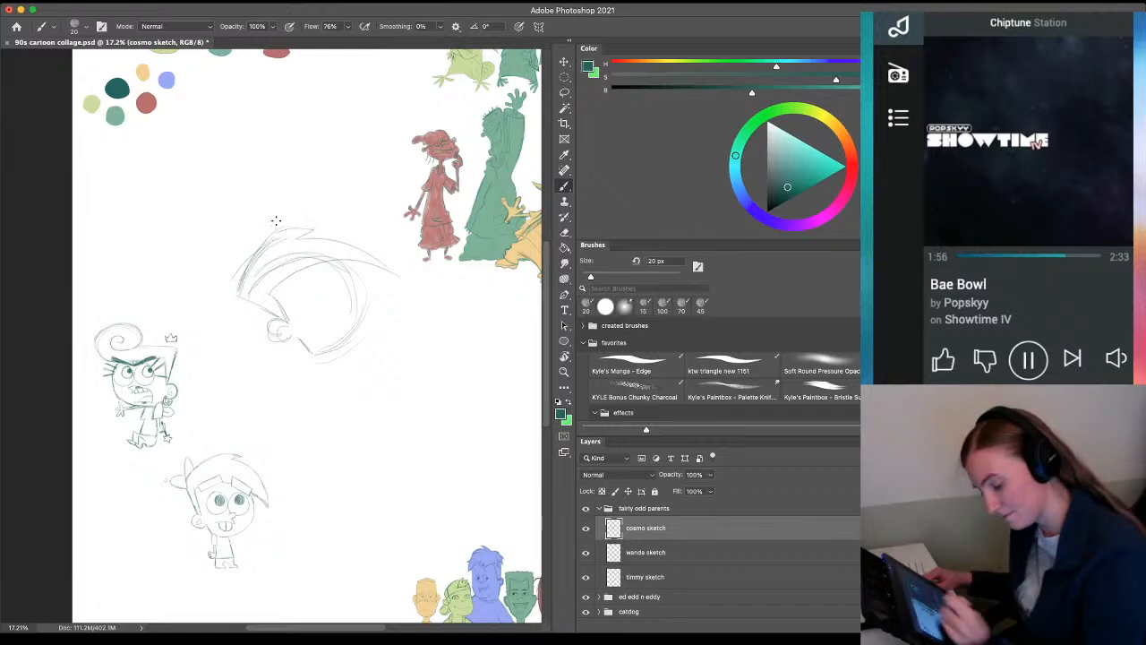
{"action": "left_click_drag", "start_coordinate": [267, 238], "coordinate": [318, 225]}
{"action": "mouse_move", "coordinate": [257, 246]}
{"action": "left_mouse_down"}
{"action": "mouse_move", "coordinate": [239, 285]}
{"action": "mouse_move", "coordinate": [308, 225]}
{"action": "left_mouse_up"}
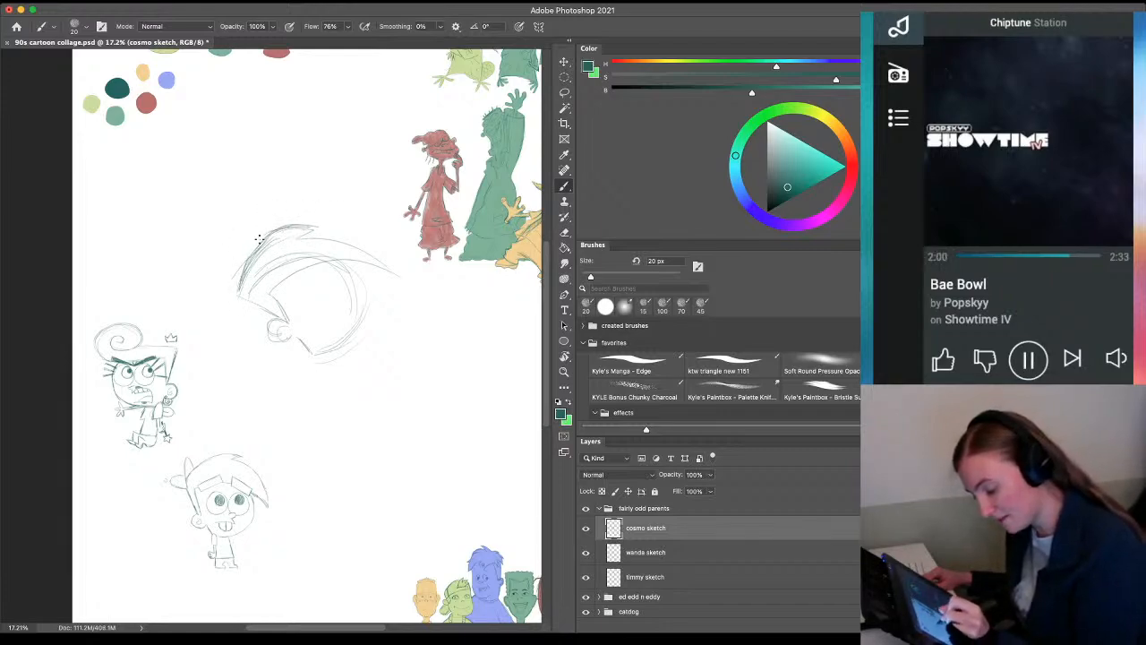
{"action": "mouse_move", "coordinate": [248, 257]}
{"action": "left_mouse_down"}
{"action": "mouse_move", "coordinate": [309, 229]}
{"action": "mouse_move", "coordinate": [288, 228]}
{"action": "mouse_move", "coordinate": [318, 229]}
{"action": "left_mouse_up"}
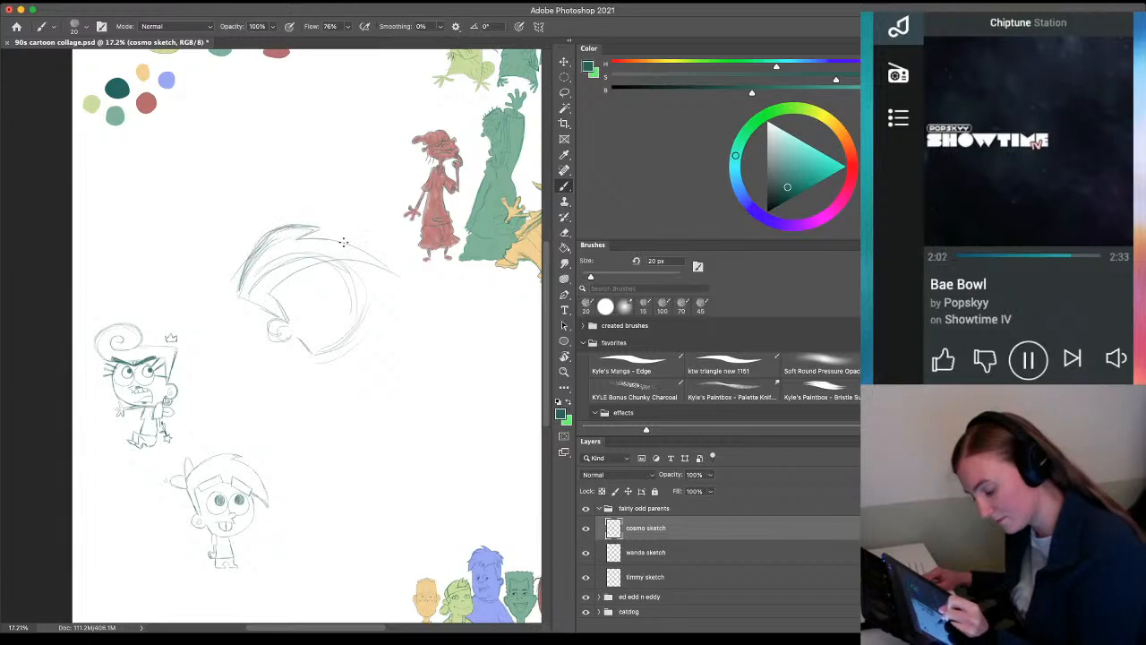
{"action": "left_click_drag", "start_coordinate": [391, 267], "coordinate": [295, 259]}
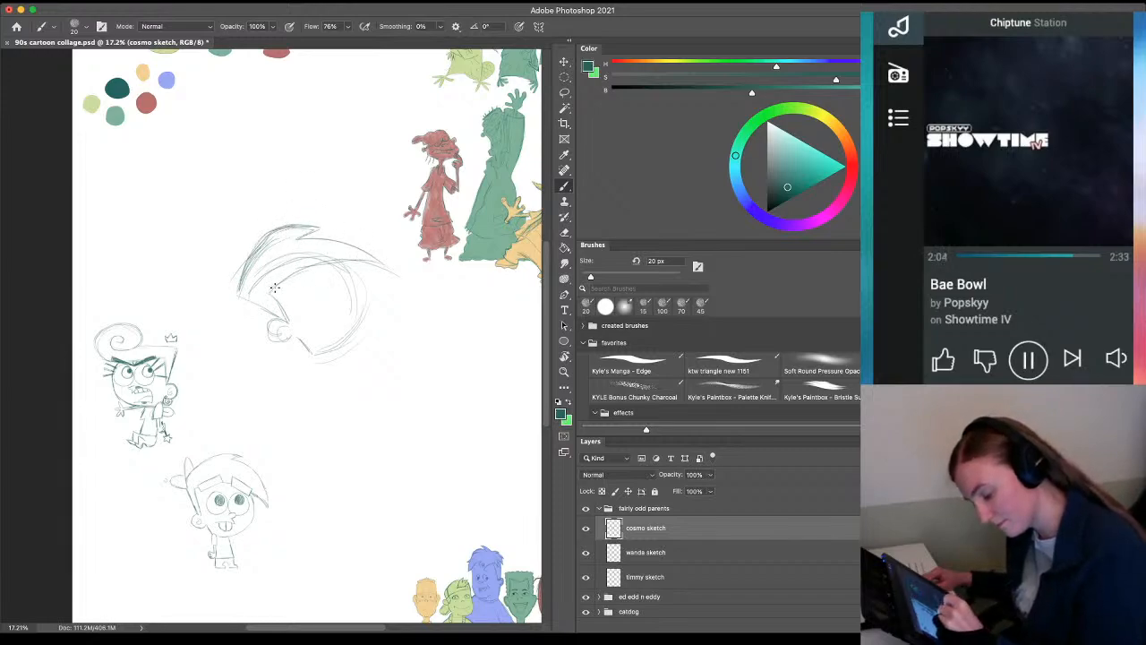
Enlarge the eraser to 80 px and erase the overlong hair tip and the head construction lines inside Cosmo's hair
{"action": "key", "text": "e"}
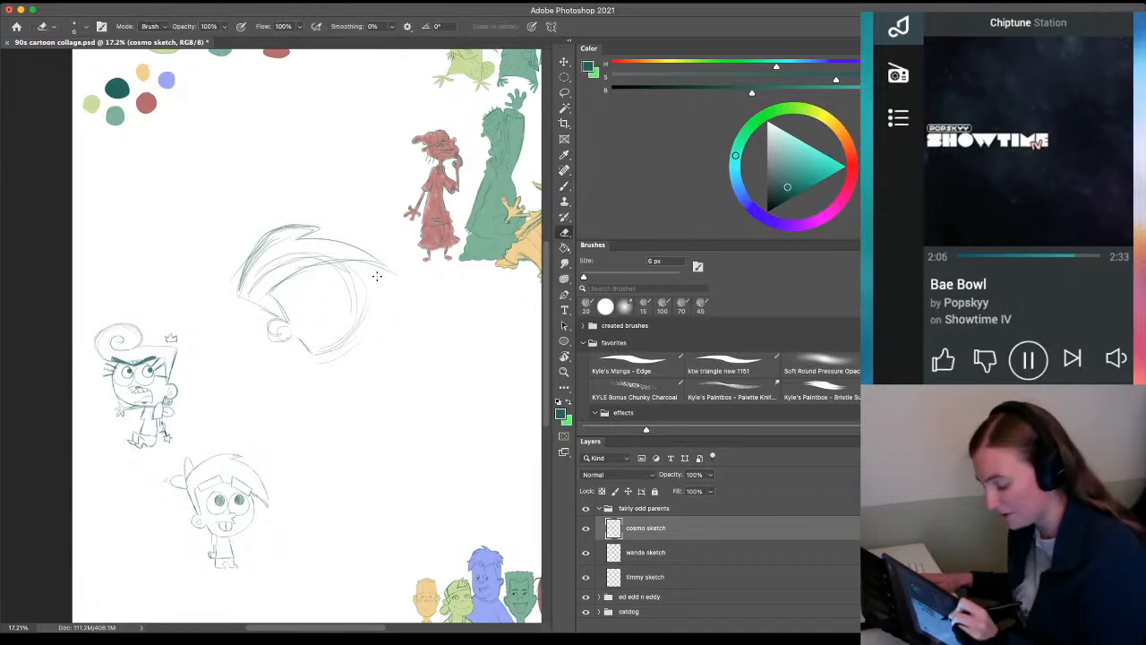
{"action": "key", "text": "bracketright"}
{"action": "key", "text": "bracketright"}
{"action": "key", "text": "bracketright"}
{"action": "key", "text": "bracketright"}
{"action": "key", "text": "bracketright"}
{"action": "key", "text": "bracketright"}
{"action": "key", "text": "bracketright"}
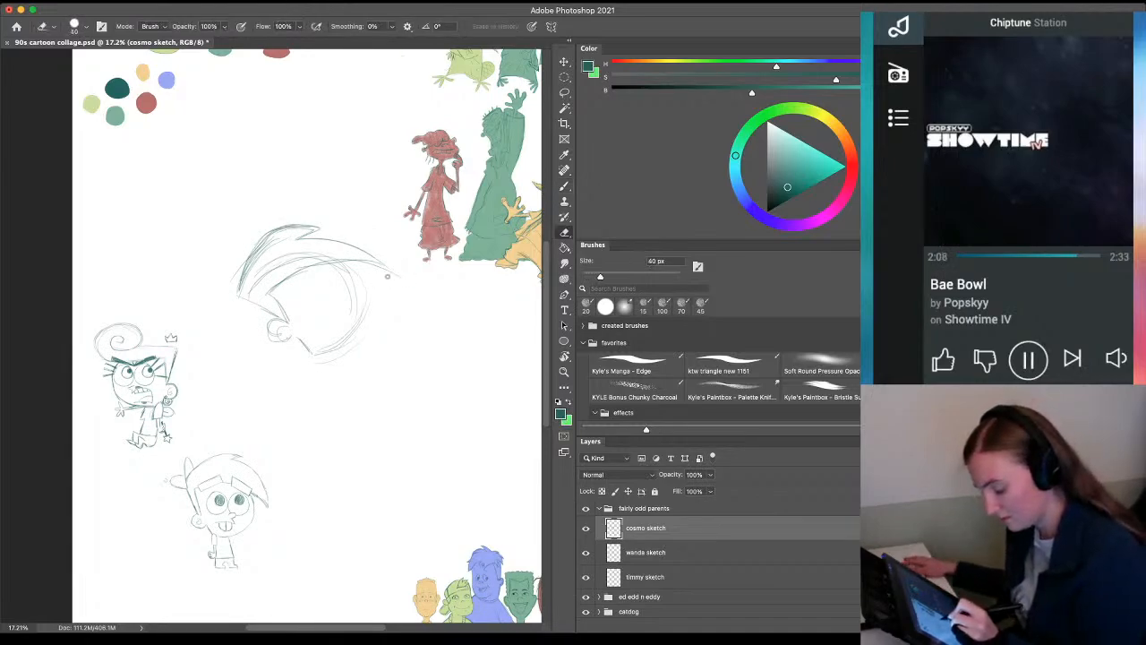
{"action": "key", "text": "bracketright"}
{"action": "key", "text": "bracketright"}
{"action": "key", "text": "bracketright"}
{"action": "key", "text": "bracketright"}
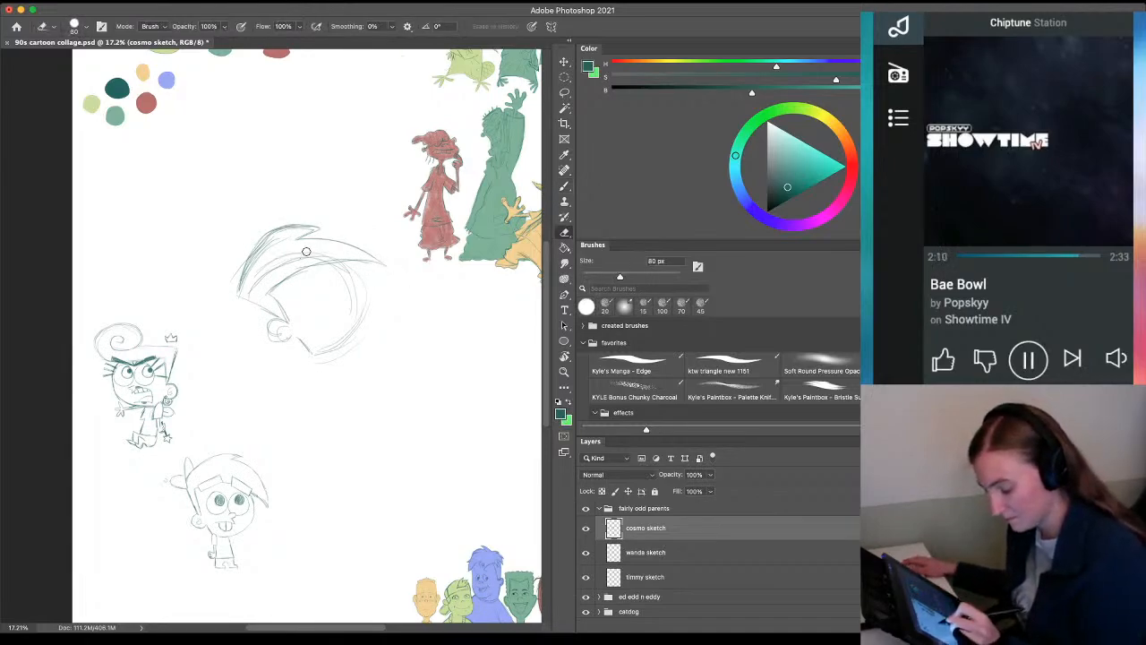
{"action": "mouse_move", "coordinate": [306, 251]}
{"action": "left_mouse_down"}
{"action": "mouse_move", "coordinate": [271, 267]}
{"action": "mouse_move", "coordinate": [317, 253]}
{"action": "mouse_move", "coordinate": [308, 256]}
{"action": "left_mouse_up"}
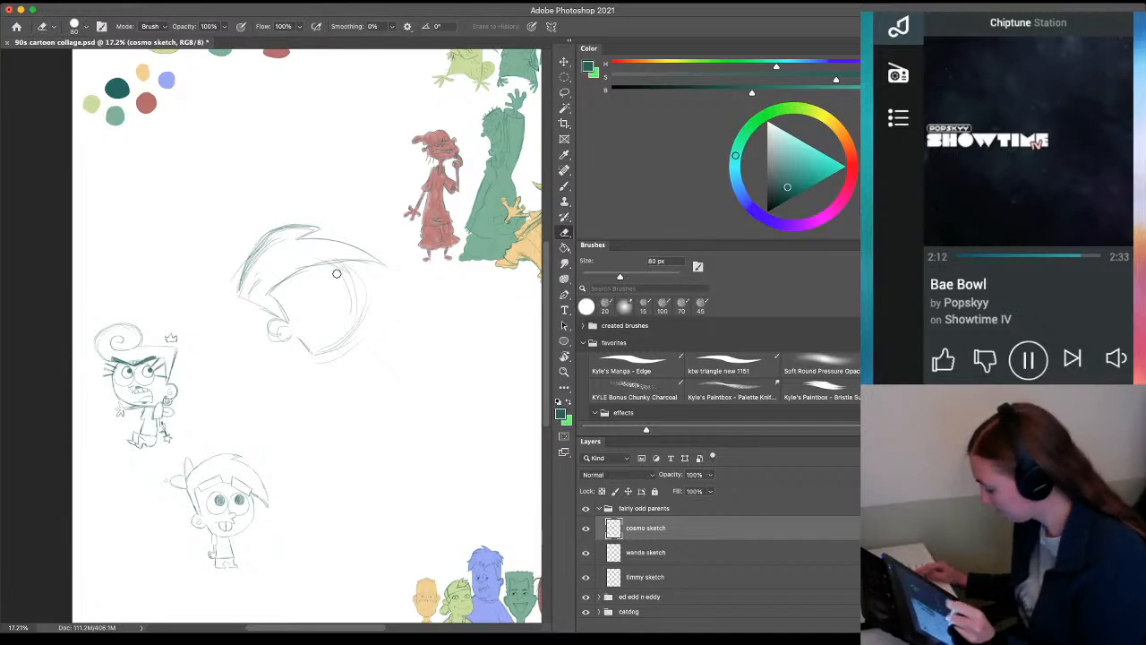
Darken the curve of Cosmo's face from the hairline down to the chin with the 20 px brush
{"action": "key", "text": "b"}
{"action": "left_click_drag", "start_coordinate": [361, 326], "coordinate": [340, 259]}
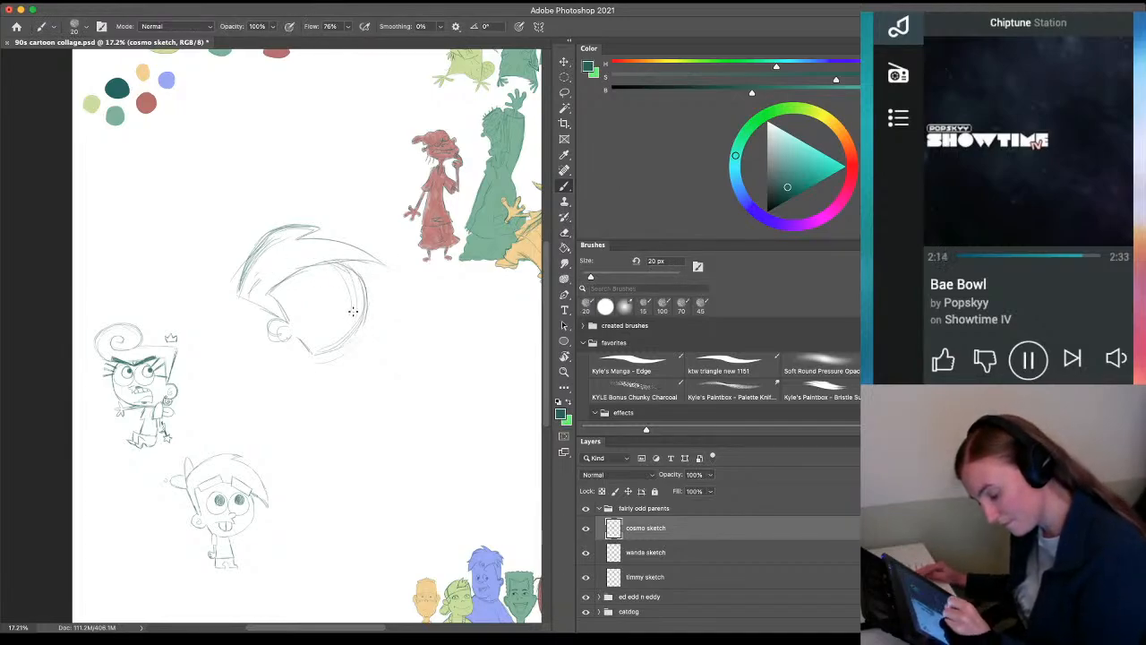
{"action": "left_click_drag", "start_coordinate": [348, 339], "coordinate": [314, 350]}
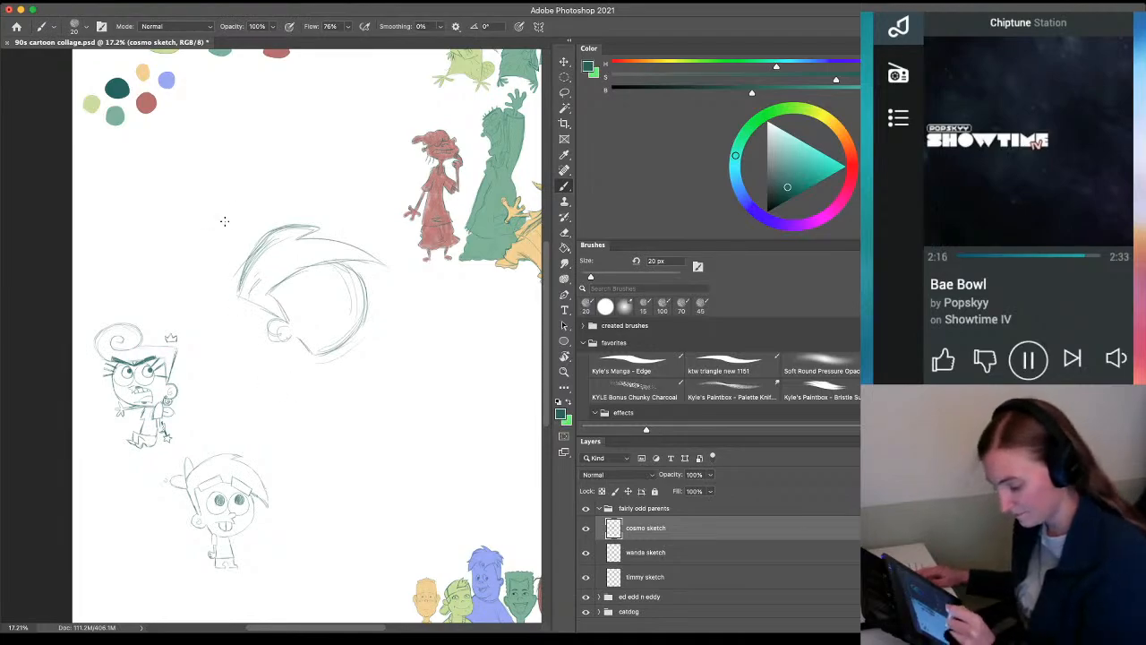
Erase the stray lines along Cosmo's hair and on both sides of the face curve with the 80 px eraser
{"action": "key", "text": "e"}
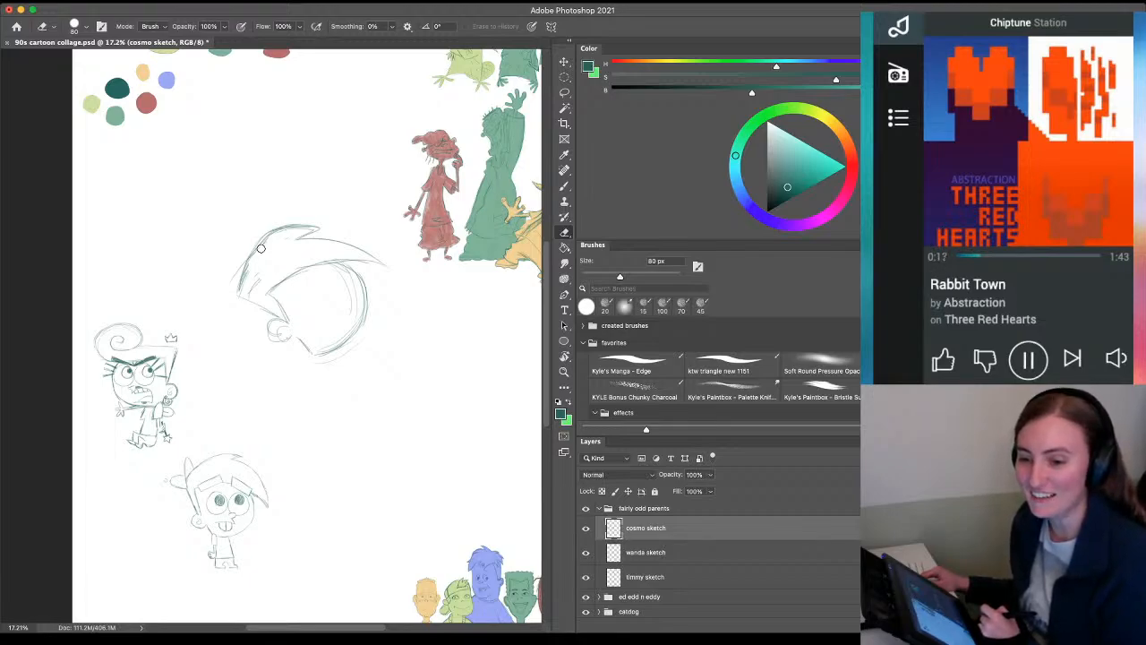
{"action": "key", "text": "z"}
{"action": "left_click_drag", "start_coordinate": [270, 280], "coordinate": [333, 296]}
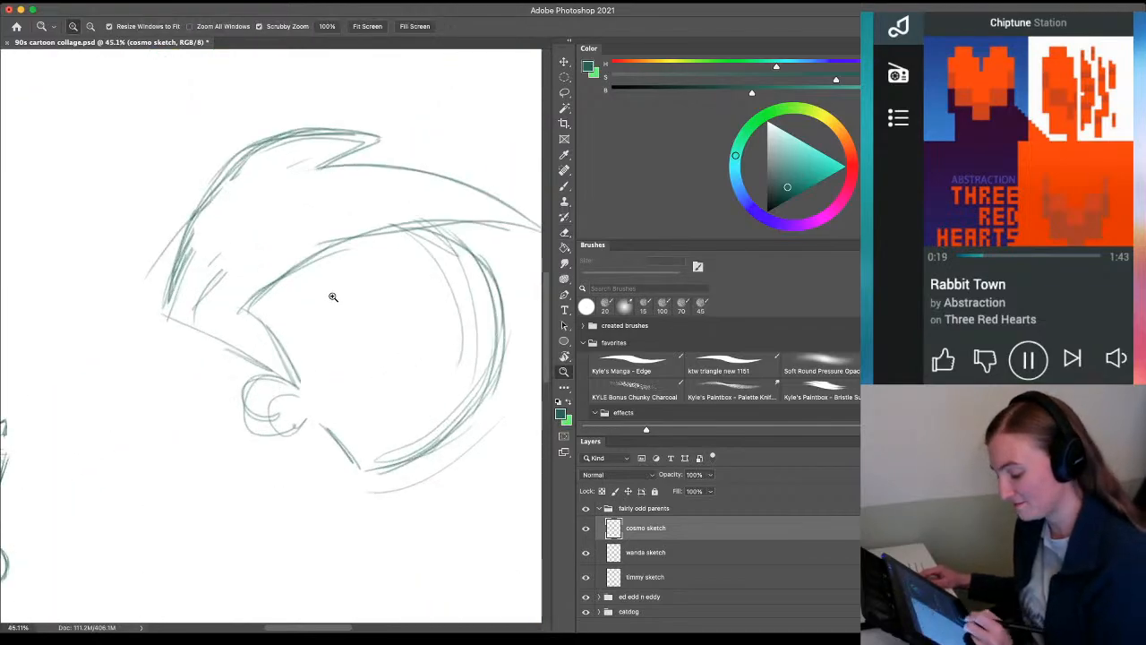
{"action": "key", "text": "e"}
{"action": "left_click_drag", "start_coordinate": [225, 259], "coordinate": [203, 300]}
{"action": "left_click_drag", "start_coordinate": [171, 215], "coordinate": [151, 292]}
{"action": "mouse_move", "coordinate": [422, 251]}
{"action": "left_mouse_down"}
{"action": "mouse_move", "coordinate": [463, 351]}
{"action": "mouse_move", "coordinate": [462, 281]}
{"action": "mouse_move", "coordinate": [473, 339]}
{"action": "left_mouse_up"}
{"action": "left_click_drag", "start_coordinate": [510, 411], "coordinate": [370, 493]}
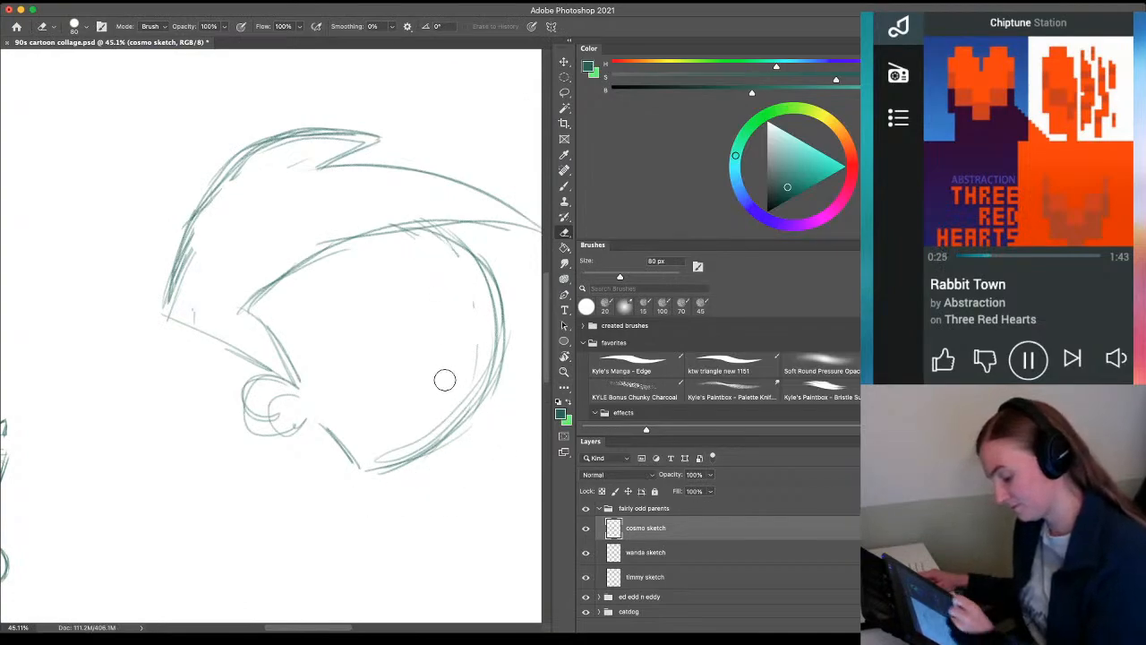
{"action": "mouse_move", "coordinate": [481, 314]}
{"action": "left_mouse_down"}
{"action": "mouse_move", "coordinate": [427, 428]}
{"action": "mouse_move", "coordinate": [386, 452]}
{"action": "left_mouse_up"}
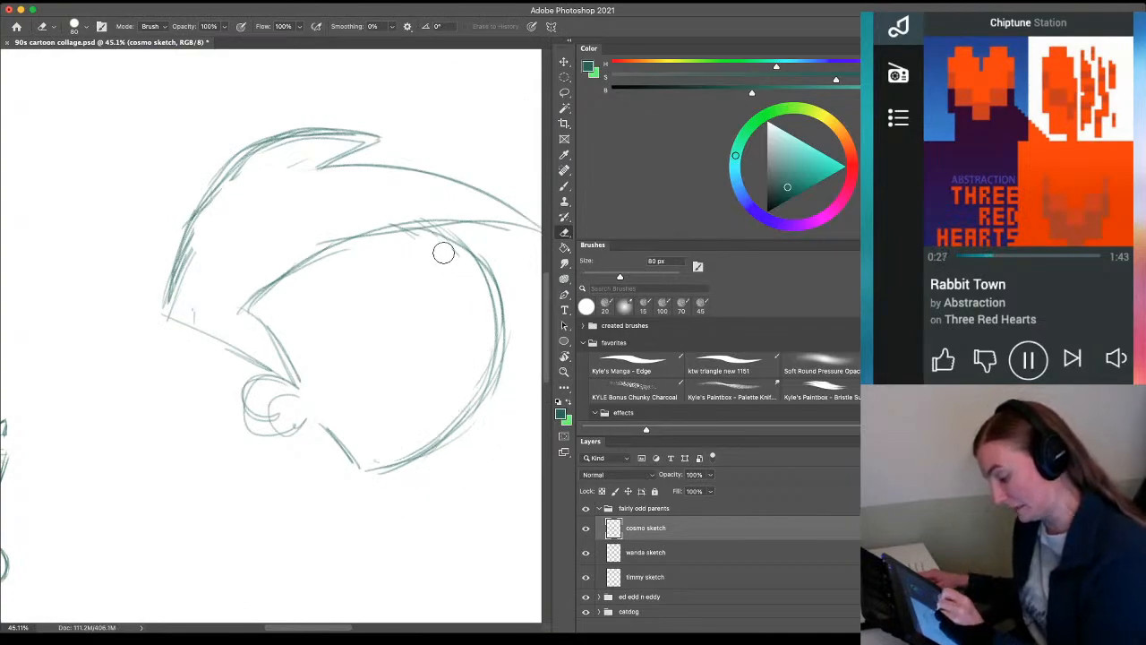
{"action": "left_click_drag", "start_coordinate": [443, 252], "coordinate": [441, 249]}
Erase the overlapping lines in Cosmo's ear and redraw it as a clean circle with an inner spiral
{"action": "mouse_move", "coordinate": [288, 399]}
{"action": "left_mouse_down"}
{"action": "mouse_move", "coordinate": [254, 409]}
{"action": "mouse_move", "coordinate": [245, 364]}
{"action": "mouse_move", "coordinate": [242, 404]}
{"action": "mouse_move", "coordinate": [302, 423]}
{"action": "mouse_move", "coordinate": [262, 433]}
{"action": "mouse_move", "coordinate": [250, 396]}
{"action": "mouse_move", "coordinate": [264, 434]}
{"action": "mouse_move", "coordinate": [245, 404]}
{"action": "mouse_move", "coordinate": [279, 439]}
{"action": "mouse_move", "coordinate": [308, 410]}
{"action": "mouse_move", "coordinate": [255, 433]}
{"action": "mouse_move", "coordinate": [274, 407]}
{"action": "left_mouse_up"}
{"action": "key", "text": "b"}
{"action": "left_click_drag", "start_coordinate": [315, 440], "coordinate": [201, 452]}
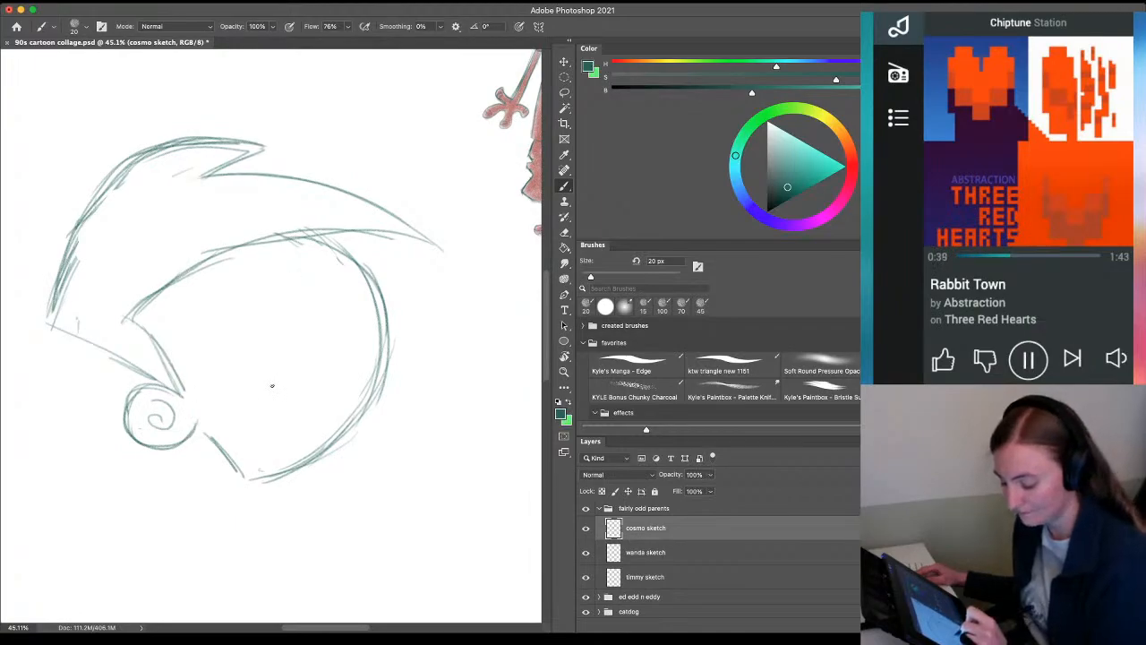
{"action": "left_click_drag", "start_coordinate": [272, 386], "coordinate": [295, 392]}
{"action": "key", "text": "super+z"}
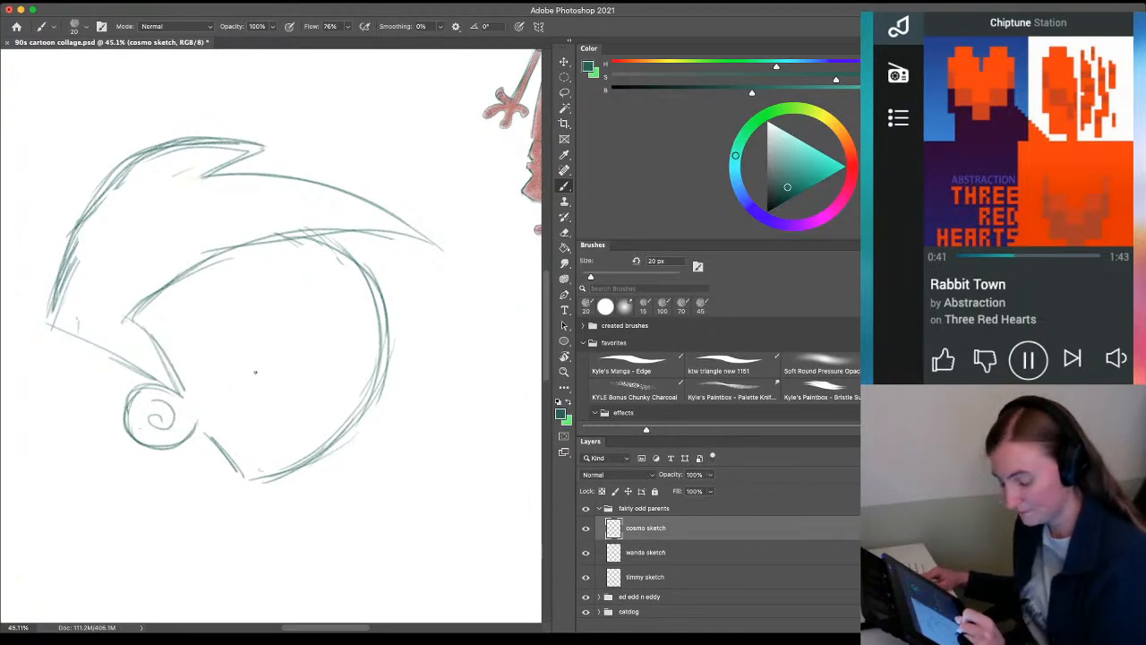
{"action": "mouse_move", "coordinate": [323, 258]}
{"action": "left_mouse_down"}
{"action": "mouse_move", "coordinate": [360, 299]}
{"action": "mouse_move", "coordinate": [314, 294]}
{"action": "mouse_move", "coordinate": [288, 334]}
{"action": "mouse_move", "coordinate": [315, 257]}
{"action": "mouse_move", "coordinate": [264, 315]}
{"action": "mouse_move", "coordinate": [306, 256]}
{"action": "left_mouse_up"}
{"action": "key", "text": "super+z"}
{"action": "key", "text": "super+z"}
{"action": "mouse_move", "coordinate": [250, 301]}
{"action": "left_mouse_down"}
{"action": "mouse_move", "coordinate": [283, 333]}
{"action": "mouse_move", "coordinate": [211, 305]}
{"action": "mouse_move", "coordinate": [192, 333]}
{"action": "mouse_move", "coordinate": [215, 306]}
{"action": "mouse_move", "coordinate": [184, 304]}
{"action": "mouse_move", "coordinate": [239, 376]}
{"action": "mouse_move", "coordinate": [284, 340]}
{"action": "mouse_move", "coordinate": [208, 385]}
{"action": "left_mouse_up"}
{"action": "key", "text": "super+z"}
{"action": "key", "text": "super+z"}
Sketch Cosmo's two large oval eyes side by side, tilted with the head beneath the hairline
{"action": "mouse_move", "coordinate": [245, 297]}
{"action": "left_mouse_down"}
{"action": "mouse_move", "coordinate": [186, 297]}
{"action": "mouse_move", "coordinate": [209, 367]}
{"action": "mouse_move", "coordinate": [286, 339]}
{"action": "mouse_move", "coordinate": [216, 368]}
{"action": "left_mouse_up"}
{"action": "mouse_move", "coordinate": [289, 255]}
{"action": "left_mouse_down"}
{"action": "mouse_move", "coordinate": [236, 264]}
{"action": "mouse_move", "coordinate": [241, 296]}
{"action": "mouse_move", "coordinate": [240, 280]}
{"action": "mouse_move", "coordinate": [319, 277]}
{"action": "mouse_move", "coordinate": [277, 251]}
{"action": "mouse_move", "coordinate": [345, 295]}
{"action": "mouse_move", "coordinate": [342, 323]}
{"action": "mouse_move", "coordinate": [310, 333]}
{"action": "mouse_move", "coordinate": [254, 309]}
{"action": "left_mouse_up"}
{"action": "mouse_move", "coordinate": [305, 337]}
{"action": "left_mouse_down"}
{"action": "mouse_move", "coordinate": [313, 264]}
{"action": "mouse_move", "coordinate": [338, 294]}
{"action": "mouse_move", "coordinate": [328, 279]}
{"action": "left_mouse_up"}
Clean up and darken the outlines of Cosmo's eyes, and erase the excess lines inside the face curve beside them
{"action": "key", "text": "e"}
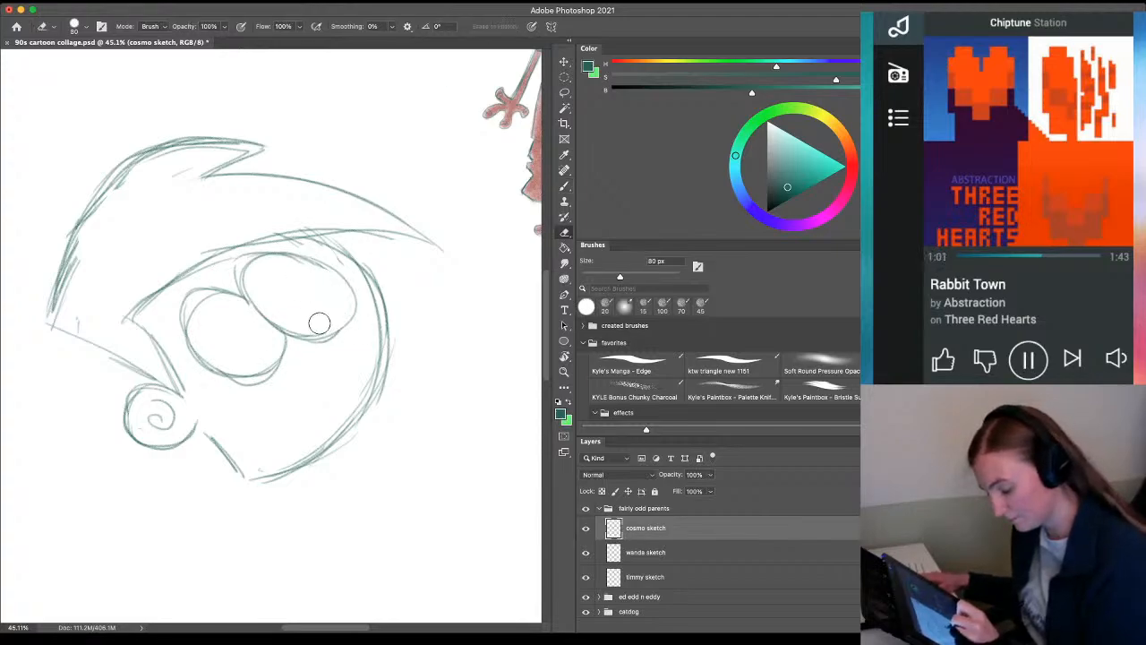
{"action": "left_click_drag", "start_coordinate": [260, 269], "coordinate": [250, 272]}
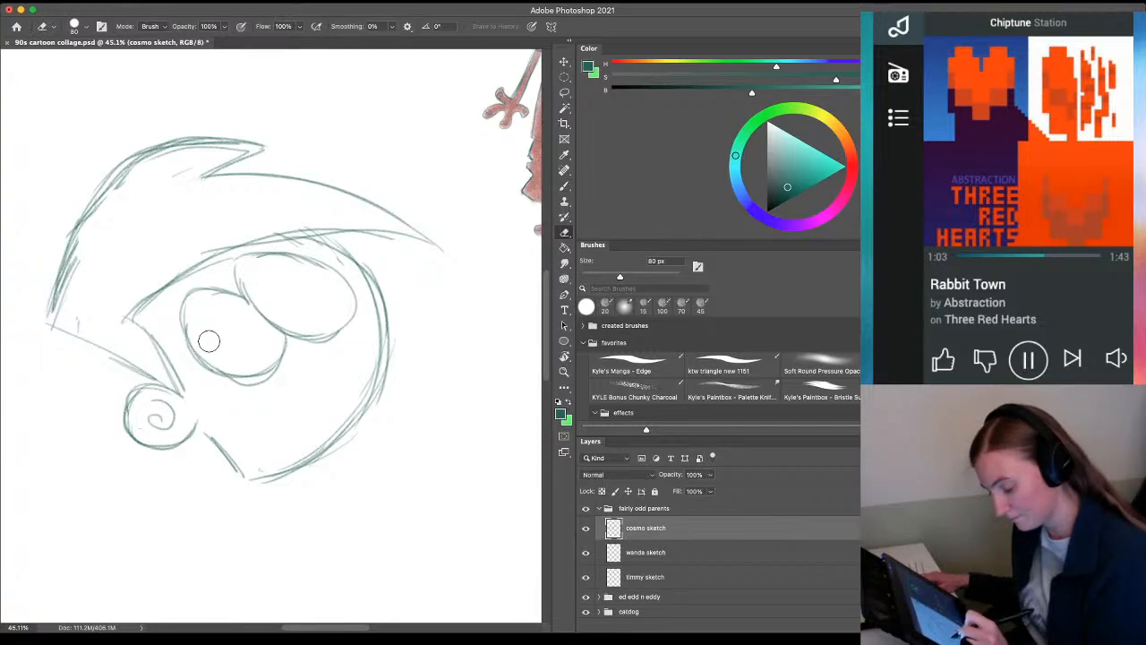
{"action": "key", "text": "b"}
{"action": "mouse_move", "coordinate": [246, 360]}
{"action": "left_mouse_down"}
{"action": "mouse_move", "coordinate": [280, 363]}
{"action": "mouse_move", "coordinate": [205, 360]}
{"action": "mouse_move", "coordinate": [246, 376]}
{"action": "mouse_move", "coordinate": [278, 363]}
{"action": "left_mouse_up"}
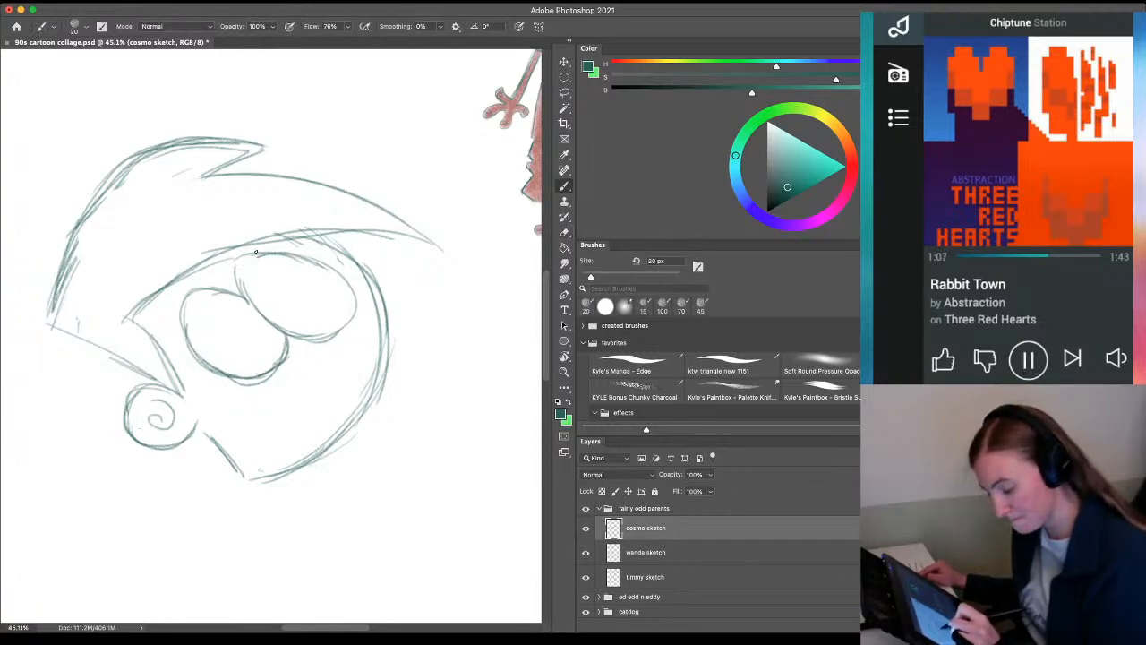
{"action": "mouse_move", "coordinate": [255, 252]}
{"action": "left_mouse_down"}
{"action": "mouse_move", "coordinate": [243, 288]}
{"action": "mouse_move", "coordinate": [243, 263]}
{"action": "mouse_move", "coordinate": [303, 267]}
{"action": "mouse_move", "coordinate": [274, 249]}
{"action": "mouse_move", "coordinate": [340, 280]}
{"action": "mouse_move", "coordinate": [322, 341]}
{"action": "left_mouse_up"}
{"action": "mouse_move", "coordinate": [347, 274]}
{"action": "left_mouse_down"}
{"action": "mouse_move", "coordinate": [322, 340]}
{"action": "mouse_move", "coordinate": [306, 338]}
{"action": "left_mouse_up"}
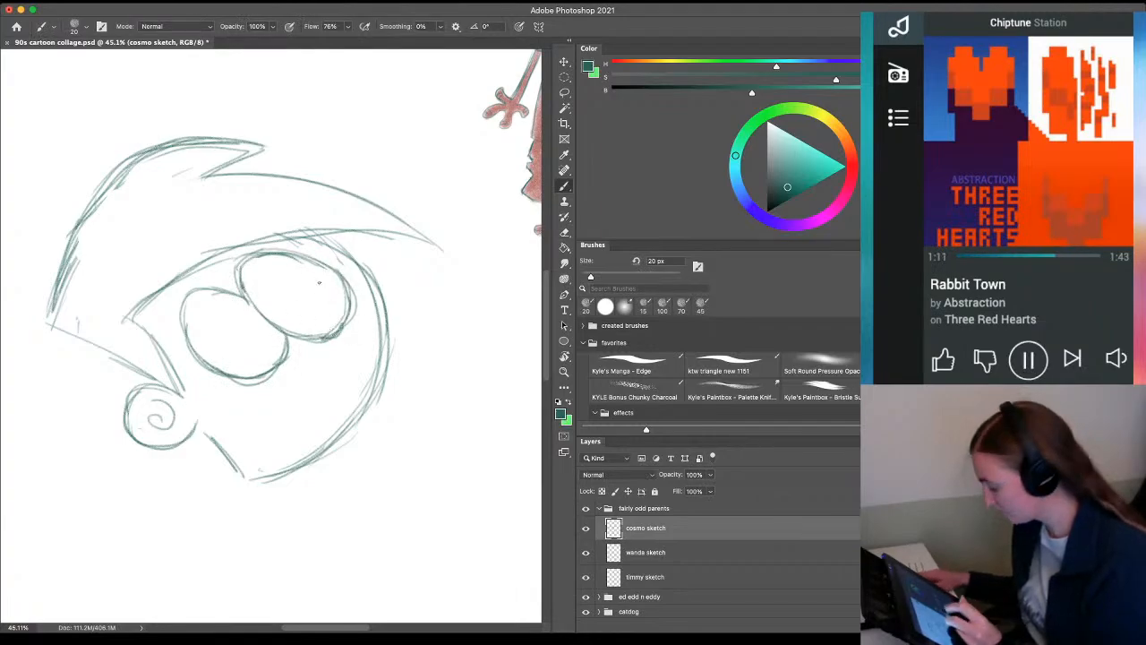
{"action": "key", "text": "e"}
{"action": "mouse_move", "coordinate": [364, 291]}
{"action": "left_mouse_down"}
{"action": "mouse_move", "coordinate": [369, 367]}
{"action": "mouse_move", "coordinate": [351, 394]}
{"action": "left_mouse_up"}
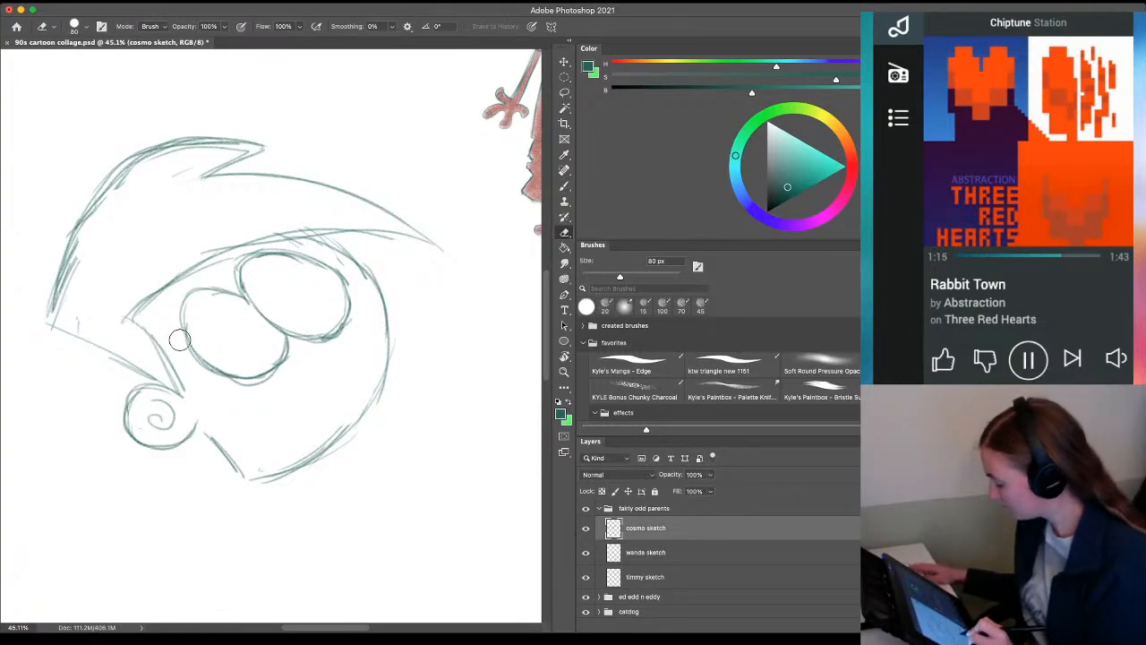
Lasso both of Cosmo's eyes, rotate them slightly clockwise with Free Transform and deselect
{"action": "key", "text": "l"}
{"action": "mouse_move", "coordinate": [269, 245]}
{"action": "left_mouse_down"}
{"action": "mouse_move", "coordinate": [175, 300]}
{"action": "mouse_move", "coordinate": [190, 361]}
{"action": "mouse_move", "coordinate": [267, 418]}
{"action": "mouse_move", "coordinate": [374, 326]}
{"action": "mouse_move", "coordinate": [349, 269]}
{"action": "mouse_move", "coordinate": [302, 246]}
{"action": "mouse_move", "coordinate": [268, 245]}
{"action": "left_mouse_up"}
{"action": "key", "text": "super+t"}
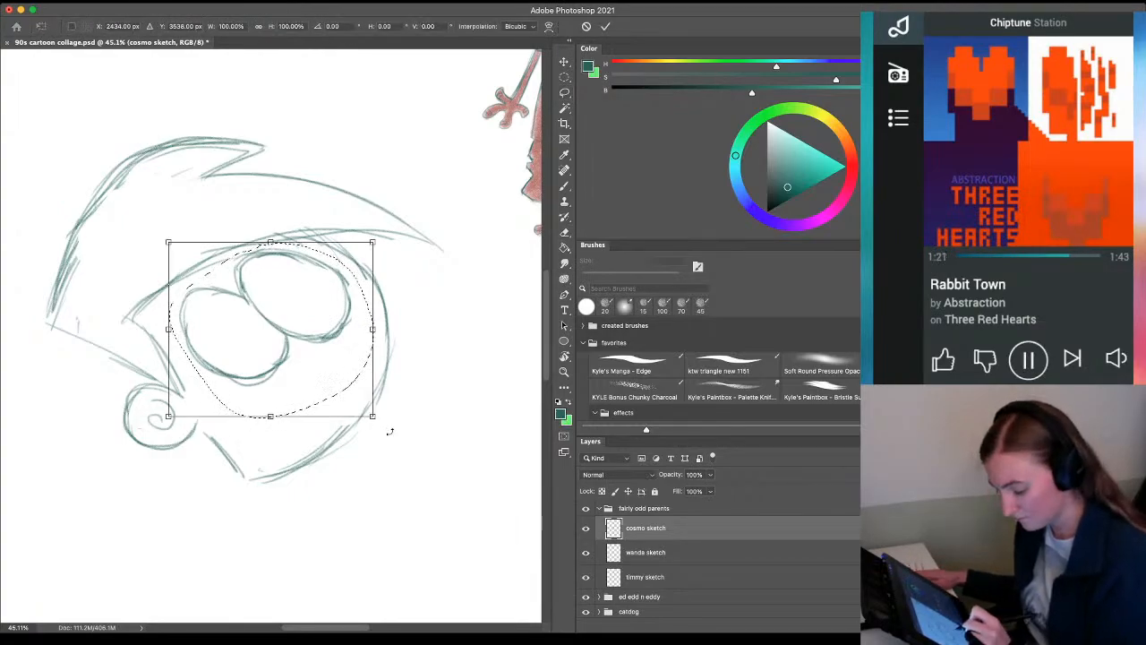
{"action": "left_click_drag", "start_coordinate": [391, 431], "coordinate": [383, 436]}
{"action": "key", "text": "Return"}
{"action": "key", "text": "super+d"}
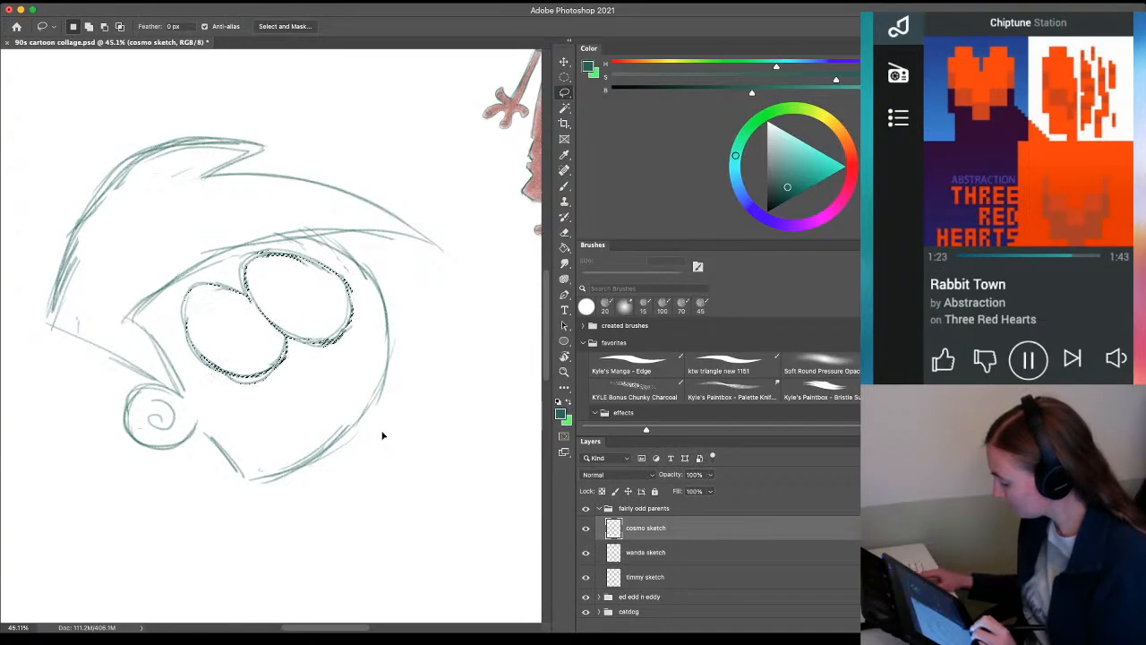
Draw round irises with dark shaded pupils at the ear-side edge of both of Cosmo's eyes
{"action": "key", "text": "b"}
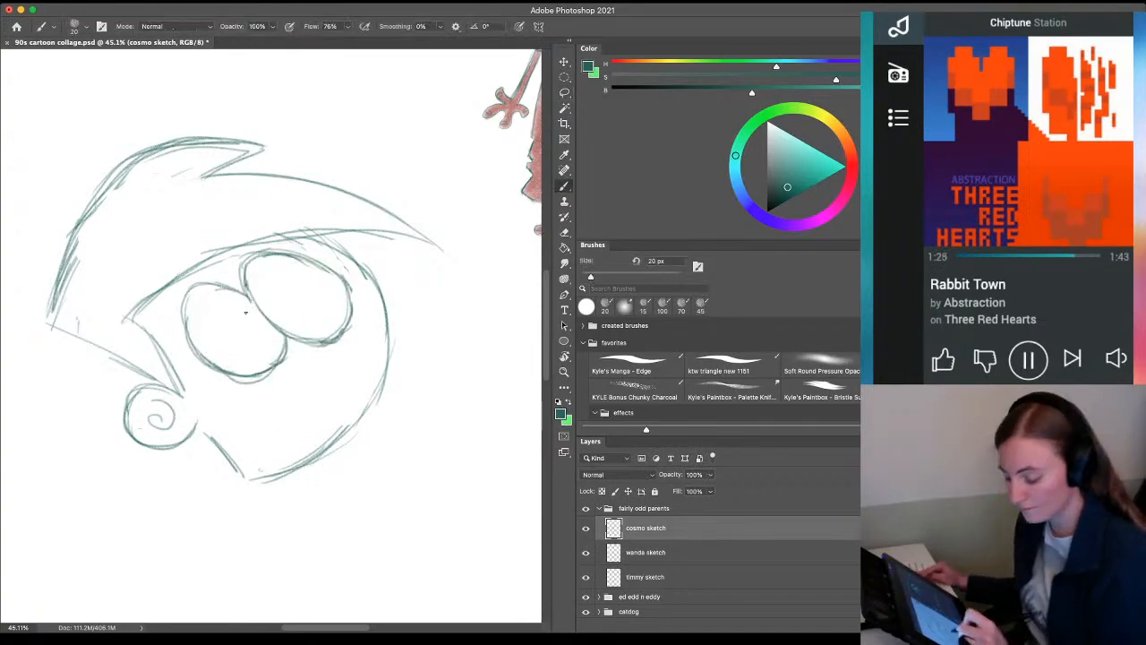
{"action": "mouse_move", "coordinate": [258, 287]}
{"action": "left_mouse_down"}
{"action": "mouse_move", "coordinate": [269, 310]}
{"action": "mouse_move", "coordinate": [300, 304]}
{"action": "mouse_move", "coordinate": [288, 317]}
{"action": "left_mouse_up"}
{"action": "mouse_move", "coordinate": [206, 328]}
{"action": "left_mouse_down"}
{"action": "mouse_move", "coordinate": [211, 361]}
{"action": "mouse_move", "coordinate": [210, 322]}
{"action": "mouse_move", "coordinate": [208, 355]}
{"action": "mouse_move", "coordinate": [197, 319]}
{"action": "mouse_move", "coordinate": [181, 352]}
{"action": "mouse_move", "coordinate": [201, 365]}
{"action": "mouse_move", "coordinate": [195, 324]}
{"action": "mouse_move", "coordinate": [207, 349]}
{"action": "left_mouse_up"}
{"action": "left_click_drag", "start_coordinate": [262, 308], "coordinate": [267, 304]}
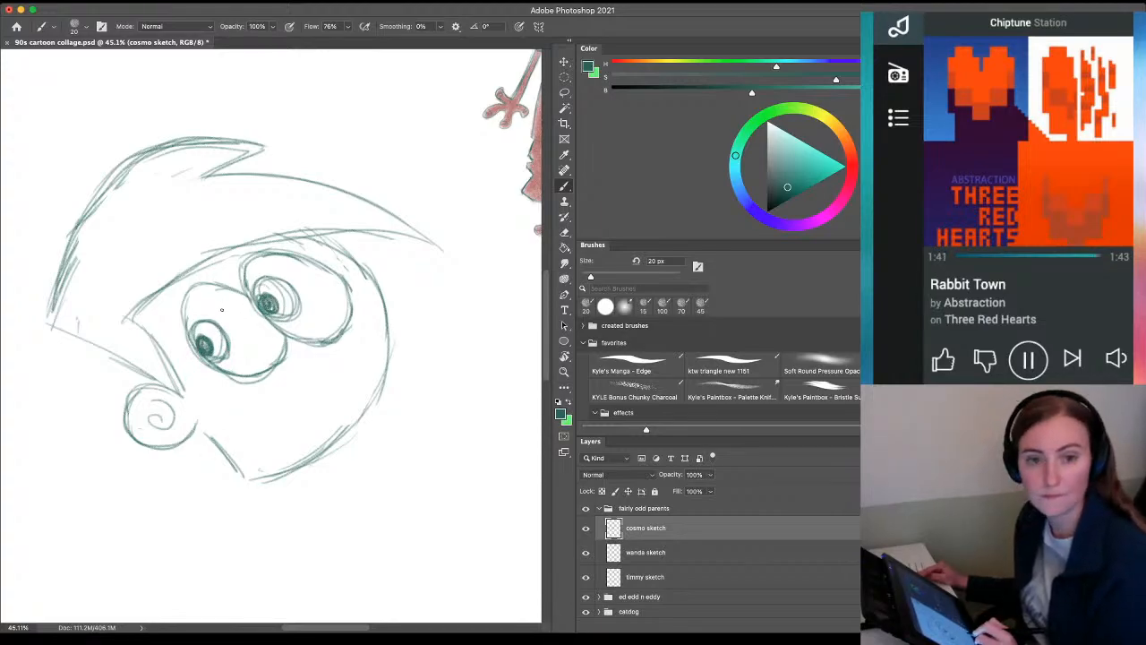
Erase stray lines around Cosmo's far eye and its iris, and redraw both outlines as cleaner, darker curves
{"action": "mouse_move", "coordinate": [257, 283]}
{"action": "left_mouse_down"}
{"action": "mouse_move", "coordinate": [253, 292]}
{"action": "mouse_move", "coordinate": [284, 274]}
{"action": "mouse_move", "coordinate": [297, 309]}
{"action": "left_mouse_up"}
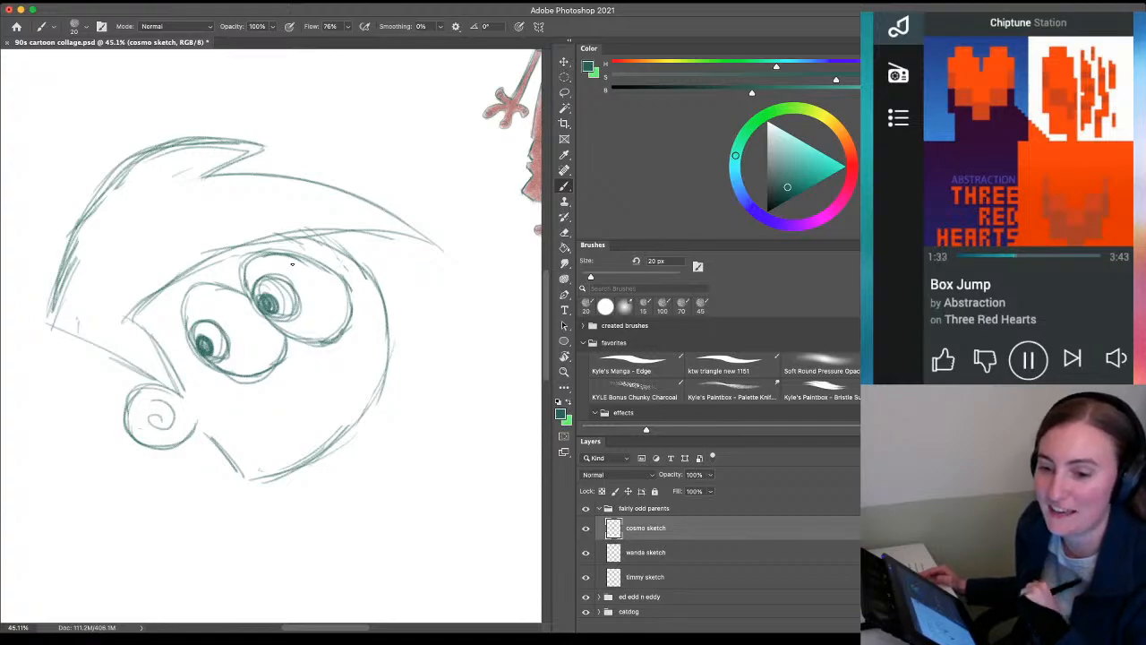
{"action": "key", "text": "z"}
{"action": "mouse_move", "coordinate": [201, 328]}
{"action": "left_mouse_down"}
{"action": "mouse_move", "coordinate": [165, 333]}
{"action": "mouse_move", "coordinate": [235, 335]}
{"action": "left_mouse_up"}
{"action": "key", "text": "e"}
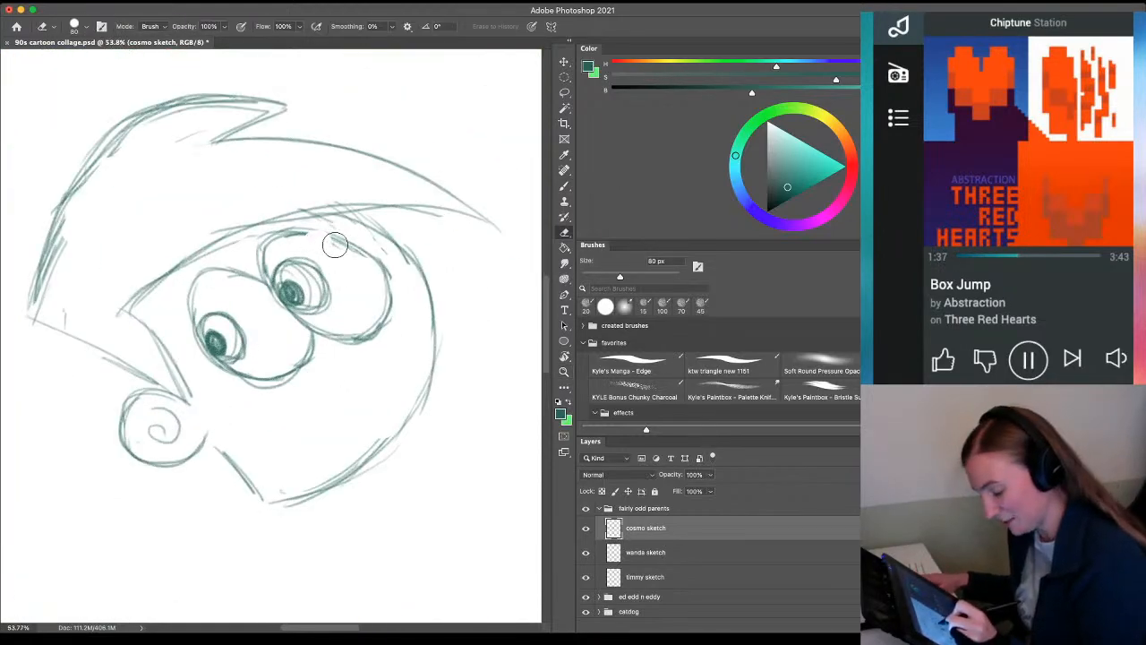
{"action": "left_click_drag", "start_coordinate": [335, 245], "coordinate": [365, 261]}
{"action": "key", "text": "b"}
{"action": "mouse_move", "coordinate": [273, 237]}
{"action": "left_mouse_down"}
{"action": "mouse_move", "coordinate": [346, 233]}
{"action": "mouse_move", "coordinate": [304, 229]}
{"action": "left_mouse_up"}
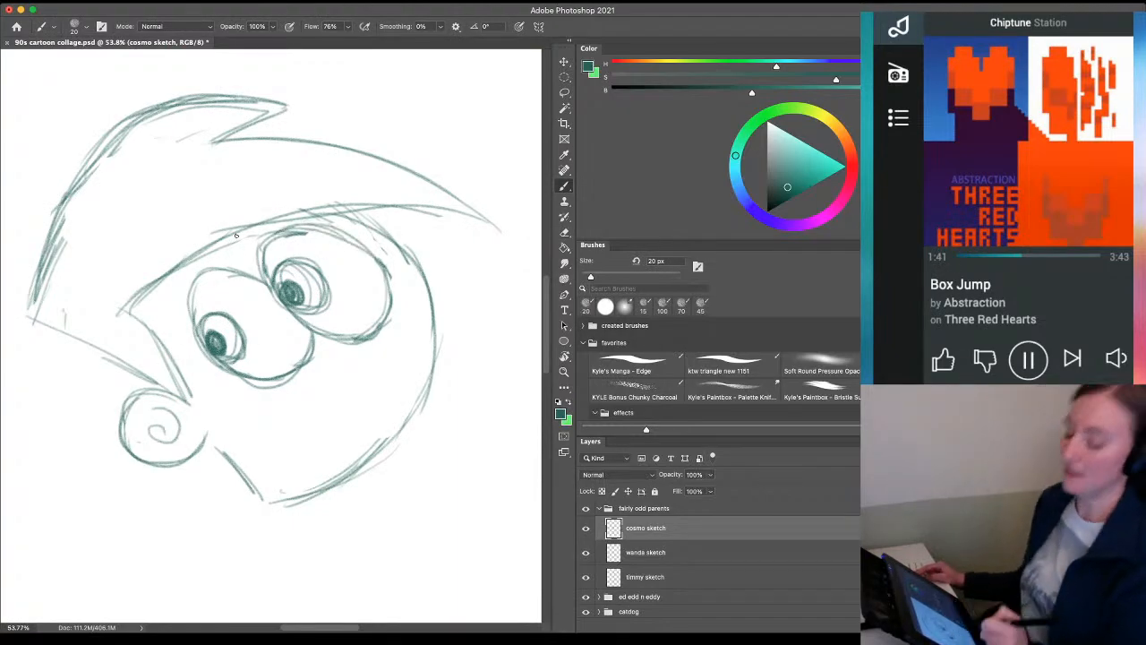
{"action": "key", "text": "e"}
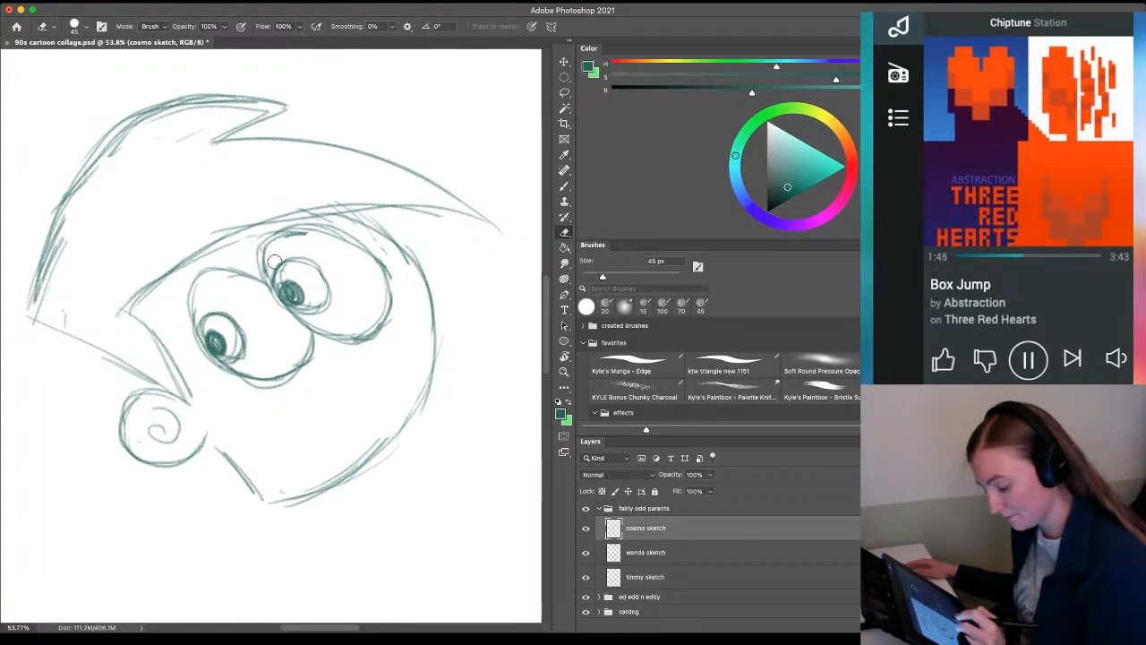
{"action": "key", "text": "b"}
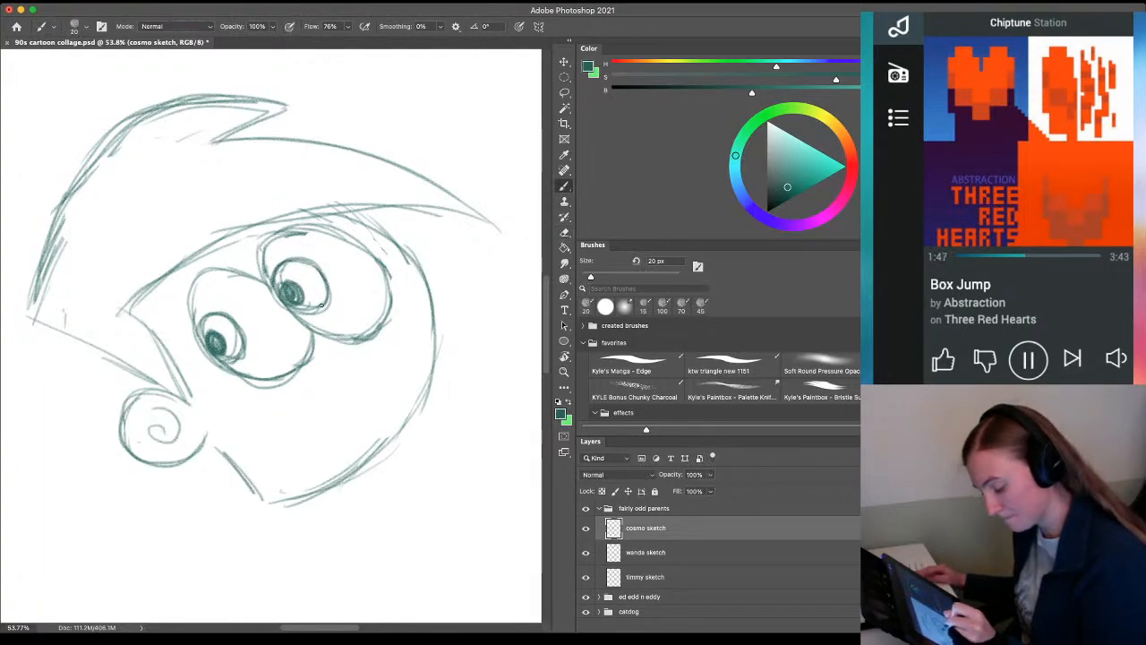
Sketch Cosmo's small pointed nose as a dark zigzag overlapping the lower edge of the far eye
{"action": "left_click_drag", "start_coordinate": [187, 496], "coordinate": [216, 450]}
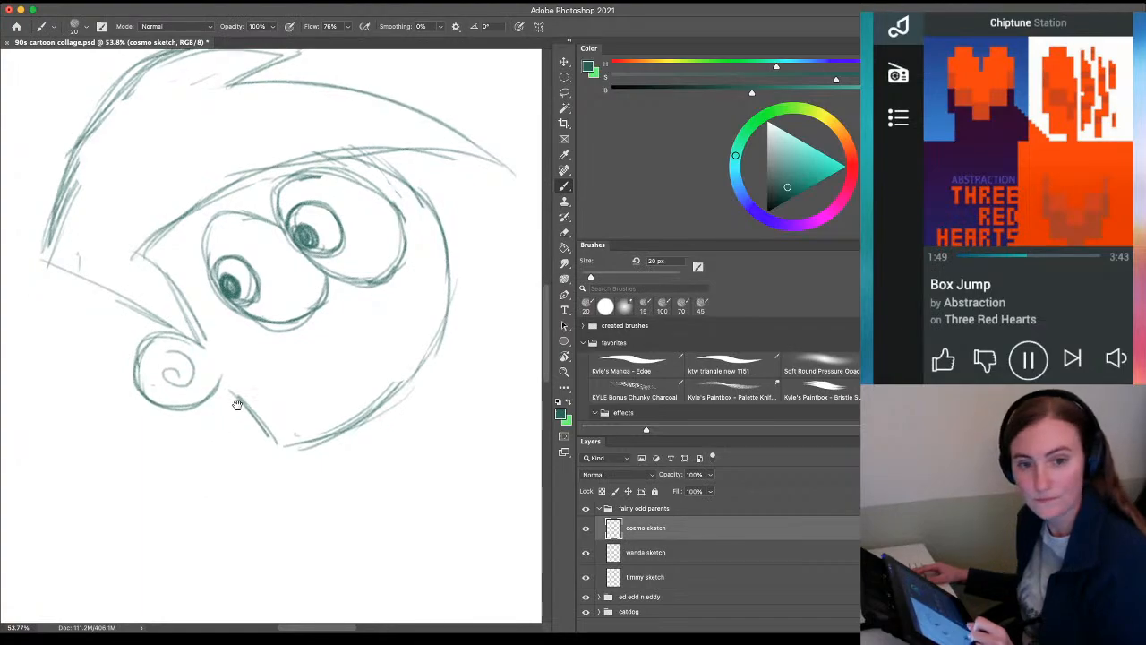
{"action": "mouse_move", "coordinate": [360, 271]}
{"action": "left_mouse_down"}
{"action": "mouse_move", "coordinate": [340, 304]}
{"action": "mouse_move", "coordinate": [367, 306]}
{"action": "mouse_move", "coordinate": [345, 297]}
{"action": "mouse_move", "coordinate": [396, 272]}
{"action": "left_mouse_up"}
{"action": "mouse_move", "coordinate": [369, 310]}
{"action": "left_mouse_down"}
{"action": "mouse_move", "coordinate": [406, 253]}
{"action": "mouse_move", "coordinate": [384, 298]}
{"action": "mouse_move", "coordinate": [406, 263]}
{"action": "left_mouse_up"}
{"action": "left_click_drag", "start_coordinate": [412, 250], "coordinate": [403, 274]}
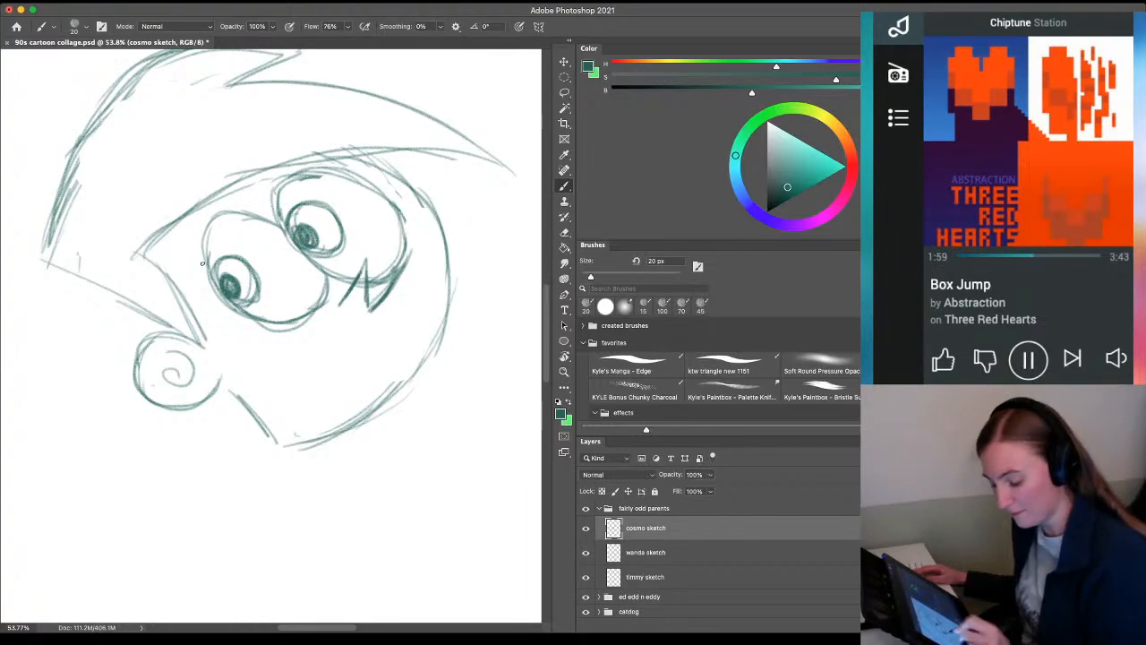
Draw the upper curve of Cosmo's wide smile from the ear-side cheek beneath both eyes to the far side of the nose
{"action": "mouse_move", "coordinate": [410, 256]}
{"action": "left_mouse_down"}
{"action": "mouse_move", "coordinate": [369, 349]}
{"action": "mouse_move", "coordinate": [197, 294]}
{"action": "left_mouse_up"}
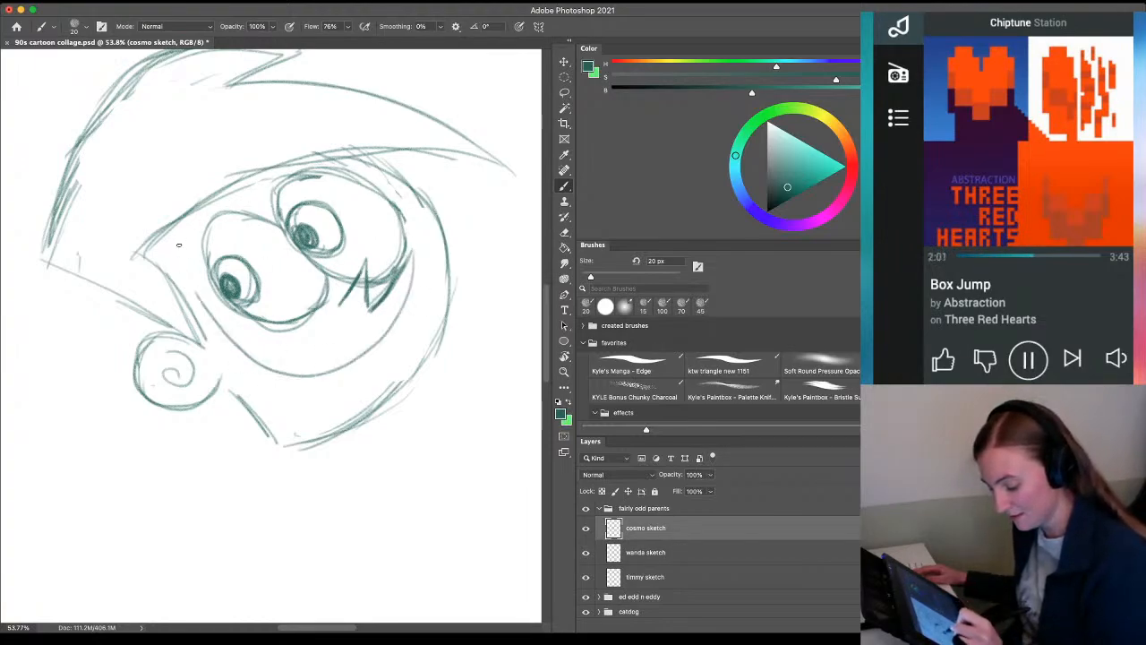
{"action": "key", "text": "ctrl+z"}
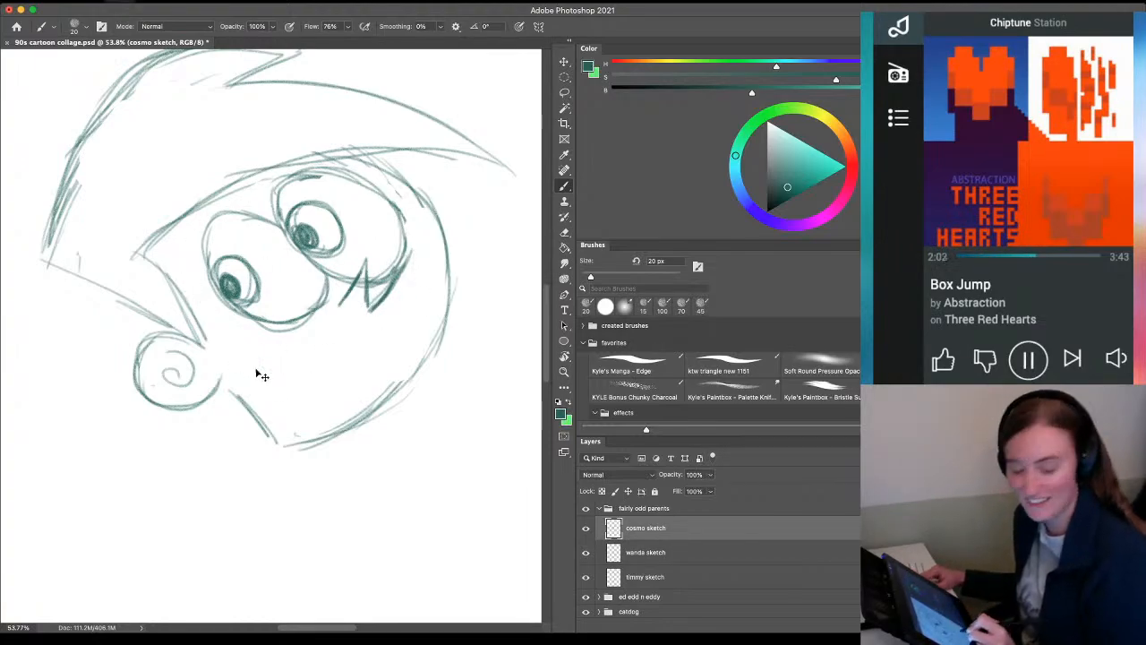
{"action": "mouse_move", "coordinate": [411, 249]}
{"action": "left_mouse_down"}
{"action": "mouse_move", "coordinate": [382, 313]}
{"action": "mouse_move", "coordinate": [315, 350]}
{"action": "mouse_move", "coordinate": [234, 339]}
{"action": "mouse_move", "coordinate": [182, 271]}
{"action": "mouse_move", "coordinate": [271, 336]}
{"action": "left_mouse_up"}
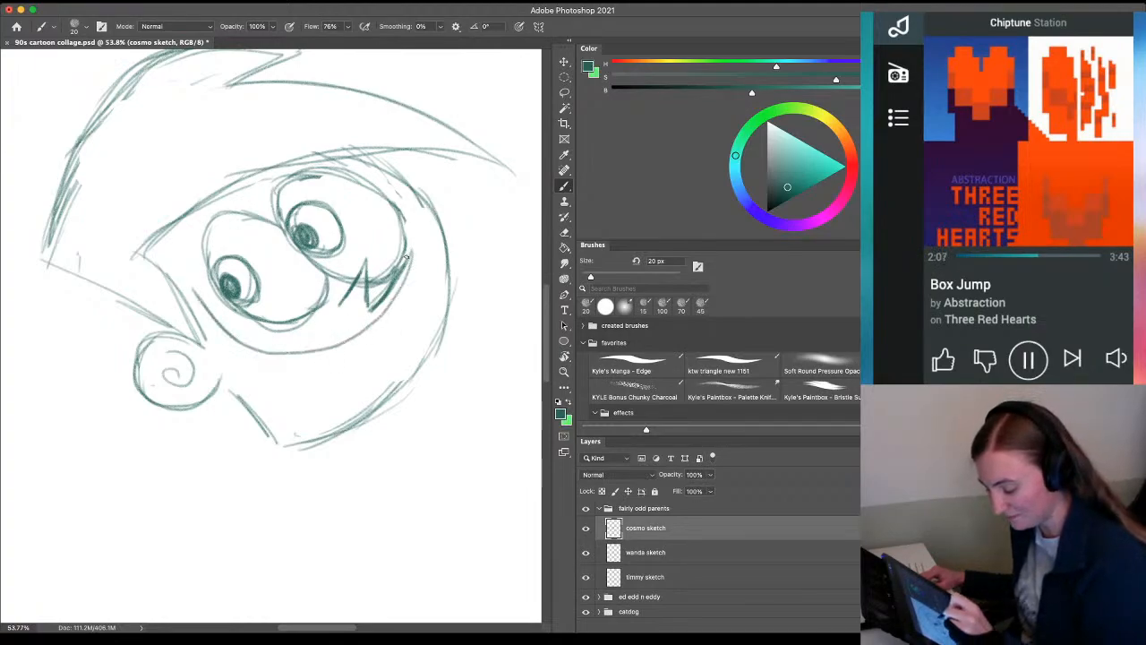
{"action": "mouse_move", "coordinate": [414, 251]}
{"action": "left_mouse_down"}
{"action": "mouse_move", "coordinate": [374, 310]}
{"action": "mouse_move", "coordinate": [394, 306]}
{"action": "left_mouse_up"}
{"action": "mouse_move", "coordinate": [414, 260]}
{"action": "left_mouse_down"}
{"action": "mouse_move", "coordinate": [384, 328]}
{"action": "mouse_move", "coordinate": [408, 293]}
{"action": "mouse_move", "coordinate": [334, 349]}
{"action": "mouse_move", "coordinate": [368, 331]}
{"action": "mouse_move", "coordinate": [305, 349]}
{"action": "left_mouse_up"}
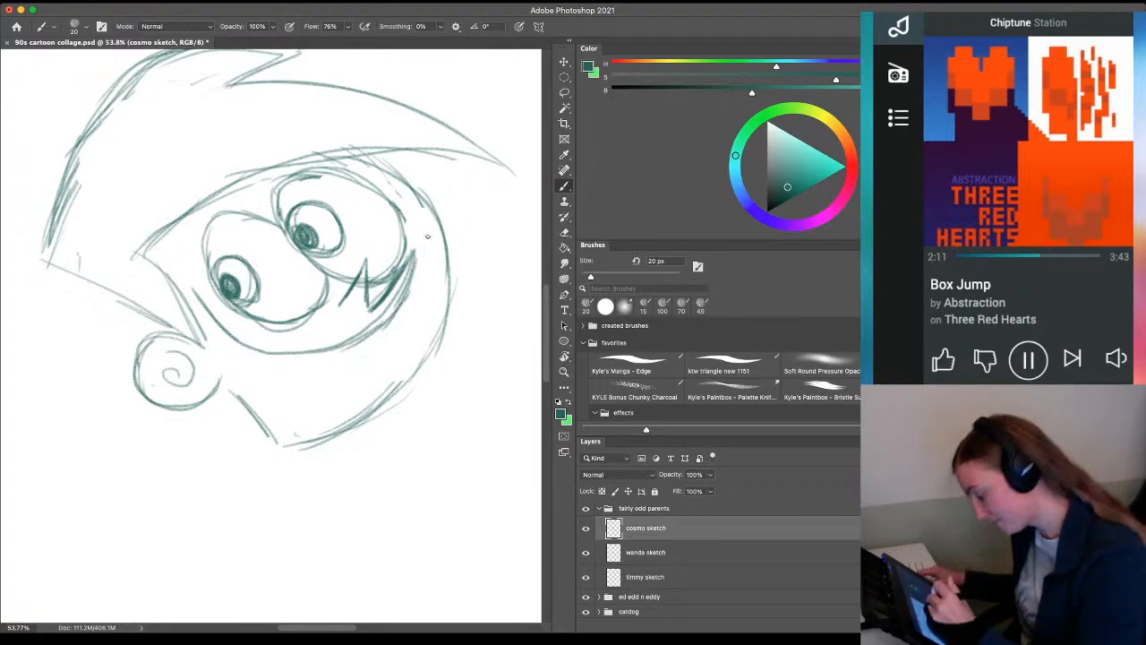
Trim the doubled smile line beside the nose with a 15 px eraser and redraw it as one dark curve
{"action": "key", "text": "e"}
{"action": "key", "text": "bracketleft"}
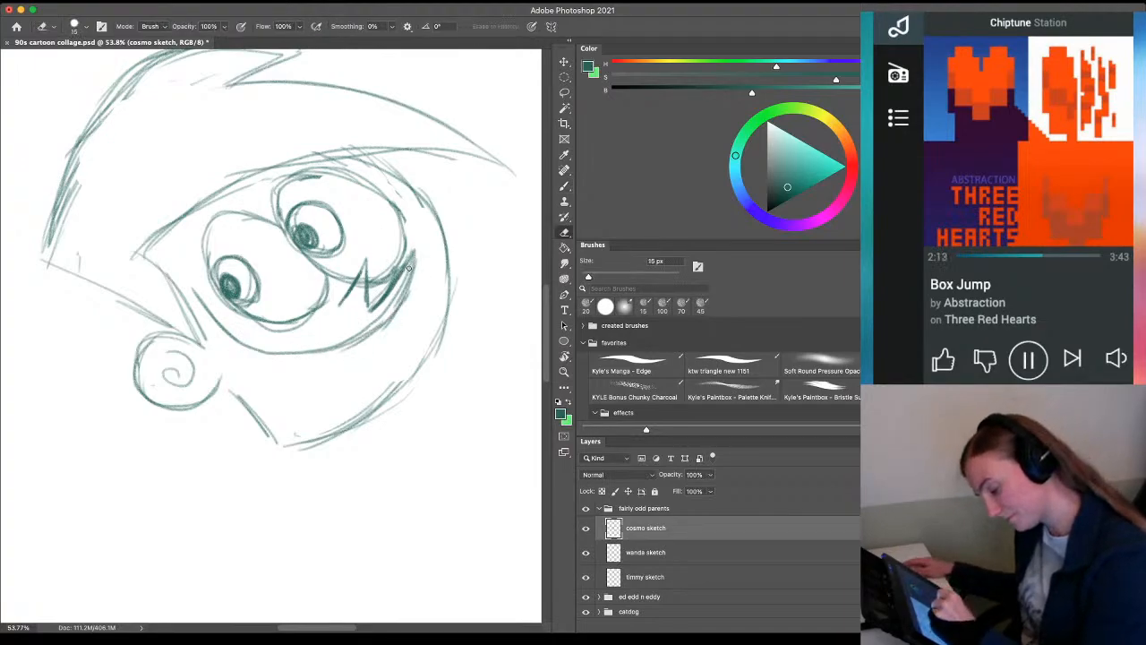
{"action": "mouse_move", "coordinate": [409, 267]}
{"action": "left_mouse_down"}
{"action": "mouse_move", "coordinate": [383, 314]}
{"action": "mouse_move", "coordinate": [349, 340]}
{"action": "left_mouse_up"}
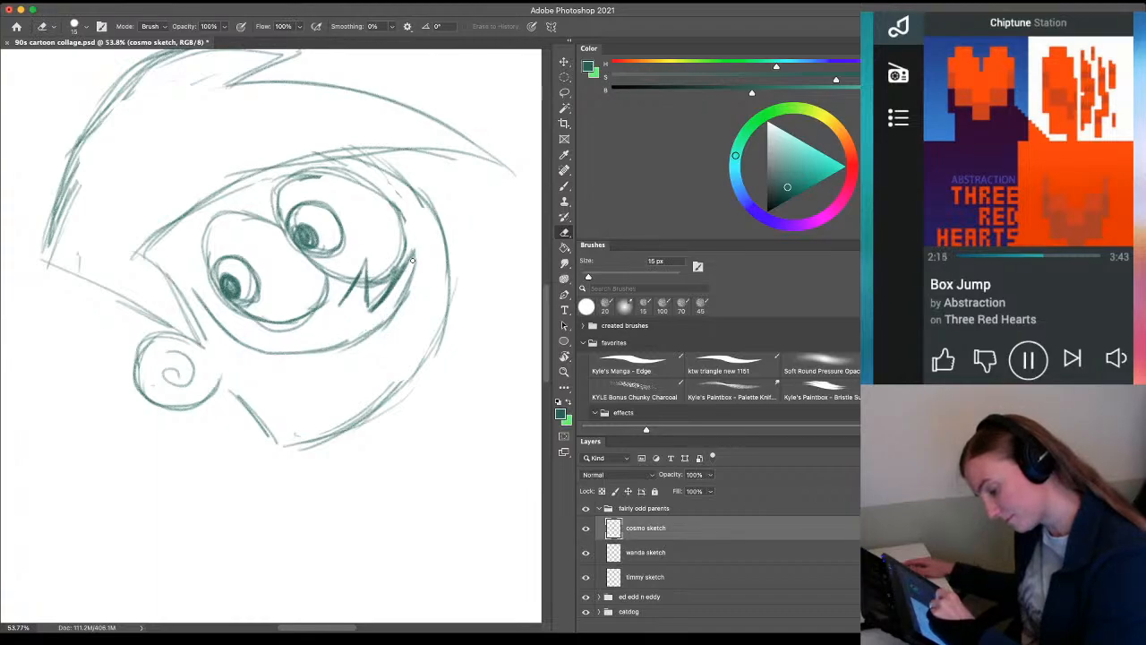
{"action": "key", "text": "b"}
{"action": "mouse_move", "coordinate": [411, 248]}
{"action": "left_mouse_down"}
{"action": "mouse_move", "coordinate": [398, 311]}
{"action": "mouse_move", "coordinate": [410, 270]}
{"action": "mouse_move", "coordinate": [353, 342]}
{"action": "left_mouse_up"}
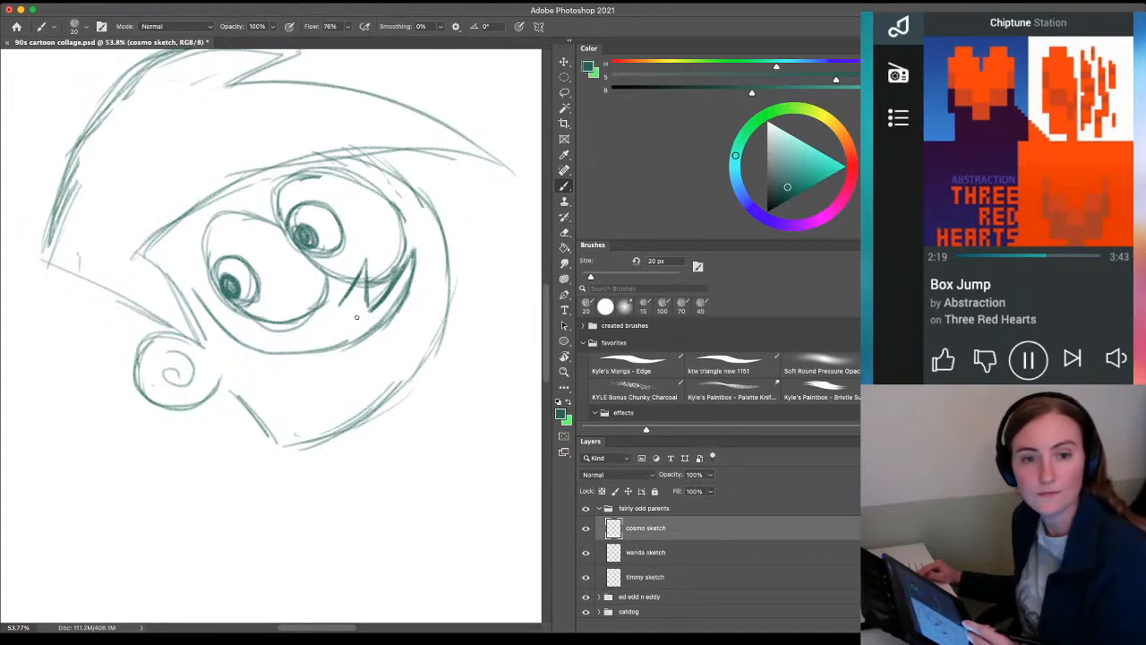
Sketch the open mouth's lower curve, its slanted far edge and a rounded tongue, erasing the overlapping line and darkening the ear-side corner
{"action": "mouse_move", "coordinate": [196, 292]}
{"action": "left_mouse_down"}
{"action": "mouse_move", "coordinate": [245, 364]}
{"action": "mouse_move", "coordinate": [377, 387]}
{"action": "mouse_move", "coordinate": [419, 333]}
{"action": "left_mouse_up"}
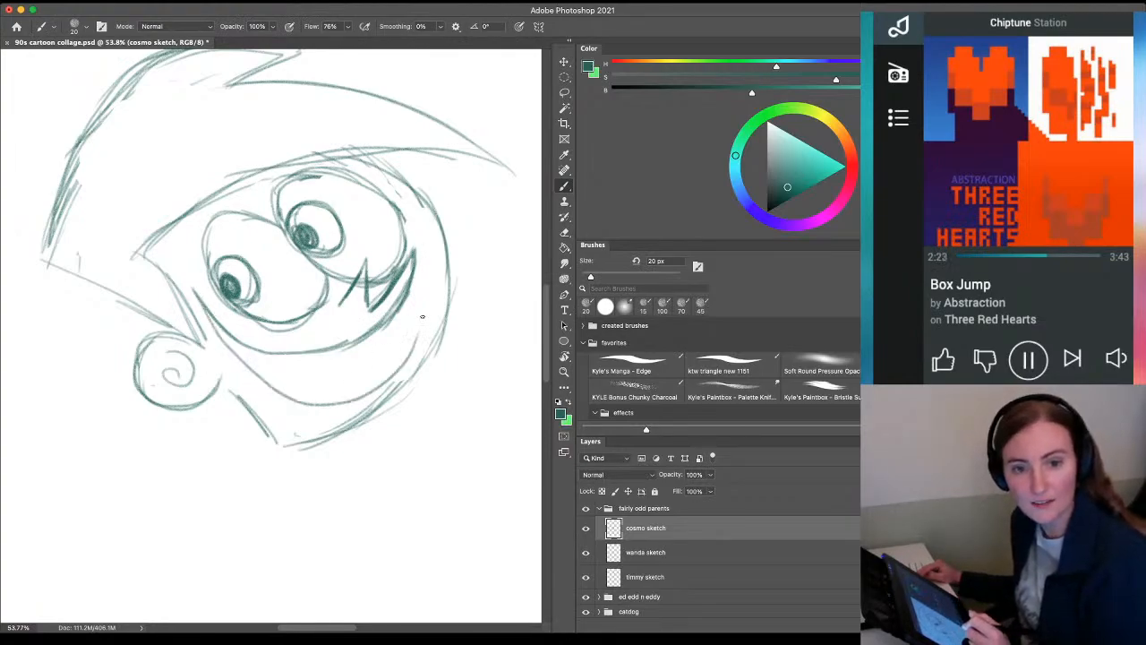
{"action": "left_click_drag", "start_coordinate": [376, 328], "coordinate": [389, 365]}
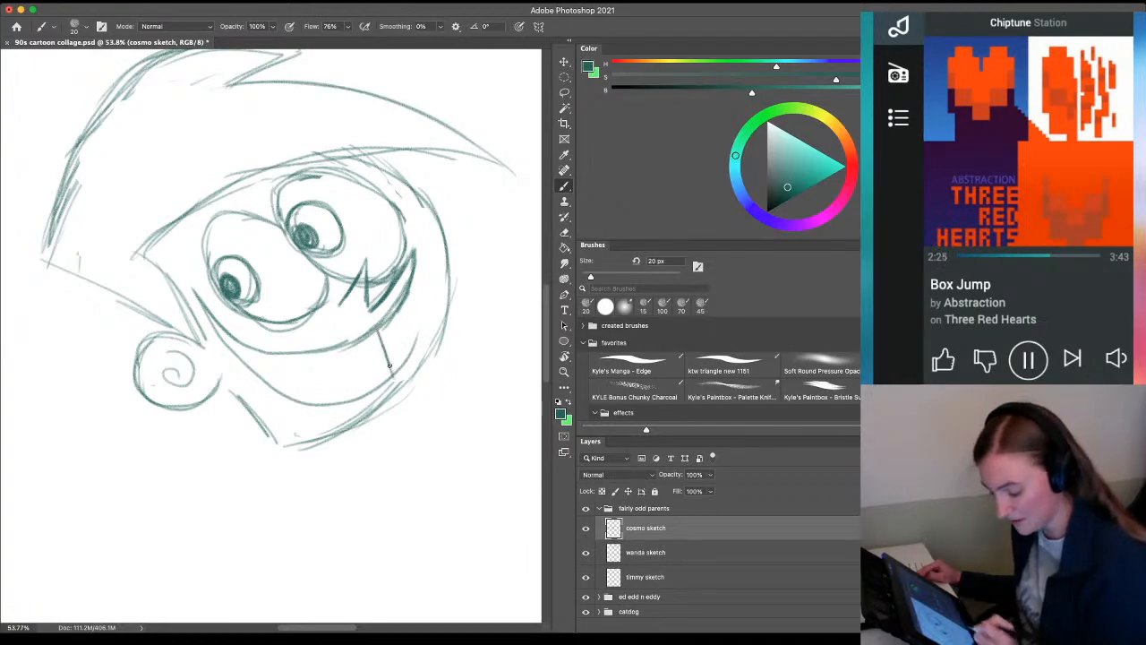
{"action": "key", "text": "e"}
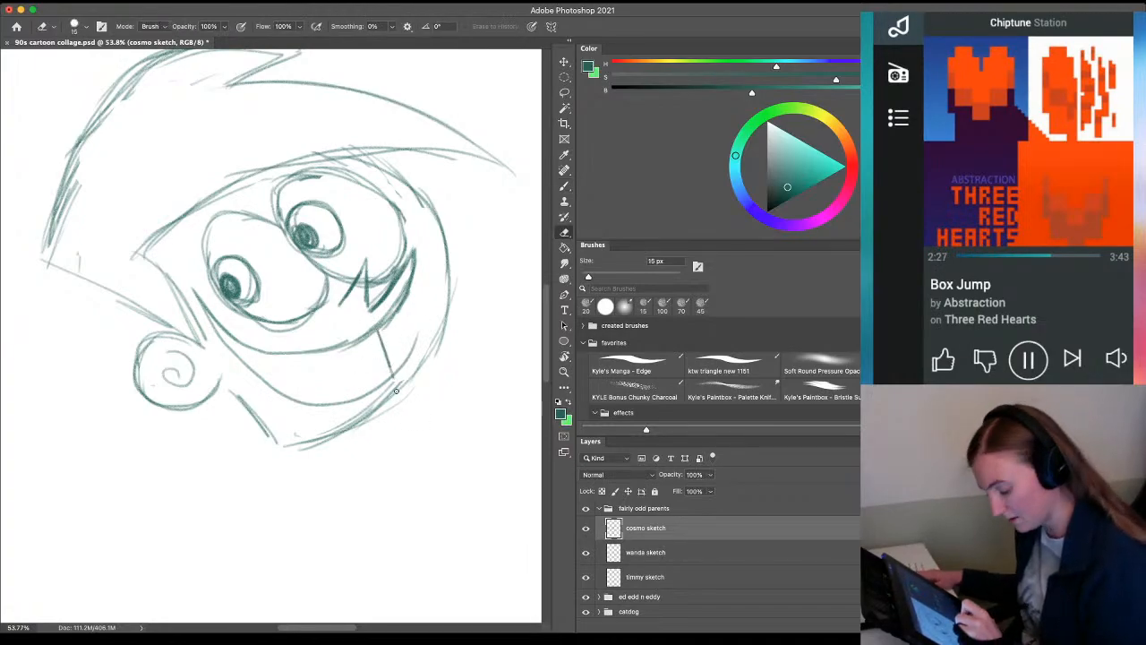
{"action": "left_click_drag", "start_coordinate": [394, 379], "coordinate": [296, 398]}
{"action": "key", "text": "b"}
{"action": "left_click_drag", "start_coordinate": [367, 392], "coordinate": [292, 397]}
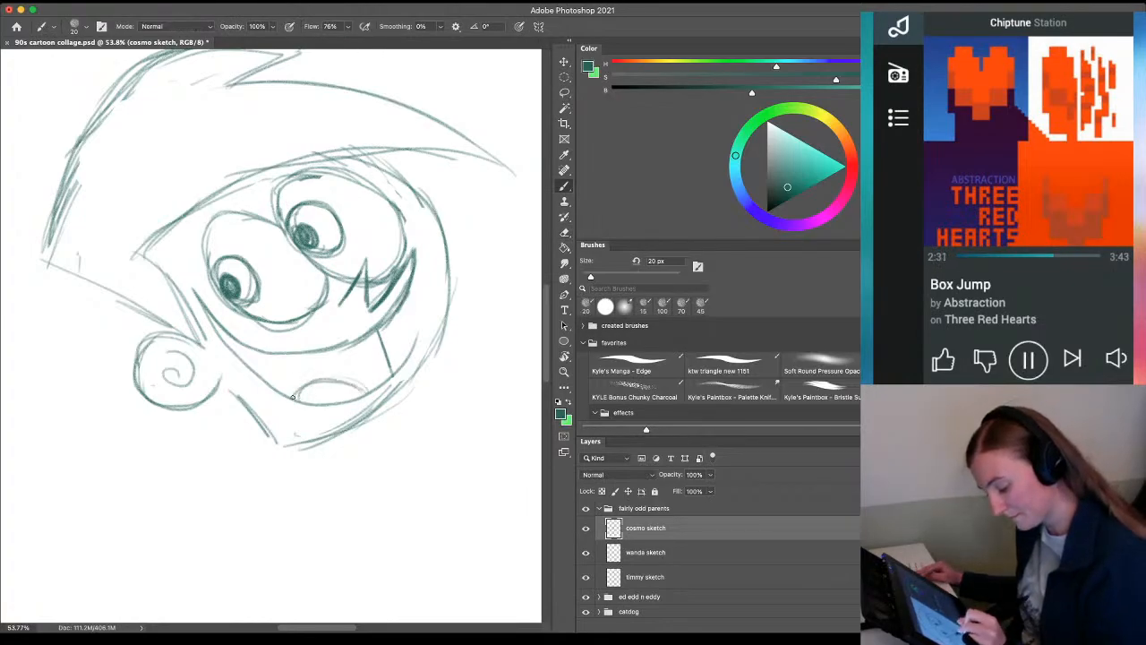
{"action": "left_click_drag", "start_coordinate": [194, 292], "coordinate": [269, 385]}
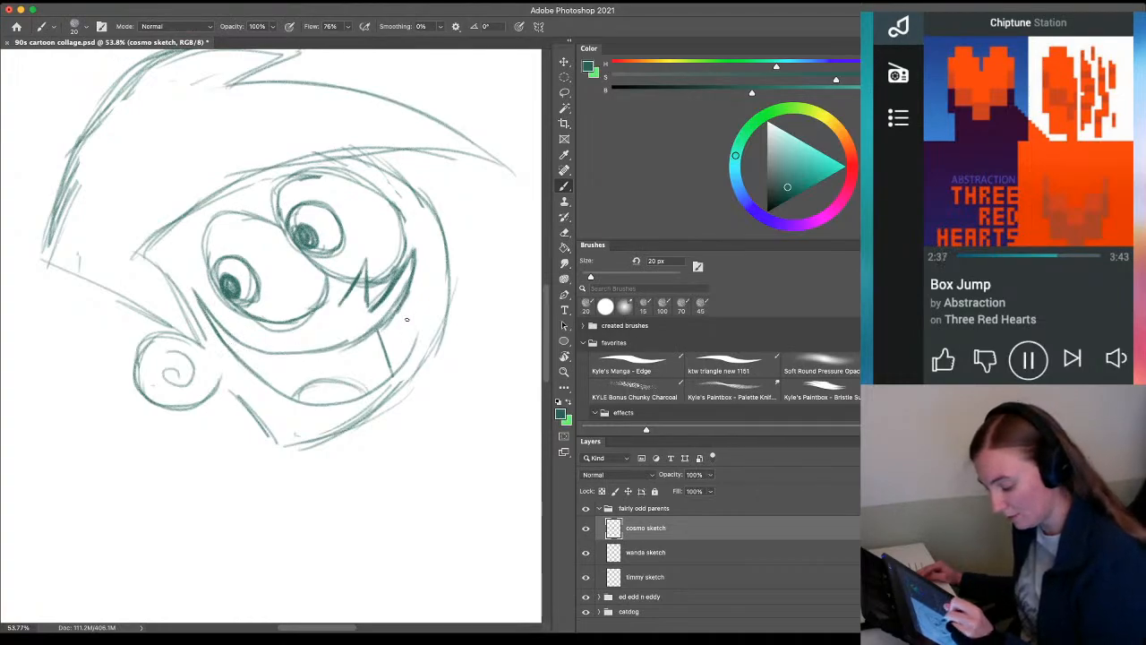
Draw the far end of the upper teeth and a straight slanted line across the mouth for their lower edge
{"action": "left_click_drag", "start_coordinate": [401, 302], "coordinate": [410, 325]}
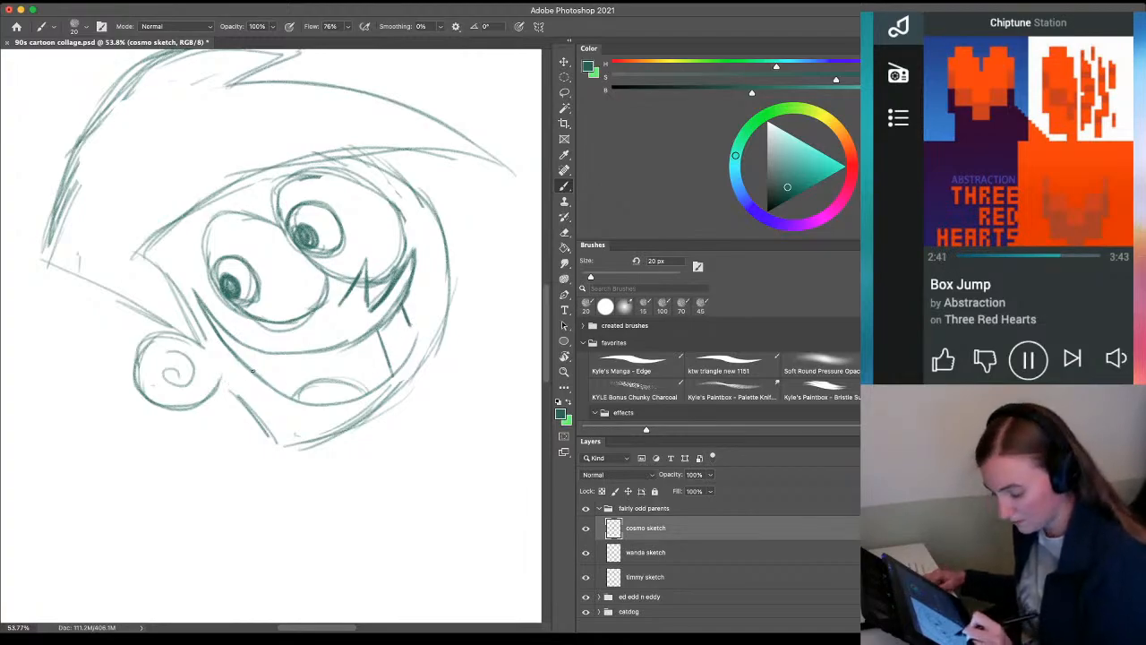
{"action": "left_click_drag", "start_coordinate": [268, 367], "coordinate": [410, 325]}
{"action": "key", "text": "super+z"}
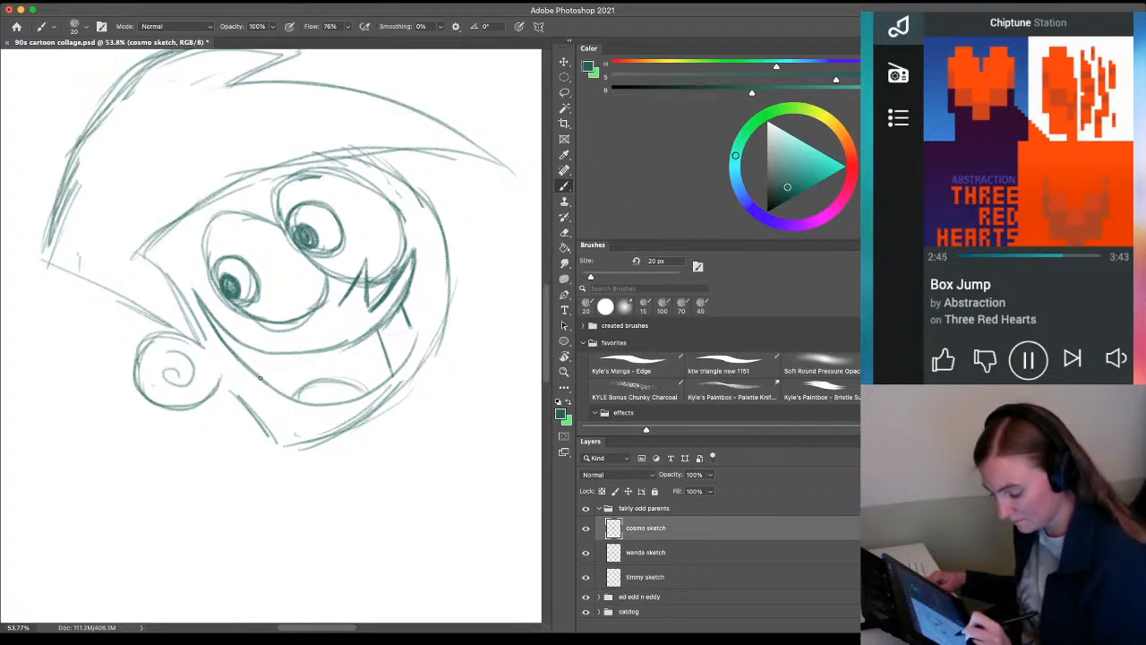
{"action": "mouse_move", "coordinate": [265, 376]}
{"action": "left_mouse_down"}
{"action": "mouse_move", "coordinate": [368, 355]}
{"action": "mouse_move", "coordinate": [410, 326]}
{"action": "left_mouse_up"}
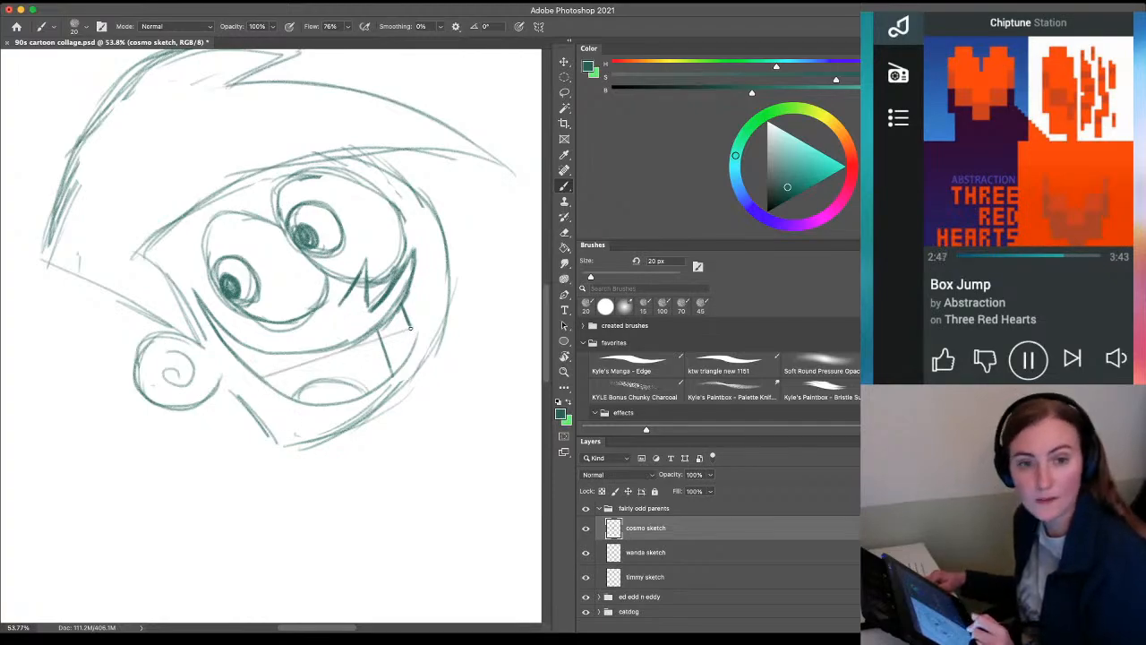
Erase the uneven part of the upper smile line beneath the nose and redraw it as a smooth, dark curve
{"action": "key", "text": "e"}
{"action": "left_click_drag", "start_coordinate": [376, 329], "coordinate": [343, 346]}
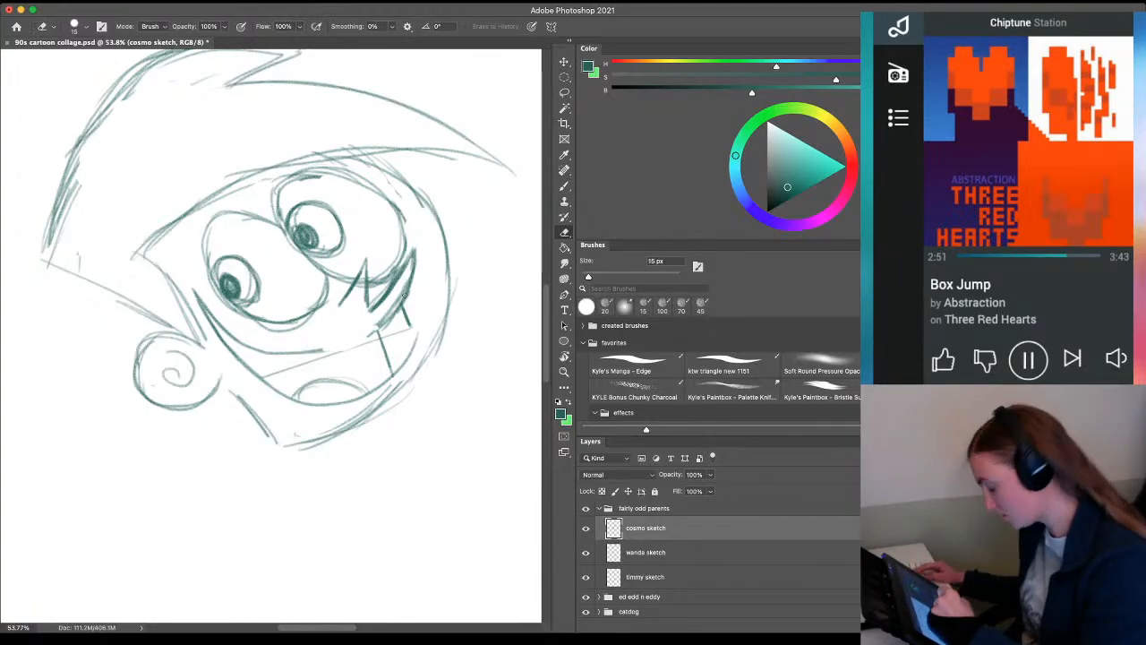
{"action": "key", "text": "b"}
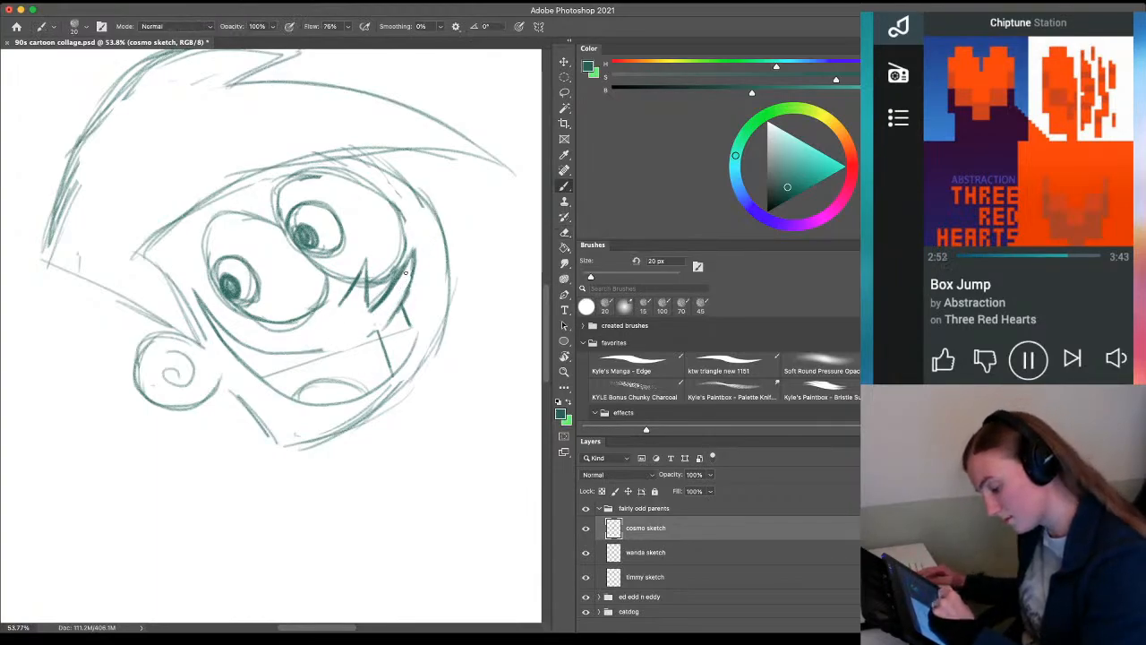
{"action": "mouse_move", "coordinate": [385, 324]}
{"action": "left_mouse_down"}
{"action": "mouse_move", "coordinate": [310, 351]}
{"action": "mouse_move", "coordinate": [368, 332]}
{"action": "mouse_move", "coordinate": [406, 290]}
{"action": "mouse_move", "coordinate": [389, 323]}
{"action": "left_mouse_up"}
{"action": "key", "text": "e"}
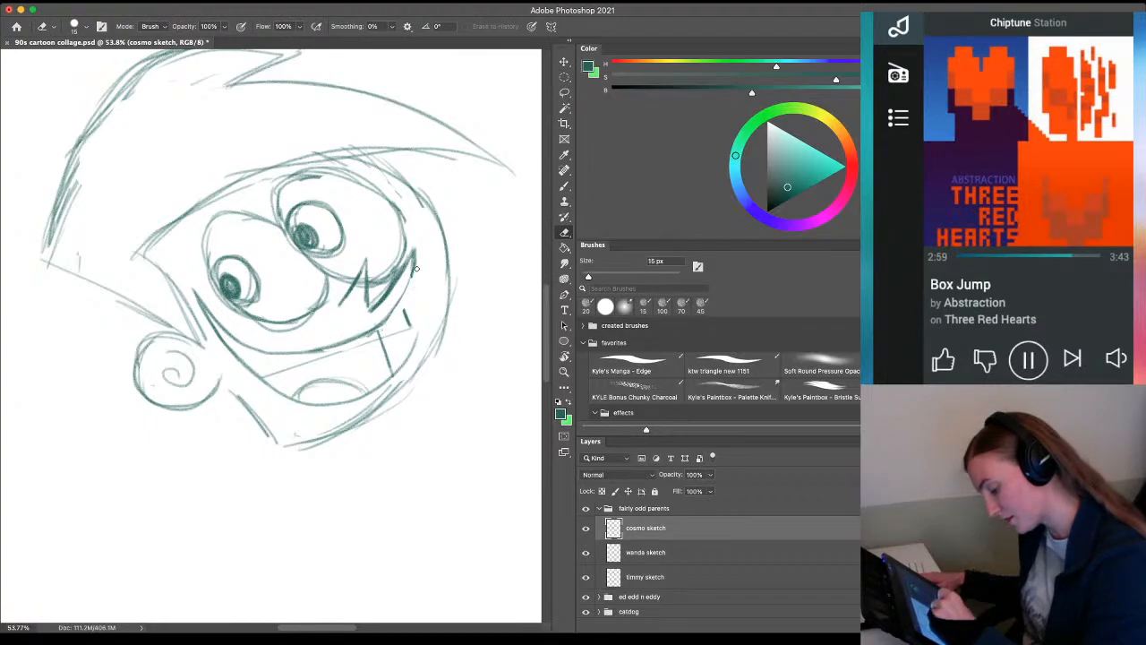
{"action": "key", "text": "b"}
{"action": "mouse_move", "coordinate": [413, 265]}
{"action": "left_mouse_down"}
{"action": "mouse_move", "coordinate": [403, 302]}
{"action": "mouse_move", "coordinate": [376, 331]}
{"action": "left_mouse_up"}
{"action": "left_click_drag", "start_coordinate": [412, 270], "coordinate": [389, 315]}
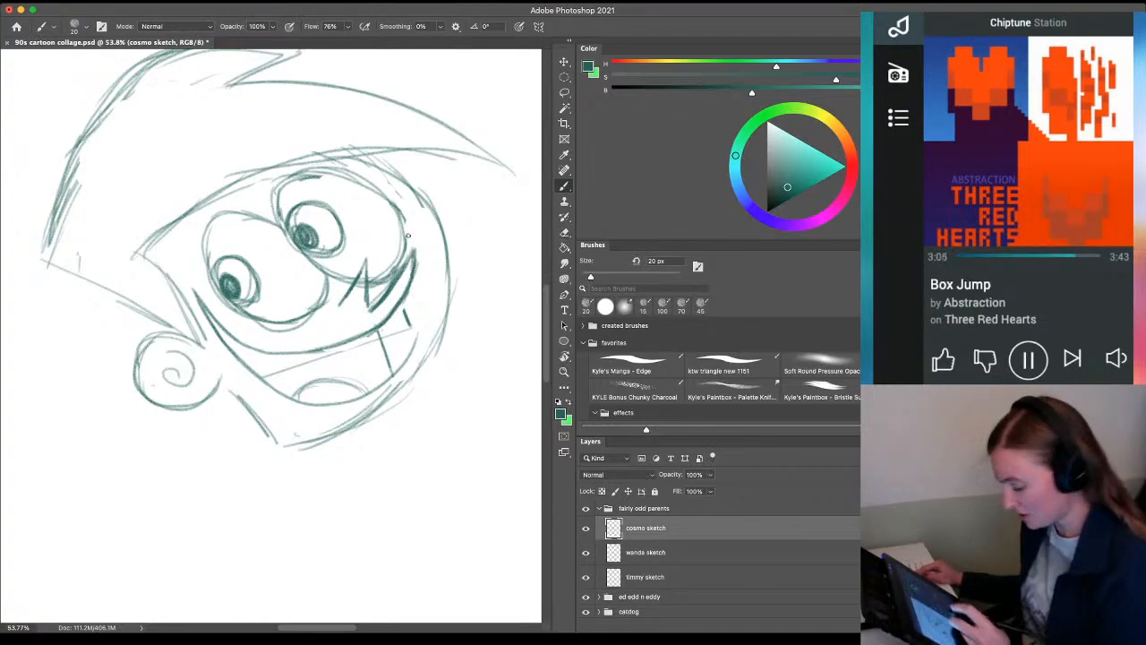
Clean up the nose lines with a 9 px eraser and redraw the short tooth edge at the far mouth corner
{"action": "key", "text": "e"}
{"action": "key", "text": "bracketleft"}
{"action": "key", "text": "bracketleft"}
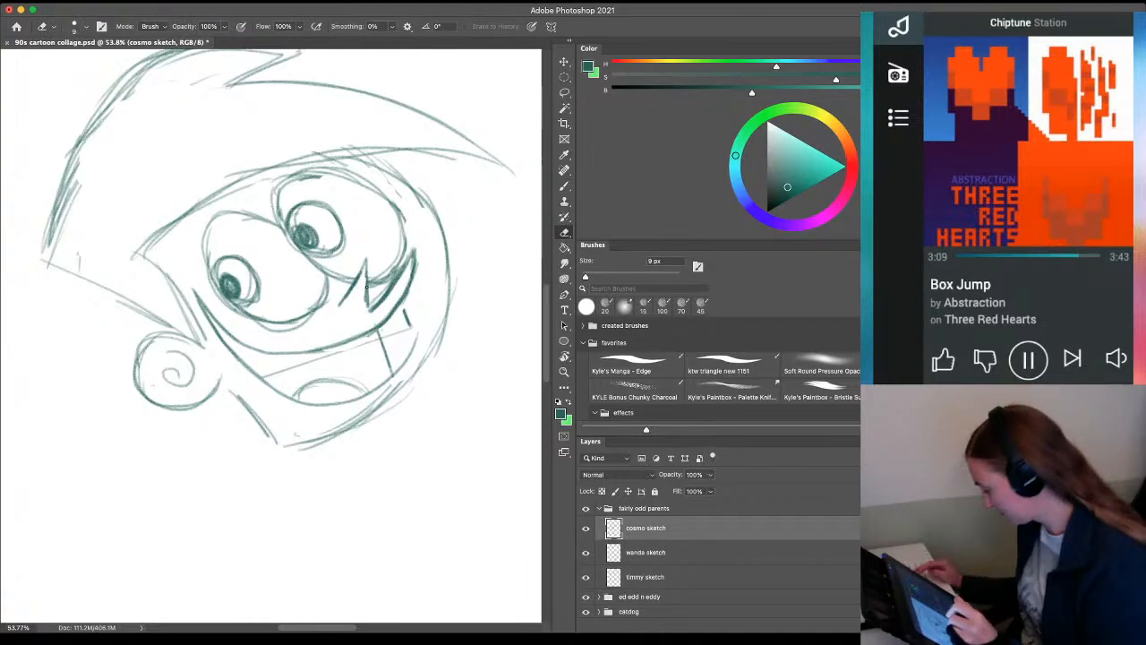
{"action": "key", "text": "b"}
{"action": "left_click_drag", "start_coordinate": [406, 318], "coordinate": [410, 326]}
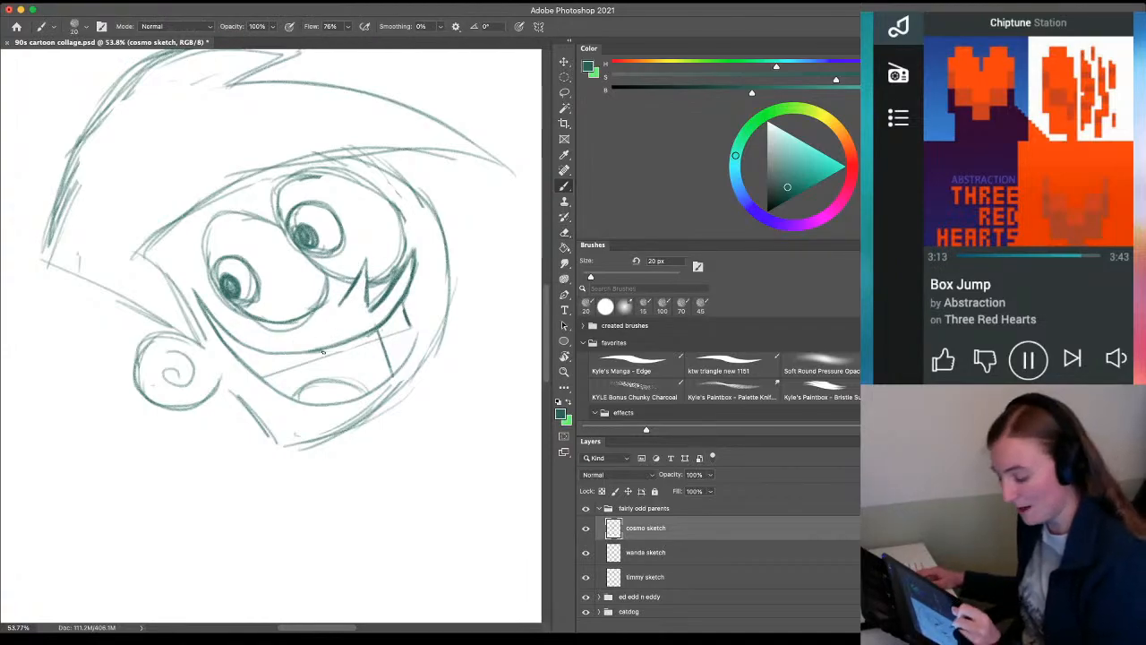
Divide the upper teeth with short vertical strokes and hatch the mouth's interior between the teeth and tongue
{"action": "left_click_drag", "start_coordinate": [376, 329], "coordinate": [380, 337]}
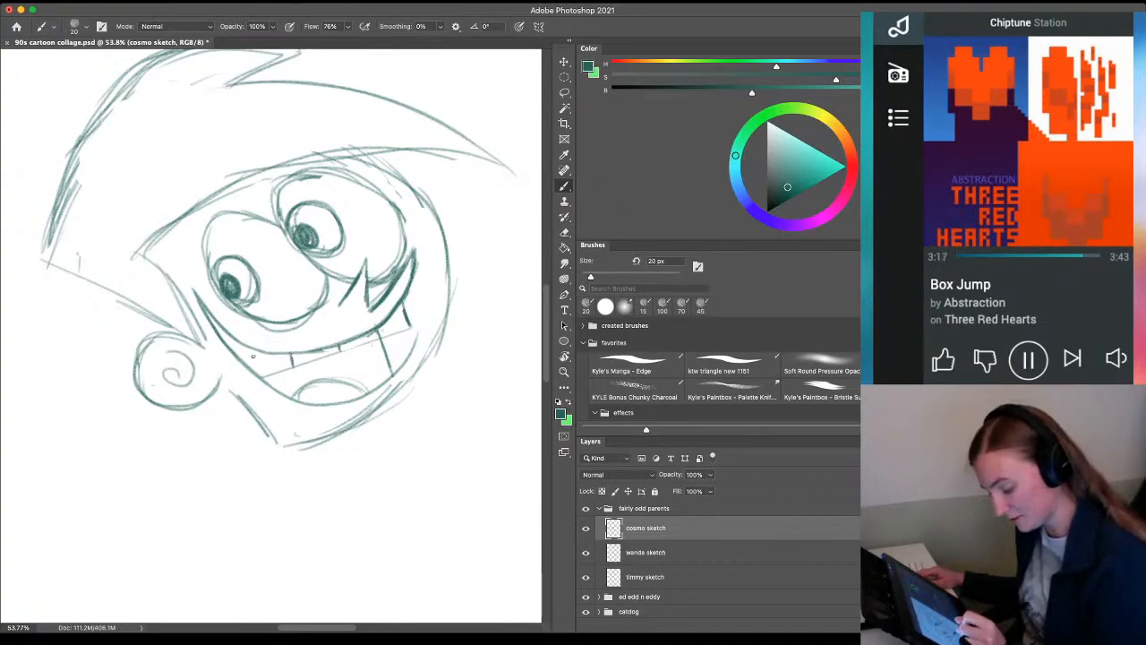
{"action": "left_click_drag", "start_coordinate": [254, 347], "coordinate": [260, 377]}
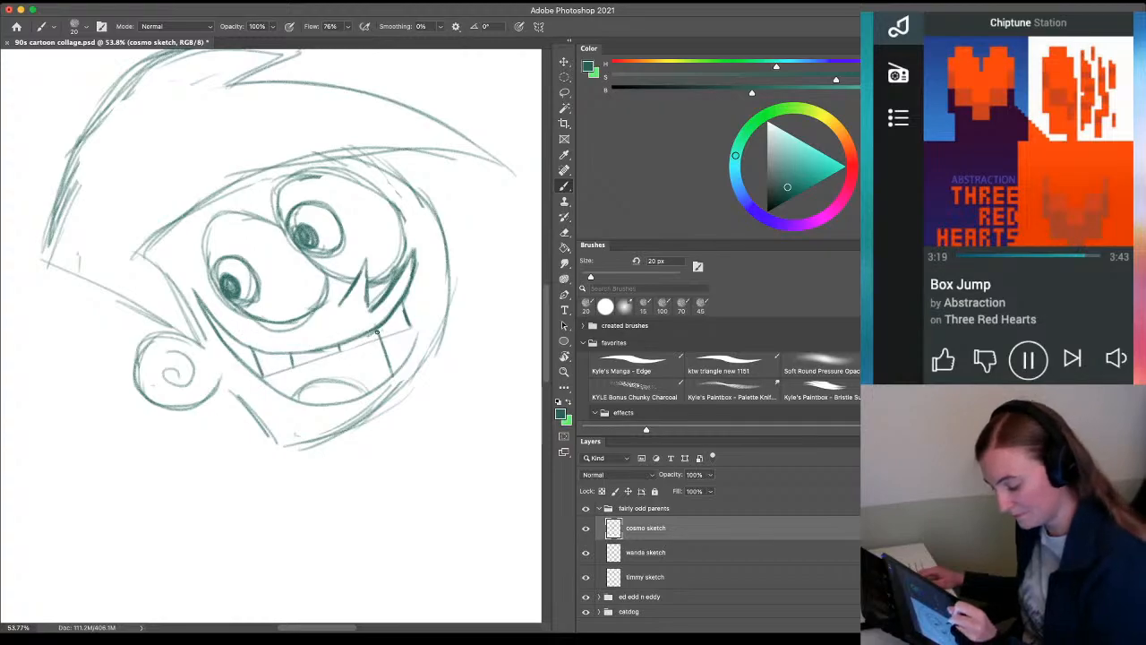
{"action": "left_click_drag", "start_coordinate": [376, 330], "coordinate": [380, 336]}
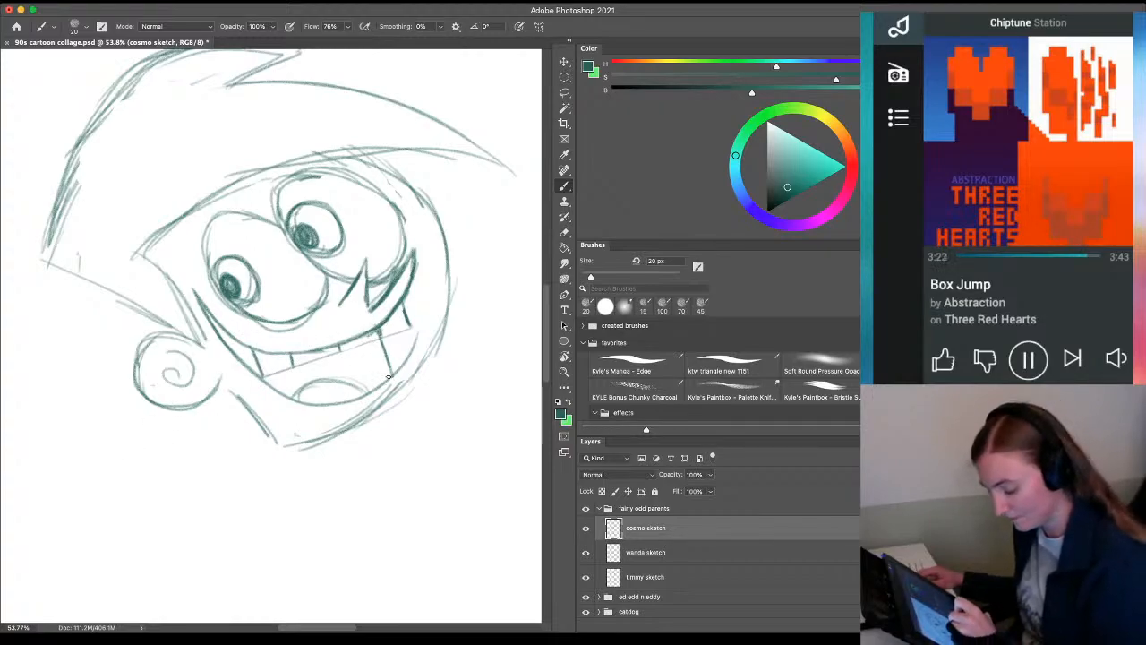
{"action": "mouse_move", "coordinate": [386, 376]}
{"action": "left_mouse_down"}
{"action": "mouse_move", "coordinate": [354, 351]}
{"action": "mouse_move", "coordinate": [331, 373]}
{"action": "mouse_move", "coordinate": [307, 362]}
{"action": "mouse_move", "coordinate": [267, 381]}
{"action": "left_mouse_up"}
{"action": "left_click_drag", "start_coordinate": [378, 344], "coordinate": [376, 361]}
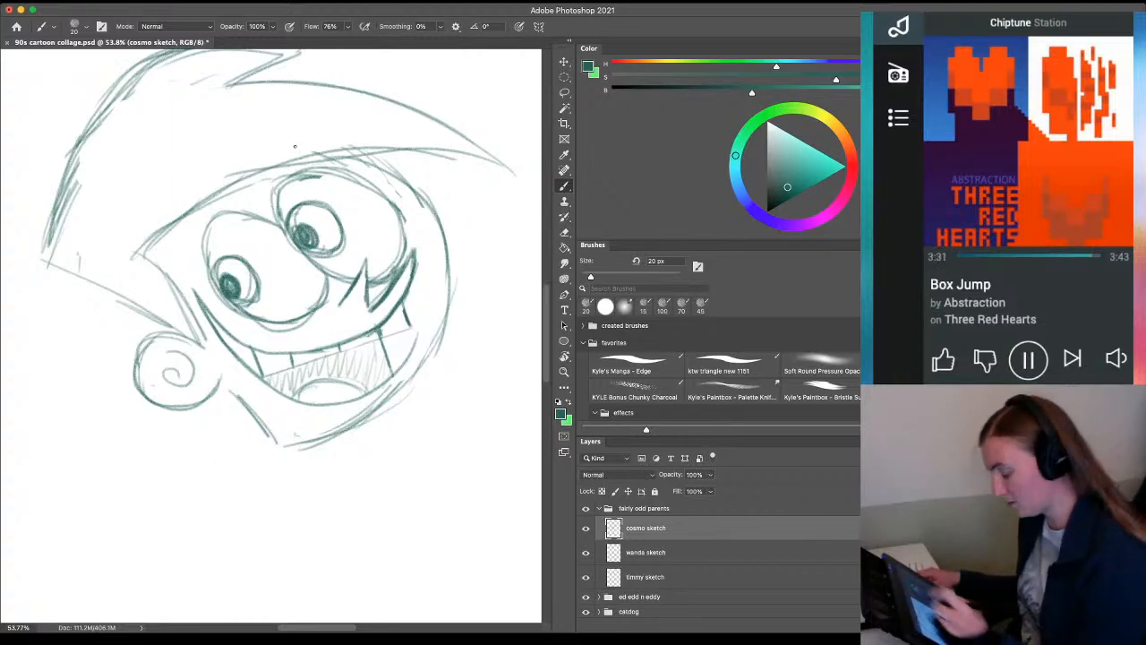
Erase the stray lines above Cosmo's front hairline with a 45 px eraser, leaving a single clean contour
{"action": "key", "text": "e"}
{"action": "key", "text": "bracketright"}
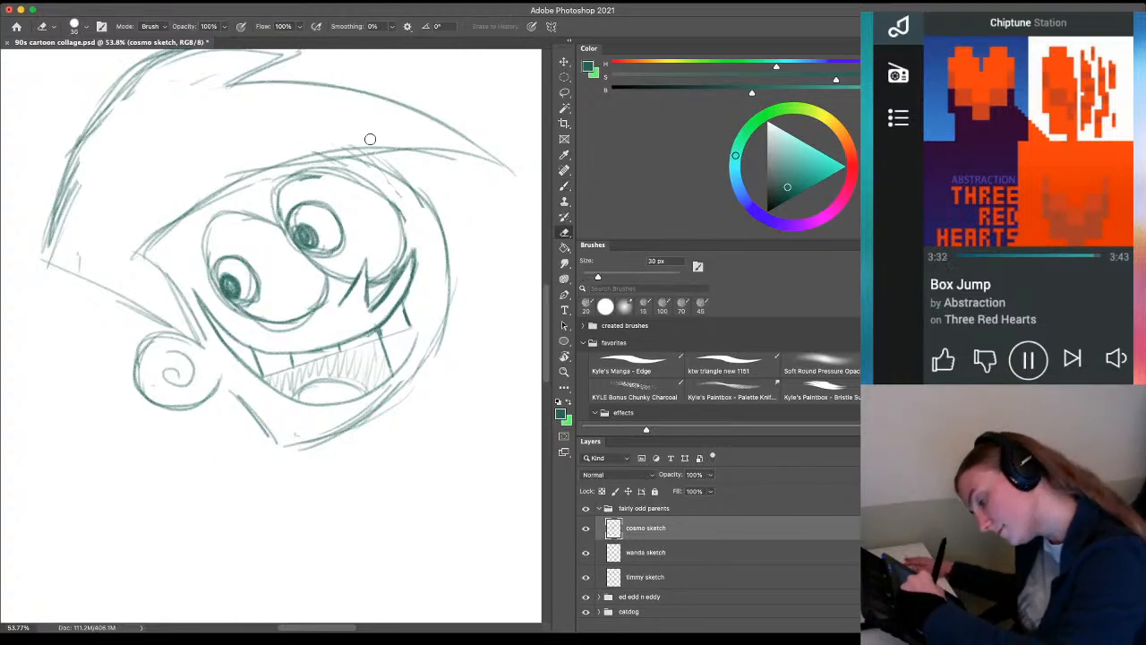
{"action": "key", "text": "bracketright"}
{"action": "key", "text": "bracketright"}
{"action": "key", "text": "bracketright"}
{"action": "mouse_move", "coordinate": [375, 145]}
{"action": "left_mouse_down"}
{"action": "mouse_move", "coordinate": [232, 163]}
{"action": "mouse_move", "coordinate": [206, 173]}
{"action": "mouse_move", "coordinate": [357, 143]}
{"action": "mouse_move", "coordinate": [383, 151]}
{"action": "mouse_move", "coordinate": [231, 187]}
{"action": "mouse_move", "coordinate": [251, 177]}
{"action": "mouse_move", "coordinate": [204, 197]}
{"action": "left_mouse_up"}
{"action": "key", "text": "b"}
{"action": "key", "text": "e"}
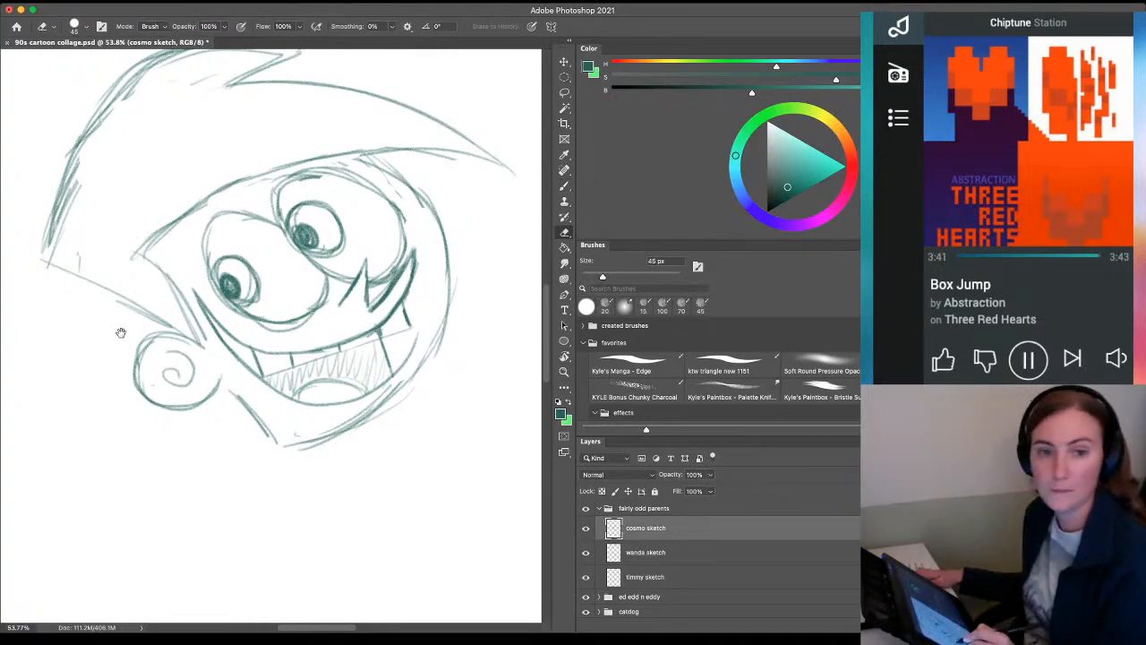
{"action": "left_click_drag", "start_coordinate": [120, 327], "coordinate": [210, 352]}
{"action": "left_click_drag", "start_coordinate": [171, 301], "coordinate": [221, 422]}
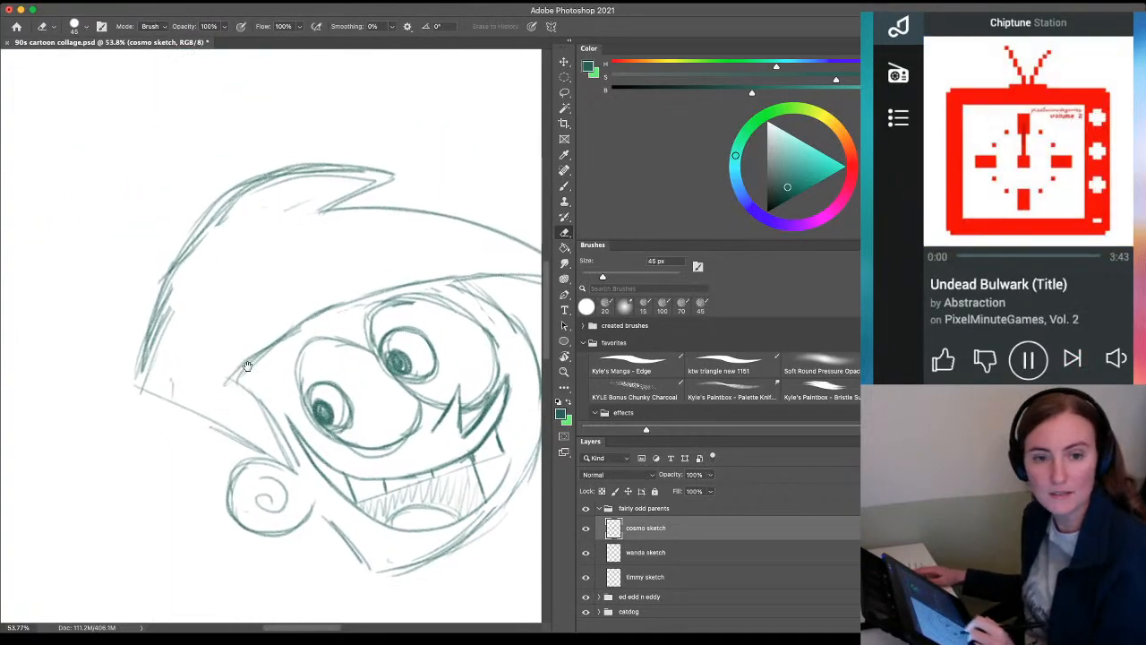
Erase the rough back contour of Cosmo's hair with a 45 px eraser and redraw it as one curve with the 20 px brush
{"action": "mouse_move", "coordinate": [249, 365]}
{"action": "left_mouse_down"}
{"action": "mouse_move", "coordinate": [212, 475]}
{"action": "mouse_move", "coordinate": [215, 428]}
{"action": "left_mouse_up"}
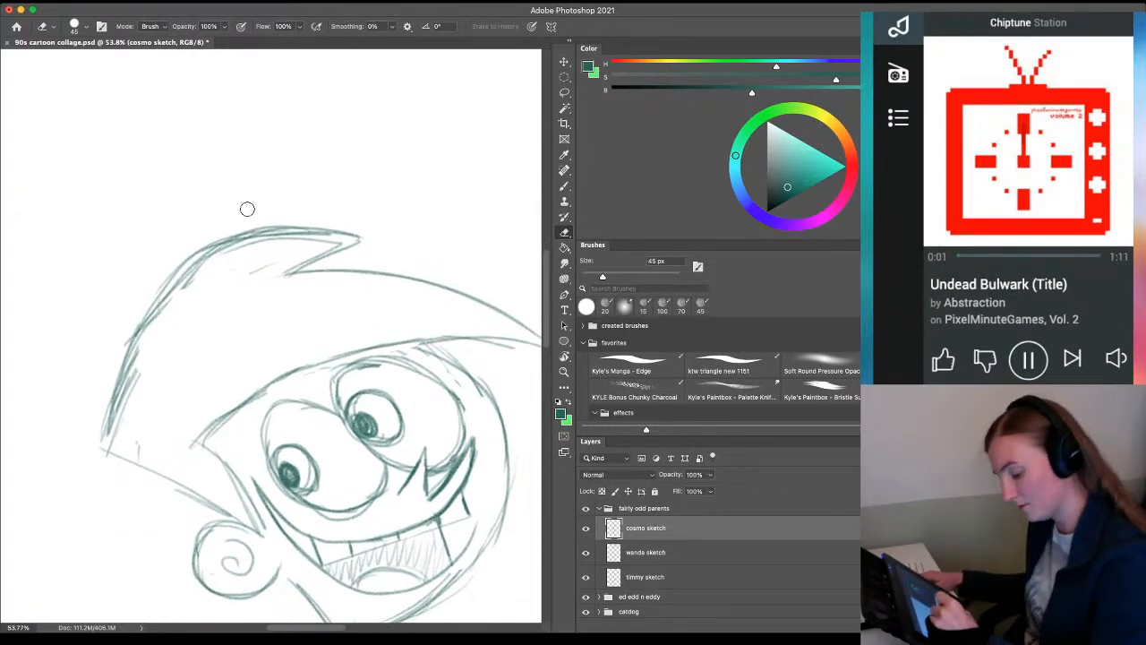
{"action": "mouse_move", "coordinate": [234, 225]}
{"action": "left_mouse_down"}
{"action": "mouse_move", "coordinate": [126, 302]}
{"action": "mouse_move", "coordinate": [131, 328]}
{"action": "mouse_move", "coordinate": [162, 300]}
{"action": "left_mouse_up"}
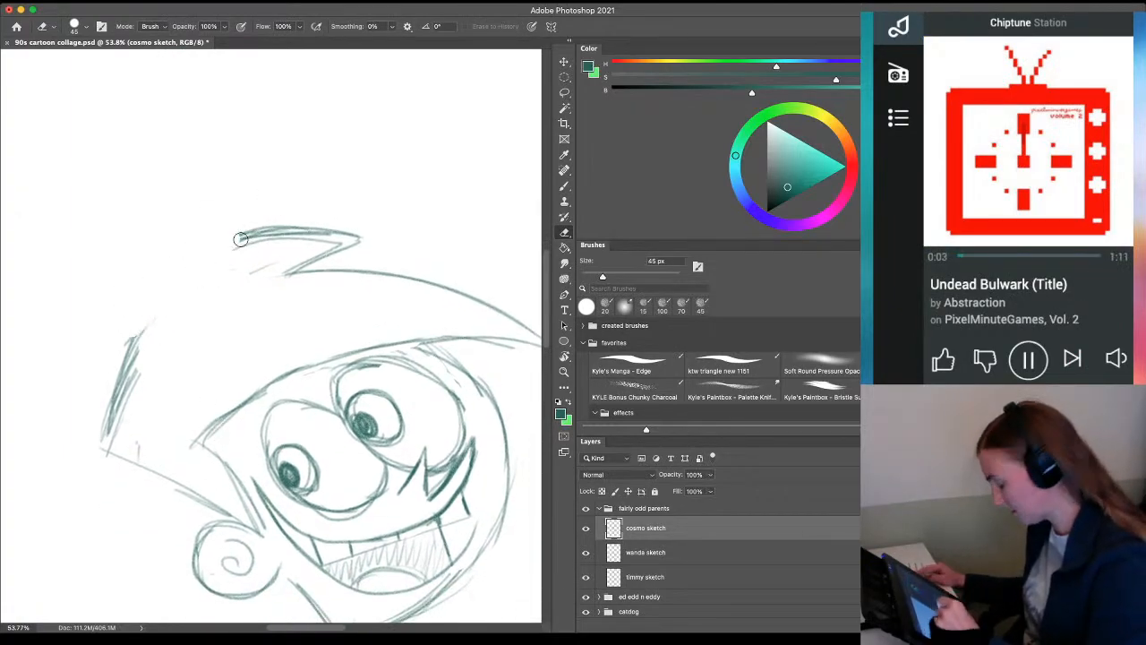
{"action": "key", "text": "b"}
{"action": "mouse_move", "coordinate": [251, 219]}
{"action": "left_mouse_down"}
{"action": "mouse_move", "coordinate": [183, 262]}
{"action": "mouse_move", "coordinate": [137, 329]}
{"action": "mouse_move", "coordinate": [124, 378]}
{"action": "left_mouse_up"}
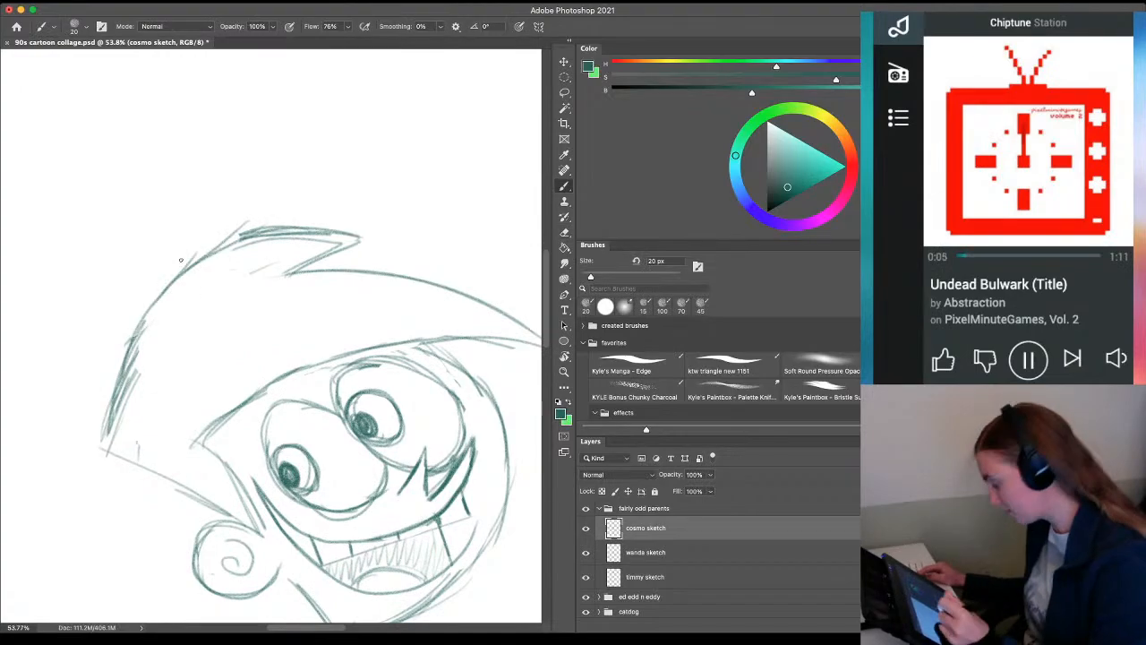
{"action": "mouse_move", "coordinate": [347, 136]}
{"action": "left_mouse_down"}
{"action": "mouse_move", "coordinate": [338, 190]}
{"action": "mouse_move", "coordinate": [246, 202]}
{"action": "mouse_move", "coordinate": [270, 201]}
{"action": "mouse_move", "coordinate": [216, 224]}
{"action": "mouse_move", "coordinate": [333, 201]}
{"action": "mouse_move", "coordinate": [247, 207]}
{"action": "left_mouse_up"}
{"action": "mouse_move", "coordinate": [204, 175]}
{"action": "left_mouse_down"}
{"action": "mouse_move", "coordinate": [222, 221]}
{"action": "mouse_move", "coordinate": [213, 194]}
{"action": "left_mouse_up"}
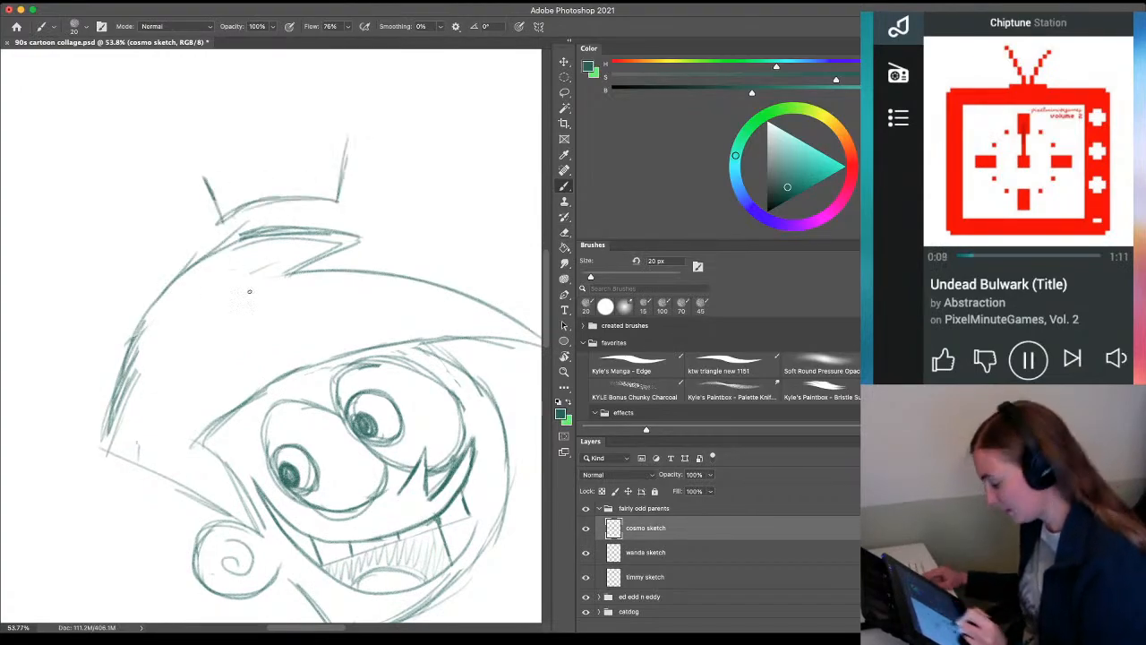
{"action": "key", "text": "z"}
{"action": "left_click_drag", "start_coordinate": [310, 393], "coordinate": [242, 394]}
{"action": "left_click_drag", "start_coordinate": [280, 317], "coordinate": [331, 320]}
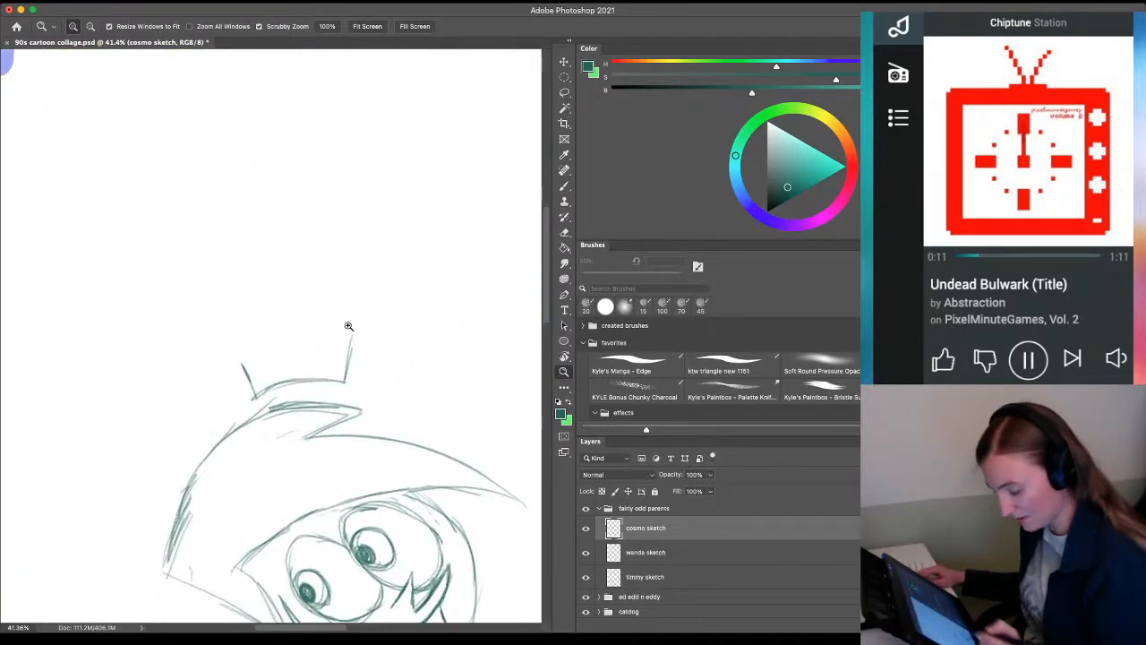
{"action": "key", "text": "super+z"}
{"action": "key", "text": "super+z"}
{"action": "key", "text": "super+z"}
{"action": "key", "text": "super+z"}
{"action": "key", "text": "super+z"}
Sketch a small three-pointed crown floating above Cosmo's hair tuft, with zigzag spikes and a slightly curved base
{"action": "mouse_move", "coordinate": [341, 382]}
{"action": "left_mouse_down"}
{"action": "mouse_move", "coordinate": [292, 383]}
{"action": "mouse_move", "coordinate": [367, 391]}
{"action": "mouse_move", "coordinate": [308, 360]}
{"action": "left_mouse_up"}
{"action": "key", "text": "b"}
{"action": "mouse_move", "coordinate": [292, 322]}
{"action": "left_mouse_down"}
{"action": "mouse_move", "coordinate": [307, 360]}
{"action": "mouse_move", "coordinate": [295, 321]}
{"action": "mouse_move", "coordinate": [324, 324]}
{"action": "mouse_move", "coordinate": [335, 288]}
{"action": "mouse_move", "coordinate": [330, 311]}
{"action": "mouse_move", "coordinate": [338, 298]}
{"action": "mouse_move", "coordinate": [360, 326]}
{"action": "mouse_move", "coordinate": [387, 308]}
{"action": "mouse_move", "coordinate": [381, 357]}
{"action": "left_mouse_up"}
{"action": "mouse_move", "coordinate": [335, 287]}
{"action": "left_mouse_down"}
{"action": "mouse_move", "coordinate": [321, 325]}
{"action": "mouse_move", "coordinate": [286, 316]}
{"action": "mouse_move", "coordinate": [313, 326]}
{"action": "left_mouse_up"}
{"action": "left_click_drag", "start_coordinate": [290, 317], "coordinate": [306, 353]}
Smooth the face contour beside the far eye and clear the stray strokes under the tuft and along the back hair with a 45 px eraser
{"action": "key", "text": "z"}
{"action": "left_click_drag", "start_coordinate": [277, 446], "coordinate": [201, 315]}
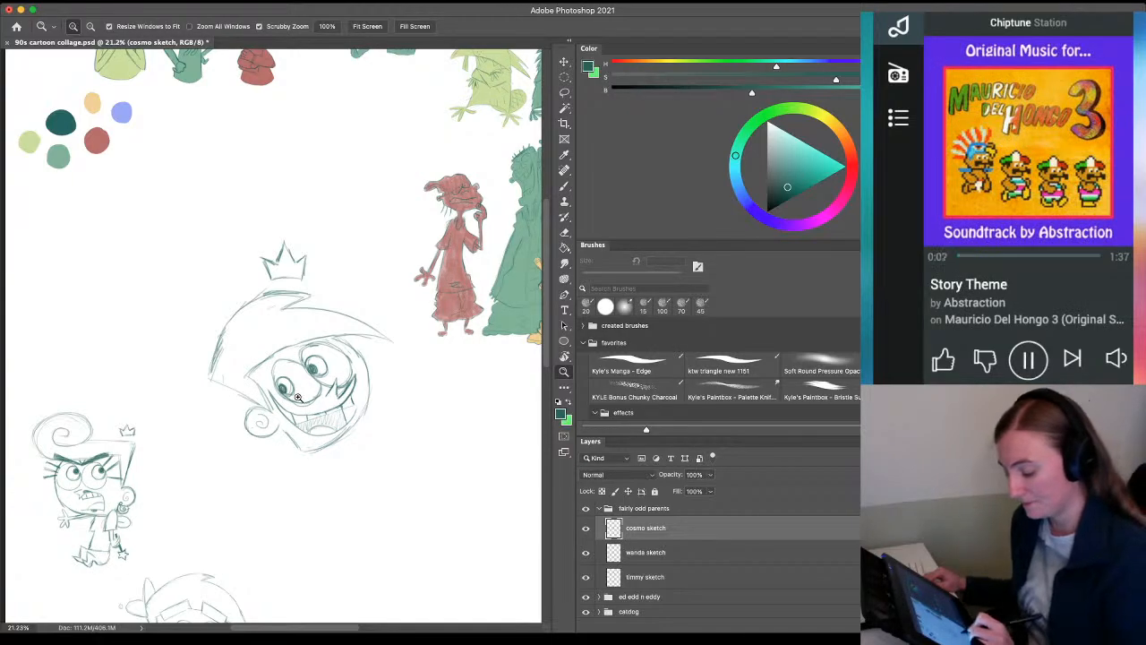
{"action": "left_click_drag", "start_coordinate": [333, 352], "coordinate": [347, 374]}
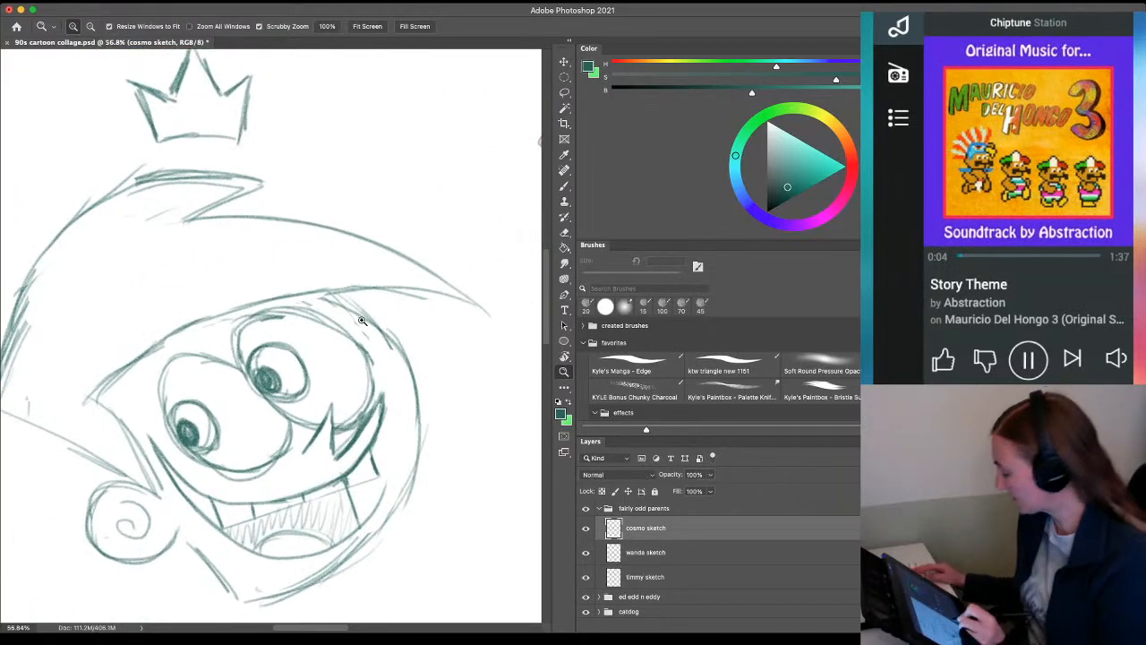
{"action": "key", "text": "b"}
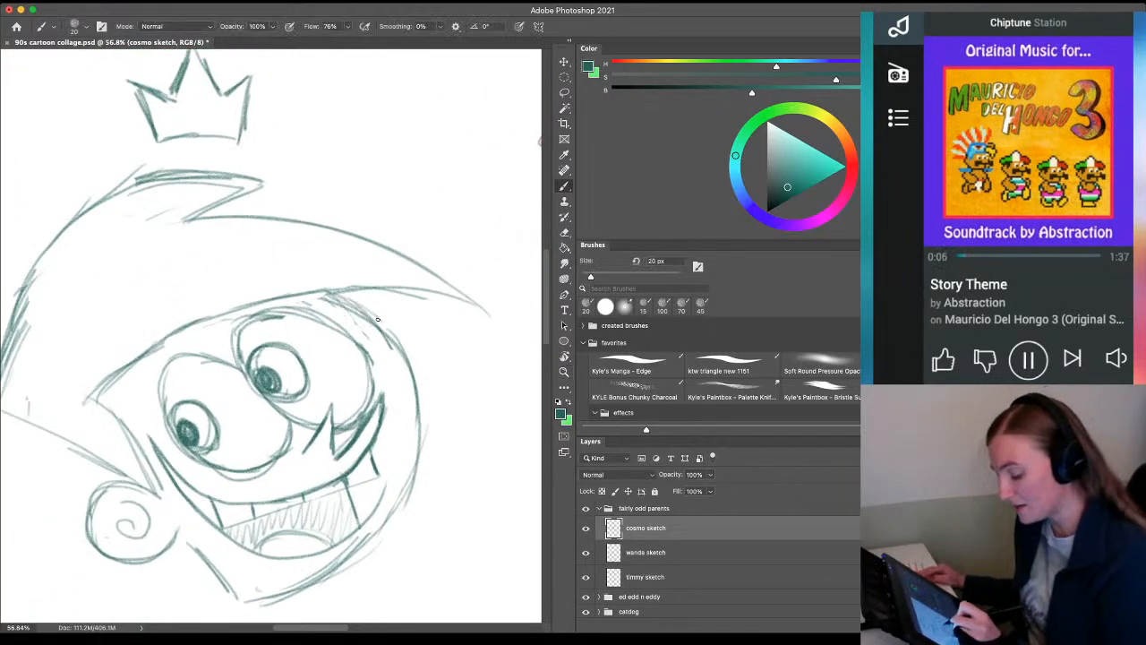
{"action": "key", "text": "e"}
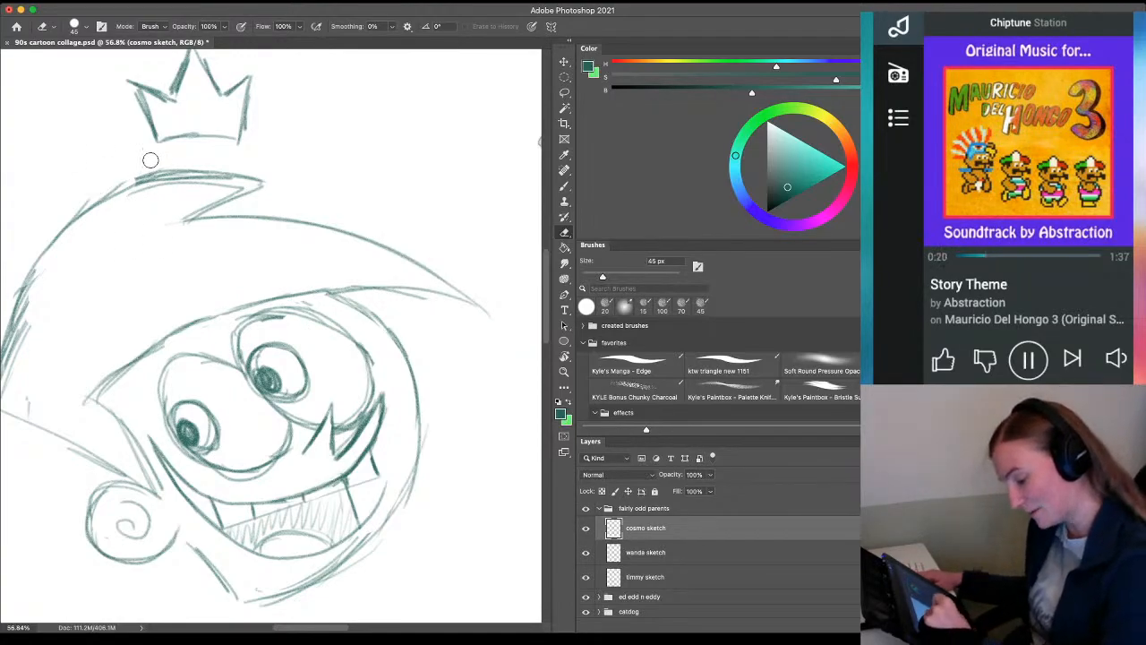
{"action": "left_click_drag", "start_coordinate": [96, 265], "coordinate": [176, 220]}
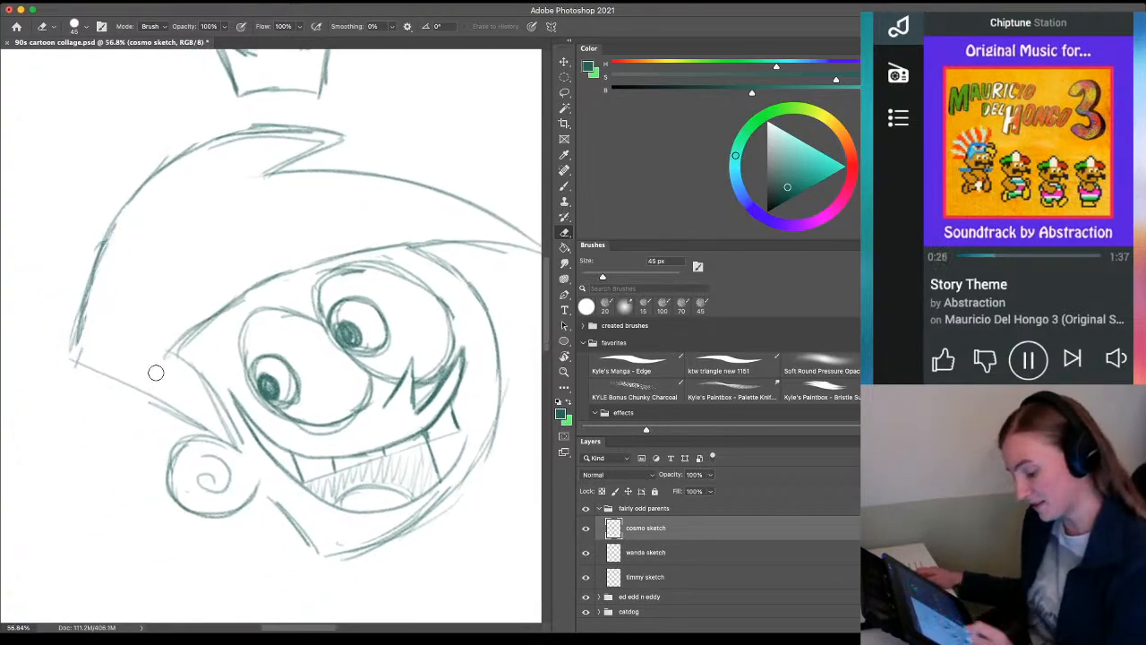
Darken the sideburn and the lower back edge of the hair, join them at a sharp corner, and erase the stray lines beneath
{"action": "key", "text": "b"}
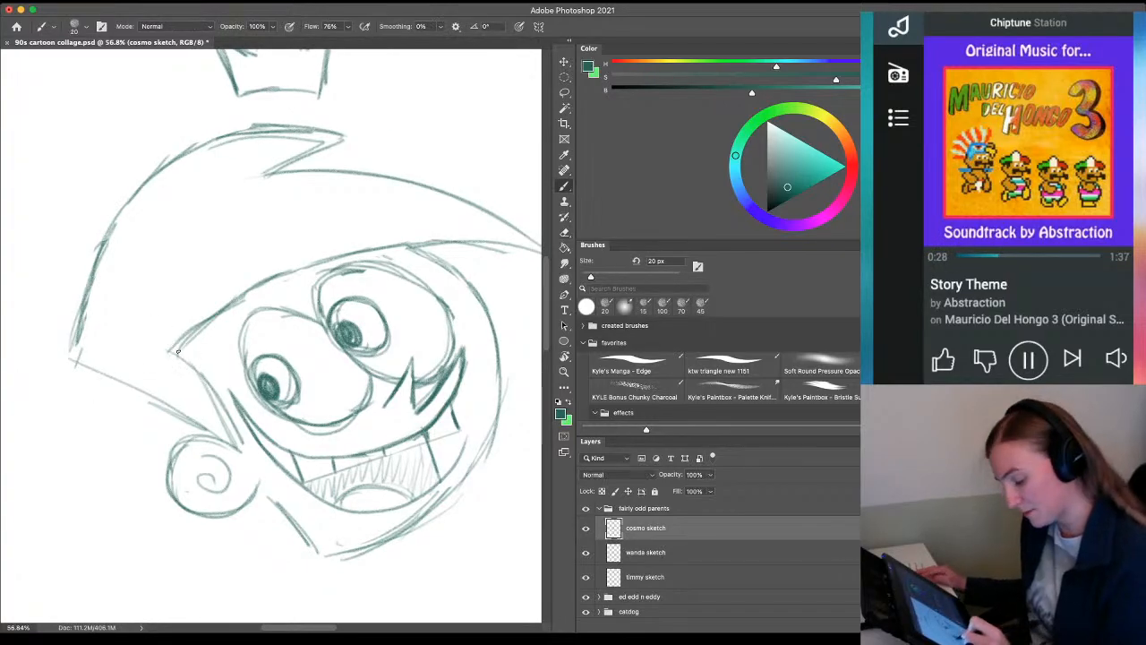
{"action": "mouse_move", "coordinate": [170, 347]}
{"action": "left_mouse_down"}
{"action": "mouse_move", "coordinate": [213, 391]}
{"action": "mouse_move", "coordinate": [241, 450]}
{"action": "mouse_move", "coordinate": [116, 378]}
{"action": "mouse_move", "coordinate": [152, 399]}
{"action": "mouse_move", "coordinate": [68, 370]}
{"action": "left_mouse_up"}
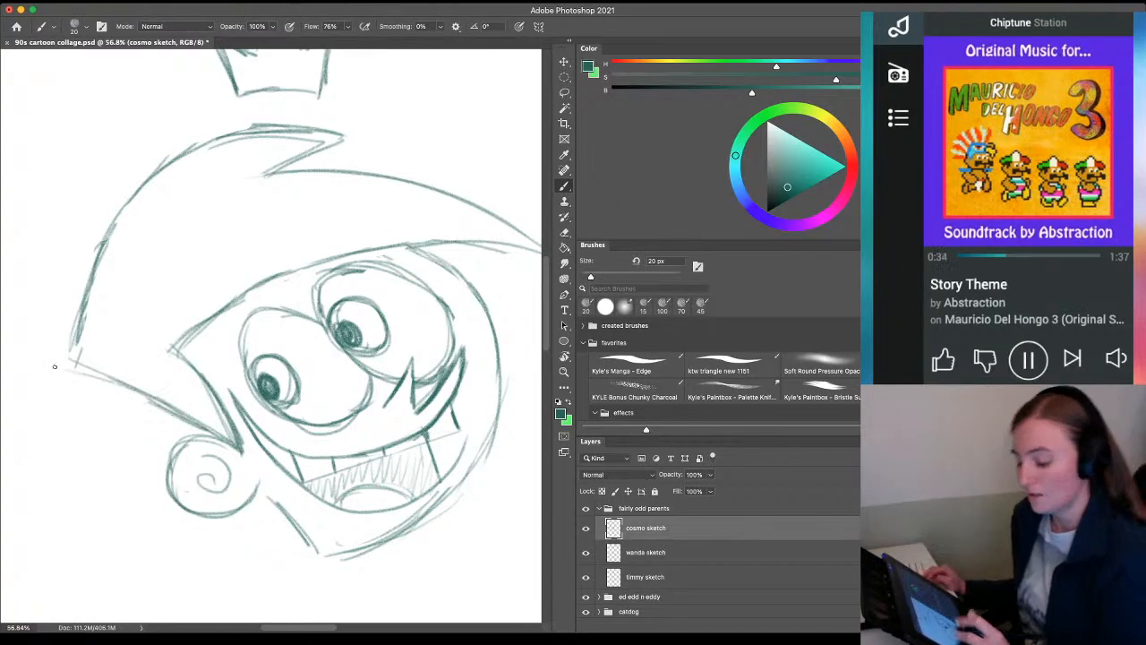
{"action": "mouse_move", "coordinate": [79, 331]}
{"action": "left_mouse_down"}
{"action": "mouse_move", "coordinate": [69, 365]}
{"action": "mouse_move", "coordinate": [95, 377]}
{"action": "left_mouse_up"}
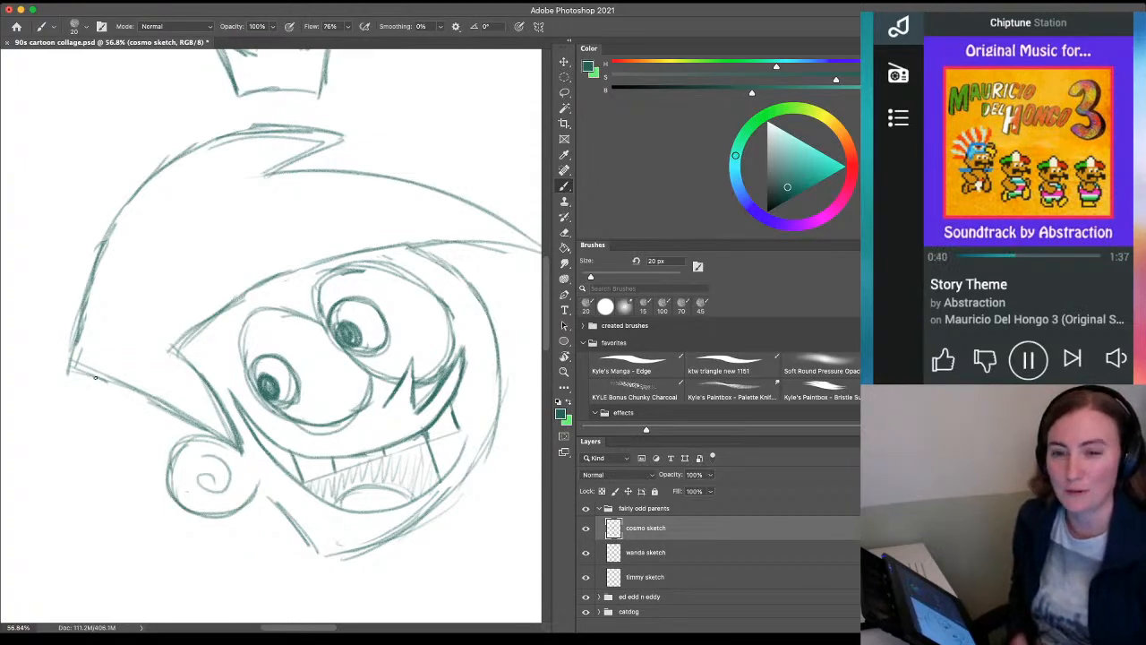
{"action": "key", "text": "e"}
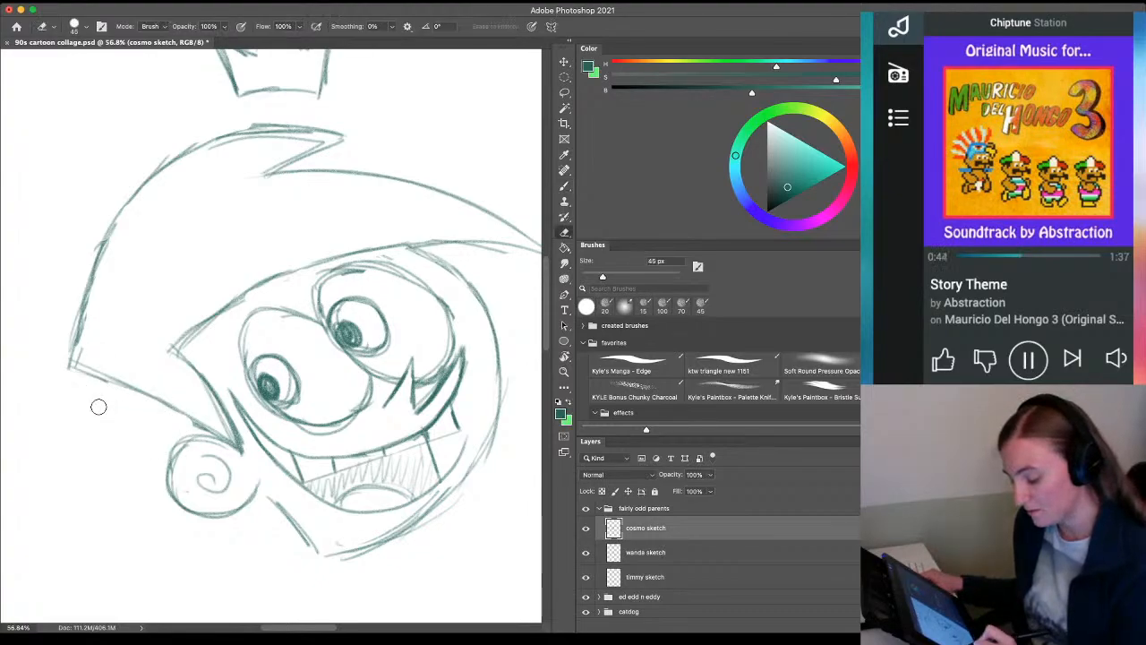
Redraw the jawline from ear to chin and the far cheek curve, cleaning the cheek's outer edge with a 35 px eraser
{"action": "key", "text": "b"}
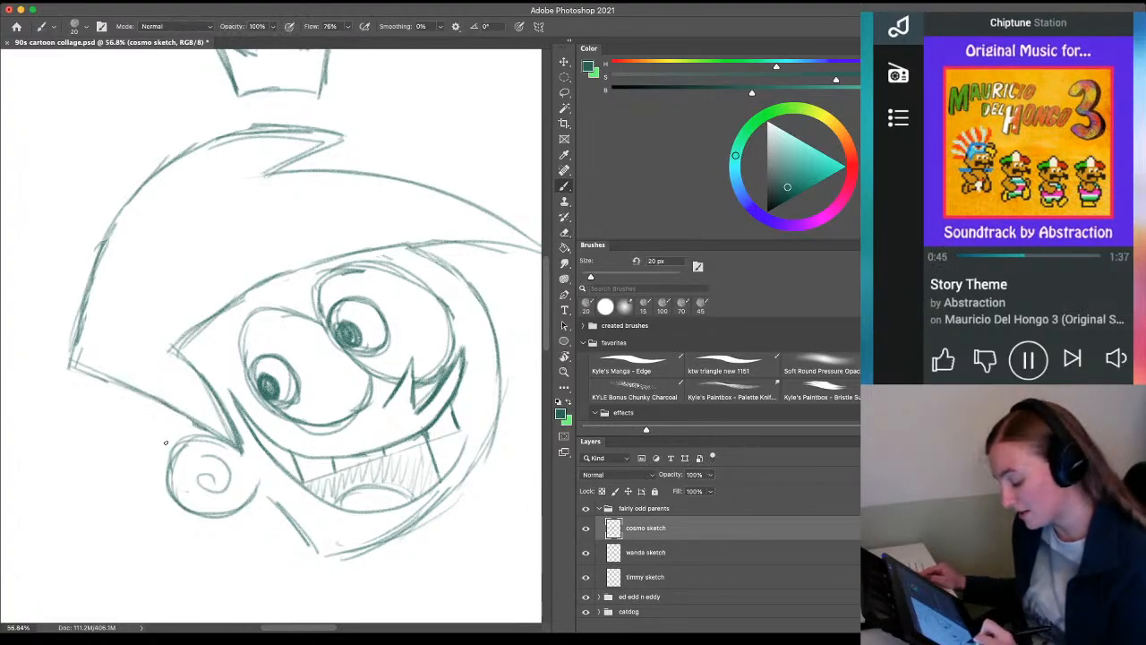
{"action": "left_click_drag", "start_coordinate": [247, 531], "coordinate": [181, 432]}
{"action": "left_click_drag", "start_coordinate": [192, 385], "coordinate": [252, 452]}
{"action": "mouse_move", "coordinate": [435, 312]}
{"action": "left_mouse_down"}
{"action": "mouse_move", "coordinate": [385, 394]}
{"action": "mouse_move", "coordinate": [326, 440]}
{"action": "left_mouse_up"}
{"action": "key", "text": "e"}
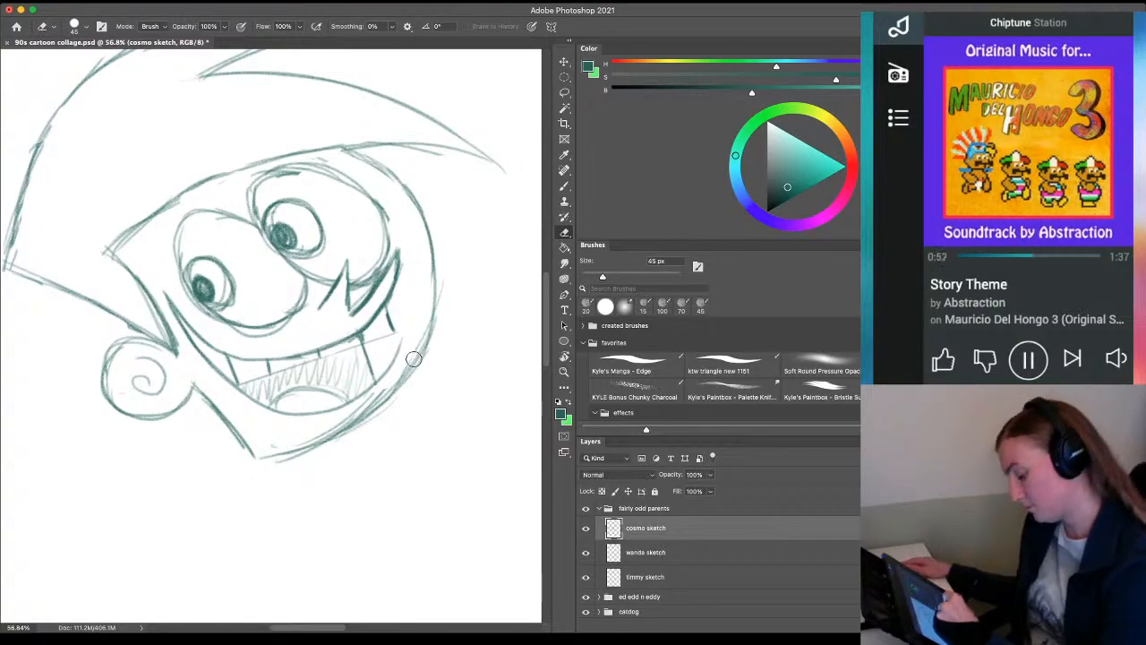
{"action": "key", "text": "bracketleft"}
{"action": "key", "text": "bracketleft"}
{"action": "mouse_move", "coordinate": [419, 329]}
{"action": "left_mouse_down"}
{"action": "mouse_move", "coordinate": [393, 378]}
{"action": "mouse_move", "coordinate": [358, 407]}
{"action": "left_mouse_up"}
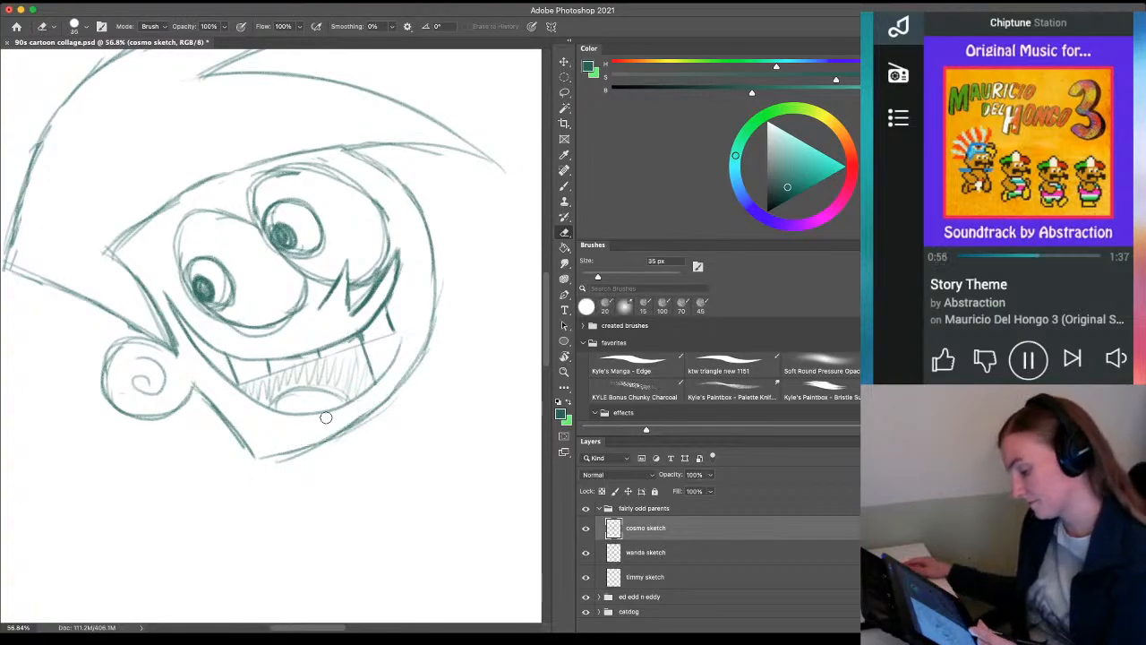
Sketch Cosmo's narrow slanted torso below the chin with two straight sides, a hem and a second line inside the back edge
{"action": "key", "text": "b"}
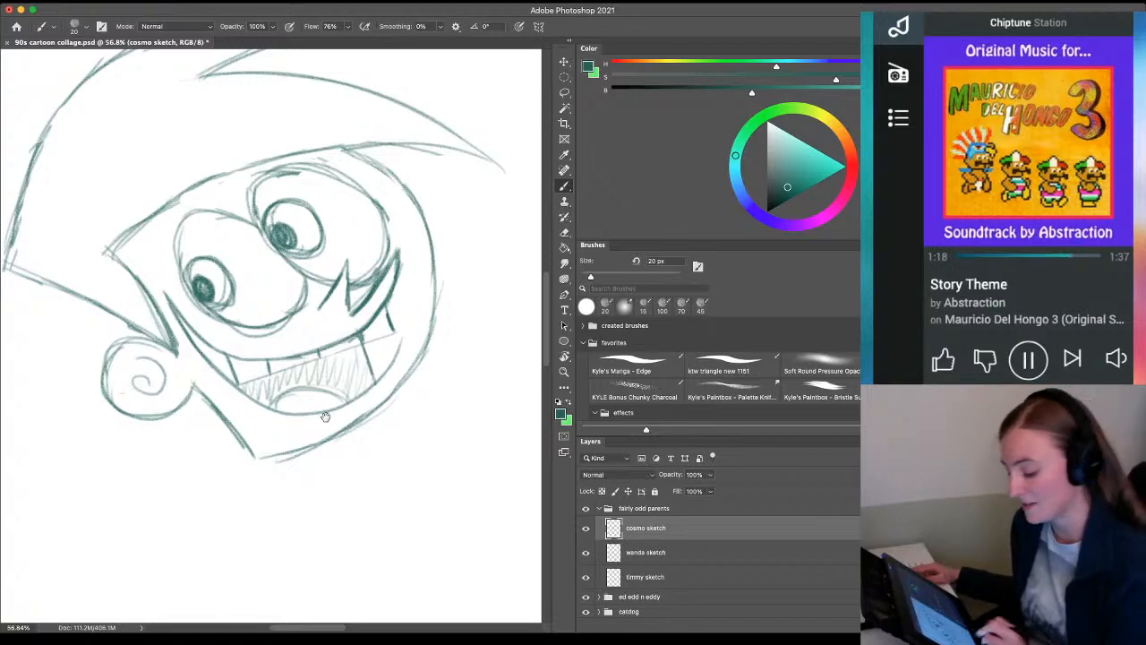
{"action": "left_click_drag", "start_coordinate": [227, 481], "coordinate": [224, 407]}
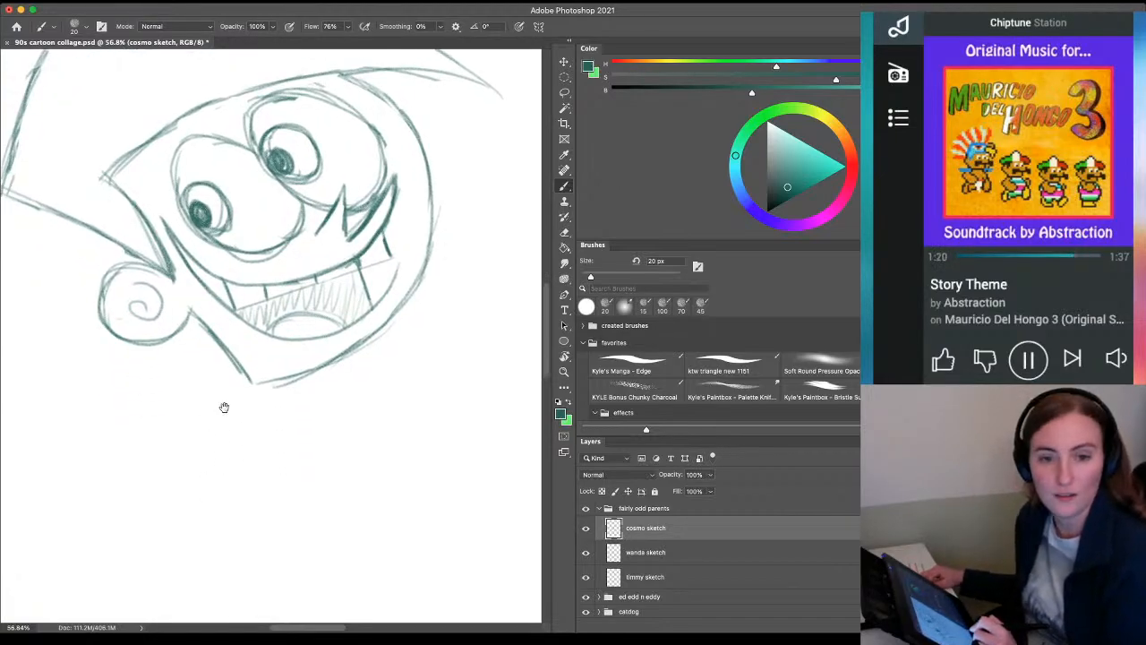
{"action": "mouse_move", "coordinate": [306, 444]}
{"action": "left_mouse_down"}
{"action": "mouse_move", "coordinate": [260, 433]}
{"action": "mouse_move", "coordinate": [256, 416]}
{"action": "mouse_move", "coordinate": [183, 380]}
{"action": "left_mouse_up"}
{"action": "key", "text": "z"}
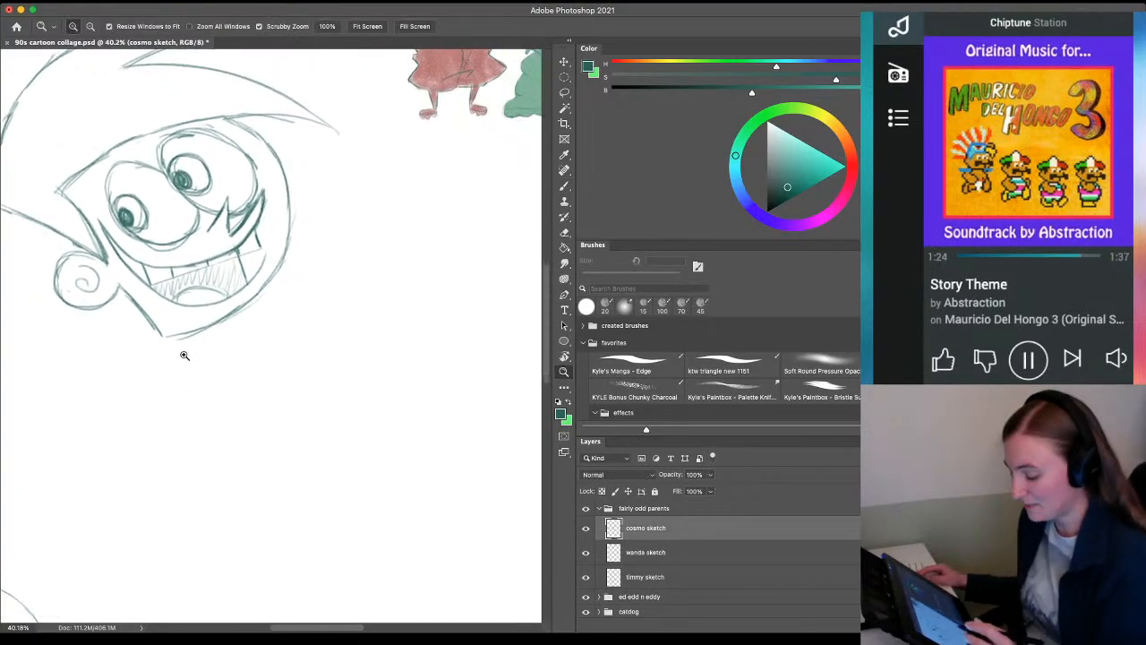
{"action": "key", "text": "b"}
{"action": "left_click_drag", "start_coordinate": [159, 337], "coordinate": [195, 408]}
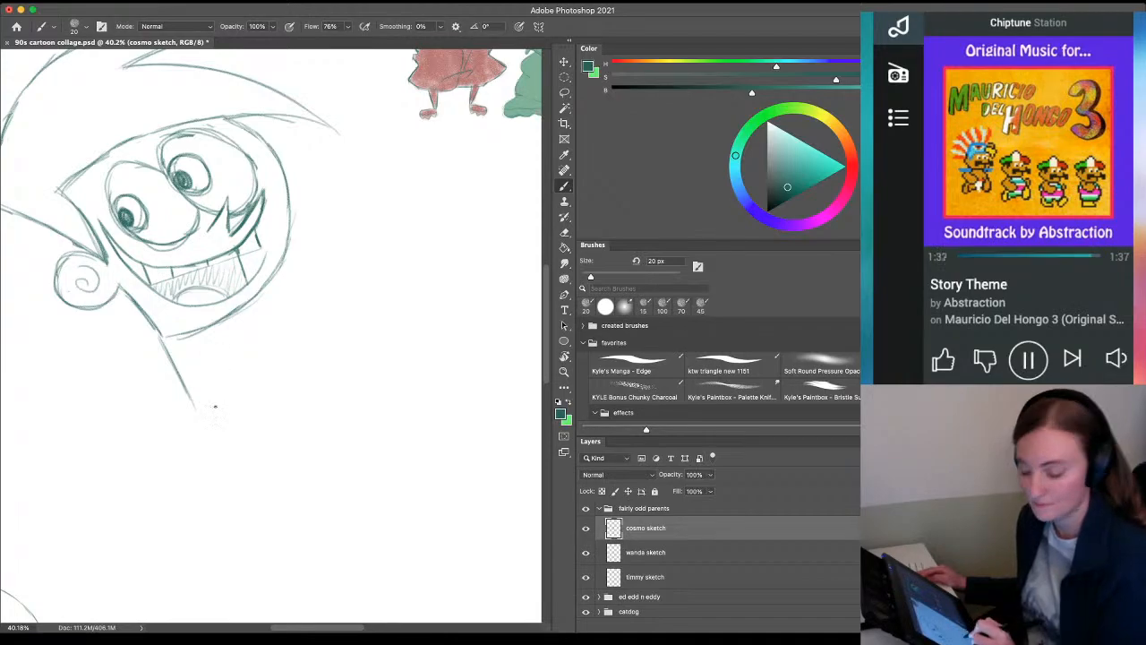
{"action": "mouse_move", "coordinate": [234, 344]}
{"action": "left_mouse_down"}
{"action": "mouse_move", "coordinate": [278, 397]}
{"action": "mouse_move", "coordinate": [213, 438]}
{"action": "left_mouse_up"}
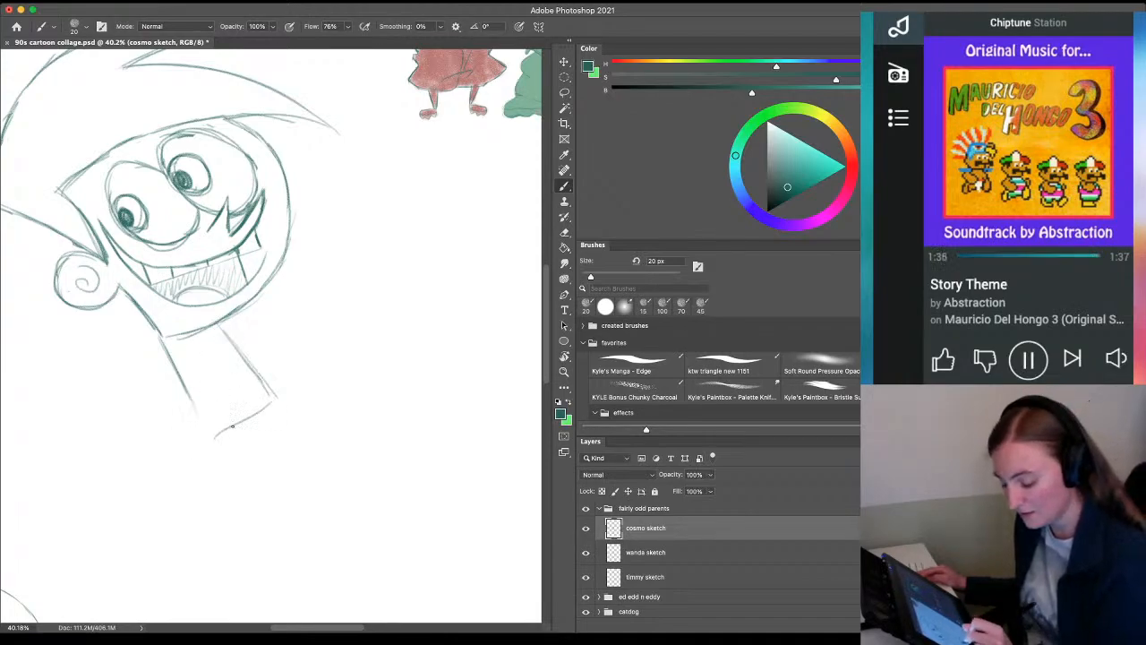
{"action": "left_click_drag", "start_coordinate": [167, 343], "coordinate": [211, 436]}
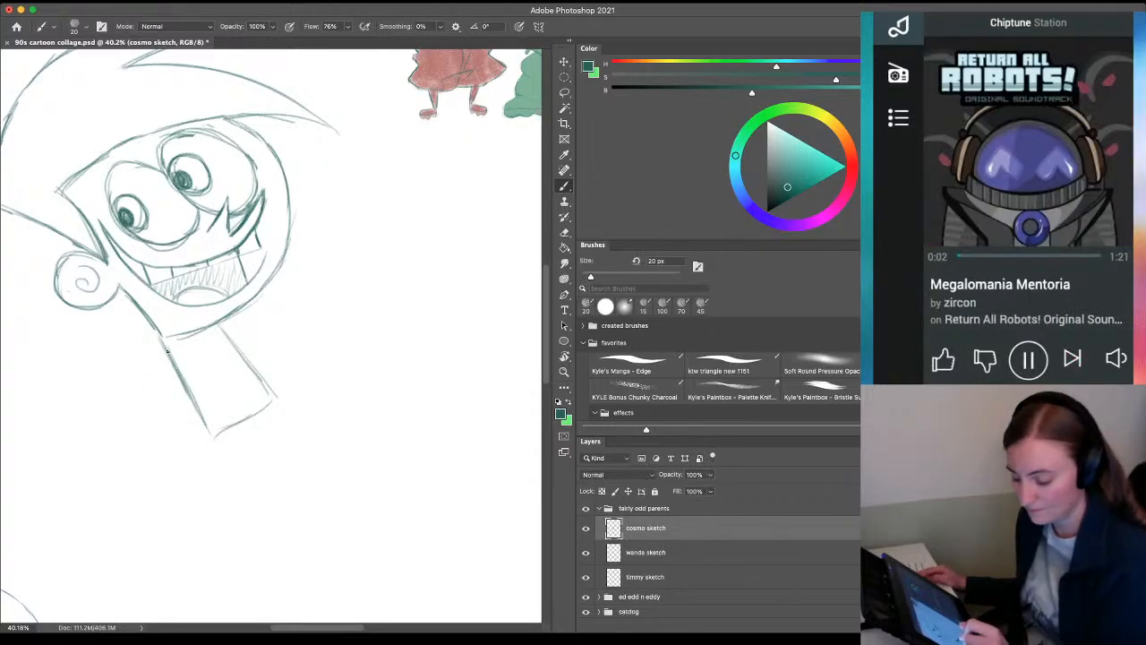
{"action": "mouse_move", "coordinate": [172, 347]}
{"action": "left_mouse_down"}
{"action": "mouse_move", "coordinate": [214, 417]}
{"action": "mouse_move", "coordinate": [161, 328]}
{"action": "mouse_move", "coordinate": [219, 415]}
{"action": "left_mouse_up"}
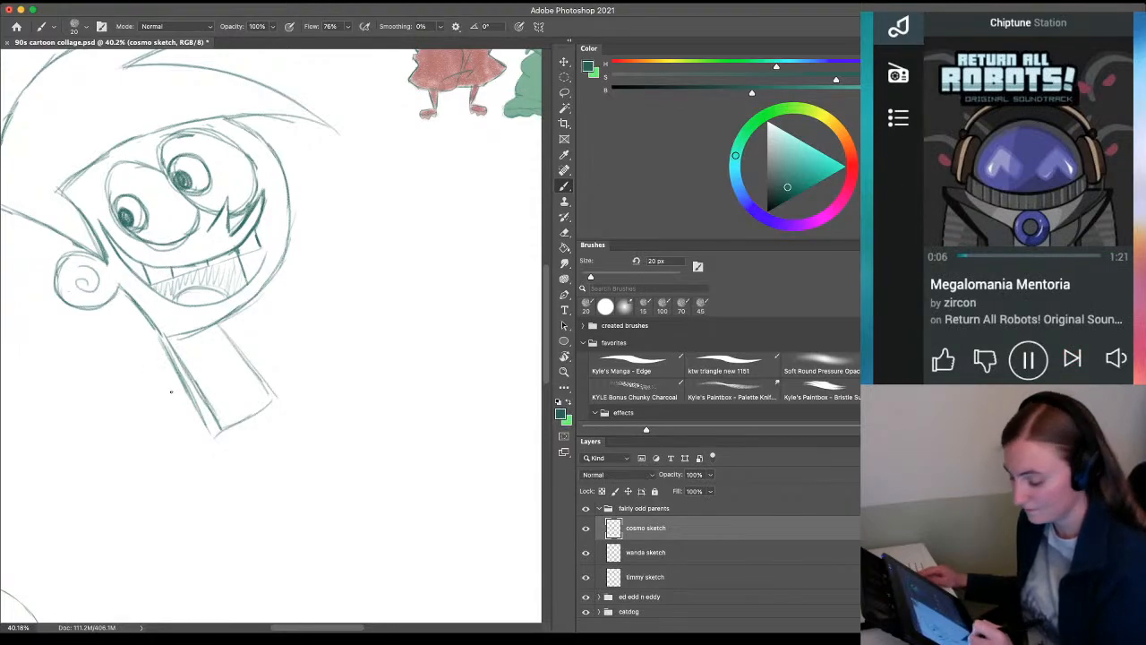
Clean the corner where the torso meets the chin and draw pointed shirt collar flaps with a small tie knot between them
{"action": "key", "text": "e"}
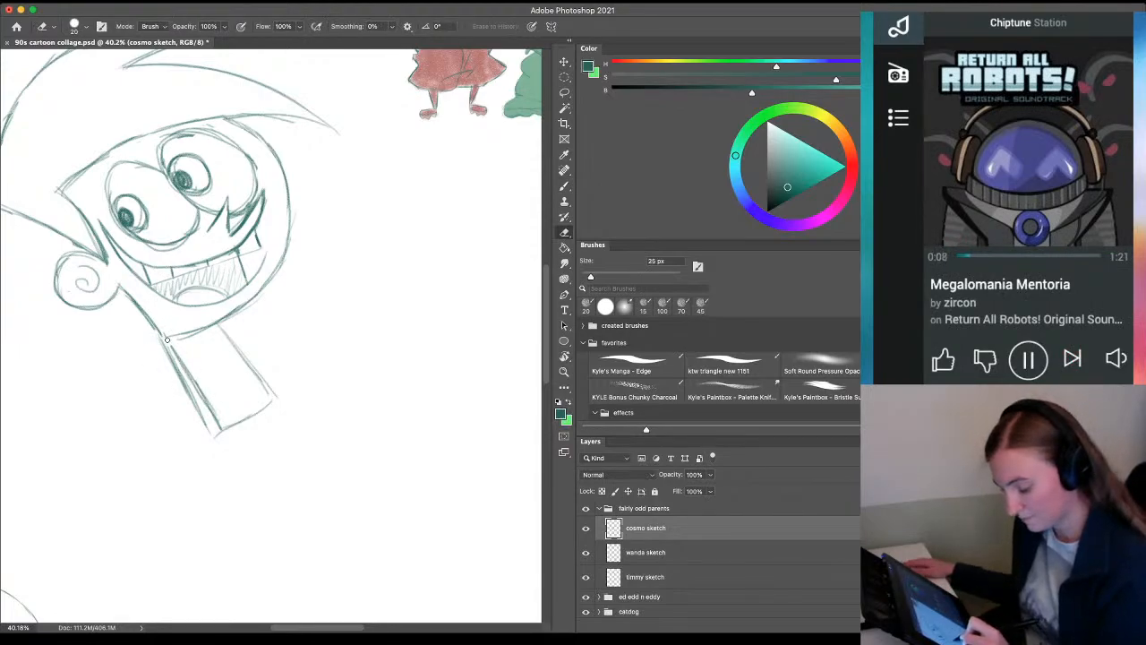
{"action": "left_click_drag", "start_coordinate": [166, 337], "coordinate": [167, 341]}
{"action": "key", "text": "b"}
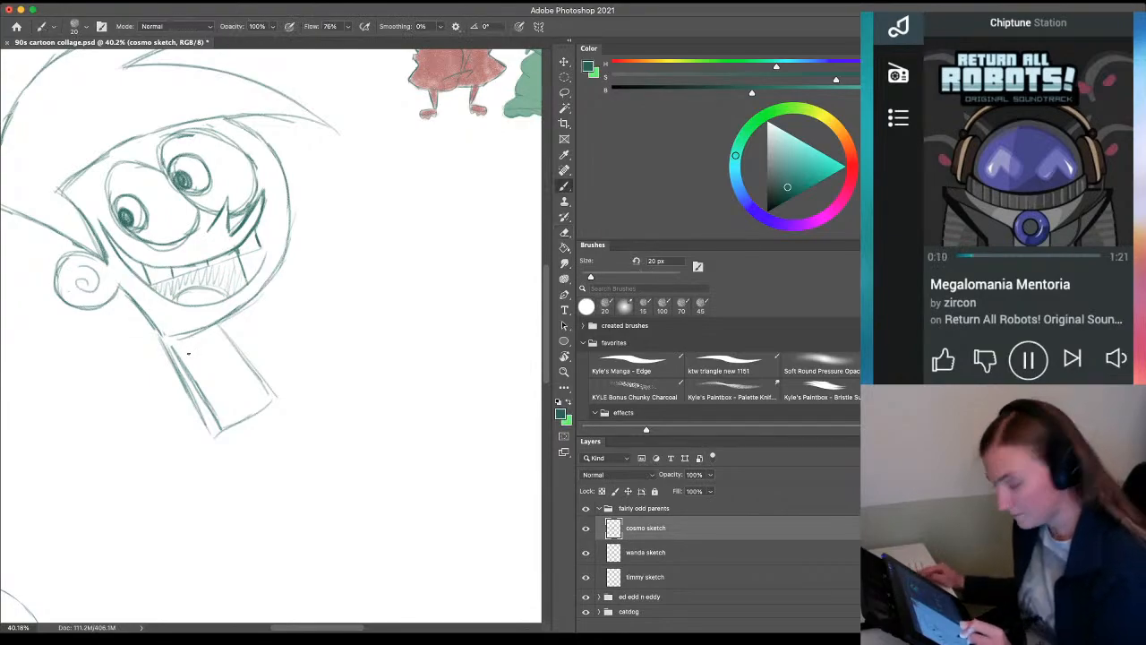
{"action": "left_click_drag", "start_coordinate": [174, 343], "coordinate": [166, 335]}
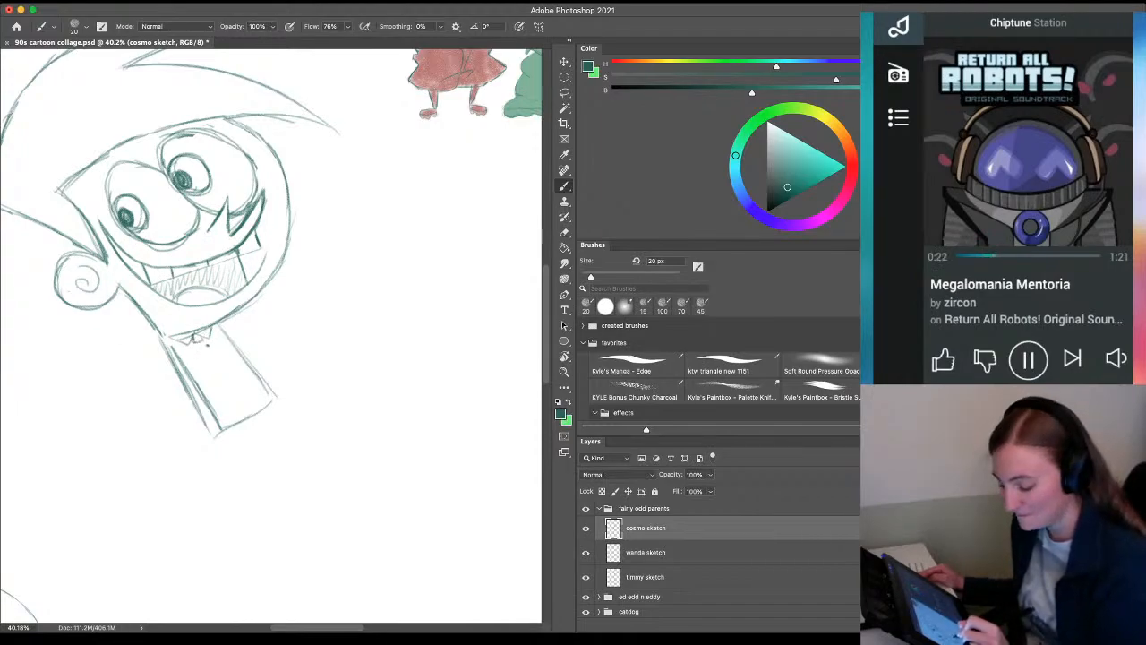
Outline a long tie hanging from the collar down the torso and fill it and its knot with dark hatching
{"action": "left_click_drag", "start_coordinate": [210, 340], "coordinate": [245, 386]}
{"action": "mouse_move", "coordinate": [205, 341]}
{"action": "left_mouse_down"}
{"action": "mouse_move", "coordinate": [236, 371]}
{"action": "mouse_move", "coordinate": [213, 371]}
{"action": "mouse_move", "coordinate": [221, 392]}
{"action": "mouse_move", "coordinate": [242, 387]}
{"action": "left_mouse_up"}
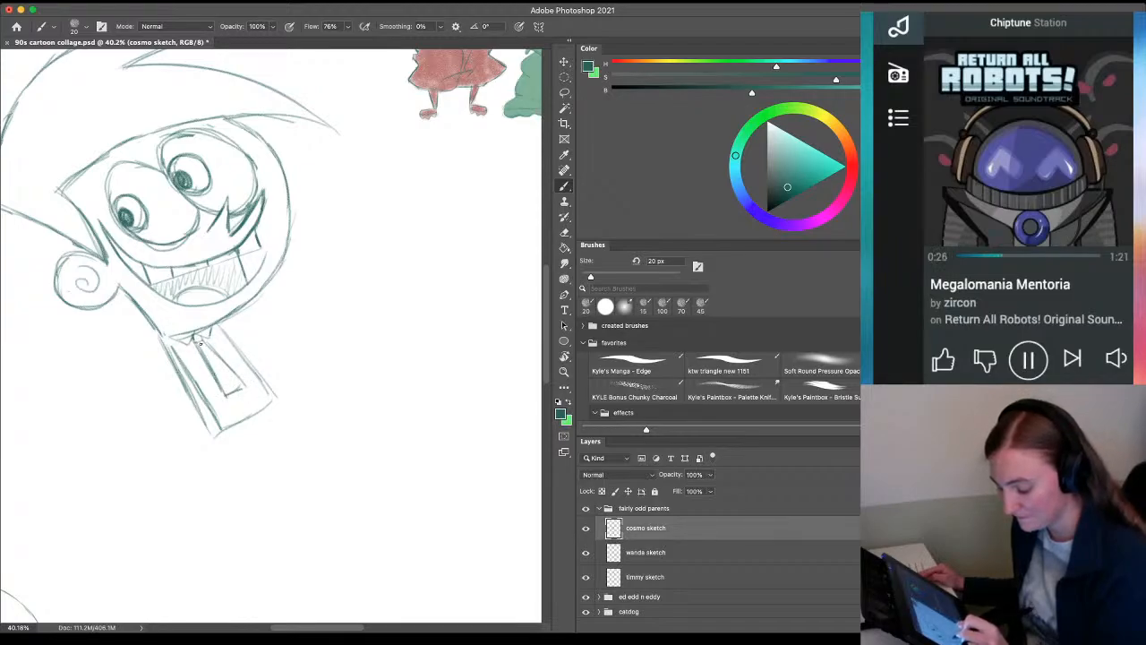
{"action": "mouse_move", "coordinate": [200, 342]}
{"action": "left_mouse_down"}
{"action": "mouse_move", "coordinate": [230, 386]}
{"action": "mouse_move", "coordinate": [215, 375]}
{"action": "mouse_move", "coordinate": [242, 390]}
{"action": "left_mouse_up"}
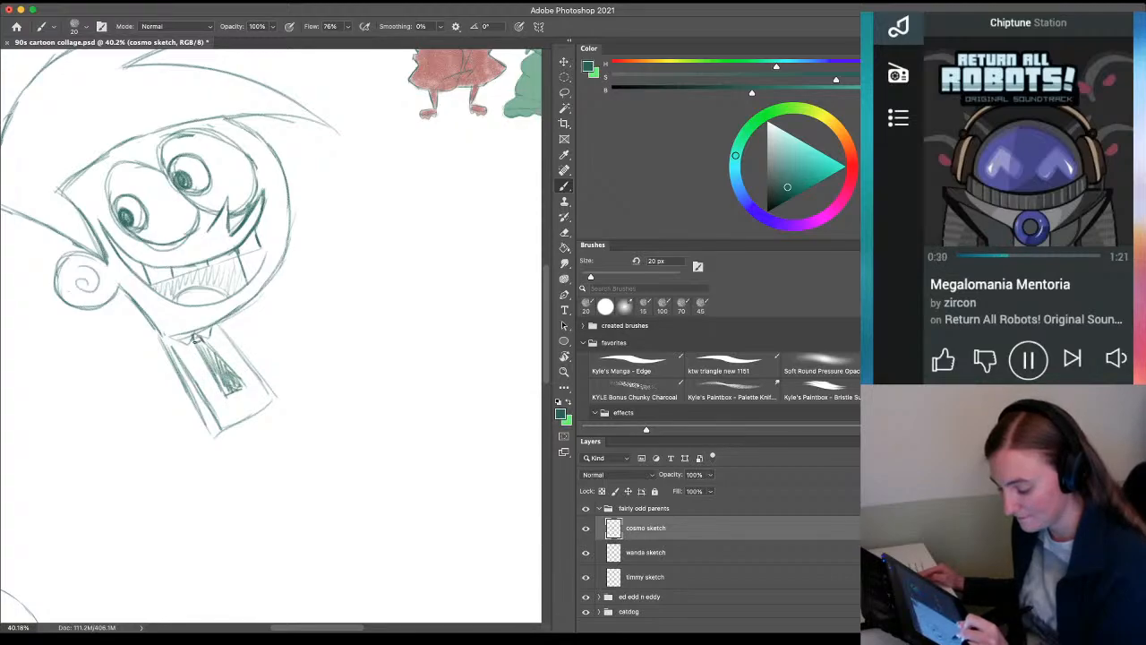
{"action": "left_click_drag", "start_coordinate": [192, 336], "coordinate": [240, 382]}
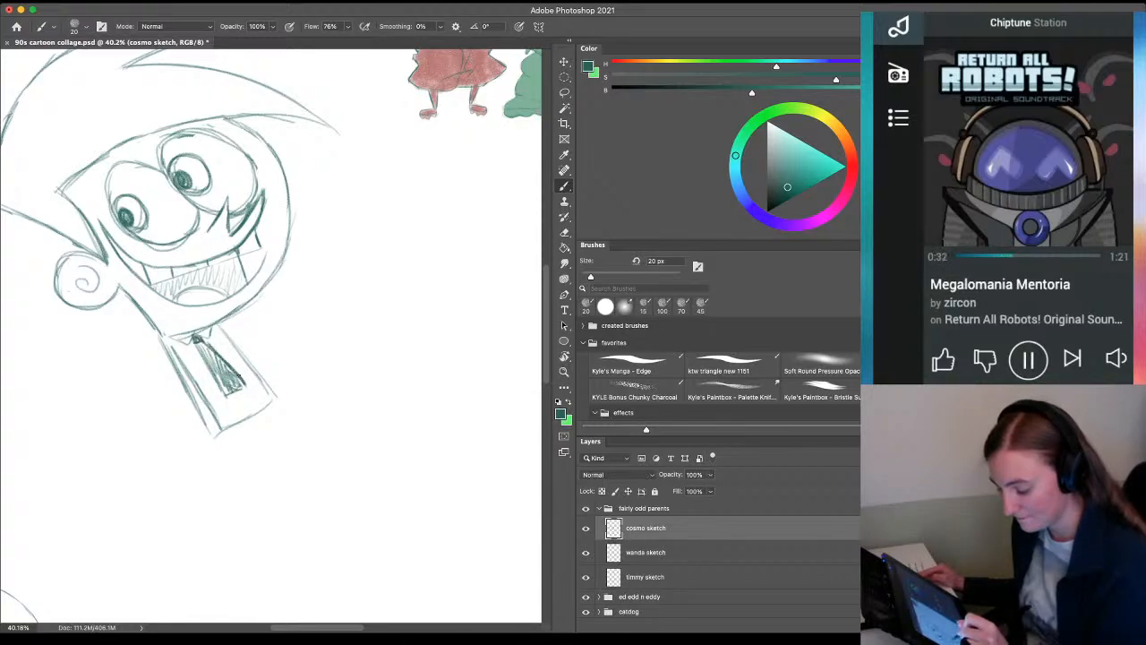
{"action": "left_click_drag", "start_coordinate": [197, 346], "coordinate": [231, 390]}
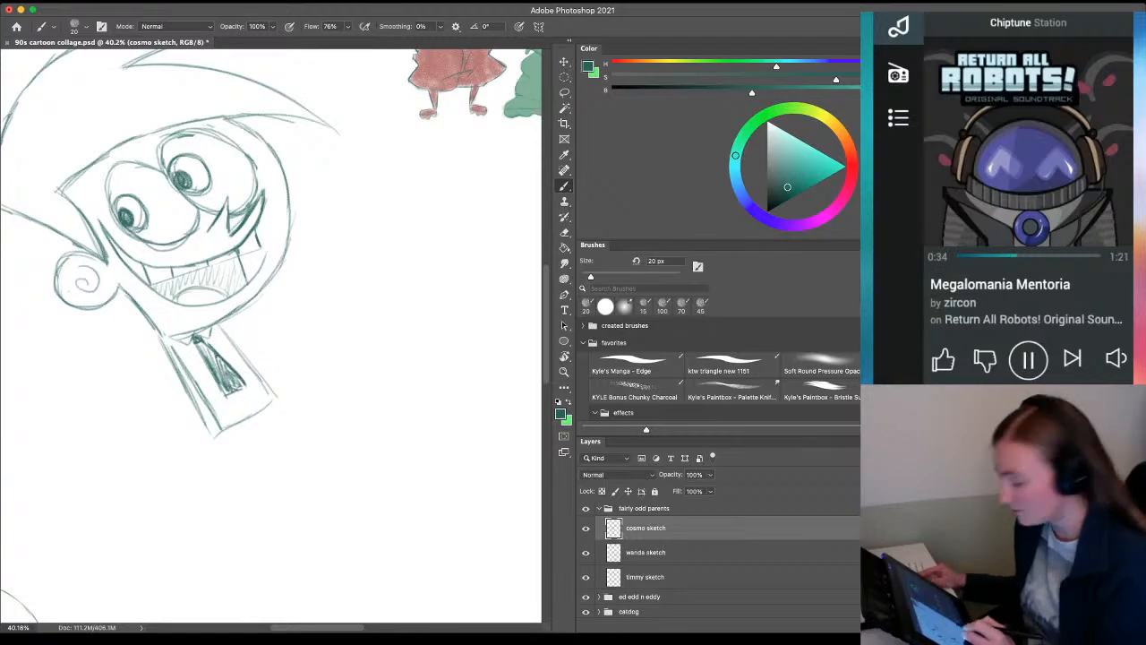
Trim the tie's front edge with the eraser and redraw its shape with the 20 px brush
{"action": "key", "text": "e"}
{"action": "left_click_drag", "start_coordinate": [210, 340], "coordinate": [240, 383]}
{"action": "key", "text": "b"}
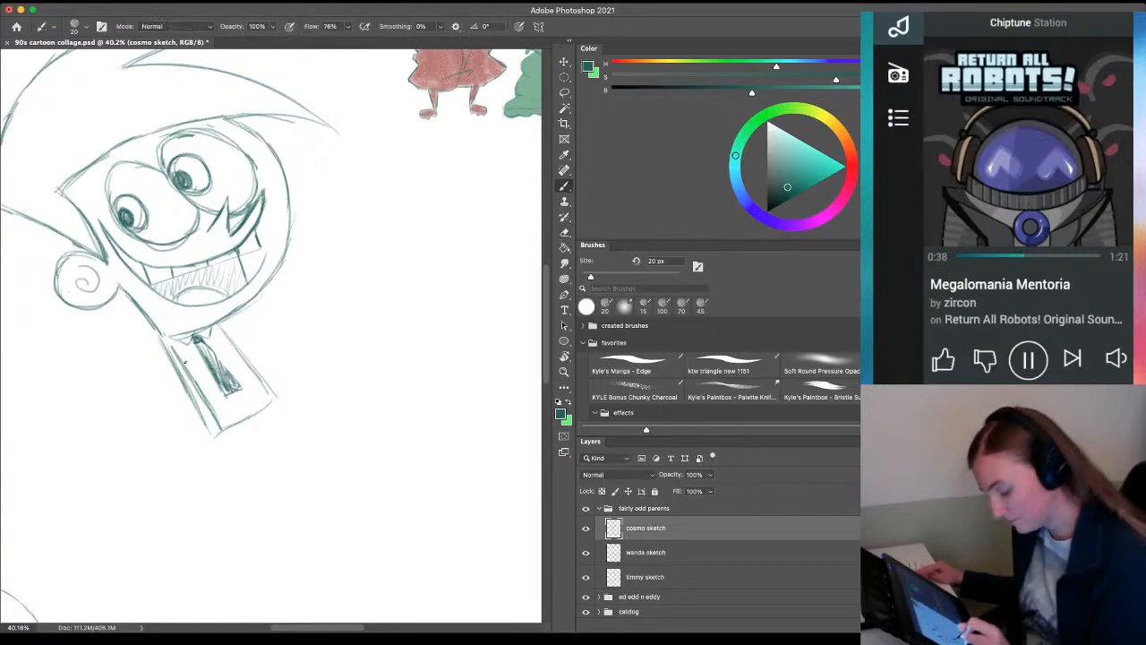
{"action": "left_click_drag", "start_coordinate": [206, 344], "coordinate": [248, 423]}
Sketch Cosmo's front arm as a narrow straight sleeve along the torso's front edge, closed off with a small cuff line
{"action": "key", "text": "z"}
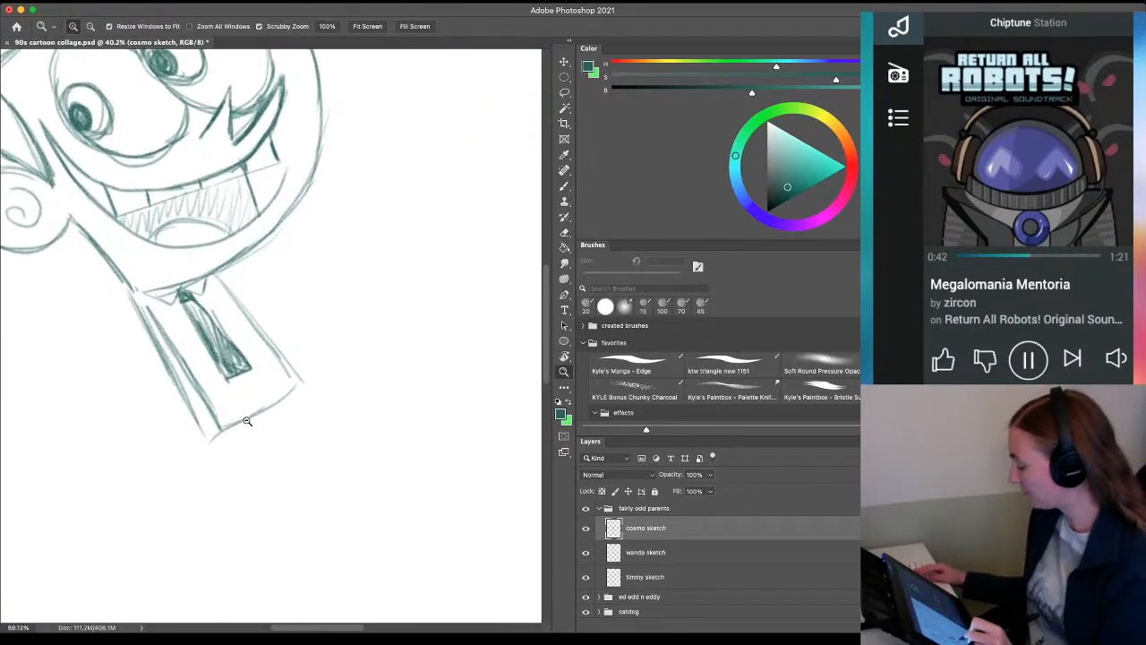
{"action": "key", "text": "b"}
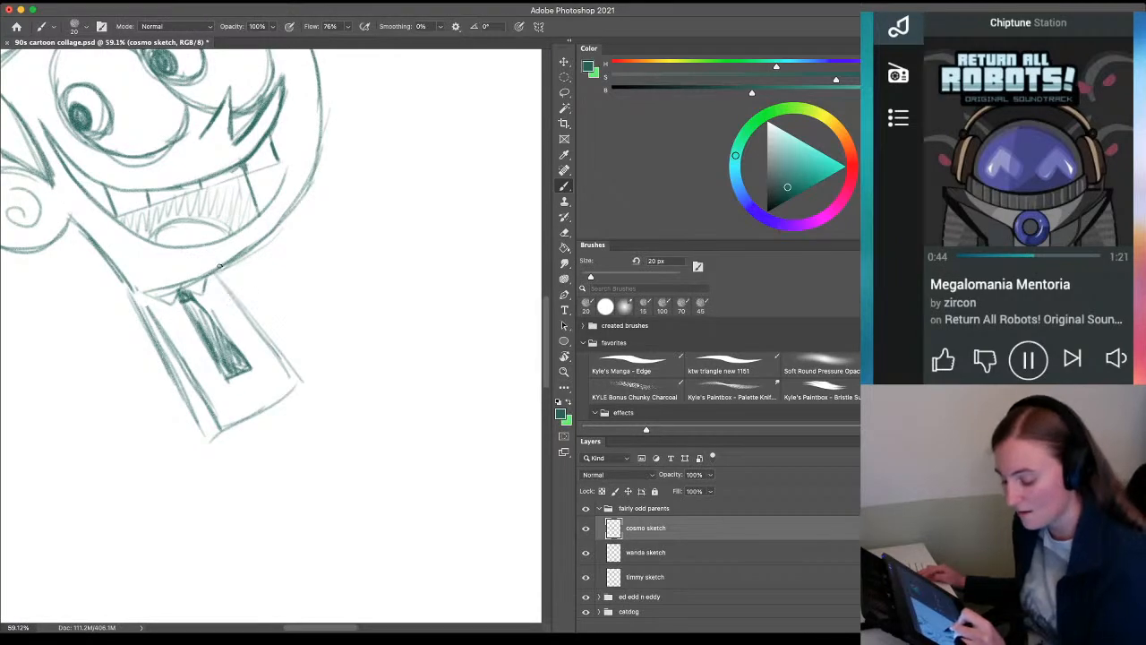
{"action": "left_click_drag", "start_coordinate": [219, 266], "coordinate": [287, 341]}
{"action": "left_click_drag", "start_coordinate": [240, 287], "coordinate": [296, 364]}
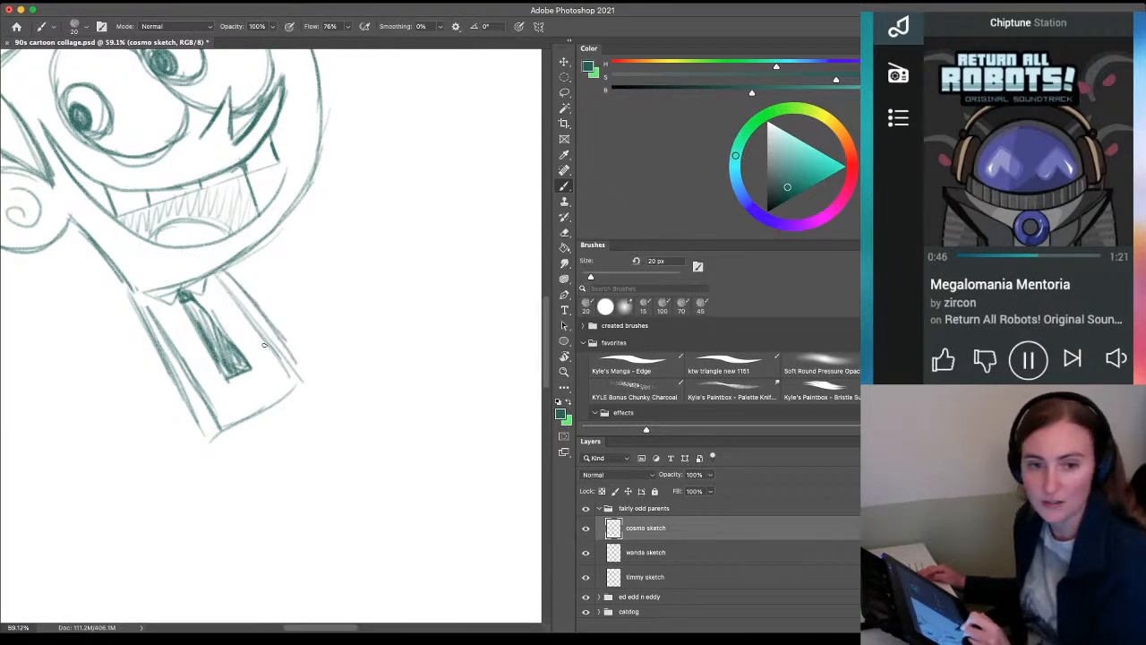
{"action": "mouse_move", "coordinate": [272, 323]}
{"action": "left_mouse_down"}
{"action": "mouse_move", "coordinate": [309, 367]}
{"action": "mouse_move", "coordinate": [299, 383]}
{"action": "left_mouse_up"}
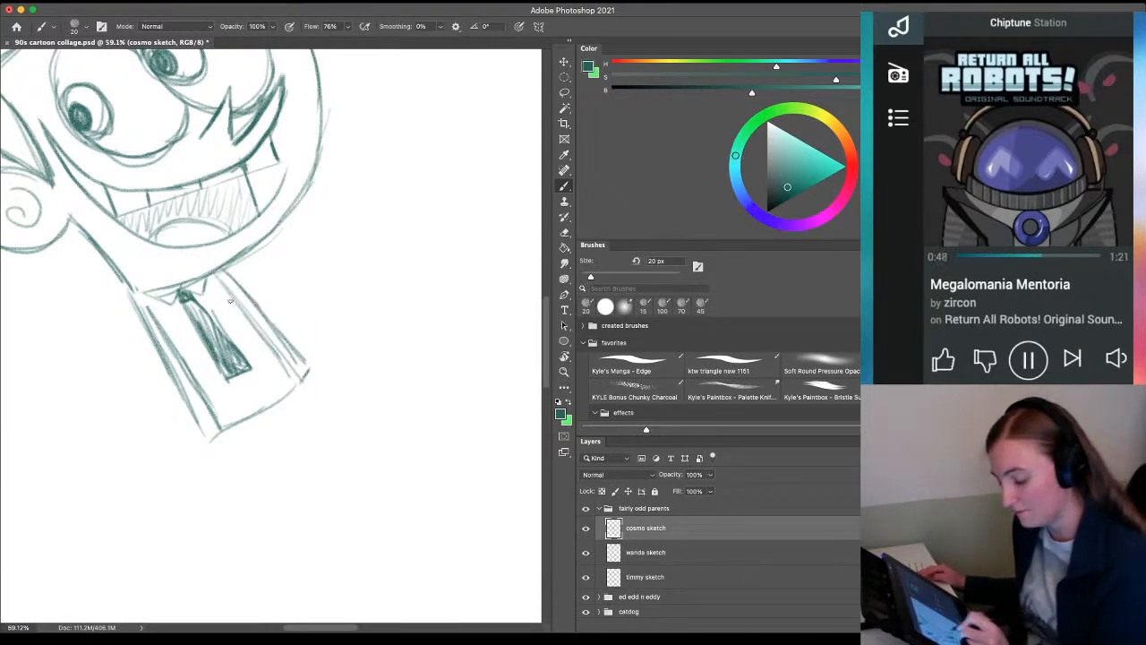
{"action": "left_click_drag", "start_coordinate": [219, 275], "coordinate": [301, 381]}
{"action": "left_click_drag", "start_coordinate": [256, 324], "coordinate": [283, 349]}
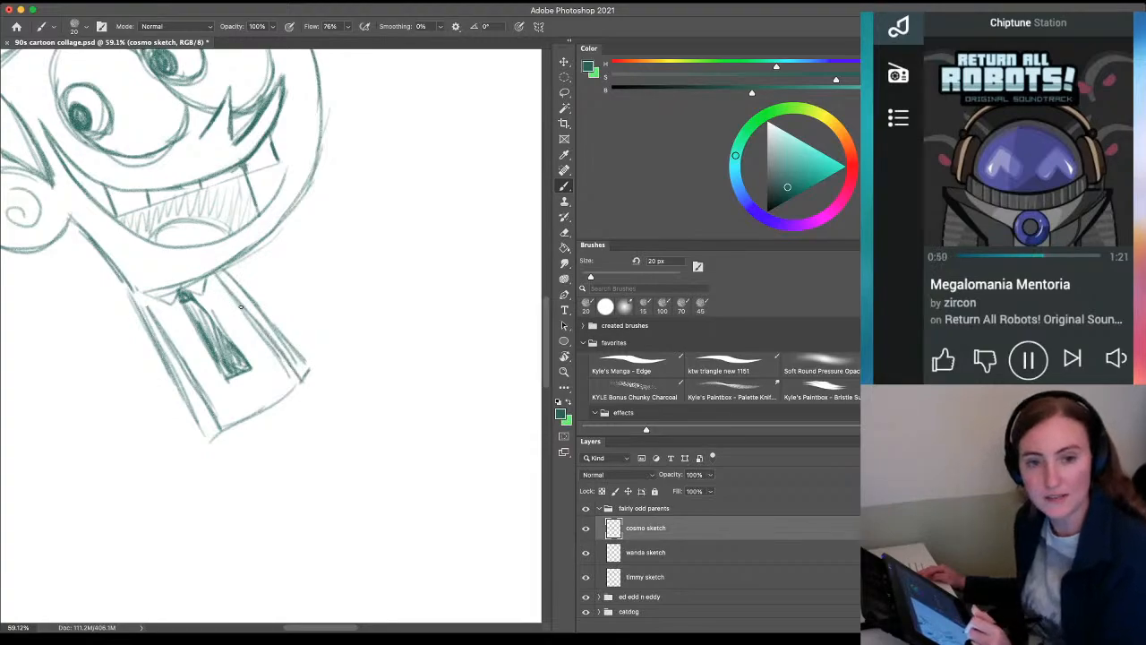
{"action": "left_click_drag", "start_coordinate": [290, 357], "coordinate": [299, 363]}
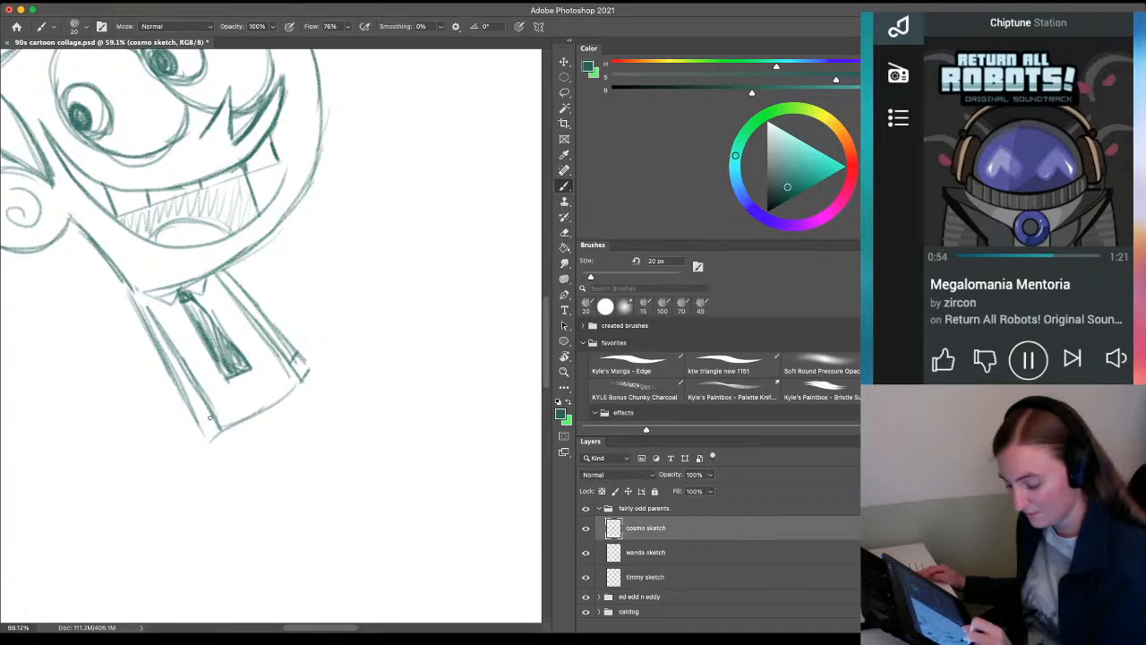
Add the cuff of Cosmo's back sleeve and start the outline of the back hand below it
{"action": "left_click_drag", "start_coordinate": [211, 440], "coordinate": [191, 454]}
{"action": "left_click_drag", "start_coordinate": [194, 454], "coordinate": [206, 483]}
{"action": "left_click_drag", "start_coordinate": [193, 467], "coordinate": [138, 373]}
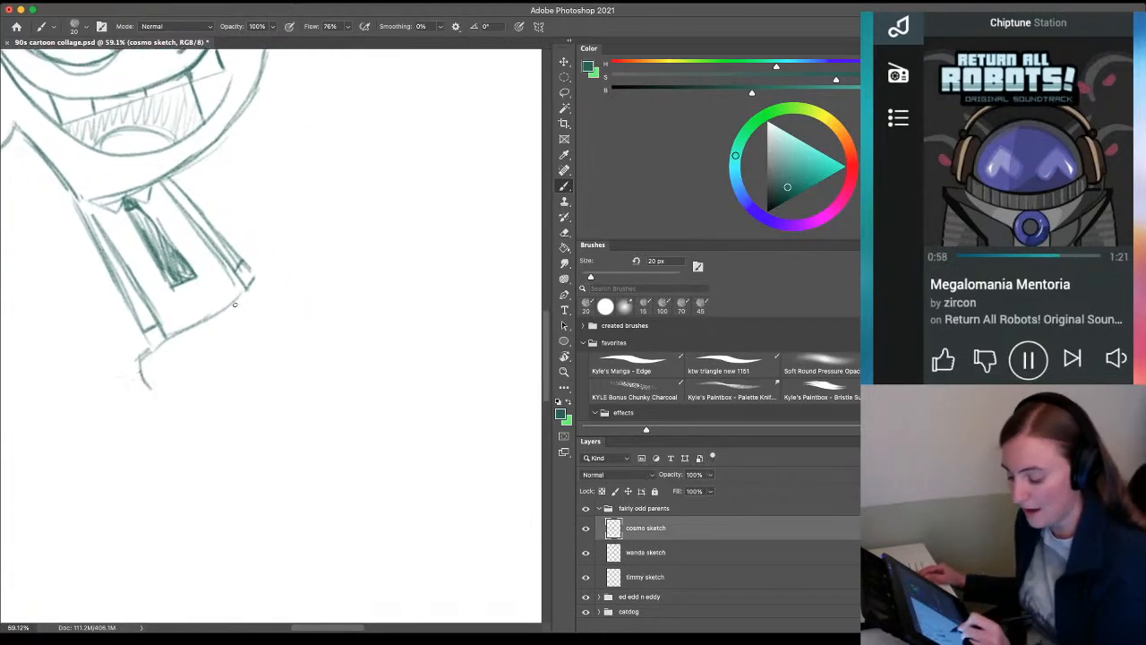
Sketch Cosmo's two legs spreading from the torso hem, one down and one kicked forward, each ending in a slim pointed foot
{"action": "left_click_drag", "start_coordinate": [243, 289], "coordinate": [311, 331]}
{"action": "left_click_drag", "start_coordinate": [168, 338], "coordinate": [199, 404]}
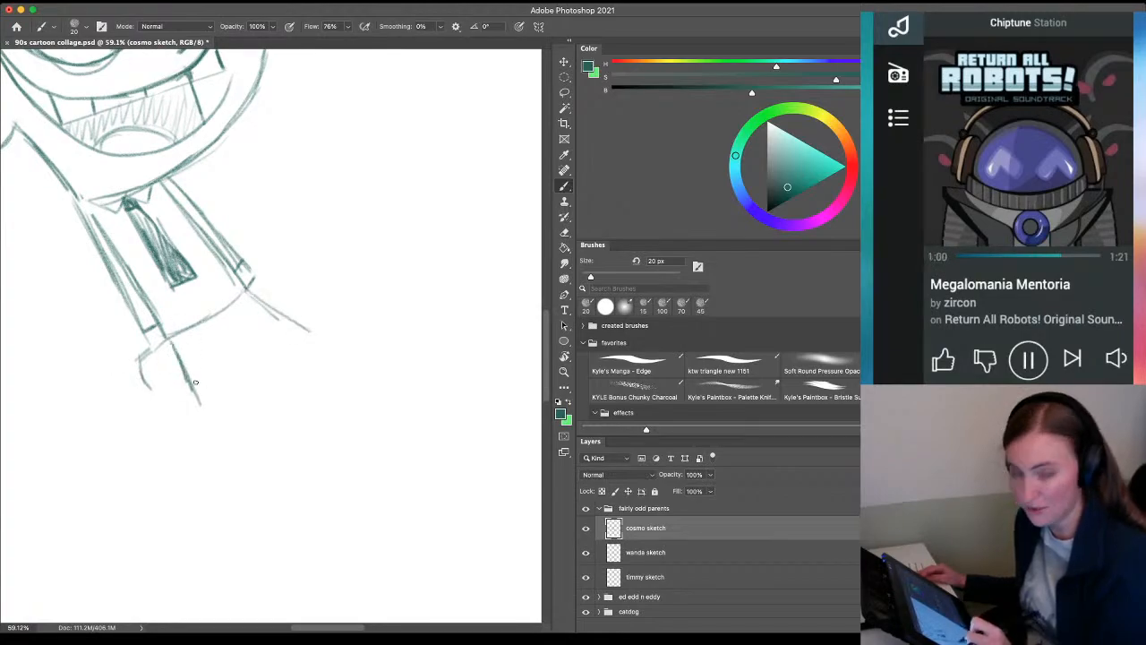
{"action": "mouse_move", "coordinate": [259, 351]}
{"action": "left_mouse_down"}
{"action": "mouse_move", "coordinate": [232, 349]}
{"action": "mouse_move", "coordinate": [245, 341]}
{"action": "mouse_move", "coordinate": [227, 360]}
{"action": "mouse_move", "coordinate": [234, 417]}
{"action": "left_mouse_up"}
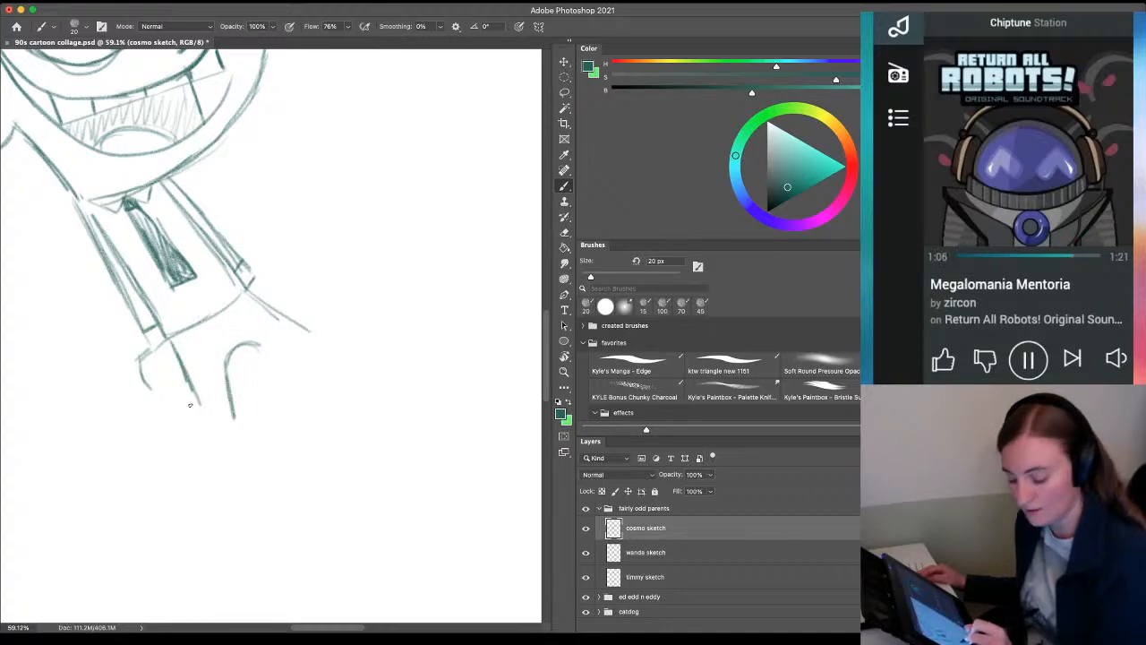
{"action": "mouse_move", "coordinate": [189, 376]}
{"action": "left_mouse_down"}
{"action": "mouse_move", "coordinate": [205, 412]}
{"action": "mouse_move", "coordinate": [184, 428]}
{"action": "mouse_move", "coordinate": [196, 429]}
{"action": "mouse_move", "coordinate": [178, 427]}
{"action": "mouse_move", "coordinate": [234, 431]}
{"action": "left_mouse_up"}
{"action": "left_click_drag", "start_coordinate": [251, 342], "coordinate": [314, 371]}
{"action": "mouse_move", "coordinate": [254, 344]}
{"action": "left_mouse_down"}
{"action": "mouse_move", "coordinate": [330, 356]}
{"action": "mouse_move", "coordinate": [315, 375]}
{"action": "left_mouse_up"}
{"action": "mouse_move", "coordinate": [308, 332]}
{"action": "left_mouse_down"}
{"action": "mouse_move", "coordinate": [324, 291]}
{"action": "mouse_move", "coordinate": [323, 327]}
{"action": "mouse_move", "coordinate": [304, 326]}
{"action": "mouse_move", "coordinate": [323, 303]}
{"action": "mouse_move", "coordinate": [327, 325]}
{"action": "mouse_move", "coordinate": [320, 356]}
{"action": "left_mouse_up"}
{"action": "mouse_move", "coordinate": [307, 331]}
{"action": "left_mouse_down"}
{"action": "mouse_move", "coordinate": [321, 305]}
{"action": "mouse_move", "coordinate": [317, 368]}
{"action": "mouse_move", "coordinate": [235, 343]}
{"action": "left_mouse_up"}
{"action": "left_click_drag", "start_coordinate": [243, 286], "coordinate": [314, 326]}
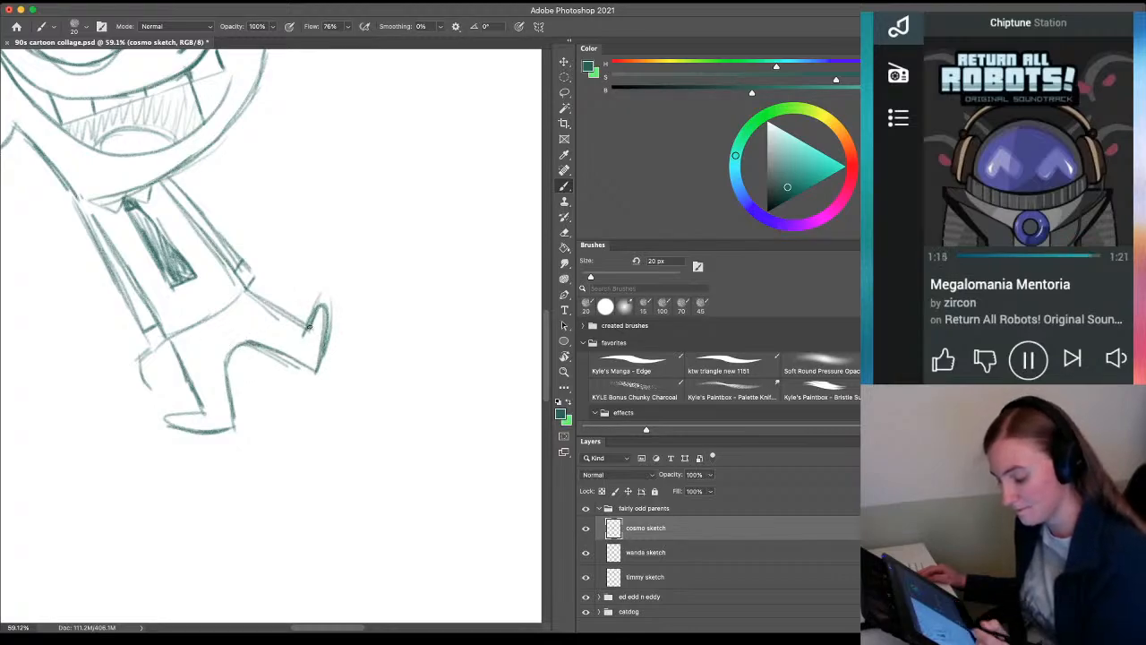
Sketch Cosmo's front hand below its cuff and redraw it as a small rounded fist with curled fingers
{"action": "mouse_move", "coordinate": [256, 277]}
{"action": "left_mouse_down"}
{"action": "mouse_move", "coordinate": [269, 267]}
{"action": "mouse_move", "coordinate": [281, 308]}
{"action": "mouse_move", "coordinate": [275, 298]}
{"action": "left_mouse_up"}
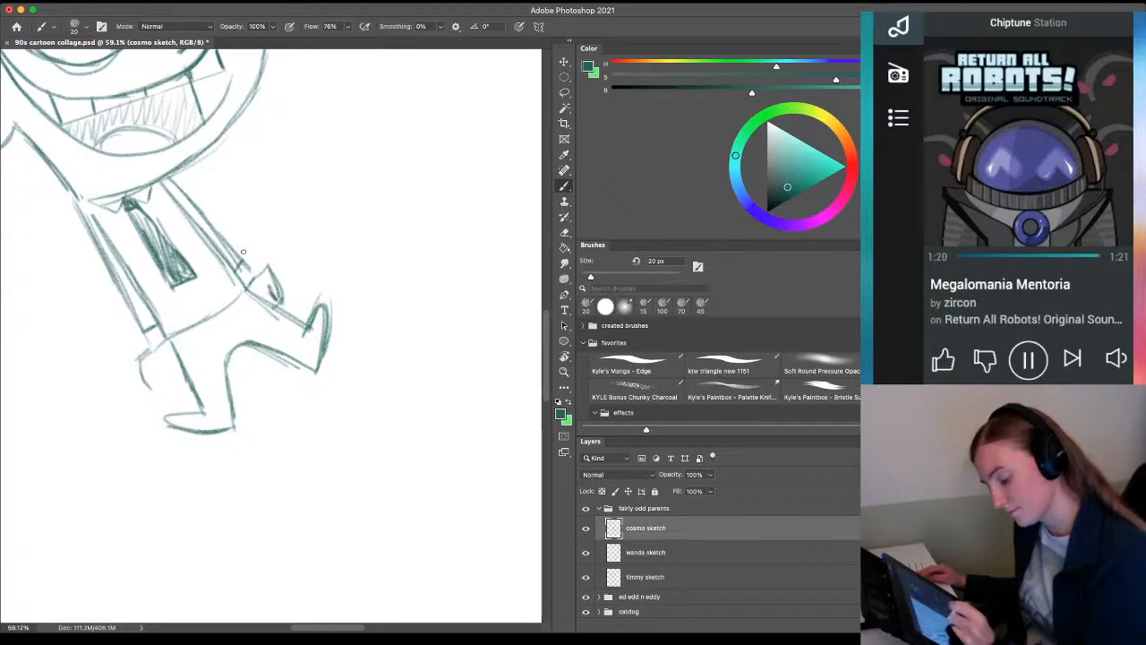
{"action": "key", "text": "ctrl+z"}
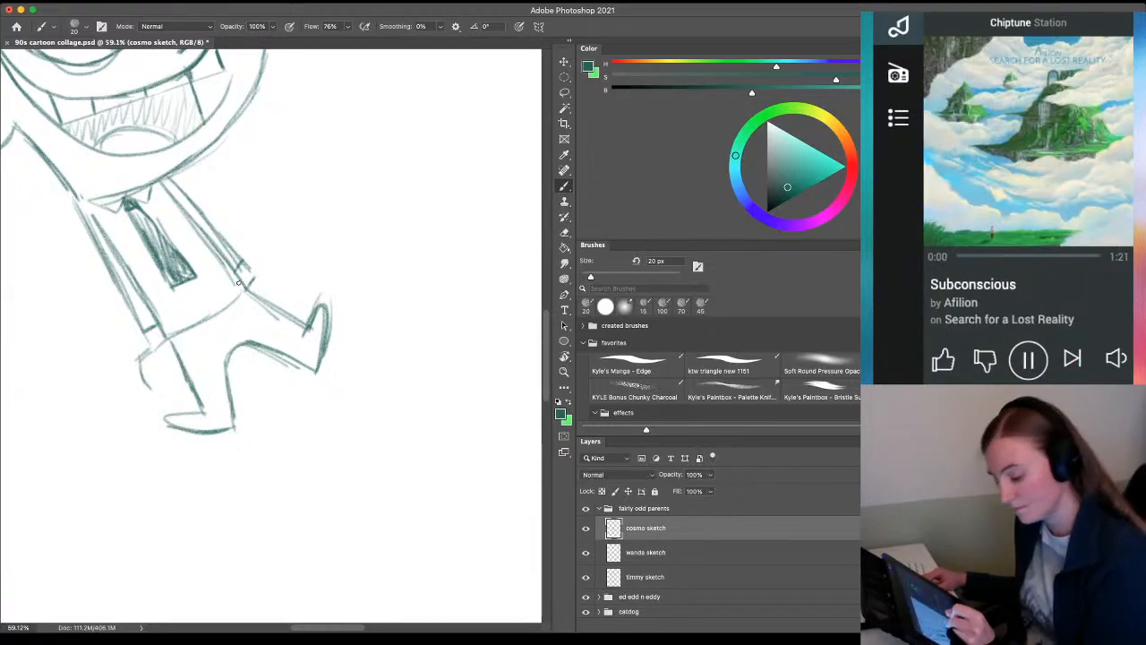
{"action": "mouse_move", "coordinate": [249, 281]}
{"action": "left_mouse_down"}
{"action": "mouse_move", "coordinate": [263, 262]}
{"action": "mouse_move", "coordinate": [278, 268]}
{"action": "mouse_move", "coordinate": [281, 299]}
{"action": "mouse_move", "coordinate": [274, 306]}
{"action": "mouse_move", "coordinate": [276, 286]}
{"action": "mouse_move", "coordinate": [266, 305]}
{"action": "mouse_move", "coordinate": [266, 261]}
{"action": "mouse_move", "coordinate": [285, 291]}
{"action": "left_mouse_up"}
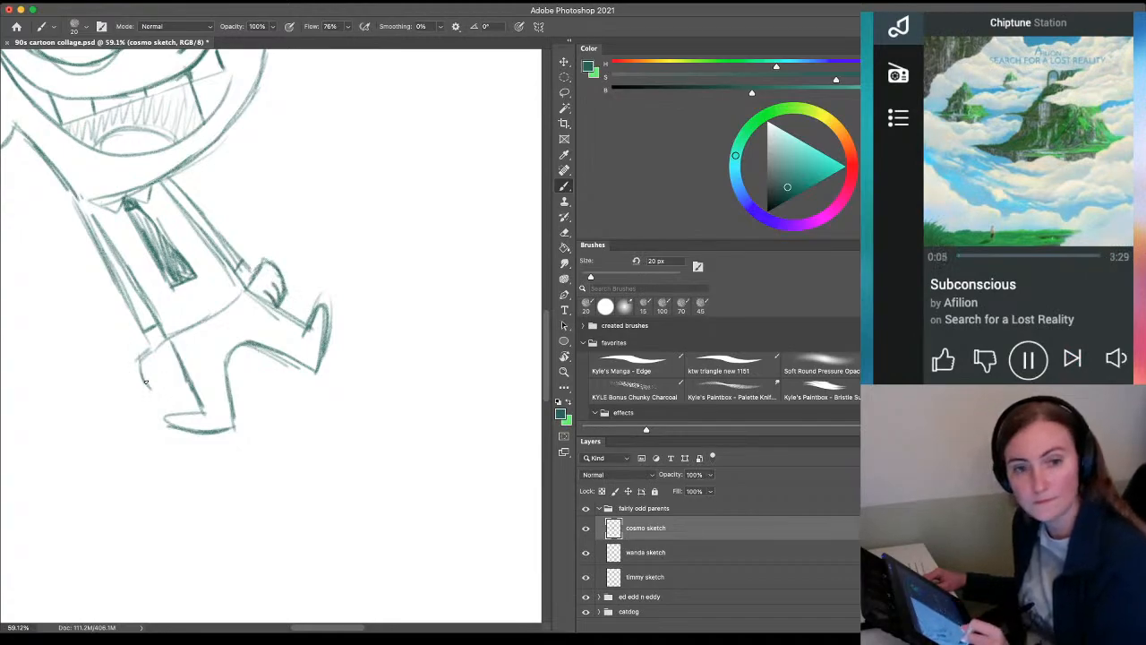
Complete Cosmo's back hand as a closed fist with finger lines and a curved stroke beside it over the hip
{"action": "mouse_move", "coordinate": [140, 383]}
{"action": "left_mouse_down"}
{"action": "mouse_move", "coordinate": [184, 381]}
{"action": "mouse_move", "coordinate": [146, 365]}
{"action": "mouse_move", "coordinate": [163, 390]}
{"action": "mouse_move", "coordinate": [168, 378]}
{"action": "mouse_move", "coordinate": [76, 412]}
{"action": "mouse_move", "coordinate": [114, 408]}
{"action": "mouse_move", "coordinate": [132, 356]}
{"action": "left_mouse_up"}
{"action": "key", "text": "z"}
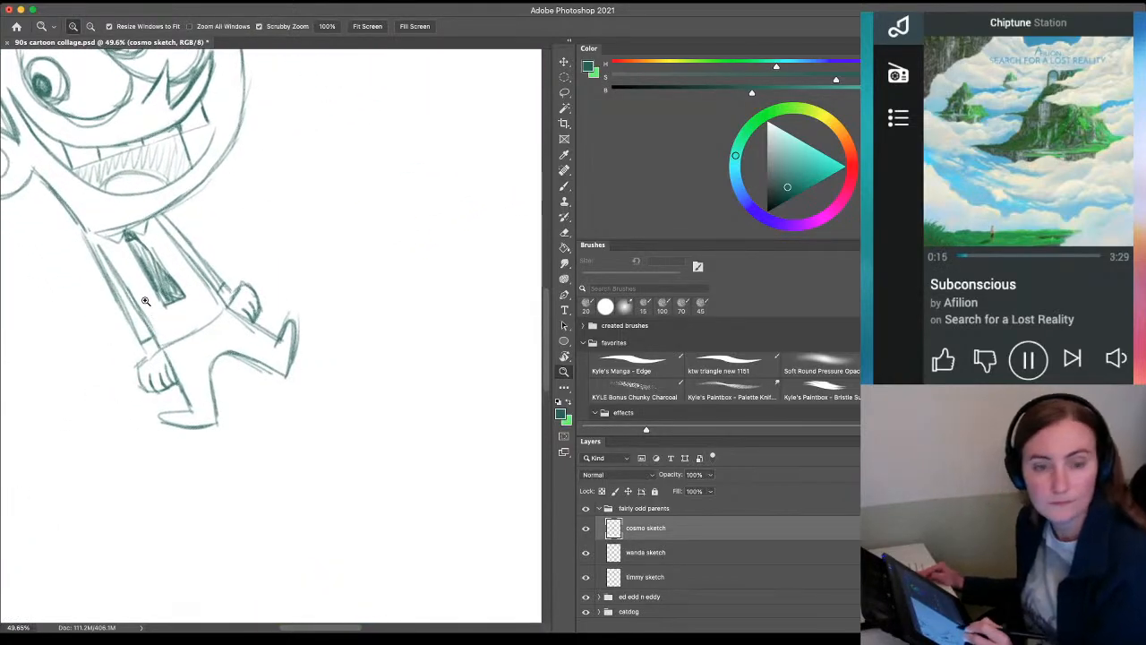
{"action": "key", "text": "b"}
{"action": "left_click_drag", "start_coordinate": [167, 346], "coordinate": [183, 374]}
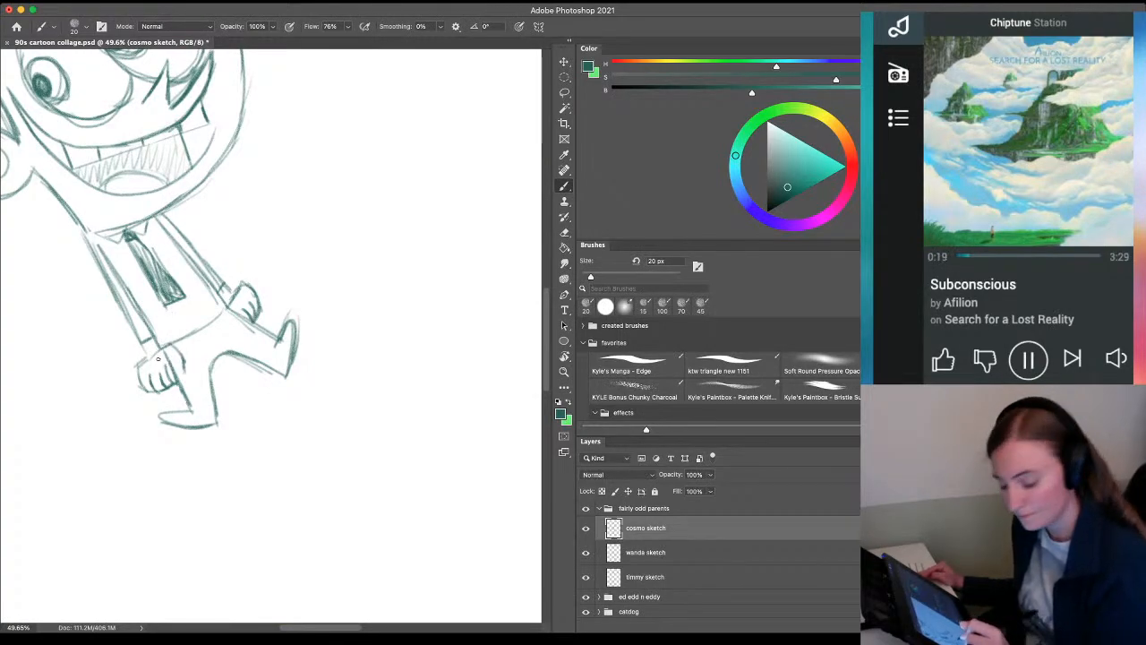
{"action": "mouse_move", "coordinate": [173, 367]}
{"action": "left_mouse_down"}
{"action": "mouse_move", "coordinate": [218, 370]}
{"action": "mouse_move", "coordinate": [175, 368]}
{"action": "left_mouse_up"}
{"action": "key", "text": "ctrl+z"}
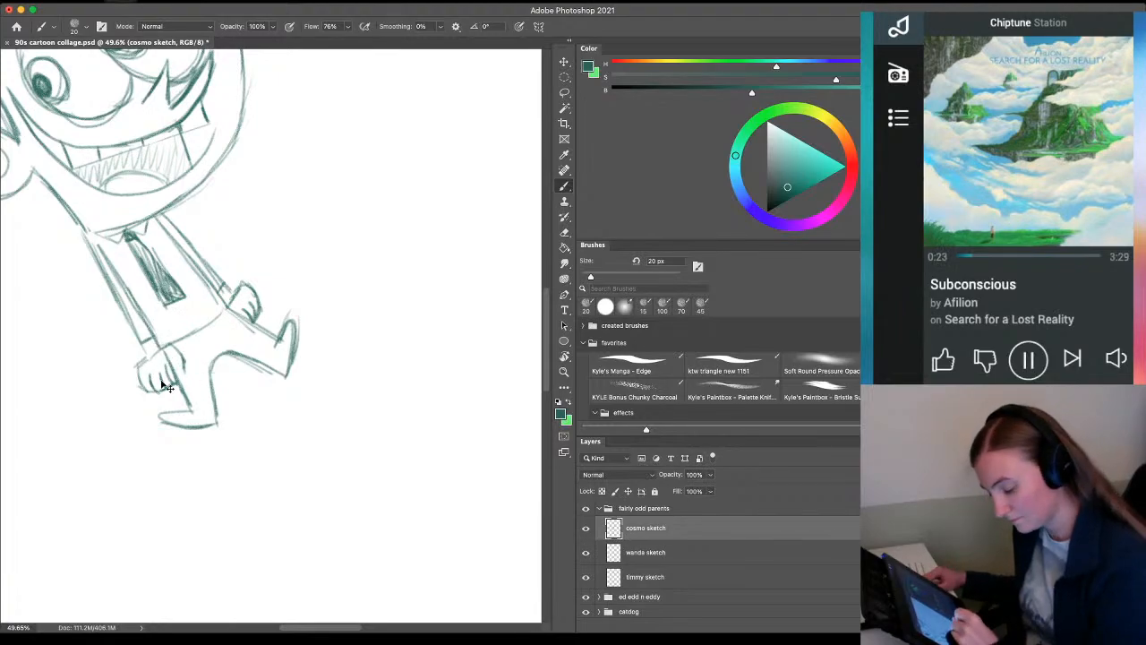
{"action": "mouse_move", "coordinate": [168, 367]}
{"action": "left_mouse_down"}
{"action": "mouse_move", "coordinate": [201, 333]}
{"action": "mouse_move", "coordinate": [170, 365]}
{"action": "left_mouse_up"}
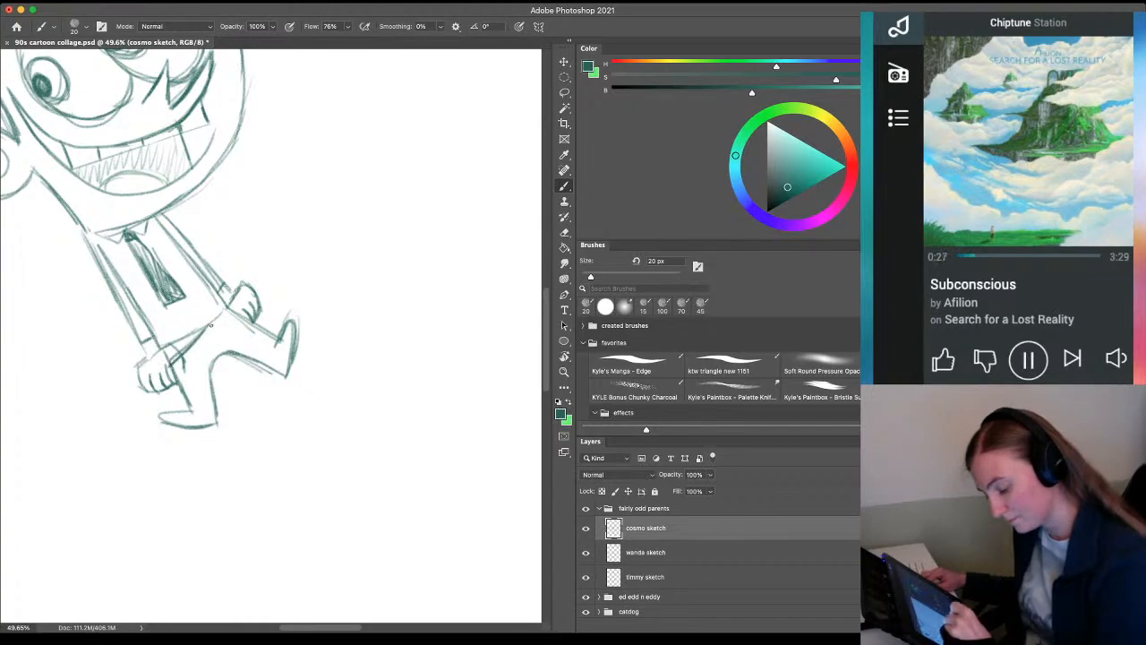
{"action": "mouse_move", "coordinate": [211, 325]}
{"action": "left_mouse_down"}
{"action": "mouse_move", "coordinate": [177, 369]}
{"action": "mouse_move", "coordinate": [192, 349]}
{"action": "left_mouse_up"}
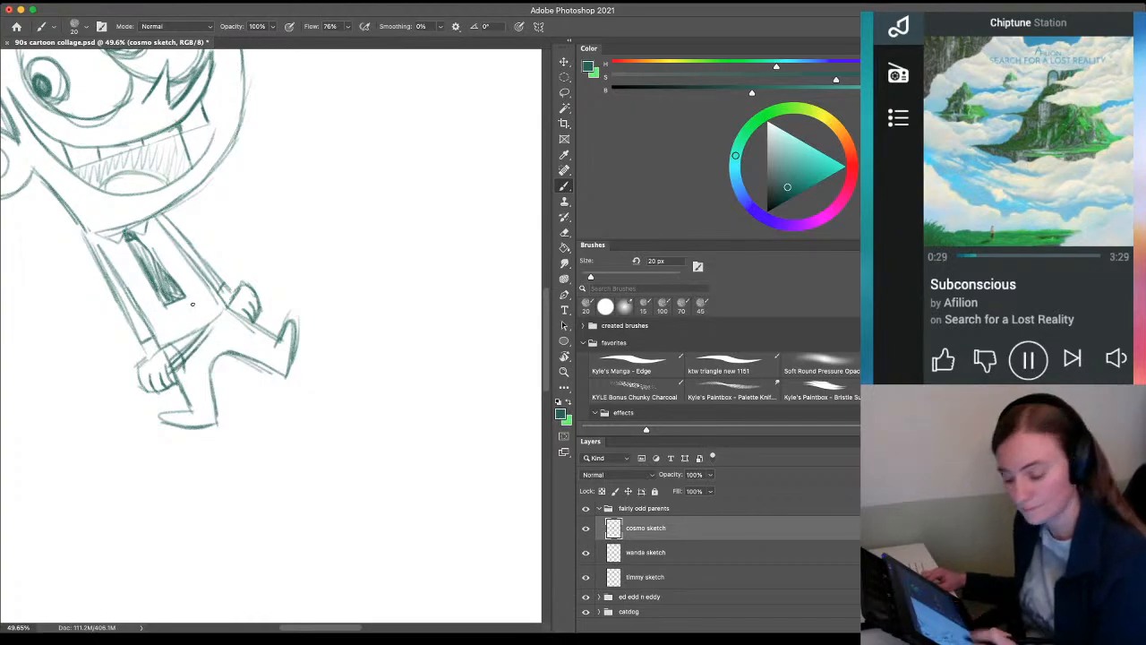
{"action": "key", "text": "super+z"}
{"action": "key", "text": "super+z"}
Rotate the canvas so the body lies sideways and sketch a thin wand shaft running into Cosmo's back fist
{"action": "key", "text": "r"}
{"action": "mouse_move", "coordinate": [301, 314]}
{"action": "left_mouse_down"}
{"action": "mouse_move", "coordinate": [183, 202]}
{"action": "mouse_move", "coordinate": [215, 185]}
{"action": "mouse_move", "coordinate": [200, 332]}
{"action": "left_mouse_up"}
{"action": "key", "text": "b"}
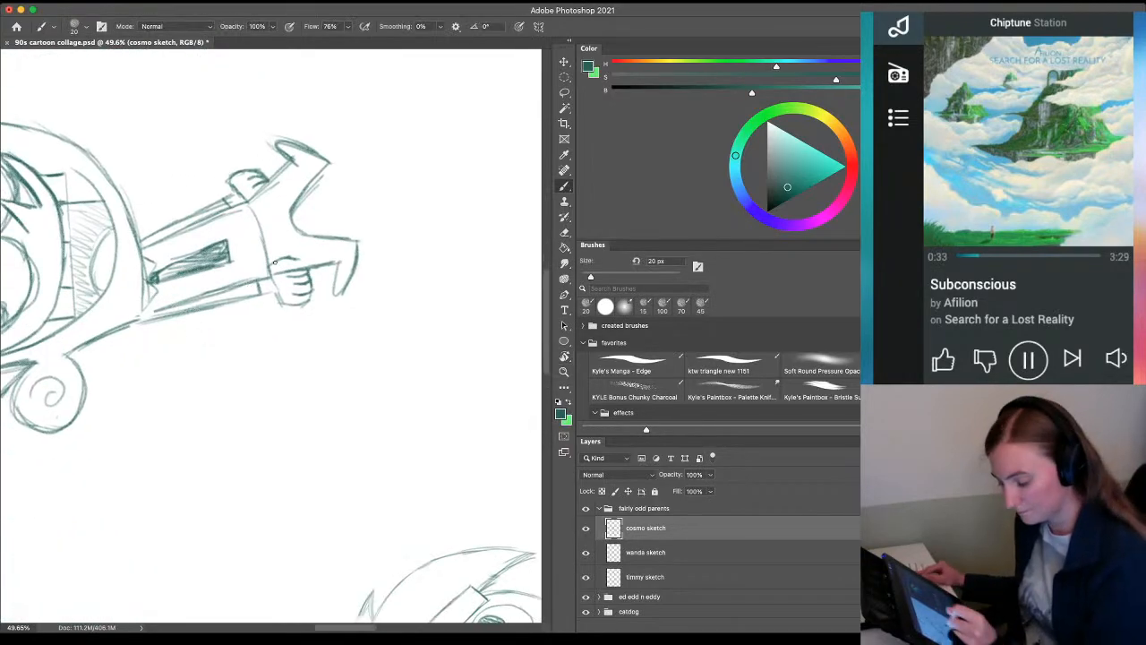
{"action": "mouse_move", "coordinate": [262, 208]}
{"action": "left_mouse_down"}
{"action": "mouse_move", "coordinate": [274, 268]}
{"action": "mouse_move", "coordinate": [274, 240]}
{"action": "mouse_move", "coordinate": [285, 269]}
{"action": "mouse_move", "coordinate": [286, 252]}
{"action": "left_mouse_up"}
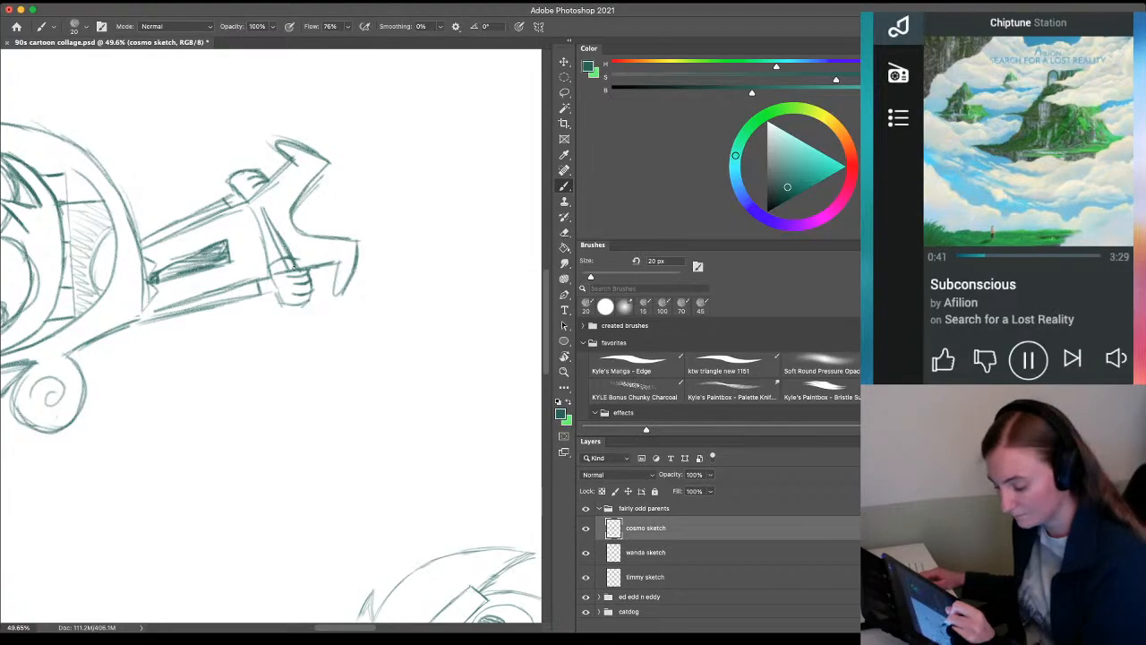
{"action": "left_click_drag", "start_coordinate": [292, 261], "coordinate": [305, 267]}
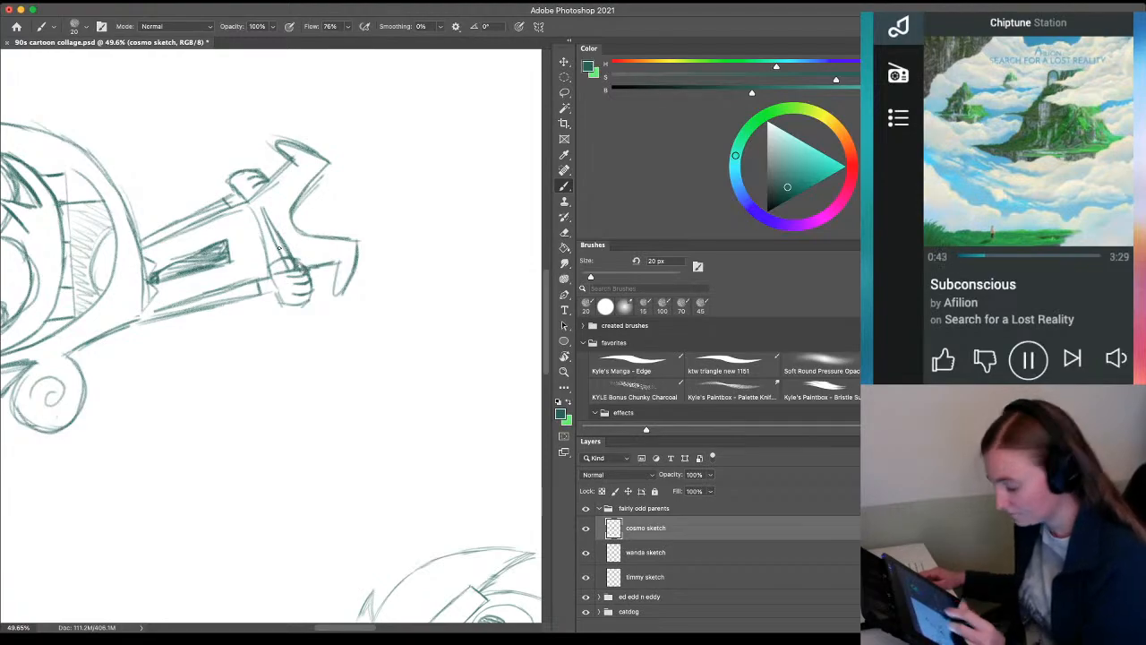
Clean up the wand shaft where it enters the back fist with a 9 px eraser, and redraw the fist's edge
{"action": "scroll", "coordinate": [278, 306], "scroll_direction": "up", "scroll_amount": 5}
{"action": "key", "text": "e"}
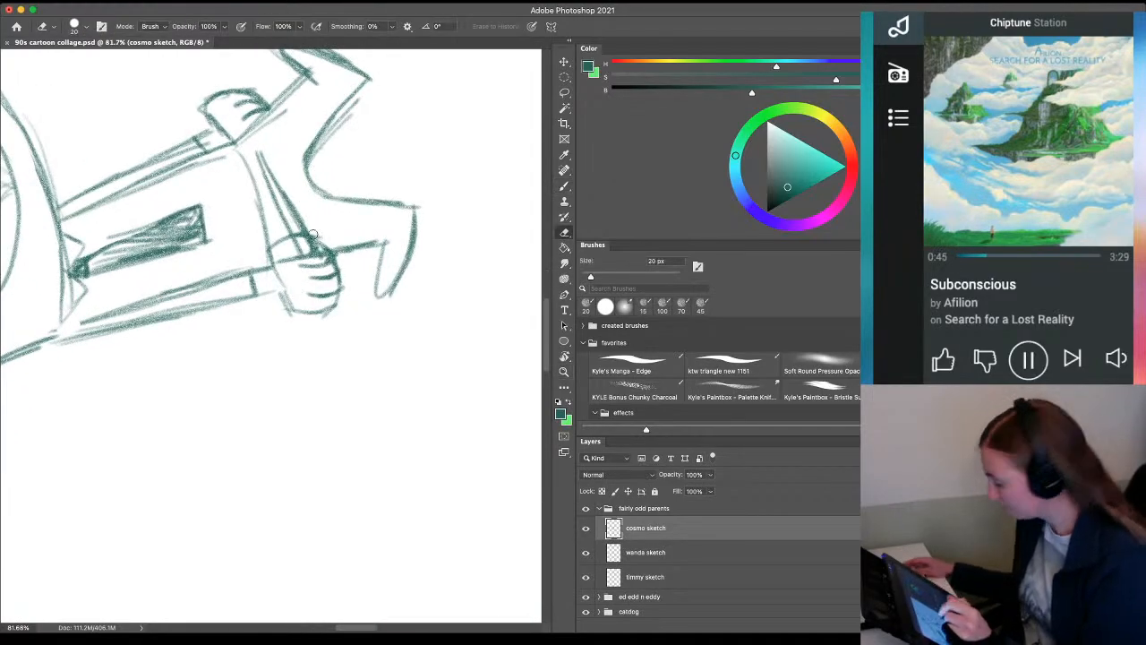
{"action": "key", "text": "bracketleft"}
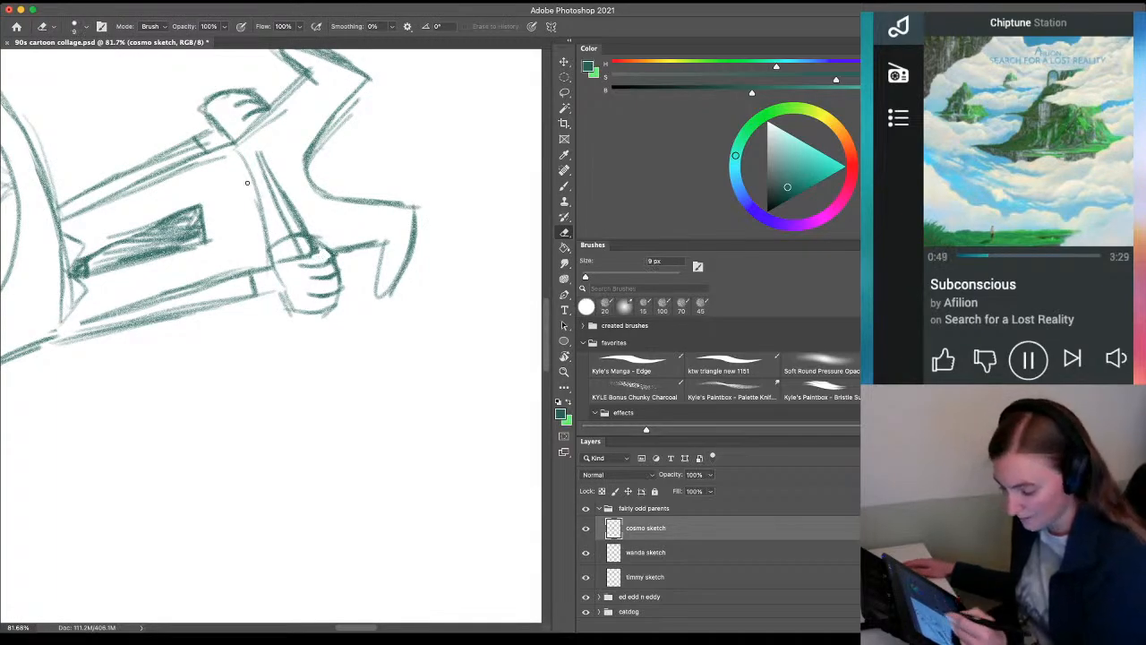
{"action": "left_click_drag", "start_coordinate": [391, 353], "coordinate": [353, 388]}
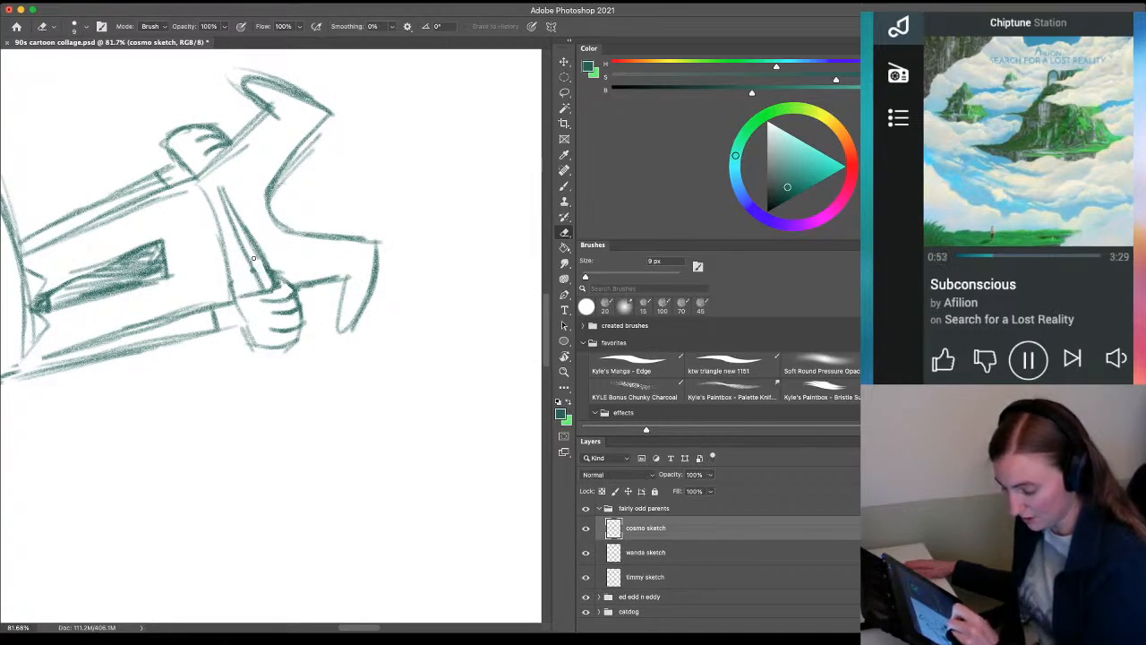
{"action": "key", "text": "b"}
{"action": "left_click_drag", "start_coordinate": [254, 272], "coordinate": [238, 297]}
{"action": "key", "text": "e"}
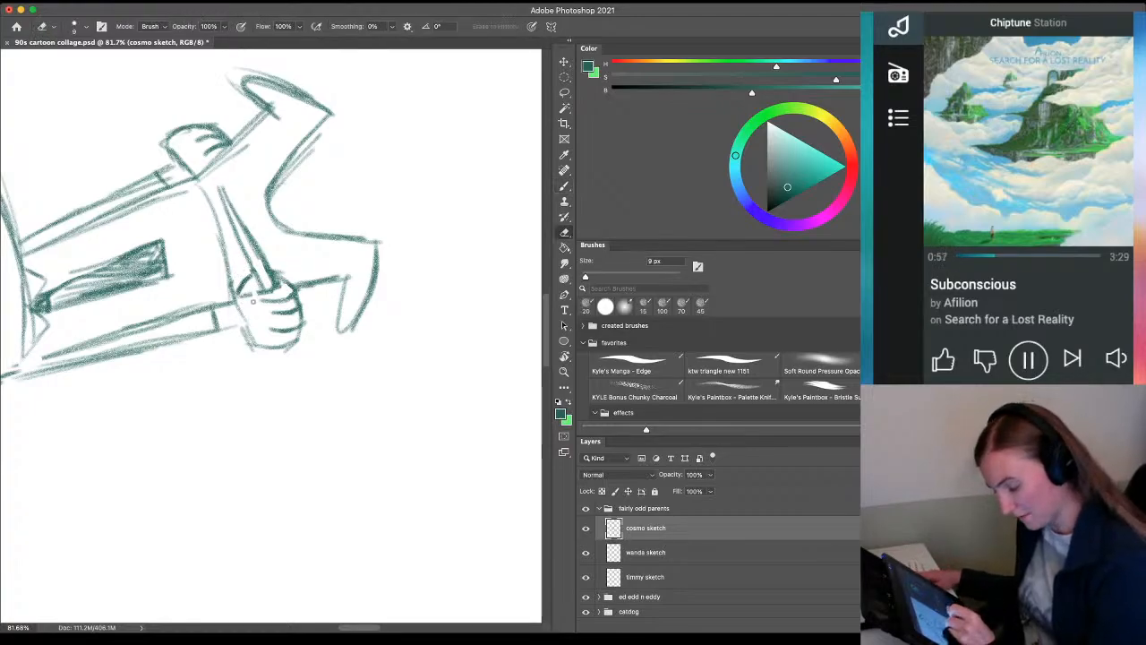
{"action": "left_click_drag", "start_coordinate": [255, 294], "coordinate": [242, 270]}
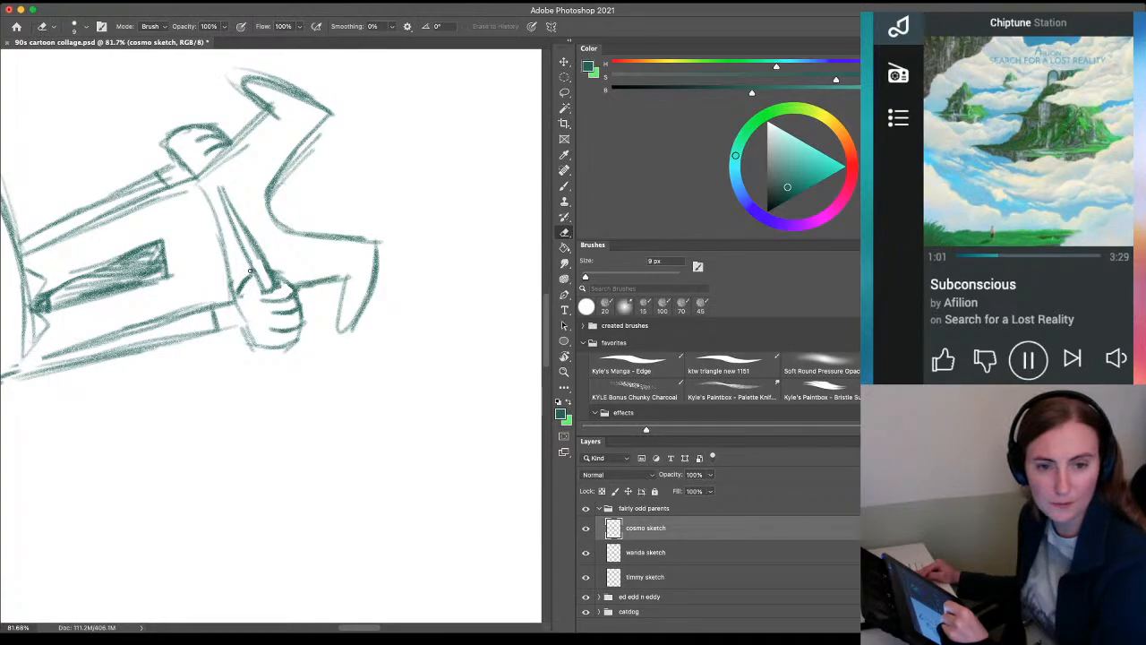
Refine the finger lines of the back fist gripping the wand with the 20 px brush
{"action": "key", "text": "b"}
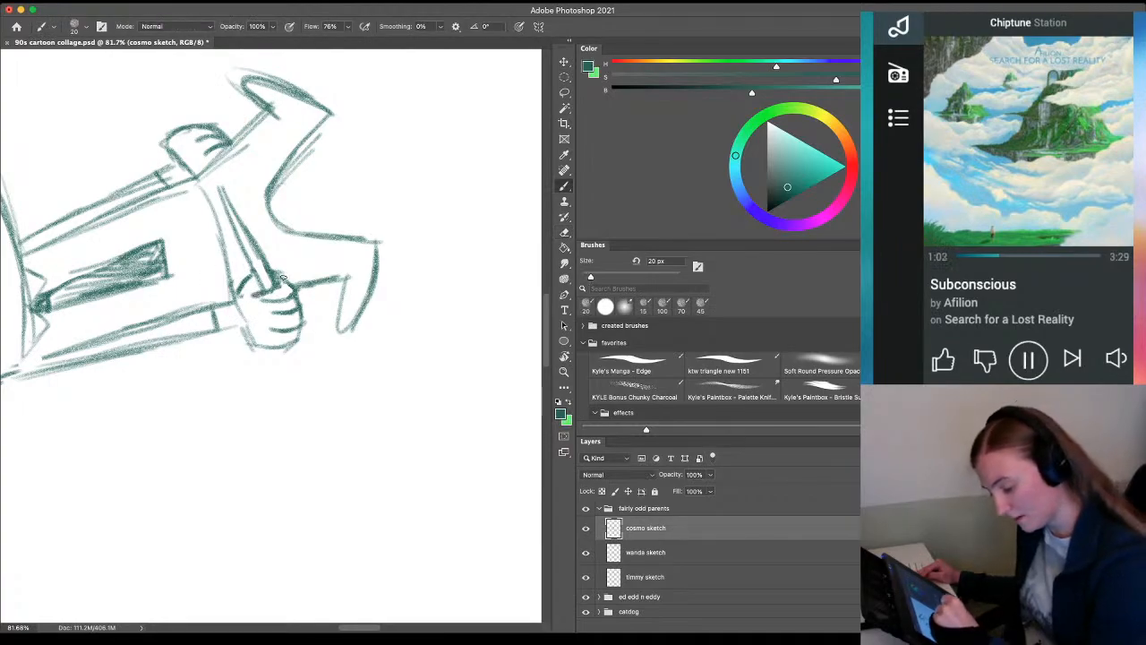
{"action": "key", "text": "e"}
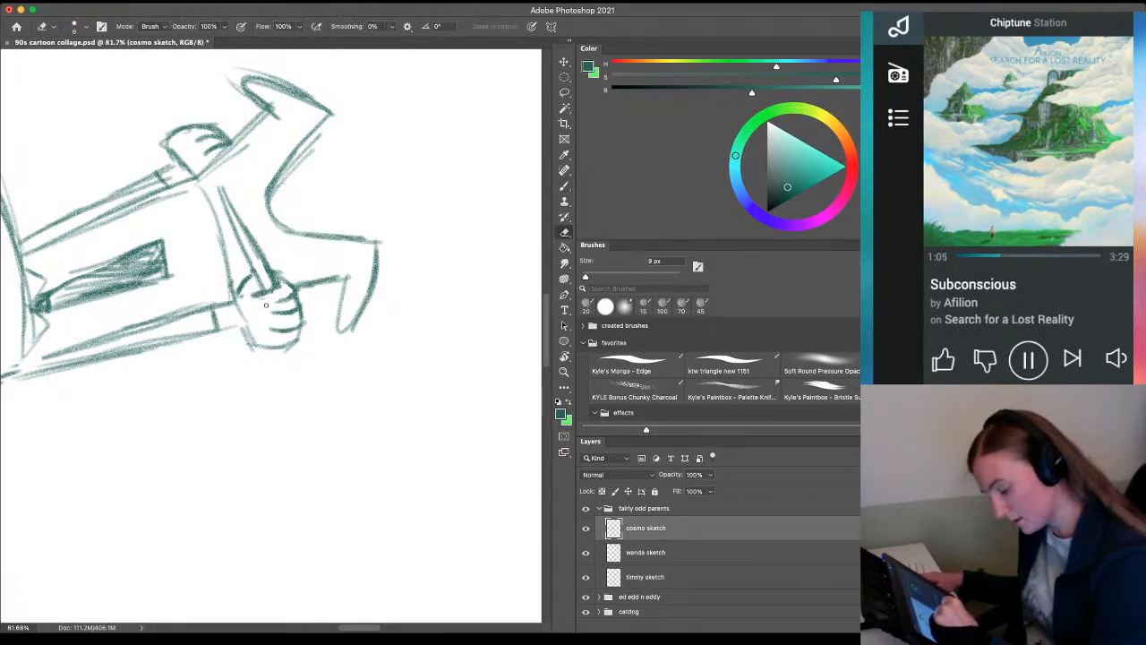
{"action": "key", "text": "b"}
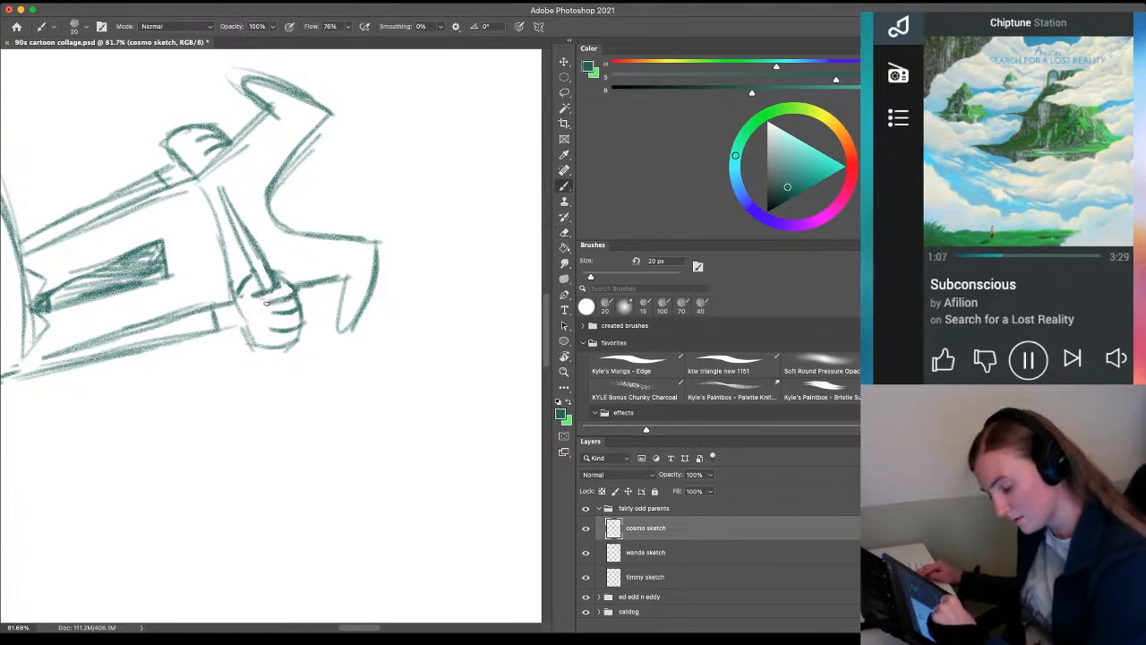
{"action": "left_click_drag", "start_coordinate": [267, 303], "coordinate": [290, 298]}
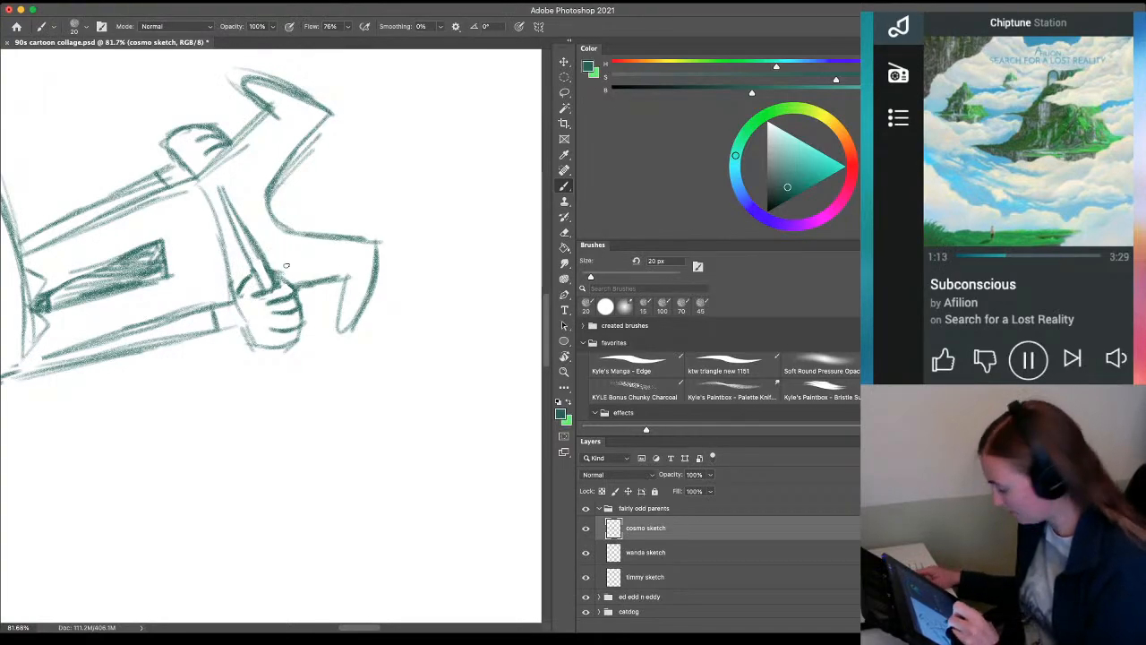
Lengthen the wand shaft from the back fist up to the front hand and fill it in dark
{"action": "key", "text": "e"}
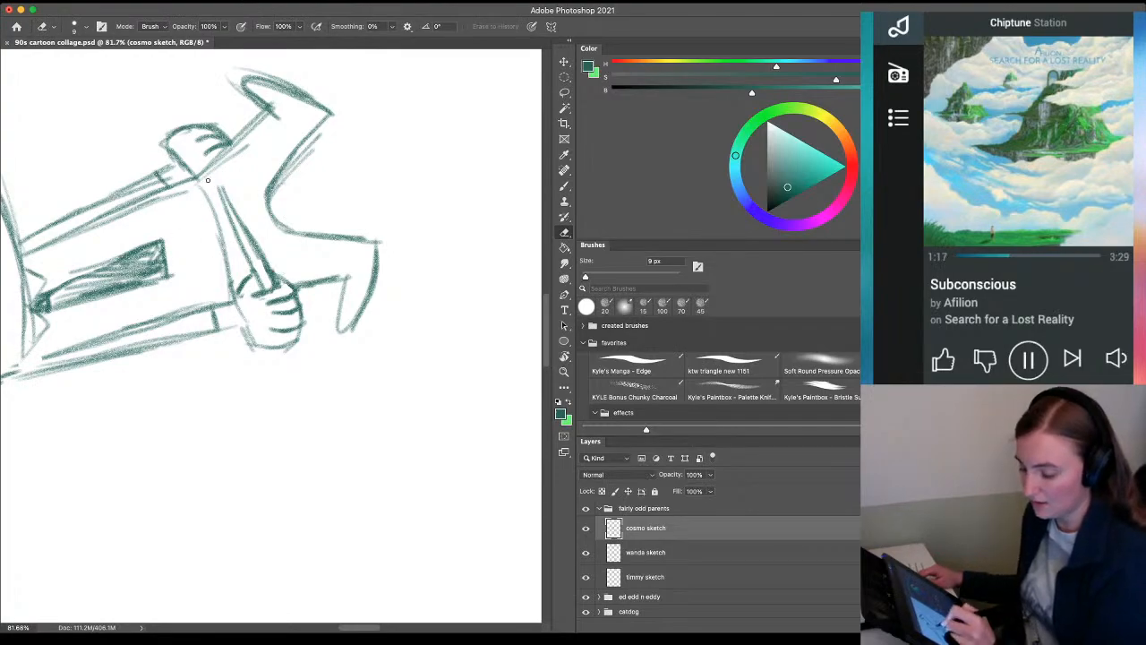
{"action": "key", "text": "b"}
{"action": "mouse_move", "coordinate": [215, 159]}
{"action": "left_mouse_down"}
{"action": "mouse_move", "coordinate": [271, 285]}
{"action": "mouse_move", "coordinate": [239, 248]}
{"action": "left_mouse_up"}
{"action": "left_click_drag", "start_coordinate": [240, 246], "coordinate": [262, 286]}
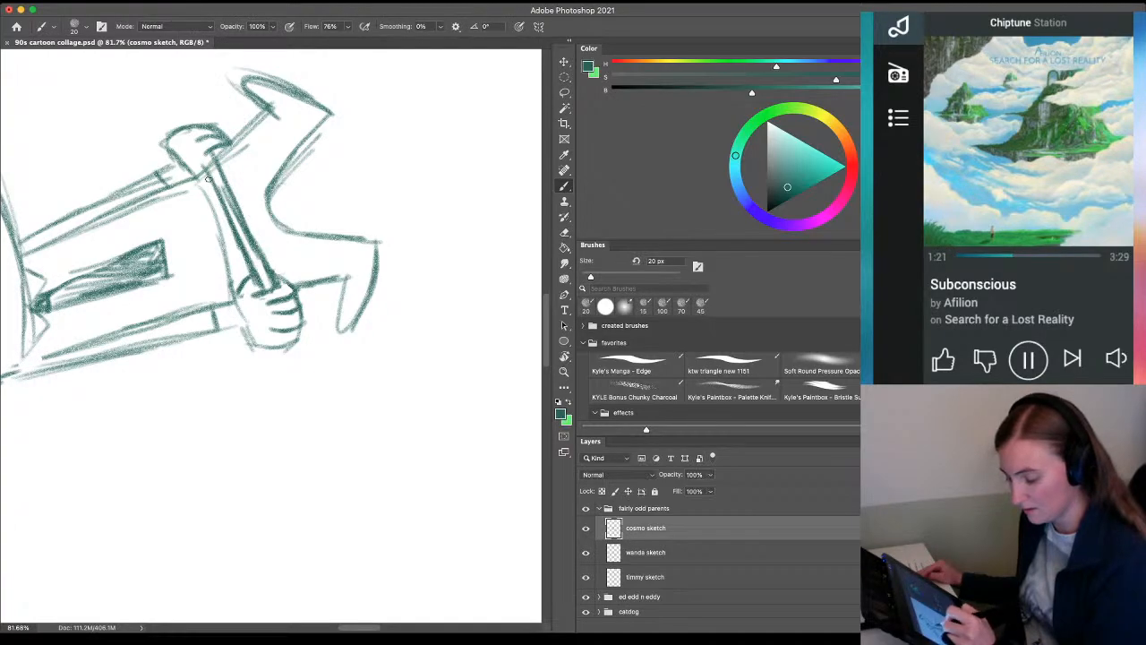
{"action": "mouse_move", "coordinate": [211, 161]}
{"action": "left_mouse_down"}
{"action": "mouse_move", "coordinate": [262, 271]}
{"action": "mouse_move", "coordinate": [258, 248]}
{"action": "left_mouse_up"}
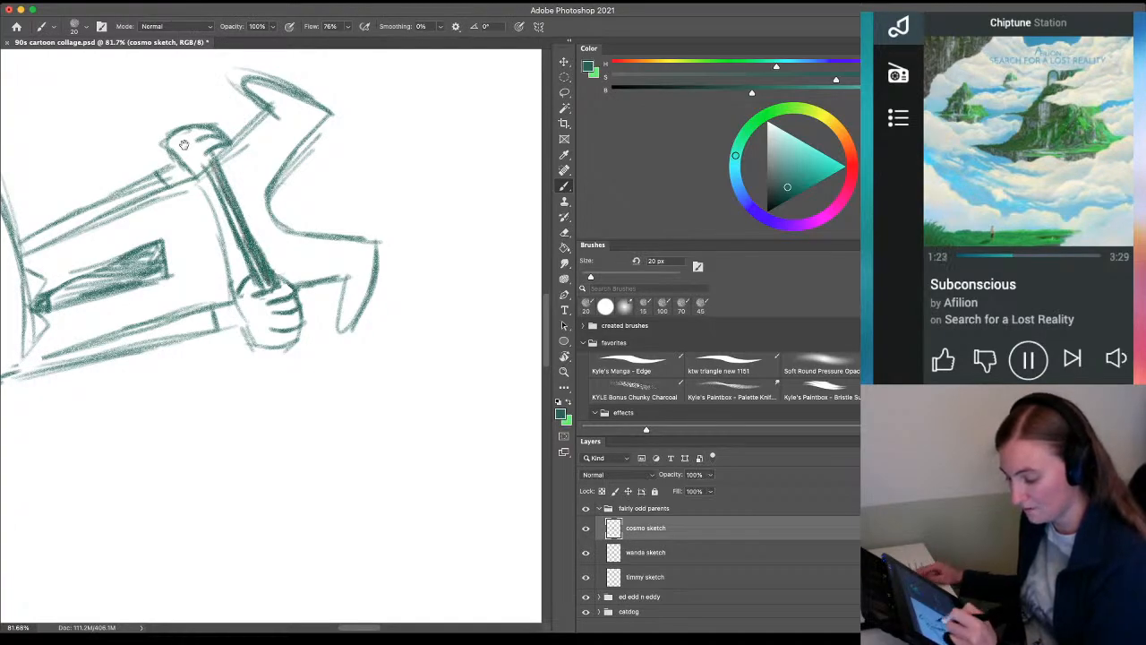
Extend the wand a short way past the front hand and draw a five-pointed star at its tip
{"action": "mouse_move", "coordinate": [184, 143]}
{"action": "left_mouse_down"}
{"action": "mouse_move", "coordinate": [251, 264]}
{"action": "mouse_move", "coordinate": [281, 284]}
{"action": "left_mouse_up"}
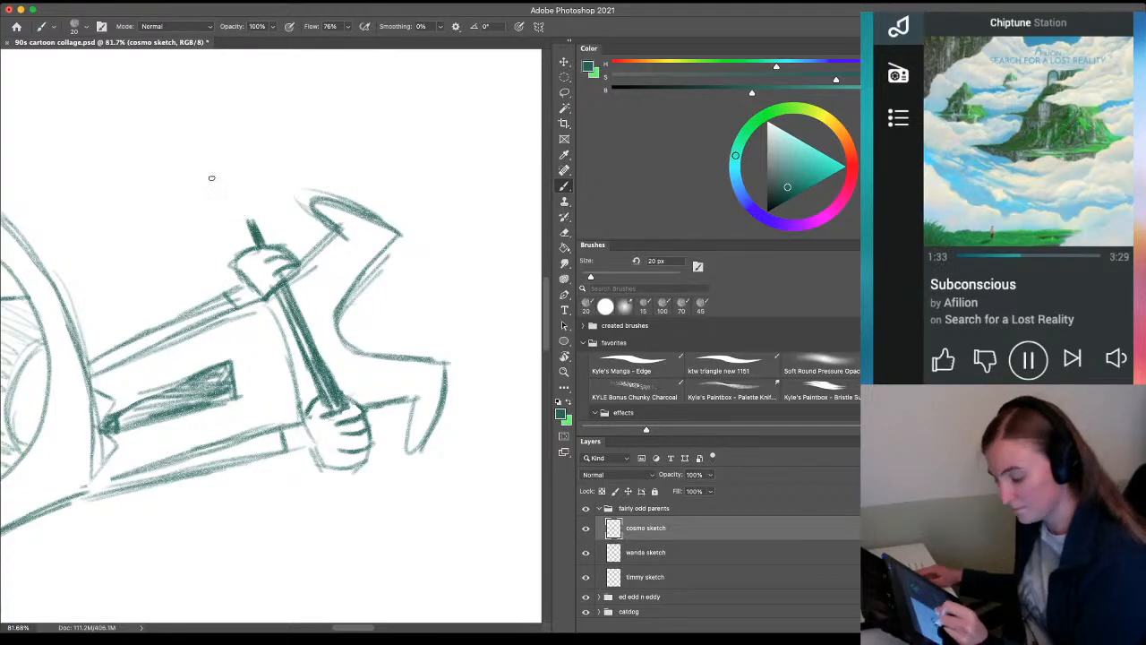
{"action": "mouse_move", "coordinate": [222, 156]}
{"action": "left_mouse_down"}
{"action": "mouse_move", "coordinate": [220, 186]}
{"action": "mouse_move", "coordinate": [239, 176]}
{"action": "mouse_move", "coordinate": [254, 199]}
{"action": "mouse_move", "coordinate": [193, 190]}
{"action": "mouse_move", "coordinate": [238, 213]}
{"action": "mouse_move", "coordinate": [222, 205]}
{"action": "left_mouse_up"}
{"action": "key", "text": "l"}
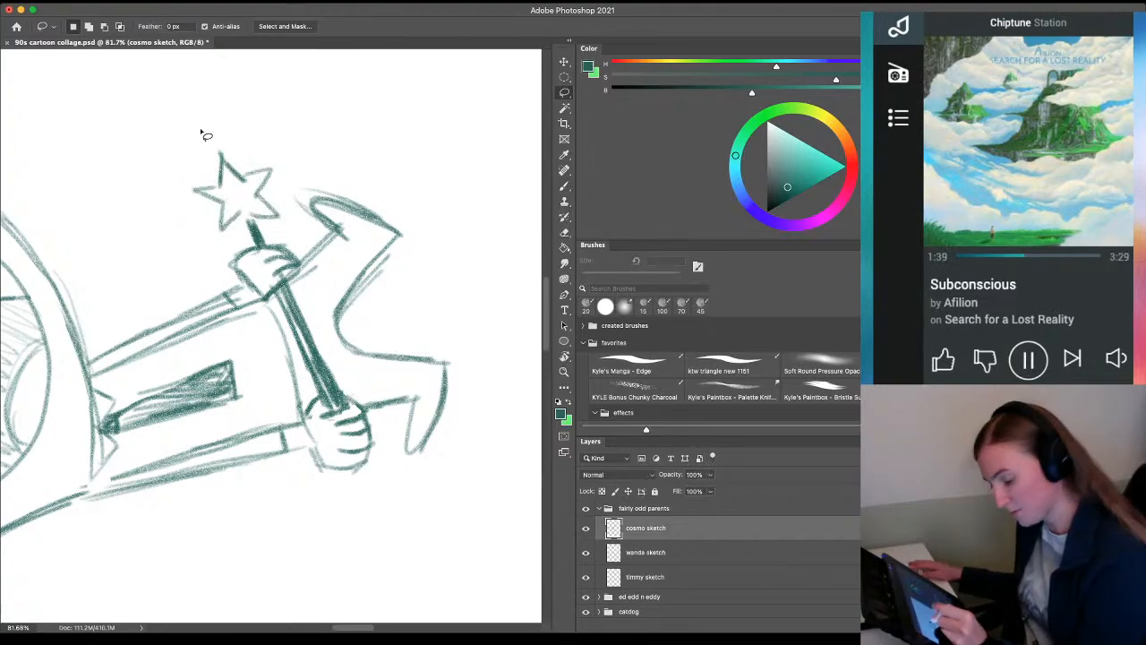
Select the wand's star with the lasso, move it closer to the front hand, and deselect it
{"action": "mouse_move", "coordinate": [231, 132]}
{"action": "left_mouse_down"}
{"action": "mouse_move", "coordinate": [166, 190]}
{"action": "mouse_move", "coordinate": [211, 243]}
{"action": "mouse_move", "coordinate": [243, 218]}
{"action": "mouse_move", "coordinate": [289, 219]}
{"action": "mouse_move", "coordinate": [271, 136]}
{"action": "mouse_move", "coordinate": [222, 130]}
{"action": "mouse_move", "coordinate": [220, 192]}
{"action": "left_mouse_up"}
{"action": "key", "text": "v"}
{"action": "key", "text": "super+d"}
{"action": "key", "text": "b"}
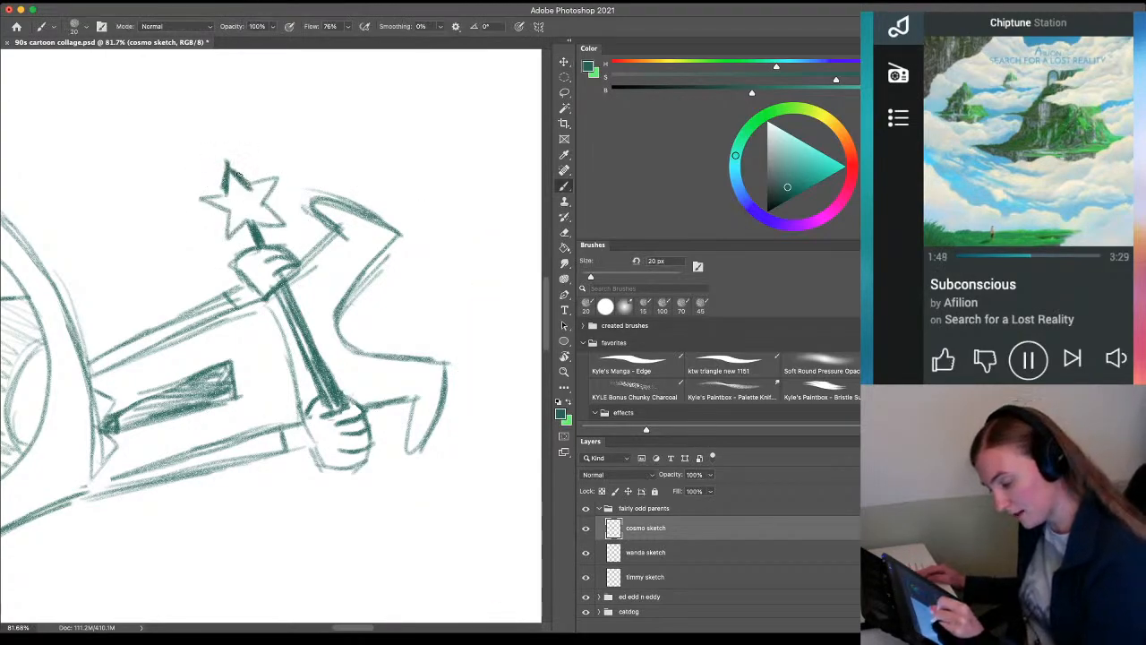
Retrace the outline of the wand's star more boldly with the 20 px brush
{"action": "left_click_drag", "start_coordinate": [238, 174], "coordinate": [261, 201]}
{"action": "key", "text": "super+z"}
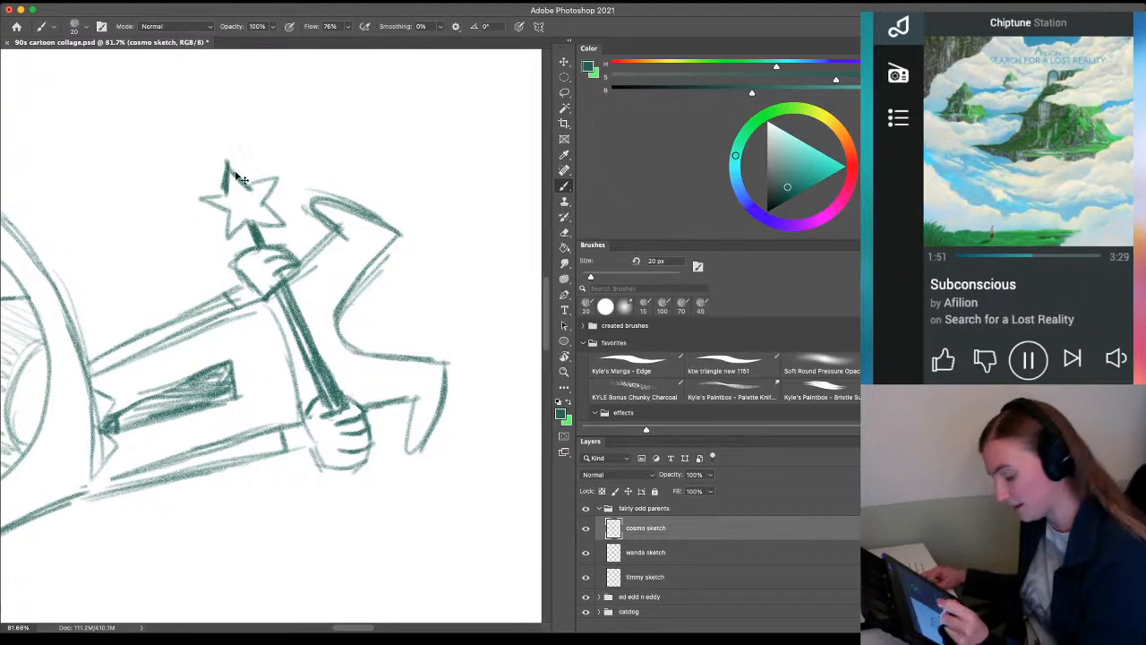
{"action": "mouse_move", "coordinate": [244, 184]}
{"action": "left_mouse_down"}
{"action": "mouse_move", "coordinate": [279, 177]}
{"action": "mouse_move", "coordinate": [266, 198]}
{"action": "mouse_move", "coordinate": [213, 173]}
{"action": "mouse_move", "coordinate": [220, 193]}
{"action": "mouse_move", "coordinate": [198, 202]}
{"action": "mouse_move", "coordinate": [251, 220]}
{"action": "left_mouse_up"}
Try to erase a highlight along the dark wand shaft with the 9 px eraser, and undo it
{"action": "key", "text": "e"}
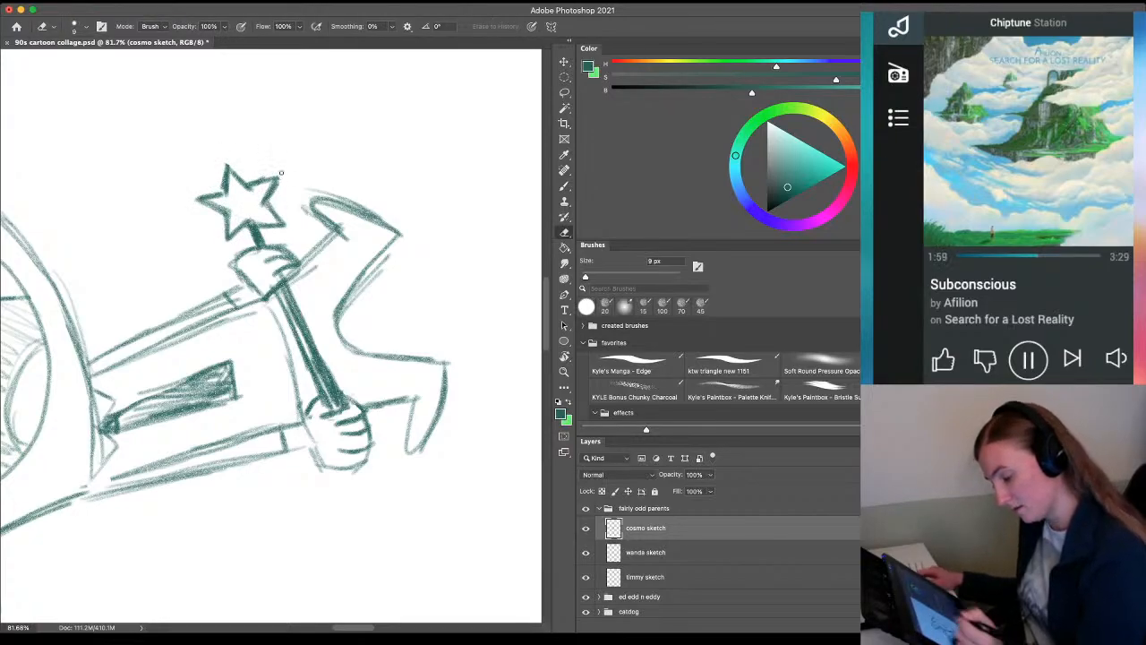
{"action": "left_click_drag", "start_coordinate": [292, 304], "coordinate": [318, 359]}
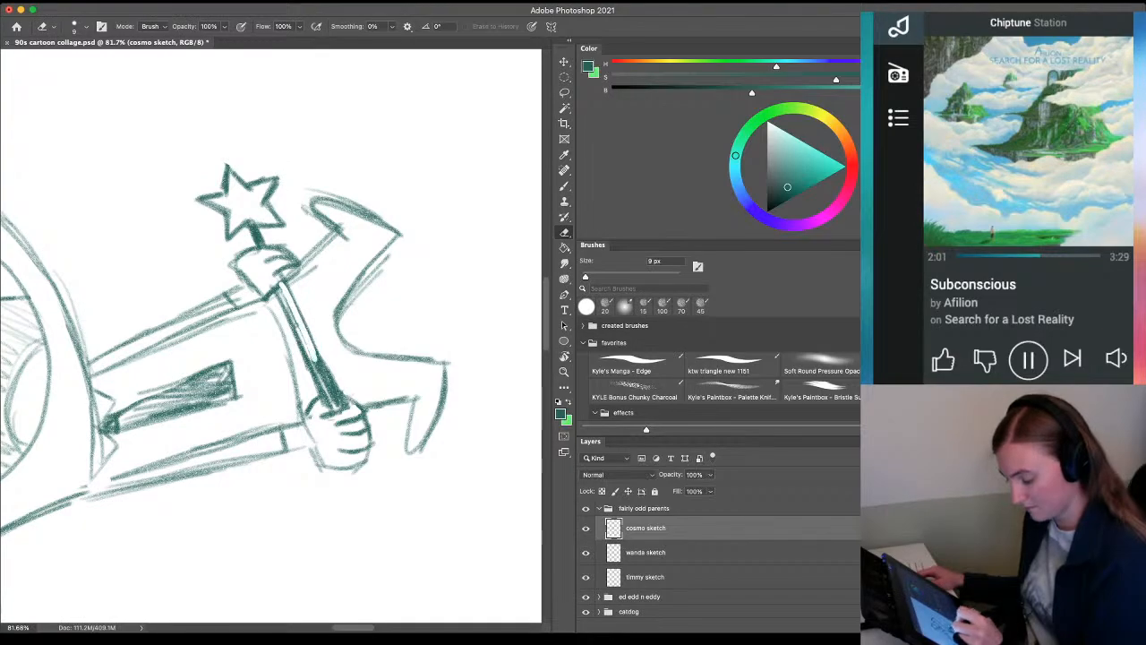
{"action": "key", "text": "ctrl+z"}
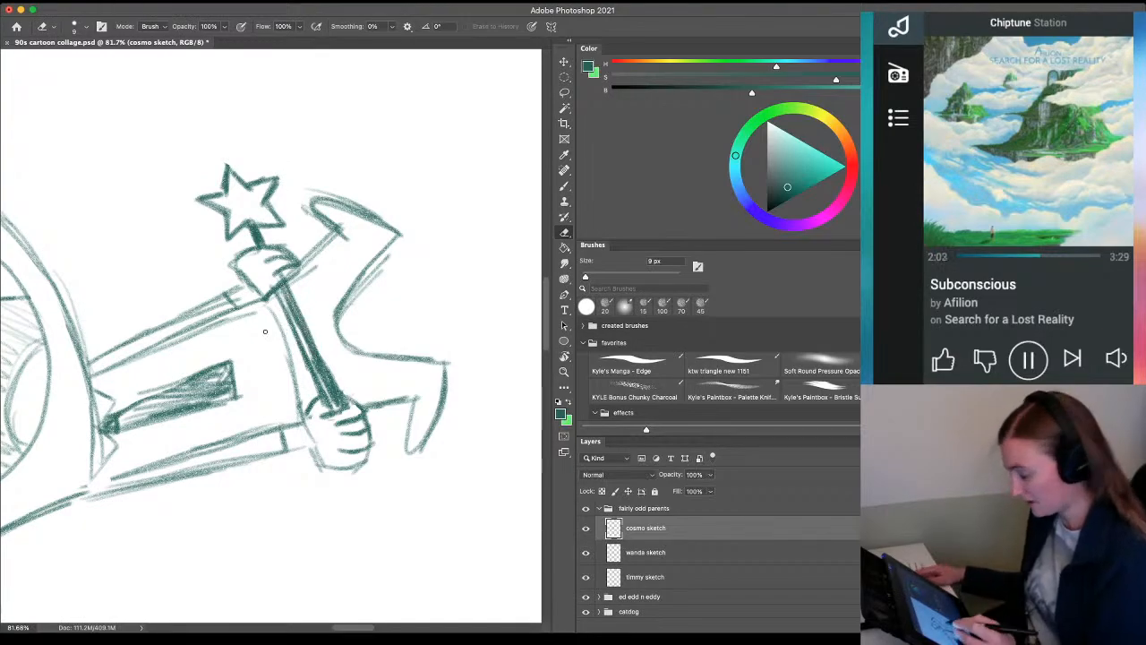
Reset the canvas rotation and redraw the upper edge of Cosmo's back hand with the 20 px brush
{"action": "key", "text": "r"}
{"action": "left_click", "coordinate": [180, 26]}
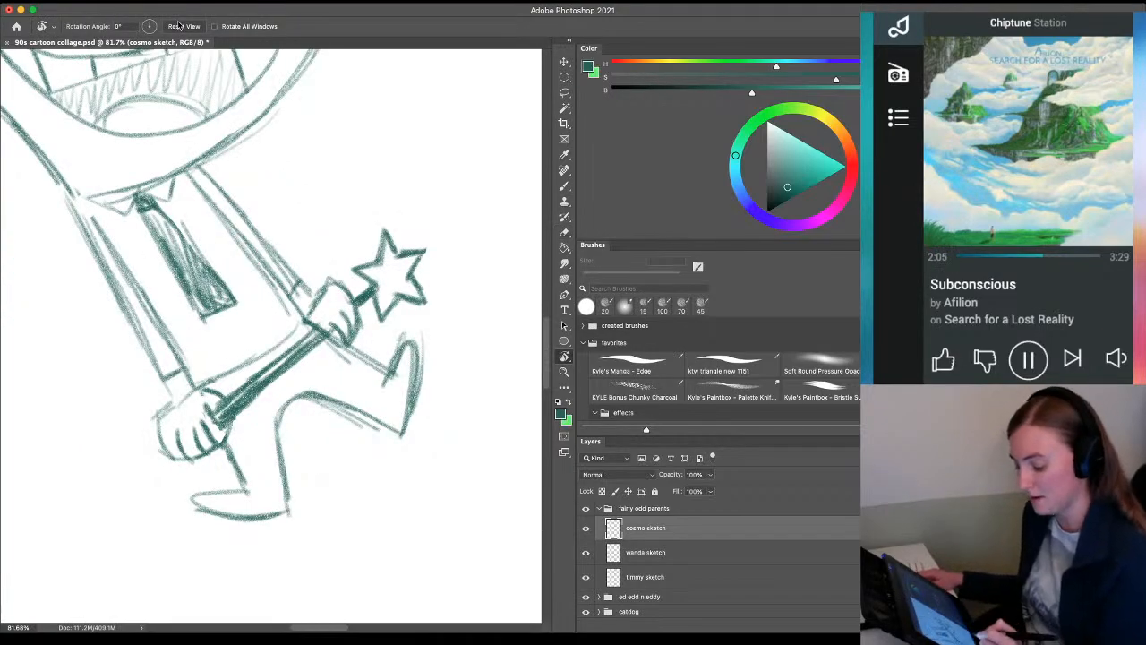
{"action": "key", "text": "e"}
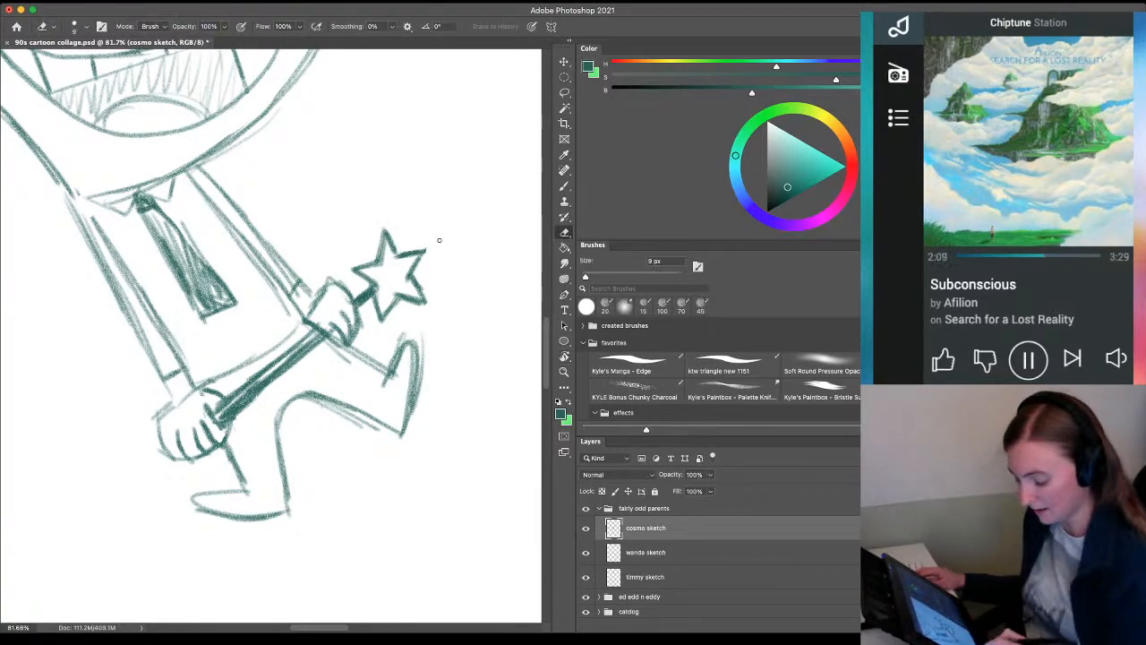
{"action": "left_click_drag", "start_coordinate": [156, 505], "coordinate": [248, 471]}
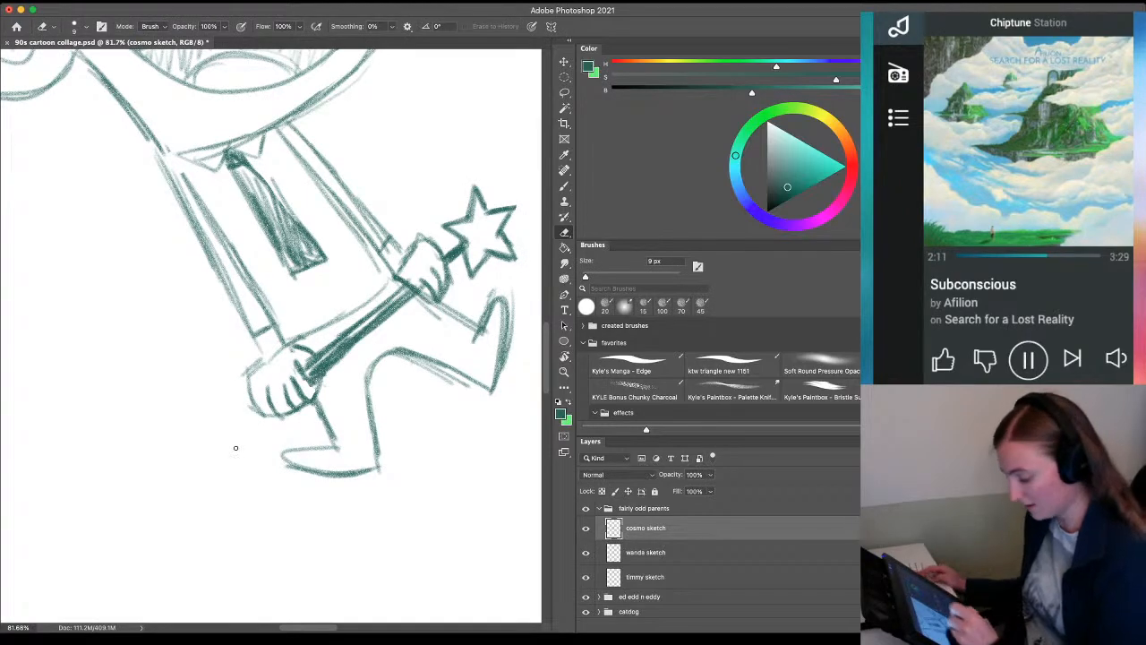
{"action": "key", "text": "b"}
{"action": "left_click_drag", "start_coordinate": [288, 345], "coordinate": [256, 368]}
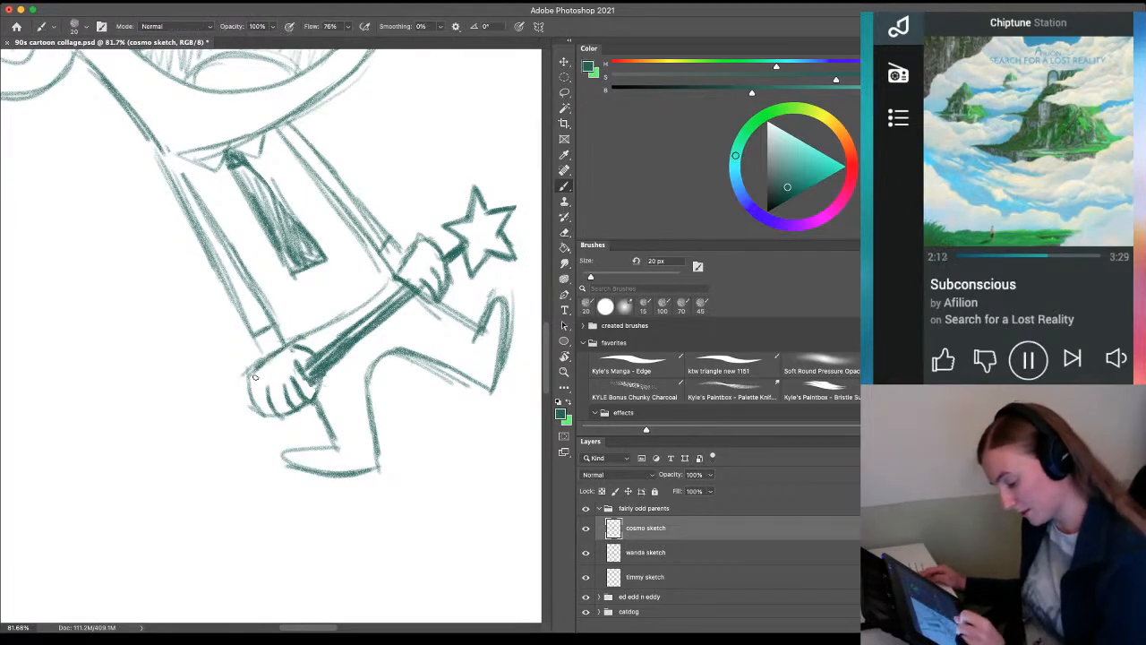
Clean up stray lines between Cosmo's cheek and eye and along the eye's outer edge with the 9 px eraser
{"action": "key", "text": "z"}
{"action": "left_click_drag", "start_coordinate": [320, 437], "coordinate": [258, 441]}
{"action": "left_click_drag", "start_coordinate": [258, 367], "coordinate": [274, 369]}
{"action": "left_click_drag", "start_coordinate": [257, 416], "coordinate": [341, 324]}
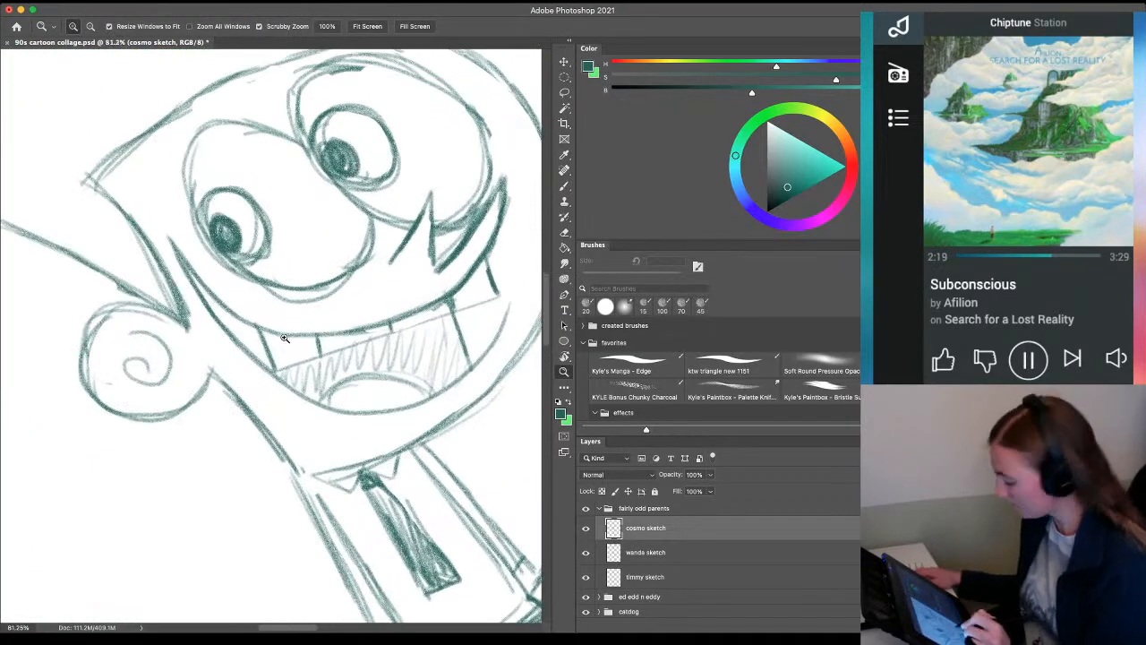
{"action": "key", "text": "e"}
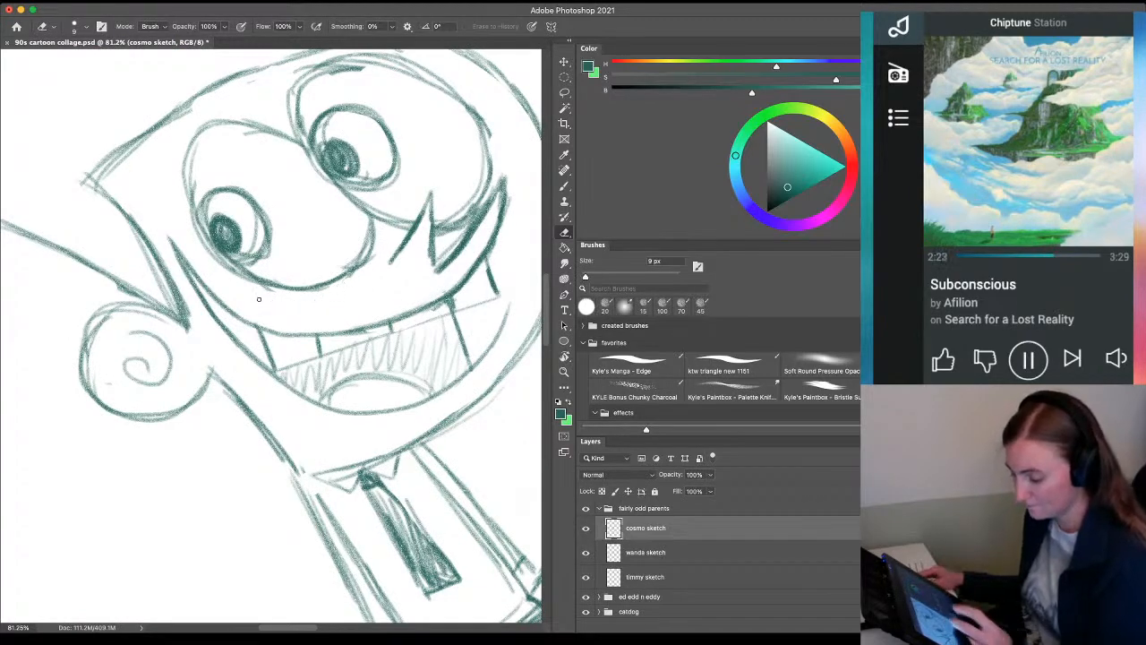
{"action": "left_click_drag", "start_coordinate": [484, 200], "coordinate": [454, 230]}
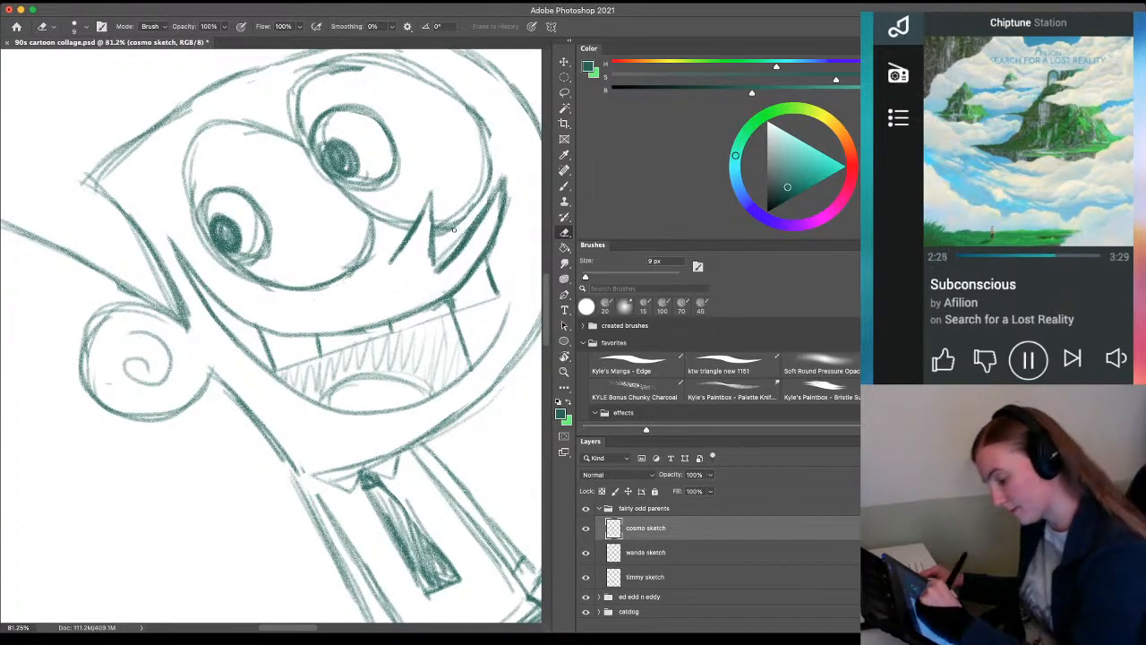
{"action": "left_click_drag", "start_coordinate": [479, 117], "coordinate": [491, 134]}
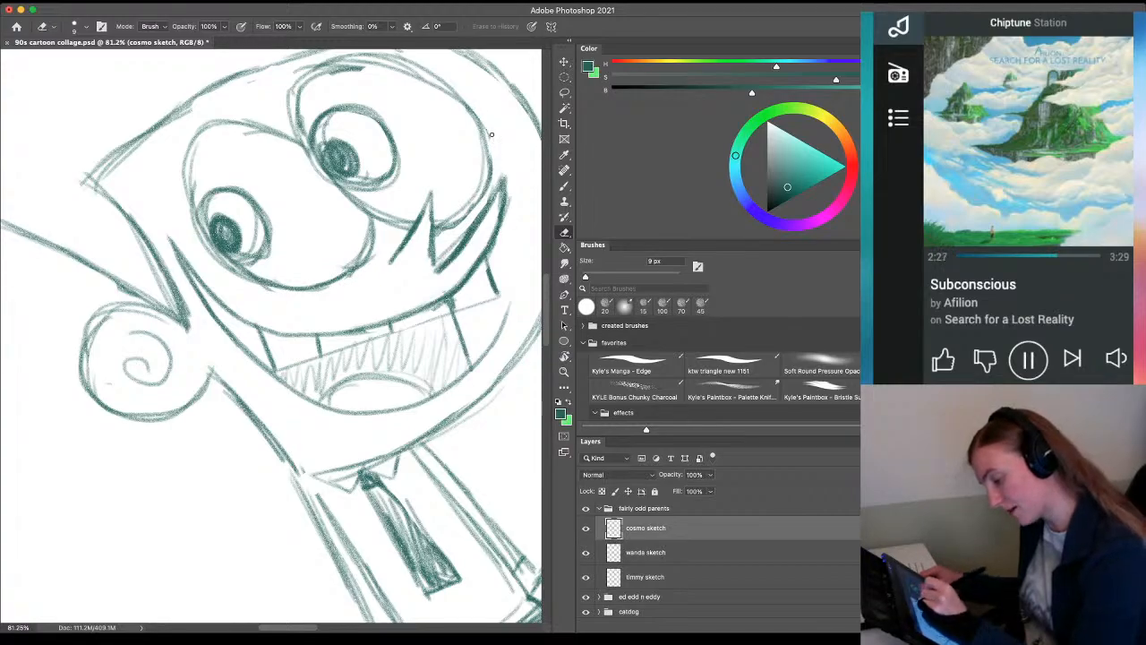
Enlarge the eraser to 35 px and remove the loose sketch lines along the upper curve of Cosmo's right-hand eye
{"action": "left_click_drag", "start_coordinate": [471, 270], "coordinate": [446, 368]}
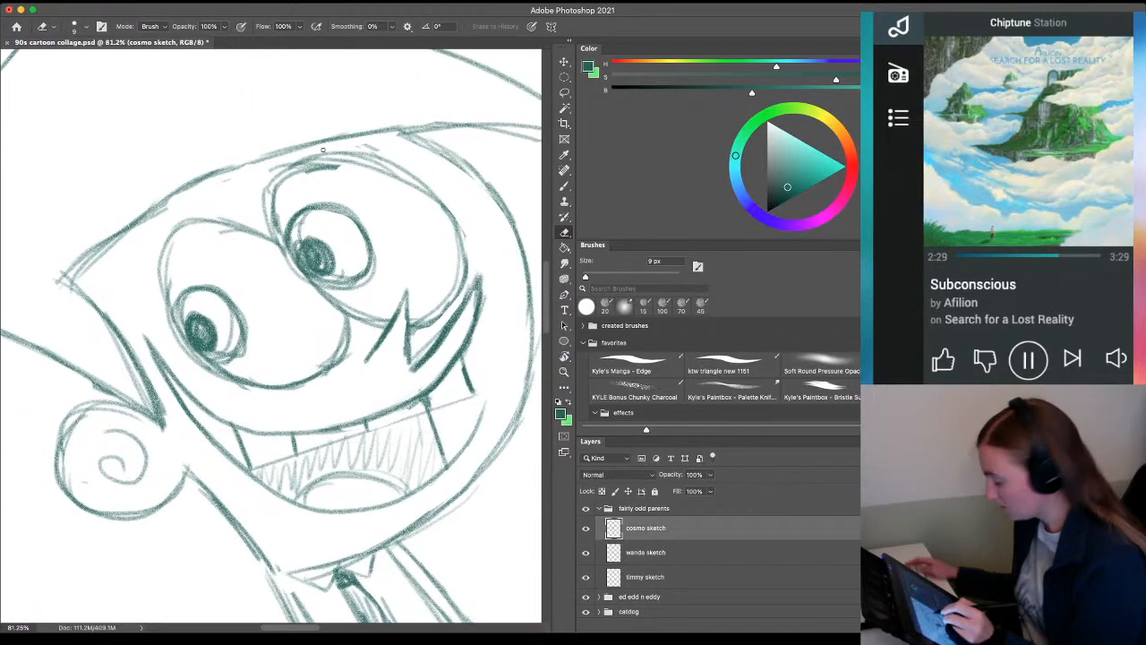
{"action": "key", "text": "bracketright"}
{"action": "key", "text": "bracketright"}
{"action": "key", "text": "bracketright"}
{"action": "key", "text": "bracketright"}
{"action": "key", "text": "bracketright"}
{"action": "key", "text": "bracketright"}
{"action": "mouse_move", "coordinate": [309, 176]}
{"action": "left_mouse_down"}
{"action": "mouse_move", "coordinate": [396, 186]}
{"action": "mouse_move", "coordinate": [348, 169]}
{"action": "mouse_move", "coordinate": [409, 194]}
{"action": "left_mouse_up"}
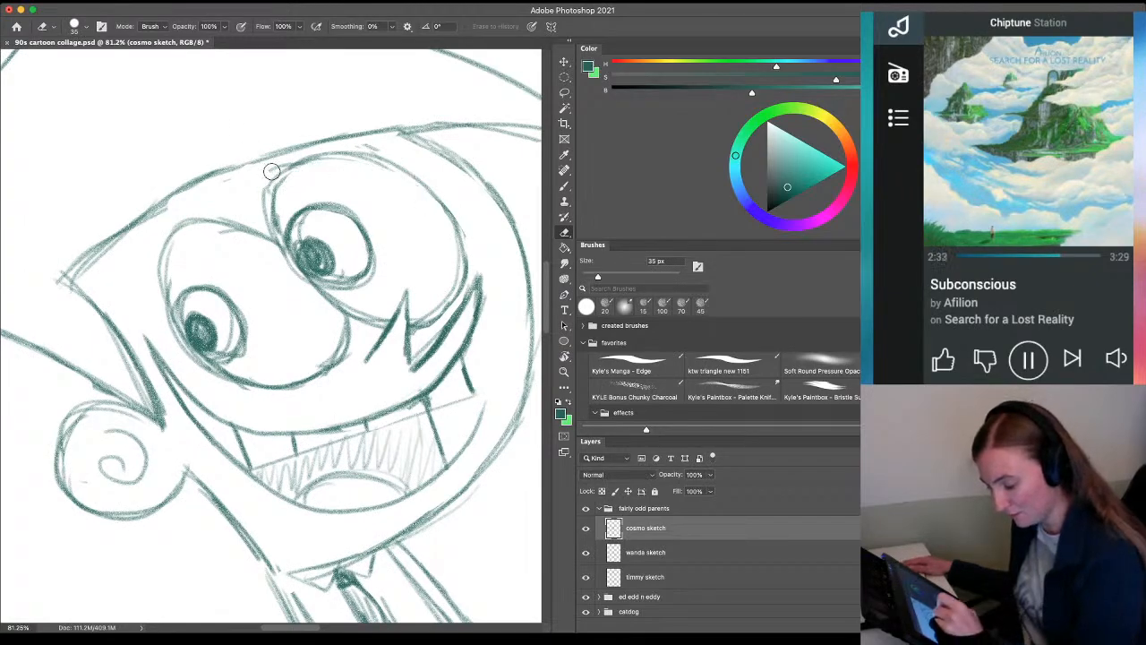
Draw a rounded fairy wing behind Cosmo's back with the 20 px brush
{"action": "key", "text": "z"}
{"action": "left_click_drag", "start_coordinate": [279, 419], "coordinate": [201, 426]}
{"action": "mouse_move", "coordinate": [188, 537]}
{"action": "left_mouse_down"}
{"action": "mouse_move", "coordinate": [143, 291]}
{"action": "mouse_move", "coordinate": [179, 384]}
{"action": "left_mouse_up"}
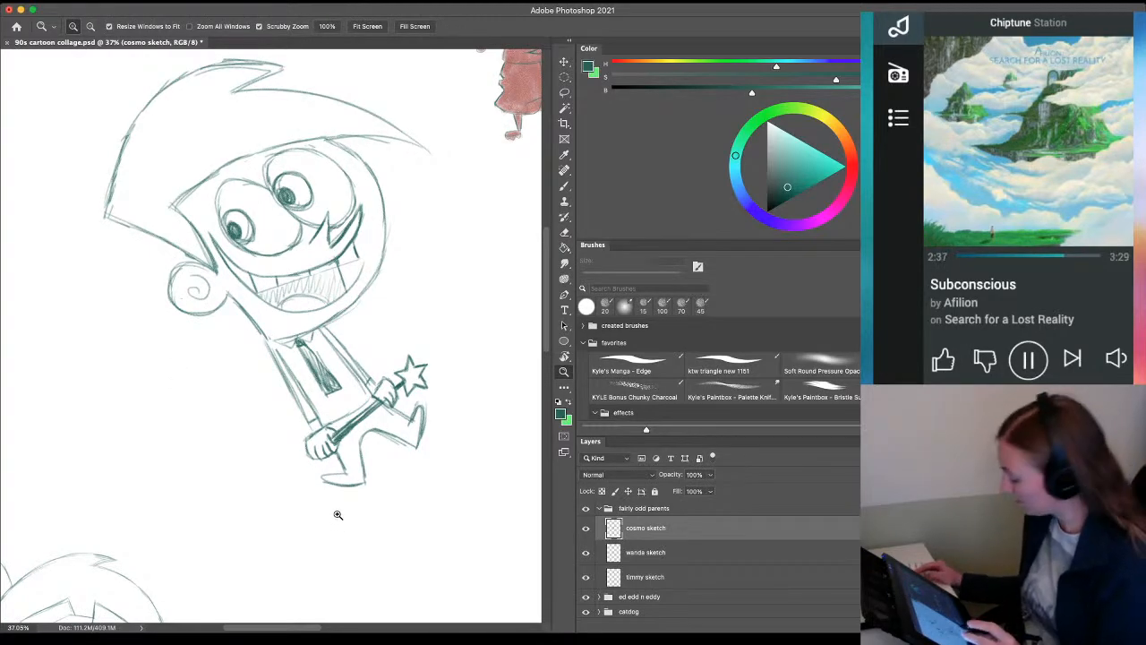
{"action": "key", "text": "b"}
{"action": "left_click_drag", "start_coordinate": [218, 366], "coordinate": [280, 378]}
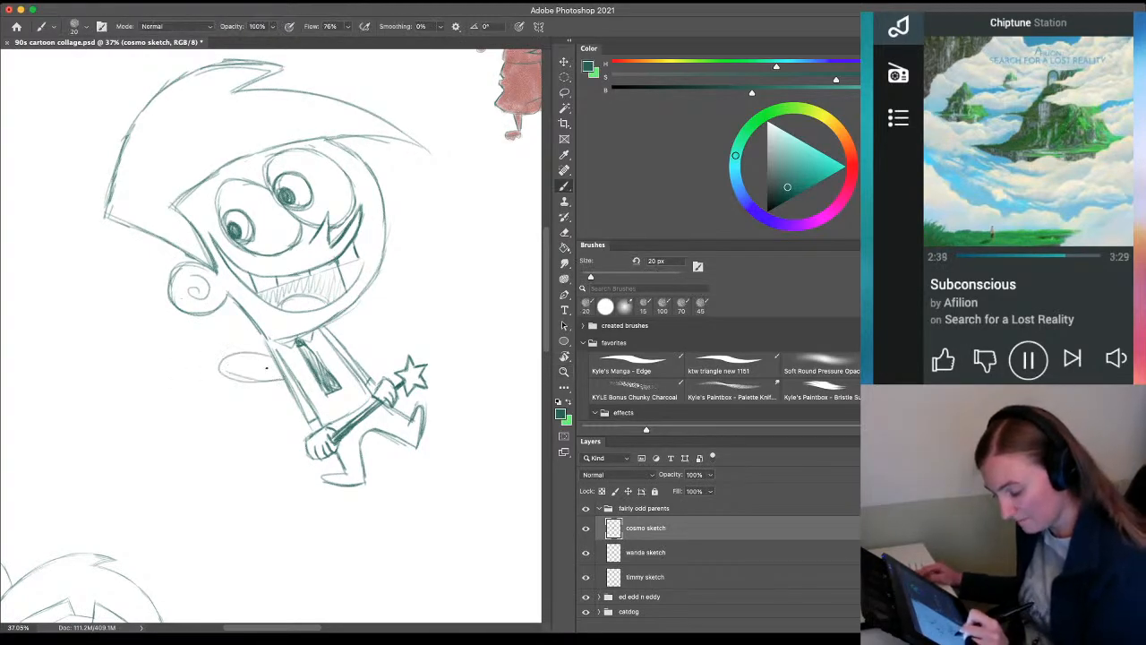
Draw a large heart beside Cosmo's head, shade it with hatching, and add two small hearts around it
{"action": "key", "text": "z"}
{"action": "mouse_move", "coordinate": [266, 458]}
{"action": "left_mouse_down"}
{"action": "mouse_move", "coordinate": [233, 438]}
{"action": "mouse_move", "coordinate": [181, 499]}
{"action": "left_mouse_up"}
{"action": "left_click_drag", "start_coordinate": [189, 414], "coordinate": [231, 421]}
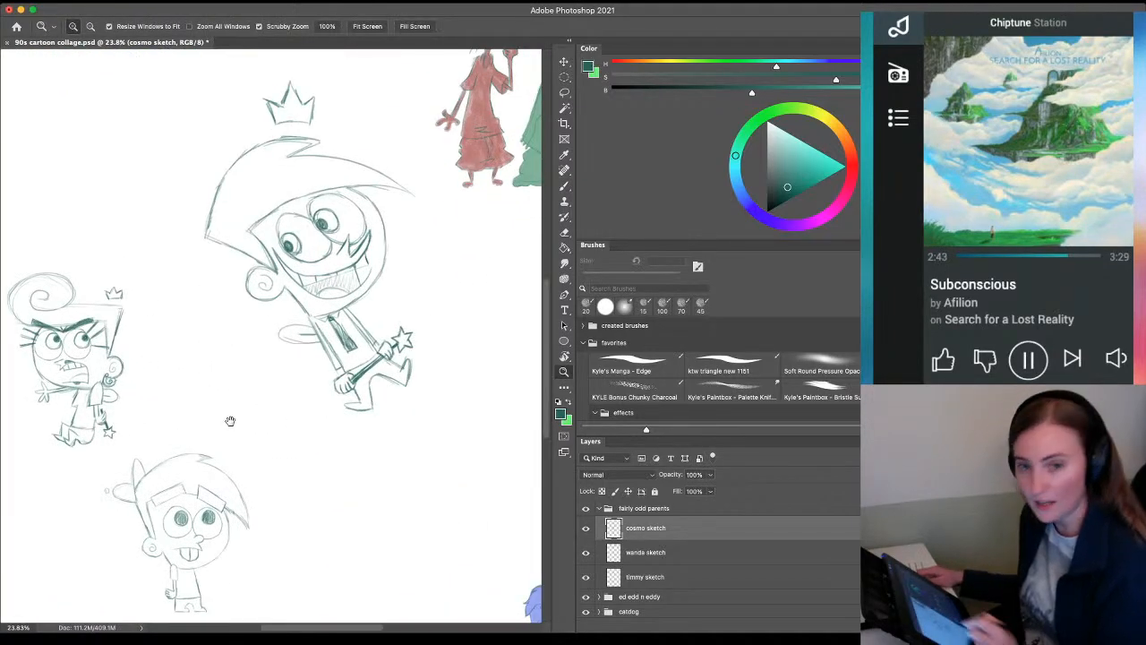
{"action": "left_click_drag", "start_coordinate": [355, 239], "coordinate": [291, 372]}
{"action": "mouse_move", "coordinate": [372, 338]}
{"action": "left_mouse_down"}
{"action": "mouse_move", "coordinate": [400, 351]}
{"action": "mouse_move", "coordinate": [323, 387]}
{"action": "mouse_move", "coordinate": [316, 334]}
{"action": "mouse_move", "coordinate": [321, 379]}
{"action": "left_mouse_up"}
{"action": "key", "text": "b"}
{"action": "key", "text": "ctrl+z"}
{"action": "key", "text": "ctrl+z"}
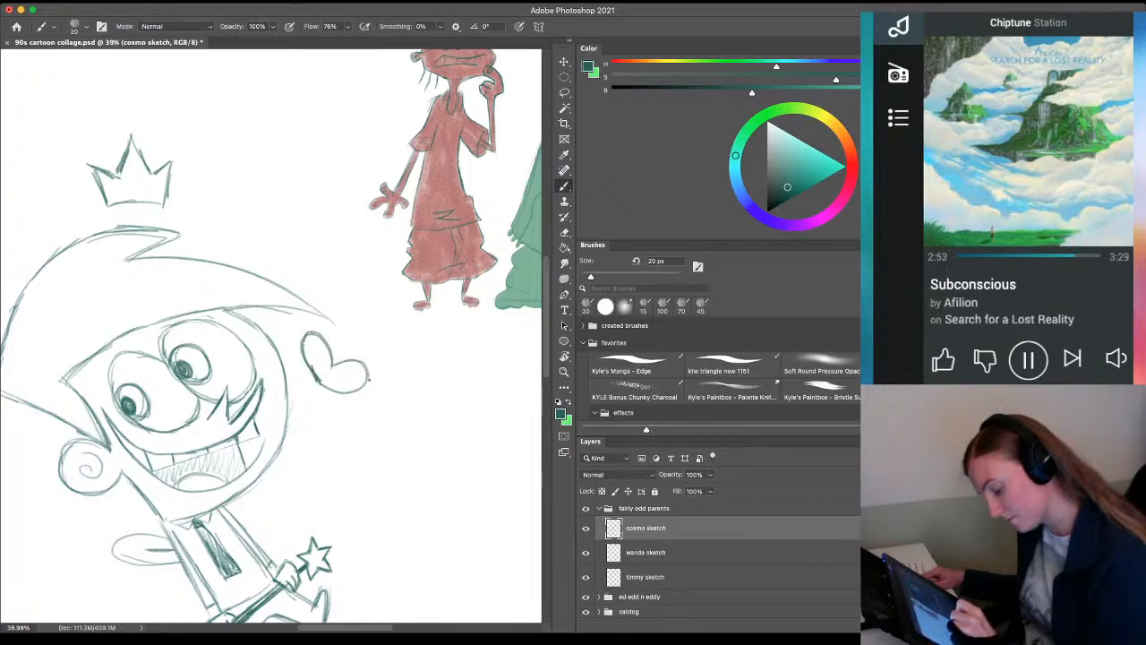
{"action": "left_click_drag", "start_coordinate": [368, 379], "coordinate": [317, 385]}
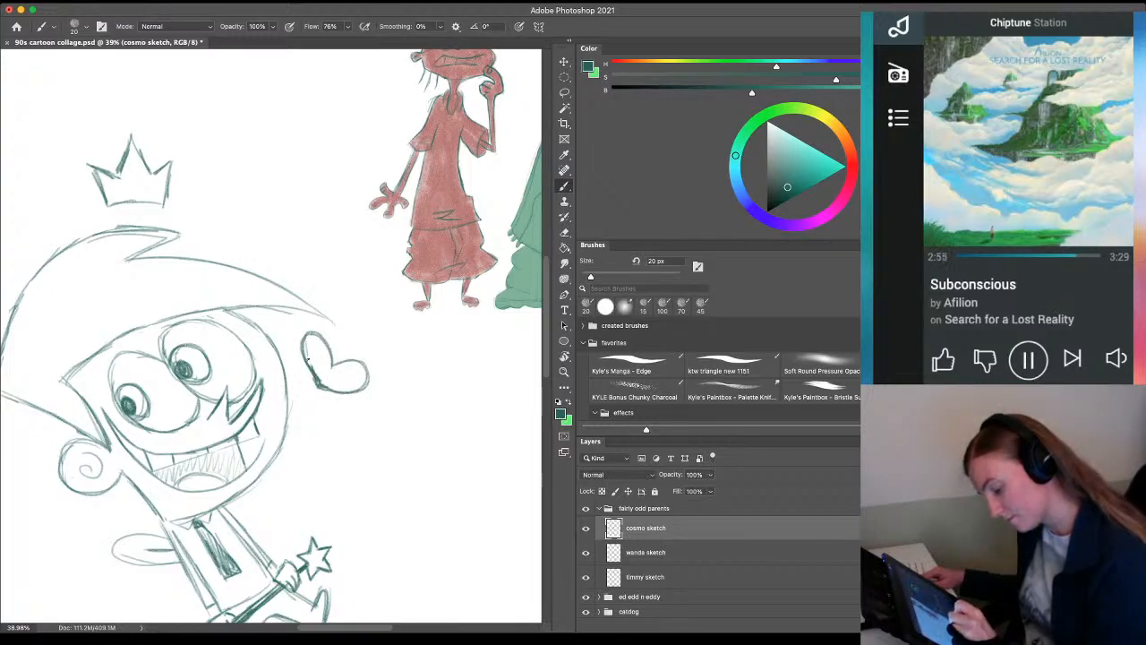
{"action": "mouse_move", "coordinate": [313, 338]}
{"action": "left_mouse_down"}
{"action": "mouse_move", "coordinate": [338, 371]}
{"action": "mouse_move", "coordinate": [349, 392]}
{"action": "mouse_move", "coordinate": [329, 419]}
{"action": "left_mouse_up"}
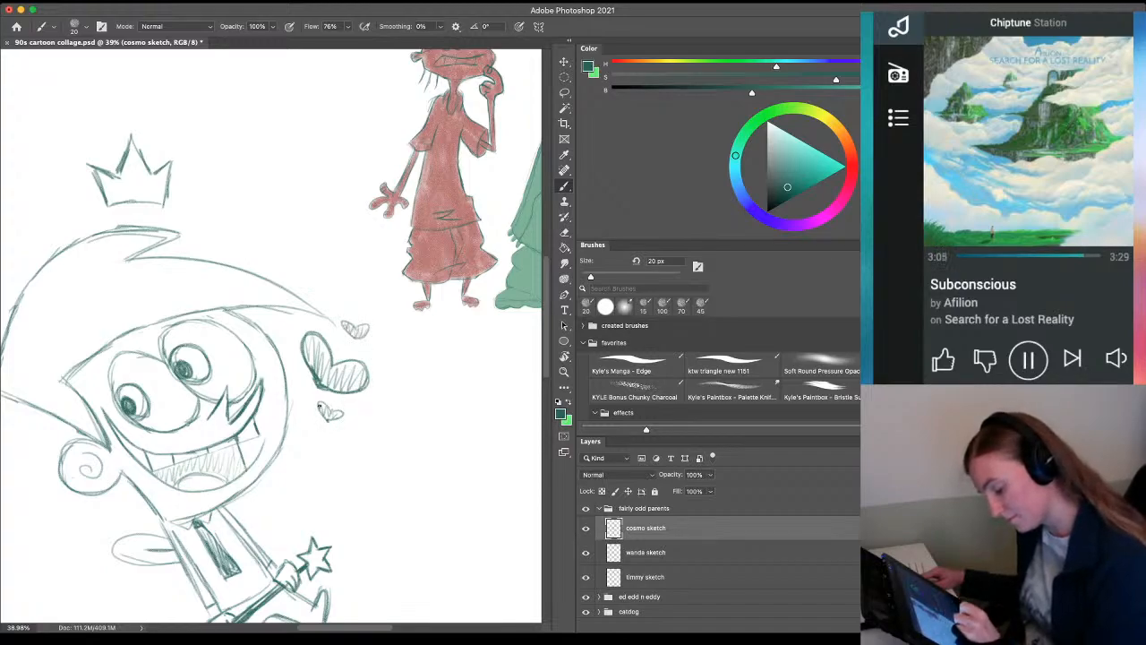
Add a third small heart on the outer side of the large heart, and undo the stray stroke near the wing
{"action": "key", "text": "z"}
{"action": "left_click_drag", "start_coordinate": [250, 502], "coordinate": [262, 448]}
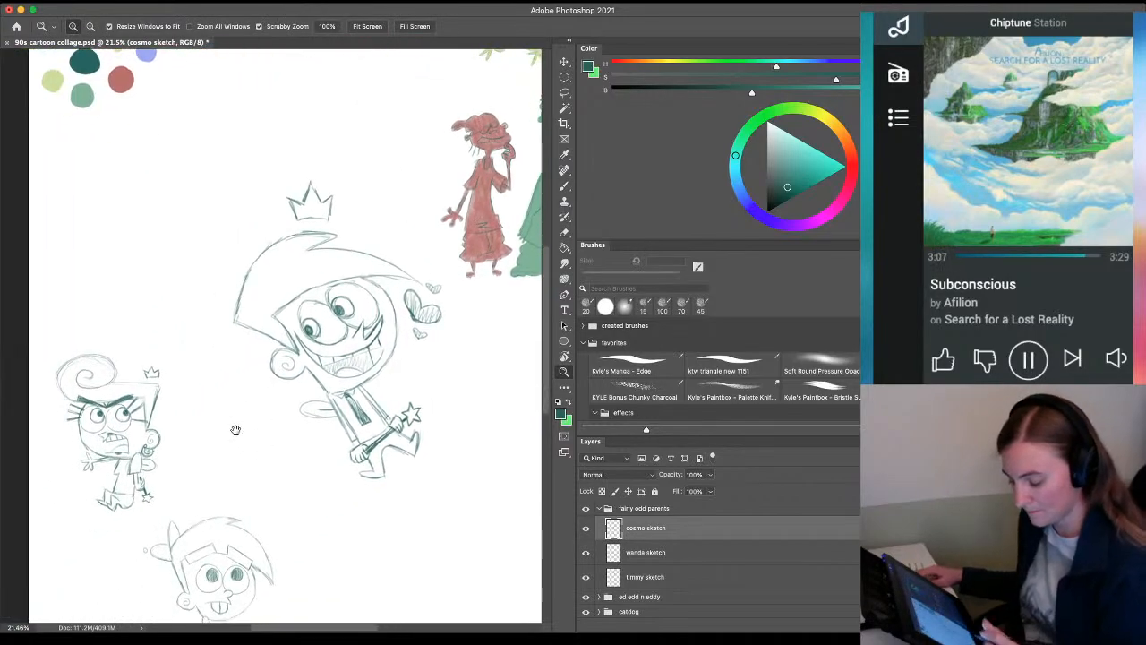
{"action": "left_click_drag", "start_coordinate": [428, 318], "coordinate": [462, 312]}
{"action": "key", "text": "b"}
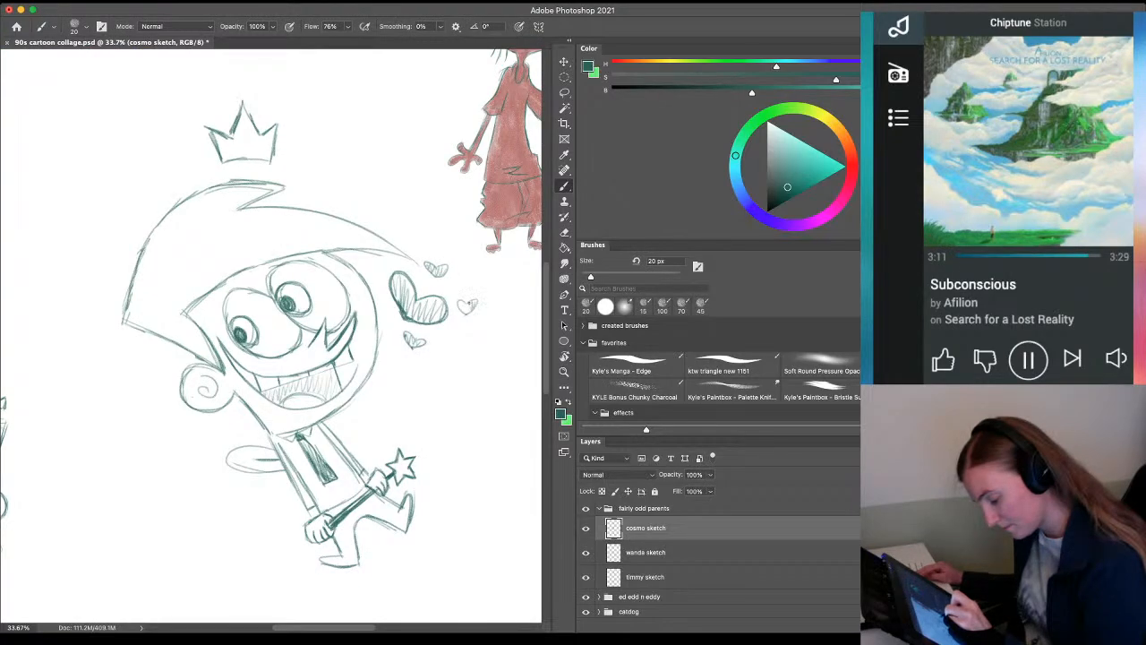
{"action": "mouse_move", "coordinate": [193, 519]}
{"action": "left_mouse_down"}
{"action": "mouse_move", "coordinate": [240, 500]}
{"action": "mouse_move", "coordinate": [177, 526]}
{"action": "left_mouse_up"}
{"action": "key", "text": "super+z"}
Scale the whole Cosmo sketch to about 60% and place it beside Wanda, above Timmy
{"action": "key", "text": "z"}
{"action": "left_click_drag", "start_coordinate": [223, 521], "coordinate": [331, 477]}
{"action": "key", "text": "super+t"}
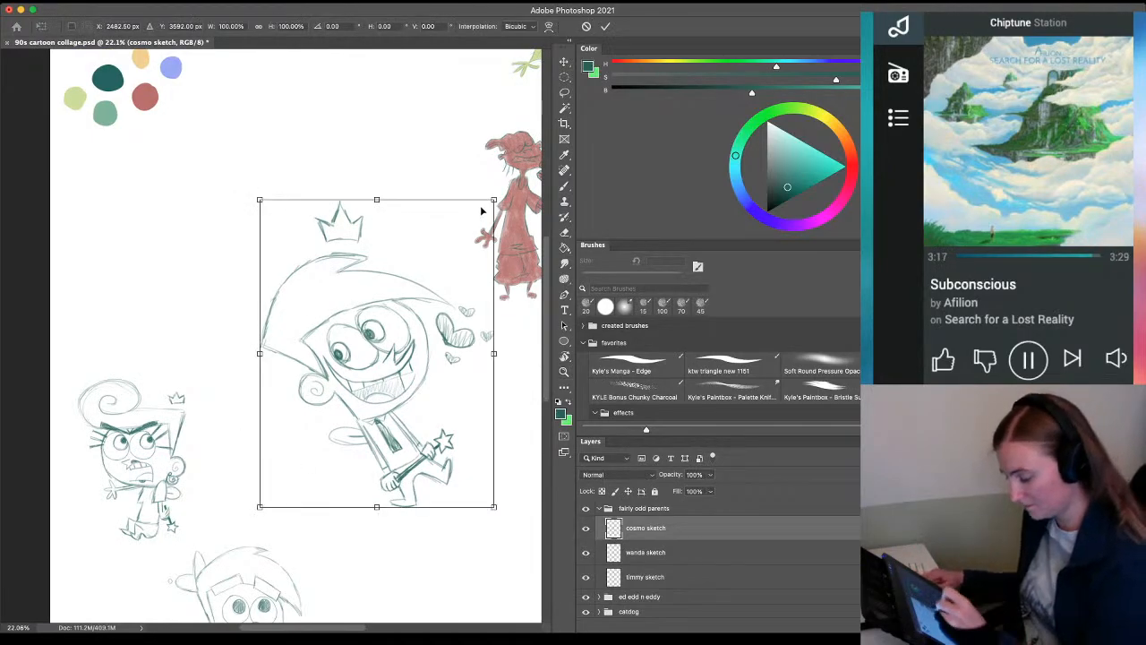
{"action": "mouse_move", "coordinate": [492, 202]}
{"action": "left_mouse_down"}
{"action": "mouse_move", "coordinate": [371, 319]}
{"action": "mouse_move", "coordinate": [376, 288]}
{"action": "mouse_move", "coordinate": [374, 300]}
{"action": "left_mouse_up"}
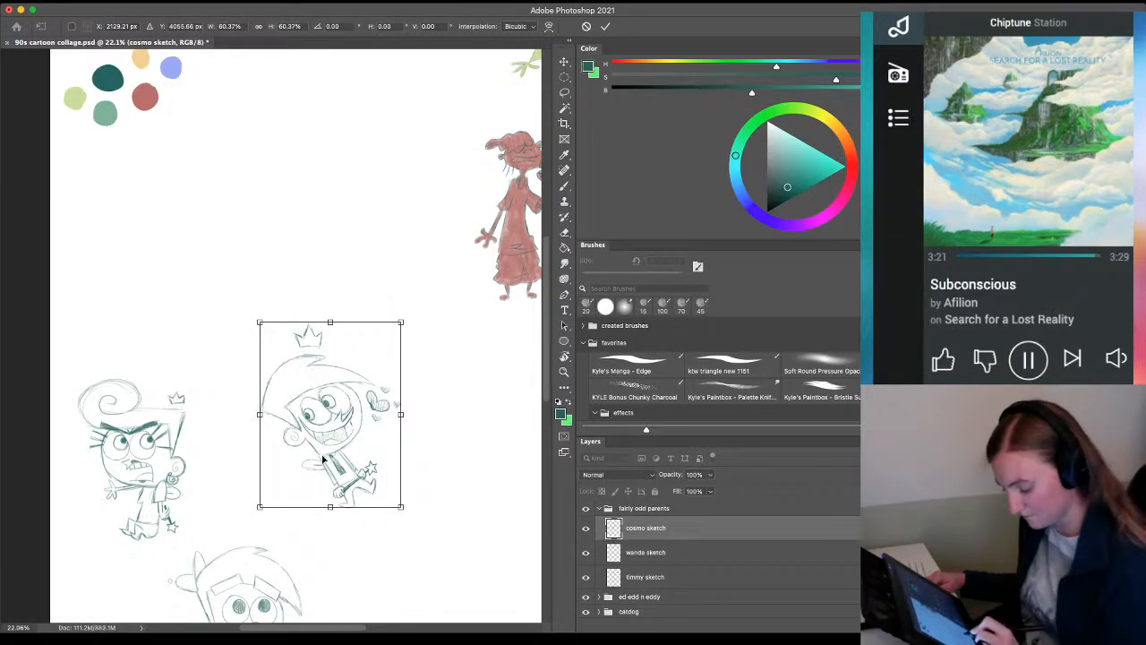
{"action": "mouse_move", "coordinate": [322, 459]}
{"action": "left_mouse_down"}
{"action": "mouse_move", "coordinate": [132, 490]}
{"action": "mouse_move", "coordinate": [255, 457]}
{"action": "mouse_move", "coordinate": [271, 486]}
{"action": "mouse_move", "coordinate": [271, 465]}
{"action": "left_mouse_up"}
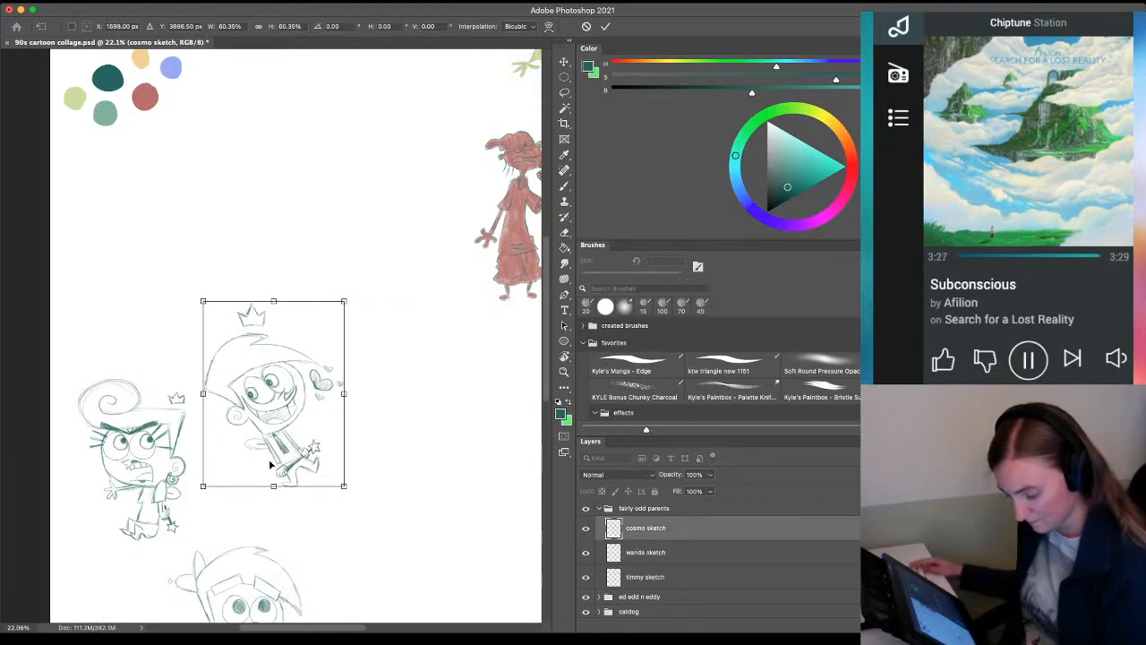
{"action": "key", "text": "Return"}
Lasso Cosmo's crown, scale it to about 72% width and 54% height, and set it just above his hair
{"action": "key", "text": "l"}
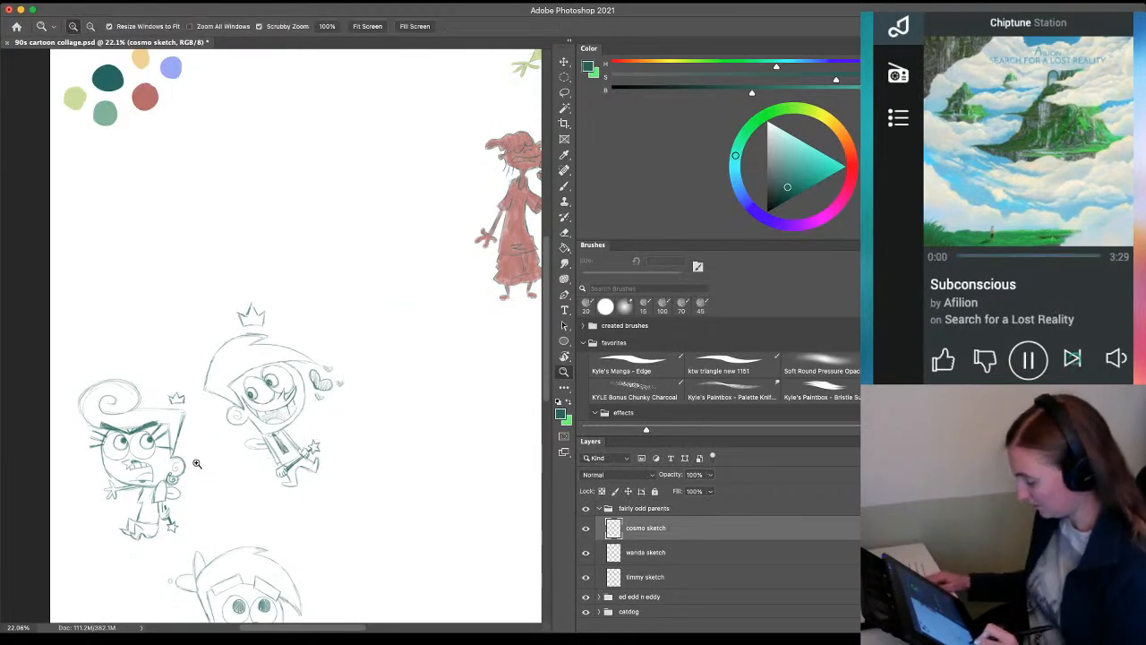
{"action": "scroll", "coordinate": [224, 425], "scroll_direction": "up", "scroll_amount": 3}
{"action": "mouse_move", "coordinate": [350, 131]}
{"action": "left_mouse_down"}
{"action": "mouse_move", "coordinate": [296, 183]}
{"action": "mouse_move", "coordinate": [329, 93]}
{"action": "left_mouse_up"}
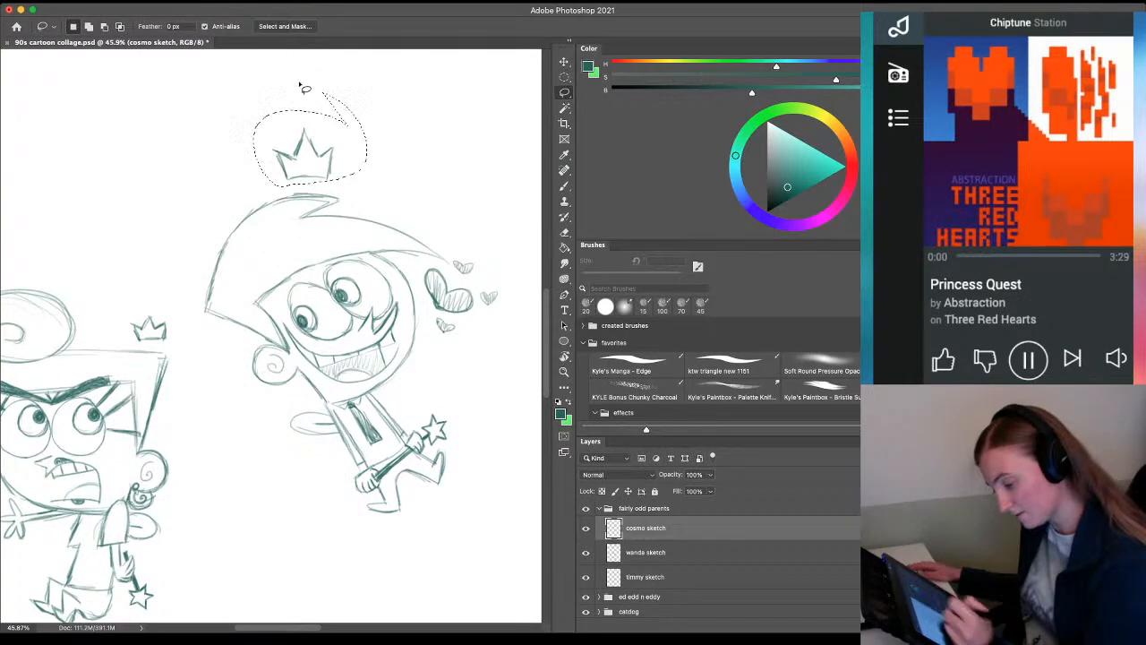
{"action": "key", "text": "ctrl+t"}
{"action": "mouse_move", "coordinate": [251, 91]}
{"action": "left_mouse_down"}
{"action": "mouse_move", "coordinate": [284, 117]}
{"action": "mouse_move", "coordinate": [285, 153]}
{"action": "mouse_move", "coordinate": [303, 136]}
{"action": "left_mouse_up"}
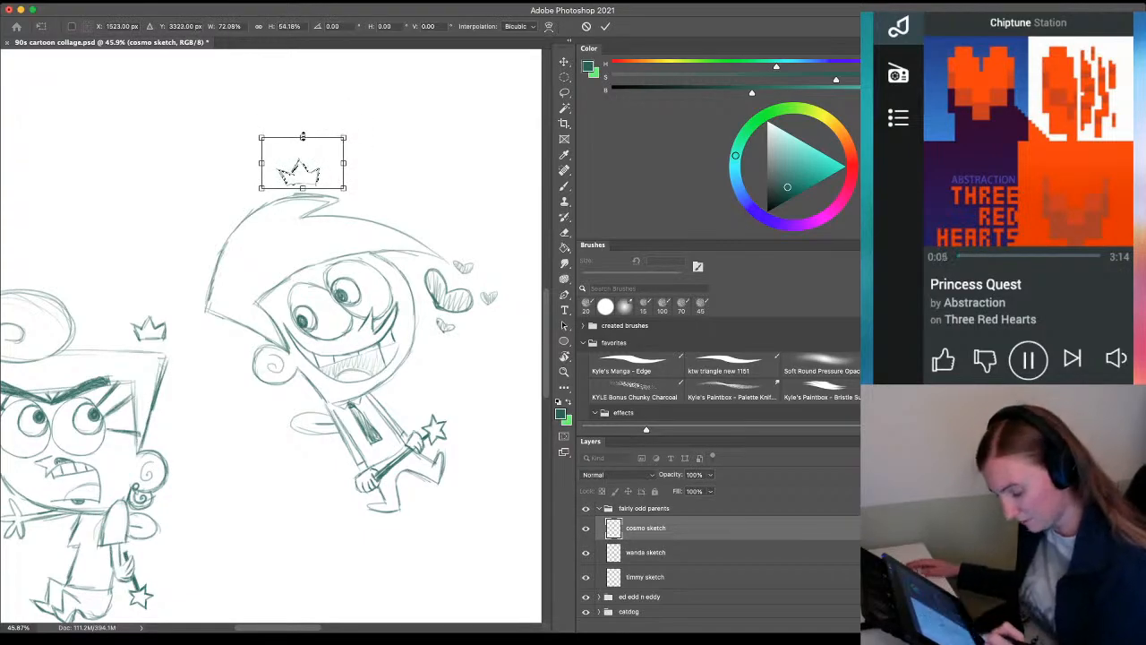
{"action": "key", "text": "Return"}
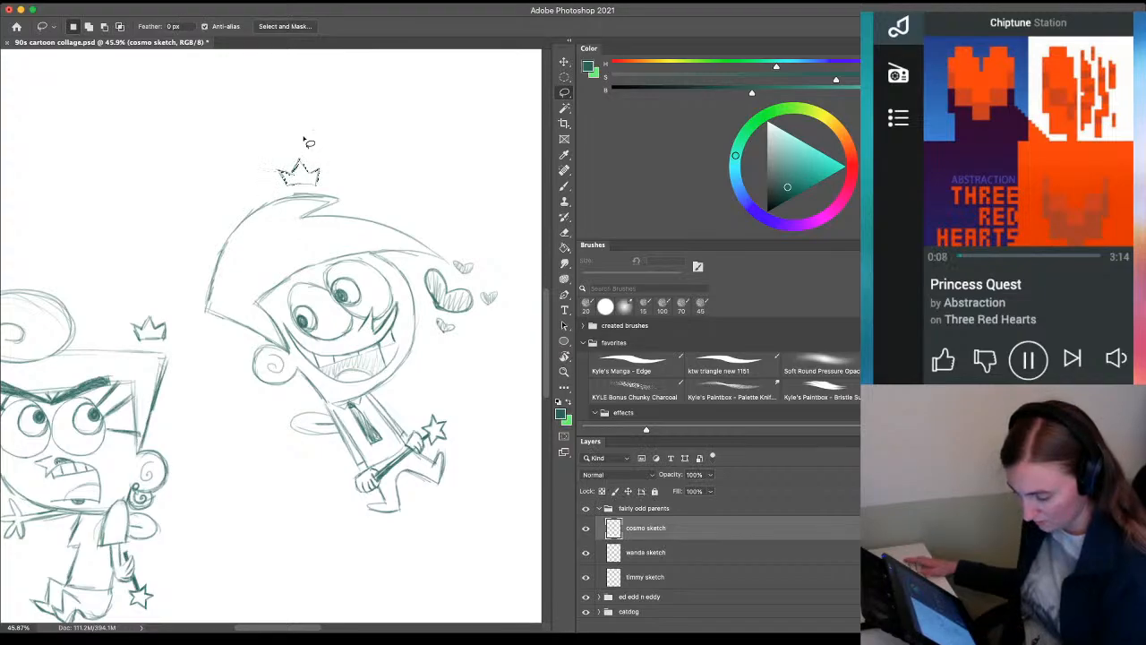
Darken the outline of Cosmo's wing with the 20 px brush
{"action": "key", "text": "z"}
{"action": "mouse_move", "coordinate": [289, 530]}
{"action": "left_mouse_down"}
{"action": "mouse_move", "coordinate": [256, 529]}
{"action": "mouse_move", "coordinate": [395, 495]}
{"action": "left_mouse_up"}
{"action": "key", "text": "b"}
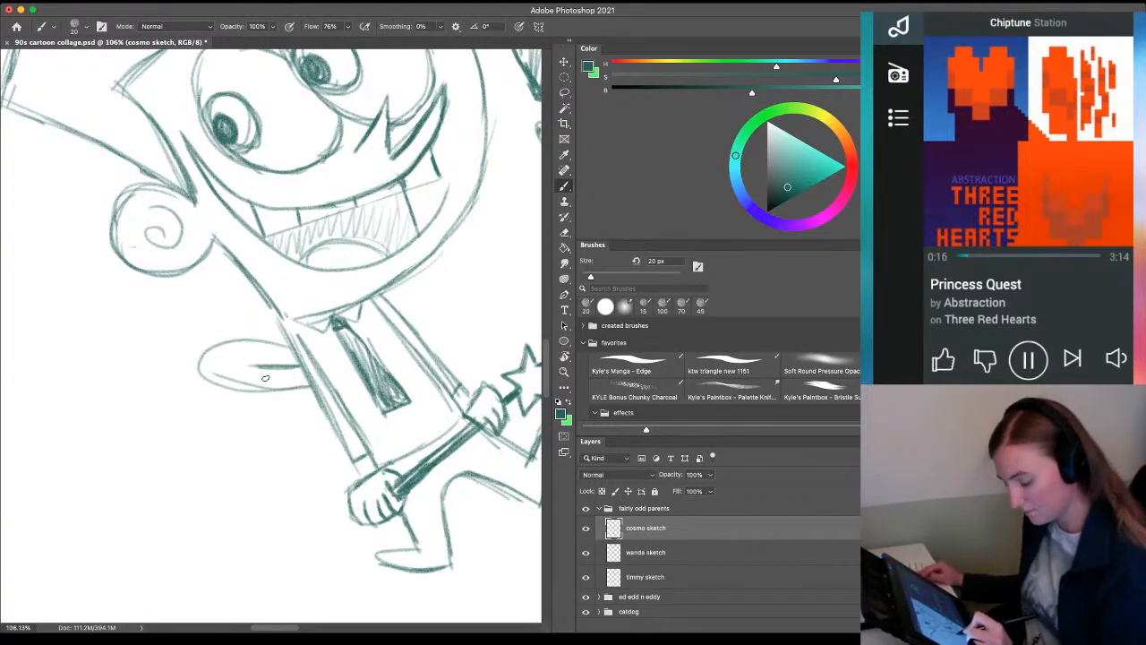
{"action": "mouse_move", "coordinate": [267, 343]}
{"action": "left_mouse_down"}
{"action": "mouse_move", "coordinate": [220, 388]}
{"action": "mouse_move", "coordinate": [304, 386]}
{"action": "left_mouse_up"}
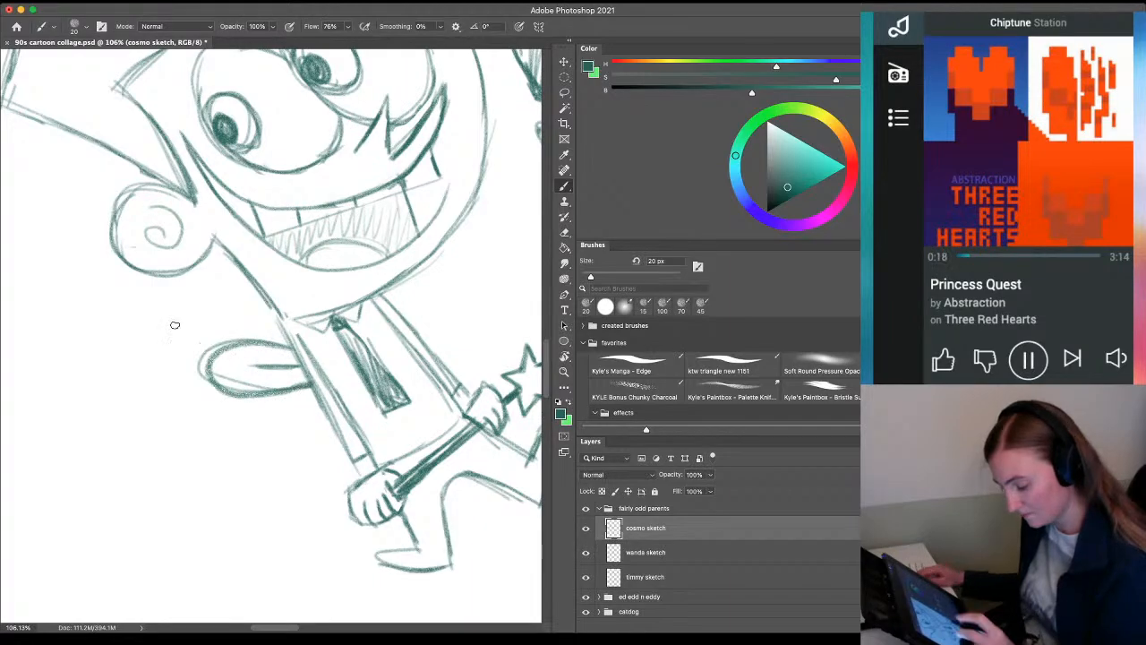
Lasso the pupil of Timmy's eye nearest his nose on the timmy sketch layer and move it slightly inward toward the other eye
{"action": "key", "text": "z"}
{"action": "left_click_drag", "start_coordinate": [225, 491], "coordinate": [138, 420]}
{"action": "left_click_drag", "start_coordinate": [233, 493], "coordinate": [281, 474]}
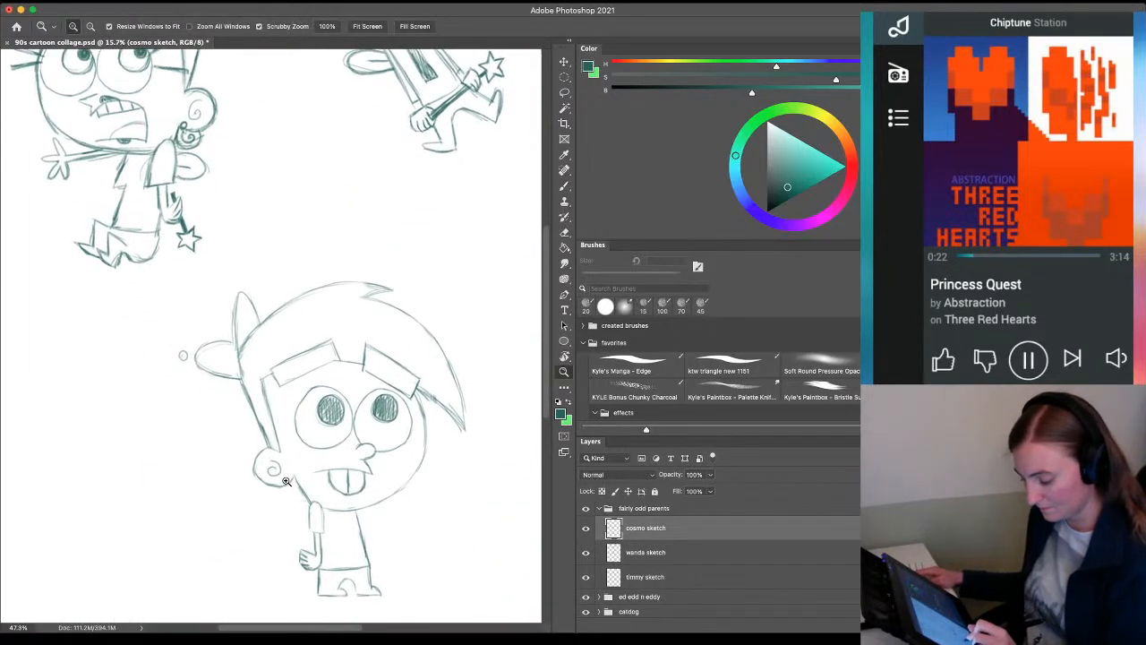
{"action": "mouse_move", "coordinate": [319, 403]}
{"action": "left_mouse_down"}
{"action": "mouse_move", "coordinate": [272, 379]}
{"action": "mouse_move", "coordinate": [340, 384]}
{"action": "left_mouse_up"}
{"action": "key", "text": "l"}
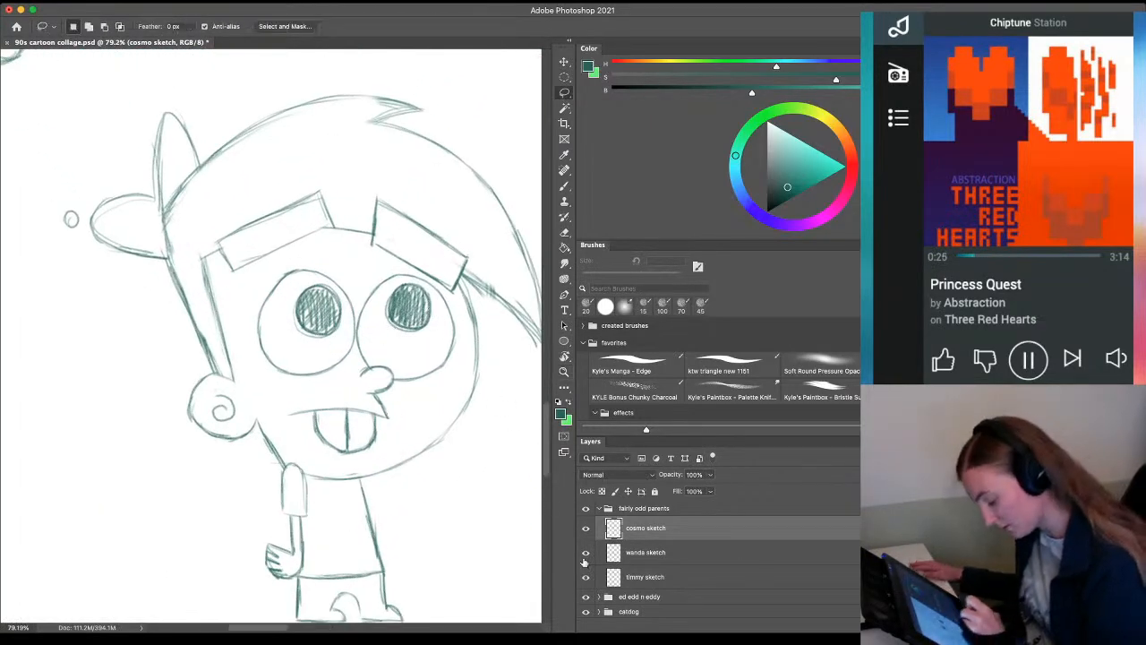
{"action": "left_click", "coordinate": [637, 577]}
{"action": "mouse_move", "coordinate": [404, 281]}
{"action": "left_mouse_down"}
{"action": "mouse_move", "coordinate": [383, 321]}
{"action": "mouse_move", "coordinate": [391, 339]}
{"action": "mouse_move", "coordinate": [436, 330]}
{"action": "mouse_move", "coordinate": [441, 299]}
{"action": "mouse_move", "coordinate": [404, 280]}
{"action": "left_mouse_up"}
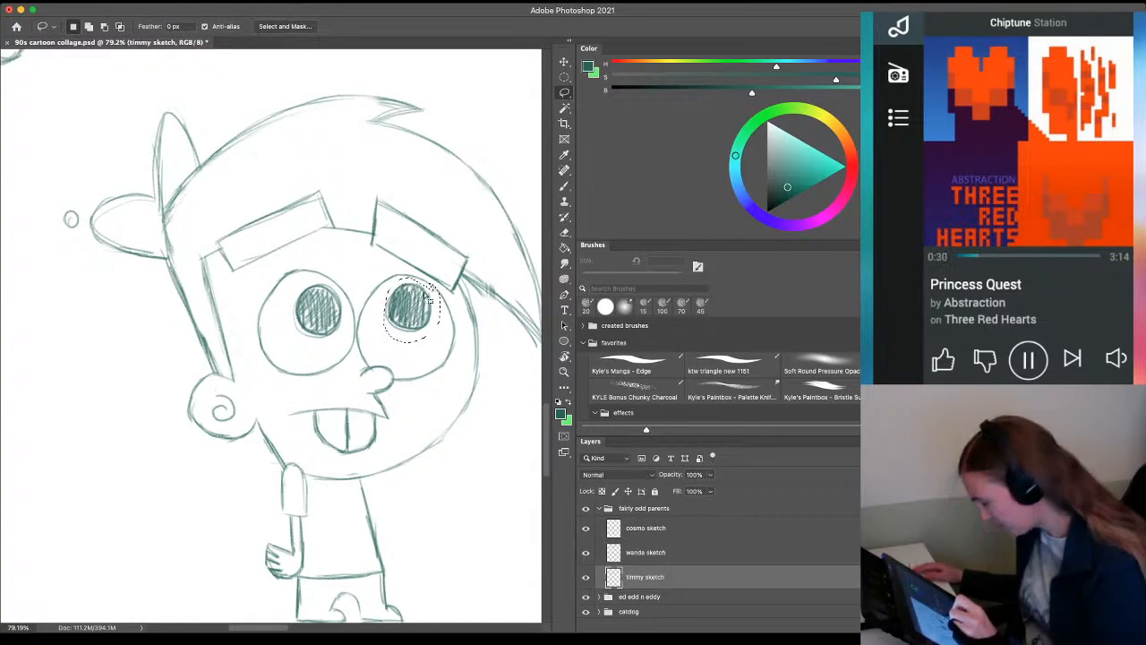
{"action": "key", "text": "v"}
{"action": "left_click_drag", "start_coordinate": [409, 324], "coordinate": [397, 319]}
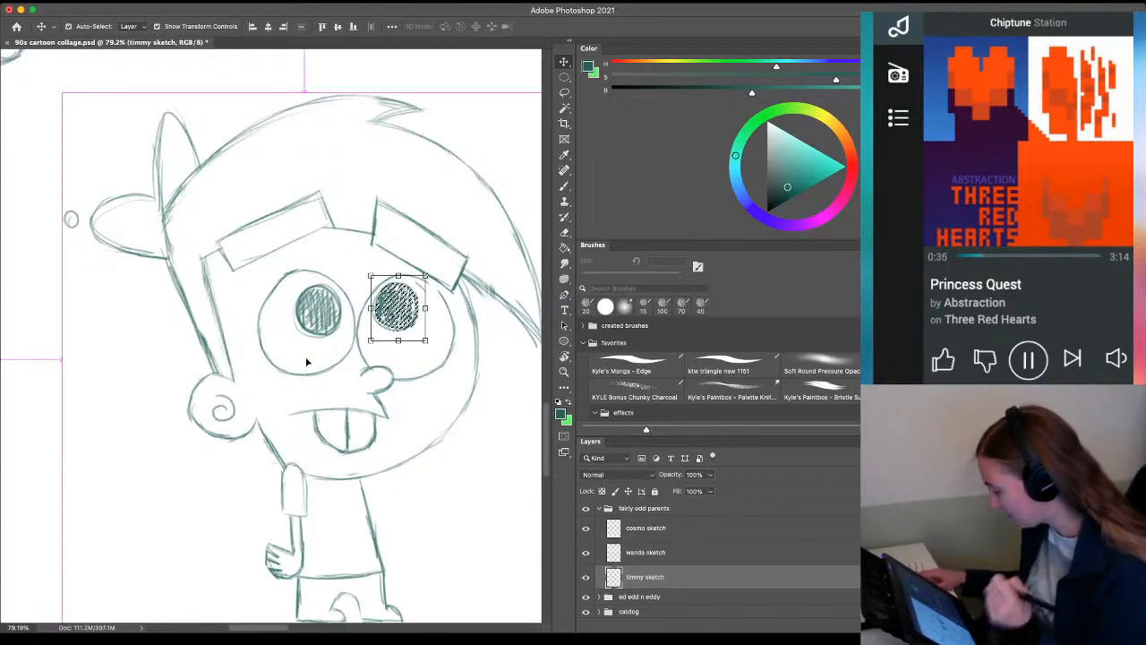
{"action": "key", "text": "ctrl+d"}
Lasso the pupil of Timmy's eye nearest his ear and shift it slightly toward the ear to match the other pupil
{"action": "key", "text": "l"}
{"action": "mouse_move", "coordinate": [324, 279]}
{"action": "left_mouse_down"}
{"action": "mouse_move", "coordinate": [295, 339]}
{"action": "mouse_move", "coordinate": [339, 339]}
{"action": "mouse_move", "coordinate": [347, 310]}
{"action": "mouse_move", "coordinate": [335, 285]}
{"action": "mouse_move", "coordinate": [320, 277]}
{"action": "mouse_move", "coordinate": [305, 301]}
{"action": "left_mouse_up"}
{"action": "key", "text": "v"}
{"action": "key", "text": "super+d"}
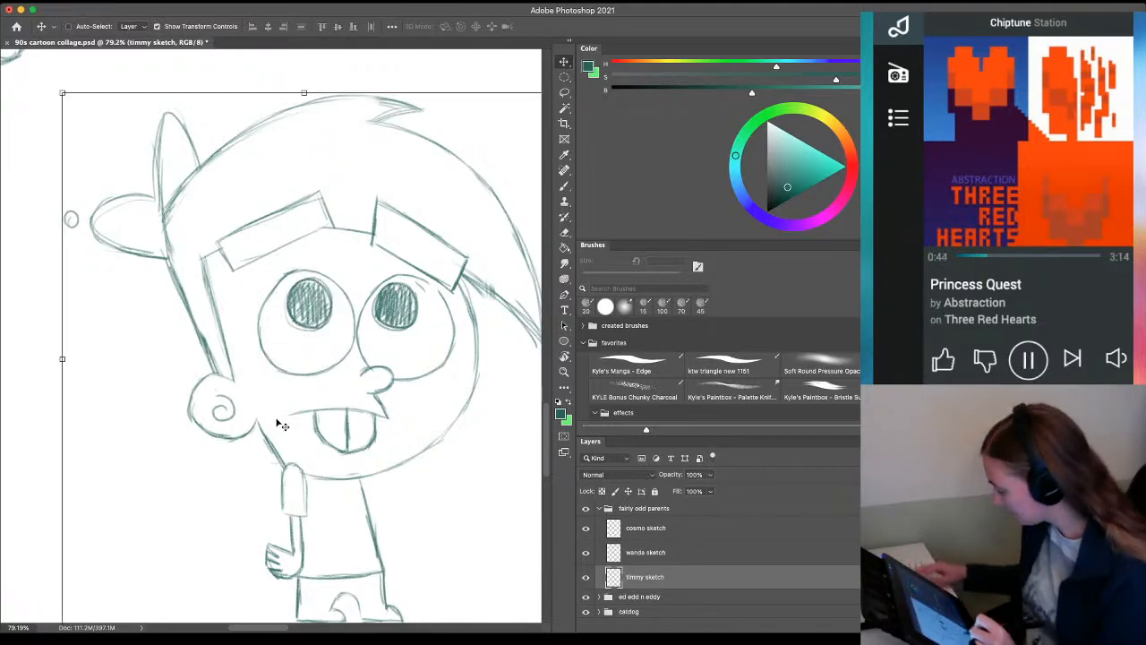
Move the whole Timmy sketch up close beneath Cosmo and beside Wanda, and save the document
{"action": "key", "text": "z"}
{"action": "left_click_drag", "start_coordinate": [290, 422], "coordinate": [223, 437]}
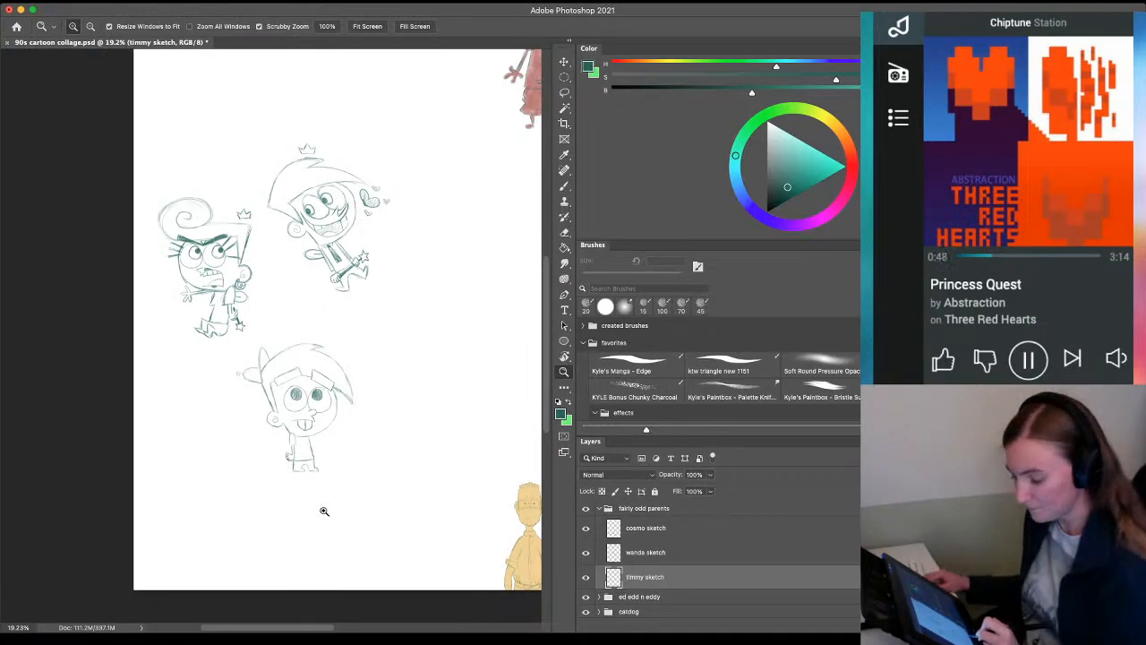
{"action": "key", "text": "v"}
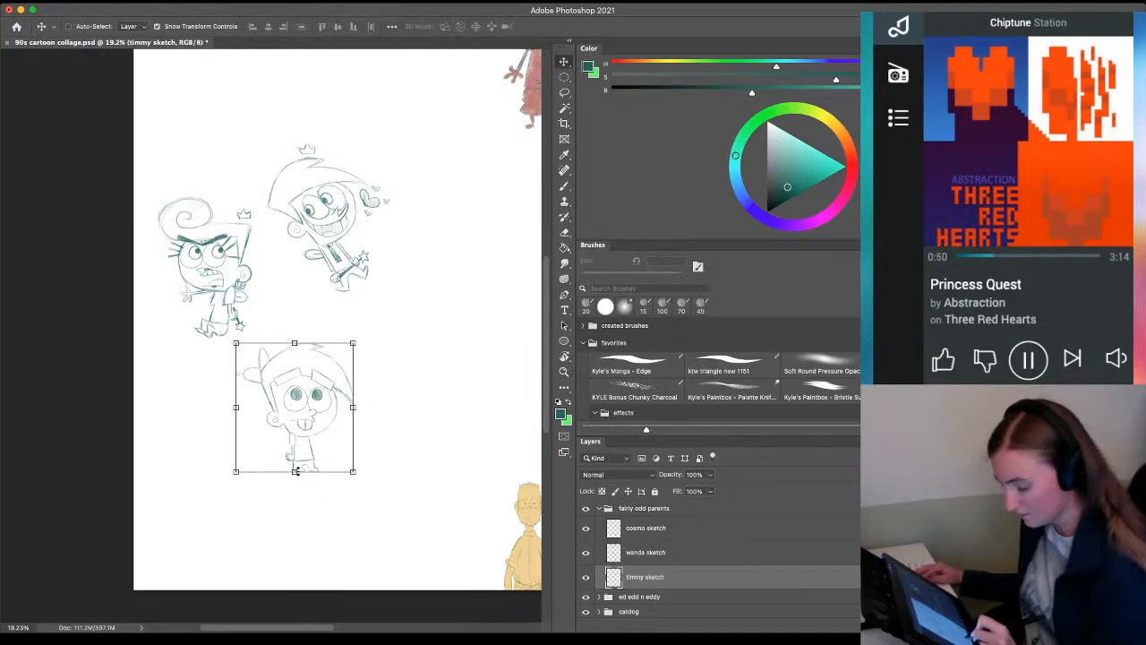
{"action": "mouse_move", "coordinate": [295, 461]}
{"action": "left_mouse_down"}
{"action": "mouse_move", "coordinate": [296, 420]}
{"action": "mouse_move", "coordinate": [309, 415]}
{"action": "left_mouse_up"}
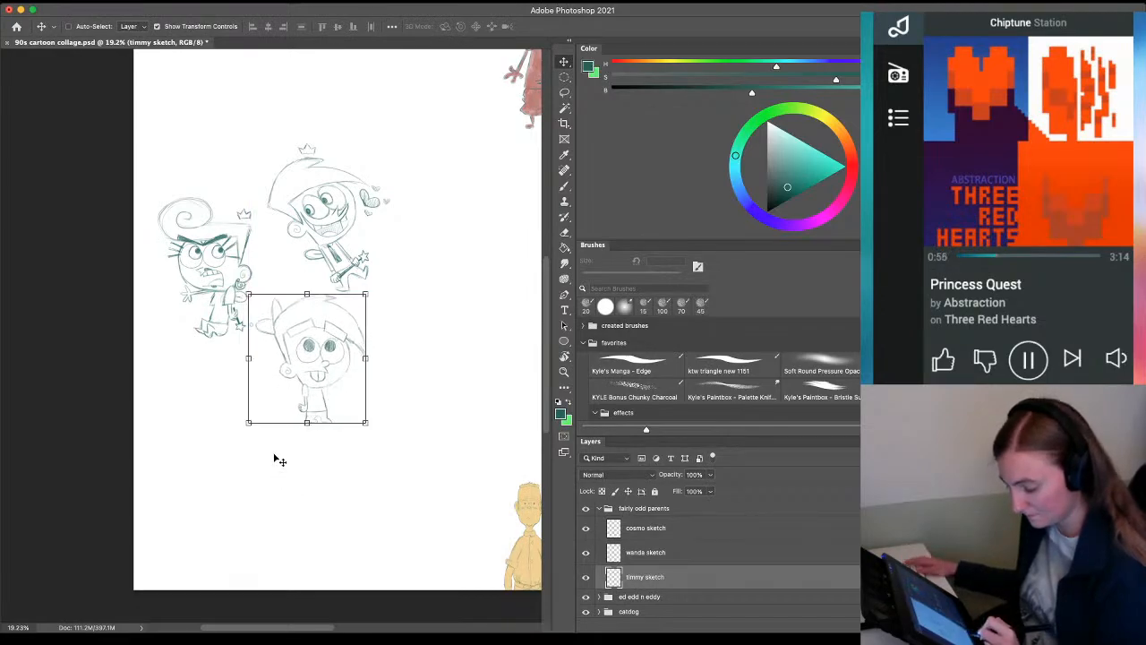
{"action": "key", "text": "super+s"}
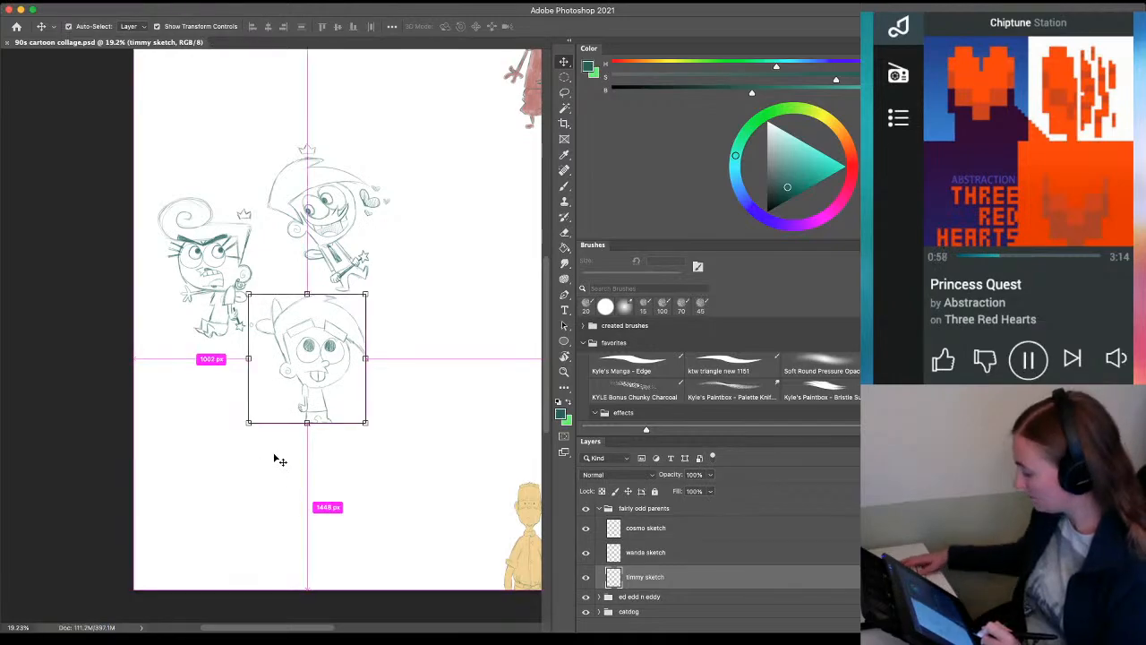
{"action": "key", "text": "super+0"}
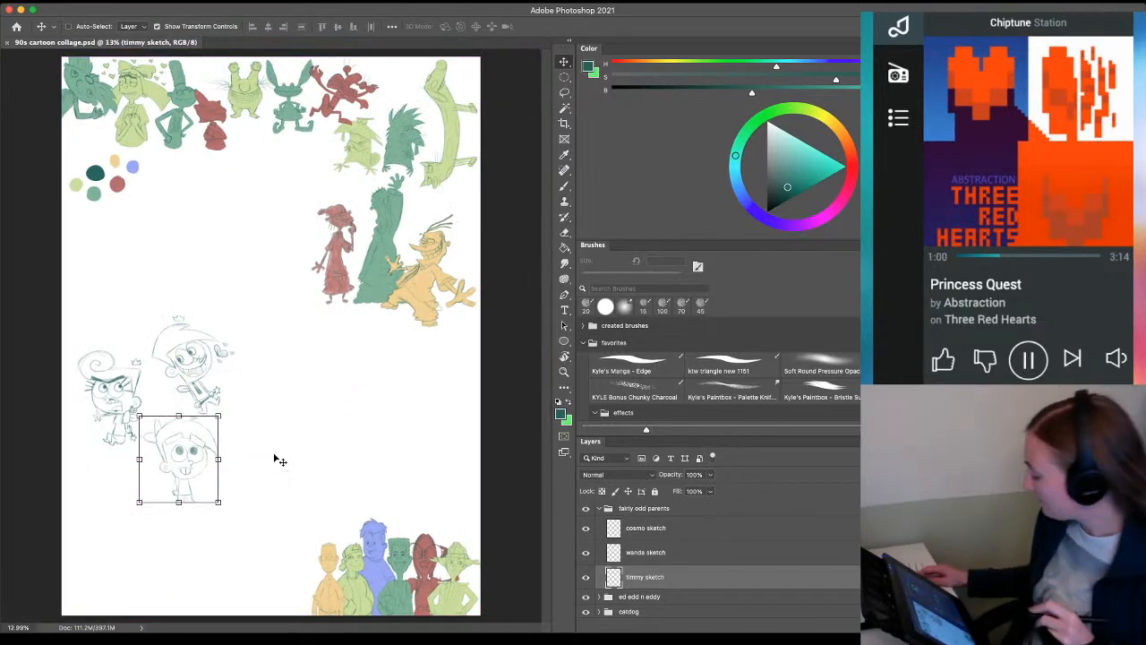
{"action": "key", "text": "b"}
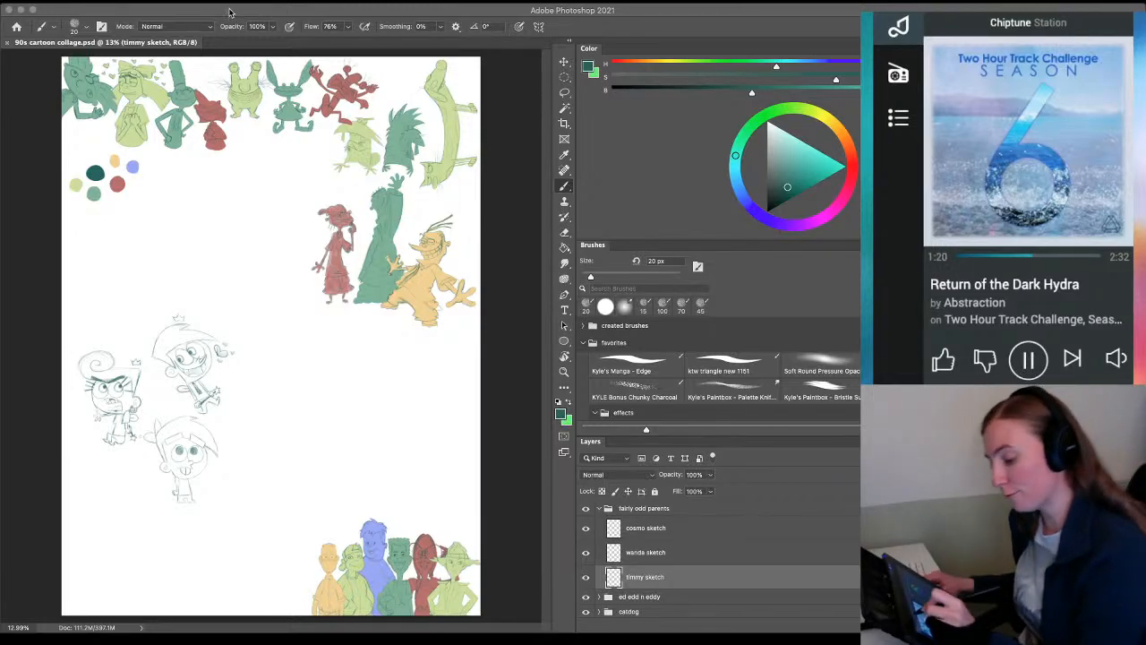
Draw a thick, shaded rectangular eyebrow above Cosmo's eye nearest the ear on the cosmo sketch layer, undoing the stroke made on Timmy's layer
{"action": "key", "text": "z"}
{"action": "left_click_drag", "start_coordinate": [136, 449], "coordinate": [199, 475]}
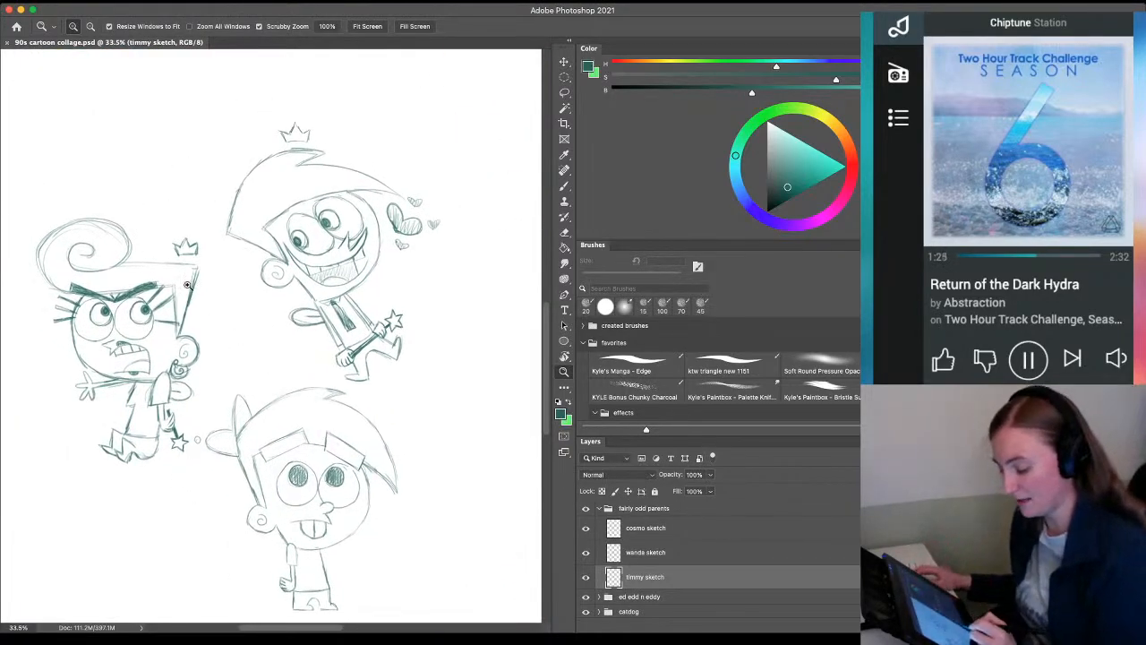
{"action": "left_click_drag", "start_coordinate": [287, 218], "coordinate": [325, 243]}
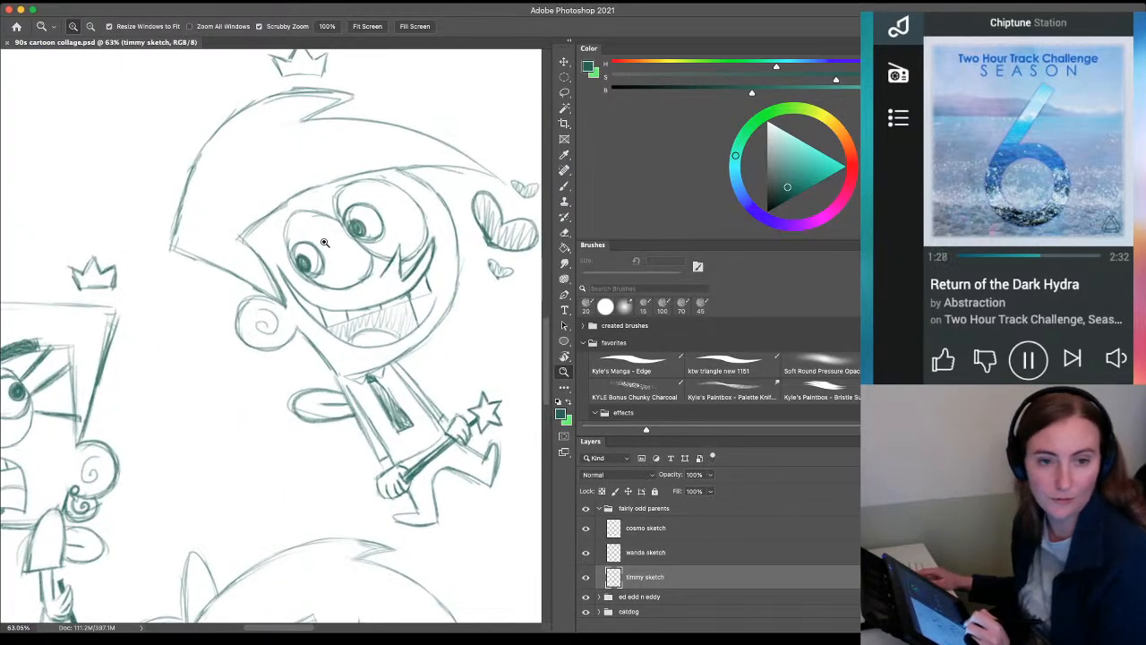
{"action": "scroll", "coordinate": [325, 243], "scroll_direction": "up", "scroll_amount": 3}
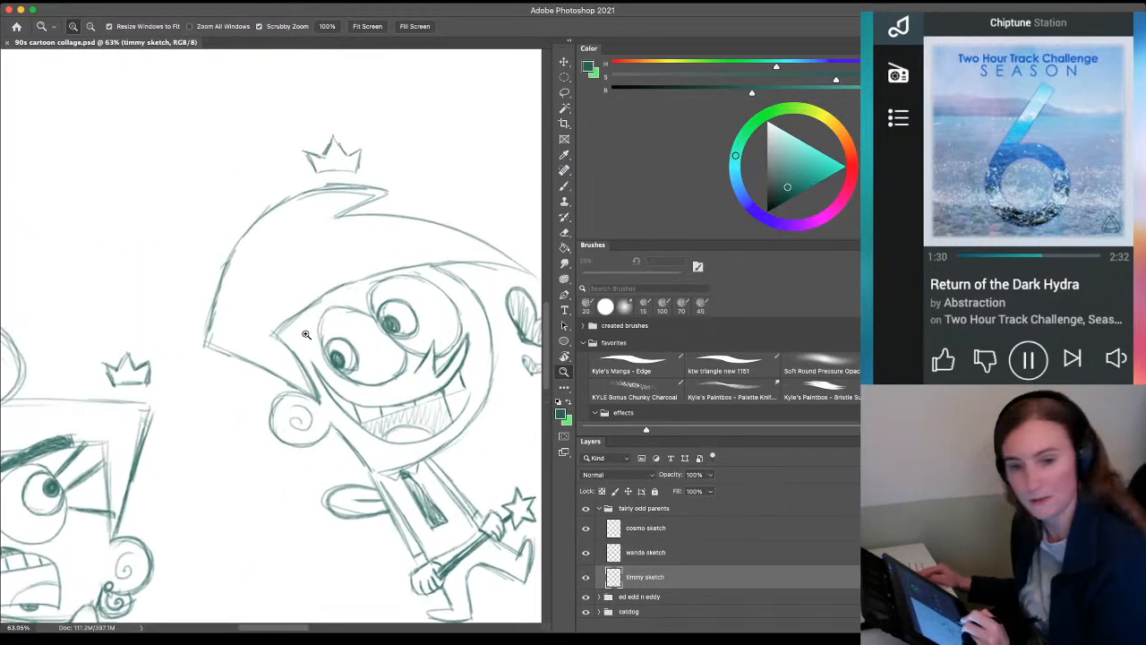
{"action": "key", "text": "b"}
{"action": "left_click_drag", "start_coordinate": [331, 263], "coordinate": [344, 287]}
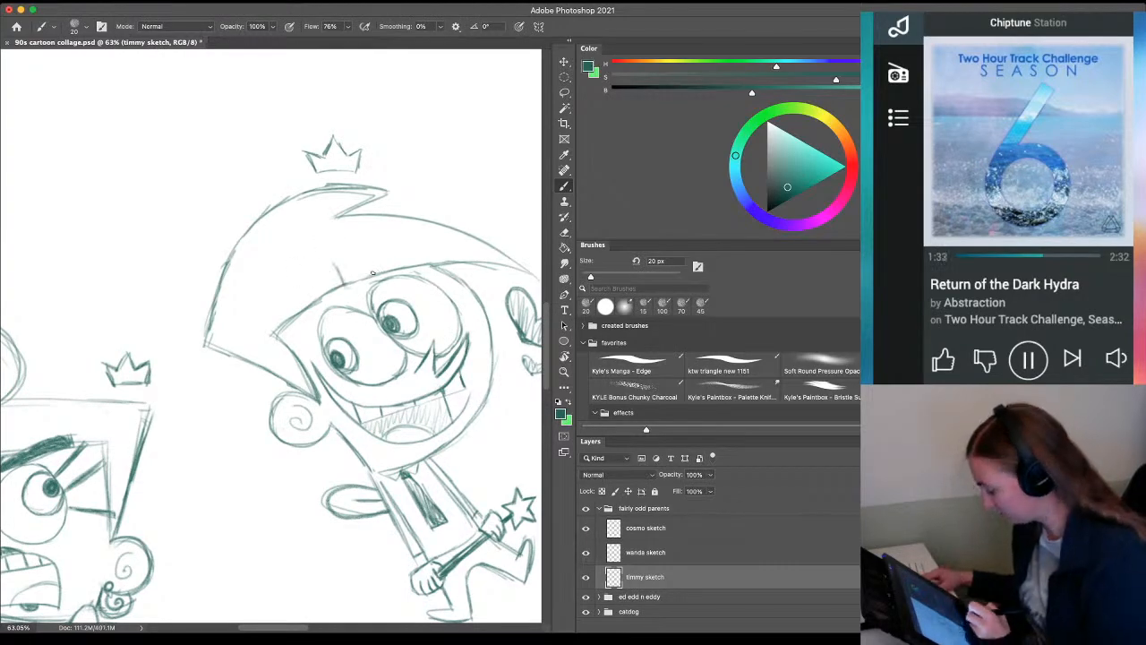
{"action": "key", "text": "super+z"}
{"action": "left_click", "coordinate": [644, 535]}
{"action": "mouse_move", "coordinate": [345, 267]}
{"action": "left_mouse_down"}
{"action": "mouse_move", "coordinate": [289, 300]}
{"action": "mouse_move", "coordinate": [347, 286]}
{"action": "mouse_move", "coordinate": [304, 318]}
{"action": "mouse_move", "coordinate": [353, 277]}
{"action": "mouse_move", "coordinate": [336, 289]}
{"action": "mouse_move", "coordinate": [349, 279]}
{"action": "mouse_move", "coordinate": [343, 266]}
{"action": "mouse_move", "coordinate": [293, 295]}
{"action": "mouse_move", "coordinate": [306, 287]}
{"action": "mouse_move", "coordinate": [289, 305]}
{"action": "mouse_move", "coordinate": [294, 321]}
{"action": "mouse_move", "coordinate": [297, 296]}
{"action": "mouse_move", "coordinate": [313, 306]}
{"action": "mouse_move", "coordinate": [349, 276]}
{"action": "left_mouse_up"}
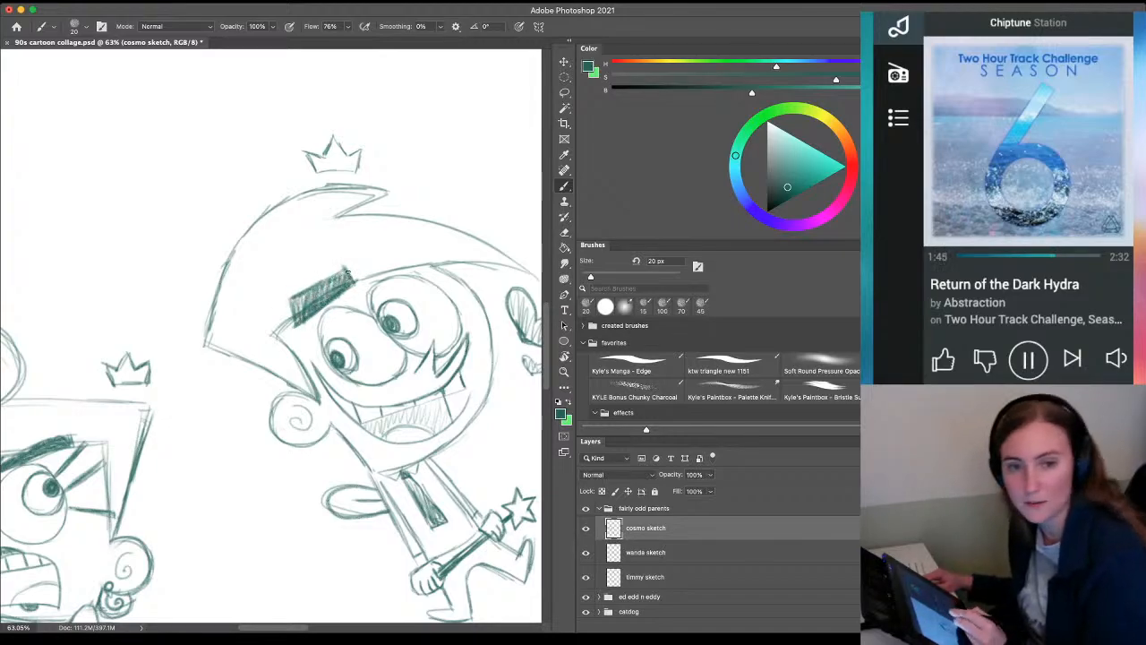
Outline and shade a matching thick eyebrow above Cosmo's other eye, and save the document
{"action": "mouse_move", "coordinate": [421, 252]}
{"action": "left_mouse_down"}
{"action": "mouse_move", "coordinate": [368, 257]}
{"action": "mouse_move", "coordinate": [367, 271]}
{"action": "mouse_move", "coordinate": [442, 269]}
{"action": "mouse_move", "coordinate": [438, 246]}
{"action": "mouse_move", "coordinate": [441, 266]}
{"action": "mouse_move", "coordinate": [396, 256]}
{"action": "mouse_move", "coordinate": [430, 249]}
{"action": "left_mouse_up"}
{"action": "left_click_drag", "start_coordinate": [424, 253], "coordinate": [440, 251]}
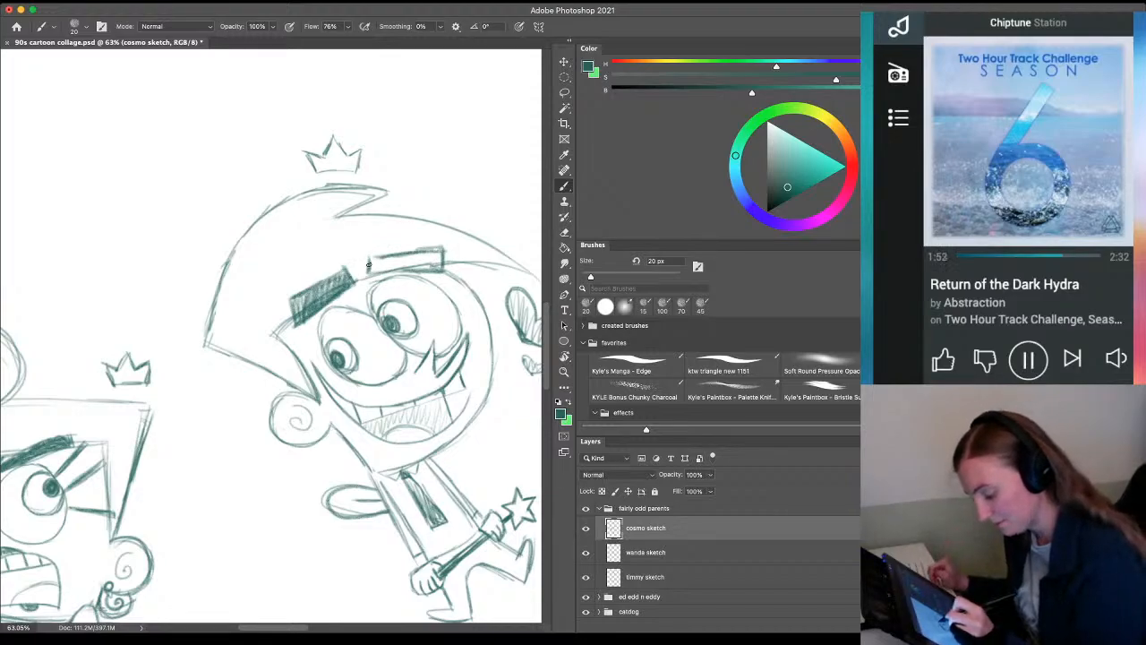
{"action": "mouse_move", "coordinate": [368, 265]}
{"action": "left_mouse_down"}
{"action": "mouse_move", "coordinate": [443, 256]}
{"action": "mouse_move", "coordinate": [370, 257]}
{"action": "mouse_move", "coordinate": [427, 268]}
{"action": "mouse_move", "coordinate": [374, 269]}
{"action": "mouse_move", "coordinate": [440, 267]}
{"action": "mouse_move", "coordinate": [431, 248]}
{"action": "mouse_move", "coordinate": [418, 260]}
{"action": "mouse_move", "coordinate": [427, 267]}
{"action": "mouse_move", "coordinate": [403, 267]}
{"action": "left_mouse_up"}
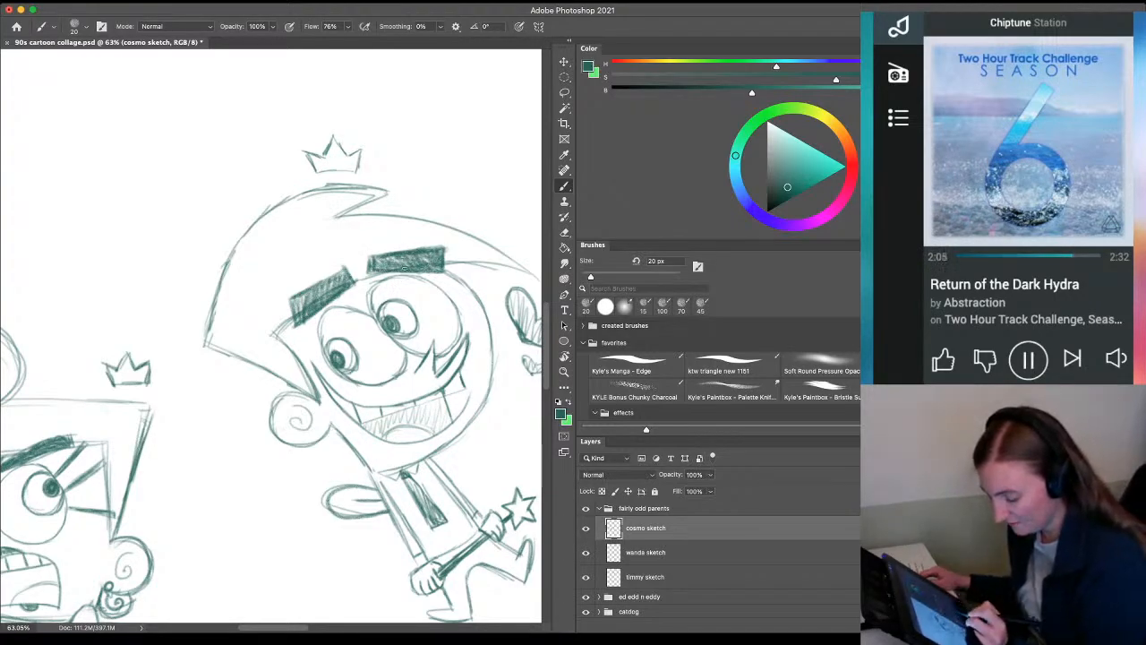
{"action": "key", "text": "z"}
{"action": "left_click_drag", "start_coordinate": [391, 418], "coordinate": [363, 457]}
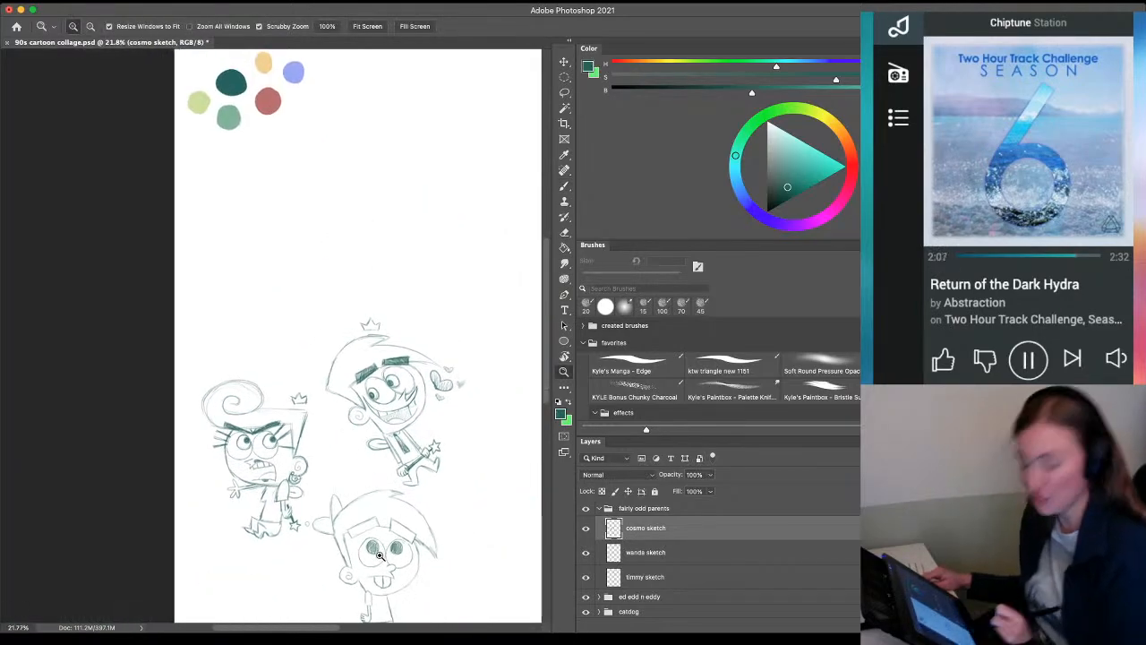
{"action": "key", "text": "super+s"}
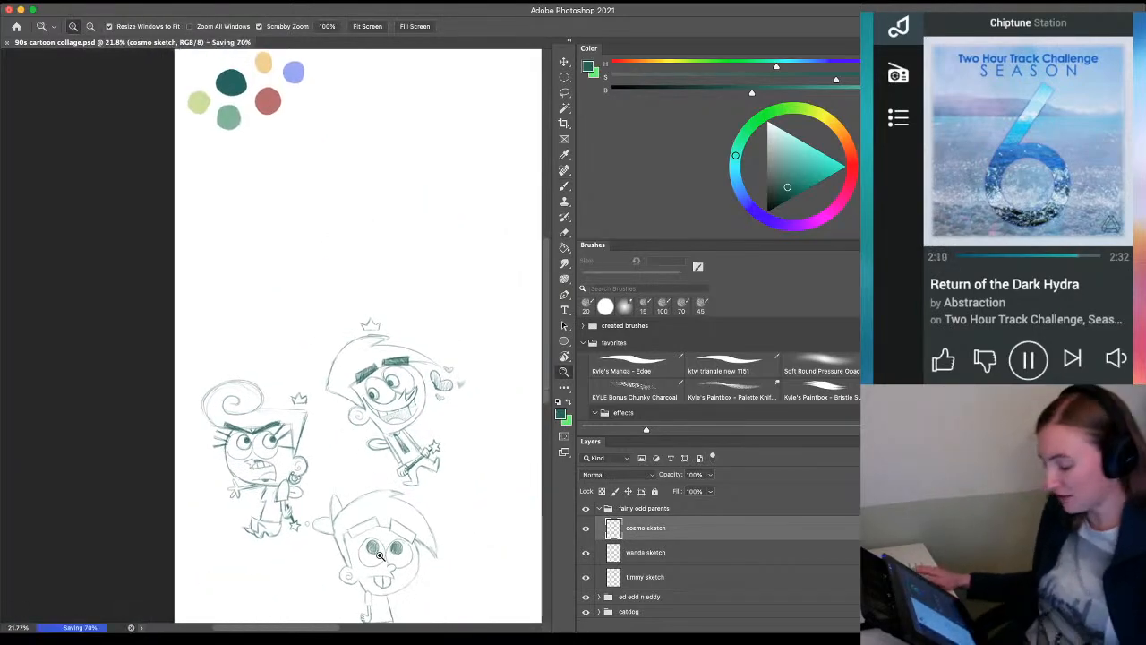
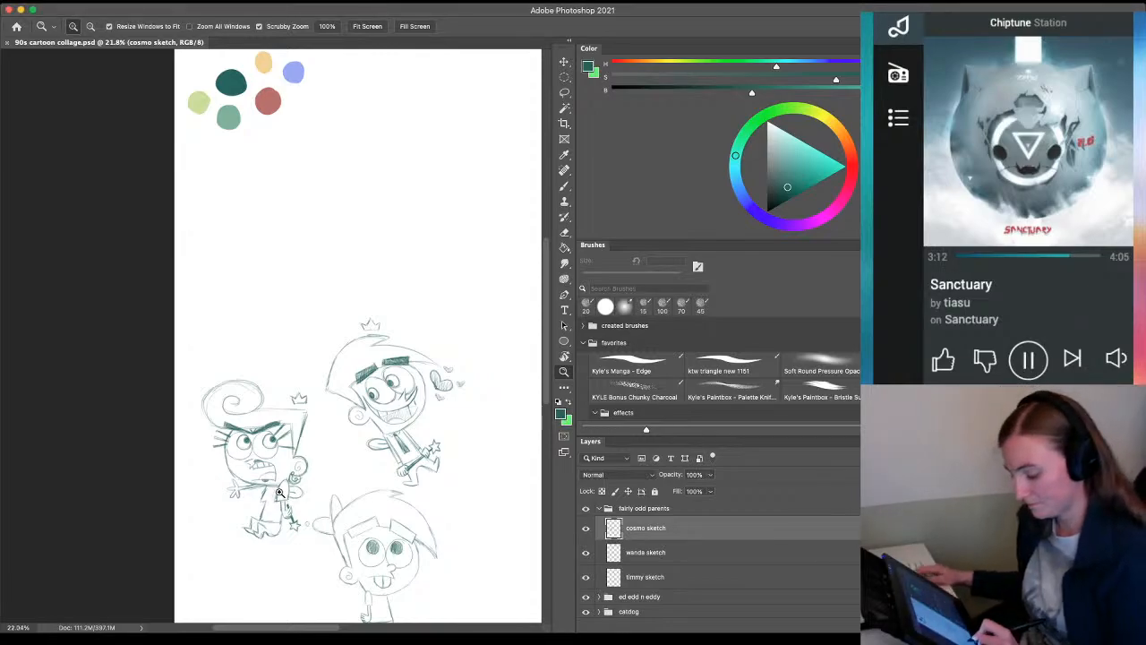
Sample the light orange fill of the first character in the Ed, Edd n Eddy group as the foreground colour
{"action": "left_click_drag", "start_coordinate": [332, 400], "coordinate": [303, 414]}
{"action": "left_click_drag", "start_coordinate": [310, 548], "coordinate": [366, 537]}
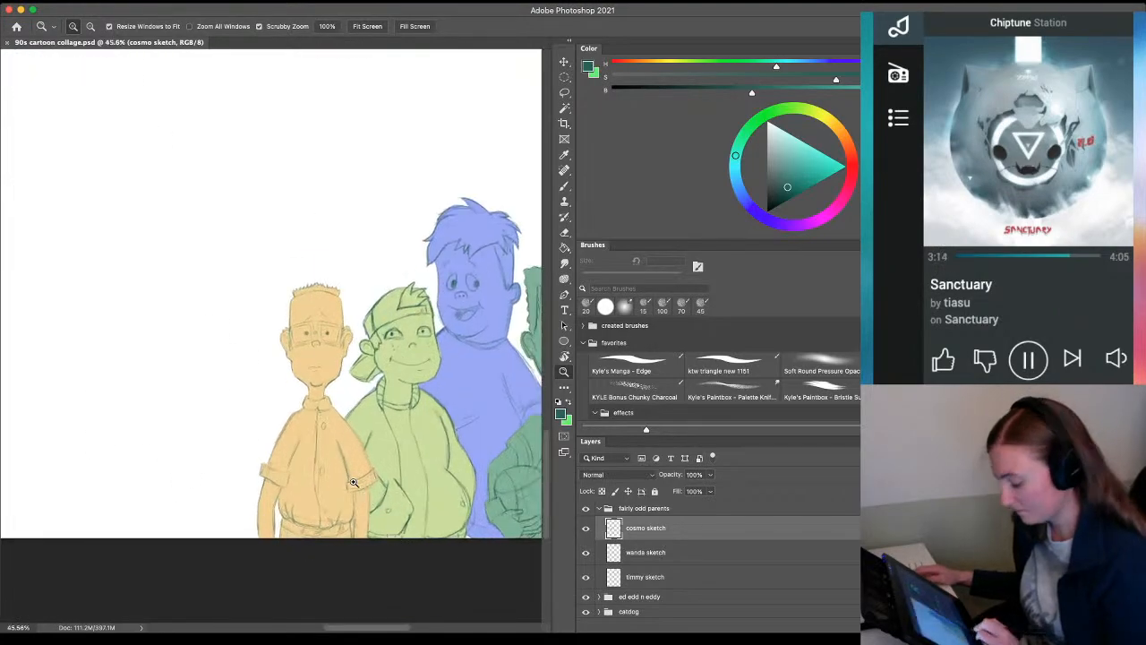
{"action": "key", "text": "i"}
{"action": "left_click", "coordinate": [356, 443]}
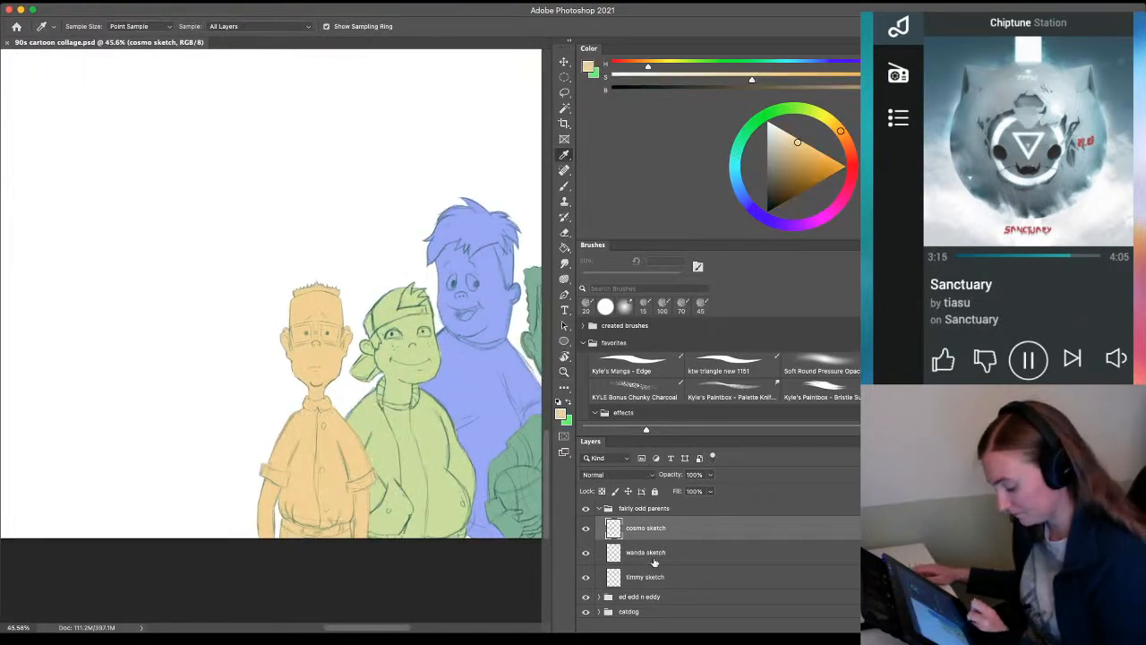
Add a new layer named "timmy color sketch" and place it directly below the timmy sketch layer
{"action": "left_click", "coordinate": [642, 578]}
{"action": "mouse_move", "coordinate": [186, 315]}
{"action": "left_mouse_down"}
{"action": "mouse_move", "coordinate": [248, 389]}
{"action": "mouse_move", "coordinate": [317, 438]}
{"action": "left_mouse_up"}
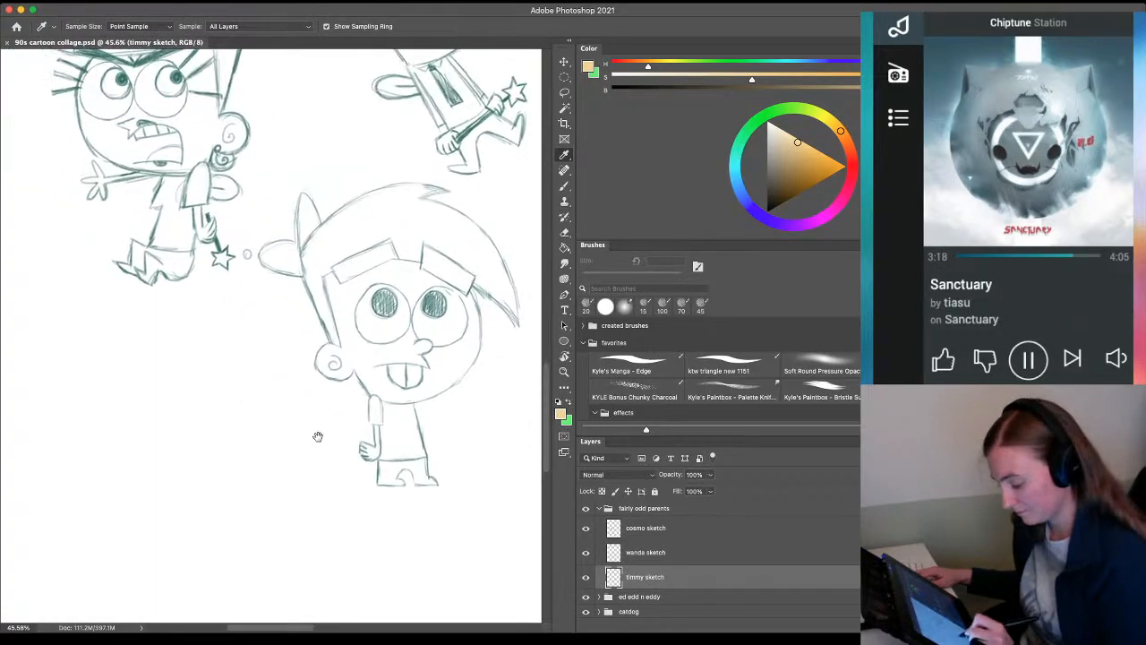
{"action": "left_click_drag", "start_coordinate": [455, 479], "coordinate": [376, 469]}
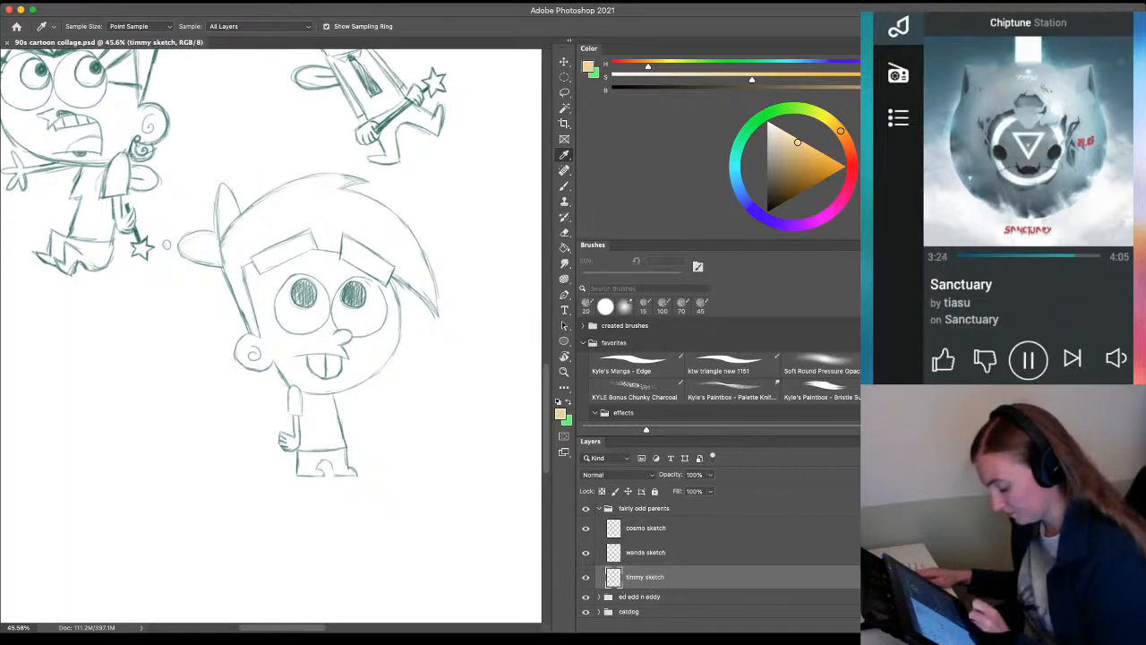
{"action": "key", "text": "ctrl+shift+alt+n"}
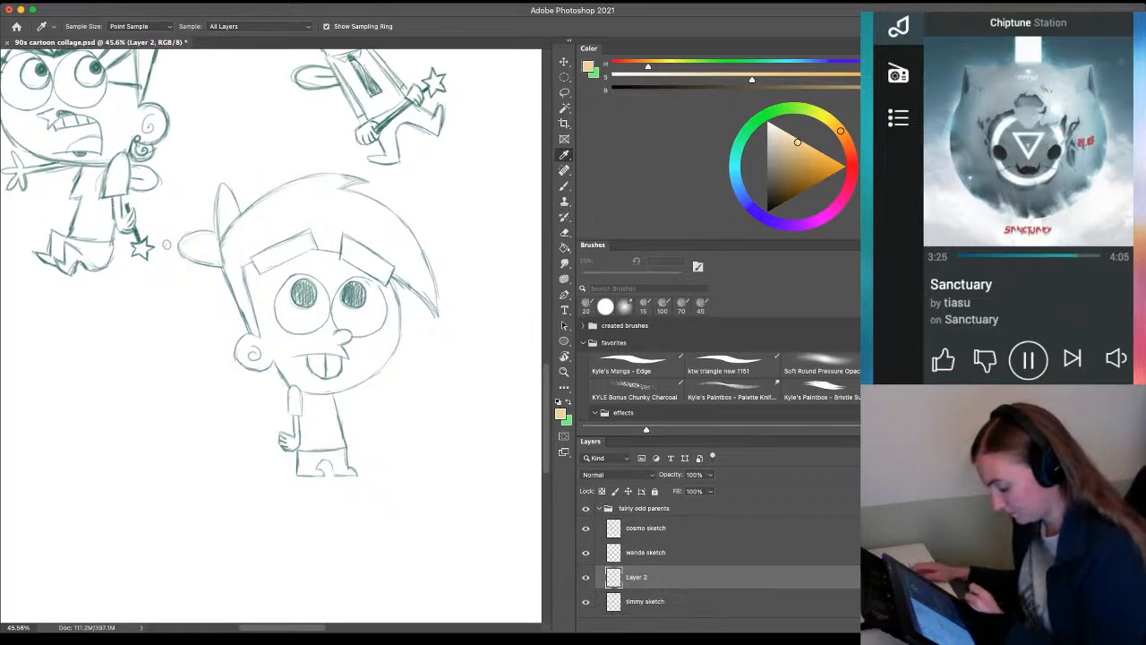
{"action": "double_click", "coordinate": [636, 576]}
{"action": "type", "text": "t"}
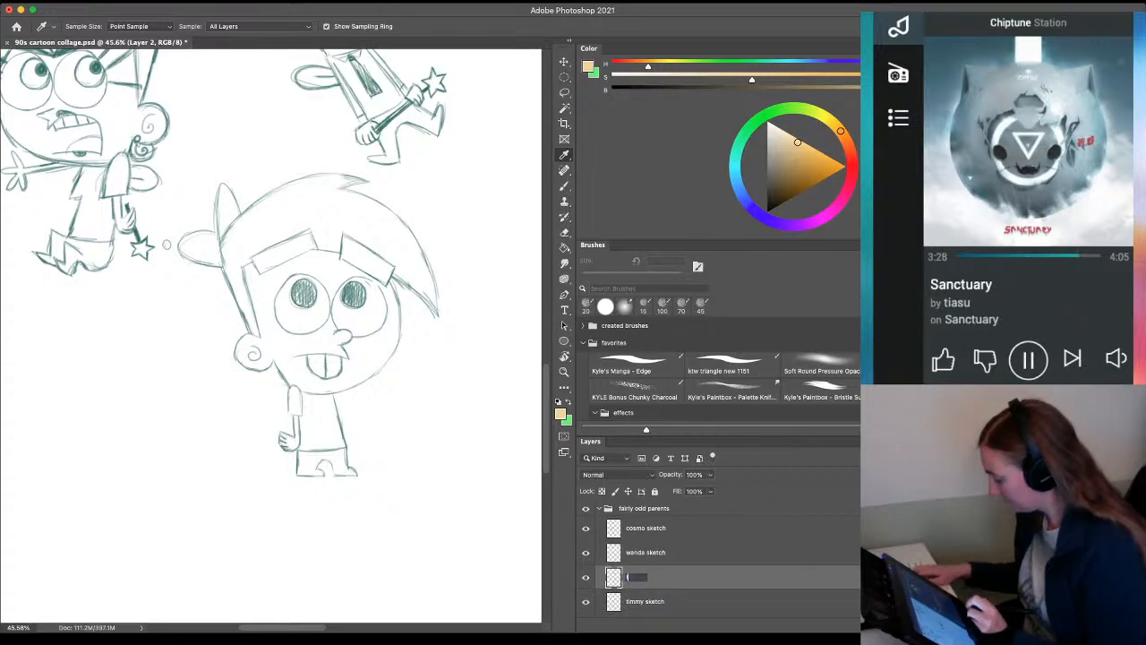
{"action": "type", "text": "immy colo"}
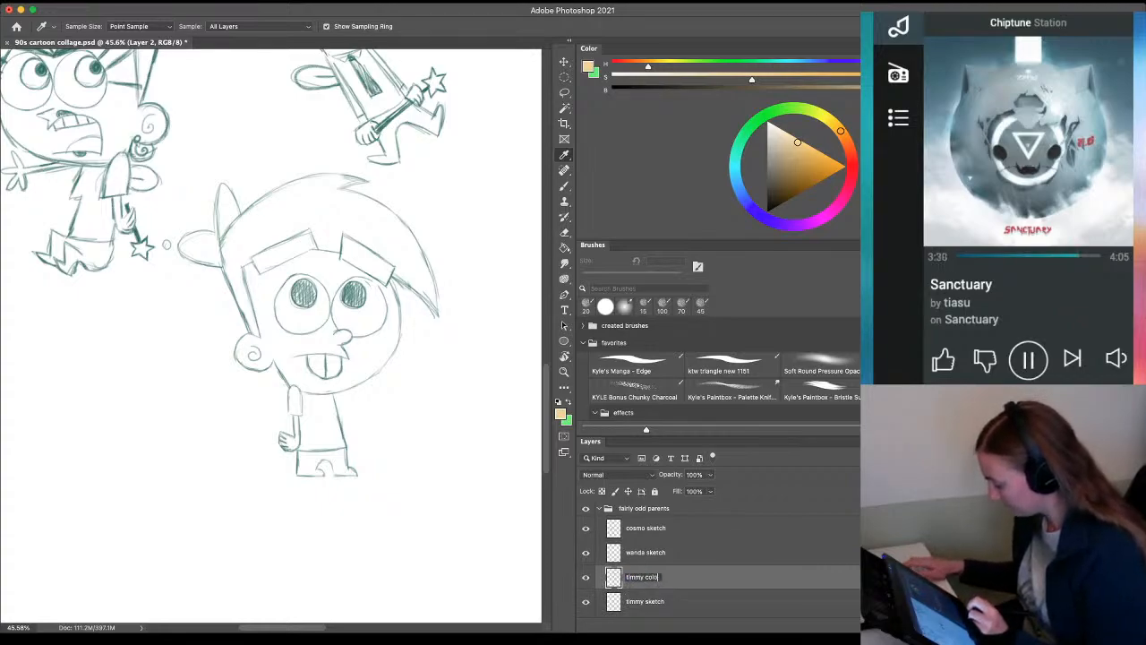
{"action": "type", "text": "r sketch"}
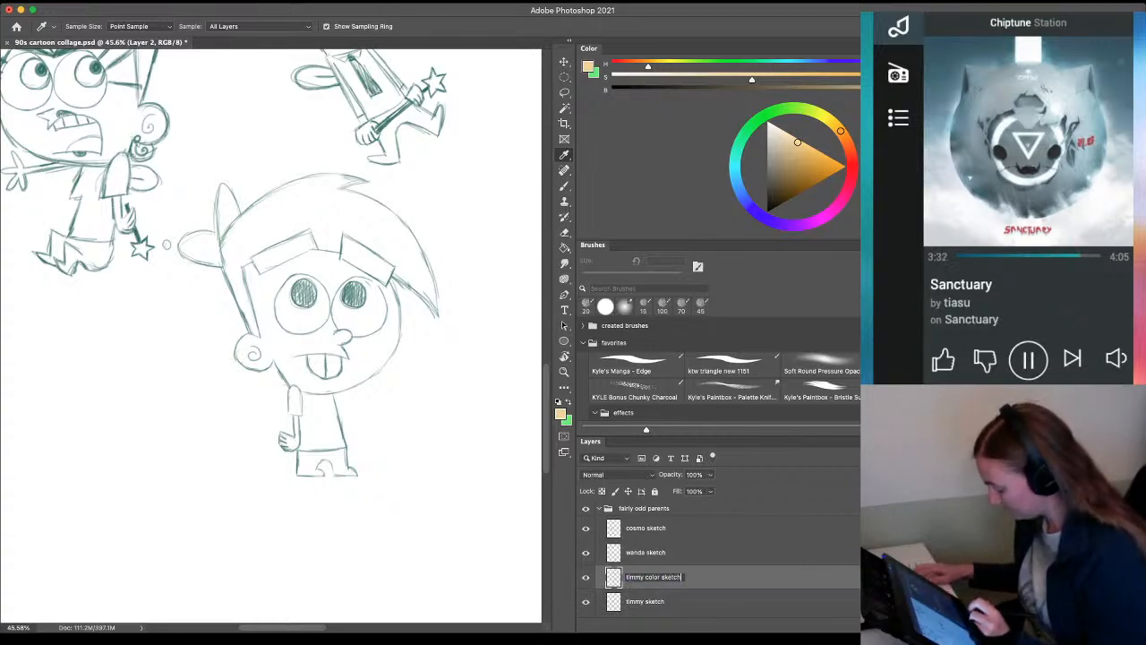
{"action": "key", "text": "Return"}
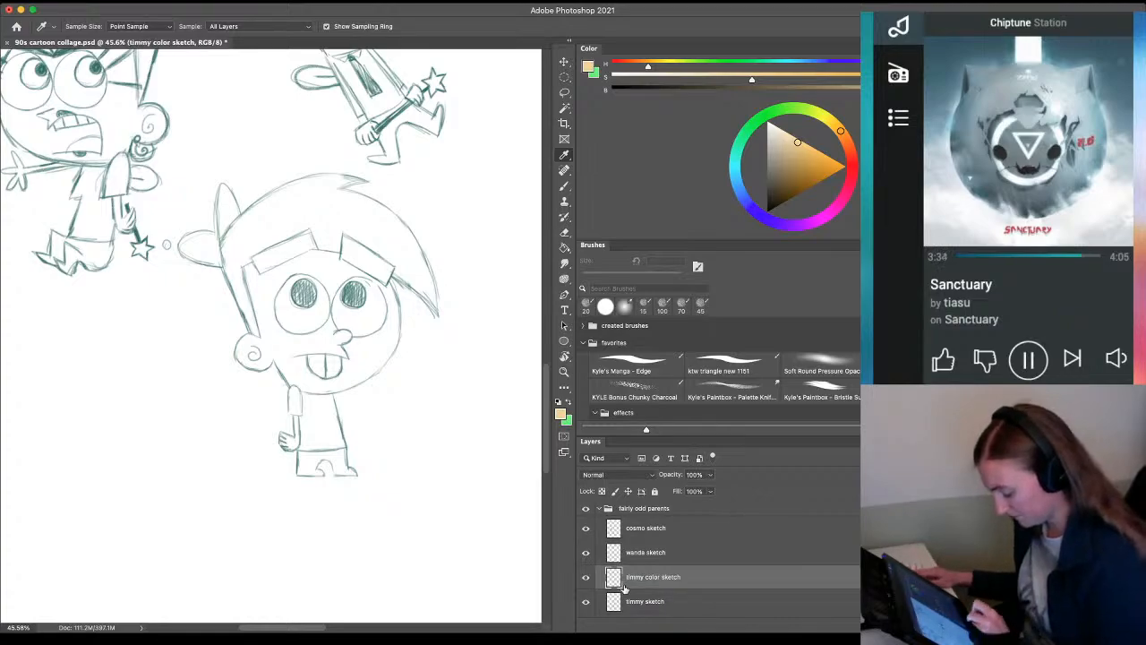
{"action": "left_click_drag", "start_coordinate": [624, 582], "coordinate": [630, 611]}
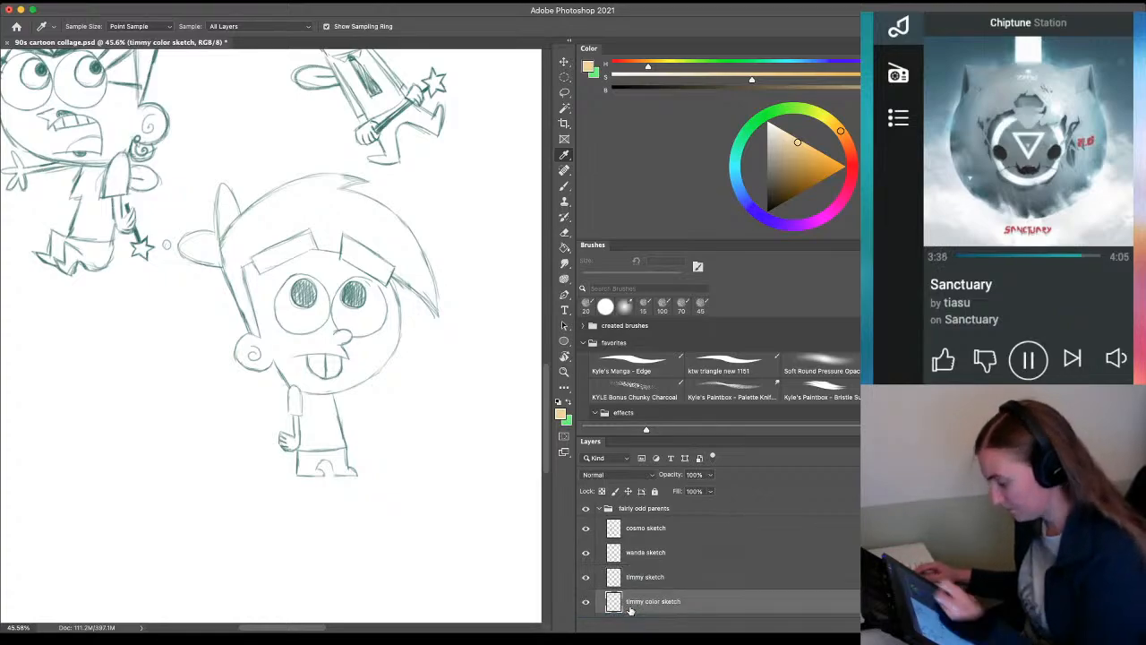
Trace the outline of Timmy's cap, ear, body and face in light orange with the 20 px brush
{"action": "key", "text": "z"}
{"action": "left_click_drag", "start_coordinate": [250, 317], "coordinate": [262, 297]}
{"action": "key", "text": "b"}
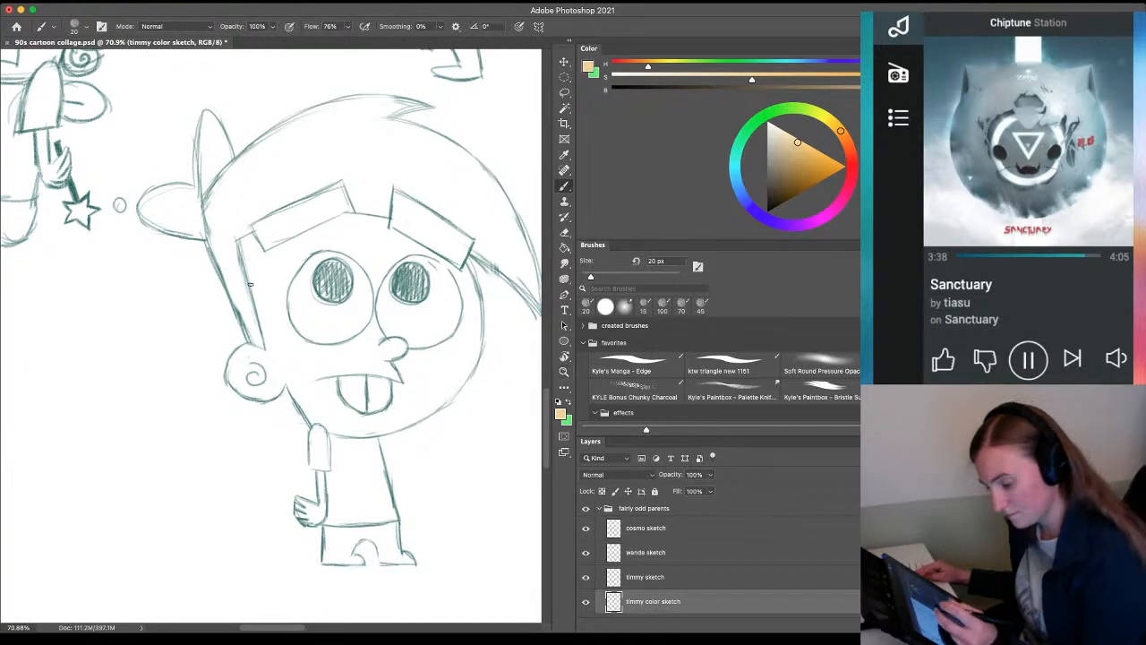
{"action": "mouse_move", "coordinate": [231, 153]}
{"action": "left_mouse_down"}
{"action": "mouse_move", "coordinate": [204, 110]}
{"action": "mouse_move", "coordinate": [198, 180]}
{"action": "mouse_move", "coordinate": [155, 186]}
{"action": "left_mouse_up"}
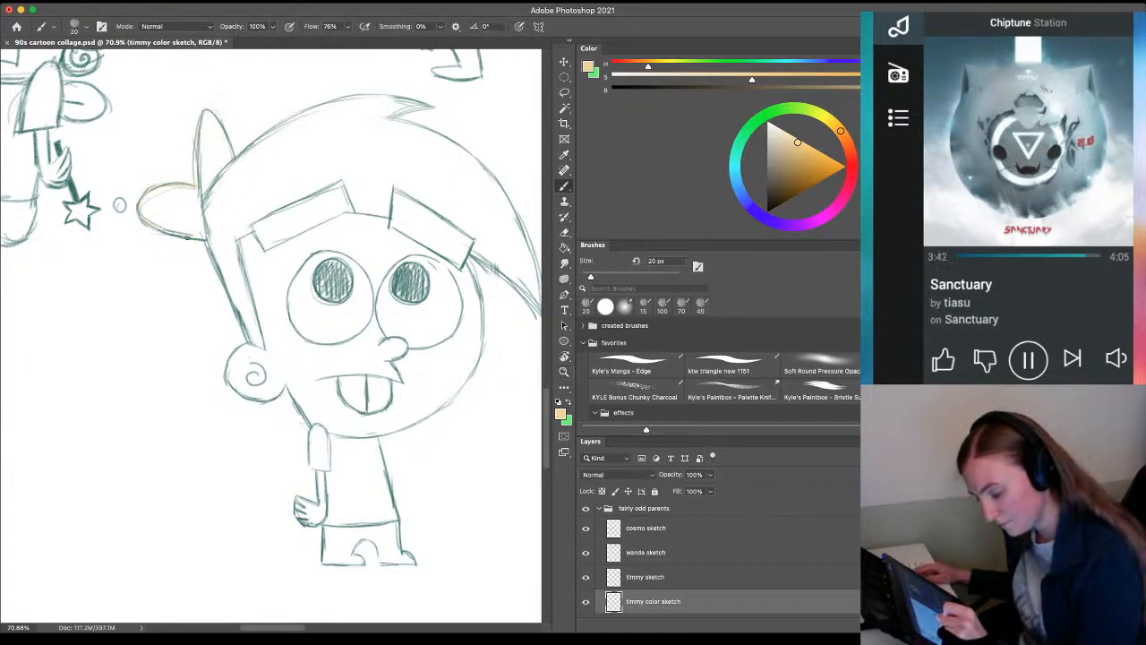
{"action": "mouse_move", "coordinate": [252, 342]}
{"action": "left_mouse_down"}
{"action": "mouse_move", "coordinate": [232, 382]}
{"action": "mouse_move", "coordinate": [255, 399]}
{"action": "mouse_move", "coordinate": [283, 384]}
{"action": "mouse_move", "coordinate": [306, 417]}
{"action": "mouse_move", "coordinate": [318, 507]}
{"action": "mouse_move", "coordinate": [297, 497]}
{"action": "mouse_move", "coordinate": [297, 518]}
{"action": "mouse_move", "coordinate": [324, 523]}
{"action": "mouse_move", "coordinate": [328, 564]}
{"action": "mouse_move", "coordinate": [361, 566]}
{"action": "mouse_move", "coordinate": [349, 557]}
{"action": "mouse_move", "coordinate": [370, 539]}
{"action": "mouse_move", "coordinate": [382, 567]}
{"action": "mouse_move", "coordinate": [413, 563]}
{"action": "mouse_move", "coordinate": [375, 437]}
{"action": "mouse_move", "coordinate": [471, 378]}
{"action": "mouse_move", "coordinate": [482, 310]}
{"action": "mouse_move", "coordinate": [467, 265]}
{"action": "left_mouse_up"}
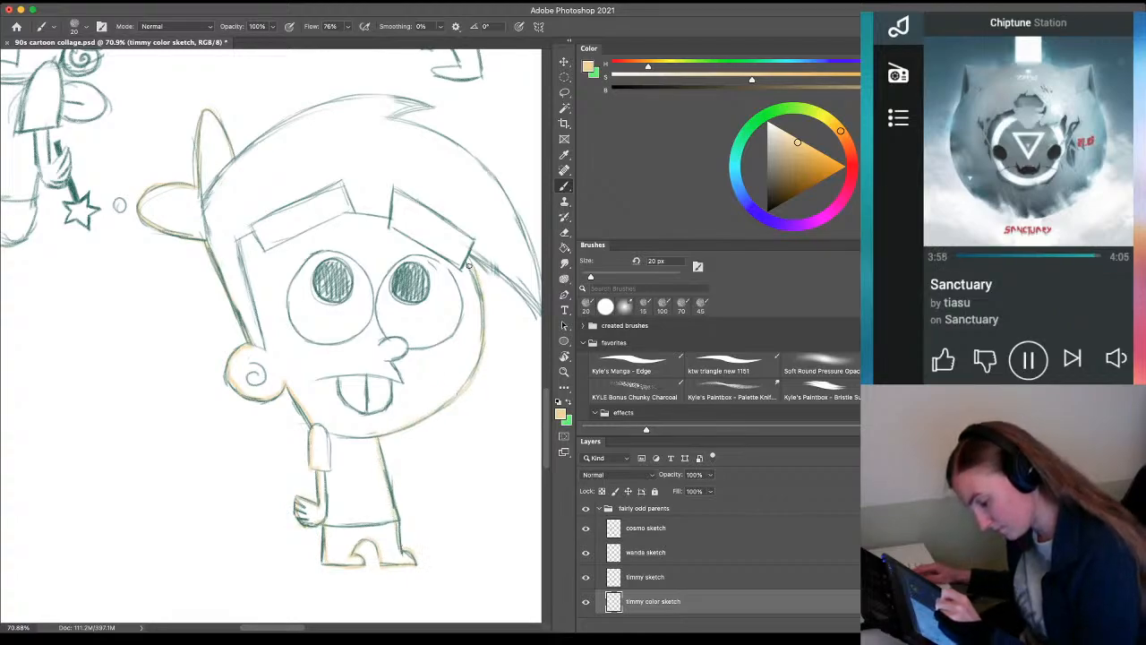
Trace Timmy's hair outline in light orange, redoing the stroke along the top to close the silhouette
{"action": "left_click_drag", "start_coordinate": [411, 360], "coordinate": [182, 369]}
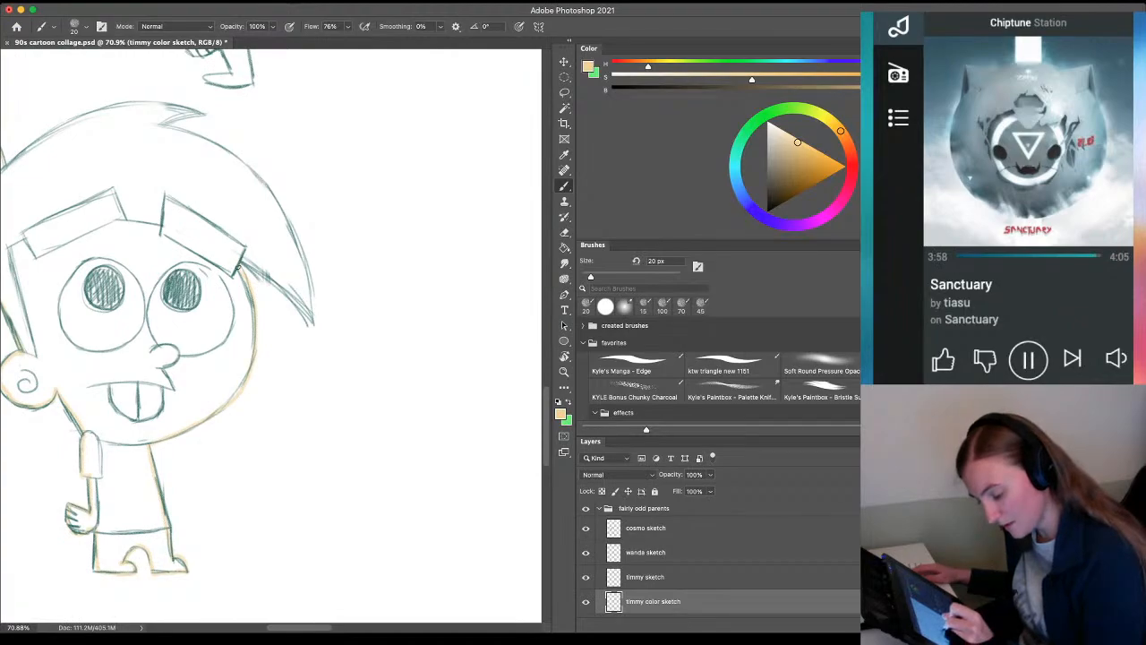
{"action": "mouse_move", "coordinate": [312, 321]}
{"action": "left_mouse_down"}
{"action": "mouse_move", "coordinate": [303, 256]}
{"action": "mouse_move", "coordinate": [271, 189]}
{"action": "mouse_move", "coordinate": [154, 125]}
{"action": "left_mouse_up"}
{"action": "left_click_drag", "start_coordinate": [147, 233], "coordinate": [379, 310]}
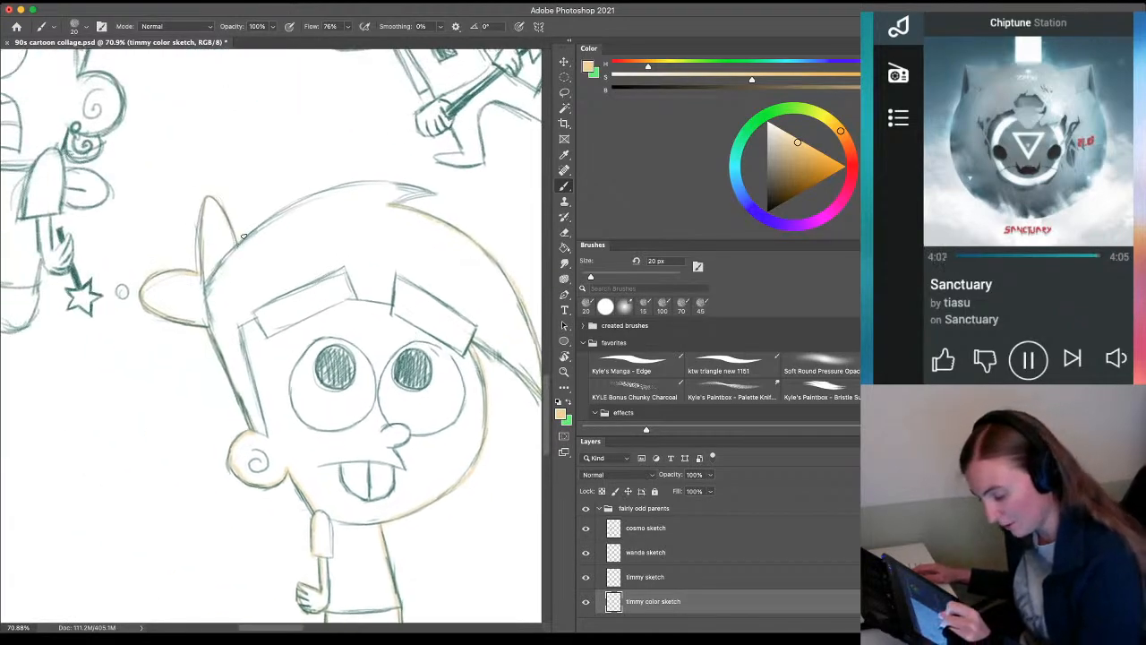
{"action": "mouse_move", "coordinate": [244, 235]}
{"action": "left_mouse_down"}
{"action": "mouse_move", "coordinate": [309, 194]}
{"action": "mouse_move", "coordinate": [386, 178]}
{"action": "mouse_move", "coordinate": [434, 192]}
{"action": "left_mouse_up"}
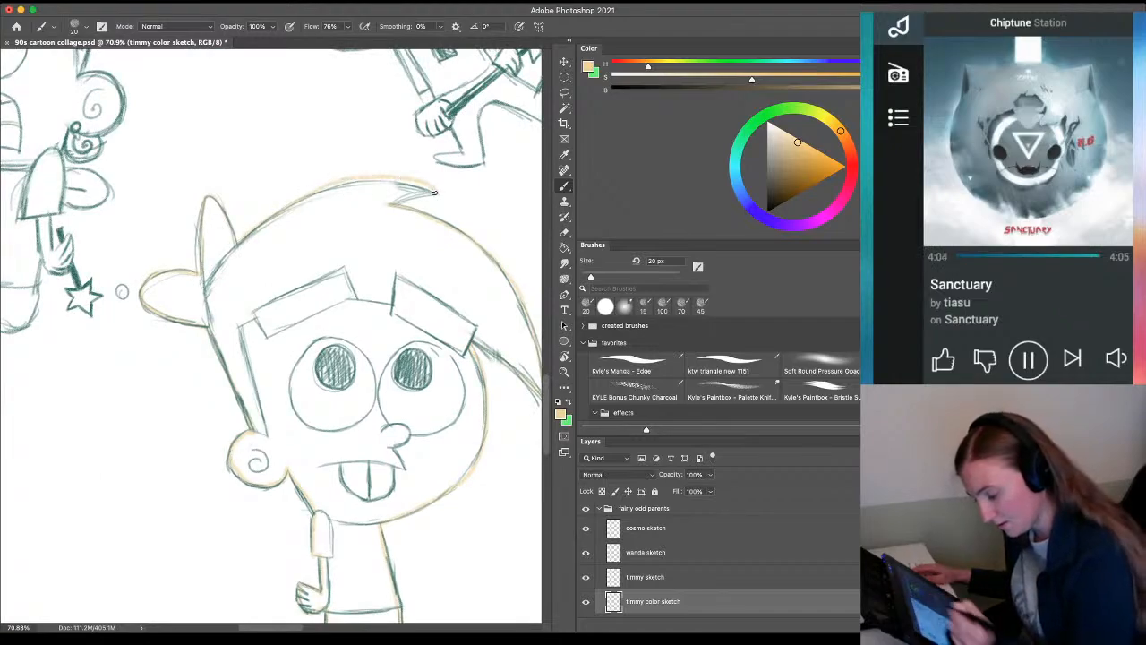
{"action": "key", "text": "super+z"}
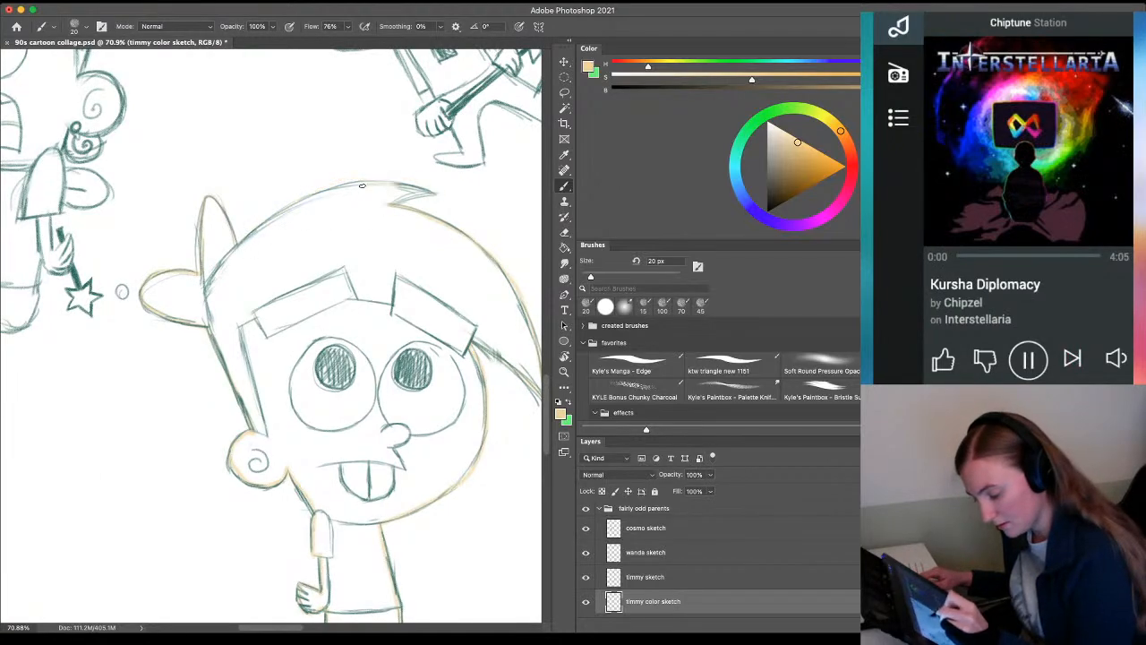
{"action": "mouse_move", "coordinate": [238, 243]}
{"action": "left_mouse_down"}
{"action": "mouse_move", "coordinate": [321, 192]}
{"action": "mouse_move", "coordinate": [367, 182]}
{"action": "mouse_move", "coordinate": [435, 195]}
{"action": "mouse_move", "coordinate": [388, 207]}
{"action": "left_mouse_up"}
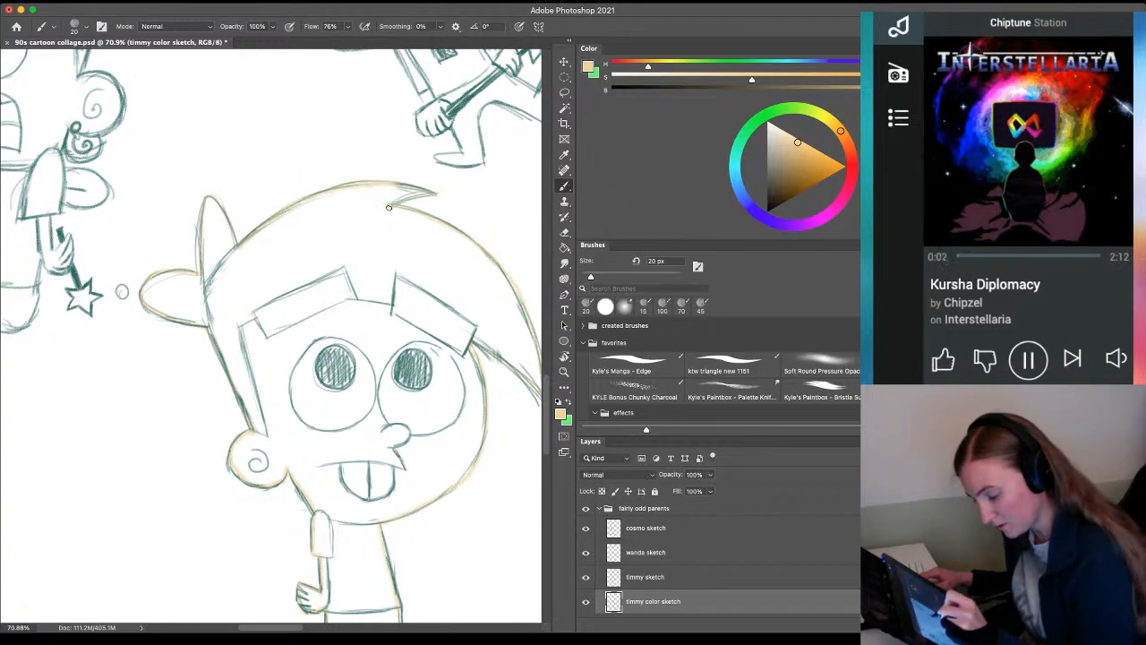
Fill Timmy's outlined silhouette with the light orange colour
{"action": "key", "text": "g"}
{"action": "left_click", "coordinate": [339, 280]}
{"action": "key", "text": "z"}
{"action": "mouse_move", "coordinate": [325, 414]}
{"action": "left_mouse_down"}
{"action": "mouse_move", "coordinate": [307, 418]}
{"action": "mouse_move", "coordinate": [241, 496]}
{"action": "left_mouse_up"}
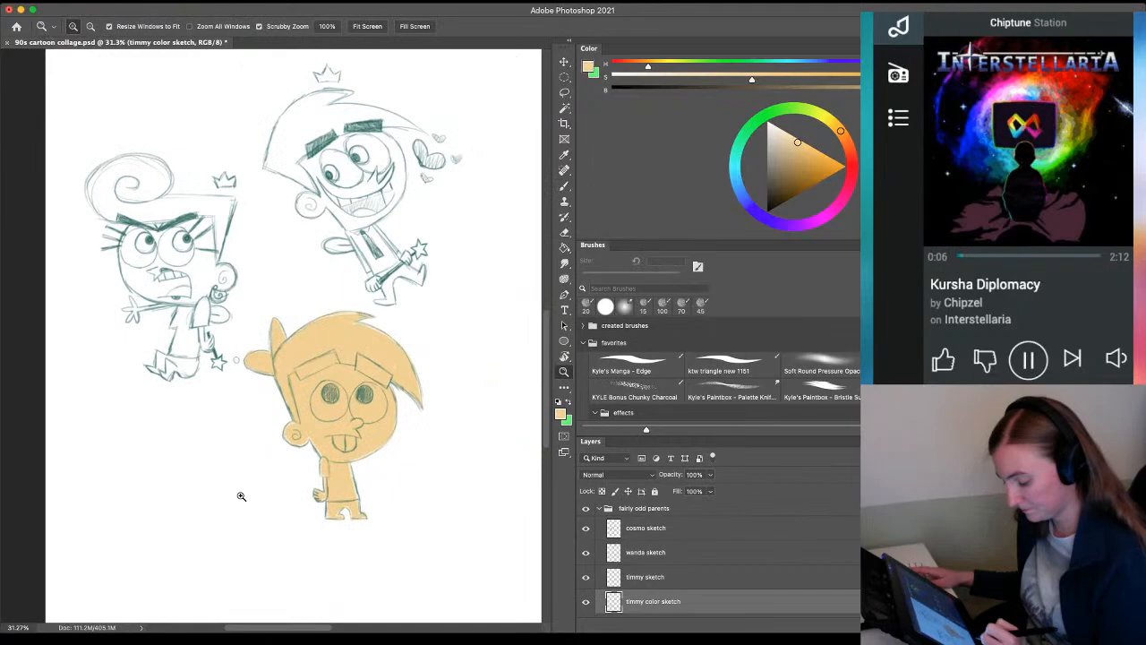
Add a new layer named "wanda sketch color" and place it directly below the wanda sketch layer
{"action": "left_click", "coordinate": [645, 553]}
{"action": "key", "text": "alt+shift+super+n"}
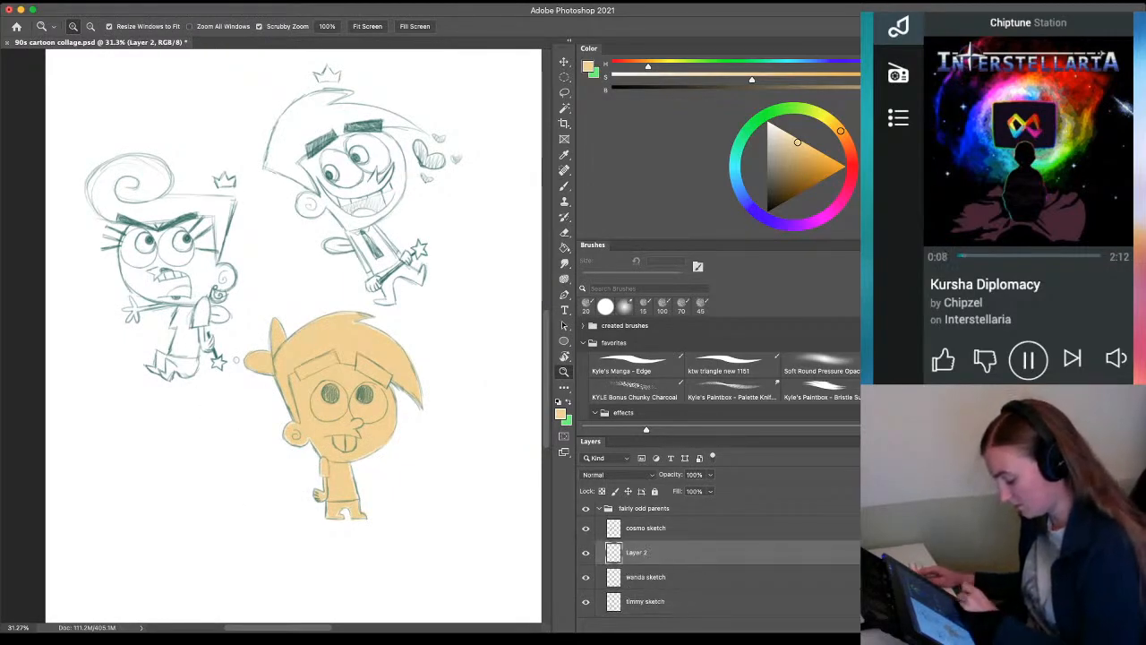
{"action": "left_click_drag", "start_coordinate": [632, 557], "coordinate": [631, 578]}
{"action": "double_click", "coordinate": [631, 576]}
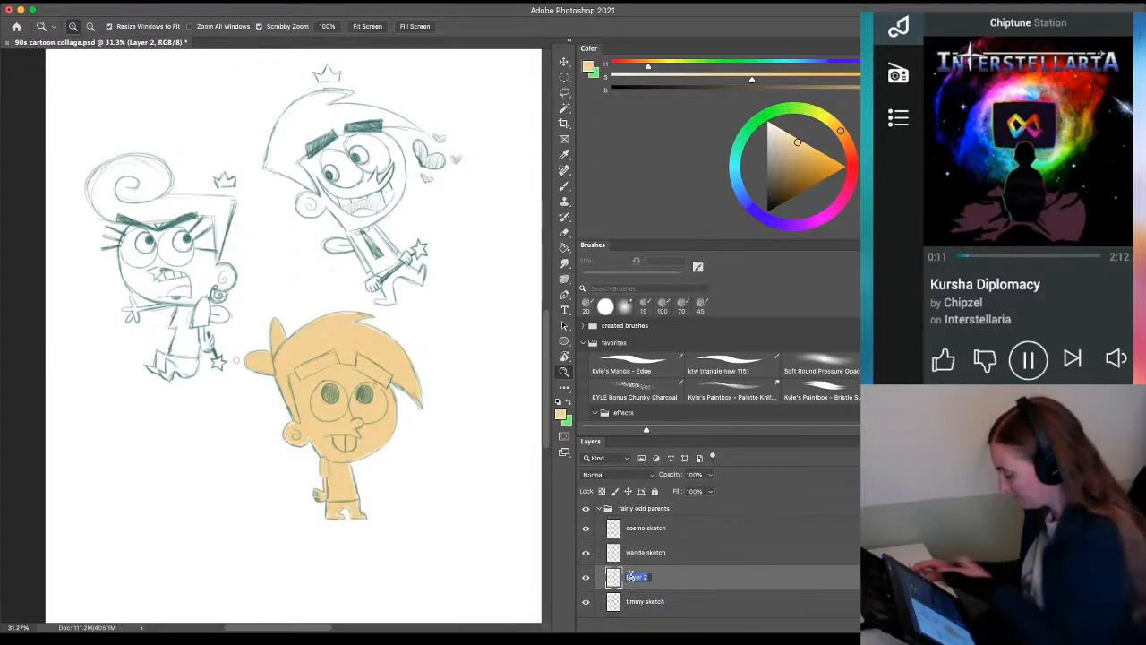
{"action": "type", "text": "wanda sketc"}
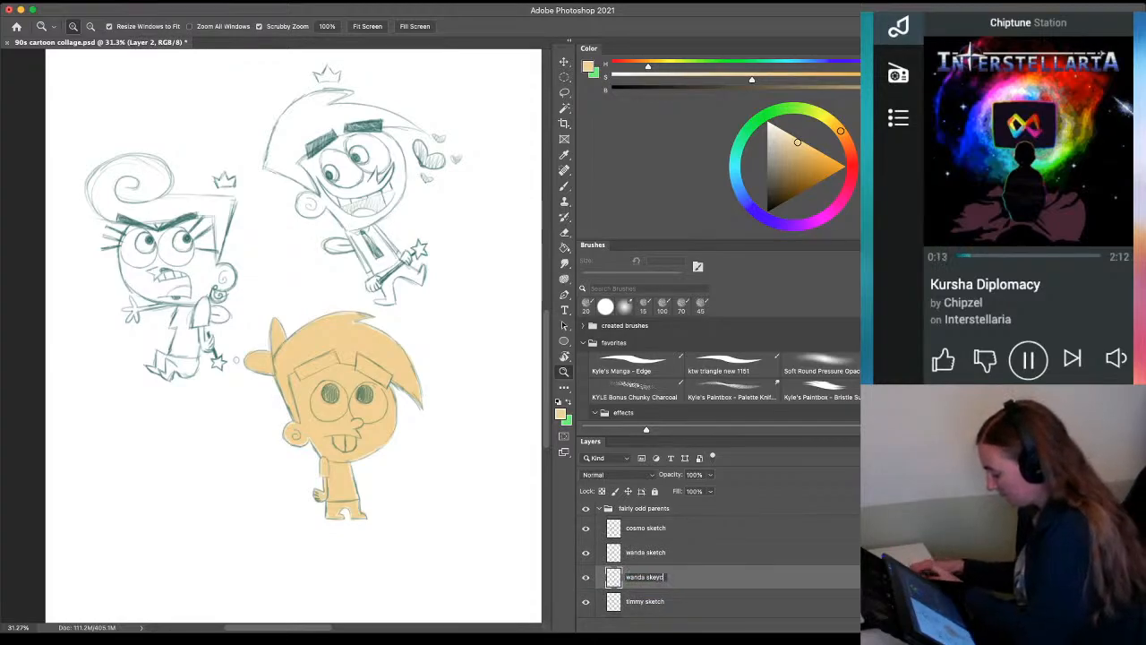
{"action": "type", "text": "h c"}
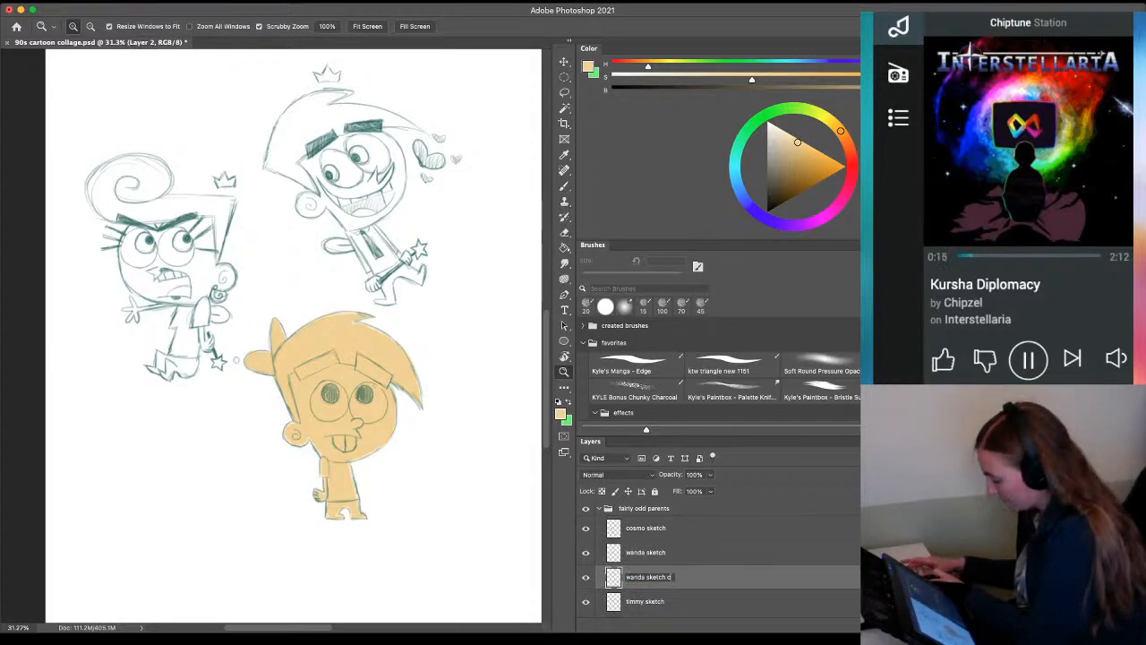
{"action": "type", "text": "olor"}
{"action": "key", "text": "Return"}
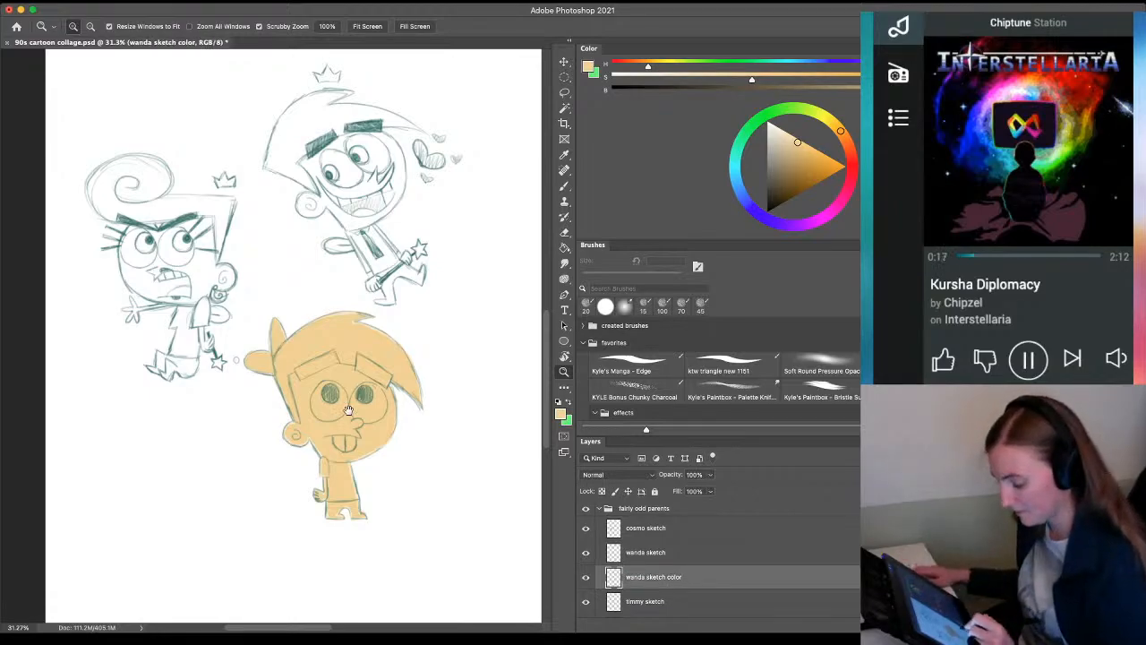
Sample the muted red fill of the coloured character beside the light green one as the foreground colour
{"action": "left_click_drag", "start_coordinate": [348, 409], "coordinate": [234, 396]}
{"action": "key", "text": "i"}
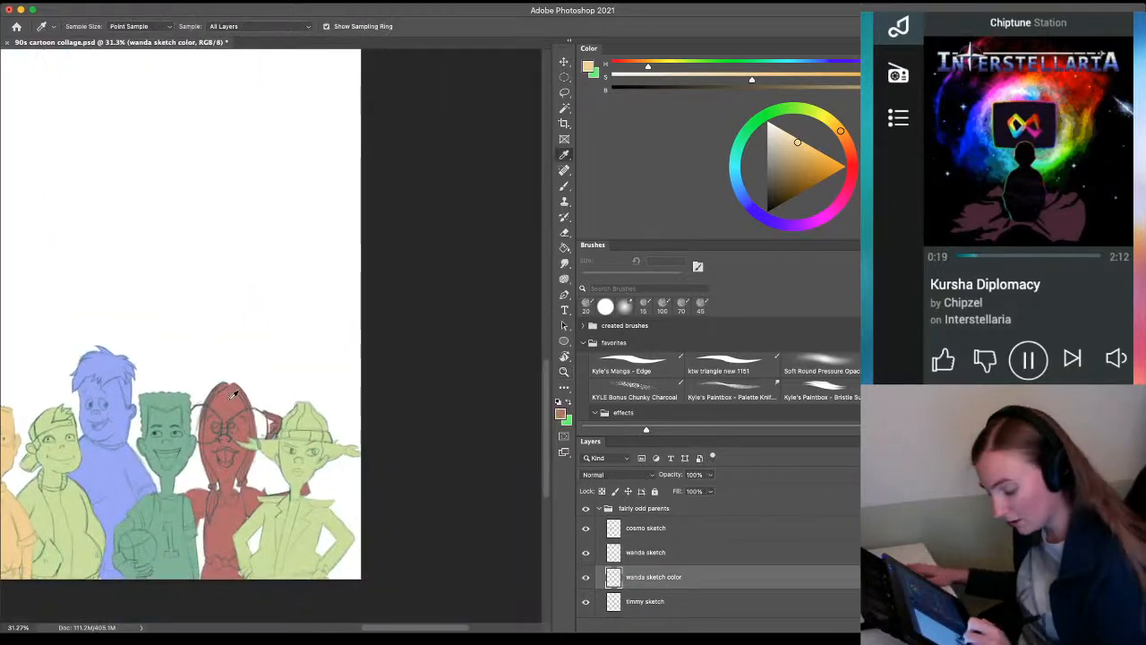
{"action": "left_click", "coordinate": [232, 394]}
{"action": "left_click_drag", "start_coordinate": [144, 195], "coordinate": [538, 385]}
{"action": "left_click_drag", "start_coordinate": [125, 362], "coordinate": [385, 466]}
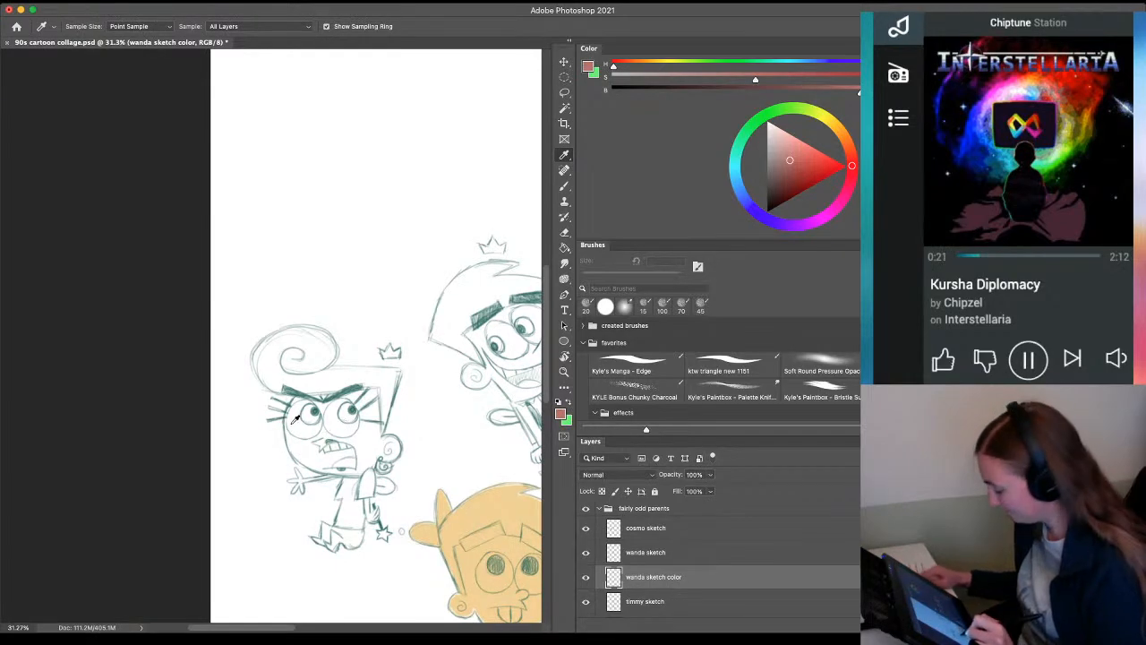
Outline Wanda's floating crown in muted red with the 20 px brush and fill it with the same colour
{"action": "key", "text": "z"}
{"action": "mouse_move", "coordinate": [287, 419]}
{"action": "left_mouse_down"}
{"action": "mouse_move", "coordinate": [324, 421]}
{"action": "mouse_move", "coordinate": [276, 383]}
{"action": "left_mouse_up"}
{"action": "key", "text": "b"}
{"action": "key", "text": "z"}
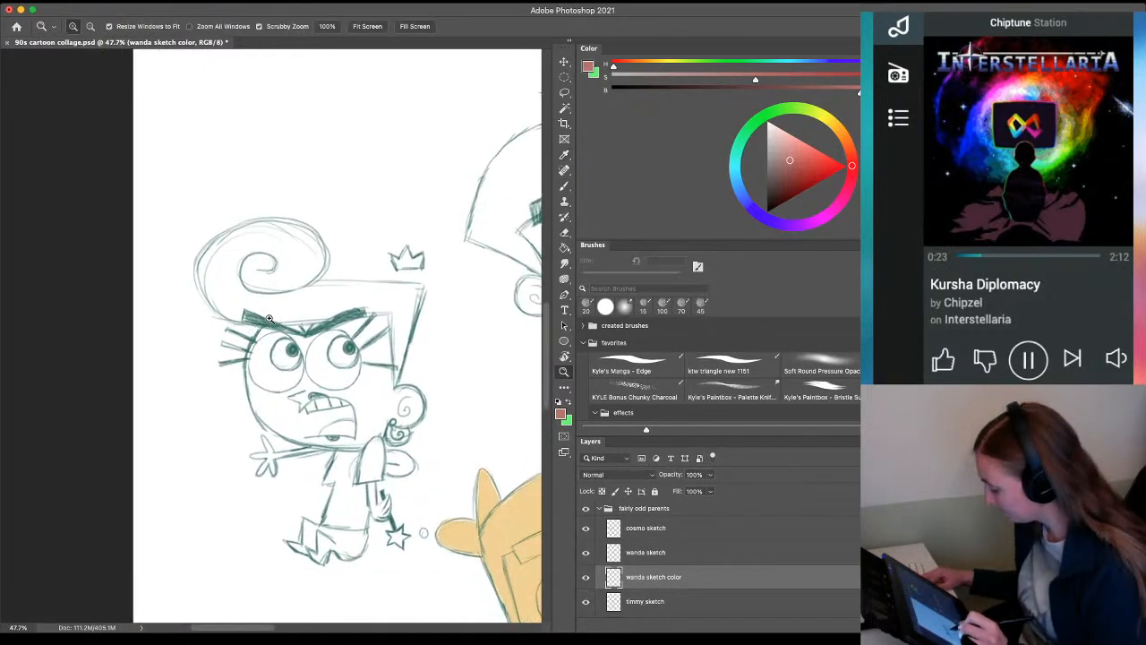
{"action": "mouse_move", "coordinate": [269, 319]}
{"action": "left_mouse_down"}
{"action": "mouse_move", "coordinate": [345, 324]}
{"action": "mouse_move", "coordinate": [201, 365]}
{"action": "left_mouse_up"}
{"action": "key", "text": "b"}
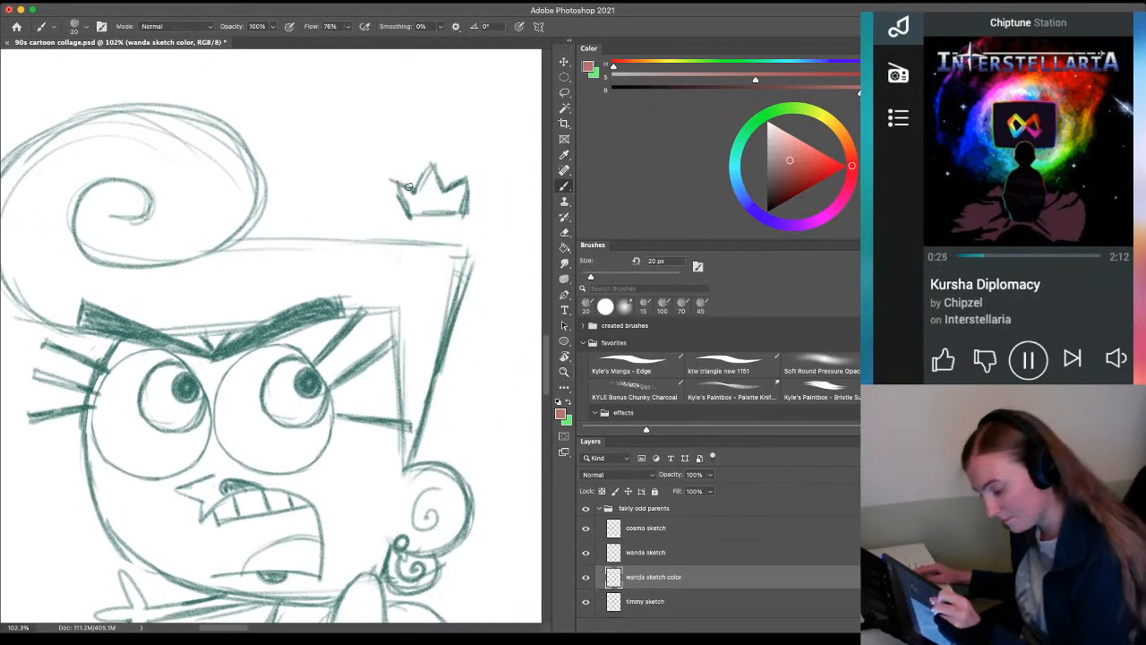
{"action": "mouse_move", "coordinate": [396, 179]}
{"action": "left_mouse_down"}
{"action": "mouse_move", "coordinate": [418, 215]}
{"action": "mouse_move", "coordinate": [462, 214]}
{"action": "mouse_move", "coordinate": [467, 179]}
{"action": "mouse_move", "coordinate": [446, 191]}
{"action": "mouse_move", "coordinate": [431, 165]}
{"action": "mouse_move", "coordinate": [396, 179]}
{"action": "left_mouse_up"}
{"action": "key", "text": "g"}
{"action": "left_click", "coordinate": [446, 202]}
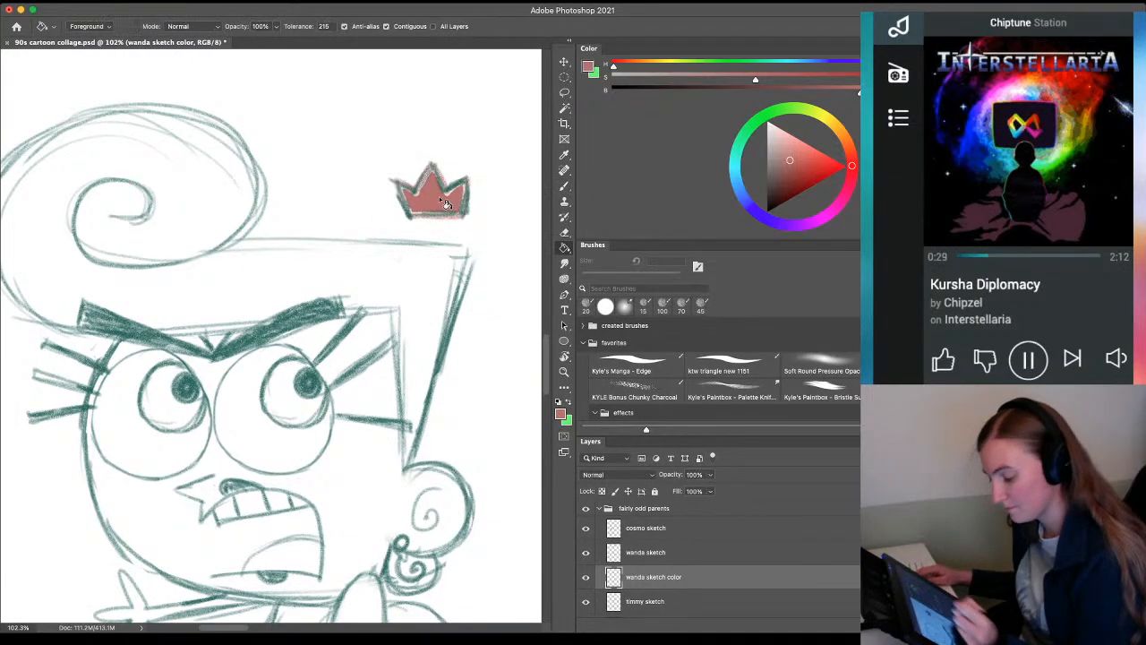
Trace the outside of Wanda's swirled hair and colour her outer eyelashes in muted red
{"action": "key", "text": "b"}
{"action": "left_click_drag", "start_coordinate": [107, 232], "coordinate": [303, 250]}
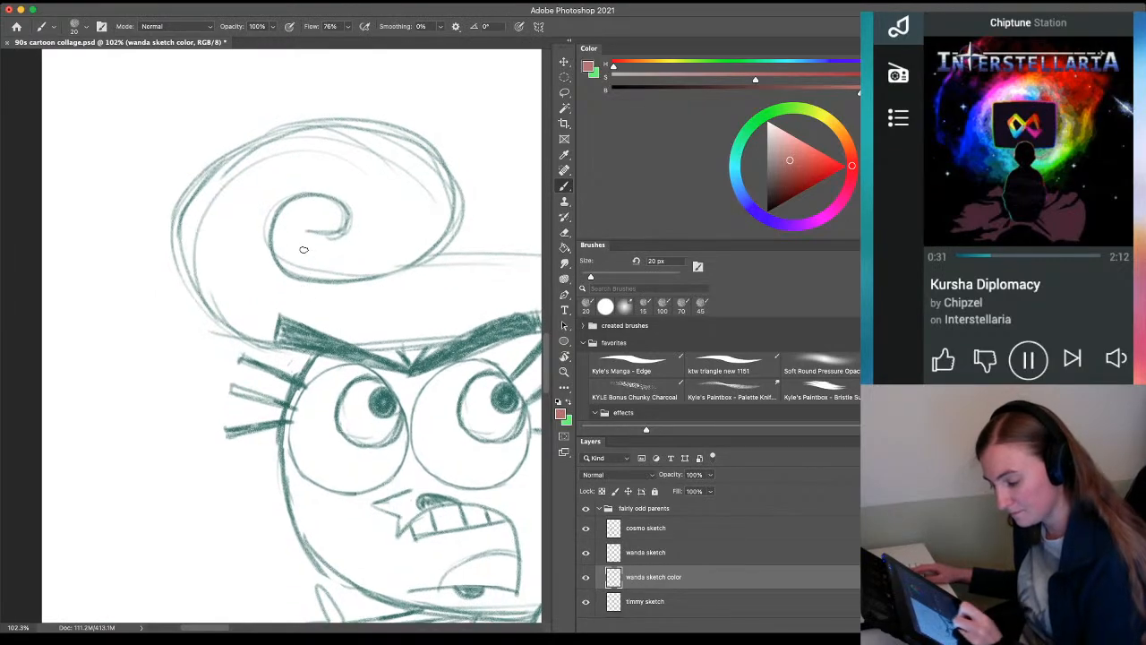
{"action": "mouse_move", "coordinate": [426, 256]}
{"action": "left_mouse_down"}
{"action": "mouse_move", "coordinate": [447, 139]}
{"action": "mouse_move", "coordinate": [201, 174]}
{"action": "mouse_move", "coordinate": [237, 318]}
{"action": "mouse_move", "coordinate": [311, 362]}
{"action": "mouse_move", "coordinate": [296, 383]}
{"action": "mouse_move", "coordinate": [238, 358]}
{"action": "mouse_move", "coordinate": [293, 385]}
{"action": "mouse_move", "coordinate": [245, 397]}
{"action": "mouse_move", "coordinate": [279, 405]}
{"action": "mouse_move", "coordinate": [278, 421]}
{"action": "mouse_move", "coordinate": [240, 430]}
{"action": "left_mouse_up"}
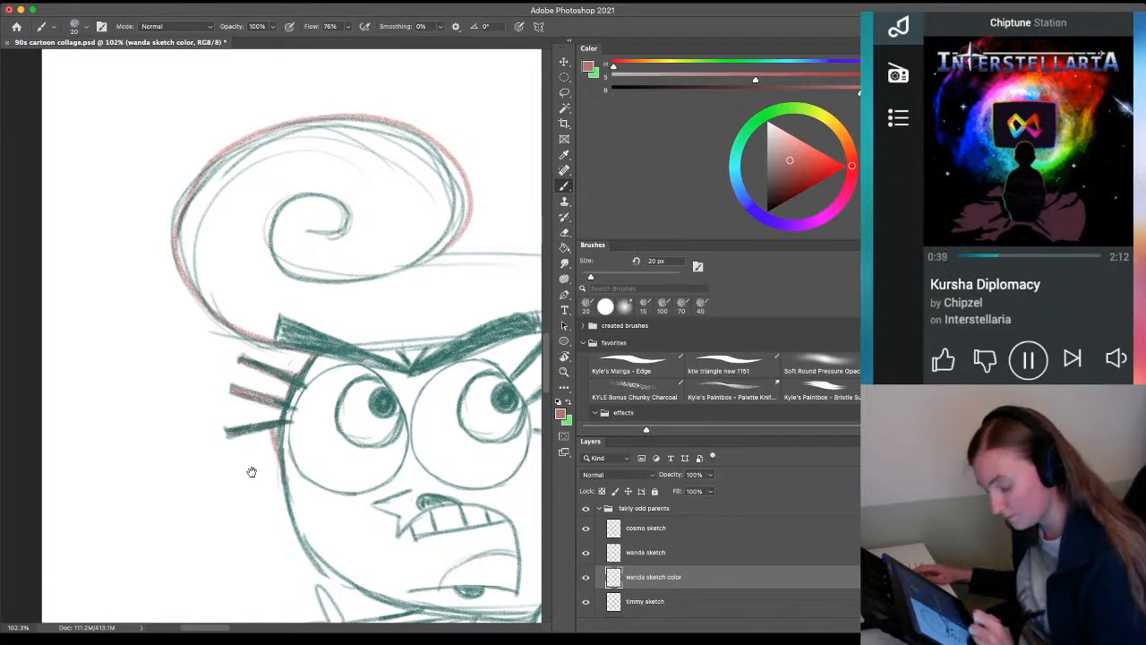
{"action": "left_click_drag", "start_coordinate": [210, 526], "coordinate": [90, 281]}
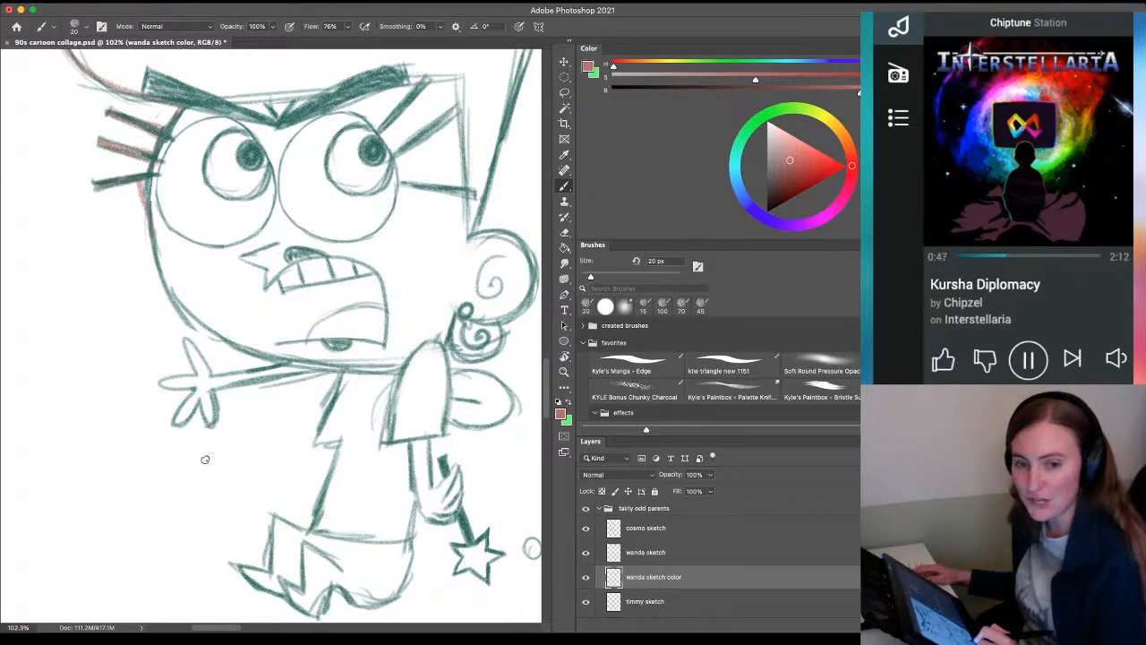
{"action": "left_click_drag", "start_coordinate": [180, 499], "coordinate": [135, 434]}
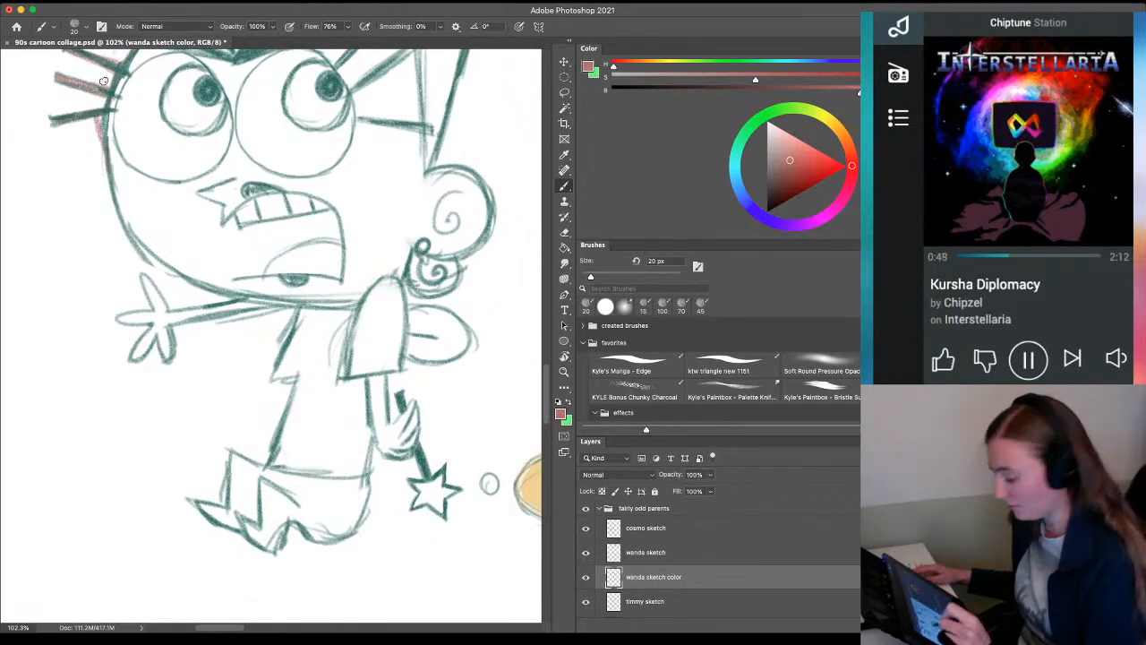
Erase the stray red line beside Wanda's cheek and retrace her face outline from the lashes to the chin
{"action": "key", "text": "e"}
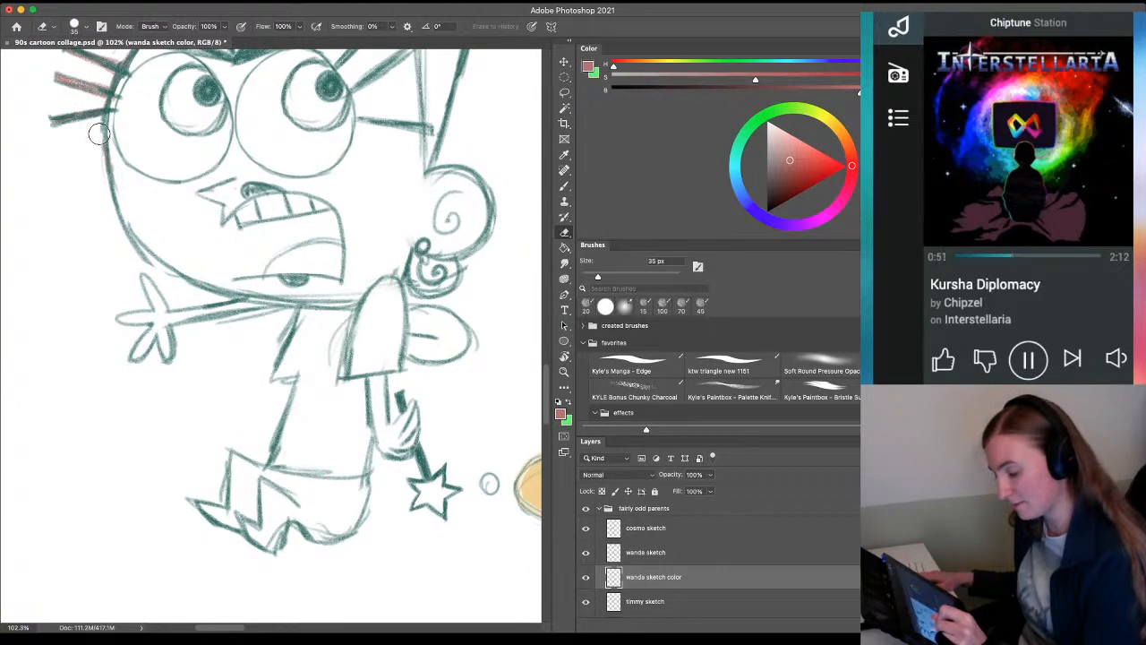
{"action": "key", "text": "b"}
{"action": "mouse_move", "coordinate": [104, 109]}
{"action": "left_mouse_down"}
{"action": "mouse_move", "coordinate": [111, 193]}
{"action": "mouse_move", "coordinate": [134, 238]}
{"action": "mouse_move", "coordinate": [179, 277]}
{"action": "mouse_move", "coordinate": [260, 301]}
{"action": "left_mouse_up"}
{"action": "key", "text": "e"}
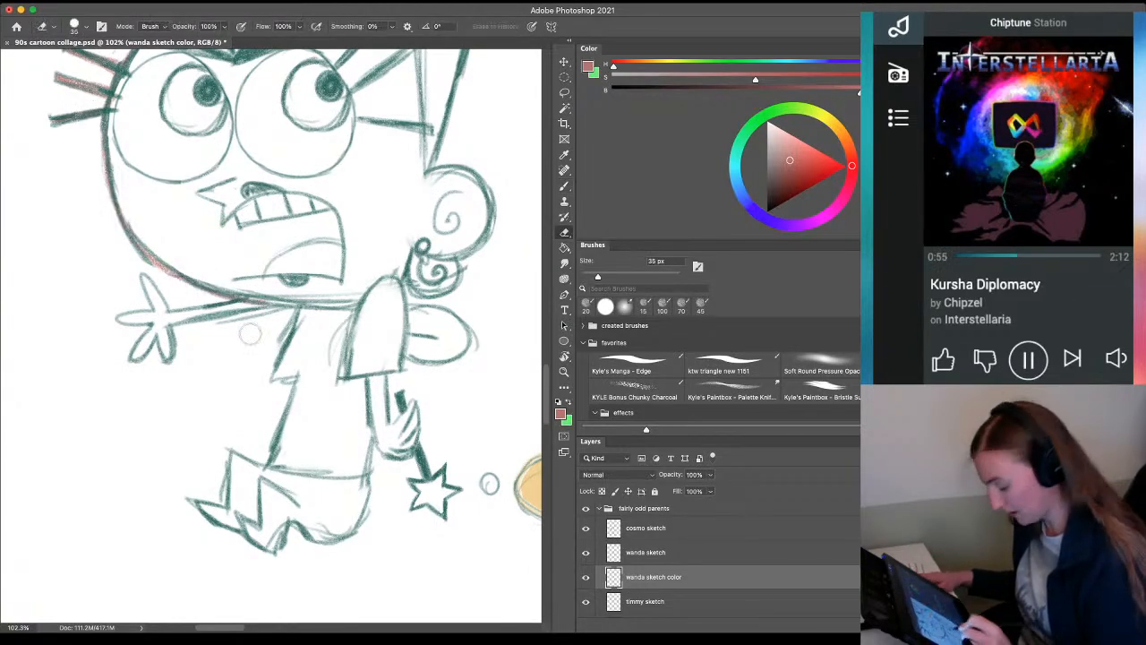
{"action": "key", "text": "b"}
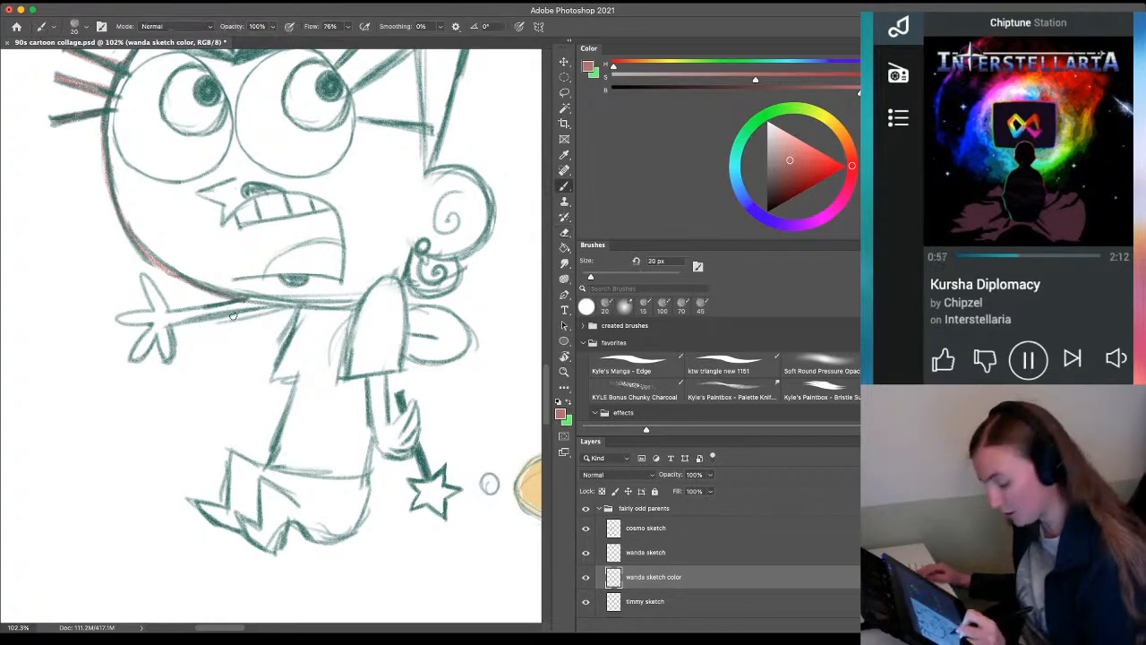
Trace Wanda's outstretched arm, body, legs, star wand and the hand holding it in muted red
{"action": "mouse_move", "coordinate": [240, 301]}
{"action": "left_mouse_down"}
{"action": "mouse_move", "coordinate": [171, 309]}
{"action": "mouse_move", "coordinate": [143, 276]}
{"action": "mouse_move", "coordinate": [149, 313]}
{"action": "mouse_move", "coordinate": [118, 318]}
{"action": "mouse_move", "coordinate": [150, 324]}
{"action": "mouse_move", "coordinate": [136, 362]}
{"action": "mouse_move", "coordinate": [157, 339]}
{"action": "mouse_move", "coordinate": [167, 360]}
{"action": "mouse_move", "coordinate": [159, 323]}
{"action": "mouse_move", "coordinate": [286, 301]}
{"action": "mouse_move", "coordinate": [270, 279]}
{"action": "mouse_move", "coordinate": [271, 381]}
{"action": "mouse_move", "coordinate": [295, 374]}
{"action": "mouse_move", "coordinate": [271, 461]}
{"action": "mouse_move", "coordinate": [229, 451]}
{"action": "mouse_move", "coordinate": [225, 503]}
{"action": "mouse_move", "coordinate": [195, 502]}
{"action": "mouse_move", "coordinate": [240, 532]}
{"action": "left_mouse_up"}
{"action": "mouse_move", "coordinate": [265, 554]}
{"action": "left_mouse_down"}
{"action": "mouse_move", "coordinate": [315, 542]}
{"action": "mouse_move", "coordinate": [365, 476]}
{"action": "mouse_move", "coordinate": [374, 439]}
{"action": "mouse_move", "coordinate": [401, 460]}
{"action": "left_mouse_up"}
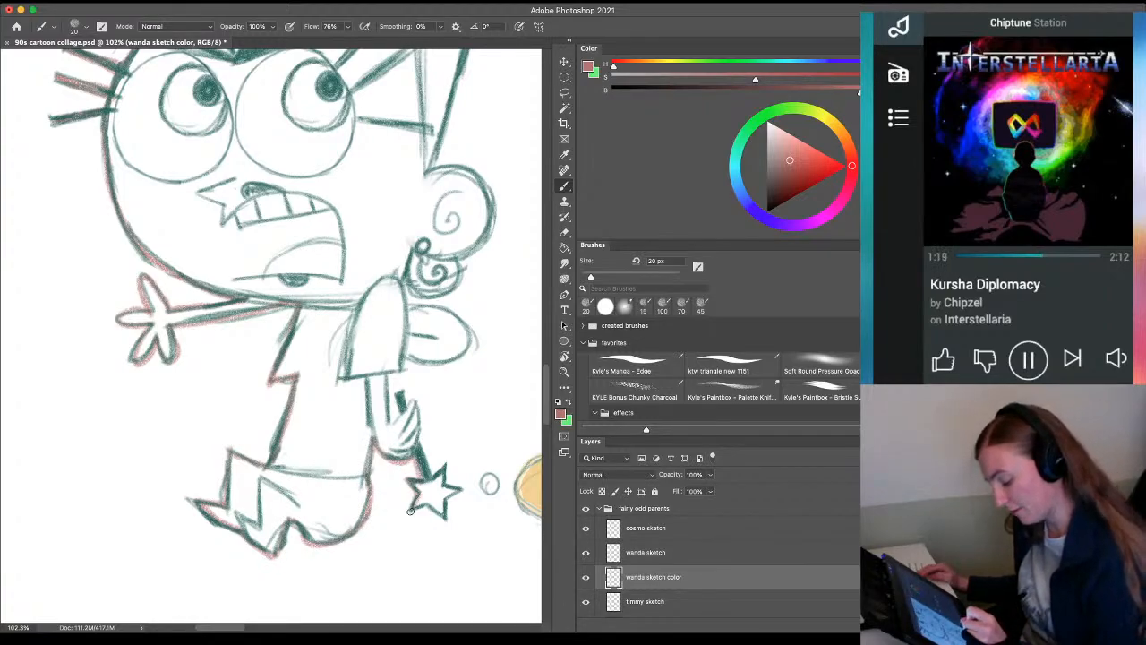
{"action": "mouse_move", "coordinate": [428, 509]}
{"action": "left_mouse_down"}
{"action": "mouse_move", "coordinate": [445, 520]}
{"action": "mouse_move", "coordinate": [449, 499]}
{"action": "left_mouse_up"}
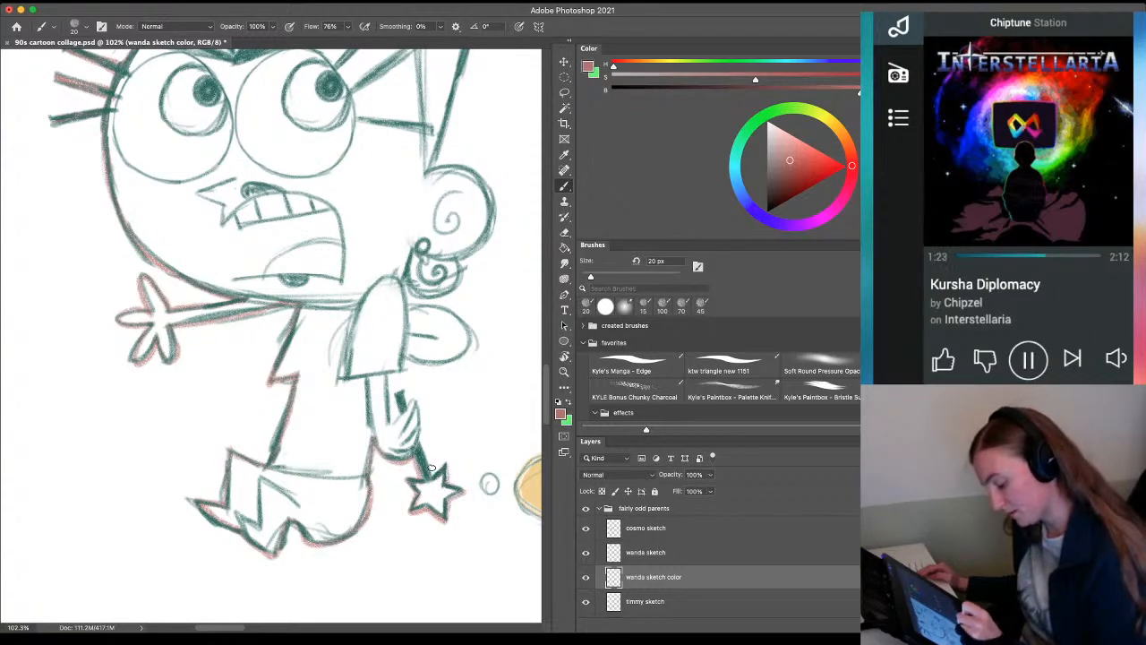
{"action": "left_click_drag", "start_coordinate": [419, 435], "coordinate": [414, 401]}
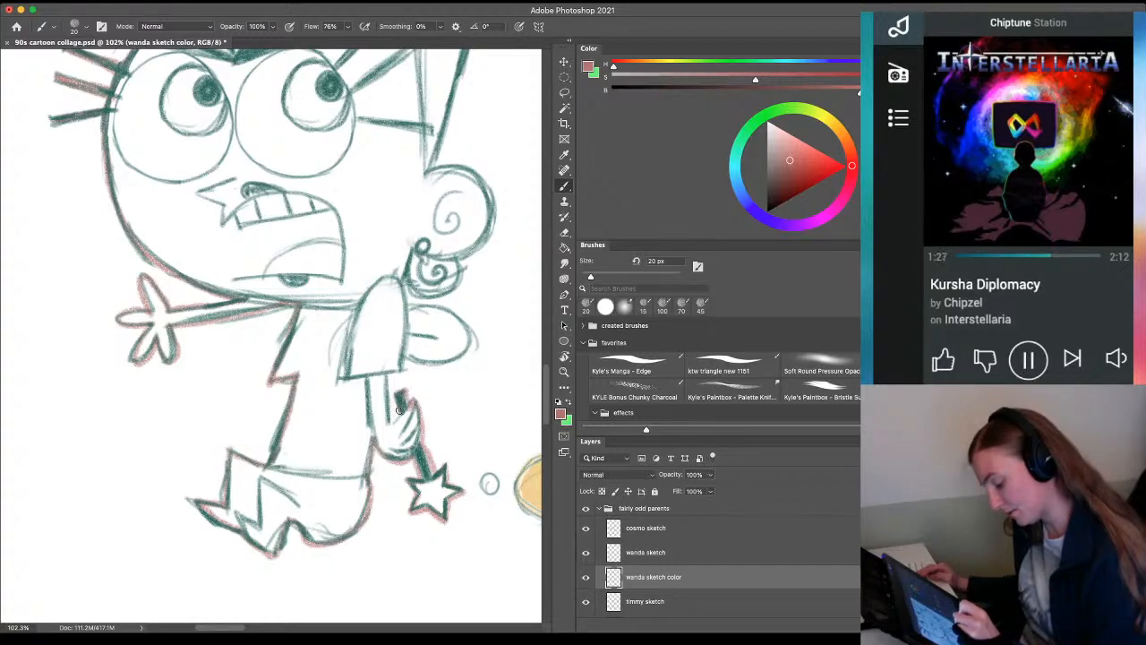
Trace Wanda's wing, earring, ear and straight hair edges in muted red, undoing one stray stroke and closing the outline at the swirl
{"action": "mouse_move", "coordinate": [390, 405]}
{"action": "left_mouse_down"}
{"action": "mouse_move", "coordinate": [385, 375]}
{"action": "mouse_move", "coordinate": [475, 324]}
{"action": "mouse_move", "coordinate": [403, 307]}
{"action": "mouse_move", "coordinate": [403, 280]}
{"action": "mouse_move", "coordinate": [460, 258]}
{"action": "left_mouse_up"}
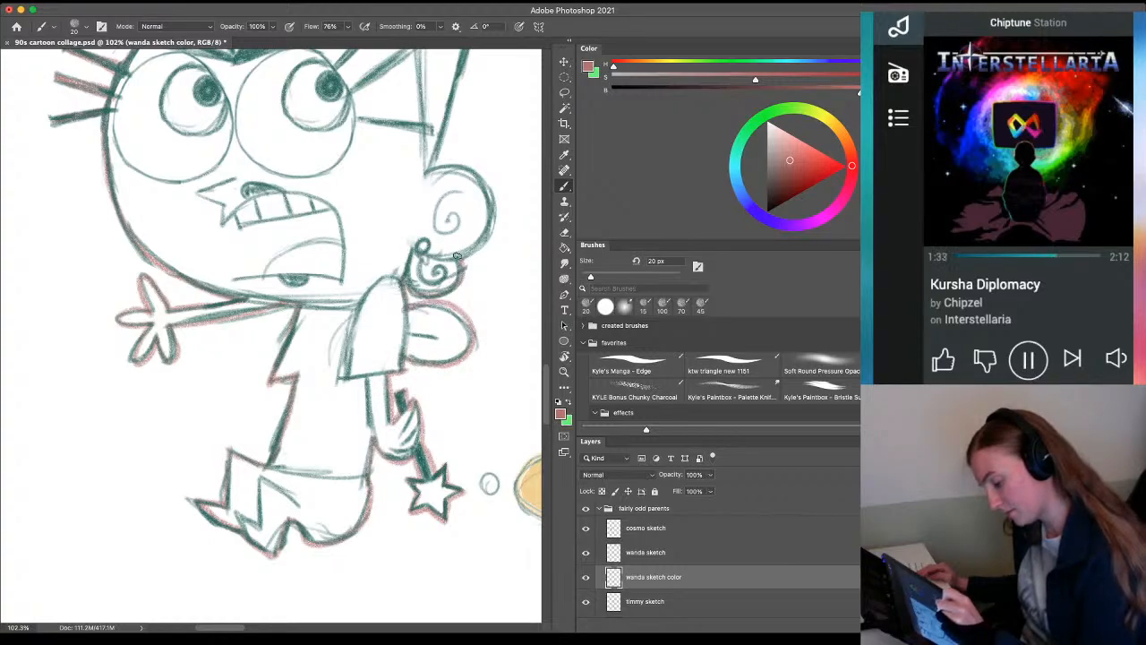
{"action": "left_click_drag", "start_coordinate": [460, 334], "coordinate": [407, 491]}
{"action": "mouse_move", "coordinate": [407, 414]}
{"action": "left_mouse_down"}
{"action": "mouse_move", "coordinate": [348, 379]}
{"action": "mouse_move", "coordinate": [344, 409]}
{"action": "mouse_move", "coordinate": [382, 393]}
{"action": "mouse_move", "coordinate": [431, 192]}
{"action": "mouse_move", "coordinate": [393, 403]}
{"action": "mouse_move", "coordinate": [380, 407]}
{"action": "mouse_move", "coordinate": [434, 191]}
{"action": "mouse_move", "coordinate": [375, 404]}
{"action": "left_mouse_up"}
{"action": "key", "text": "super+z"}
{"action": "left_click_drag", "start_coordinate": [418, 188], "coordinate": [210, 177]}
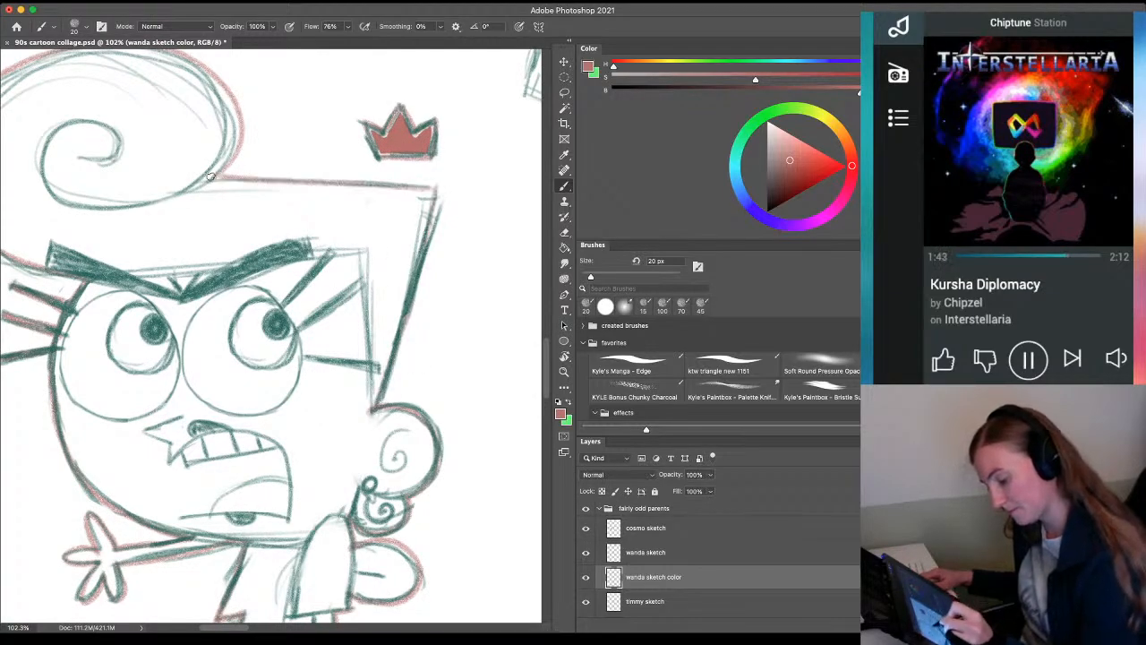
Fill Wanda's outlined silhouette with the muted red colour
{"action": "key", "text": "g"}
{"action": "left_click", "coordinate": [158, 192]}
{"action": "mouse_move", "coordinate": [157, 541]}
{"action": "left_mouse_down"}
{"action": "mouse_move", "coordinate": [283, 442]}
{"action": "mouse_move", "coordinate": [248, 481]}
{"action": "left_mouse_up"}
{"action": "key", "text": "z"}
{"action": "left_click_drag", "start_coordinate": [326, 491], "coordinate": [150, 466]}
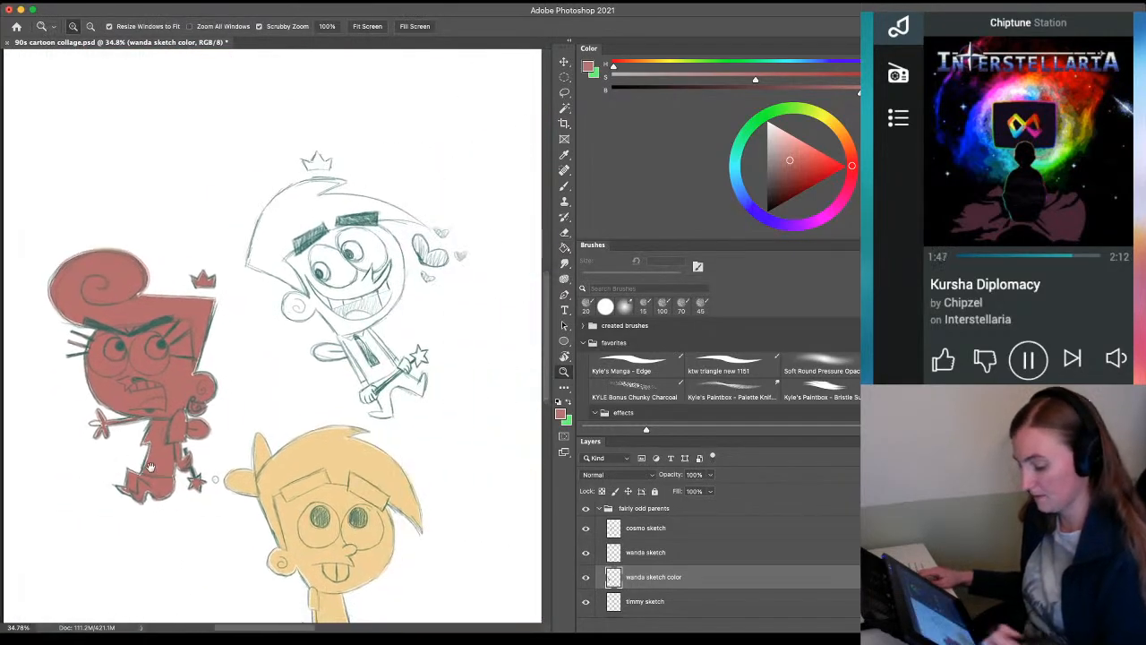
Close the gap at the unfilled finger of Wanda's outstretched hand, fill it with muted red and paint over the leftover white
{"action": "left_click_drag", "start_coordinate": [84, 435], "coordinate": [148, 405]}
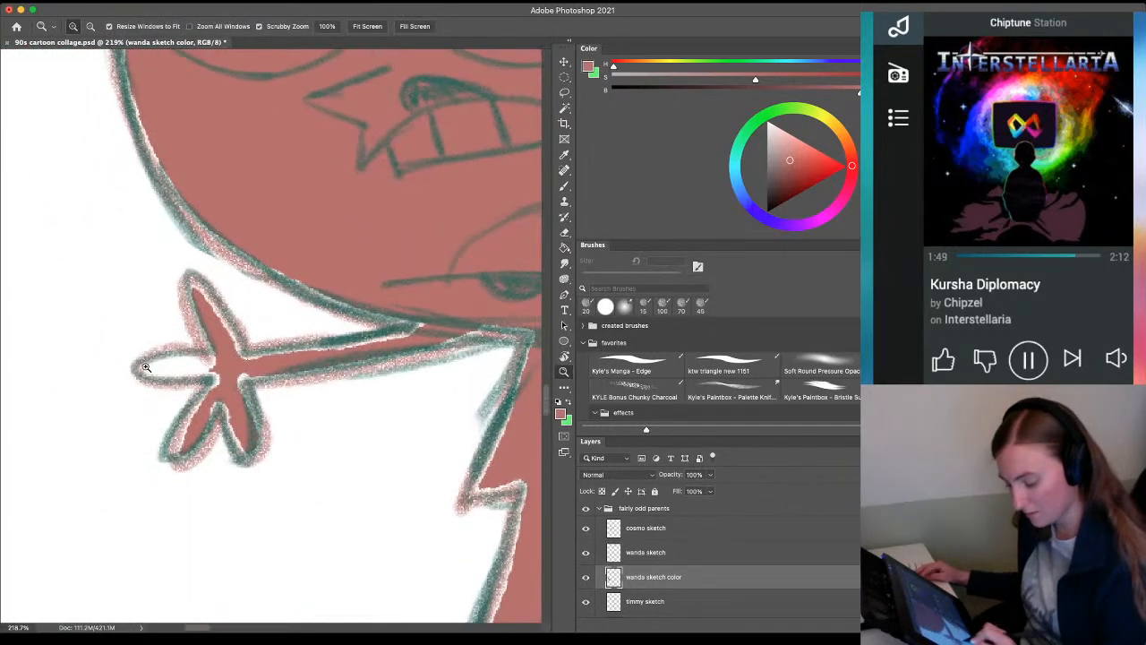
{"action": "key", "text": "b"}
{"action": "mouse_move", "coordinate": [217, 360]}
{"action": "left_mouse_down"}
{"action": "mouse_move", "coordinate": [174, 351]}
{"action": "mouse_move", "coordinate": [144, 368]}
{"action": "mouse_move", "coordinate": [204, 380]}
{"action": "left_mouse_up"}
{"action": "key", "text": "g"}
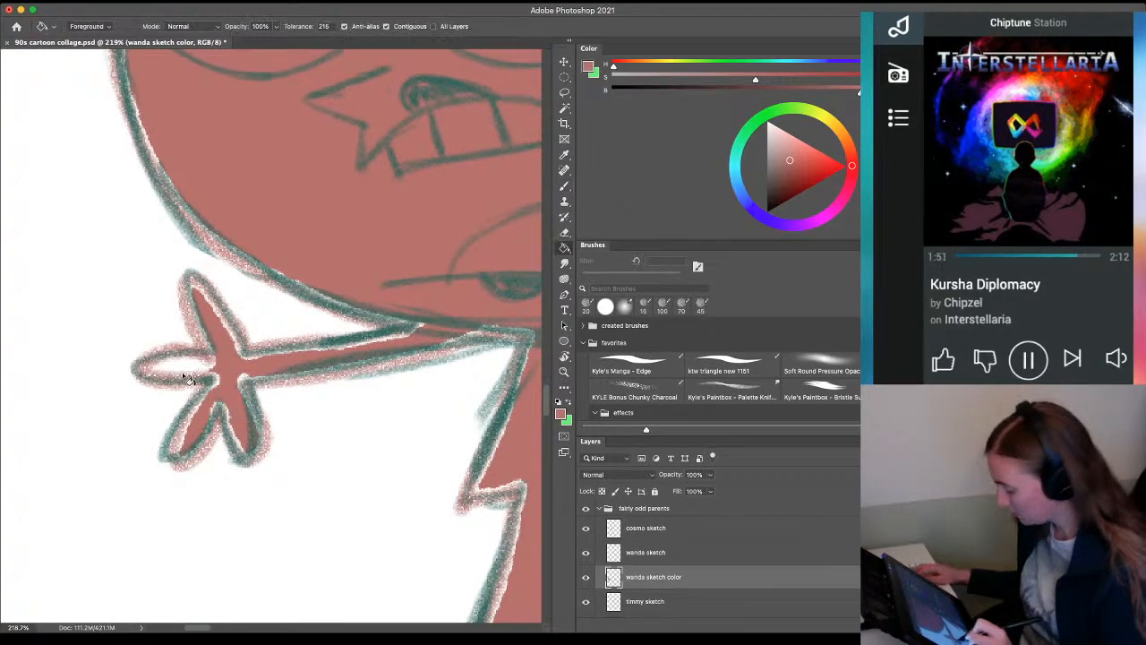
{"action": "key", "text": "b"}
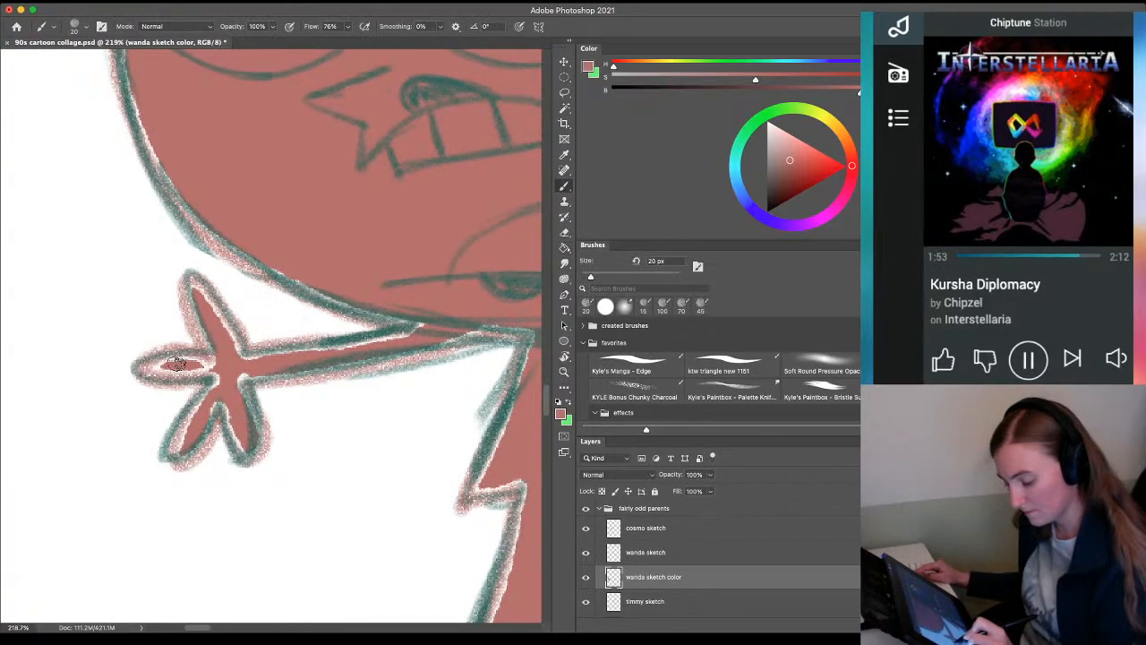
{"action": "mouse_move", "coordinate": [173, 363]}
{"action": "left_mouse_down"}
{"action": "mouse_move", "coordinate": [163, 367]}
{"action": "mouse_move", "coordinate": [195, 364]}
{"action": "mouse_move", "coordinate": [164, 369]}
{"action": "mouse_move", "coordinate": [215, 367]}
{"action": "left_mouse_up"}
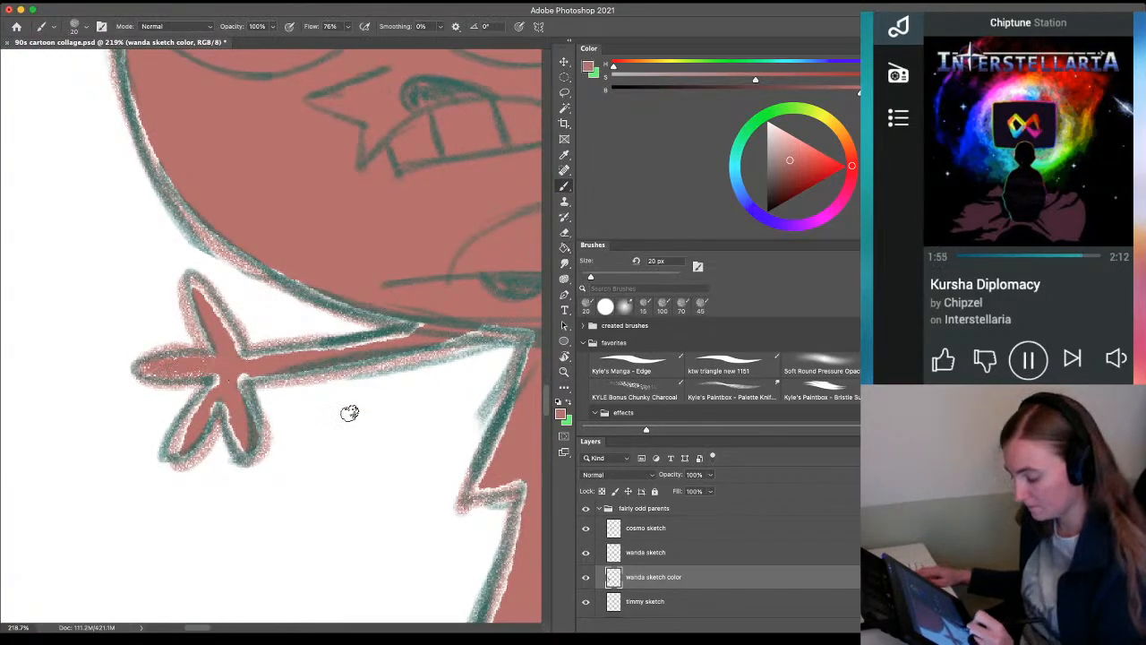
Sample the light green from the jacket of the hat-wearing character in the group along the canvas's lower edge
{"action": "key", "text": "z"}
{"action": "left_click_drag", "start_coordinate": [417, 448], "coordinate": [339, 466]}
{"action": "left_click_drag", "start_coordinate": [447, 475], "coordinate": [234, 452]}
{"action": "left_click_drag", "start_coordinate": [382, 423], "coordinate": [309, 430]}
{"action": "left_click_drag", "start_coordinate": [423, 373], "coordinate": [477, 391]}
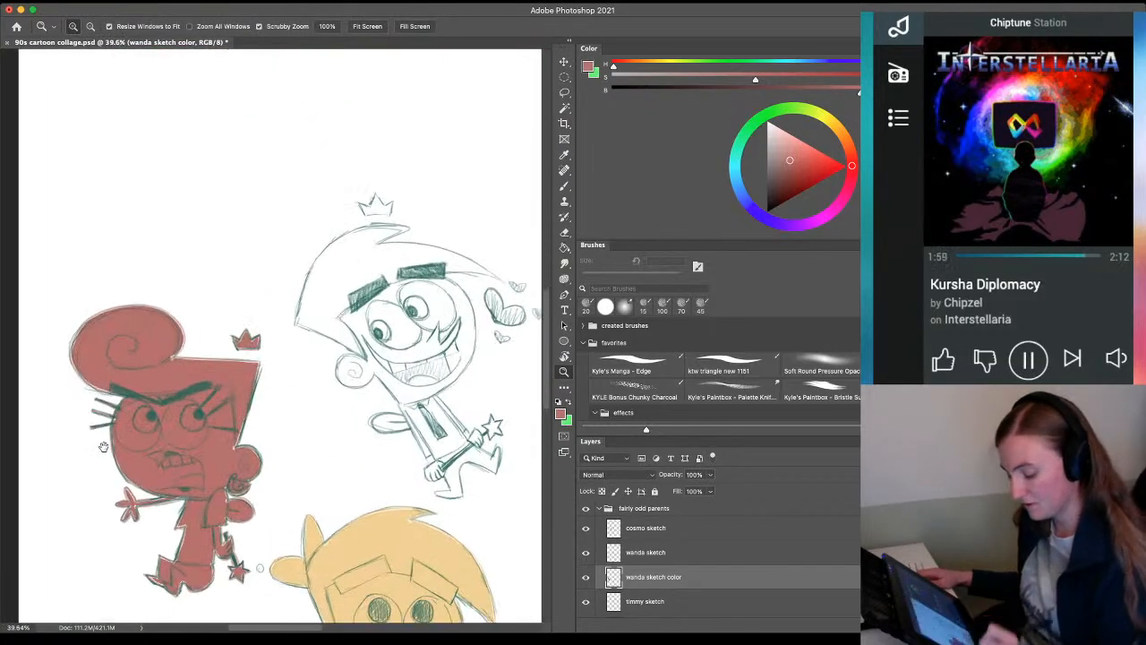
{"action": "left_click_drag", "start_coordinate": [362, 407], "coordinate": [219, 418]}
{"action": "left_click_drag", "start_coordinate": [488, 210], "coordinate": [89, 309]}
{"action": "left_click_drag", "start_coordinate": [466, 492], "coordinate": [274, 258]}
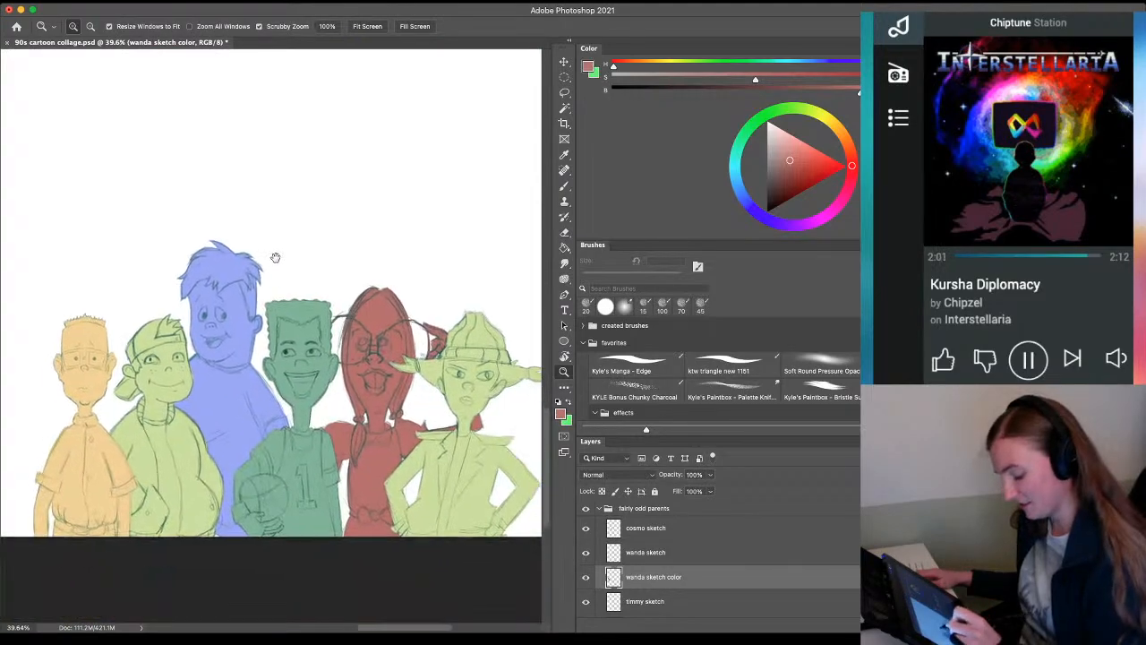
{"action": "key", "text": "i"}
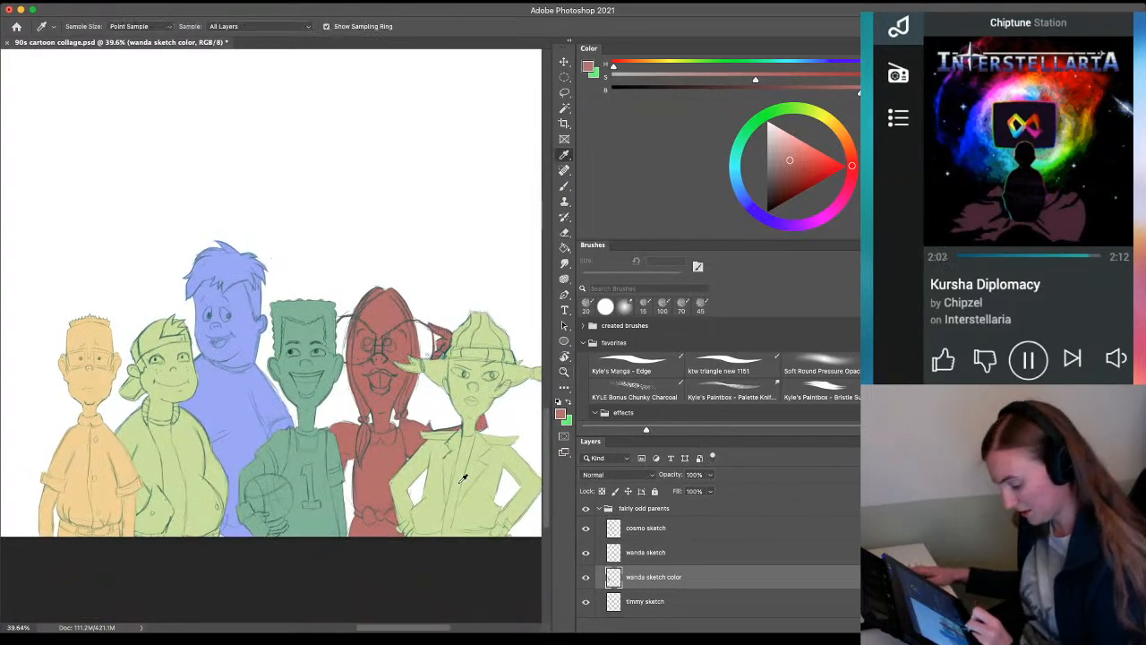
{"action": "left_click", "coordinate": [463, 479]}
Add a new layer below the cosmo sketch layer and name it "cosmo sketch color"
{"action": "mouse_move", "coordinate": [315, 452]}
{"action": "left_mouse_down"}
{"action": "mouse_move", "coordinate": [315, 380]}
{"action": "mouse_move", "coordinate": [638, 528]}
{"action": "mouse_move", "coordinate": [636, 555]}
{"action": "left_mouse_up"}
{"action": "left_click", "coordinate": [637, 528]}
{"action": "key", "text": "alt+shift+super+n"}
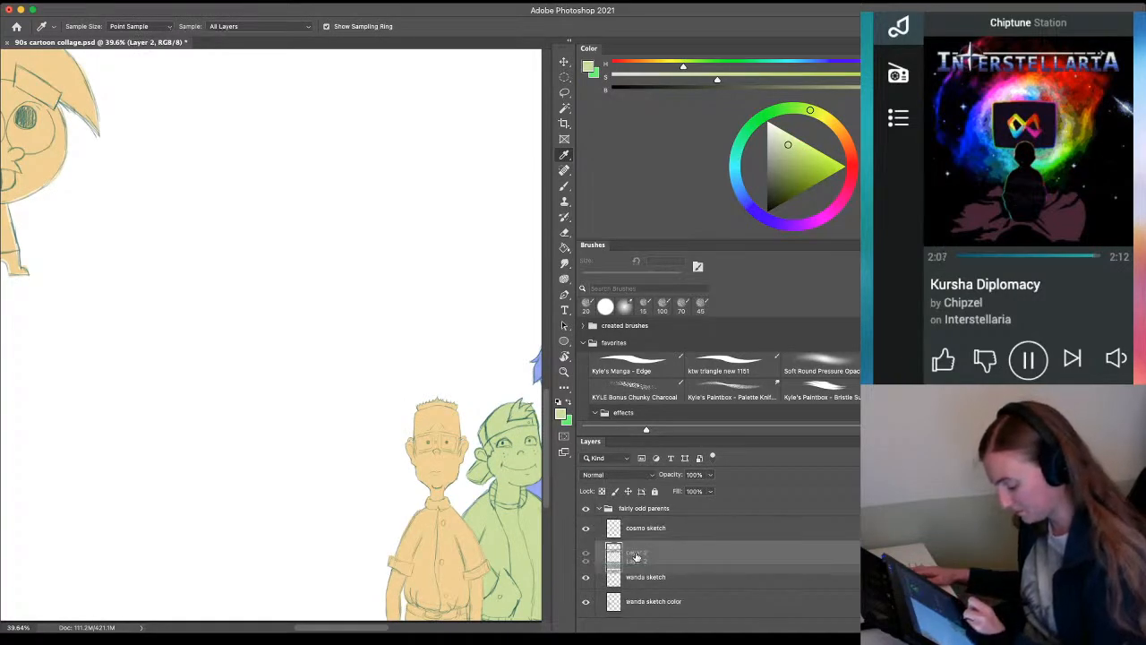
{"action": "type", "text": "cosm"}
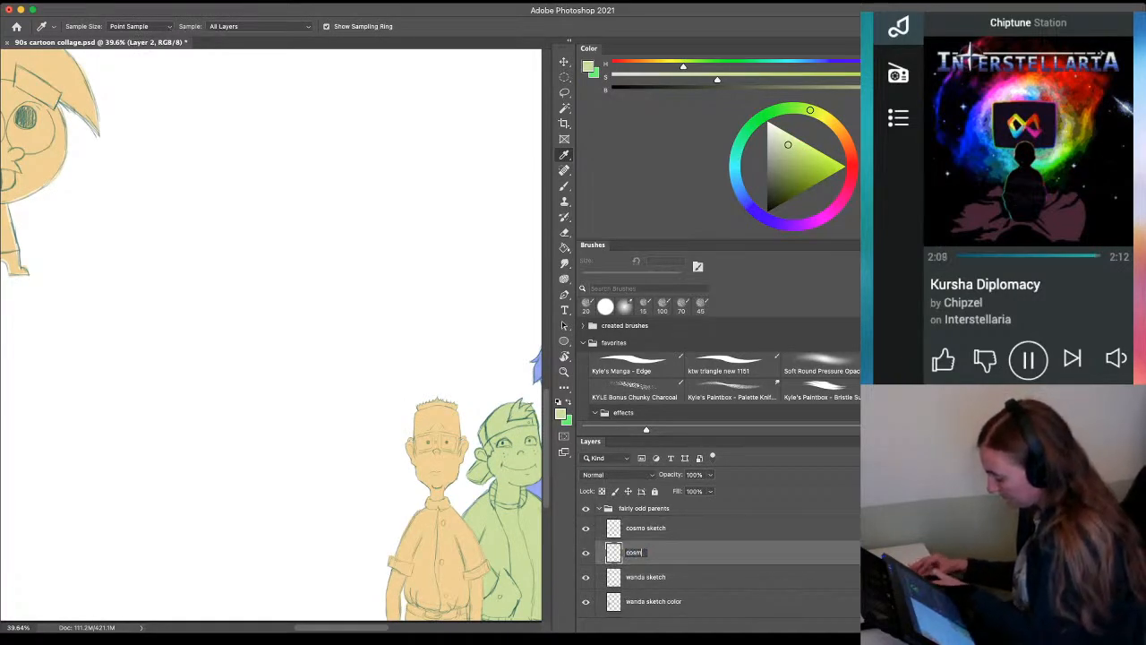
{"action": "type", "text": "o sketch color"}
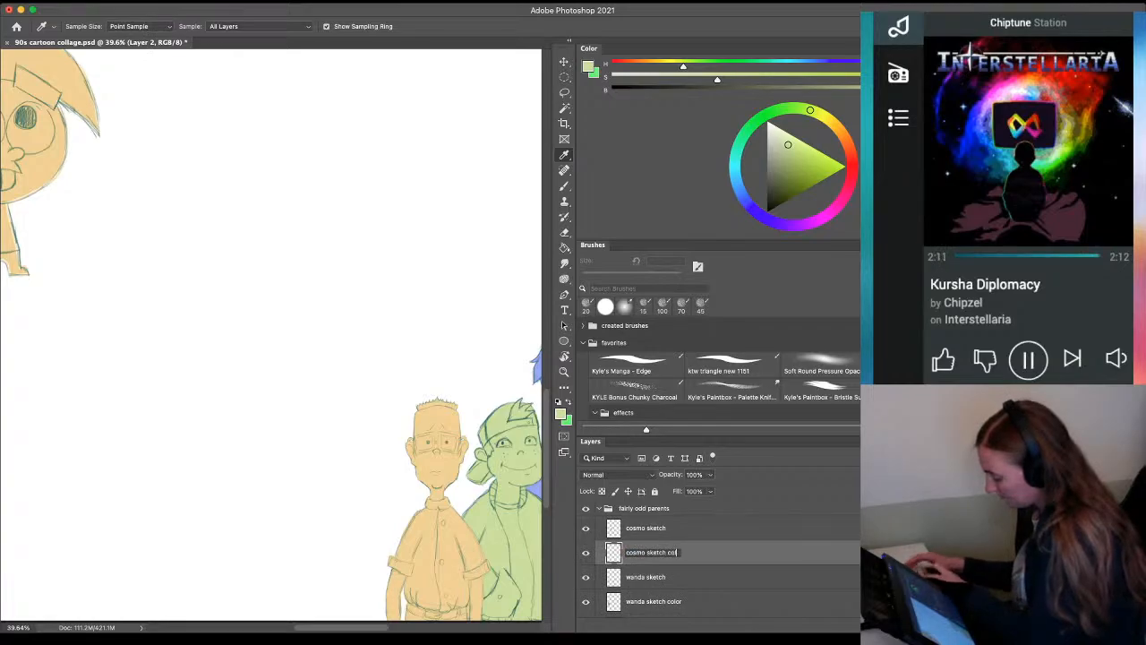
{"action": "key", "text": "Return"}
Outline Cosmo's floating crown in light green and fill it with the same colour
{"action": "left_click_drag", "start_coordinate": [62, 211], "coordinate": [287, 280]}
{"action": "left_click_drag", "start_coordinate": [159, 267], "coordinate": [276, 313]}
{"action": "left_click_drag", "start_coordinate": [203, 291], "coordinate": [241, 491]}
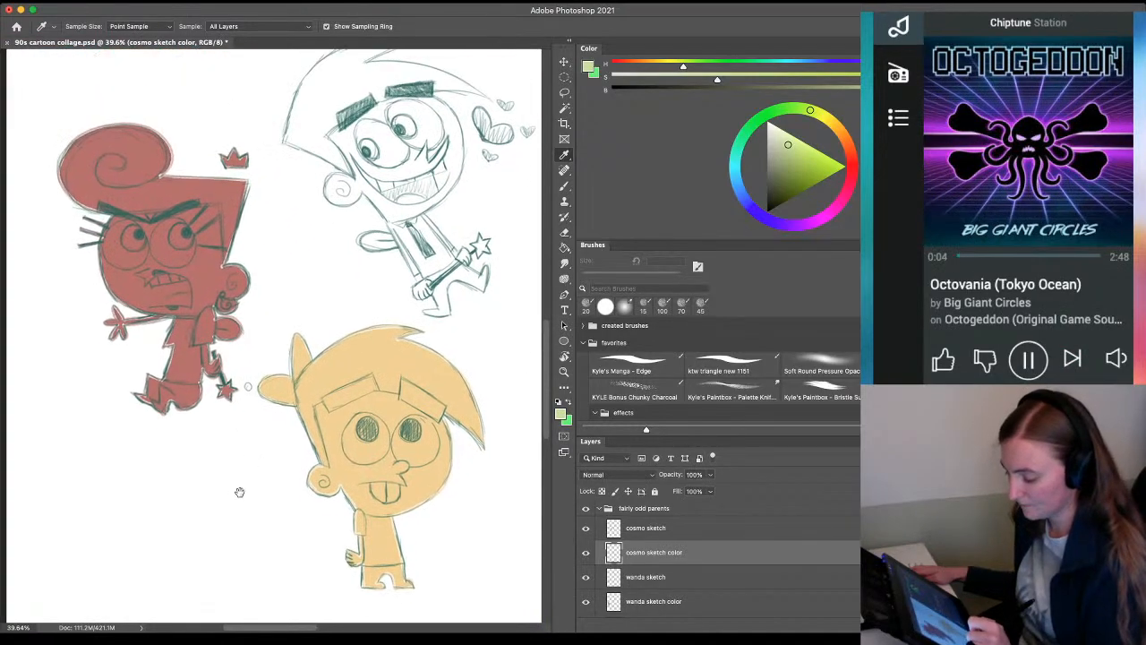
{"action": "mouse_move", "coordinate": [367, 247]}
{"action": "left_mouse_down"}
{"action": "mouse_move", "coordinate": [220, 368]}
{"action": "mouse_move", "coordinate": [198, 417]}
{"action": "left_mouse_up"}
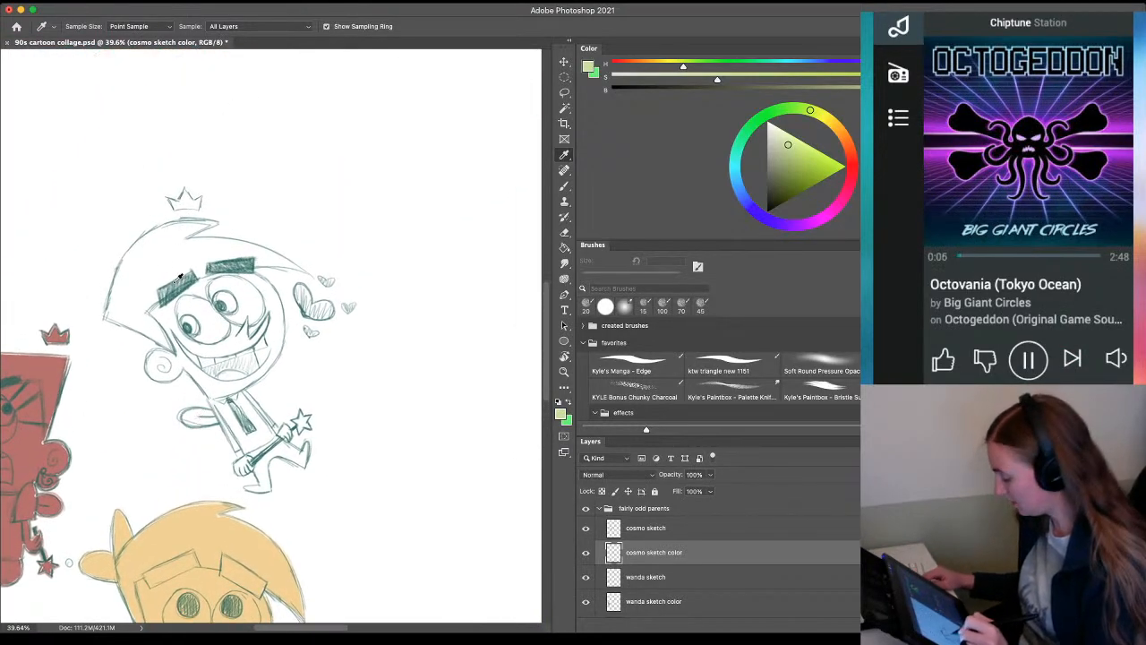
{"action": "key", "text": "z"}
{"action": "left_click_drag", "start_coordinate": [179, 274], "coordinate": [194, 252]}
{"action": "mouse_move", "coordinate": [235, 180]}
{"action": "left_mouse_down"}
{"action": "mouse_move", "coordinate": [236, 262]}
{"action": "mouse_move", "coordinate": [253, 263]}
{"action": "left_mouse_up"}
{"action": "key", "text": "b"}
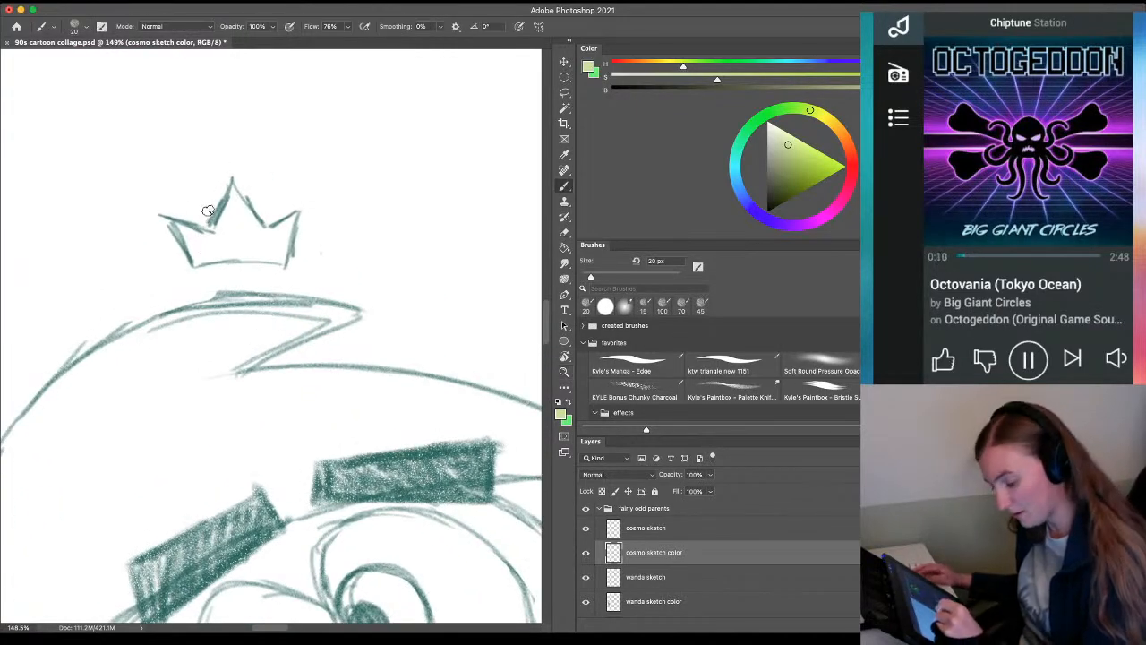
{"action": "mouse_move", "coordinate": [232, 183]}
{"action": "left_mouse_down"}
{"action": "mouse_move", "coordinate": [265, 228]}
{"action": "mouse_move", "coordinate": [167, 218]}
{"action": "mouse_move", "coordinate": [190, 262]}
{"action": "mouse_move", "coordinate": [290, 266]}
{"action": "mouse_move", "coordinate": [295, 213]}
{"action": "mouse_move", "coordinate": [255, 224]}
{"action": "left_mouse_up"}
{"action": "key", "text": "g"}
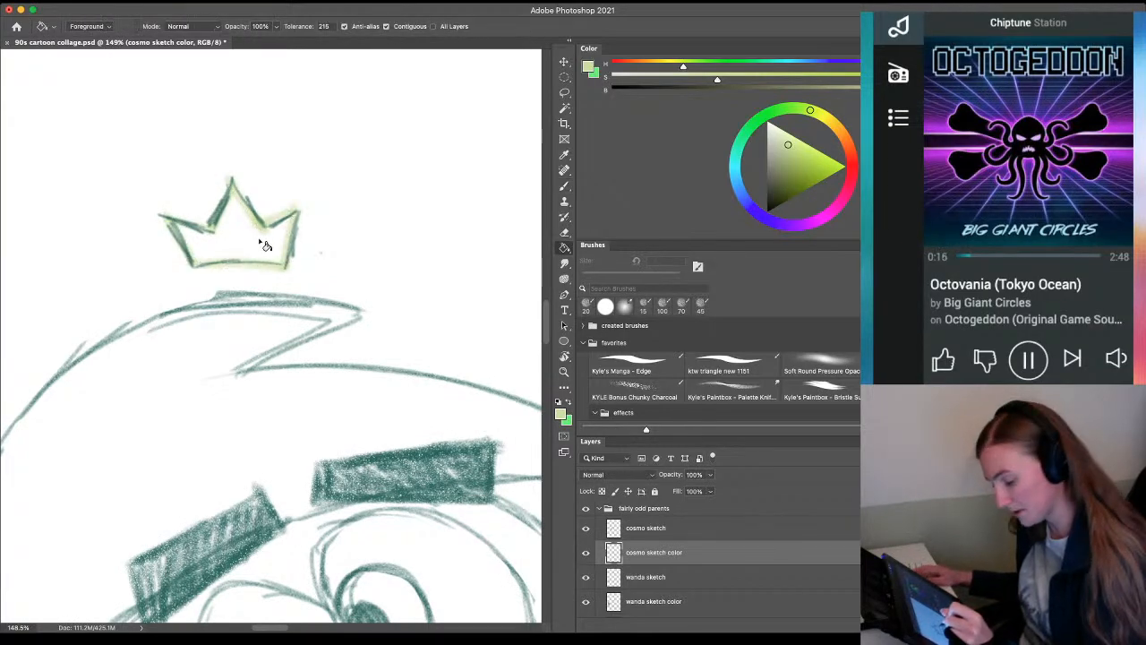
{"action": "left_click", "coordinate": [261, 244]}
Outline the large heart and the two small hearts above and beside it in light green and fill all three
{"action": "left_click_drag", "start_coordinate": [230, 446], "coordinate": [351, 278]}
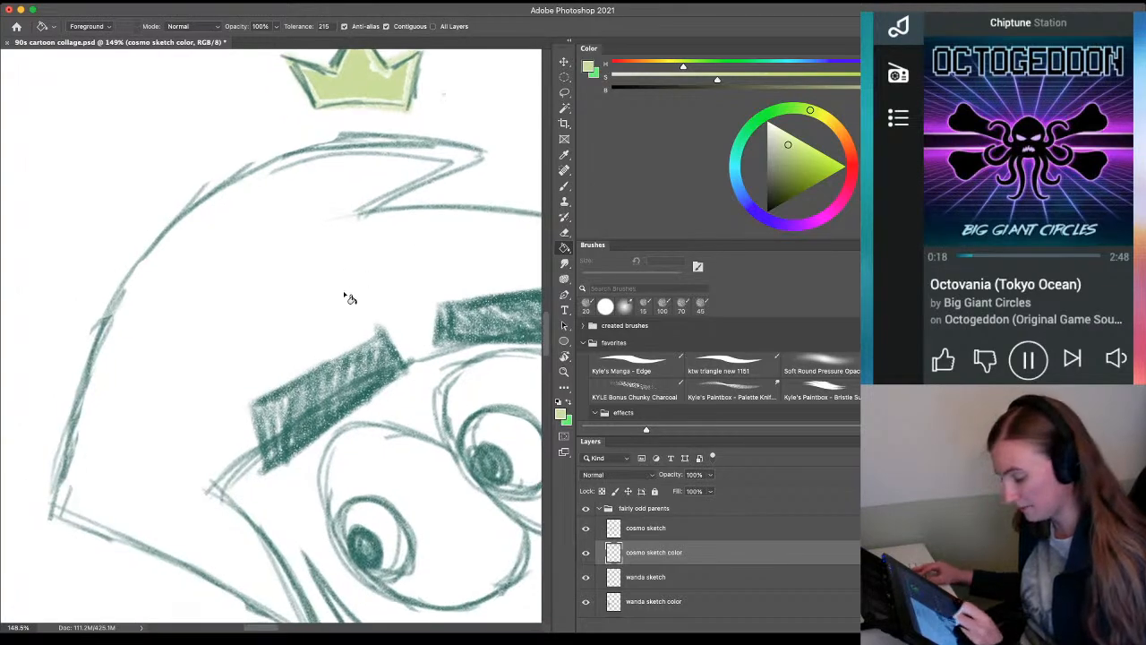
{"action": "mouse_move", "coordinate": [383, 355]}
{"action": "left_mouse_down"}
{"action": "mouse_move", "coordinate": [238, 394]}
{"action": "mouse_move", "coordinate": [210, 391]}
{"action": "mouse_move", "coordinate": [123, 317]}
{"action": "mouse_move", "coordinate": [91, 337]}
{"action": "left_mouse_up"}
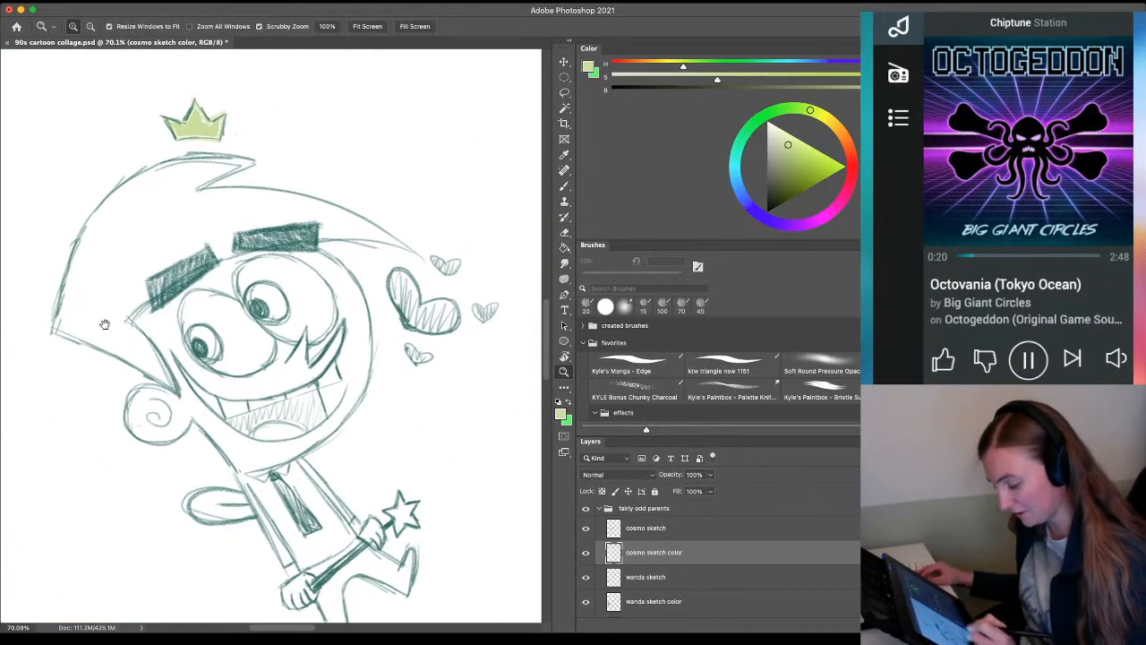
{"action": "key", "text": "b"}
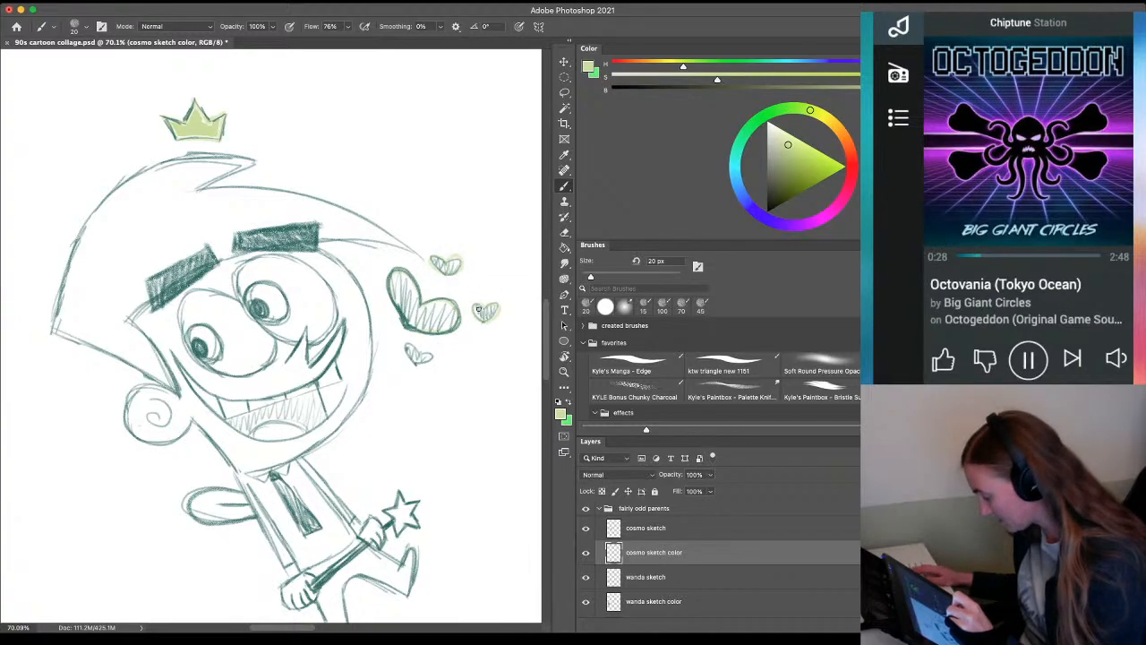
{"action": "key", "text": "g"}
{"action": "left_click", "coordinate": [484, 314]}
{"action": "left_click", "coordinate": [447, 267]}
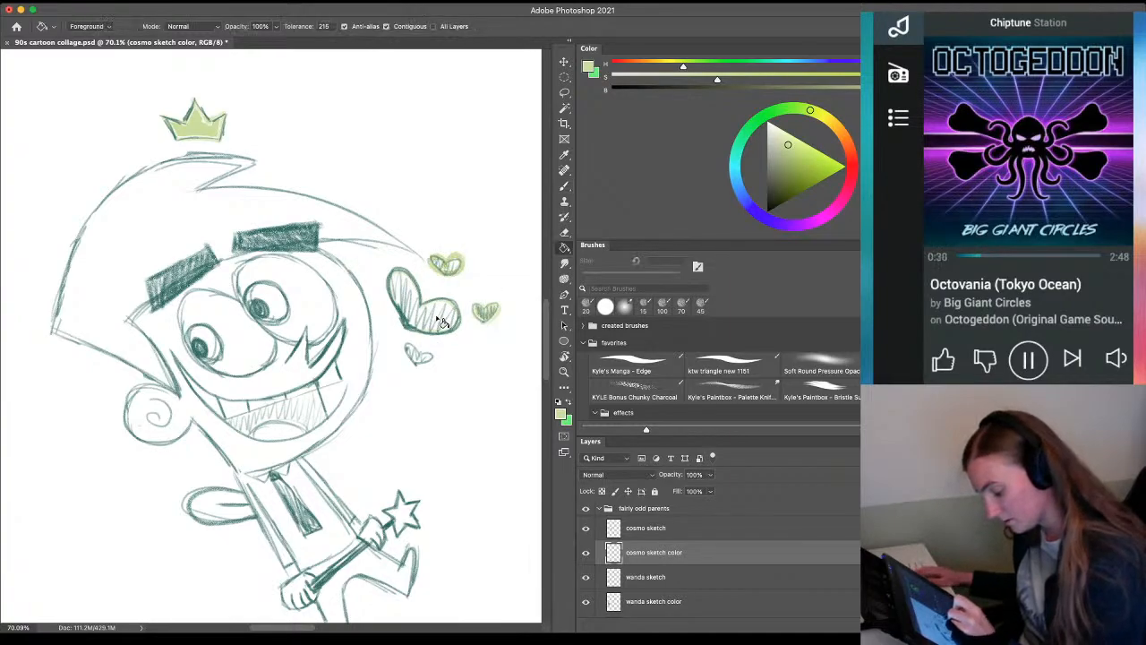
{"action": "key", "text": "super+z"}
{"action": "key", "text": "z"}
{"action": "mouse_move", "coordinate": [434, 279]}
{"action": "left_mouse_down"}
{"action": "mouse_move", "coordinate": [493, 308]}
{"action": "mouse_move", "coordinate": [350, 313]}
{"action": "left_mouse_up"}
{"action": "key", "text": "space"}
{"action": "key", "text": "g"}
{"action": "left_click", "coordinate": [394, 234]}
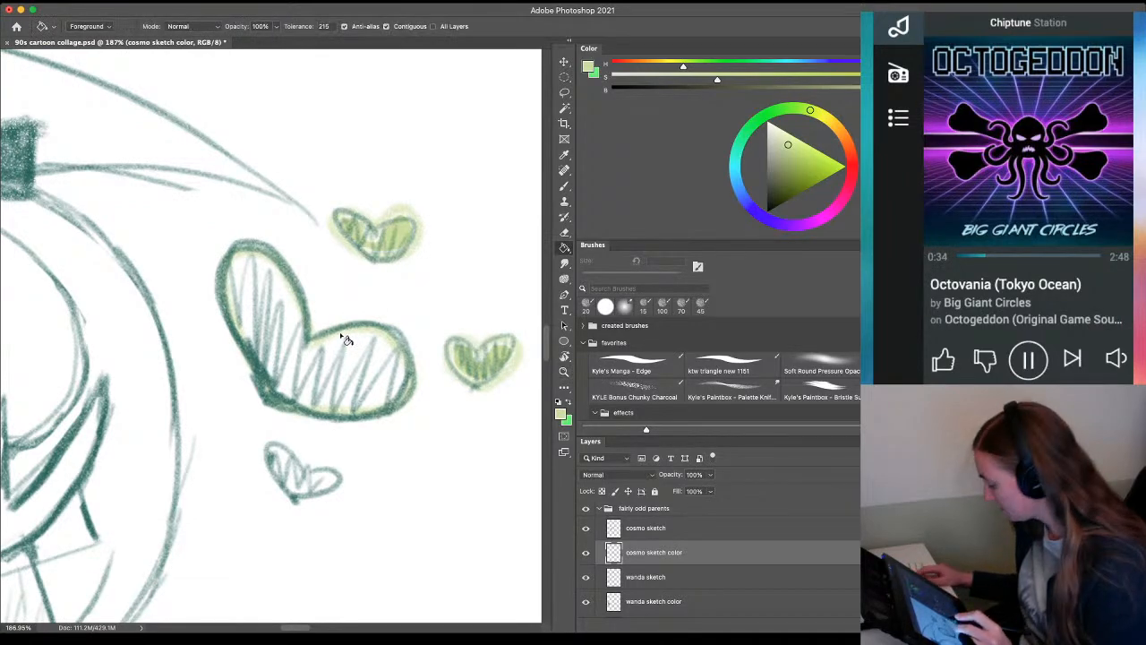
{"action": "left_click", "coordinate": [335, 375]}
Outline the small heart below the large one in light green and fill it
{"action": "left_click_drag", "start_coordinate": [225, 529], "coordinate": [246, 436]}
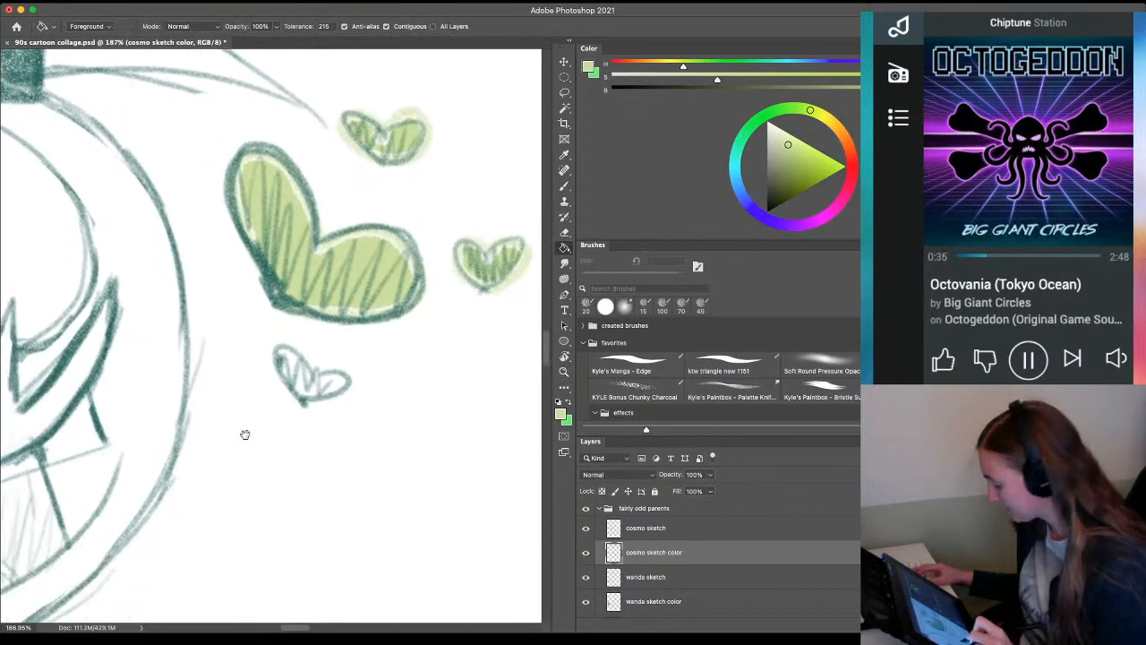
{"action": "key", "text": "b"}
{"action": "mouse_move", "coordinate": [288, 349]}
{"action": "left_mouse_down"}
{"action": "mouse_move", "coordinate": [295, 399]}
{"action": "mouse_move", "coordinate": [344, 385]}
{"action": "mouse_move", "coordinate": [307, 378]}
{"action": "mouse_move", "coordinate": [328, 388]}
{"action": "mouse_move", "coordinate": [258, 428]}
{"action": "mouse_move", "coordinate": [344, 385]}
{"action": "left_mouse_up"}
{"action": "key", "text": "g"}
{"action": "left_click", "coordinate": [295, 396]}
Trace Cosmo's arm and hand nearest the star and the wand's star in light green, and fill the star
{"action": "key", "text": "z"}
{"action": "left_click_drag", "start_coordinate": [293, 513], "coordinate": [226, 341]}
{"action": "left_click_drag", "start_coordinate": [325, 388], "coordinate": [378, 411]}
{"action": "left_click_drag", "start_coordinate": [211, 466], "coordinate": [222, 349]}
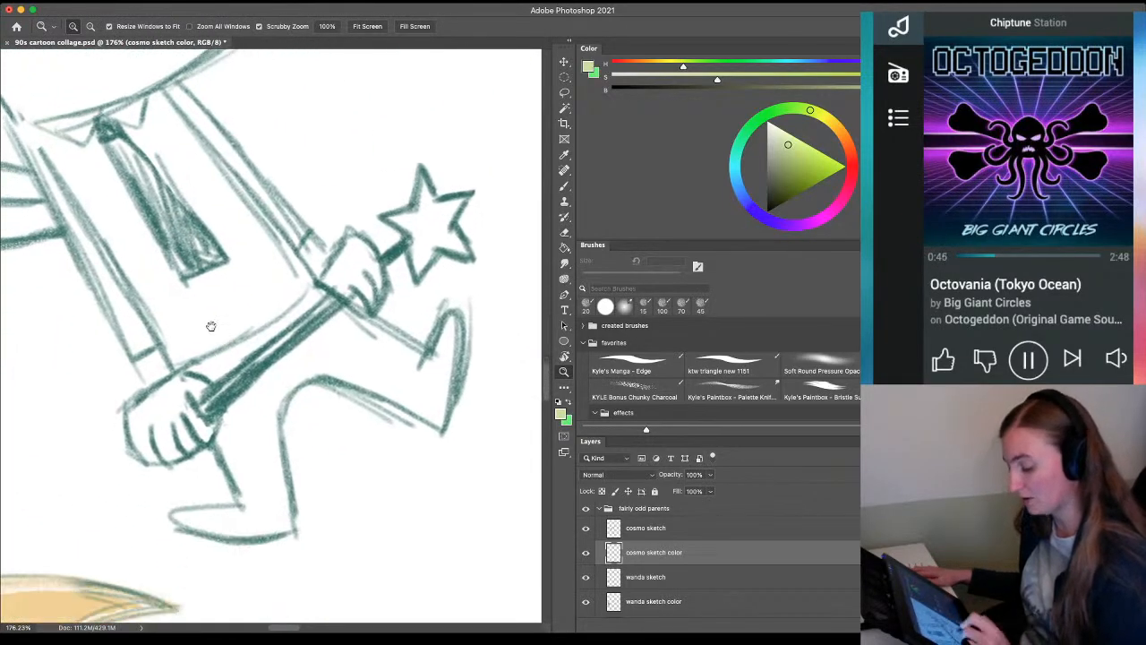
{"action": "key", "text": "b"}
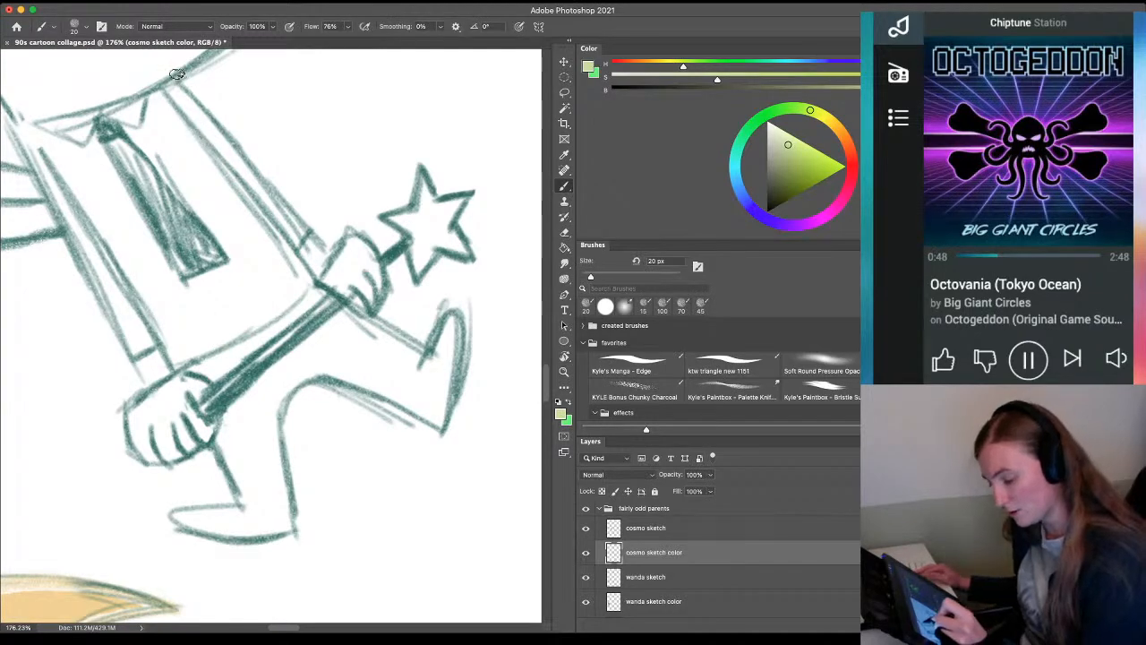
{"action": "mouse_move", "coordinate": [324, 245]}
{"action": "left_mouse_down"}
{"action": "mouse_move", "coordinate": [345, 228]}
{"action": "mouse_move", "coordinate": [380, 255]}
{"action": "mouse_move", "coordinate": [364, 224]}
{"action": "mouse_move", "coordinate": [410, 242]}
{"action": "mouse_move", "coordinate": [381, 217]}
{"action": "mouse_move", "coordinate": [416, 207]}
{"action": "mouse_move", "coordinate": [421, 166]}
{"action": "mouse_move", "coordinate": [434, 198]}
{"action": "mouse_move", "coordinate": [455, 215]}
{"action": "left_mouse_up"}
{"action": "mouse_move", "coordinate": [472, 252]}
{"action": "left_mouse_down"}
{"action": "mouse_move", "coordinate": [434, 262]}
{"action": "mouse_move", "coordinate": [411, 236]}
{"action": "mouse_move", "coordinate": [451, 131]}
{"action": "left_mouse_up"}
{"action": "key", "text": "g"}
{"action": "left_click", "coordinate": [439, 226]}
Trace Cosmo's legs, shoes, lower hand and the sleeve above it in light green
{"action": "key", "text": "b"}
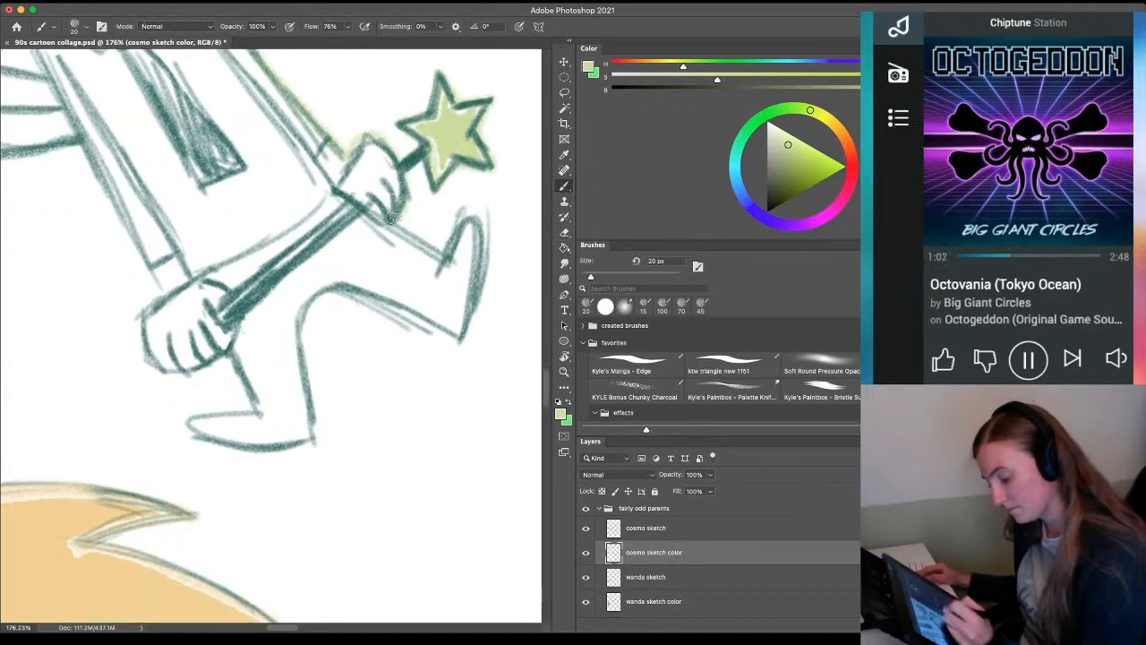
{"action": "mouse_move", "coordinate": [391, 218]}
{"action": "left_mouse_down"}
{"action": "mouse_move", "coordinate": [443, 258]}
{"action": "mouse_move", "coordinate": [454, 228]}
{"action": "mouse_move", "coordinate": [479, 234]}
{"action": "mouse_move", "coordinate": [466, 329]}
{"action": "mouse_move", "coordinate": [456, 336]}
{"action": "mouse_move", "coordinate": [353, 292]}
{"action": "mouse_move", "coordinate": [320, 298]}
{"action": "mouse_move", "coordinate": [304, 346]}
{"action": "mouse_move", "coordinate": [314, 432]}
{"action": "left_mouse_up"}
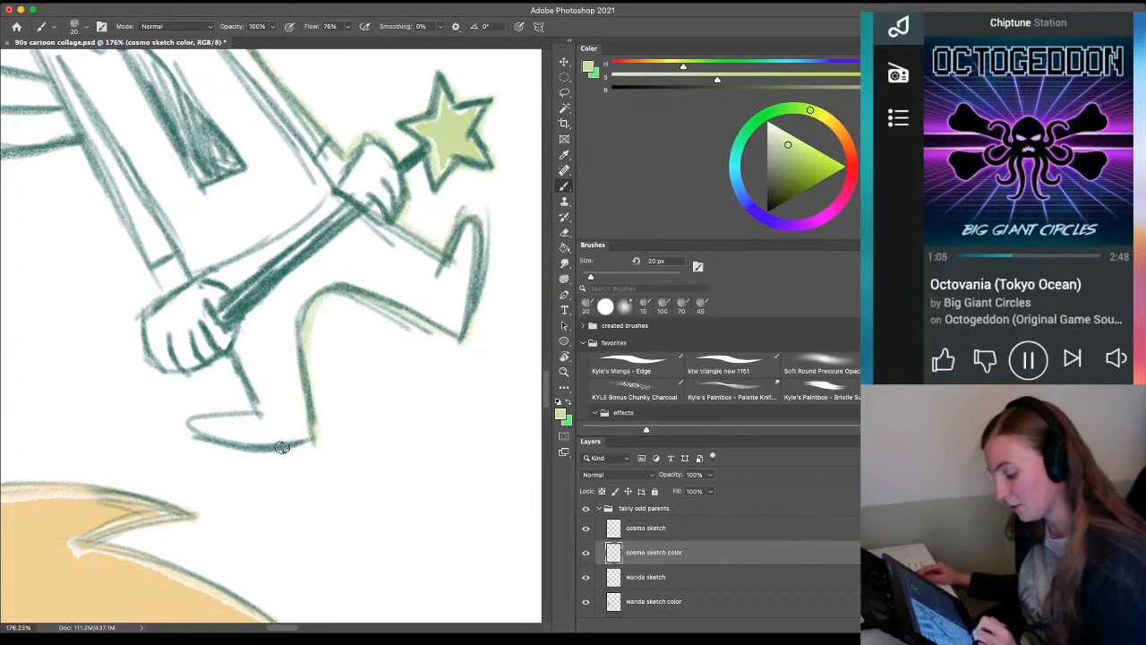
{"action": "left_click_drag", "start_coordinate": [214, 464], "coordinate": [247, 464]}
{"action": "mouse_move", "coordinate": [391, 423]}
{"action": "left_mouse_down"}
{"action": "mouse_move", "coordinate": [286, 423]}
{"action": "mouse_move", "coordinate": [279, 400]}
{"action": "mouse_move", "coordinate": [342, 399]}
{"action": "mouse_move", "coordinate": [307, 338]}
{"action": "mouse_move", "coordinate": [283, 352]}
{"action": "mouse_move", "coordinate": [225, 336]}
{"action": "mouse_move", "coordinate": [224, 273]}
{"action": "left_mouse_up"}
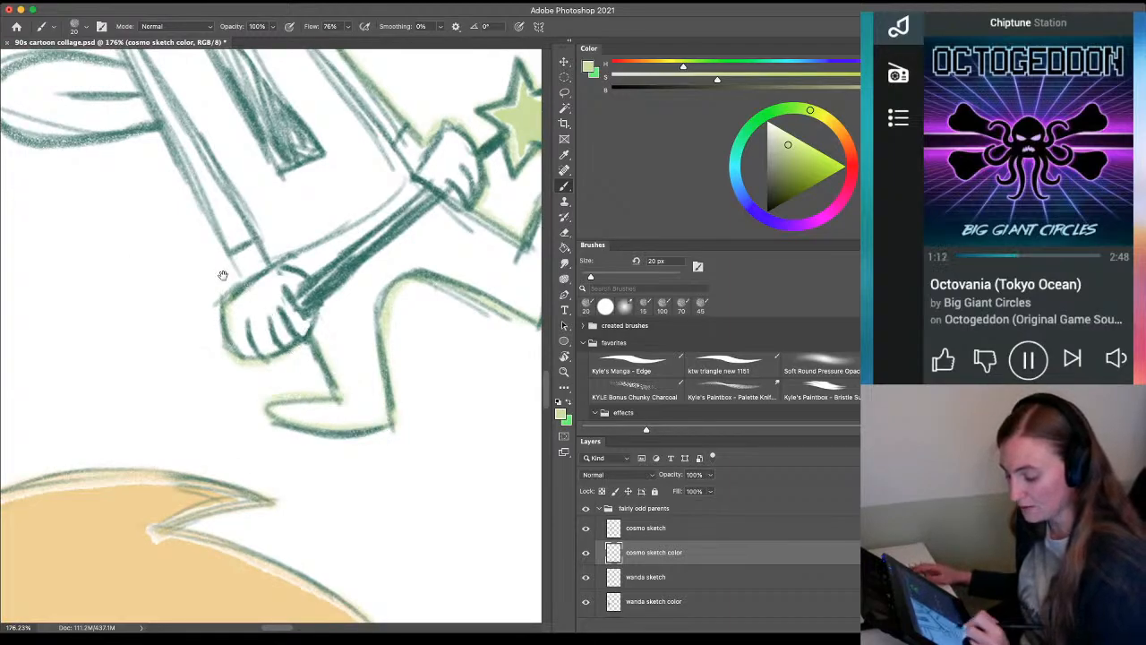
{"action": "left_click_drag", "start_coordinate": [133, 250], "coordinate": [285, 402]}
{"action": "left_click_drag", "start_coordinate": [301, 288], "coordinate": [391, 439]}
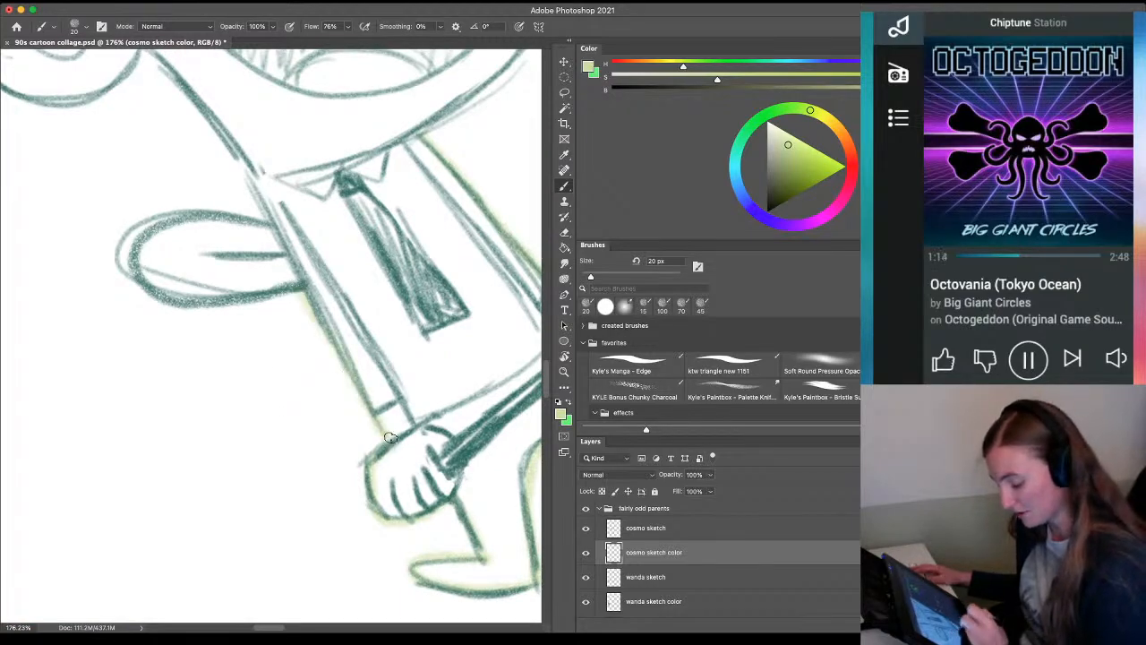
Trace Cosmo's wing, the jaw line above it and his ear in light green
{"action": "mouse_move", "coordinate": [294, 294]}
{"action": "left_mouse_down"}
{"action": "mouse_move", "coordinate": [215, 303]}
{"action": "mouse_move", "coordinate": [126, 273]}
{"action": "mouse_move", "coordinate": [210, 208]}
{"action": "mouse_move", "coordinate": [277, 220]}
{"action": "mouse_move", "coordinate": [339, 367]}
{"action": "left_mouse_up"}
{"action": "mouse_move", "coordinate": [250, 212]}
{"action": "left_mouse_down"}
{"action": "mouse_move", "coordinate": [328, 289]}
{"action": "mouse_move", "coordinate": [380, 375]}
{"action": "left_mouse_up"}
{"action": "mouse_move", "coordinate": [256, 201]}
{"action": "left_mouse_down"}
{"action": "mouse_move", "coordinate": [218, 248]}
{"action": "mouse_move", "coordinate": [128, 259]}
{"action": "mouse_move", "coordinate": [82, 200]}
{"action": "mouse_move", "coordinate": [122, 115]}
{"action": "mouse_move", "coordinate": [181, 121]}
{"action": "left_mouse_up"}
{"action": "mouse_move", "coordinate": [141, 188]}
{"action": "left_mouse_down"}
{"action": "mouse_move", "coordinate": [333, 474]}
{"action": "mouse_move", "coordinate": [337, 530]}
{"action": "left_mouse_up"}
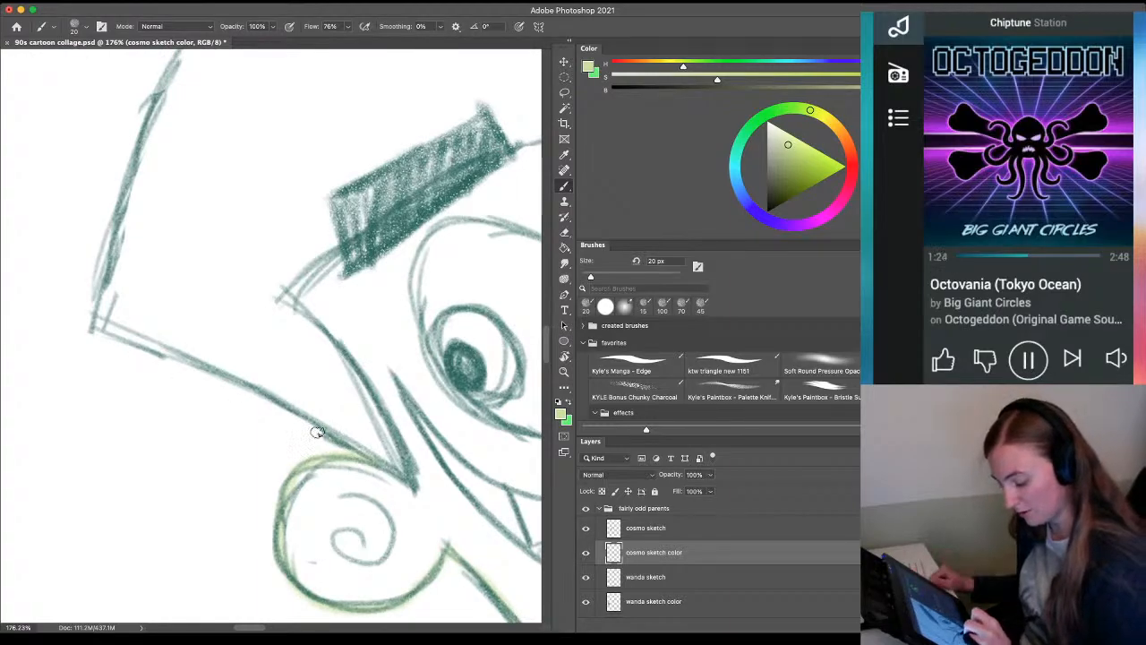
Trace the outer edges of Cosmo's hair and the far side of his face down to the chin, closing the outline
{"action": "left_click_drag", "start_coordinate": [333, 439], "coordinate": [88, 327]}
{"action": "left_click_drag", "start_coordinate": [176, 386], "coordinate": [179, 519]}
{"action": "mouse_move", "coordinate": [164, 435]}
{"action": "left_mouse_down"}
{"action": "mouse_move", "coordinate": [111, 430]}
{"action": "mouse_move", "coordinate": [161, 309]}
{"action": "mouse_move", "coordinate": [265, 210]}
{"action": "mouse_move", "coordinate": [398, 198]}
{"action": "mouse_move", "coordinate": [340, 246]}
{"action": "left_mouse_up"}
{"action": "mouse_move", "coordinate": [340, 245]}
{"action": "left_mouse_down"}
{"action": "mouse_move", "coordinate": [278, 213]}
{"action": "mouse_move", "coordinate": [75, 158]}
{"action": "mouse_move", "coordinate": [258, 173]}
{"action": "mouse_move", "coordinate": [390, 255]}
{"action": "mouse_move", "coordinate": [249, 234]}
{"action": "mouse_move", "coordinate": [307, 297]}
{"action": "mouse_move", "coordinate": [280, 466]}
{"action": "left_mouse_up"}
{"action": "left_click_drag", "start_coordinate": [223, 552], "coordinate": [362, 431]}
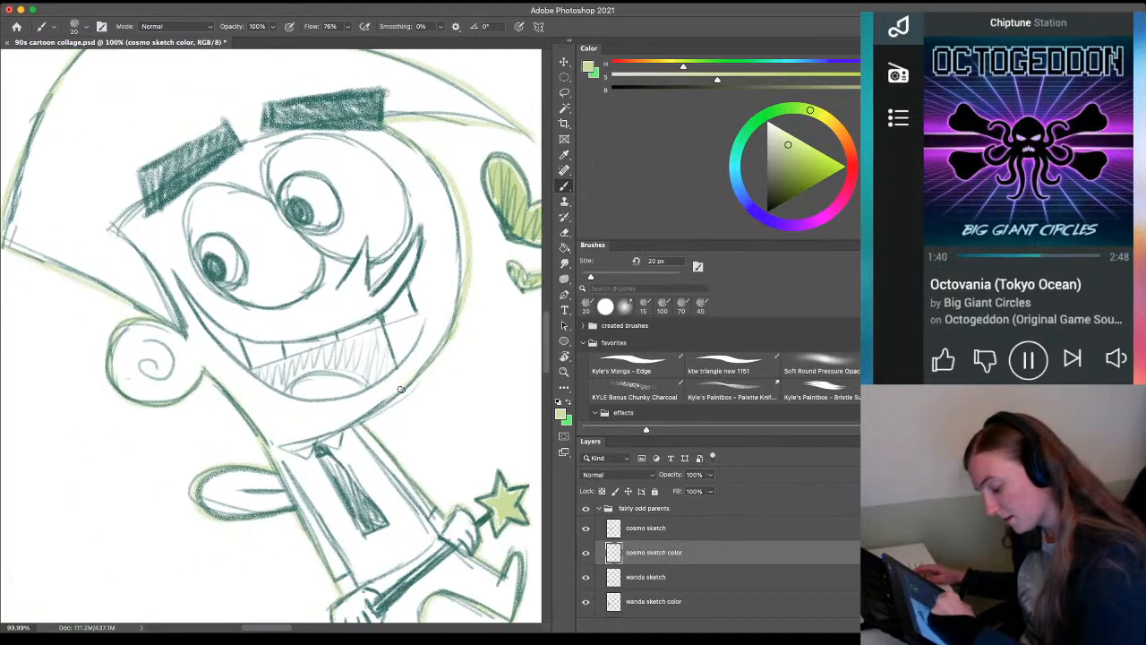
{"action": "left_click_drag", "start_coordinate": [401, 389], "coordinate": [364, 422]}
Fill Cosmo's outlined silhouette with light green and save the document
{"action": "key", "text": "g"}
{"action": "left_click", "coordinate": [302, 395]}
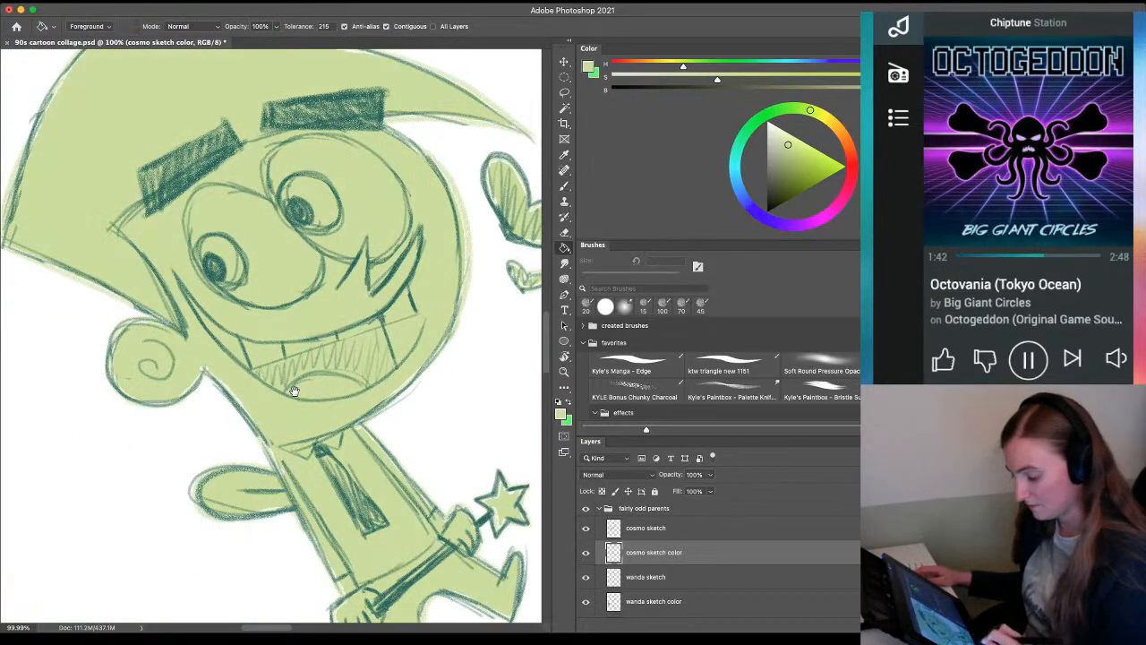
{"action": "left_click_drag", "start_coordinate": [242, 511], "coordinate": [195, 366]}
{"action": "key", "text": "z"}
{"action": "mouse_move", "coordinate": [313, 436]}
{"action": "left_mouse_down"}
{"action": "mouse_move", "coordinate": [248, 438]}
{"action": "mouse_move", "coordinate": [257, 435]}
{"action": "mouse_move", "coordinate": [234, 425]}
{"action": "mouse_move", "coordinate": [223, 398]}
{"action": "left_mouse_up"}
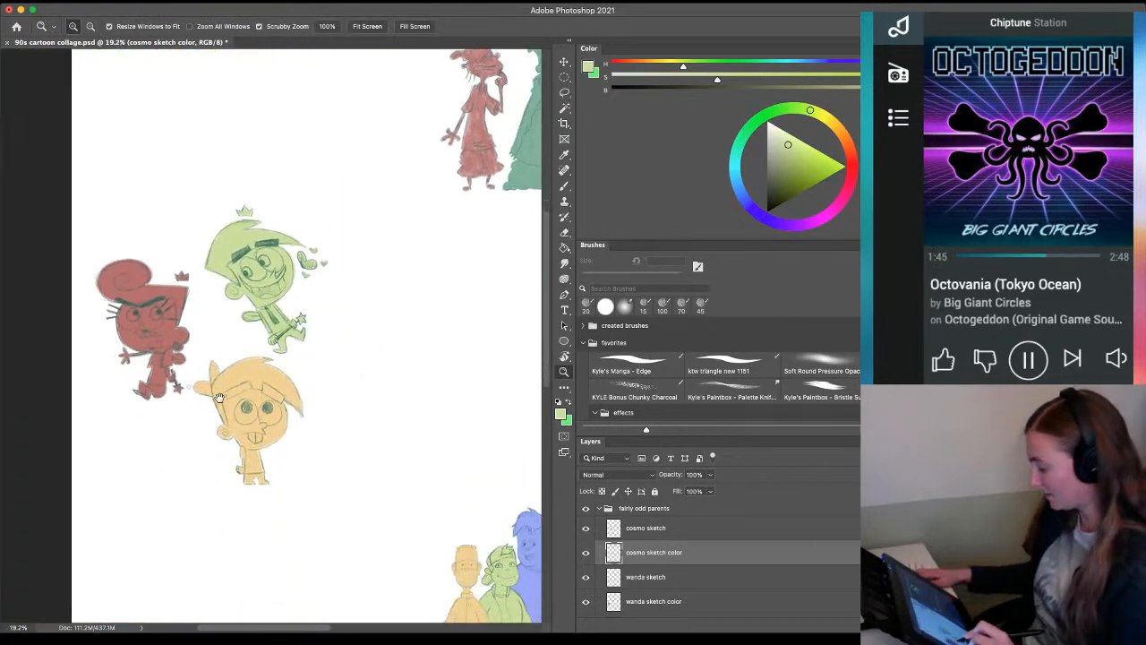
{"action": "key", "text": "ctrl+s"}
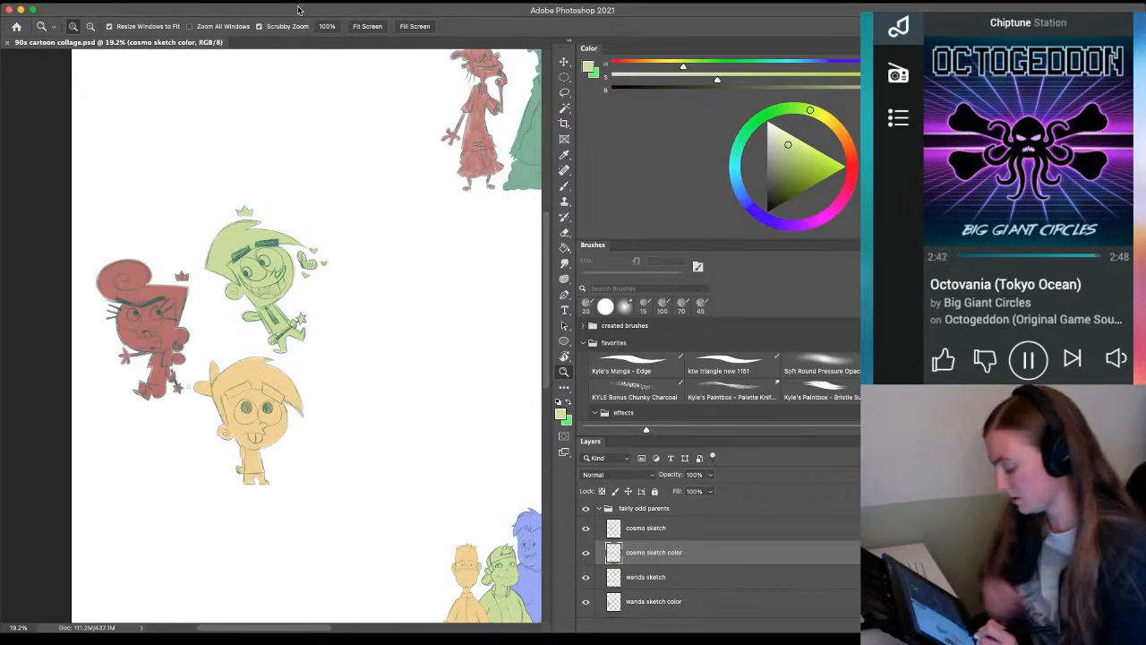
Collapse the fairly odd parents group and move it into the gap between the upper and lower character groups near the canvas's right edge
{"action": "left_click_drag", "start_coordinate": [319, 440], "coordinate": [292, 441]}
{"action": "left_click_drag", "start_coordinate": [173, 496], "coordinate": [231, 488]}
{"action": "left_click", "coordinate": [598, 507]}
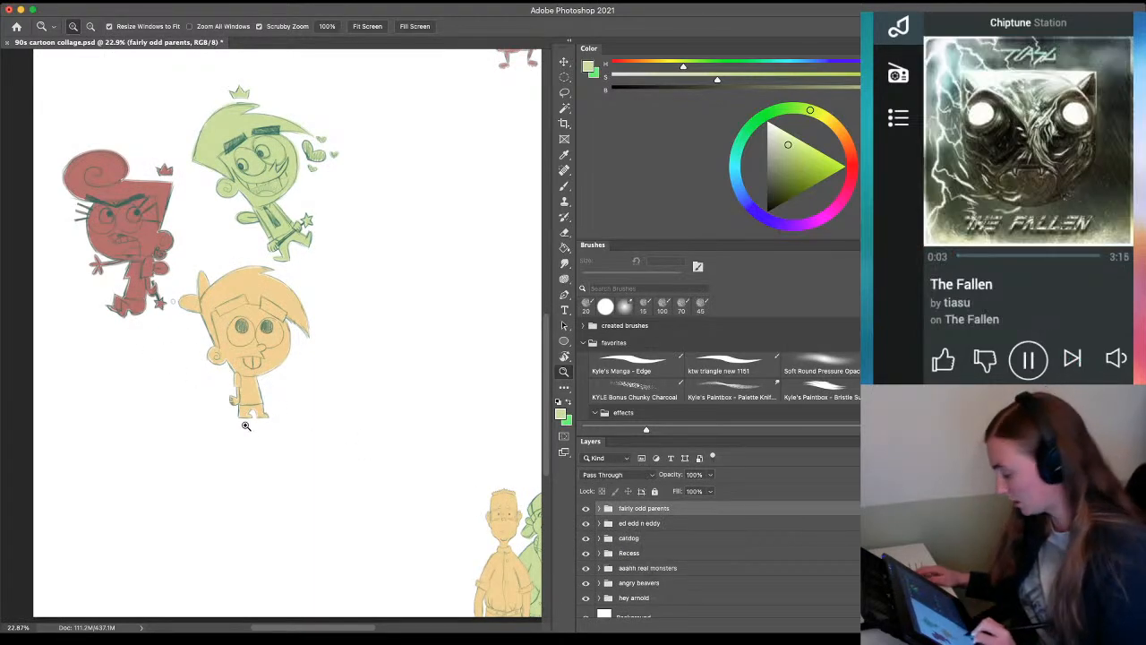
{"action": "key", "text": "v"}
{"action": "left_click_drag", "start_coordinate": [230, 278], "coordinate": [295, 418]}
{"action": "key", "text": "space"}
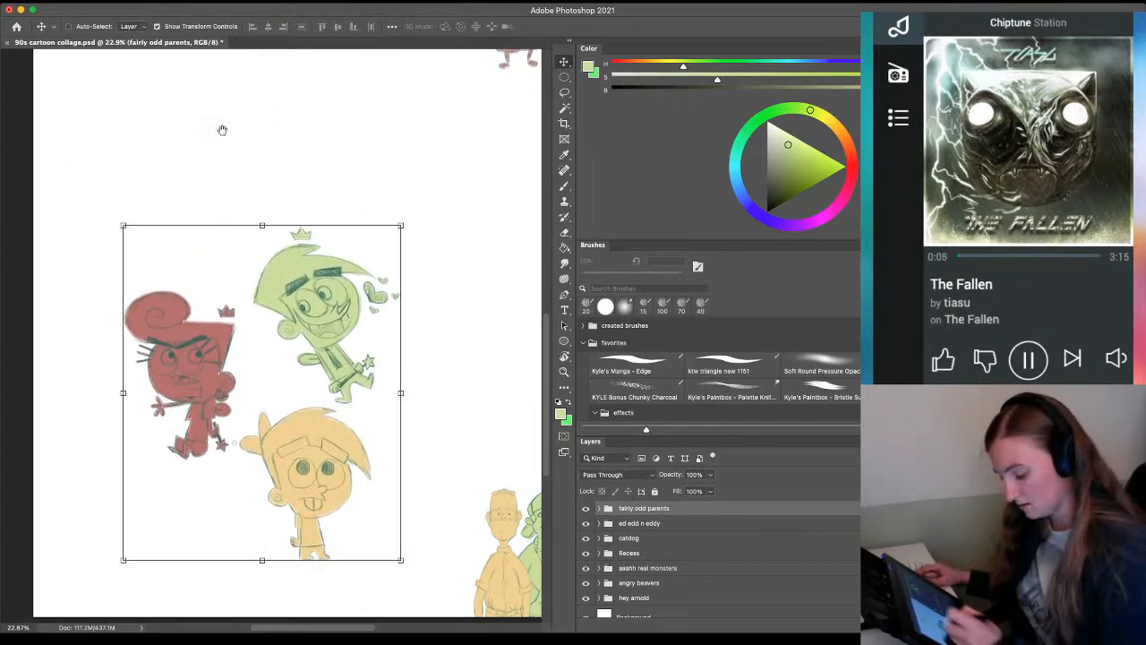
{"action": "left_click_drag", "start_coordinate": [286, 115], "coordinate": [136, 208]}
{"action": "left_click_drag", "start_coordinate": [166, 454], "coordinate": [398, 357]}
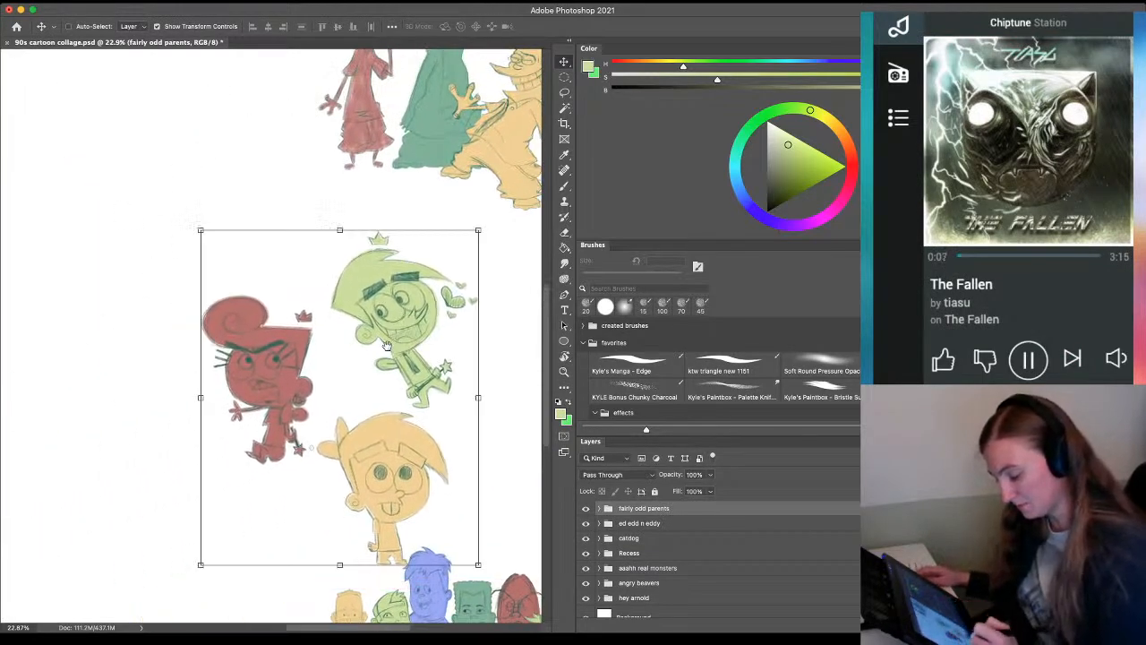
{"action": "key", "text": "space"}
{"action": "left_click_drag", "start_coordinate": [107, 238], "coordinate": [36, 252]}
{"action": "left_click_drag", "start_coordinate": [288, 330], "coordinate": [414, 271]}
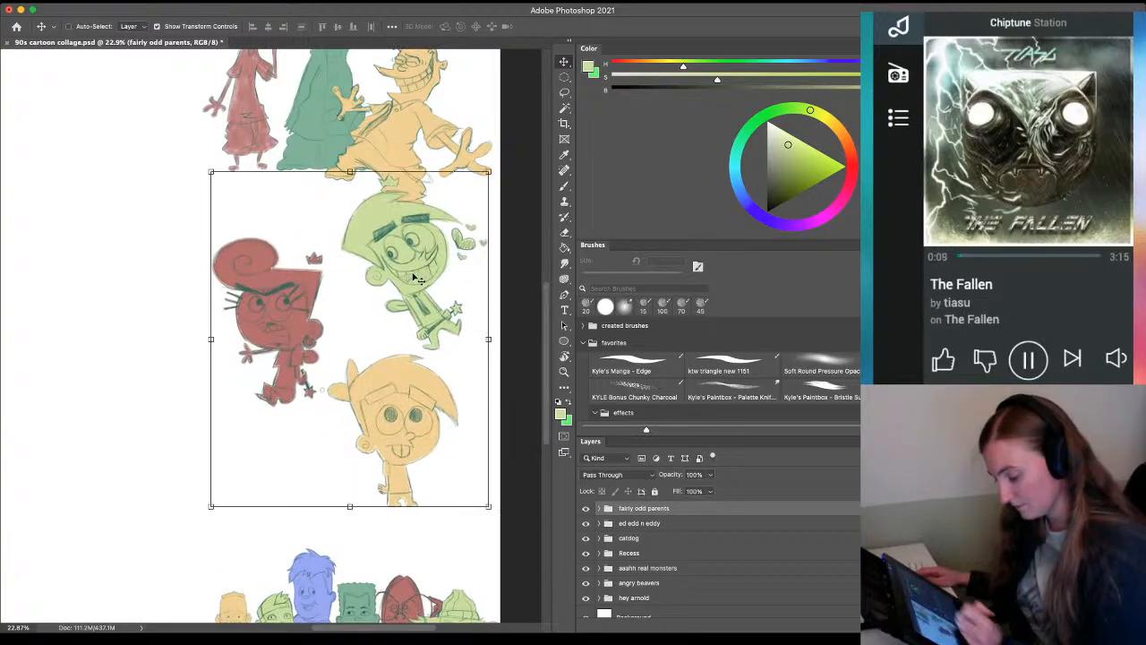
Scale the fairly odd parents group down to about 84% beside the canvas's right edge
{"action": "key", "text": "ctrl+t"}
{"action": "left_click_drag", "start_coordinate": [211, 171], "coordinate": [264, 215]}
{"action": "scroll", "coordinate": [300, 349], "scroll_direction": "down", "scroll_amount": 1}
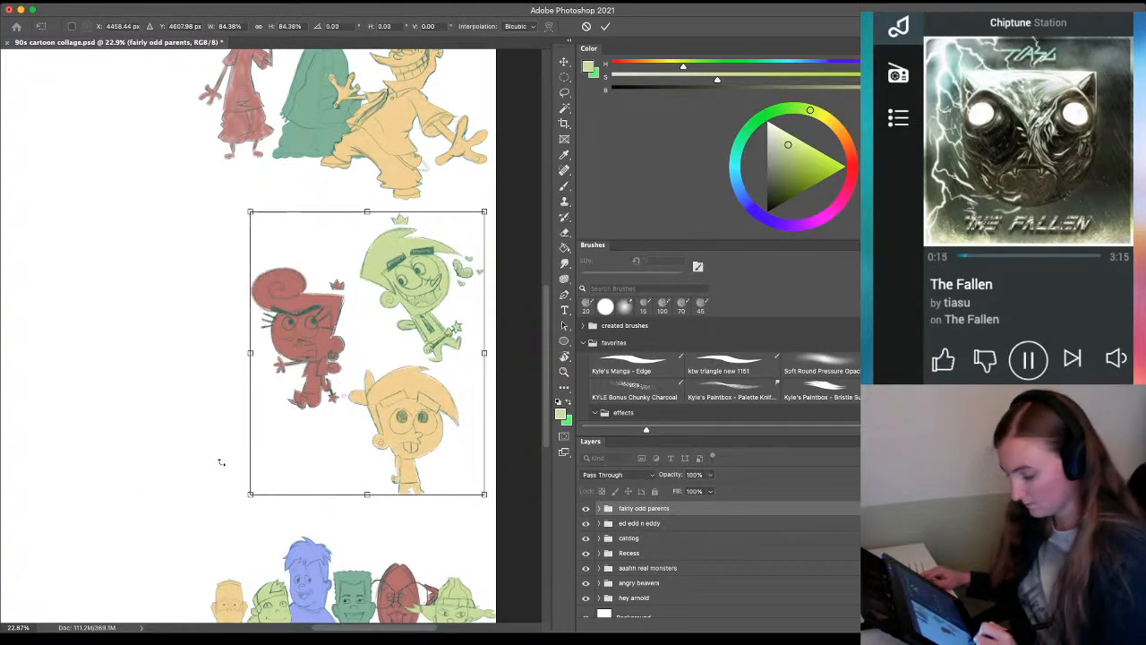
{"action": "left_click_drag", "start_coordinate": [179, 461], "coordinate": [72, 445]}
{"action": "key", "text": "ctrl+z"}
{"action": "key", "text": "ctrl+z"}
{"action": "key", "text": "Return"}
{"action": "key", "text": "z"}
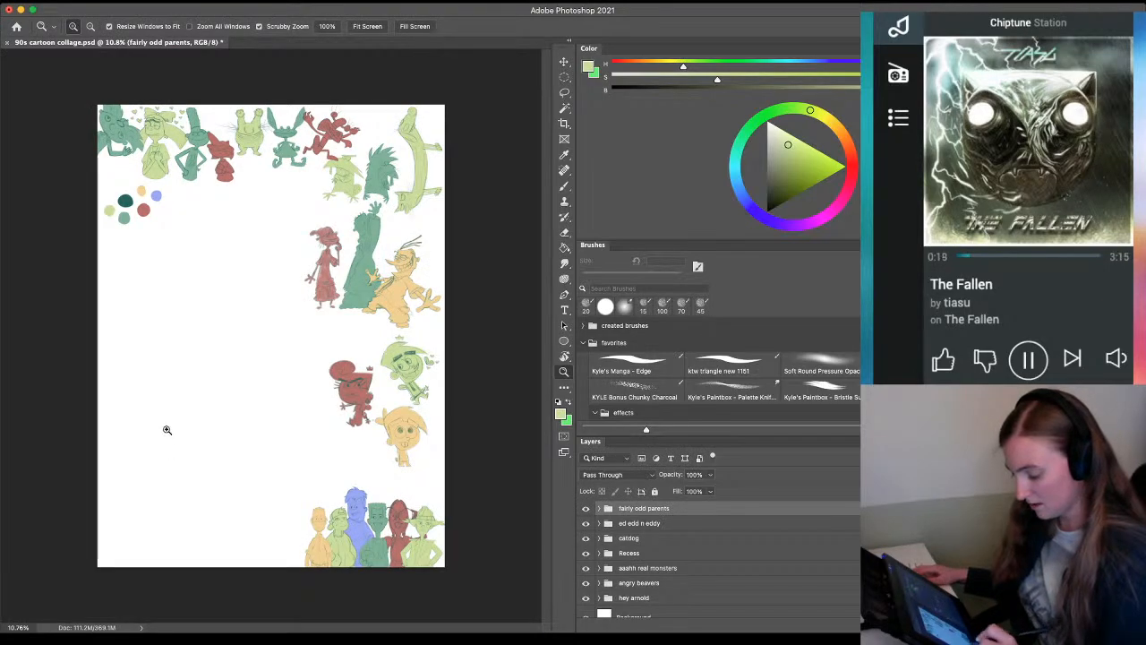
Create a layer group above the fairly odd parents group and name it "courage the cowardly dog"
{"action": "left_click", "coordinate": [1103, 626]}
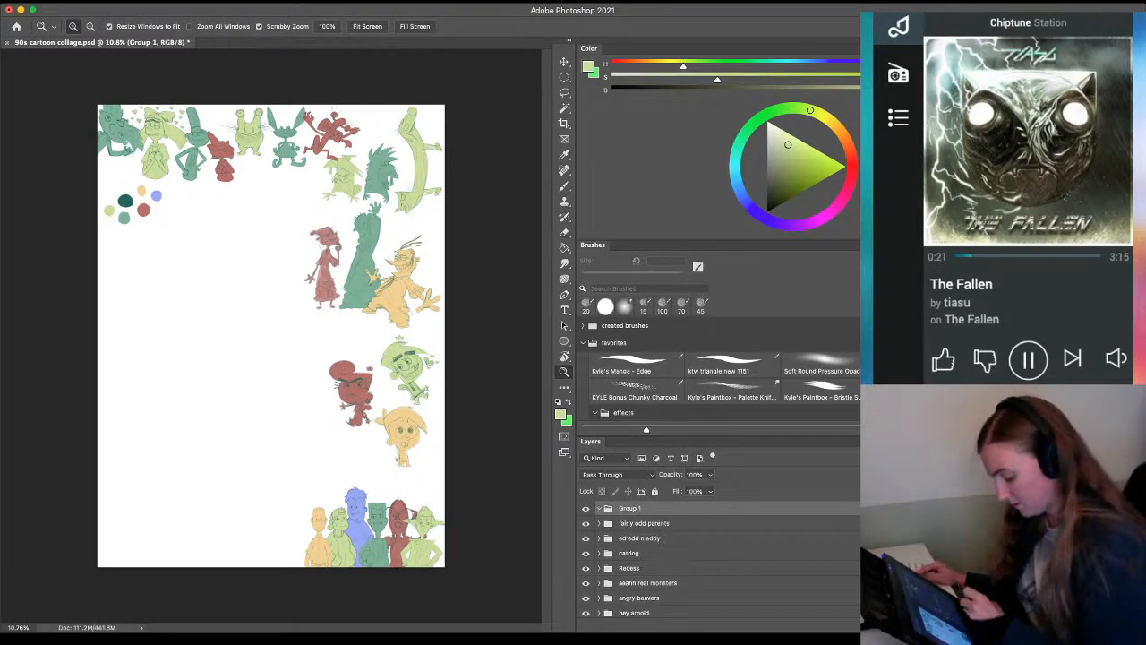
{"action": "double_click", "coordinate": [626, 509]}
{"action": "type", "text": "cou"}
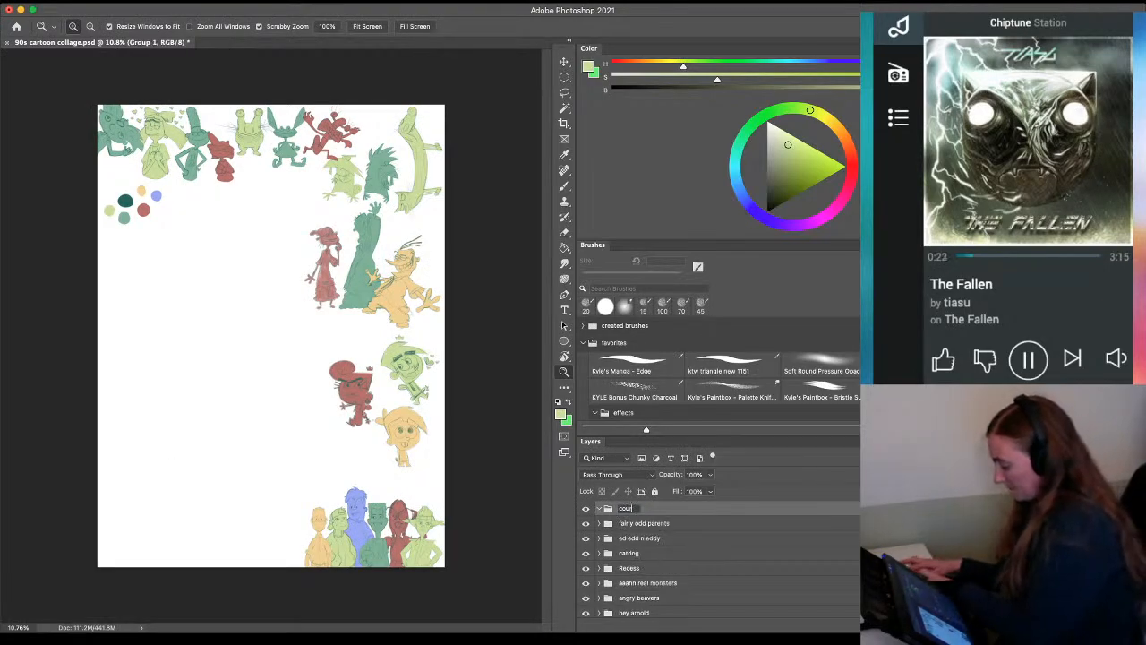
{"action": "type", "text": "rage the cowardly"}
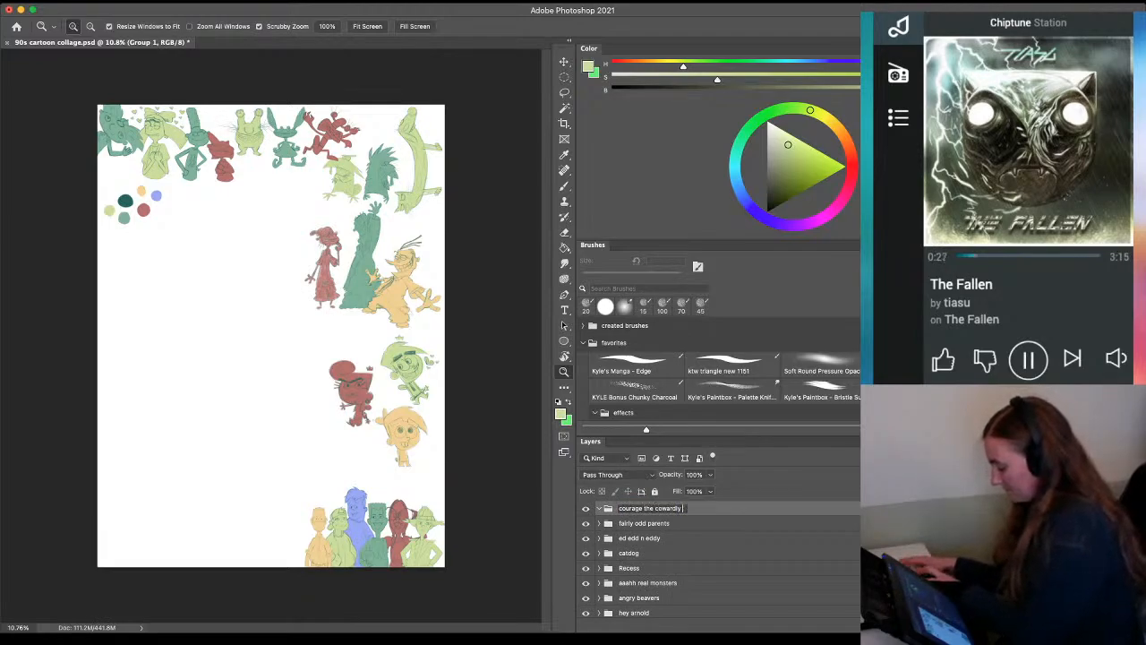
{"action": "type", "text": " dog"}
{"action": "key", "text": "Return"}
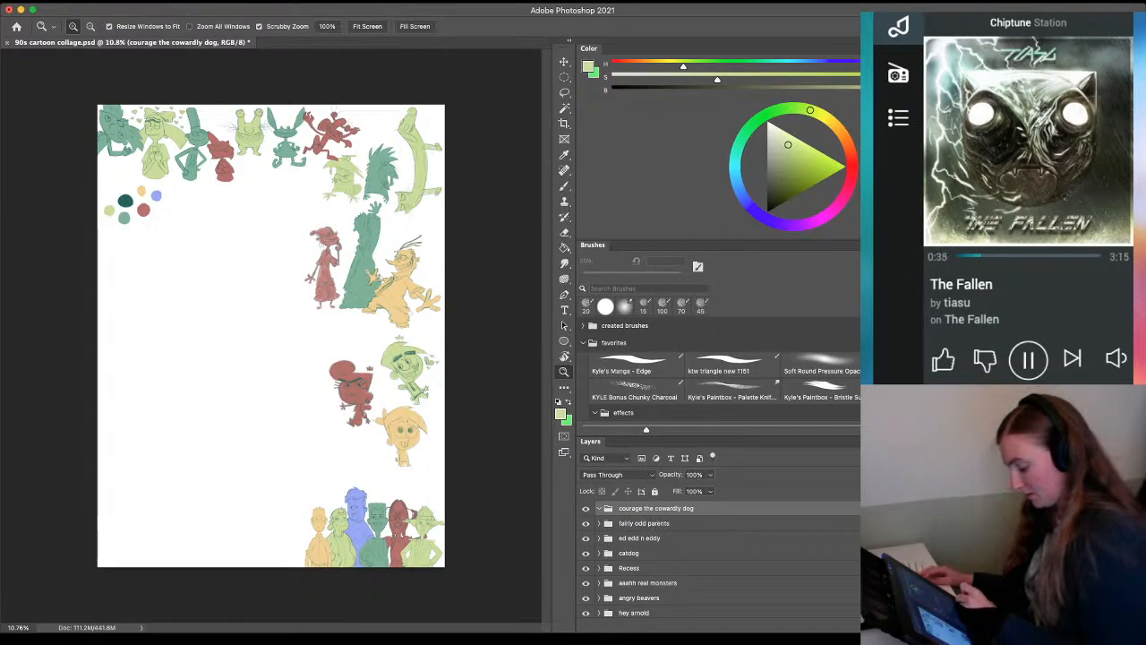
Add a layer named "courage sketch" inside the courage the cowardly dog group
{"action": "key", "text": "super+shift+alt+n"}
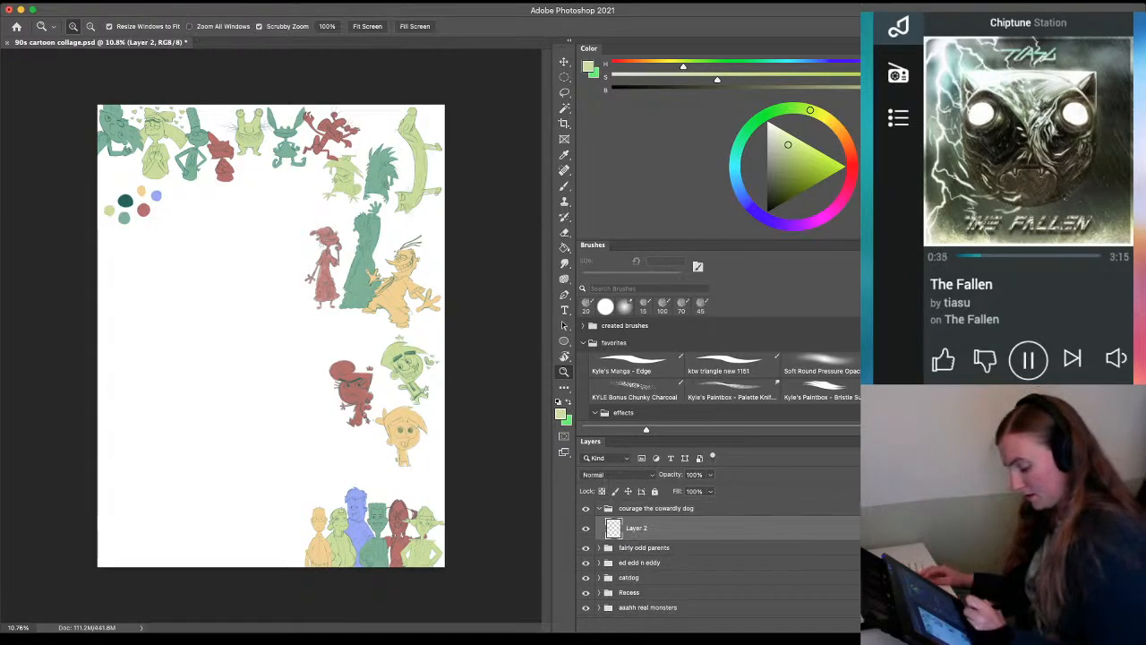
{"action": "double_click", "coordinate": [634, 528]}
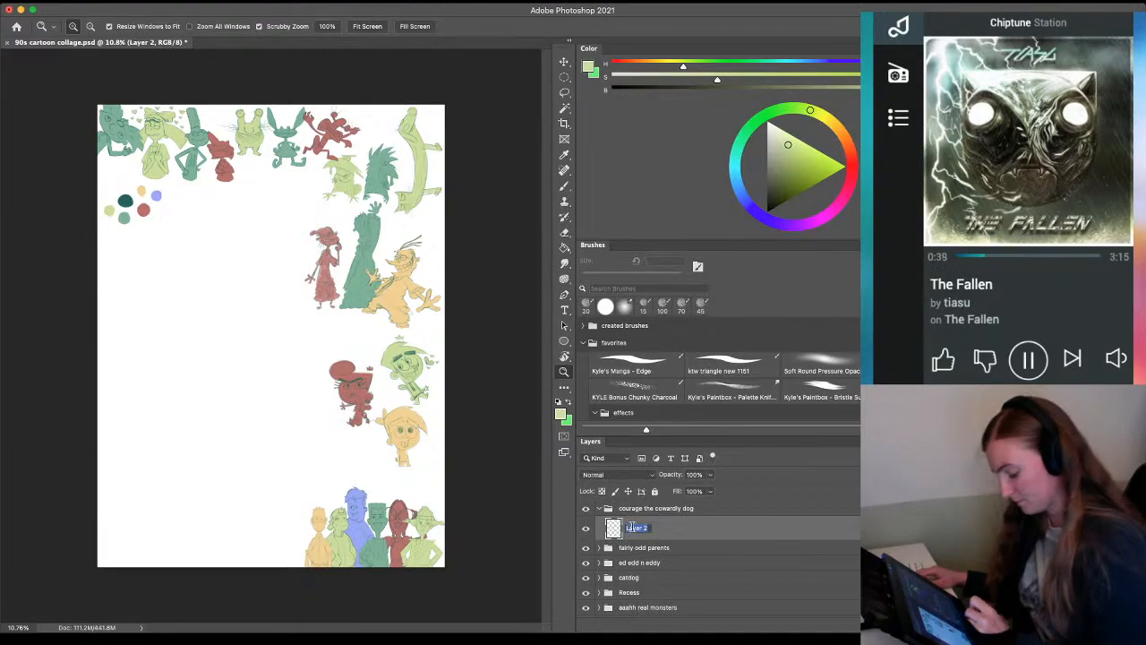
{"action": "type", "text": "courage s"}
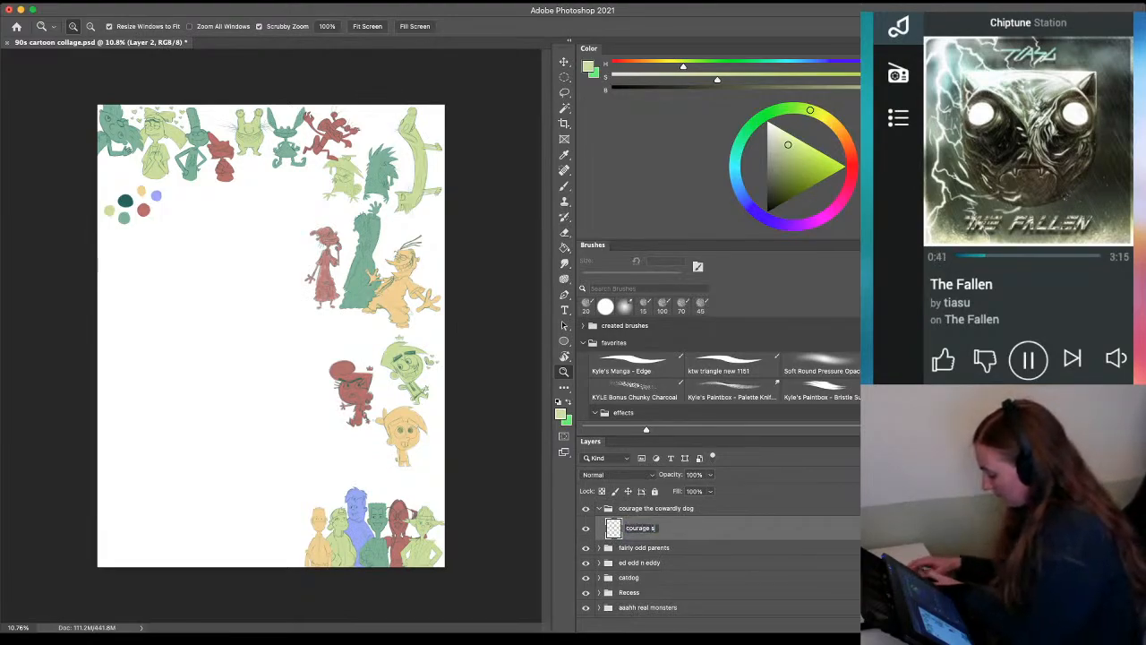
{"action": "type", "text": "ketch"}
{"action": "key", "text": "Return"}
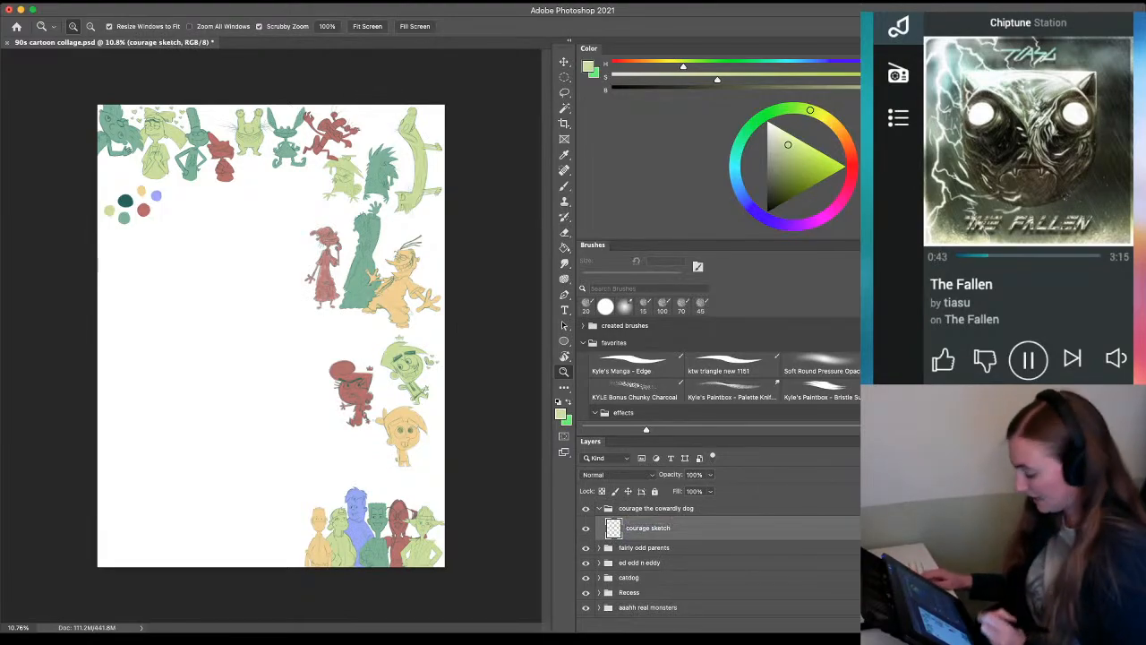
Sample the dark teal sketch colour from the outline of Wanda's wand
{"action": "left_click", "coordinate": [170, 333]}
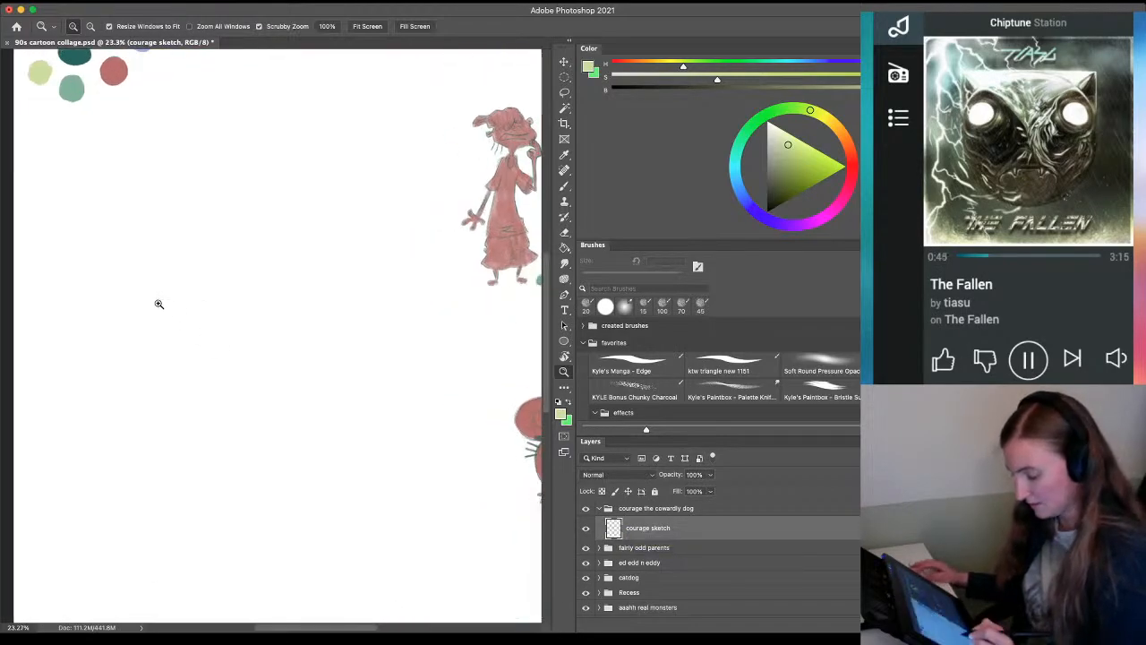
{"action": "scroll", "coordinate": [332, 406], "scroll_direction": "up", "scroll_amount": 5}
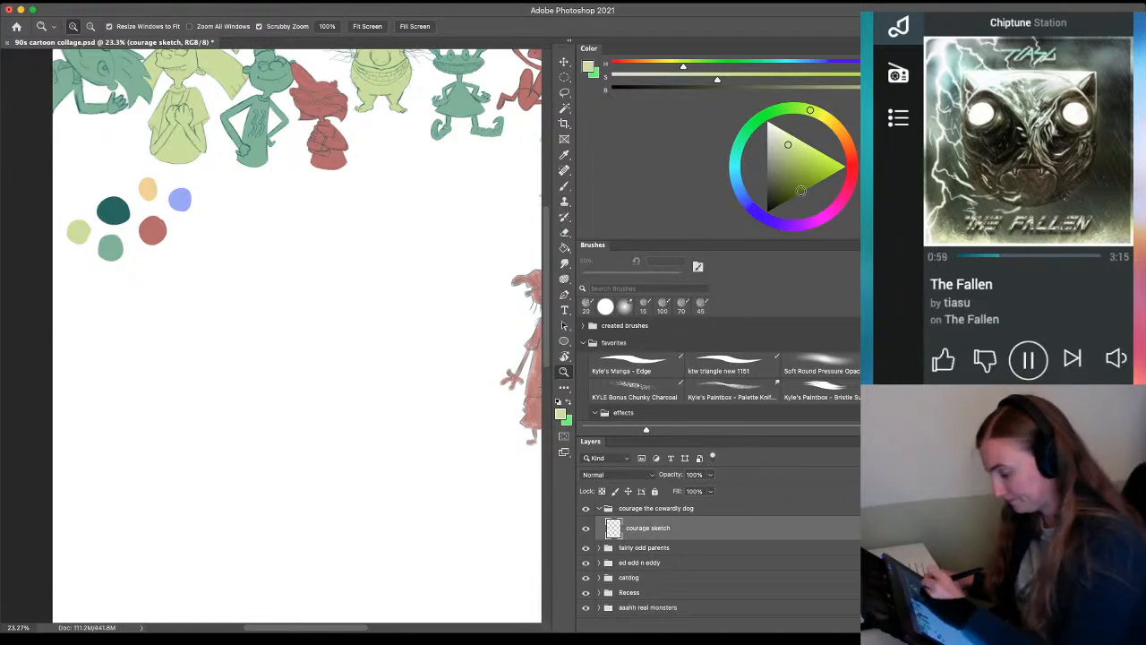
{"action": "left_click_drag", "start_coordinate": [519, 456], "coordinate": [292, 153]}
{"action": "left_click_drag", "start_coordinate": [349, 465], "coordinate": [163, 94]}
{"action": "left_click_drag", "start_coordinate": [414, 131], "coordinate": [511, 244]}
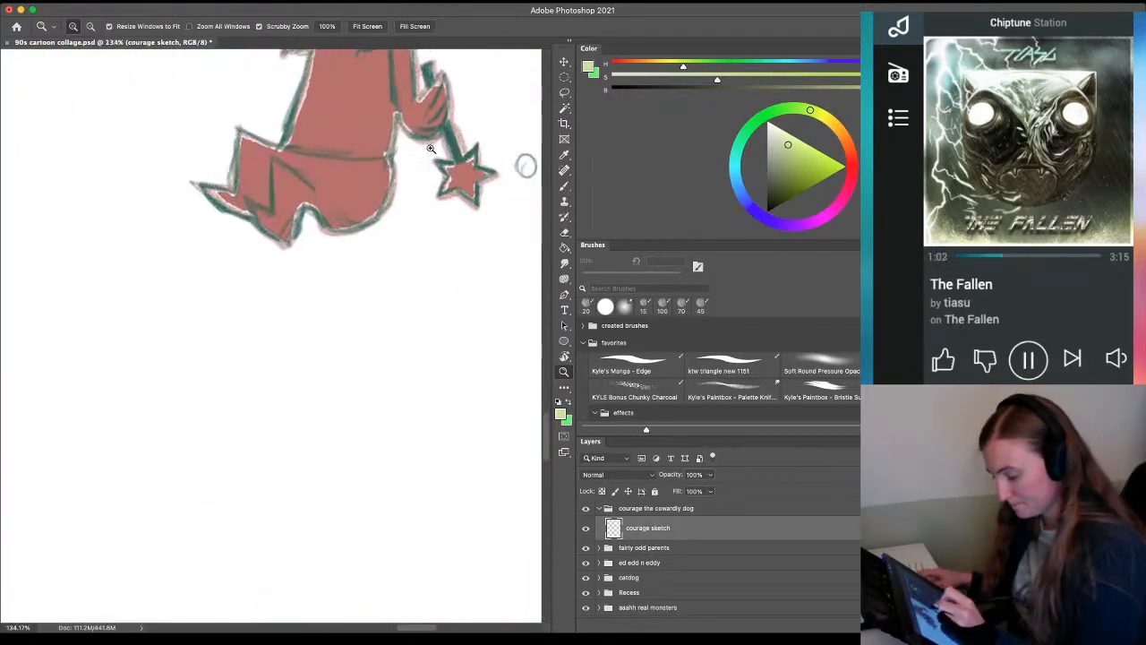
{"action": "left_click_drag", "start_coordinate": [431, 148], "coordinate": [486, 206]}
{"action": "key", "text": "i"}
{"action": "left_click", "coordinate": [492, 198]}
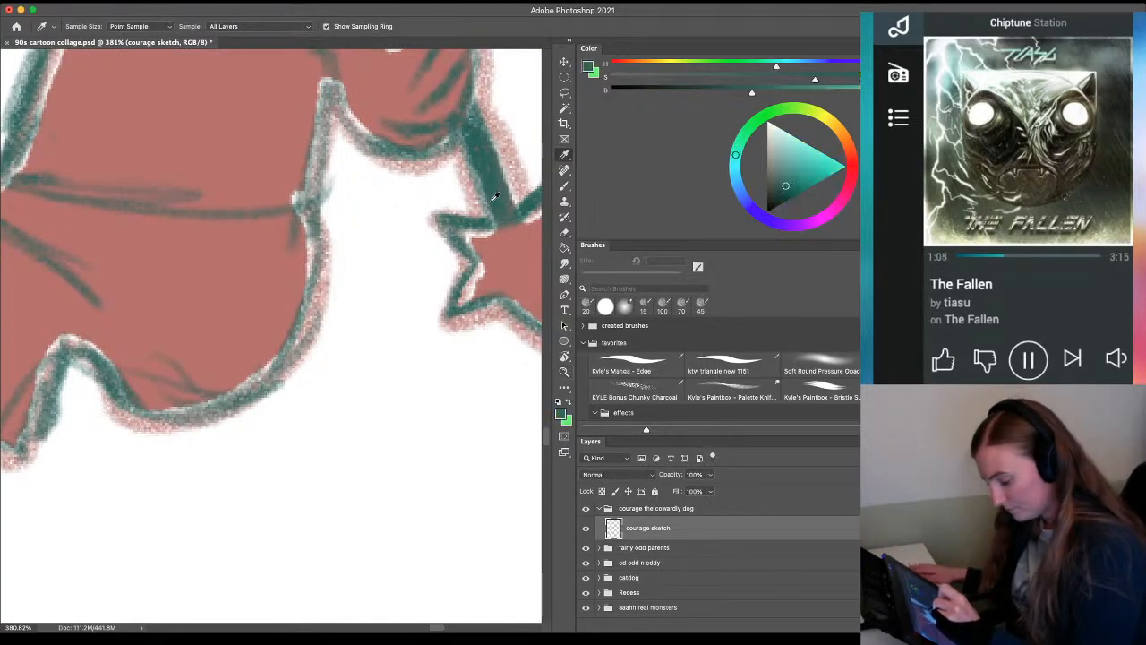
Sketch a large, open double curve for the back of Courage's head in the empty middle of the canvas
{"action": "key", "text": "z"}
{"action": "left_click_drag", "start_coordinate": [404, 345], "coordinate": [193, 389]}
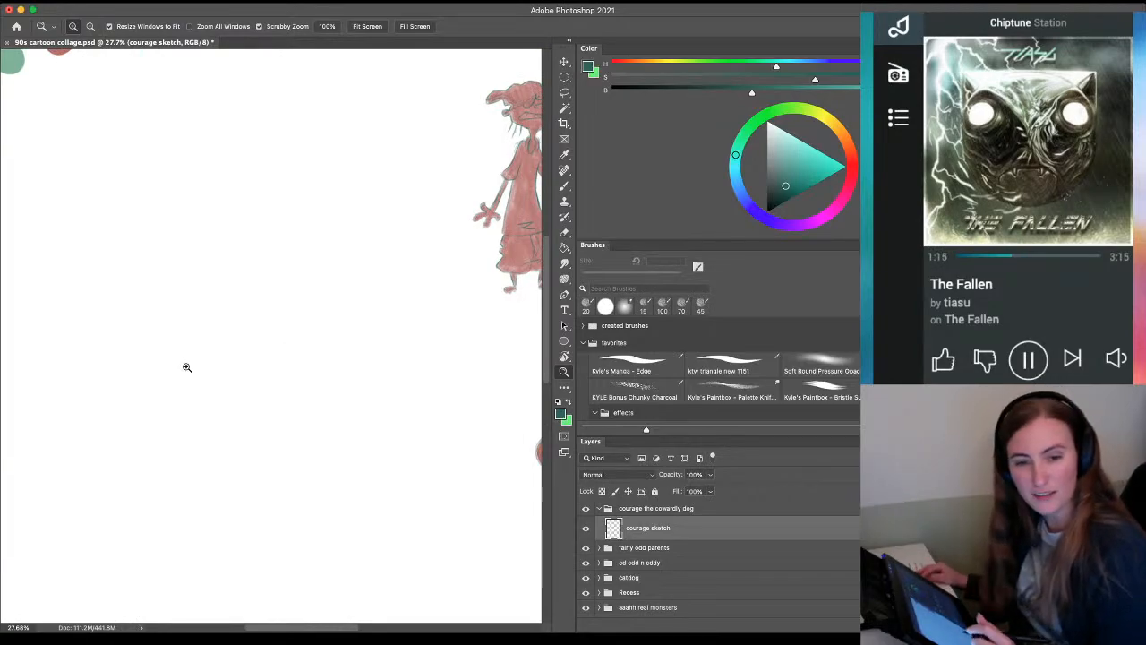
{"action": "key", "text": "b"}
{"action": "left_click_drag", "start_coordinate": [242, 367], "coordinate": [239, 360]}
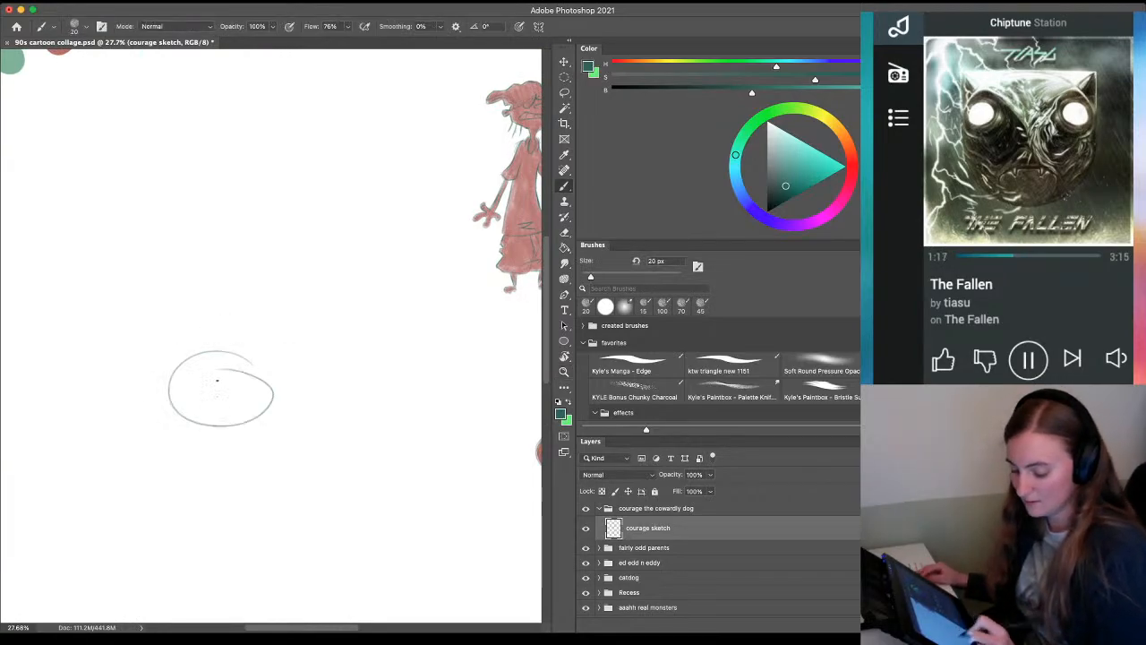
{"action": "key", "text": "ctrl+z"}
{"action": "left_click_drag", "start_coordinate": [164, 455], "coordinate": [181, 430]}
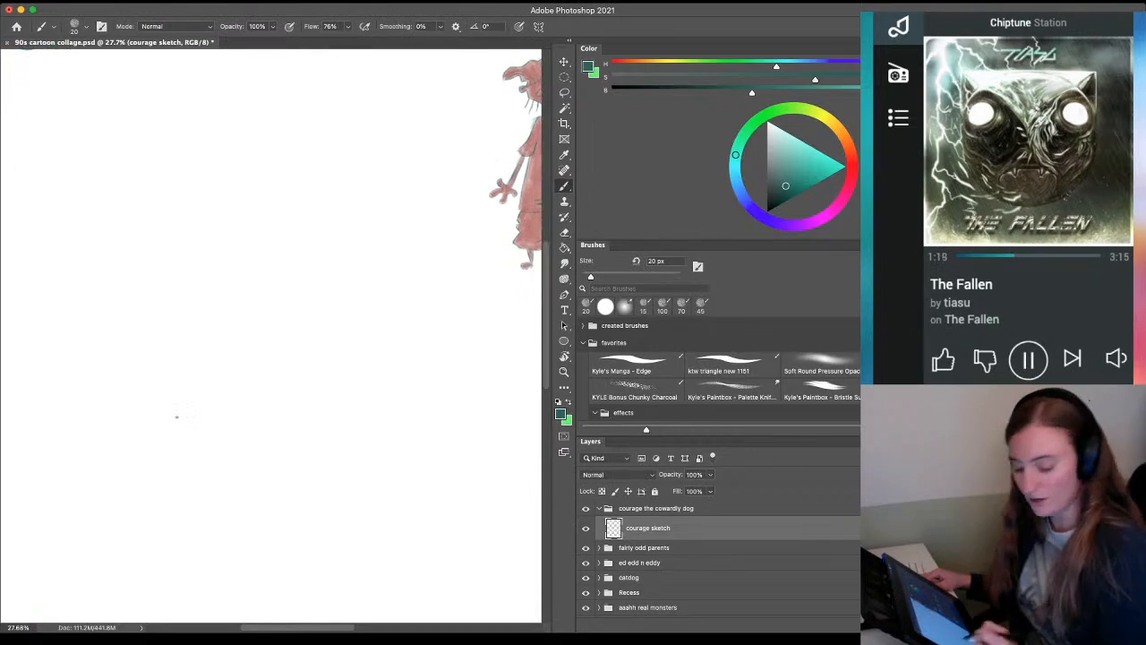
{"action": "mouse_move", "coordinate": [291, 228]}
{"action": "left_mouse_down"}
{"action": "mouse_move", "coordinate": [269, 539]}
{"action": "mouse_move", "coordinate": [203, 215]}
{"action": "left_mouse_up"}
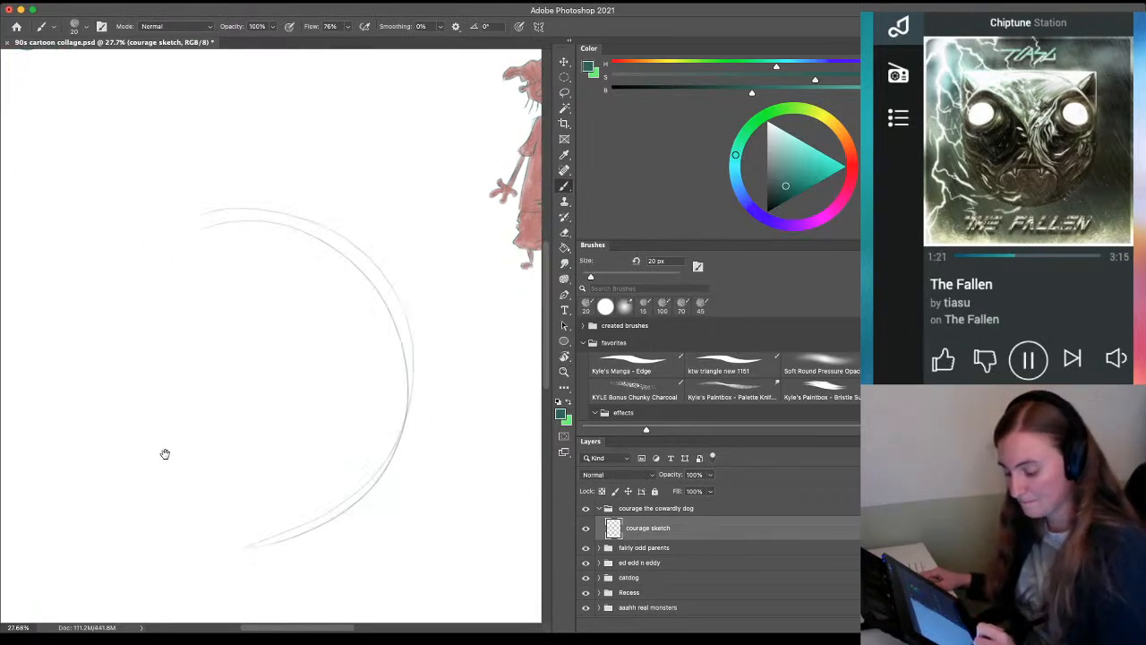
Move the head curve toward the canvas's left edge
{"action": "left_click_drag", "start_coordinate": [165, 454], "coordinate": [238, 430]}
{"action": "key", "text": "v"}
{"action": "left_click_drag", "start_coordinate": [373, 493], "coordinate": [278, 515]}
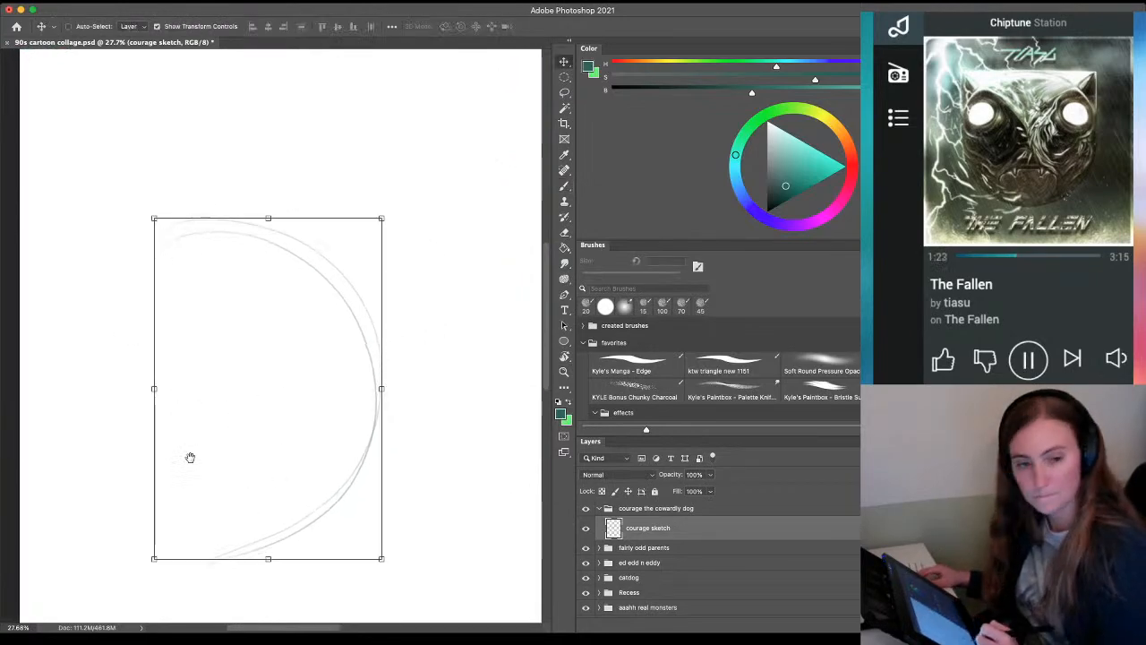
{"action": "mouse_move", "coordinate": [123, 421]}
{"action": "left_mouse_down"}
{"action": "mouse_move", "coordinate": [220, 430]}
{"action": "mouse_move", "coordinate": [175, 427]}
{"action": "left_mouse_up"}
{"action": "key", "text": "z"}
{"action": "key", "text": "v"}
{"action": "mouse_move", "coordinate": [345, 448]}
{"action": "left_mouse_down"}
{"action": "mouse_move", "coordinate": [358, 440]}
{"action": "mouse_move", "coordinate": [370, 455]}
{"action": "mouse_move", "coordinate": [345, 443]}
{"action": "left_mouse_up"}
Sketch Courage's two tall oval eyes side by side, overlapping the upper left end of the head curve
{"action": "key", "text": "b"}
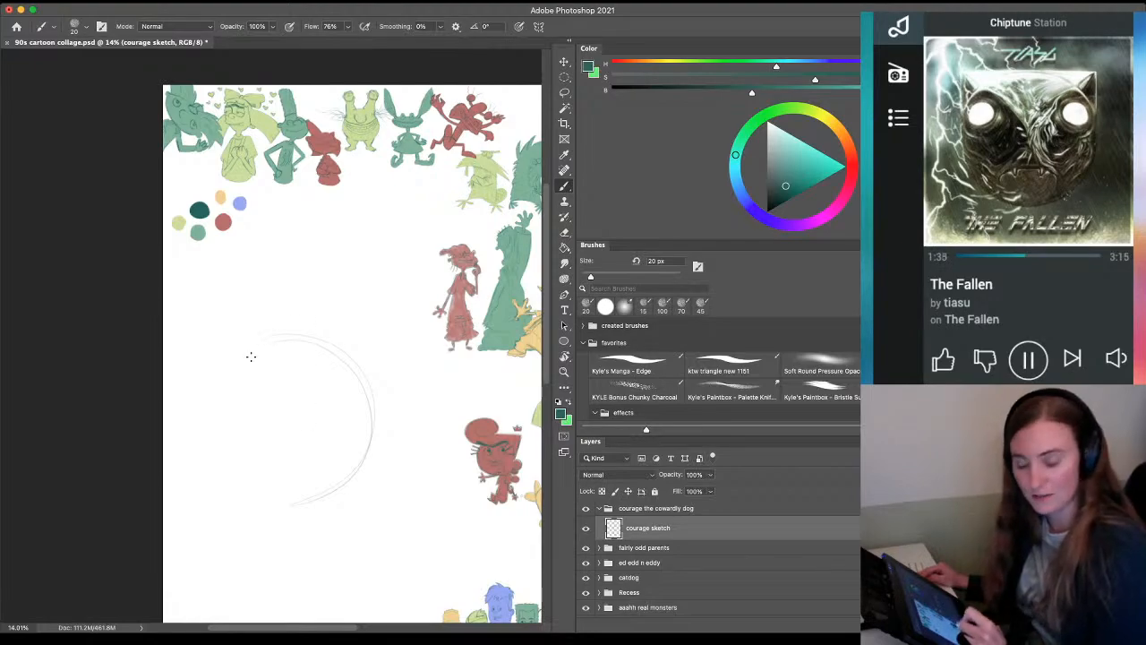
{"action": "mouse_move", "coordinate": [260, 360]}
{"action": "left_mouse_down"}
{"action": "mouse_move", "coordinate": [324, 338]}
{"action": "mouse_move", "coordinate": [261, 318]}
{"action": "left_mouse_up"}
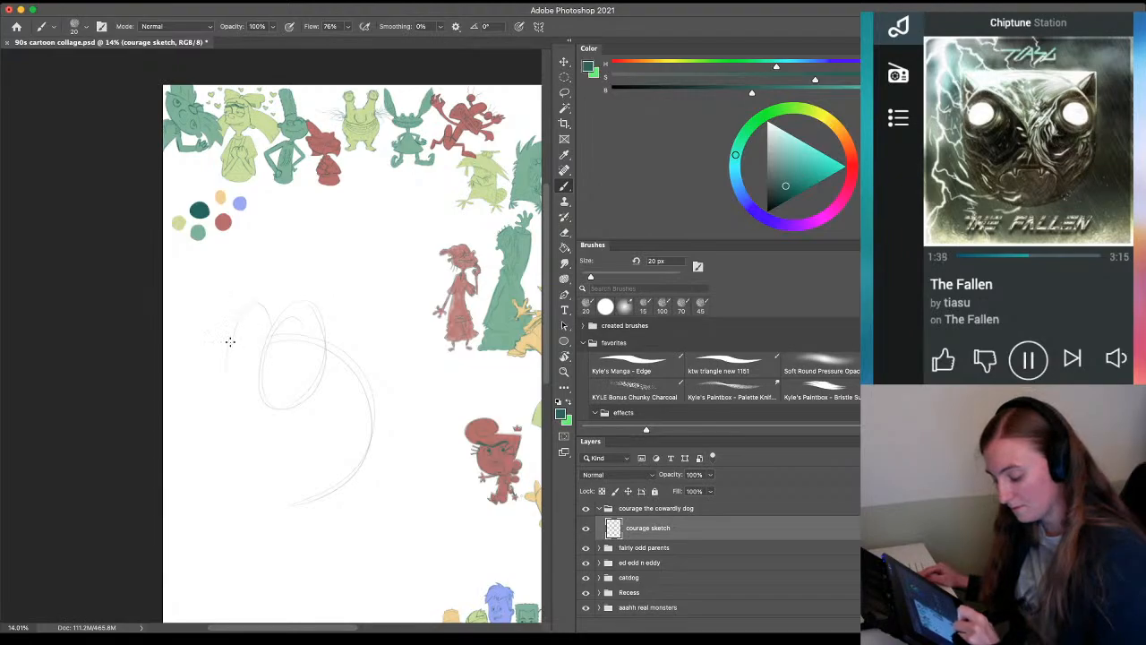
{"action": "mouse_move", "coordinate": [262, 392]}
{"action": "left_mouse_down"}
{"action": "mouse_move", "coordinate": [217, 282]}
{"action": "mouse_move", "coordinate": [253, 329]}
{"action": "mouse_move", "coordinate": [269, 313]}
{"action": "mouse_move", "coordinate": [251, 302]}
{"action": "mouse_move", "coordinate": [232, 338]}
{"action": "mouse_move", "coordinate": [228, 384]}
{"action": "mouse_move", "coordinate": [259, 394]}
{"action": "left_mouse_up"}
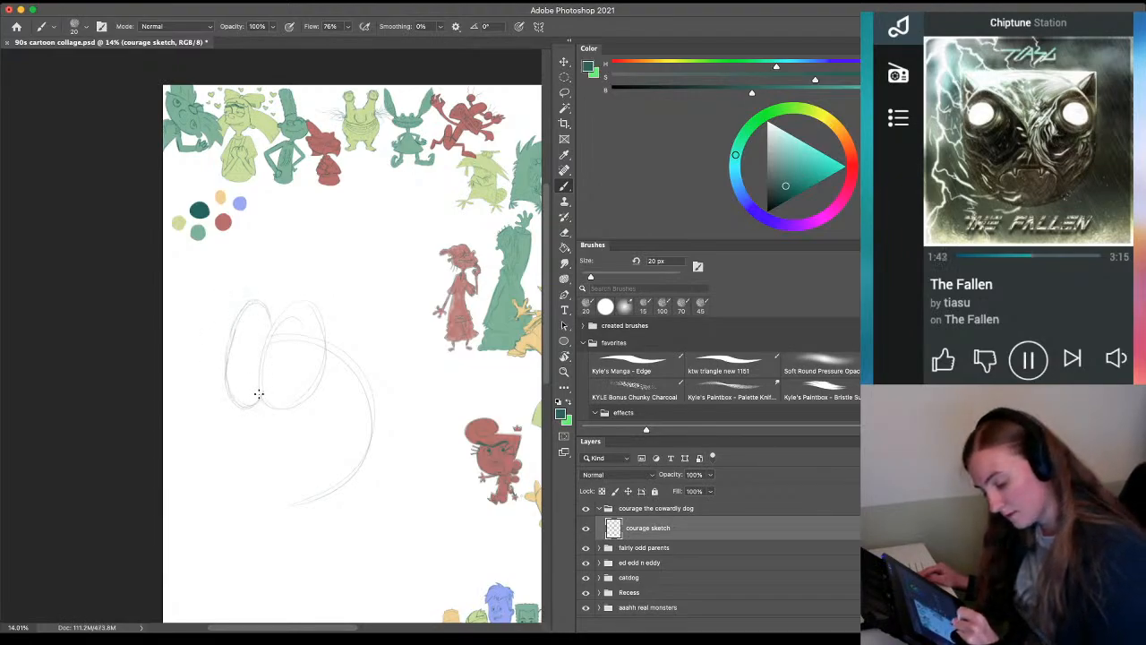
{"action": "mouse_move", "coordinate": [310, 310]}
{"action": "left_mouse_down"}
{"action": "mouse_move", "coordinate": [269, 319]}
{"action": "mouse_move", "coordinate": [266, 356]}
{"action": "left_mouse_up"}
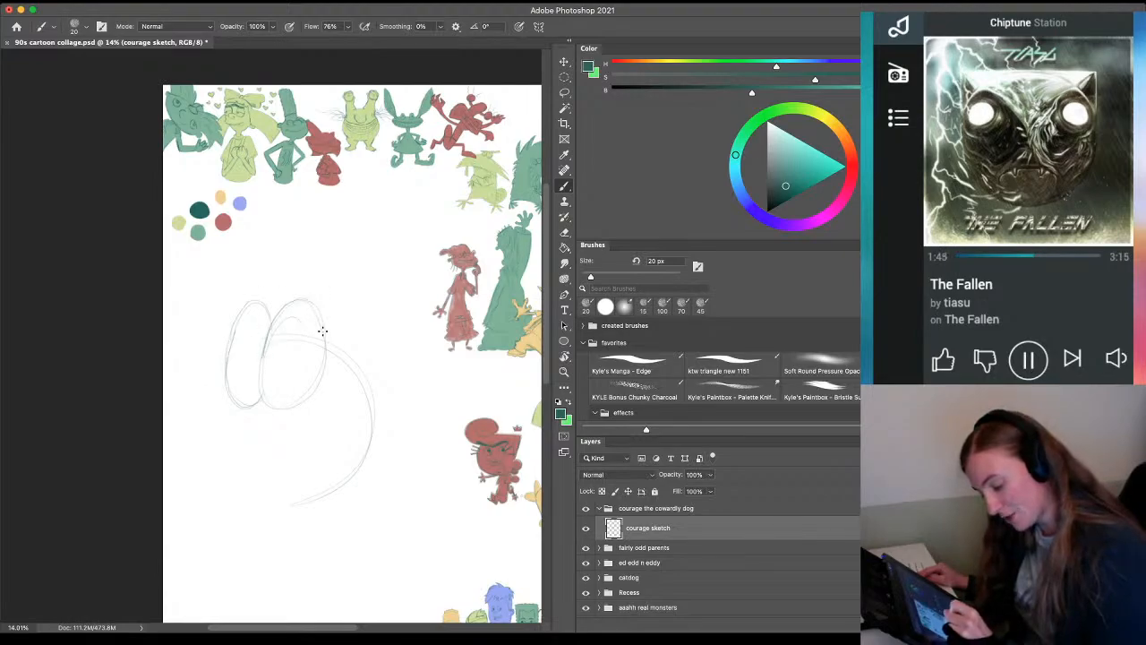
{"action": "mouse_move", "coordinate": [322, 331]}
{"action": "left_mouse_down"}
{"action": "mouse_move", "coordinate": [314, 391]}
{"action": "mouse_move", "coordinate": [299, 407]}
{"action": "mouse_move", "coordinate": [269, 402]}
{"action": "left_mouse_up"}
{"action": "left_click_drag", "start_coordinate": [263, 341], "coordinate": [264, 398]}
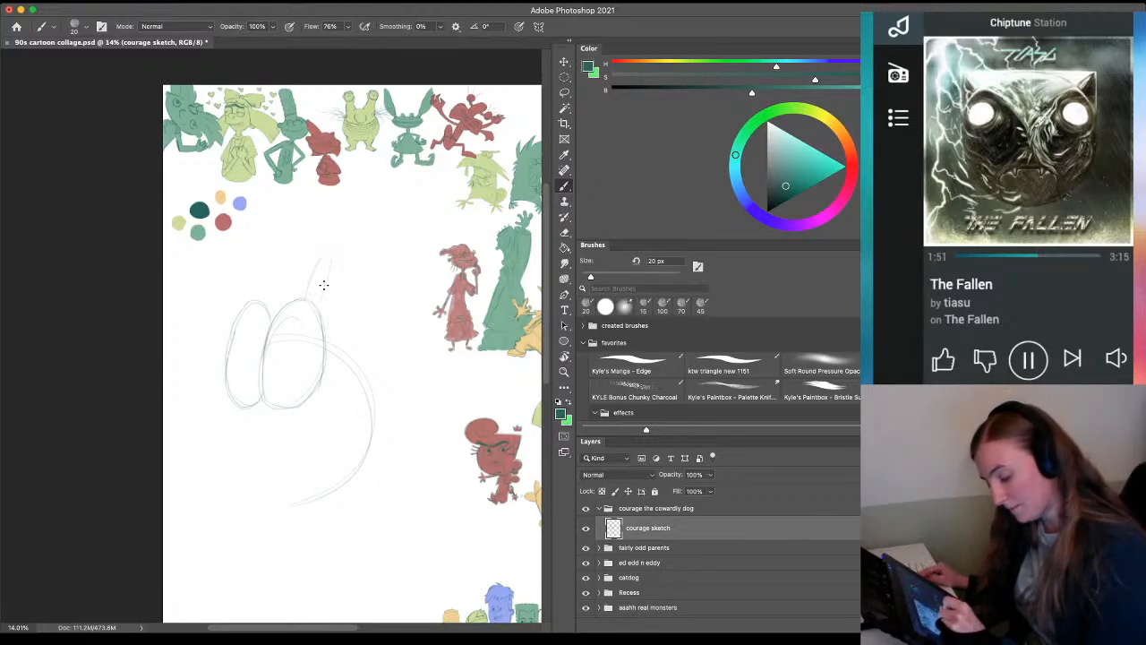
Sketch two narrow ears, one upright and one pointing right, and retrace the curve of the back of Courage's head
{"action": "left_click_drag", "start_coordinate": [328, 255], "coordinate": [305, 301]}
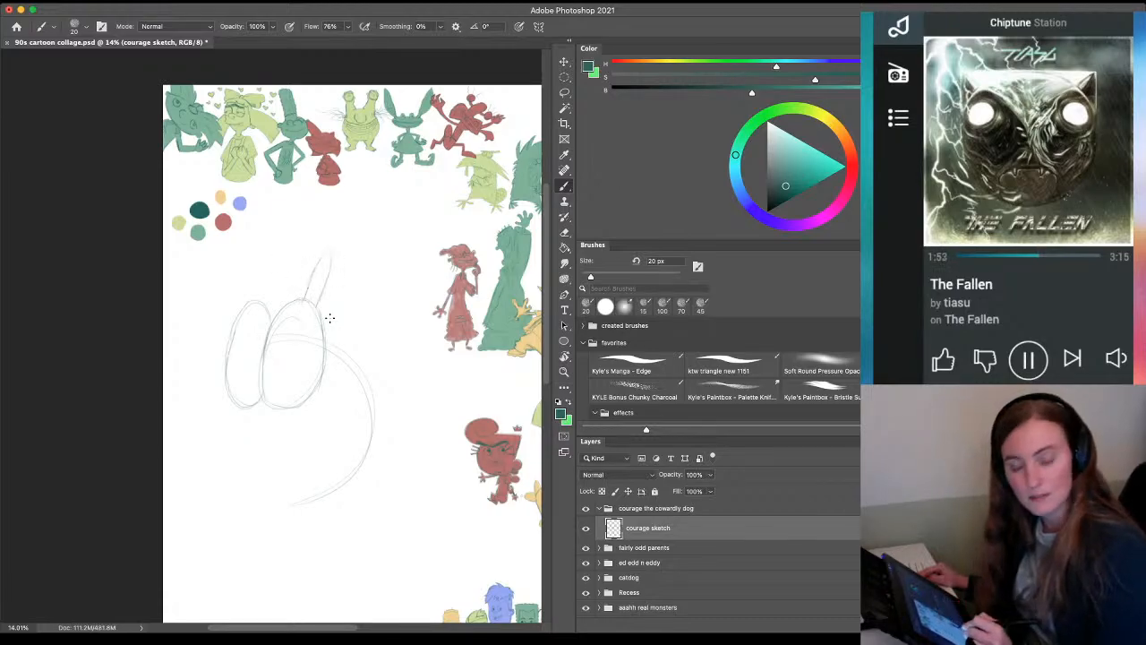
{"action": "mouse_move", "coordinate": [323, 346]}
{"action": "left_mouse_down"}
{"action": "mouse_move", "coordinate": [408, 306]}
{"action": "mouse_move", "coordinate": [321, 347]}
{"action": "mouse_move", "coordinate": [370, 336]}
{"action": "mouse_move", "coordinate": [335, 335]}
{"action": "mouse_move", "coordinate": [324, 348]}
{"action": "mouse_move", "coordinate": [334, 331]}
{"action": "mouse_move", "coordinate": [420, 316]}
{"action": "mouse_move", "coordinate": [414, 307]}
{"action": "mouse_move", "coordinate": [347, 341]}
{"action": "left_mouse_up"}
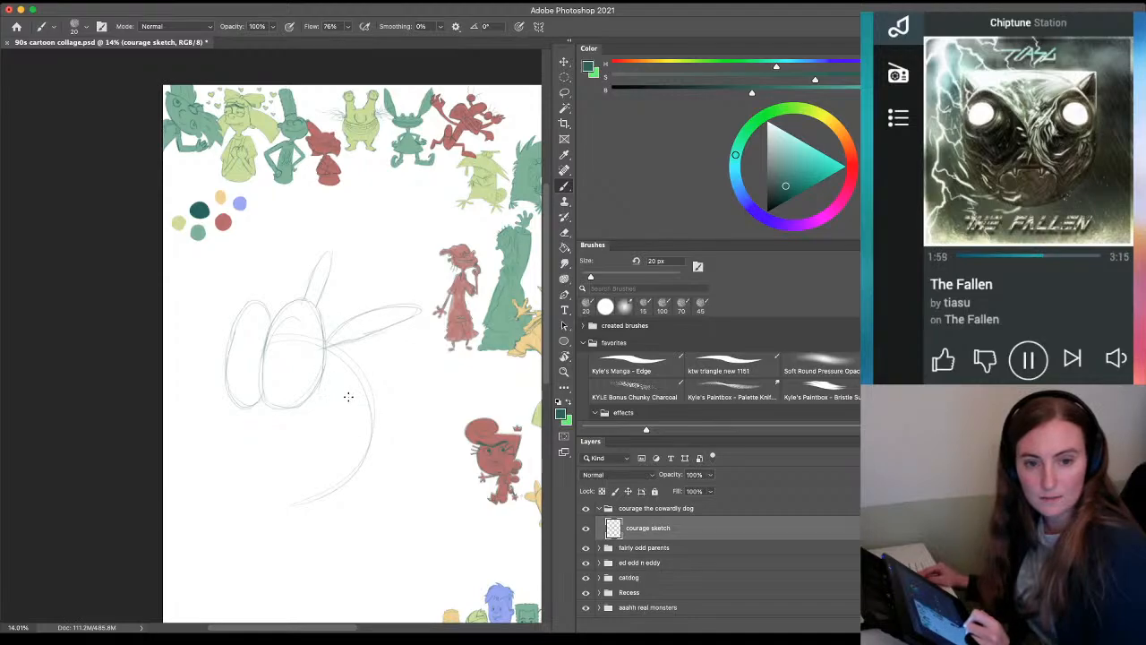
{"action": "key", "text": "z"}
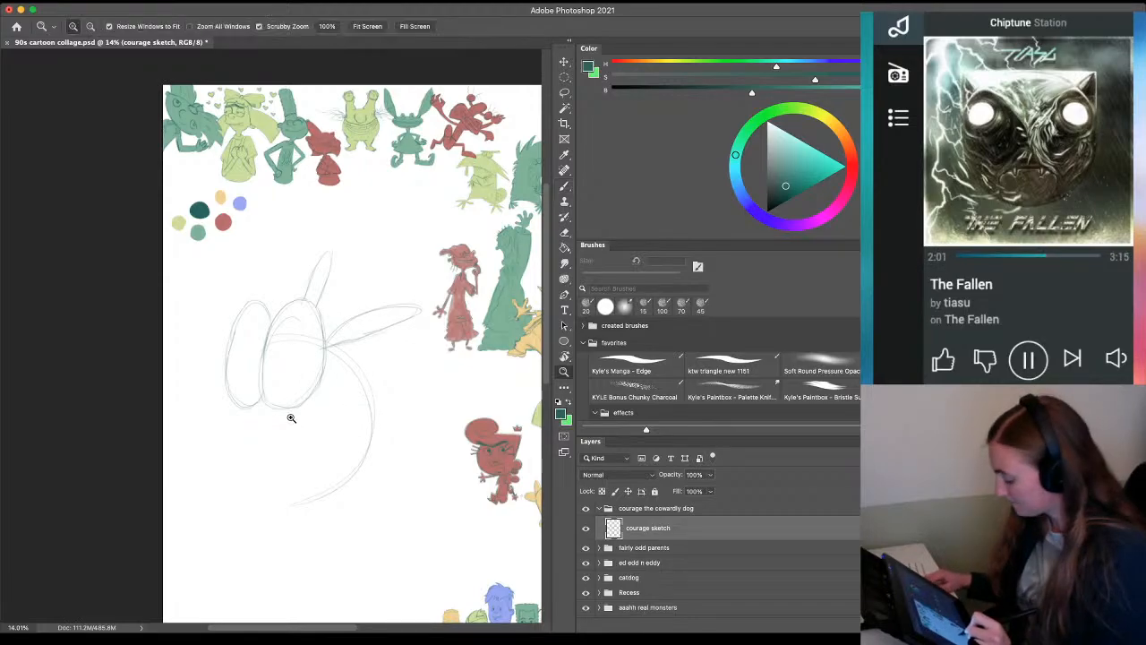
{"action": "left_click_drag", "start_coordinate": [286, 414], "coordinate": [322, 427]}
{"action": "left_click_drag", "start_coordinate": [258, 446], "coordinate": [192, 394]}
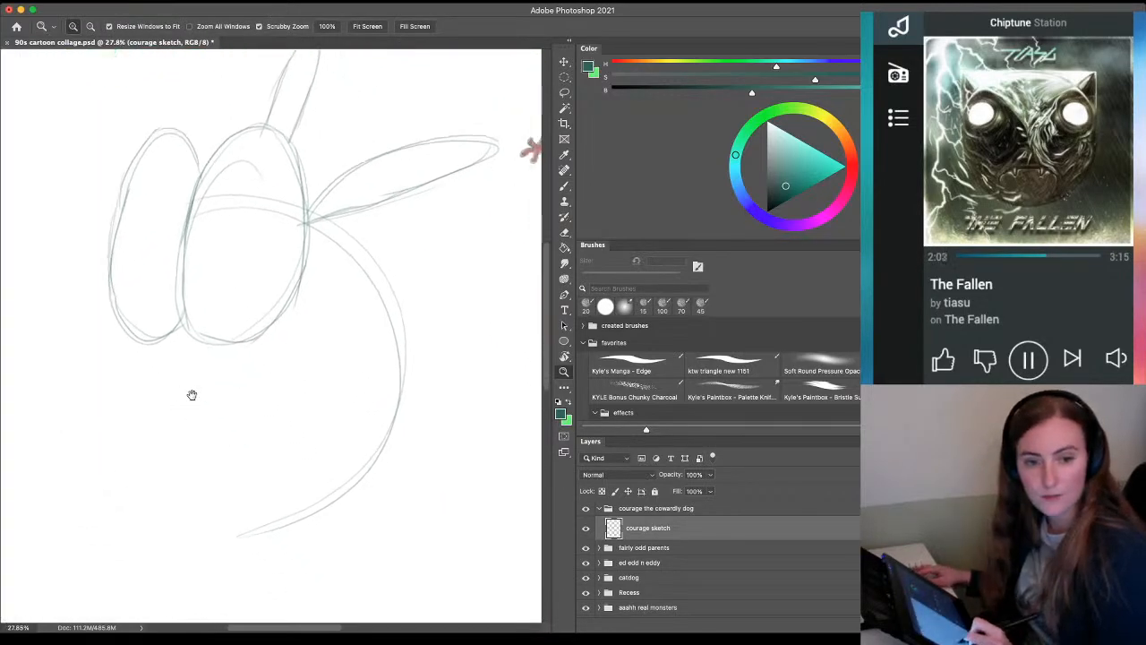
{"action": "key", "text": "b"}
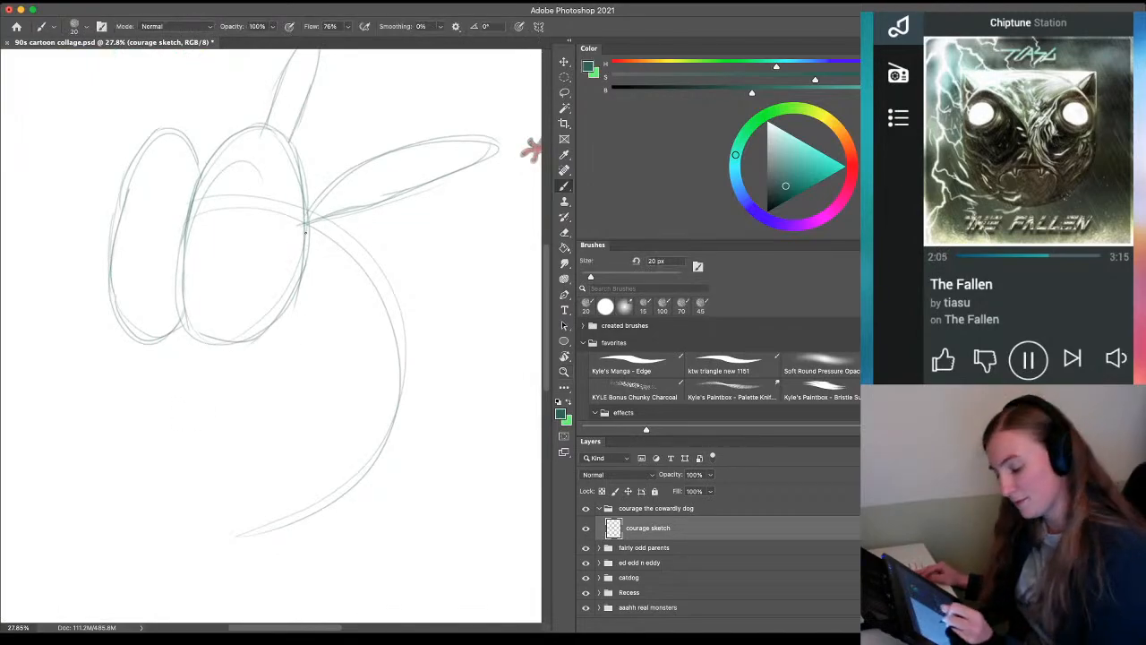
{"action": "mouse_move", "coordinate": [308, 215]}
{"action": "left_mouse_down"}
{"action": "mouse_move", "coordinate": [379, 364]}
{"action": "mouse_move", "coordinate": [401, 310]}
{"action": "mouse_move", "coordinate": [365, 455]}
{"action": "mouse_move", "coordinate": [336, 504]}
{"action": "mouse_move", "coordinate": [272, 519]}
{"action": "left_mouse_up"}
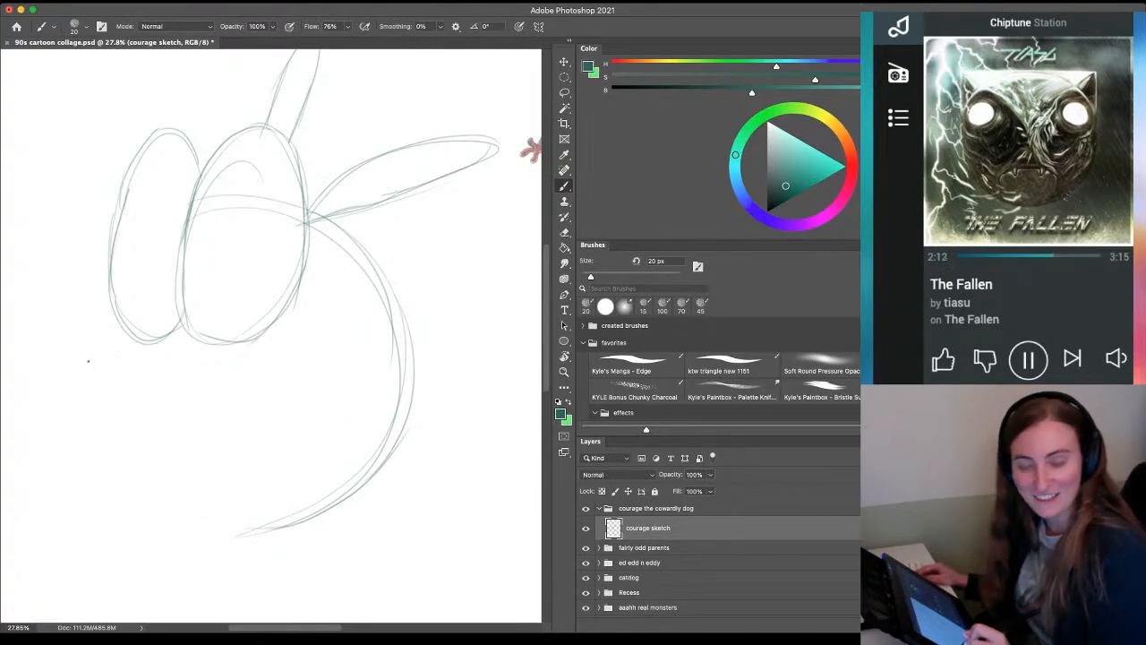
Sketch the muzzle's slanted upper edge below the left eye and its rounded far left end
{"action": "left_click_drag", "start_coordinate": [88, 361], "coordinate": [128, 339]}
{"action": "left_click_drag", "start_coordinate": [79, 432], "coordinate": [196, 402]}
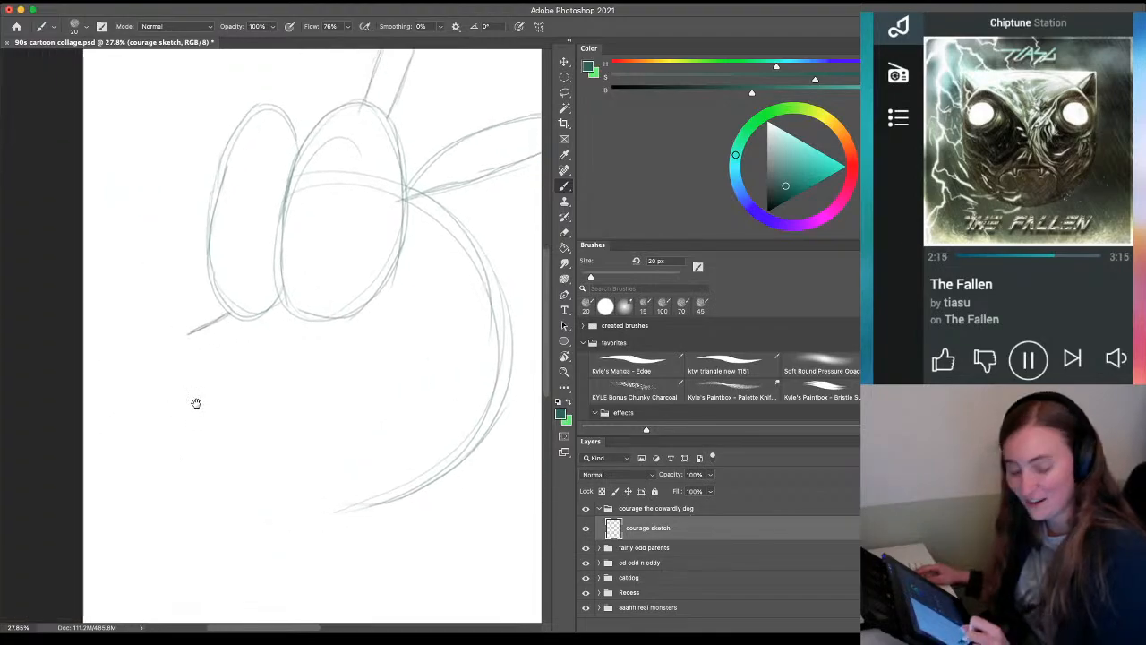
{"action": "mouse_move", "coordinate": [177, 330]}
{"action": "left_mouse_down"}
{"action": "mouse_move", "coordinate": [170, 383]}
{"action": "mouse_move", "coordinate": [185, 383]}
{"action": "left_mouse_up"}
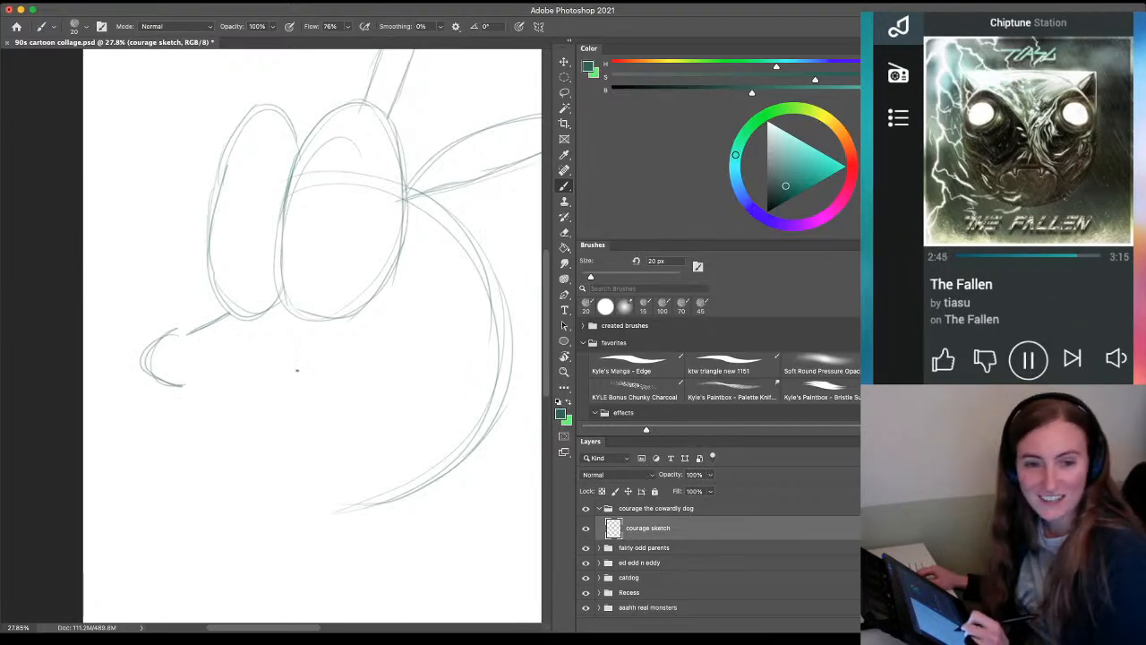
Outline Courage's wide, flattened nose directly beneath the eyes, narrowing to a blunt point at its lower edge
{"action": "left_click_drag", "start_coordinate": [313, 321], "coordinate": [217, 327]}
{"action": "mouse_move", "coordinate": [347, 334]}
{"action": "left_mouse_down"}
{"action": "mouse_move", "coordinate": [299, 322]}
{"action": "mouse_move", "coordinate": [200, 338]}
{"action": "left_mouse_up"}
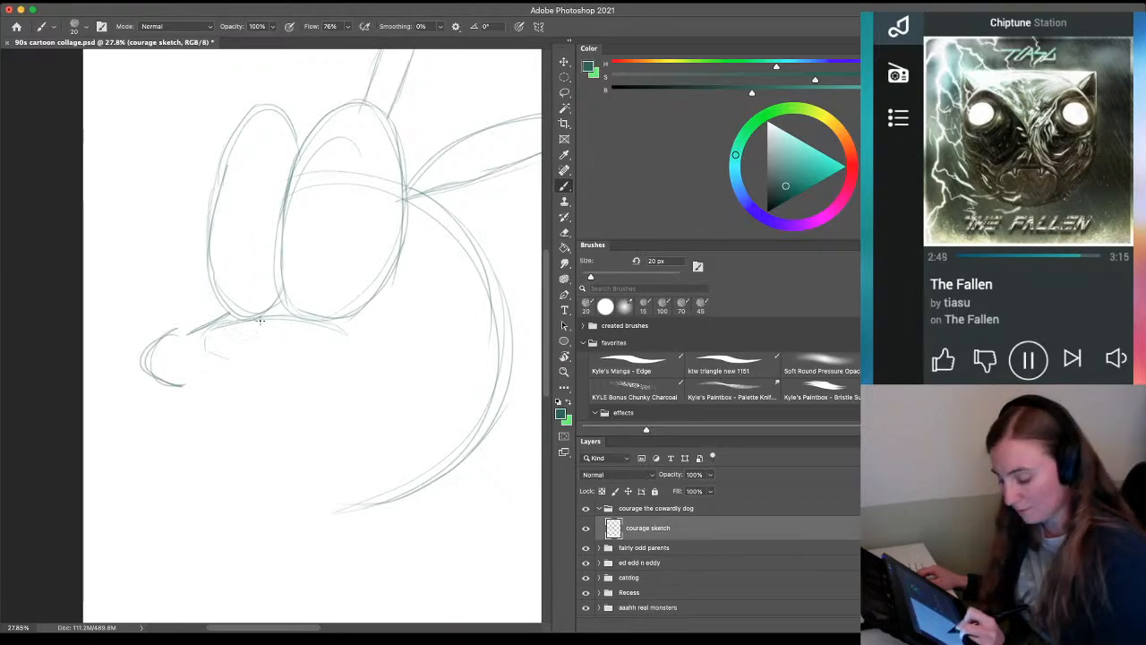
{"action": "mouse_move", "coordinate": [286, 320]}
{"action": "left_mouse_down"}
{"action": "mouse_move", "coordinate": [280, 363]}
{"action": "mouse_move", "coordinate": [351, 349]}
{"action": "mouse_move", "coordinate": [346, 332]}
{"action": "mouse_move", "coordinate": [205, 326]}
{"action": "mouse_move", "coordinate": [258, 370]}
{"action": "left_mouse_up"}
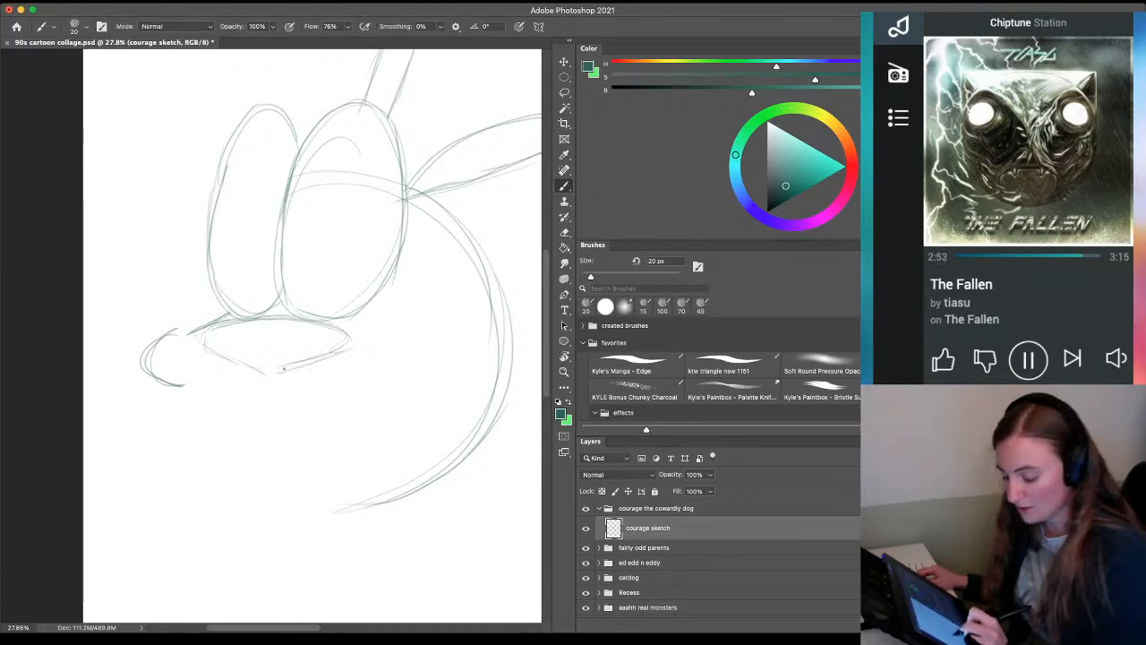
{"action": "left_click_drag", "start_coordinate": [349, 350], "coordinate": [215, 353]}
{"action": "left_click_drag", "start_coordinate": [319, 356], "coordinate": [287, 366]}
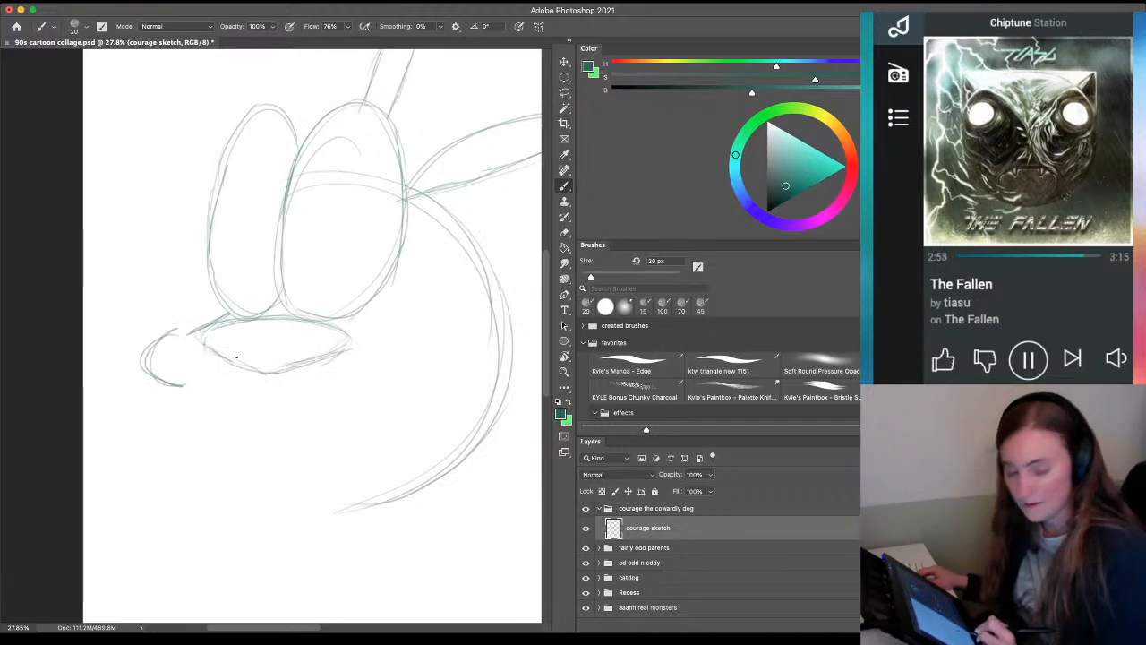
Erase the rounded far left end of Courage's muzzle with a 70 px eraser, leaving the nose outline in place
{"action": "key", "text": "e"}
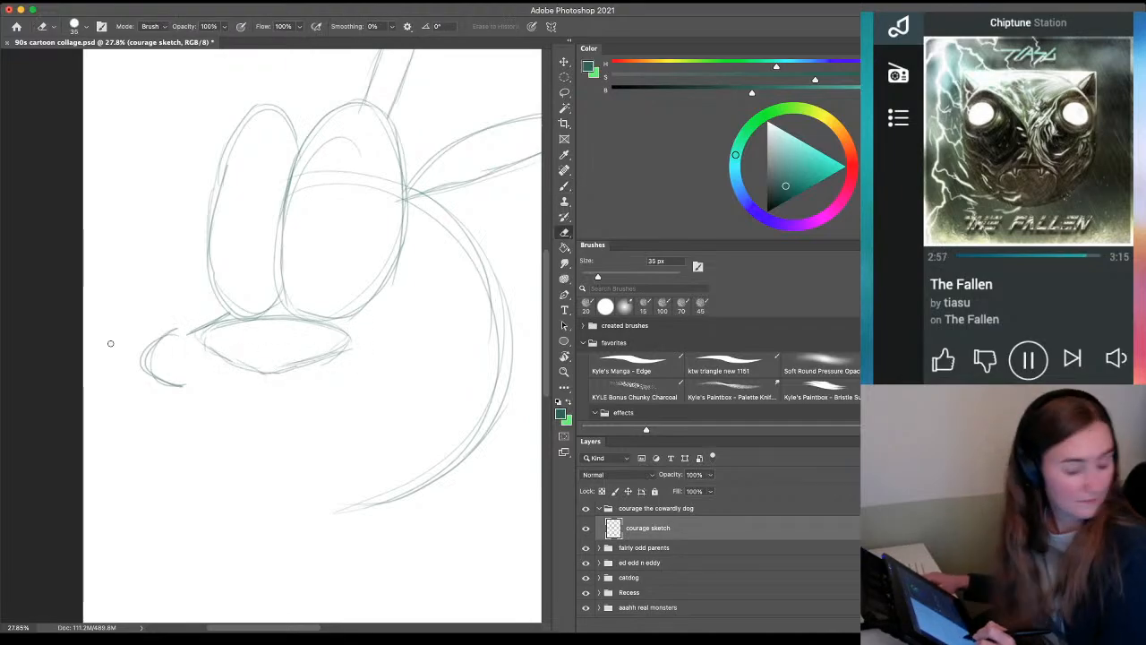
{"action": "key", "text": "bracketright"}
{"action": "key", "text": "bracketright"}
{"action": "key", "text": "bracketright"}
{"action": "key", "text": "bracketright"}
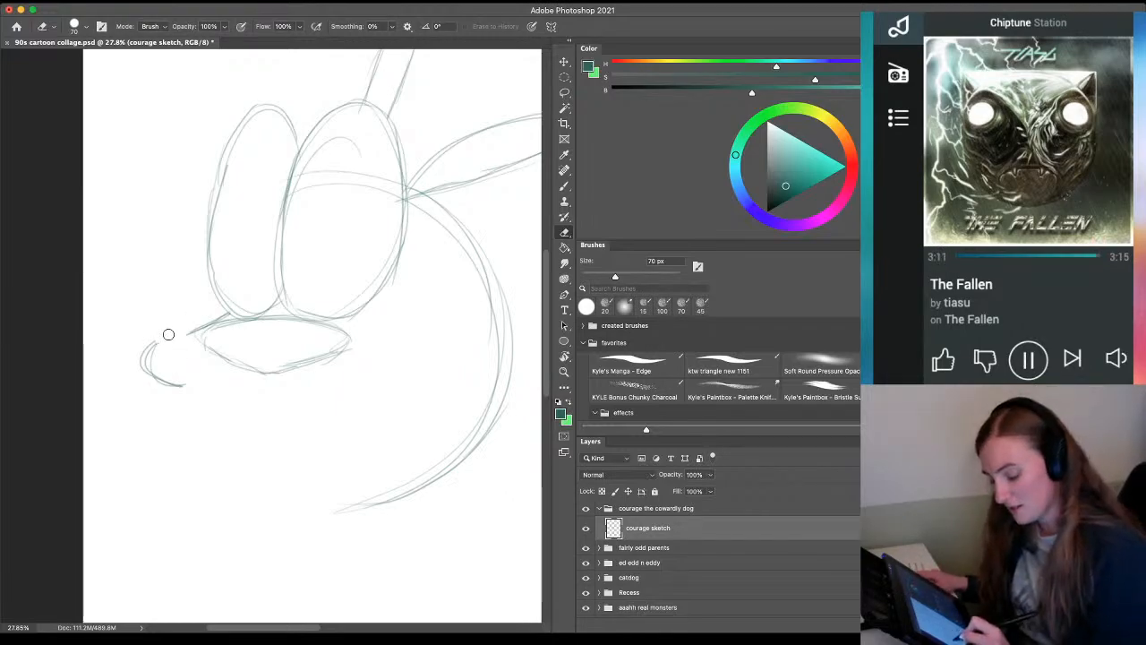
{"action": "mouse_move", "coordinate": [160, 339]}
{"action": "left_mouse_down"}
{"action": "mouse_move", "coordinate": [151, 369]}
{"action": "mouse_move", "coordinate": [134, 373]}
{"action": "mouse_move", "coordinate": [134, 359]}
{"action": "mouse_move", "coordinate": [190, 387]}
{"action": "left_mouse_up"}
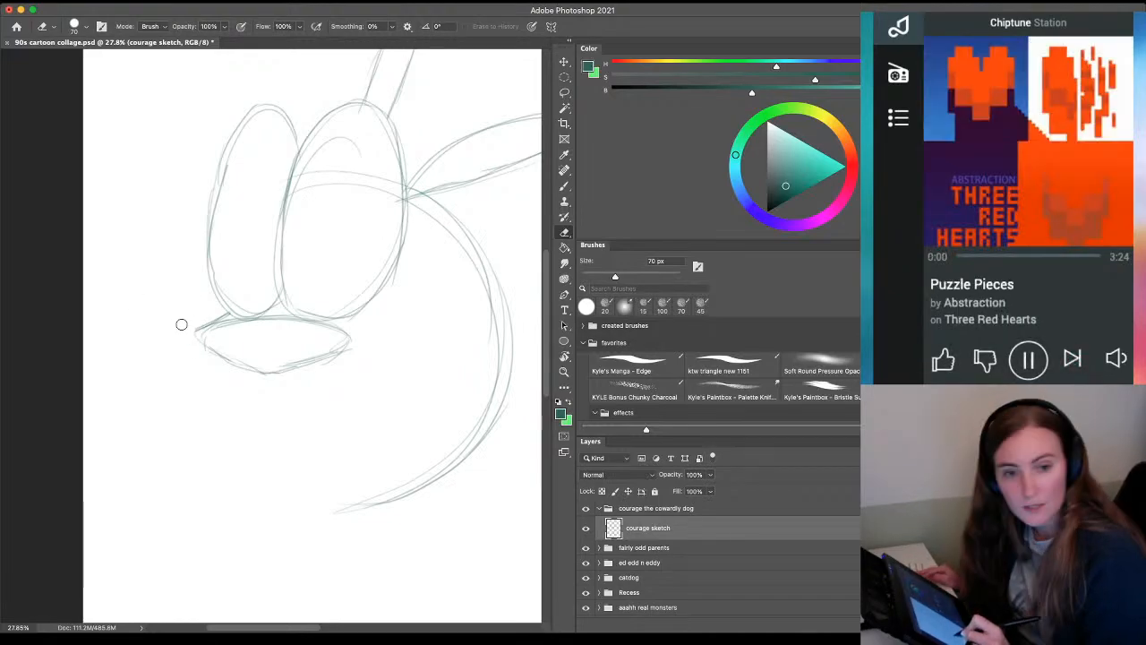
Sketch a smaller rounded left muzzle lobe tucked under the nose with the 20 px brush, and darken the nose's left edge
{"action": "key", "text": "b"}
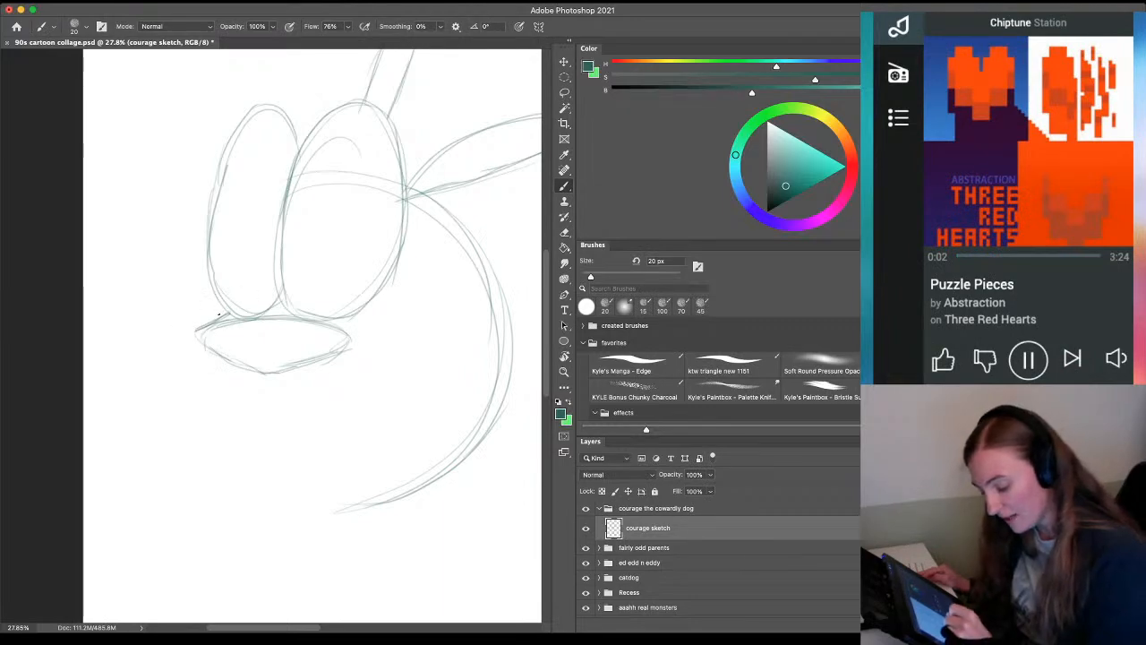
{"action": "mouse_move", "coordinate": [219, 313]}
{"action": "left_mouse_down"}
{"action": "mouse_move", "coordinate": [213, 323]}
{"action": "mouse_move", "coordinate": [228, 309]}
{"action": "left_mouse_up"}
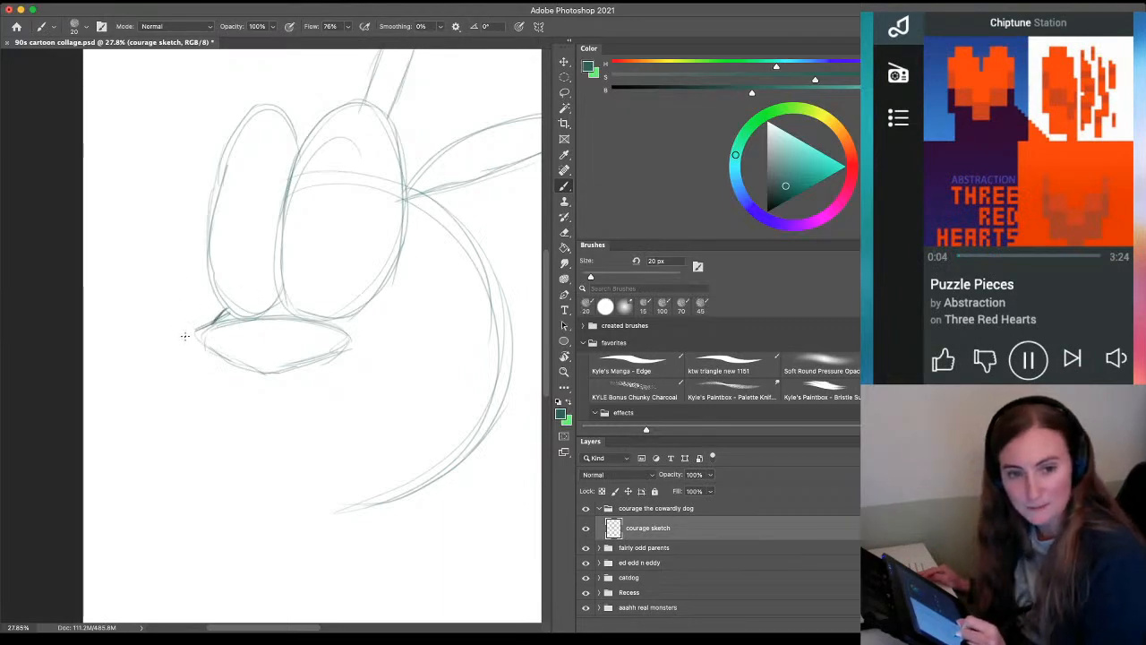
{"action": "mouse_move", "coordinate": [176, 341]}
{"action": "left_mouse_down"}
{"action": "mouse_move", "coordinate": [199, 398]}
{"action": "mouse_move", "coordinate": [237, 395]}
{"action": "mouse_move", "coordinate": [217, 402]}
{"action": "mouse_move", "coordinate": [173, 353]}
{"action": "mouse_move", "coordinate": [204, 341]}
{"action": "mouse_move", "coordinate": [169, 371]}
{"action": "mouse_move", "coordinate": [246, 369]}
{"action": "left_mouse_up"}
{"action": "mouse_move", "coordinate": [198, 330]}
{"action": "left_mouse_down"}
{"action": "mouse_move", "coordinate": [251, 369]}
{"action": "mouse_move", "coordinate": [198, 330]}
{"action": "mouse_move", "coordinate": [221, 355]}
{"action": "left_mouse_up"}
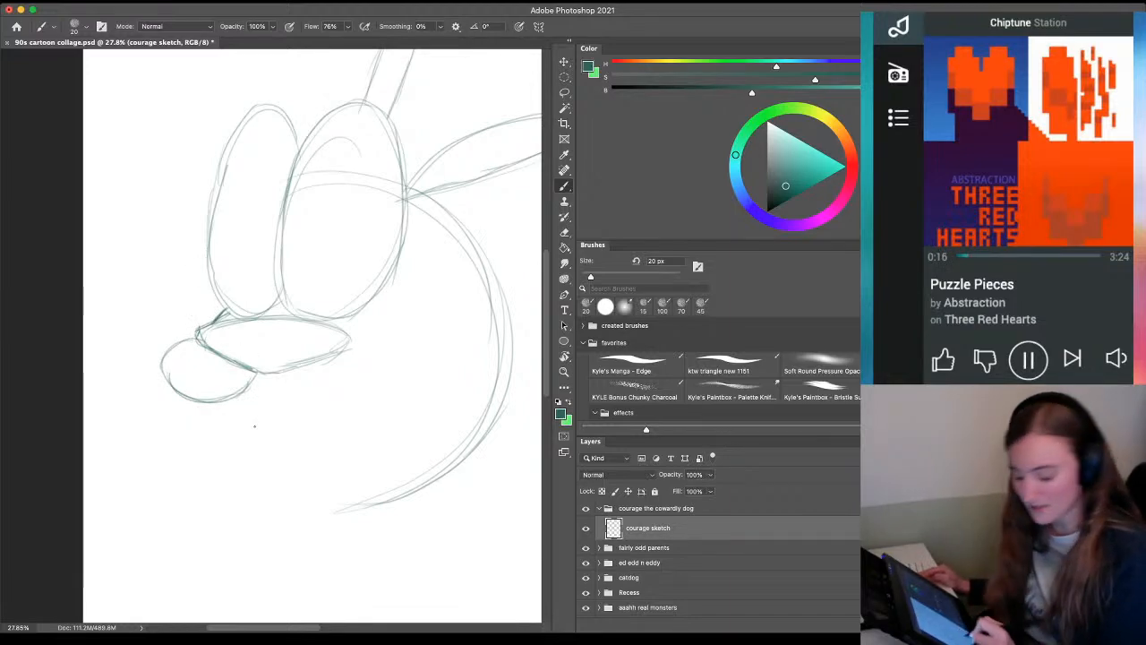
Sketch the rounded right muzzle lobe hanging from the nose's lower point, retracing its sides and bottom curve
{"action": "mouse_move", "coordinate": [260, 370]}
{"action": "left_mouse_down"}
{"action": "mouse_move", "coordinate": [266, 410]}
{"action": "mouse_move", "coordinate": [362, 402]}
{"action": "left_mouse_up"}
{"action": "left_click_drag", "start_coordinate": [267, 405], "coordinate": [354, 408]}
{"action": "mouse_move", "coordinate": [259, 370]}
{"action": "left_mouse_down"}
{"action": "mouse_move", "coordinate": [272, 416]}
{"action": "mouse_move", "coordinate": [358, 380]}
{"action": "mouse_move", "coordinate": [266, 396]}
{"action": "mouse_move", "coordinate": [257, 369]}
{"action": "mouse_move", "coordinate": [266, 405]}
{"action": "mouse_move", "coordinate": [367, 387]}
{"action": "mouse_move", "coordinate": [267, 403]}
{"action": "left_mouse_up"}
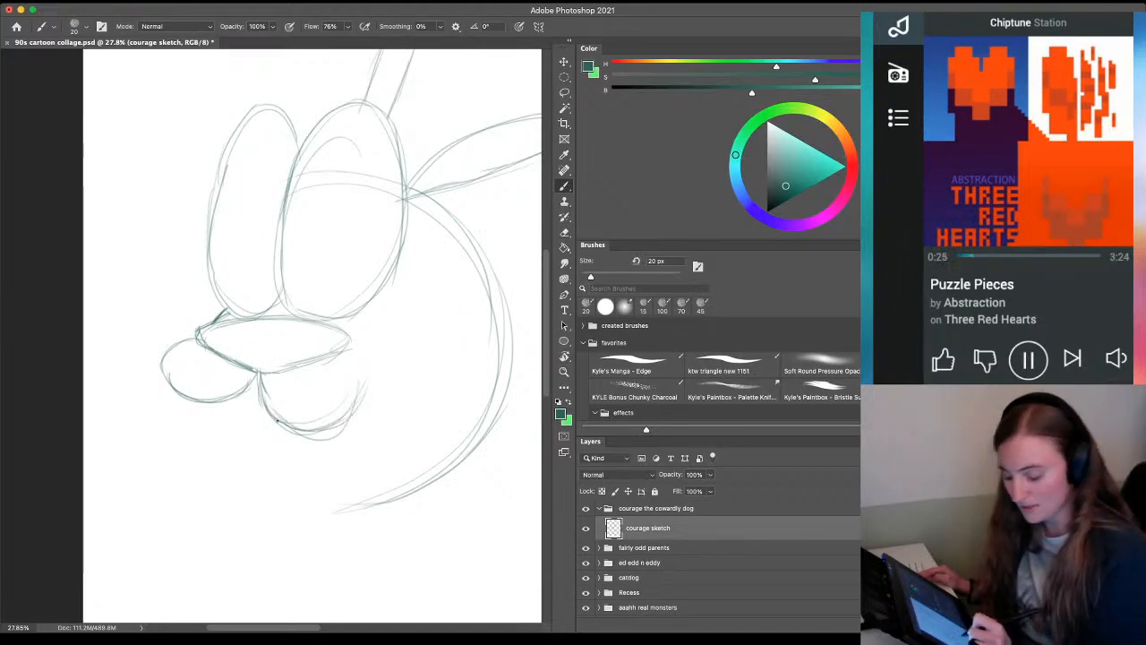
{"action": "mouse_move", "coordinate": [258, 375]}
{"action": "left_mouse_down"}
{"action": "mouse_move", "coordinate": [259, 404]}
{"action": "mouse_move", "coordinate": [312, 426]}
{"action": "mouse_move", "coordinate": [353, 377]}
{"action": "left_mouse_up"}
{"action": "mouse_move", "coordinate": [275, 419]}
{"action": "left_mouse_down"}
{"action": "mouse_move", "coordinate": [343, 404]}
{"action": "mouse_move", "coordinate": [322, 363]}
{"action": "mouse_move", "coordinate": [335, 383]}
{"action": "mouse_move", "coordinate": [345, 376]}
{"action": "mouse_move", "coordinate": [354, 404]}
{"action": "left_mouse_up"}
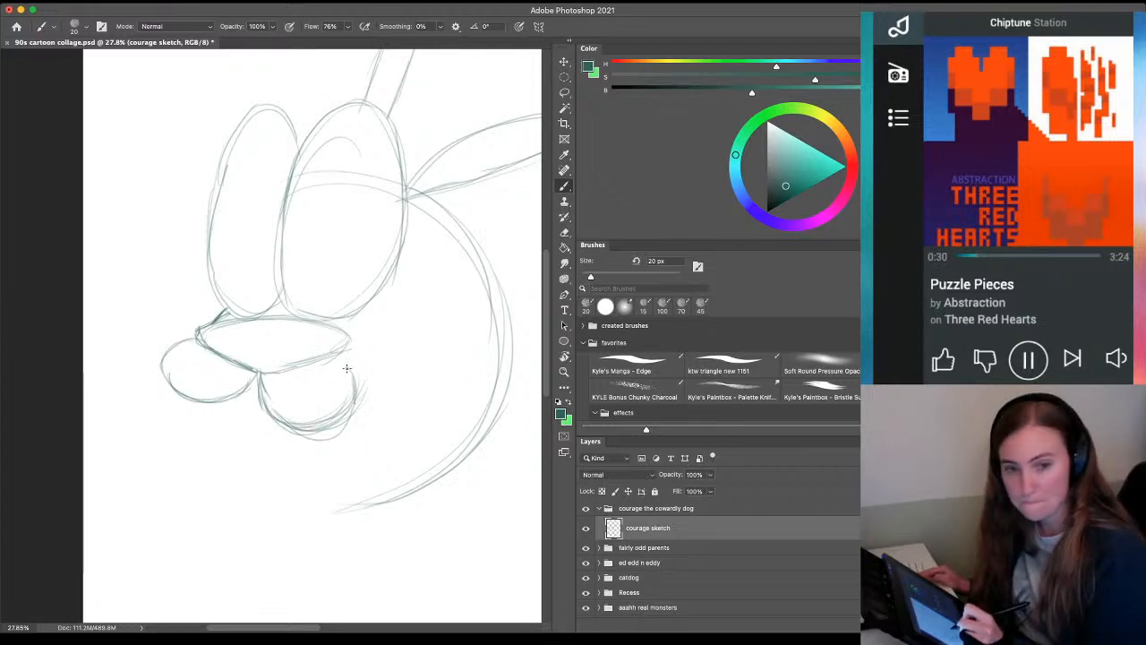
Sketch the arched cheek curve from the nose's right tip, bending down inside the back of the head
{"action": "left_click_drag", "start_coordinate": [349, 354], "coordinate": [438, 392]}
{"action": "left_click_drag", "start_coordinate": [370, 348], "coordinate": [445, 362]}
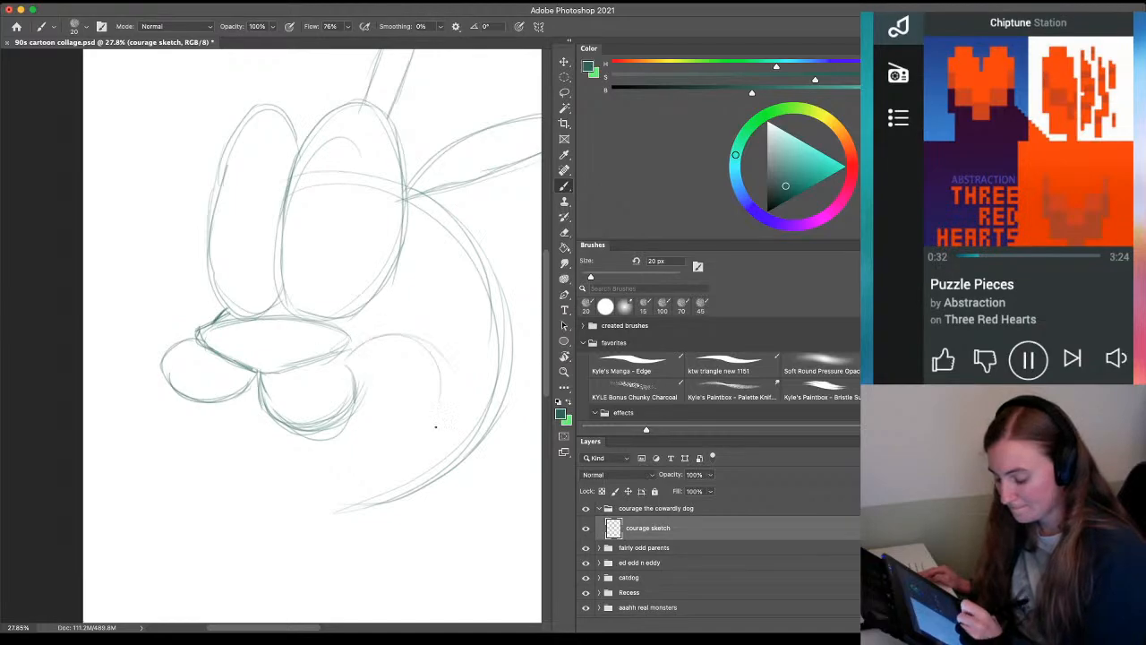
Sketch the arched upper edge of the dog's open mouth, curving outward from the rear corner of the nose
{"action": "left_click_drag", "start_coordinate": [349, 353], "coordinate": [470, 336]}
{"action": "left_click_drag", "start_coordinate": [377, 324], "coordinate": [451, 309]}
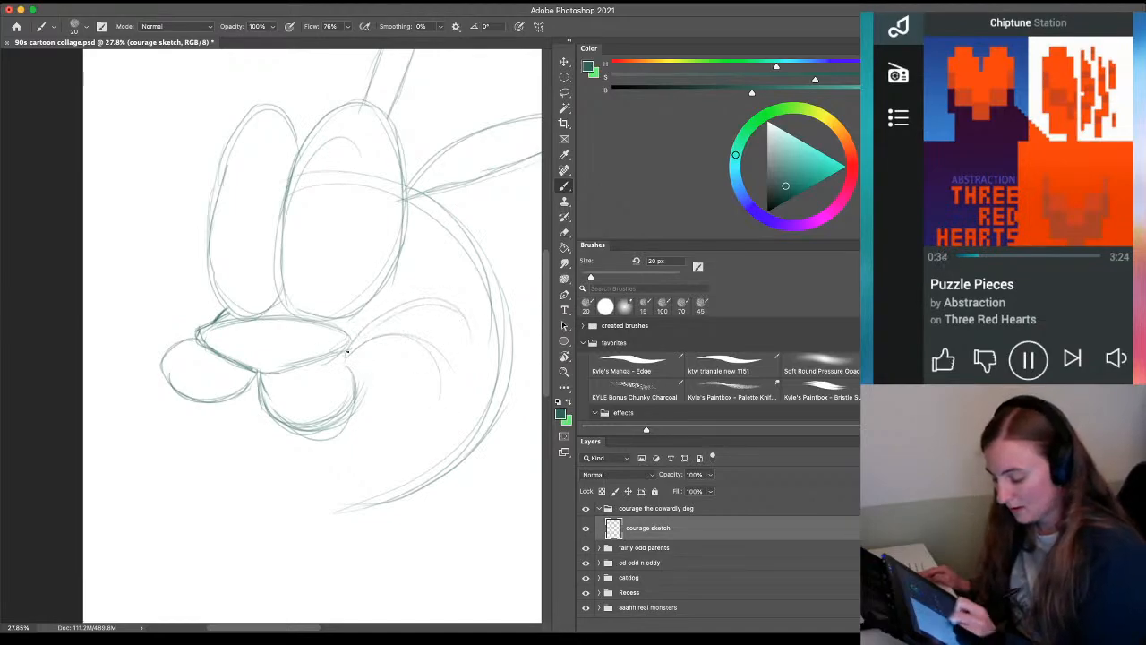
{"action": "mouse_move", "coordinate": [346, 356]}
{"action": "left_mouse_down"}
{"action": "mouse_move", "coordinate": [474, 318]}
{"action": "mouse_move", "coordinate": [474, 398]}
{"action": "left_mouse_up"}
Redraw the head's rear outline as a larger curve reaching further down, and erase the overlapping old head lines
{"action": "mouse_move", "coordinate": [444, 203]}
{"action": "left_mouse_down"}
{"action": "mouse_move", "coordinate": [512, 452]}
{"action": "mouse_move", "coordinate": [337, 564]}
{"action": "mouse_move", "coordinate": [283, 554]}
{"action": "left_mouse_up"}
{"action": "key", "text": "e"}
{"action": "mouse_move", "coordinate": [495, 365]}
{"action": "left_mouse_down"}
{"action": "mouse_move", "coordinate": [451, 492]}
{"action": "mouse_move", "coordinate": [394, 518]}
{"action": "mouse_move", "coordinate": [323, 523]}
{"action": "mouse_move", "coordinate": [439, 458]}
{"action": "mouse_move", "coordinate": [418, 475]}
{"action": "left_mouse_up"}
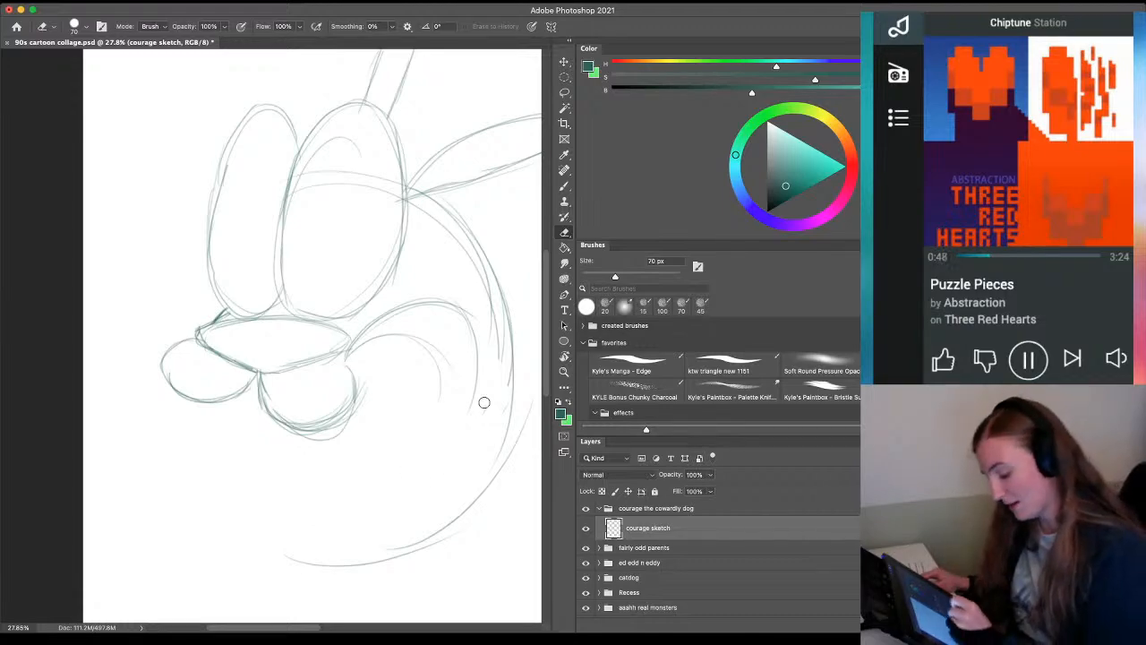
{"action": "mouse_move", "coordinate": [477, 279]}
{"action": "left_mouse_down"}
{"action": "mouse_move", "coordinate": [501, 376]}
{"action": "mouse_move", "coordinate": [443, 234]}
{"action": "left_mouse_up"}
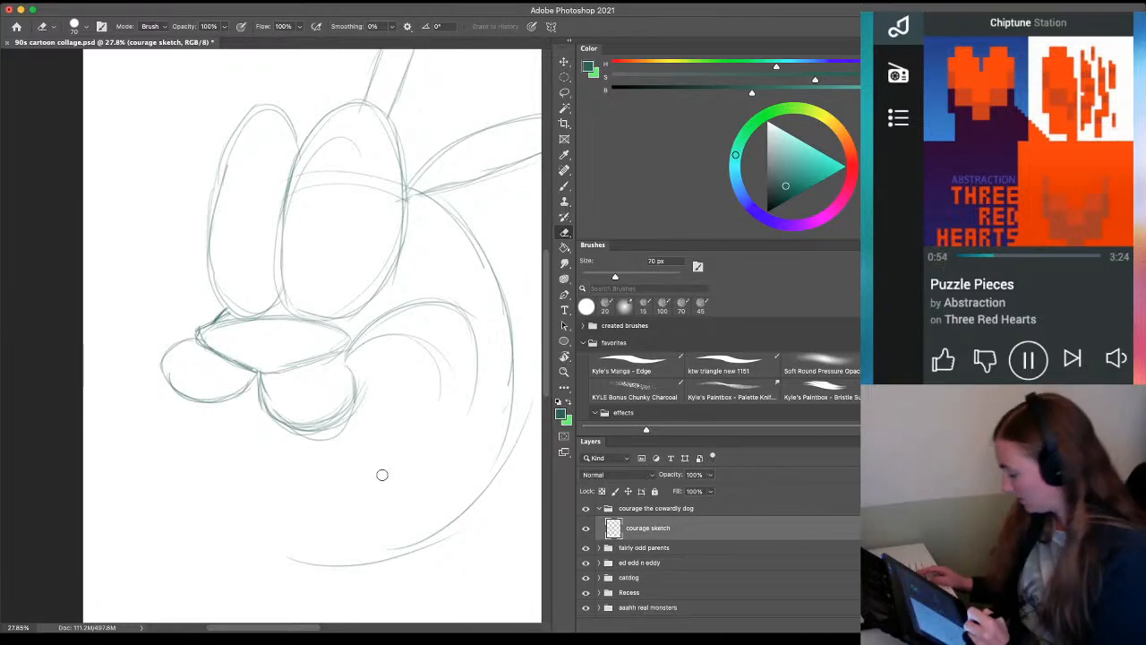
Strengthen the mouth arch with the 20 px brush and continue it down into the curved inner edge of the lower jaw
{"action": "key", "text": "b"}
{"action": "left_click_drag", "start_coordinate": [406, 302], "coordinate": [484, 352]}
{"action": "left_click_drag", "start_coordinate": [457, 305], "coordinate": [486, 361]}
{"action": "mouse_move", "coordinate": [450, 302]}
{"action": "left_mouse_down"}
{"action": "mouse_move", "coordinate": [469, 314]}
{"action": "mouse_move", "coordinate": [493, 395]}
{"action": "mouse_move", "coordinate": [480, 329]}
{"action": "mouse_move", "coordinate": [490, 383]}
{"action": "left_mouse_up"}
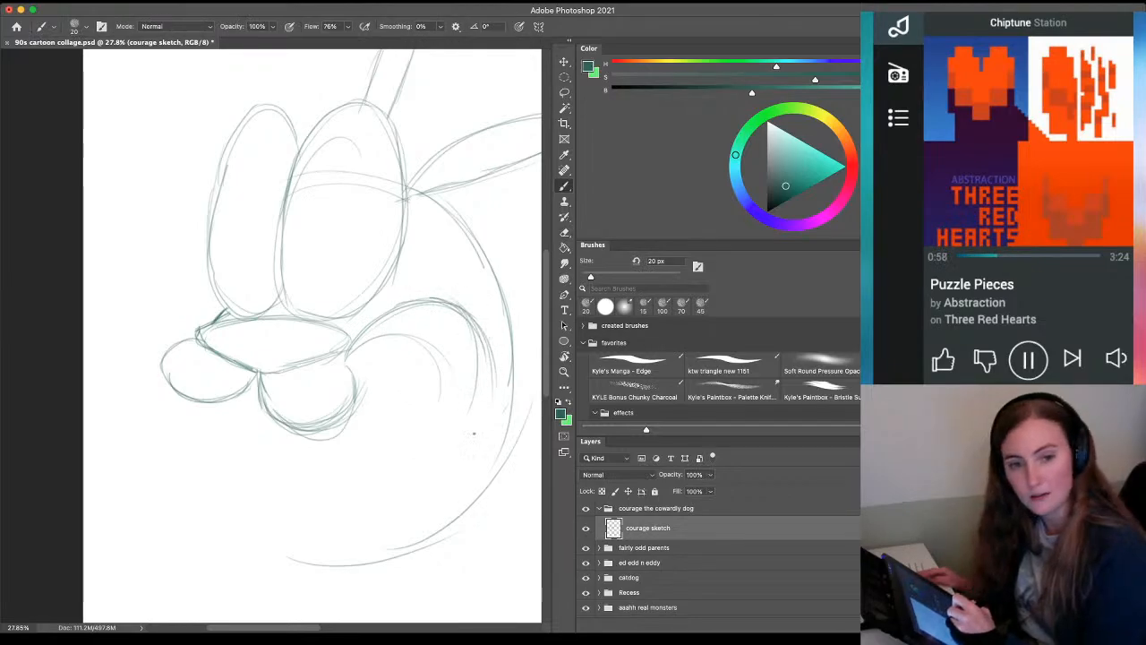
{"action": "left_click_drag", "start_coordinate": [480, 327], "coordinate": [491, 421]}
{"action": "mouse_move", "coordinate": [493, 363]}
{"action": "left_mouse_down"}
{"action": "mouse_move", "coordinate": [497, 391]}
{"action": "mouse_move", "coordinate": [439, 509]}
{"action": "left_mouse_up"}
{"action": "left_click_drag", "start_coordinate": [482, 453], "coordinate": [385, 527]}
{"action": "left_click_drag", "start_coordinate": [491, 434], "coordinate": [439, 512]}
{"action": "left_click_drag", "start_coordinate": [497, 379], "coordinate": [488, 447]}
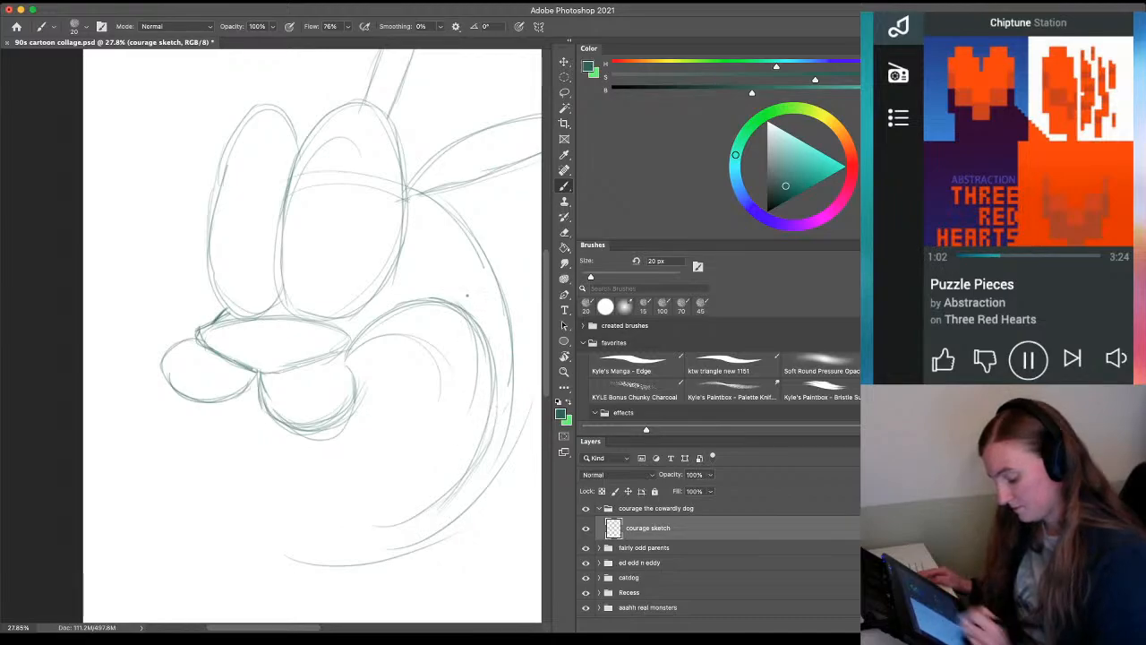
{"action": "mouse_move", "coordinate": [400, 527]}
{"action": "left_mouse_down"}
{"action": "mouse_move", "coordinate": [349, 544]}
{"action": "mouse_move", "coordinate": [292, 530]}
{"action": "mouse_move", "coordinate": [406, 525]}
{"action": "mouse_move", "coordinate": [350, 534]}
{"action": "left_mouse_up"}
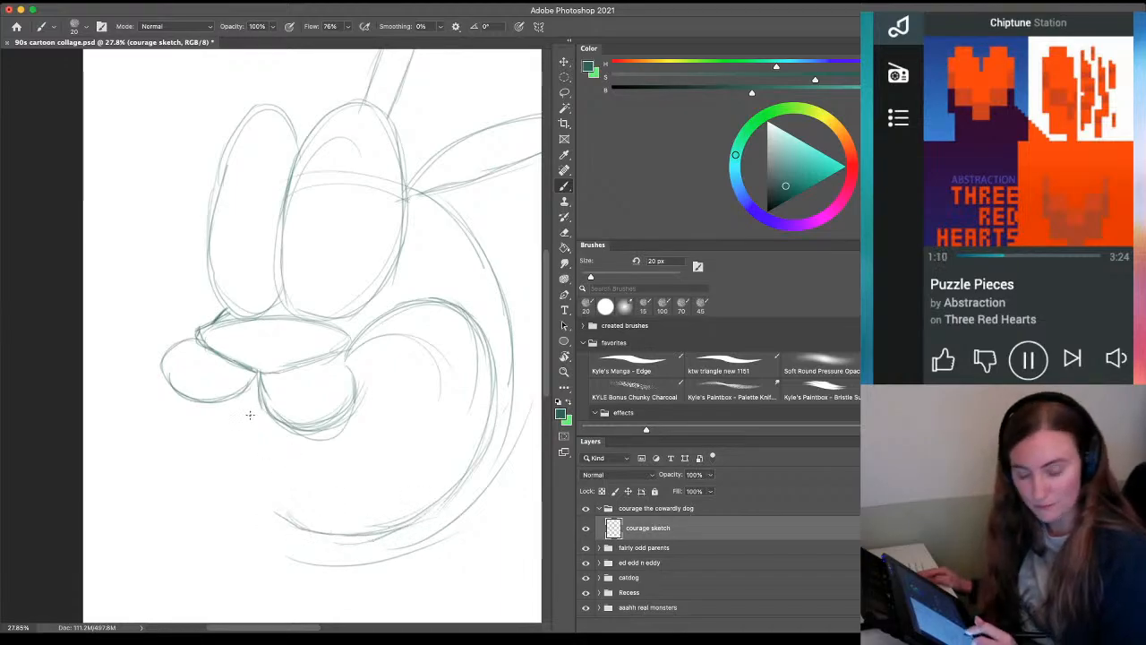
Sketch the pointed tip of the lower jaw with a thin shaded stem below it ending in a small lobed flower shape
{"action": "left_click_drag", "start_coordinate": [283, 514], "coordinate": [231, 560]}
{"action": "mouse_move", "coordinate": [283, 528]}
{"action": "left_mouse_down"}
{"action": "mouse_move", "coordinate": [245, 562]}
{"action": "mouse_move", "coordinate": [206, 485]}
{"action": "mouse_move", "coordinate": [202, 494]}
{"action": "left_mouse_up"}
{"action": "left_click_drag", "start_coordinate": [256, 466], "coordinate": [207, 498]}
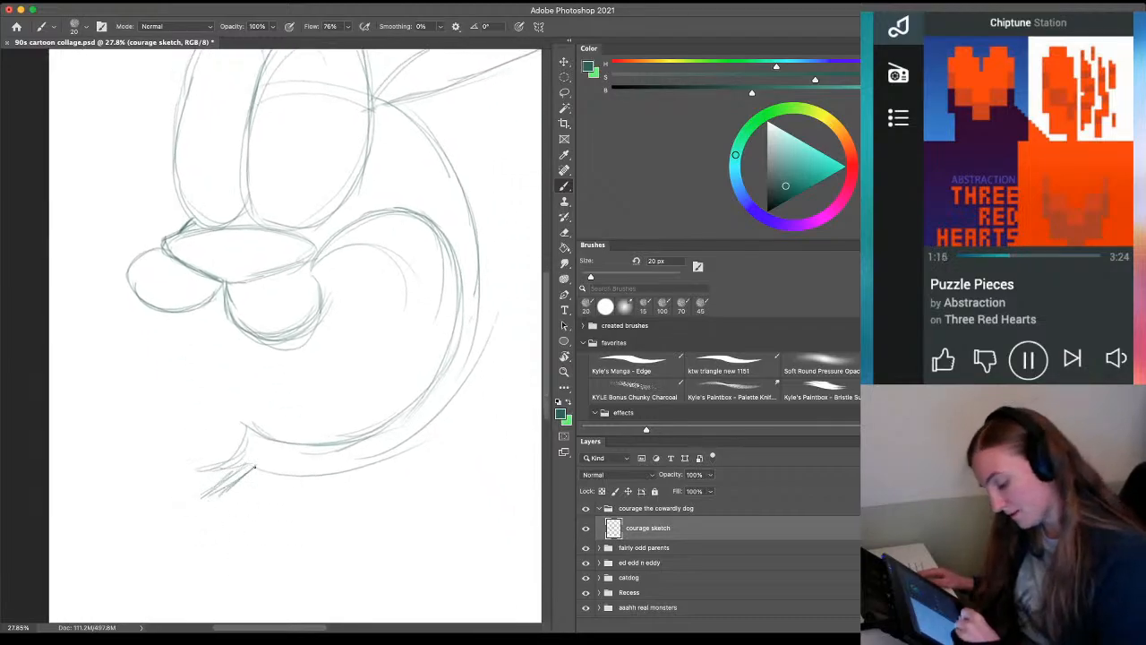
{"action": "left_click_drag", "start_coordinate": [254, 465], "coordinate": [192, 507]}
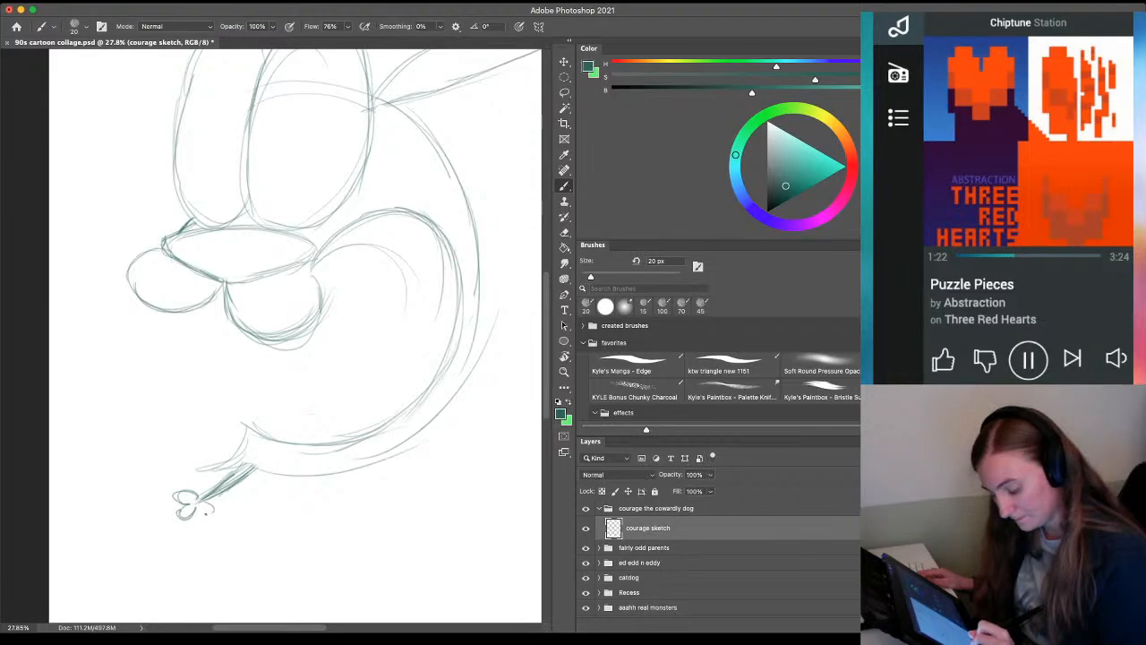
{"action": "mouse_move", "coordinate": [244, 468]}
{"action": "left_mouse_down"}
{"action": "mouse_move", "coordinate": [177, 516]}
{"action": "mouse_move", "coordinate": [154, 470]}
{"action": "left_mouse_up"}
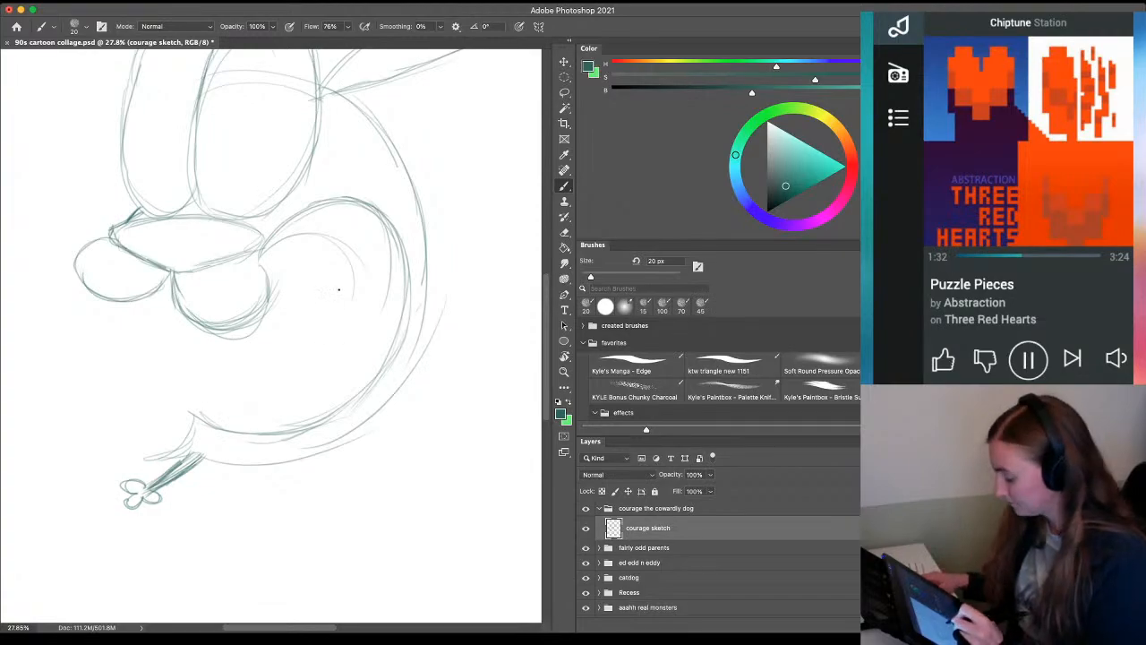
Erase the guide arc inside the mouth, the stray marks at the jaw tip and the construction lines inside the larger eye
{"action": "key", "text": "e"}
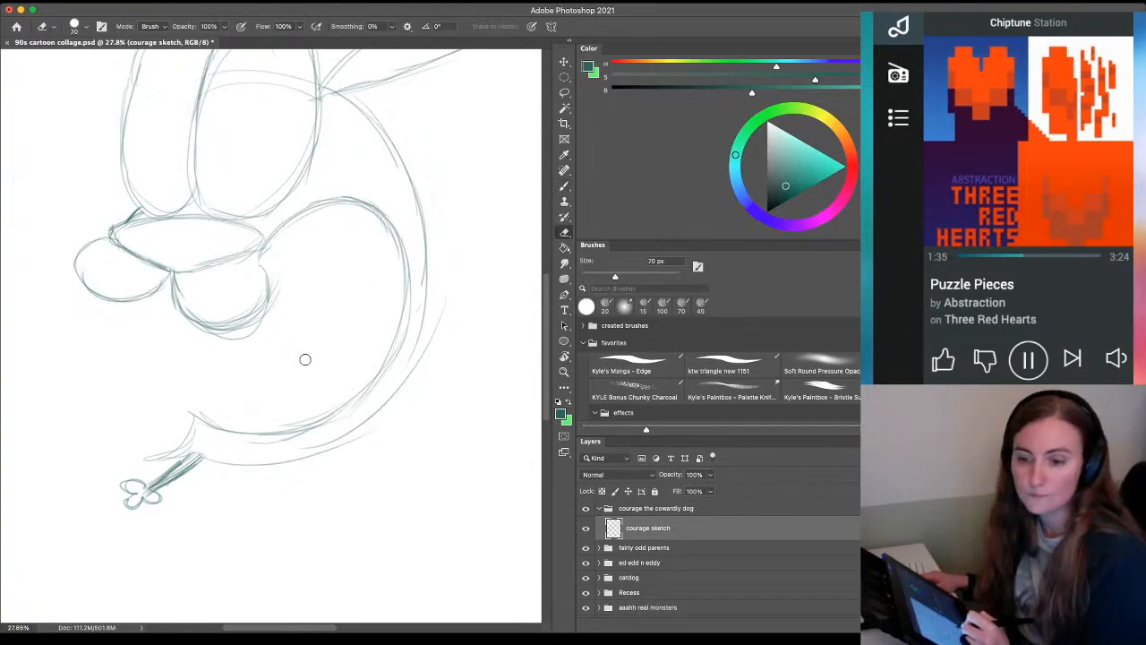
{"action": "mouse_move", "coordinate": [187, 395]}
{"action": "left_mouse_down"}
{"action": "mouse_move", "coordinate": [202, 438]}
{"action": "mouse_move", "coordinate": [187, 420]}
{"action": "left_mouse_up"}
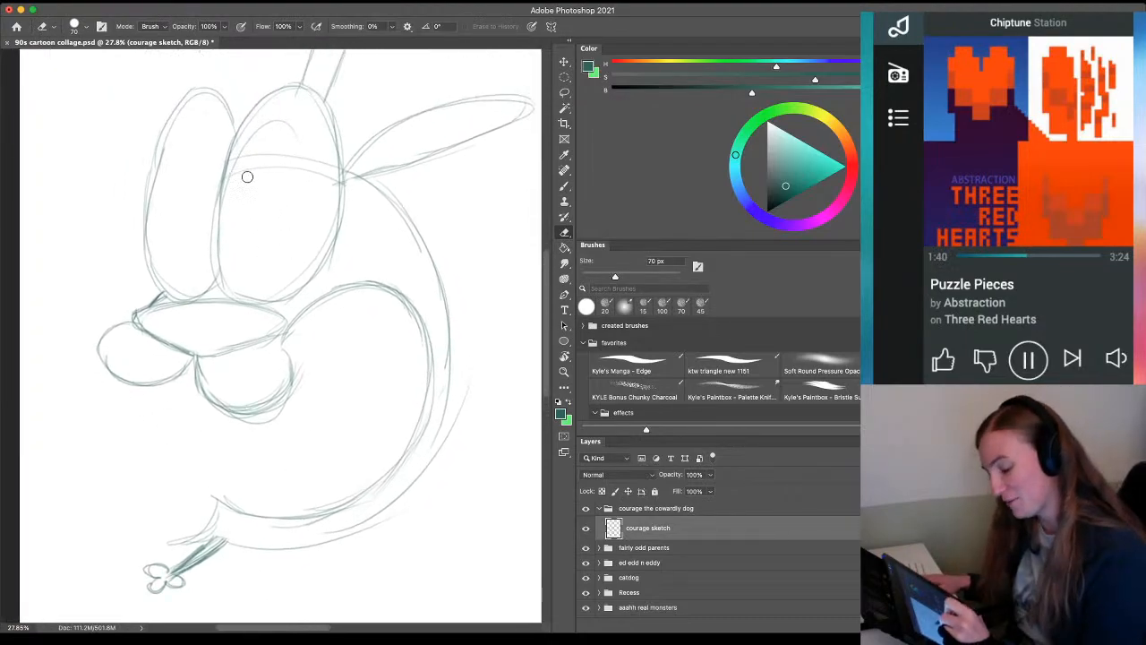
{"action": "mouse_move", "coordinate": [248, 178]}
{"action": "left_mouse_down"}
{"action": "mouse_move", "coordinate": [239, 178]}
{"action": "mouse_move", "coordinate": [266, 156]}
{"action": "mouse_move", "coordinate": [284, 180]}
{"action": "mouse_move", "coordinate": [307, 146]}
{"action": "mouse_move", "coordinate": [319, 193]}
{"action": "mouse_move", "coordinate": [332, 172]}
{"action": "mouse_move", "coordinate": [332, 187]}
{"action": "left_mouse_up"}
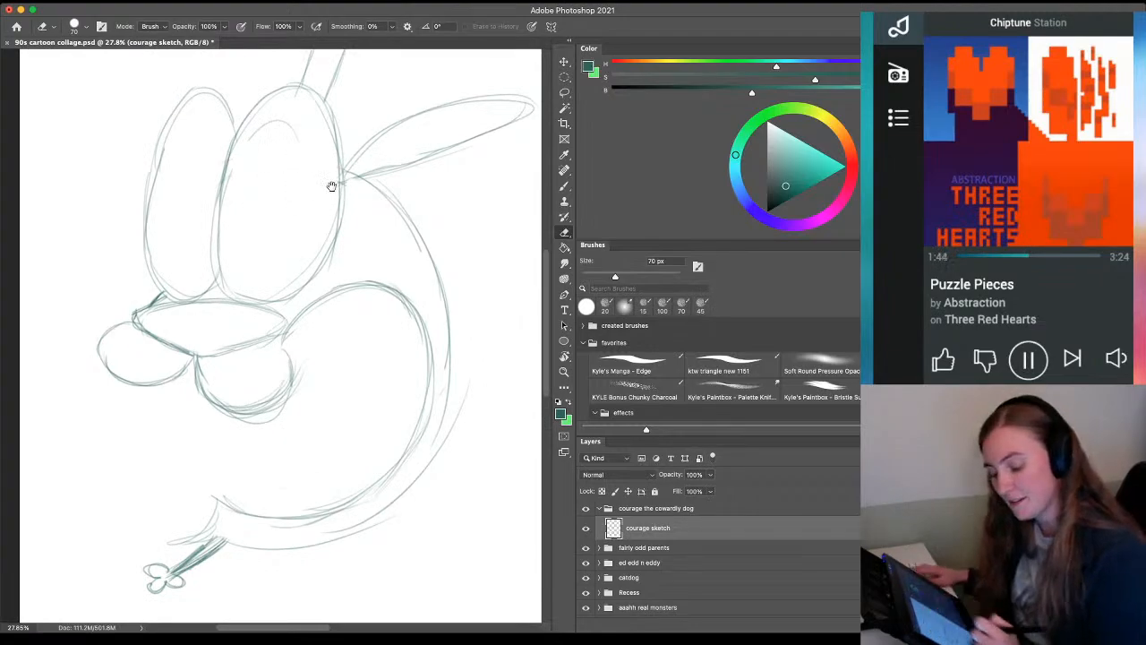
{"action": "mouse_move", "coordinate": [297, 140]}
{"action": "left_mouse_down"}
{"action": "mouse_move", "coordinate": [265, 121]}
{"action": "mouse_move", "coordinate": [247, 148]}
{"action": "left_mouse_up"}
Reinforce the head's rear outline with a brush stroke curving down into the lower jaw
{"action": "left_click_drag", "start_coordinate": [182, 412], "coordinate": [159, 317]}
{"action": "key", "text": "b"}
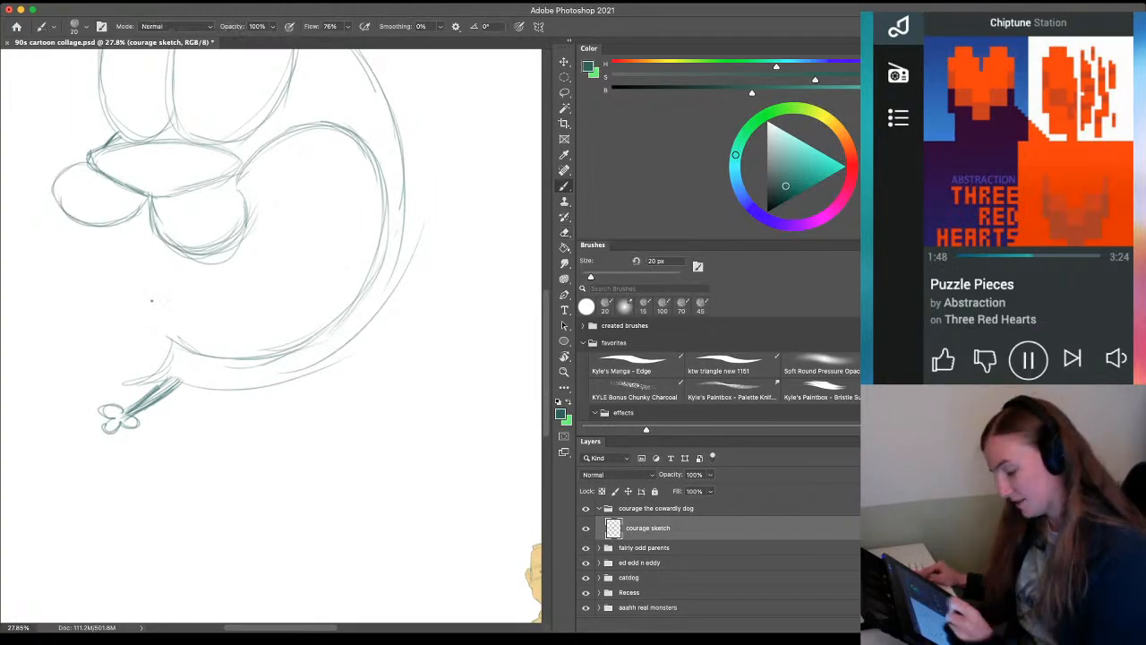
{"action": "mouse_move", "coordinate": [390, 118]}
{"action": "left_mouse_down"}
{"action": "mouse_move", "coordinate": [391, 252]}
{"action": "mouse_move", "coordinate": [406, 233]}
{"action": "mouse_move", "coordinate": [396, 268]}
{"action": "mouse_move", "coordinate": [316, 368]}
{"action": "mouse_move", "coordinate": [256, 348]}
{"action": "left_mouse_up"}
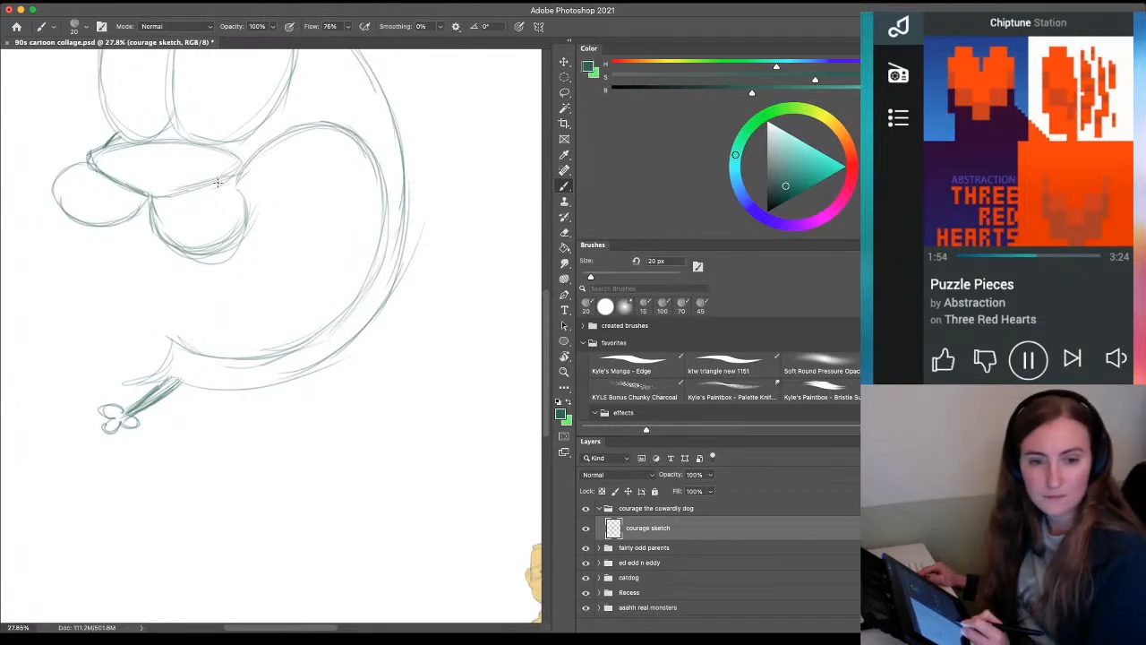
Sketch a squared tooth under the nearer muzzle lobe with a small shaded cavity in its centre
{"action": "mouse_move", "coordinate": [170, 249]}
{"action": "left_mouse_down"}
{"action": "mouse_move", "coordinate": [181, 292]}
{"action": "mouse_move", "coordinate": [216, 296]}
{"action": "left_mouse_up"}
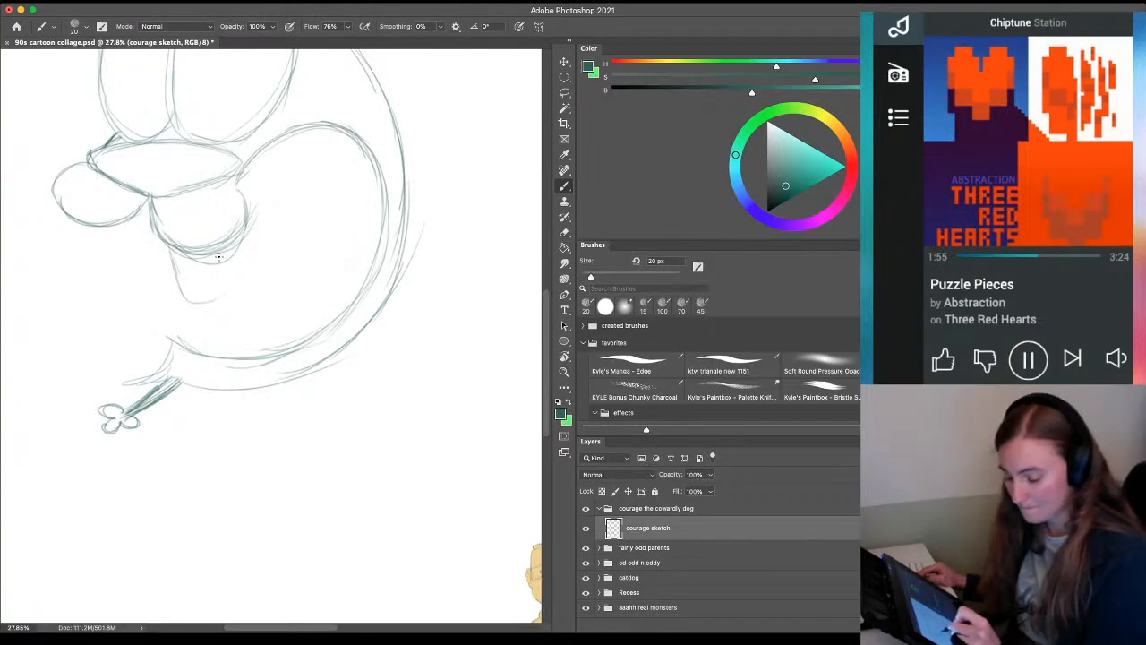
{"action": "mouse_move", "coordinate": [233, 246]}
{"action": "left_mouse_down"}
{"action": "mouse_move", "coordinate": [244, 279]}
{"action": "mouse_move", "coordinate": [183, 298]}
{"action": "left_mouse_up"}
{"action": "mouse_move", "coordinate": [171, 248]}
{"action": "left_mouse_down"}
{"action": "mouse_move", "coordinate": [177, 288]}
{"action": "mouse_move", "coordinate": [233, 288]}
{"action": "left_mouse_up"}
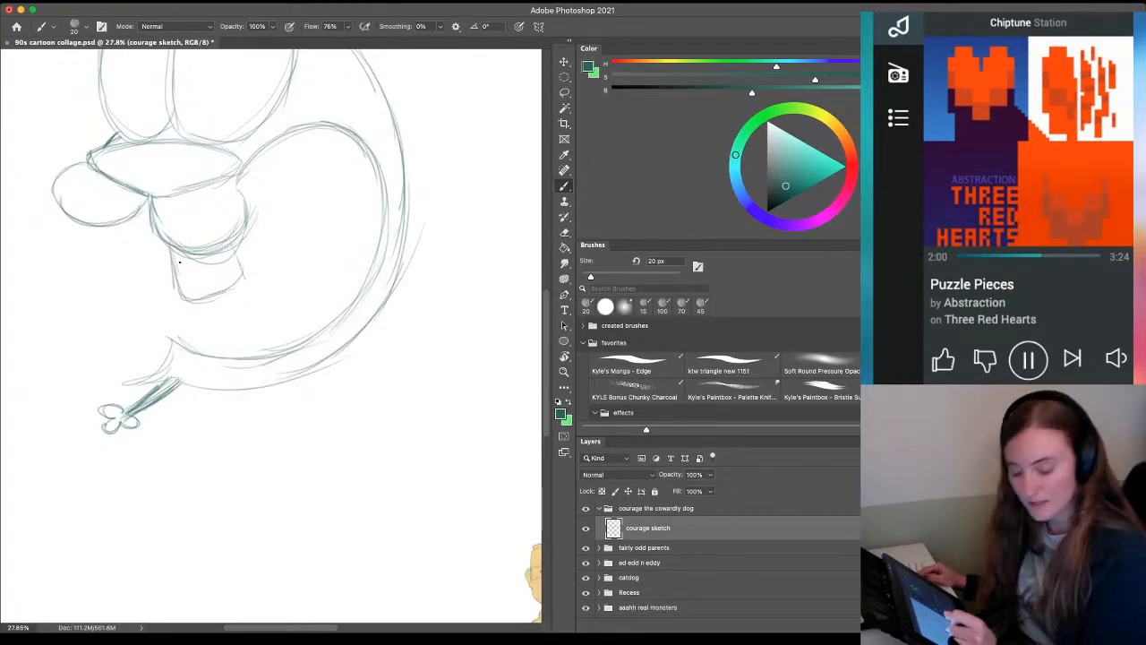
{"action": "mouse_move", "coordinate": [168, 239]}
{"action": "left_mouse_down"}
{"action": "mouse_move", "coordinate": [166, 287]}
{"action": "mouse_move", "coordinate": [210, 307]}
{"action": "left_mouse_up"}
{"action": "left_click_drag", "start_coordinate": [236, 241], "coordinate": [245, 279]}
{"action": "mouse_move", "coordinate": [244, 274]}
{"action": "left_mouse_down"}
{"action": "mouse_move", "coordinate": [204, 299]}
{"action": "mouse_move", "coordinate": [197, 278]}
{"action": "left_mouse_up"}
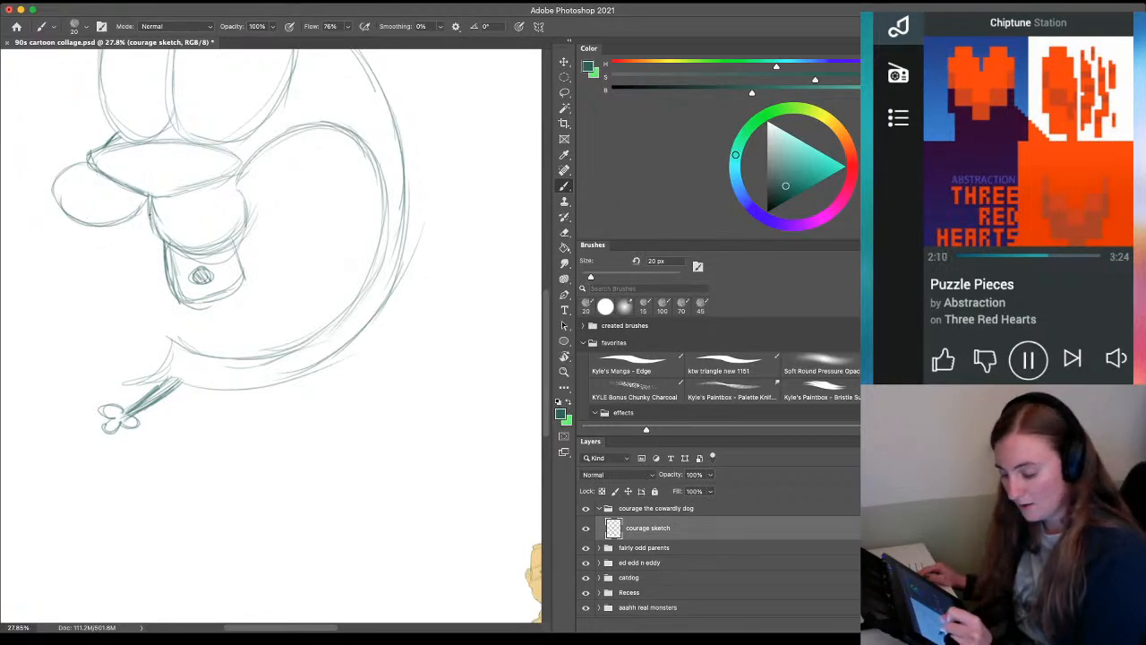
Darken the nearer muzzle lobe's lower edge and sketch a second squared tooth under the far lobe
{"action": "mouse_move", "coordinate": [149, 215]}
{"action": "left_mouse_down"}
{"action": "mouse_move", "coordinate": [165, 243]}
{"action": "mouse_move", "coordinate": [195, 254]}
{"action": "left_mouse_up"}
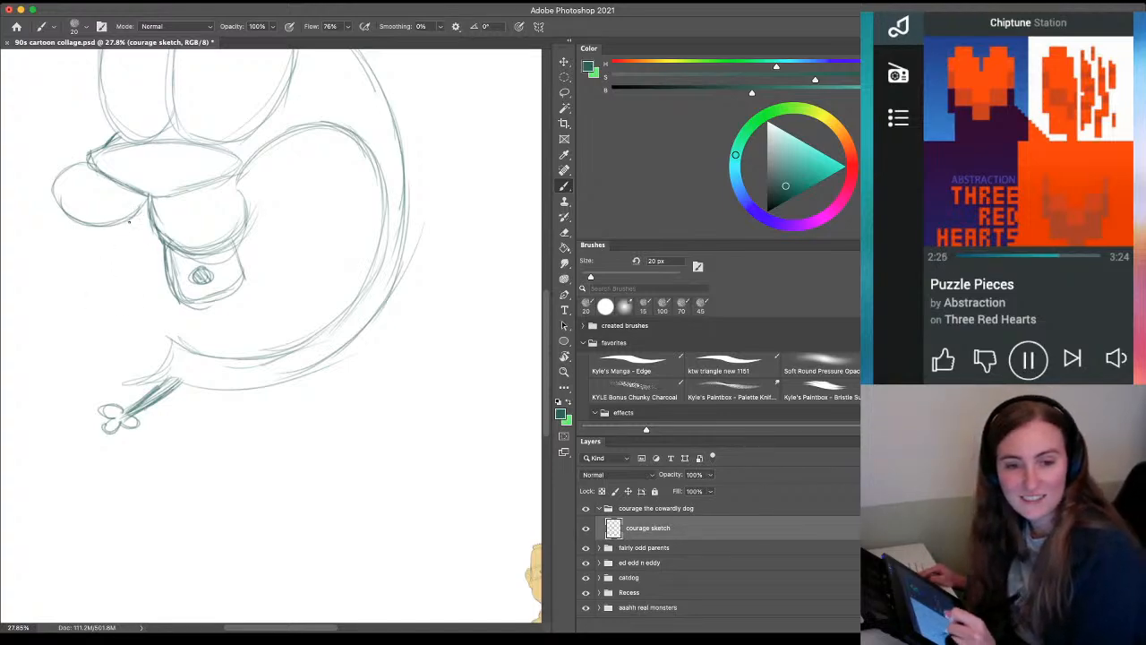
{"action": "left_click_drag", "start_coordinate": [144, 213], "coordinate": [125, 271]}
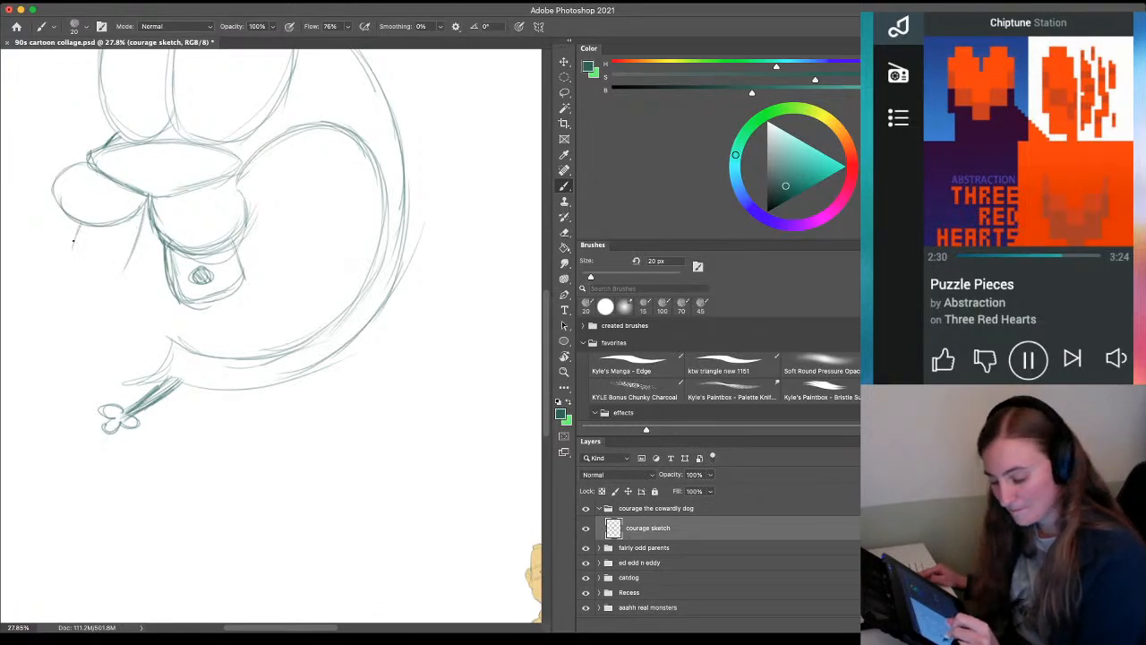
{"action": "mouse_move", "coordinate": [74, 231]}
{"action": "left_mouse_down"}
{"action": "mouse_move", "coordinate": [129, 271]}
{"action": "mouse_move", "coordinate": [122, 264]}
{"action": "left_mouse_up"}
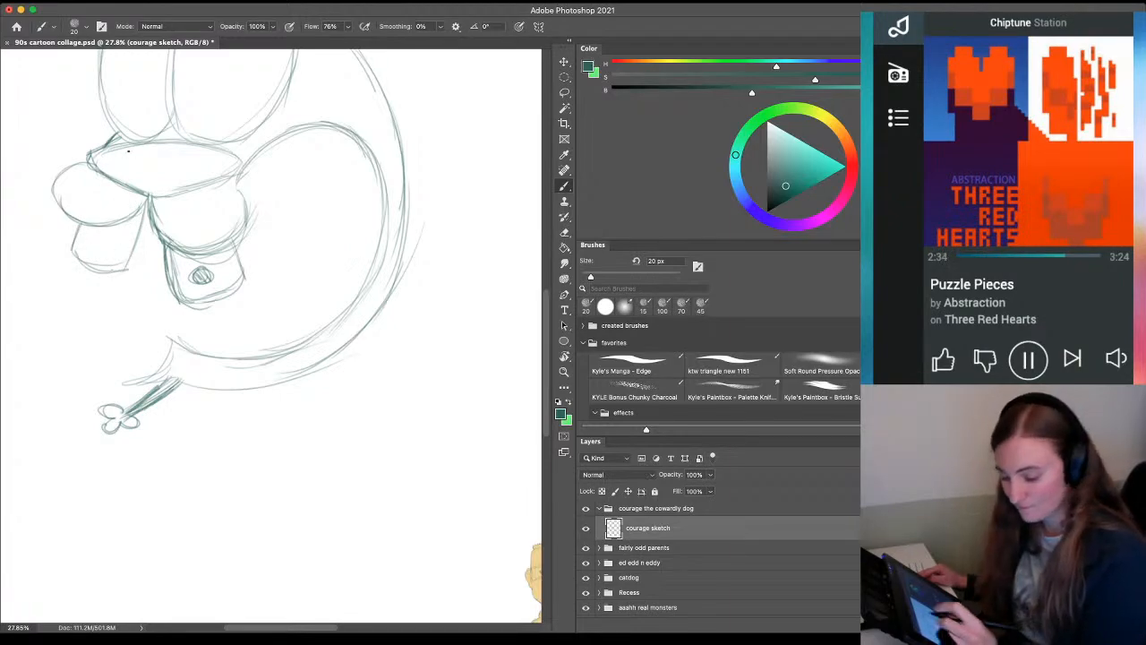
Redraw the nose with a deeper, darker outline and erase its old lower edge
{"action": "left_click_drag", "start_coordinate": [90, 155], "coordinate": [154, 209]}
{"action": "mouse_move", "coordinate": [239, 161]}
{"action": "left_mouse_down"}
{"action": "mouse_move", "coordinate": [186, 191]}
{"action": "mouse_move", "coordinate": [145, 196]}
{"action": "mouse_move", "coordinate": [234, 154]}
{"action": "left_mouse_up"}
{"action": "left_click_drag", "start_coordinate": [88, 161], "coordinate": [145, 207]}
{"action": "key", "text": "e"}
{"action": "mouse_move", "coordinate": [106, 161]}
{"action": "left_mouse_down"}
{"action": "mouse_move", "coordinate": [150, 197]}
{"action": "mouse_move", "coordinate": [216, 175]}
{"action": "mouse_move", "coordinate": [118, 179]}
{"action": "mouse_move", "coordinate": [150, 202]}
{"action": "mouse_move", "coordinate": [94, 154]}
{"action": "mouse_move", "coordinate": [105, 171]}
{"action": "mouse_move", "coordinate": [98, 147]}
{"action": "mouse_move", "coordinate": [113, 187]}
{"action": "mouse_move", "coordinate": [149, 210]}
{"action": "left_mouse_up"}
{"action": "key", "text": "b"}
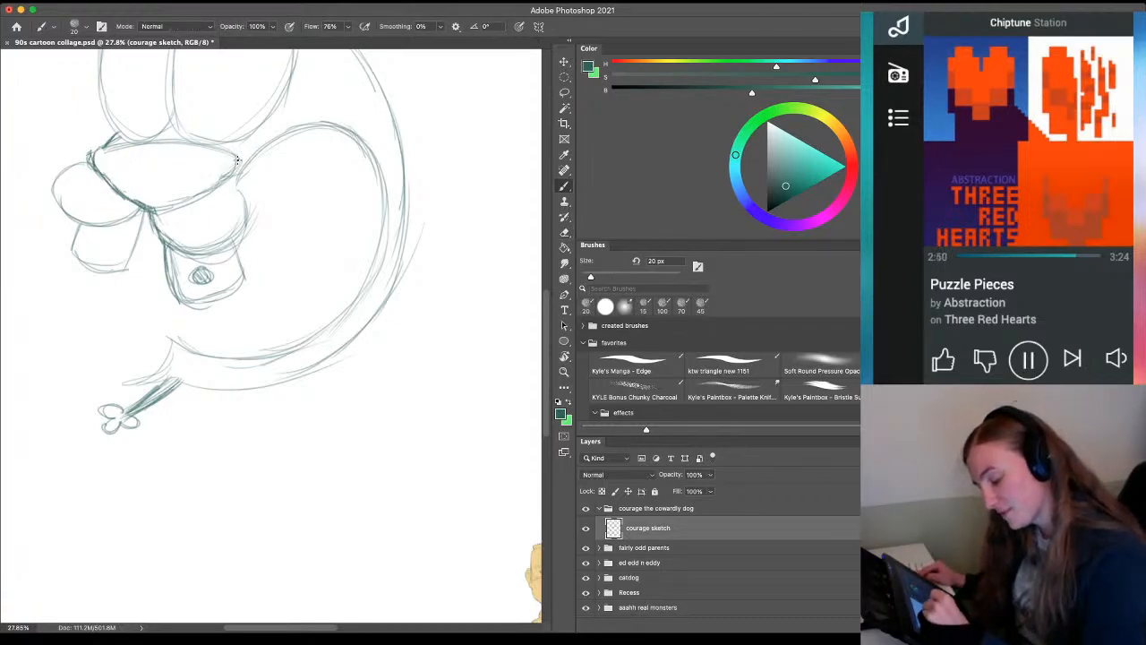
{"action": "left_click_drag", "start_coordinate": [236, 153], "coordinate": [216, 186]}
{"action": "left_click_drag", "start_coordinate": [181, 203], "coordinate": [204, 195]}
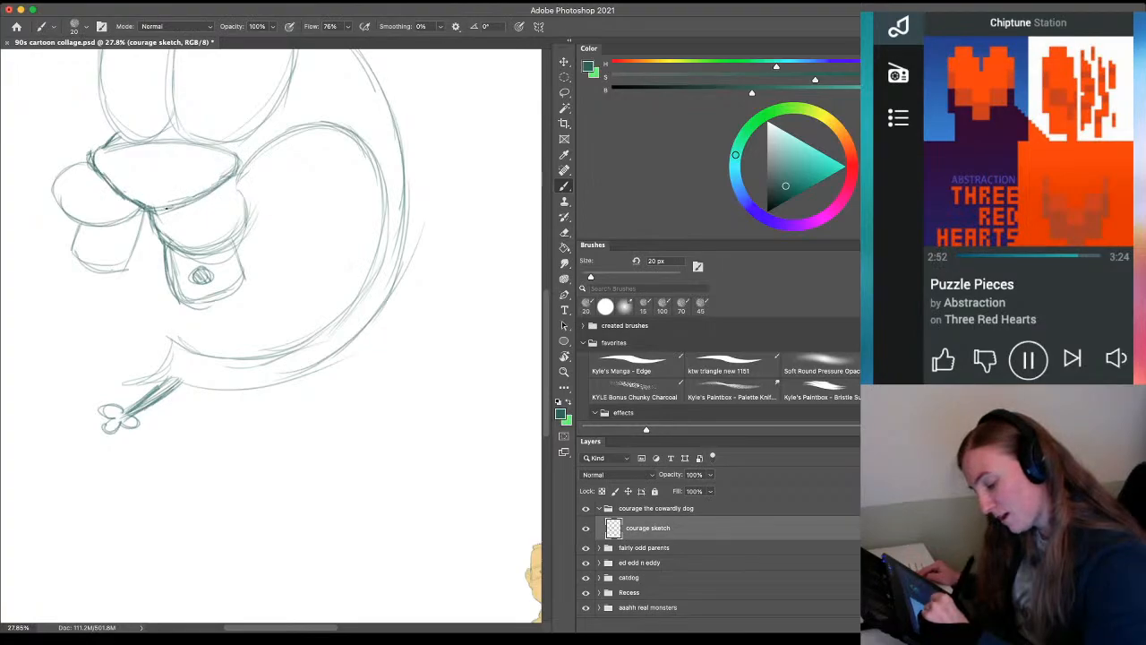
{"action": "mouse_move", "coordinate": [173, 142]}
{"action": "left_mouse_down"}
{"action": "mouse_move", "coordinate": [197, 143]}
{"action": "mouse_move", "coordinate": [97, 149]}
{"action": "left_mouse_up"}
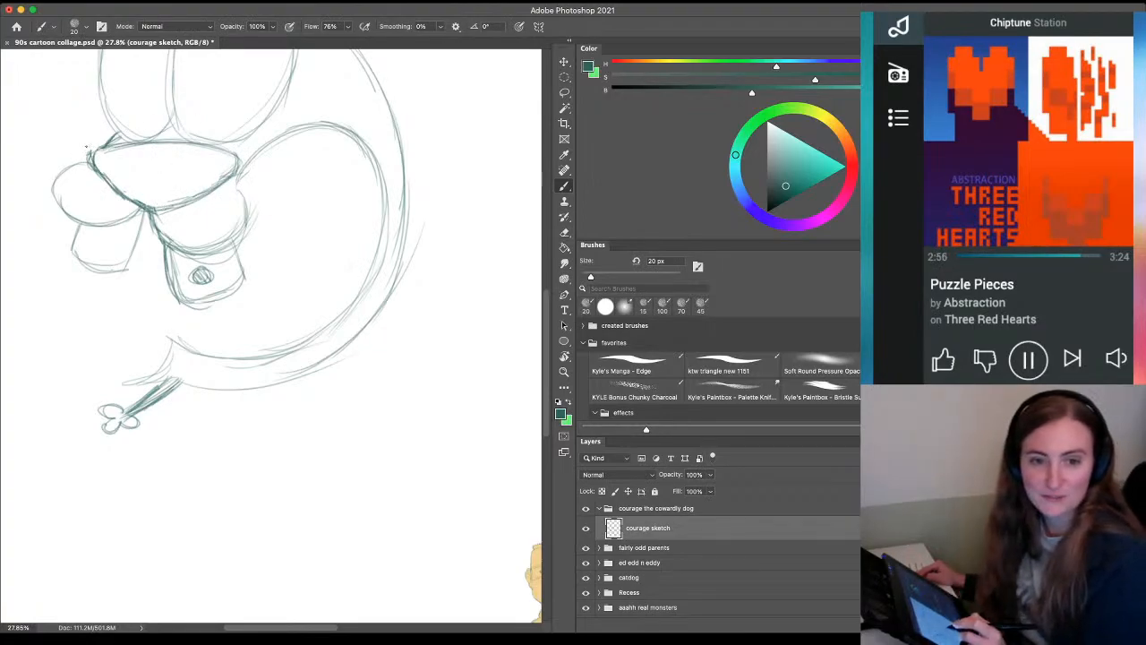
Draw a highlight contour inside the nose and hatch shading across its lower part
{"action": "mouse_move", "coordinate": [111, 163]}
{"action": "left_mouse_down"}
{"action": "mouse_move", "coordinate": [191, 169]}
{"action": "mouse_move", "coordinate": [147, 185]}
{"action": "mouse_move", "coordinate": [229, 168]}
{"action": "mouse_move", "coordinate": [163, 184]}
{"action": "left_mouse_up"}
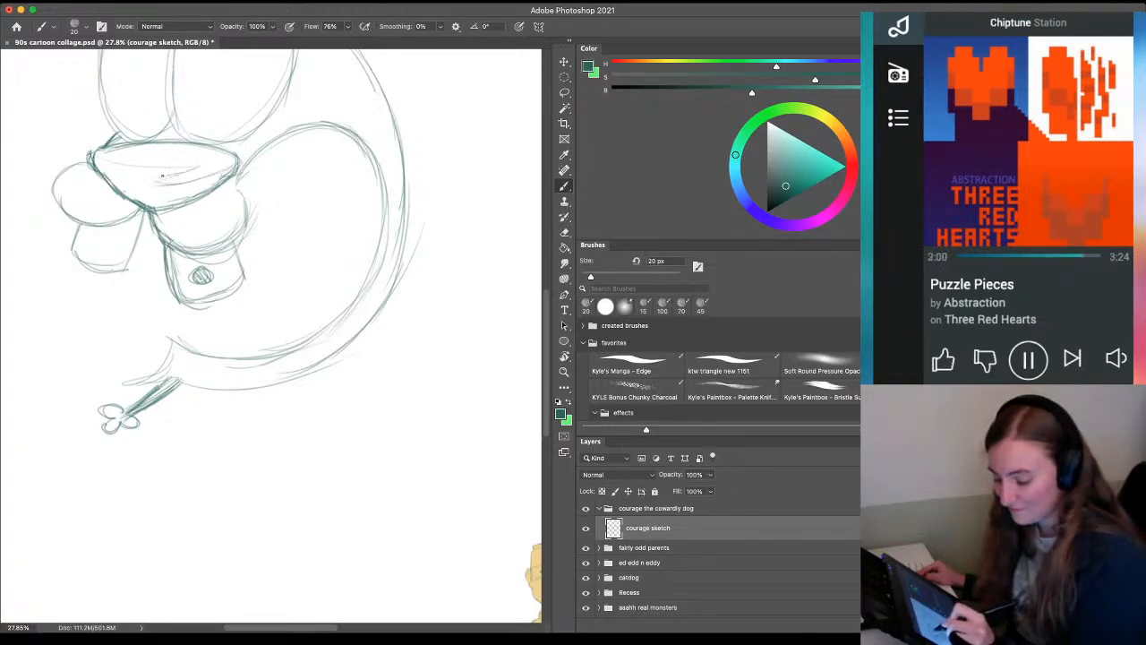
{"action": "mouse_move", "coordinate": [96, 157]}
{"action": "left_mouse_down"}
{"action": "mouse_move", "coordinate": [174, 203]}
{"action": "mouse_move", "coordinate": [189, 184]}
{"action": "mouse_move", "coordinate": [214, 183]}
{"action": "mouse_move", "coordinate": [122, 174]}
{"action": "mouse_move", "coordinate": [182, 165]}
{"action": "mouse_move", "coordinate": [93, 157]}
{"action": "mouse_move", "coordinate": [150, 198]}
{"action": "mouse_move", "coordinate": [143, 184]}
{"action": "mouse_move", "coordinate": [183, 168]}
{"action": "mouse_move", "coordinate": [120, 169]}
{"action": "mouse_move", "coordinate": [147, 195]}
{"action": "left_mouse_up"}
{"action": "mouse_move", "coordinate": [99, 158]}
{"action": "left_mouse_down"}
{"action": "mouse_move", "coordinate": [137, 192]}
{"action": "mouse_move", "coordinate": [131, 199]}
{"action": "left_mouse_up"}
{"action": "mouse_move", "coordinate": [130, 192]}
{"action": "left_mouse_down"}
{"action": "mouse_move", "coordinate": [152, 201]}
{"action": "mouse_move", "coordinate": [198, 186]}
{"action": "left_mouse_up"}
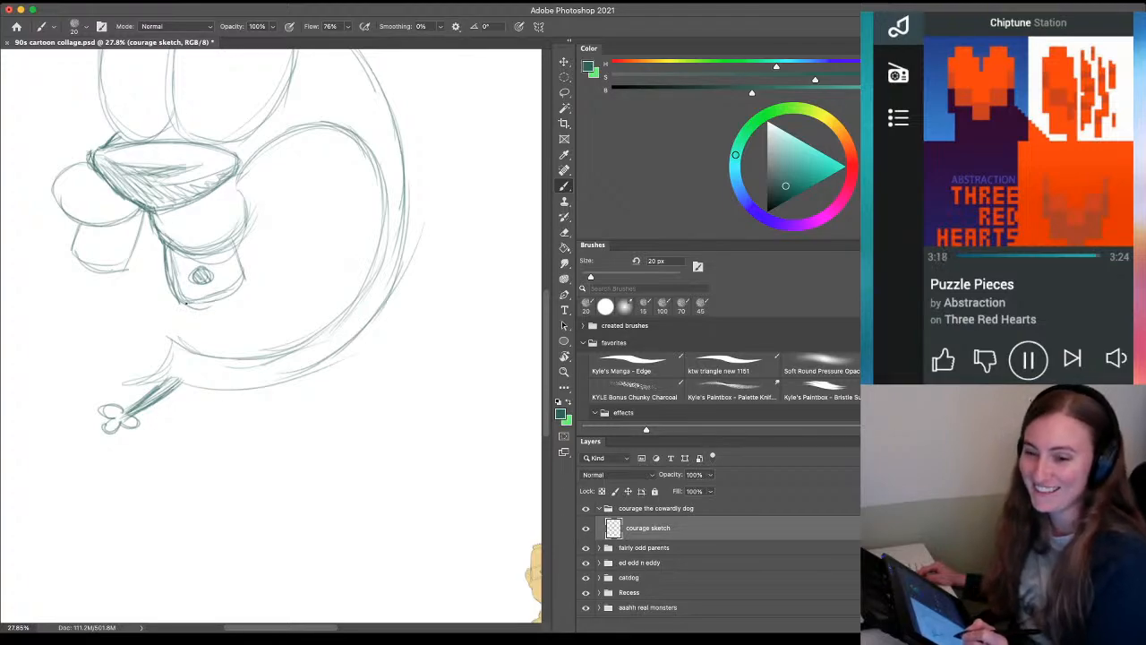
Add whisker dots on both muzzle lobes and short whisker strokes at their outer edges
{"action": "mouse_move", "coordinate": [145, 353]}
{"action": "left_mouse_down"}
{"action": "mouse_move", "coordinate": [145, 339]}
{"action": "mouse_move", "coordinate": [180, 327]}
{"action": "mouse_move", "coordinate": [196, 397]}
{"action": "left_mouse_up"}
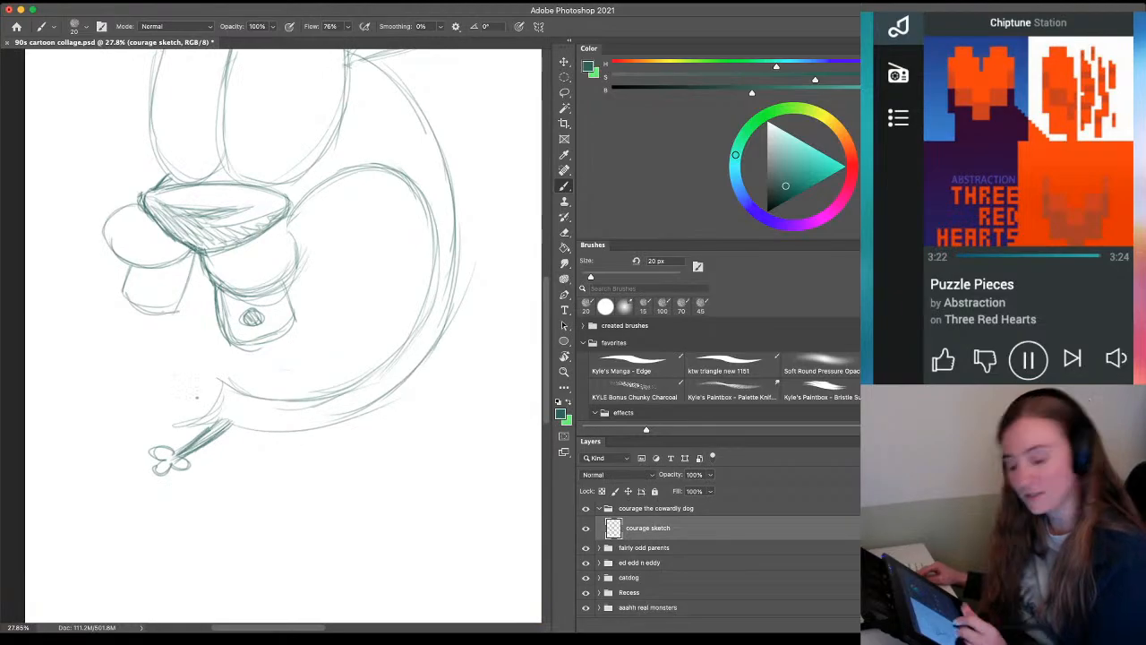
{"action": "left_click_drag", "start_coordinate": [272, 245], "coordinate": [273, 247]}
{"action": "left_click_drag", "start_coordinate": [274, 263], "coordinate": [274, 264]}
{"action": "left_click", "coordinate": [249, 265]}
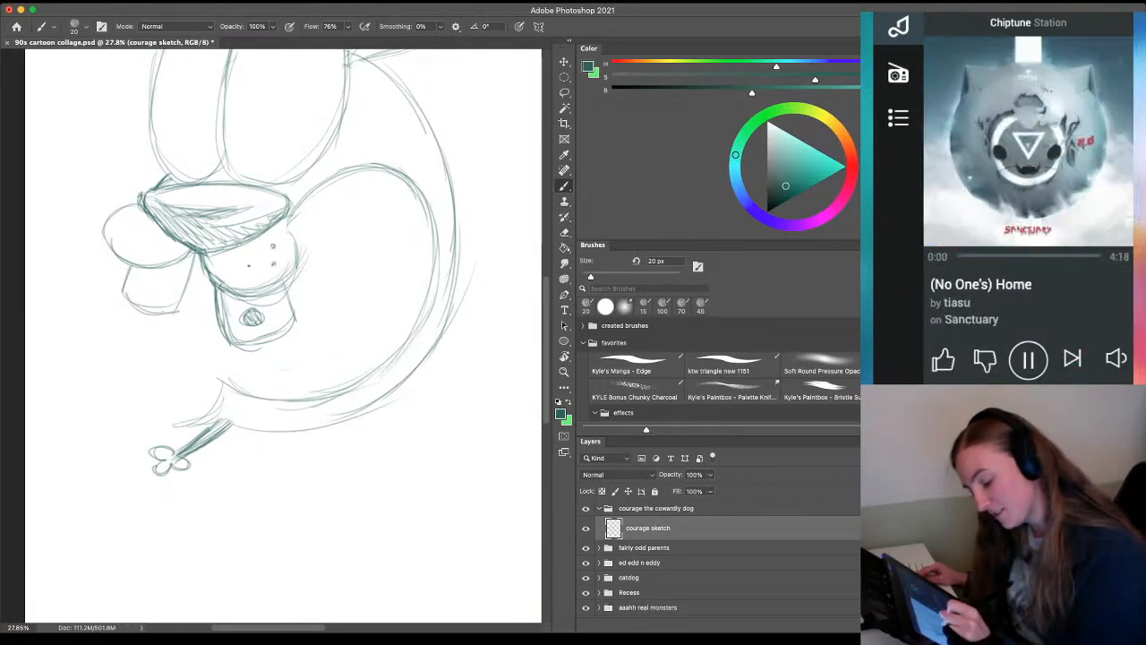
{"action": "left_click", "coordinate": [255, 260]}
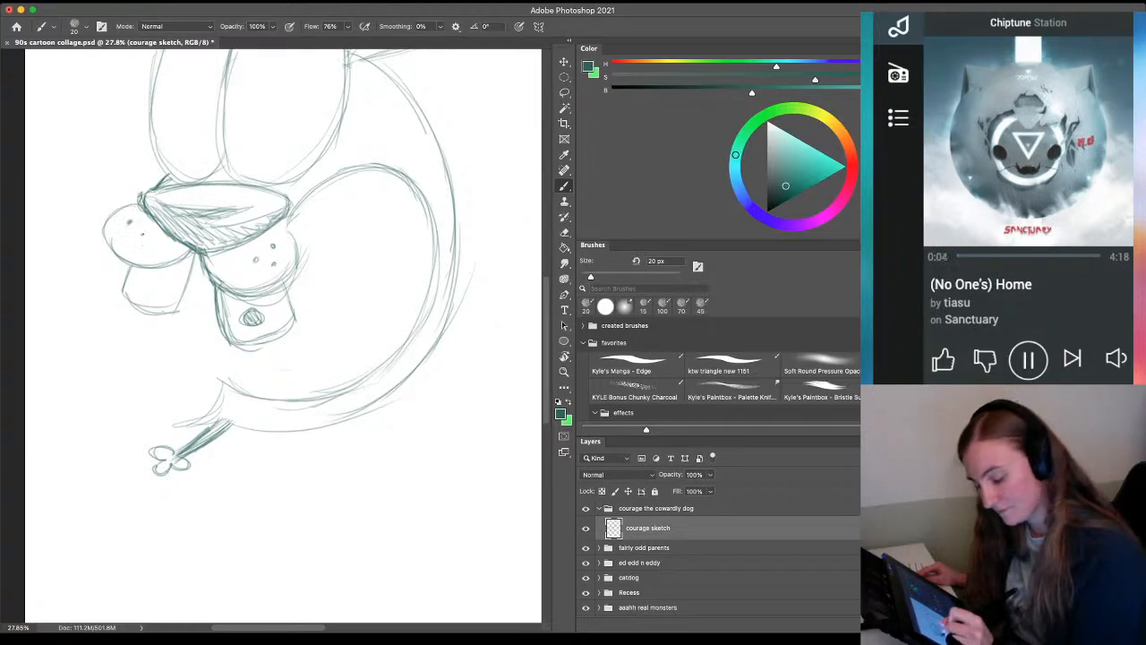
{"action": "left_click_drag", "start_coordinate": [116, 210], "coordinate": [95, 204]}
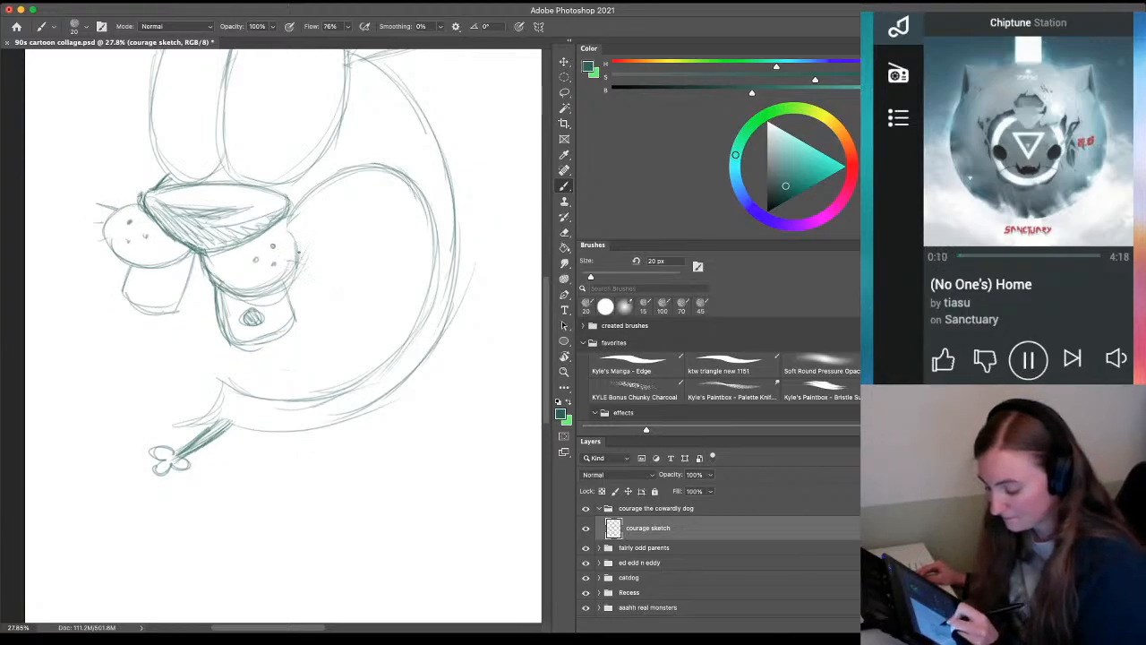
Darken the nearer muzzle lobe's outline and erase the stray lines around the tooth below it
{"action": "left_click_drag", "start_coordinate": [222, 288], "coordinate": [263, 291]}
{"action": "mouse_move", "coordinate": [295, 239]}
{"action": "left_mouse_down"}
{"action": "mouse_move", "coordinate": [288, 274]}
{"action": "mouse_move", "coordinate": [260, 289]}
{"action": "mouse_move", "coordinate": [297, 270]}
{"action": "left_mouse_up"}
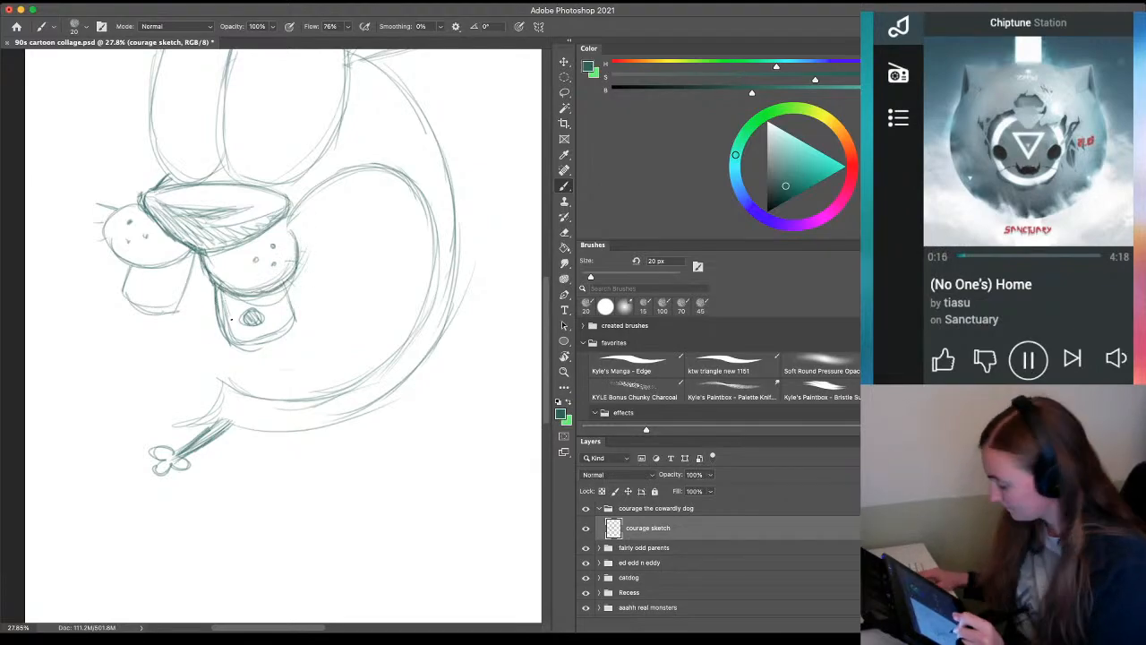
{"action": "key", "text": "e"}
{"action": "left_click_drag", "start_coordinate": [223, 299], "coordinate": [249, 352]}
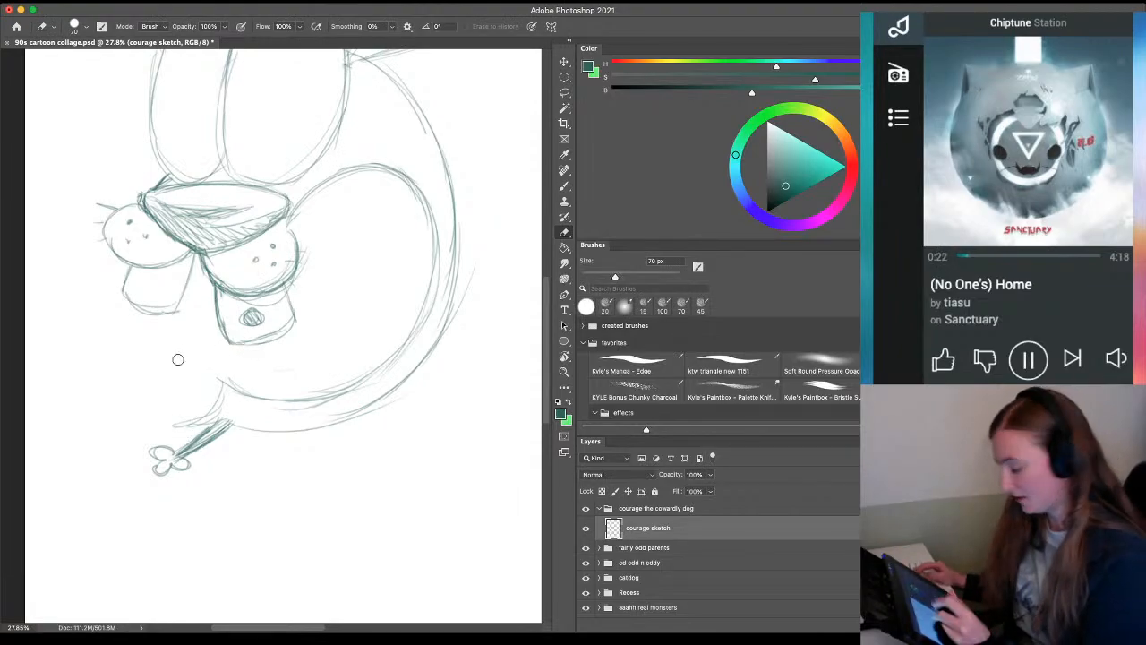
Sketch an inner mouth curve from the nose corner to the jaw tip and a small uvula near the back of the mouth
{"action": "key", "text": "b"}
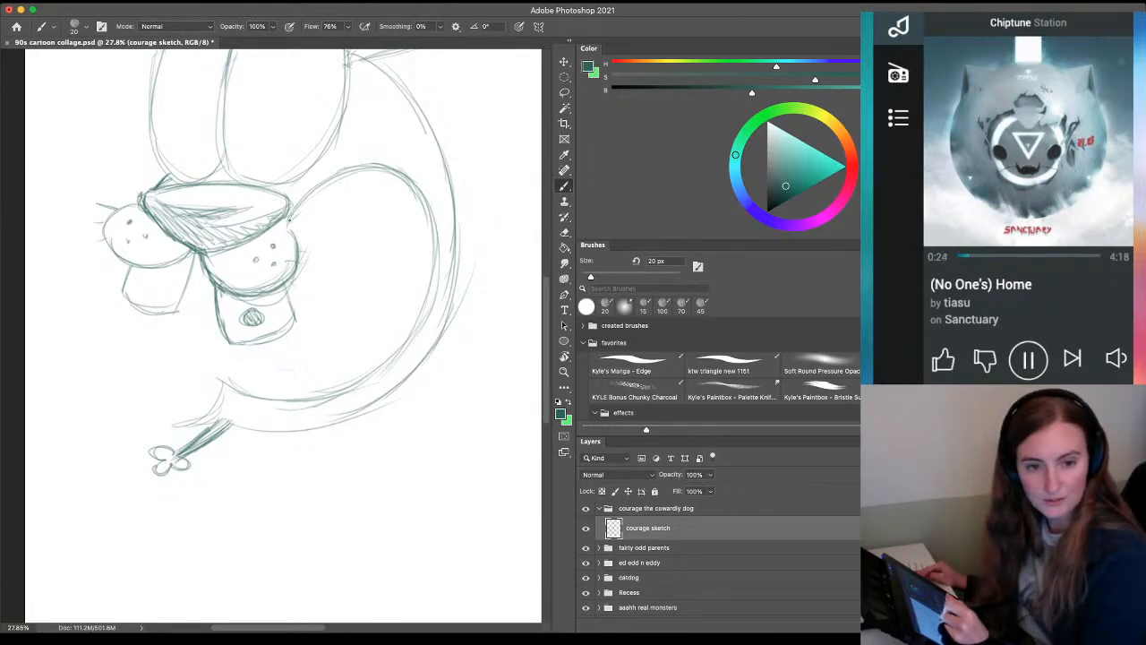
{"action": "mouse_move", "coordinate": [298, 206]}
{"action": "left_mouse_down"}
{"action": "mouse_move", "coordinate": [333, 297]}
{"action": "mouse_move", "coordinate": [326, 229]}
{"action": "mouse_move", "coordinate": [299, 361]}
{"action": "mouse_move", "coordinate": [334, 313]}
{"action": "mouse_move", "coordinate": [244, 384]}
{"action": "mouse_move", "coordinate": [297, 359]}
{"action": "mouse_move", "coordinate": [230, 383]}
{"action": "left_mouse_up"}
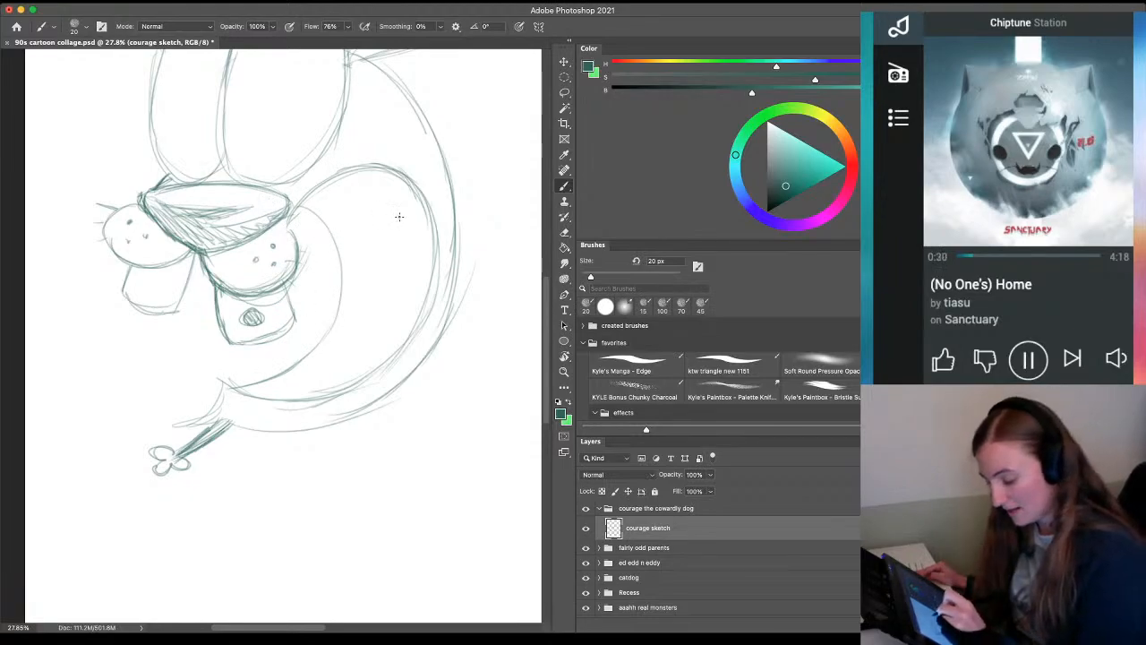
{"action": "mouse_move", "coordinate": [394, 213]}
{"action": "left_mouse_down"}
{"action": "mouse_move", "coordinate": [379, 222]}
{"action": "mouse_move", "coordinate": [408, 229]}
{"action": "left_mouse_up"}
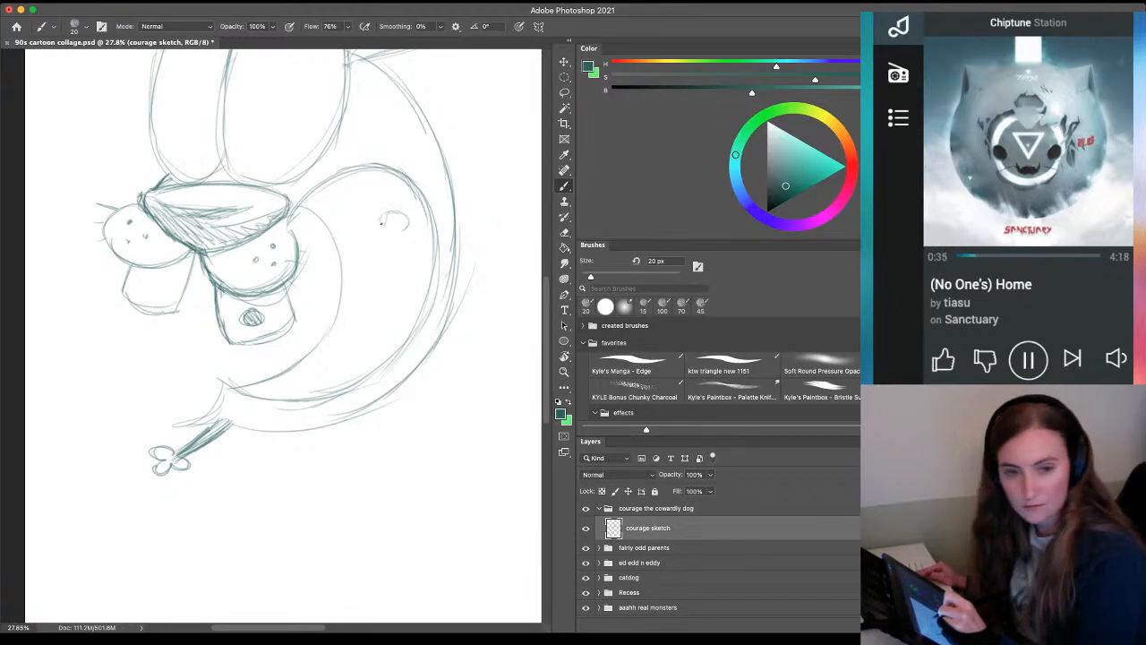
{"action": "mouse_move", "coordinate": [391, 213]}
{"action": "left_mouse_down"}
{"action": "mouse_move", "coordinate": [391, 241]}
{"action": "mouse_move", "coordinate": [402, 236]}
{"action": "left_mouse_up"}
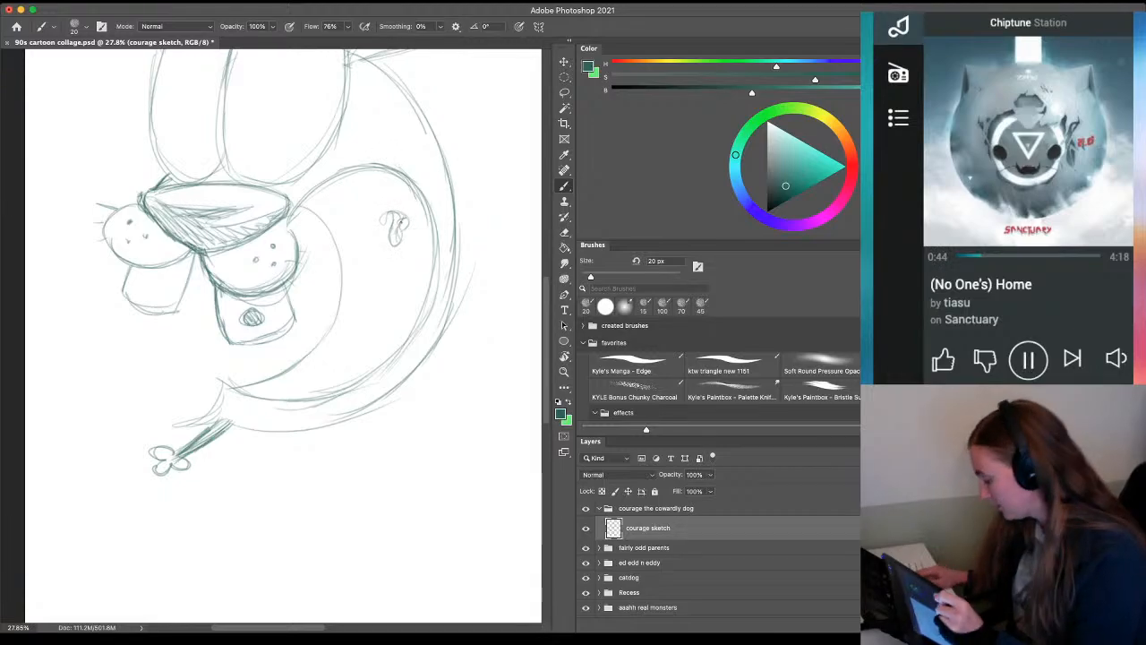
Enclose the uvula in a hatched oval at the back of the mouth and move it slightly up toward the nose
{"action": "mouse_move", "coordinate": [402, 224]}
{"action": "left_mouse_down"}
{"action": "mouse_move", "coordinate": [383, 249]}
{"action": "mouse_move", "coordinate": [383, 217]}
{"action": "mouse_move", "coordinate": [388, 251]}
{"action": "mouse_move", "coordinate": [380, 223]}
{"action": "mouse_move", "coordinate": [391, 217]}
{"action": "mouse_move", "coordinate": [380, 220]}
{"action": "mouse_move", "coordinate": [389, 250]}
{"action": "mouse_move", "coordinate": [403, 226]}
{"action": "left_mouse_up"}
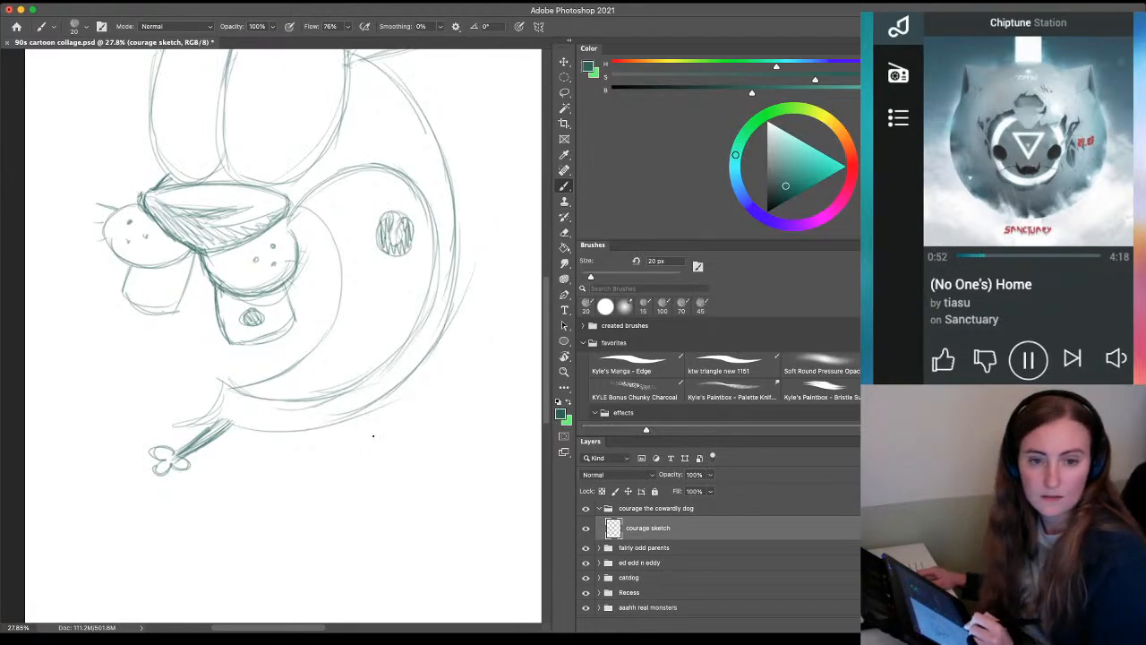
{"action": "key", "text": "l"}
{"action": "mouse_move", "coordinate": [405, 208]}
{"action": "left_mouse_down"}
{"action": "mouse_move", "coordinate": [370, 263]}
{"action": "mouse_move", "coordinate": [421, 240]}
{"action": "mouse_move", "coordinate": [394, 192]}
{"action": "left_mouse_up"}
{"action": "key", "text": "v"}
{"action": "left_click_drag", "start_coordinate": [400, 237], "coordinate": [381, 208]}
{"action": "key", "text": "ctrl+d"}
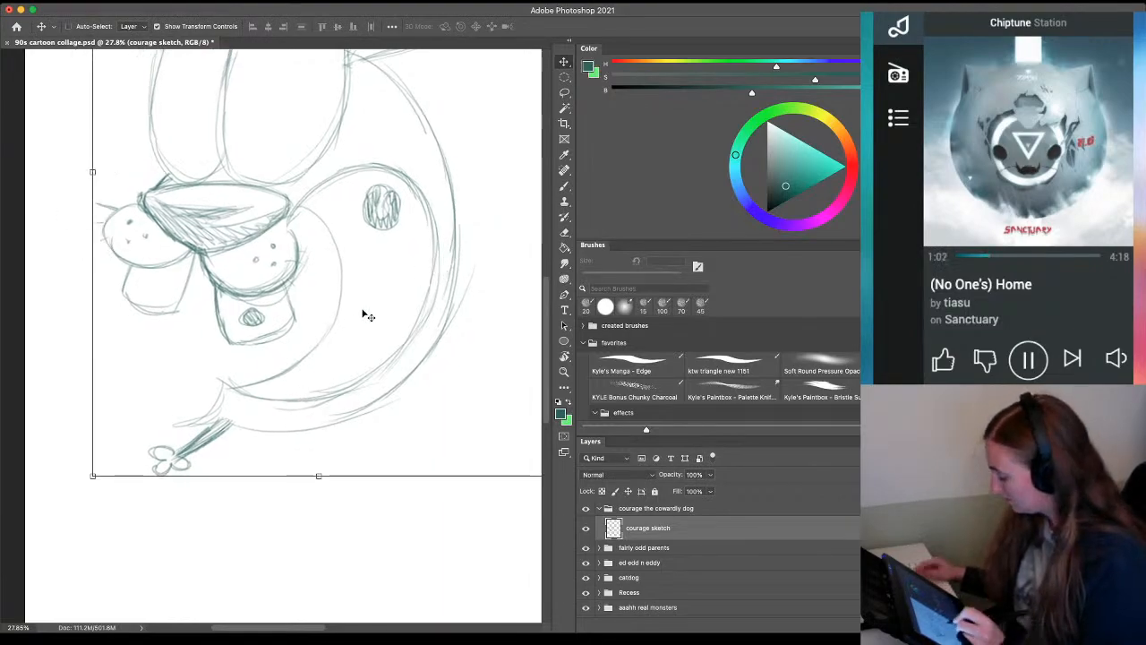
Draw a long wavy tongue from the back of the mouth out past the jaw tip and erase the mouth lines crossing it
{"action": "key", "text": "b"}
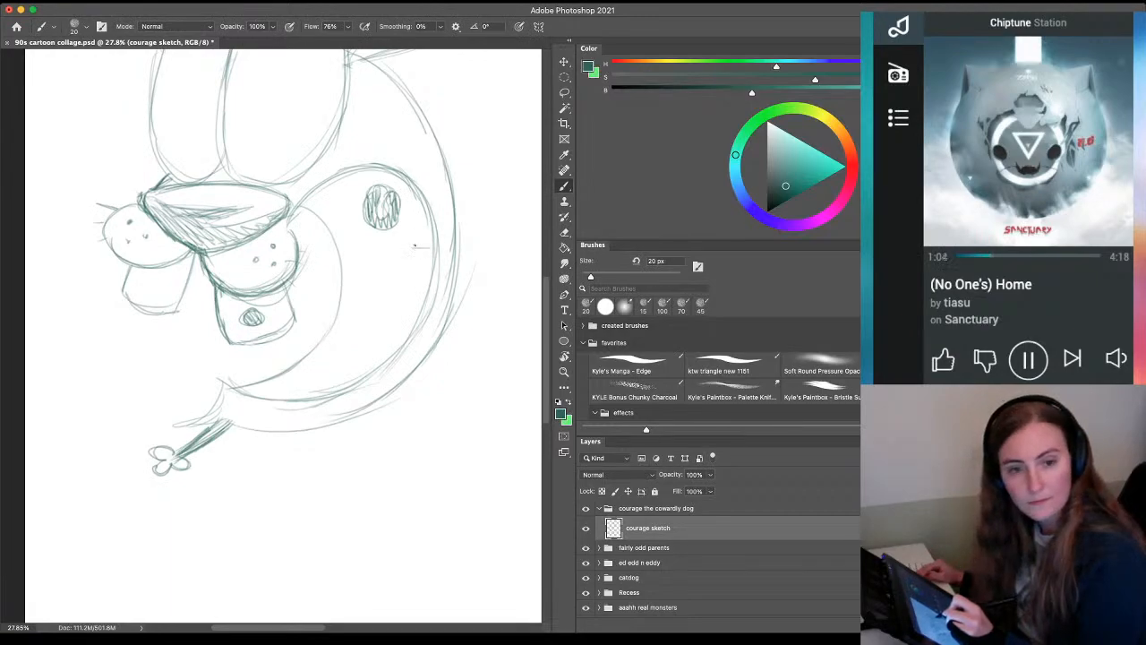
{"action": "mouse_move", "coordinate": [415, 245]}
{"action": "left_mouse_down"}
{"action": "mouse_move", "coordinate": [365, 290]}
{"action": "mouse_move", "coordinate": [334, 290]}
{"action": "mouse_move", "coordinate": [309, 338]}
{"action": "mouse_move", "coordinate": [222, 370]}
{"action": "mouse_move", "coordinate": [102, 354]}
{"action": "mouse_move", "coordinate": [97, 374]}
{"action": "mouse_move", "coordinate": [104, 339]}
{"action": "mouse_move", "coordinate": [95, 366]}
{"action": "mouse_move", "coordinate": [102, 352]}
{"action": "mouse_move", "coordinate": [102, 389]}
{"action": "mouse_move", "coordinate": [95, 369]}
{"action": "mouse_move", "coordinate": [116, 349]}
{"action": "mouse_move", "coordinate": [97, 386]}
{"action": "mouse_move", "coordinate": [126, 406]}
{"action": "mouse_move", "coordinate": [261, 390]}
{"action": "mouse_move", "coordinate": [328, 353]}
{"action": "mouse_move", "coordinate": [403, 283]}
{"action": "mouse_move", "coordinate": [431, 281]}
{"action": "mouse_move", "coordinate": [415, 265]}
{"action": "mouse_move", "coordinate": [400, 270]}
{"action": "mouse_move", "coordinate": [323, 340]}
{"action": "mouse_move", "coordinate": [214, 388]}
{"action": "mouse_move", "coordinate": [105, 375]}
{"action": "left_mouse_up"}
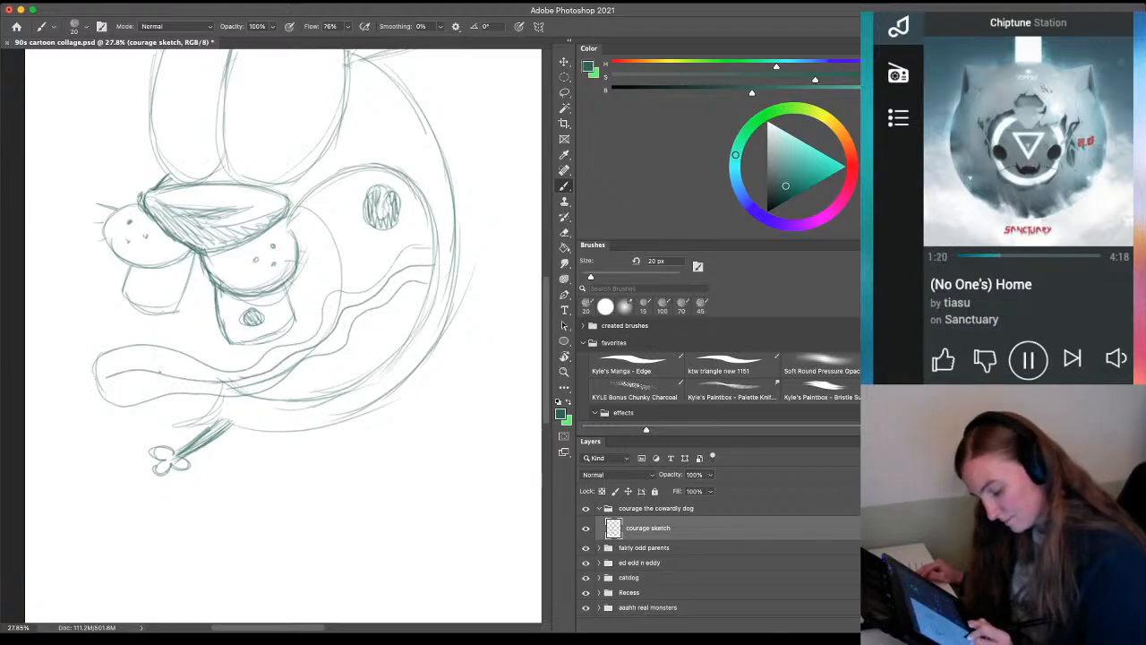
{"action": "key", "text": "e"}
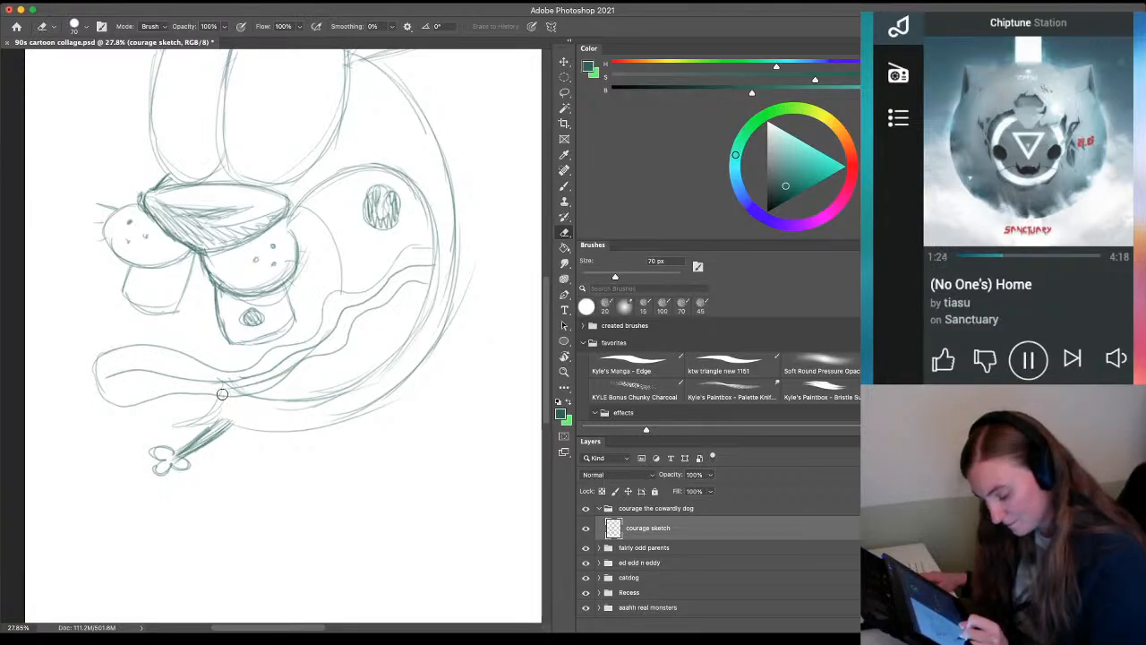
{"action": "mouse_move", "coordinate": [222, 394]}
{"action": "left_mouse_down"}
{"action": "mouse_move", "coordinate": [328, 351]}
{"action": "mouse_move", "coordinate": [291, 374]}
{"action": "left_mouse_up"}
{"action": "key", "text": "b"}
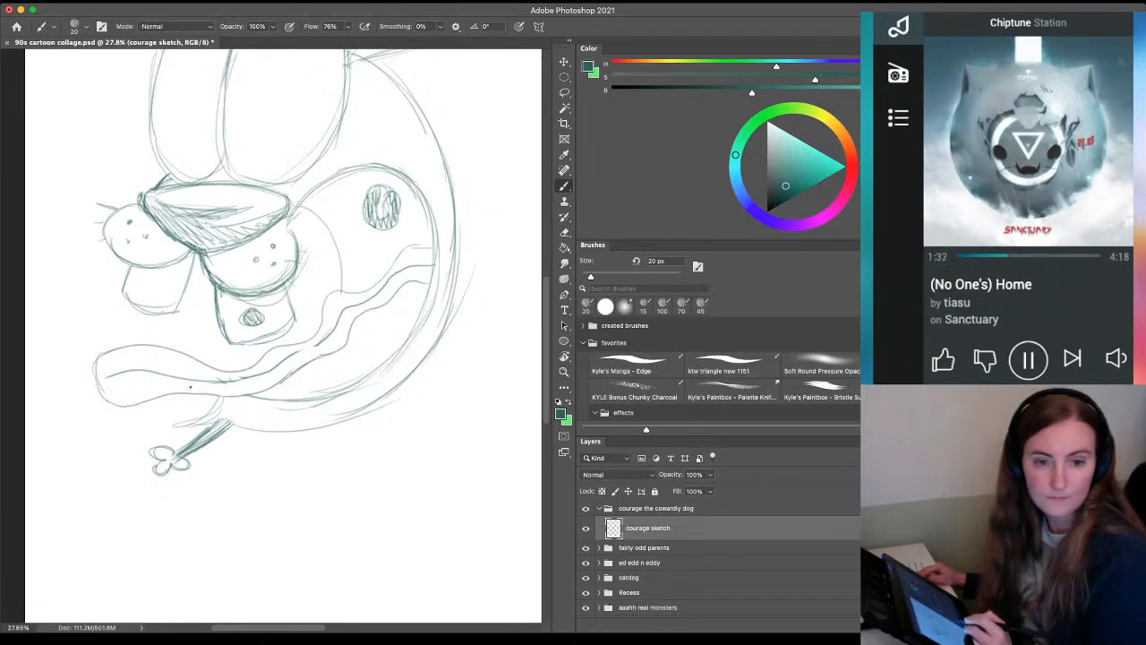
{"action": "mouse_move", "coordinate": [296, 398]}
{"action": "left_mouse_down"}
{"action": "mouse_move", "coordinate": [274, 358]}
{"action": "mouse_move", "coordinate": [250, 396]}
{"action": "left_mouse_up"}
{"action": "mouse_move", "coordinate": [251, 351]}
{"action": "left_mouse_down"}
{"action": "mouse_move", "coordinate": [284, 370]}
{"action": "mouse_move", "coordinate": [296, 398]}
{"action": "left_mouse_up"}
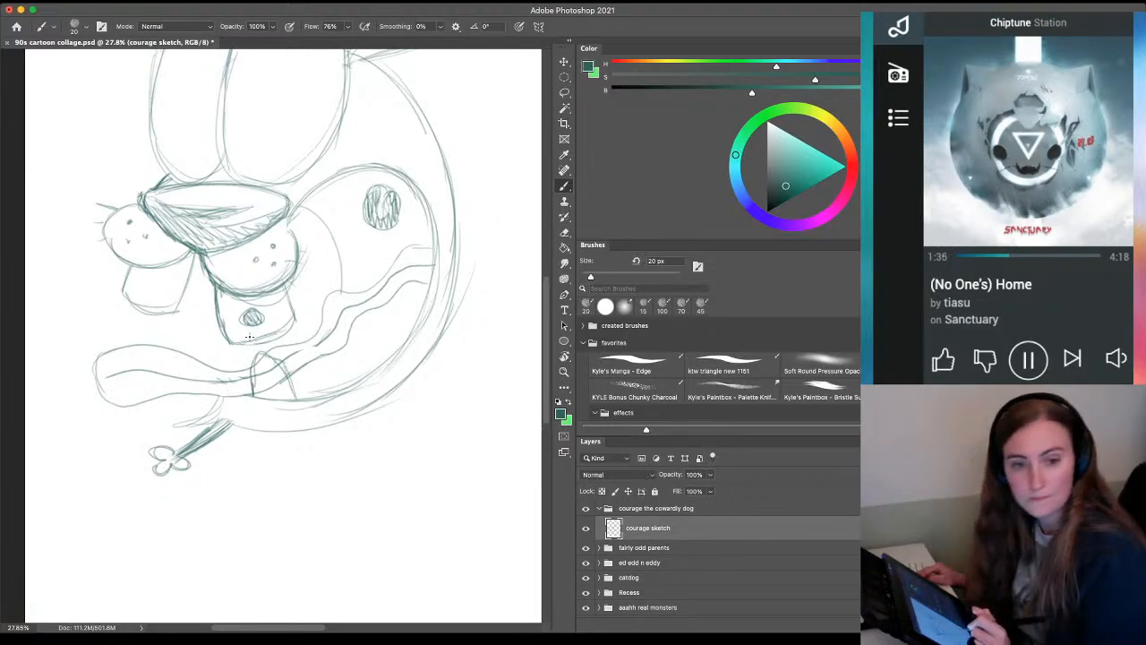
{"action": "key", "text": "super+z"}
{"action": "key", "text": "super+z"}
{"action": "key", "text": "super+z"}
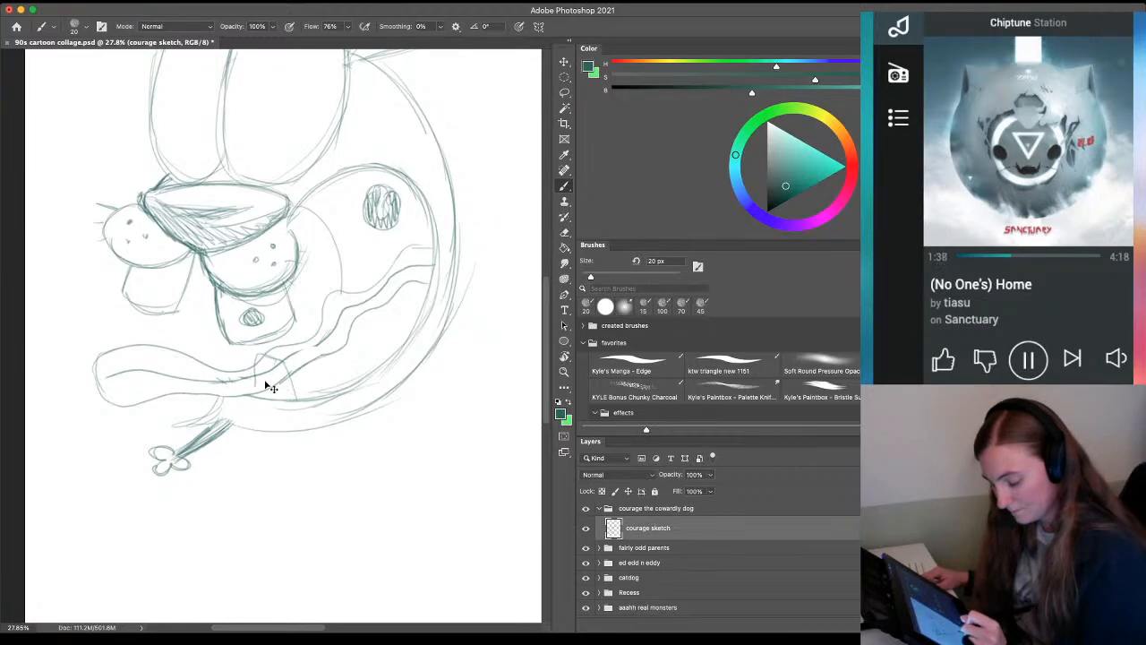
Draw a row of four jagged lower teeth along the jaw's inner edge and erase the part overlapping the tongue
{"action": "mouse_move", "coordinate": [304, 399]}
{"action": "left_mouse_down"}
{"action": "mouse_move", "coordinate": [290, 363]}
{"action": "mouse_move", "coordinate": [266, 367]}
{"action": "mouse_move", "coordinate": [263, 398]}
{"action": "mouse_move", "coordinate": [299, 364]}
{"action": "mouse_move", "coordinate": [308, 394]}
{"action": "mouse_move", "coordinate": [319, 363]}
{"action": "mouse_move", "coordinate": [317, 385]}
{"action": "mouse_move", "coordinate": [333, 362]}
{"action": "mouse_move", "coordinate": [353, 381]}
{"action": "mouse_move", "coordinate": [387, 344]}
{"action": "mouse_move", "coordinate": [367, 331]}
{"action": "mouse_move", "coordinate": [362, 357]}
{"action": "mouse_move", "coordinate": [394, 355]}
{"action": "left_mouse_up"}
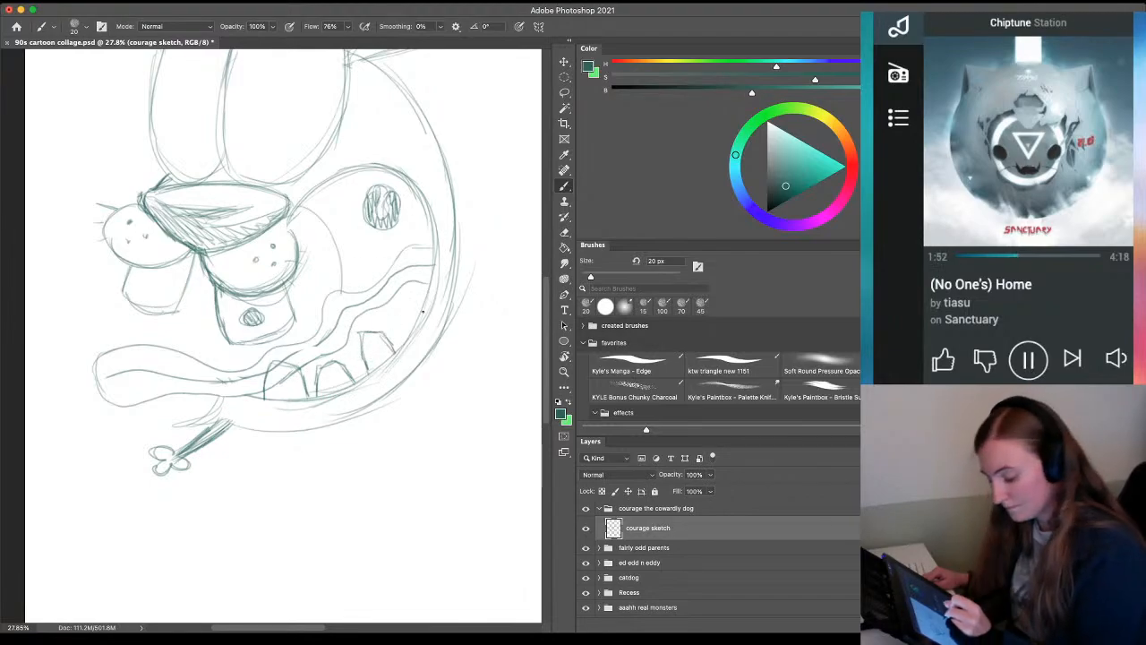
{"action": "left_click_drag", "start_coordinate": [403, 311], "coordinate": [398, 342]}
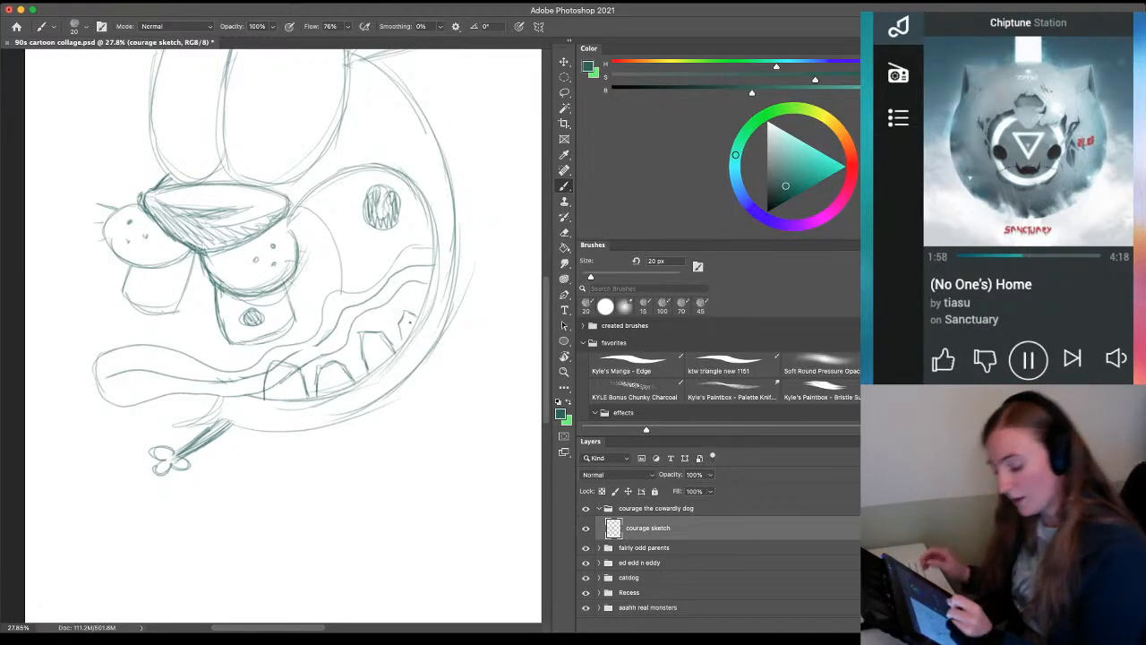
{"action": "left_click_drag", "start_coordinate": [401, 311], "coordinate": [399, 344]}
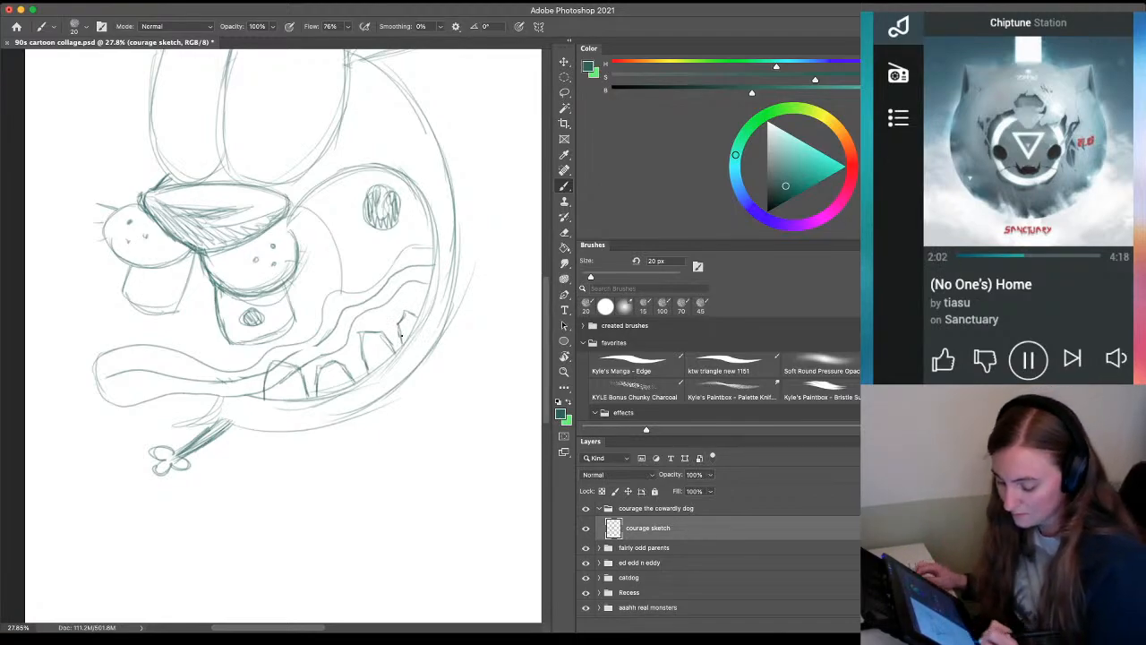
{"action": "key", "text": "e"}
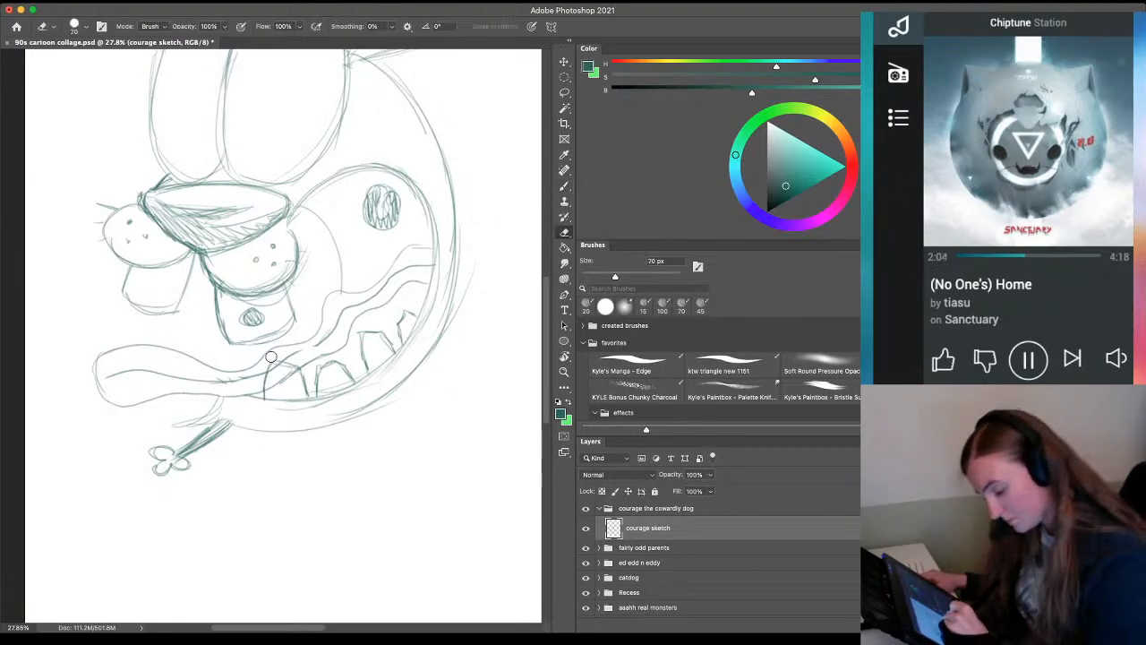
{"action": "left_click_drag", "start_coordinate": [296, 362], "coordinate": [263, 381]}
Draw a tiny oval pupil near the top of each of the two large eyes
{"action": "key", "text": "z"}
{"action": "left_click_drag", "start_coordinate": [246, 425], "coordinate": [197, 422]}
{"action": "left_click_drag", "start_coordinate": [156, 390], "coordinate": [179, 391]}
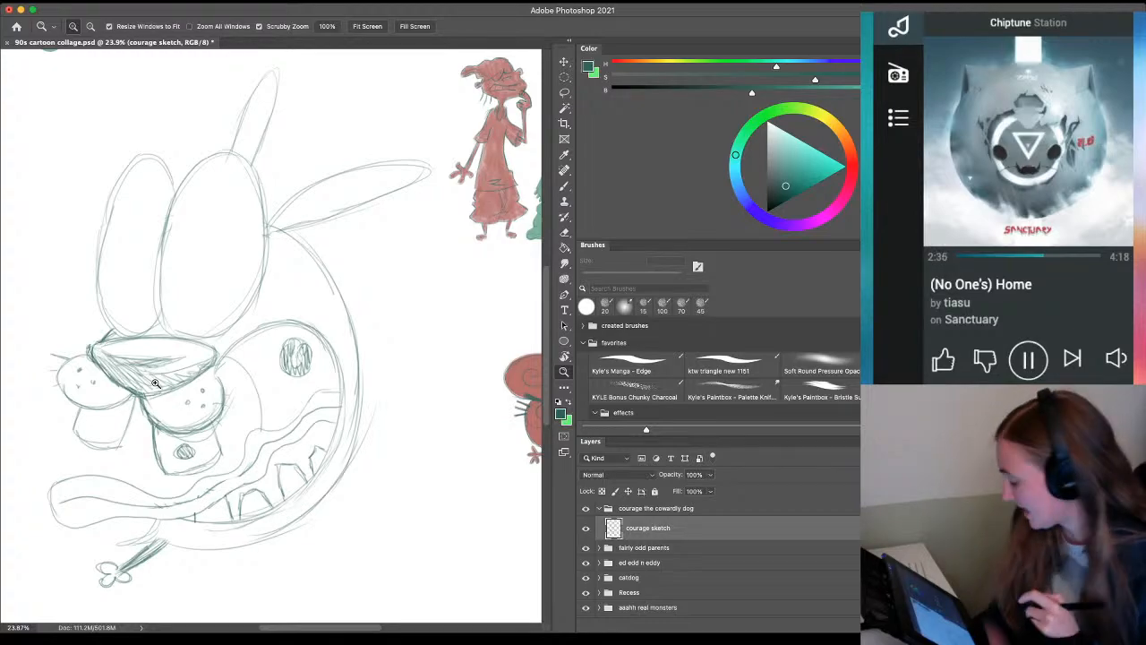
{"action": "left_click_drag", "start_coordinate": [222, 411], "coordinate": [193, 429]}
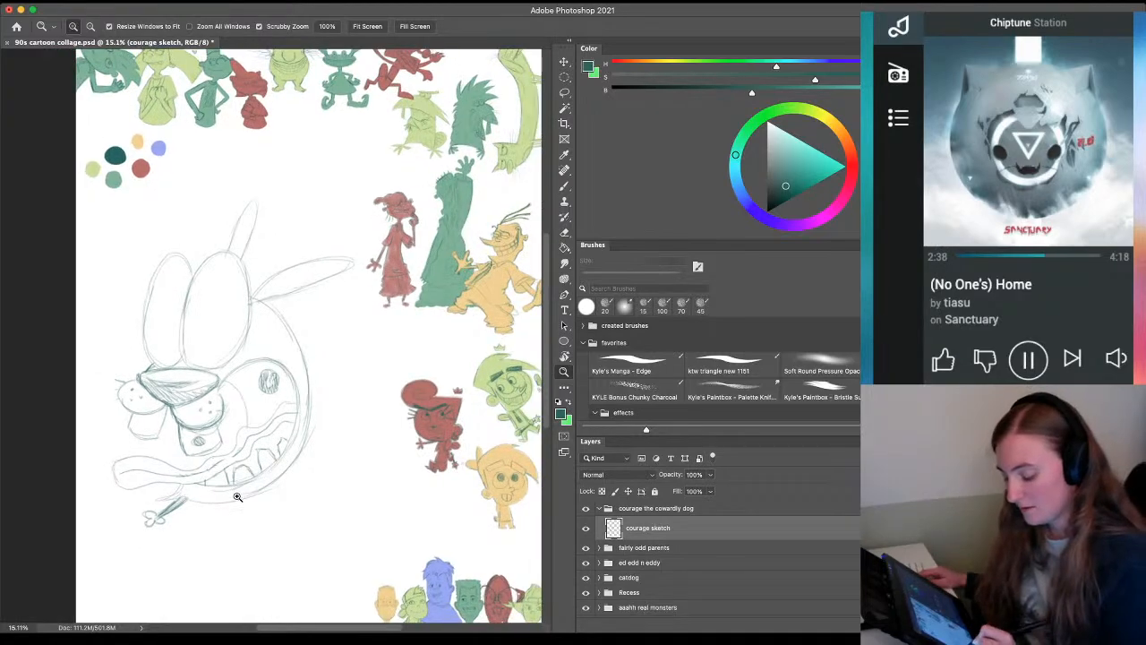
{"action": "left_click_drag", "start_coordinate": [237, 497], "coordinate": [263, 485]}
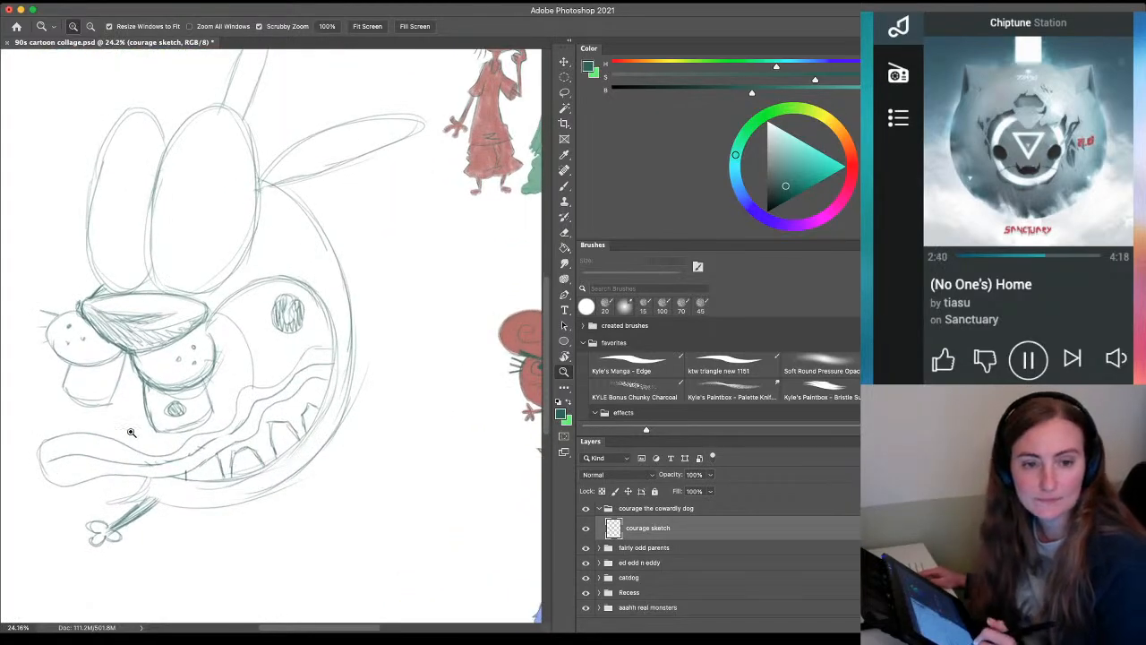
{"action": "left_click_drag", "start_coordinate": [104, 394], "coordinate": [111, 393]}
{"action": "left_click_drag", "start_coordinate": [176, 496], "coordinate": [234, 452]}
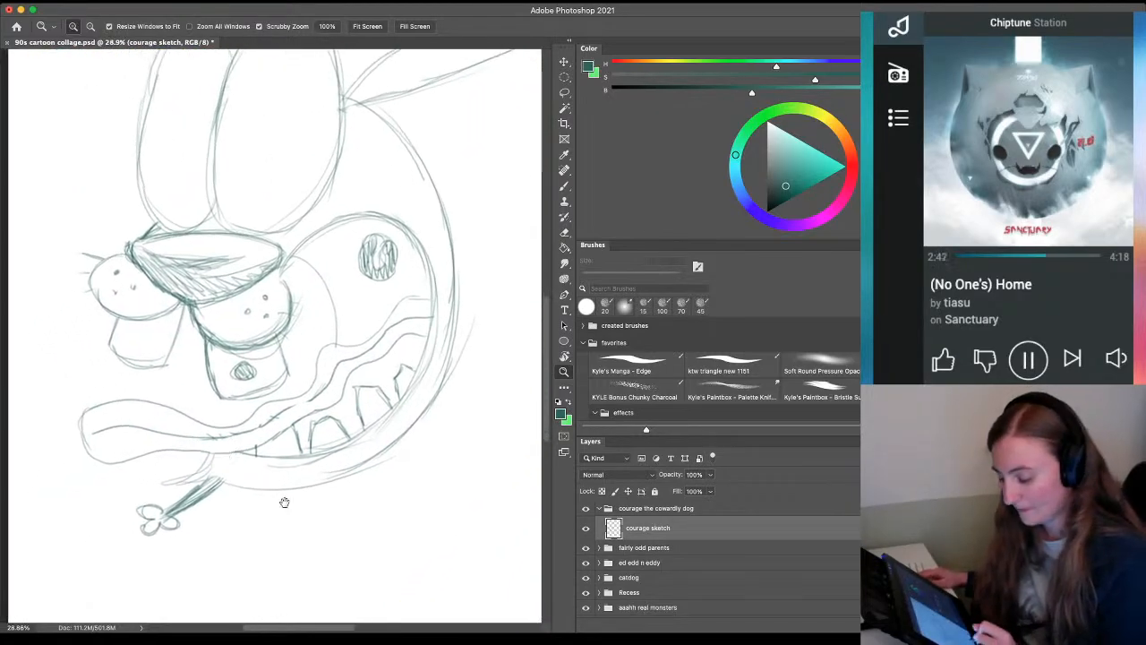
{"action": "left_click_drag", "start_coordinate": [284, 502], "coordinate": [259, 535]}
{"action": "left_click_drag", "start_coordinate": [230, 355], "coordinate": [232, 469]}
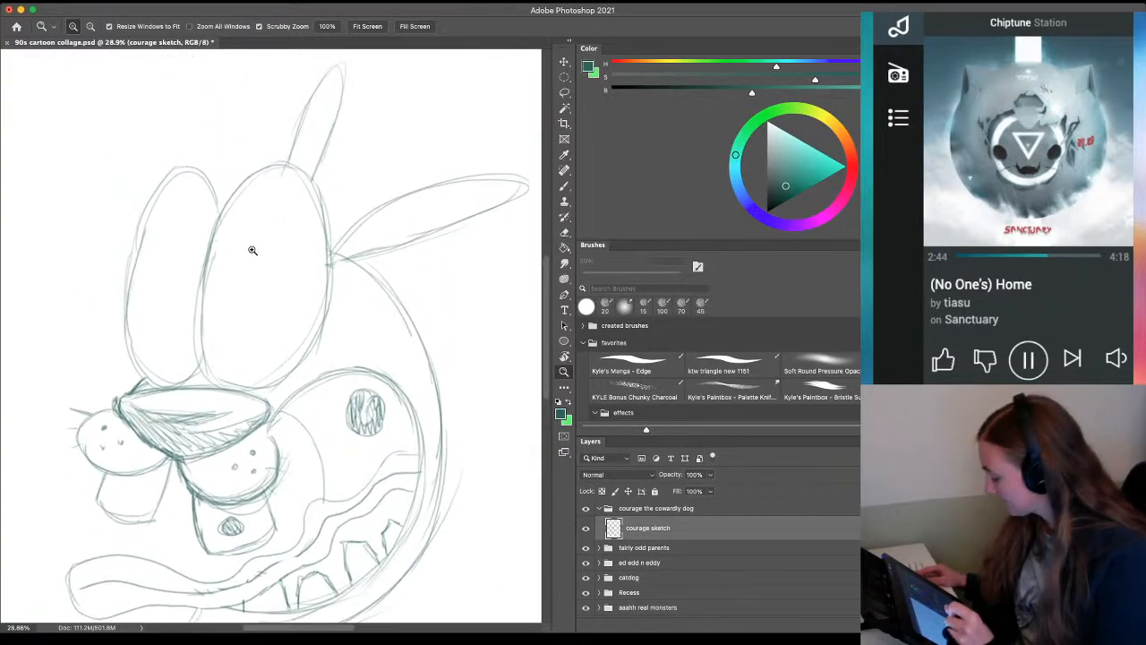
{"action": "key", "text": "b"}
{"action": "left_click_drag", "start_coordinate": [252, 208], "coordinate": [253, 210]}
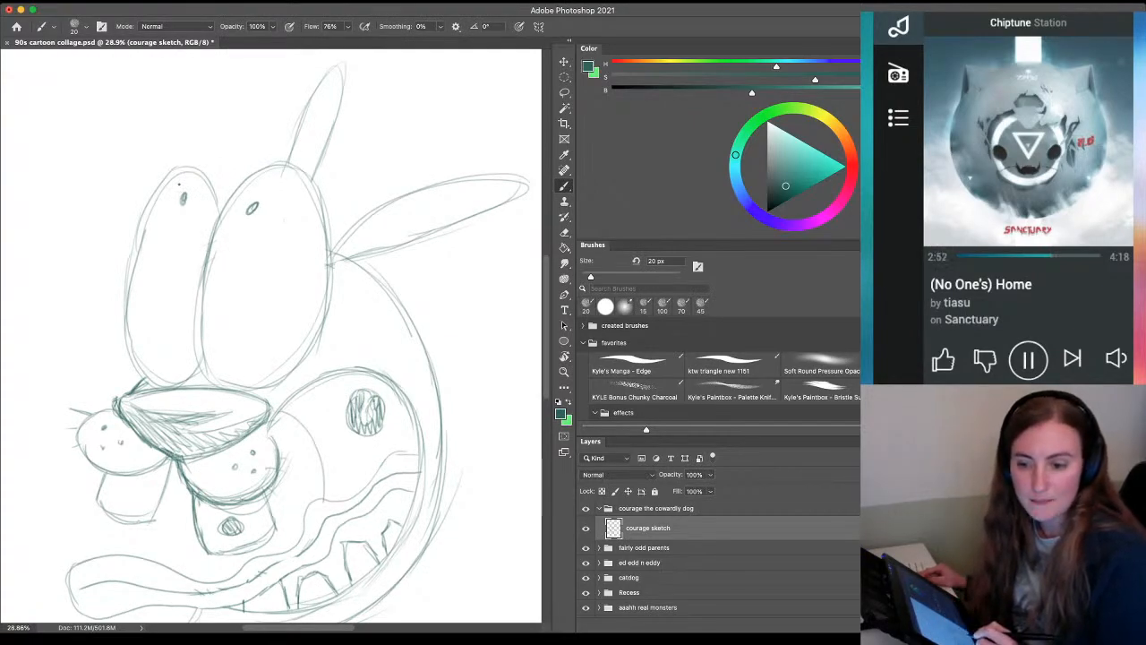
Draw a second thin leg with a three-lobed paw beneath the rear part of the jaw
{"action": "left_click_drag", "start_coordinate": [197, 408], "coordinate": [194, 362]}
{"action": "mouse_move", "coordinate": [225, 439]}
{"action": "left_mouse_down"}
{"action": "mouse_move", "coordinate": [171, 304]}
{"action": "mouse_move", "coordinate": [160, 204]}
{"action": "left_mouse_up"}
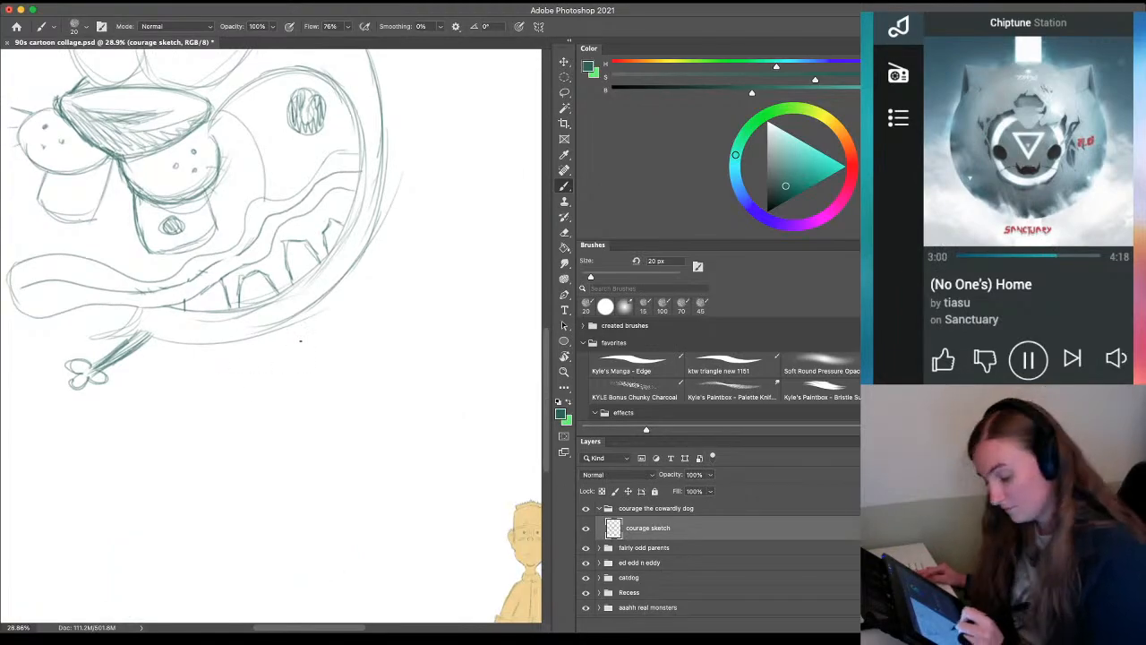
{"action": "mouse_move", "coordinate": [303, 315]}
{"action": "left_mouse_down"}
{"action": "mouse_move", "coordinate": [321, 358]}
{"action": "mouse_move", "coordinate": [318, 348]}
{"action": "mouse_move", "coordinate": [336, 356]}
{"action": "mouse_move", "coordinate": [309, 363]}
{"action": "mouse_move", "coordinate": [324, 374]}
{"action": "mouse_move", "coordinate": [324, 355]}
{"action": "mouse_move", "coordinate": [363, 402]}
{"action": "mouse_move", "coordinate": [320, 468]}
{"action": "mouse_move", "coordinate": [254, 478]}
{"action": "left_mouse_up"}
Draw a thin arm extending outward from the back of the head and finish it with a three-lobed paw
{"action": "left_click_drag", "start_coordinate": [265, 243], "coordinate": [351, 231]}
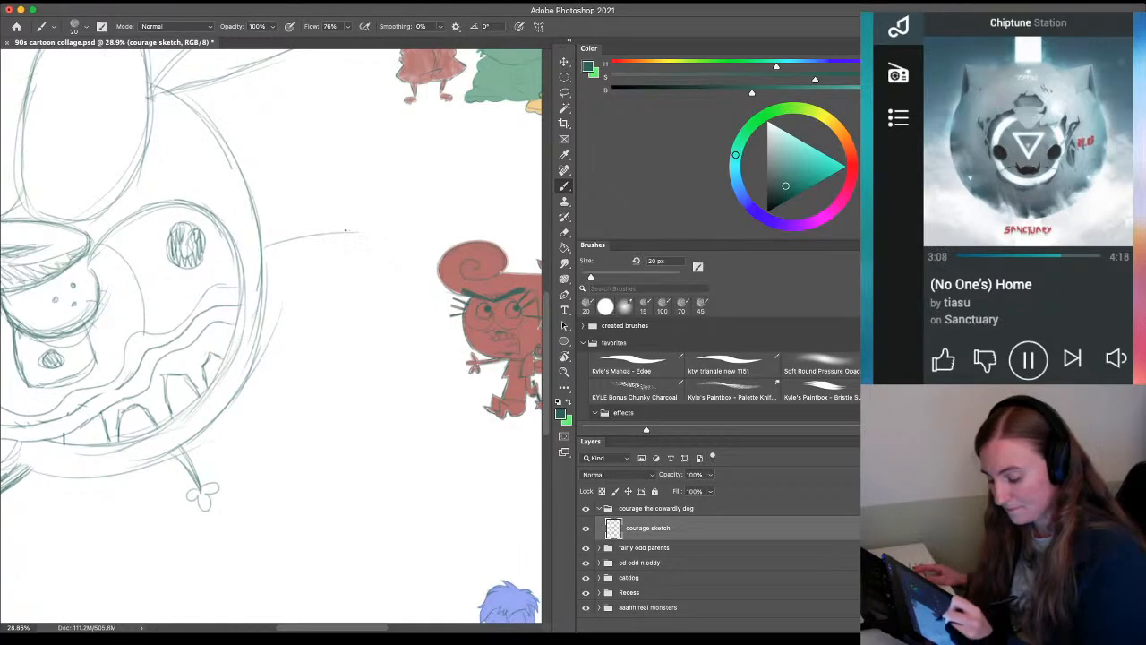
{"action": "key", "text": "z"}
{"action": "left_click_drag", "start_coordinate": [317, 290], "coordinate": [271, 315]}
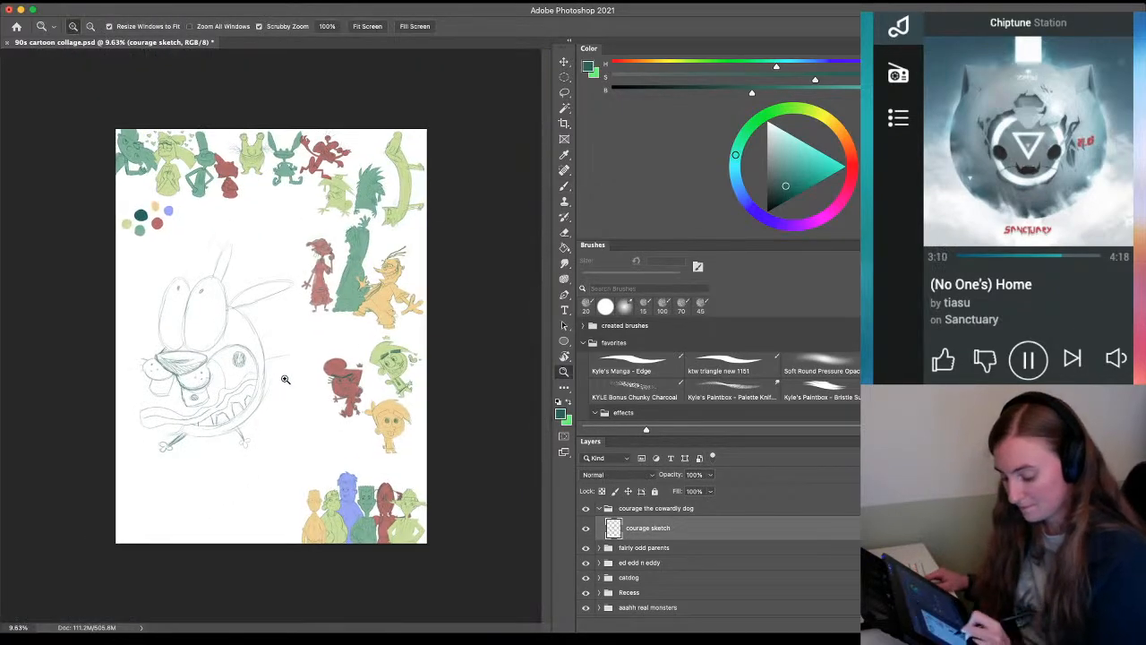
{"action": "left_click_drag", "start_coordinate": [285, 380], "coordinate": [349, 388]}
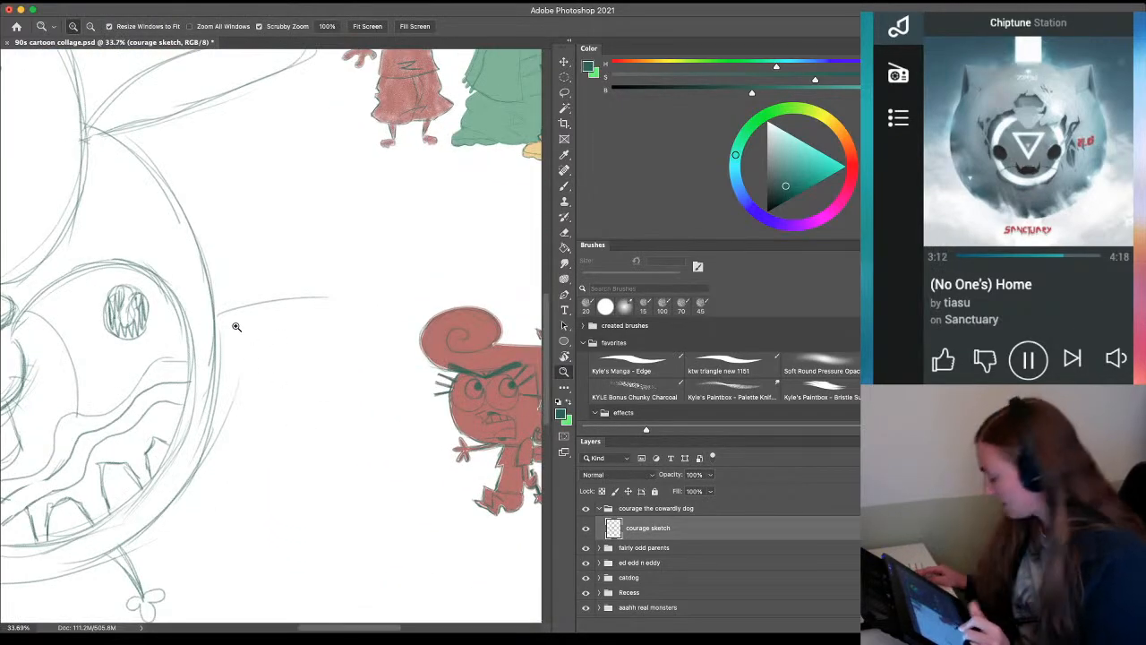
{"action": "key", "text": "b"}
{"action": "mouse_move", "coordinate": [215, 306]}
{"action": "left_mouse_down"}
{"action": "mouse_move", "coordinate": [304, 295]}
{"action": "mouse_move", "coordinate": [289, 292]}
{"action": "left_mouse_up"}
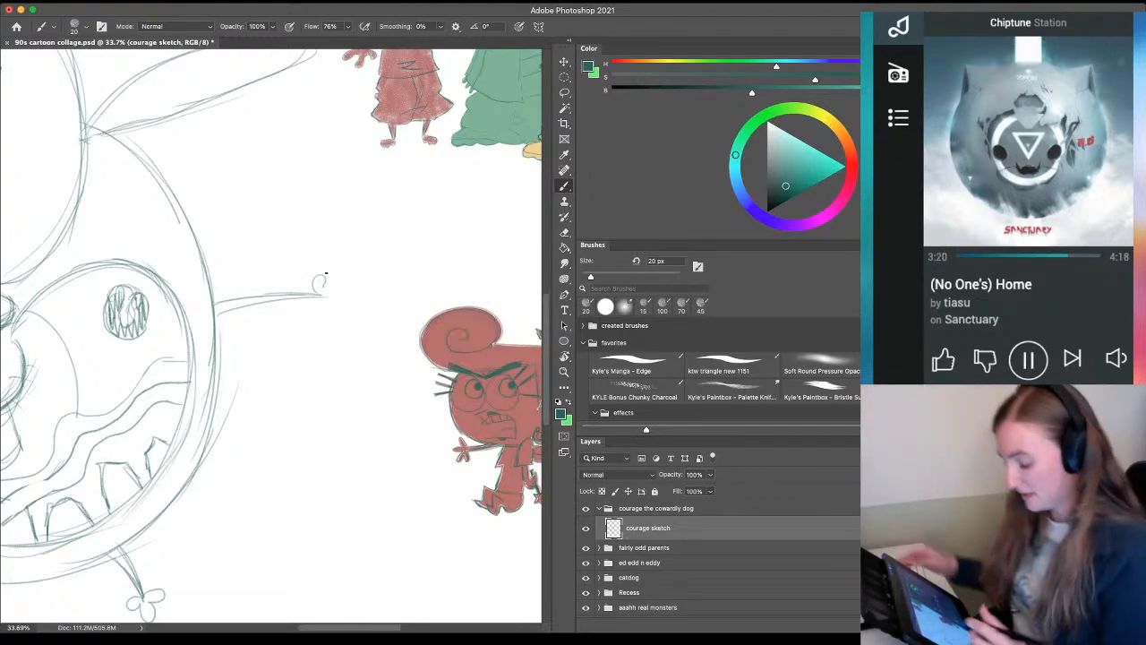
{"action": "mouse_move", "coordinate": [323, 282]}
{"action": "left_mouse_down"}
{"action": "mouse_move", "coordinate": [313, 279]}
{"action": "mouse_move", "coordinate": [339, 289]}
{"action": "mouse_move", "coordinate": [318, 315]}
{"action": "mouse_move", "coordinate": [326, 301]}
{"action": "left_mouse_up"}
Draw the far arm rising from behind the nose, with a three-lobed paw above the far muzzle lobe
{"action": "mouse_move", "coordinate": [215, 511]}
{"action": "left_mouse_down"}
{"action": "mouse_move", "coordinate": [299, 466]}
{"action": "mouse_move", "coordinate": [367, 457]}
{"action": "left_mouse_up"}
{"action": "left_click_drag", "start_coordinate": [48, 392], "coordinate": [286, 443]}
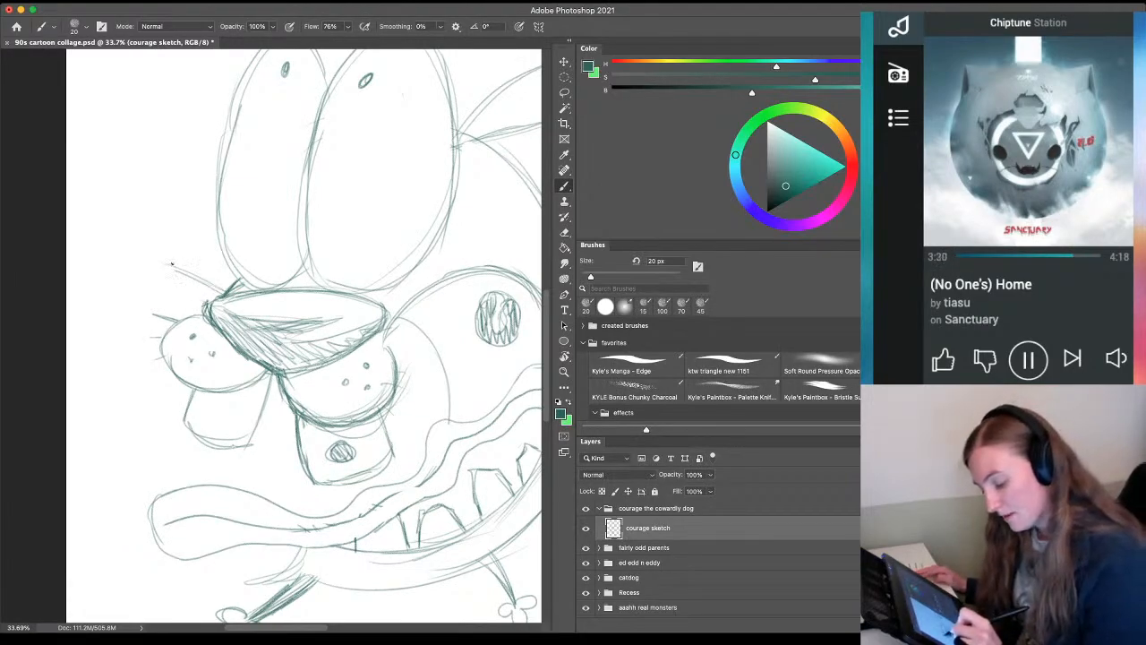
{"action": "mouse_move", "coordinate": [172, 263]}
{"action": "left_mouse_down"}
{"action": "mouse_move", "coordinate": [179, 247]}
{"action": "mouse_move", "coordinate": [168, 286]}
{"action": "mouse_move", "coordinate": [147, 258]}
{"action": "mouse_move", "coordinate": [170, 260]}
{"action": "mouse_move", "coordinate": [157, 283]}
{"action": "mouse_move", "coordinate": [222, 296]}
{"action": "left_mouse_up"}
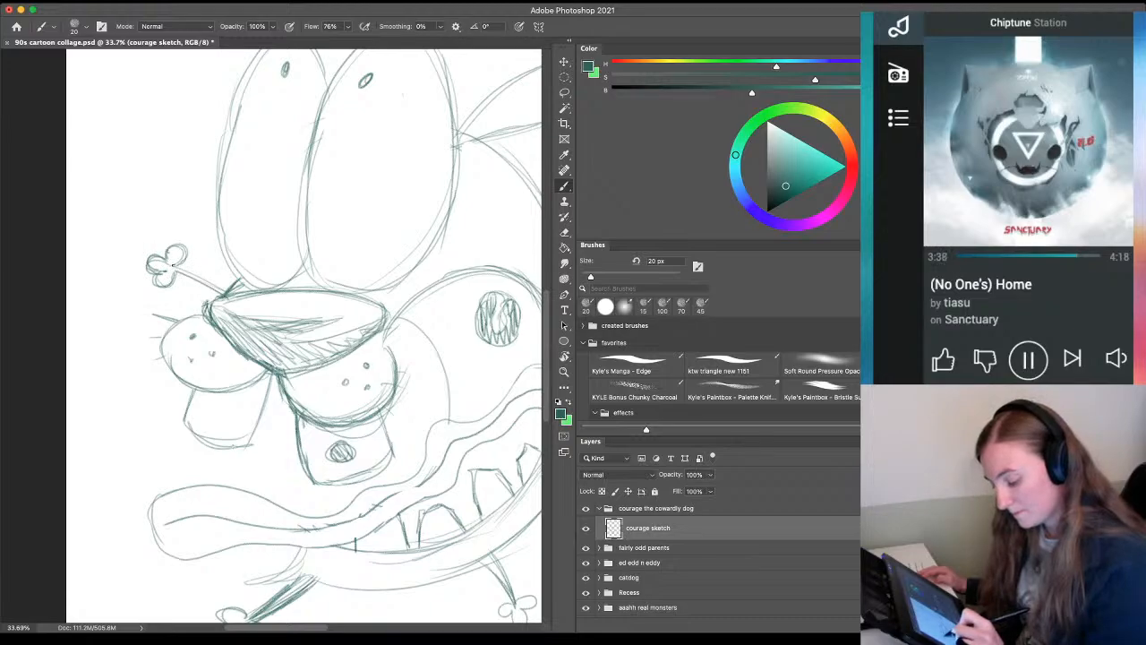
{"action": "left_click_drag", "start_coordinate": [176, 265], "coordinate": [231, 288]}
Sketch a raised cheek curve across the base of the nearer eye and erase the eye outline below it
{"action": "key", "text": "z"}
{"action": "left_click_drag", "start_coordinate": [286, 402], "coordinate": [238, 415]}
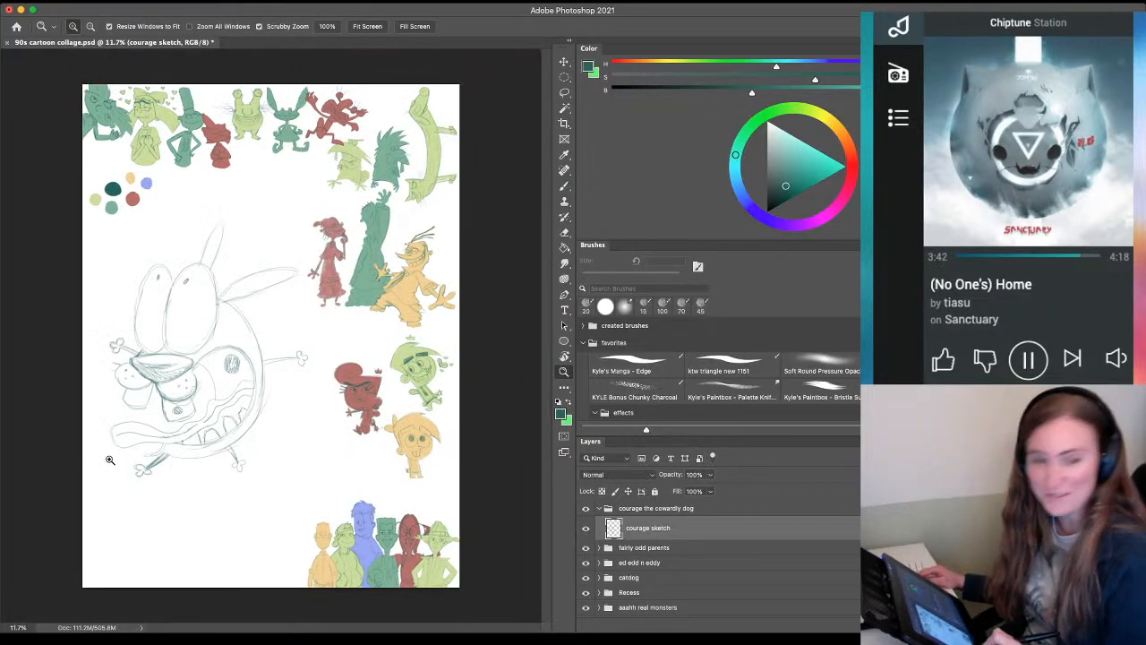
{"action": "left_click_drag", "start_coordinate": [168, 362], "coordinate": [250, 360]}
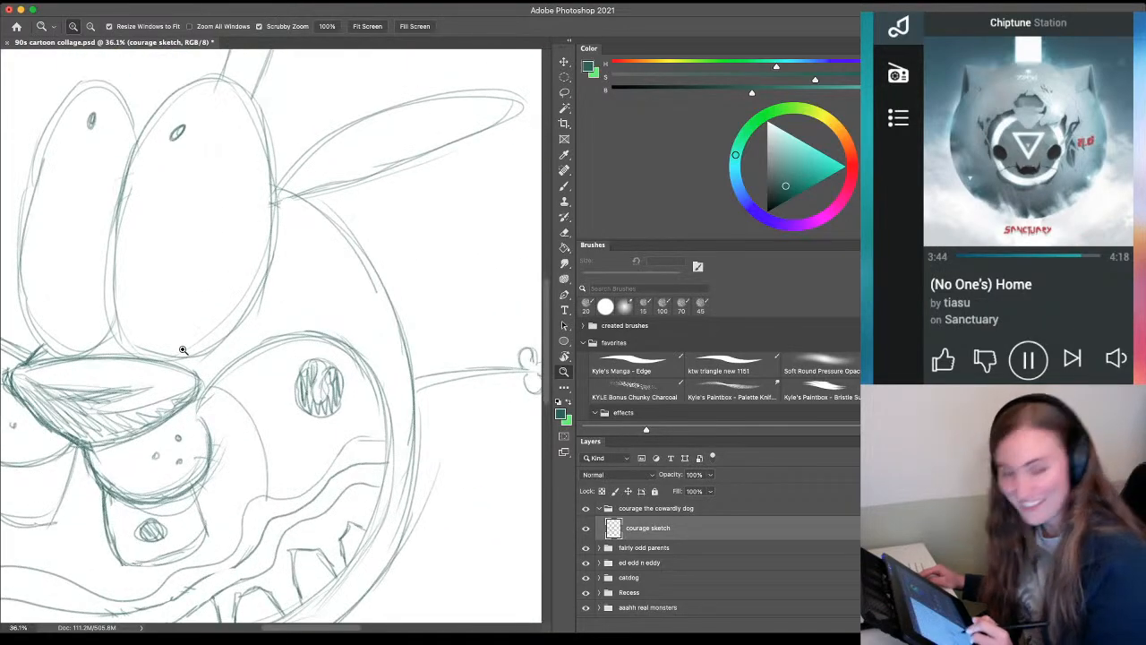
{"action": "key", "text": "b"}
{"action": "mouse_move", "coordinate": [285, 283]}
{"action": "left_mouse_down"}
{"action": "mouse_move", "coordinate": [176, 324]}
{"action": "mouse_move", "coordinate": [210, 304]}
{"action": "mouse_move", "coordinate": [157, 362]}
{"action": "mouse_move", "coordinate": [274, 283]}
{"action": "mouse_move", "coordinate": [187, 327]}
{"action": "mouse_move", "coordinate": [237, 276]}
{"action": "mouse_move", "coordinate": [232, 317]}
{"action": "mouse_move", "coordinate": [261, 297]}
{"action": "mouse_move", "coordinate": [197, 325]}
{"action": "mouse_move", "coordinate": [190, 352]}
{"action": "left_mouse_up"}
{"action": "key", "text": "e"}
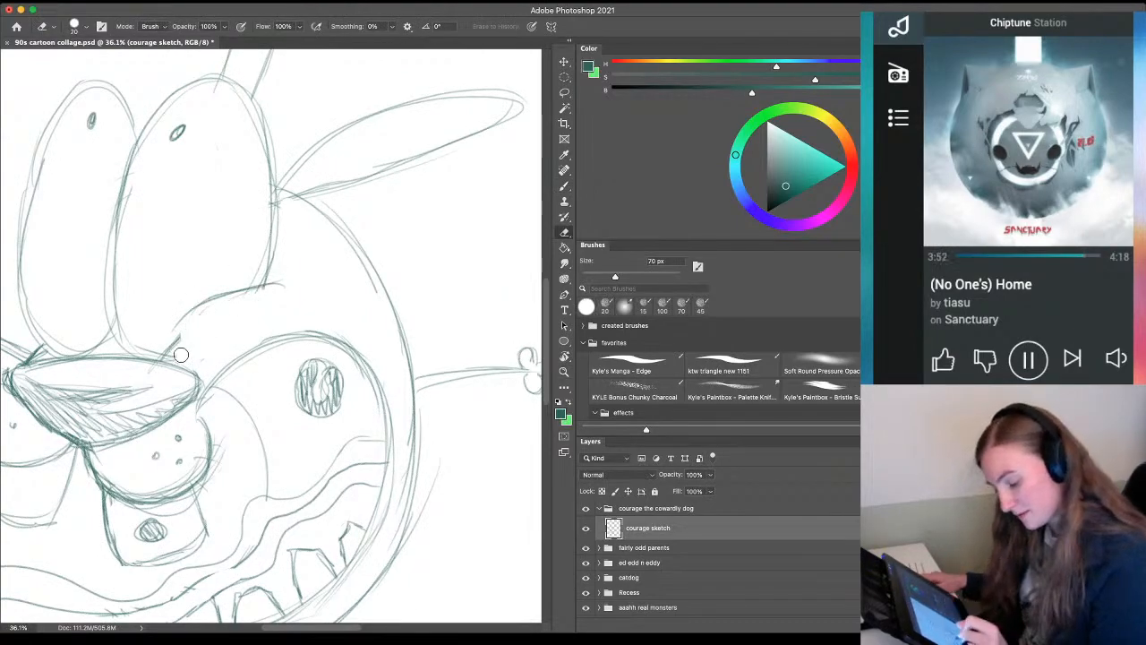
Darken the cheek curve with repeated strokes and clean up its lower end beside the nose
{"action": "key", "text": "b"}
{"action": "mouse_move", "coordinate": [278, 283]}
{"action": "left_mouse_down"}
{"action": "mouse_move", "coordinate": [190, 304]}
{"action": "mouse_move", "coordinate": [172, 333]}
{"action": "left_mouse_up"}
{"action": "left_click_drag", "start_coordinate": [188, 324], "coordinate": [161, 358]}
{"action": "left_click_drag", "start_coordinate": [224, 303], "coordinate": [168, 351]}
{"action": "mouse_move", "coordinate": [250, 289]}
{"action": "left_mouse_down"}
{"action": "mouse_move", "coordinate": [290, 281]}
{"action": "mouse_move", "coordinate": [227, 292]}
{"action": "mouse_move", "coordinate": [195, 311]}
{"action": "left_mouse_up"}
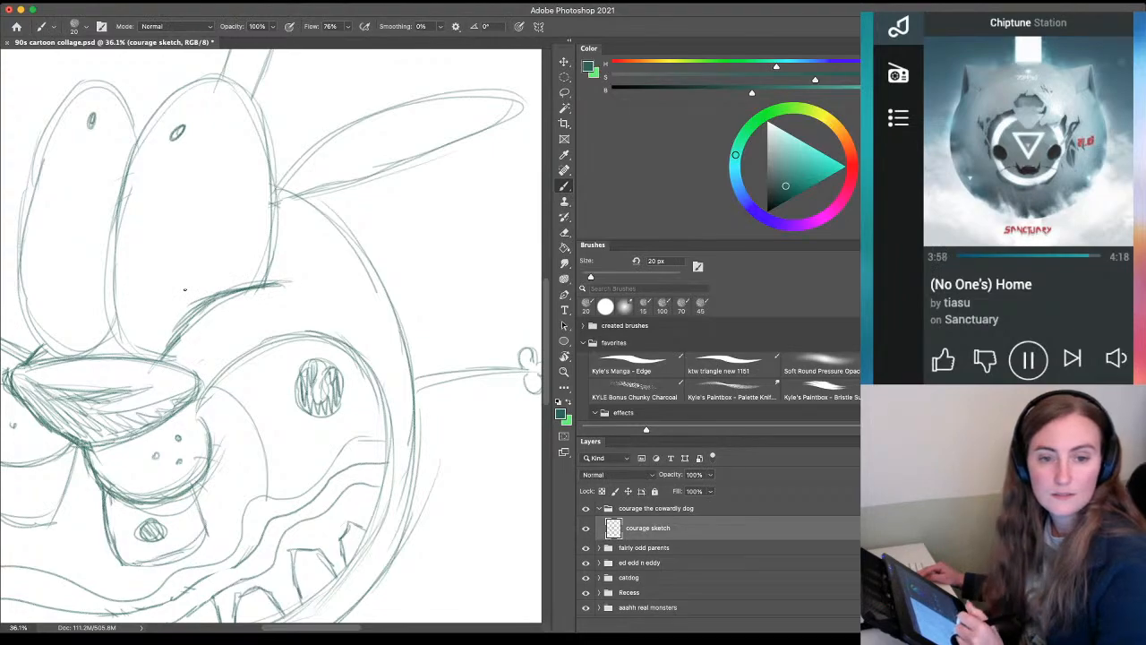
{"action": "key", "text": "e"}
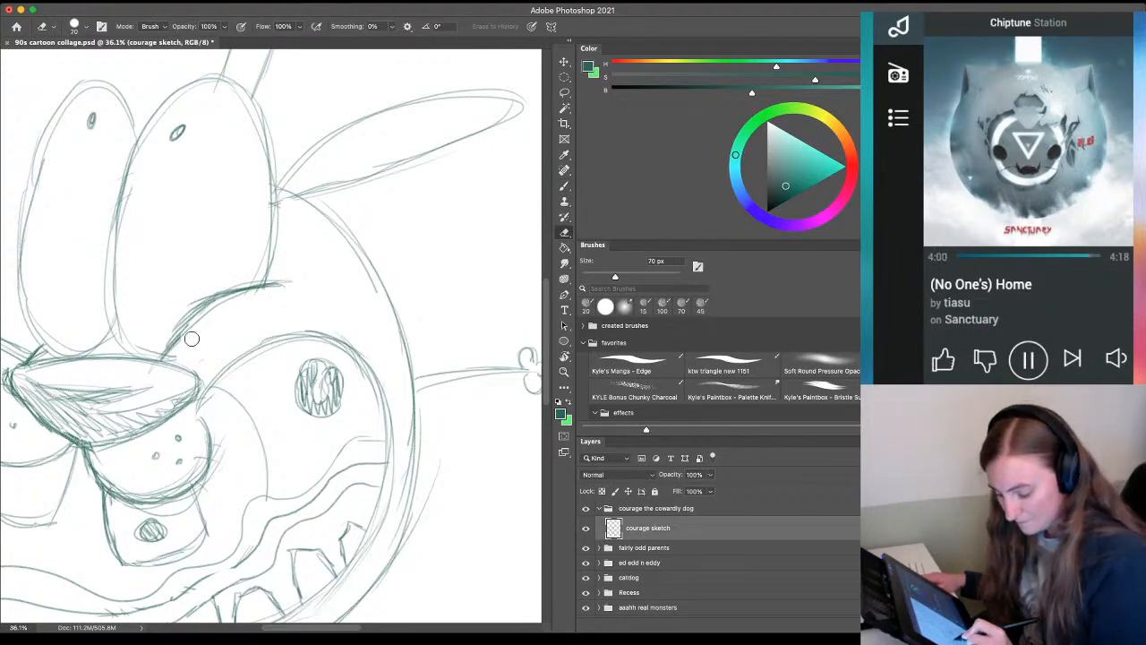
{"action": "left_click_drag", "start_coordinate": [87, 372], "coordinate": [137, 359]}
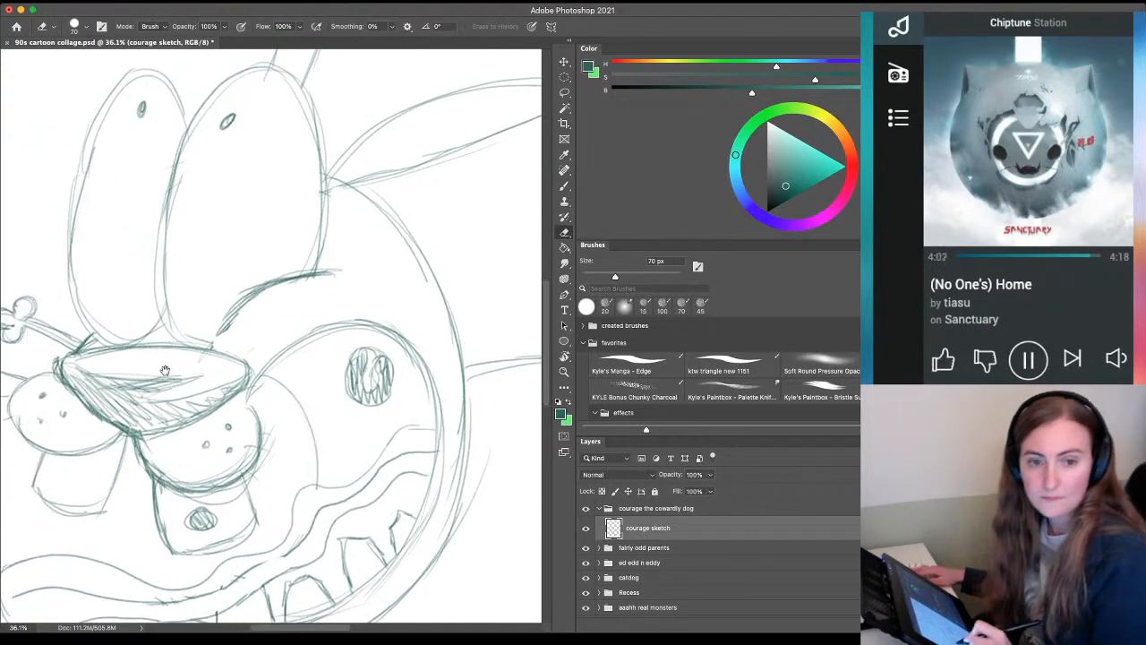
Extend the lower end of the cheek curve to meet the nose's upper edge
{"action": "key", "text": "z"}
{"action": "left_click_drag", "start_coordinate": [209, 434], "coordinate": [152, 443]}
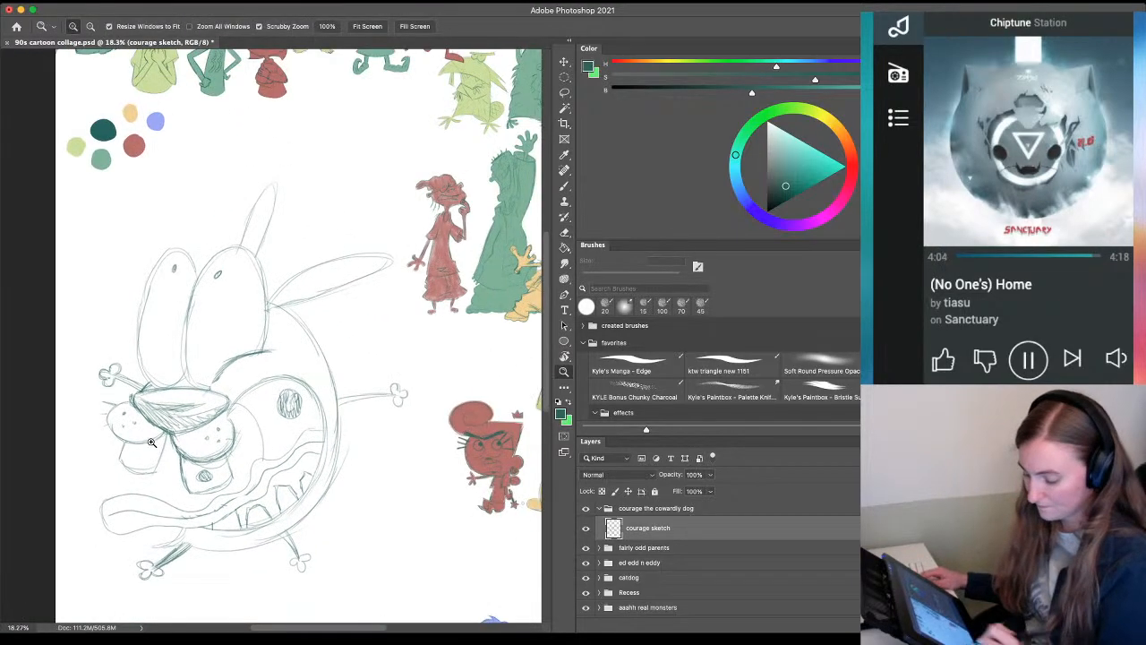
{"action": "left_click_drag", "start_coordinate": [172, 392], "coordinate": [227, 380]}
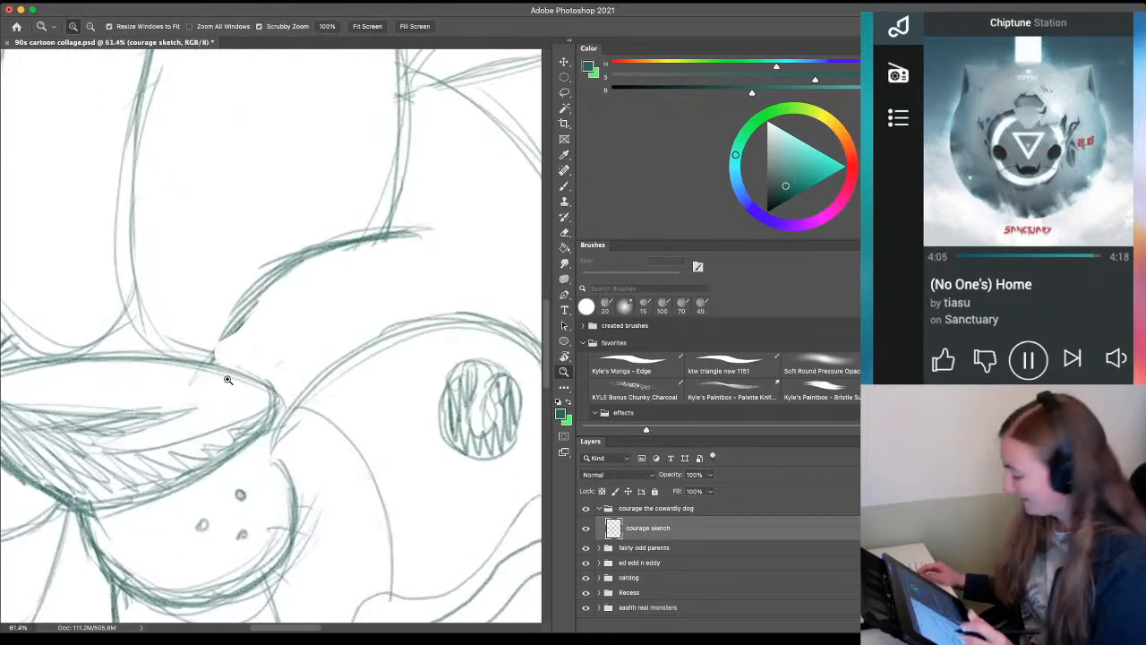
{"action": "key", "text": "b"}
{"action": "left_click_drag", "start_coordinate": [240, 319], "coordinate": [205, 365]}
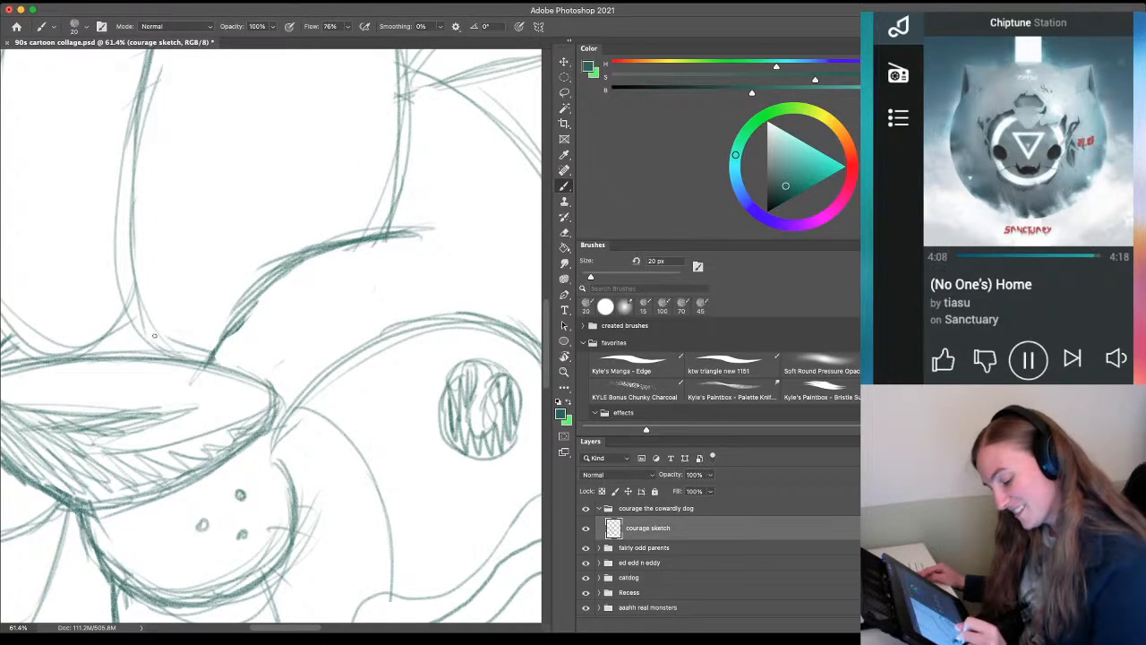
{"action": "key", "text": "z"}
{"action": "left_click_drag", "start_coordinate": [248, 419], "coordinate": [172, 417]}
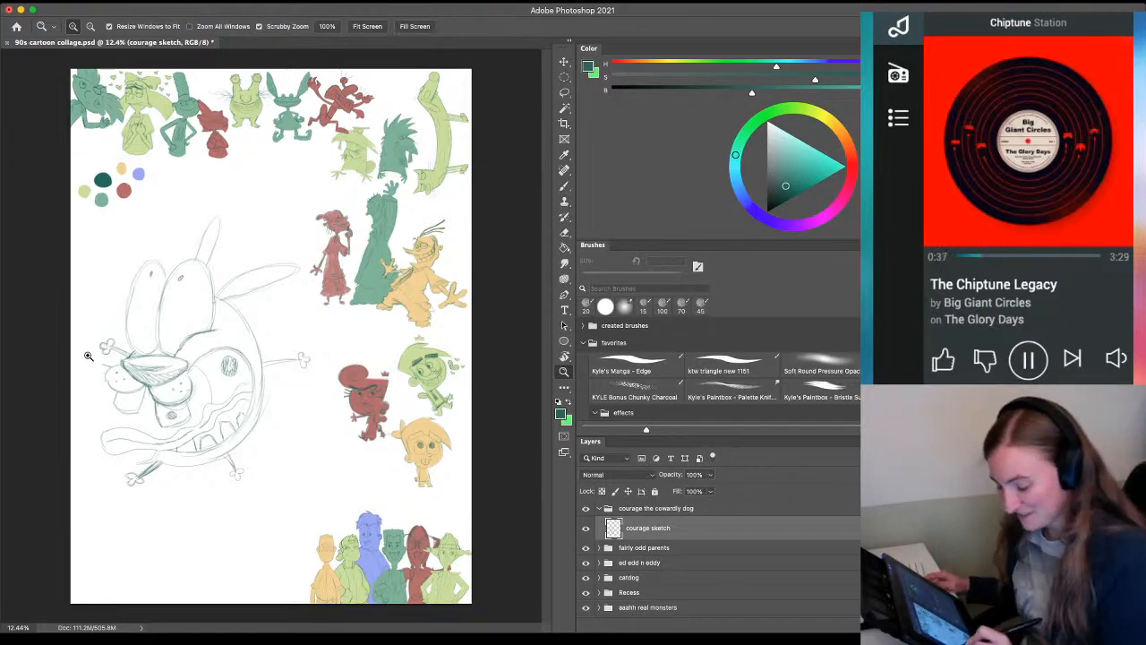
Erase the hatched oval at the back of the open mouth and replace it with a U-shaped uvula outline
{"action": "left_click_drag", "start_coordinate": [86, 356], "coordinate": [111, 367]}
{"action": "mouse_move", "coordinate": [161, 480]}
{"action": "left_mouse_down"}
{"action": "mouse_move", "coordinate": [201, 431]}
{"action": "mouse_move", "coordinate": [170, 386]}
{"action": "left_mouse_up"}
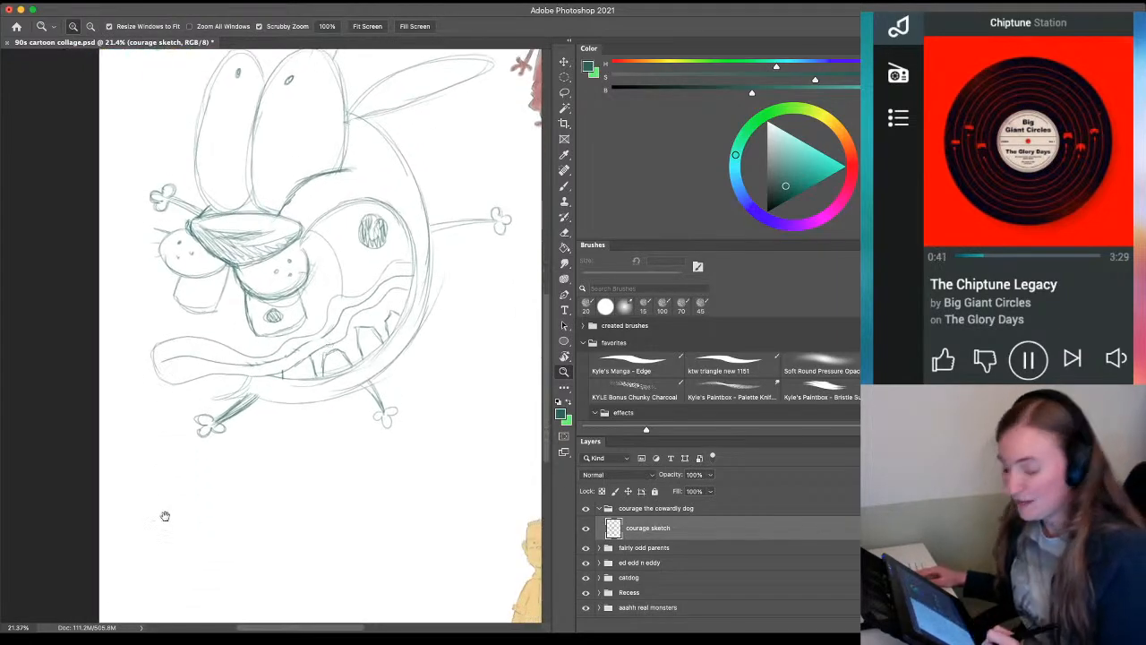
{"action": "left_click_drag", "start_coordinate": [218, 409], "coordinate": [259, 404]}
{"action": "mouse_move", "coordinate": [355, 368]}
{"action": "left_mouse_down"}
{"action": "mouse_move", "coordinate": [243, 442]}
{"action": "mouse_move", "coordinate": [118, 559]}
{"action": "mouse_move", "coordinate": [192, 343]}
{"action": "mouse_move", "coordinate": [128, 540]}
{"action": "left_mouse_up"}
{"action": "left_click_drag", "start_coordinate": [320, 234], "coordinate": [278, 384]}
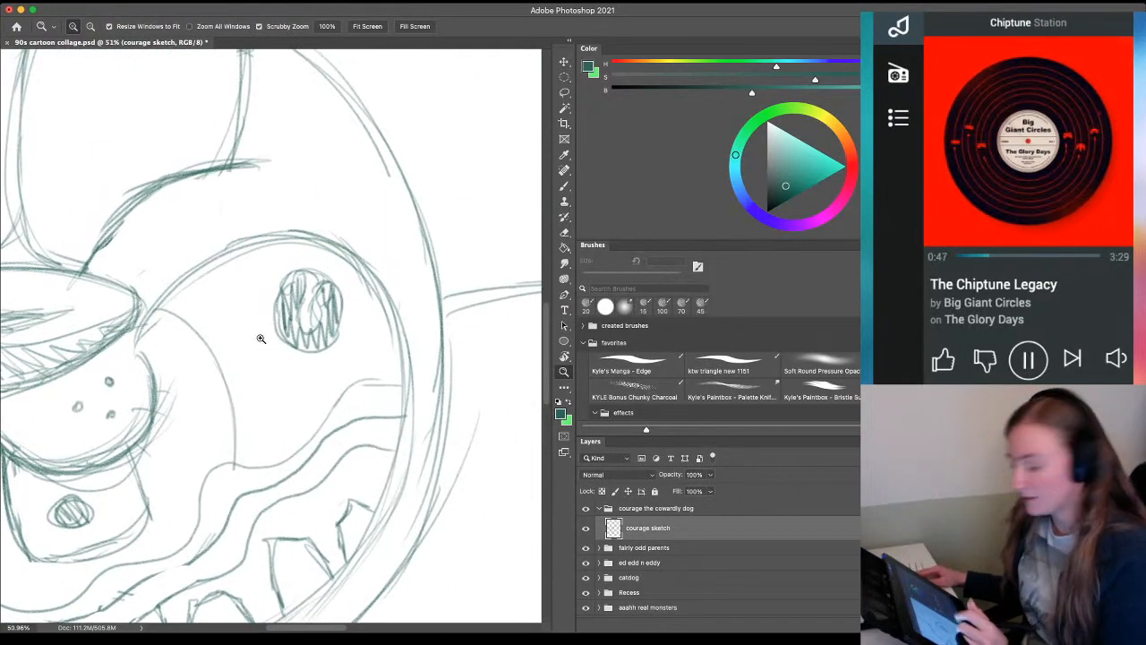
{"action": "key", "text": "e"}
{"action": "mouse_move", "coordinate": [333, 291]}
{"action": "left_mouse_down"}
{"action": "mouse_move", "coordinate": [328, 348]}
{"action": "mouse_move", "coordinate": [302, 356]}
{"action": "mouse_move", "coordinate": [295, 291]}
{"action": "mouse_move", "coordinate": [295, 316]}
{"action": "mouse_move", "coordinate": [318, 332]}
{"action": "mouse_move", "coordinate": [297, 287]}
{"action": "mouse_move", "coordinate": [273, 295]}
{"action": "mouse_move", "coordinate": [318, 350]}
{"action": "left_mouse_up"}
{"action": "key", "text": "b"}
{"action": "mouse_move", "coordinate": [291, 283]}
{"action": "left_mouse_down"}
{"action": "mouse_move", "coordinate": [310, 331]}
{"action": "mouse_move", "coordinate": [327, 309]}
{"action": "mouse_move", "coordinate": [324, 282]}
{"action": "mouse_move", "coordinate": [341, 278]}
{"action": "mouse_move", "coordinate": [352, 311]}
{"action": "mouse_move", "coordinate": [337, 342]}
{"action": "mouse_move", "coordinate": [308, 348]}
{"action": "mouse_move", "coordinate": [289, 331]}
{"action": "mouse_move", "coordinate": [296, 277]}
{"action": "mouse_move", "coordinate": [292, 340]}
{"action": "mouse_move", "coordinate": [317, 352]}
{"action": "mouse_move", "coordinate": [343, 339]}
{"action": "mouse_move", "coordinate": [351, 303]}
{"action": "mouse_move", "coordinate": [341, 279]}
{"action": "mouse_move", "coordinate": [325, 311]}
{"action": "left_mouse_up"}
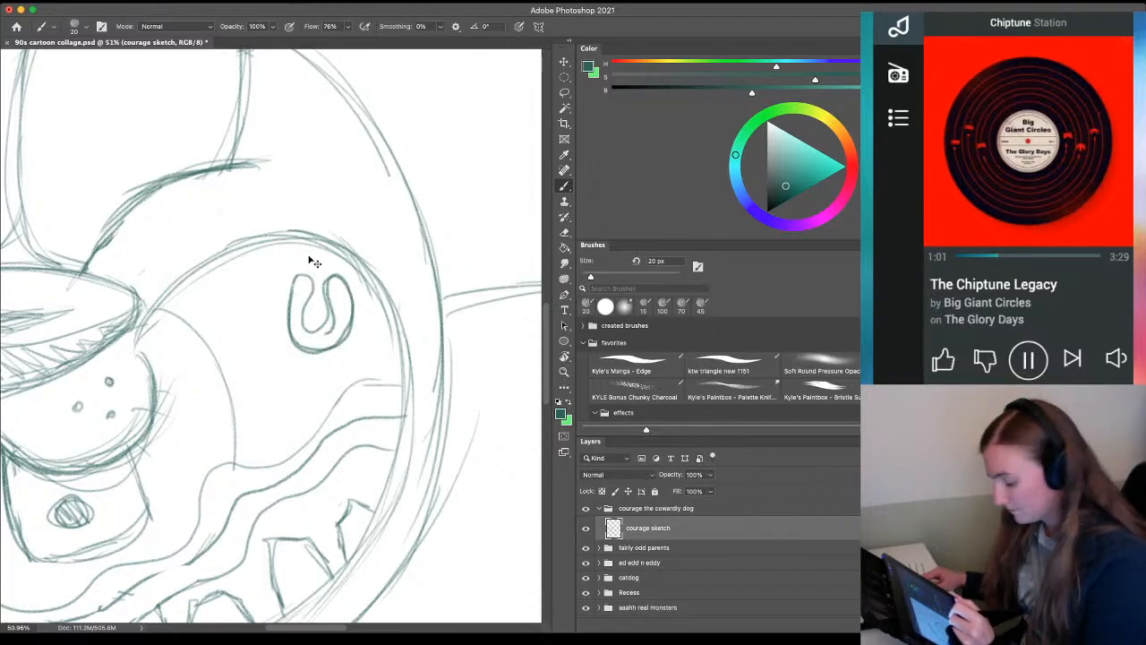
Clean up and redraw the inner curve of the uvula, and touch up its outer edge
{"action": "key", "text": "e"}
{"action": "left_click_drag", "start_coordinate": [328, 284], "coordinate": [339, 317]}
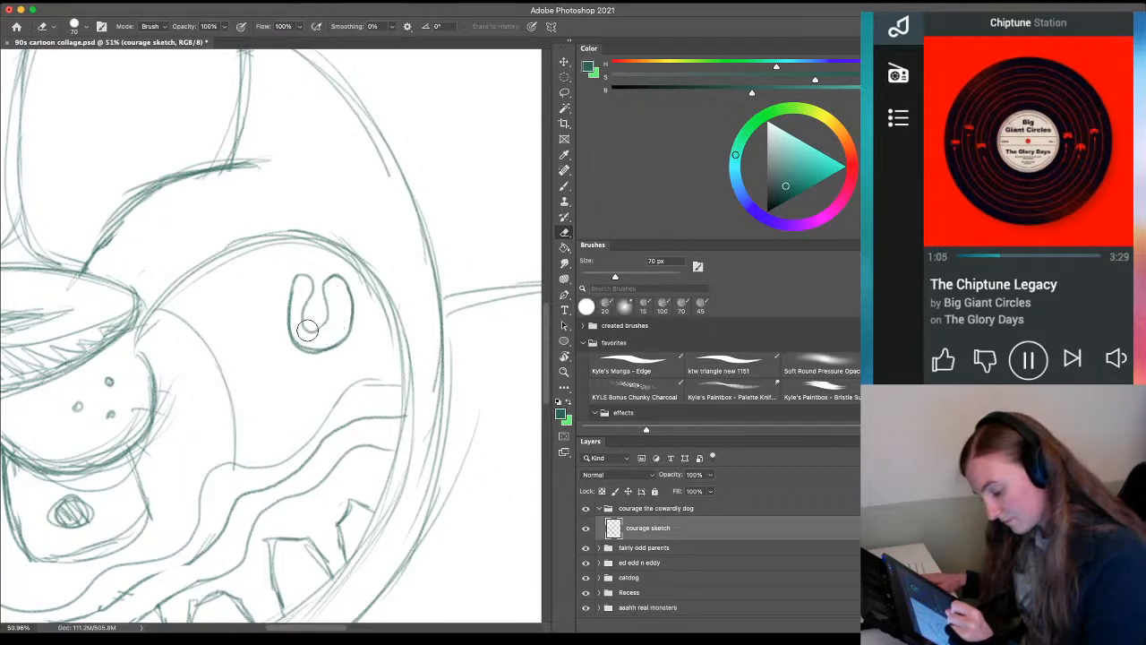
{"action": "key", "text": "b"}
{"action": "left_click_drag", "start_coordinate": [324, 300], "coordinate": [319, 328]}
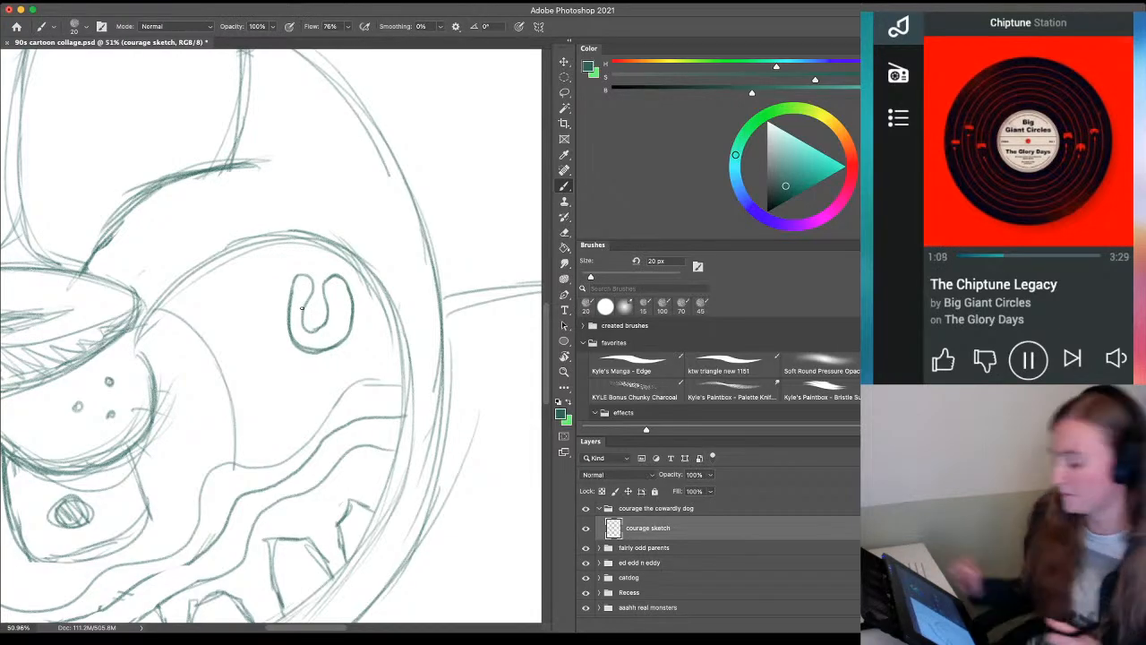
{"action": "mouse_move", "coordinate": [323, 317]}
{"action": "left_mouse_down"}
{"action": "mouse_move", "coordinate": [312, 329]}
{"action": "mouse_move", "coordinate": [327, 322]}
{"action": "mouse_move", "coordinate": [322, 331]}
{"action": "left_mouse_up"}
{"action": "key", "text": "e"}
{"action": "key", "text": "b"}
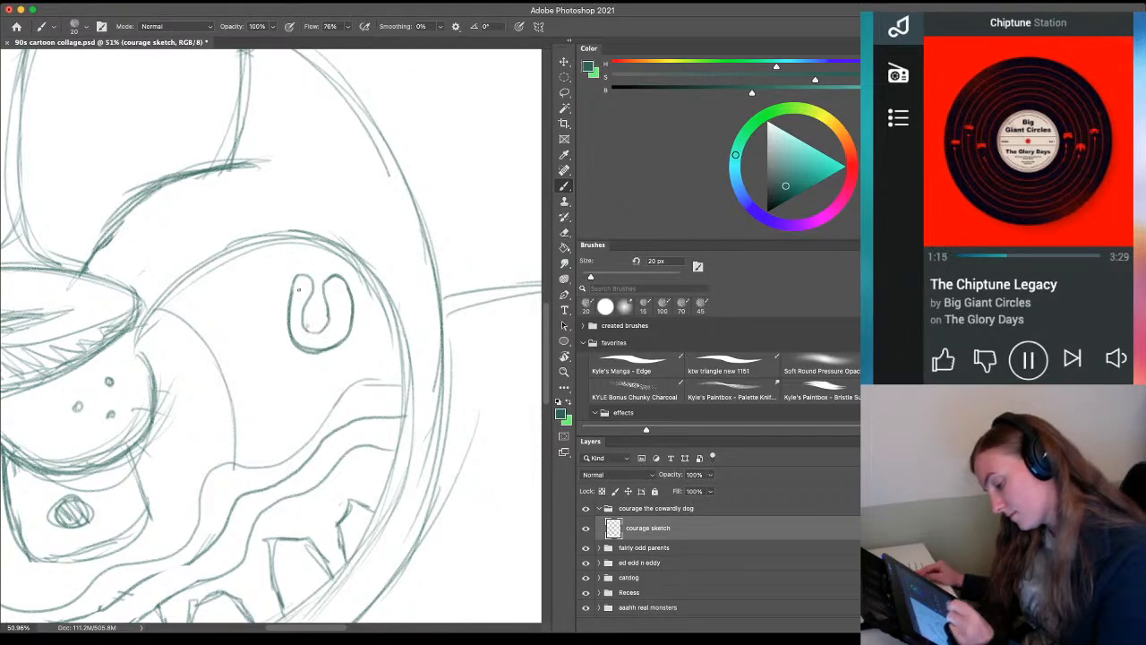
{"action": "left_click_drag", "start_coordinate": [296, 278], "coordinate": [289, 313]}
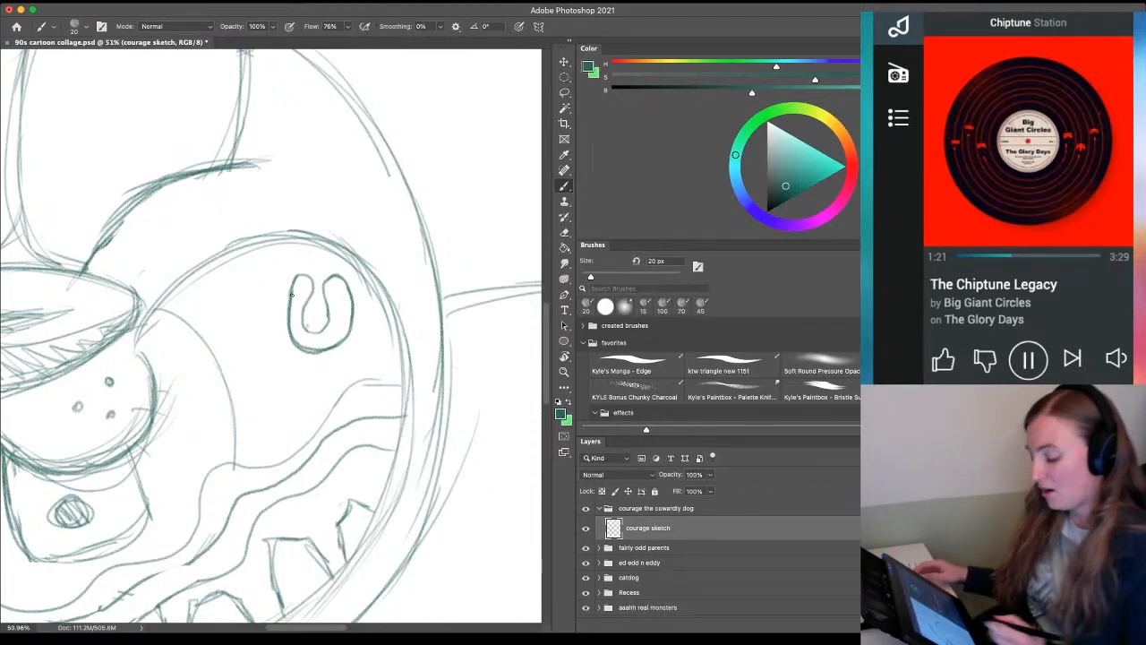
Erase the doubled lines at the near front tooth's lower corner and trim the outline of its hatched spot
{"action": "key", "text": "z"}
{"action": "left_click_drag", "start_coordinate": [248, 426], "coordinate": [184, 415]}
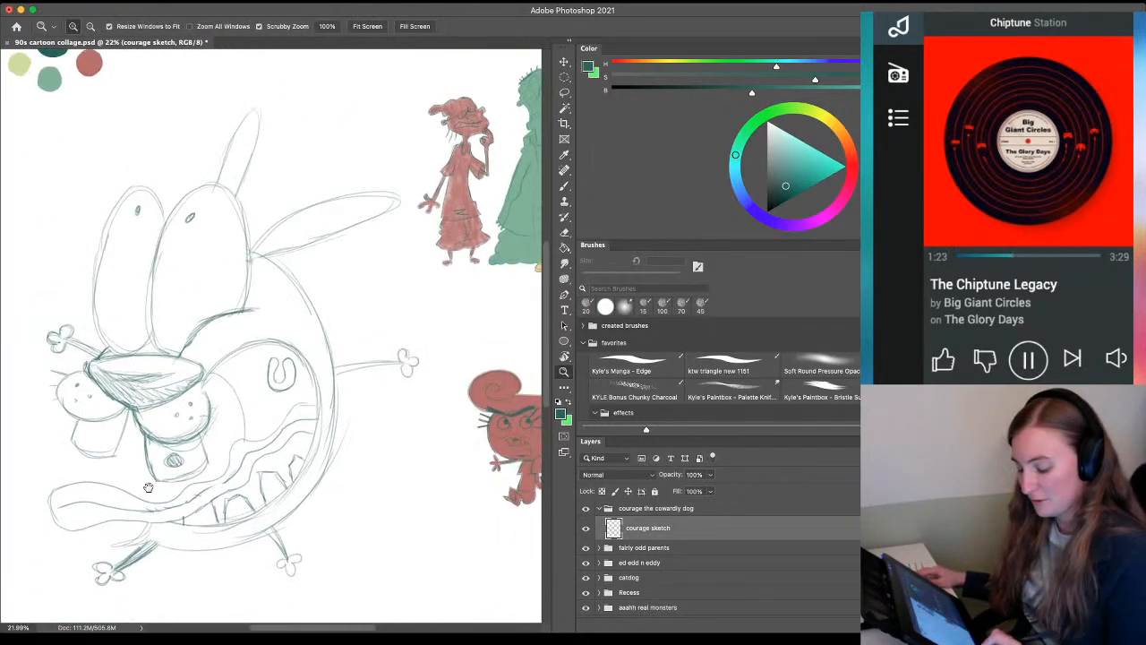
{"action": "left_click_drag", "start_coordinate": [149, 488], "coordinate": [161, 460]}
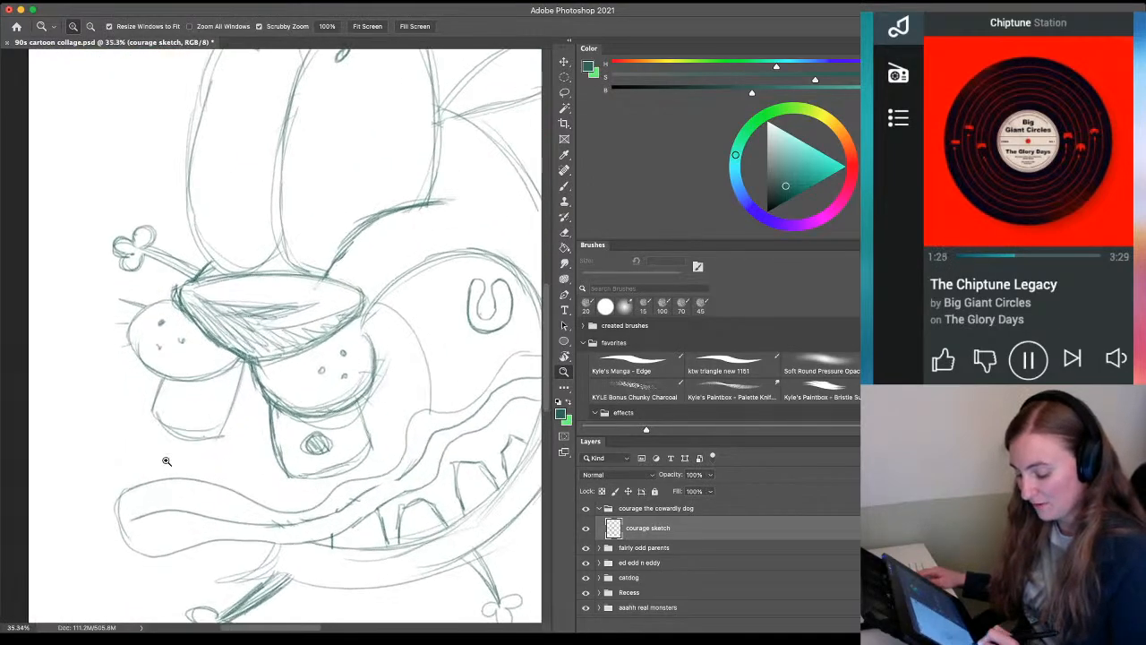
{"action": "left_click_drag", "start_coordinate": [180, 504], "coordinate": [184, 438]}
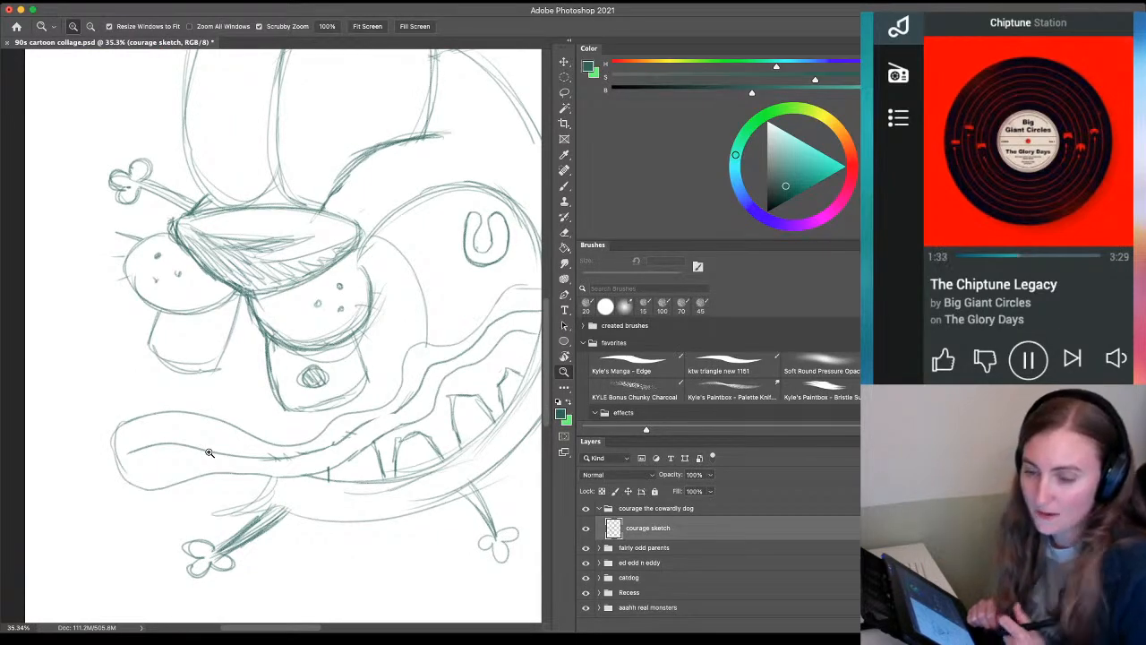
{"action": "left_click_drag", "start_coordinate": [332, 482], "coordinate": [309, 483]}
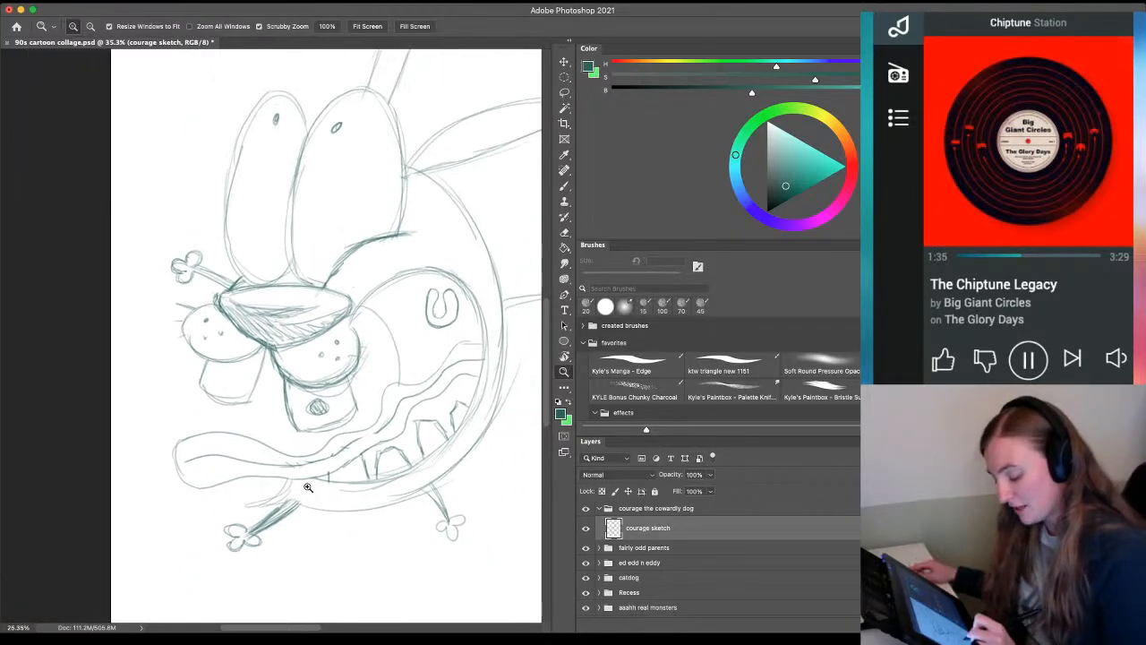
{"action": "left_click_drag", "start_coordinate": [353, 442], "coordinate": [387, 443]}
{"action": "key", "text": "e"}
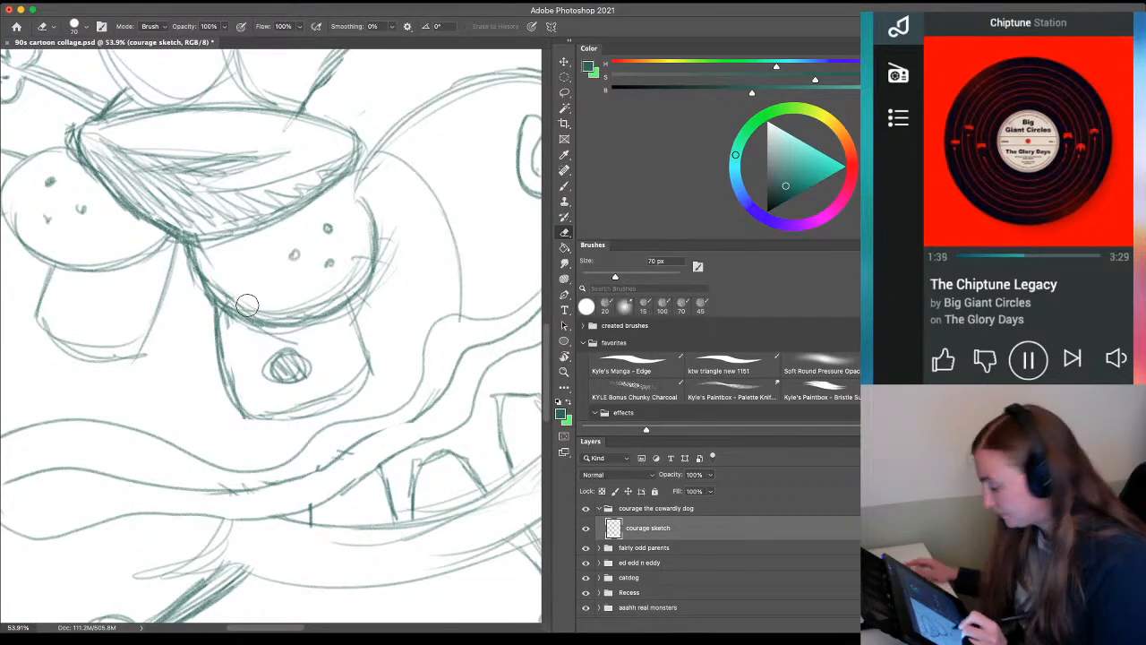
{"action": "key", "text": "bracketleft"}
{"action": "key", "text": "bracketleft"}
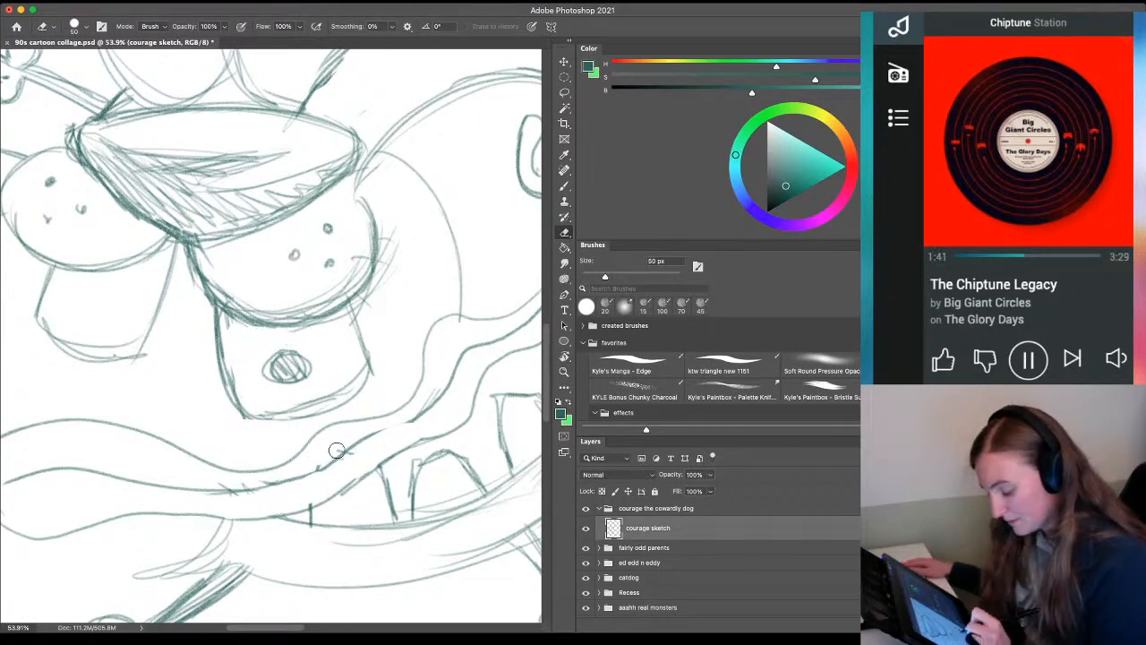
{"action": "mouse_move", "coordinate": [360, 363]}
{"action": "left_mouse_down"}
{"action": "mouse_move", "coordinate": [338, 389]}
{"action": "mouse_move", "coordinate": [277, 405]}
{"action": "left_mouse_up"}
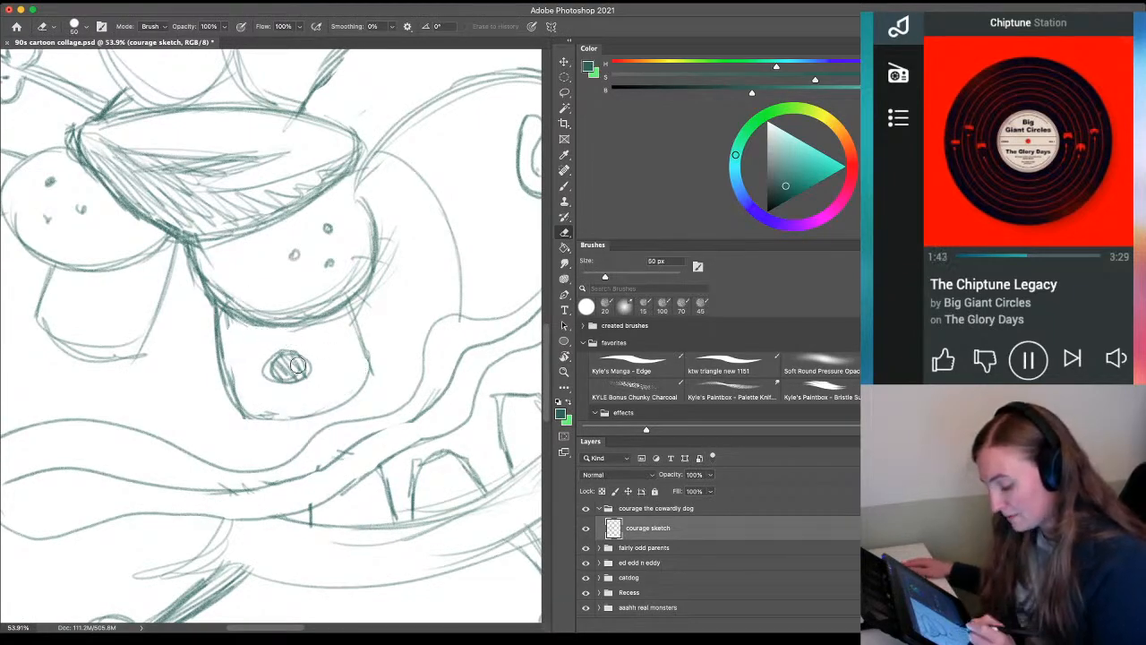
{"action": "key", "text": "bracketright"}
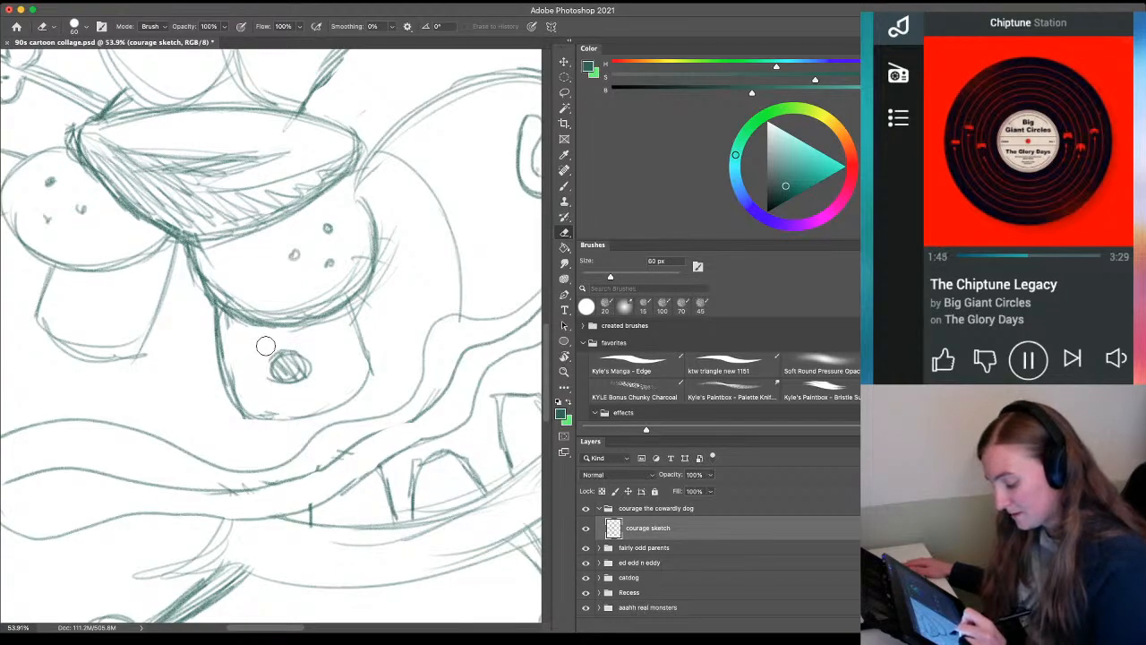
Erase the stray marks around the tooth's spot and lower edge with a 35 px eraser, and darken the tooth's lower edge
{"action": "key", "text": "bracketleft"}
{"action": "key", "text": "bracketleft"}
{"action": "key", "text": "bracketleft"}
{"action": "key", "text": "bracketleft"}
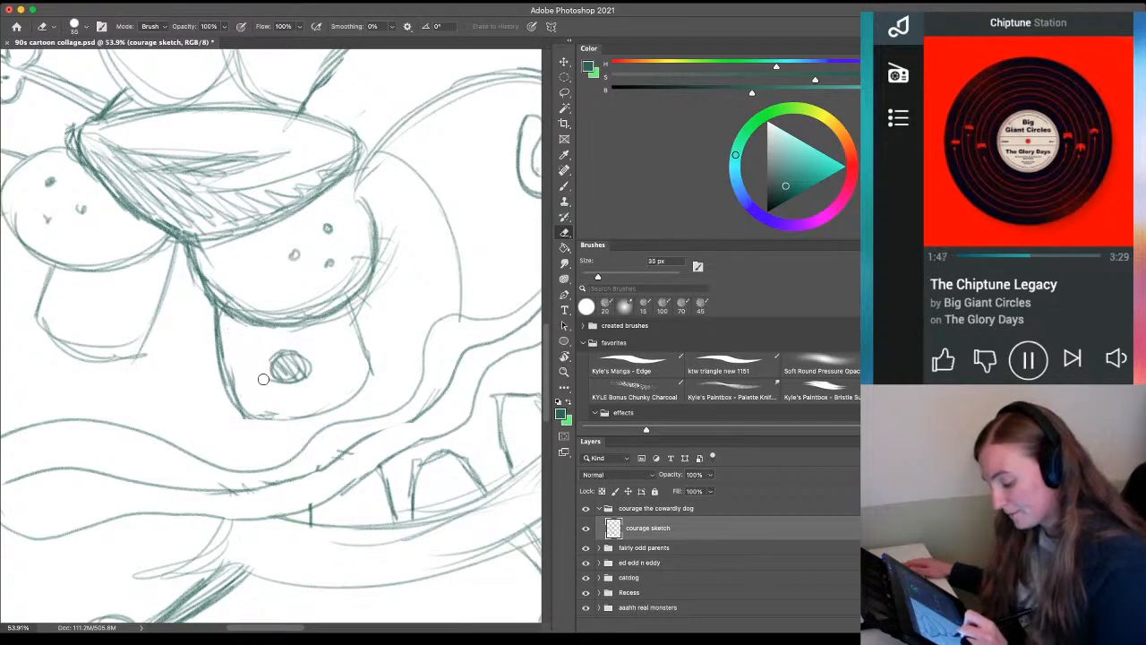
{"action": "key", "text": "b"}
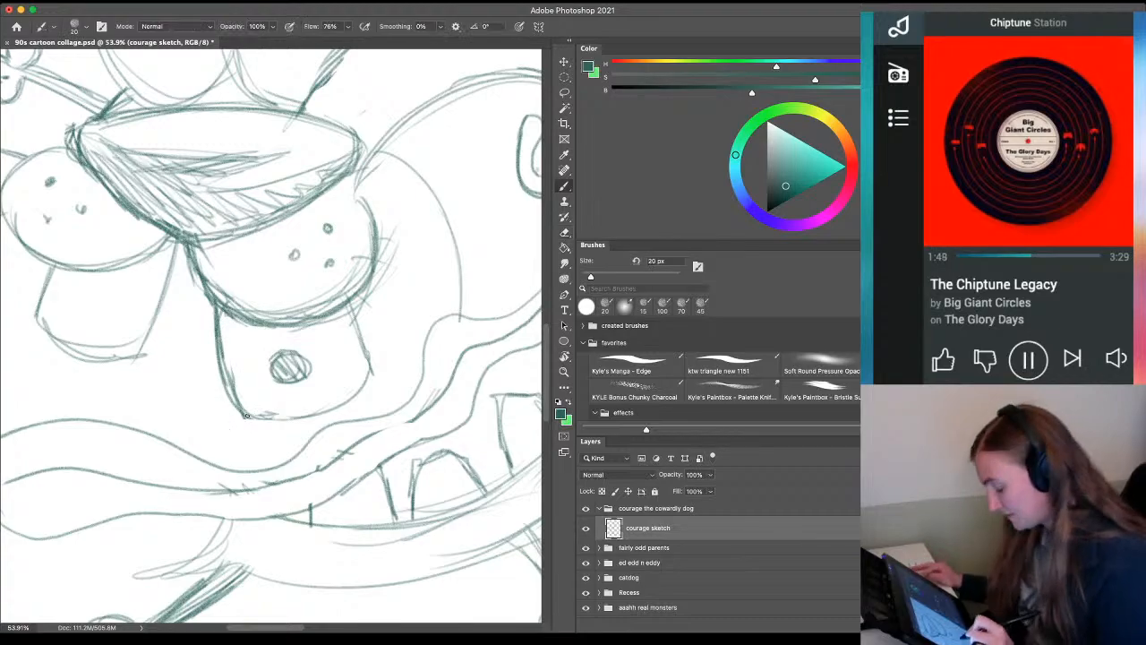
{"action": "mouse_move", "coordinate": [241, 414]}
{"action": "left_mouse_down"}
{"action": "mouse_move", "coordinate": [308, 415]}
{"action": "mouse_move", "coordinate": [297, 413]}
{"action": "left_mouse_up"}
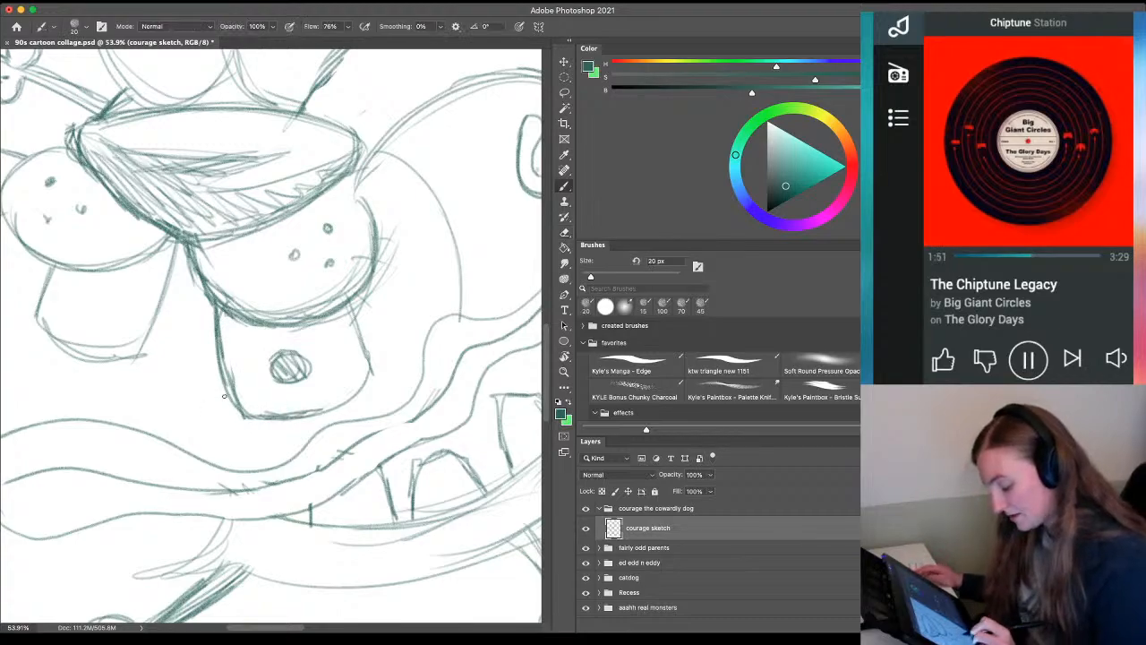
Erase the stray marks along the tongue's centre line and redraw the line as one clean stroke
{"action": "key", "text": "z"}
{"action": "mouse_move", "coordinate": [243, 483]}
{"action": "left_mouse_down"}
{"action": "mouse_move", "coordinate": [188, 491]}
{"action": "mouse_move", "coordinate": [241, 512]}
{"action": "mouse_move", "coordinate": [292, 506]}
{"action": "mouse_move", "coordinate": [289, 459]}
{"action": "left_mouse_up"}
{"action": "key", "text": "b"}
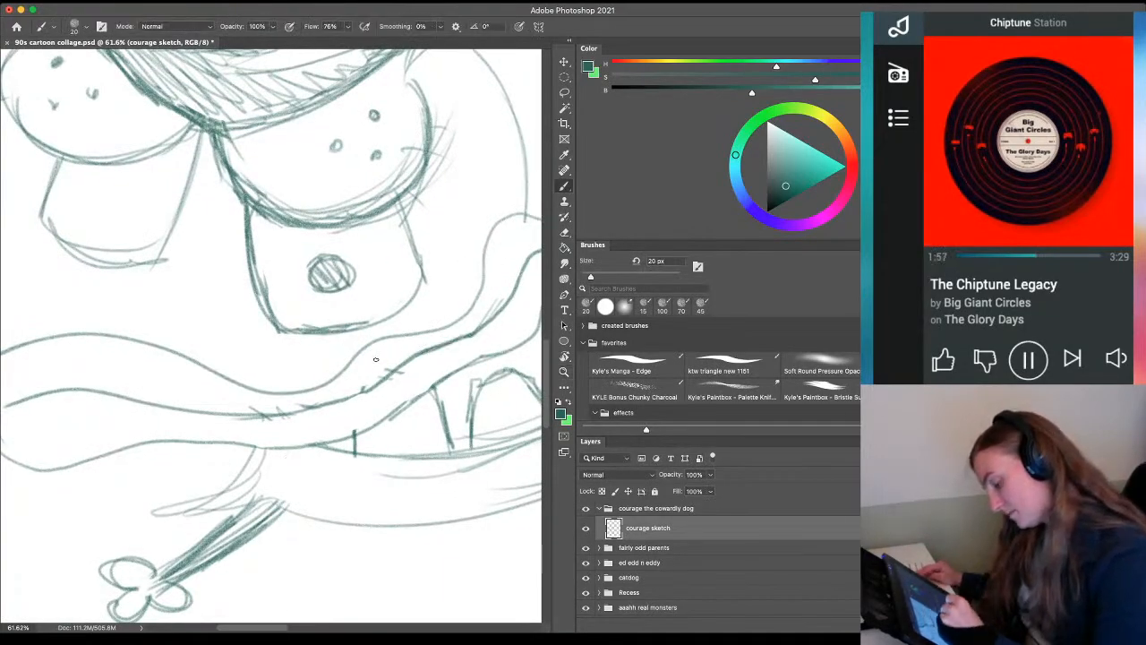
{"action": "key", "text": "e"}
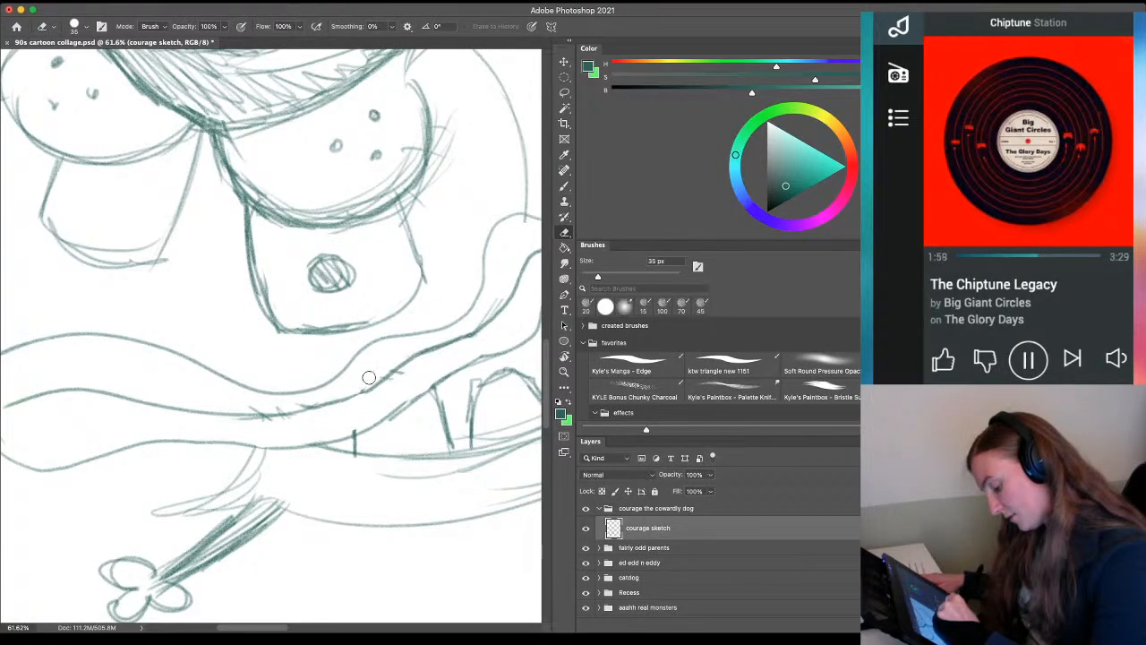
{"action": "mouse_move", "coordinate": [369, 378]}
{"action": "left_mouse_down"}
{"action": "mouse_move", "coordinate": [407, 374]}
{"action": "mouse_move", "coordinate": [390, 386]}
{"action": "left_mouse_up"}
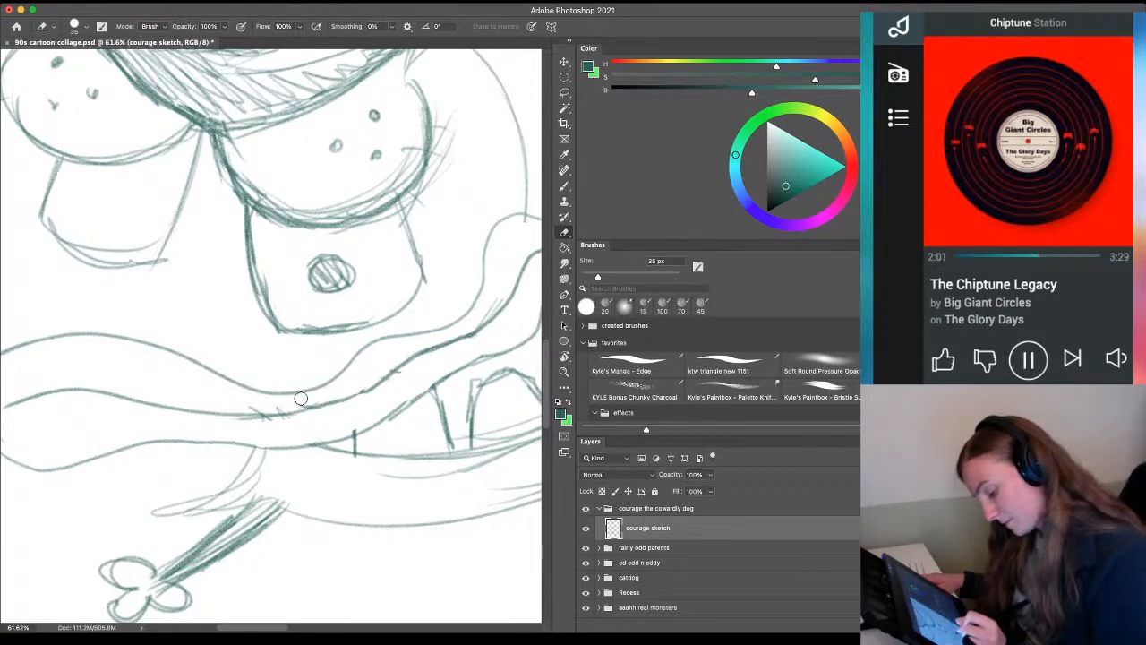
{"action": "left_click_drag", "start_coordinate": [308, 400], "coordinate": [213, 407]}
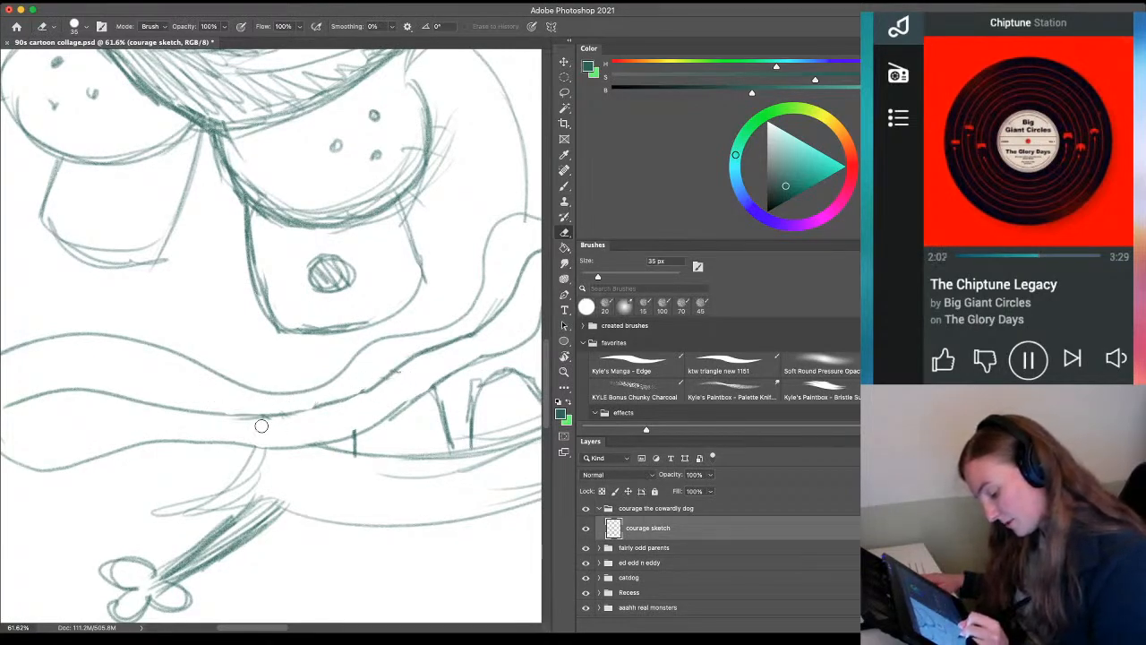
{"action": "key", "text": "b"}
{"action": "left_click_drag", "start_coordinate": [291, 413], "coordinate": [200, 411]}
Clean up the middle stretch of the tongue and redraw its lower edge beside the lower teeth
{"action": "left_click_drag", "start_coordinate": [343, 422], "coordinate": [228, 437]}
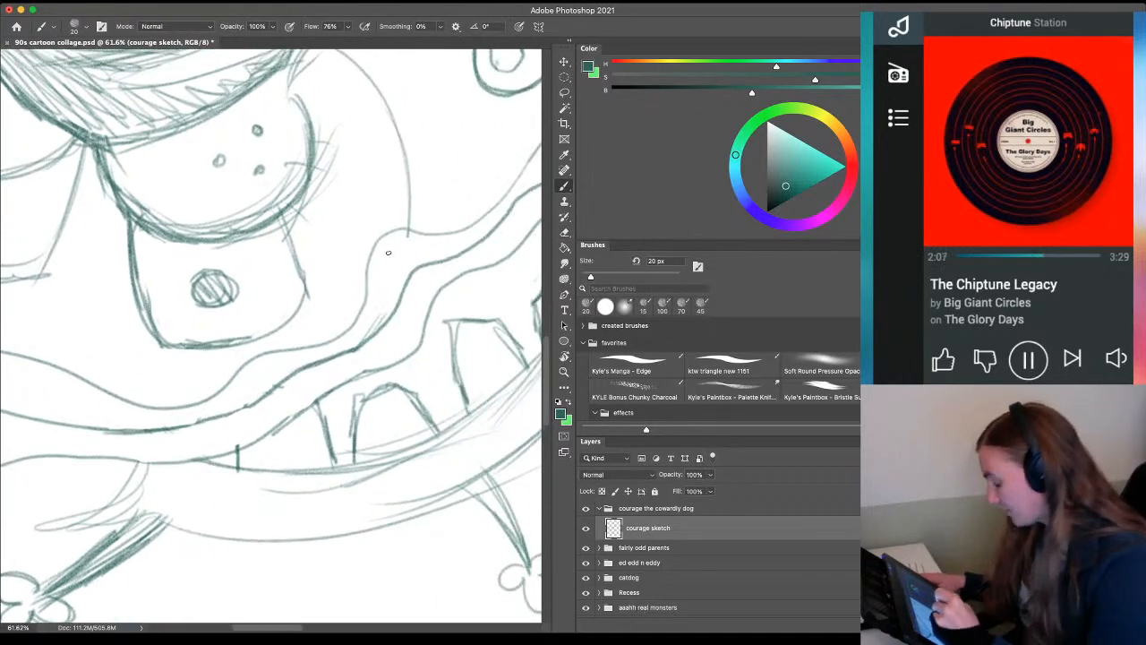
{"action": "key", "text": "e"}
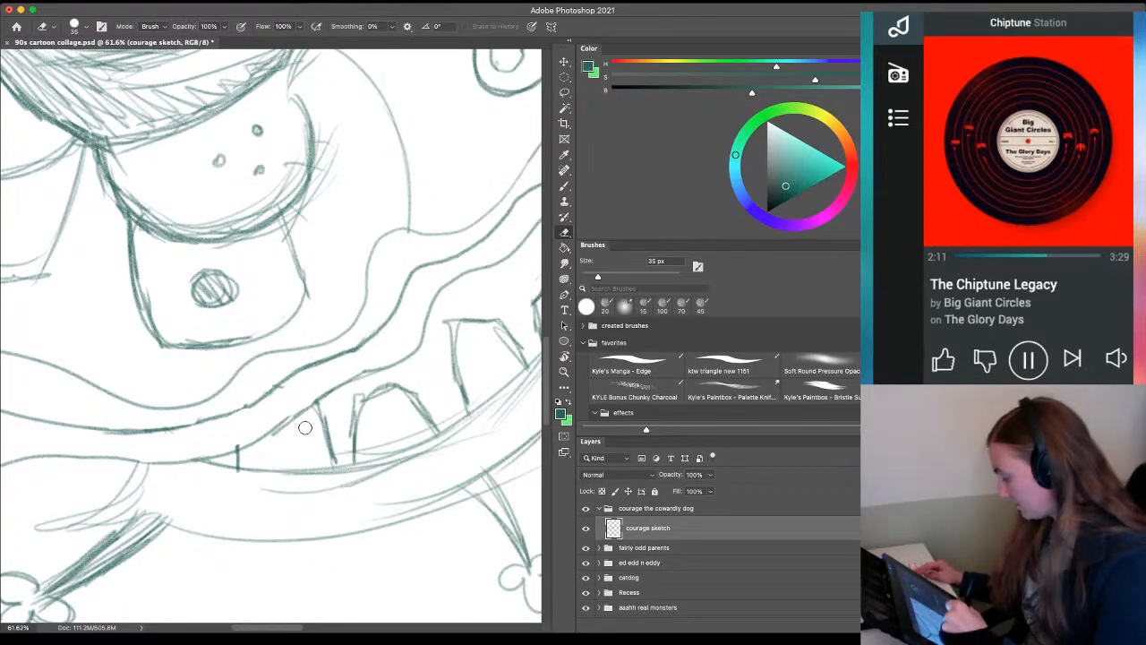
{"action": "key", "text": "b"}
{"action": "mouse_move", "coordinate": [329, 392]}
{"action": "left_mouse_down"}
{"action": "mouse_move", "coordinate": [293, 418]}
{"action": "mouse_move", "coordinate": [278, 414]}
{"action": "left_mouse_up"}
Draw an upper tooth between the mouth's upper edge and the near muzzle lobe, and erase the overlapping end of the inner mouth curve
{"action": "key", "text": "z"}
{"action": "left_click_drag", "start_coordinate": [285, 508], "coordinate": [235, 501]}
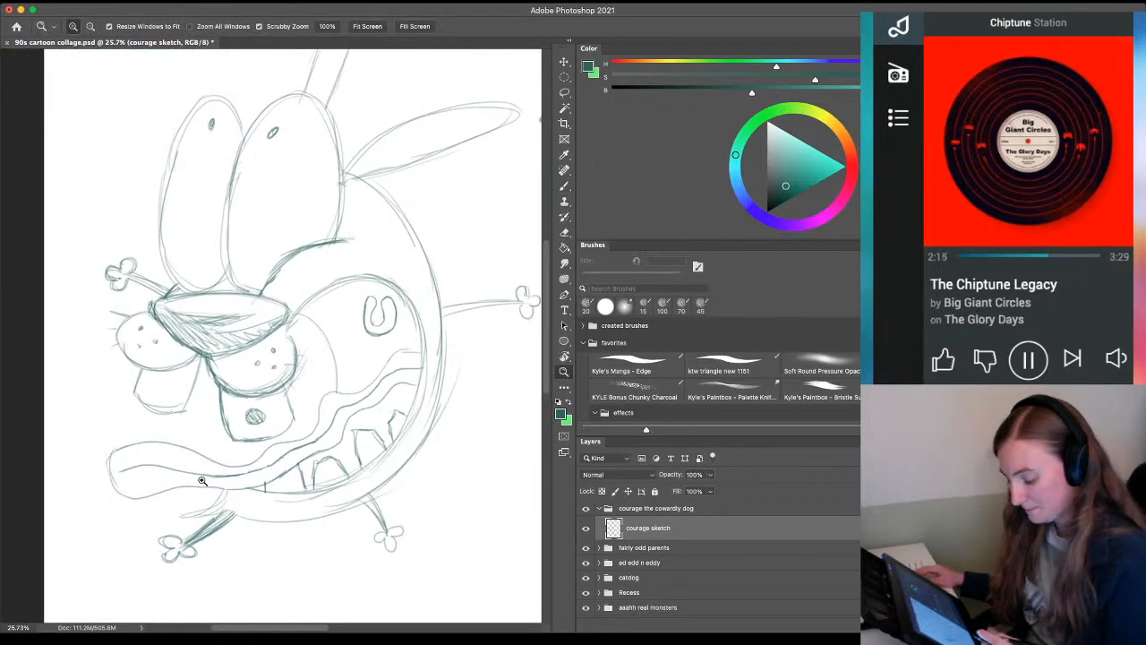
{"action": "left_click_drag", "start_coordinate": [301, 544], "coordinate": [191, 463]}
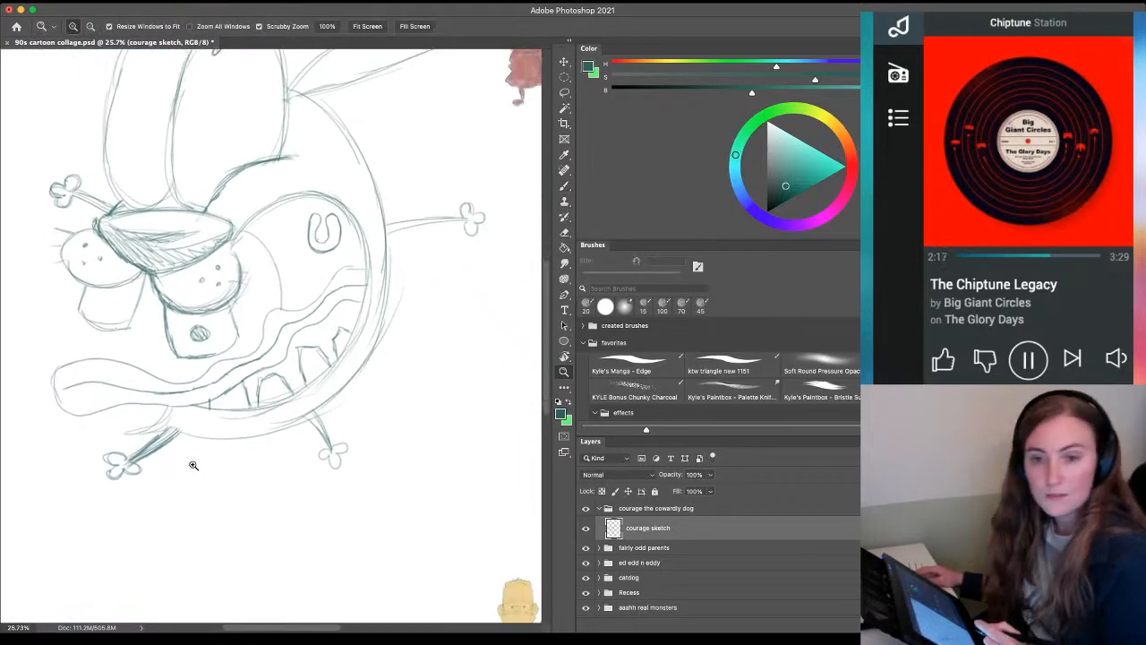
{"action": "left_click_drag", "start_coordinate": [285, 236], "coordinate": [338, 253]}
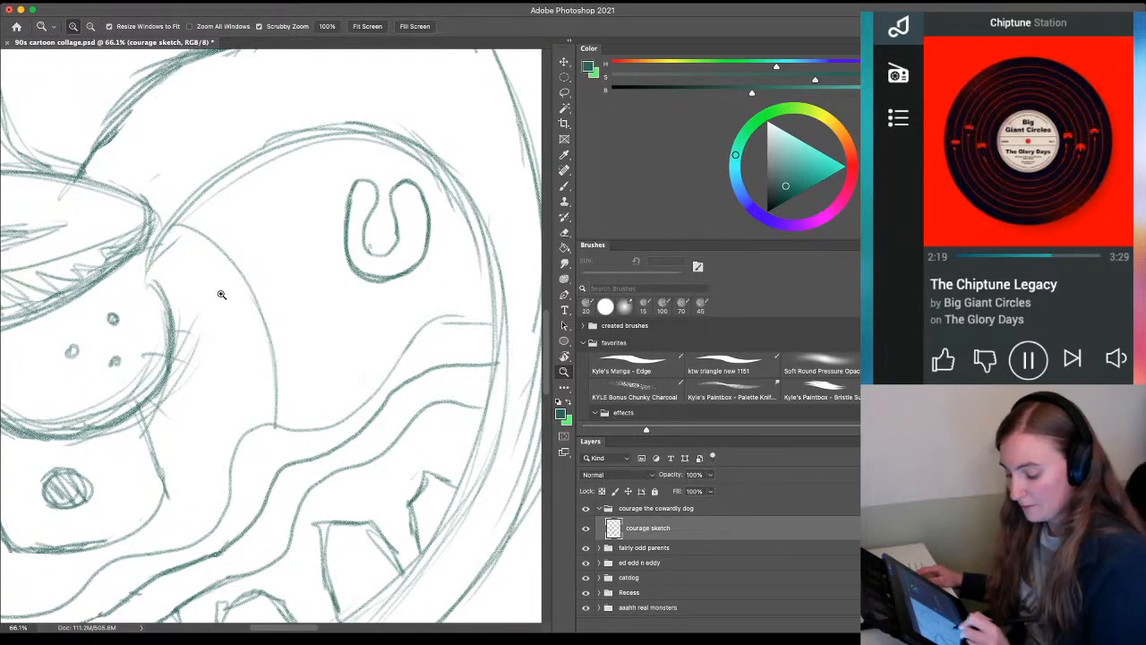
{"action": "key", "text": "b"}
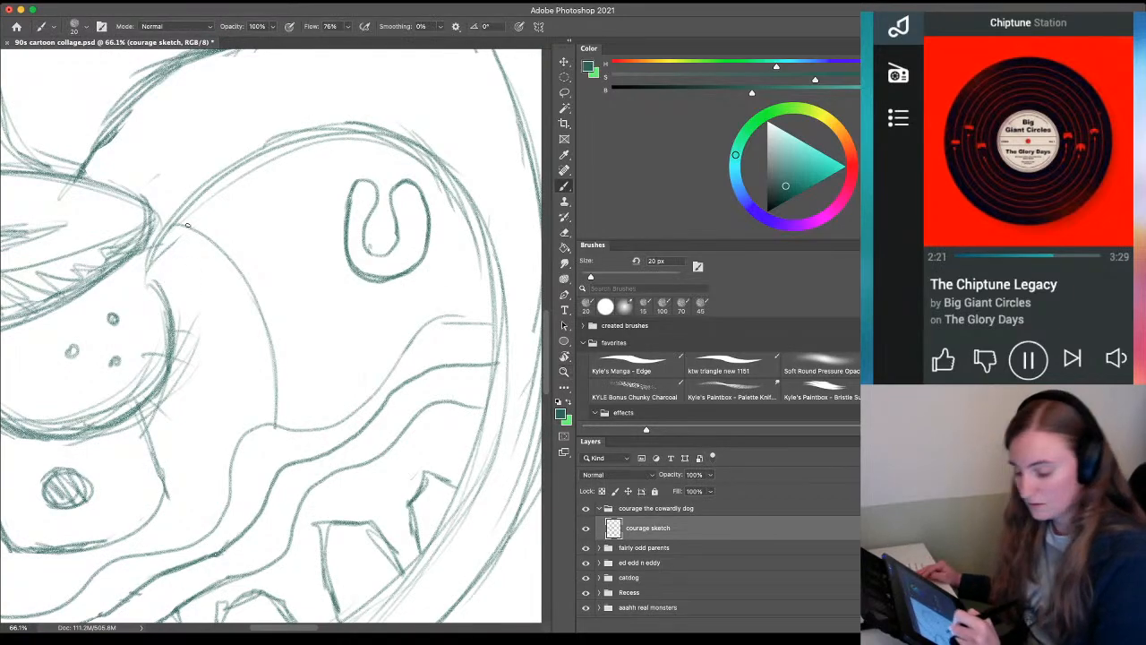
{"action": "mouse_move", "coordinate": [191, 186]}
{"action": "left_mouse_down"}
{"action": "mouse_move", "coordinate": [239, 270]}
{"action": "mouse_move", "coordinate": [241, 349]}
{"action": "mouse_move", "coordinate": [207, 359]}
{"action": "left_mouse_up"}
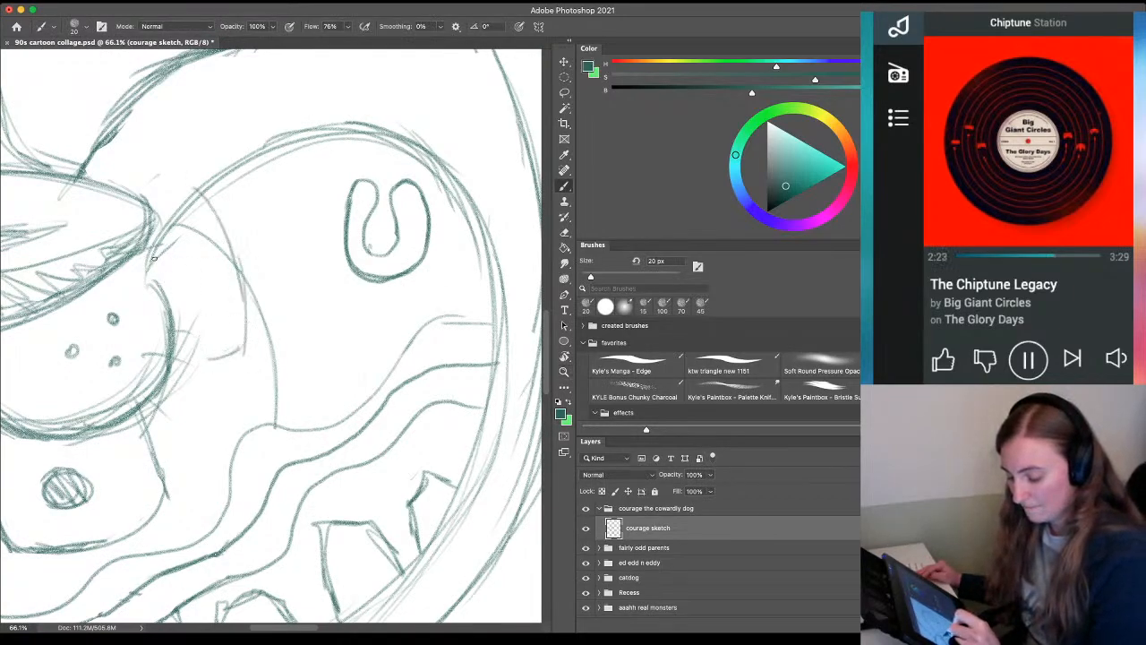
{"action": "left_click_drag", "start_coordinate": [153, 257], "coordinate": [161, 299]}
{"action": "mouse_move", "coordinate": [178, 351]}
{"action": "left_mouse_down"}
{"action": "mouse_move", "coordinate": [206, 357]}
{"action": "mouse_move", "coordinate": [259, 433]}
{"action": "left_mouse_up"}
{"action": "key", "text": "e"}
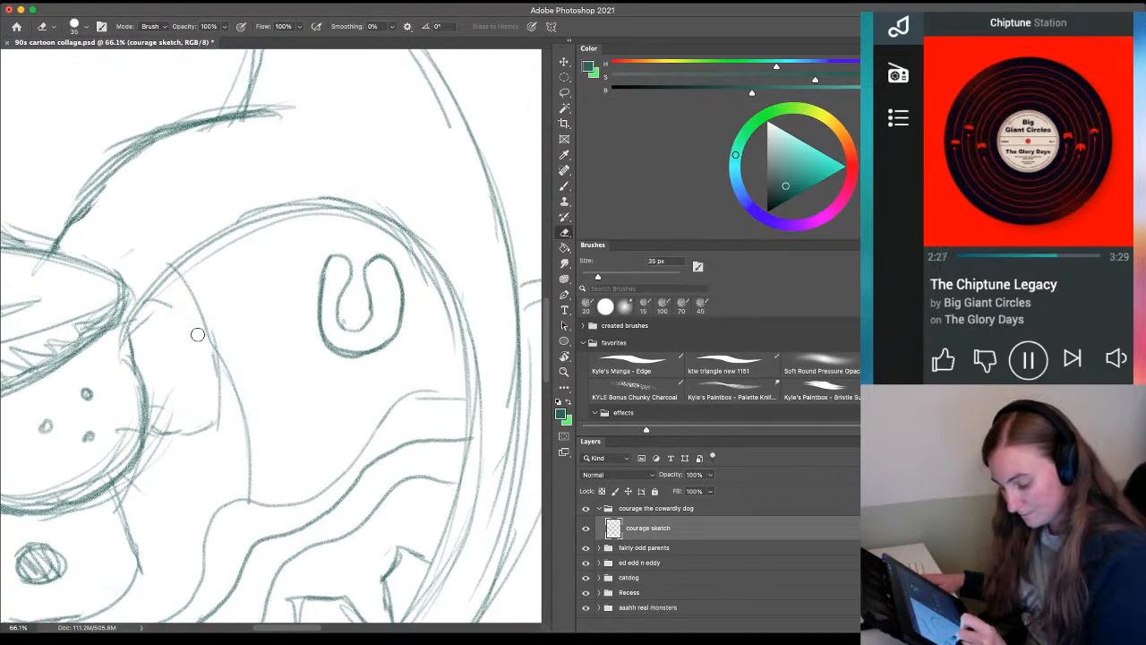
Draw a smaller upper tooth hanging from the mouth's upper edge beside the uvula and tidy where it meets the edge
{"action": "key", "text": "b"}
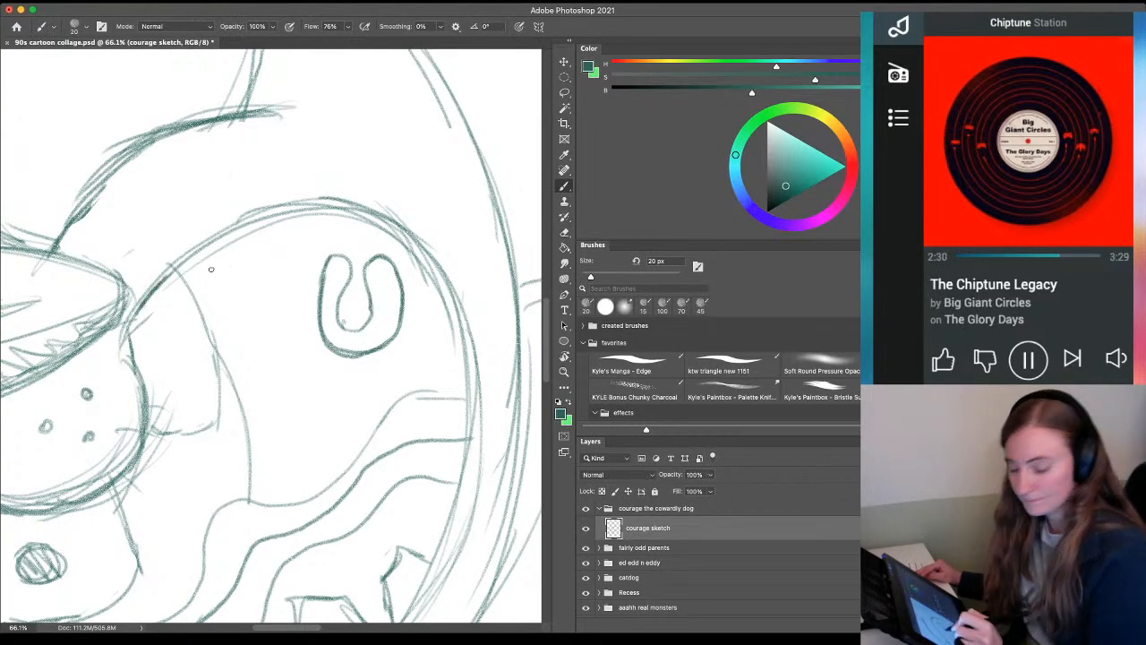
{"action": "left_click_drag", "start_coordinate": [223, 247], "coordinate": [240, 299]}
{"action": "mouse_move", "coordinate": [283, 217]}
{"action": "left_mouse_down"}
{"action": "mouse_move", "coordinate": [307, 253]}
{"action": "mouse_move", "coordinate": [283, 282]}
{"action": "mouse_move", "coordinate": [245, 302]}
{"action": "left_mouse_up"}
{"action": "left_click_drag", "start_coordinate": [220, 241], "coordinate": [242, 299]}
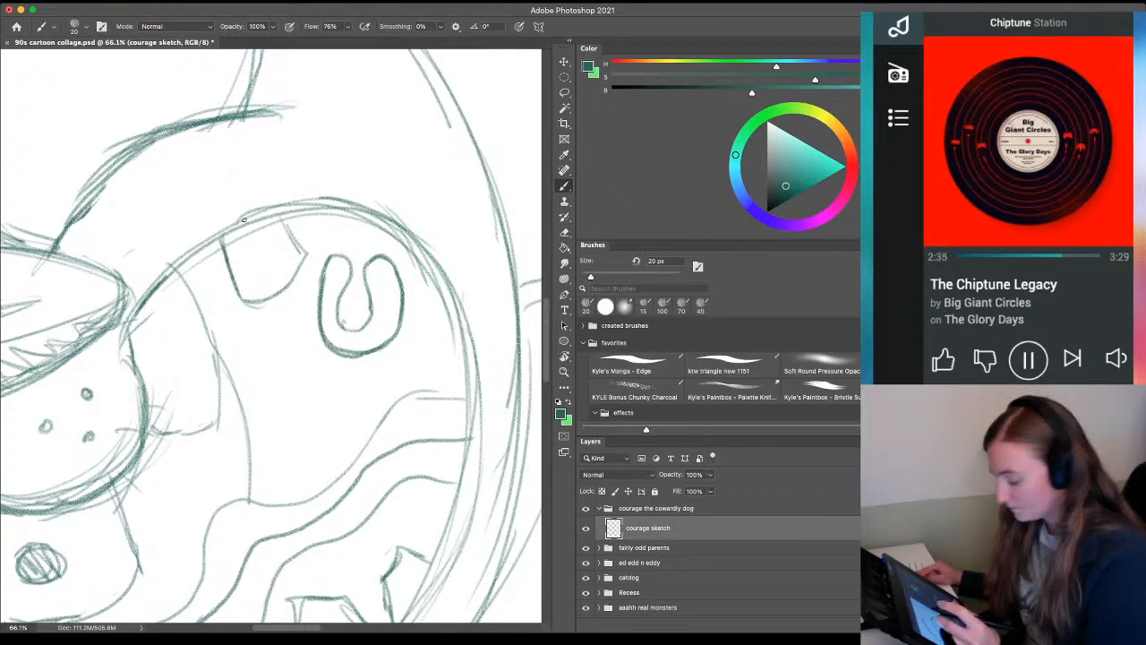
{"action": "key", "text": "e"}
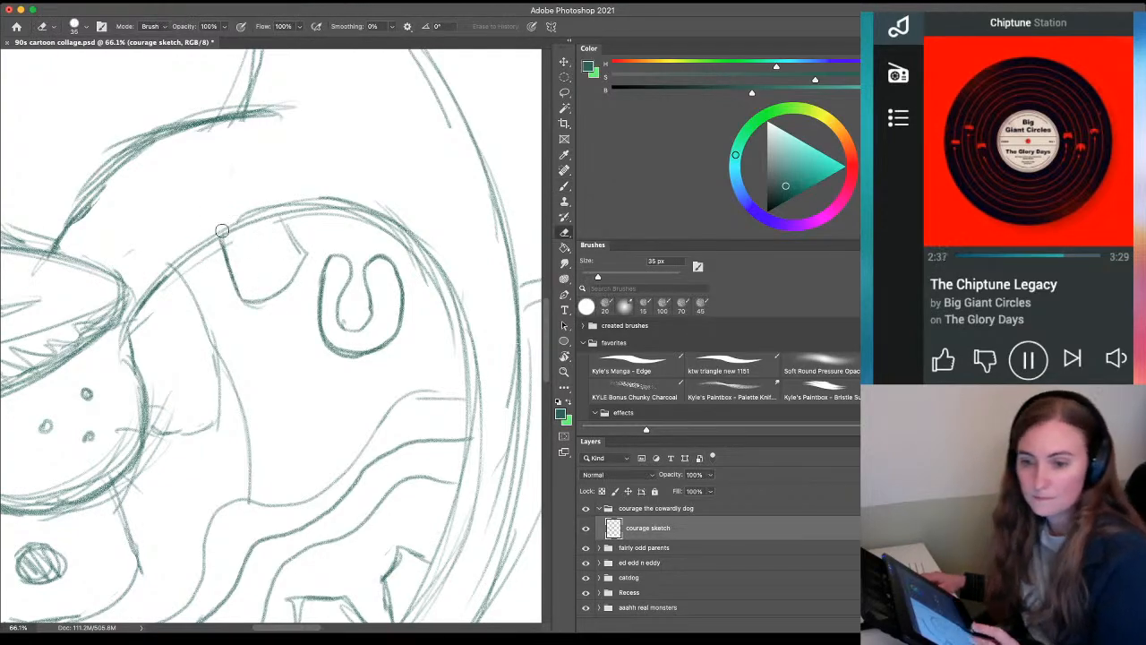
{"action": "key", "text": "z"}
{"action": "left_click_drag", "start_coordinate": [267, 412], "coordinate": [229, 425]}
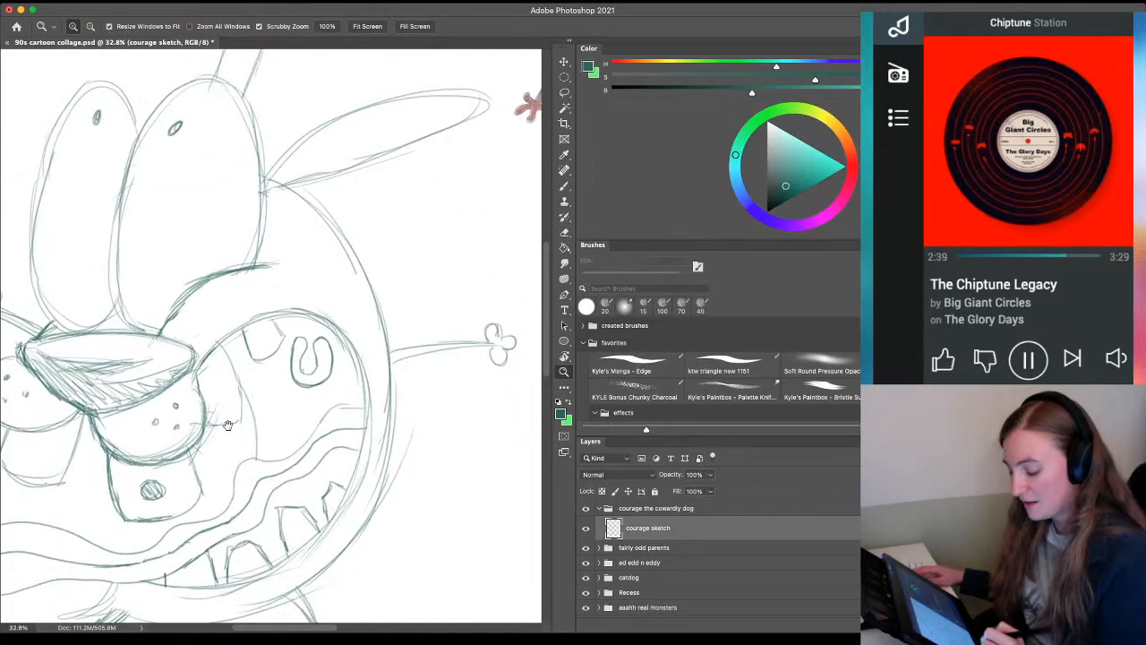
{"action": "left_click_drag", "start_coordinate": [232, 480], "coordinate": [264, 438]}
{"action": "left_click_drag", "start_coordinate": [254, 351], "coordinate": [279, 350]}
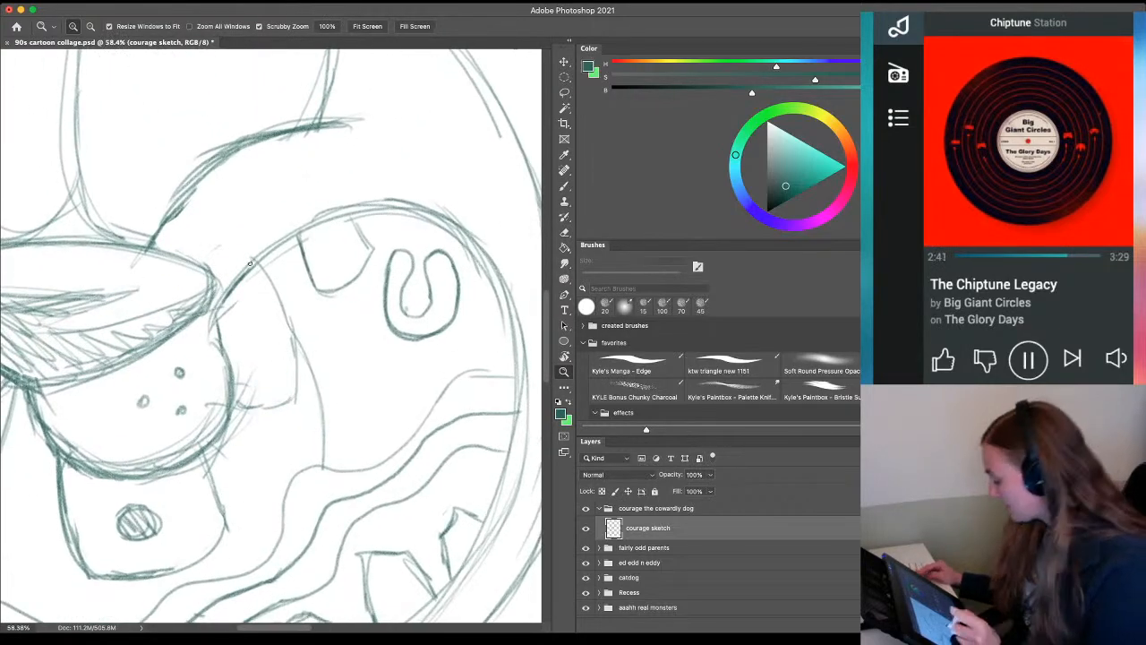
Darken the side and lower corner of the upper tooth beside the near muzzle lobe, and erase stray marks inside it
{"action": "key", "text": "b"}
{"action": "left_click_drag", "start_coordinate": [256, 258], "coordinate": [297, 348]}
{"action": "left_click_drag", "start_coordinate": [280, 284], "coordinate": [297, 396]}
{"action": "left_click_drag", "start_coordinate": [297, 354], "coordinate": [287, 405]}
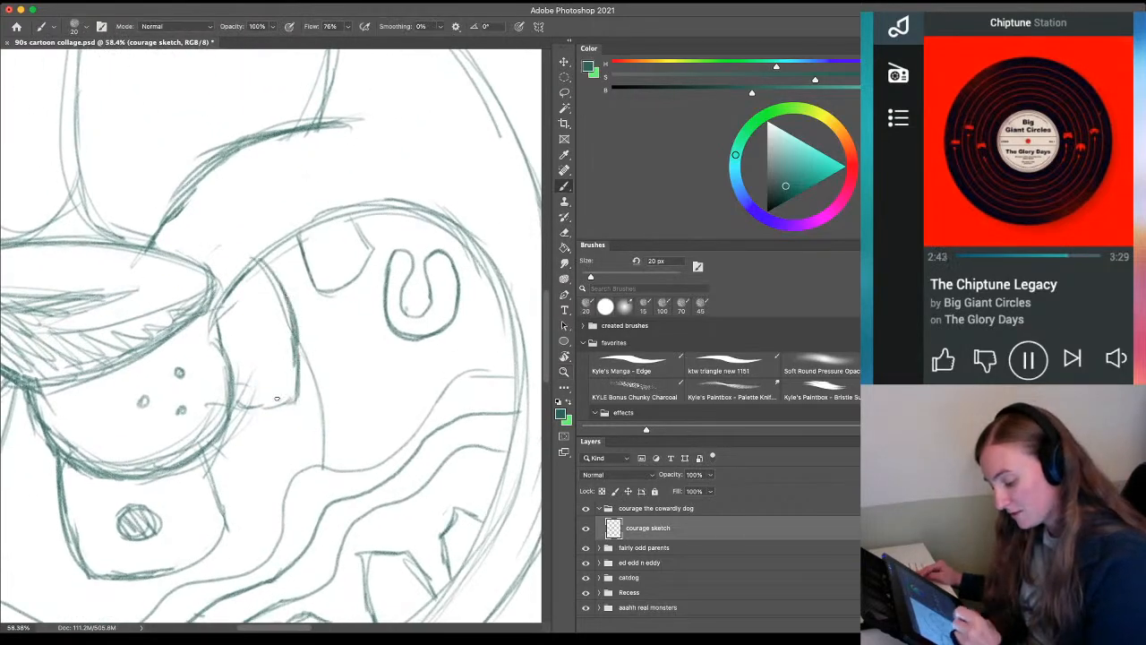
{"action": "key", "text": "e"}
{"action": "left_click_drag", "start_coordinate": [264, 272], "coordinate": [286, 353]}
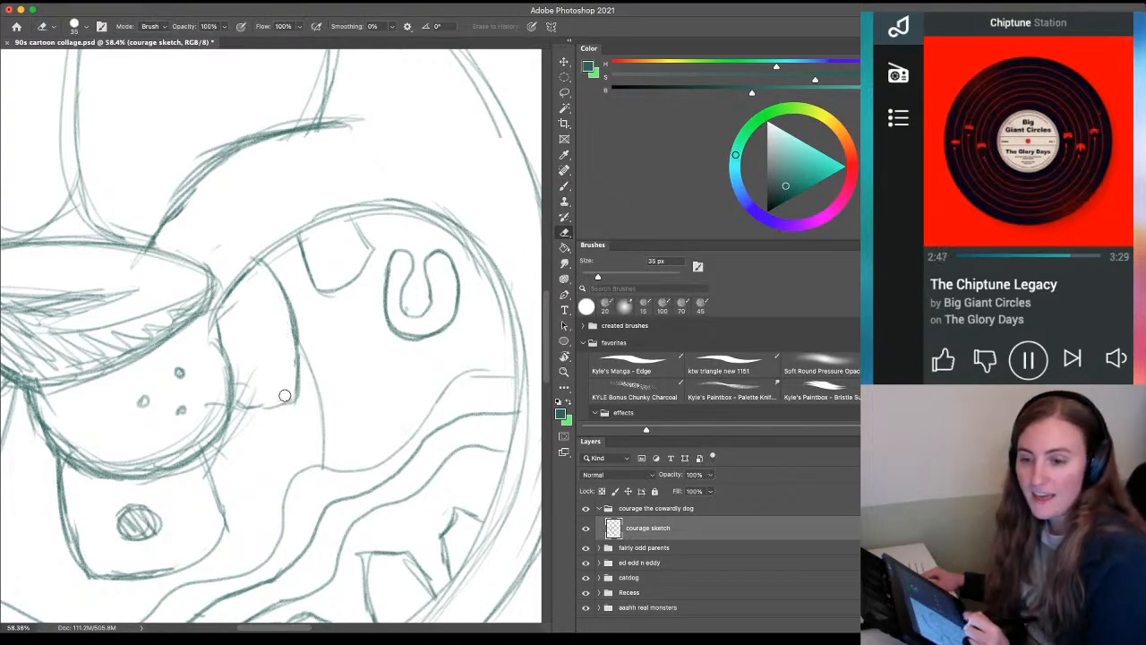
Clean up the rough sketch lines along the near muzzle lobe's lower edge and where the buck tooth below meets it
{"action": "key", "text": "z"}
{"action": "mouse_move", "coordinate": [271, 444]}
{"action": "left_mouse_down"}
{"action": "mouse_move", "coordinate": [223, 513]}
{"action": "mouse_move", "coordinate": [224, 454]}
{"action": "left_mouse_up"}
{"action": "left_click", "coordinate": [266, 364]}
{"action": "left_click", "coordinate": [263, 359]}
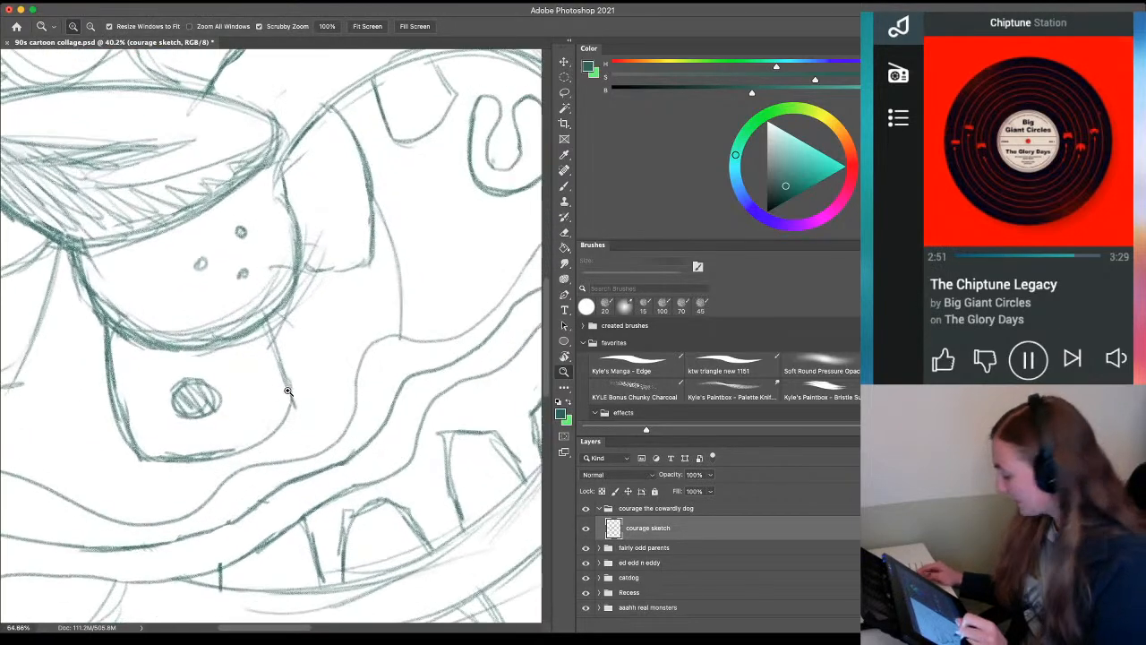
{"action": "key", "text": "e"}
{"action": "mouse_move", "coordinate": [273, 285]}
{"action": "left_mouse_down"}
{"action": "mouse_move", "coordinate": [205, 331]}
{"action": "mouse_move", "coordinate": [217, 327]}
{"action": "mouse_move", "coordinate": [221, 285]}
{"action": "mouse_move", "coordinate": [198, 339]}
{"action": "mouse_move", "coordinate": [223, 323]}
{"action": "mouse_move", "coordinate": [179, 334]}
{"action": "left_mouse_up"}
{"action": "mouse_move", "coordinate": [108, 301]}
{"action": "left_mouse_down"}
{"action": "mouse_move", "coordinate": [168, 334]}
{"action": "mouse_move", "coordinate": [114, 305]}
{"action": "mouse_move", "coordinate": [193, 329]}
{"action": "mouse_move", "coordinate": [265, 288]}
{"action": "left_mouse_up"}
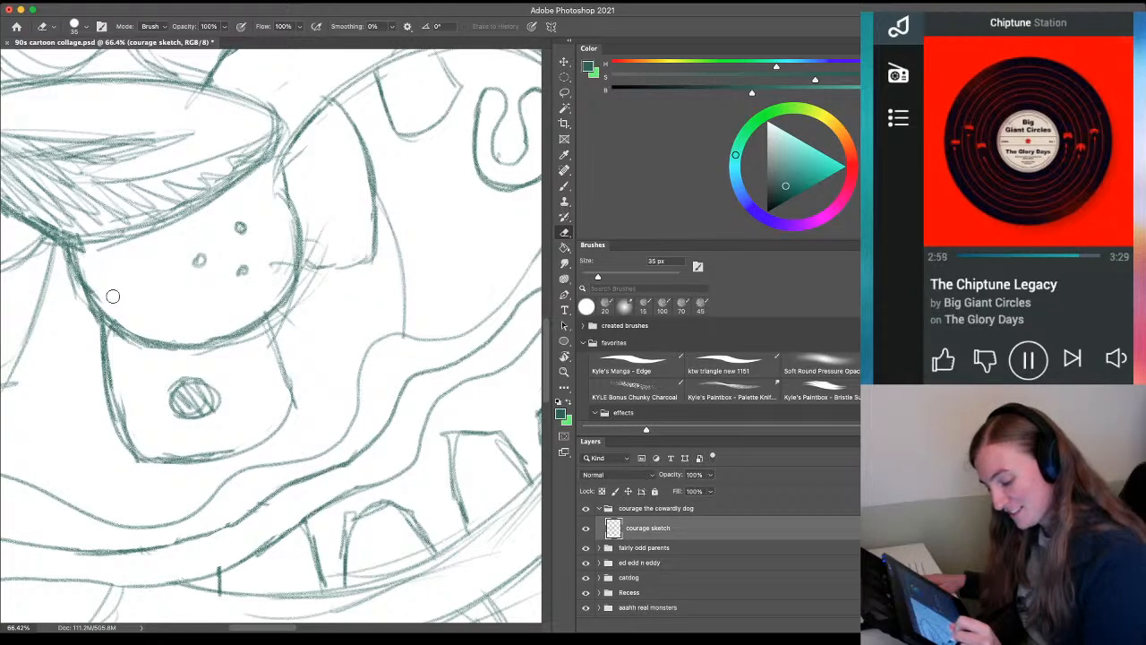
{"action": "mouse_move", "coordinate": [287, 309]}
{"action": "left_mouse_down"}
{"action": "mouse_move", "coordinate": [255, 352]}
{"action": "mouse_move", "coordinate": [280, 322]}
{"action": "mouse_move", "coordinate": [278, 279]}
{"action": "mouse_move", "coordinate": [280, 310]}
{"action": "mouse_move", "coordinate": [265, 320]}
{"action": "mouse_move", "coordinate": [287, 376]}
{"action": "left_mouse_up"}
Redraw the sides and bottom of the far buck tooth beneath the far muzzle lobe with darker, cleaner strokes
{"action": "key", "text": "b"}
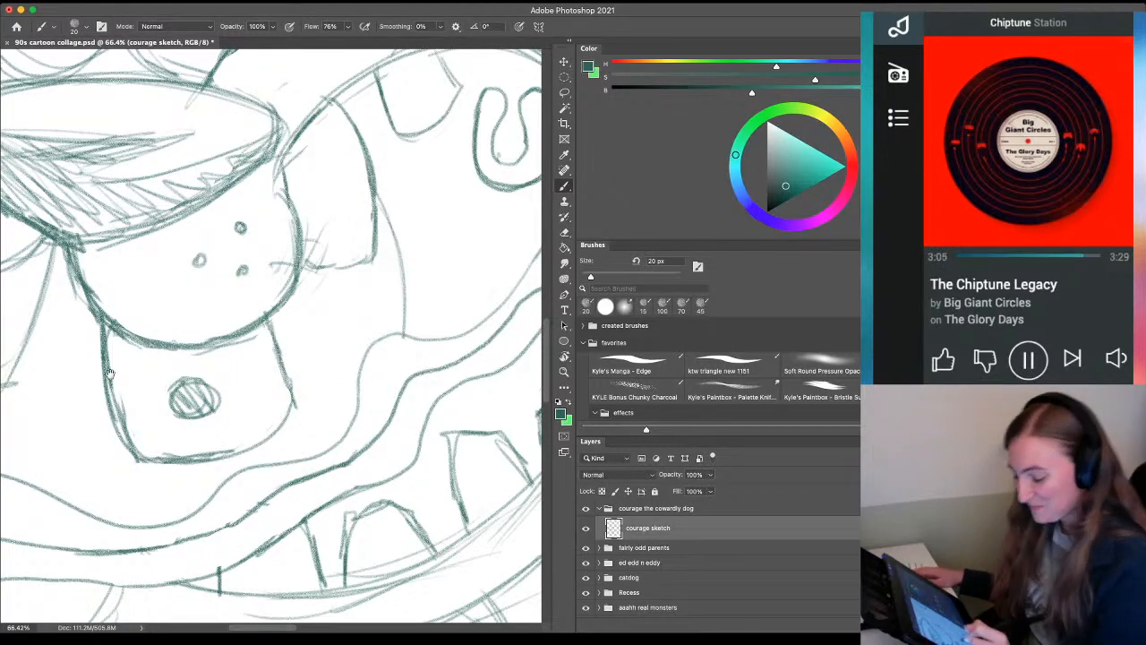
{"action": "key", "text": "z"}
{"action": "mouse_move", "coordinate": [105, 374]}
{"action": "left_mouse_down"}
{"action": "mouse_move", "coordinate": [89, 378]}
{"action": "mouse_move", "coordinate": [115, 378]}
{"action": "left_mouse_up"}
{"action": "key", "text": "b"}
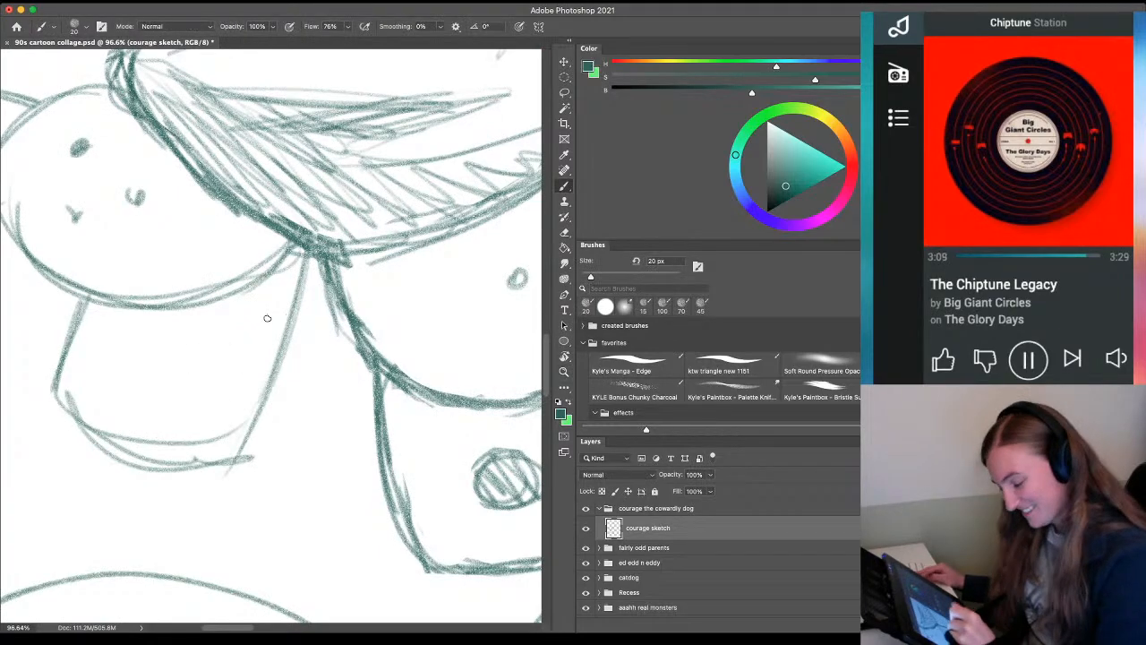
{"action": "left_click_drag", "start_coordinate": [307, 248], "coordinate": [265, 385]}
{"action": "left_click_drag", "start_coordinate": [304, 277], "coordinate": [249, 450]}
{"action": "left_click_drag", "start_coordinate": [272, 410], "coordinate": [238, 465]}
{"action": "mouse_move", "coordinate": [86, 295]}
{"action": "left_mouse_down"}
{"action": "mouse_move", "coordinate": [62, 376]}
{"action": "mouse_move", "coordinate": [90, 436]}
{"action": "mouse_move", "coordinate": [259, 456]}
{"action": "mouse_move", "coordinate": [245, 476]}
{"action": "mouse_move", "coordinate": [272, 437]}
{"action": "mouse_move", "coordinate": [233, 494]}
{"action": "left_mouse_up"}
{"action": "key", "text": "e"}
Sketch pointed fur strands on the head's edge between the two ears, beside the near eye
{"action": "key", "text": "z"}
{"action": "left_click_drag", "start_coordinate": [397, 446], "coordinate": [261, 422]}
{"action": "mouse_move", "coordinate": [289, 326]}
{"action": "left_mouse_down"}
{"action": "mouse_move", "coordinate": [335, 330]}
{"action": "mouse_move", "coordinate": [327, 322]}
{"action": "mouse_move", "coordinate": [242, 417]}
{"action": "mouse_move", "coordinate": [315, 526]}
{"action": "left_mouse_up"}
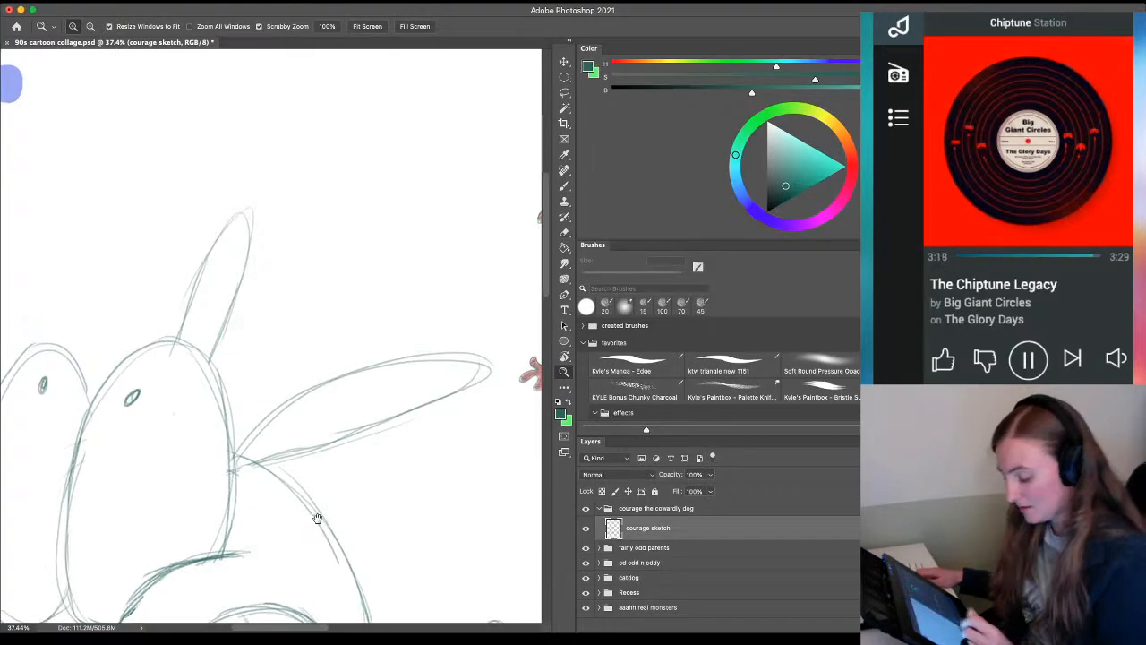
{"action": "key", "text": "b"}
{"action": "left_click_drag", "start_coordinate": [265, 356], "coordinate": [231, 418]}
{"action": "key", "text": "period"}
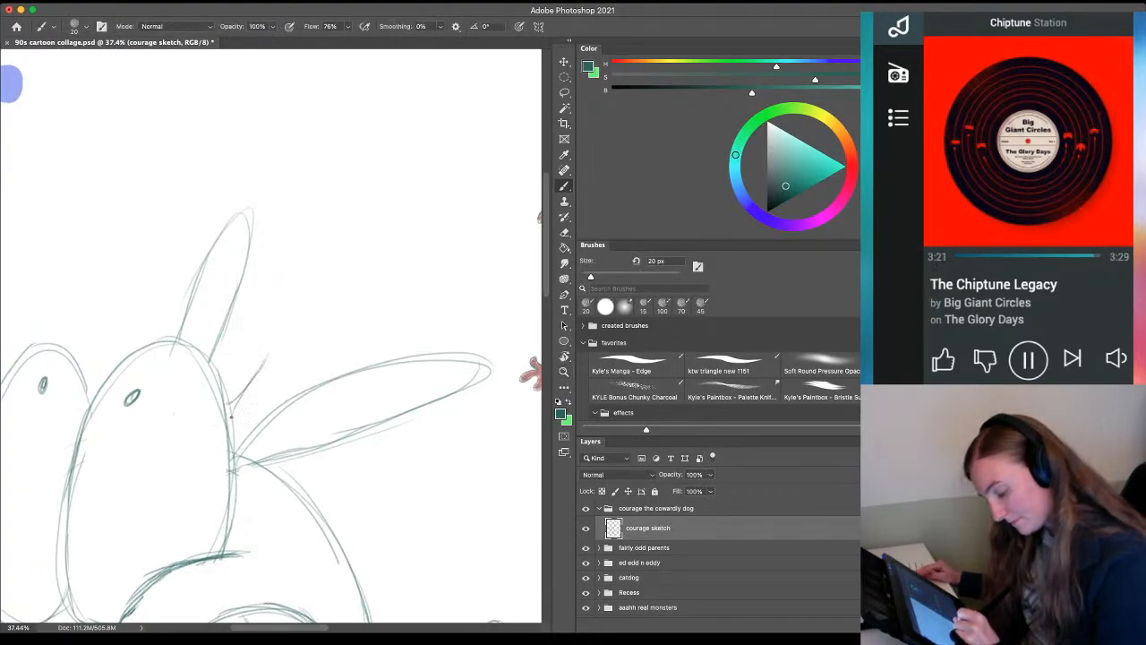
Rotate the canvas to 90° and draw long and short fur spikes along the head's edge from the near ear to the arm
{"action": "left_click_drag", "start_coordinate": [239, 503], "coordinate": [95, 343]}
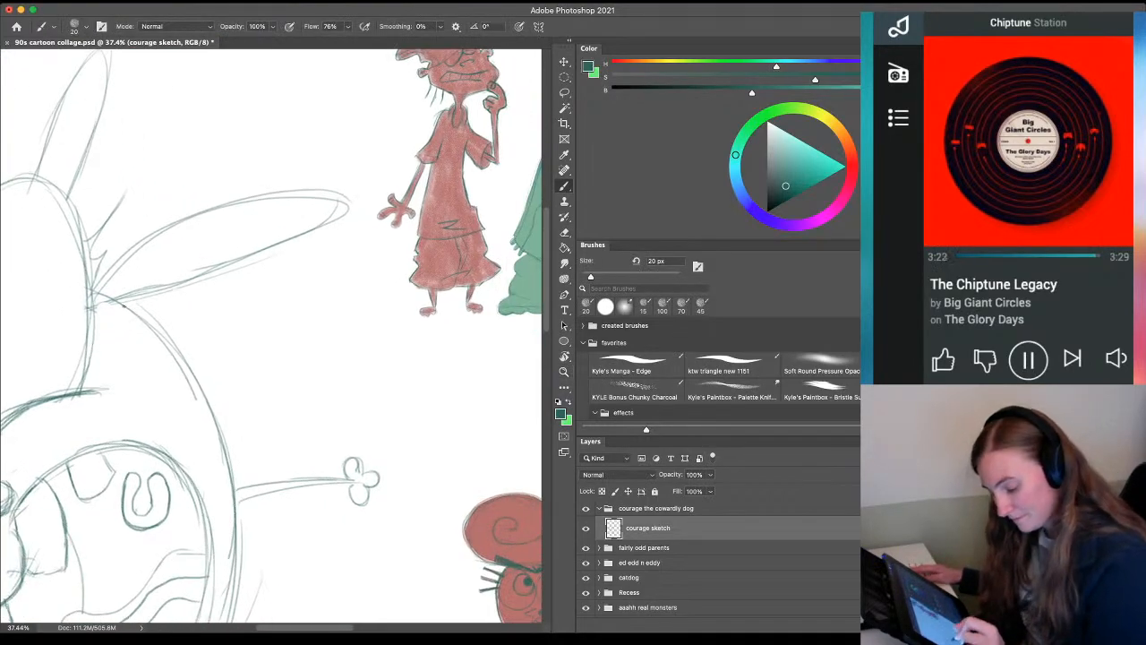
{"action": "key", "text": "r"}
{"action": "mouse_move", "coordinate": [221, 246]}
{"action": "left_mouse_down"}
{"action": "mouse_move", "coordinate": [284, 385]}
{"action": "mouse_move", "coordinate": [260, 385]}
{"action": "mouse_move", "coordinate": [282, 369]}
{"action": "mouse_move", "coordinate": [217, 418]}
{"action": "left_mouse_up"}
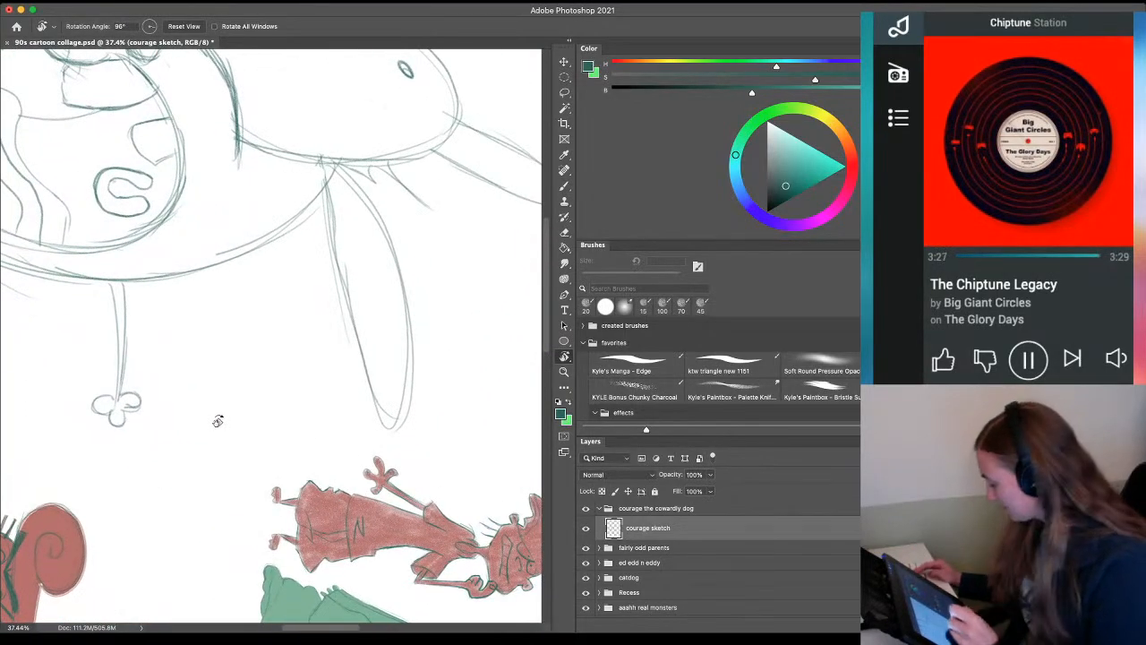
{"action": "key", "text": "b"}
{"action": "left_click_drag", "start_coordinate": [309, 217], "coordinate": [307, 313]}
{"action": "left_click_drag", "start_coordinate": [306, 262], "coordinate": [302, 301]}
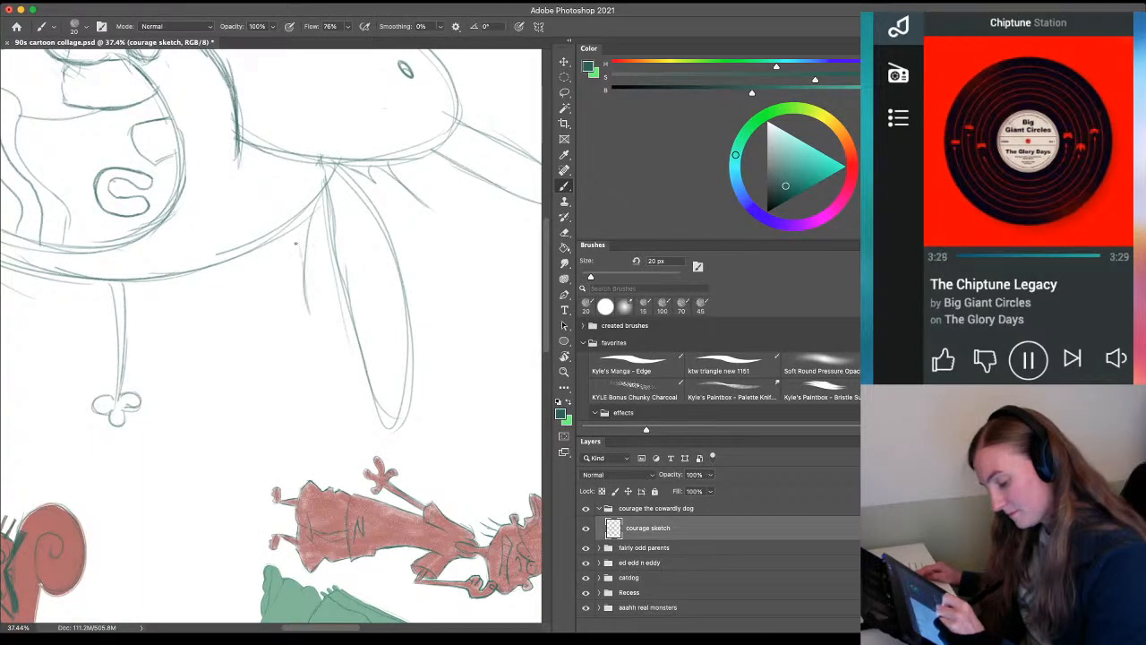
{"action": "mouse_move", "coordinate": [285, 233]}
{"action": "left_mouse_down"}
{"action": "mouse_move", "coordinate": [280, 269]}
{"action": "mouse_move", "coordinate": [252, 264]}
{"action": "mouse_move", "coordinate": [257, 367]}
{"action": "left_mouse_up"}
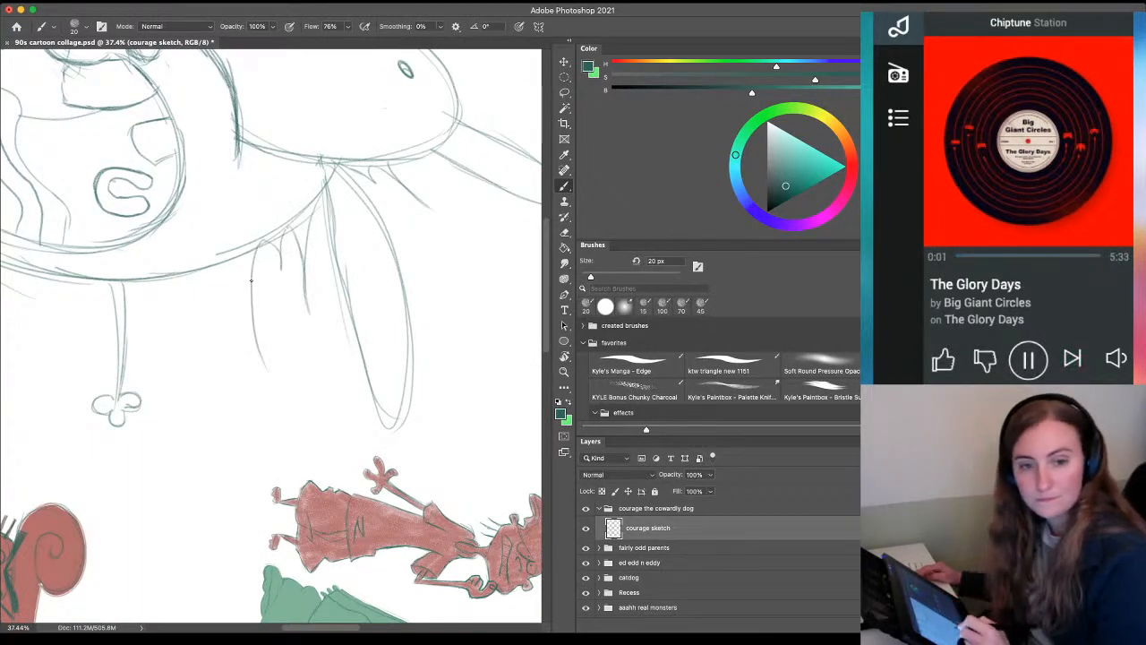
{"action": "mouse_move", "coordinate": [255, 343]}
{"action": "left_mouse_down"}
{"action": "mouse_move", "coordinate": [218, 270]}
{"action": "mouse_move", "coordinate": [211, 286]}
{"action": "mouse_move", "coordinate": [198, 274]}
{"action": "mouse_move", "coordinate": [187, 296]}
{"action": "mouse_move", "coordinate": [176, 277]}
{"action": "mouse_move", "coordinate": [177, 382]}
{"action": "mouse_move", "coordinate": [136, 288]}
{"action": "left_mouse_up"}
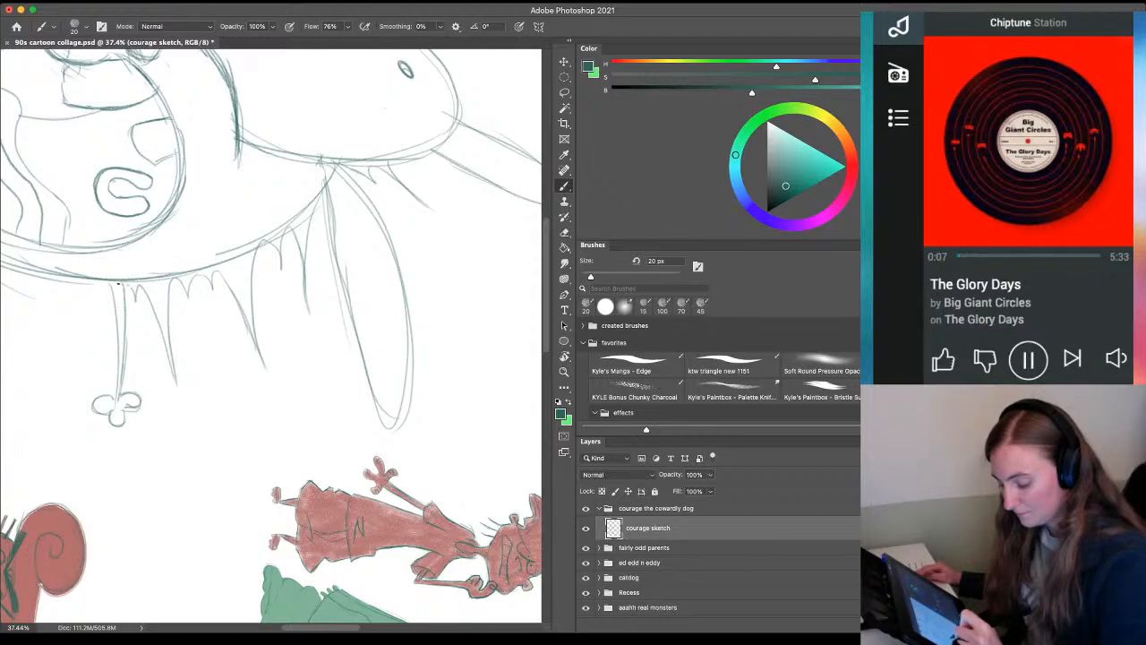
Erase the head's outline behind the fur spikes between the arm and the near ear
{"action": "left_click_drag", "start_coordinate": [93, 363], "coordinate": [219, 407]}
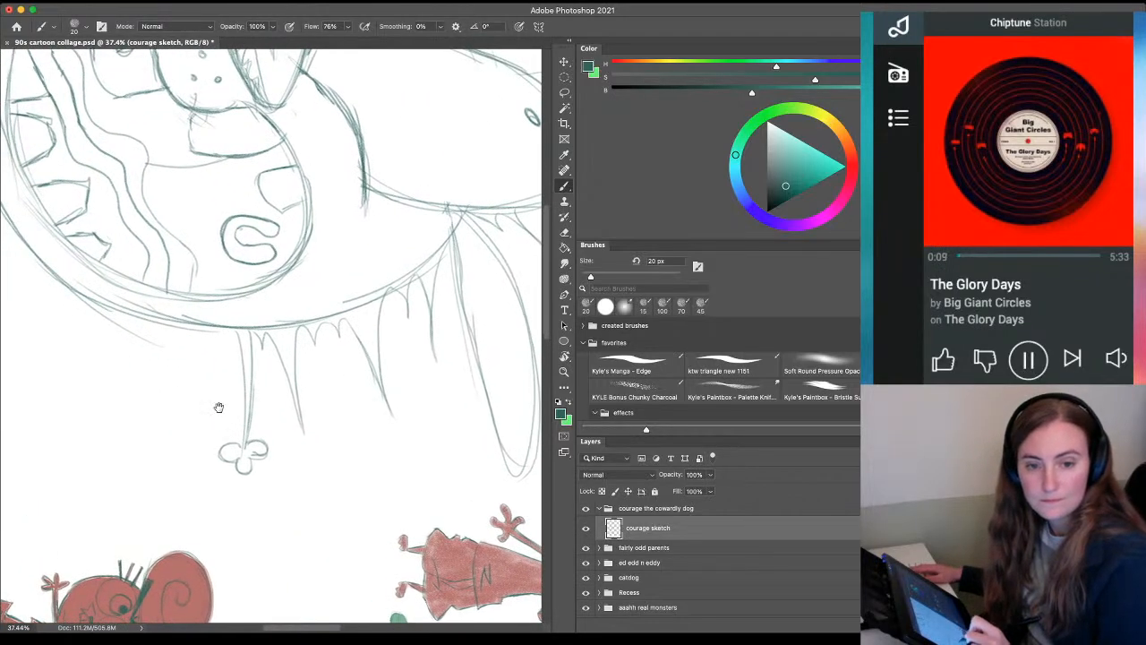
{"action": "key", "text": "e"}
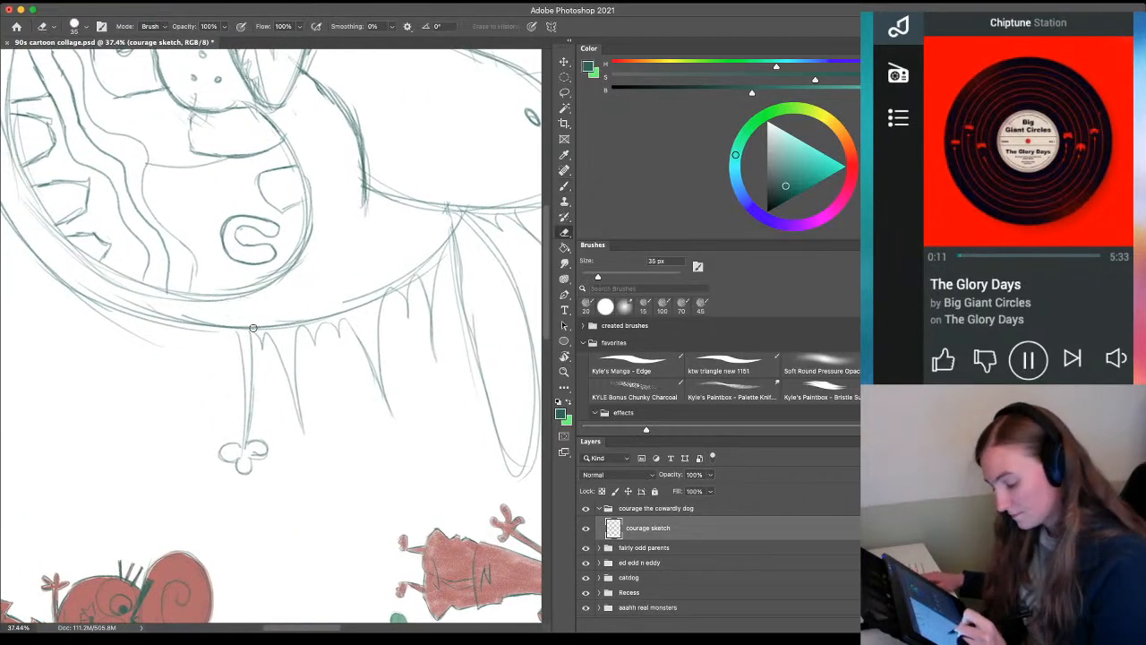
{"action": "mouse_move", "coordinate": [267, 327]}
{"action": "left_mouse_down"}
{"action": "mouse_move", "coordinate": [357, 300]}
{"action": "mouse_move", "coordinate": [344, 293]}
{"action": "mouse_move", "coordinate": [369, 311]}
{"action": "mouse_move", "coordinate": [380, 287]}
{"action": "mouse_move", "coordinate": [403, 285]}
{"action": "mouse_move", "coordinate": [394, 277]}
{"action": "mouse_move", "coordinate": [433, 266]}
{"action": "left_mouse_up"}
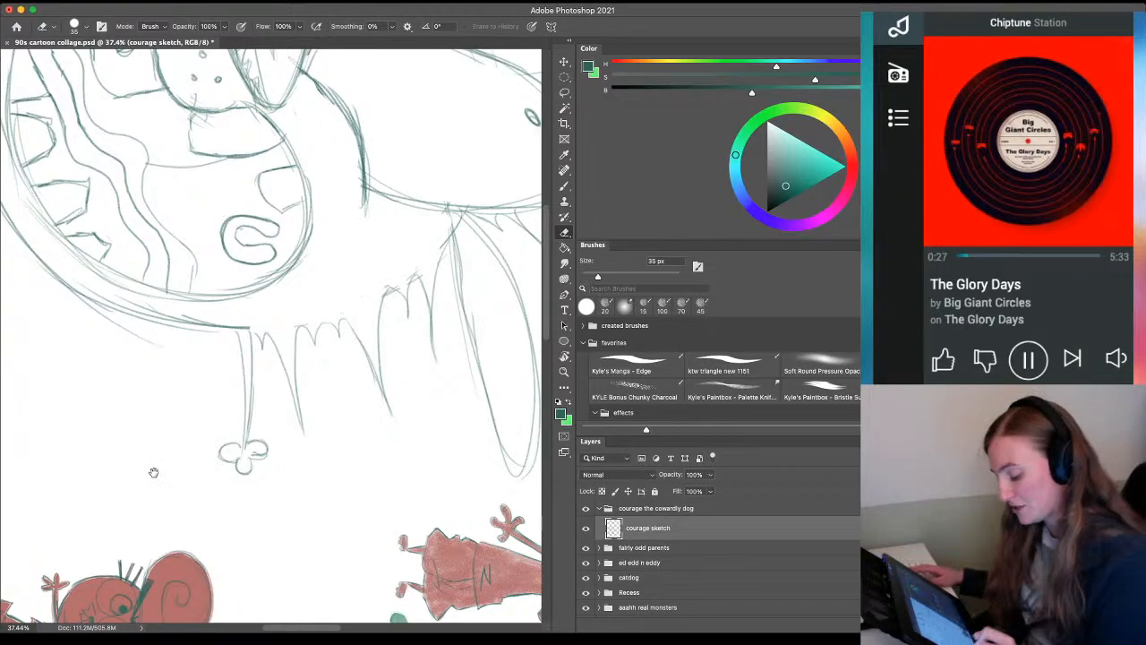
{"action": "left_click_drag", "start_coordinate": [153, 473], "coordinate": [258, 484]}
Draw more fur spikes of varying length along the head's outer edge, from the arm down past the lower teeth
{"action": "key", "text": "b"}
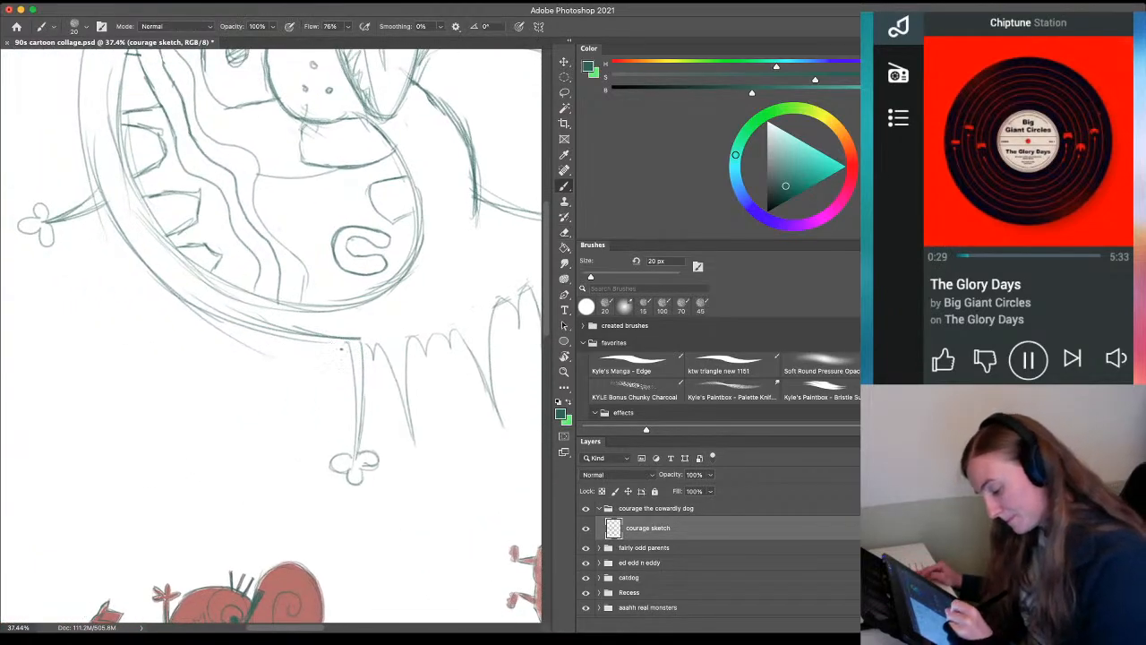
{"action": "mouse_move", "coordinate": [343, 344]}
{"action": "left_mouse_down"}
{"action": "mouse_move", "coordinate": [338, 344]}
{"action": "mouse_move", "coordinate": [311, 396]}
{"action": "mouse_move", "coordinate": [318, 346]}
{"action": "left_mouse_up"}
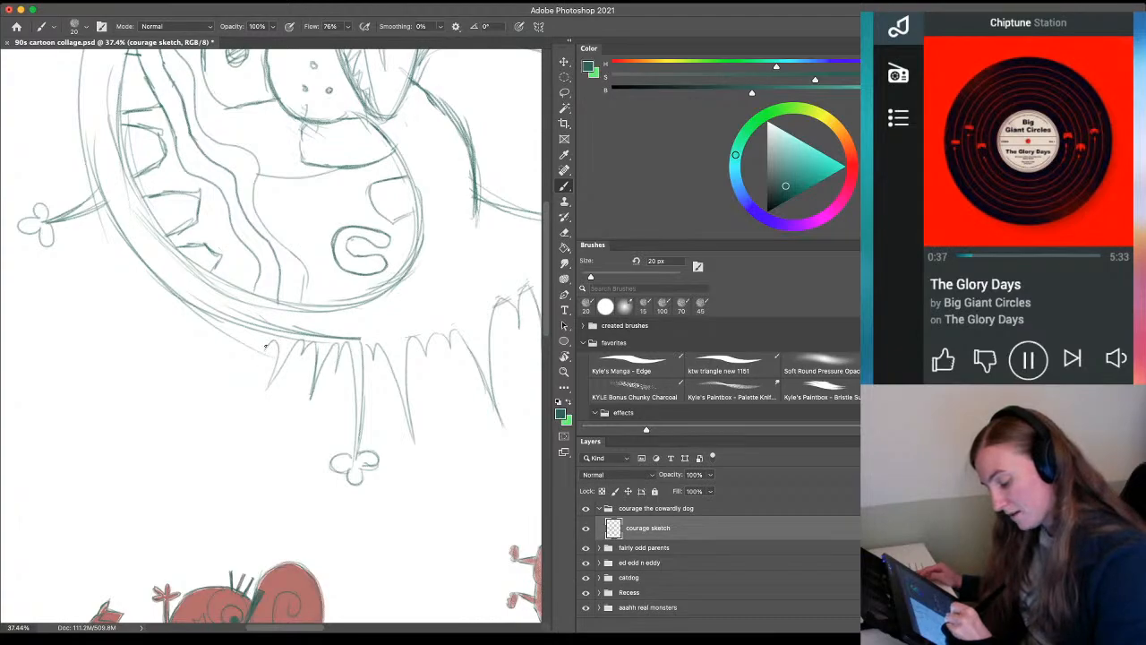
{"action": "mouse_move", "coordinate": [265, 345]}
{"action": "left_mouse_down"}
{"action": "mouse_move", "coordinate": [215, 419]}
{"action": "mouse_move", "coordinate": [238, 347]}
{"action": "mouse_move", "coordinate": [177, 413]}
{"action": "mouse_move", "coordinate": [191, 328]}
{"action": "mouse_move", "coordinate": [170, 259]}
{"action": "mouse_move", "coordinate": [199, 136]}
{"action": "mouse_move", "coordinate": [92, 245]}
{"action": "left_mouse_up"}
Rotate the canvas back to nearly upright and continue the fur spikes down to the near leg, tidying the strokes beside it
{"action": "key", "text": "r"}
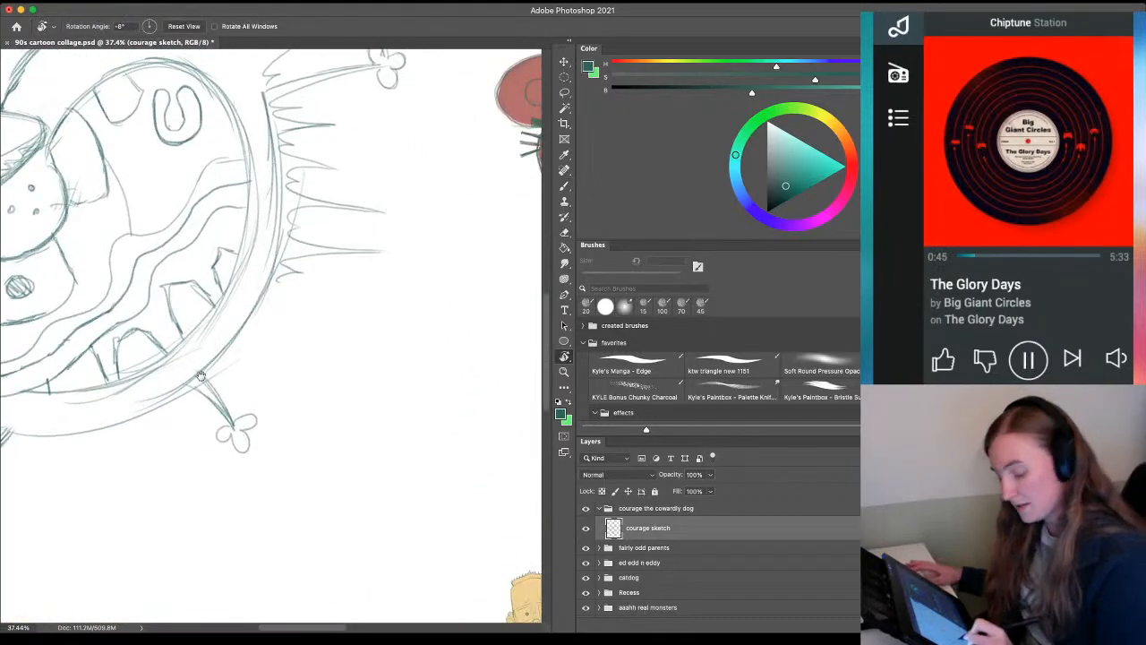
{"action": "left_click_drag", "start_coordinate": [174, 353], "coordinate": [216, 354]}
{"action": "key", "text": "b"}
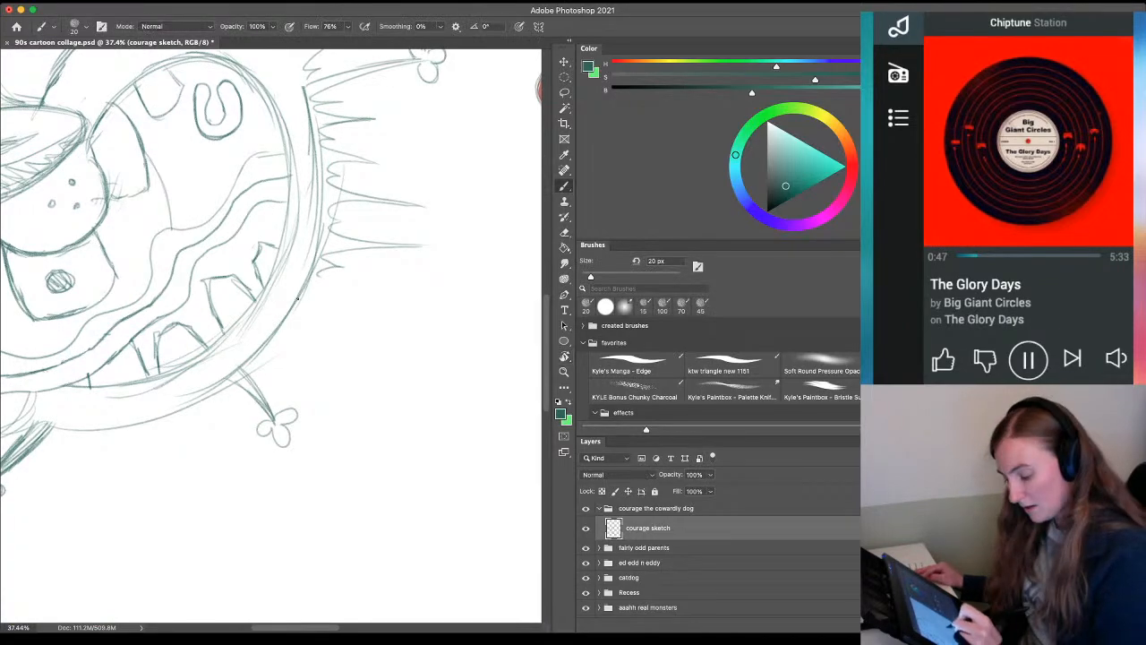
{"action": "mouse_move", "coordinate": [341, 288]}
{"action": "left_mouse_down"}
{"action": "mouse_move", "coordinate": [315, 299]}
{"action": "mouse_move", "coordinate": [350, 328]}
{"action": "mouse_move", "coordinate": [309, 325]}
{"action": "left_mouse_up"}
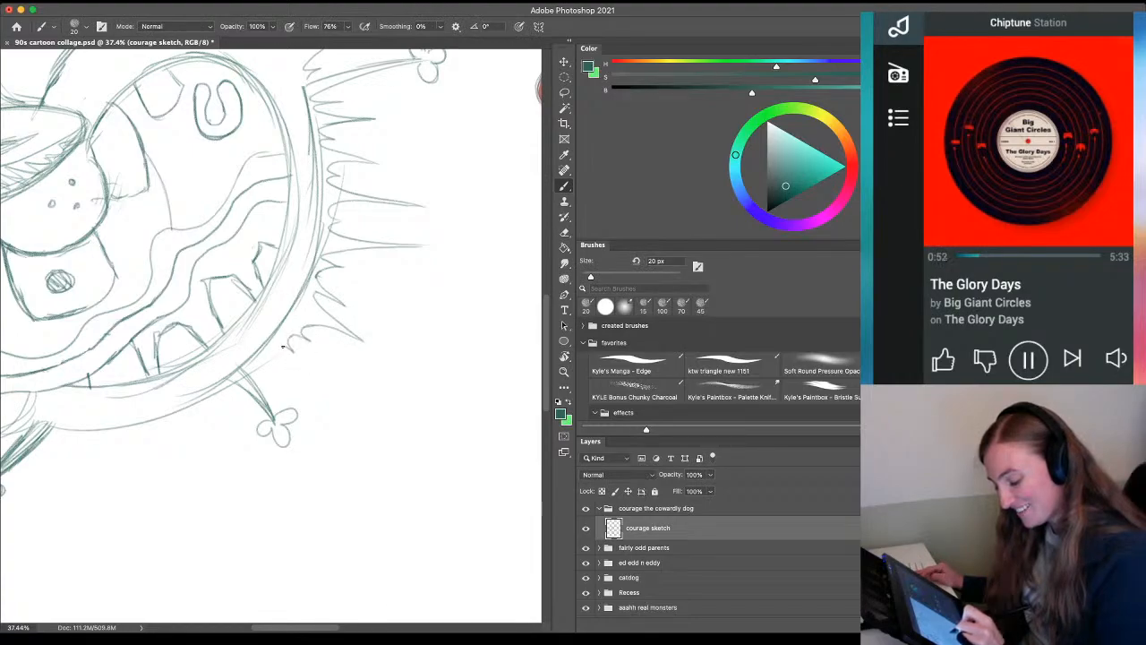
{"action": "mouse_move", "coordinate": [283, 346]}
{"action": "left_mouse_down"}
{"action": "mouse_move", "coordinate": [324, 399]}
{"action": "mouse_move", "coordinate": [279, 374]}
{"action": "left_mouse_up"}
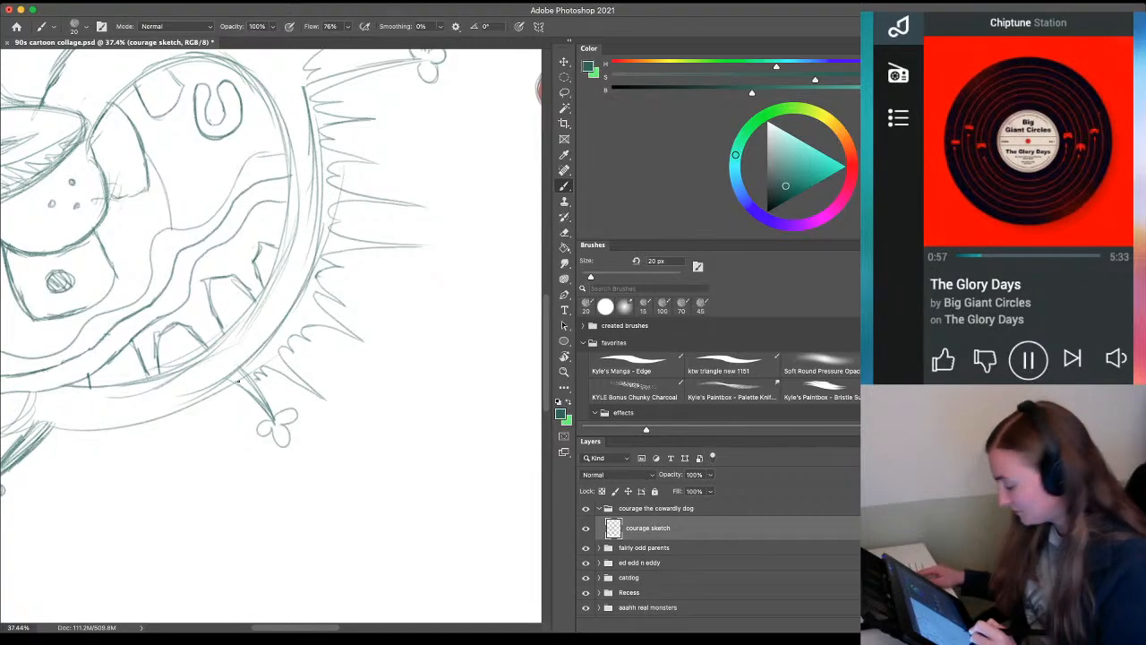
{"action": "key", "text": "e"}
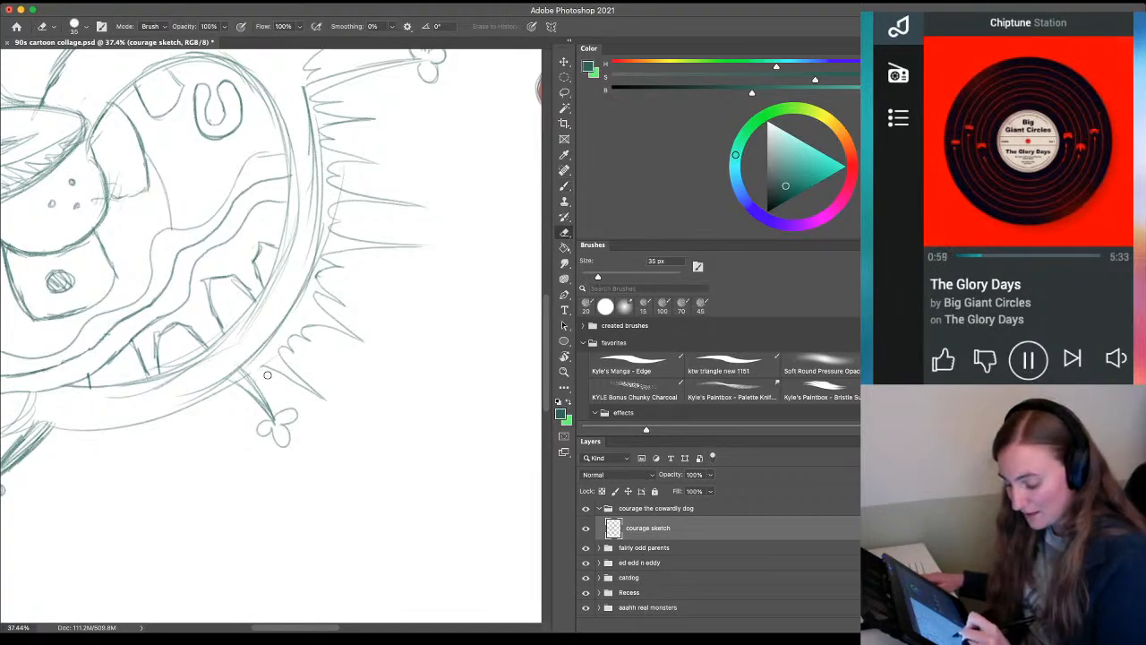
{"action": "key", "text": "b"}
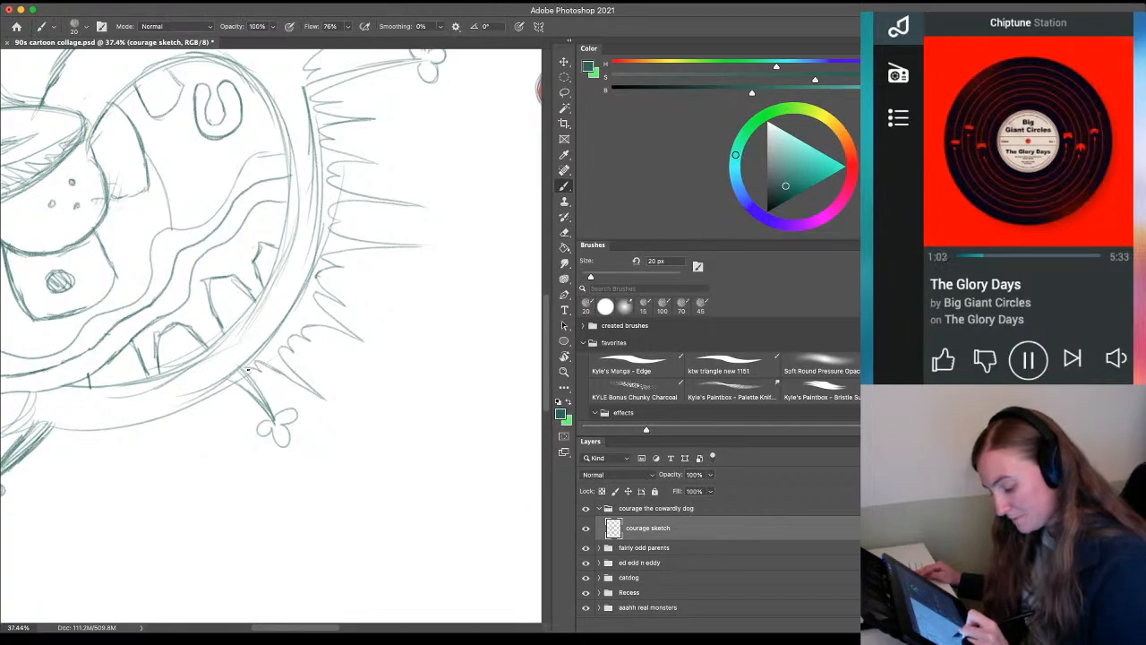
Erase the head's outer outline behind the fur spikes between the arm and the near leg
{"action": "left_click_drag", "start_coordinate": [219, 487], "coordinate": [290, 539]}
{"action": "key", "text": "e"}
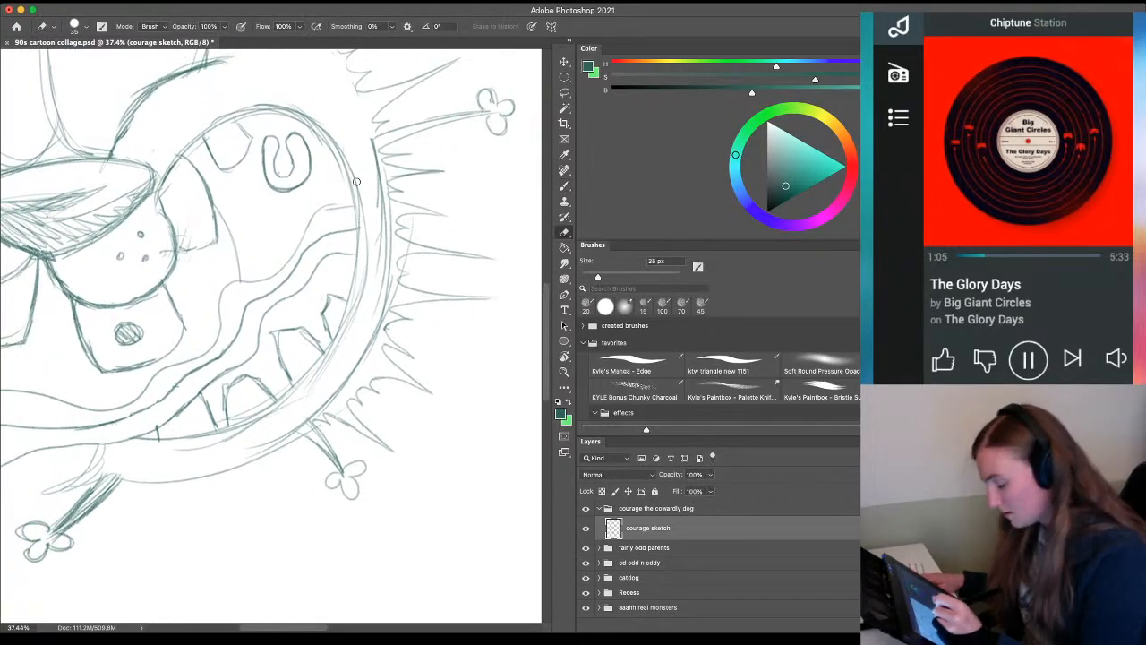
{"action": "mouse_move", "coordinate": [369, 136]}
{"action": "left_mouse_down"}
{"action": "mouse_move", "coordinate": [384, 179]}
{"action": "mouse_move", "coordinate": [383, 305]}
{"action": "left_mouse_up"}
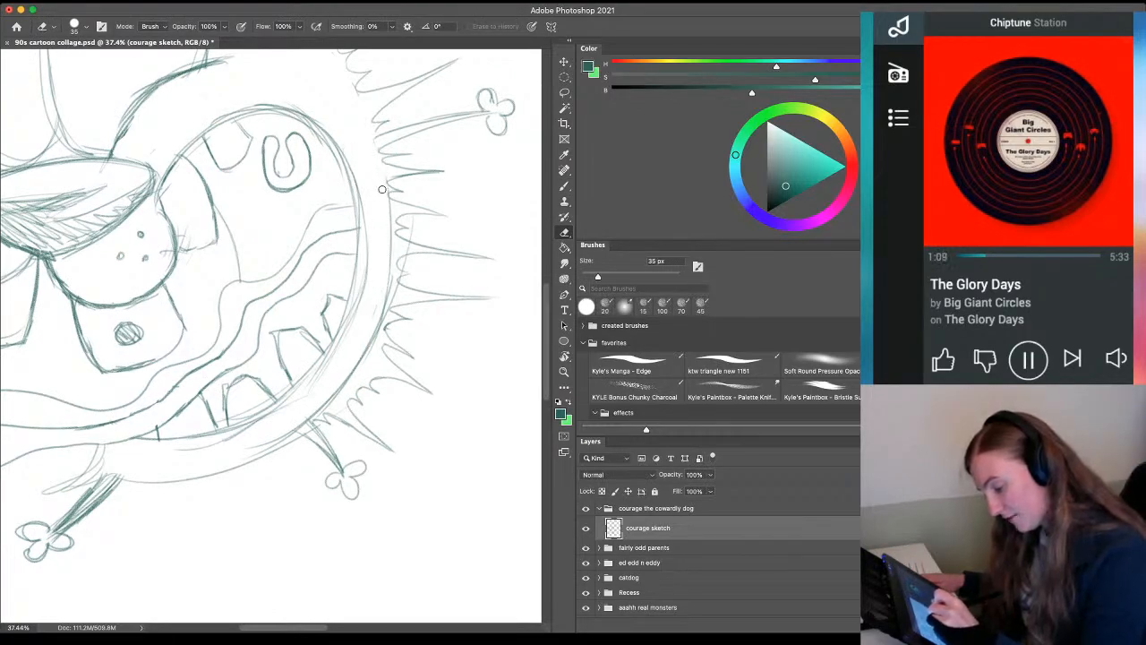
{"action": "mouse_move", "coordinate": [383, 189]}
{"action": "left_mouse_down"}
{"action": "mouse_move", "coordinate": [392, 271]}
{"action": "mouse_move", "coordinate": [381, 318]}
{"action": "mouse_move", "coordinate": [329, 392]}
{"action": "left_mouse_up"}
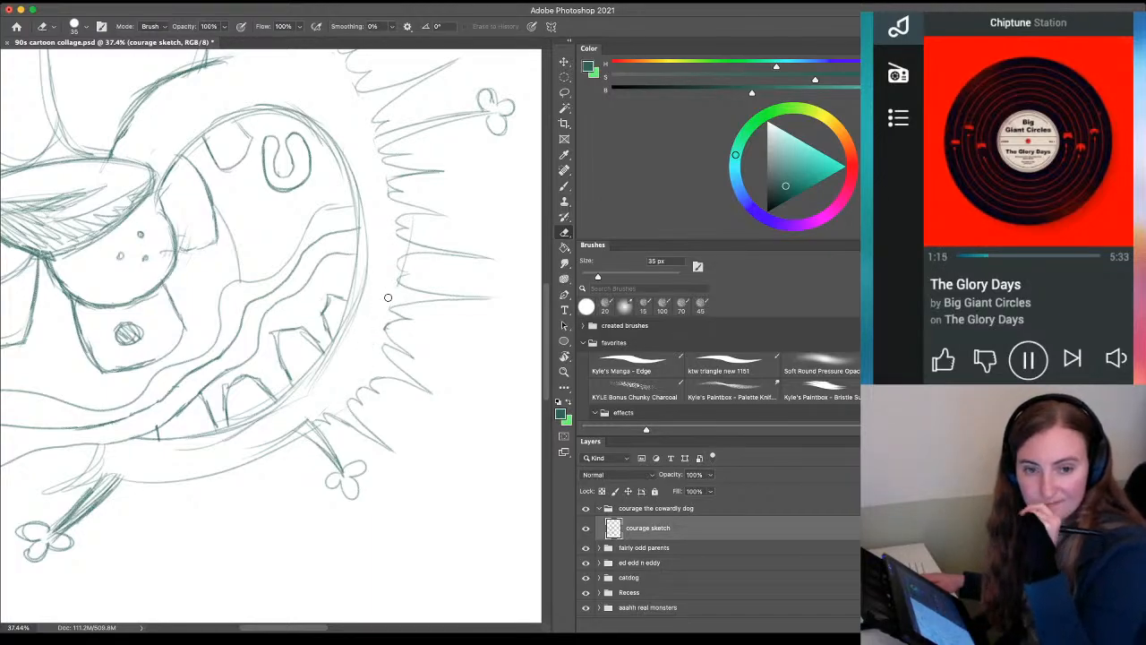
Draw fur spikes along the head's lower edge between the two legs and erase the outline behind them
{"action": "mouse_move", "coordinate": [290, 544]}
{"action": "left_mouse_down"}
{"action": "mouse_move", "coordinate": [361, 475]}
{"action": "mouse_move", "coordinate": [426, 466]}
{"action": "left_mouse_up"}
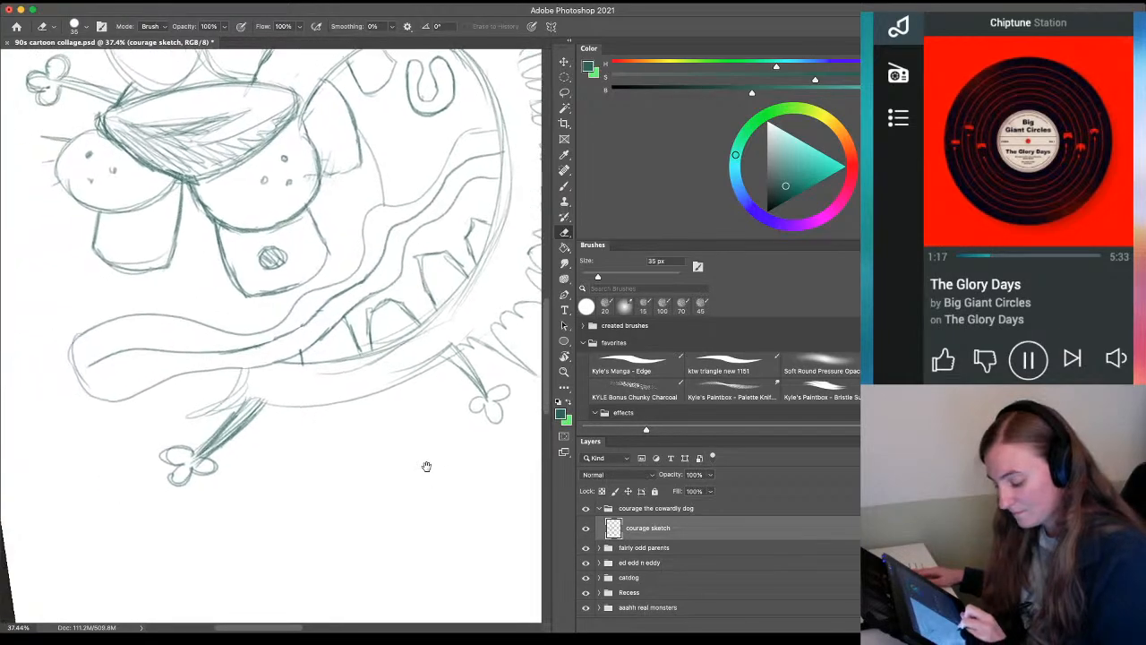
{"action": "key", "text": "b"}
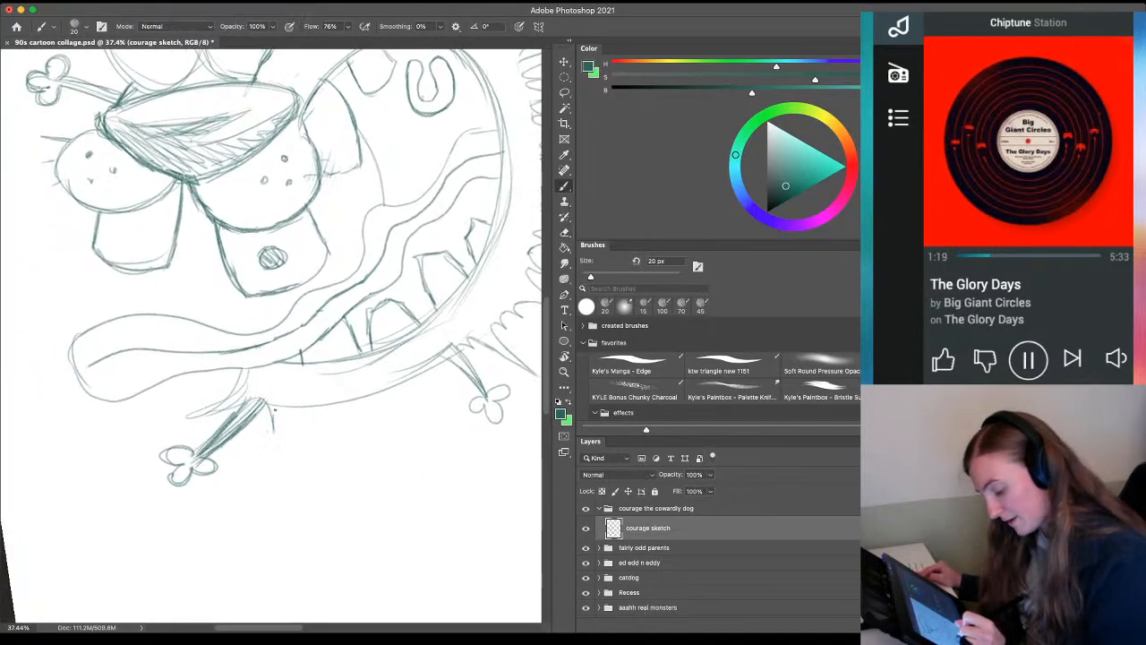
{"action": "key", "text": "period"}
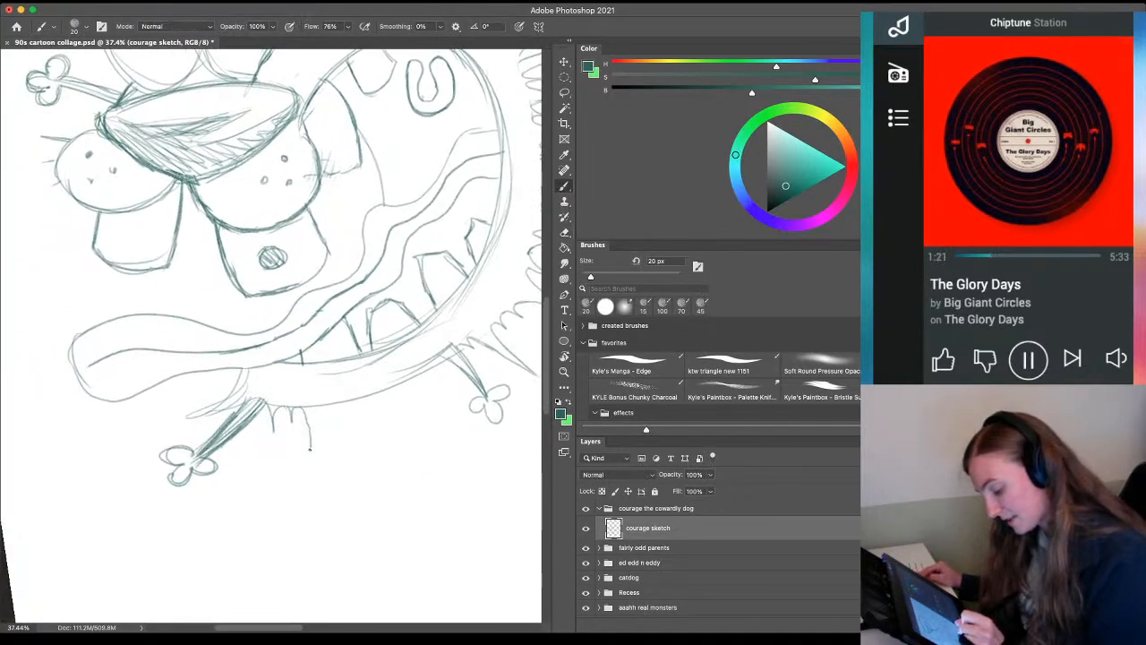
{"action": "left_click_drag", "start_coordinate": [315, 479], "coordinate": [310, 417]}
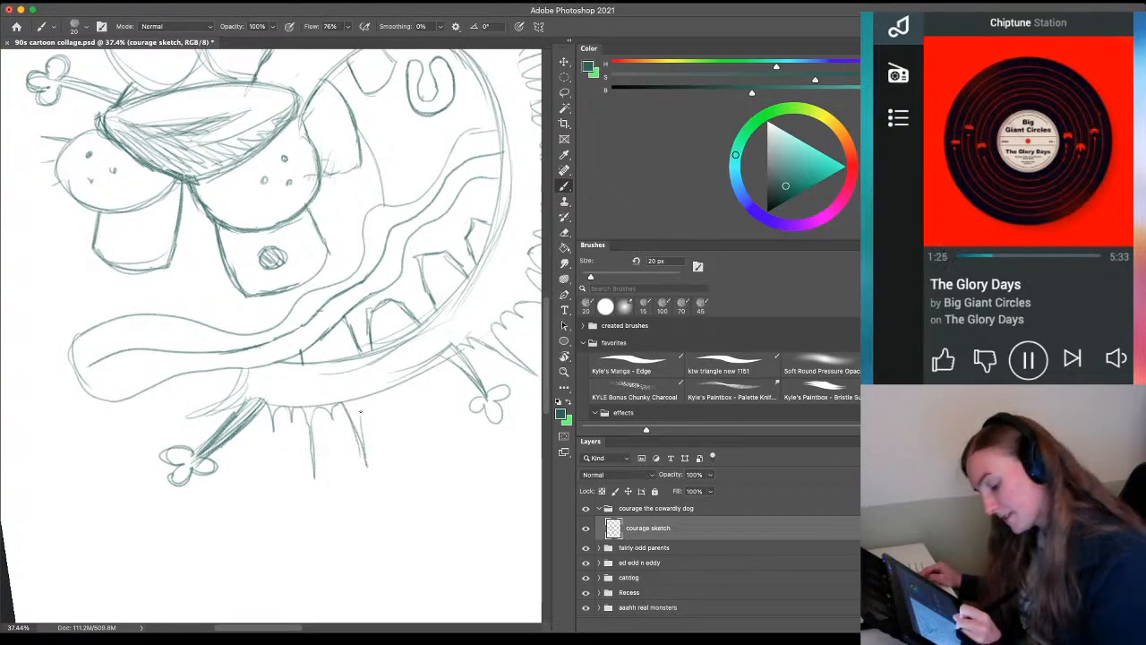
{"action": "left_click_drag", "start_coordinate": [367, 466], "coordinate": [360, 413]}
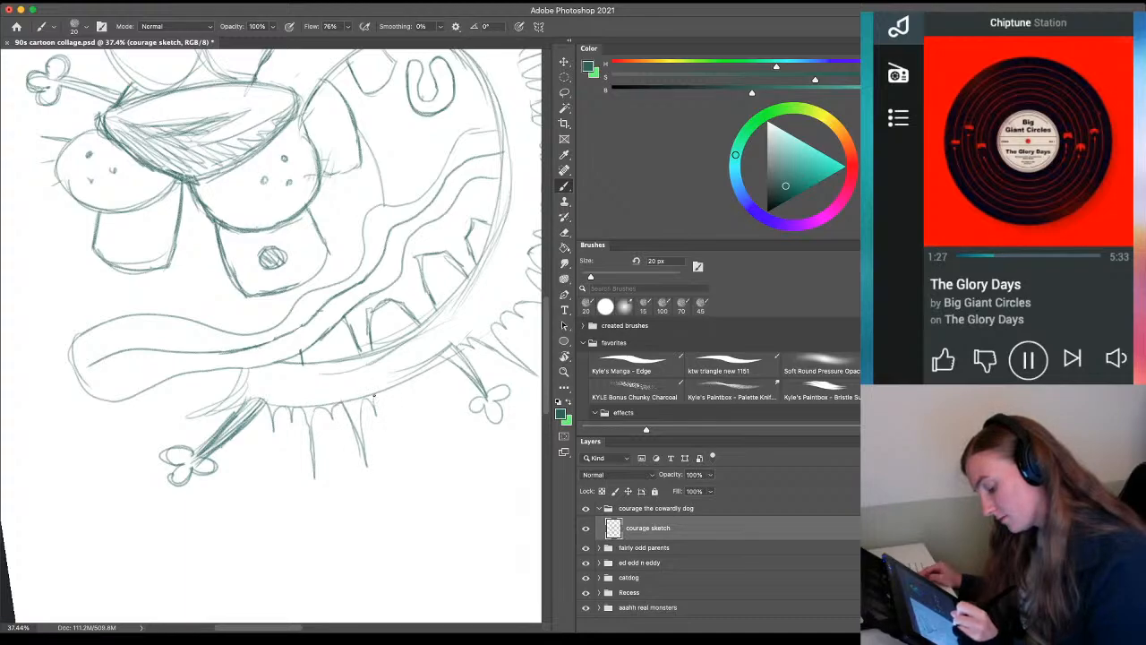
{"action": "left_click_drag", "start_coordinate": [424, 448], "coordinate": [414, 404]}
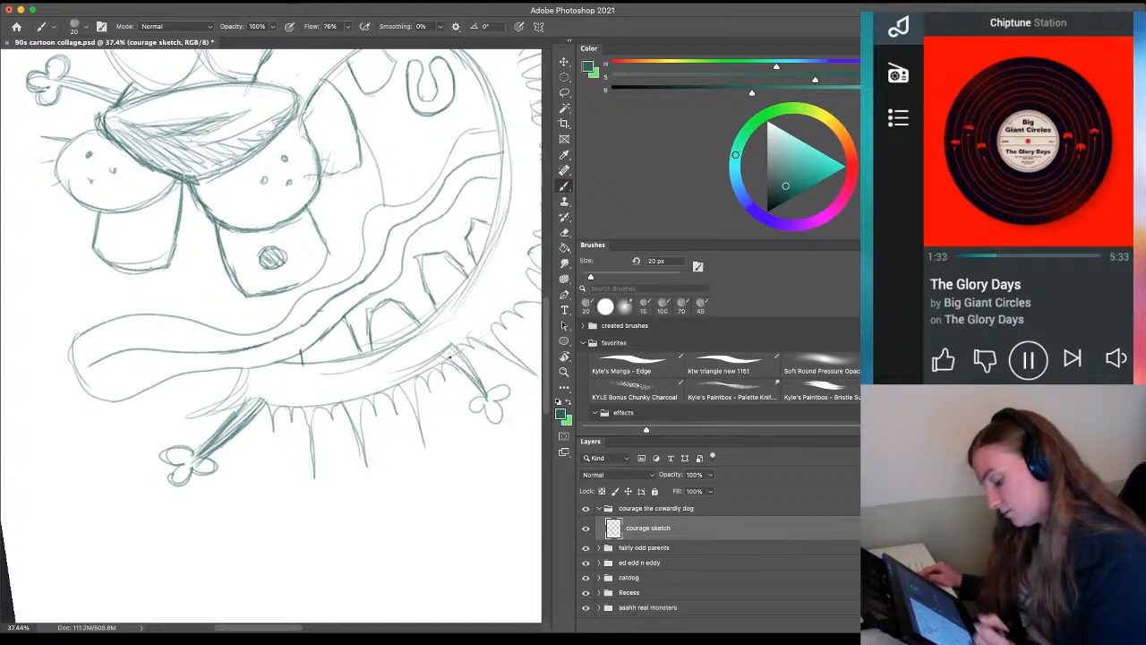
{"action": "key", "text": "e"}
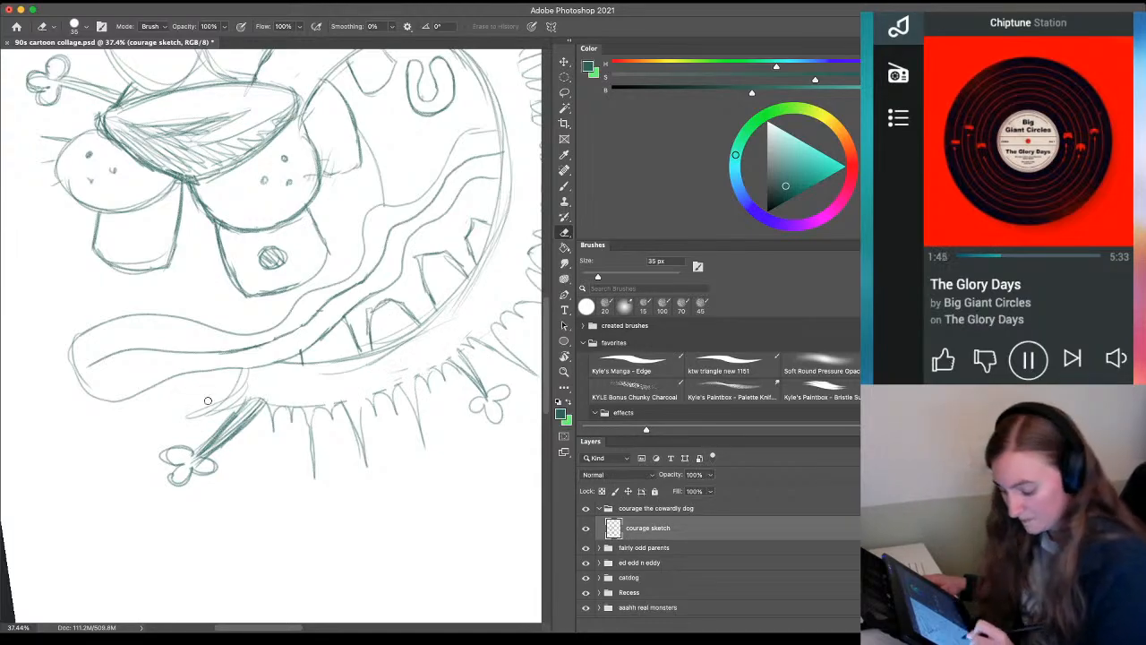
{"action": "key", "text": "b"}
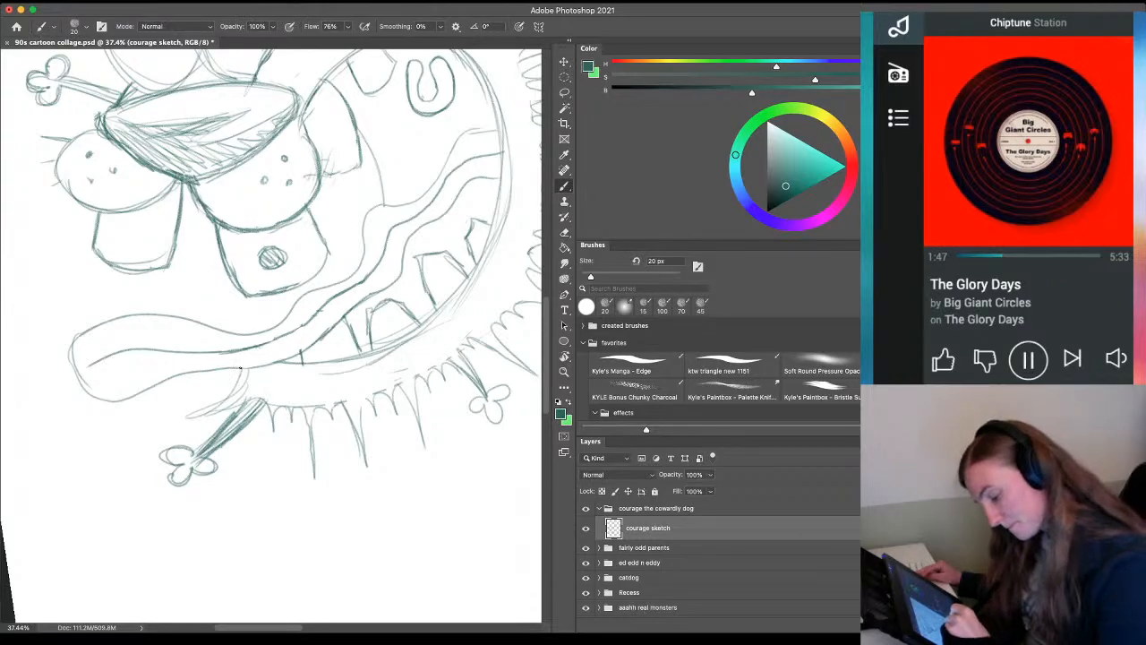
Draw fur spikes between the tongue and the near leg, and clean up the leg's overlapping lines with a 15 px eraser
{"action": "mouse_move", "coordinate": [240, 368]}
{"action": "left_mouse_down"}
{"action": "mouse_move", "coordinate": [216, 386]}
{"action": "mouse_move", "coordinate": [239, 378]}
{"action": "mouse_move", "coordinate": [213, 411]}
{"action": "mouse_move", "coordinate": [252, 388]}
{"action": "mouse_move", "coordinate": [242, 408]}
{"action": "mouse_move", "coordinate": [270, 378]}
{"action": "mouse_move", "coordinate": [240, 415]}
{"action": "left_mouse_up"}
{"action": "key", "text": "e"}
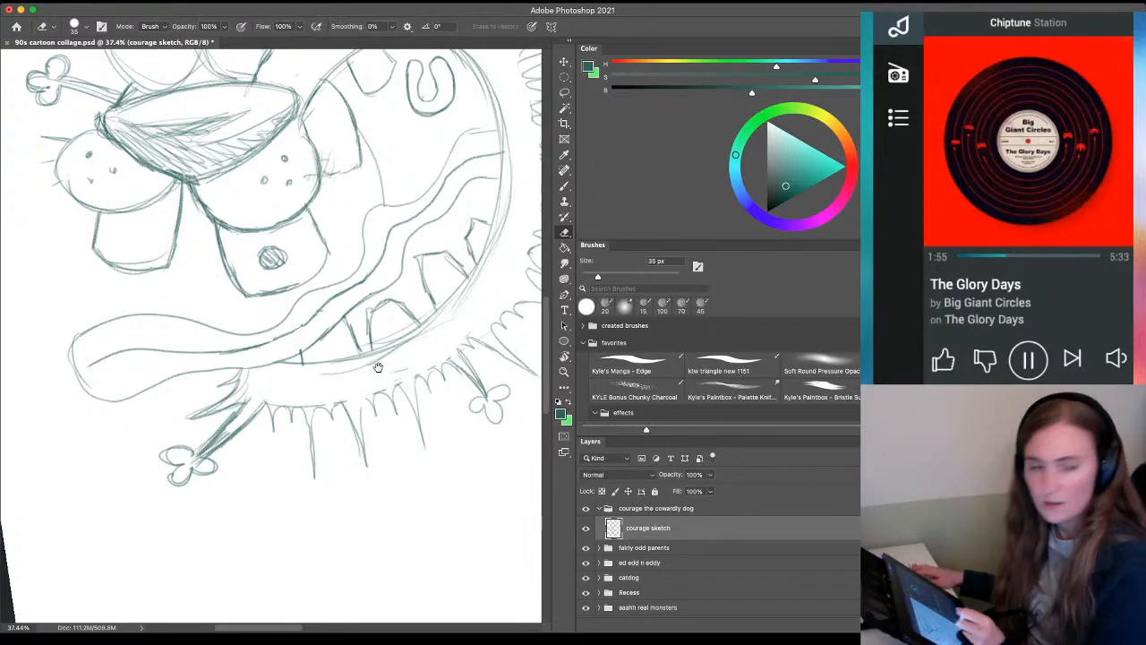
{"action": "mouse_move", "coordinate": [377, 367]}
{"action": "left_mouse_down"}
{"action": "mouse_move", "coordinate": [256, 450]}
{"action": "mouse_move", "coordinate": [336, 313]}
{"action": "left_mouse_up"}
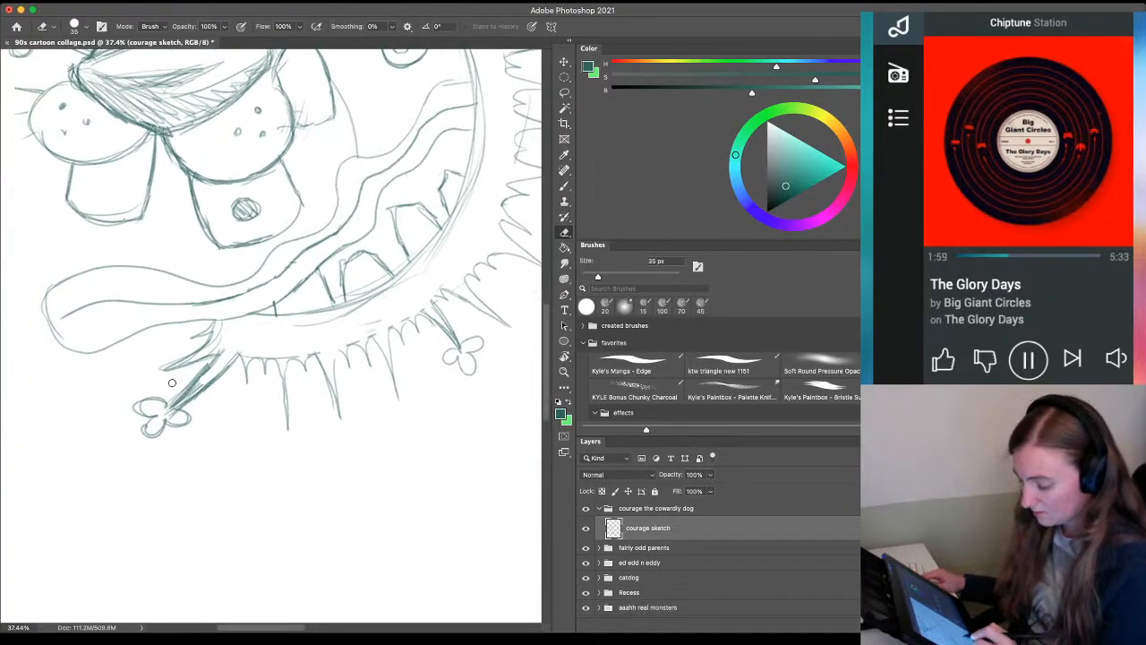
{"action": "key", "text": "z"}
{"action": "left_click_drag", "start_coordinate": [149, 460], "coordinate": [192, 453]}
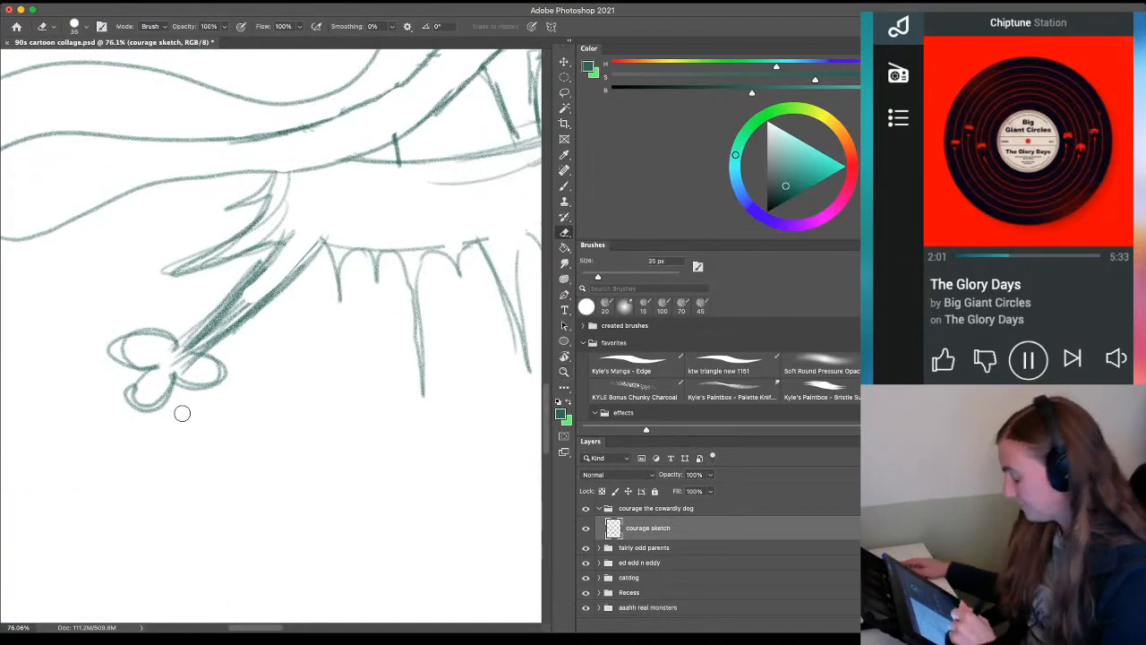
{"action": "key", "text": "bracketleft"}
{"action": "key", "text": "bracketleft"}
{"action": "key", "text": "bracketleft"}
{"action": "key", "text": "bracketleft"}
{"action": "left_click_drag", "start_coordinate": [249, 299], "coordinate": [207, 335]}
{"action": "left_click_drag", "start_coordinate": [252, 293], "coordinate": [181, 352]}
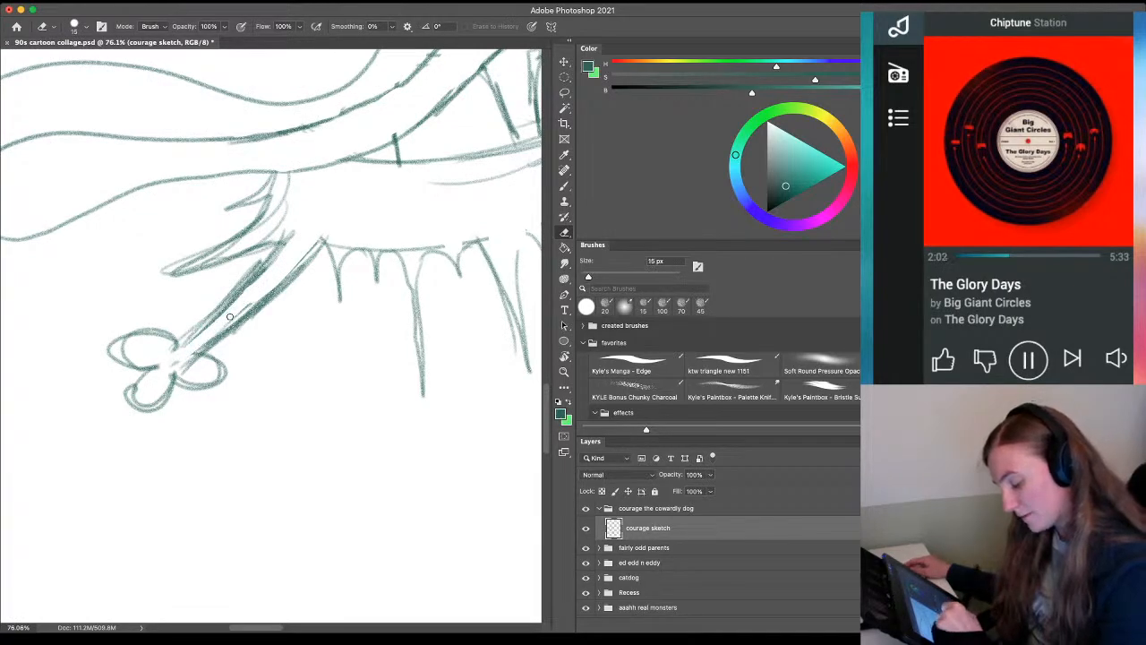
{"action": "left_click_drag", "start_coordinate": [251, 296], "coordinate": [298, 230]}
{"action": "left_click_drag", "start_coordinate": [257, 295], "coordinate": [172, 362]}
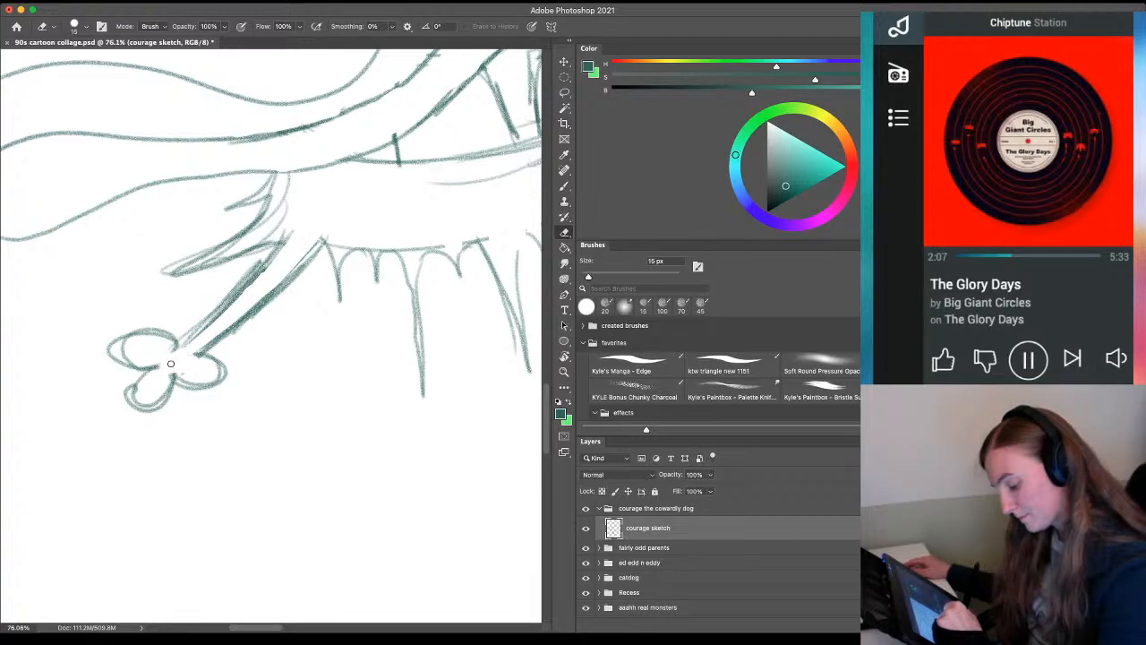
Erase leftover outline strokes behind the fur spikes around the other leg with a 35 px eraser
{"action": "left_click_drag", "start_coordinate": [326, 433], "coordinate": [240, 532]}
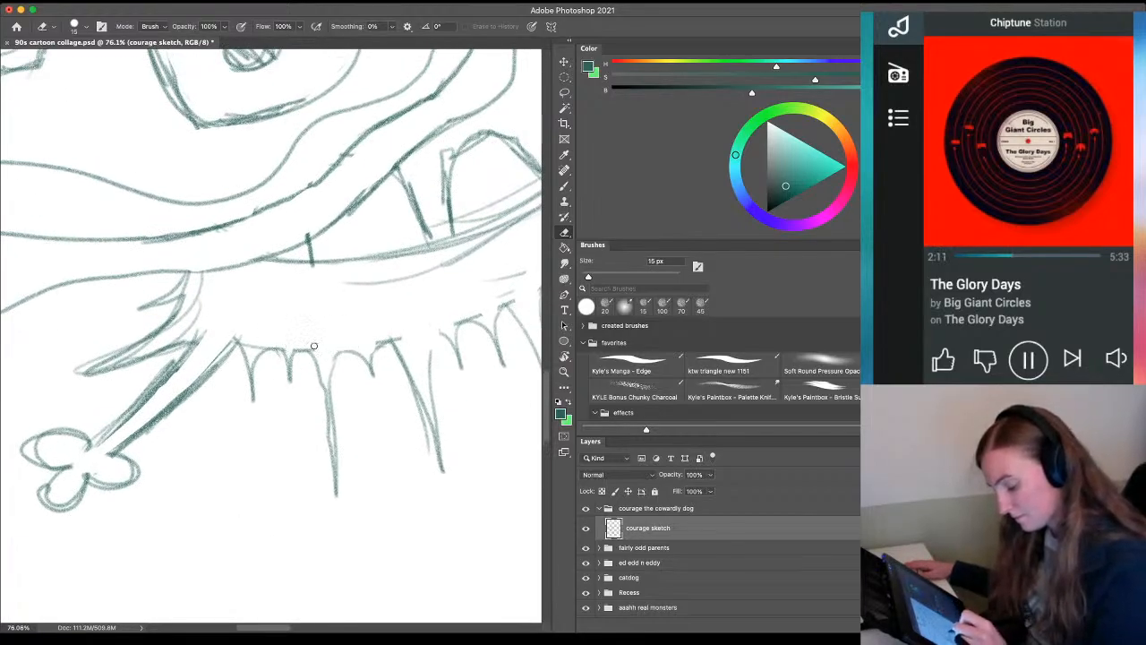
{"action": "mouse_move", "coordinate": [532, 424]}
{"action": "left_mouse_down"}
{"action": "mouse_move", "coordinate": [236, 468]}
{"action": "mouse_move", "coordinate": [251, 500]}
{"action": "left_mouse_up"}
{"action": "key", "text": "bracketright"}
{"action": "key", "text": "bracketright"}
{"action": "key", "text": "bracketright"}
{"action": "key", "text": "bracketright"}
{"action": "left_click_drag", "start_coordinate": [242, 343], "coordinate": [214, 366]}
{"action": "left_click_drag", "start_coordinate": [229, 444], "coordinate": [156, 500]}
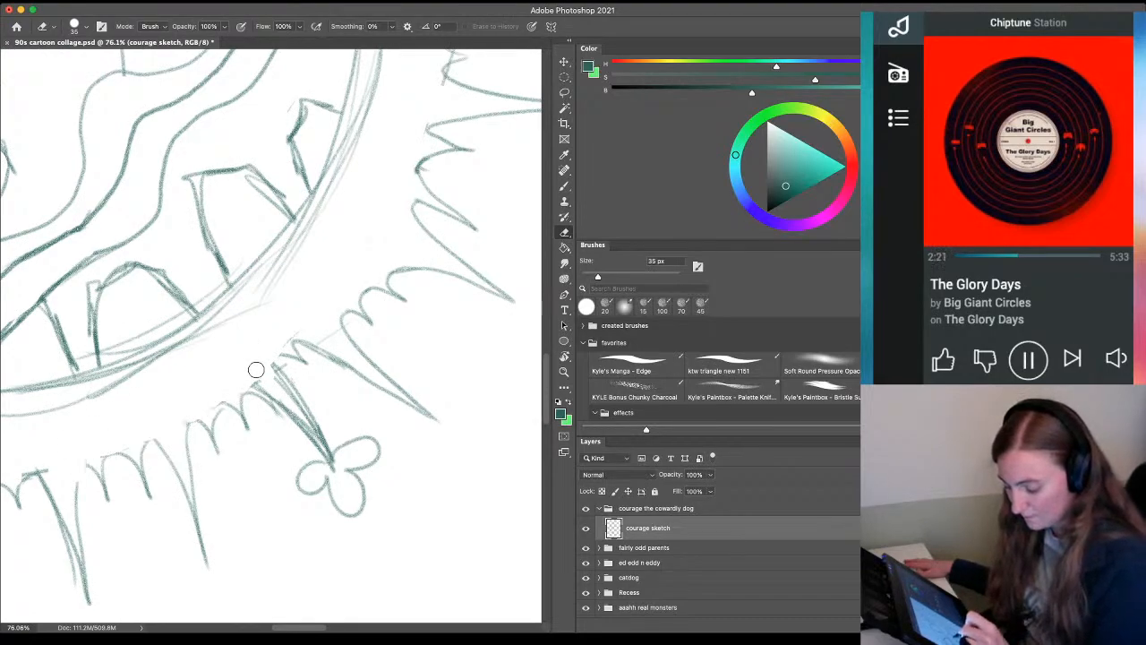
{"action": "key", "text": "b"}
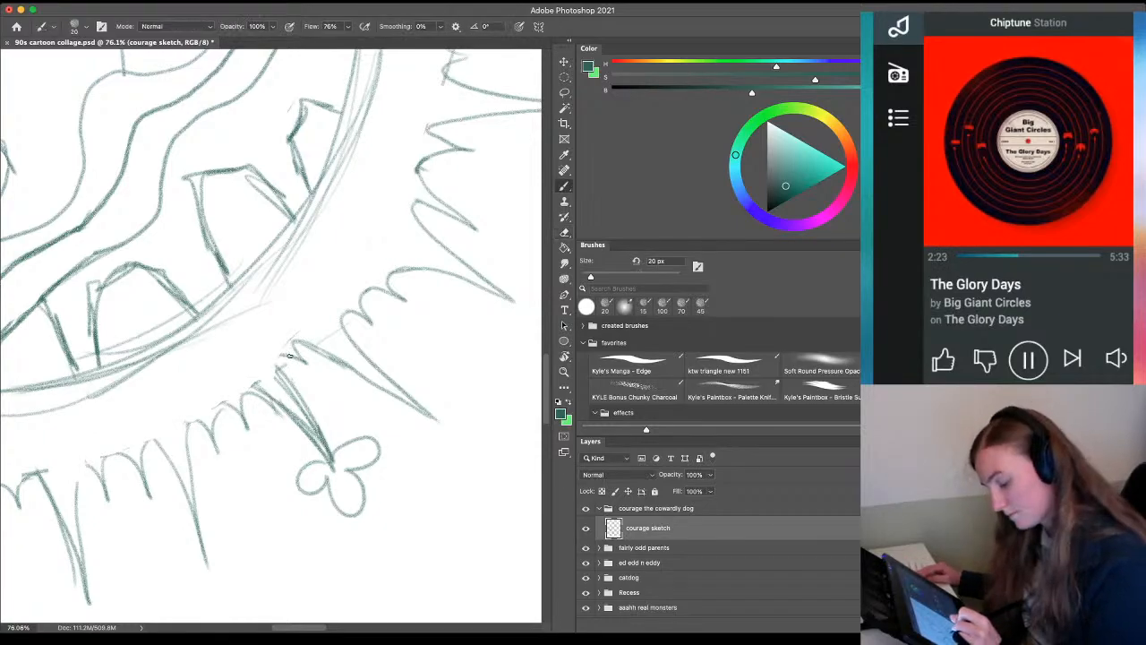
Zoom out to the whole page, reset the canvas rotation to 0° and save the document
{"action": "key", "text": "z"}
{"action": "left_click_drag", "start_coordinate": [287, 401], "coordinate": [230, 447]}
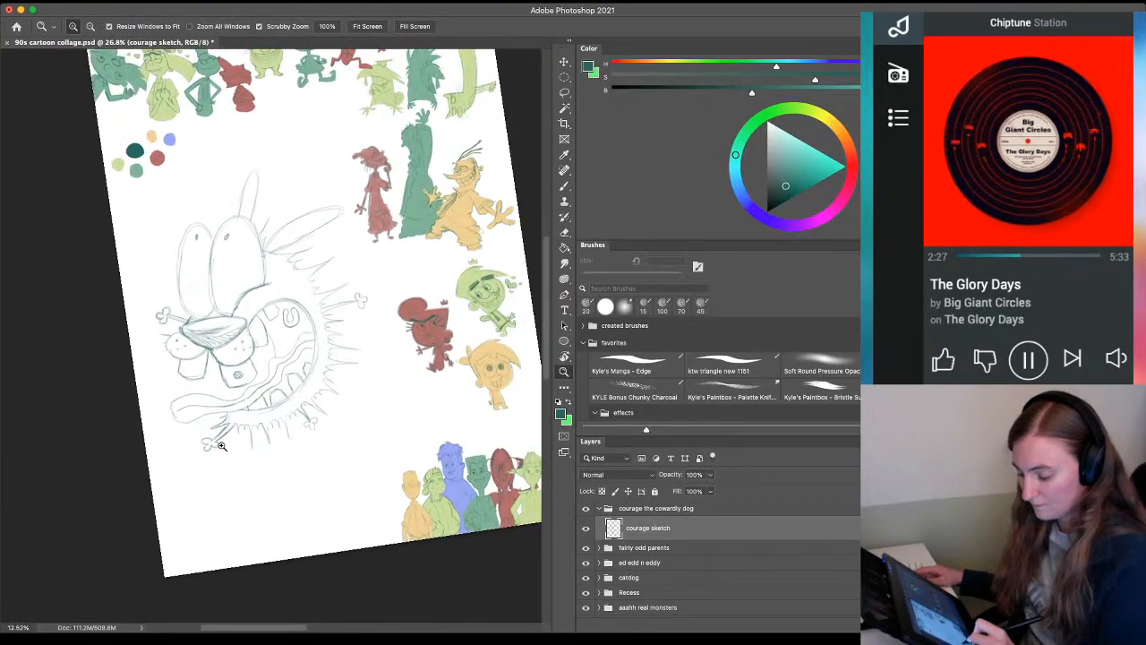
{"action": "key", "text": "r"}
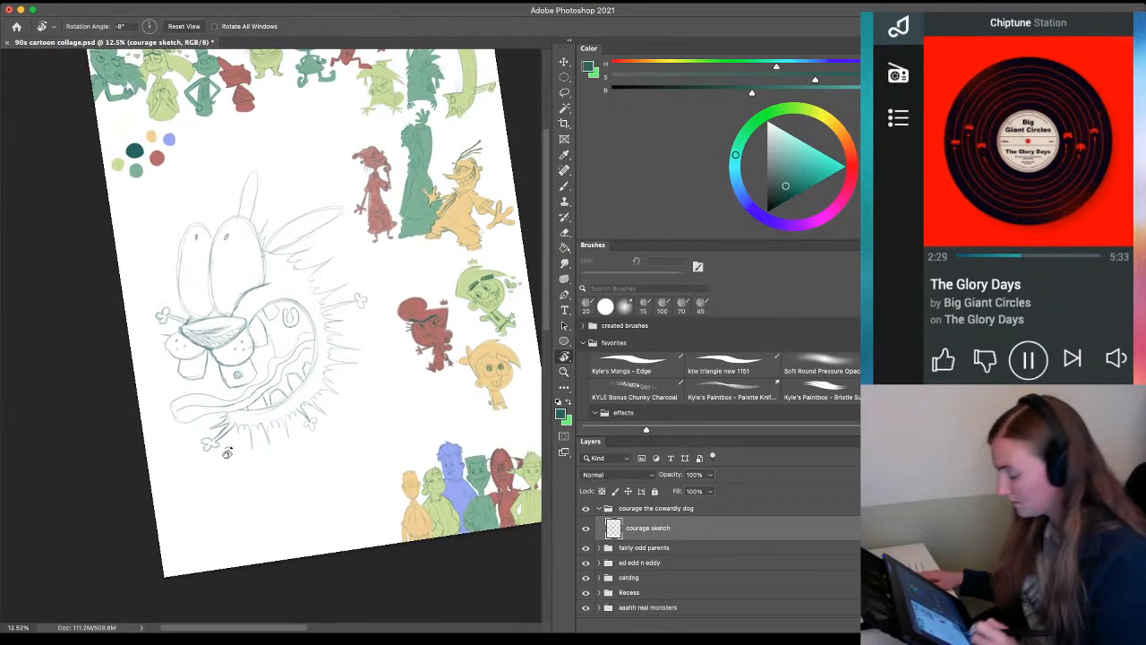
{"action": "left_click", "coordinate": [151, 24]}
{"action": "left_click", "coordinate": [184, 26]}
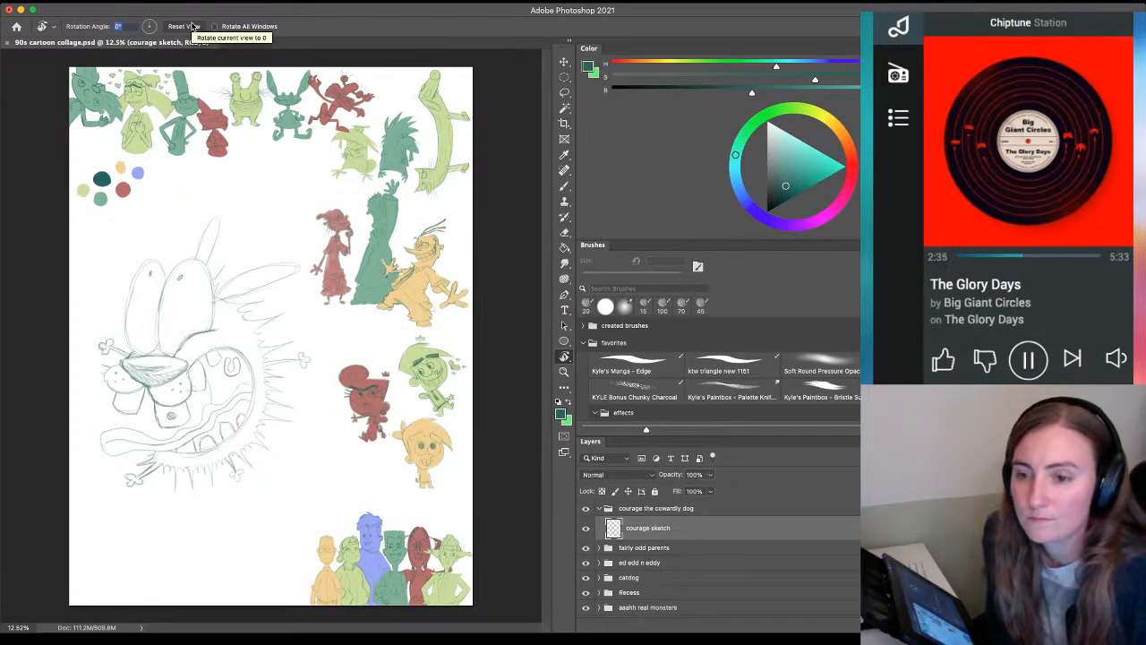
{"action": "key", "text": "ctrl+s"}
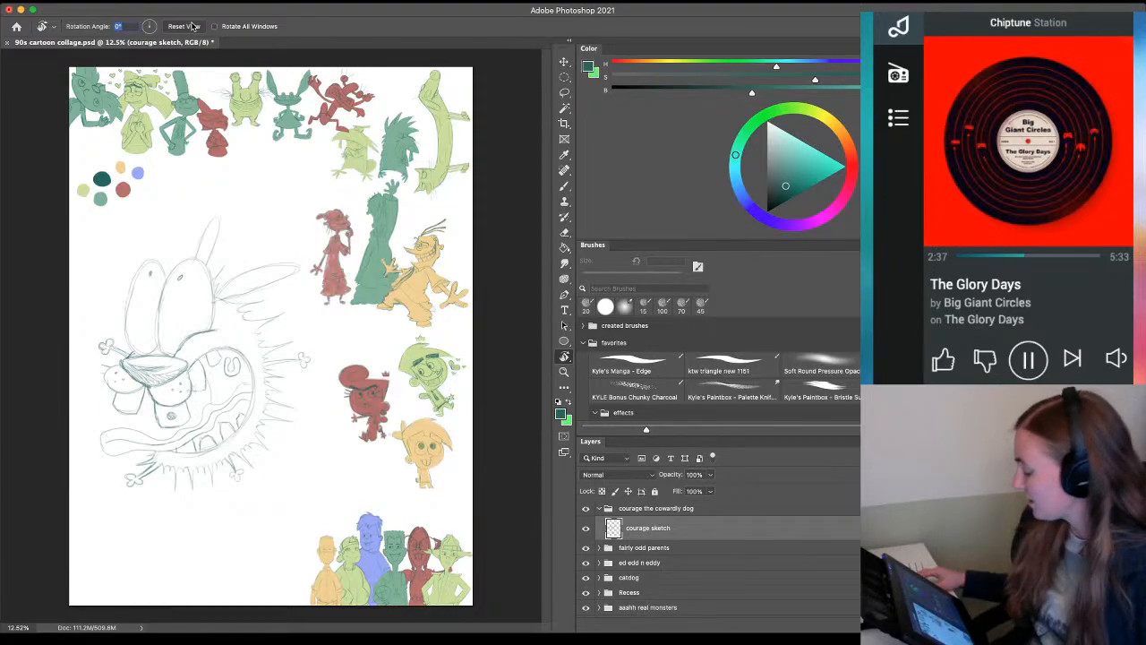
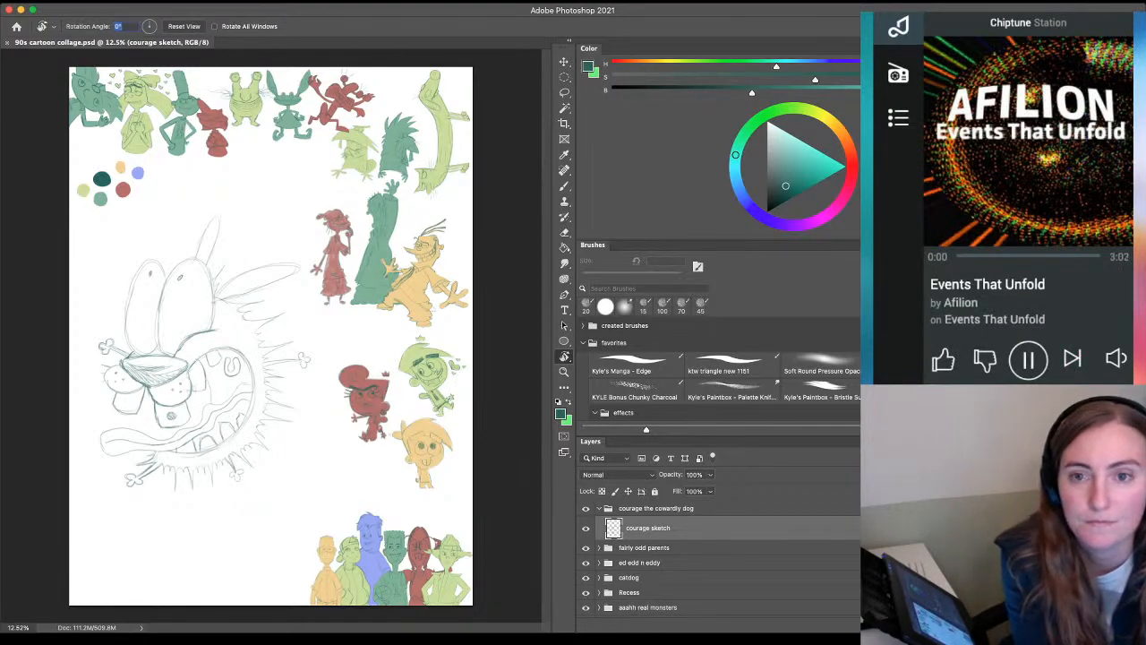
Scale the courage sketch down to about 26% and move it to the page's upper middle, beside the tall green figure
{"action": "key", "text": "super+Tab"}
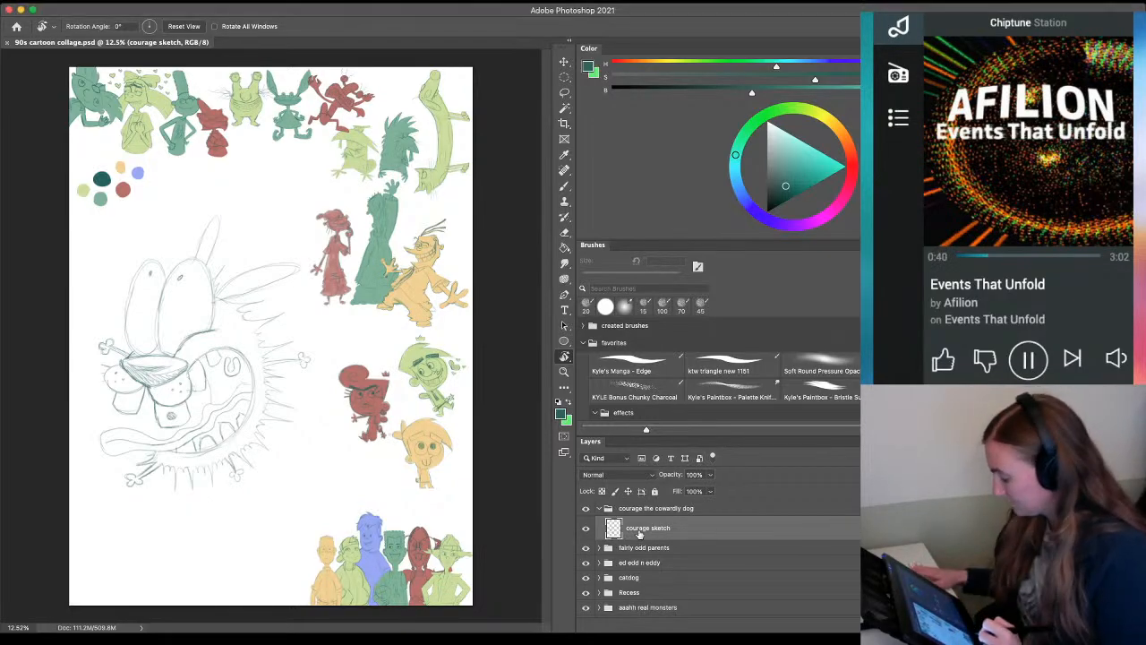
{"action": "key", "text": "ctrl+t"}
{"action": "mouse_move", "coordinate": [99, 216]}
{"action": "left_mouse_down"}
{"action": "mouse_move", "coordinate": [141, 318]}
{"action": "mouse_move", "coordinate": [184, 376]}
{"action": "left_mouse_up"}
{"action": "left_click_drag", "start_coordinate": [231, 450], "coordinate": [178, 502]}
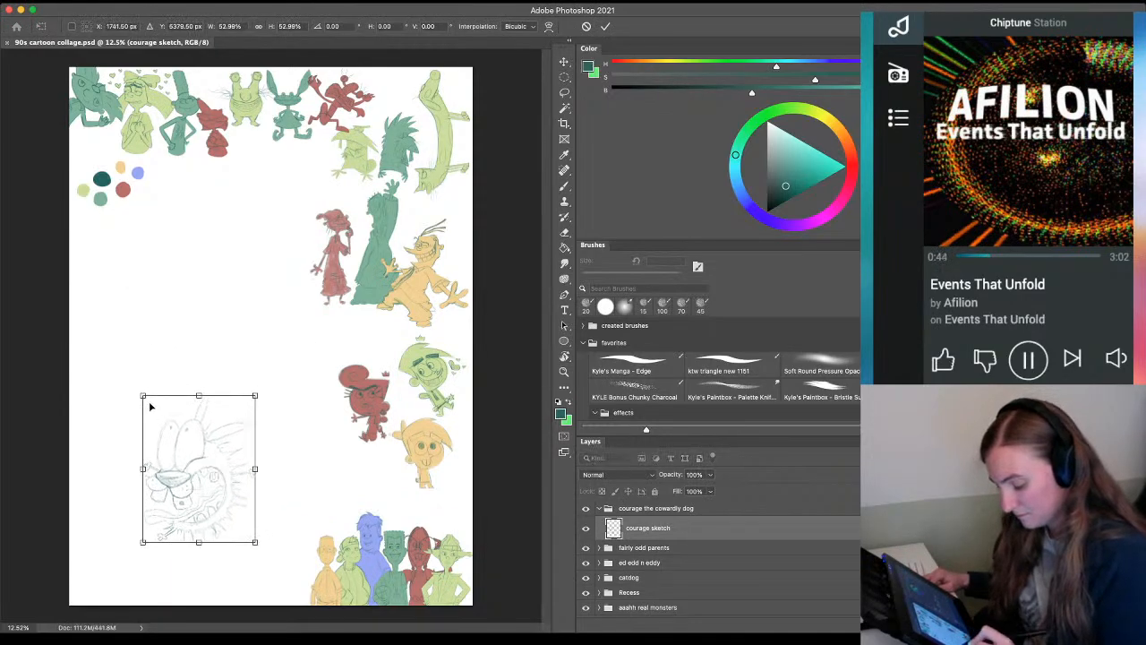
{"action": "left_click_drag", "start_coordinate": [146, 399], "coordinate": [199, 467]}
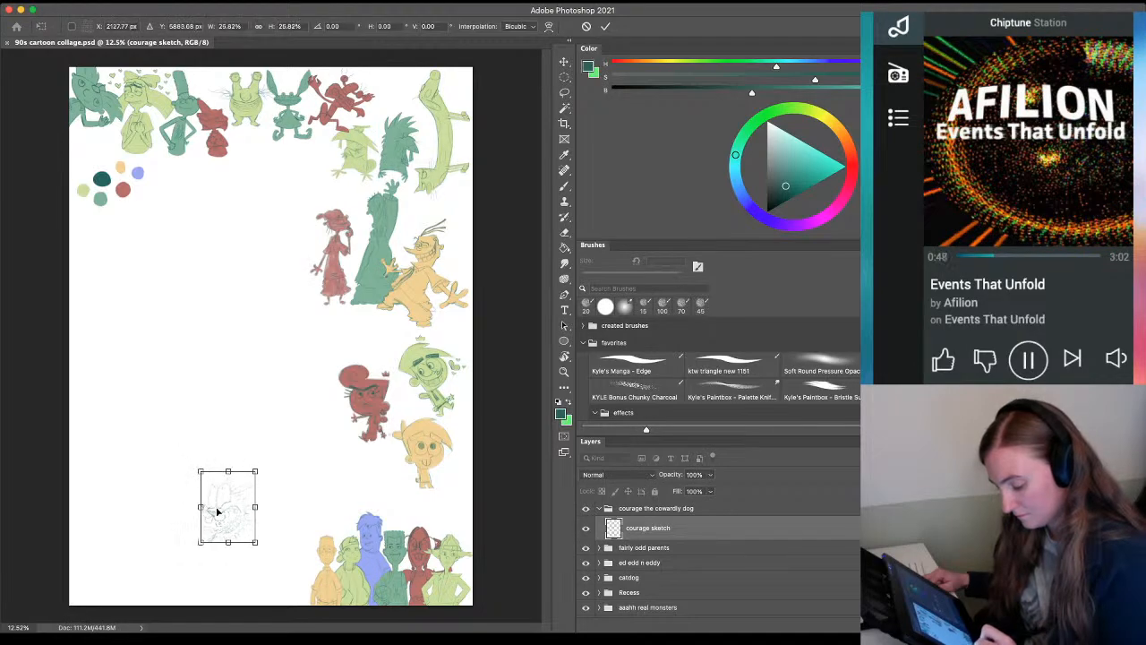
{"action": "mouse_move", "coordinate": [217, 509]}
{"action": "left_mouse_down"}
{"action": "mouse_move", "coordinate": [233, 230]}
{"action": "mouse_move", "coordinate": [244, 221]}
{"action": "mouse_move", "coordinate": [269, 260]}
{"action": "left_mouse_up"}
{"action": "key", "text": "Return"}
Lock the courage sketch layer's transparent pixels and darken its lines by painting over them in very dark teal with a 400 px brush
{"action": "key", "text": "z"}
{"action": "mouse_move", "coordinate": [174, 470]}
{"action": "left_mouse_down"}
{"action": "mouse_move", "coordinate": [212, 466]}
{"action": "mouse_move", "coordinate": [243, 416]}
{"action": "left_mouse_up"}
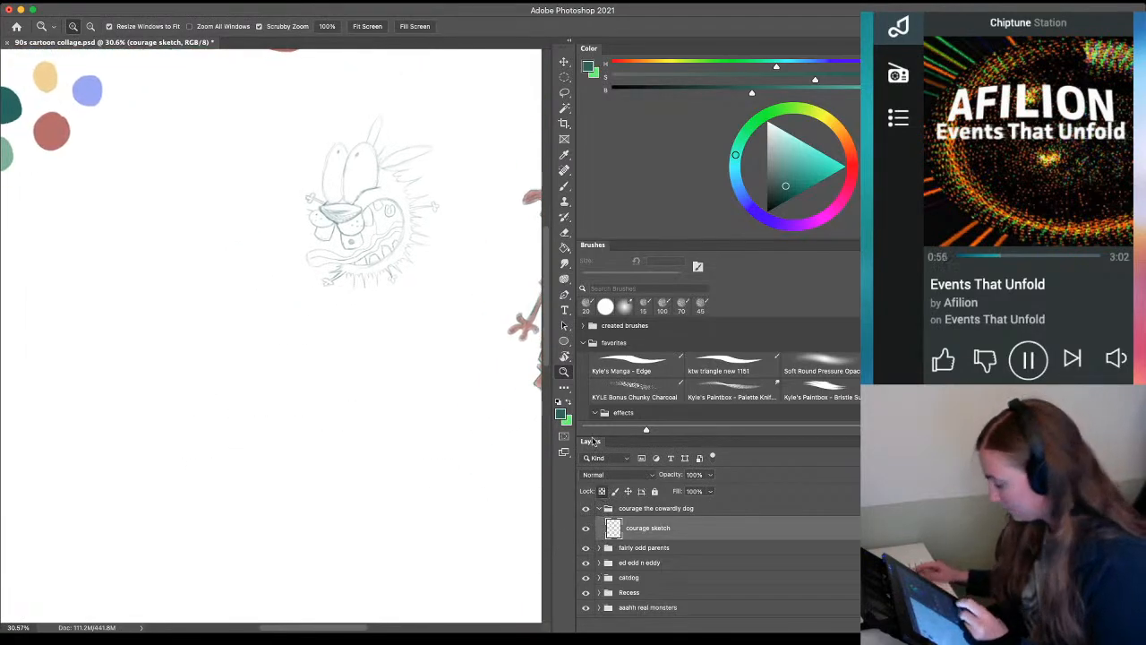
{"action": "key", "text": "g"}
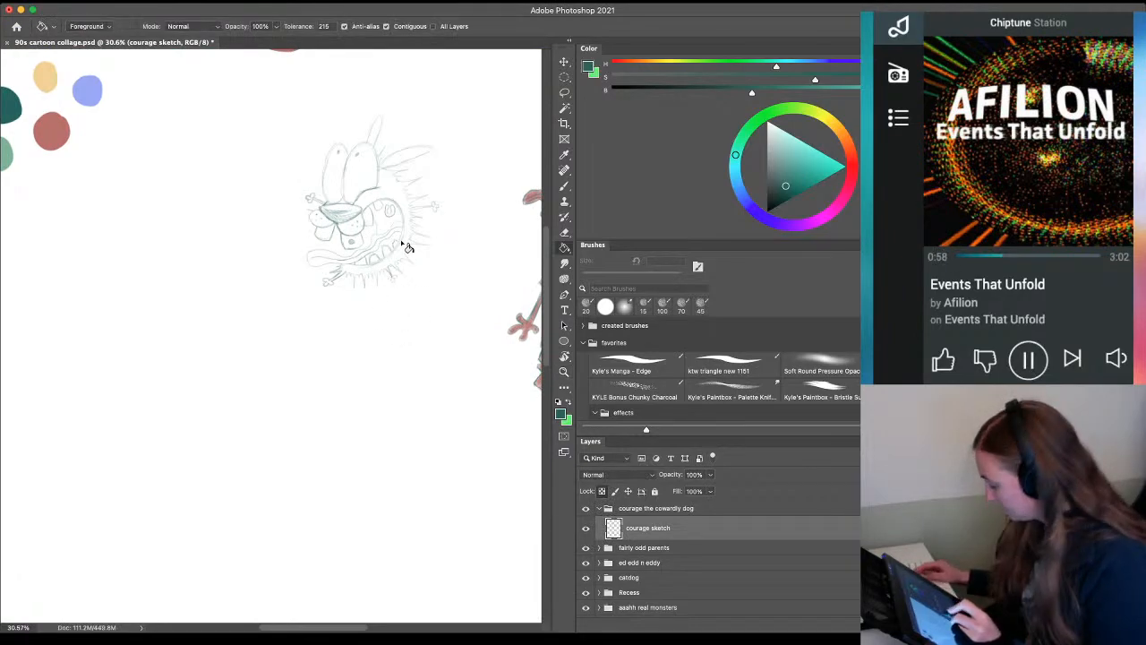
{"action": "key", "text": "b"}
{"action": "key", "text": "bracketright"}
{"action": "key", "text": "bracketright"}
{"action": "key", "text": "bracketright"}
{"action": "key", "text": "bracketright"}
{"action": "key", "text": "bracketright"}
{"action": "key", "text": "bracketright"}
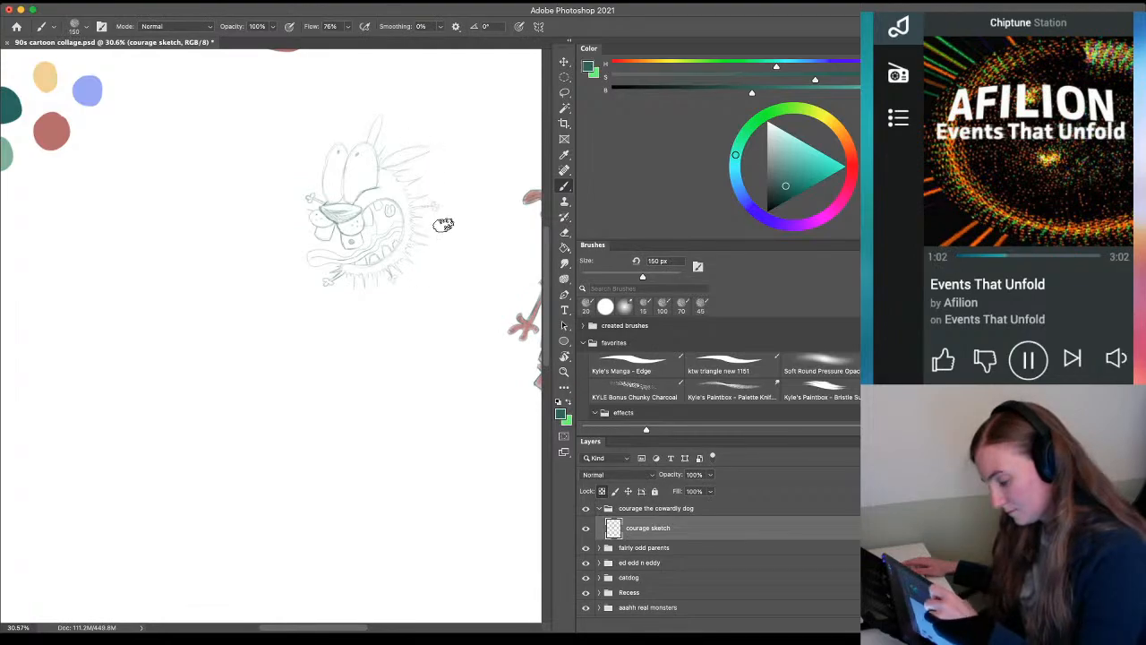
{"action": "left_click", "coordinate": [784, 196]}
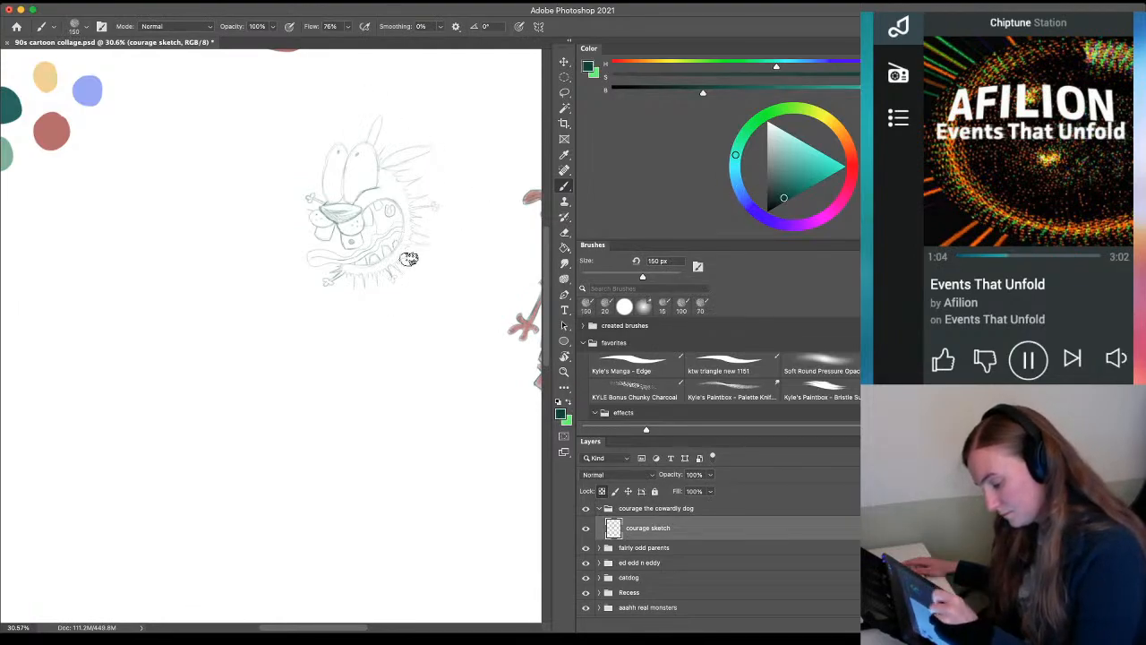
{"action": "key", "text": "bracketright"}
{"action": "key", "text": "bracketright"}
{"action": "key", "text": "bracketright"}
{"action": "key", "text": "bracketright"}
{"action": "key", "text": "bracketright"}
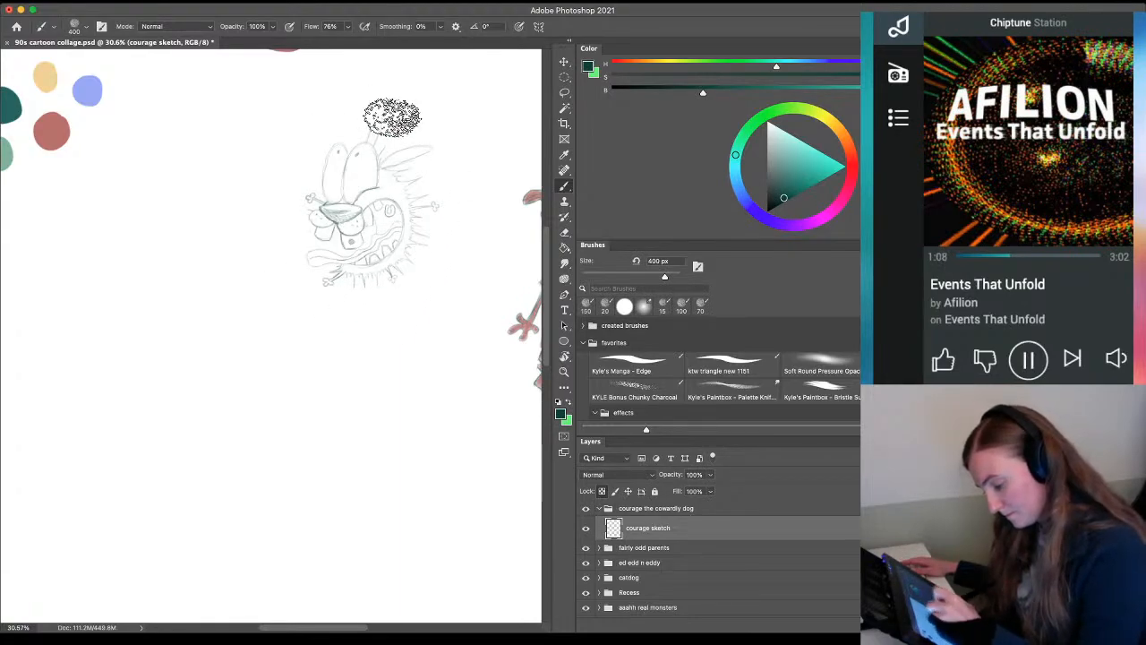
{"action": "left_click", "coordinate": [777, 205]}
{"action": "left_click_drag", "start_coordinate": [777, 205], "coordinate": [783, 201]}
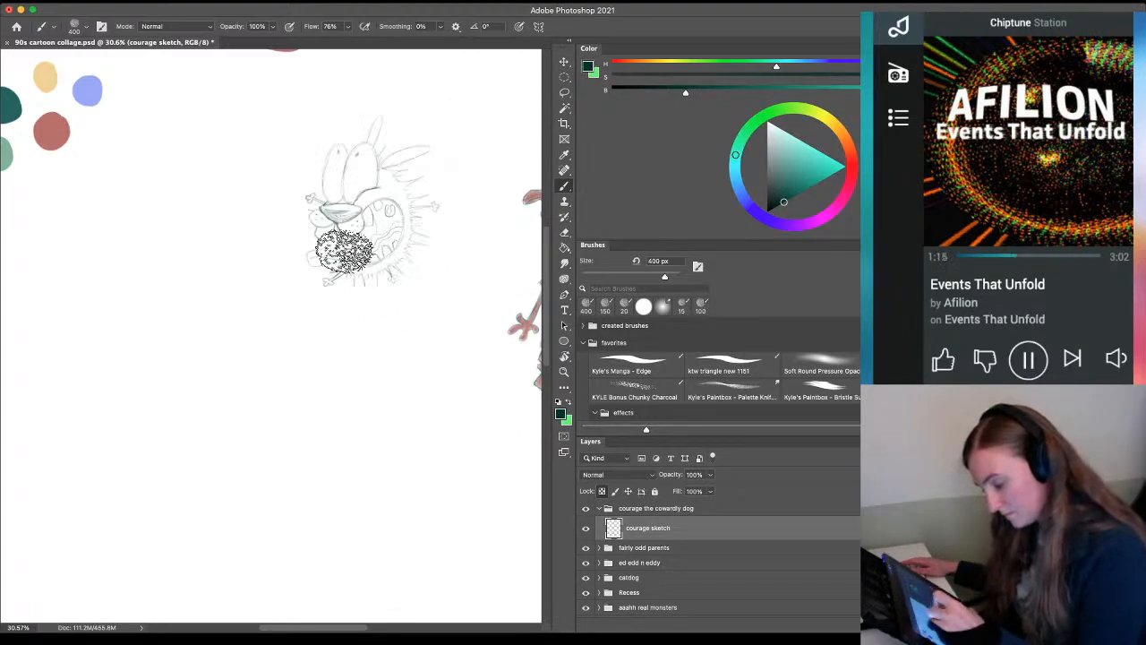
{"action": "left_click", "coordinate": [780, 202]}
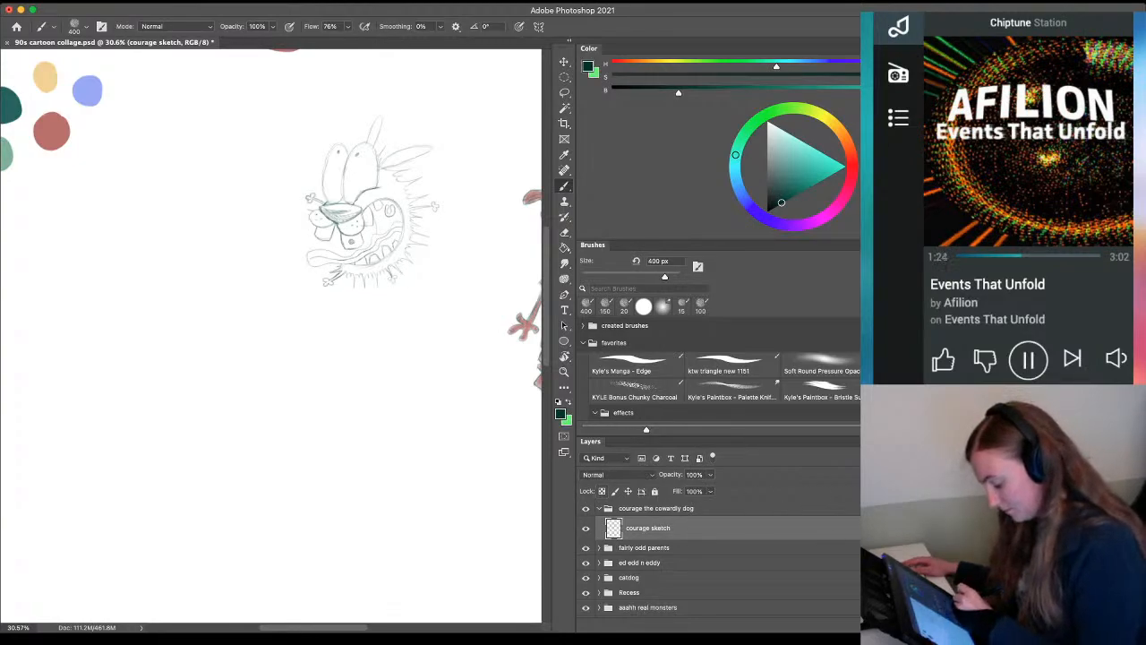
Add a new layer above the courage sketch and name it "muriel sketch"
{"action": "key", "text": "alt+shift+super+n"}
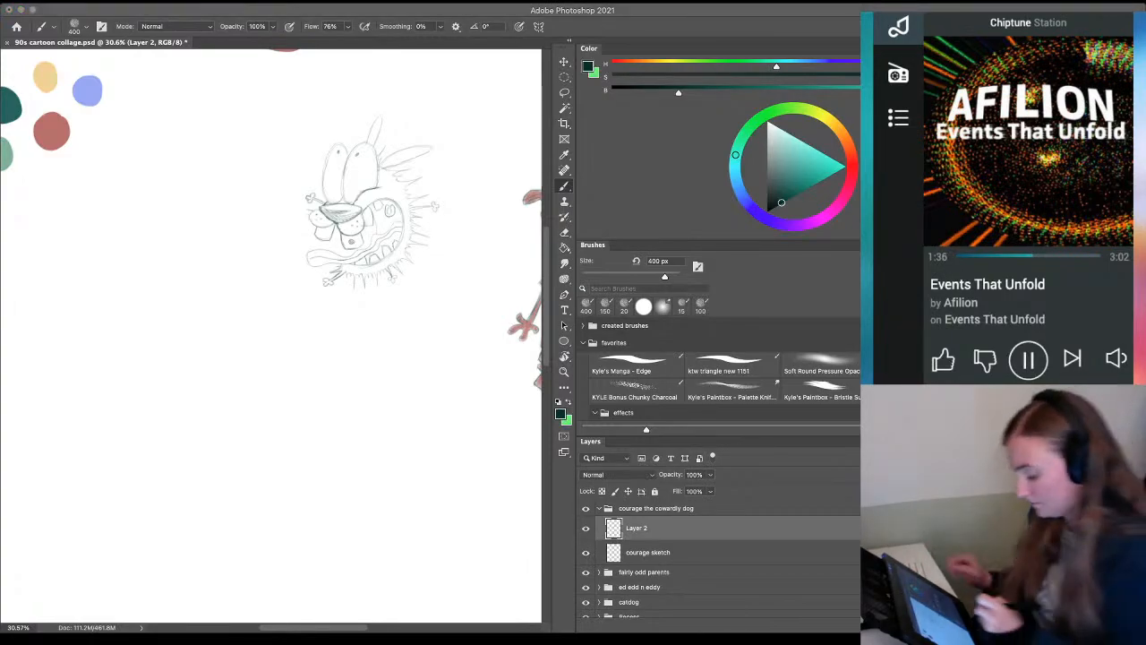
{"action": "double_click", "coordinate": [636, 529]}
{"action": "type", "text": "mur"}
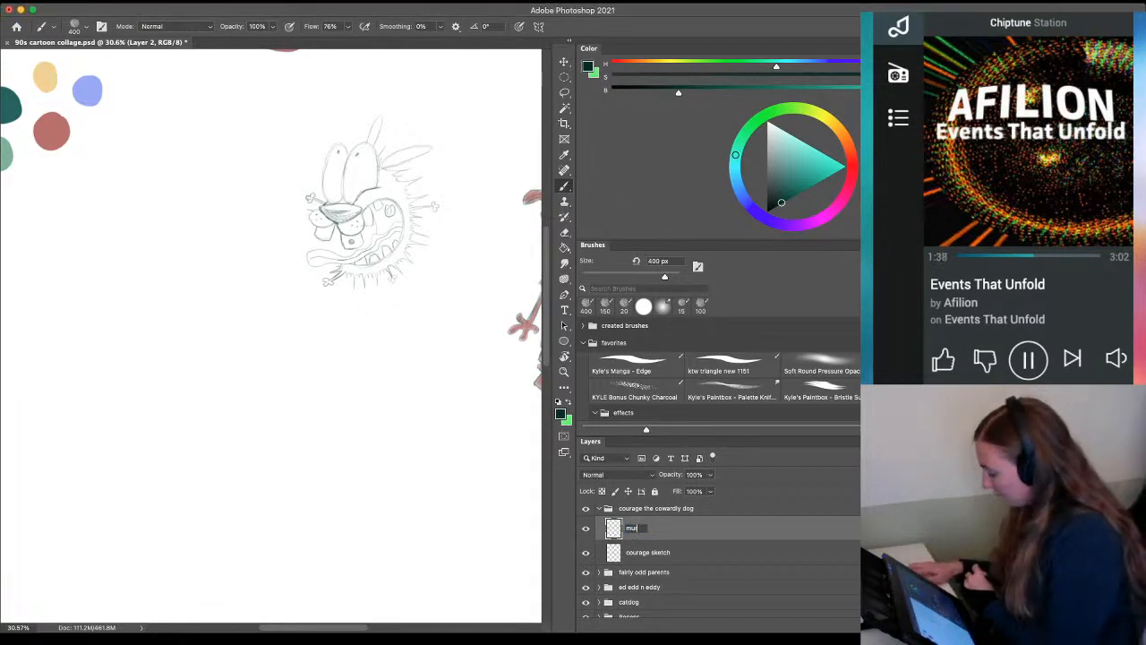
{"action": "type", "text": "iel sketch"}
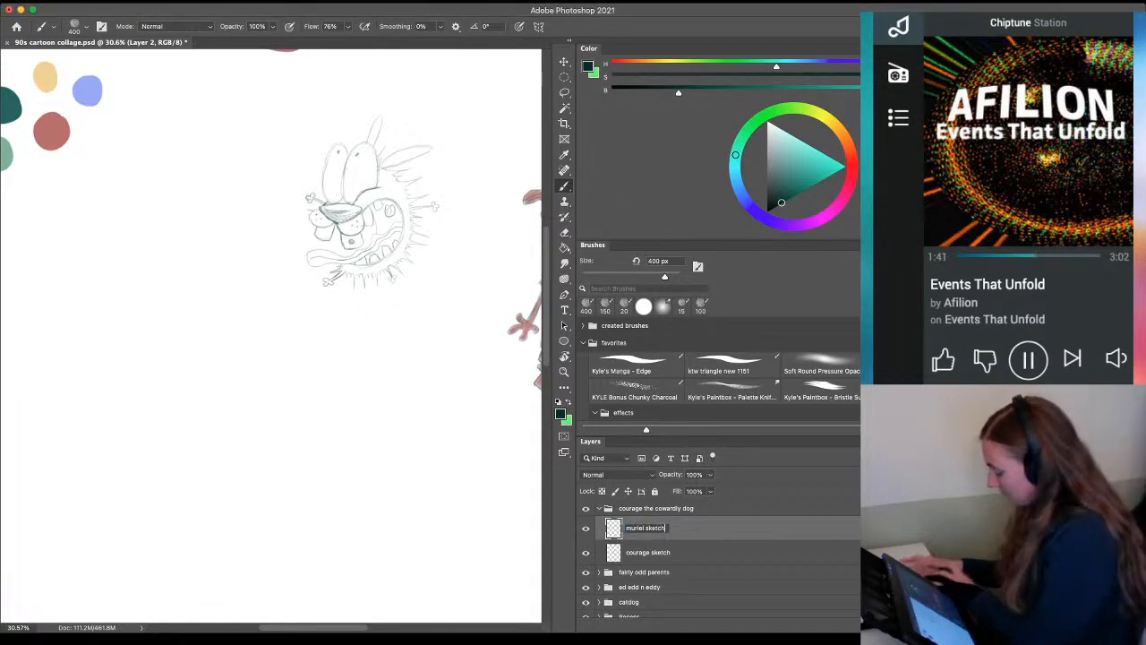
{"action": "key", "text": "Return"}
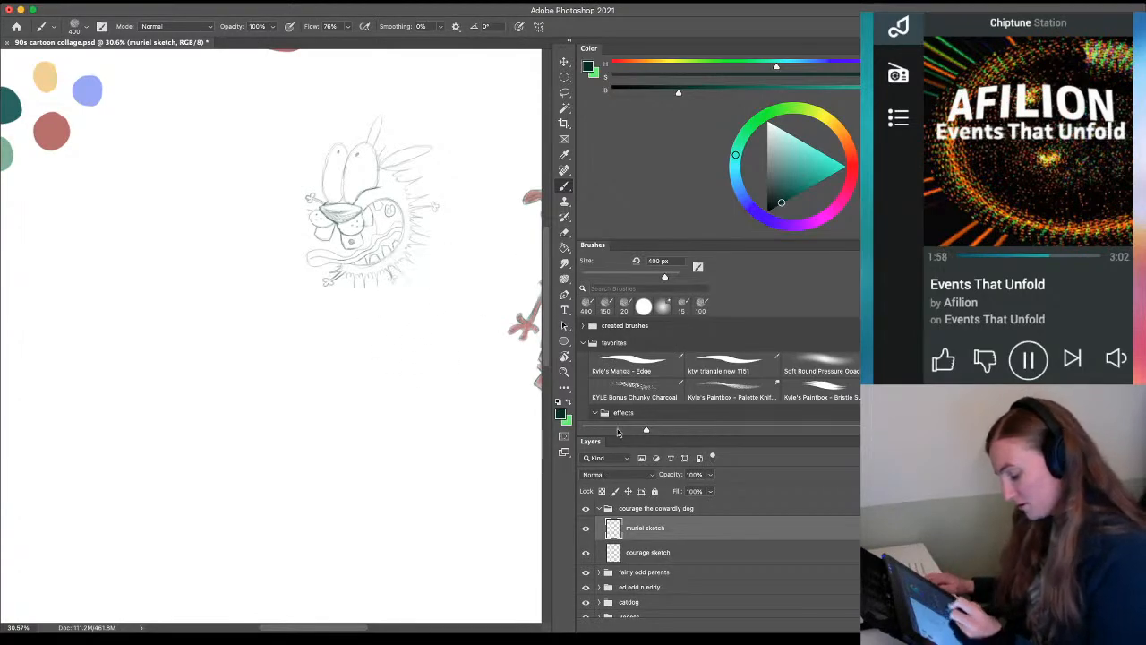
Reduce the brush size to 40 px for sketching on the muriel sketch layer
{"action": "key", "text": "bracketleft"}
{"action": "key", "text": "bracketleft"}
{"action": "key", "text": "bracketleft"}
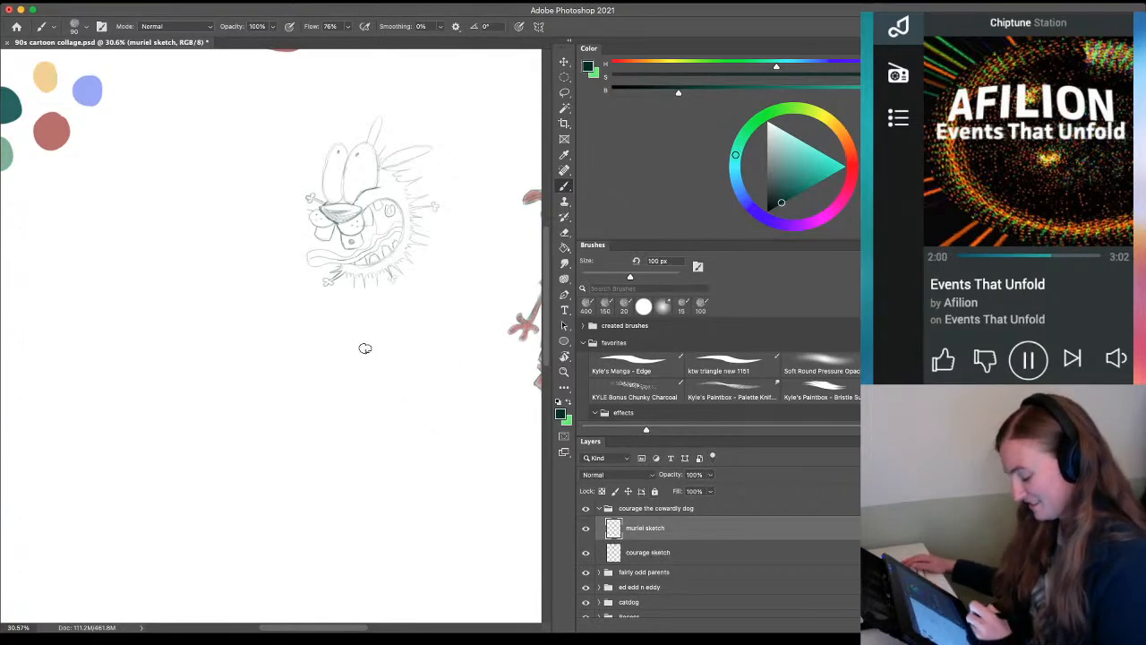
{"action": "key", "text": "bracketleft"}
{"action": "key", "text": "bracketleft"}
{"action": "key", "text": "bracketleft"}
{"action": "key", "text": "bracketleft"}
{"action": "key", "text": "bracketleft"}
{"action": "key", "text": "bracketleft"}
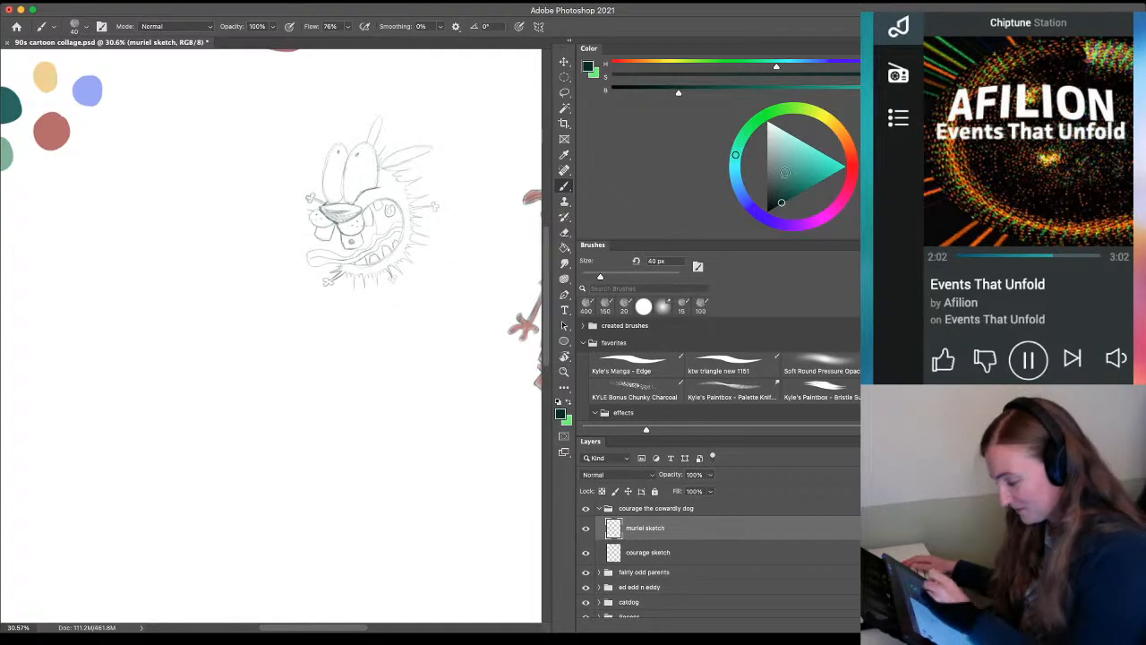
{"action": "left_click", "coordinate": [802, 176]}
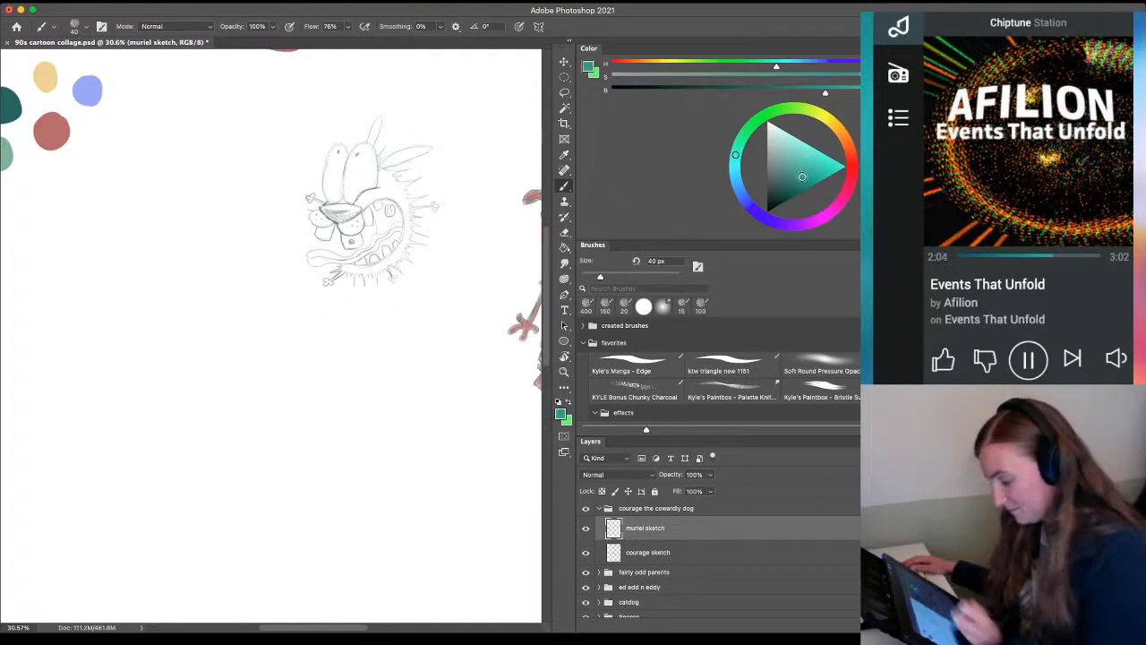
{"action": "left_click_drag", "start_coordinate": [184, 396], "coordinate": [279, 476]}
{"action": "key", "text": "ctrl+z"}
Sample the dark teal swatch from the page's palette and set the brush to 25 px, undoing the test strokes
{"action": "key", "text": "z"}
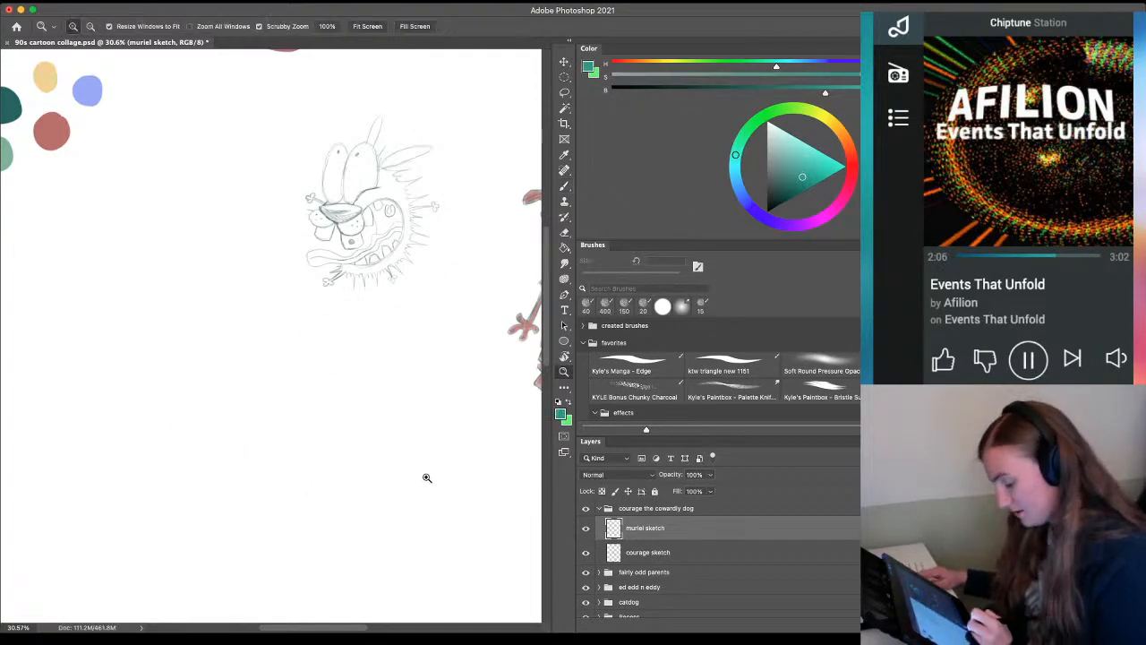
{"action": "left_click_drag", "start_coordinate": [379, 475], "coordinate": [402, 151]}
{"action": "left_click_drag", "start_coordinate": [335, 315], "coordinate": [284, 481]}
{"action": "key", "text": "i"}
{"action": "left_click", "coordinate": [272, 324]}
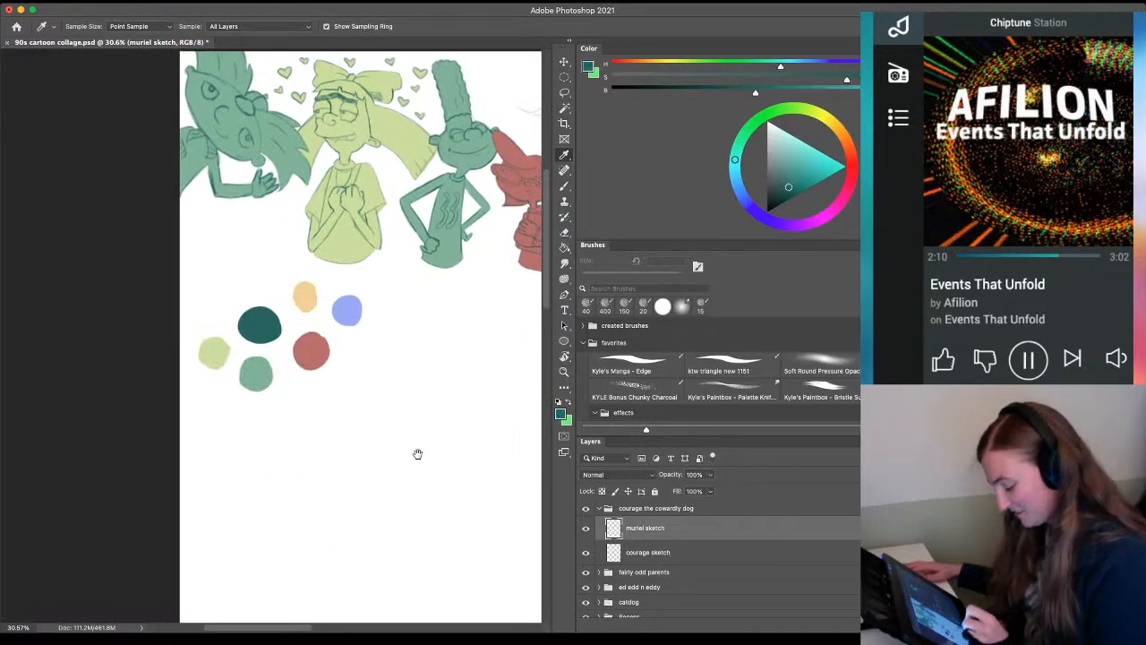
{"action": "left_click_drag", "start_coordinate": [417, 454], "coordinate": [145, 285]}
{"action": "key", "text": "b"}
{"action": "left_click_drag", "start_coordinate": [220, 350], "coordinate": [301, 411]}
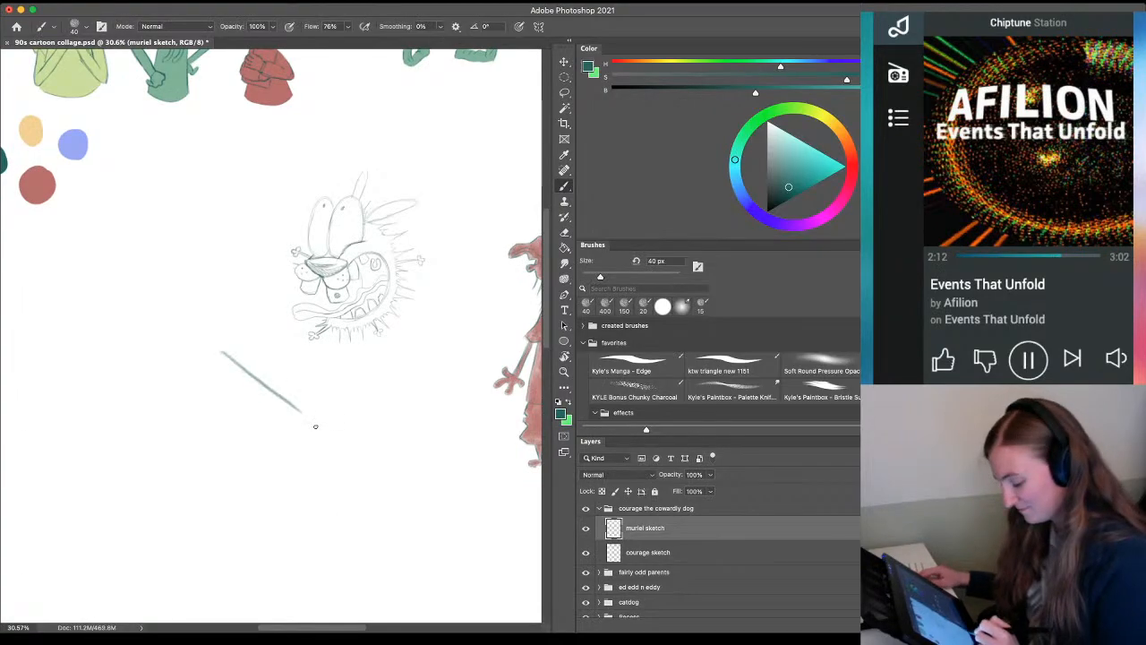
{"action": "key", "text": "ctrl+z"}
{"action": "key", "text": "bracketleft"}
{"action": "key", "text": "bracketleft"}
{"action": "key", "text": "bracketleft"}
{"action": "mouse_move", "coordinate": [188, 345]}
{"action": "left_mouse_down"}
{"action": "mouse_move", "coordinate": [282, 421]}
{"action": "mouse_move", "coordinate": [218, 520]}
{"action": "left_mouse_up"}
{"action": "key", "text": "ctrl+z"}
{"action": "key", "text": "z"}
{"action": "left_click_drag", "start_coordinate": [153, 358], "coordinate": [177, 355]}
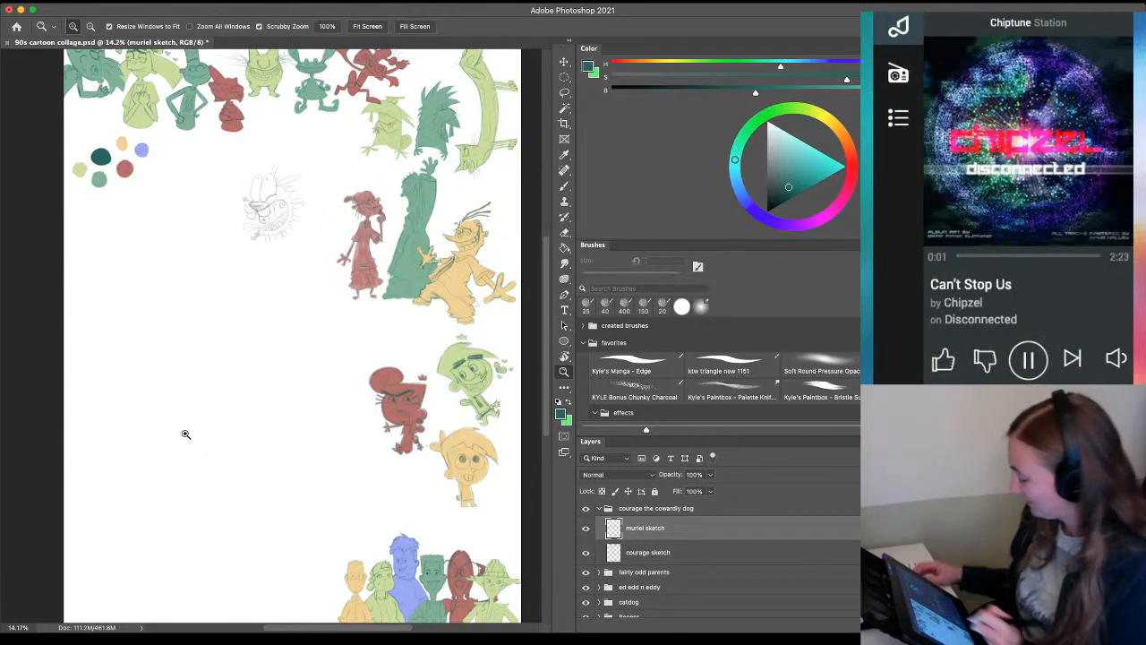
{"action": "left_click_drag", "start_coordinate": [198, 263], "coordinate": [227, 277]}
{"action": "left_click_drag", "start_coordinate": [203, 346], "coordinate": [268, 373]}
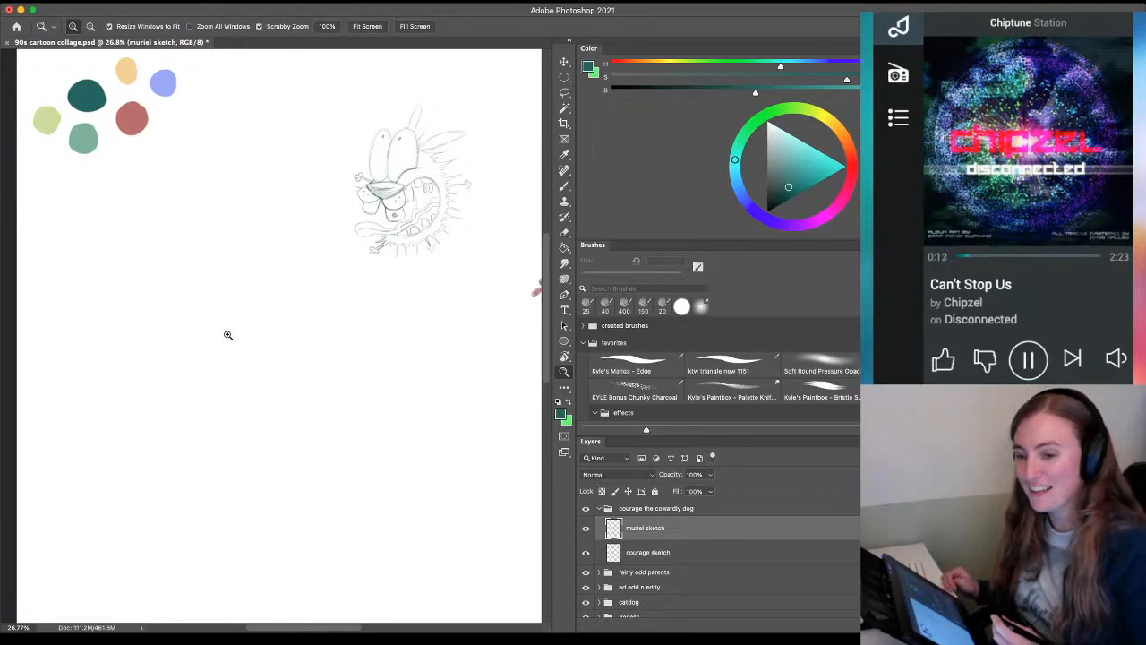
Rough in Muriel's head in the empty area beside Courage: a cranium circle, a larger overlapping jaw circle and a small ear
{"action": "left_click", "coordinate": [186, 322]}
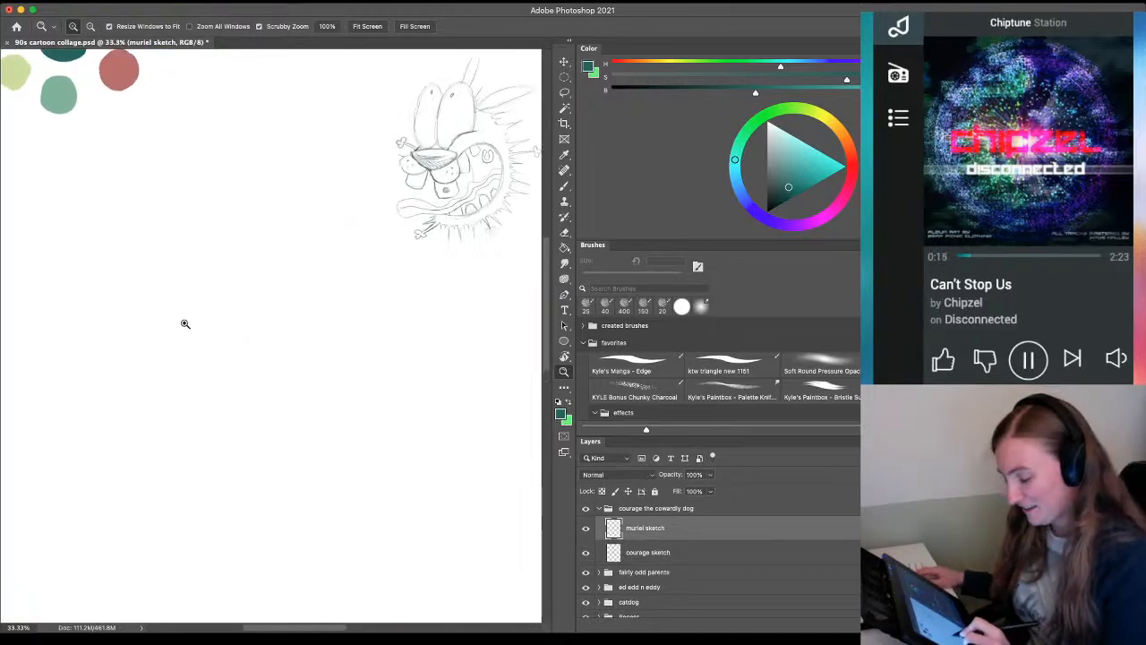
{"action": "left_click", "coordinate": [217, 386], "text": "alt"}
{"action": "left_click", "coordinate": [219, 359], "text": "alt"}
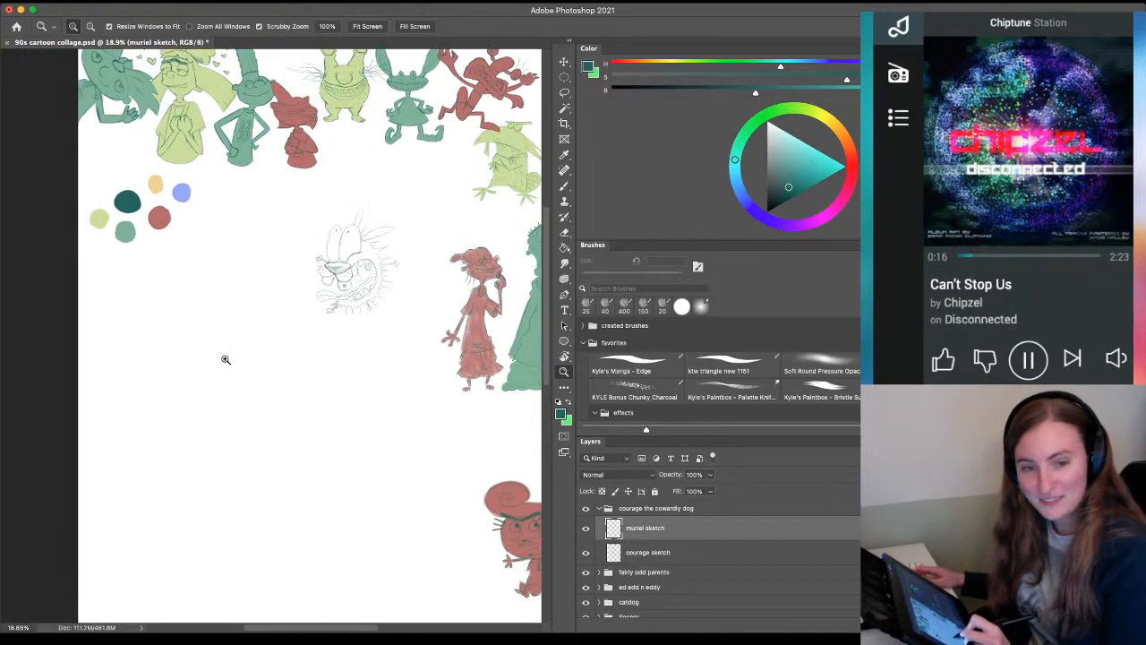
{"action": "key", "text": "b"}
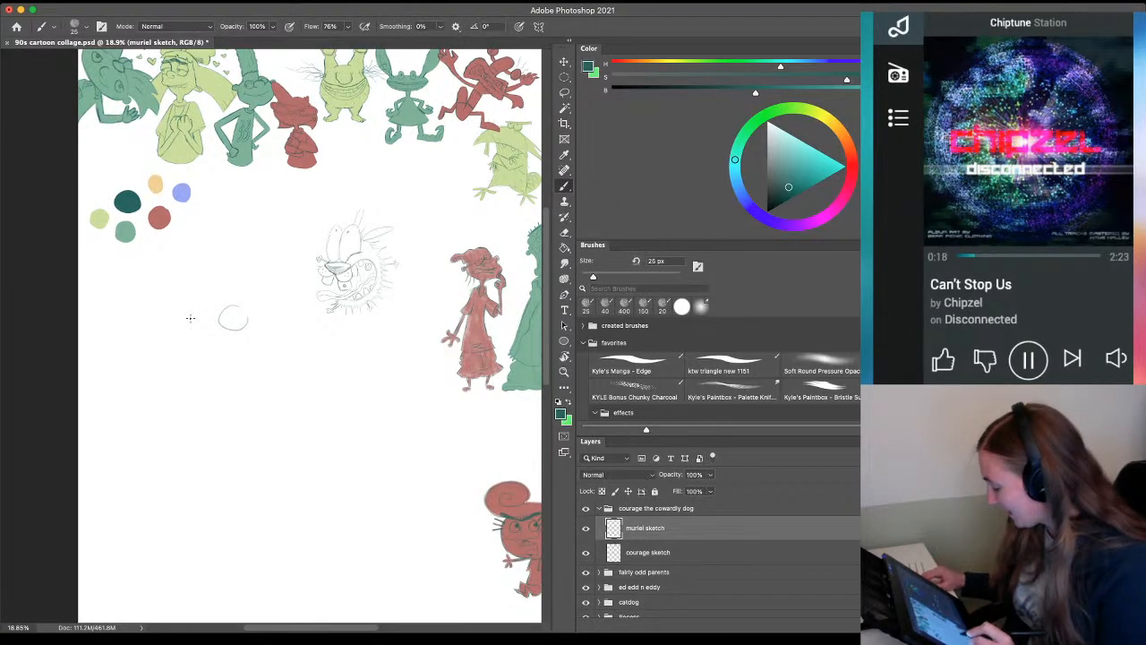
{"action": "key", "text": "z"}
{"action": "left_click", "coordinate": [200, 350]}
{"action": "left_click_drag", "start_coordinate": [217, 468], "coordinate": [243, 430]}
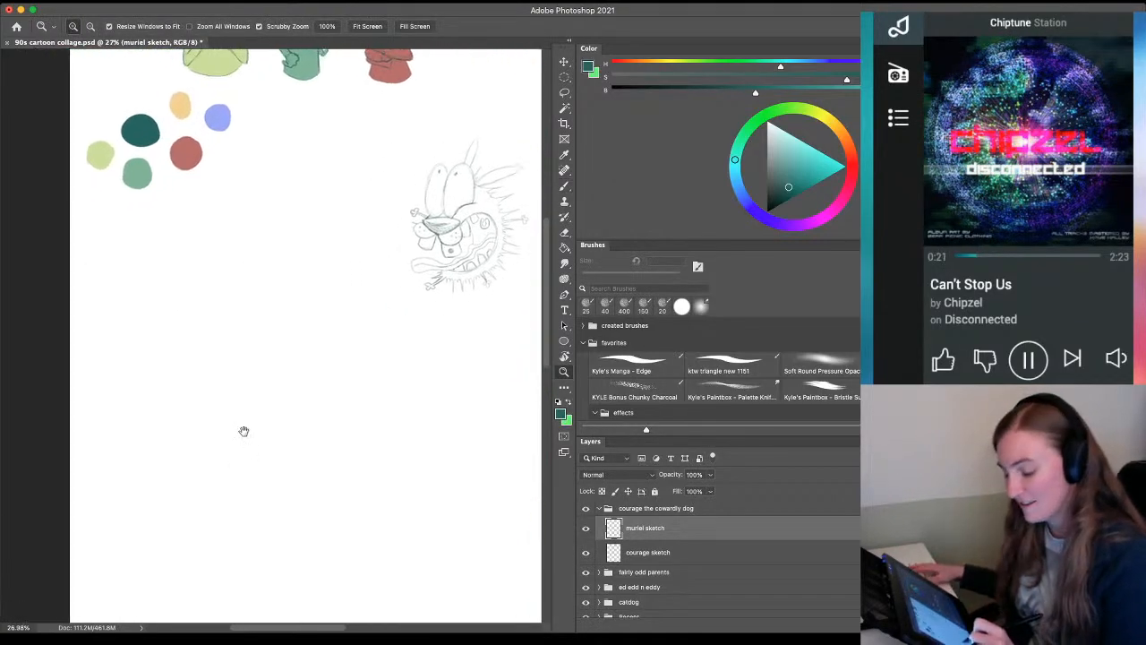
{"action": "key", "text": "b"}
{"action": "mouse_move", "coordinate": [215, 340]}
{"action": "left_mouse_down"}
{"action": "mouse_move", "coordinate": [262, 308]}
{"action": "mouse_move", "coordinate": [235, 294]}
{"action": "left_mouse_up"}
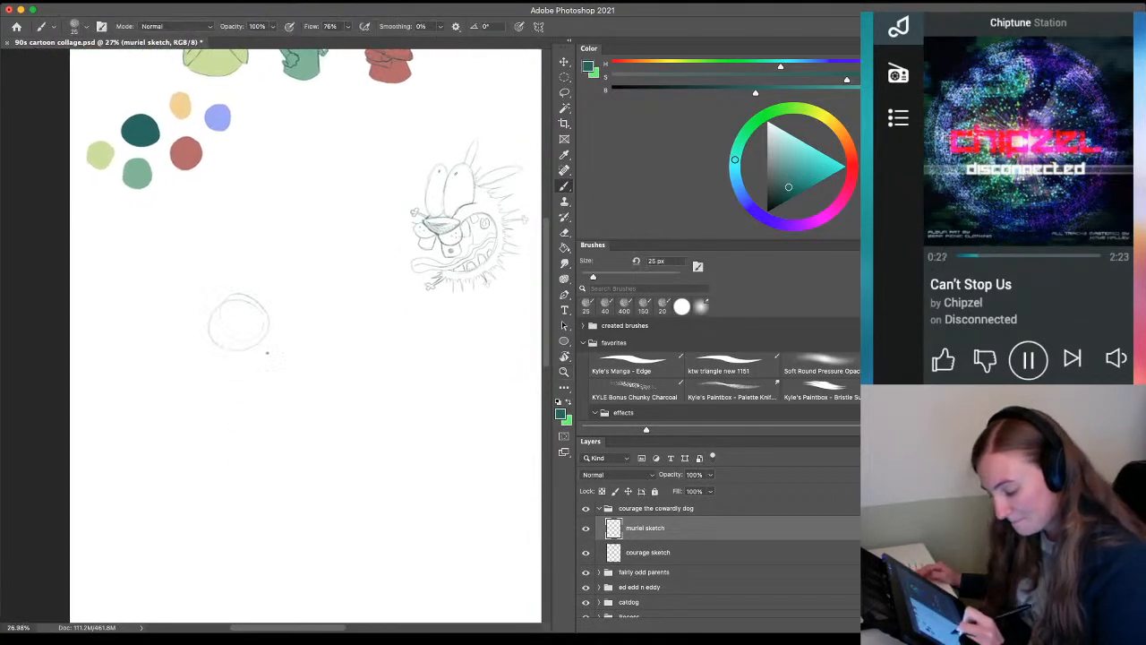
{"action": "mouse_move", "coordinate": [227, 377]}
{"action": "left_mouse_down"}
{"action": "mouse_move", "coordinate": [230, 346]}
{"action": "mouse_move", "coordinate": [261, 368]}
{"action": "mouse_move", "coordinate": [248, 378]}
{"action": "mouse_move", "coordinate": [214, 356]}
{"action": "left_mouse_up"}
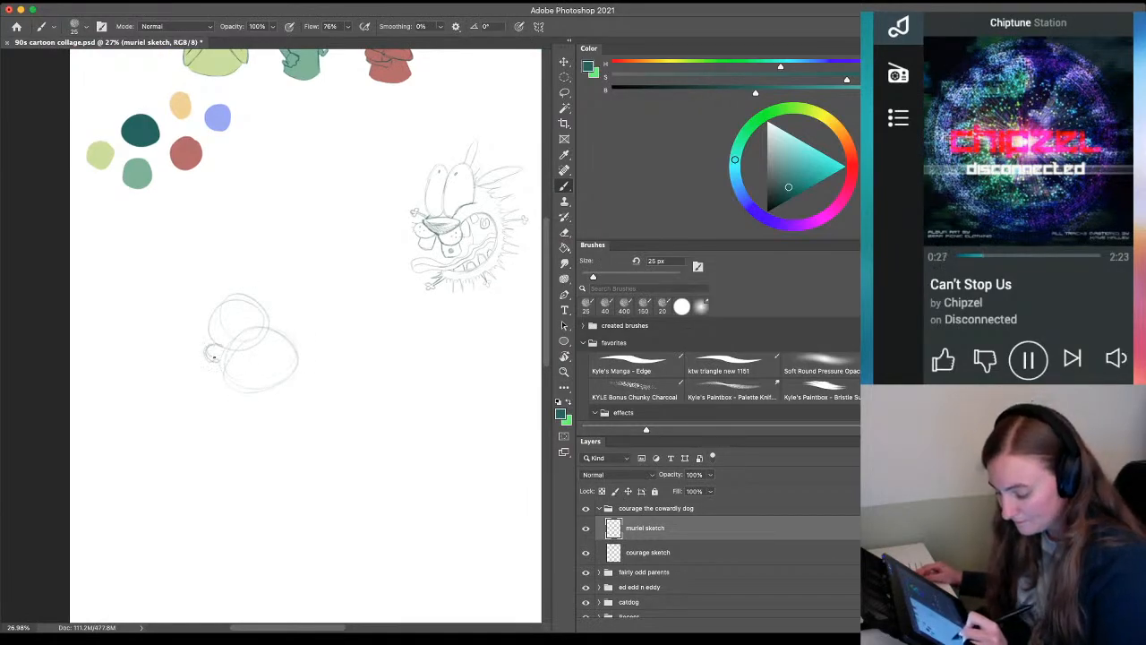
{"action": "mouse_move", "coordinate": [264, 322]}
{"action": "left_mouse_down"}
{"action": "mouse_move", "coordinate": [291, 354]}
{"action": "mouse_move", "coordinate": [226, 381]}
{"action": "left_mouse_up"}
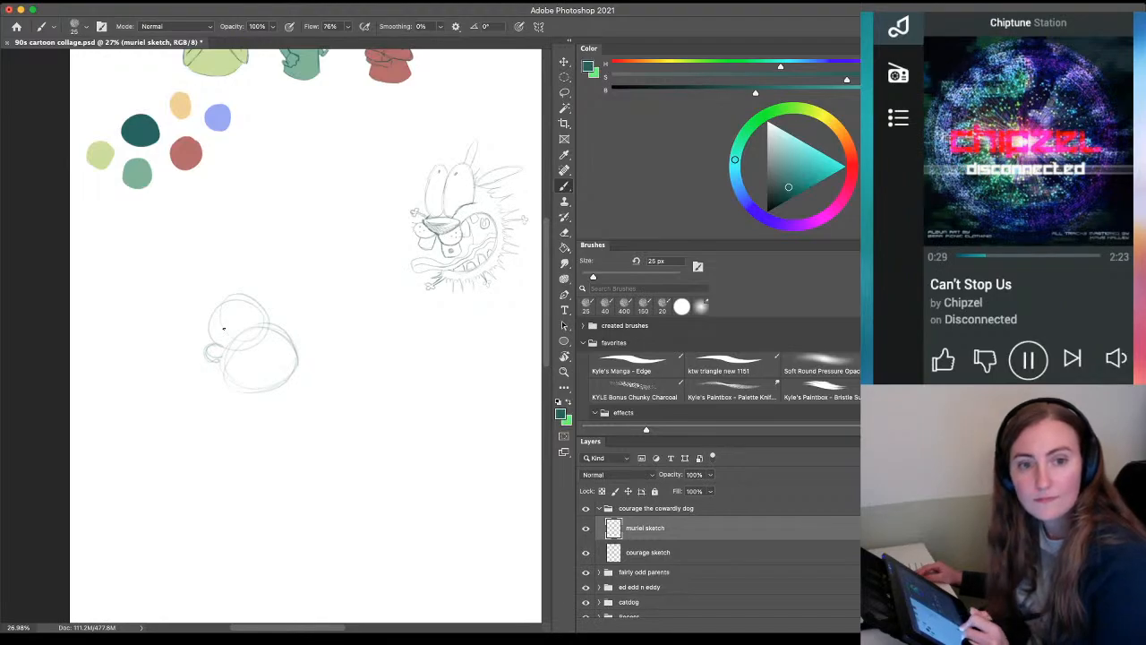
{"action": "mouse_move", "coordinate": [265, 314]}
{"action": "left_mouse_down"}
{"action": "mouse_move", "coordinate": [258, 324]}
{"action": "mouse_move", "coordinate": [267, 315]}
{"action": "mouse_move", "coordinate": [268, 330]}
{"action": "mouse_move", "coordinate": [227, 339]}
{"action": "left_mouse_up"}
{"action": "key", "text": "super+z"}
{"action": "key", "text": "super+z"}
Sketch Muriel's pointed nose and round glasses over the head circles, with the glasses arm running back to the ear
{"action": "key", "text": "z"}
{"action": "key", "text": "b"}
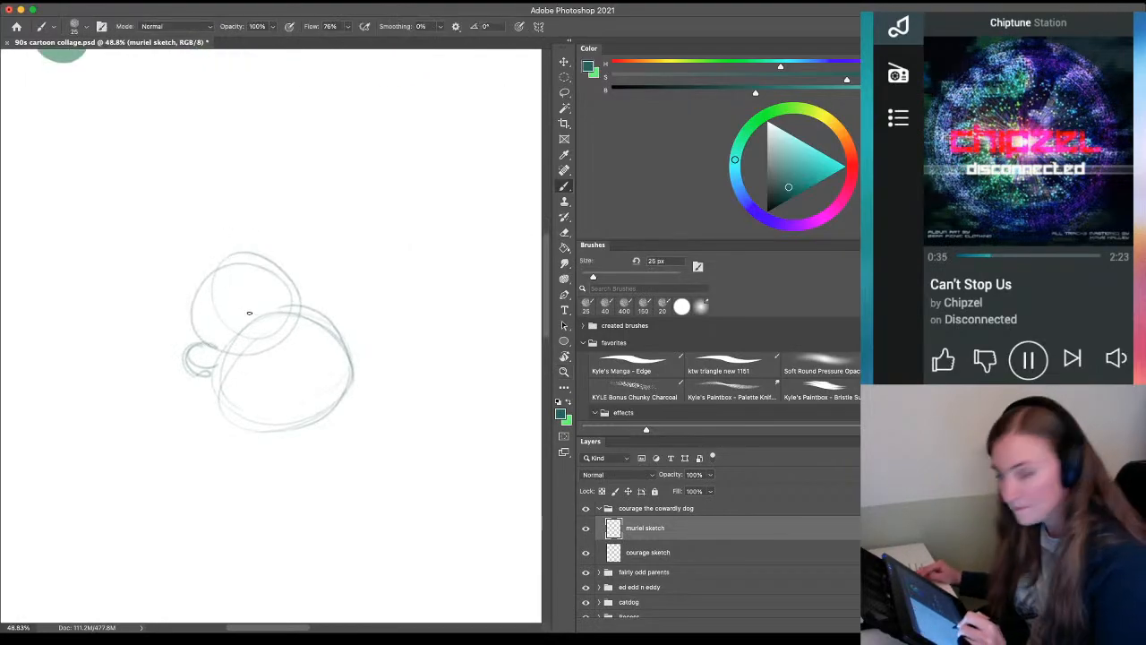
{"action": "mouse_move", "coordinate": [271, 313]}
{"action": "left_mouse_down"}
{"action": "mouse_move", "coordinate": [284, 340]}
{"action": "mouse_move", "coordinate": [269, 312]}
{"action": "mouse_move", "coordinate": [294, 294]}
{"action": "mouse_move", "coordinate": [287, 309]}
{"action": "mouse_move", "coordinate": [288, 288]}
{"action": "mouse_move", "coordinate": [301, 317]}
{"action": "mouse_move", "coordinate": [275, 301]}
{"action": "mouse_move", "coordinate": [300, 291]}
{"action": "mouse_move", "coordinate": [301, 316]}
{"action": "mouse_move", "coordinate": [278, 306]}
{"action": "mouse_move", "coordinate": [278, 291]}
{"action": "mouse_move", "coordinate": [279, 323]}
{"action": "mouse_move", "coordinate": [268, 323]}
{"action": "mouse_move", "coordinate": [278, 291]}
{"action": "mouse_move", "coordinate": [291, 321]}
{"action": "left_mouse_up"}
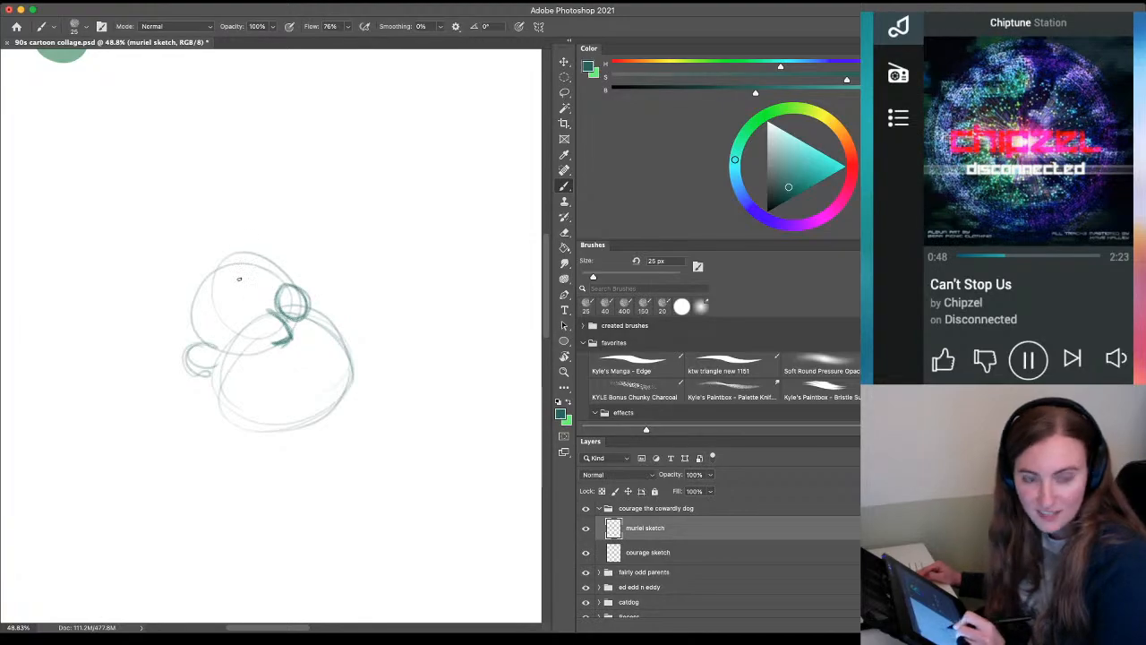
{"action": "mouse_move", "coordinate": [250, 304]}
{"action": "left_mouse_down"}
{"action": "mouse_move", "coordinate": [242, 331]}
{"action": "mouse_move", "coordinate": [255, 335]}
{"action": "mouse_move", "coordinate": [234, 318]}
{"action": "mouse_move", "coordinate": [240, 306]}
{"action": "mouse_move", "coordinate": [265, 328]}
{"action": "mouse_move", "coordinate": [256, 306]}
{"action": "mouse_move", "coordinate": [240, 326]}
{"action": "mouse_move", "coordinate": [253, 339]}
{"action": "mouse_move", "coordinate": [265, 326]}
{"action": "mouse_move", "coordinate": [239, 329]}
{"action": "mouse_move", "coordinate": [252, 305]}
{"action": "mouse_move", "coordinate": [266, 322]}
{"action": "mouse_move", "coordinate": [239, 309]}
{"action": "mouse_move", "coordinate": [238, 319]}
{"action": "mouse_move", "coordinate": [262, 336]}
{"action": "mouse_move", "coordinate": [241, 304]}
{"action": "mouse_move", "coordinate": [199, 359]}
{"action": "mouse_move", "coordinate": [207, 367]}
{"action": "mouse_move", "coordinate": [235, 330]}
{"action": "mouse_move", "coordinate": [195, 340]}
{"action": "left_mouse_up"}
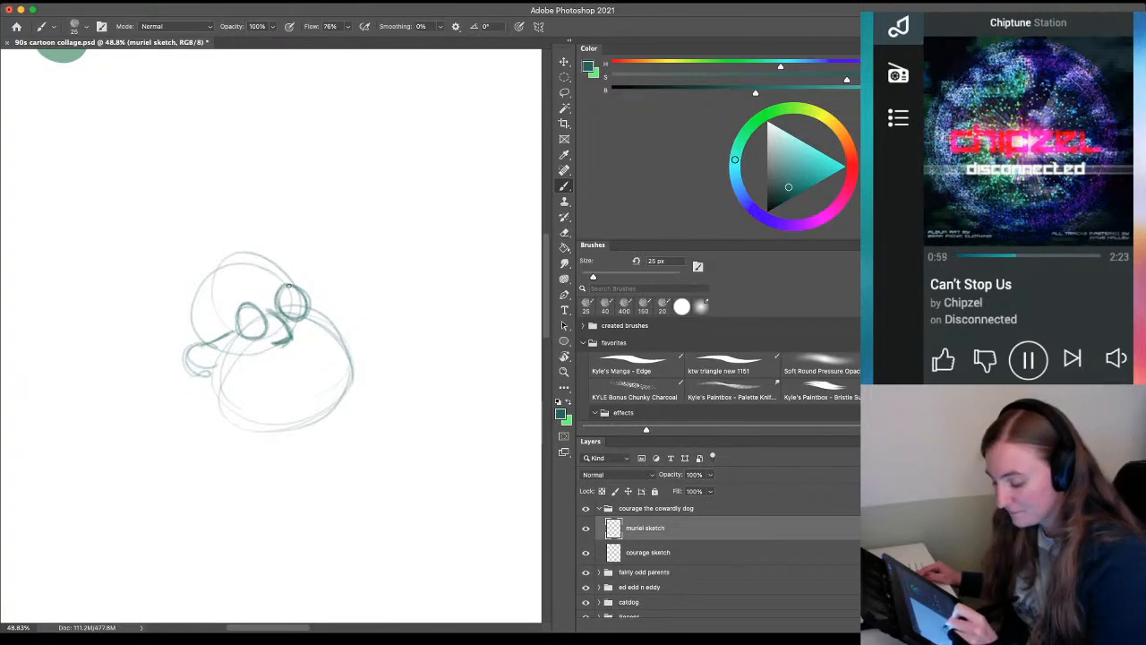
Strengthen the curved forehead outline from the glasses back to the ear and add two short eyebrow strokes
{"action": "mouse_move", "coordinate": [288, 285]}
{"action": "left_mouse_down"}
{"action": "mouse_move", "coordinate": [257, 246]}
{"action": "mouse_move", "coordinate": [248, 251]}
{"action": "mouse_move", "coordinate": [286, 274]}
{"action": "mouse_move", "coordinate": [197, 270]}
{"action": "mouse_move", "coordinate": [191, 320]}
{"action": "mouse_move", "coordinate": [214, 264]}
{"action": "mouse_move", "coordinate": [193, 340]}
{"action": "left_mouse_up"}
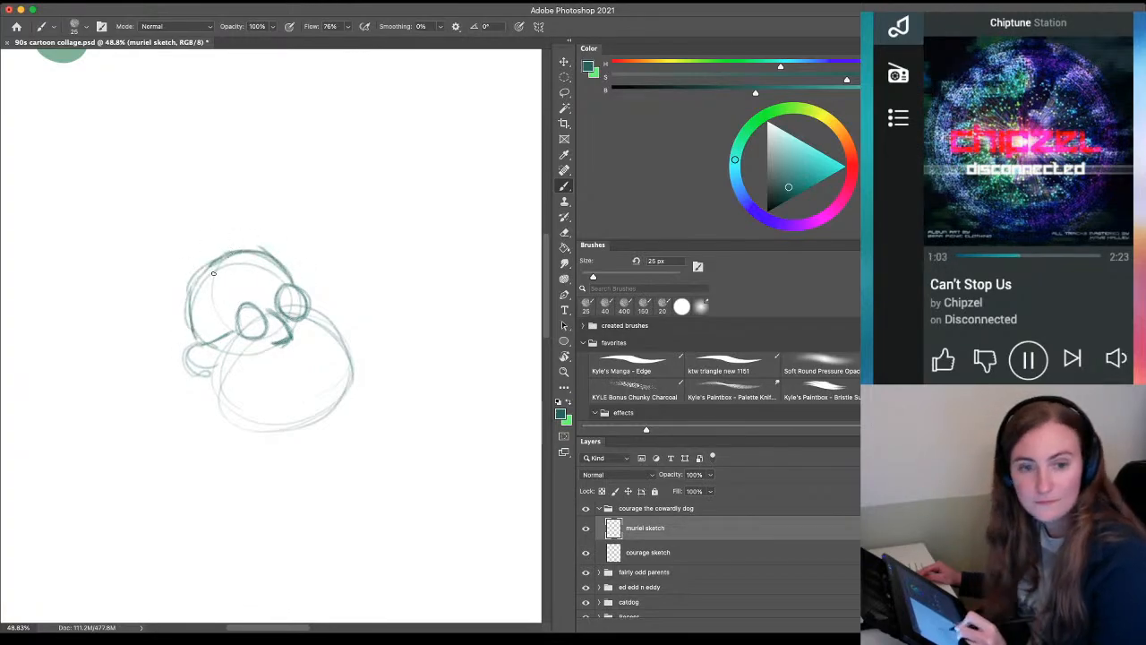
{"action": "left_click_drag", "start_coordinate": [245, 264], "coordinate": [271, 266]}
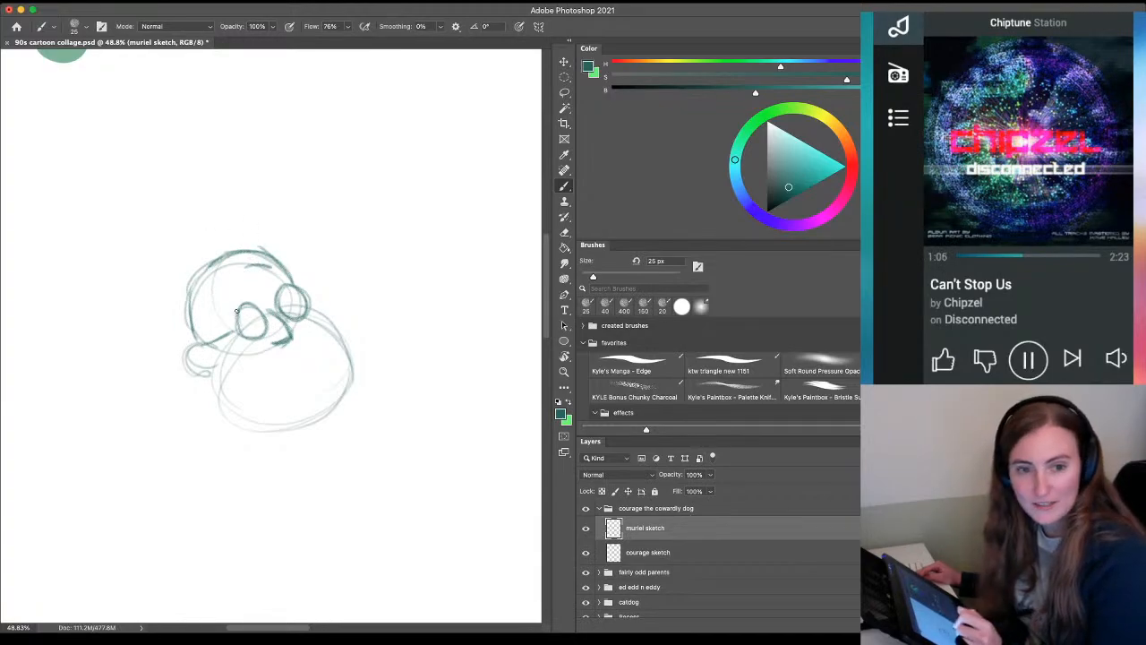
{"action": "left_click_drag", "start_coordinate": [230, 279], "coordinate": [218, 297]}
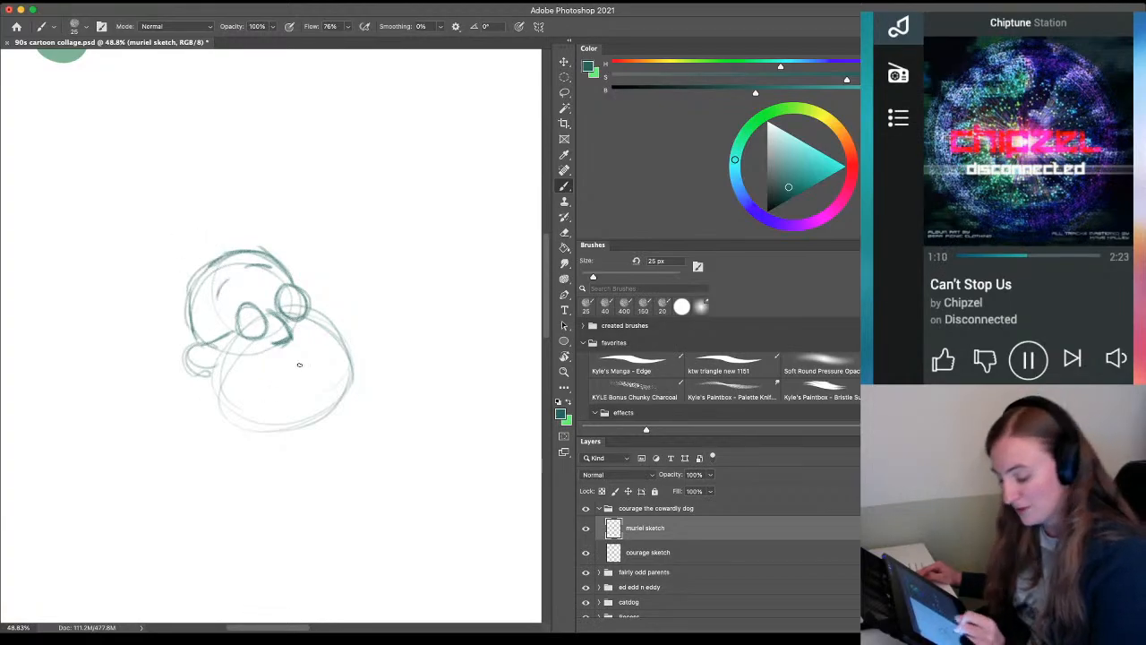
Add a small filled mouth and firm up the outlines of the full cheeks, jaw and ear
{"action": "left_click_drag", "start_coordinate": [294, 374], "coordinate": [296, 388]}
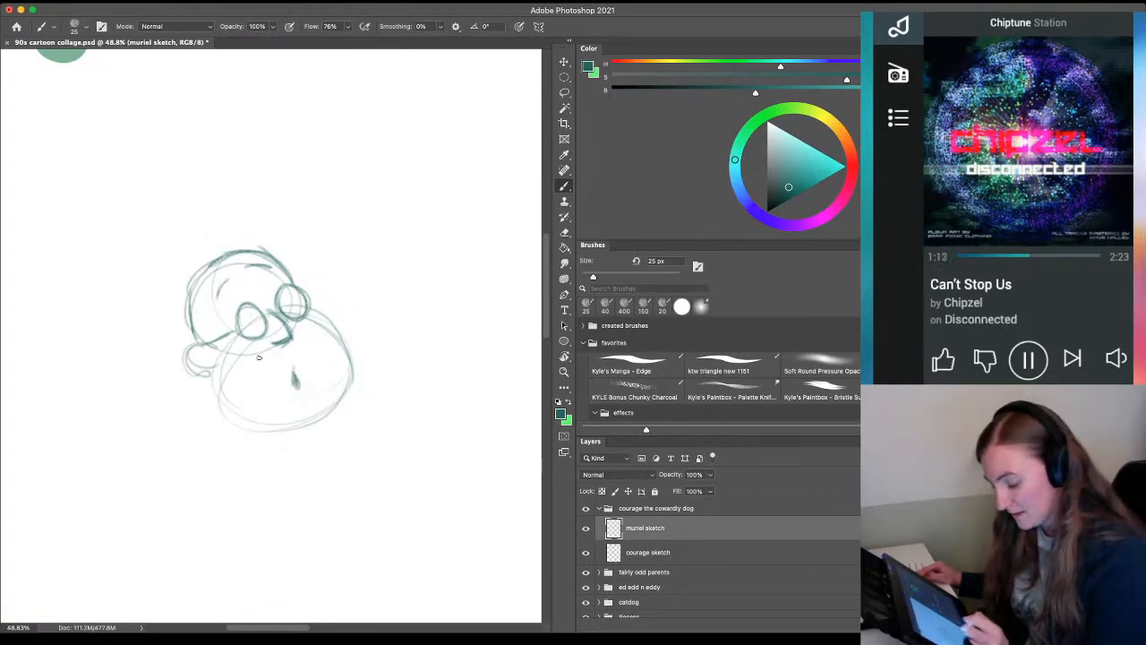
{"action": "mouse_move", "coordinate": [309, 309]}
{"action": "left_mouse_down"}
{"action": "mouse_move", "coordinate": [358, 331]}
{"action": "mouse_move", "coordinate": [355, 396]}
{"action": "left_mouse_up"}
{"action": "mouse_move", "coordinate": [362, 345]}
{"action": "left_mouse_down"}
{"action": "mouse_move", "coordinate": [304, 304]}
{"action": "mouse_move", "coordinate": [359, 372]}
{"action": "left_mouse_up"}
{"action": "left_click_drag", "start_coordinate": [363, 322], "coordinate": [355, 396]}
{"action": "mouse_move", "coordinate": [315, 301]}
{"action": "left_mouse_down"}
{"action": "mouse_move", "coordinate": [362, 350]}
{"action": "mouse_move", "coordinate": [340, 399]}
{"action": "left_mouse_up"}
{"action": "mouse_move", "coordinate": [215, 369]}
{"action": "left_mouse_down"}
{"action": "mouse_move", "coordinate": [265, 427]}
{"action": "mouse_move", "coordinate": [234, 425]}
{"action": "mouse_move", "coordinate": [208, 386]}
{"action": "mouse_move", "coordinate": [231, 416]}
{"action": "left_mouse_up"}
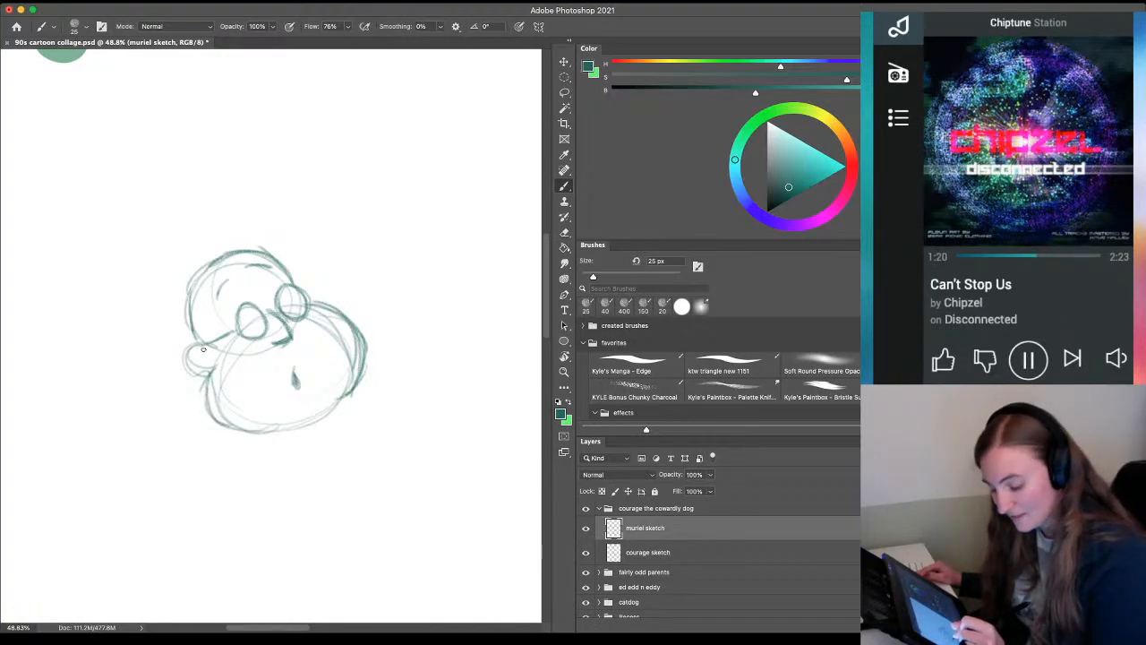
{"action": "mouse_move", "coordinate": [204, 349]}
{"action": "left_mouse_down"}
{"action": "mouse_move", "coordinate": [189, 365]}
{"action": "mouse_move", "coordinate": [214, 379]}
{"action": "mouse_move", "coordinate": [190, 372]}
{"action": "left_mouse_up"}
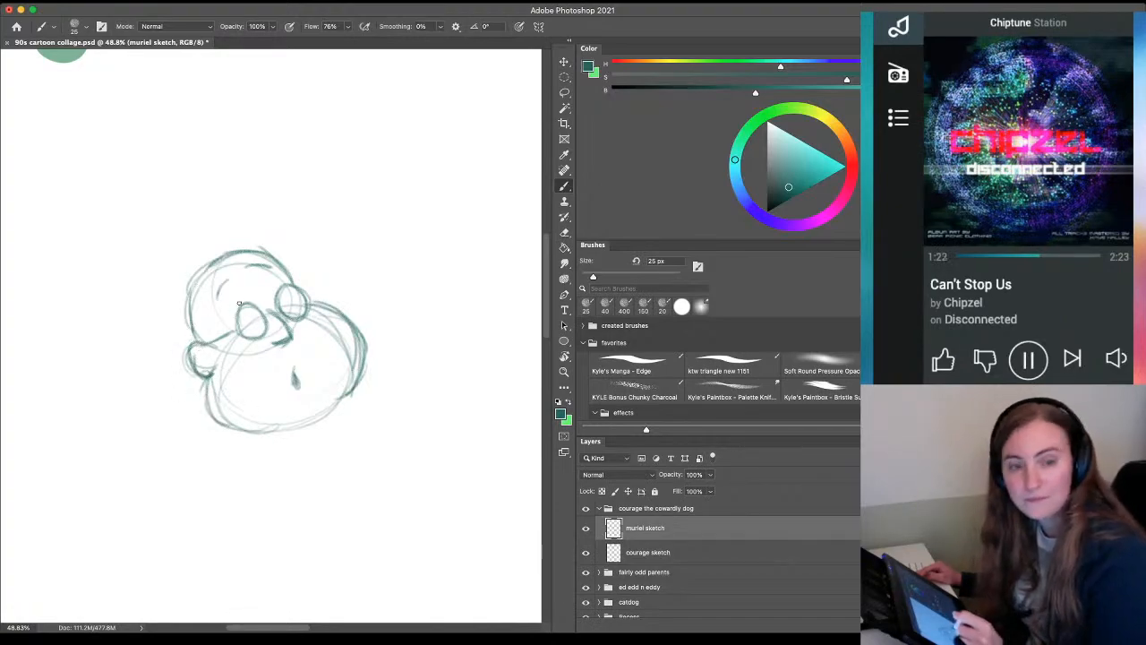
Lightly map the hair volume around Muriel's head, then sketch the large front puff and rounded curls over the top
{"action": "mouse_move", "coordinate": [369, 310]}
{"action": "left_mouse_down"}
{"action": "mouse_move", "coordinate": [295, 225]}
{"action": "mouse_move", "coordinate": [293, 236]}
{"action": "mouse_move", "coordinate": [161, 241]}
{"action": "mouse_move", "coordinate": [179, 234]}
{"action": "mouse_move", "coordinate": [155, 290]}
{"action": "mouse_move", "coordinate": [167, 333]}
{"action": "mouse_move", "coordinate": [143, 360]}
{"action": "left_mouse_up"}
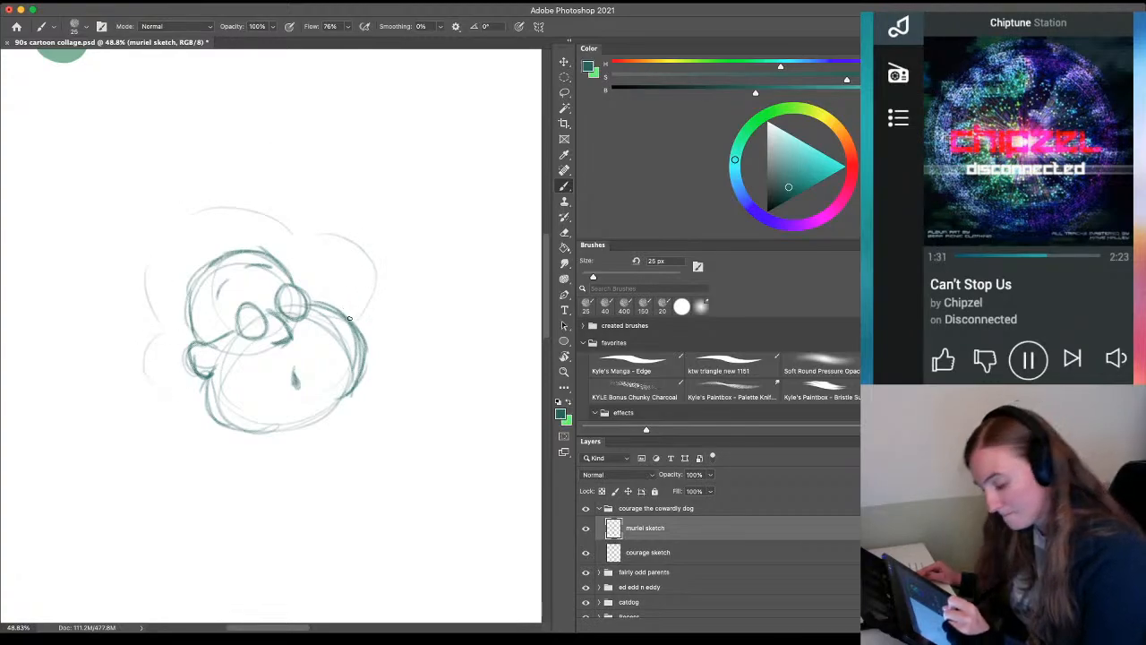
{"action": "mouse_move", "coordinate": [353, 299]}
{"action": "left_mouse_down"}
{"action": "mouse_move", "coordinate": [316, 246]}
{"action": "mouse_move", "coordinate": [347, 227]}
{"action": "mouse_move", "coordinate": [351, 296]}
{"action": "mouse_move", "coordinate": [334, 228]}
{"action": "mouse_move", "coordinate": [363, 271]}
{"action": "mouse_move", "coordinate": [352, 297]}
{"action": "left_mouse_up"}
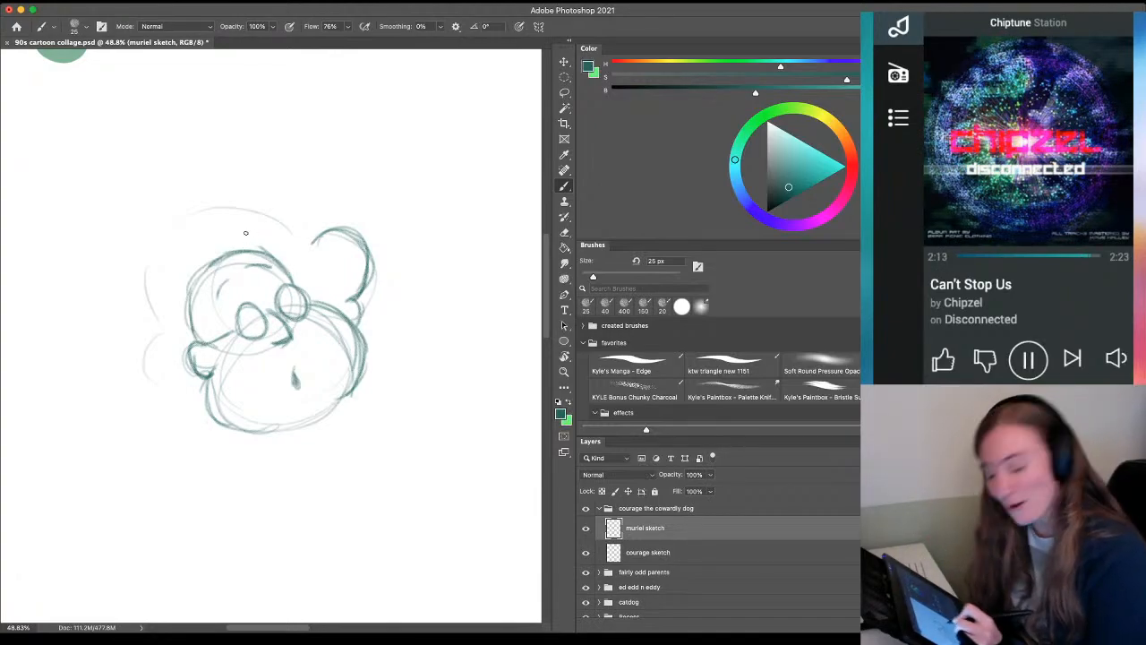
{"action": "mouse_move", "coordinate": [306, 242]}
{"action": "left_mouse_down"}
{"action": "mouse_move", "coordinate": [247, 177]}
{"action": "mouse_move", "coordinate": [221, 190]}
{"action": "left_mouse_up"}
{"action": "mouse_move", "coordinate": [291, 224]}
{"action": "left_mouse_down"}
{"action": "mouse_move", "coordinate": [236, 182]}
{"action": "mouse_move", "coordinate": [215, 200]}
{"action": "mouse_move", "coordinate": [194, 194]}
{"action": "mouse_move", "coordinate": [201, 200]}
{"action": "mouse_move", "coordinate": [188, 208]}
{"action": "left_mouse_up"}
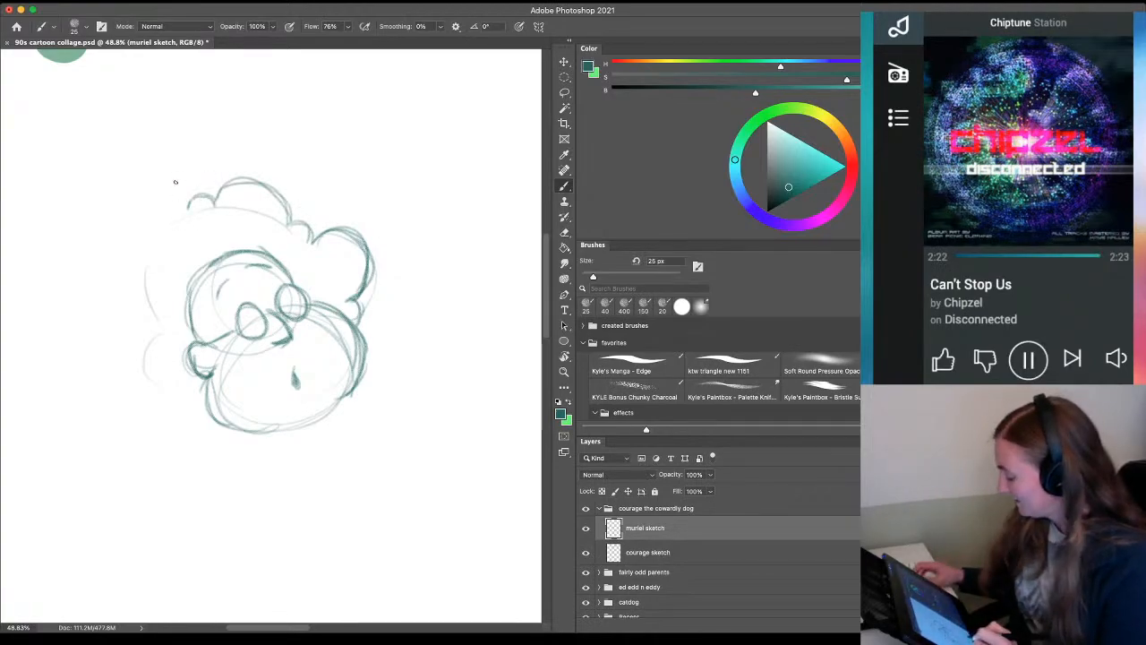
Erase the curls and guide line above the forehead, enlarging the eraser to 90 px
{"action": "key", "text": "e"}
{"action": "mouse_move", "coordinate": [176, 187]}
{"action": "left_mouse_down"}
{"action": "mouse_move", "coordinate": [207, 194]}
{"action": "mouse_move", "coordinate": [232, 223]}
{"action": "left_mouse_up"}
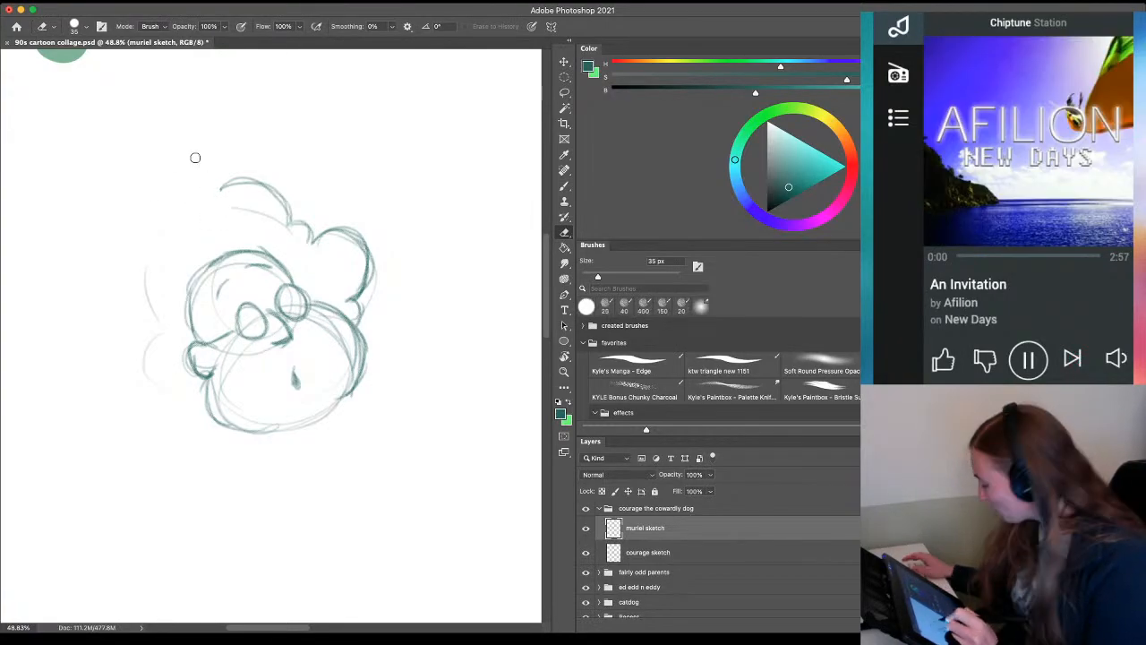
{"action": "key", "text": "]"}
{"action": "key", "text": "]"}
{"action": "key", "text": "]"}
{"action": "key", "text": "]"}
{"action": "mouse_move", "coordinate": [218, 185]}
{"action": "left_mouse_down"}
{"action": "mouse_move", "coordinate": [230, 166]}
{"action": "mouse_move", "coordinate": [285, 190]}
{"action": "left_mouse_up"}
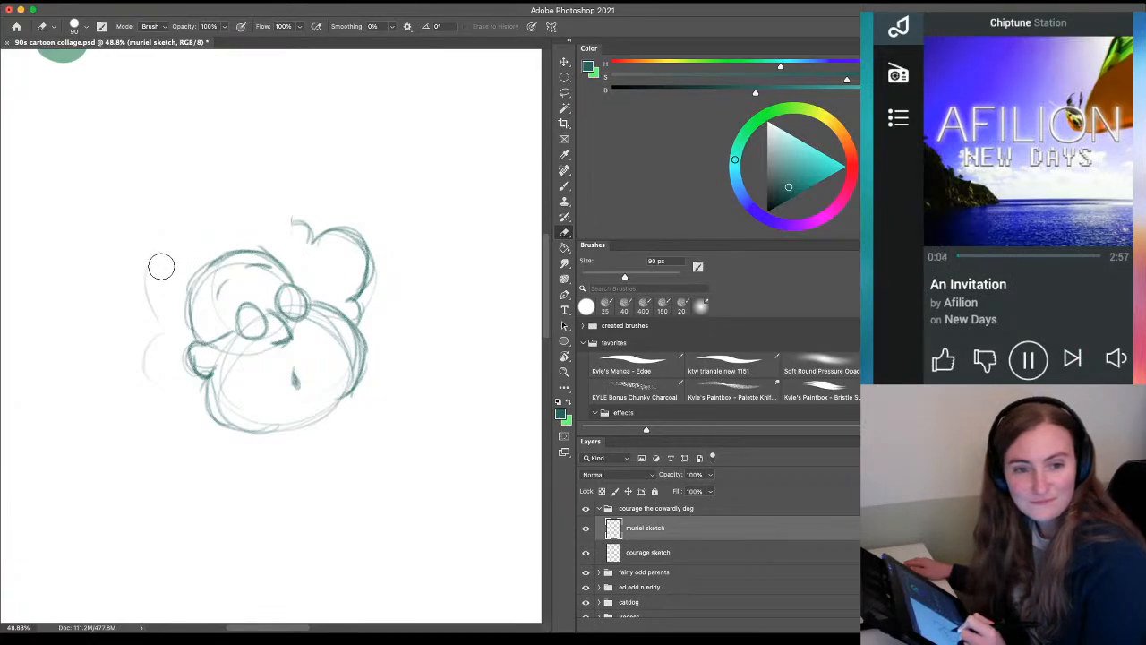
Redraw the scalloped curly hair outline over the head and down behind the ear to the jaw, and darken the front puff
{"action": "key", "text": "b"}
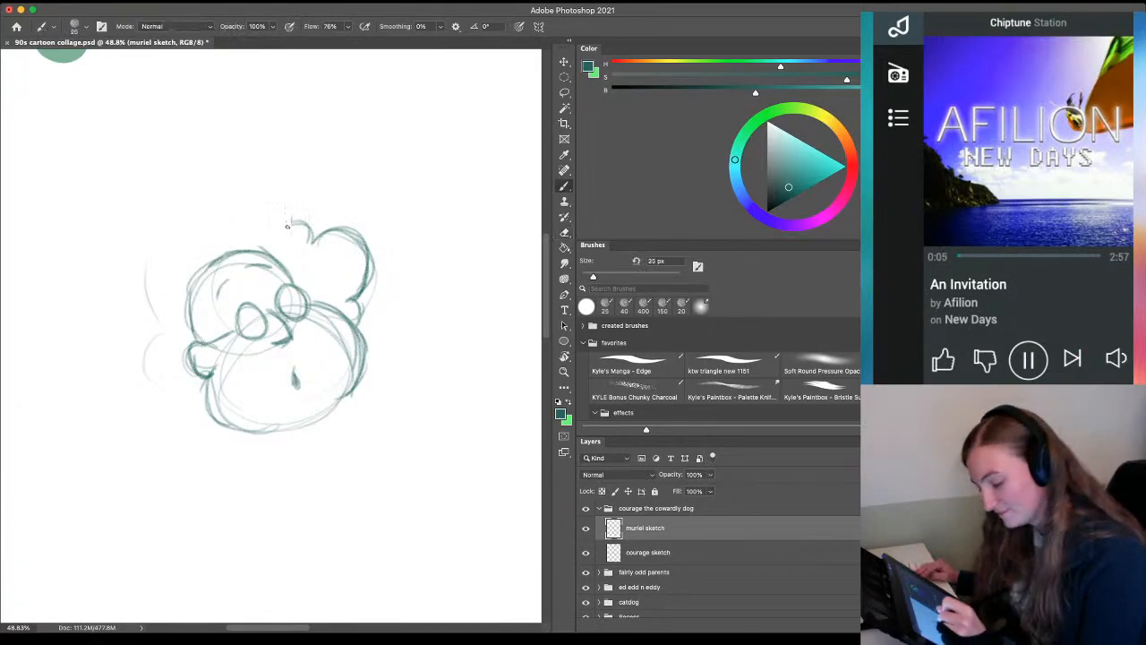
{"action": "mouse_move", "coordinate": [288, 225]}
{"action": "left_mouse_down"}
{"action": "mouse_move", "coordinate": [245, 221]}
{"action": "mouse_move", "coordinate": [309, 242]}
{"action": "mouse_move", "coordinate": [282, 219]}
{"action": "mouse_move", "coordinate": [214, 219]}
{"action": "mouse_move", "coordinate": [227, 220]}
{"action": "mouse_move", "coordinate": [210, 227]}
{"action": "mouse_move", "coordinate": [239, 223]}
{"action": "mouse_move", "coordinate": [243, 254]}
{"action": "mouse_move", "coordinate": [208, 265]}
{"action": "mouse_move", "coordinate": [212, 225]}
{"action": "mouse_move", "coordinate": [182, 244]}
{"action": "mouse_move", "coordinate": [176, 257]}
{"action": "mouse_move", "coordinate": [196, 237]}
{"action": "mouse_move", "coordinate": [145, 298]}
{"action": "mouse_move", "coordinate": [141, 285]}
{"action": "mouse_move", "coordinate": [153, 312]}
{"action": "left_mouse_up"}
{"action": "mouse_move", "coordinate": [170, 261]}
{"action": "left_mouse_down"}
{"action": "mouse_move", "coordinate": [141, 292]}
{"action": "mouse_move", "coordinate": [155, 310]}
{"action": "mouse_move", "coordinate": [152, 264]}
{"action": "mouse_move", "coordinate": [132, 339]}
{"action": "mouse_move", "coordinate": [160, 310]}
{"action": "mouse_move", "coordinate": [128, 334]}
{"action": "mouse_move", "coordinate": [149, 403]}
{"action": "left_mouse_up"}
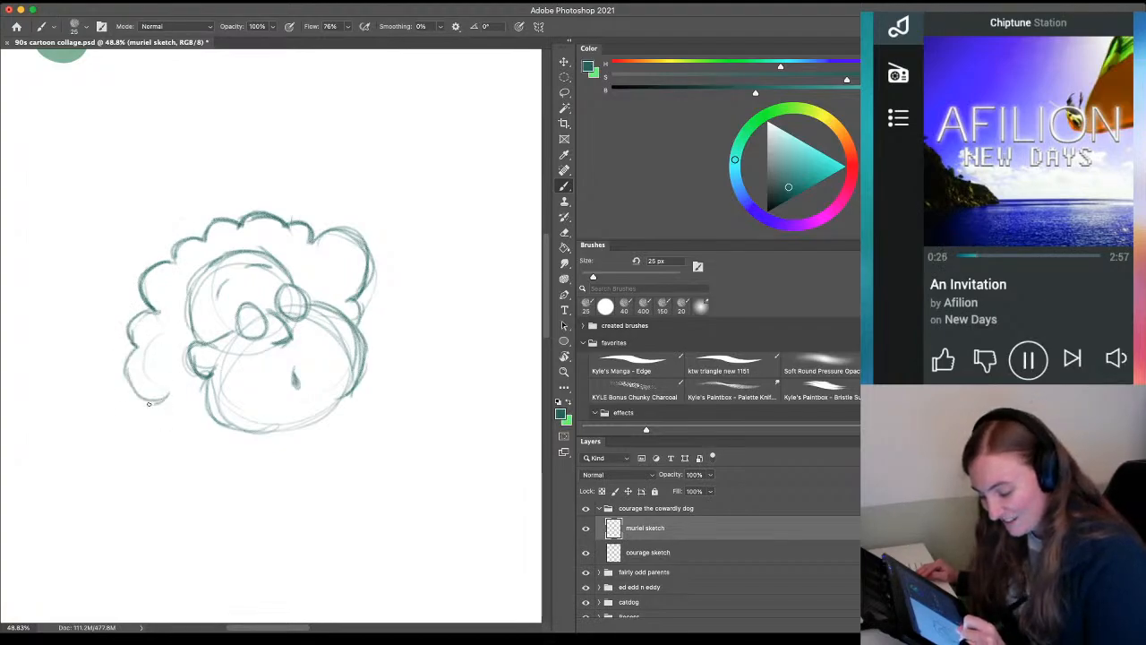
{"action": "mouse_move", "coordinate": [140, 349]}
{"action": "left_mouse_down"}
{"action": "mouse_move", "coordinate": [126, 394]}
{"action": "mouse_move", "coordinate": [213, 420]}
{"action": "mouse_move", "coordinate": [174, 411]}
{"action": "left_mouse_up"}
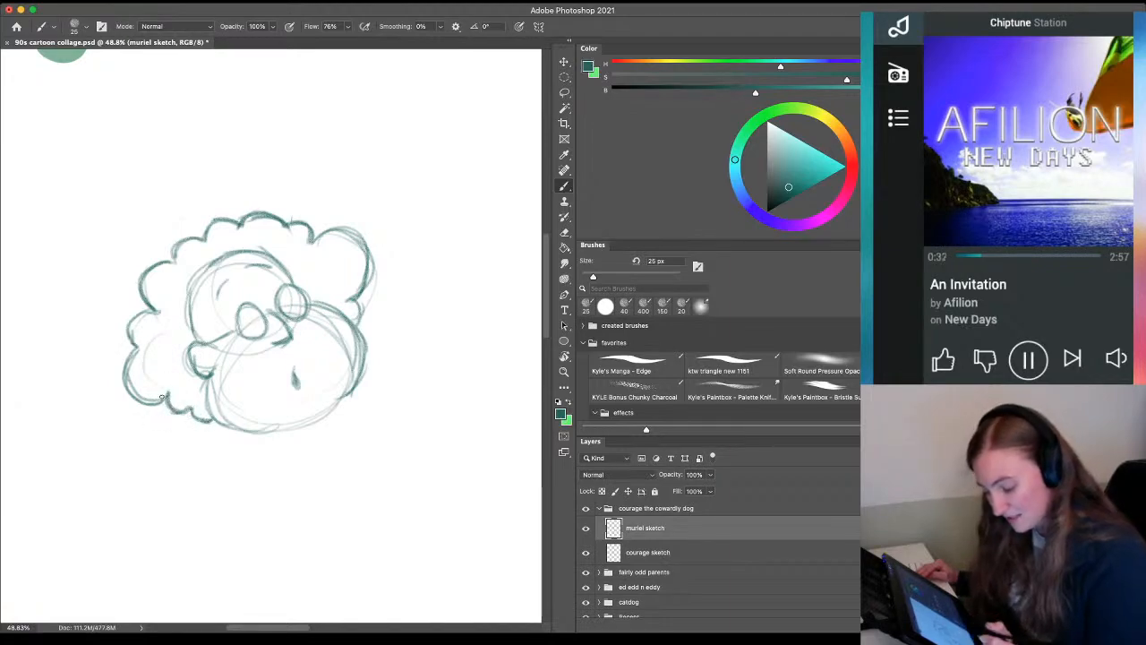
{"action": "mouse_move", "coordinate": [311, 241]}
{"action": "left_mouse_down"}
{"action": "mouse_move", "coordinate": [342, 231]}
{"action": "mouse_move", "coordinate": [355, 299]}
{"action": "left_mouse_up"}
{"action": "left_click_drag", "start_coordinate": [342, 229], "coordinate": [369, 285]}
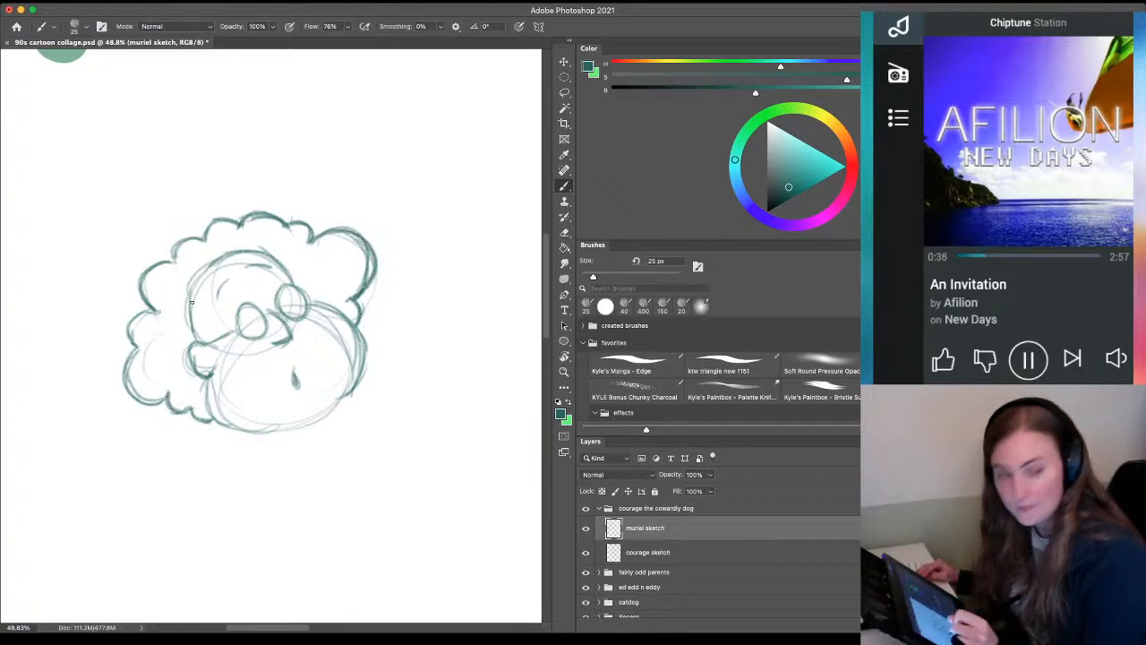
Darken the hairline around the forehead, the ear and the back edge of the jaw with heavier strokes
{"action": "mouse_move", "coordinate": [184, 308]}
{"action": "left_mouse_down"}
{"action": "mouse_move", "coordinate": [200, 334]}
{"action": "mouse_move", "coordinate": [178, 298]}
{"action": "mouse_move", "coordinate": [197, 271]}
{"action": "mouse_move", "coordinate": [261, 253]}
{"action": "mouse_move", "coordinate": [294, 283]}
{"action": "left_mouse_up"}
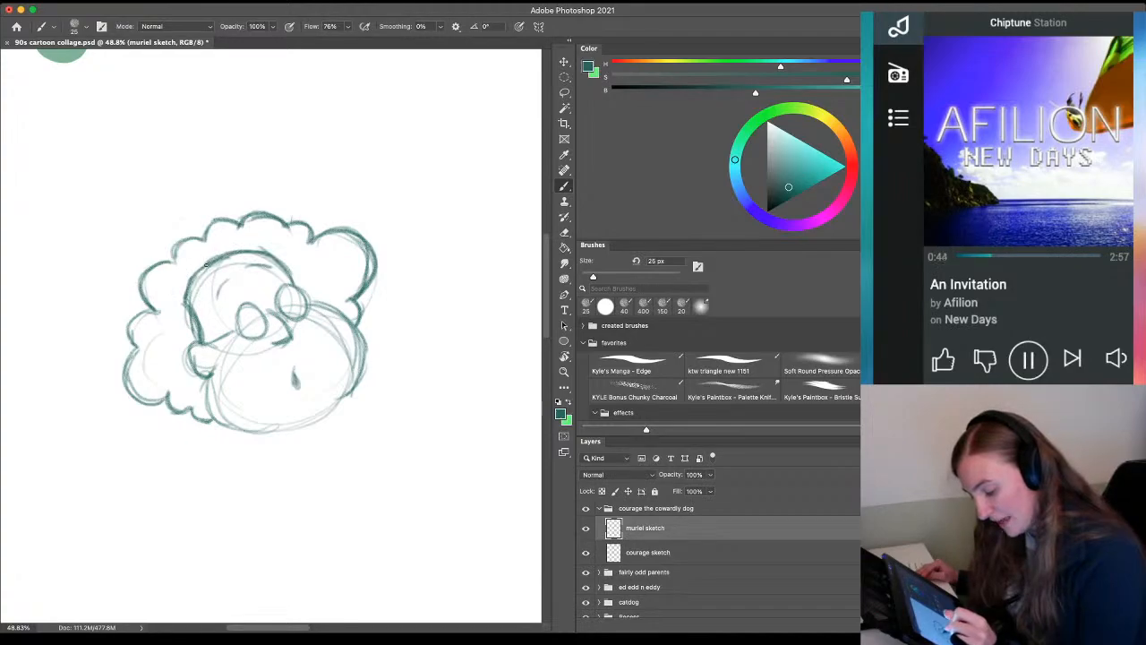
{"action": "mouse_move", "coordinate": [205, 264]}
{"action": "left_mouse_down"}
{"action": "mouse_move", "coordinate": [182, 284]}
{"action": "mouse_move", "coordinate": [209, 423]}
{"action": "left_mouse_up"}
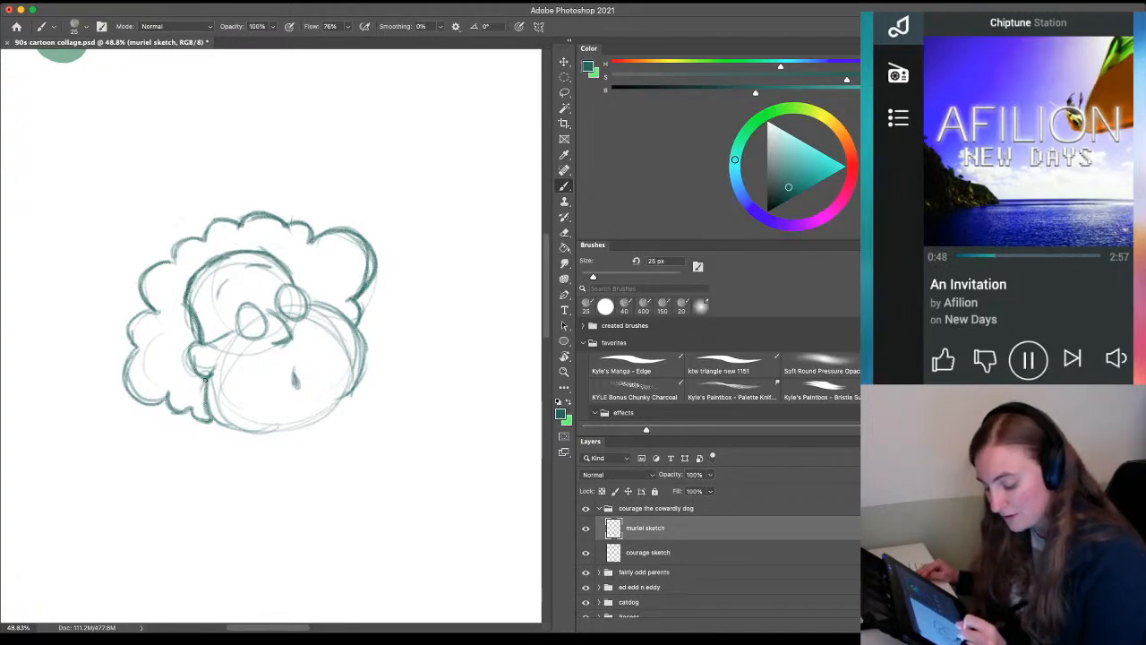
{"action": "left_click_drag", "start_coordinate": [205, 379], "coordinate": [211, 409]}
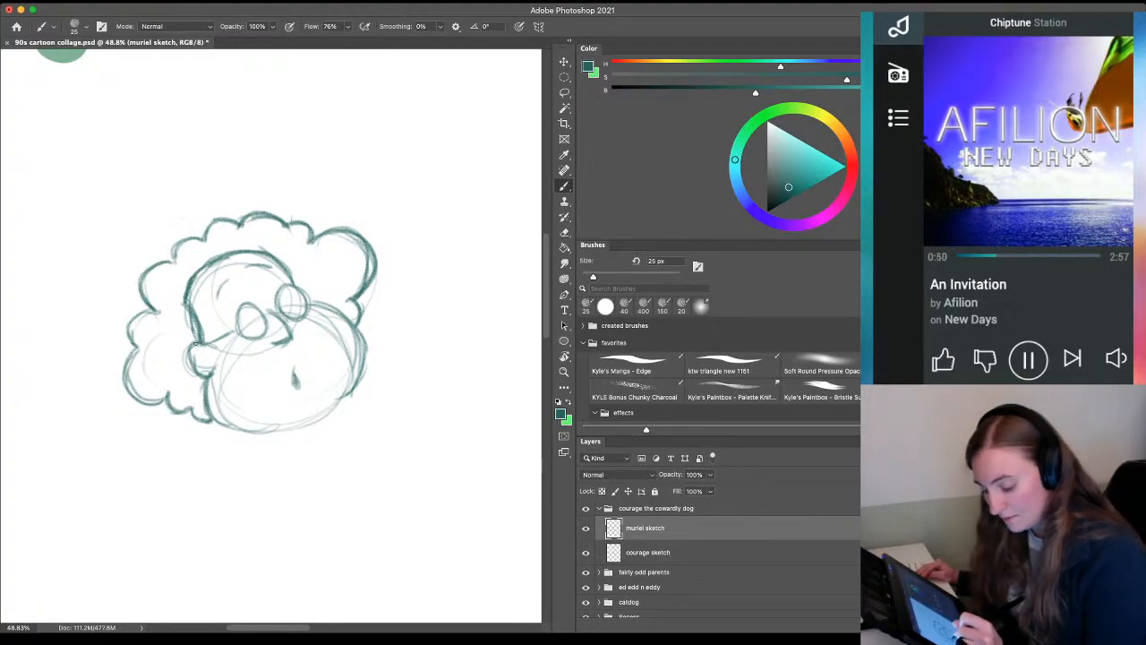
{"action": "mouse_move", "coordinate": [195, 342]}
{"action": "left_mouse_down"}
{"action": "mouse_move", "coordinate": [190, 368]}
{"action": "mouse_move", "coordinate": [205, 377]}
{"action": "mouse_move", "coordinate": [249, 360]}
{"action": "mouse_move", "coordinate": [236, 347]}
{"action": "left_mouse_up"}
Clean up the stray construction lines around the cheeks and face, reducing the eraser to 70 px
{"action": "key", "text": "e"}
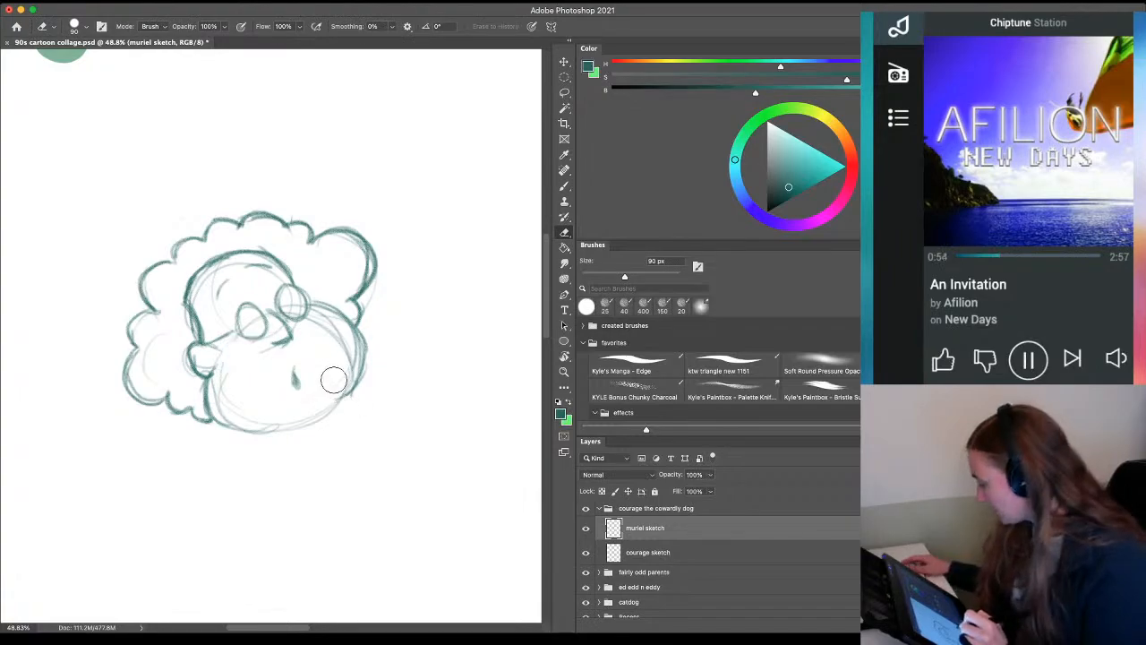
{"action": "key", "text": "bracketleft"}
{"action": "key", "text": "bracketleft"}
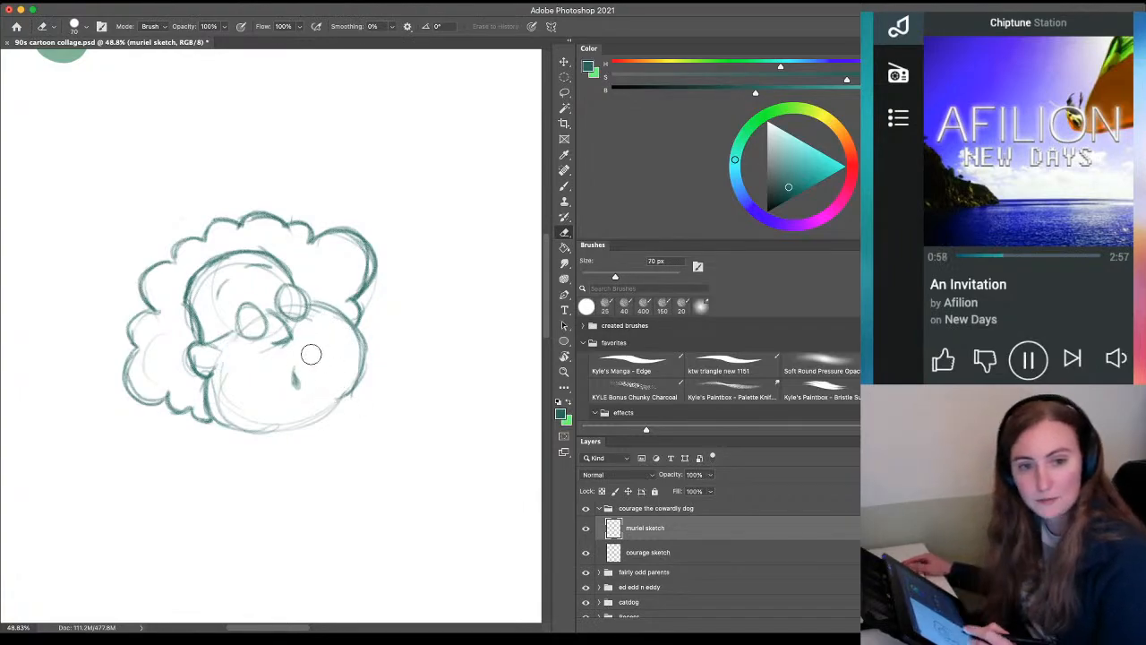
Sketch a short neck line under the front of the jaw and a curved shoulder below the back curls
{"action": "key", "text": "b"}
{"action": "mouse_move", "coordinate": [336, 397]}
{"action": "left_mouse_down"}
{"action": "mouse_move", "coordinate": [339, 421]}
{"action": "mouse_move", "coordinate": [324, 429]}
{"action": "left_mouse_up"}
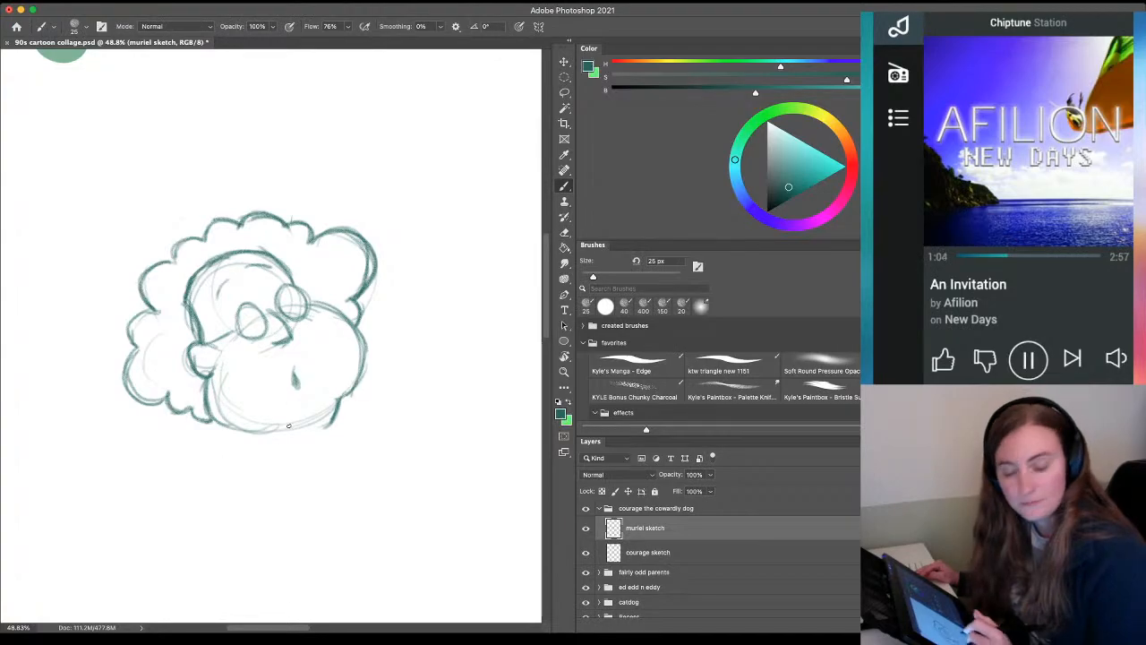
{"action": "left_click_drag", "start_coordinate": [223, 486], "coordinate": [246, 353]}
{"action": "mouse_move", "coordinate": [229, 288]}
{"action": "left_mouse_down"}
{"action": "mouse_move", "coordinate": [193, 327]}
{"action": "mouse_move", "coordinate": [204, 321]}
{"action": "mouse_move", "coordinate": [230, 353]}
{"action": "mouse_move", "coordinate": [212, 319]}
{"action": "left_mouse_up"}
{"action": "key", "text": "z"}
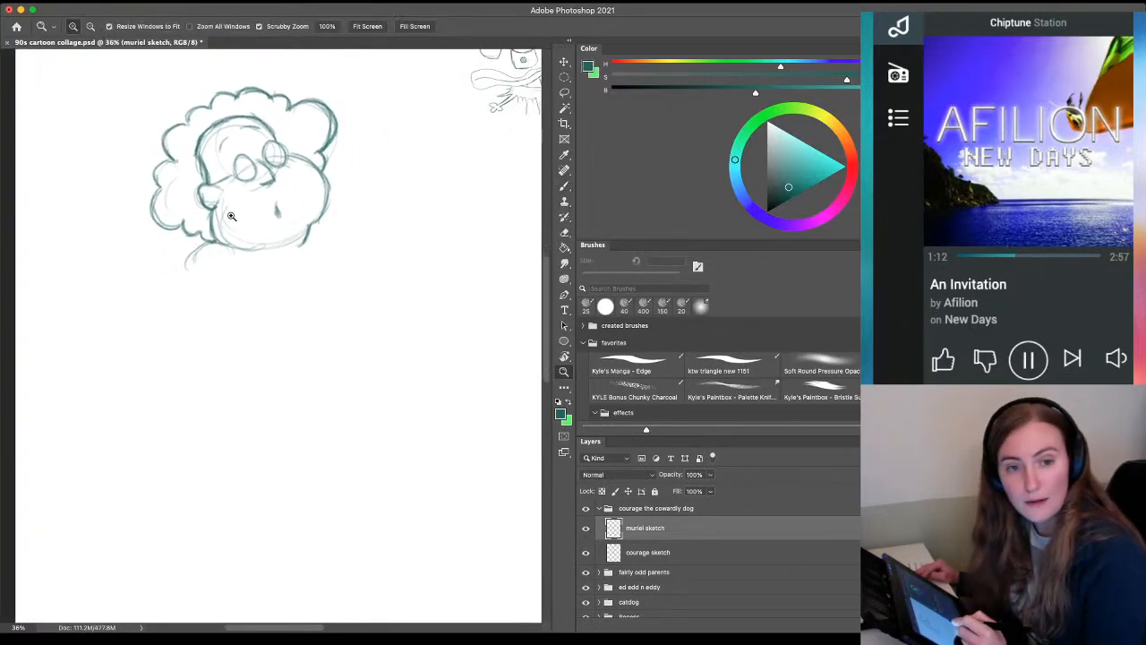
Sketch the front shoulder sloping down from the neck, with the short sleeve's slanted hem and the inner arm line
{"action": "key", "text": "b"}
{"action": "mouse_move", "coordinate": [307, 229]}
{"action": "left_mouse_down"}
{"action": "mouse_move", "coordinate": [340, 223]}
{"action": "mouse_move", "coordinate": [346, 247]}
{"action": "left_mouse_up"}
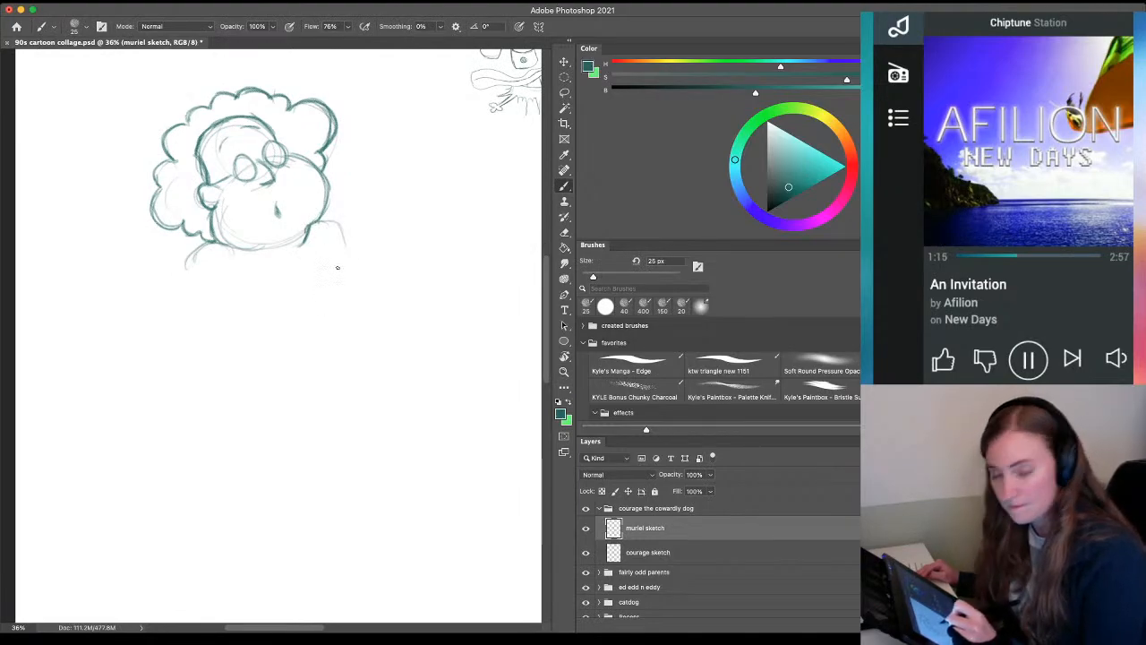
{"action": "mouse_move", "coordinate": [319, 220]}
{"action": "left_mouse_down"}
{"action": "mouse_move", "coordinate": [366, 271]}
{"action": "mouse_move", "coordinate": [322, 288]}
{"action": "mouse_move", "coordinate": [368, 271]}
{"action": "mouse_move", "coordinate": [331, 298]}
{"action": "left_mouse_up"}
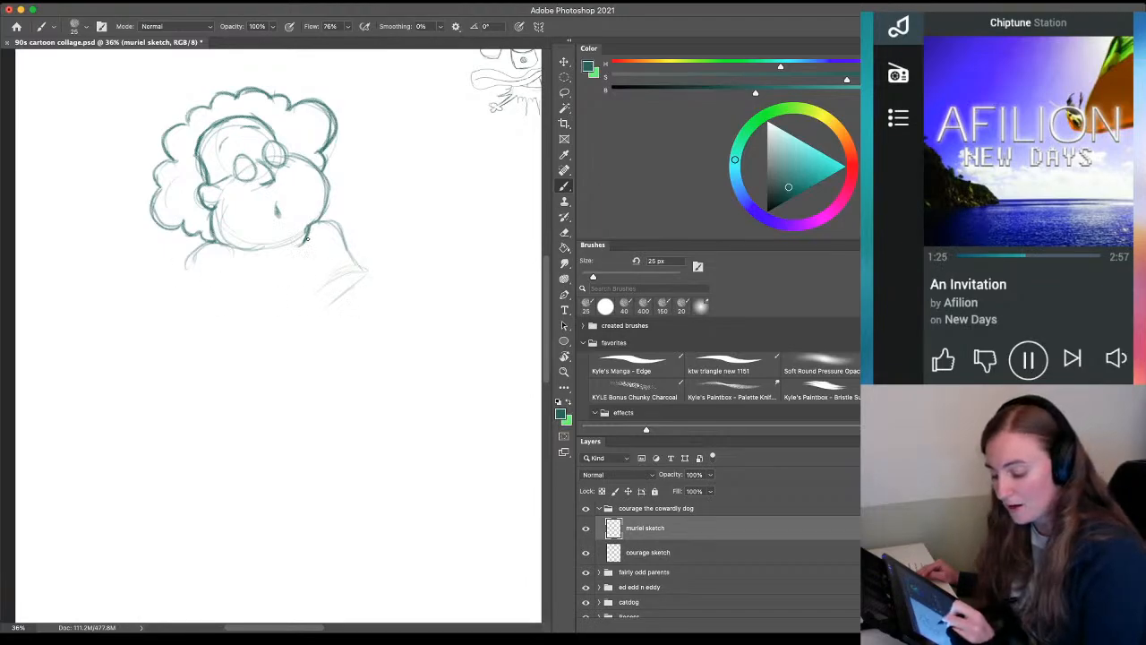
{"action": "left_click_drag", "start_coordinate": [323, 247], "coordinate": [350, 302]}
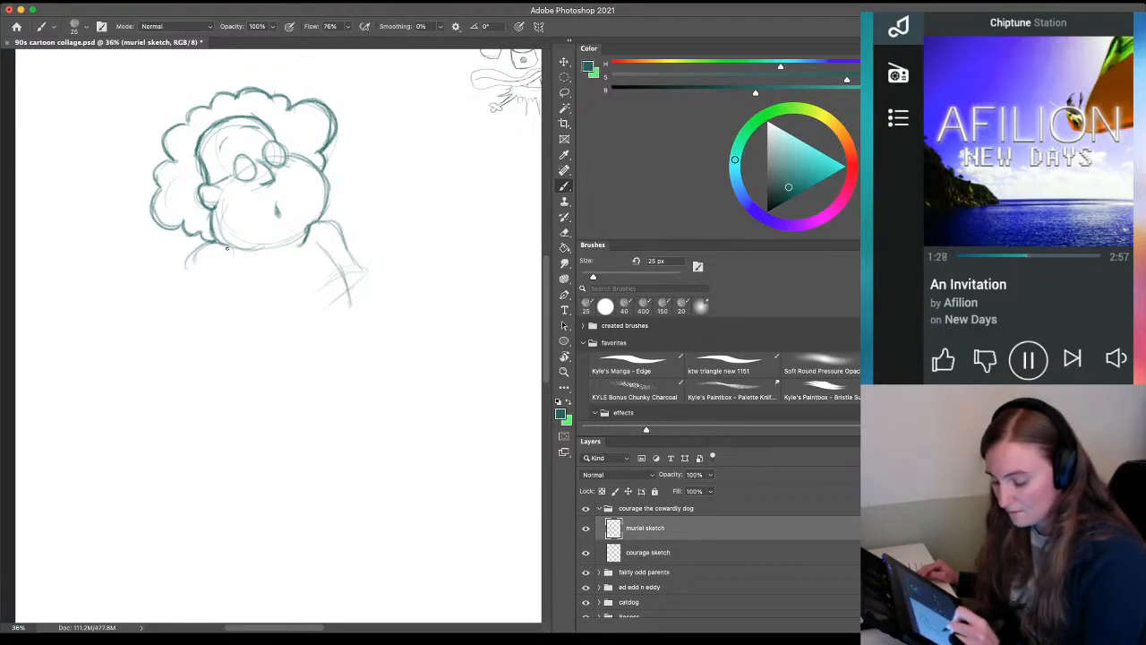
Sketch Muriel's rounded torso below the head and a large loose oval for the skirt beneath it
{"action": "mouse_move", "coordinate": [226, 255]}
{"action": "left_mouse_down"}
{"action": "mouse_move", "coordinate": [206, 339]}
{"action": "mouse_move", "coordinate": [210, 295]}
{"action": "mouse_move", "coordinate": [270, 353]}
{"action": "left_mouse_up"}
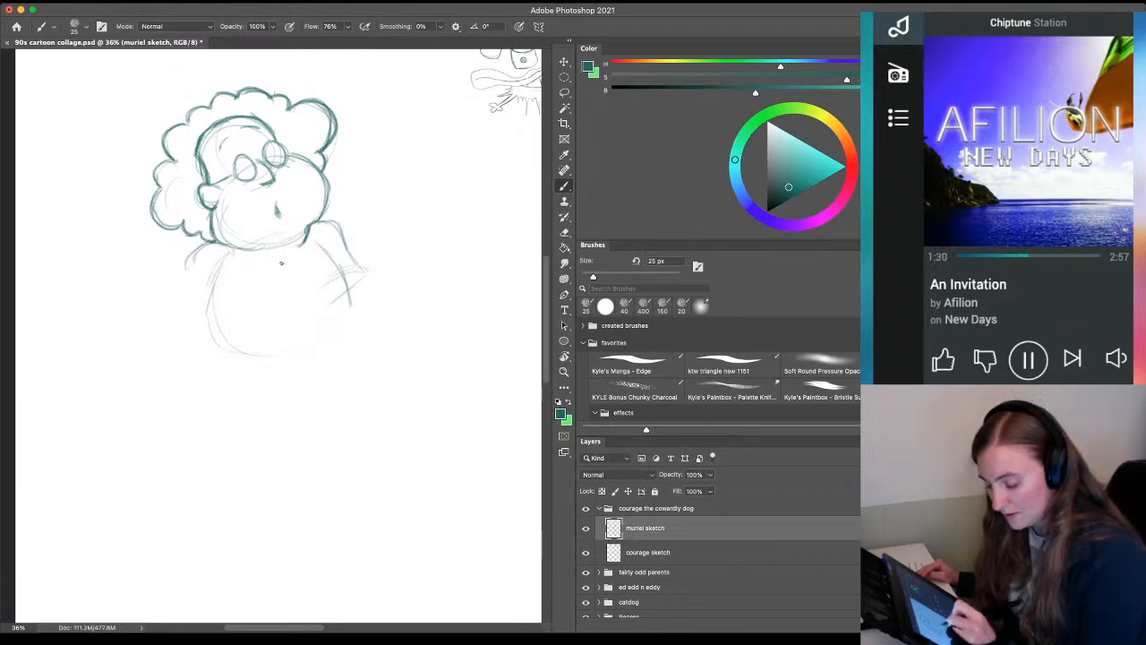
{"action": "left_click_drag", "start_coordinate": [358, 288], "coordinate": [410, 425]}
{"action": "mouse_move", "coordinate": [370, 322]}
{"action": "left_mouse_down"}
{"action": "mouse_move", "coordinate": [241, 338]}
{"action": "mouse_move", "coordinate": [349, 509]}
{"action": "left_mouse_up"}
{"action": "mouse_move", "coordinate": [408, 374]}
{"action": "left_mouse_down"}
{"action": "mouse_move", "coordinate": [410, 387]}
{"action": "mouse_move", "coordinate": [242, 500]}
{"action": "left_mouse_up"}
{"action": "left_click_drag", "start_coordinate": [192, 358], "coordinate": [251, 495]}
{"action": "left_click_drag", "start_coordinate": [324, 487], "coordinate": [372, 463]}
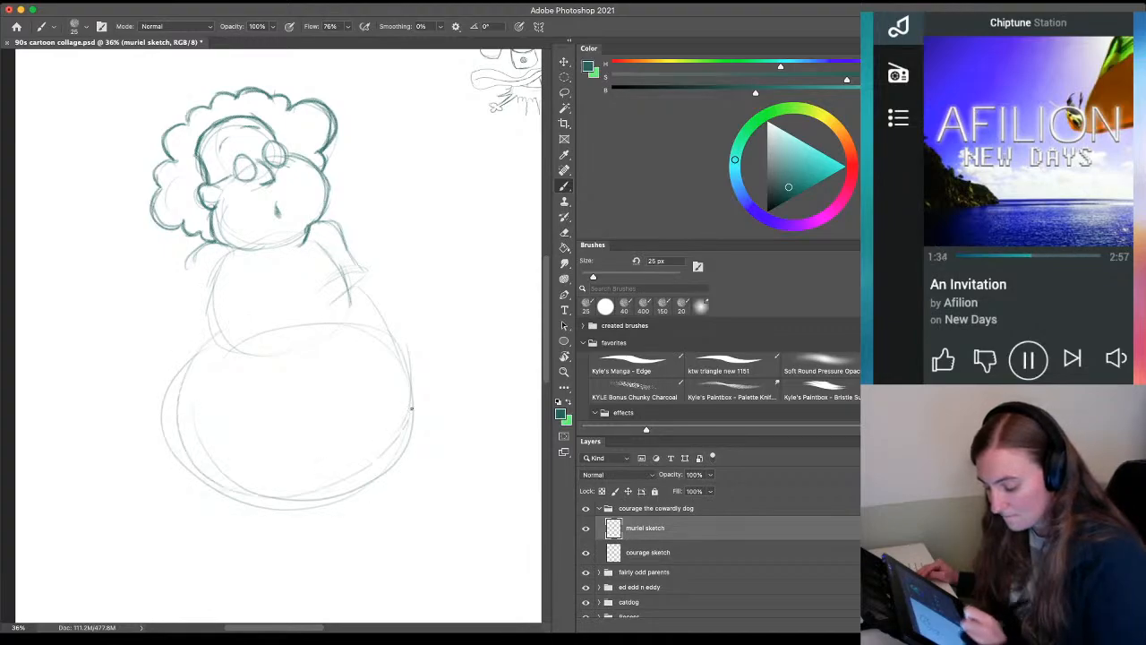
Reinforce the skirt oval's outline with repeated strokes, adding a wider outer curve on the side under the short sleeve
{"action": "left_click_drag", "start_coordinate": [348, 306], "coordinate": [419, 440]}
{"action": "left_click_drag", "start_coordinate": [398, 460], "coordinate": [317, 487]}
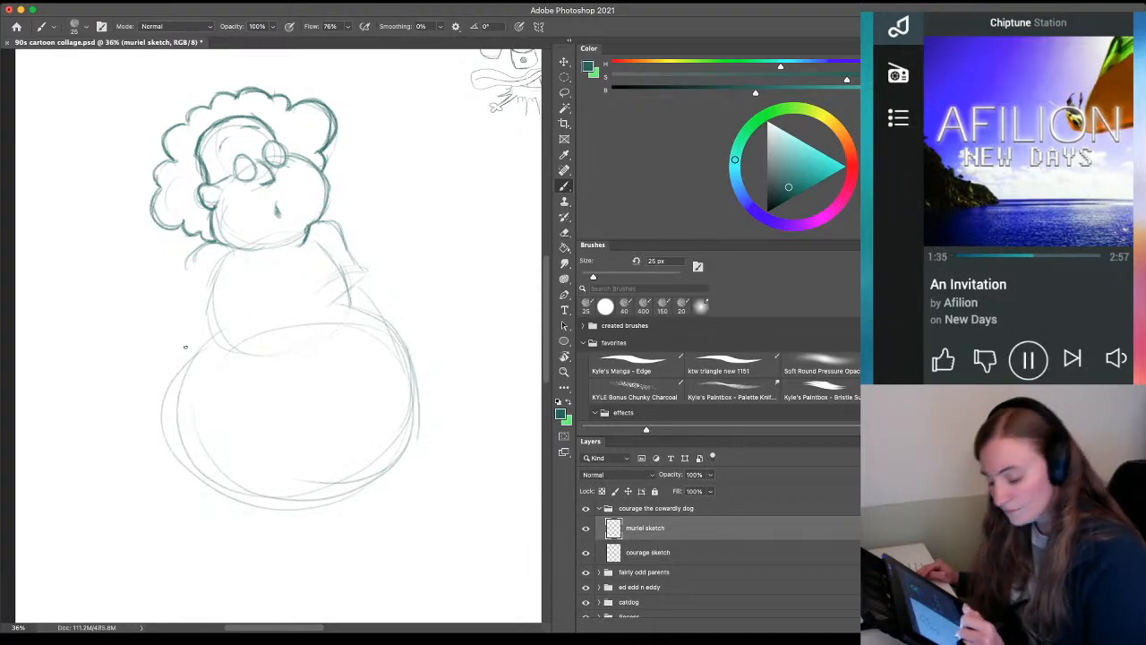
{"action": "mouse_move", "coordinate": [227, 329]}
{"action": "left_mouse_down"}
{"action": "mouse_move", "coordinate": [183, 393]}
{"action": "mouse_move", "coordinate": [286, 512]}
{"action": "left_mouse_up"}
{"action": "left_click_drag", "start_coordinate": [227, 374], "coordinate": [188, 485]}
{"action": "mouse_move", "coordinate": [199, 346]}
{"action": "left_mouse_down"}
{"action": "mouse_move", "coordinate": [177, 400]}
{"action": "mouse_move", "coordinate": [328, 510]}
{"action": "left_mouse_up"}
{"action": "left_click_drag", "start_coordinate": [402, 353], "coordinate": [402, 485]}
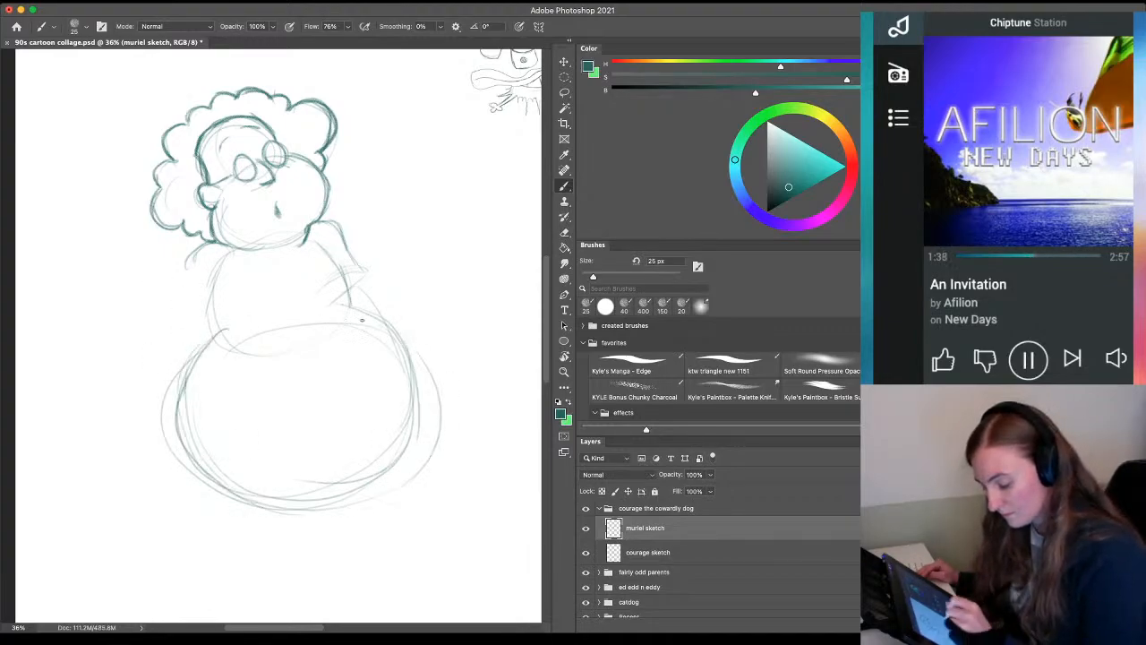
{"action": "mouse_move", "coordinate": [373, 292]}
{"action": "left_mouse_down"}
{"action": "mouse_move", "coordinate": [415, 372]}
{"action": "mouse_move", "coordinate": [399, 462]}
{"action": "left_mouse_up"}
{"action": "left_click_drag", "start_coordinate": [351, 312], "coordinate": [414, 378]}
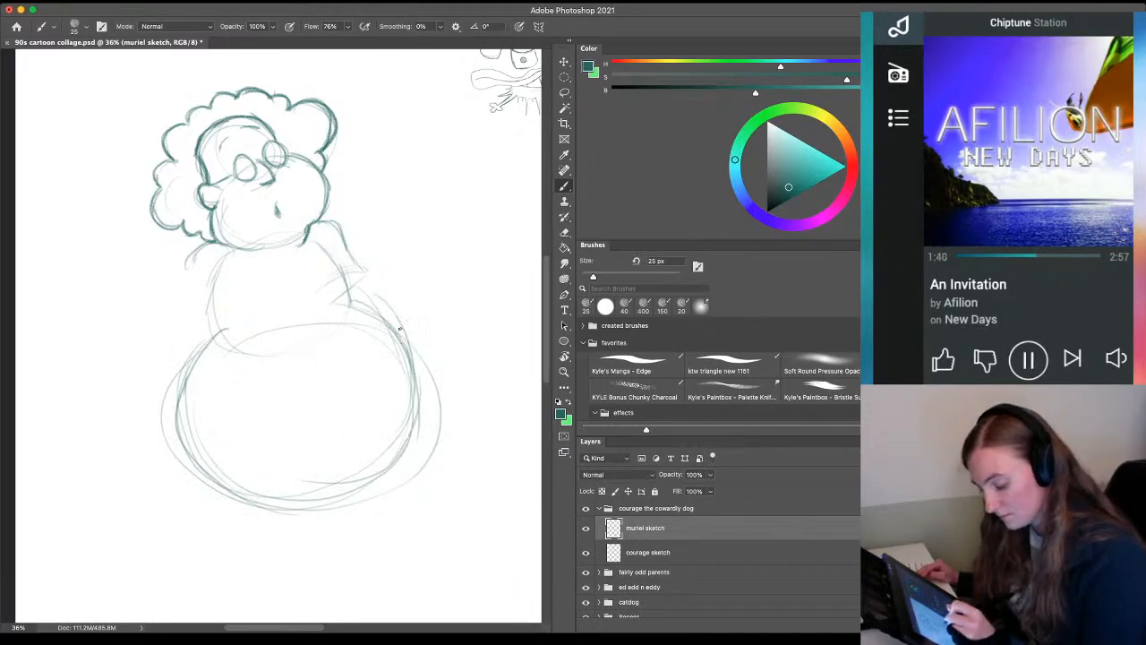
{"action": "mouse_move", "coordinate": [401, 328]}
{"action": "left_mouse_down"}
{"action": "mouse_move", "coordinate": [411, 432]}
{"action": "mouse_move", "coordinate": [340, 491]}
{"action": "left_mouse_up"}
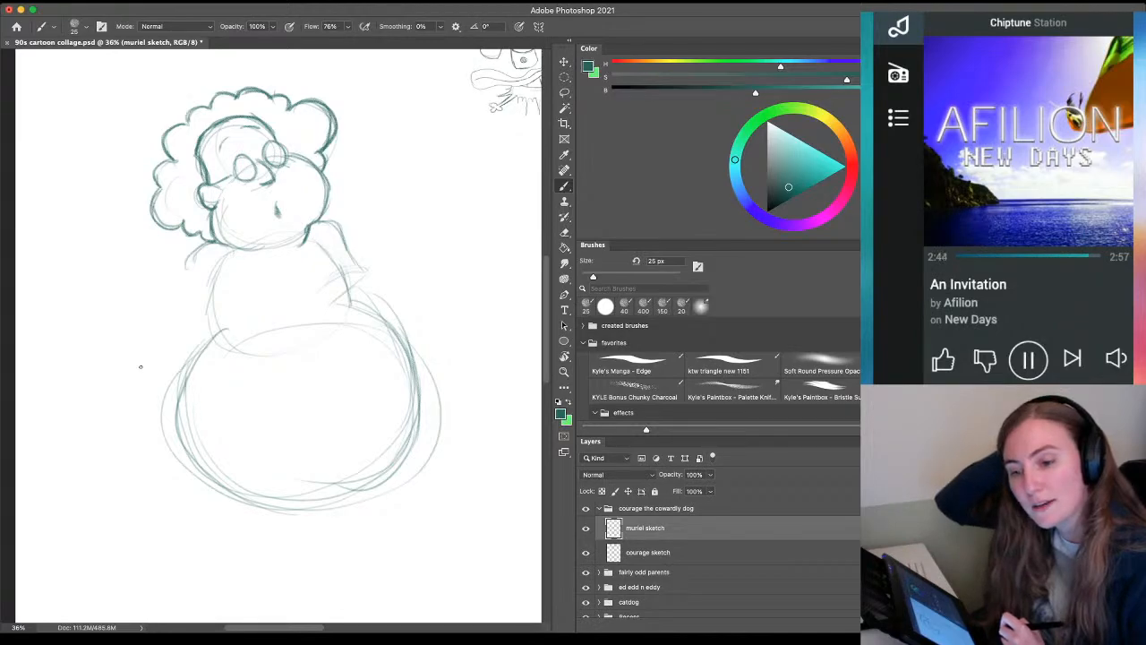
{"action": "left_click_drag", "start_coordinate": [196, 411], "coordinate": [205, 362]}
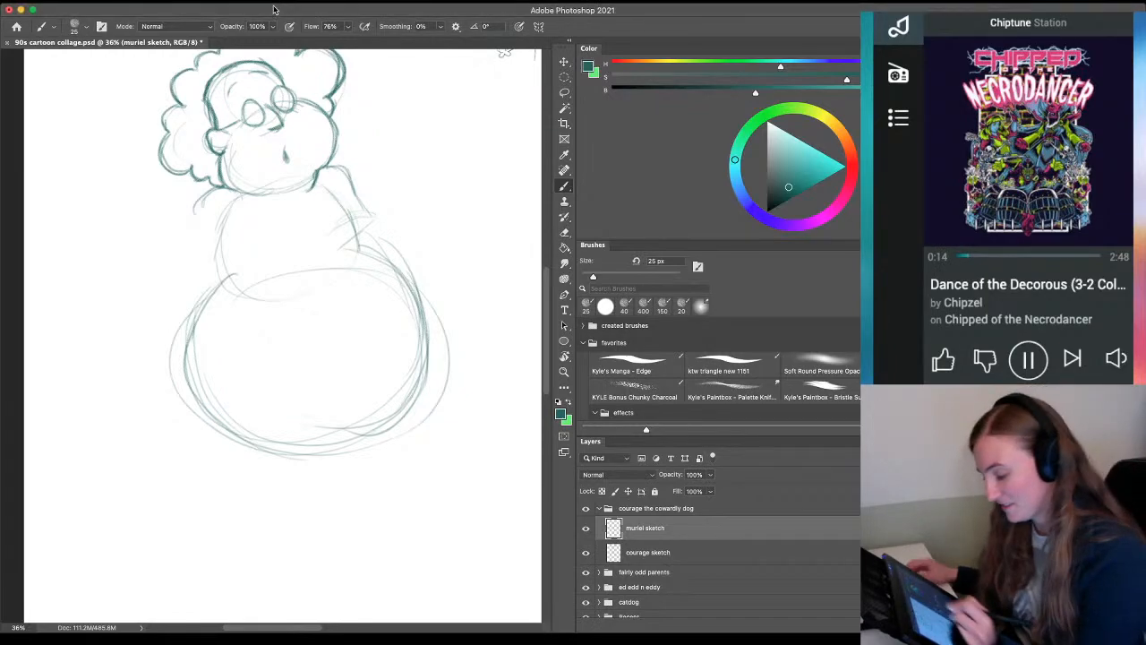
Firm up the curve where torso meets skirt and sketch the apron's two straps below the chin with ruffled outer edges
{"action": "left_click_drag", "start_coordinate": [360, 237], "coordinate": [437, 314]}
{"action": "left_click_drag", "start_coordinate": [400, 262], "coordinate": [318, 257]}
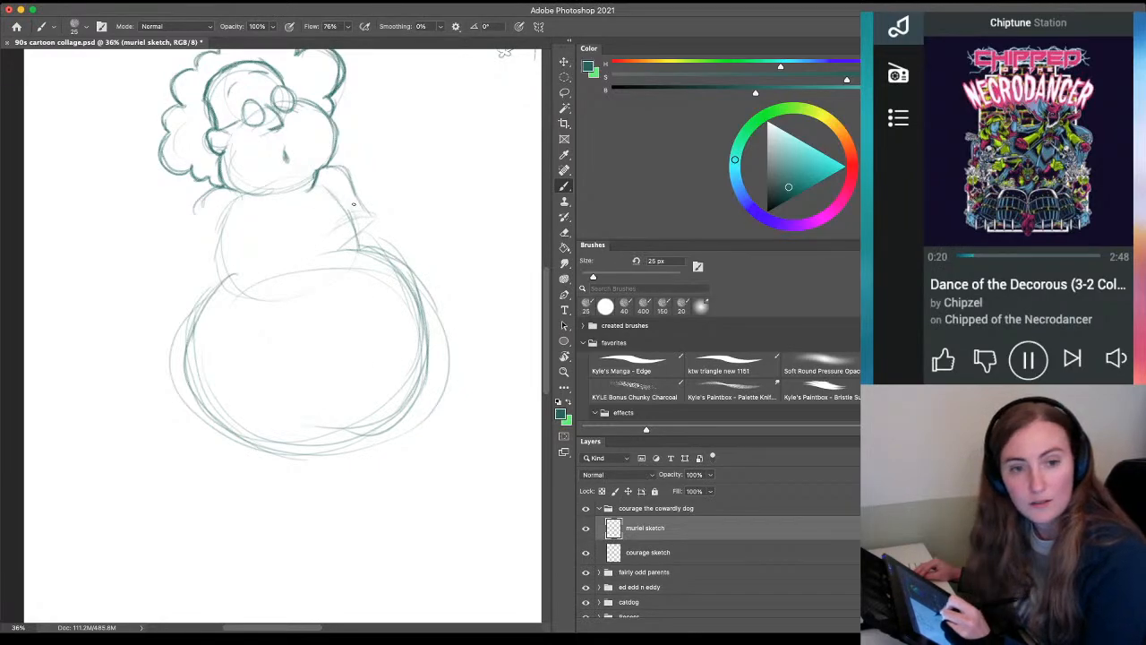
{"action": "mouse_move", "coordinate": [311, 179]}
{"action": "left_mouse_down"}
{"action": "mouse_move", "coordinate": [351, 223]}
{"action": "mouse_move", "coordinate": [329, 224]}
{"action": "left_mouse_up"}
{"action": "mouse_move", "coordinate": [259, 194]}
{"action": "left_mouse_down"}
{"action": "mouse_move", "coordinate": [256, 225]}
{"action": "mouse_move", "coordinate": [240, 198]}
{"action": "mouse_move", "coordinate": [241, 229]}
{"action": "left_mouse_up"}
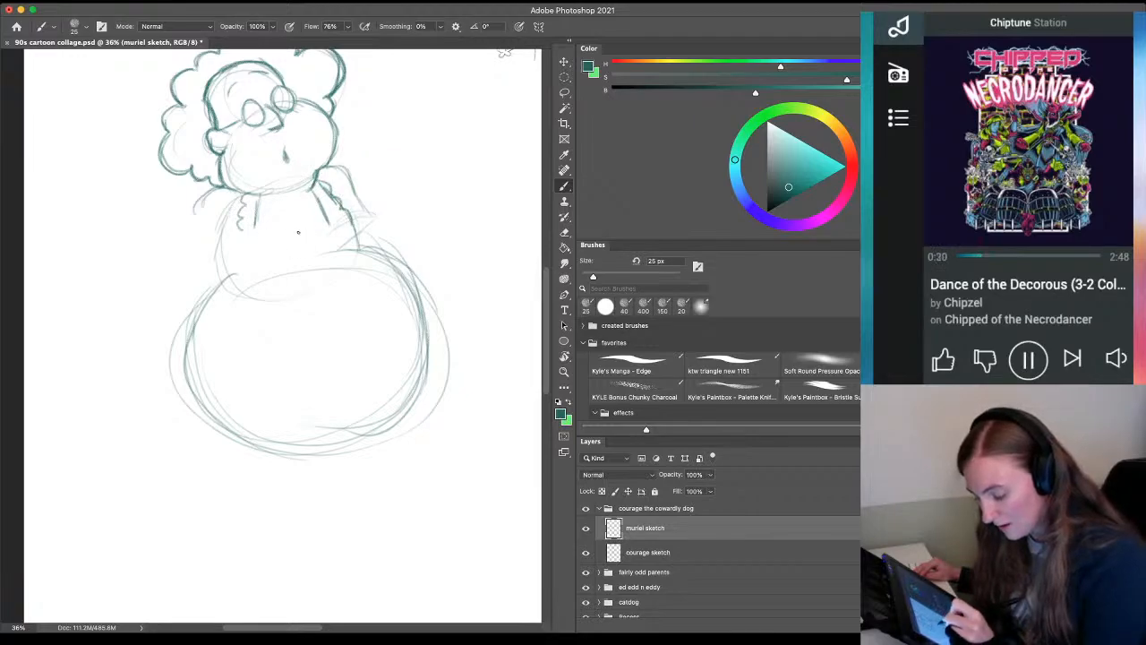
Draw the apron's neckline between the straps and shape the skirt with a bulge at the back arm, flared sides and a curved hem
{"action": "mouse_move", "coordinate": [322, 227]}
{"action": "left_mouse_down"}
{"action": "mouse_move", "coordinate": [274, 239]}
{"action": "mouse_move", "coordinate": [320, 227]}
{"action": "mouse_move", "coordinate": [376, 241]}
{"action": "mouse_move", "coordinate": [374, 257]}
{"action": "mouse_move", "coordinate": [428, 327]}
{"action": "mouse_move", "coordinate": [443, 389]}
{"action": "left_mouse_up"}
{"action": "mouse_move", "coordinate": [390, 253]}
{"action": "left_mouse_down"}
{"action": "mouse_move", "coordinate": [437, 327]}
{"action": "mouse_move", "coordinate": [454, 394]}
{"action": "mouse_move", "coordinate": [431, 394]}
{"action": "mouse_move", "coordinate": [444, 389]}
{"action": "mouse_move", "coordinate": [355, 440]}
{"action": "mouse_move", "coordinate": [208, 404]}
{"action": "left_mouse_up"}
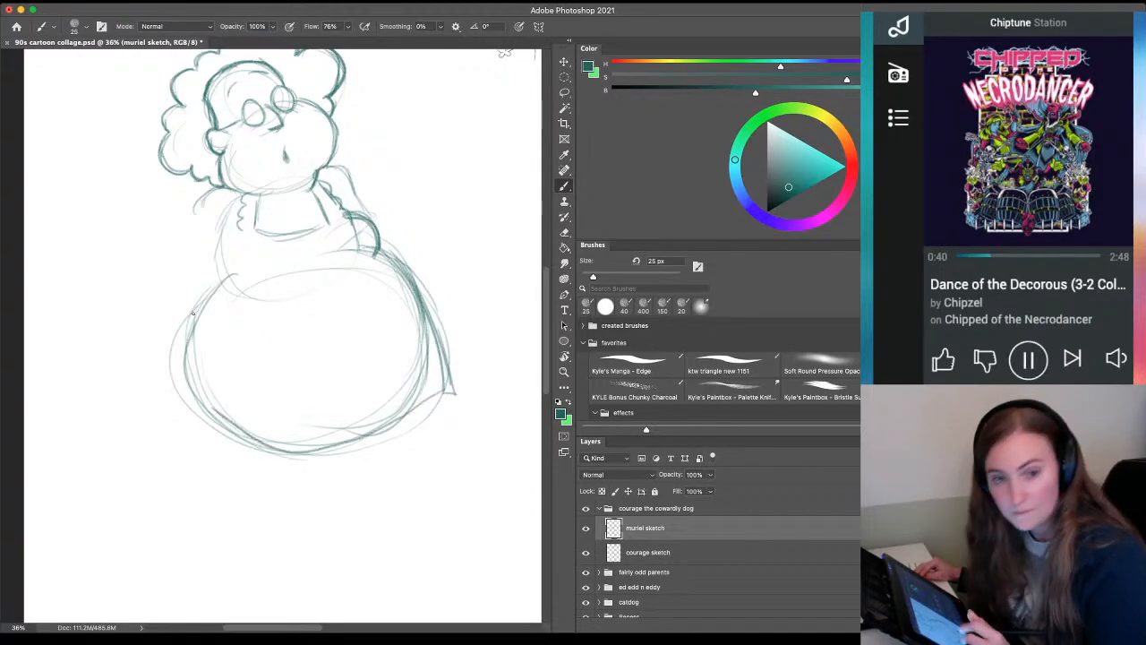
{"action": "mouse_move", "coordinate": [228, 274]}
{"action": "left_mouse_down"}
{"action": "mouse_move", "coordinate": [190, 333]}
{"action": "mouse_move", "coordinate": [175, 397]}
{"action": "mouse_move", "coordinate": [374, 435]}
{"action": "mouse_move", "coordinate": [434, 400]}
{"action": "left_mouse_up"}
{"action": "left_click_drag", "start_coordinate": [386, 428], "coordinate": [188, 400]}
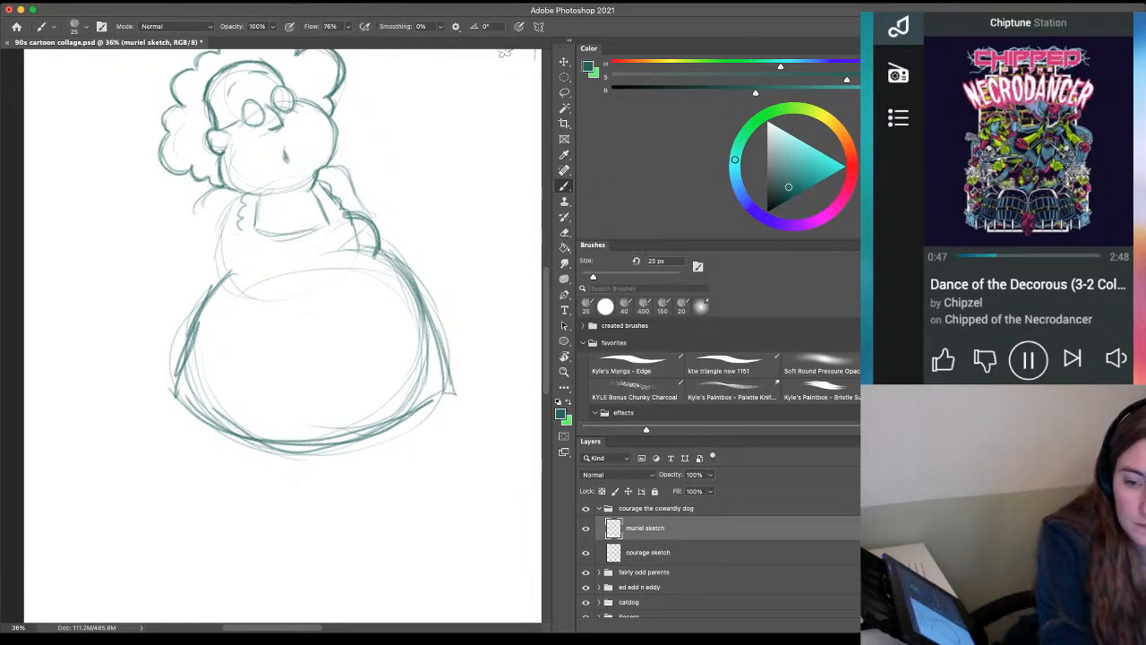
Sketch the apron's curved lower edge across the skirt above the hem, with a slanted side line running down to it
{"action": "key", "text": "super+Tab"}
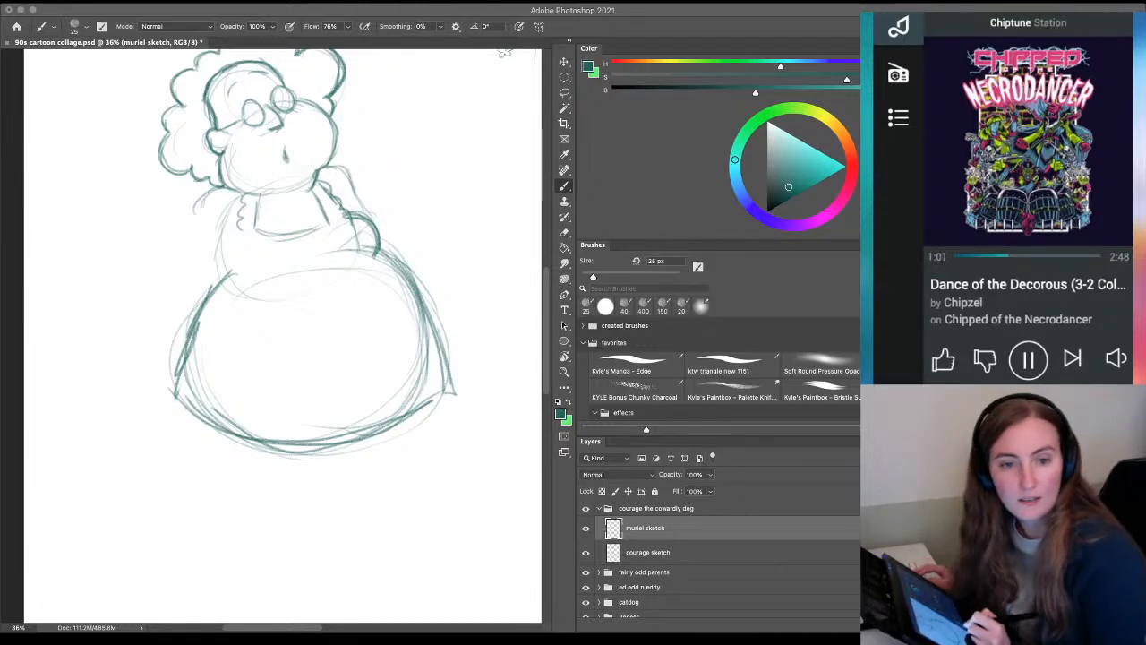
{"action": "left_click", "coordinate": [379, 5]}
{"action": "left_click", "coordinate": [428, 307]}
{"action": "mouse_move", "coordinate": [407, 269]}
{"action": "left_mouse_down"}
{"action": "mouse_move", "coordinate": [460, 360]}
{"action": "mouse_move", "coordinate": [320, 399]}
{"action": "left_mouse_up"}
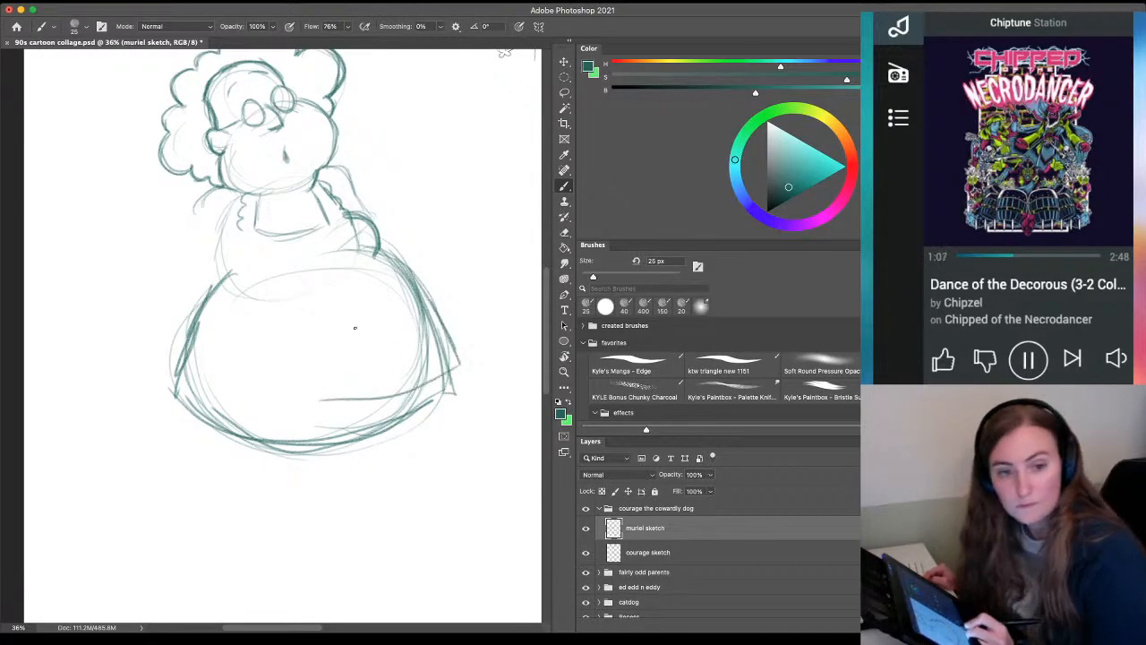
{"action": "mouse_move", "coordinate": [413, 392]}
{"action": "left_mouse_down"}
{"action": "mouse_move", "coordinate": [461, 368]}
{"action": "mouse_move", "coordinate": [340, 409]}
{"action": "mouse_move", "coordinate": [215, 396]}
{"action": "mouse_move", "coordinate": [381, 408]}
{"action": "left_mouse_up"}
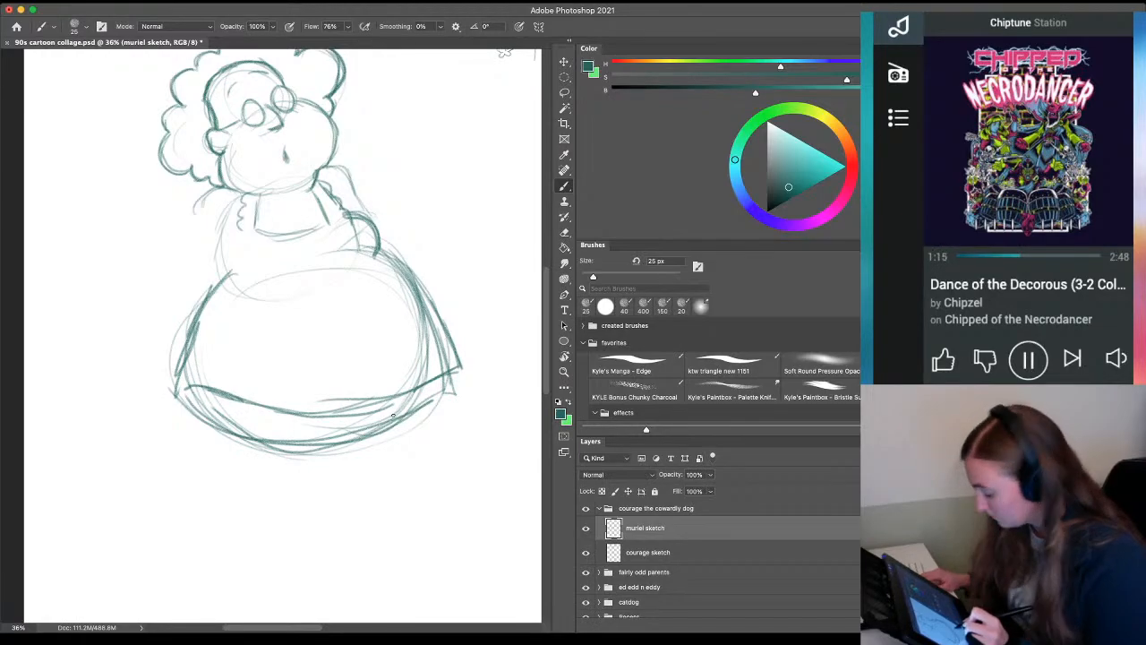
{"action": "key", "text": "e"}
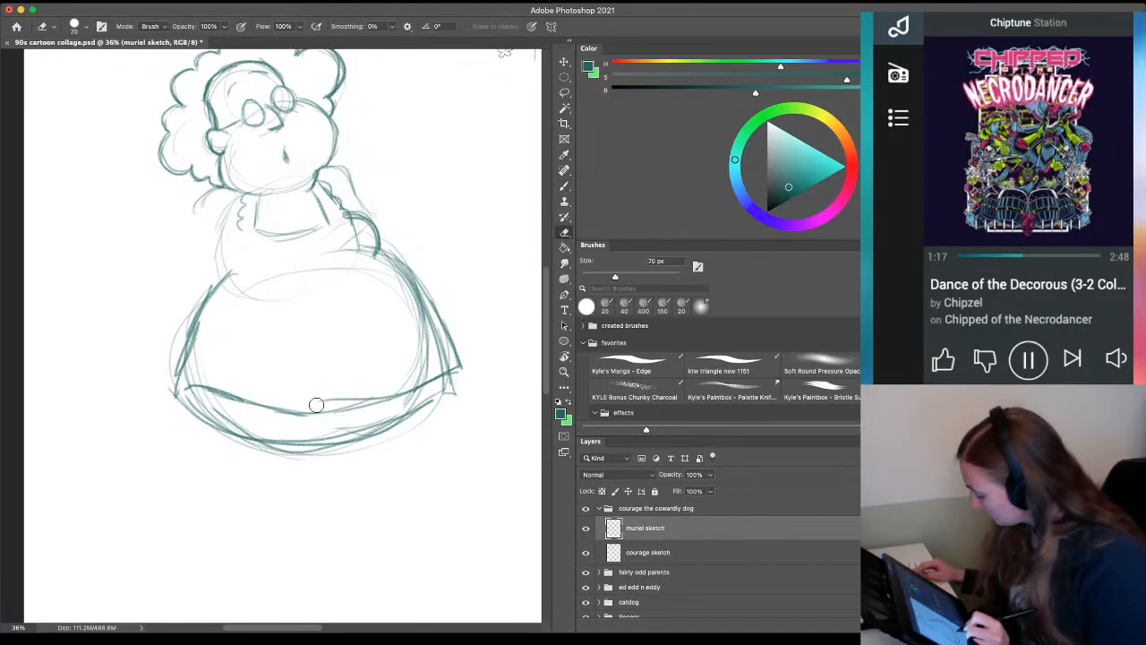
{"action": "key", "text": "b"}
{"action": "left_click_drag", "start_coordinate": [387, 401], "coordinate": [244, 405]}
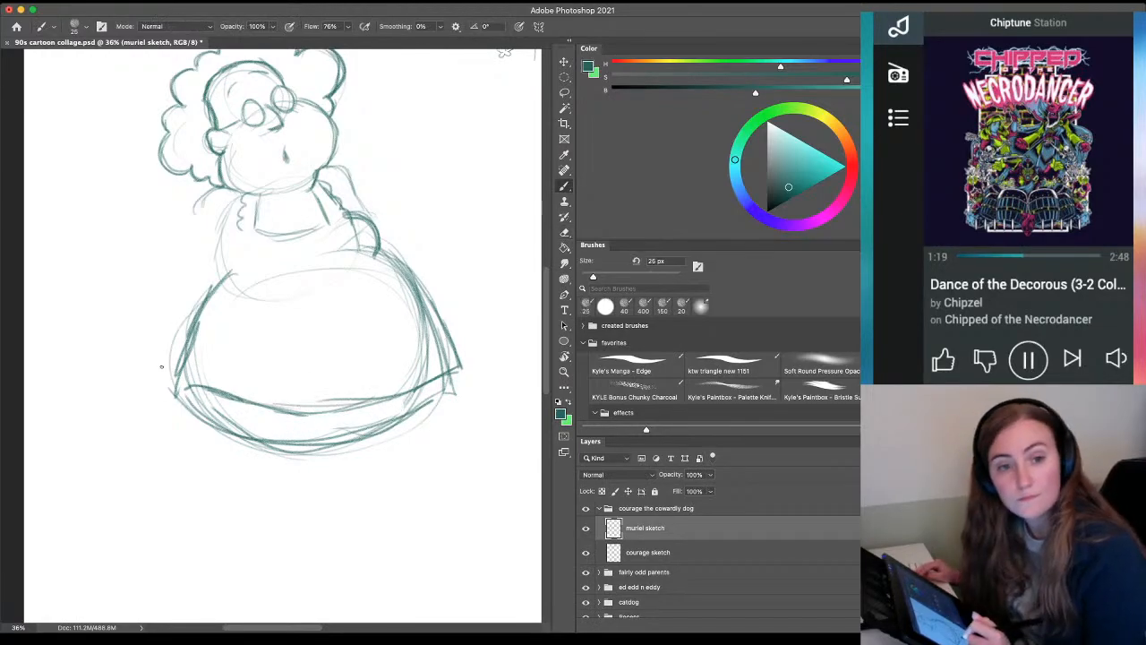
Draw the apron's opposite side edge from chest to hem and thicken the rounded ruffle below the front shoulder
{"action": "left_click_drag", "start_coordinate": [237, 271], "coordinate": [191, 374]}
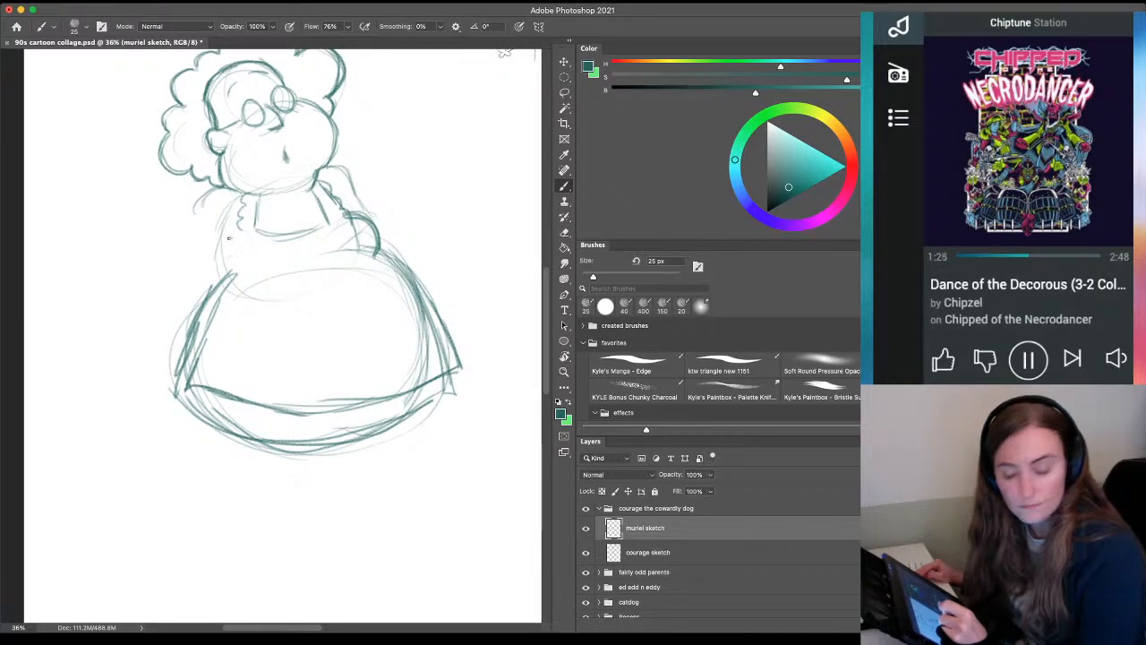
{"action": "left_click_drag", "start_coordinate": [238, 233], "coordinate": [234, 252]}
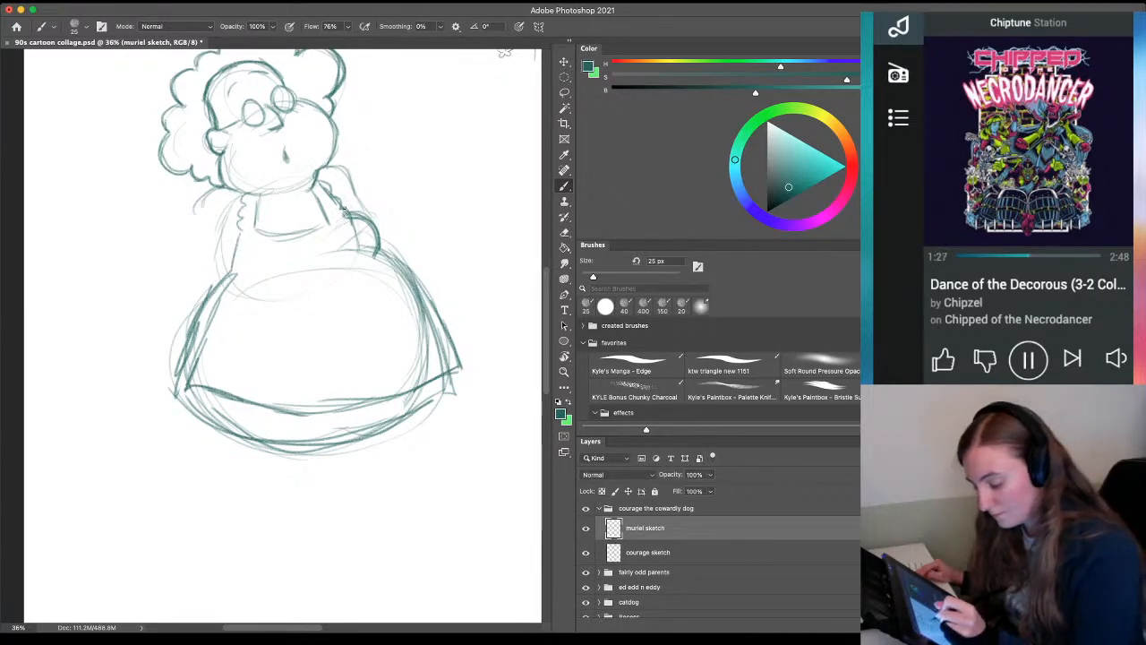
{"action": "mouse_move", "coordinate": [342, 206]}
{"action": "left_mouse_down"}
{"action": "mouse_move", "coordinate": [387, 256]}
{"action": "mouse_move", "coordinate": [385, 240]}
{"action": "mouse_move", "coordinate": [383, 252]}
{"action": "left_mouse_up"}
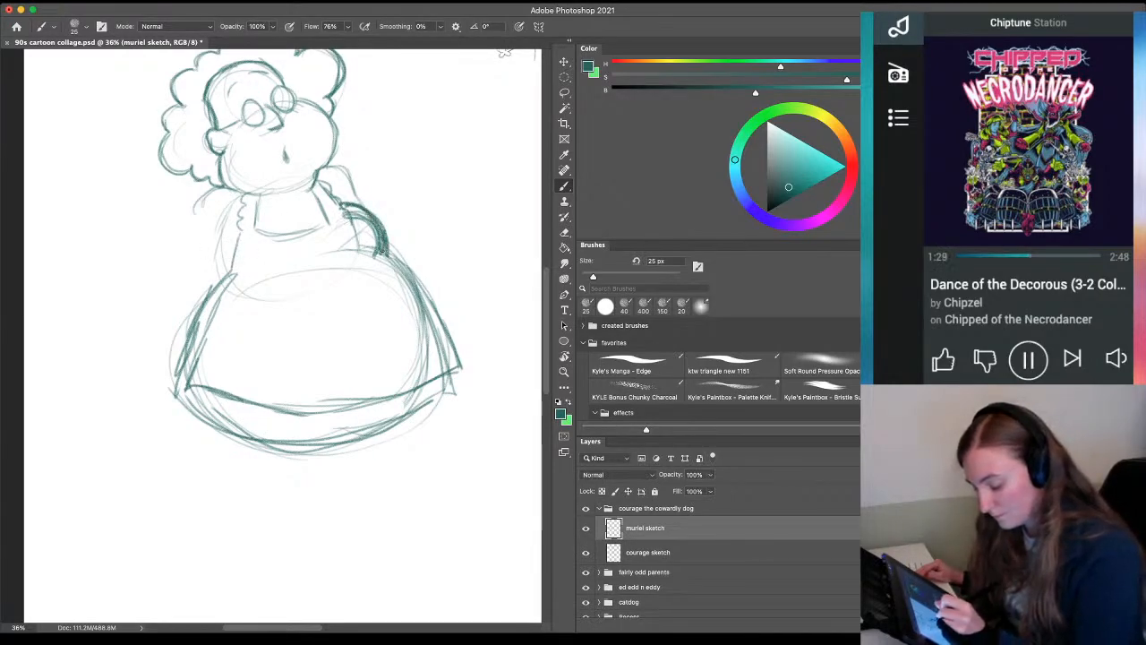
Erase the leftover construction lines inside the torso and the upper part of the skirt
{"action": "key", "text": "e"}
{"action": "mouse_move", "coordinate": [344, 213]}
{"action": "left_mouse_down"}
{"action": "mouse_move", "coordinate": [371, 235]}
{"action": "mouse_move", "coordinate": [366, 226]}
{"action": "mouse_move", "coordinate": [370, 259]}
{"action": "mouse_move", "coordinate": [341, 260]}
{"action": "mouse_move", "coordinate": [392, 277]}
{"action": "mouse_move", "coordinate": [436, 349]}
{"action": "mouse_move", "coordinate": [379, 371]}
{"action": "mouse_move", "coordinate": [418, 362]}
{"action": "mouse_move", "coordinate": [388, 374]}
{"action": "mouse_move", "coordinate": [353, 262]}
{"action": "mouse_move", "coordinate": [259, 287]}
{"action": "mouse_move", "coordinate": [341, 265]}
{"action": "mouse_move", "coordinate": [357, 273]}
{"action": "mouse_move", "coordinate": [242, 294]}
{"action": "mouse_move", "coordinate": [226, 255]}
{"action": "mouse_move", "coordinate": [333, 257]}
{"action": "left_mouse_up"}
{"action": "key", "text": "b"}
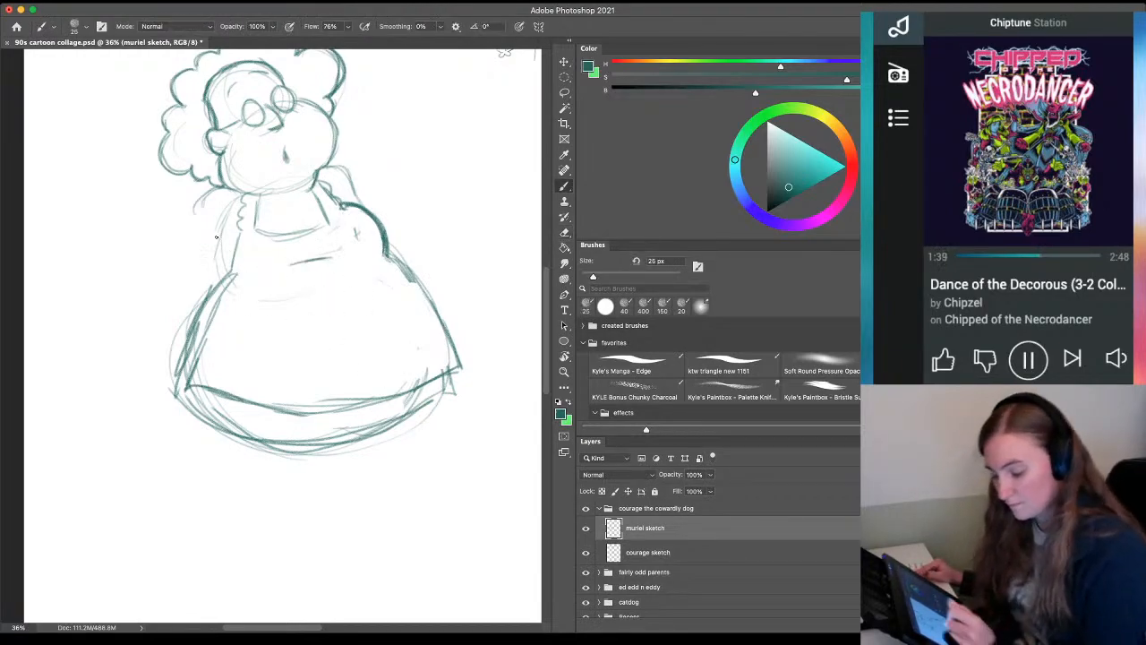
Sketch the bent arm under the back curls, with its short sleeve, elbow and forearm rising to the chin, redoing the forearm's outer curve
{"action": "mouse_move", "coordinate": [206, 190]}
{"action": "left_mouse_down"}
{"action": "mouse_move", "coordinate": [185, 267]}
{"action": "mouse_move", "coordinate": [236, 262]}
{"action": "mouse_move", "coordinate": [200, 296]}
{"action": "mouse_move", "coordinate": [216, 309]}
{"action": "left_mouse_up"}
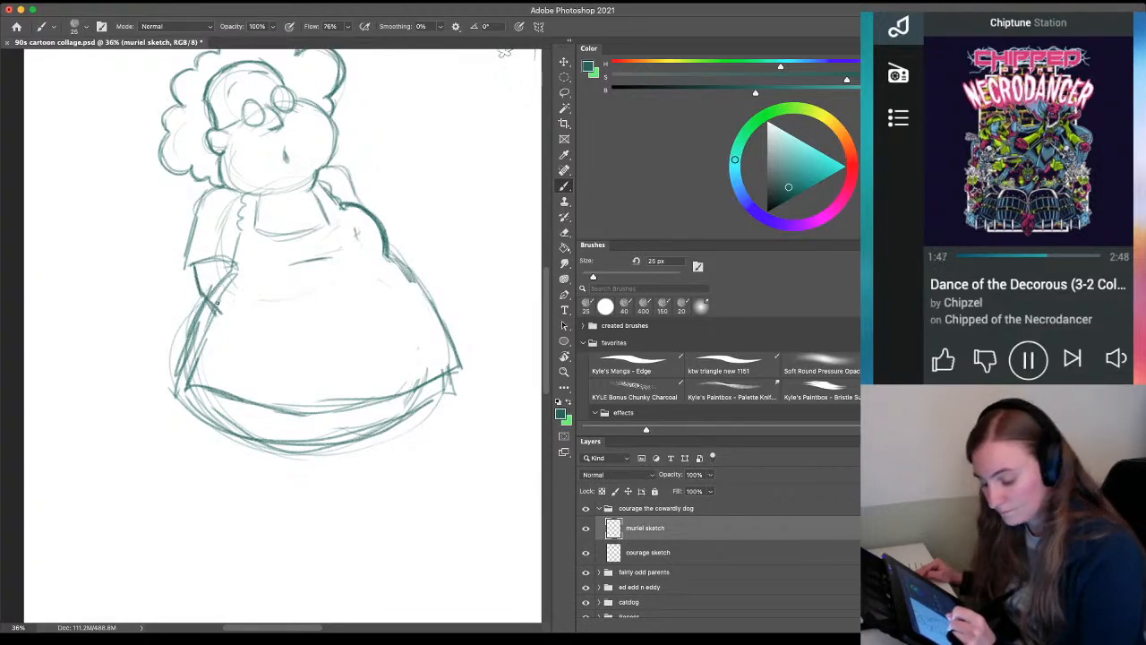
{"action": "mouse_move", "coordinate": [232, 317]}
{"action": "left_mouse_down"}
{"action": "mouse_move", "coordinate": [285, 260]}
{"action": "mouse_move", "coordinate": [230, 324]}
{"action": "left_mouse_up"}
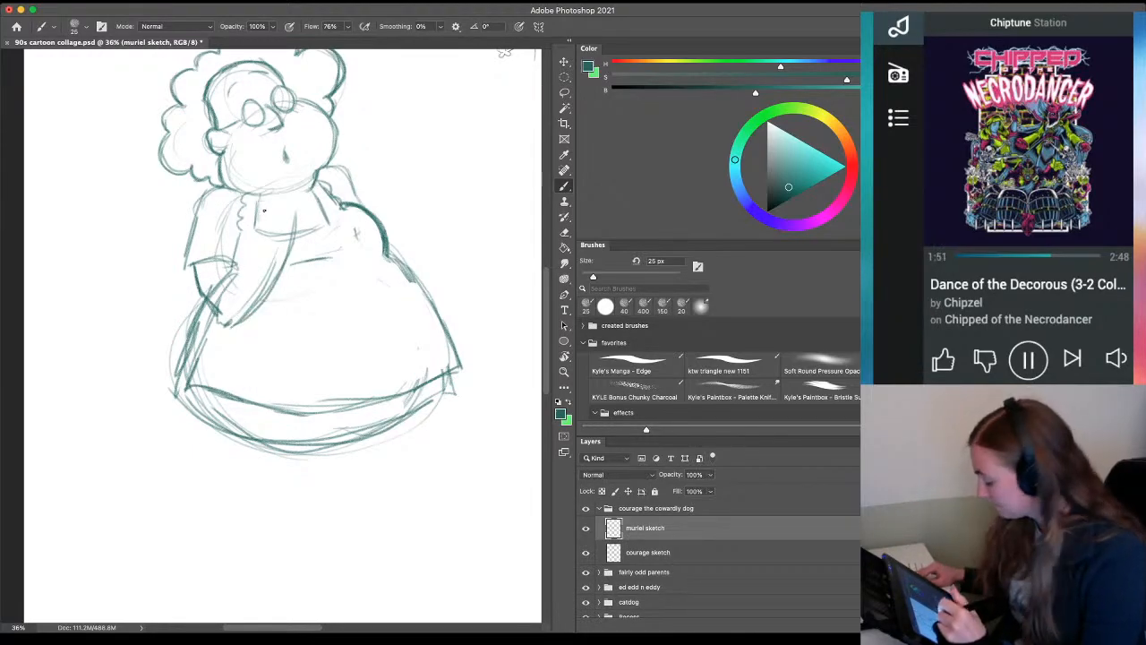
{"action": "key", "text": "ctrl+z"}
{"action": "key", "text": "ctrl+z"}
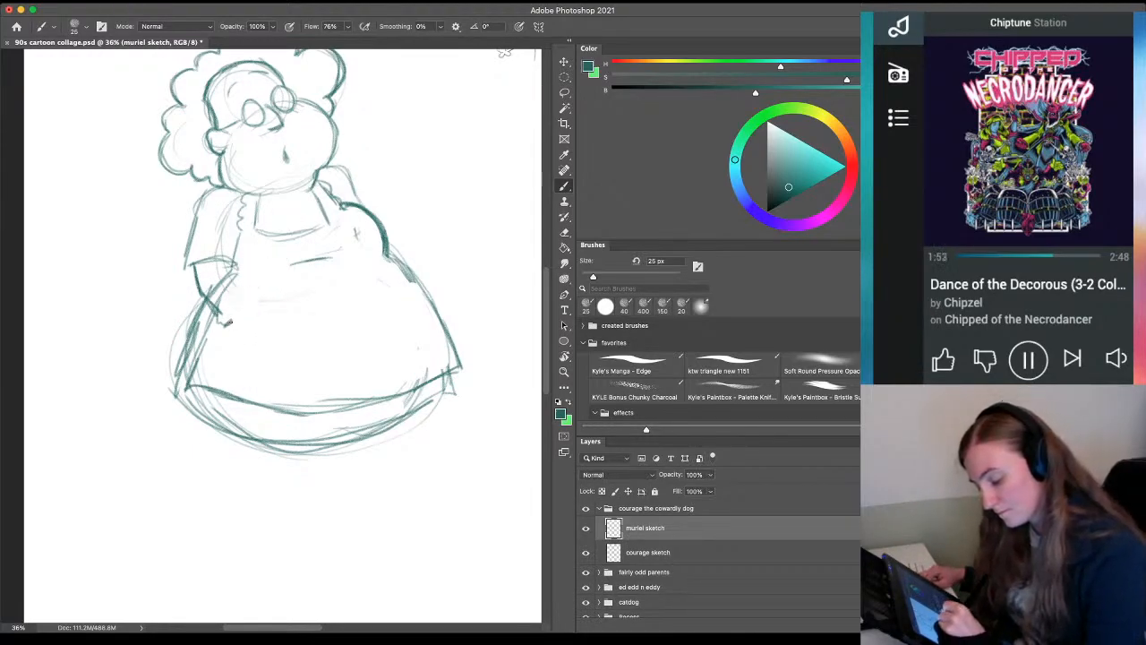
{"action": "mouse_move", "coordinate": [229, 322]}
{"action": "left_mouse_down"}
{"action": "mouse_move", "coordinate": [278, 270]}
{"action": "mouse_move", "coordinate": [267, 302]}
{"action": "mouse_move", "coordinate": [277, 289]}
{"action": "mouse_move", "coordinate": [280, 214]}
{"action": "left_mouse_up"}
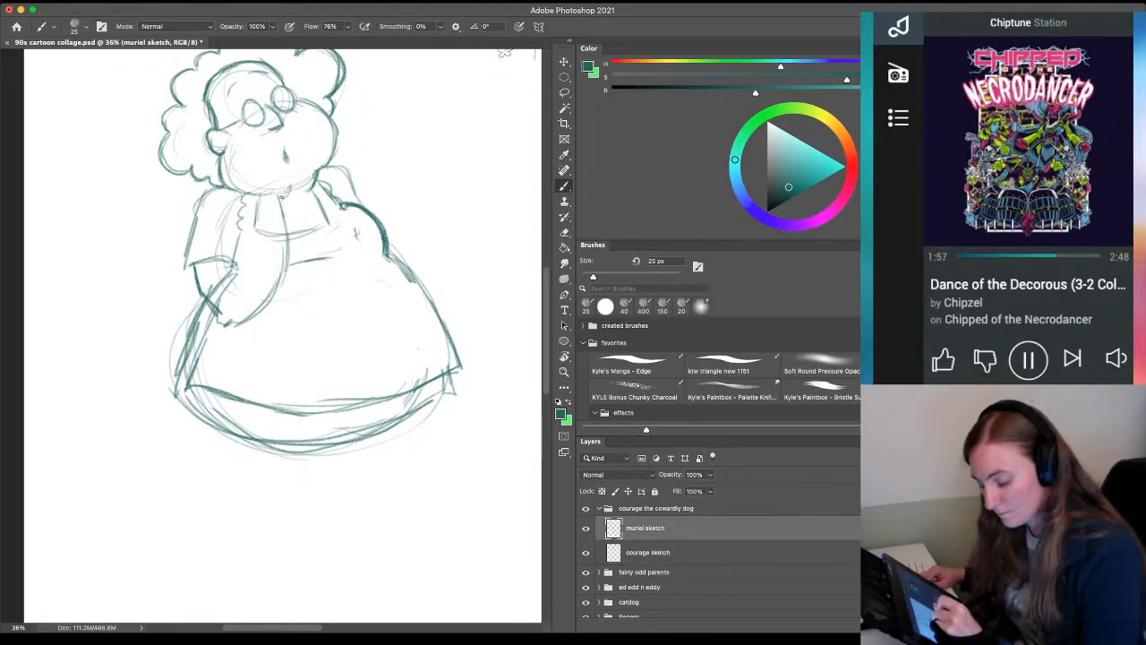
{"action": "left_click_drag", "start_coordinate": [283, 182], "coordinate": [287, 201]}
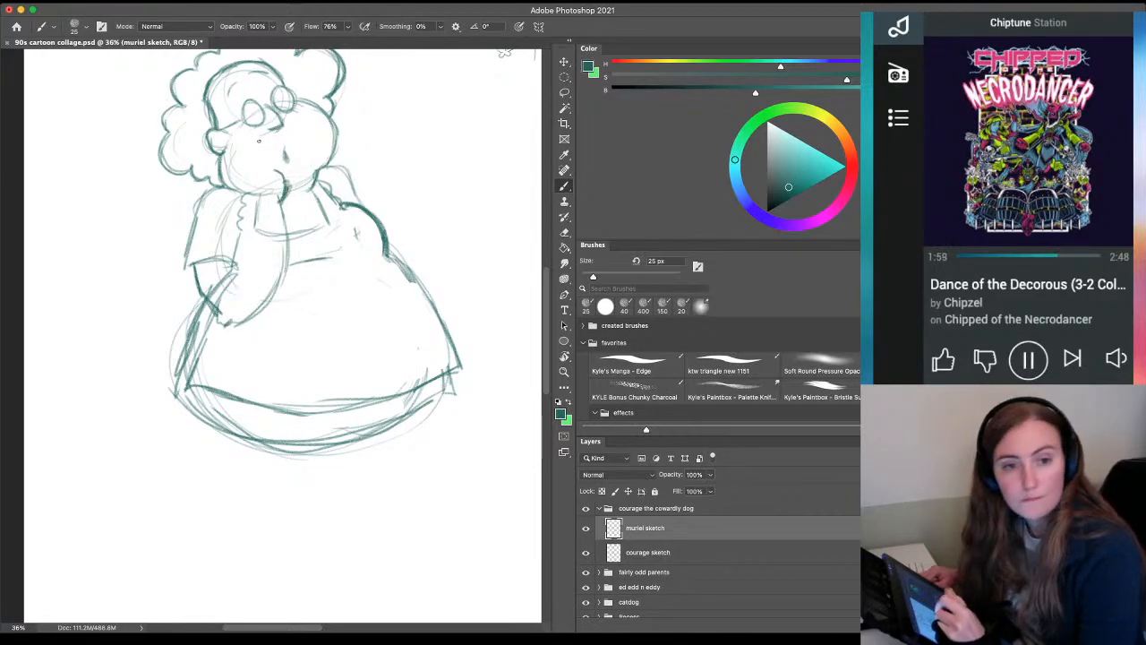
Draw the hand's curled fingers and thumb over the cheek beside the mouth, and the forearm's inner edge down to the sleeve
{"action": "key", "text": "z"}
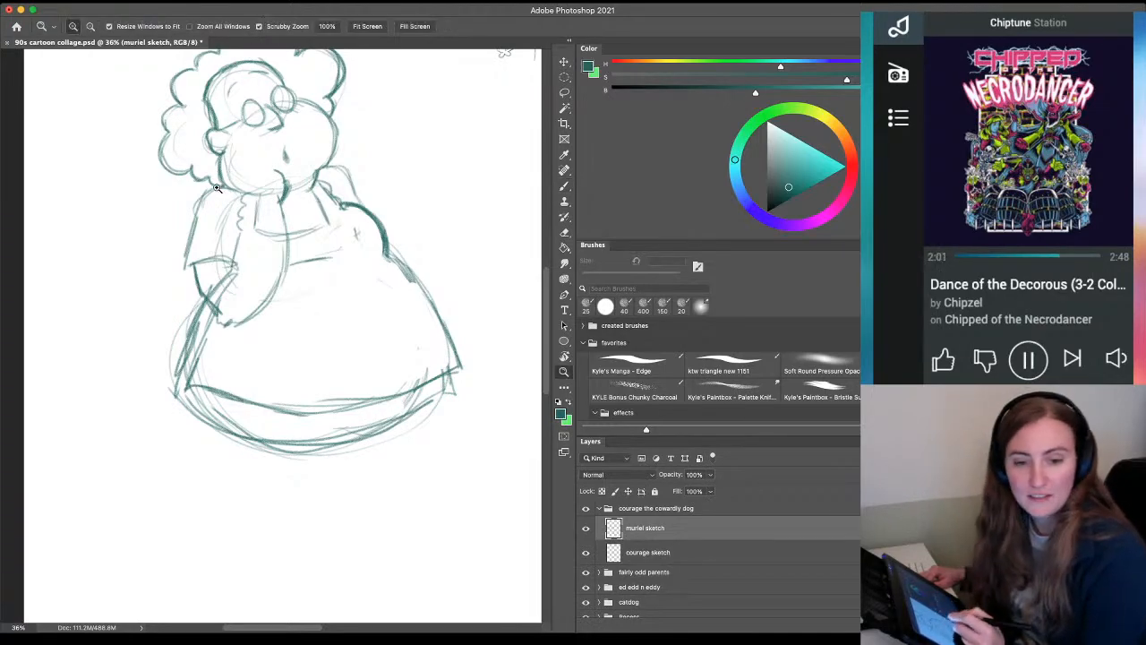
{"action": "left_click_drag", "start_coordinate": [235, 181], "coordinate": [268, 190]}
{"action": "key", "text": "b"}
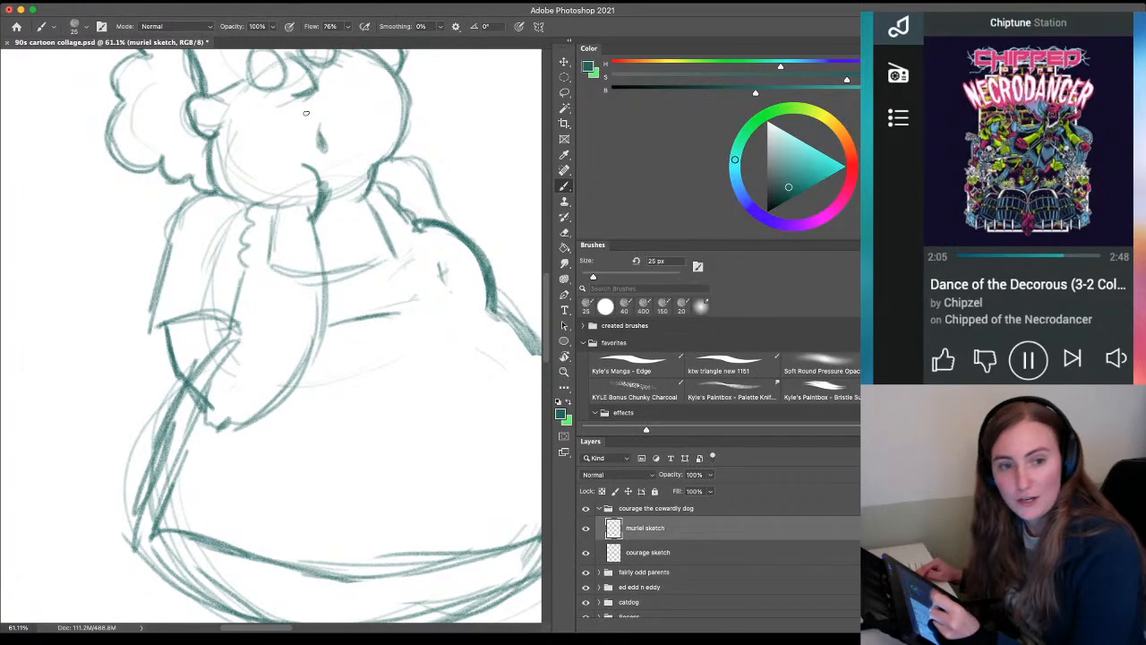
{"action": "mouse_move", "coordinate": [302, 163]}
{"action": "left_mouse_down"}
{"action": "mouse_move", "coordinate": [315, 157]}
{"action": "mouse_move", "coordinate": [306, 147]}
{"action": "mouse_move", "coordinate": [290, 158]}
{"action": "mouse_move", "coordinate": [293, 143]}
{"action": "mouse_move", "coordinate": [275, 172]}
{"action": "mouse_move", "coordinate": [285, 141]}
{"action": "mouse_move", "coordinate": [282, 166]}
{"action": "left_mouse_up"}
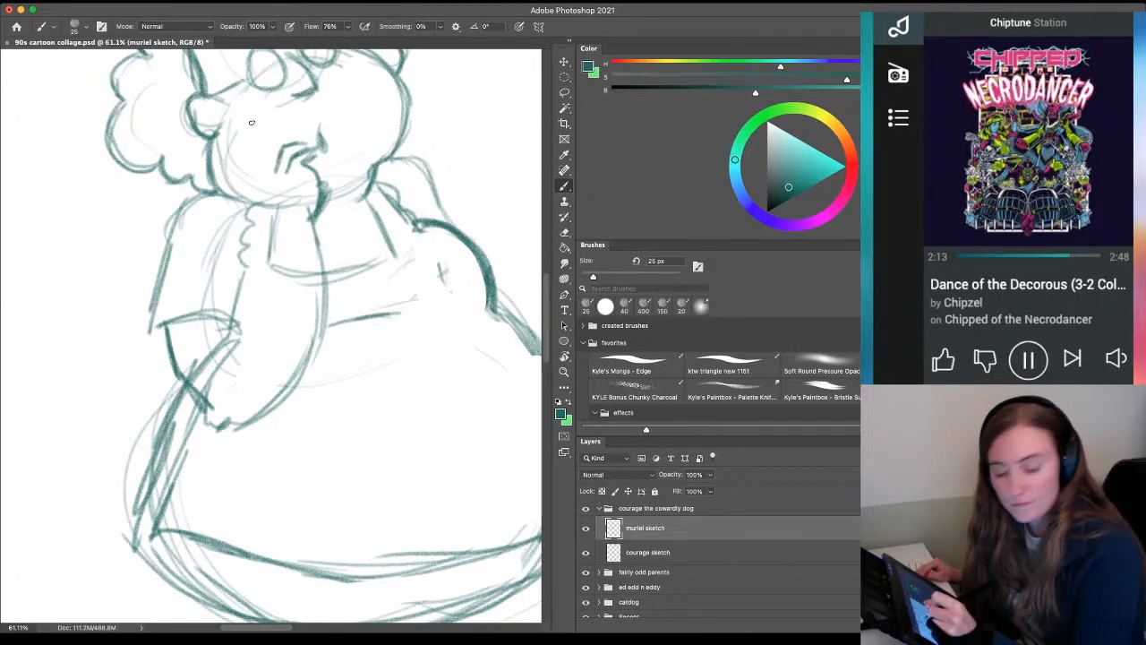
{"action": "mouse_move", "coordinate": [284, 133]}
{"action": "left_mouse_down"}
{"action": "mouse_move", "coordinate": [299, 136]}
{"action": "mouse_move", "coordinate": [269, 150]}
{"action": "mouse_move", "coordinate": [261, 122]}
{"action": "mouse_move", "coordinate": [254, 167]}
{"action": "mouse_move", "coordinate": [265, 119]}
{"action": "mouse_move", "coordinate": [268, 145]}
{"action": "mouse_move", "coordinate": [242, 165]}
{"action": "mouse_move", "coordinate": [255, 224]}
{"action": "left_mouse_up"}
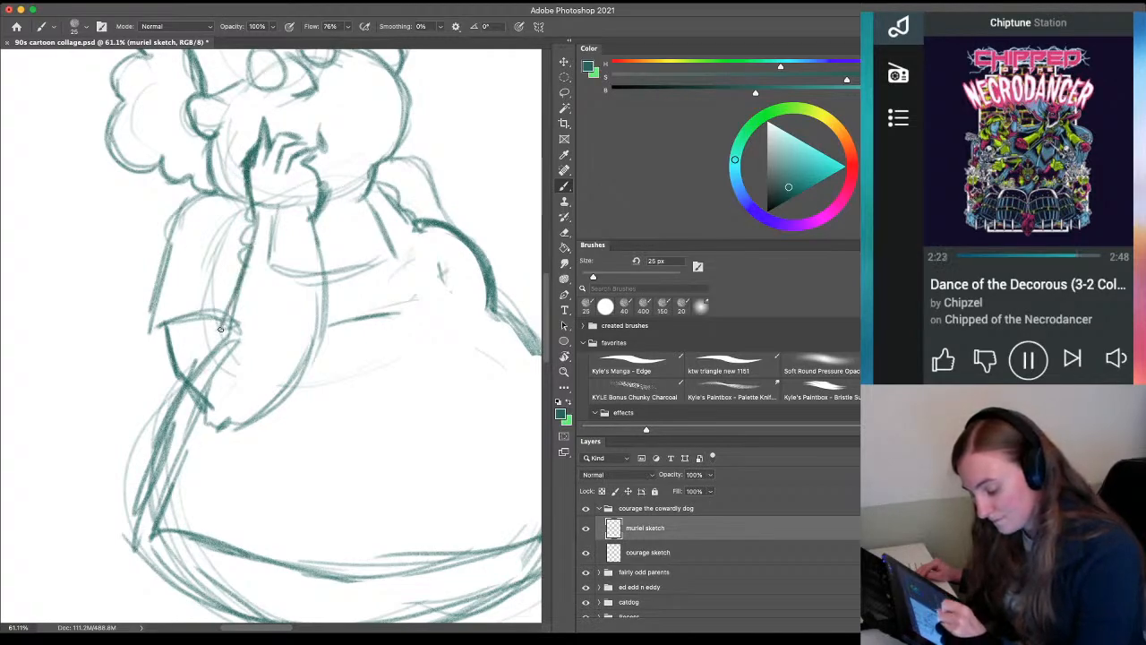
Erase the apron and sleeve lines crossing the raised forearm and darken its outer curve from wrist to elbow
{"action": "key", "text": "e"}
{"action": "mouse_move", "coordinate": [262, 215]}
{"action": "left_mouse_down"}
{"action": "mouse_move", "coordinate": [278, 195]}
{"action": "mouse_move", "coordinate": [286, 226]}
{"action": "mouse_move", "coordinate": [294, 198]}
{"action": "mouse_move", "coordinate": [297, 255]}
{"action": "mouse_move", "coordinate": [279, 239]}
{"action": "left_mouse_up"}
{"action": "mouse_move", "coordinate": [250, 338]}
{"action": "left_mouse_down"}
{"action": "mouse_move", "coordinate": [243, 370]}
{"action": "mouse_move", "coordinate": [204, 371]}
{"action": "mouse_move", "coordinate": [218, 388]}
{"action": "mouse_move", "coordinate": [203, 355]}
{"action": "mouse_move", "coordinate": [207, 384]}
{"action": "left_mouse_up"}
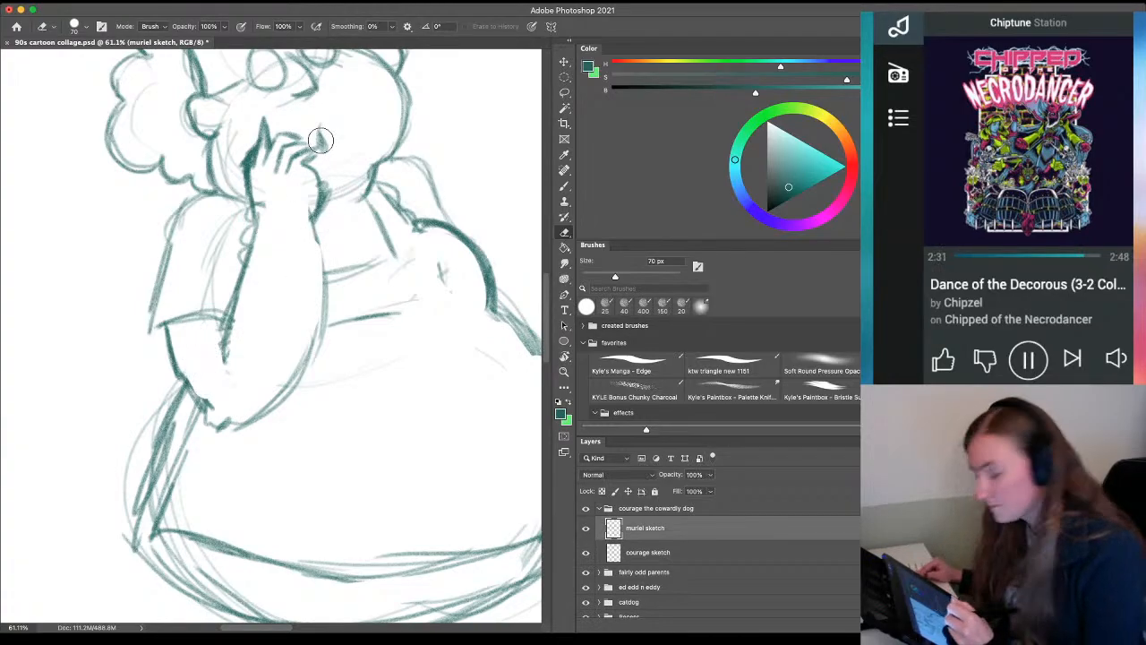
{"action": "key", "text": "b"}
{"action": "mouse_move", "coordinate": [314, 207]}
{"action": "left_mouse_down"}
{"action": "mouse_move", "coordinate": [319, 324]}
{"action": "mouse_move", "coordinate": [297, 385]}
{"action": "mouse_move", "coordinate": [242, 423]}
{"action": "left_mouse_up"}
{"action": "left_click_drag", "start_coordinate": [292, 386], "coordinate": [238, 410]}
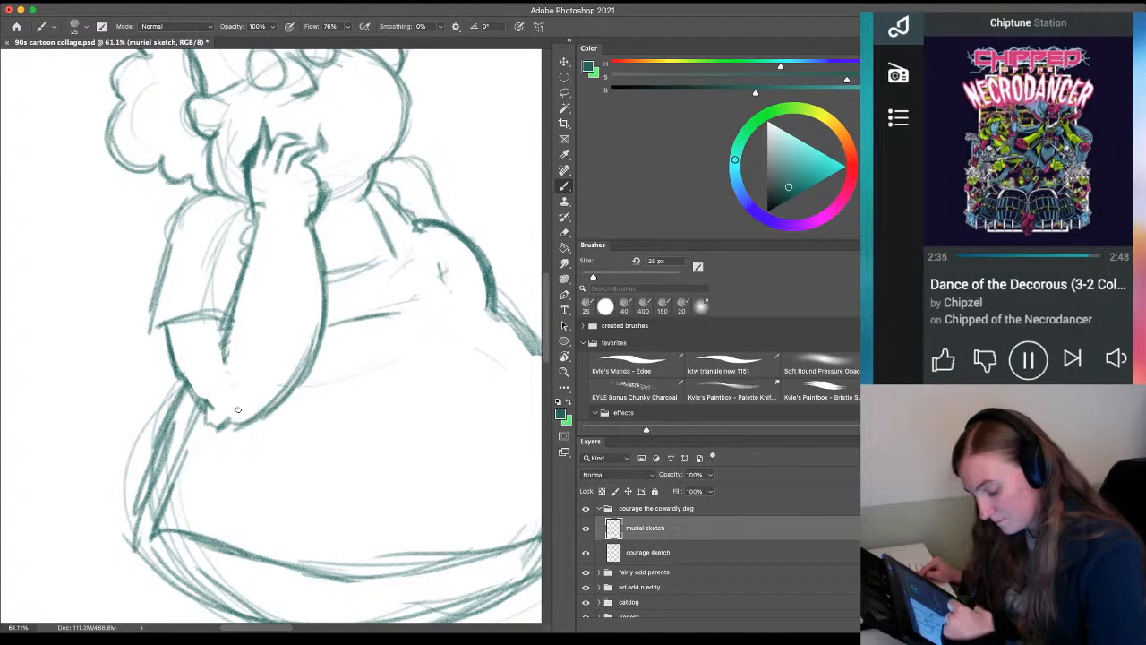
Trim the stray lines around the wrist and hand with the eraser reduced to 35 px, and redraw the jawline beside the wrist
{"action": "key", "text": "e"}
{"action": "mouse_move", "coordinate": [294, 340]}
{"action": "left_mouse_down"}
{"action": "mouse_move", "coordinate": [248, 399]}
{"action": "mouse_move", "coordinate": [289, 266]}
{"action": "left_mouse_up"}
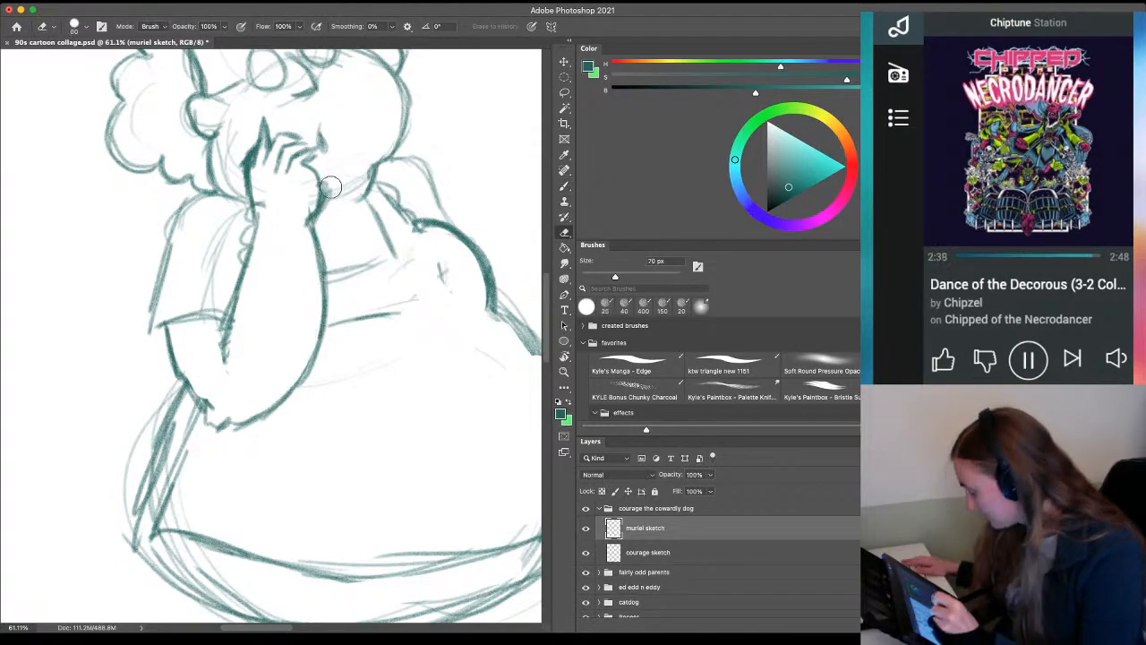
{"action": "key", "text": "bracketleft"}
{"action": "key", "text": "bracketleft"}
{"action": "key", "text": "bracketleft"}
{"action": "key", "text": "bracketleft"}
{"action": "key", "text": "bracketleft"}
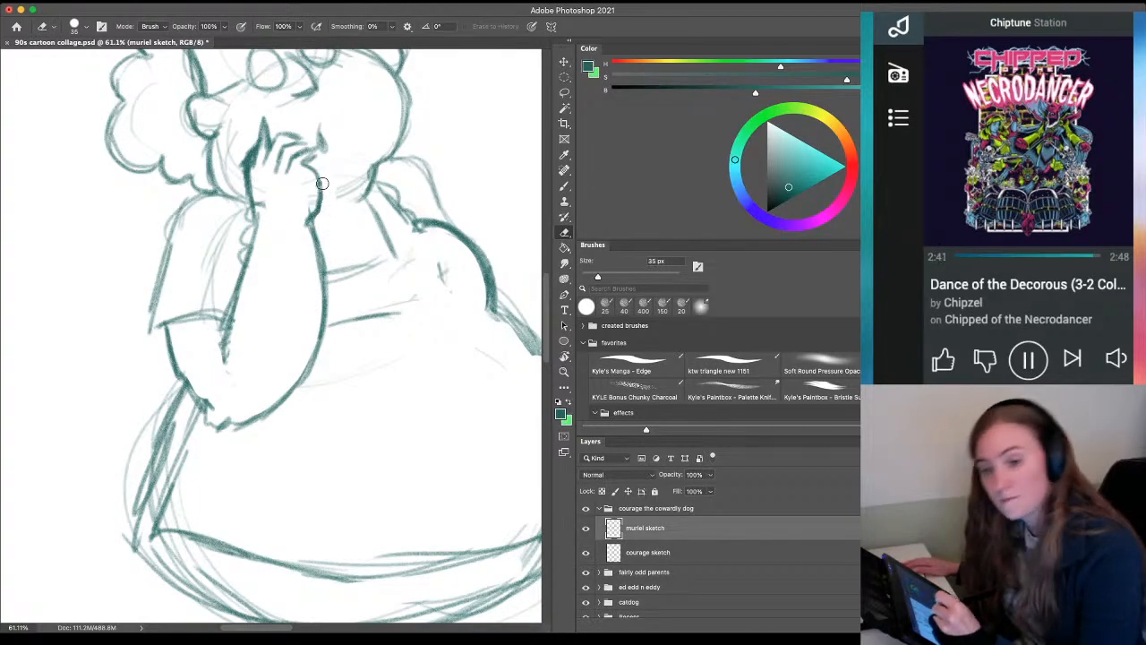
{"action": "key", "text": "b"}
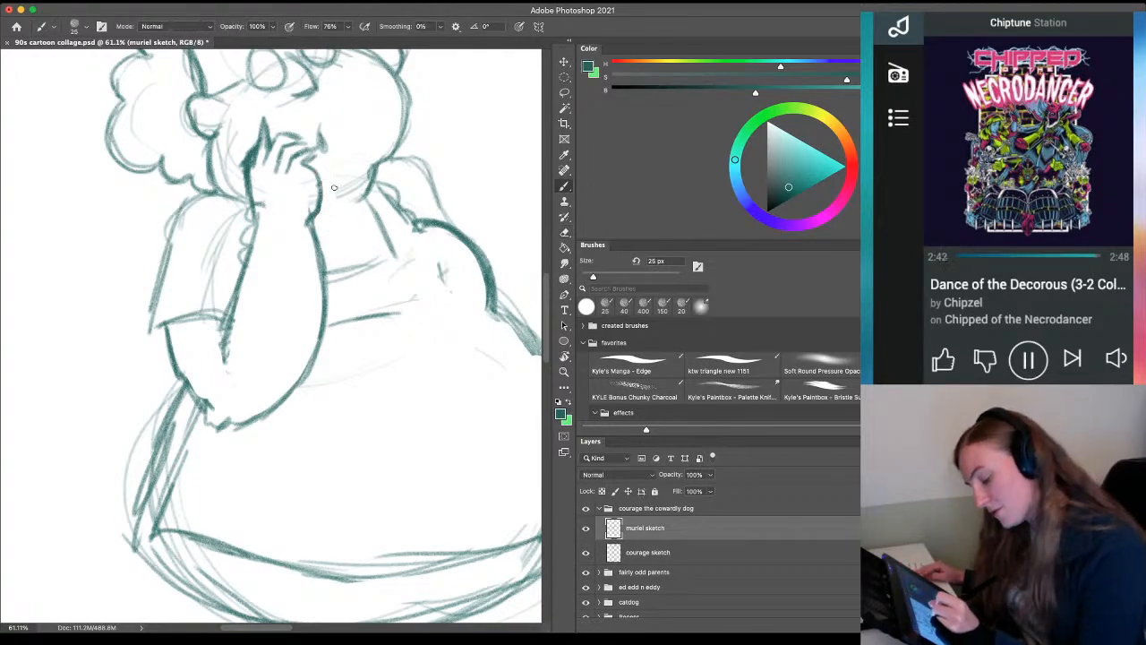
{"action": "left_click_drag", "start_coordinate": [344, 192], "coordinate": [323, 199]}
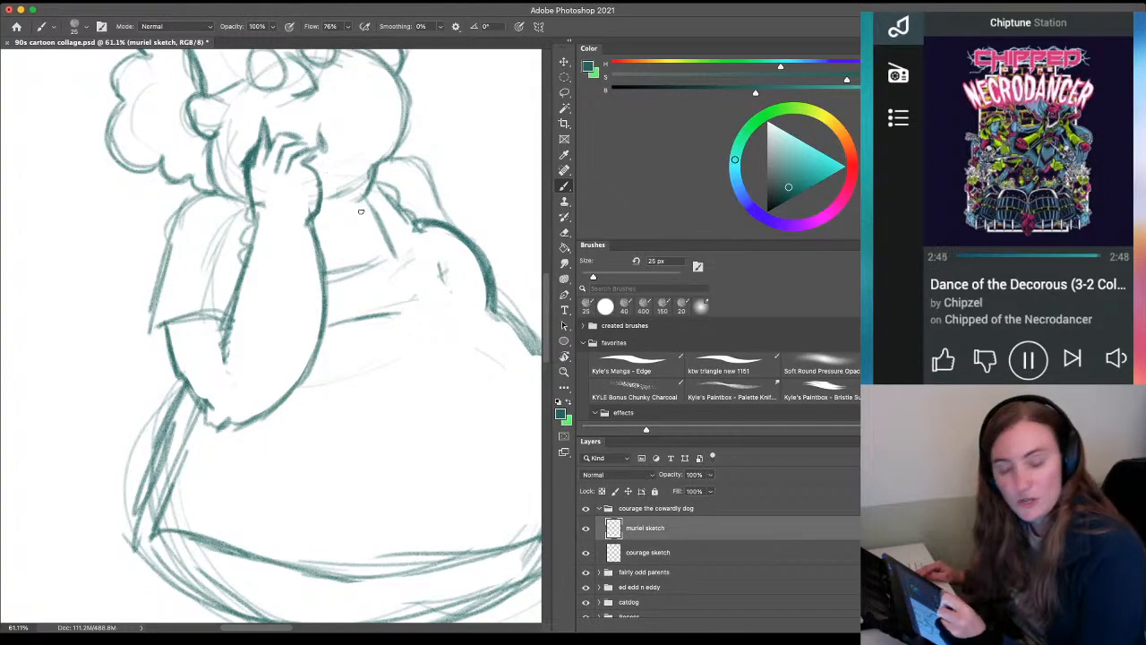
Darken the jawline beside the wrist and erase the heavy pointed line rising above the fingers on the cheek
{"action": "mouse_move", "coordinate": [365, 195]}
{"action": "left_mouse_down"}
{"action": "mouse_move", "coordinate": [330, 202]}
{"action": "mouse_move", "coordinate": [362, 193]}
{"action": "mouse_move", "coordinate": [378, 170]}
{"action": "left_mouse_up"}
{"action": "left_click_drag", "start_coordinate": [342, 295], "coordinate": [317, 386]}
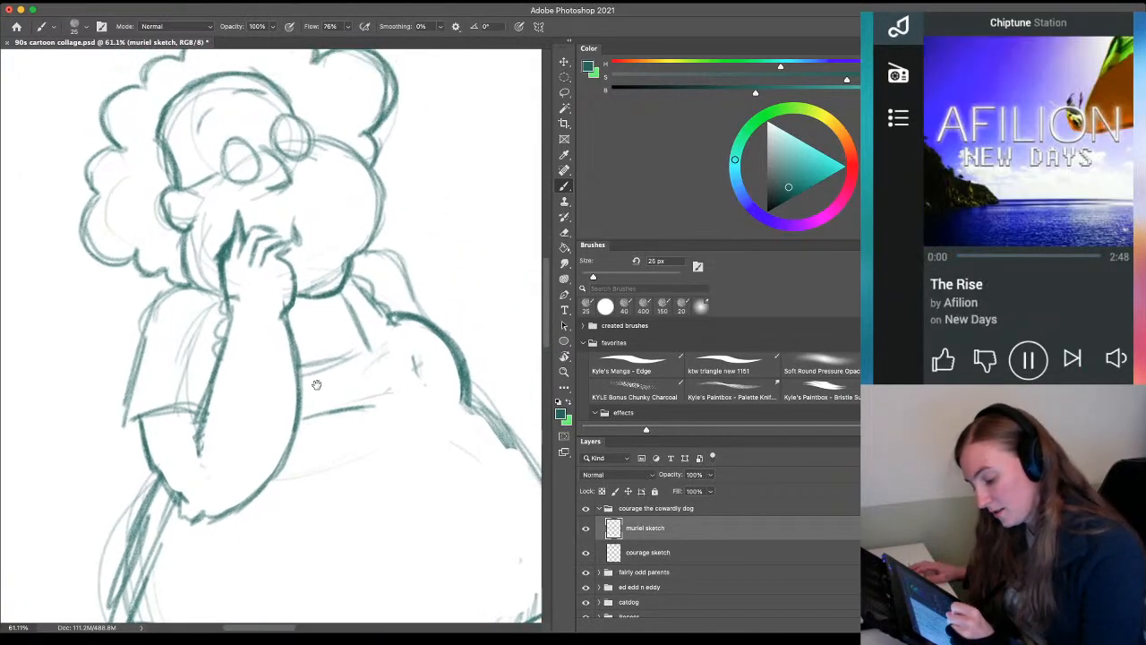
{"action": "mouse_move", "coordinate": [375, 224]}
{"action": "left_mouse_down"}
{"action": "mouse_move", "coordinate": [346, 264]}
{"action": "mouse_move", "coordinate": [375, 220]}
{"action": "left_mouse_up"}
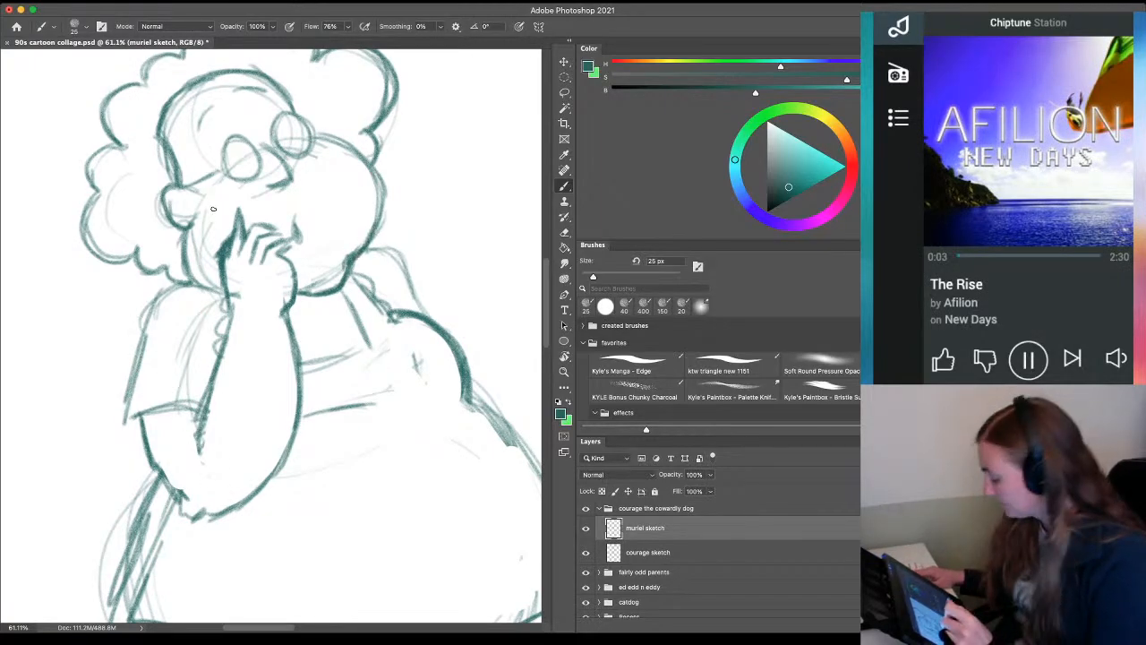
{"action": "key", "text": "e"}
{"action": "mouse_move", "coordinate": [238, 215]}
{"action": "left_mouse_down"}
{"action": "mouse_move", "coordinate": [233, 254]}
{"action": "mouse_move", "coordinate": [257, 221]}
{"action": "mouse_move", "coordinate": [217, 248]}
{"action": "mouse_move", "coordinate": [210, 287]}
{"action": "mouse_move", "coordinate": [232, 232]}
{"action": "mouse_move", "coordinate": [223, 295]}
{"action": "left_mouse_up"}
{"action": "key", "text": "b"}
{"action": "scroll", "coordinate": [192, 390], "scroll_direction": "down", "scroll_amount": 5}
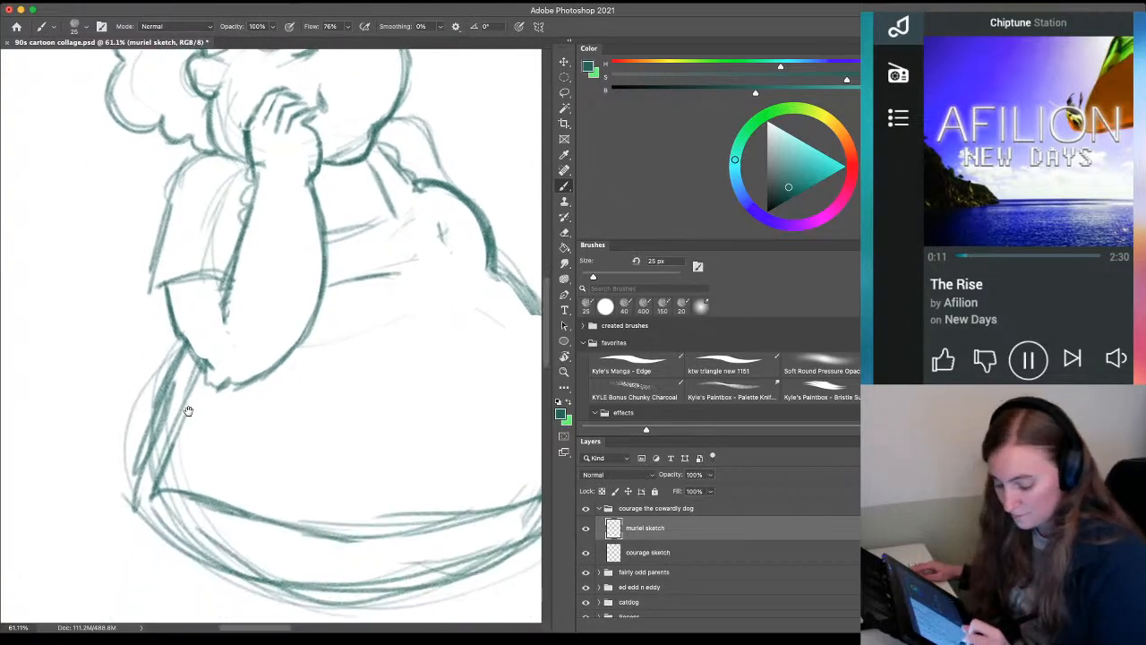
Clean up and darken the near elbow's underside, then firm up the short sleeve's hem, outer edge and shoulder line
{"action": "key", "text": "e"}
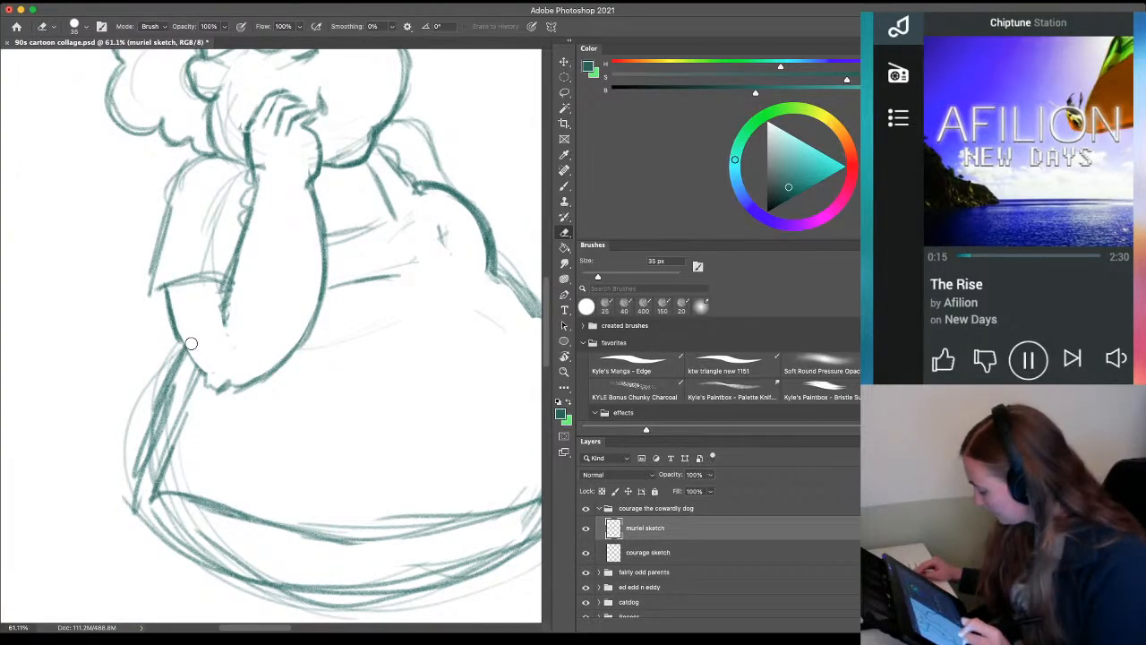
{"action": "key", "text": "b"}
{"action": "left_click_drag", "start_coordinate": [205, 380], "coordinate": [244, 386]}
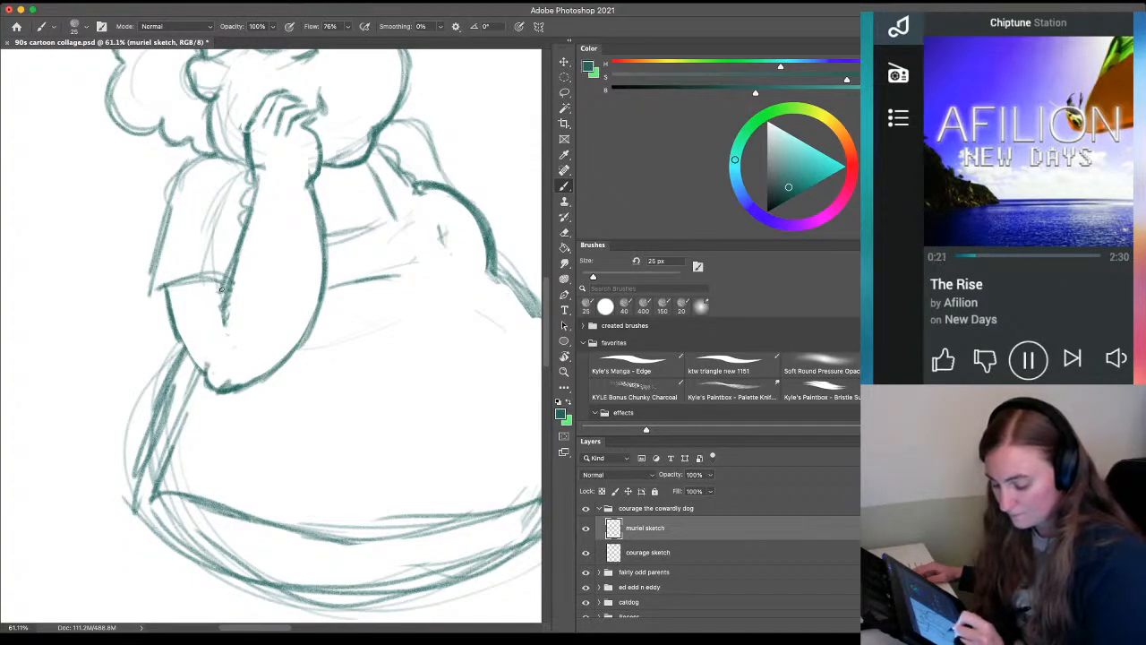
{"action": "left_click_drag", "start_coordinate": [210, 279], "coordinate": [158, 296]}
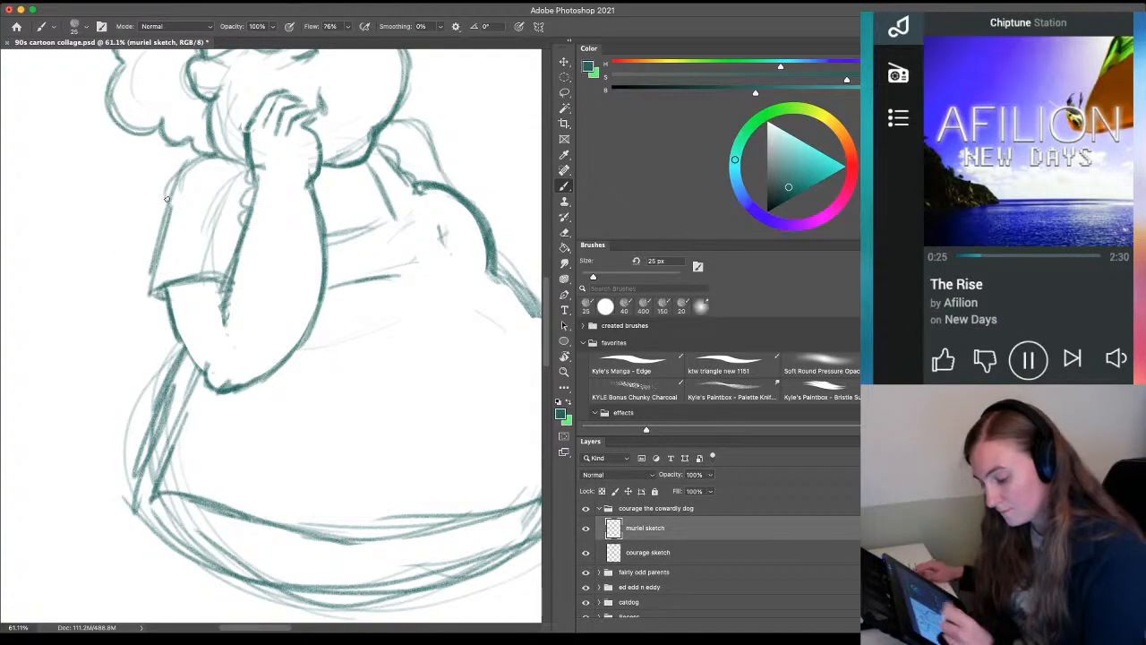
{"action": "left_click_drag", "start_coordinate": [192, 159], "coordinate": [154, 271]}
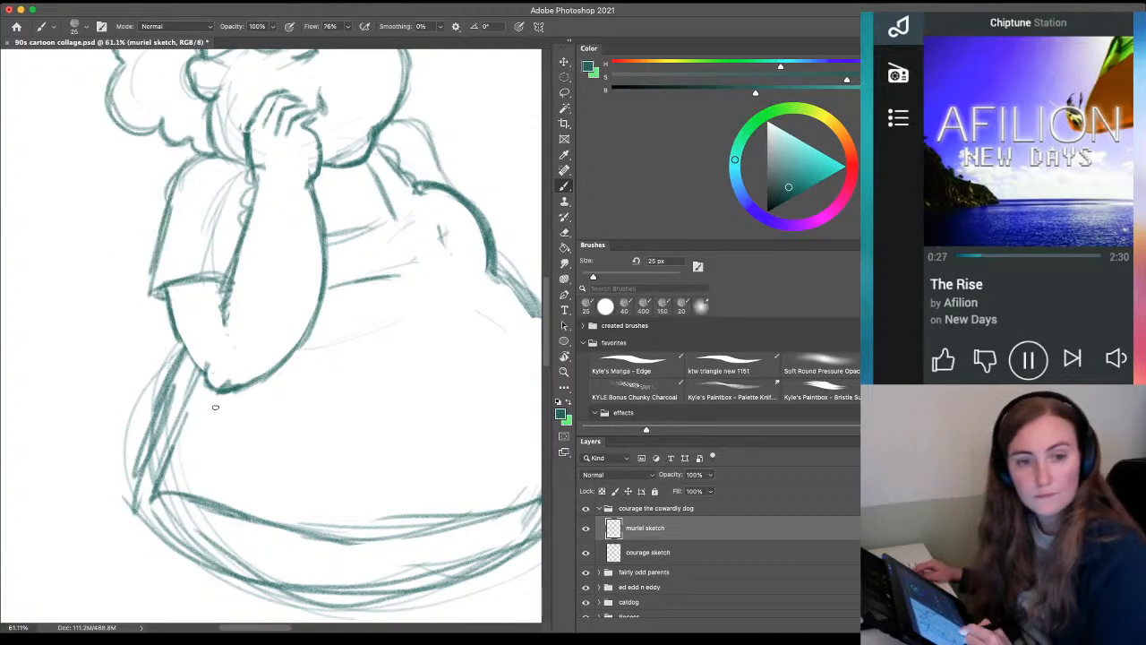
{"action": "left_click_drag", "start_coordinate": [239, 161], "coordinate": [244, 177]}
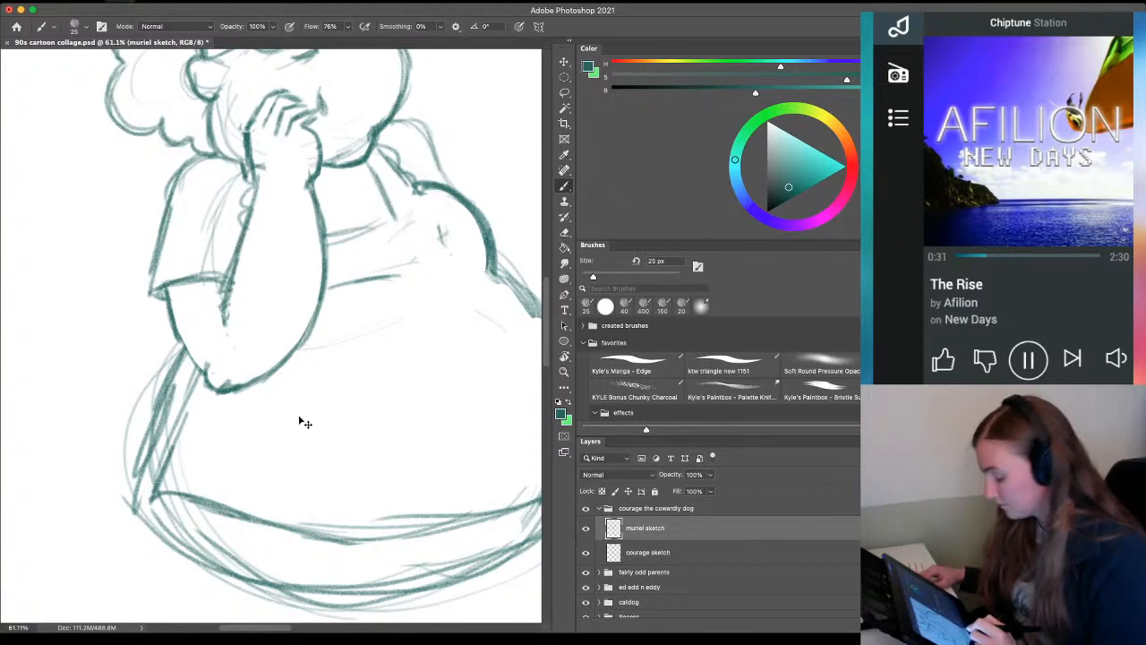
Draw the far shoulder and pointed sleeve opening, with the elbow's outer edge and the forearm's curved underside below it
{"action": "left_click_drag", "start_coordinate": [372, 469], "coordinate": [177, 505]}
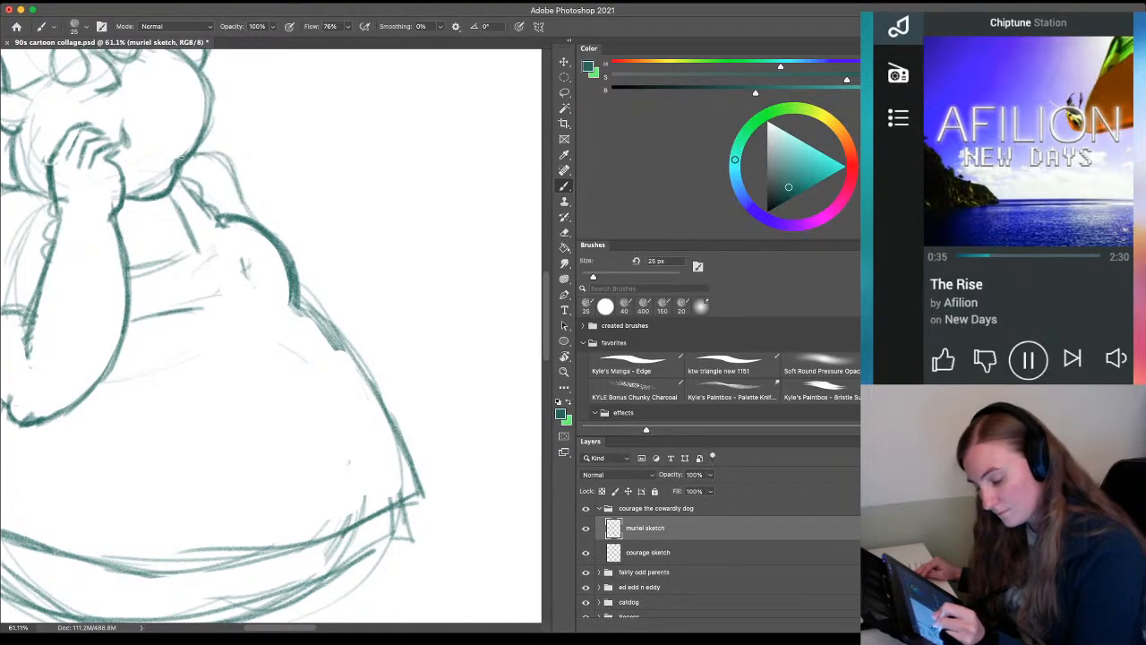
{"action": "mouse_move", "coordinate": [179, 157]}
{"action": "left_mouse_down"}
{"action": "mouse_move", "coordinate": [261, 224]}
{"action": "mouse_move", "coordinate": [251, 215]}
{"action": "left_mouse_up"}
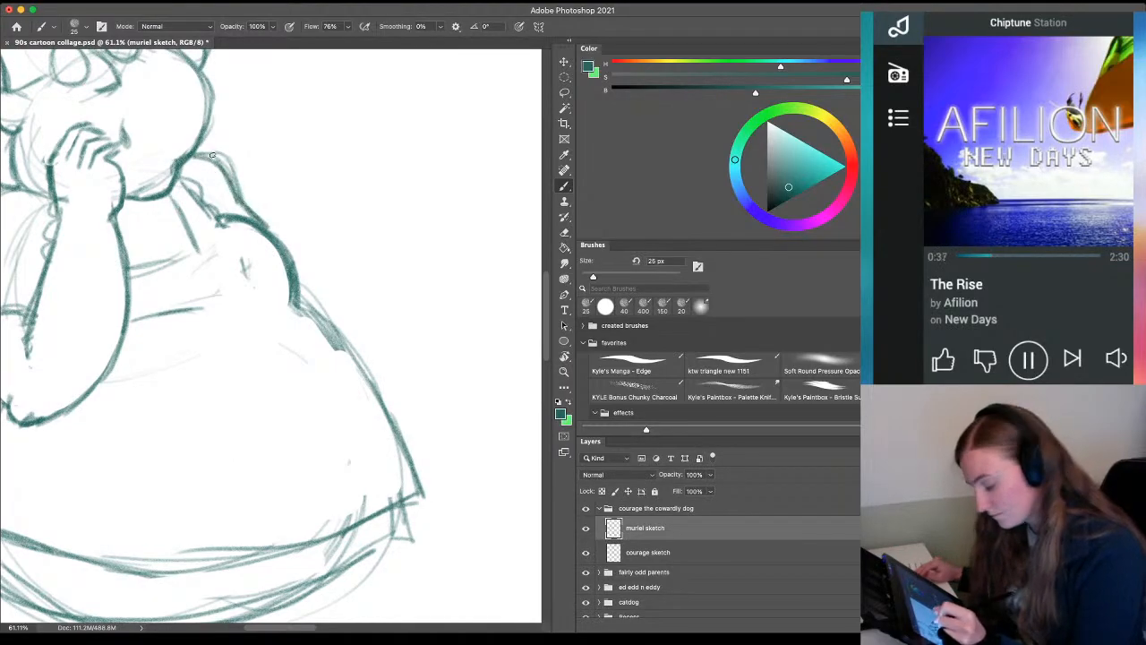
{"action": "key", "text": "e"}
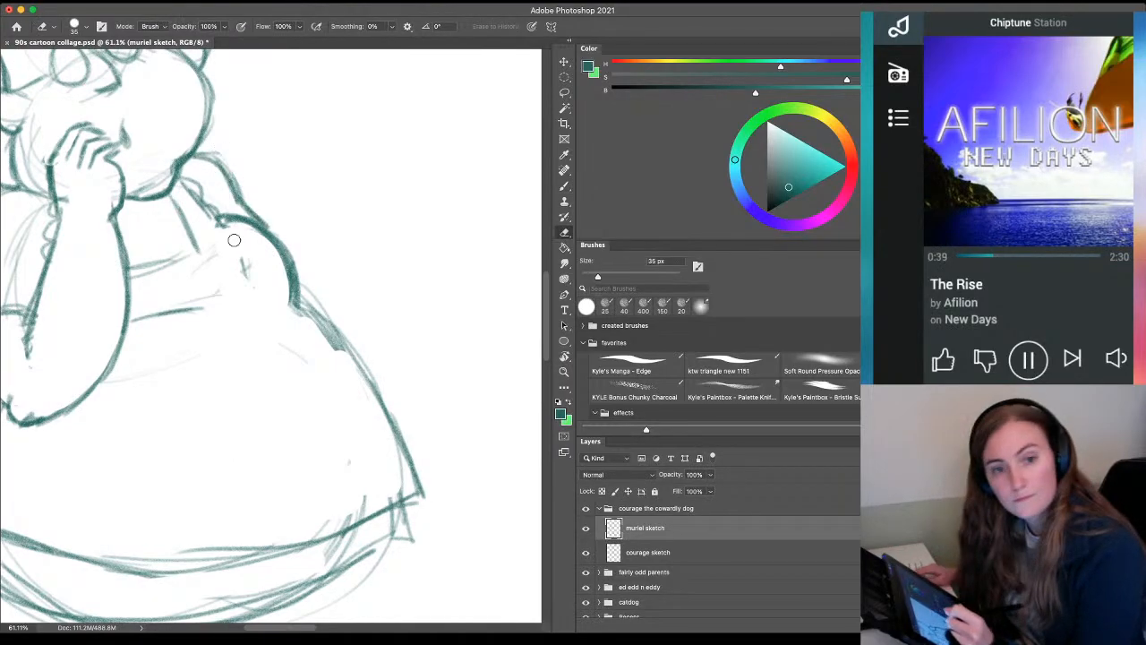
{"action": "key", "text": "b"}
{"action": "mouse_move", "coordinate": [228, 170]}
{"action": "left_mouse_down"}
{"action": "mouse_move", "coordinate": [254, 208]}
{"action": "mouse_move", "coordinate": [287, 222]}
{"action": "mouse_move", "coordinate": [296, 248]}
{"action": "mouse_move", "coordinate": [288, 258]}
{"action": "mouse_move", "coordinate": [277, 237]}
{"action": "mouse_move", "coordinate": [263, 255]}
{"action": "mouse_move", "coordinate": [277, 277]}
{"action": "mouse_move", "coordinate": [274, 243]}
{"action": "mouse_move", "coordinate": [287, 235]}
{"action": "mouse_move", "coordinate": [299, 297]}
{"action": "mouse_move", "coordinate": [178, 286]}
{"action": "left_mouse_up"}
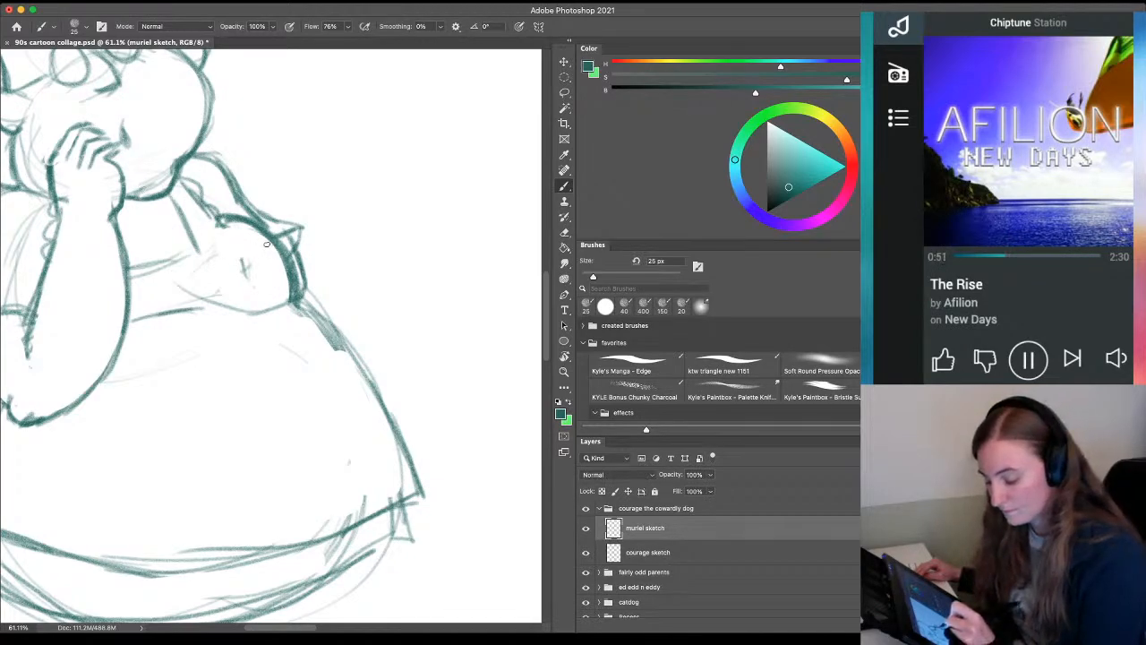
Erase the thick old curve inside the far sleeve and elbow and sketch a thin forearm edge in its place
{"action": "key", "text": "e"}
{"action": "left_click_drag", "start_coordinate": [271, 239], "coordinate": [293, 284]}
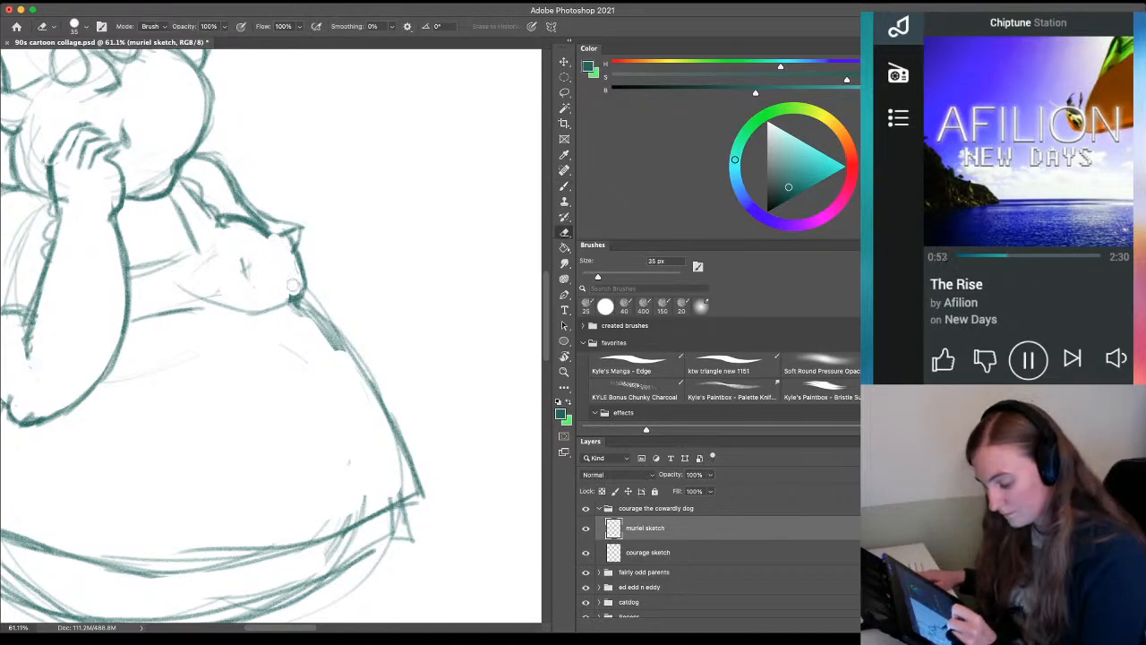
{"action": "key", "text": "b"}
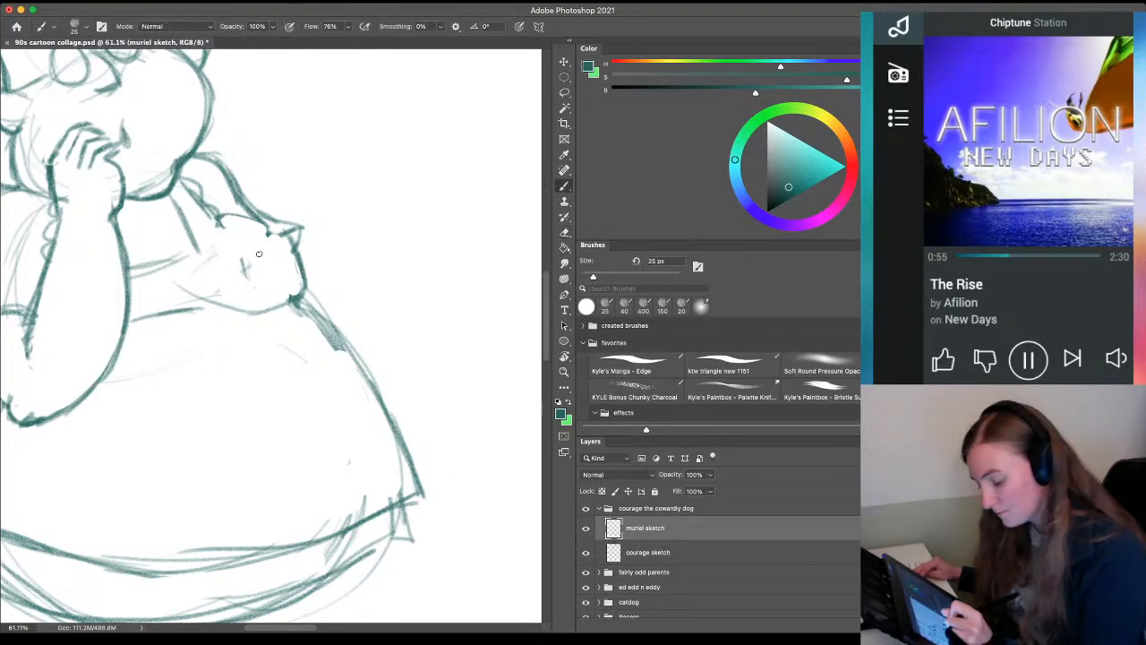
{"action": "left_click_drag", "start_coordinate": [276, 245], "coordinate": [239, 224]}
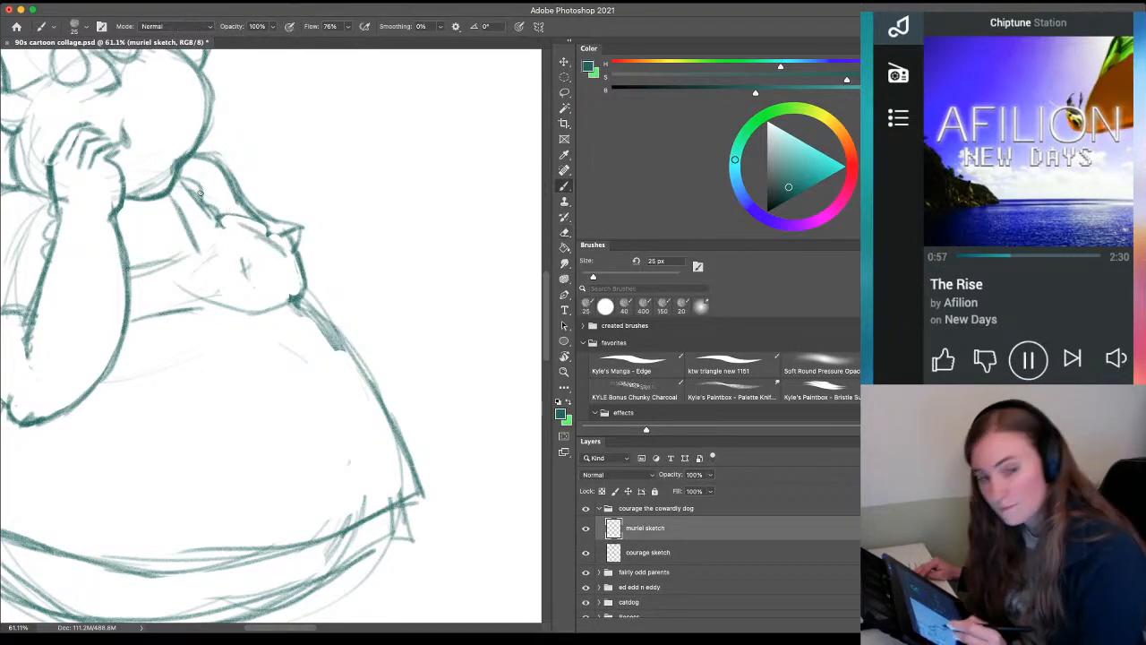
Outline the far forearm from the elbow up to the chin, firming its lower curve and its upper edge
{"action": "mouse_move", "coordinate": [291, 300]}
{"action": "left_mouse_down"}
{"action": "mouse_move", "coordinate": [267, 310]}
{"action": "mouse_move", "coordinate": [176, 268]}
{"action": "mouse_move", "coordinate": [242, 315]}
{"action": "mouse_move", "coordinate": [155, 228]}
{"action": "mouse_move", "coordinate": [167, 255]}
{"action": "left_mouse_up"}
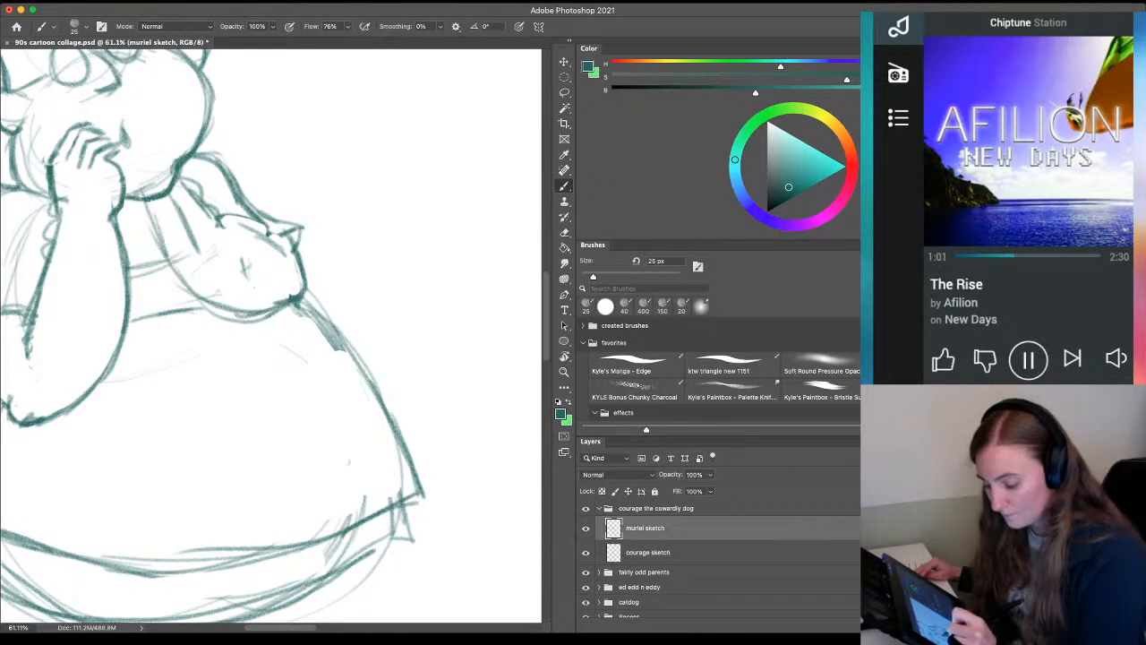
{"action": "left_click_drag", "start_coordinate": [158, 199], "coordinate": [175, 267]}
{"action": "mouse_move", "coordinate": [263, 236]}
{"action": "left_mouse_down"}
{"action": "mouse_move", "coordinate": [190, 203]}
{"action": "mouse_move", "coordinate": [186, 188]}
{"action": "mouse_move", "coordinate": [285, 256]}
{"action": "left_mouse_up"}
{"action": "mouse_move", "coordinate": [230, 213]}
{"action": "left_mouse_down"}
{"action": "mouse_move", "coordinate": [190, 187]}
{"action": "mouse_move", "coordinate": [192, 248]}
{"action": "mouse_move", "coordinate": [178, 191]}
{"action": "mouse_move", "coordinate": [221, 223]}
{"action": "left_mouse_up"}
Erase the collar, chest and jaw lines that cross the far forearm and wrist
{"action": "key", "text": "e"}
{"action": "left_click_drag", "start_coordinate": [248, 264], "coordinate": [246, 274]}
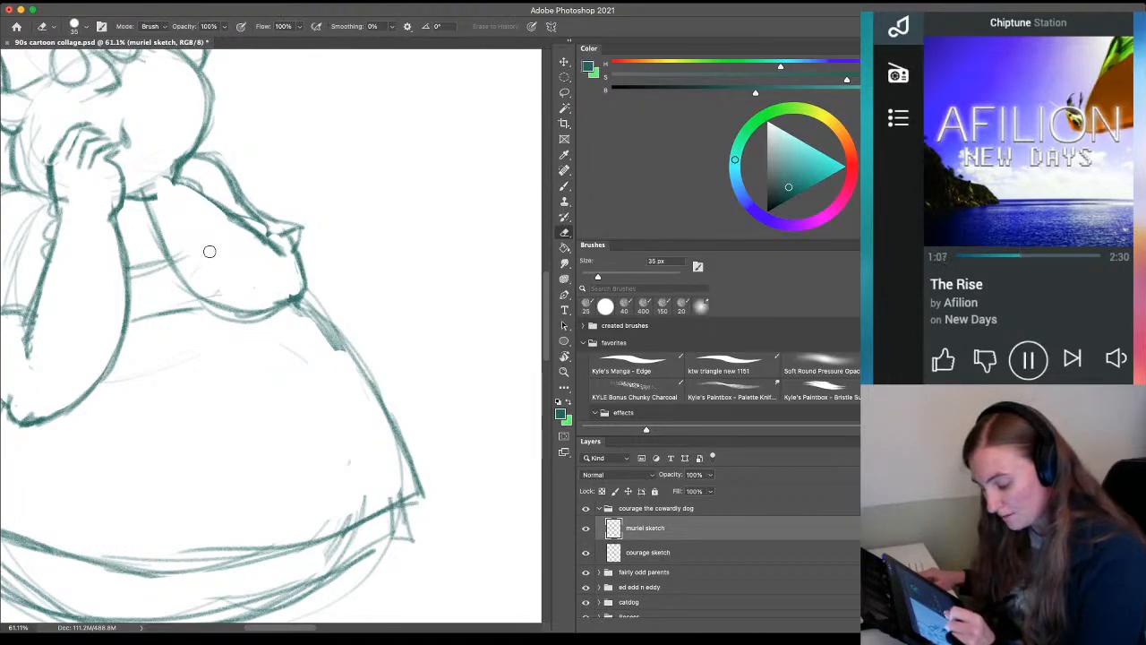
{"action": "key", "text": "space"}
{"action": "left_click_drag", "start_coordinate": [230, 350], "coordinate": [373, 388]}
{"action": "left_click_drag", "start_coordinate": [300, 231], "coordinate": [287, 220]}
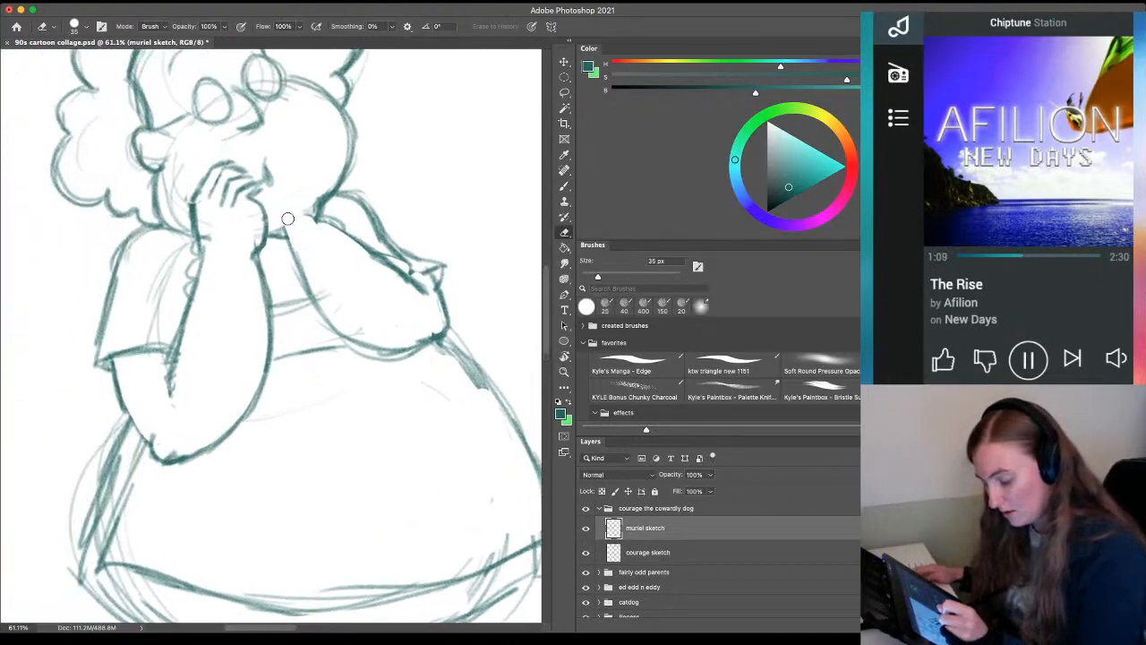
Draw the far hand against the cheek with its curled fingers, palm and wrist edges, erasing stray marks between strokes
{"action": "key", "text": "b"}
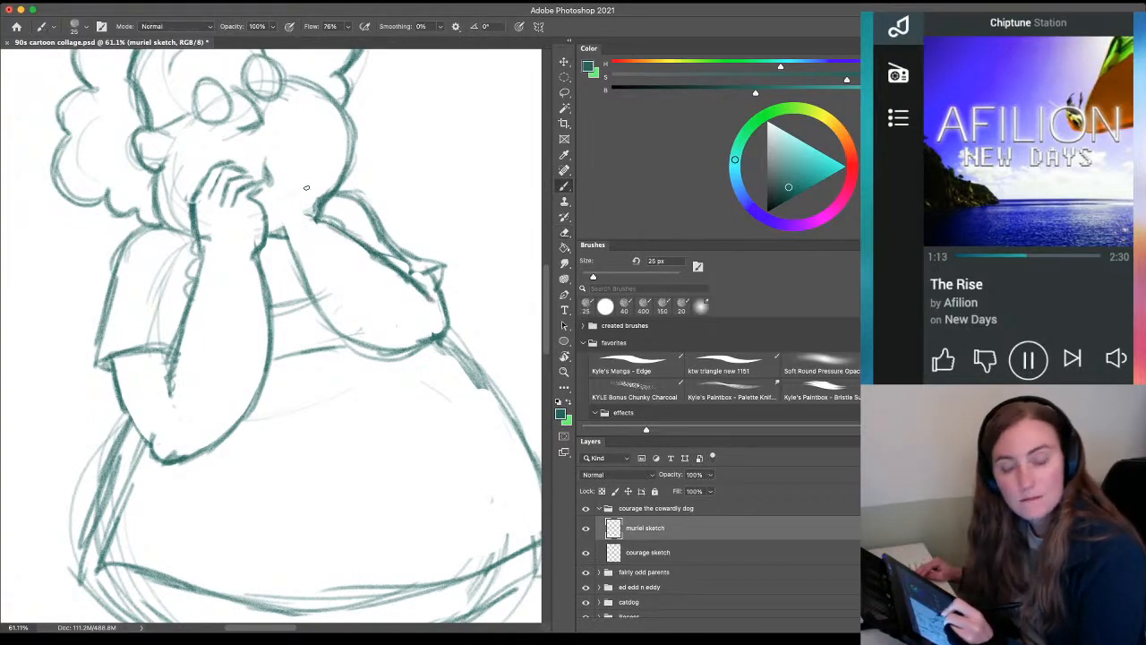
{"action": "mouse_move", "coordinate": [310, 185]}
{"action": "left_mouse_down"}
{"action": "mouse_move", "coordinate": [321, 219]}
{"action": "mouse_move", "coordinate": [317, 207]}
{"action": "mouse_move", "coordinate": [277, 222]}
{"action": "mouse_move", "coordinate": [286, 231]}
{"action": "mouse_move", "coordinate": [281, 171]}
{"action": "mouse_move", "coordinate": [303, 177]}
{"action": "left_mouse_up"}
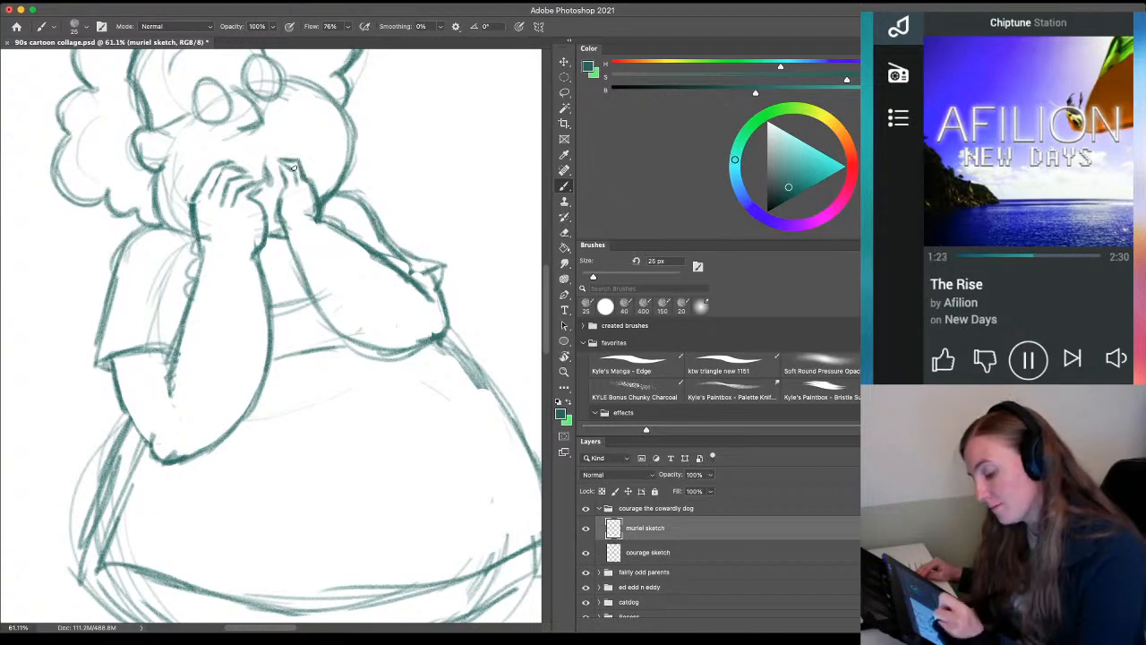
{"action": "left_click_drag", "start_coordinate": [310, 176], "coordinate": [308, 182]}
{"action": "key", "text": "e"}
{"action": "key", "text": "b"}
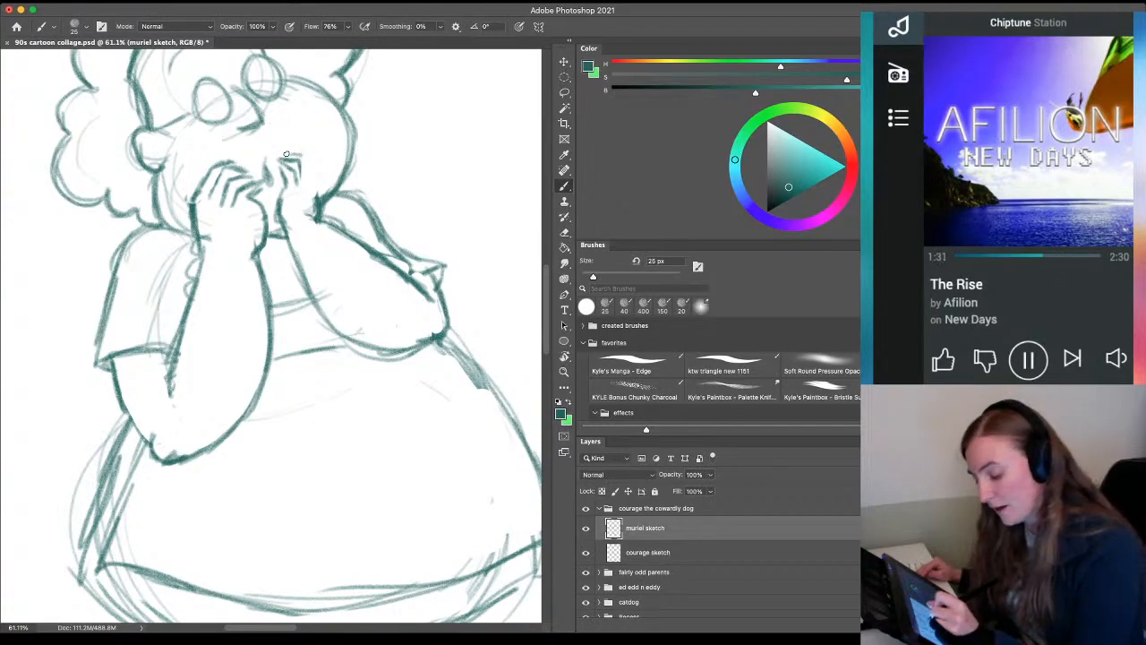
{"action": "left_click_drag", "start_coordinate": [292, 155], "coordinate": [300, 155]}
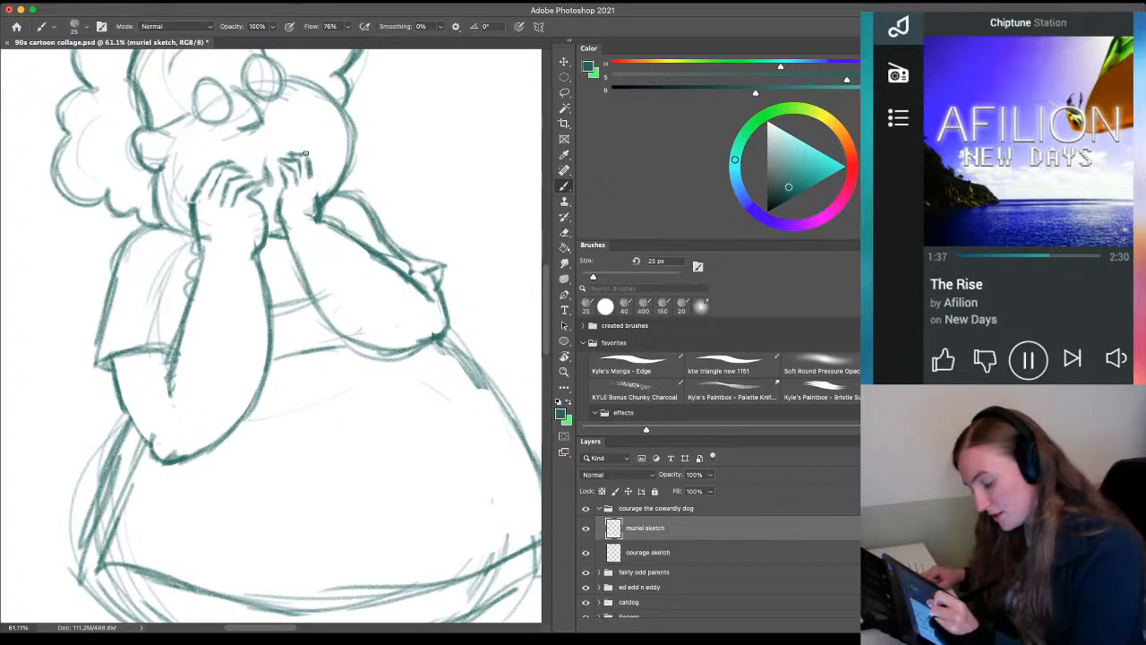
{"action": "mouse_move", "coordinate": [317, 152]}
{"action": "left_mouse_down"}
{"action": "mouse_move", "coordinate": [327, 193]}
{"action": "mouse_move", "coordinate": [302, 225]}
{"action": "mouse_move", "coordinate": [311, 196]}
{"action": "mouse_move", "coordinate": [308, 225]}
{"action": "left_mouse_up"}
{"action": "key", "text": "e"}
{"action": "key", "text": "b"}
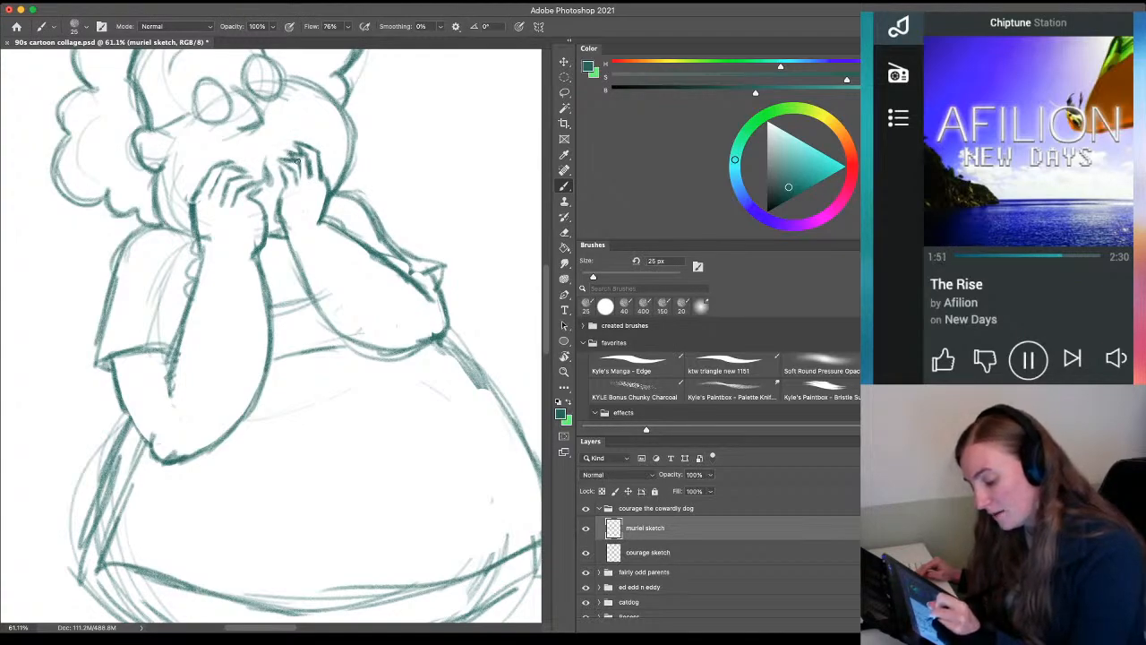
{"action": "mouse_move", "coordinate": [296, 159]}
{"action": "left_mouse_down"}
{"action": "mouse_move", "coordinate": [300, 174]}
{"action": "mouse_move", "coordinate": [282, 174]}
{"action": "mouse_move", "coordinate": [279, 228]}
{"action": "left_mouse_up"}
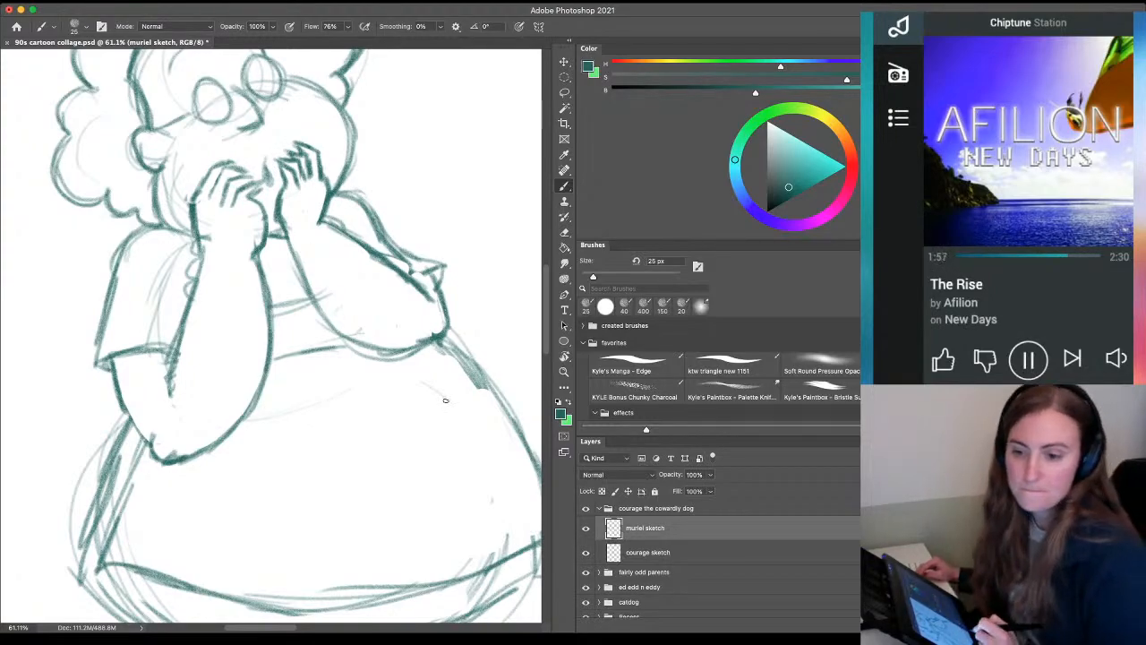
Review the collage, comparing the Fairly OddParents characters and the Courage sketch with the full Muriel figure
{"action": "key", "text": "z"}
{"action": "left_click_drag", "start_coordinate": [445, 400], "coordinate": [273, 388]}
{"action": "left_click_drag", "start_coordinate": [388, 430], "coordinate": [529, 439]}
{"action": "left_click_drag", "start_coordinate": [365, 498], "coordinate": [198, 451]}
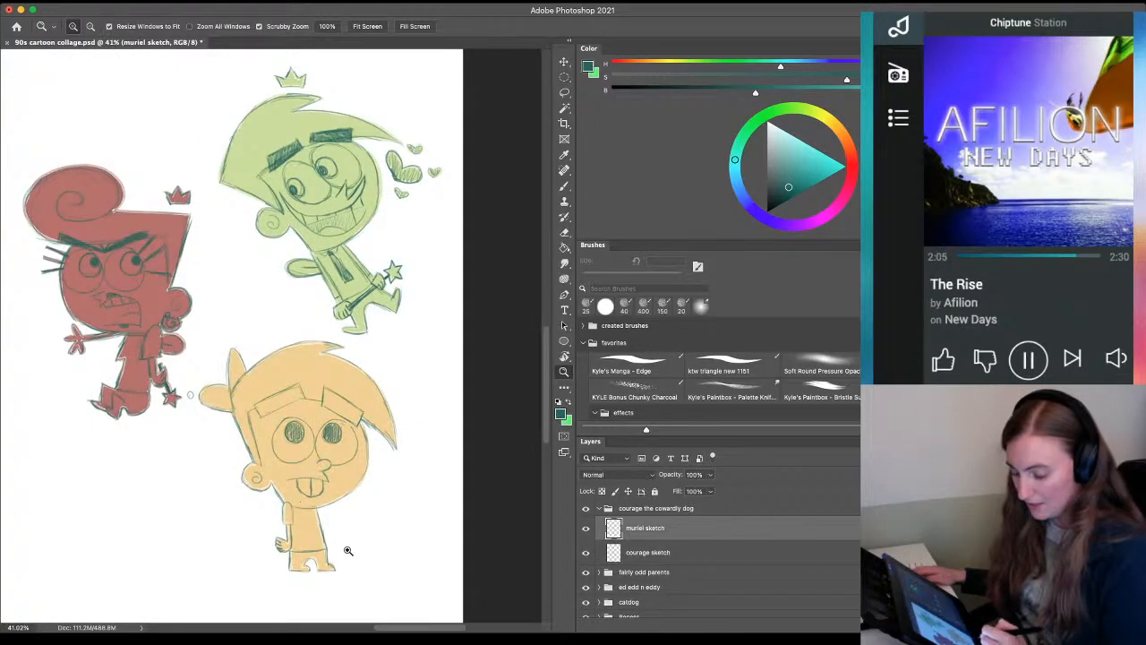
{"action": "mouse_move", "coordinate": [228, 295]}
{"action": "left_mouse_down"}
{"action": "mouse_move", "coordinate": [247, 332]}
{"action": "mouse_move", "coordinate": [381, 443]}
{"action": "left_mouse_up"}
{"action": "left_click_drag", "start_coordinate": [382, 341], "coordinate": [423, 367]}
{"action": "mouse_move", "coordinate": [407, 351]}
{"action": "left_mouse_down"}
{"action": "mouse_move", "coordinate": [461, 496]}
{"action": "mouse_move", "coordinate": [412, 520]}
{"action": "mouse_move", "coordinate": [412, 541]}
{"action": "left_mouse_up"}
{"action": "left_click_drag", "start_coordinate": [313, 482], "coordinate": [288, 518]}
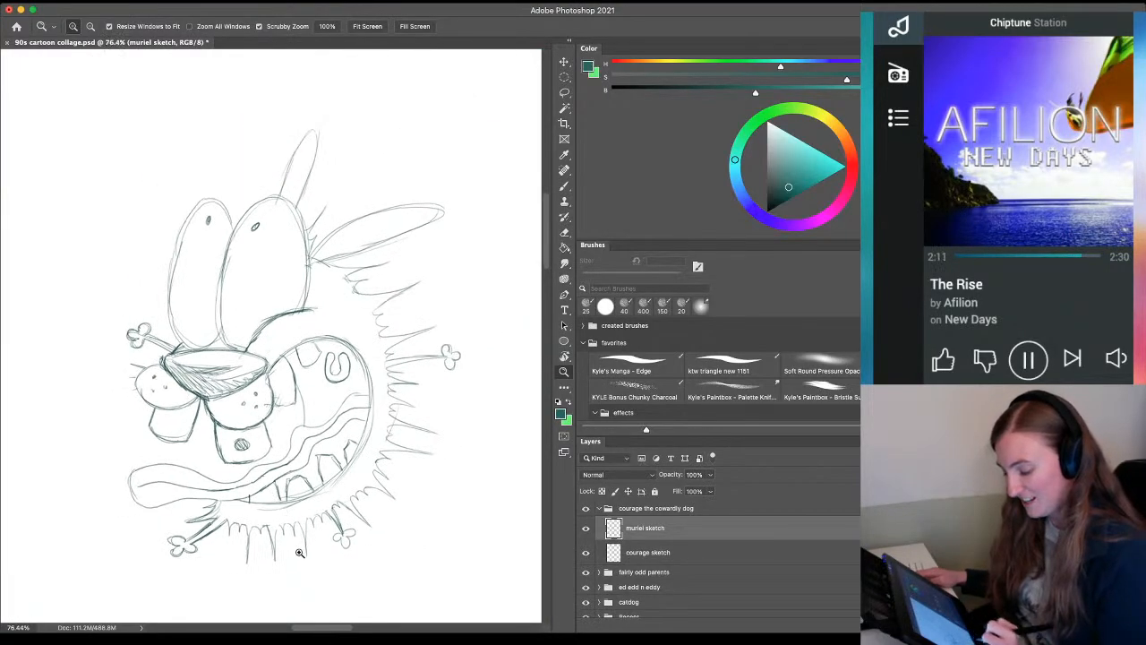
{"action": "mouse_move", "coordinate": [262, 470]}
{"action": "left_mouse_down"}
{"action": "mouse_move", "coordinate": [166, 530]}
{"action": "mouse_move", "coordinate": [498, 186]}
{"action": "left_mouse_up"}
{"action": "left_click_drag", "start_coordinate": [219, 436], "coordinate": [205, 433]}
{"action": "mouse_move", "coordinate": [208, 532]}
{"action": "left_mouse_down"}
{"action": "mouse_move", "coordinate": [213, 376]}
{"action": "mouse_move", "coordinate": [202, 381]}
{"action": "left_mouse_up"}
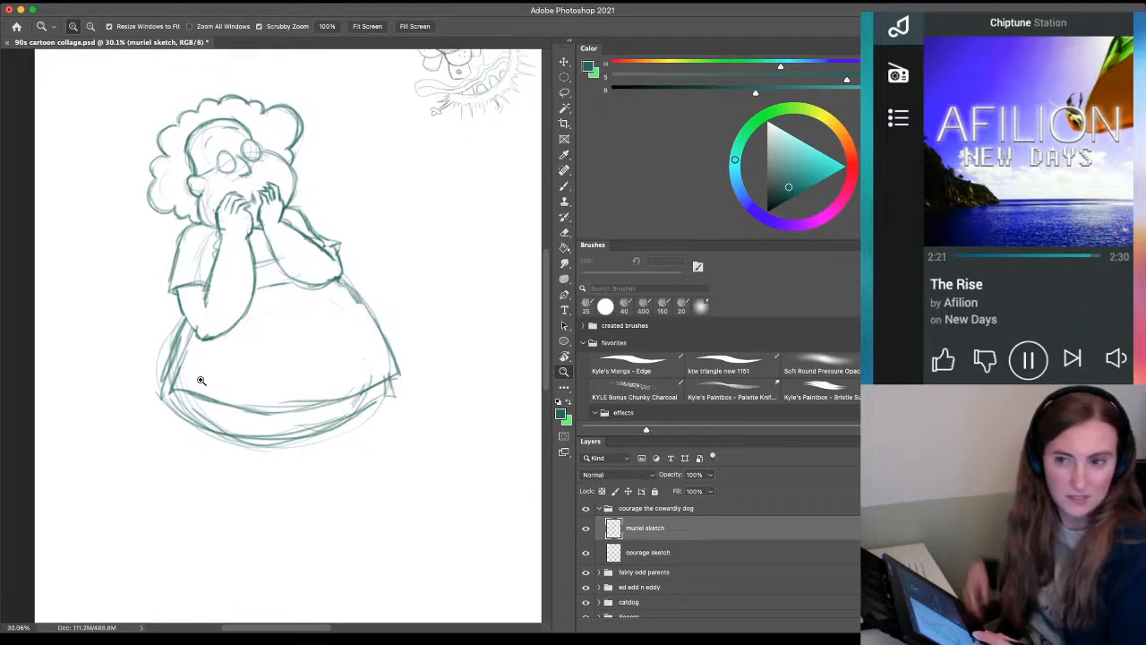
{"action": "mouse_move", "coordinate": [299, 408]}
{"action": "left_mouse_down"}
{"action": "mouse_move", "coordinate": [270, 405]}
{"action": "mouse_move", "coordinate": [320, 431]}
{"action": "left_mouse_up"}
Darken Muriel's nose, the glasses' bridge and both round lens frames, thickening the near lens's outline
{"action": "left_click_drag", "start_coordinate": [232, 166], "coordinate": [274, 170]}
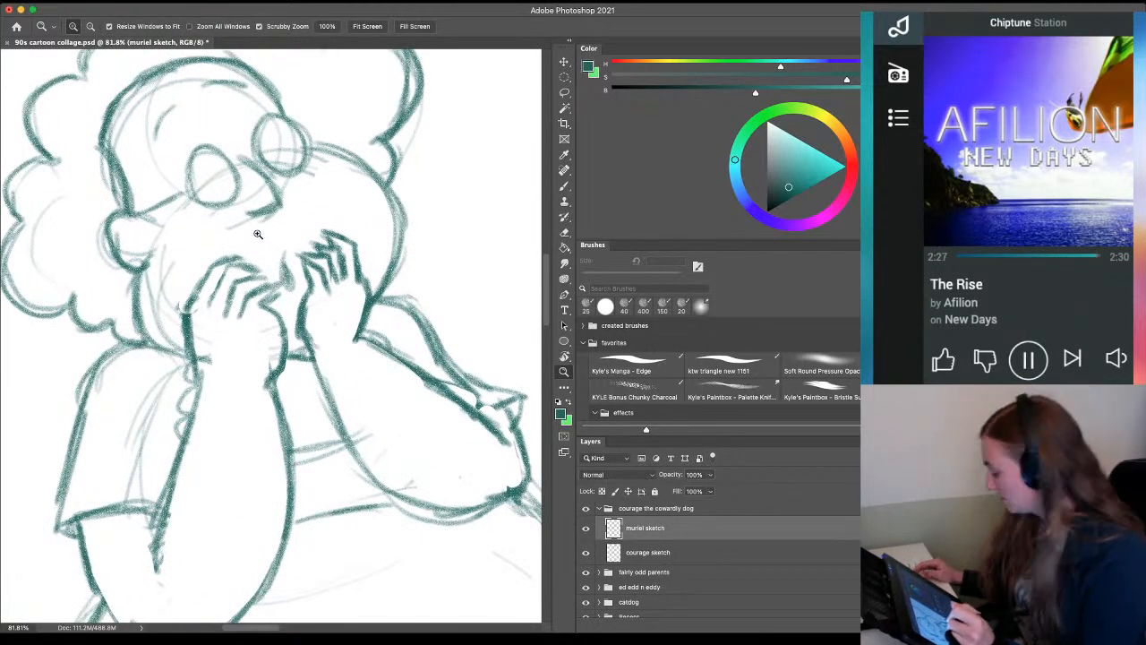
{"action": "key", "text": "b"}
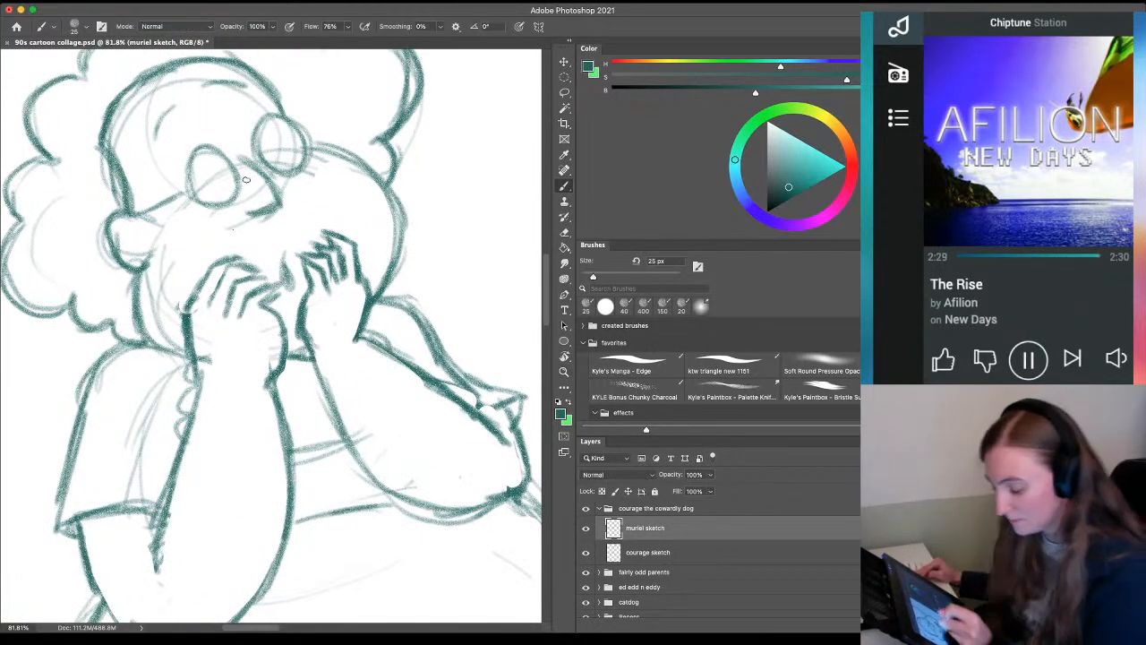
{"action": "left_click_drag", "start_coordinate": [239, 149], "coordinate": [279, 203]}
{"action": "mouse_move", "coordinate": [257, 154]}
{"action": "left_mouse_down"}
{"action": "mouse_move", "coordinate": [184, 152]}
{"action": "mouse_move", "coordinate": [227, 162]}
{"action": "mouse_move", "coordinate": [196, 151]}
{"action": "mouse_move", "coordinate": [189, 185]}
{"action": "mouse_move", "coordinate": [215, 210]}
{"action": "mouse_move", "coordinate": [235, 176]}
{"action": "mouse_move", "coordinate": [219, 148]}
{"action": "left_mouse_up"}
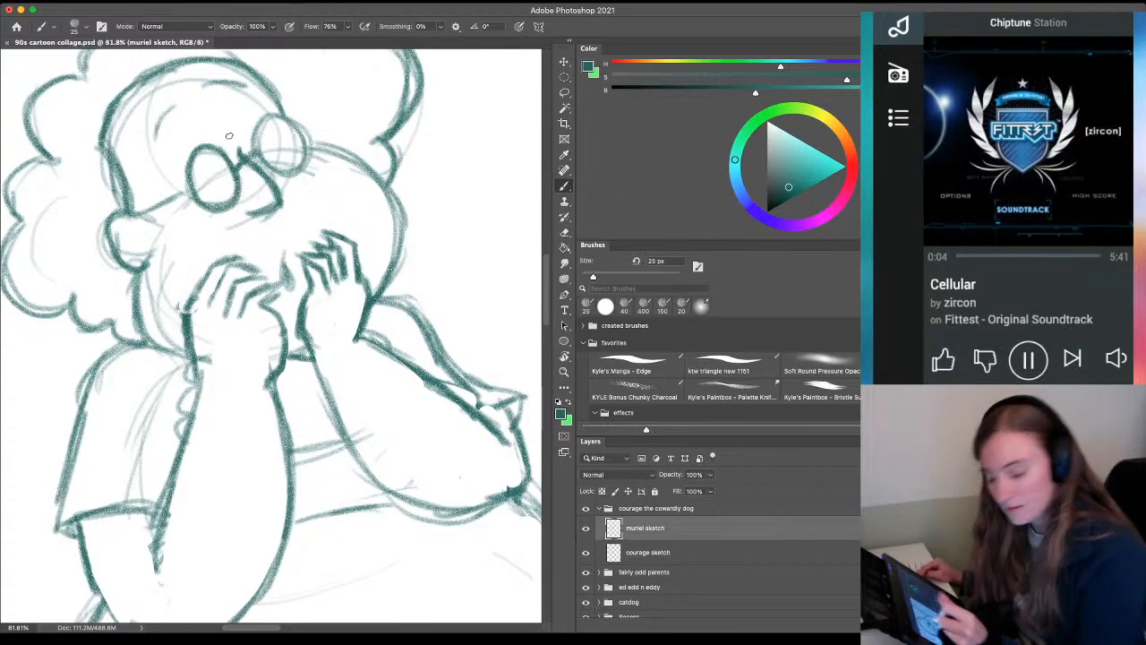
{"action": "mouse_move", "coordinate": [295, 121]}
{"action": "left_mouse_down"}
{"action": "mouse_move", "coordinate": [263, 114]}
{"action": "mouse_move", "coordinate": [256, 137]}
{"action": "mouse_move", "coordinate": [274, 167]}
{"action": "mouse_move", "coordinate": [307, 158]}
{"action": "mouse_move", "coordinate": [291, 125]}
{"action": "mouse_move", "coordinate": [253, 129]}
{"action": "left_mouse_up"}
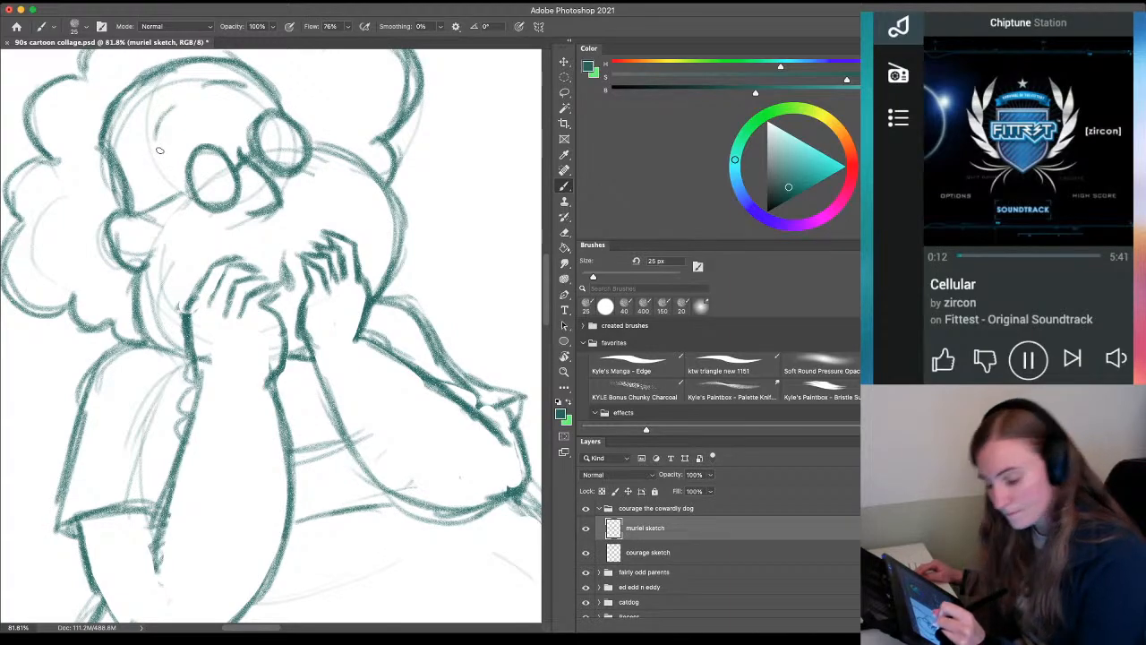
{"action": "mouse_move", "coordinate": [198, 144]}
{"action": "left_mouse_down"}
{"action": "mouse_move", "coordinate": [182, 161]}
{"action": "mouse_move", "coordinate": [186, 188]}
{"action": "mouse_move", "coordinate": [202, 211]}
{"action": "mouse_move", "coordinate": [226, 212]}
{"action": "left_mouse_up"}
{"action": "mouse_move", "coordinate": [186, 154]}
{"action": "left_mouse_down"}
{"action": "mouse_move", "coordinate": [192, 198]}
{"action": "mouse_move", "coordinate": [225, 212]}
{"action": "left_mouse_up"}
{"action": "left_click_drag", "start_coordinate": [174, 192], "coordinate": [178, 186]}
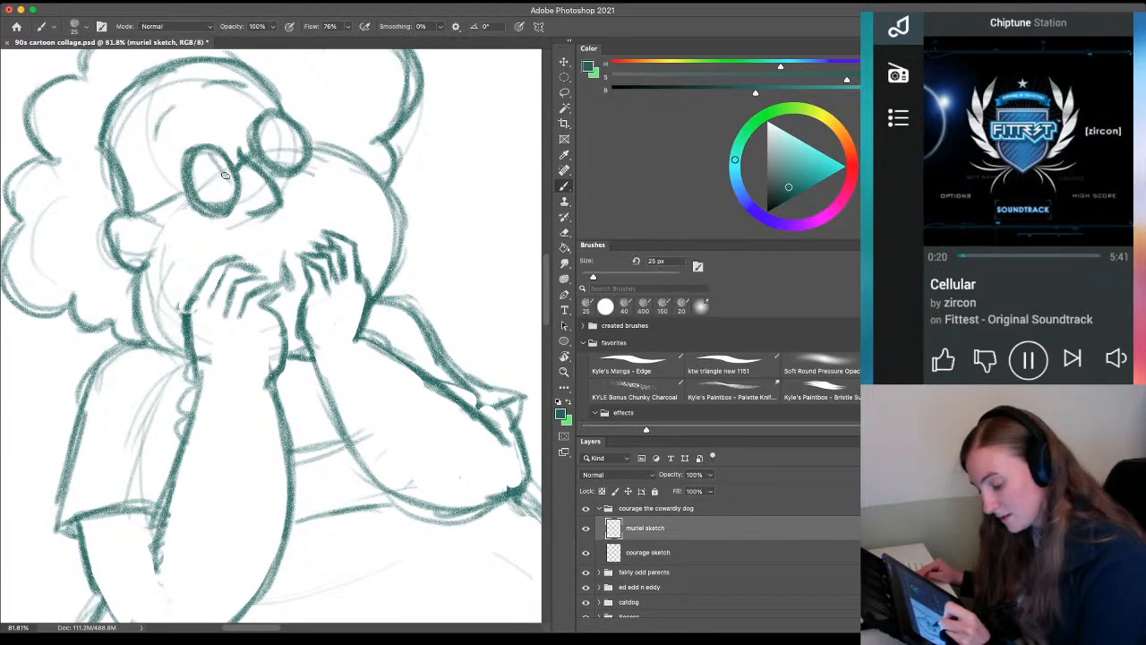
{"action": "mouse_move", "coordinate": [274, 118]}
{"action": "left_mouse_down"}
{"action": "mouse_move", "coordinate": [302, 152]}
{"action": "mouse_move", "coordinate": [285, 153]}
{"action": "mouse_move", "coordinate": [290, 165]}
{"action": "left_mouse_up"}
Erase the thick rough shading along the inner side of the dress outline just below Muriel's far elbow
{"action": "left_click_drag", "start_coordinate": [267, 480], "coordinate": [260, 271]}
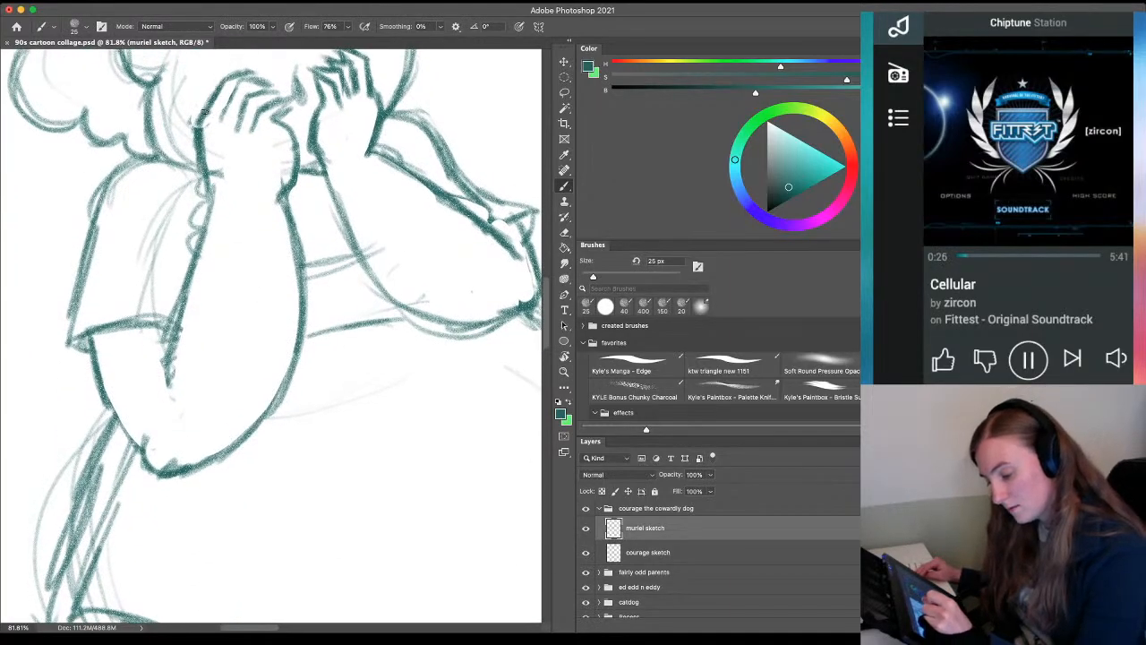
{"action": "key", "text": "z"}
{"action": "left_click_drag", "start_coordinate": [380, 461], "coordinate": [331, 471]}
{"action": "left_click_drag", "start_coordinate": [326, 545], "coordinate": [198, 497]}
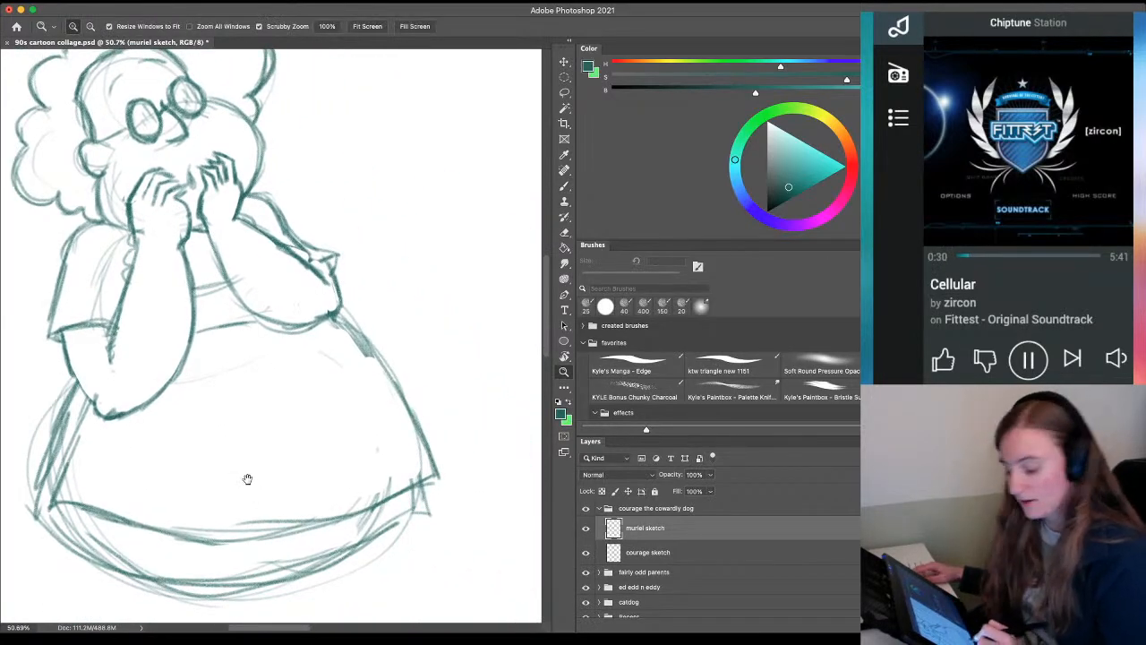
{"action": "left_click_drag", "start_coordinate": [351, 394], "coordinate": [365, 399]}
{"action": "key", "text": "e"}
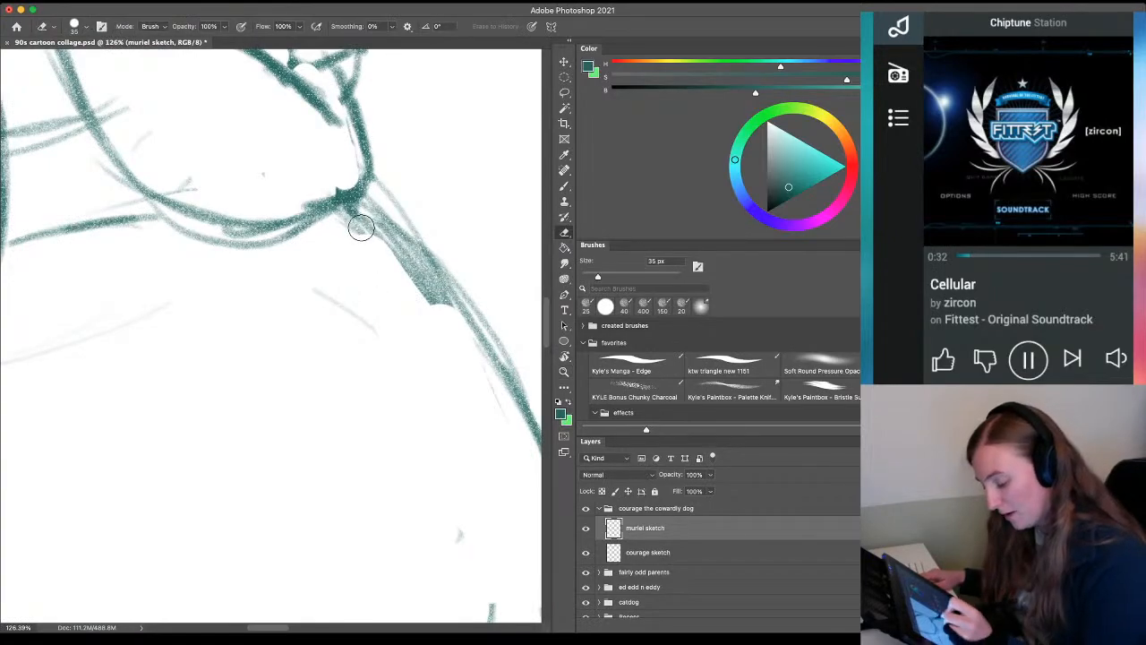
{"action": "mouse_move", "coordinate": [358, 214]}
{"action": "left_mouse_down"}
{"action": "mouse_move", "coordinate": [443, 332]}
{"action": "mouse_move", "coordinate": [419, 297]}
{"action": "left_mouse_up"}
{"action": "mouse_move", "coordinate": [345, 366]}
{"action": "left_mouse_down"}
{"action": "mouse_move", "coordinate": [276, 402]}
{"action": "mouse_move", "coordinate": [294, 511]}
{"action": "left_mouse_up"}
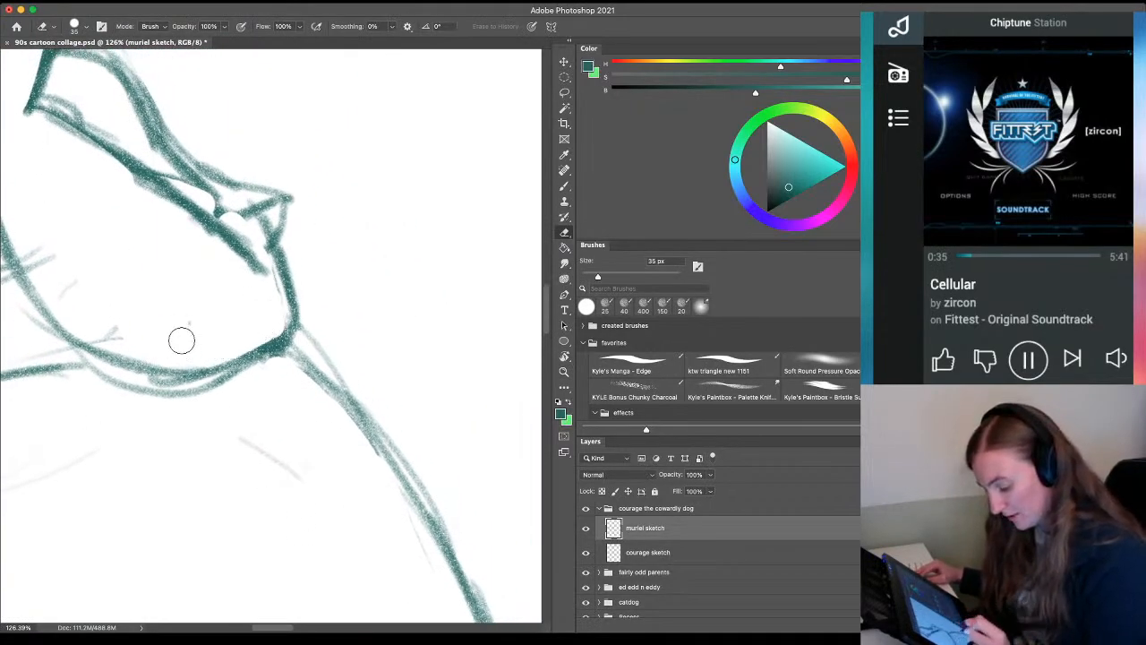
Darken the underside of Muriel's far forearm and erase the duplicate sketch line beneath it
{"action": "key", "text": "b"}
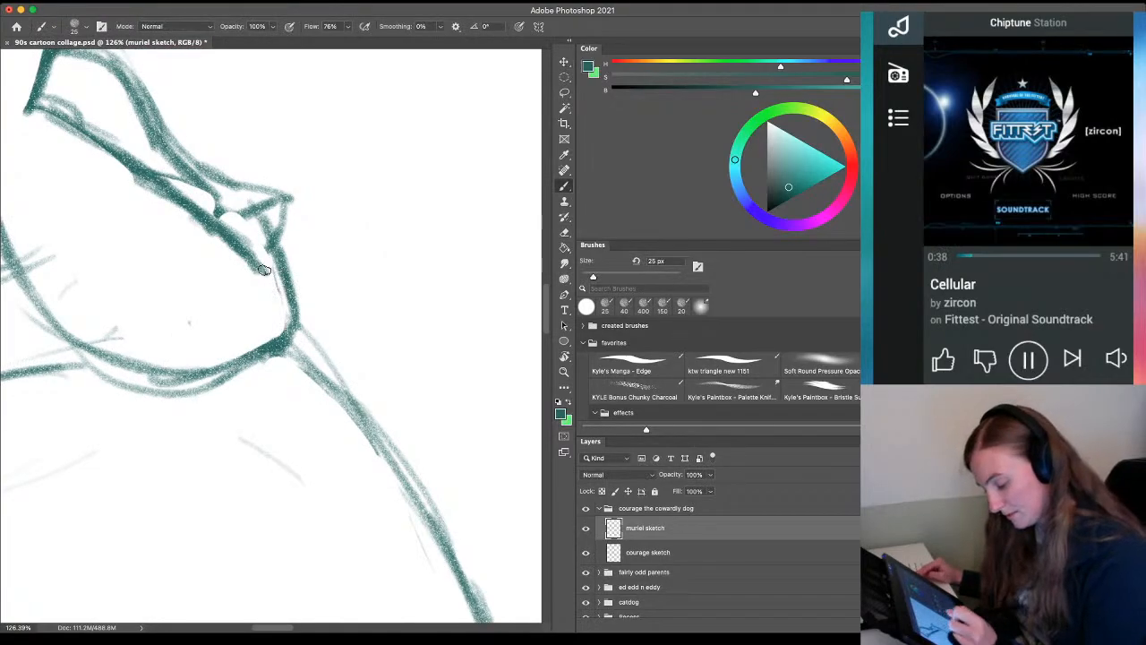
{"action": "mouse_move", "coordinate": [286, 339]}
{"action": "left_mouse_down"}
{"action": "mouse_move", "coordinate": [170, 369]}
{"action": "mouse_move", "coordinate": [243, 355]}
{"action": "mouse_move", "coordinate": [101, 359]}
{"action": "left_mouse_up"}
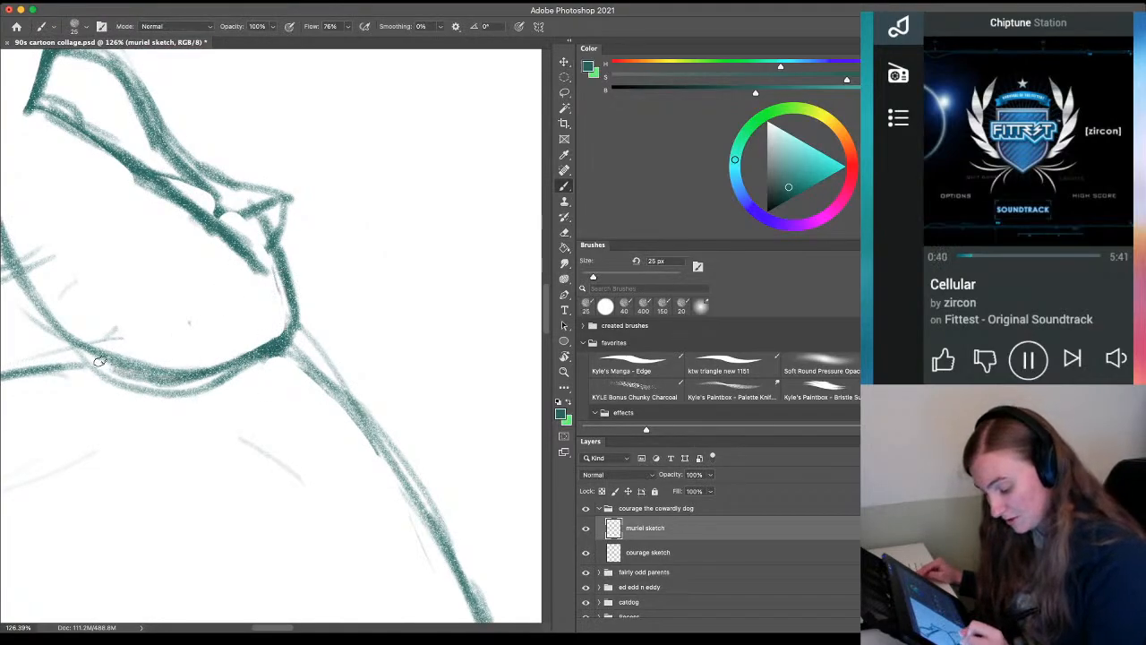
{"action": "key", "text": "z"}
{"action": "mouse_move", "coordinate": [190, 499]}
{"action": "left_mouse_down"}
{"action": "mouse_move", "coordinate": [159, 493]}
{"action": "mouse_move", "coordinate": [230, 428]}
{"action": "mouse_move", "coordinate": [203, 457]}
{"action": "mouse_move", "coordinate": [186, 453]}
{"action": "left_mouse_up"}
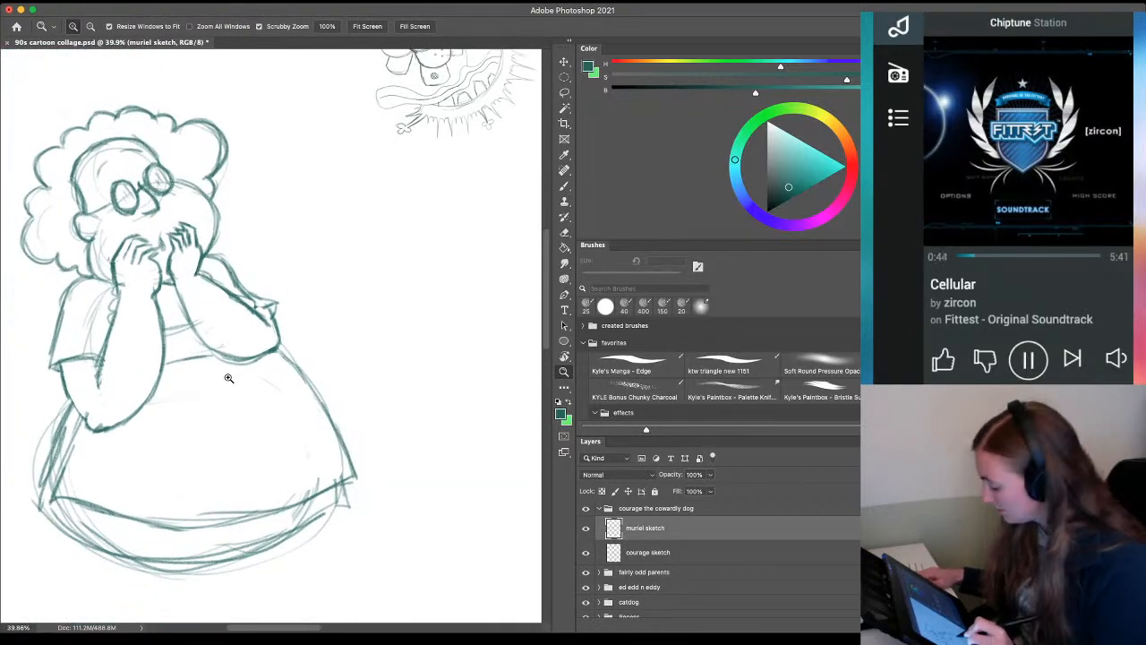
{"action": "key", "text": "e"}
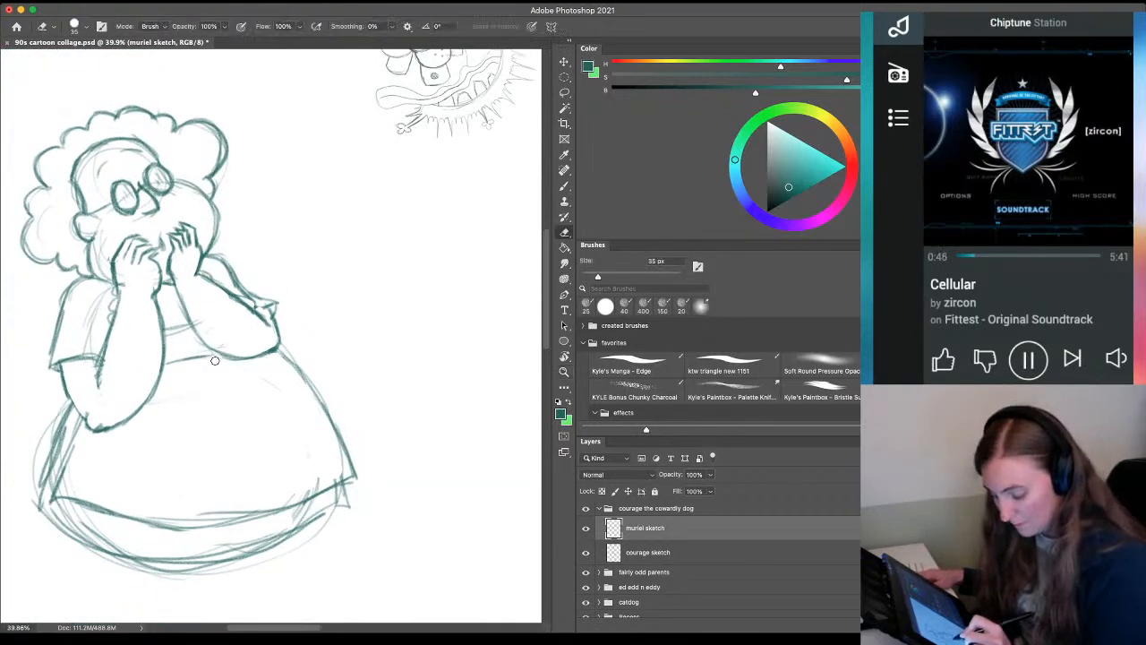
{"action": "left_click_drag", "start_coordinate": [219, 448], "coordinate": [257, 426]}
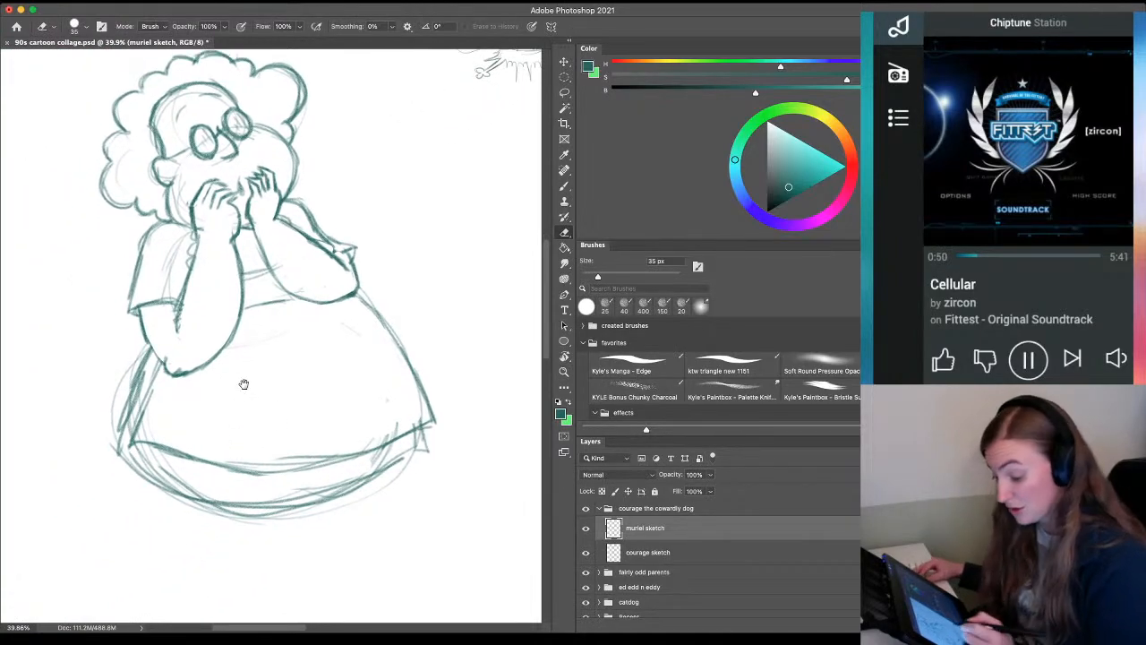
Erase the lower rough lines of the dress hem, enlarging the eraser to 70 px
{"action": "key", "text": "z"}
{"action": "left_click_drag", "start_coordinate": [254, 253], "coordinate": [298, 266]}
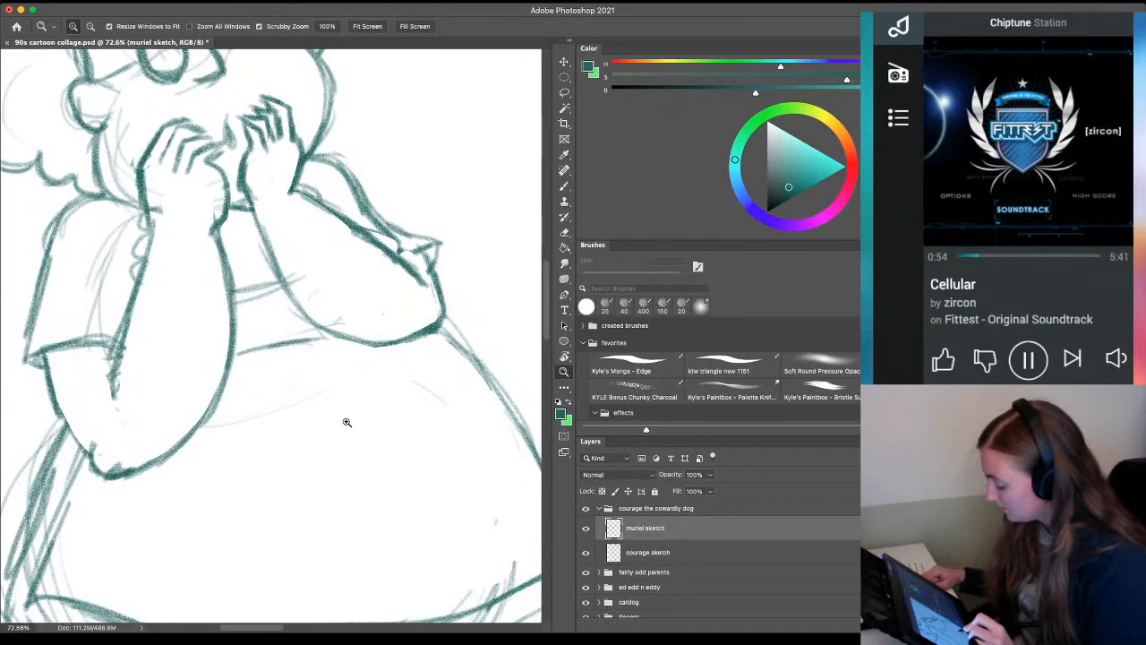
{"action": "left_click_drag", "start_coordinate": [344, 419], "coordinate": [300, 434]}
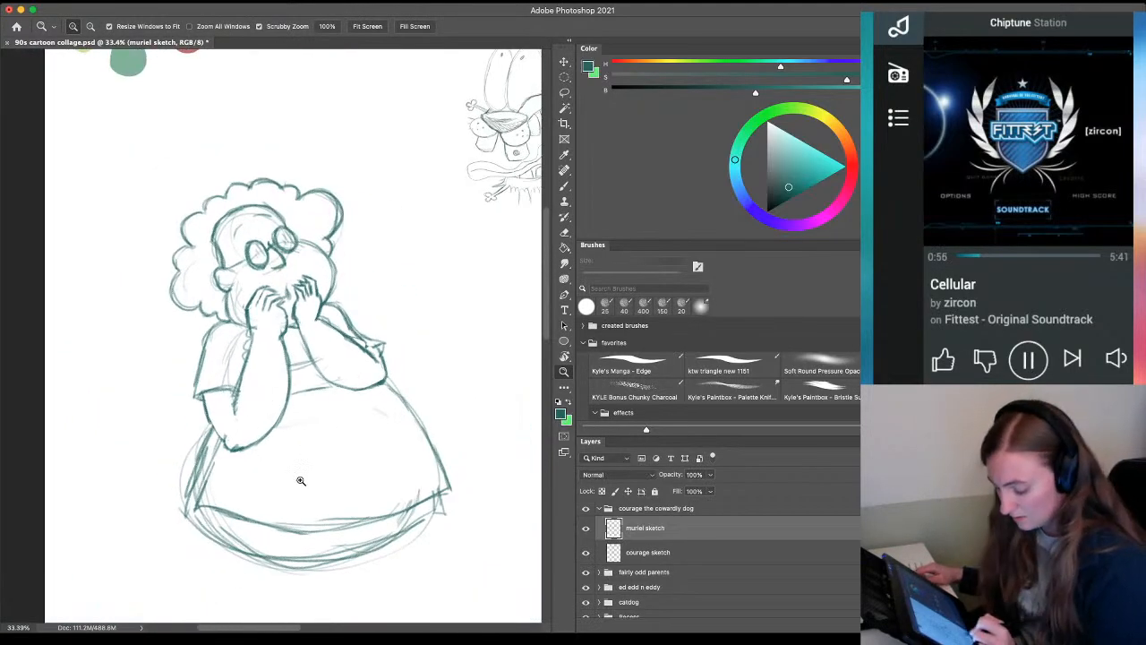
{"action": "left_click_drag", "start_coordinate": [310, 478], "coordinate": [294, 379]}
{"action": "key", "text": "e"}
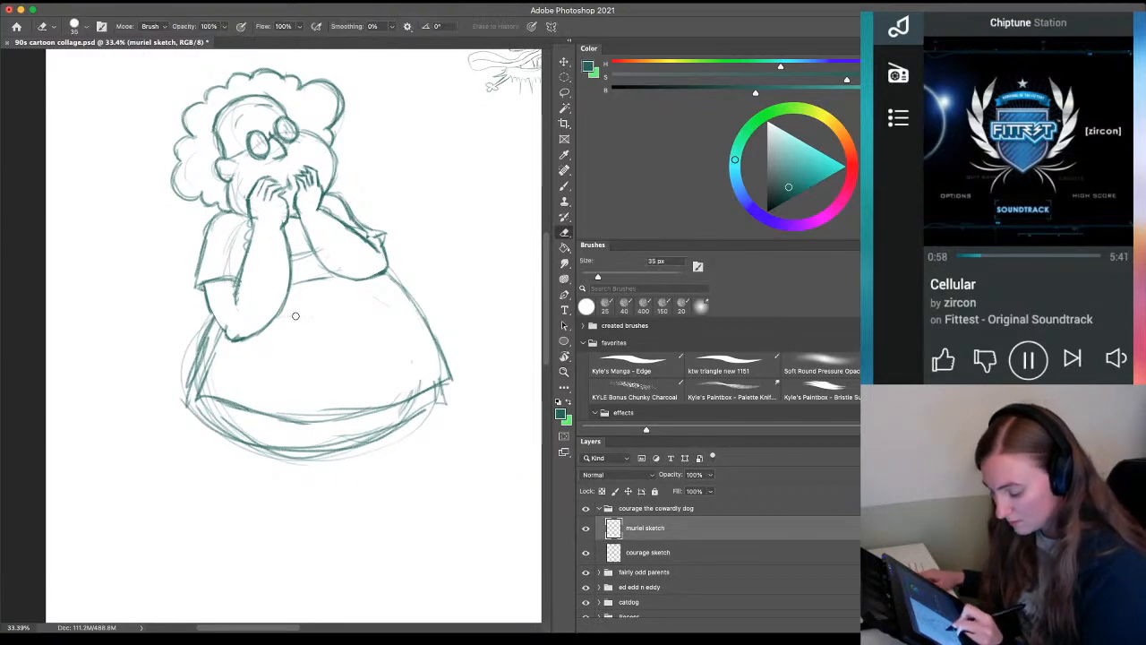
{"action": "left_click_drag", "start_coordinate": [280, 491], "coordinate": [275, 410]}
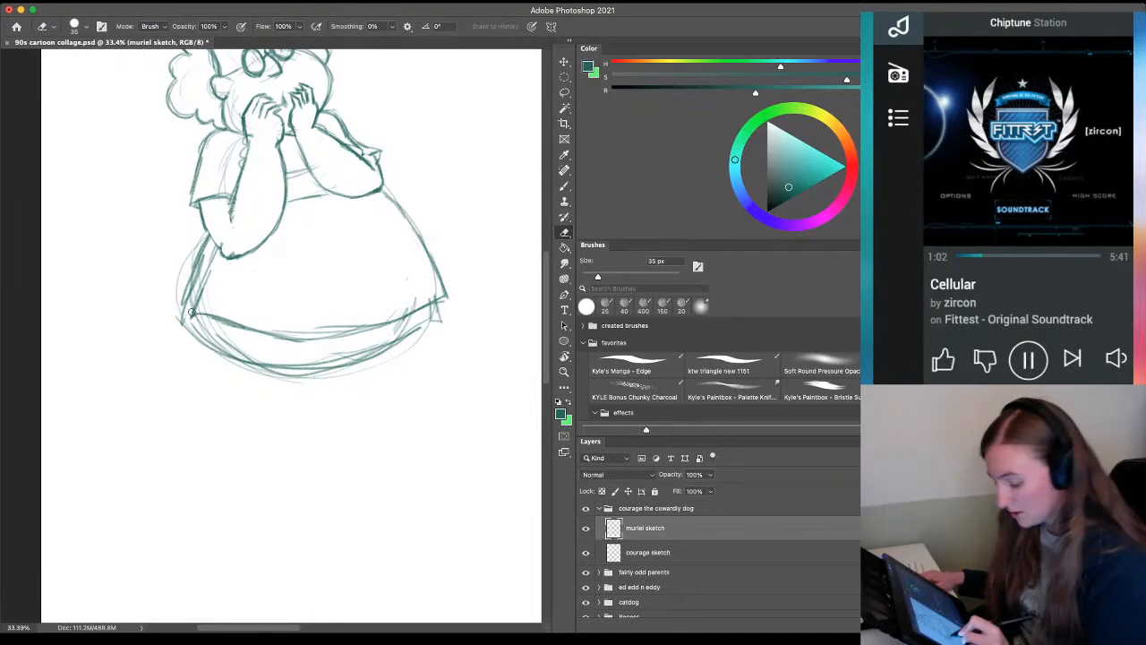
{"action": "mouse_move", "coordinate": [191, 312]}
{"action": "left_mouse_down"}
{"action": "mouse_move", "coordinate": [259, 371]}
{"action": "mouse_move", "coordinate": [299, 376]}
{"action": "mouse_move", "coordinate": [246, 370]}
{"action": "mouse_move", "coordinate": [352, 367]}
{"action": "mouse_move", "coordinate": [443, 347]}
{"action": "mouse_move", "coordinate": [454, 333]}
{"action": "mouse_move", "coordinate": [270, 377]}
{"action": "left_mouse_up"}
{"action": "key", "text": "bracketright"}
{"action": "key", "text": "bracketright"}
{"action": "key", "text": "bracketright"}
{"action": "key", "text": "bracketright"}
{"action": "key", "text": "bracketright"}
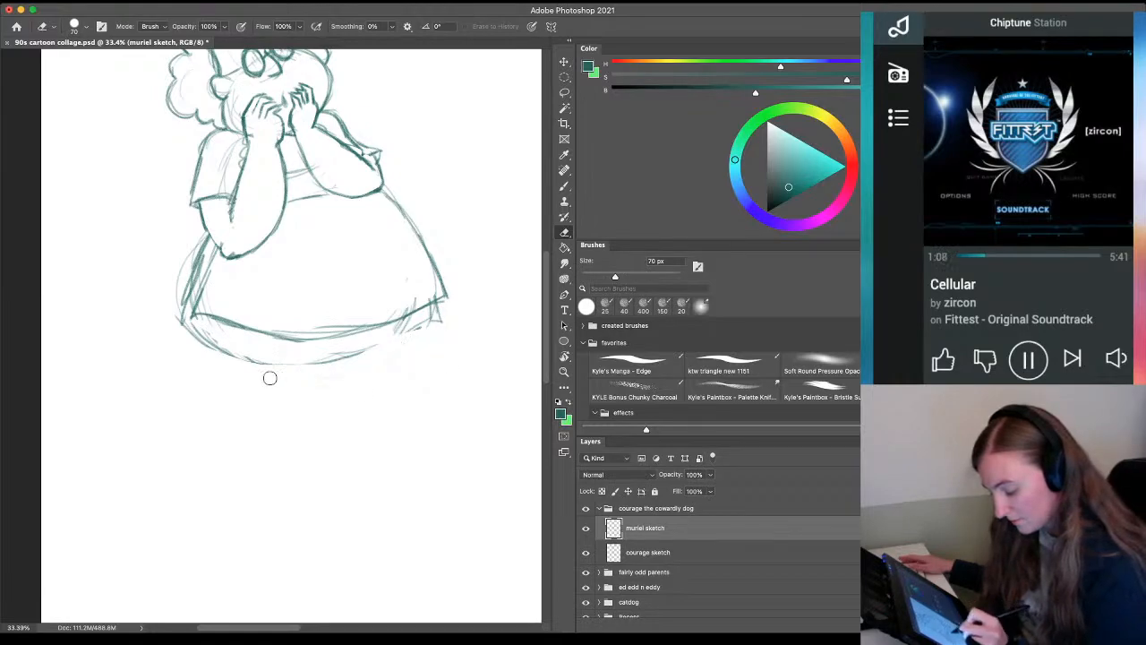
Redraw the dress's bottom hem as a cleaner curve and go over its near side edge
{"action": "key", "text": "b"}
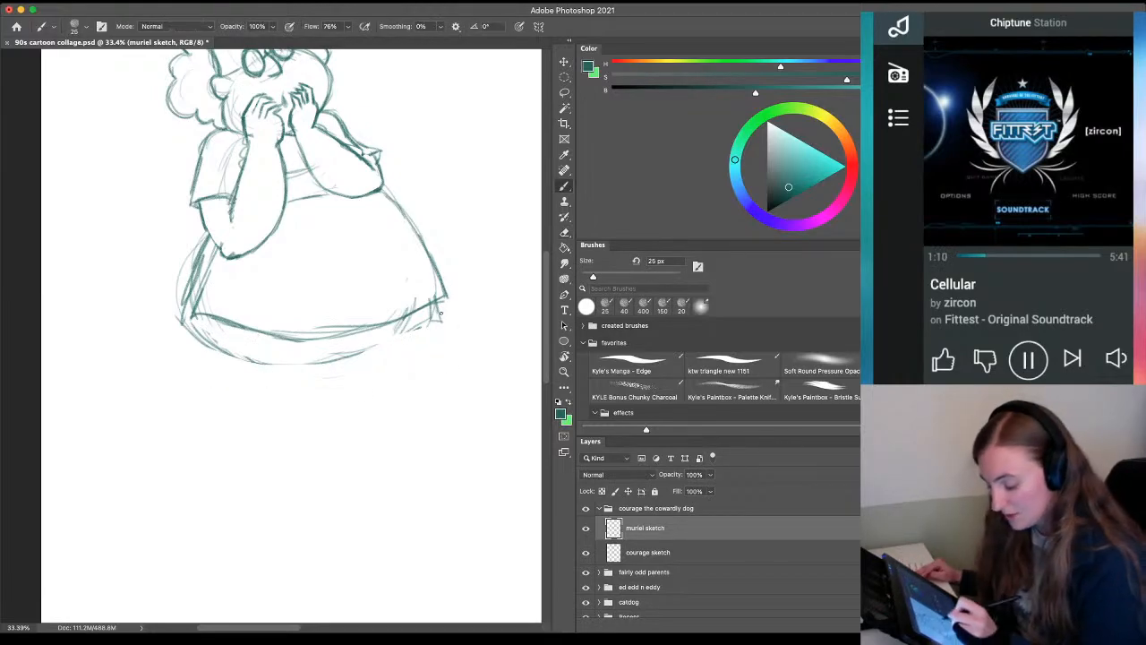
{"action": "mouse_move", "coordinate": [444, 311]}
{"action": "left_mouse_down"}
{"action": "mouse_move", "coordinate": [401, 338]}
{"action": "mouse_move", "coordinate": [305, 363]}
{"action": "mouse_move", "coordinate": [204, 351]}
{"action": "left_mouse_up"}
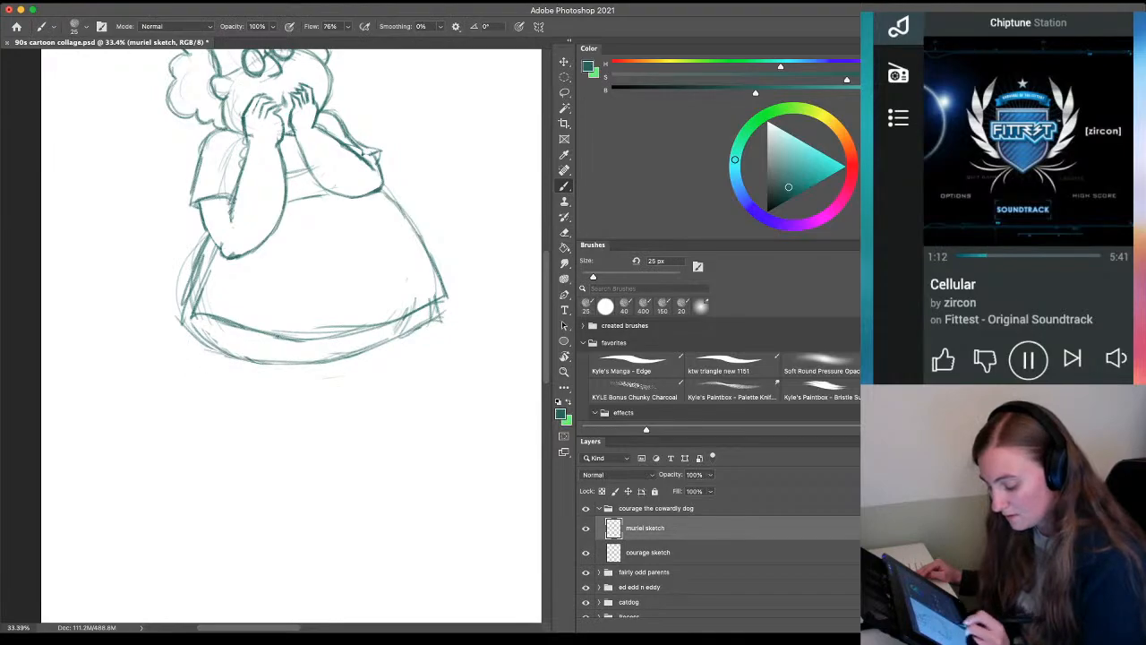
{"action": "left_click_drag", "start_coordinate": [206, 243], "coordinate": [183, 321]}
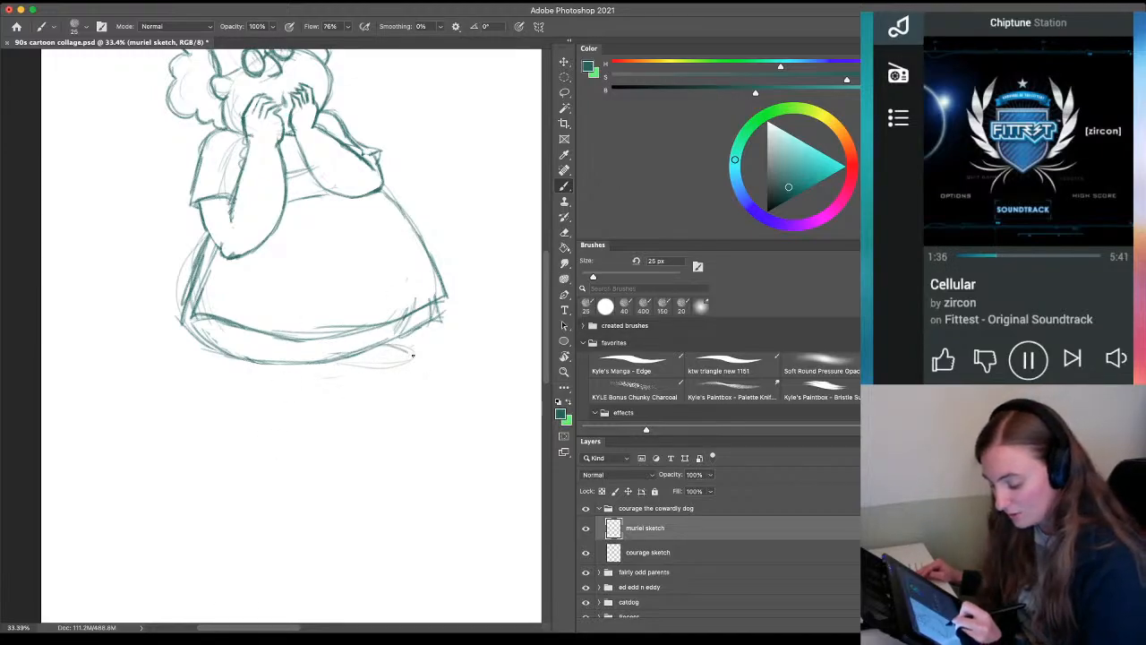
Sketch the first boot's wide opening below the hem and its two shaft sides tapering to the ankle
{"action": "left_click_drag", "start_coordinate": [413, 354], "coordinate": [340, 361]}
{"action": "left_click_drag", "start_coordinate": [412, 355], "coordinate": [396, 398]}
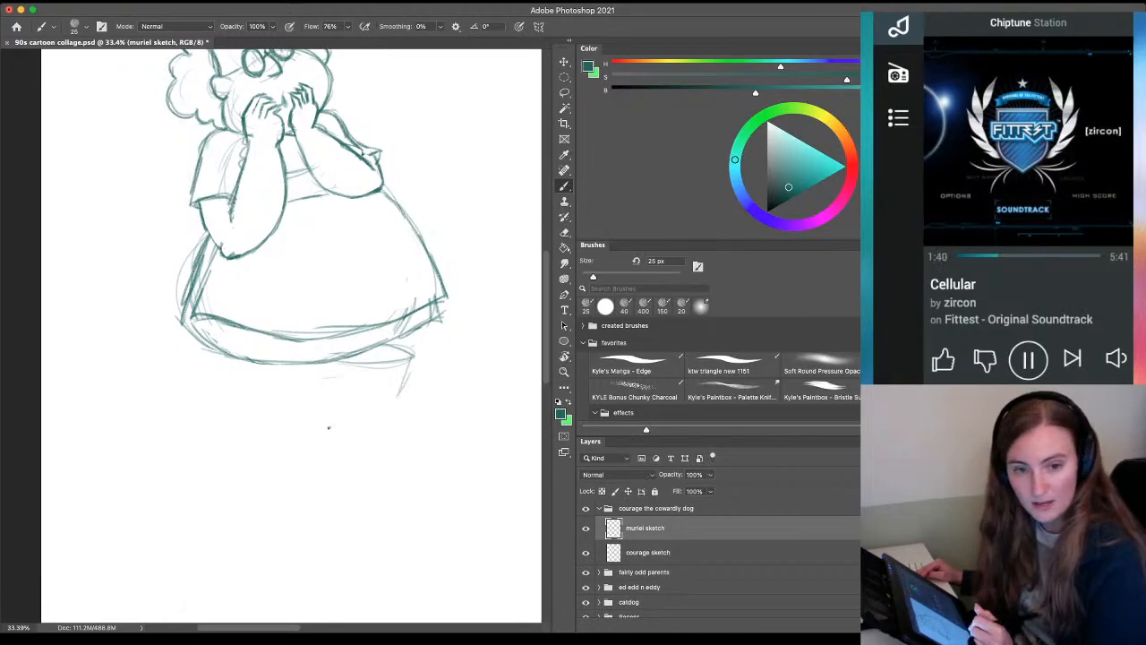
{"action": "left_click_drag", "start_coordinate": [414, 363], "coordinate": [388, 406]}
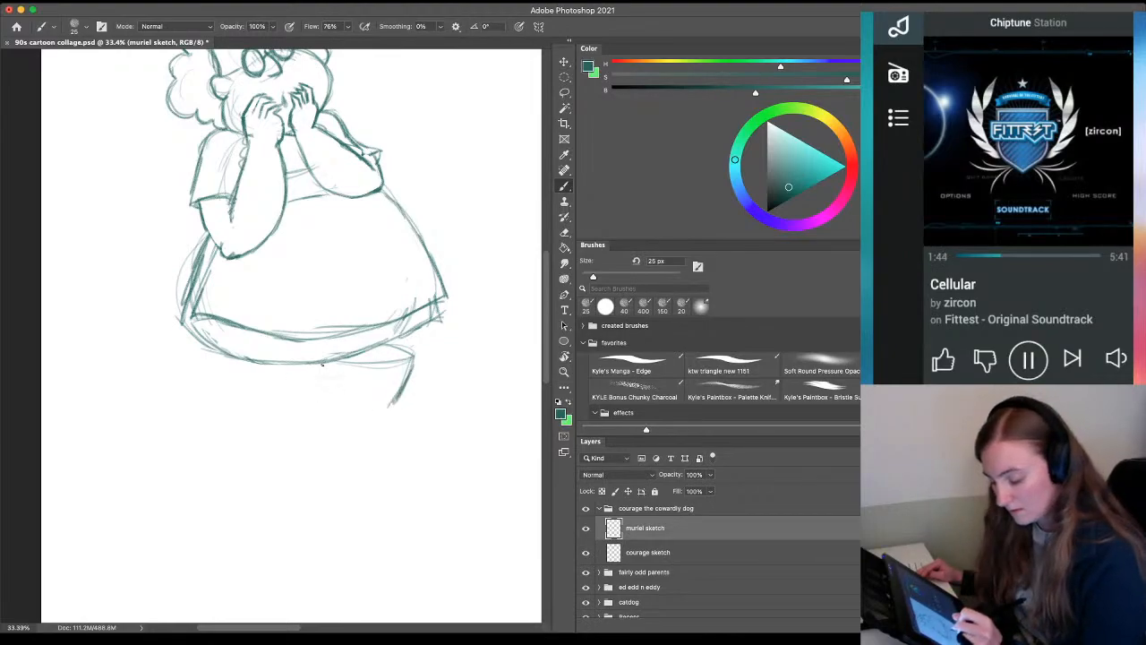
{"action": "left_click_drag", "start_coordinate": [323, 362], "coordinate": [341, 417]}
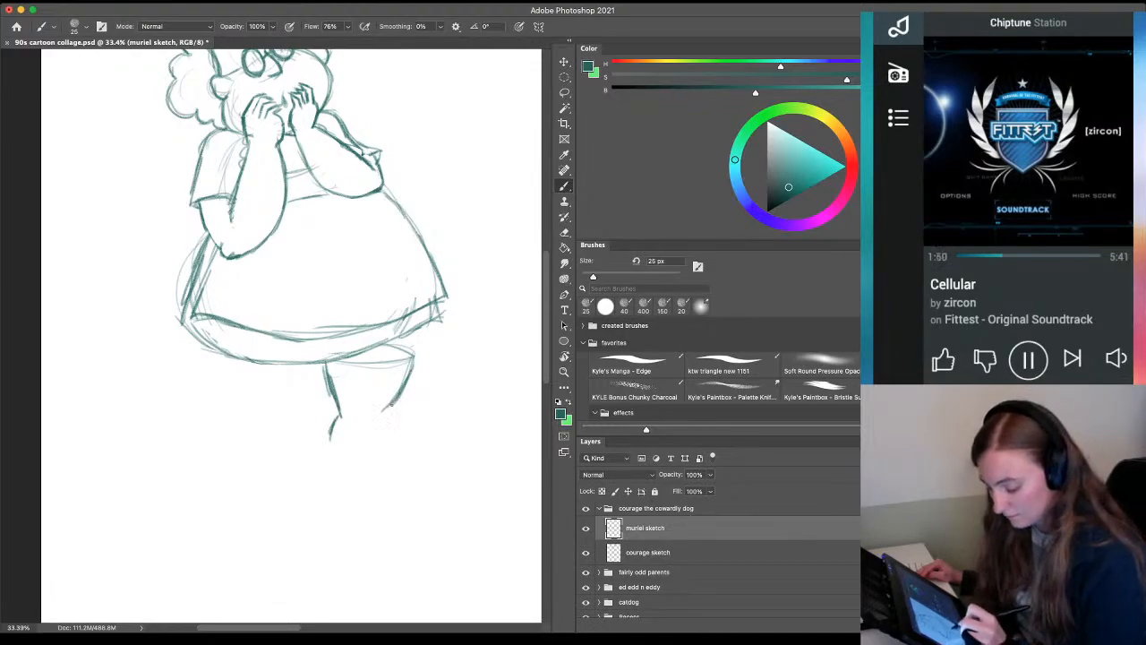
Draw the foot of the first boot with its rounded toe, flat sole and notched heel
{"action": "left_click_drag", "start_coordinate": [385, 408], "coordinate": [430, 440]}
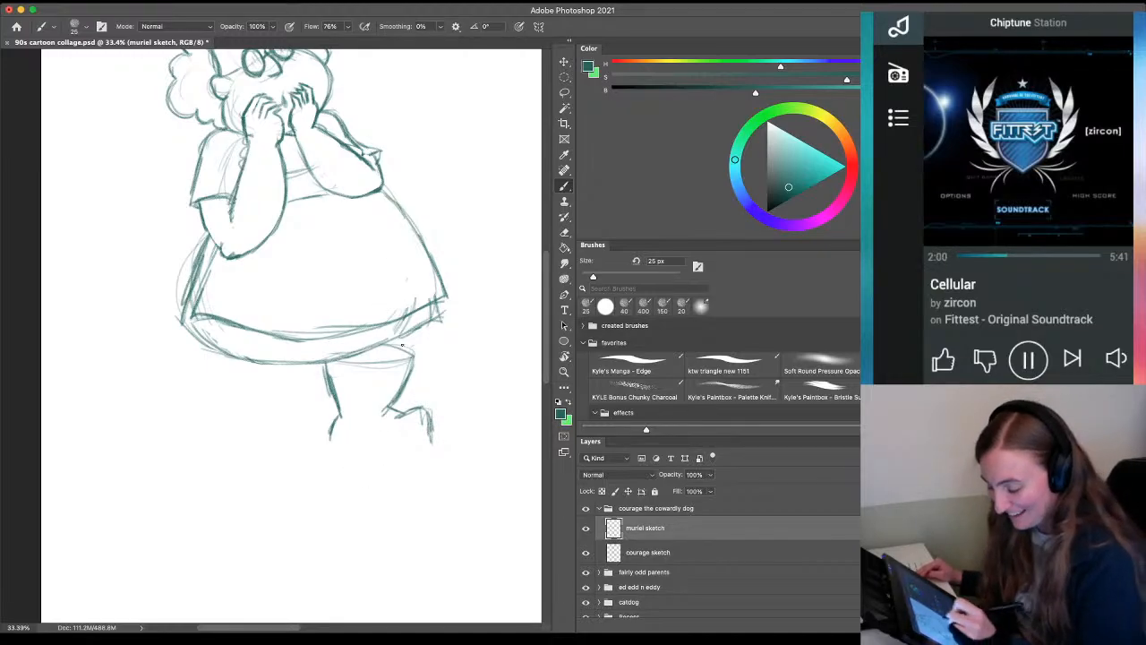
{"action": "mouse_move", "coordinate": [421, 408]}
{"action": "left_mouse_down"}
{"action": "mouse_move", "coordinate": [435, 444]}
{"action": "mouse_move", "coordinate": [394, 455]}
{"action": "mouse_move", "coordinate": [410, 454]}
{"action": "left_mouse_up"}
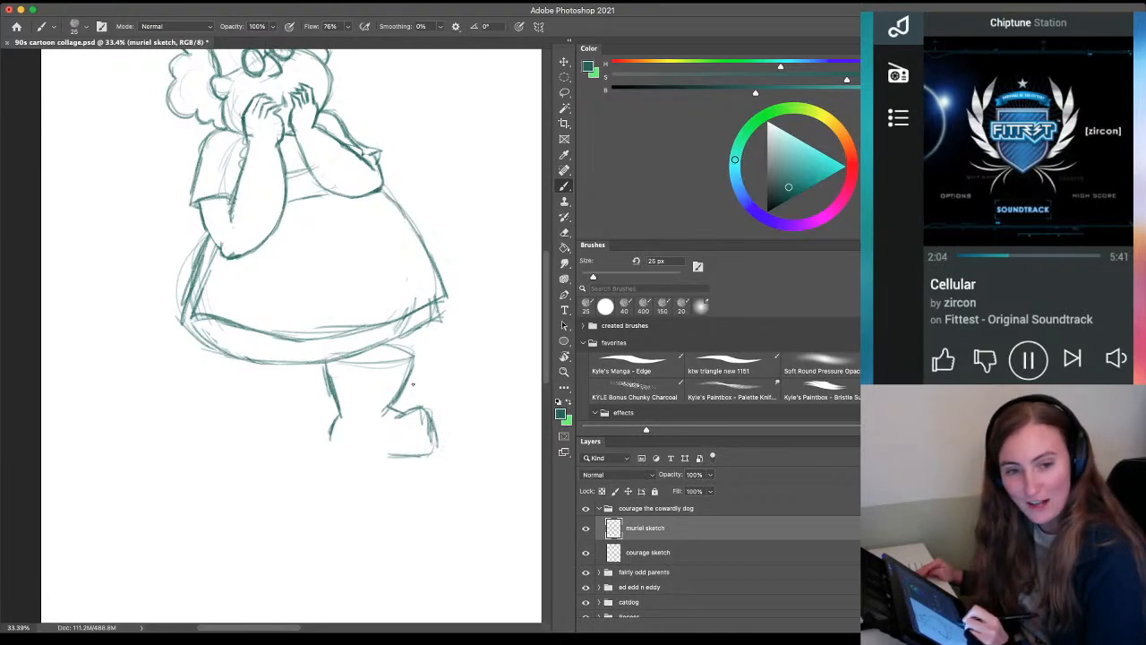
{"action": "mouse_move", "coordinate": [421, 403]}
{"action": "left_mouse_down"}
{"action": "mouse_move", "coordinate": [440, 446]}
{"action": "mouse_move", "coordinate": [370, 453]}
{"action": "left_mouse_up"}
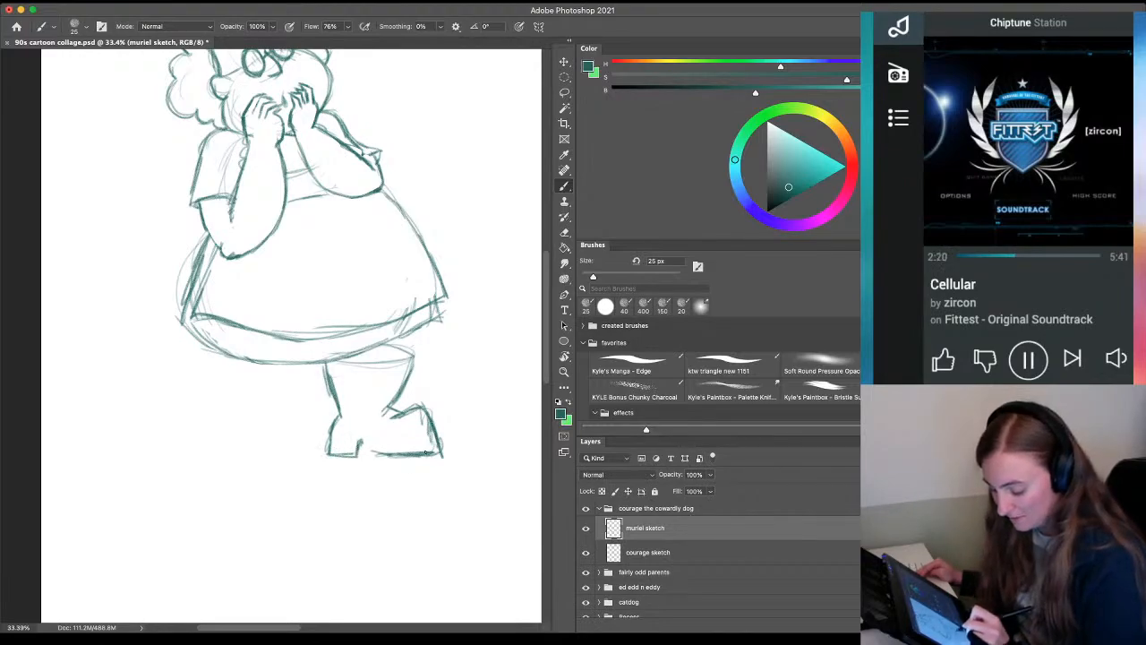
{"action": "left_click_drag", "start_coordinate": [427, 452], "coordinate": [372, 452]}
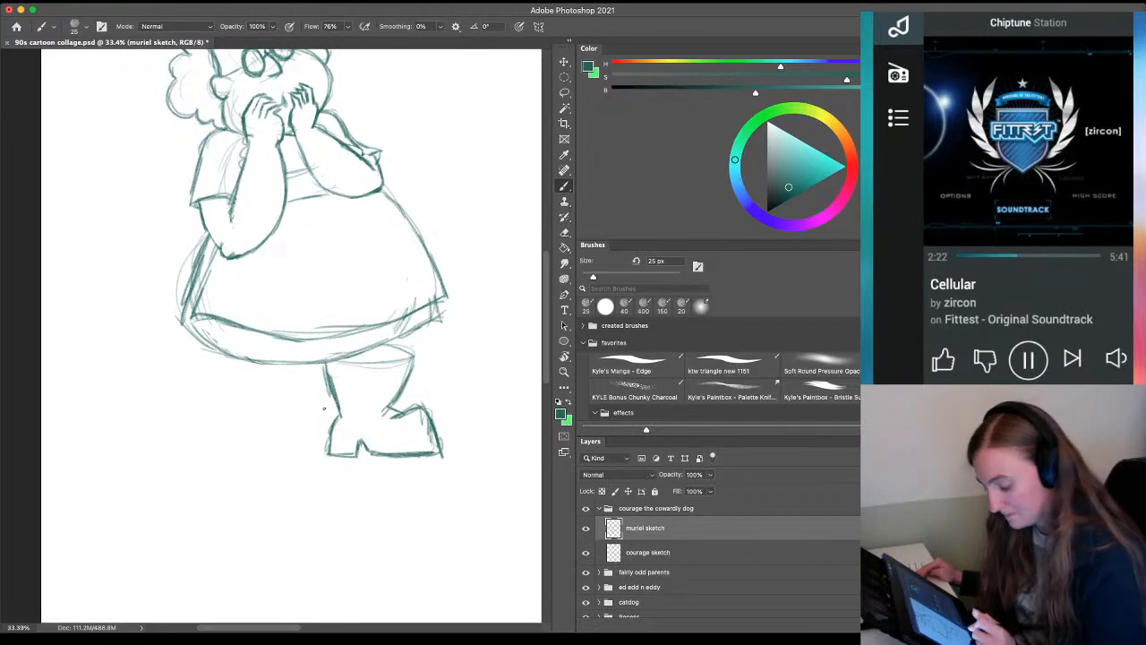
Duplicate the lassoed boot onto its own layer, placing the copy under the dress's near side and rotating it about 15° clockwise
{"action": "key", "text": "z"}
{"action": "mouse_move", "coordinate": [346, 468]}
{"action": "left_mouse_down"}
{"action": "mouse_move", "coordinate": [294, 457]}
{"action": "mouse_move", "coordinate": [221, 470]}
{"action": "left_mouse_up"}
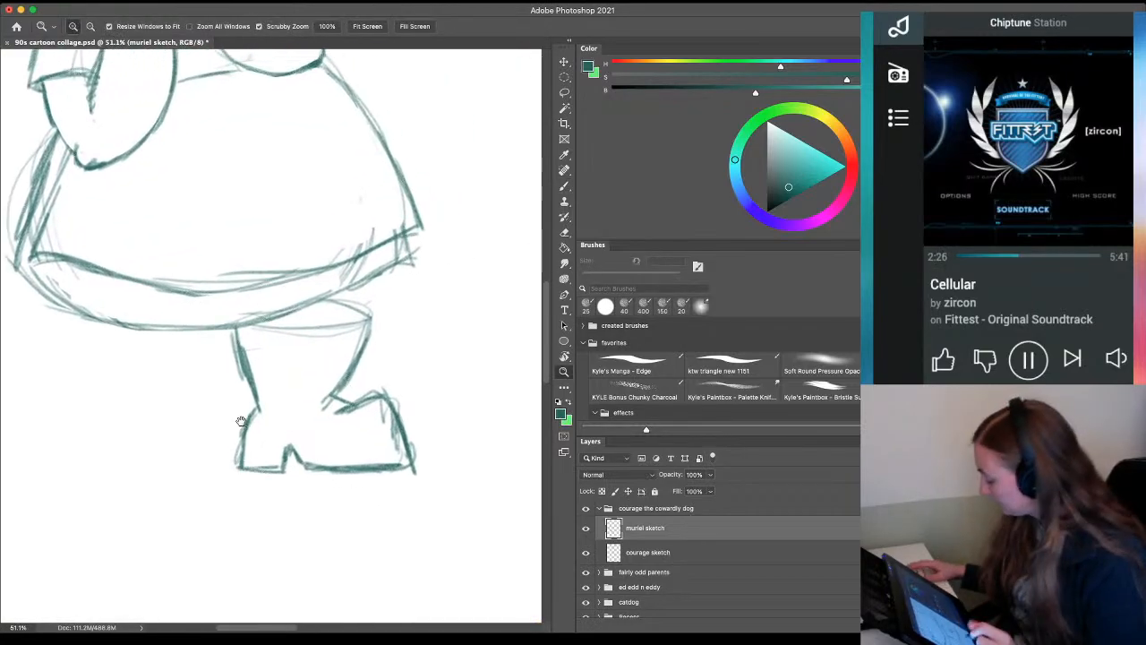
{"action": "key", "text": "l"}
{"action": "mouse_move", "coordinate": [380, 294]}
{"action": "left_mouse_down"}
{"action": "mouse_move", "coordinate": [242, 327]}
{"action": "mouse_move", "coordinate": [180, 421]}
{"action": "mouse_move", "coordinate": [383, 515]}
{"action": "mouse_move", "coordinate": [412, 337]}
{"action": "mouse_move", "coordinate": [384, 296]}
{"action": "left_mouse_up"}
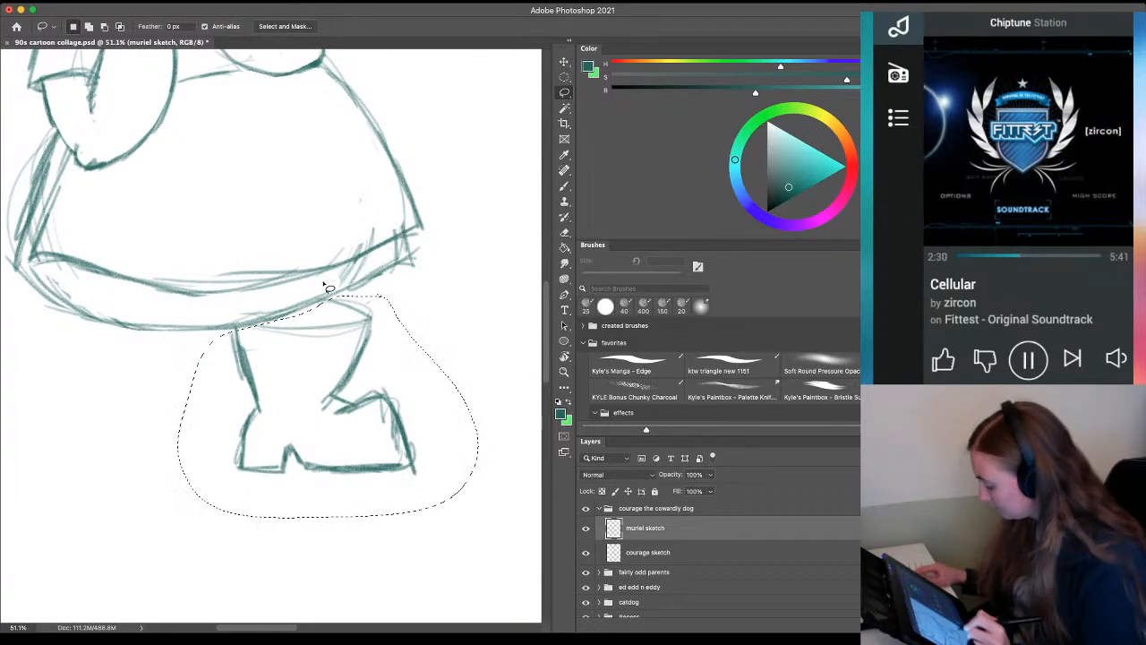
{"action": "key", "text": "ctrl+j"}
{"action": "key", "text": "v"}
{"action": "mouse_move", "coordinate": [279, 426]}
{"action": "left_mouse_down"}
{"action": "mouse_move", "coordinate": [148, 428]}
{"action": "mouse_move", "coordinate": [89, 452]}
{"action": "left_mouse_up"}
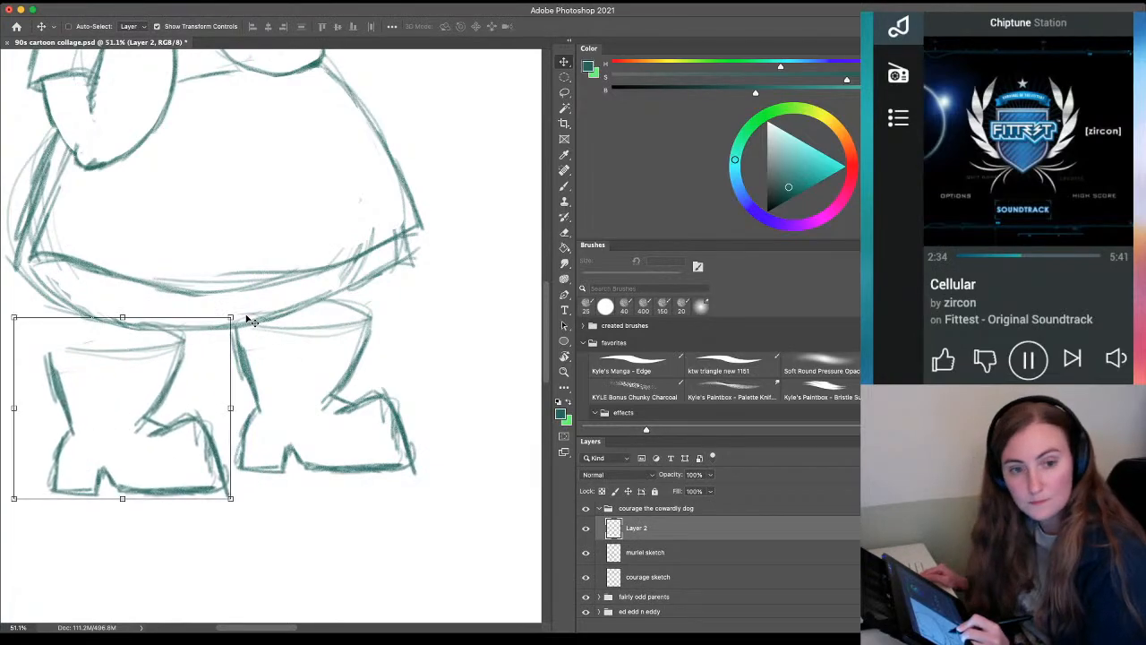
{"action": "left_click_drag", "start_coordinate": [240, 315], "coordinate": [273, 322]}
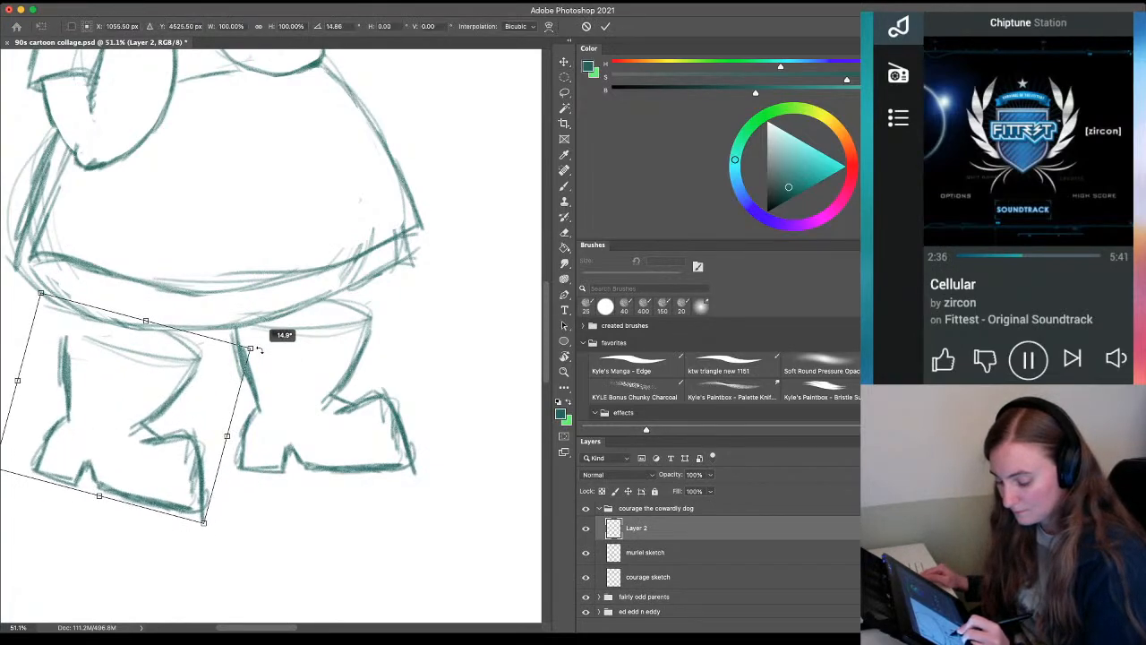
{"action": "left_click_drag", "start_coordinate": [100, 421], "coordinate": [109, 479]}
{"action": "key", "text": "Escape"}
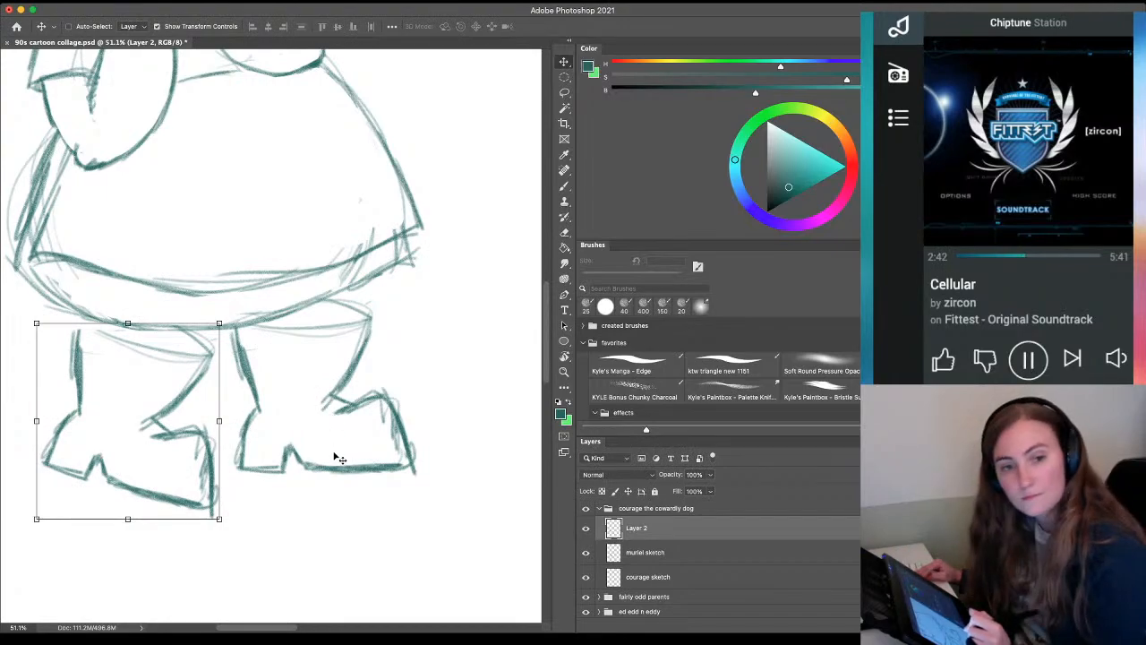
Draw thin legs between the hem and both boot openings, and shade the heel notches in the soles
{"action": "key", "text": "b"}
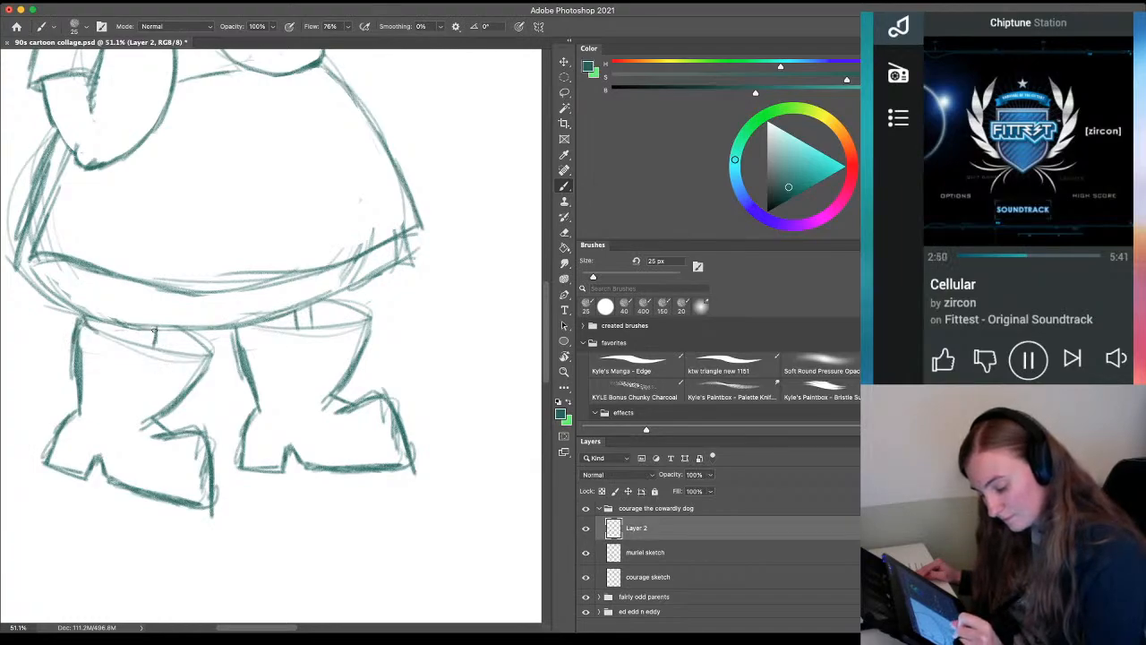
{"action": "left_click_drag", "start_coordinate": [155, 329], "coordinate": [154, 347]}
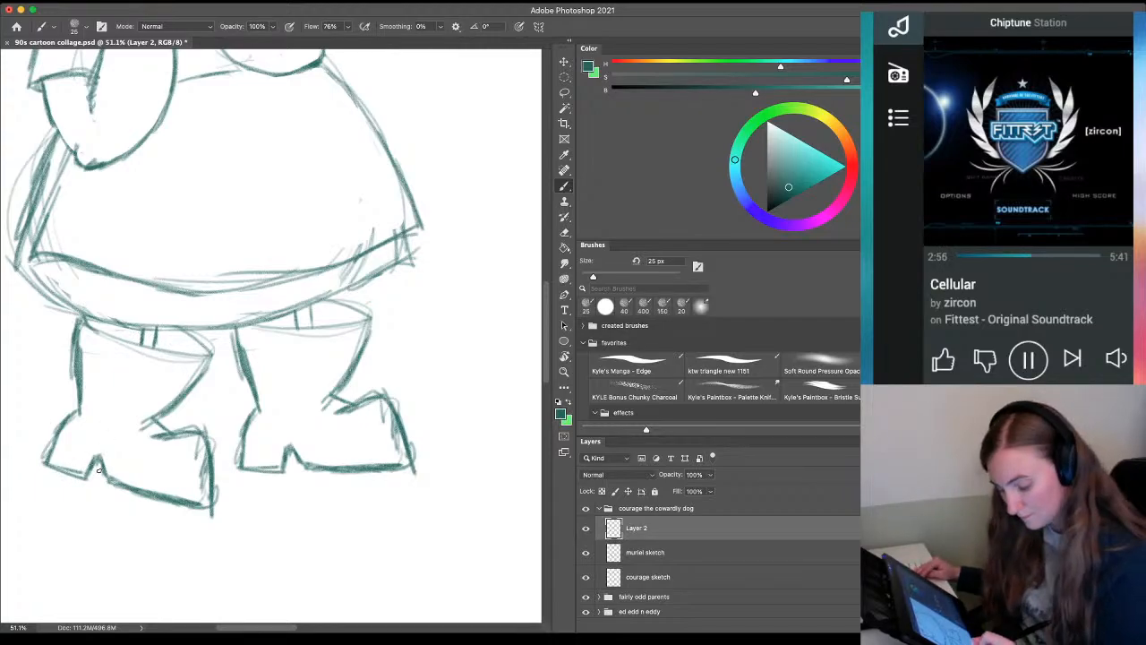
{"action": "left_click_drag", "start_coordinate": [91, 475], "coordinate": [103, 472]}
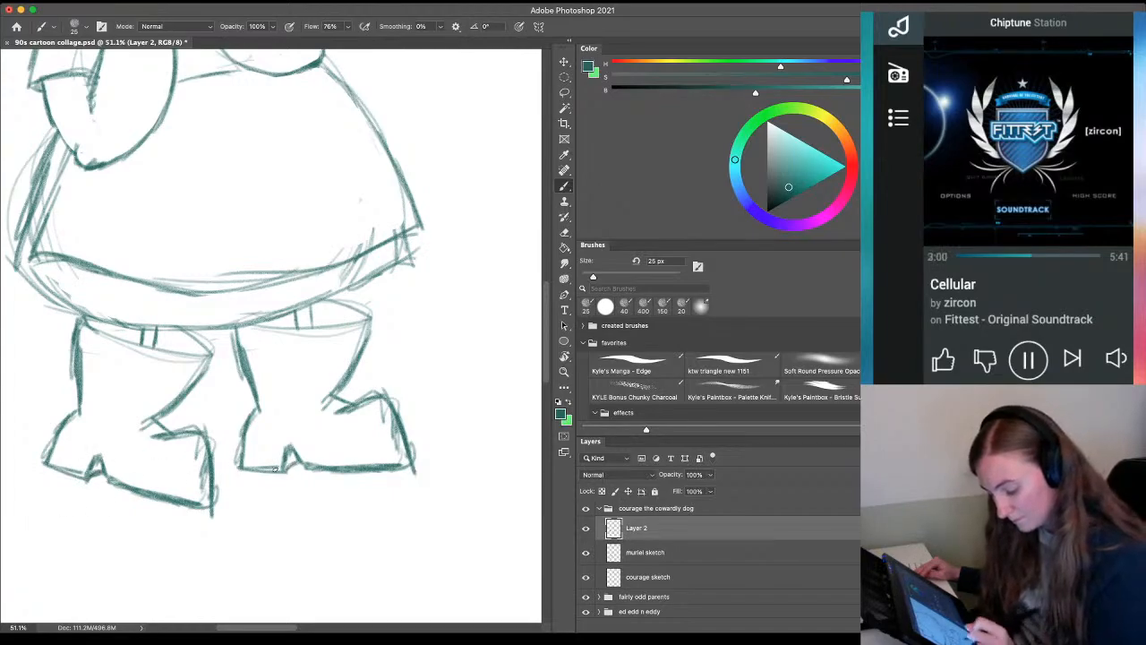
{"action": "left_click_drag", "start_coordinate": [93, 474], "coordinate": [104, 471]}
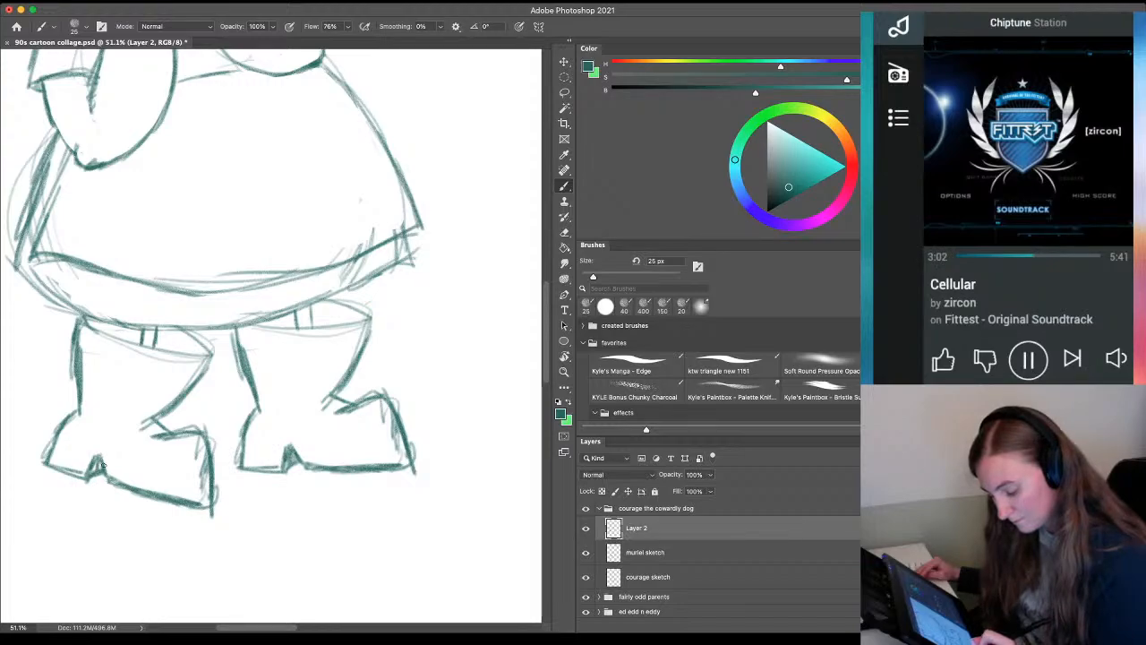
Darken the rim of the original boot's opening beneath the dress hem
{"action": "key", "text": "z"}
{"action": "mouse_move", "coordinate": [170, 505]}
{"action": "left_mouse_down"}
{"action": "mouse_move", "coordinate": [110, 529]}
{"action": "mouse_move", "coordinate": [153, 524]}
{"action": "mouse_move", "coordinate": [159, 507]}
{"action": "left_mouse_up"}
{"action": "key", "text": "b"}
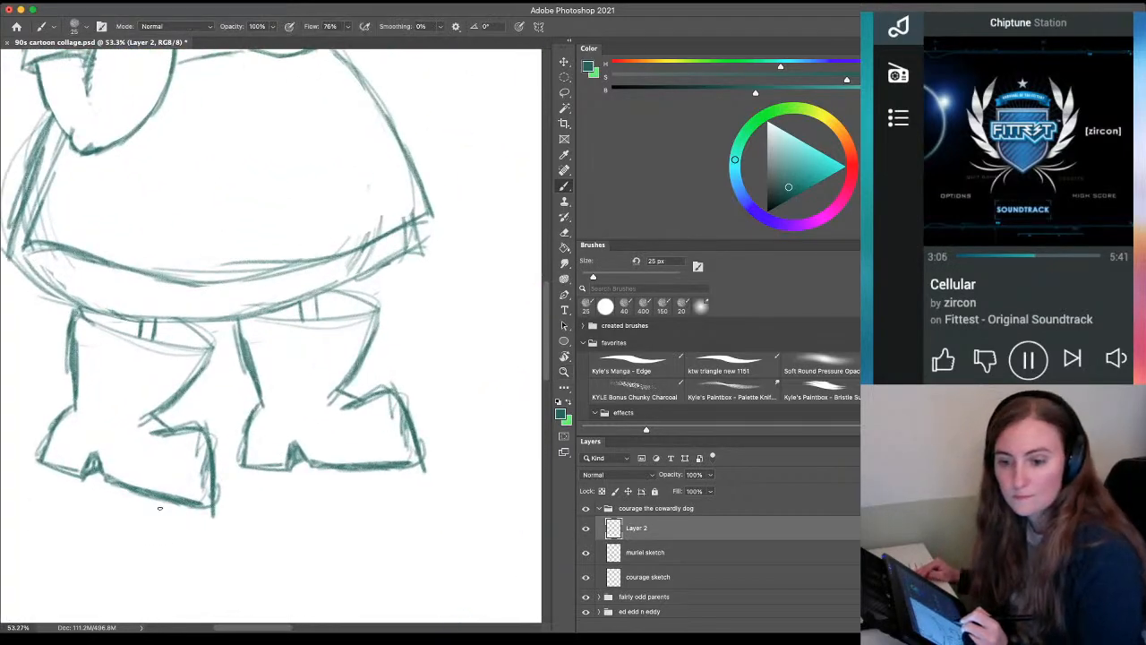
{"action": "mouse_move", "coordinate": [322, 291]}
{"action": "left_mouse_down"}
{"action": "mouse_move", "coordinate": [368, 299]}
{"action": "mouse_move", "coordinate": [335, 316]}
{"action": "mouse_move", "coordinate": [249, 318]}
{"action": "left_mouse_up"}
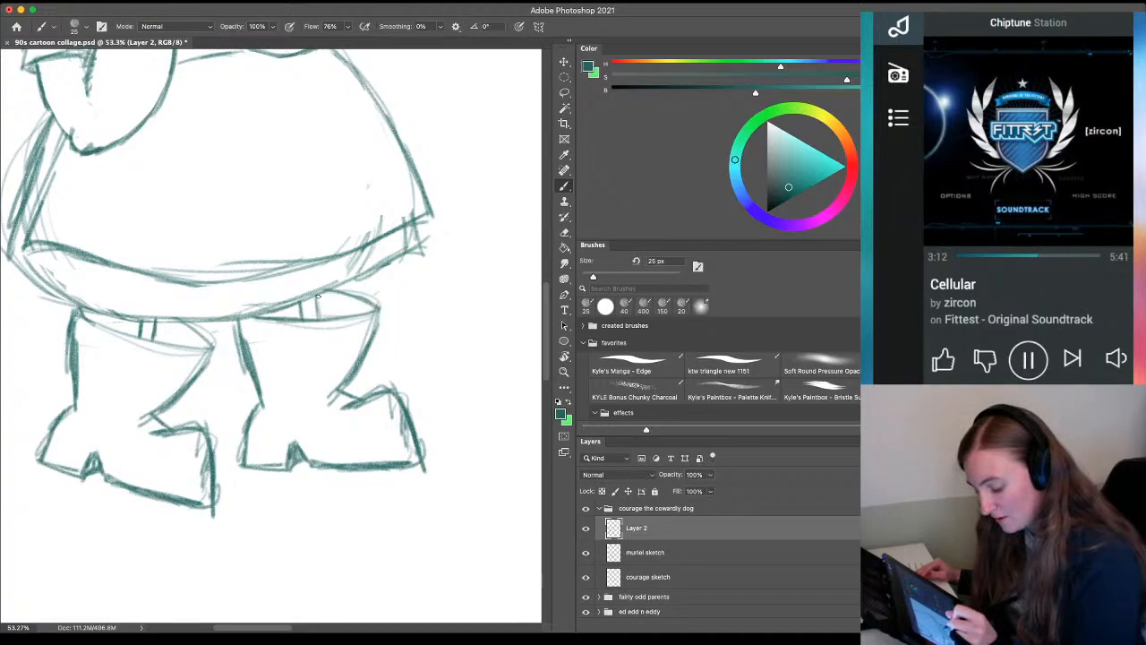
Shade the insides of both boot openings on either side of the legs with light hatching
{"action": "mouse_move", "coordinate": [317, 295]}
{"action": "left_mouse_down"}
{"action": "mouse_move", "coordinate": [328, 309]}
{"action": "mouse_move", "coordinate": [340, 296]}
{"action": "left_mouse_up"}
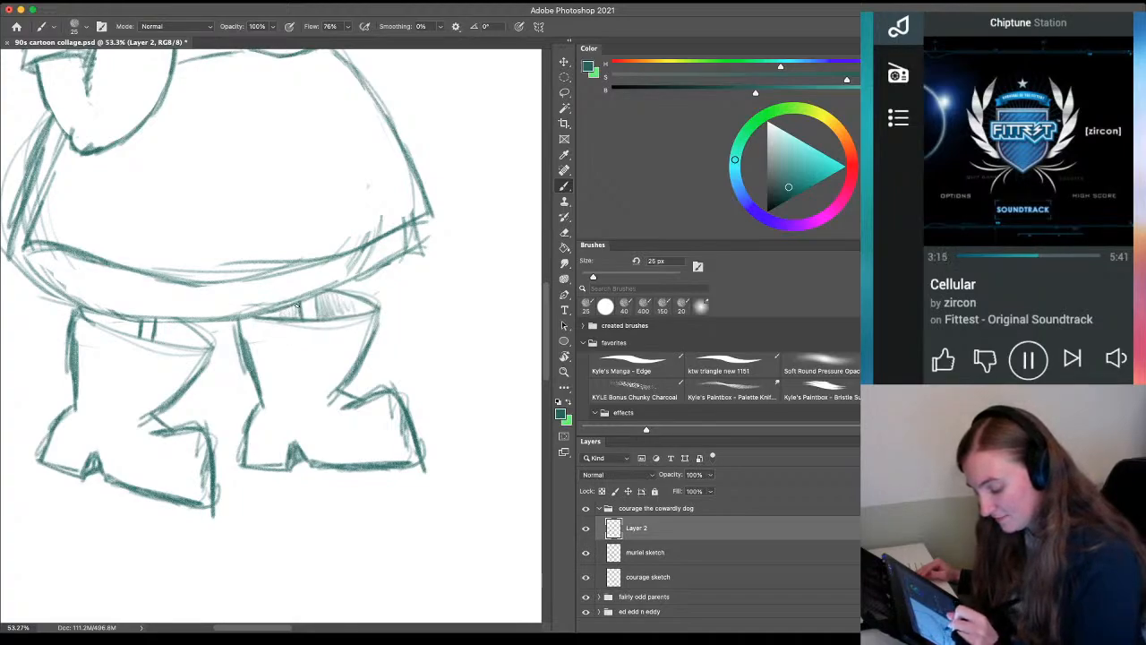
{"action": "left_click_drag", "start_coordinate": [318, 312], "coordinate": [337, 313]}
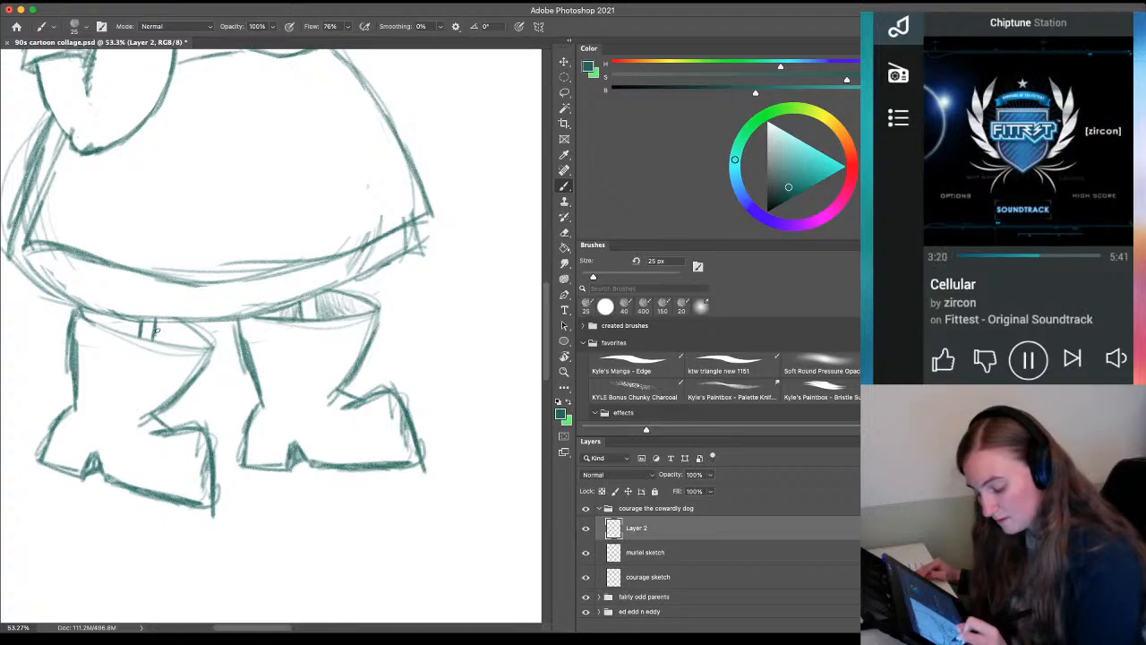
{"action": "mouse_move", "coordinate": [152, 328]}
{"action": "left_mouse_down"}
{"action": "mouse_move", "coordinate": [157, 342]}
{"action": "mouse_move", "coordinate": [202, 341]}
{"action": "mouse_move", "coordinate": [166, 322]}
{"action": "left_mouse_up"}
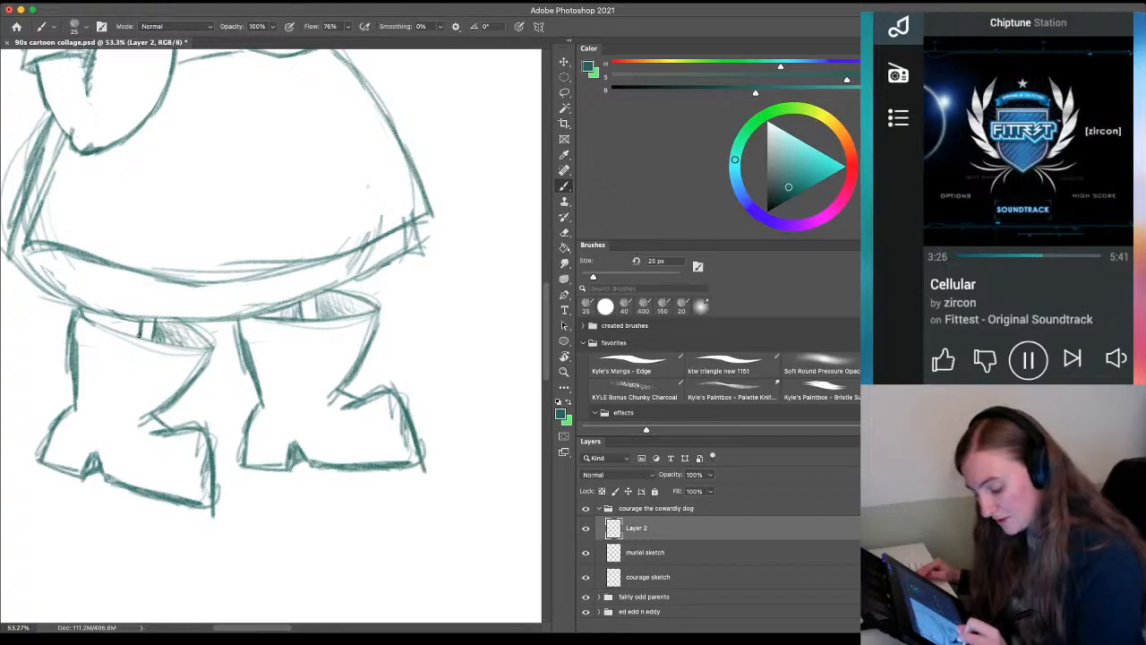
{"action": "left_click_drag", "start_coordinate": [130, 328], "coordinate": [123, 319]}
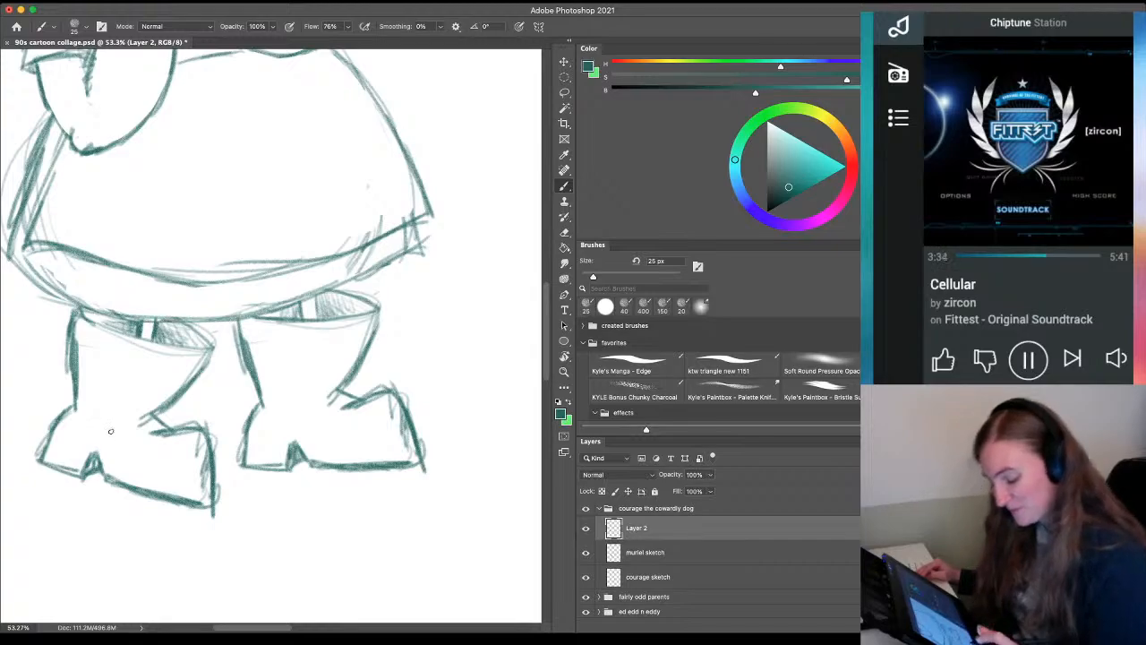
Erase the excess thickness from the back outline of the near boot's shaft
{"action": "left_click_drag", "start_coordinate": [93, 507], "coordinate": [191, 532]}
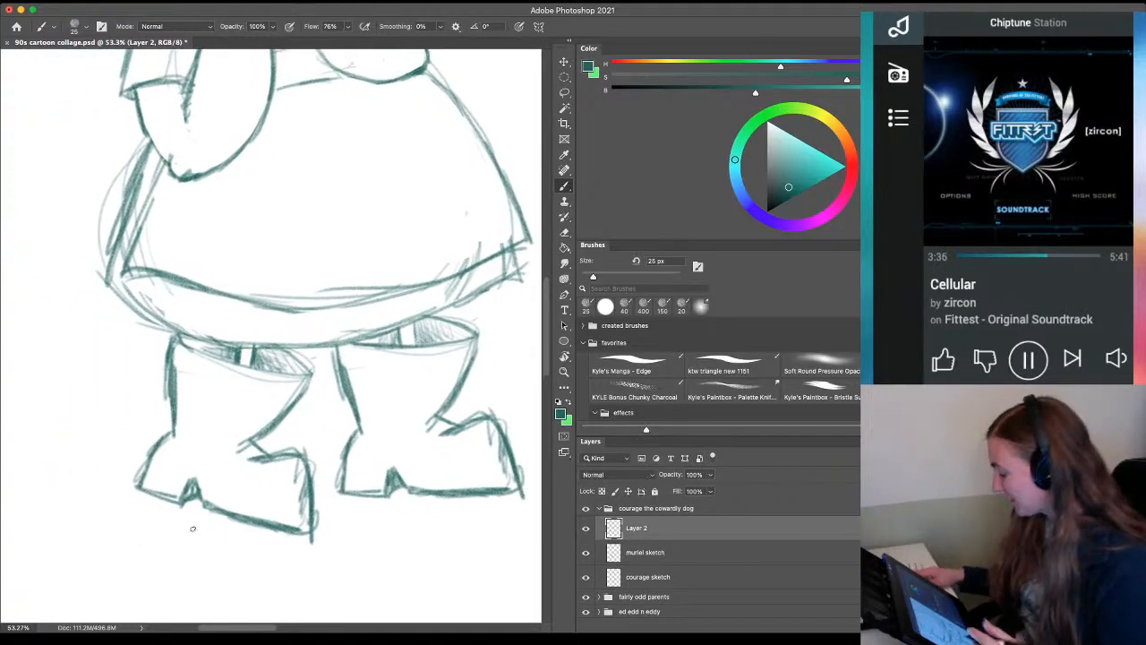
{"action": "key", "text": "e"}
{"action": "mouse_move", "coordinate": [184, 366]}
{"action": "left_mouse_down"}
{"action": "mouse_move", "coordinate": [186, 419]}
{"action": "mouse_move", "coordinate": [168, 377]}
{"action": "left_mouse_up"}
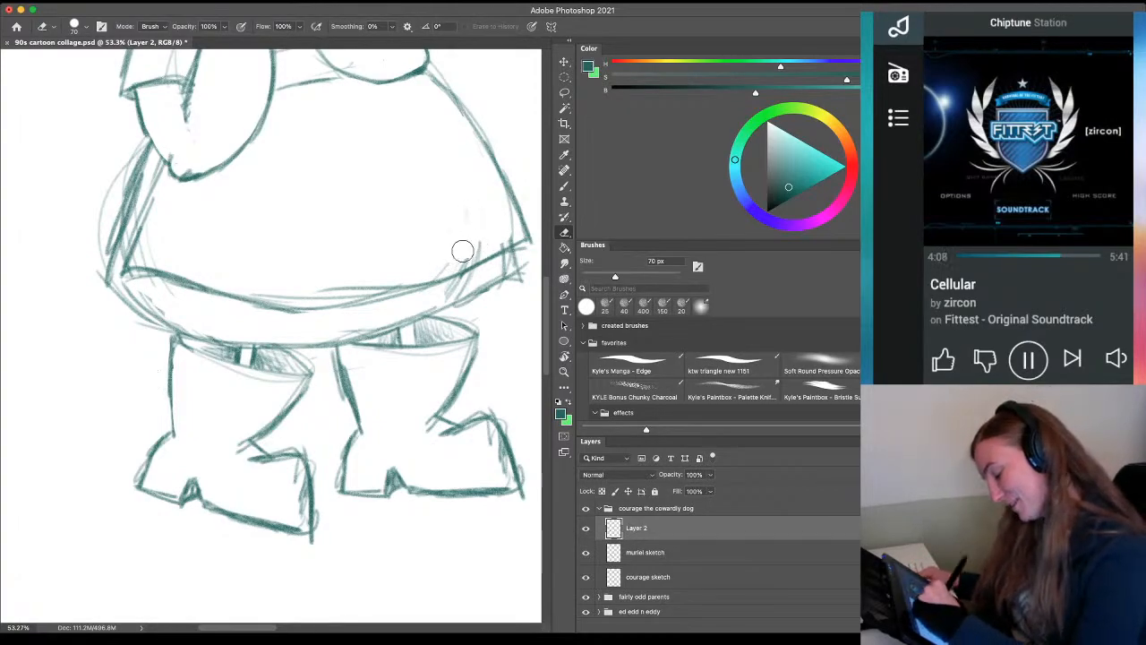
Merge Layer 2 with the muriel sketch layer, keeping the name muriel sketch
{"action": "left_click", "coordinate": [645, 553], "text": "shift"}
{"action": "left_click", "coordinate": [645, 555]}
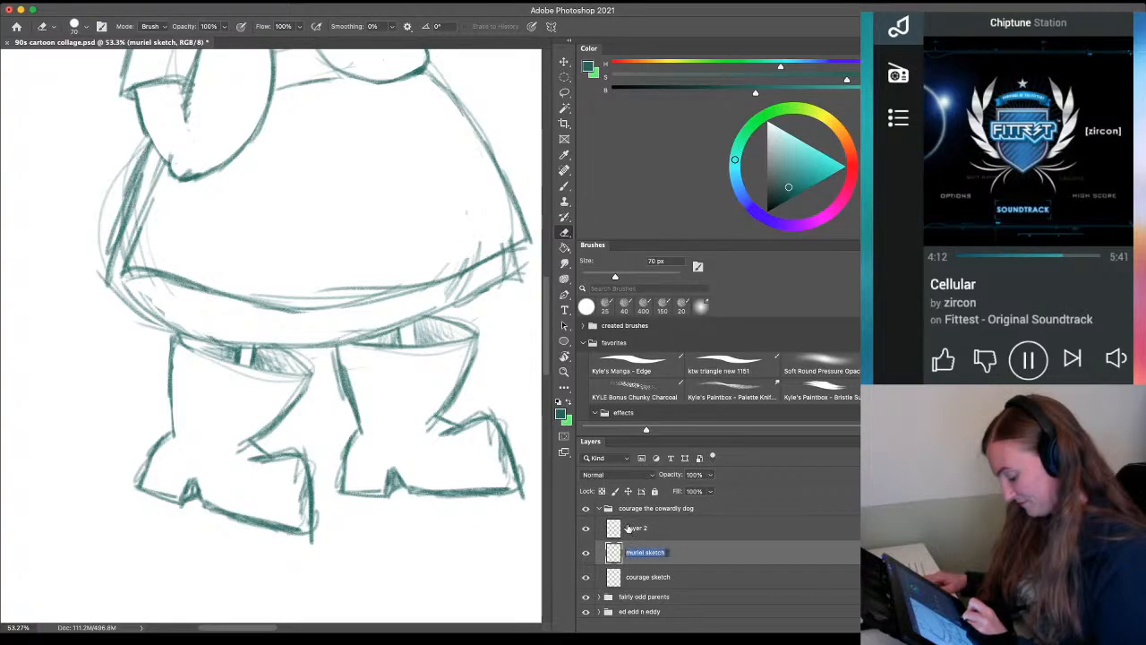
{"action": "left_click_drag", "start_coordinate": [660, 555], "coordinate": [649, 518]}
{"action": "key", "text": "ctrl+e"}
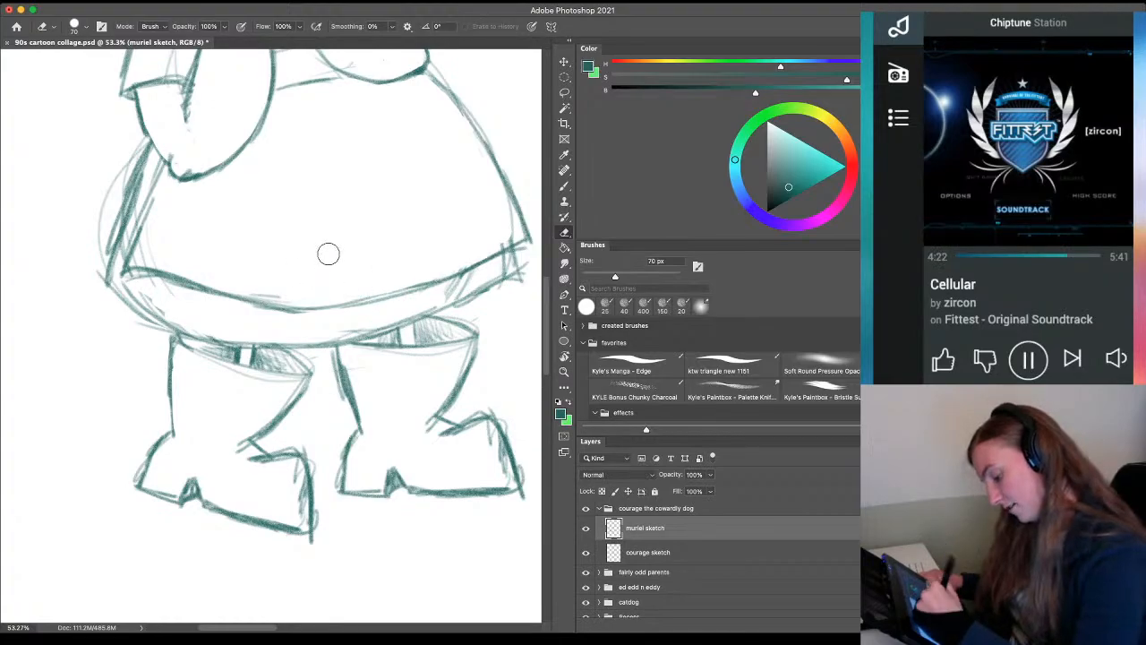
Clean stray sketch lines from the far corner of the apron and dress hem using a 40 px eraser
{"action": "key", "text": "bracketleft"}
{"action": "key", "text": "bracketleft"}
{"action": "key", "text": "bracketleft"}
{"action": "key", "text": "bracketleft"}
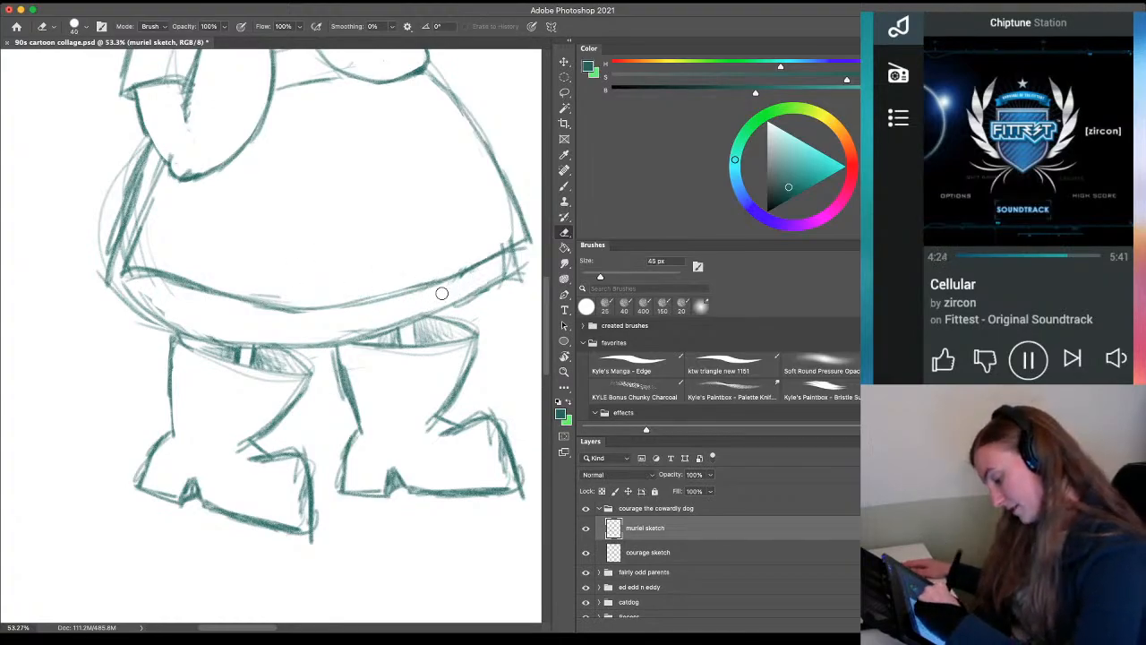
{"action": "left_click_drag", "start_coordinate": [487, 440], "coordinate": [357, 494]}
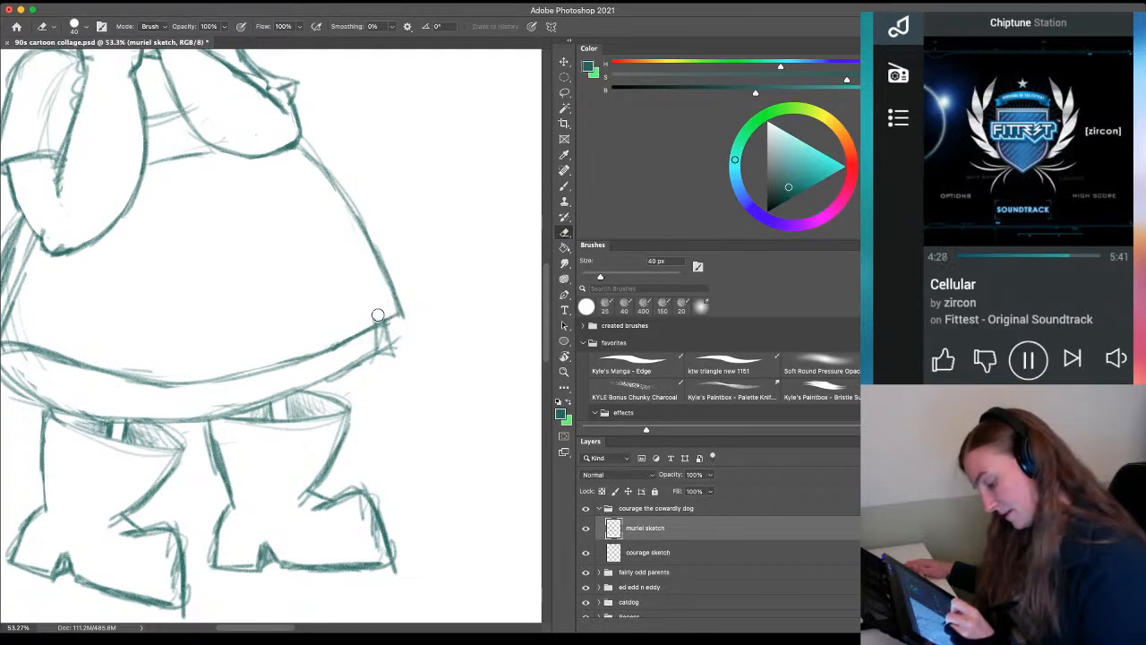
{"action": "mouse_move", "coordinate": [367, 345]}
{"action": "left_mouse_down"}
{"action": "mouse_move", "coordinate": [402, 350]}
{"action": "mouse_move", "coordinate": [389, 370]}
{"action": "mouse_move", "coordinate": [380, 363]}
{"action": "mouse_move", "coordinate": [353, 377]}
{"action": "left_mouse_up"}
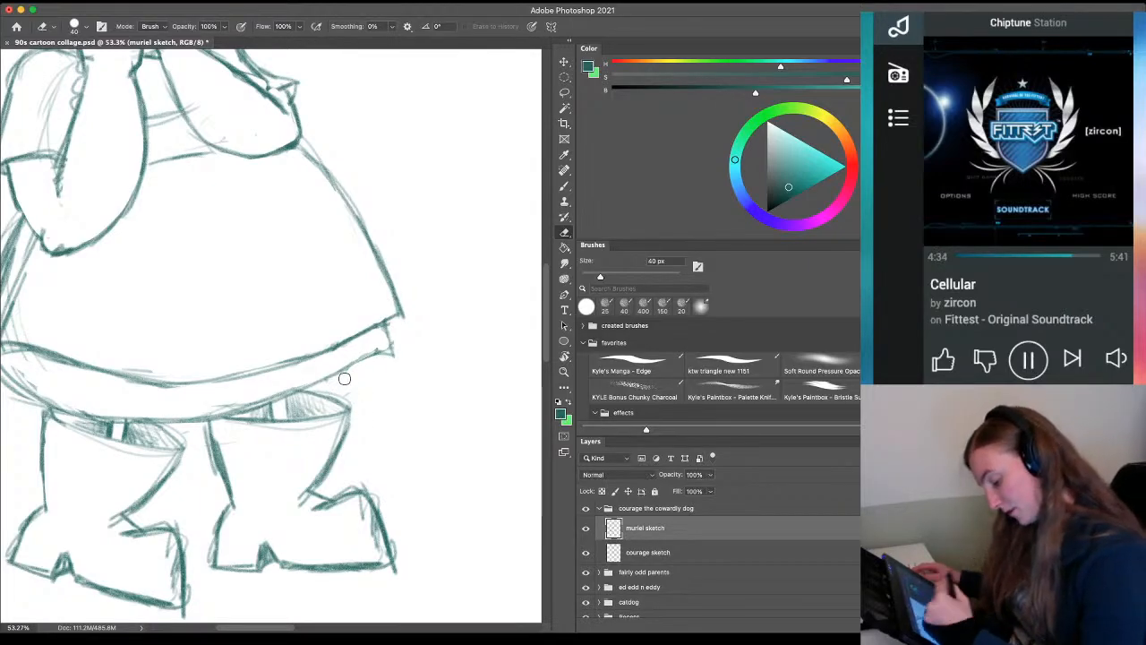
Erase the loose construction lines along the near side of the dress and its lower hem corner
{"action": "key", "text": "b"}
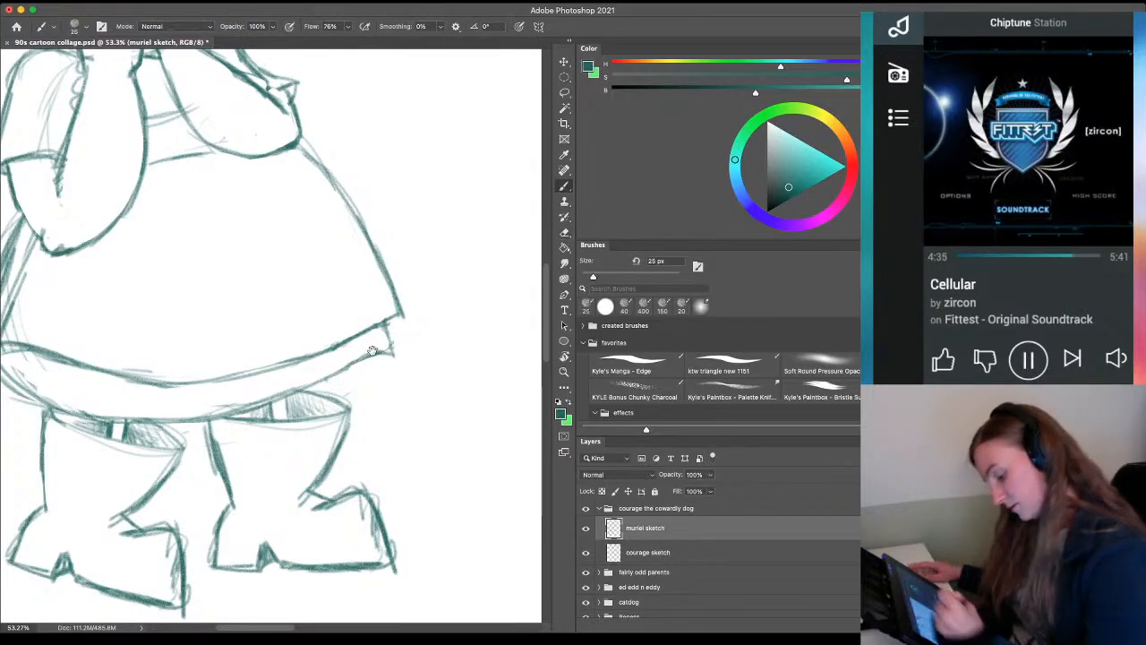
{"action": "left_click_drag", "start_coordinate": [154, 496], "coordinate": [332, 466]}
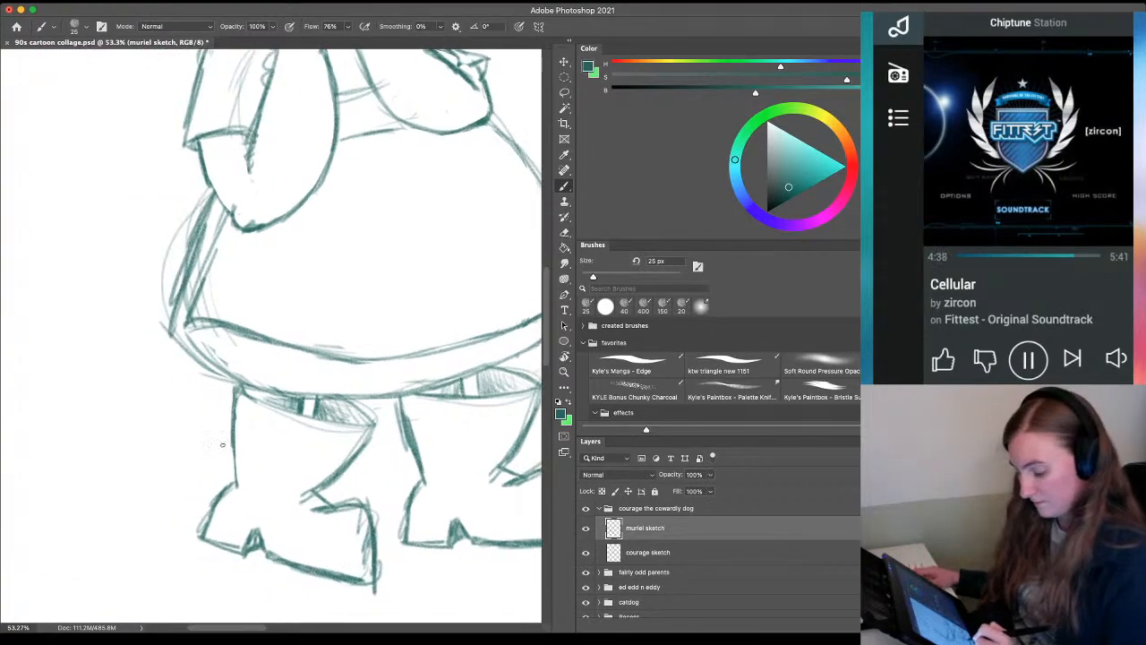
{"action": "key", "text": "e"}
{"action": "left_click_drag", "start_coordinate": [191, 334], "coordinate": [246, 376]}
{"action": "mouse_move", "coordinate": [180, 303]}
{"action": "left_mouse_down"}
{"action": "mouse_move", "coordinate": [161, 272]}
{"action": "mouse_move", "coordinate": [197, 187]}
{"action": "mouse_move", "coordinate": [148, 341]}
{"action": "mouse_move", "coordinate": [185, 218]}
{"action": "mouse_move", "coordinate": [143, 298]}
{"action": "left_mouse_up"}
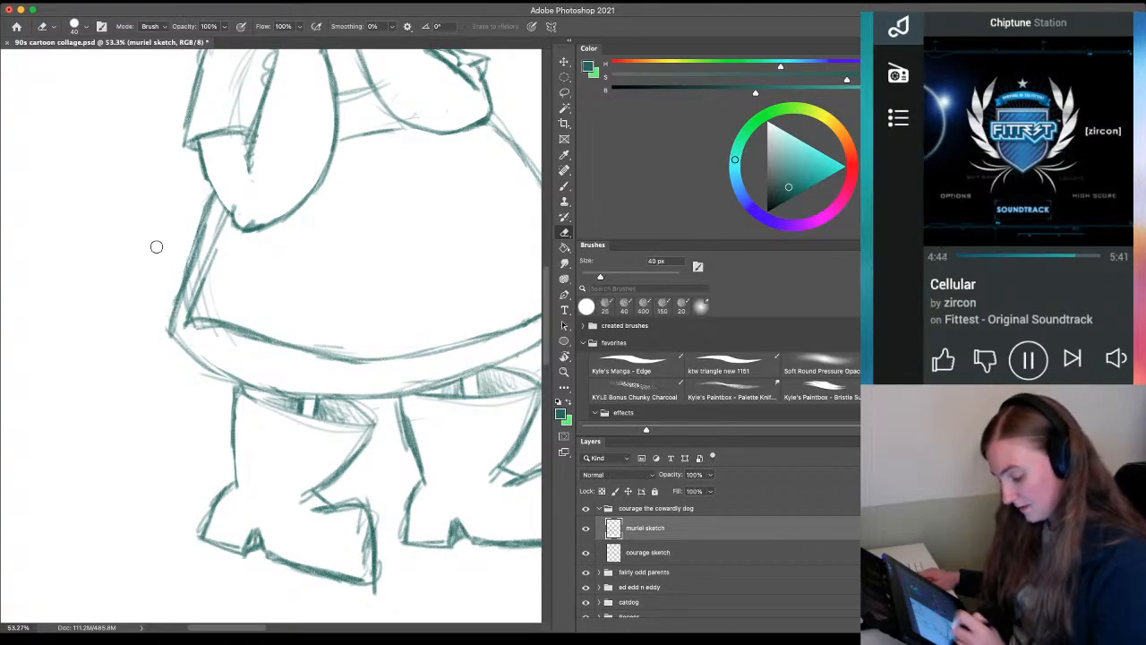
Redraw the far sleeve with a firm line from the shoulder beside the chin down to the cuff
{"action": "key", "text": "z"}
{"action": "key", "text": "ctrl+0"}
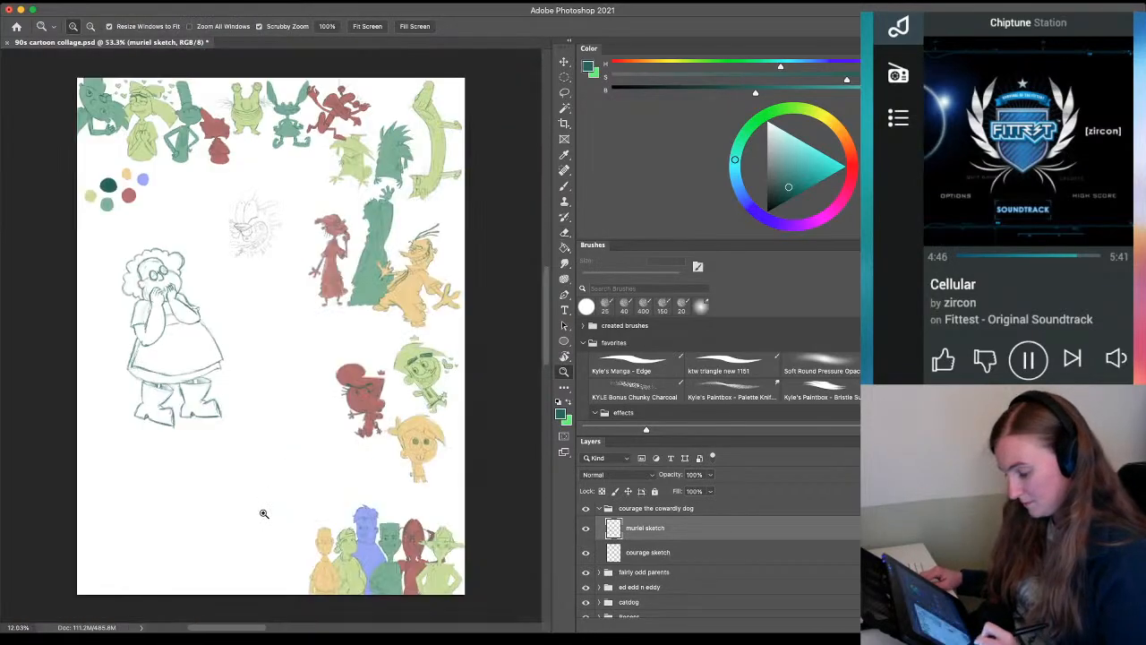
{"action": "left_click_drag", "start_coordinate": [128, 317], "coordinate": [154, 329]}
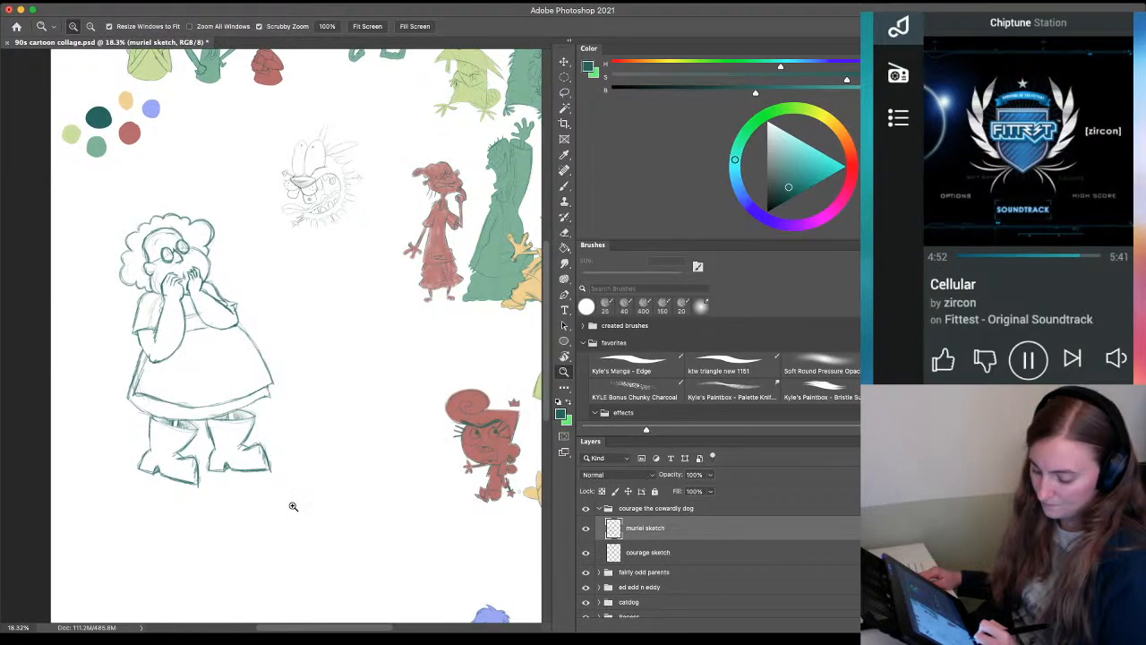
{"action": "mouse_move", "coordinate": [209, 282]}
{"action": "left_mouse_down"}
{"action": "mouse_move", "coordinate": [270, 335]}
{"action": "mouse_move", "coordinate": [227, 297]}
{"action": "mouse_move", "coordinate": [244, 328]}
{"action": "left_mouse_up"}
{"action": "key", "text": "e"}
{"action": "key", "text": "b"}
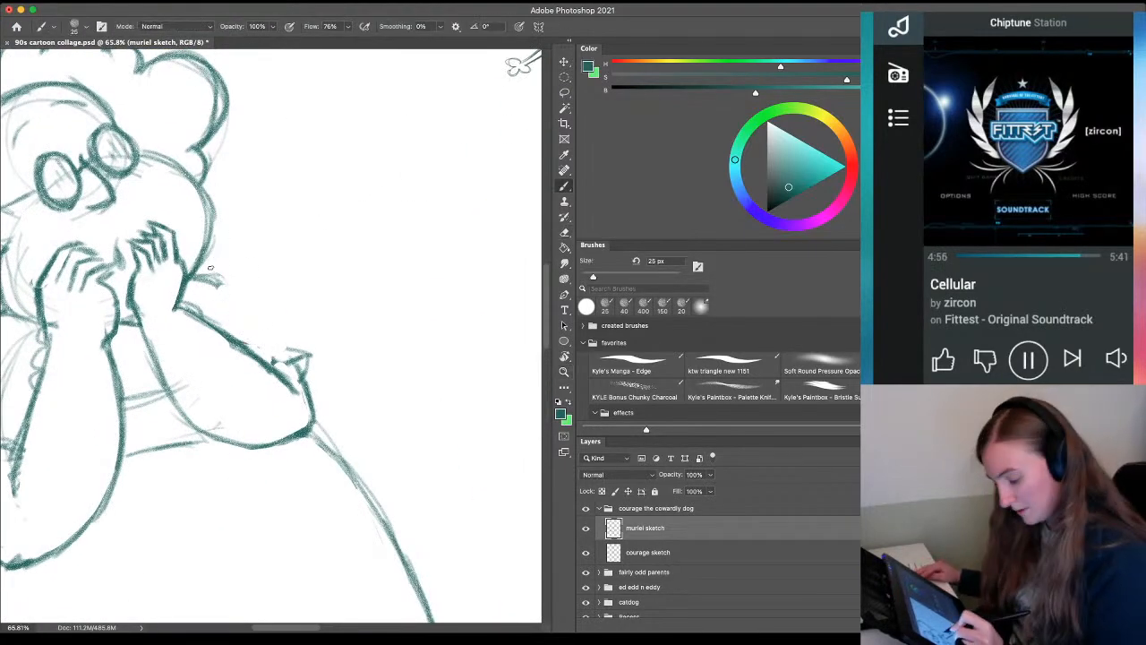
{"action": "mouse_move", "coordinate": [210, 269]}
{"action": "left_mouse_down"}
{"action": "mouse_move", "coordinate": [310, 348]}
{"action": "mouse_move", "coordinate": [258, 305]}
{"action": "mouse_move", "coordinate": [302, 384]}
{"action": "left_mouse_up"}
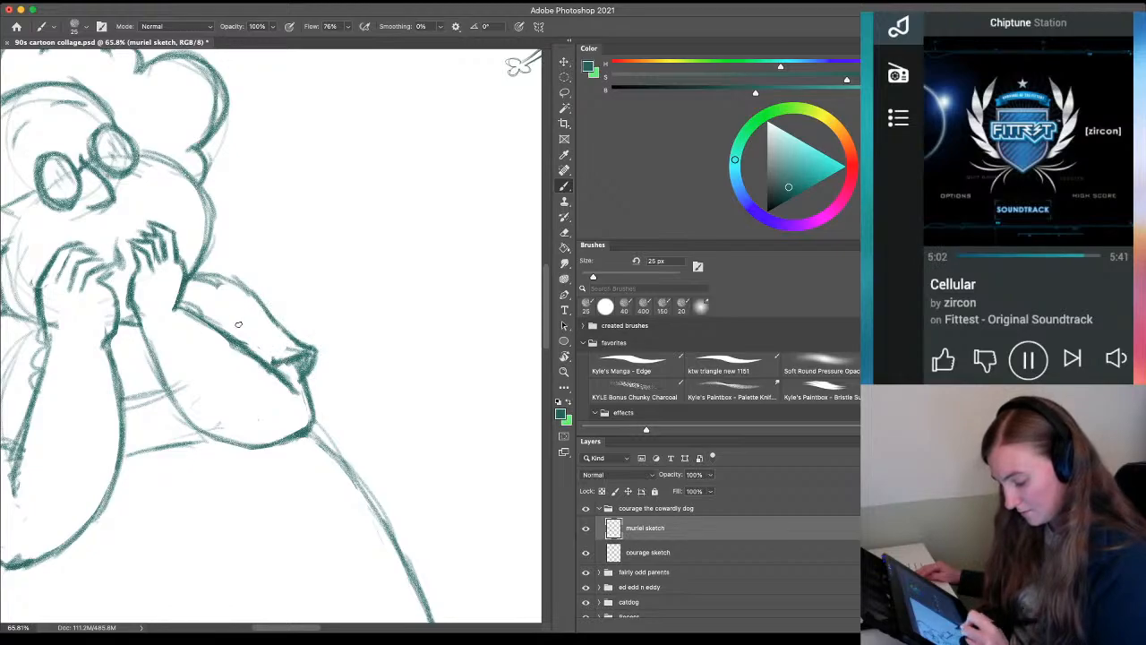
{"action": "left_click_drag", "start_coordinate": [202, 274], "coordinate": [263, 304]}
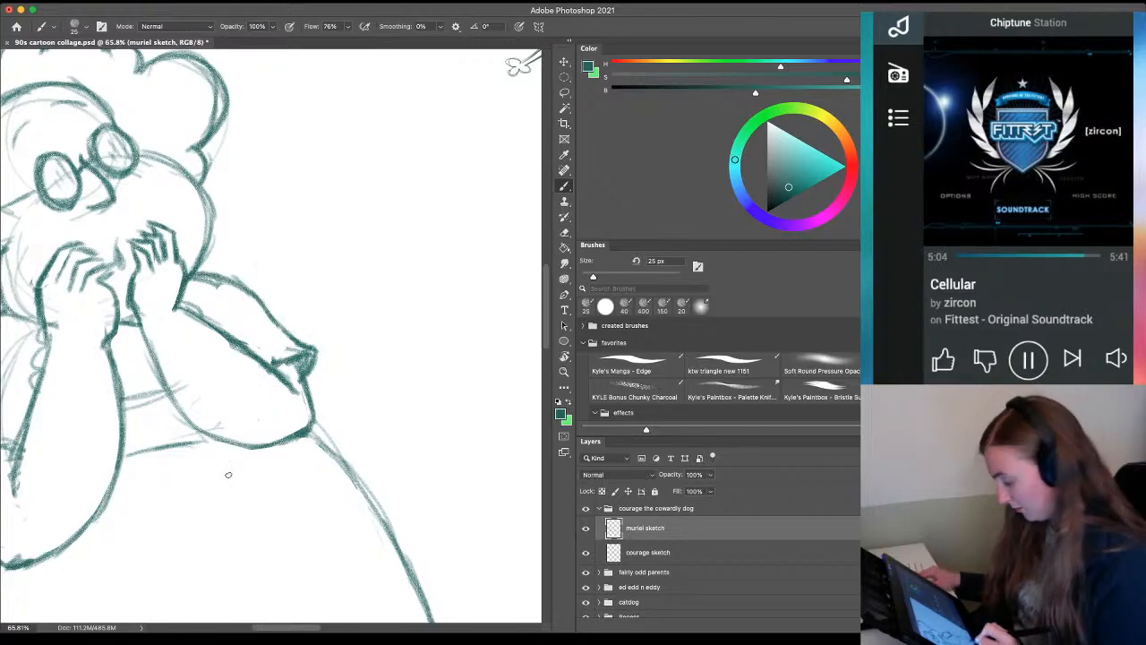
Erase stray sketch lines inside the near sleeve beside Muriel's raised forearm
{"action": "key", "text": "z"}
{"action": "mouse_move", "coordinate": [233, 476]}
{"action": "left_mouse_down"}
{"action": "mouse_move", "coordinate": [178, 499]}
{"action": "mouse_move", "coordinate": [147, 486]}
{"action": "left_mouse_up"}
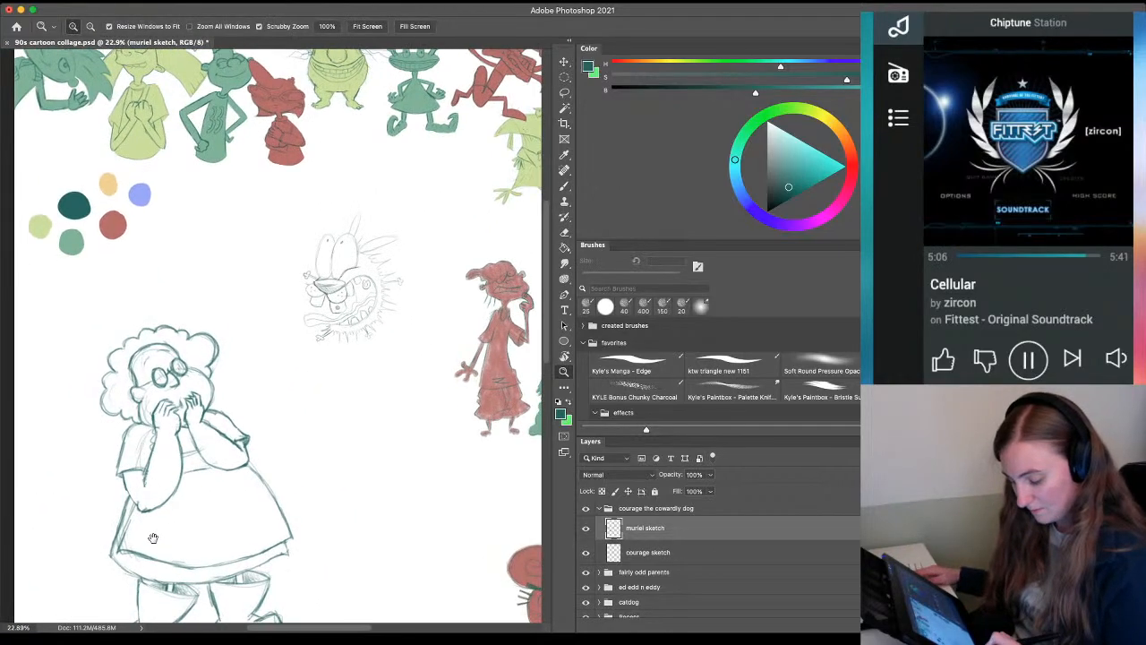
{"action": "left_click_drag", "start_coordinate": [156, 562], "coordinate": [198, 450]}
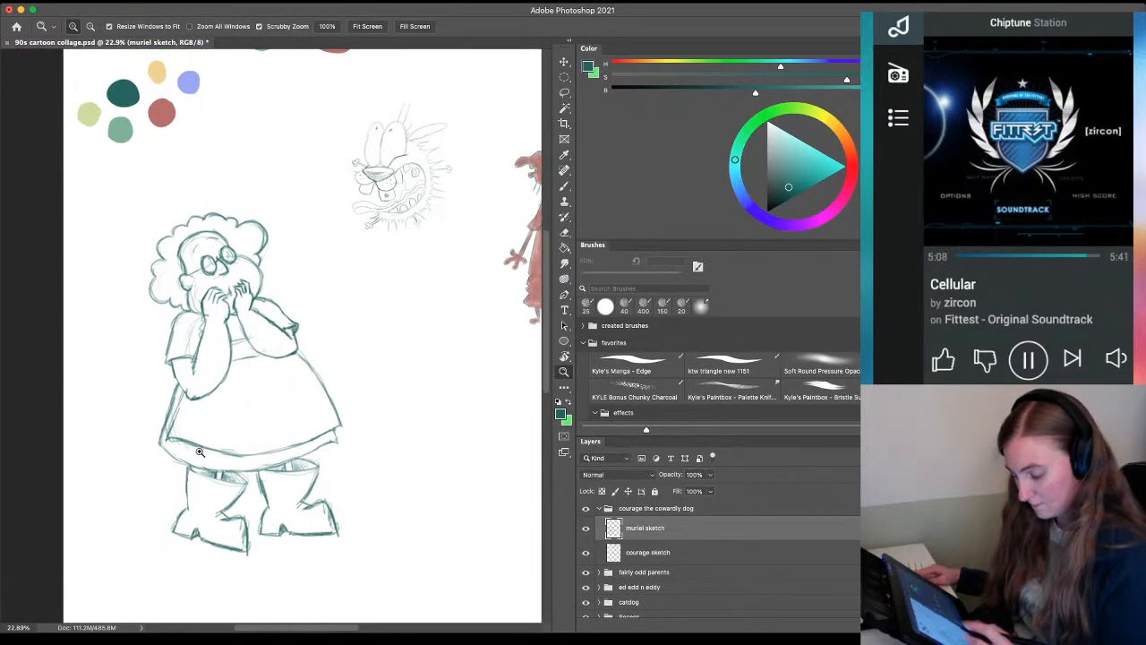
{"action": "left_click_drag", "start_coordinate": [188, 349], "coordinate": [225, 362]}
{"action": "key", "text": "e"}
{"action": "left_click_drag", "start_coordinate": [216, 310], "coordinate": [222, 282]}
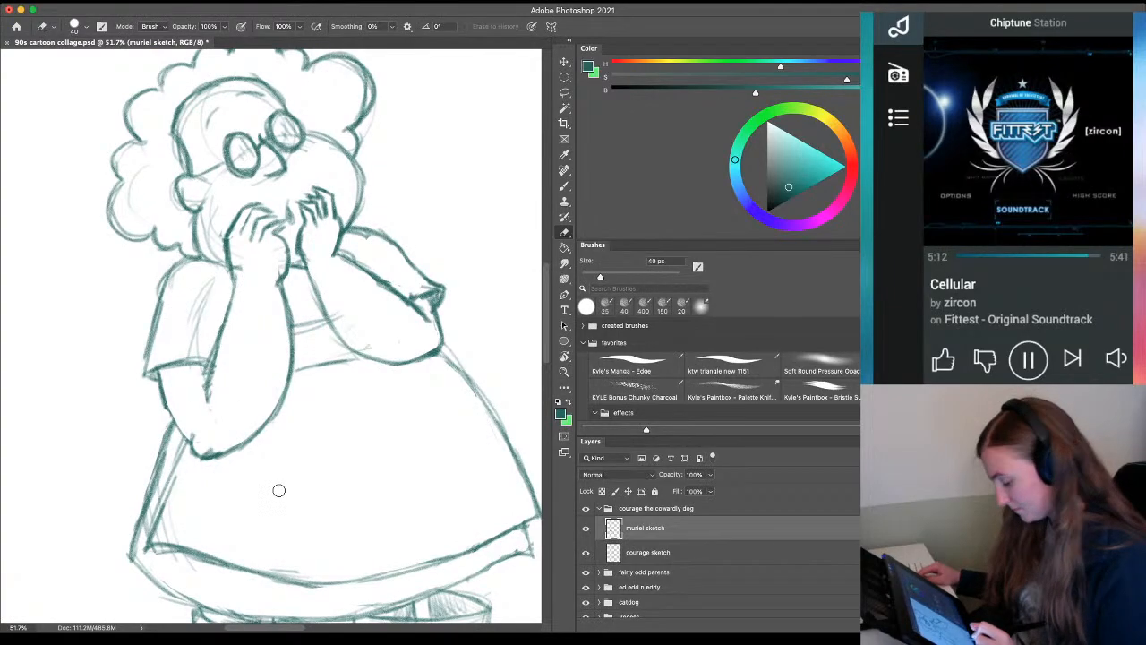
Darken both eyebrows above the glasses and the mouth mark between Muriel's hands
{"action": "key", "text": "z"}
{"action": "left_click_drag", "start_coordinate": [297, 415], "coordinate": [217, 421]}
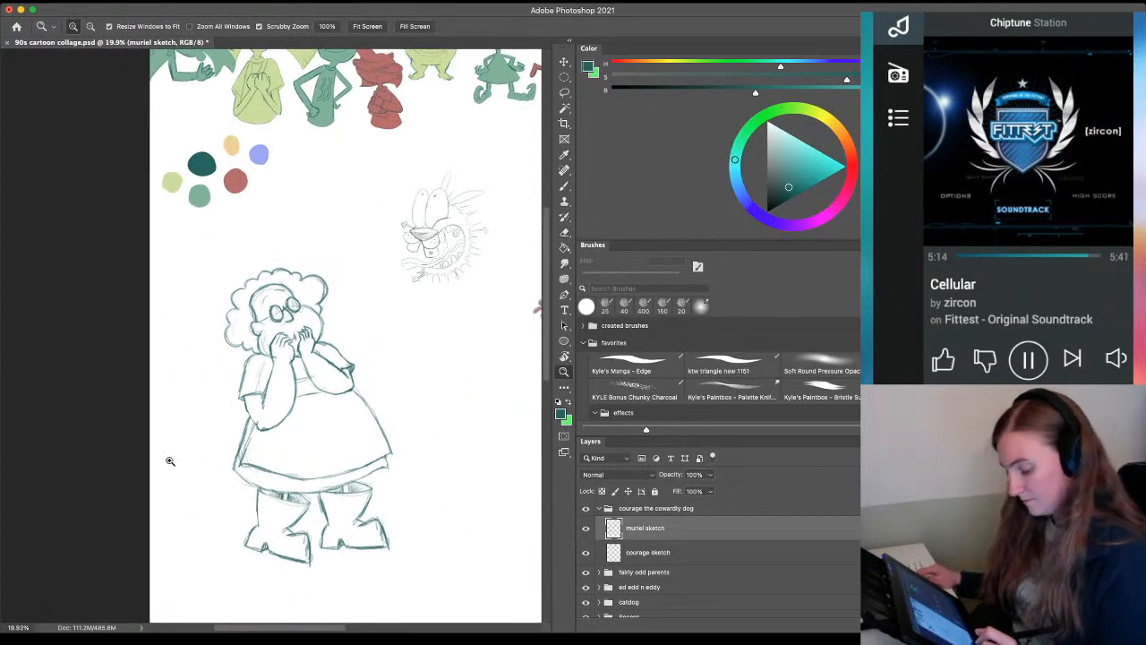
{"action": "left_click_drag", "start_coordinate": [254, 301], "coordinate": [298, 311]}
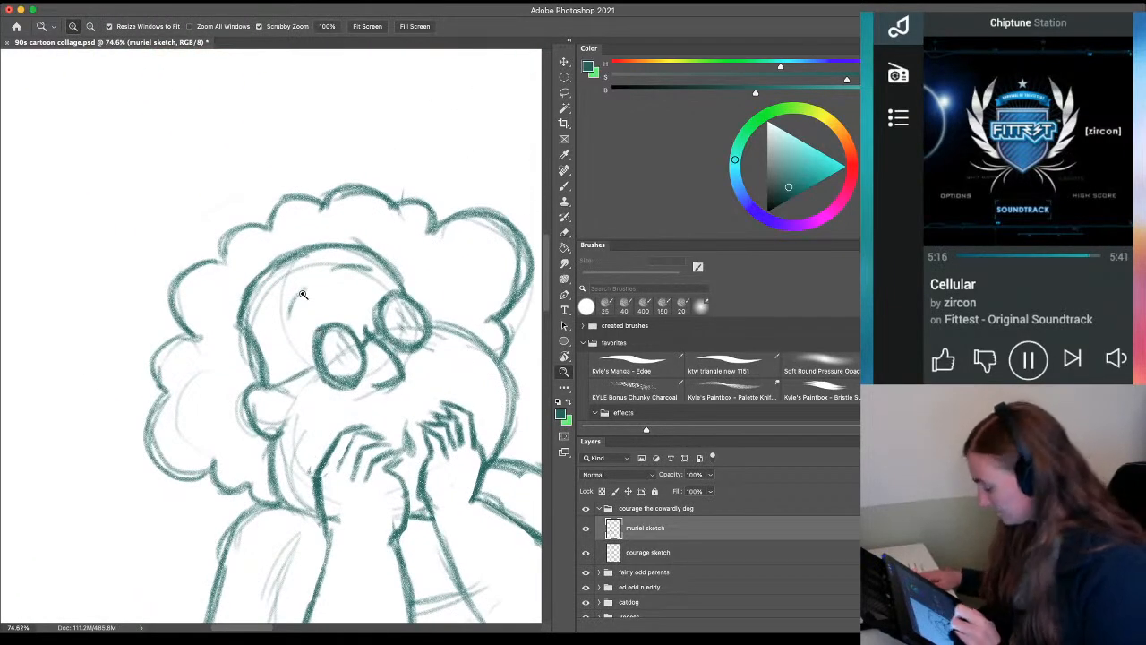
{"action": "key", "text": "b"}
{"action": "left_click_drag", "start_coordinate": [335, 266], "coordinate": [376, 277]}
{"action": "left_click_drag", "start_coordinate": [301, 294], "coordinate": [289, 323]}
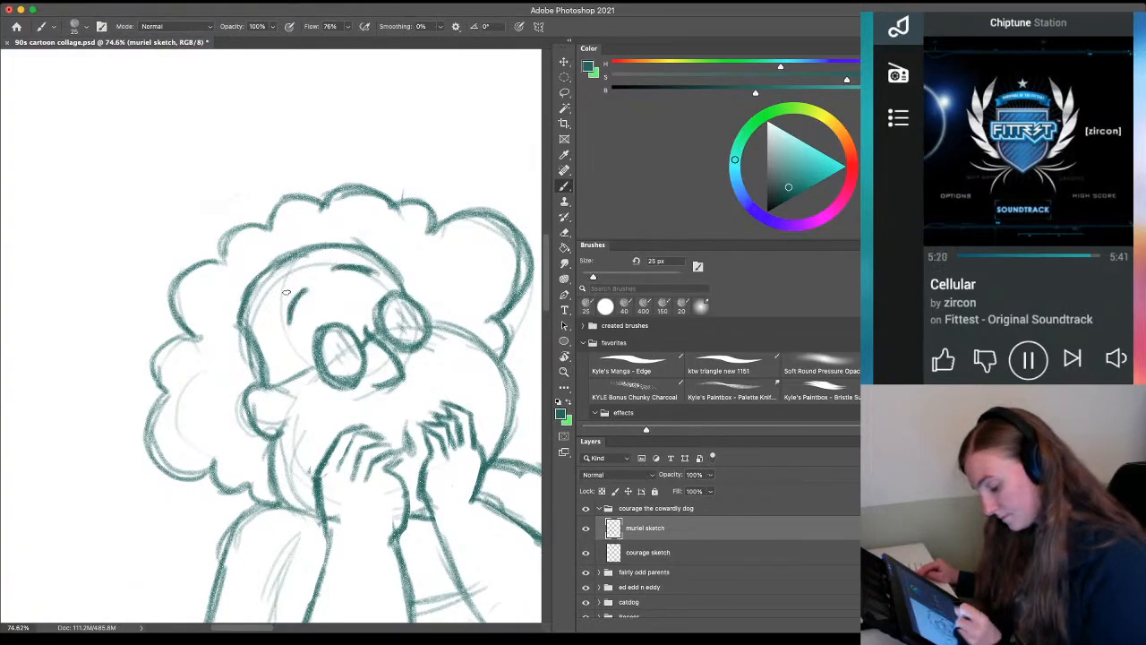
{"action": "left_click_drag", "start_coordinate": [407, 418], "coordinate": [413, 450]}
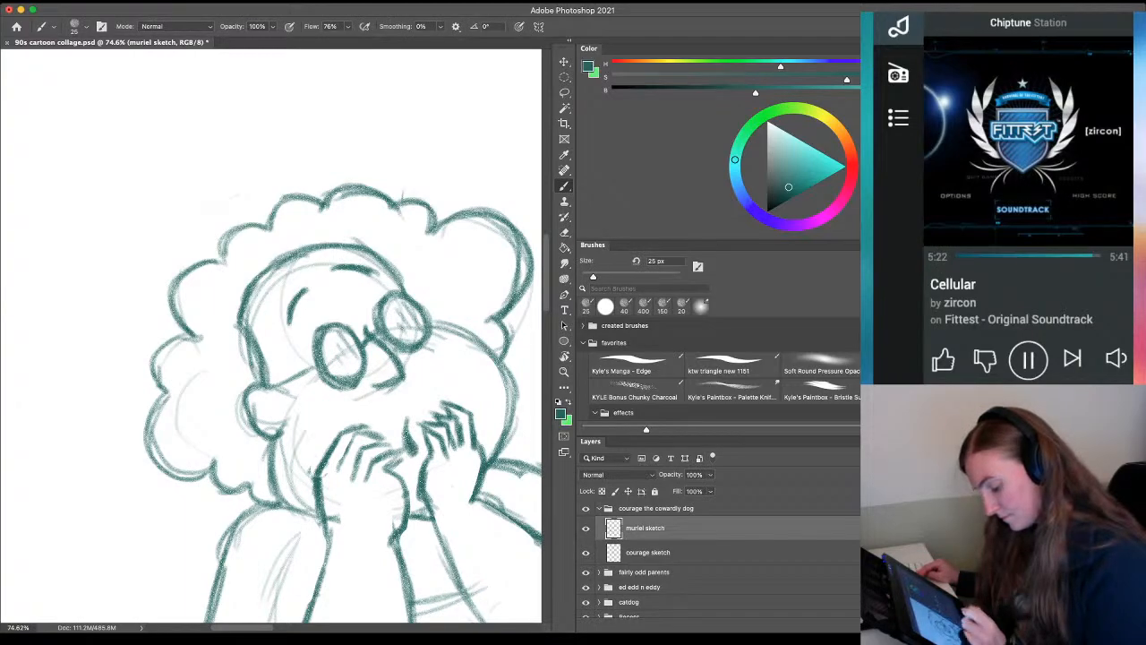
Fit the whole collage in view and save the document
{"action": "key", "text": "z"}
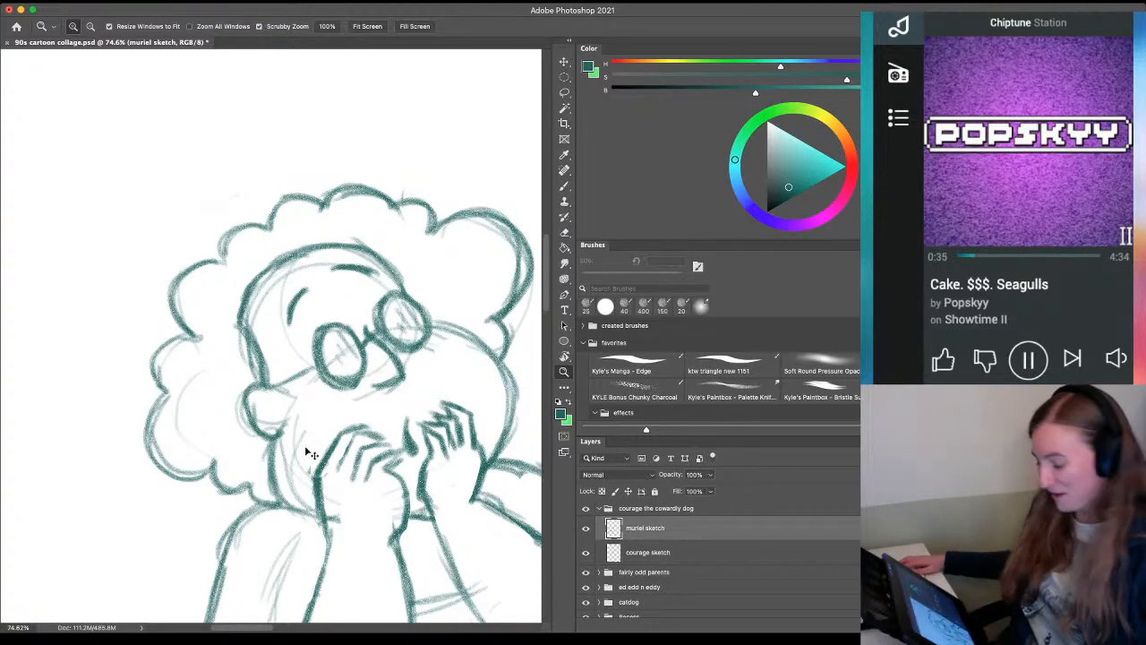
{"action": "key", "text": "super+0"}
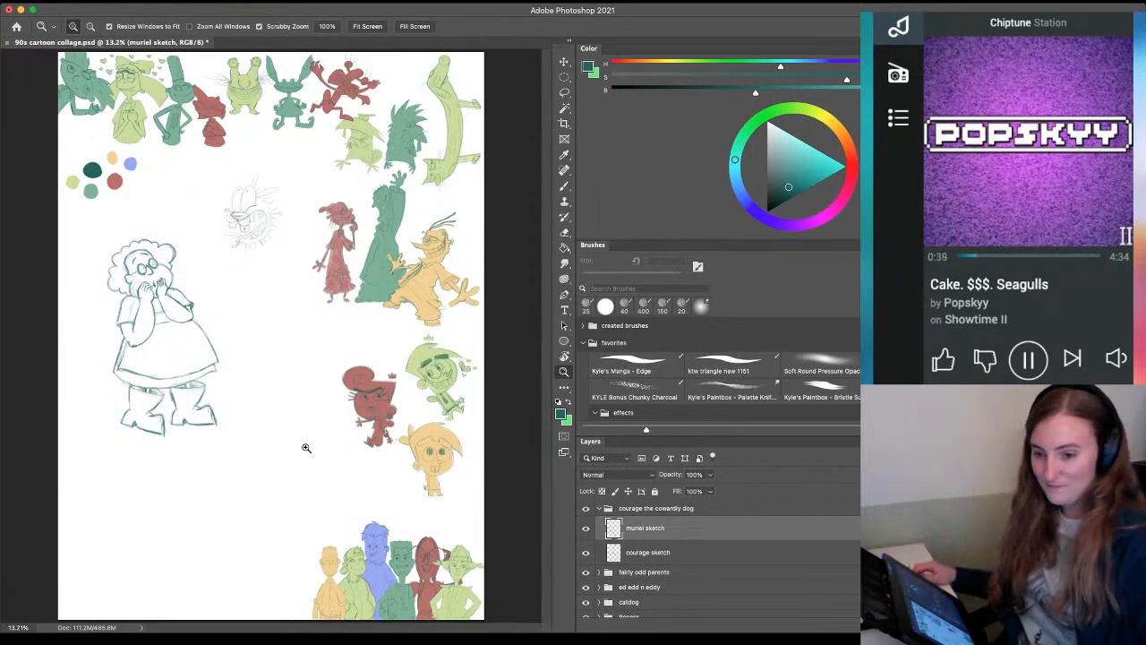
{"action": "key", "text": "super+s"}
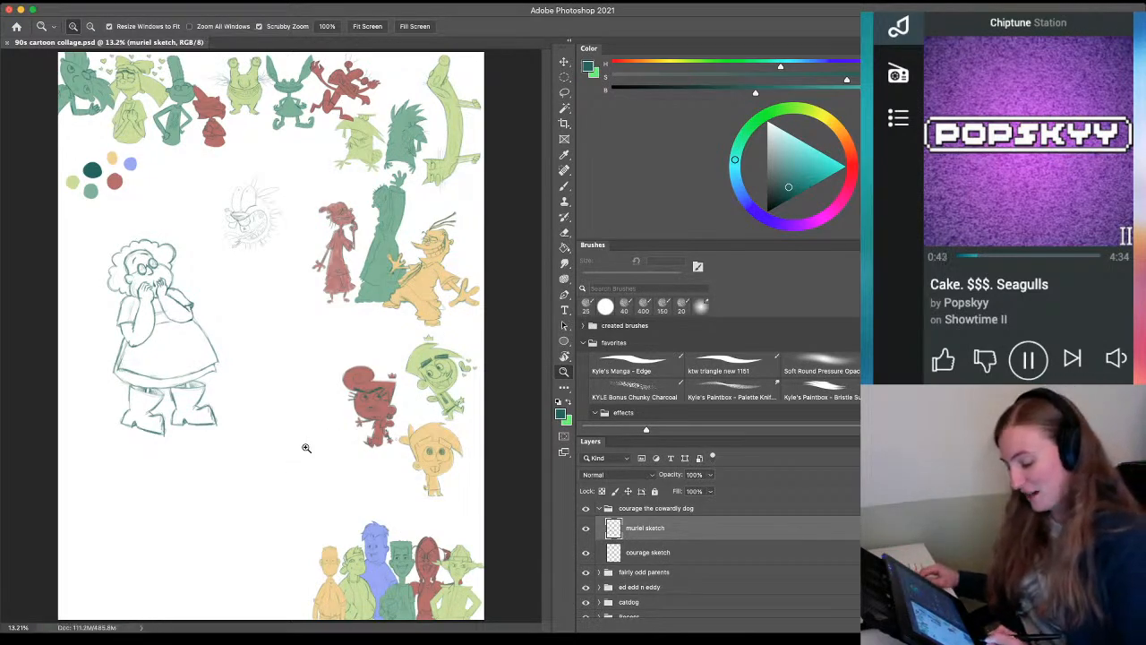
Try scaling the Muriel sketch to about 46% and placing it beside Courage's head
{"action": "key", "text": "super+t"}
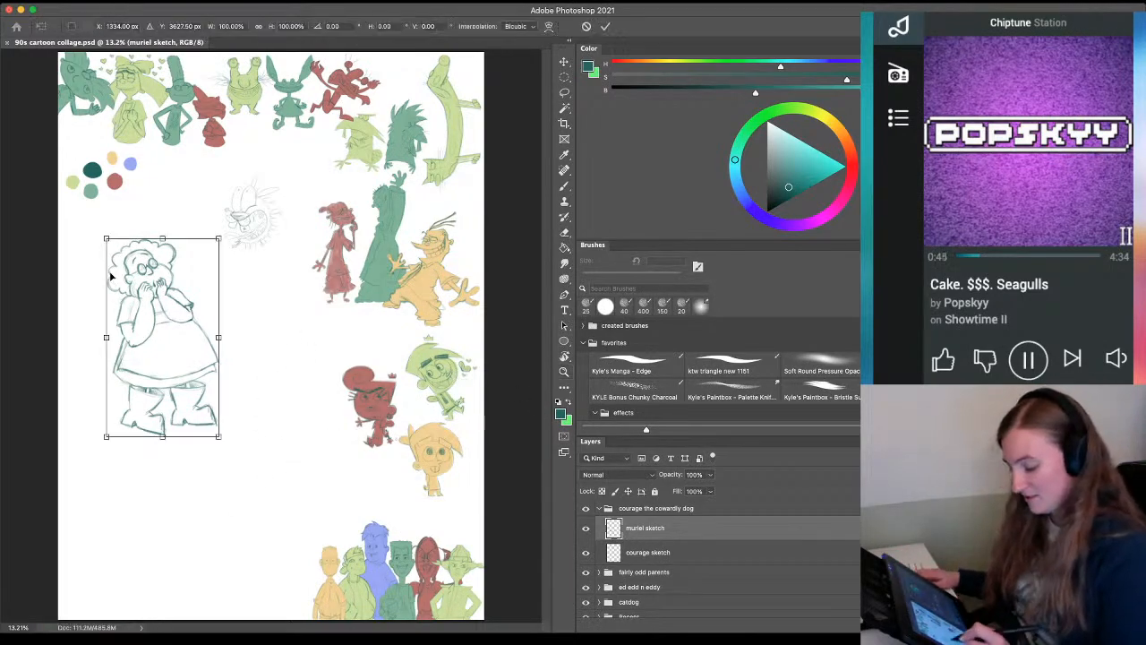
{"action": "left_click_drag", "start_coordinate": [106, 239], "coordinate": [166, 345]}
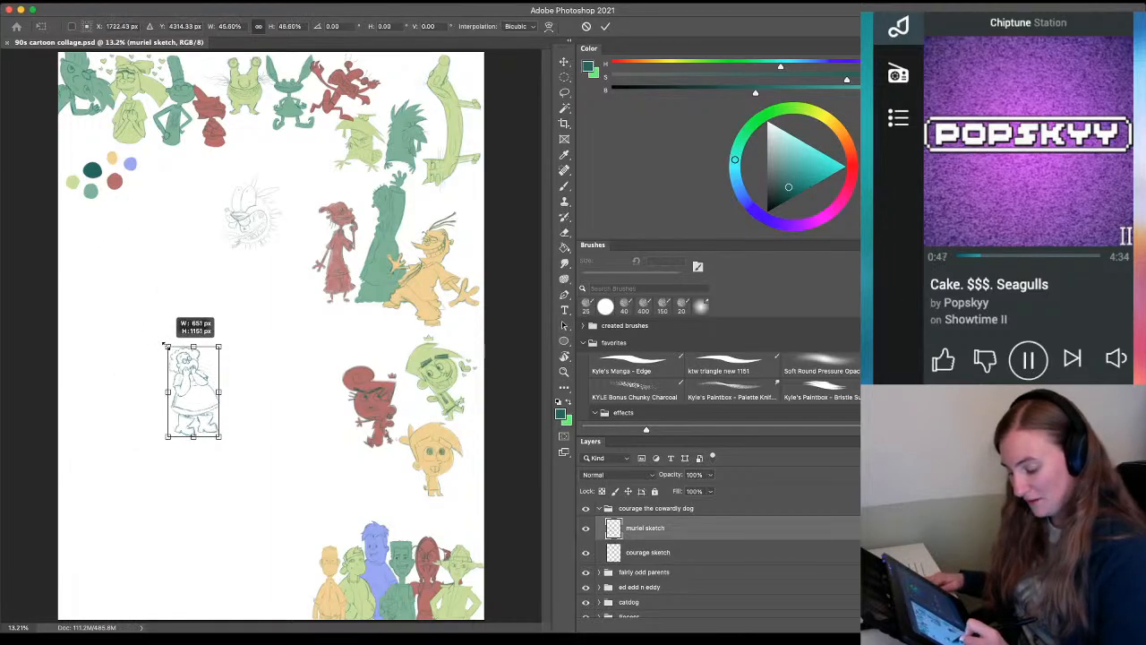
{"action": "mouse_move", "coordinate": [184, 403]}
{"action": "left_mouse_down"}
{"action": "mouse_move", "coordinate": [168, 282]}
{"action": "mouse_move", "coordinate": [180, 237]}
{"action": "left_mouse_up"}
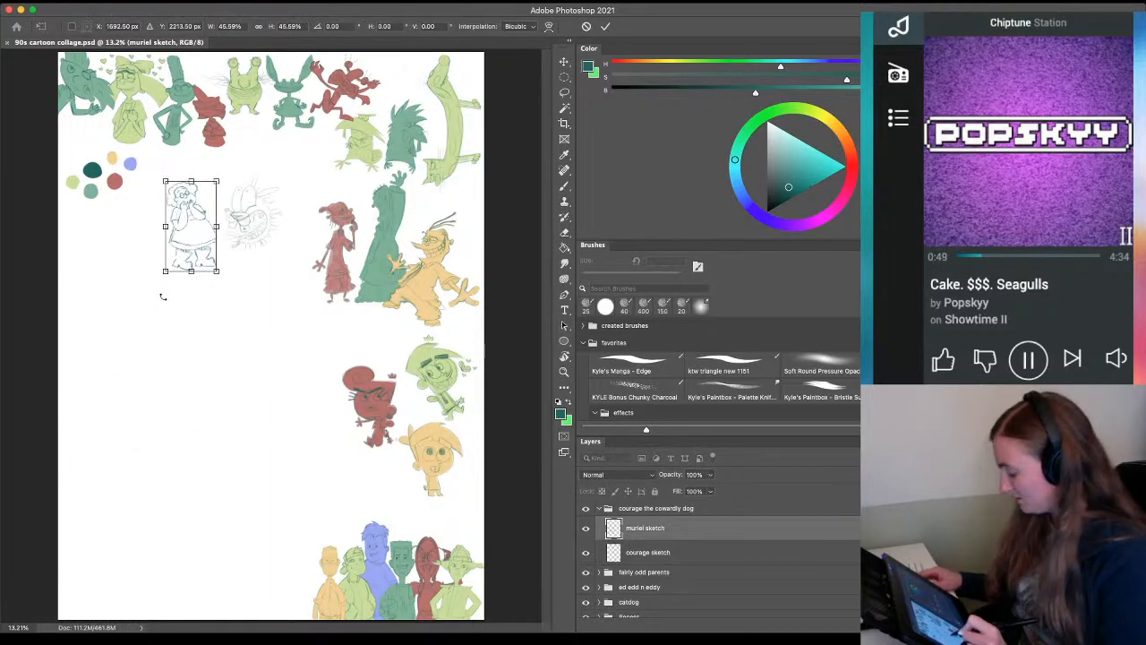
{"action": "key", "text": "super+equal"}
{"action": "key", "text": "super+equal"}
{"action": "key", "text": "super+equal"}
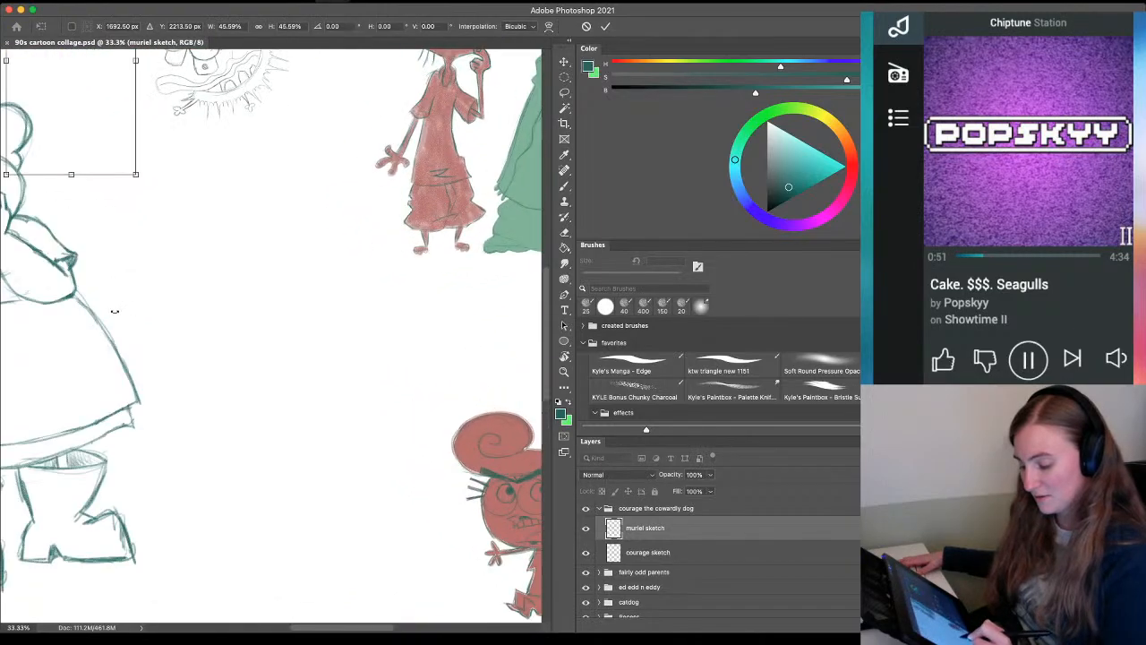
{"action": "left_click_drag", "start_coordinate": [176, 232], "coordinate": [278, 471]}
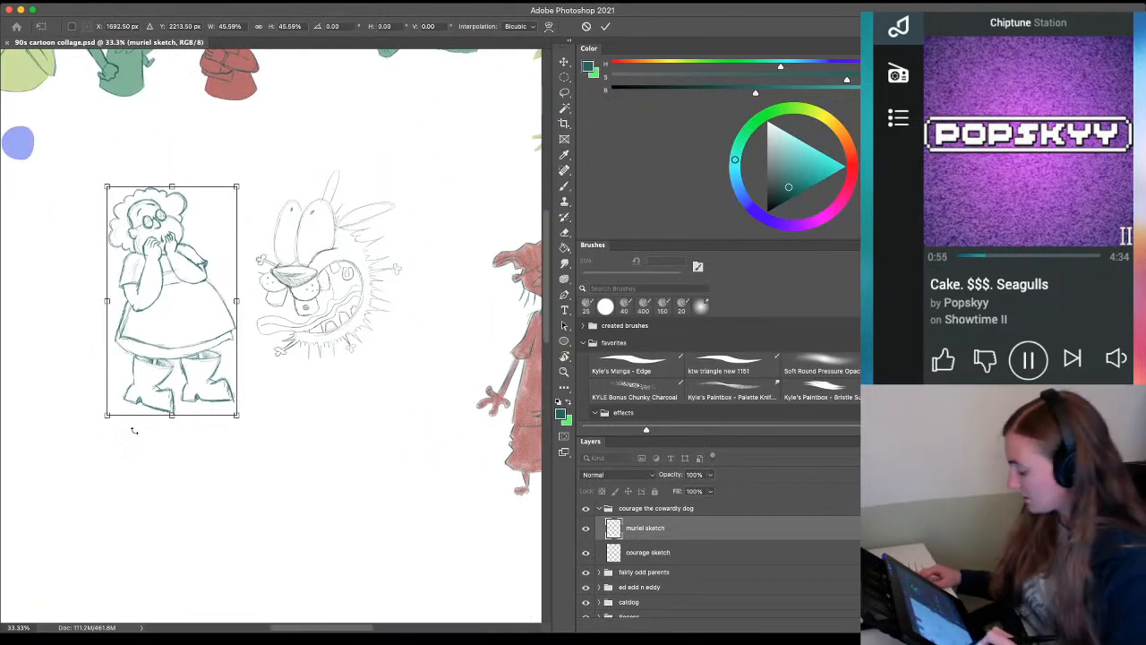
{"action": "key", "text": "super+z"}
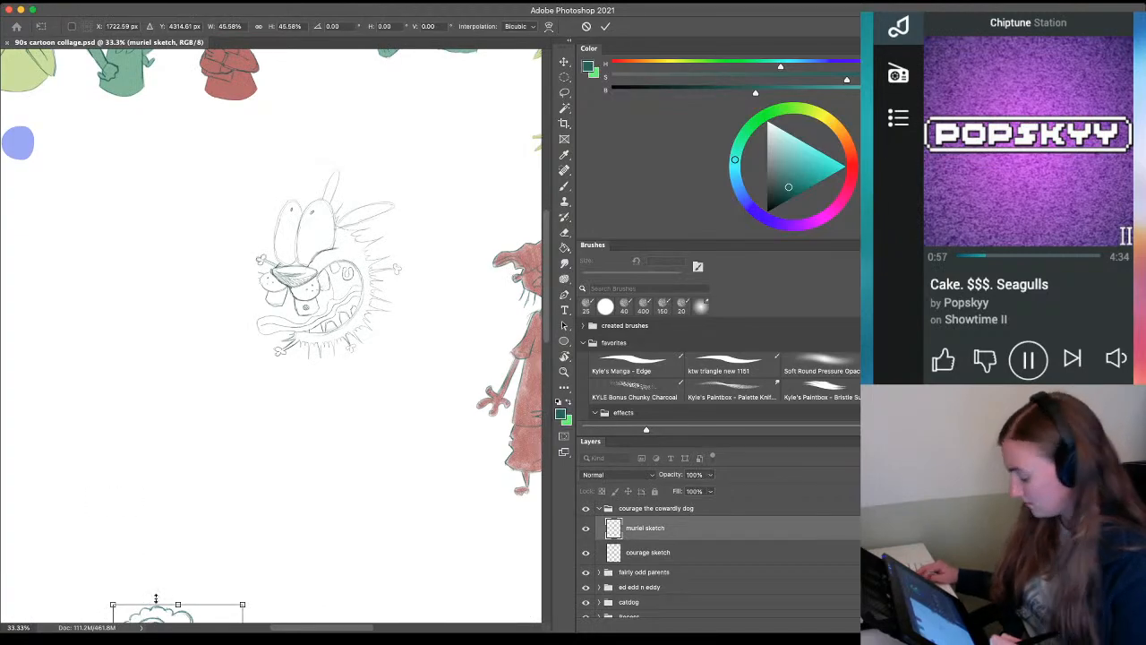
{"action": "left_click_drag", "start_coordinate": [157, 615], "coordinate": [126, 154]}
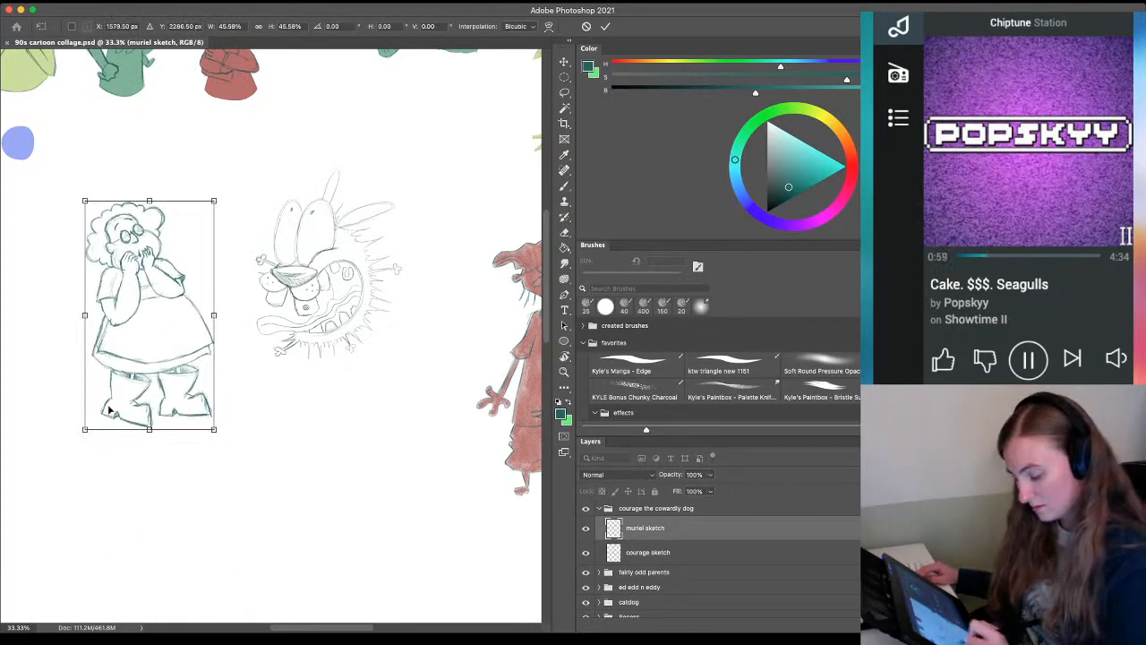
{"action": "key", "text": "super+z"}
{"action": "key", "text": "super+z"}
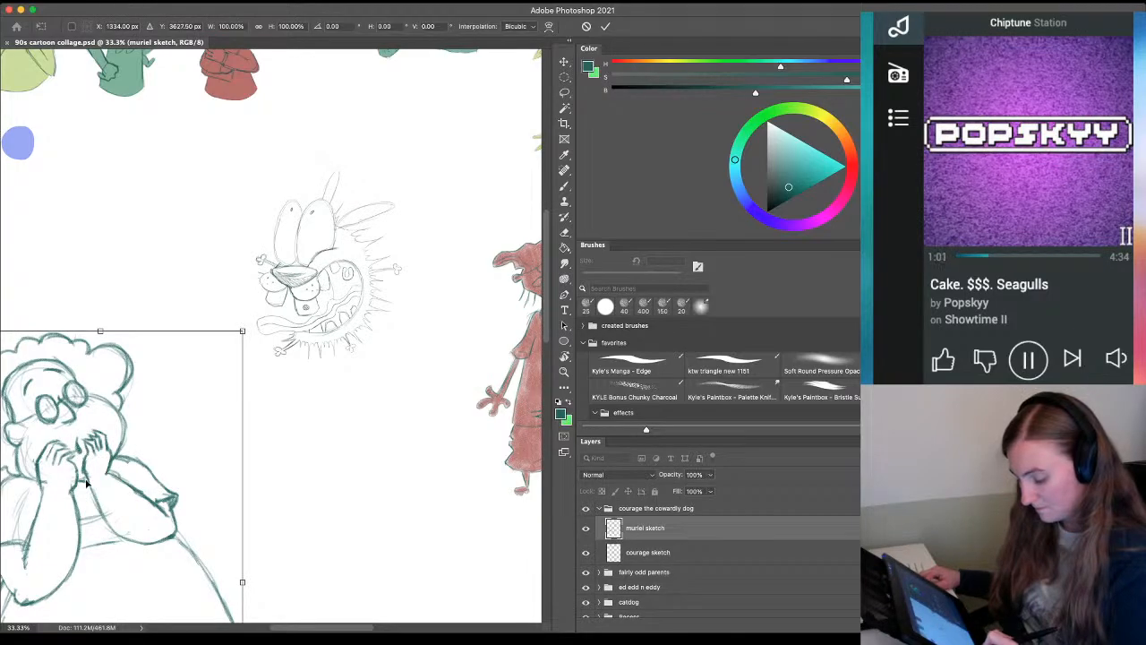
Scale the Muriel sketch proportionally to about 57% and place it just left of Courage's head
{"action": "mouse_move", "coordinate": [86, 506]}
{"action": "left_mouse_down"}
{"action": "mouse_move", "coordinate": [114, 397]}
{"action": "mouse_move", "coordinate": [221, 294]}
{"action": "mouse_move", "coordinate": [259, 333]}
{"action": "left_mouse_up"}
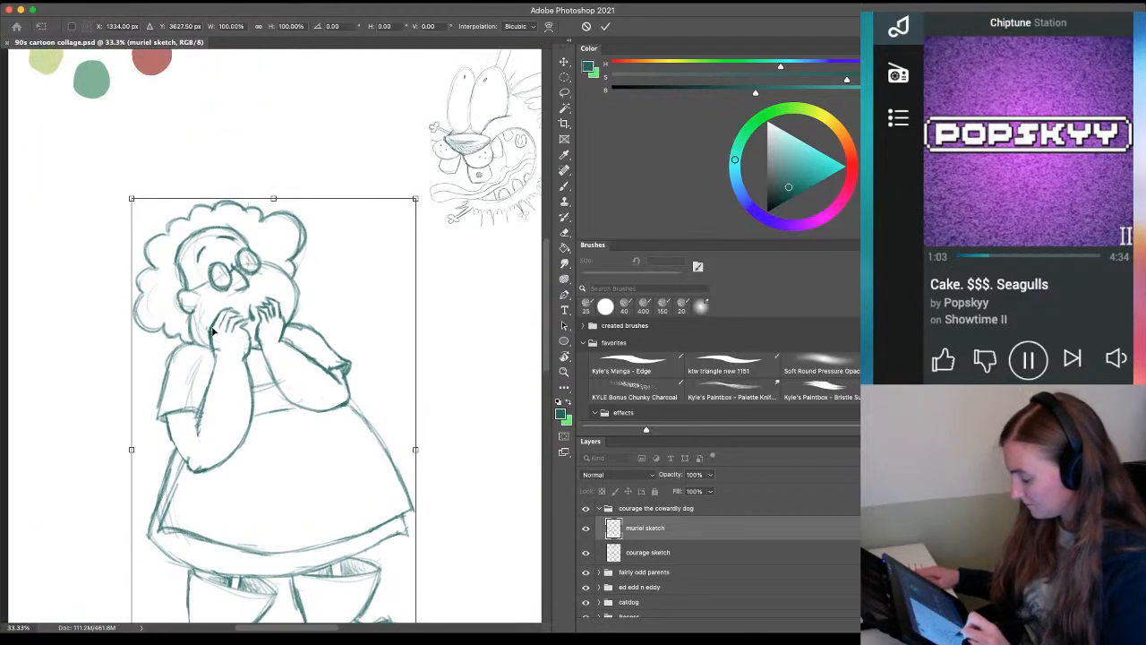
{"action": "left_click_drag", "start_coordinate": [130, 198], "coordinate": [233, 331]}
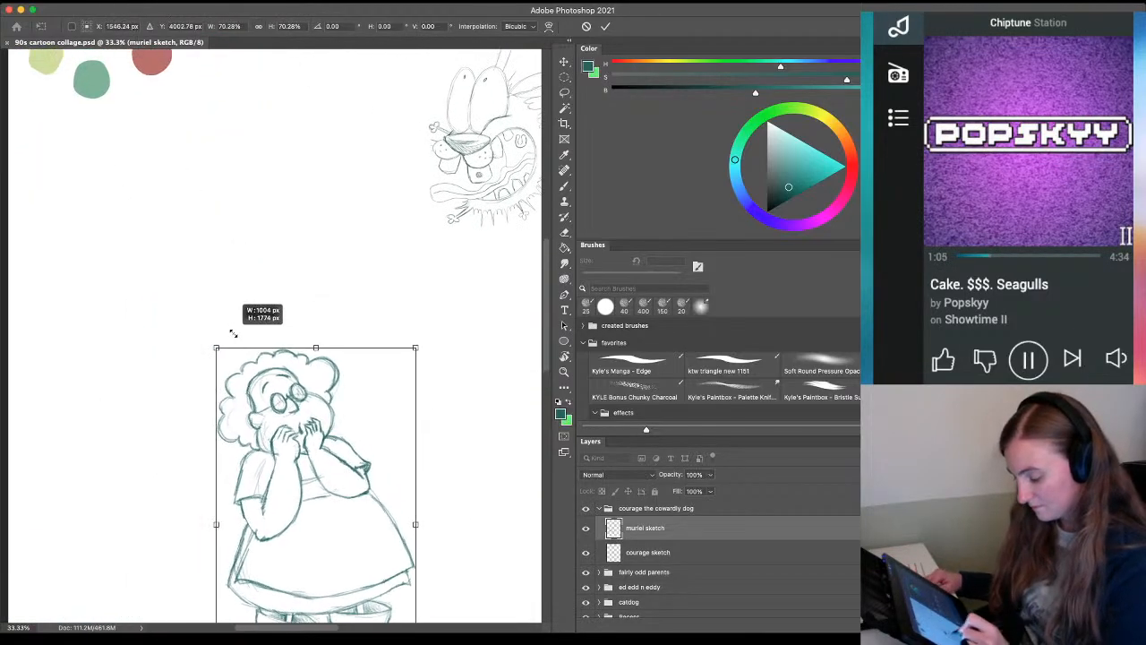
{"action": "left_click_drag", "start_coordinate": [279, 569], "coordinate": [237, 249]}
{"action": "mouse_move", "coordinate": [248, 127]}
{"action": "left_mouse_down"}
{"action": "mouse_move", "coordinate": [151, 385]}
{"action": "mouse_move", "coordinate": [140, 462]}
{"action": "mouse_move", "coordinate": [152, 143]}
{"action": "left_mouse_up"}
{"action": "left_click_drag", "start_coordinate": [282, 410], "coordinate": [258, 573]}
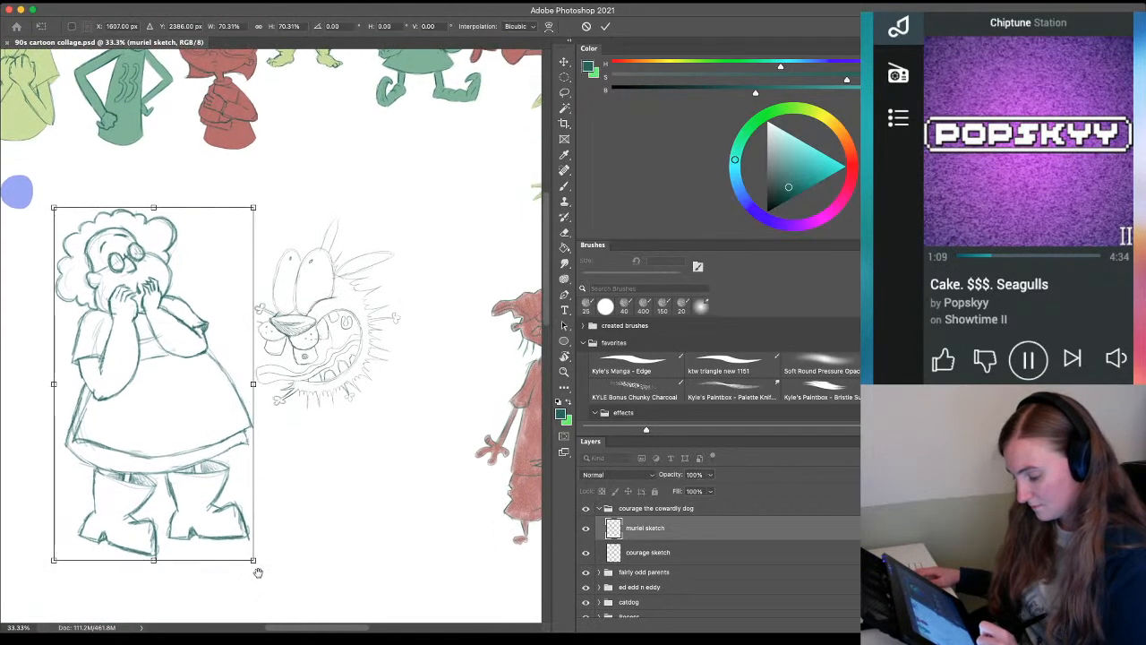
{"action": "left_click_drag", "start_coordinate": [54, 209], "coordinate": [93, 268]}
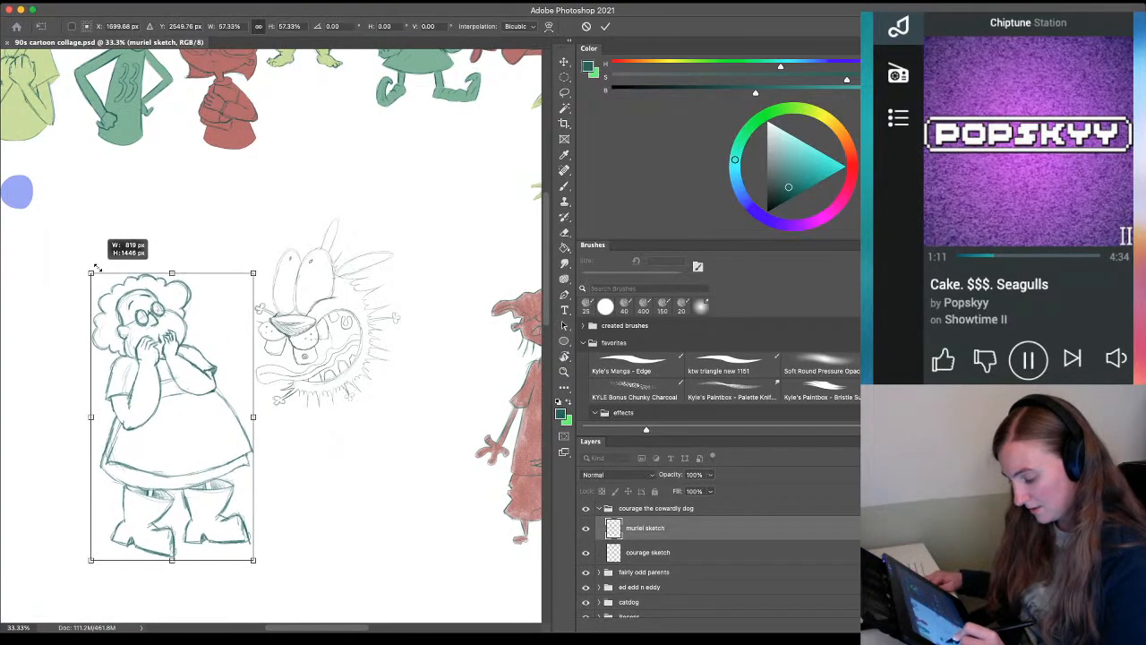
{"action": "mouse_move", "coordinate": [152, 462]}
{"action": "left_mouse_down"}
{"action": "mouse_move", "coordinate": [137, 336]}
{"action": "mouse_move", "coordinate": [137, 351]}
{"action": "left_mouse_up"}
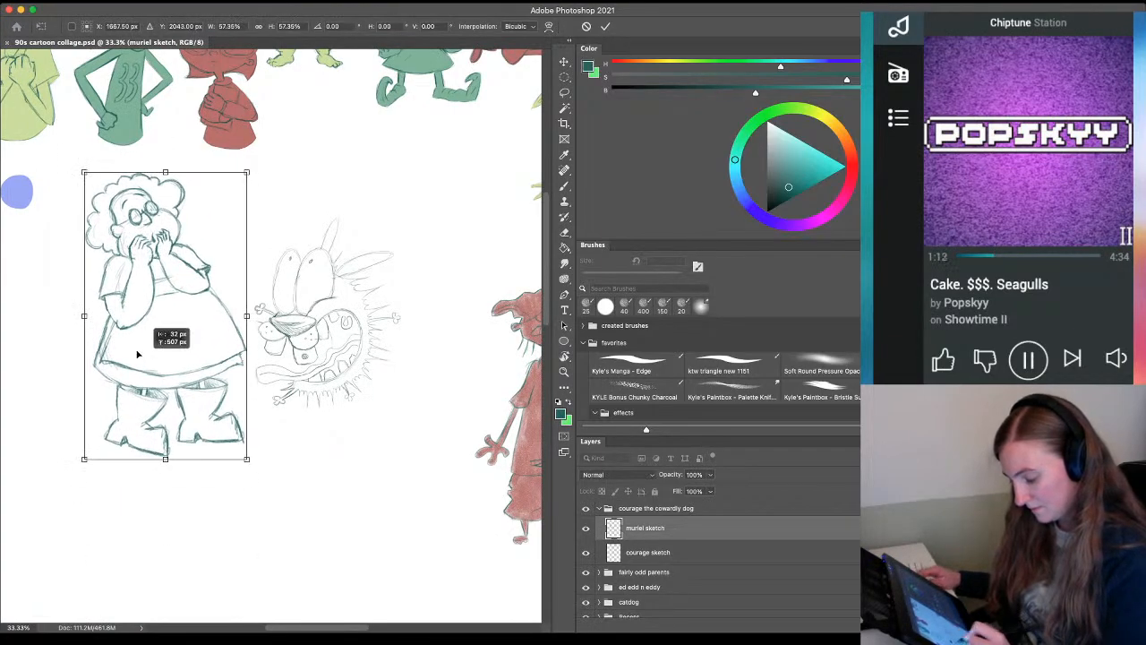
{"action": "key", "text": "Return"}
{"action": "key", "text": "z"}
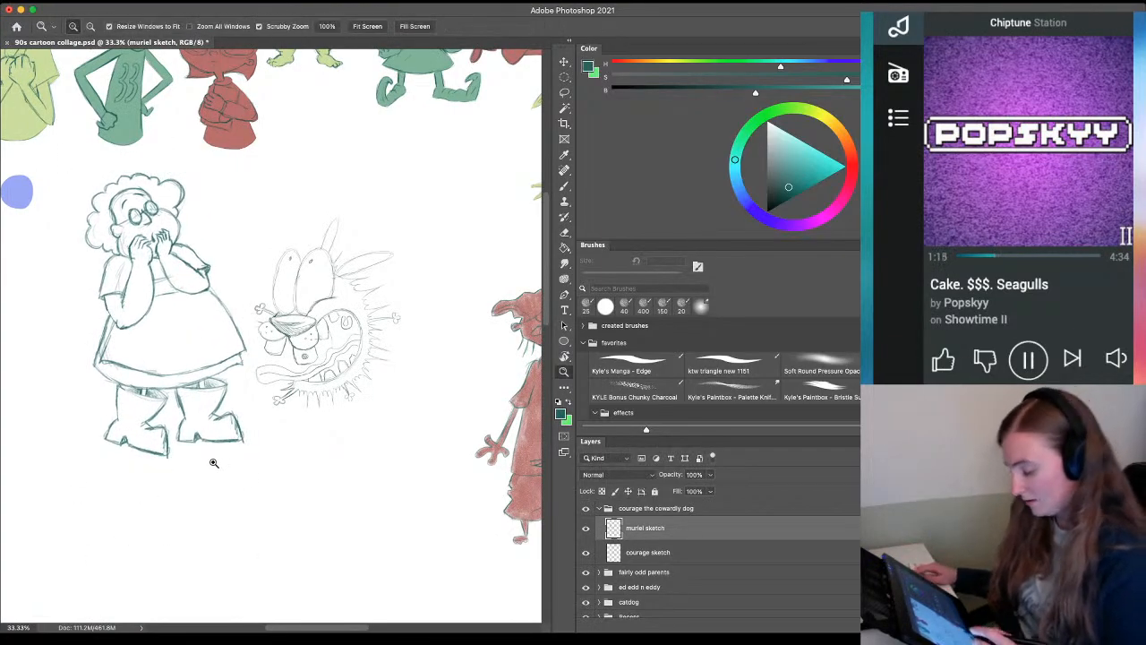
{"action": "left_click_drag", "start_coordinate": [289, 488], "coordinate": [233, 382]}
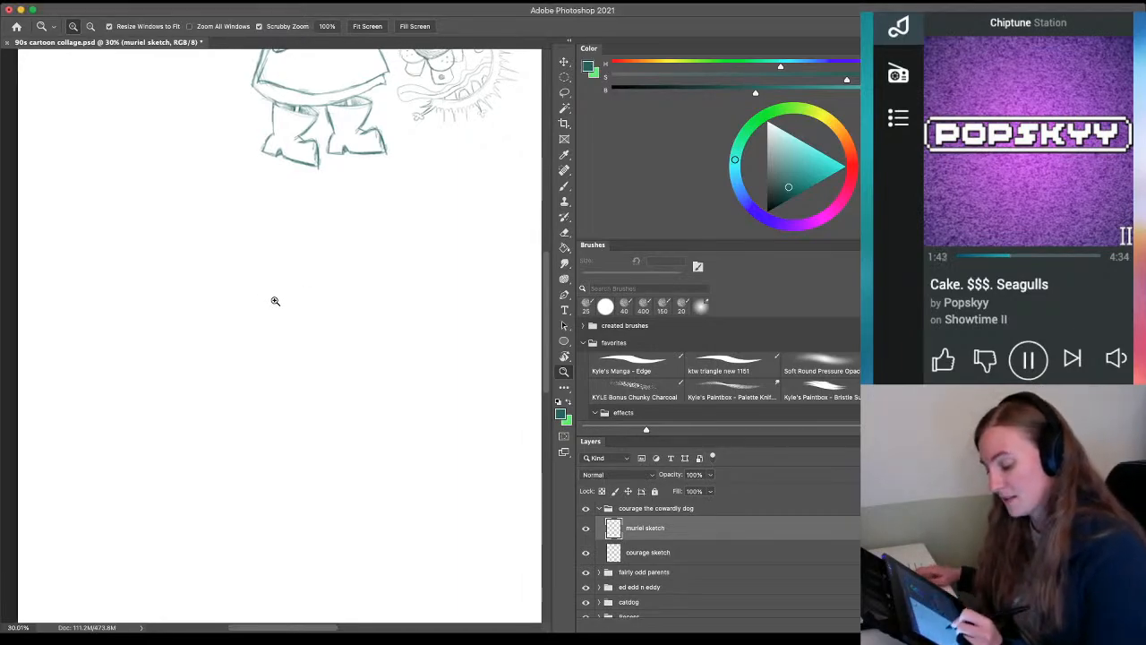
{"action": "left_click_drag", "start_coordinate": [274, 300], "coordinate": [245, 310]}
{"action": "left_click_drag", "start_coordinate": [237, 260], "coordinate": [271, 314]}
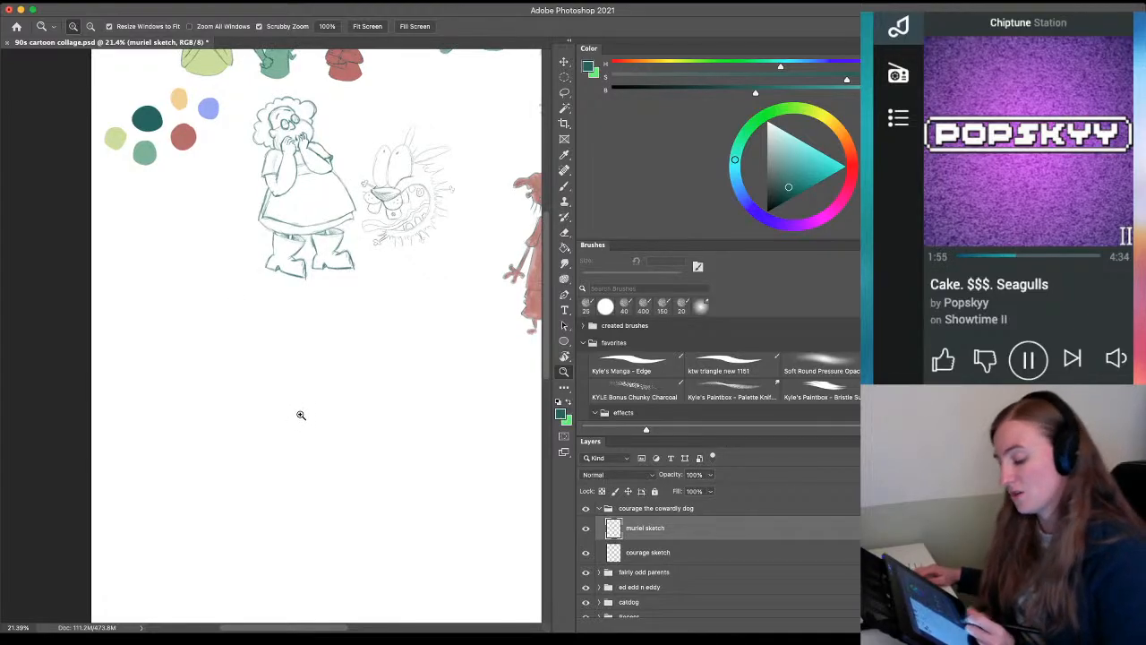
{"action": "left_click_drag", "start_coordinate": [289, 335], "coordinate": [310, 334]}
{"action": "left_click_drag", "start_coordinate": [346, 444], "coordinate": [286, 285]}
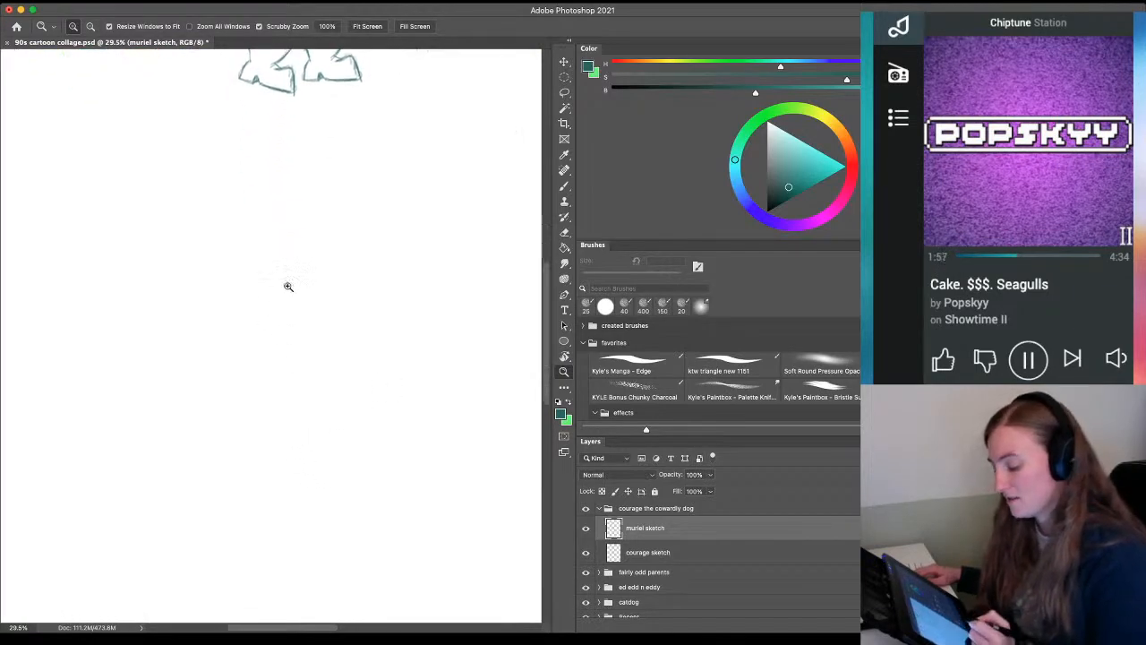
{"action": "left_click_drag", "start_coordinate": [307, 355], "coordinate": [223, 365]}
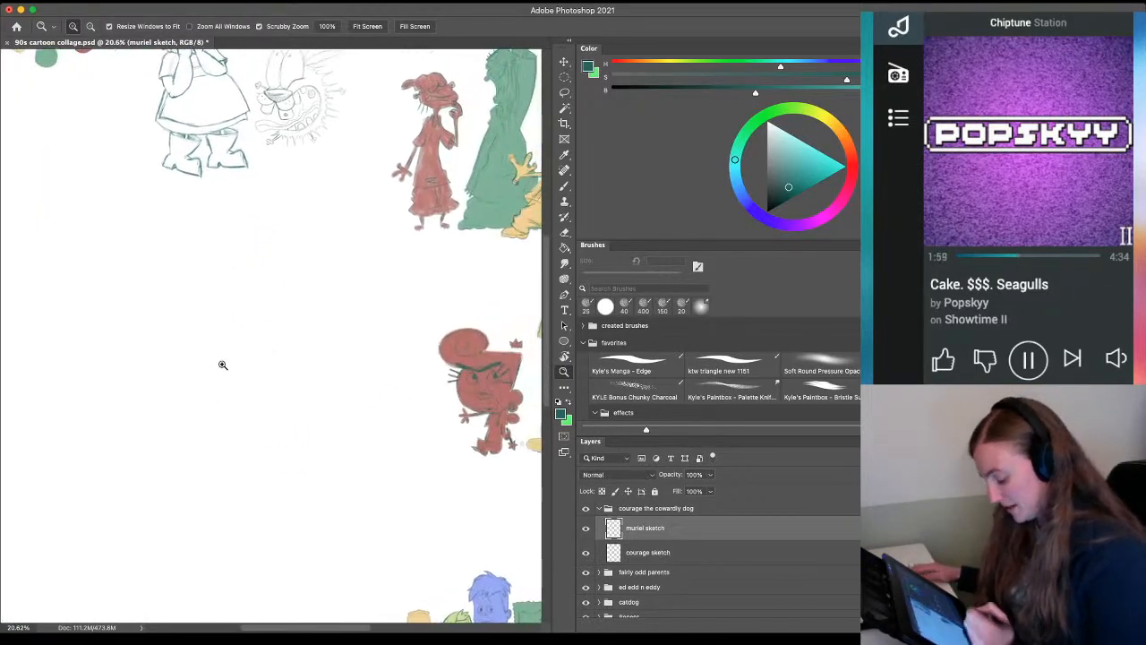
Add a new layer above the Muriel sketch in the Courage the Cowardly Dog group and name it "eustace sketch"
{"action": "key", "text": "super+alt+shift+n"}
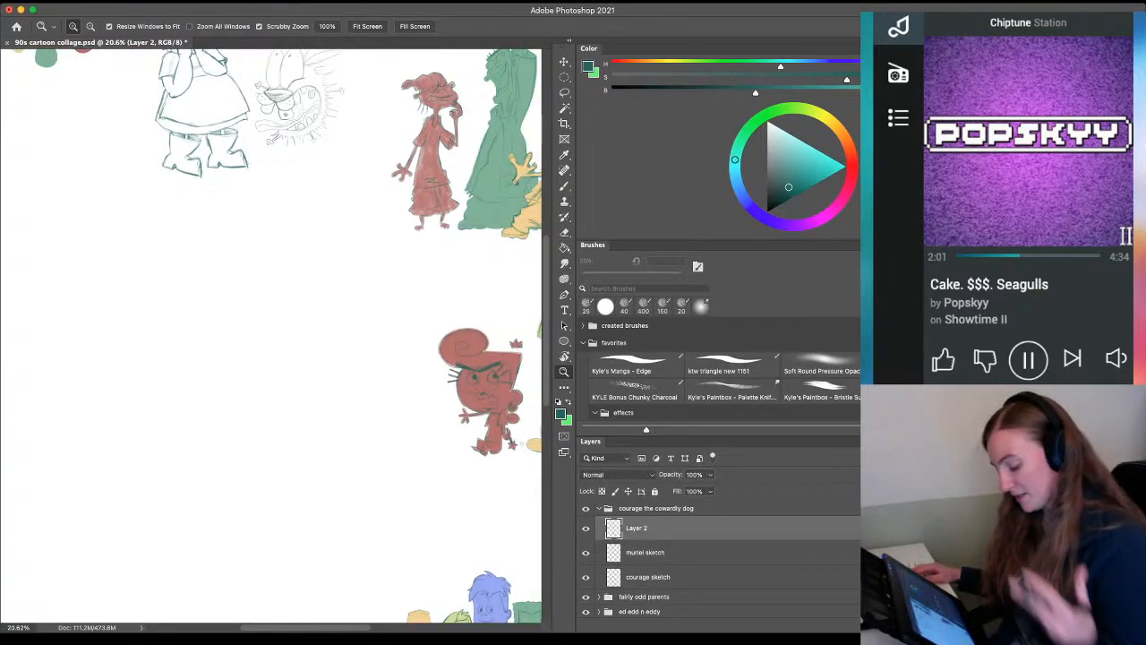
{"action": "double_click", "coordinate": [635, 527]}
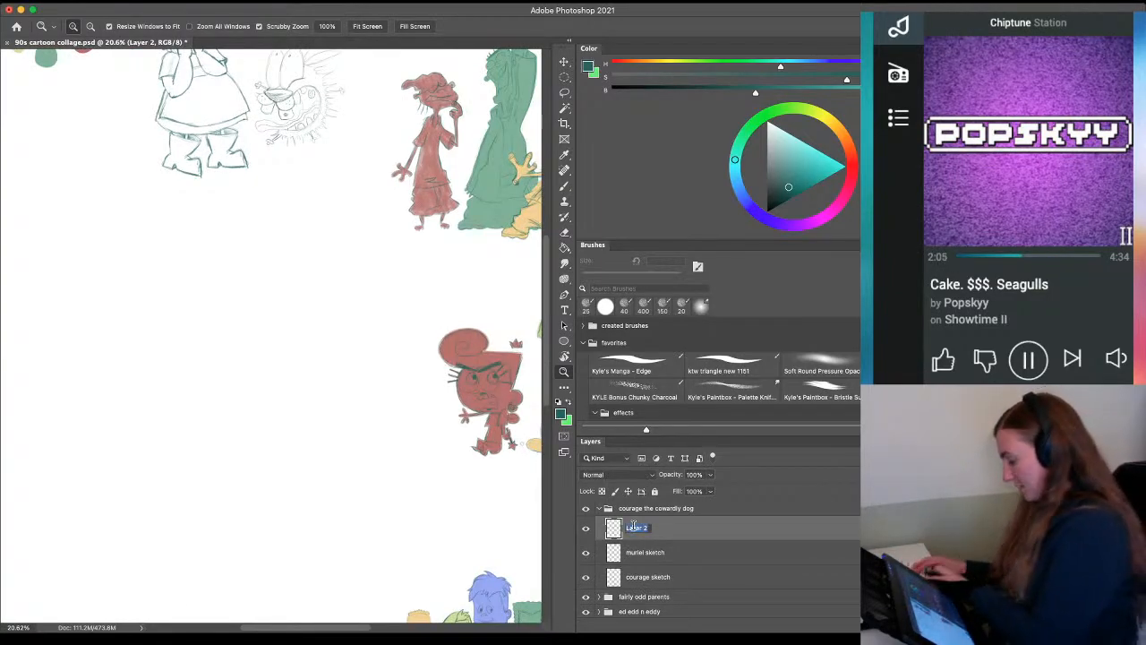
{"action": "type", "text": "e"}
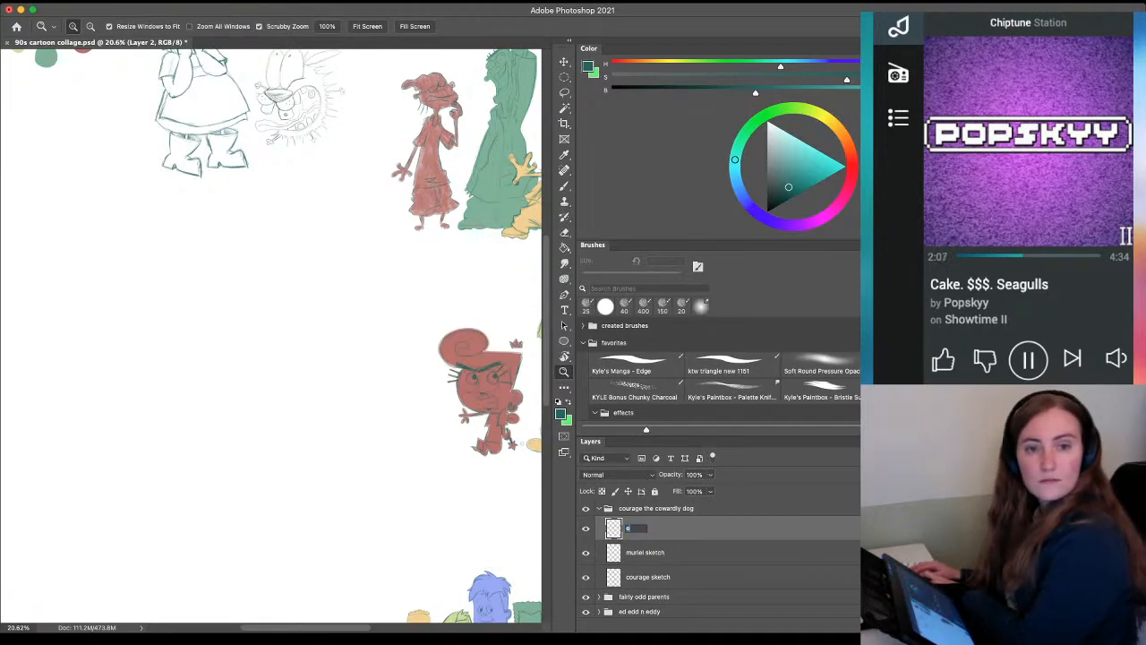
{"action": "type", "text": "ustace"}
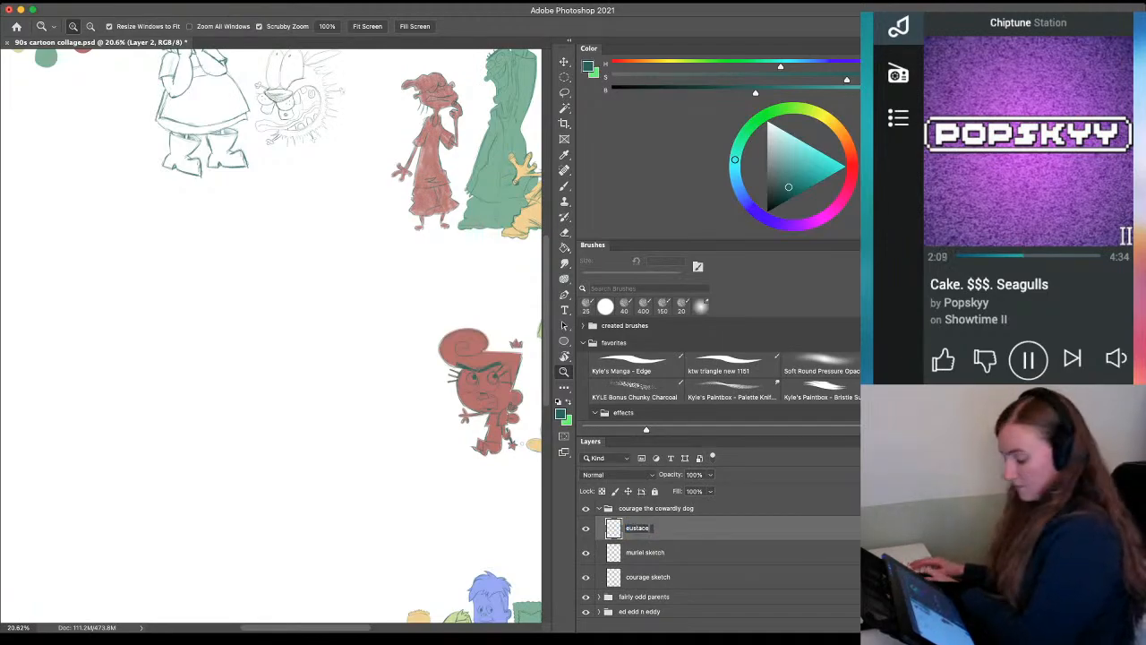
{"action": "type", "text": " sketch"}
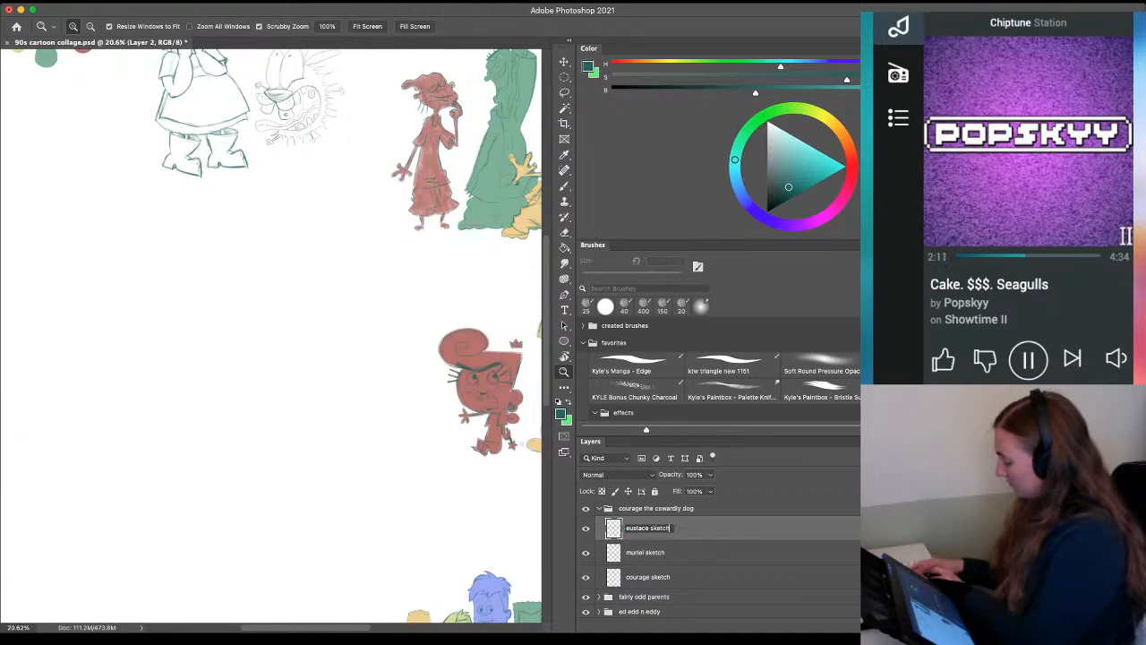
{"action": "key", "text": "Return"}
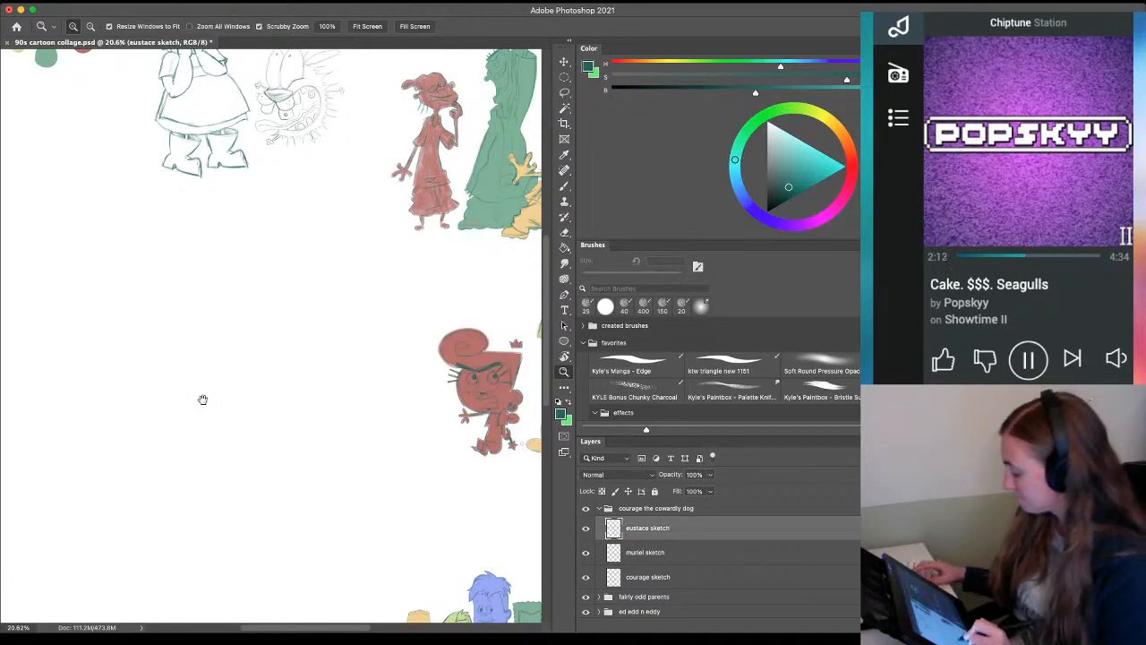
Try a long, slightly sloping first line for Eustace in the empty area below Muriel with the 25 px brush
{"action": "left_click_drag", "start_coordinate": [202, 399], "coordinate": [234, 399]}
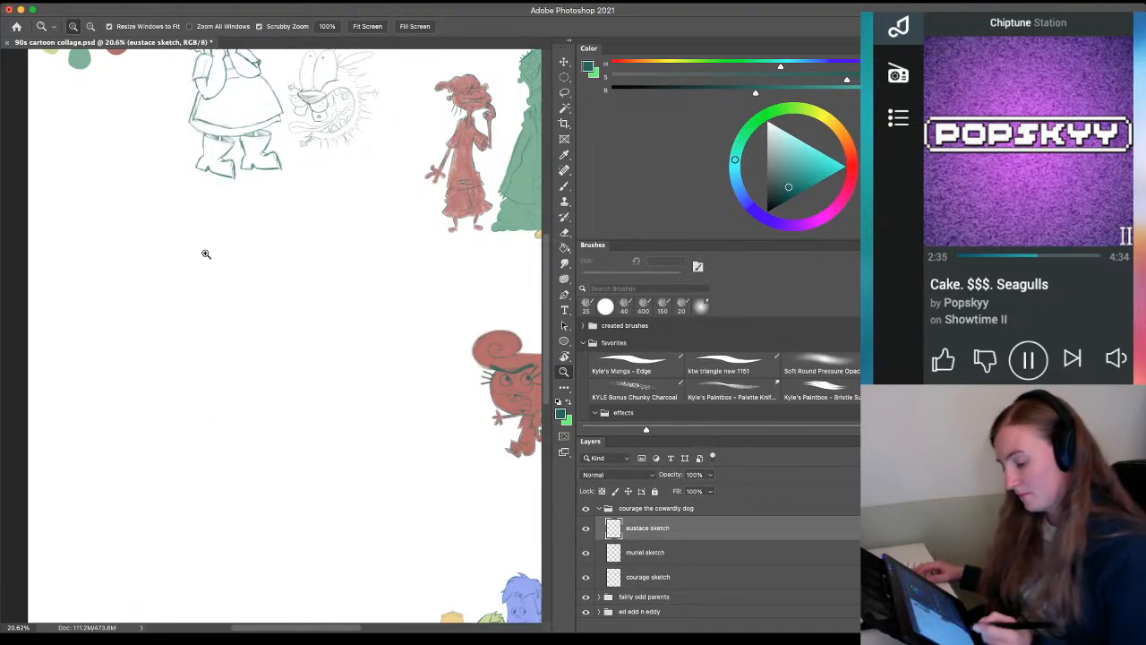
{"action": "left_click_drag", "start_coordinate": [205, 250], "coordinate": [233, 306]}
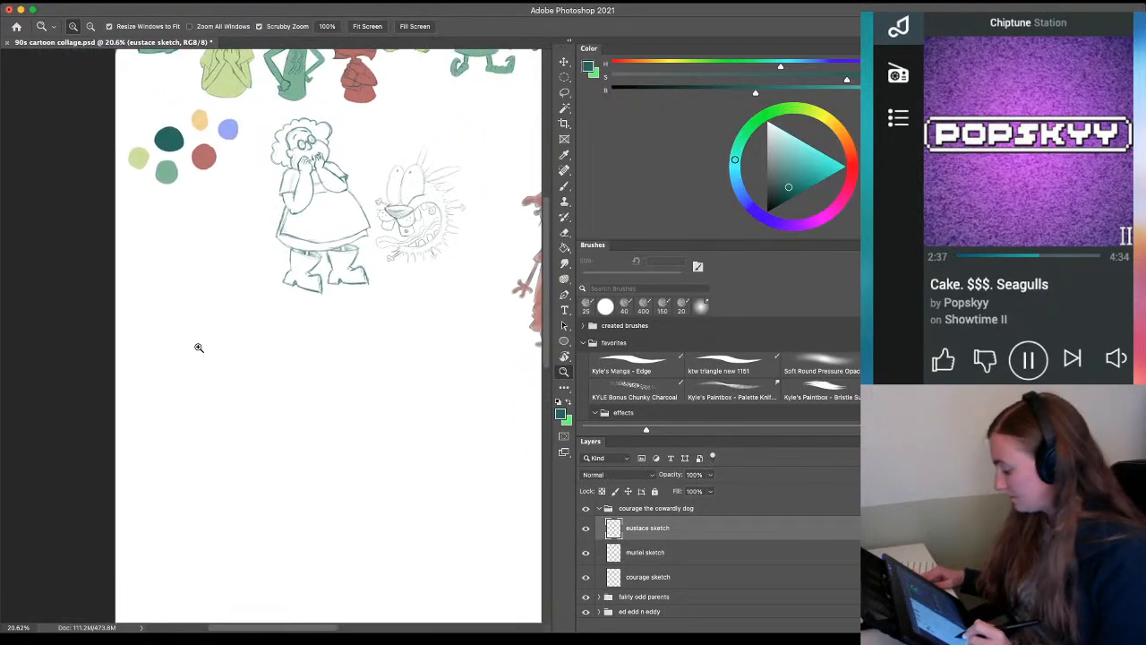
{"action": "left_click_drag", "start_coordinate": [197, 346], "coordinate": [238, 346]}
{"action": "left_click_drag", "start_coordinate": [331, 346], "coordinate": [299, 350]}
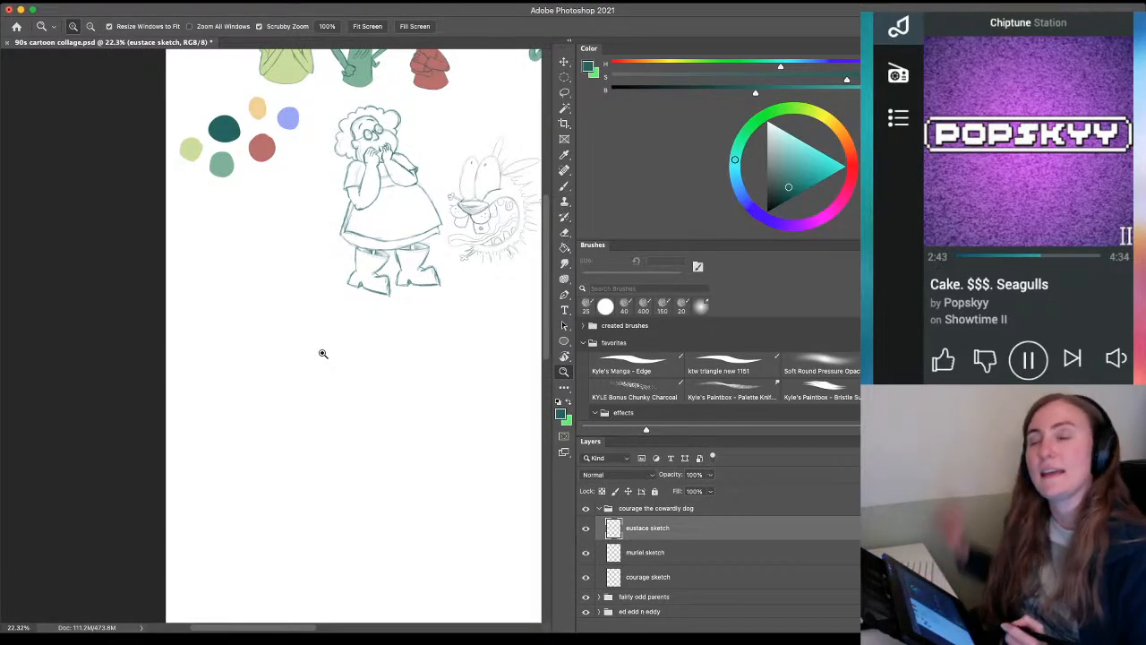
{"action": "left_click_drag", "start_coordinate": [362, 368], "coordinate": [266, 364]}
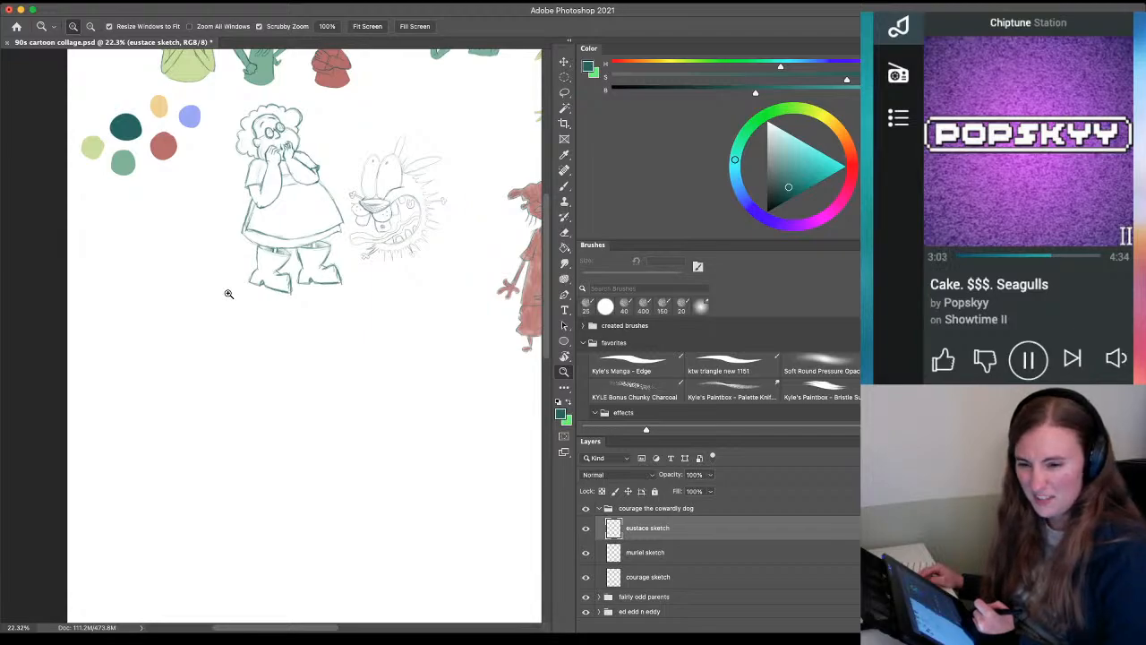
{"action": "left_click_drag", "start_coordinate": [315, 443], "coordinate": [390, 426]}
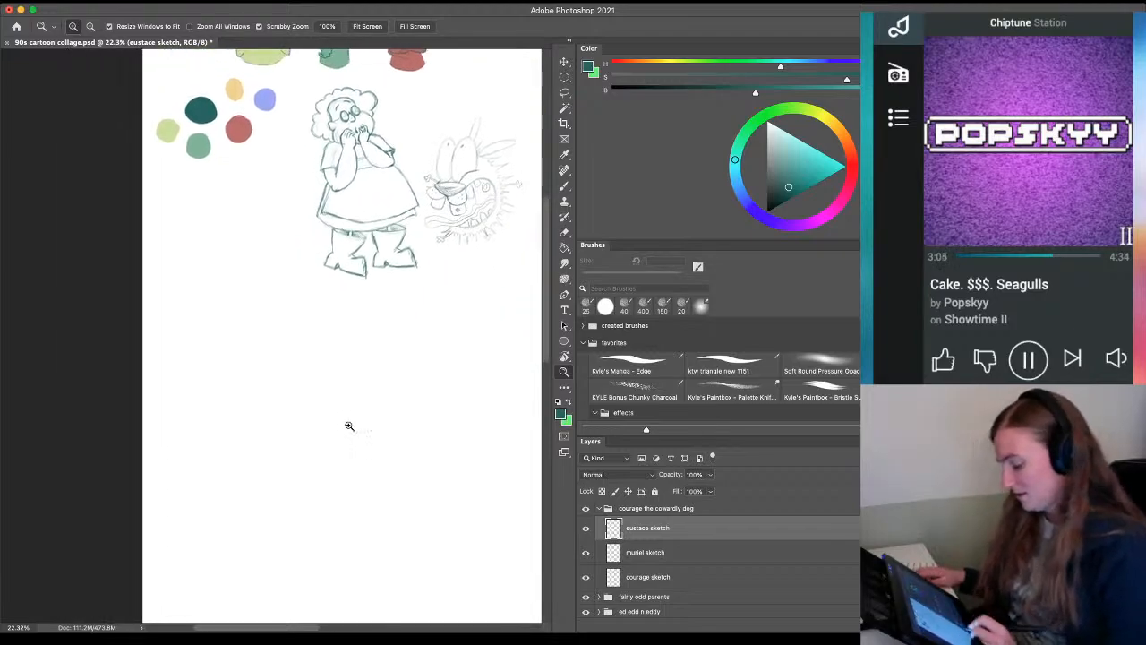
{"action": "key", "text": "b"}
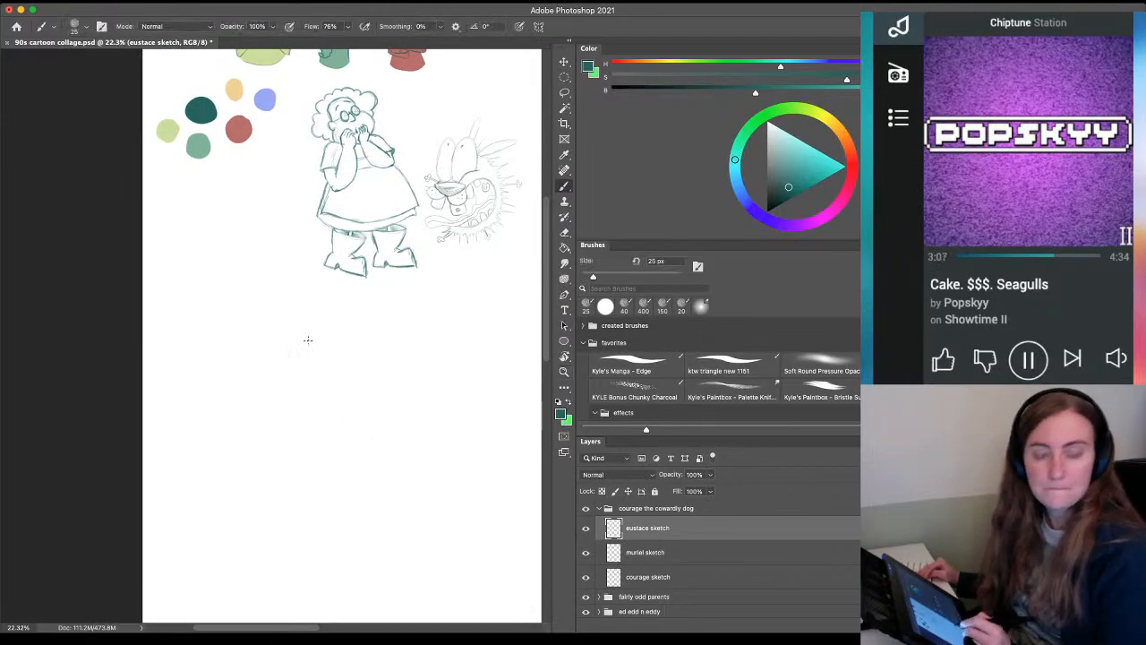
{"action": "left_click_drag", "start_coordinate": [335, 472], "coordinate": [261, 345]}
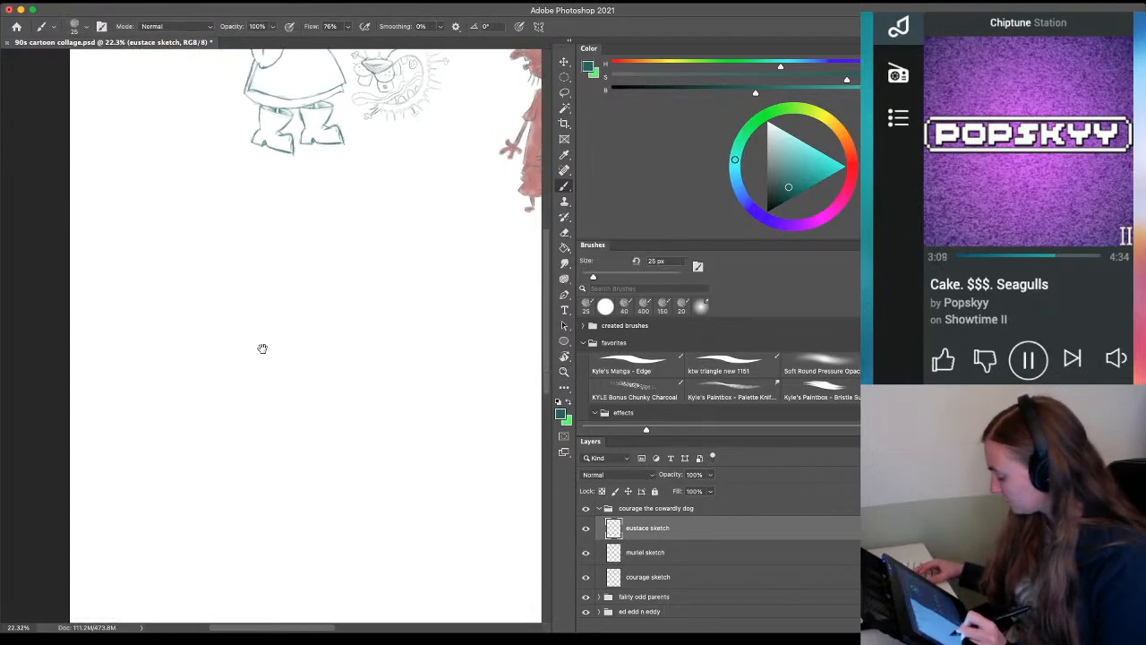
{"action": "left_click_drag", "start_coordinate": [374, 294], "coordinate": [223, 272]}
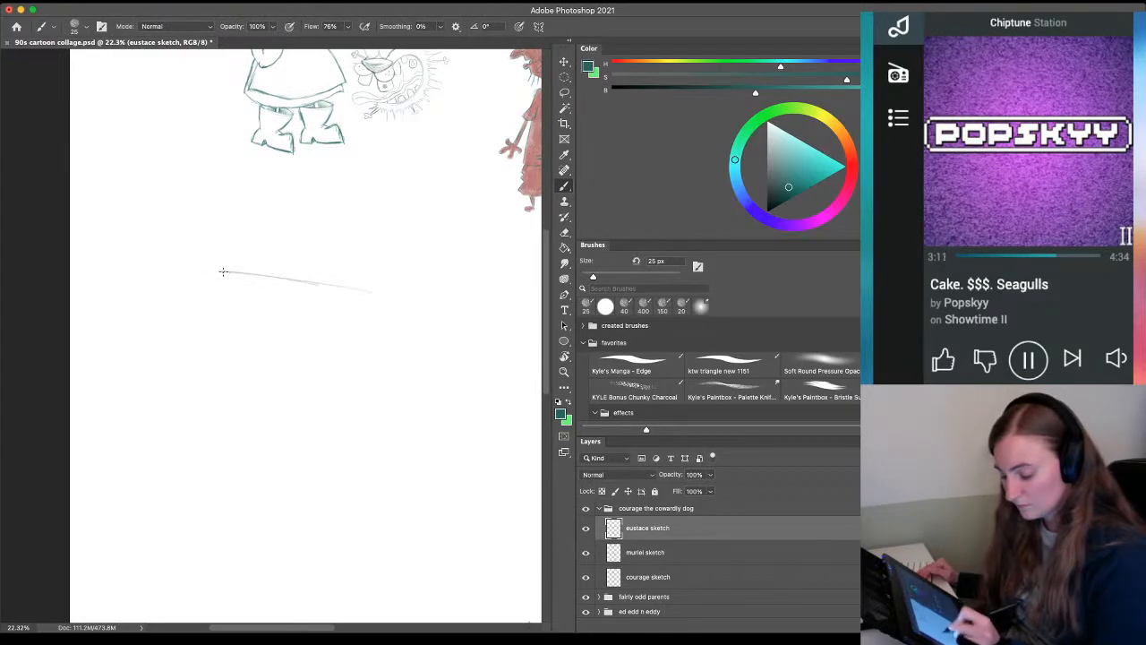
{"action": "key", "text": "super+z"}
Rough in a sloping top line and a curved right side for Eustace below Muriel, and shift both lines slightly right
{"action": "key", "text": "z"}
{"action": "left_click_drag", "start_coordinate": [249, 356], "coordinate": [222, 358]}
{"action": "left_click_drag", "start_coordinate": [159, 381], "coordinate": [182, 384]}
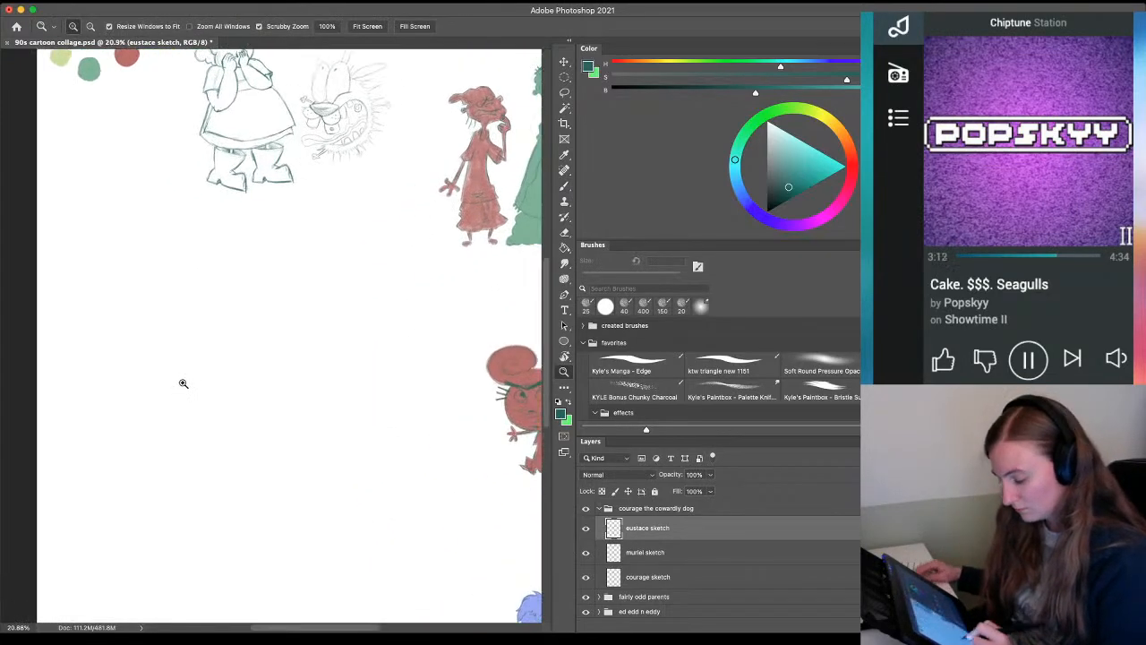
{"action": "key", "text": "b"}
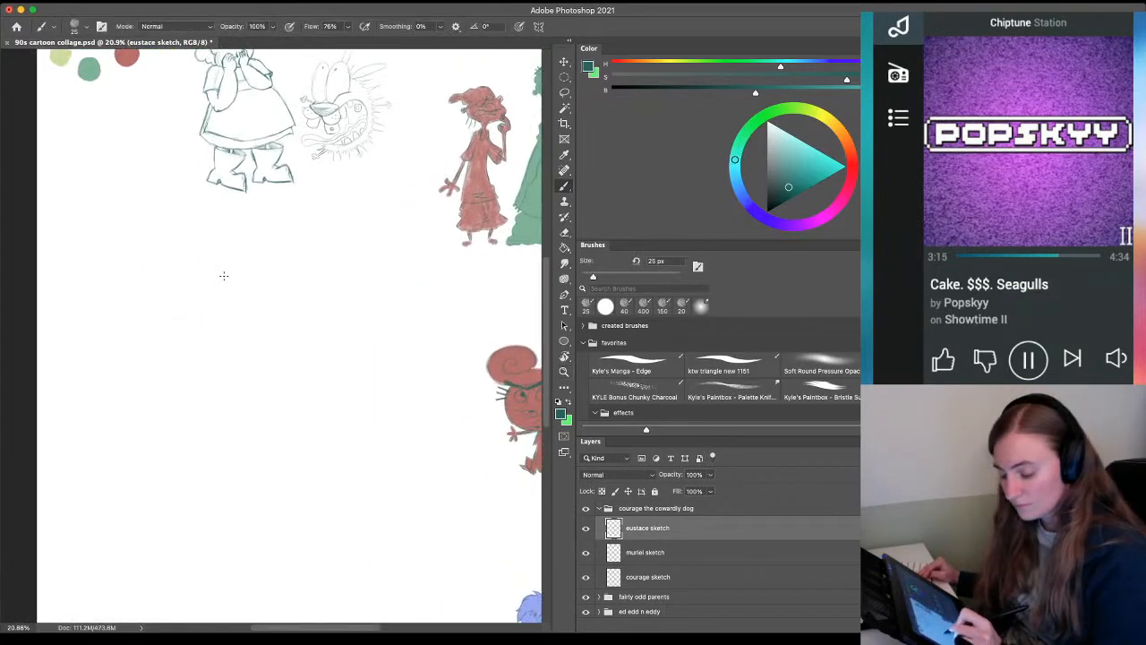
{"action": "mouse_move", "coordinate": [155, 264]}
{"action": "left_mouse_down"}
{"action": "mouse_move", "coordinate": [251, 278]}
{"action": "mouse_move", "coordinate": [243, 343]}
{"action": "left_mouse_up"}
{"action": "mouse_move", "coordinate": [254, 301]}
{"action": "left_mouse_down"}
{"action": "mouse_move", "coordinate": [226, 355]}
{"action": "mouse_move", "coordinate": [230, 383]}
{"action": "left_mouse_up"}
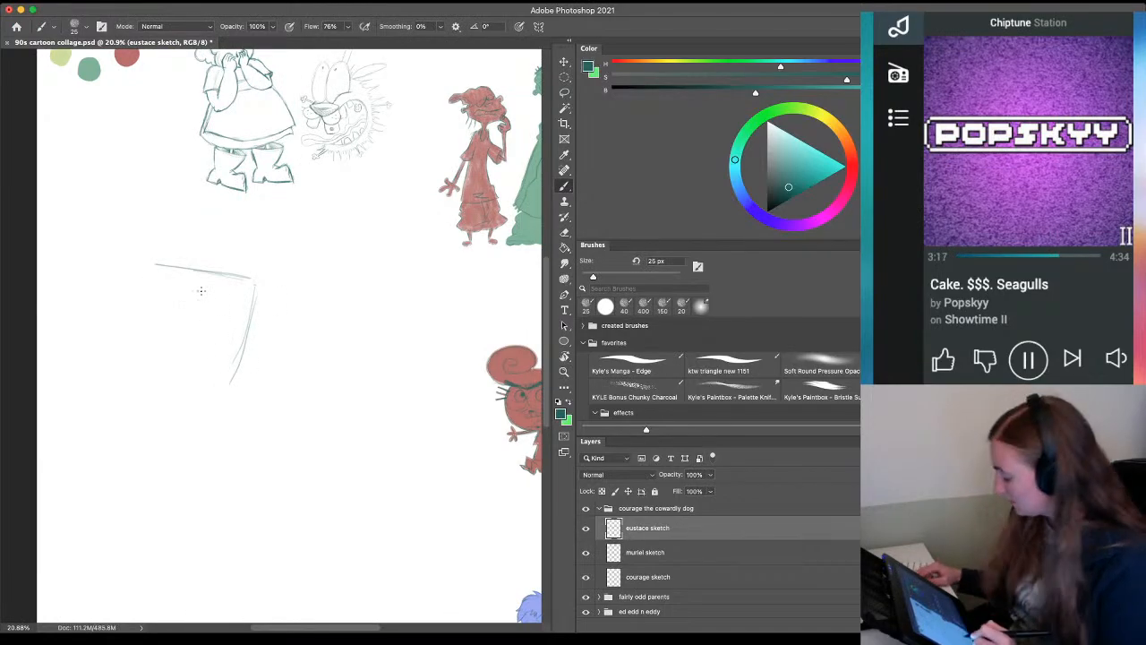
{"action": "key", "text": "v"}
{"action": "left_click_drag", "start_coordinate": [205, 332], "coordinate": [252, 345]}
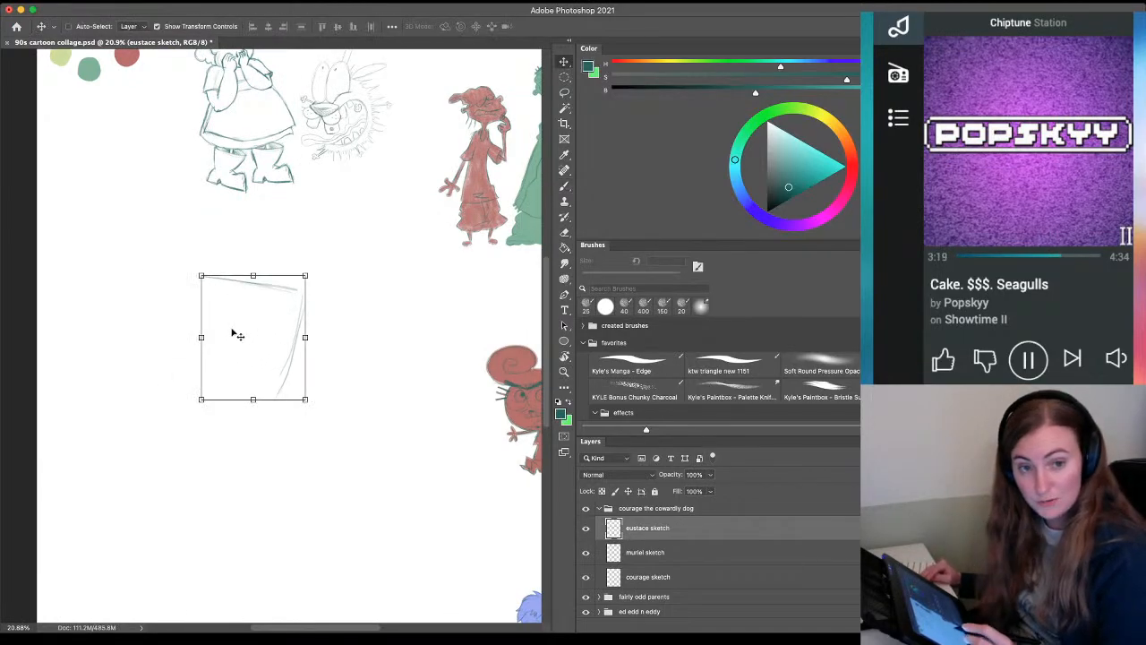
Add a short vertical left edge to the Eustace outline and extend its right side down and around into a bottom curve
{"action": "key", "text": "b"}
{"action": "left_click_drag", "start_coordinate": [200, 278], "coordinate": [201, 305]}
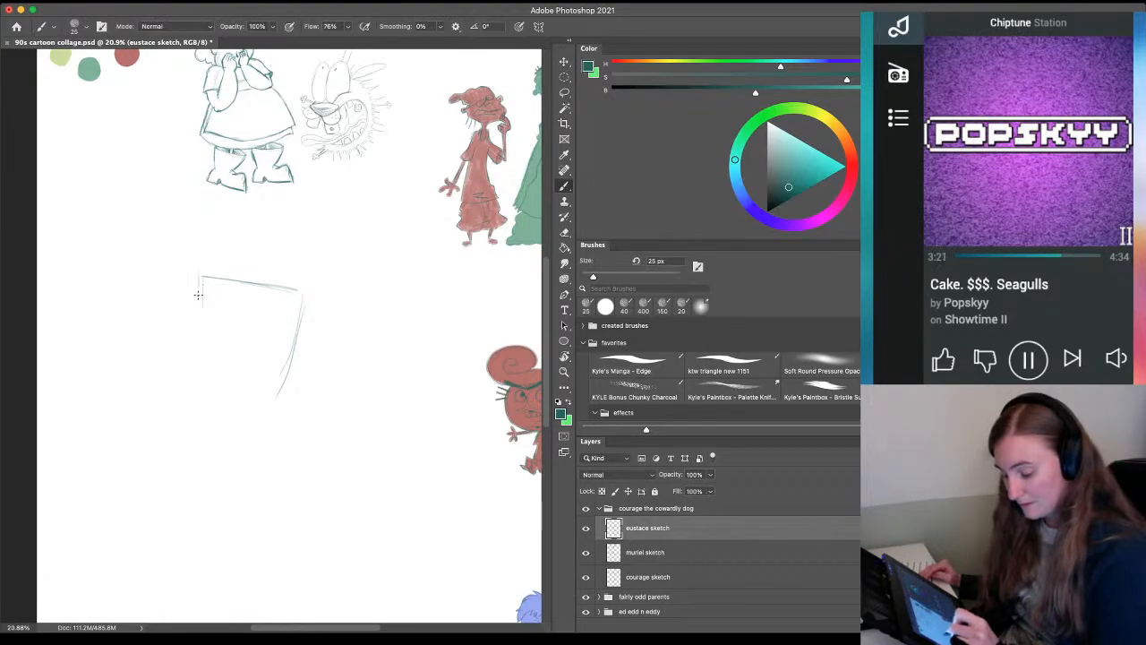
{"action": "left_click_drag", "start_coordinate": [306, 288], "coordinate": [281, 414]}
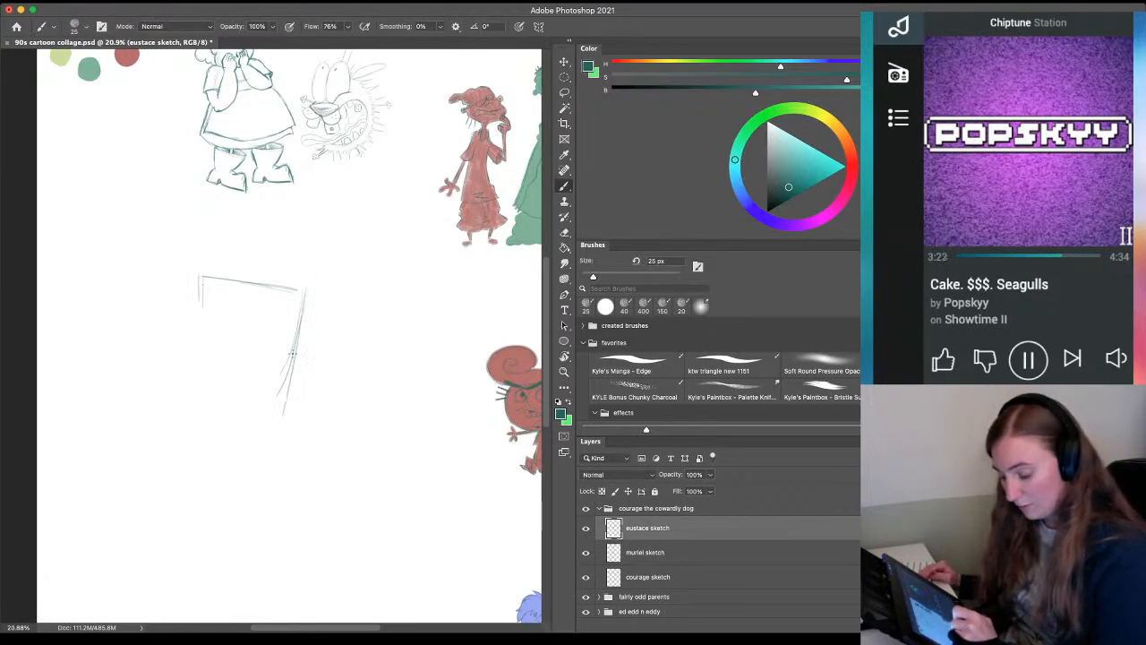
{"action": "mouse_move", "coordinate": [294, 353]}
{"action": "left_mouse_down"}
{"action": "mouse_move", "coordinate": [273, 436]}
{"action": "mouse_move", "coordinate": [228, 469]}
{"action": "mouse_move", "coordinate": [179, 469]}
{"action": "left_mouse_up"}
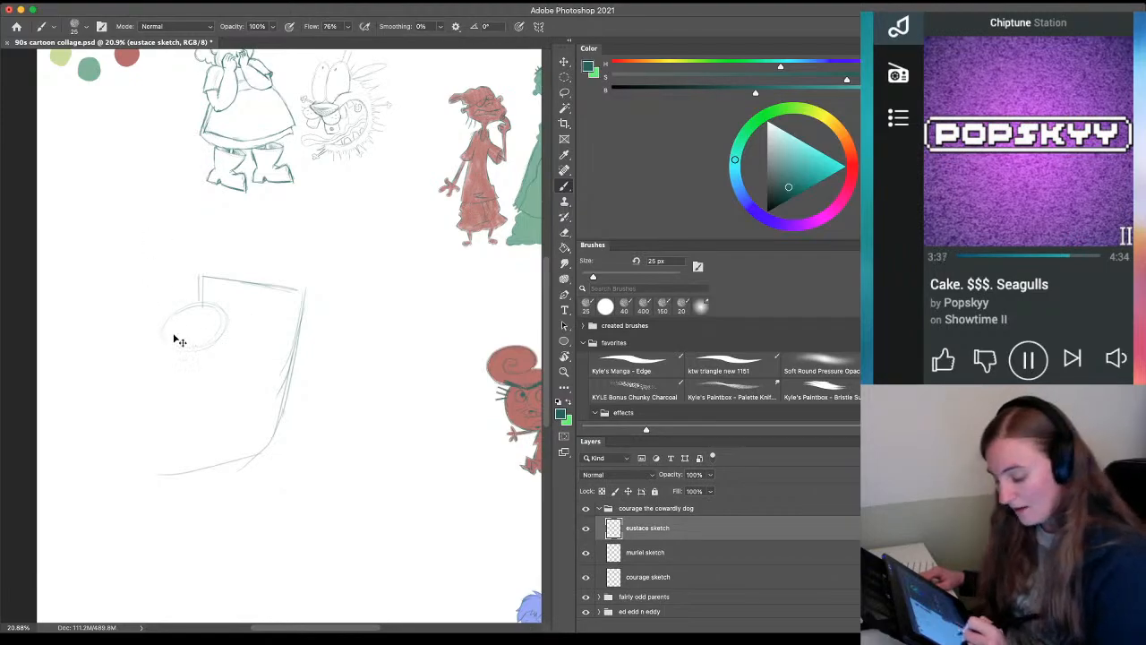
Redo the smaller eye as a flattened oval at the head's front edge and sketch a larger round eye beside it
{"action": "key", "text": "super+z"}
{"action": "mouse_move", "coordinate": [197, 309]}
{"action": "left_mouse_down"}
{"action": "mouse_move", "coordinate": [210, 347]}
{"action": "mouse_move", "coordinate": [166, 323]}
{"action": "left_mouse_up"}
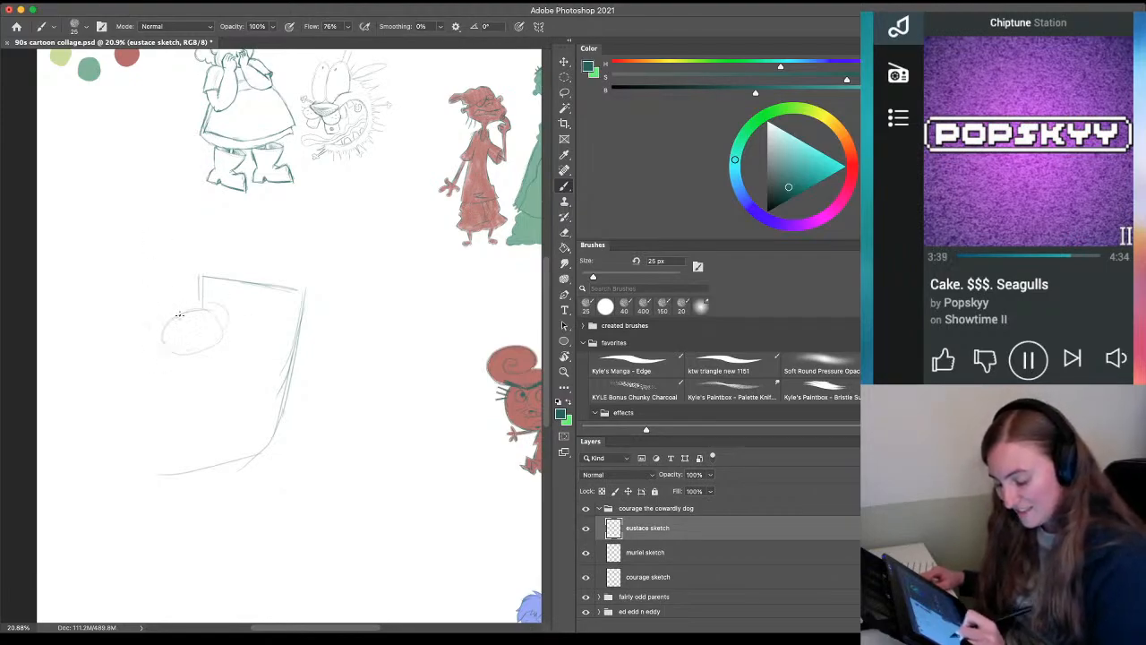
{"action": "key", "text": "super+z"}
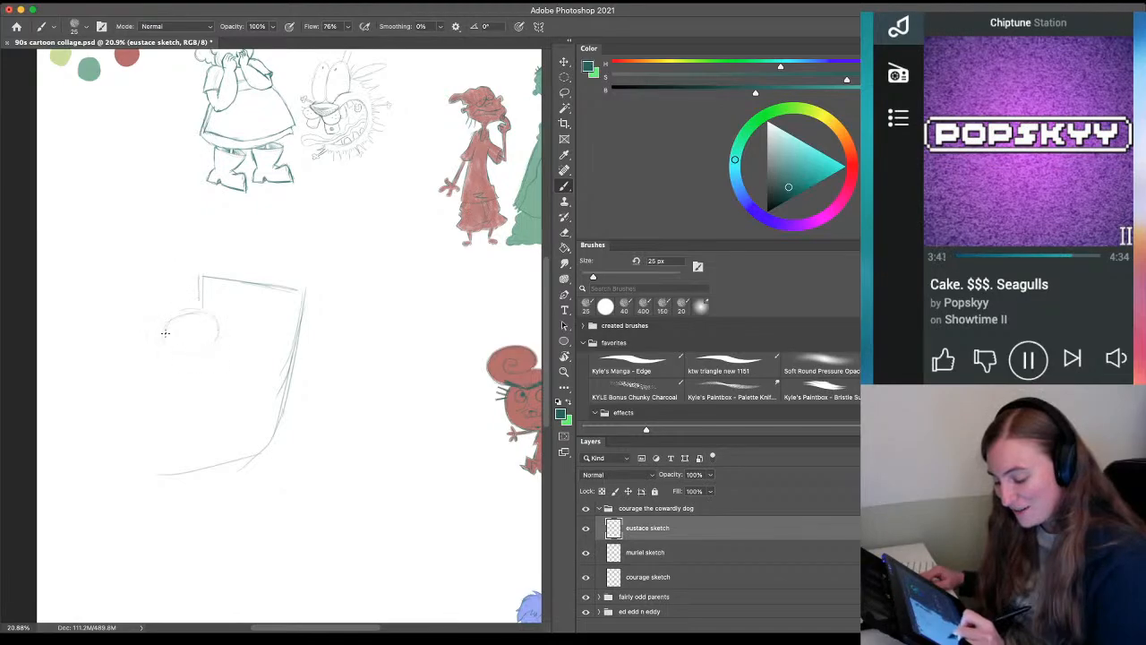
{"action": "left_click_drag", "start_coordinate": [165, 333], "coordinate": [184, 312]}
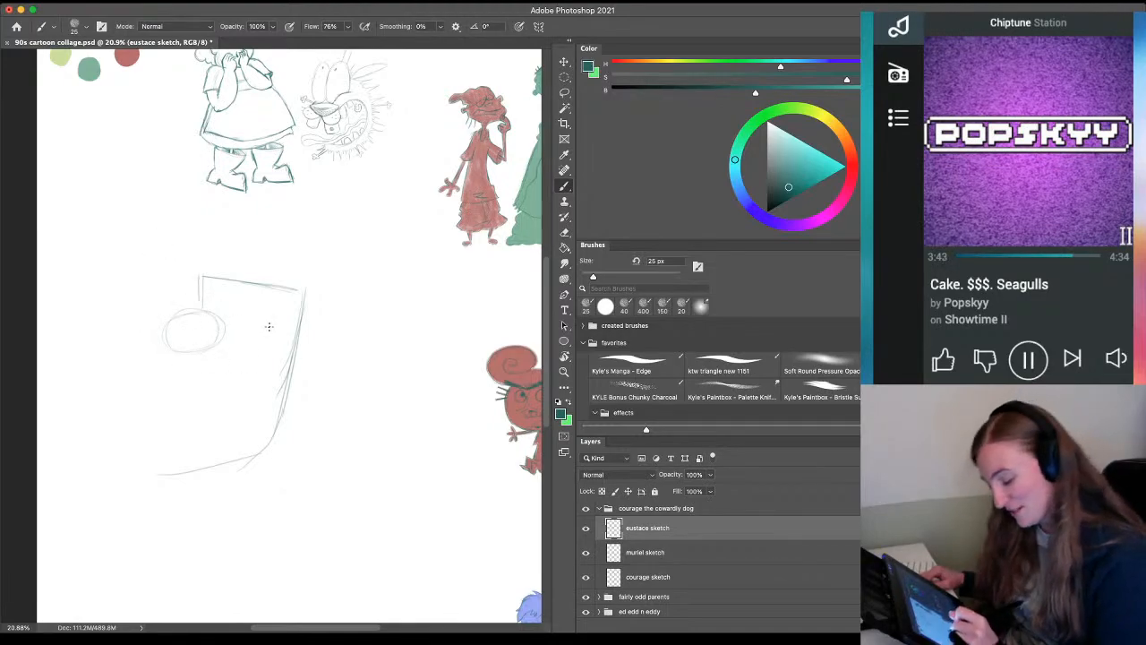
{"action": "mouse_move", "coordinate": [240, 324]}
{"action": "left_mouse_down"}
{"action": "mouse_move", "coordinate": [240, 363]}
{"action": "mouse_move", "coordinate": [279, 372]}
{"action": "mouse_move", "coordinate": [259, 304]}
{"action": "mouse_move", "coordinate": [237, 334]}
{"action": "mouse_move", "coordinate": [240, 373]}
{"action": "mouse_move", "coordinate": [285, 355]}
{"action": "left_mouse_up"}
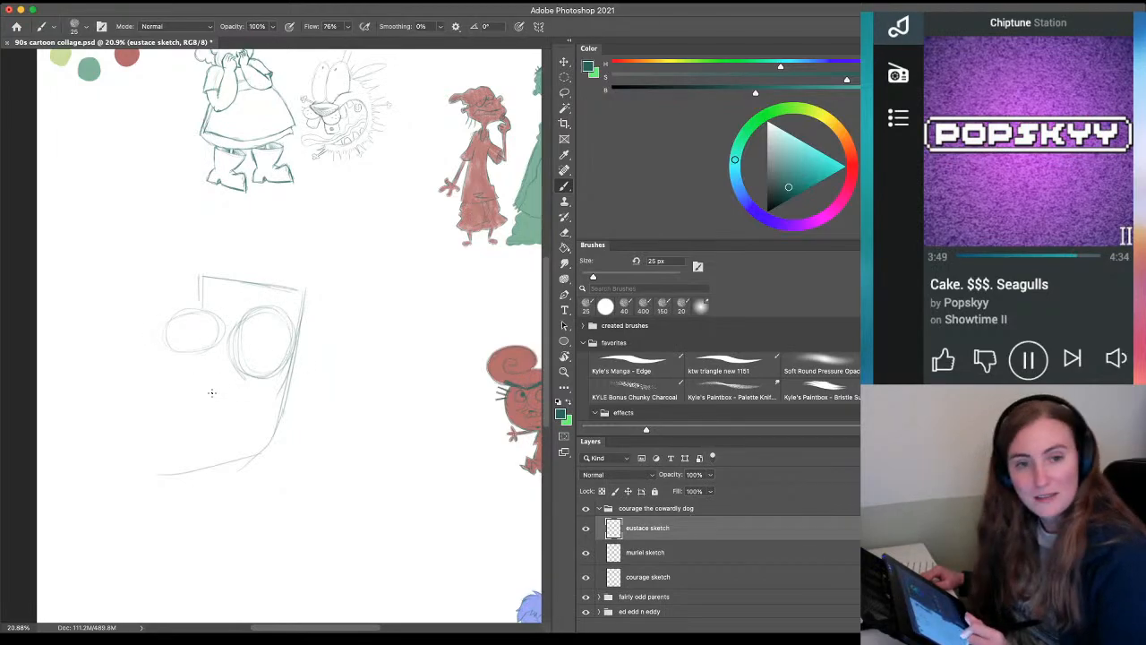
Sketch the arched top of Eustace's big nose below the eyes, with a rounded nostril flare on each side
{"action": "left_click_drag", "start_coordinate": [217, 348], "coordinate": [164, 353]}
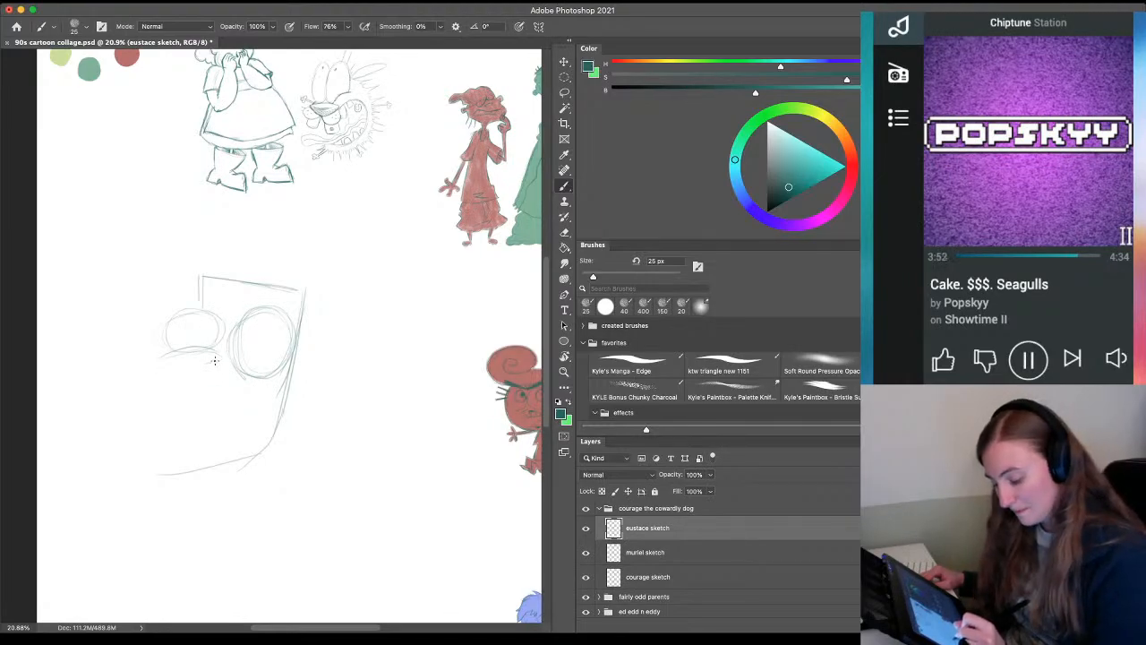
{"action": "mouse_move", "coordinate": [211, 362]}
{"action": "left_mouse_down"}
{"action": "mouse_move", "coordinate": [238, 380]}
{"action": "mouse_move", "coordinate": [224, 383]}
{"action": "left_mouse_up"}
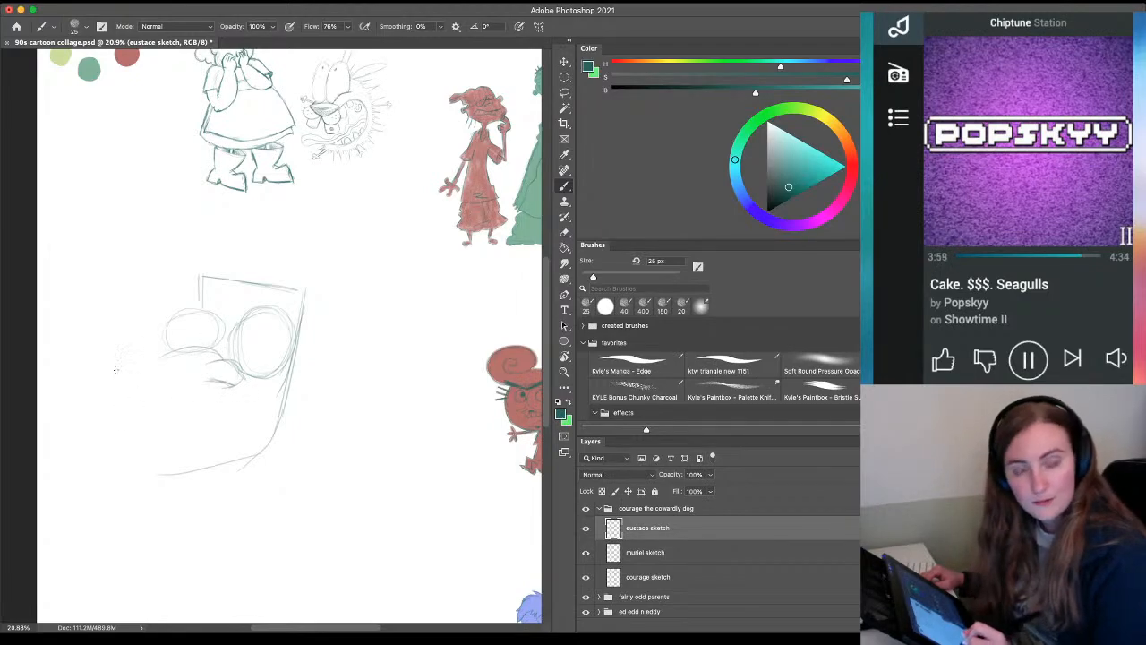
{"action": "mouse_move", "coordinate": [218, 359]}
{"action": "left_mouse_down"}
{"action": "mouse_move", "coordinate": [156, 353]}
{"action": "mouse_move", "coordinate": [211, 348]}
{"action": "left_mouse_up"}
{"action": "mouse_move", "coordinate": [146, 365]}
{"action": "left_mouse_down"}
{"action": "mouse_move", "coordinate": [134, 374]}
{"action": "mouse_move", "coordinate": [145, 383]}
{"action": "left_mouse_up"}
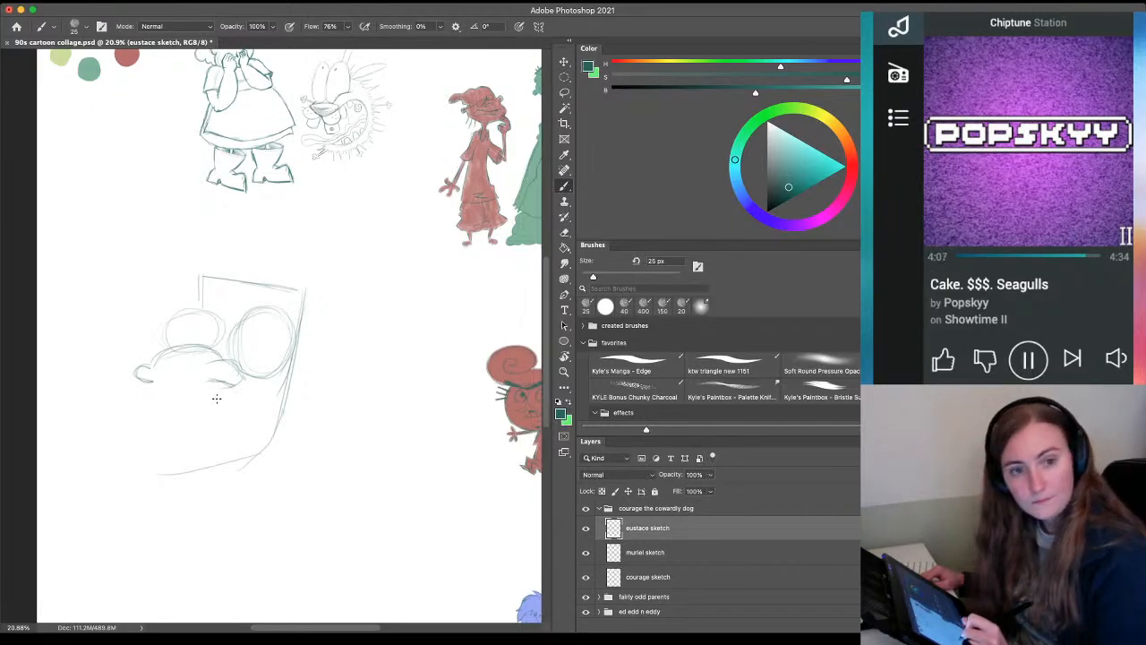
{"action": "left_click_drag", "start_coordinate": [221, 378], "coordinate": [201, 392]}
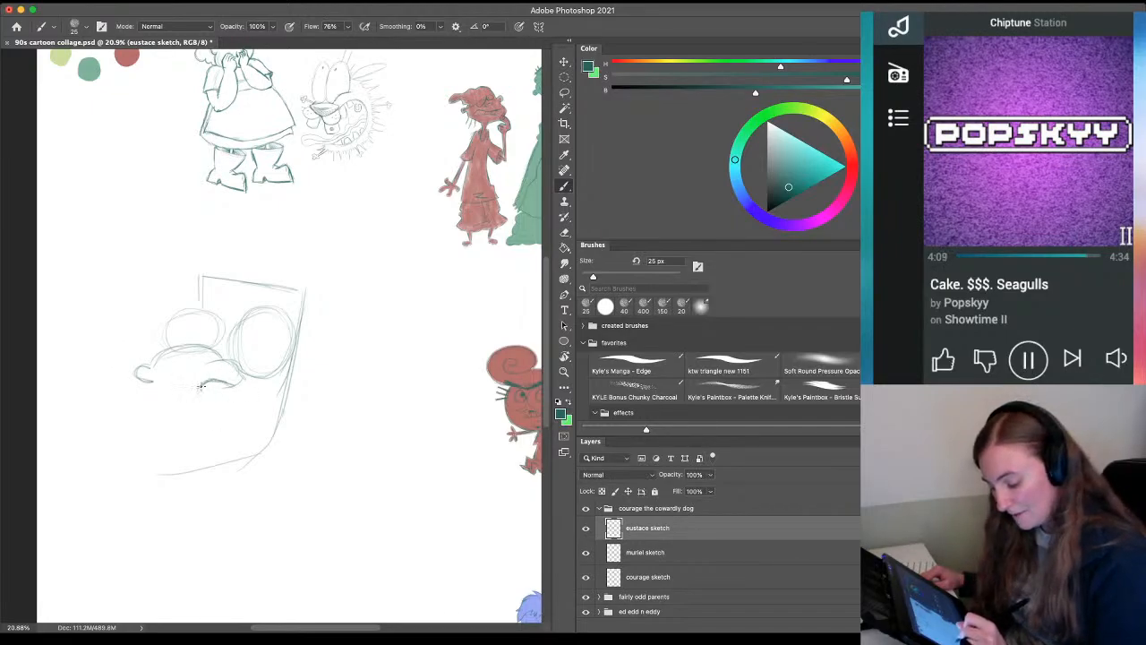
Draw the nose's drooping sides and rounded tip, and darken its outline around the nostril flares
{"action": "mouse_move", "coordinate": [197, 389]}
{"action": "left_mouse_down"}
{"action": "mouse_move", "coordinate": [187, 418]}
{"action": "mouse_move", "coordinate": [188, 405]}
{"action": "left_mouse_up"}
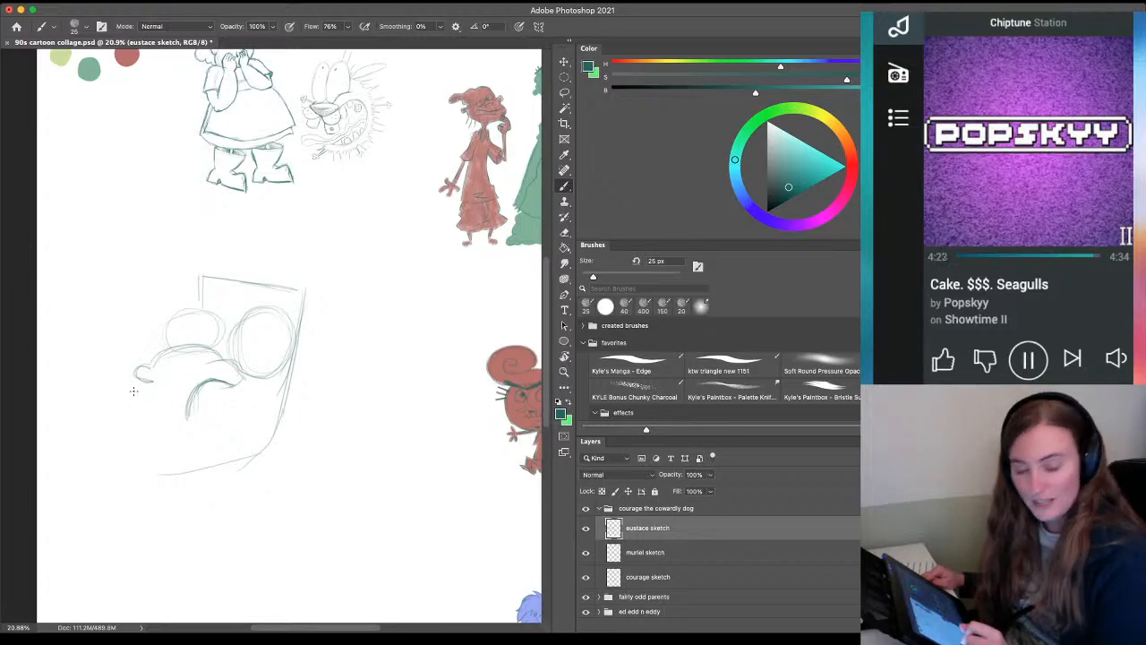
{"action": "left_click_drag", "start_coordinate": [146, 367], "coordinate": [135, 397]}
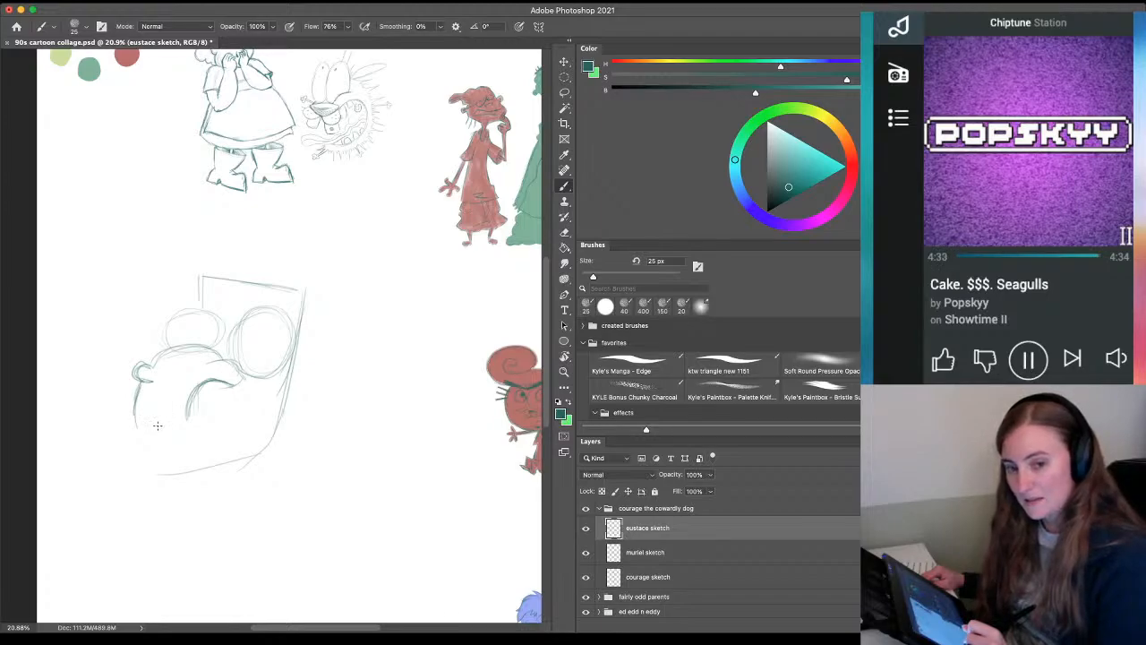
{"action": "mouse_move", "coordinate": [136, 387]}
{"action": "left_mouse_down"}
{"action": "mouse_move", "coordinate": [140, 428]}
{"action": "mouse_move", "coordinate": [184, 401]}
{"action": "mouse_move", "coordinate": [186, 419]}
{"action": "mouse_move", "coordinate": [189, 407]}
{"action": "mouse_move", "coordinate": [174, 423]}
{"action": "mouse_move", "coordinate": [139, 425]}
{"action": "mouse_move", "coordinate": [139, 406]}
{"action": "mouse_move", "coordinate": [159, 435]}
{"action": "mouse_move", "coordinate": [187, 410]}
{"action": "mouse_move", "coordinate": [152, 434]}
{"action": "mouse_move", "coordinate": [138, 399]}
{"action": "mouse_move", "coordinate": [152, 435]}
{"action": "left_mouse_up"}
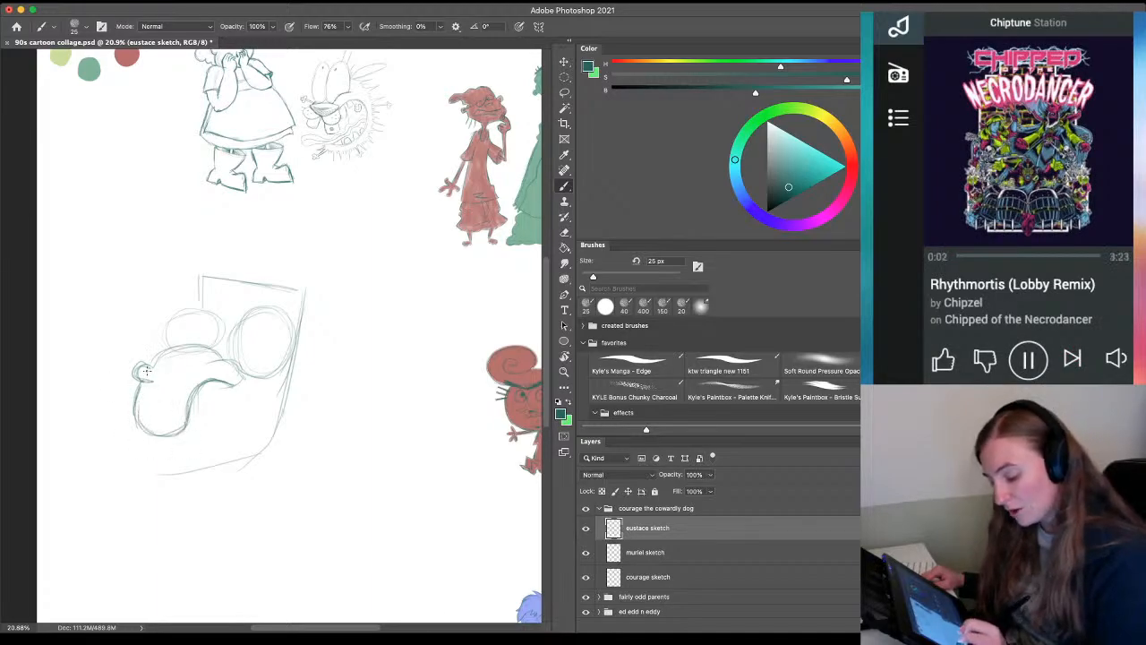
{"action": "mouse_move", "coordinate": [146, 370]}
{"action": "left_mouse_down"}
{"action": "mouse_move", "coordinate": [166, 351]}
{"action": "mouse_move", "coordinate": [154, 357]}
{"action": "mouse_move", "coordinate": [220, 358]}
{"action": "left_mouse_up"}
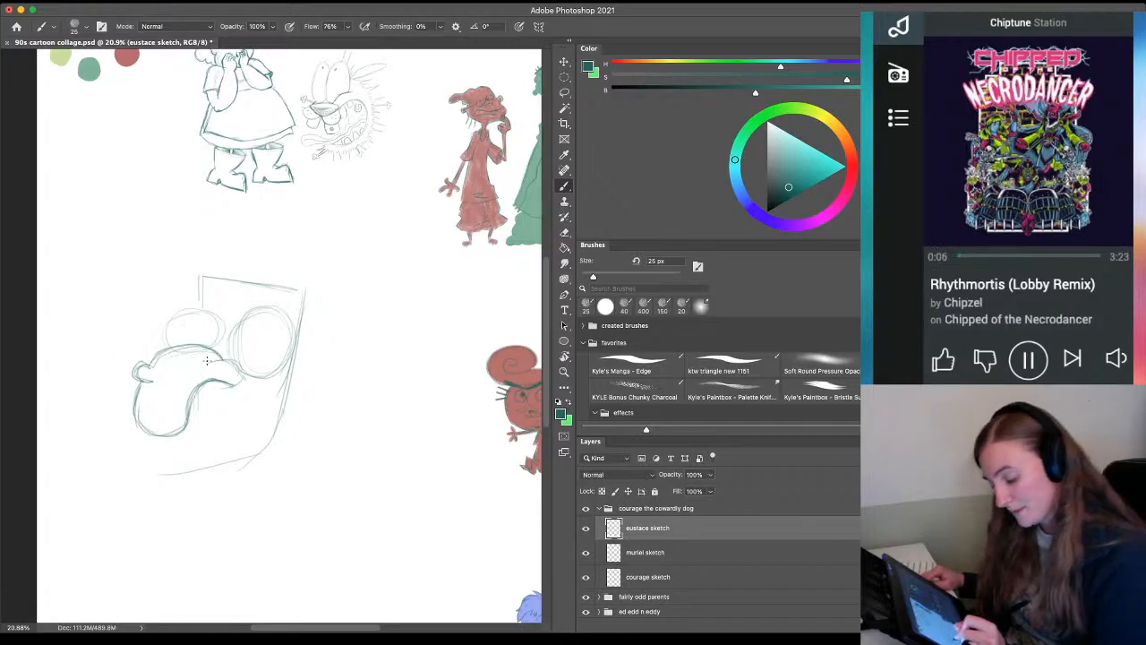
{"action": "mouse_move", "coordinate": [206, 360]}
{"action": "left_mouse_down"}
{"action": "mouse_move", "coordinate": [240, 370]}
{"action": "mouse_move", "coordinate": [236, 385]}
{"action": "left_mouse_up"}
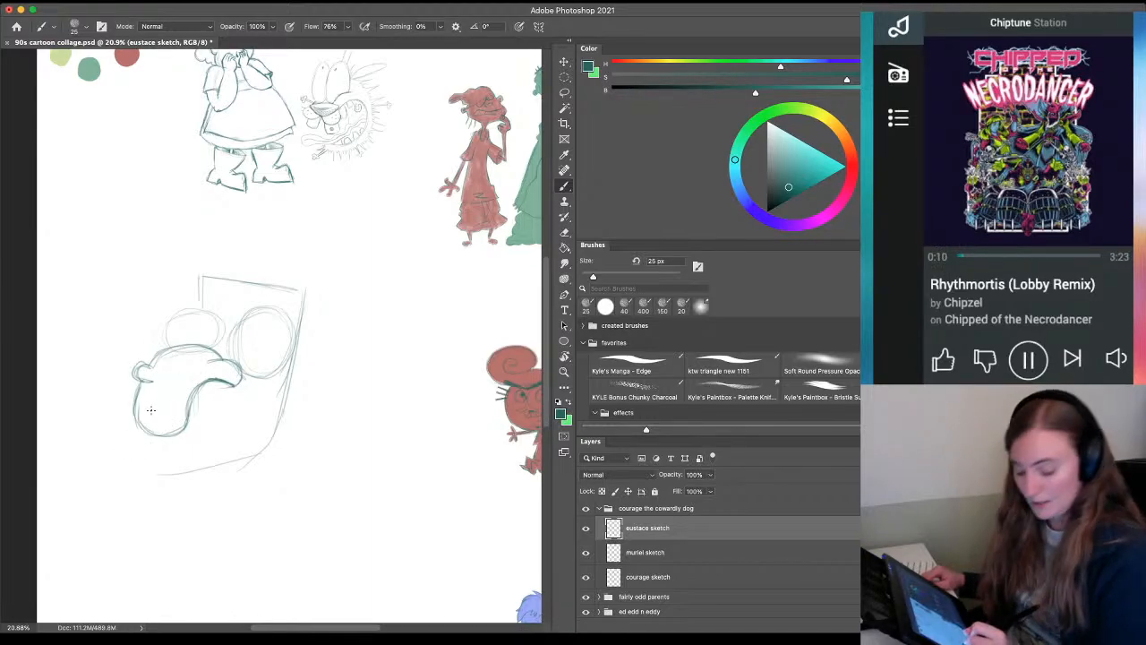
Add a small curved mark on the nose tip, clean up the smaller eye, and outline it with a dark pupil
{"action": "left_click_drag", "start_coordinate": [160, 406], "coordinate": [162, 400]}
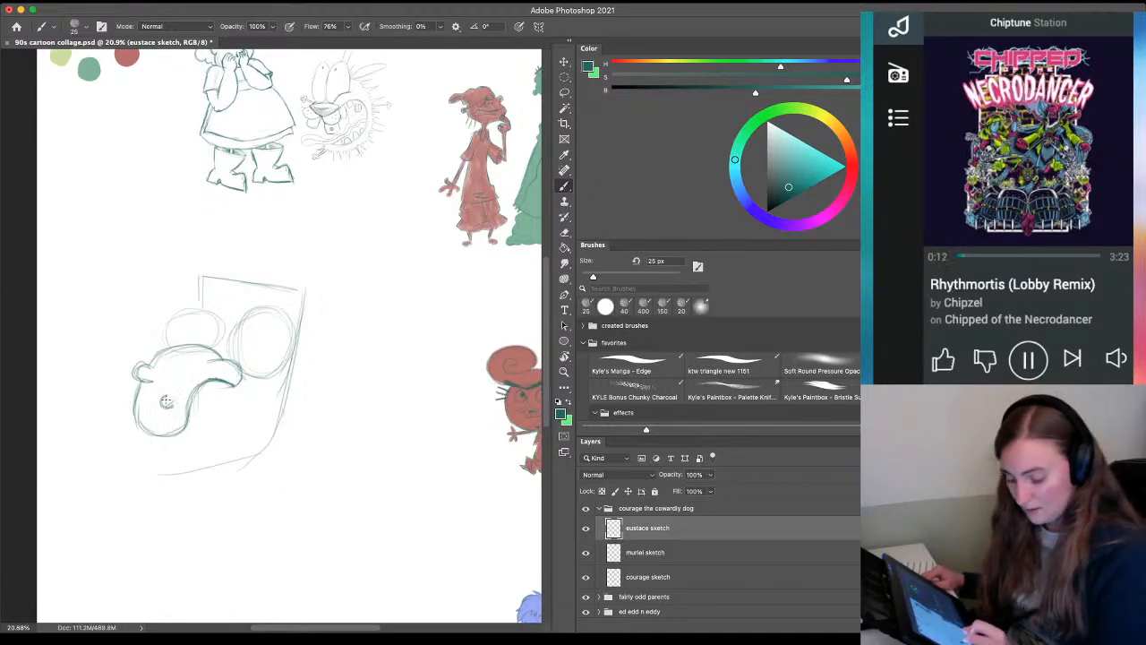
{"action": "key", "text": "z"}
{"action": "left_click_drag", "start_coordinate": [189, 349], "coordinate": [238, 358]}
{"action": "key", "text": "e"}
{"action": "mouse_move", "coordinate": [143, 363]}
{"action": "left_mouse_down"}
{"action": "mouse_move", "coordinate": [192, 347]}
{"action": "mouse_move", "coordinate": [205, 360]}
{"action": "mouse_move", "coordinate": [257, 302]}
{"action": "mouse_move", "coordinate": [192, 267]}
{"action": "mouse_move", "coordinate": [167, 267]}
{"action": "mouse_move", "coordinate": [143, 322]}
{"action": "mouse_move", "coordinate": [206, 269]}
{"action": "mouse_move", "coordinate": [257, 314]}
{"action": "mouse_move", "coordinate": [228, 285]}
{"action": "mouse_move", "coordinate": [211, 301]}
{"action": "mouse_move", "coordinate": [228, 291]}
{"action": "mouse_move", "coordinate": [220, 285]}
{"action": "left_mouse_up"}
{"action": "key", "text": "b"}
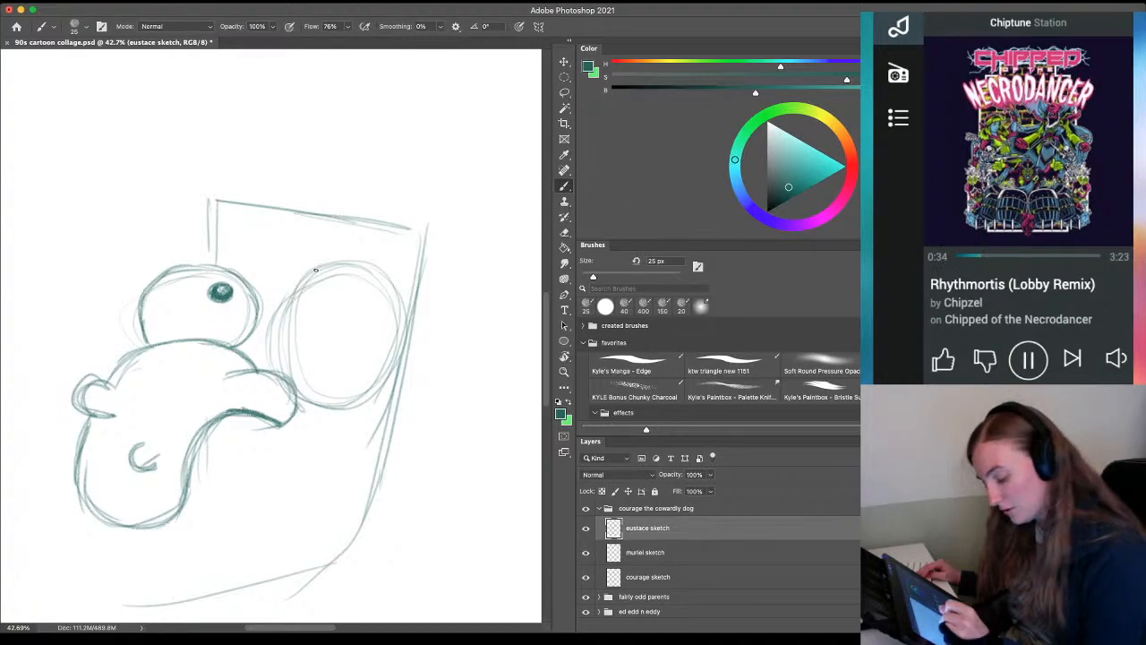
Darken the larger eye's outline and draw a round pupil and an inner ring toward its nose side
{"action": "mouse_move", "coordinate": [319, 269]}
{"action": "left_mouse_down"}
{"action": "mouse_move", "coordinate": [281, 305]}
{"action": "mouse_move", "coordinate": [272, 360]}
{"action": "mouse_move", "coordinate": [289, 284]}
{"action": "mouse_move", "coordinate": [357, 266]}
{"action": "mouse_move", "coordinate": [403, 313]}
{"action": "mouse_move", "coordinate": [402, 334]}
{"action": "mouse_move", "coordinate": [378, 390]}
{"action": "mouse_move", "coordinate": [349, 409]}
{"action": "mouse_move", "coordinate": [274, 347]}
{"action": "mouse_move", "coordinate": [295, 399]}
{"action": "left_mouse_up"}
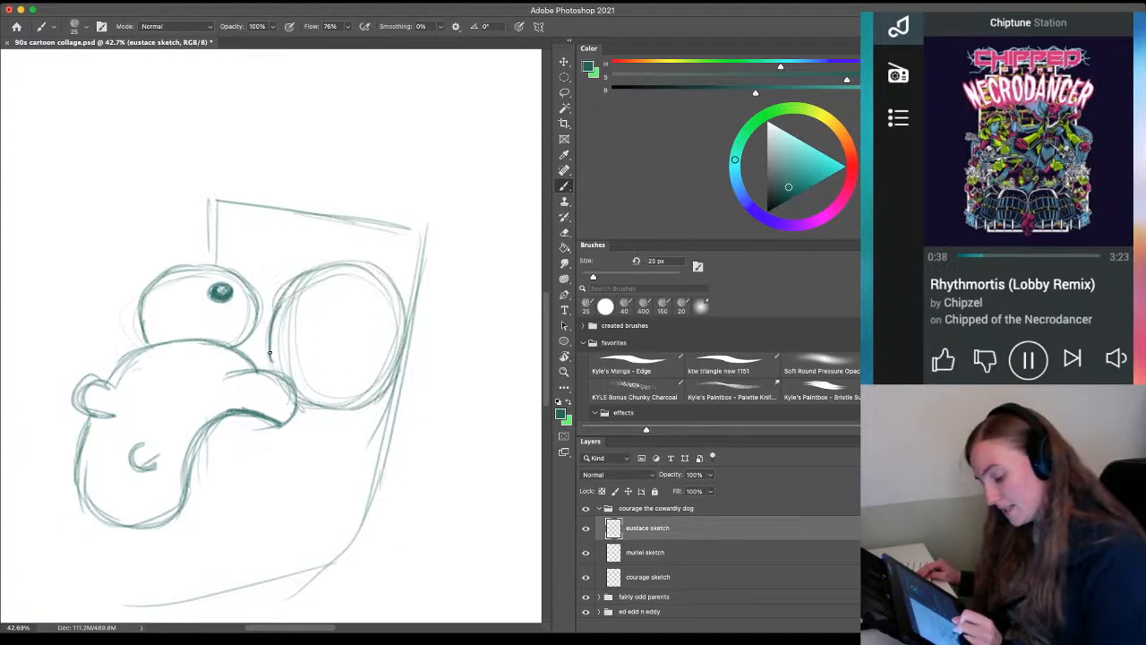
{"action": "left_click_drag", "start_coordinate": [269, 346], "coordinate": [272, 370]}
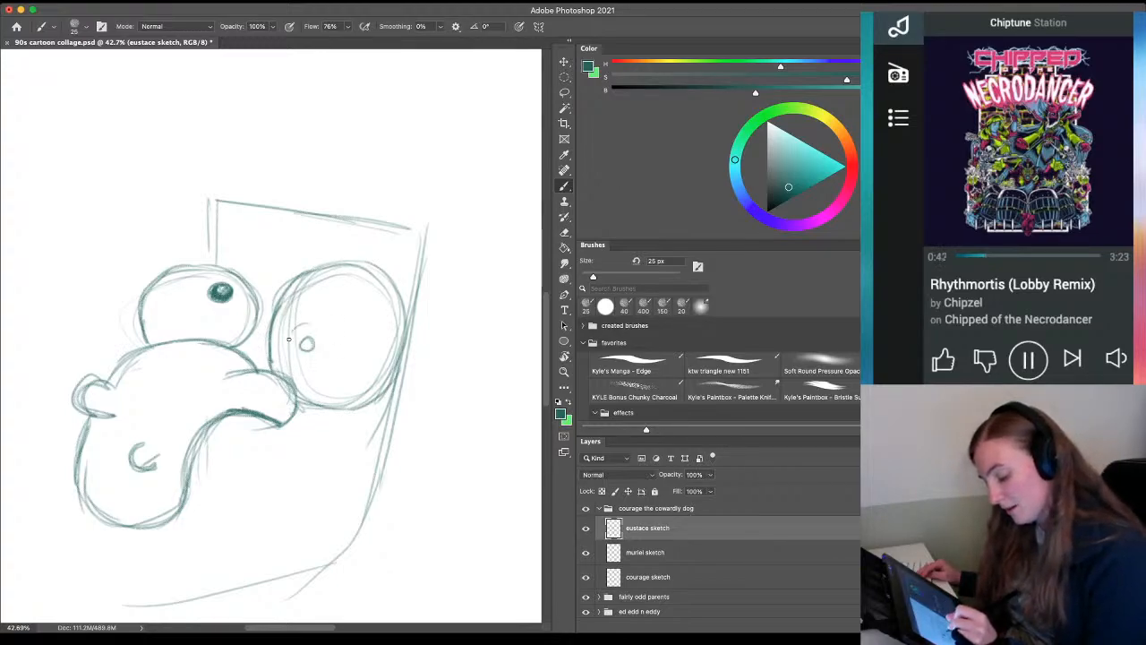
{"action": "mouse_move", "coordinate": [288, 338]}
{"action": "left_mouse_down"}
{"action": "mouse_move", "coordinate": [305, 324]}
{"action": "mouse_move", "coordinate": [326, 351]}
{"action": "mouse_move", "coordinate": [324, 339]}
{"action": "mouse_move", "coordinate": [310, 356]}
{"action": "mouse_move", "coordinate": [295, 354]}
{"action": "mouse_move", "coordinate": [290, 331]}
{"action": "mouse_move", "coordinate": [324, 340]}
{"action": "left_mouse_up"}
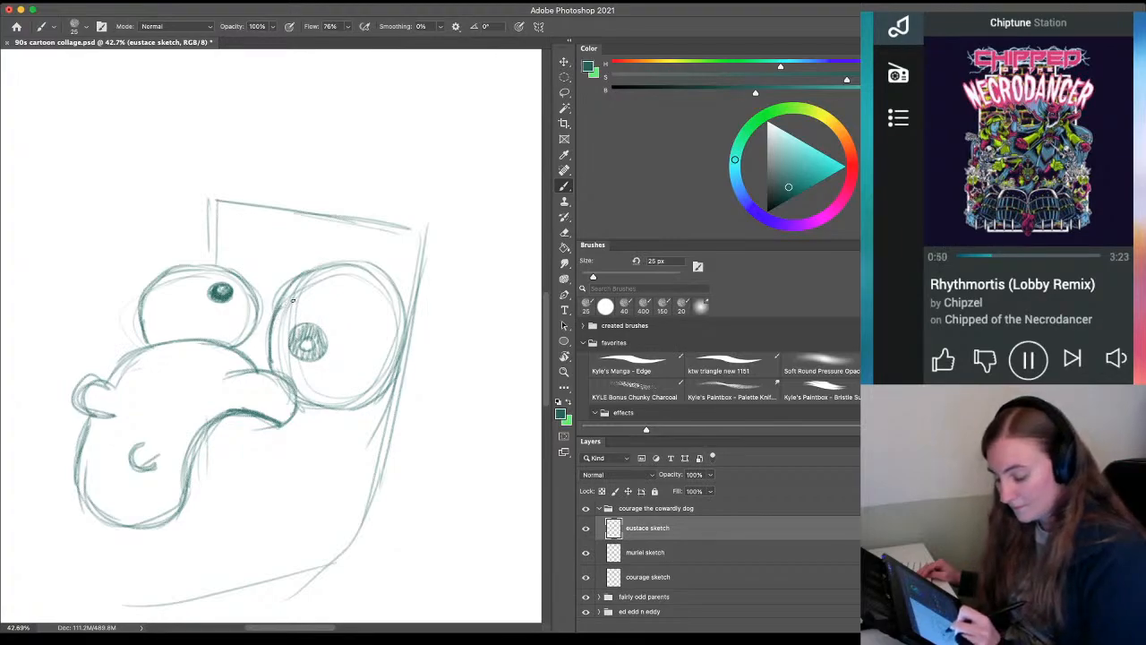
{"action": "mouse_move", "coordinate": [279, 299]}
{"action": "left_mouse_down"}
{"action": "mouse_move", "coordinate": [342, 321]}
{"action": "mouse_move", "coordinate": [327, 325]}
{"action": "mouse_move", "coordinate": [358, 347]}
{"action": "mouse_move", "coordinate": [349, 333]}
{"action": "mouse_move", "coordinate": [320, 398]}
{"action": "mouse_move", "coordinate": [346, 365]}
{"action": "mouse_move", "coordinate": [297, 385]}
{"action": "mouse_move", "coordinate": [306, 294]}
{"action": "mouse_move", "coordinate": [333, 394]}
{"action": "left_mouse_up"}
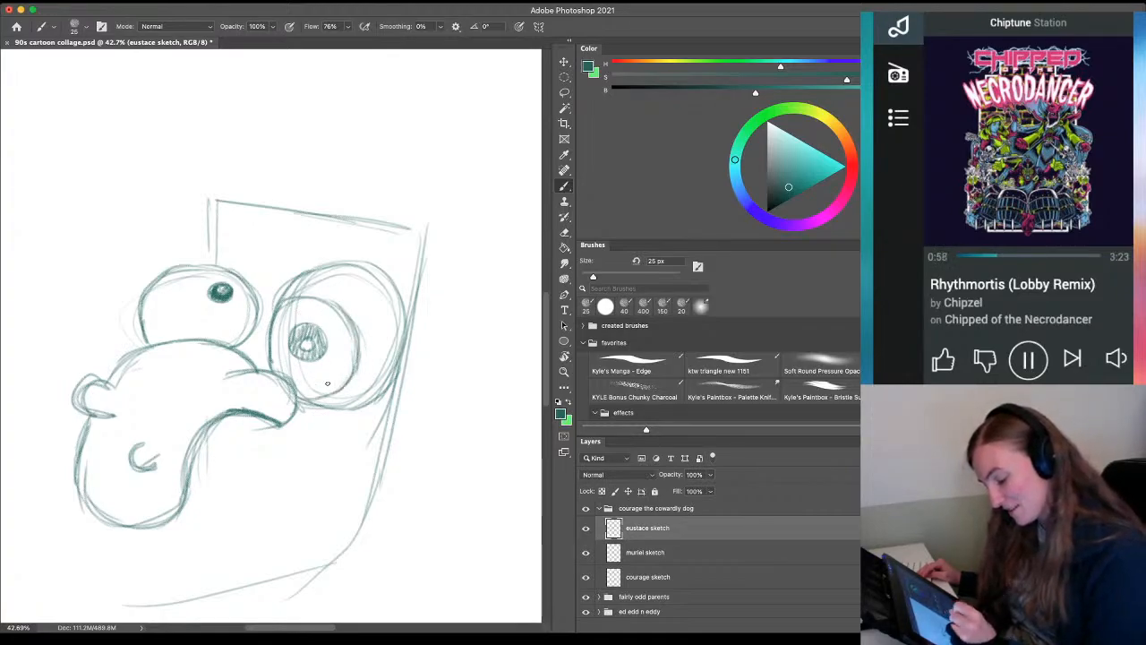
{"action": "mouse_move", "coordinate": [278, 301]}
{"action": "left_mouse_down"}
{"action": "mouse_move", "coordinate": [303, 278]}
{"action": "mouse_move", "coordinate": [330, 303]}
{"action": "mouse_move", "coordinate": [343, 281]}
{"action": "mouse_move", "coordinate": [369, 343]}
{"action": "mouse_move", "coordinate": [374, 378]}
{"action": "mouse_move", "coordinate": [314, 403]}
{"action": "mouse_move", "coordinate": [373, 310]}
{"action": "mouse_move", "coordinate": [355, 331]}
{"action": "mouse_move", "coordinate": [361, 298]}
{"action": "mouse_move", "coordinate": [292, 278]}
{"action": "mouse_move", "coordinate": [319, 272]}
{"action": "mouse_move", "coordinate": [310, 266]}
{"action": "mouse_move", "coordinate": [366, 277]}
{"action": "mouse_move", "coordinate": [341, 264]}
{"action": "mouse_move", "coordinate": [394, 303]}
{"action": "mouse_move", "coordinate": [389, 293]}
{"action": "mouse_move", "coordinate": [393, 373]}
{"action": "mouse_move", "coordinate": [405, 356]}
{"action": "mouse_move", "coordinate": [374, 401]}
{"action": "mouse_move", "coordinate": [405, 326]}
{"action": "mouse_move", "coordinate": [402, 366]}
{"action": "mouse_move", "coordinate": [381, 278]}
{"action": "mouse_move", "coordinate": [397, 300]}
{"action": "mouse_move", "coordinate": [394, 289]}
{"action": "mouse_move", "coordinate": [331, 262]}
{"action": "mouse_move", "coordinate": [379, 275]}
{"action": "mouse_move", "coordinate": [401, 330]}
{"action": "mouse_move", "coordinate": [398, 365]}
{"action": "mouse_move", "coordinate": [404, 329]}
{"action": "mouse_move", "coordinate": [384, 385]}
{"action": "mouse_move", "coordinate": [395, 374]}
{"action": "mouse_move", "coordinate": [359, 405]}
{"action": "mouse_move", "coordinate": [392, 385]}
{"action": "mouse_move", "coordinate": [391, 317]}
{"action": "mouse_move", "coordinate": [335, 267]}
{"action": "mouse_move", "coordinate": [377, 273]}
{"action": "mouse_move", "coordinate": [325, 262]}
{"action": "mouse_move", "coordinate": [352, 262]}
{"action": "mouse_move", "coordinate": [334, 262]}
{"action": "mouse_move", "coordinate": [365, 266]}
{"action": "mouse_move", "coordinate": [318, 268]}
{"action": "mouse_move", "coordinate": [397, 295]}
{"action": "mouse_move", "coordinate": [344, 270]}
{"action": "mouse_move", "coordinate": [354, 265]}
{"action": "mouse_move", "coordinate": [396, 324]}
{"action": "mouse_move", "coordinate": [396, 300]}
{"action": "mouse_move", "coordinate": [392, 377]}
{"action": "left_mouse_up"}
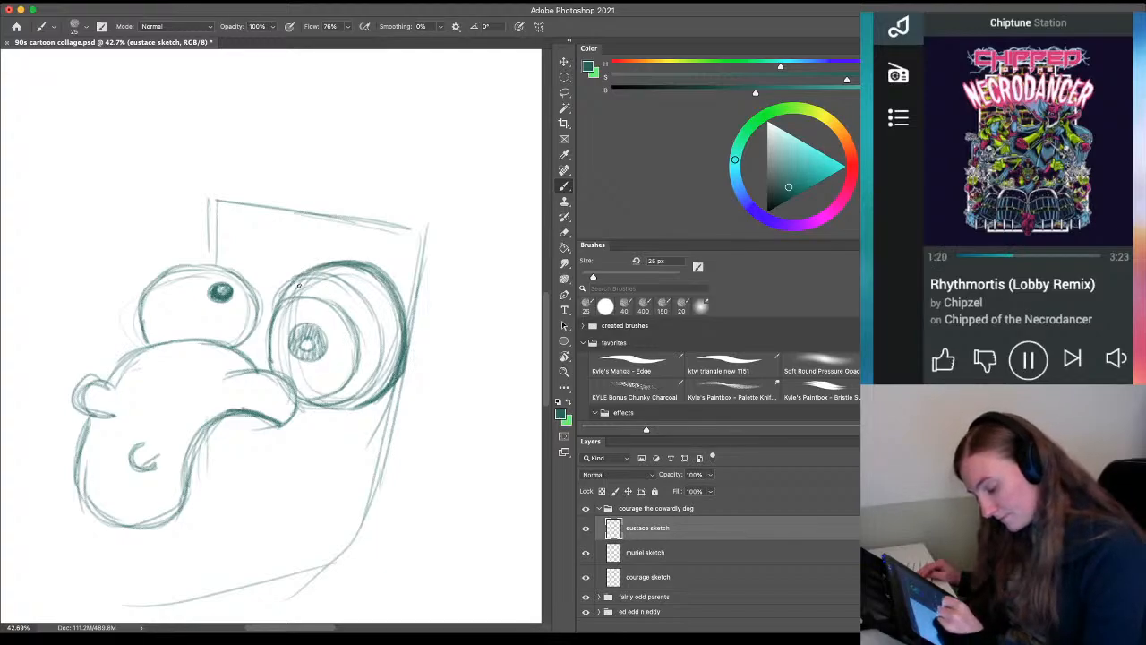
Shade the band between the larger eye's inner ring and outline with curved strokes, and fill in its pupil
{"action": "mouse_move", "coordinate": [286, 291]}
{"action": "left_mouse_down"}
{"action": "mouse_move", "coordinate": [308, 274]}
{"action": "mouse_move", "coordinate": [320, 279]}
{"action": "mouse_move", "coordinate": [310, 287]}
{"action": "mouse_move", "coordinate": [351, 295]}
{"action": "mouse_move", "coordinate": [327, 287]}
{"action": "mouse_move", "coordinate": [367, 318]}
{"action": "mouse_move", "coordinate": [356, 345]}
{"action": "mouse_move", "coordinate": [345, 302]}
{"action": "mouse_move", "coordinate": [369, 324]}
{"action": "mouse_move", "coordinate": [371, 363]}
{"action": "mouse_move", "coordinate": [369, 322]}
{"action": "mouse_move", "coordinate": [374, 344]}
{"action": "mouse_move", "coordinate": [338, 296]}
{"action": "mouse_move", "coordinate": [367, 376]}
{"action": "mouse_move", "coordinate": [343, 396]}
{"action": "mouse_move", "coordinate": [362, 352]}
{"action": "mouse_move", "coordinate": [353, 385]}
{"action": "mouse_move", "coordinate": [318, 400]}
{"action": "mouse_move", "coordinate": [356, 385]}
{"action": "mouse_move", "coordinate": [317, 401]}
{"action": "left_mouse_up"}
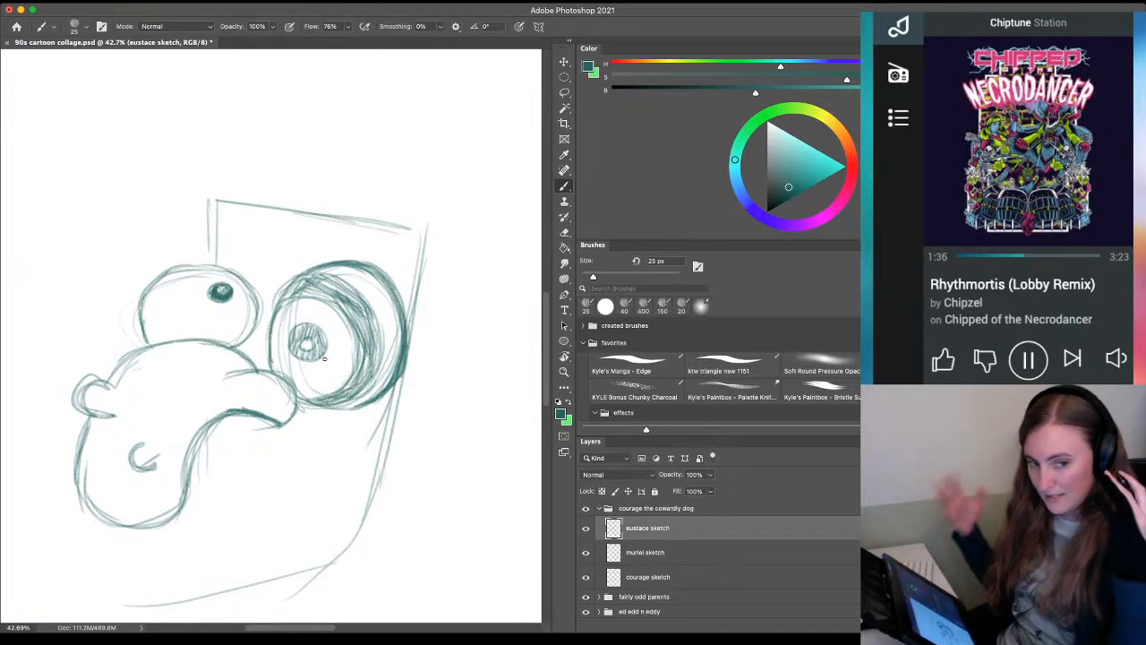
{"action": "left_click_drag", "start_coordinate": [363, 343], "coordinate": [358, 376]}
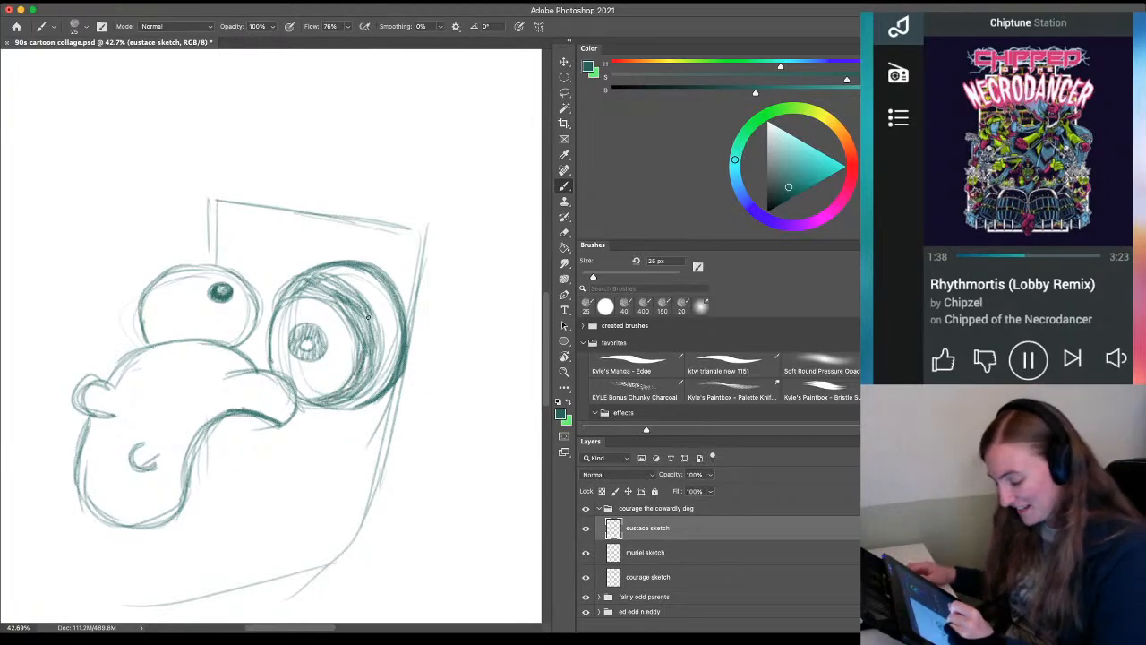
{"action": "mouse_move", "coordinate": [305, 273]}
{"action": "left_mouse_down"}
{"action": "mouse_move", "coordinate": [335, 275]}
{"action": "mouse_move", "coordinate": [371, 322]}
{"action": "left_mouse_up"}
{"action": "mouse_move", "coordinate": [349, 281]}
{"action": "left_mouse_down"}
{"action": "mouse_move", "coordinate": [380, 342]}
{"action": "mouse_move", "coordinate": [376, 328]}
{"action": "mouse_move", "coordinate": [364, 389]}
{"action": "mouse_move", "coordinate": [318, 403]}
{"action": "left_mouse_up"}
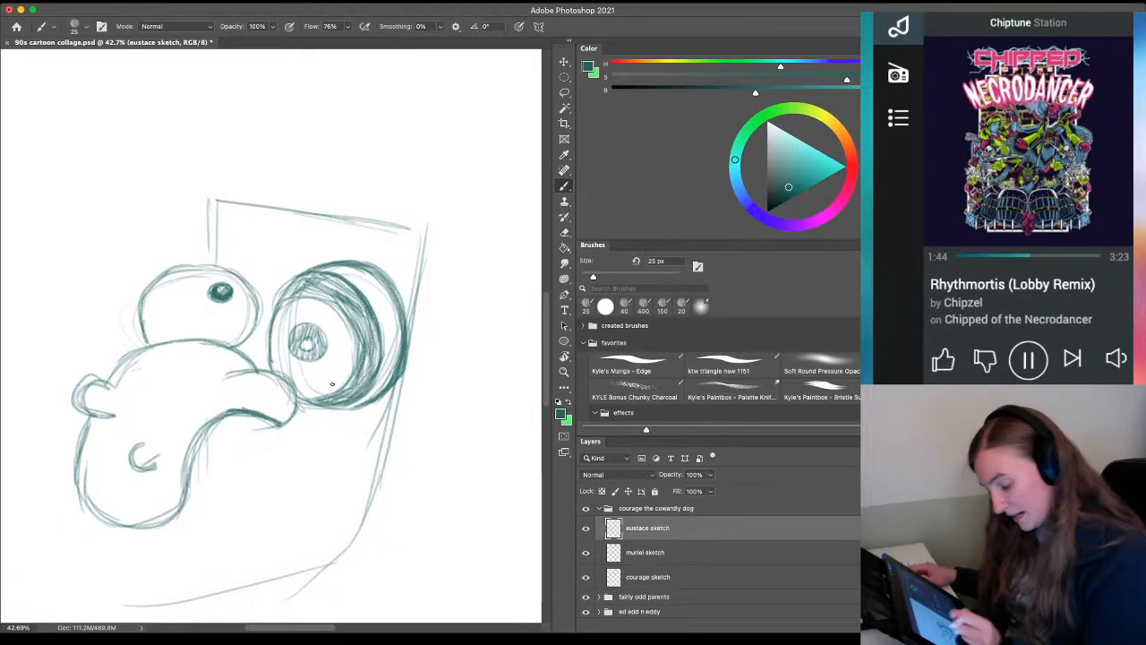
{"action": "mouse_move", "coordinate": [301, 279]}
{"action": "left_mouse_down"}
{"action": "mouse_move", "coordinate": [281, 310]}
{"action": "mouse_move", "coordinate": [337, 308]}
{"action": "mouse_move", "coordinate": [354, 341]}
{"action": "mouse_move", "coordinate": [341, 394]}
{"action": "mouse_move", "coordinate": [324, 388]}
{"action": "left_mouse_up"}
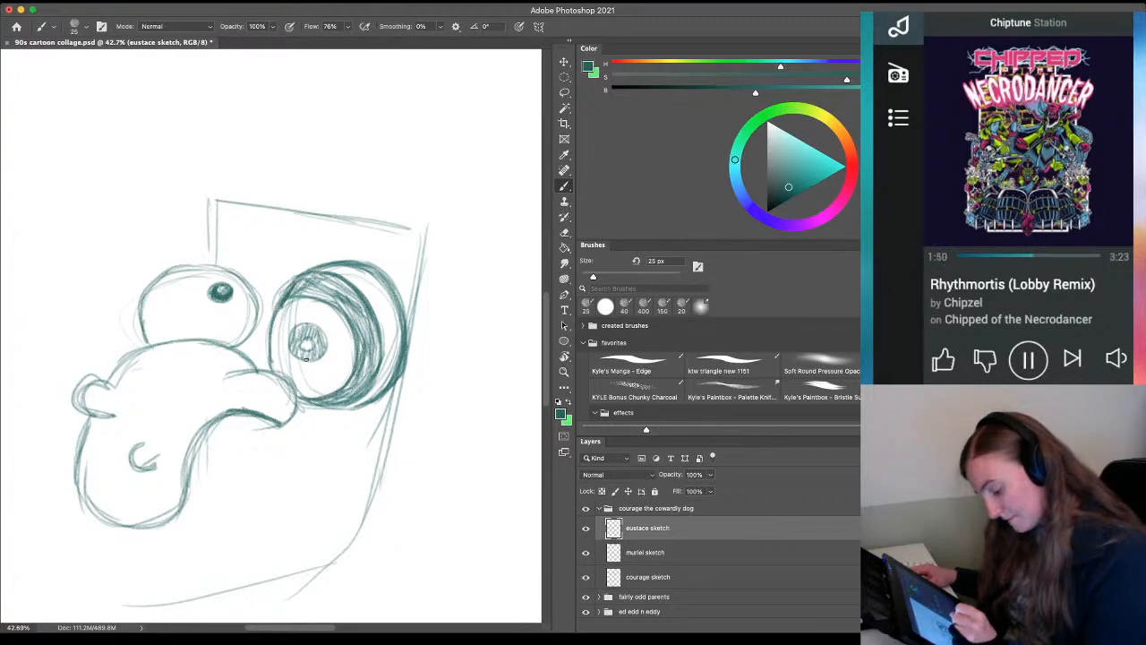
{"action": "mouse_move", "coordinate": [318, 330]}
{"action": "left_mouse_down"}
{"action": "mouse_move", "coordinate": [291, 340]}
{"action": "mouse_move", "coordinate": [324, 353]}
{"action": "mouse_move", "coordinate": [319, 324]}
{"action": "mouse_move", "coordinate": [295, 326]}
{"action": "mouse_move", "coordinate": [294, 355]}
{"action": "mouse_move", "coordinate": [326, 357]}
{"action": "mouse_move", "coordinate": [316, 329]}
{"action": "left_mouse_up"}
{"action": "mouse_move", "coordinate": [307, 336]}
{"action": "left_mouse_down"}
{"action": "mouse_move", "coordinate": [323, 339]}
{"action": "mouse_move", "coordinate": [301, 331]}
{"action": "left_mouse_up"}
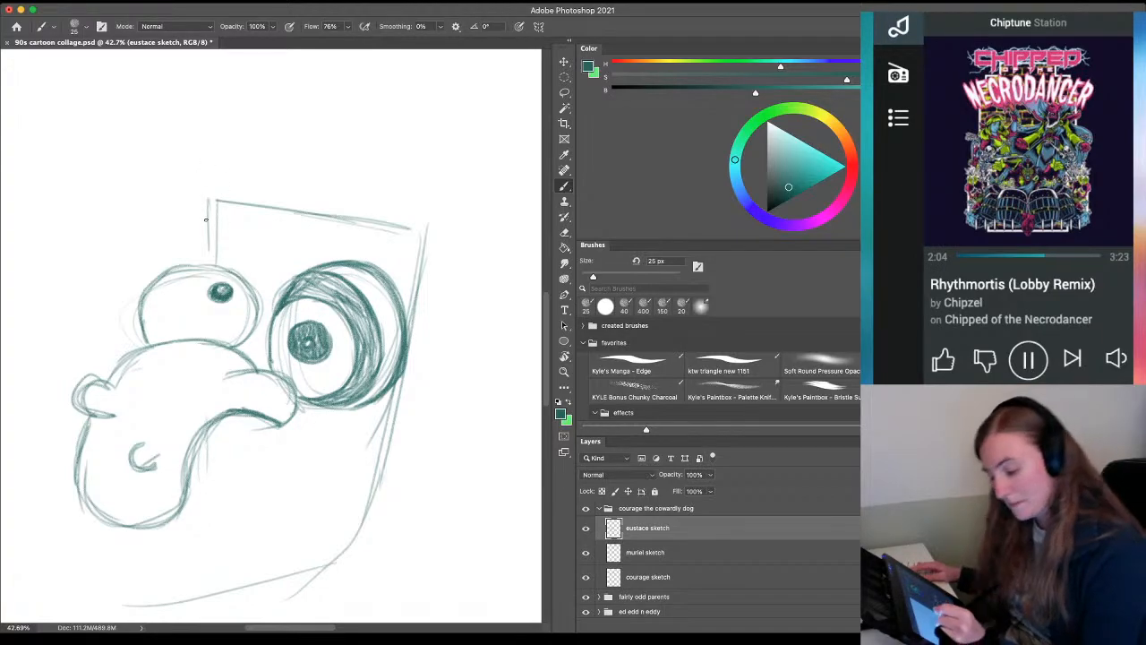
Darken the head's front edge and draw the first three jagged spikes along the top of the head
{"action": "mouse_move", "coordinate": [216, 190]}
{"action": "left_mouse_down"}
{"action": "mouse_move", "coordinate": [213, 260]}
{"action": "mouse_move", "coordinate": [214, 190]}
{"action": "mouse_move", "coordinate": [237, 205]}
{"action": "mouse_move", "coordinate": [218, 181]}
{"action": "mouse_move", "coordinate": [212, 248]}
{"action": "left_mouse_up"}
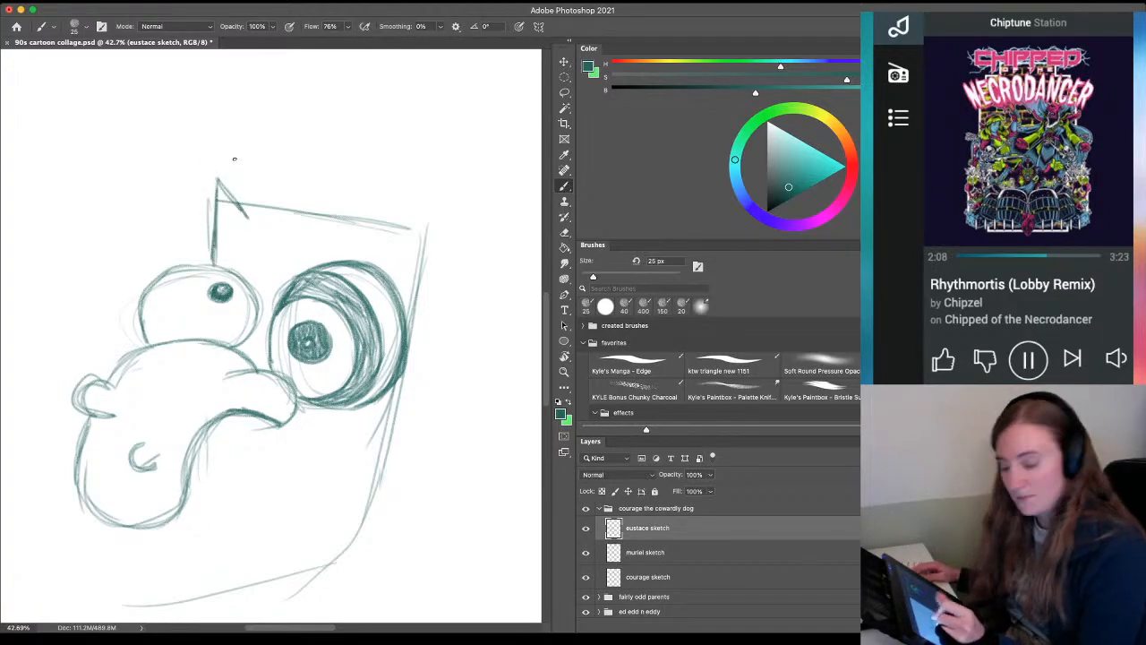
{"action": "mouse_move", "coordinate": [244, 211]}
{"action": "left_mouse_down"}
{"action": "mouse_move", "coordinate": [273, 166]}
{"action": "mouse_move", "coordinate": [288, 204]}
{"action": "left_mouse_up"}
{"action": "mouse_move", "coordinate": [282, 173]}
{"action": "left_mouse_down"}
{"action": "mouse_move", "coordinate": [294, 215]}
{"action": "mouse_move", "coordinate": [343, 168]}
{"action": "left_mouse_up"}
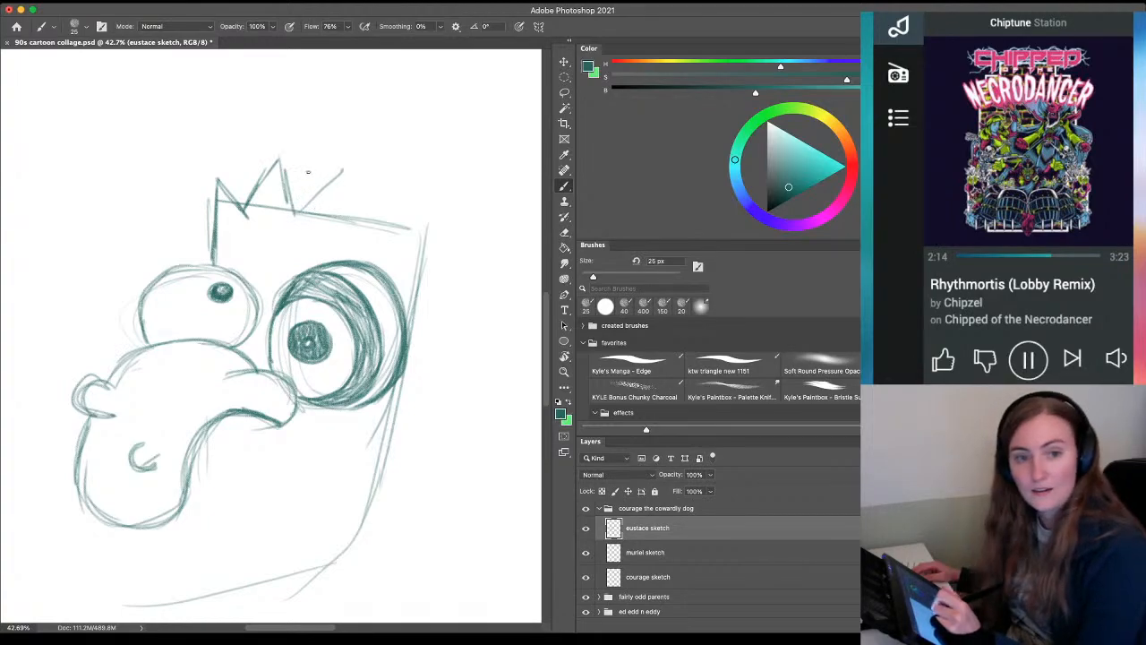
{"action": "left_click_drag", "start_coordinate": [294, 215], "coordinate": [337, 174]}
{"action": "mouse_move", "coordinate": [296, 215]}
{"action": "left_mouse_down"}
{"action": "mouse_move", "coordinate": [343, 160]}
{"action": "mouse_move", "coordinate": [359, 224]}
{"action": "left_mouse_up"}
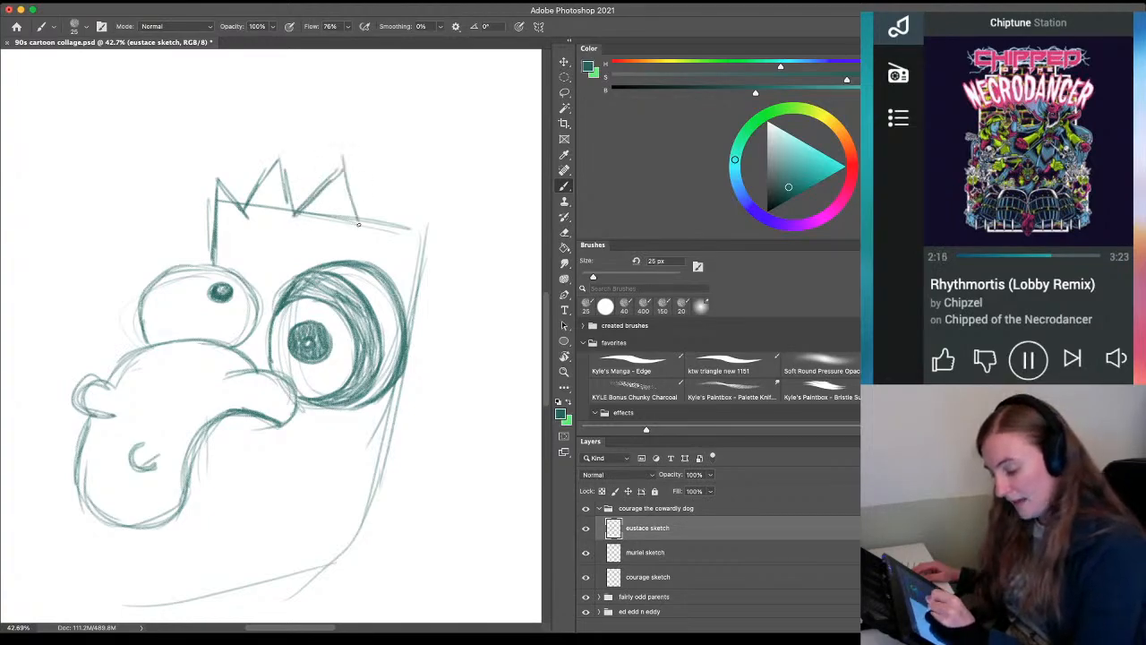
{"action": "left_click_drag", "start_coordinate": [350, 179], "coordinate": [358, 226]}
{"action": "left_click_drag", "start_coordinate": [343, 158], "coordinate": [359, 226]}
{"action": "left_click_drag", "start_coordinate": [309, 199], "coordinate": [341, 162]}
Draw the last two spikes down into the back edge of the head, and reinforce the spikes' lines
{"action": "left_click_drag", "start_coordinate": [357, 226], "coordinate": [402, 150]}
{"action": "mouse_move", "coordinate": [359, 226]}
{"action": "left_mouse_down"}
{"action": "mouse_move", "coordinate": [393, 163]}
{"action": "mouse_move", "coordinate": [409, 227]}
{"action": "left_mouse_up"}
{"action": "mouse_move", "coordinate": [402, 148]}
{"action": "left_mouse_down"}
{"action": "mouse_move", "coordinate": [409, 226]}
{"action": "mouse_move", "coordinate": [445, 176]}
{"action": "left_mouse_up"}
{"action": "left_click_drag", "start_coordinate": [445, 176], "coordinate": [428, 259]}
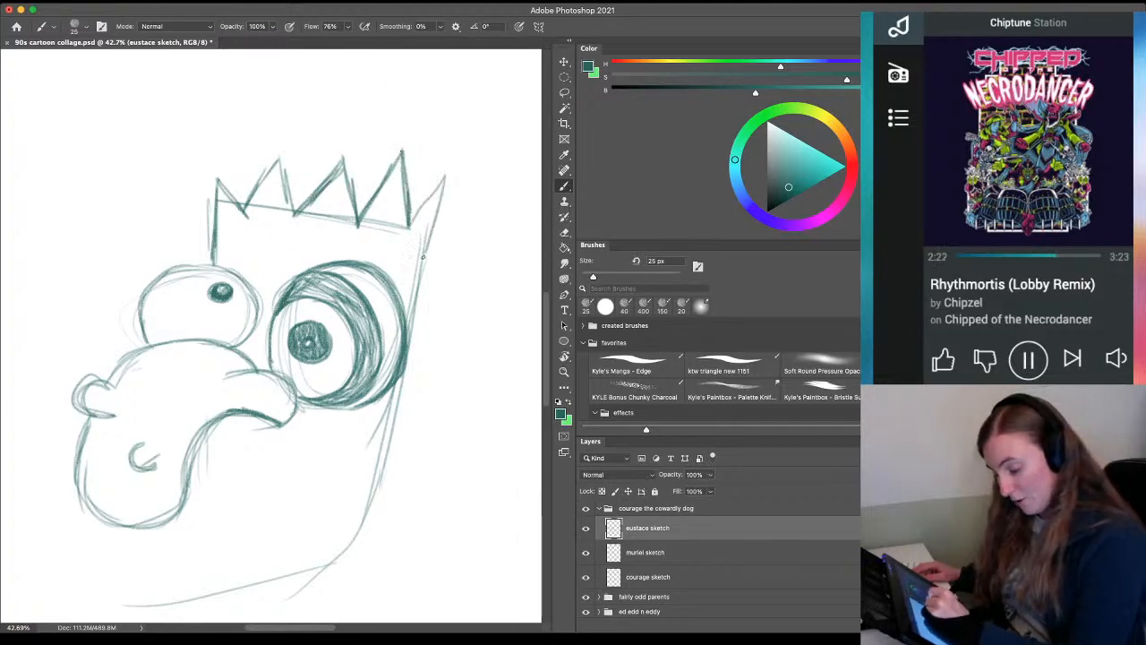
{"action": "left_click_drag", "start_coordinate": [439, 204], "coordinate": [415, 313]}
{"action": "left_click_drag", "start_coordinate": [416, 308], "coordinate": [406, 352]}
{"action": "left_click_drag", "start_coordinate": [410, 222], "coordinate": [437, 182]}
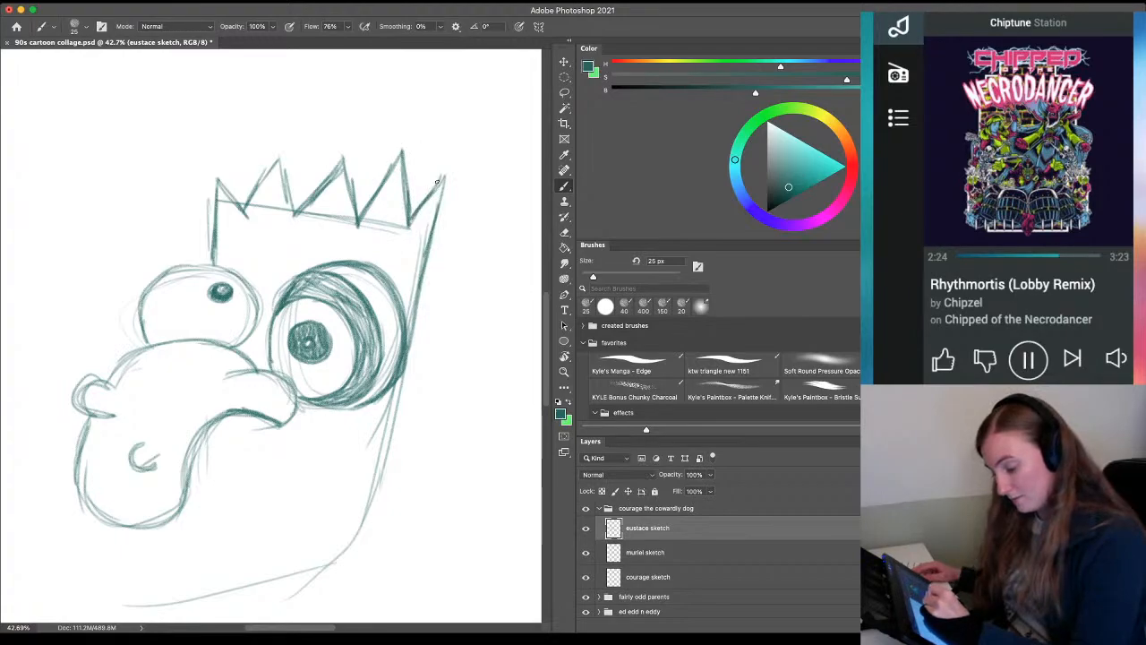
{"action": "mouse_move", "coordinate": [246, 207]}
{"action": "left_mouse_down"}
{"action": "mouse_move", "coordinate": [295, 212]}
{"action": "mouse_move", "coordinate": [279, 159]}
{"action": "left_mouse_up"}
{"action": "left_click_drag", "start_coordinate": [280, 159], "coordinate": [293, 205]}
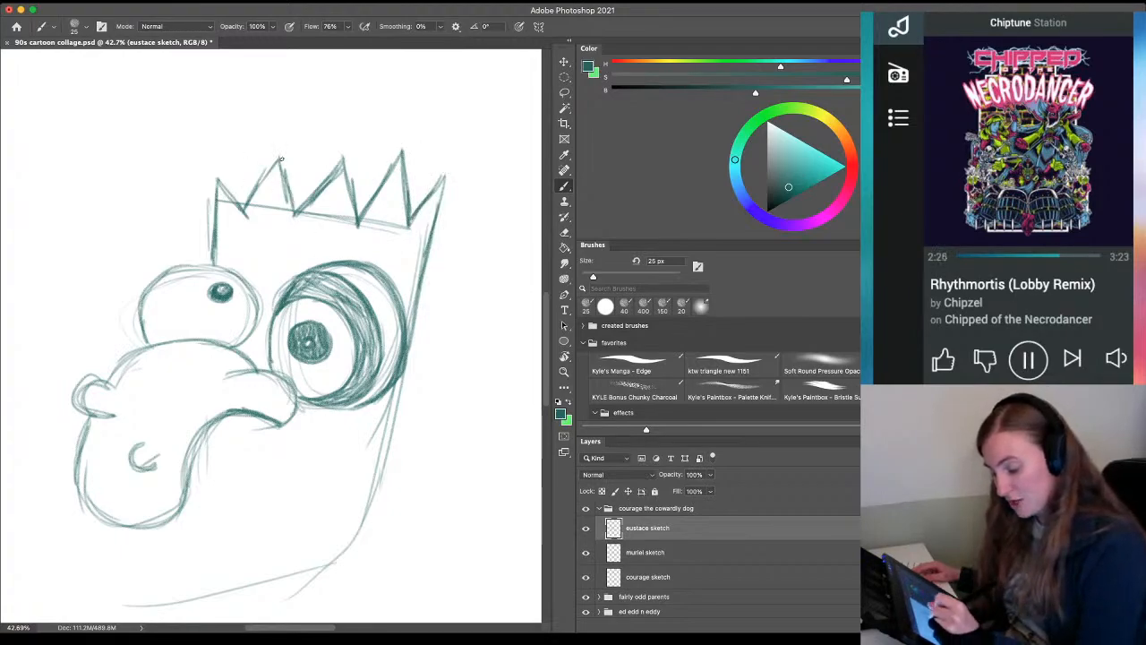
{"action": "left_click_drag", "start_coordinate": [277, 160], "coordinate": [239, 211]}
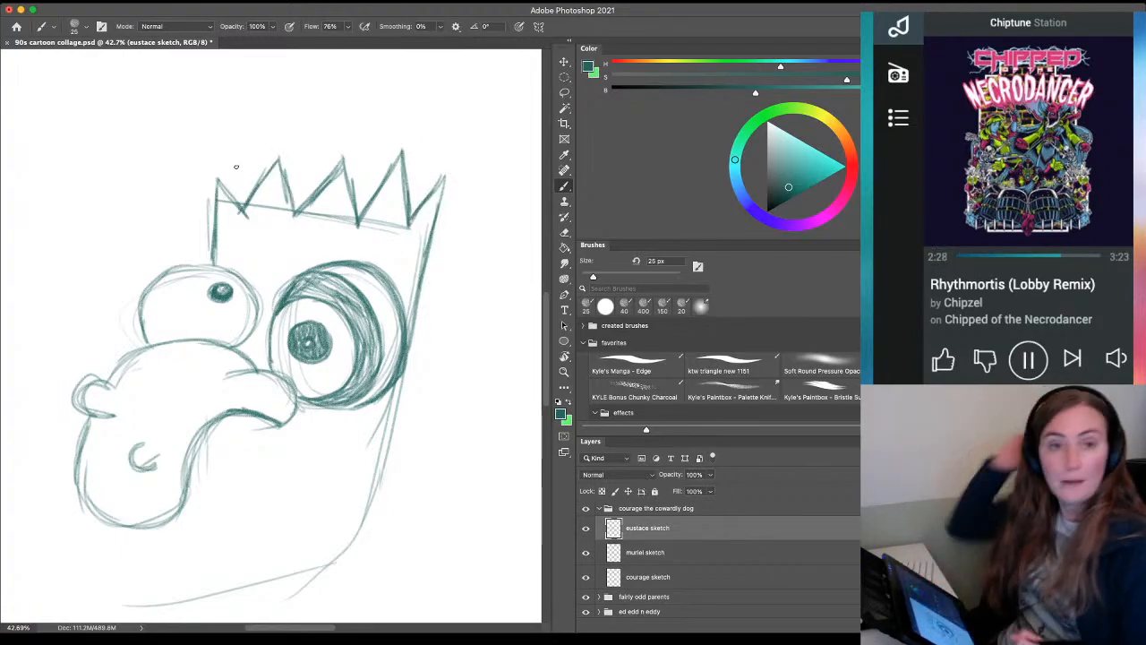
Erase the straight guideline beneath the spikes and the stray line inside the back edge of the head
{"action": "key", "text": "e"}
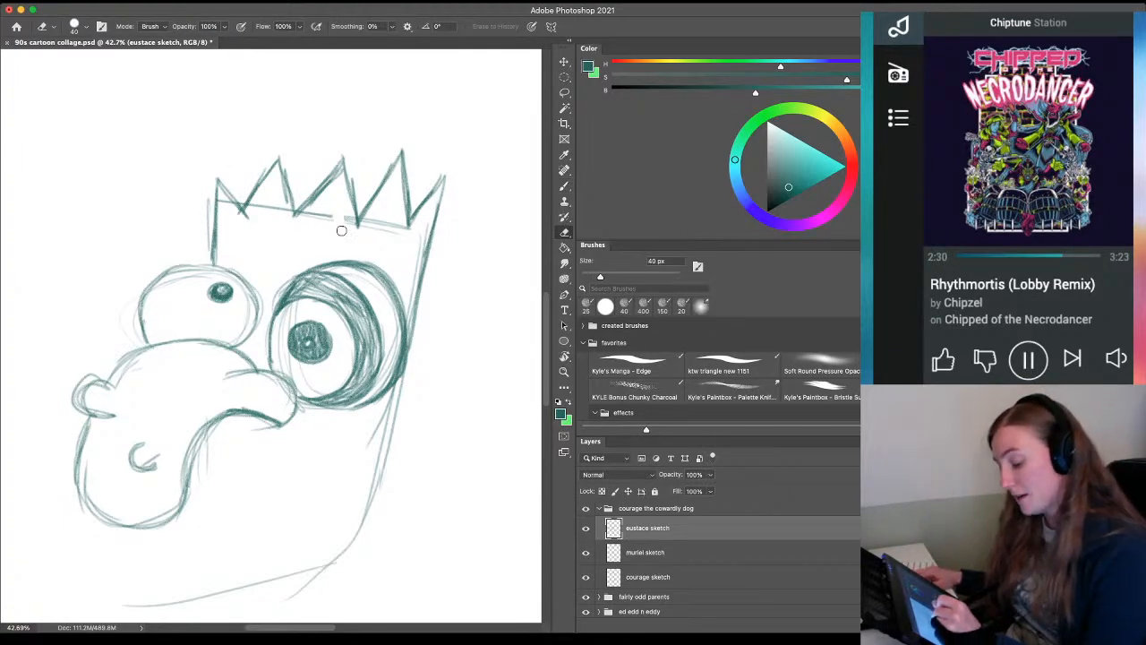
{"action": "left_click_drag", "start_coordinate": [339, 216], "coordinate": [299, 226]}
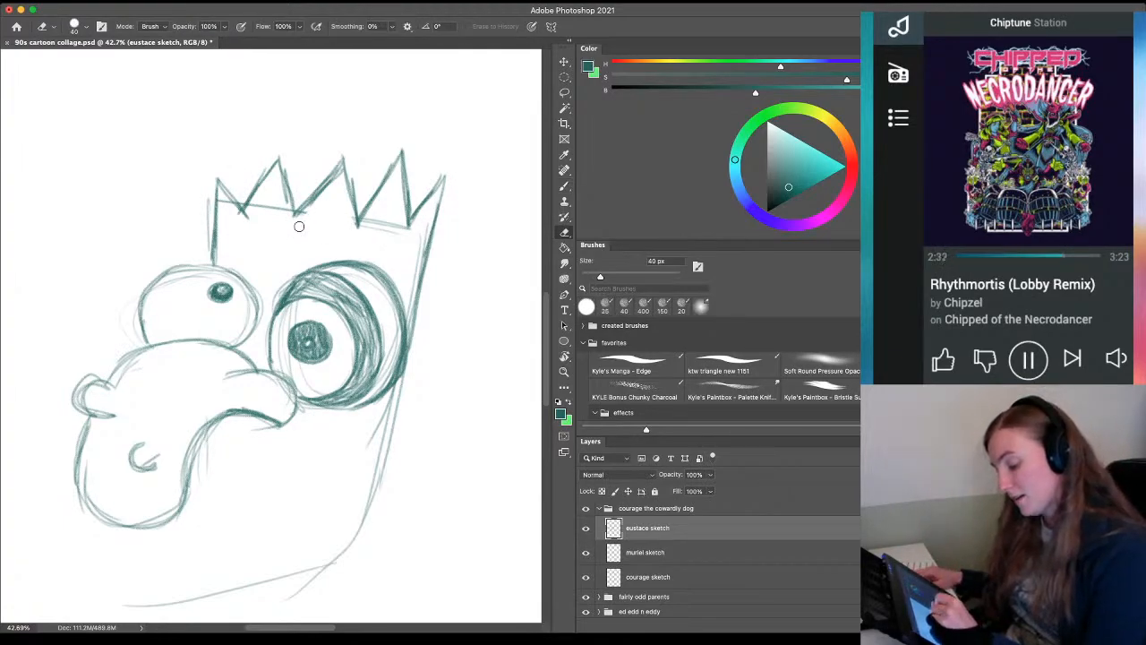
{"action": "mouse_move", "coordinate": [371, 214]}
{"action": "left_mouse_down"}
{"action": "mouse_move", "coordinate": [364, 232]}
{"action": "mouse_move", "coordinate": [395, 216]}
{"action": "left_mouse_up"}
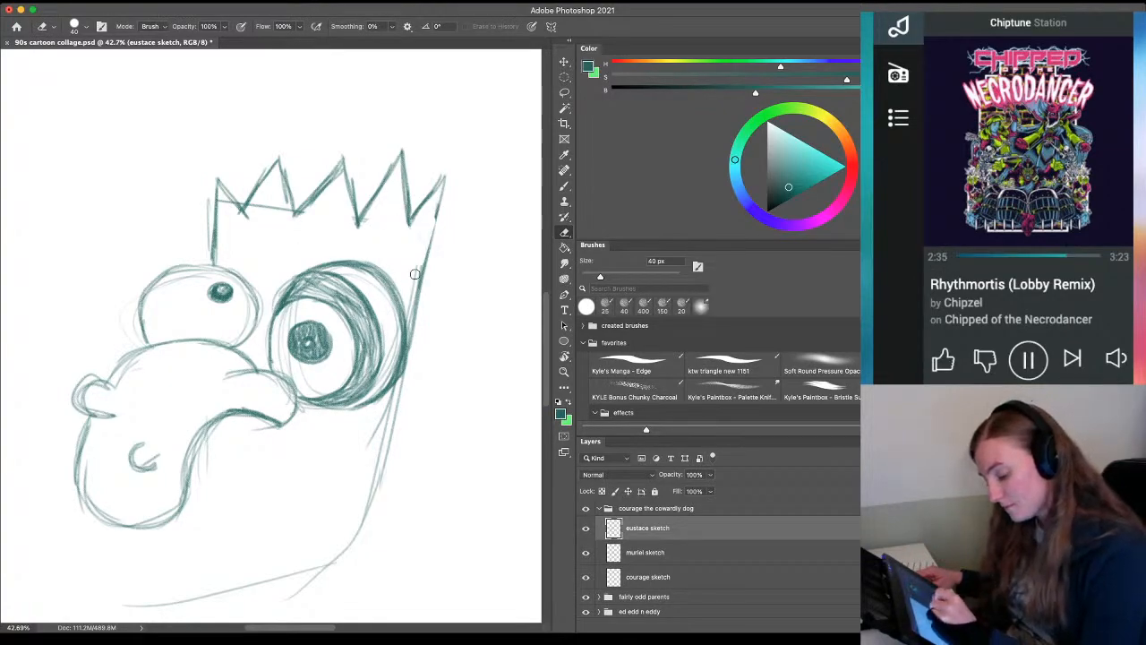
{"action": "left_click_drag", "start_coordinate": [251, 211], "coordinate": [284, 217]}
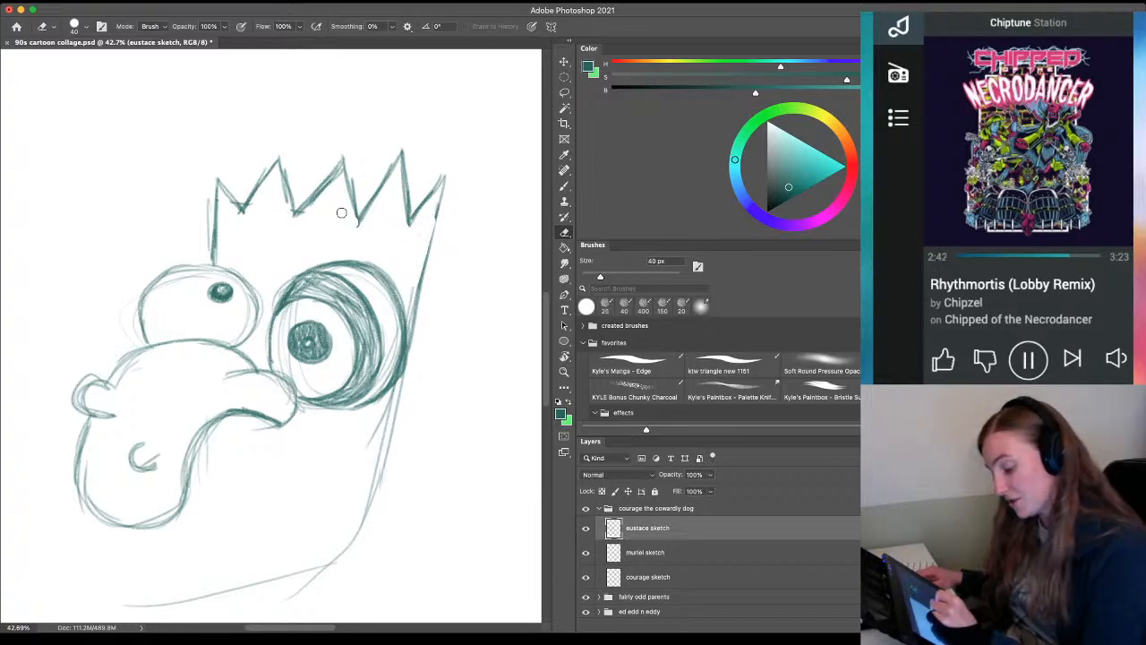
Redraw the head's back edge darker from the last spike down past the larger eye, and reduce the eraser to 15 px
{"action": "key", "text": "b"}
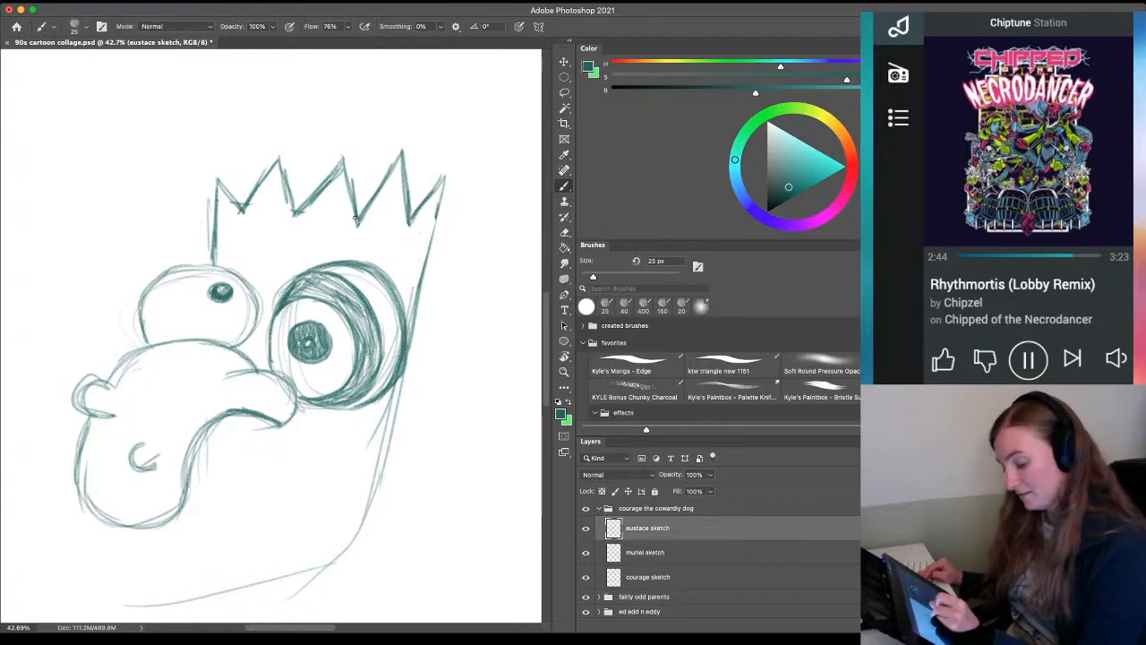
{"action": "mouse_move", "coordinate": [410, 211]}
{"action": "left_mouse_down"}
{"action": "mouse_move", "coordinate": [443, 180]}
{"action": "mouse_move", "coordinate": [409, 325]}
{"action": "left_mouse_up"}
{"action": "key", "text": "e"}
{"action": "key", "text": "bracketleft"}
{"action": "key", "text": "bracketleft"}
{"action": "key", "text": "bracketleft"}
{"action": "key", "text": "bracketleft"}
{"action": "key", "text": "bracketleft"}
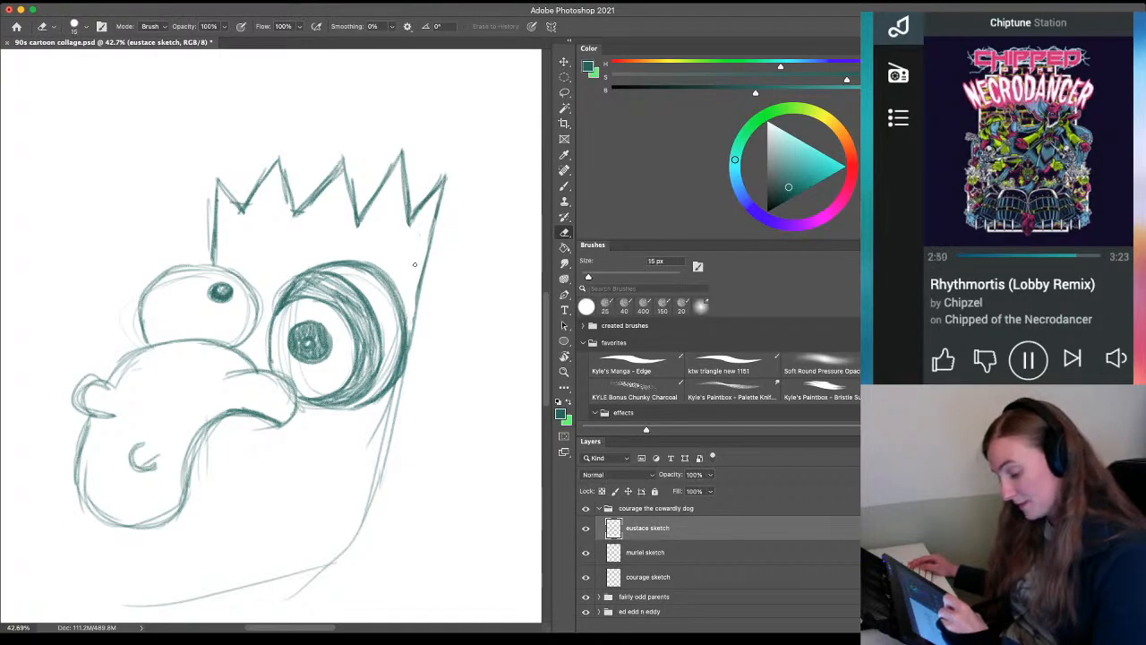
{"action": "key", "text": "b"}
{"action": "left_click_drag", "start_coordinate": [421, 279], "coordinate": [401, 375]}
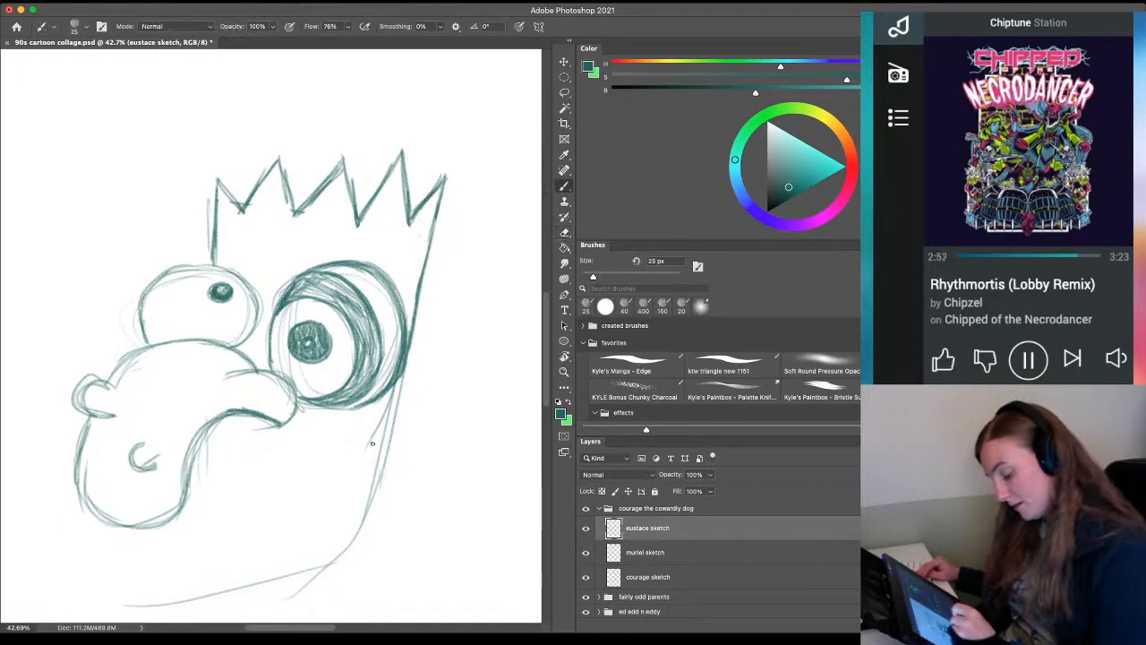
Erase the doubled lines along the back of the jaw and beside the head's front edge
{"action": "key", "text": "e"}
{"action": "mouse_move", "coordinate": [374, 443]}
{"action": "left_mouse_down"}
{"action": "mouse_move", "coordinate": [389, 404]}
{"action": "mouse_move", "coordinate": [371, 500]}
{"action": "left_mouse_up"}
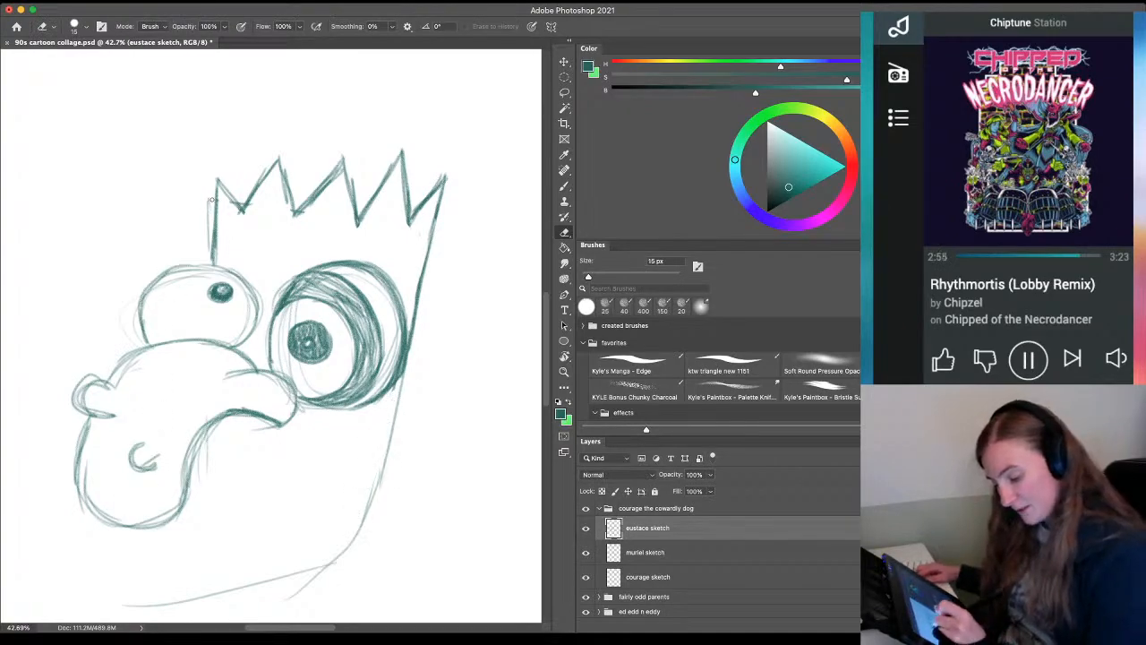
{"action": "left_click_drag", "start_coordinate": [212, 200], "coordinate": [206, 193]}
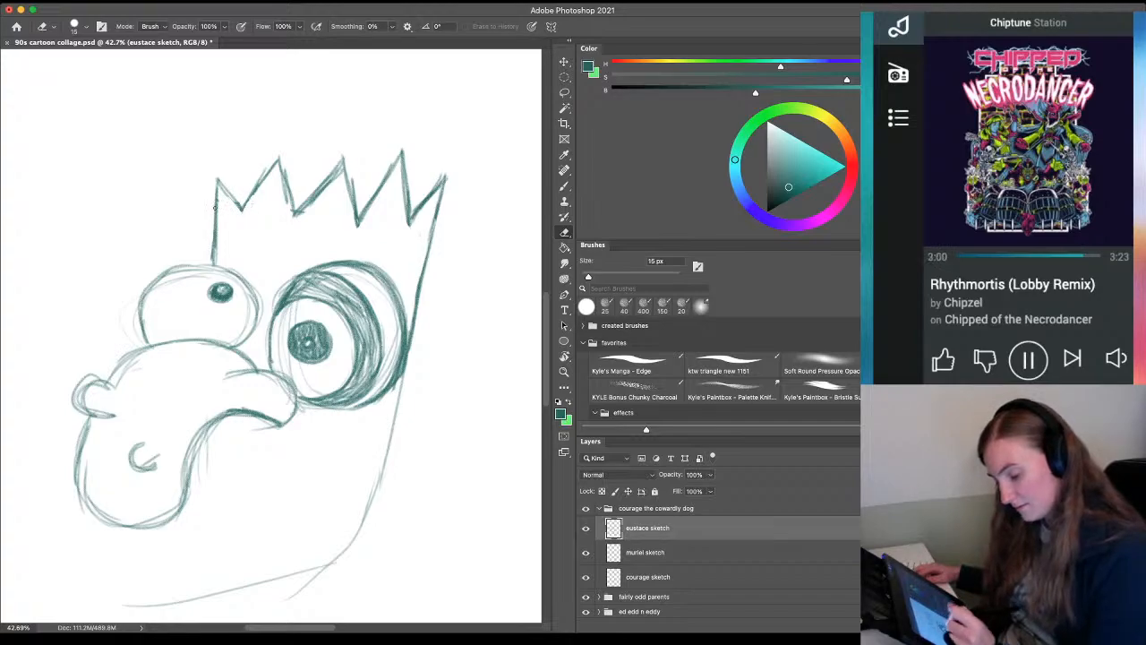
Sketch the upper lip's top contour from under the nose, rising beneath the larger eye and curving down at the cheek
{"action": "key", "text": "b"}
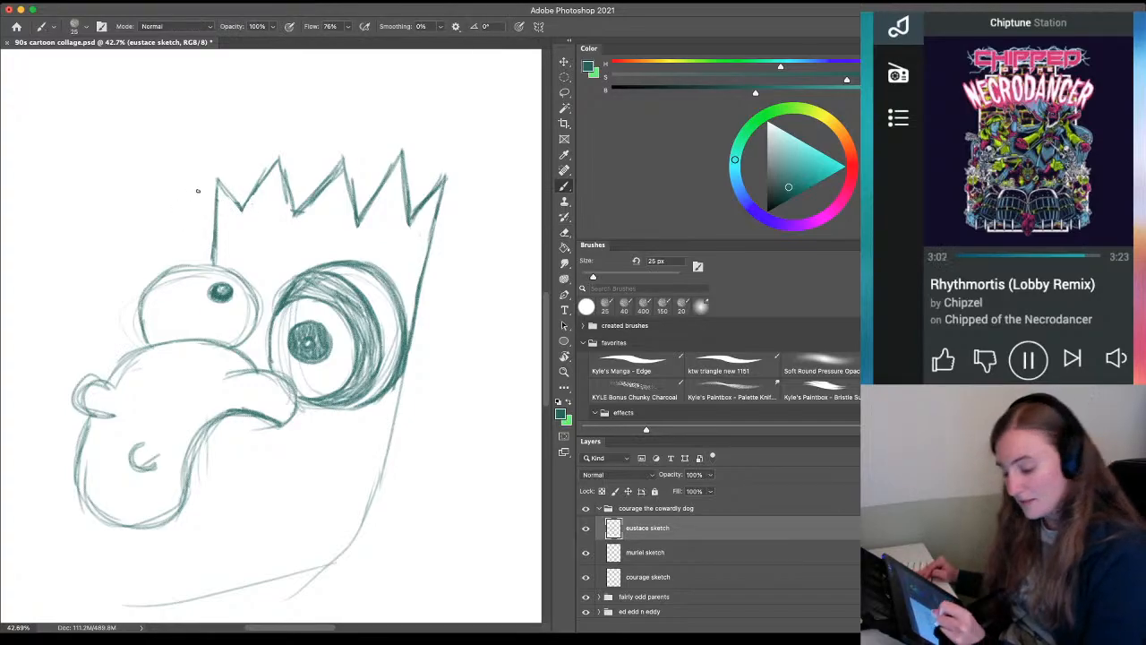
{"action": "mouse_move", "coordinate": [217, 179]}
{"action": "left_mouse_down"}
{"action": "mouse_move", "coordinate": [217, 251]}
{"action": "mouse_move", "coordinate": [208, 226]}
{"action": "mouse_move", "coordinate": [184, 306]}
{"action": "mouse_move", "coordinate": [205, 263]}
{"action": "mouse_move", "coordinate": [229, 272]}
{"action": "mouse_move", "coordinate": [170, 269]}
{"action": "mouse_move", "coordinate": [125, 294]}
{"action": "mouse_move", "coordinate": [157, 278]}
{"action": "mouse_move", "coordinate": [141, 333]}
{"action": "left_mouse_up"}
{"action": "left_click_drag", "start_coordinate": [183, 504], "coordinate": [180, 328]}
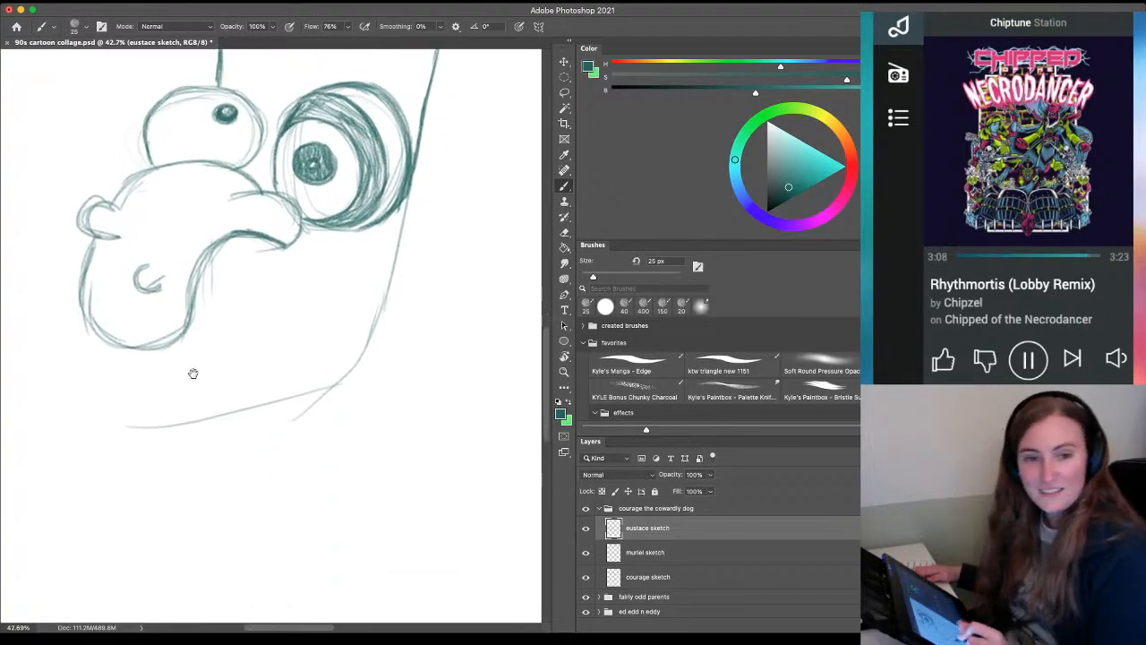
{"action": "left_click_drag", "start_coordinate": [192, 373], "coordinate": [217, 404]}
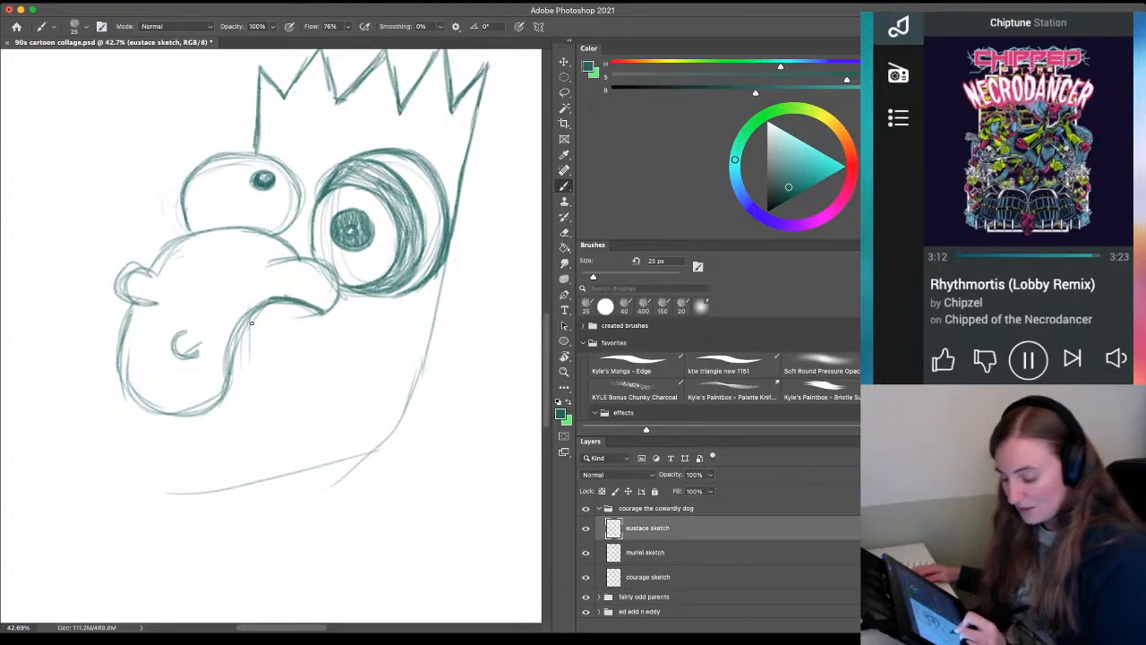
{"action": "mouse_move", "coordinate": [252, 328]}
{"action": "left_mouse_down"}
{"action": "mouse_move", "coordinate": [329, 325]}
{"action": "mouse_move", "coordinate": [309, 332]}
{"action": "left_mouse_up"}
{"action": "mouse_move", "coordinate": [381, 310]}
{"action": "left_mouse_down"}
{"action": "mouse_move", "coordinate": [414, 352]}
{"action": "mouse_move", "coordinate": [404, 335]}
{"action": "mouse_move", "coordinate": [412, 360]}
{"action": "mouse_move", "coordinate": [398, 393]}
{"action": "mouse_move", "coordinate": [422, 319]}
{"action": "mouse_move", "coordinate": [412, 401]}
{"action": "left_mouse_up"}
{"action": "mouse_move", "coordinate": [418, 344]}
{"action": "left_mouse_down"}
{"action": "mouse_move", "coordinate": [363, 312]}
{"action": "mouse_move", "coordinate": [335, 313]}
{"action": "left_mouse_up"}
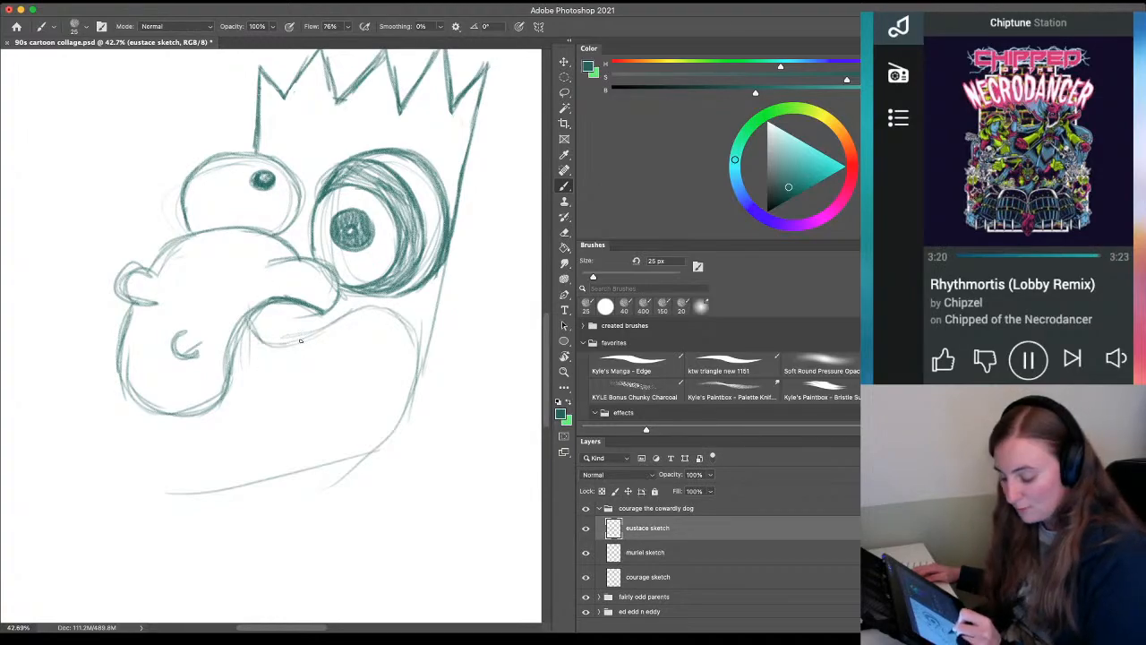
Draw the mouth's outer contour down the cheek and along the lower lip, ending in a rounded tip below the nose
{"action": "mouse_move", "coordinate": [403, 315]}
{"action": "left_mouse_down"}
{"action": "mouse_move", "coordinate": [424, 356]}
{"action": "mouse_move", "coordinate": [367, 489]}
{"action": "mouse_move", "coordinate": [148, 526]}
{"action": "mouse_move", "coordinate": [363, 469]}
{"action": "left_mouse_up"}
{"action": "left_click_drag", "start_coordinate": [343, 494], "coordinate": [214, 512]}
{"action": "left_click_drag", "start_coordinate": [421, 351], "coordinate": [389, 457]}
{"action": "left_click_drag", "start_coordinate": [423, 368], "coordinate": [374, 488]}
{"action": "mouse_move", "coordinate": [409, 427]}
{"action": "left_mouse_down"}
{"action": "mouse_move", "coordinate": [362, 491]}
{"action": "mouse_move", "coordinate": [205, 490]}
{"action": "mouse_move", "coordinate": [342, 501]}
{"action": "mouse_move", "coordinate": [278, 502]}
{"action": "left_mouse_up"}
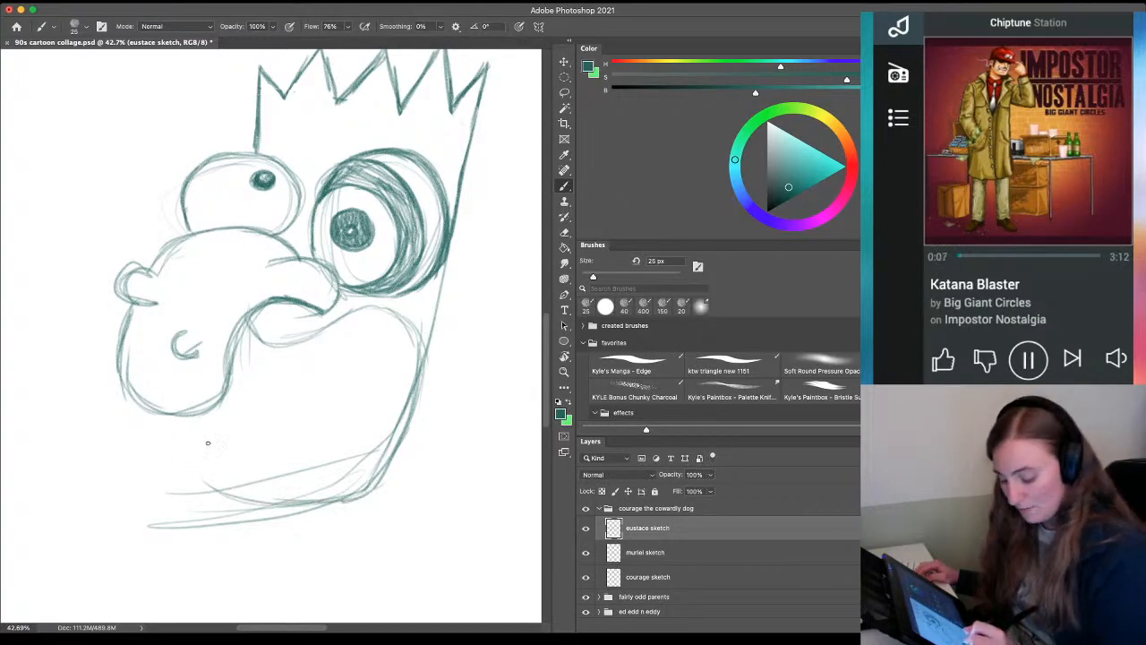
{"action": "mouse_move", "coordinate": [220, 441]}
{"action": "left_mouse_down"}
{"action": "mouse_move", "coordinate": [191, 469]}
{"action": "mouse_move", "coordinate": [238, 503]}
{"action": "mouse_move", "coordinate": [330, 494]}
{"action": "left_mouse_up"}
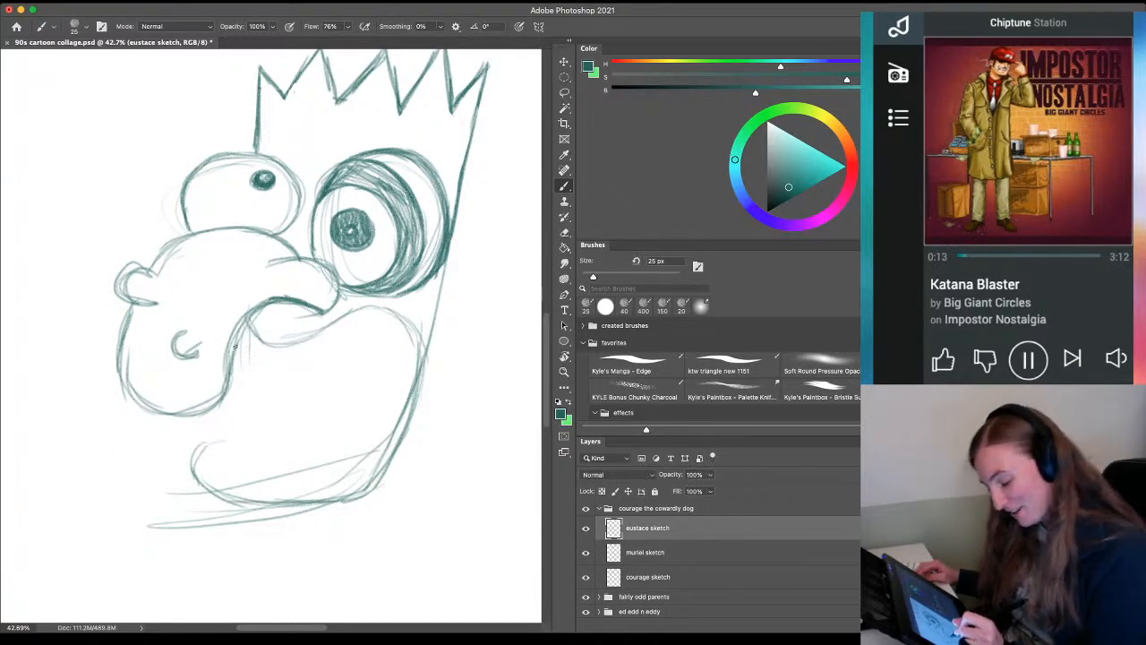
Draw the inner edge of the lips from under the nose, around the mouth corner and back to the lower lip's tip
{"action": "mouse_move", "coordinate": [248, 372]}
{"action": "left_mouse_down"}
{"action": "mouse_move", "coordinate": [344, 333]}
{"action": "mouse_move", "coordinate": [308, 367]}
{"action": "mouse_move", "coordinate": [245, 375]}
{"action": "mouse_move", "coordinate": [353, 334]}
{"action": "mouse_move", "coordinate": [378, 339]}
{"action": "mouse_move", "coordinate": [399, 396]}
{"action": "left_mouse_up"}
{"action": "mouse_move", "coordinate": [366, 331]}
{"action": "left_mouse_down"}
{"action": "mouse_move", "coordinate": [401, 371]}
{"action": "mouse_move", "coordinate": [376, 444]}
{"action": "left_mouse_up"}
{"action": "left_click_drag", "start_coordinate": [398, 379], "coordinate": [351, 479]}
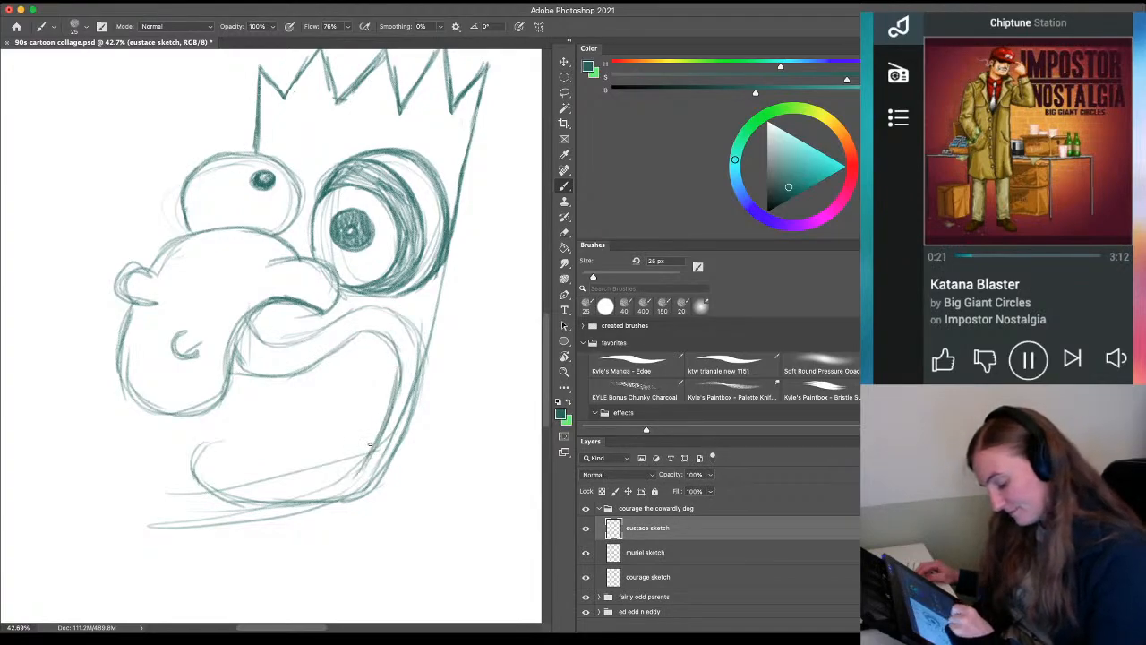
{"action": "mouse_move", "coordinate": [381, 433]}
{"action": "left_mouse_down"}
{"action": "mouse_move", "coordinate": [325, 473]}
{"action": "mouse_move", "coordinate": [338, 476]}
{"action": "mouse_move", "coordinate": [215, 452]}
{"action": "left_mouse_up"}
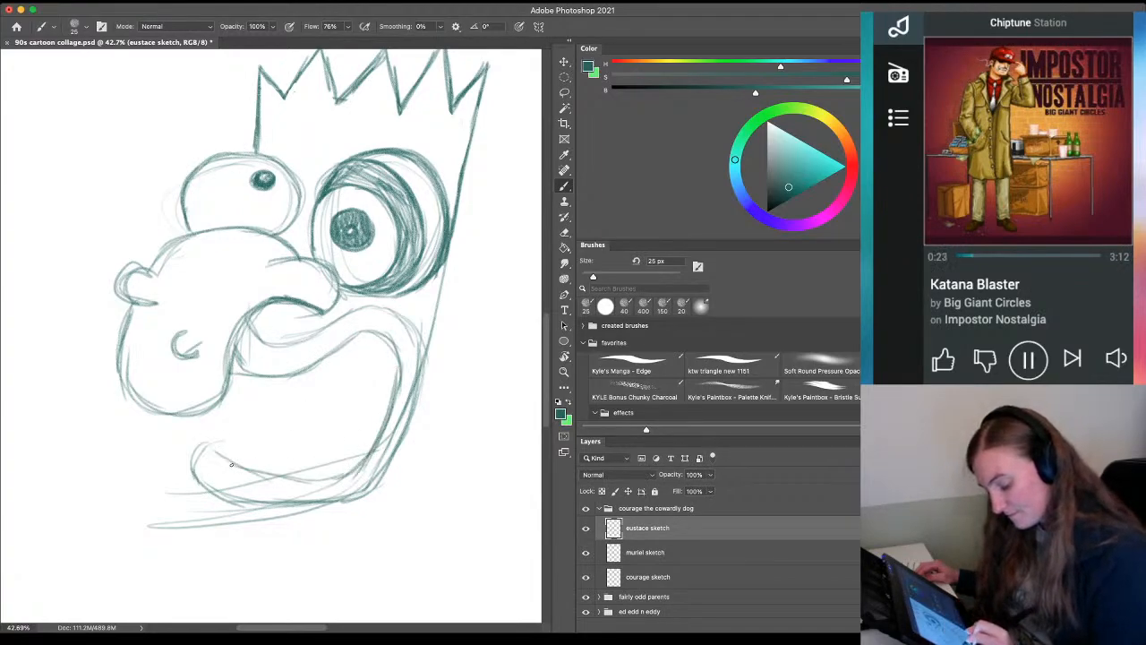
{"action": "left_click_drag", "start_coordinate": [314, 479], "coordinate": [210, 451]}
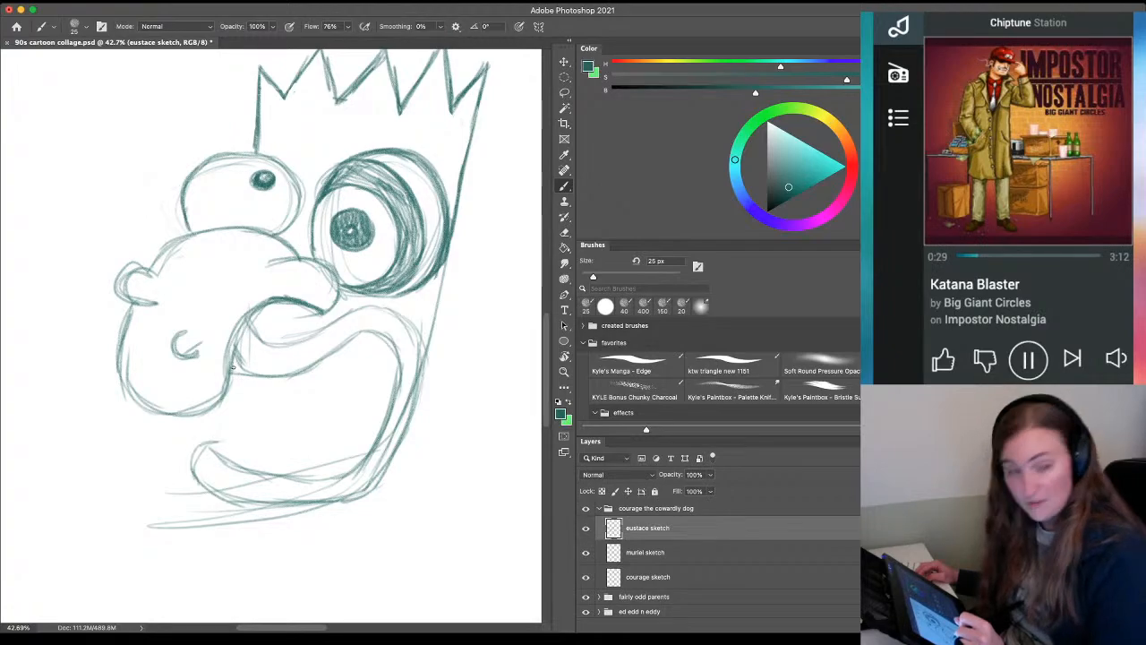
Draw five long, rounded upper teeth hanging from the inner edge of the upper lip
{"action": "mouse_move", "coordinate": [230, 368]}
{"action": "left_mouse_down"}
{"action": "mouse_move", "coordinate": [233, 401]}
{"action": "mouse_move", "coordinate": [257, 378]}
{"action": "mouse_move", "coordinate": [248, 413]}
{"action": "left_mouse_up"}
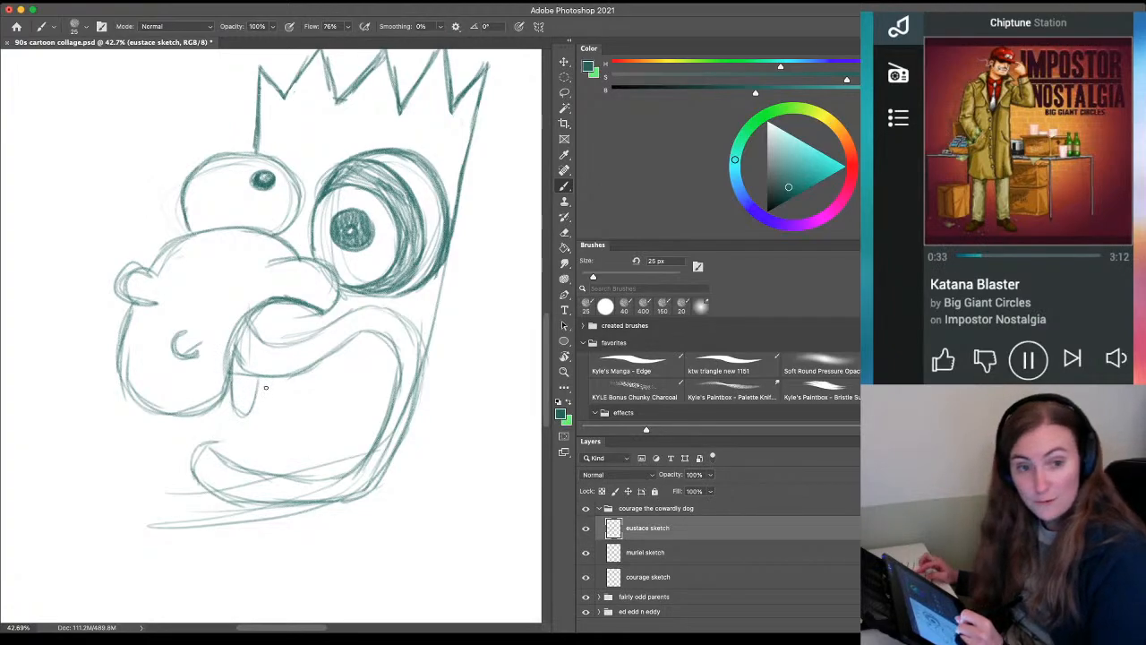
{"action": "mouse_move", "coordinate": [291, 376]}
{"action": "left_mouse_down"}
{"action": "mouse_move", "coordinate": [287, 408]}
{"action": "mouse_move", "coordinate": [265, 411]}
{"action": "mouse_move", "coordinate": [291, 394]}
{"action": "mouse_move", "coordinate": [314, 413]}
{"action": "left_mouse_up"}
{"action": "left_click_drag", "start_coordinate": [330, 362], "coordinate": [313, 417]}
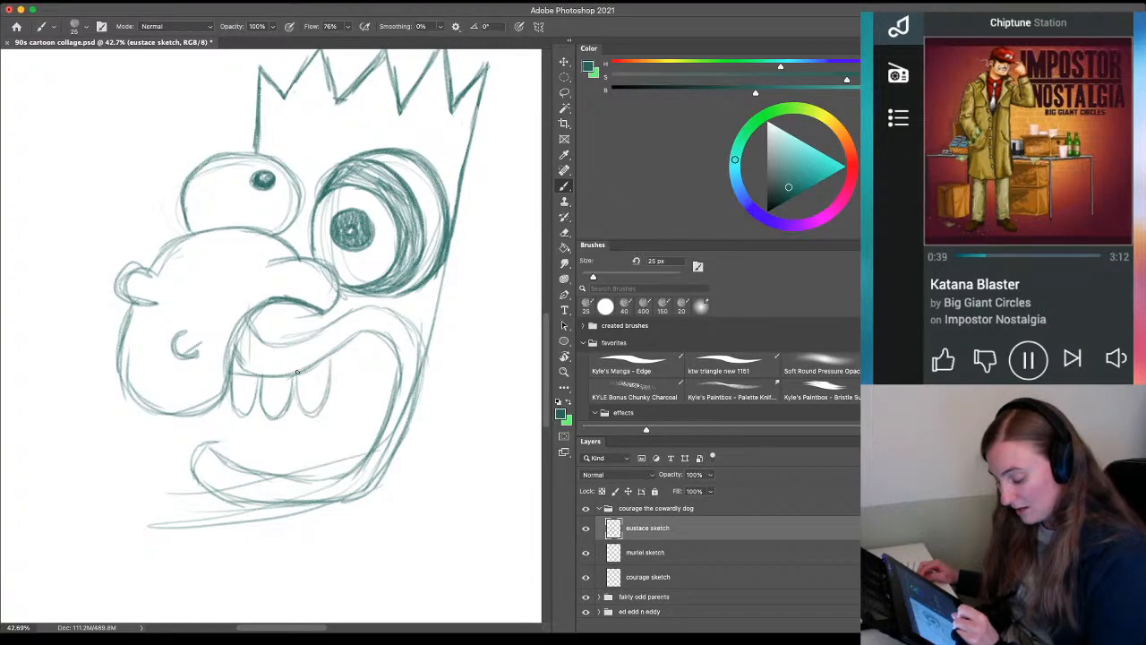
{"action": "mouse_move", "coordinate": [333, 354]}
{"action": "left_mouse_down"}
{"action": "mouse_move", "coordinate": [359, 339]}
{"action": "mouse_move", "coordinate": [335, 389]}
{"action": "left_mouse_up"}
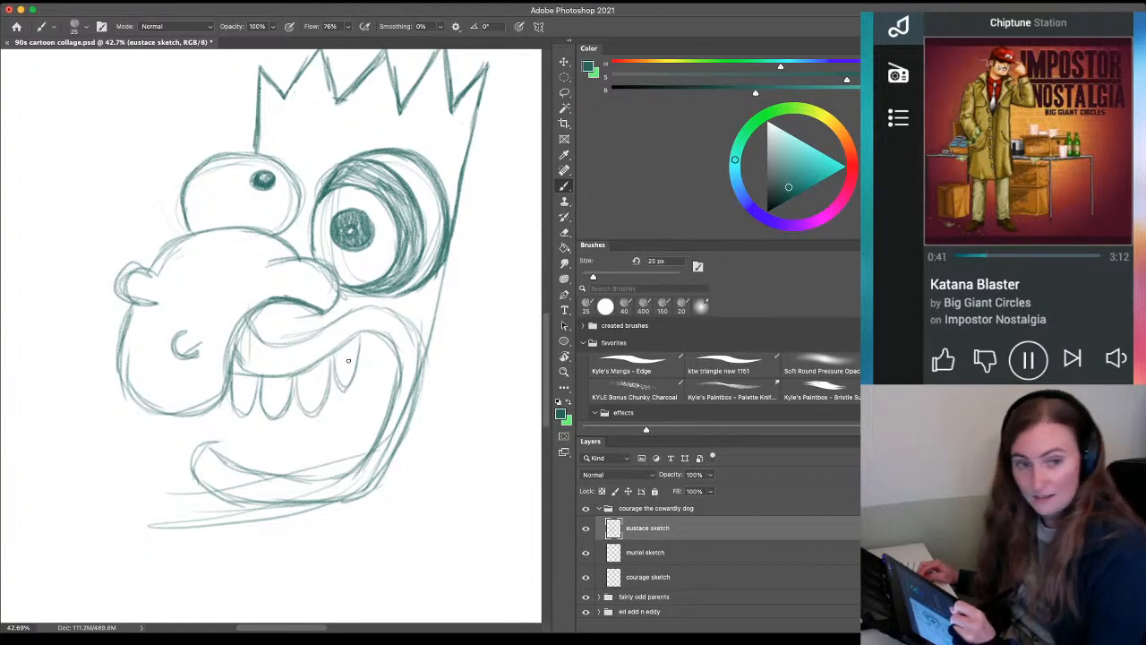
{"action": "mouse_move", "coordinate": [362, 335]}
{"action": "left_mouse_down"}
{"action": "mouse_move", "coordinate": [385, 336]}
{"action": "mouse_move", "coordinate": [367, 366]}
{"action": "mouse_move", "coordinate": [364, 335]}
{"action": "left_mouse_up"}
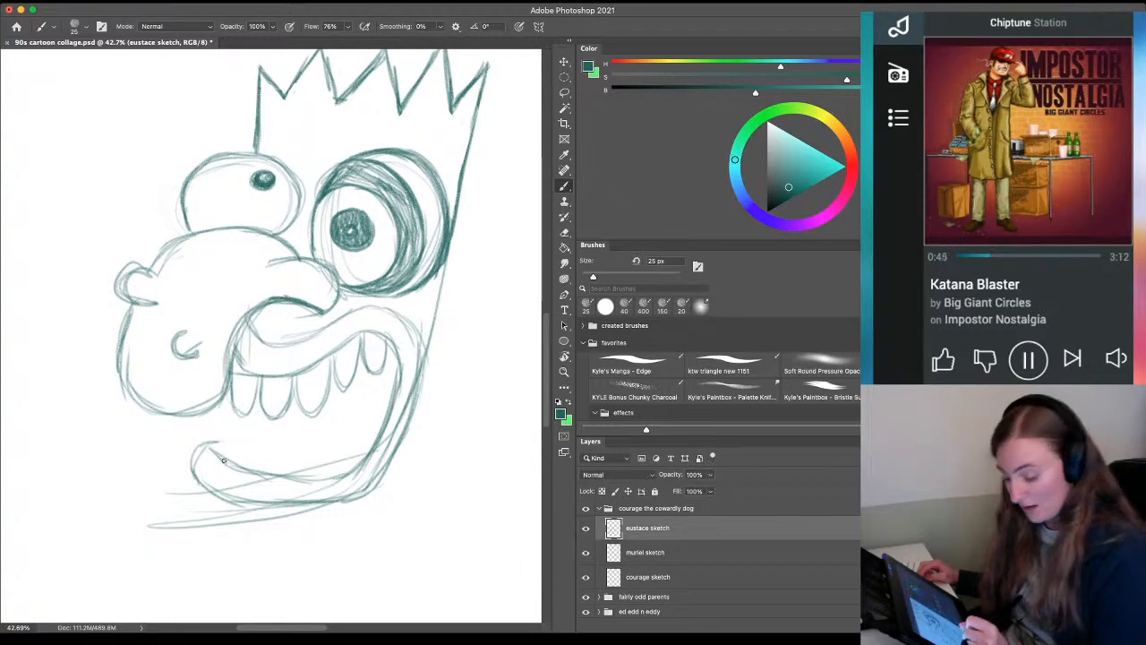
Draw four tall, rounded lower teeth rising from the lower lip
{"action": "mouse_move", "coordinate": [223, 439]}
{"action": "left_mouse_down"}
{"action": "mouse_move", "coordinate": [252, 424]}
{"action": "mouse_move", "coordinate": [248, 469]}
{"action": "mouse_move", "coordinate": [243, 417]}
{"action": "mouse_move", "coordinate": [247, 471]}
{"action": "mouse_move", "coordinate": [272, 428]}
{"action": "mouse_move", "coordinate": [288, 471]}
{"action": "left_mouse_up"}
{"action": "left_click_drag", "start_coordinate": [287, 430], "coordinate": [288, 478]}
{"action": "mouse_move", "coordinate": [285, 426]}
{"action": "left_mouse_down"}
{"action": "mouse_move", "coordinate": [254, 451]}
{"action": "mouse_move", "coordinate": [331, 425]}
{"action": "left_mouse_up"}
{"action": "mouse_move", "coordinate": [336, 430]}
{"action": "left_mouse_down"}
{"action": "mouse_move", "coordinate": [338, 475]}
{"action": "mouse_move", "coordinate": [339, 461]}
{"action": "mouse_move", "coordinate": [295, 459]}
{"action": "mouse_move", "coordinate": [288, 471]}
{"action": "mouse_move", "coordinate": [344, 419]}
{"action": "mouse_move", "coordinate": [342, 480]}
{"action": "mouse_move", "coordinate": [290, 461]}
{"action": "mouse_move", "coordinate": [381, 450]}
{"action": "mouse_move", "coordinate": [382, 428]}
{"action": "left_mouse_up"}
{"action": "left_click_drag", "start_coordinate": [352, 419], "coordinate": [341, 454]}
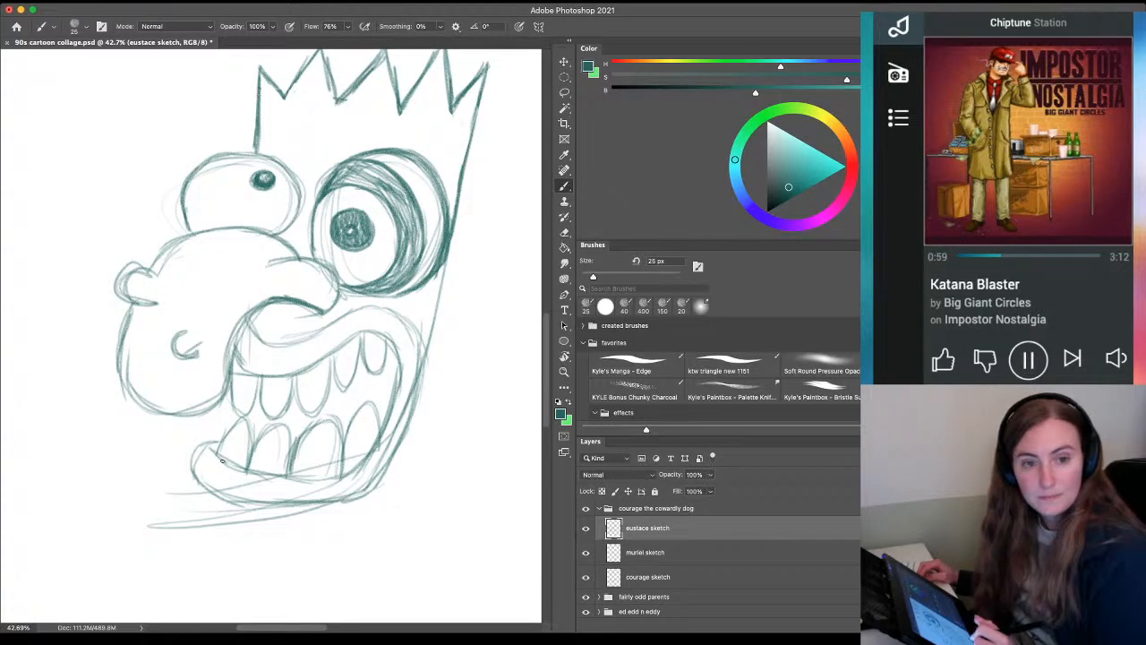
Close the front of the mouth with a line and shade the gaps between the teeth with vertical strokes
{"action": "left_click_drag", "start_coordinate": [232, 387], "coordinate": [223, 437]}
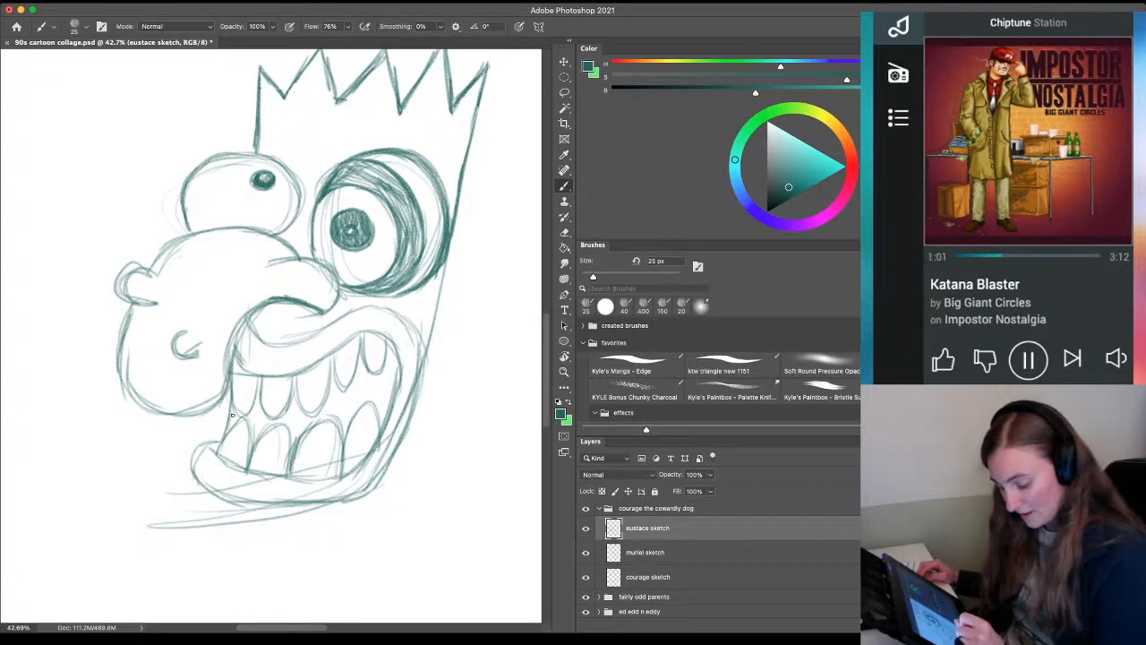
{"action": "mouse_move", "coordinate": [258, 388]}
{"action": "left_mouse_down"}
{"action": "mouse_move", "coordinate": [251, 441]}
{"action": "mouse_move", "coordinate": [261, 437]}
{"action": "left_mouse_up"}
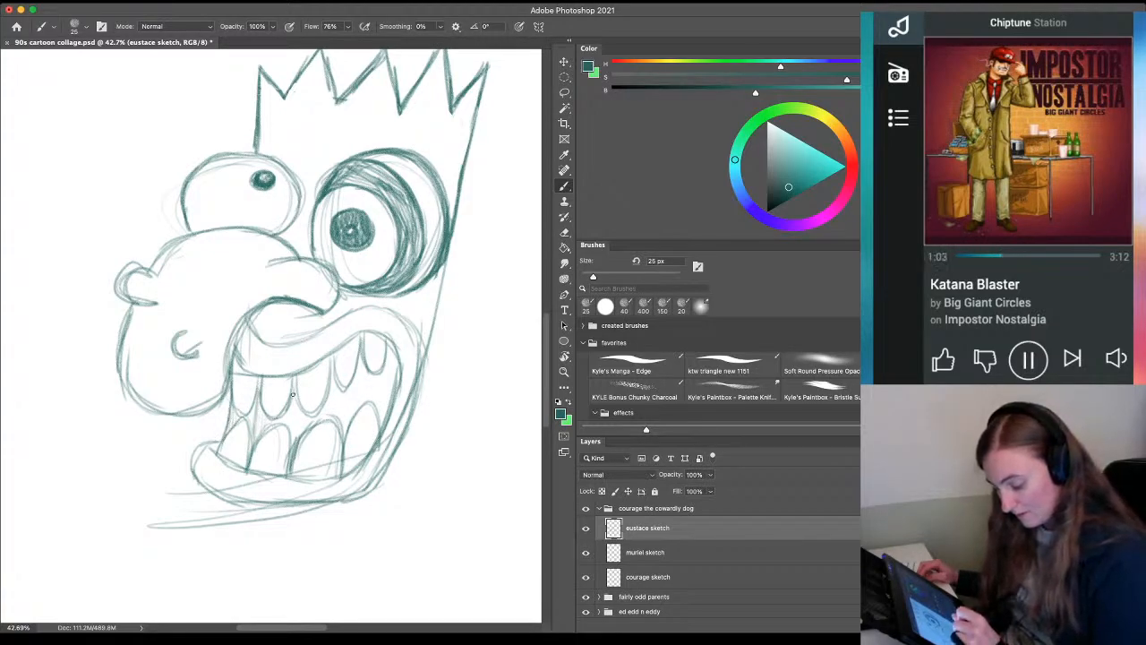
{"action": "mouse_move", "coordinate": [292, 394]}
{"action": "left_mouse_down"}
{"action": "mouse_move", "coordinate": [288, 428]}
{"action": "mouse_move", "coordinate": [301, 439]}
{"action": "left_mouse_up"}
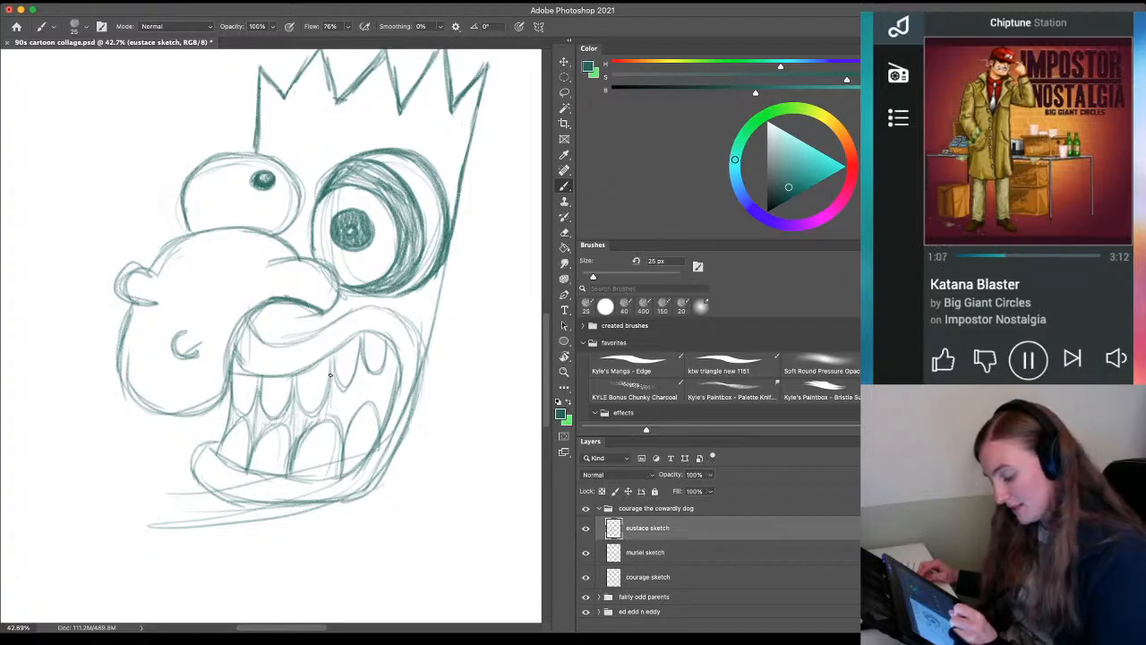
{"action": "mouse_move", "coordinate": [336, 379]}
{"action": "left_mouse_down"}
{"action": "mouse_move", "coordinate": [346, 424]}
{"action": "mouse_move", "coordinate": [376, 410]}
{"action": "left_mouse_up"}
{"action": "left_click_drag", "start_coordinate": [381, 360], "coordinate": [385, 401]}
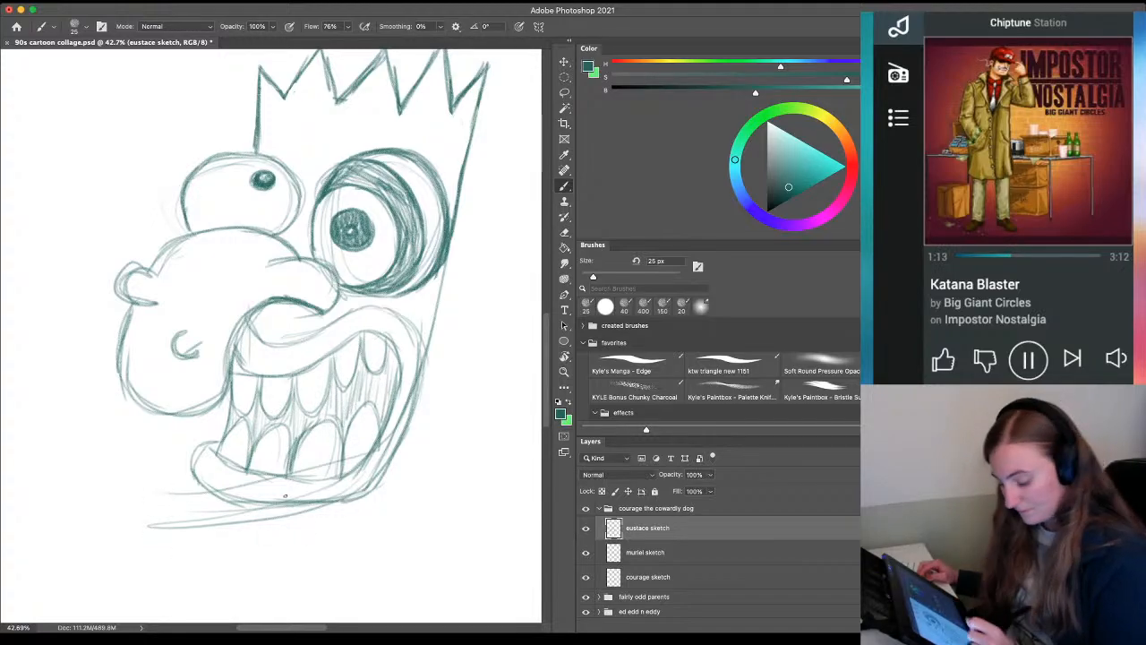
Draw a long, rounded chin jutting forward below the lower lip, and reinforce its outline up to the cheek
{"action": "scroll", "coordinate": [284, 495], "scroll_direction": "down", "scroll_amount": 5}
{"action": "scroll", "coordinate": [284, 495], "scroll_direction": "left", "scroll_amount": 2}
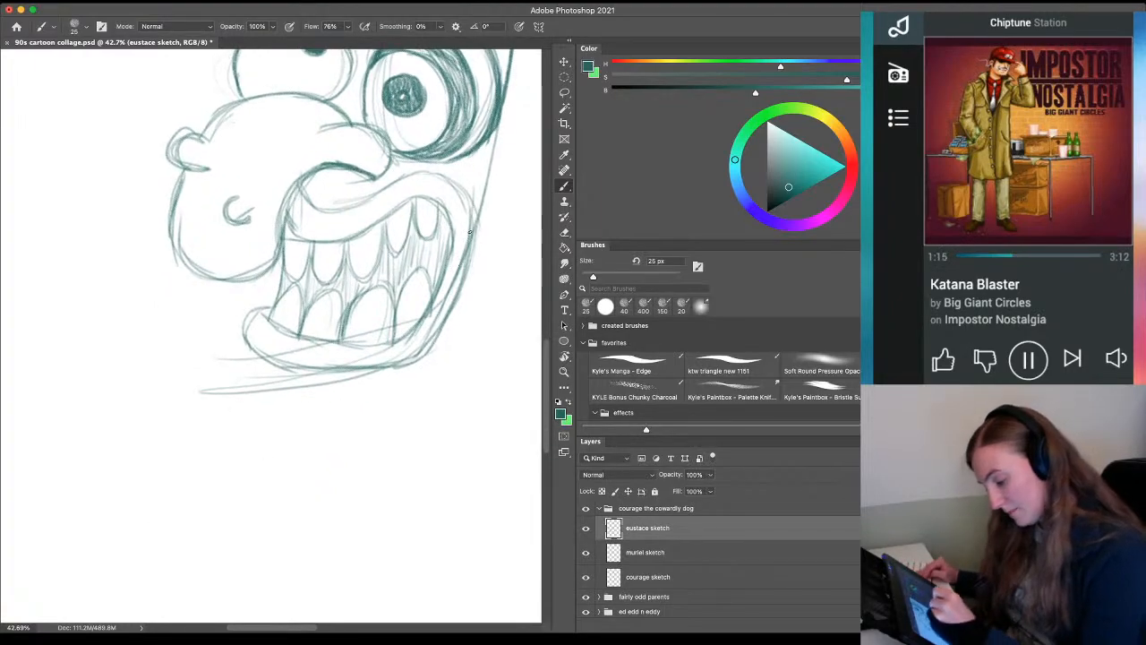
{"action": "mouse_move", "coordinate": [476, 213]}
{"action": "left_mouse_down"}
{"action": "mouse_move", "coordinate": [426, 352]}
{"action": "mouse_move", "coordinate": [341, 414]}
{"action": "mouse_move", "coordinate": [217, 436]}
{"action": "left_mouse_up"}
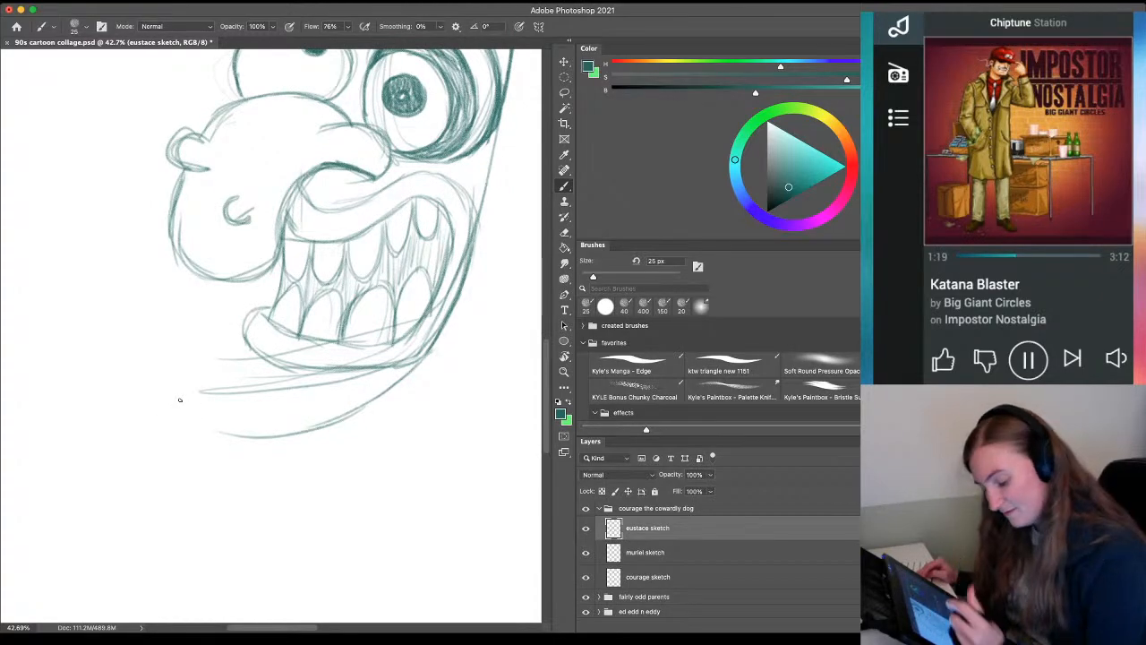
{"action": "mouse_move", "coordinate": [243, 339]}
{"action": "left_mouse_down"}
{"action": "mouse_move", "coordinate": [142, 381]}
{"action": "mouse_move", "coordinate": [152, 407]}
{"action": "mouse_move", "coordinate": [183, 420]}
{"action": "left_mouse_up"}
{"action": "mouse_move", "coordinate": [168, 375]}
{"action": "left_mouse_down"}
{"action": "mouse_move", "coordinate": [193, 431]}
{"action": "mouse_move", "coordinate": [287, 436]}
{"action": "left_mouse_up"}
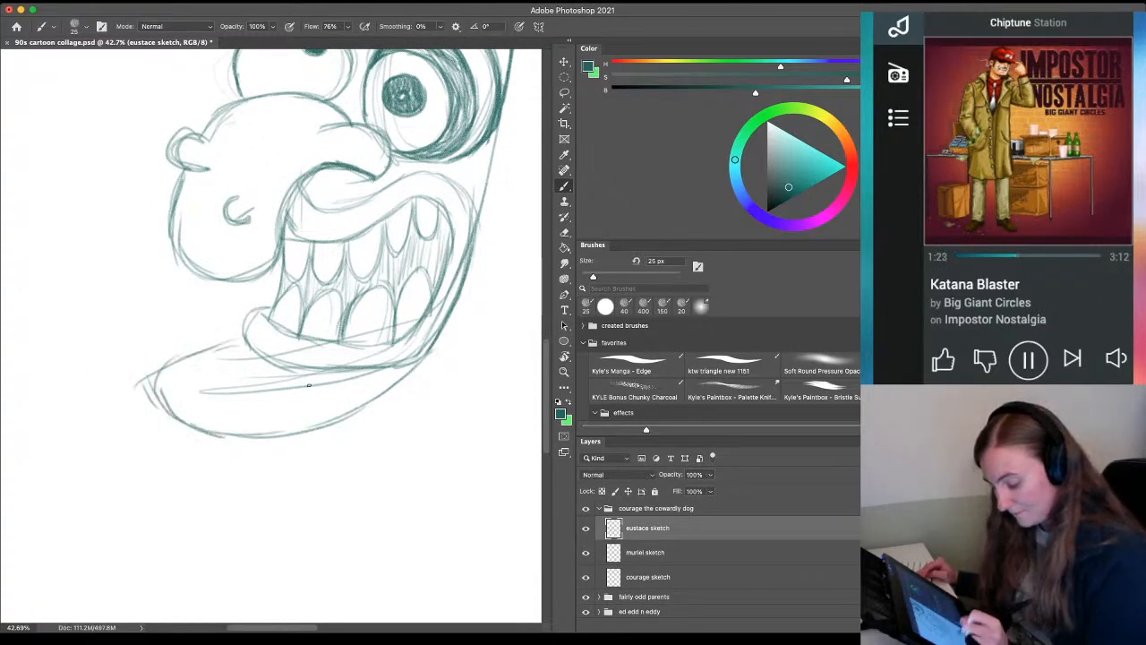
{"action": "mouse_move", "coordinate": [440, 331]}
{"action": "left_mouse_down"}
{"action": "mouse_move", "coordinate": [401, 384]}
{"action": "mouse_move", "coordinate": [415, 360]}
{"action": "left_mouse_up"}
{"action": "mouse_move", "coordinate": [468, 309]}
{"action": "left_mouse_down"}
{"action": "mouse_move", "coordinate": [435, 365]}
{"action": "mouse_move", "coordinate": [377, 392]}
{"action": "mouse_move", "coordinate": [289, 403]}
{"action": "left_mouse_up"}
{"action": "left_click_drag", "start_coordinate": [445, 340], "coordinate": [336, 395]}
Erase the stray lines at the chin's tip and the old jaw guidelines inside the chin, enlarging the eraser to 45 px
{"action": "key", "text": "e"}
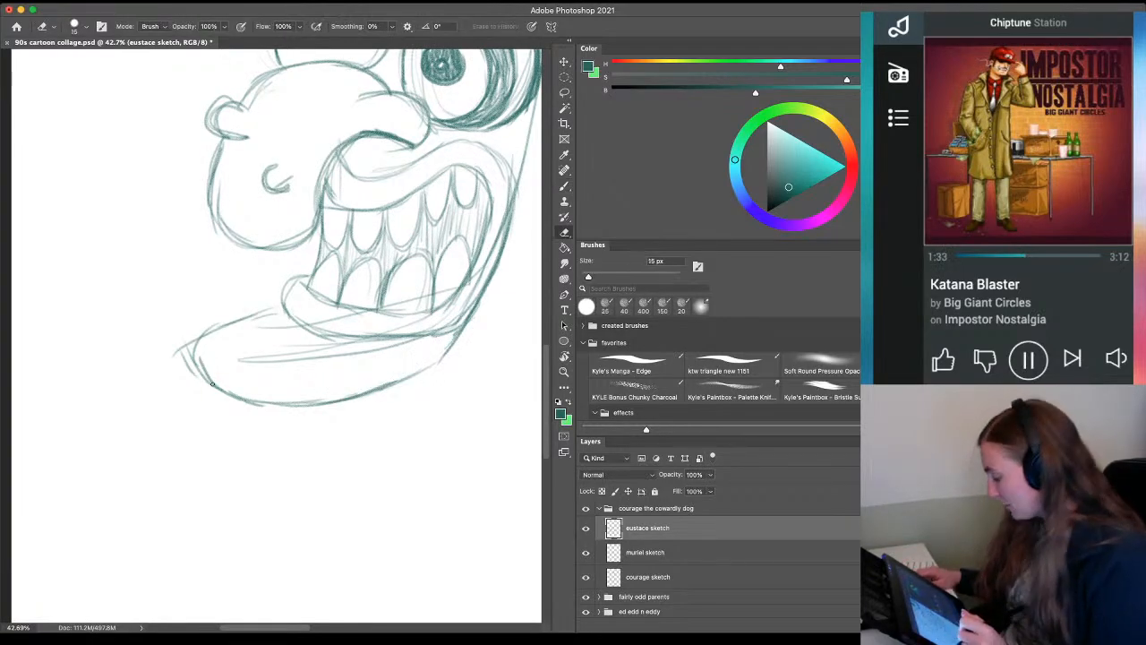
{"action": "key", "text": "bracketright"}
{"action": "key", "text": "bracketright"}
{"action": "key", "text": "bracketright"}
{"action": "key", "text": "bracketright"}
{"action": "key", "text": "bracketright"}
{"action": "left_click_drag", "start_coordinate": [182, 337], "coordinate": [184, 378]}
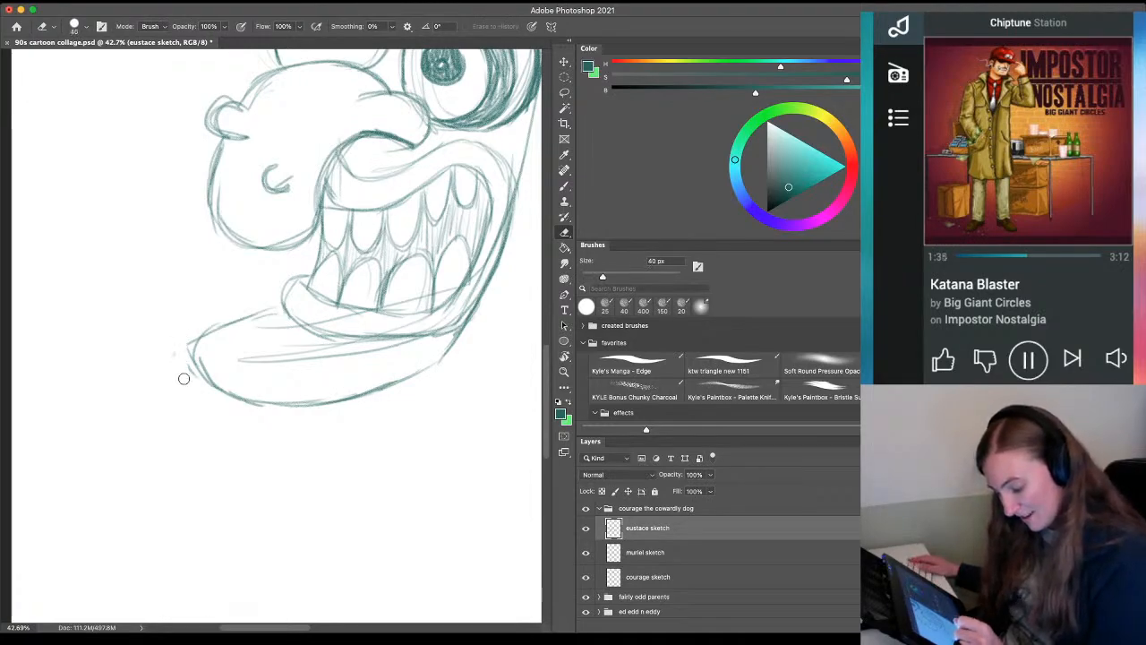
{"action": "left_click_drag", "start_coordinate": [246, 352], "coordinate": [353, 359]}
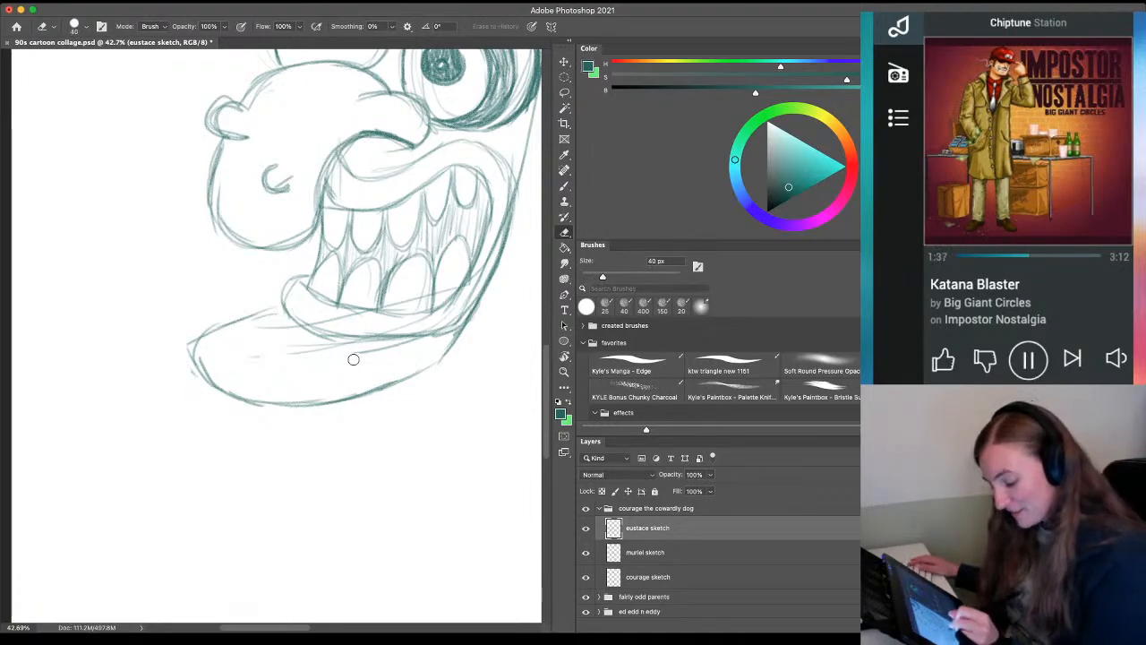
{"action": "key", "text": "bracketright"}
{"action": "left_click_drag", "start_coordinate": [269, 344], "coordinate": [284, 326]}
{"action": "left_click_drag", "start_coordinate": [310, 345], "coordinate": [288, 350]}
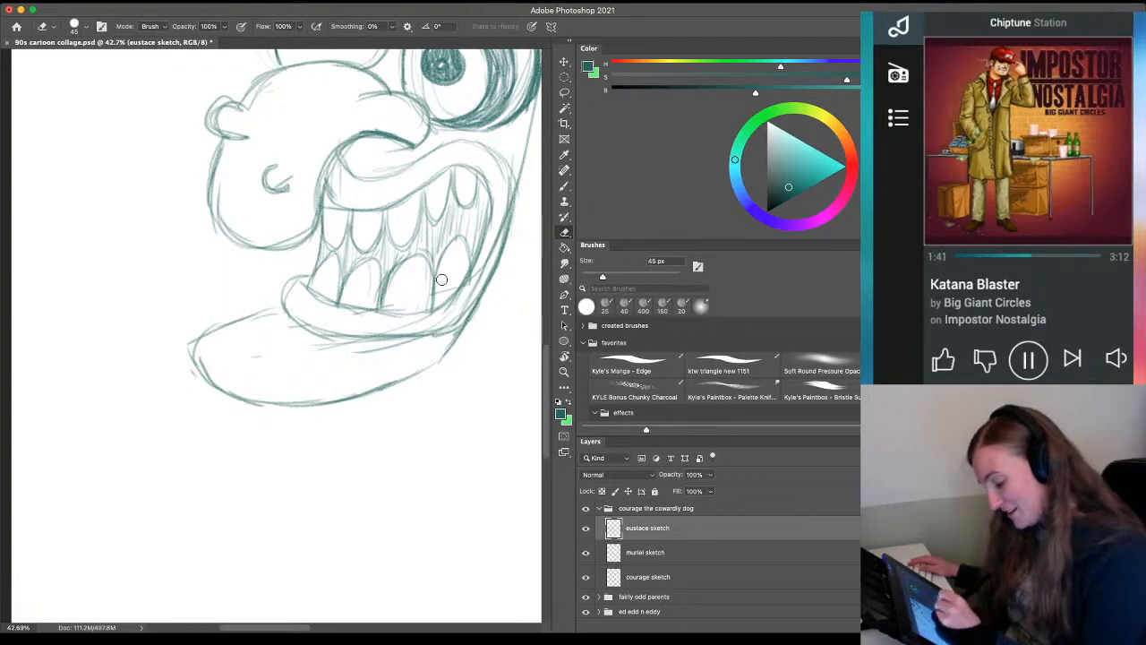
Erase the overlapping sketch lines inside the lip at the mouth corner and along the lower lip
{"action": "left_click_drag", "start_coordinate": [441, 279], "coordinate": [443, 291]}
{"action": "mouse_move", "coordinate": [496, 228]}
{"action": "left_mouse_down"}
{"action": "mouse_move", "coordinate": [492, 256]}
{"action": "mouse_move", "coordinate": [500, 175]}
{"action": "mouse_move", "coordinate": [504, 194]}
{"action": "left_mouse_up"}
{"action": "mouse_move", "coordinate": [454, 309]}
{"action": "left_mouse_down"}
{"action": "mouse_move", "coordinate": [468, 296]}
{"action": "mouse_move", "coordinate": [455, 317]}
{"action": "left_mouse_up"}
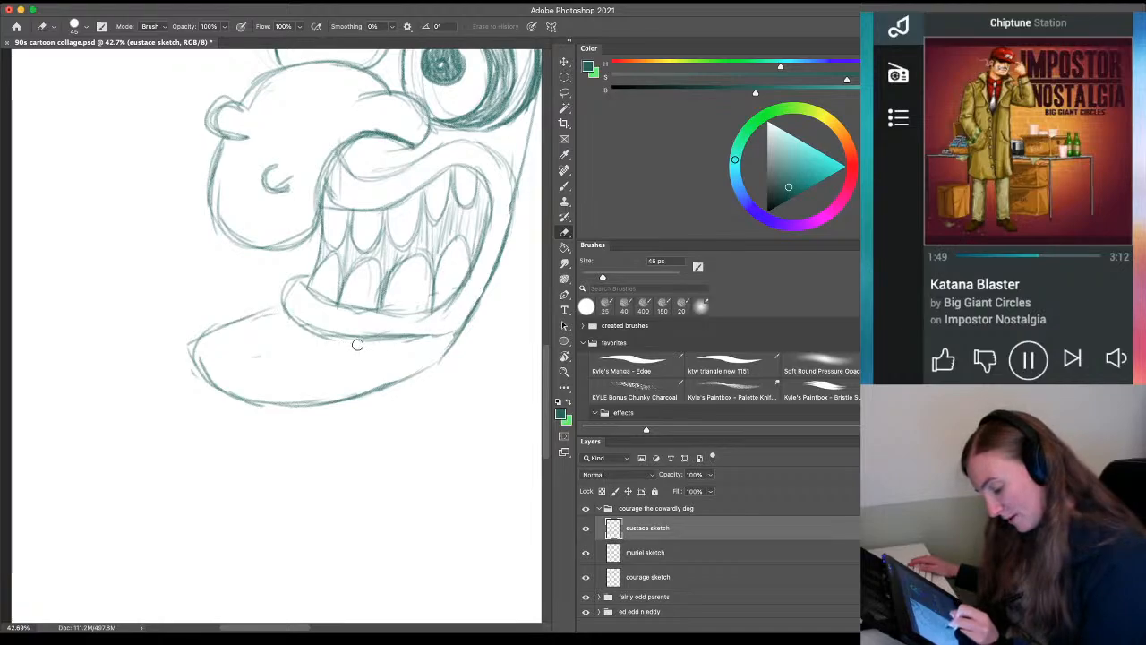
Erase the stray marks below the lower lip and inside the chin, and widen the head sketch slightly
{"action": "left_click_drag", "start_coordinate": [358, 345], "coordinate": [418, 343]}
{"action": "left_click_drag", "start_coordinate": [254, 358], "coordinate": [240, 354]}
{"action": "left_click_drag", "start_coordinate": [293, 470], "coordinate": [244, 570]}
{"action": "left_click_drag", "start_coordinate": [332, 417], "coordinate": [291, 441]}
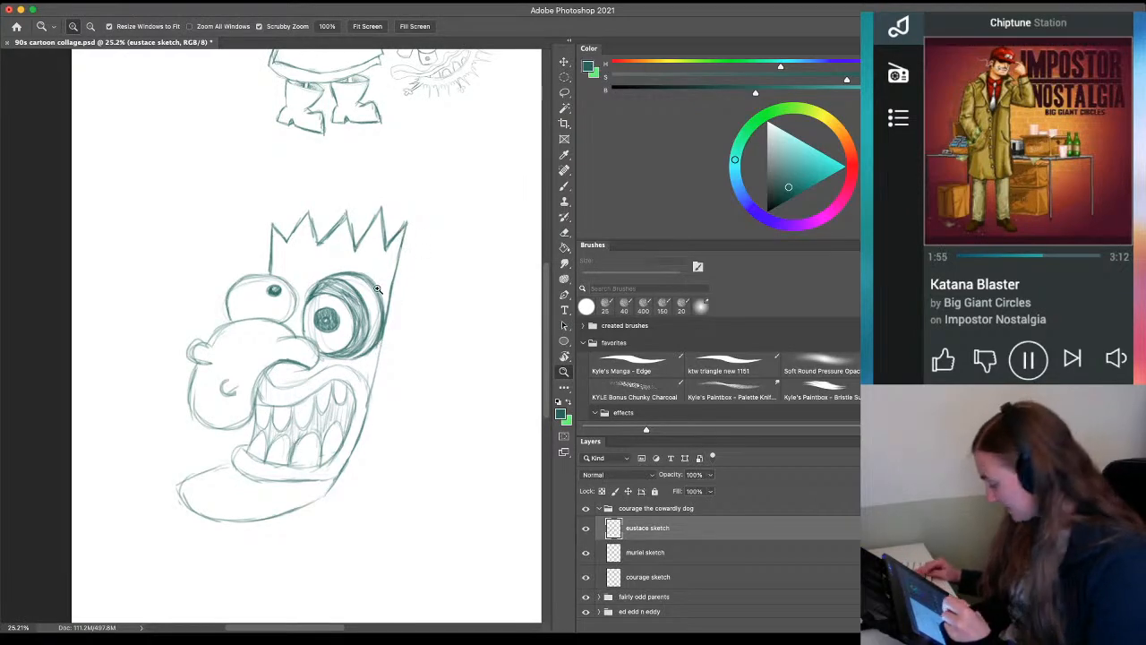
{"action": "key", "text": "b"}
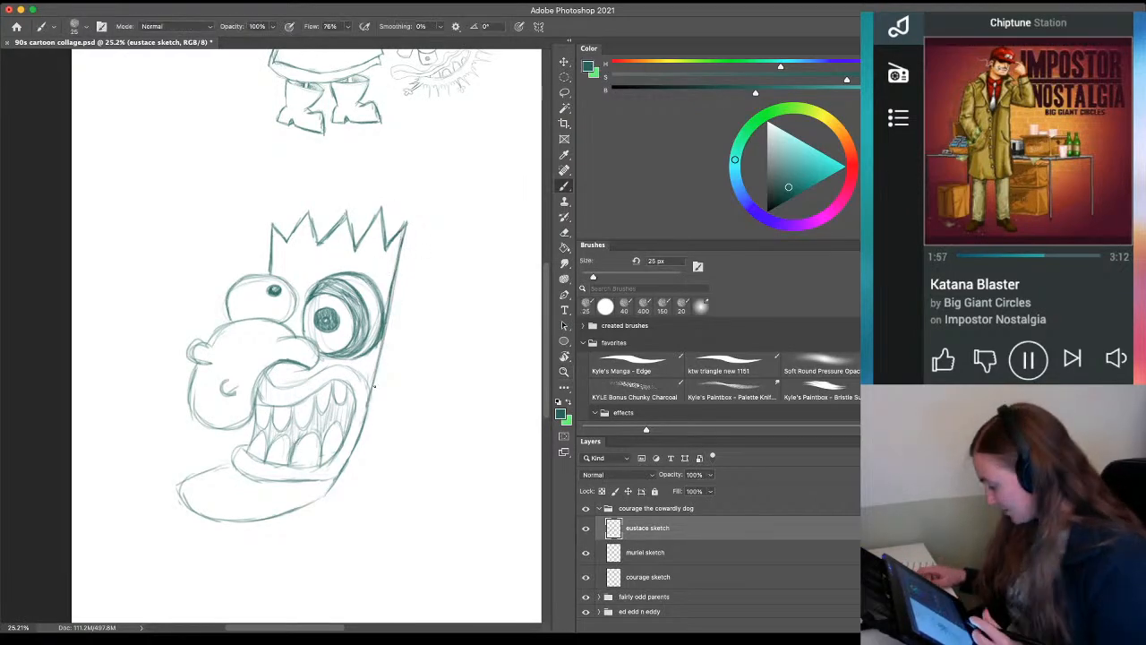
{"action": "key", "text": "ctrl+t"}
{"action": "left_click_drag", "start_coordinate": [409, 362], "coordinate": [437, 362]}
{"action": "key", "text": "Return"}
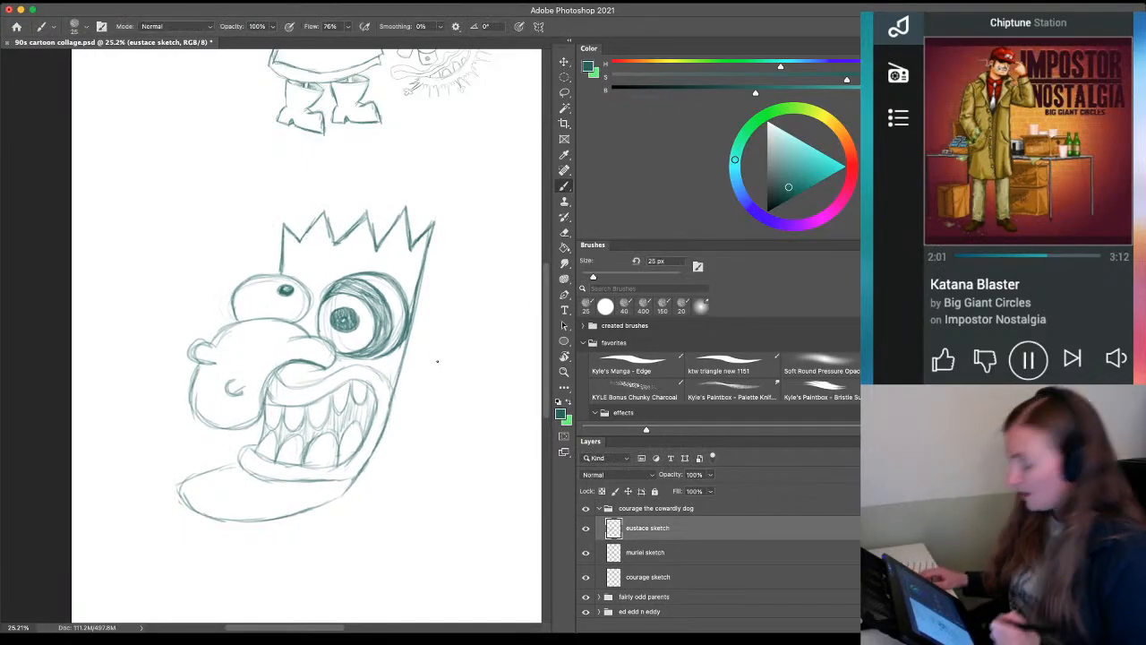
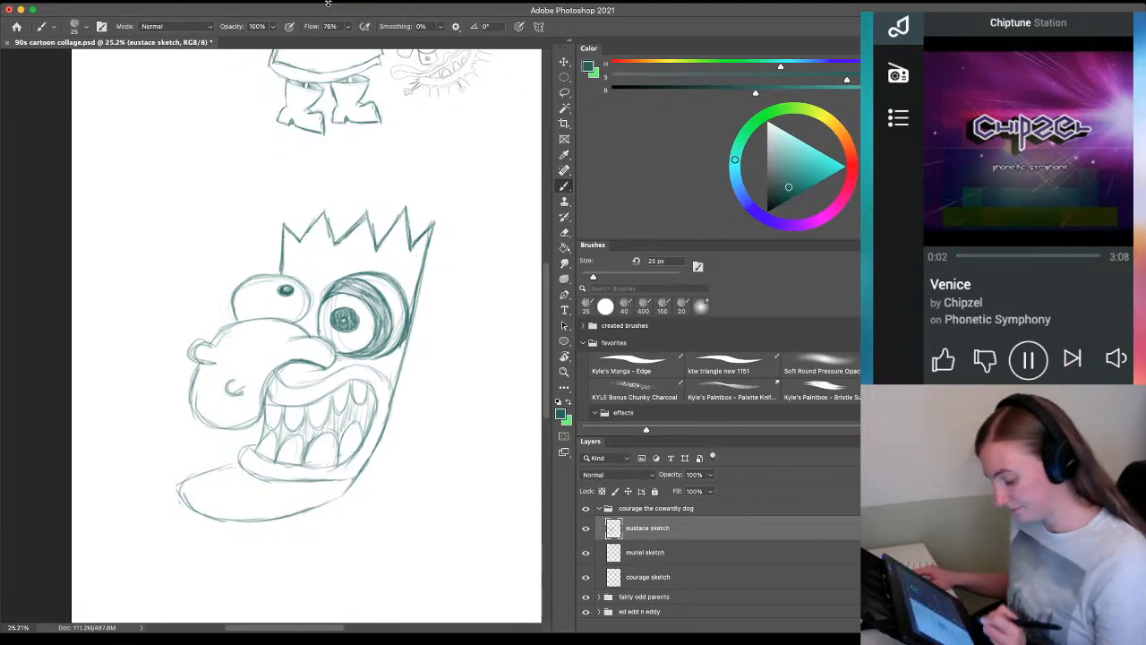
Draw a rounder jaw line from the cheek down to the chin and erase the old line inside it
{"action": "key", "text": "z"}
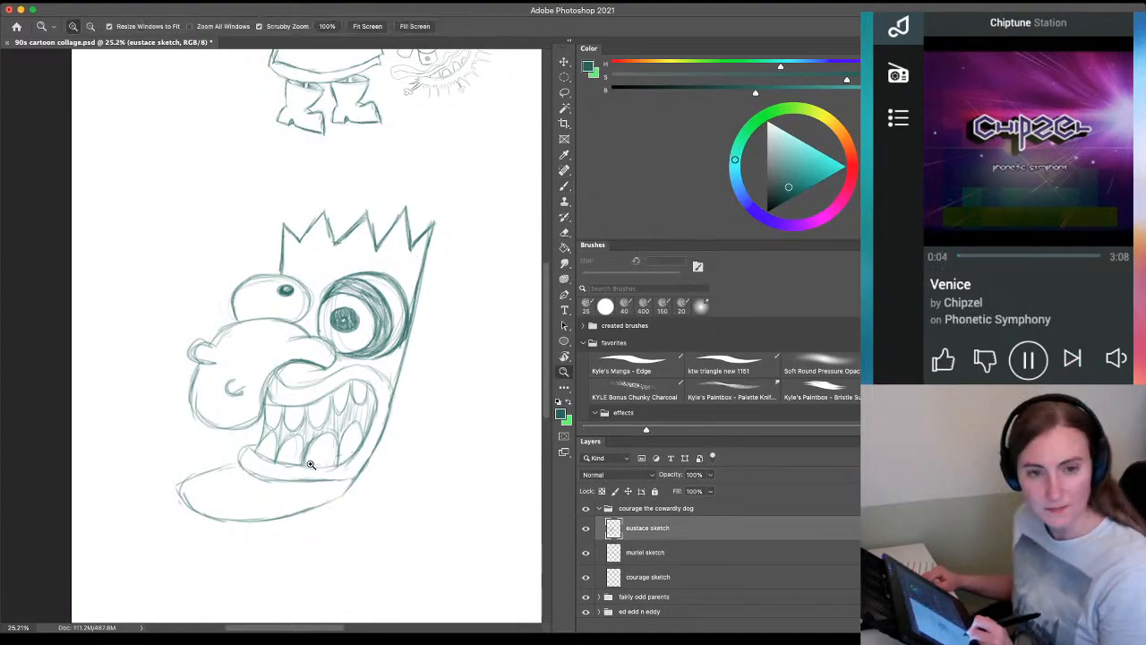
{"action": "left_click_drag", "start_coordinate": [310, 463], "coordinate": [439, 455]}
{"action": "key", "text": "b"}
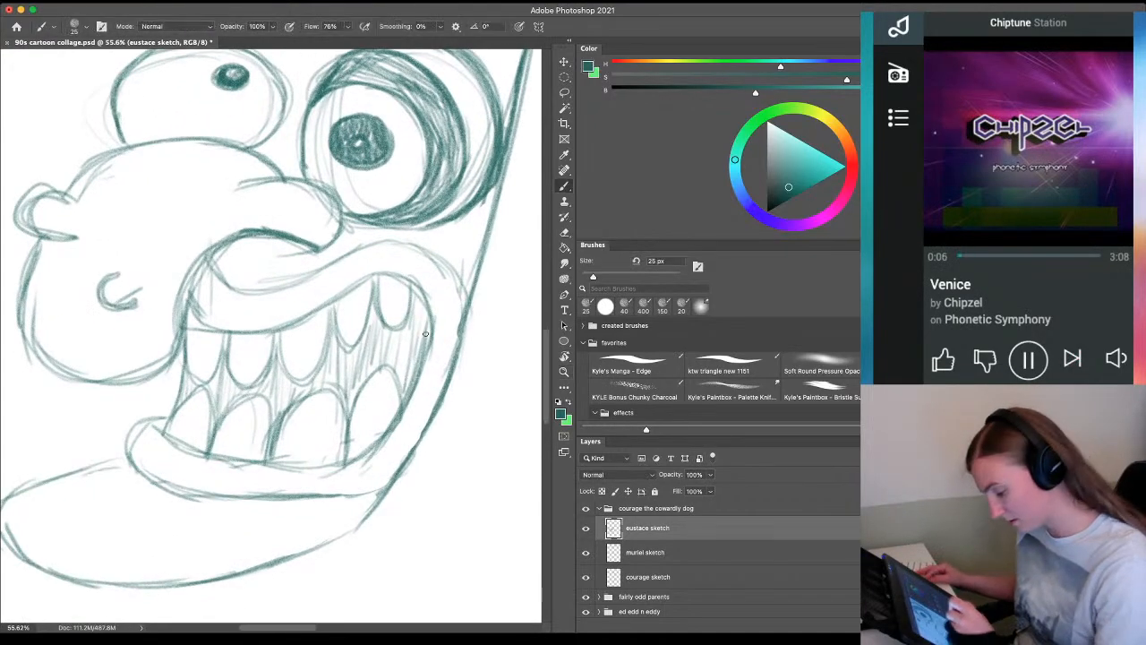
{"action": "mouse_move", "coordinate": [465, 290]}
{"action": "left_mouse_down"}
{"action": "mouse_move", "coordinate": [461, 398]}
{"action": "mouse_move", "coordinate": [472, 348]}
{"action": "mouse_move", "coordinate": [436, 442]}
{"action": "mouse_move", "coordinate": [370, 492]}
{"action": "left_mouse_up"}
{"action": "key", "text": "e"}
{"action": "mouse_move", "coordinate": [453, 312]}
{"action": "left_mouse_down"}
{"action": "mouse_move", "coordinate": [450, 299]}
{"action": "mouse_move", "coordinate": [453, 359]}
{"action": "mouse_move", "coordinate": [402, 468]}
{"action": "mouse_move", "coordinate": [378, 485]}
{"action": "left_mouse_up"}
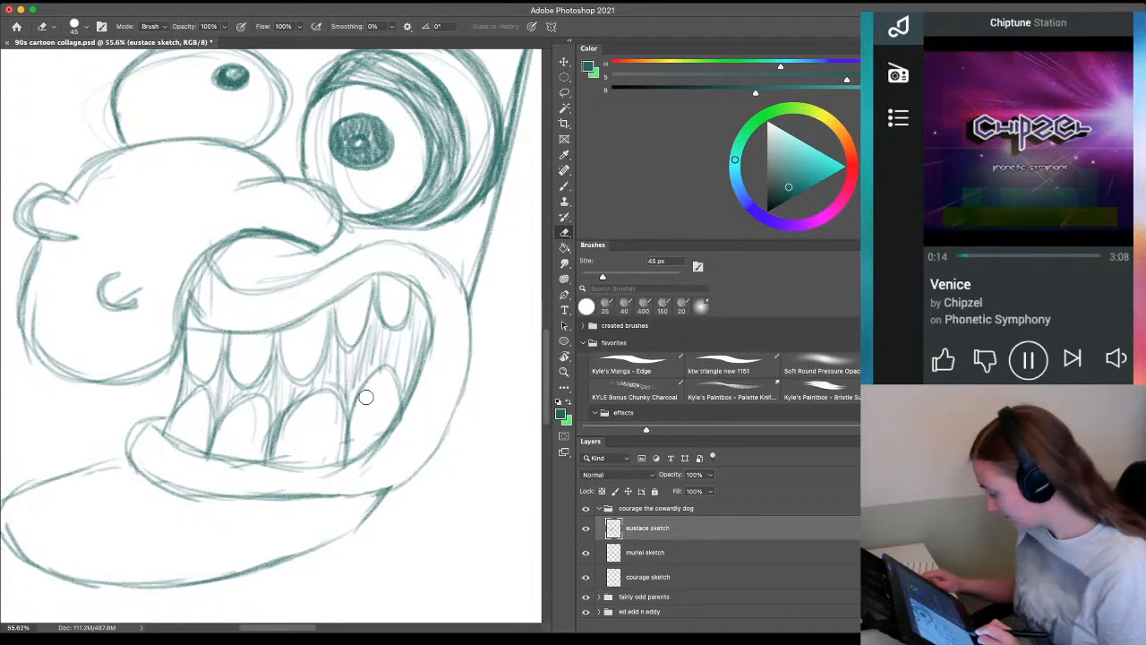
Scale the head sketch proportionally to about 89.36% and reposition it near the canvas's left edge, below the neighbouring full-figure sketch
{"action": "key", "text": "z"}
{"action": "left_click_drag", "start_coordinate": [315, 440], "coordinate": [274, 470]}
{"action": "mouse_move", "coordinate": [396, 482]}
{"action": "left_mouse_down"}
{"action": "mouse_move", "coordinate": [436, 502]}
{"action": "mouse_move", "coordinate": [340, 473]}
{"action": "mouse_move", "coordinate": [286, 511]}
{"action": "left_mouse_up"}
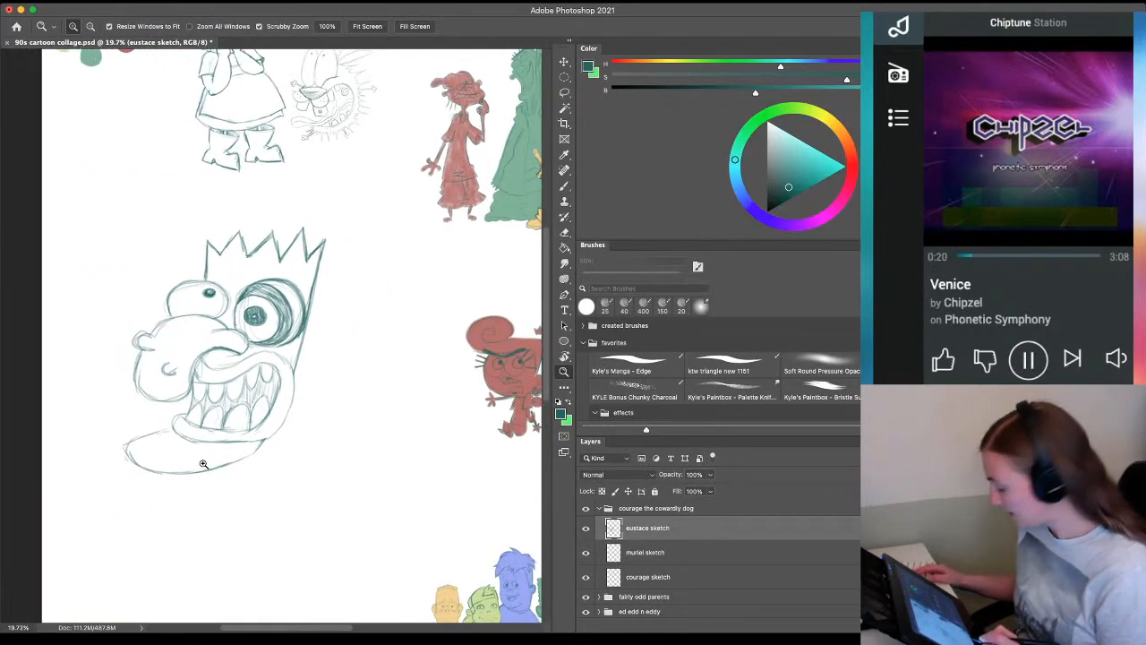
{"action": "key", "text": "v"}
{"action": "left_click_drag", "start_coordinate": [187, 438], "coordinate": [222, 501]}
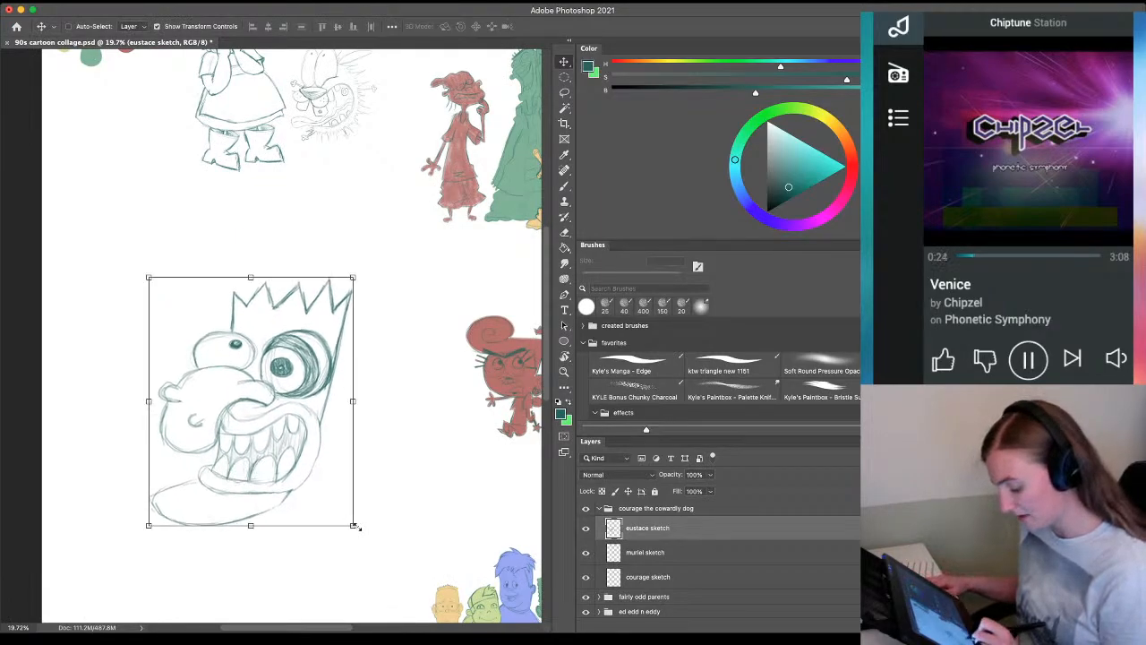
{"action": "left_click_drag", "start_coordinate": [355, 525], "coordinate": [331, 499]}
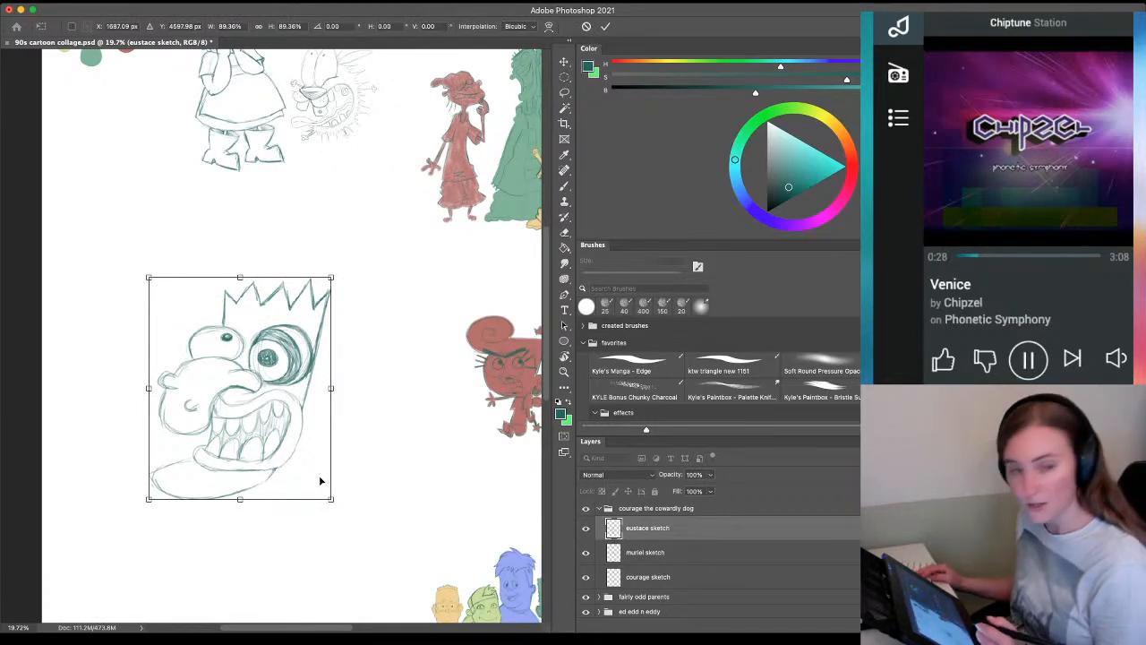
{"action": "key", "text": "Return"}
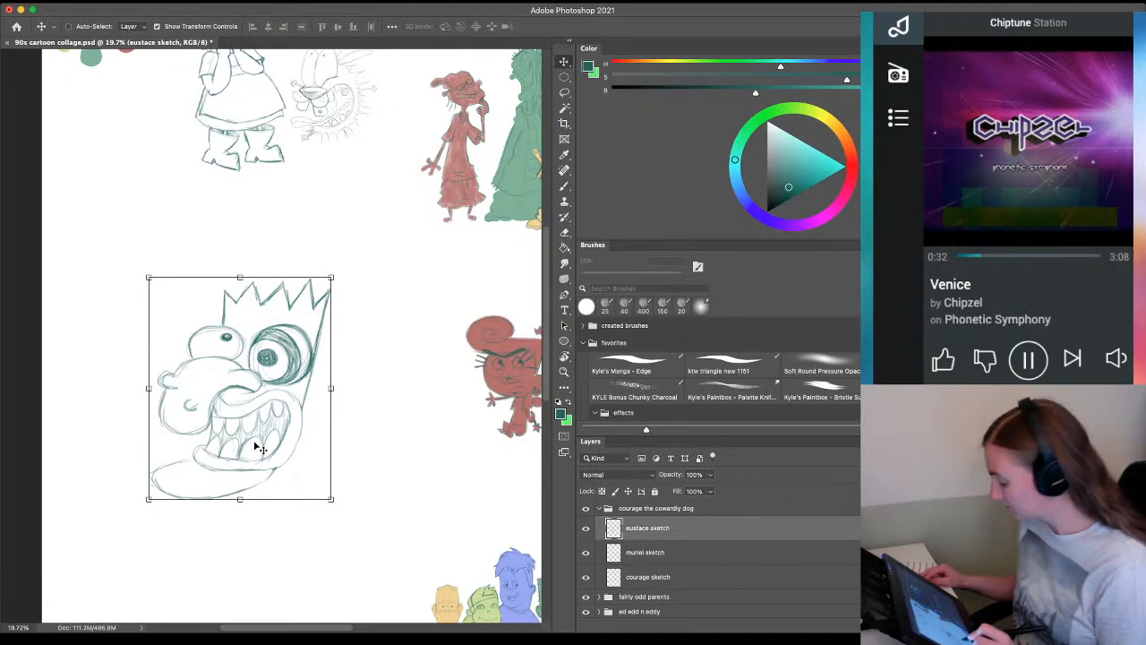
{"action": "mouse_move", "coordinate": [250, 447]}
{"action": "left_mouse_down"}
{"action": "mouse_move", "coordinate": [190, 422]}
{"action": "mouse_move", "coordinate": [212, 442]}
{"action": "left_mouse_up"}
Sketch a thin arm stretching out behind the head, ending in a small hand with shaded fingers
{"action": "key", "text": "b"}
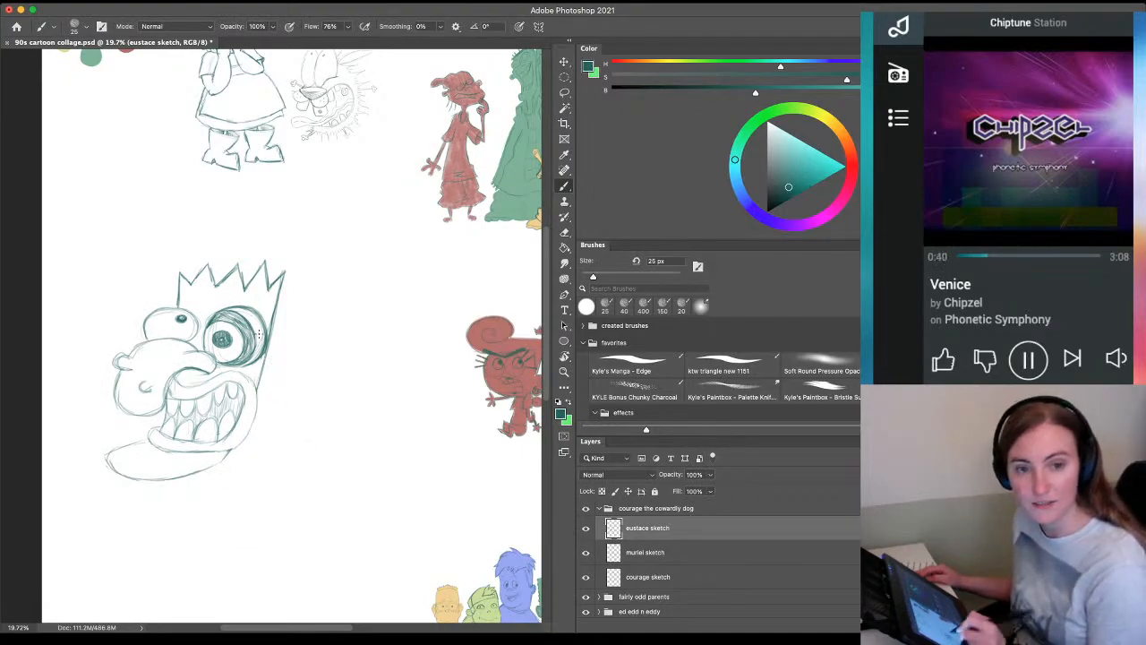
{"action": "mouse_move", "coordinate": [270, 355]}
{"action": "left_mouse_down"}
{"action": "mouse_move", "coordinate": [309, 356]}
{"action": "mouse_move", "coordinate": [318, 337]}
{"action": "mouse_move", "coordinate": [301, 340]}
{"action": "mouse_move", "coordinate": [315, 367]}
{"action": "left_mouse_up"}
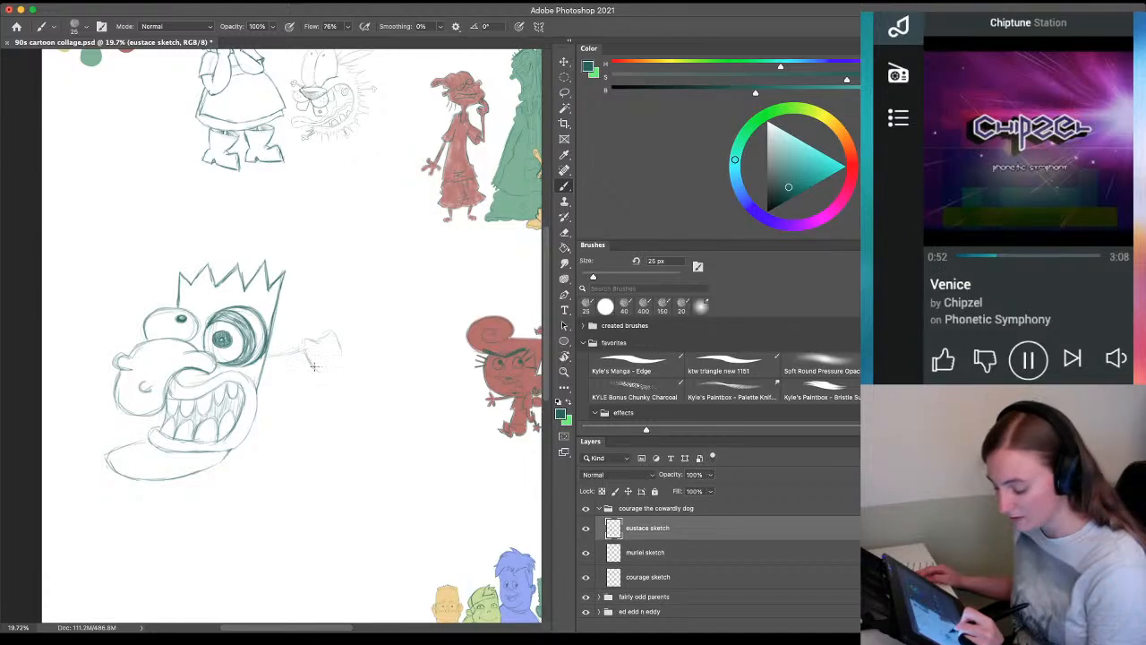
{"action": "left_click_drag", "start_coordinate": [315, 366], "coordinate": [335, 368]}
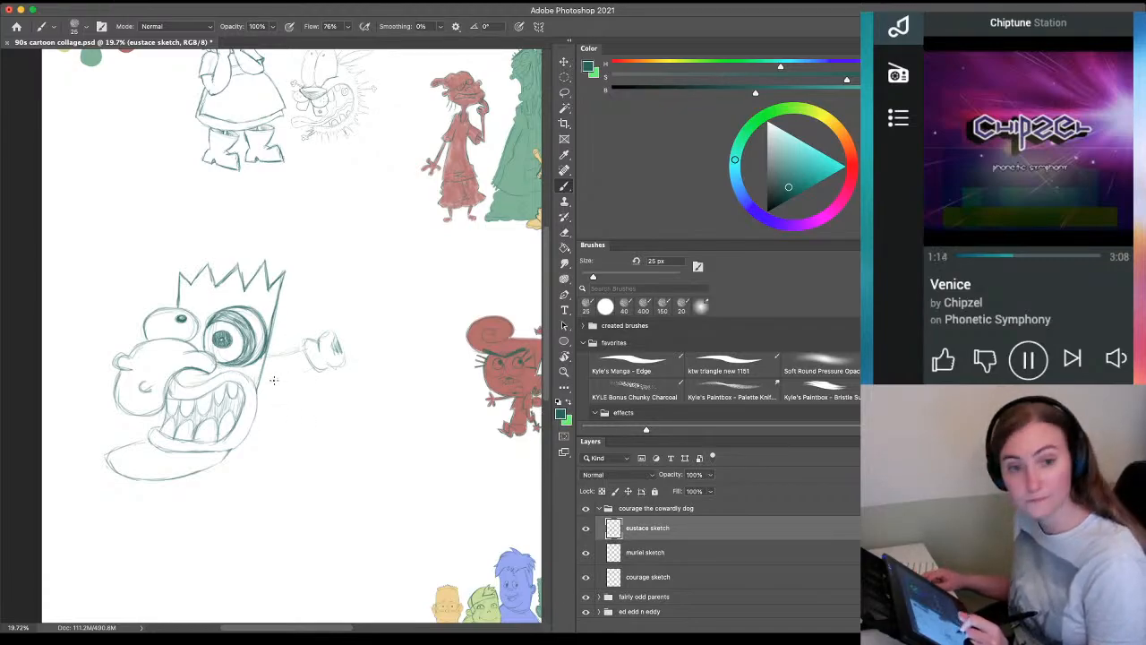
Sketch the hunched body behind the jaw, with a curved back, a folded edge at the waist and a rounded rump
{"action": "mouse_move", "coordinate": [277, 376]}
{"action": "left_mouse_down"}
{"action": "mouse_move", "coordinate": [292, 430]}
{"action": "mouse_move", "coordinate": [314, 448]}
{"action": "left_mouse_up"}
{"action": "mouse_move", "coordinate": [210, 508]}
{"action": "left_mouse_down"}
{"action": "mouse_move", "coordinate": [231, 435]}
{"action": "mouse_move", "coordinate": [225, 478]}
{"action": "left_mouse_up"}
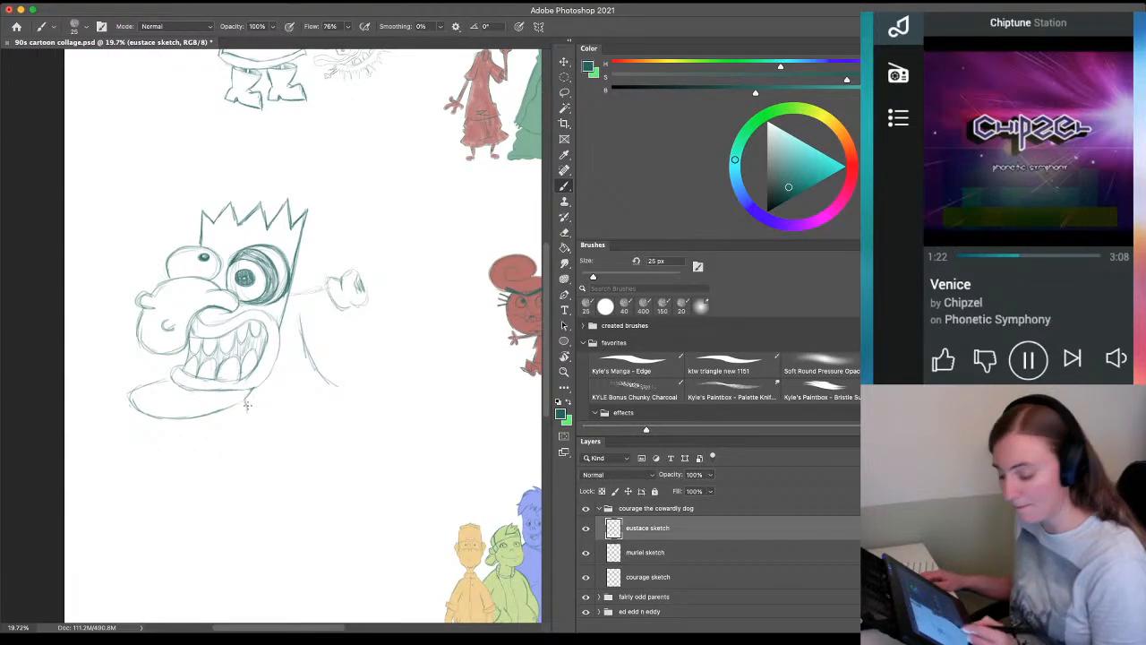
{"action": "mouse_move", "coordinate": [316, 412]}
{"action": "left_mouse_down"}
{"action": "mouse_move", "coordinate": [334, 378]}
{"action": "mouse_move", "coordinate": [327, 363]}
{"action": "mouse_move", "coordinate": [338, 379]}
{"action": "mouse_move", "coordinate": [325, 386]}
{"action": "mouse_move", "coordinate": [360, 395]}
{"action": "left_mouse_up"}
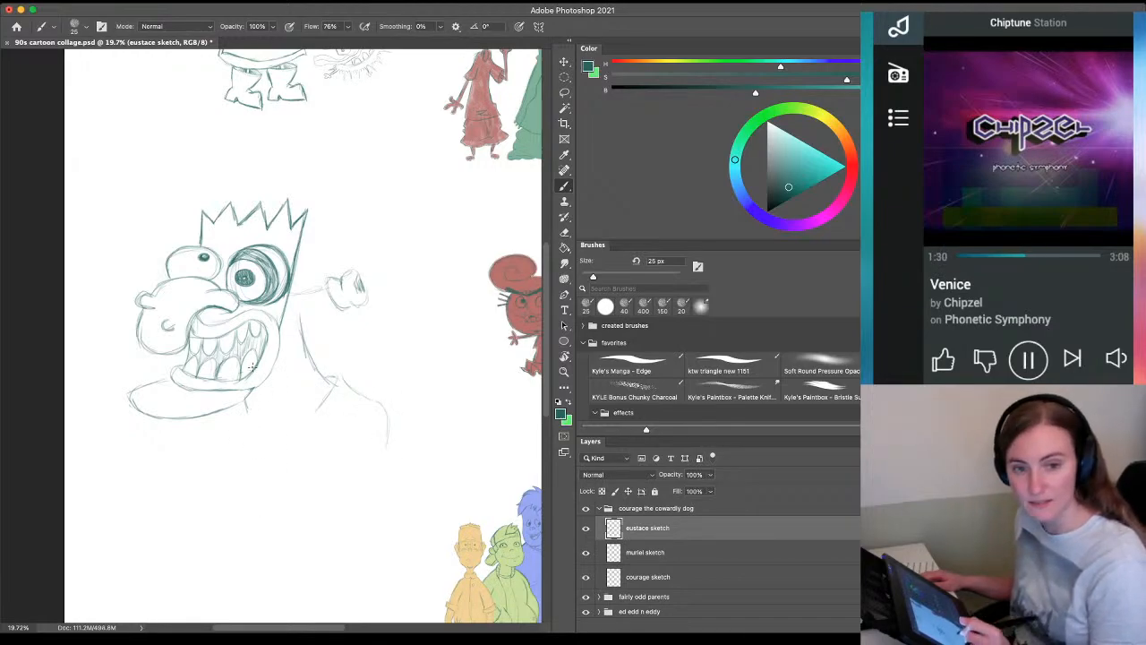
{"action": "left_click_drag", "start_coordinate": [281, 346], "coordinate": [316, 407]}
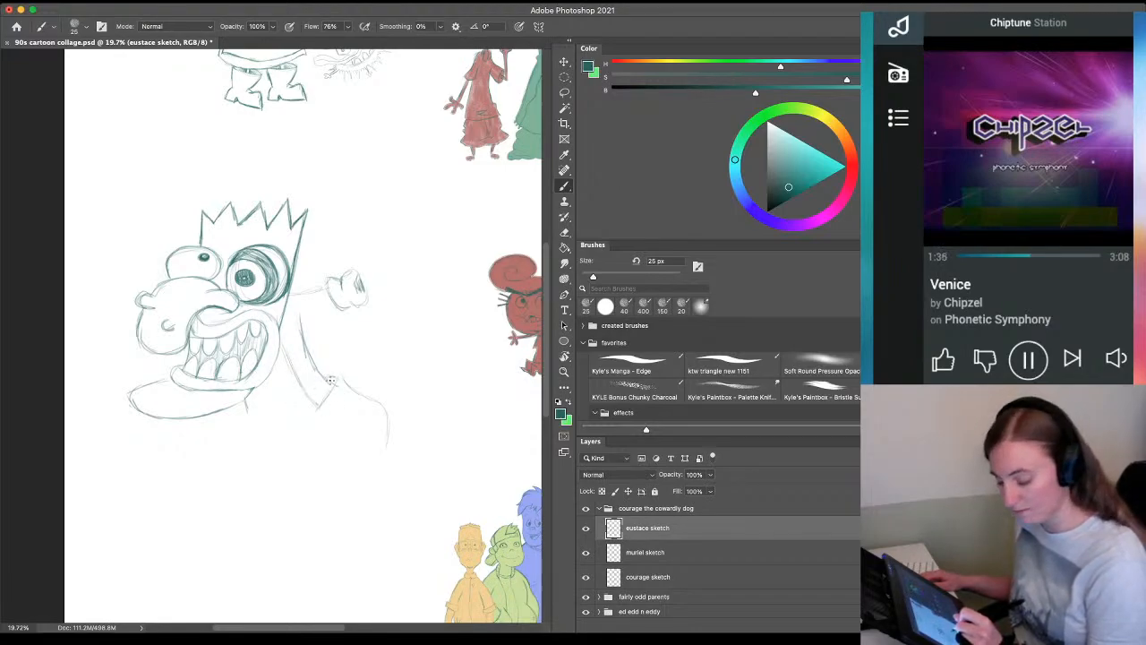
{"action": "mouse_move", "coordinate": [328, 378]}
{"action": "left_mouse_down"}
{"action": "mouse_move", "coordinate": [331, 405]}
{"action": "mouse_move", "coordinate": [313, 400]}
{"action": "mouse_move", "coordinate": [355, 391]}
{"action": "left_mouse_up"}
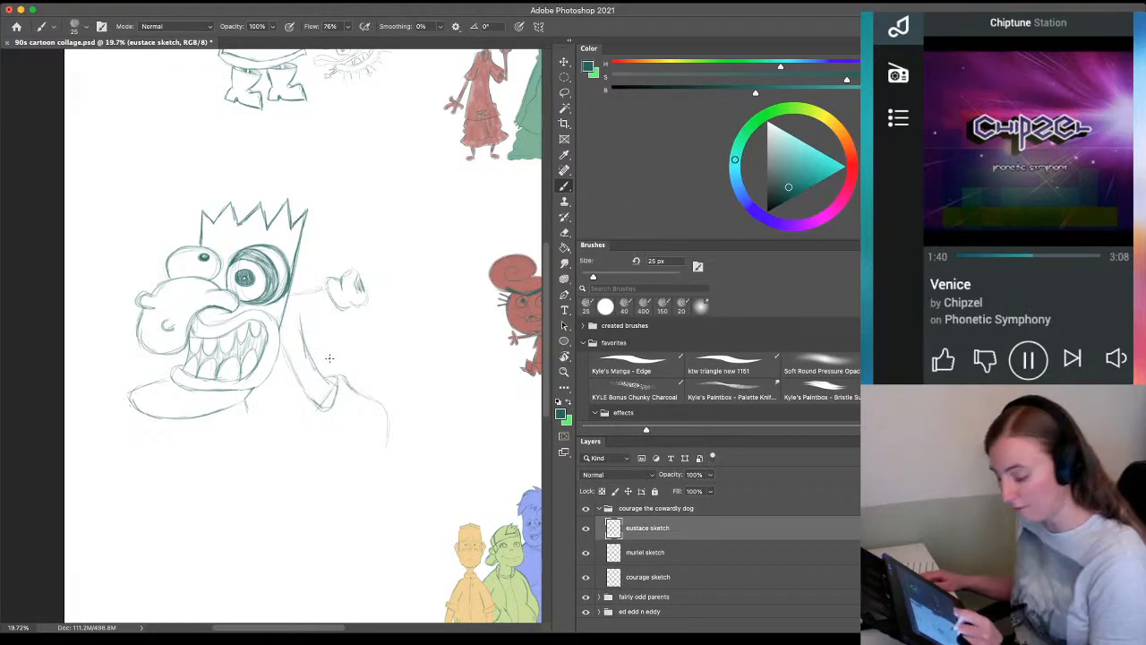
{"action": "mouse_move", "coordinate": [362, 402]}
{"action": "left_mouse_down"}
{"action": "mouse_move", "coordinate": [385, 410]}
{"action": "mouse_move", "coordinate": [391, 457]}
{"action": "mouse_move", "coordinate": [380, 466]}
{"action": "left_mouse_up"}
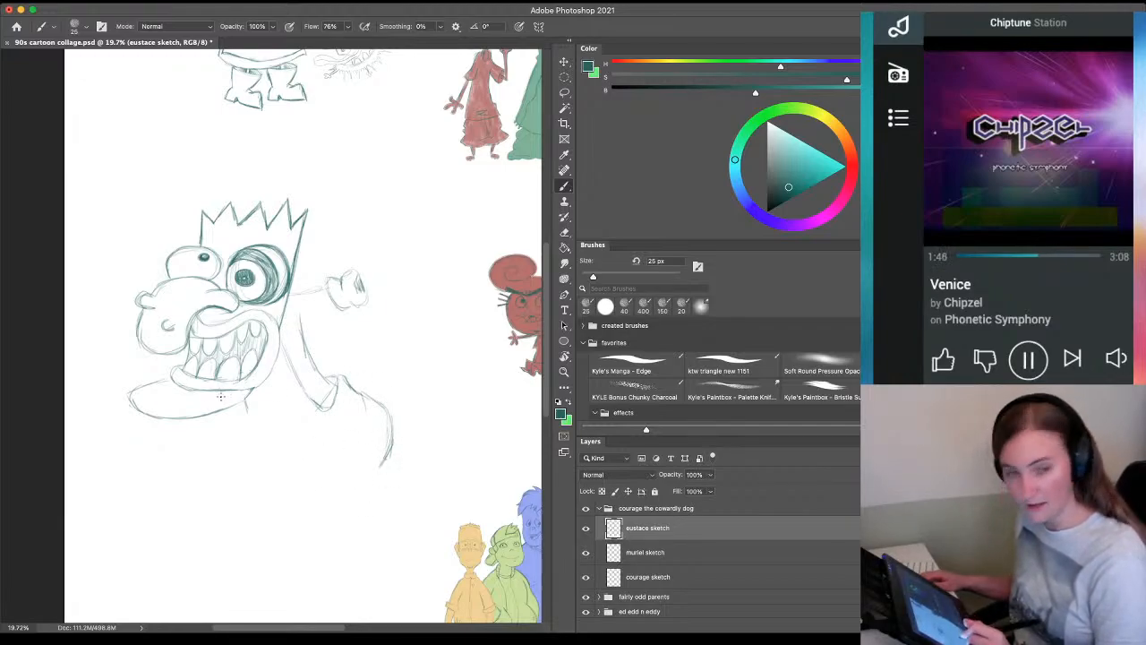
Sketch the front edge of the torso below the jaw with a small oval button, erasing the overlapping strokes
{"action": "mouse_move", "coordinate": [284, 368]}
{"action": "left_mouse_down"}
{"action": "mouse_move", "coordinate": [278, 357]}
{"action": "mouse_move", "coordinate": [296, 390]}
{"action": "left_mouse_up"}
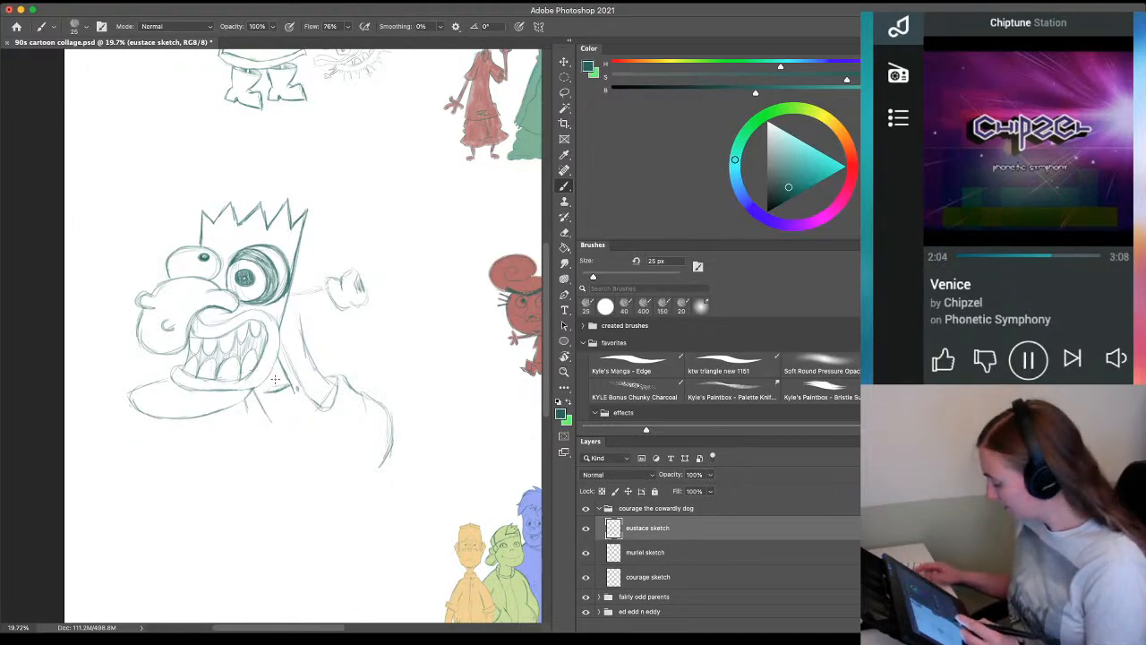
{"action": "key", "text": "e"}
{"action": "mouse_move", "coordinate": [288, 379]}
{"action": "left_mouse_down"}
{"action": "mouse_move", "coordinate": [262, 396]}
{"action": "mouse_move", "coordinate": [248, 359]}
{"action": "mouse_move", "coordinate": [274, 372]}
{"action": "mouse_move", "coordinate": [277, 356]}
{"action": "mouse_move", "coordinate": [284, 374]}
{"action": "mouse_move", "coordinate": [277, 336]}
{"action": "mouse_move", "coordinate": [290, 384]}
{"action": "mouse_move", "coordinate": [287, 367]}
{"action": "mouse_move", "coordinate": [280, 431]}
{"action": "left_mouse_up"}
{"action": "key", "text": "b"}
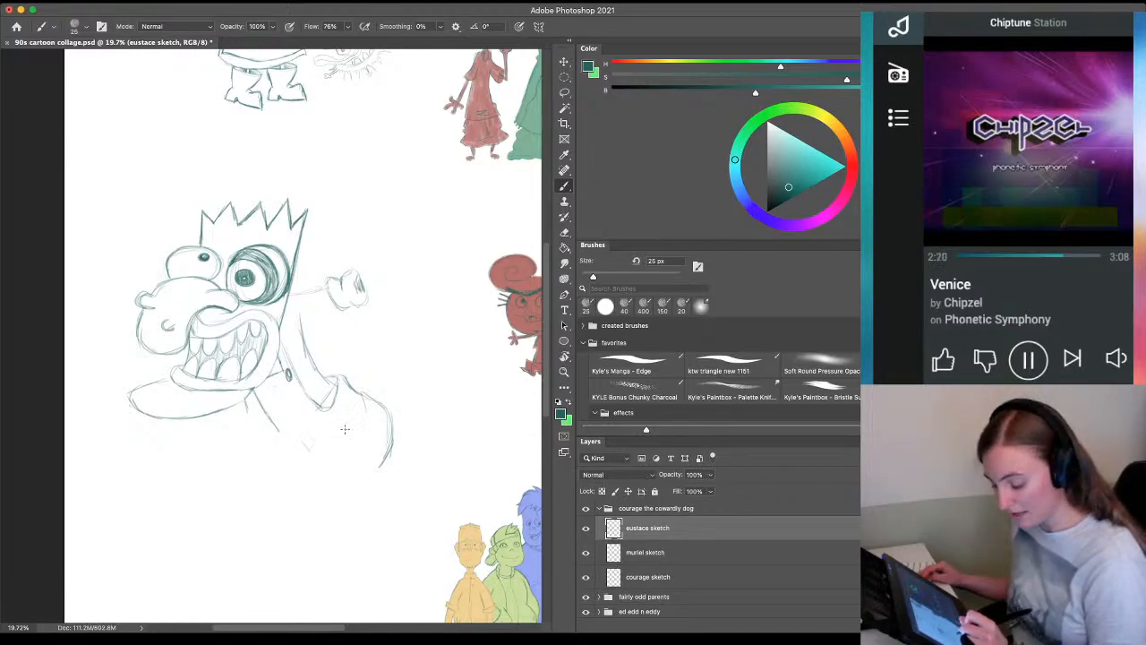
Sketch the upper and lower edges of the thigh slanting down and forward from the rump
{"action": "left_click_drag", "start_coordinate": [335, 437], "coordinate": [295, 481]}
{"action": "mouse_move", "coordinate": [267, 564]}
{"action": "left_mouse_down"}
{"action": "mouse_move", "coordinate": [299, 494]}
{"action": "mouse_move", "coordinate": [314, 492]}
{"action": "left_mouse_up"}
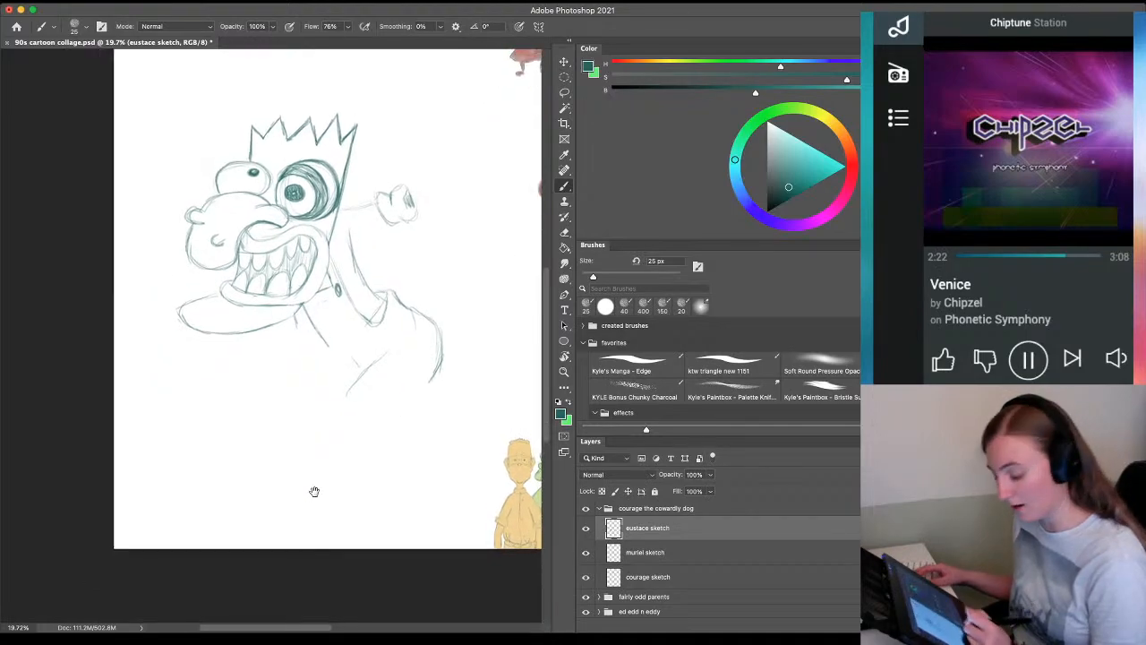
{"action": "mouse_move", "coordinate": [413, 308]}
{"action": "left_mouse_down"}
{"action": "mouse_move", "coordinate": [438, 363]}
{"action": "mouse_move", "coordinate": [440, 347]}
{"action": "mouse_move", "coordinate": [437, 389]}
{"action": "mouse_move", "coordinate": [401, 402]}
{"action": "mouse_move", "coordinate": [393, 391]}
{"action": "mouse_move", "coordinate": [422, 381]}
{"action": "mouse_move", "coordinate": [373, 438]}
{"action": "left_mouse_up"}
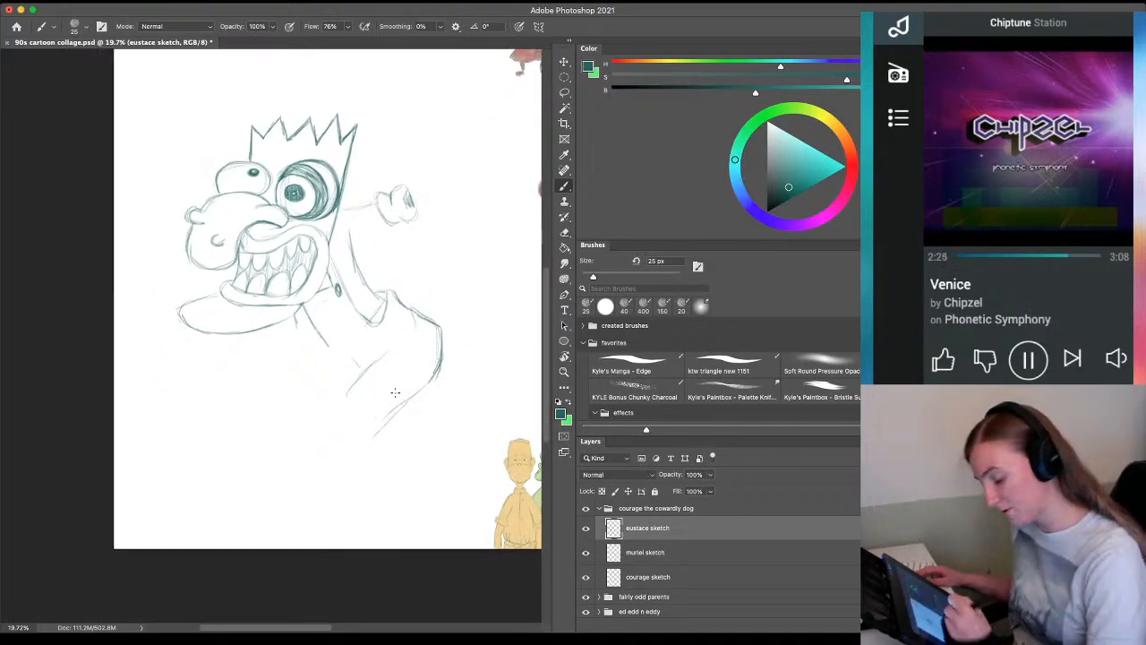
Scale the whole Eustace sketch proportionally to about 83.71%, keeping its upper corner near the head in place
{"action": "left_click_drag", "start_coordinate": [395, 392], "coordinate": [378, 473]}
{"action": "key", "text": "ctrl+t"}
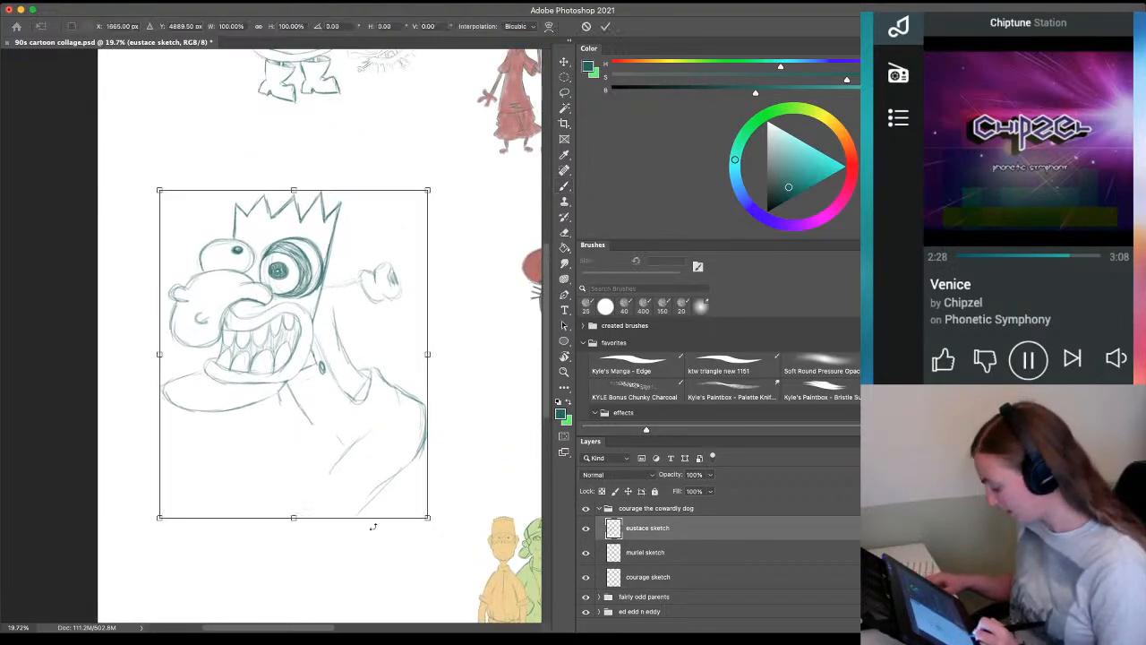
{"action": "left_click_drag", "start_coordinate": [426, 520], "coordinate": [383, 466]}
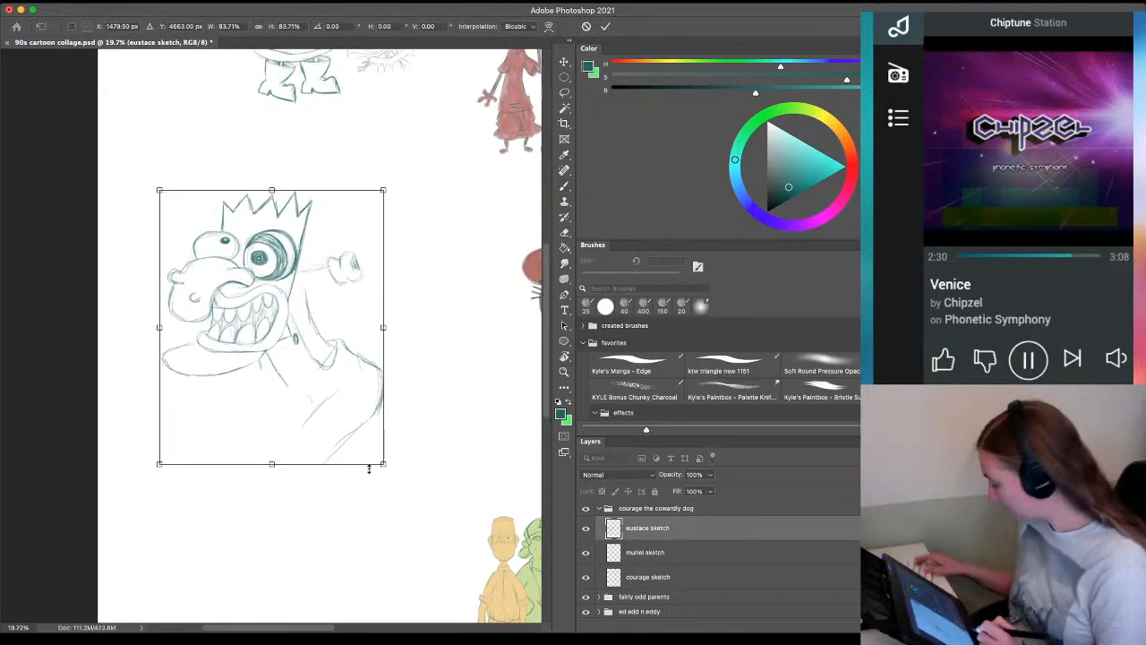
{"action": "key", "text": "Return"}
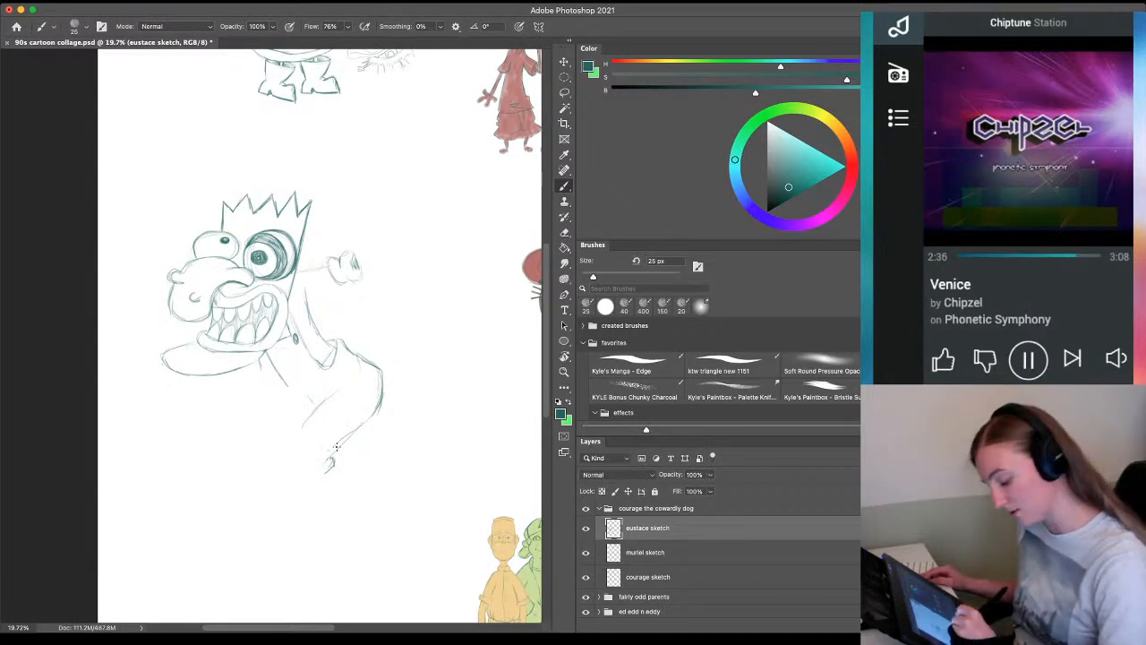
Sketch the bent leg with a fold behind the knee, a straight shin and a closed trouser hem
{"action": "left_click_drag", "start_coordinate": [337, 447], "coordinate": [321, 468]}
{"action": "mouse_move", "coordinate": [376, 405]}
{"action": "left_mouse_down"}
{"action": "mouse_move", "coordinate": [328, 459]}
{"action": "mouse_move", "coordinate": [320, 484]}
{"action": "mouse_move", "coordinate": [331, 498]}
{"action": "left_mouse_up"}
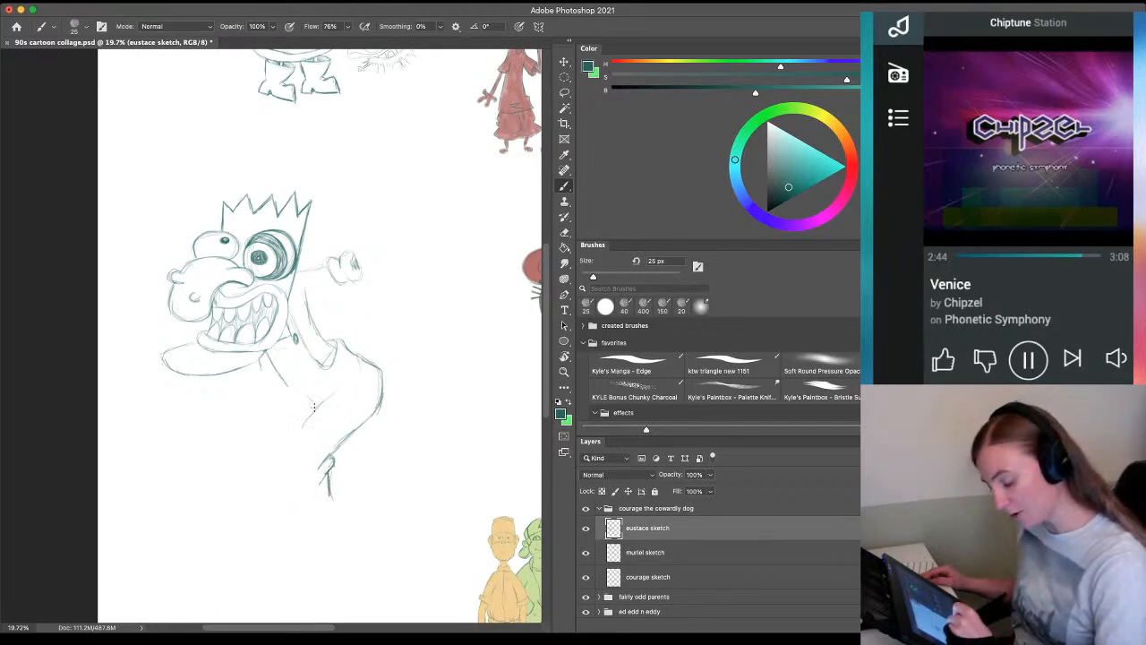
{"action": "mouse_move", "coordinate": [337, 391]}
{"action": "left_mouse_down"}
{"action": "mouse_move", "coordinate": [247, 474]}
{"action": "mouse_move", "coordinate": [297, 425]}
{"action": "mouse_move", "coordinate": [270, 464]}
{"action": "left_mouse_up"}
{"action": "mouse_move", "coordinate": [297, 427]}
{"action": "left_mouse_down"}
{"action": "mouse_move", "coordinate": [266, 467]}
{"action": "mouse_move", "coordinate": [275, 540]}
{"action": "left_mouse_up"}
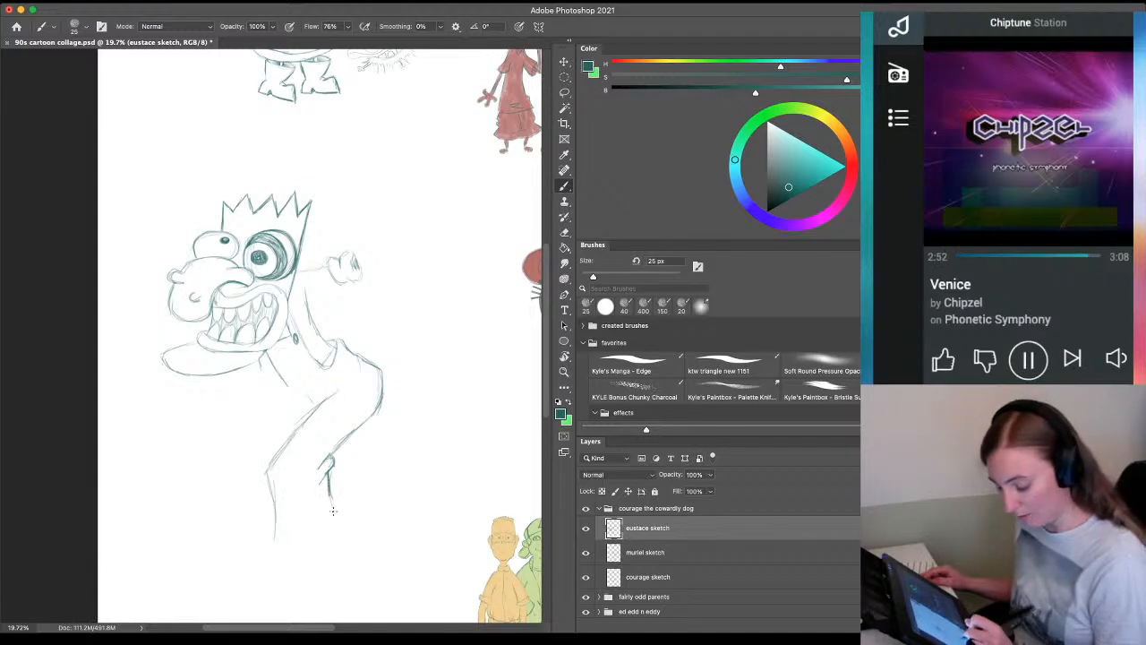
{"action": "mouse_move", "coordinate": [328, 497]}
{"action": "left_mouse_down"}
{"action": "mouse_move", "coordinate": [338, 528]}
{"action": "mouse_move", "coordinate": [286, 544]}
{"action": "mouse_move", "coordinate": [317, 525]}
{"action": "mouse_move", "coordinate": [290, 548]}
{"action": "mouse_move", "coordinate": [330, 538]}
{"action": "mouse_move", "coordinate": [281, 541]}
{"action": "left_mouse_up"}
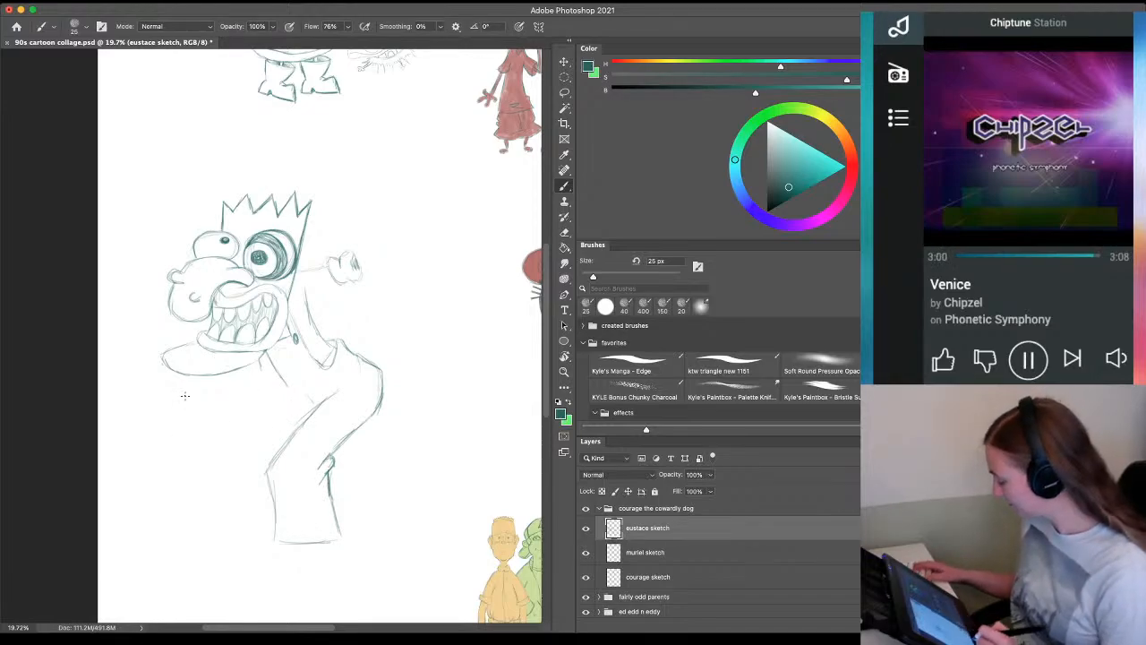
Lasso Eustace's body without the head, squash it vertically to about 70.52% and reposition it under the jaw
{"action": "key", "text": "l"}
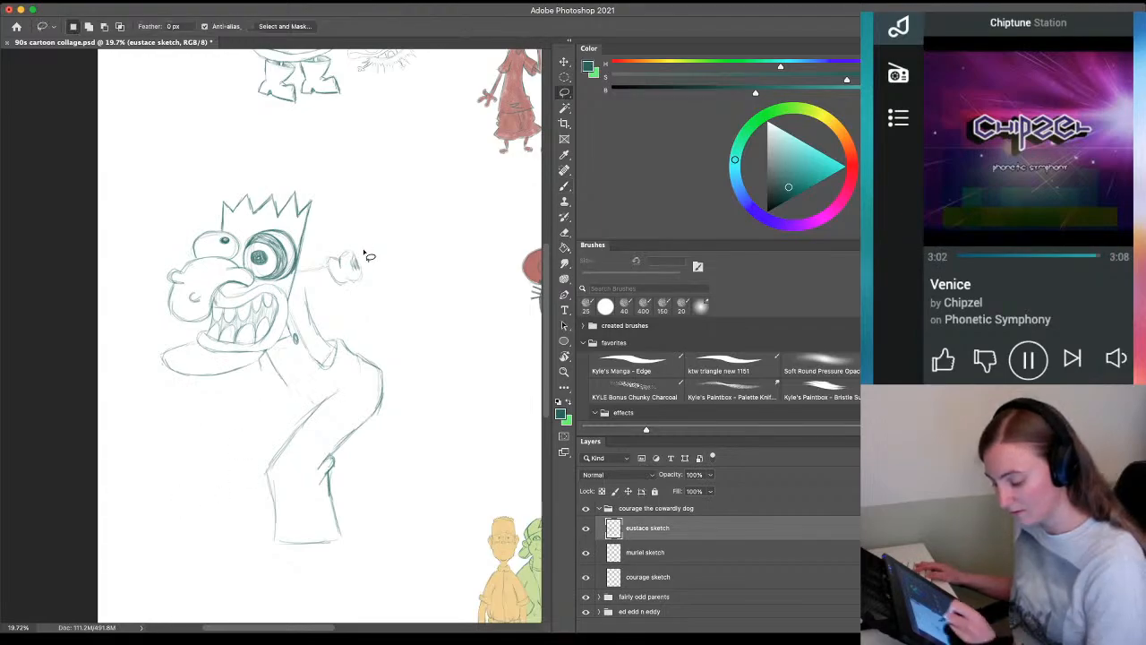
{"action": "mouse_move", "coordinate": [368, 244]}
{"action": "left_mouse_down"}
{"action": "mouse_move", "coordinate": [324, 249]}
{"action": "mouse_move", "coordinate": [304, 268]}
{"action": "mouse_move", "coordinate": [290, 331]}
{"action": "mouse_move", "coordinate": [252, 358]}
{"action": "mouse_move", "coordinate": [236, 406]}
{"action": "left_mouse_up"}
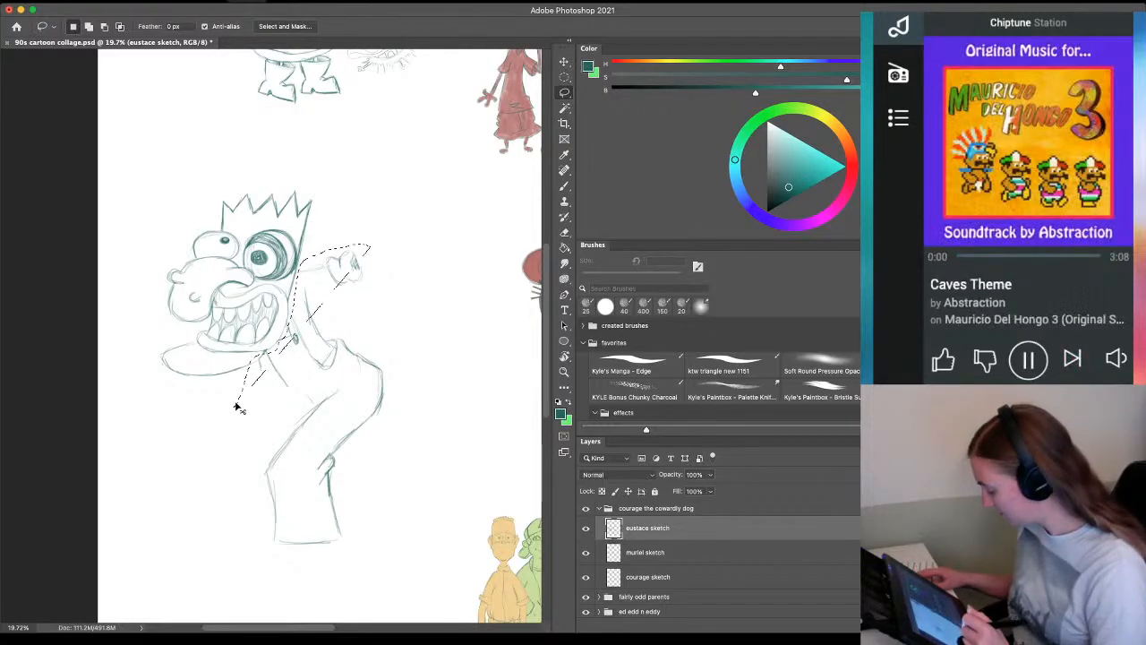
{"action": "mouse_move", "coordinate": [310, 253]}
{"action": "left_mouse_down"}
{"action": "mouse_move", "coordinate": [279, 348]}
{"action": "mouse_move", "coordinate": [250, 375]}
{"action": "mouse_move", "coordinate": [231, 475]}
{"action": "mouse_move", "coordinate": [290, 578]}
{"action": "mouse_move", "coordinate": [445, 416]}
{"action": "mouse_move", "coordinate": [388, 244]}
{"action": "mouse_move", "coordinate": [347, 231]}
{"action": "mouse_move", "coordinate": [307, 260]}
{"action": "left_mouse_up"}
{"action": "key", "text": "ctrl+t"}
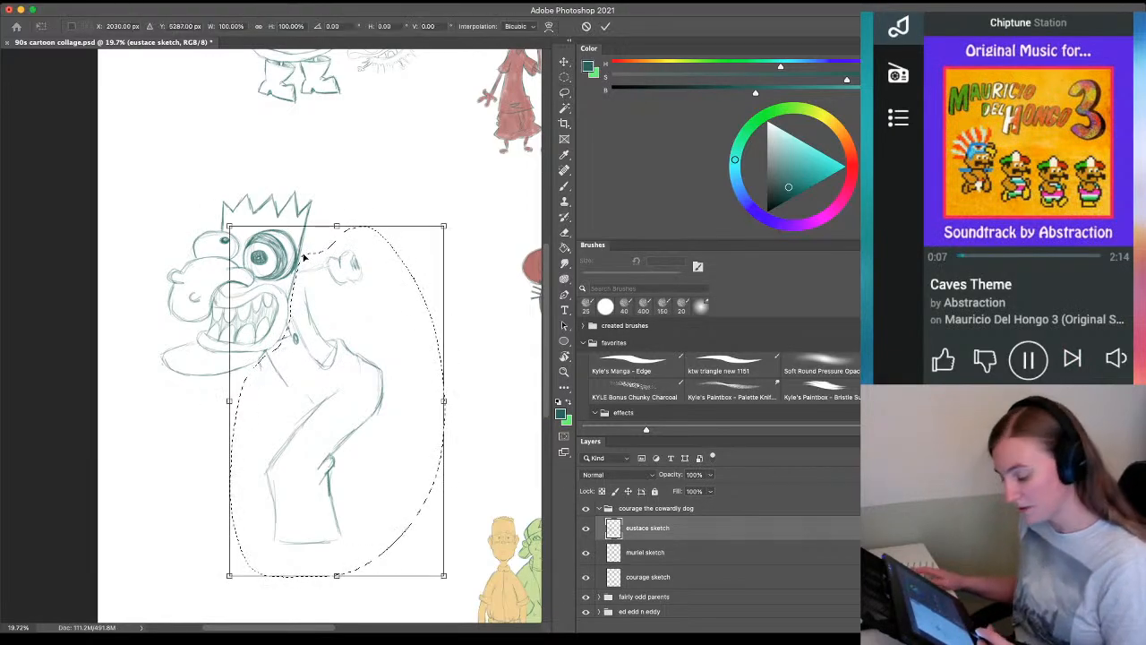
{"action": "left_click_drag", "start_coordinate": [336, 579], "coordinate": [332, 491]}
{"action": "left_click_drag", "start_coordinate": [298, 441], "coordinate": [313, 451]}
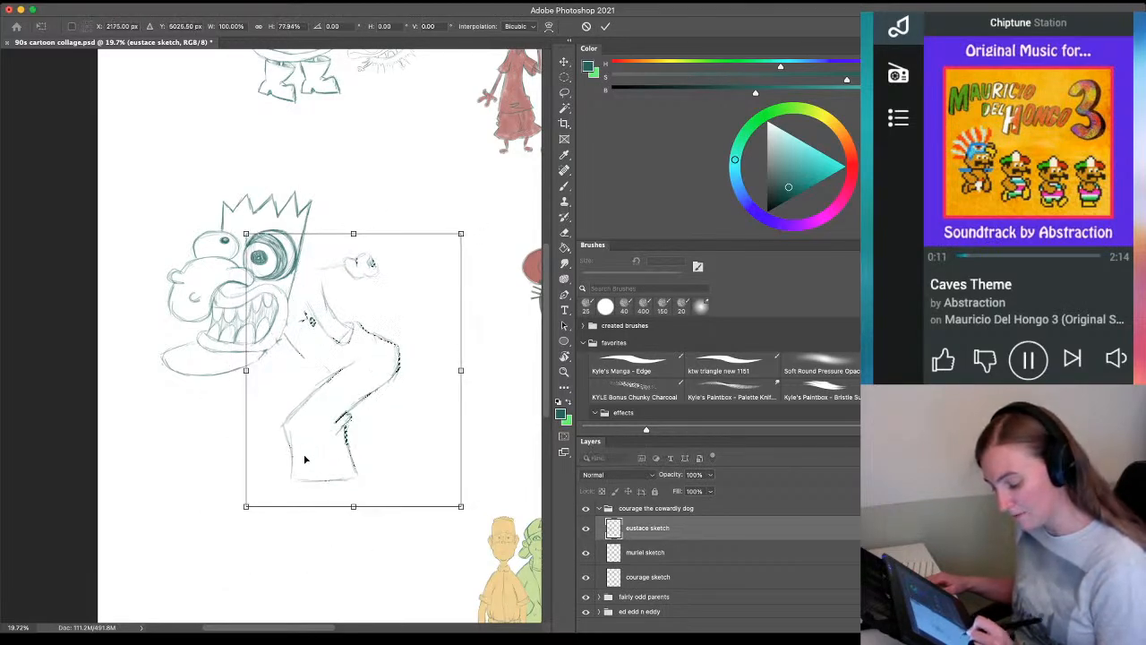
{"action": "left_click_drag", "start_coordinate": [344, 405], "coordinate": [323, 410]}
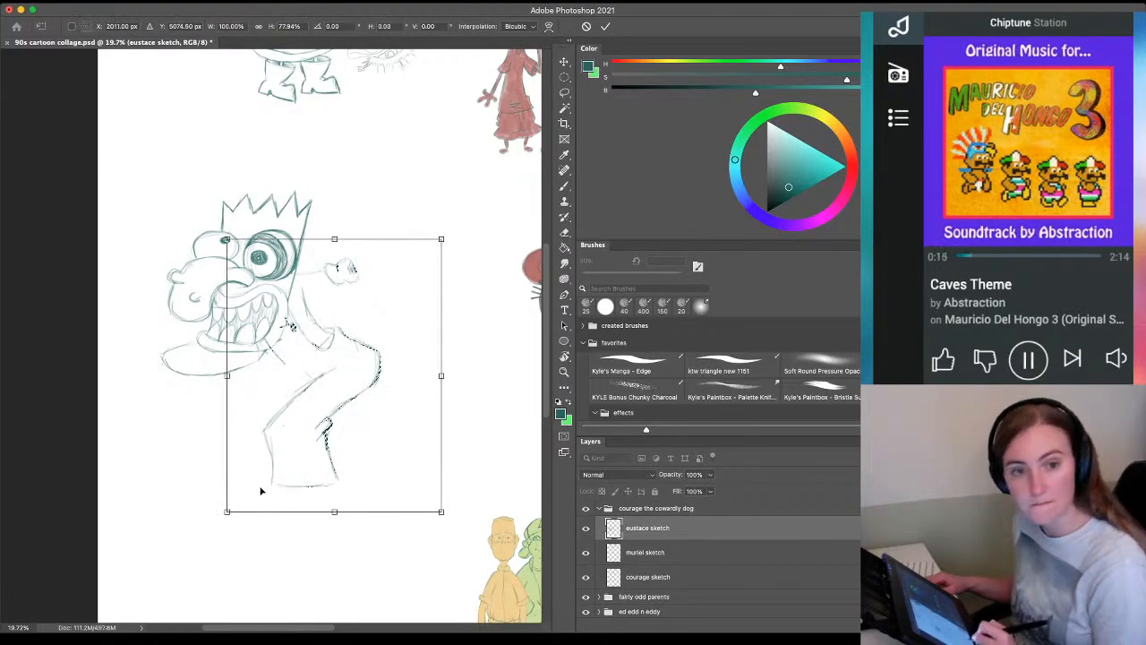
{"action": "left_click_drag", "start_coordinate": [331, 511], "coordinate": [332, 485]}
{"action": "mouse_move", "coordinate": [296, 422]}
{"action": "left_mouse_down"}
{"action": "mouse_move", "coordinate": [311, 431]}
{"action": "mouse_move", "coordinate": [302, 437]}
{"action": "left_mouse_up"}
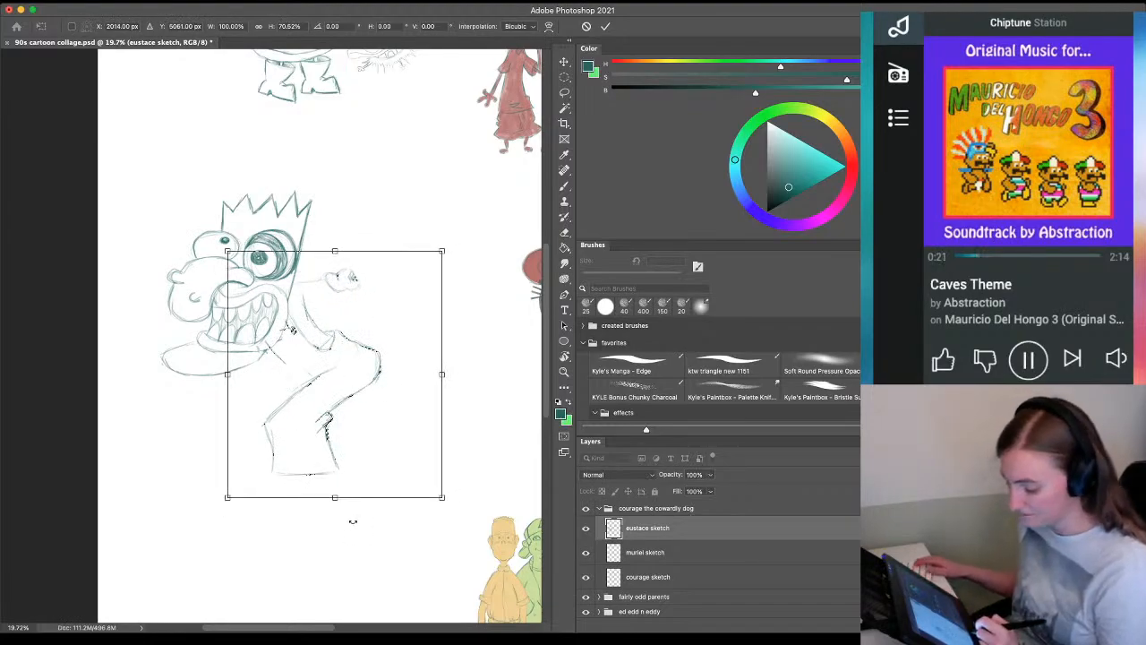
{"action": "key", "text": "Return"}
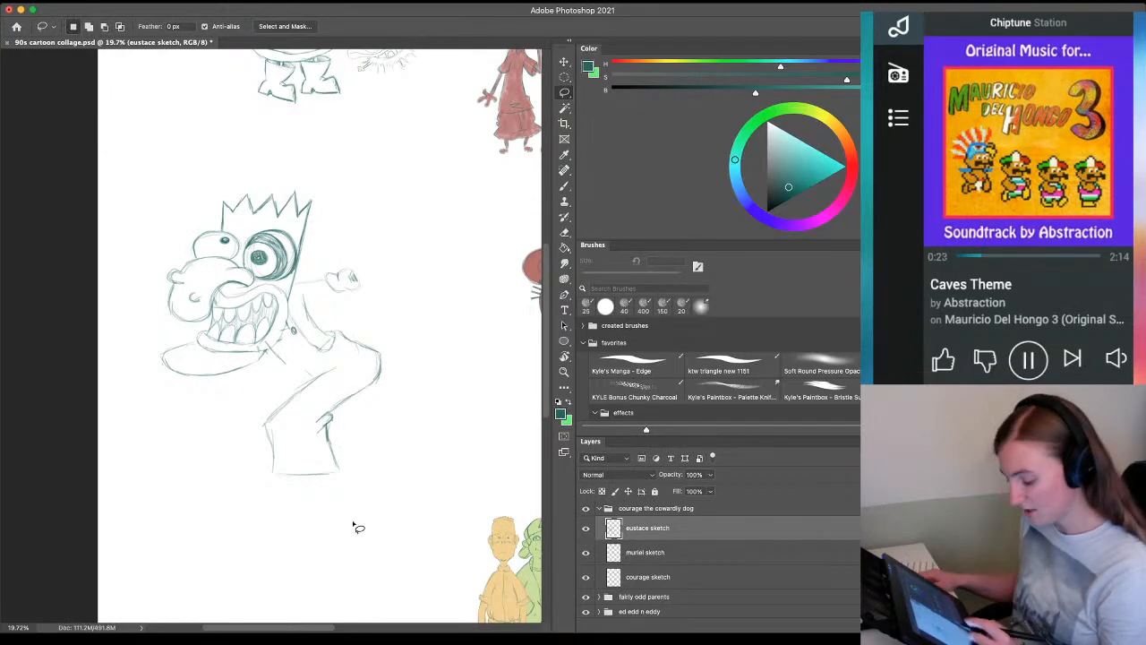
Erase the end of the torso's front line where it overlaps the lower jaw
{"action": "key", "text": "z"}
{"action": "left_click_drag", "start_coordinate": [245, 421], "coordinate": [276, 379]}
{"action": "key", "text": "e"}
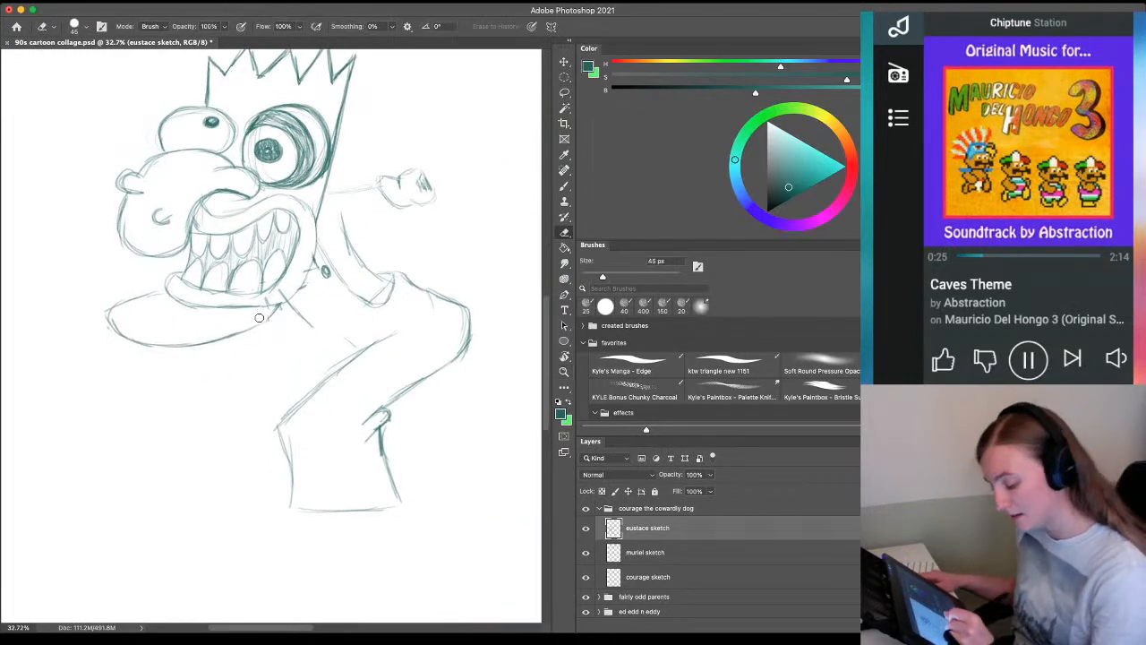
{"action": "mouse_move", "coordinate": [284, 286]}
{"action": "left_mouse_down"}
{"action": "mouse_move", "coordinate": [306, 222]}
{"action": "mouse_move", "coordinate": [282, 285]}
{"action": "left_mouse_up"}
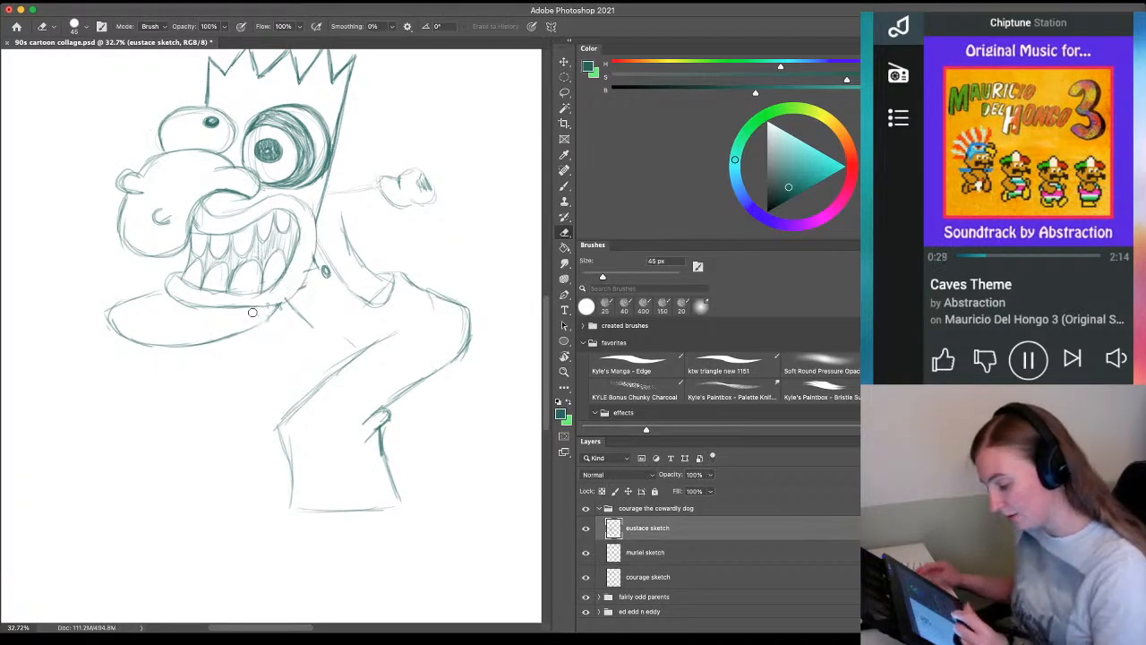
Move the raised fist closer to the head and sketch the forearm edge joining it to the upper arm
{"action": "key", "text": "l"}
{"action": "mouse_move", "coordinate": [447, 184]}
{"action": "left_mouse_down"}
{"action": "mouse_move", "coordinate": [383, 153]}
{"action": "mouse_move", "coordinate": [375, 191]}
{"action": "mouse_move", "coordinate": [401, 224]}
{"action": "mouse_move", "coordinate": [437, 170]}
{"action": "mouse_move", "coordinate": [371, 211]}
{"action": "left_mouse_up"}
{"action": "key", "text": "v"}
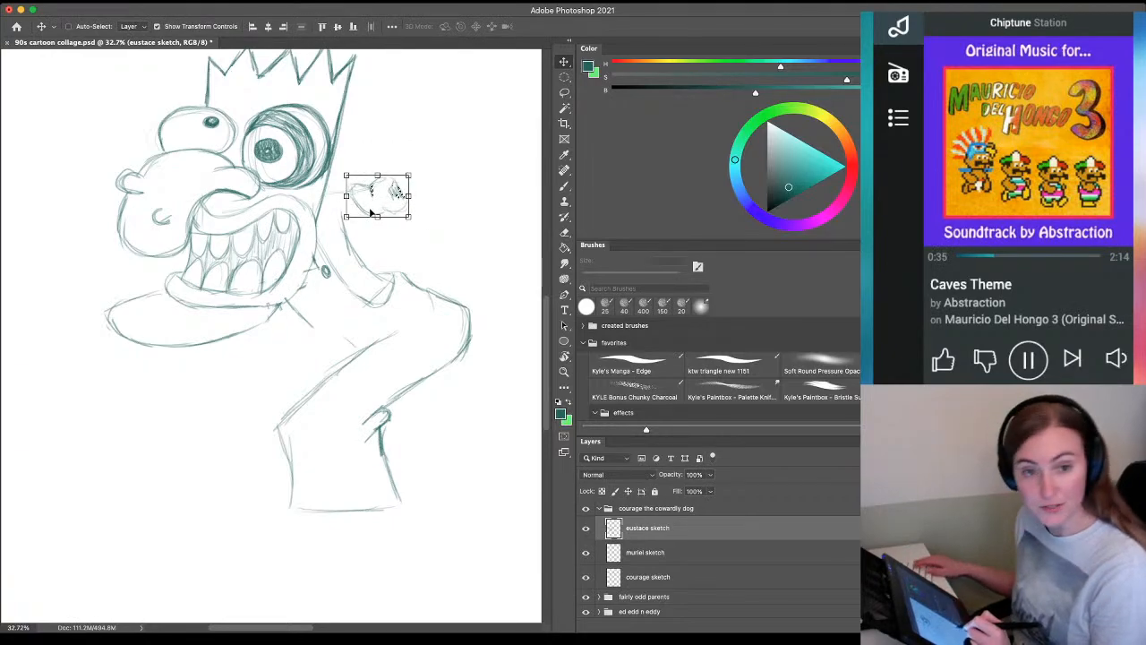
{"action": "key", "text": "ctrl+d"}
{"action": "key", "text": "b"}
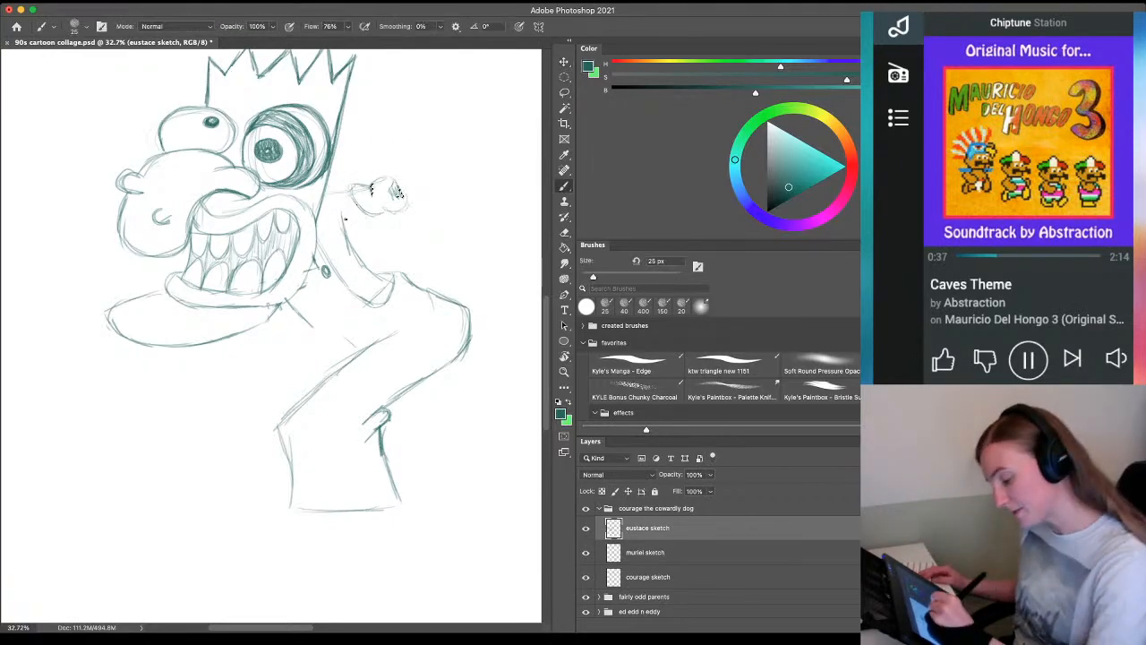
{"action": "key", "text": "super+d"}
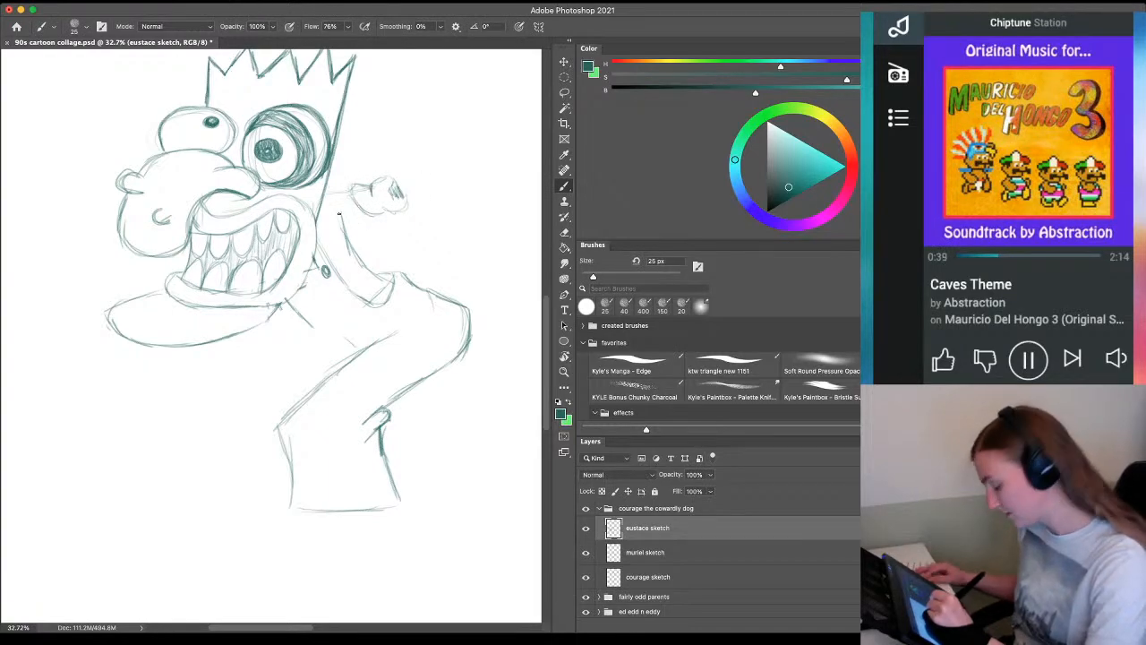
{"action": "left_click_drag", "start_coordinate": [349, 210], "coordinate": [341, 231]}
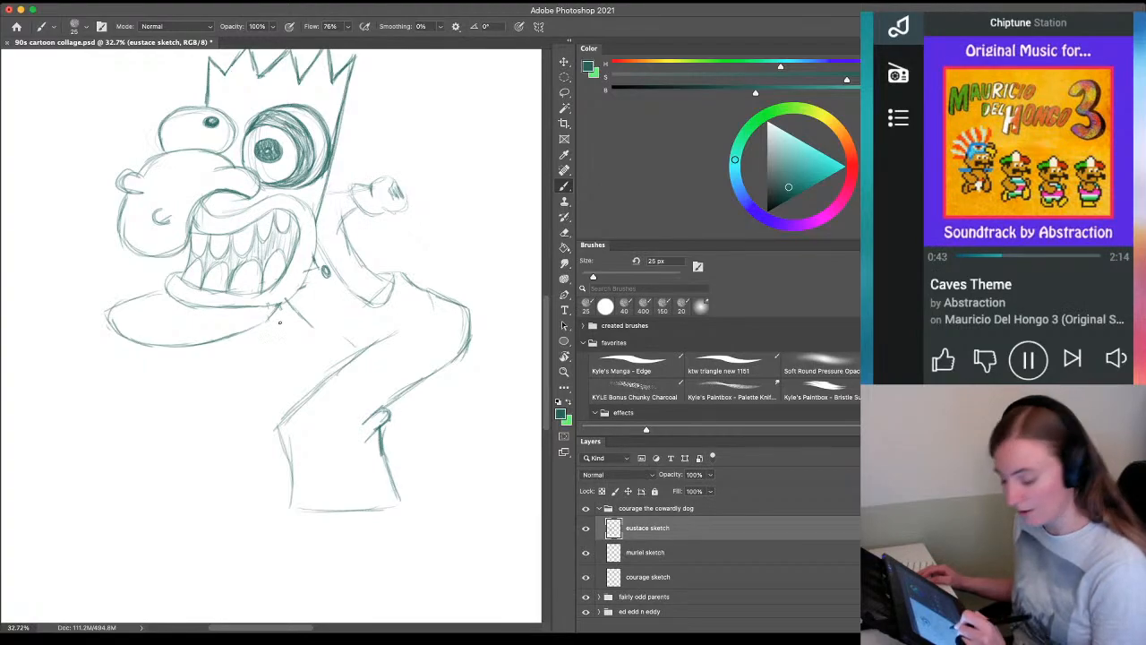
Sketch the far leg in front of the near one, with a slanted thigh, shin and trouser hem meeting the torso
{"action": "mouse_move", "coordinate": [321, 341]}
{"action": "left_mouse_down"}
{"action": "mouse_move", "coordinate": [284, 356]}
{"action": "mouse_move", "coordinate": [360, 351]}
{"action": "left_mouse_up"}
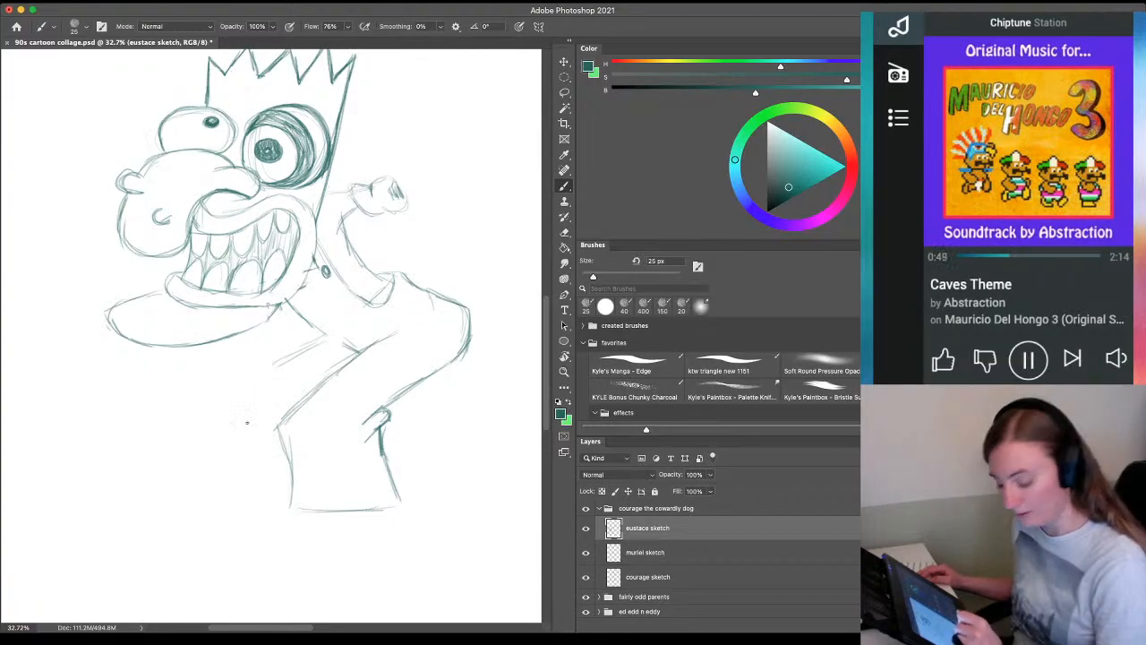
{"action": "left_click_drag", "start_coordinate": [259, 381], "coordinate": [215, 492]}
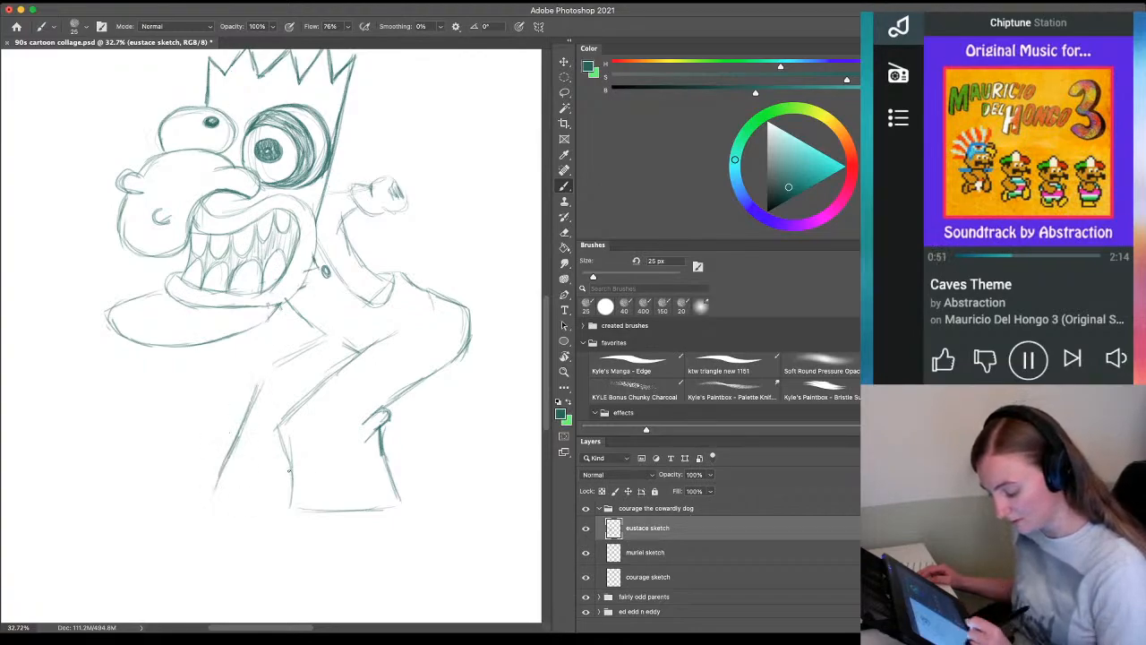
{"action": "mouse_move", "coordinate": [279, 452]}
{"action": "left_mouse_down"}
{"action": "mouse_move", "coordinate": [268, 516]}
{"action": "mouse_move", "coordinate": [213, 492]}
{"action": "left_mouse_up"}
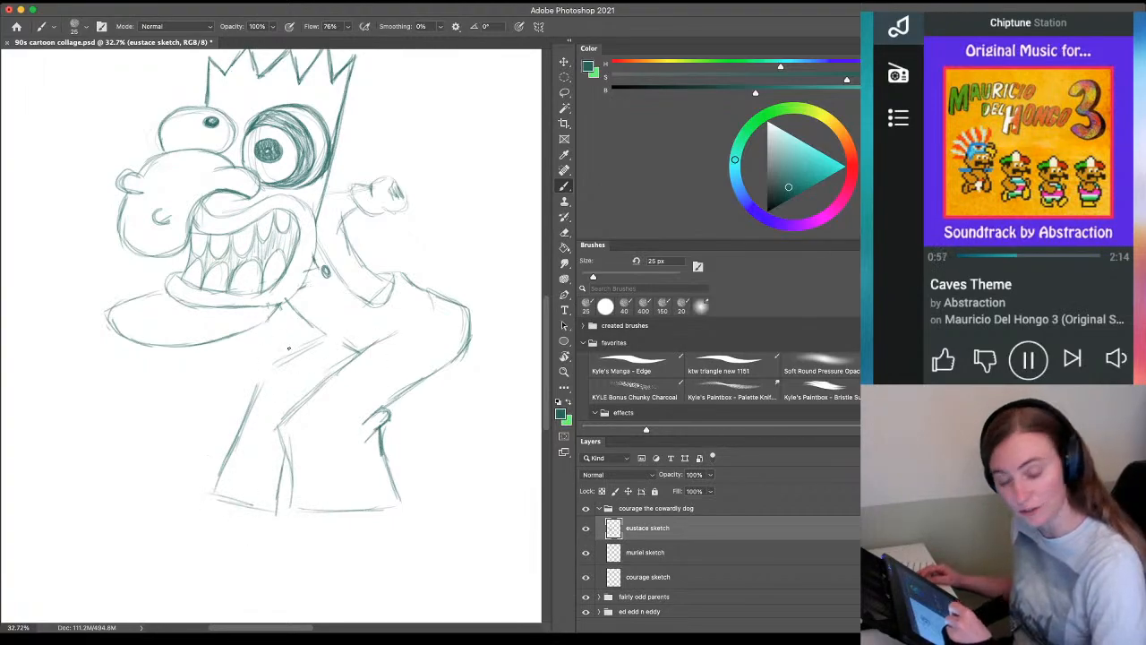
{"action": "mouse_move", "coordinate": [319, 341]}
{"action": "left_mouse_down"}
{"action": "mouse_move", "coordinate": [260, 374]}
{"action": "mouse_move", "coordinate": [269, 367]}
{"action": "left_mouse_up"}
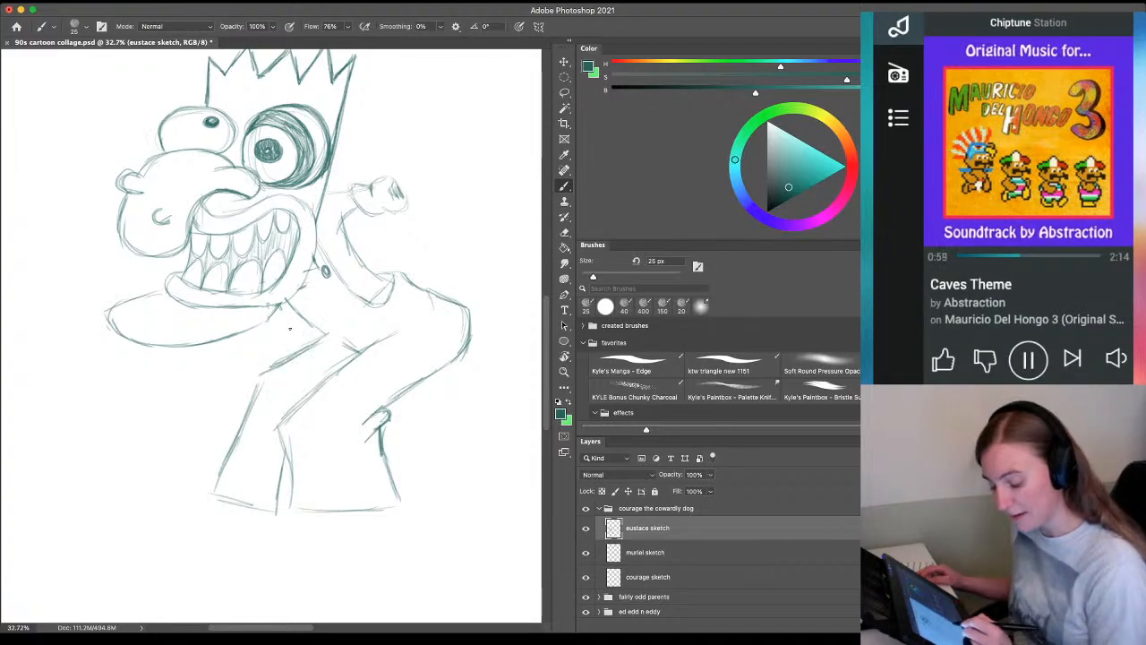
{"action": "left_click_drag", "start_coordinate": [316, 324], "coordinate": [330, 336]}
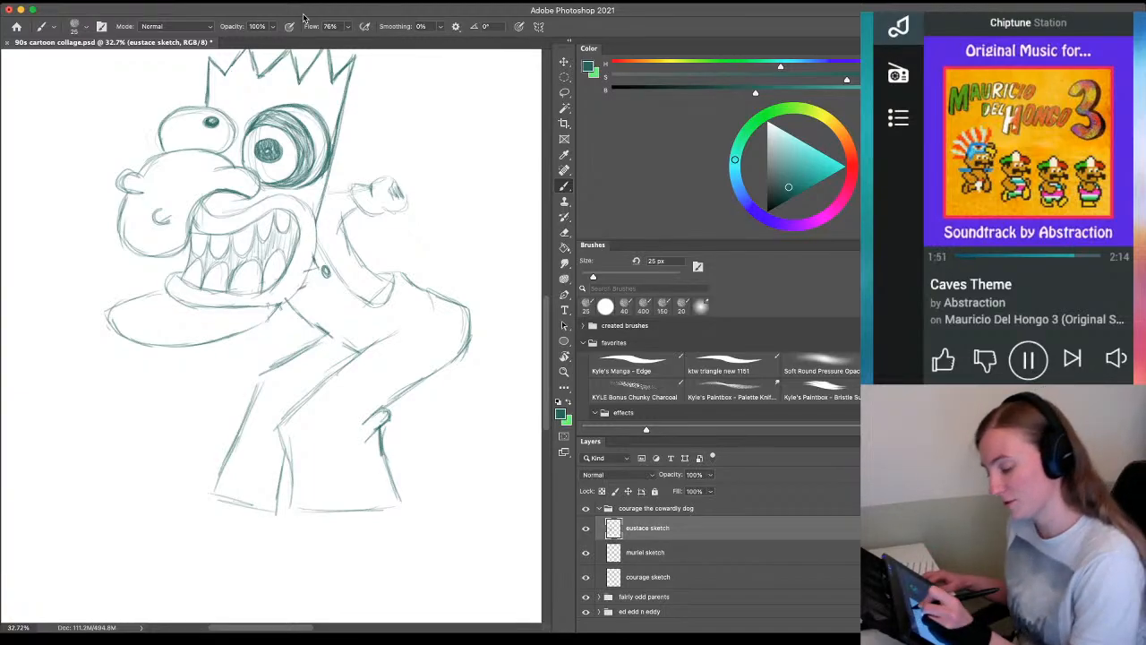
Erase the far leg's front shin line and redraw it flaring from the knee to the hem's front corner
{"action": "left_click_drag", "start_coordinate": [246, 507], "coordinate": [270, 488]}
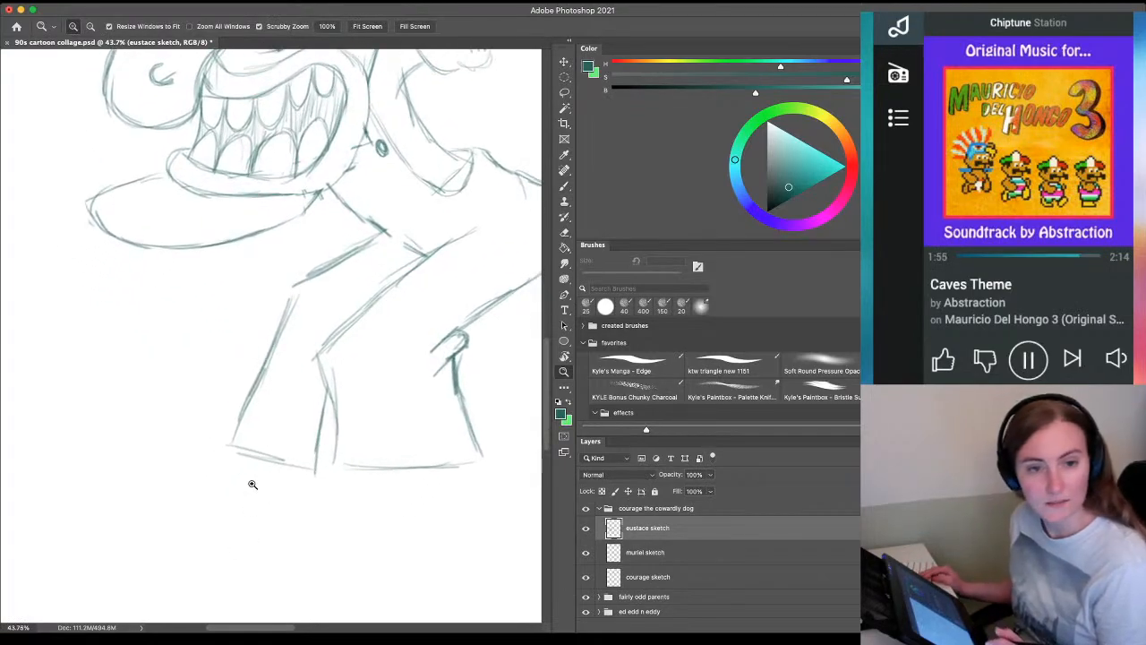
{"action": "key", "text": "e"}
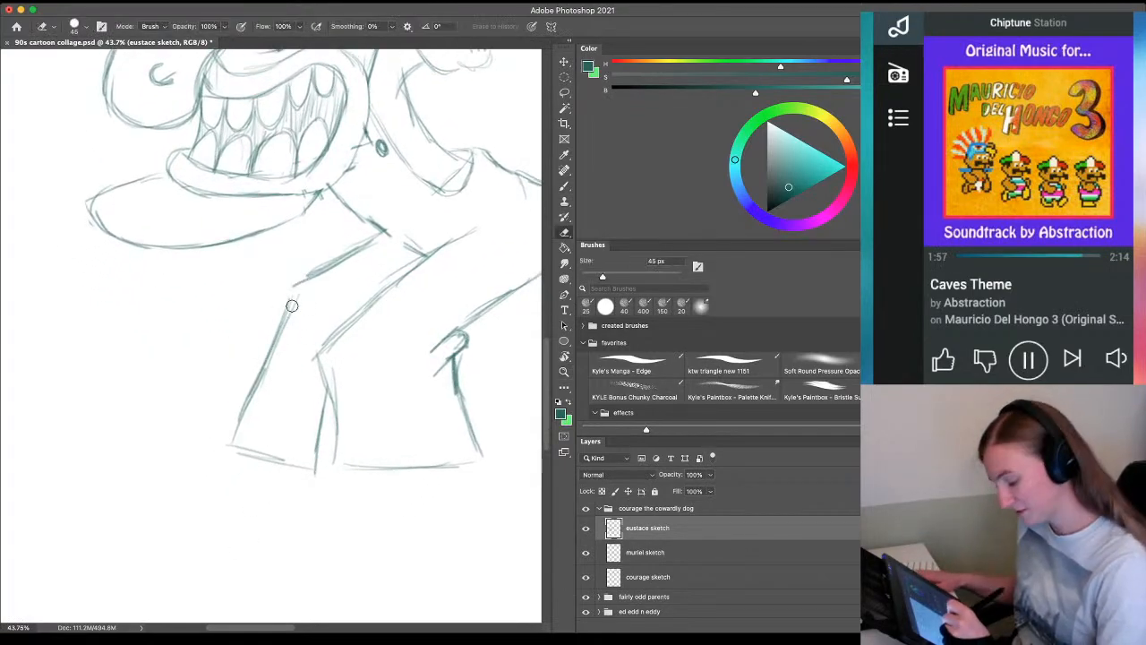
{"action": "left_click_drag", "start_coordinate": [290, 304], "coordinate": [230, 435]}
{"action": "key", "text": "b"}
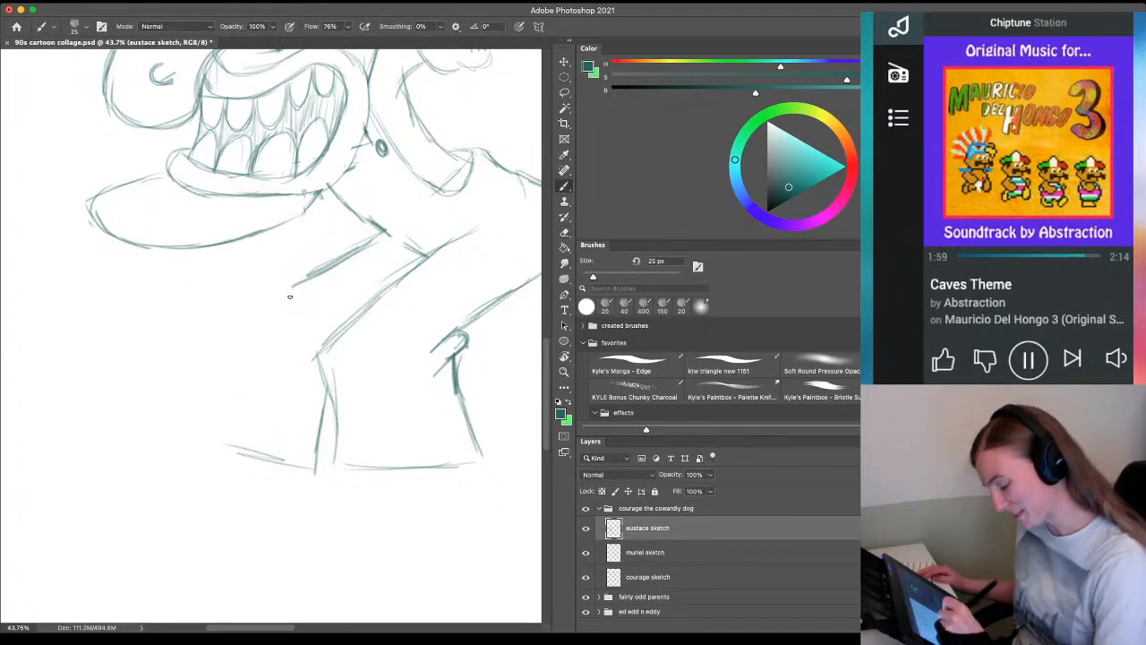
{"action": "left_click_drag", "start_coordinate": [292, 286], "coordinate": [259, 371]}
{"action": "mouse_move", "coordinate": [286, 318]}
{"action": "left_mouse_down"}
{"action": "mouse_move", "coordinate": [223, 443]}
{"action": "mouse_move", "coordinate": [283, 464]}
{"action": "left_mouse_up"}
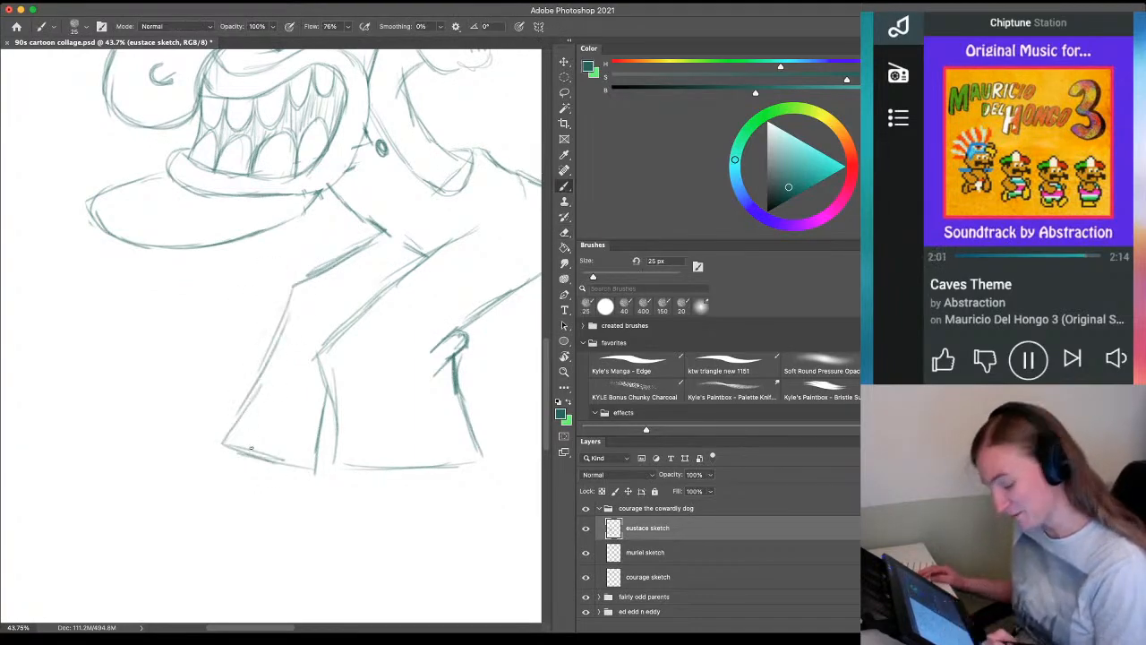
Sketch the near shoe below the trouser hem, with a raised heel, arched sole and long rounded toe
{"action": "key", "text": "space"}
{"action": "mouse_move", "coordinate": [230, 526]}
{"action": "left_mouse_down"}
{"action": "mouse_move", "coordinate": [160, 486]}
{"action": "mouse_move", "coordinate": [169, 489]}
{"action": "left_mouse_up"}
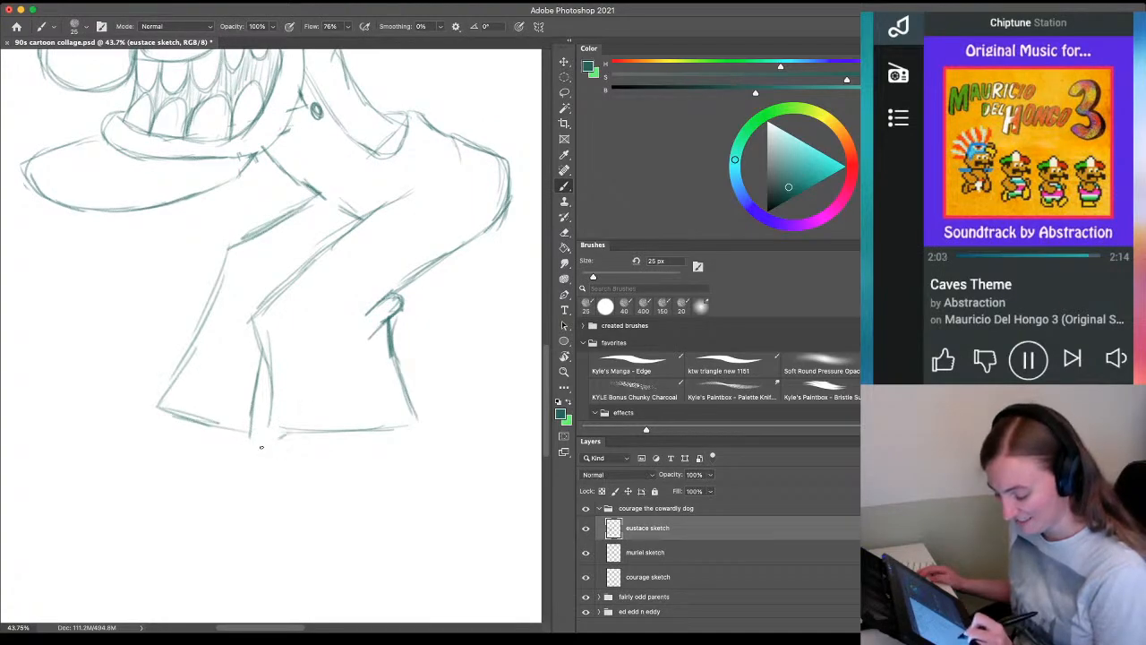
{"action": "left_click_drag", "start_coordinate": [254, 452], "coordinate": [297, 432]}
{"action": "mouse_move", "coordinate": [405, 424]}
{"action": "left_mouse_down"}
{"action": "mouse_move", "coordinate": [414, 452]}
{"action": "mouse_move", "coordinate": [349, 444]}
{"action": "mouse_move", "coordinate": [359, 457]}
{"action": "left_mouse_up"}
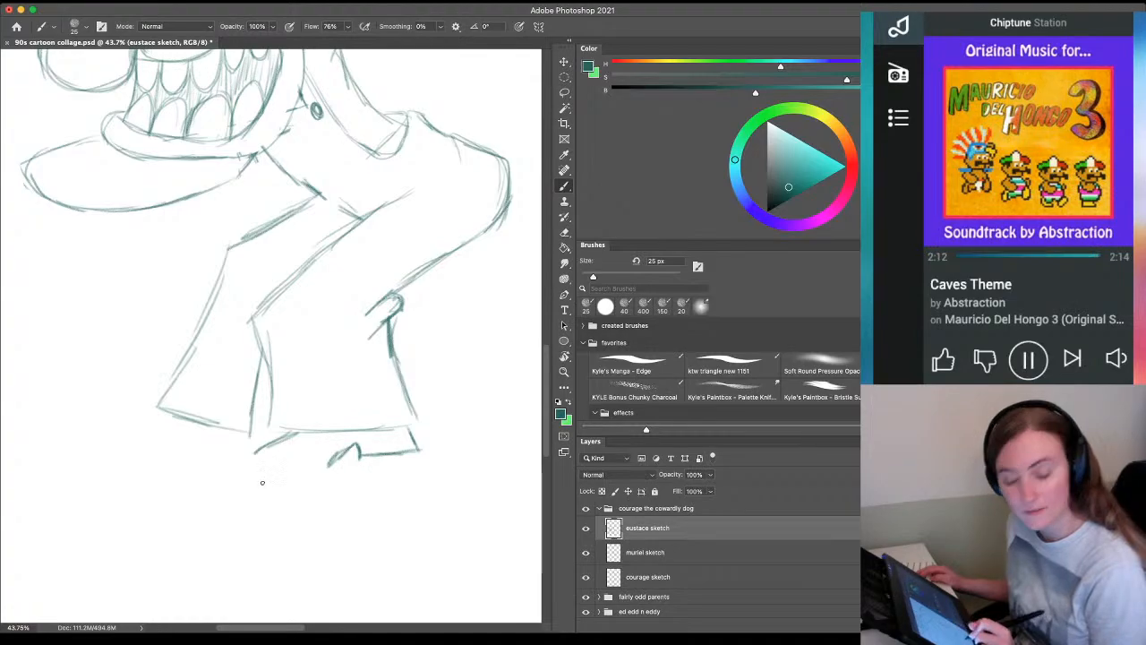
{"action": "left_click_drag", "start_coordinate": [324, 466], "coordinate": [197, 482]}
{"action": "left_click_drag", "start_coordinate": [254, 479], "coordinate": [328, 464]}
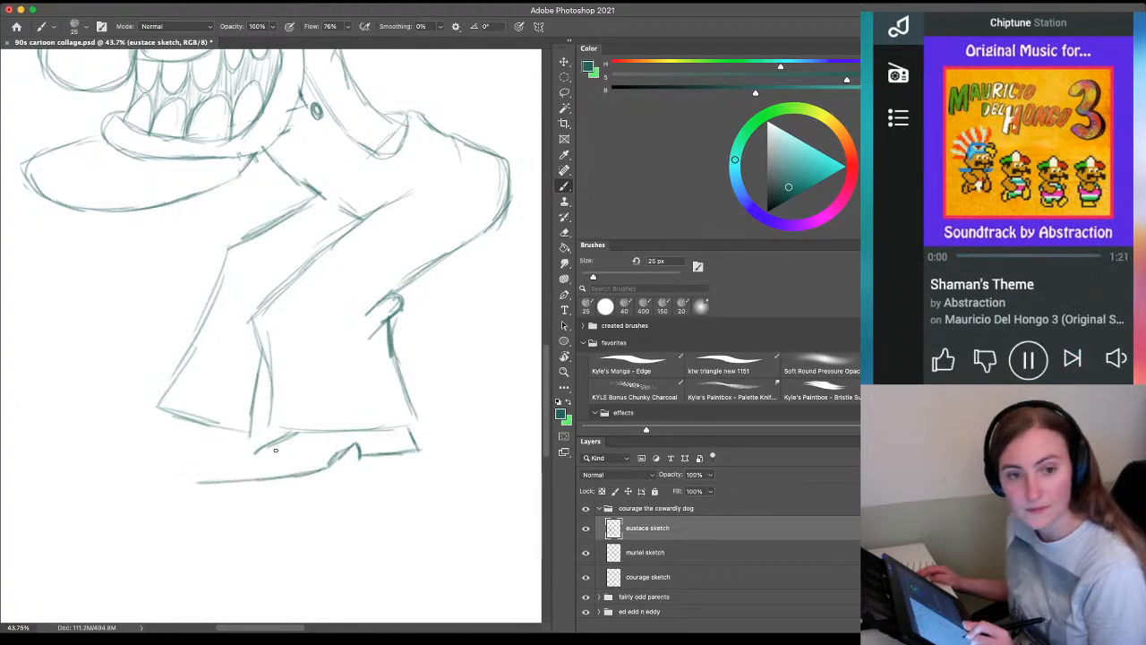
{"action": "mouse_move", "coordinate": [261, 450]}
{"action": "left_mouse_down"}
{"action": "mouse_move", "coordinate": [188, 468]}
{"action": "mouse_move", "coordinate": [213, 481]}
{"action": "left_mouse_up"}
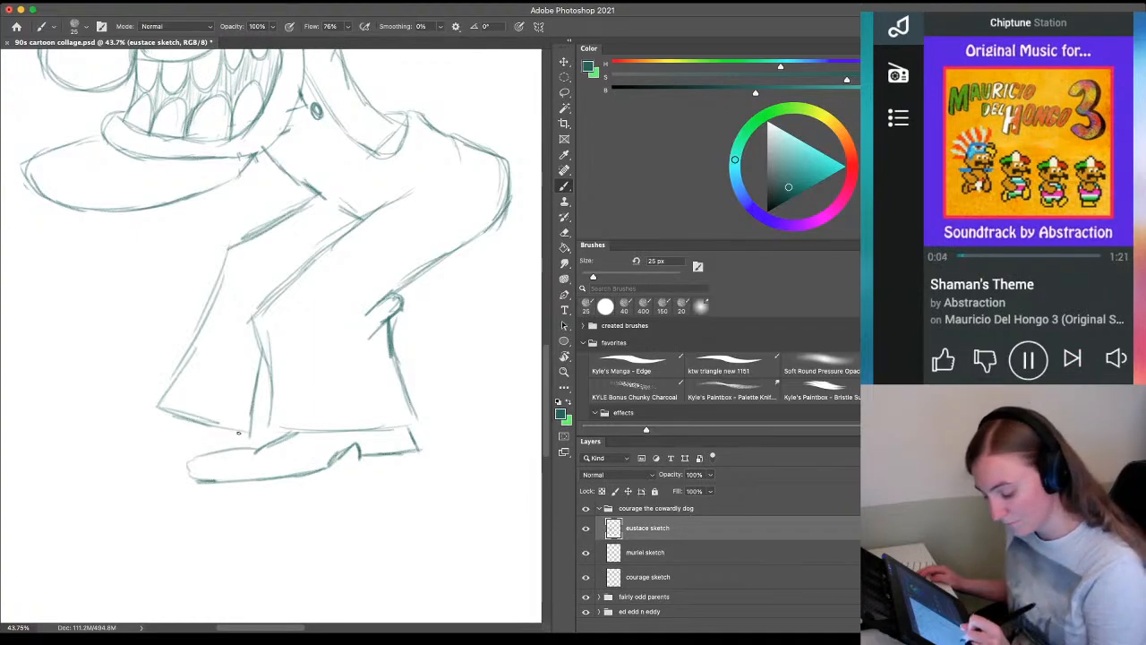
Sketch the far shoe under the other hem, with its back edge, long pointed toe and sole
{"action": "left_click_drag", "start_coordinate": [241, 435], "coordinate": [244, 449]}
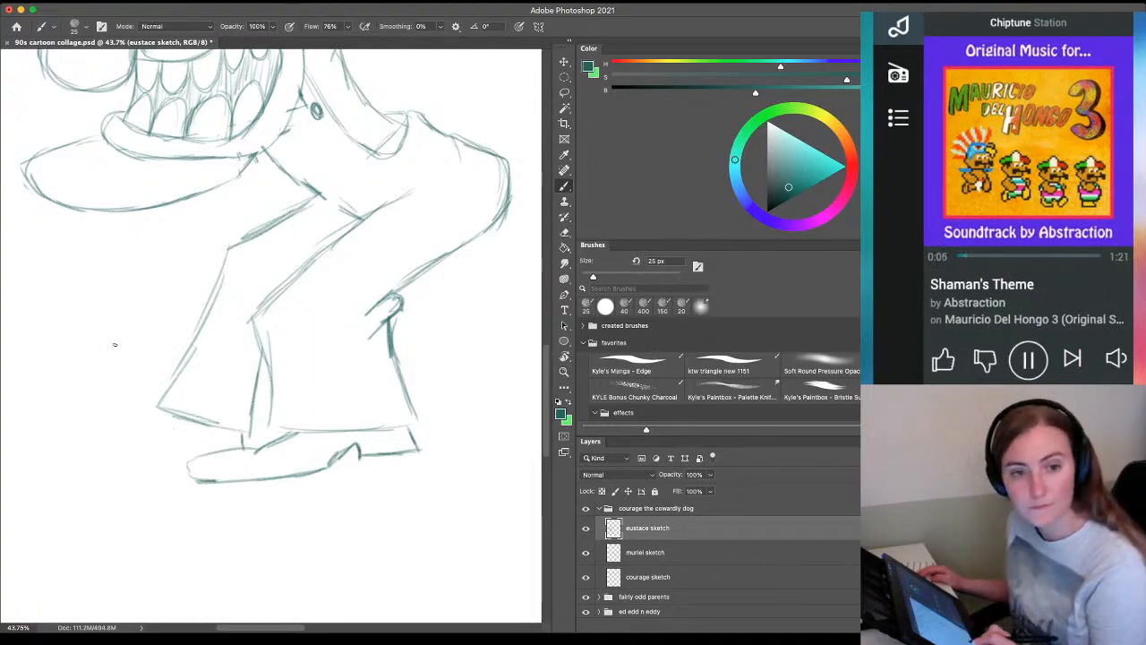
{"action": "mouse_move", "coordinate": [148, 429]}
{"action": "left_mouse_down"}
{"action": "mouse_move", "coordinate": [57, 443]}
{"action": "mouse_move", "coordinate": [63, 463]}
{"action": "mouse_move", "coordinate": [107, 472]}
{"action": "mouse_move", "coordinate": [91, 447]}
{"action": "mouse_move", "coordinate": [127, 469]}
{"action": "left_mouse_up"}
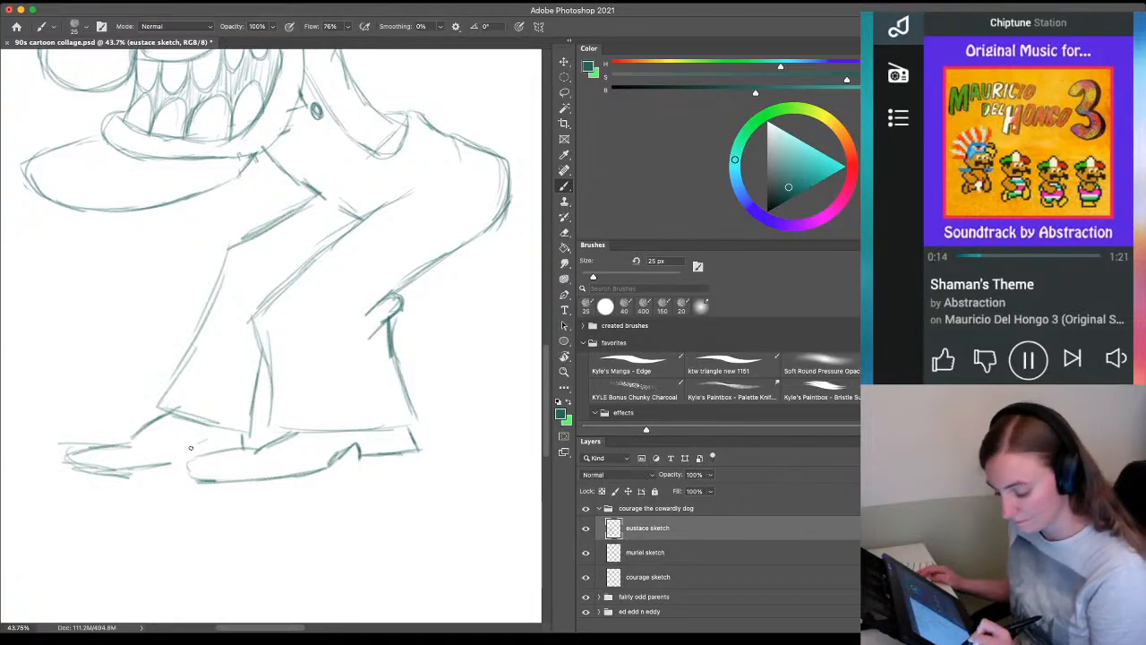
{"action": "mouse_move", "coordinate": [190, 447]}
{"action": "left_mouse_down"}
{"action": "mouse_move", "coordinate": [171, 462]}
{"action": "mouse_move", "coordinate": [214, 449]}
{"action": "mouse_move", "coordinate": [167, 461]}
{"action": "left_mouse_up"}
{"action": "mouse_move", "coordinate": [170, 463]}
{"action": "left_mouse_down"}
{"action": "mouse_move", "coordinate": [102, 455]}
{"action": "mouse_move", "coordinate": [109, 444]}
{"action": "mouse_move", "coordinate": [65, 452]}
{"action": "mouse_move", "coordinate": [94, 467]}
{"action": "mouse_move", "coordinate": [142, 468]}
{"action": "left_mouse_up"}
Lasso the raised fist's fingers and squeeze them horizontally into a narrower shape next to the wrist
{"action": "left_click_drag", "start_coordinate": [206, 529], "coordinate": [189, 610]}
{"action": "left_click_drag", "start_coordinate": [377, 260], "coordinate": [362, 356]}
{"action": "left_click_drag", "start_coordinate": [245, 350], "coordinate": [251, 418]}
{"action": "key", "text": "l"}
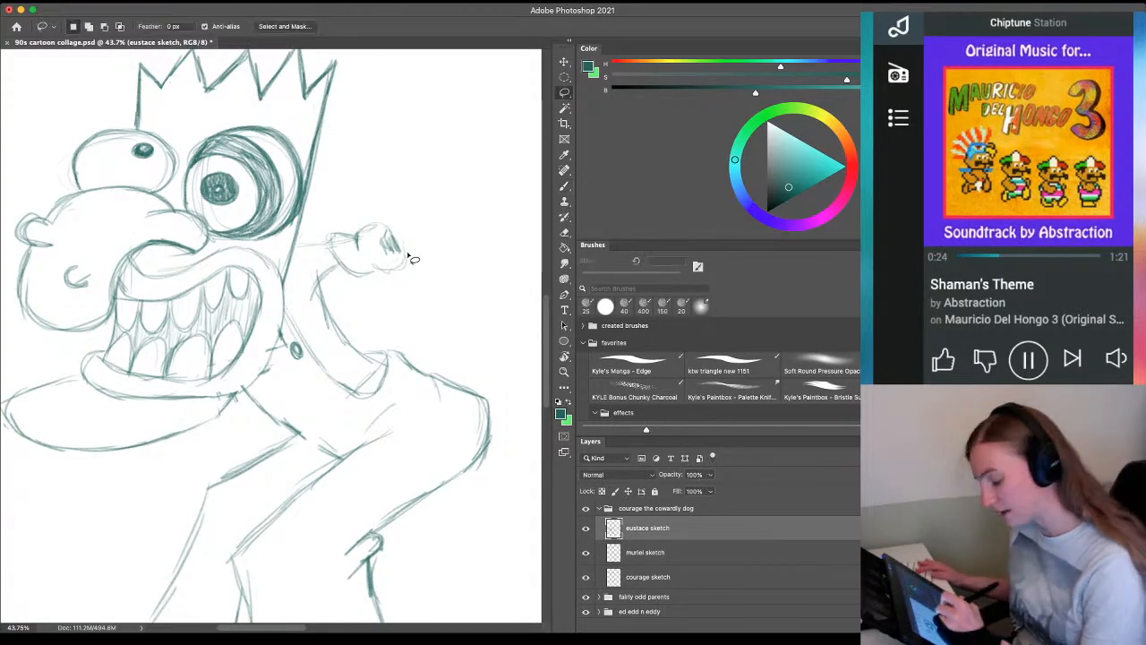
{"action": "mouse_move", "coordinate": [412, 230]}
{"action": "left_mouse_down"}
{"action": "mouse_move", "coordinate": [361, 200]}
{"action": "mouse_move", "coordinate": [324, 231]}
{"action": "mouse_move", "coordinate": [335, 262]}
{"action": "mouse_move", "coordinate": [369, 290]}
{"action": "mouse_move", "coordinate": [423, 258]}
{"action": "mouse_move", "coordinate": [403, 217]}
{"action": "mouse_move", "coordinate": [384, 244]}
{"action": "left_mouse_up"}
{"action": "key", "text": "ctrl+t"}
{"action": "key", "text": "Return"}
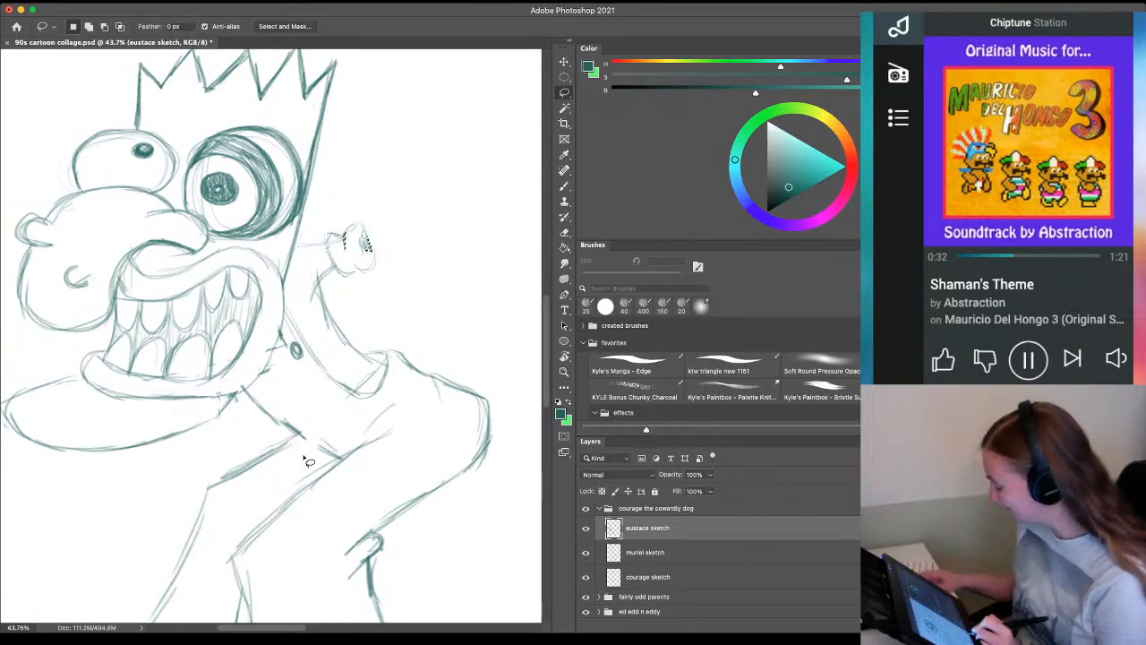
{"action": "key", "text": "ctrl+d"}
Sketch a long, thin forearm rising from the raised elbow, with an outer edge and a slightly bent, darker inner edge
{"action": "left_click_drag", "start_coordinate": [167, 343], "coordinate": [244, 451]}
{"action": "mouse_move", "coordinate": [378, 354]}
{"action": "left_mouse_down"}
{"action": "mouse_move", "coordinate": [280, 409]}
{"action": "mouse_move", "coordinate": [189, 427]}
{"action": "left_mouse_up"}
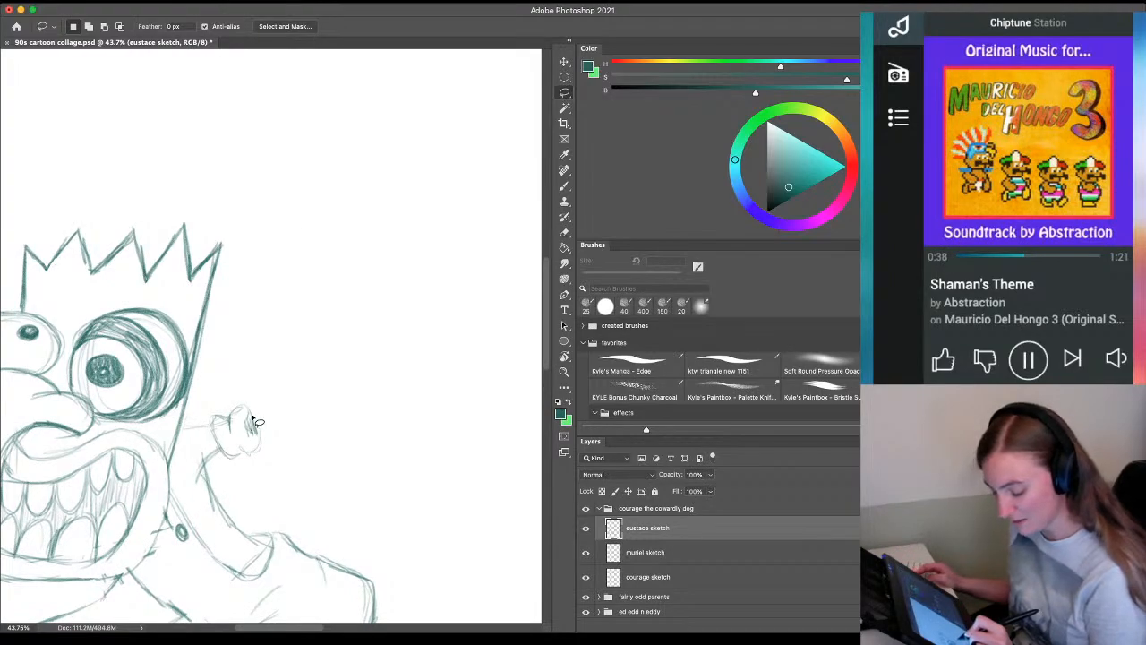
{"action": "key", "text": "b"}
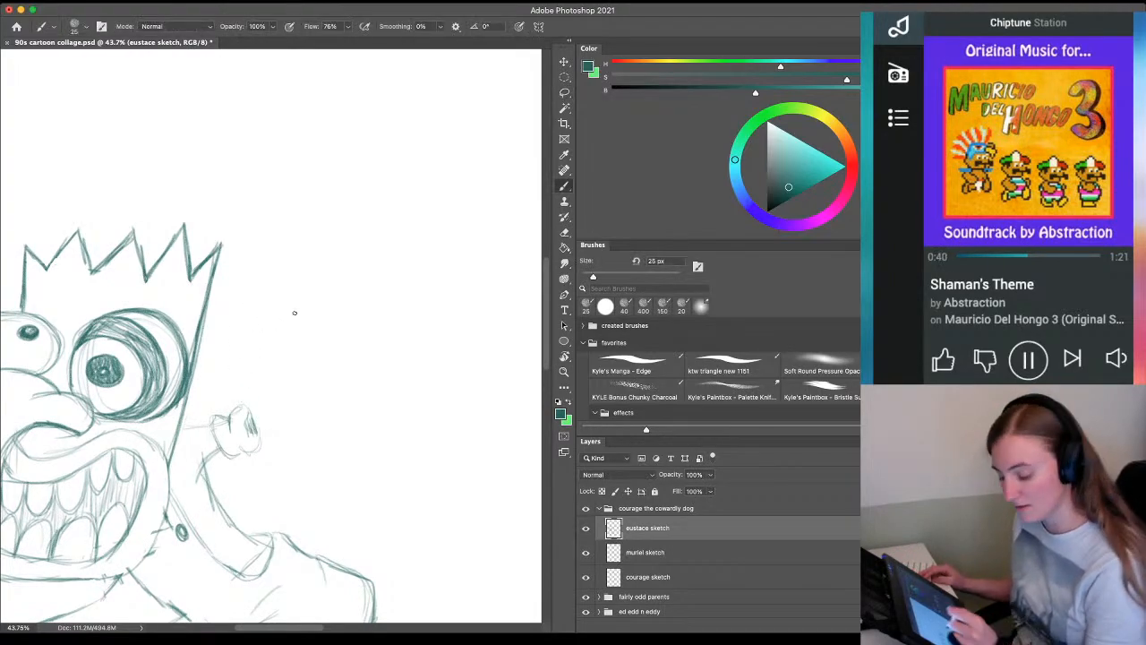
{"action": "left_click_drag", "start_coordinate": [315, 206], "coordinate": [303, 269]}
{"action": "left_click_drag", "start_coordinate": [296, 307], "coordinate": [294, 345]}
{"action": "key", "text": "super+z"}
{"action": "left_click_drag", "start_coordinate": [306, 199], "coordinate": [294, 388]}
{"action": "mouse_move", "coordinate": [295, 329]}
{"action": "left_mouse_down"}
{"action": "mouse_move", "coordinate": [296, 408]}
{"action": "mouse_move", "coordinate": [248, 436]}
{"action": "left_mouse_up"}
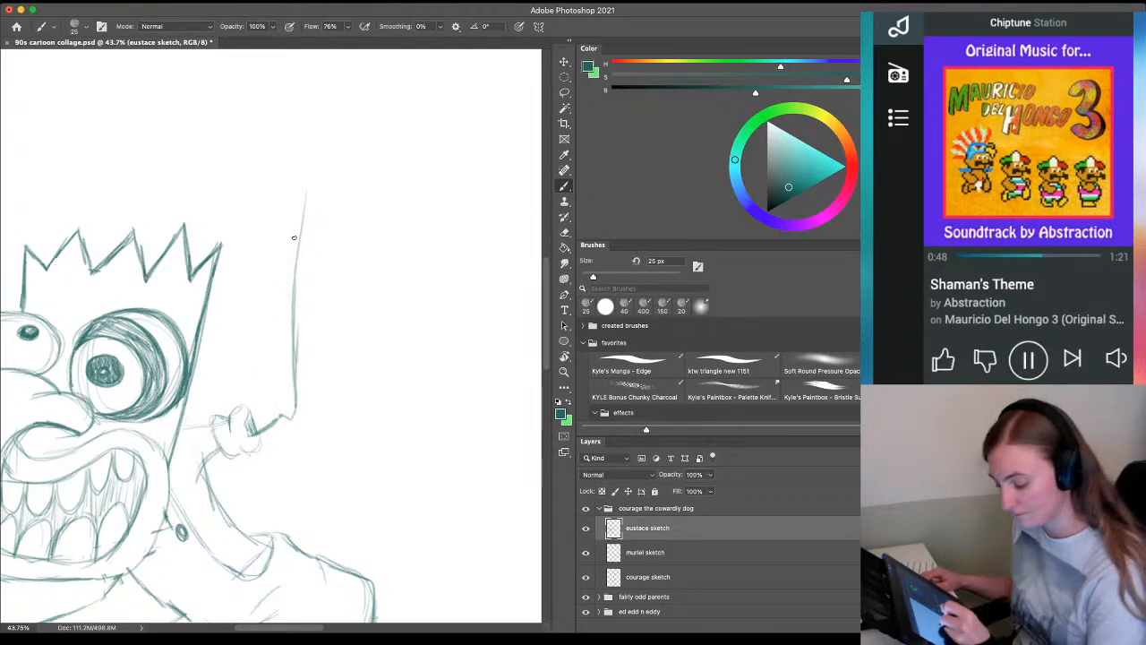
{"action": "mouse_move", "coordinate": [293, 197]}
{"action": "left_mouse_down"}
{"action": "mouse_move", "coordinate": [269, 399]}
{"action": "mouse_move", "coordinate": [249, 421]}
{"action": "mouse_move", "coordinate": [248, 411]}
{"action": "left_mouse_up"}
{"action": "scroll", "coordinate": [248, 411], "scroll_direction": "up", "scroll_amount": 3}
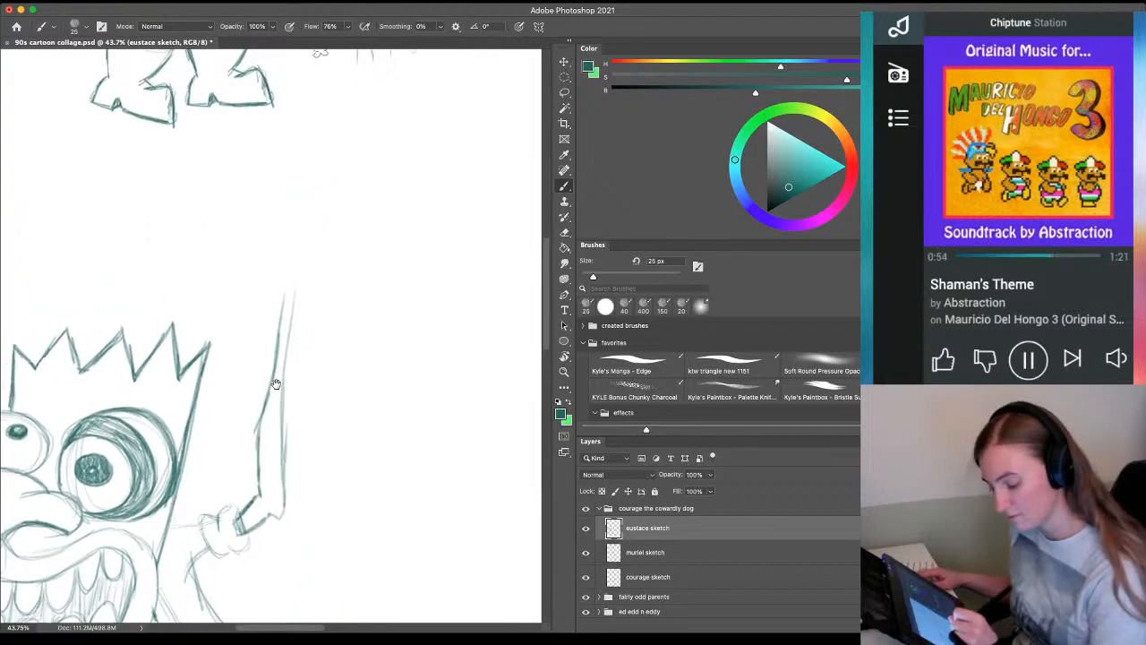
{"action": "left_click_drag", "start_coordinate": [282, 313], "coordinate": [264, 402]}
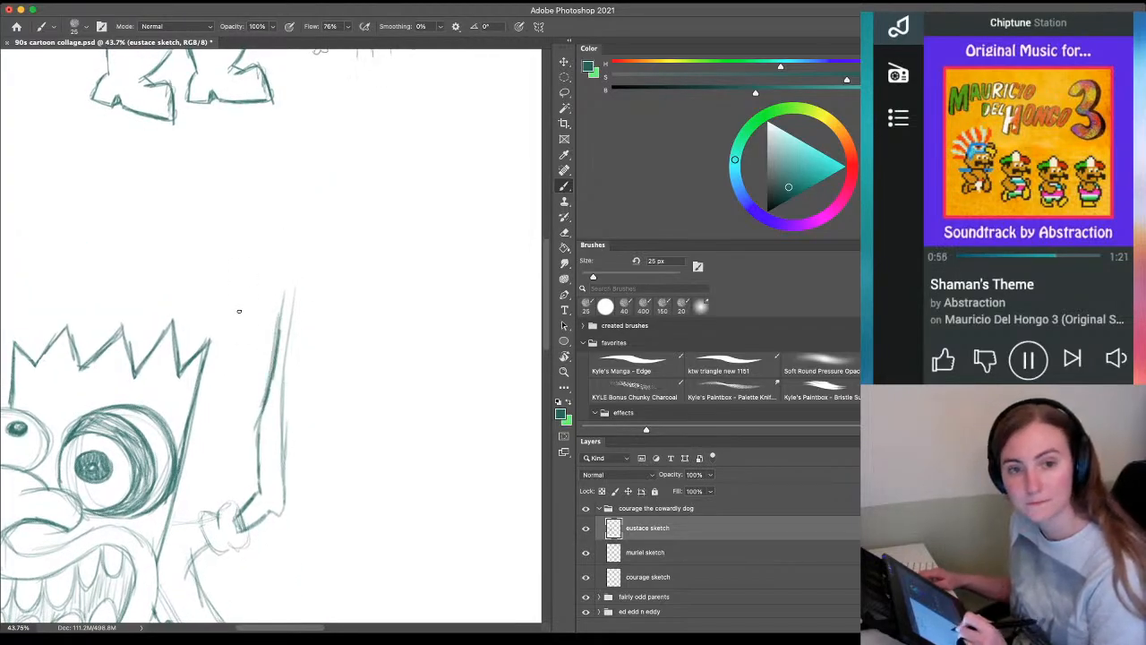
Erase the upper ends of both forearm lines to shorten the arm, and redraw the inner edge darker
{"action": "key", "text": "e"}
{"action": "mouse_move", "coordinate": [254, 301]}
{"action": "left_mouse_down"}
{"action": "mouse_move", "coordinate": [326, 330]}
{"action": "mouse_move", "coordinate": [326, 341]}
{"action": "mouse_move", "coordinate": [218, 317]}
{"action": "mouse_move", "coordinate": [317, 293]}
{"action": "left_mouse_up"}
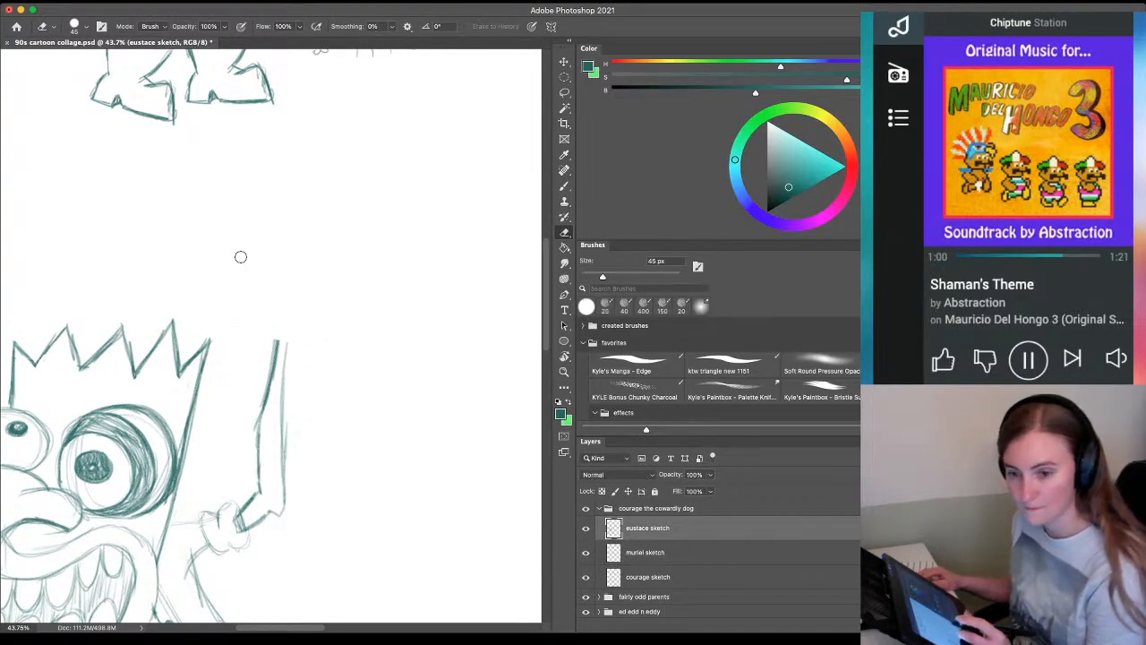
{"action": "key", "text": "b"}
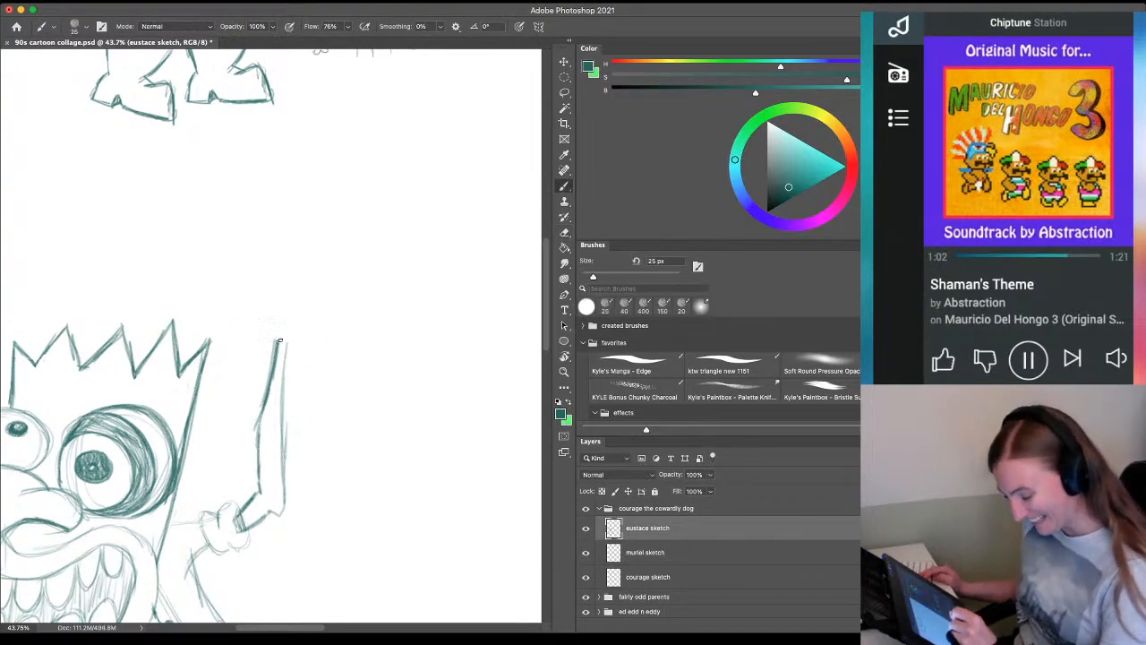
{"action": "left_click_drag", "start_coordinate": [279, 340], "coordinate": [259, 434]}
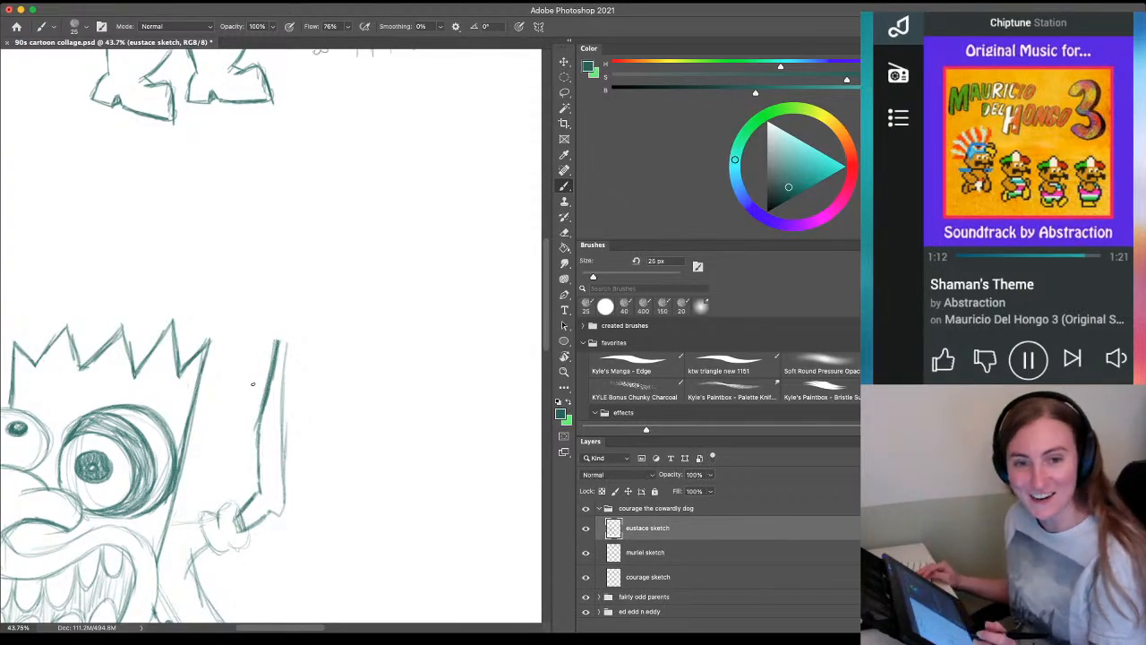
Sketch the base of the hand above the wrist, with a curved round-tipped thumb and the palm's inner edge
{"action": "mouse_move", "coordinate": [253, 322]}
{"action": "left_mouse_down"}
{"action": "mouse_move", "coordinate": [296, 348]}
{"action": "mouse_move", "coordinate": [293, 333]}
{"action": "mouse_move", "coordinate": [222, 323]}
{"action": "mouse_move", "coordinate": [194, 276]}
{"action": "mouse_move", "coordinate": [216, 296]}
{"action": "mouse_move", "coordinate": [211, 271]}
{"action": "mouse_move", "coordinate": [193, 274]}
{"action": "mouse_move", "coordinate": [215, 318]}
{"action": "left_mouse_up"}
{"action": "left_click_drag", "start_coordinate": [194, 274], "coordinate": [216, 319]}
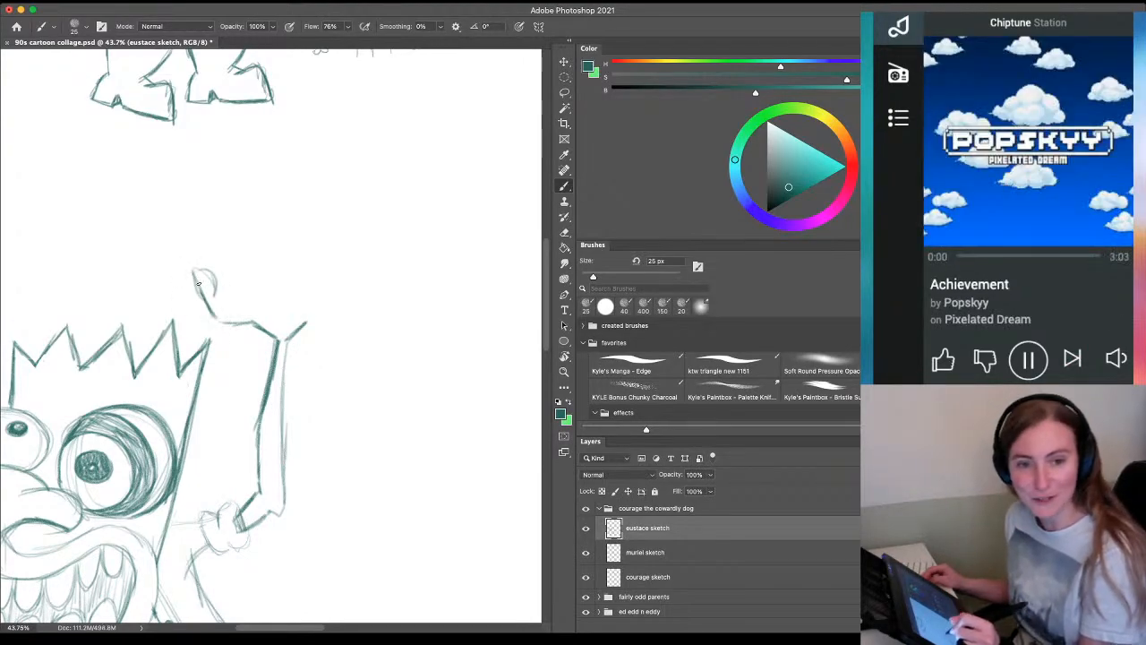
{"action": "mouse_move", "coordinate": [192, 272]}
{"action": "left_mouse_down"}
{"action": "mouse_move", "coordinate": [217, 278]}
{"action": "mouse_move", "coordinate": [225, 310]}
{"action": "mouse_move", "coordinate": [242, 249]}
{"action": "mouse_move", "coordinate": [242, 303]}
{"action": "left_mouse_up"}
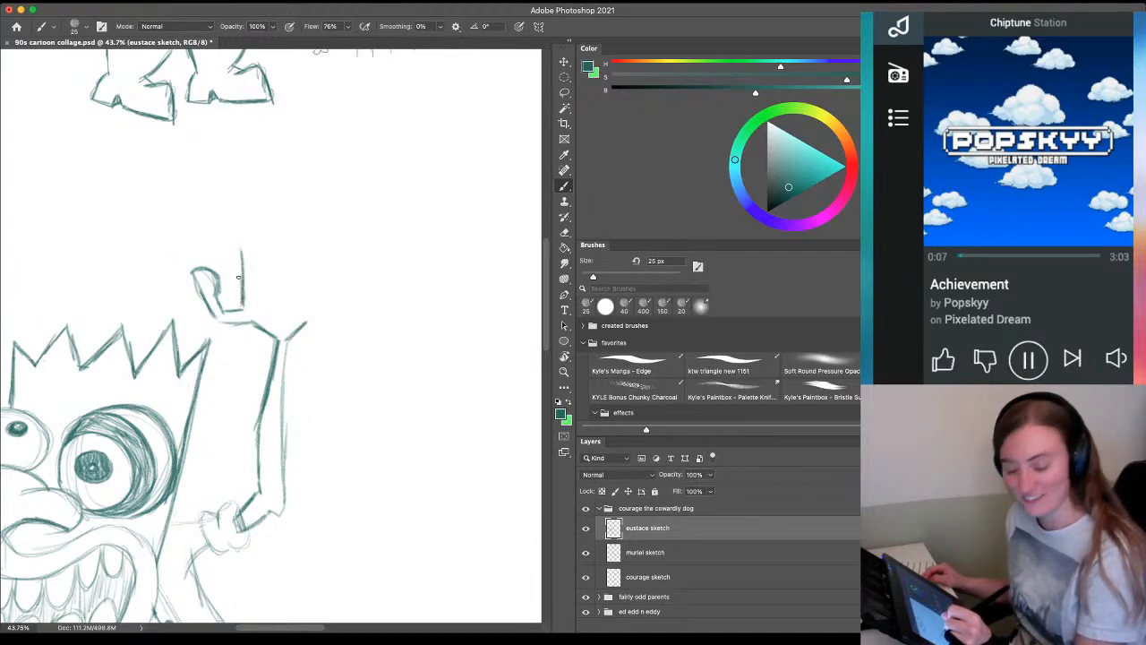
{"action": "left_click_drag", "start_coordinate": [248, 240], "coordinate": [243, 305]}
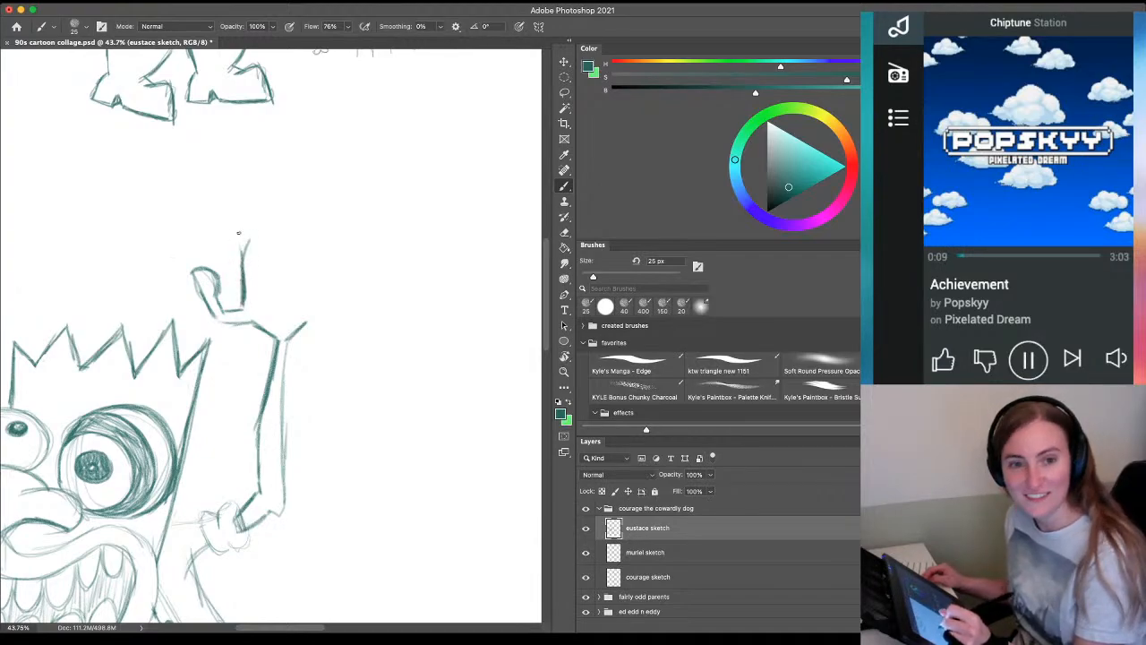
Sketch a hooked finger above the thumb and a tall, slightly bent finger pointing up beside it
{"action": "mouse_move", "coordinate": [246, 243]}
{"action": "left_mouse_down"}
{"action": "mouse_move", "coordinate": [237, 203]}
{"action": "mouse_move", "coordinate": [215, 205]}
{"action": "mouse_move", "coordinate": [223, 225]}
{"action": "mouse_move", "coordinate": [211, 205]}
{"action": "mouse_move", "coordinate": [219, 233]}
{"action": "mouse_move", "coordinate": [205, 237]}
{"action": "mouse_move", "coordinate": [195, 194]}
{"action": "mouse_move", "coordinate": [197, 207]}
{"action": "mouse_move", "coordinate": [239, 181]}
{"action": "left_mouse_up"}
{"action": "mouse_move", "coordinate": [239, 182]}
{"action": "left_mouse_down"}
{"action": "mouse_move", "coordinate": [261, 227]}
{"action": "mouse_move", "coordinate": [272, 199]}
{"action": "mouse_move", "coordinate": [278, 228]}
{"action": "mouse_move", "coordinate": [240, 117]}
{"action": "mouse_move", "coordinate": [288, 176]}
{"action": "mouse_move", "coordinate": [295, 220]}
{"action": "left_mouse_up"}
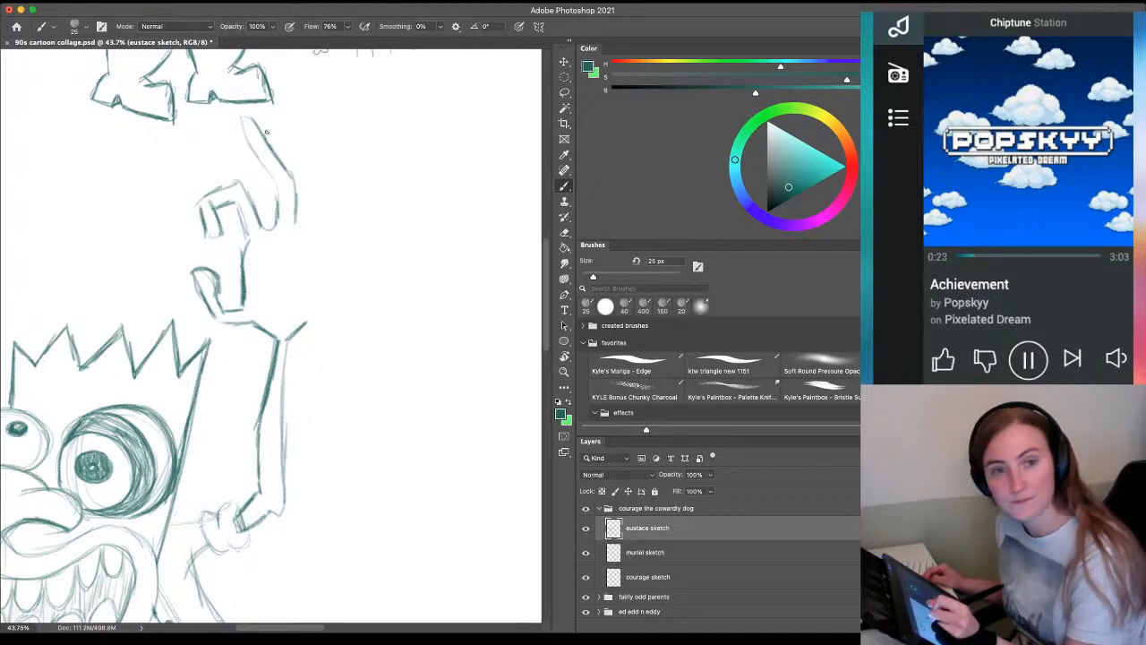
{"action": "mouse_move", "coordinate": [249, 118]}
{"action": "left_mouse_down"}
{"action": "mouse_move", "coordinate": [273, 157]}
{"action": "mouse_move", "coordinate": [270, 146]}
{"action": "mouse_move", "coordinate": [261, 163]}
{"action": "mouse_move", "coordinate": [281, 212]}
{"action": "left_mouse_up"}
{"action": "left_click_drag", "start_coordinate": [274, 190], "coordinate": [279, 228]}
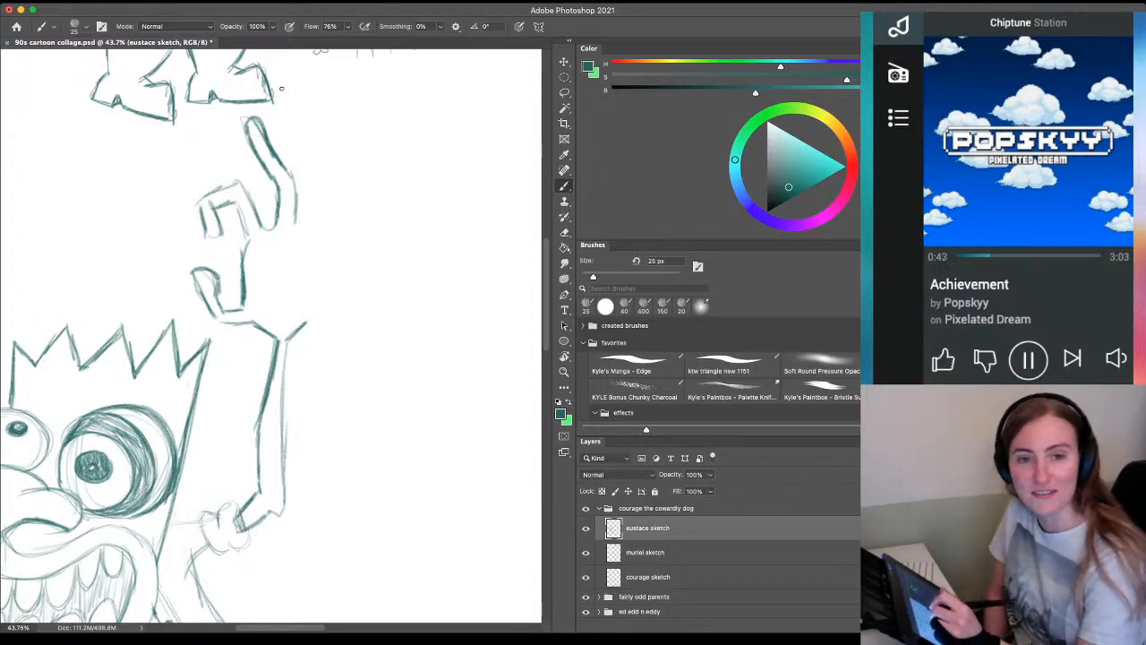
Darken the outlines of the upright finger and the hooked finger, including its squared tip and inner edge
{"action": "mouse_move", "coordinate": [285, 166]}
{"action": "left_mouse_down"}
{"action": "mouse_move", "coordinate": [296, 192]}
{"action": "mouse_move", "coordinate": [287, 222]}
{"action": "left_mouse_up"}
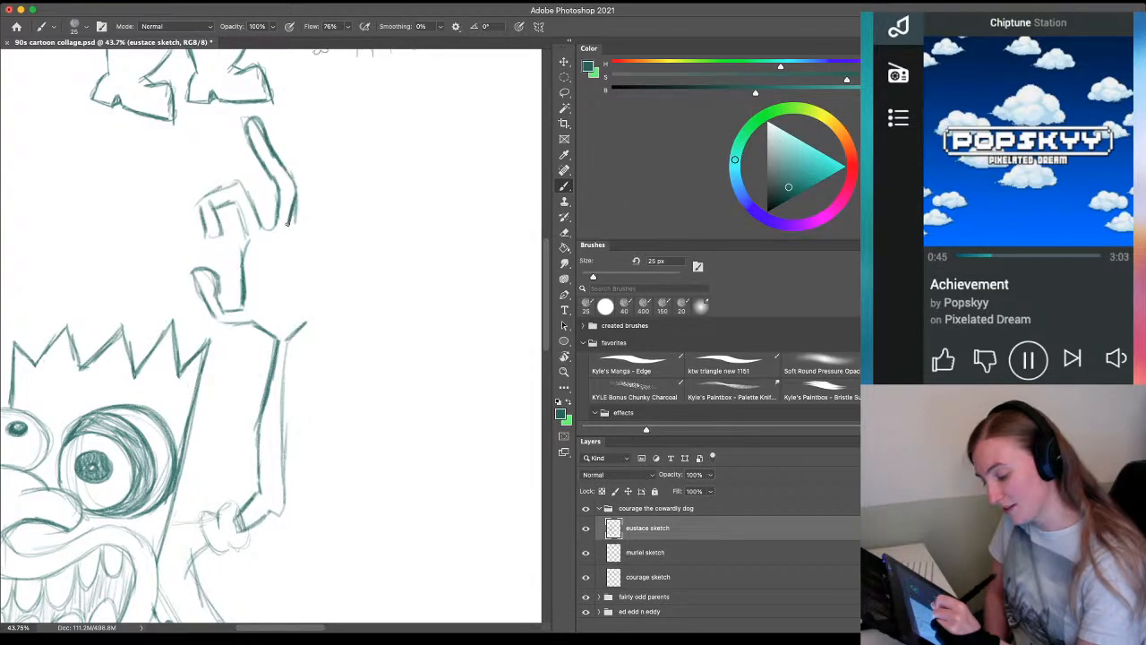
{"action": "mouse_move", "coordinate": [281, 162]}
{"action": "left_mouse_down"}
{"action": "mouse_move", "coordinate": [296, 194]}
{"action": "mouse_move", "coordinate": [288, 224]}
{"action": "left_mouse_up"}
{"action": "mouse_move", "coordinate": [276, 185]}
{"action": "left_mouse_down"}
{"action": "mouse_move", "coordinate": [276, 225]}
{"action": "mouse_move", "coordinate": [238, 187]}
{"action": "mouse_move", "coordinate": [205, 198]}
{"action": "left_mouse_up"}
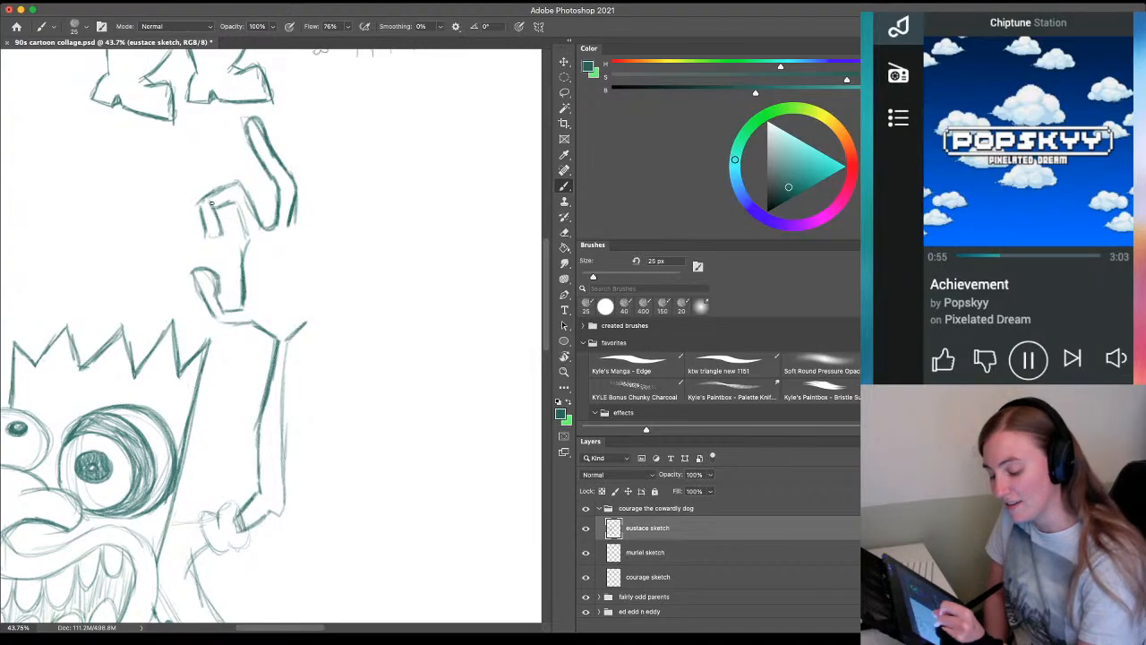
{"action": "mouse_move", "coordinate": [211, 205]}
{"action": "left_mouse_down"}
{"action": "mouse_move", "coordinate": [221, 234]}
{"action": "mouse_move", "coordinate": [202, 235]}
{"action": "mouse_move", "coordinate": [205, 205]}
{"action": "left_mouse_up"}
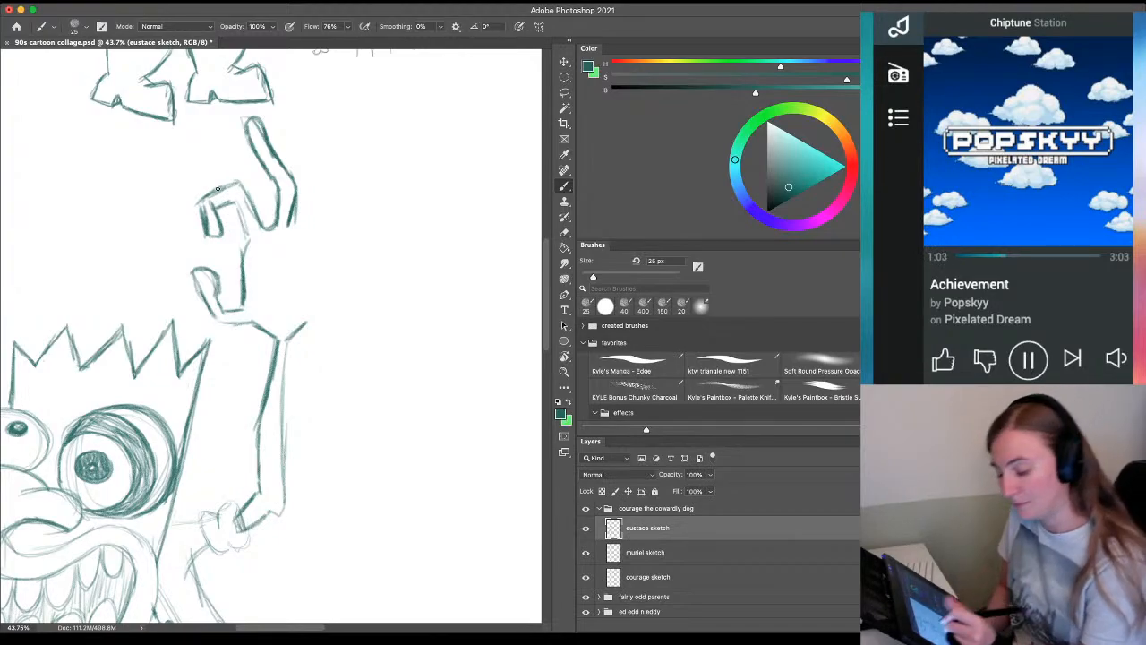
{"action": "mouse_move", "coordinate": [241, 183]}
{"action": "left_mouse_down"}
{"action": "mouse_move", "coordinate": [263, 233]}
{"action": "mouse_move", "coordinate": [247, 240]}
{"action": "left_mouse_up"}
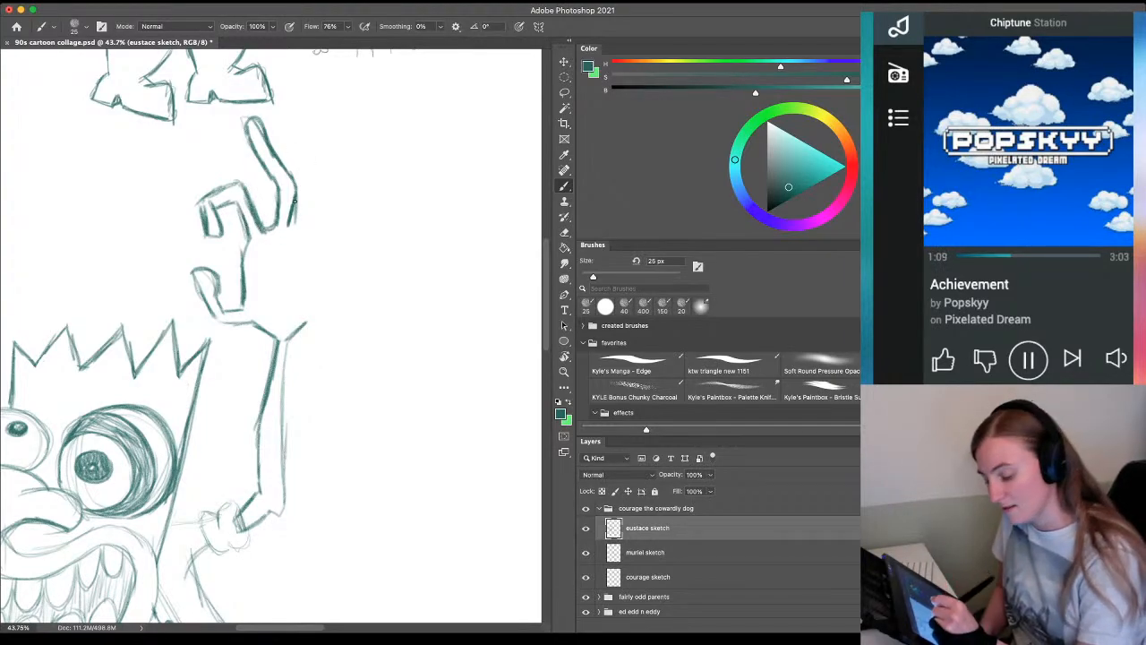
Sketch two long fingers on the hand's outer side, one arching up and outward and one bending down at its tip
{"action": "mouse_move", "coordinate": [294, 201]}
{"action": "left_mouse_down"}
{"action": "mouse_move", "coordinate": [292, 234]}
{"action": "mouse_move", "coordinate": [350, 153]}
{"action": "mouse_move", "coordinate": [385, 156]}
{"action": "mouse_move", "coordinate": [387, 173]}
{"action": "mouse_move", "coordinate": [361, 173]}
{"action": "mouse_move", "coordinate": [369, 150]}
{"action": "mouse_move", "coordinate": [354, 172]}
{"action": "mouse_move", "coordinate": [372, 167]}
{"action": "mouse_move", "coordinate": [332, 176]}
{"action": "mouse_move", "coordinate": [311, 239]}
{"action": "left_mouse_up"}
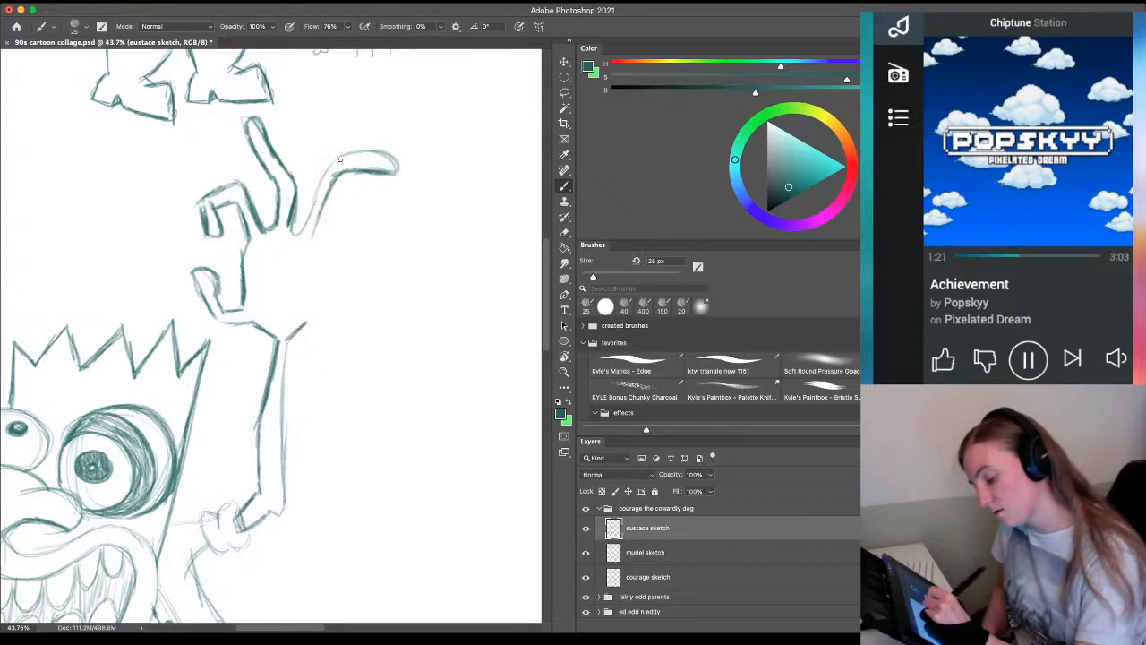
{"action": "mouse_move", "coordinate": [394, 163]}
{"action": "left_mouse_down"}
{"action": "mouse_move", "coordinate": [333, 154]}
{"action": "mouse_move", "coordinate": [299, 239]}
{"action": "mouse_move", "coordinate": [308, 252]}
{"action": "mouse_move", "coordinate": [374, 239]}
{"action": "left_mouse_up"}
{"action": "mouse_move", "coordinate": [308, 251]}
{"action": "left_mouse_down"}
{"action": "mouse_move", "coordinate": [376, 239]}
{"action": "mouse_move", "coordinate": [358, 237]}
{"action": "mouse_move", "coordinate": [384, 283]}
{"action": "mouse_move", "coordinate": [371, 290]}
{"action": "mouse_move", "coordinate": [388, 261]}
{"action": "mouse_move", "coordinate": [372, 269]}
{"action": "left_mouse_up"}
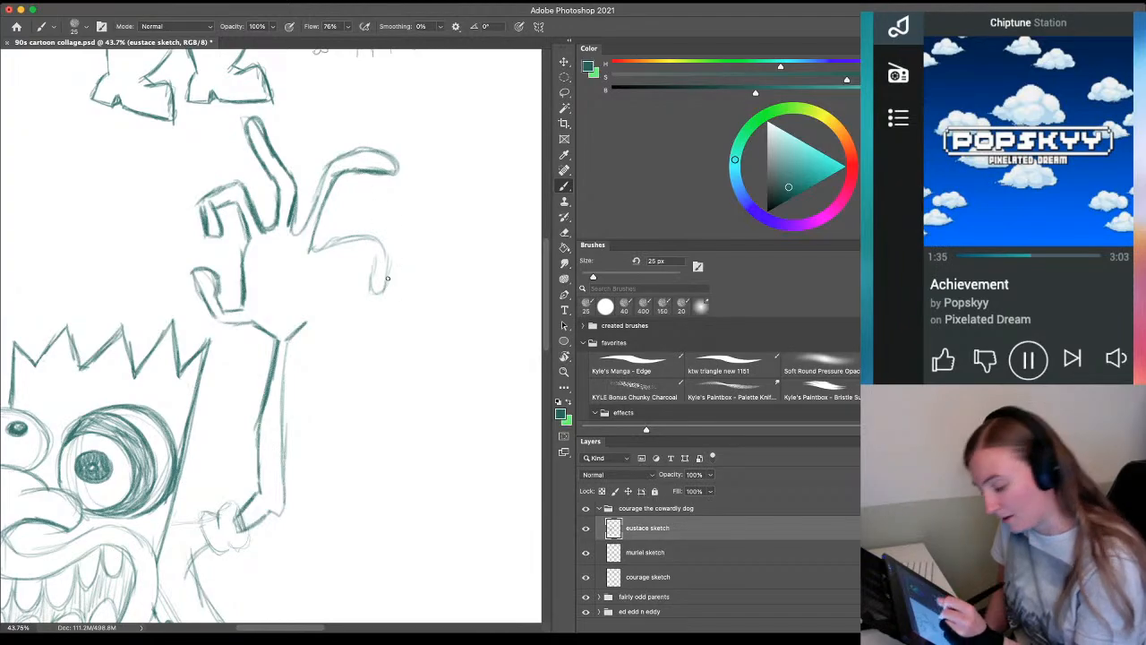
Close the drooping finger, draw the palm's outer edge down to the wrist, and add short crease lines in the palm
{"action": "mouse_move", "coordinate": [375, 285]}
{"action": "left_mouse_down"}
{"action": "mouse_move", "coordinate": [376, 259]}
{"action": "mouse_move", "coordinate": [346, 251]}
{"action": "mouse_move", "coordinate": [312, 260]}
{"action": "mouse_move", "coordinate": [306, 320]}
{"action": "mouse_move", "coordinate": [283, 337]}
{"action": "left_mouse_up"}
{"action": "mouse_move", "coordinate": [314, 262]}
{"action": "left_mouse_down"}
{"action": "mouse_move", "coordinate": [368, 254]}
{"action": "mouse_move", "coordinate": [371, 289]}
{"action": "mouse_move", "coordinate": [385, 292]}
{"action": "mouse_move", "coordinate": [378, 244]}
{"action": "mouse_move", "coordinate": [312, 251]}
{"action": "left_mouse_up"}
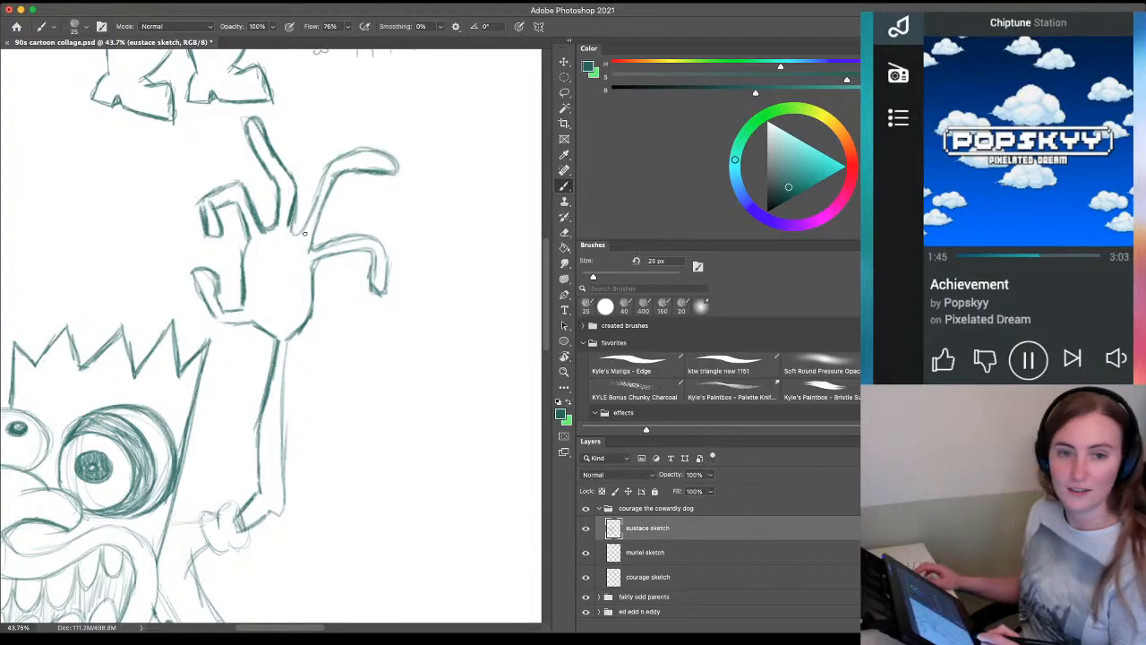
{"action": "left_click_drag", "start_coordinate": [290, 266], "coordinate": [284, 305]}
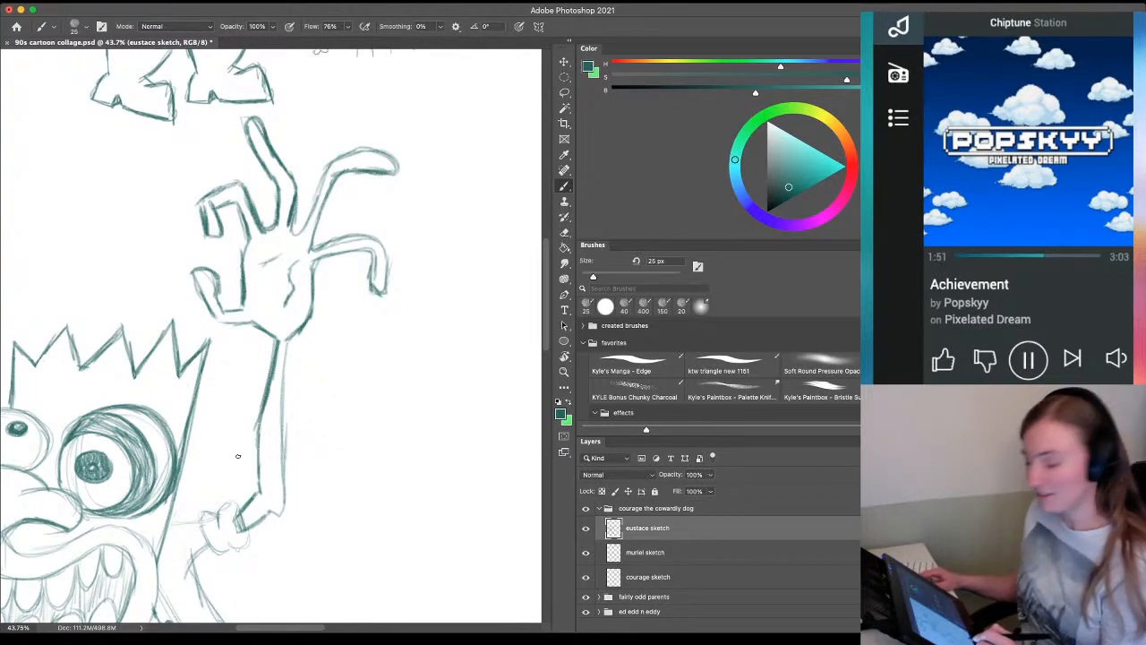
Lasso the hand and forearm and rotate them clockwise at the elbow so the arm tilts away from the head
{"action": "key", "text": "z"}
{"action": "mouse_move", "coordinate": [197, 440]}
{"action": "left_mouse_down"}
{"action": "mouse_move", "coordinate": [142, 454]}
{"action": "mouse_move", "coordinate": [211, 442]}
{"action": "left_mouse_up"}
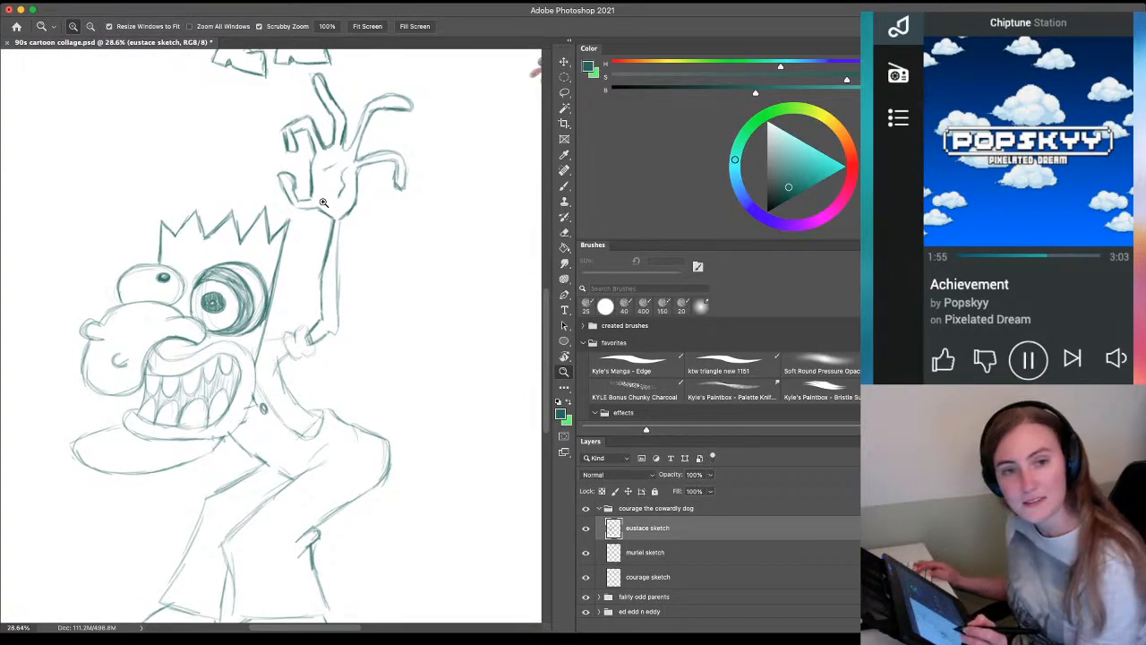
{"action": "key", "text": "l"}
{"action": "mouse_move", "coordinate": [434, 94]}
{"action": "left_mouse_down"}
{"action": "mouse_move", "coordinate": [321, 68]}
{"action": "mouse_move", "coordinate": [290, 74]}
{"action": "mouse_move", "coordinate": [263, 124]}
{"action": "mouse_move", "coordinate": [268, 183]}
{"action": "mouse_move", "coordinate": [316, 220]}
{"action": "mouse_move", "coordinate": [315, 306]}
{"action": "mouse_move", "coordinate": [339, 350]}
{"action": "mouse_move", "coordinate": [400, 297]}
{"action": "mouse_move", "coordinate": [449, 161]}
{"action": "mouse_move", "coordinate": [426, 91]}
{"action": "left_mouse_up"}
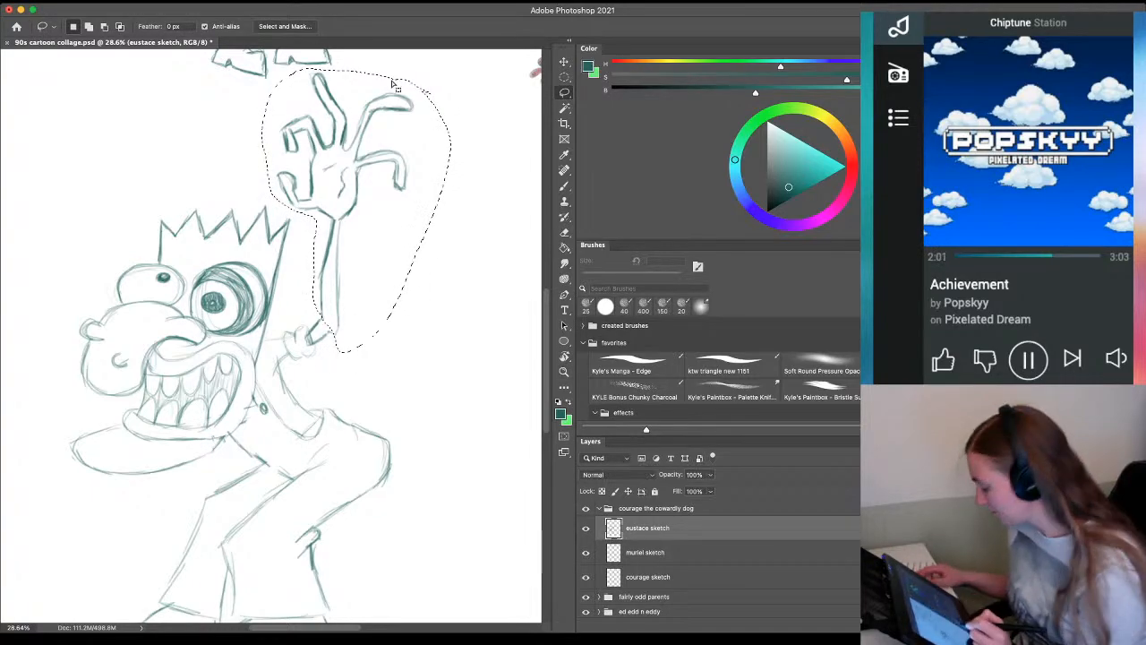
{"action": "key", "text": "v"}
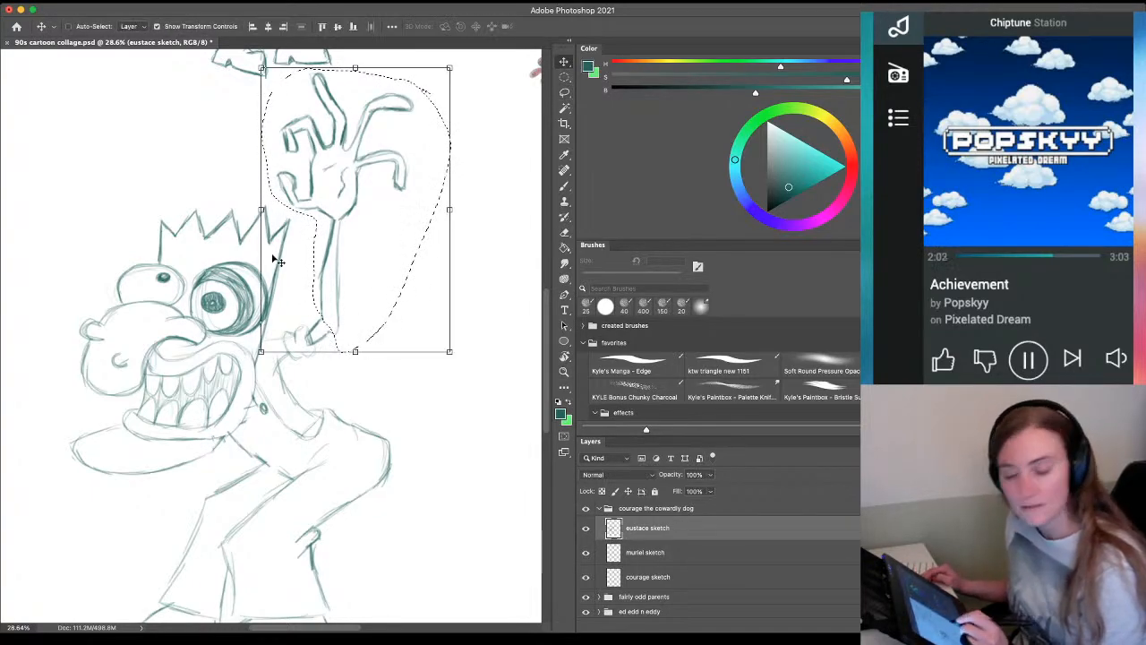
{"action": "left_click_drag", "start_coordinate": [250, 78], "coordinate": [279, 57]}
{"action": "mouse_move", "coordinate": [330, 239]}
{"action": "left_mouse_down"}
{"action": "mouse_move", "coordinate": [358, 235]}
{"action": "mouse_move", "coordinate": [352, 242]}
{"action": "left_mouse_up"}
{"action": "key", "text": "Return"}
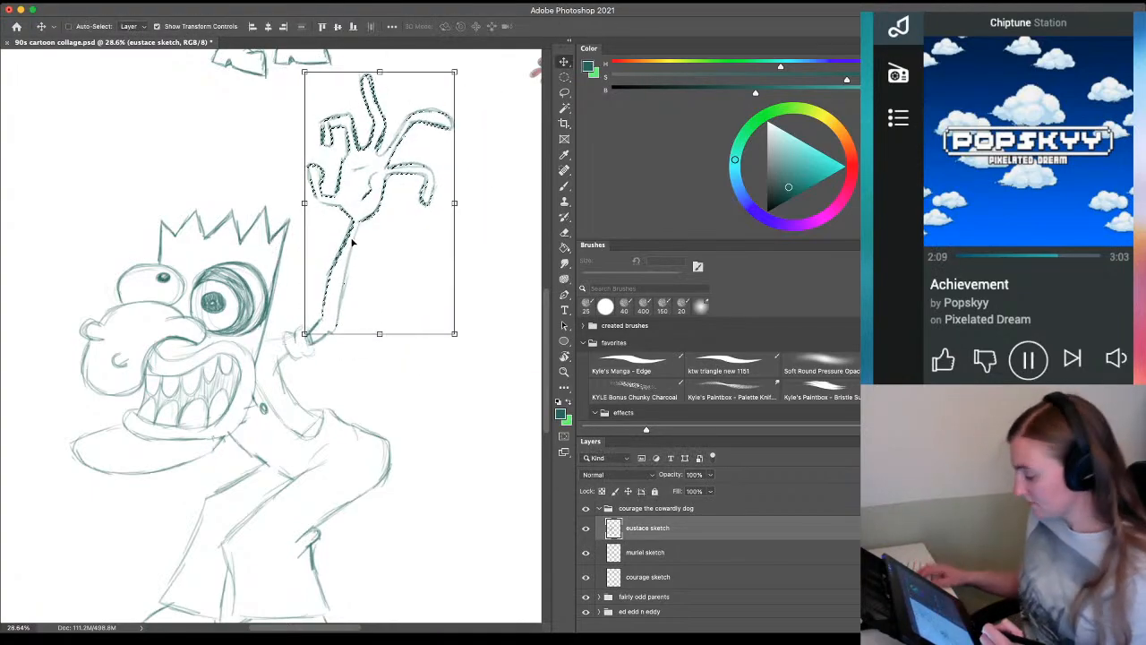
{"action": "key", "text": "ctrl+d"}
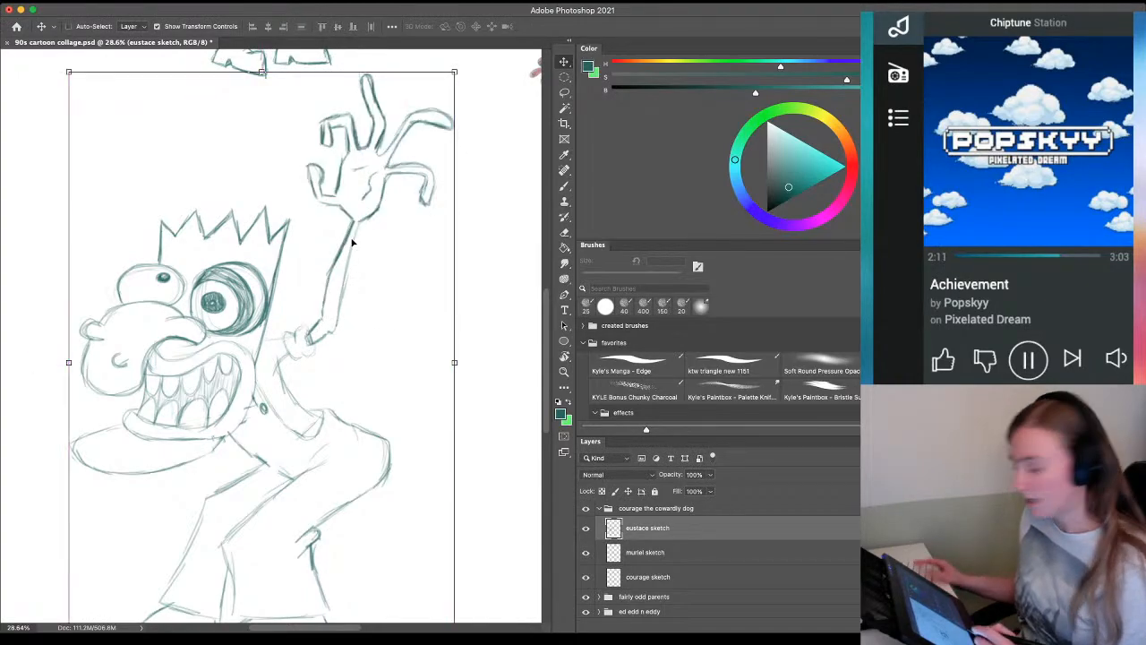
Lasso the hand alone, scale it to 87.69%, and shift it slightly inward to line up with the wrist
{"action": "key", "text": "l"}
{"action": "mouse_move", "coordinate": [446, 90]}
{"action": "left_mouse_down"}
{"action": "mouse_move", "coordinate": [373, 66]}
{"action": "mouse_move", "coordinate": [297, 113]}
{"action": "mouse_move", "coordinate": [290, 181]}
{"action": "mouse_move", "coordinate": [317, 217]}
{"action": "mouse_move", "coordinate": [390, 231]}
{"action": "mouse_move", "coordinate": [465, 170]}
{"action": "mouse_move", "coordinate": [444, 94]}
{"action": "mouse_move", "coordinate": [430, 78]}
{"action": "mouse_move", "coordinate": [374, 84]}
{"action": "left_mouse_up"}
{"action": "key", "text": "ctrl+t"}
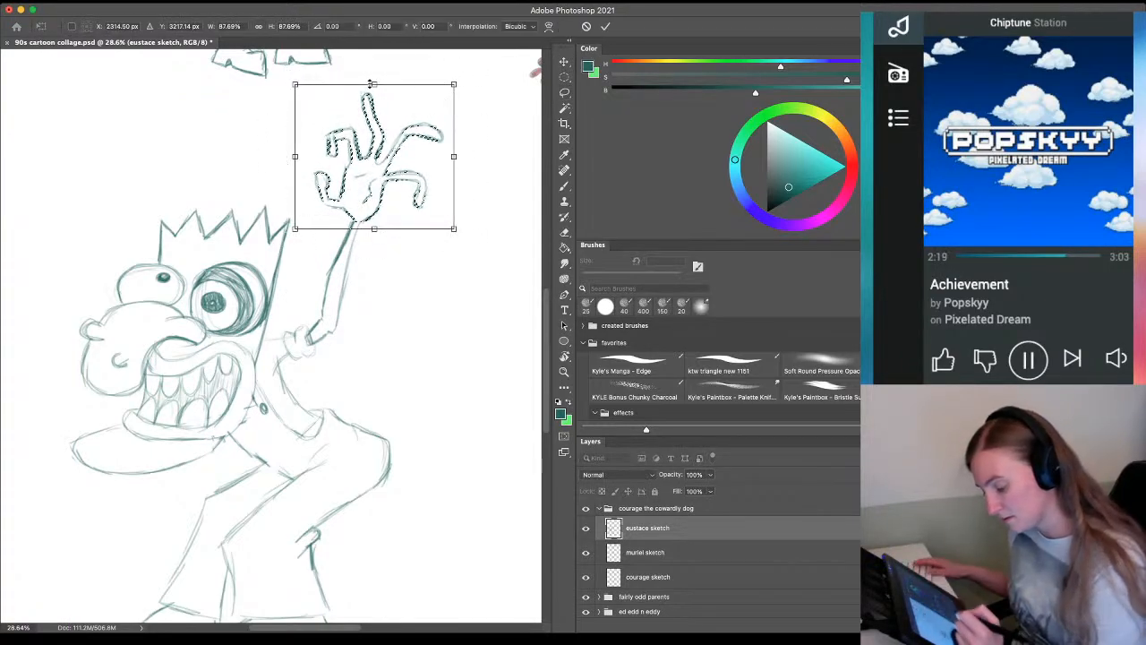
{"action": "key", "text": "Return"}
{"action": "key", "text": "v"}
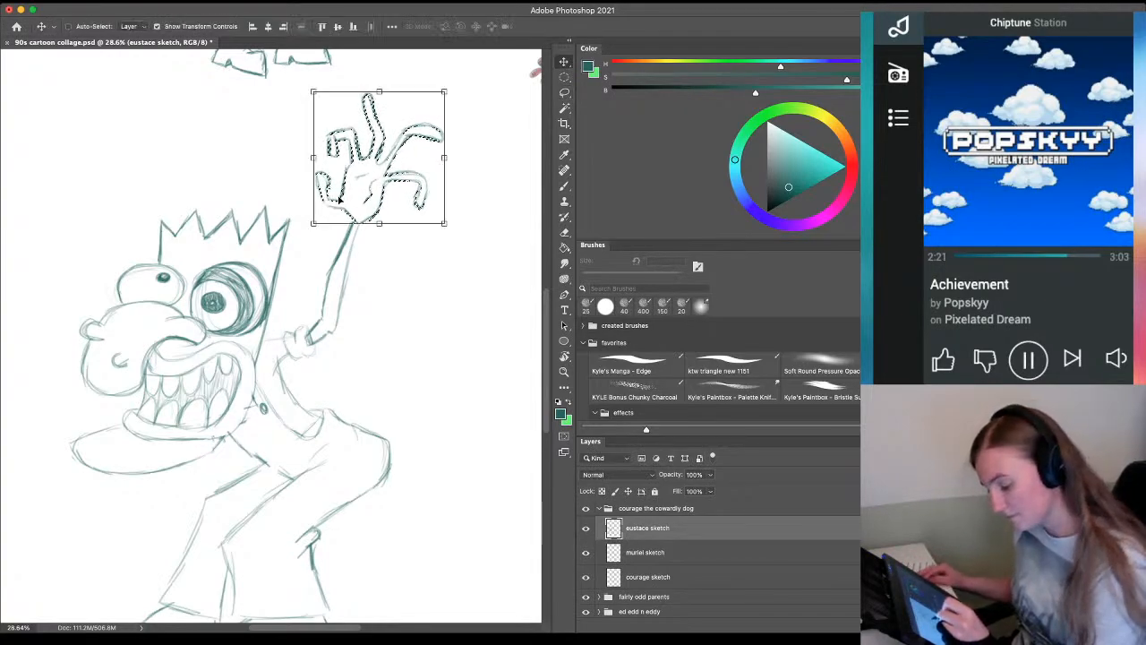
{"action": "left_click_drag", "start_coordinate": [343, 200], "coordinate": [338, 203]}
{"action": "key", "text": "ctrl+d"}
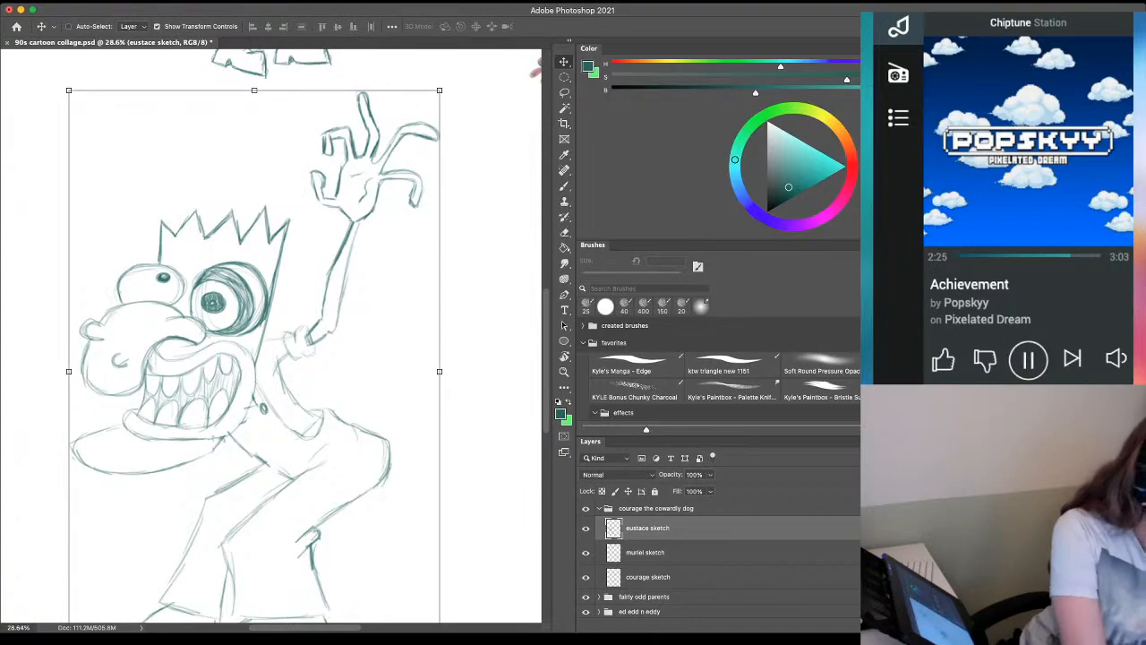
Skip to the next track in the music station and return to the Photoshop document
{"action": "left_click", "coordinate": [1072, 358]}
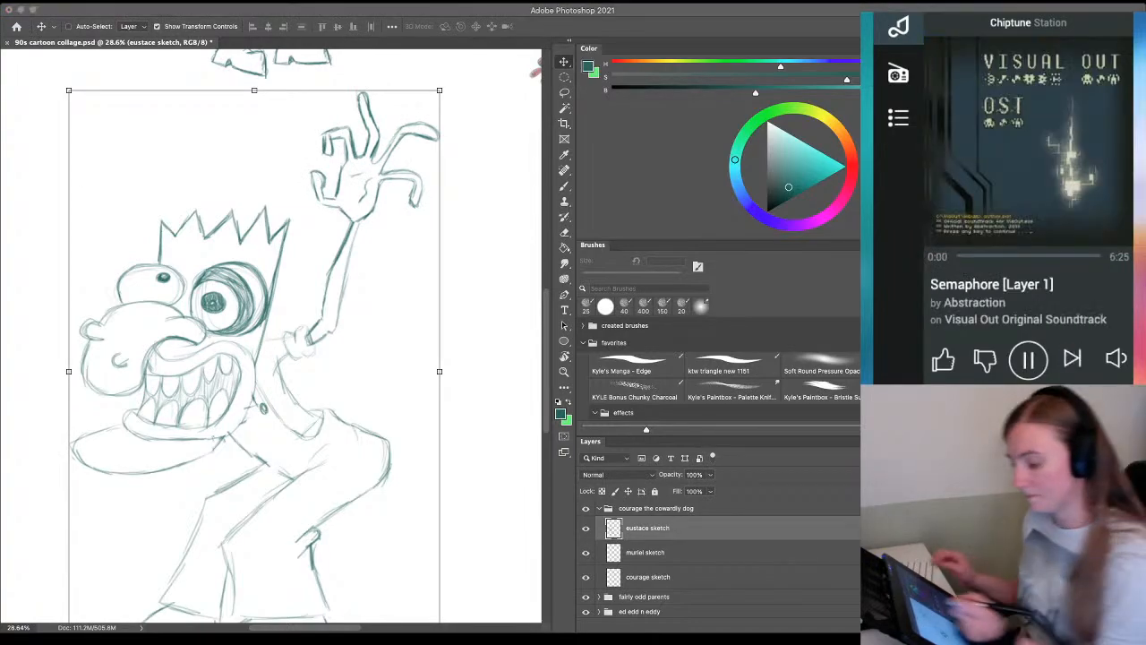
{"action": "left_click", "coordinate": [301, 14]}
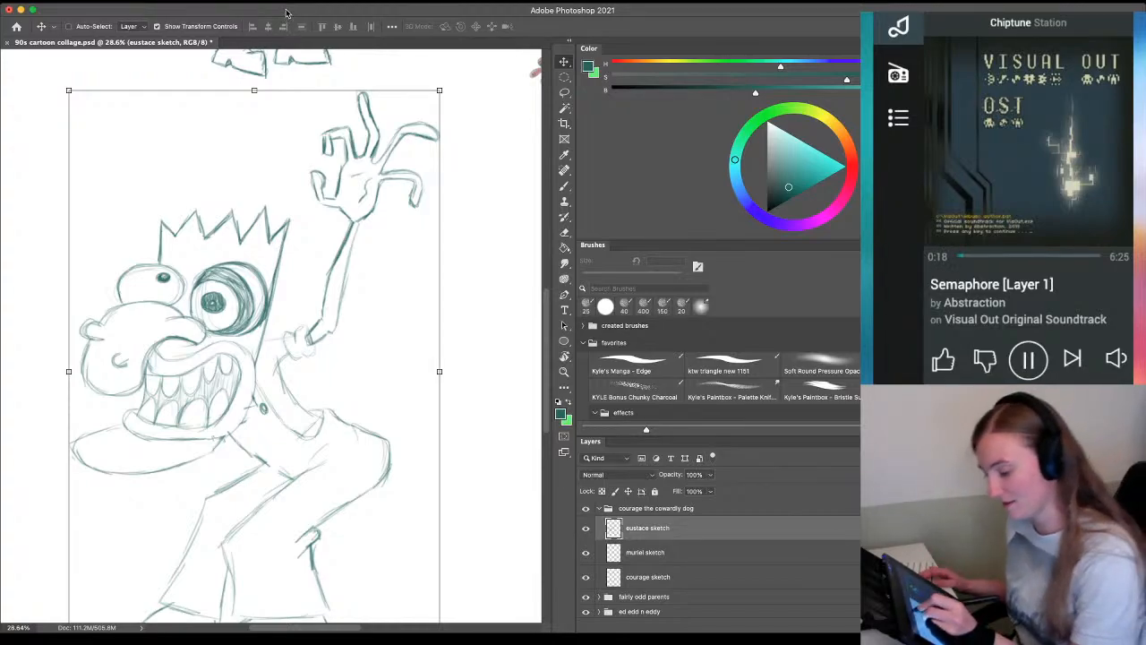
Darken the upper part of the forearm's outer edge just below the wrist
{"action": "left_click_drag", "start_coordinate": [153, 360], "coordinate": [226, 384]}
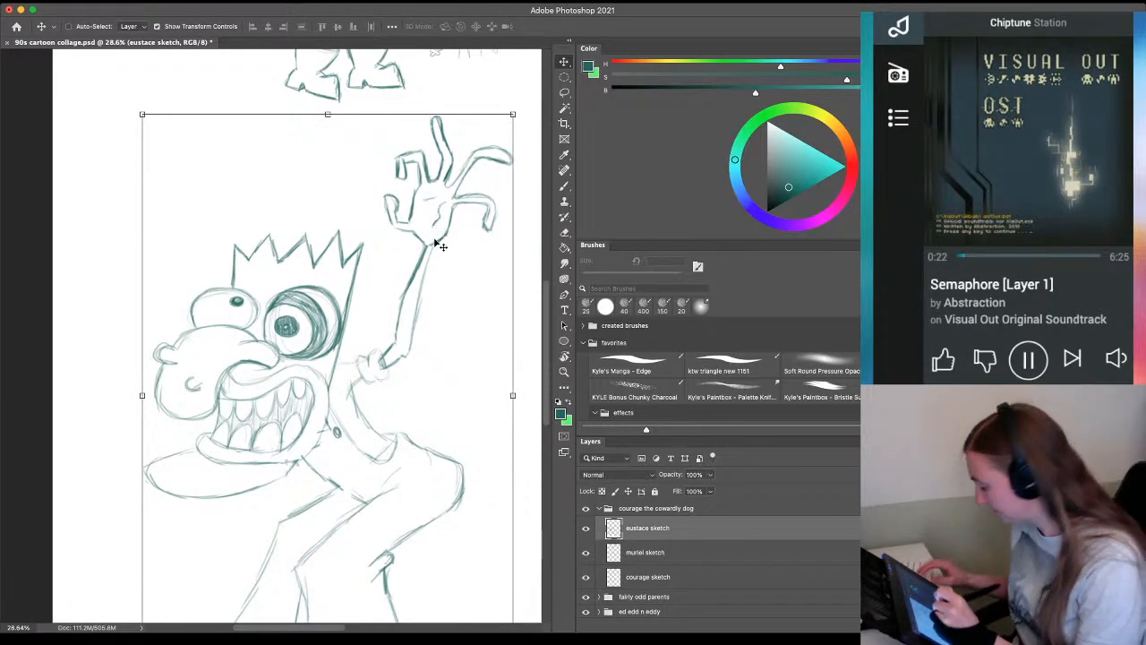
{"action": "key", "text": "b"}
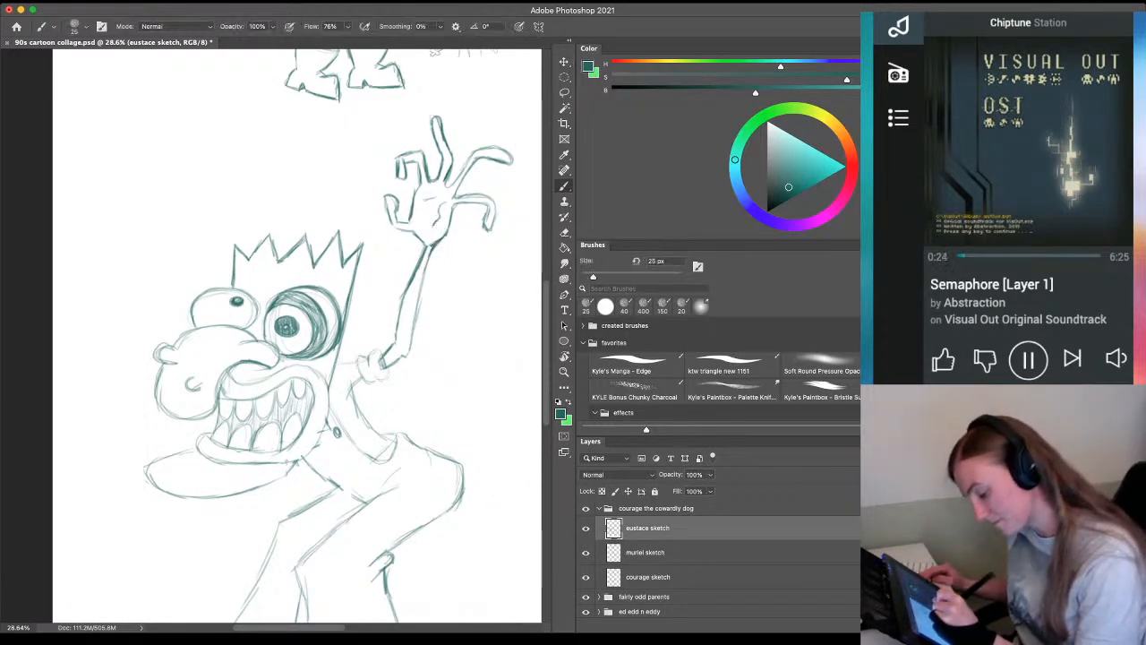
{"action": "left_click_drag", "start_coordinate": [429, 255], "coordinate": [418, 303]}
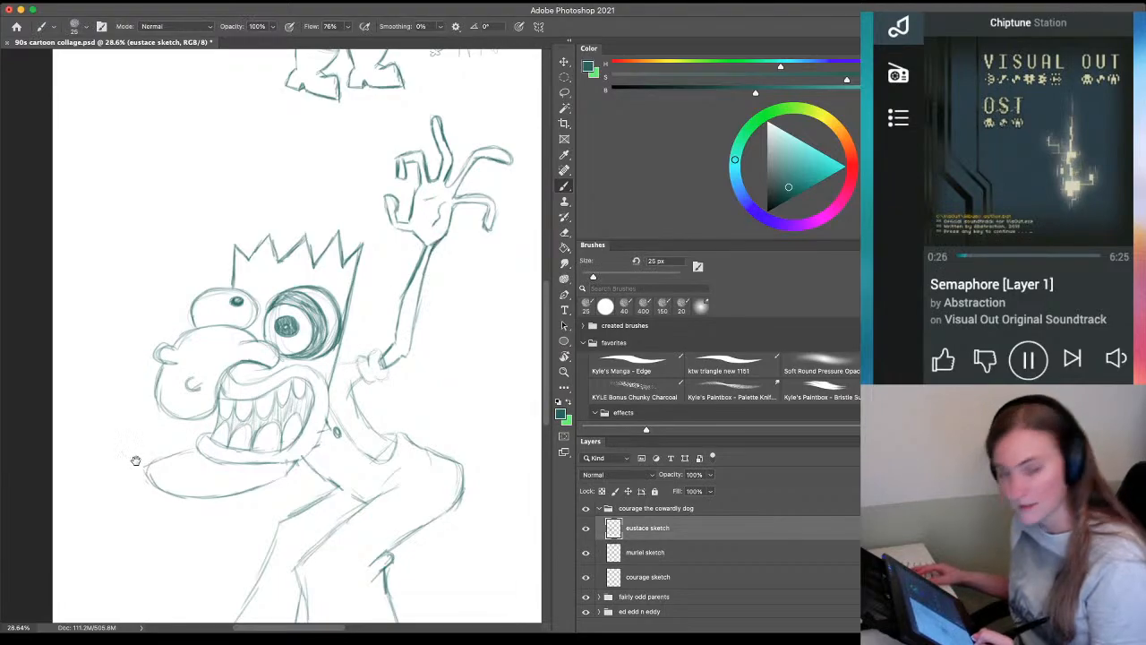
{"action": "left_click_drag", "start_coordinate": [137, 459], "coordinate": [185, 478]}
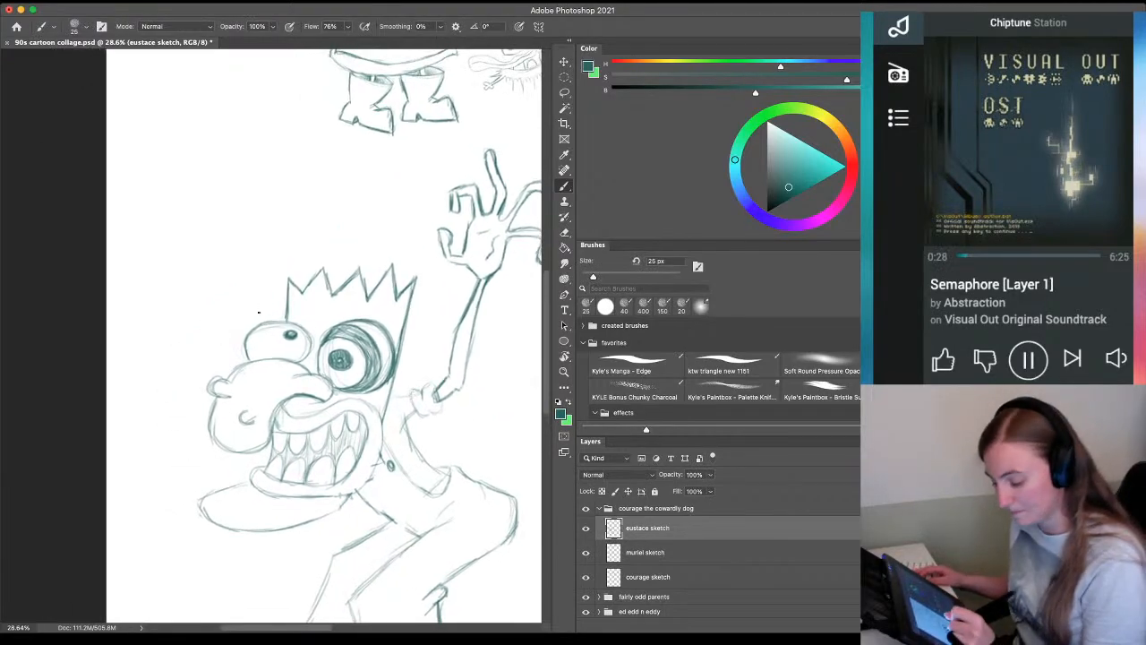
Sketch a second raised hand above Eustace's smaller eye, starting with the thin wrist, open palm and rounded thumb
{"action": "mouse_move", "coordinate": [260, 318]}
{"action": "left_mouse_down"}
{"action": "mouse_move", "coordinate": [247, 278]}
{"action": "mouse_move", "coordinate": [248, 301]}
{"action": "left_mouse_up"}
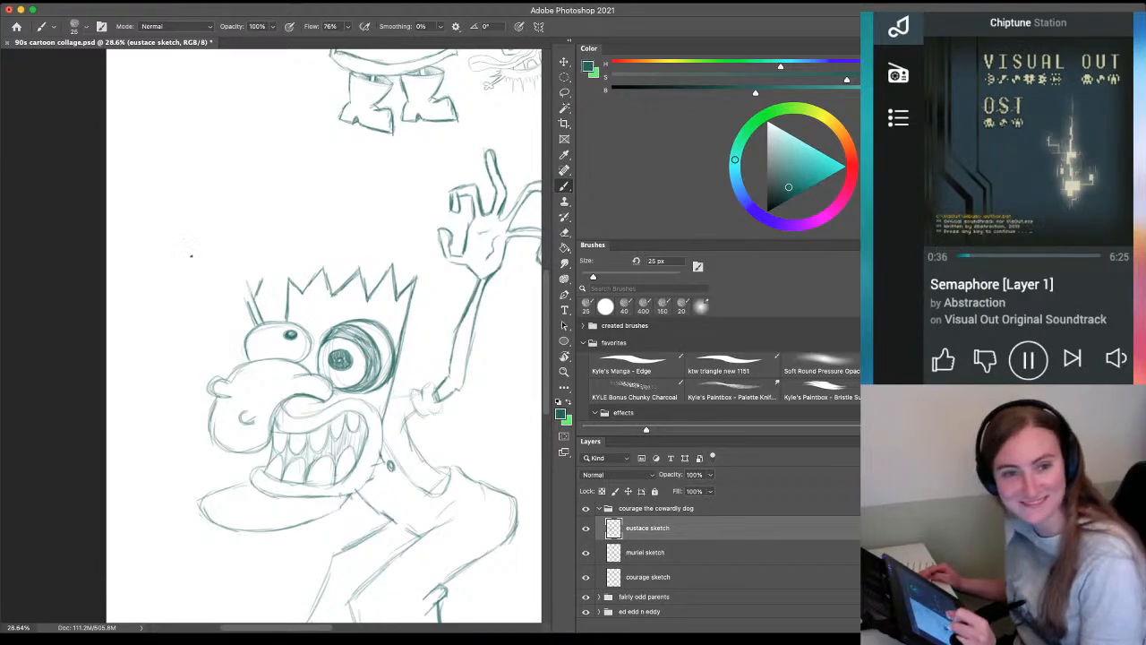
{"action": "left_click_drag", "start_coordinate": [206, 283], "coordinate": [215, 299]}
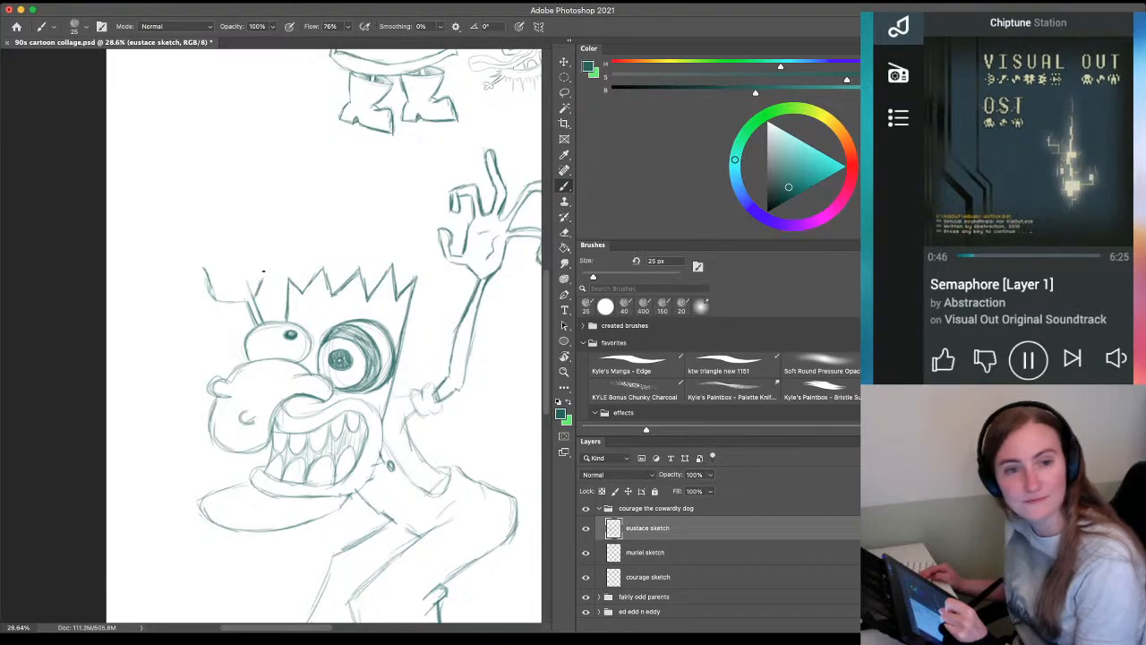
{"action": "mouse_move", "coordinate": [267, 267]}
{"action": "left_mouse_down"}
{"action": "mouse_move", "coordinate": [300, 182]}
{"action": "mouse_move", "coordinate": [291, 228]}
{"action": "mouse_move", "coordinate": [282, 199]}
{"action": "mouse_move", "coordinate": [276, 216]}
{"action": "mouse_move", "coordinate": [291, 248]}
{"action": "left_mouse_up"}
{"action": "left_click_drag", "start_coordinate": [265, 305], "coordinate": [219, 299]}
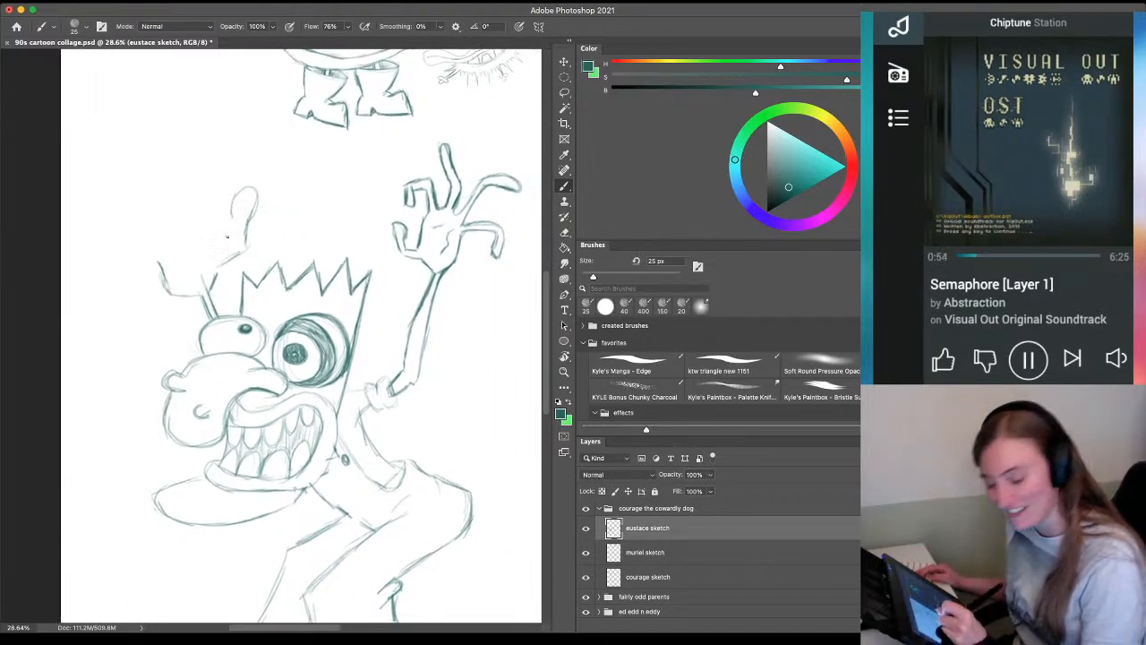
{"action": "left_click_drag", "start_coordinate": [232, 250], "coordinate": [219, 259]}
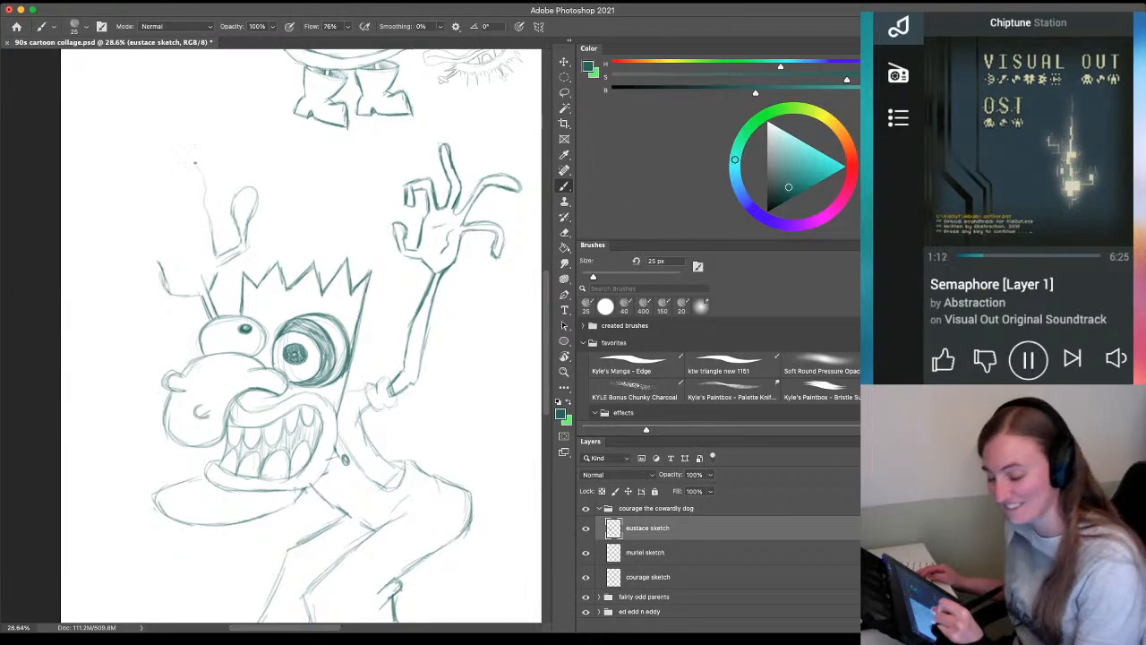
Sketch a long wavy finger and a finger curled into a hook beside the thumb of the second hand
{"action": "left_click_drag", "start_coordinate": [175, 143], "coordinate": [214, 236]}
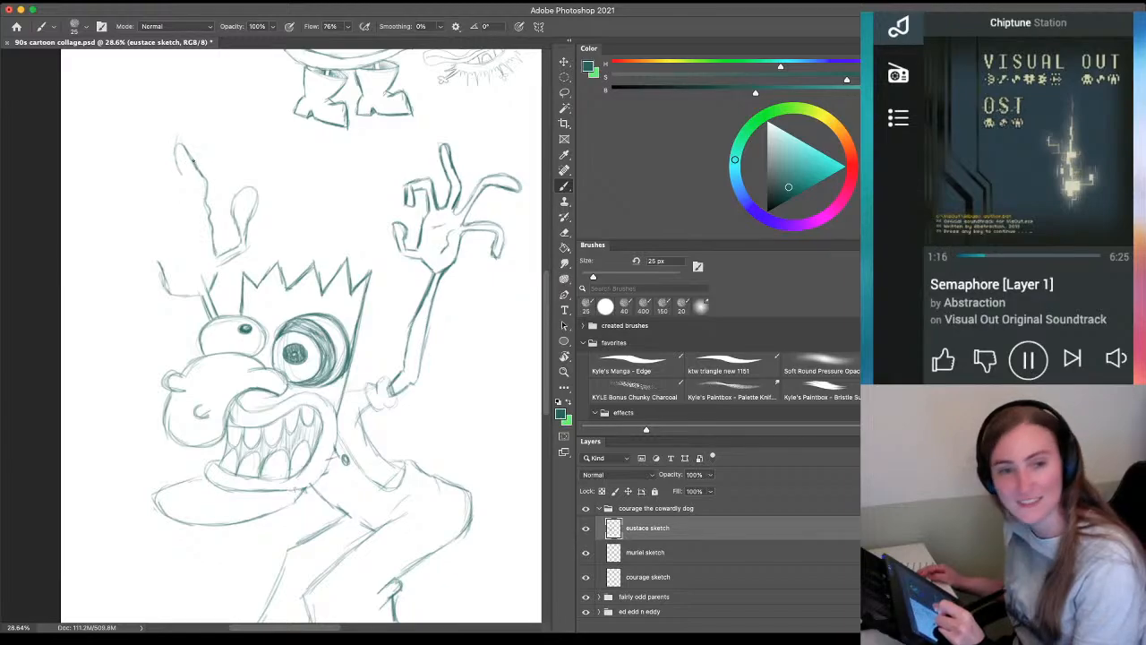
{"action": "left_click_drag", "start_coordinate": [179, 137], "coordinate": [188, 181]}
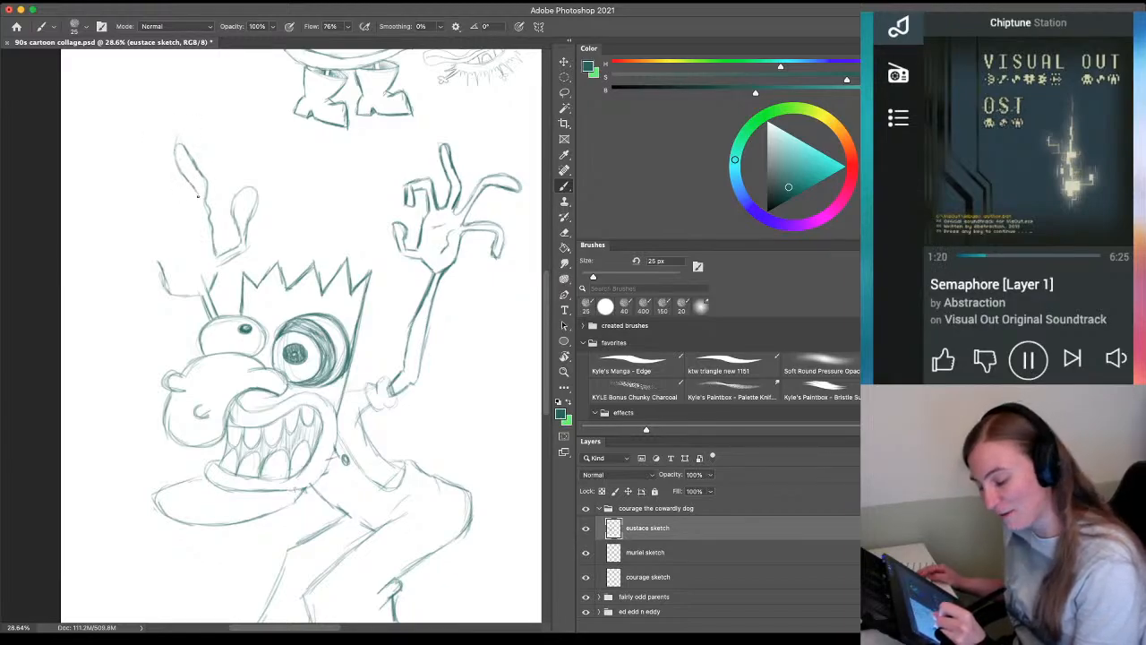
{"action": "mouse_move", "coordinate": [199, 203]}
{"action": "left_mouse_down"}
{"action": "mouse_move", "coordinate": [196, 243]}
{"action": "mouse_move", "coordinate": [203, 204]}
{"action": "mouse_move", "coordinate": [171, 186]}
{"action": "mouse_move", "coordinate": [188, 221]}
{"action": "left_mouse_up"}
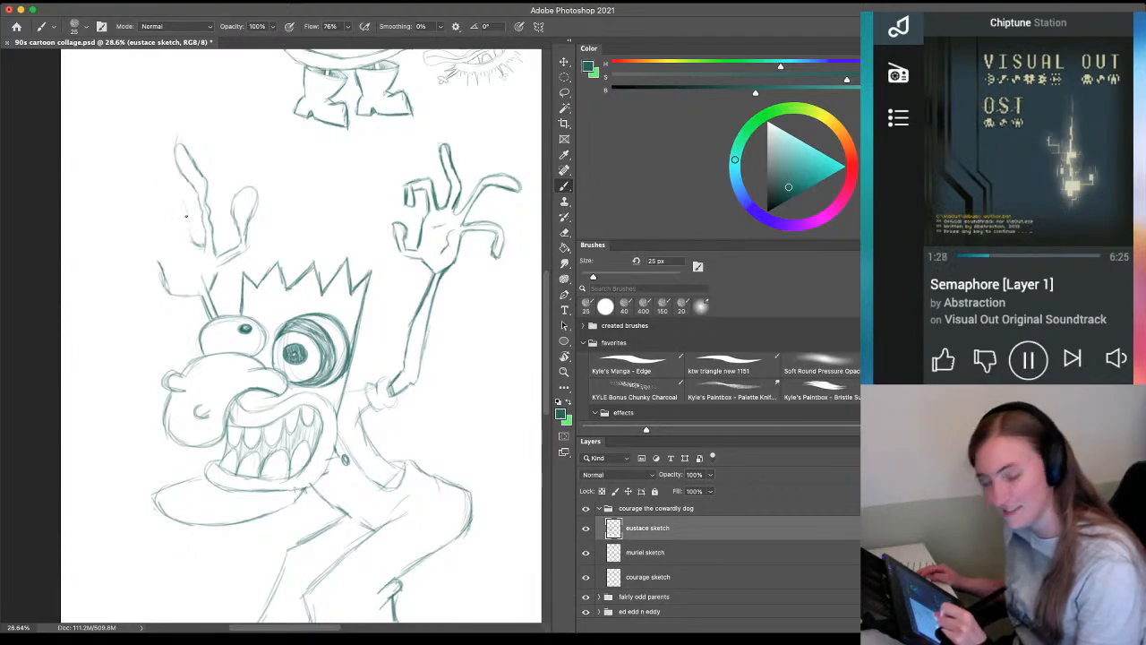
{"action": "mouse_move", "coordinate": [170, 165]}
{"action": "left_mouse_down"}
{"action": "mouse_move", "coordinate": [139, 195]}
{"action": "mouse_move", "coordinate": [159, 202]}
{"action": "mouse_move", "coordinate": [147, 186]}
{"action": "mouse_move", "coordinate": [155, 173]}
{"action": "mouse_move", "coordinate": [166, 192]}
{"action": "mouse_move", "coordinate": [159, 173]}
{"action": "mouse_move", "coordinate": [182, 237]}
{"action": "left_mouse_up"}
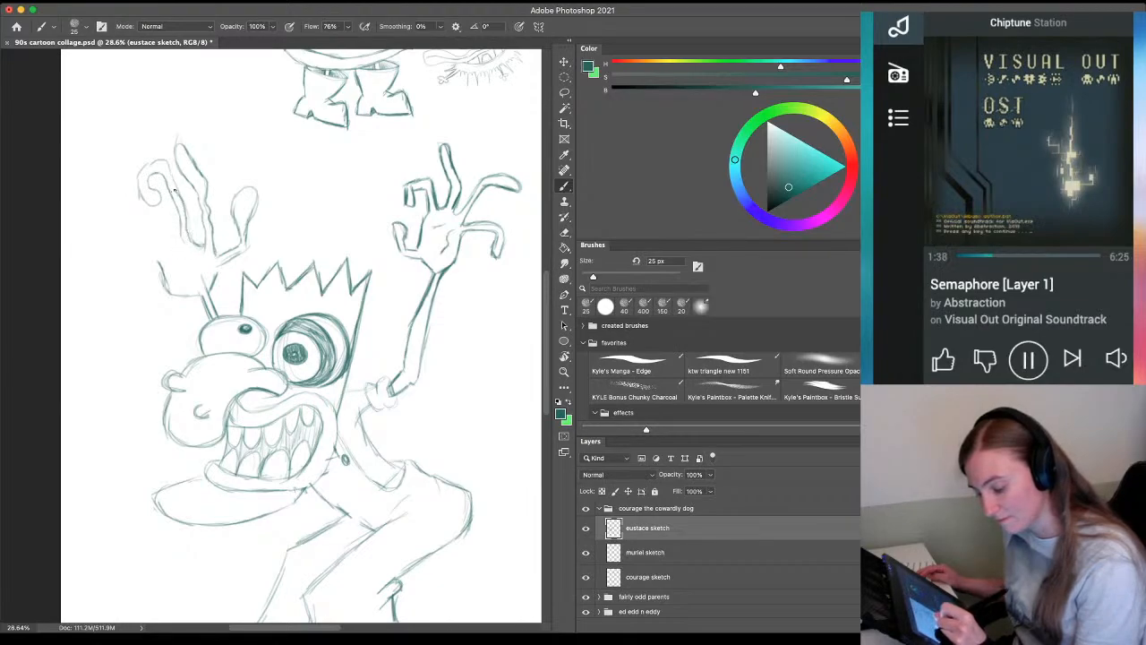
{"action": "mouse_move", "coordinate": [175, 189]}
{"action": "left_mouse_down"}
{"action": "mouse_move", "coordinate": [160, 154]}
{"action": "mouse_move", "coordinate": [143, 159]}
{"action": "mouse_move", "coordinate": [139, 195]}
{"action": "mouse_move", "coordinate": [155, 204]}
{"action": "mouse_move", "coordinate": [148, 178]}
{"action": "mouse_move", "coordinate": [165, 180]}
{"action": "mouse_move", "coordinate": [185, 245]}
{"action": "left_mouse_up"}
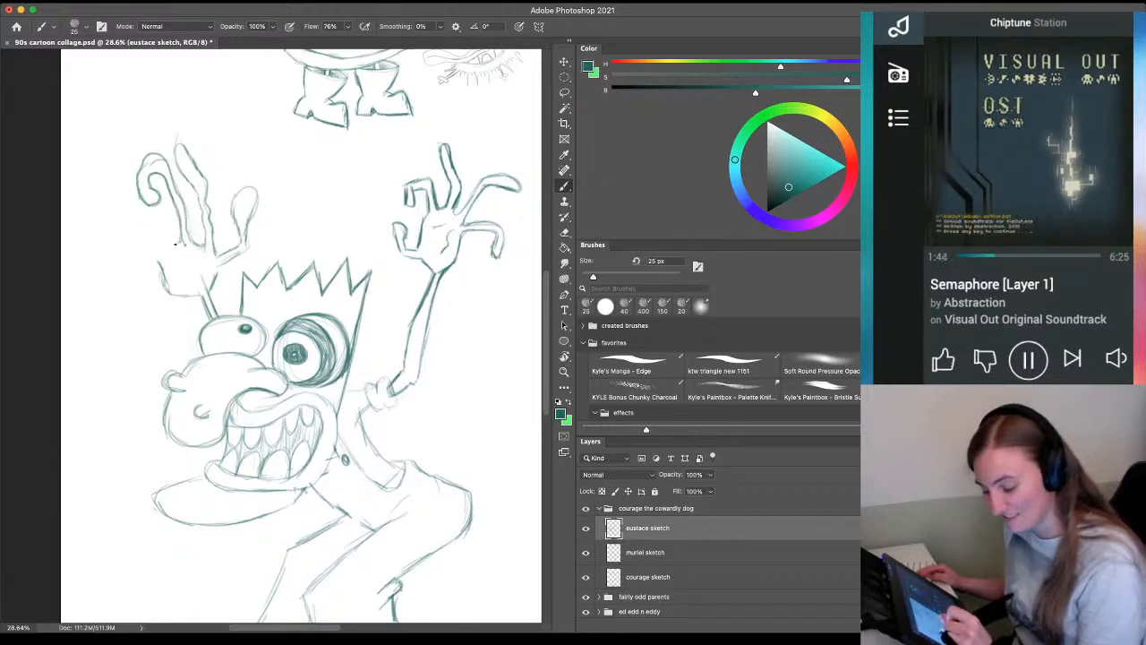
Draw the next long finger reaching up and outward from the palm, with a rounded tip
{"action": "mouse_move", "coordinate": [171, 241]}
{"action": "left_mouse_down"}
{"action": "mouse_move", "coordinate": [130, 200]}
{"action": "mouse_move", "coordinate": [115, 147]}
{"action": "mouse_move", "coordinate": [103, 150]}
{"action": "mouse_move", "coordinate": [109, 193]}
{"action": "left_mouse_up"}
{"action": "left_click_drag", "start_coordinate": [104, 153], "coordinate": [126, 198]}
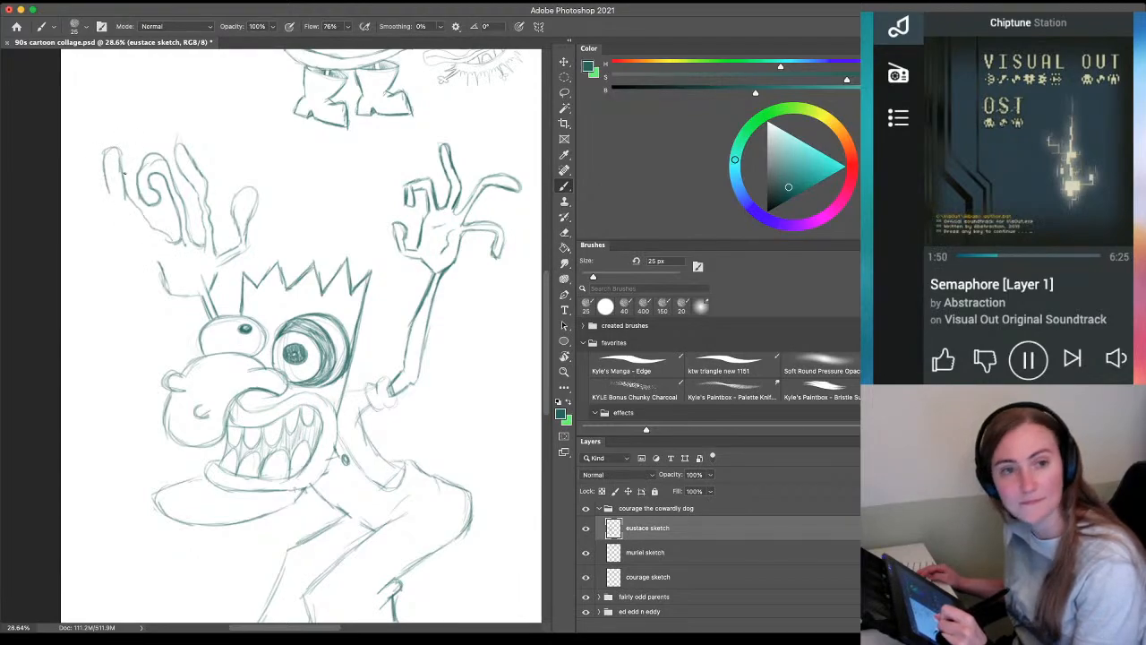
{"action": "mouse_move", "coordinate": [122, 155]}
{"action": "left_mouse_down"}
{"action": "mouse_move", "coordinate": [127, 197]}
{"action": "mouse_move", "coordinate": [160, 228]}
{"action": "mouse_move", "coordinate": [102, 168]}
{"action": "mouse_move", "coordinate": [115, 203]}
{"action": "left_mouse_up"}
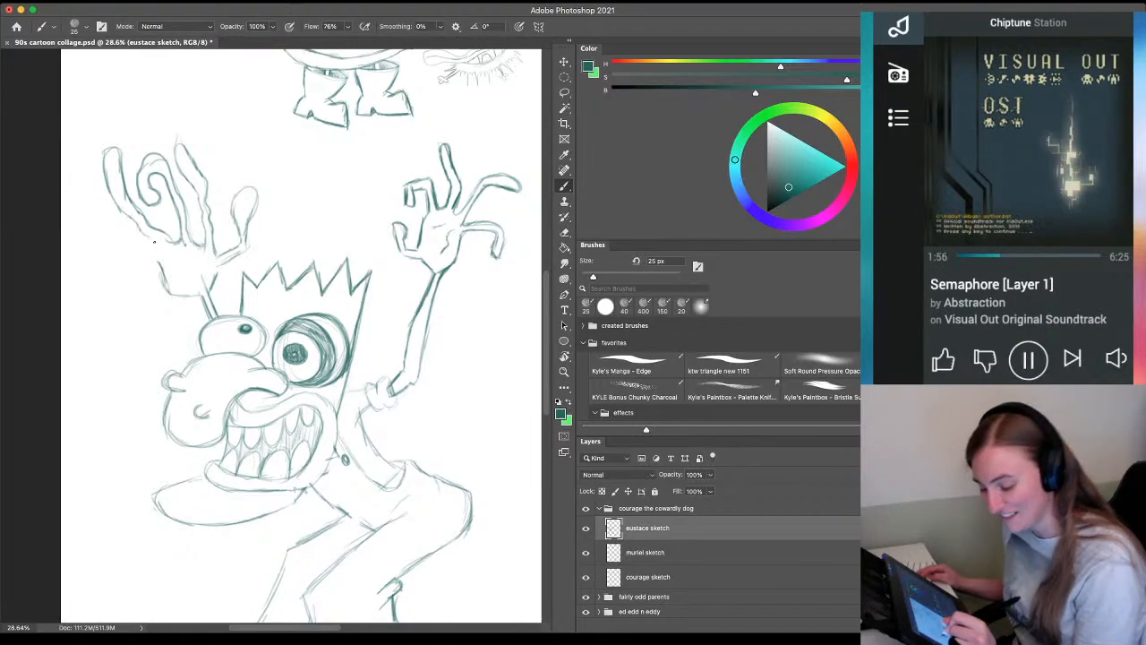
{"action": "left_click_drag", "start_coordinate": [138, 230], "coordinate": [157, 239]}
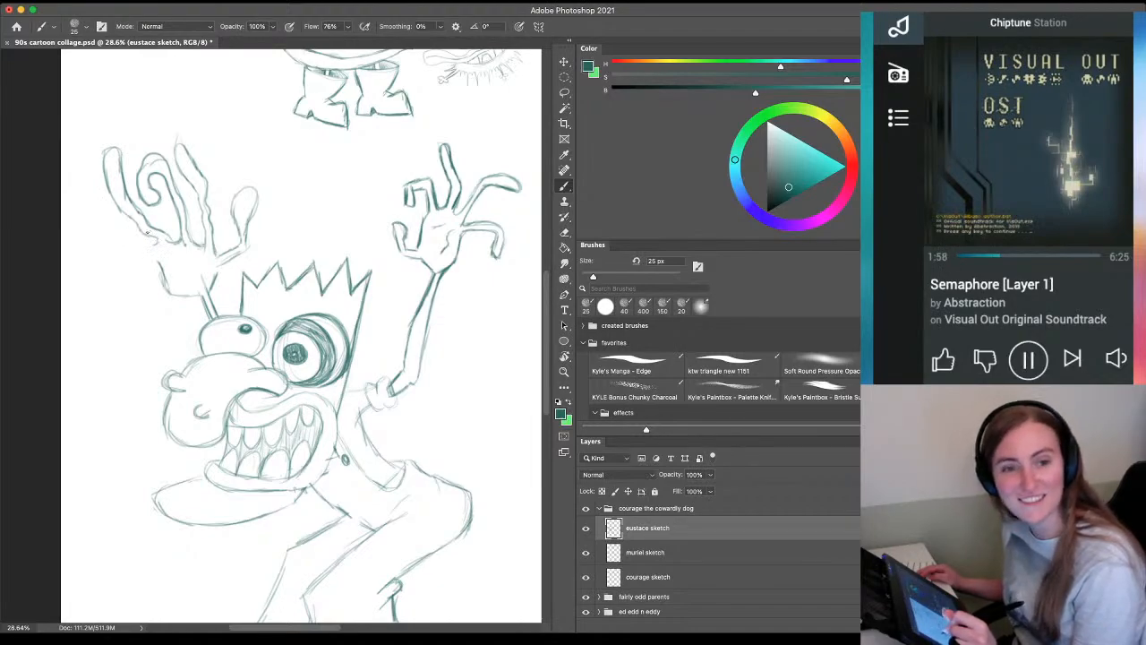
Add the bent, drooping outermost finger to the second hand, then mark the palm creases and darken the palm outline
{"action": "mouse_move", "coordinate": [137, 243]}
{"action": "left_mouse_down"}
{"action": "mouse_move", "coordinate": [103, 259]}
{"action": "mouse_move", "coordinate": [106, 242]}
{"action": "mouse_move", "coordinate": [114, 291]}
{"action": "mouse_move", "coordinate": [127, 242]}
{"action": "mouse_move", "coordinate": [113, 243]}
{"action": "mouse_move", "coordinate": [120, 265]}
{"action": "mouse_move", "coordinate": [120, 253]}
{"action": "mouse_move", "coordinate": [141, 245]}
{"action": "mouse_move", "coordinate": [158, 257]}
{"action": "mouse_move", "coordinate": [161, 271]}
{"action": "mouse_move", "coordinate": [95, 239]}
{"action": "mouse_move", "coordinate": [103, 278]}
{"action": "mouse_move", "coordinate": [119, 288]}
{"action": "mouse_move", "coordinate": [102, 296]}
{"action": "mouse_move", "coordinate": [111, 247]}
{"action": "mouse_move", "coordinate": [138, 242]}
{"action": "left_mouse_up"}
{"action": "key", "text": "super+z"}
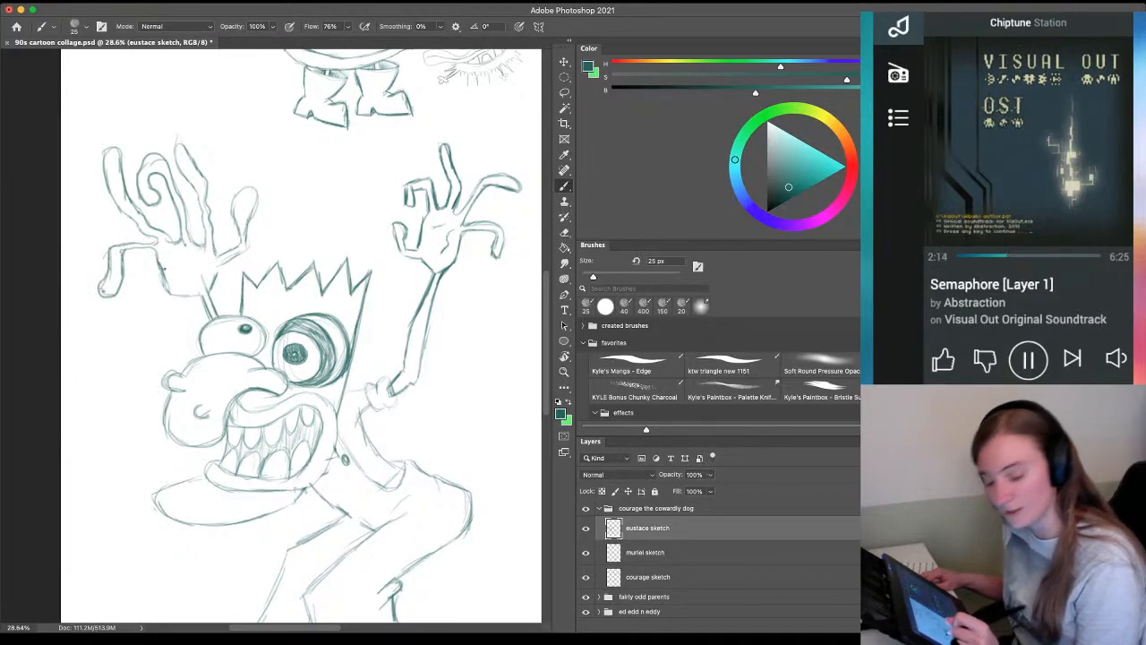
{"action": "left_click_drag", "start_coordinate": [186, 253], "coordinate": [180, 284]}
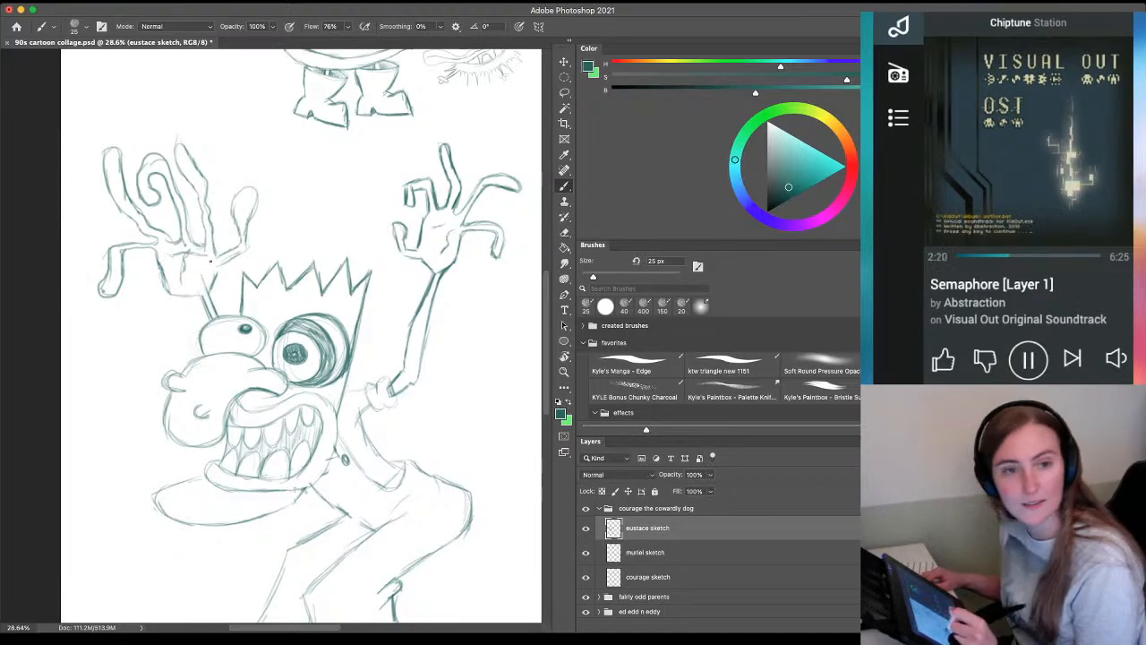
{"action": "mouse_move", "coordinate": [209, 288]}
{"action": "left_mouse_down"}
{"action": "mouse_move", "coordinate": [212, 302]}
{"action": "mouse_move", "coordinate": [174, 293]}
{"action": "mouse_move", "coordinate": [160, 260]}
{"action": "left_mouse_up"}
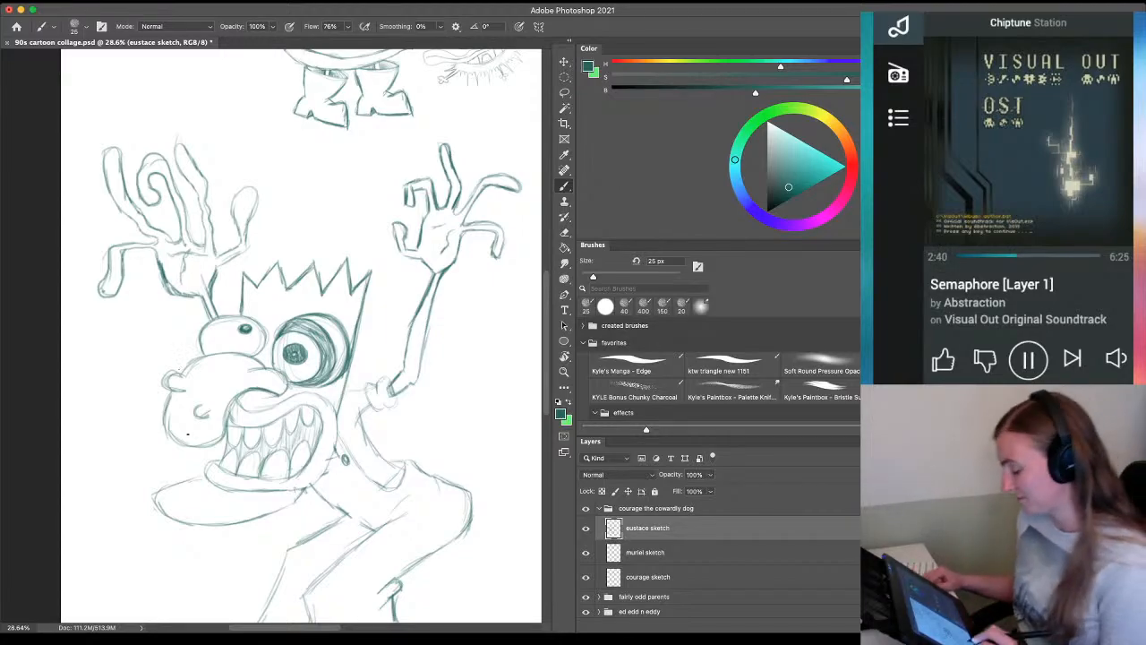
Darken the outline of Eustace's leading trouser leg from the belly down, including its hem and inner edge
{"action": "key", "text": "z"}
{"action": "left_click_drag", "start_coordinate": [214, 443], "coordinate": [172, 444]}
{"action": "left_click_drag", "start_coordinate": [210, 559], "coordinate": [182, 439]}
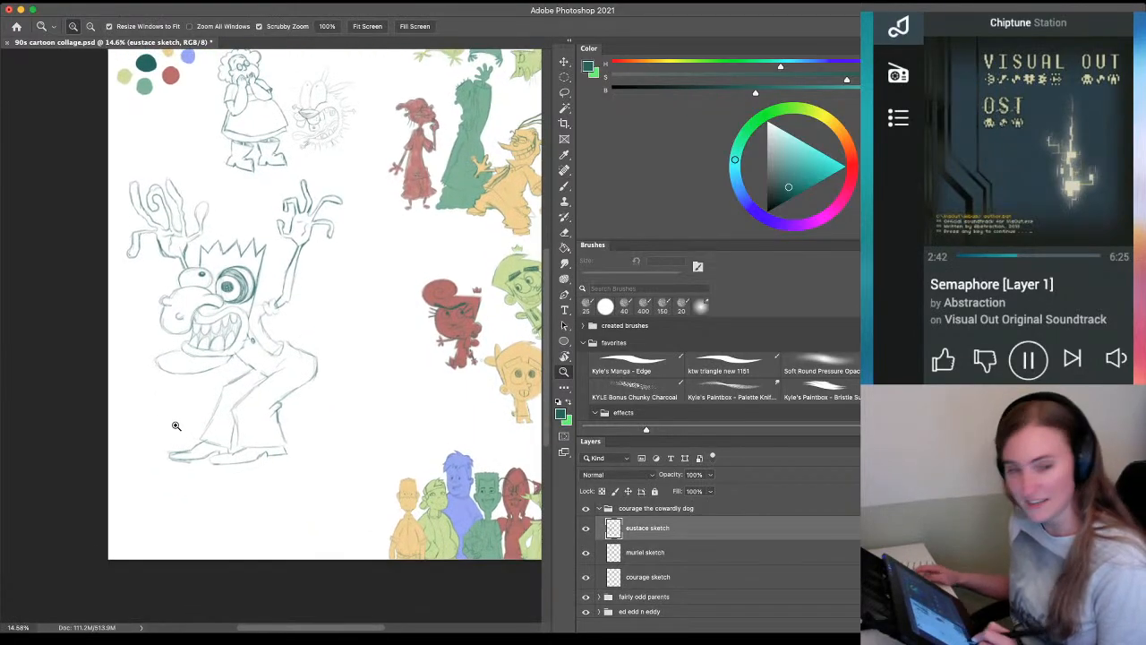
{"action": "left_click_drag", "start_coordinate": [234, 468], "coordinate": [277, 489]}
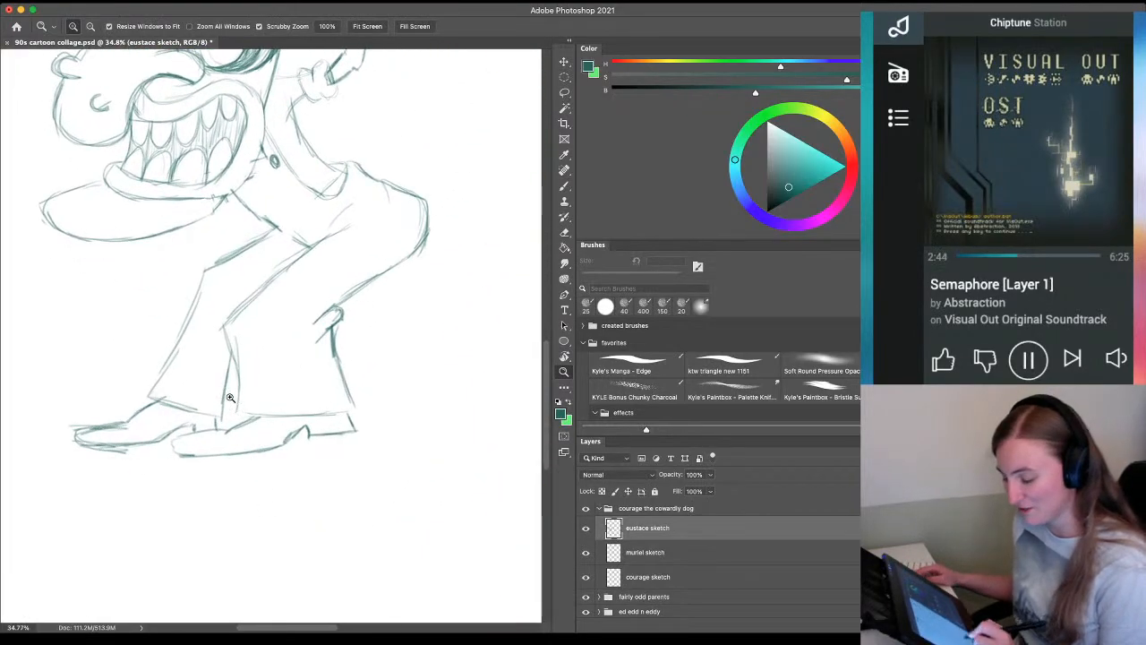
{"action": "left_click_drag", "start_coordinate": [160, 263], "coordinate": [157, 244]}
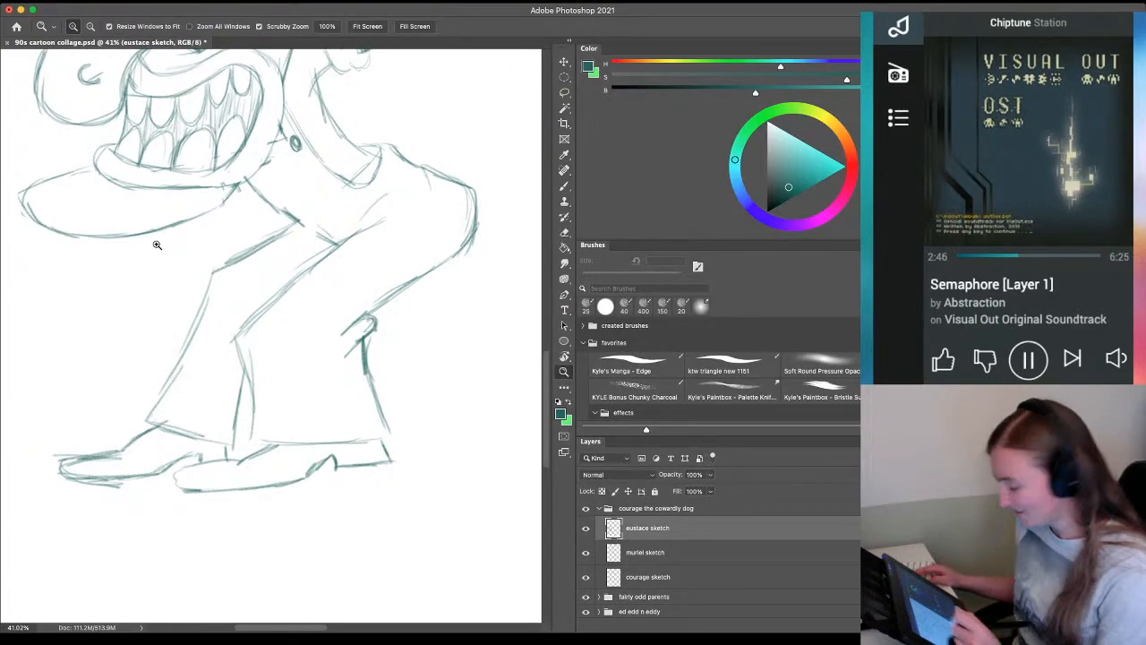
{"action": "key", "text": "b"}
{"action": "mouse_move", "coordinate": [242, 179]}
{"action": "left_mouse_down"}
{"action": "mouse_move", "coordinate": [292, 218]}
{"action": "mouse_move", "coordinate": [210, 278]}
{"action": "mouse_move", "coordinate": [193, 335]}
{"action": "mouse_move", "coordinate": [145, 412]}
{"action": "left_mouse_up"}
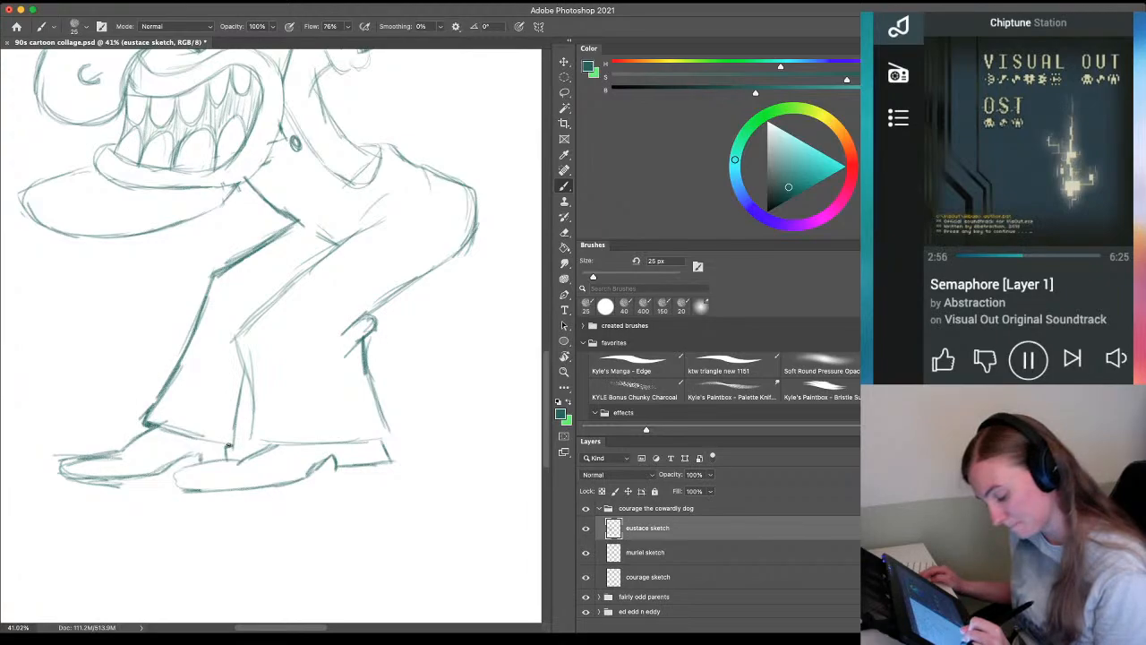
{"action": "left_click_drag", "start_coordinate": [228, 445], "coordinate": [178, 431]}
{"action": "left_click_drag", "start_coordinate": [242, 374], "coordinate": [235, 435]}
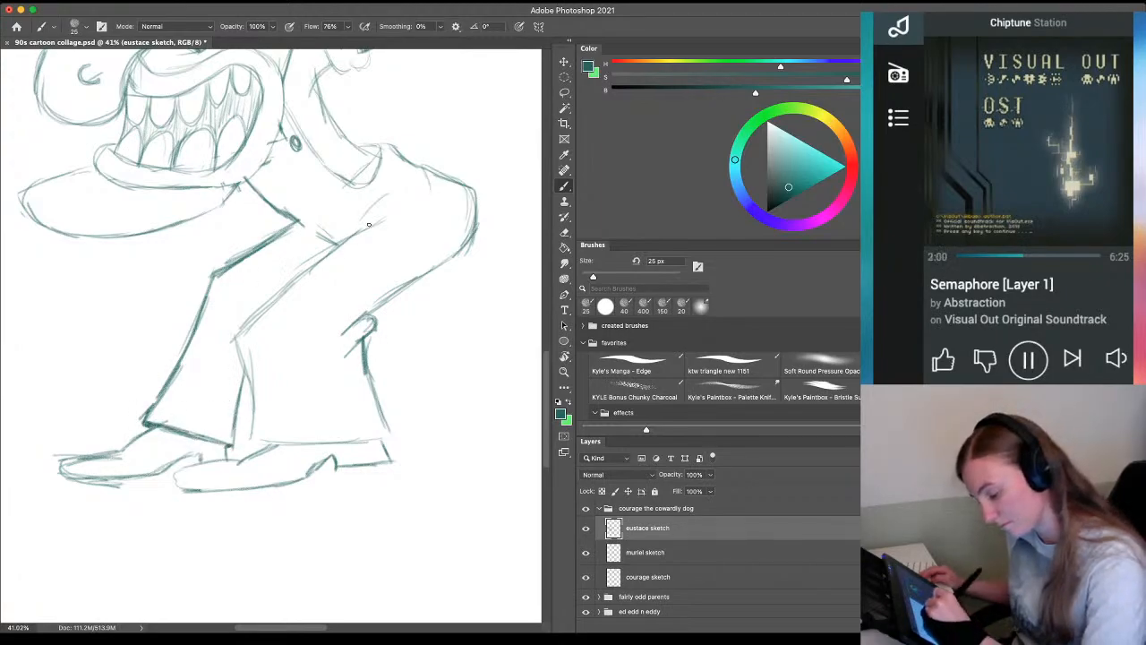
Darken the other trouser leg's outline and hem, erasing stray lines at the knee and redrawing the fold behind it
{"action": "mouse_move", "coordinate": [368, 224]}
{"action": "left_mouse_down"}
{"action": "mouse_move", "coordinate": [265, 304]}
{"action": "mouse_move", "coordinate": [253, 333]}
{"action": "mouse_move", "coordinate": [254, 426]}
{"action": "left_mouse_up"}
{"action": "key", "text": "e"}
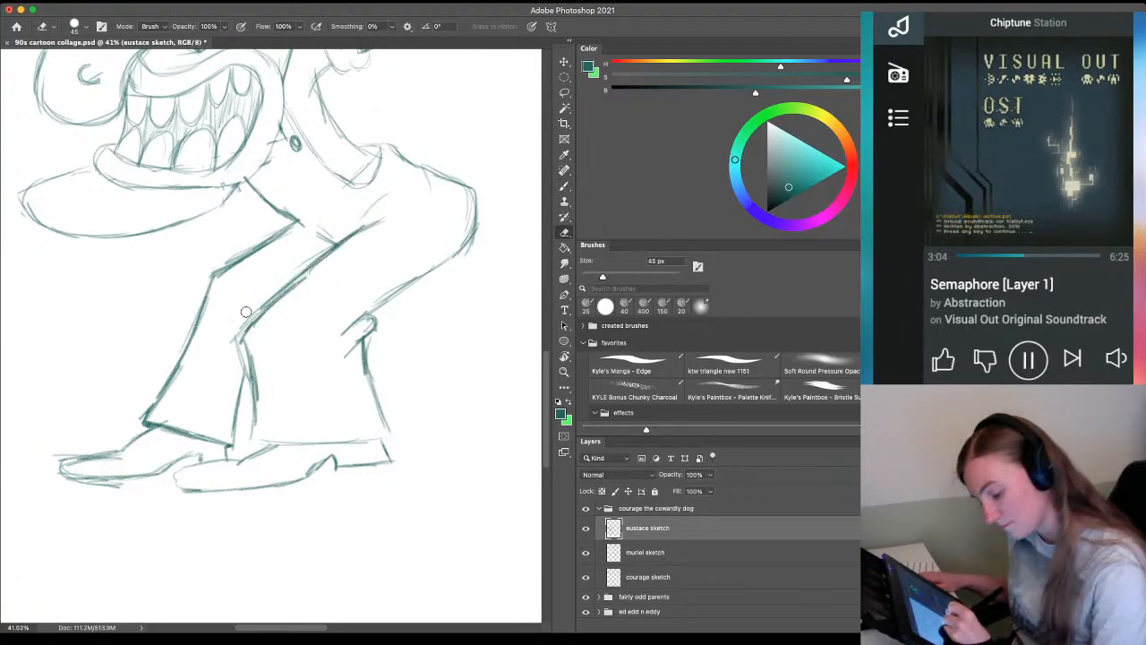
{"action": "left_click_drag", "start_coordinate": [228, 344], "coordinate": [238, 366]}
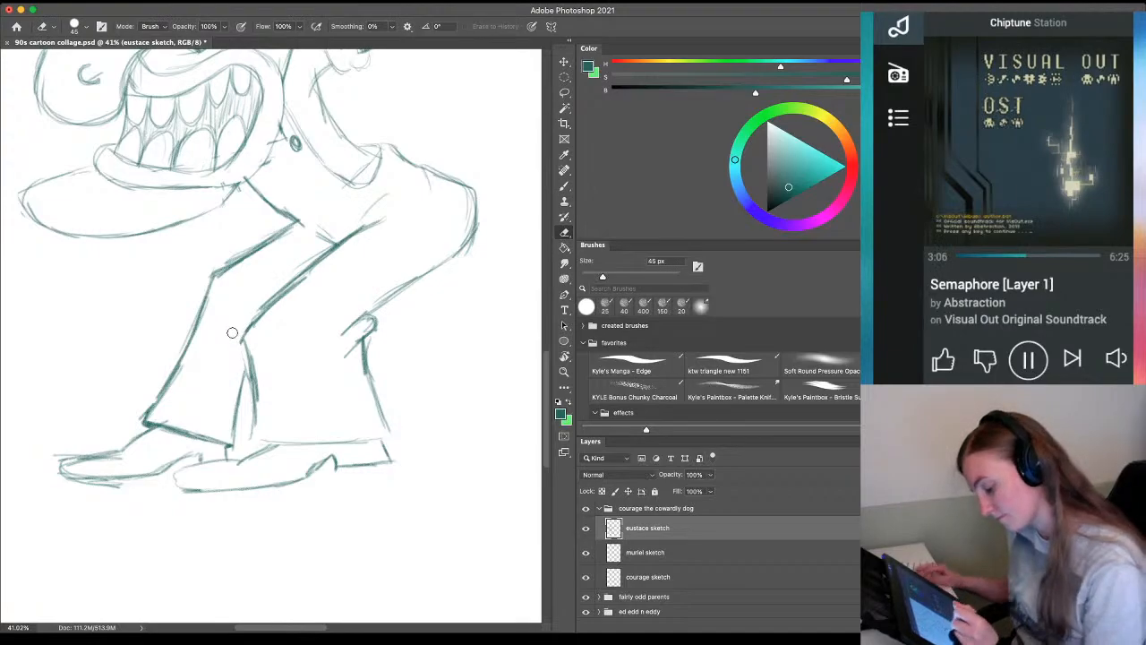
{"action": "mouse_move", "coordinate": [369, 327]}
{"action": "left_mouse_down"}
{"action": "mouse_move", "coordinate": [380, 322]}
{"action": "mouse_move", "coordinate": [344, 333]}
{"action": "mouse_move", "coordinate": [365, 370]}
{"action": "left_mouse_up"}
{"action": "key", "text": "b"}
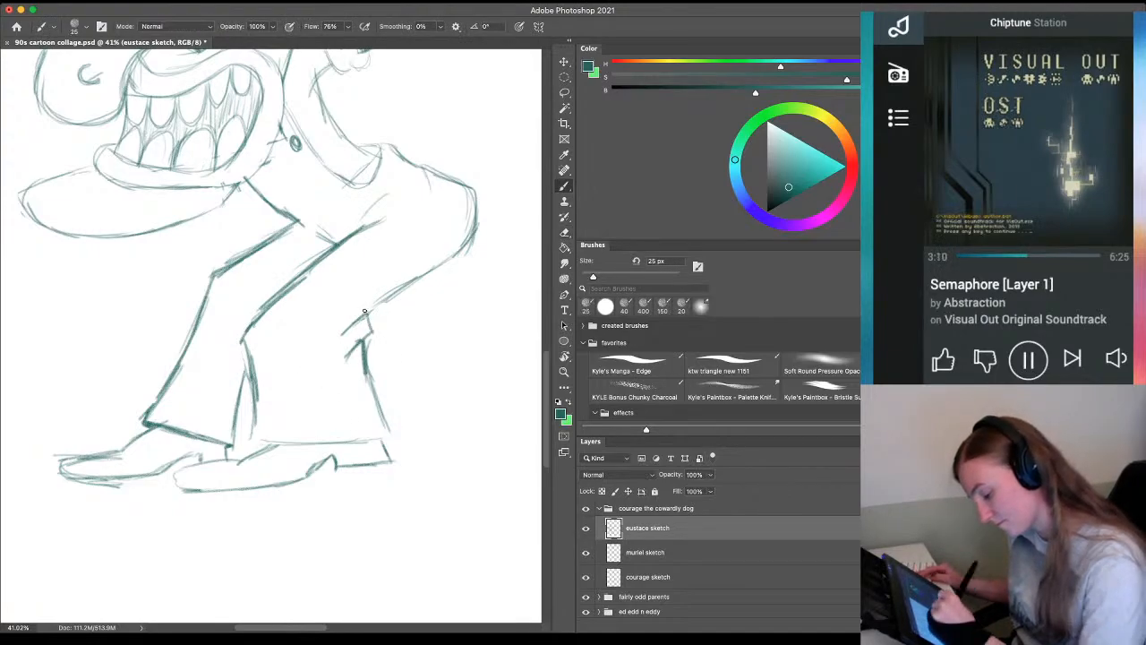
{"action": "left_click_drag", "start_coordinate": [392, 292], "coordinate": [342, 334]}
{"action": "mouse_move", "coordinate": [369, 373]}
{"action": "left_mouse_down"}
{"action": "mouse_move", "coordinate": [372, 440]}
{"action": "mouse_move", "coordinate": [386, 443]}
{"action": "mouse_move", "coordinate": [357, 430]}
{"action": "mouse_move", "coordinate": [277, 453]}
{"action": "mouse_move", "coordinate": [336, 441]}
{"action": "mouse_move", "coordinate": [260, 434]}
{"action": "mouse_move", "coordinate": [253, 401]}
{"action": "left_mouse_up"}
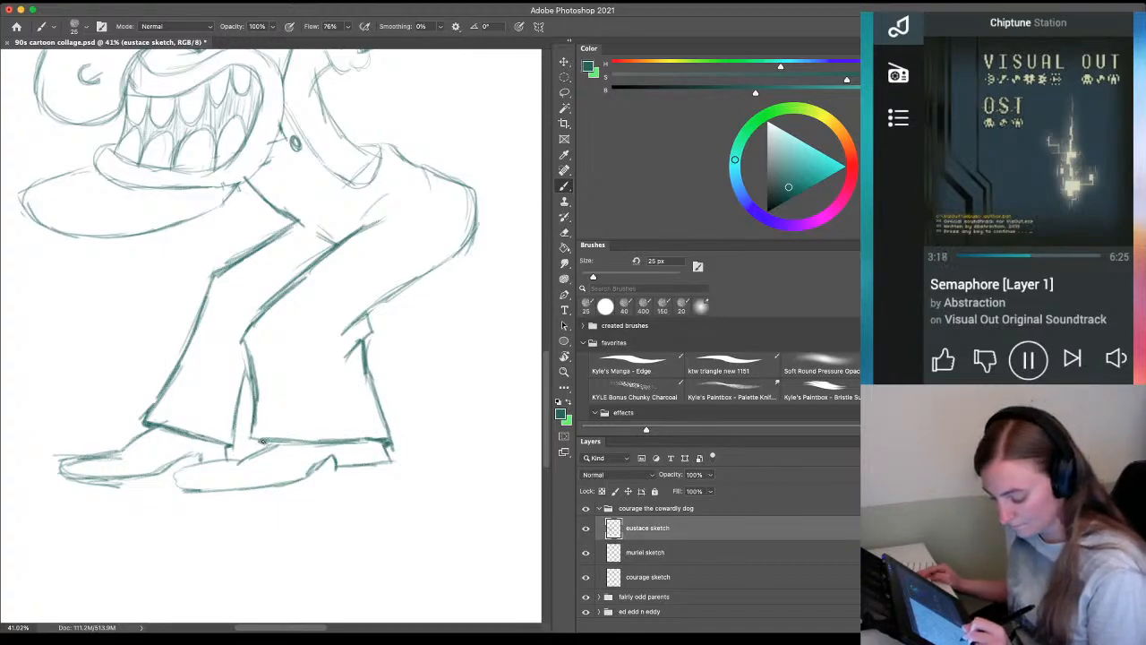
Erase the stray lines around the leading shoe's toe and sole, and darken the outlines of both shoes
{"action": "key", "text": "e"}
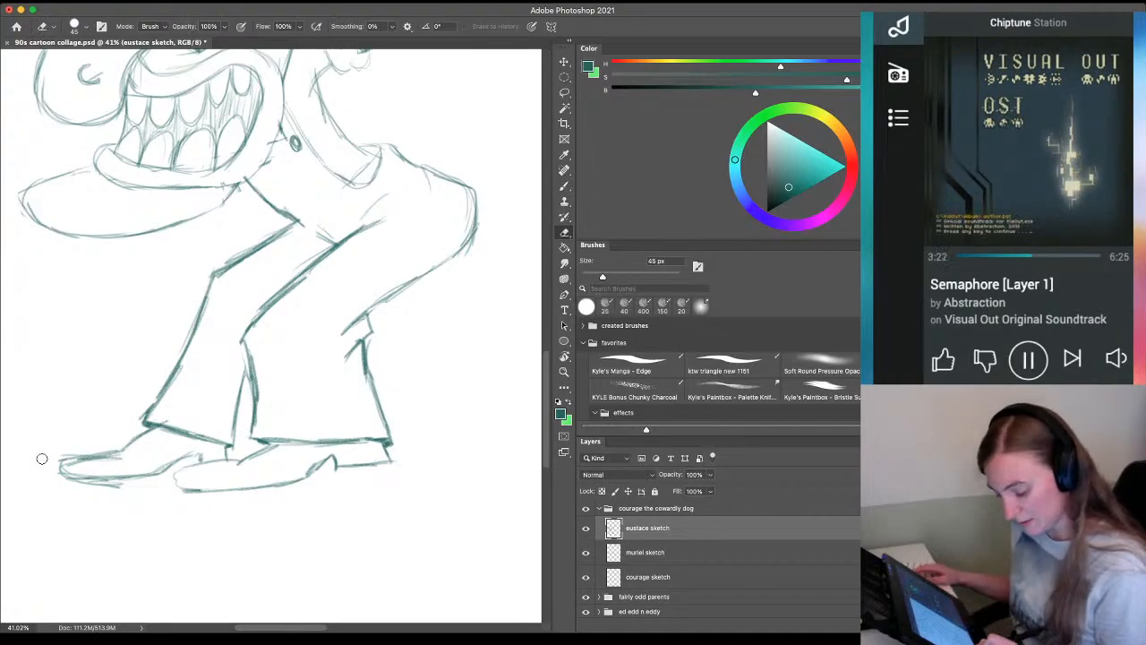
{"action": "left_click_drag", "start_coordinate": [130, 486], "coordinate": [79, 486]}
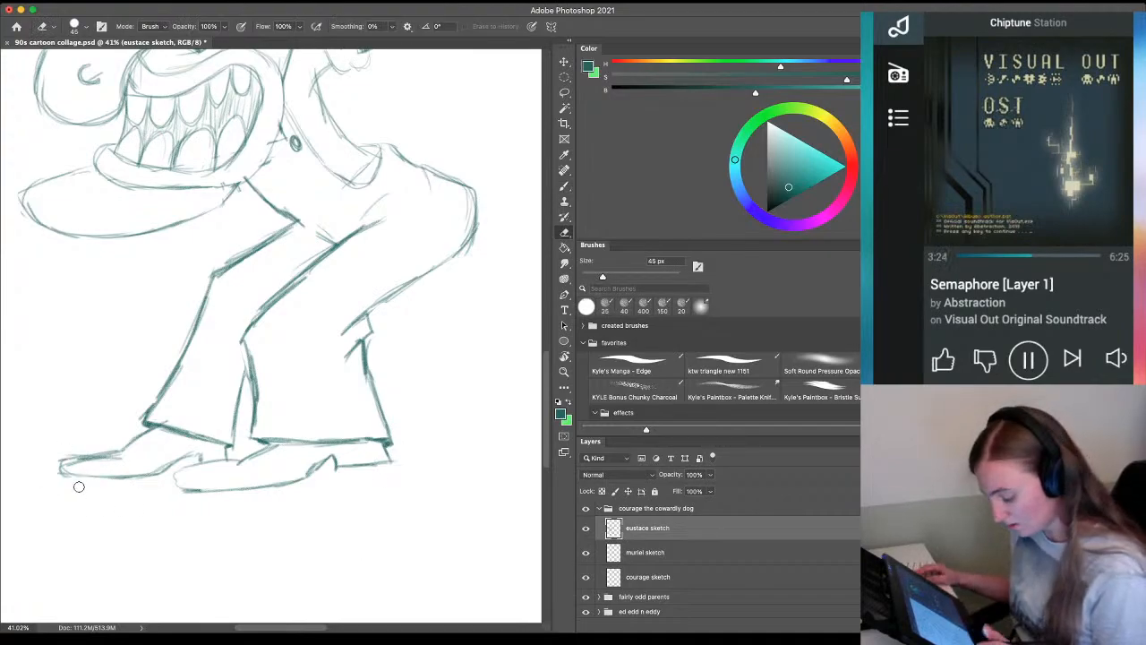
{"action": "key", "text": "b"}
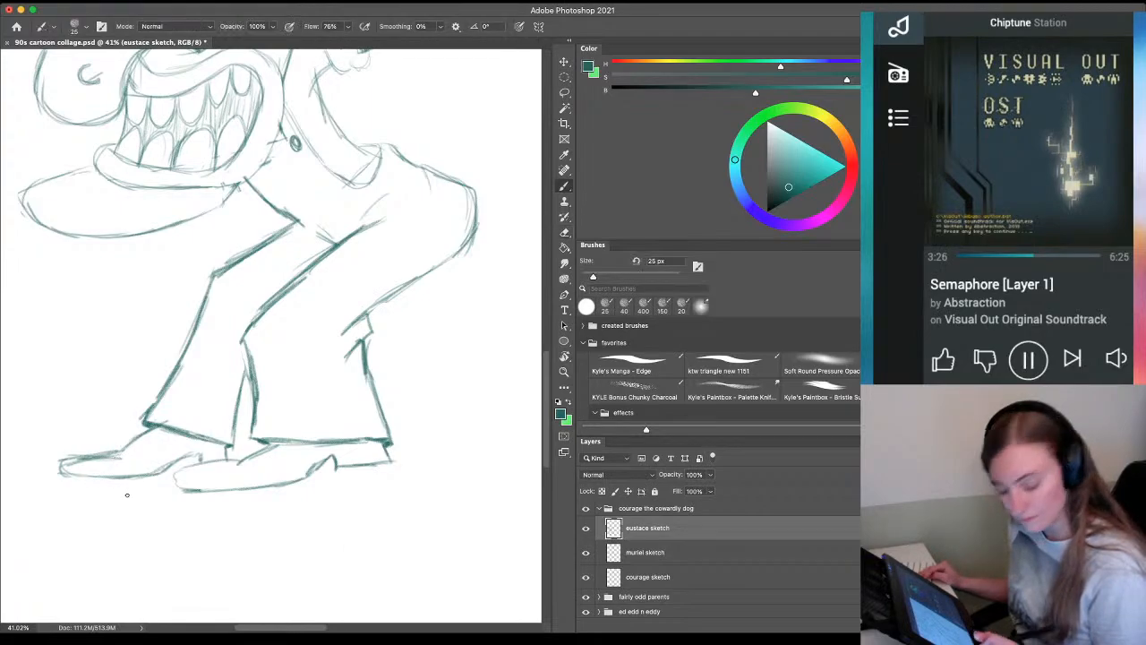
{"action": "mouse_move", "coordinate": [240, 459]}
{"action": "left_mouse_down"}
{"action": "mouse_move", "coordinate": [174, 475]}
{"action": "mouse_move", "coordinate": [220, 489]}
{"action": "left_mouse_up"}
{"action": "mouse_move", "coordinate": [118, 453]}
{"action": "left_mouse_down"}
{"action": "mouse_move", "coordinate": [61, 459]}
{"action": "mouse_move", "coordinate": [59, 472]}
{"action": "mouse_move", "coordinate": [176, 472]}
{"action": "left_mouse_up"}
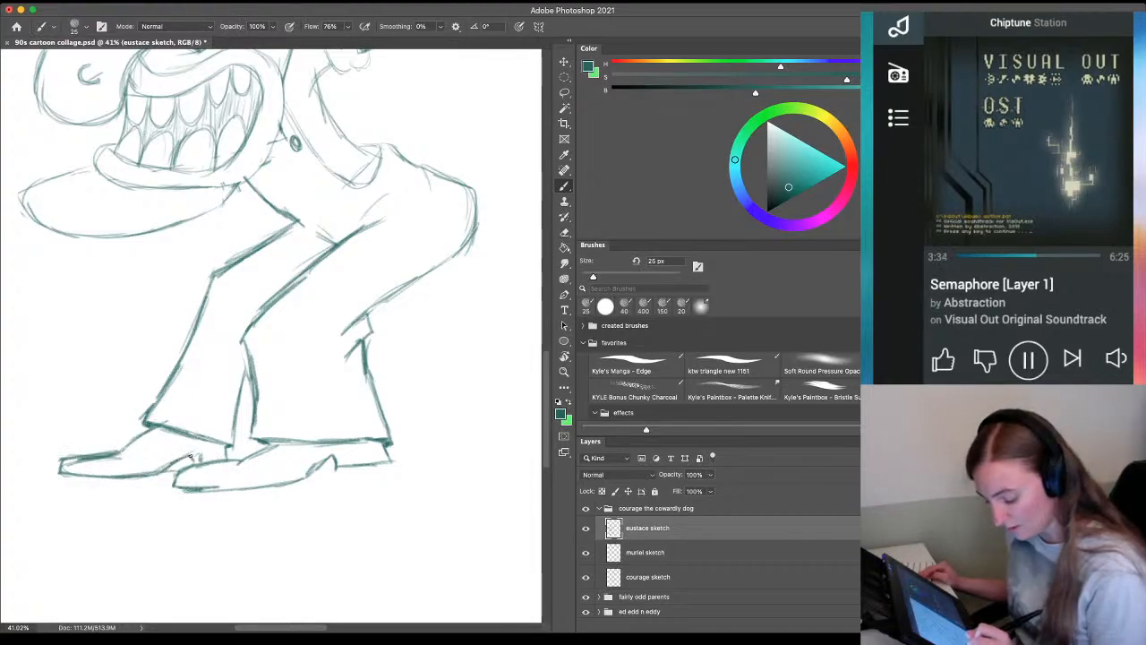
Lasso the new second hand, scale it down and shift it to line up with its wrist, then deselect
{"action": "key", "text": "z"}
{"action": "left_click_drag", "start_coordinate": [345, 437], "coordinate": [249, 457]}
{"action": "left_click_drag", "start_coordinate": [187, 431], "coordinate": [205, 434]}
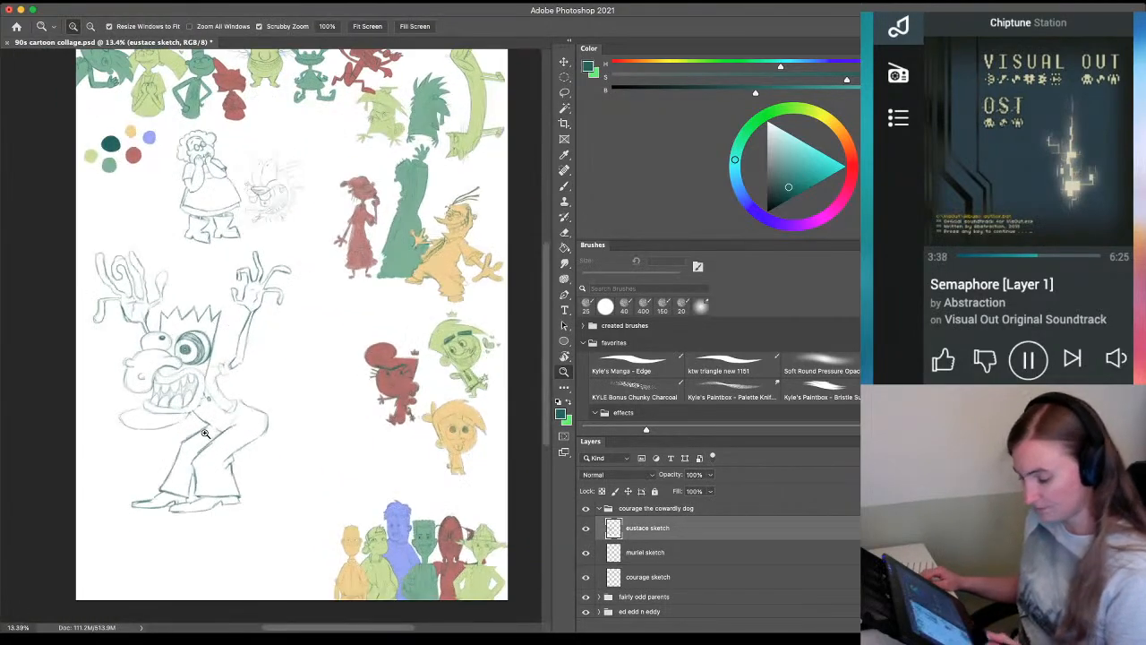
{"action": "left_click_drag", "start_coordinate": [130, 428], "coordinate": [155, 406]}
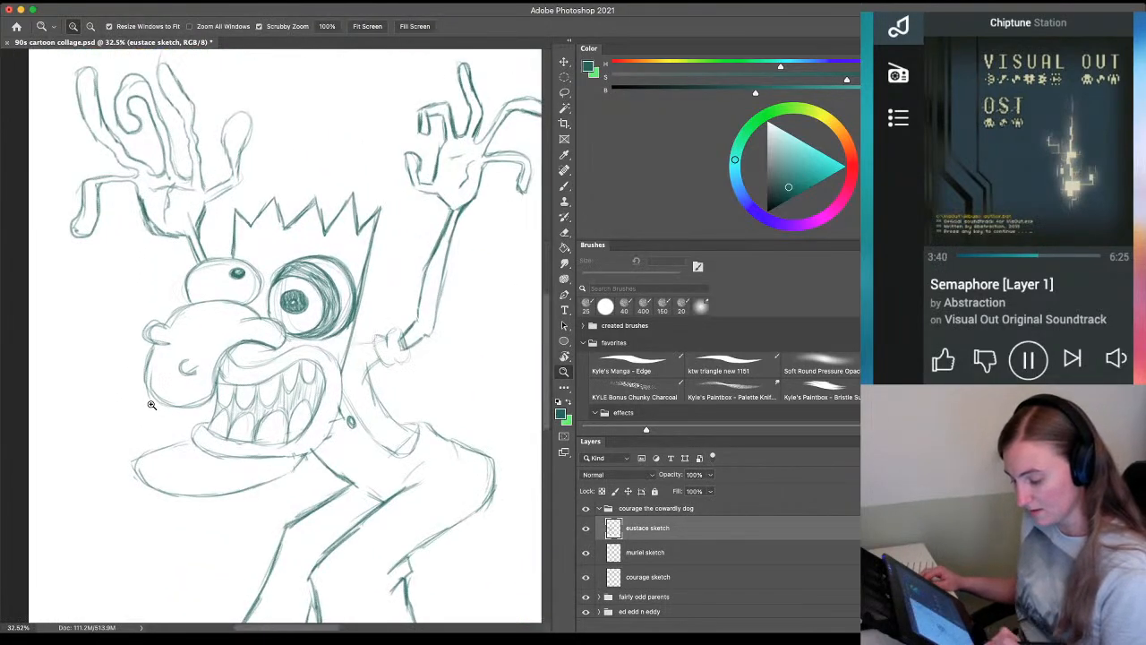
{"action": "scroll", "coordinate": [155, 390], "scroll_direction": "up", "scroll_amount": 3}
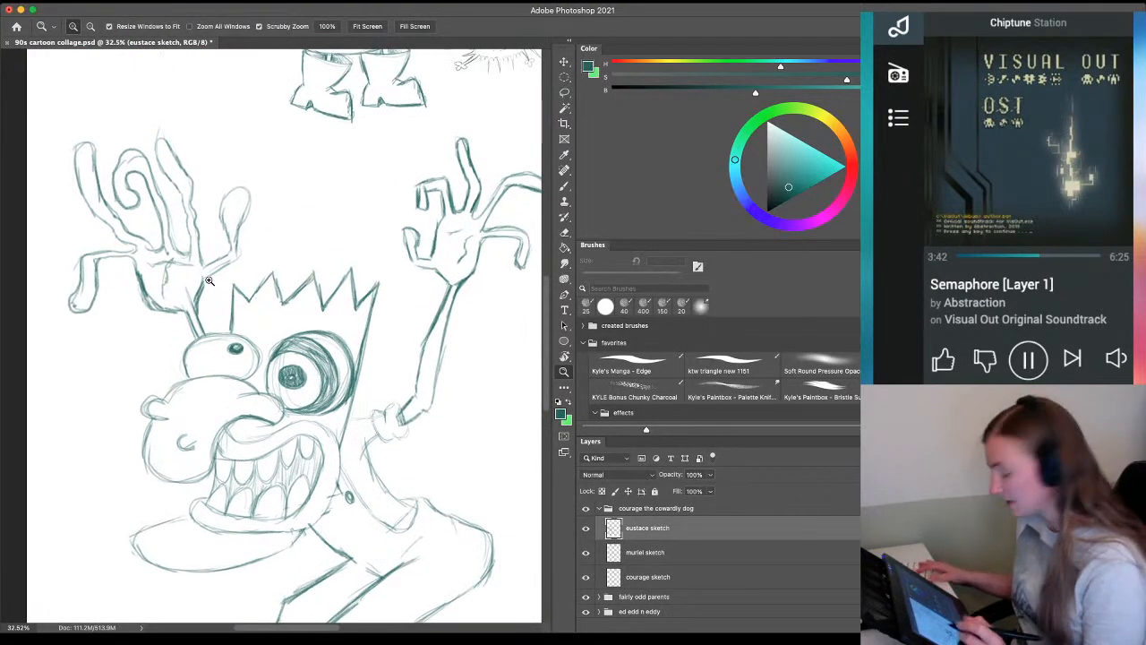
{"action": "key", "text": "l"}
{"action": "mouse_move", "coordinate": [265, 182]}
{"action": "left_mouse_down"}
{"action": "mouse_move", "coordinate": [258, 156]}
{"action": "mouse_move", "coordinate": [70, 186]}
{"action": "mouse_move", "coordinate": [54, 283]}
{"action": "mouse_move", "coordinate": [86, 341]}
{"action": "mouse_move", "coordinate": [179, 323]}
{"action": "mouse_move", "coordinate": [241, 285]}
{"action": "mouse_move", "coordinate": [282, 202]}
{"action": "mouse_move", "coordinate": [273, 188]}
{"action": "left_mouse_up"}
{"action": "key", "text": "ctrl+t"}
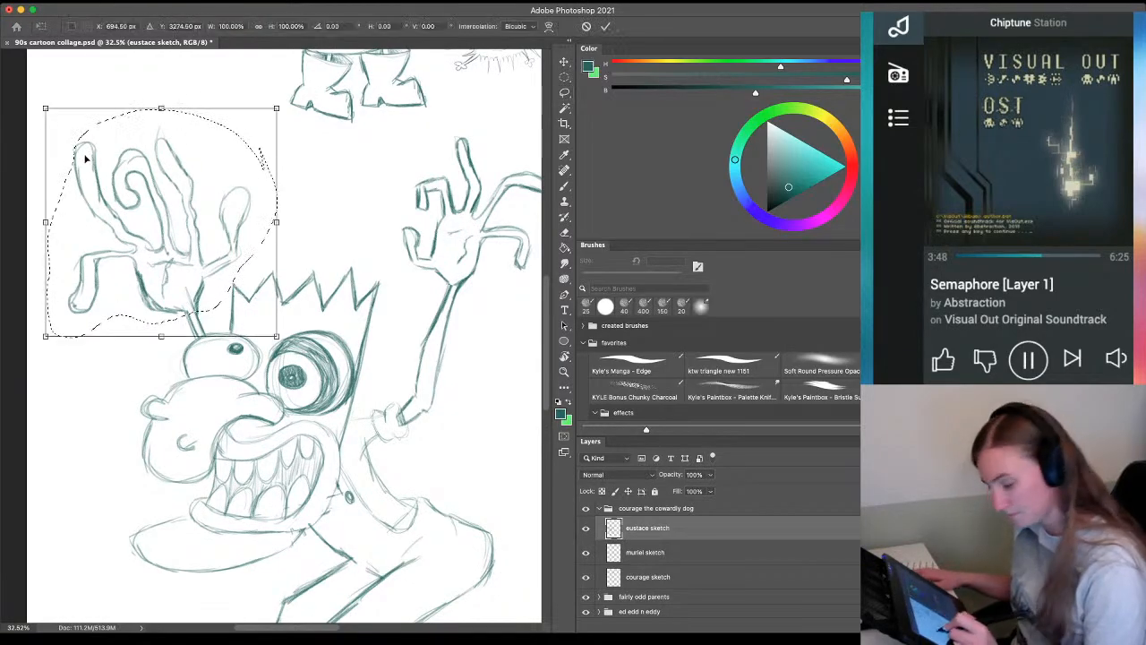
{"action": "left_click_drag", "start_coordinate": [47, 107], "coordinate": [91, 154]}
{"action": "left_click_drag", "start_coordinate": [148, 226], "coordinate": [131, 225]}
{"action": "key", "text": "Return"}
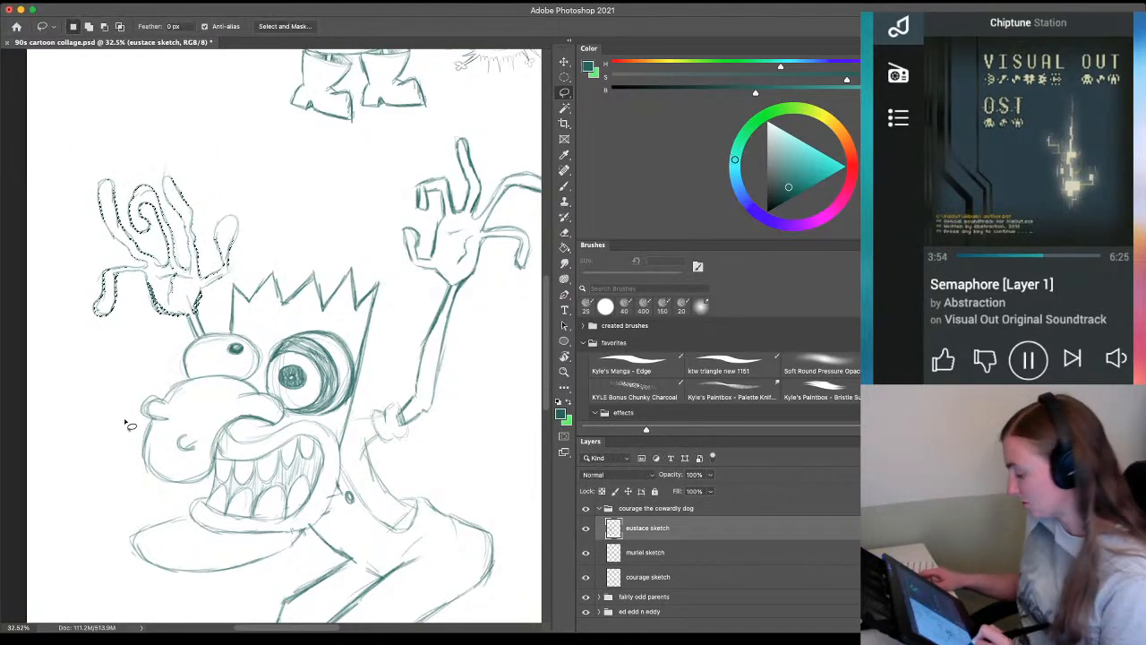
{"action": "key", "text": "ctrl+d"}
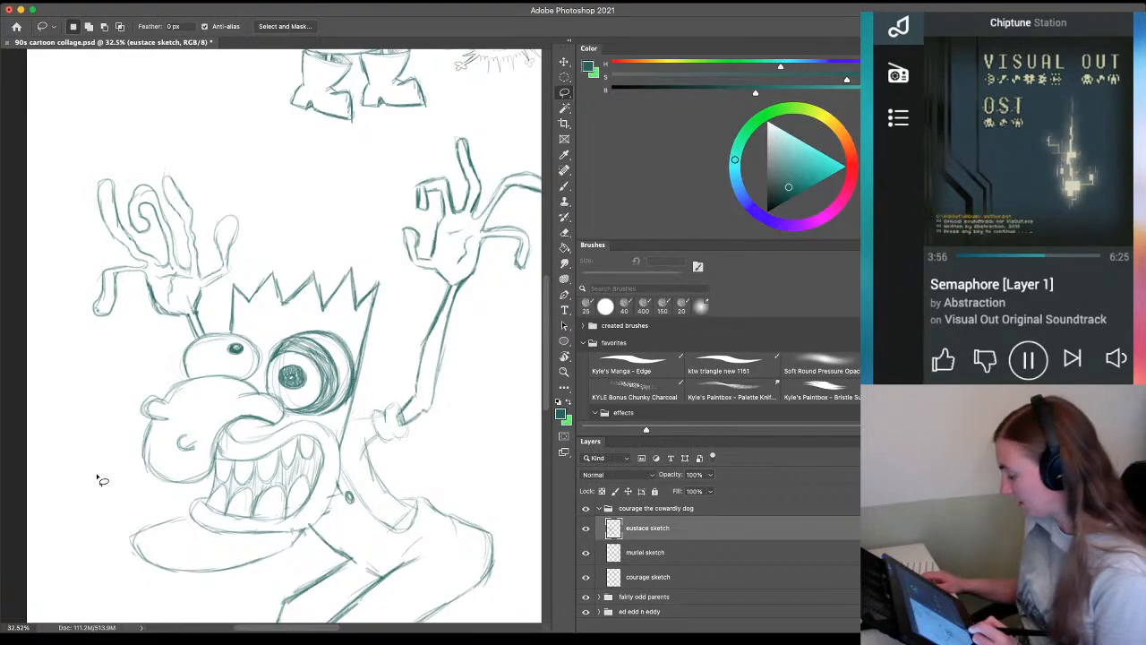
Clean up stray lines at the wrist of Eustace's hand above his eye and save the document
{"action": "key", "text": "z"}
{"action": "left_click_drag", "start_coordinate": [147, 359], "coordinate": [171, 369]}
{"action": "key", "text": "e"}
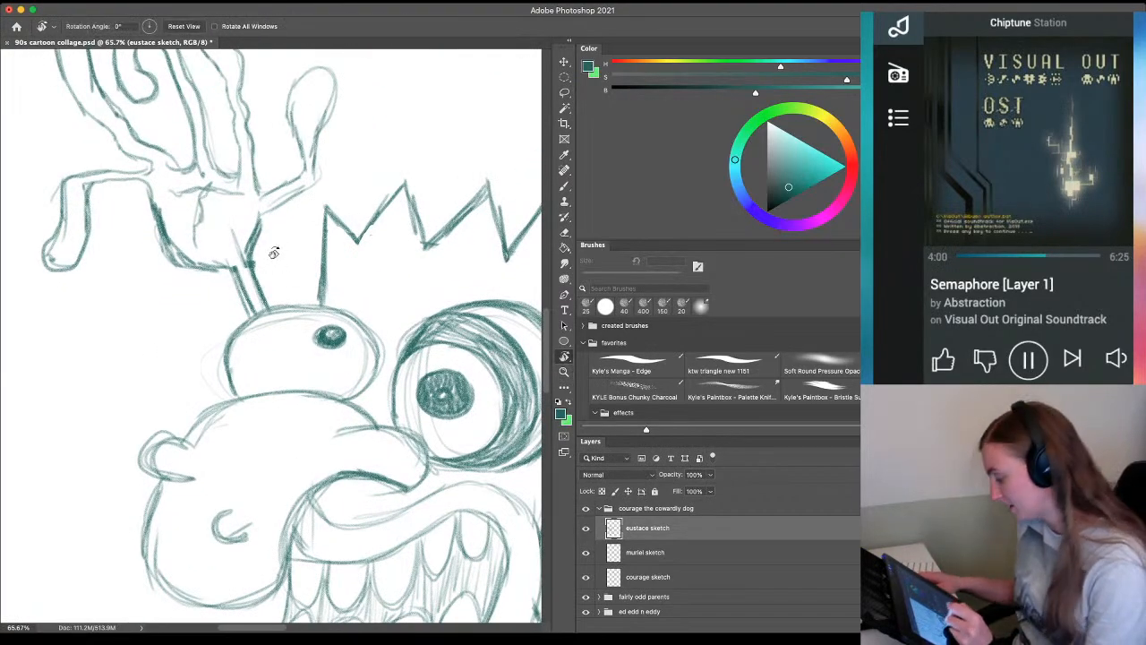
{"action": "left_click_drag", "start_coordinate": [254, 265], "coordinate": [243, 227]}
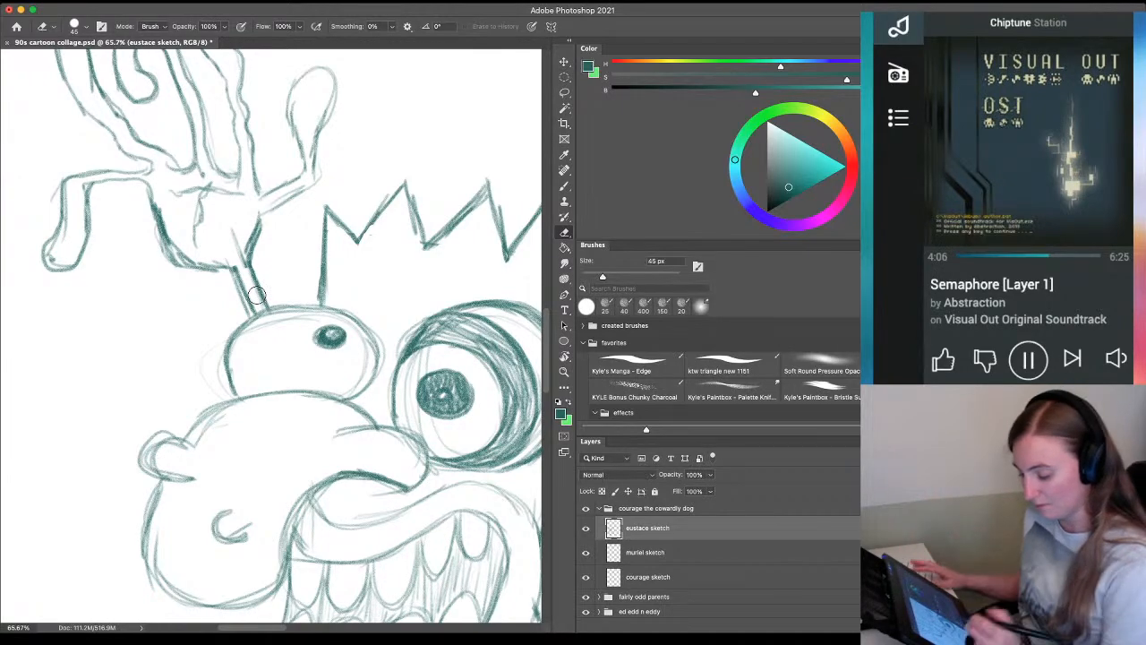
{"action": "key", "text": "z"}
{"action": "left_click_drag", "start_coordinate": [268, 379], "coordinate": [183, 387]}
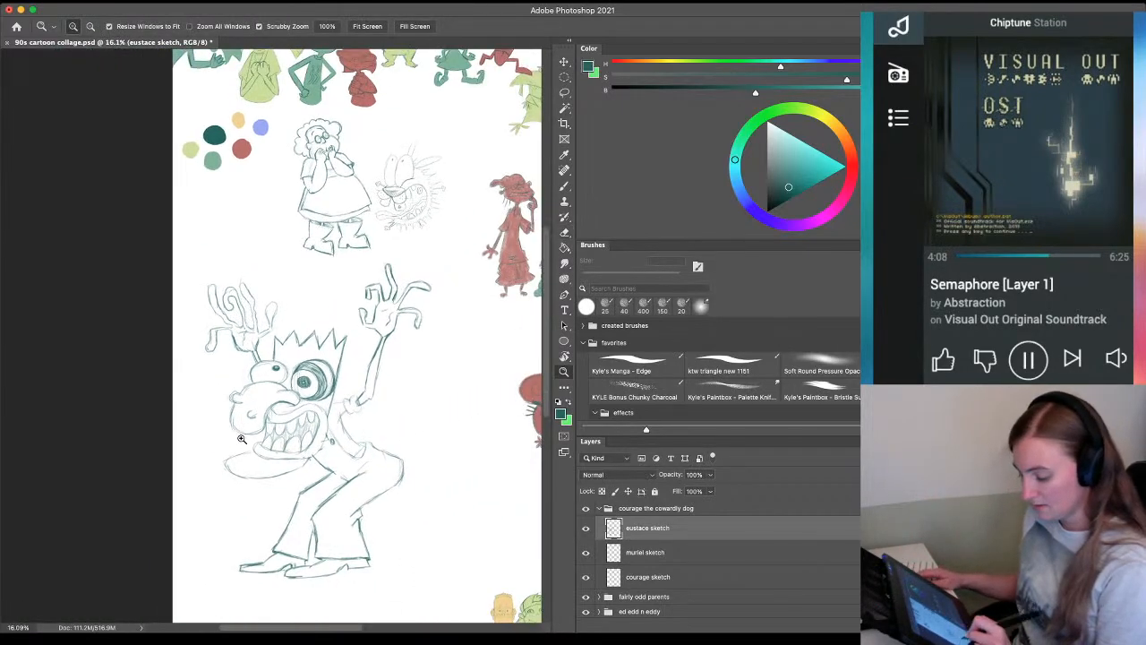
{"action": "left_click_drag", "start_coordinate": [302, 512], "coordinate": [164, 458]}
{"action": "key", "text": "ctrl+s"}
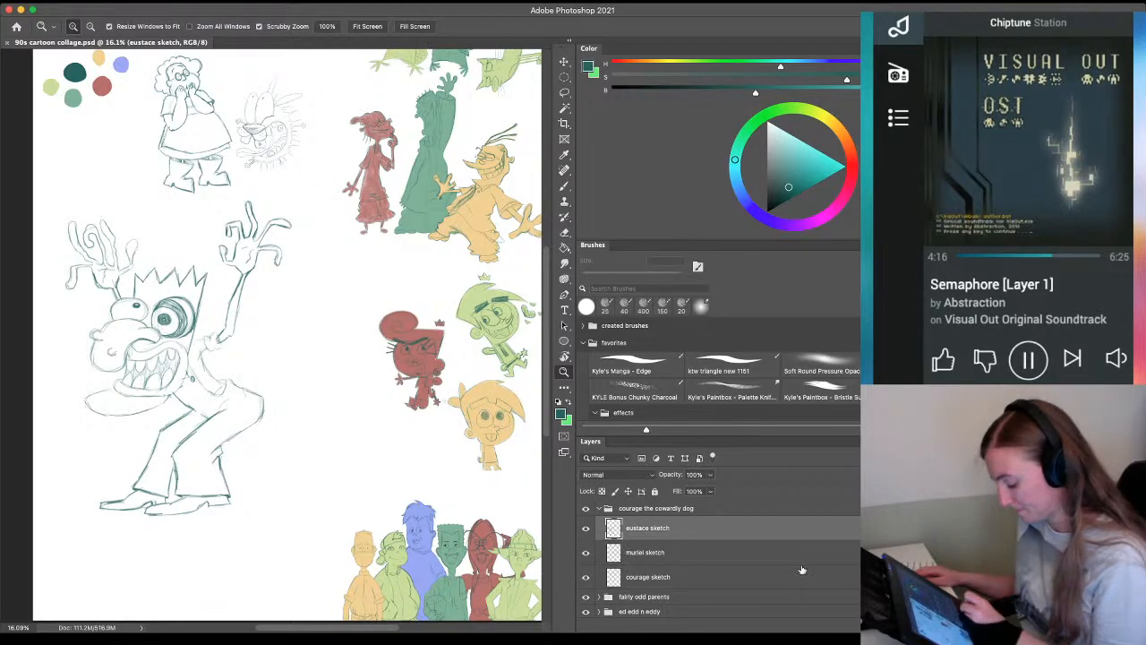
Scale the eustace sketch down to about 49% and place it beside Courage's head, beneath the top row of characters
{"action": "left_click", "coordinate": [671, 552]}
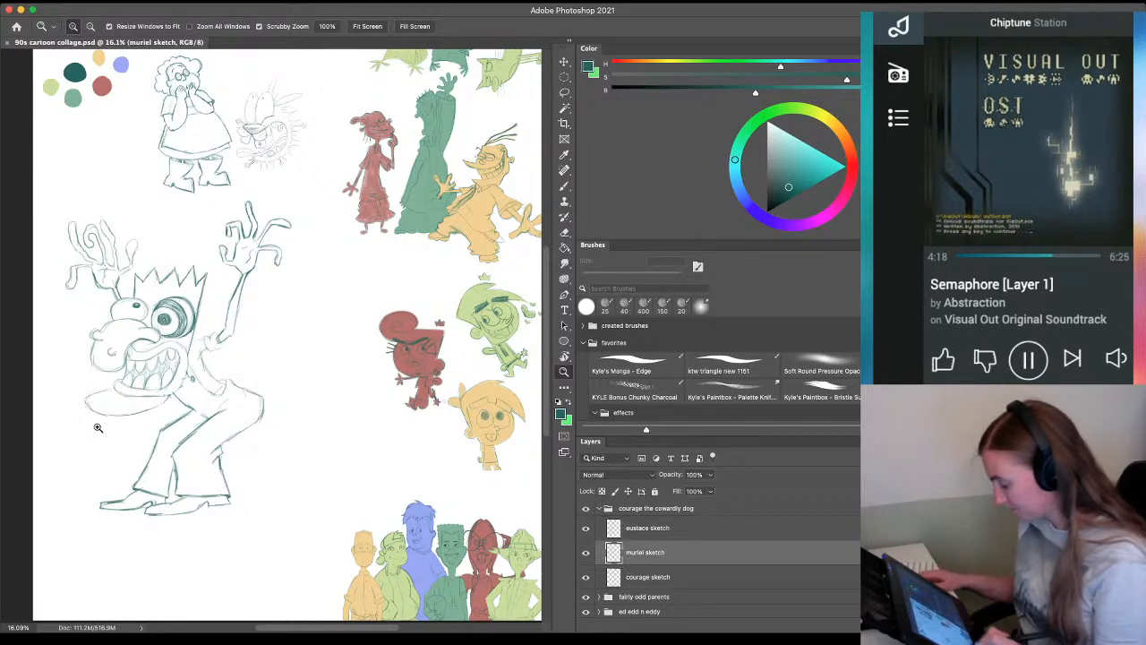
{"action": "left_click", "coordinate": [649, 530]}
{"action": "key", "text": "ctrl+t"}
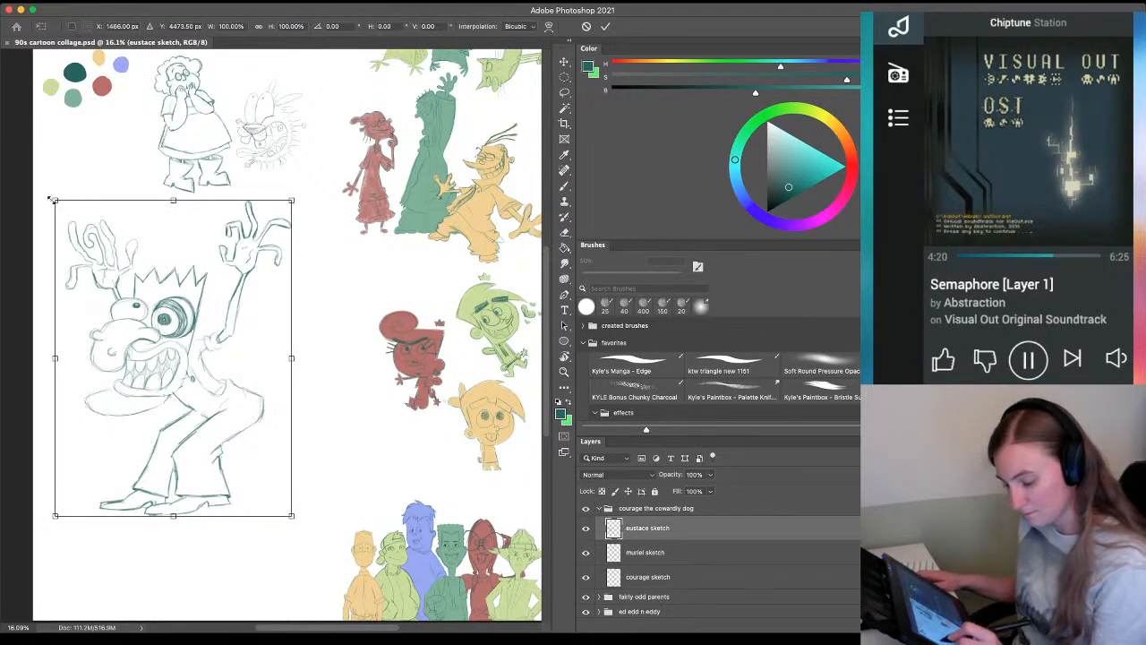
{"action": "left_click_drag", "start_coordinate": [54, 200], "coordinate": [160, 342]}
{"action": "left_click_drag", "start_coordinate": [136, 231], "coordinate": [159, 406]}
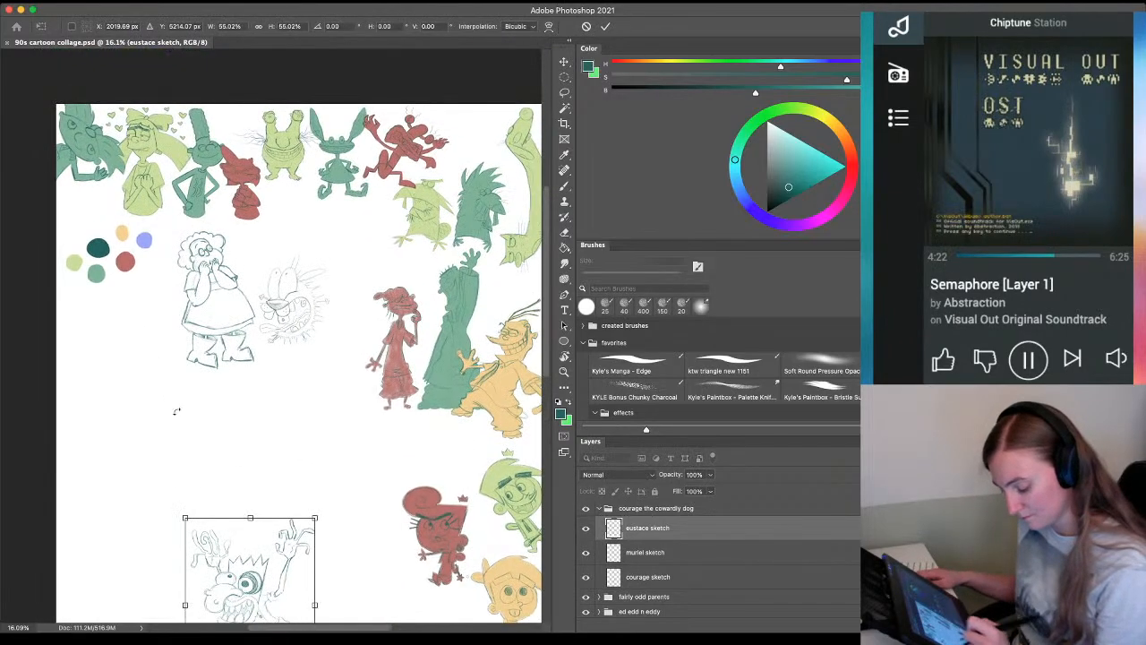
{"action": "mouse_move", "coordinate": [236, 600]}
{"action": "left_mouse_down"}
{"action": "mouse_move", "coordinate": [257, 492]}
{"action": "mouse_move", "coordinate": [347, 253]}
{"action": "mouse_move", "coordinate": [344, 261]}
{"action": "left_mouse_up"}
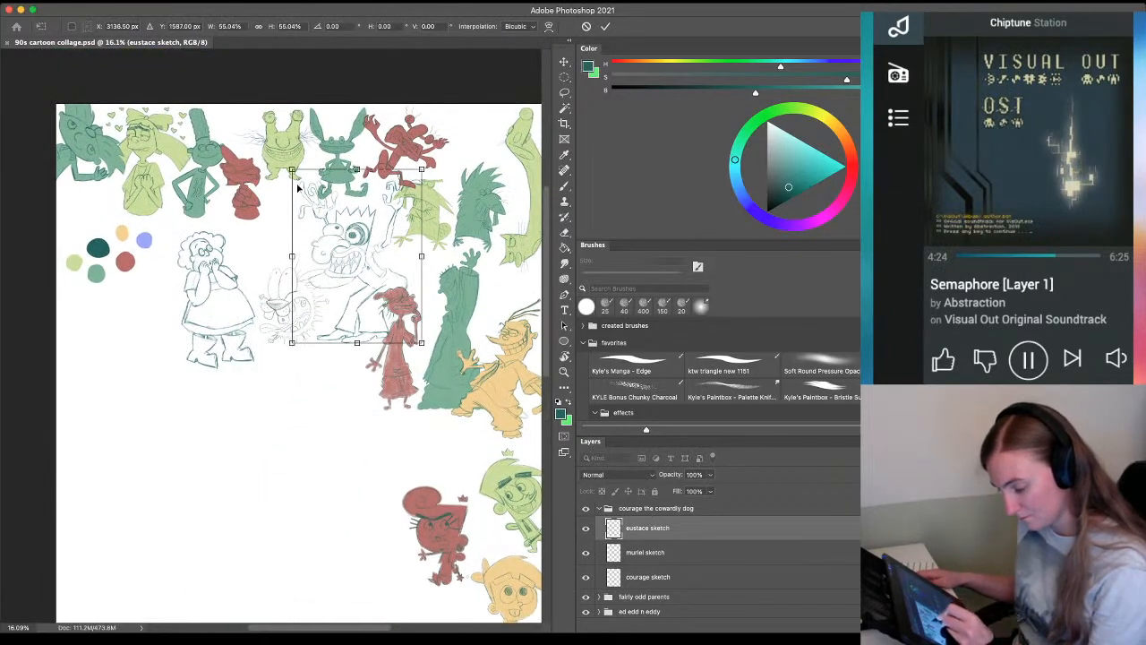
{"action": "left_click_drag", "start_coordinate": [292, 170], "coordinate": [305, 188]}
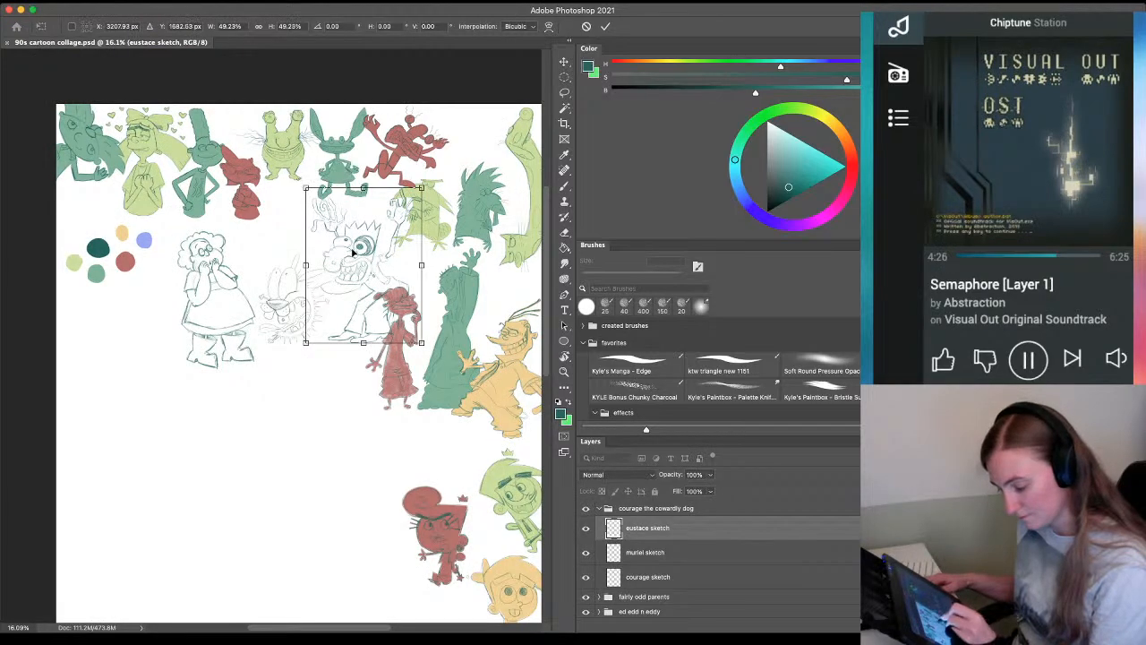
{"action": "left_click_drag", "start_coordinate": [352, 253], "coordinate": [345, 348]}
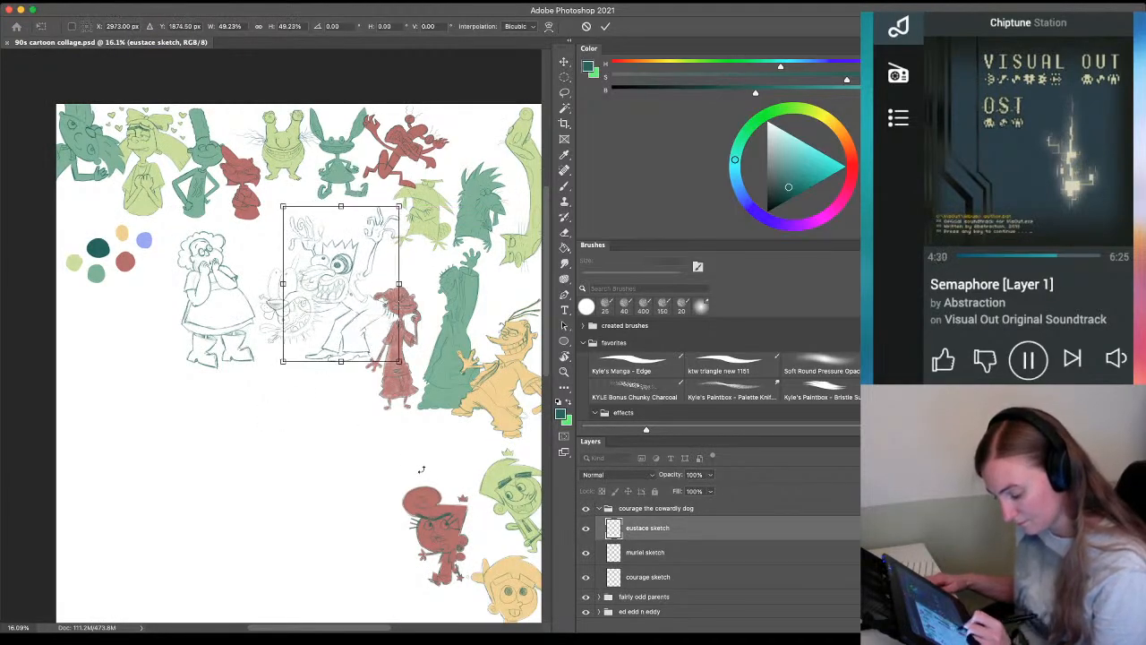
Shift the courage sketch closer to Muriel and move its layer above the eustace sketch layer
{"action": "left_click", "coordinate": [631, 576]}
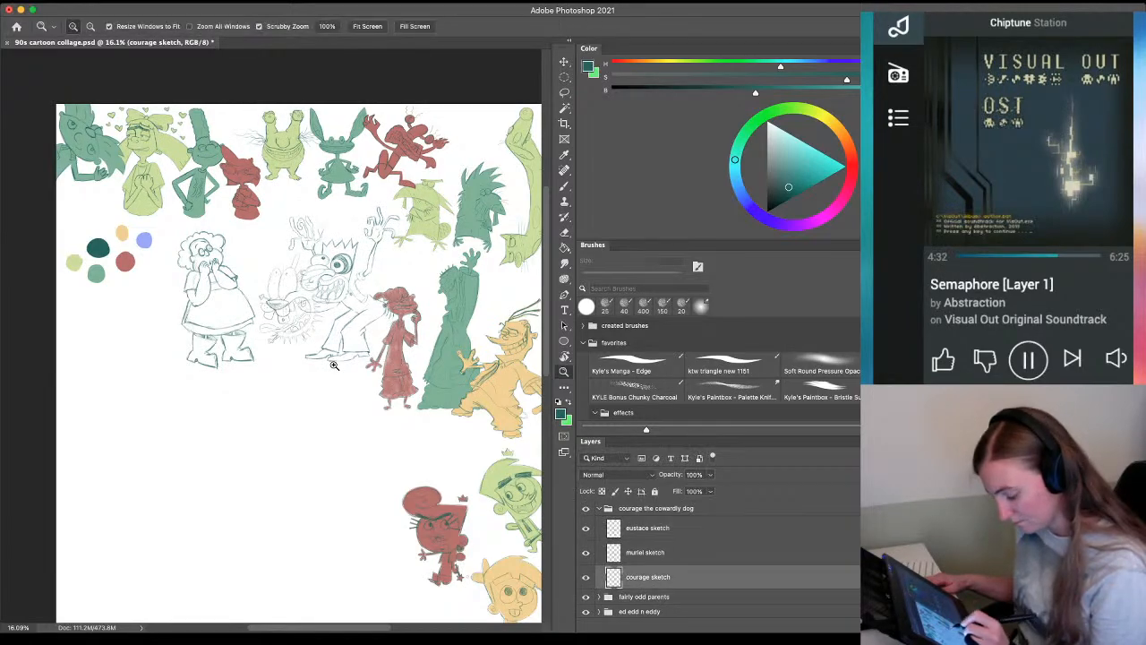
{"action": "left_click_drag", "start_coordinate": [284, 310], "coordinate": [273, 313]}
{"action": "key", "text": "v"}
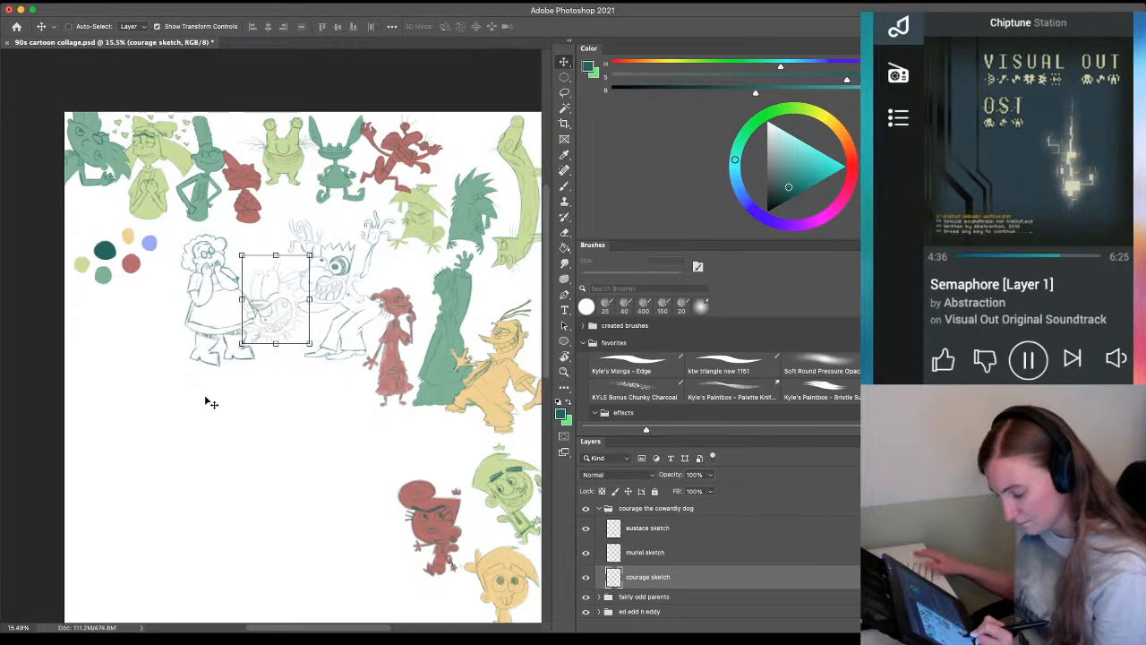
{"action": "key", "text": "z"}
{"action": "mouse_move", "coordinate": [270, 376]}
{"action": "left_mouse_down"}
{"action": "mouse_move", "coordinate": [304, 379]}
{"action": "mouse_move", "coordinate": [305, 441]}
{"action": "left_mouse_up"}
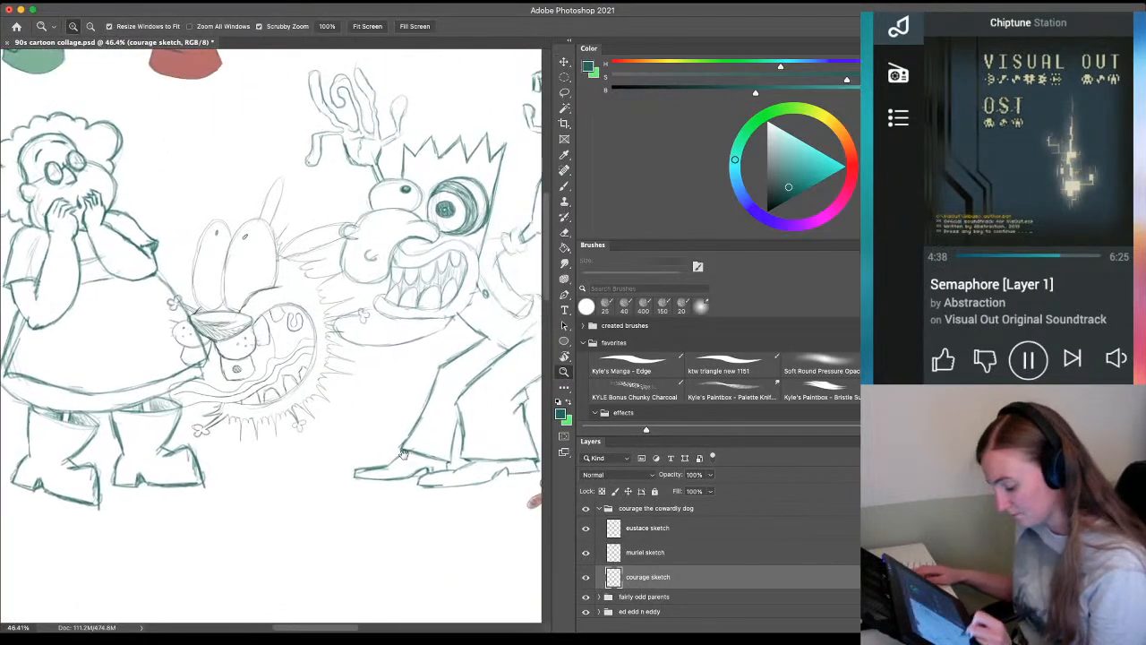
{"action": "left_click_drag", "start_coordinate": [632, 573], "coordinate": [632, 521]}
Add a new layer directly above eustace sketch and name it "courage sketch color"
{"action": "left_click", "coordinate": [660, 554]}
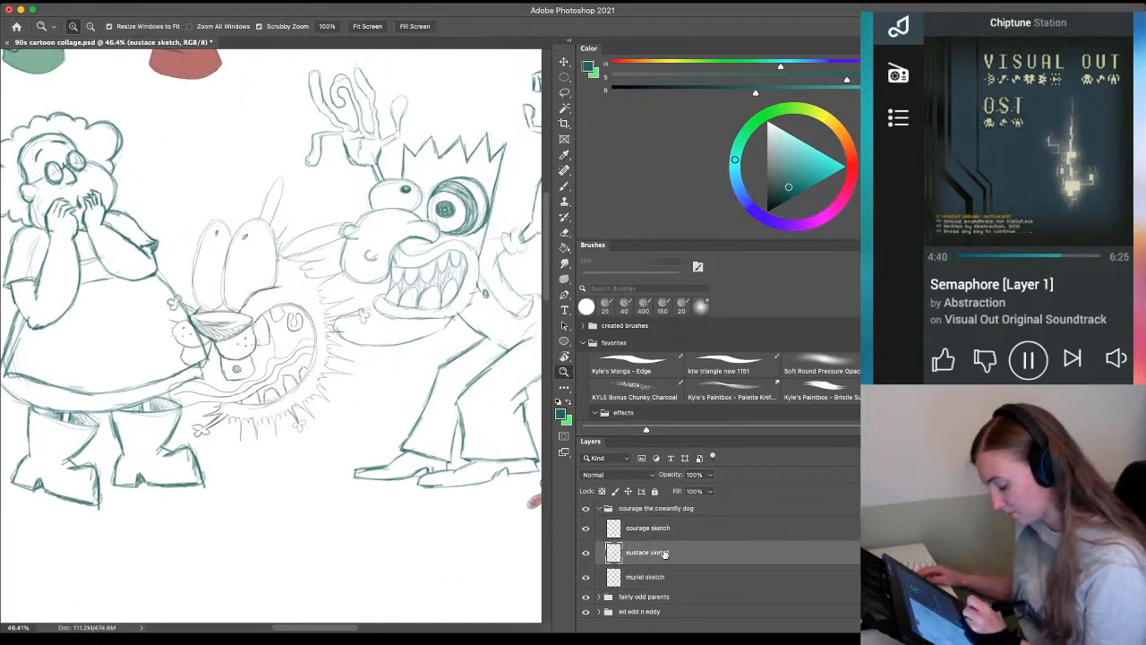
{"action": "key", "text": "ctrl+shift+alt+n"}
{"action": "double_click", "coordinate": [636, 551]}
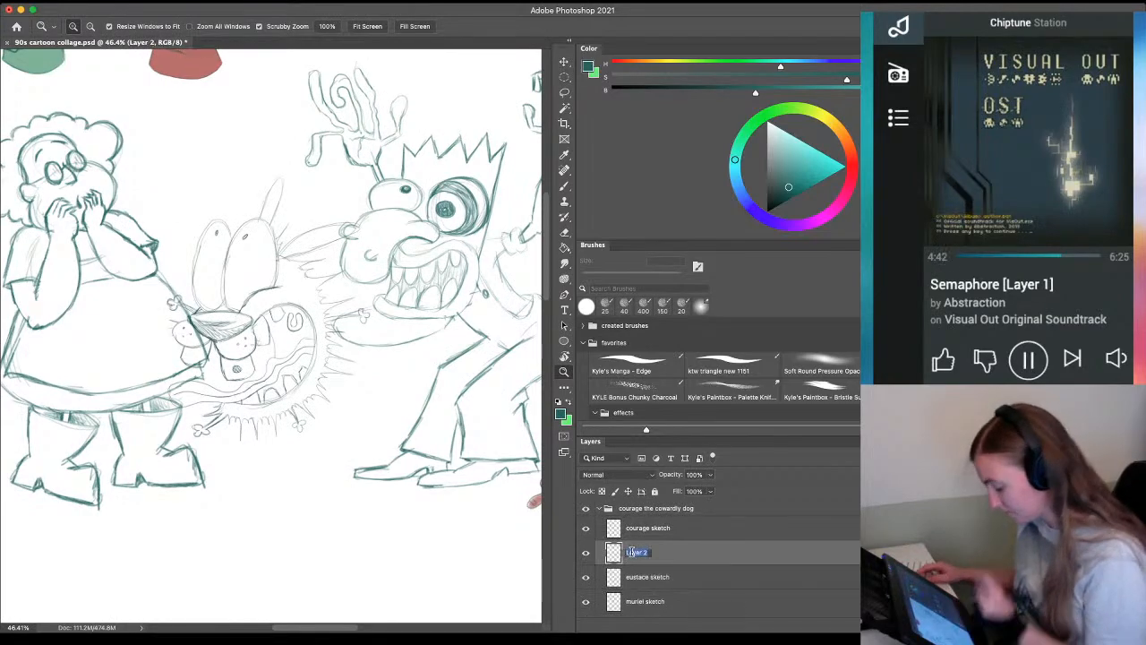
{"action": "type", "text": "courage sketch color"}
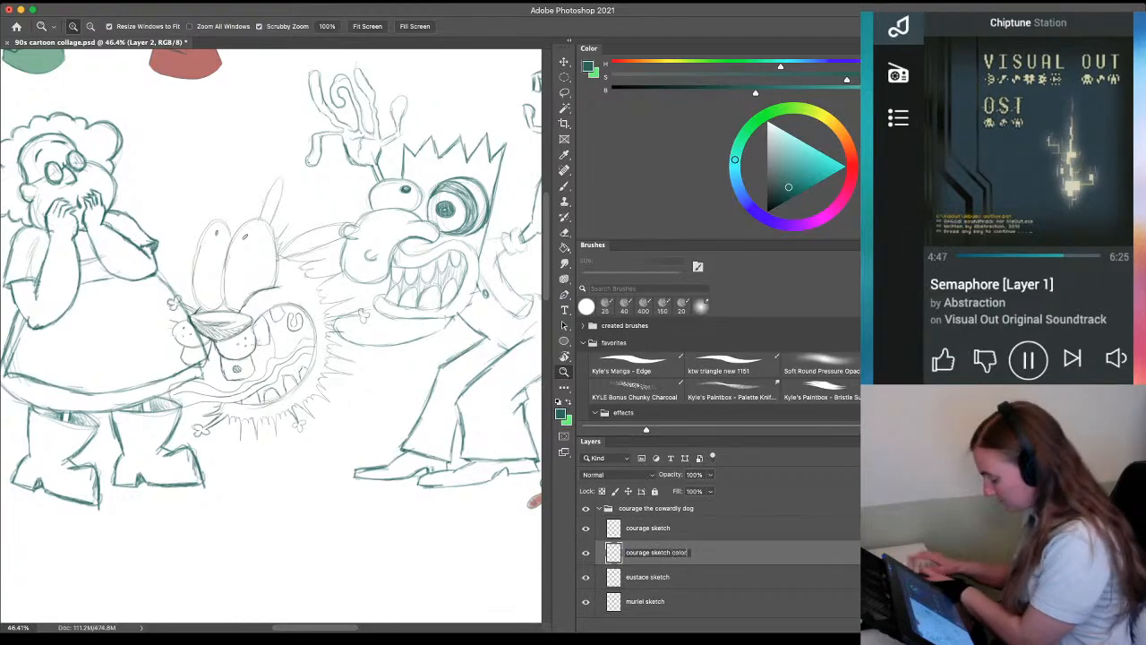
{"action": "key", "text": "Return"}
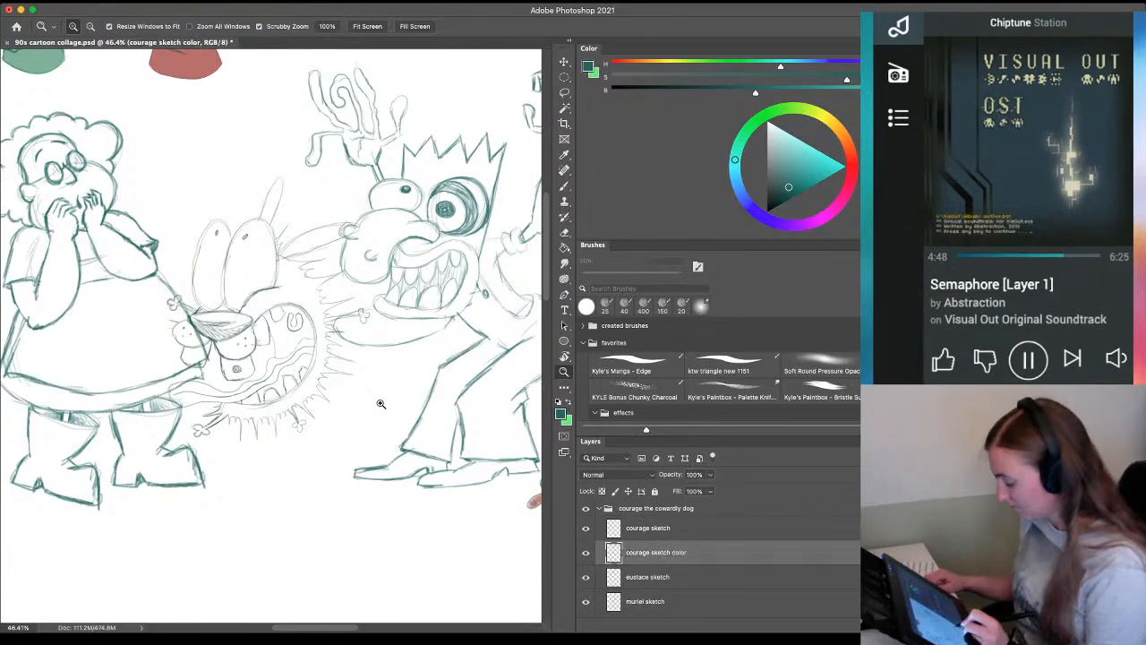
Sample the red from the character with glasses and outline Courage's ears, upper fur spikes and the bone beside Eustace's chin
{"action": "scroll", "coordinate": [268, 345], "scroll_direction": "up", "scroll_amount": 5}
{"action": "key", "text": "i"}
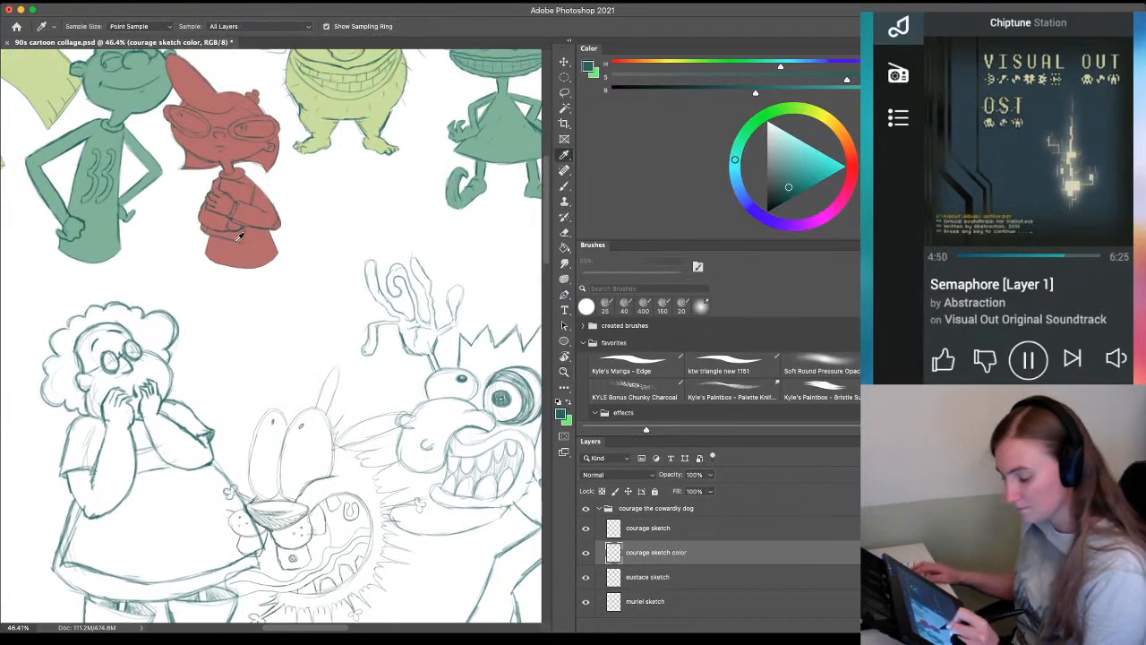
{"action": "left_click", "coordinate": [238, 253]}
{"action": "left_click_drag", "start_coordinate": [216, 505], "coordinate": [167, 326]}
{"action": "key", "text": "z"}
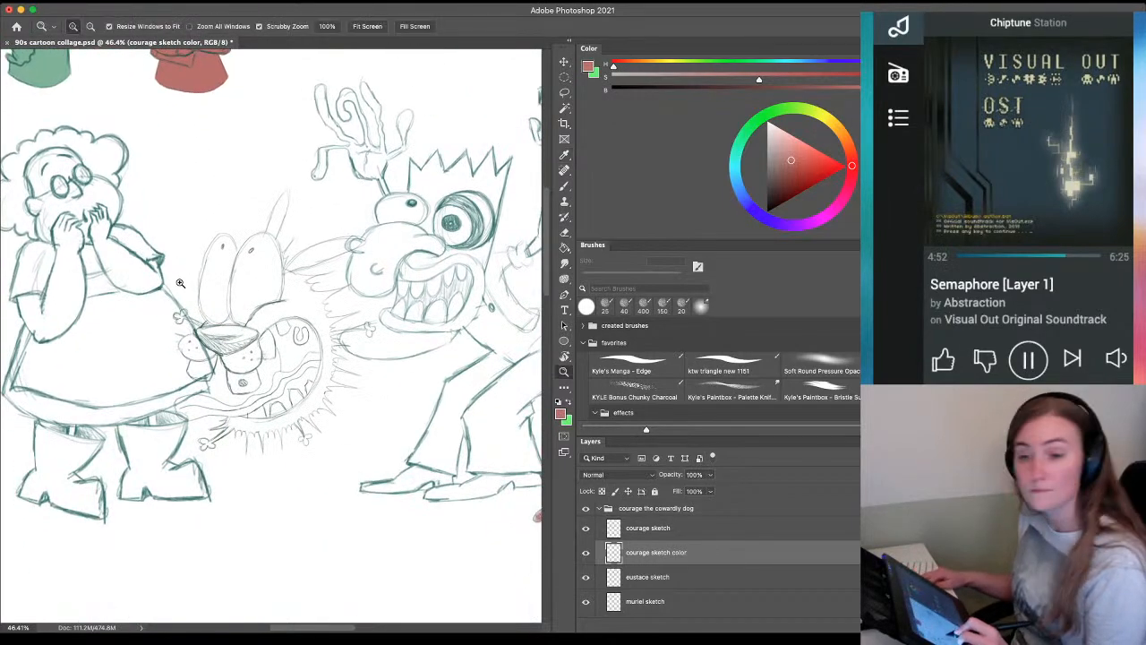
{"action": "mouse_move", "coordinate": [187, 271]}
{"action": "left_mouse_down"}
{"action": "mouse_move", "coordinate": [200, 289]}
{"action": "mouse_move", "coordinate": [203, 433]}
{"action": "mouse_move", "coordinate": [220, 422]}
{"action": "left_mouse_up"}
{"action": "key", "text": "b"}
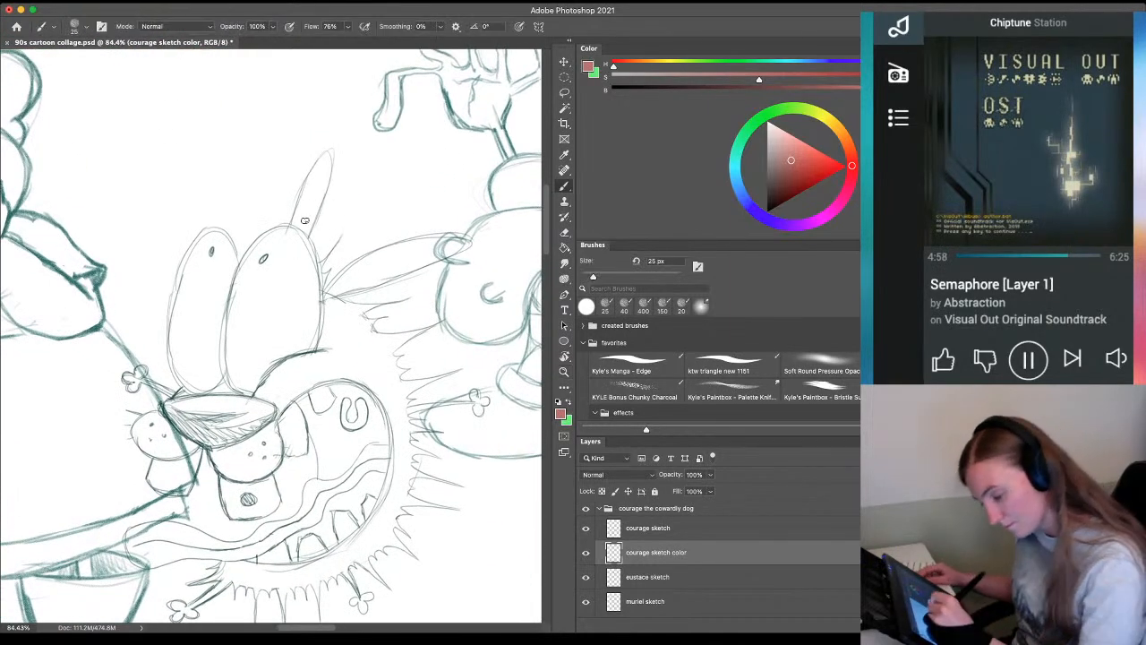
{"action": "mouse_move", "coordinate": [312, 225]}
{"action": "left_mouse_down"}
{"action": "mouse_move", "coordinate": [334, 154]}
{"action": "mouse_move", "coordinate": [320, 152]}
{"action": "mouse_move", "coordinate": [289, 219]}
{"action": "mouse_move", "coordinate": [320, 262]}
{"action": "mouse_move", "coordinate": [335, 246]}
{"action": "mouse_move", "coordinate": [325, 287]}
{"action": "mouse_move", "coordinate": [392, 245]}
{"action": "mouse_move", "coordinate": [464, 238]}
{"action": "mouse_move", "coordinate": [452, 255]}
{"action": "mouse_move", "coordinate": [346, 299]}
{"action": "mouse_move", "coordinate": [376, 305]}
{"action": "mouse_move", "coordinate": [364, 311]}
{"action": "mouse_move", "coordinate": [370, 328]}
{"action": "mouse_move", "coordinate": [426, 329]}
{"action": "left_mouse_up"}
{"action": "mouse_move", "coordinate": [298, 414]}
{"action": "left_mouse_down"}
{"action": "mouse_move", "coordinate": [251, 296]}
{"action": "mouse_move", "coordinate": [207, 326]}
{"action": "left_mouse_up"}
{"action": "mouse_move", "coordinate": [317, 253]}
{"action": "left_mouse_down"}
{"action": "mouse_move", "coordinate": [316, 279]}
{"action": "mouse_move", "coordinate": [306, 289]}
{"action": "mouse_move", "coordinate": [359, 283]}
{"action": "mouse_move", "coordinate": [319, 302]}
{"action": "mouse_move", "coordinate": [316, 318]}
{"action": "mouse_move", "coordinate": [385, 306]}
{"action": "left_mouse_up"}
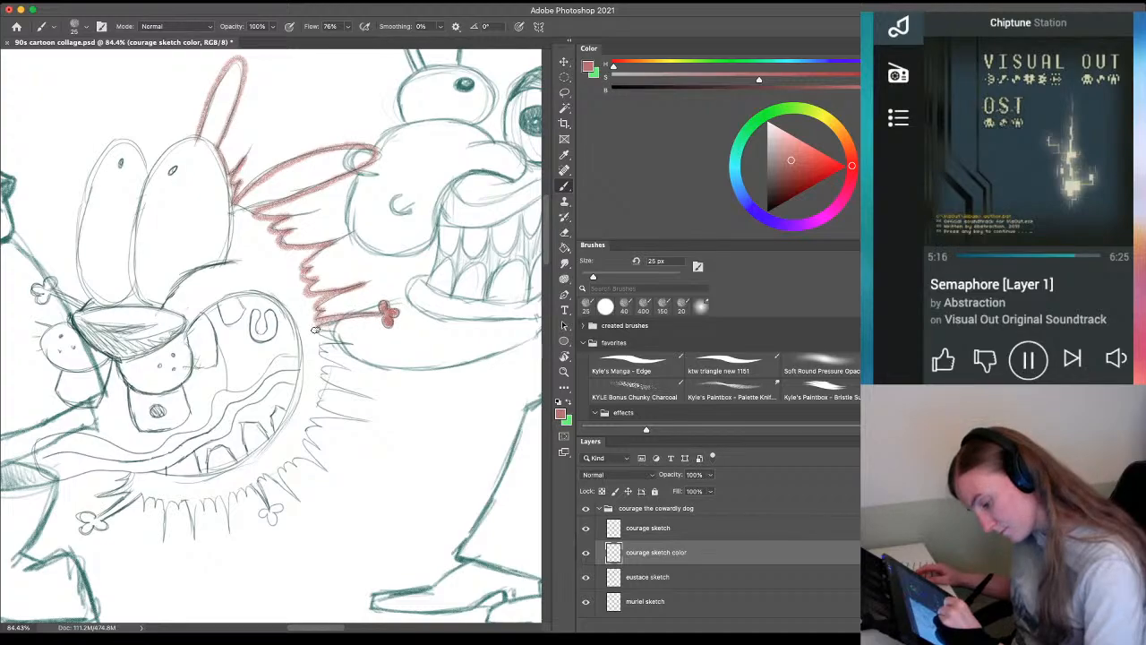
Continue the red outline around Courage's lower fur spikes and bones, his lower lip, hanging front teeth and muzzle
{"action": "mouse_move", "coordinate": [319, 337]}
{"action": "left_mouse_down"}
{"action": "mouse_move", "coordinate": [342, 368]}
{"action": "mouse_move", "coordinate": [319, 363]}
{"action": "mouse_move", "coordinate": [355, 194]}
{"action": "mouse_move", "coordinate": [361, 224]}
{"action": "mouse_move", "coordinate": [401, 240]}
{"action": "mouse_move", "coordinate": [364, 233]}
{"action": "mouse_move", "coordinate": [394, 264]}
{"action": "mouse_move", "coordinate": [342, 270]}
{"action": "mouse_move", "coordinate": [349, 309]}
{"action": "mouse_move", "coordinate": [314, 319]}
{"action": "mouse_move", "coordinate": [328, 335]}
{"action": "mouse_move", "coordinate": [289, 314]}
{"action": "mouse_move", "coordinate": [315, 355]}
{"action": "mouse_move", "coordinate": [302, 359]}
{"action": "left_mouse_up"}
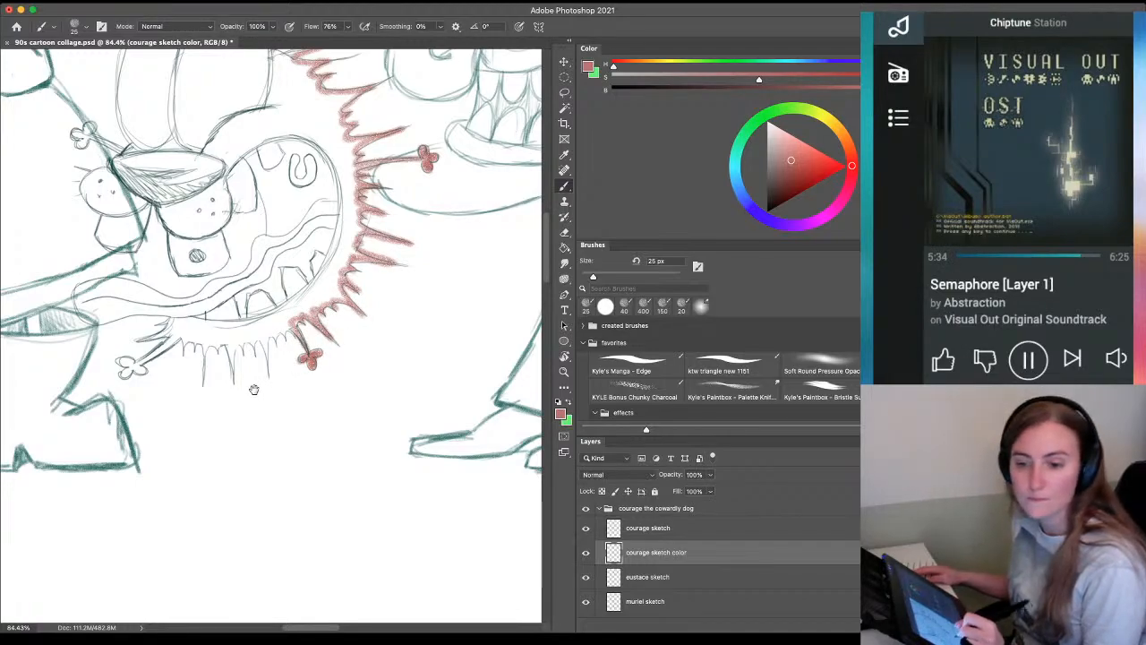
{"action": "left_click_drag", "start_coordinate": [252, 392], "coordinate": [329, 392]}
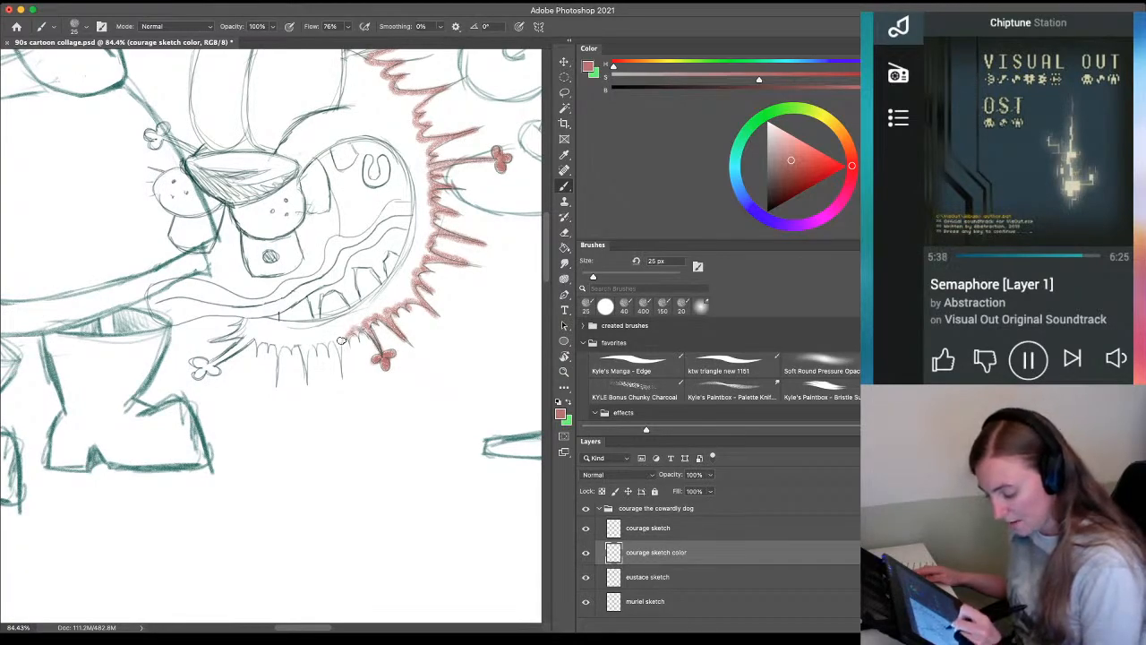
{"action": "mouse_move", "coordinate": [342, 336]}
{"action": "left_mouse_down"}
{"action": "mouse_move", "coordinate": [339, 358]}
{"action": "mouse_move", "coordinate": [315, 342]}
{"action": "mouse_move", "coordinate": [303, 351]}
{"action": "mouse_move", "coordinate": [305, 376]}
{"action": "mouse_move", "coordinate": [350, 399]}
{"action": "left_mouse_up"}
{"action": "mouse_move", "coordinate": [343, 395]}
{"action": "left_mouse_down"}
{"action": "mouse_move", "coordinate": [316, 386]}
{"action": "mouse_move", "coordinate": [270, 410]}
{"action": "mouse_move", "coordinate": [276, 420]}
{"action": "left_mouse_up"}
{"action": "mouse_move", "coordinate": [323, 386]}
{"action": "left_mouse_down"}
{"action": "mouse_move", "coordinate": [288, 386]}
{"action": "mouse_move", "coordinate": [296, 362]}
{"action": "mouse_move", "coordinate": [227, 369]}
{"action": "mouse_move", "coordinate": [216, 334]}
{"action": "mouse_move", "coordinate": [260, 324]}
{"action": "mouse_move", "coordinate": [349, 344]}
{"action": "mouse_move", "coordinate": [397, 319]}
{"action": "mouse_move", "coordinate": [414, 273]}
{"action": "mouse_move", "coordinate": [405, 235]}
{"action": "mouse_move", "coordinate": [415, 281]}
{"action": "mouse_move", "coordinate": [415, 260]}
{"action": "mouse_move", "coordinate": [380, 262]}
{"action": "mouse_move", "coordinate": [364, 274]}
{"action": "mouse_move", "coordinate": [365, 315]}
{"action": "mouse_move", "coordinate": [349, 322]}
{"action": "mouse_move", "coordinate": [329, 320]}
{"action": "mouse_move", "coordinate": [317, 279]}
{"action": "mouse_move", "coordinate": [328, 321]}
{"action": "left_mouse_up"}
{"action": "mouse_move", "coordinate": [307, 256]}
{"action": "left_mouse_down"}
{"action": "mouse_move", "coordinate": [280, 238]}
{"action": "mouse_move", "coordinate": [302, 253]}
{"action": "mouse_move", "coordinate": [267, 296]}
{"action": "mouse_move", "coordinate": [244, 283]}
{"action": "mouse_move", "coordinate": [258, 290]}
{"action": "mouse_move", "coordinate": [238, 235]}
{"action": "mouse_move", "coordinate": [249, 259]}
{"action": "mouse_move", "coordinate": [234, 244]}
{"action": "mouse_move", "coordinate": [251, 219]}
{"action": "mouse_move", "coordinate": [239, 251]}
{"action": "left_mouse_up"}
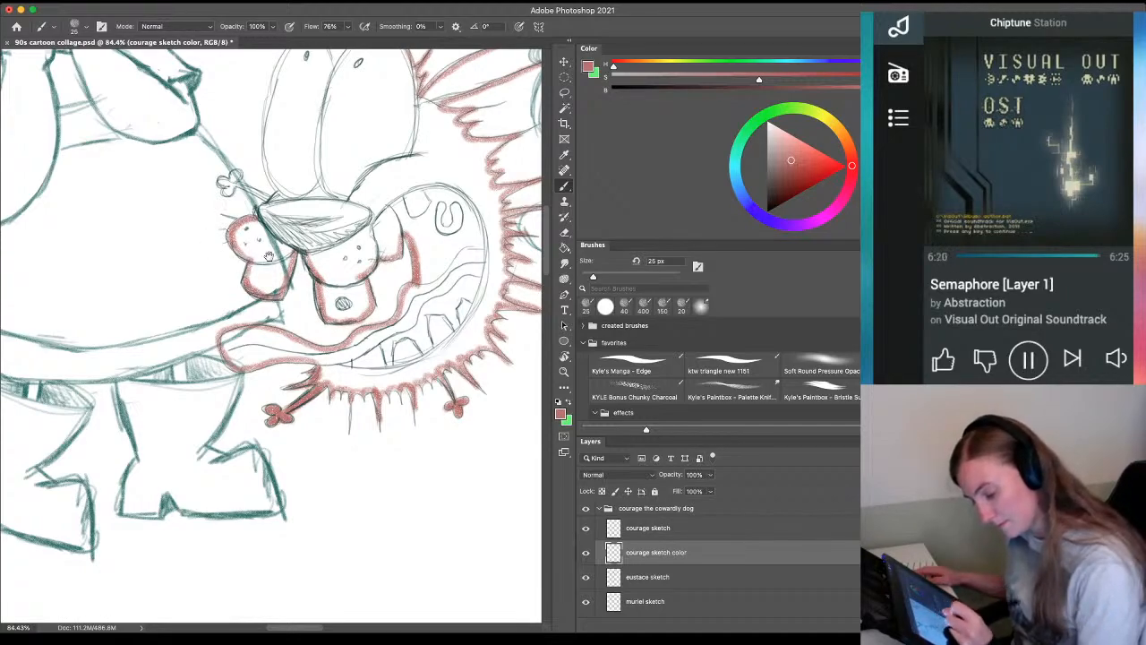
Outline the bone beside Muriel and Courage's two tall eyes in red, and fill the enclosed head with the same red
{"action": "left_click_drag", "start_coordinate": [282, 290], "coordinate": [215, 438]}
{"action": "mouse_move", "coordinate": [187, 372]}
{"action": "left_mouse_down"}
{"action": "mouse_move", "coordinate": [213, 339]}
{"action": "mouse_move", "coordinate": [199, 349]}
{"action": "left_mouse_up"}
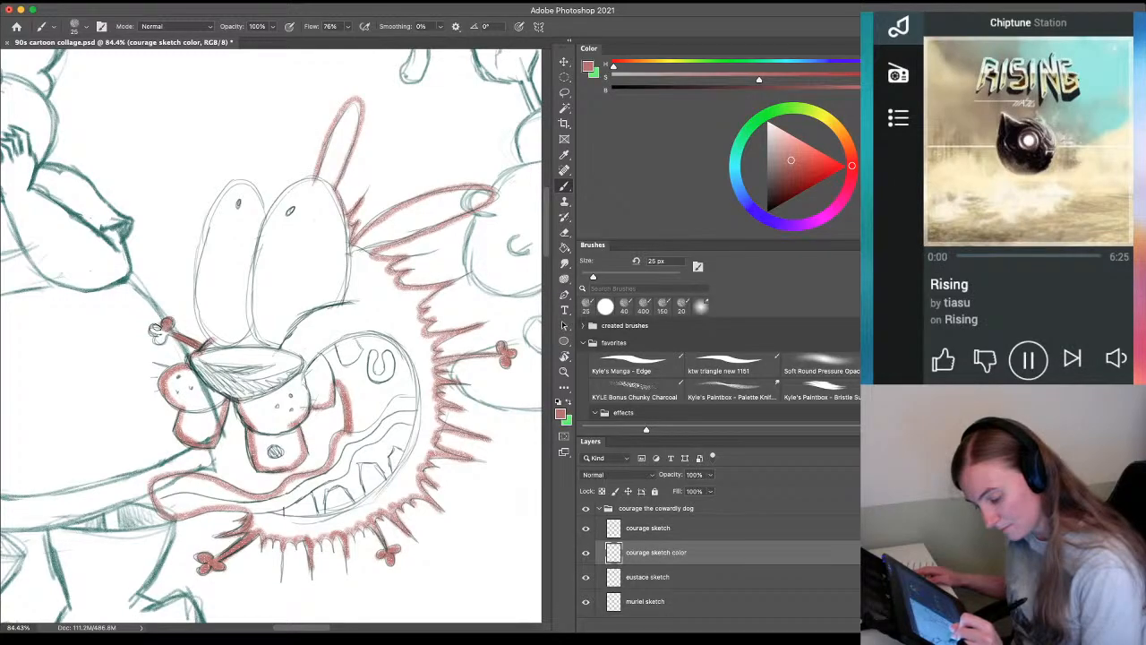
{"action": "mouse_move", "coordinate": [157, 336]}
{"action": "left_mouse_down"}
{"action": "mouse_move", "coordinate": [213, 345]}
{"action": "mouse_move", "coordinate": [195, 281]}
{"action": "mouse_move", "coordinate": [216, 207]}
{"action": "mouse_move", "coordinate": [244, 183]}
{"action": "mouse_move", "coordinate": [262, 204]}
{"action": "mouse_move", "coordinate": [239, 180]}
{"action": "mouse_move", "coordinate": [221, 190]}
{"action": "mouse_move", "coordinate": [201, 240]}
{"action": "left_mouse_up"}
{"action": "left_click_drag", "start_coordinate": [275, 201], "coordinate": [310, 179]}
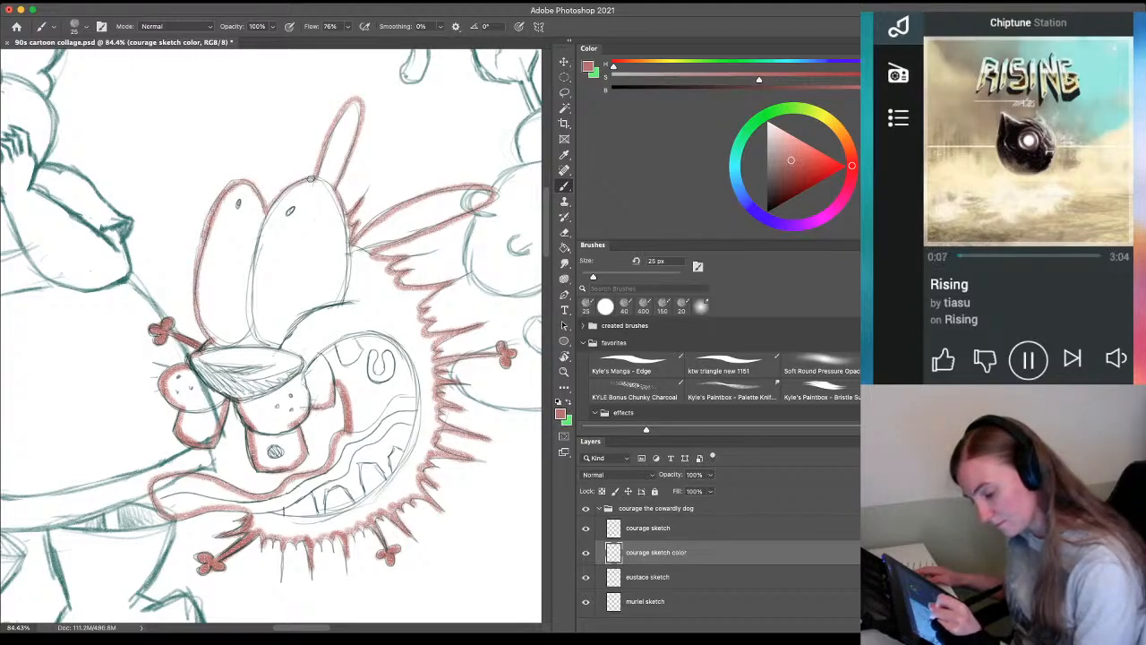
{"action": "key", "text": "g"}
{"action": "left_click", "coordinate": [295, 270]}
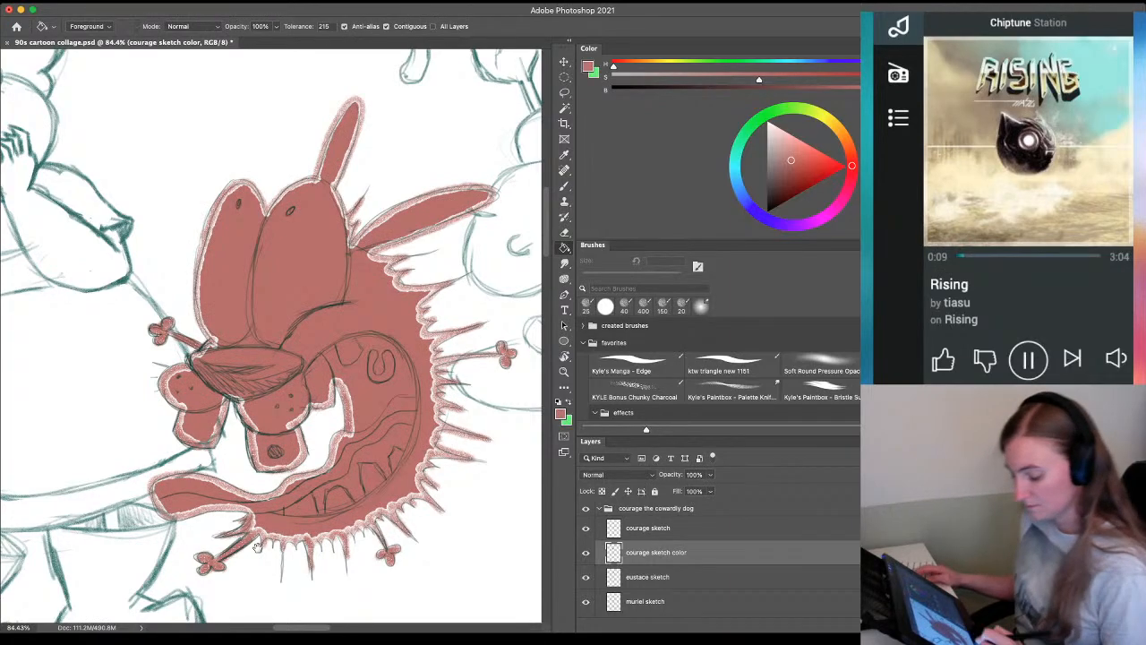
Examine the red-filled Courage head alongside the Muriel and Eustace sketches and the neighbouring coloured characters
{"action": "left_click_drag", "start_coordinate": [213, 518], "coordinate": [197, 456]}
{"action": "key", "text": "z"}
{"action": "left_click_drag", "start_coordinate": [290, 566], "coordinate": [170, 569]}
{"action": "left_click_drag", "start_coordinate": [170, 569], "coordinate": [172, 506]}
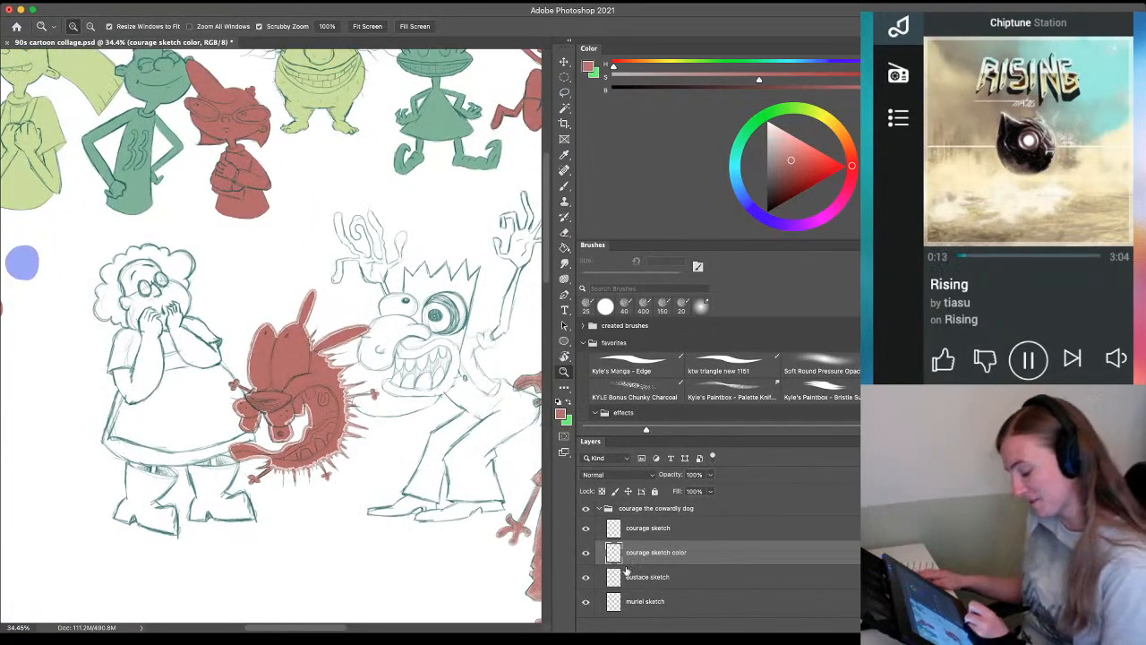
{"action": "left_click_drag", "start_coordinate": [118, 408], "coordinate": [136, 412]}
{"action": "mouse_move", "coordinate": [229, 295]}
{"action": "left_mouse_down"}
{"action": "mouse_move", "coordinate": [241, 353]}
{"action": "mouse_move", "coordinate": [209, 146]}
{"action": "mouse_move", "coordinate": [267, 183]}
{"action": "left_mouse_up"}
{"action": "left_click_drag", "start_coordinate": [218, 389], "coordinate": [416, 510]}
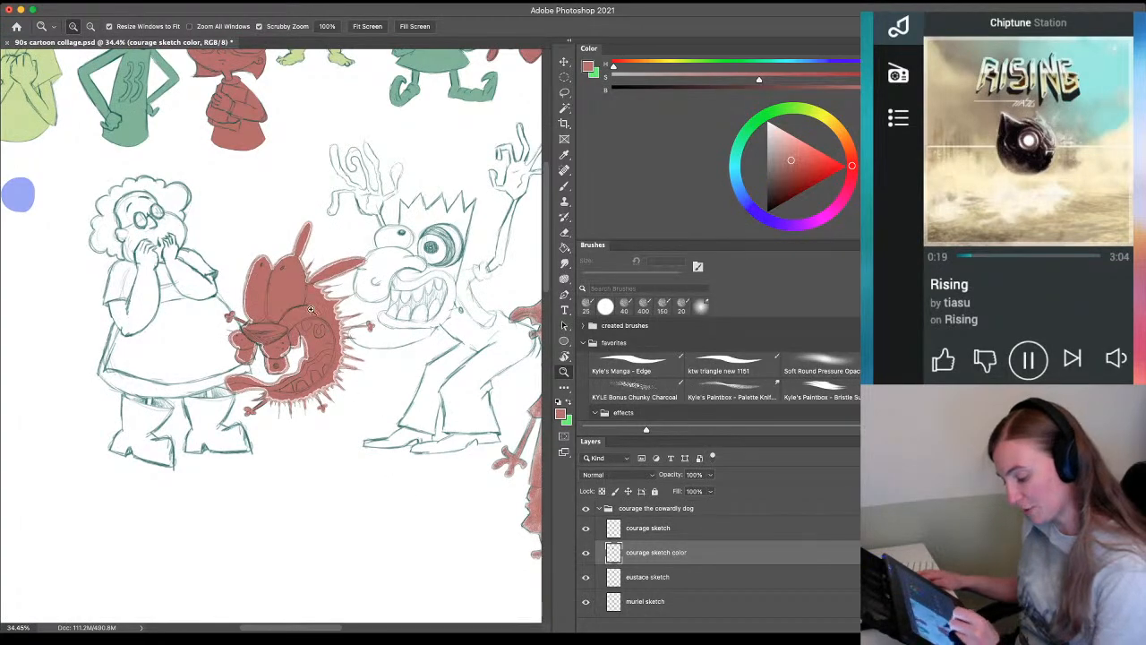
{"action": "left_click_drag", "start_coordinate": [204, 312], "coordinate": [241, 314]}
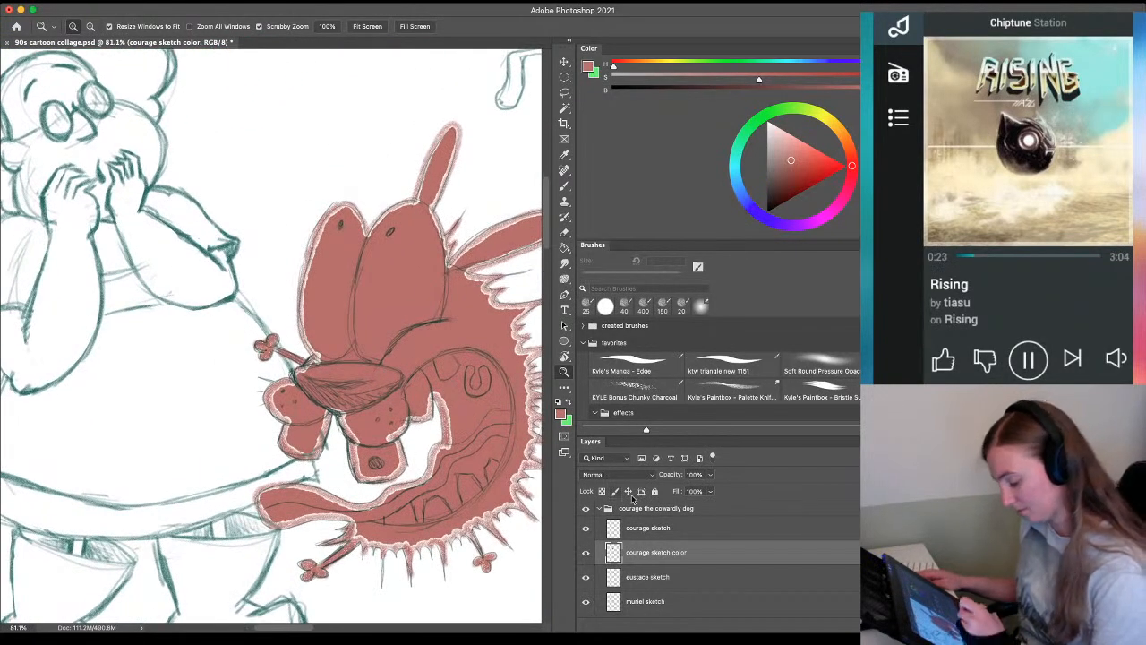
Sample the light green from the character with clasped hands in the top row
{"action": "left_click_drag", "start_coordinate": [74, 267], "coordinate": [239, 398]}
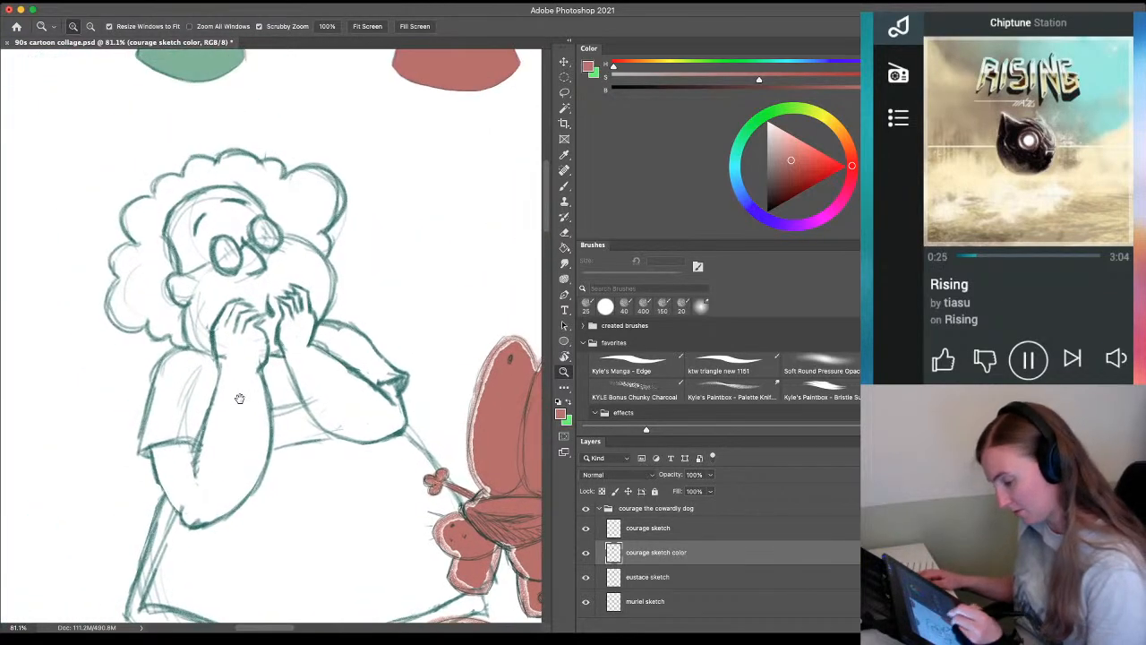
{"action": "left_click_drag", "start_coordinate": [272, 195], "coordinate": [412, 520]}
{"action": "key", "text": "i"}
{"action": "left_click", "coordinate": [100, 344]}
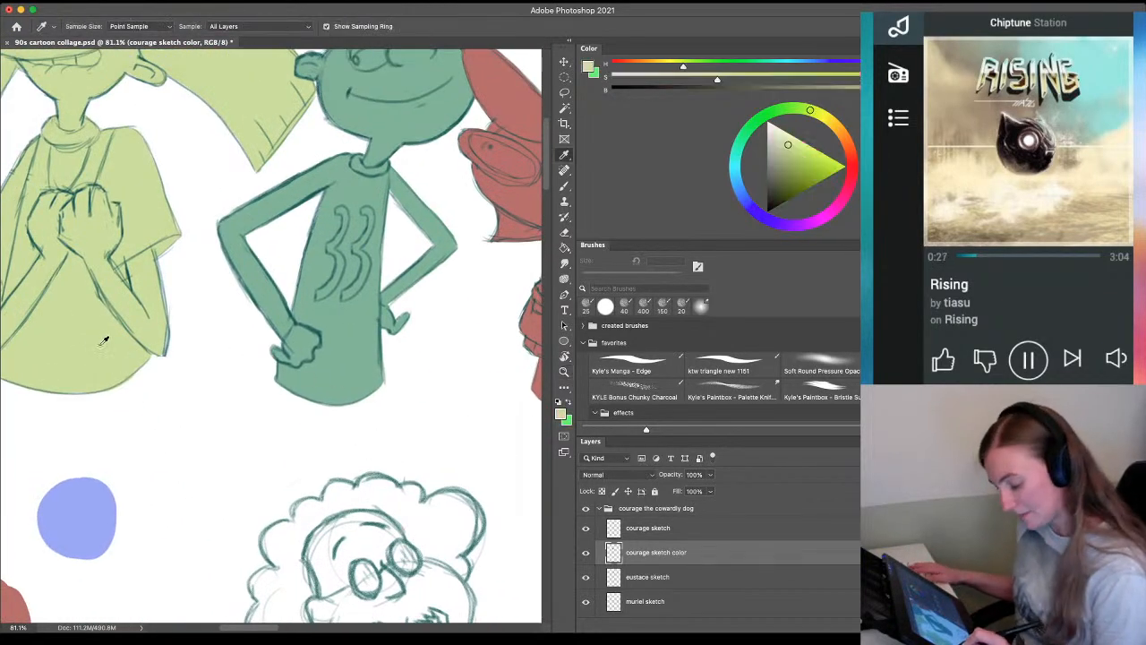
Sample the periwinkle blue from the tallest boy in the bottom group and return to a close view of Muriel
{"action": "left_click_drag", "start_coordinate": [303, 429], "coordinate": [199, 434]}
{"action": "left_click_drag", "start_coordinate": [324, 501], "coordinate": [182, 181]}
{"action": "left_click_drag", "start_coordinate": [361, 488], "coordinate": [94, 266]}
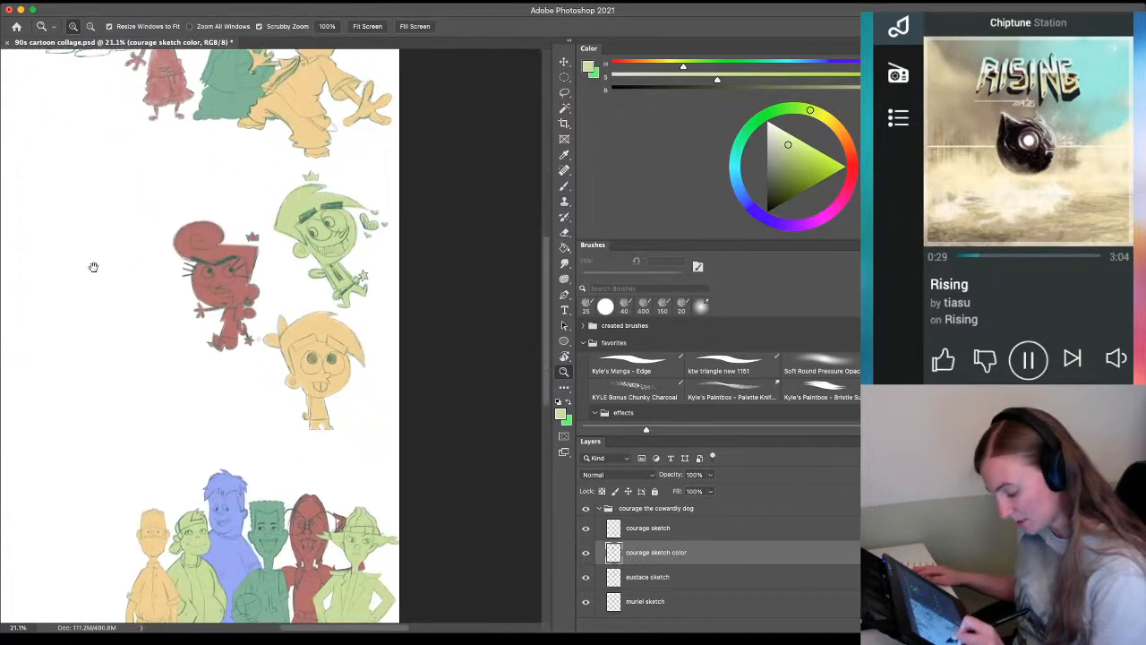
{"action": "left_click_drag", "start_coordinate": [152, 360], "coordinate": [140, 320]}
{"action": "key", "text": "i"}
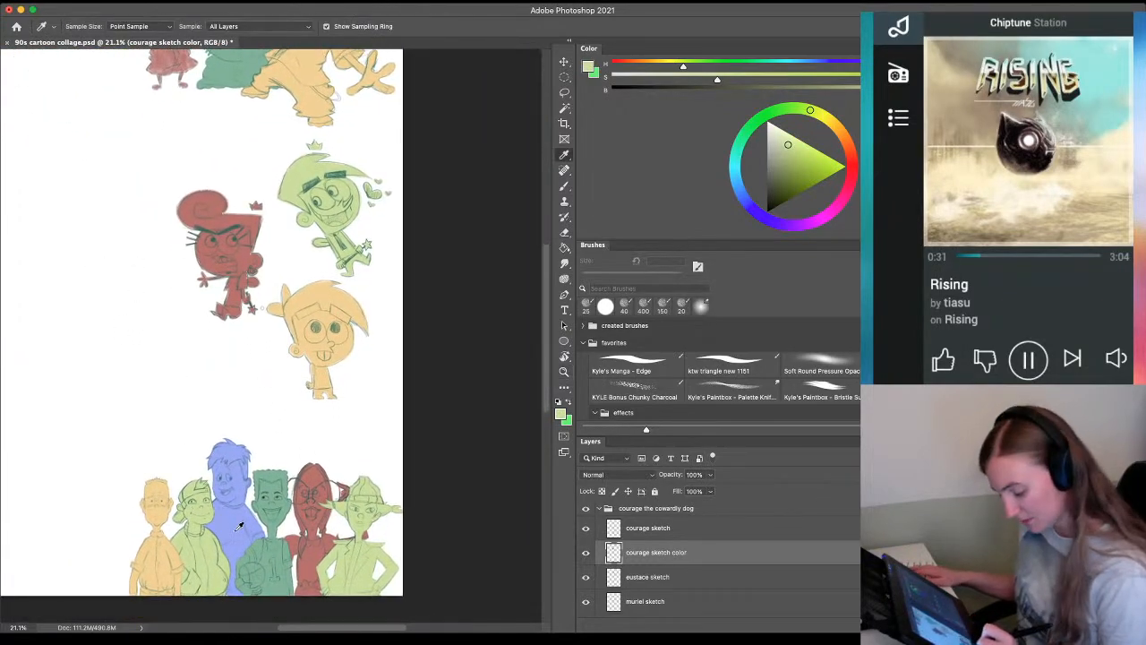
{"action": "left_click", "coordinate": [228, 523]}
{"action": "mouse_move", "coordinate": [186, 165]}
{"action": "left_mouse_down"}
{"action": "mouse_move", "coordinate": [271, 316]}
{"action": "mouse_move", "coordinate": [315, 430]}
{"action": "left_mouse_up"}
{"action": "left_click_drag", "start_coordinate": [95, 404], "coordinate": [207, 419]}
{"action": "key", "text": "z"}
{"action": "left_click_drag", "start_coordinate": [212, 369], "coordinate": [226, 343]}
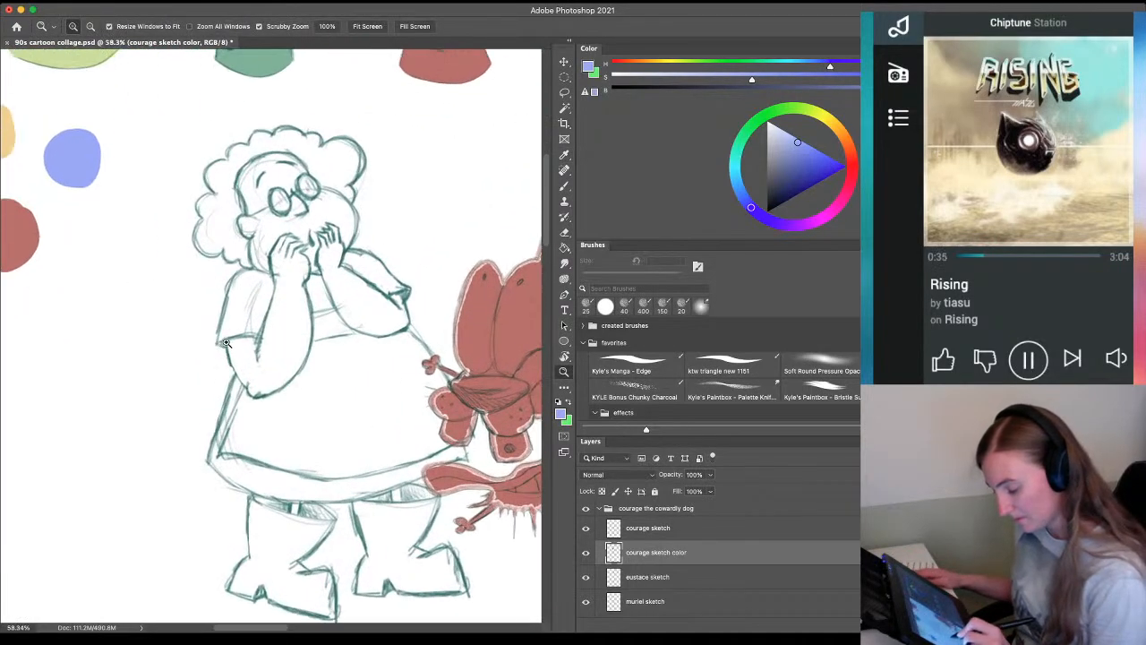
Add a new layer directly beneath the Muriel sketch layer and name it "muriel sketch color"
{"action": "left_click", "coordinate": [639, 602]}
{"action": "scroll", "coordinate": [716, 555], "scroll_direction": "down", "scroll_amount": 3}
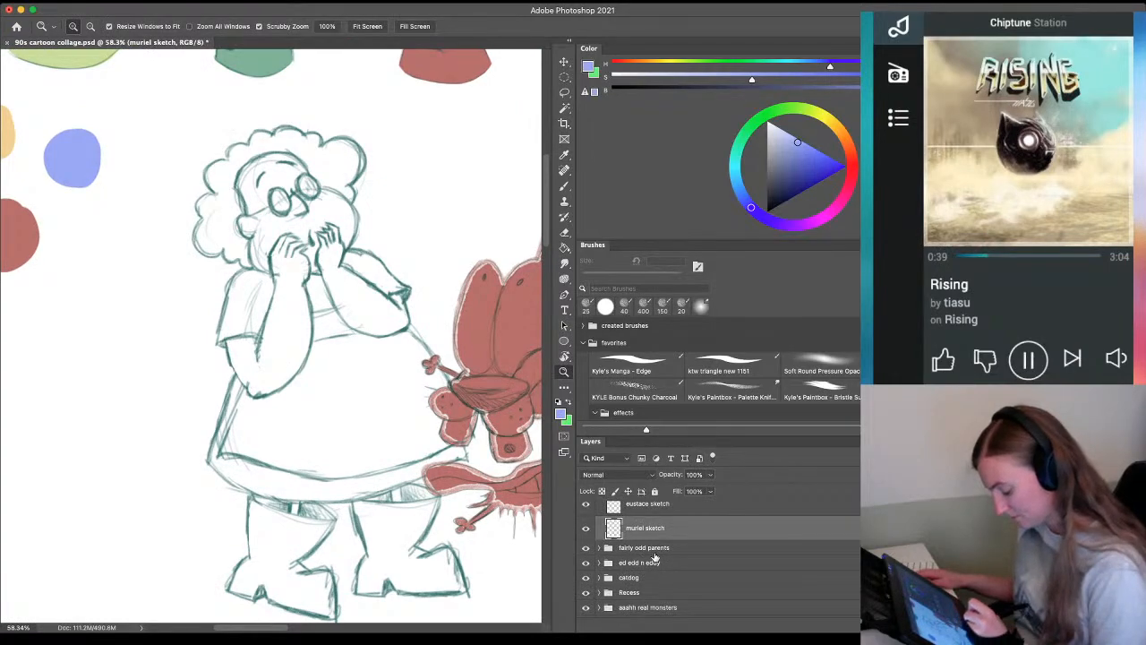
{"action": "key", "text": "alt+shift+super+n"}
{"action": "left_click_drag", "start_coordinate": [625, 525], "coordinate": [625, 553]}
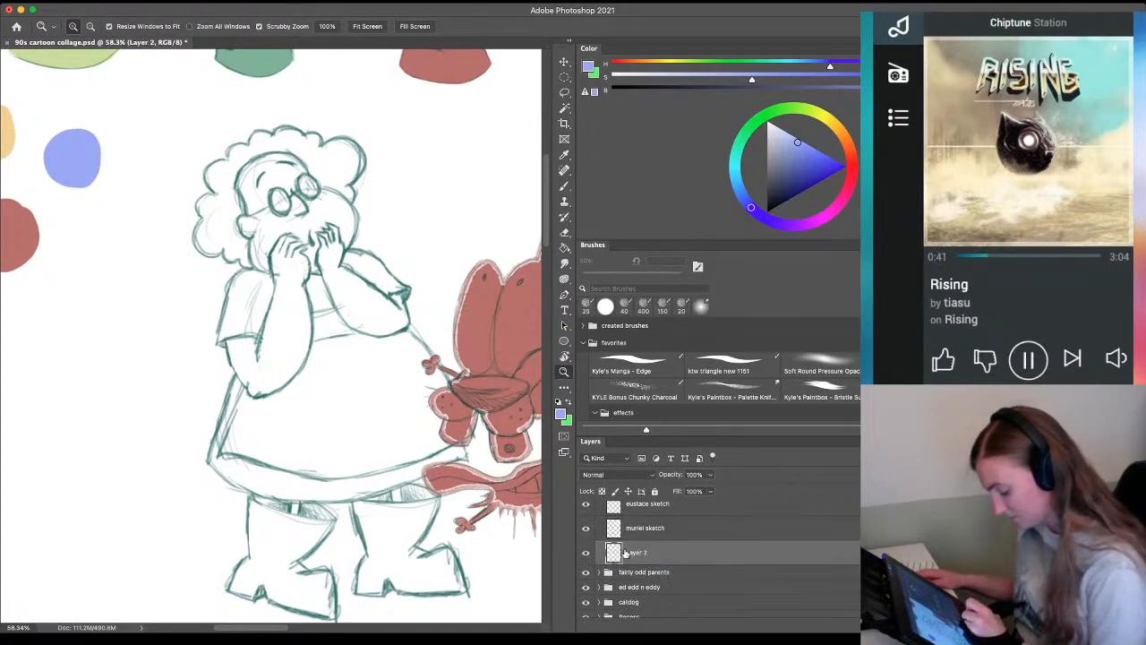
{"action": "type", "text": "muriel sketch color"}
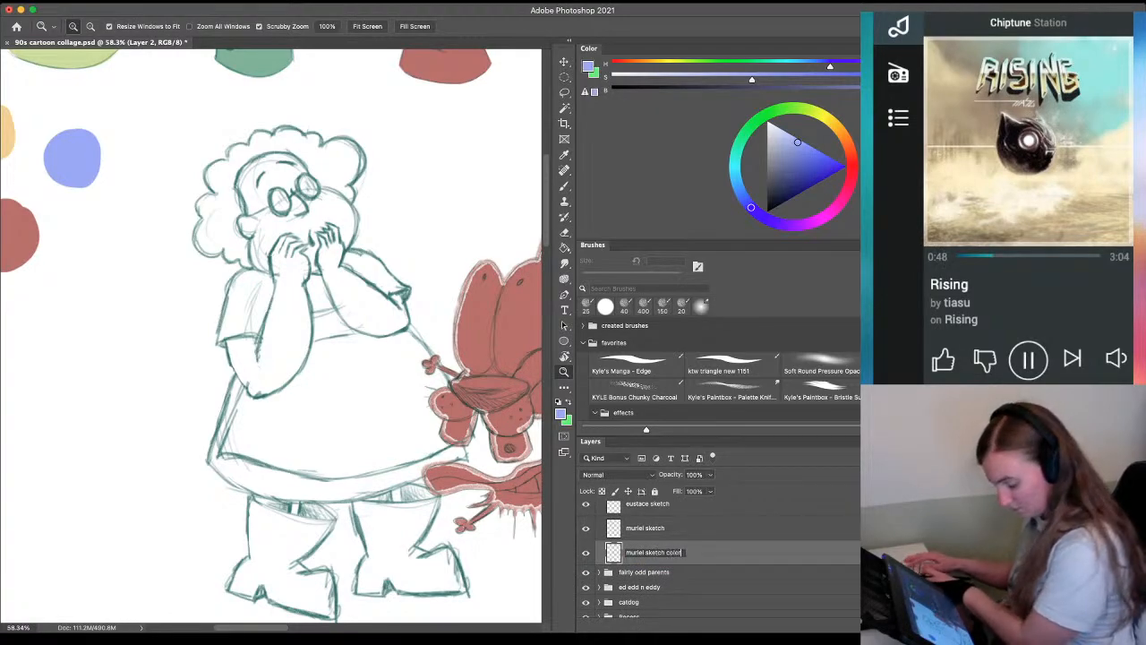
{"action": "key", "text": "Return"}
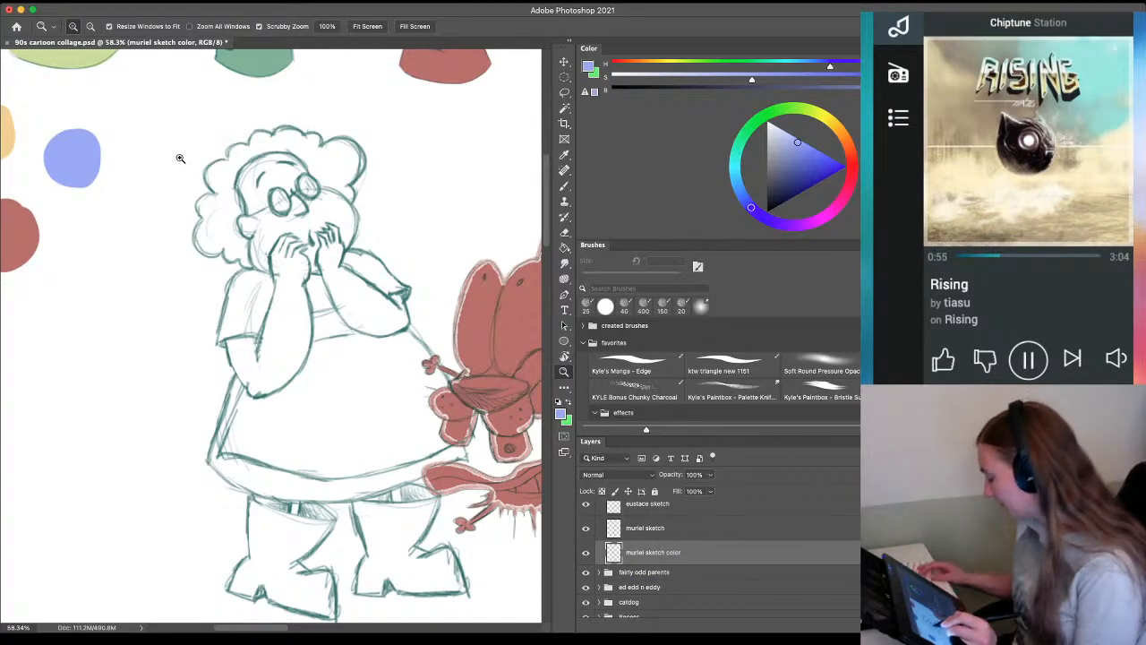
Outline Muriel's curly hair from the crown down to her shoulder and outer sleeve in periwinkle blue with the 25 px brush
{"action": "left_click_drag", "start_coordinate": [180, 158], "coordinate": [218, 167]}
{"action": "left_click_drag", "start_coordinate": [351, 270], "coordinate": [311, 307]}
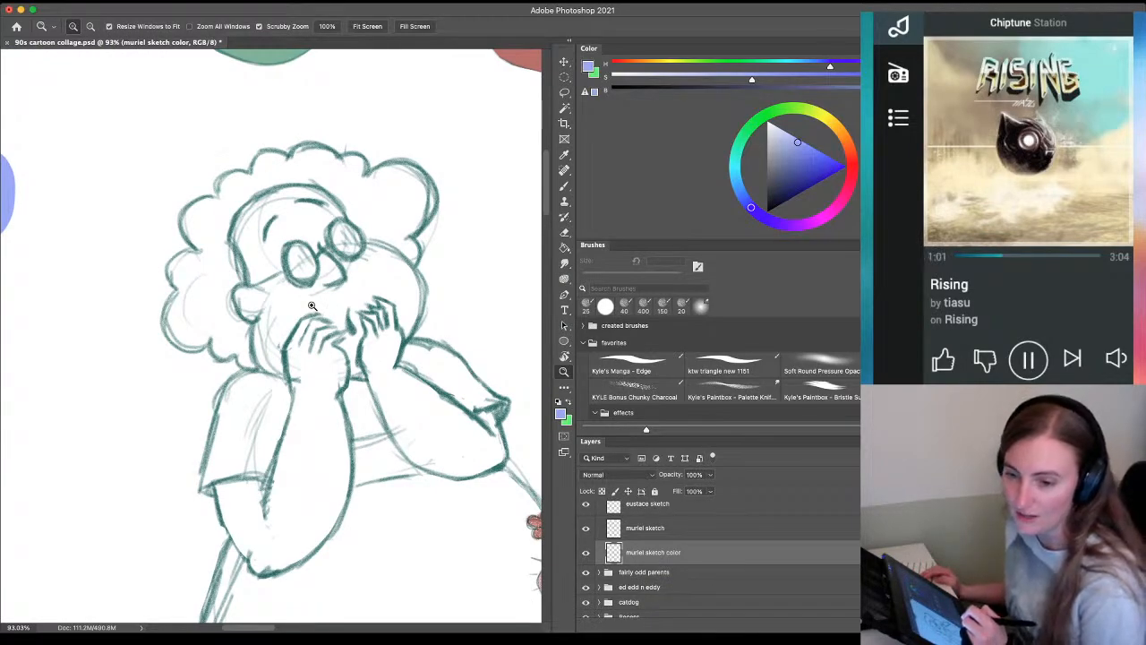
{"action": "key", "text": "b"}
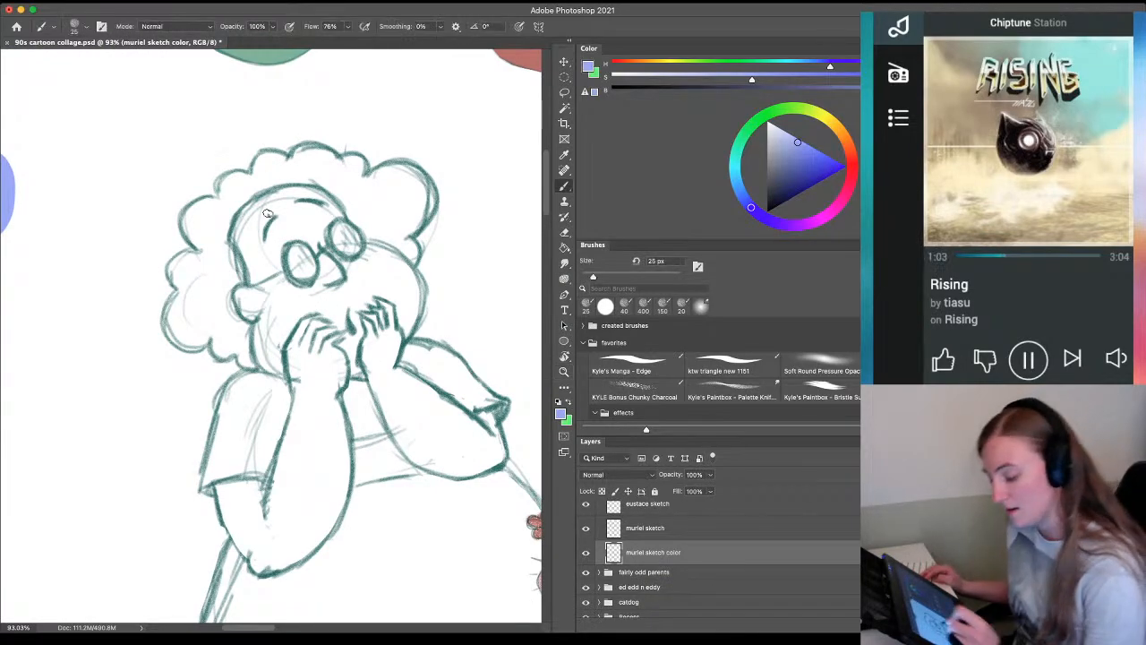
{"action": "mouse_move", "coordinate": [361, 161]}
{"action": "left_mouse_down"}
{"action": "mouse_move", "coordinate": [366, 173]}
{"action": "mouse_move", "coordinate": [316, 145]}
{"action": "mouse_move", "coordinate": [289, 156]}
{"action": "mouse_move", "coordinate": [335, 156]}
{"action": "left_mouse_up"}
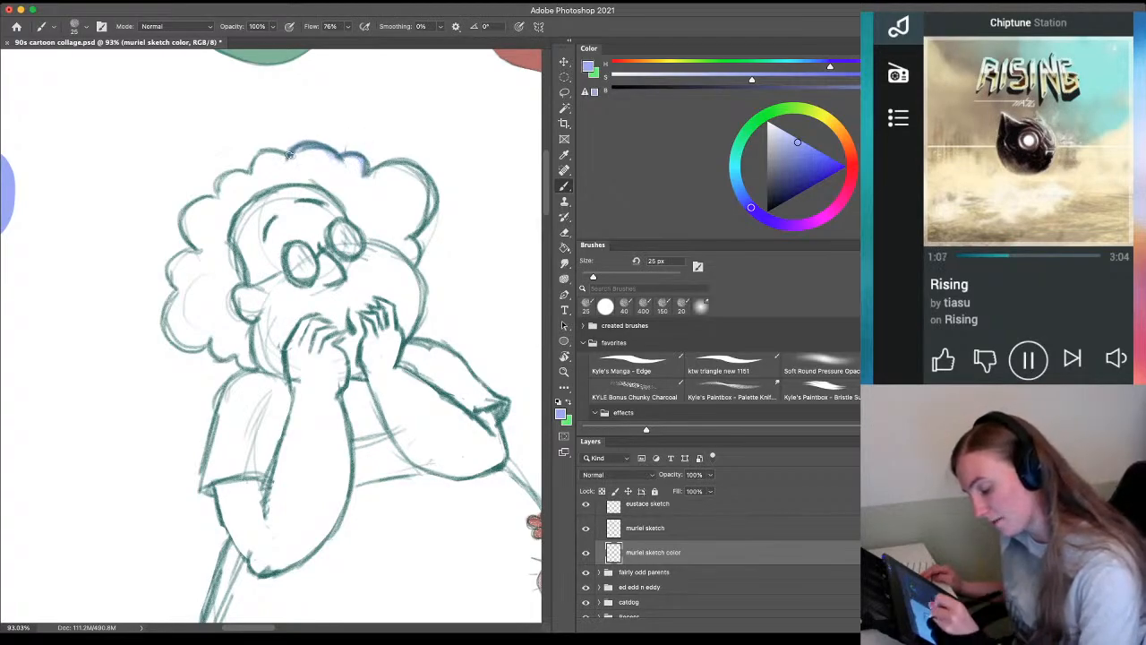
{"action": "mouse_move", "coordinate": [256, 161]}
{"action": "left_mouse_down"}
{"action": "mouse_move", "coordinate": [288, 159]}
{"action": "mouse_move", "coordinate": [189, 205]}
{"action": "mouse_move", "coordinate": [180, 236]}
{"action": "mouse_move", "coordinate": [191, 253]}
{"action": "mouse_move", "coordinate": [203, 204]}
{"action": "left_mouse_up"}
{"action": "mouse_move", "coordinate": [187, 250]}
{"action": "left_mouse_down"}
{"action": "mouse_move", "coordinate": [175, 288]}
{"action": "mouse_move", "coordinate": [186, 254]}
{"action": "mouse_move", "coordinate": [171, 260]}
{"action": "mouse_move", "coordinate": [166, 333]}
{"action": "mouse_move", "coordinate": [170, 305]}
{"action": "mouse_move", "coordinate": [214, 357]}
{"action": "mouse_move", "coordinate": [211, 341]}
{"action": "mouse_move", "coordinate": [250, 368]}
{"action": "mouse_move", "coordinate": [235, 354]}
{"action": "mouse_move", "coordinate": [242, 372]}
{"action": "mouse_move", "coordinate": [199, 484]}
{"action": "mouse_move", "coordinate": [222, 390]}
{"action": "left_mouse_up"}
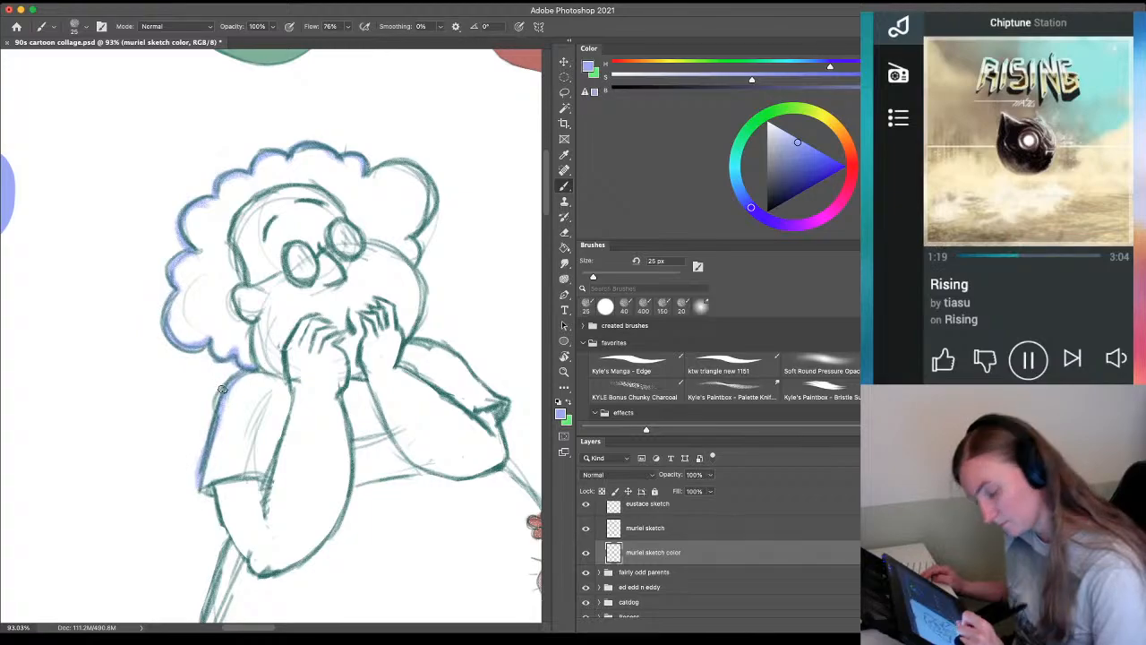
Continue the periwinkle outline along Muriel's bent elbow, the outer side of her dress and the corner of the hem
{"action": "left_click_drag", "start_coordinate": [185, 532], "coordinate": [85, 363]}
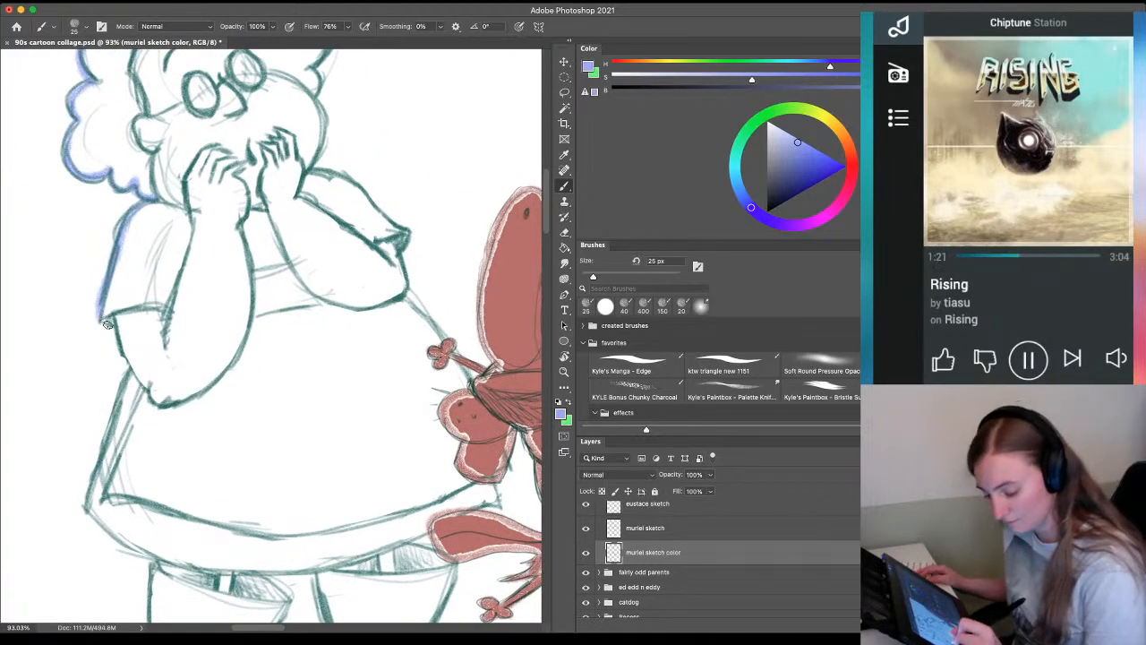
{"action": "mouse_move", "coordinate": [114, 322]}
{"action": "left_mouse_down"}
{"action": "mouse_move", "coordinate": [135, 378]}
{"action": "mouse_move", "coordinate": [89, 504]}
{"action": "left_mouse_up"}
{"action": "left_click_drag", "start_coordinate": [131, 370], "coordinate": [95, 484]}
{"action": "left_click_drag", "start_coordinate": [105, 561], "coordinate": [67, 384]}
{"action": "mouse_move", "coordinate": [51, 334]}
{"action": "left_mouse_down"}
{"action": "mouse_move", "coordinate": [116, 379]}
{"action": "mouse_move", "coordinate": [50, 332]}
{"action": "left_mouse_up"}
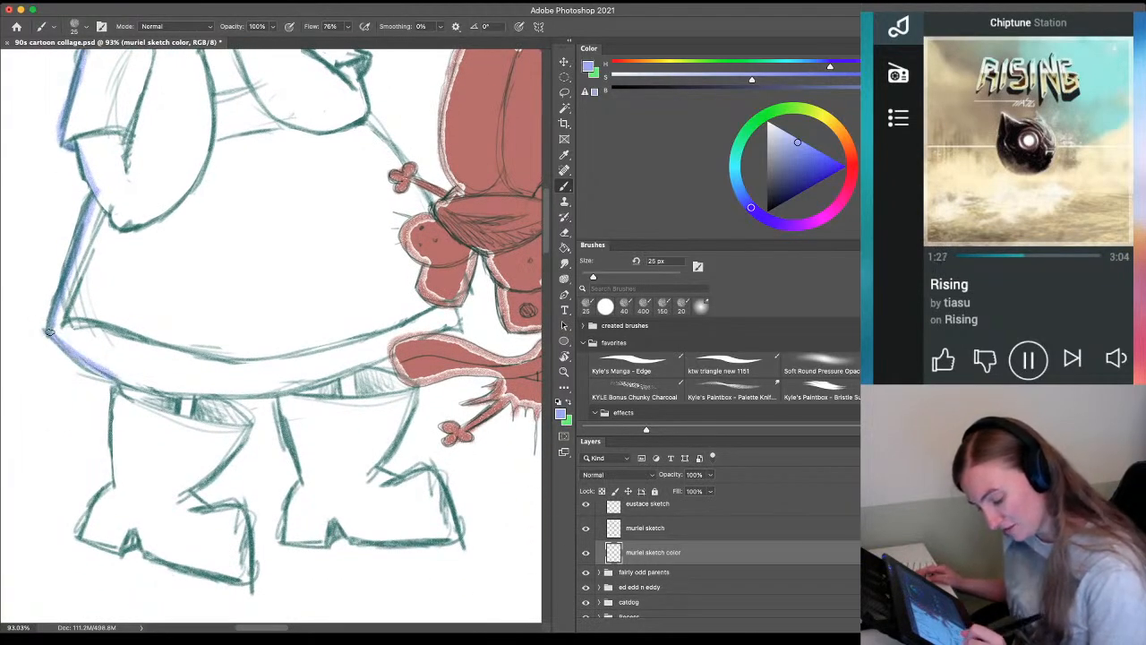
Outline Muriel's boot farthest from Courage in periwinkle, including its heel, sole, toe and flared top
{"action": "left_click_drag", "start_coordinate": [116, 391], "coordinate": [118, 490]}
{"action": "left_click_drag", "start_coordinate": [117, 490], "coordinate": [120, 387]}
{"action": "left_click_drag", "start_coordinate": [93, 548], "coordinate": [137, 409]}
{"action": "mouse_move", "coordinate": [160, 345]}
{"action": "left_mouse_down"}
{"action": "mouse_move", "coordinate": [125, 397]}
{"action": "mouse_move", "coordinate": [156, 409]}
{"action": "mouse_move", "coordinate": [183, 402]}
{"action": "mouse_move", "coordinate": [279, 437]}
{"action": "left_mouse_up"}
{"action": "left_click_drag", "start_coordinate": [184, 407], "coordinate": [295, 440]}
{"action": "left_click_drag", "start_coordinate": [284, 376], "coordinate": [296, 435]}
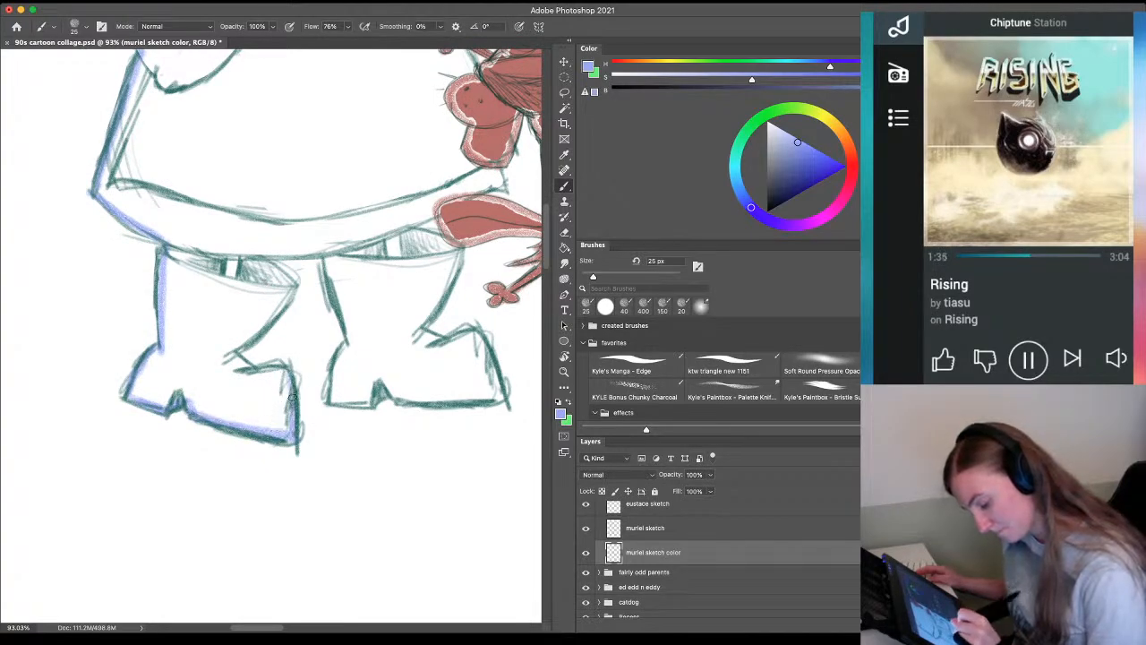
{"action": "mouse_move", "coordinate": [288, 370]}
{"action": "left_mouse_down"}
{"action": "mouse_move", "coordinate": [237, 367]}
{"action": "mouse_move", "coordinate": [227, 352]}
{"action": "left_mouse_up"}
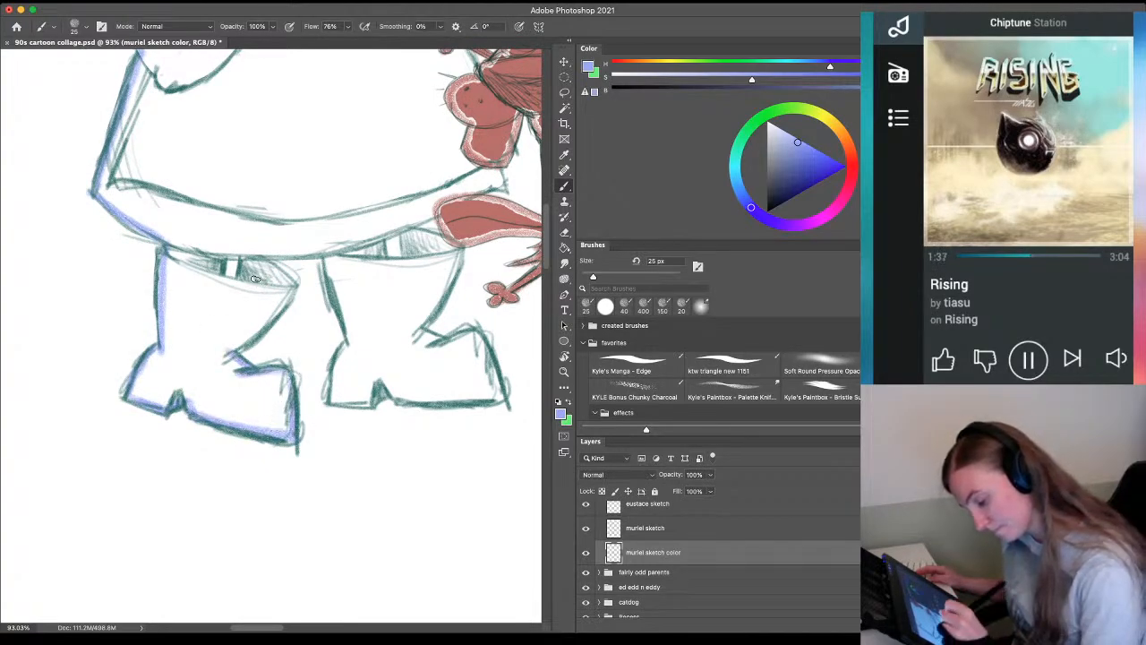
{"action": "left_click_drag", "start_coordinate": [298, 285], "coordinate": [225, 355]}
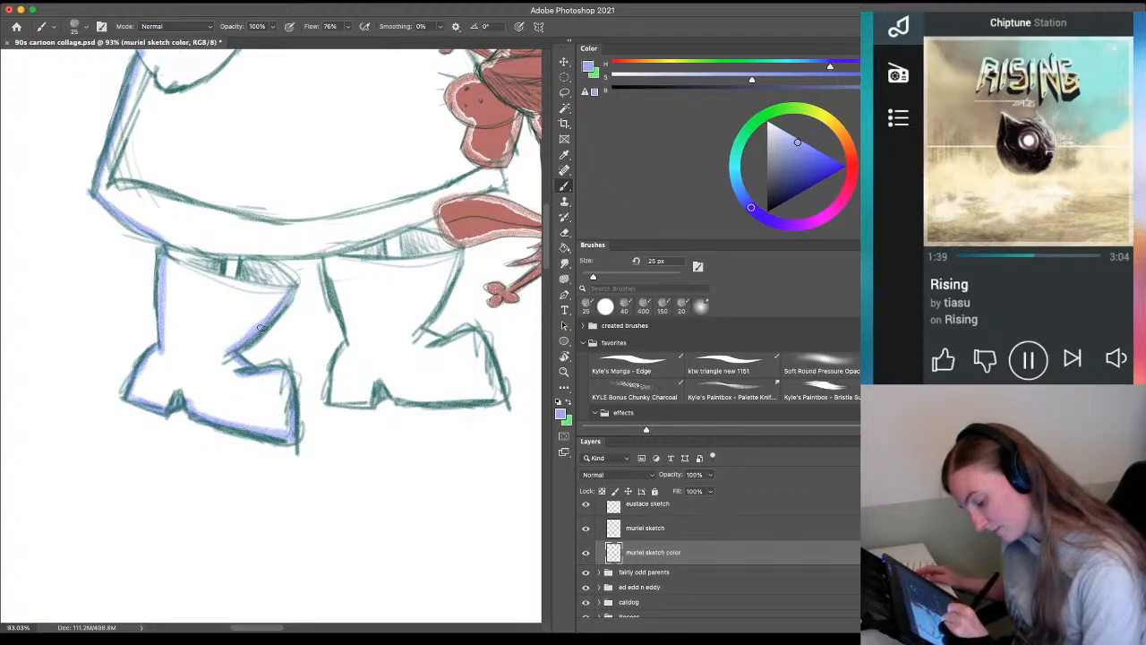
Outline Muriel's boot nearest Courage and the lower hem of her dress in periwinkle, up to Courage's tail
{"action": "mouse_move", "coordinate": [294, 300]}
{"action": "left_mouse_down"}
{"action": "mouse_move", "coordinate": [265, 261]}
{"action": "mouse_move", "coordinate": [333, 254]}
{"action": "mouse_move", "coordinate": [296, 253]}
{"action": "mouse_move", "coordinate": [327, 255]}
{"action": "mouse_move", "coordinate": [351, 338]}
{"action": "mouse_move", "coordinate": [334, 399]}
{"action": "left_mouse_up"}
{"action": "left_click_drag", "start_coordinate": [359, 459], "coordinate": [170, 451]}
{"action": "left_click_drag", "start_coordinate": [161, 394], "coordinate": [329, 392]}
{"action": "mouse_move", "coordinate": [297, 324]}
{"action": "left_mouse_down"}
{"action": "mouse_move", "coordinate": [322, 378]}
{"action": "mouse_move", "coordinate": [242, 338]}
{"action": "mouse_move", "coordinate": [286, 245]}
{"action": "mouse_move", "coordinate": [233, 223]}
{"action": "mouse_move", "coordinate": [164, 385]}
{"action": "left_mouse_up"}
{"action": "left_click_drag", "start_coordinate": [267, 296], "coordinate": [190, 333]}
{"action": "left_click_drag", "start_coordinate": [279, 296], "coordinate": [287, 371]}
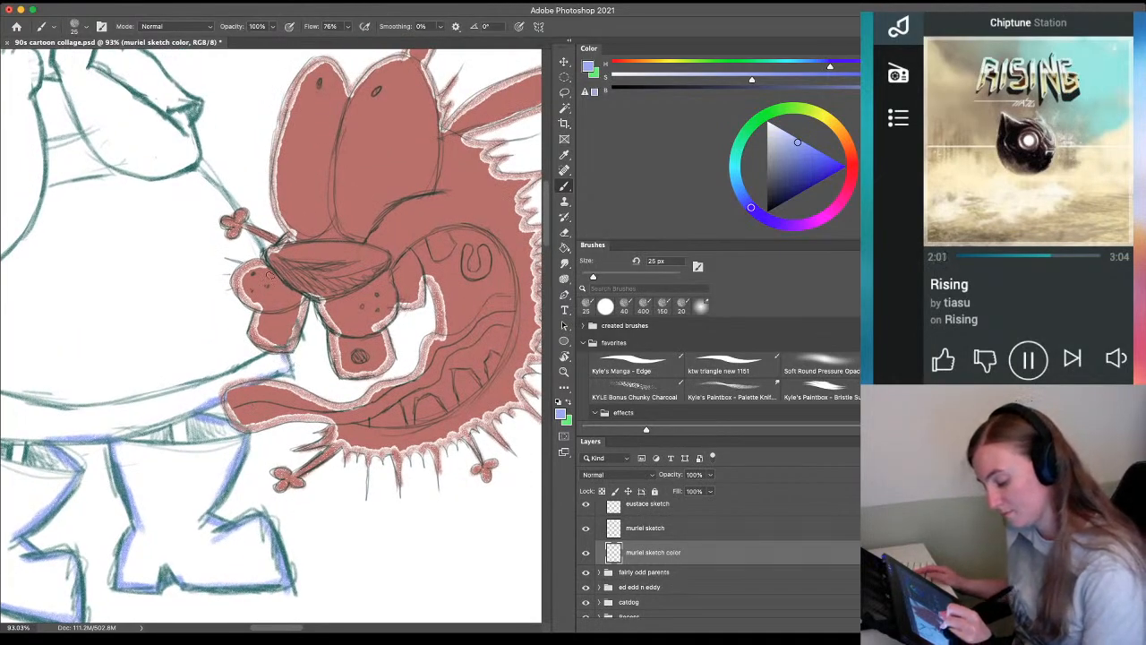
Close Muriel's periwinkle outline along the Courage side of her dress, her sleeve, cheek and remaining hair curl
{"action": "mouse_move", "coordinate": [178, 196]}
{"action": "left_mouse_down"}
{"action": "mouse_move", "coordinate": [307, 447]}
{"action": "mouse_move", "coordinate": [313, 369]}
{"action": "mouse_move", "coordinate": [253, 297]}
{"action": "mouse_move", "coordinate": [286, 319]}
{"action": "mouse_move", "coordinate": [222, 299]}
{"action": "left_mouse_up"}
{"action": "left_click_drag", "start_coordinate": [219, 205], "coordinate": [220, 296]}
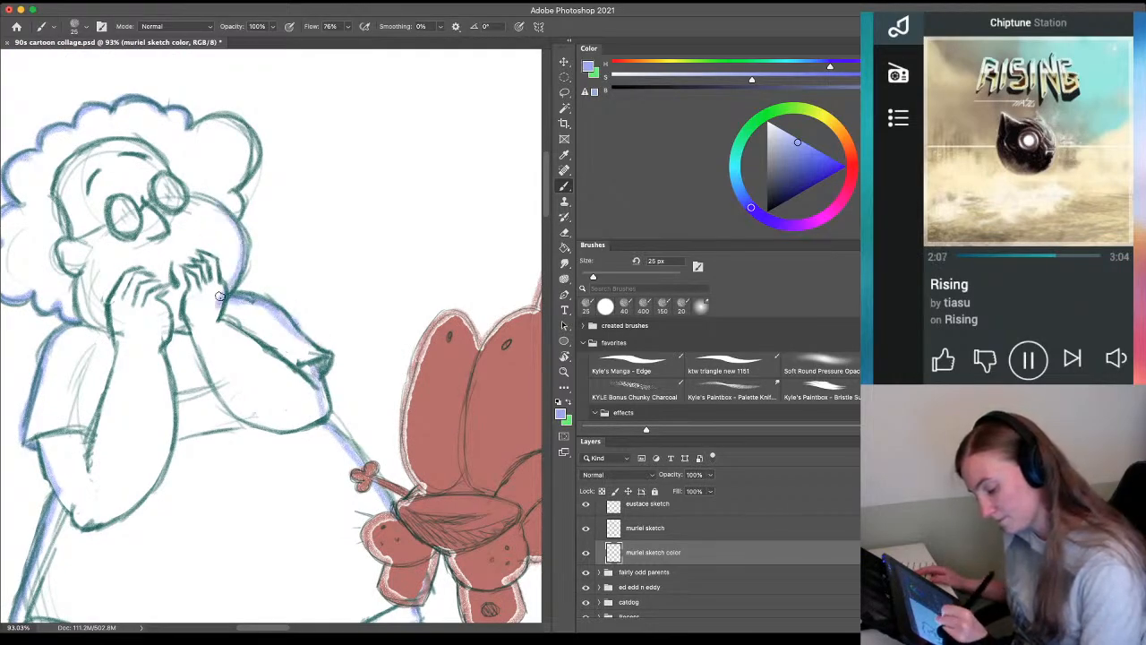
{"action": "mouse_move", "coordinate": [228, 219]}
{"action": "left_mouse_down"}
{"action": "mouse_move", "coordinate": [251, 175]}
{"action": "mouse_move", "coordinate": [214, 116]}
{"action": "mouse_move", "coordinate": [235, 172]}
{"action": "left_mouse_up"}
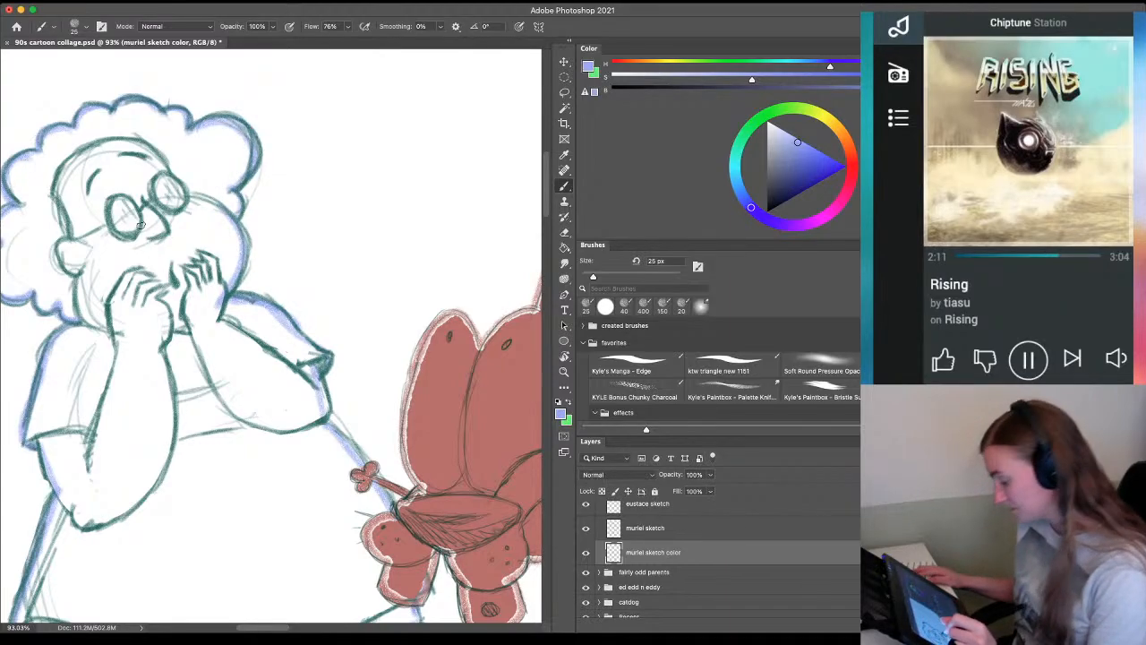
Fill Muriel's enclosed outline with the same periwinkle blue and bring the Eustace sketch into view
{"action": "key", "text": "g"}
{"action": "left_click", "coordinate": [141, 225]}
{"action": "key", "text": "z"}
{"action": "left_click_drag", "start_coordinate": [307, 461], "coordinate": [193, 484]}
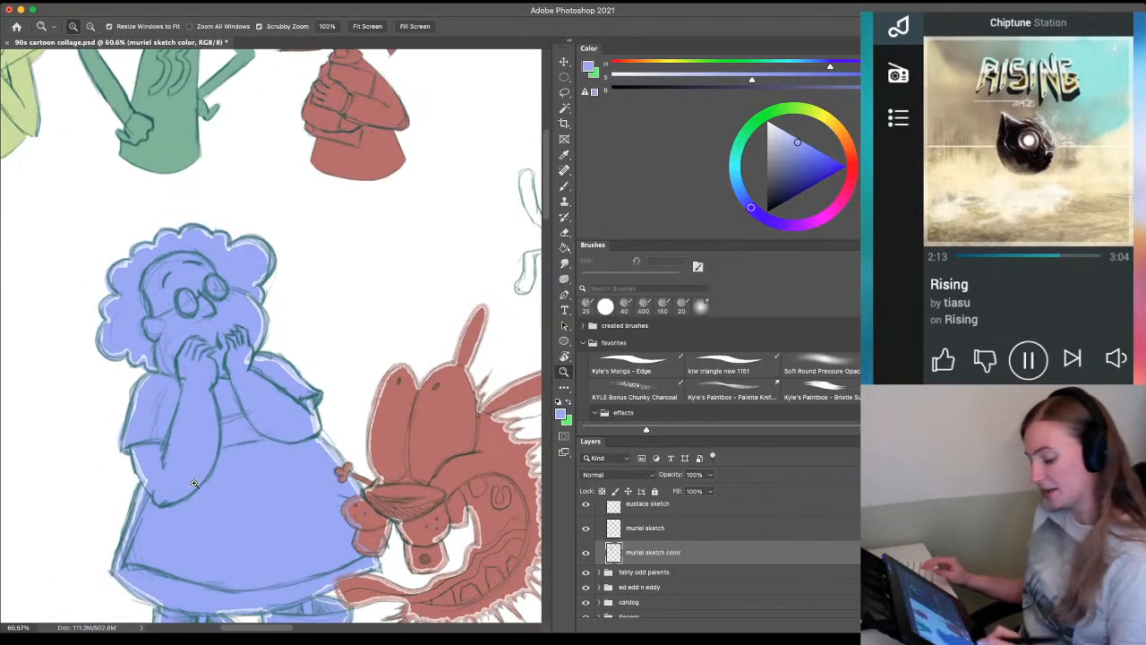
{"action": "left_click_drag", "start_coordinate": [258, 500], "coordinate": [222, 502]}
{"action": "left_click_drag", "start_coordinate": [390, 472], "coordinate": [149, 394]}
Add a new layer between the Eustace and Muriel sketch layers and name it "eustace sketch color"
{"action": "scroll", "coordinate": [640, 510], "scroll_direction": "up", "scroll_amount": 1}
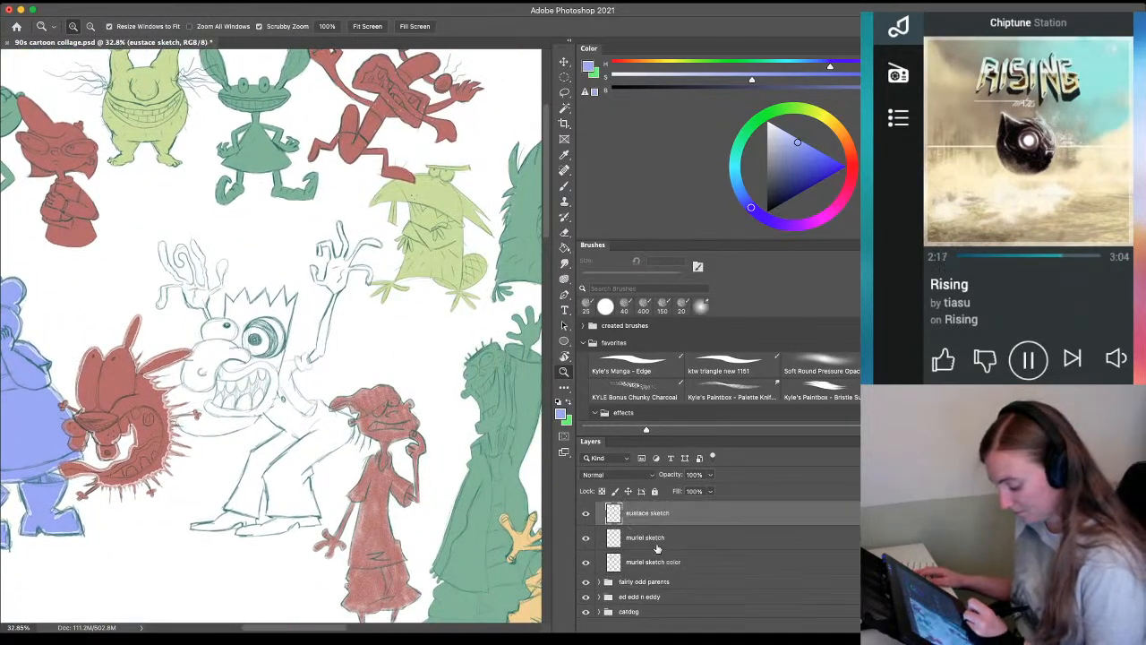
{"action": "left_click", "coordinate": [647, 536]}
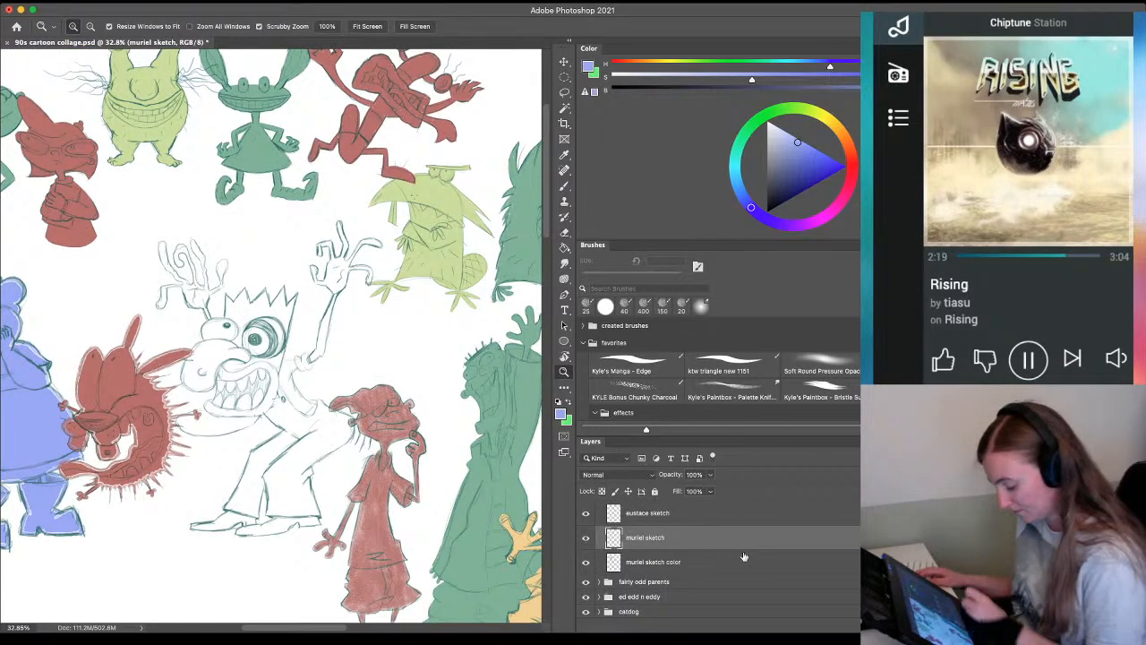
{"action": "key", "text": "super+alt+shift+n"}
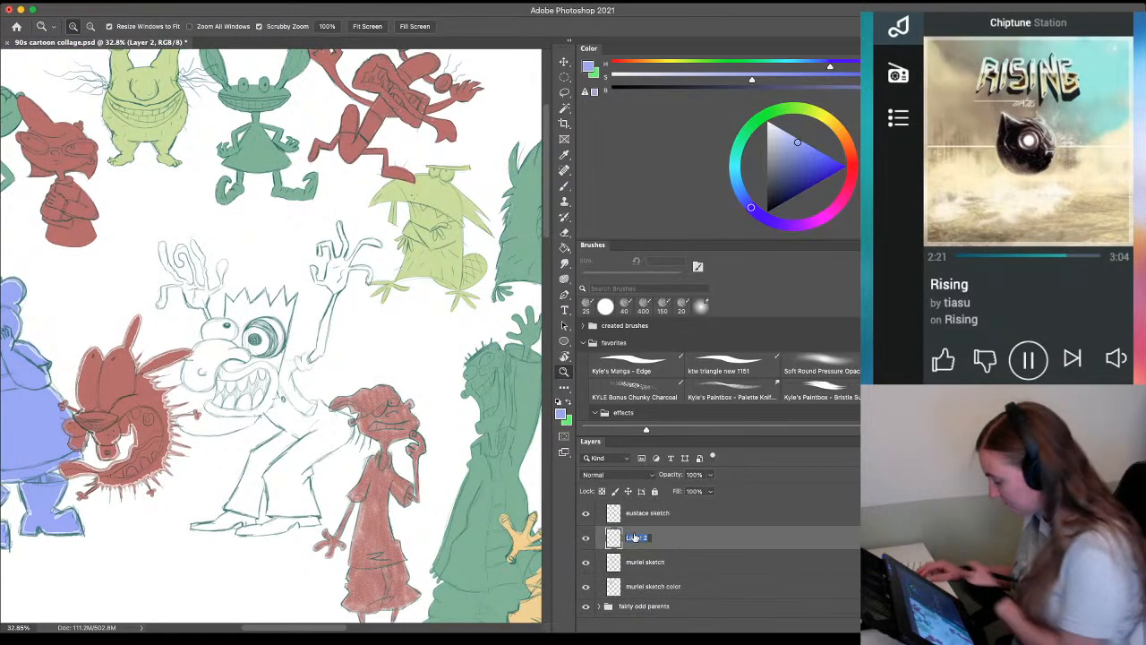
{"action": "type", "text": "eustace sketch"}
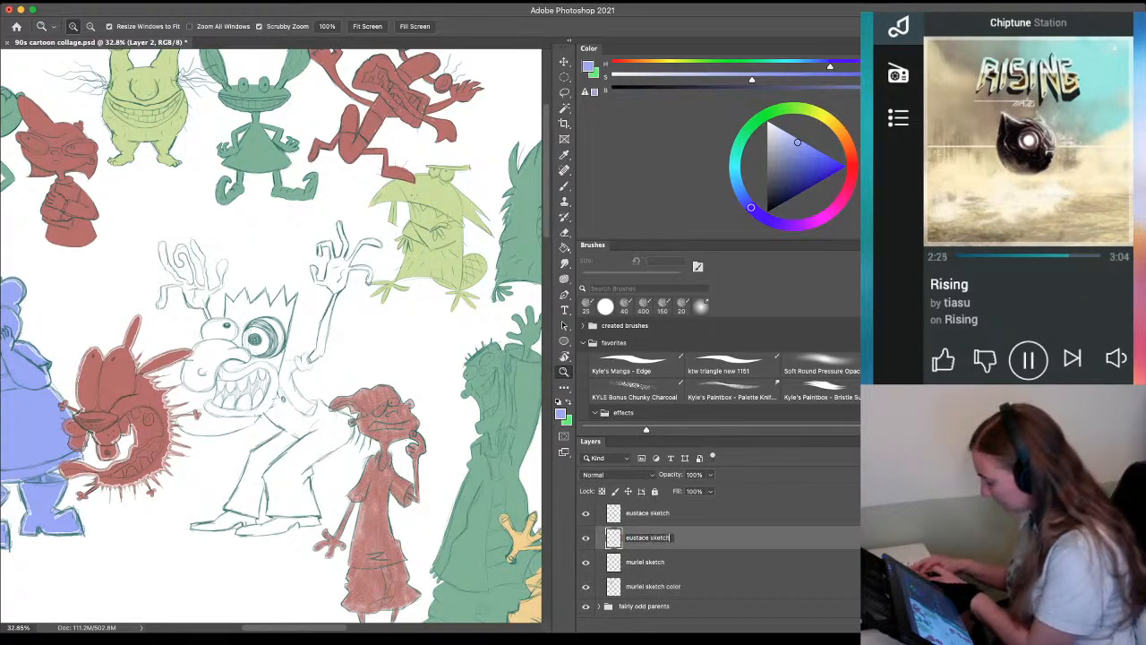
{"action": "type", "text": " color"}
{"action": "key", "text": "Return"}
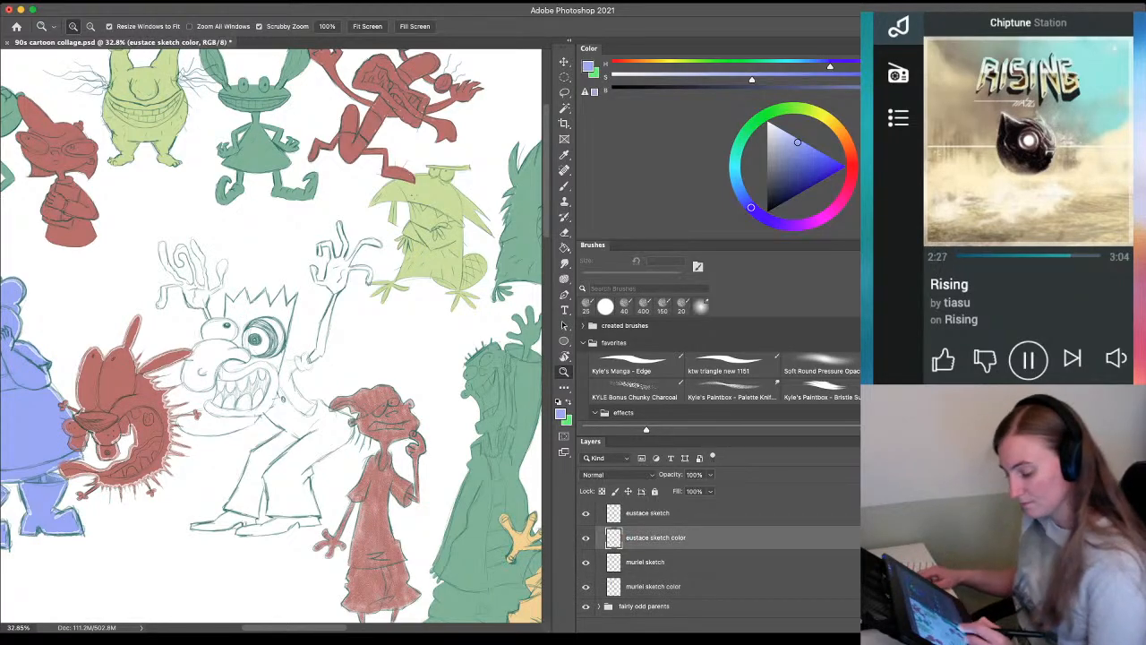
Sample the muted teal green from the long-eared character in the top row
{"action": "left_click_drag", "start_coordinate": [109, 347], "coordinate": [150, 404]}
{"action": "key", "text": "i"}
{"action": "left_click", "coordinate": [274, 206]}
{"action": "scroll", "coordinate": [255, 464], "scroll_direction": "up", "scroll_amount": 4}
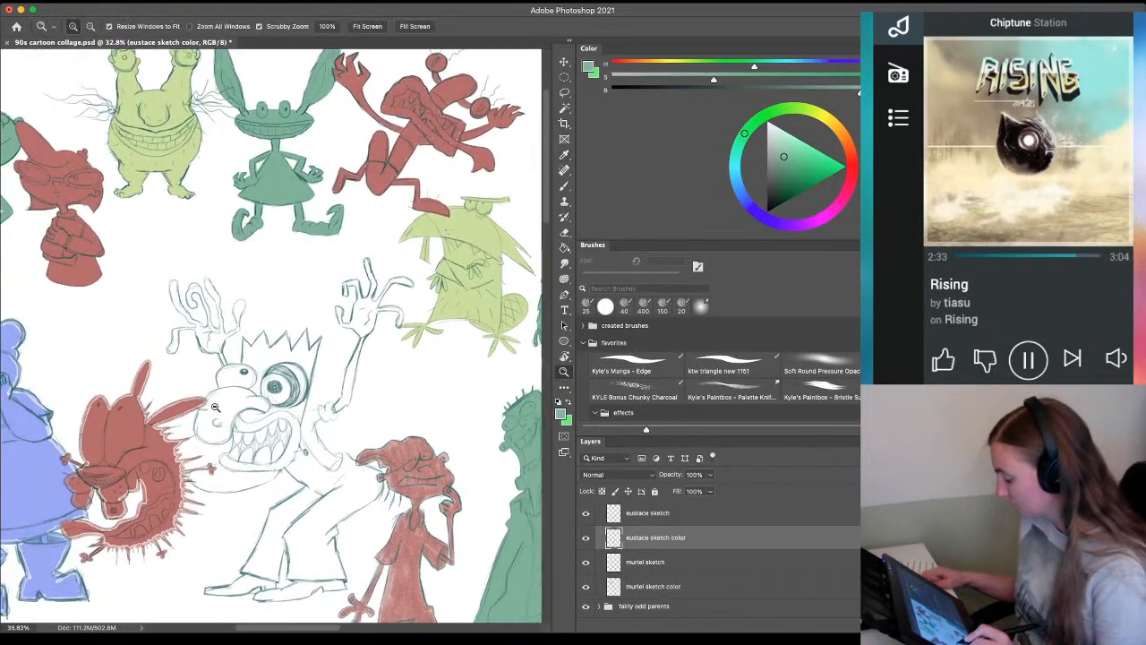
Paint the bent and curled fingers of Eustace's hand above his smaller eye in teal green and outline its tall outer finger
{"action": "key", "text": "b"}
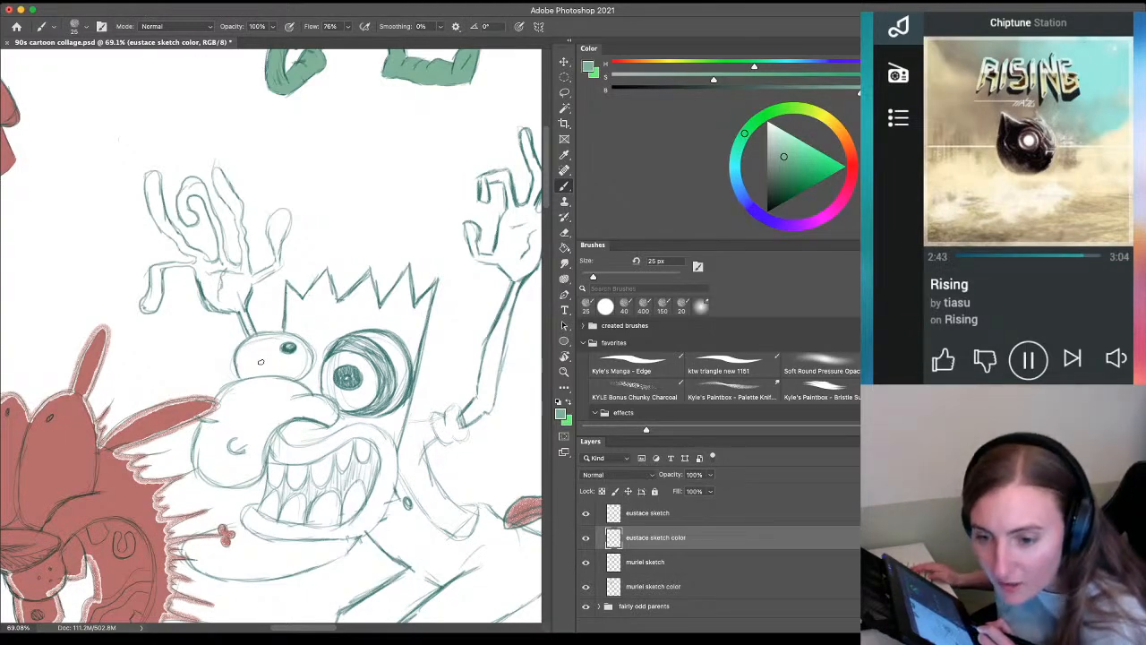
{"action": "key", "text": "z"}
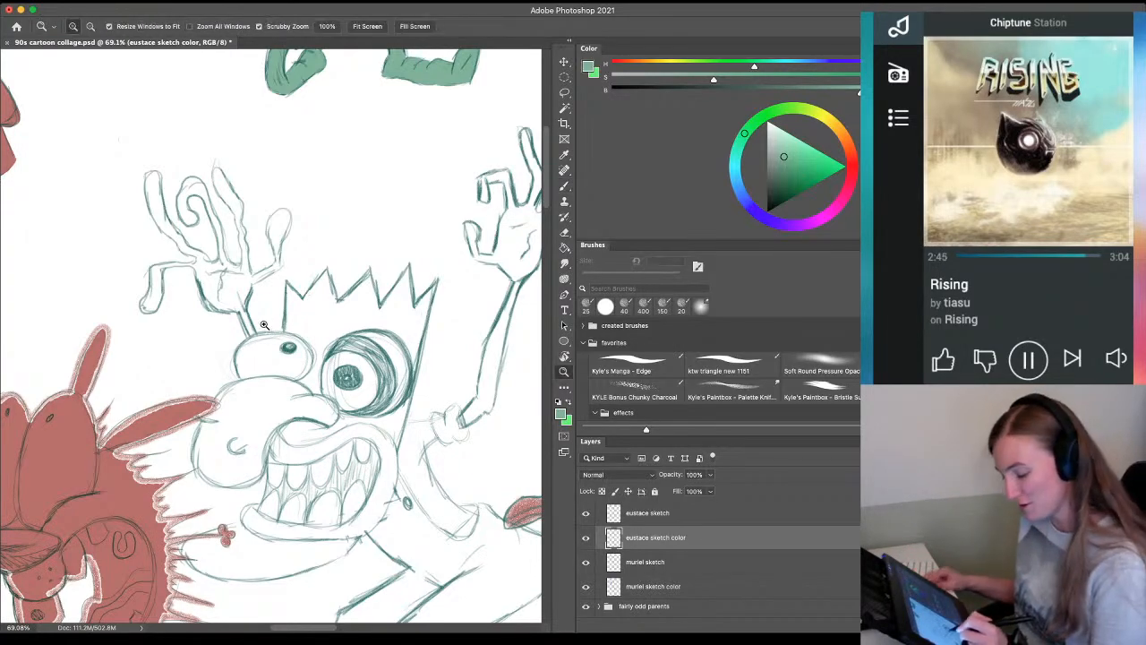
{"action": "left_click", "coordinate": [193, 269]}
{"action": "key", "text": "b"}
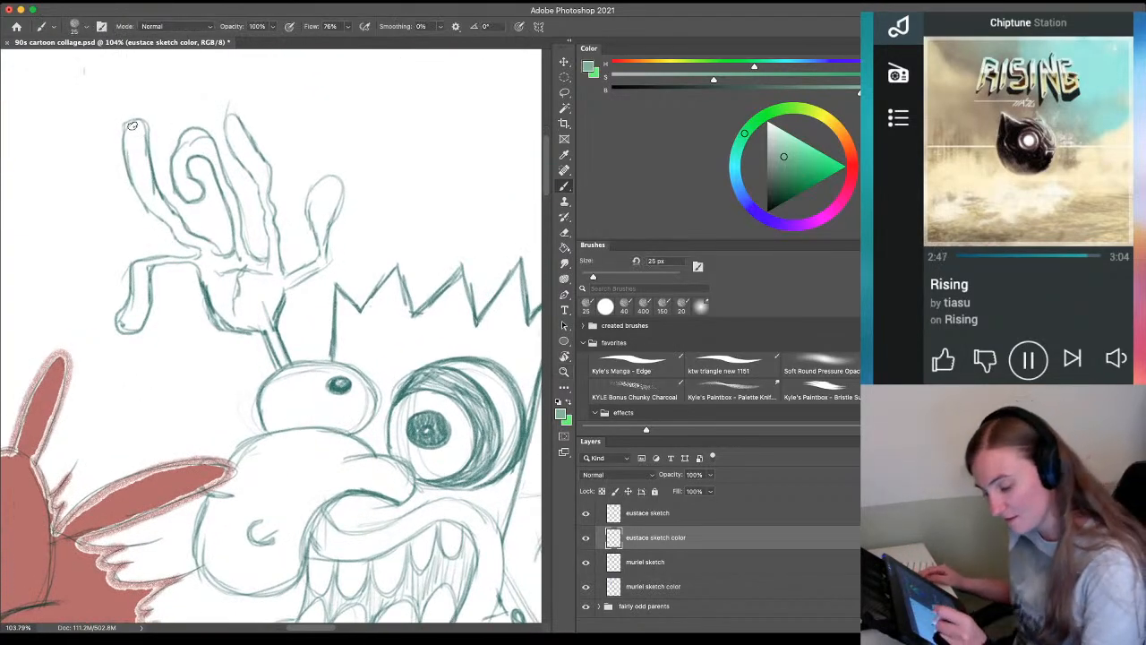
{"action": "mouse_move", "coordinate": [164, 202]}
{"action": "left_mouse_down"}
{"action": "mouse_move", "coordinate": [143, 125]}
{"action": "mouse_move", "coordinate": [130, 124]}
{"action": "mouse_move", "coordinate": [137, 191]}
{"action": "mouse_move", "coordinate": [199, 253]}
{"action": "mouse_move", "coordinate": [163, 256]}
{"action": "mouse_move", "coordinate": [139, 278]}
{"action": "mouse_move", "coordinate": [140, 258]}
{"action": "mouse_move", "coordinate": [195, 256]}
{"action": "mouse_move", "coordinate": [134, 267]}
{"action": "mouse_move", "coordinate": [116, 323]}
{"action": "mouse_move", "coordinate": [132, 332]}
{"action": "mouse_move", "coordinate": [149, 291]}
{"action": "mouse_move", "coordinate": [140, 273]}
{"action": "mouse_move", "coordinate": [127, 329]}
{"action": "mouse_move", "coordinate": [136, 264]}
{"action": "left_mouse_up"}
{"action": "mouse_move", "coordinate": [145, 143]}
{"action": "left_mouse_down"}
{"action": "mouse_move", "coordinate": [157, 194]}
{"action": "mouse_move", "coordinate": [217, 255]}
{"action": "mouse_move", "coordinate": [233, 244]}
{"action": "mouse_move", "coordinate": [208, 159]}
{"action": "mouse_move", "coordinate": [188, 168]}
{"action": "mouse_move", "coordinate": [202, 195]}
{"action": "mouse_move", "coordinate": [180, 190]}
{"action": "mouse_move", "coordinate": [175, 163]}
{"action": "mouse_move", "coordinate": [199, 125]}
{"action": "mouse_move", "coordinate": [264, 259]}
{"action": "left_mouse_up"}
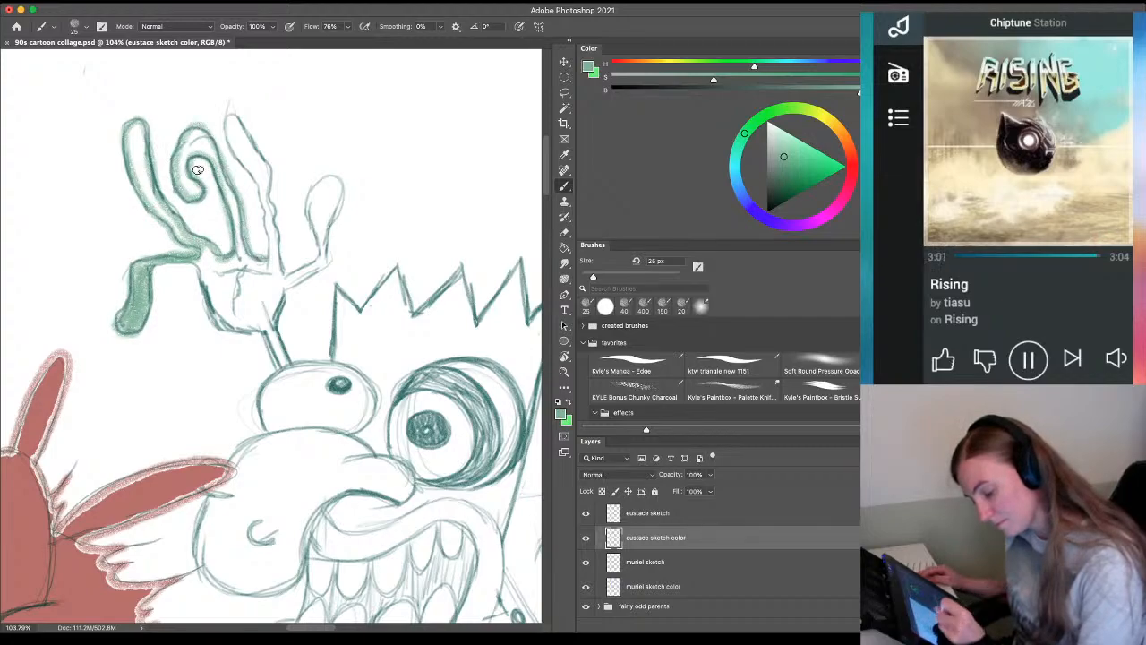
{"action": "mouse_move", "coordinate": [183, 176]}
{"action": "left_mouse_down"}
{"action": "mouse_move", "coordinate": [192, 191]}
{"action": "mouse_move", "coordinate": [188, 133]}
{"action": "mouse_move", "coordinate": [218, 172]}
{"action": "mouse_move", "coordinate": [239, 253]}
{"action": "left_mouse_up"}
{"action": "mouse_move", "coordinate": [201, 150]}
{"action": "left_mouse_down"}
{"action": "mouse_move", "coordinate": [172, 137]}
{"action": "mouse_move", "coordinate": [178, 154]}
{"action": "mouse_move", "coordinate": [213, 143]}
{"action": "left_mouse_up"}
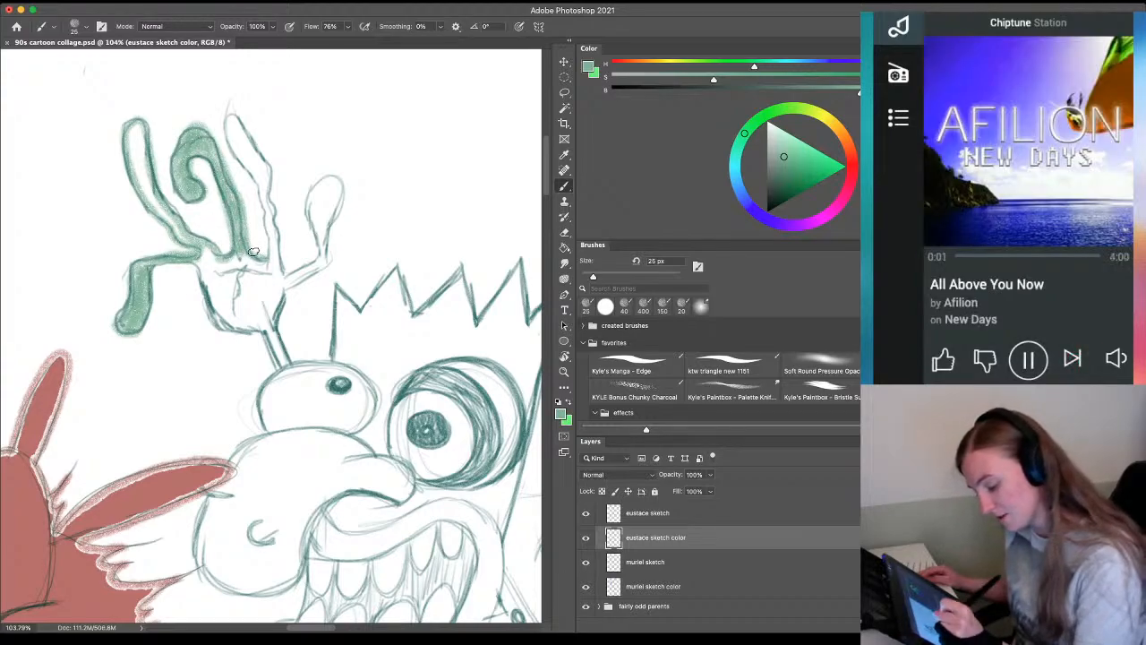
Fill the pointed finger and the bulb-tipped thumb of the same Eustace hand with teal green
{"action": "mouse_move", "coordinate": [263, 257]}
{"action": "left_mouse_down"}
{"action": "mouse_move", "coordinate": [263, 198]}
{"action": "mouse_move", "coordinate": [235, 157]}
{"action": "mouse_move", "coordinate": [225, 107]}
{"action": "mouse_move", "coordinate": [267, 199]}
{"action": "mouse_move", "coordinate": [280, 276]}
{"action": "left_mouse_up"}
{"action": "mouse_move", "coordinate": [240, 125]}
{"action": "left_mouse_down"}
{"action": "mouse_move", "coordinate": [249, 153]}
{"action": "mouse_move", "coordinate": [229, 115]}
{"action": "mouse_move", "coordinate": [235, 151]}
{"action": "mouse_move", "coordinate": [262, 185]}
{"action": "mouse_move", "coordinate": [279, 263]}
{"action": "left_mouse_up"}
{"action": "mouse_move", "coordinate": [249, 329]}
{"action": "left_mouse_down"}
{"action": "mouse_move", "coordinate": [120, 355]}
{"action": "mouse_move", "coordinate": [125, 364]}
{"action": "left_mouse_up"}
{"action": "mouse_move", "coordinate": [159, 306]}
{"action": "left_mouse_down"}
{"action": "mouse_move", "coordinate": [188, 295]}
{"action": "mouse_move", "coordinate": [198, 220]}
{"action": "mouse_move", "coordinate": [223, 227]}
{"action": "mouse_move", "coordinate": [192, 306]}
{"action": "mouse_move", "coordinate": [163, 334]}
{"action": "left_mouse_up"}
{"action": "mouse_move", "coordinate": [205, 244]}
{"action": "left_mouse_down"}
{"action": "mouse_move", "coordinate": [211, 224]}
{"action": "mouse_move", "coordinate": [194, 233]}
{"action": "mouse_move", "coordinate": [198, 276]}
{"action": "mouse_move", "coordinate": [162, 324]}
{"action": "mouse_move", "coordinate": [165, 304]}
{"action": "left_mouse_up"}
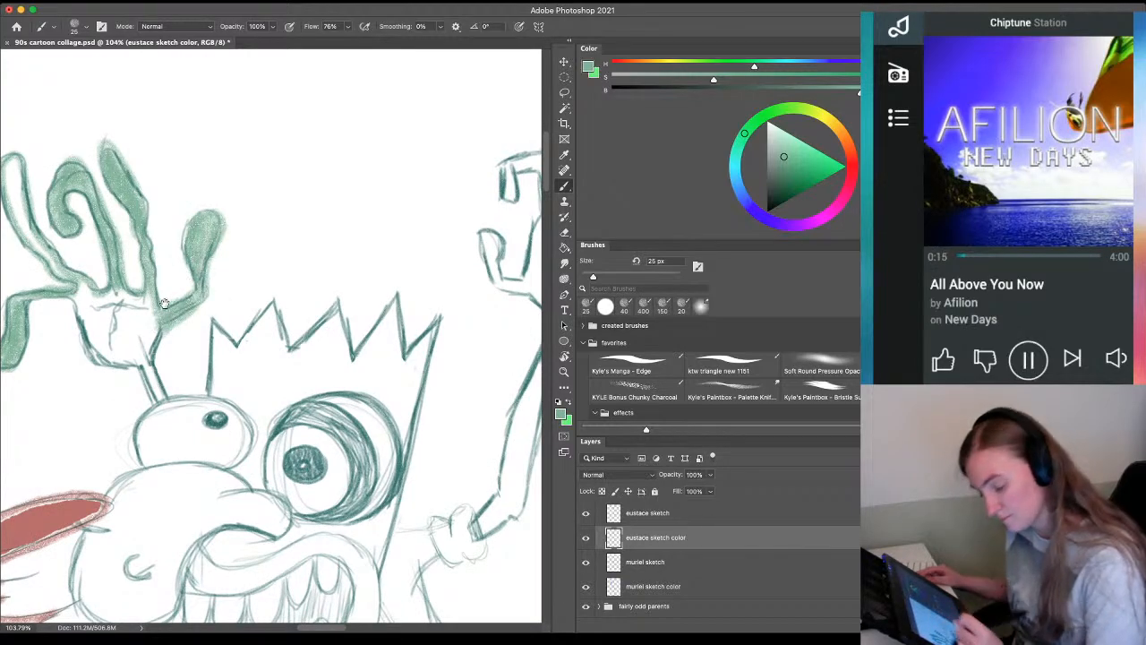
Outline the palm edge and thin wrist of Eustace's hand in teal green down to his smaller eye
{"action": "mouse_move", "coordinate": [125, 407]}
{"action": "left_mouse_down"}
{"action": "mouse_move", "coordinate": [134, 333]}
{"action": "mouse_move", "coordinate": [141, 345]}
{"action": "left_mouse_up"}
{"action": "left_click_drag", "start_coordinate": [167, 233], "coordinate": [180, 275]}
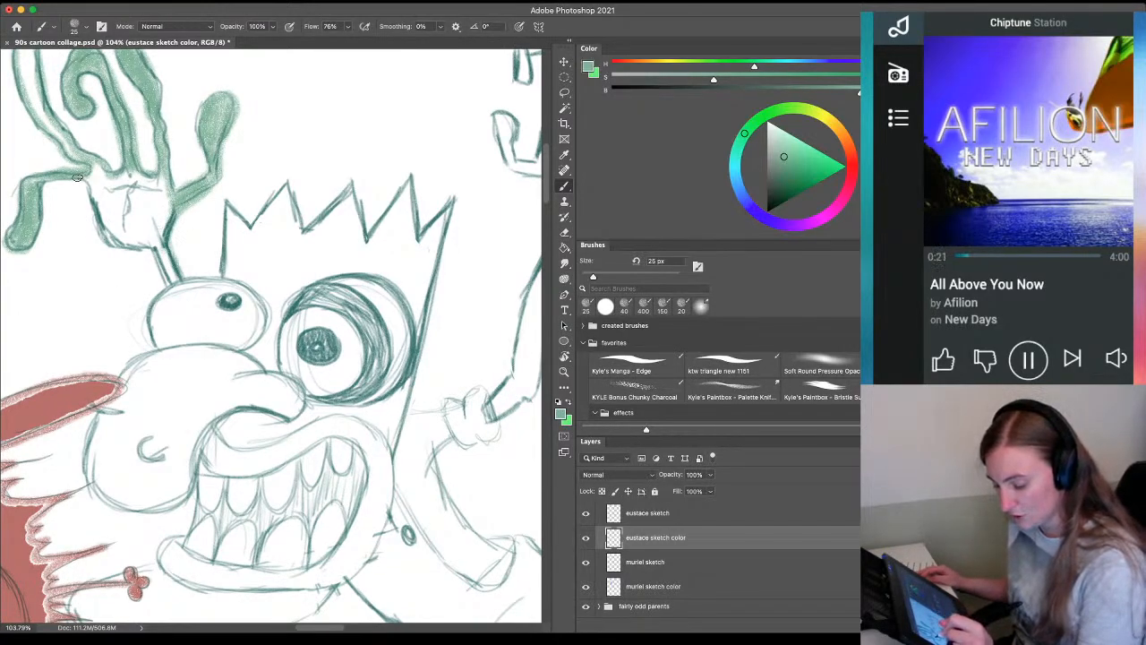
{"action": "mouse_move", "coordinate": [78, 177]}
{"action": "left_mouse_down"}
{"action": "mouse_move", "coordinate": [99, 222]}
{"action": "mouse_move", "coordinate": [120, 245]}
{"action": "mouse_move", "coordinate": [149, 251]}
{"action": "mouse_move", "coordinate": [165, 277]}
{"action": "left_mouse_up"}
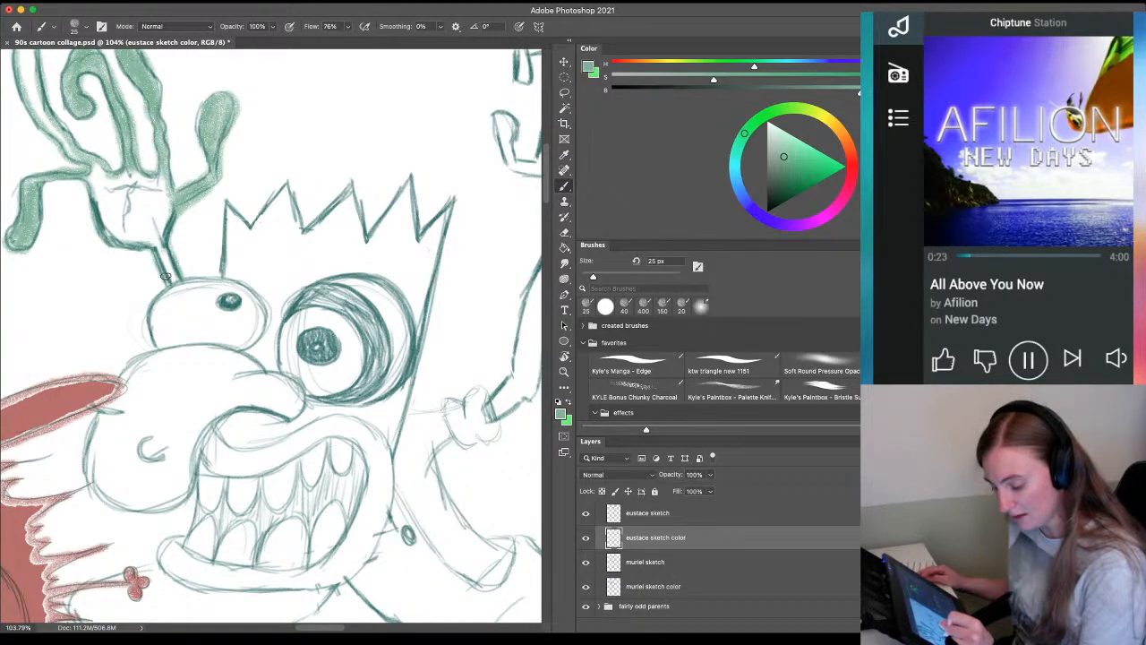
Fill the inside of the tall outer finger on Eustace's hand with teal green and return to a wider view
{"action": "scroll", "coordinate": [166, 277], "scroll_direction": "down", "scroll_amount": 10}
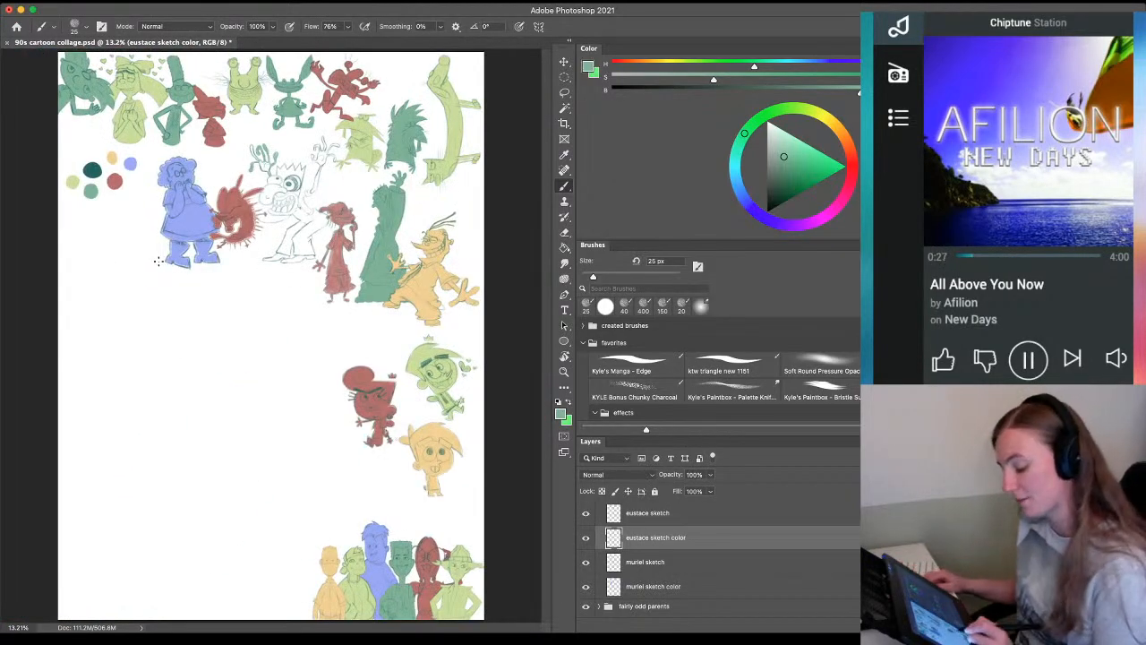
{"action": "key", "text": "z"}
{"action": "left_click_drag", "start_coordinate": [251, 171], "coordinate": [323, 170]}
{"action": "mouse_move", "coordinate": [322, 171]}
{"action": "left_mouse_down"}
{"action": "mouse_move", "coordinate": [361, 215]}
{"action": "mouse_move", "coordinate": [359, 336]}
{"action": "left_mouse_up"}
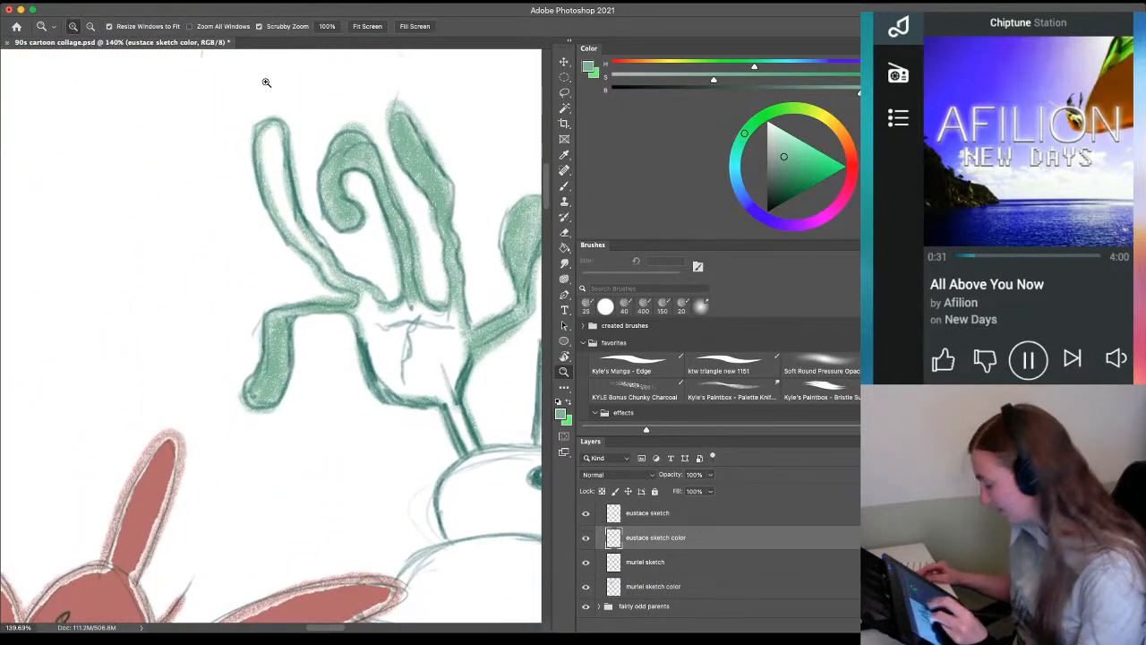
{"action": "key", "text": "b"}
{"action": "mouse_move", "coordinate": [265, 146]}
{"action": "left_mouse_down"}
{"action": "mouse_move", "coordinate": [281, 189]}
{"action": "mouse_move", "coordinate": [261, 156]}
{"action": "mouse_move", "coordinate": [278, 200]}
{"action": "mouse_move", "coordinate": [288, 213]}
{"action": "mouse_move", "coordinate": [292, 192]}
{"action": "mouse_move", "coordinate": [345, 283]}
{"action": "left_mouse_up"}
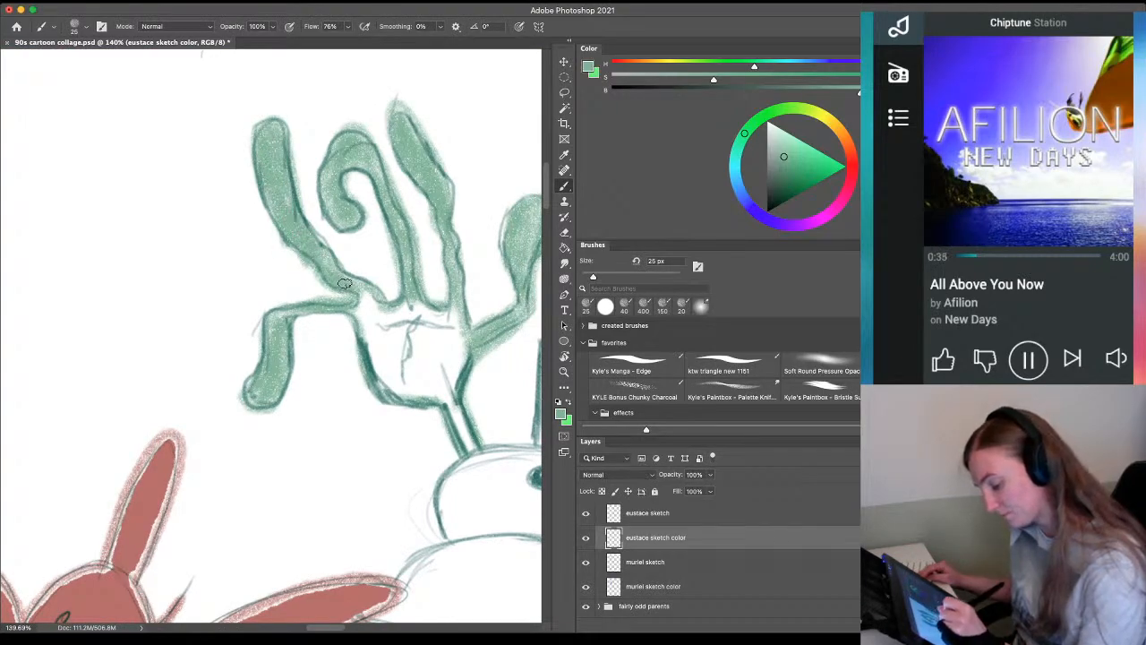
{"action": "key", "text": "z"}
{"action": "mouse_move", "coordinate": [358, 435]}
{"action": "left_mouse_down"}
{"action": "mouse_move", "coordinate": [279, 442]}
{"action": "mouse_move", "coordinate": [114, 179]}
{"action": "left_mouse_up"}
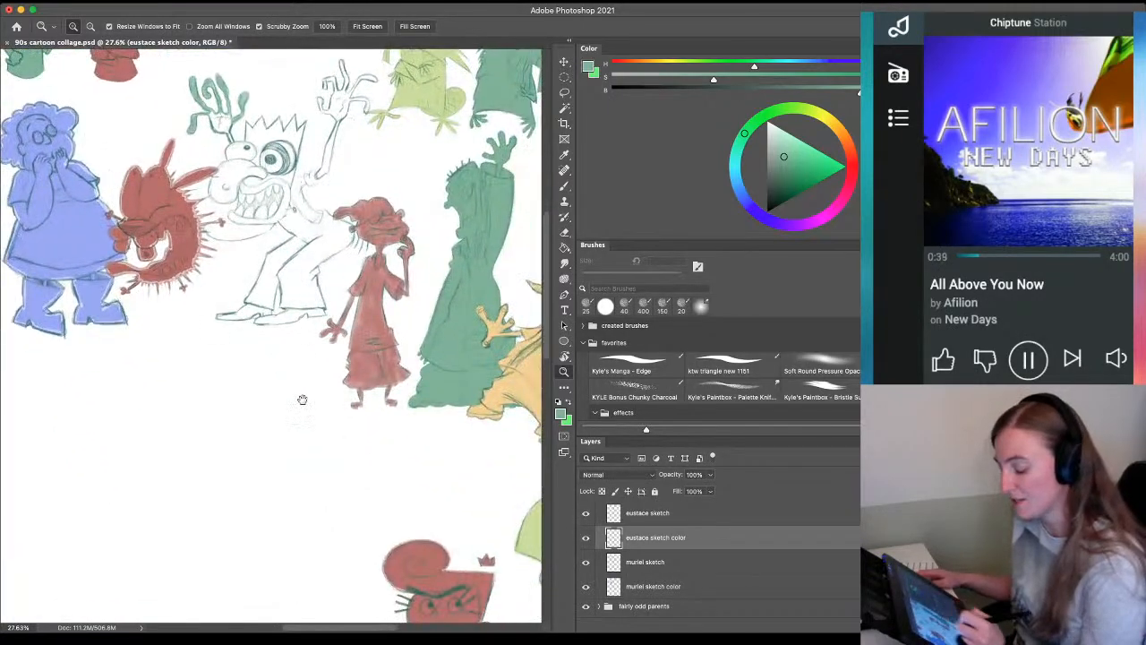
Outline Eustace's smaller eye, nose and jutting lower jaw in teal green
{"action": "left_click_drag", "start_coordinate": [303, 399], "coordinate": [137, 225]}
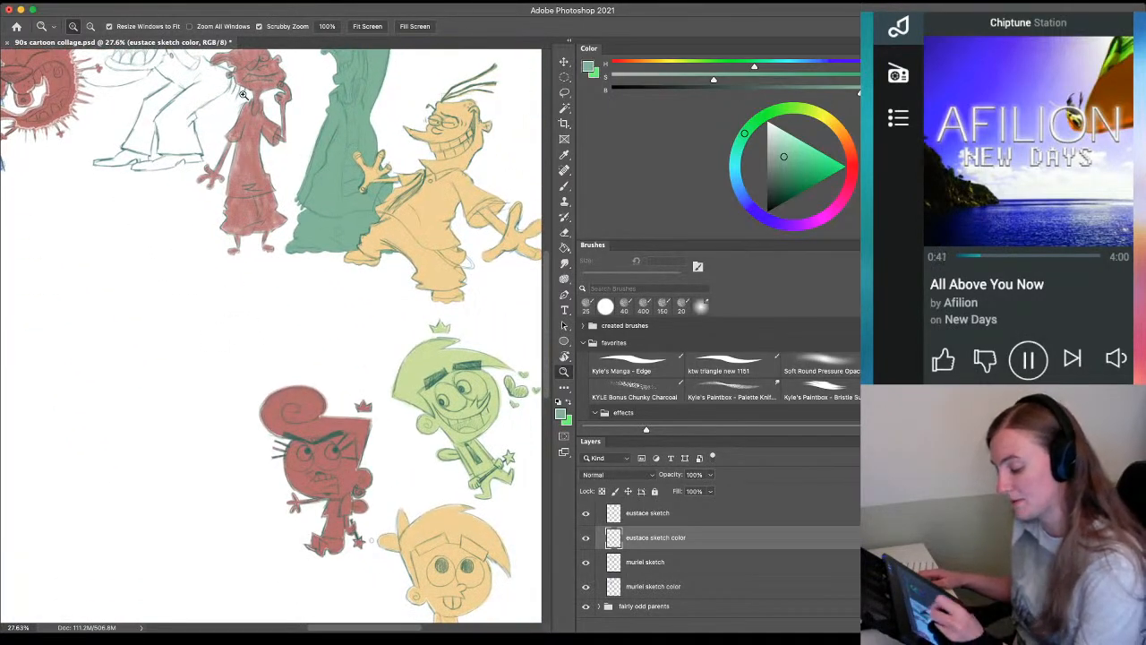
{"action": "left_click_drag", "start_coordinate": [241, 93], "coordinate": [304, 317]}
{"action": "left_click_drag", "start_coordinate": [148, 191], "coordinate": [230, 347]}
{"action": "key", "text": "b"}
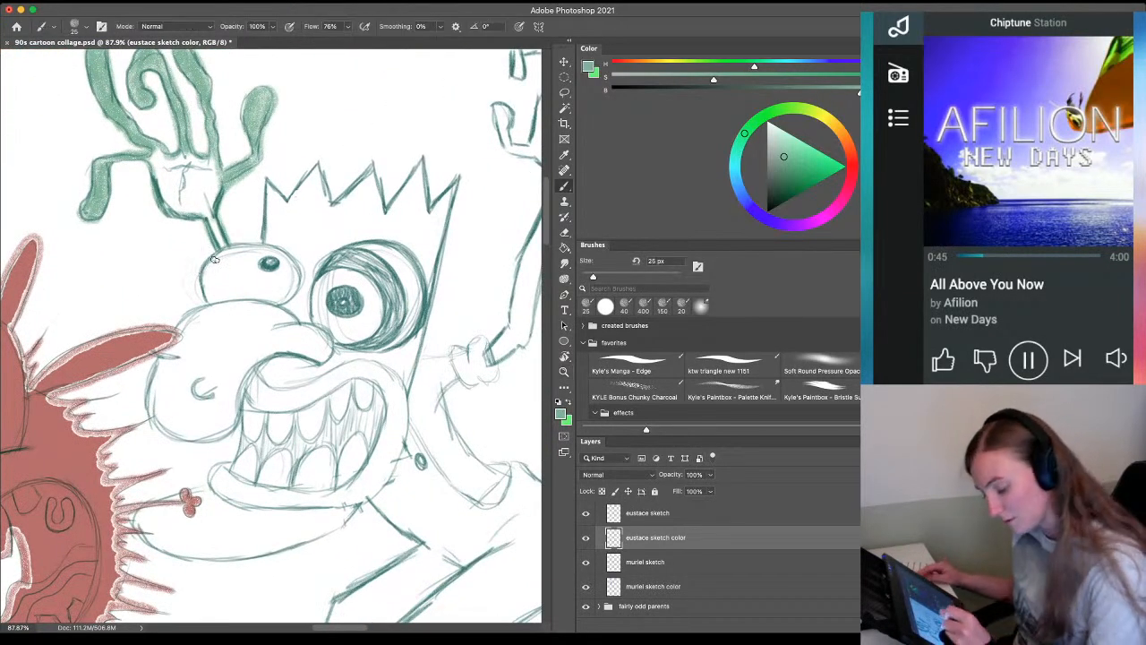
{"action": "left_click_drag", "start_coordinate": [219, 247], "coordinate": [205, 302]}
{"action": "left_click_drag", "start_coordinate": [153, 396], "coordinate": [197, 270]}
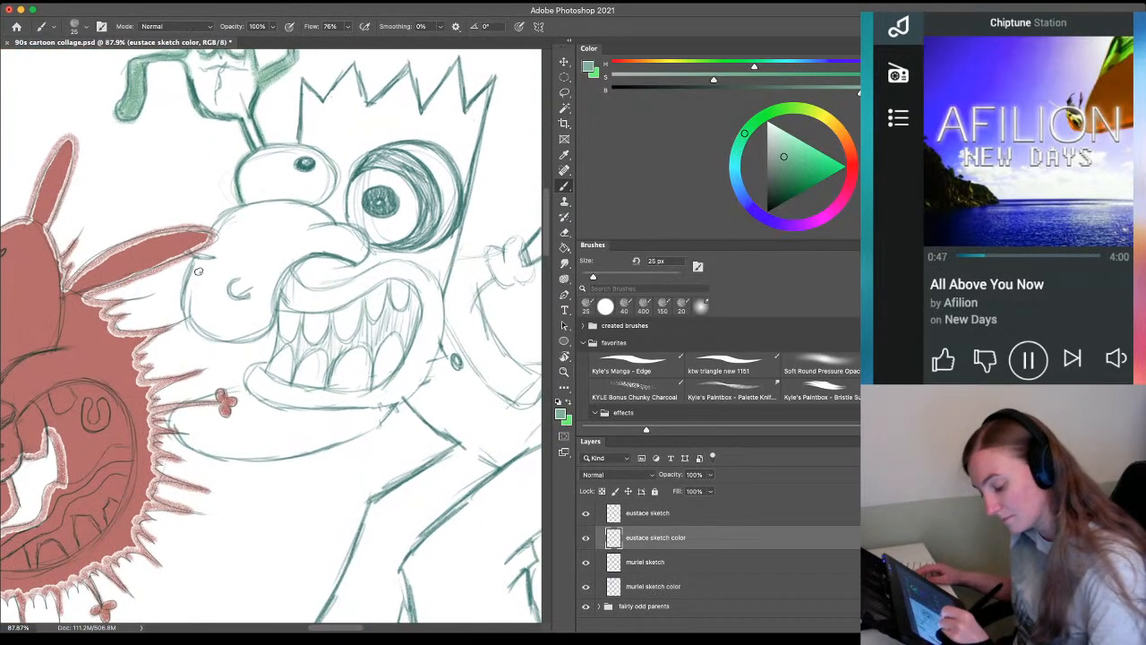
{"action": "mouse_move", "coordinate": [235, 206]}
{"action": "left_mouse_down"}
{"action": "mouse_move", "coordinate": [209, 337]}
{"action": "mouse_move", "coordinate": [243, 340]}
{"action": "mouse_move", "coordinate": [277, 298]}
{"action": "mouse_move", "coordinate": [280, 338]}
{"action": "mouse_move", "coordinate": [267, 369]}
{"action": "mouse_move", "coordinate": [249, 346]}
{"action": "mouse_move", "coordinate": [265, 366]}
{"action": "mouse_move", "coordinate": [171, 425]}
{"action": "mouse_move", "coordinate": [220, 454]}
{"action": "mouse_move", "coordinate": [270, 460]}
{"action": "mouse_move", "coordinate": [372, 433]}
{"action": "mouse_move", "coordinate": [405, 391]}
{"action": "left_mouse_up"}
{"action": "left_click_drag", "start_coordinate": [375, 481], "coordinate": [157, 356]}
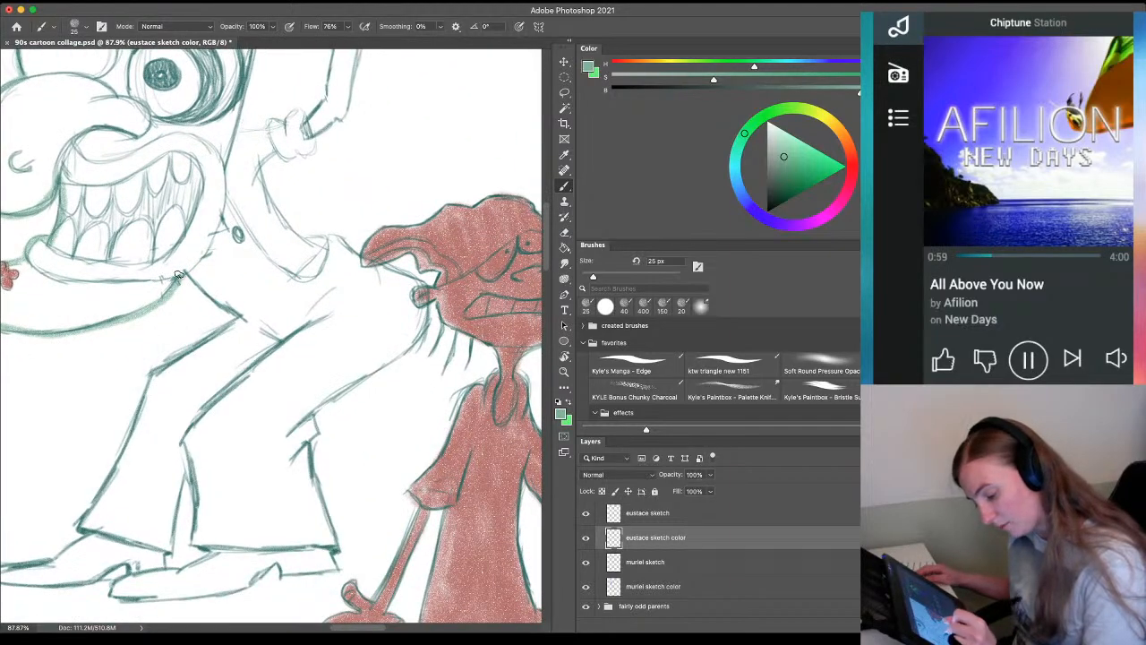
Outline Eustace's belly, front trouser leg and front shoe in teal green
{"action": "left_click_drag", "start_coordinate": [178, 274], "coordinate": [240, 317]}
{"action": "left_click_drag", "start_coordinate": [144, 400], "coordinate": [238, 305]}
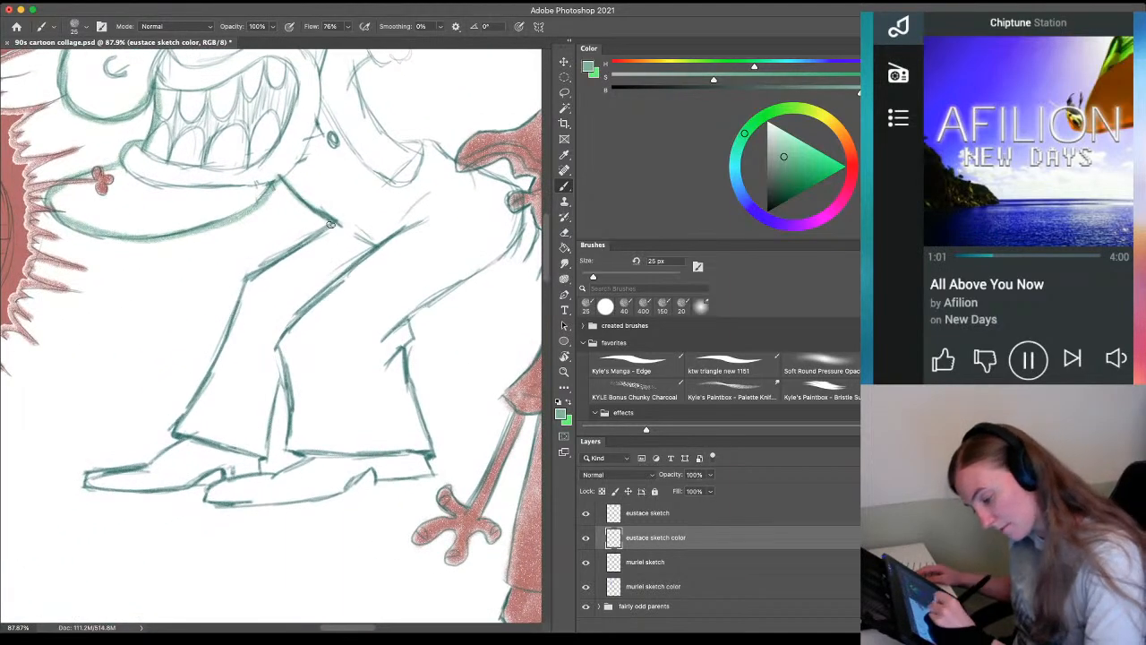
{"action": "mouse_move", "coordinate": [329, 224]}
{"action": "left_mouse_down"}
{"action": "mouse_move", "coordinate": [243, 278]}
{"action": "mouse_move", "coordinate": [223, 346]}
{"action": "mouse_move", "coordinate": [167, 433]}
{"action": "left_mouse_up"}
{"action": "left_click_drag", "start_coordinate": [120, 463], "coordinate": [218, 382]}
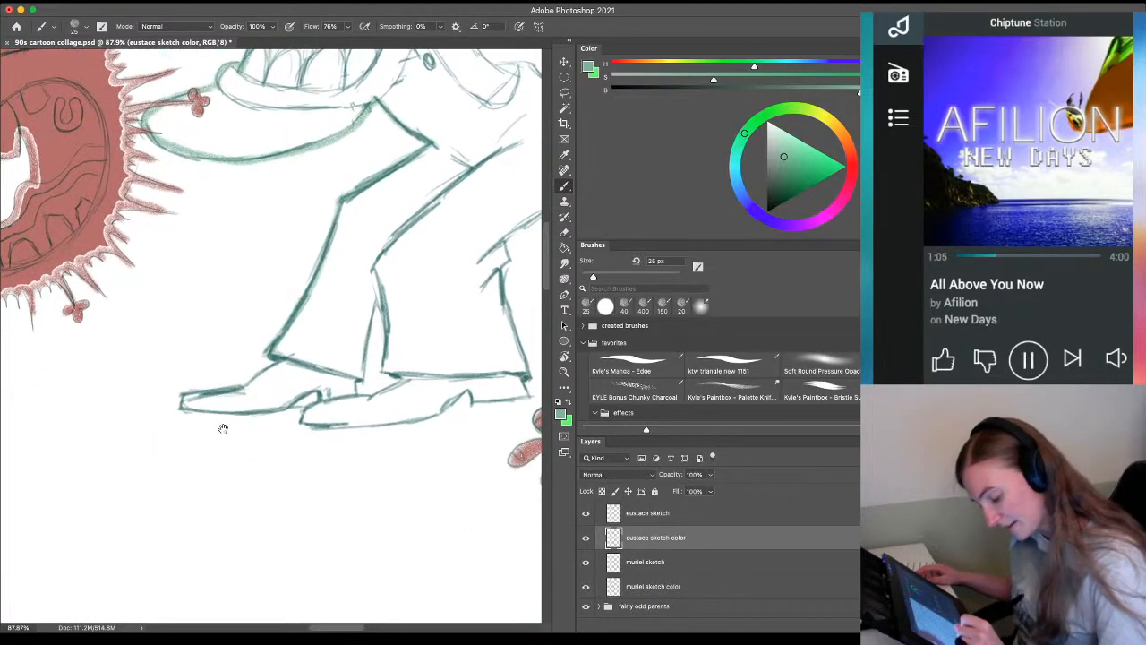
{"action": "mouse_move", "coordinate": [276, 358]}
{"action": "left_mouse_down"}
{"action": "mouse_move", "coordinate": [241, 387]}
{"action": "mouse_move", "coordinate": [184, 399]}
{"action": "mouse_move", "coordinate": [246, 414]}
{"action": "mouse_move", "coordinate": [326, 404]}
{"action": "mouse_move", "coordinate": [128, 476]}
{"action": "mouse_move", "coordinate": [138, 418]}
{"action": "mouse_move", "coordinate": [223, 437]}
{"action": "mouse_move", "coordinate": [267, 417]}
{"action": "left_mouse_up"}
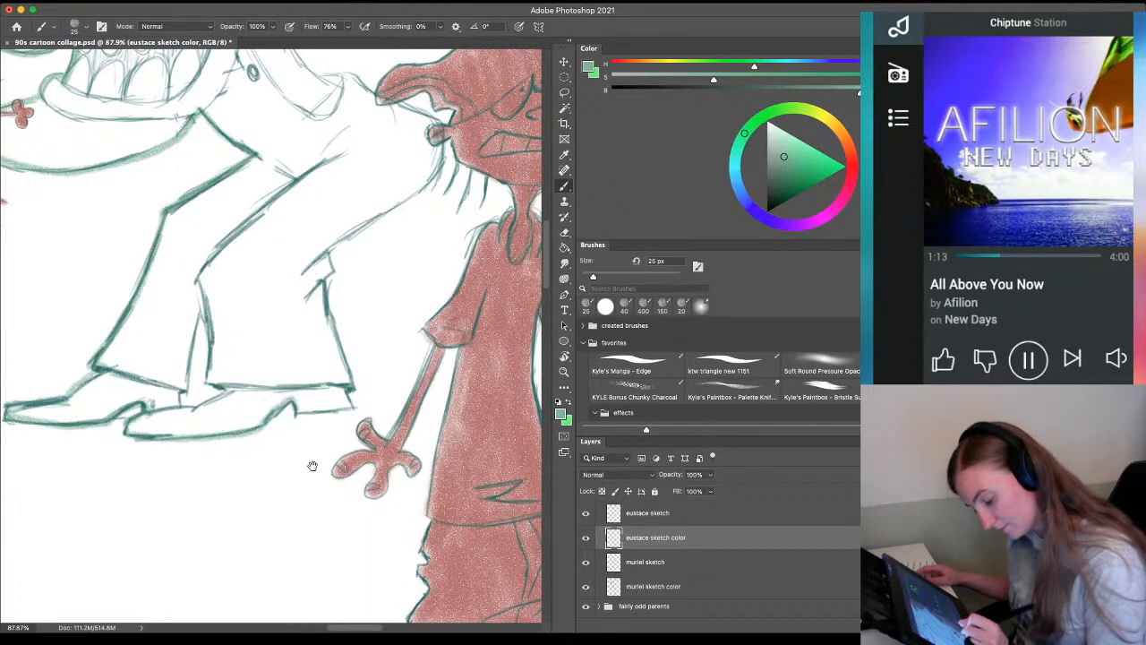
Outline Eustace's rear shoe and the back of his trouser leg up to the seat in teal green
{"action": "left_click_drag", "start_coordinate": [312, 465], "coordinate": [251, 549]}
{"action": "left_click_drag", "start_coordinate": [237, 497], "coordinate": [288, 479]}
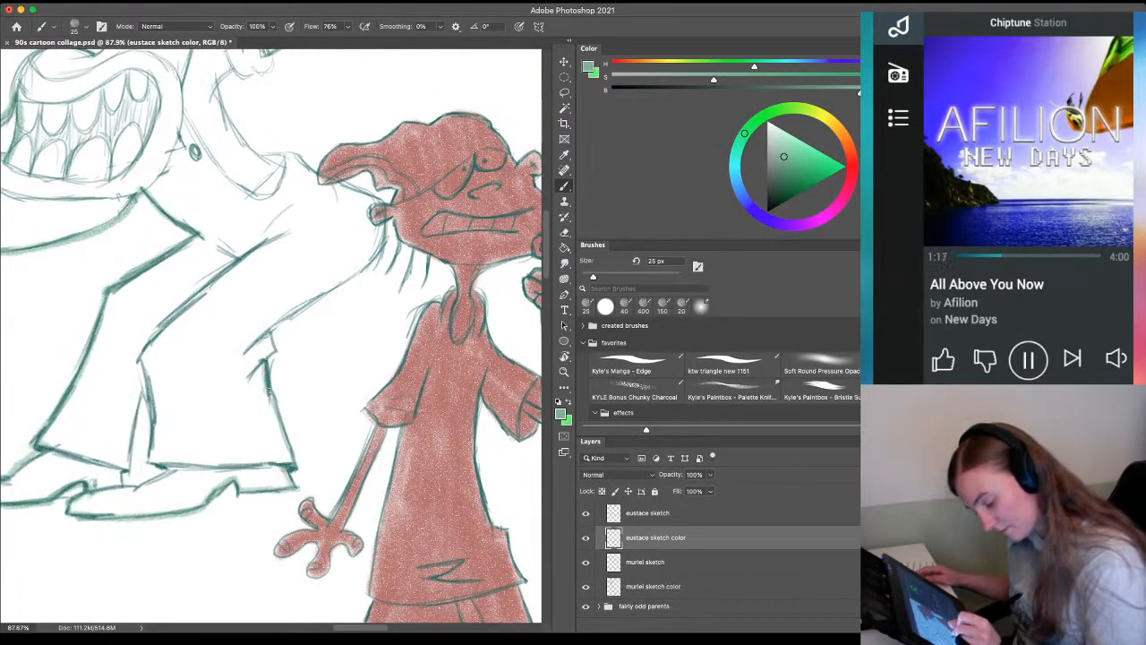
{"action": "left_click_drag", "start_coordinate": [267, 390], "coordinate": [289, 464]}
{"action": "left_click_drag", "start_coordinate": [256, 369], "coordinate": [272, 329]}
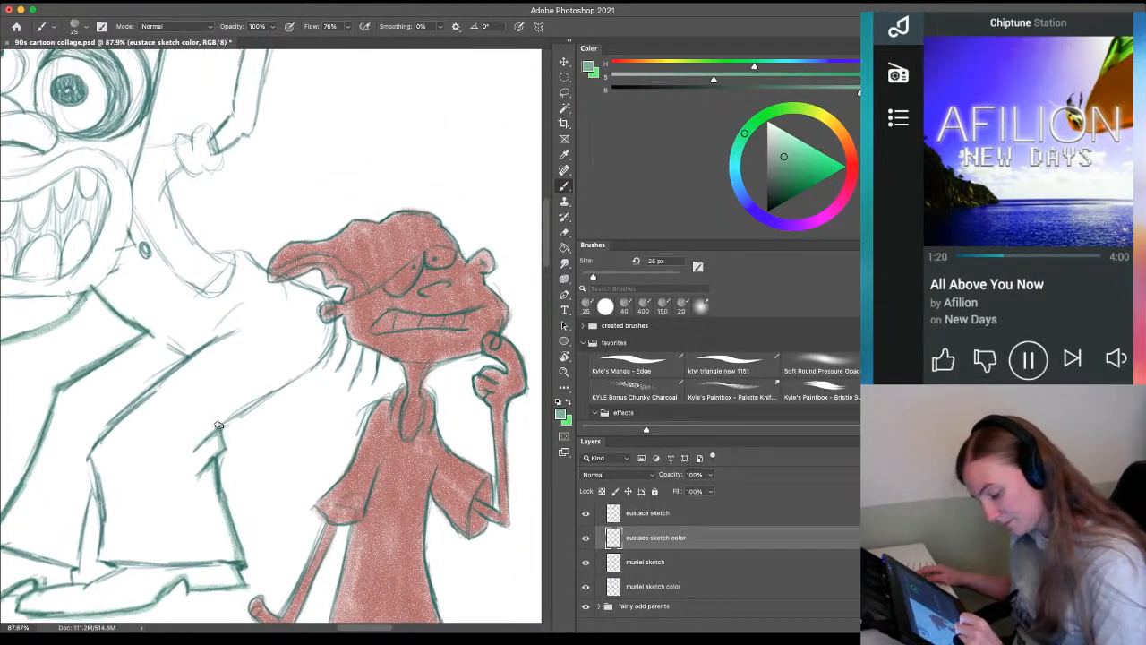
{"action": "mouse_move", "coordinate": [215, 428]}
{"action": "left_mouse_down"}
{"action": "mouse_move", "coordinate": [327, 350]}
{"action": "mouse_move", "coordinate": [333, 313]}
{"action": "left_mouse_up"}
Outline Eustace's back in teal green where it meets the red character's hair and ear
{"action": "left_click_drag", "start_coordinate": [221, 418], "coordinate": [225, 498]}
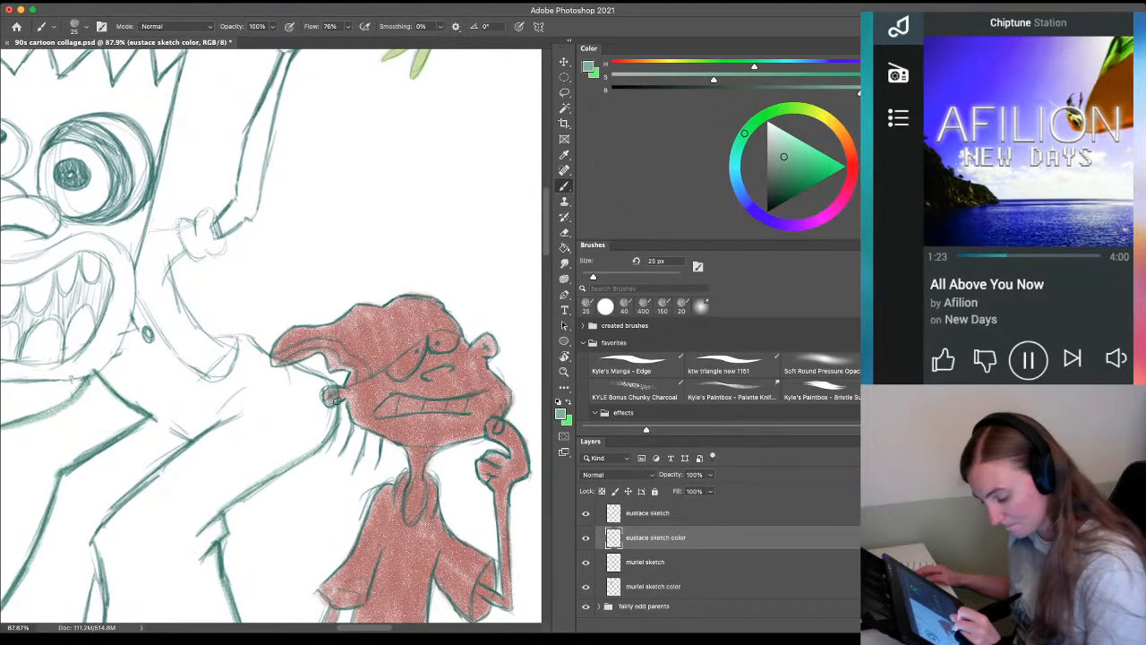
{"action": "left_click_drag", "start_coordinate": [245, 337], "coordinate": [271, 356]}
{"action": "left_click_drag", "start_coordinate": [289, 366], "coordinate": [325, 381]}
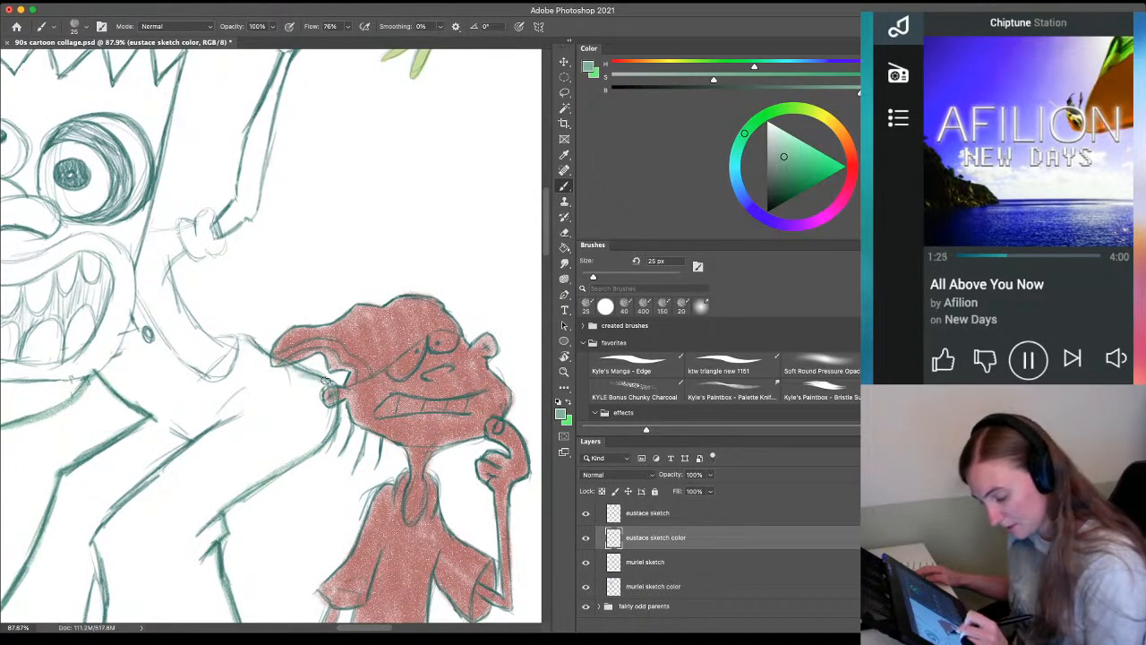
{"action": "left_click_drag", "start_coordinate": [221, 387], "coordinate": [289, 450]}
{"action": "left_click_drag", "start_coordinate": [319, 402], "coordinate": [293, 404]}
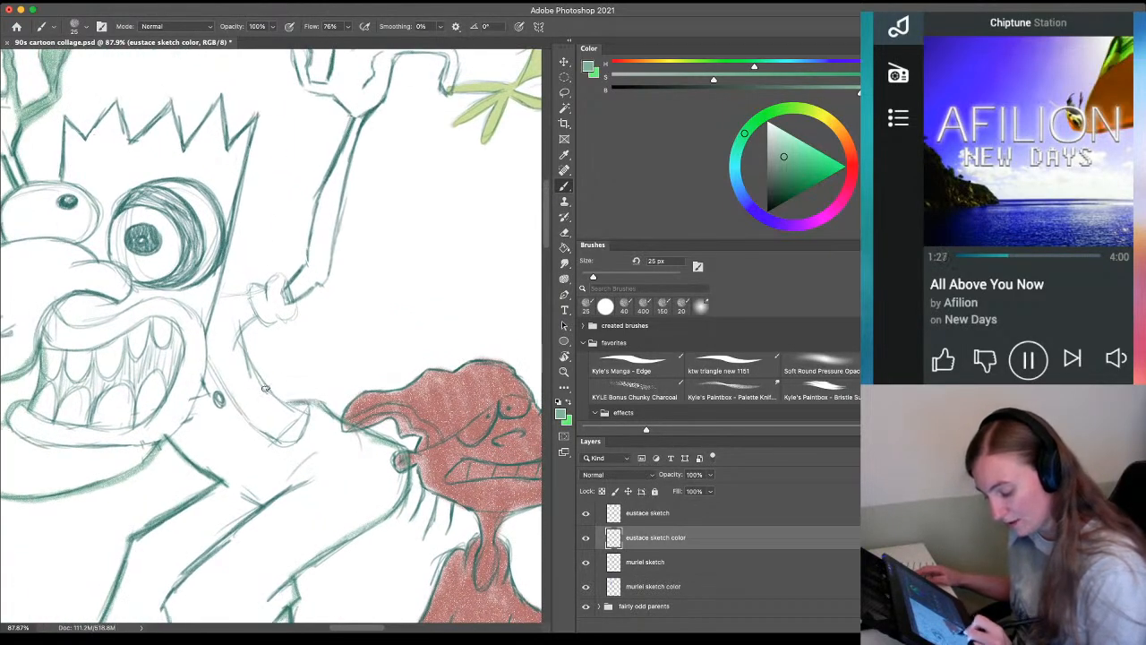
Outline Eustace's shoulder and raised arm in teal green and fill the two outer fingers nearest the yellow-green character
{"action": "left_click_drag", "start_coordinate": [240, 329], "coordinate": [282, 402]}
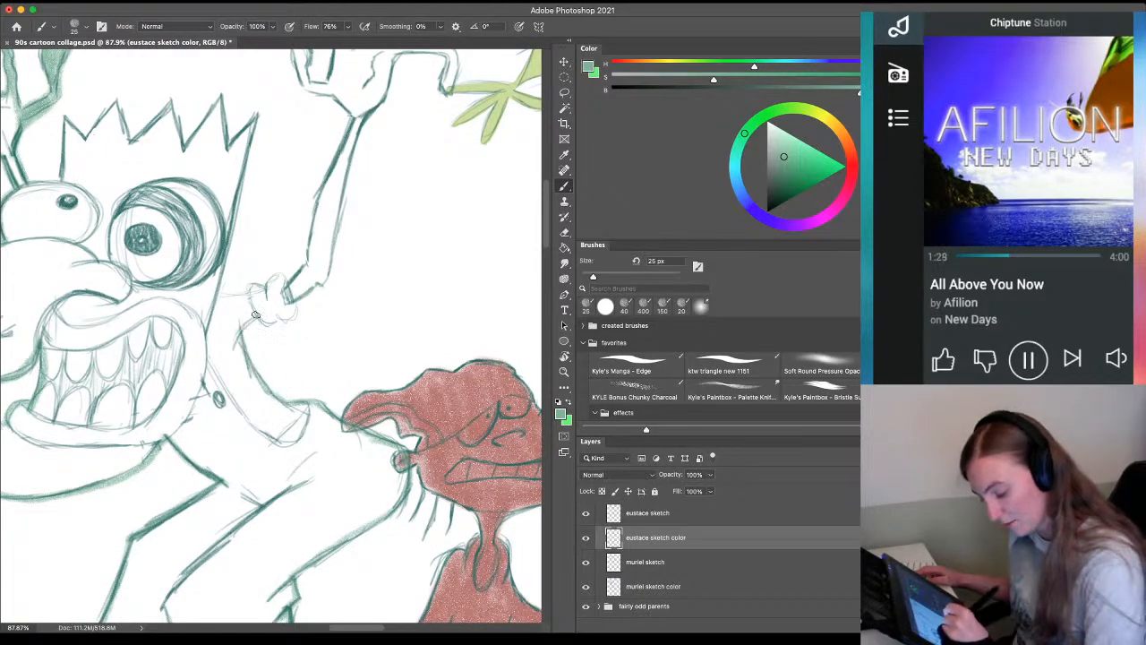
{"action": "mouse_move", "coordinate": [253, 312]}
{"action": "left_mouse_down"}
{"action": "mouse_move", "coordinate": [275, 321]}
{"action": "mouse_move", "coordinate": [269, 405]}
{"action": "mouse_move", "coordinate": [307, 338]}
{"action": "mouse_move", "coordinate": [338, 215]}
{"action": "mouse_move", "coordinate": [334, 225]}
{"action": "left_mouse_up"}
{"action": "left_click_drag", "start_coordinate": [299, 302], "coordinate": [269, 410]}
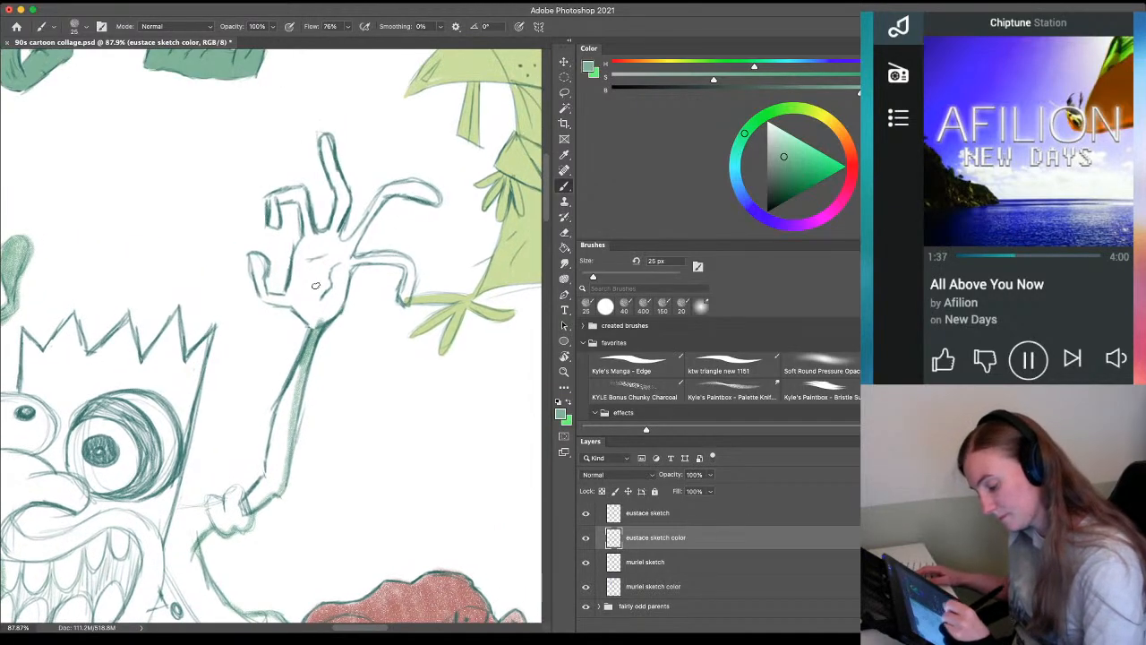
{"action": "mouse_move", "coordinate": [407, 291]}
{"action": "left_mouse_down"}
{"action": "mouse_move", "coordinate": [412, 268]}
{"action": "mouse_move", "coordinate": [401, 303]}
{"action": "mouse_move", "coordinate": [394, 258]}
{"action": "mouse_move", "coordinate": [376, 257]}
{"action": "mouse_move", "coordinate": [397, 260]}
{"action": "left_mouse_up"}
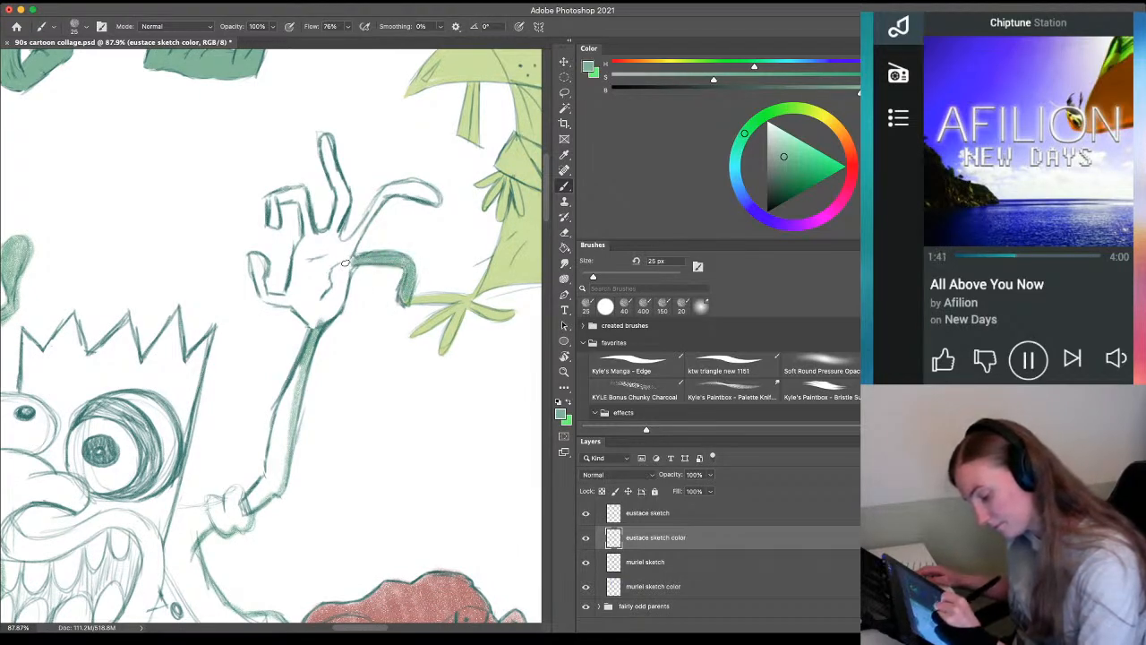
{"action": "mouse_move", "coordinate": [436, 197]}
{"action": "left_mouse_down"}
{"action": "mouse_move", "coordinate": [387, 184]}
{"action": "mouse_move", "coordinate": [344, 260]}
{"action": "mouse_move", "coordinate": [356, 240]}
{"action": "left_mouse_up"}
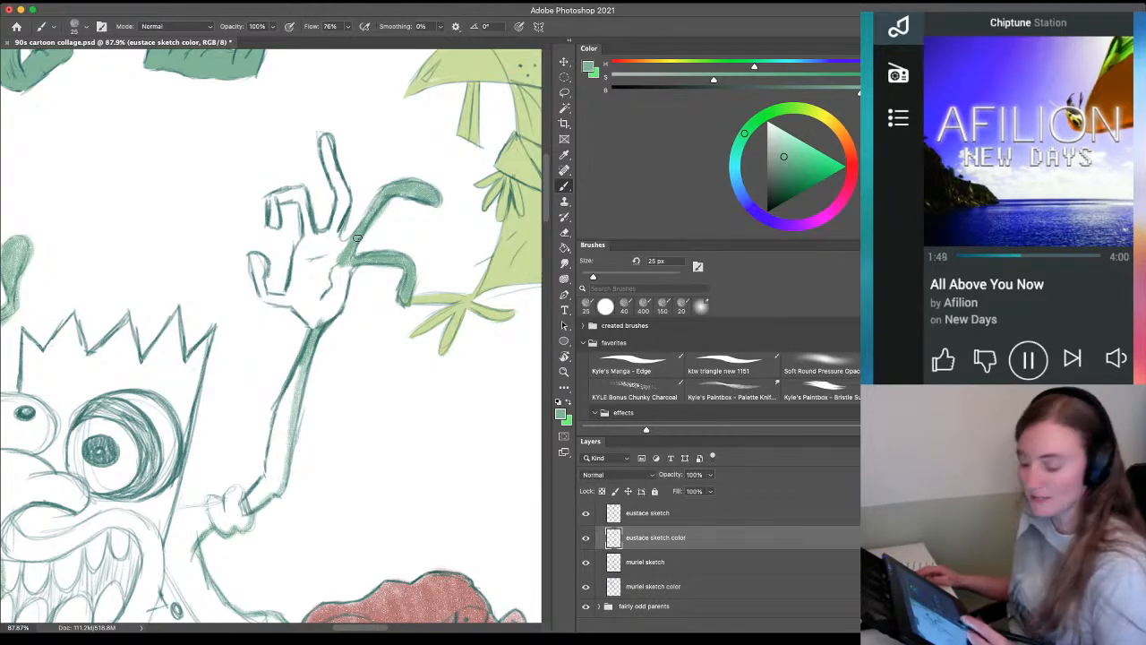
Hide the courage sketch color layer to examine the overlap between Courage and Eustace, and show it again
{"action": "key", "text": "z"}
{"action": "left_click_drag", "start_coordinate": [256, 404], "coordinate": [152, 420]}
{"action": "left_click_drag", "start_coordinate": [145, 466], "coordinate": [261, 302]}
{"action": "left_click_drag", "start_coordinate": [261, 405], "coordinate": [226, 424]}
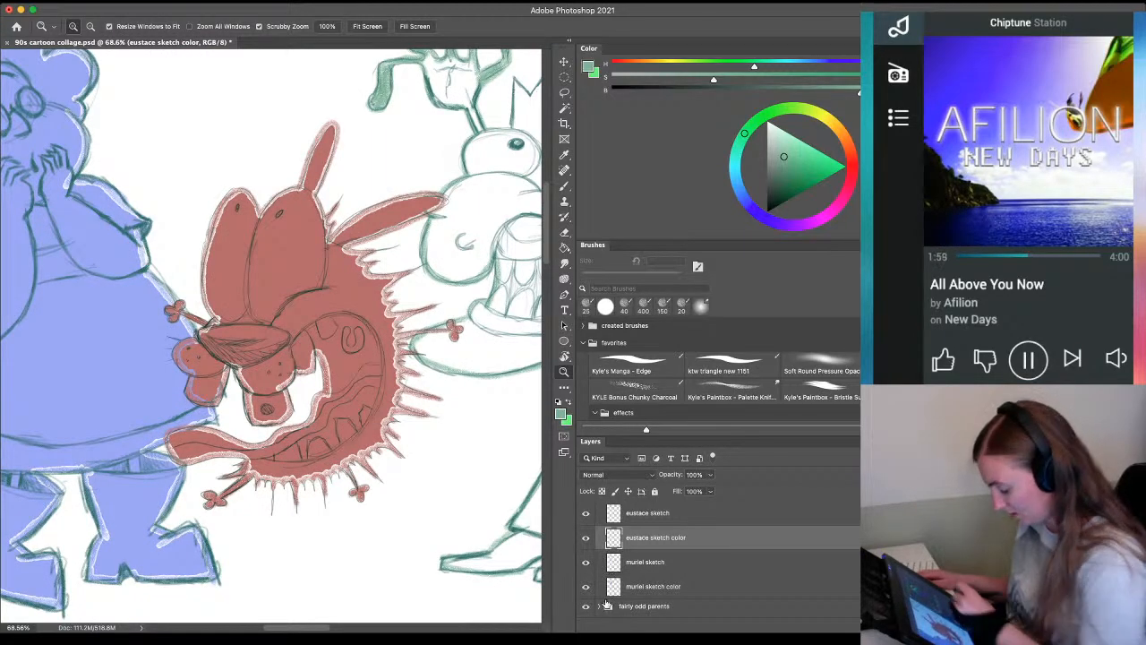
{"action": "scroll", "coordinate": [606, 605], "scroll_direction": "up", "scroll_amount": 2}
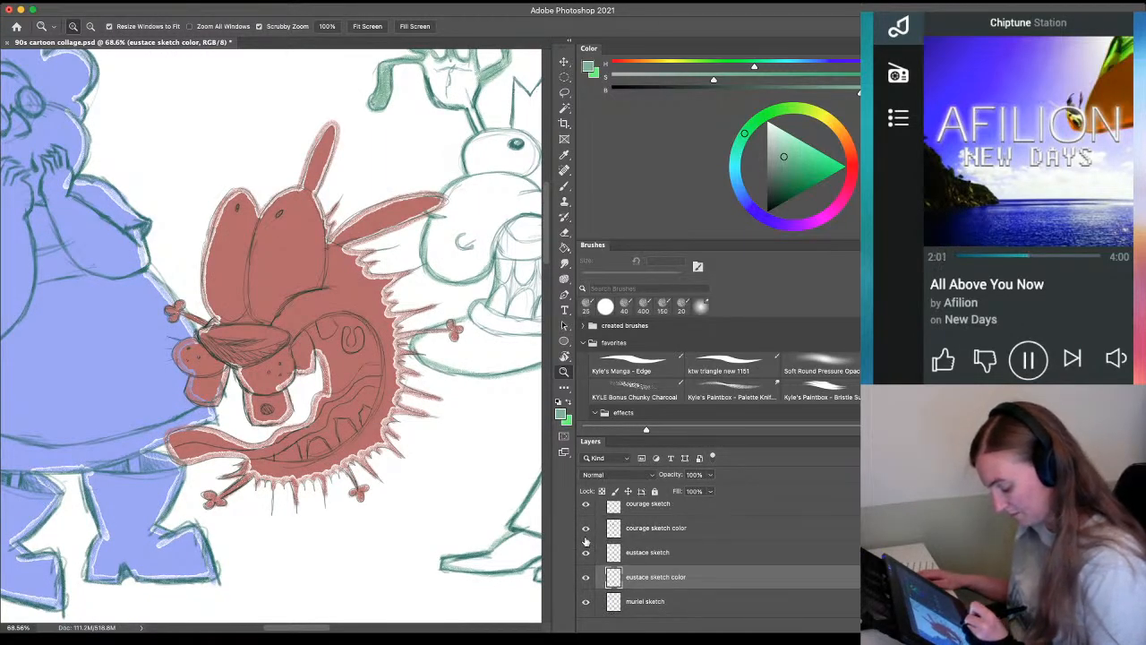
{"action": "left_click", "coordinate": [586, 530]}
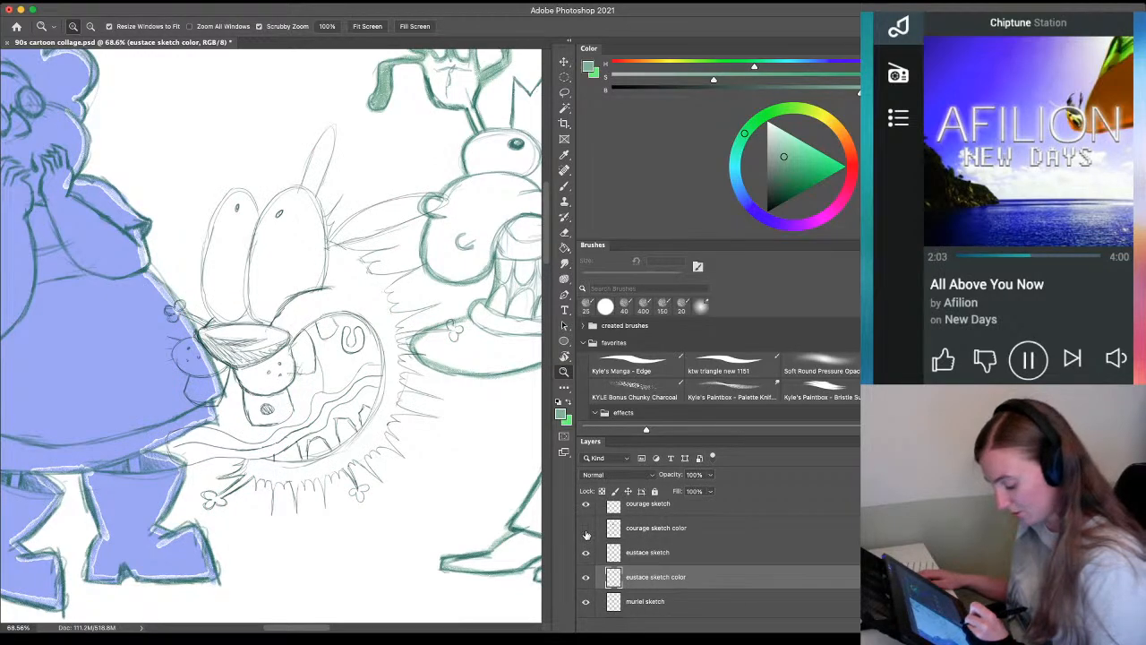
{"action": "mouse_move", "coordinate": [412, 364]}
{"action": "left_mouse_down"}
{"action": "mouse_move", "coordinate": [240, 446]}
{"action": "mouse_move", "coordinate": [156, 387]}
{"action": "mouse_move", "coordinate": [254, 430]}
{"action": "mouse_move", "coordinate": [280, 405]}
{"action": "left_mouse_up"}
{"action": "mouse_move", "coordinate": [133, 405]}
{"action": "left_mouse_down"}
{"action": "mouse_move", "coordinate": [285, 392]}
{"action": "mouse_move", "coordinate": [432, 417]}
{"action": "mouse_move", "coordinate": [351, 407]}
{"action": "mouse_move", "coordinate": [238, 420]}
{"action": "left_mouse_up"}
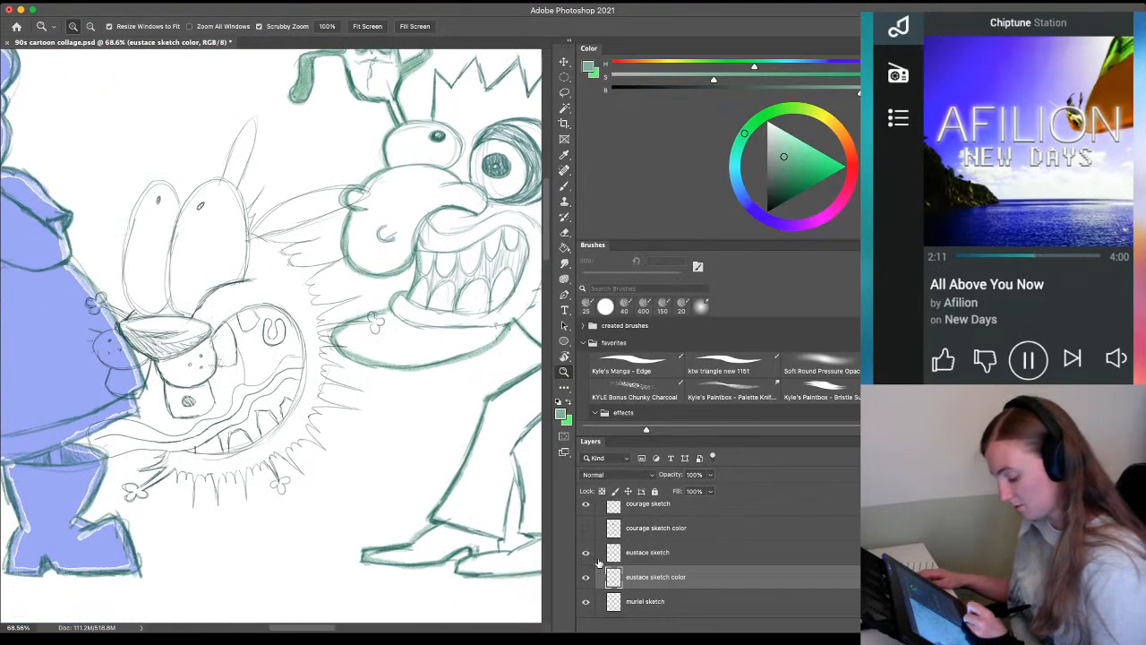
{"action": "left_click", "coordinate": [587, 529]}
Paint the tall finger, bent finger and hooked thumb of Eustace's raised hand in teal green and outline its palm
{"action": "left_click_drag", "start_coordinate": [405, 370], "coordinate": [264, 553]}
{"action": "left_click_drag", "start_coordinate": [461, 332], "coordinate": [331, 381]}
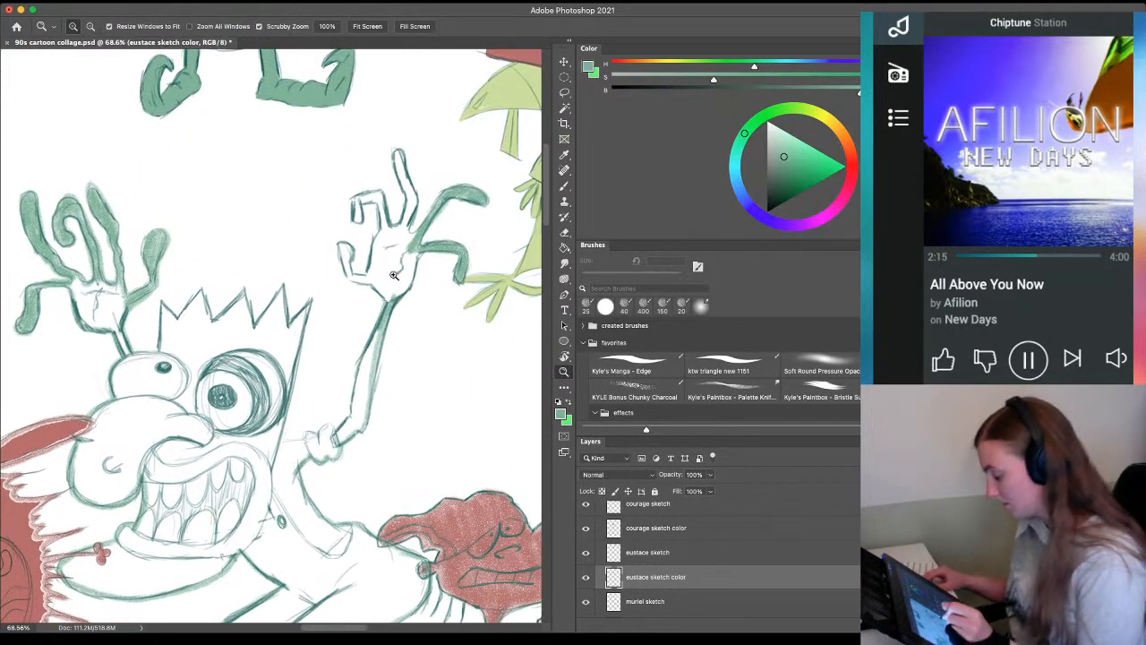
{"action": "left_click_drag", "start_coordinate": [387, 260], "coordinate": [412, 257]}
{"action": "key", "text": "b"}
{"action": "mouse_move", "coordinate": [406, 76]}
{"action": "left_mouse_down"}
{"action": "mouse_move", "coordinate": [431, 148]}
{"action": "mouse_move", "coordinate": [420, 192]}
{"action": "mouse_move", "coordinate": [419, 123]}
{"action": "mouse_move", "coordinate": [426, 174]}
{"action": "left_mouse_up"}
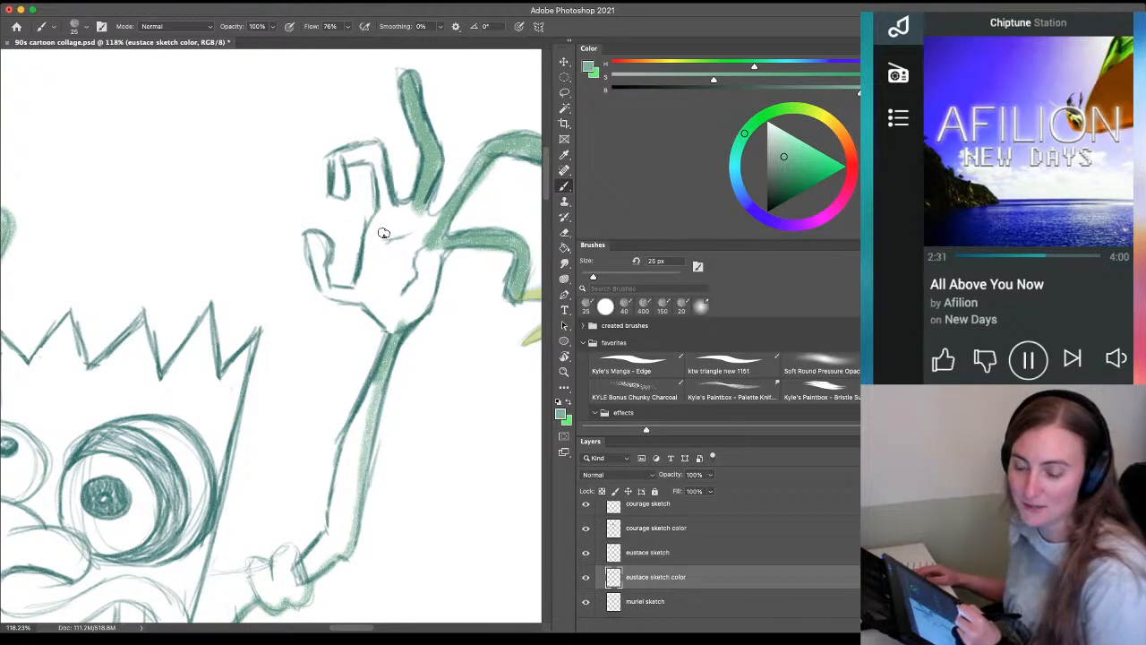
{"action": "left_click_drag", "start_coordinate": [367, 434], "coordinate": [303, 390]}
{"action": "mouse_move", "coordinate": [357, 156]}
{"action": "left_mouse_down"}
{"action": "mouse_move", "coordinate": [362, 170]}
{"action": "mouse_move", "coordinate": [304, 101]}
{"action": "mouse_move", "coordinate": [274, 109]}
{"action": "mouse_move", "coordinate": [312, 118]}
{"action": "mouse_move", "coordinate": [271, 105]}
{"action": "mouse_move", "coordinate": [267, 152]}
{"action": "mouse_move", "coordinate": [272, 140]}
{"action": "mouse_move", "coordinate": [306, 211]}
{"action": "mouse_move", "coordinate": [290, 247]}
{"action": "left_mouse_up"}
{"action": "mouse_move", "coordinate": [258, 195]}
{"action": "left_mouse_down"}
{"action": "mouse_move", "coordinate": [258, 247]}
{"action": "mouse_move", "coordinate": [296, 260]}
{"action": "mouse_move", "coordinate": [329, 291]}
{"action": "left_mouse_up"}
{"action": "mouse_move", "coordinate": [381, 205]}
{"action": "left_mouse_down"}
{"action": "mouse_move", "coordinate": [334, 287]}
{"action": "mouse_move", "coordinate": [378, 207]}
{"action": "left_mouse_up"}
Try to fill the palm of Eustace's raised hand with teal green using the Paint Bucket
{"action": "key", "text": "g"}
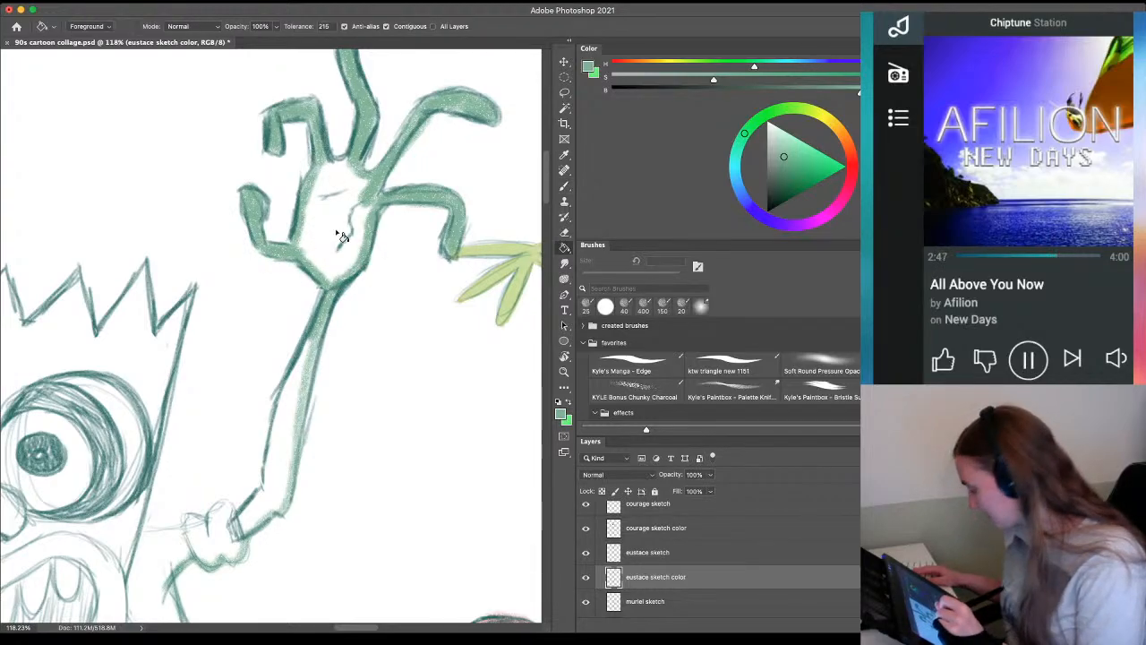
{"action": "left_click", "coordinate": [321, 223]}
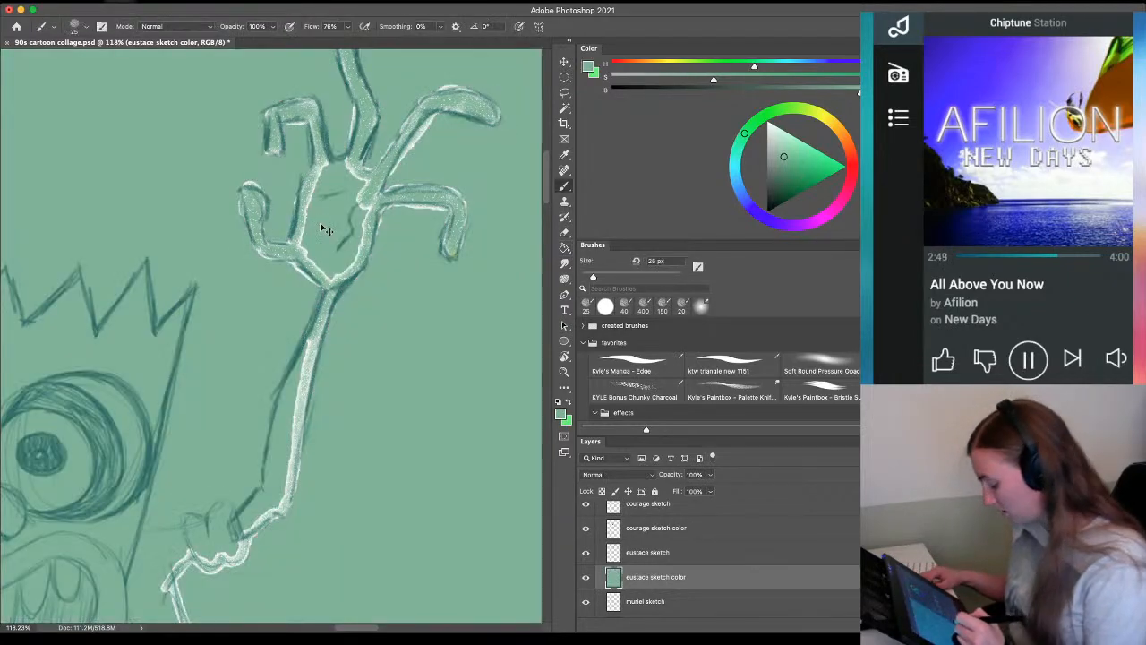
{"action": "key", "text": "super+z"}
Thicken the palm edge of Eustace's raised hand in teal green and try the Paint Bucket fill again
{"action": "key", "text": "b"}
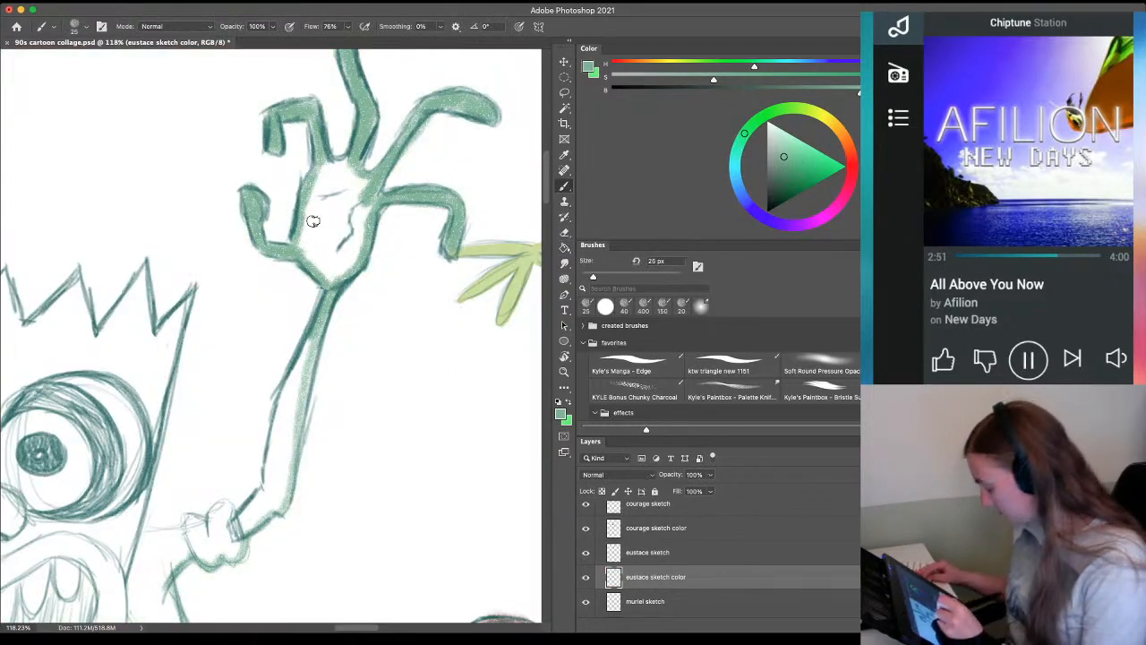
{"action": "left_click_drag", "start_coordinate": [356, 258], "coordinate": [360, 238]}
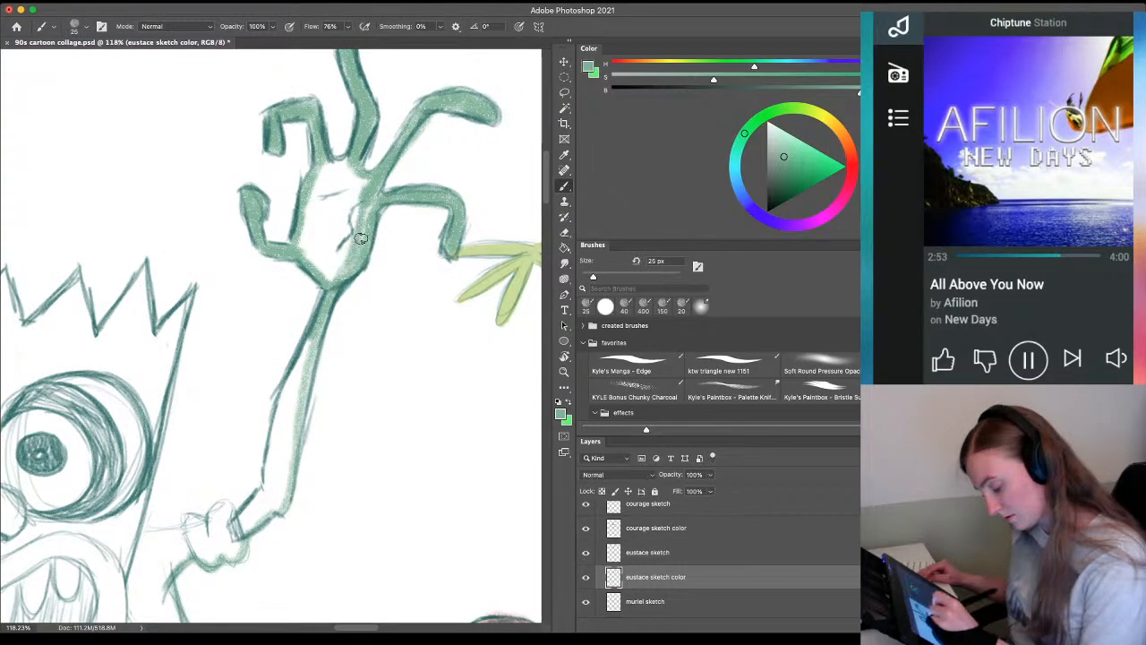
{"action": "key", "text": "g"}
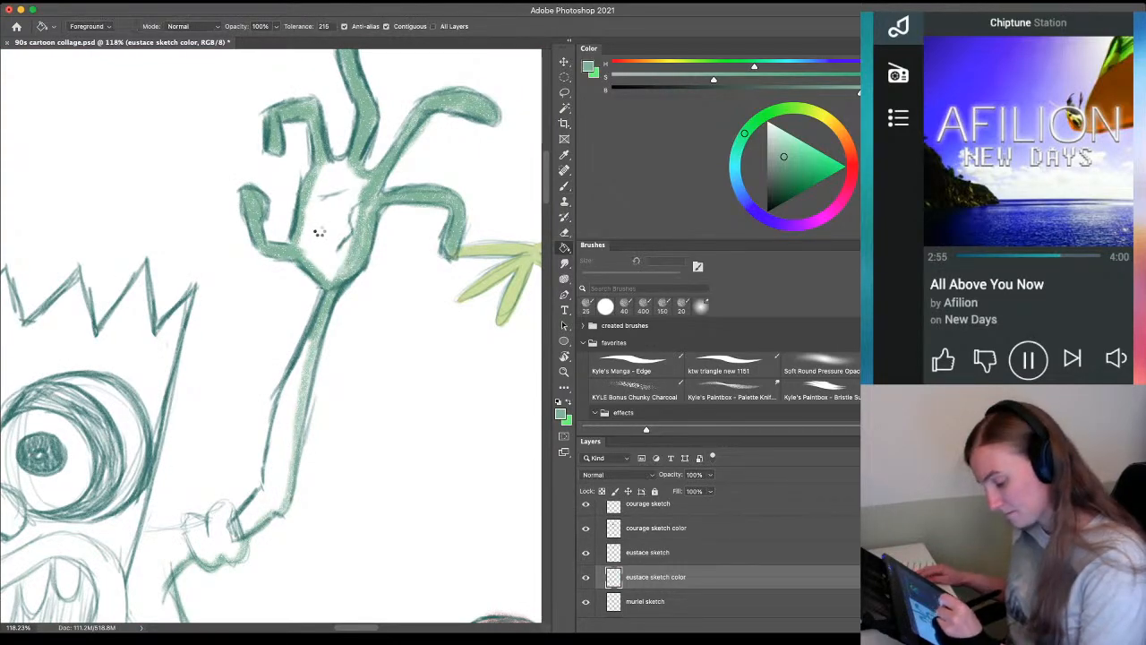
{"action": "left_click", "coordinate": [318, 231]}
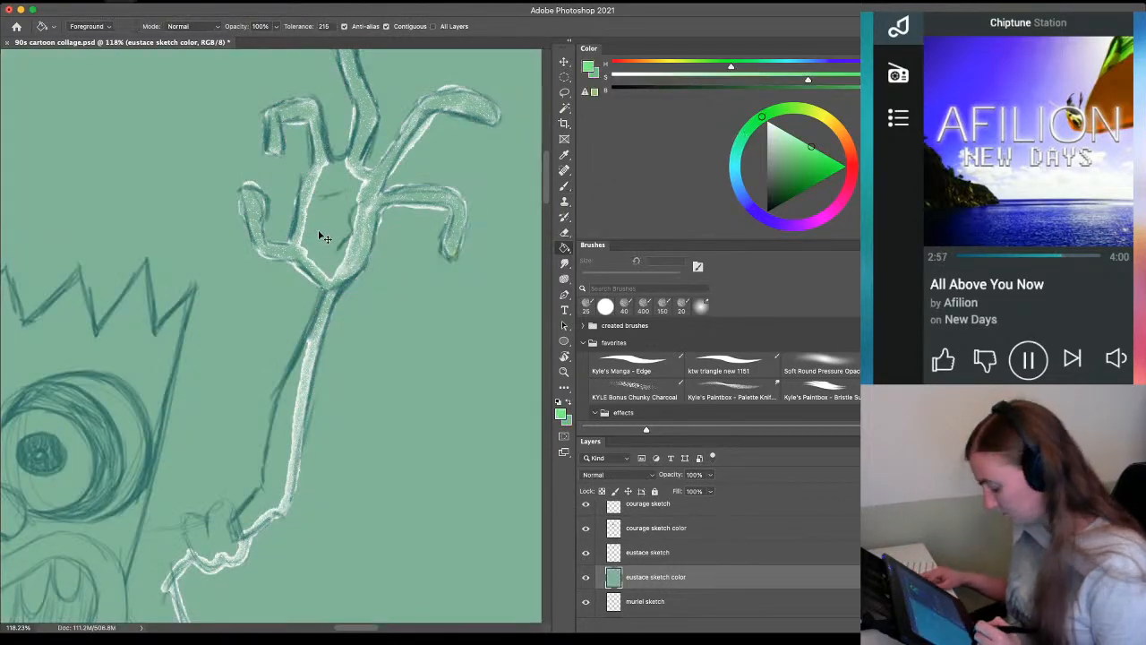
{"action": "key", "text": "super+z"}
Check the eustace sketch color layer by toggling its visibility, undo a test stroke on the palm and resample teal green
{"action": "left_click", "coordinate": [586, 576]}
{"action": "left_click", "coordinate": [585, 576]}
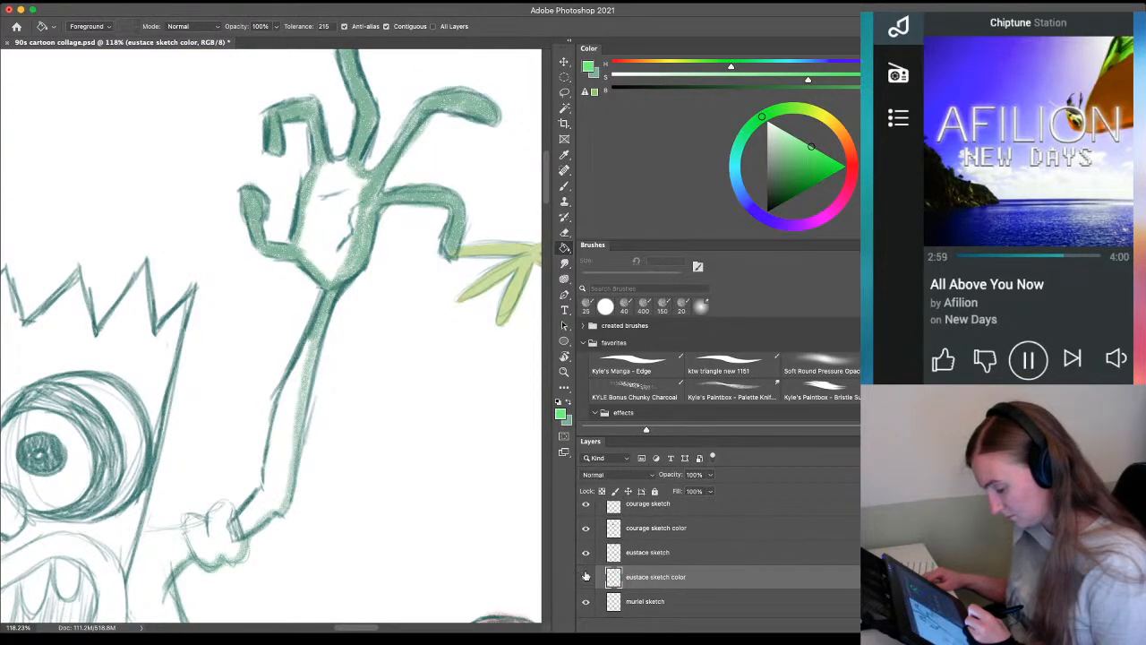
{"action": "key", "text": "b"}
{"action": "mouse_move", "coordinate": [358, 190]}
{"action": "left_mouse_down"}
{"action": "mouse_move", "coordinate": [344, 248]}
{"action": "mouse_move", "coordinate": [299, 263]}
{"action": "mouse_move", "coordinate": [357, 197]}
{"action": "mouse_move", "coordinate": [349, 167]}
{"action": "mouse_move", "coordinate": [332, 164]}
{"action": "mouse_move", "coordinate": [298, 247]}
{"action": "mouse_move", "coordinate": [320, 268]}
{"action": "mouse_move", "coordinate": [306, 234]}
{"action": "mouse_move", "coordinate": [312, 207]}
{"action": "mouse_move", "coordinate": [324, 235]}
{"action": "mouse_move", "coordinate": [319, 222]}
{"action": "mouse_move", "coordinate": [359, 170]}
{"action": "mouse_move", "coordinate": [369, 220]}
{"action": "mouse_move", "coordinate": [340, 227]}
{"action": "mouse_move", "coordinate": [328, 182]}
{"action": "left_mouse_up"}
{"action": "key", "text": "super+z"}
{"action": "left_click", "coordinate": [343, 199], "text": "alt"}
Outline the back of Eustace's head, his spiky crown and the top of his smaller eye in teal green
{"action": "left_click_drag", "start_coordinate": [256, 291], "coordinate": [316, 156]}
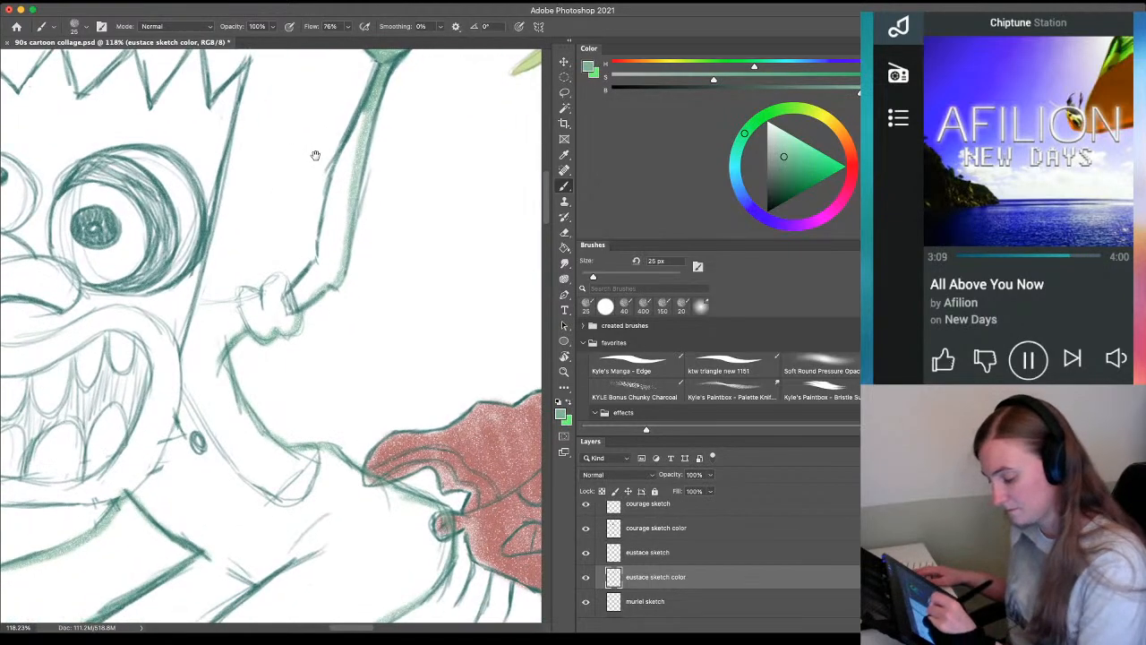
{"action": "mouse_move", "coordinate": [358, 105]}
{"action": "left_mouse_down"}
{"action": "mouse_move", "coordinate": [309, 262]}
{"action": "mouse_move", "coordinate": [285, 299]}
{"action": "mouse_move", "coordinate": [270, 276]}
{"action": "mouse_move", "coordinate": [265, 299]}
{"action": "mouse_move", "coordinate": [255, 289]}
{"action": "mouse_move", "coordinate": [237, 304]}
{"action": "mouse_move", "coordinate": [198, 299]}
{"action": "left_mouse_up"}
{"action": "left_click_drag", "start_coordinate": [248, 60], "coordinate": [193, 307]}
{"action": "mouse_move", "coordinate": [131, 237]}
{"action": "left_mouse_down"}
{"action": "mouse_move", "coordinate": [135, 252]}
{"action": "mouse_move", "coordinate": [227, 321]}
{"action": "left_mouse_up"}
{"action": "mouse_move", "coordinate": [331, 232]}
{"action": "left_mouse_down"}
{"action": "mouse_move", "coordinate": [296, 271]}
{"action": "mouse_move", "coordinate": [287, 200]}
{"action": "mouse_move", "coordinate": [242, 266]}
{"action": "mouse_move", "coordinate": [222, 209]}
{"action": "mouse_move", "coordinate": [165, 264]}
{"action": "mouse_move", "coordinate": [142, 249]}
{"action": "mouse_move", "coordinate": [117, 334]}
{"action": "mouse_move", "coordinate": [238, 350]}
{"action": "mouse_move", "coordinate": [219, 333]}
{"action": "mouse_move", "coordinate": [184, 338]}
{"action": "left_mouse_up"}
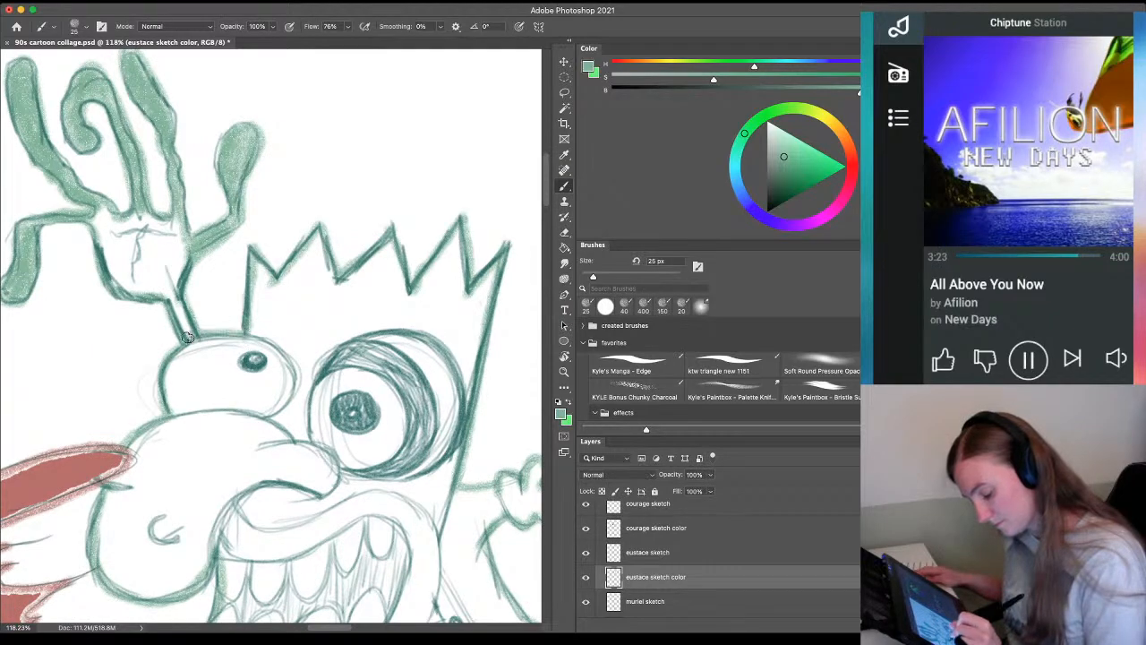
Fill Eustace's head and body and the palm above his smaller eye with teal green, undoing the extra fill on the nose
{"action": "key", "text": "g"}
{"action": "left_click", "coordinate": [277, 351]}
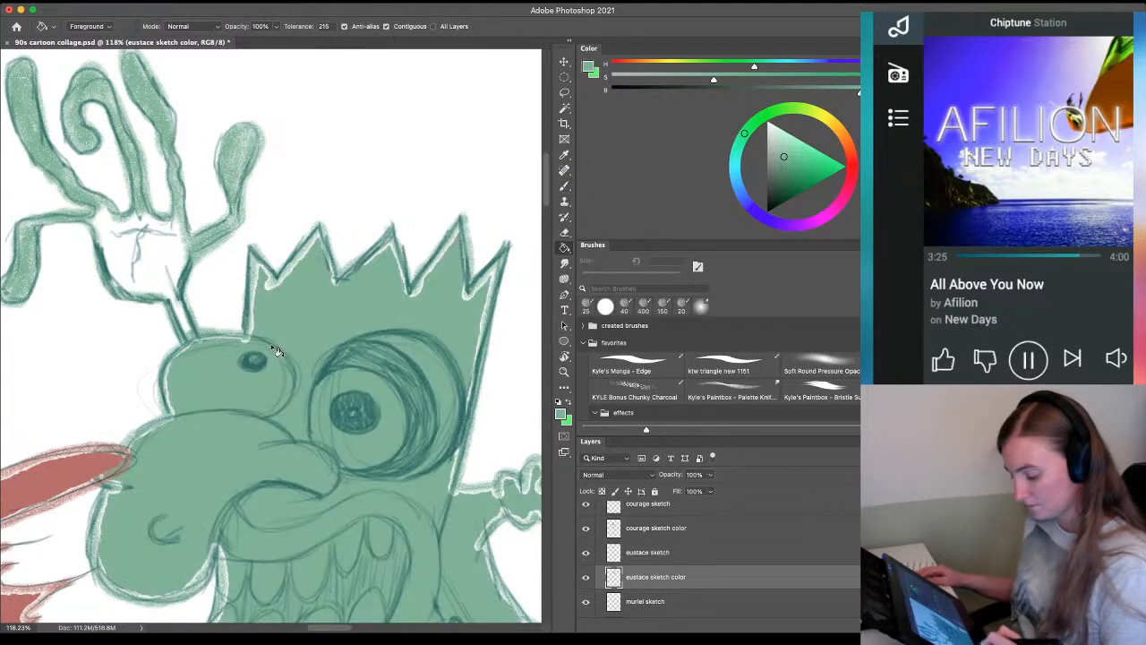
{"action": "left_click", "coordinate": [137, 247]}
{"action": "left_click", "coordinate": [224, 461]}
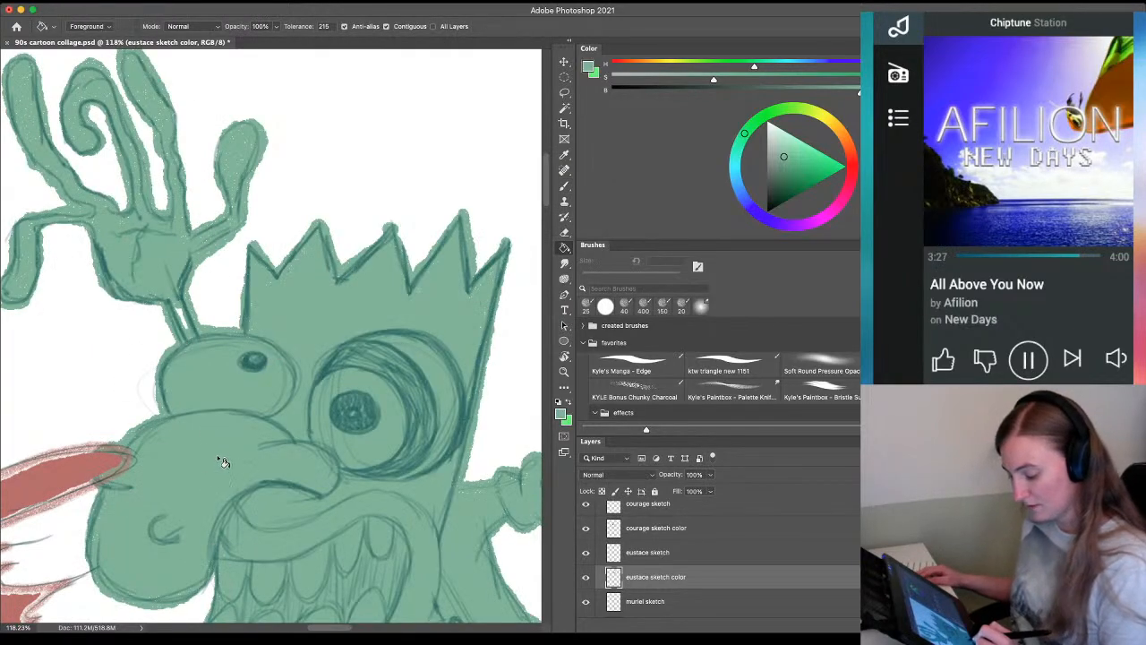
{"action": "key", "text": "ctrl+z"}
Brush teal green over the white gaps across the palm of Eustace's raised hand
{"action": "key", "text": "b"}
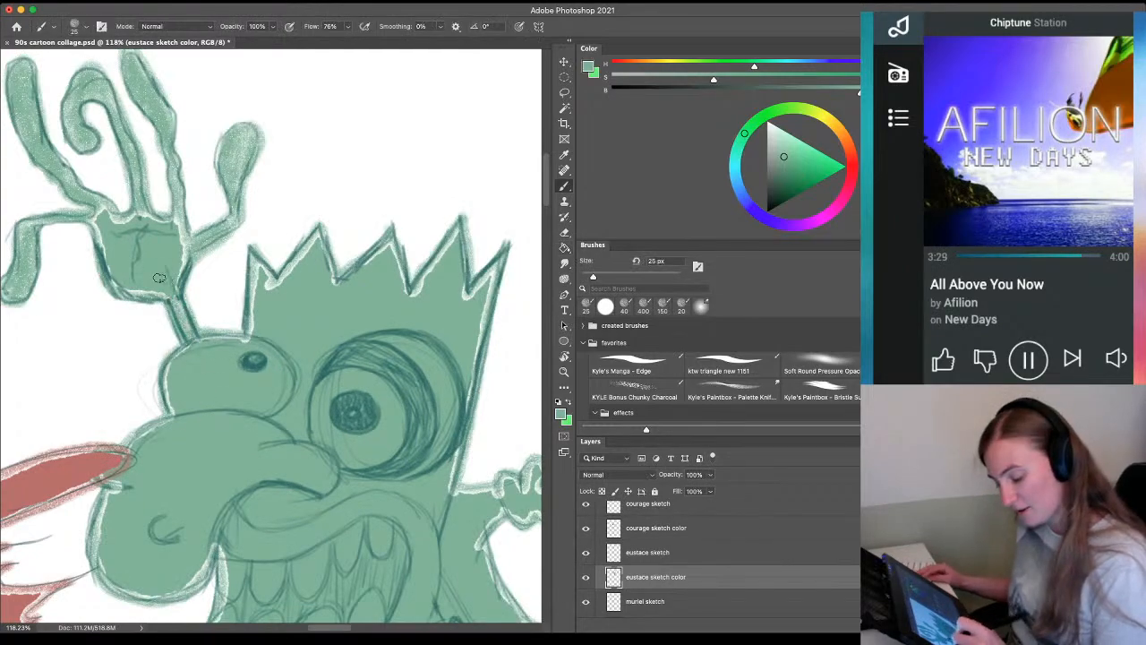
{"action": "mouse_move", "coordinate": [184, 263]}
{"action": "left_mouse_down"}
{"action": "mouse_move", "coordinate": [180, 217]}
{"action": "mouse_move", "coordinate": [171, 261]}
{"action": "left_mouse_up"}
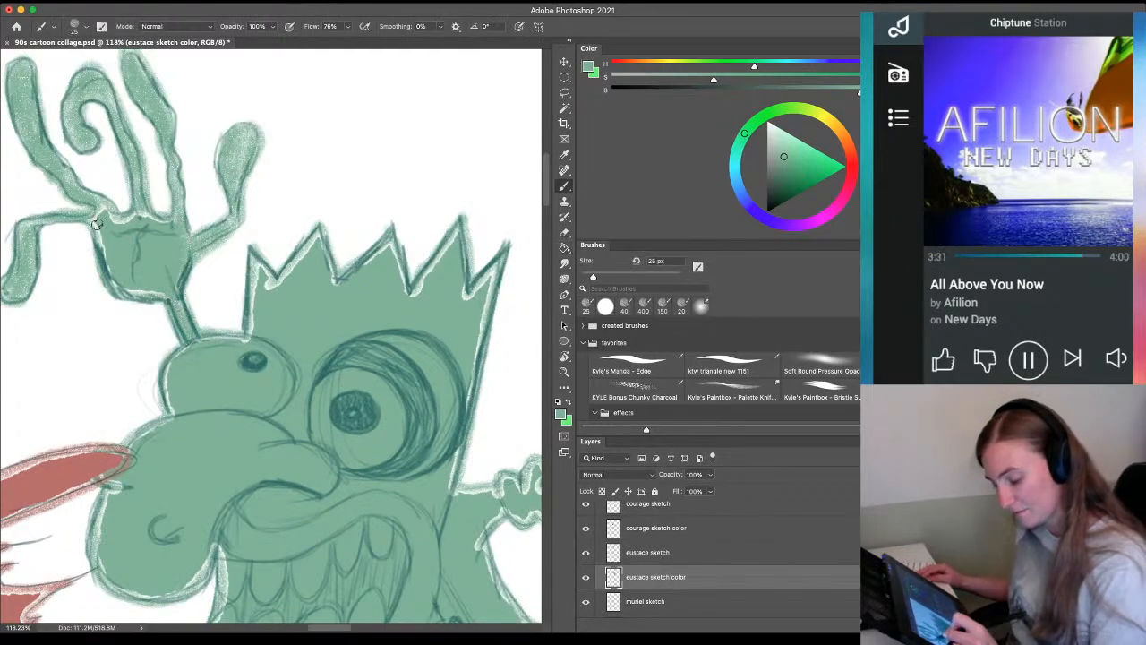
{"action": "mouse_move", "coordinate": [96, 224]}
{"action": "left_mouse_down"}
{"action": "mouse_move", "coordinate": [108, 258]}
{"action": "mouse_move", "coordinate": [99, 208]}
{"action": "mouse_move", "coordinate": [158, 218]}
{"action": "mouse_move", "coordinate": [98, 224]}
{"action": "left_mouse_up"}
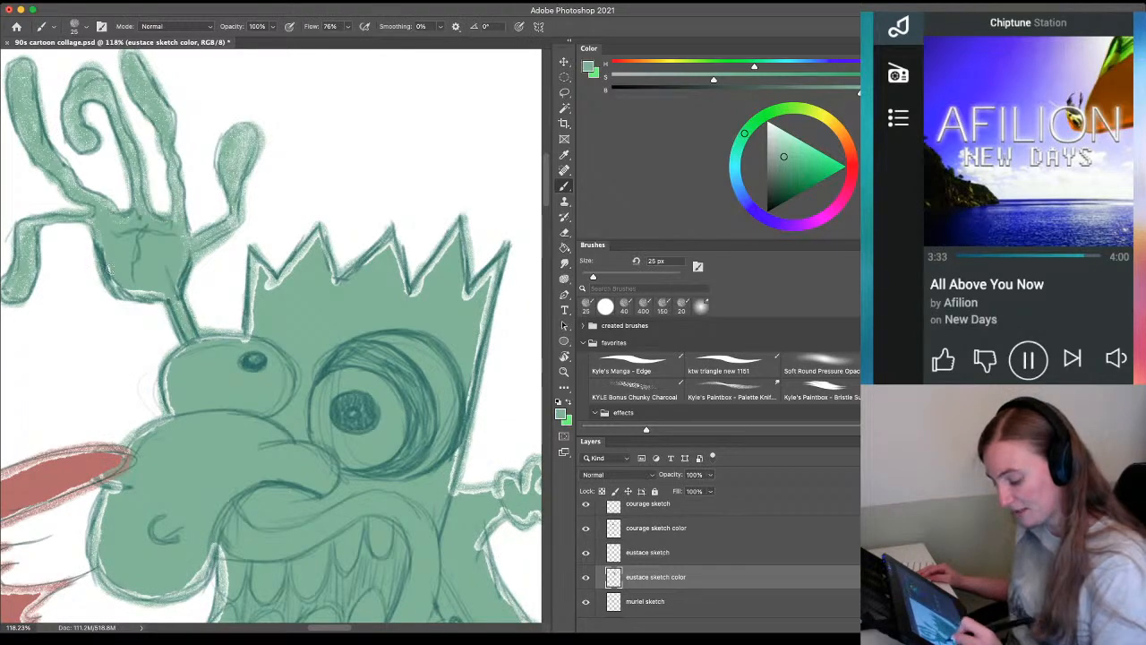
Cover the white gaps along Eustace's spiky crown and both sides of his head in teal green
{"action": "left_click_drag", "start_coordinate": [262, 273], "coordinate": [251, 331]}
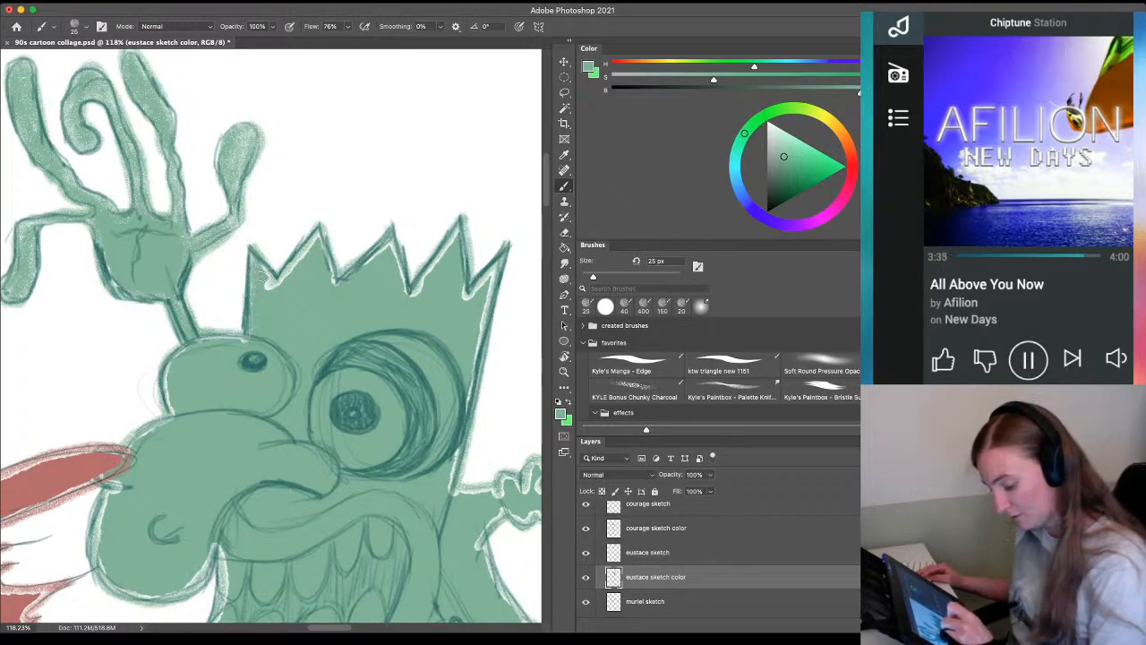
{"action": "mouse_move", "coordinate": [262, 279]}
{"action": "left_mouse_down"}
{"action": "mouse_move", "coordinate": [307, 249]}
{"action": "mouse_move", "coordinate": [328, 266]}
{"action": "mouse_move", "coordinate": [399, 241]}
{"action": "mouse_move", "coordinate": [368, 258]}
{"action": "mouse_move", "coordinate": [390, 235]}
{"action": "mouse_move", "coordinate": [409, 306]}
{"action": "left_mouse_up"}
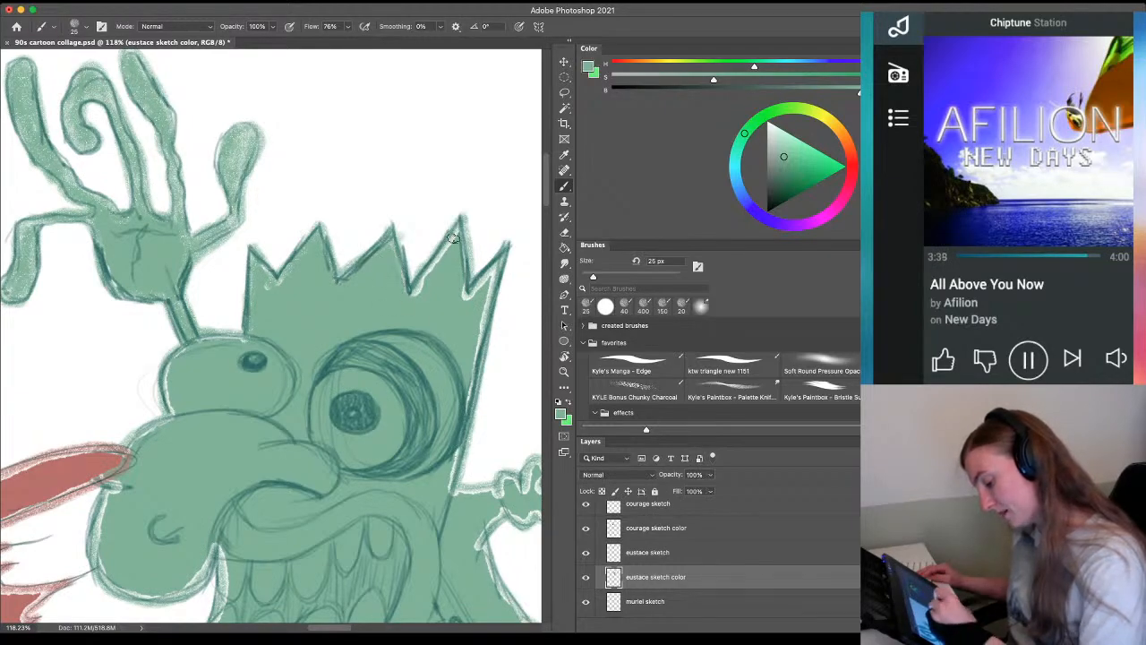
{"action": "mouse_move", "coordinate": [453, 237]}
{"action": "left_mouse_down"}
{"action": "mouse_move", "coordinate": [434, 294]}
{"action": "mouse_move", "coordinate": [497, 272]}
{"action": "mouse_move", "coordinate": [460, 296]}
{"action": "mouse_move", "coordinate": [492, 278]}
{"action": "mouse_move", "coordinate": [482, 351]}
{"action": "mouse_move", "coordinate": [489, 276]}
{"action": "left_mouse_up"}
{"action": "left_click_drag", "start_coordinate": [451, 446], "coordinate": [452, 508]}
{"action": "right_click", "coordinate": [254, 338]}
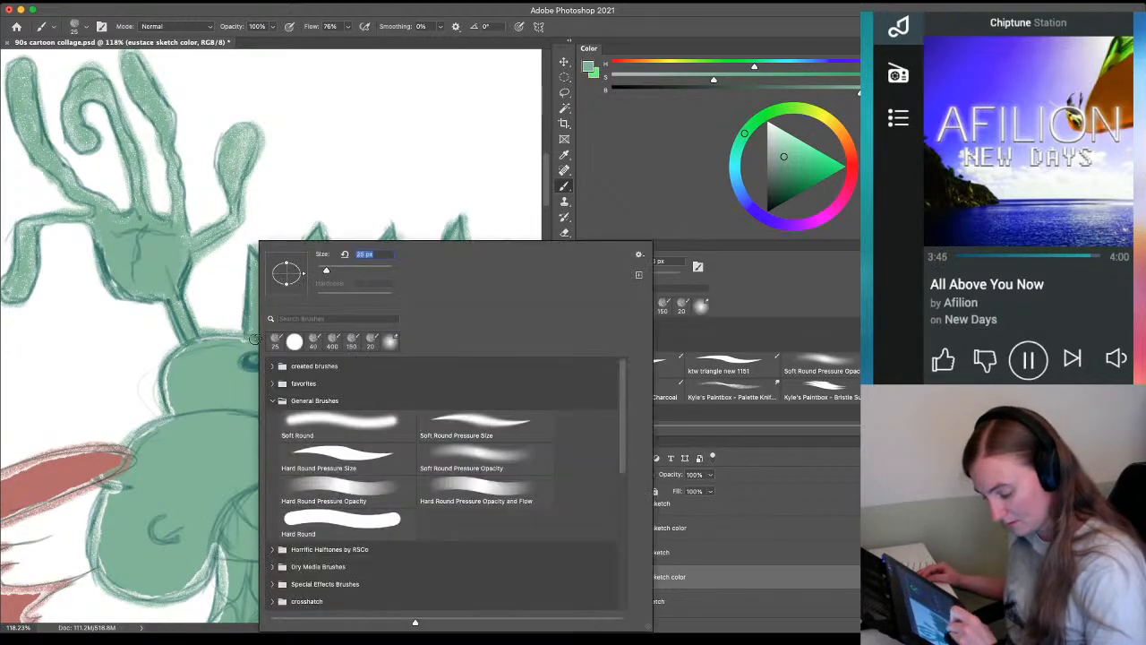
{"action": "left_click", "coordinate": [295, 19]}
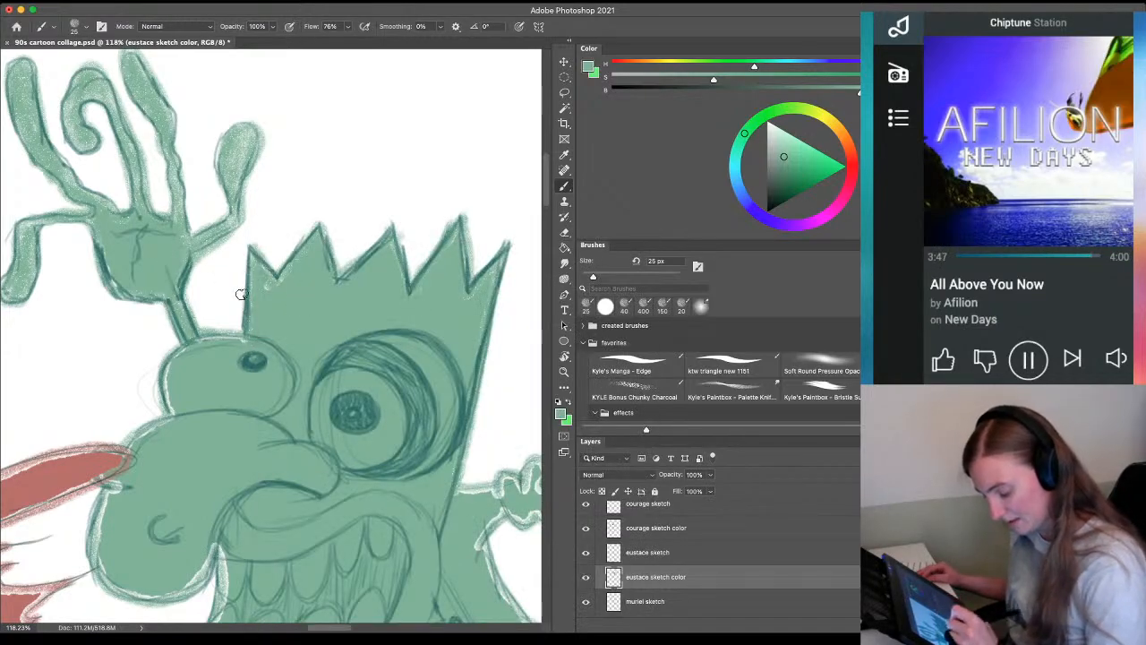
Cover the white gaps around Eustace's smaller eye, the edge of his nose and the front of his teeth in teal green
{"action": "mouse_move", "coordinate": [242, 338]}
{"action": "left_mouse_down"}
{"action": "mouse_move", "coordinate": [208, 339]}
{"action": "mouse_move", "coordinate": [219, 342]}
{"action": "mouse_move", "coordinate": [171, 365]}
{"action": "mouse_move", "coordinate": [166, 401]}
{"action": "left_mouse_up"}
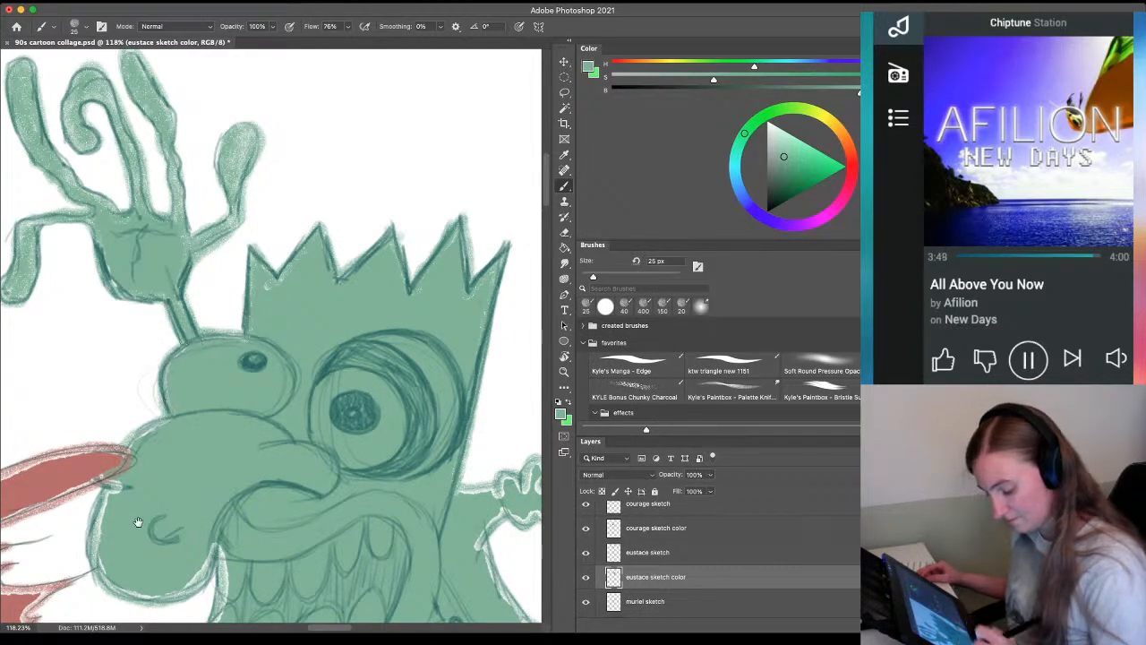
{"action": "left_click_drag", "start_coordinate": [137, 521], "coordinate": [199, 361]}
{"action": "left_click_drag", "start_coordinate": [222, 271], "coordinate": [189, 289]}
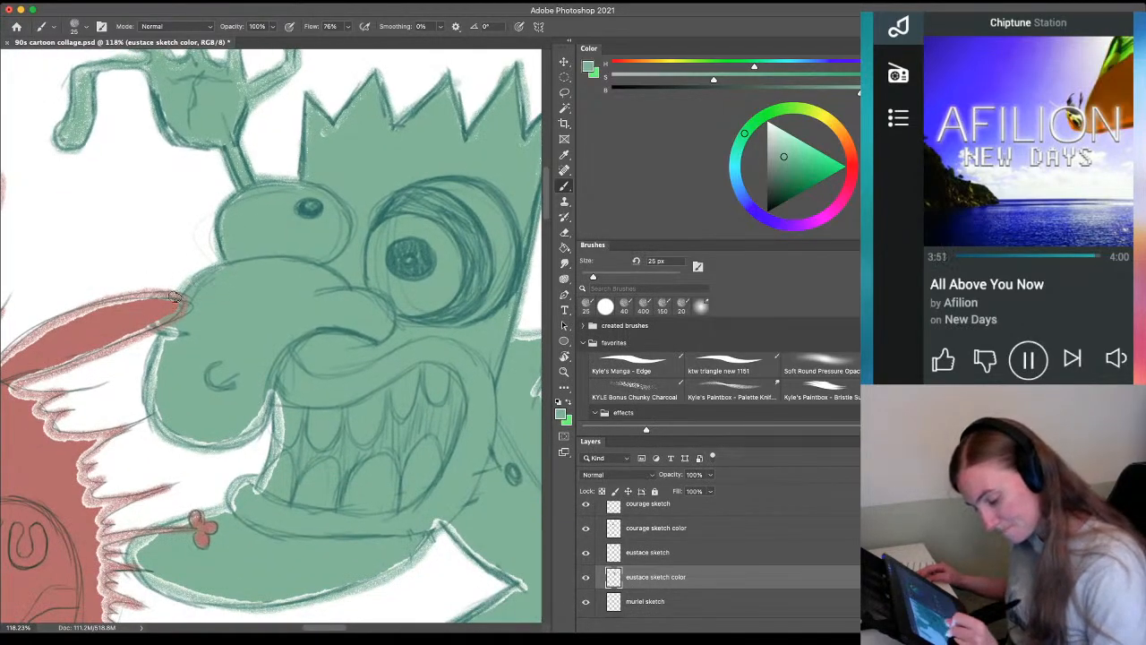
{"action": "mouse_move", "coordinate": [166, 338]}
{"action": "left_mouse_down"}
{"action": "mouse_move", "coordinate": [164, 425]}
{"action": "mouse_move", "coordinate": [267, 414]}
{"action": "mouse_move", "coordinate": [227, 442]}
{"action": "mouse_move", "coordinate": [228, 429]}
{"action": "mouse_move", "coordinate": [214, 438]}
{"action": "mouse_move", "coordinate": [251, 420]}
{"action": "left_mouse_up"}
{"action": "mouse_move", "coordinate": [164, 487]}
{"action": "left_mouse_down"}
{"action": "mouse_move", "coordinate": [164, 281]}
{"action": "mouse_move", "coordinate": [173, 299]}
{"action": "left_mouse_up"}
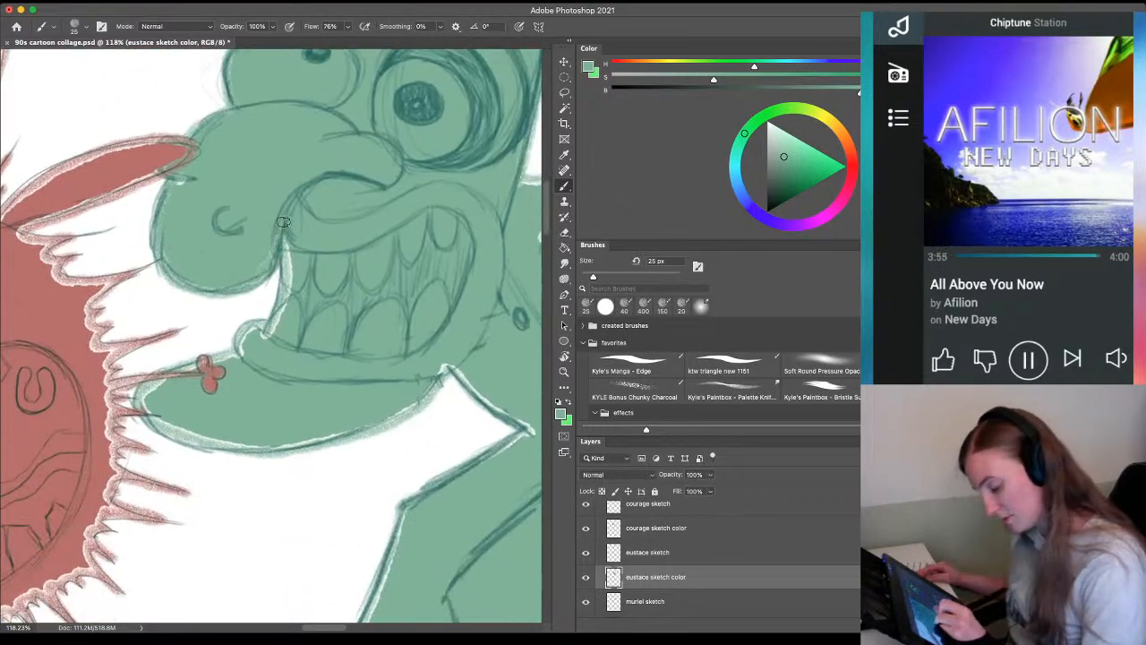
{"action": "mouse_move", "coordinate": [284, 222]}
{"action": "left_mouse_down"}
{"action": "mouse_move", "coordinate": [278, 314]}
{"action": "mouse_move", "coordinate": [284, 299]}
{"action": "mouse_move", "coordinate": [267, 336]}
{"action": "left_mouse_up"}
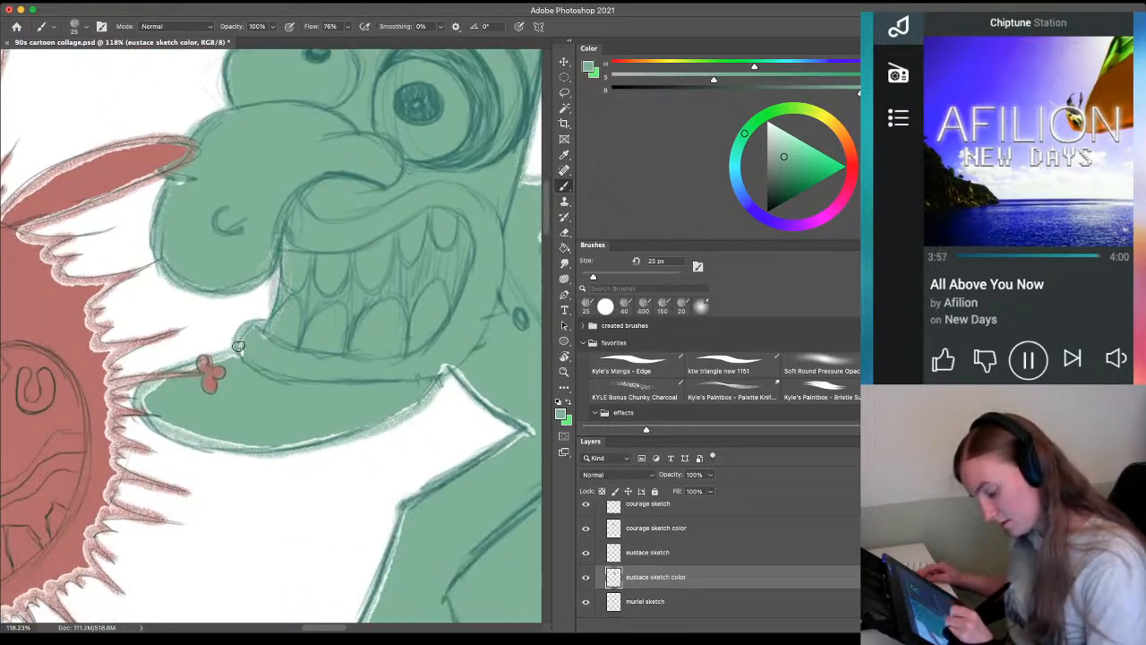
Reduce the eraser to 9 px and trim the teal green spill in front of Eustace's teeth, below the nose
{"action": "key", "text": "e"}
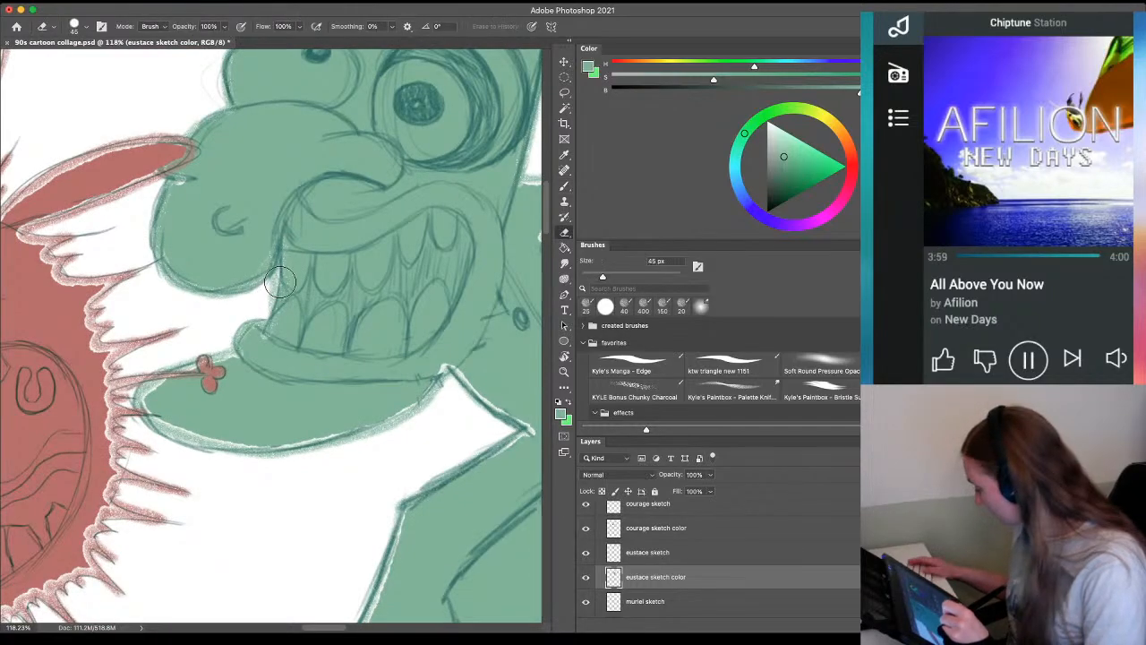
{"action": "key", "text": "bracketleft"}
{"action": "key", "text": "bracketleft"}
{"action": "key", "text": "bracketleft"}
{"action": "key", "text": "bracketleft"}
{"action": "key", "text": "bracketleft"}
{"action": "key", "text": "bracketleft"}
{"action": "key", "text": "bracketleft"}
{"action": "key", "text": "bracketleft"}
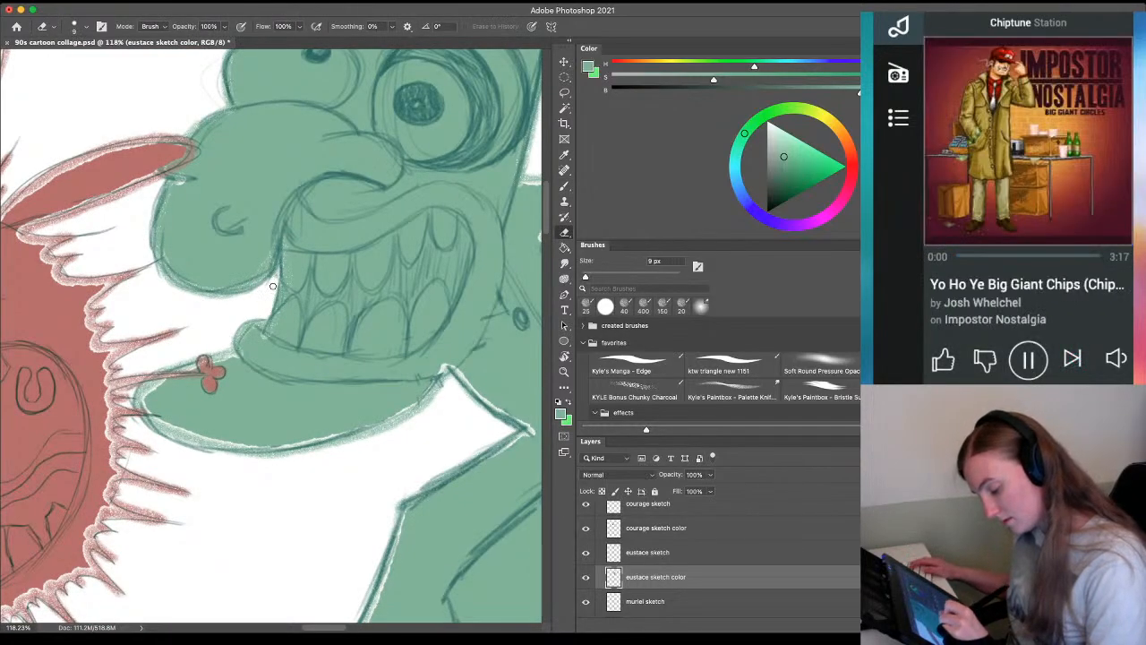
Brush teal green over the white gap along Eustace's belly, just below his jaw
{"action": "key", "text": "b"}
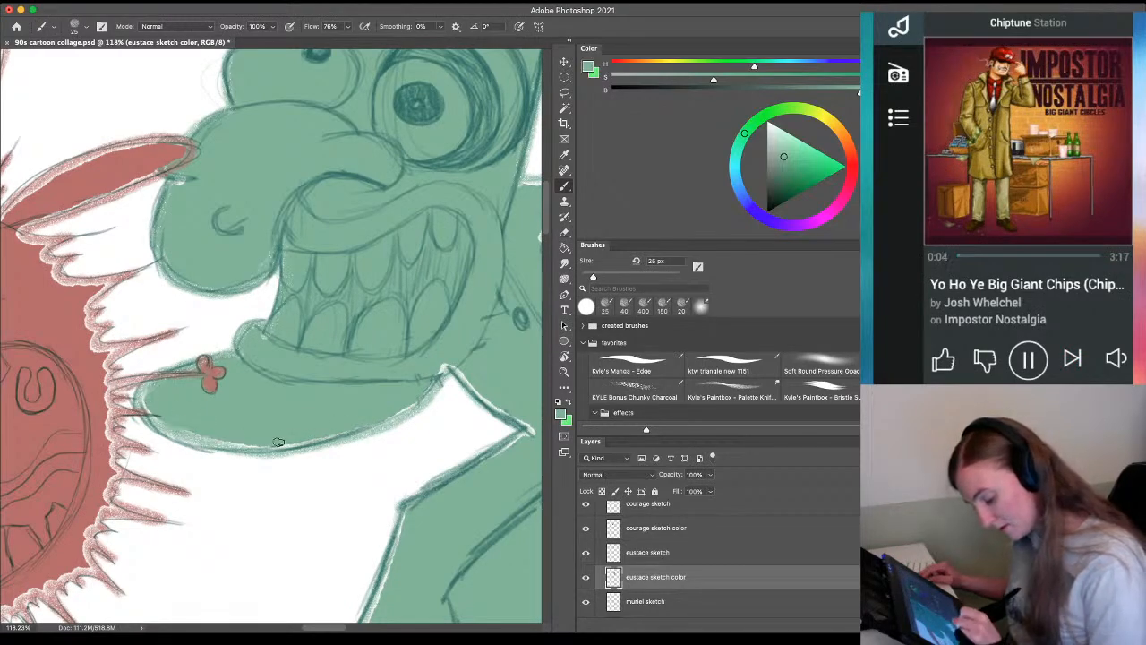
{"action": "mouse_move", "coordinate": [250, 494]}
{"action": "left_mouse_down"}
{"action": "mouse_move", "coordinate": [66, 397]}
{"action": "mouse_move", "coordinate": [80, 363]}
{"action": "mouse_move", "coordinate": [73, 398]}
{"action": "left_mouse_up"}
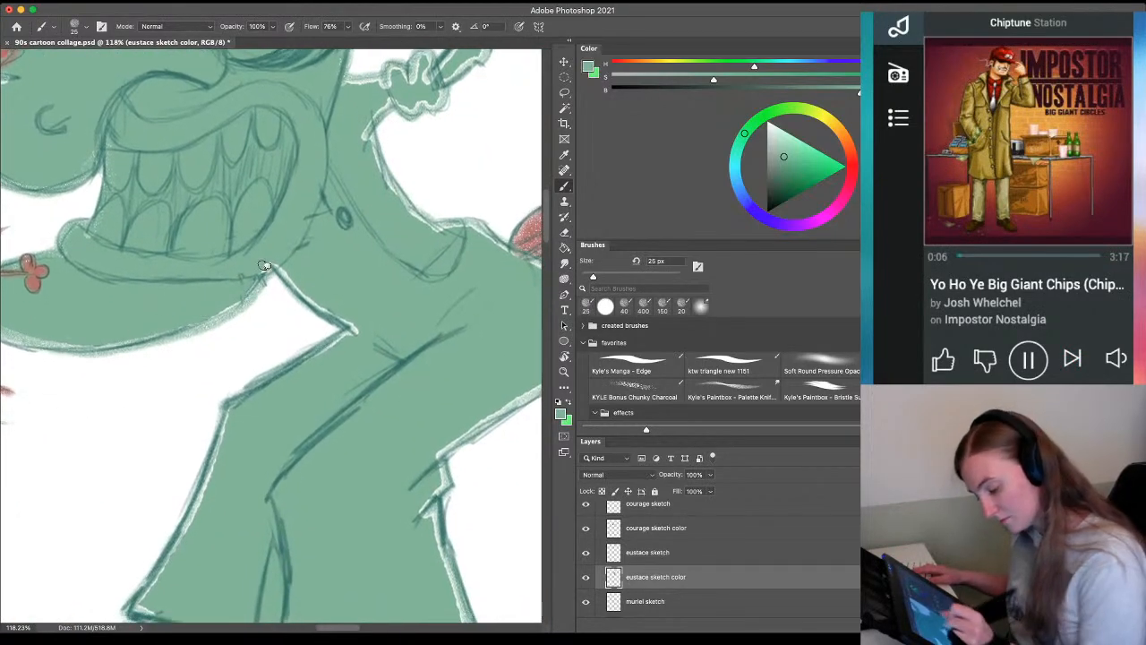
{"action": "left_click_drag", "start_coordinate": [266, 271], "coordinate": [348, 325]}
Cover the white gaps on Eustace's shoulder, elbow, raised far arm and back in teal green
{"action": "left_click_drag", "start_coordinate": [330, 281], "coordinate": [219, 429]}
{"action": "mouse_move", "coordinate": [308, 230]}
{"action": "left_mouse_down"}
{"action": "mouse_move", "coordinate": [265, 240]}
{"action": "mouse_move", "coordinate": [256, 224]}
{"action": "mouse_move", "coordinate": [226, 236]}
{"action": "left_mouse_up"}
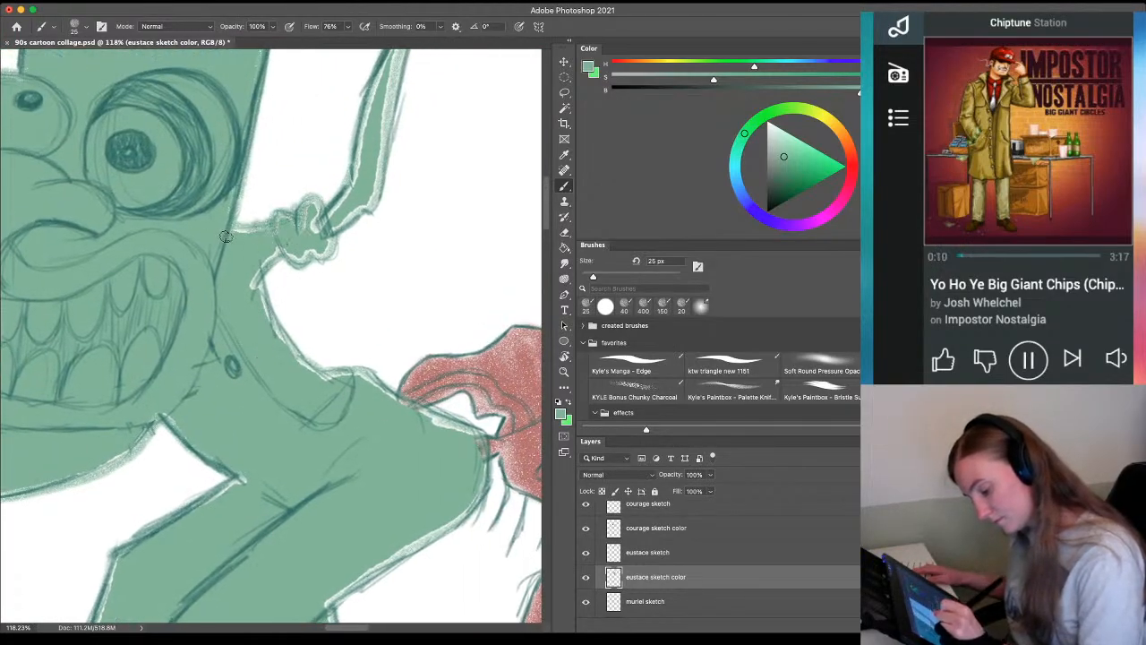
{"action": "mouse_move", "coordinate": [314, 204]}
{"action": "left_mouse_down"}
{"action": "mouse_move", "coordinate": [314, 253]}
{"action": "mouse_move", "coordinate": [268, 256]}
{"action": "mouse_move", "coordinate": [256, 284]}
{"action": "mouse_move", "coordinate": [273, 345]}
{"action": "mouse_move", "coordinate": [354, 383]}
{"action": "mouse_move", "coordinate": [369, 375]}
{"action": "mouse_move", "coordinate": [466, 436]}
{"action": "left_mouse_up"}
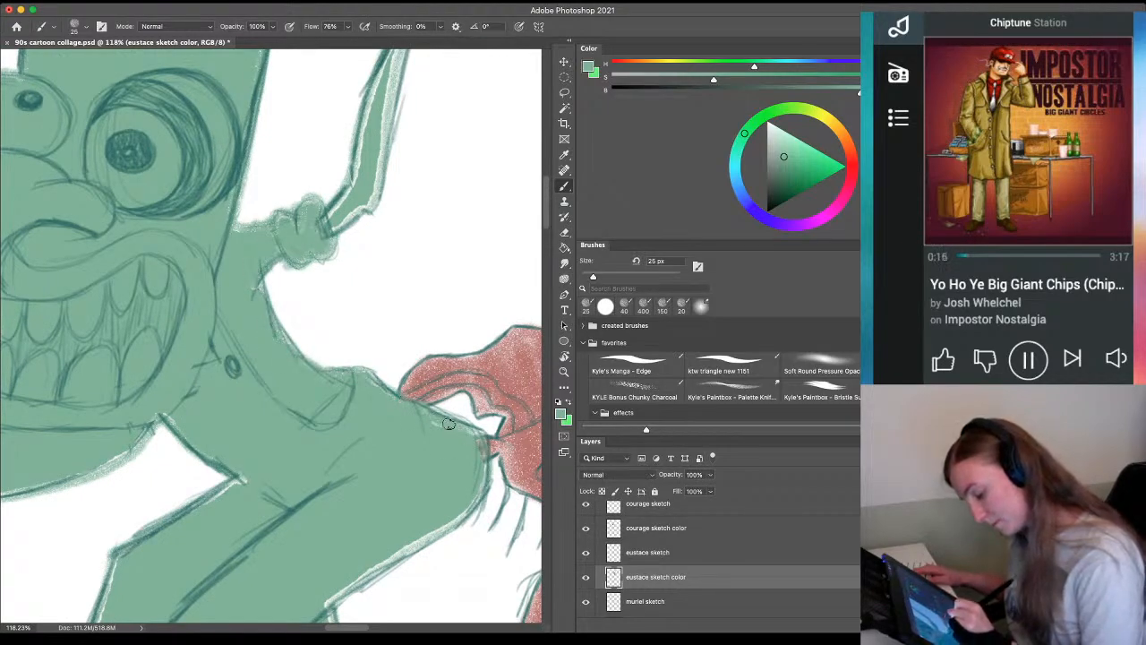
{"action": "mouse_move", "coordinate": [361, 361]}
{"action": "left_mouse_down"}
{"action": "mouse_move", "coordinate": [370, 473]}
{"action": "mouse_move", "coordinate": [353, 595]}
{"action": "left_mouse_up"}
{"action": "mouse_move", "coordinate": [399, 259]}
{"action": "left_mouse_down"}
{"action": "mouse_move", "coordinate": [363, 342]}
{"action": "mouse_move", "coordinate": [380, 324]}
{"action": "mouse_move", "coordinate": [363, 421]}
{"action": "mouse_move", "coordinate": [348, 367]}
{"action": "mouse_move", "coordinate": [325, 448]}
{"action": "mouse_move", "coordinate": [349, 443]}
{"action": "left_mouse_up"}
{"action": "left_click_drag", "start_coordinate": [146, 534], "coordinate": [236, 61]}
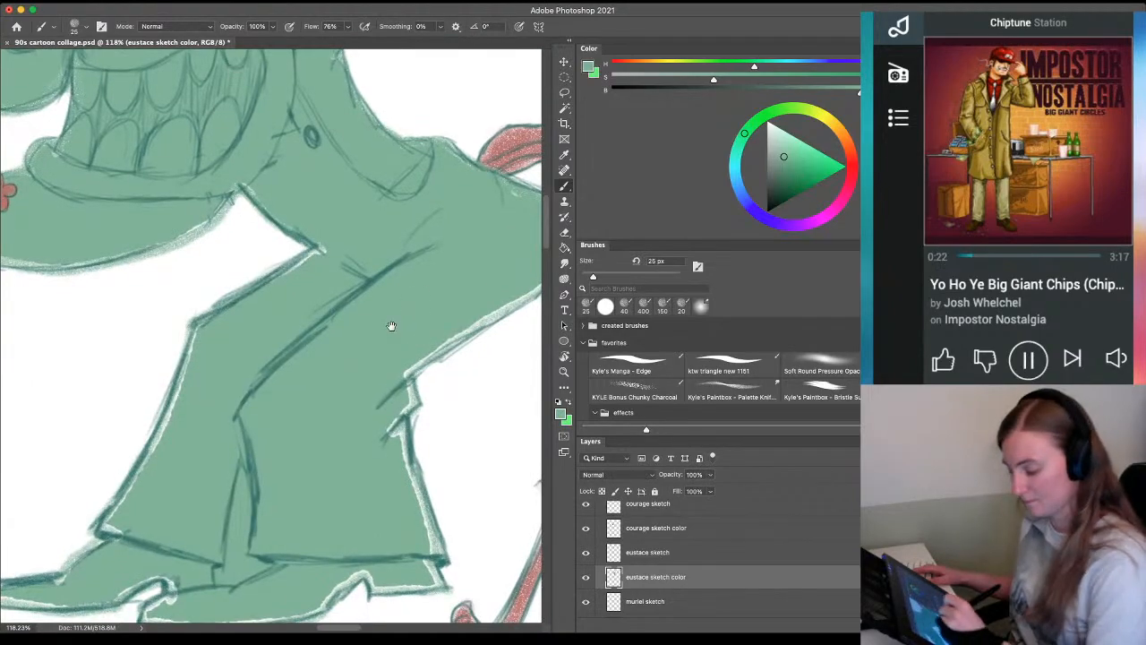
Cover the white gaps along Eustace's rear and the back of his trouser leg in teal green
{"action": "left_click_drag", "start_coordinate": [391, 325], "coordinate": [227, 369]}
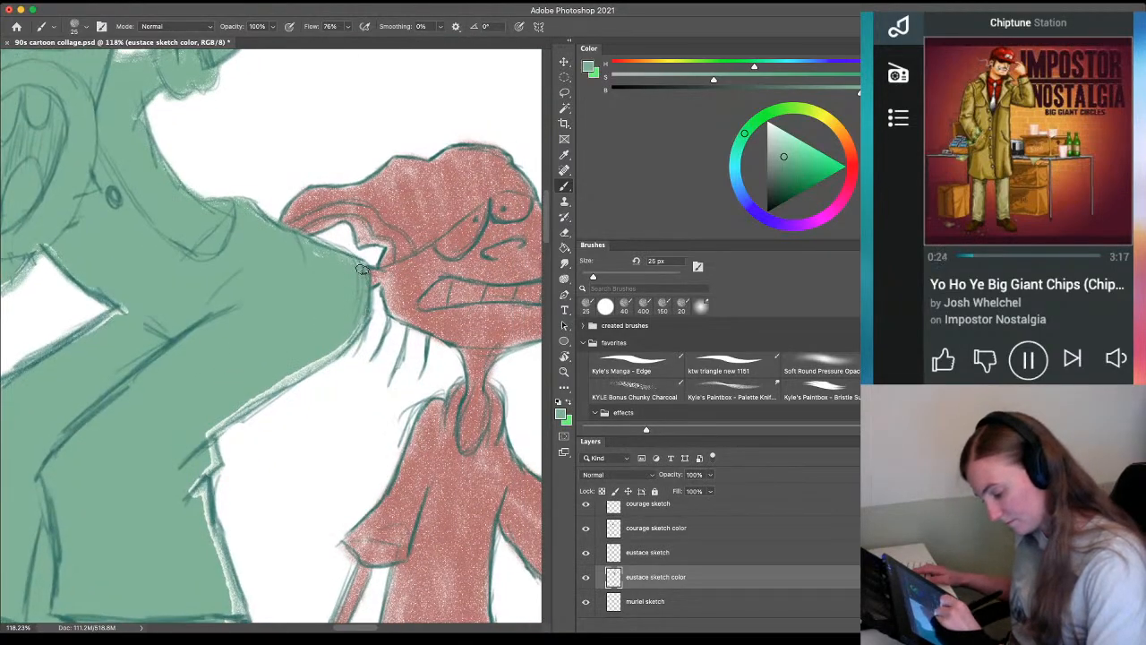
{"action": "mouse_move", "coordinate": [362, 268]}
{"action": "left_mouse_down"}
{"action": "mouse_move", "coordinate": [256, 398]}
{"action": "mouse_move", "coordinate": [209, 433]}
{"action": "mouse_move", "coordinate": [192, 493]}
{"action": "mouse_move", "coordinate": [206, 528]}
{"action": "left_mouse_up"}
{"action": "mouse_move", "coordinate": [206, 528]}
{"action": "left_mouse_down"}
{"action": "mouse_move", "coordinate": [179, 266]}
{"action": "mouse_move", "coordinate": [256, 209]}
{"action": "mouse_move", "coordinate": [277, 286]}
{"action": "mouse_move", "coordinate": [265, 250]}
{"action": "left_mouse_up"}
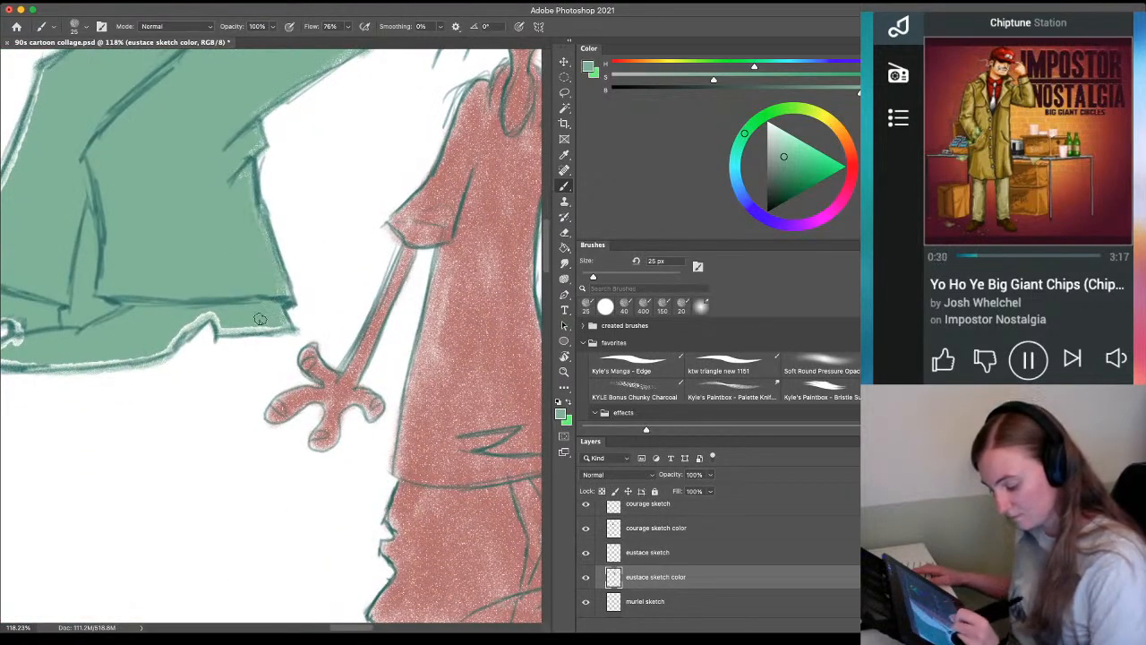
Brush teal green over the white gaps around both of Eustace's shoes
{"action": "mouse_move", "coordinate": [259, 319]}
{"action": "left_mouse_down"}
{"action": "mouse_move", "coordinate": [225, 335]}
{"action": "mouse_move", "coordinate": [240, 331]}
{"action": "mouse_move", "coordinate": [209, 326]}
{"action": "mouse_move", "coordinate": [203, 308]}
{"action": "mouse_move", "coordinate": [166, 345]}
{"action": "left_mouse_up"}
{"action": "mouse_move", "coordinate": [143, 414]}
{"action": "left_mouse_down"}
{"action": "mouse_move", "coordinate": [310, 435]}
{"action": "mouse_move", "coordinate": [299, 439]}
{"action": "left_mouse_up"}
{"action": "mouse_move", "coordinate": [174, 387]}
{"action": "left_mouse_down"}
{"action": "mouse_move", "coordinate": [313, 382]}
{"action": "mouse_move", "coordinate": [156, 387]}
{"action": "mouse_move", "coordinate": [179, 359]}
{"action": "mouse_move", "coordinate": [233, 422]}
{"action": "left_mouse_up"}
{"action": "mouse_move", "coordinate": [104, 341]}
{"action": "left_mouse_down"}
{"action": "mouse_move", "coordinate": [175, 348]}
{"action": "mouse_move", "coordinate": [161, 349]}
{"action": "left_mouse_up"}
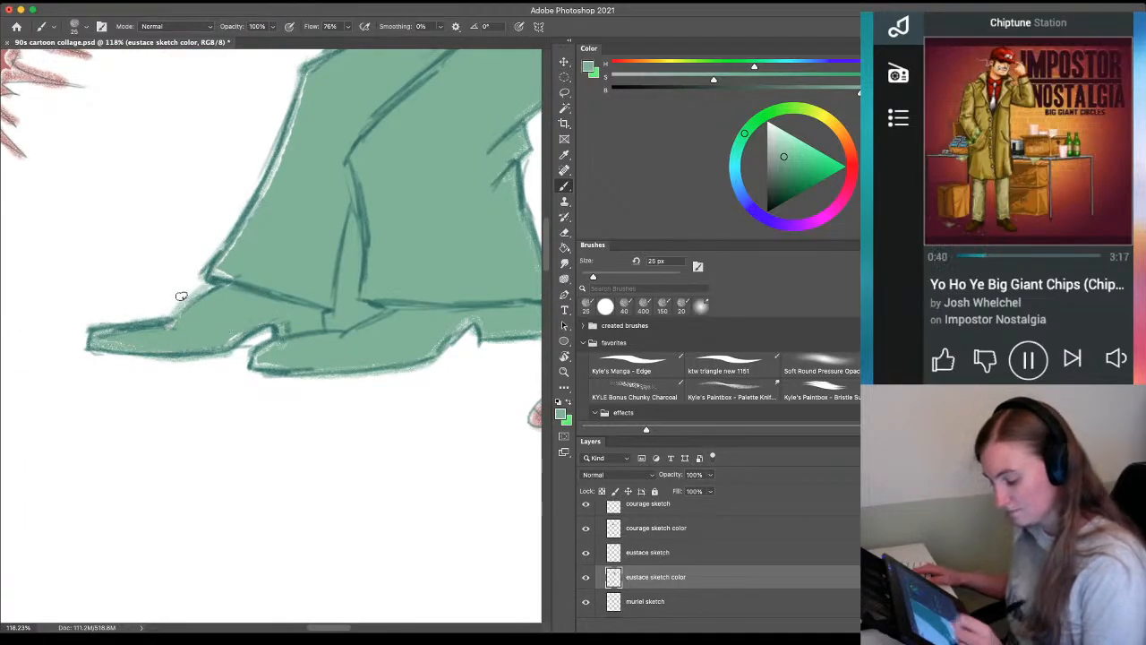
Cover the white gaps along Eustace's front trouser leg, waist and the underside of his jaw in teal green
{"action": "mouse_move", "coordinate": [229, 252]}
{"action": "left_mouse_down"}
{"action": "mouse_move", "coordinate": [292, 107]}
{"action": "mouse_move", "coordinate": [201, 391]}
{"action": "left_mouse_up"}
{"action": "left_click_drag", "start_coordinate": [362, 250], "coordinate": [324, 274]}
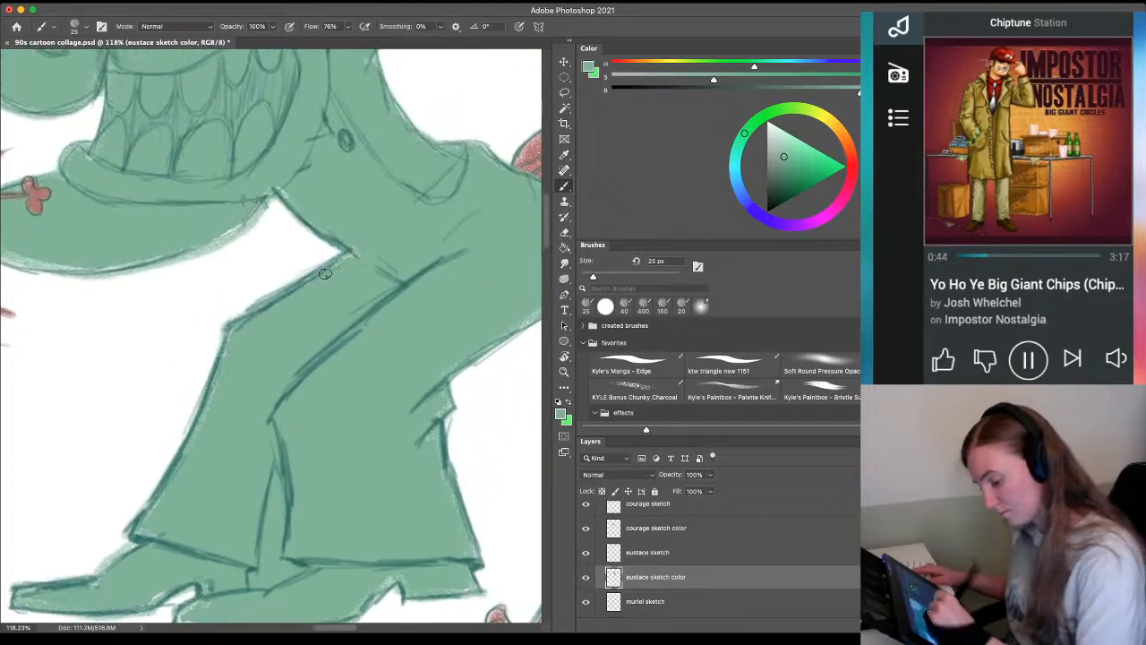
{"action": "mouse_move", "coordinate": [170, 385]}
{"action": "left_mouse_down"}
{"action": "mouse_move", "coordinate": [250, 376]}
{"action": "mouse_move", "coordinate": [317, 407]}
{"action": "left_mouse_up"}
{"action": "left_click_drag", "start_coordinate": [317, 280], "coordinate": [164, 278]}
{"action": "mouse_move", "coordinate": [354, 257]}
{"action": "left_mouse_down"}
{"action": "mouse_move", "coordinate": [410, 228]}
{"action": "mouse_move", "coordinate": [314, 275]}
{"action": "left_mouse_up"}
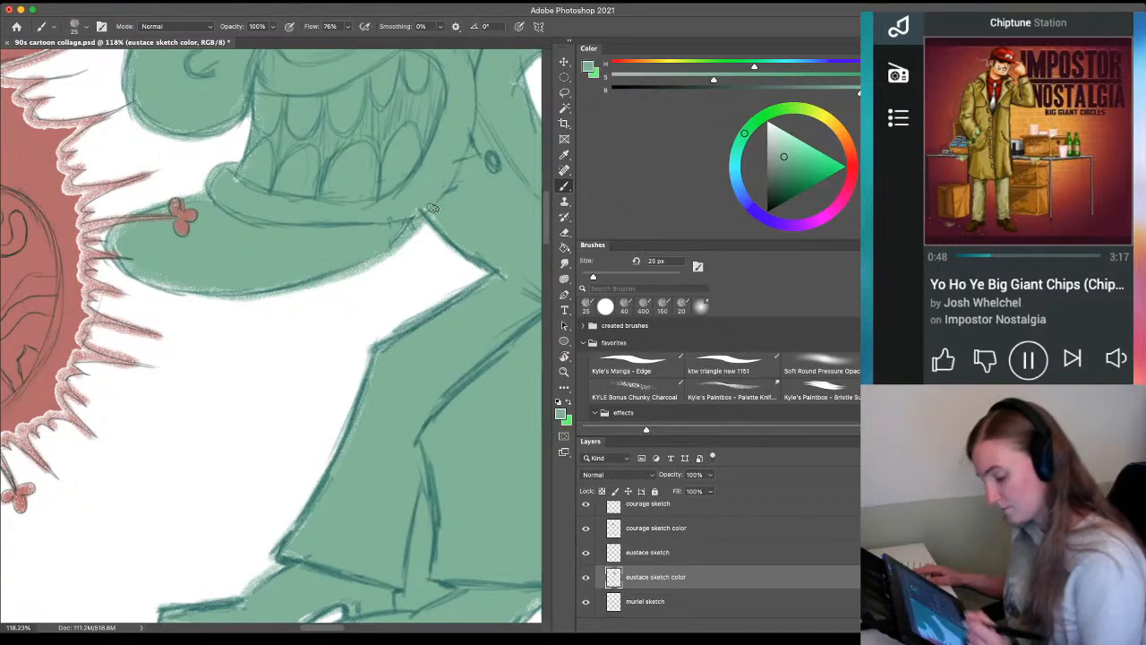
Sample Courage's red on the courage sketch color layer and cover the white gaps along his upright ear
{"action": "key", "text": "z"}
{"action": "left_click_drag", "start_coordinate": [306, 427], "coordinate": [248, 442]}
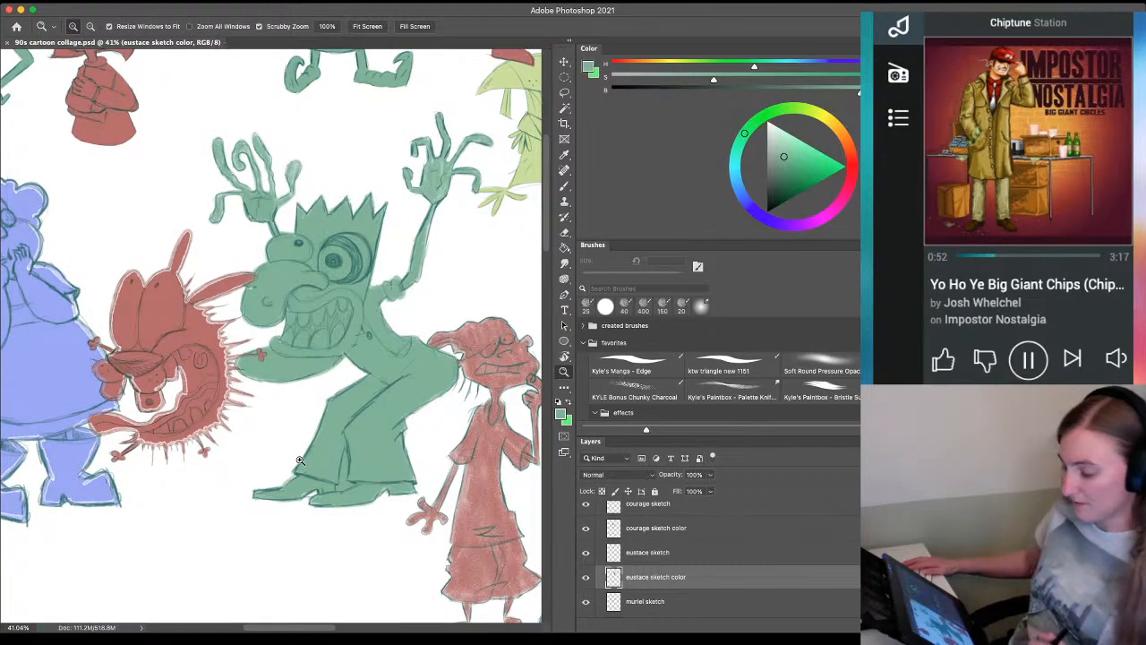
{"action": "key", "text": "super+0"}
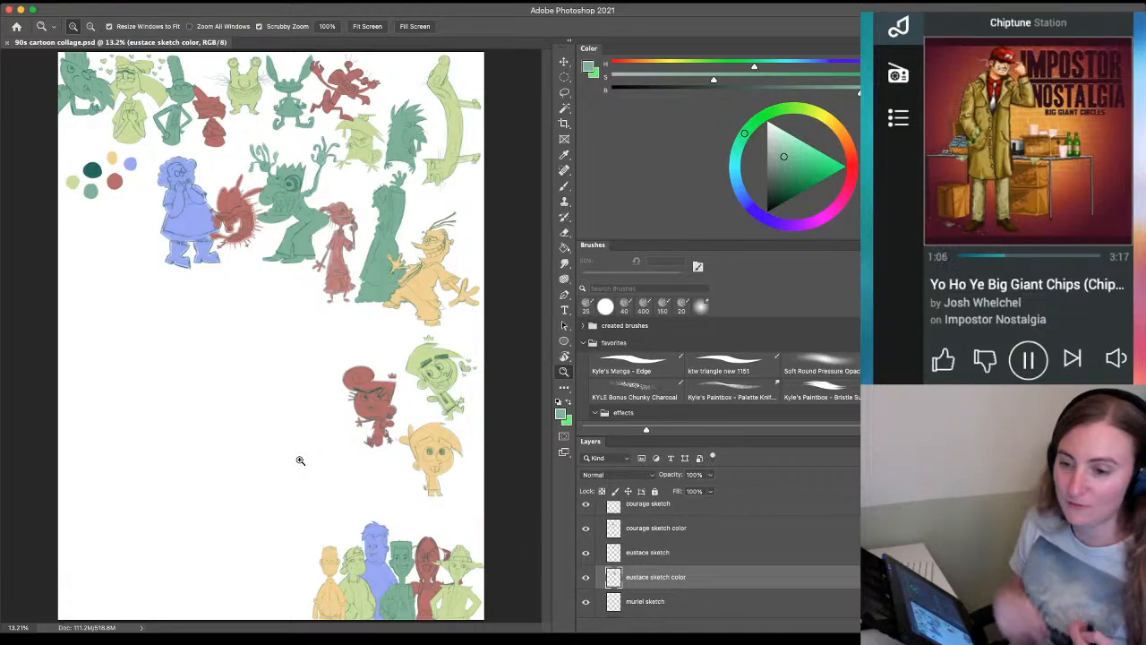
{"action": "left_click_drag", "start_coordinate": [214, 195], "coordinate": [293, 281]}
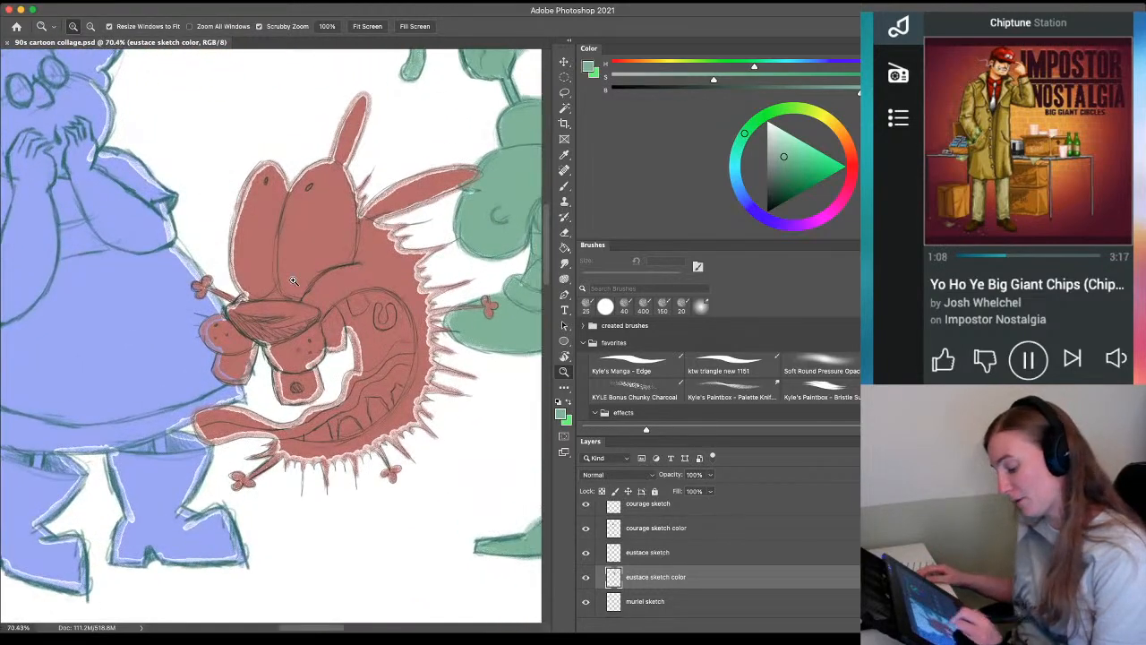
{"action": "left_click", "coordinate": [666, 532]}
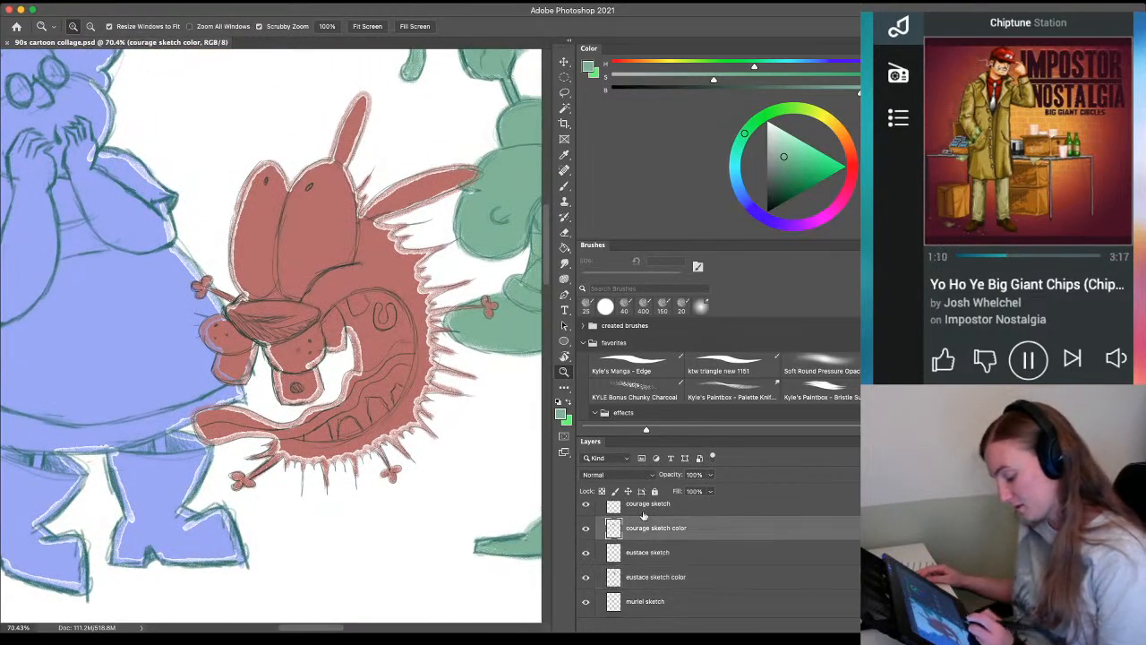
{"action": "key", "text": "b"}
{"action": "left_click", "coordinate": [288, 237], "text": "alt"}
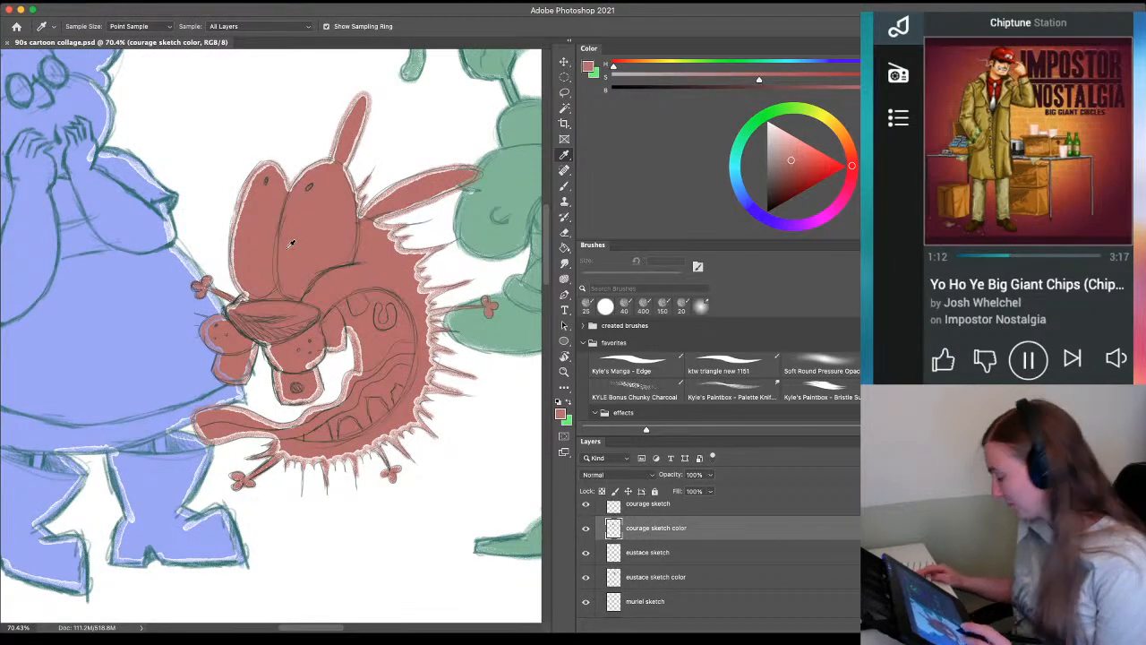
{"action": "left_click_drag", "start_coordinate": [368, 98], "coordinate": [361, 124]}
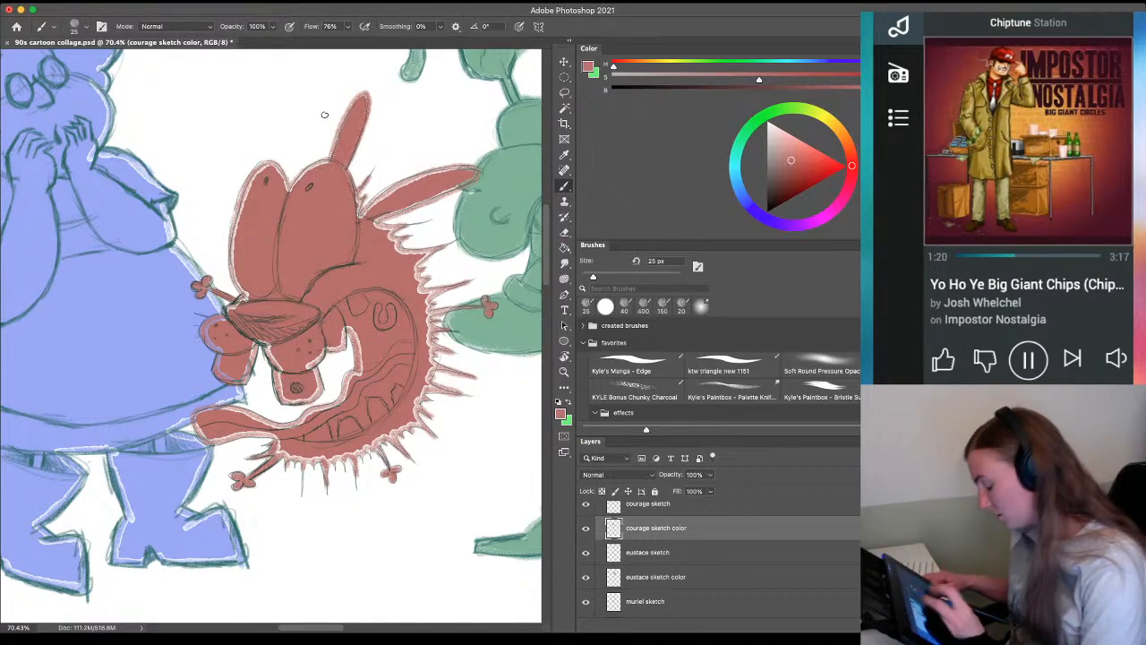
Brush red over the white gap along the upper edge of Courage's larger bulging eye
{"action": "key", "text": "z"}
{"action": "left_click_drag", "start_coordinate": [246, 189], "coordinate": [291, 176]}
{"action": "key", "text": "b"}
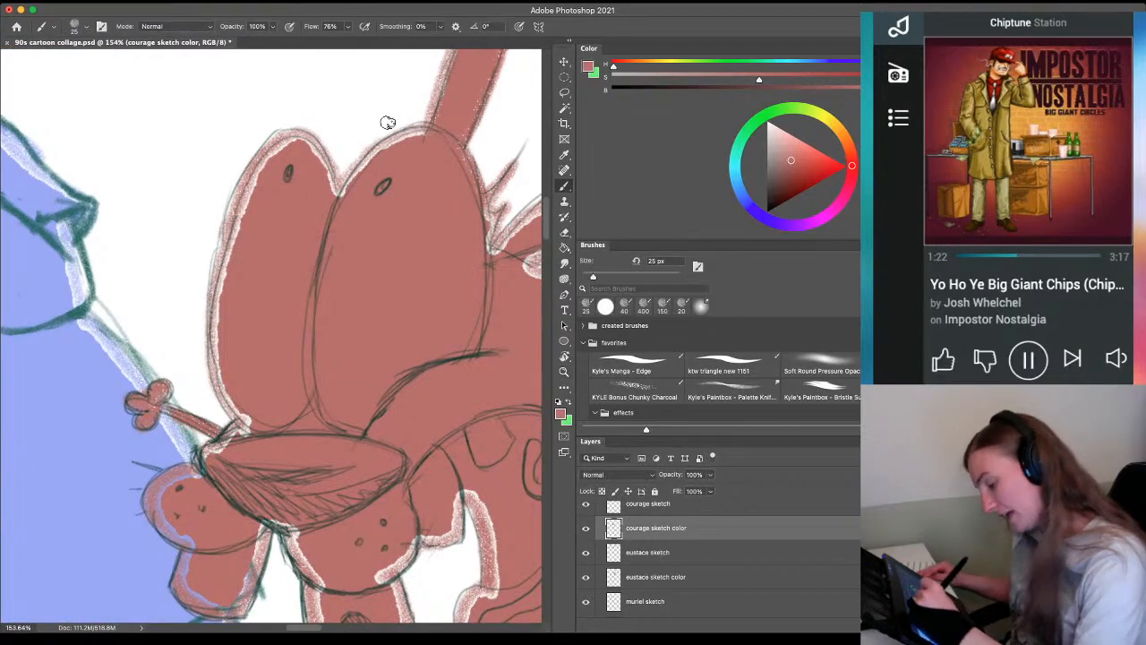
{"action": "mouse_move", "coordinate": [426, 131]}
{"action": "left_mouse_down"}
{"action": "mouse_move", "coordinate": [374, 153]}
{"action": "mouse_move", "coordinate": [349, 186]}
{"action": "mouse_move", "coordinate": [363, 174]}
{"action": "left_mouse_up"}
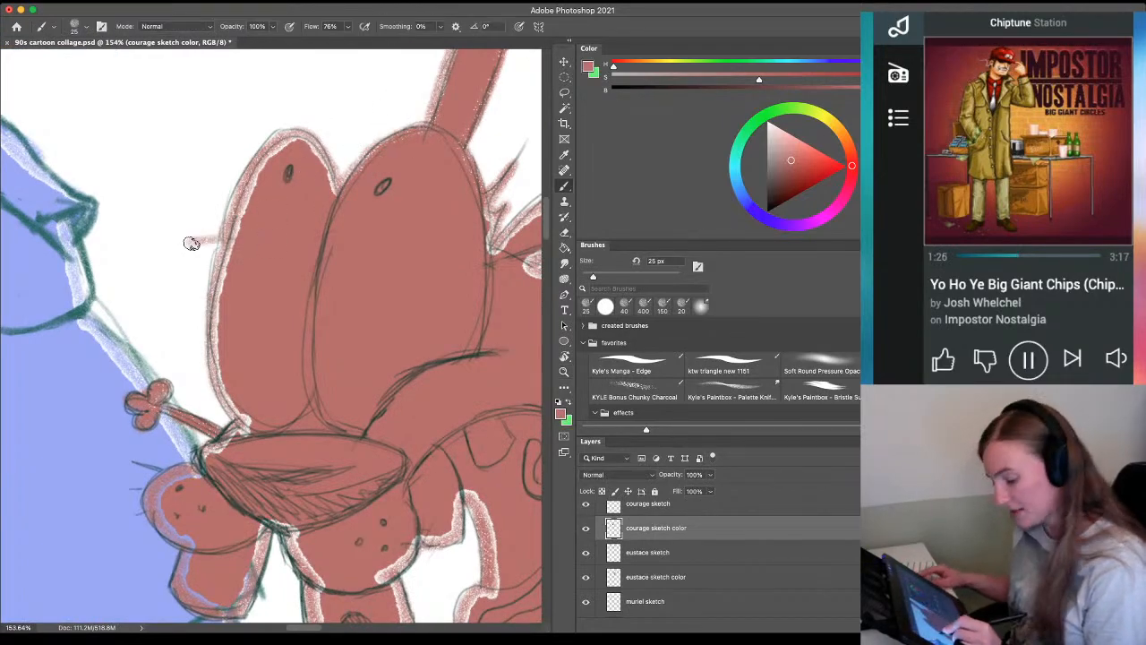
{"action": "left_click_drag", "start_coordinate": [211, 260], "coordinate": [328, 491]}
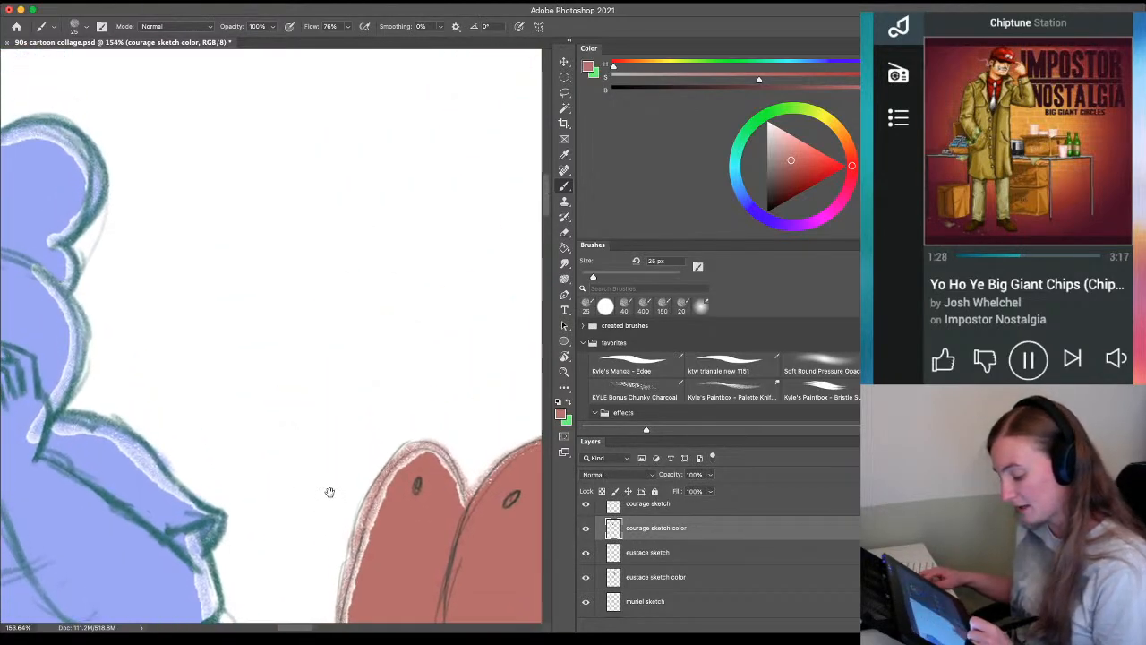
{"action": "mouse_move", "coordinate": [340, 79]}
{"action": "left_mouse_down"}
{"action": "mouse_move", "coordinate": [290, 289]}
{"action": "mouse_move", "coordinate": [387, 127]}
{"action": "left_mouse_up"}
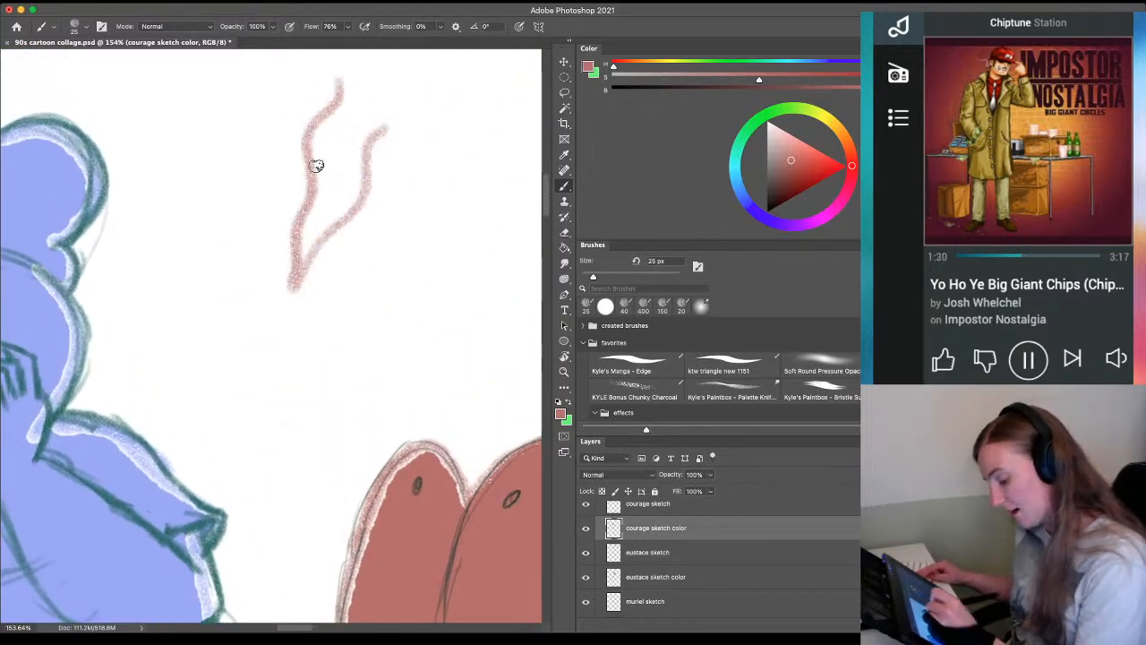
{"action": "mouse_move", "coordinate": [295, 285]}
{"action": "left_mouse_down"}
{"action": "mouse_move", "coordinate": [350, 435]}
{"action": "mouse_move", "coordinate": [293, 286]}
{"action": "left_mouse_up"}
{"action": "left_click_drag", "start_coordinate": [311, 333], "coordinate": [312, 356]}
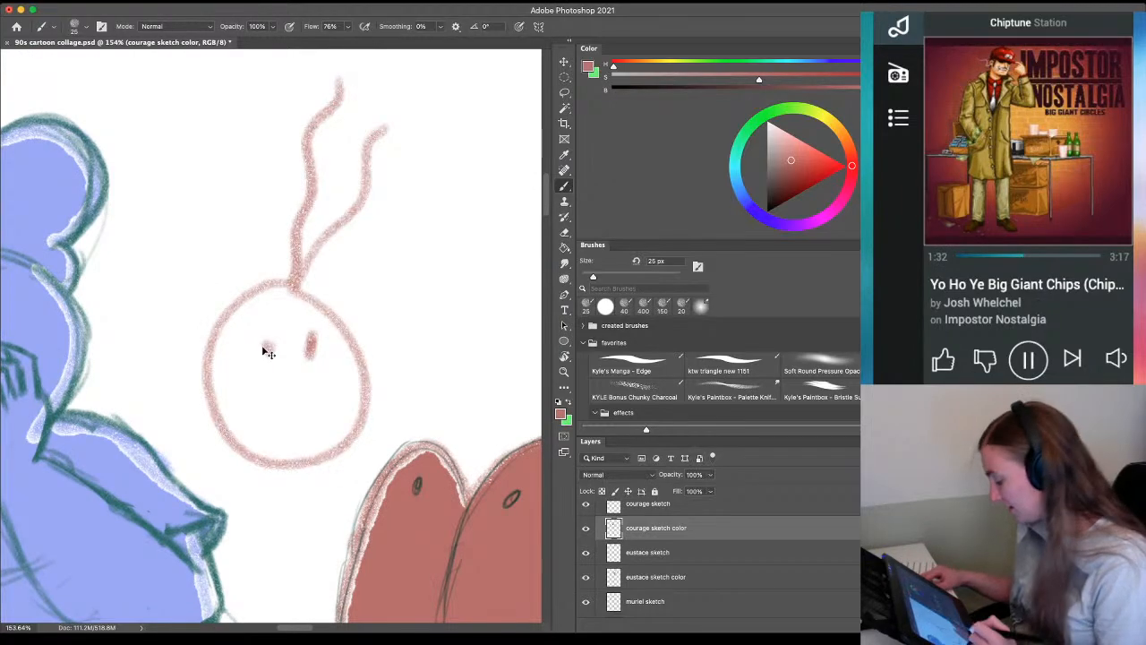
{"action": "key", "text": "ctrl+z"}
{"action": "key", "text": "ctrl+z"}
{"action": "key", "text": "ctrl+z"}
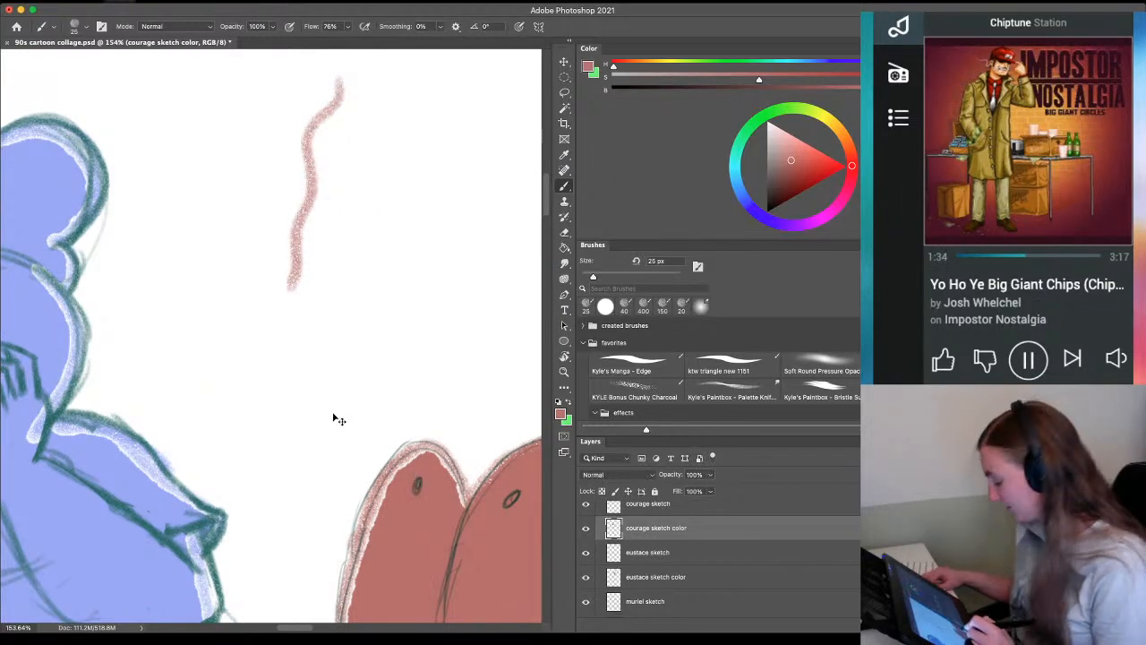
{"action": "key", "text": "ctrl+z"}
Brush red over the white gaps along the outer edge of Courage's smaller eye and his far muzzle and jowl
{"action": "left_click_drag", "start_coordinate": [338, 419], "coordinate": [156, 189]}
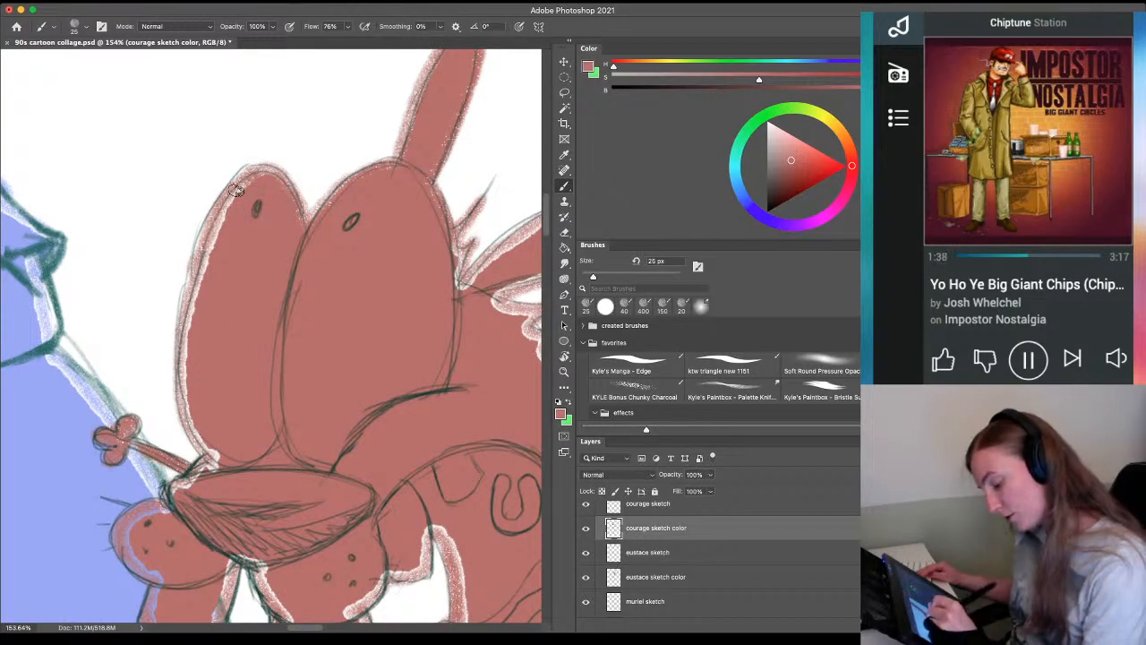
{"action": "left_click_drag", "start_coordinate": [194, 324], "coordinate": [195, 431]}
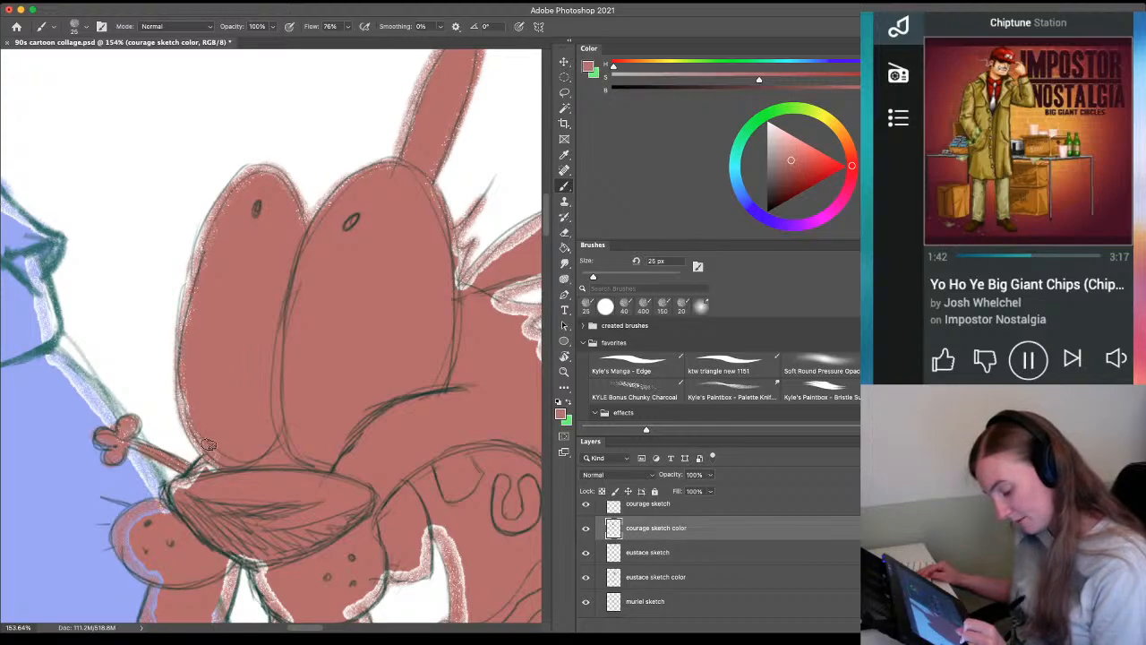
{"action": "left_click_drag", "start_coordinate": [138, 508], "coordinate": [206, 331]}
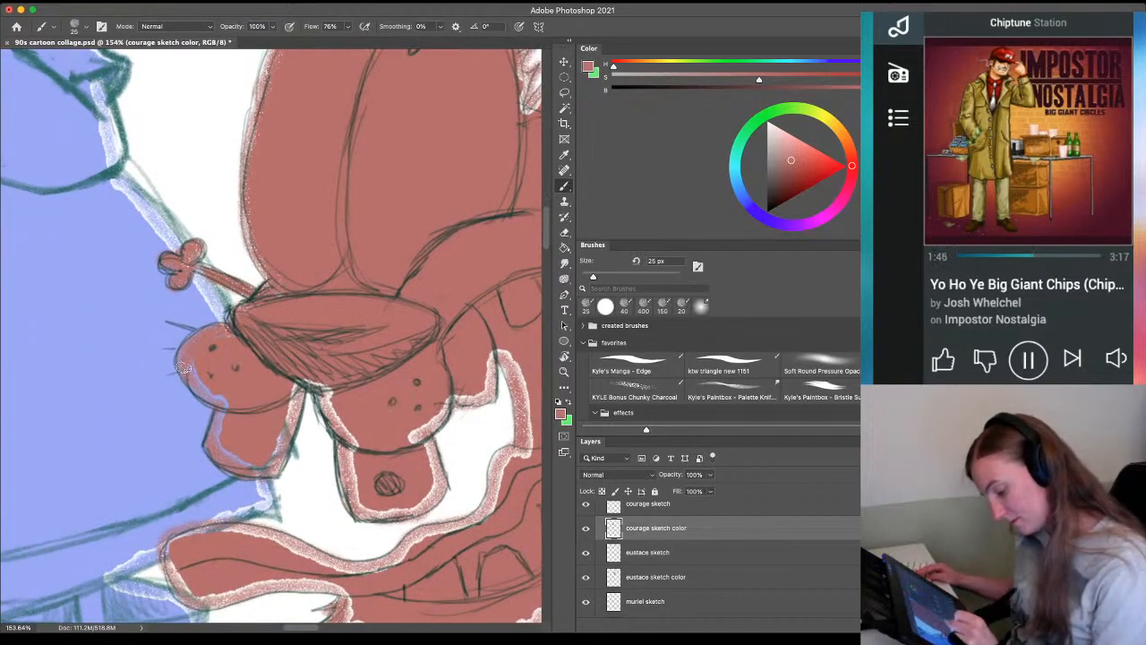
{"action": "mouse_move", "coordinate": [182, 367]}
{"action": "left_mouse_down"}
{"action": "mouse_move", "coordinate": [260, 466]}
{"action": "mouse_move", "coordinate": [300, 394]}
{"action": "mouse_move", "coordinate": [268, 457]}
{"action": "mouse_move", "coordinate": [102, 337]}
{"action": "left_mouse_up"}
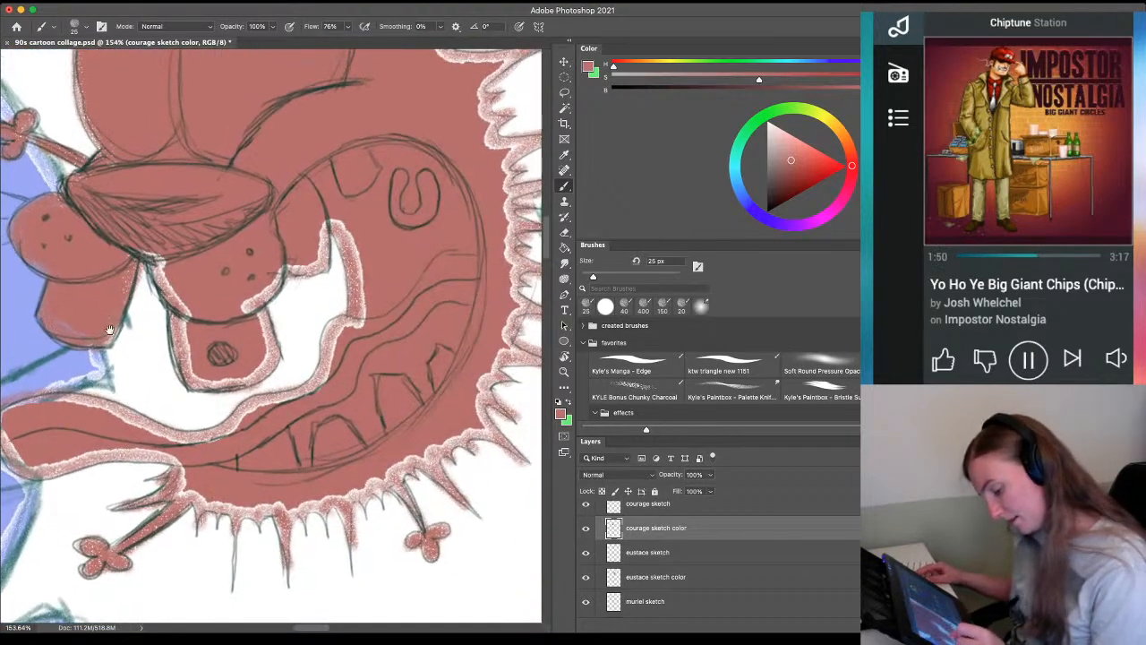
Cover the white gaps around Courage's near jowl, front tooth and the inner edge of his open mouth in red
{"action": "mouse_move", "coordinate": [152, 260]}
{"action": "left_mouse_down"}
{"action": "mouse_move", "coordinate": [167, 265]}
{"action": "mouse_move", "coordinate": [189, 372]}
{"action": "mouse_move", "coordinate": [185, 341]}
{"action": "left_mouse_up"}
{"action": "mouse_move", "coordinate": [318, 224]}
{"action": "left_mouse_down"}
{"action": "mouse_move", "coordinate": [311, 267]}
{"action": "mouse_move", "coordinate": [271, 269]}
{"action": "mouse_move", "coordinate": [243, 306]}
{"action": "mouse_move", "coordinate": [240, 322]}
{"action": "mouse_move", "coordinate": [269, 358]}
{"action": "mouse_move", "coordinate": [250, 380]}
{"action": "mouse_move", "coordinate": [190, 383]}
{"action": "mouse_move", "coordinate": [347, 226]}
{"action": "mouse_move", "coordinate": [358, 314]}
{"action": "mouse_move", "coordinate": [345, 335]}
{"action": "mouse_move", "coordinate": [342, 315]}
{"action": "mouse_move", "coordinate": [310, 383]}
{"action": "left_mouse_up"}
{"action": "left_click_drag", "start_coordinate": [142, 507], "coordinate": [160, 440]}
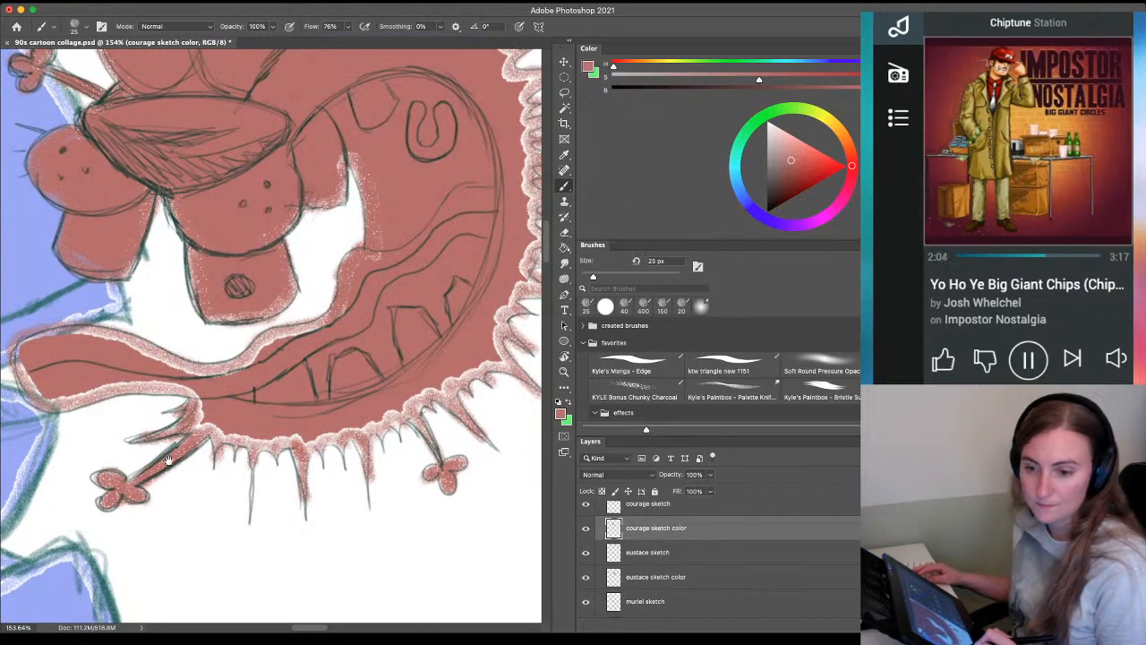
{"action": "left_click_drag", "start_coordinate": [157, 465], "coordinate": [225, 477]}
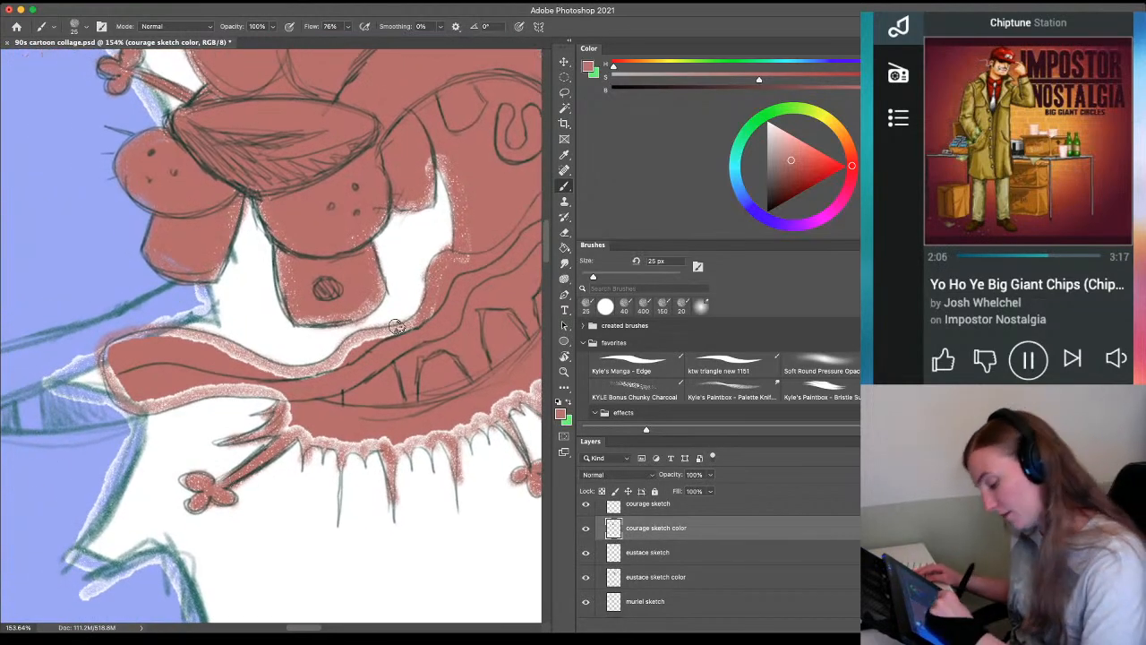
Brush red over the white gaps along the upper and lower edges of Courage's long protruding lower jaw
{"action": "mouse_move", "coordinate": [401, 328]}
{"action": "left_mouse_down"}
{"action": "mouse_move", "coordinate": [416, 324]}
{"action": "mouse_move", "coordinate": [276, 377]}
{"action": "mouse_move", "coordinate": [195, 340]}
{"action": "mouse_move", "coordinate": [132, 338]}
{"action": "mouse_move", "coordinate": [107, 347]}
{"action": "mouse_move", "coordinate": [120, 376]}
{"action": "left_mouse_up"}
{"action": "mouse_move", "coordinate": [119, 383]}
{"action": "left_mouse_down"}
{"action": "mouse_move", "coordinate": [166, 397]}
{"action": "mouse_move", "coordinate": [225, 384]}
{"action": "mouse_move", "coordinate": [291, 401]}
{"action": "mouse_move", "coordinate": [288, 410]}
{"action": "left_mouse_up"}
{"action": "left_click_drag", "start_coordinate": [212, 454], "coordinate": [103, 405]}
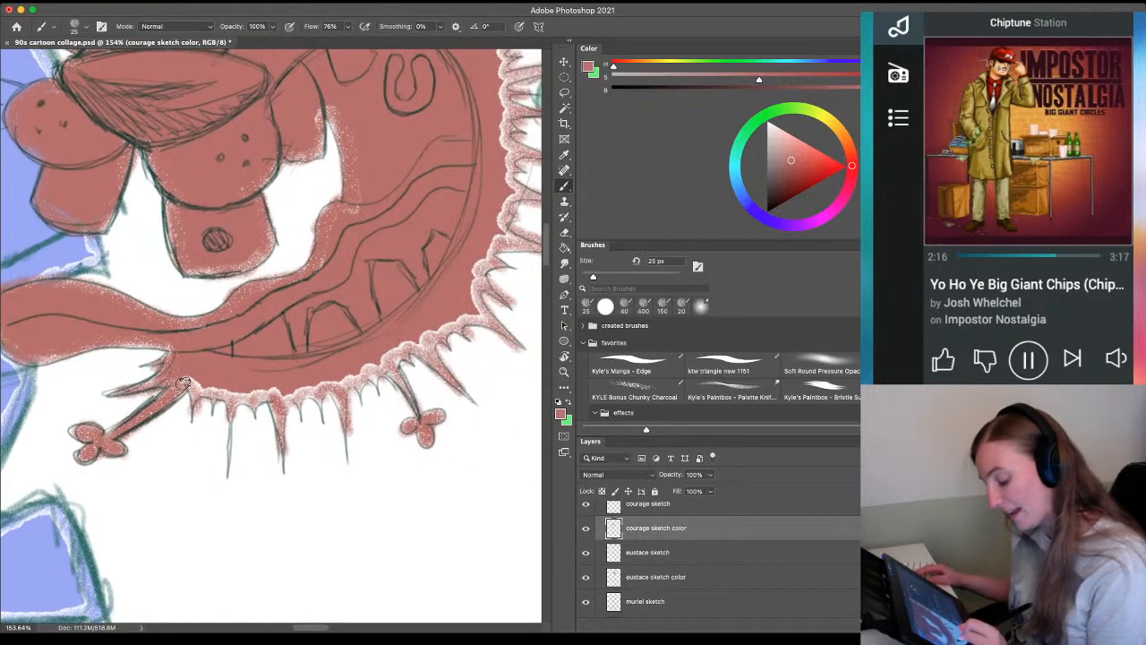
Fill the white gaps at the base of the fur spikes beneath Courage's jaw with red
{"action": "mouse_move", "coordinate": [183, 385]}
{"action": "left_mouse_down"}
{"action": "mouse_move", "coordinate": [270, 391]}
{"action": "mouse_move", "coordinate": [278, 405]}
{"action": "left_mouse_up"}
{"action": "left_click_drag", "start_coordinate": [256, 436], "coordinate": [139, 430]}
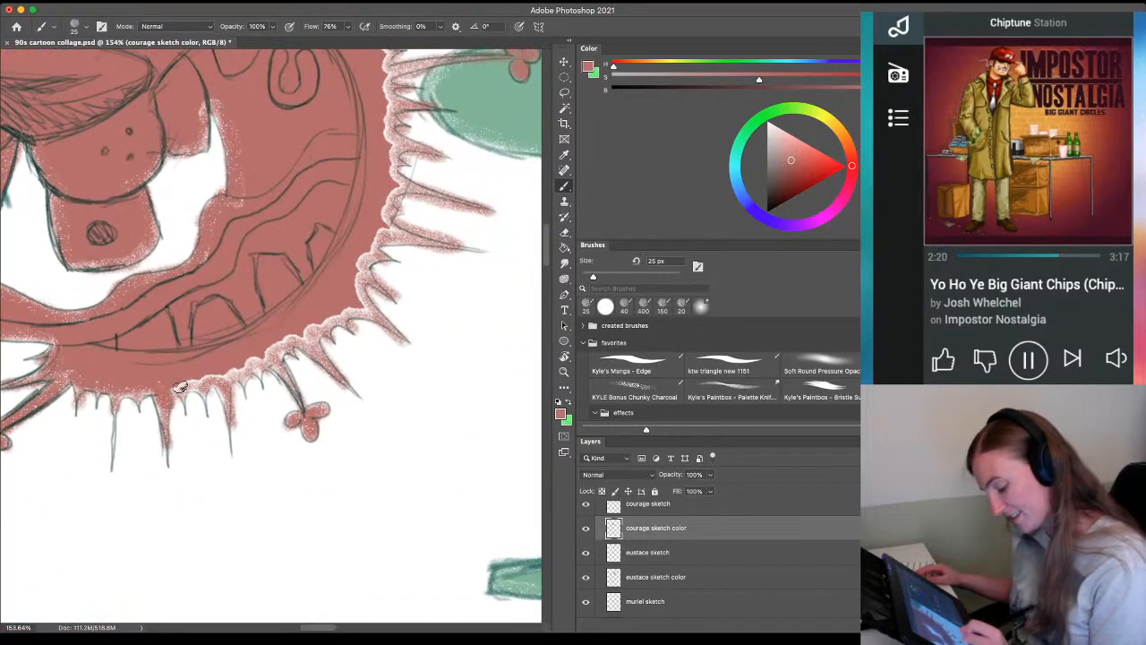
{"action": "mouse_move", "coordinate": [193, 384]}
{"action": "left_mouse_down"}
{"action": "mouse_move", "coordinate": [232, 417]}
{"action": "mouse_move", "coordinate": [227, 375]}
{"action": "mouse_move", "coordinate": [239, 379]}
{"action": "mouse_move", "coordinate": [249, 355]}
{"action": "mouse_move", "coordinate": [259, 374]}
{"action": "mouse_move", "coordinate": [247, 344]}
{"action": "mouse_move", "coordinate": [287, 367]}
{"action": "mouse_move", "coordinate": [252, 349]}
{"action": "mouse_move", "coordinate": [280, 356]}
{"action": "left_mouse_up"}
{"action": "left_click_drag", "start_coordinate": [310, 414], "coordinate": [315, 411]}
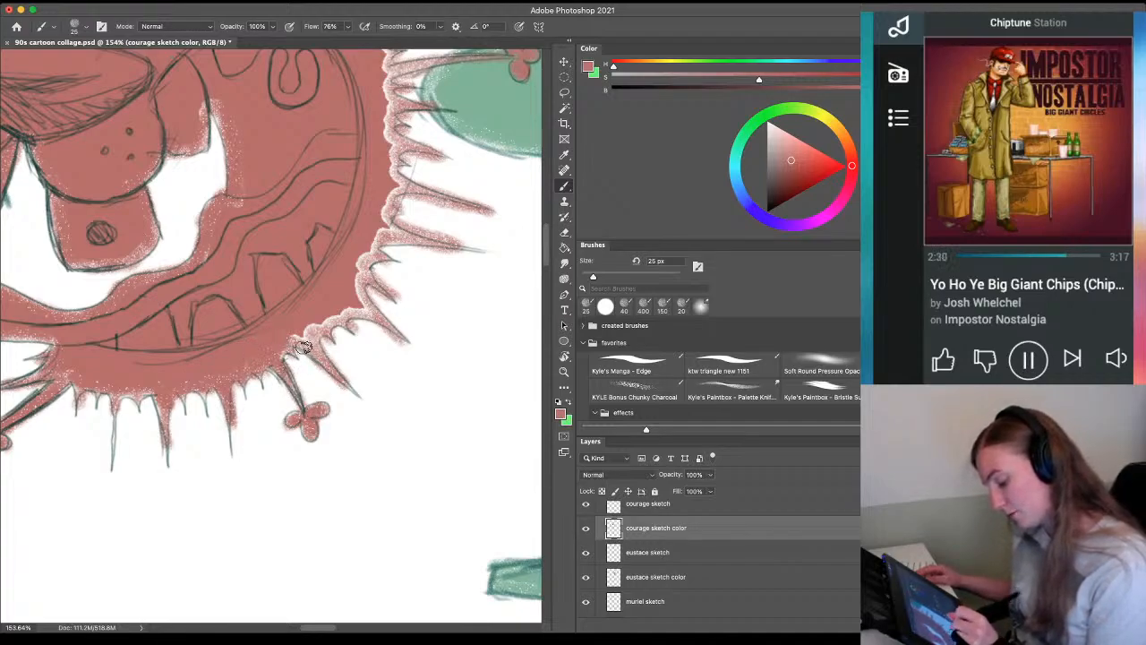
{"action": "mouse_move", "coordinate": [304, 346]}
{"action": "left_mouse_down"}
{"action": "mouse_move", "coordinate": [285, 341]}
{"action": "mouse_move", "coordinate": [300, 344]}
{"action": "mouse_move", "coordinate": [310, 324]}
{"action": "mouse_move", "coordinate": [369, 303]}
{"action": "mouse_move", "coordinate": [387, 322]}
{"action": "mouse_move", "coordinate": [353, 276]}
{"action": "mouse_move", "coordinate": [363, 267]}
{"action": "left_mouse_up"}
{"action": "left_click_drag", "start_coordinate": [362, 380], "coordinate": [338, 480]}
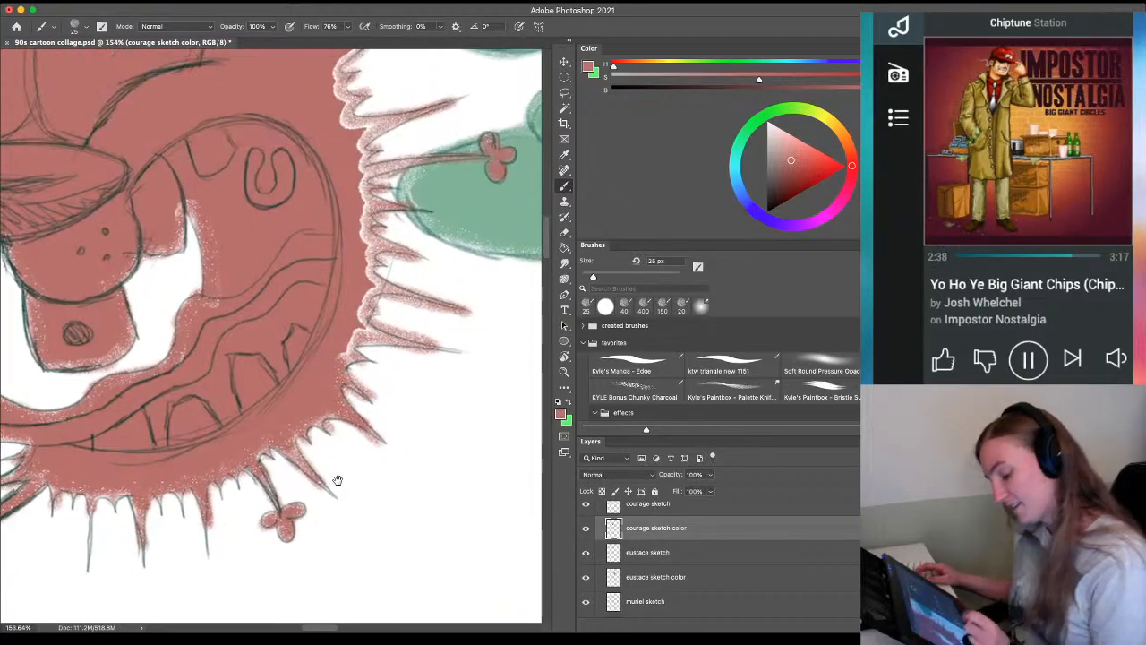
Cover the white gaps along the fur spikes at the back of Courage's head and around his sideways ear in red
{"action": "mouse_move", "coordinate": [355, 328]}
{"action": "left_mouse_down"}
{"action": "mouse_move", "coordinate": [394, 333]}
{"action": "mouse_move", "coordinate": [340, 336]}
{"action": "mouse_move", "coordinate": [365, 298]}
{"action": "mouse_move", "coordinate": [398, 286]}
{"action": "mouse_move", "coordinate": [417, 299]}
{"action": "mouse_move", "coordinate": [367, 261]}
{"action": "mouse_move", "coordinate": [362, 243]}
{"action": "mouse_move", "coordinate": [389, 247]}
{"action": "mouse_move", "coordinate": [360, 208]}
{"action": "mouse_move", "coordinate": [363, 192]}
{"action": "mouse_move", "coordinate": [380, 204]}
{"action": "left_mouse_up"}
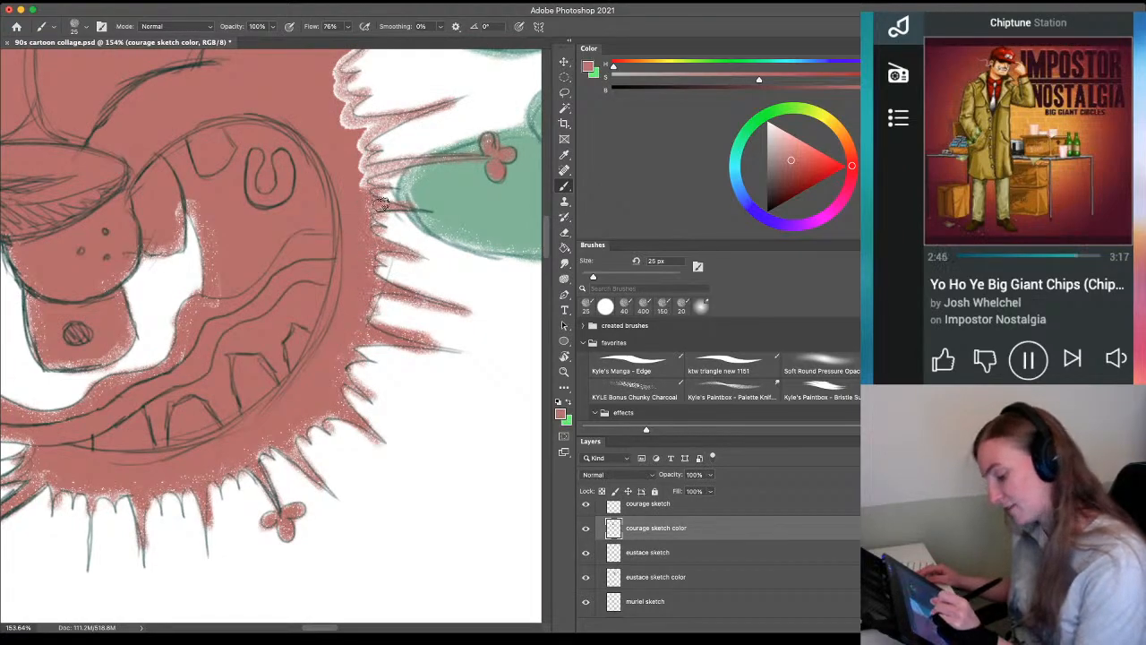
{"action": "left_click_drag", "start_coordinate": [342, 242], "coordinate": [264, 385]}
{"action": "mouse_move", "coordinate": [296, 321]}
{"action": "left_mouse_down"}
{"action": "mouse_move", "coordinate": [279, 327]}
{"action": "mouse_move", "coordinate": [289, 338]}
{"action": "mouse_move", "coordinate": [299, 319]}
{"action": "mouse_move", "coordinate": [297, 299]}
{"action": "mouse_move", "coordinate": [281, 320]}
{"action": "mouse_move", "coordinate": [285, 279]}
{"action": "left_mouse_up"}
{"action": "mouse_move", "coordinate": [352, 255]}
{"action": "left_mouse_down"}
{"action": "mouse_move", "coordinate": [264, 277]}
{"action": "mouse_move", "coordinate": [274, 280]}
{"action": "mouse_move", "coordinate": [241, 264]}
{"action": "mouse_move", "coordinate": [272, 267]}
{"action": "mouse_move", "coordinate": [267, 229]}
{"action": "left_mouse_up"}
{"action": "mouse_move", "coordinate": [259, 227]}
{"action": "left_mouse_down"}
{"action": "mouse_move", "coordinate": [285, 395]}
{"action": "mouse_move", "coordinate": [305, 357]}
{"action": "mouse_move", "coordinate": [338, 338]}
{"action": "mouse_move", "coordinate": [288, 360]}
{"action": "mouse_move", "coordinate": [298, 375]}
{"action": "mouse_move", "coordinate": [287, 352]}
{"action": "mouse_move", "coordinate": [222, 314]}
{"action": "mouse_move", "coordinate": [234, 295]}
{"action": "mouse_move", "coordinate": [195, 284]}
{"action": "left_mouse_up"}
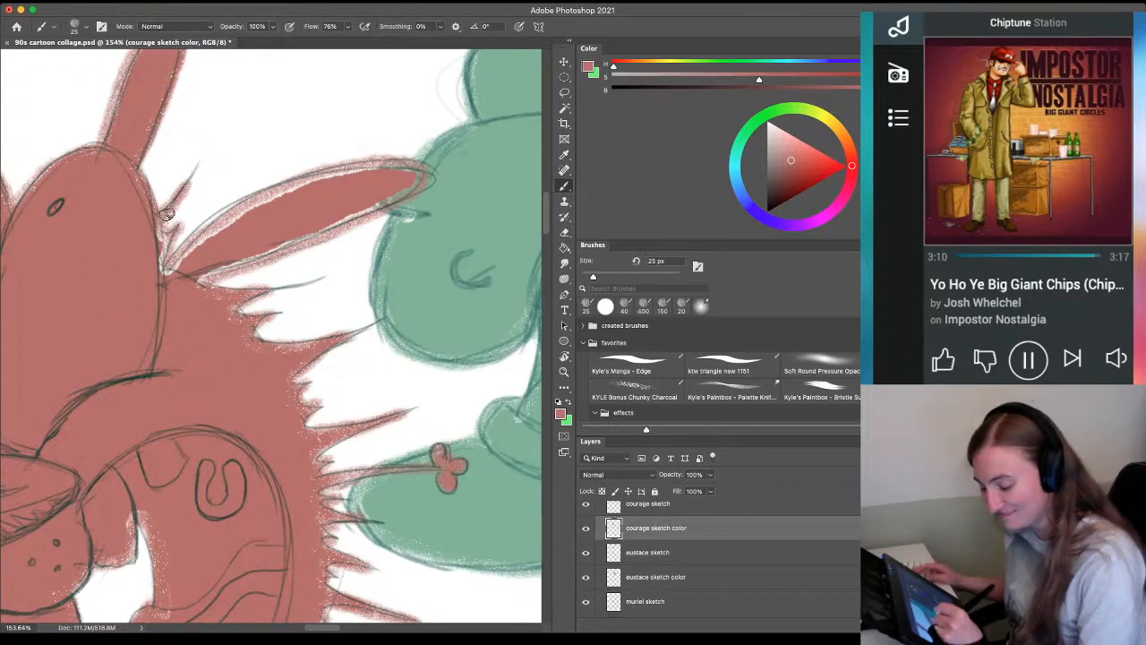
{"action": "mouse_move", "coordinate": [168, 214]}
{"action": "left_mouse_down"}
{"action": "mouse_move", "coordinate": [158, 277]}
{"action": "mouse_move", "coordinate": [182, 240]}
{"action": "mouse_move", "coordinate": [176, 272]}
{"action": "mouse_move", "coordinate": [262, 198]}
{"action": "mouse_move", "coordinate": [344, 170]}
{"action": "mouse_move", "coordinate": [407, 171]}
{"action": "mouse_move", "coordinate": [407, 187]}
{"action": "mouse_move", "coordinate": [357, 195]}
{"action": "mouse_move", "coordinate": [412, 187]}
{"action": "mouse_move", "coordinate": [183, 287]}
{"action": "left_mouse_up"}
Make muriel sketch color the active layer and sample the periwinkle blue from Muriel's dress
{"action": "key", "text": "z"}
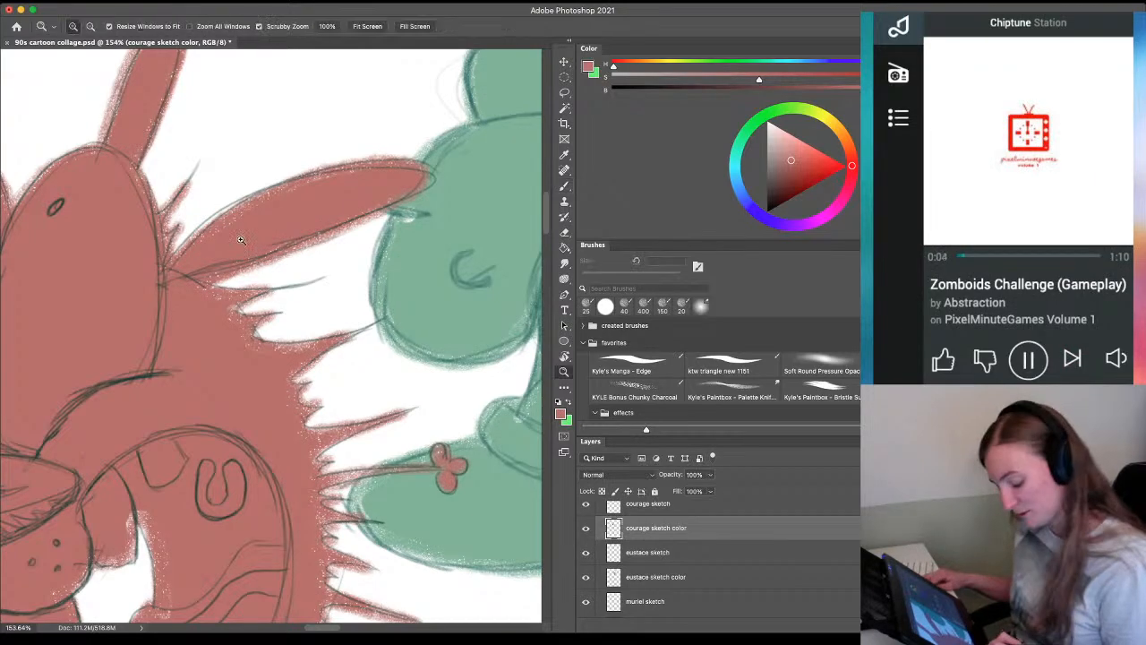
{"action": "left_click_drag", "start_coordinate": [131, 494], "coordinate": [86, 507]}
{"action": "left_click_drag", "start_coordinate": [43, 577], "coordinate": [154, 456]}
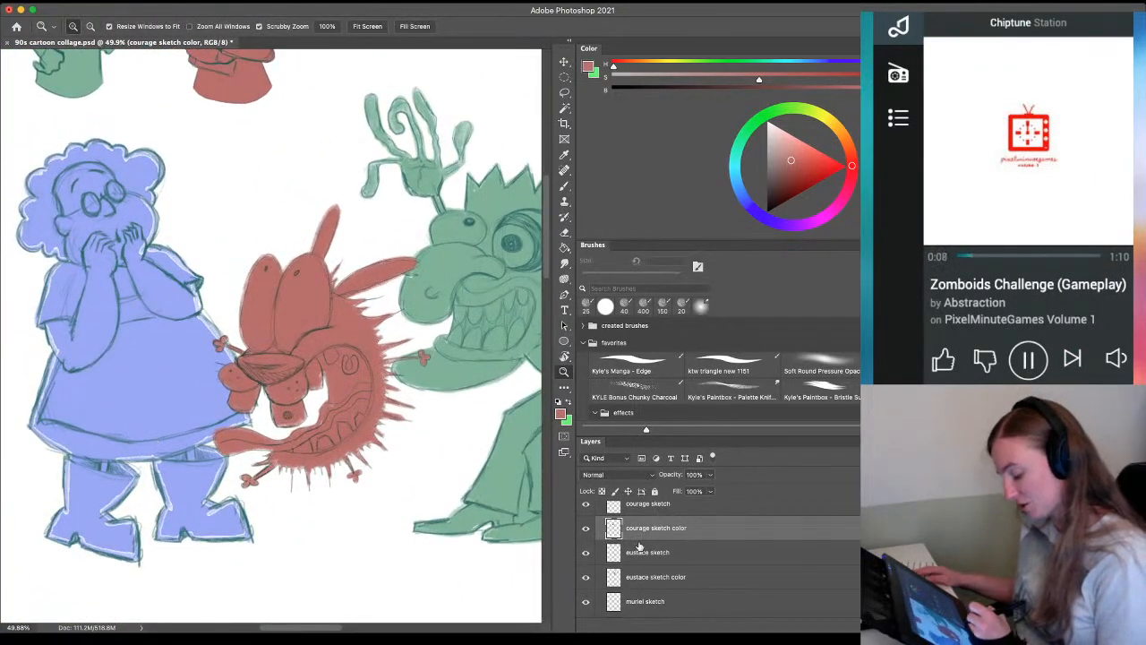
{"action": "scroll", "coordinate": [716, 555], "scroll_direction": "up", "scroll_amount": 2}
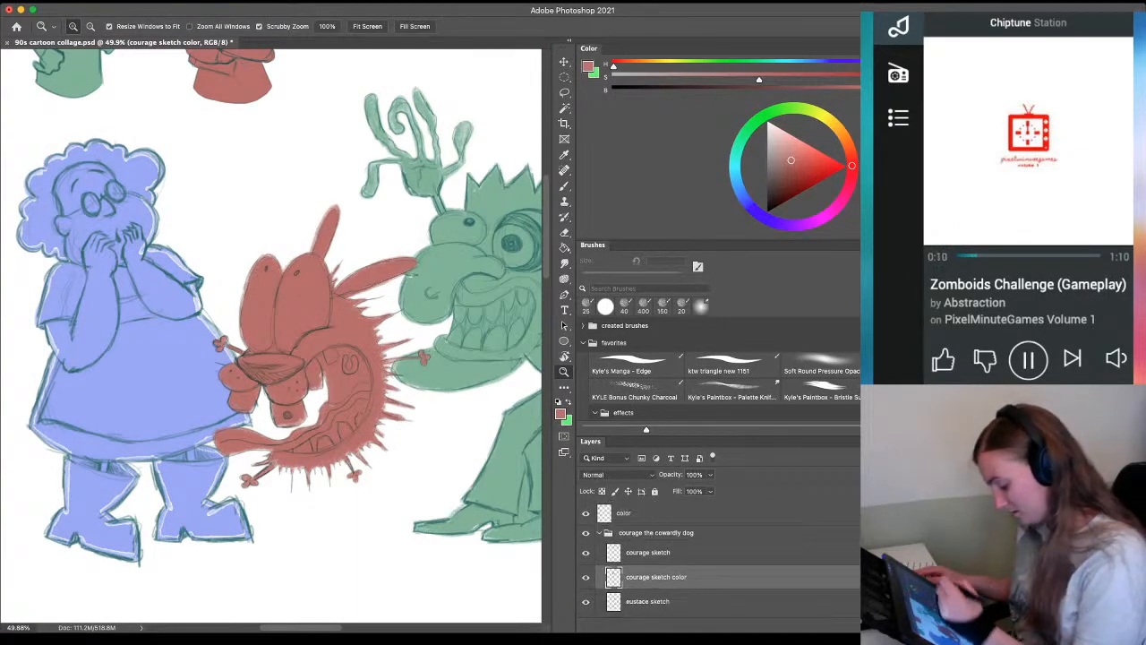
{"action": "scroll", "coordinate": [716, 555], "scroll_direction": "down", "scroll_amount": 3}
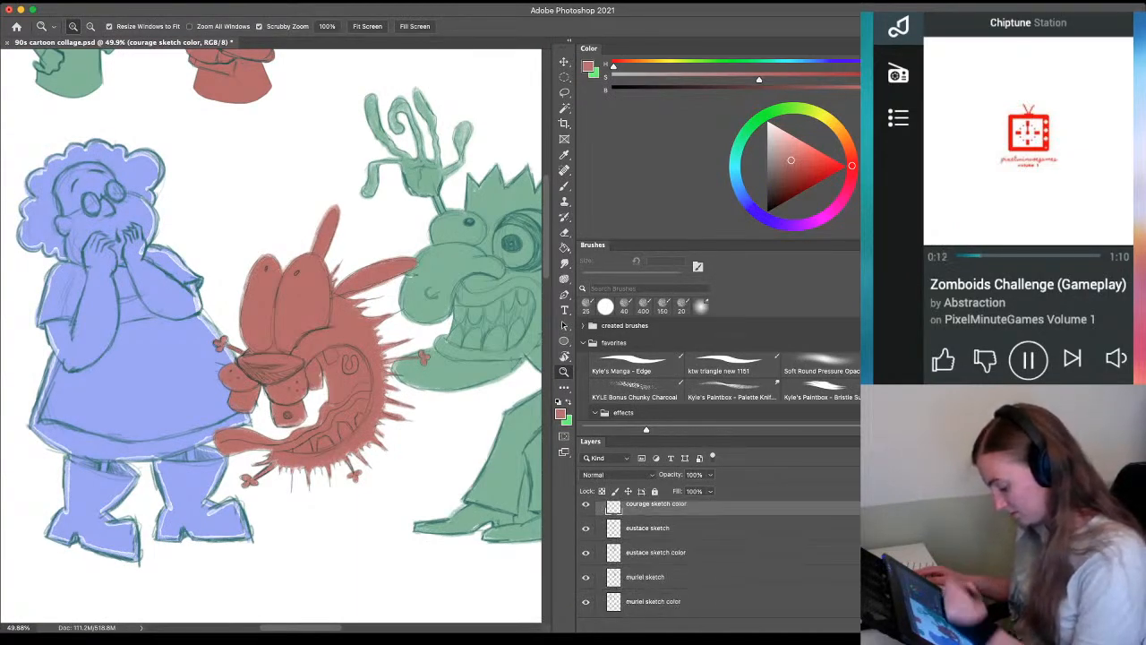
{"action": "left_click", "coordinate": [643, 605]}
{"action": "key", "text": "i"}
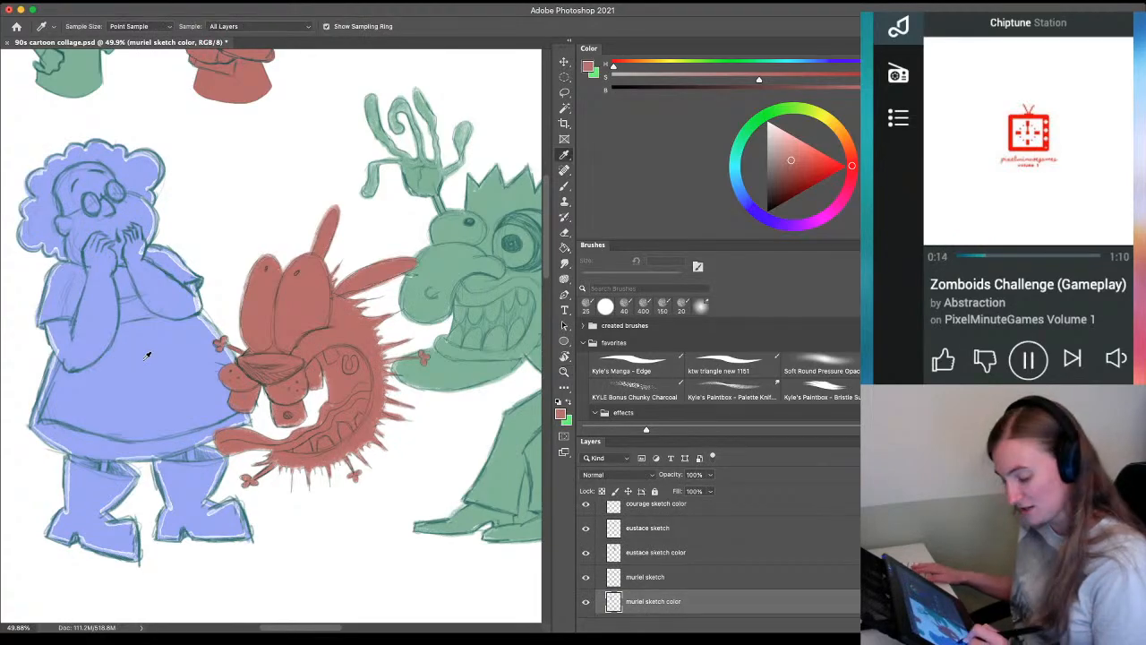
{"action": "left_click", "coordinate": [148, 357]}
Brush periwinkle blue over the white gaps along the side and hem of Muriel's dress next to Courage
{"action": "key", "text": "z"}
{"action": "mouse_move", "coordinate": [159, 314]}
{"action": "left_mouse_down"}
{"action": "mouse_move", "coordinate": [200, 312]}
{"action": "mouse_move", "coordinate": [278, 348]}
{"action": "mouse_move", "coordinate": [342, 453]}
{"action": "left_mouse_up"}
{"action": "key", "text": "b"}
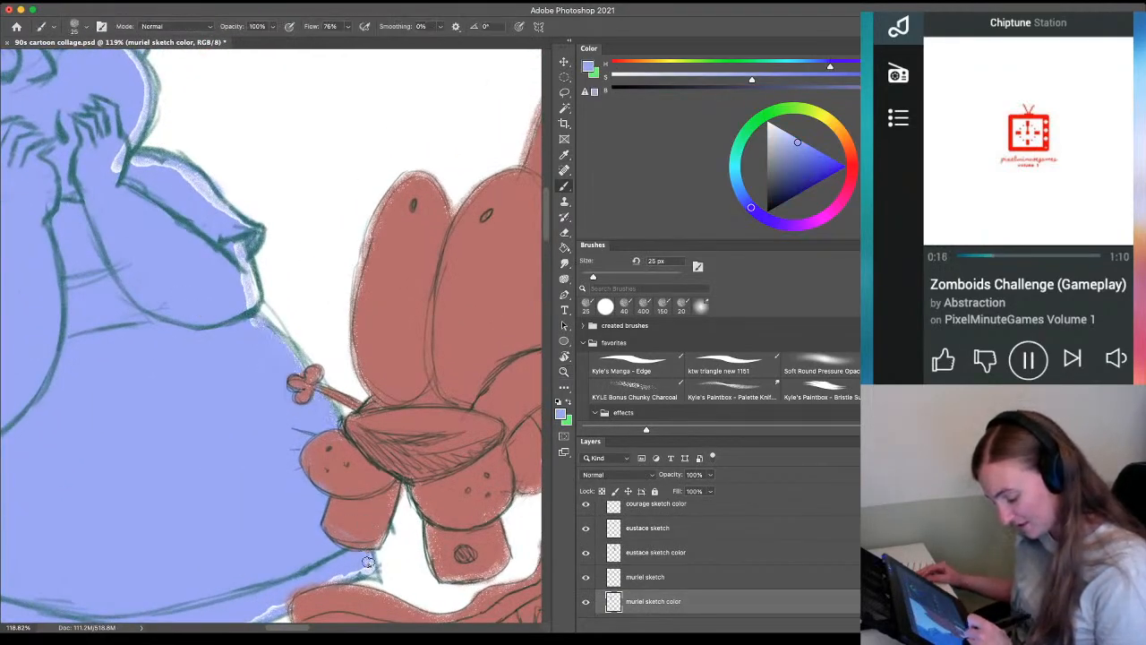
{"action": "left_click_drag", "start_coordinate": [368, 562], "coordinate": [367, 570]}
{"action": "left_click_drag", "start_coordinate": [229, 549], "coordinate": [290, 293]}
Cover the white gaps around both of Muriel's legs and boots in periwinkle blue
{"action": "mouse_move", "coordinate": [433, 309]}
{"action": "left_mouse_down"}
{"action": "mouse_move", "coordinate": [322, 376]}
{"action": "mouse_move", "coordinate": [361, 393]}
{"action": "mouse_move", "coordinate": [369, 416]}
{"action": "mouse_move", "coordinate": [373, 400]}
{"action": "mouse_move", "coordinate": [326, 507]}
{"action": "mouse_move", "coordinate": [357, 557]}
{"action": "mouse_move", "coordinate": [304, 523]}
{"action": "mouse_move", "coordinate": [381, 534]}
{"action": "mouse_move", "coordinate": [340, 519]}
{"action": "mouse_move", "coordinate": [406, 512]}
{"action": "left_mouse_up"}
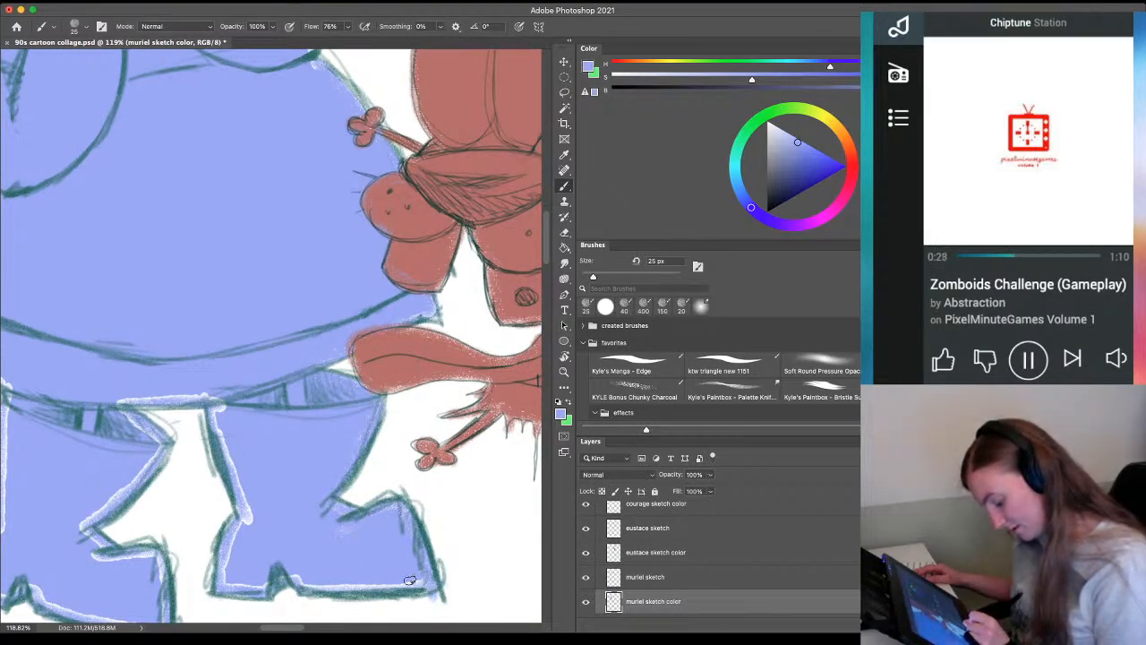
{"action": "left_click_drag", "start_coordinate": [394, 584], "coordinate": [343, 582]}
{"action": "mouse_move", "coordinate": [267, 576]}
{"action": "left_mouse_down"}
{"action": "mouse_move", "coordinate": [216, 584]}
{"action": "mouse_move", "coordinate": [242, 501]}
{"action": "mouse_move", "coordinate": [205, 393]}
{"action": "left_mouse_up"}
{"action": "mouse_move", "coordinate": [112, 397]}
{"action": "left_mouse_down"}
{"action": "mouse_move", "coordinate": [148, 431]}
{"action": "mouse_move", "coordinate": [144, 466]}
{"action": "mouse_move", "coordinate": [69, 542]}
{"action": "mouse_move", "coordinate": [179, 355]}
{"action": "mouse_move", "coordinate": [234, 353]}
{"action": "mouse_move", "coordinate": [274, 408]}
{"action": "mouse_move", "coordinate": [215, 425]}
{"action": "mouse_move", "coordinate": [163, 408]}
{"action": "mouse_move", "coordinate": [143, 384]}
{"action": "mouse_move", "coordinate": [77, 383]}
{"action": "left_mouse_up"}
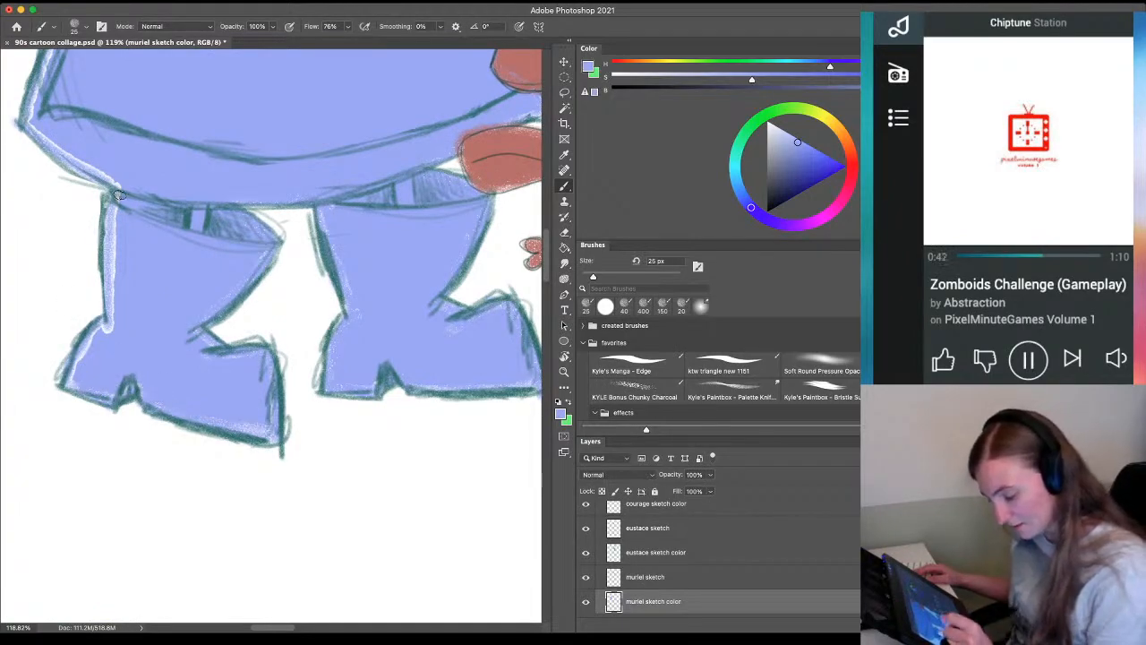
{"action": "mouse_move", "coordinate": [118, 194]}
{"action": "left_mouse_down"}
{"action": "mouse_move", "coordinate": [114, 295]}
{"action": "mouse_move", "coordinate": [74, 375]}
{"action": "mouse_move", "coordinate": [97, 329]}
{"action": "mouse_move", "coordinate": [191, 451]}
{"action": "mouse_move", "coordinate": [218, 531]}
{"action": "left_mouse_up"}
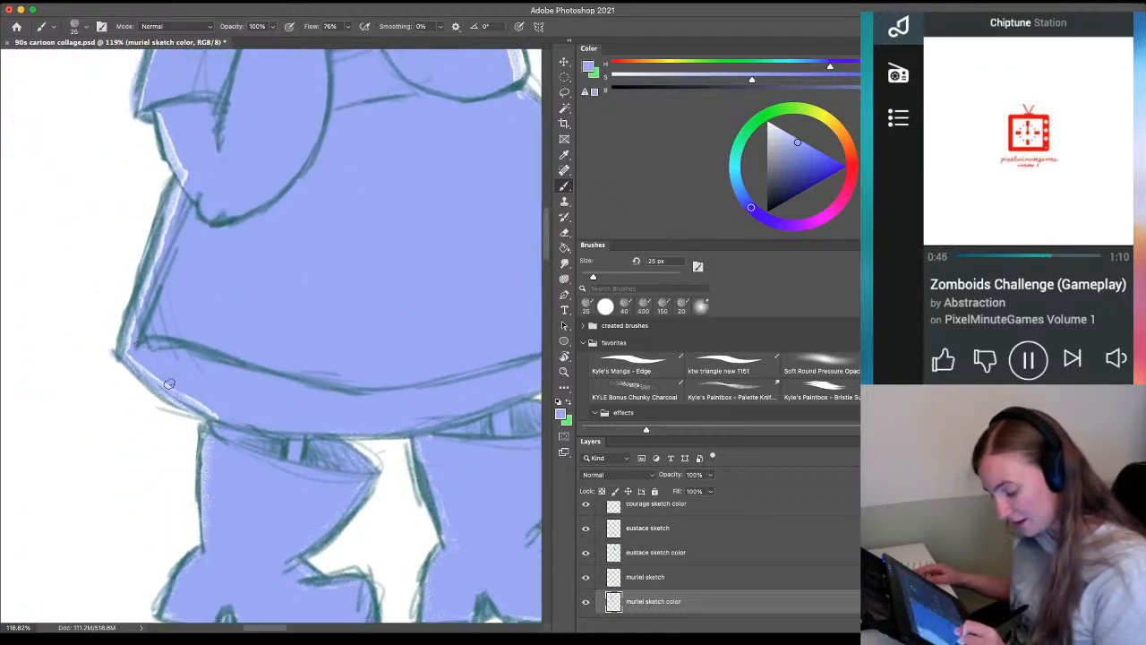
Fill the white gaps along the back of Muriel's dress, her back elbow and that sleeve with periwinkle blue
{"action": "left_click_drag", "start_coordinate": [168, 383], "coordinate": [223, 422]}
{"action": "mouse_move", "coordinate": [179, 190]}
{"action": "left_mouse_down"}
{"action": "mouse_move", "coordinate": [130, 344]}
{"action": "mouse_move", "coordinate": [160, 530]}
{"action": "left_mouse_up"}
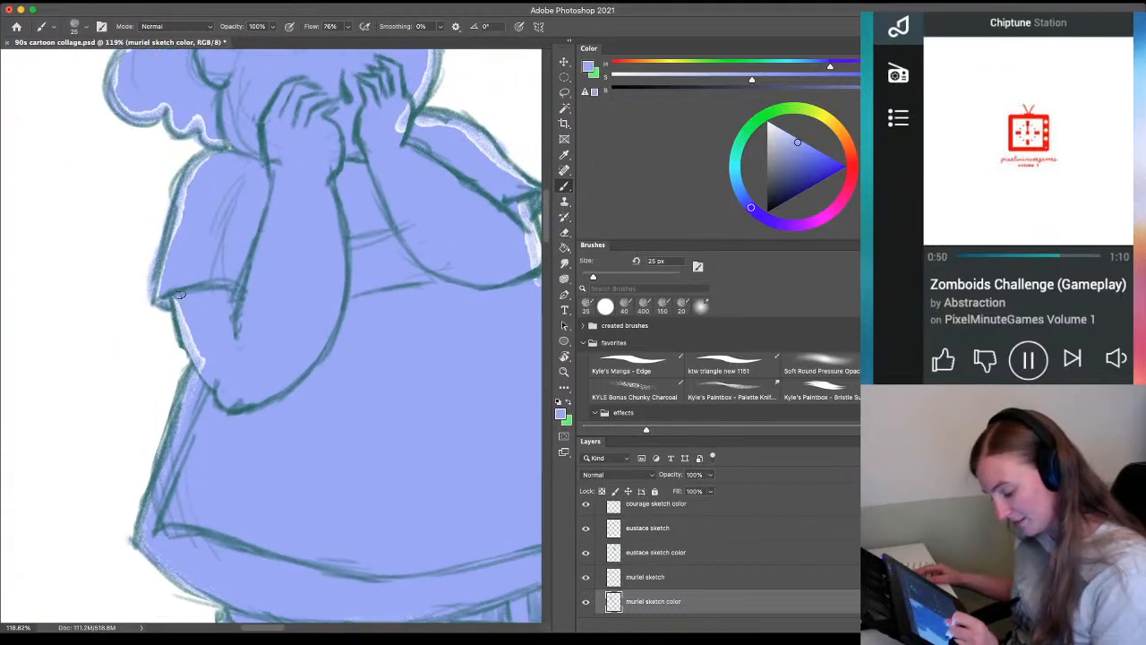
{"action": "left_click_drag", "start_coordinate": [179, 296], "coordinate": [184, 326]}
{"action": "mouse_move", "coordinate": [223, 145]}
{"action": "left_mouse_down"}
{"action": "mouse_move", "coordinate": [192, 179]}
{"action": "mouse_move", "coordinate": [157, 296]}
{"action": "left_mouse_up"}
Brush periwinkle blue over the white gaps along Muriel's front arm, sleeve, hand and cheek
{"action": "left_click_drag", "start_coordinate": [409, 314], "coordinate": [224, 374]}
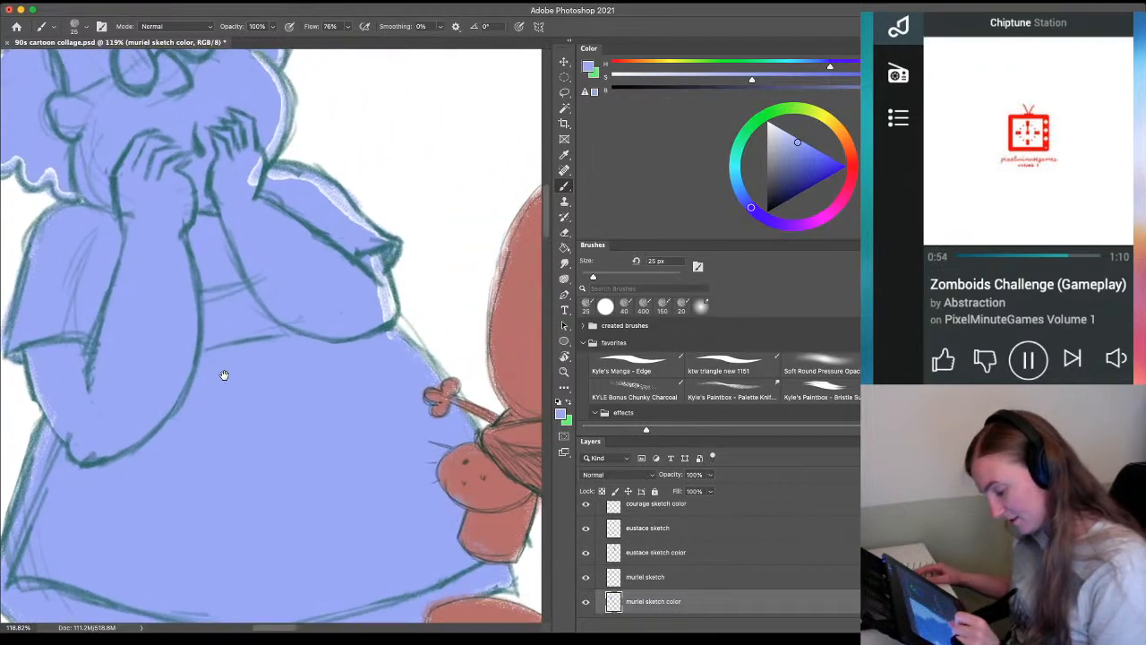
{"action": "mouse_move", "coordinate": [331, 269]}
{"action": "left_mouse_down"}
{"action": "mouse_move", "coordinate": [344, 324]}
{"action": "mouse_move", "coordinate": [345, 278]}
{"action": "mouse_move", "coordinate": [381, 359]}
{"action": "mouse_move", "coordinate": [357, 327]}
{"action": "mouse_move", "coordinate": [351, 398]}
{"action": "left_mouse_up"}
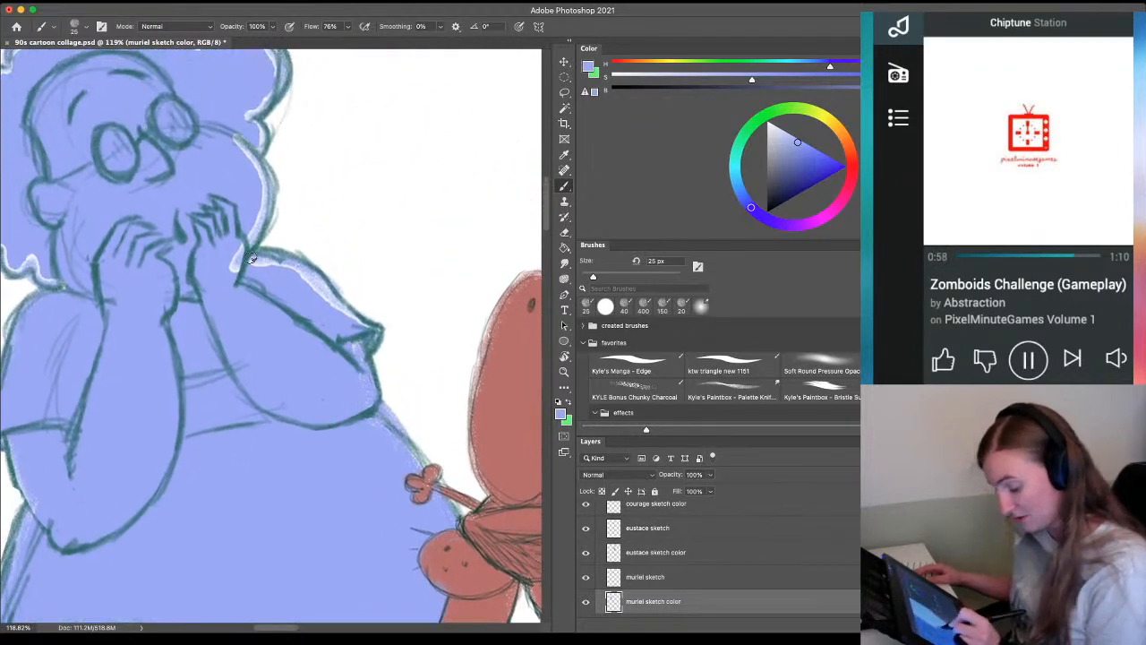
{"action": "mouse_move", "coordinate": [251, 258]}
{"action": "left_mouse_down"}
{"action": "mouse_move", "coordinate": [295, 266]}
{"action": "mouse_move", "coordinate": [347, 314]}
{"action": "mouse_move", "coordinate": [321, 294]}
{"action": "left_mouse_up"}
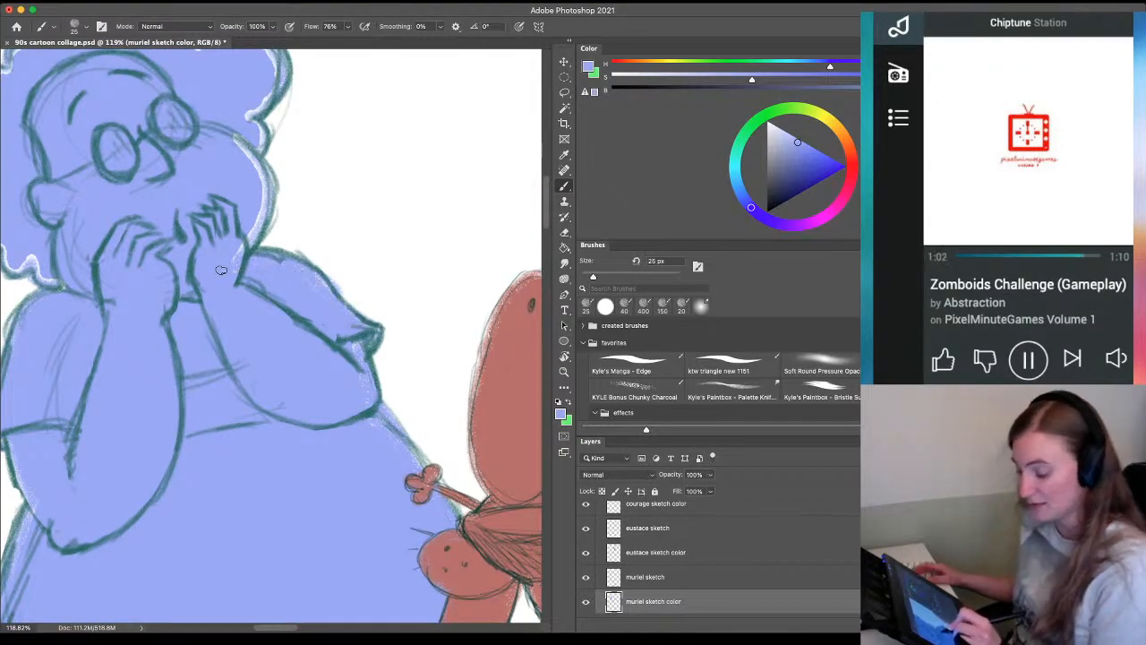
{"action": "mouse_move", "coordinate": [233, 146]}
{"action": "left_mouse_down"}
{"action": "mouse_move", "coordinate": [265, 190]}
{"action": "mouse_move", "coordinate": [254, 235]}
{"action": "mouse_move", "coordinate": [253, 223]}
{"action": "left_mouse_up"}
{"action": "left_click_drag", "start_coordinate": [235, 282], "coordinate": [223, 371]}
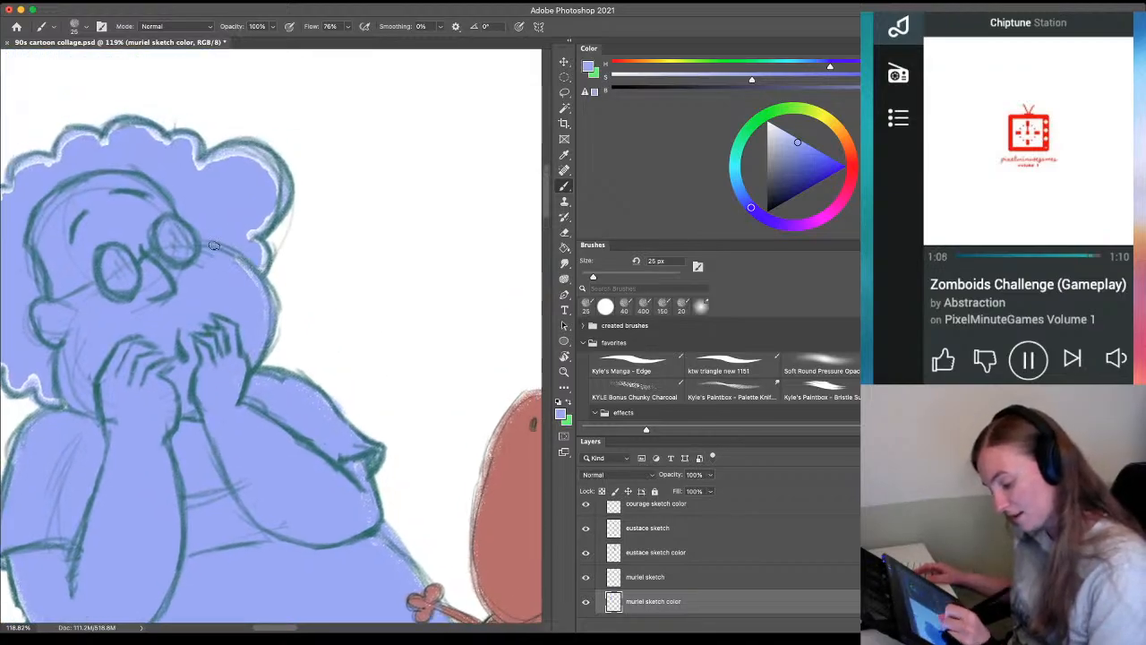
Cover the white gaps along the curly outline of Muriel's hair in periwinkle blue
{"action": "mouse_move", "coordinate": [251, 239]}
{"action": "left_mouse_down"}
{"action": "mouse_move", "coordinate": [259, 274]}
{"action": "mouse_move", "coordinate": [261, 264]}
{"action": "left_mouse_up"}
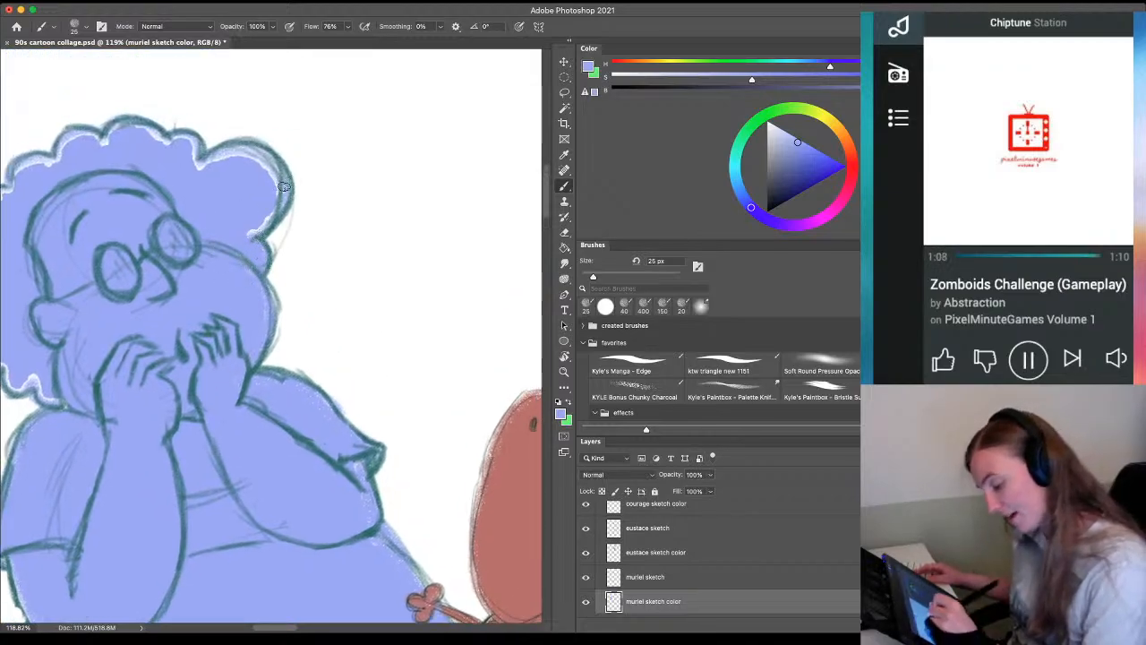
{"action": "mouse_move", "coordinate": [283, 187]}
{"action": "left_mouse_down"}
{"action": "mouse_move", "coordinate": [255, 231]}
{"action": "mouse_move", "coordinate": [261, 163]}
{"action": "mouse_move", "coordinate": [160, 138]}
{"action": "left_mouse_up"}
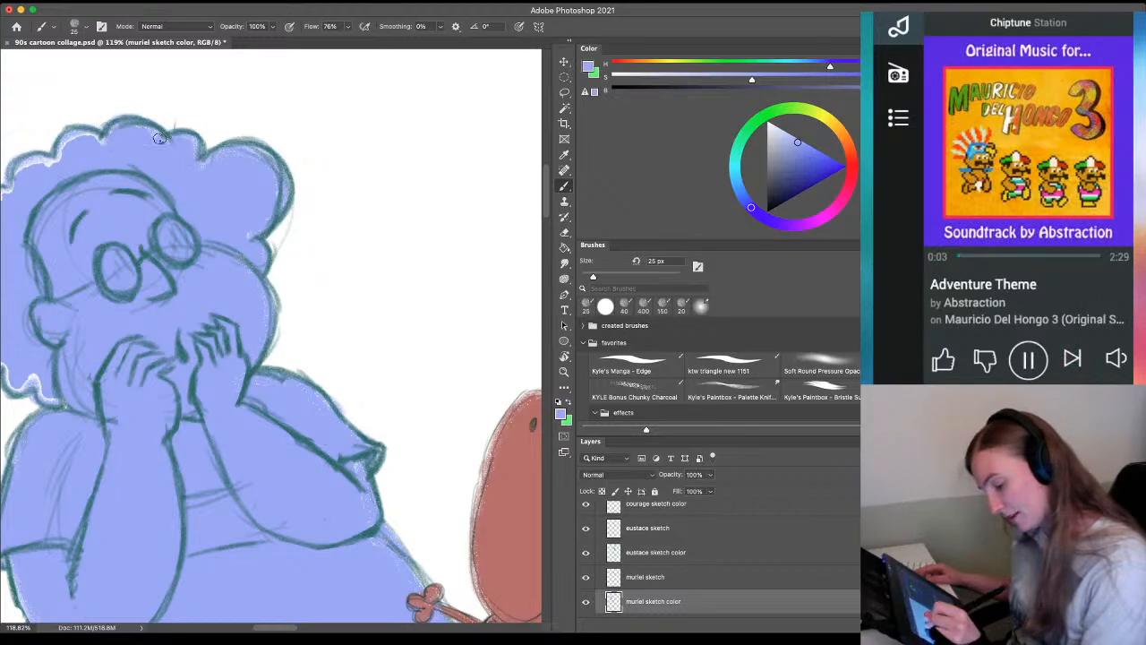
{"action": "left_click_drag", "start_coordinate": [122, 224], "coordinate": [299, 282]}
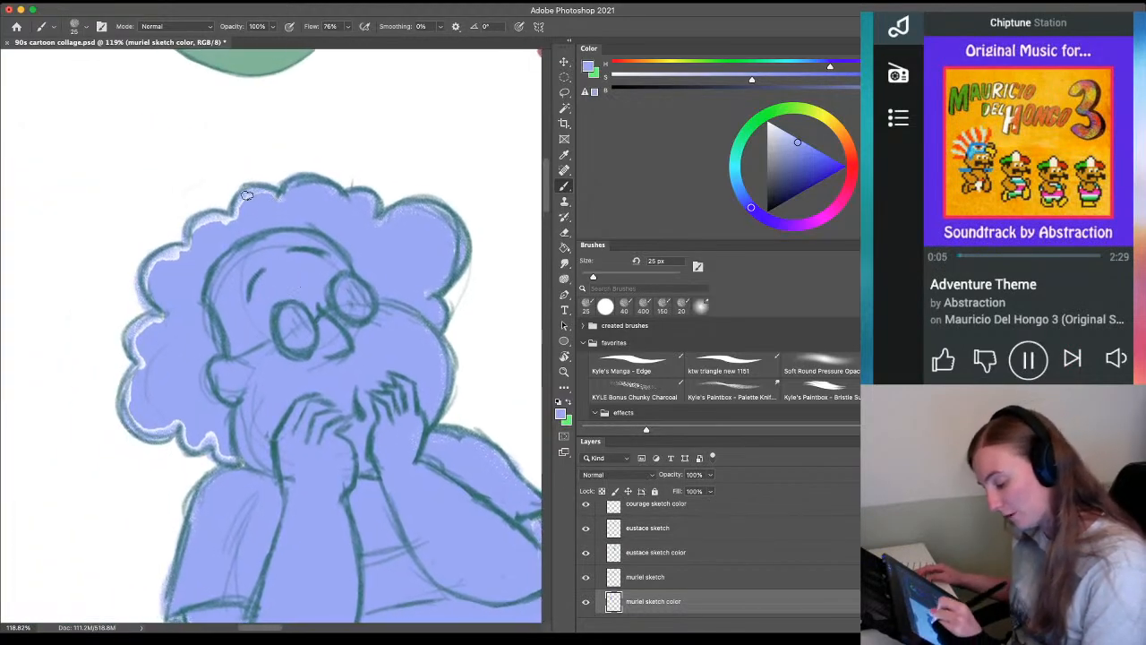
{"action": "mouse_move", "coordinate": [247, 194]}
{"action": "left_mouse_down"}
{"action": "mouse_move", "coordinate": [234, 220]}
{"action": "mouse_move", "coordinate": [160, 259]}
{"action": "left_mouse_up"}
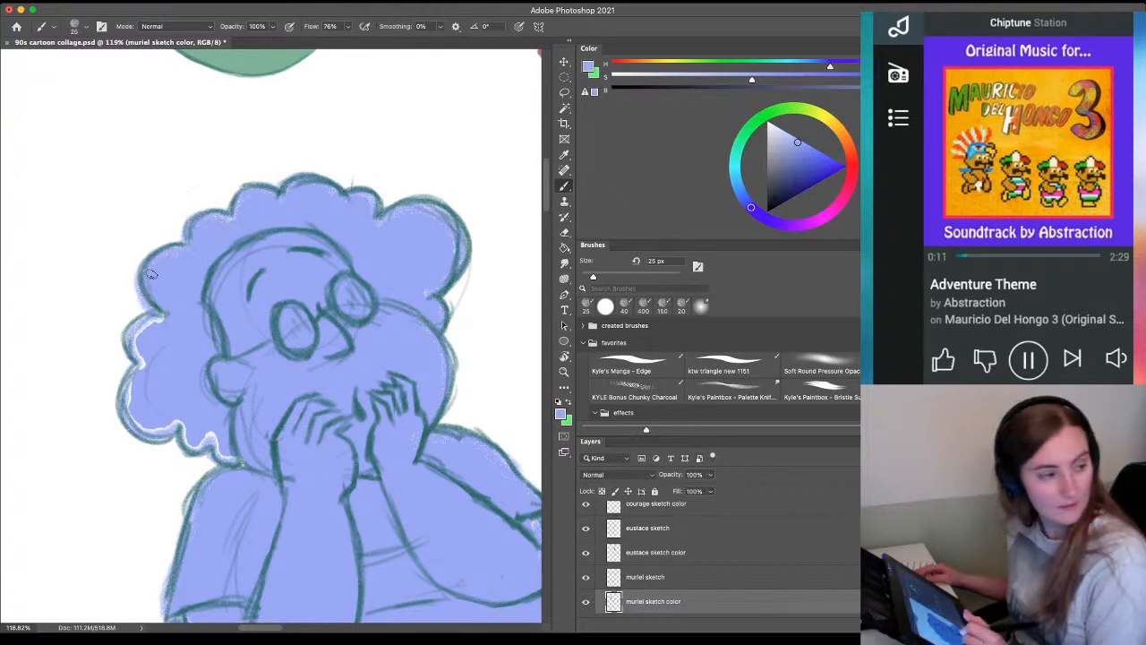
{"action": "mouse_move", "coordinate": [134, 329]}
{"action": "left_mouse_down"}
{"action": "mouse_move", "coordinate": [149, 322]}
{"action": "mouse_move", "coordinate": [128, 396]}
{"action": "mouse_move", "coordinate": [154, 432]}
{"action": "mouse_move", "coordinate": [199, 448]}
{"action": "mouse_move", "coordinate": [123, 151]}
{"action": "left_mouse_up"}
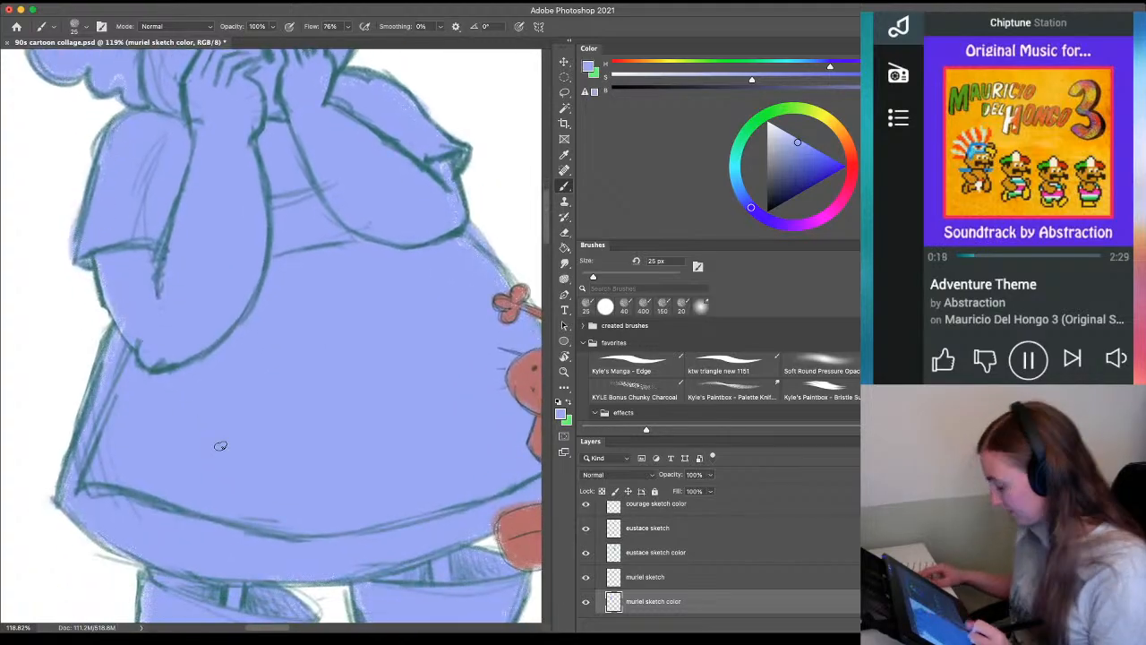
Save the collage document with Muriel's finished flat colour
{"action": "key", "text": "z"}
{"action": "left_click_drag", "start_coordinate": [221, 446], "coordinate": [163, 462]}
{"action": "left_click_drag", "start_coordinate": [262, 503], "coordinate": [150, 391]}
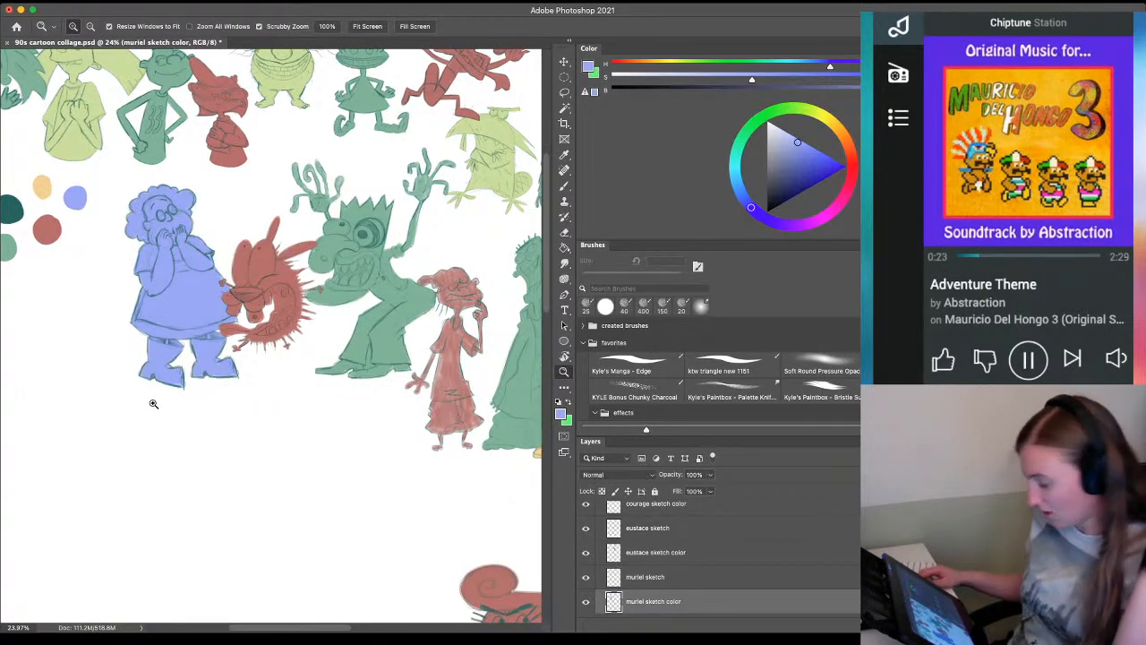
{"action": "key", "text": "ctrl+s"}
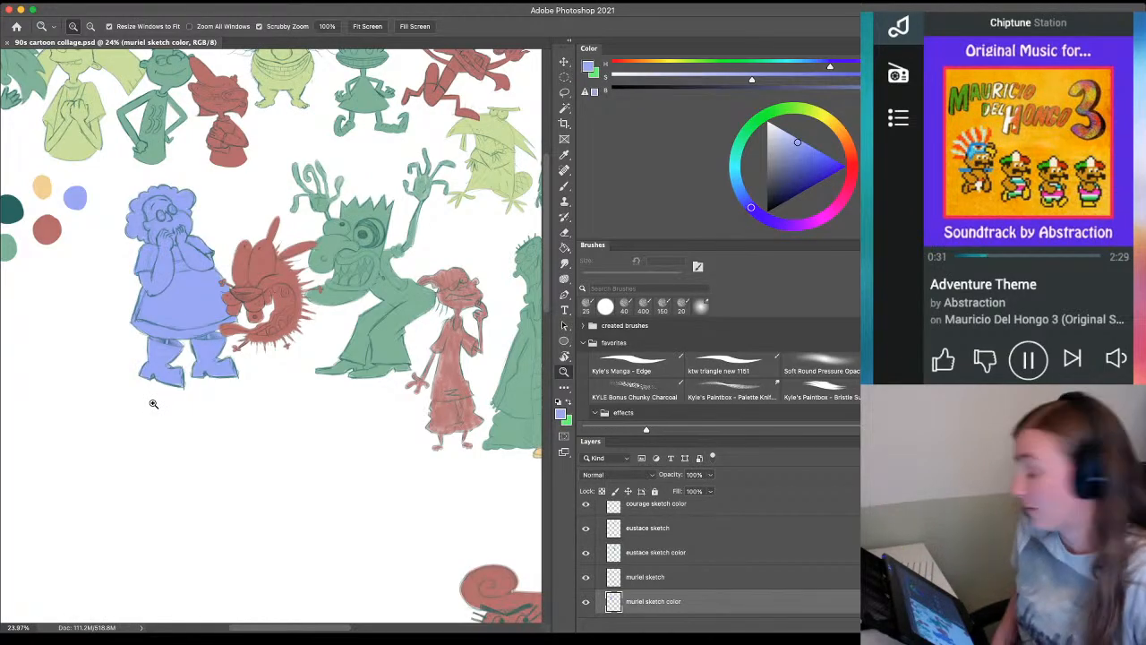
{"action": "left_click_drag", "start_coordinate": [349, 555], "coordinate": [242, 191]}
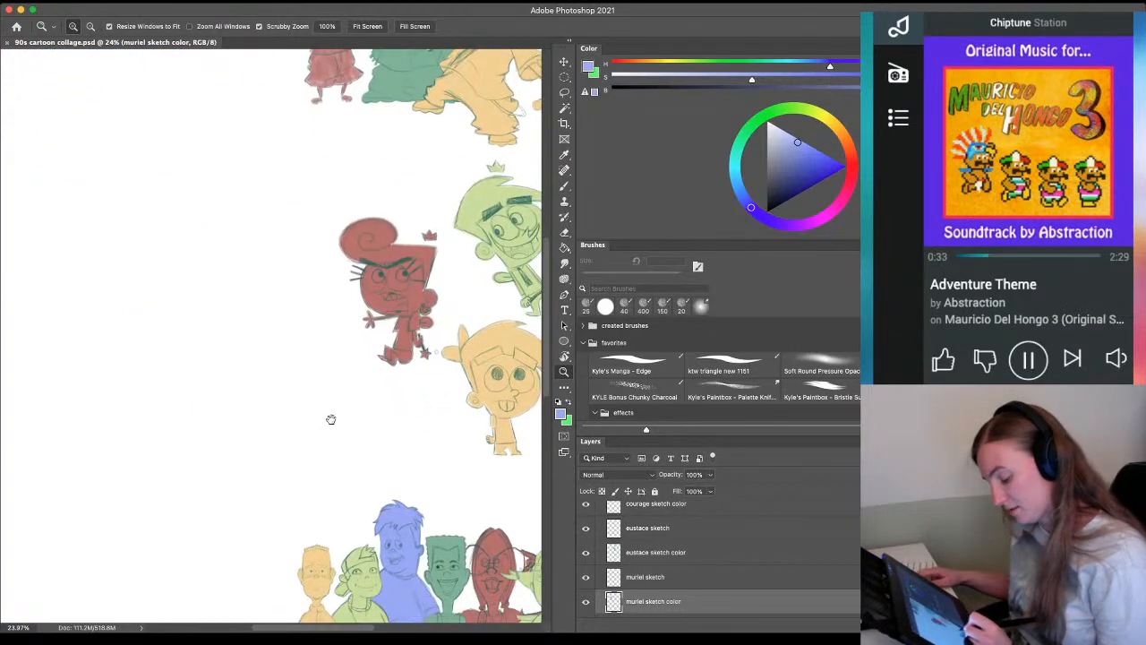
{"action": "left_click_drag", "start_coordinate": [330, 424], "coordinate": [299, 286]}
{"action": "left_click_drag", "start_coordinate": [110, 396], "coordinate": [228, 445]}
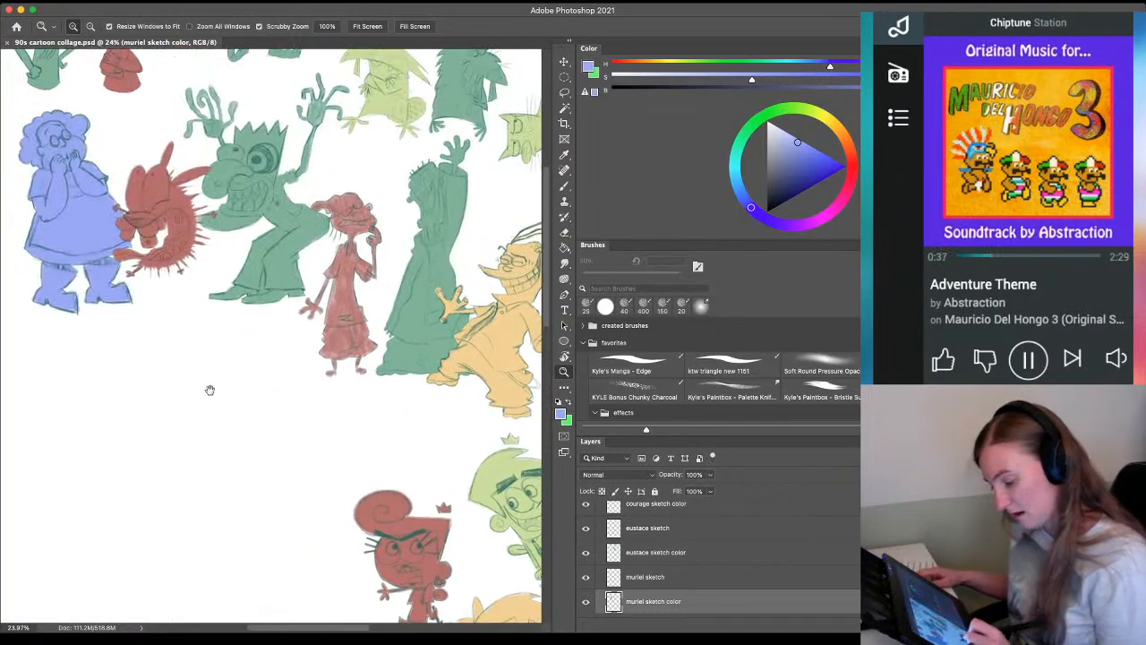
{"action": "key", "text": "super+comma"}
{"action": "key", "text": "super+0"}
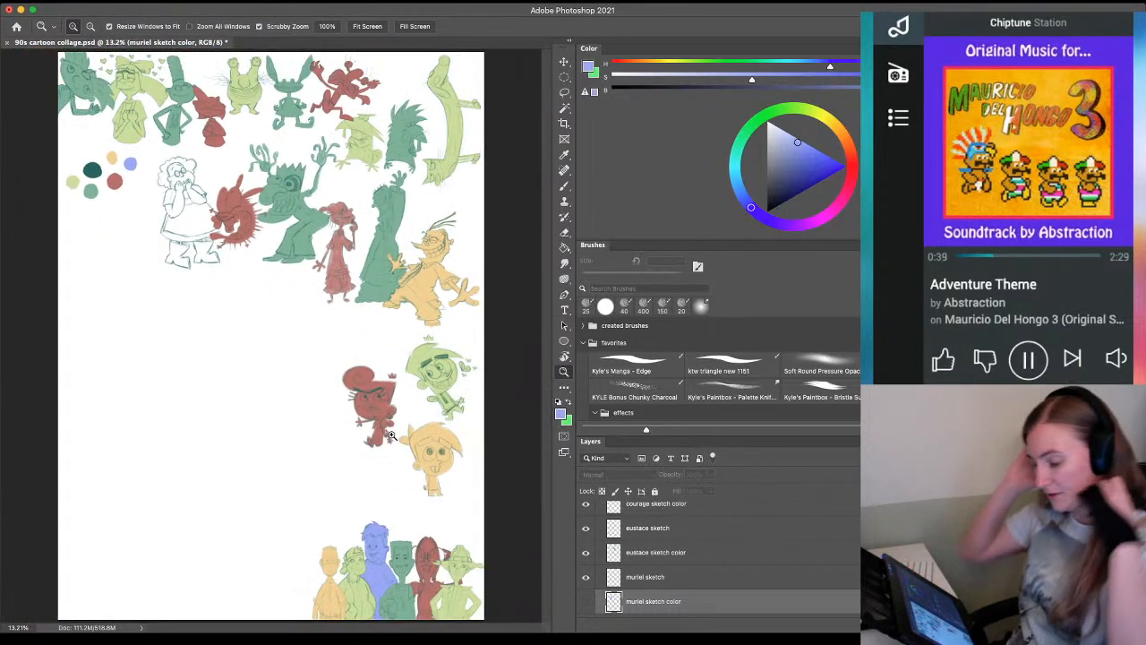
{"action": "left_click", "coordinate": [585, 602]}
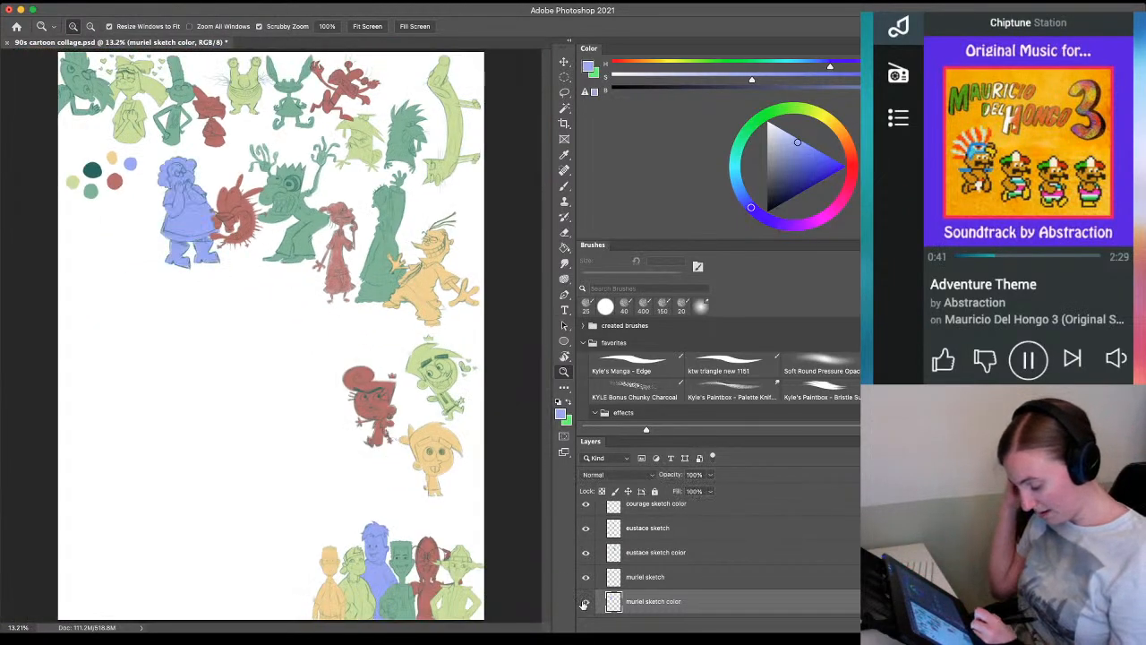
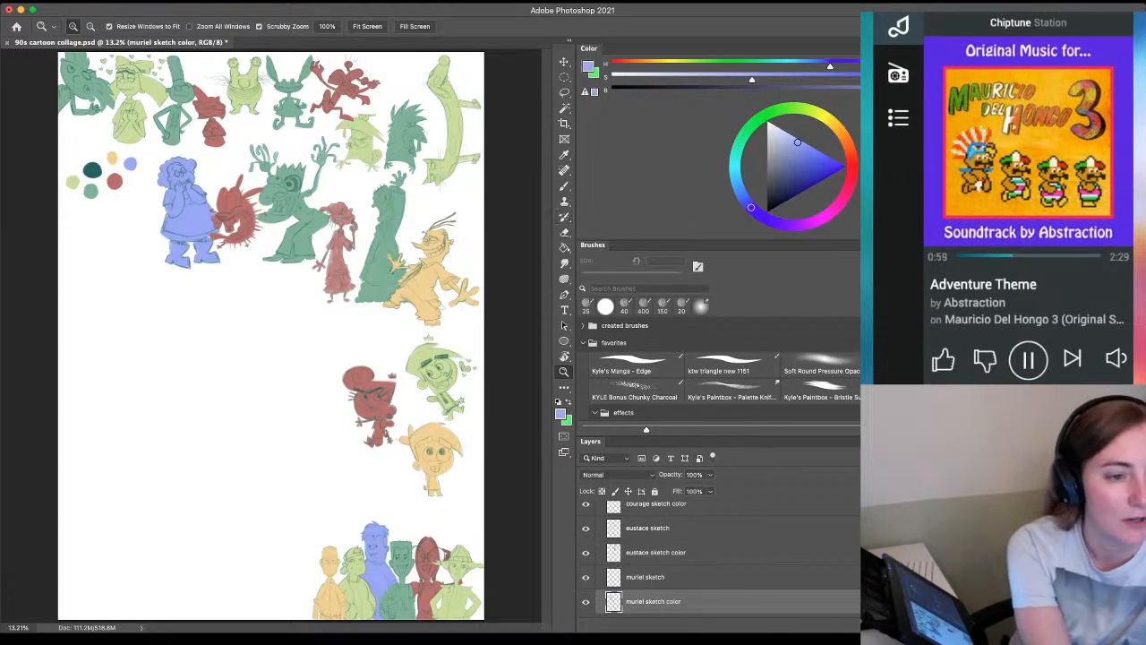
Review the coloured characters across the collage, from the top rows down to the bottom group and back to Muriel
{"action": "key", "text": "super+Tab"}
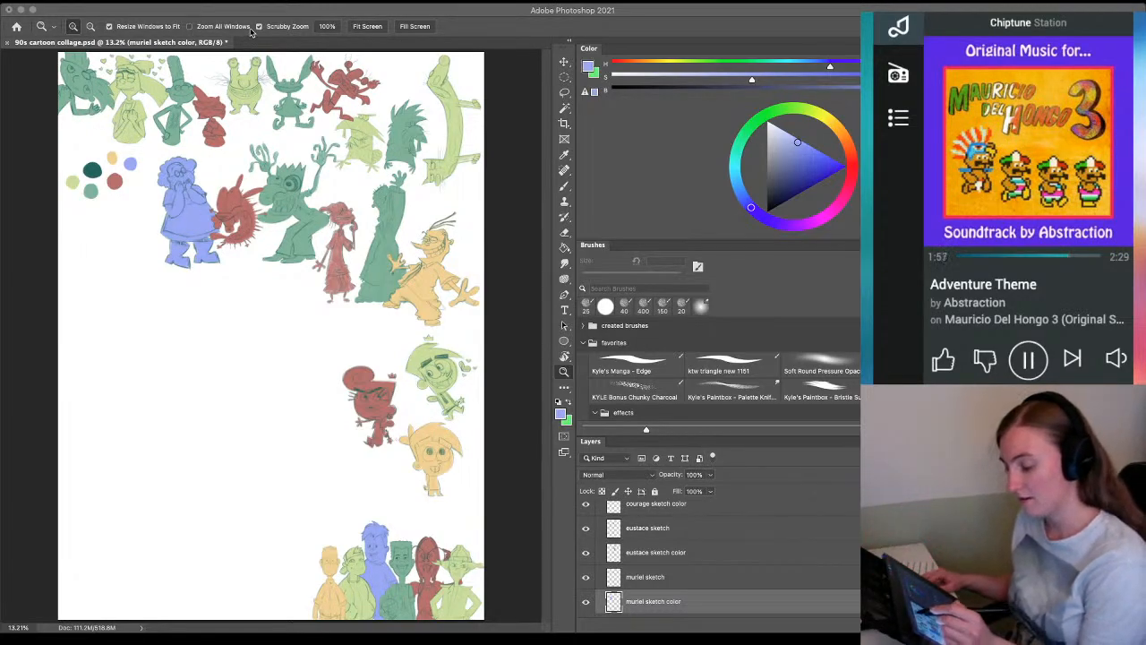
{"action": "left_click_drag", "start_coordinate": [166, 140], "coordinate": [301, 313]}
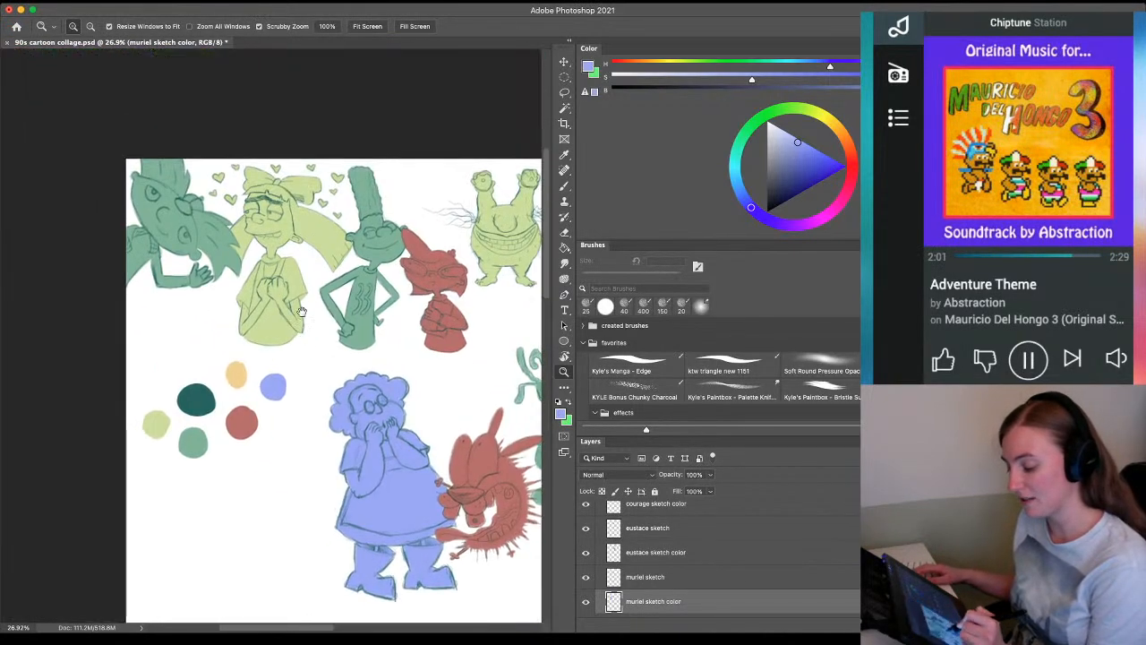
{"action": "left_click_drag", "start_coordinate": [376, 354], "coordinate": [297, 162]}
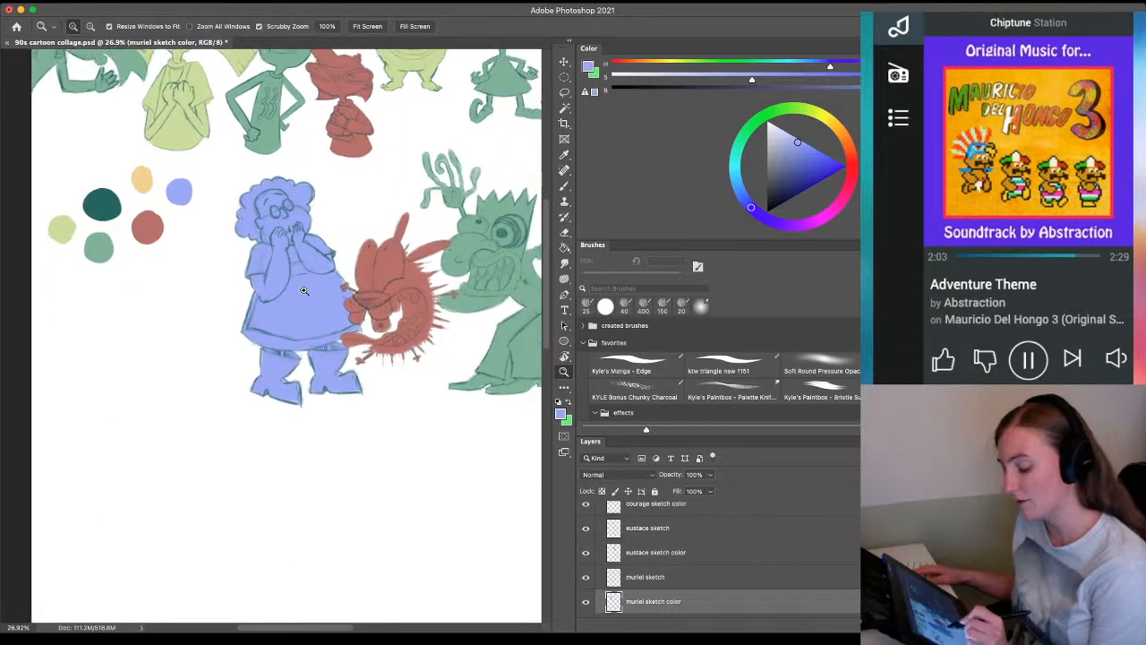
{"action": "left_click_drag", "start_coordinate": [425, 380], "coordinate": [234, 473]}
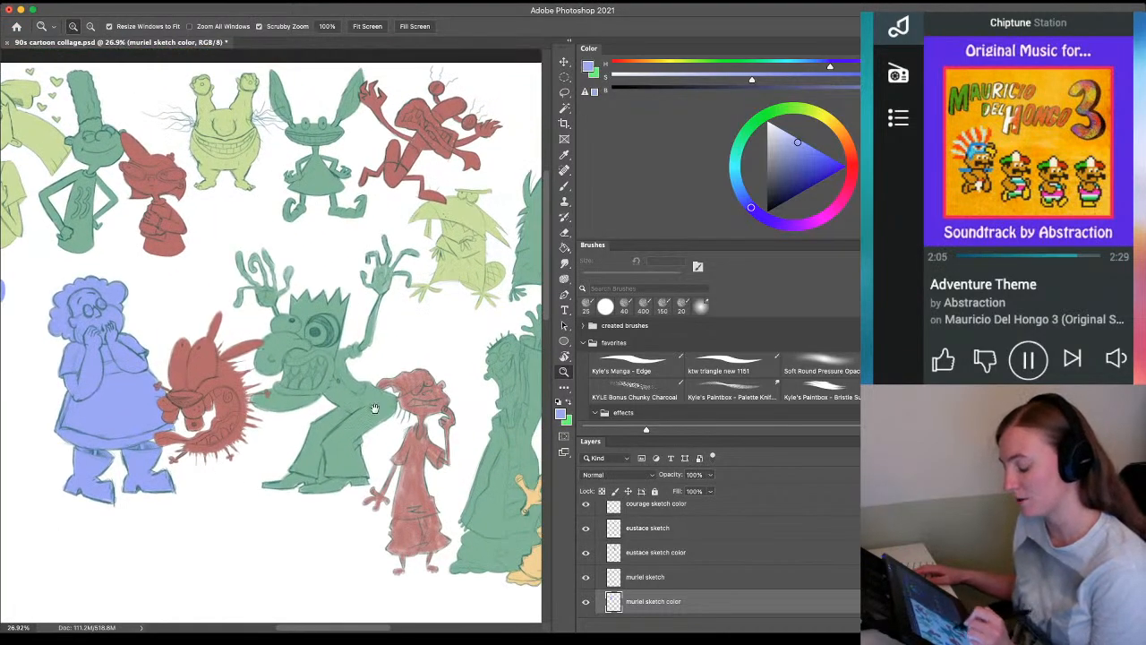
{"action": "left_click_drag", "start_coordinate": [460, 414], "coordinate": [299, 414]}
{"action": "left_click_drag", "start_coordinate": [301, 486], "coordinate": [260, 340]}
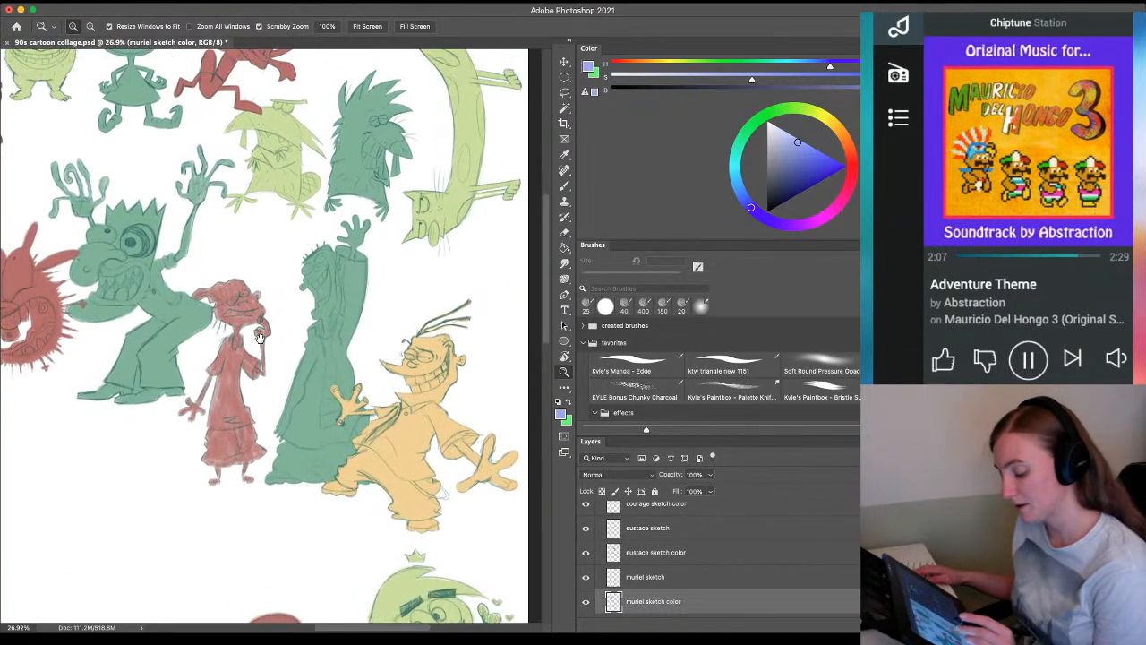
{"action": "left_click_drag", "start_coordinate": [243, 468], "coordinate": [259, 231]}
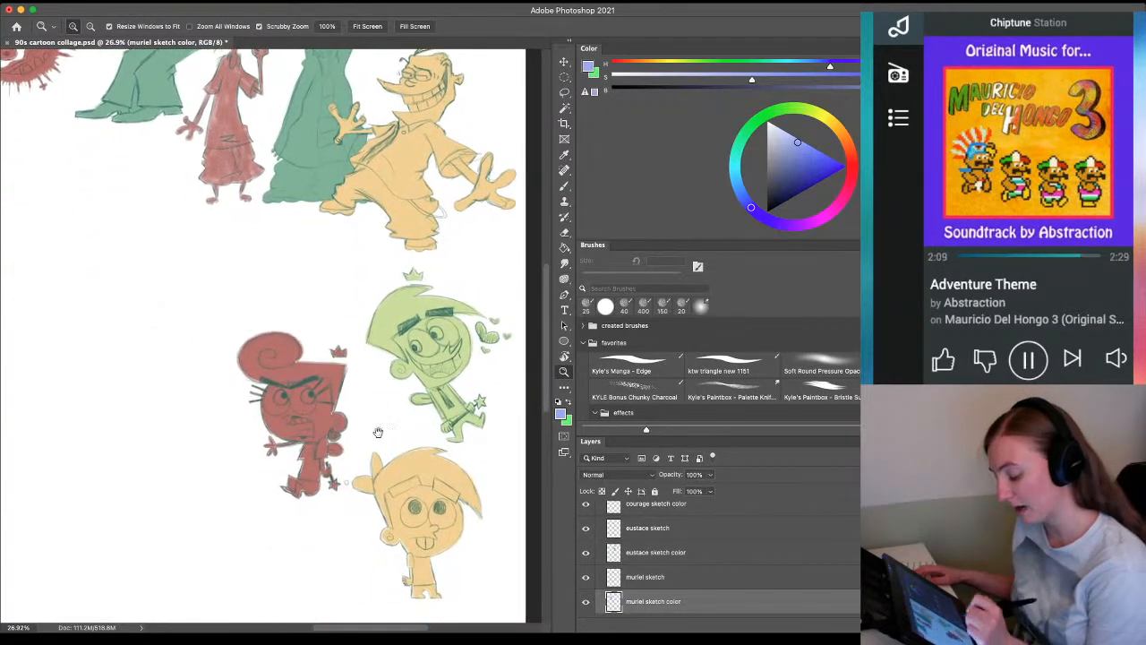
{"action": "left_click_drag", "start_coordinate": [296, 523], "coordinate": [358, 246]}
{"action": "left_click_drag", "start_coordinate": [287, 457], "coordinate": [242, 363]}
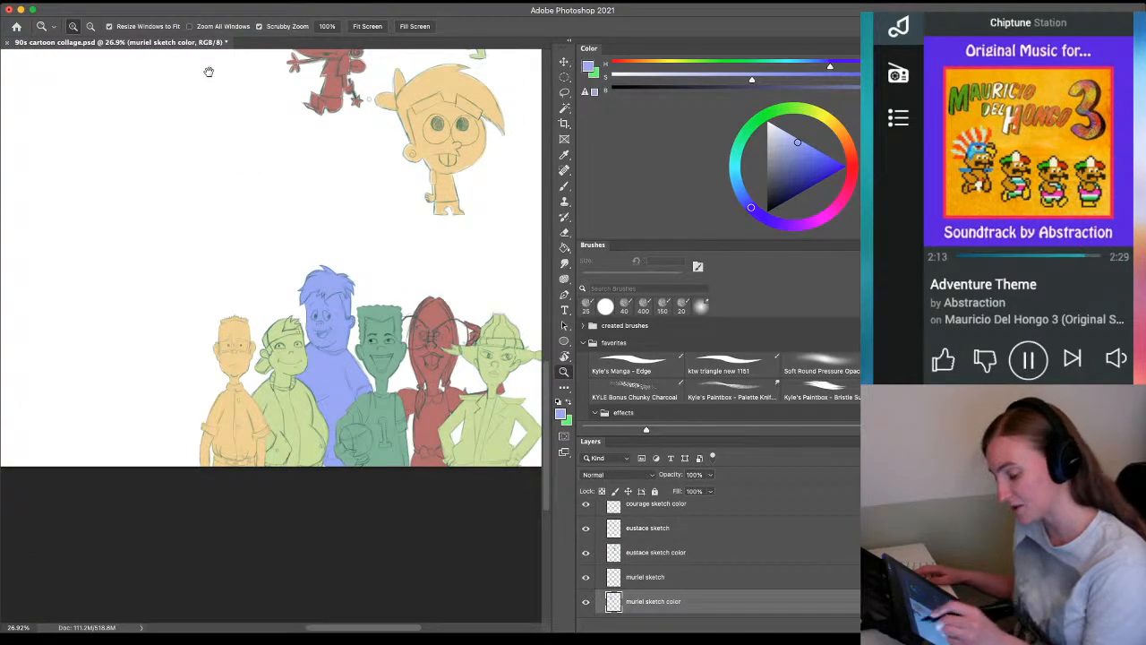
{"action": "left_click_drag", "start_coordinate": [210, 72], "coordinate": [410, 450]}
{"action": "left_click_drag", "start_coordinate": [236, 195], "coordinate": [360, 457]}
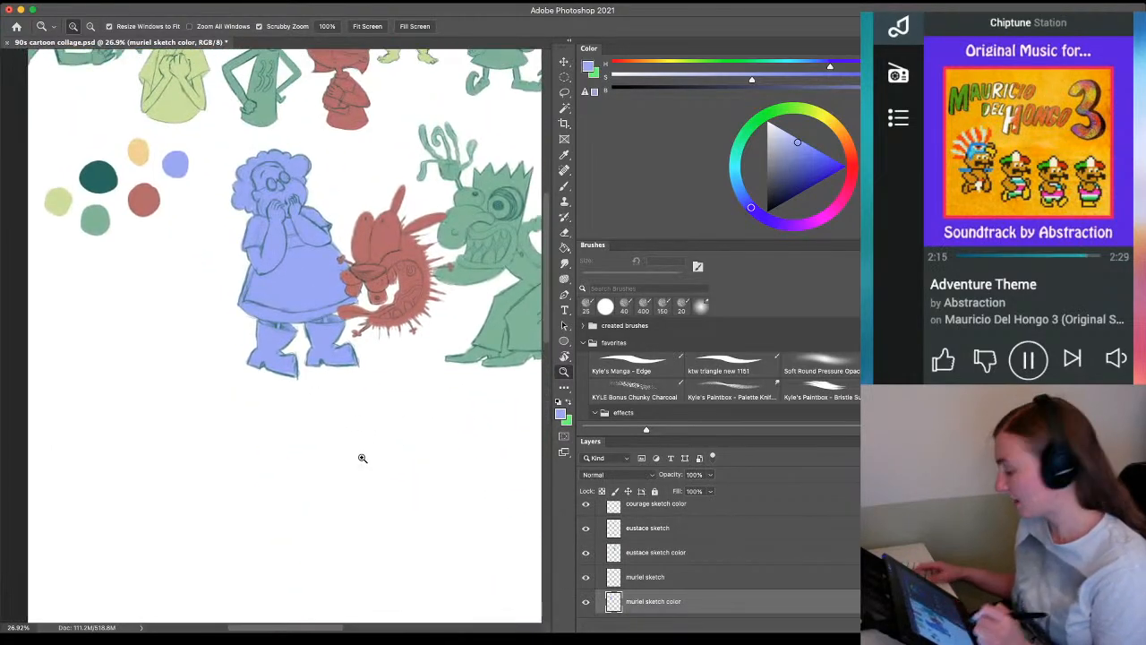
{"action": "key", "text": "super+0"}
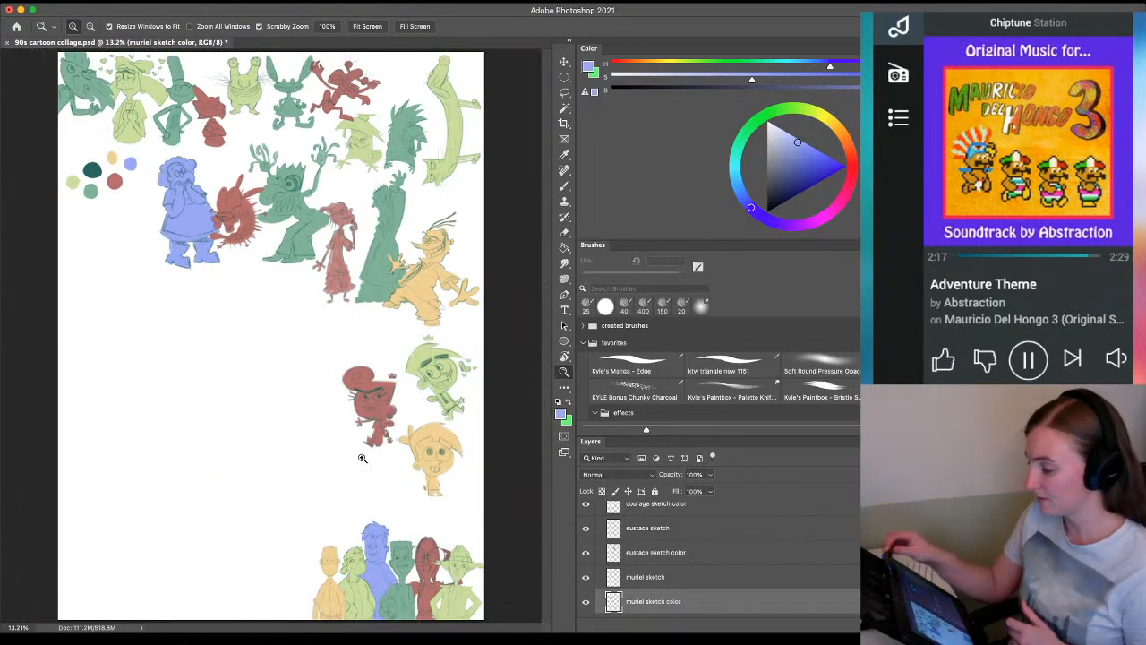